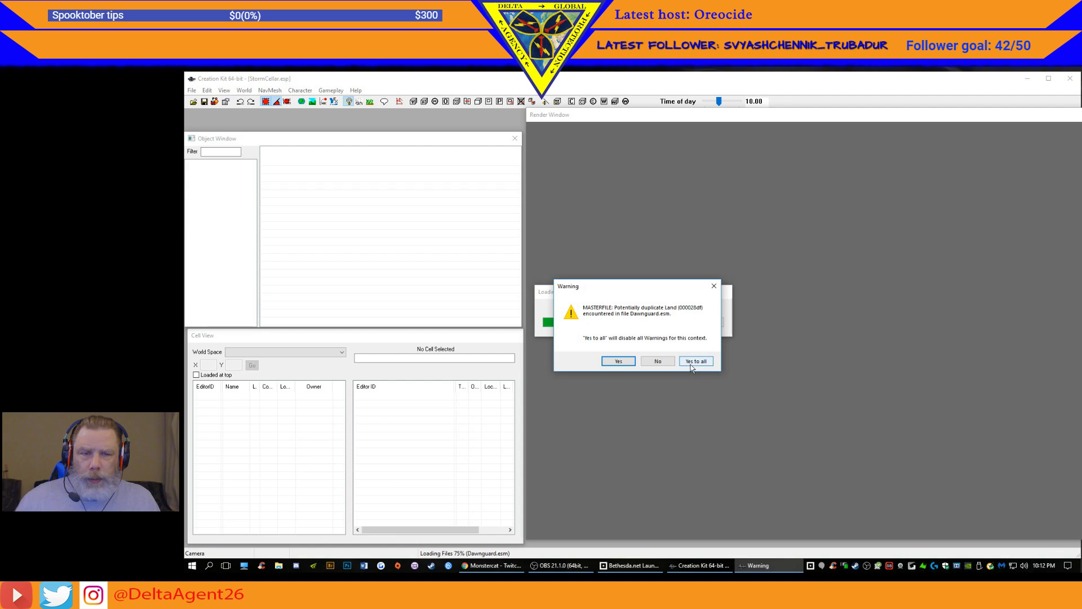
- Accept every warning category raised while StormCellar.esp and its master files load
{"action": "left_click", "coordinate": [695, 362]}
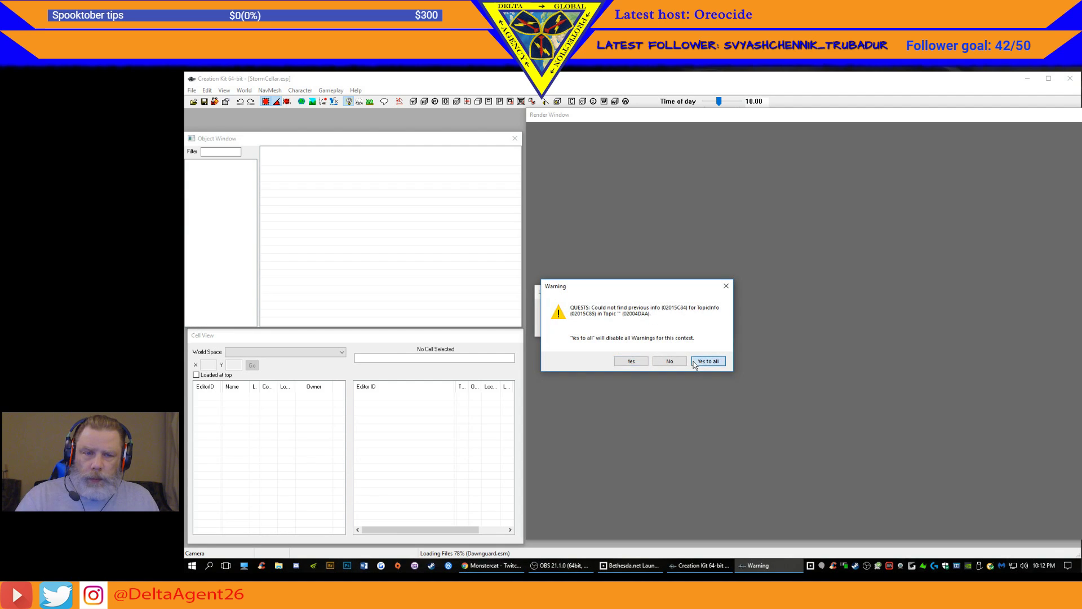
{"action": "left_click", "coordinate": [695, 361]}
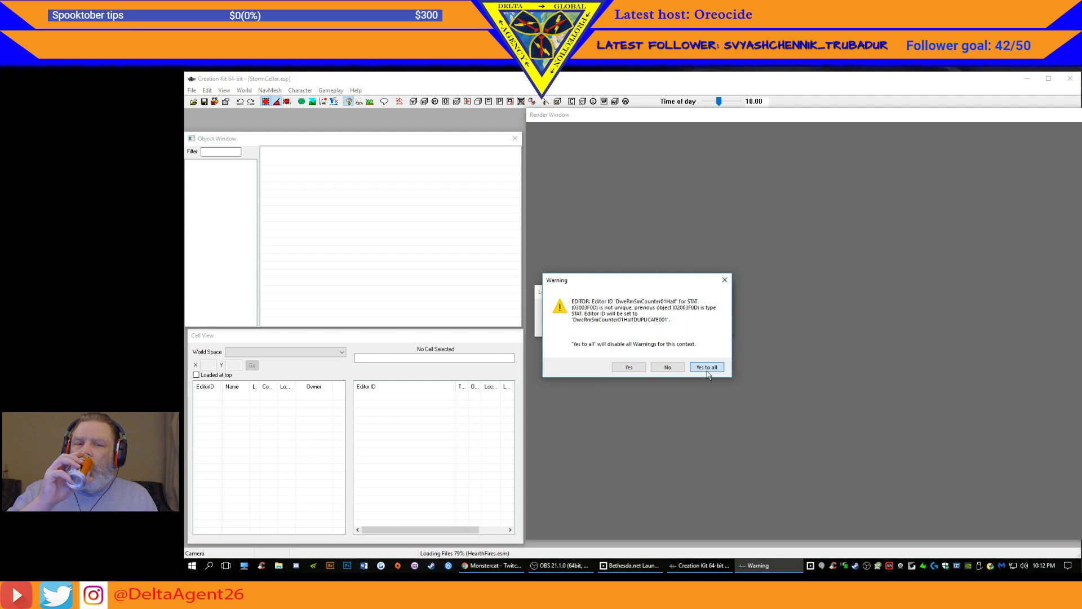
{"action": "left_click", "coordinate": [706, 371]}
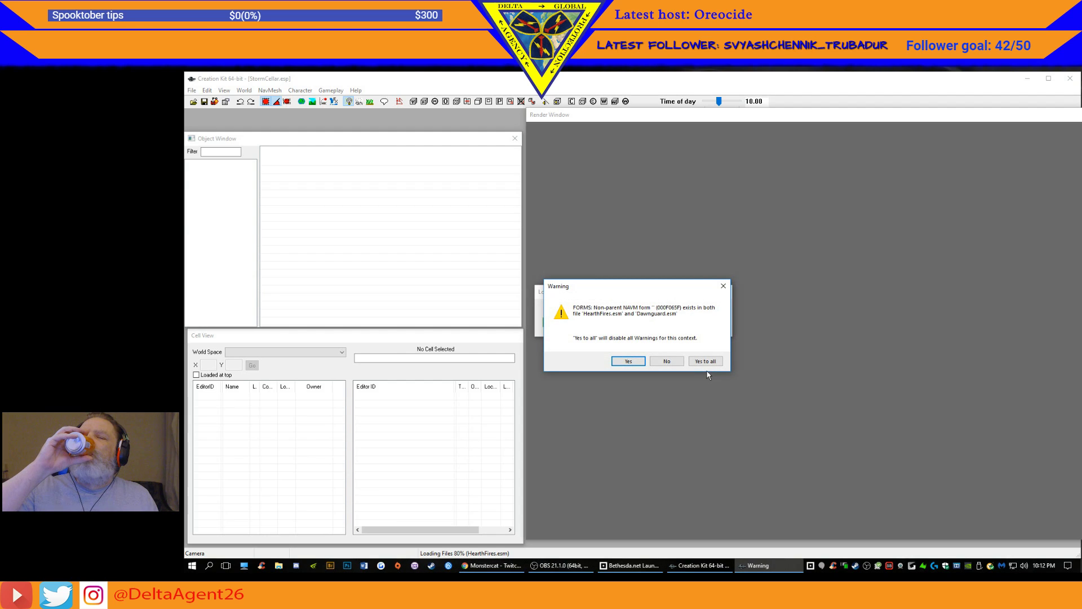
{"action": "left_click", "coordinate": [709, 364]}
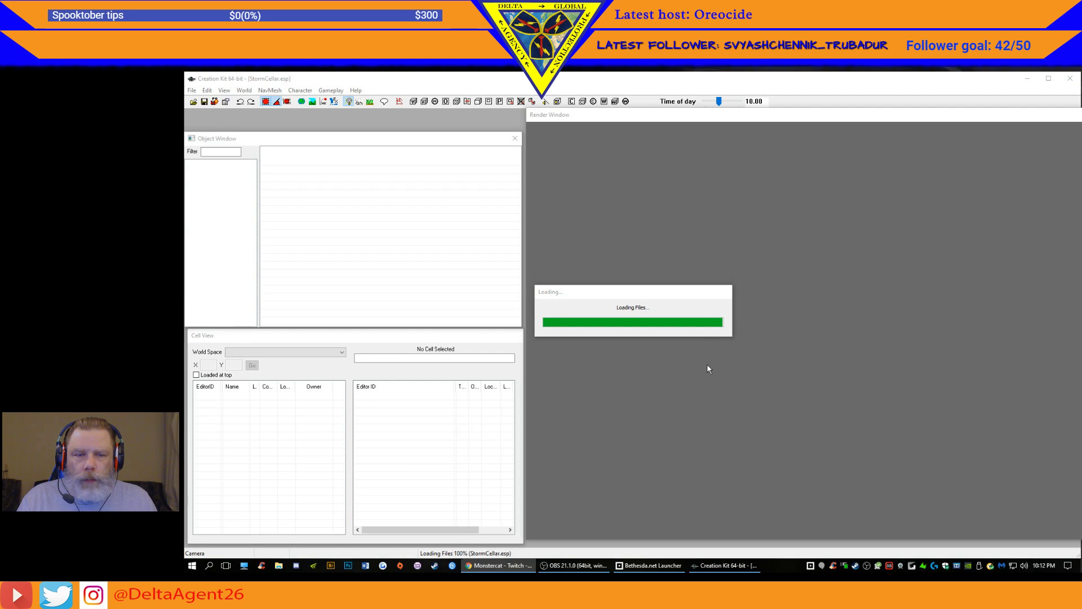
{"action": "left_click", "coordinate": [708, 366]}
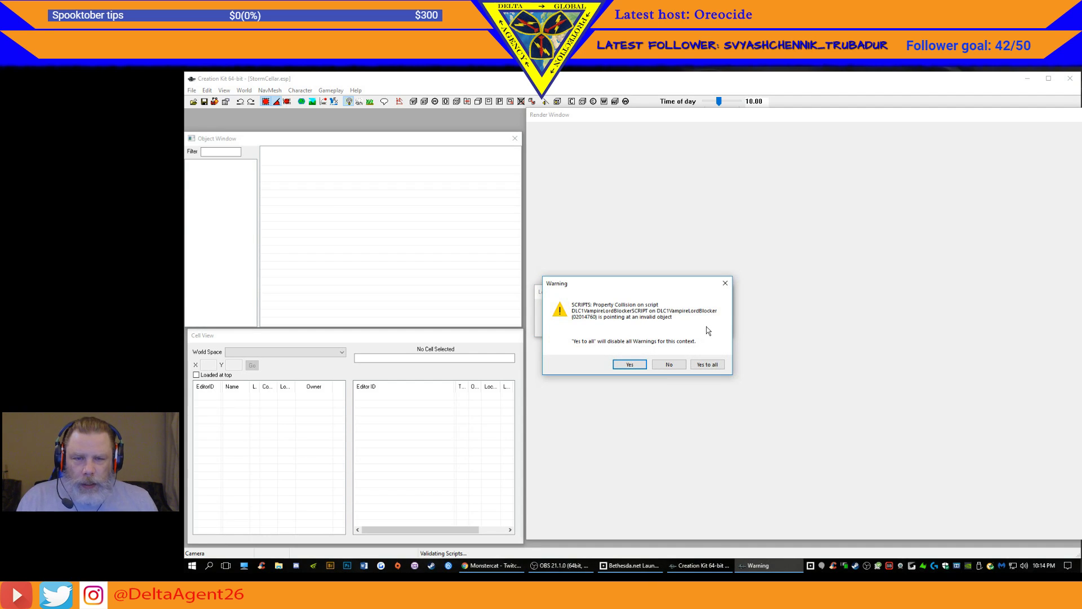
{"action": "left_click", "coordinate": [716, 365]}
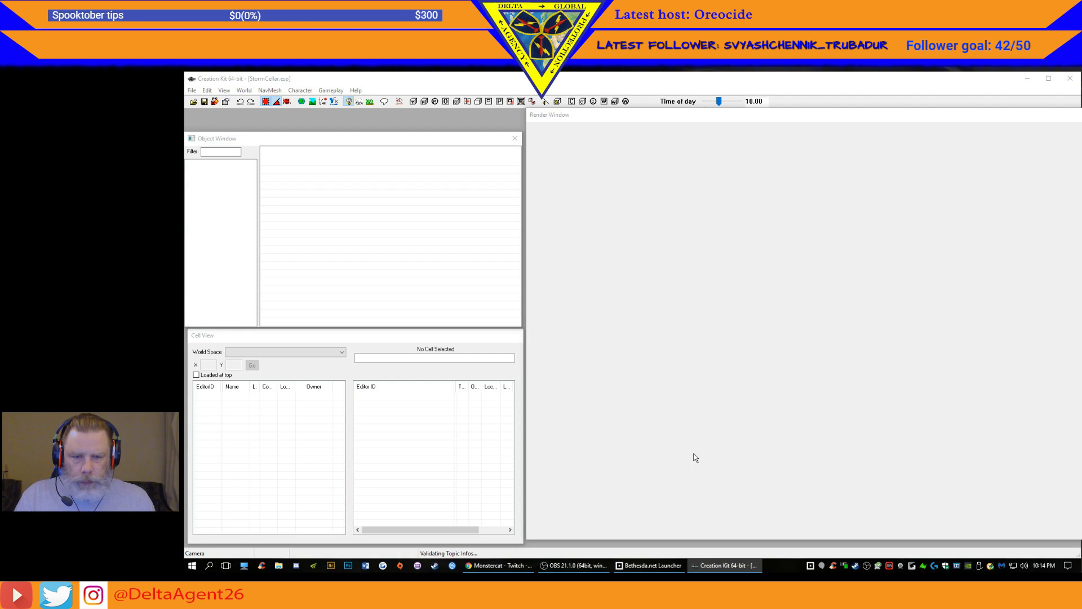
{"action": "left_click", "coordinate": [734, 567]}
{"action": "left_click", "coordinate": [734, 566]}
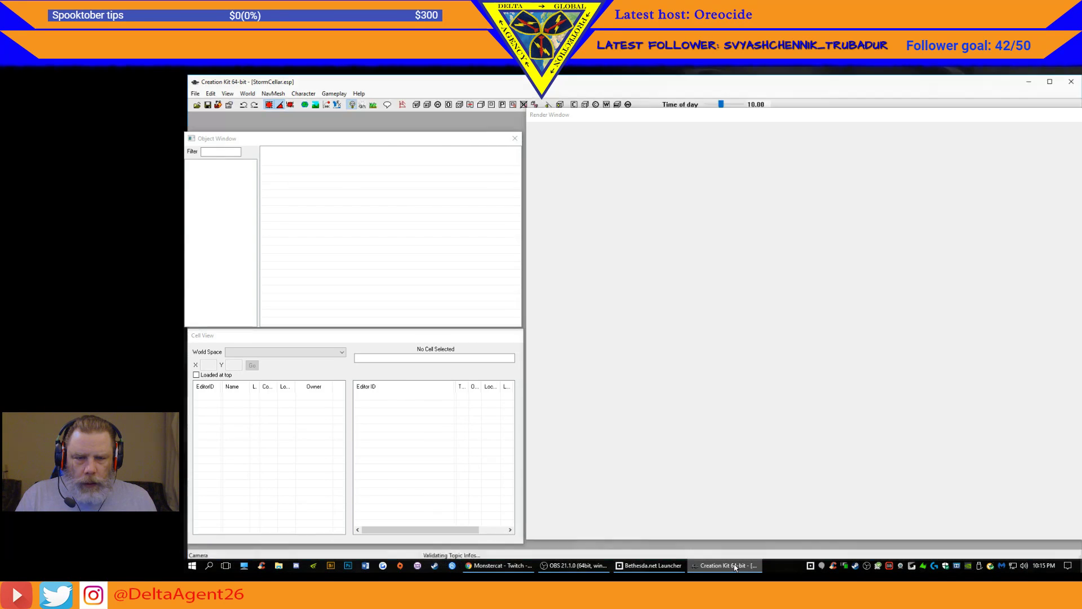
{"action": "mouse_move", "coordinate": [648, 567]}
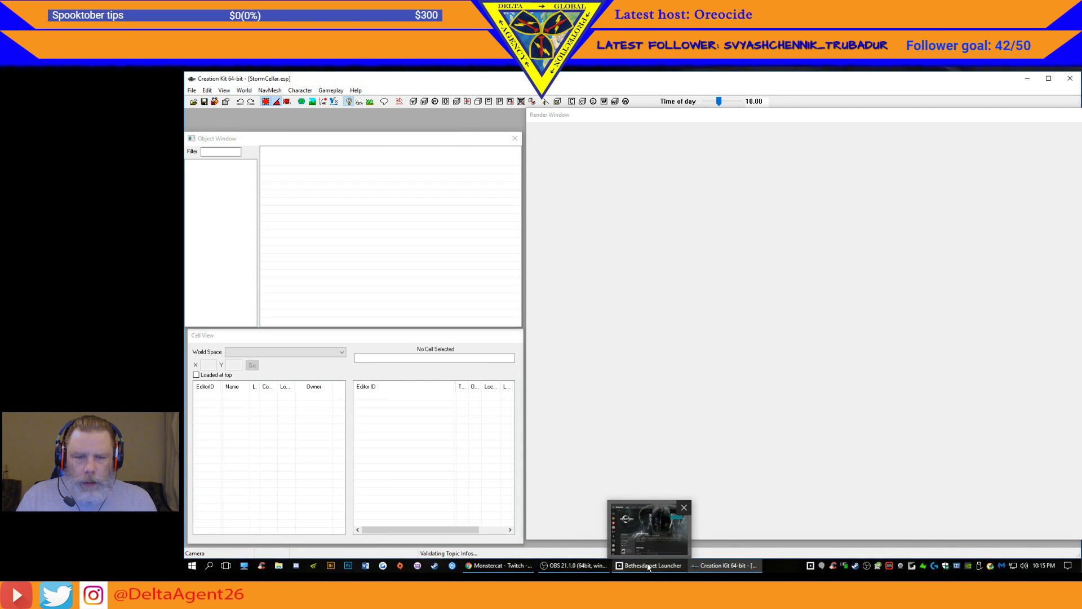
{"action": "left_click", "coordinate": [648, 566]}
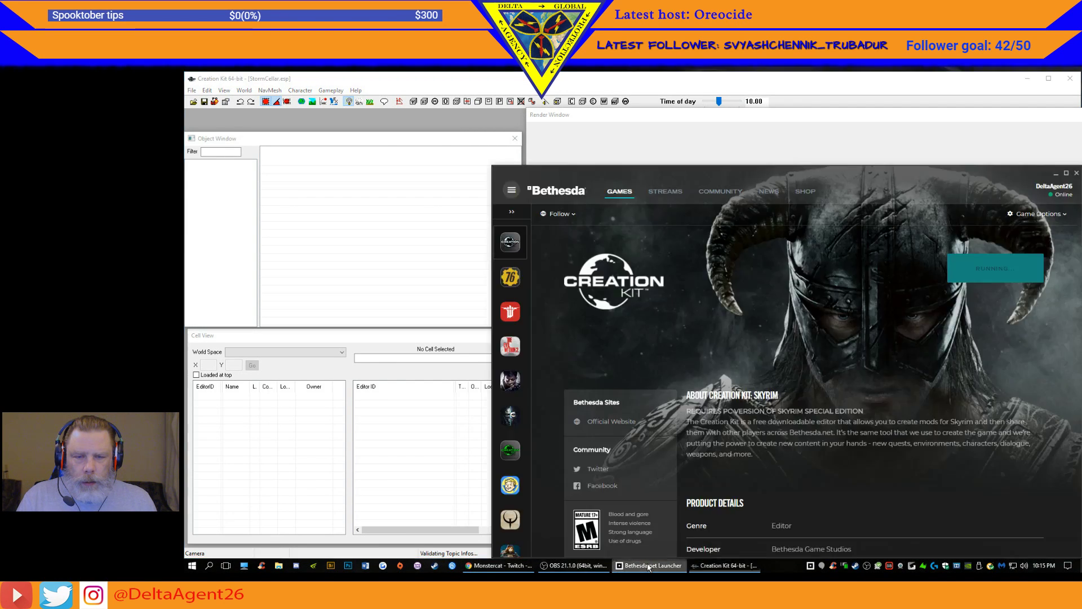
{"action": "left_click", "coordinate": [648, 567]}
{"action": "left_click", "coordinate": [731, 566]}
{"action": "left_click", "coordinate": [730, 566]}
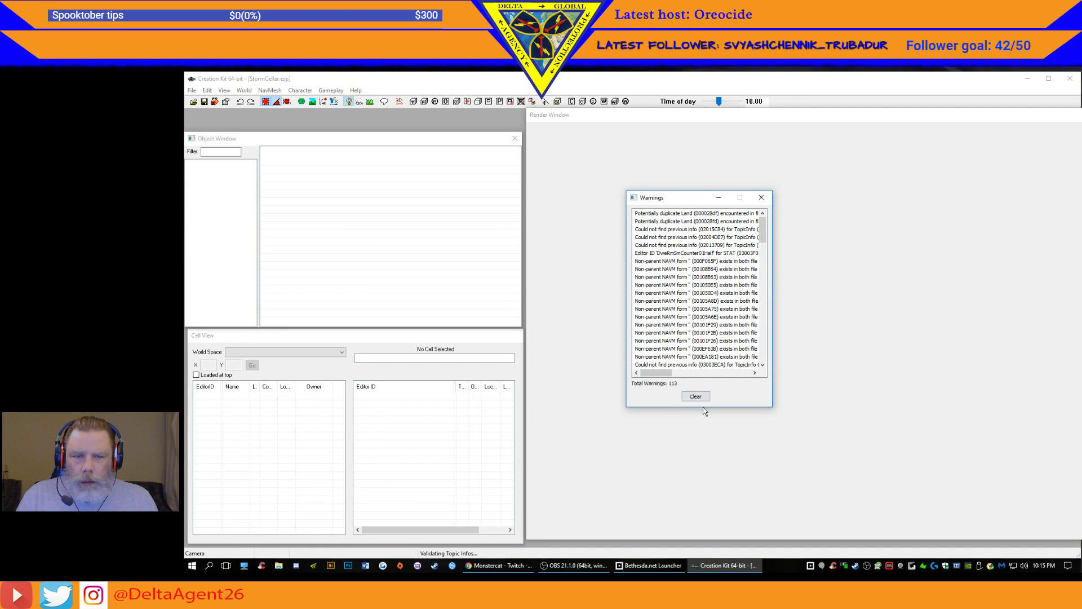
- Clear the Warnings list and move its window out of the workspace
{"action": "left_click", "coordinate": [697, 397]}
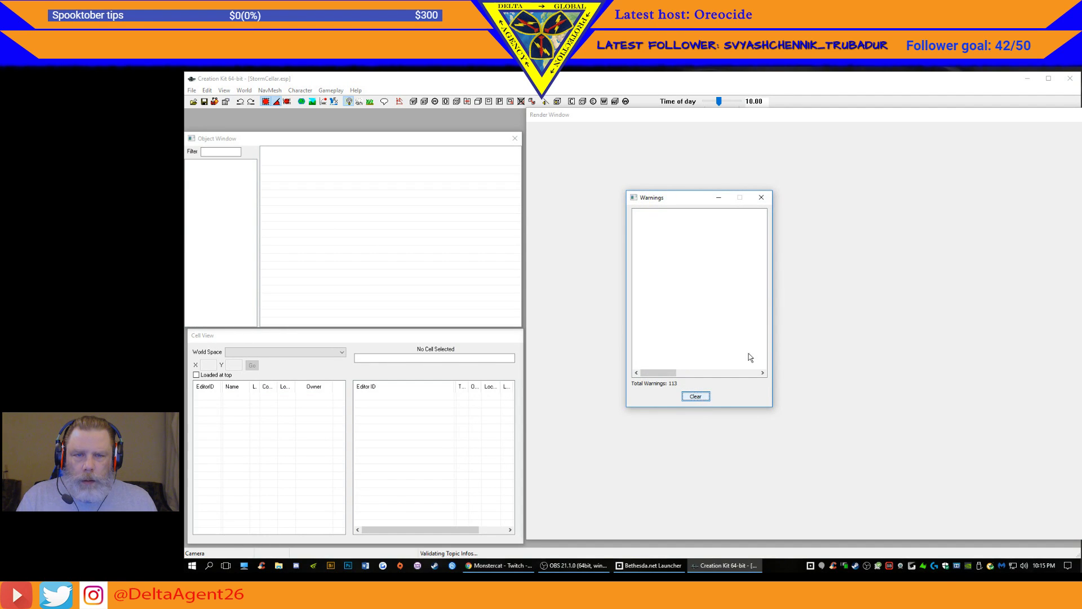
{"action": "left_click_drag", "start_coordinate": [691, 200], "coordinate": [184, 256]}
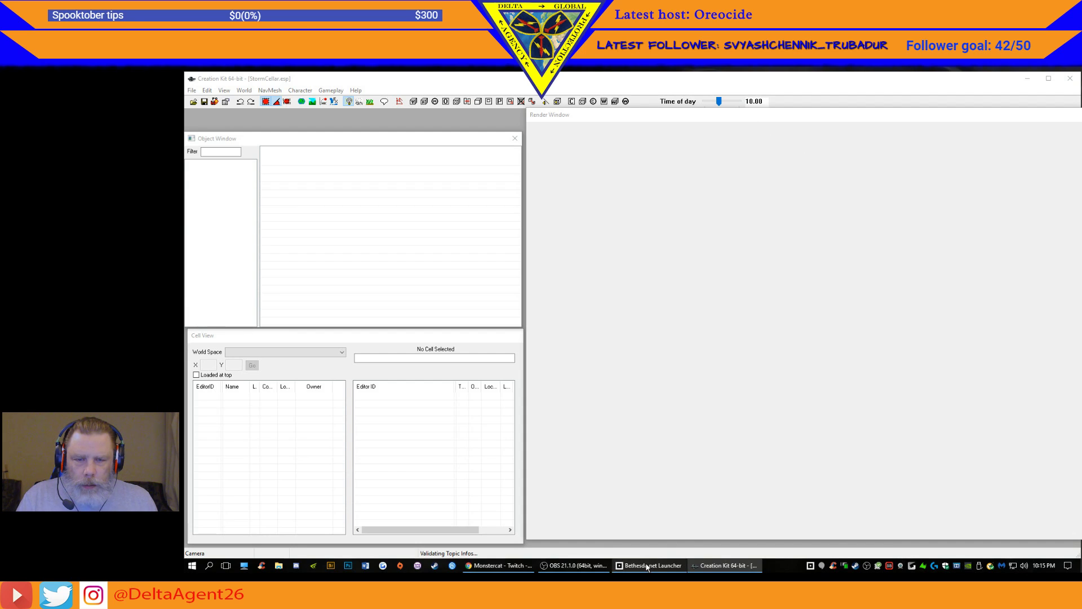
{"action": "mouse_move", "coordinate": [647, 566]}
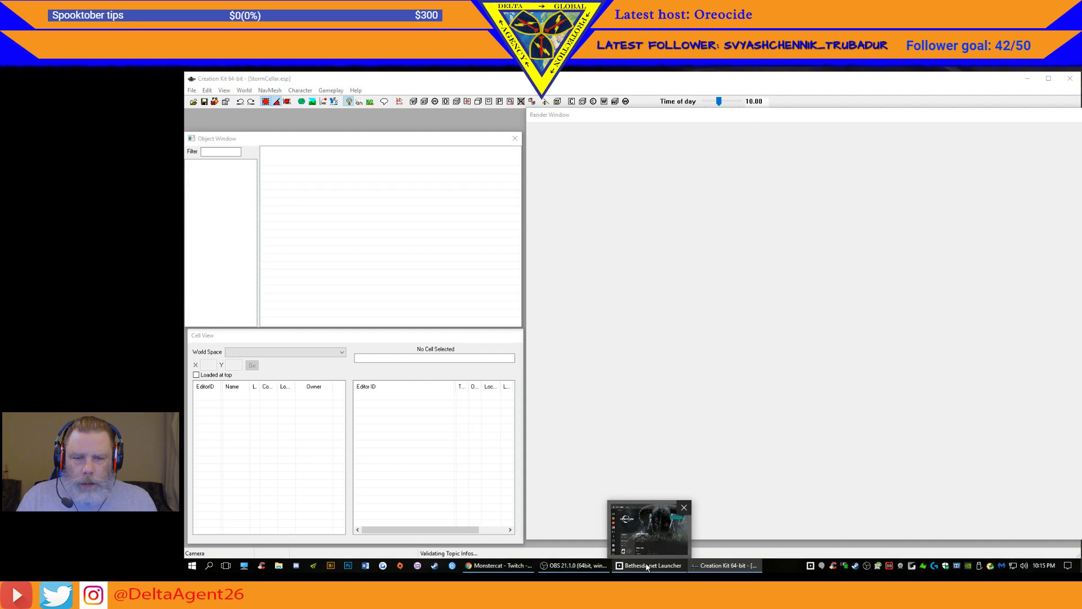
{"action": "mouse_move", "coordinate": [580, 567]}
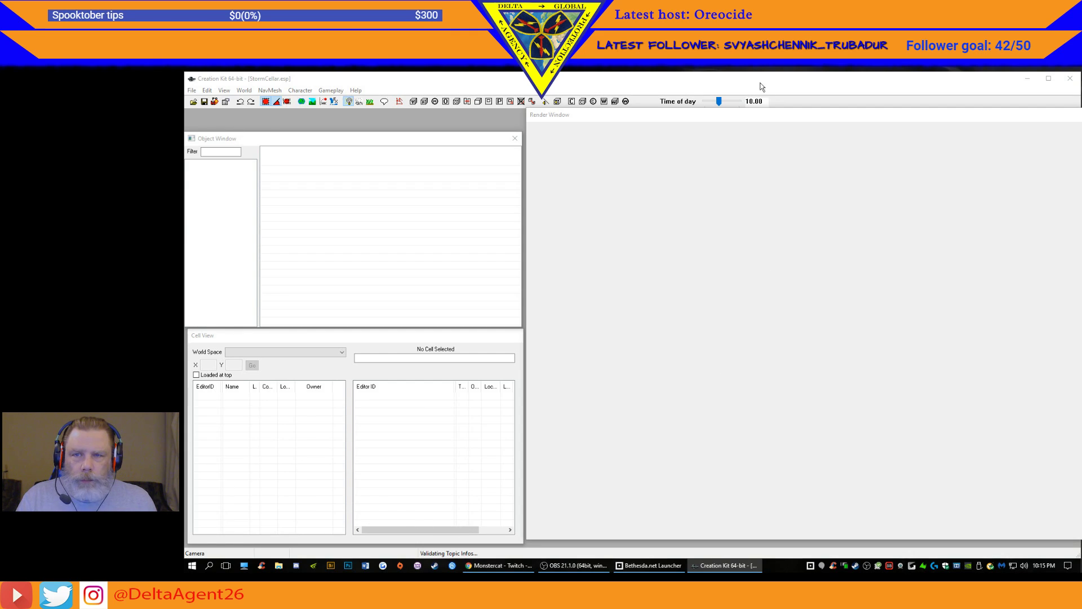
- Bring up the Object Window and the Preview window, placing the Preview over the empty render area
{"action": "left_click", "coordinate": [224, 91]}
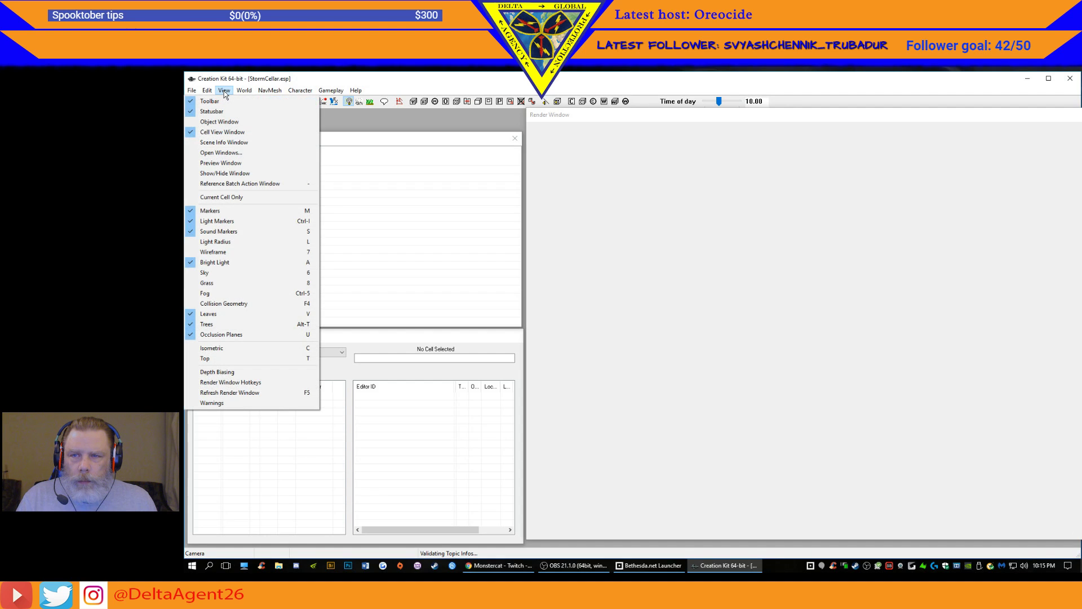
{"action": "left_click", "coordinate": [218, 123]}
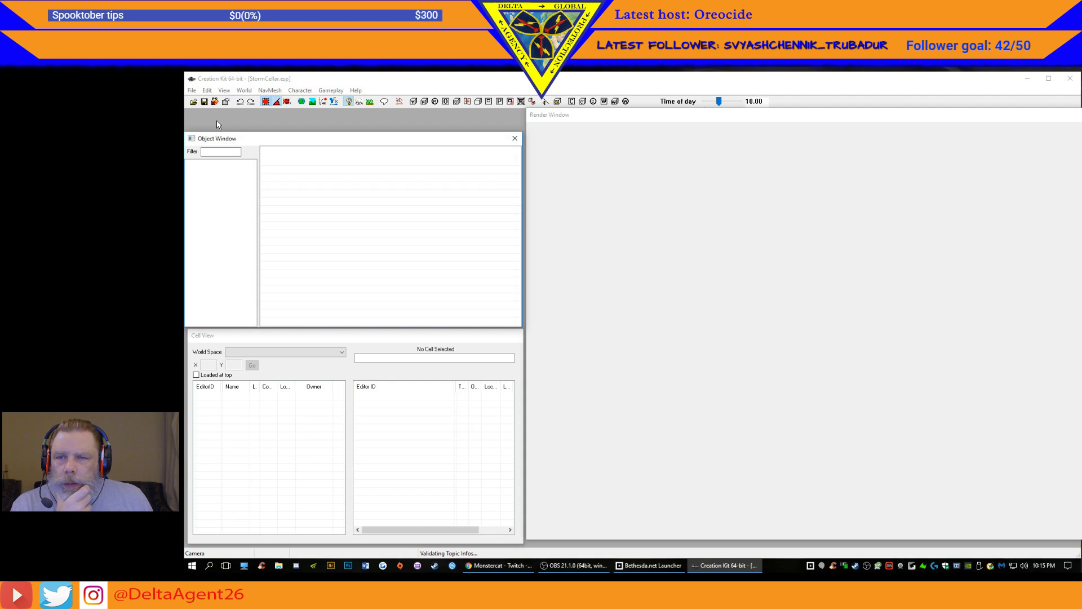
{"action": "left_click", "coordinate": [224, 91]}
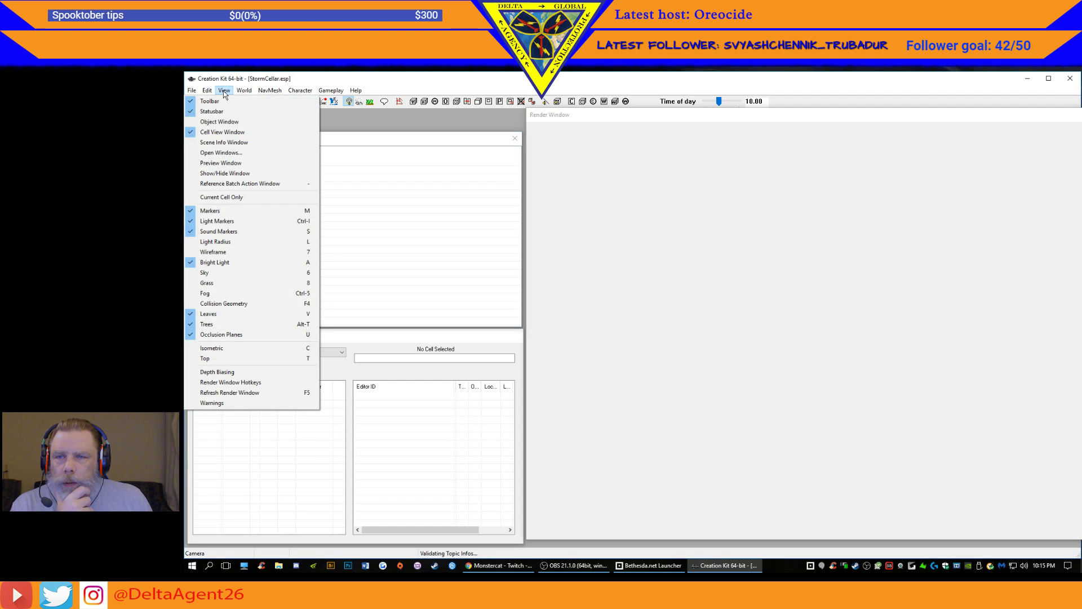
{"action": "left_click", "coordinate": [231, 164]}
{"action": "left_click_drag", "start_coordinate": [223, 78], "coordinate": [642, 183]}
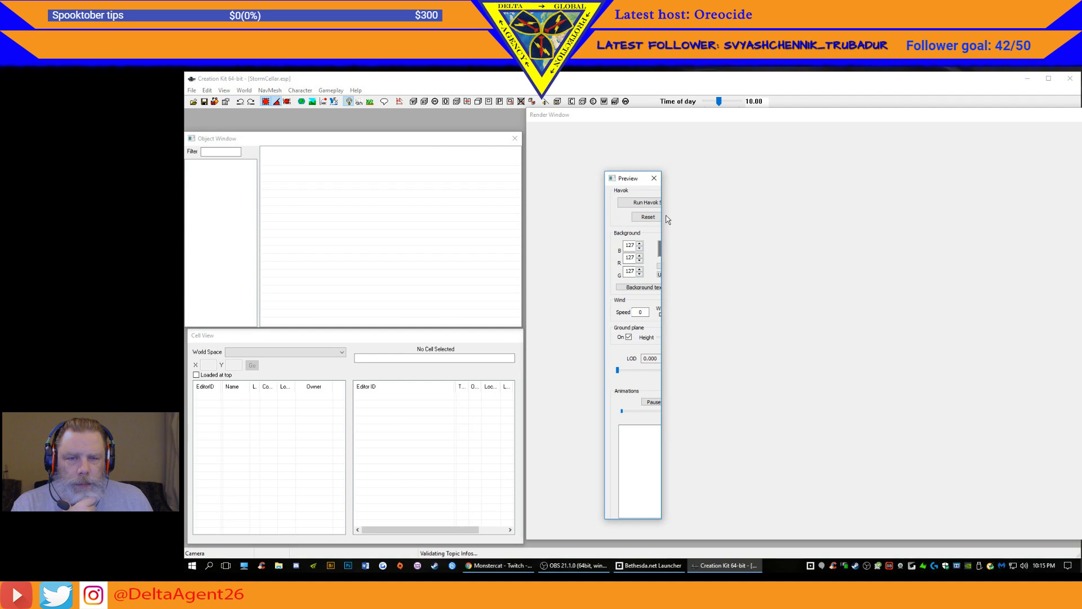
- Widen the Preview window until its animation notes and script events sections fit, and move it out of the workspace
{"action": "left_click_drag", "start_coordinate": [662, 236], "coordinate": [775, 235]}
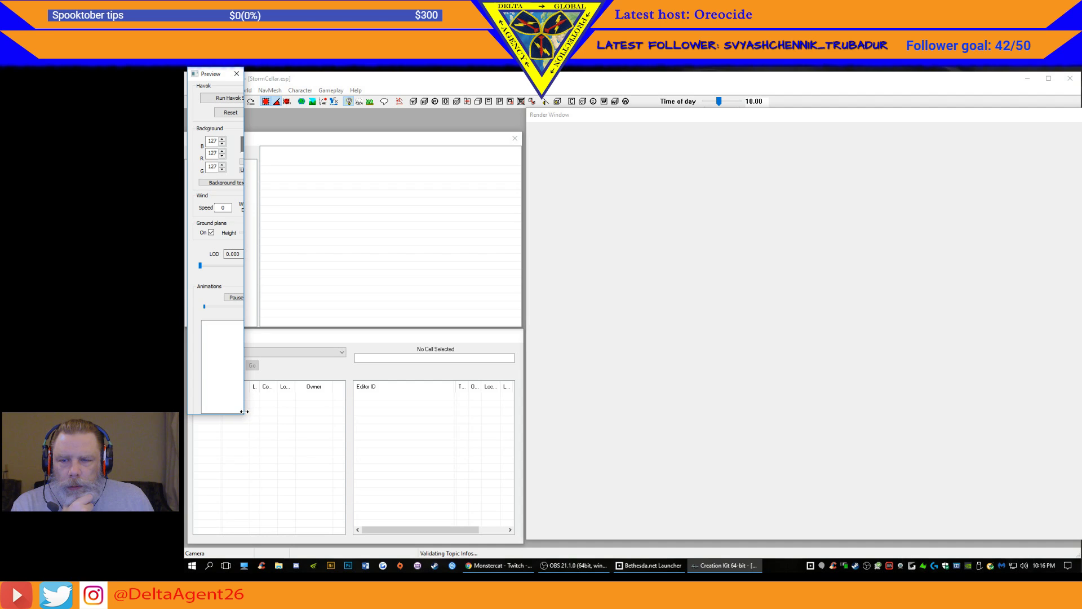
{"action": "left_click_drag", "start_coordinate": [242, 414], "coordinate": [407, 432]}
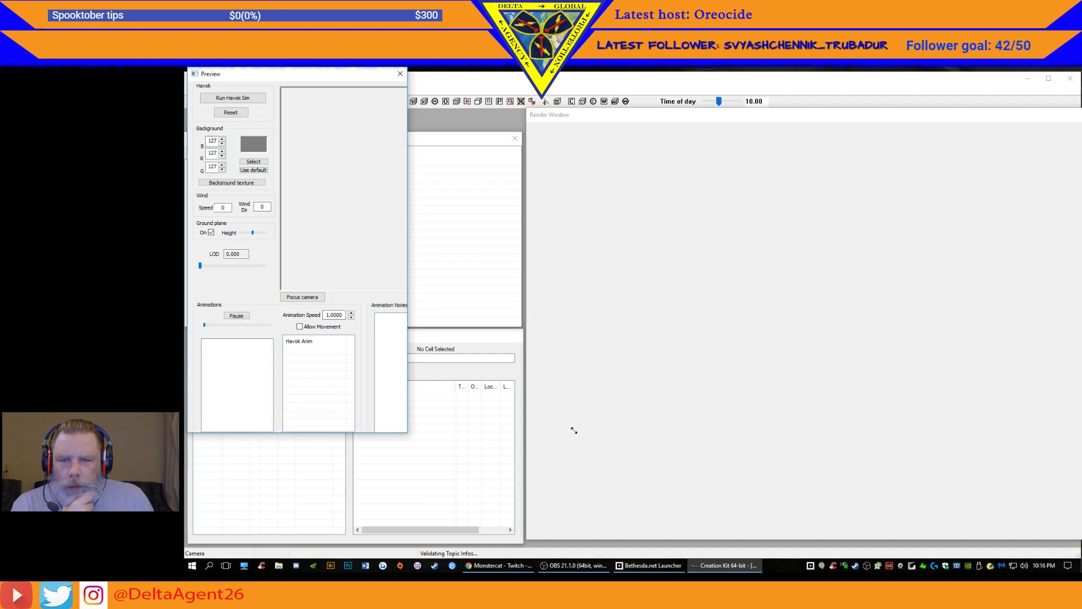
{"action": "left_click", "coordinate": [718, 371]}
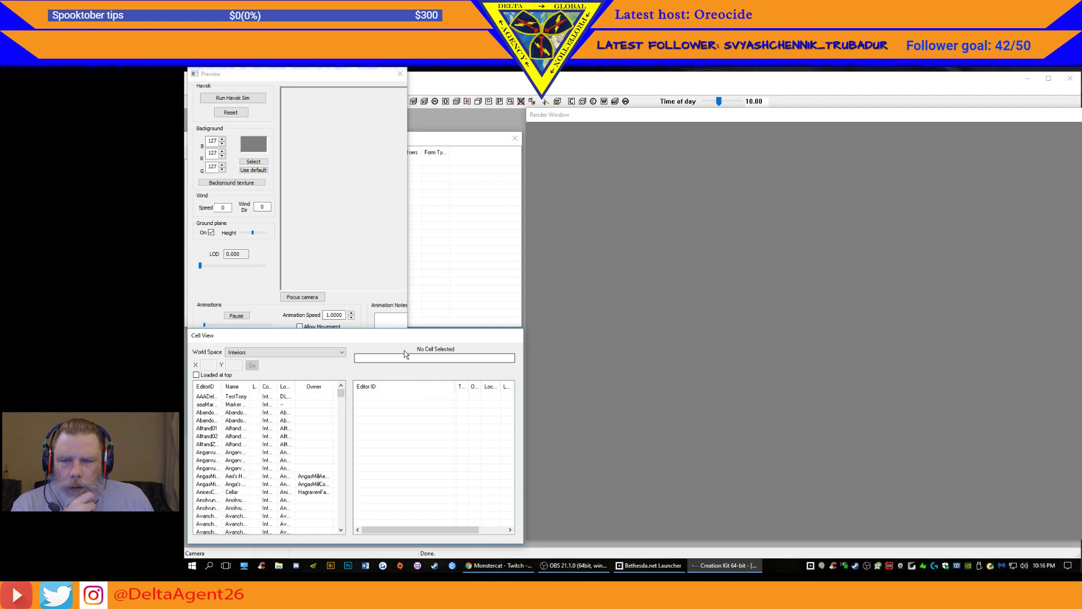
{"action": "left_click", "coordinate": [361, 75]}
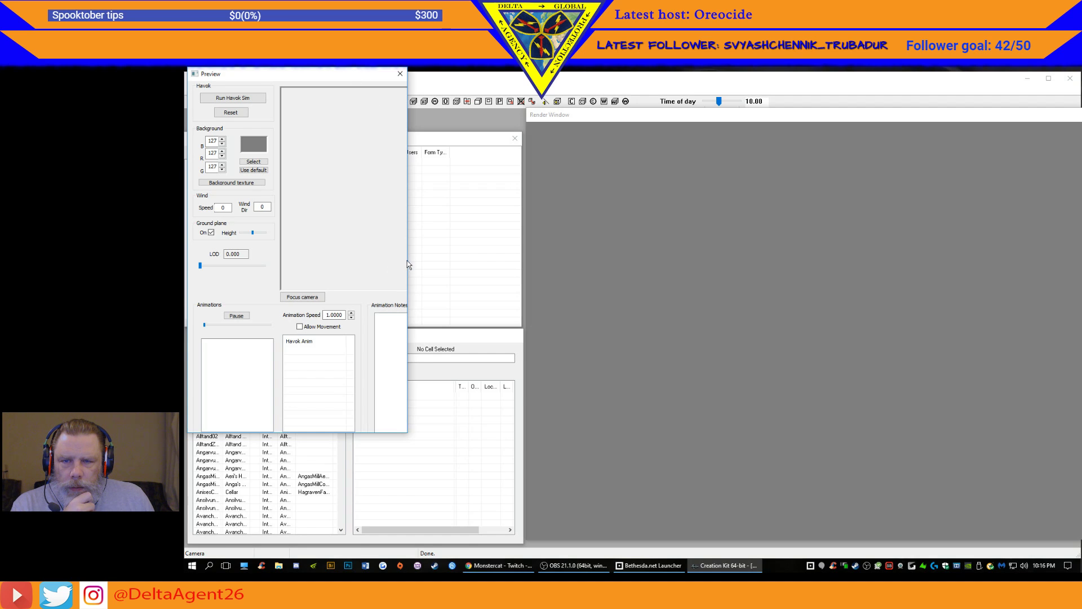
{"action": "left_click_drag", "start_coordinate": [409, 259], "coordinate": [621, 270]}
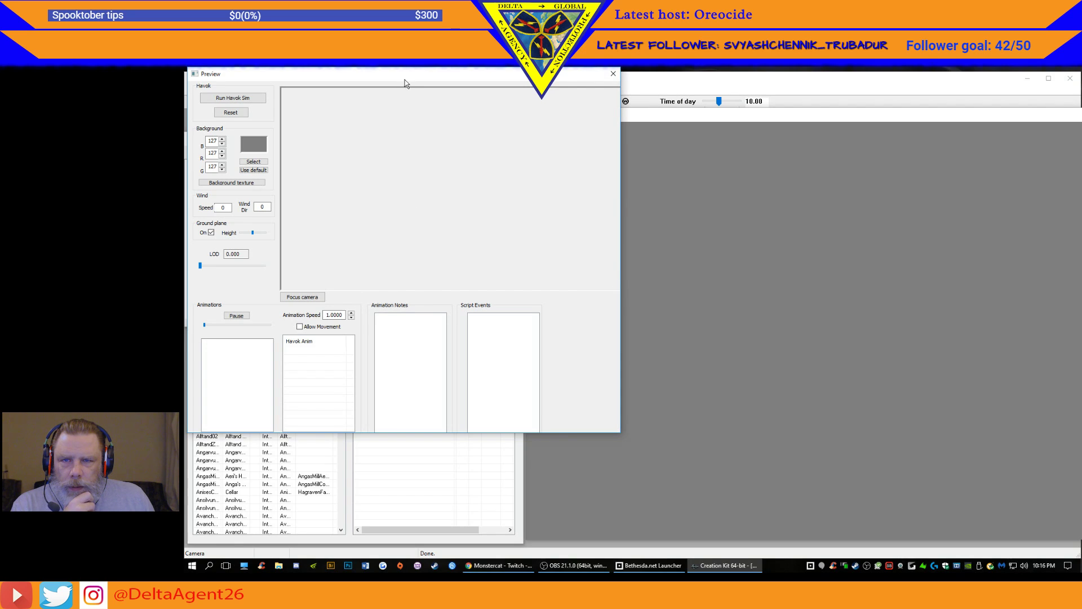
{"action": "left_click_drag", "start_coordinate": [408, 74], "coordinate": [0, 361]}
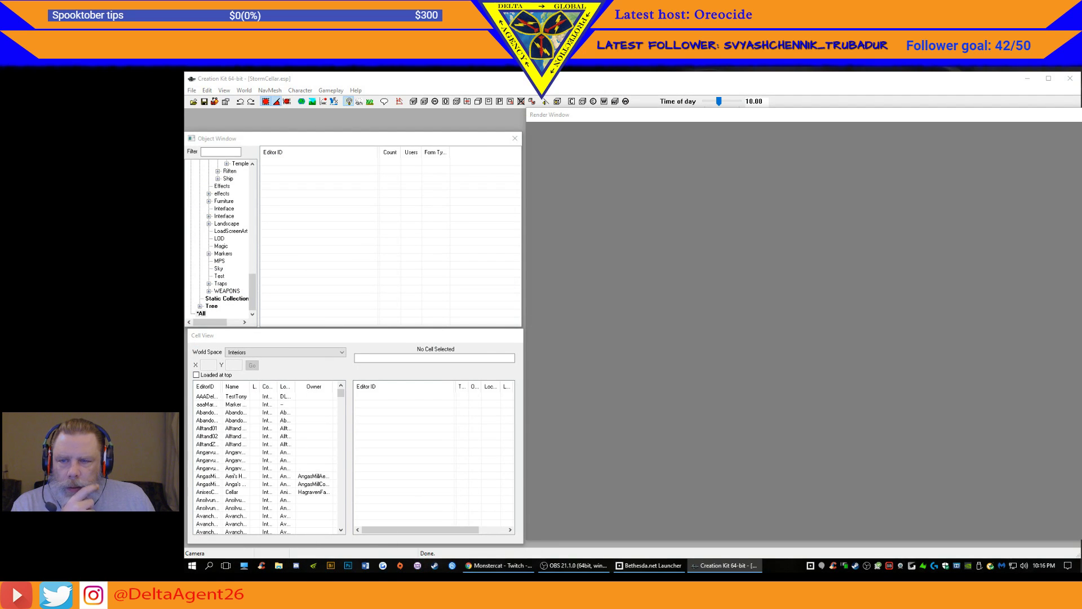
- Enable Loaded at top for the interior cells and load the StormCellar cell for rendering, accepting all warnings
{"action": "left_click", "coordinate": [196, 374]}
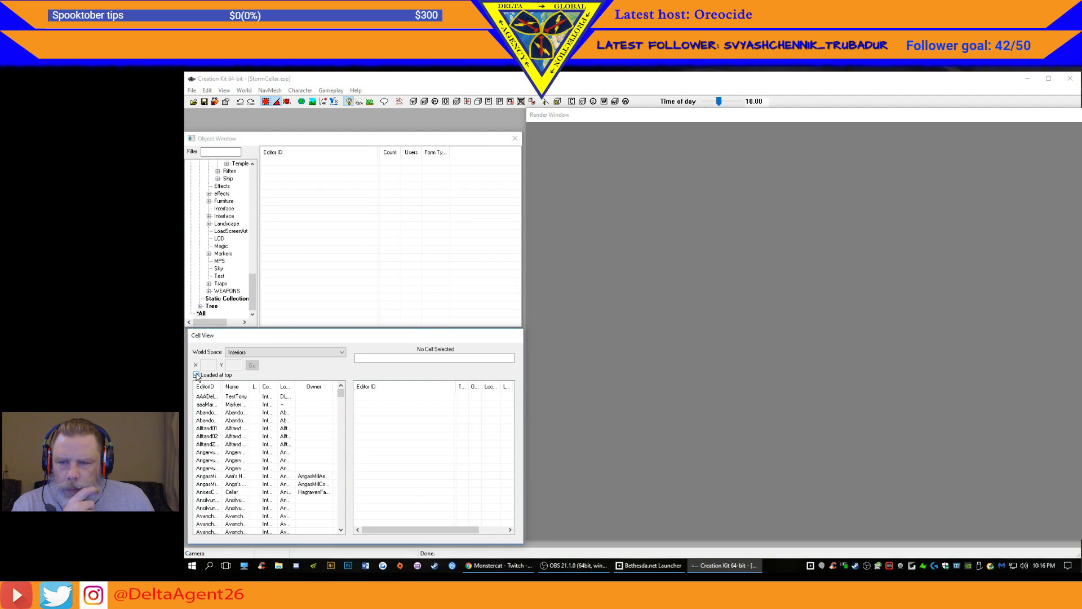
{"action": "left_click_drag", "start_coordinate": [341, 393], "coordinate": [346, 511]}
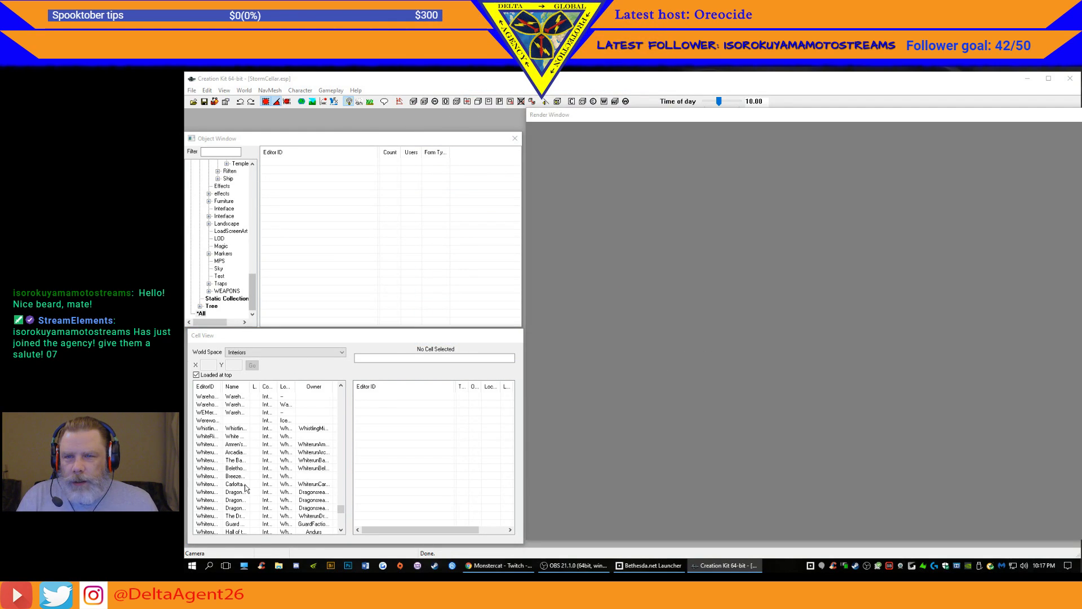
{"action": "left_click_drag", "start_coordinate": [344, 516], "coordinate": [344, 514]}
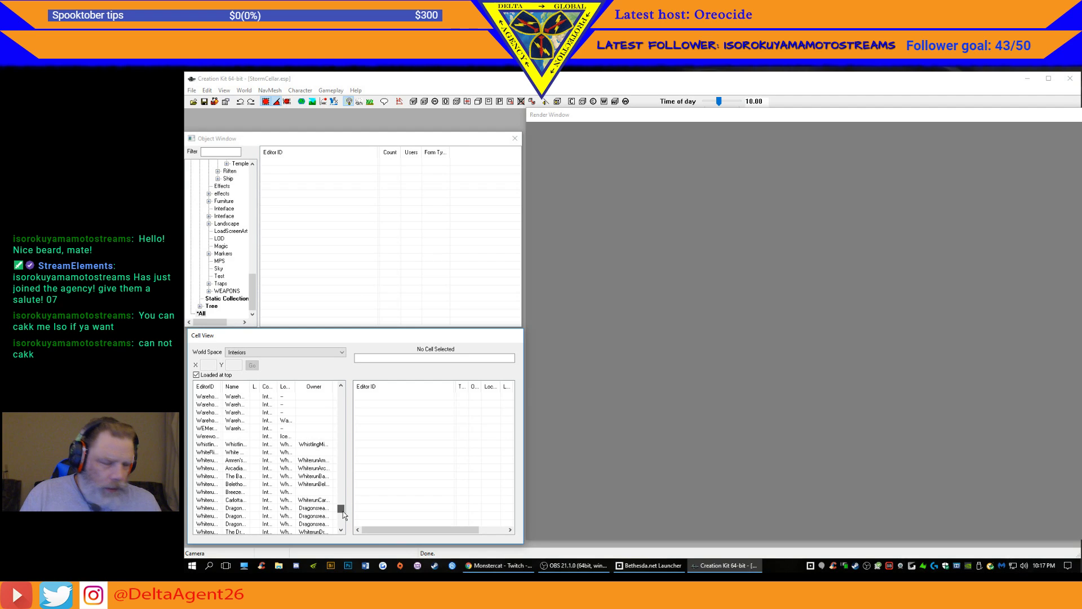
{"action": "left_click_drag", "start_coordinate": [343, 510], "coordinate": [343, 501]}
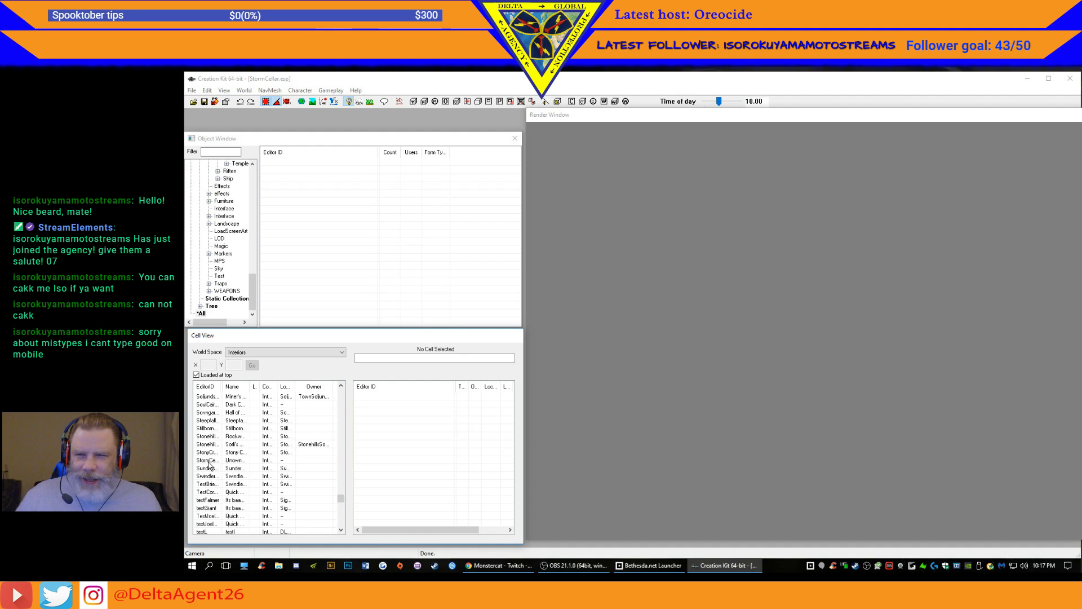
{"action": "left_click", "coordinate": [213, 461]}
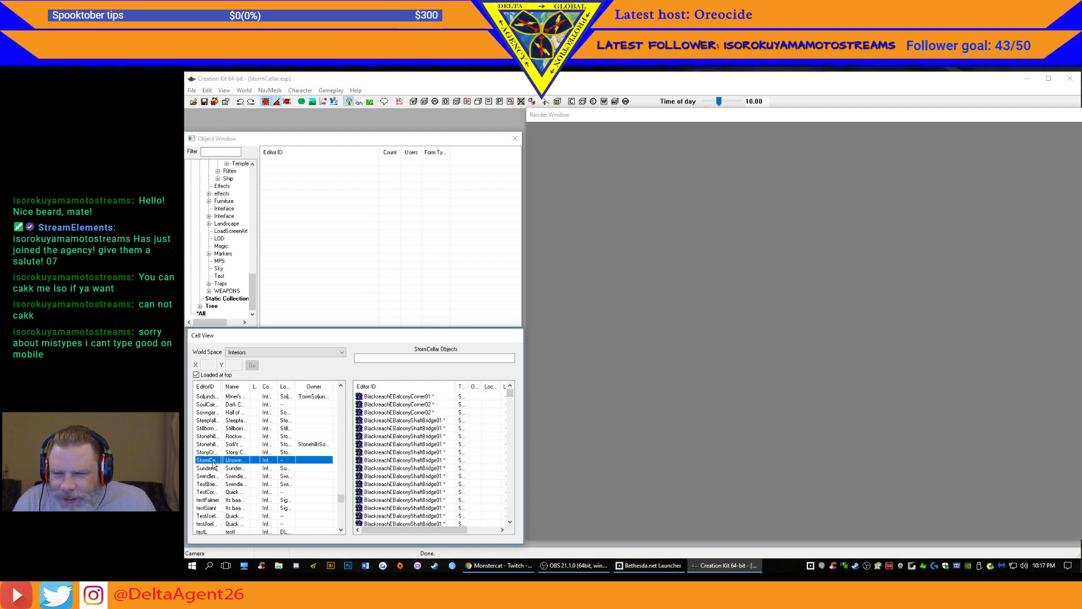
{"action": "double_click", "coordinate": [214, 461]}
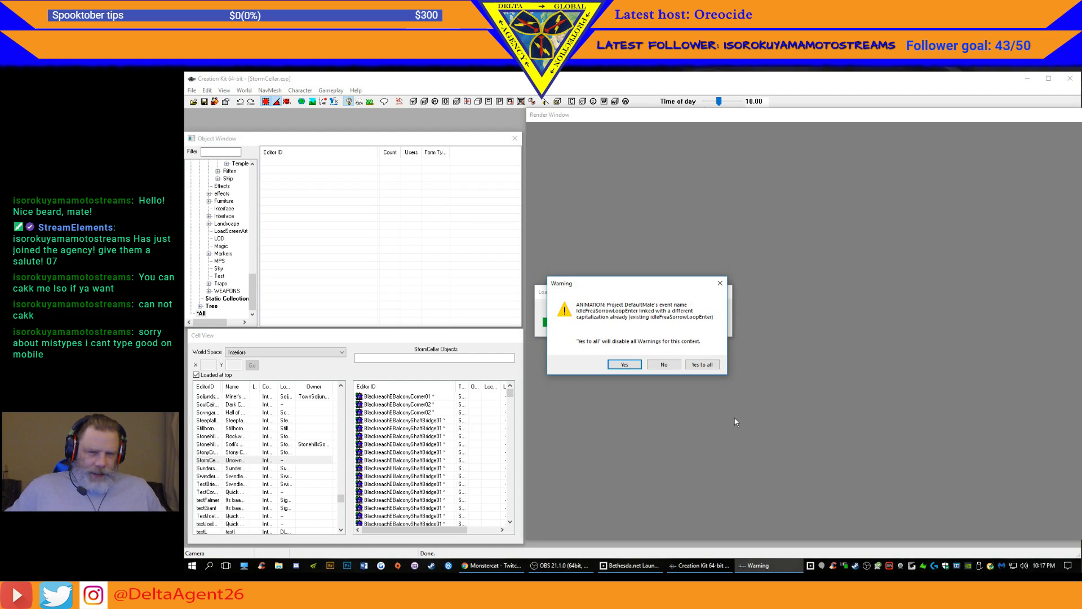
{"action": "left_click", "coordinate": [712, 366]}
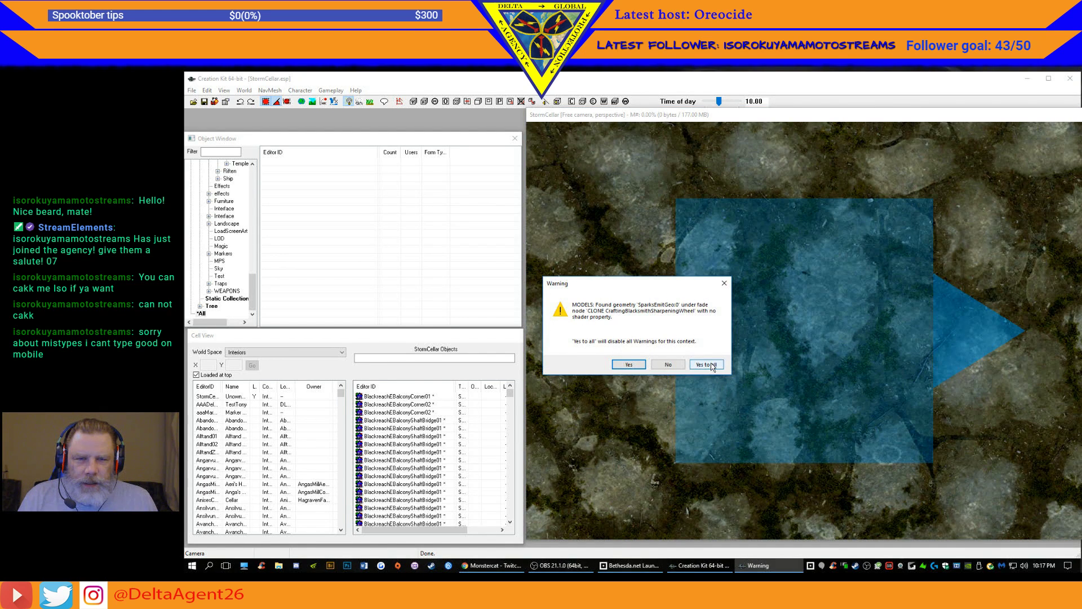
{"action": "left_click", "coordinate": [711, 367]}
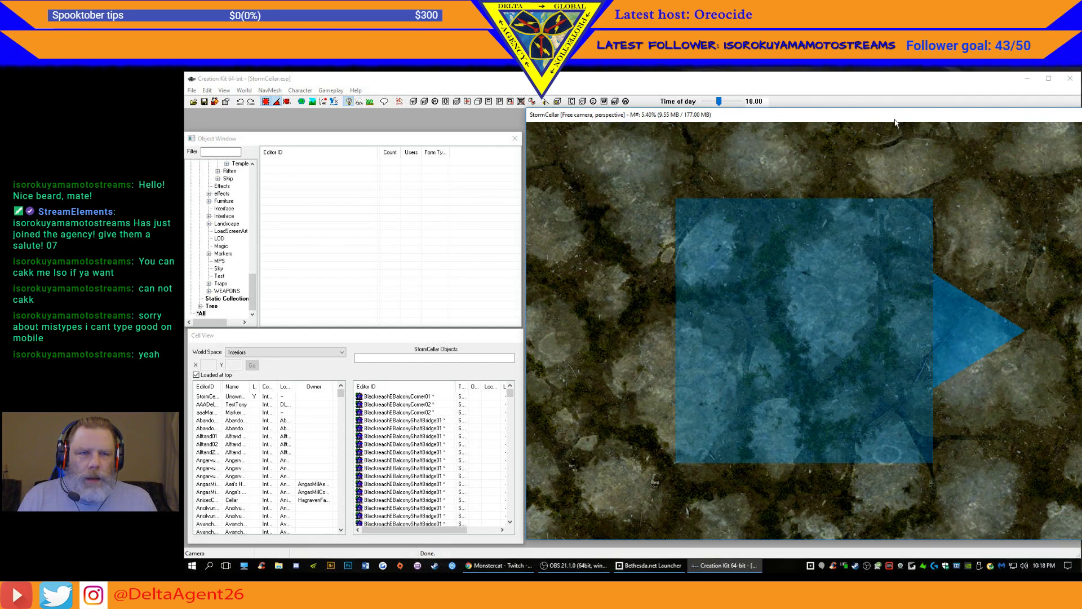
- Examine the StormCellar interior from above, covering its walkways, cave floor and forge area
{"action": "scroll", "coordinate": [889, 214], "scroll_direction": "down", "scroll_amount": 8}
{"action": "scroll", "coordinate": [887, 216], "scroll_direction": "down", "scroll_amount": 4}
{"action": "middle_click_drag", "start_coordinate": [885, 418], "coordinate": [856, 311]}
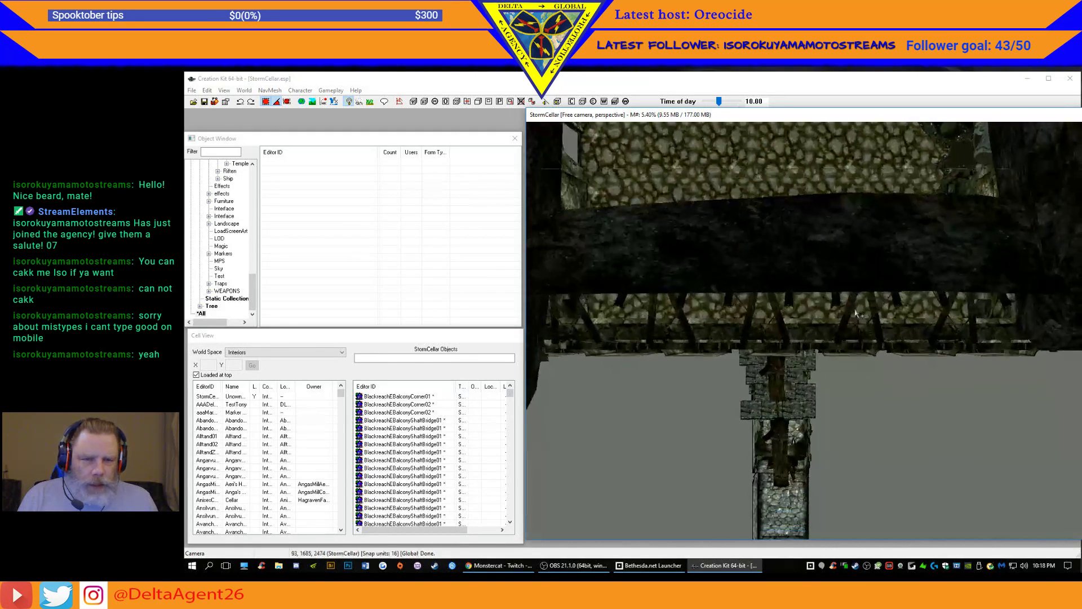
{"action": "scroll", "coordinate": [856, 313], "scroll_direction": "down", "scroll_amount": 6}
{"action": "middle_click_drag", "start_coordinate": [786, 405], "coordinate": [780, 302]}
{"action": "middle_click_drag", "start_coordinate": [672, 531], "coordinate": [949, 461], "text": "shift"}
{"action": "middle_click_drag", "start_coordinate": [738, 175], "coordinate": [751, 499]}
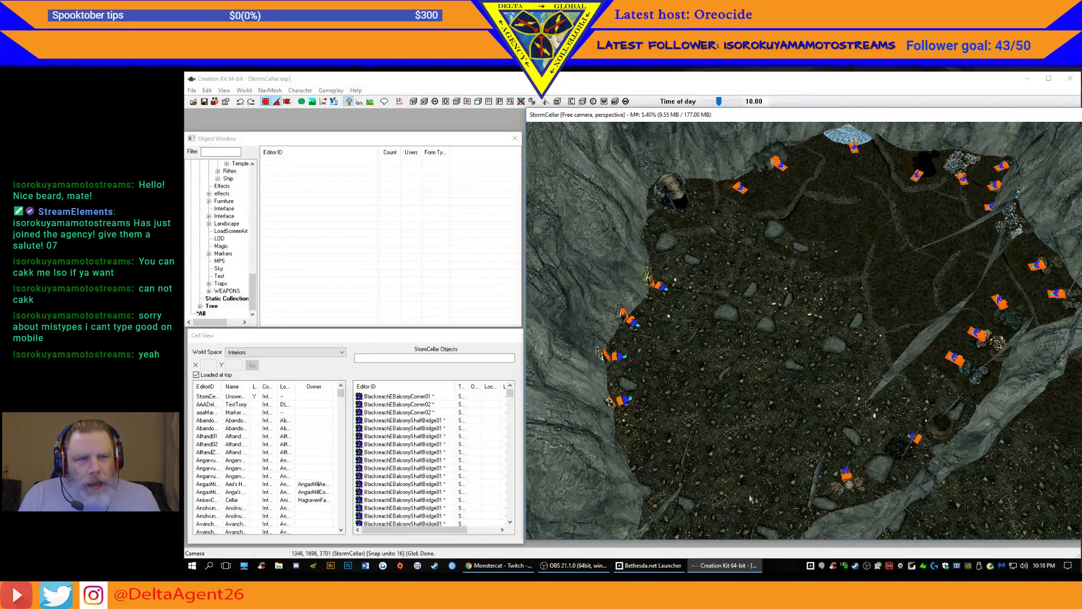
{"action": "middle_click_drag", "start_coordinate": [805, 437], "coordinate": [1079, 271]}
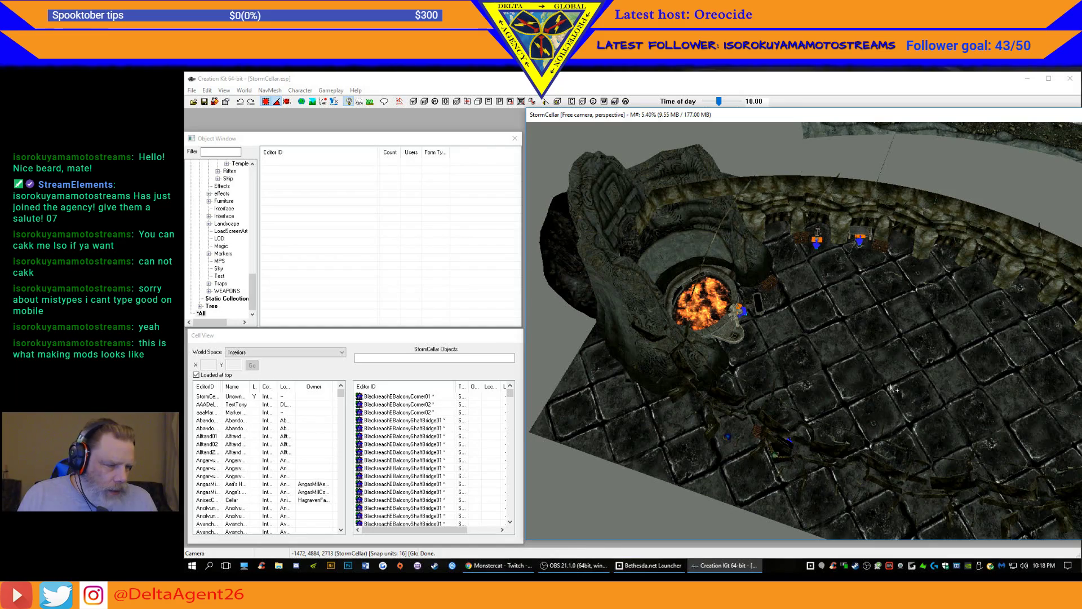
- Examine the StormCellar forge area, its curved wall, tiled floor and surrounding props from several angles
{"action": "middle_click_drag", "start_coordinate": [917, 394], "coordinate": [859, 380]}
{"action": "scroll", "coordinate": [892, 368], "scroll_direction": "up", "scroll_amount": 5}
{"action": "scroll", "coordinate": [860, 361], "scroll_direction": "down", "scroll_amount": 5}
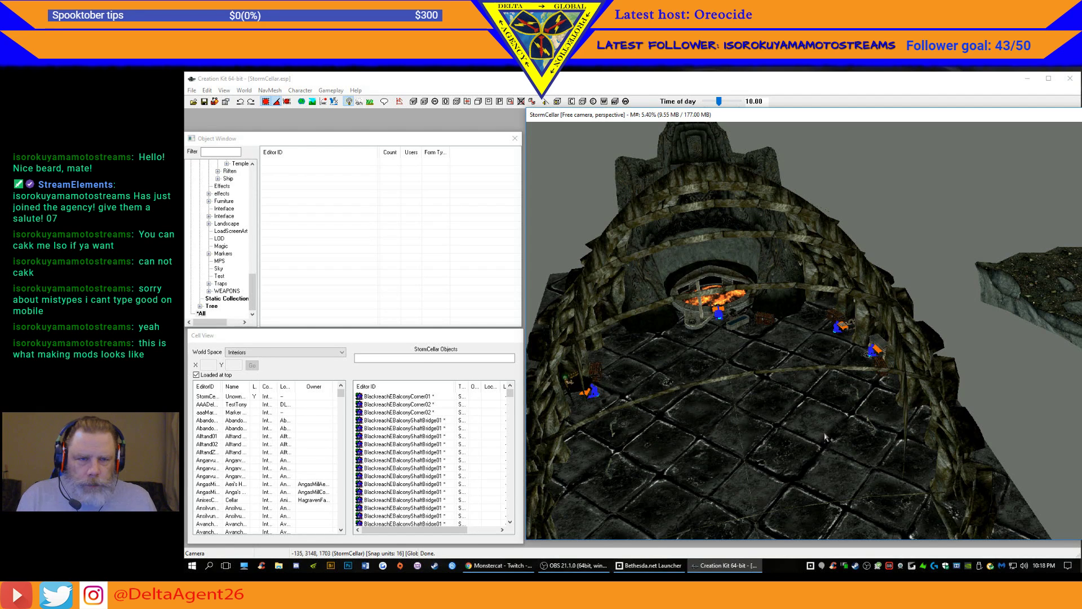
{"action": "middle_click_drag", "start_coordinate": [780, 452], "coordinate": [951, 372]}
{"action": "scroll", "coordinate": [790, 477], "scroll_direction": "up", "scroll_amount": 8}
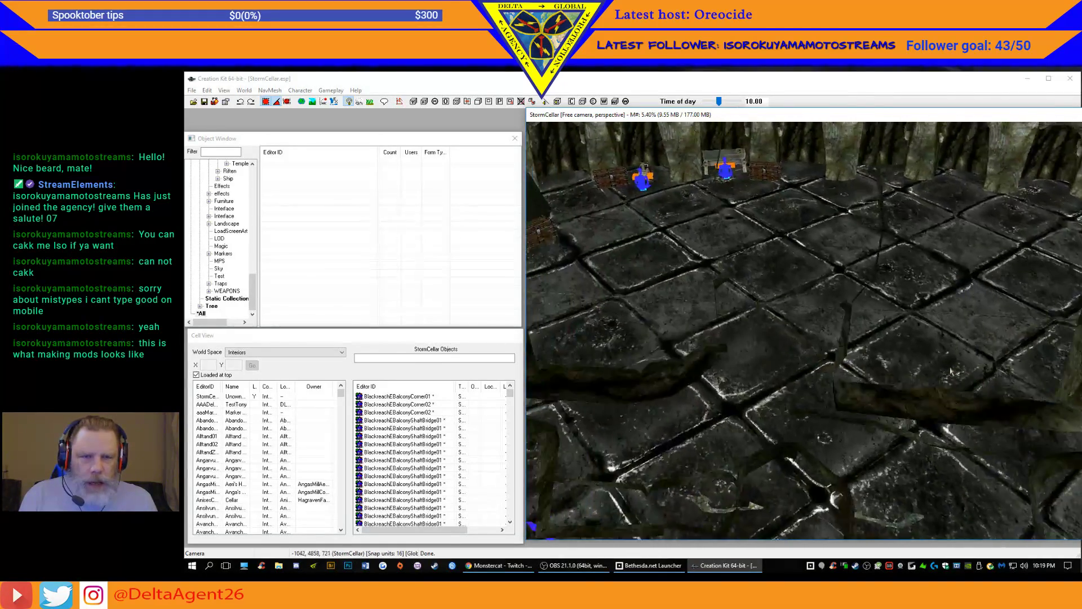
{"action": "scroll", "coordinate": [951, 372], "scroll_direction": "down", "scroll_amount": 8}
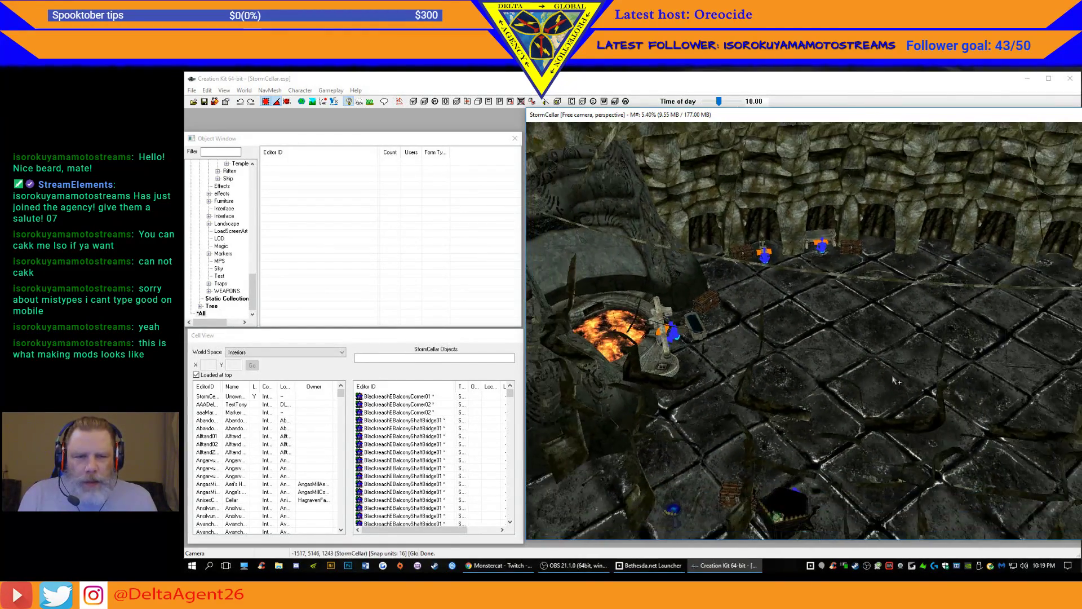
{"action": "middle_click_drag", "start_coordinate": [893, 381], "coordinate": [875, 377], "text": "shift"}
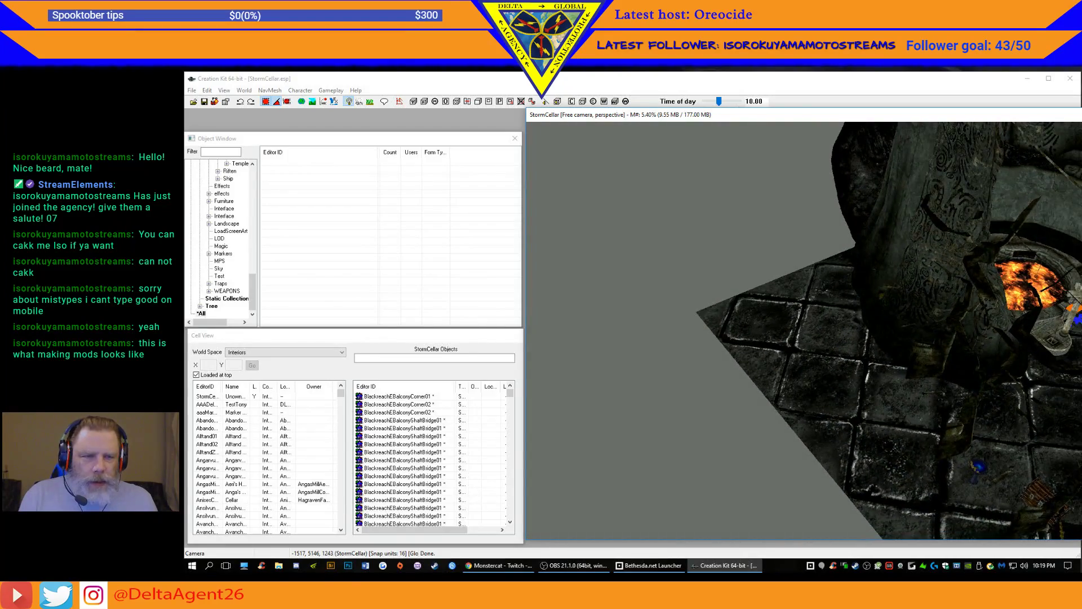
{"action": "scroll", "coordinate": [949, 364], "scroll_direction": "down", "scroll_amount": 6}
- Examine the cave wall and the stone room with its doors and staircase in the StormCellar cell
{"action": "middle_click_drag", "start_coordinate": [950, 365], "coordinate": [504, 307]}
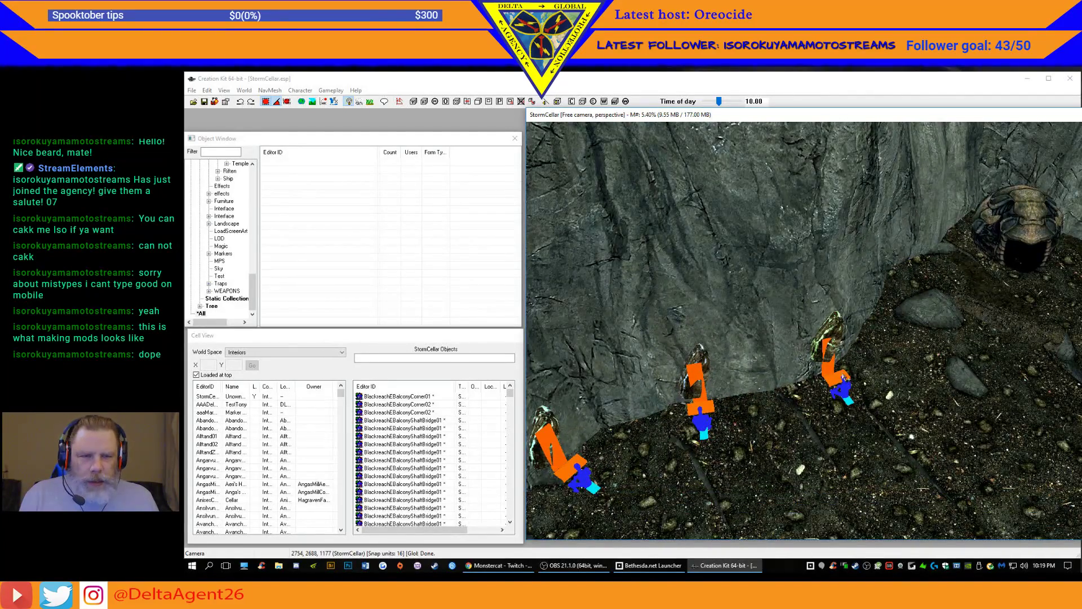
{"action": "middle_click_drag", "start_coordinate": [562, 489], "coordinate": [791, 327]}
{"action": "middle_click_drag", "start_coordinate": [719, 282], "coordinate": [848, 237]}
{"action": "middle_click_drag", "start_coordinate": [916, 497], "coordinate": [916, 332]}
{"action": "scroll", "coordinate": [915, 332], "scroll_direction": "down", "scroll_amount": 8}
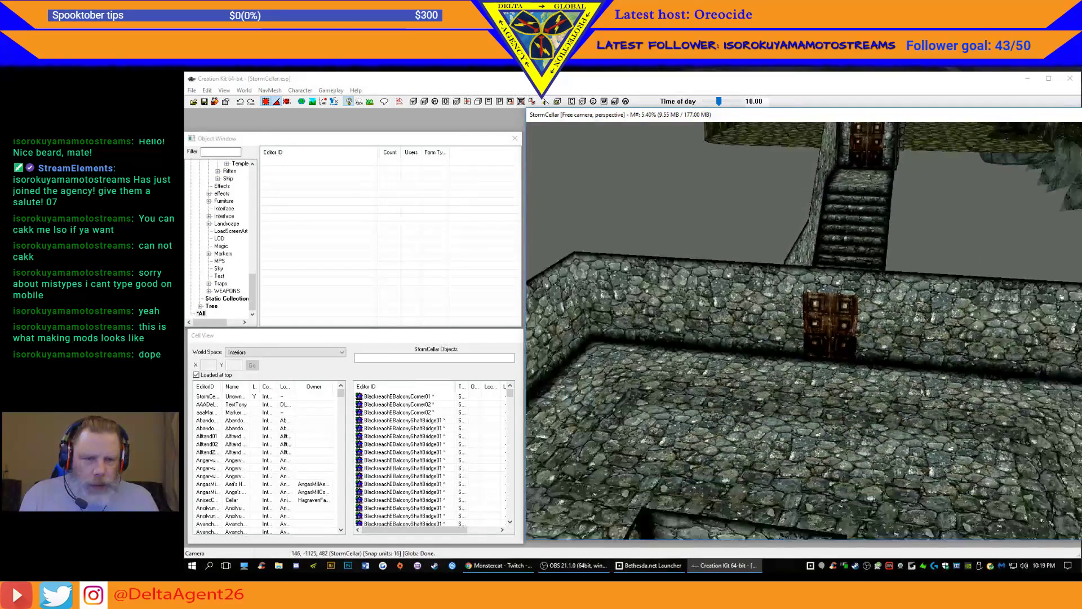
{"action": "scroll", "coordinate": [924, 390], "scroll_direction": "down", "scroll_amount": 3}
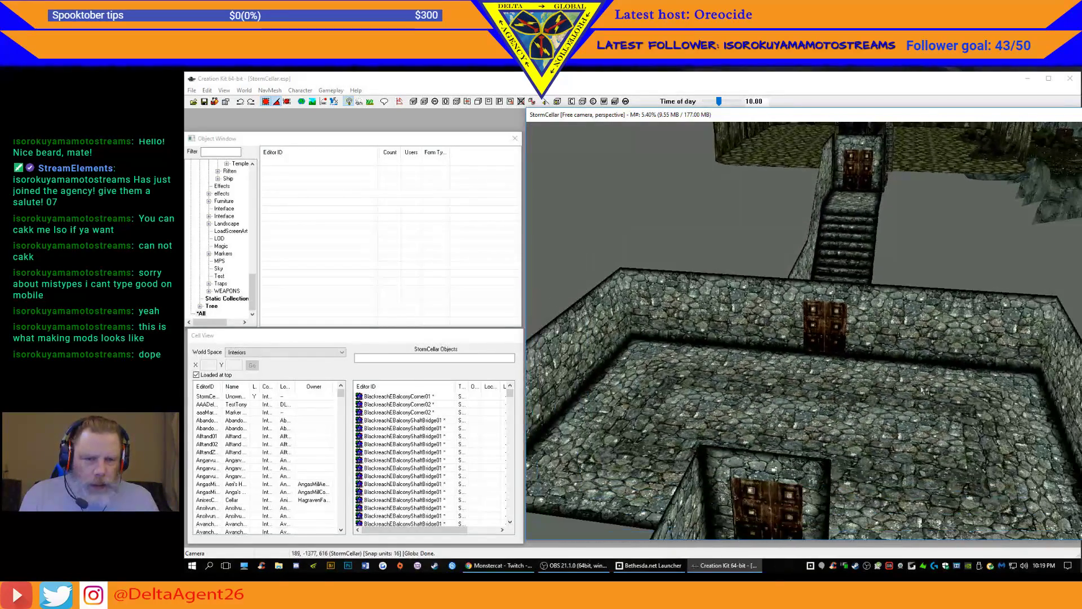
{"action": "middle_click_drag", "start_coordinate": [895, 451], "coordinate": [905, 442]}
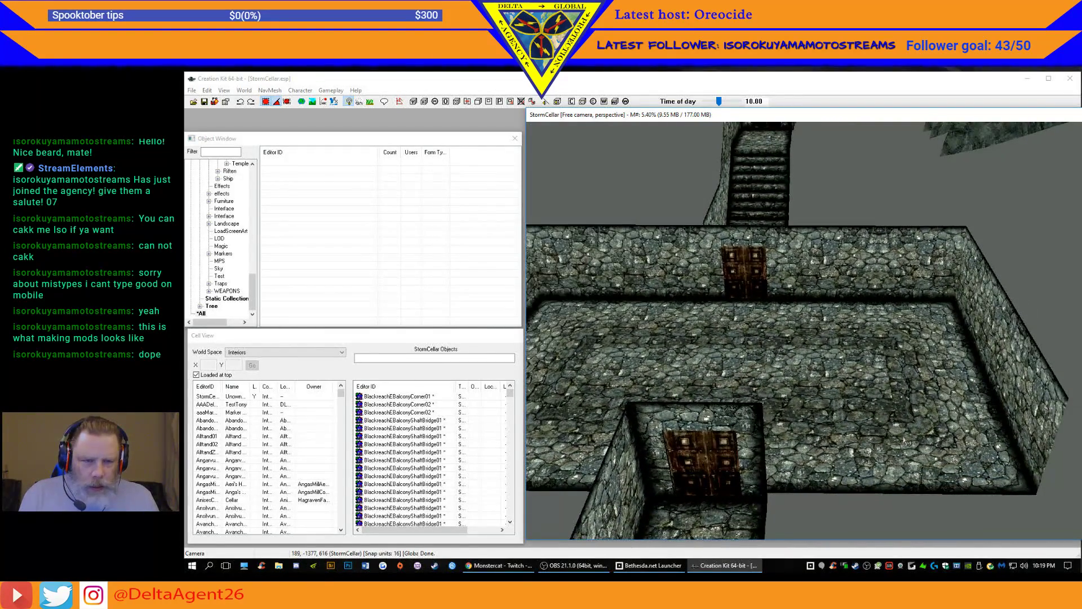
{"action": "mouse_move", "coordinate": [865, 388]}
{"action": "middle_mouse_down"}
{"action": "mouse_move", "coordinate": [885, 356]}
{"action": "mouse_move", "coordinate": [867, 399]}
{"action": "middle_mouse_up"}
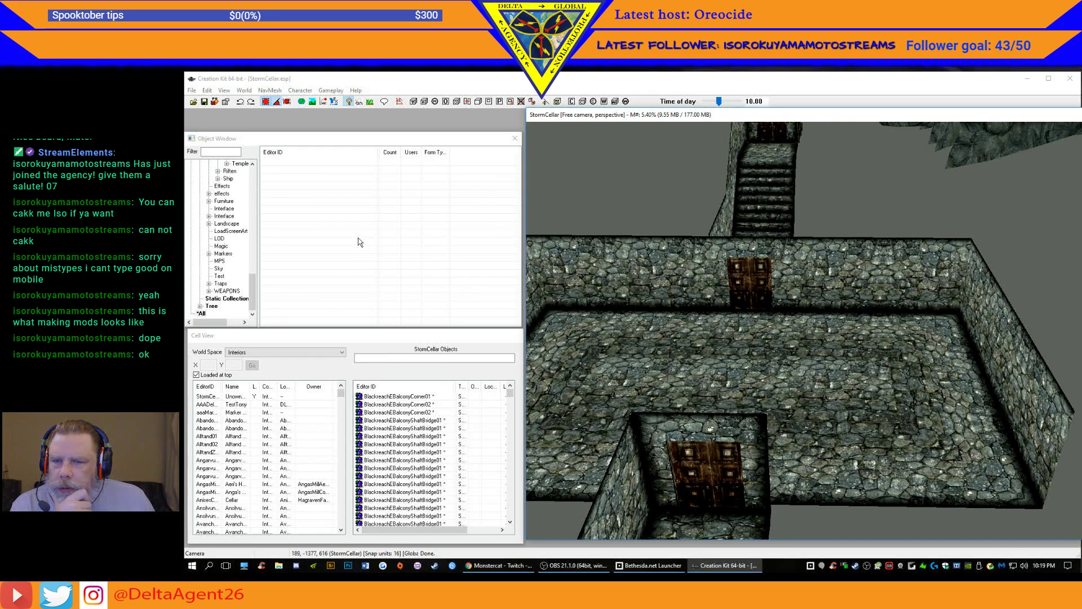
- Examine the cobbled hall and the adjoining cave floor with its ore deposits and wall markers
{"action": "middle_click_drag", "start_coordinate": [774, 241], "coordinate": [832, 399]}
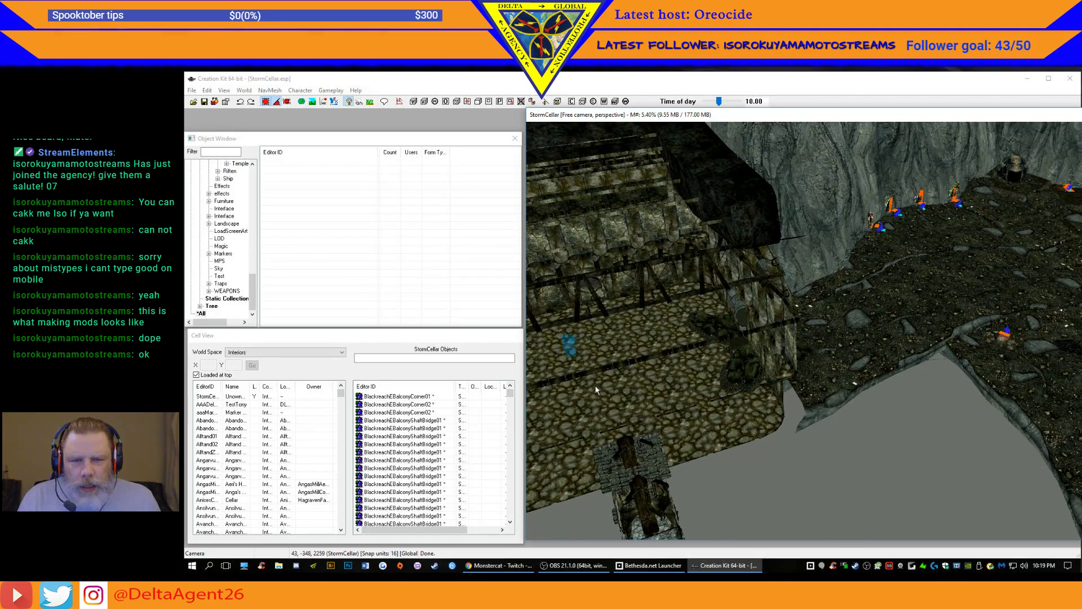
{"action": "middle_click_drag", "start_coordinate": [597, 389], "coordinate": [786, 358]}
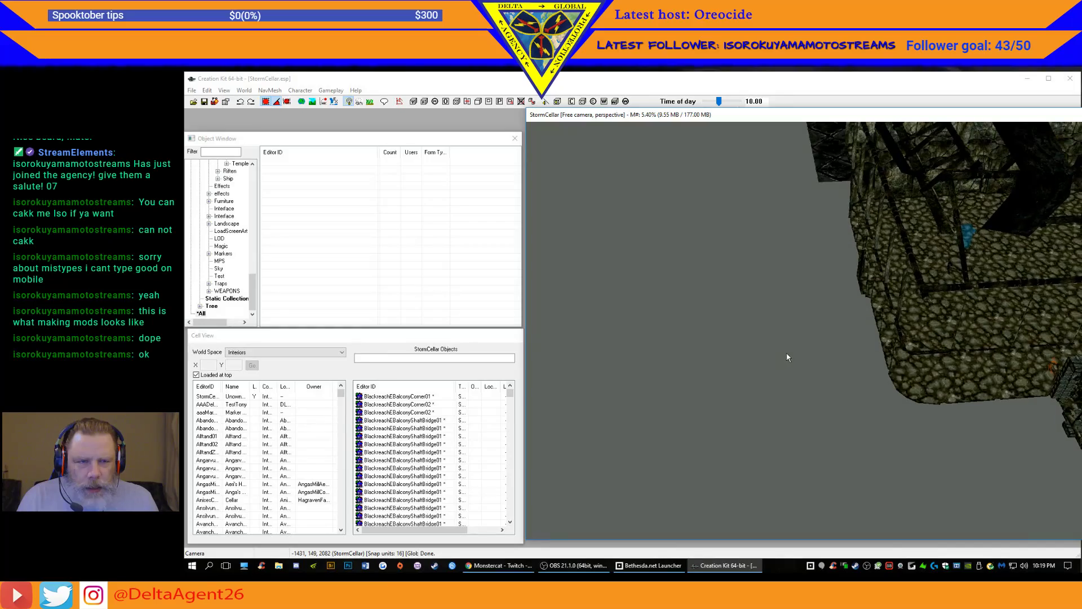
{"action": "middle_click_drag", "start_coordinate": [983, 277], "coordinate": [468, 351]}
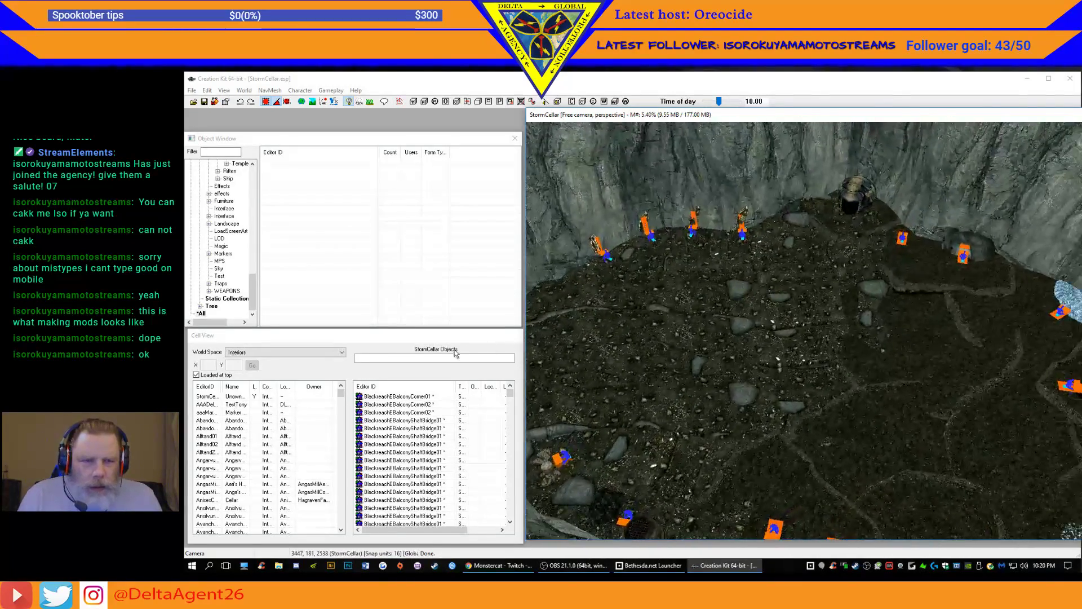
{"action": "middle_click_drag", "start_coordinate": [970, 348], "coordinate": [978, 305]}
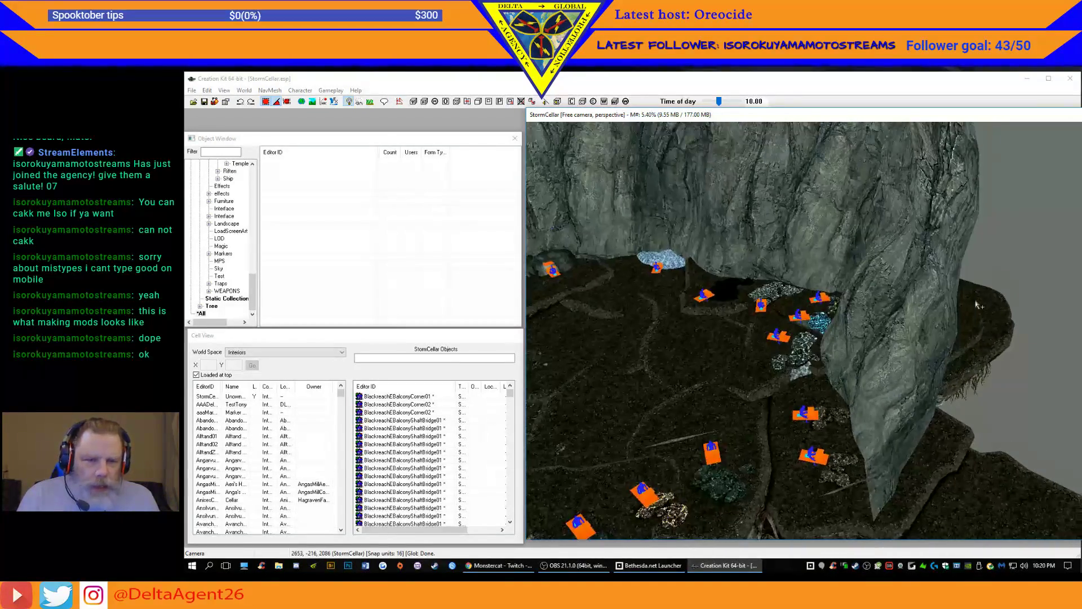
{"action": "middle_click_drag", "start_coordinate": [629, 404], "coordinate": [766, 339]}
{"action": "scroll", "coordinate": [766, 339], "scroll_direction": "down", "scroll_amount": 10}
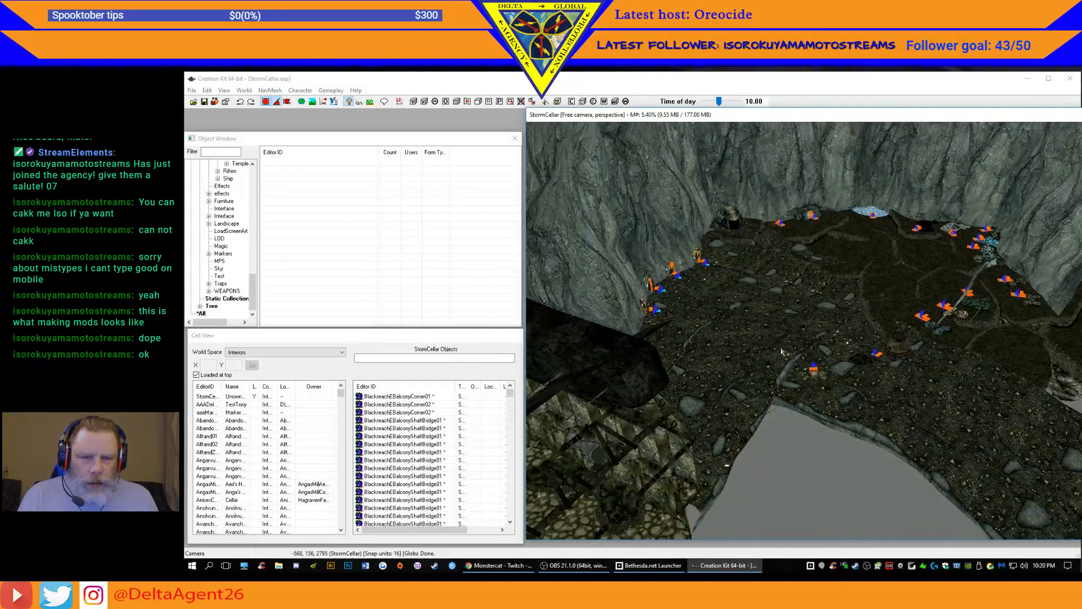
{"action": "middle_click_drag", "start_coordinate": [782, 352], "coordinate": [871, 364], "text": "shift"}
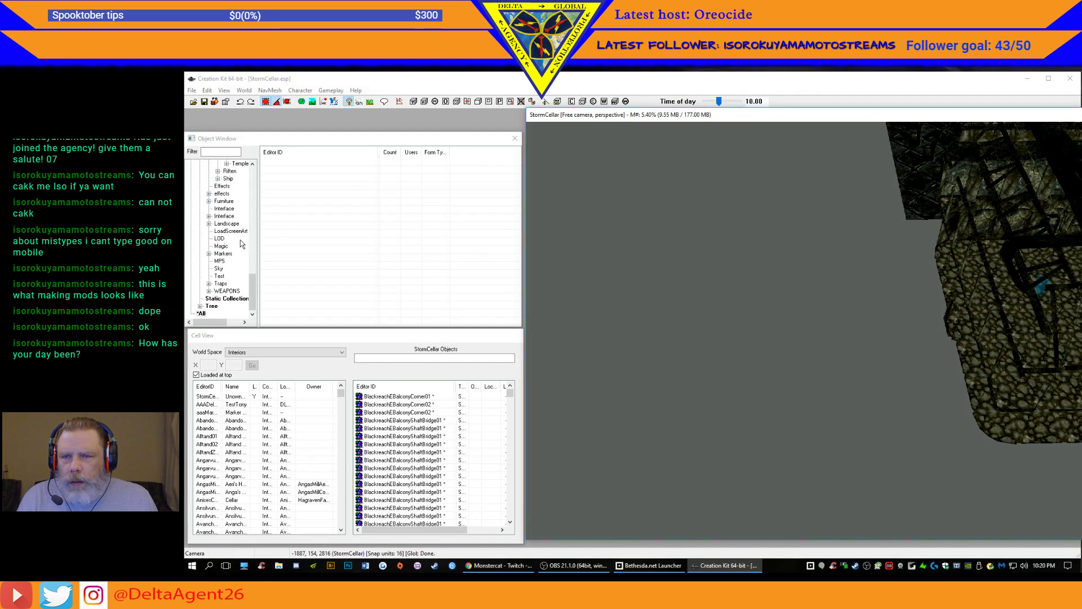
- Widen the Object Window's category tree and browse the static objects in the Dwemer dungeon category
{"action": "left_click_drag", "start_coordinate": [249, 291], "coordinate": [310, 216]}
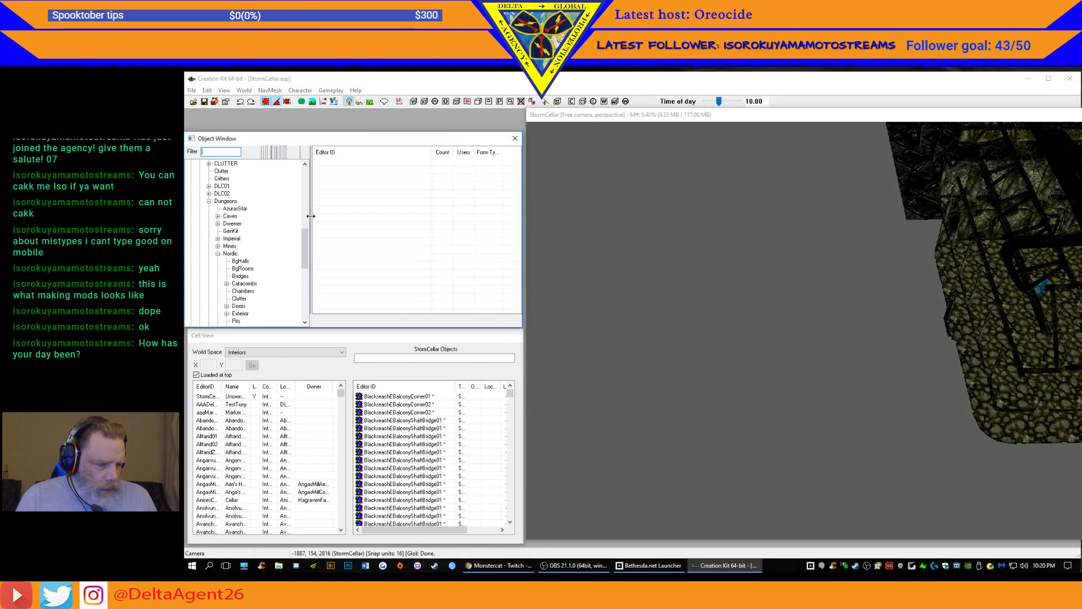
{"action": "left_click", "coordinate": [237, 224]}
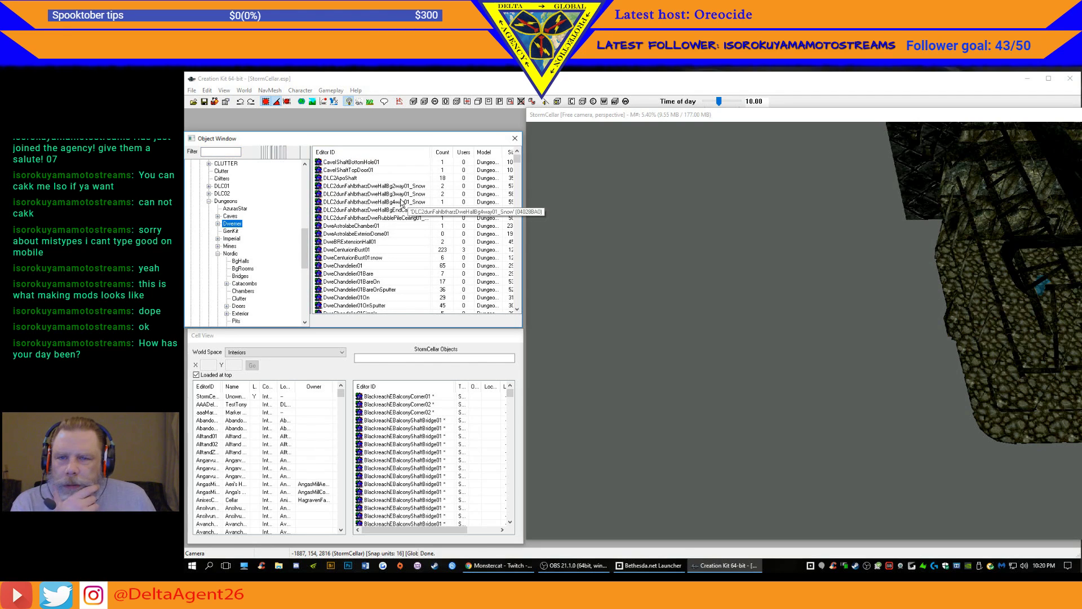
{"action": "left_click", "coordinate": [218, 151]}
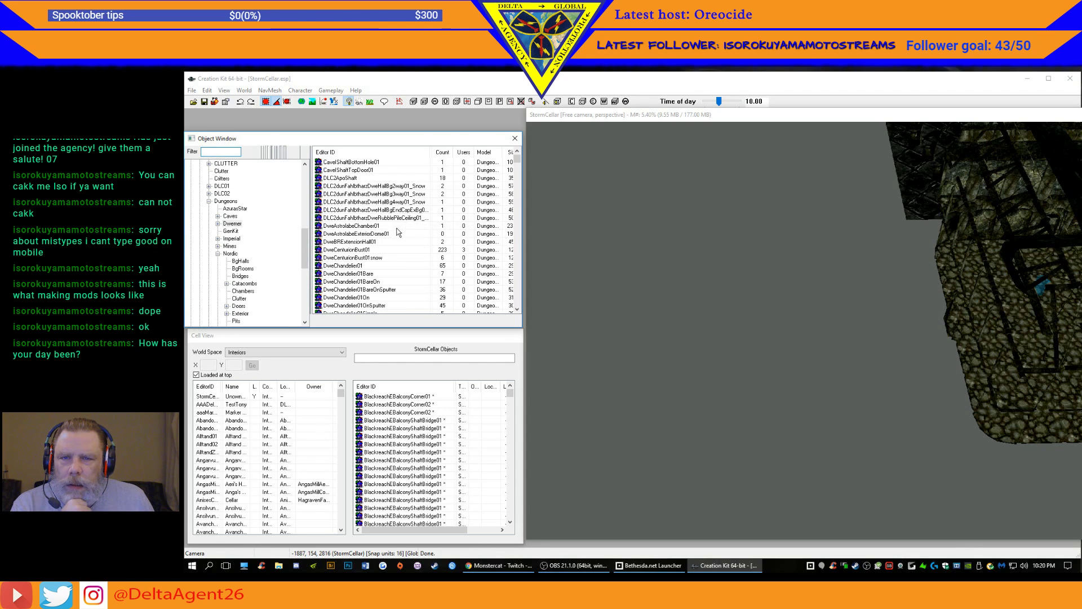
{"action": "scroll", "coordinate": [383, 264], "scroll_direction": "down", "scroll_amount": 4}
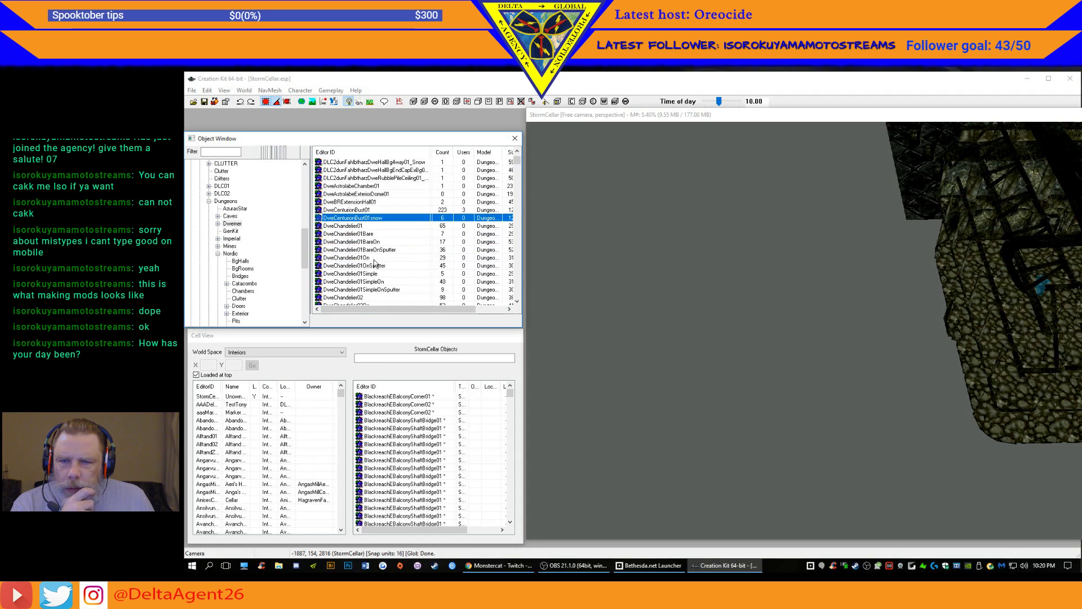
{"action": "scroll", "coordinate": [375, 262], "scroll_direction": "down", "scroll_amount": 3}
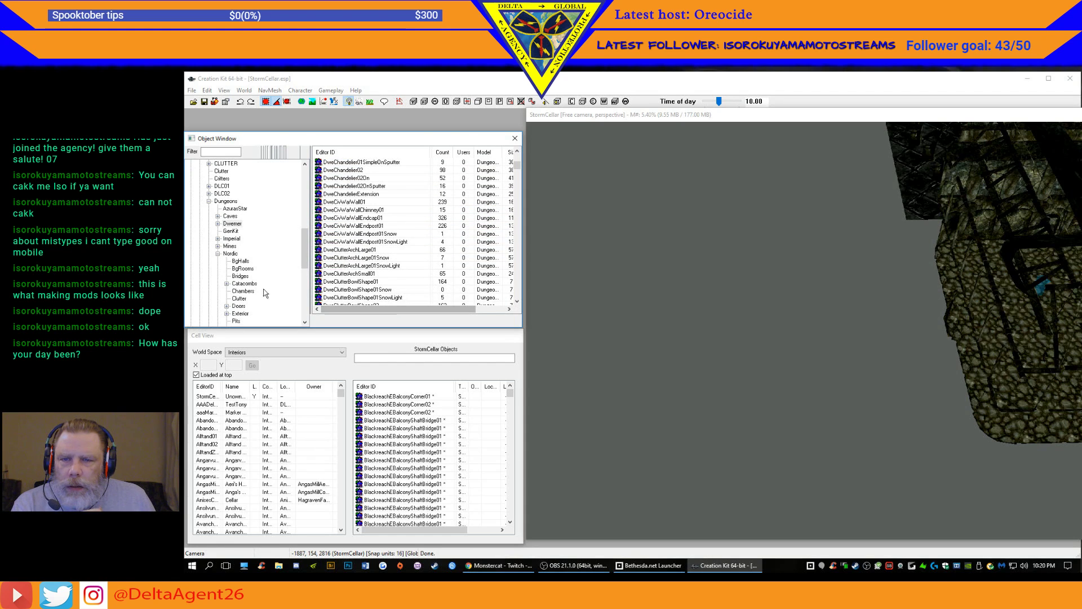
- Place the Preview window over the render area and view the DweCenturionBust01snow model with its face in sight
{"action": "left_click_drag", "start_coordinate": [526, 336], "coordinate": [448, 74]}
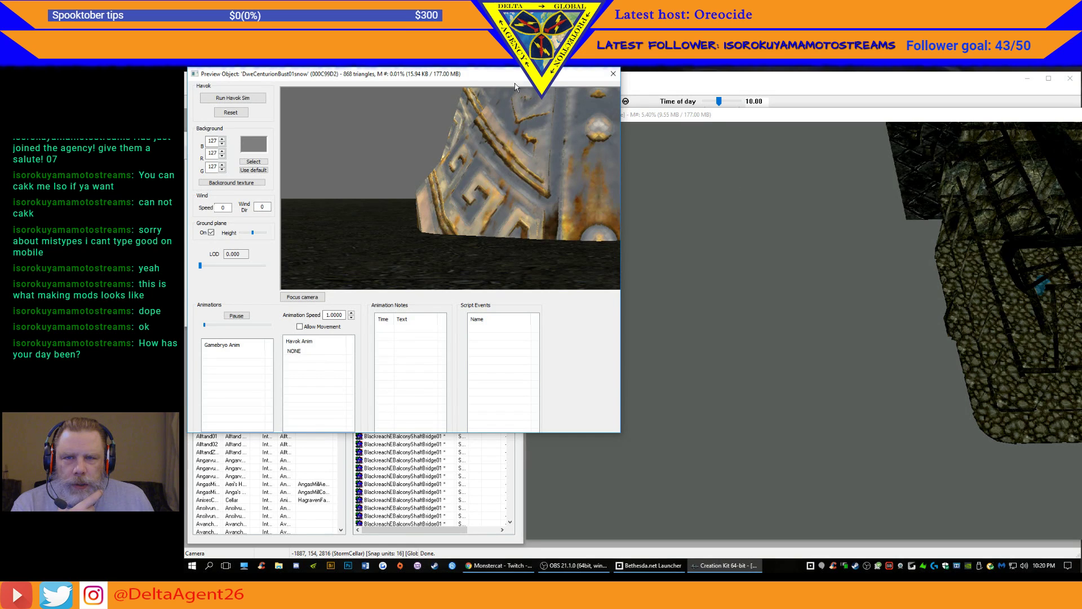
{"action": "left_click_drag", "start_coordinate": [514, 80], "coordinate": [855, 165]}
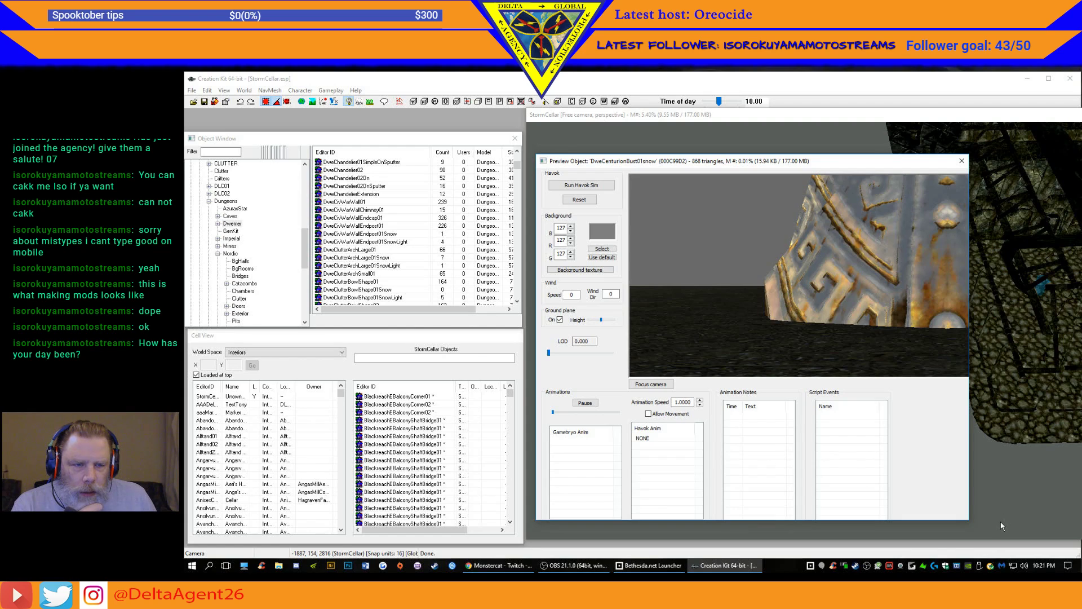
{"action": "left_click_drag", "start_coordinate": [789, 160], "coordinate": [835, 190]}
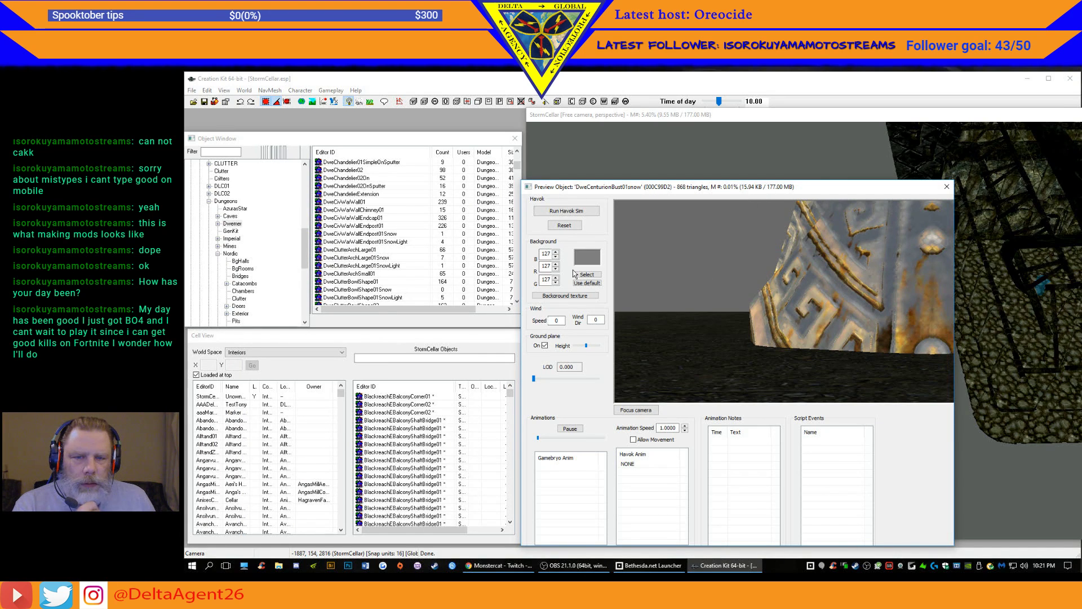
{"action": "left_click", "coordinate": [636, 409]}
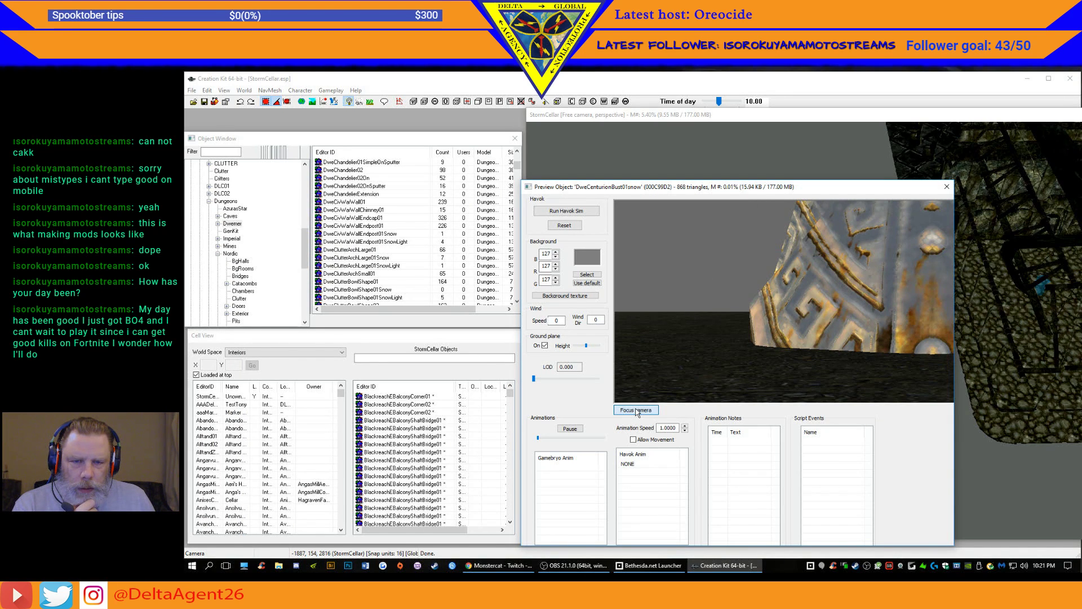
{"action": "left_click_drag", "start_coordinate": [737, 190], "coordinate": [746, 162]}
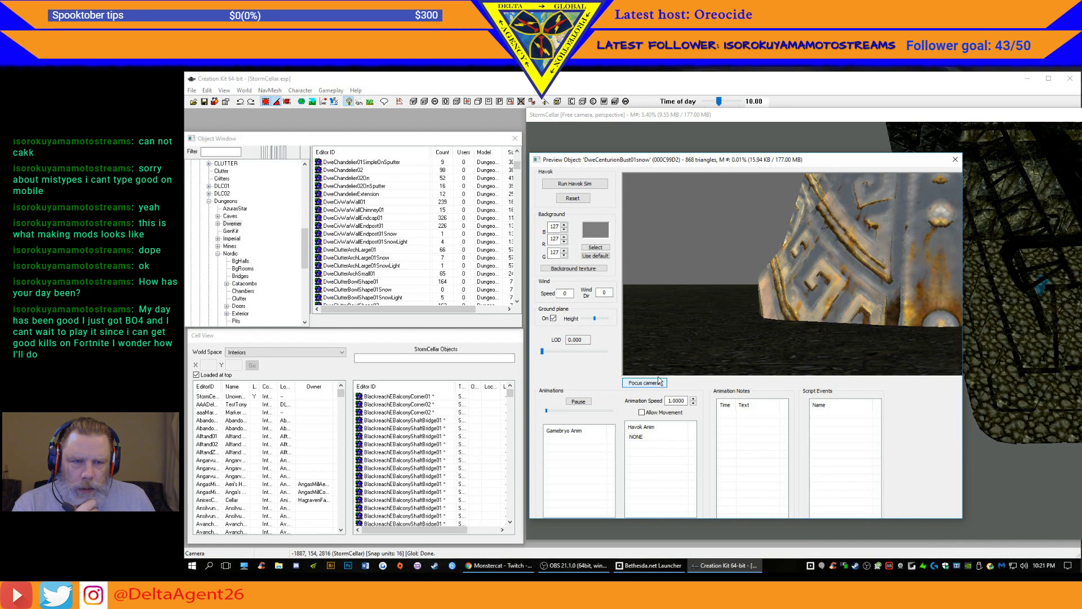
{"action": "left_click_drag", "start_coordinate": [836, 267], "coordinate": [862, 283]}
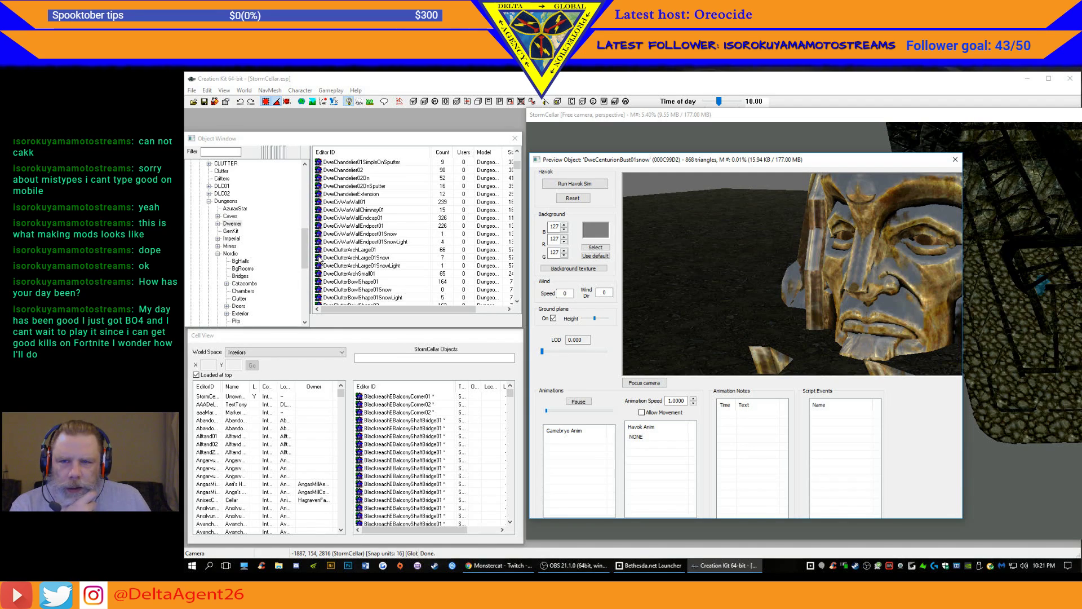
- Preview the DweCivWarWallEndpost01Snow and DweFacadeFreeExBg01 models, focusing the camera on the facade
{"action": "left_click", "coordinate": [367, 235]}
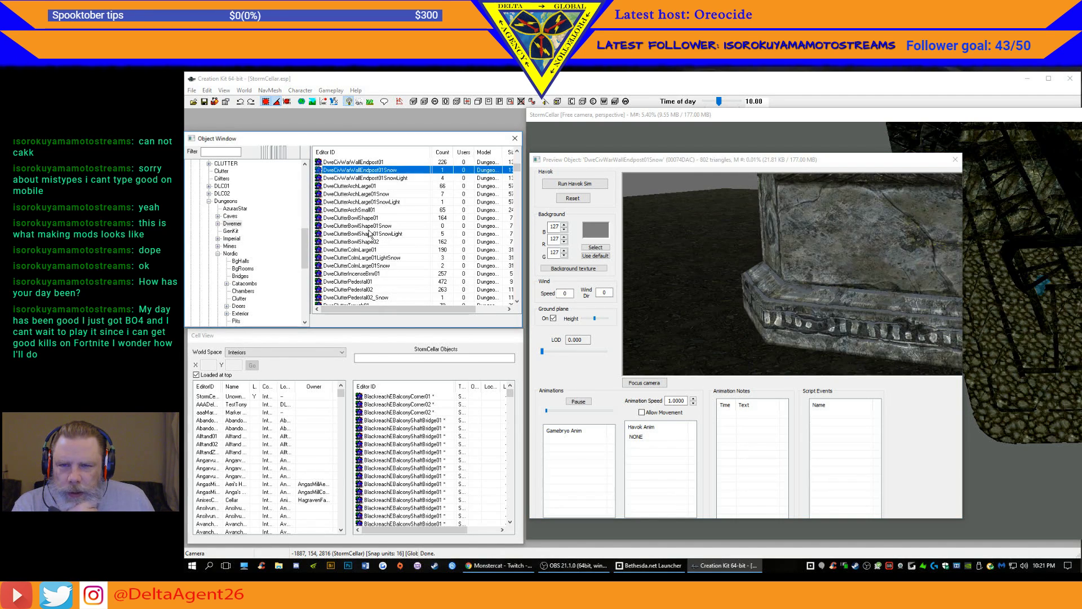
{"action": "scroll", "coordinate": [370, 238], "scroll_direction": "down", "scroll_amount": 10}
{"action": "scroll", "coordinate": [370, 237], "scroll_direction": "down", "scroll_amount": 8}
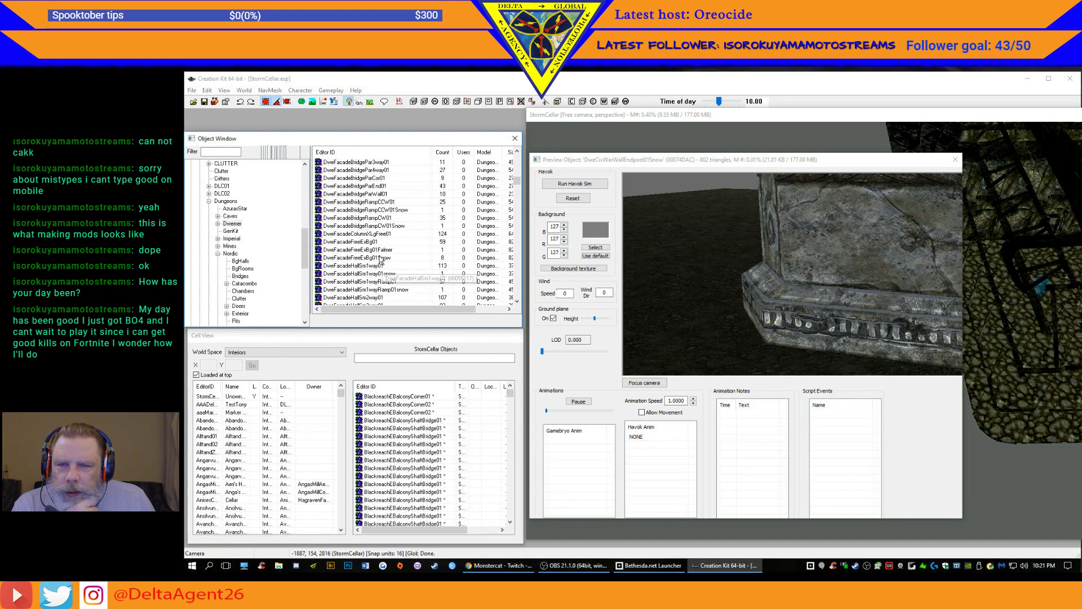
{"action": "left_click", "coordinate": [354, 242]}
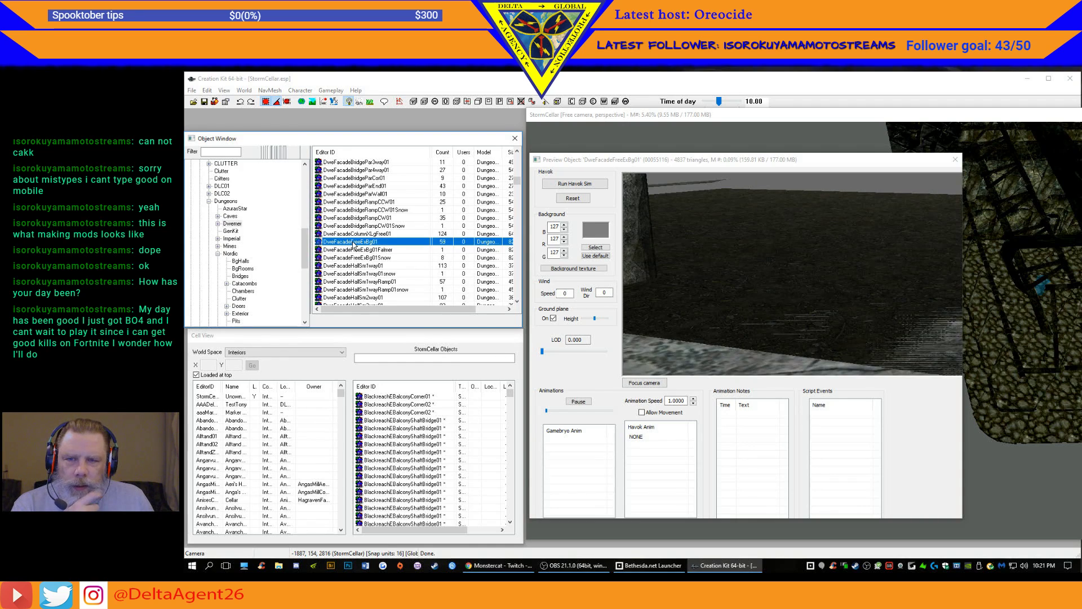
{"action": "left_click", "coordinate": [644, 383]}
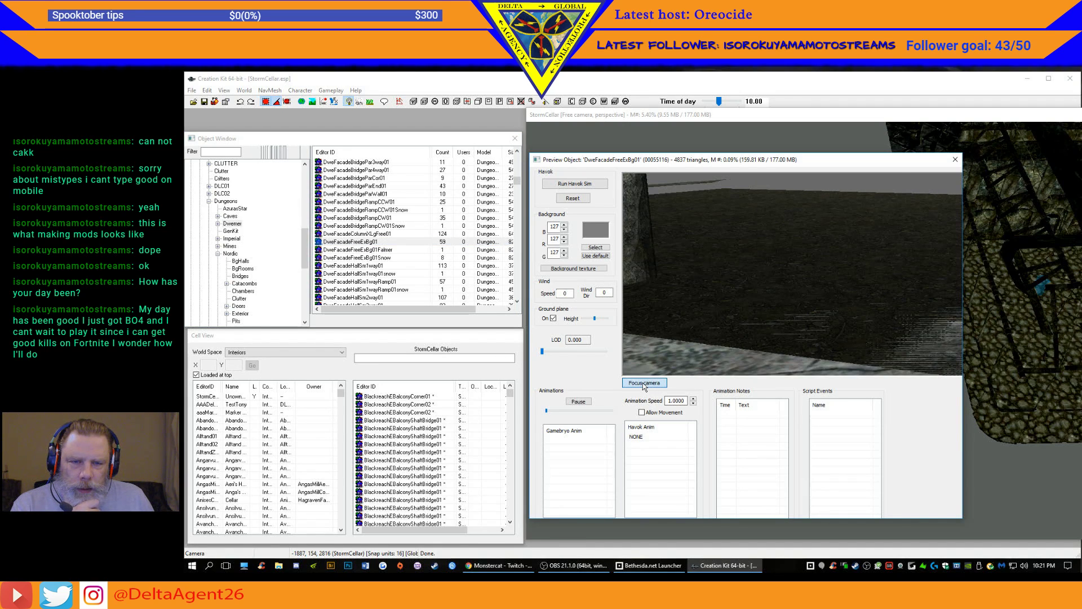
{"action": "left_click_drag", "start_coordinate": [1043, 318], "coordinate": [1081, 319]}
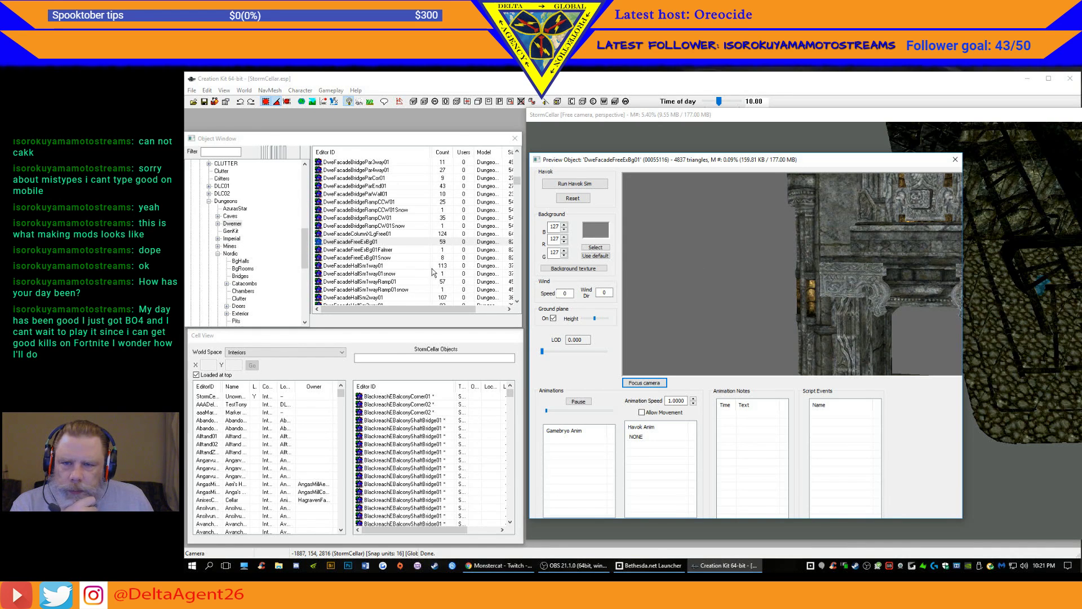
- Preview the DweFacadeFreeExBg01Falmer model with the camera focused on it
{"action": "left_click", "coordinate": [381, 250]}
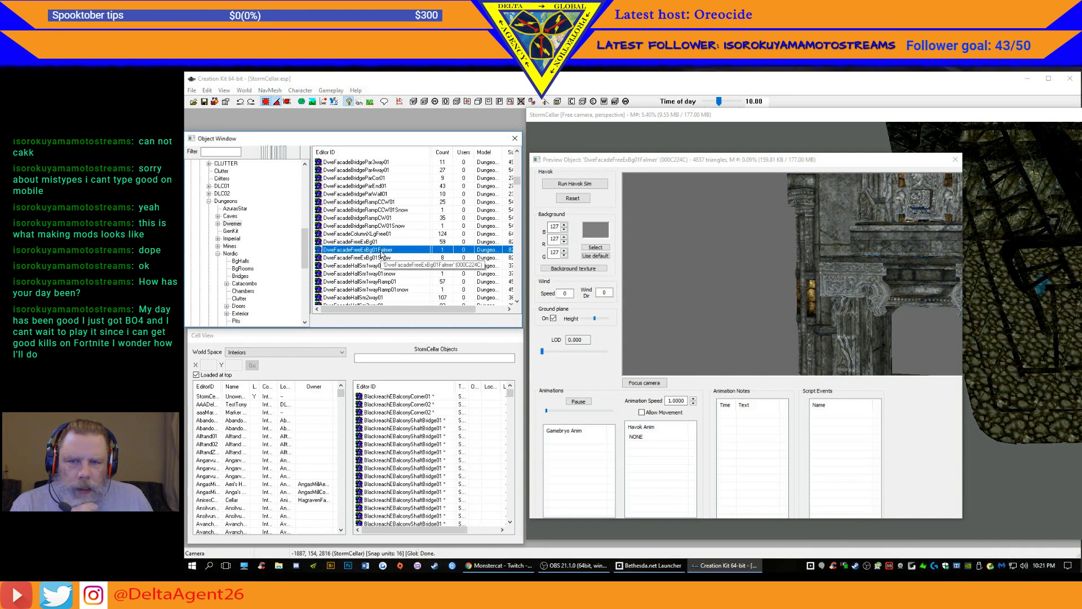
{"action": "left_click", "coordinate": [644, 382]}
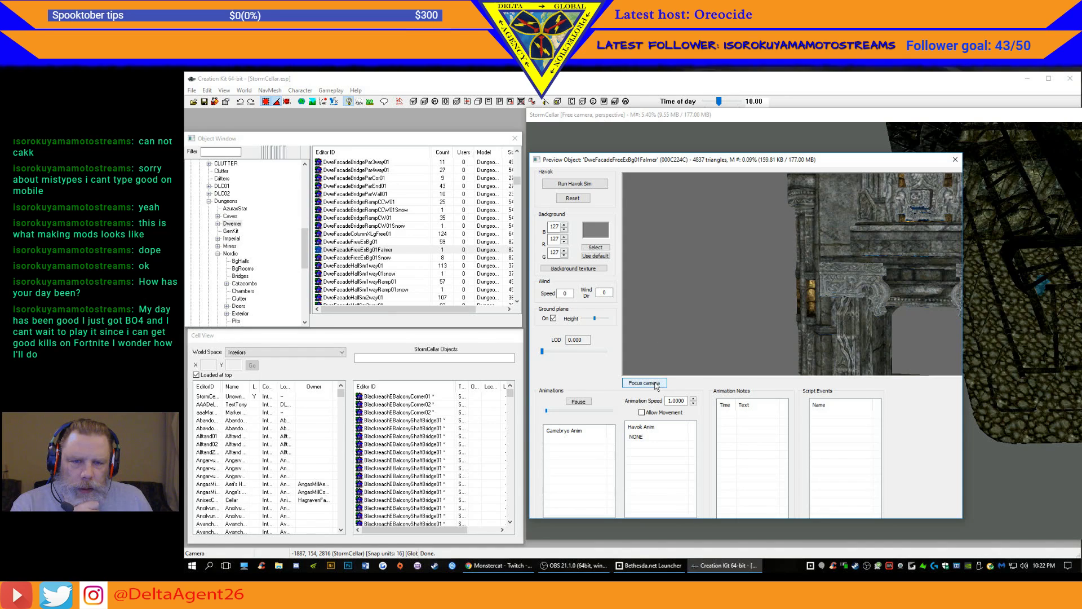
{"action": "left_click", "coordinate": [367, 250]}
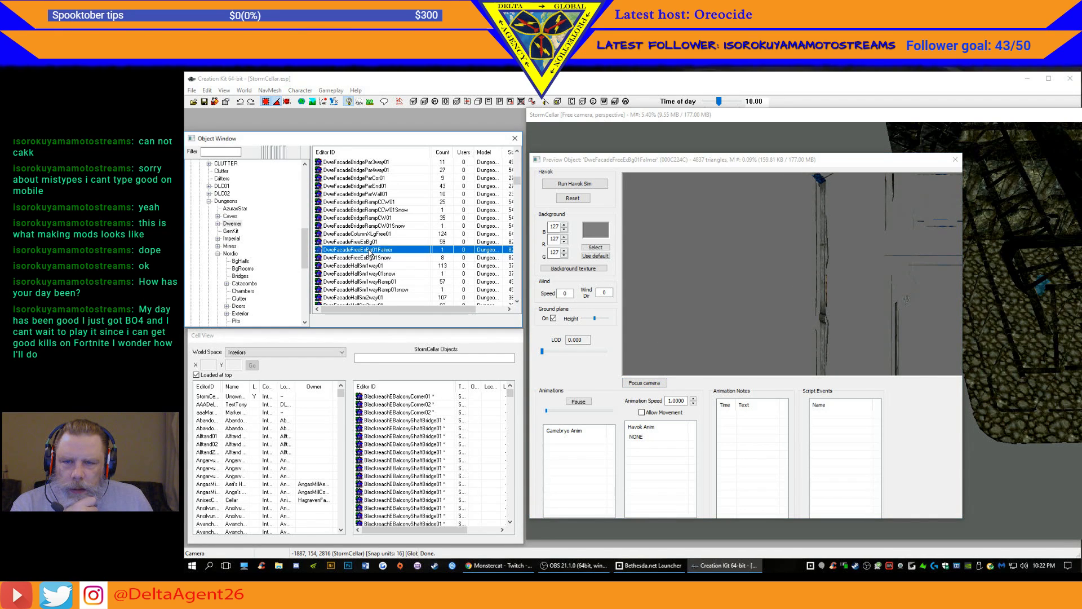
- Filter the object list by "EX" and preview the snow-covered DLC2dunFahlbtharz DweHallBgEndCapExBg01 model with the camera focused on it
{"action": "left_click", "coordinate": [221, 152]}
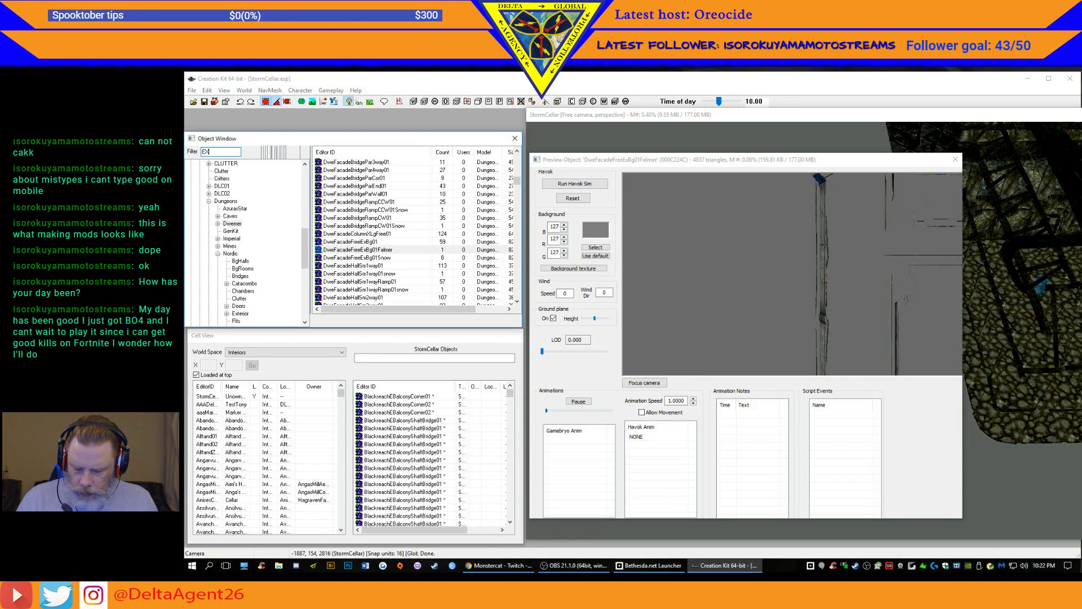
{"action": "type", "text": "Ex"}
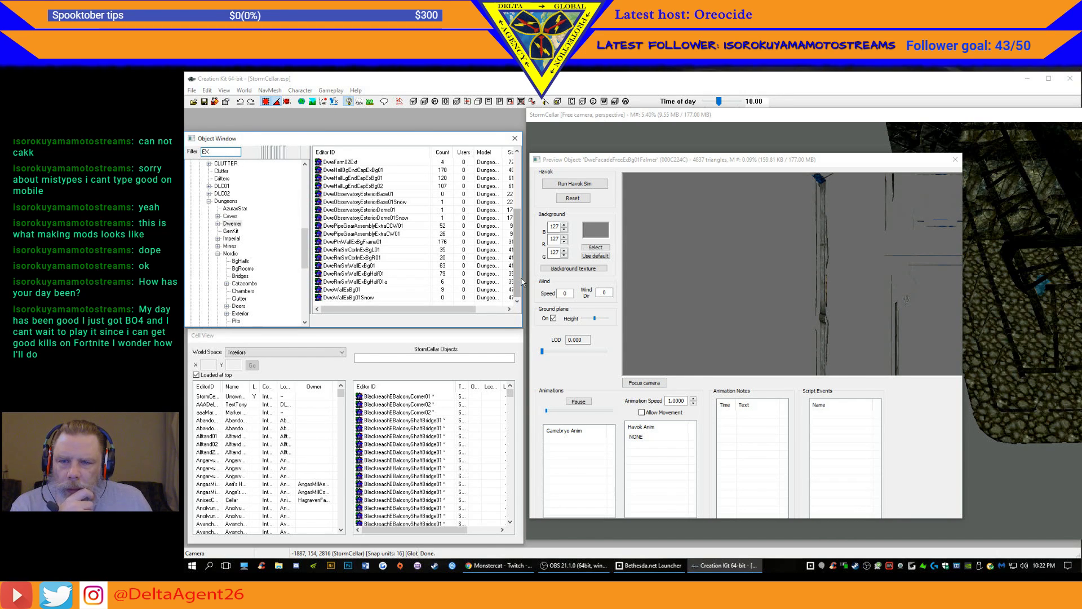
{"action": "scroll", "coordinate": [393, 192], "scroll_direction": "up", "scroll_amount": 4}
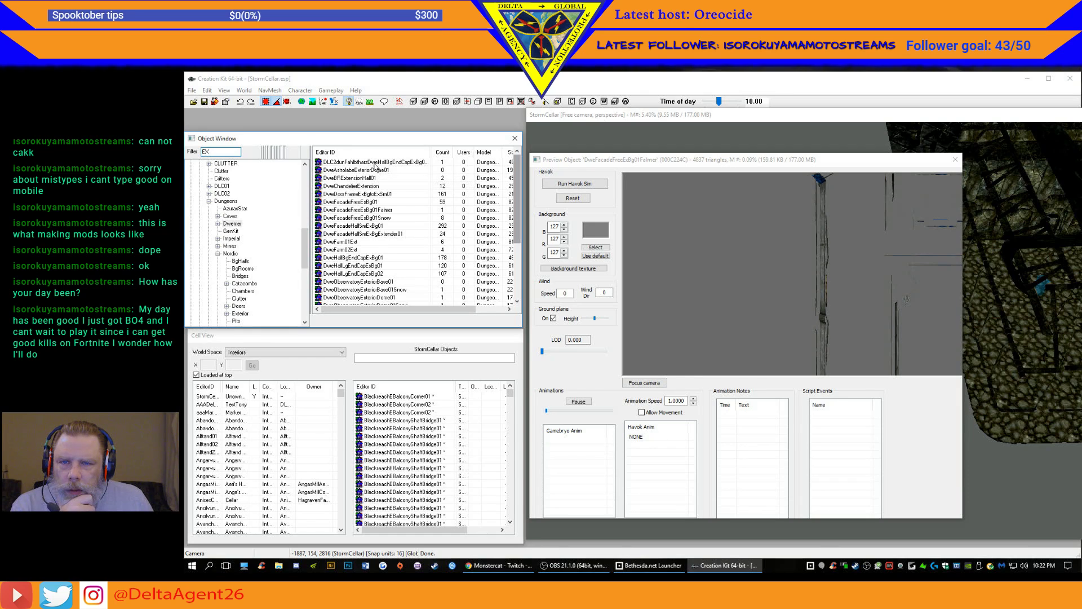
{"action": "left_click", "coordinate": [374, 162]}
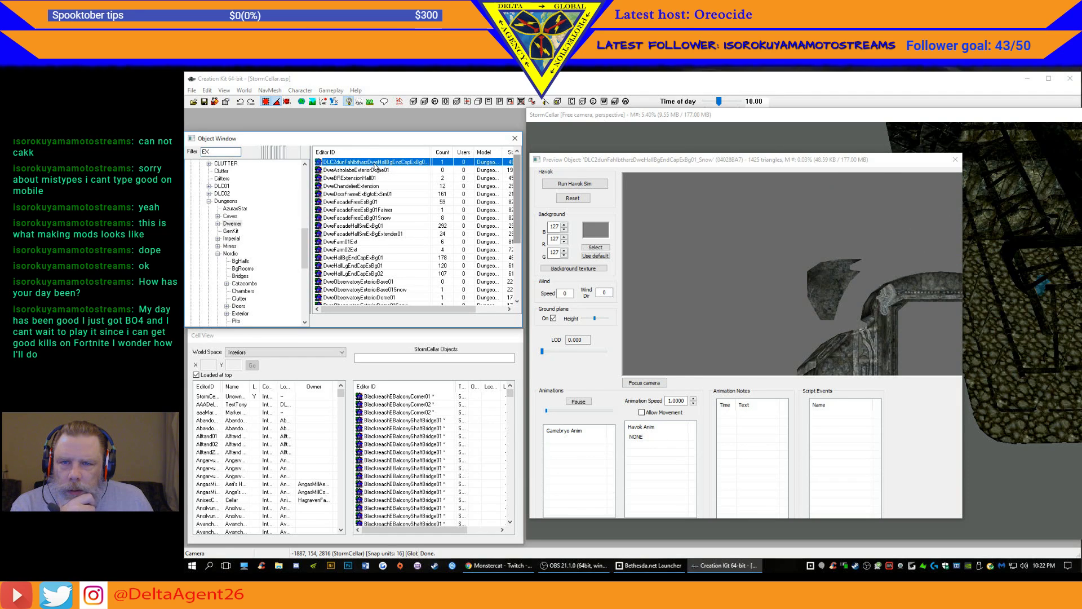
{"action": "left_click", "coordinate": [658, 389]}
{"action": "left_click_drag", "start_coordinate": [915, 322], "coordinate": [977, 332]}
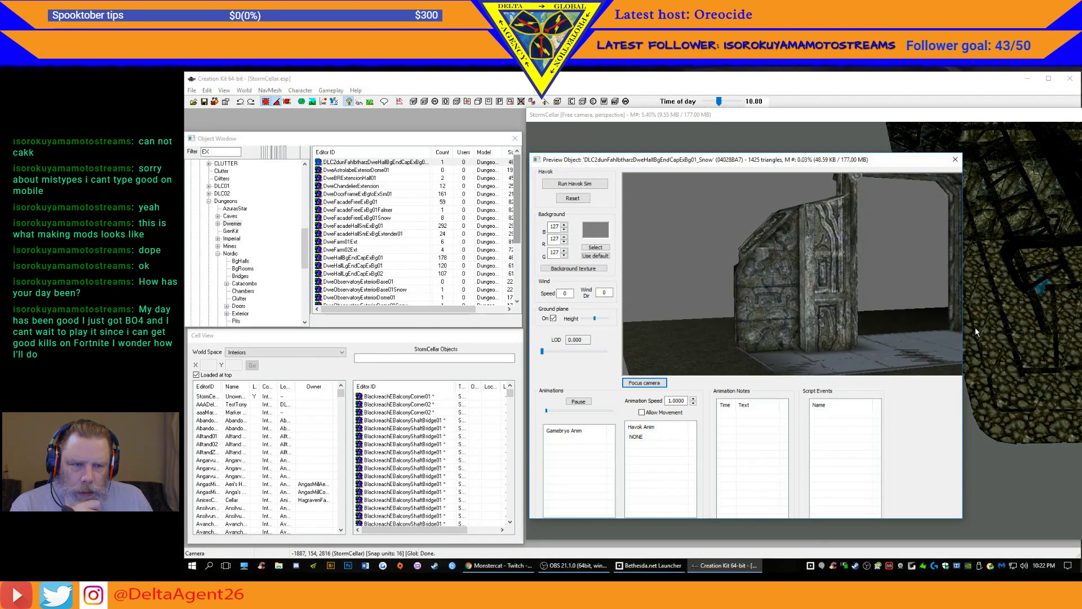
- Preview the DweAstrolabeExteriorDome01 and DweBRExtensionHall01 models, focusing the camera on each and viewing it from another angle
{"action": "left_click", "coordinate": [361, 170]}
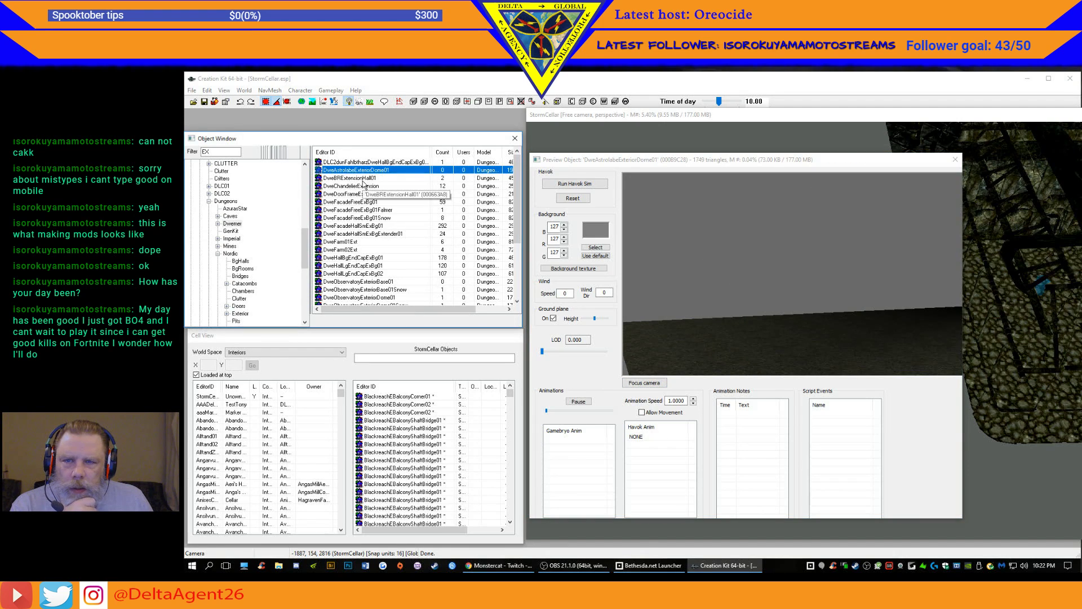
{"action": "left_click", "coordinate": [645, 383]}
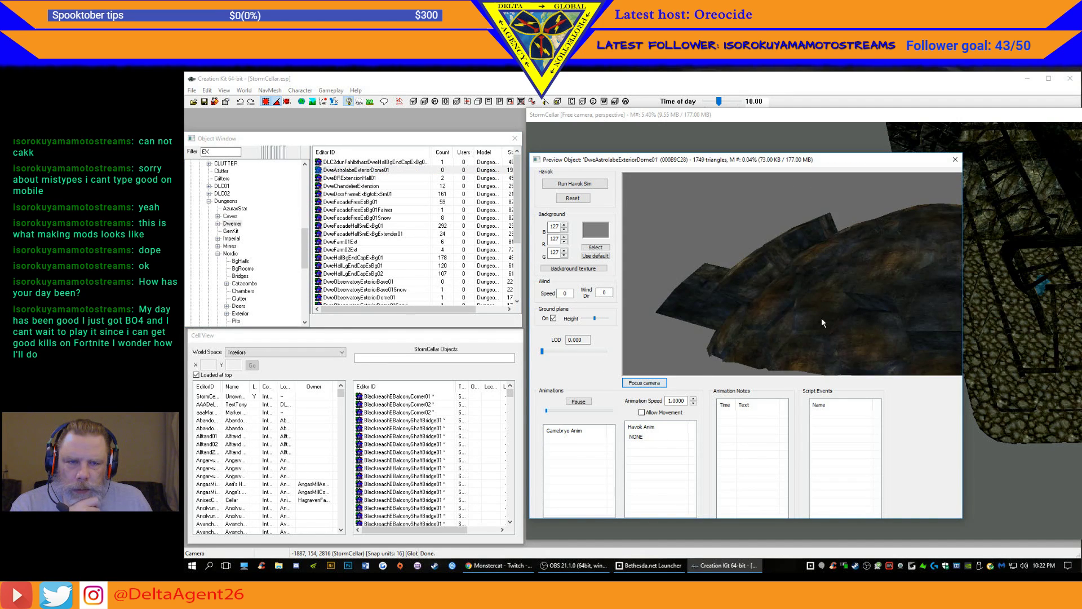
{"action": "left_click_drag", "start_coordinate": [820, 317], "coordinate": [1029, 341]}
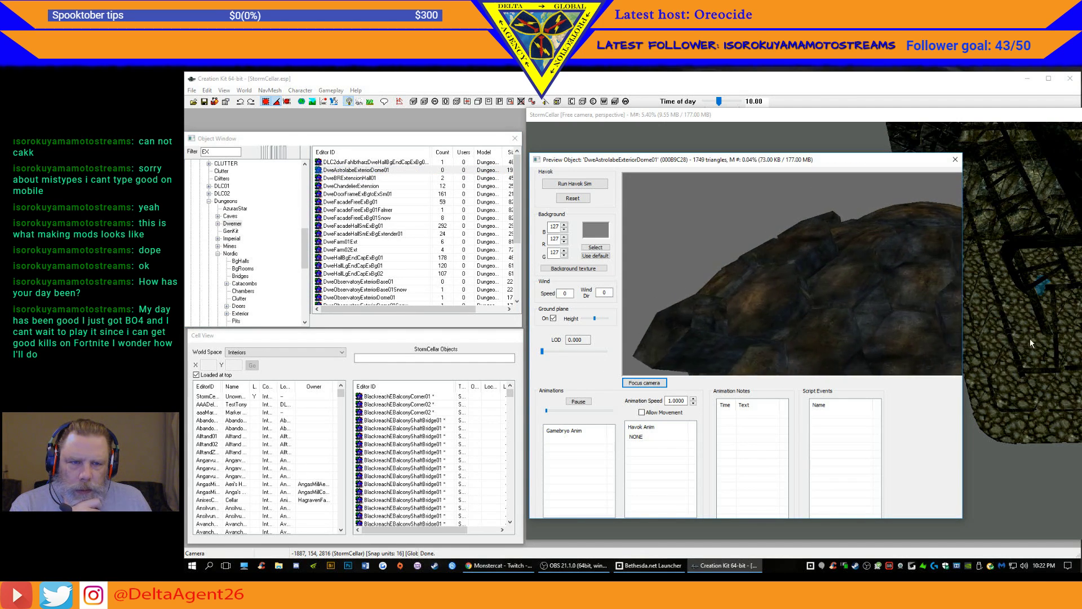
{"action": "left_click", "coordinate": [365, 179]}
{"action": "left_click", "coordinate": [644, 383]}
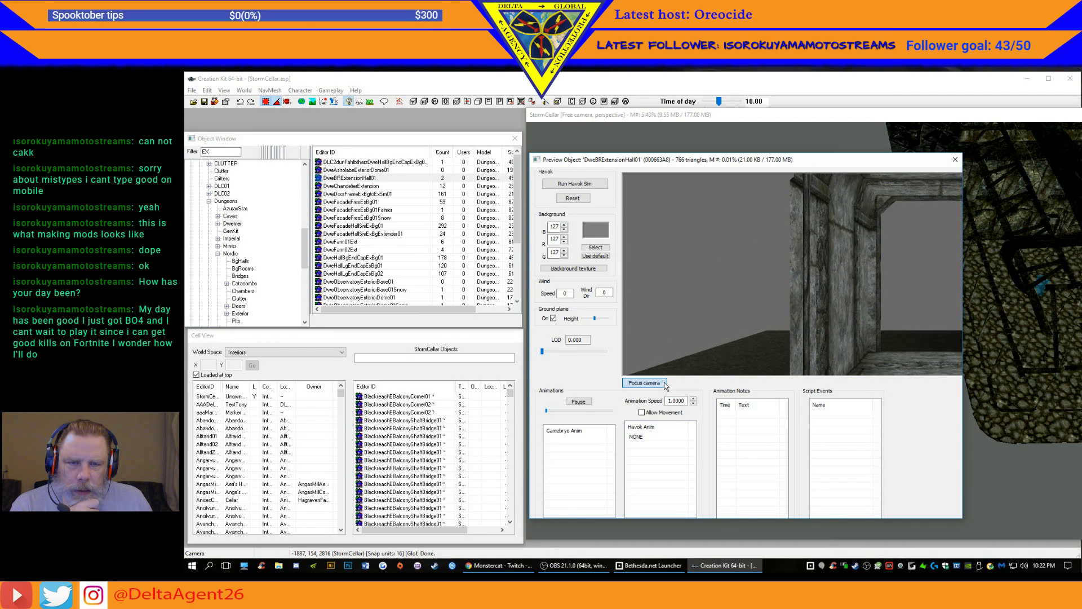
{"action": "left_click_drag", "start_coordinate": [826, 307], "coordinate": [852, 328]}
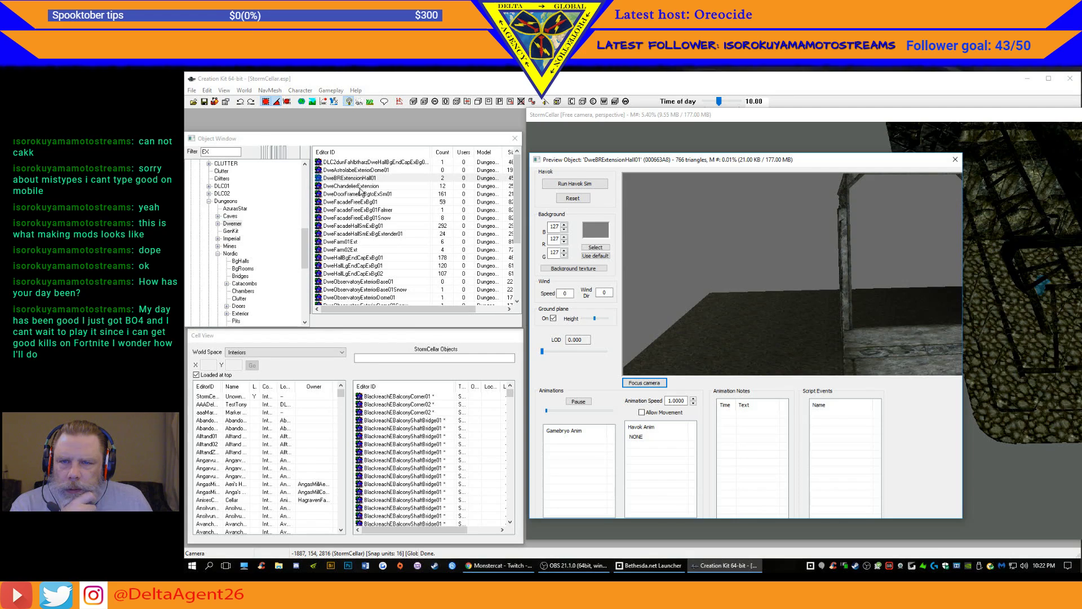
- Preview DweFacadeHallSmExBg01, move the Preview window off the render area, and place the piece in the StormCellar cell
{"action": "left_click", "coordinate": [360, 226]}
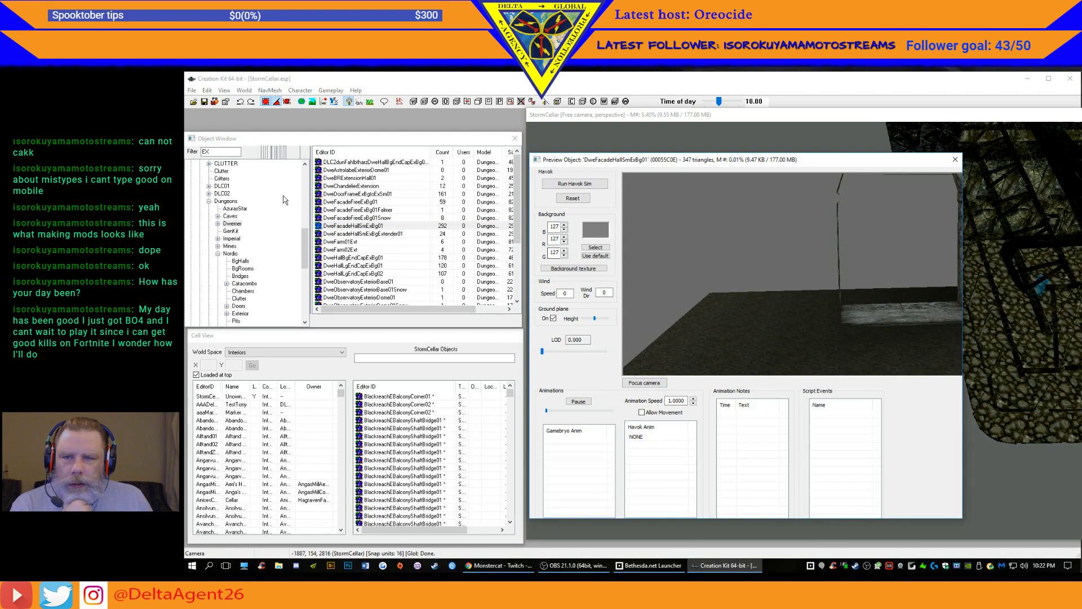
{"action": "left_click_drag", "start_coordinate": [825, 165], "coordinate": [34, 236]}
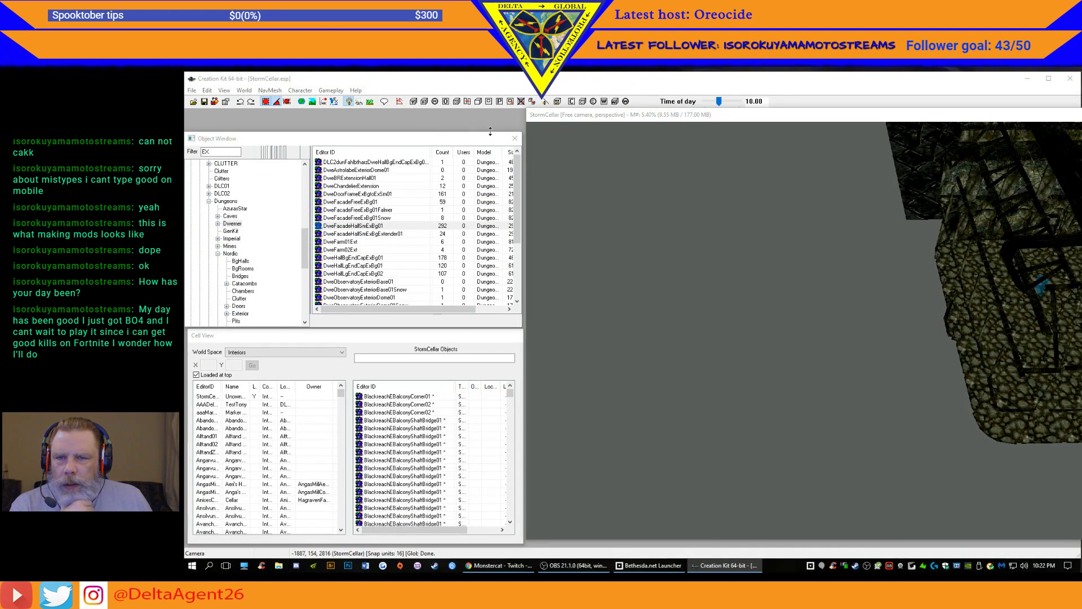
{"action": "left_click", "coordinate": [319, 226]}
{"action": "left_click_drag", "start_coordinate": [949, 326], "coordinate": [949, 326]}
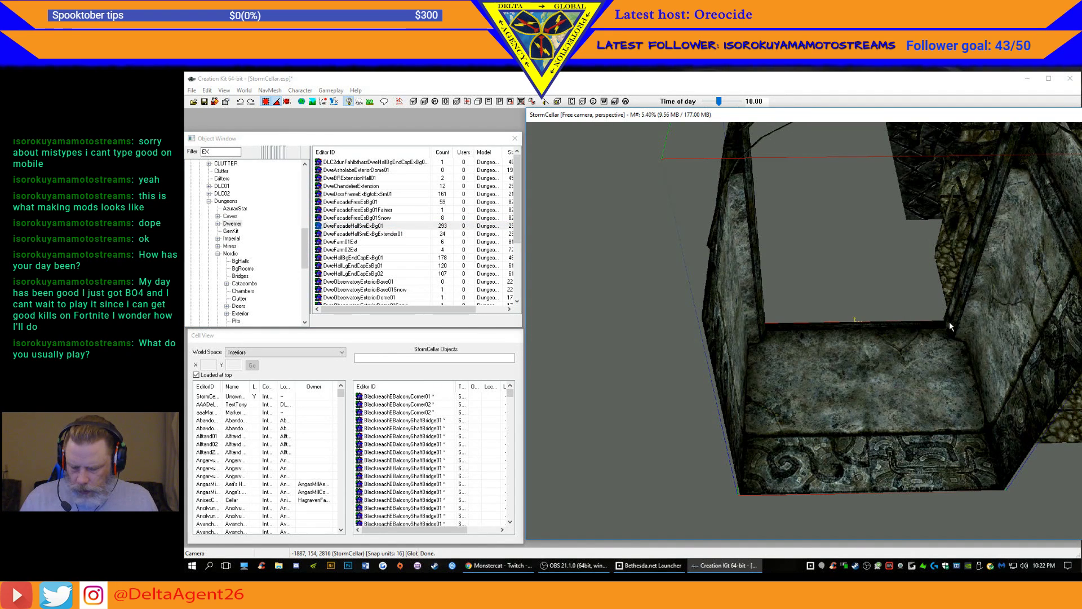
- Lower the placed hall facade to just outside the cobbled floor's edge and rotate it about a quarter turn
{"action": "left_click_drag", "start_coordinate": [861, 386], "coordinate": [919, 331]}
{"action": "key", "text": "z"}
{"action": "key", "text": "z"}
{"action": "right_click_drag", "start_coordinate": [917, 327], "coordinate": [958, 327]}
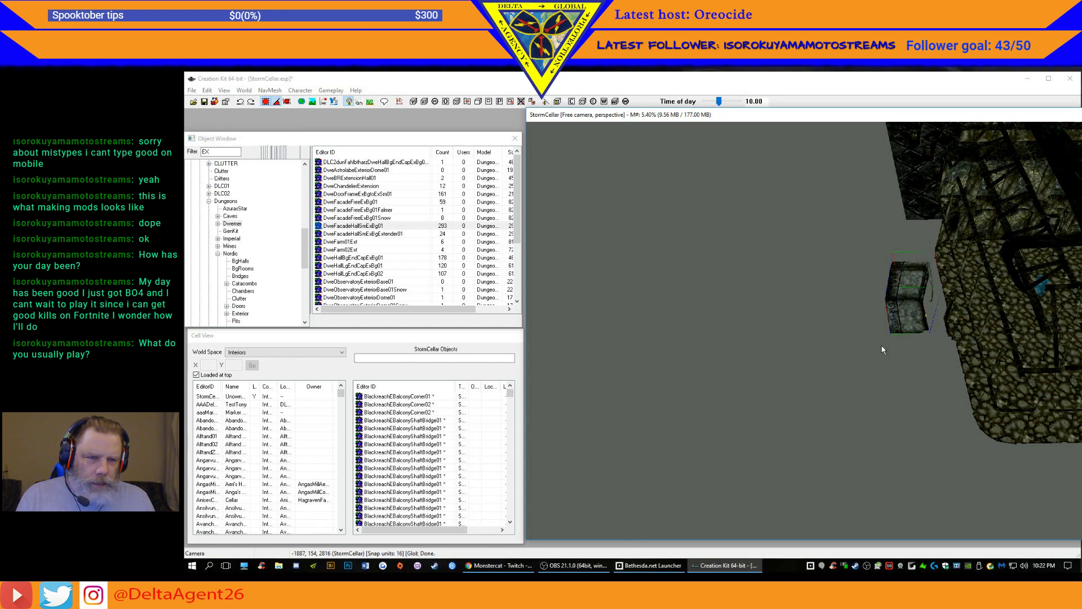
{"action": "left_click_drag", "start_coordinate": [904, 315], "coordinate": [921, 343]}
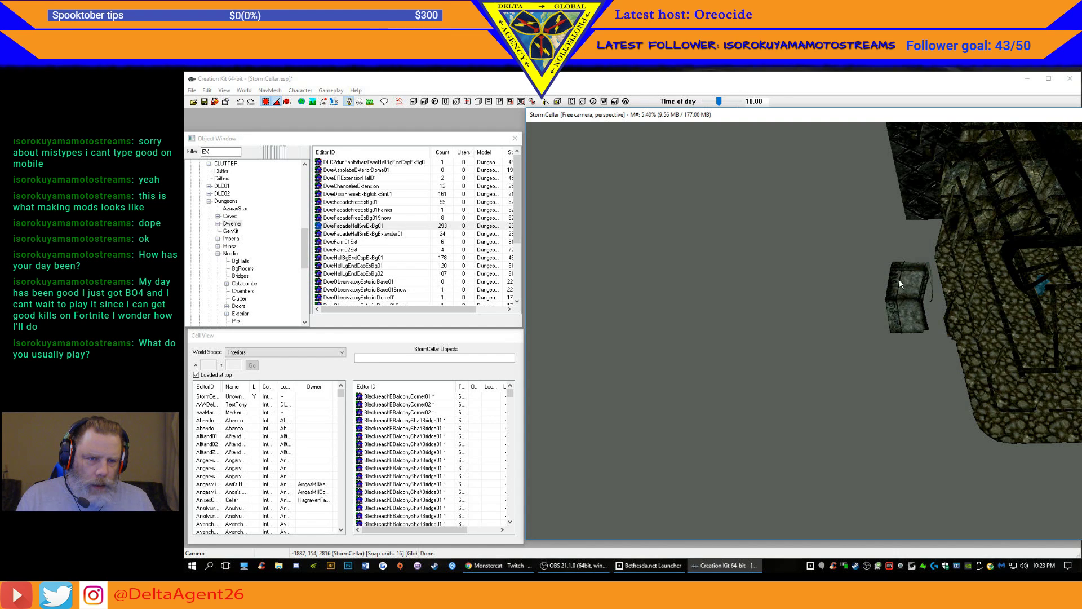
{"action": "scroll", "coordinate": [898, 322], "scroll_direction": "up", "scroll_amount": 5}
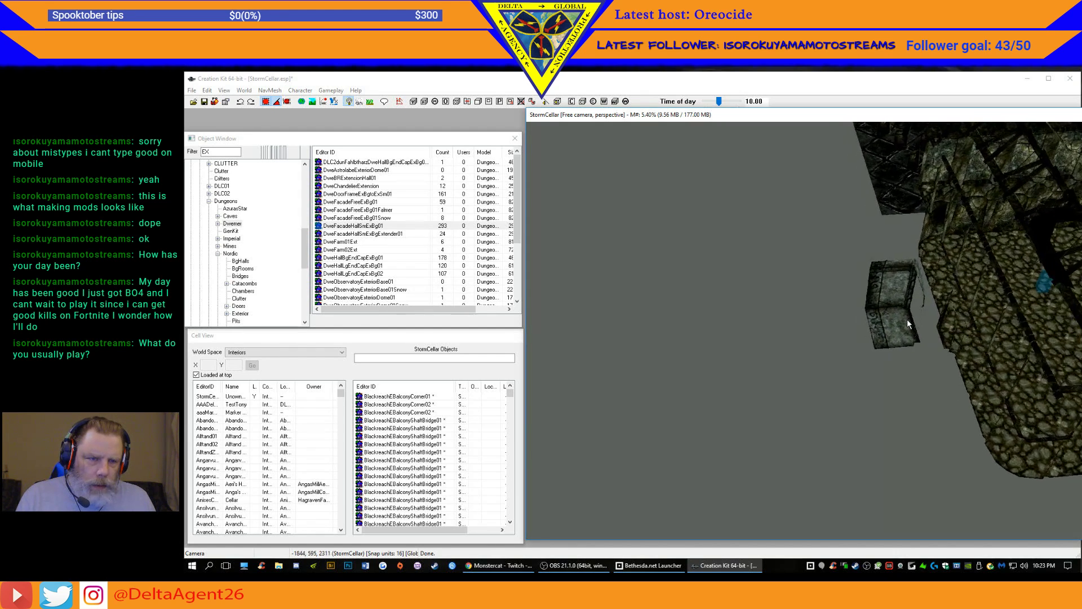
{"action": "scroll", "coordinate": [908, 323], "scroll_direction": "up", "scroll_amount": 1}
{"action": "middle_click_drag", "start_coordinate": [908, 323], "coordinate": [937, 332], "text": "shift"}
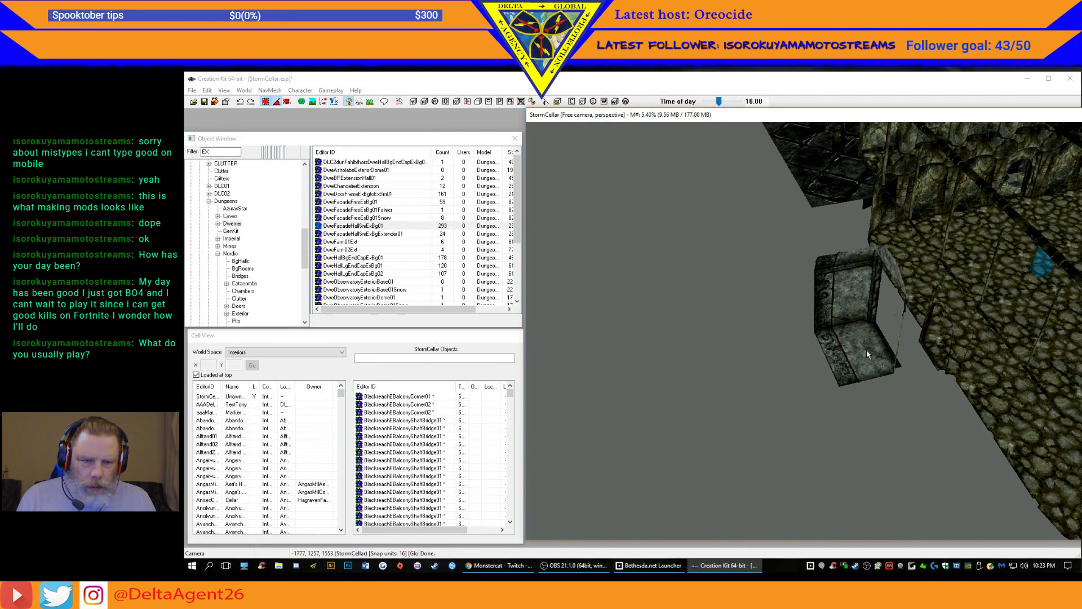
- Filter the StormCellar objects by "dwe" and select the placed DweFacadeHallSmExBg01 reference
{"action": "left_click", "coordinate": [380, 358]}
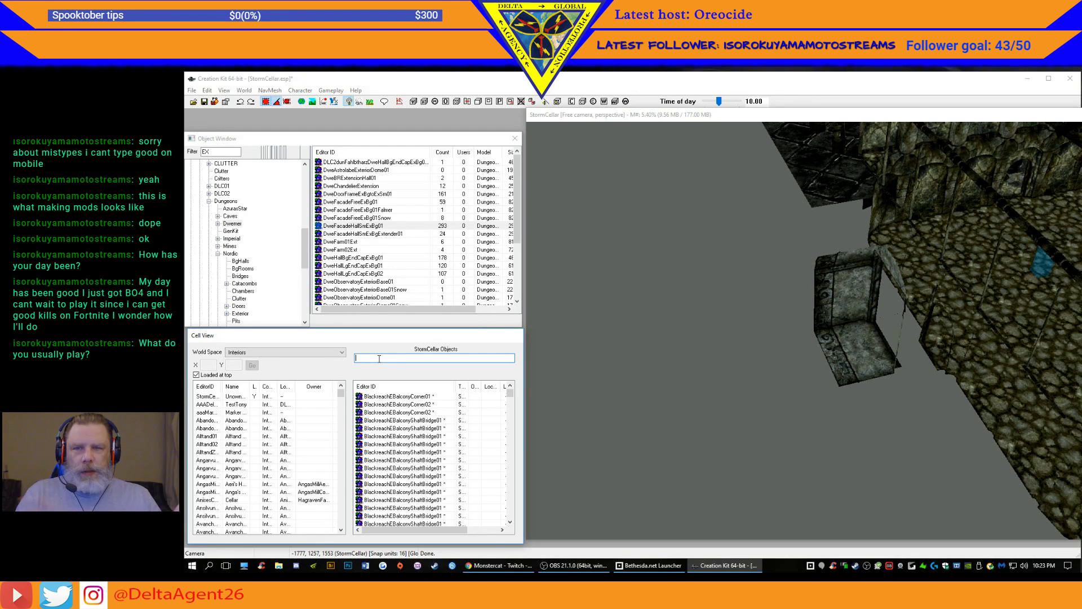
{"action": "left_click", "coordinate": [860, 356]}
{"action": "left_click", "coordinate": [377, 357]}
{"action": "type", "text": "dwe"}
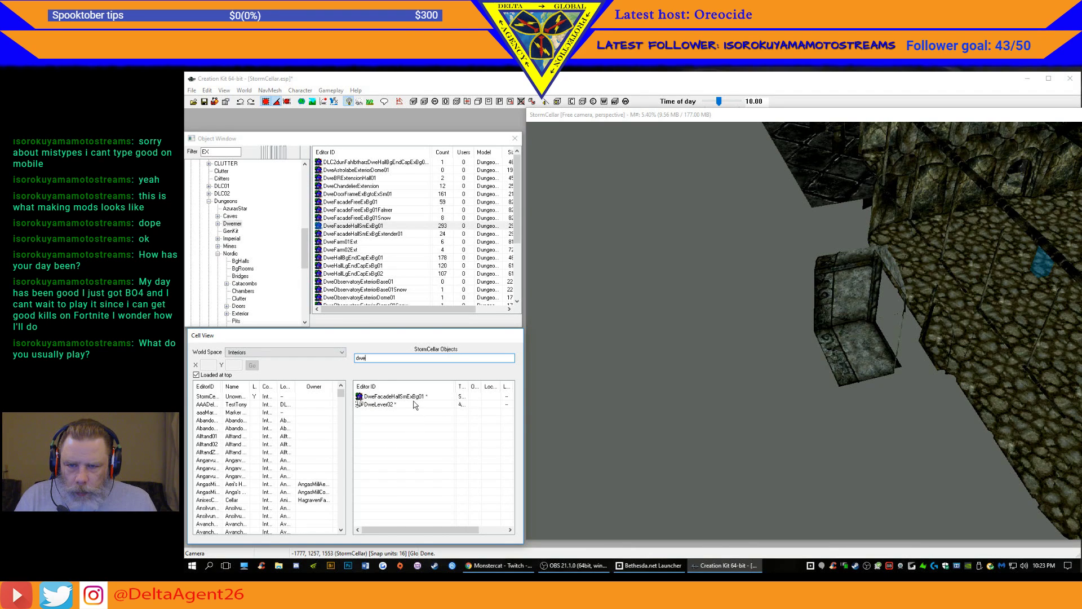
{"action": "left_click", "coordinate": [411, 398]}
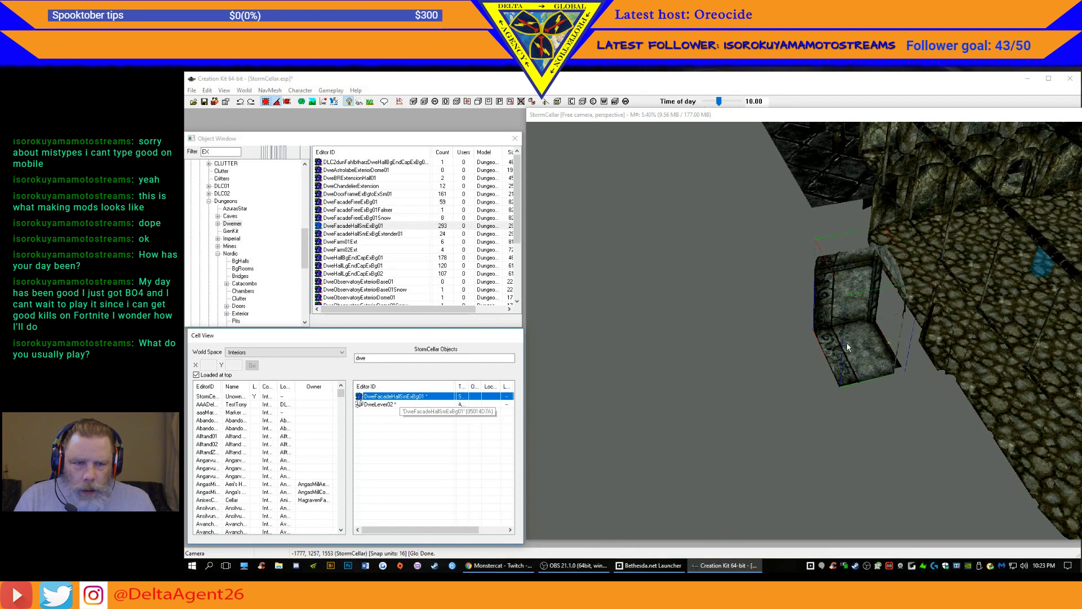
{"action": "left_click", "coordinate": [840, 119]}
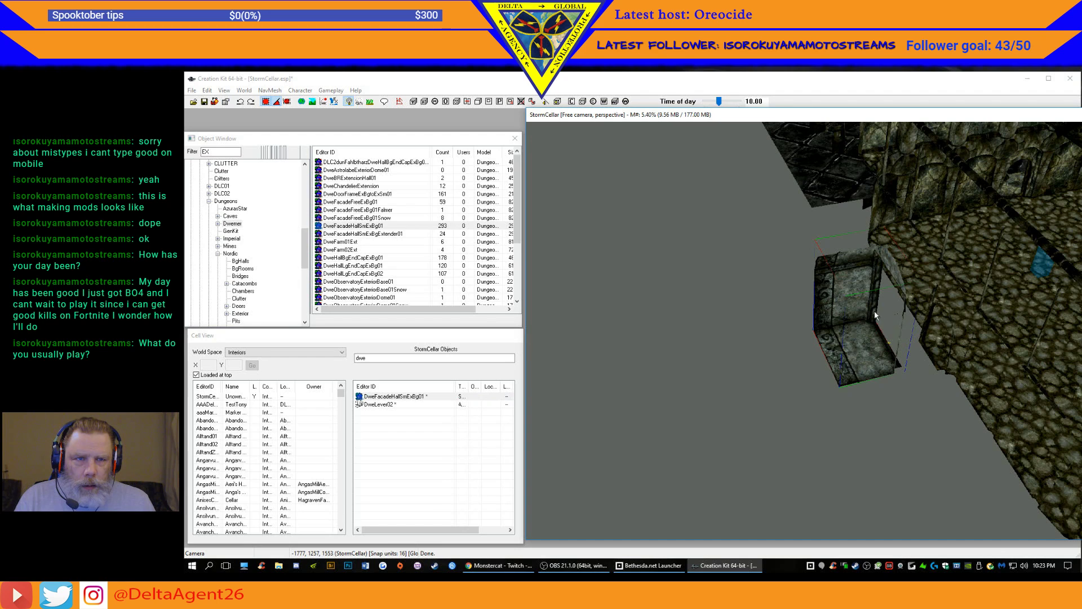
- Examine the placed facade's floor and side wall up close, and its position relative to the cobbled floor from farther away
{"action": "scroll", "coordinate": [873, 359], "scroll_direction": "up", "scroll_amount": 6}
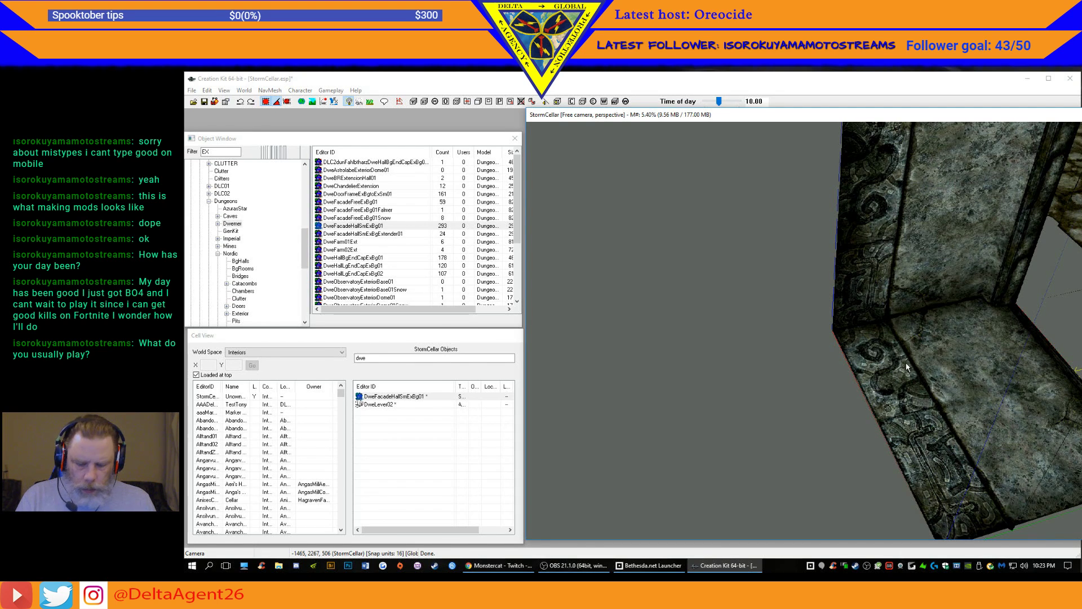
{"action": "key", "text": "Left"}
{"action": "key", "text": "Right"}
{"action": "key", "text": "Right"}
{"action": "key", "text": "Right"}
{"action": "key", "text": "Right"}
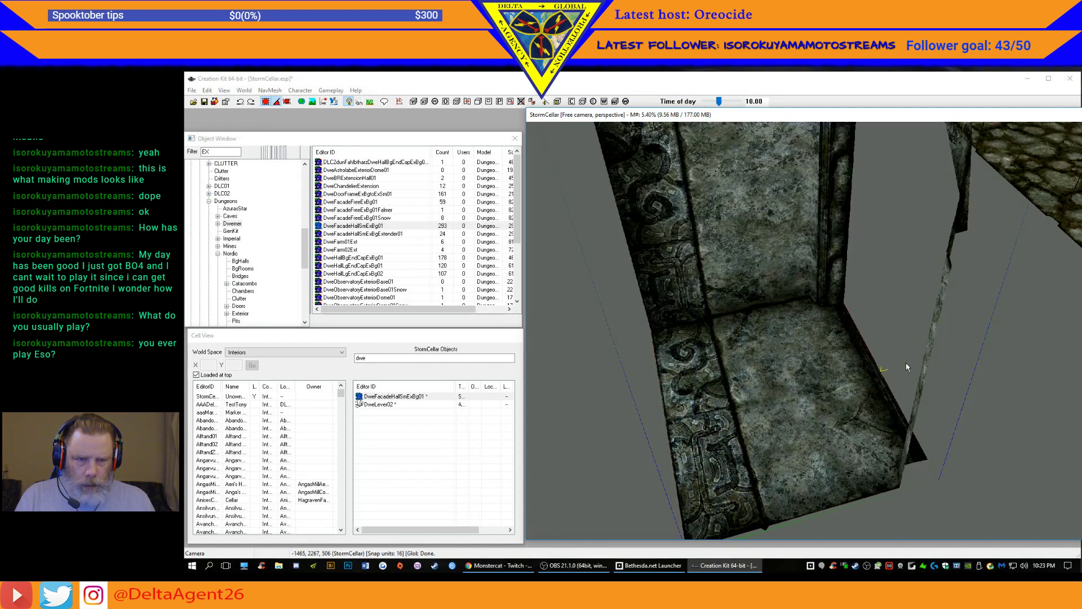
{"action": "key", "text": "Left"}
{"action": "key", "text": "Left"}
{"action": "key", "text": "Left"}
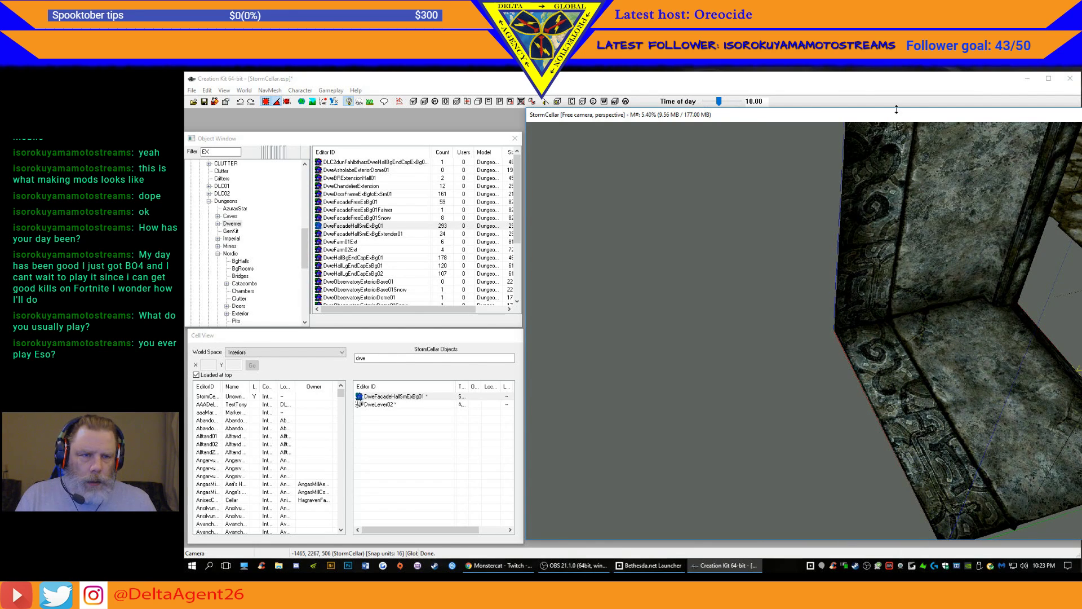
{"action": "mouse_move", "coordinate": [977, 222]}
{"action": "middle_mouse_down"}
{"action": "mouse_move", "coordinate": [952, 151]}
{"action": "mouse_move", "coordinate": [988, 221]}
{"action": "middle_mouse_up"}
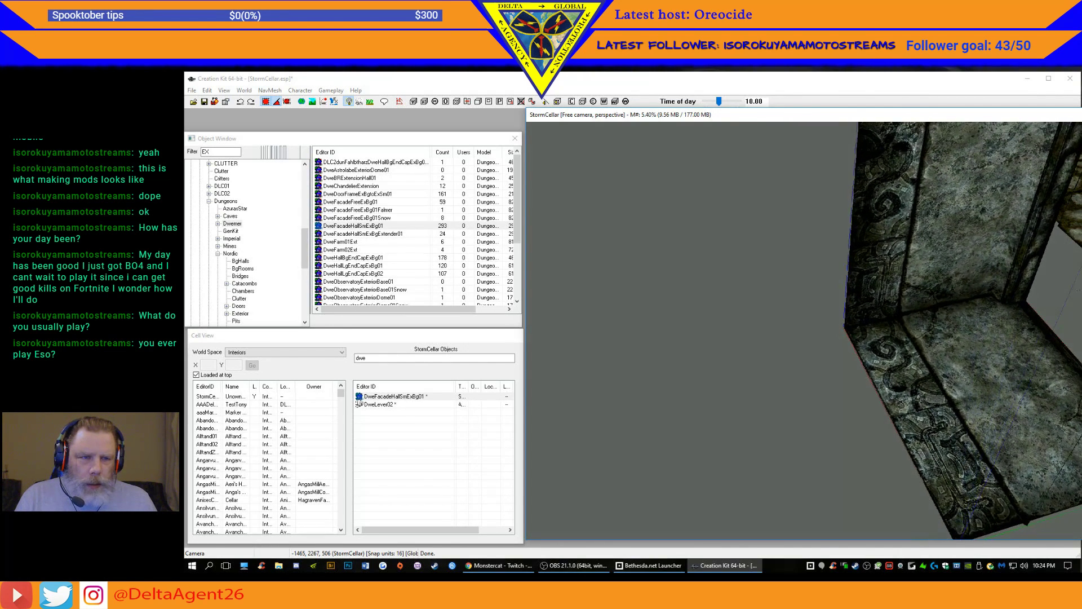
{"action": "scroll", "coordinate": [904, 245], "scroll_direction": "down", "scroll_amount": 5}
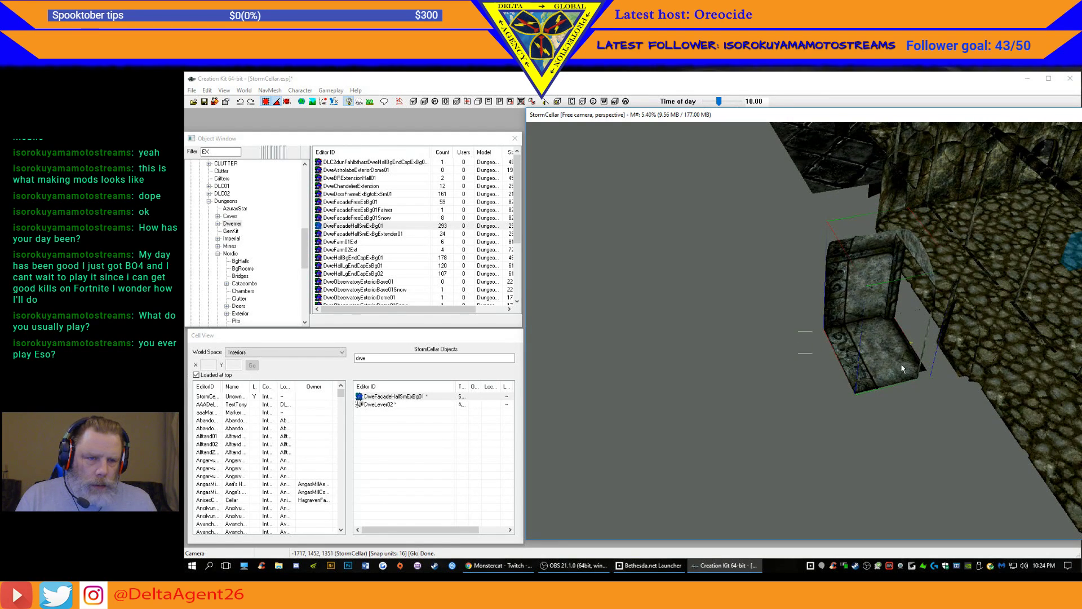
{"action": "key", "text": "d"}
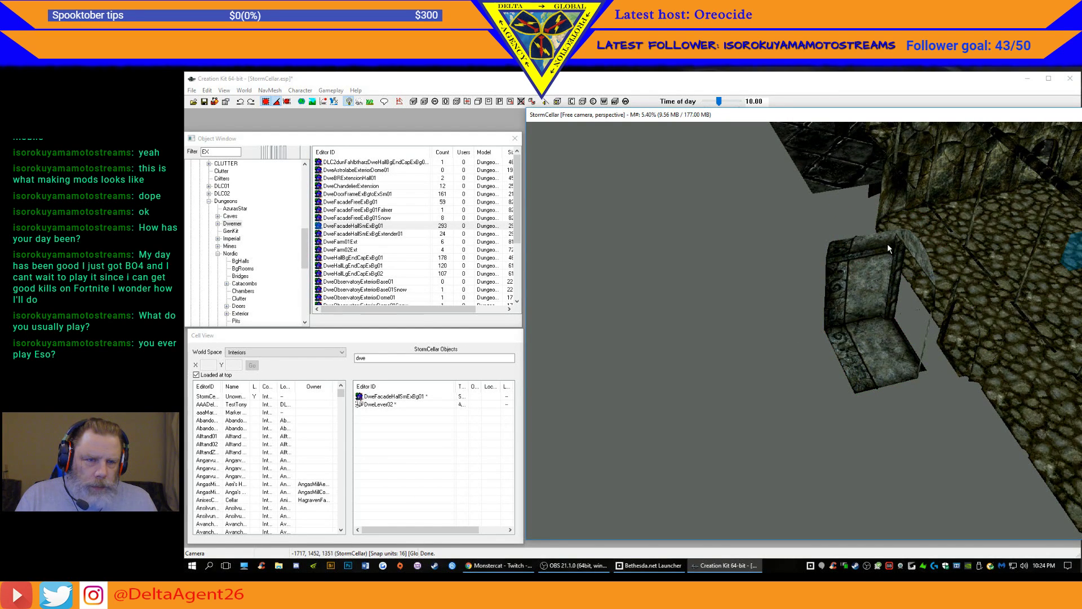
{"action": "middle_click_drag", "start_coordinate": [881, 276], "coordinate": [790, 301]}
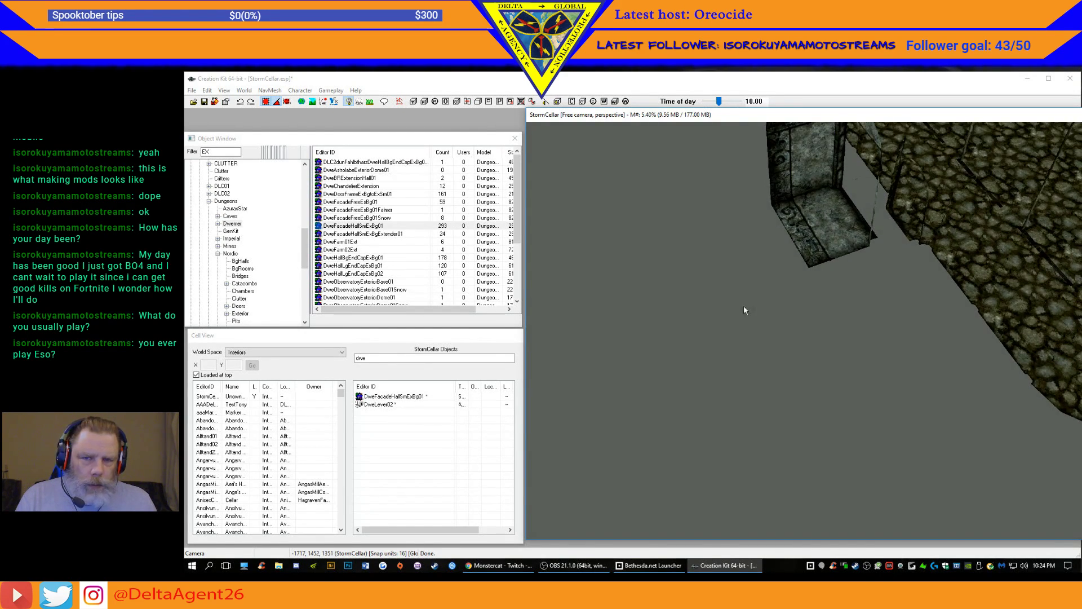
- Reselect the placed DweFacadeHallSmExBg01 and shift it closer to the cobbled floor, checking its alignment from the front
{"action": "left_click", "coordinate": [408, 397]}
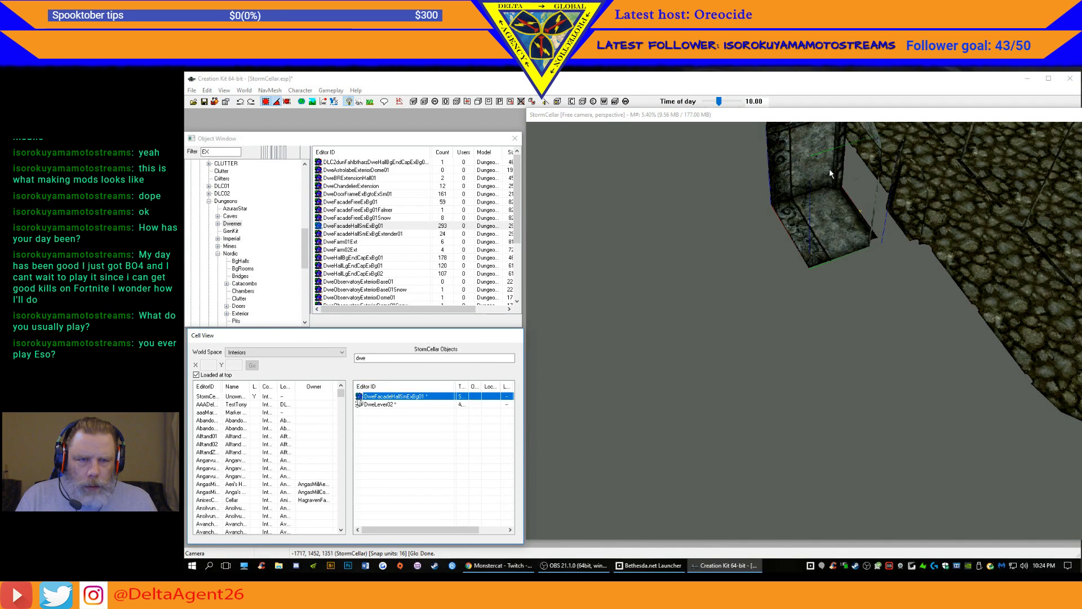
{"action": "middle_click_drag", "start_coordinate": [841, 304], "coordinate": [860, 286], "text": "shift"}
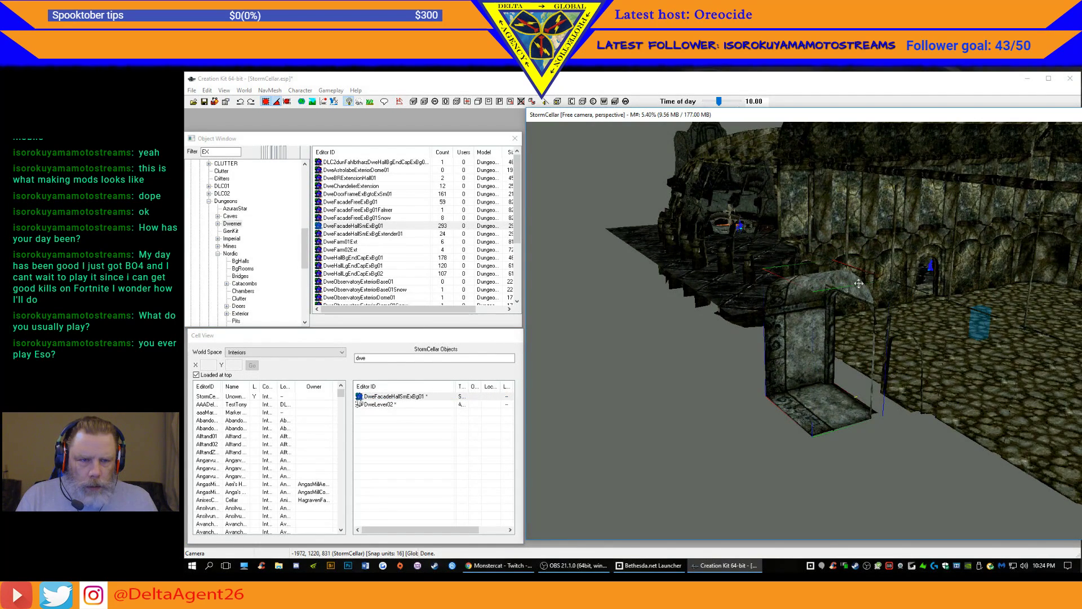
{"action": "left_click_drag", "start_coordinate": [856, 285], "coordinate": [898, 290]}
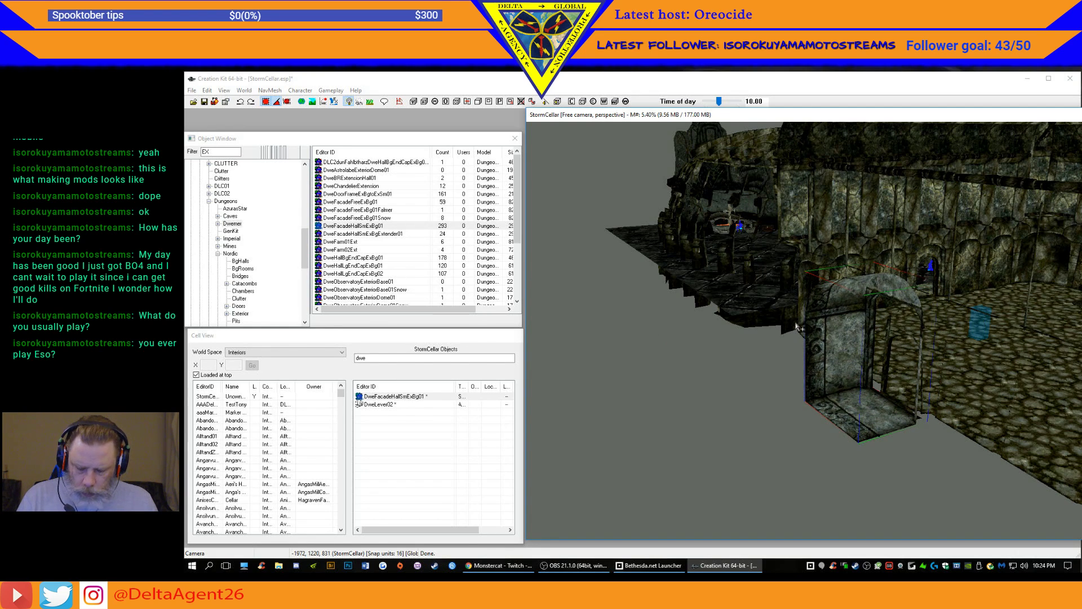
{"action": "scroll", "coordinate": [798, 324], "scroll_direction": "up", "scroll_amount": 5}
{"action": "middle_click_drag", "start_coordinate": [795, 321], "coordinate": [556, 333], "text": "shift"}
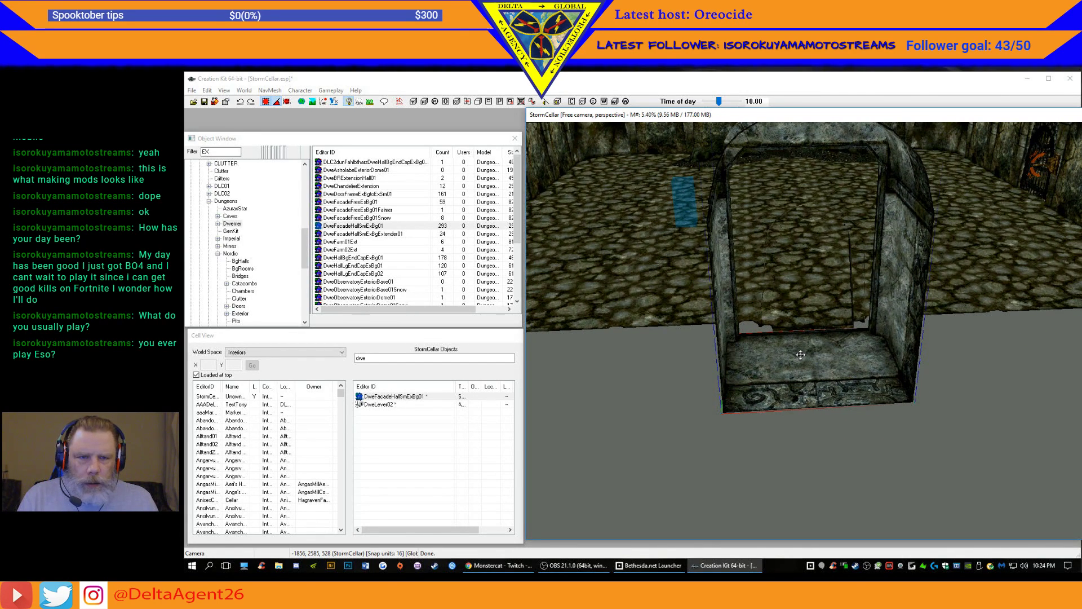
- Select DweFam01Ext in the object list and view the placed facade's opening and base from a higher angle
{"action": "left_click", "coordinate": [350, 243]}
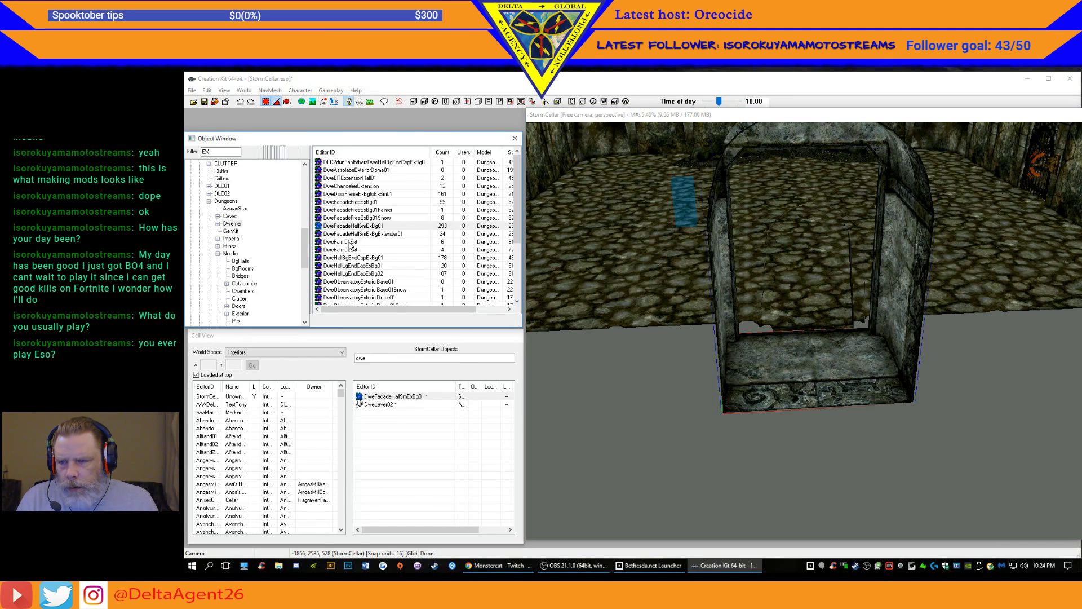
{"action": "left_click", "coordinate": [350, 241]}
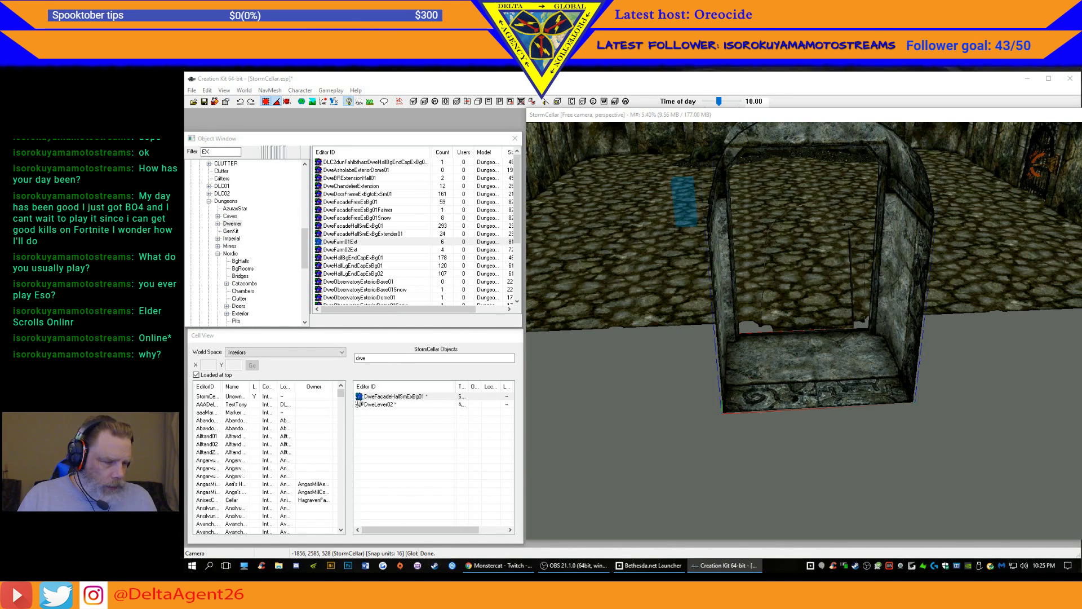
{"action": "mouse_move", "coordinate": [809, 362]}
{"action": "left_mouse_down"}
{"action": "mouse_move", "coordinate": [832, 367]}
{"action": "mouse_move", "coordinate": [811, 362]}
{"action": "left_mouse_up"}
{"action": "mouse_move", "coordinate": [745, 358]}
{"action": "middle_mouse_down", "text": "shift"}
{"action": "mouse_move", "coordinate": [803, 368]}
{"action": "mouse_move", "coordinate": [748, 374]}
{"action": "middle_mouse_up", "text": "shift"}
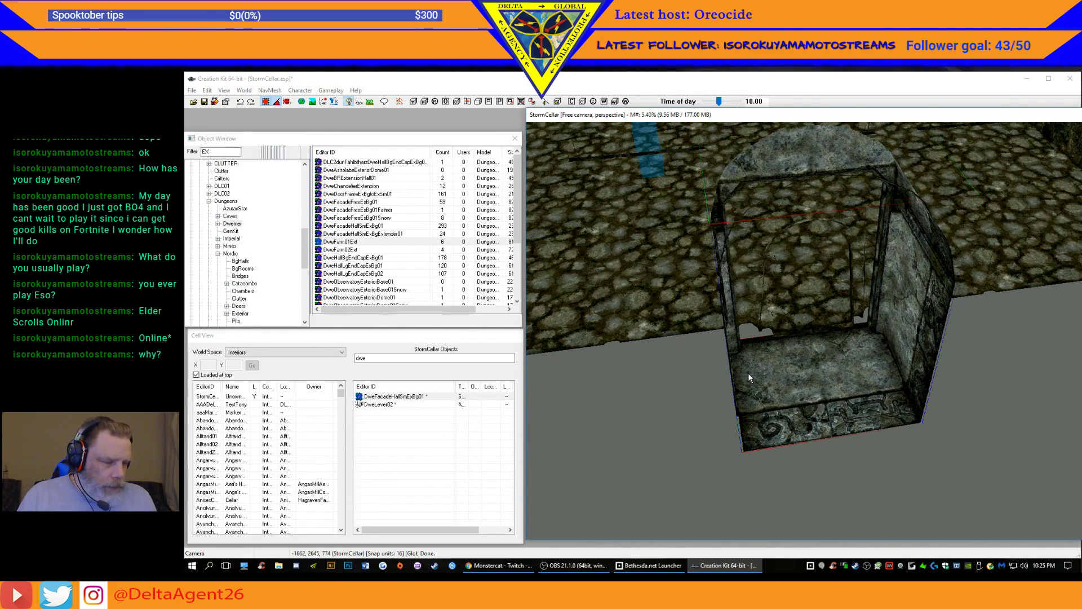
- Duplicate the hall facade, turn the copy to face the opposite way and join it end to end with the original
{"action": "left_click_drag", "start_coordinate": [820, 367], "coordinate": [831, 364]}
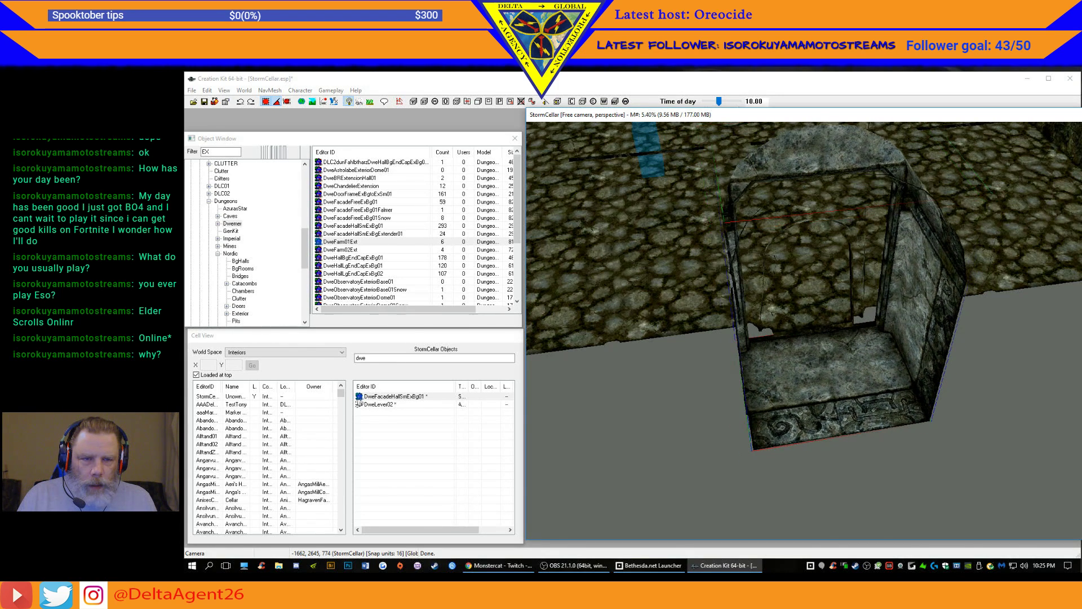
{"action": "middle_click_drag", "start_coordinate": [823, 366], "coordinate": [727, 399], "text": "shift"}
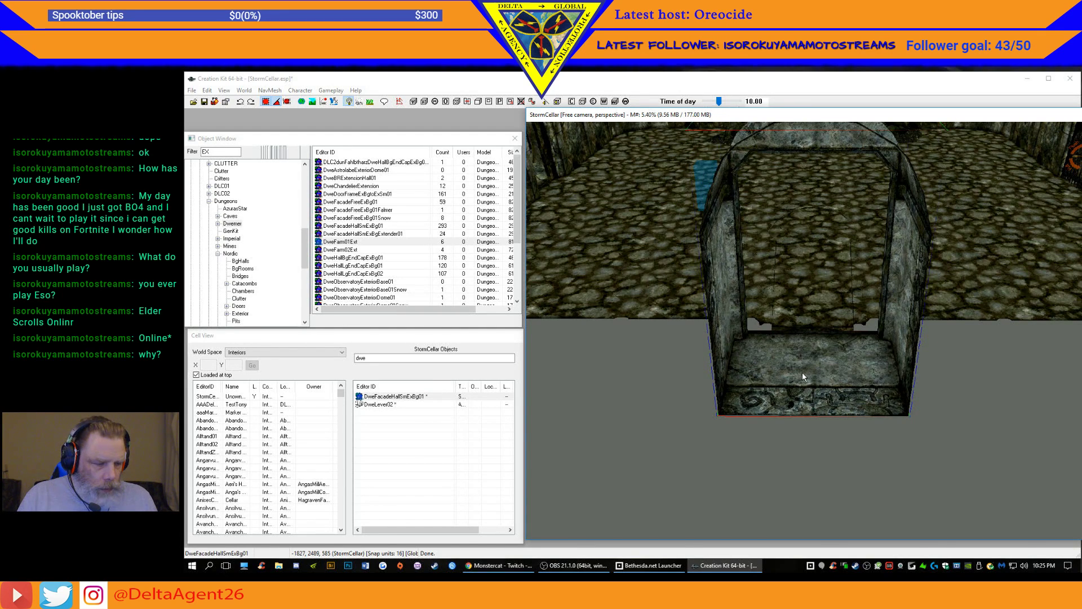
{"action": "key", "text": "ctrl+d"}
{"action": "left_click_drag", "start_coordinate": [803, 371], "coordinate": [801, 514]}
{"action": "right_click_drag", "start_coordinate": [800, 514], "coordinate": [879, 514]}
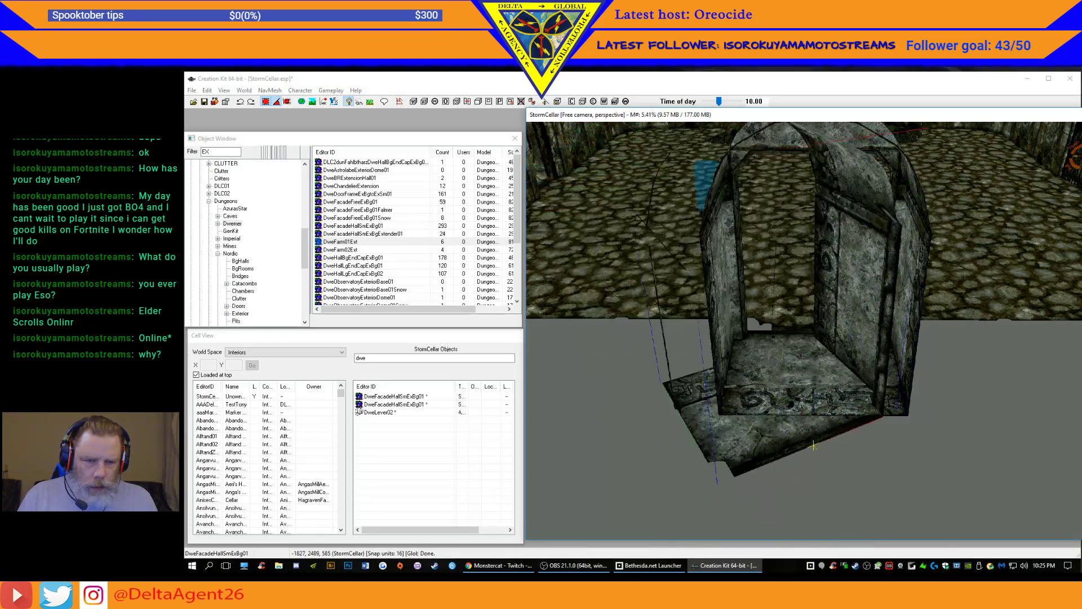
{"action": "right_click_drag", "start_coordinate": [813, 446], "coordinate": [813, 445]}
{"action": "left_click_drag", "start_coordinate": [799, 433], "coordinate": [800, 532]}
{"action": "mouse_move", "coordinate": [708, 541]}
{"action": "middle_mouse_down", "text": "shift"}
{"action": "mouse_move", "coordinate": [771, 527]}
{"action": "mouse_move", "coordinate": [865, 545]}
{"action": "mouse_move", "coordinate": [859, 534]}
{"action": "mouse_move", "coordinate": [726, 535]}
{"action": "middle_mouse_up", "text": "shift"}
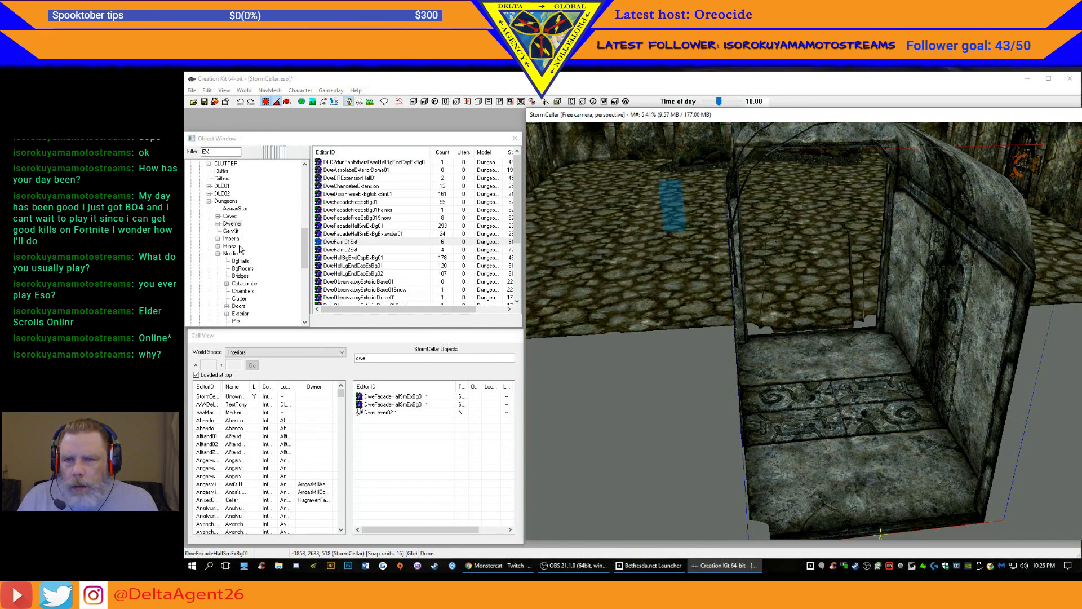
- Open the Dwemer SmRooms category and place DweDoorFrameExBgtoExSm01 inside the joined hall facades
{"action": "double_click", "coordinate": [230, 224]}
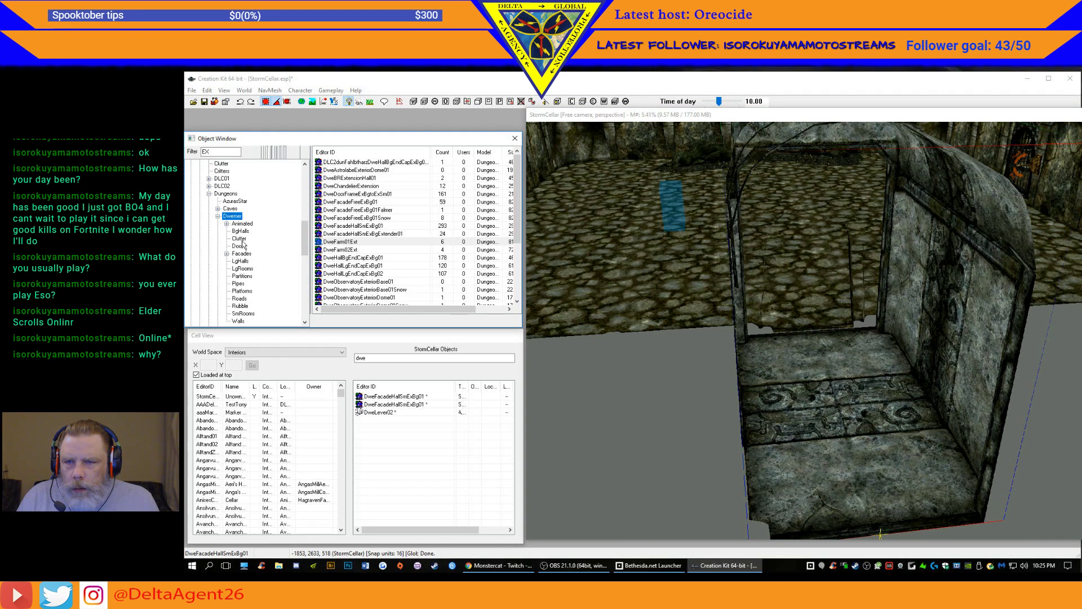
{"action": "scroll", "coordinate": [252, 293], "scroll_direction": "down", "scroll_amount": 1}
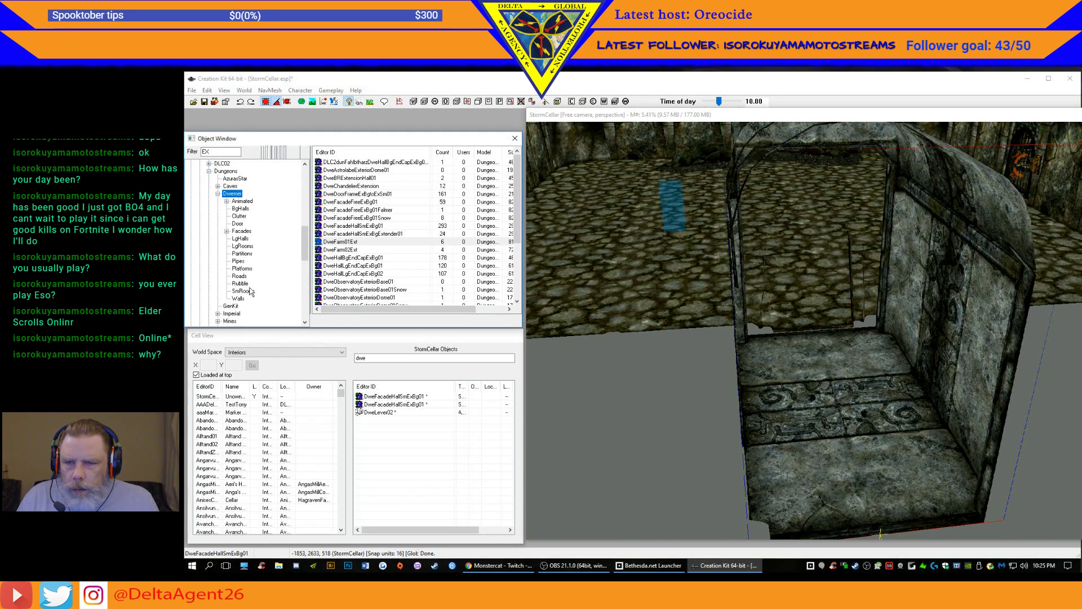
{"action": "left_click", "coordinate": [238, 299]}
{"action": "left_click", "coordinate": [244, 291]}
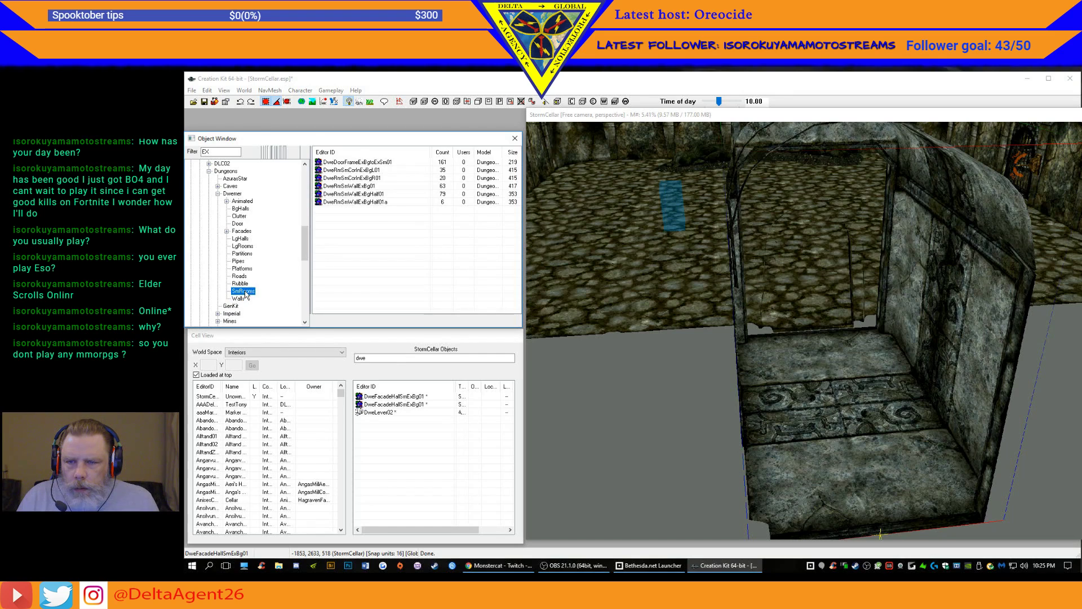
{"action": "left_click_drag", "start_coordinate": [364, 163], "coordinate": [806, 482]}
{"action": "left_click_drag", "start_coordinate": [863, 544], "coordinate": [862, 529]}
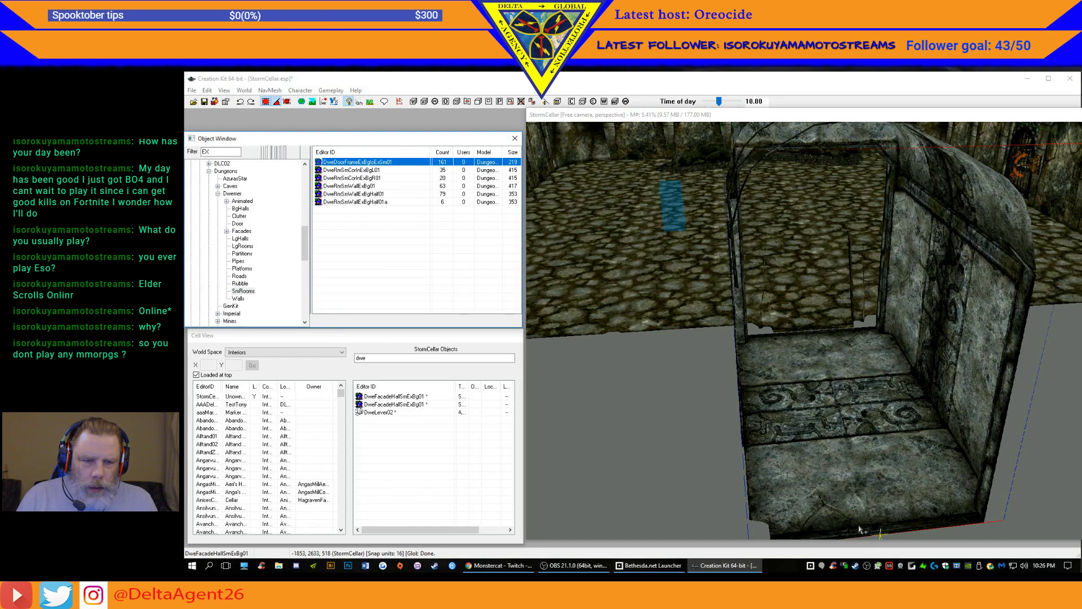
- Rotate the door frame to face along the hall and fit it into the opening at the cobbled floor end
{"action": "middle_click_drag", "start_coordinate": [876, 471], "coordinate": [762, 336], "text": "shift"}
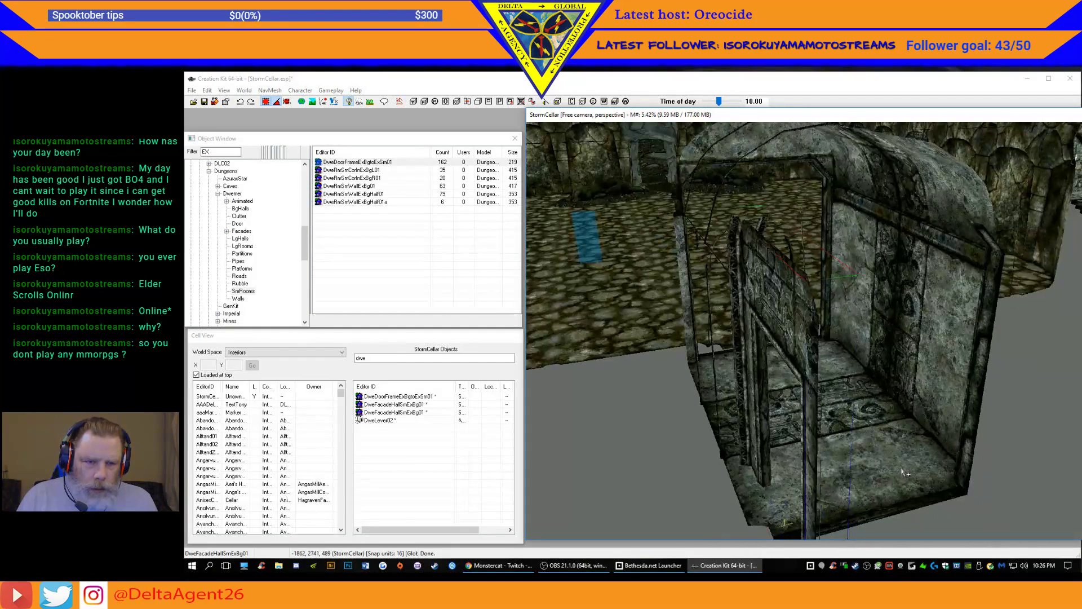
{"action": "left_click_drag", "start_coordinate": [772, 309], "coordinate": [778, 315]}
{"action": "right_click_drag", "start_coordinate": [778, 310], "coordinate": [798, 298]}
{"action": "left_click_drag", "start_coordinate": [798, 298], "coordinate": [758, 198]}
{"action": "left_click_drag", "start_coordinate": [781, 236], "coordinate": [784, 230]}
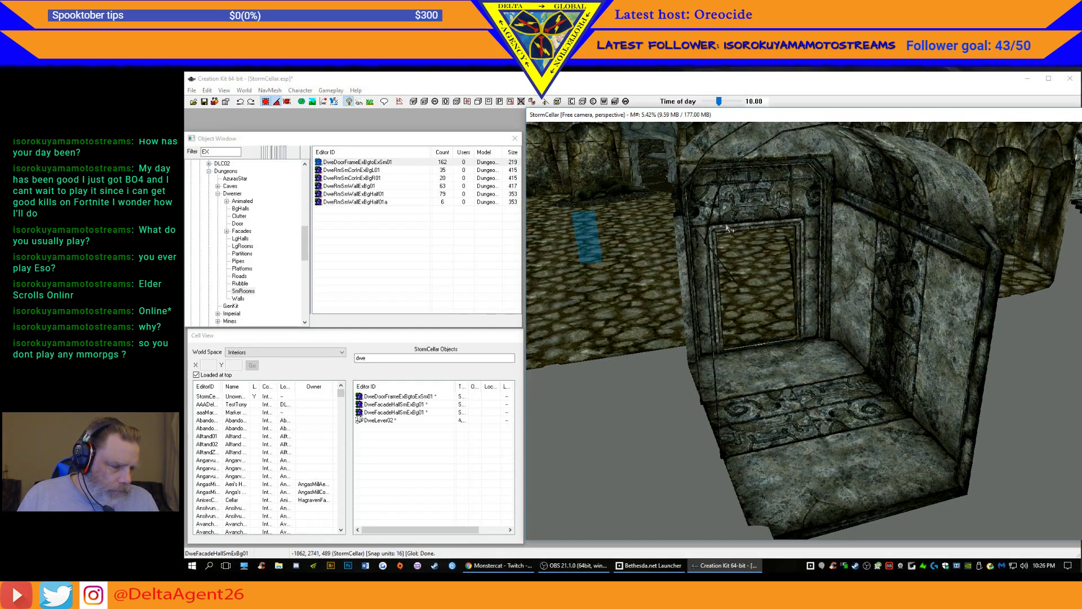
{"action": "mouse_move", "coordinate": [745, 255]}
{"action": "middle_mouse_down", "text": "shift"}
{"action": "mouse_move", "coordinate": [775, 264]}
{"action": "mouse_move", "coordinate": [778, 254]}
{"action": "mouse_move", "coordinate": [731, 262]}
{"action": "middle_mouse_up", "text": "shift"}
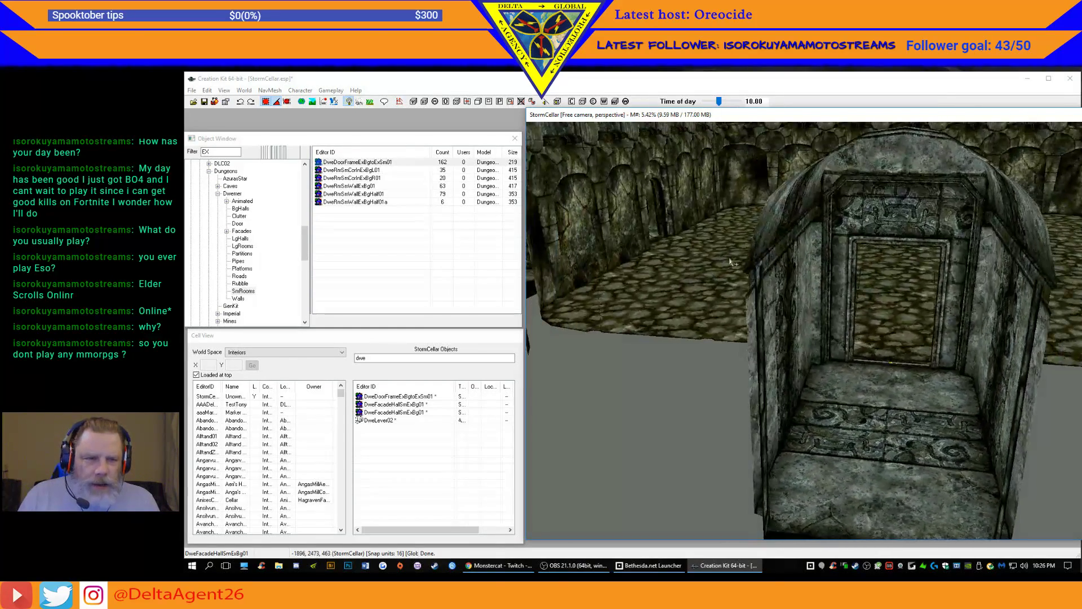
- Shift the inner hall facade toward the cobbled floor and adjust the door frame to sit in its opening
{"action": "middle_click_drag", "start_coordinate": [933, 288], "coordinate": [902, 305], "text": "shift"}
{"action": "middle_click_drag", "start_coordinate": [1066, 309], "coordinate": [1026, 313], "text": "shift"}
{"action": "mouse_move", "coordinate": [805, 329]}
{"action": "middle_mouse_down", "text": "shift"}
{"action": "mouse_move", "coordinate": [781, 333]}
{"action": "mouse_move", "coordinate": [789, 337]}
{"action": "middle_mouse_up", "text": "shift"}
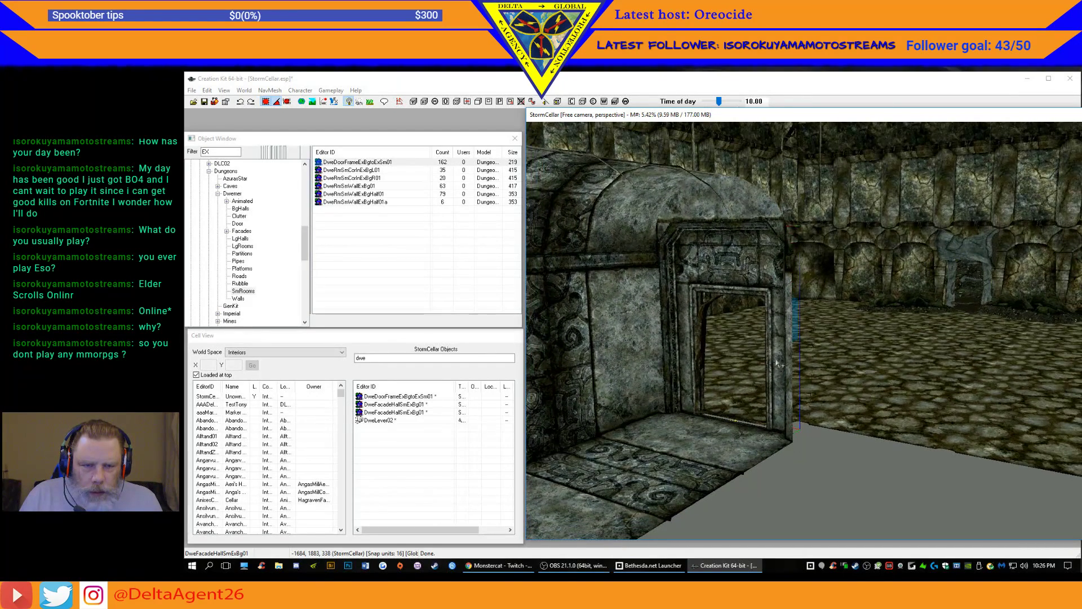
{"action": "left_click", "coordinate": [741, 447]}
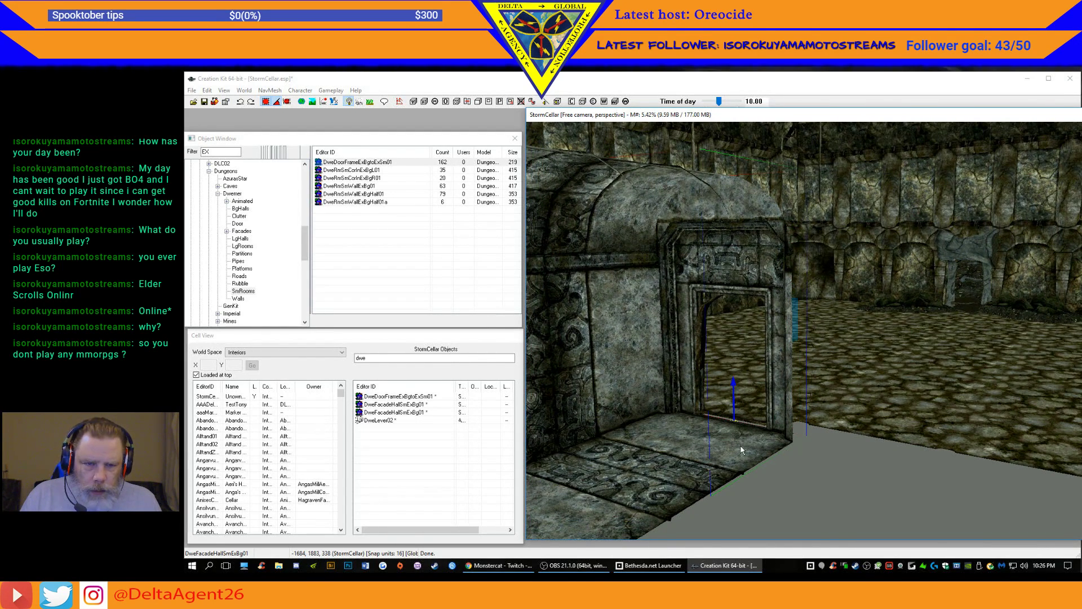
{"action": "left_click_drag", "start_coordinate": [740, 446], "coordinate": [747, 440]}
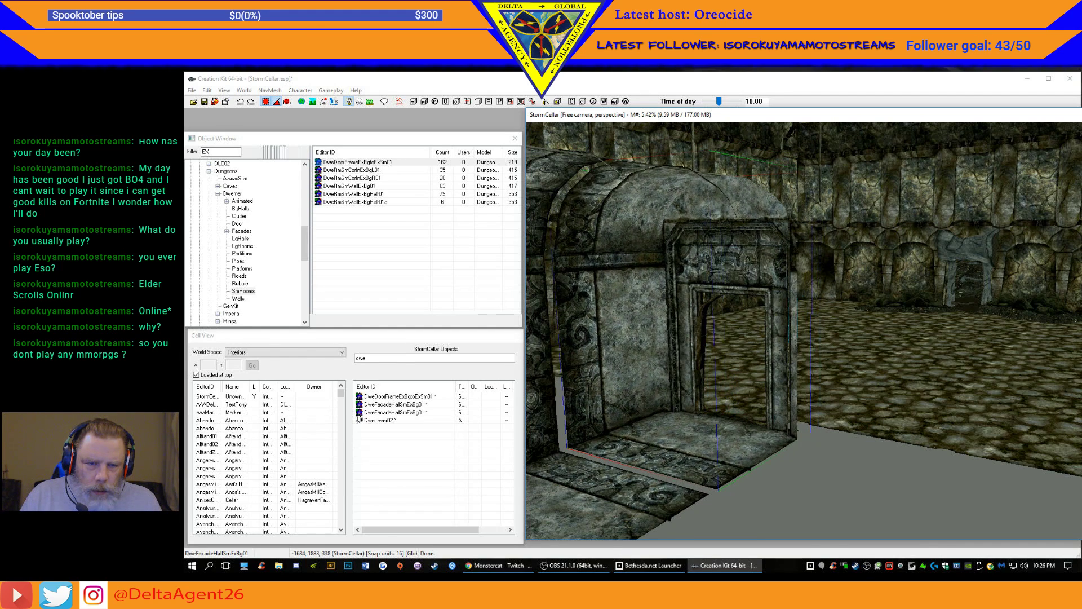
{"action": "middle_click_drag", "start_coordinate": [711, 428], "coordinate": [743, 436], "text": "shift"}
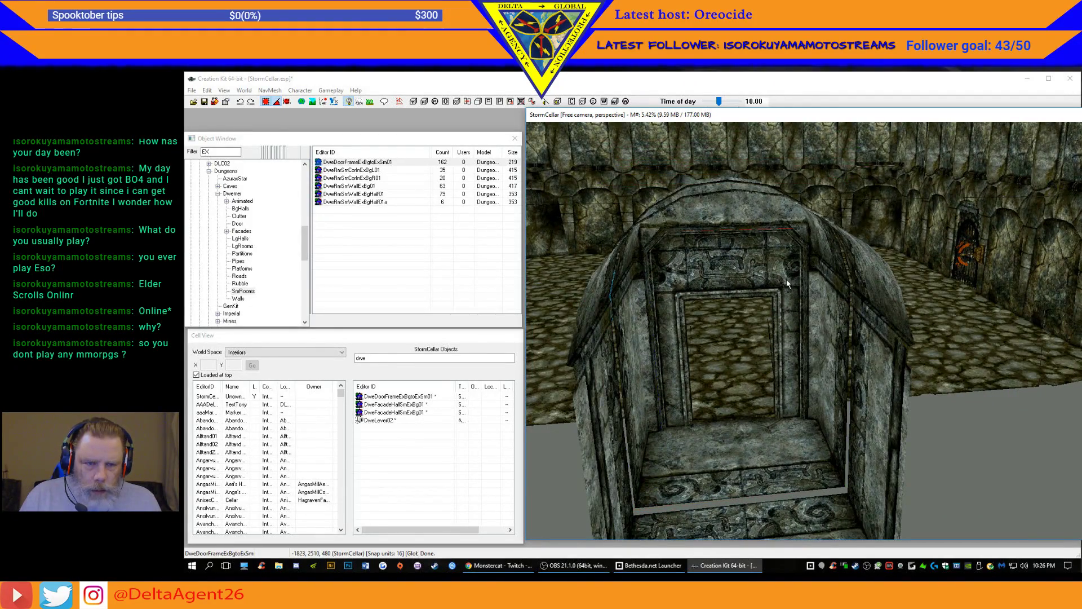
{"action": "left_click_drag", "start_coordinate": [786, 280], "coordinate": [785, 286]}
{"action": "middle_click_drag", "start_coordinate": [718, 320], "coordinate": [729, 431], "text": "shift"}
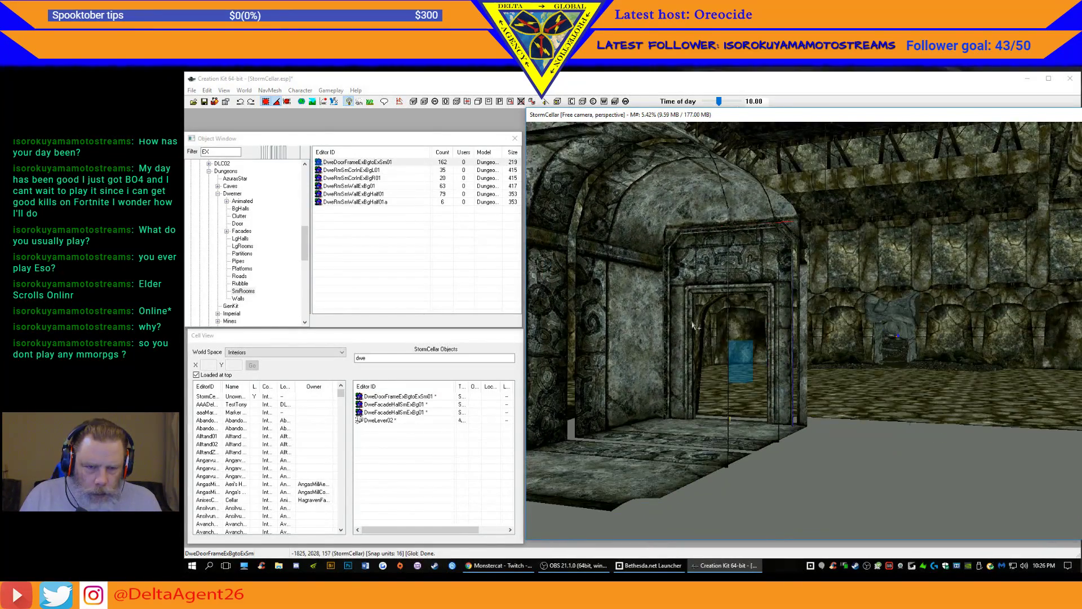
- Nudge the inner facade against the cellar wall and check the arched doorway from inside the cellar
{"action": "left_click", "coordinate": [721, 434]}
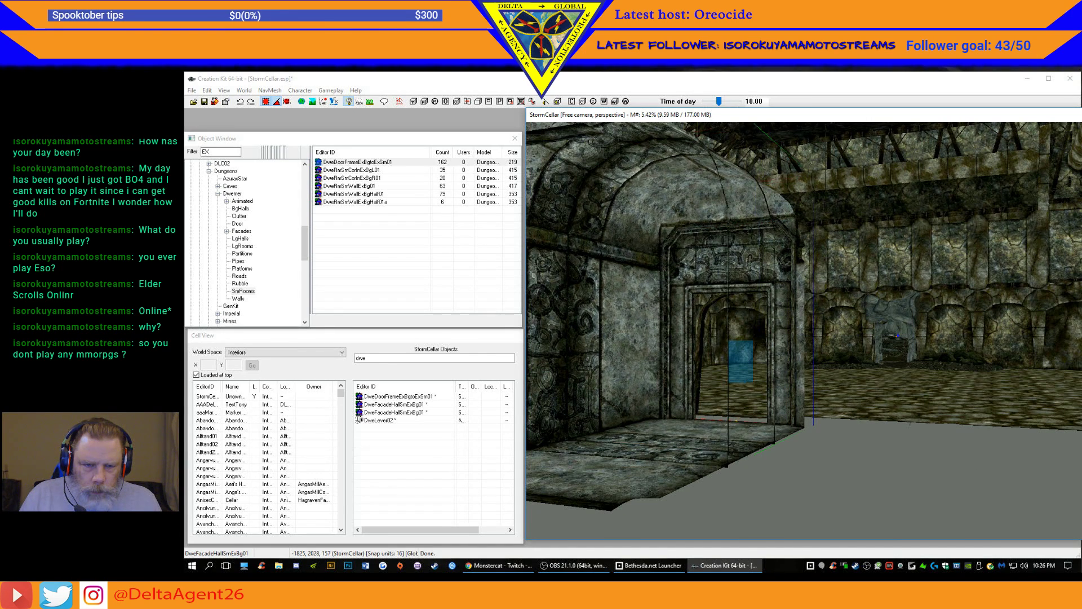
{"action": "left_click_drag", "start_coordinate": [721, 434], "coordinate": [721, 425]}
{"action": "mouse_move", "coordinate": [779, 420]}
{"action": "middle_mouse_down", "text": "shift"}
{"action": "mouse_move", "coordinate": [715, 455]}
{"action": "mouse_move", "coordinate": [772, 418]}
{"action": "middle_mouse_up", "text": "shift"}
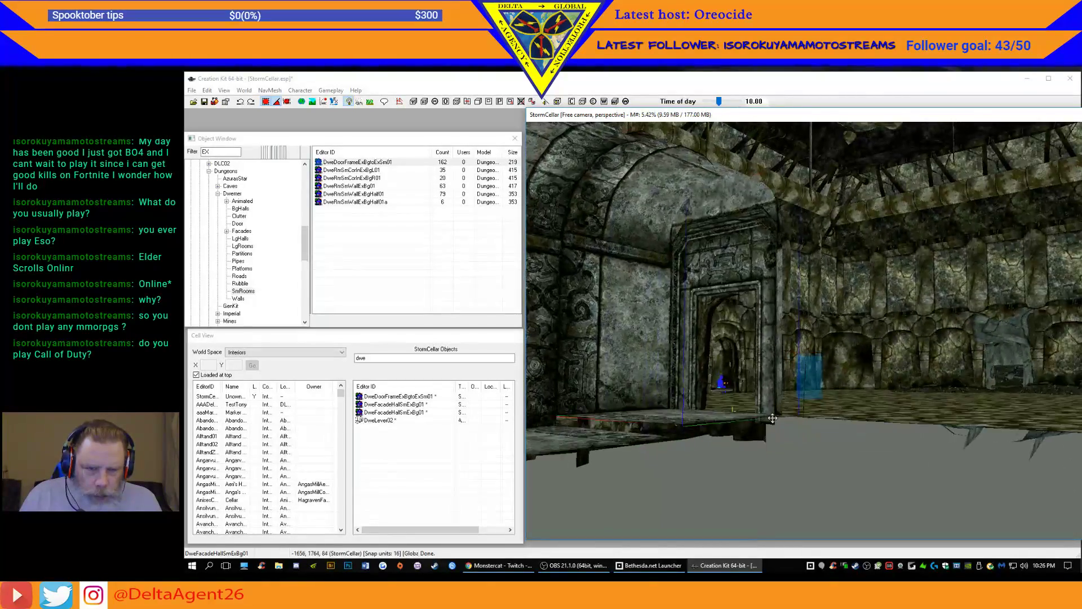
{"action": "scroll", "coordinate": [772, 418], "scroll_direction": "up", "scroll_amount": 5}
{"action": "middle_click_drag", "start_coordinate": [673, 420], "coordinate": [666, 419], "text": "shift"}
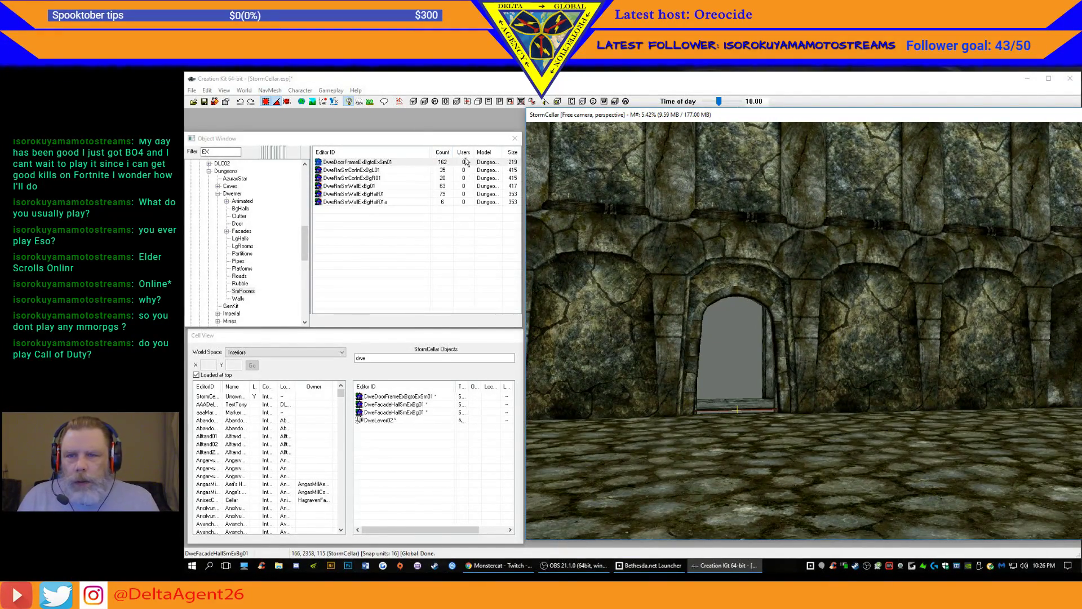
- Set the snap reference to the arched doorway wall, NorRmBgWallFrontExSm01, in the preferences
{"action": "left_click", "coordinate": [192, 92]}
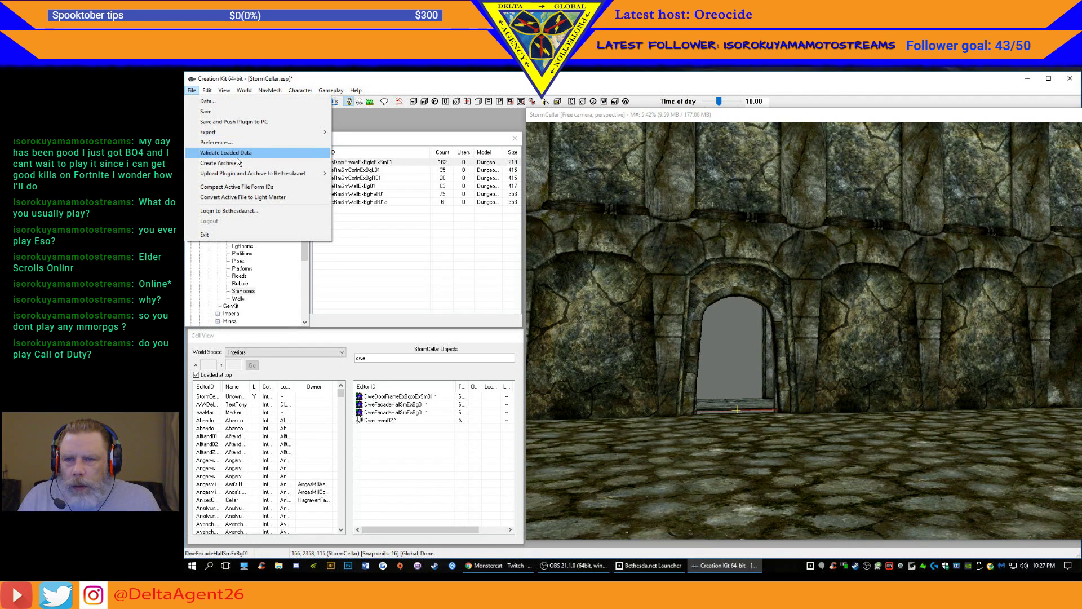
{"action": "left_click", "coordinate": [240, 143]}
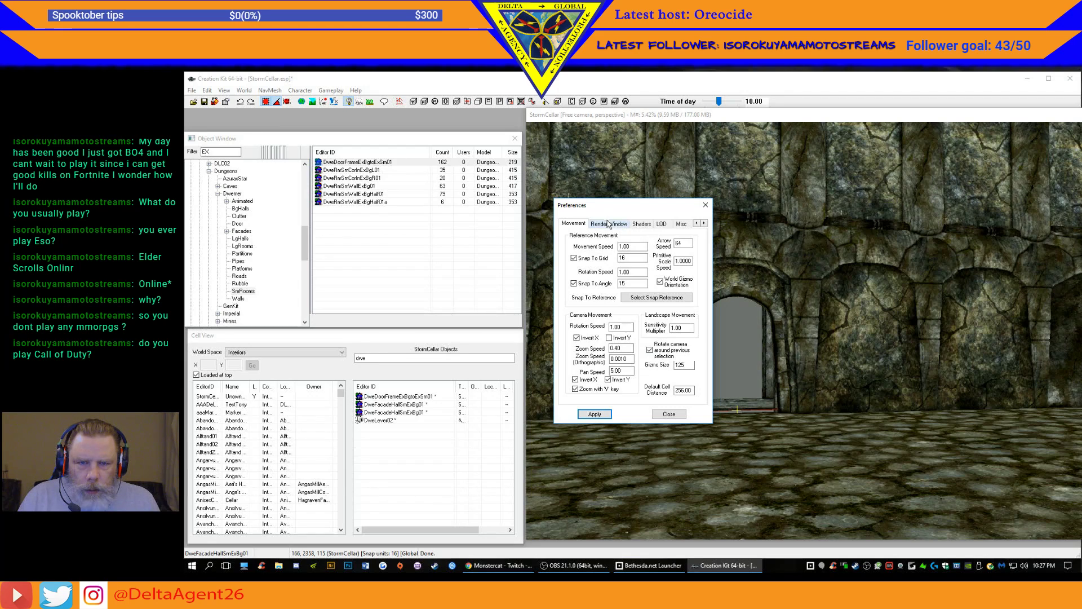
{"action": "left_click", "coordinate": [668, 297]}
{"action": "left_click", "coordinate": [613, 246]}
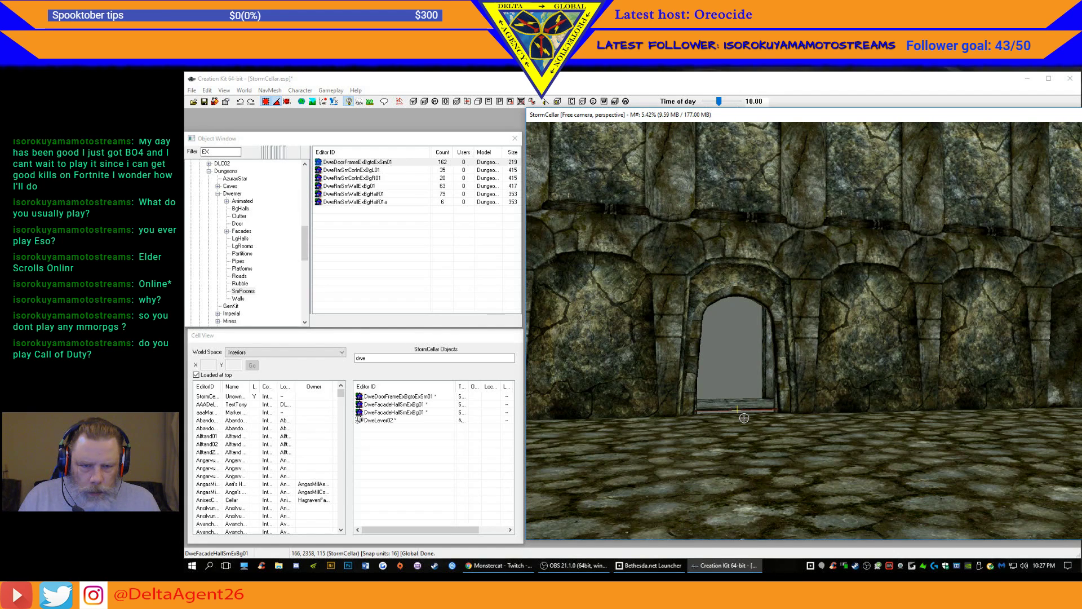
{"action": "left_click", "coordinate": [744, 418]}
{"action": "left_click", "coordinate": [604, 328]}
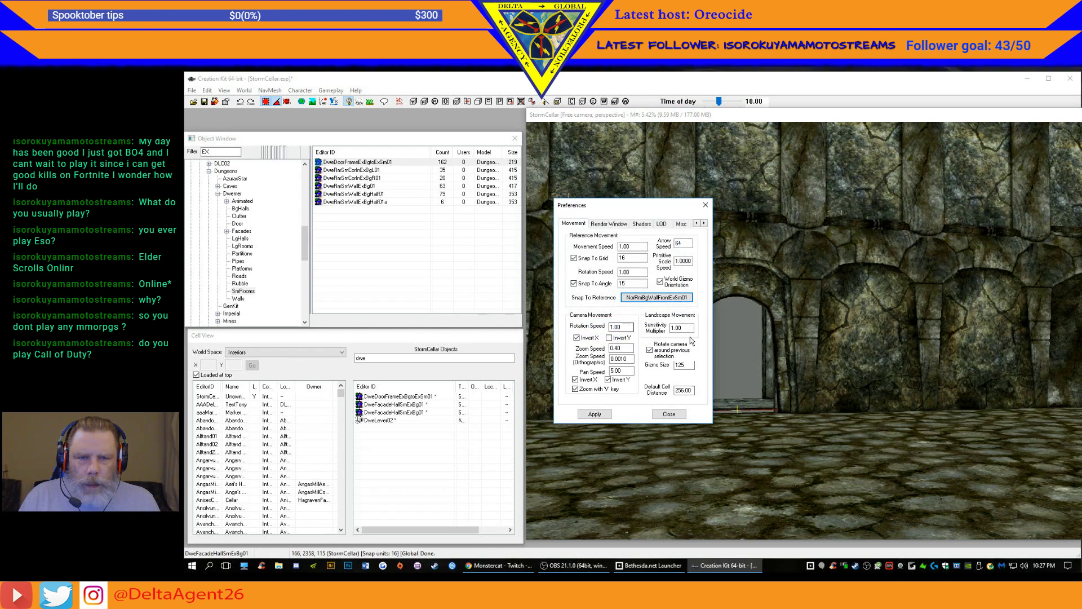
{"action": "left_click", "coordinate": [669, 414]}
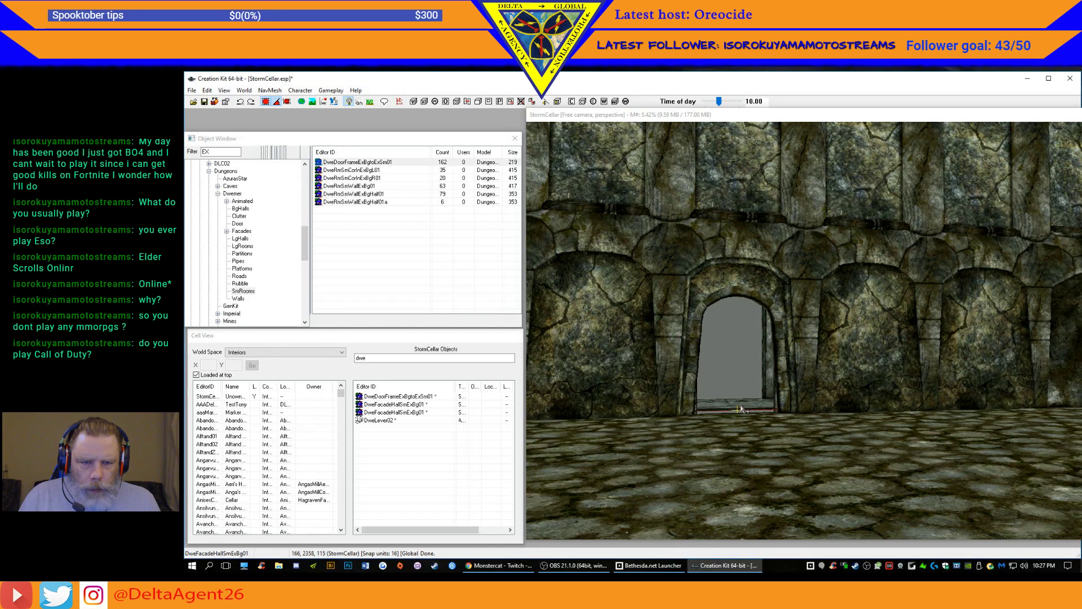
- Select the arched doorway's wall piece, and reselect the hall facade behind it
{"action": "middle_click_drag", "start_coordinate": [745, 376], "coordinate": [769, 399], "text": "shift"}
{"action": "left_click", "coordinate": [718, 394]}
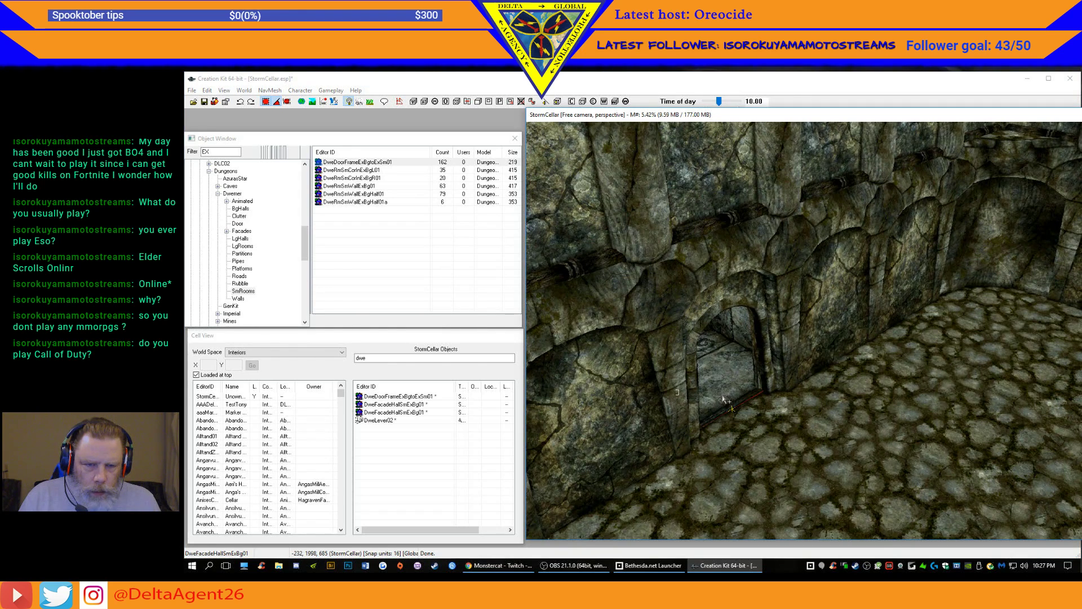
{"action": "left_click", "coordinate": [724, 385]}
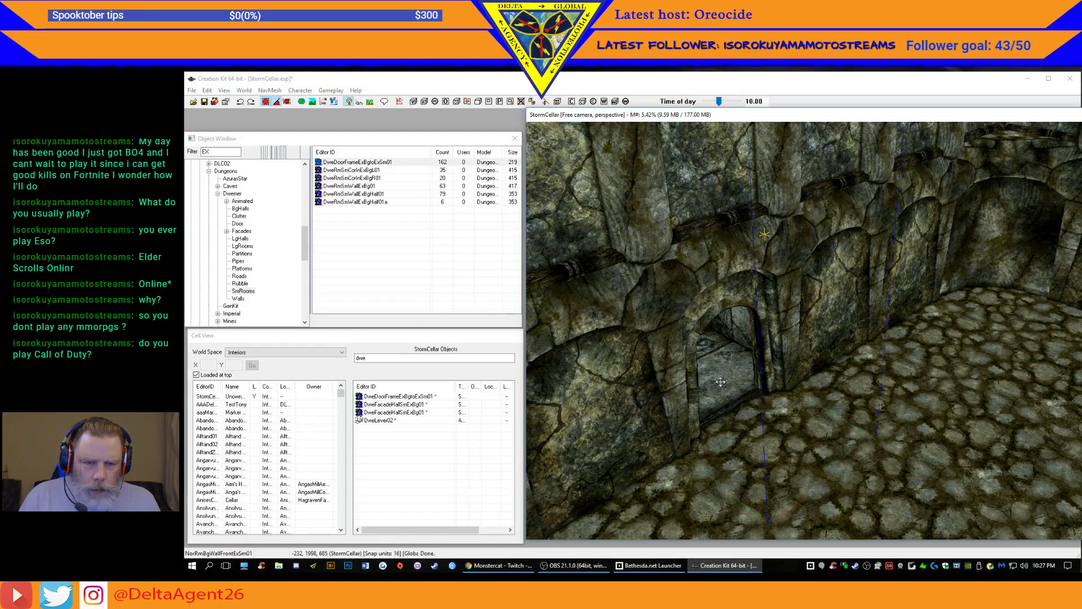
{"action": "middle_click_drag", "start_coordinate": [721, 382], "coordinate": [791, 467], "text": "shift"}
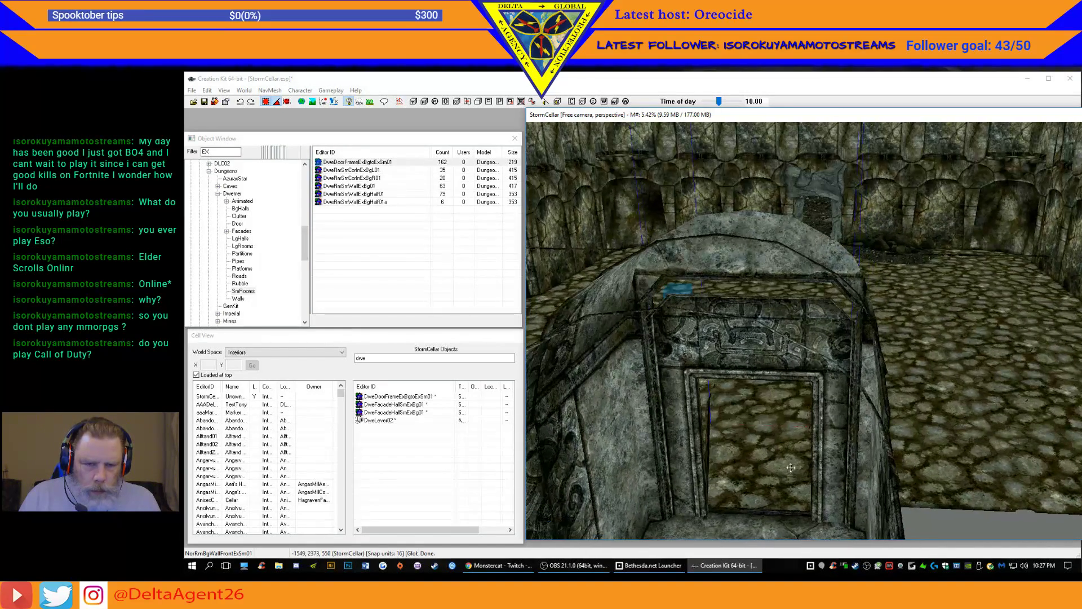
{"action": "left_click", "coordinate": [751, 537]}
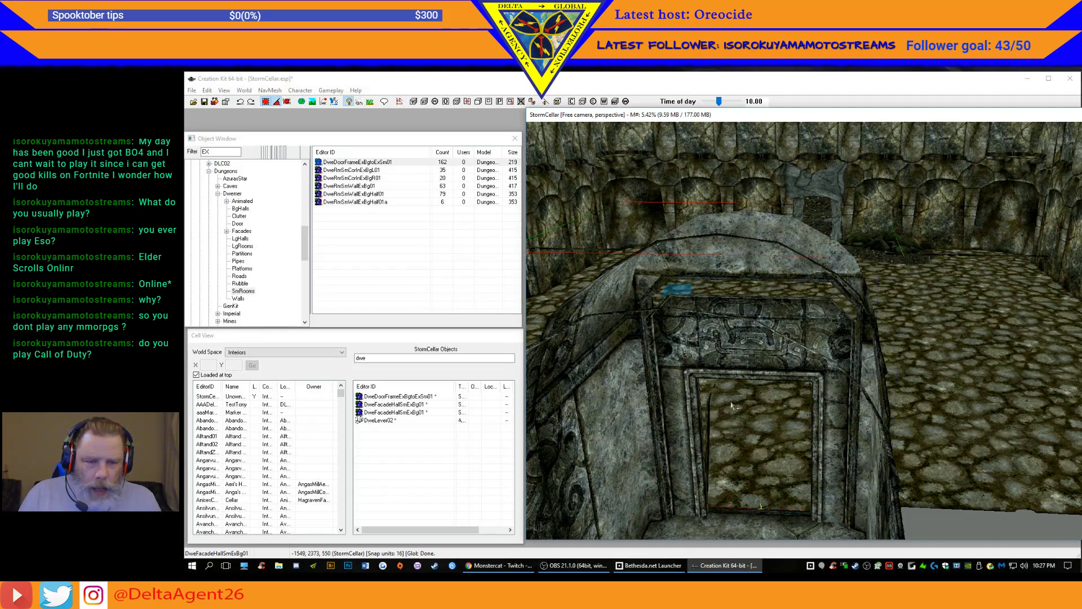
- Realign the facade pieces so their decorated floor edges meet without a gap behind the door frame
{"action": "middle_click_drag", "start_coordinate": [732, 407], "coordinate": [715, 431], "text": "shift"}
{"action": "left_click_drag", "start_coordinate": [758, 397], "coordinate": [751, 419]}
{"action": "middle_click_drag", "start_coordinate": [706, 399], "coordinate": [557, 402], "text": "shift"}
{"action": "left_click_drag", "start_coordinate": [590, 411], "coordinate": [574, 433]}
{"action": "middle_click_drag", "start_coordinate": [574, 434], "coordinate": [593, 402], "text": "shift"}
{"action": "left_click_drag", "start_coordinate": [581, 400], "coordinate": [574, 400]}
{"action": "middle_click_drag", "start_coordinate": [575, 401], "coordinate": [620, 420], "text": "shift"}
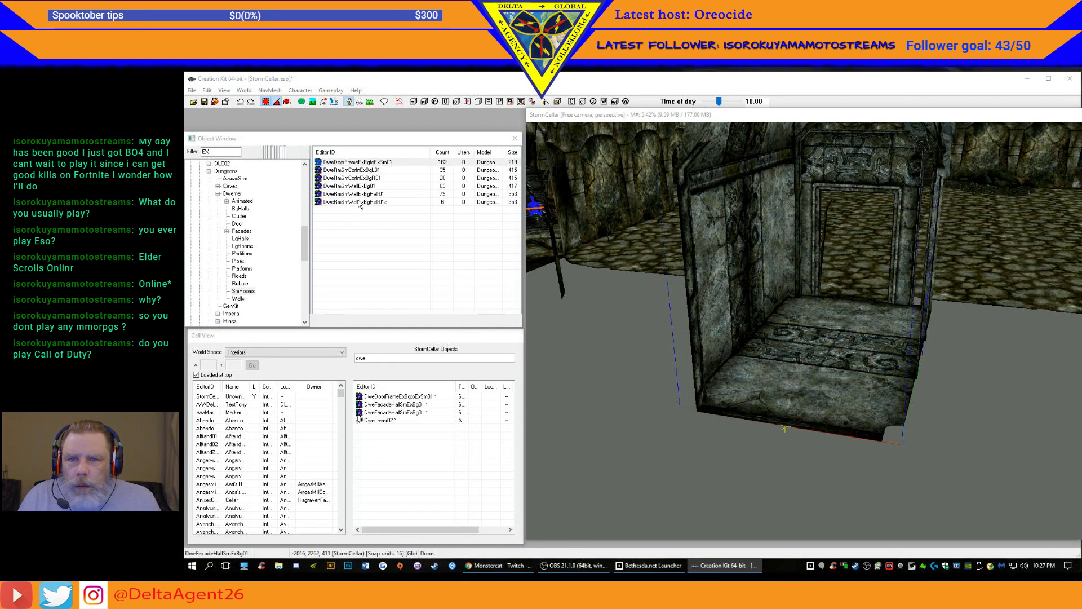
- Clear the object list filter and place DweRmSmWallExBg01 at the outer end of the hall facades
{"action": "left_click_drag", "start_coordinate": [220, 152], "coordinate": [185, 153]}
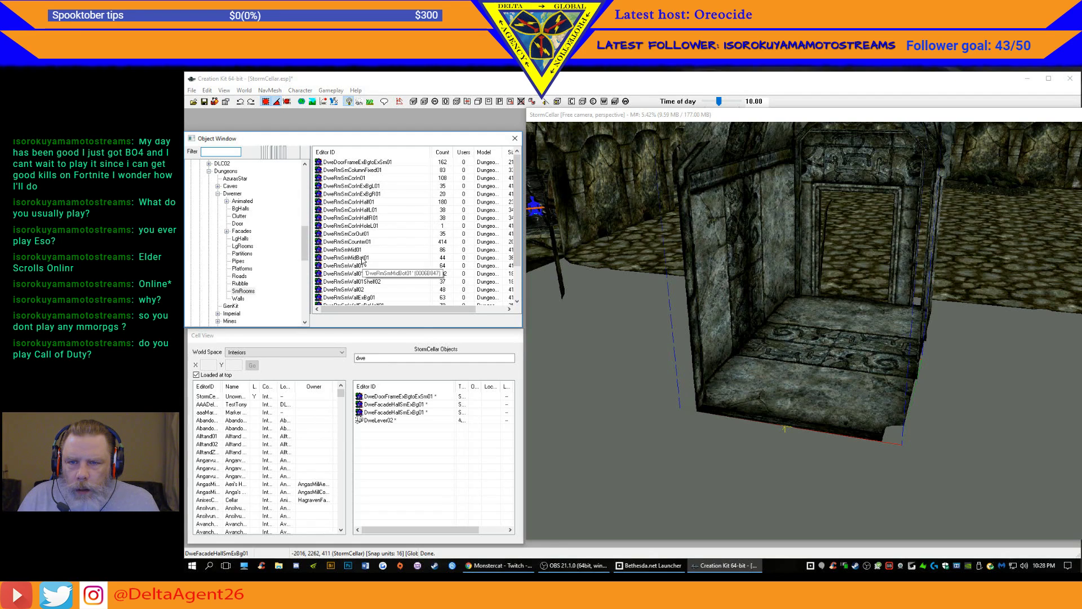
{"action": "left_click", "coordinate": [402, 298]}
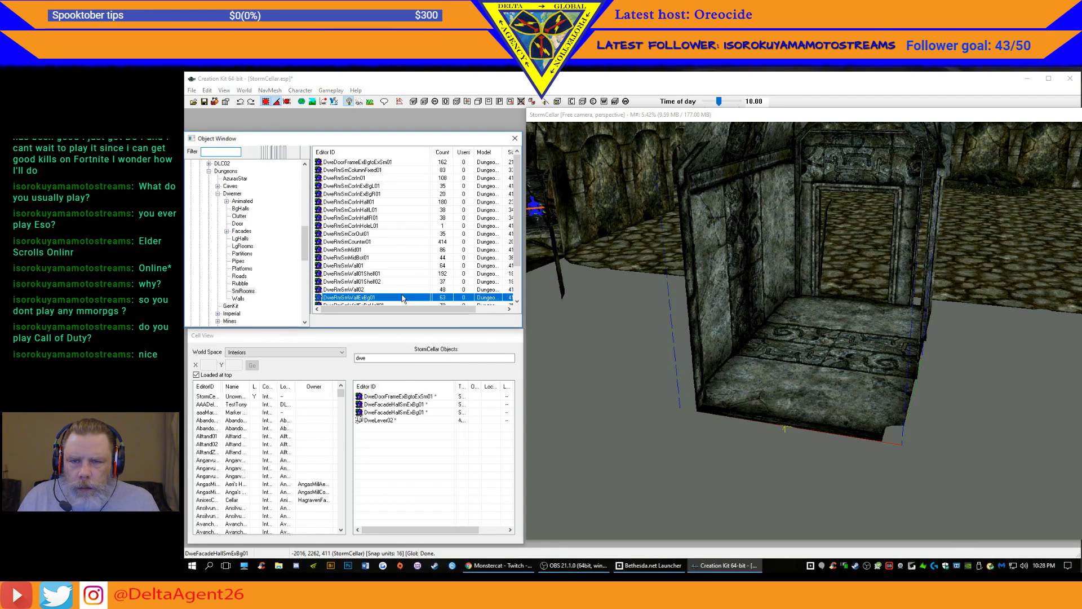
{"action": "scroll", "coordinate": [401, 297], "scroll_direction": "down", "scroll_amount": 2}
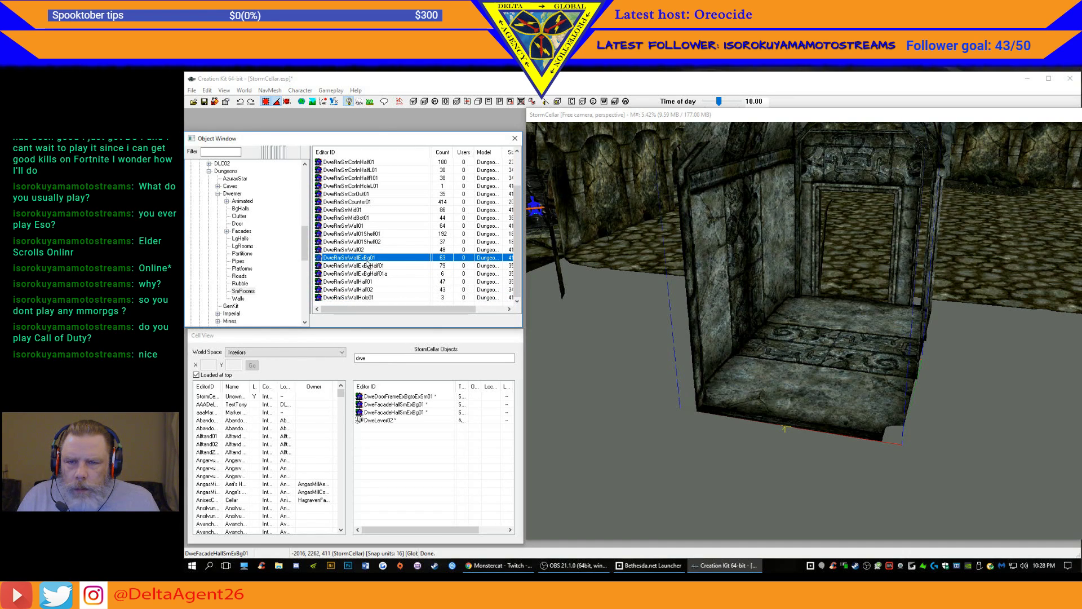
{"action": "left_click_drag", "start_coordinate": [320, 259], "coordinate": [771, 426]}
{"action": "middle_click_drag", "start_coordinate": [860, 447], "coordinate": [860, 445], "text": "shift"}
{"action": "scroll", "coordinate": [861, 450], "scroll_direction": "down", "scroll_amount": 5}
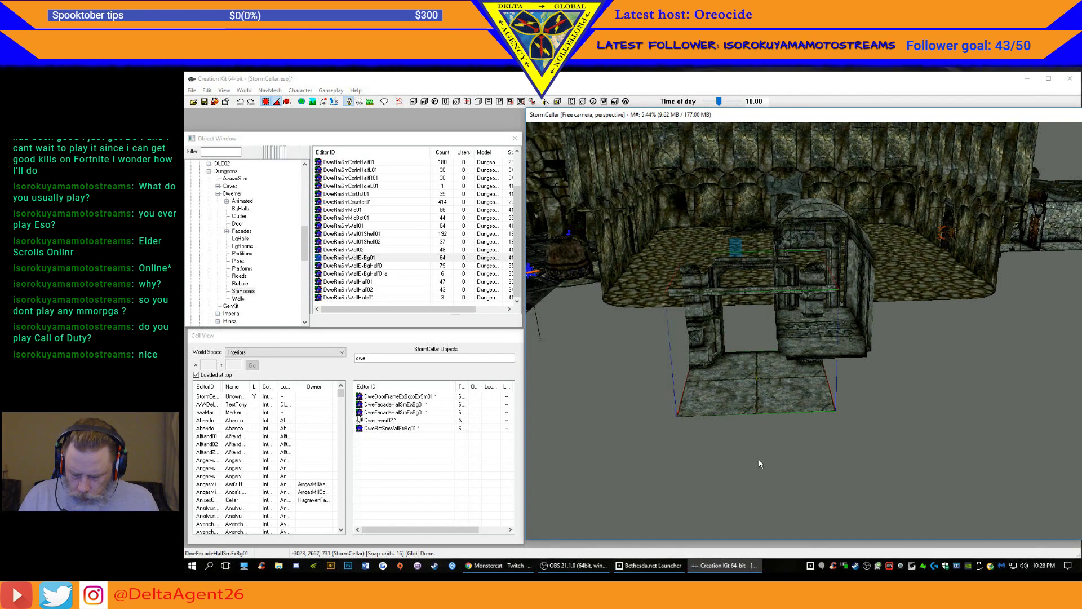
- Move the DweRmSmWallExBg01 piece sideways to line its opening up with the outer facade, checking it from several angles
{"action": "left_click", "coordinate": [745, 396]}
{"action": "left_click_drag", "start_coordinate": [745, 396], "coordinate": [836, 395]}
{"action": "middle_click_drag", "start_coordinate": [836, 396], "coordinate": [776, 398], "text": "shift"}
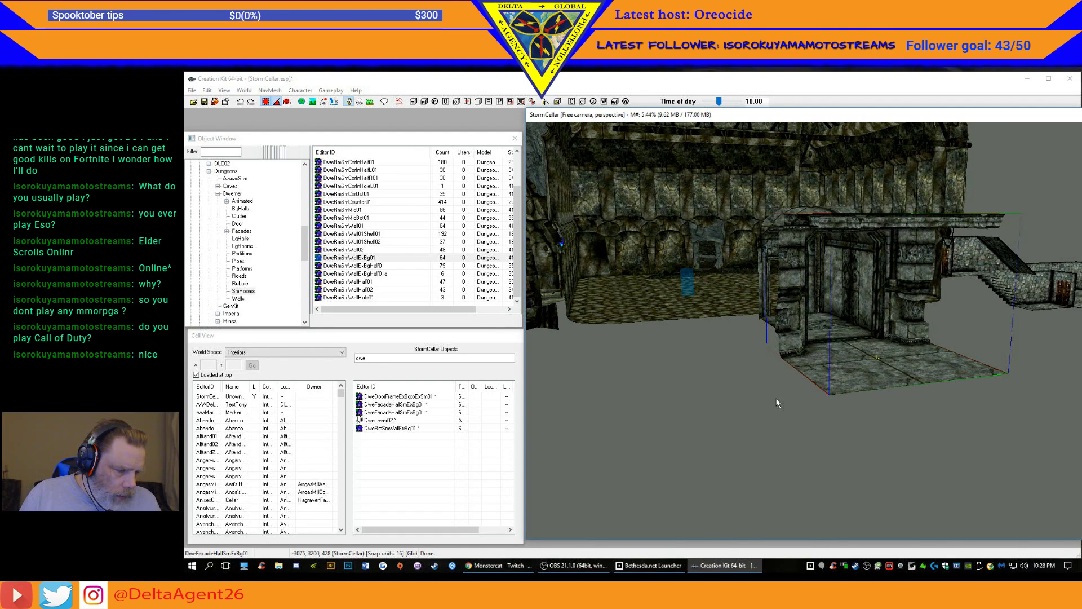
{"action": "middle_click_drag", "start_coordinate": [776, 398], "coordinate": [751, 409], "text": "shift"}
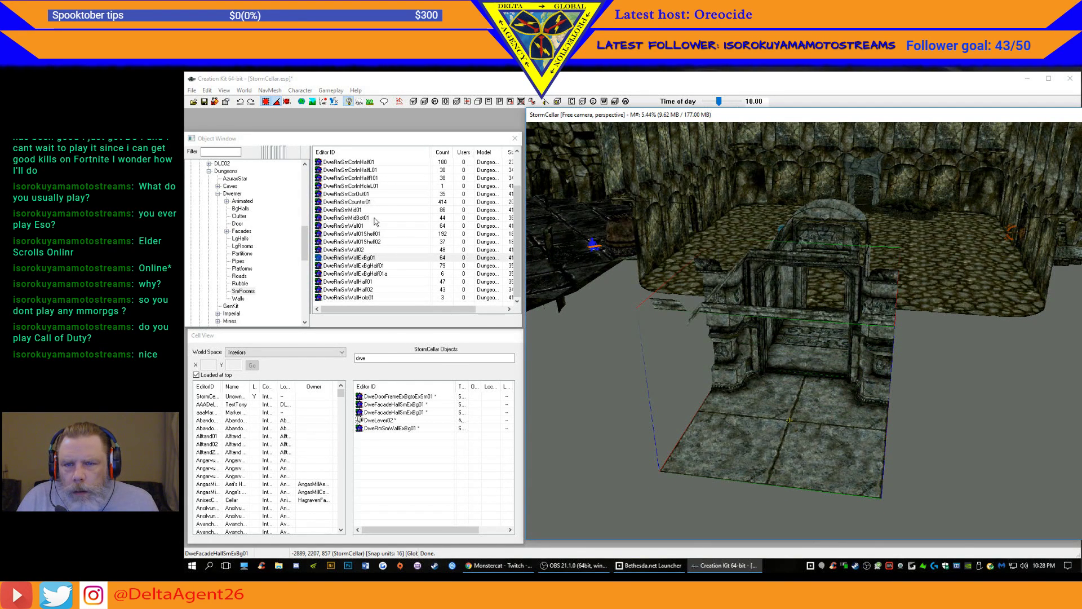
- Place a DweRmSmWall01 piece beside the doorway section and move it flush against the DweRmSmWallExBg01 piece
{"action": "left_click", "coordinate": [358, 226]}
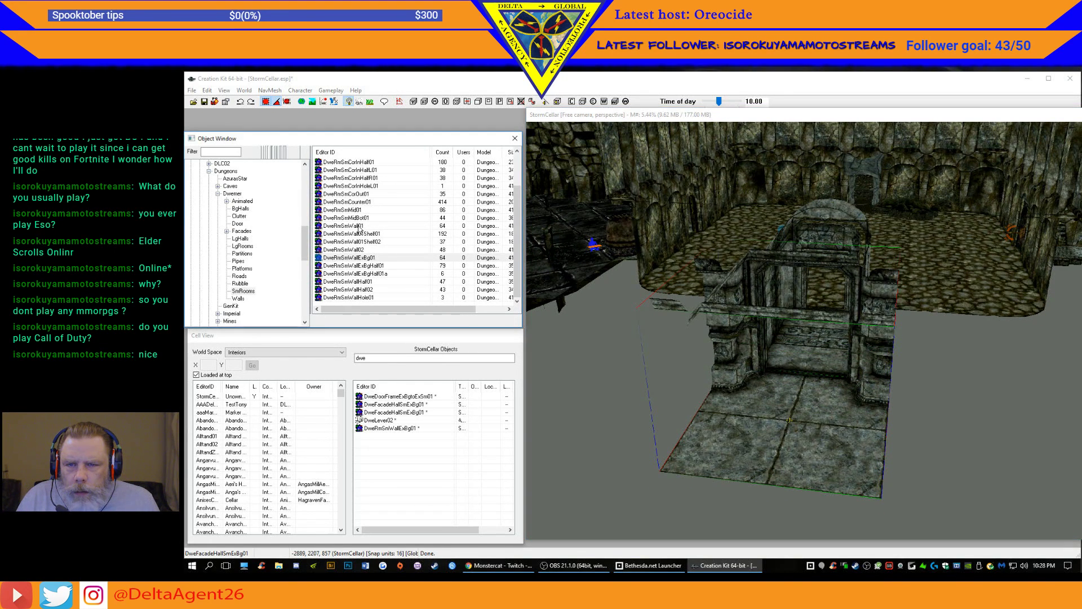
{"action": "left_click", "coordinate": [359, 226]}
{"action": "left_click_drag", "start_coordinate": [319, 226], "coordinate": [883, 449]}
{"action": "middle_click_drag", "start_coordinate": [1002, 507], "coordinate": [979, 496]}
{"action": "left_click_drag", "start_coordinate": [816, 447], "coordinate": [951, 416]}
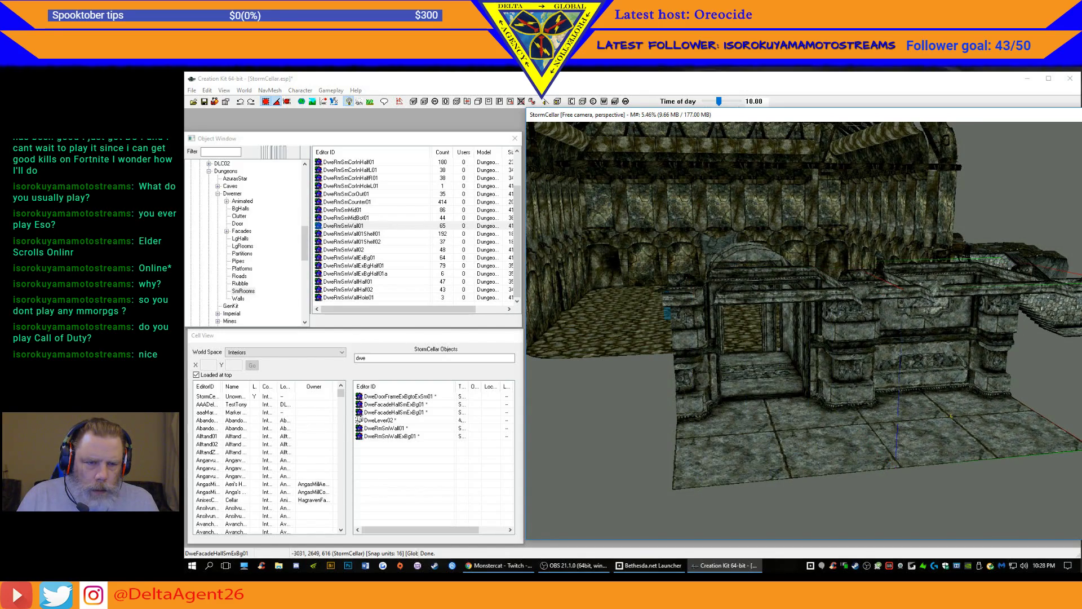
{"action": "mouse_move", "coordinate": [952, 416]}
{"action": "middle_mouse_down"}
{"action": "mouse_move", "coordinate": [868, 384]}
{"action": "mouse_move", "coordinate": [923, 434]}
{"action": "mouse_move", "coordinate": [911, 440]}
{"action": "mouse_move", "coordinate": [958, 420]}
{"action": "middle_mouse_up"}
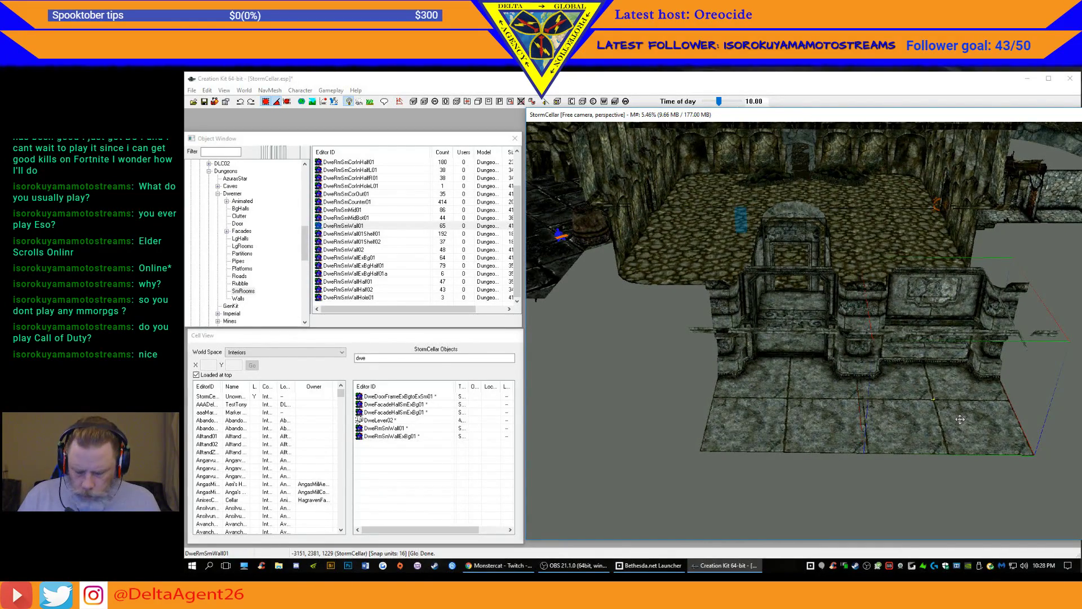
- Duplicate the DweRmSmWall01 piece twice and line the copies up on the opposite side of the doorway section
{"action": "key", "text": "ctrl+d"}
{"action": "left_click_drag", "start_coordinate": [960, 419], "coordinate": [648, 415]}
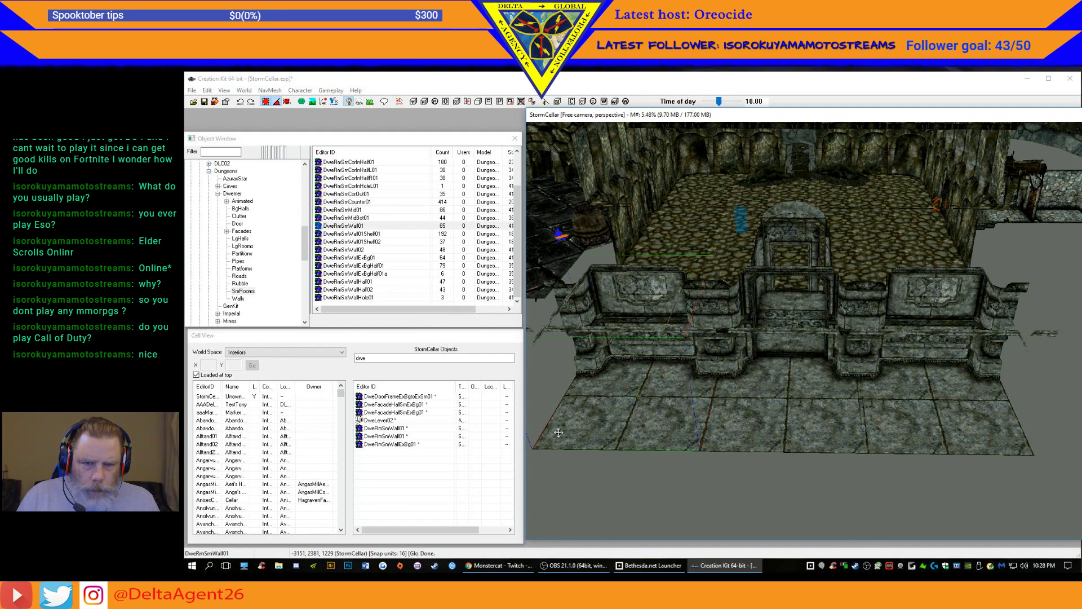
{"action": "key", "text": "ctrl+d"}
{"action": "left_click_drag", "start_coordinate": [601, 417], "coordinate": [447, 410]}
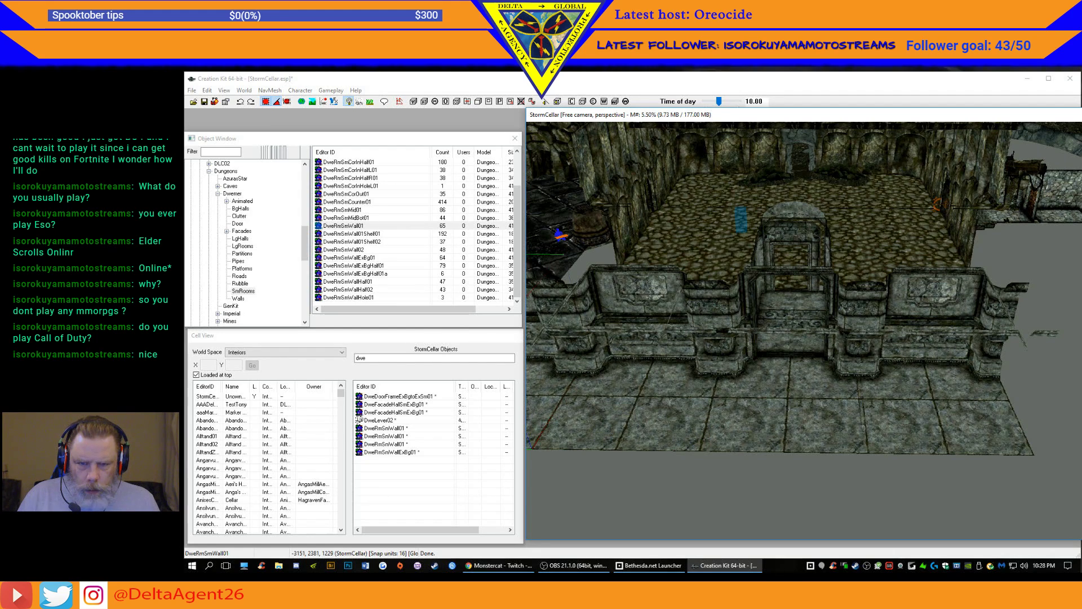
- Duplicate the wall piece twice more and extend the row along the doorway's first side
{"action": "scroll", "coordinate": [842, 375], "scroll_direction": "down", "scroll_amount": 2}
{"action": "scroll", "coordinate": [842, 375], "scroll_direction": "down", "scroll_amount": 3}
{"action": "key", "text": "ctrl+d"}
{"action": "left_click_drag", "start_coordinate": [611, 386], "coordinate": [1007, 393]}
{"action": "mouse_move", "coordinate": [1001, 400]}
{"action": "middle_mouse_down", "text": "shift"}
{"action": "mouse_move", "coordinate": [1001, 386]}
{"action": "mouse_move", "coordinate": [990, 405]}
{"action": "middle_mouse_up", "text": "shift"}
{"action": "key", "text": "ctrl+d"}
{"action": "left_click_drag", "start_coordinate": [921, 338], "coordinate": [1050, 341]}
- Duplicate the end wall piece again, move the copy to the row's far end, and check its position from several angles
{"action": "middle_click_drag", "start_coordinate": [1047, 381], "coordinate": [933, 385]}
{"action": "key", "text": "ctrl+d"}
{"action": "left_click", "coordinate": [947, 386]}
{"action": "left_click", "coordinate": [845, 393]}
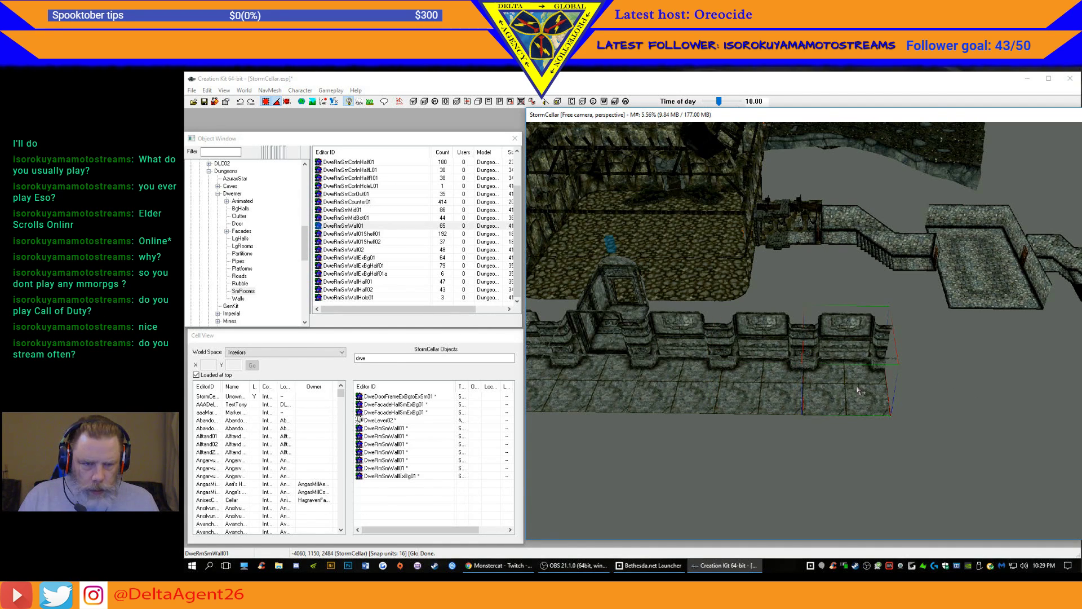
{"action": "key", "text": "ctrl+d"}
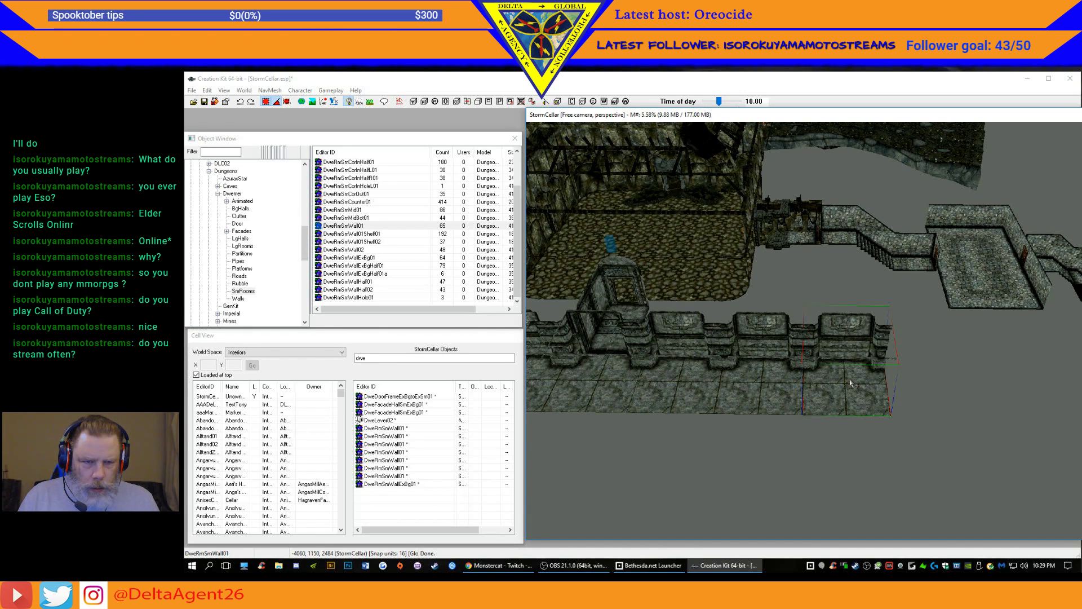
{"action": "scroll", "coordinate": [852, 384], "scroll_direction": "up", "scroll_amount": 2}
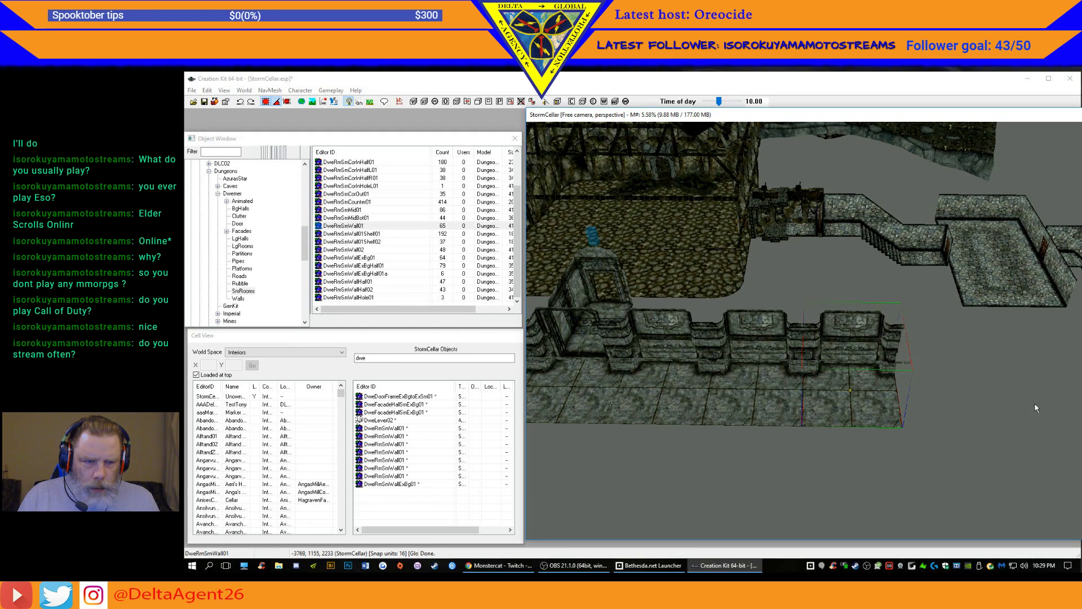
{"action": "left_click_drag", "start_coordinate": [976, 408], "coordinate": [1070, 408]}
{"action": "mouse_move", "coordinate": [974, 407]}
{"action": "middle_mouse_down", "text": "shift"}
{"action": "mouse_move", "coordinate": [965, 388]}
{"action": "mouse_move", "coordinate": [924, 388]}
{"action": "mouse_move", "coordinate": [947, 411]}
{"action": "mouse_move", "coordinate": [969, 404]}
{"action": "middle_mouse_up", "text": "shift"}
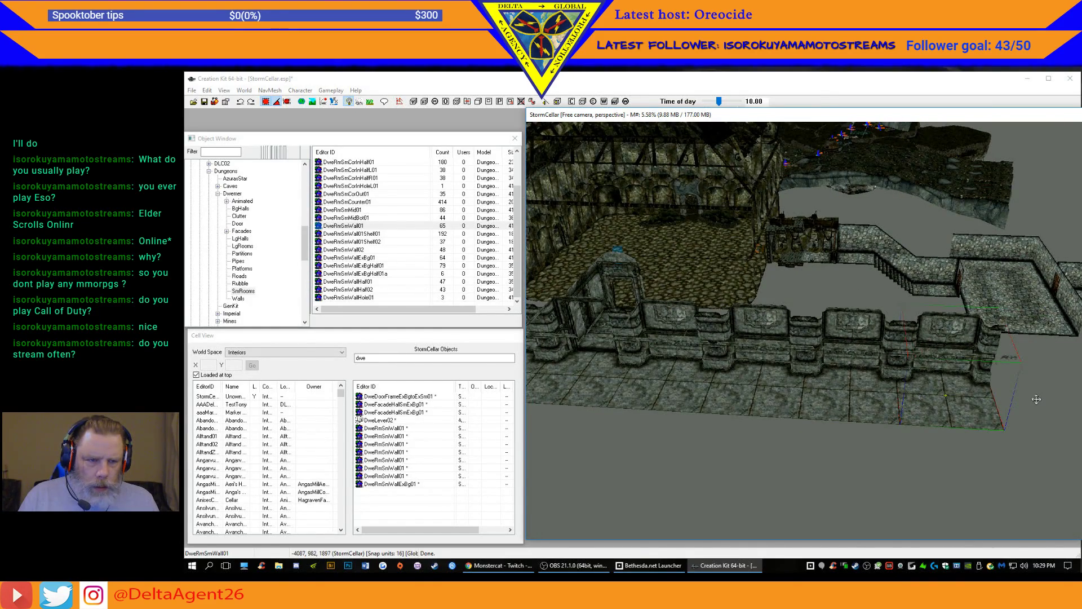
{"action": "middle_click_drag", "start_coordinate": [1038, 403], "coordinate": [893, 389], "text": "shift"}
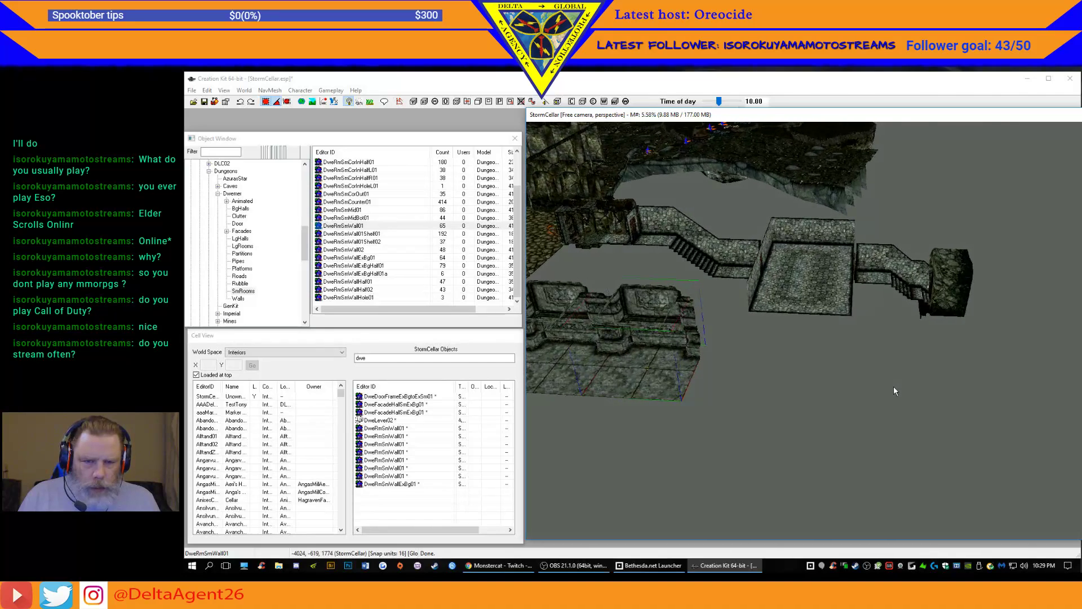
{"action": "middle_click_drag", "start_coordinate": [719, 384], "coordinate": [766, 383], "text": "shift"}
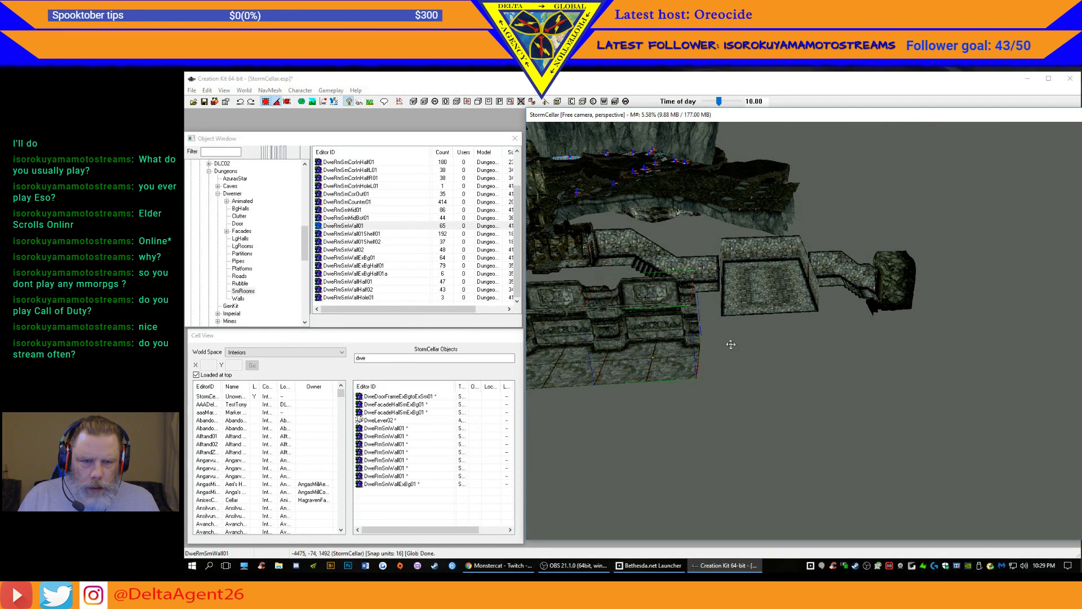
{"action": "left_click_drag", "start_coordinate": [732, 348], "coordinate": [685, 342]}
{"action": "middle_click_drag", "start_coordinate": [710, 360], "coordinate": [640, 433], "text": "shift"}
{"action": "scroll", "coordinate": [711, 380], "scroll_direction": "down", "scroll_amount": 6}
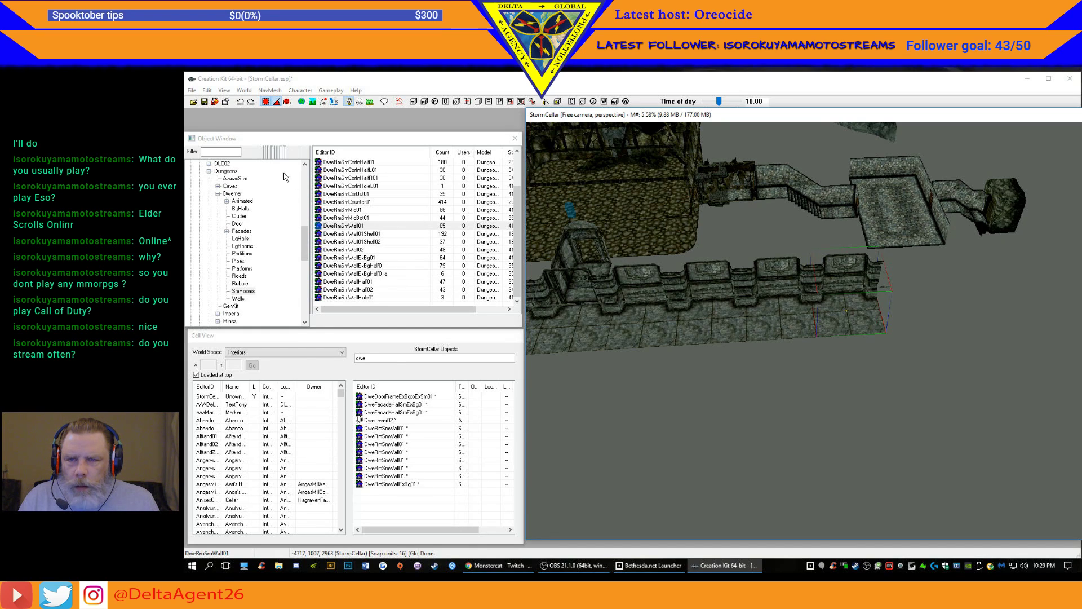
- Filter the object list by "cor" and place DweRmSmCorIn01 near the far end of the wall row
{"action": "left_click", "coordinate": [230, 153]}
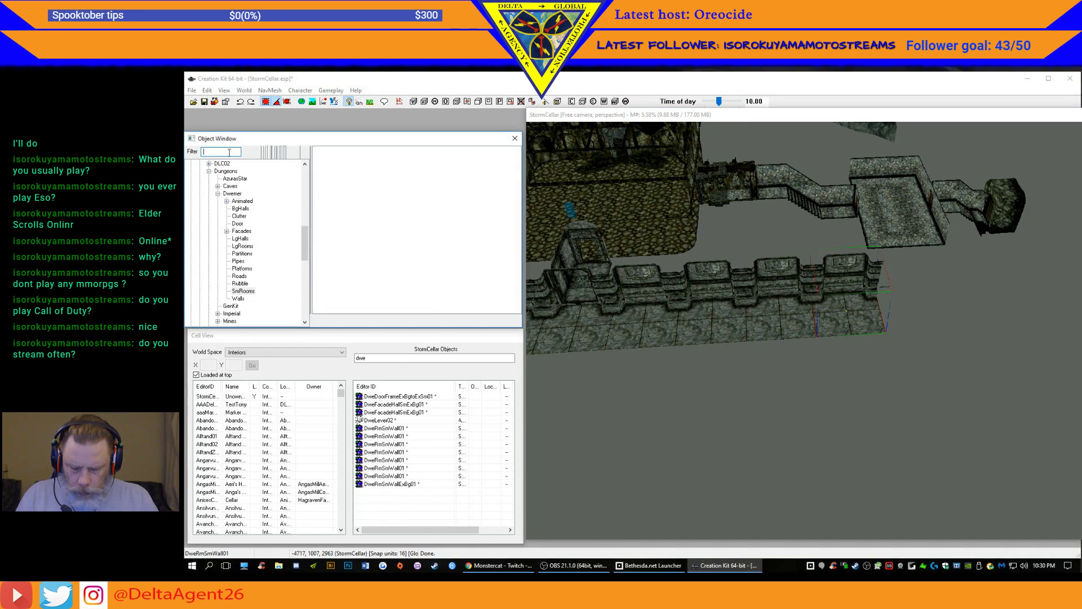
{"action": "type", "text": "d"}
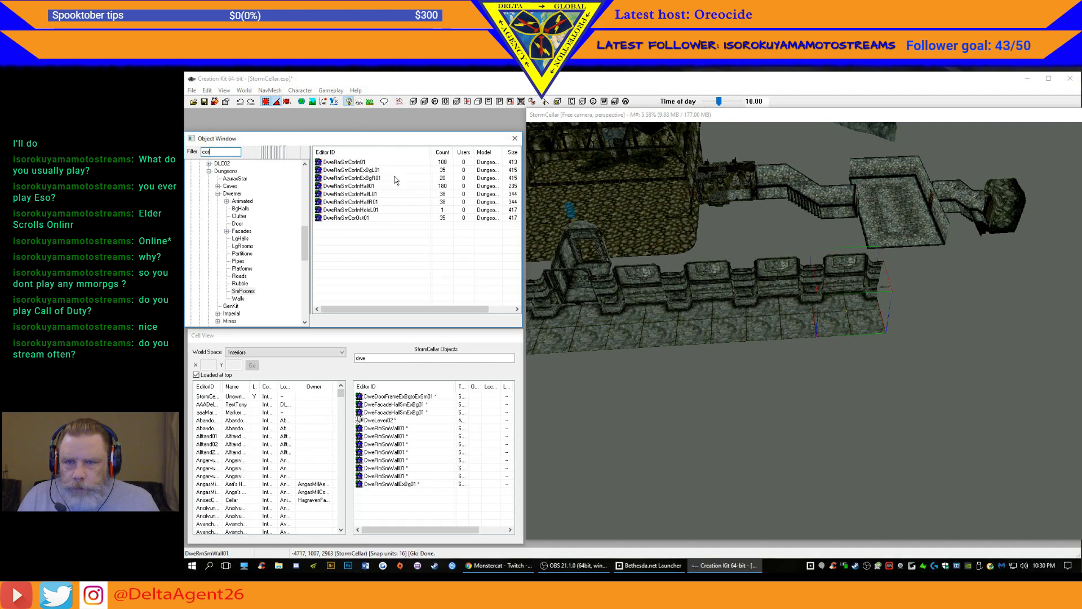
{"action": "left_click", "coordinate": [350, 162]}
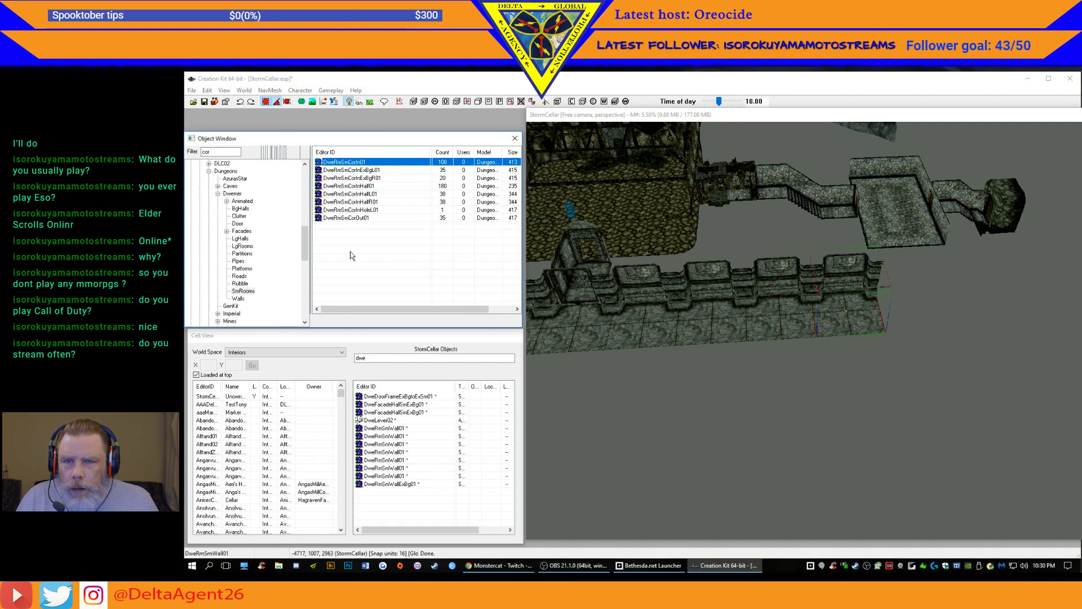
{"action": "left_click_drag", "start_coordinate": [328, 163], "coordinate": [899, 370]}
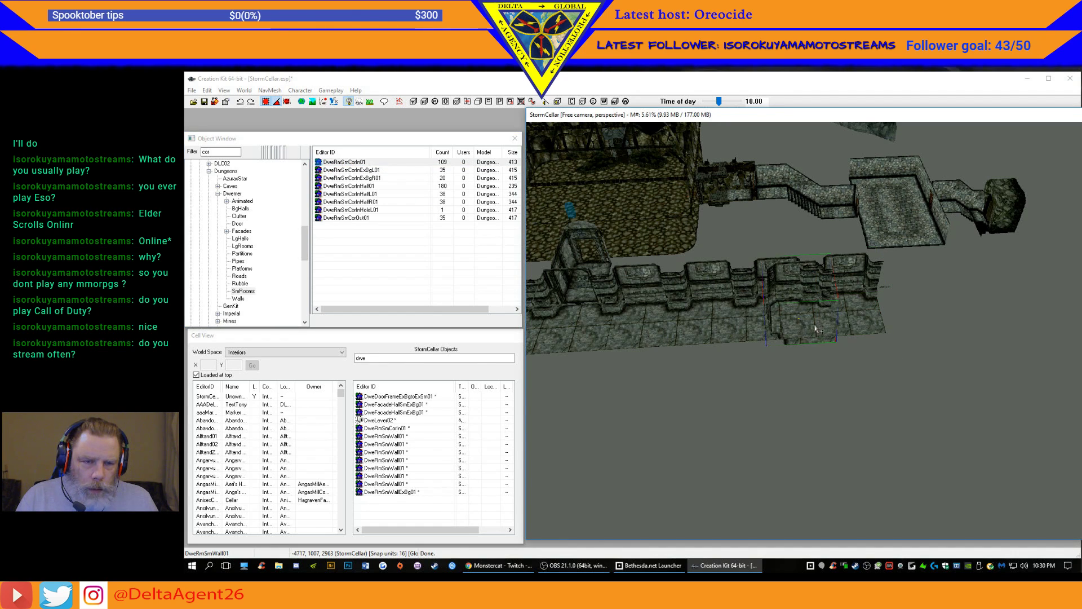
- Rotate the DweRmSmCorIn01 corner and move it flush against the last wall piece, checking the join up close
{"action": "left_click_drag", "start_coordinate": [905, 281], "coordinate": [944, 298]}
{"action": "right_click_drag", "start_coordinate": [944, 298], "coordinate": [922, 318]}
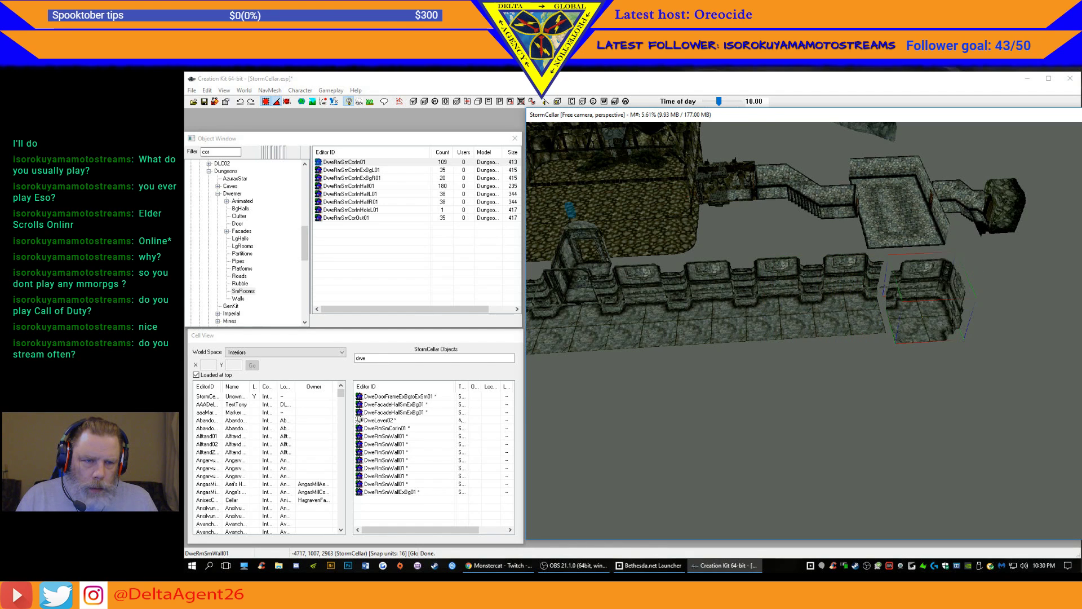
{"action": "left_click_drag", "start_coordinate": [1006, 306], "coordinate": [995, 297]}
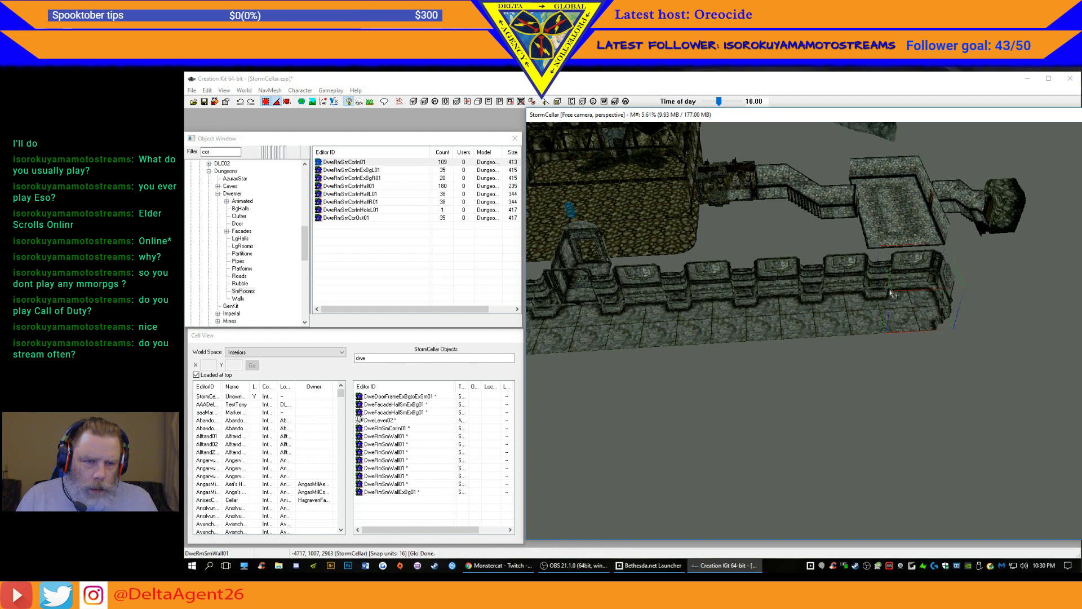
{"action": "key", "text": "c"}
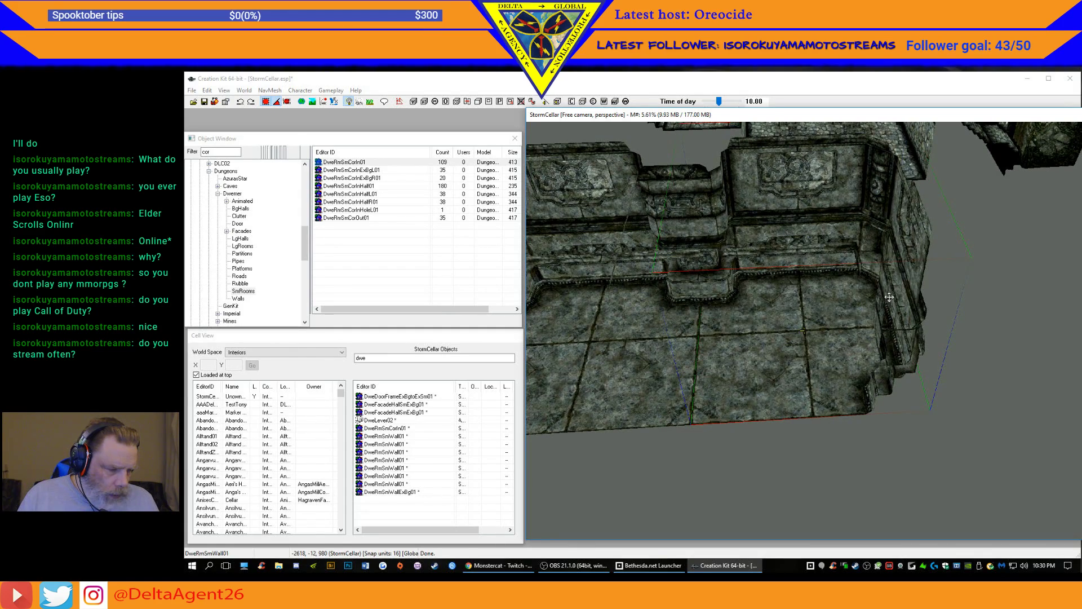
{"action": "middle_click_drag", "start_coordinate": [889, 297], "coordinate": [957, 274], "text": "shift"}
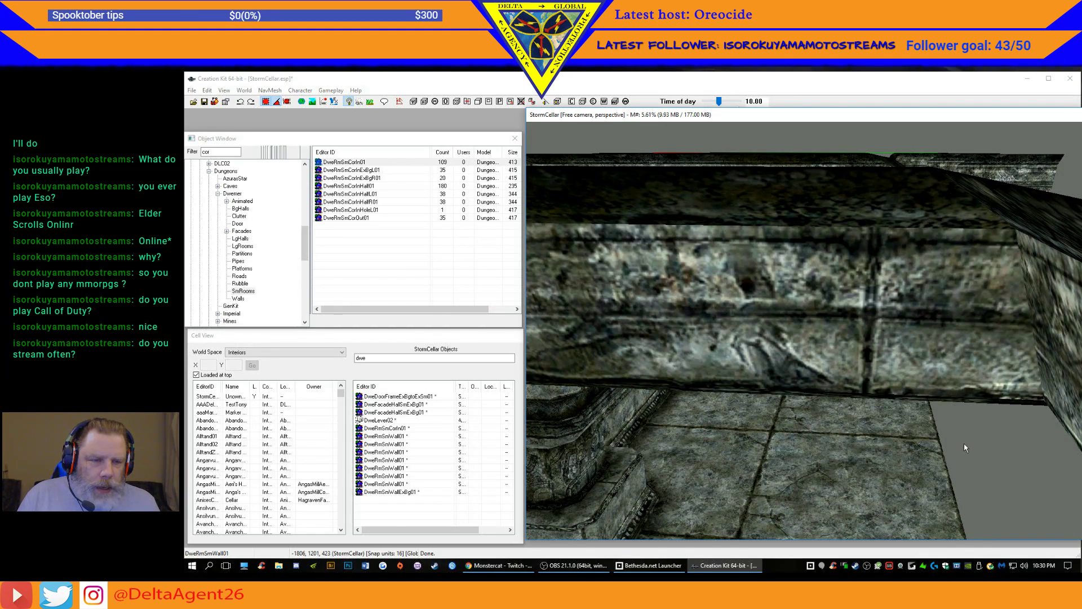
{"action": "scroll", "coordinate": [962, 442], "scroll_direction": "down", "scroll_amount": 5}
{"action": "scroll", "coordinate": [958, 444], "scroll_direction": "down", "scroll_amount": 2}
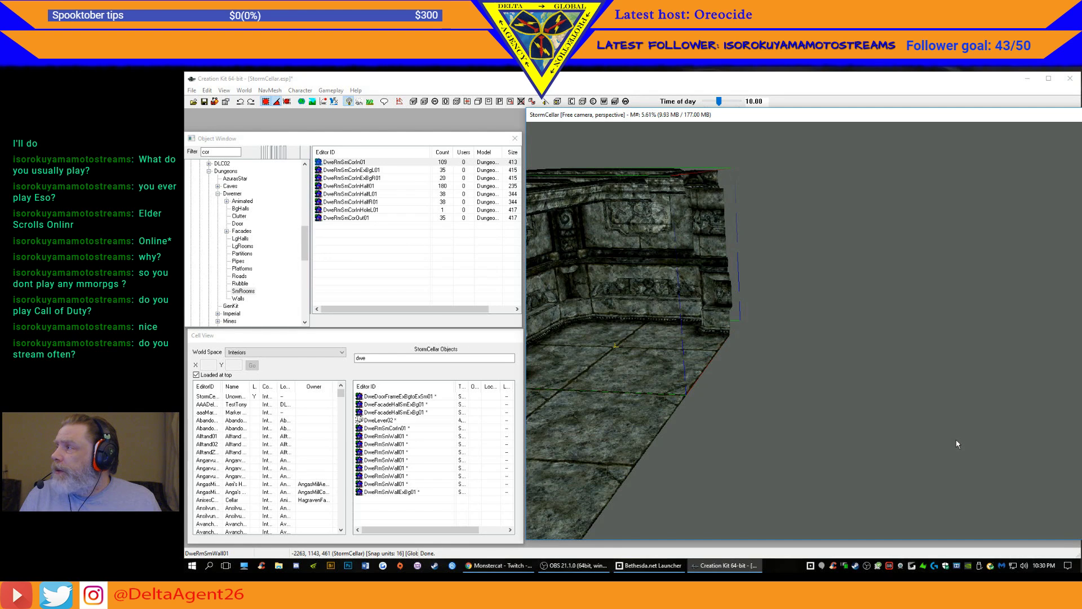
- Place a second DweRmSmCorIn01 corner at the opposite end of the wall row
{"action": "middle_click_drag", "start_coordinate": [811, 445], "coordinate": [721, 452], "text": "shift"}
{"action": "middle_click_drag", "start_coordinate": [695, 388], "coordinate": [1016, 396]}
{"action": "middle_click_drag", "start_coordinate": [825, 459], "coordinate": [849, 479], "text": "shift"}
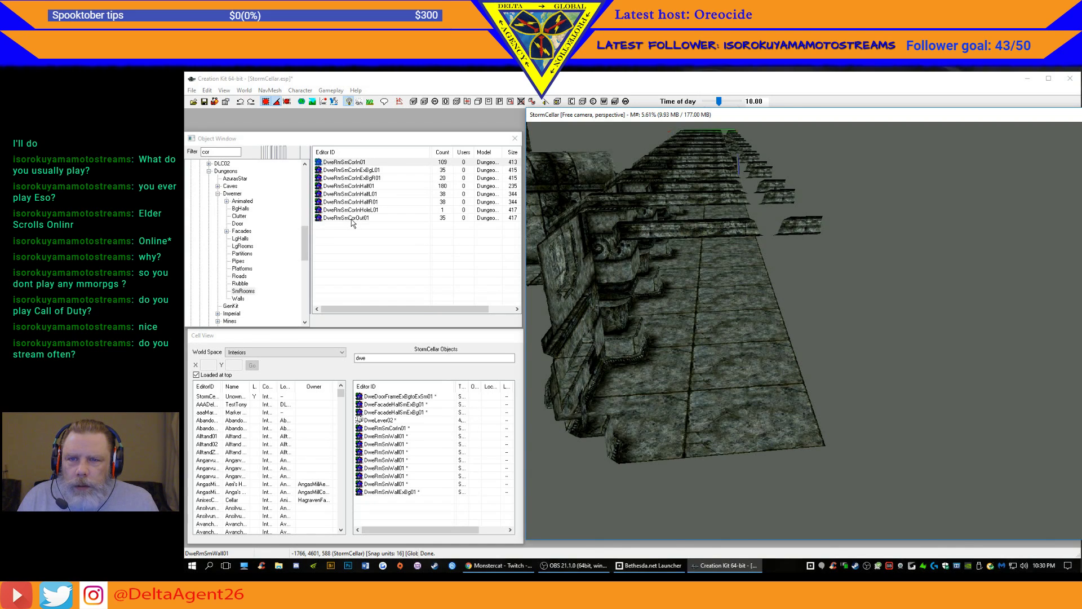
{"action": "left_click", "coordinate": [323, 165]}
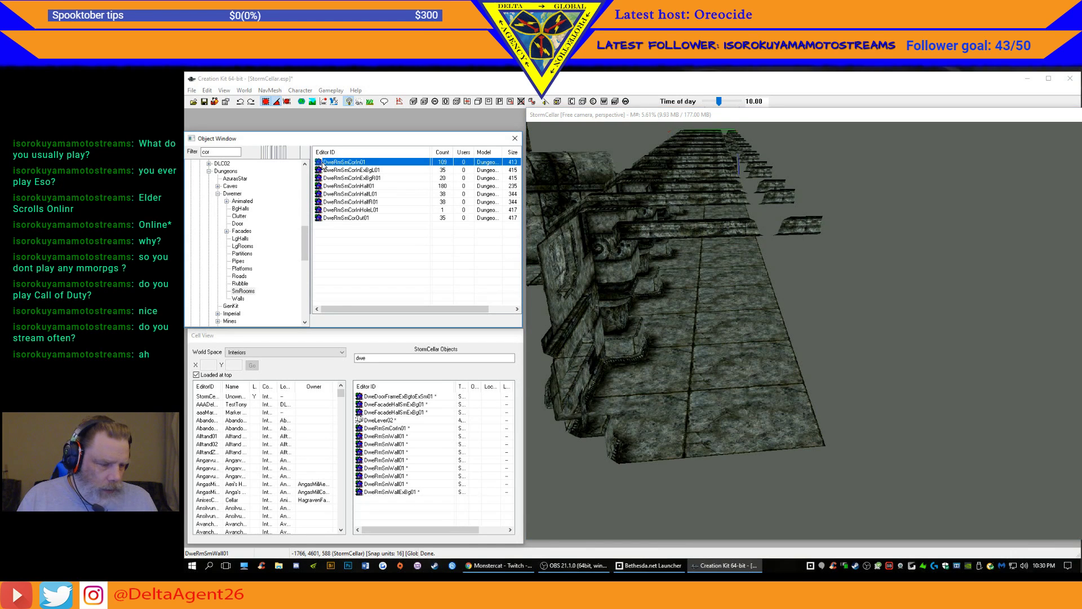
{"action": "left_click_drag", "start_coordinate": [717, 445], "coordinate": [719, 448]}
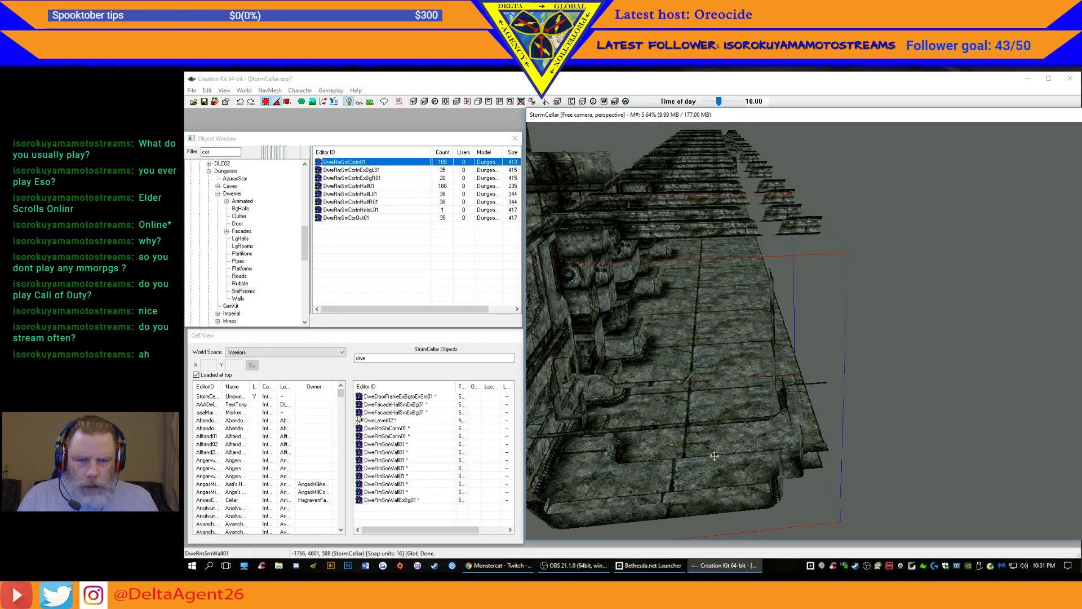
{"action": "scroll", "coordinate": [674, 472], "scroll_direction": "down", "scroll_amount": 4}
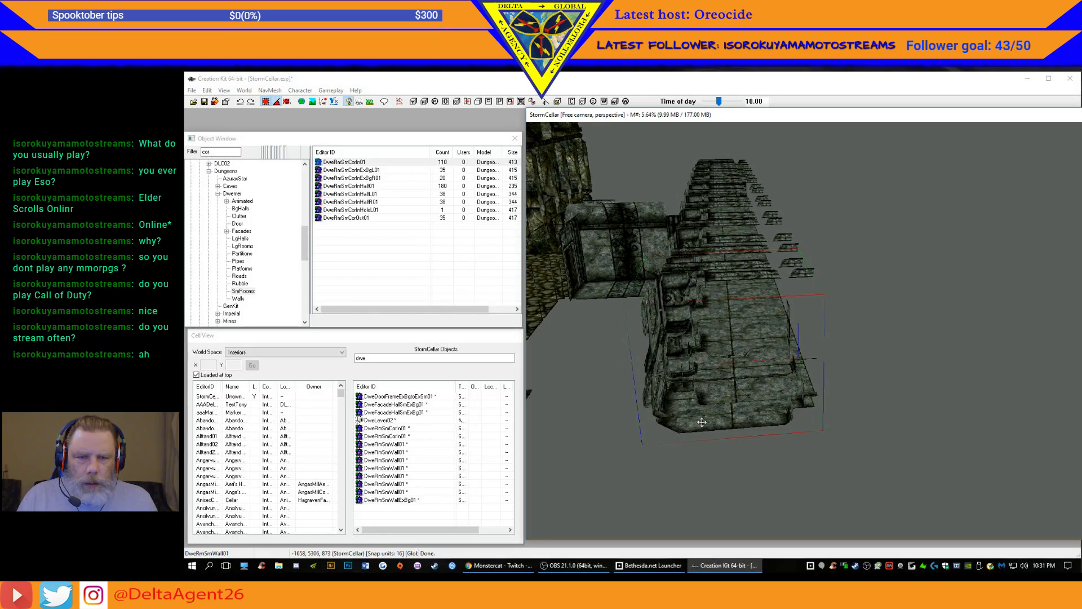
{"action": "left_click_drag", "start_coordinate": [702, 423], "coordinate": [788, 452]}
- Align the second corner piece with the neighbouring wall so the row closes without a gap, and deselect it
{"action": "middle_click_drag", "start_coordinate": [717, 490], "coordinate": [645, 473], "text": "shift"}
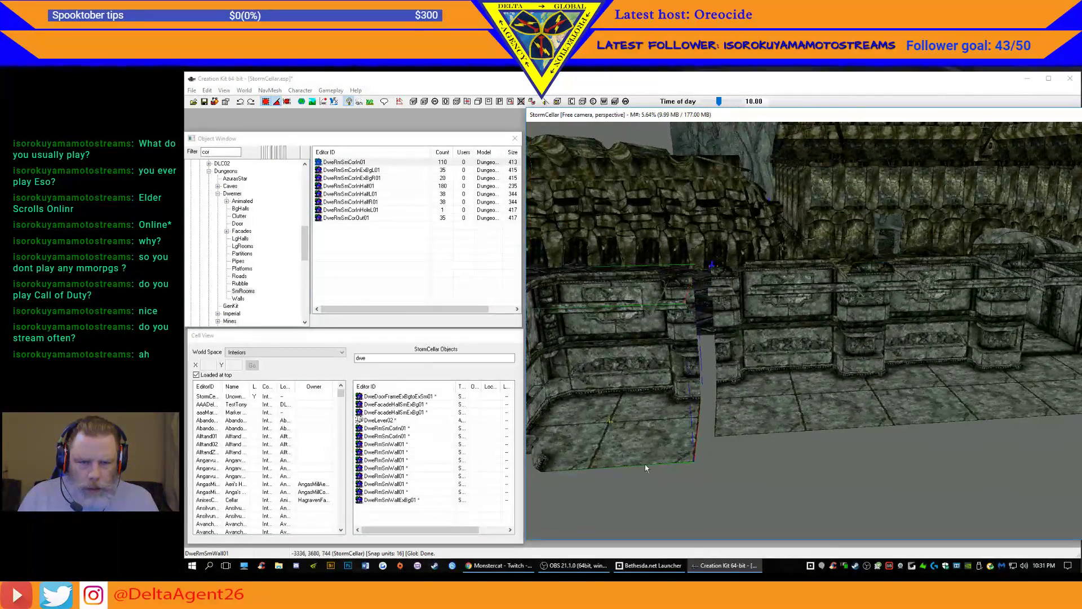
{"action": "left_click_drag", "start_coordinate": [631, 426], "coordinate": [634, 402]}
{"action": "mouse_move", "coordinate": [854, 418]}
{"action": "middle_mouse_down", "text": "shift"}
{"action": "mouse_move", "coordinate": [845, 418]}
{"action": "mouse_move", "coordinate": [866, 420]}
{"action": "middle_mouse_up", "text": "shift"}
{"action": "scroll", "coordinate": [868, 419], "scroll_direction": "down", "scroll_amount": 5}
{"action": "middle_click_drag", "start_coordinate": [972, 383], "coordinate": [735, 466], "text": "shift"}
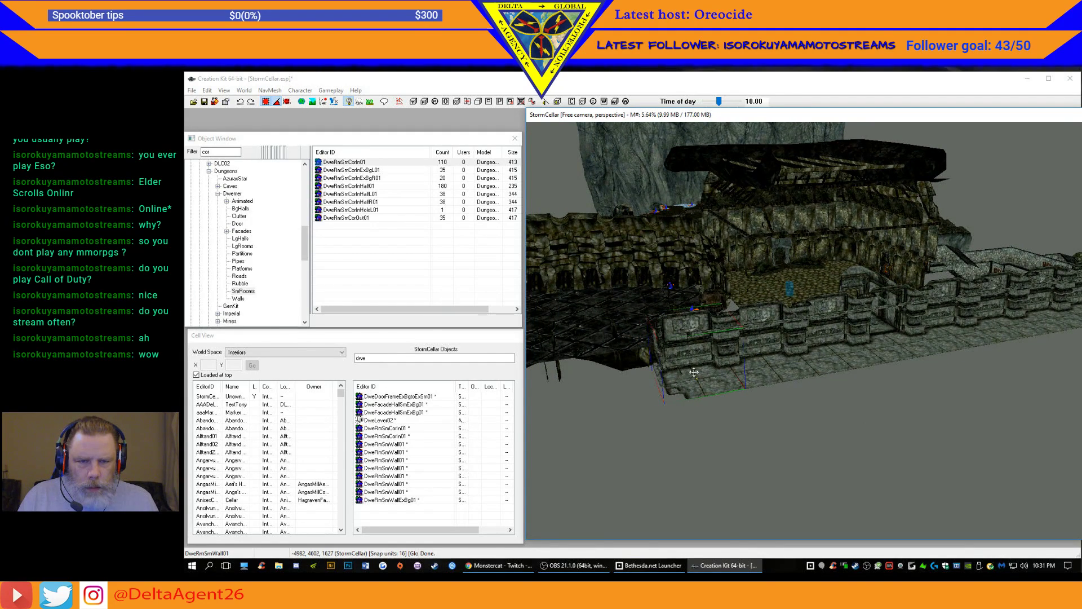
{"action": "key", "text": "d"}
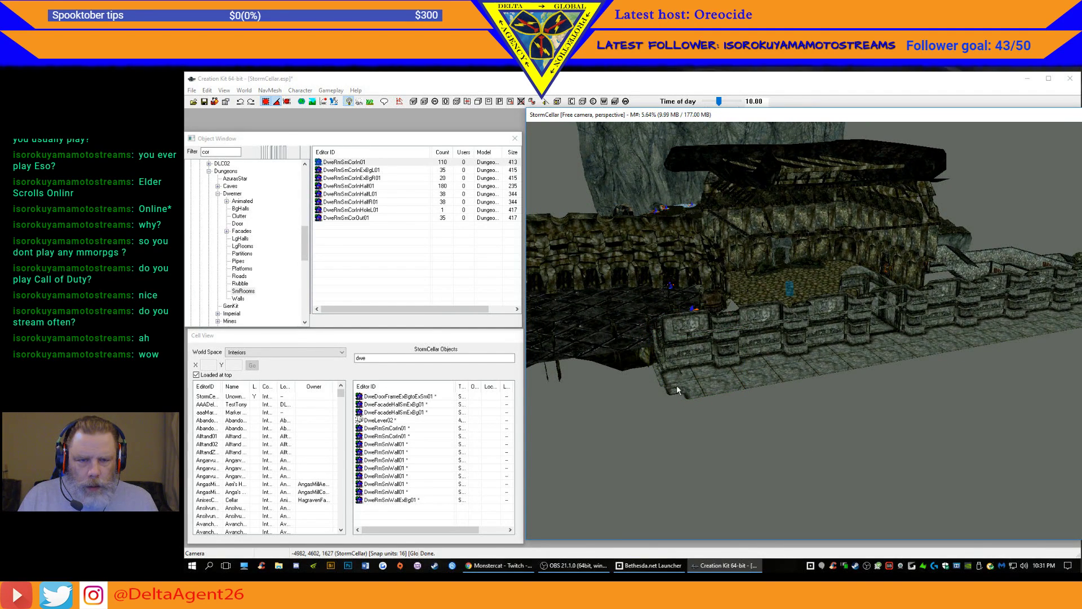
- Move the second corner piece off the row into the open space in front of the walls
{"action": "left_click", "coordinate": [684, 361]}
{"action": "left_click", "coordinate": [706, 388]}
{"action": "left_click_drag", "start_coordinate": [706, 388], "coordinate": [912, 449]}
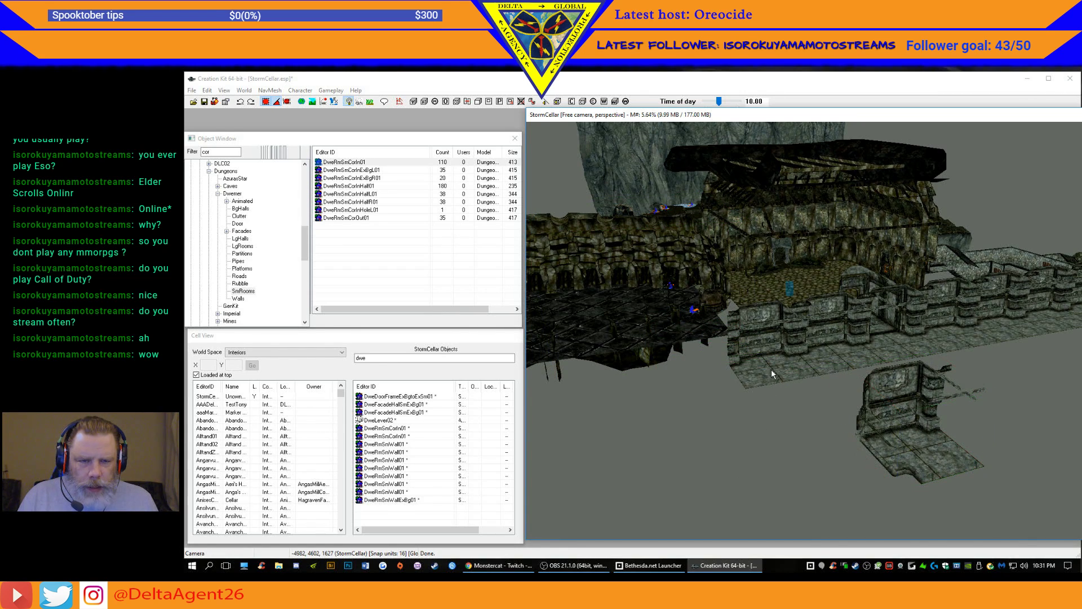
{"action": "left_click", "coordinate": [724, 376]}
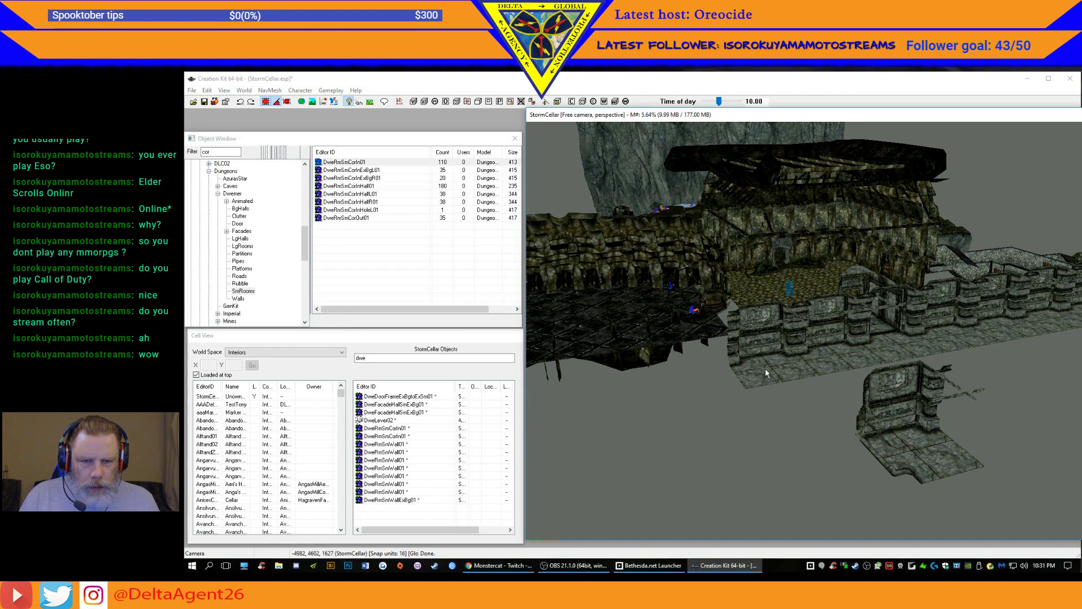
- Duplicate the exposed end wall piece and move the copy outward to lengthen the row by one section
{"action": "scroll", "coordinate": [780, 369], "scroll_direction": "up", "scroll_amount": 5}
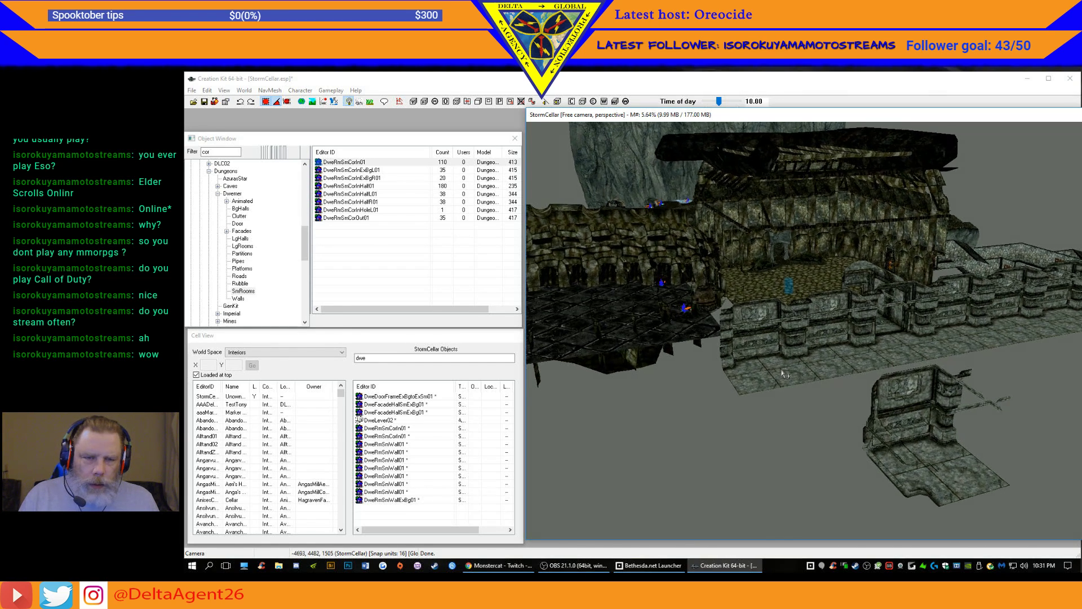
{"action": "scroll", "coordinate": [731, 390], "scroll_direction": "up", "scroll_amount": 4}
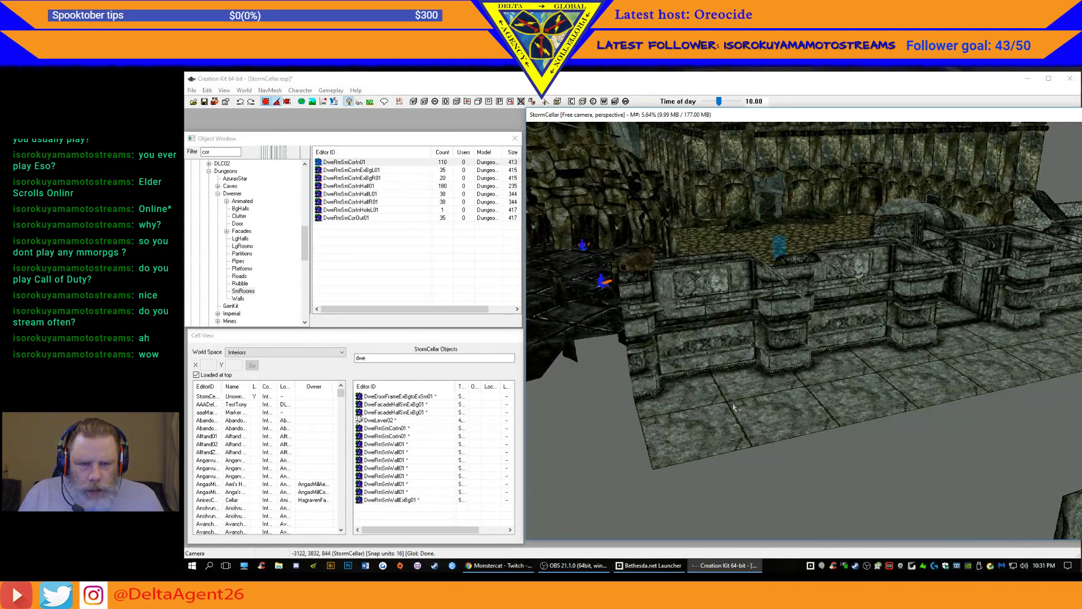
{"action": "left_click", "coordinate": [732, 407]}
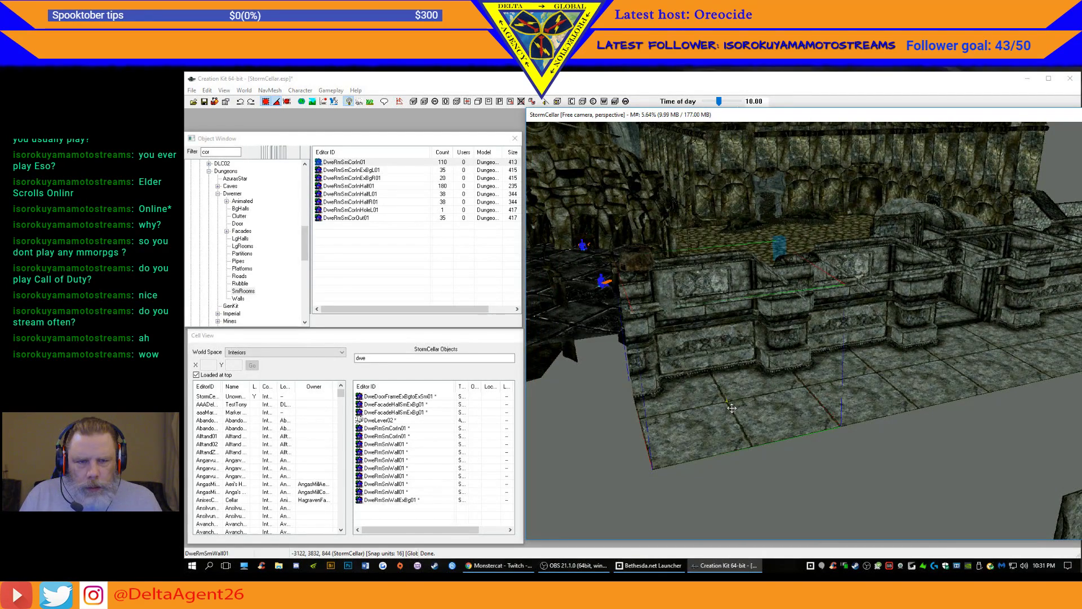
{"action": "key", "text": "ctrl+d"}
{"action": "left_click_drag", "start_coordinate": [683, 406], "coordinate": [540, 438]}
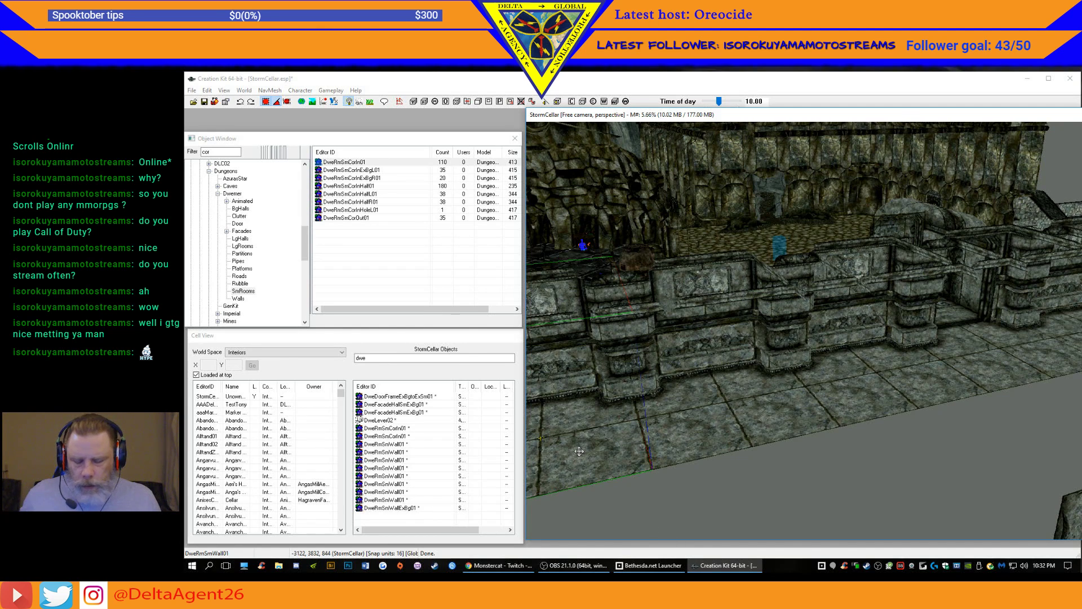
{"action": "scroll", "coordinate": [579, 451], "scroll_direction": "down", "scroll_amount": 8}
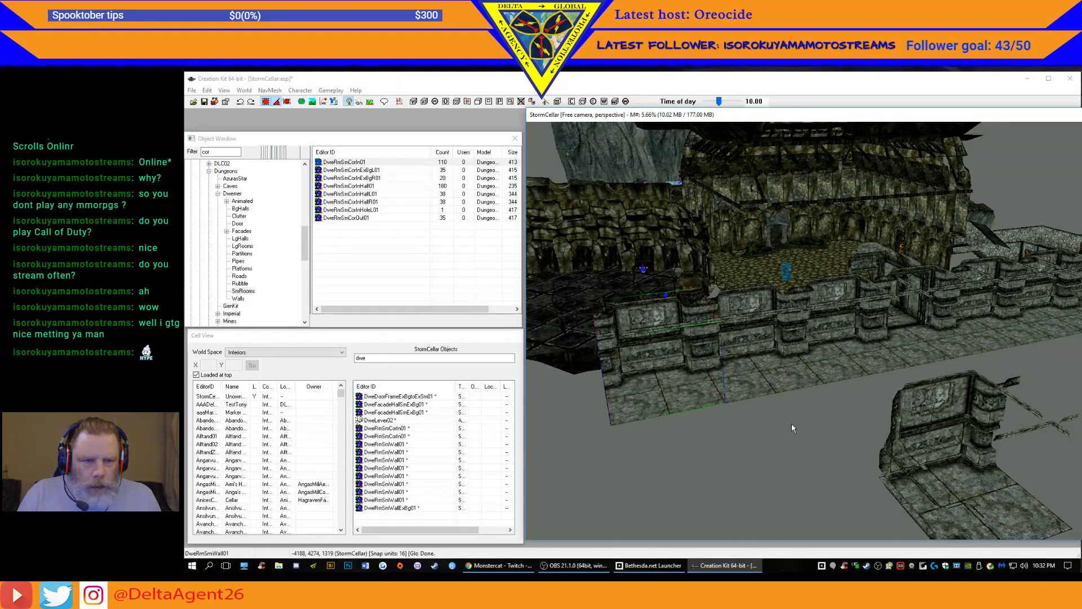
- Lengthen the wall row by another section, using a further copy of its outermost DweRmSmWall01 piece
{"action": "middle_click_drag", "start_coordinate": [756, 489], "coordinate": [671, 451]}
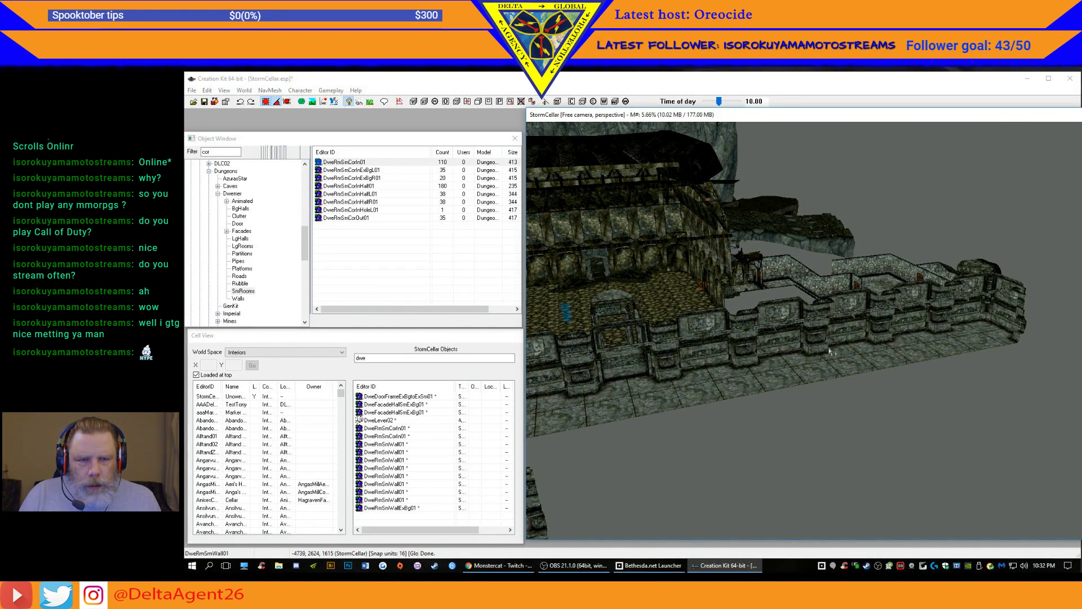
{"action": "middle_click_drag", "start_coordinate": [620, 494], "coordinate": [592, 373]}
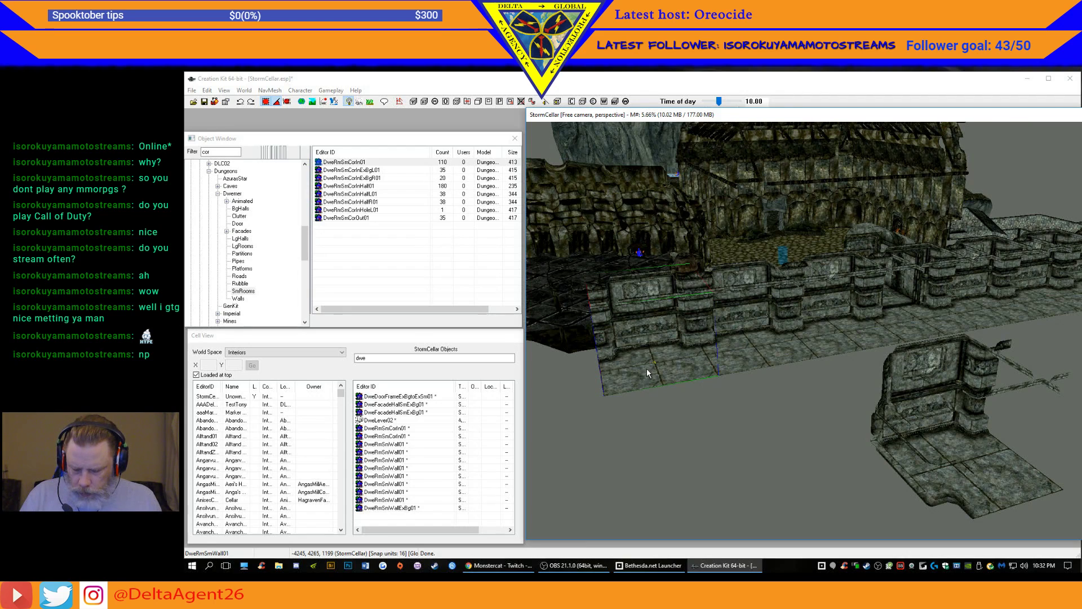
{"action": "key", "text": "ctrl+d"}
{"action": "left_click_drag", "start_coordinate": [647, 370], "coordinate": [541, 381]}
{"action": "middle_click_drag", "start_coordinate": [866, 390], "coordinate": [665, 401], "text": "shift"}
{"action": "scroll", "coordinate": [718, 371], "scroll_direction": "down", "scroll_amount": 8}
{"action": "middle_click_drag", "start_coordinate": [740, 373], "coordinate": [807, 345]}
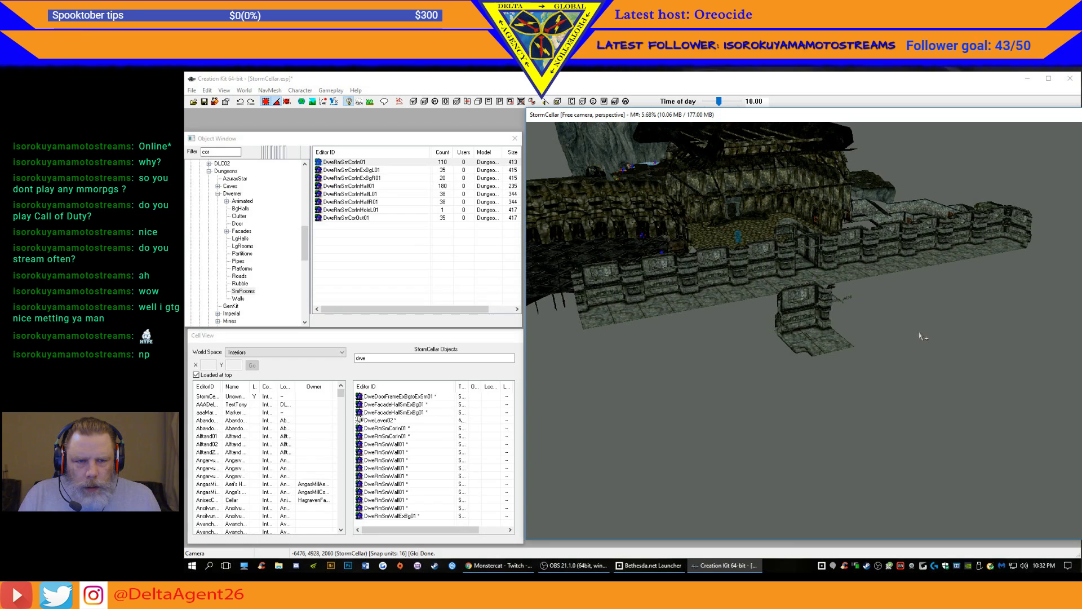
- Move the spare DweRmSmCorIn01 corner from the open space to the end of the lengthened row and line it up with the last wall
{"action": "scroll", "coordinate": [872, 349], "scroll_direction": "up", "scroll_amount": 10}
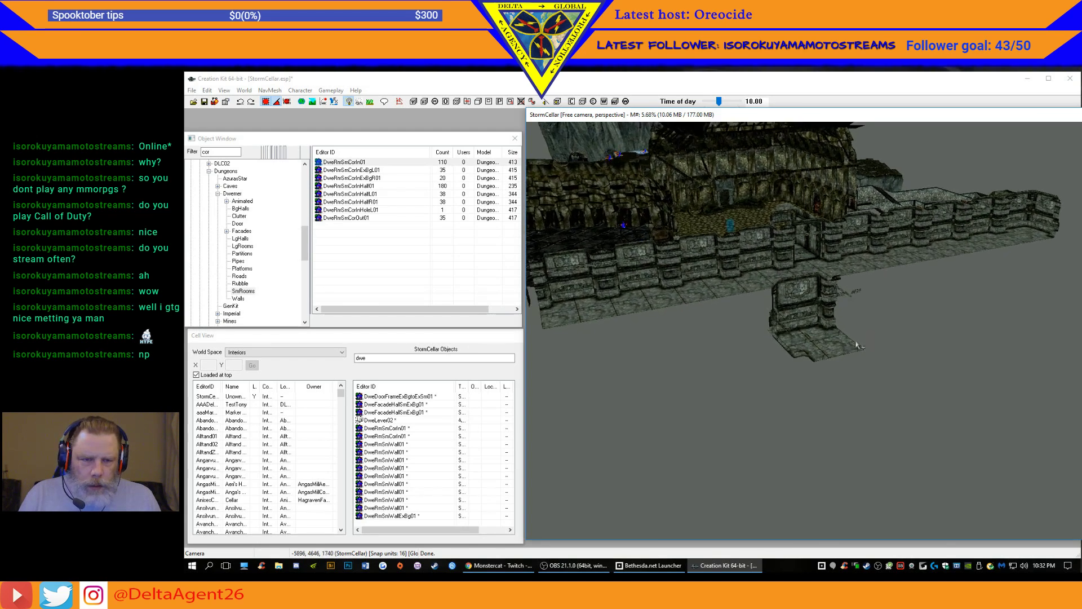
{"action": "scroll", "coordinate": [839, 356], "scroll_direction": "up", "scroll_amount": 2}
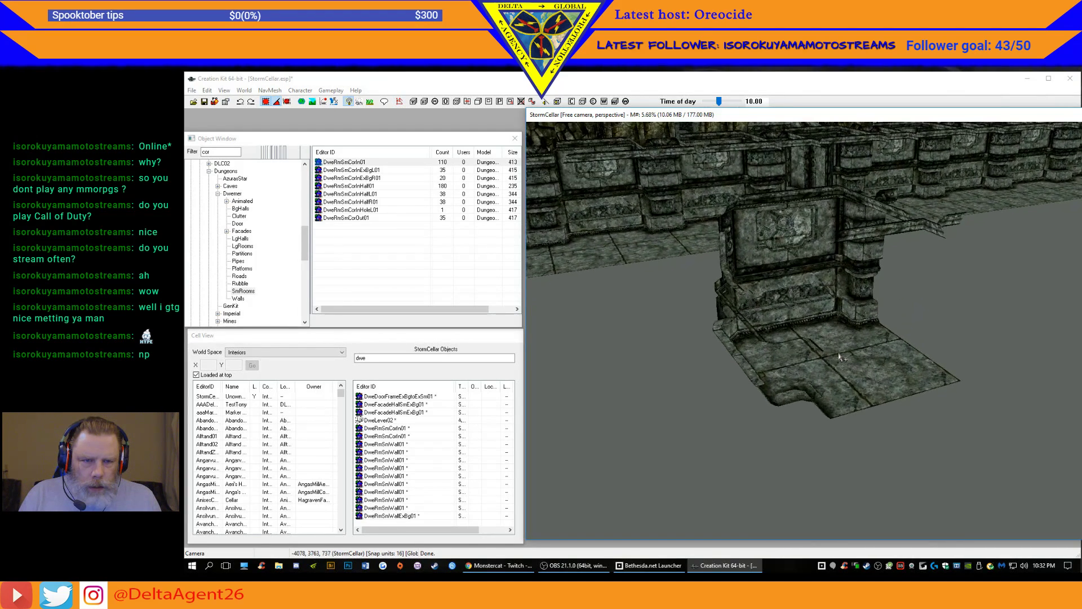
{"action": "left_click", "coordinate": [837, 358]}
{"action": "left_click_drag", "start_coordinate": [838, 357], "coordinate": [432, 413]}
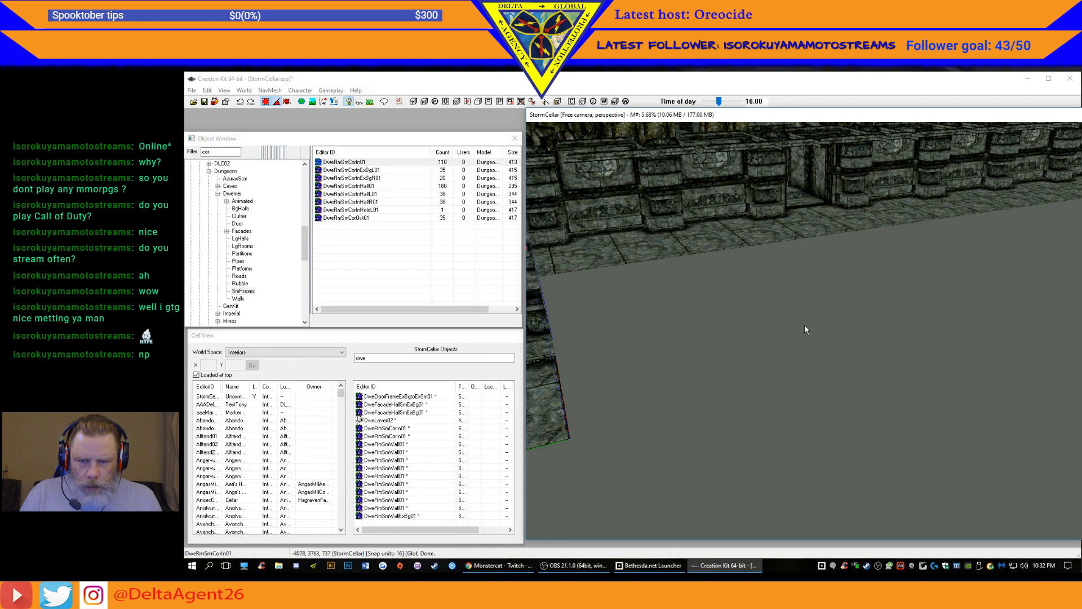
{"action": "key", "text": "c"}
{"action": "left_click_drag", "start_coordinate": [784, 339], "coordinate": [384, 363]}
{"action": "key", "text": "c"}
{"action": "mouse_move", "coordinate": [805, 329]}
{"action": "middle_mouse_down", "text": "shift"}
{"action": "mouse_move", "coordinate": [793, 332]}
{"action": "mouse_move", "coordinate": [812, 344]}
{"action": "mouse_move", "coordinate": [820, 318]}
{"action": "middle_mouse_up", "text": "shift"}
{"action": "left_click_drag", "start_coordinate": [819, 328], "coordinate": [758, 206]}
{"action": "middle_click_drag", "start_coordinate": [721, 195], "coordinate": [837, 298], "text": "shift"}
- Select four adjacent DweRmSmWall01 pieces near the row's new corner, duplicate them and pull the copies into the open space in front
{"action": "left_click", "coordinate": [922, 250]}
{"action": "middle_click_drag", "start_coordinate": [971, 313], "coordinate": [858, 360], "text": "shift"}
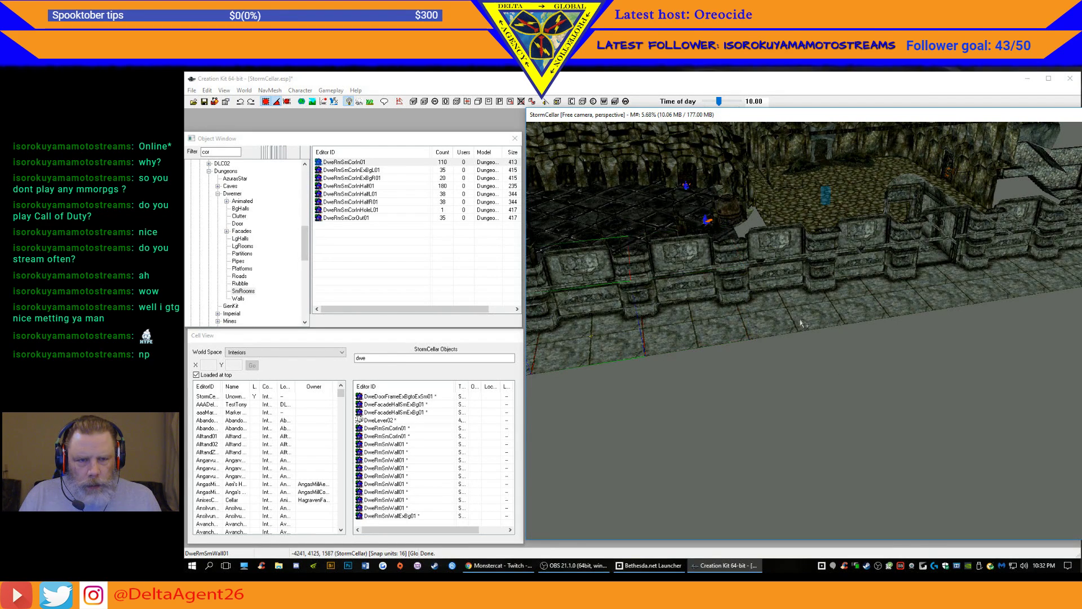
{"action": "left_click", "coordinate": [864, 301], "text": "ctrl"}
{"action": "key", "text": "ctrl+d"}
{"action": "left_click_drag", "start_coordinate": [745, 332], "coordinate": [804, 486]}
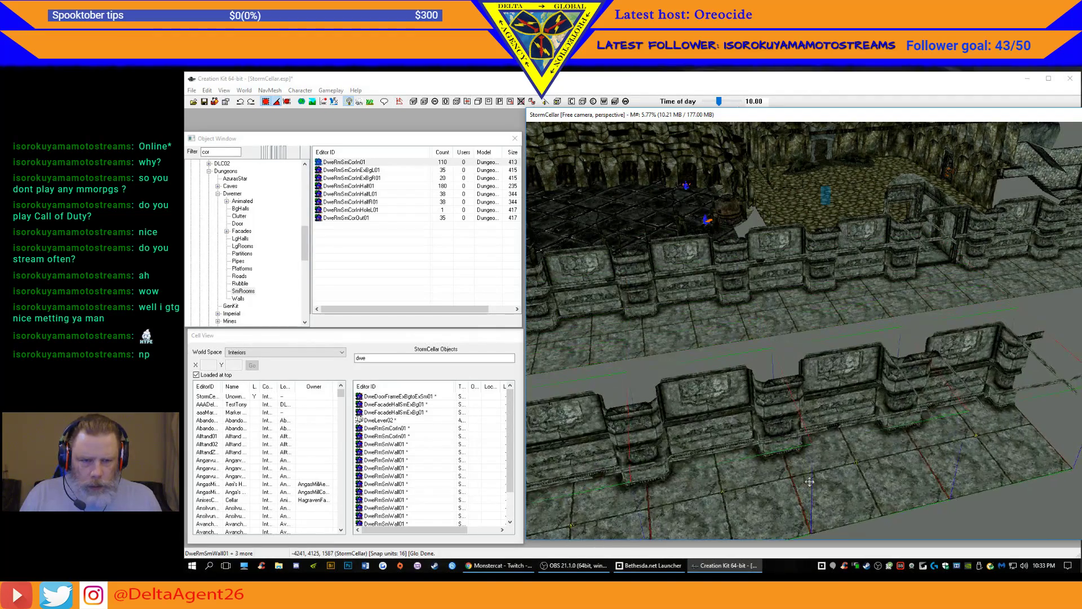
{"action": "scroll", "coordinate": [826, 453], "scroll_direction": "down", "scroll_amount": 4}
{"action": "scroll", "coordinate": [823, 438], "scroll_direction": "down", "scroll_amount": 2}
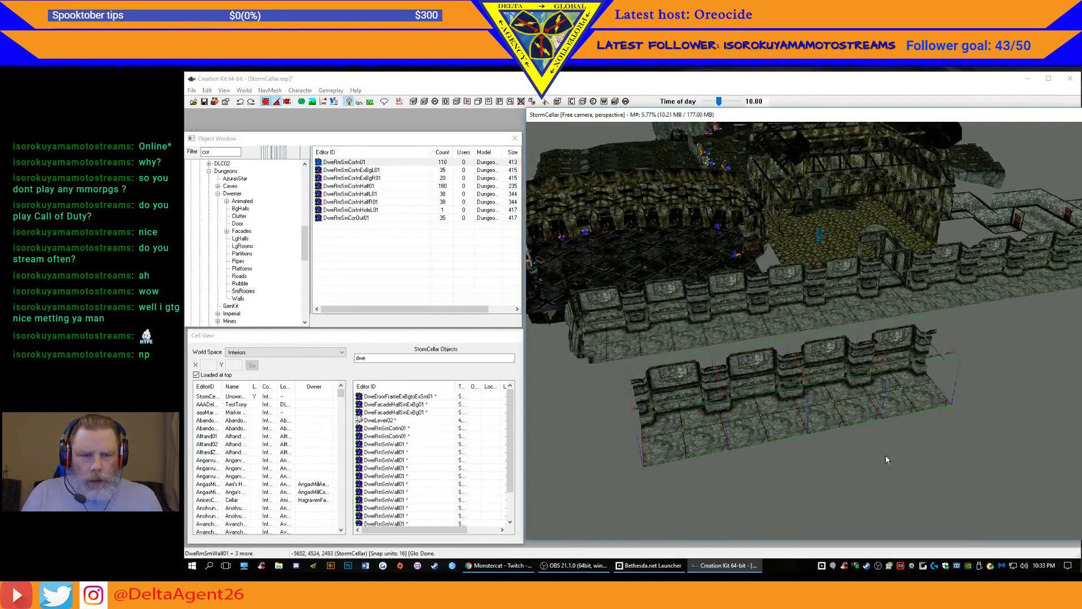
- Rotate the four copied walls a quarter turn and join them to the new corner as the start of a side wall
{"action": "middle_click_drag", "start_coordinate": [889, 460], "coordinate": [869, 459], "text": "shift"}
{"action": "right_click_drag", "start_coordinate": [870, 460], "coordinate": [908, 460]}
{"action": "left_click_drag", "start_coordinate": [747, 382], "coordinate": [586, 382]}
{"action": "middle_click_drag", "start_coordinate": [807, 471], "coordinate": [872, 381]}
{"action": "scroll", "coordinate": [885, 389], "scroll_direction": "down", "scroll_amount": 8}
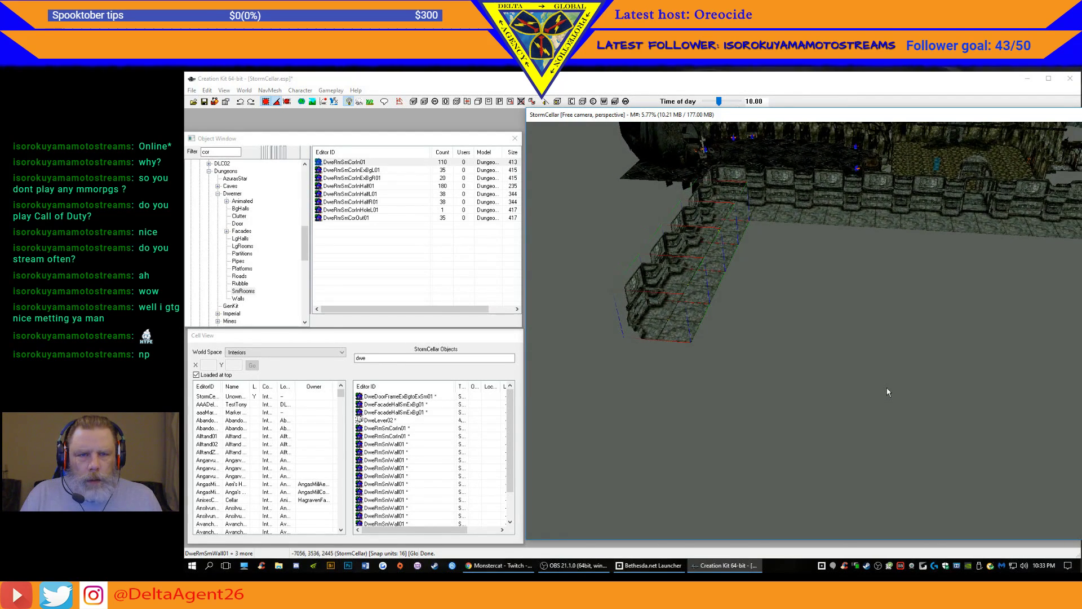
- Duplicate the four-piece side wall, move the copy across the room and turn it to face the opposite way
{"action": "key", "text": "ctrl+d"}
{"action": "left_click_drag", "start_coordinate": [701, 281], "coordinate": [1009, 308]}
{"action": "right_click_drag", "start_coordinate": [996, 345], "coordinate": [1051, 345]}
{"action": "scroll", "coordinate": [805, 331], "scroll_direction": "down", "scroll_amount": 4}
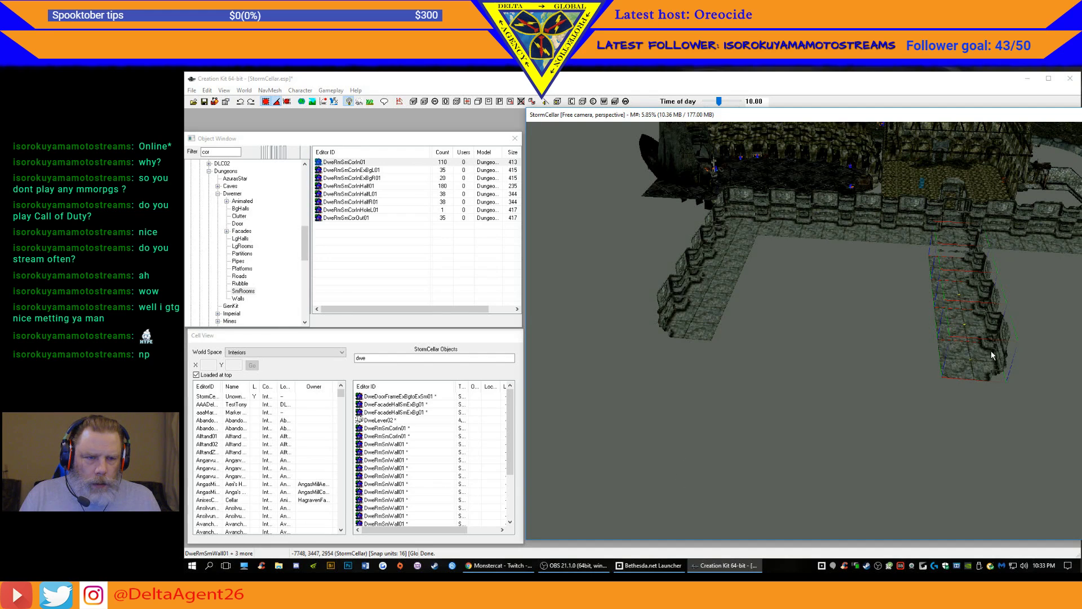
- Move the turned four-piece copy to the corner at the opposite end of the row and align it as the second side wall
{"action": "middle_click_drag", "start_coordinate": [1008, 357], "coordinate": [810, 389]}
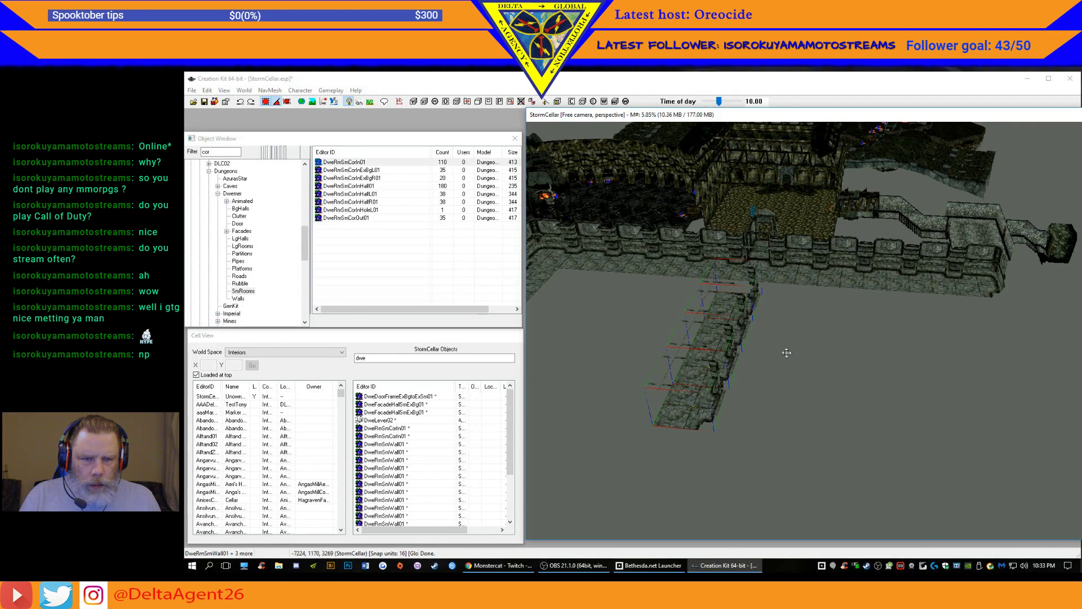
{"action": "right_click_drag", "start_coordinate": [784, 352], "coordinate": [789, 351]}
{"action": "left_click_drag", "start_coordinate": [727, 361], "coordinate": [1010, 353]}
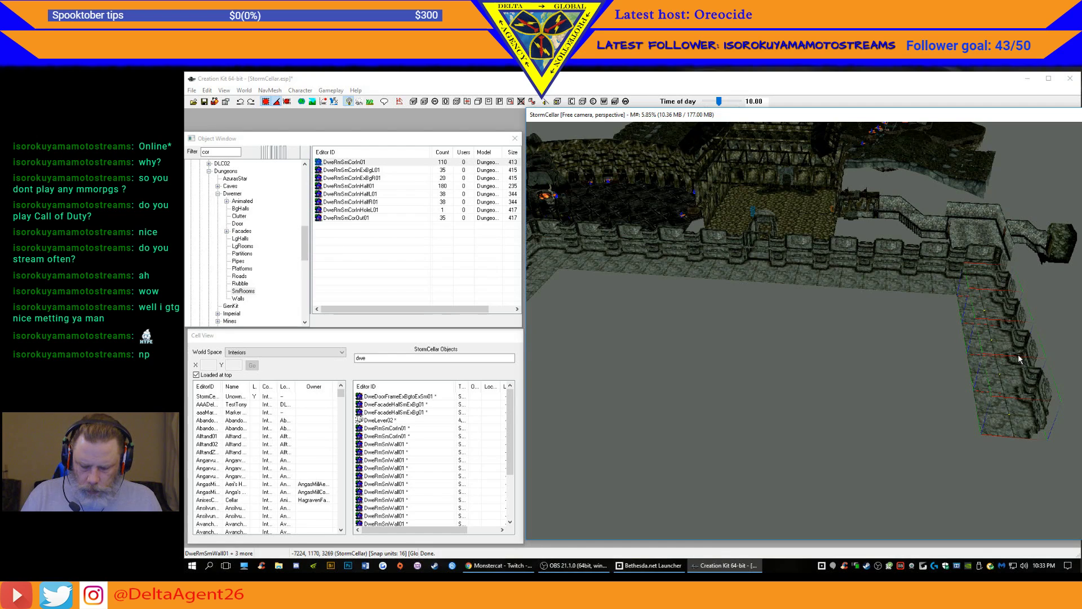
{"action": "key", "text": "c"}
{"action": "middle_click_drag", "start_coordinate": [1018, 355], "coordinate": [1081, 344], "text": "shift"}
{"action": "middle_click_drag", "start_coordinate": [730, 438], "coordinate": [815, 337], "text": "shift"}
{"action": "middle_click_drag", "start_coordinate": [752, 383], "coordinate": [894, 392], "text": "shift"}
{"action": "middle_click_drag", "start_coordinate": [965, 352], "coordinate": [889, 408], "text": "shift"}
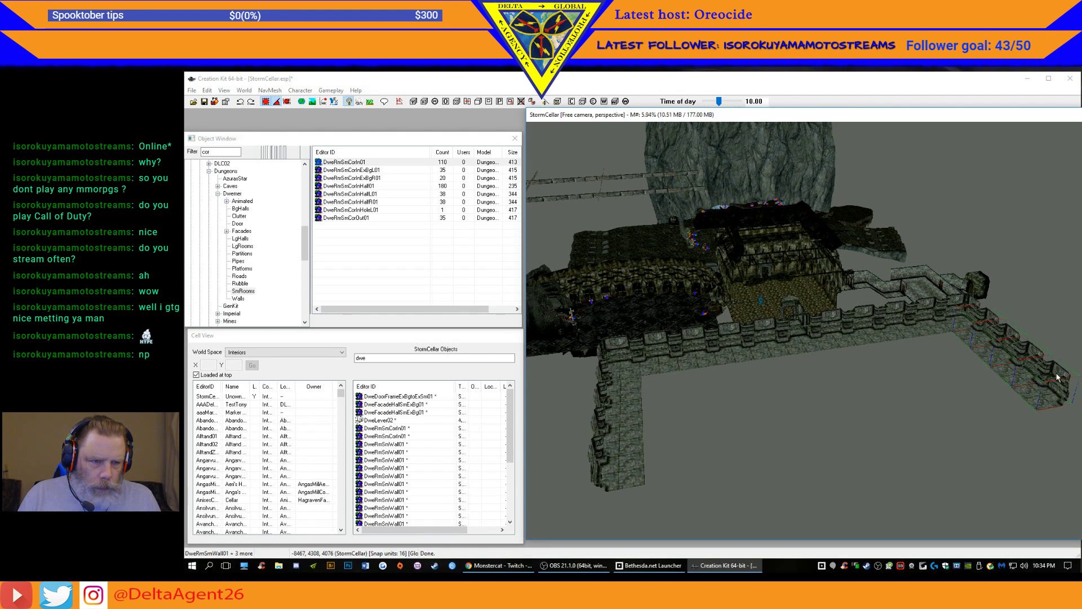
- Duplicate the second side wall's four pieces and move the copies outward to extend that side by four sections
{"action": "middle_click_drag", "start_coordinate": [993, 370], "coordinate": [667, 416]}
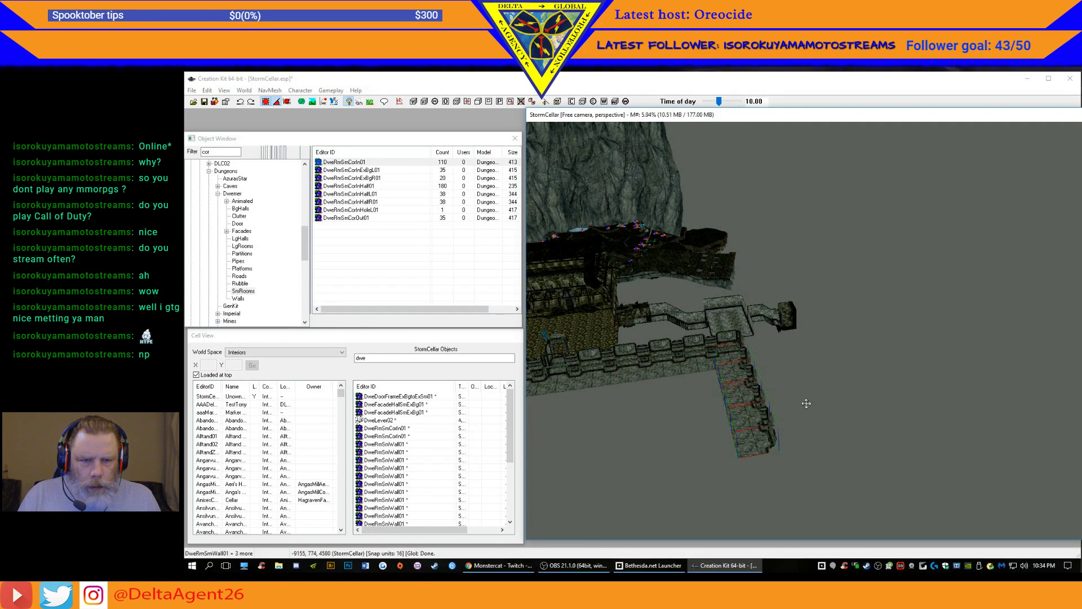
{"action": "key", "text": "ctrl+d"}
{"action": "left_click_drag", "start_coordinate": [806, 404], "coordinate": [775, 517]}
{"action": "middle_click_drag", "start_coordinate": [870, 468], "coordinate": [947, 184]}
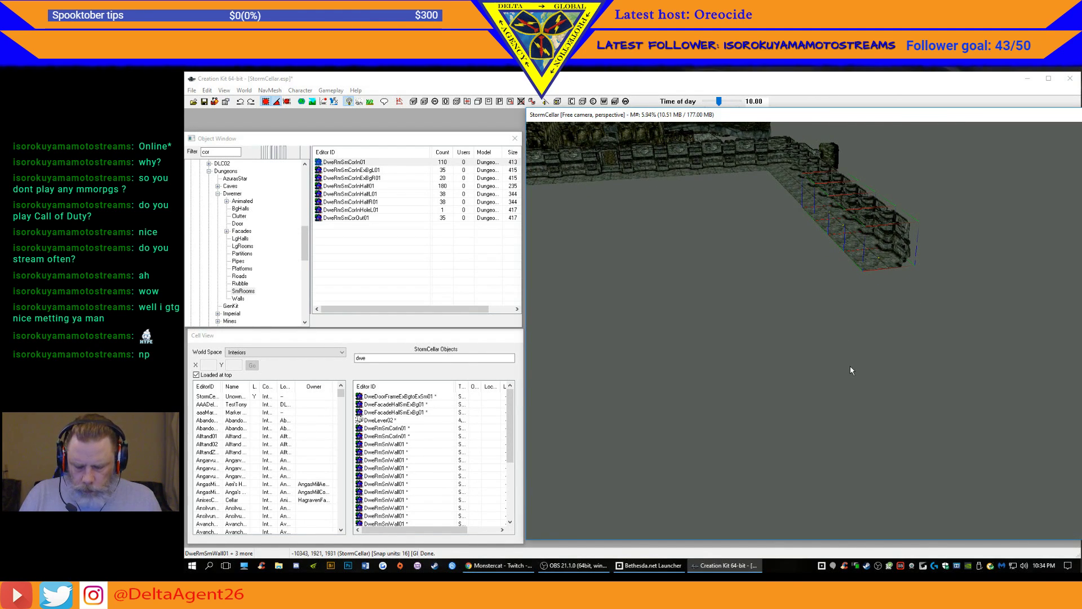
- Duplicate the outer four walls, turn the copies around and move them to the open end of the shorter side wall
{"action": "key", "text": "ctrl+d"}
{"action": "left_click_drag", "start_coordinate": [880, 237], "coordinate": [579, 288]}
{"action": "middle_click_drag", "start_coordinate": [681, 337], "coordinate": [1062, 277]}
{"action": "middle_click_drag", "start_coordinate": [911, 303], "coordinate": [943, 218]}
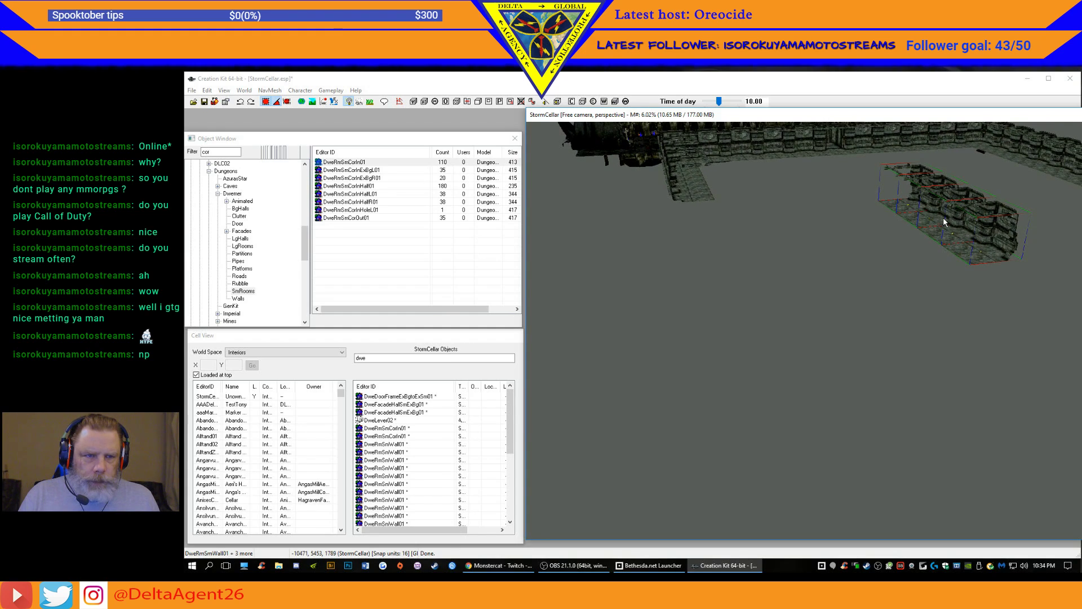
{"action": "right_click_drag", "start_coordinate": [1038, 215], "coordinate": [936, 218]}
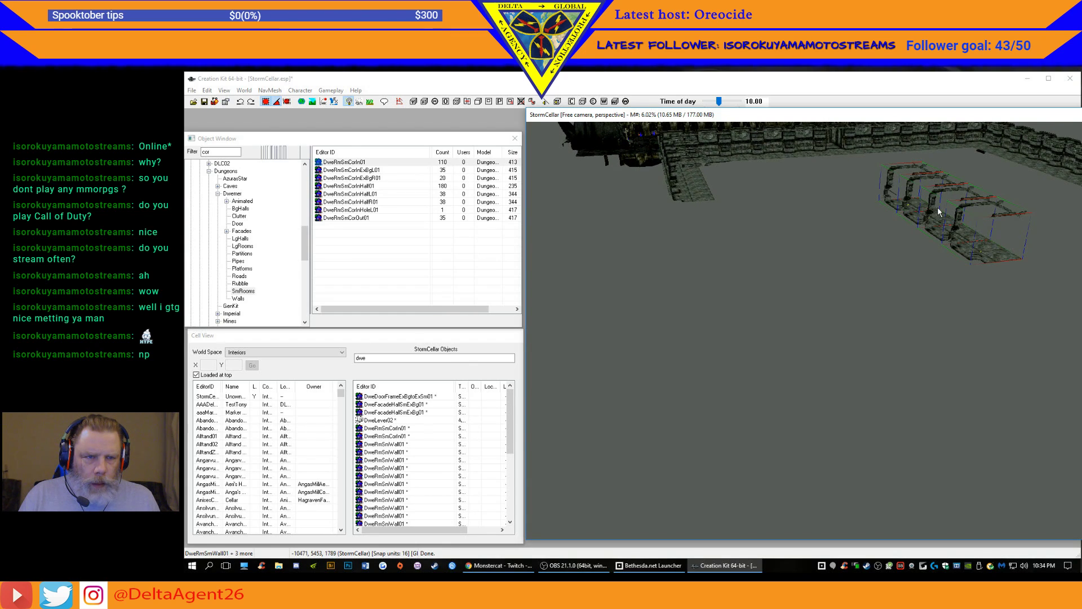
{"action": "left_click_drag", "start_coordinate": [983, 242], "coordinate": [715, 242]}
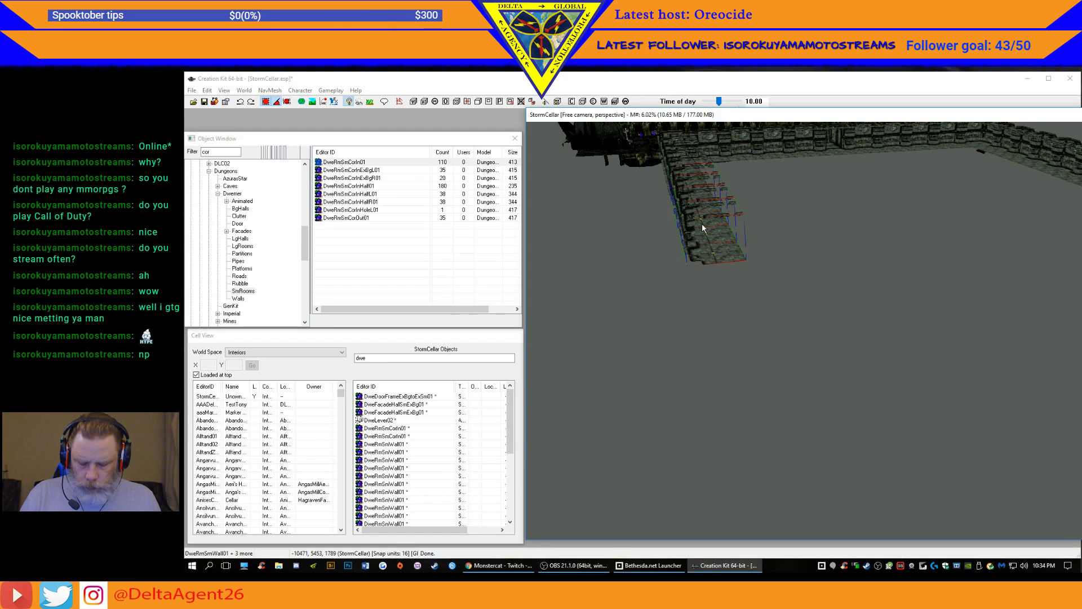
- Align the four added walls end to end with the existing side wall as seen from above
{"action": "key", "text": "t"}
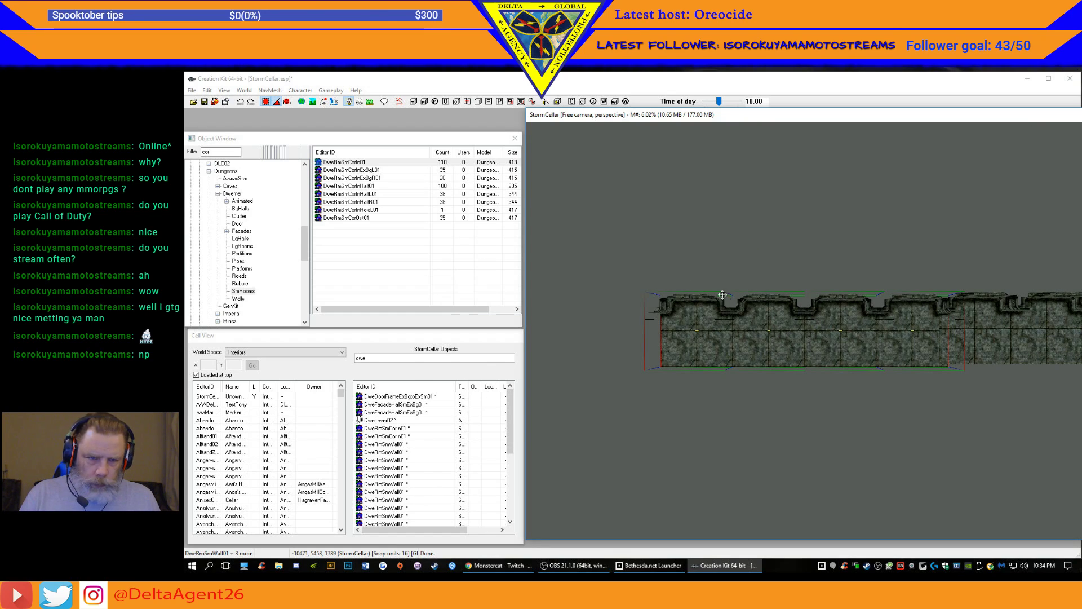
{"action": "scroll", "coordinate": [647, 277], "scroll_direction": "down", "scroll_amount": 2}
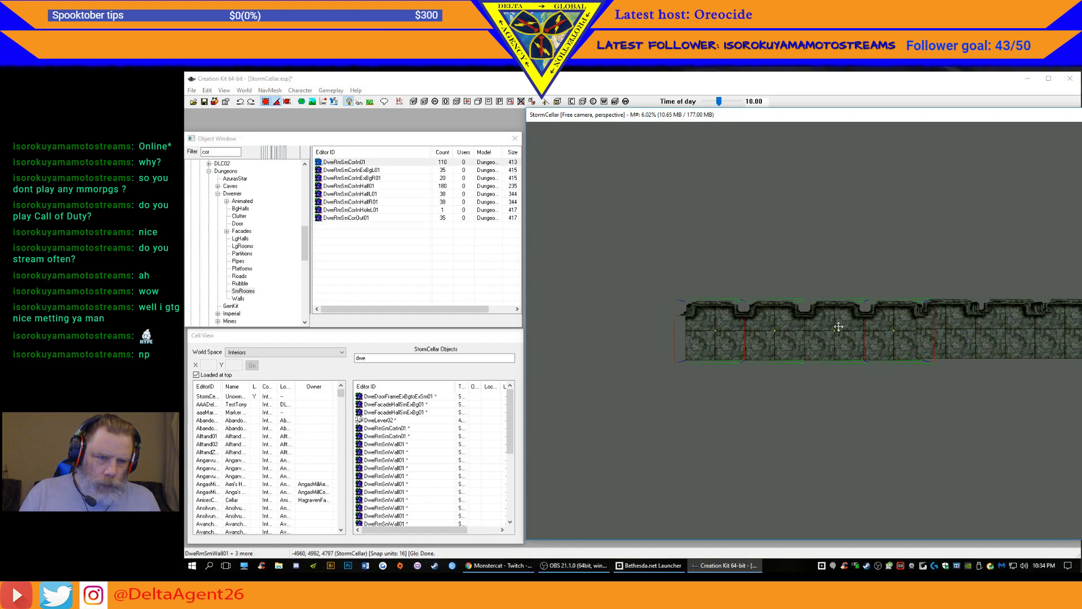
{"action": "left_click_drag", "start_coordinate": [828, 329], "coordinate": [821, 327]}
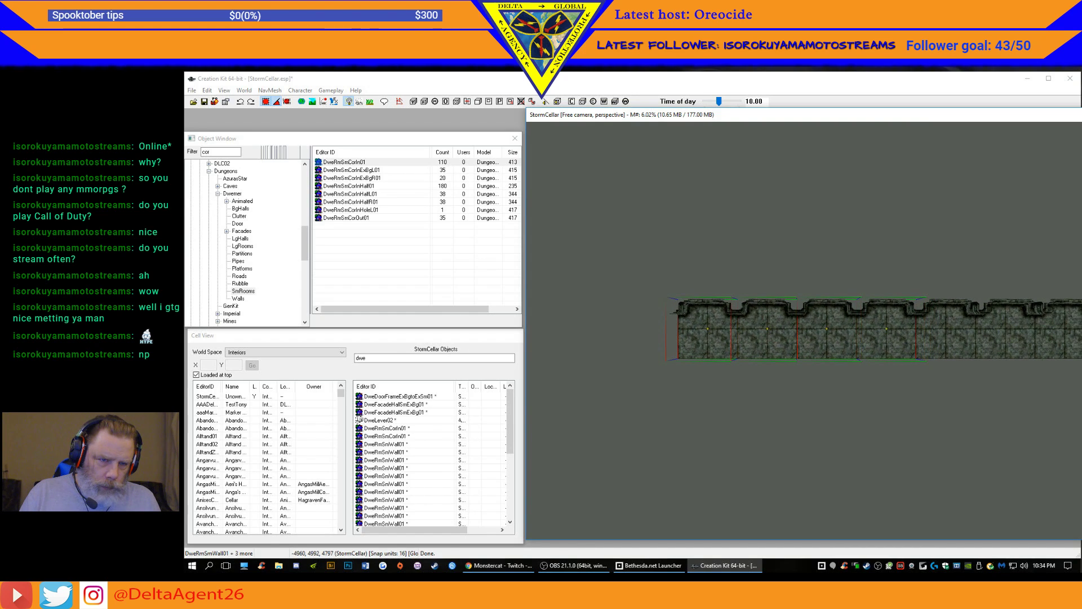
{"action": "middle_click_drag", "start_coordinate": [902, 435], "coordinate": [767, 282]}
{"action": "scroll", "coordinate": [793, 305], "scroll_direction": "down", "scroll_amount": 8}
{"action": "scroll", "coordinate": [804, 318], "scroll_direction": "down", "scroll_amount": 5}
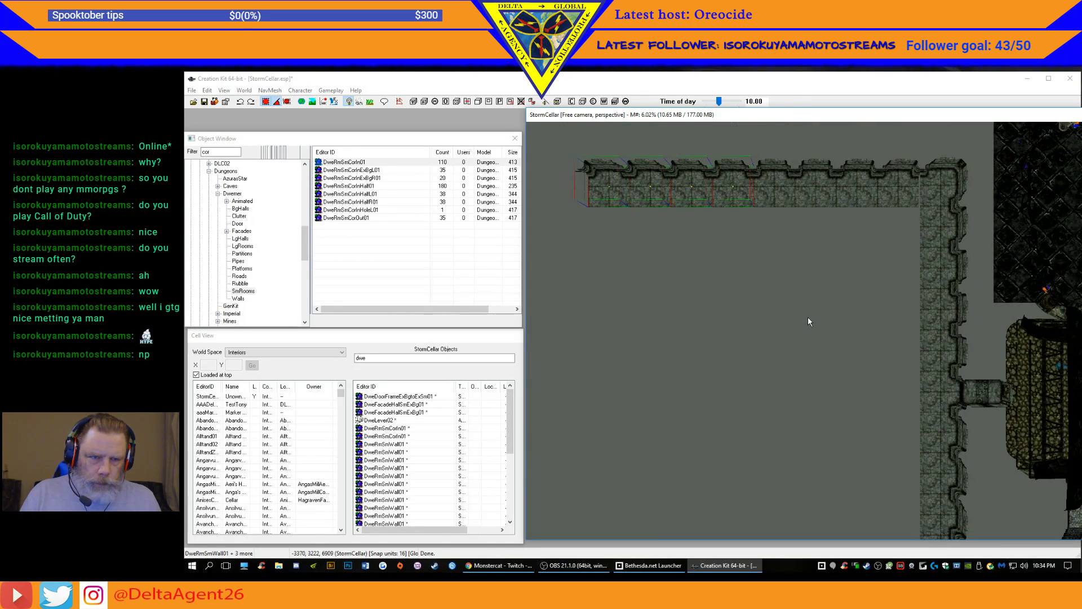
- Duplicate all eight walls of the extended side row, rotate the copies a quarter turn and place them across the open end as the far wall
{"action": "left_click", "coordinate": [750, 204], "text": "ctrl"}
{"action": "key", "text": "t"}
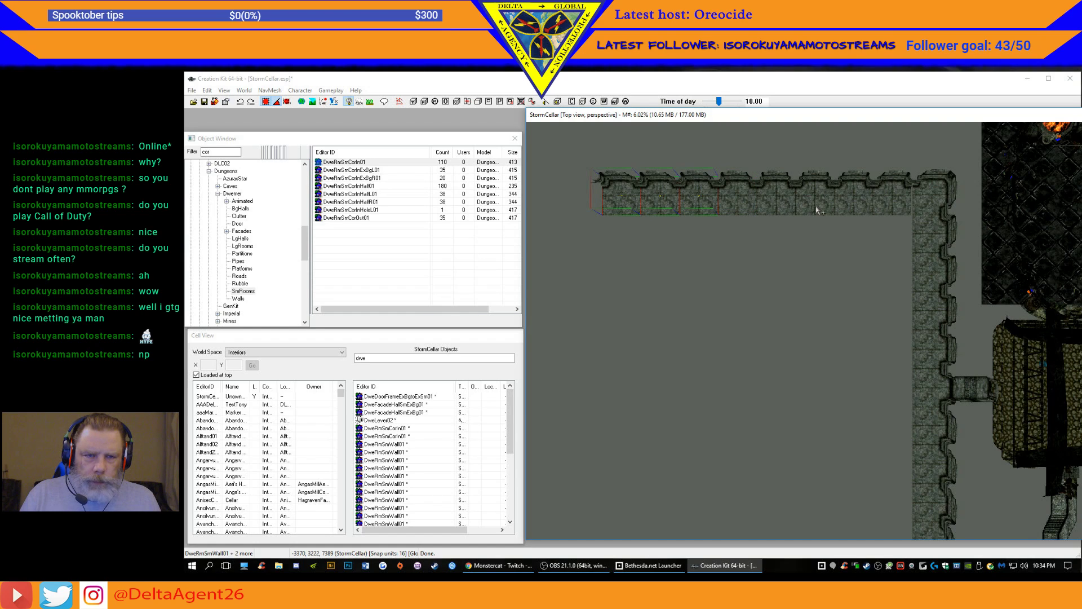
{"action": "left_click", "coordinate": [872, 204], "text": "ctrl"}
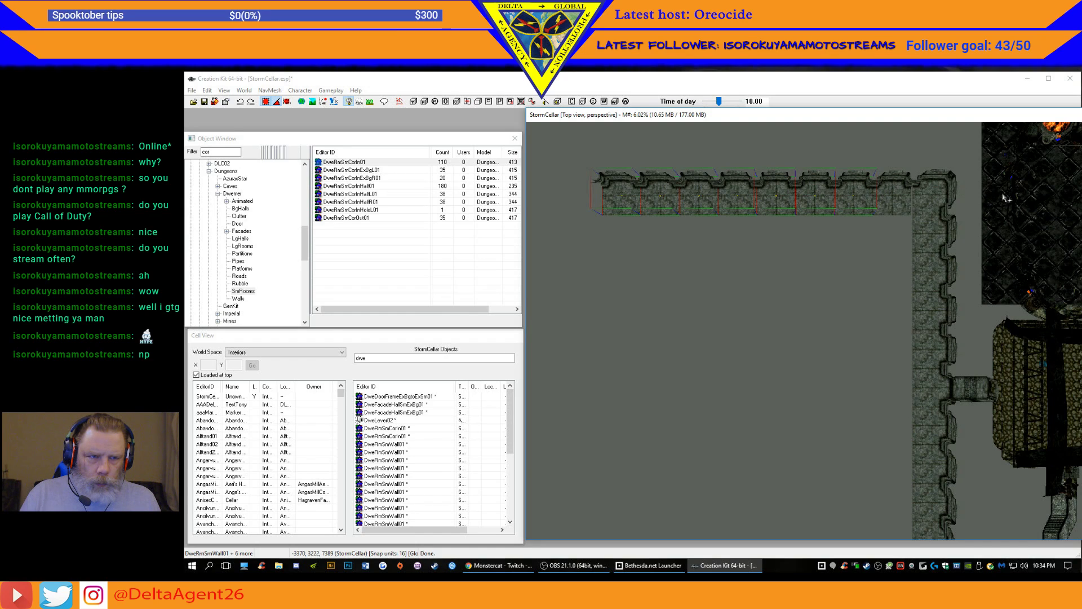
{"action": "left_click", "coordinate": [905, 208], "text": "ctrl"}
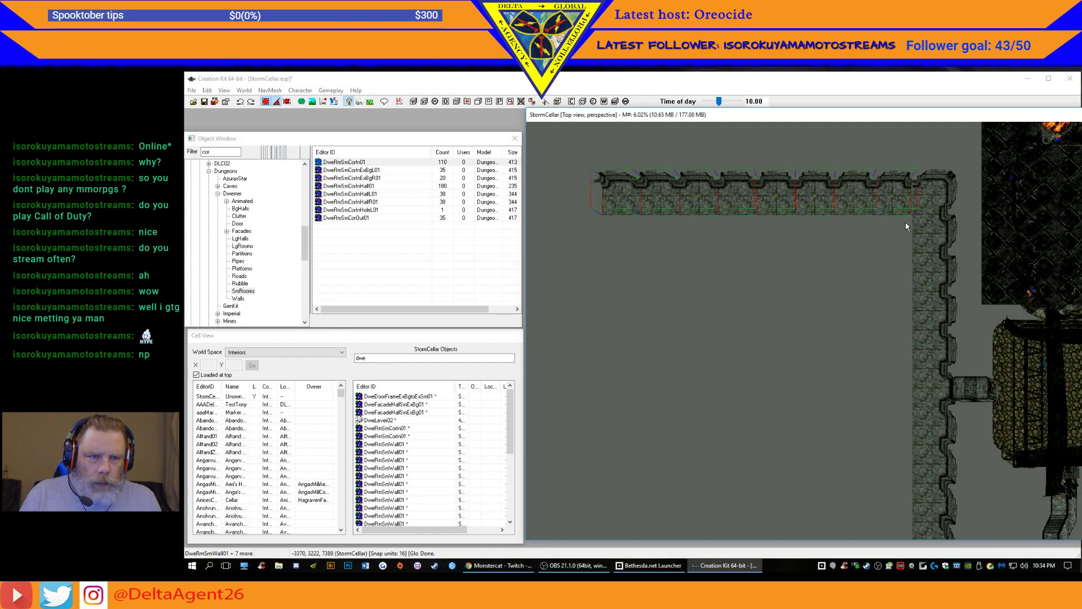
{"action": "left_click_drag", "start_coordinate": [893, 196], "coordinate": [895, 195]}
{"action": "scroll", "coordinate": [705, 277], "scroll_direction": "down", "scroll_amount": 3}
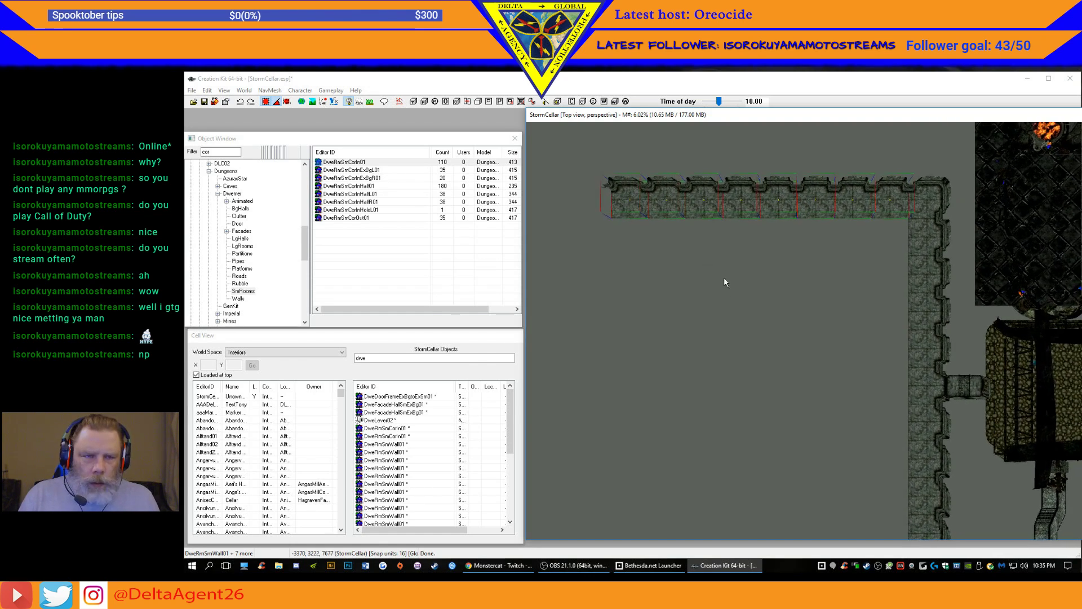
{"action": "middle_click_drag", "start_coordinate": [724, 282], "coordinate": [748, 331]}
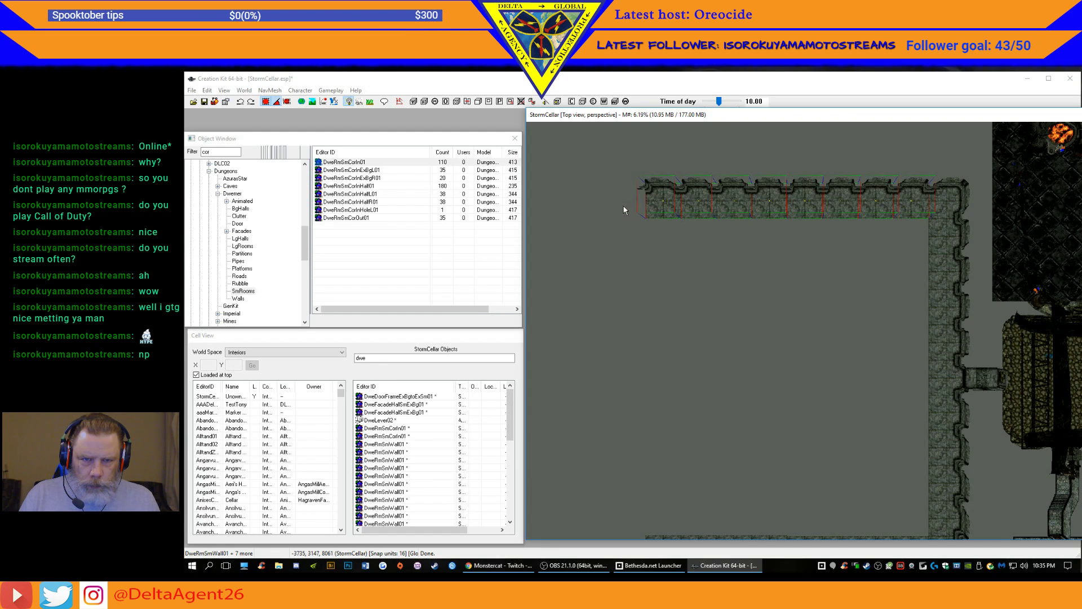
{"action": "left_click_drag", "start_coordinate": [849, 201], "coordinate": [800, 326]}
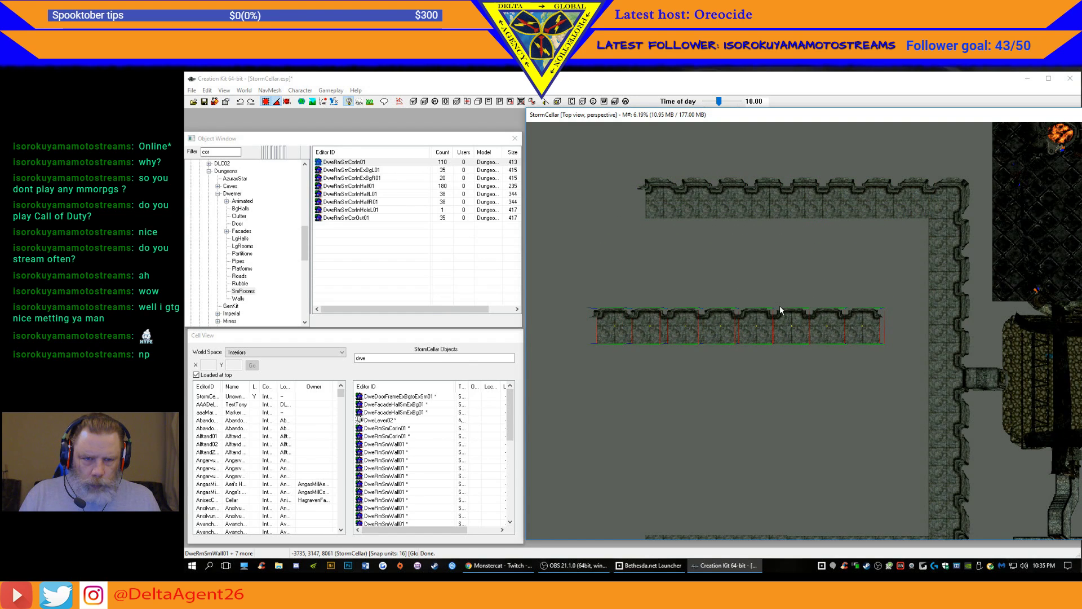
{"action": "right_click_drag", "start_coordinate": [766, 327], "coordinate": [706, 328]}
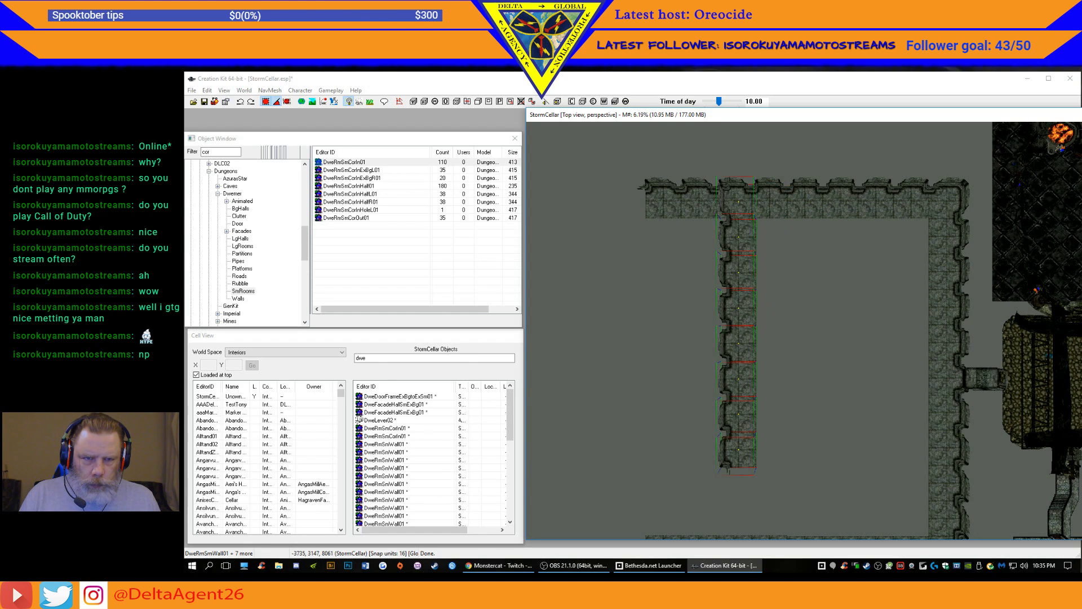
{"action": "left_click_drag", "start_coordinate": [789, 302], "coordinate": [678, 304]}
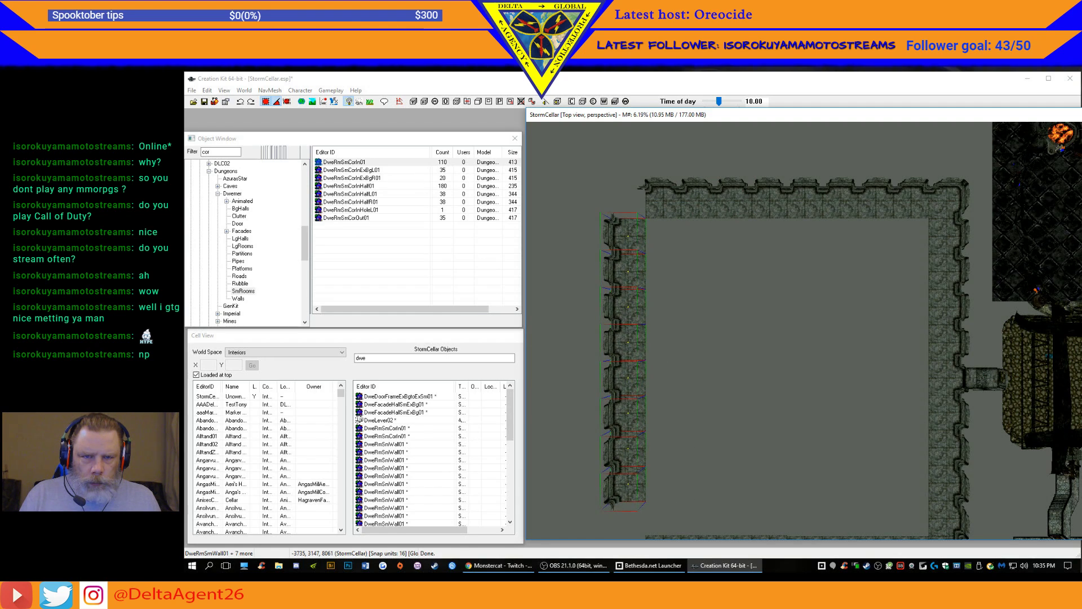
- Duplicate the DweRmSmCorIn01 corner piece, move the copy beside the open far corner and rotate it a quarter turn to fit there
{"action": "left_click", "coordinate": [842, 200]}
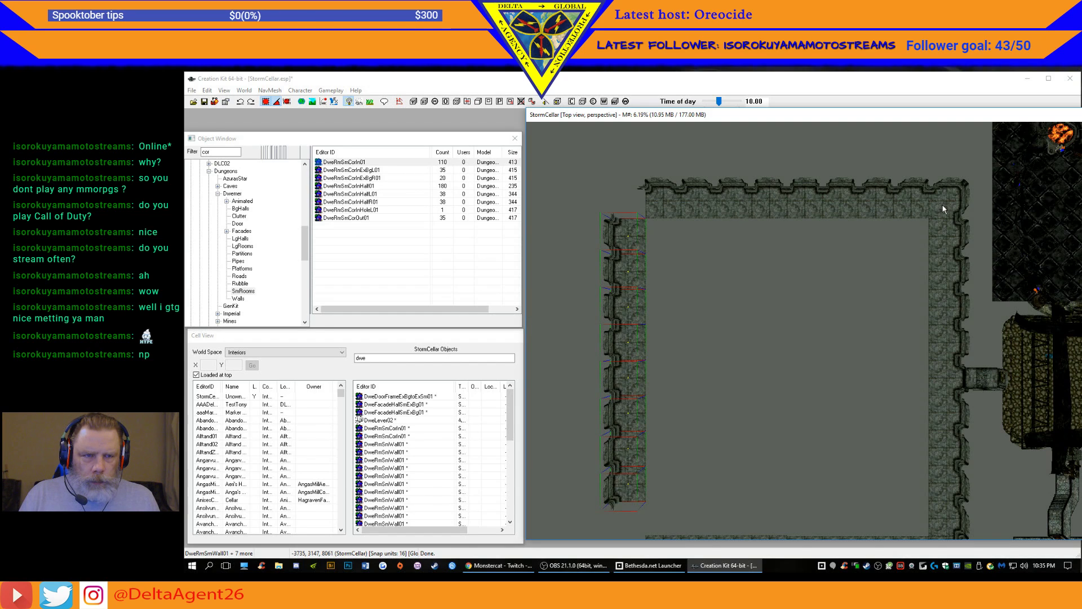
{"action": "left_click", "coordinate": [963, 208]}
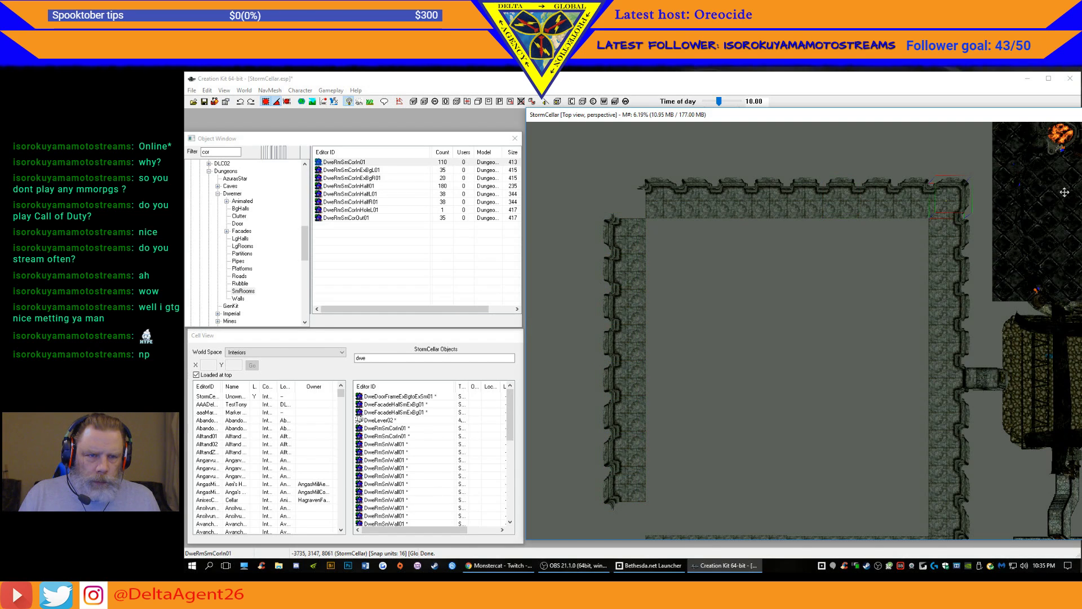
{"action": "key", "text": "ctrl+d"}
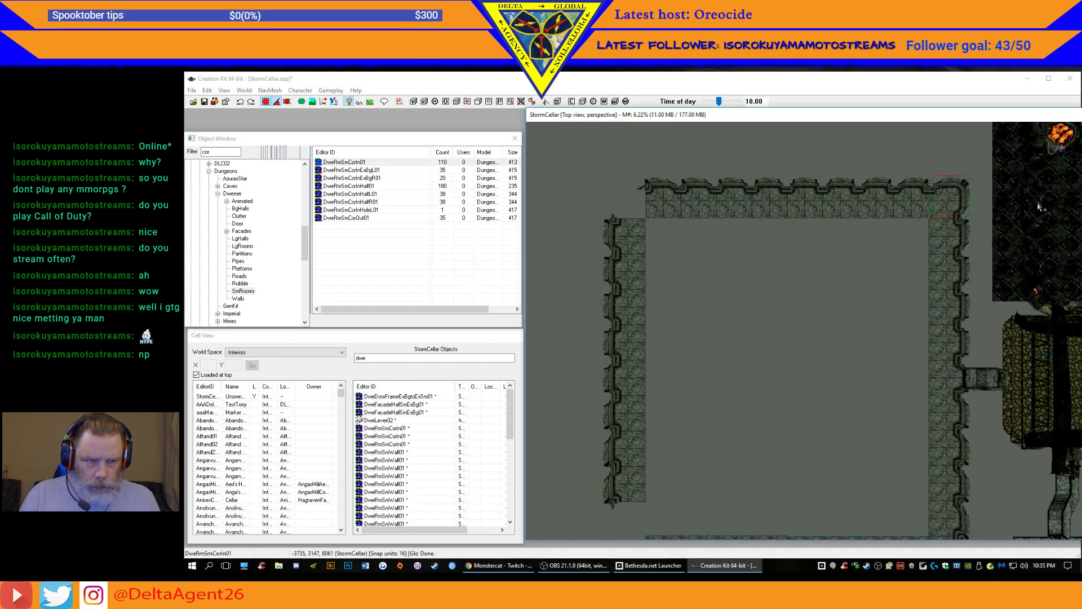
{"action": "left_click_drag", "start_coordinate": [949, 198], "coordinate": [597, 180]}
{"action": "right_click_drag", "start_coordinate": [595, 181], "coordinate": [640, 181]}
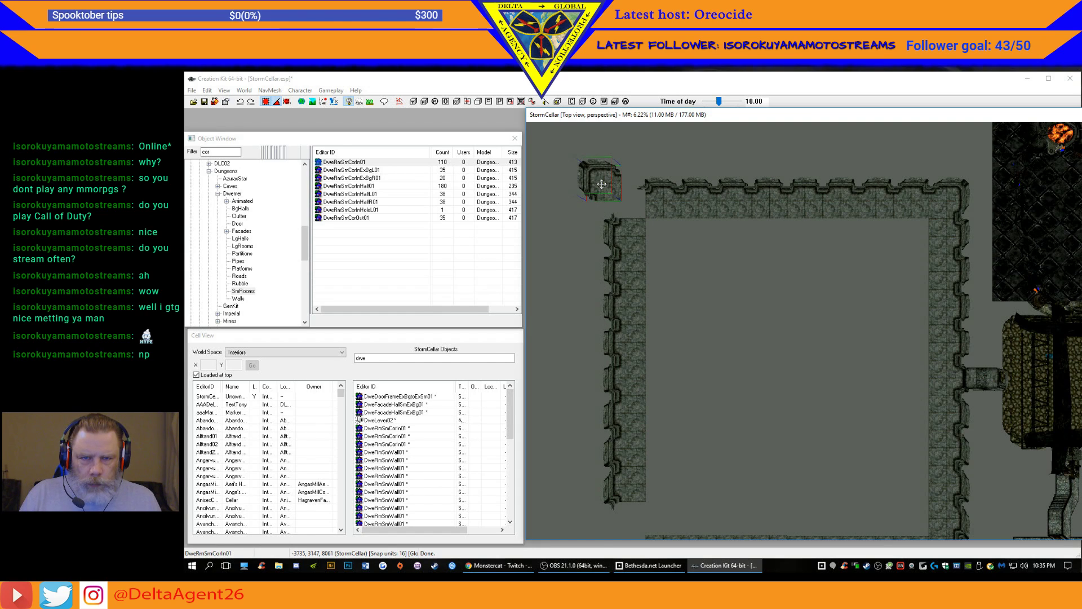
- Fit the rotated DweRmSmCorIn01 corner copy into the open far corner between the two wall rows
{"action": "left_click_drag", "start_coordinate": [602, 191], "coordinate": [629, 201]}
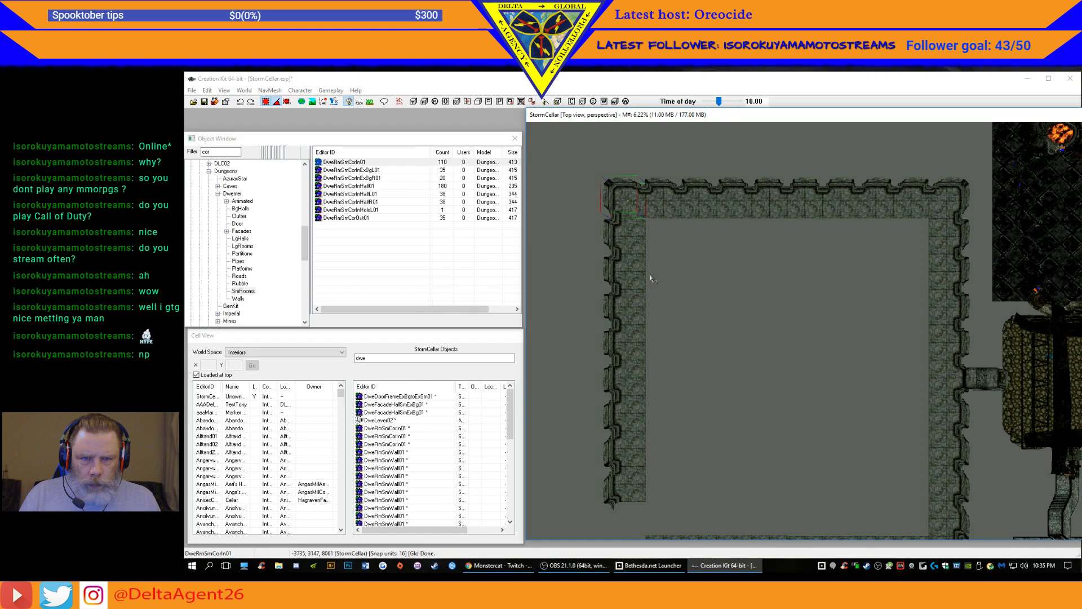
{"action": "middle_click_drag", "start_coordinate": [699, 357], "coordinate": [754, 312], "text": "shift"}
{"action": "middle_click_drag", "start_coordinate": [1044, 395], "coordinate": [737, 333]}
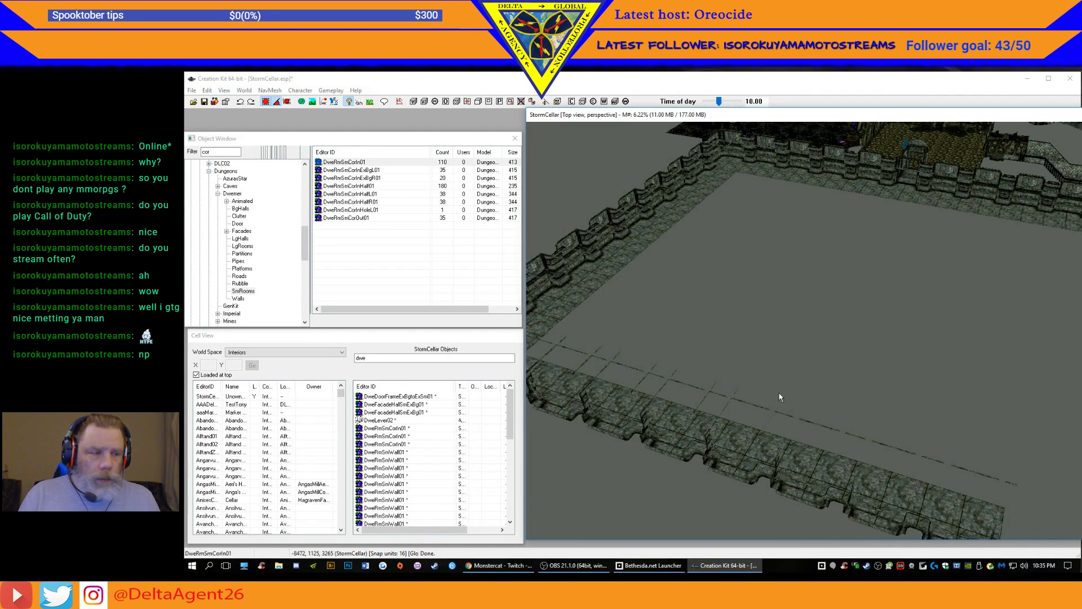
{"action": "middle_click_drag", "start_coordinate": [783, 424], "coordinate": [688, 393], "text": "shift"}
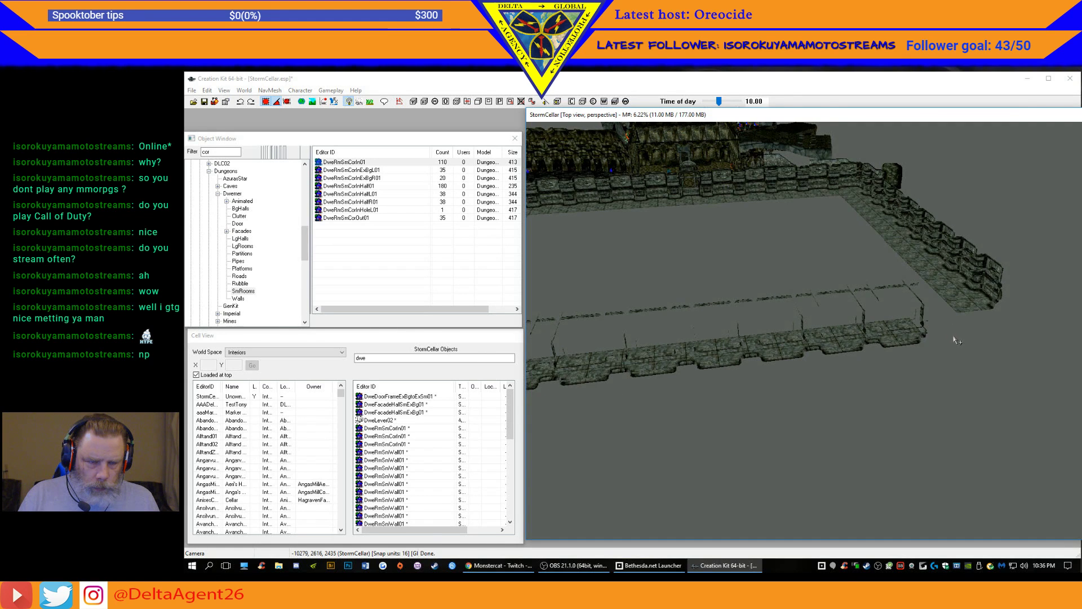
- Duplicate the last DweRmSmWall01 of the row with the open end and join the copy to its end
{"action": "scroll", "coordinate": [951, 335], "scroll_direction": "up", "scroll_amount": 5}
{"action": "middle_click_drag", "start_coordinate": [951, 337], "coordinate": [697, 290], "text": "shift"}
{"action": "left_click", "coordinate": [698, 288]}
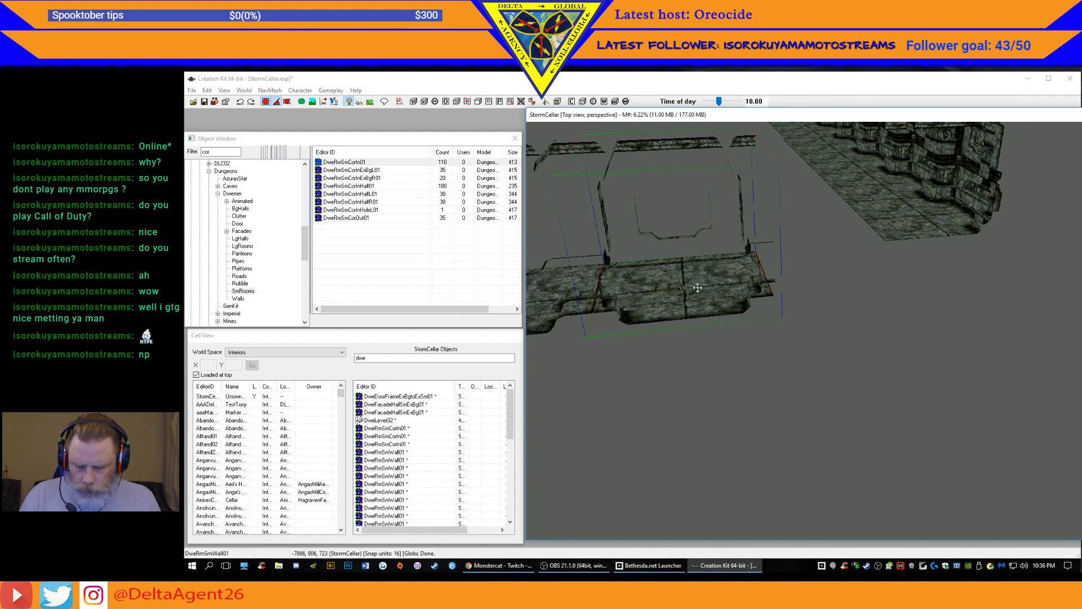
{"action": "key", "text": "ctrl+d"}
{"action": "left_click_drag", "start_coordinate": [697, 288], "coordinate": [846, 273]}
{"action": "middle_click_drag", "start_coordinate": [845, 280], "coordinate": [710, 267], "text": "shift"}
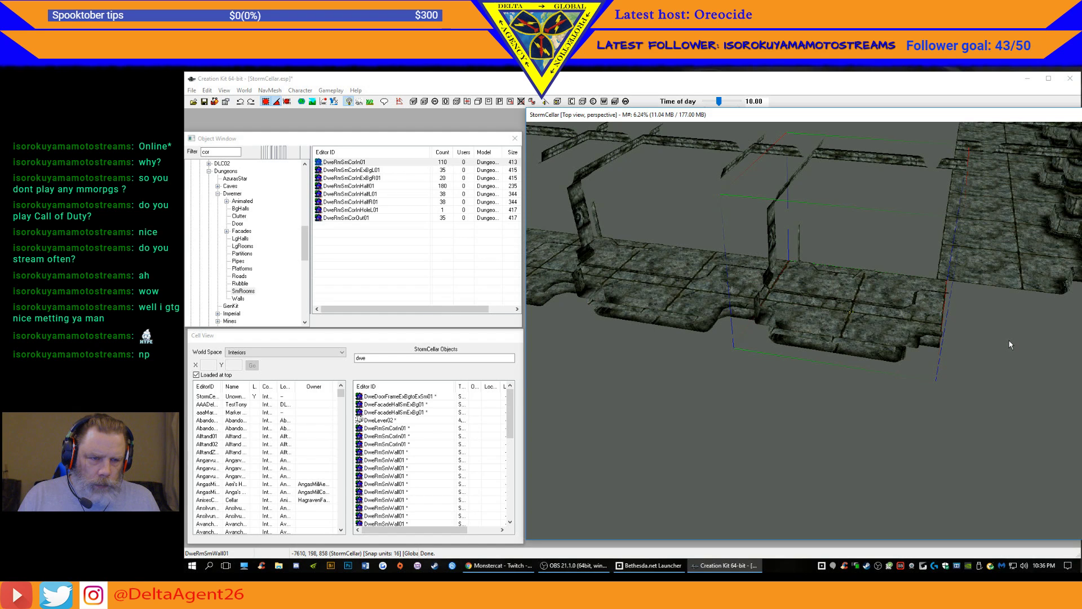
{"action": "scroll", "coordinate": [1010, 337], "scroll_direction": "down", "scroll_amount": 3}
{"action": "scroll", "coordinate": [1010, 337], "scroll_direction": "down", "scroll_amount": 1}
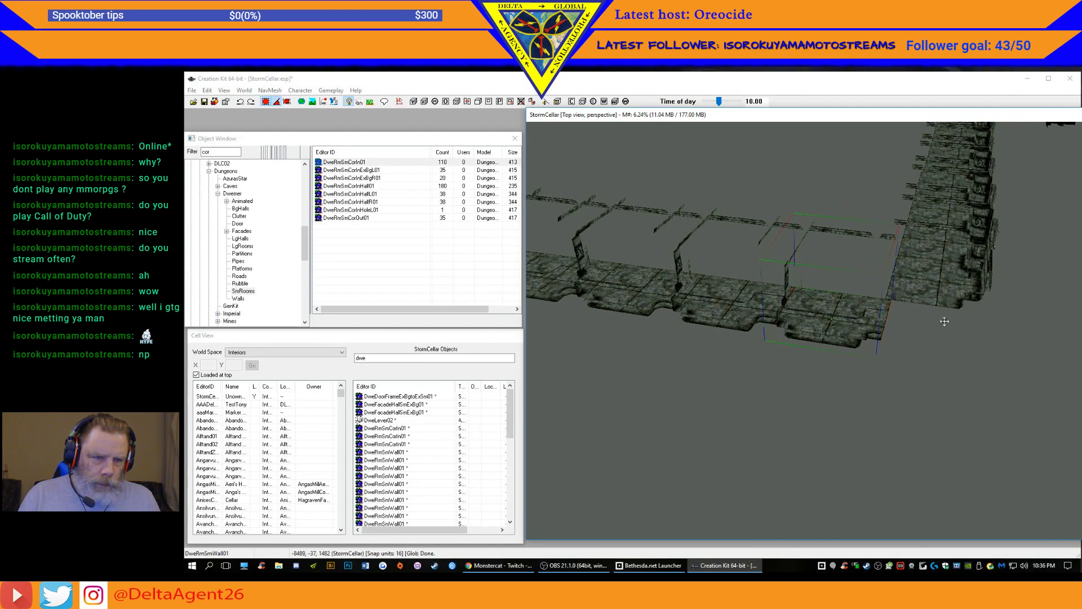
- Select all eight DweRmSmWall01 pieces of the extended row and nudge them together towards the outside of the room
{"action": "middle_click_drag", "start_coordinate": [1064, 305], "coordinate": [979, 329], "text": "shift"}
{"action": "key", "text": "d"}
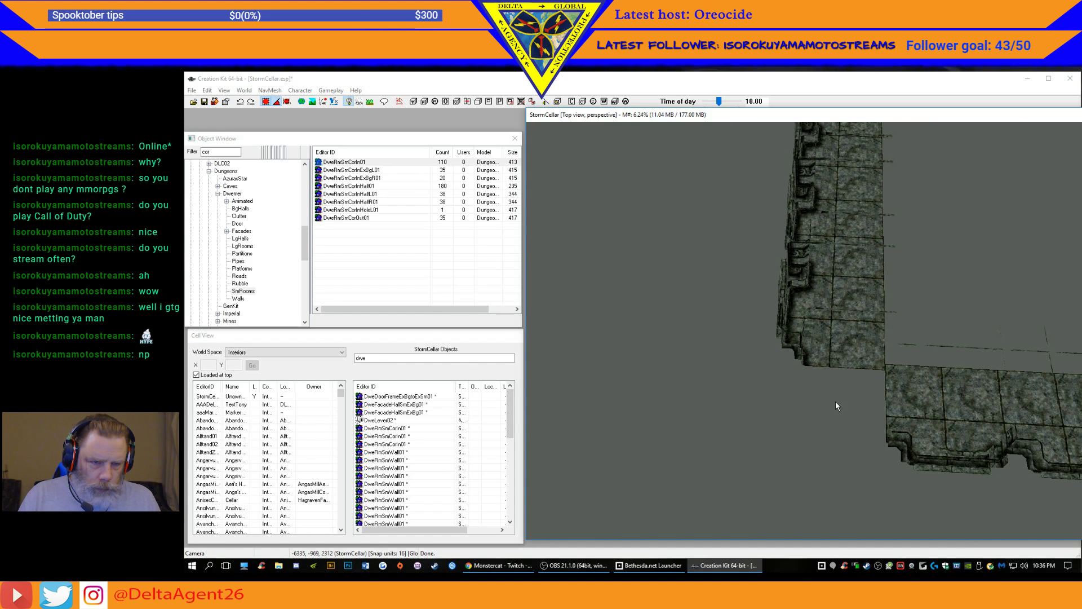
{"action": "middle_click_drag", "start_coordinate": [968, 327], "coordinate": [864, 307]}
{"action": "scroll", "coordinate": [860, 302], "scroll_direction": "down", "scroll_amount": 5}
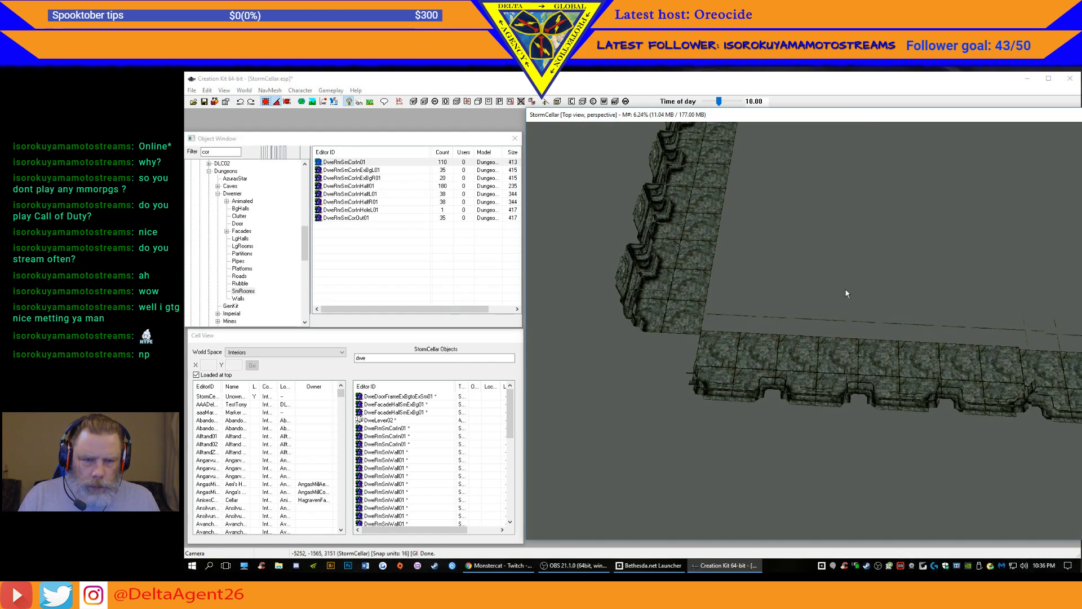
{"action": "left_click", "coordinate": [828, 365]}
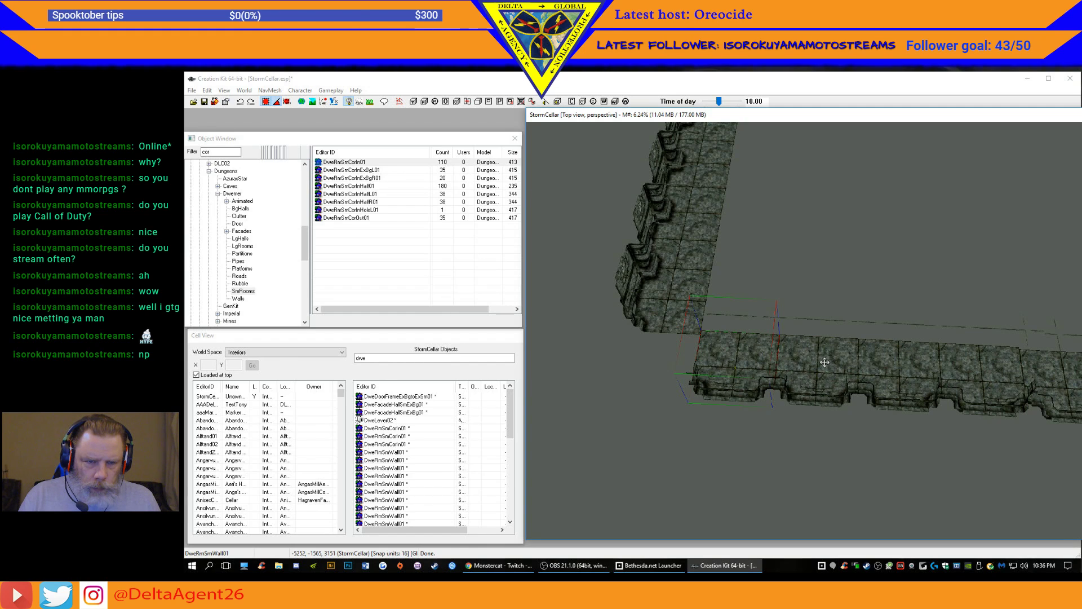
{"action": "left_click", "coordinate": [923, 367], "text": "ctrl"}
{"action": "scroll", "coordinate": [992, 381], "scroll_direction": "up", "scroll_amount": 3}
{"action": "middle_click_drag", "start_coordinate": [1007, 369], "coordinate": [698, 367]}
{"action": "left_click", "coordinate": [697, 367], "text": "ctrl"}
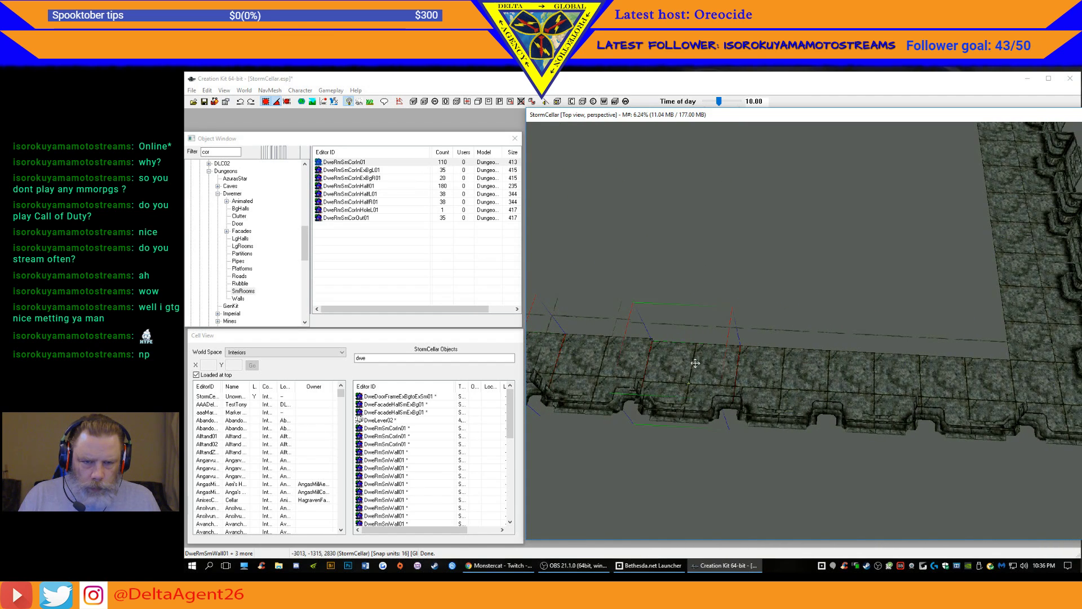
{"action": "left_click", "coordinate": [690, 367], "text": "ctrl"}
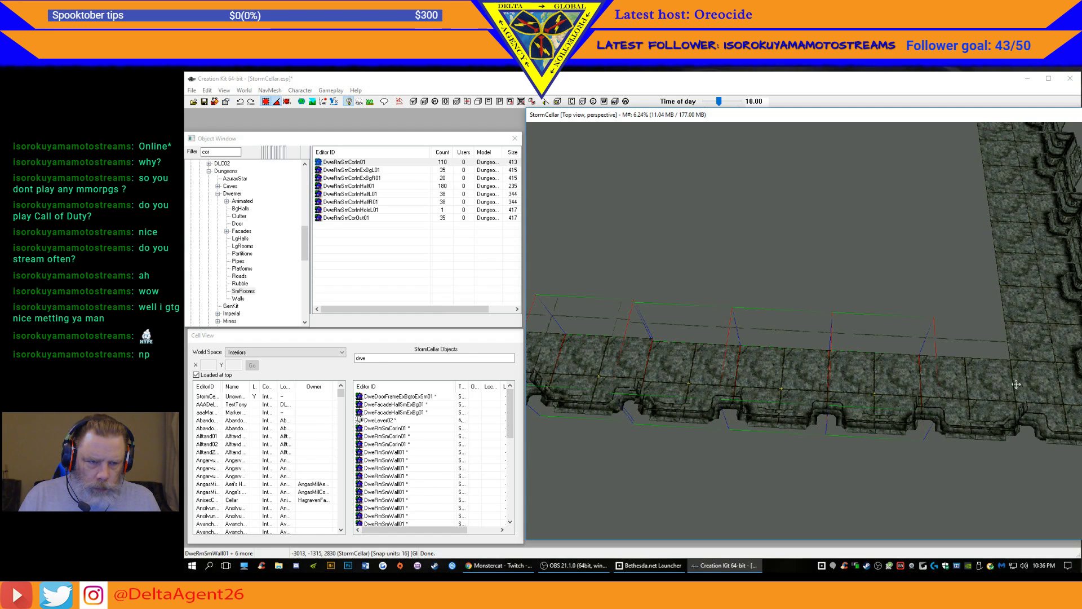
{"action": "scroll", "coordinate": [972, 388], "scroll_direction": "up", "scroll_amount": 2}
{"action": "scroll", "coordinate": [972, 388], "scroll_direction": "up", "scroll_amount": 1}
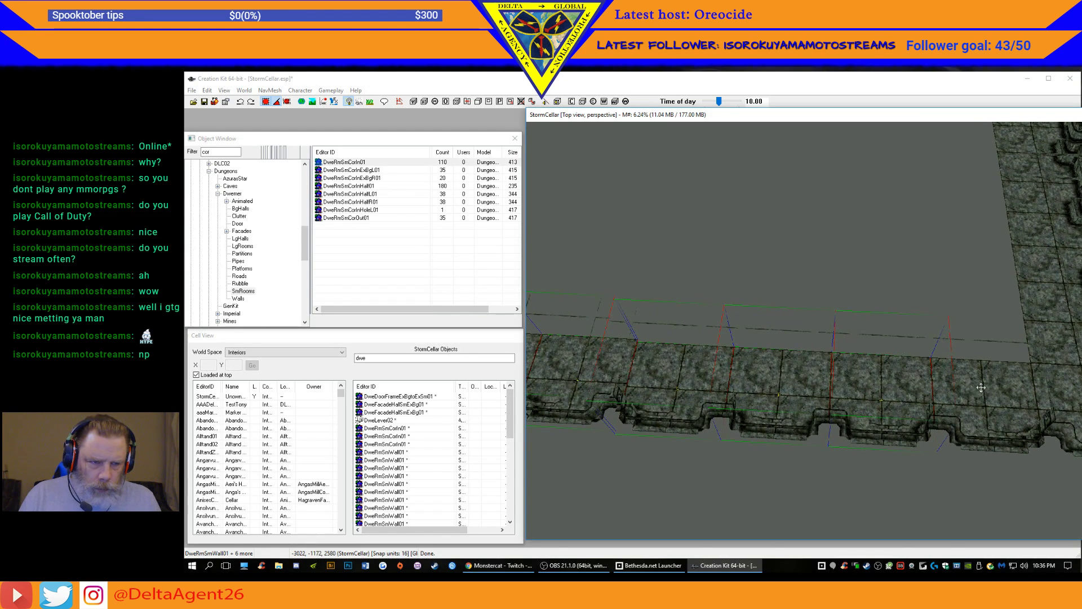
{"action": "left_click", "coordinate": [1000, 391], "text": "ctrl"}
{"action": "middle_click_drag", "start_coordinate": [999, 391], "coordinate": [936, 385]}
{"action": "scroll", "coordinate": [735, 239], "scroll_direction": "down", "scroll_amount": 3}
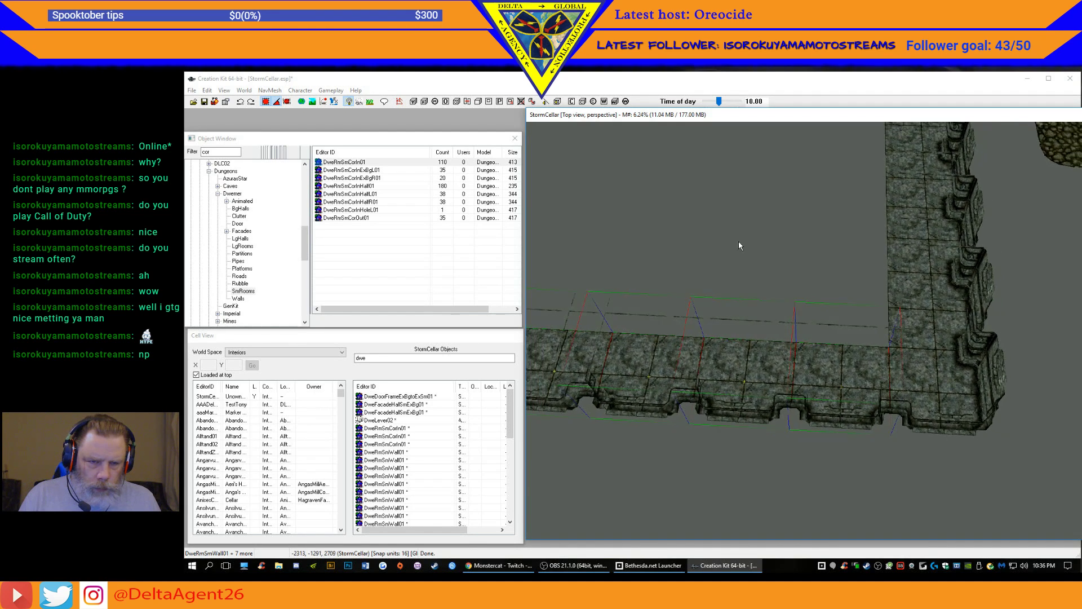
{"action": "scroll", "coordinate": [693, 266], "scroll_direction": "down", "scroll_amount": 2}
{"action": "middle_click_drag", "start_coordinate": [678, 265], "coordinate": [945, 274]}
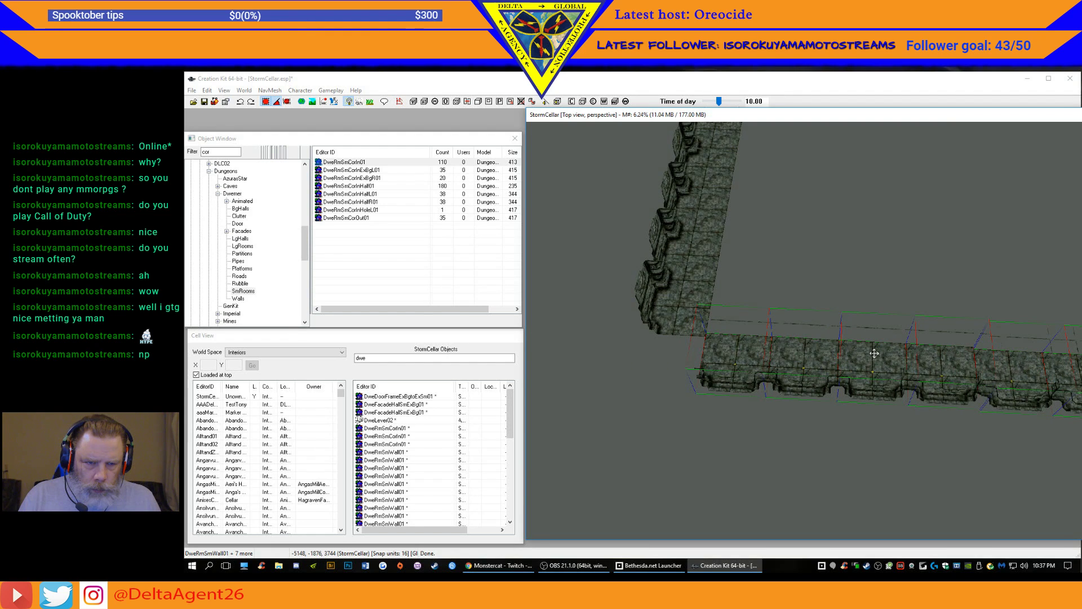
{"action": "left_click_drag", "start_coordinate": [876, 358], "coordinate": [875, 361]}
{"action": "middle_click_drag", "start_coordinate": [889, 293], "coordinate": [596, 315]}
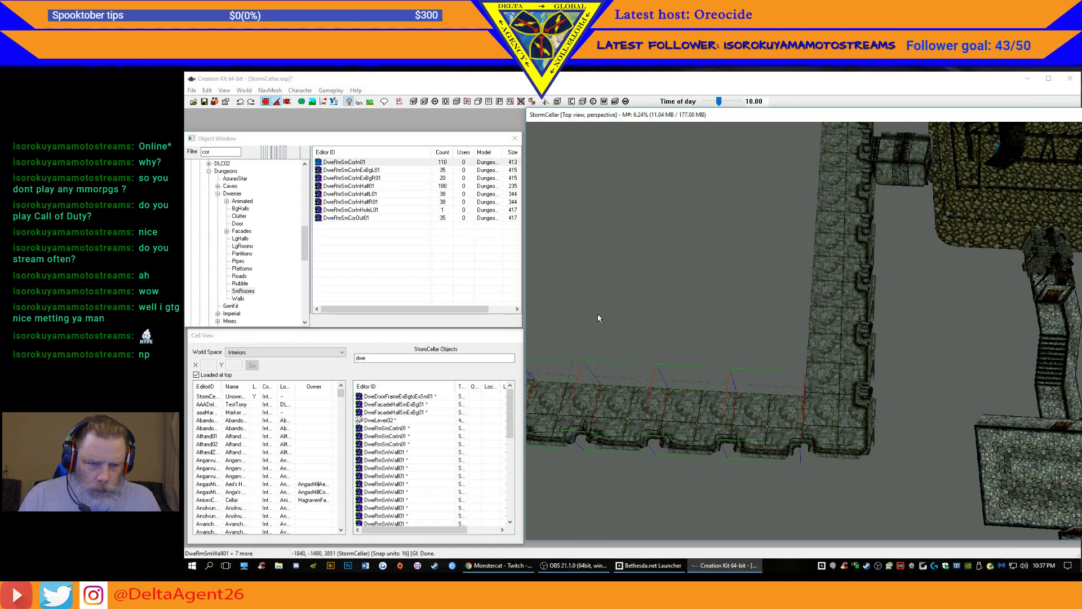
- Inspect the joins between the wall rows and the corner pieces from several sides around the room
{"action": "left_click", "coordinate": [838, 429]}
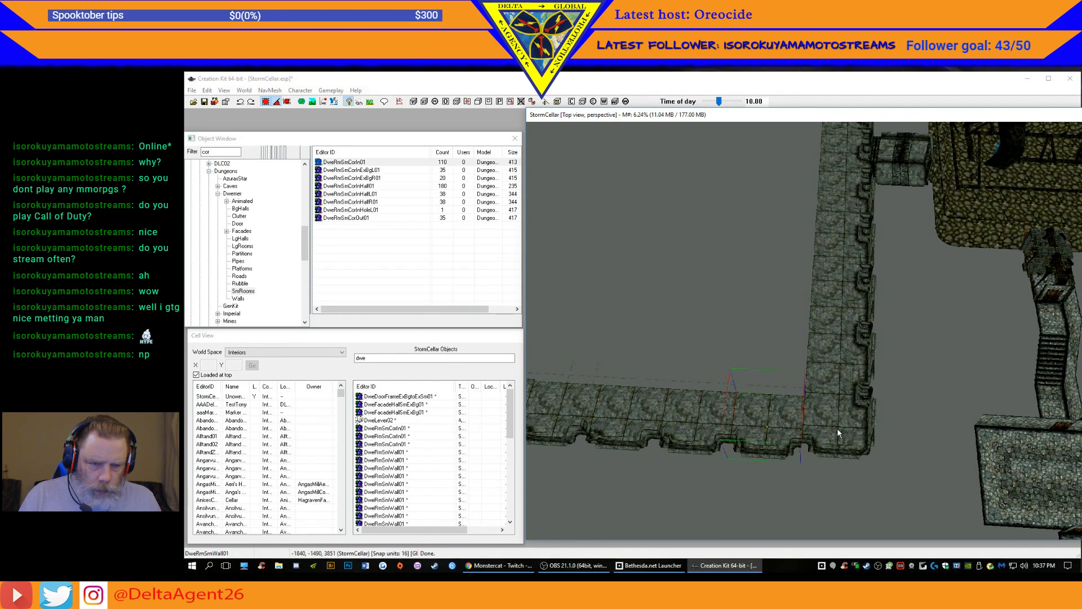
{"action": "left_click", "coordinate": [708, 319]}
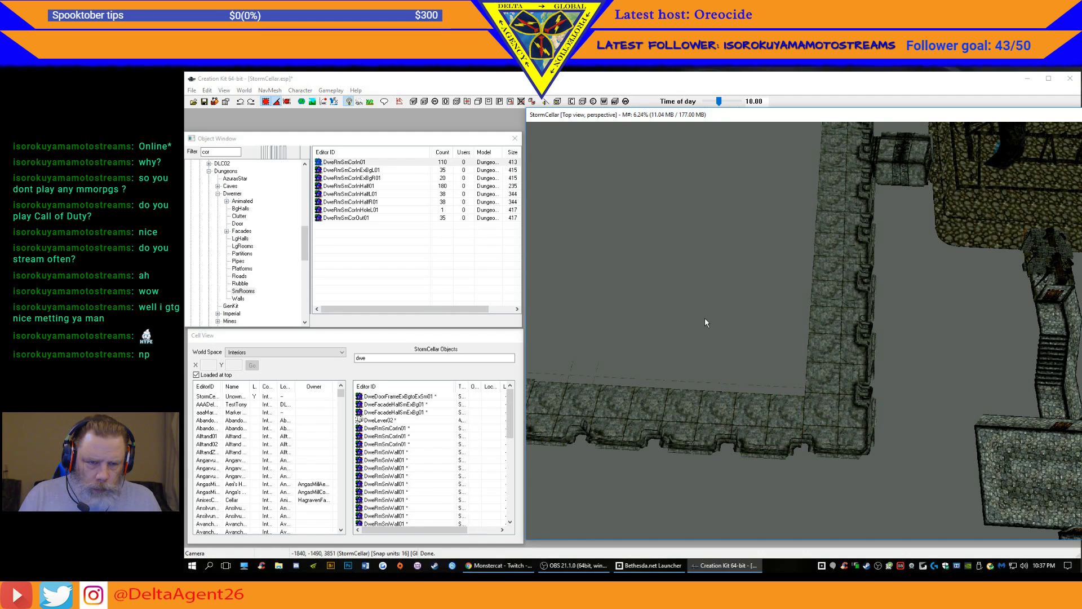
{"action": "middle_click_drag", "start_coordinate": [669, 323], "coordinate": [936, 324]}
{"action": "middle_click_drag", "start_coordinate": [884, 260], "coordinate": [803, 414]}
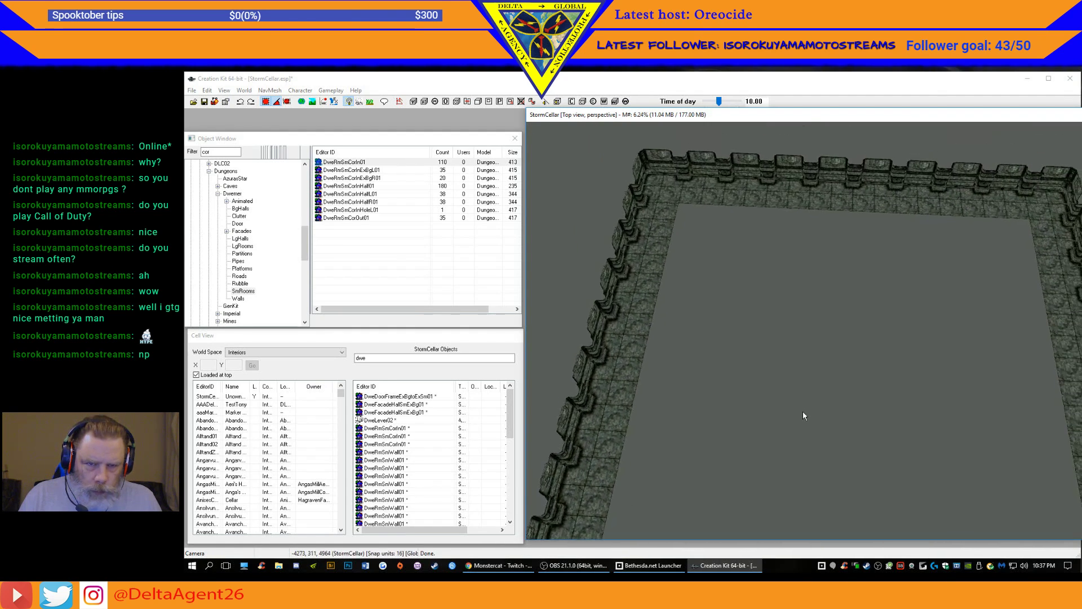
{"action": "scroll", "coordinate": [661, 208], "scroll_direction": "up", "scroll_amount": 3}
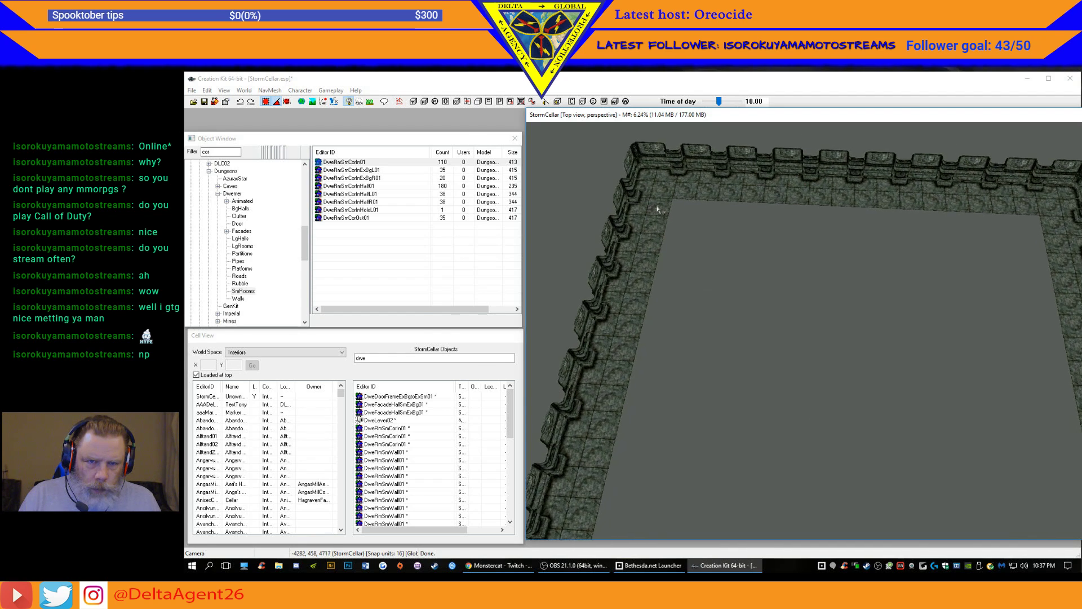
{"action": "left_click", "coordinate": [658, 181]}
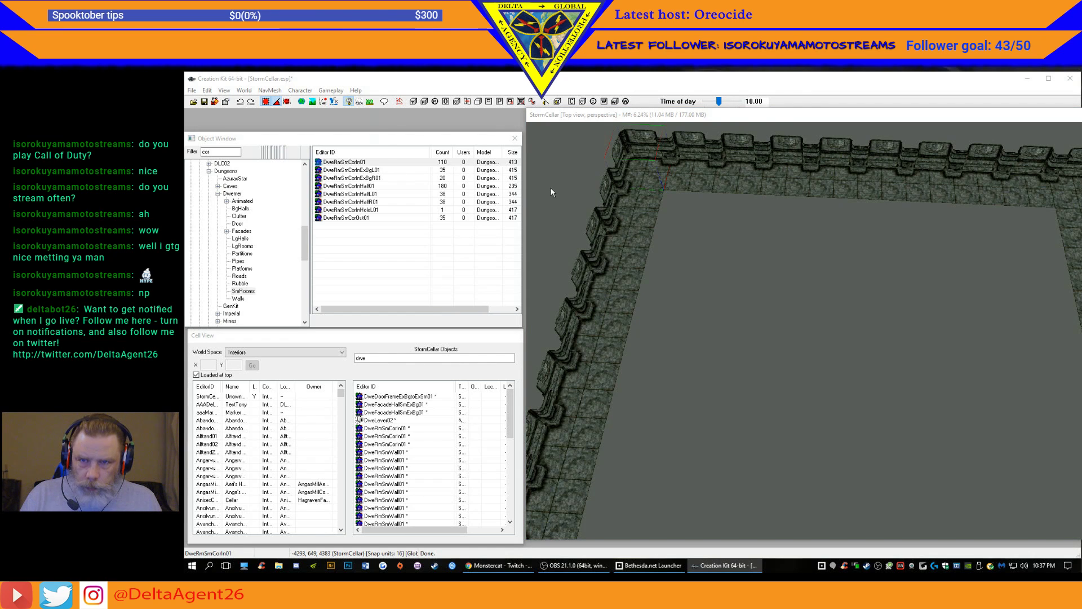
{"action": "key", "text": "ctrl+f"}
{"action": "left_click", "coordinate": [317, 194]}
{"action": "key", "text": "c"}
{"action": "middle_click_drag", "start_coordinate": [797, 258], "coordinate": [947, 263], "text": "shift"}
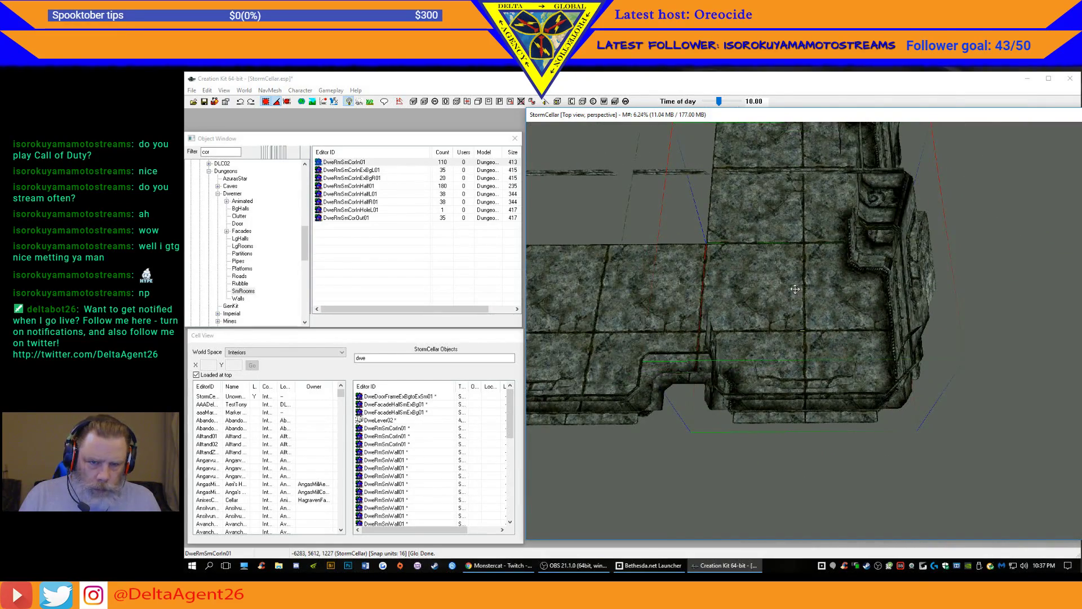
{"action": "middle_click_drag", "start_coordinate": [778, 294], "coordinate": [1076, 298], "text": "shift"}
{"action": "middle_click_drag", "start_coordinate": [564, 307], "coordinate": [844, 241]}
{"action": "scroll", "coordinate": [844, 239], "scroll_direction": "down", "scroll_amount": 4}
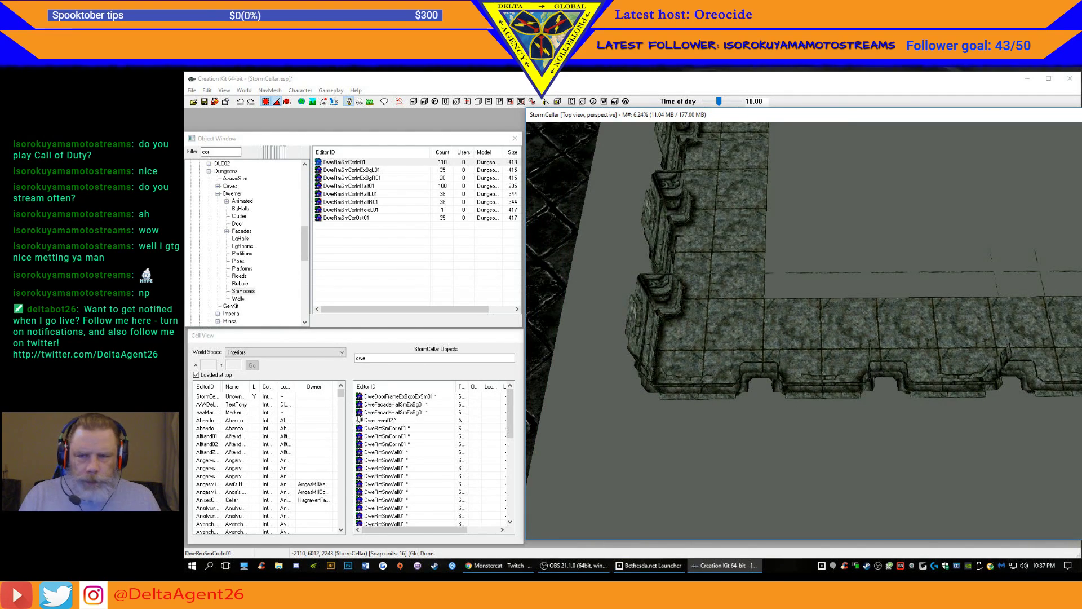
- Filter the object list for "mid" and place a DweRmSmMid01 piece against the walls in the room's inner corner
{"action": "left_click", "coordinate": [223, 151]}
{"action": "type", "text": "mid"}
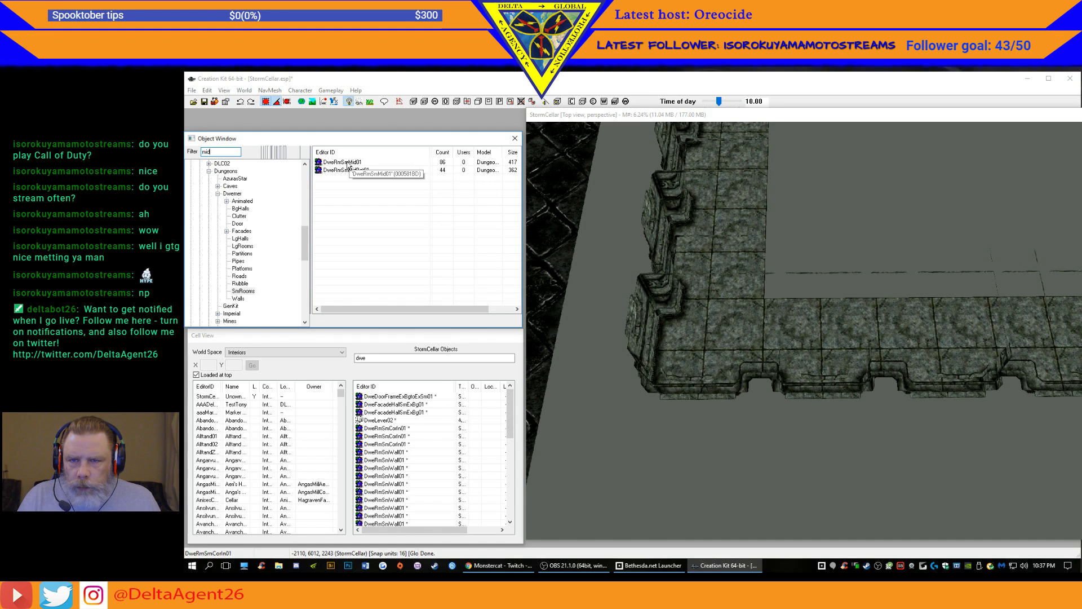
{"action": "left_click", "coordinate": [348, 163]}
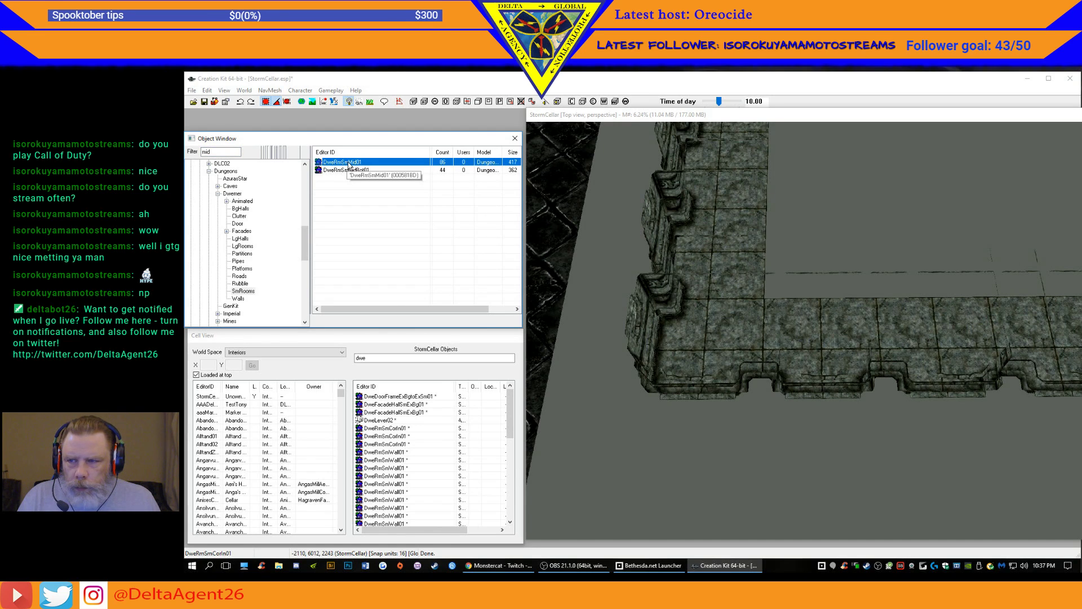
{"action": "left_click_drag", "start_coordinate": [329, 165], "coordinate": [818, 246]}
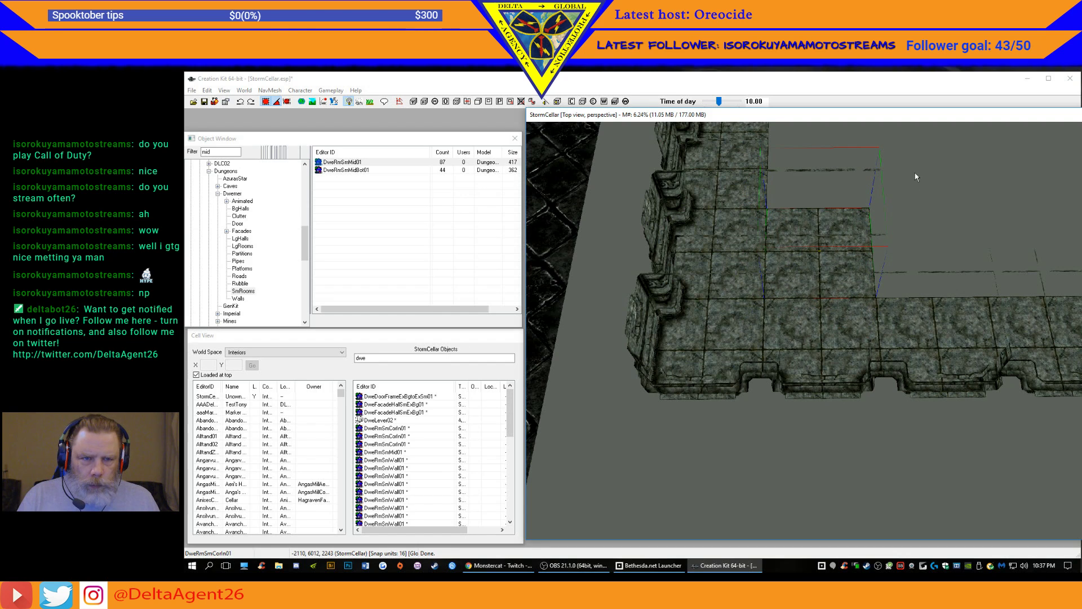
- Duplicate the DweRmSmMid01 piece and arrange the copies with it as a two-by-two floor block in the inner corner
{"action": "scroll", "coordinate": [910, 212], "scroll_direction": "down", "scroll_amount": 2}
{"action": "middle_click_drag", "start_coordinate": [912, 211], "coordinate": [853, 246]}
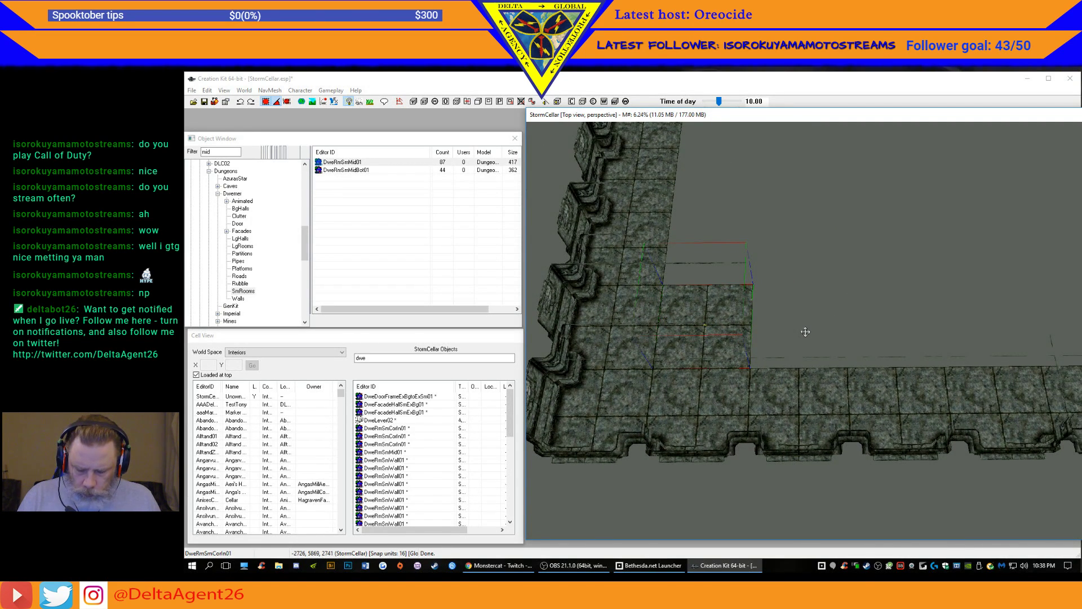
{"action": "key", "text": "ctrl+d"}
{"action": "left_click_drag", "start_coordinate": [805, 332], "coordinate": [812, 253]}
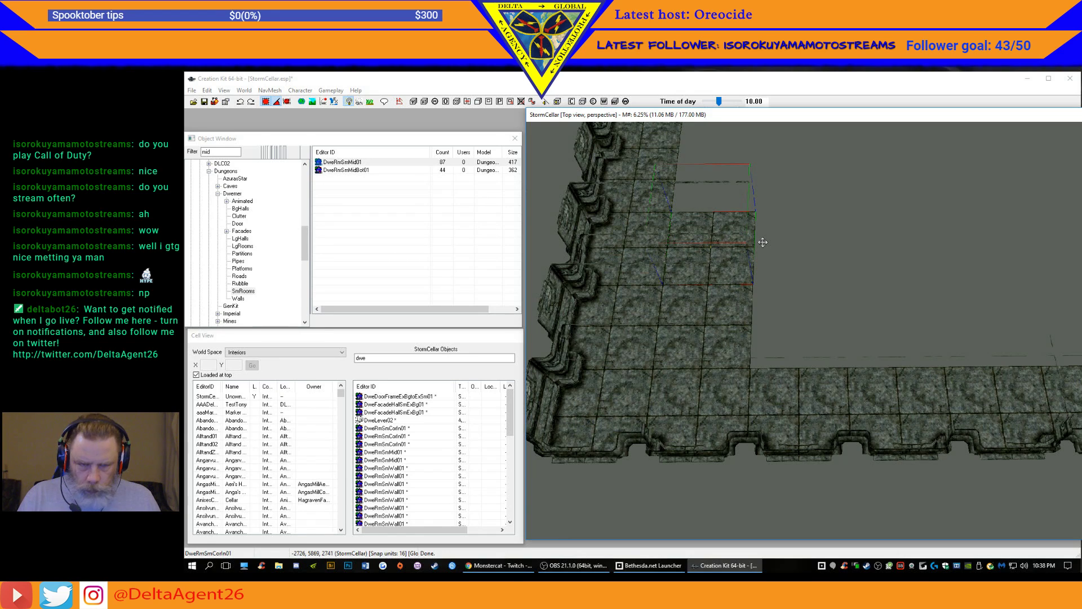
{"action": "left_click_drag", "start_coordinate": [724, 233], "coordinate": [791, 304]}
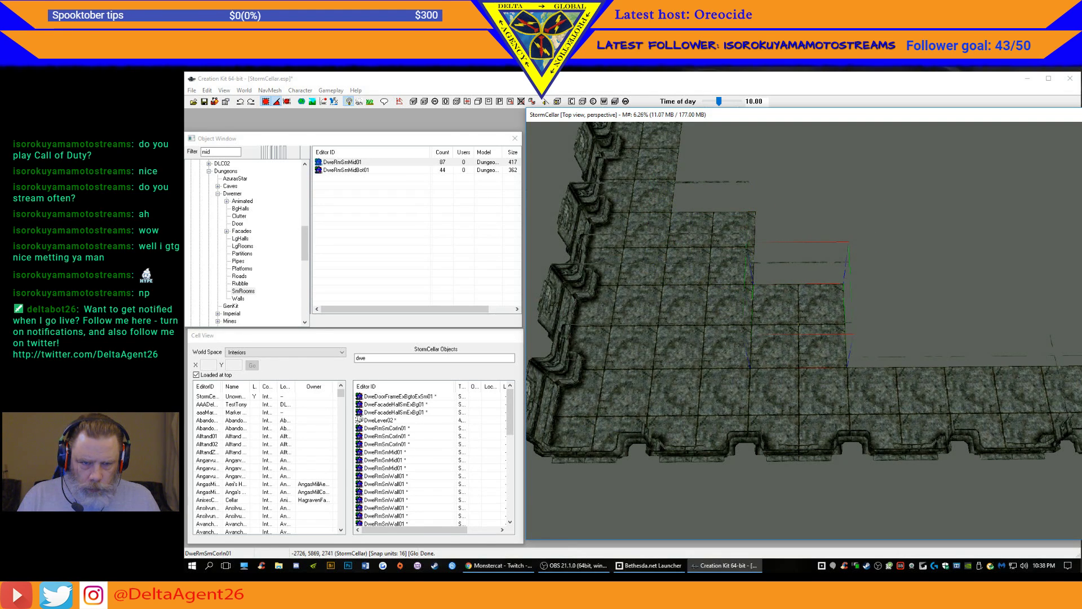
{"action": "left_click", "coordinate": [822, 263]}
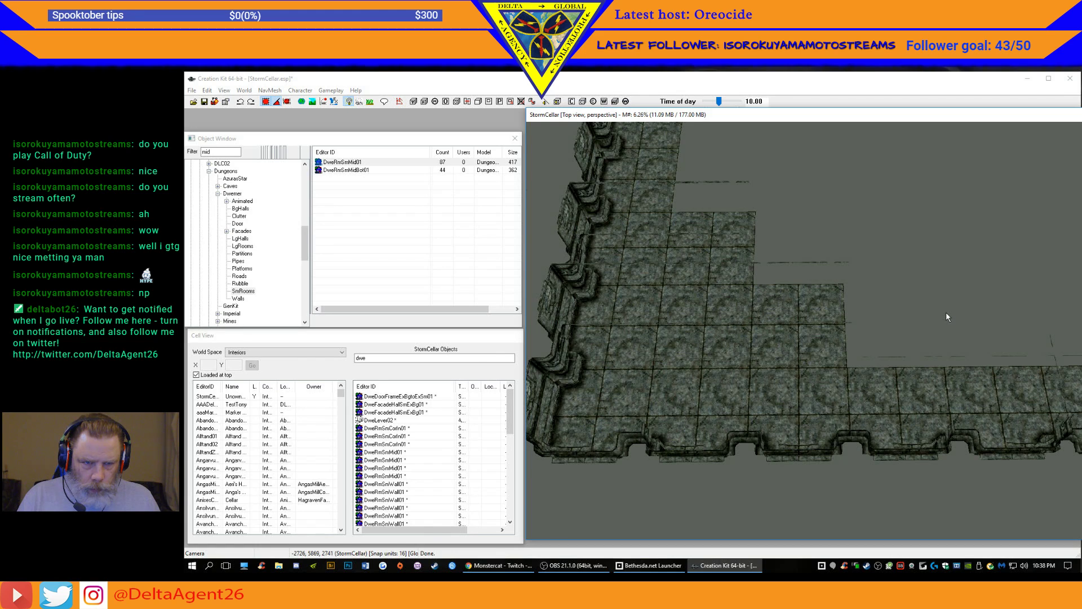
{"action": "left_click", "coordinate": [890, 299]}
{"action": "left_click_drag", "start_coordinate": [890, 299], "coordinate": [884, 221]}
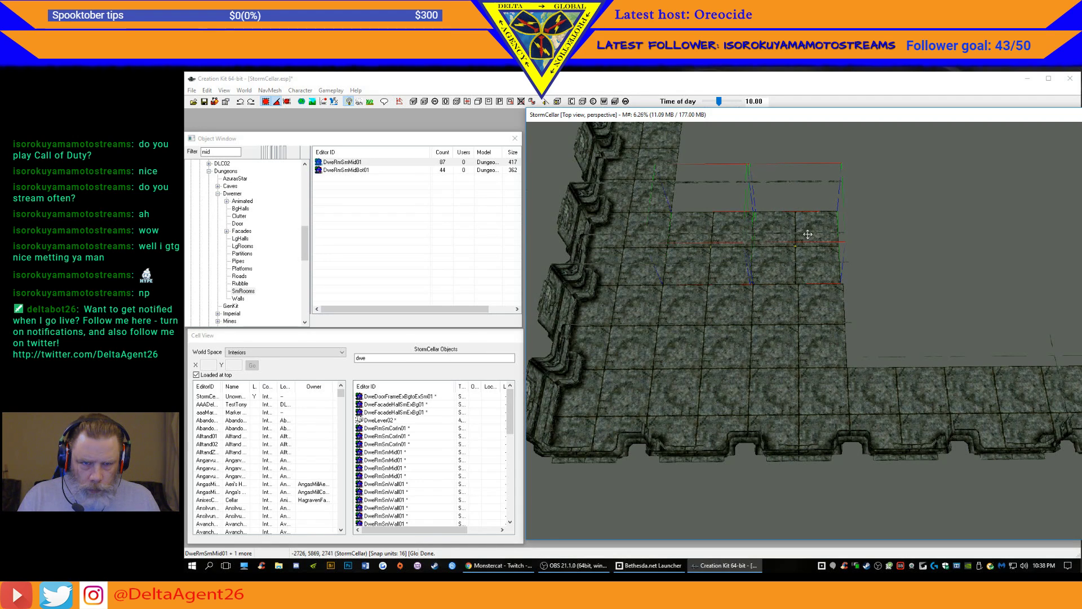
- Duplicate the four-piece DweRmSmMid01 block three times and line the copies up along the wall to the opposite side row
{"action": "left_click", "coordinate": [813, 316], "text": "ctrl"}
{"action": "key", "text": "ctrl+d"}
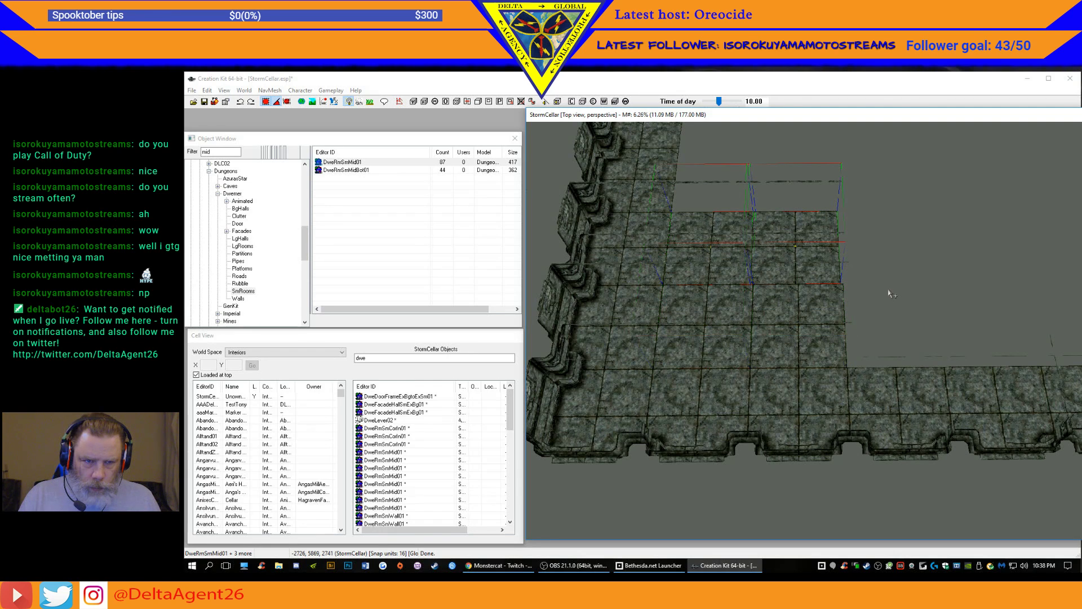
{"action": "left_click_drag", "start_coordinate": [825, 261], "coordinate": [1013, 260]}
{"action": "middle_click_drag", "start_coordinate": [1055, 237], "coordinate": [888, 245]}
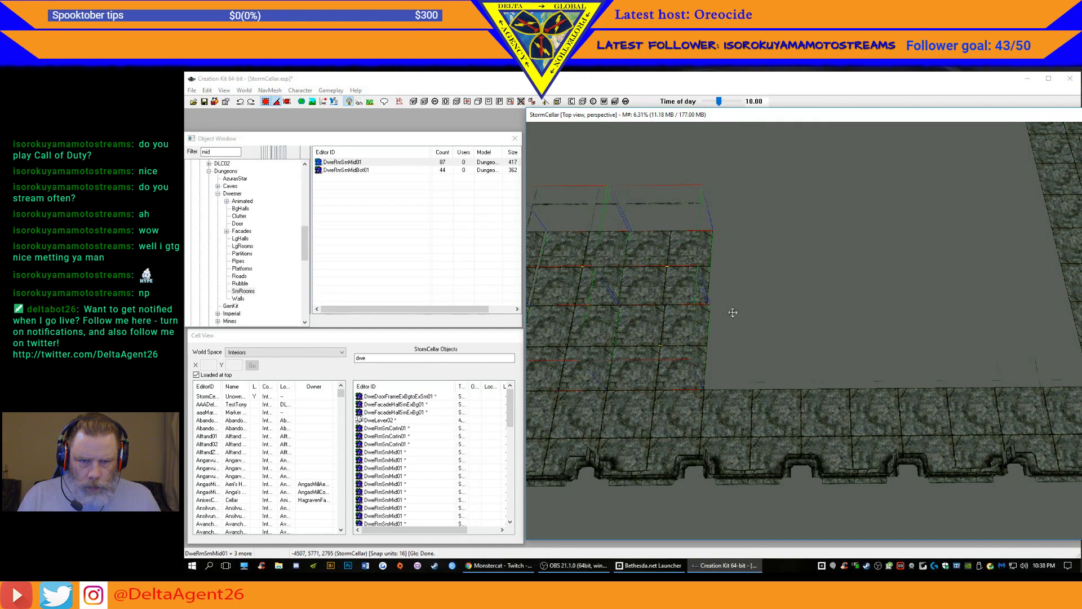
{"action": "left_click_drag", "start_coordinate": [704, 319], "coordinate": [877, 316]}
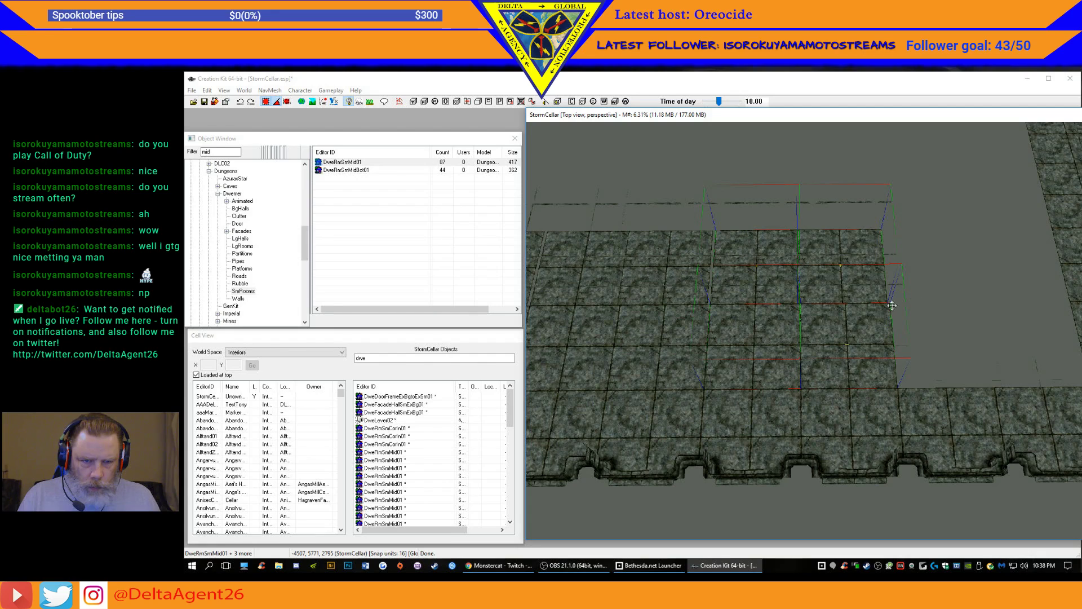
{"action": "middle_click_drag", "start_coordinate": [939, 289], "coordinate": [878, 295]}
{"action": "key", "text": "ctrl+d"}
{"action": "left_click_drag", "start_coordinate": [741, 338], "coordinate": [924, 338]}
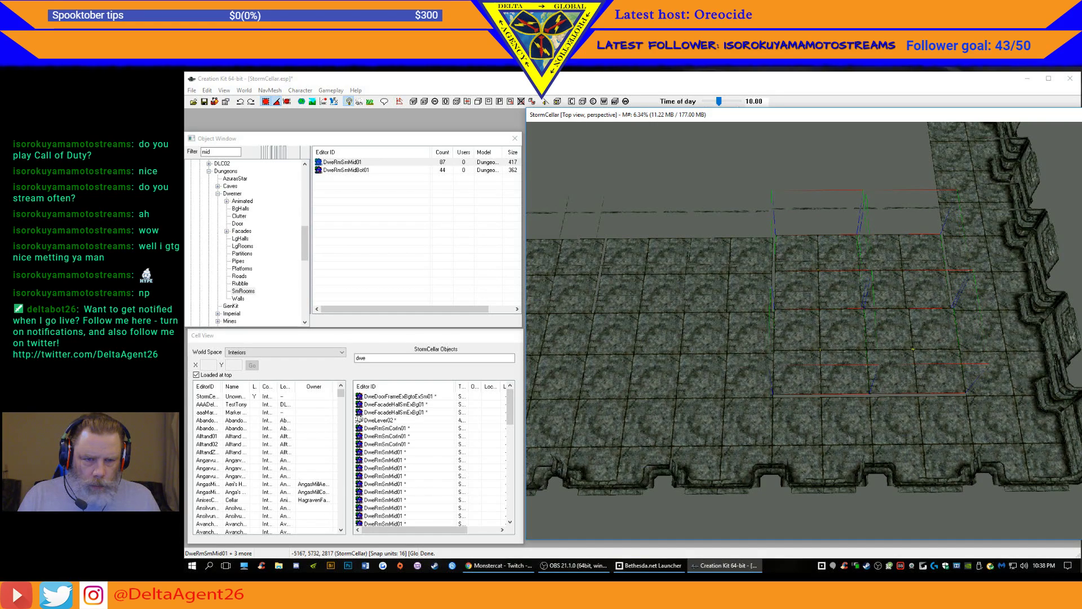
{"action": "middle_click_drag", "start_coordinate": [705, 216], "coordinate": [562, 205], "text": "shift"}
{"action": "middle_click_drag", "start_coordinate": [663, 481], "coordinate": [729, 333]}
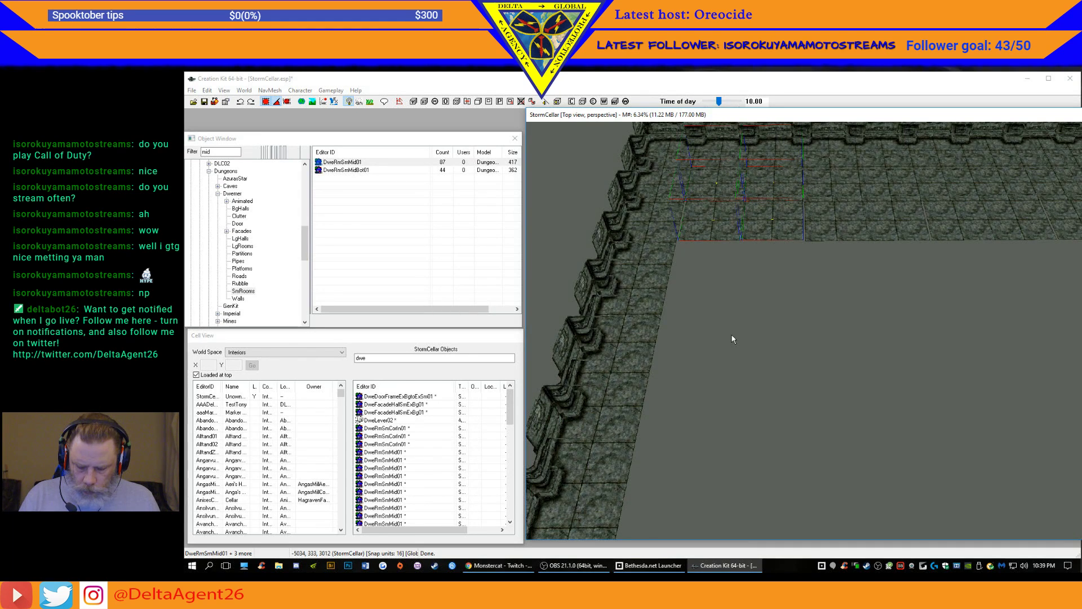
- Duplicate the four-piece DweRmSmMid01 block into a second floor row and line up copies across to the opposite side row
{"action": "left_click_drag", "start_coordinate": [737, 229], "coordinate": [733, 328]}
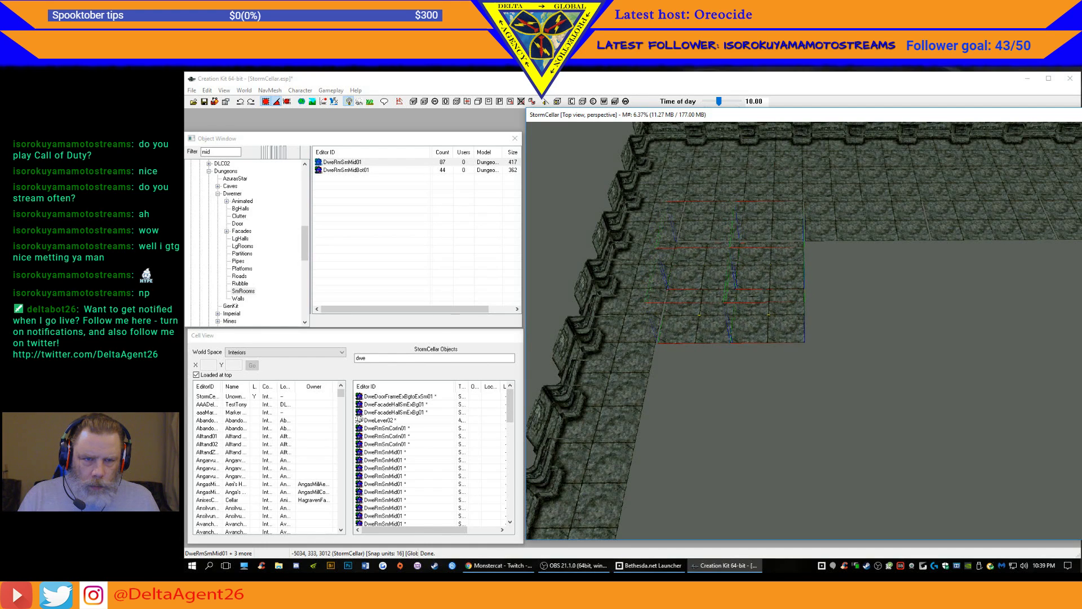
{"action": "left_click", "coordinate": [713, 474]}
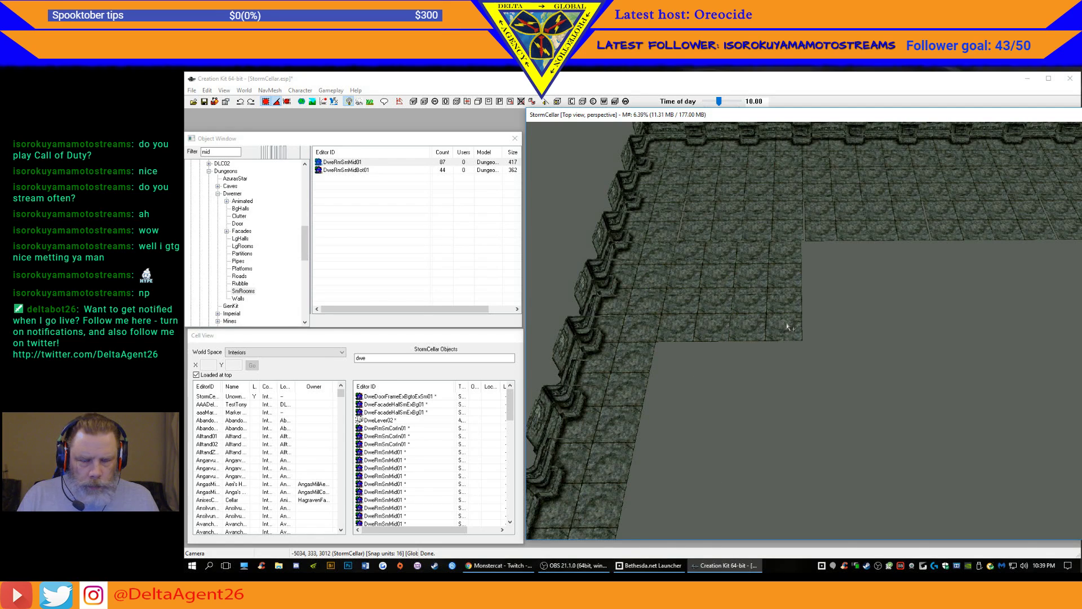
{"action": "left_click", "coordinate": [777, 261], "text": "ctrl"}
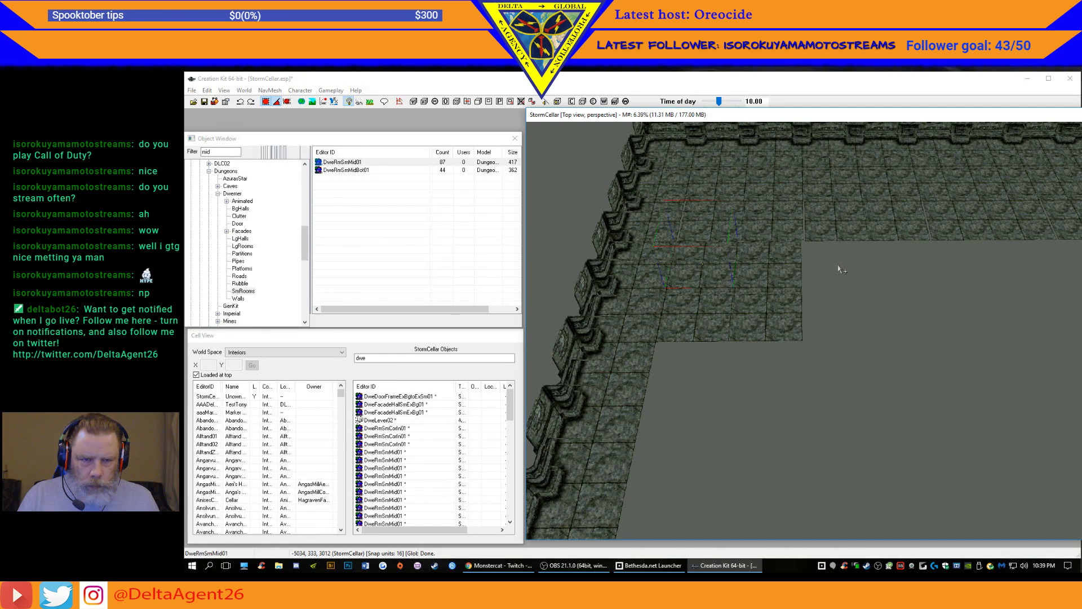
{"action": "left_click", "coordinate": [774, 322], "text": "ctrl"}
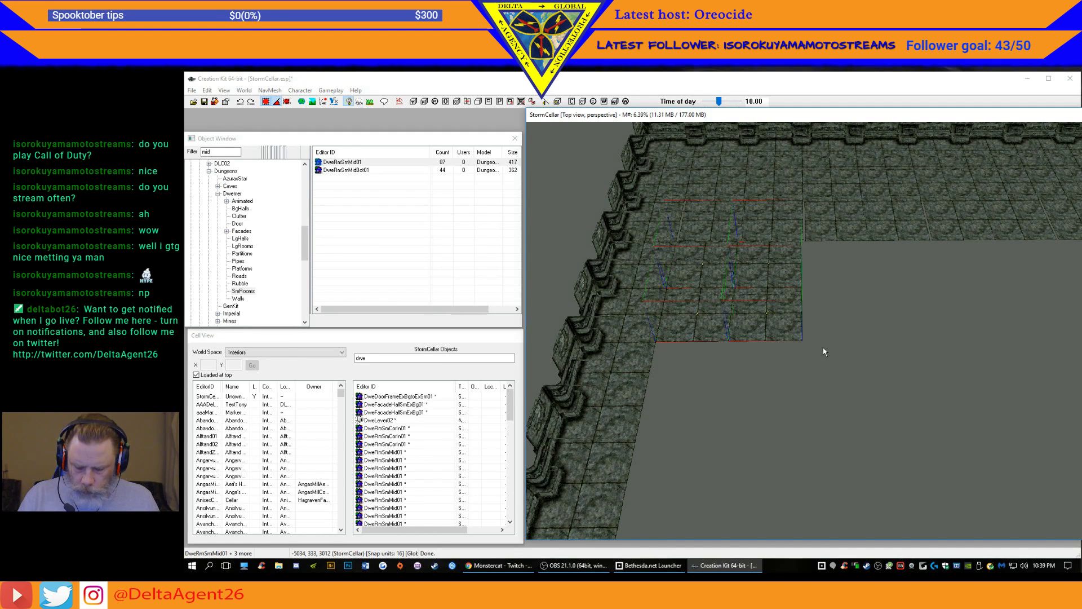
{"action": "left_click_drag", "start_coordinate": [778, 321], "coordinate": [923, 320]}
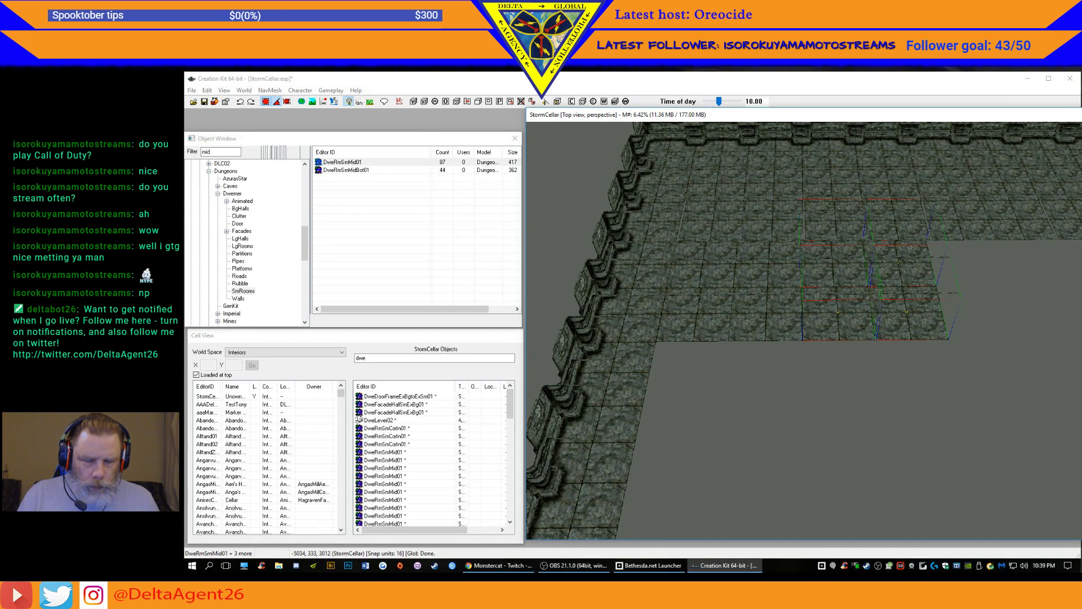
{"action": "middle_click_drag", "start_coordinate": [991, 302], "coordinate": [831, 331]}
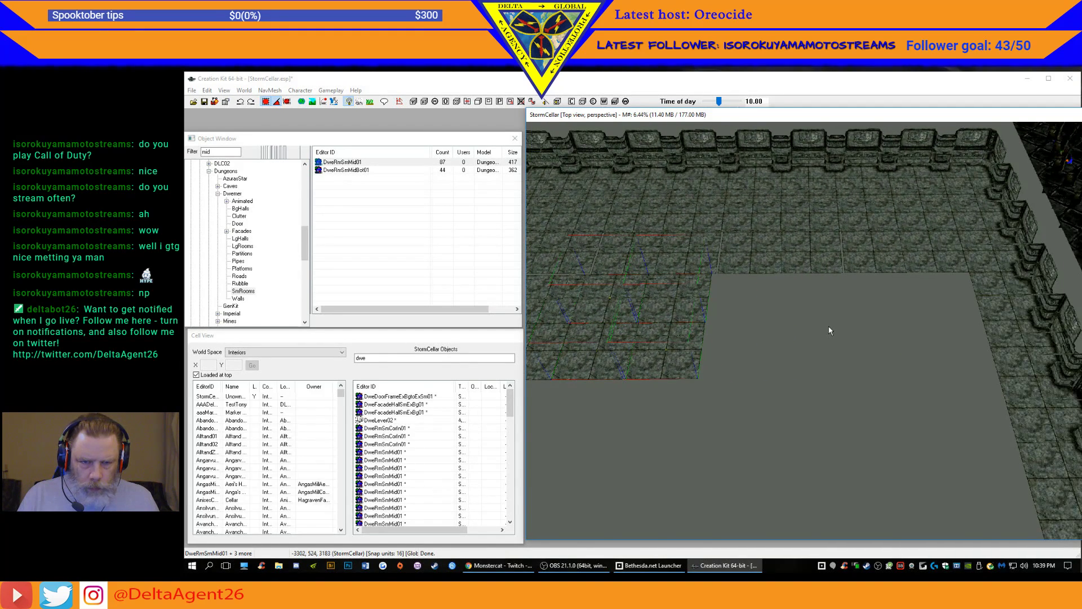
{"action": "left_click_drag", "start_coordinate": [743, 322], "coordinate": [881, 321]}
{"action": "left_click_drag", "start_coordinate": [810, 345], "coordinate": [975, 315]}
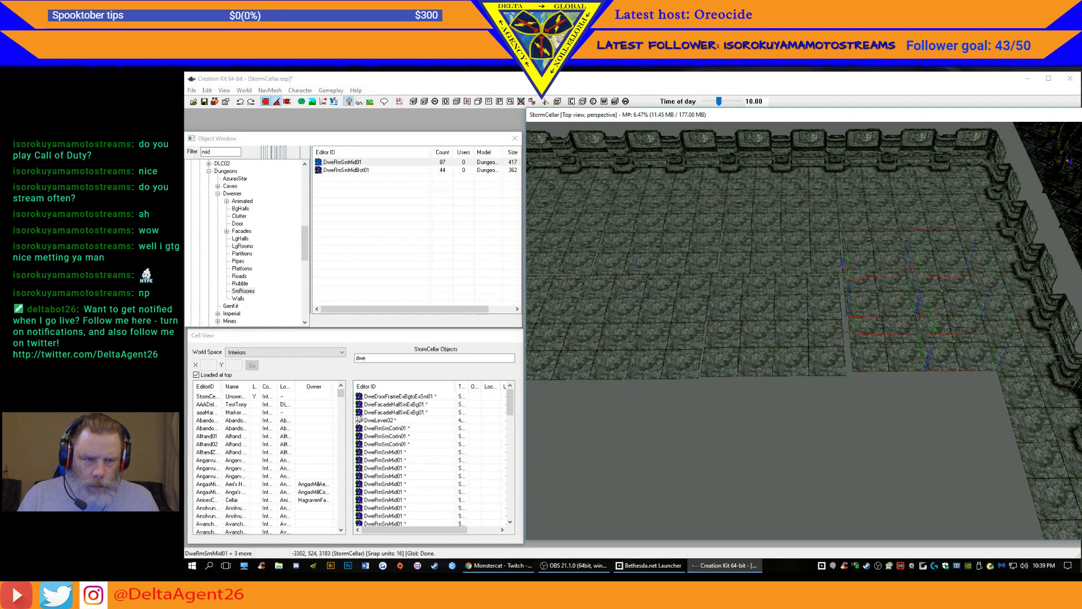
- Start the next floor row with a DweRmSmMid01 block copy and extend it with a copy of a six-piece block
{"action": "middle_click_drag", "start_coordinate": [807, 399], "coordinate": [910, 311]}
{"action": "middle_click_drag", "start_coordinate": [980, 305], "coordinate": [907, 289], "text": "shift"}
{"action": "left_click_drag", "start_coordinate": [756, 177], "coordinate": [868, 174]}
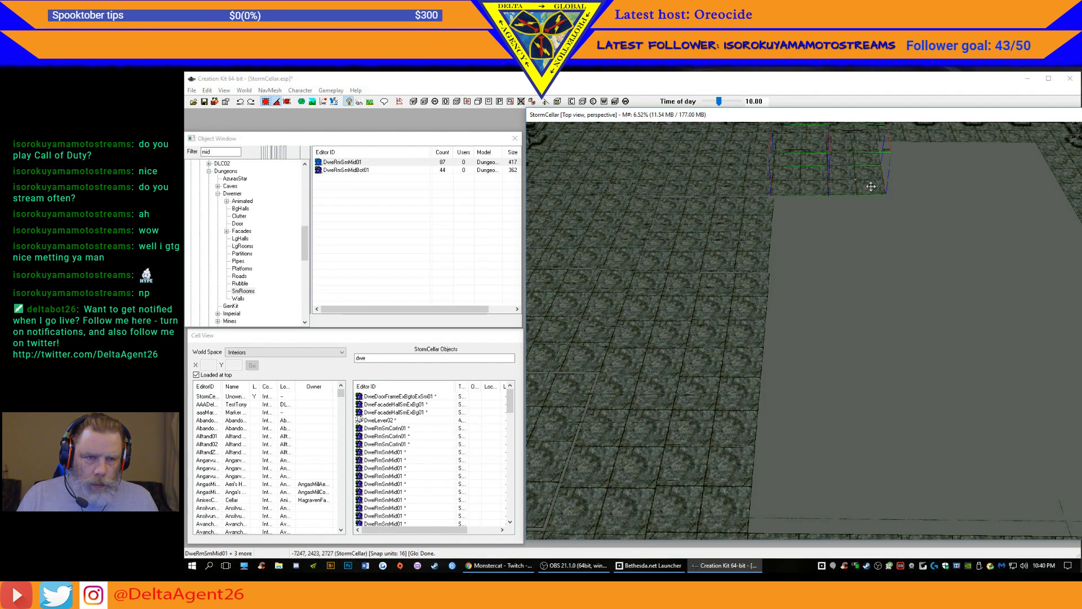
{"action": "mouse_move", "coordinate": [874, 185]}
{"action": "left_mouse_down"}
{"action": "mouse_move", "coordinate": [989, 183]}
{"action": "mouse_move", "coordinate": [874, 185]}
{"action": "left_mouse_up"}
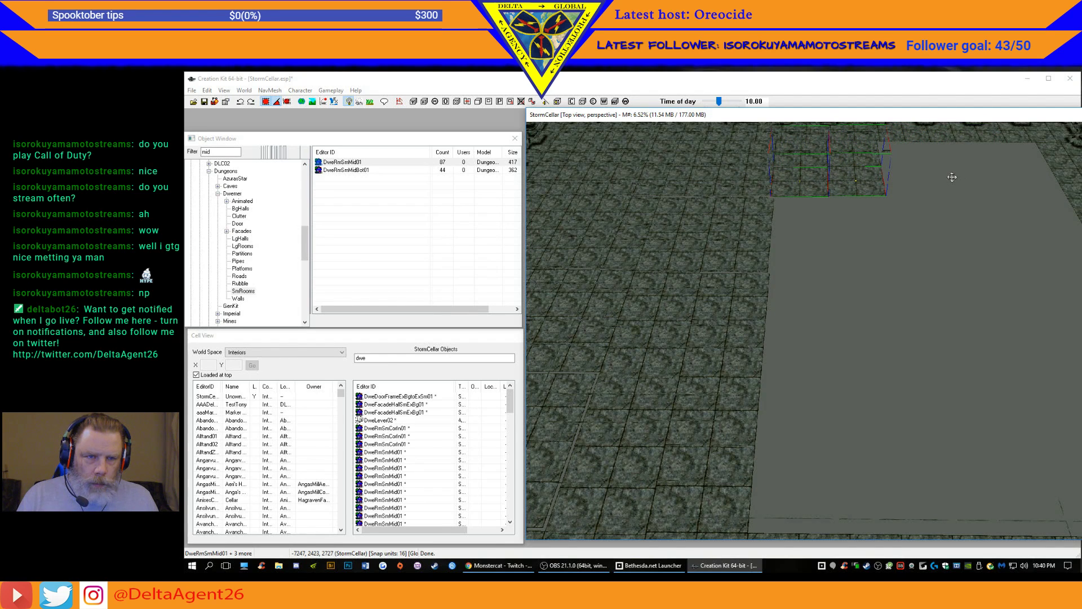
{"action": "key", "text": "c"}
{"action": "mouse_move", "coordinate": [944, 178]}
{"action": "middle_mouse_down", "text": "shift"}
{"action": "mouse_move", "coordinate": [927, 190]}
{"action": "mouse_move", "coordinate": [941, 195]}
{"action": "middle_mouse_up", "text": "shift"}
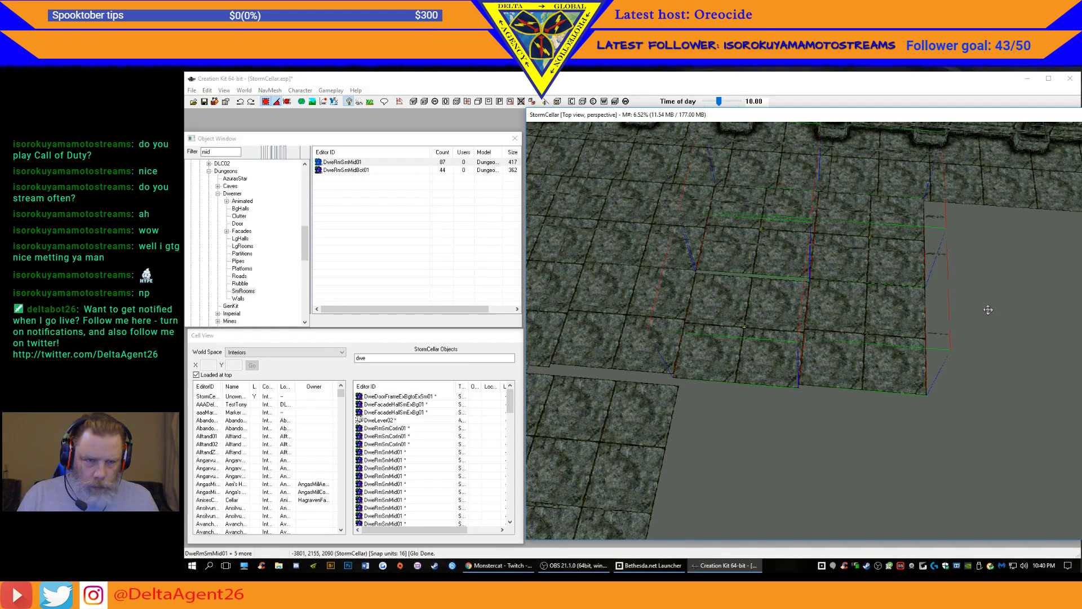
{"action": "left_click_drag", "start_coordinate": [895, 260], "coordinate": [1042, 279]}
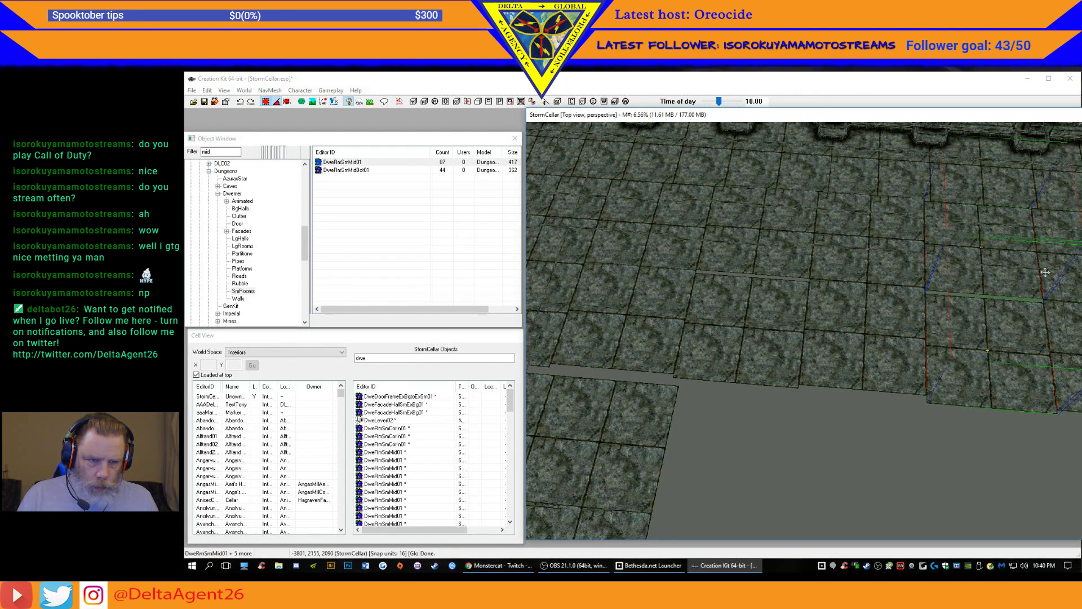
- Duplicate the six-piece block into the following floor row, and extend that row with a copy of a four-piece DweRmSmMid01 block
{"action": "middle_click_drag", "start_coordinate": [937, 475], "coordinate": [875, 370]}
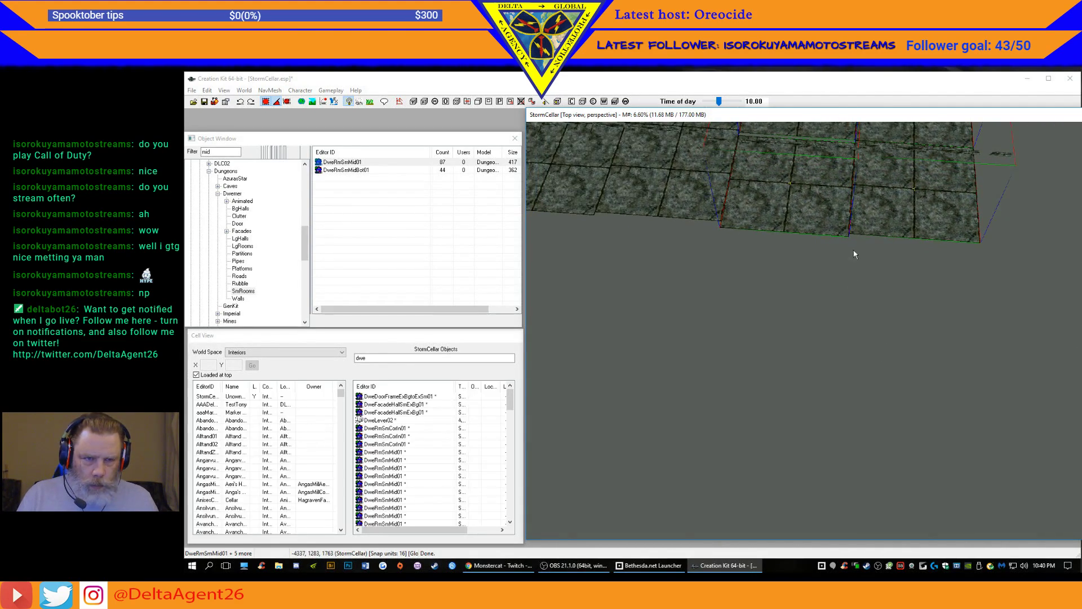
{"action": "left_click_drag", "start_coordinate": [886, 211], "coordinate": [657, 324]}
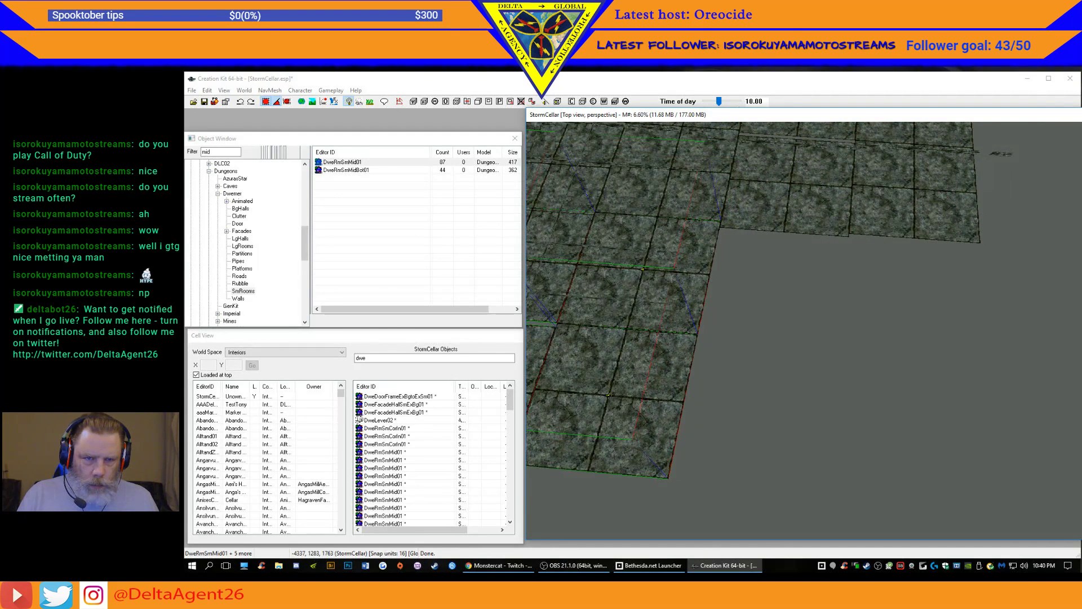
{"action": "right_click", "coordinate": [725, 565]}
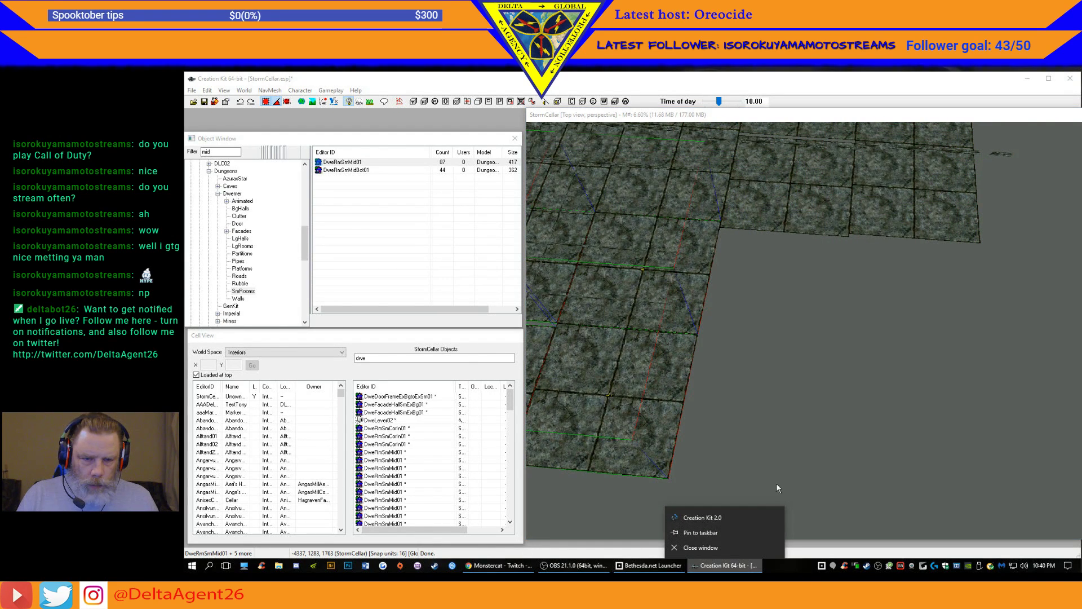
{"action": "left_click", "coordinate": [806, 457]}
{"action": "middle_click_drag", "start_coordinate": [748, 484], "coordinate": [822, 480]}
{"action": "left_click", "coordinate": [826, 274]}
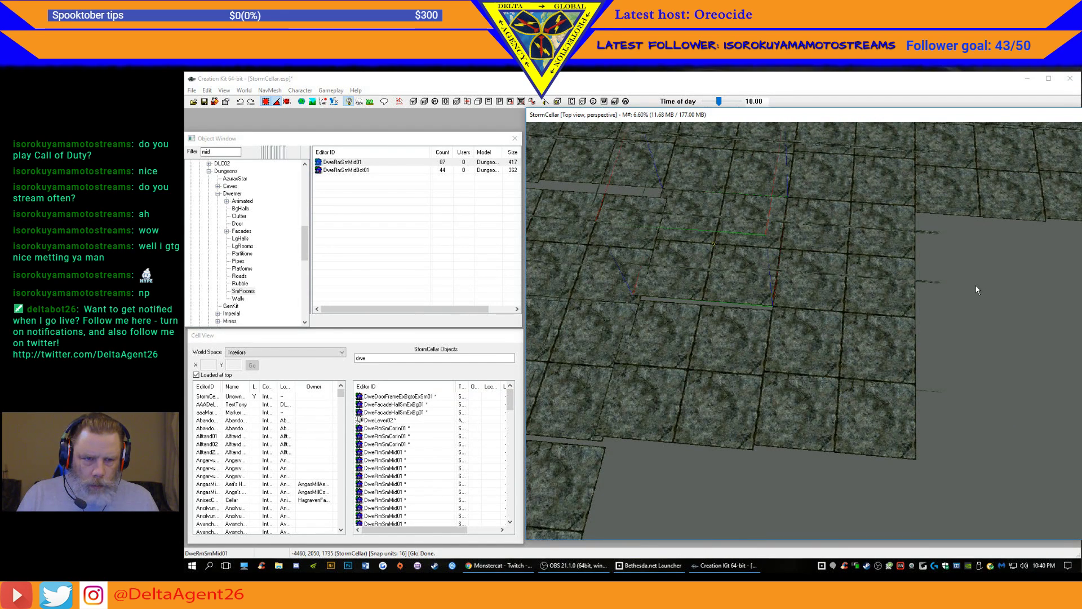
{"action": "left_click", "coordinate": [990, 399], "text": "ctrl"}
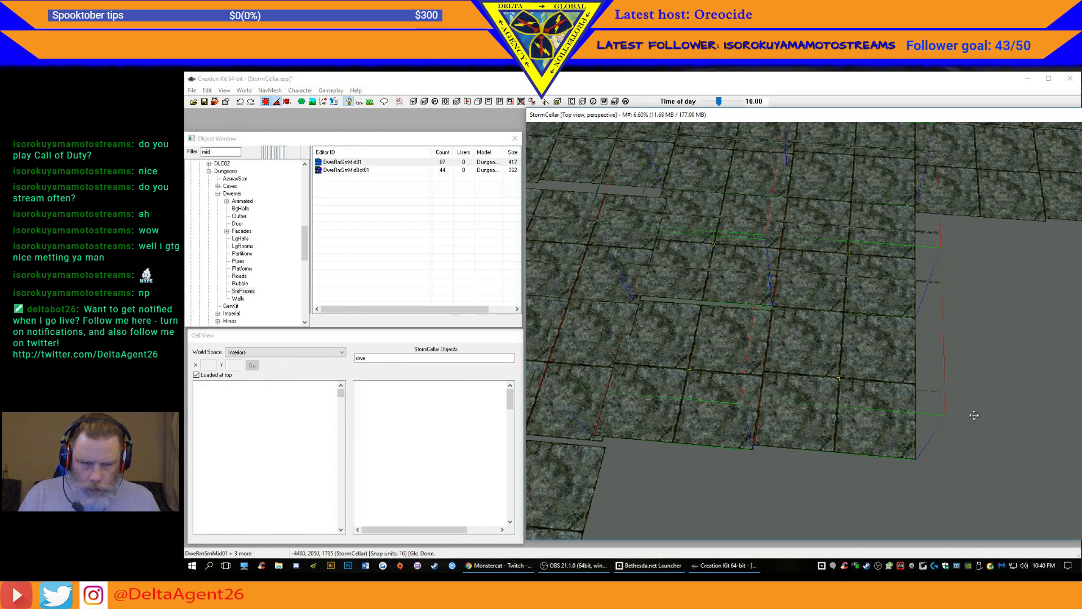
{"action": "left_click_drag", "start_coordinate": [976, 414], "coordinate": [1075, 438]}
- Duplicate a four-piece DweRmSmMid01 block into the next row, sideways along it, and into the remaining space beside the end wall's floor
{"action": "middle_click_drag", "start_coordinate": [765, 349], "coordinate": [768, 296]}
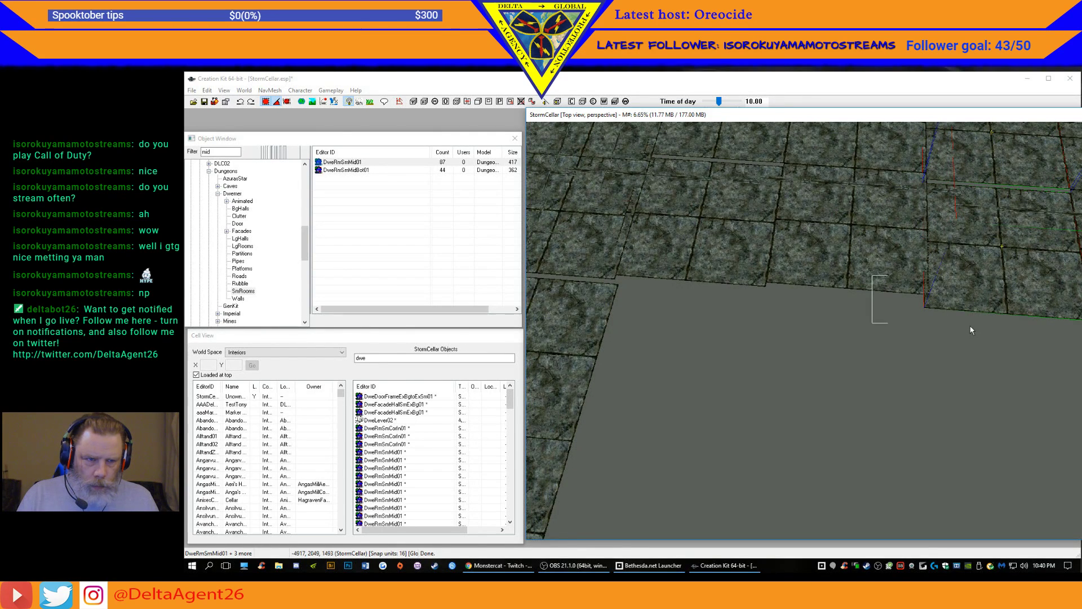
{"action": "left_click", "coordinate": [970, 326]}
{"action": "middle_click_drag", "start_coordinate": [898, 373], "coordinate": [820, 385]}
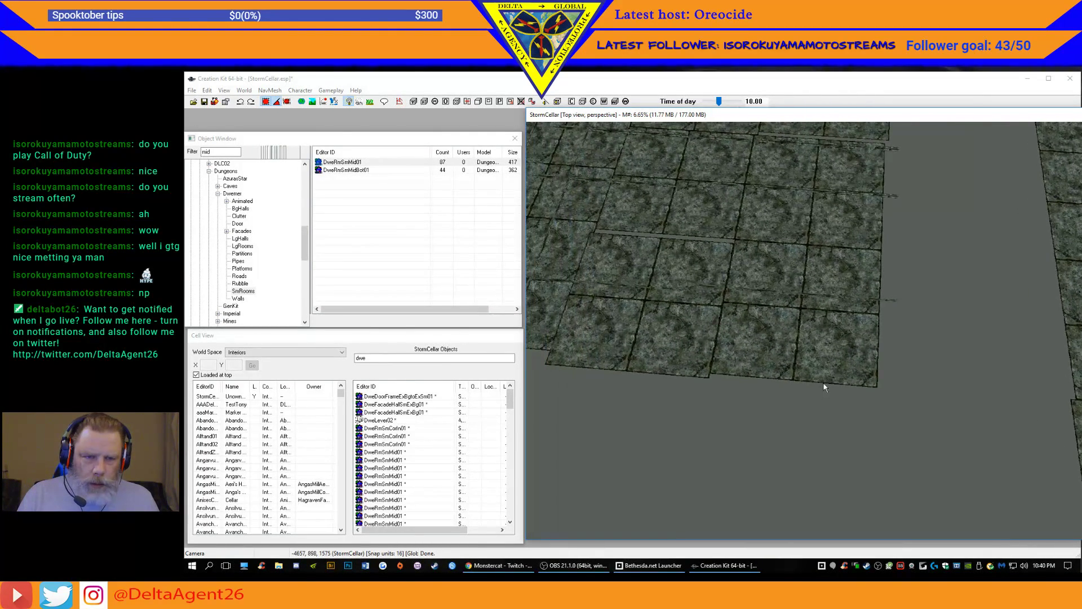
{"action": "left_click", "coordinate": [697, 204]}
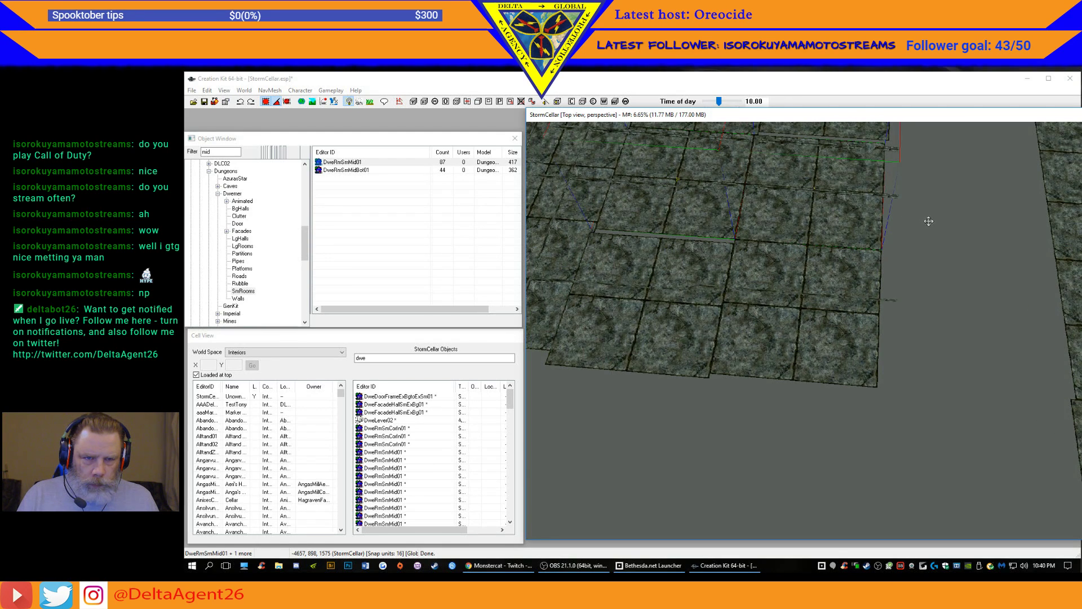
{"action": "left_click", "coordinate": [823, 305], "text": "ctrl"}
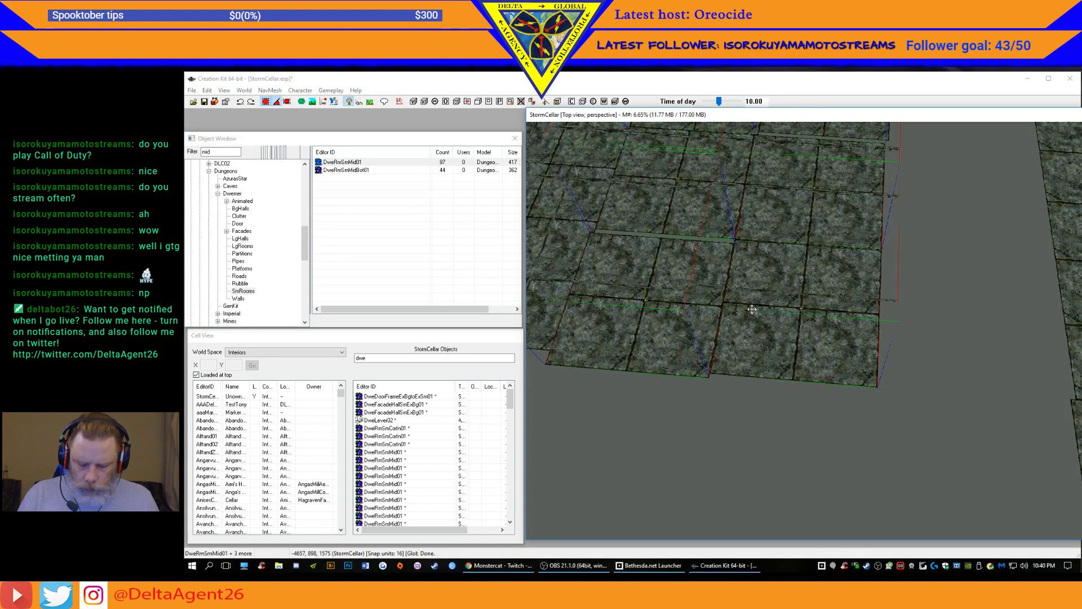
{"action": "left_click_drag", "start_coordinate": [756, 310], "coordinate": [612, 406]}
{"action": "scroll", "coordinate": [733, 417], "scroll_direction": "down", "scroll_amount": 5}
{"action": "scroll", "coordinate": [669, 435], "scroll_direction": "down", "scroll_amount": 5}
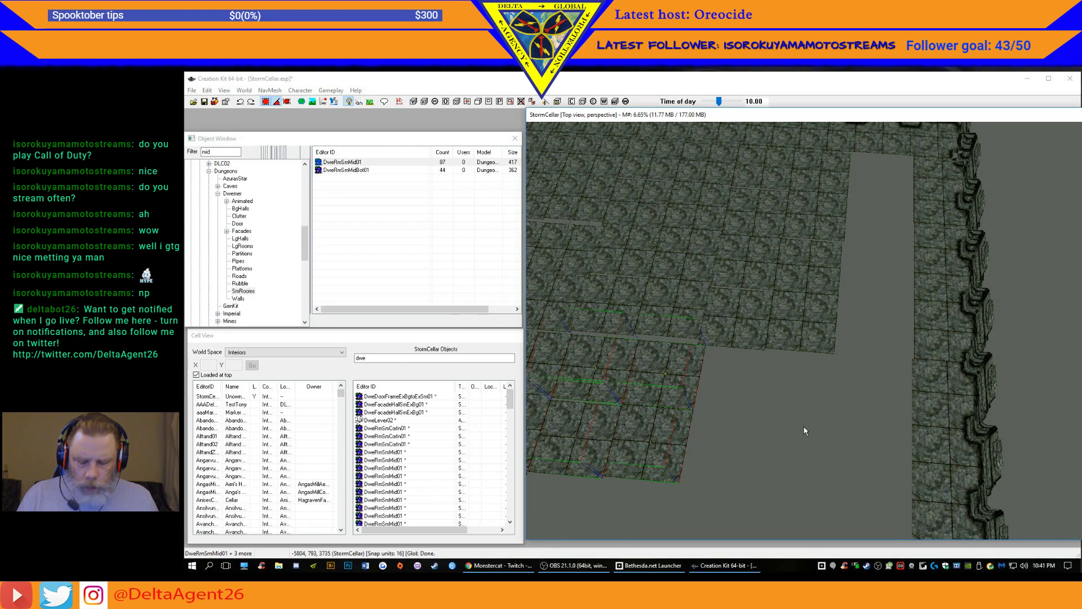
{"action": "left_click_drag", "start_coordinate": [639, 405], "coordinate": [783, 412]}
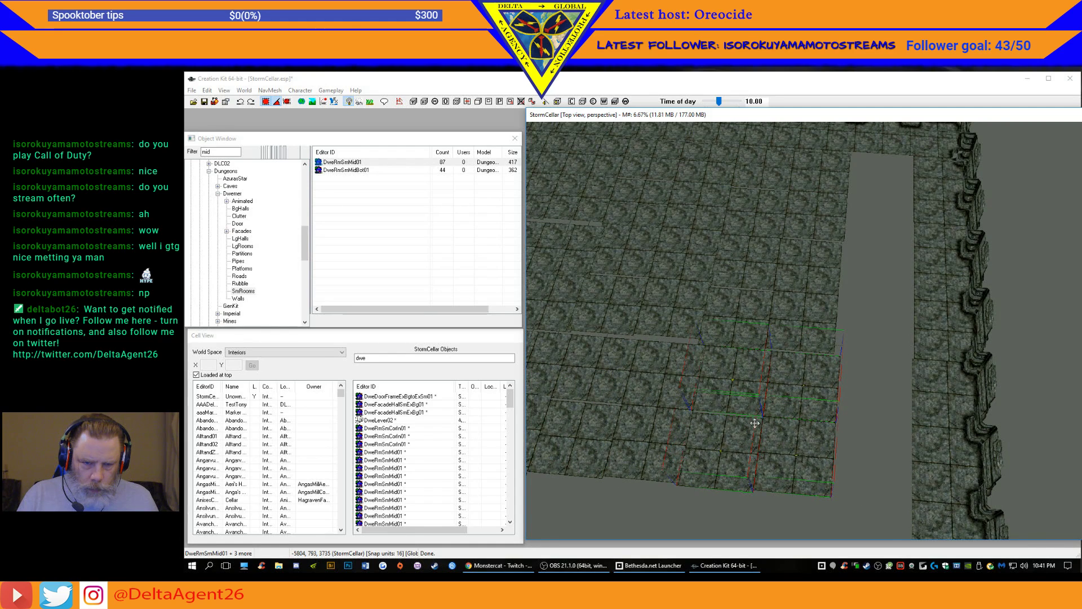
{"action": "middle_click_drag", "start_coordinate": [719, 489], "coordinate": [780, 373]}
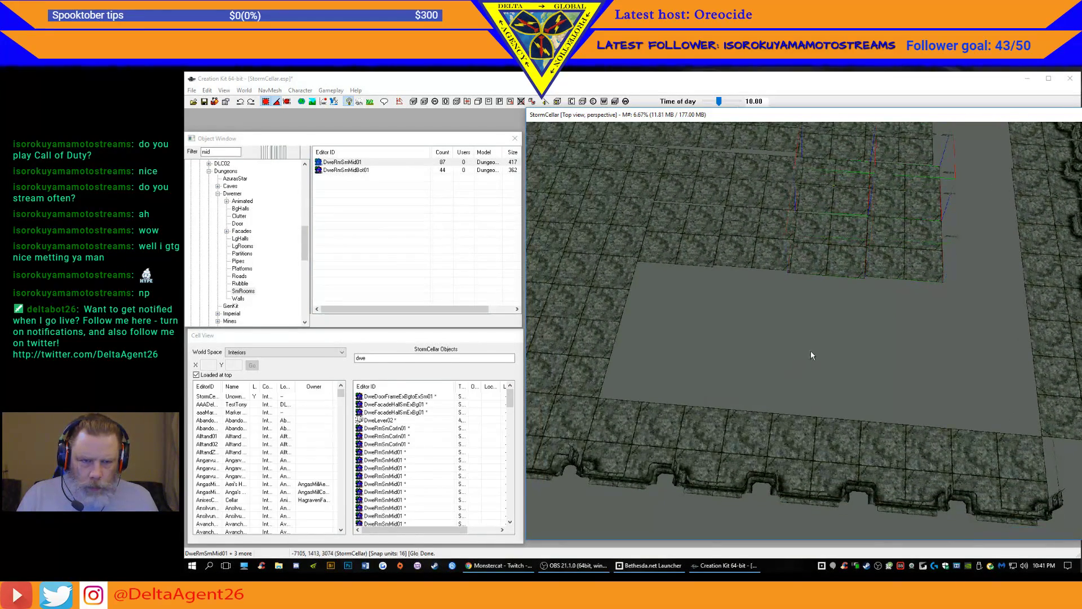
{"action": "left_click_drag", "start_coordinate": [970, 236], "coordinate": [938, 347]}
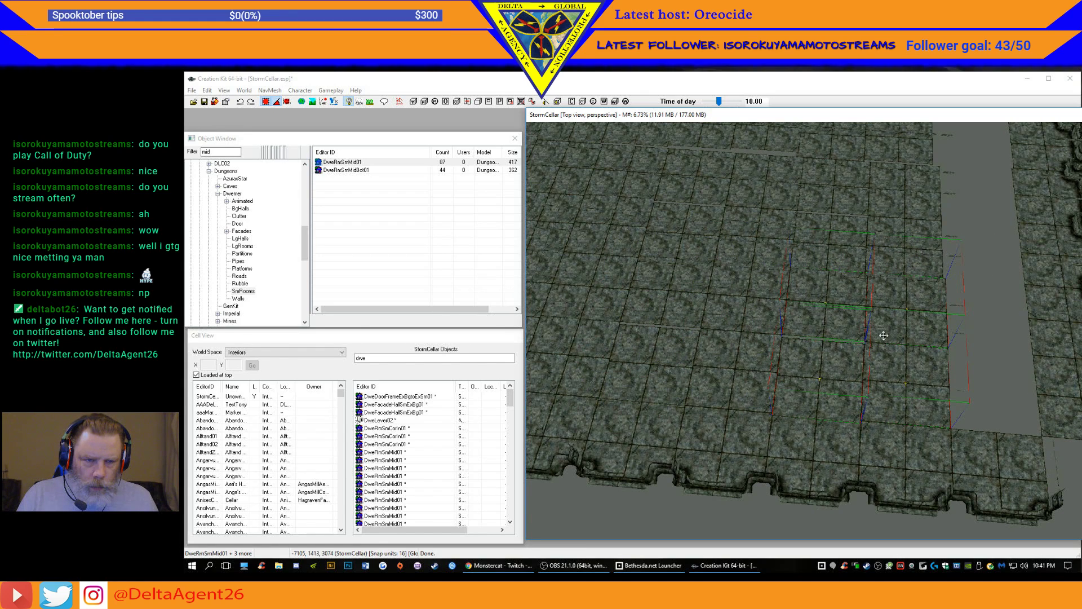
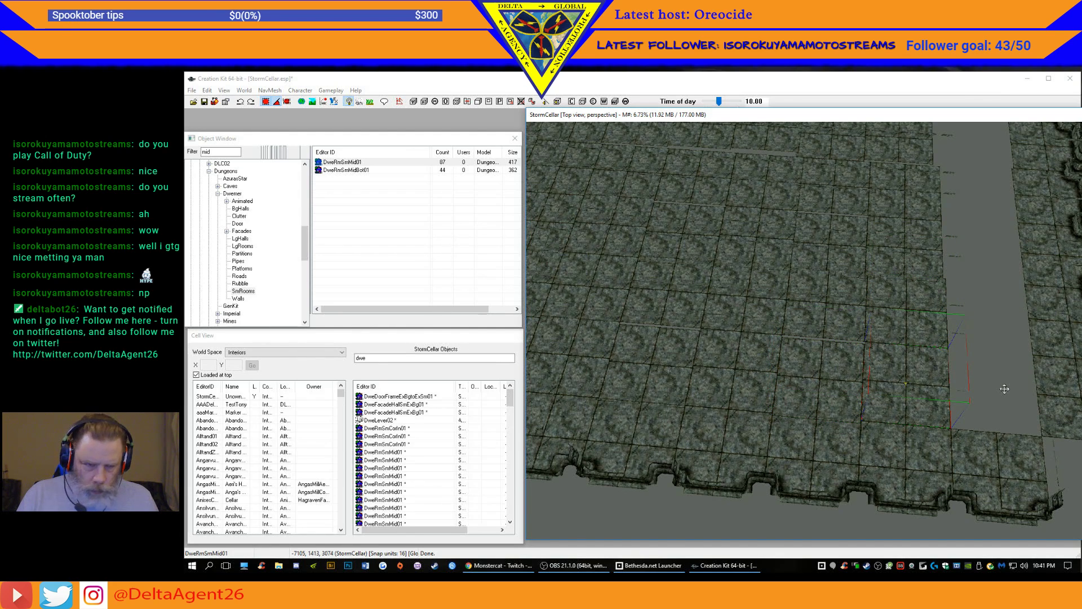
- Duplicate a single DweRmSmMid01 piece along the remaining narrow strip beside the side row, working from the end wall
{"action": "left_click_drag", "start_coordinate": [1003, 389], "coordinate": [1029, 389]}
{"action": "left_click_drag", "start_coordinate": [930, 383], "coordinate": [993, 390]}
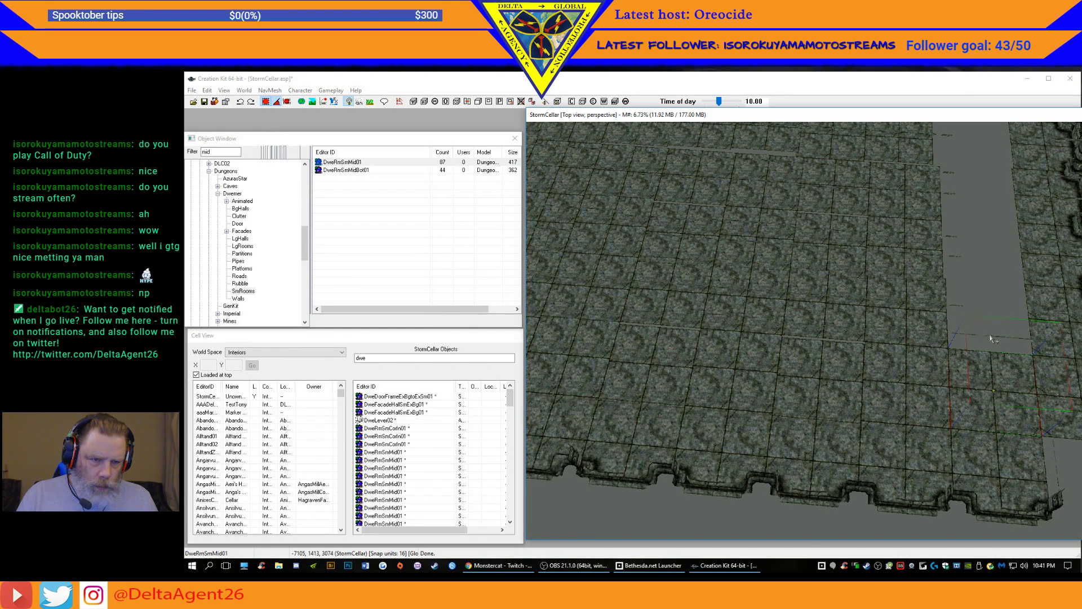
{"action": "left_click_drag", "start_coordinate": [990, 326], "coordinate": [1068, 324]}
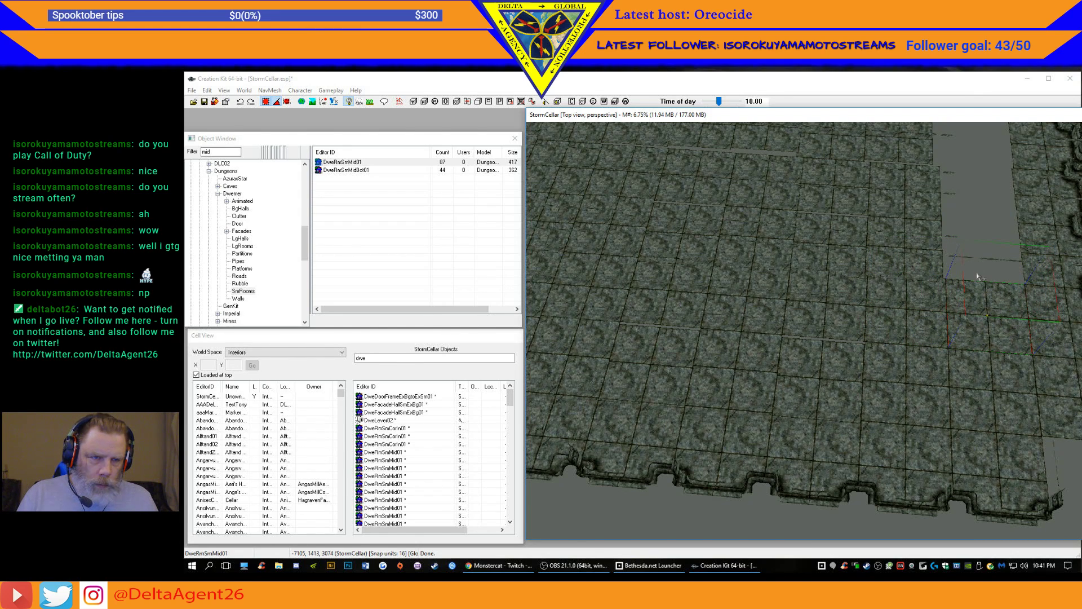
{"action": "left_click_drag", "start_coordinate": [1077, 310], "coordinate": [1077, 243]}
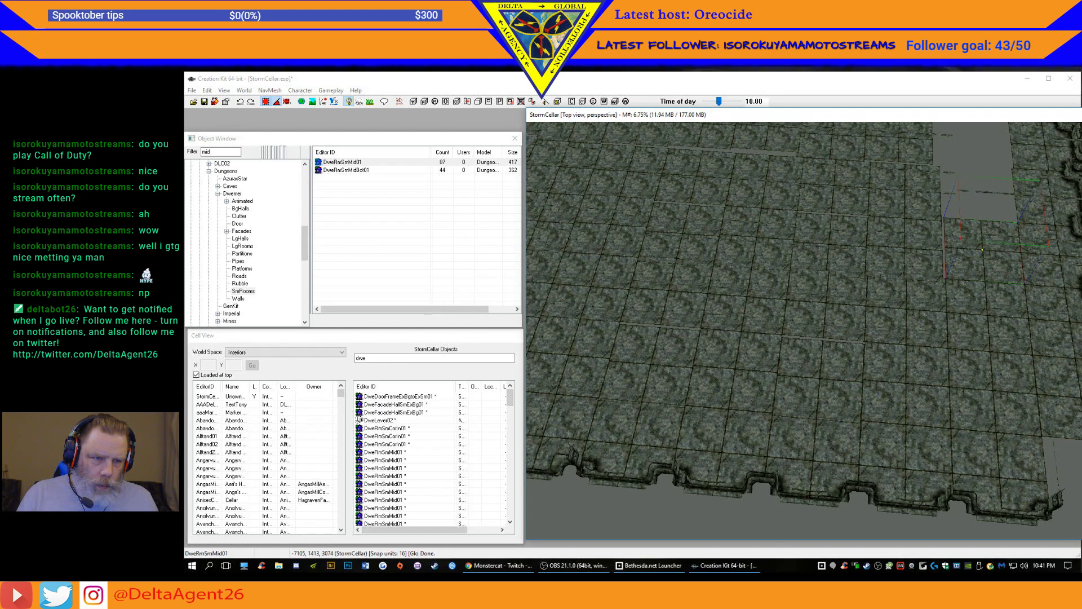
{"action": "middle_click_drag", "start_coordinate": [955, 174], "coordinate": [763, 360]}
{"action": "key", "text": "ctrl+d"}
{"action": "left_click_drag", "start_coordinate": [690, 354], "coordinate": [763, 356]}
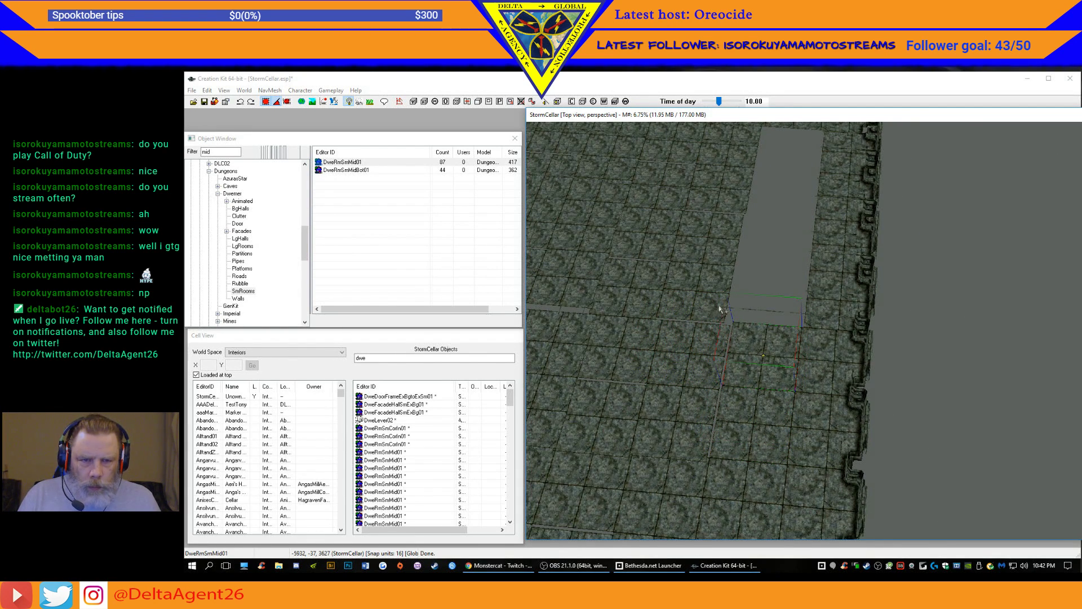
{"action": "left_click_drag", "start_coordinate": [778, 293], "coordinate": [799, 288]}
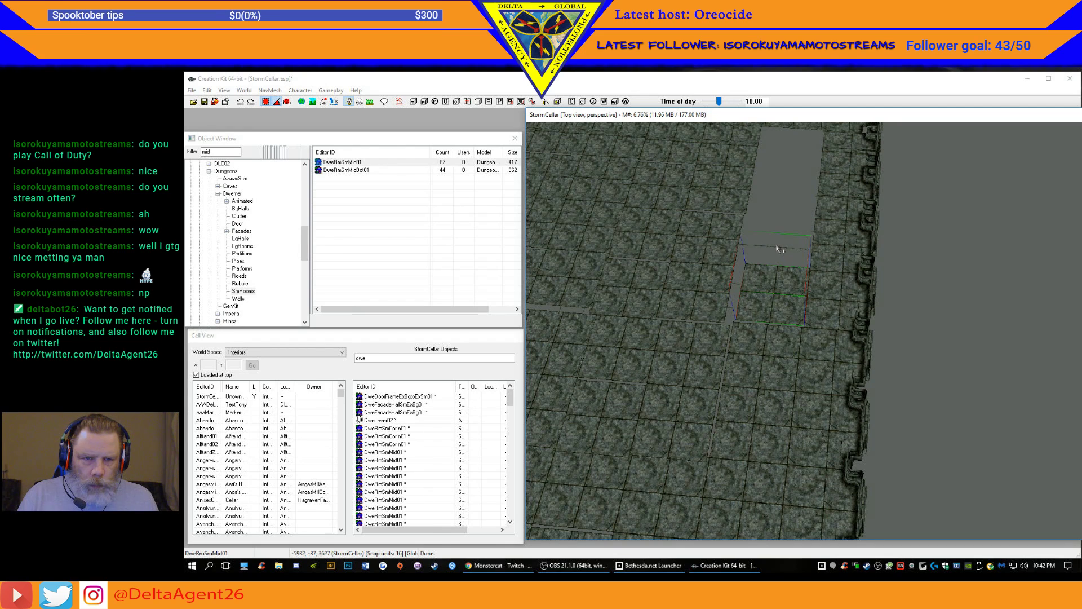
{"action": "mouse_move", "coordinate": [776, 244]}
{"action": "left_mouse_down"}
{"action": "mouse_move", "coordinate": [855, 244]}
{"action": "mouse_move", "coordinate": [780, 239]}
{"action": "left_mouse_up"}
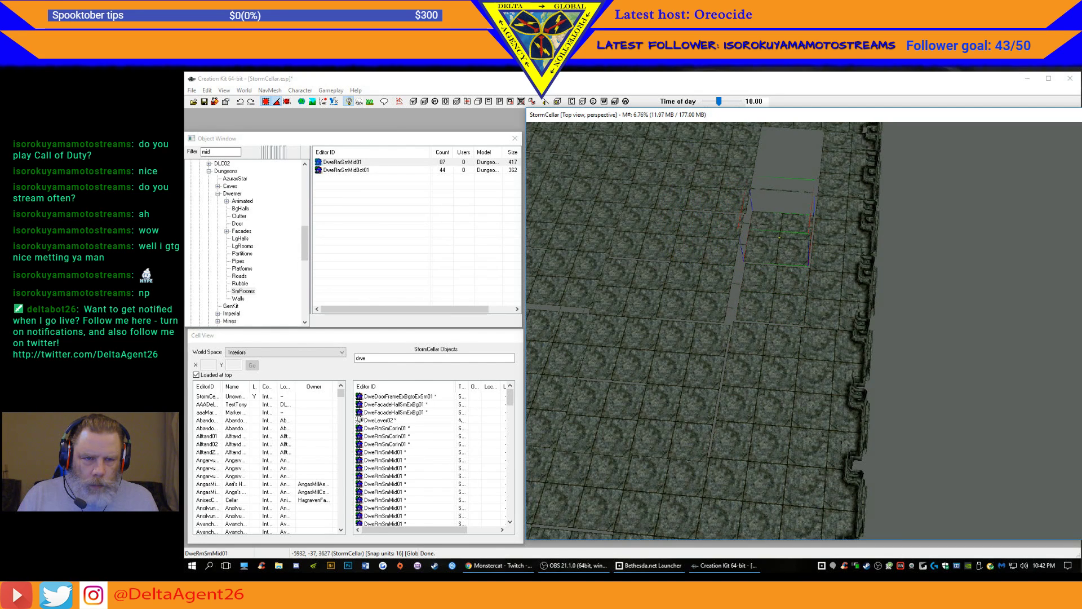
- Set the reference movement's Snap To Grid value to 32 in the preferences and apply it
{"action": "left_click", "coordinate": [721, 189]}
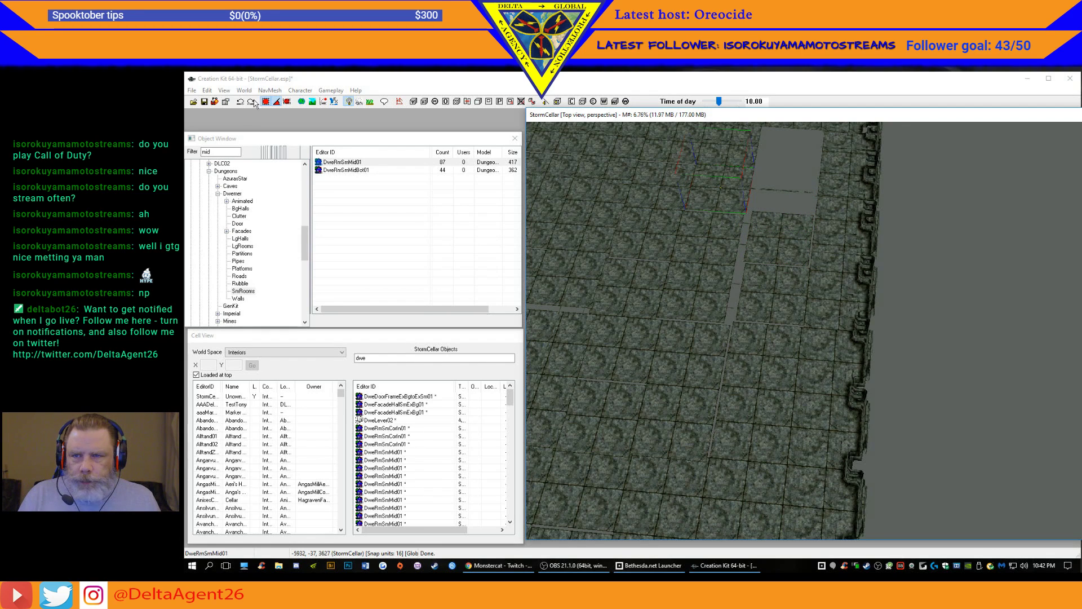
{"action": "left_click", "coordinate": [192, 91]}
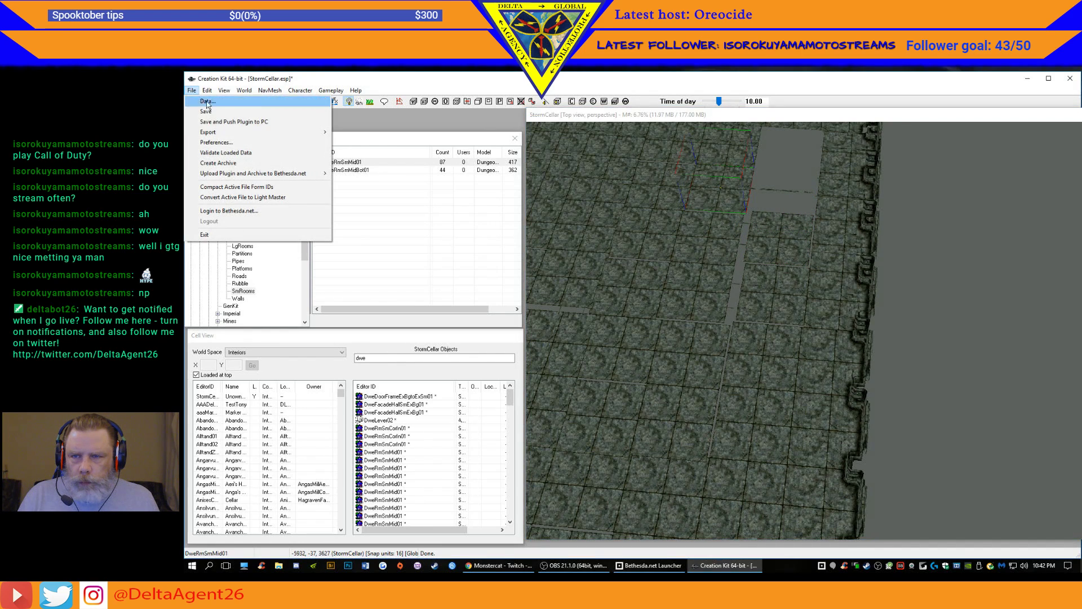
{"action": "left_click", "coordinate": [236, 144]}
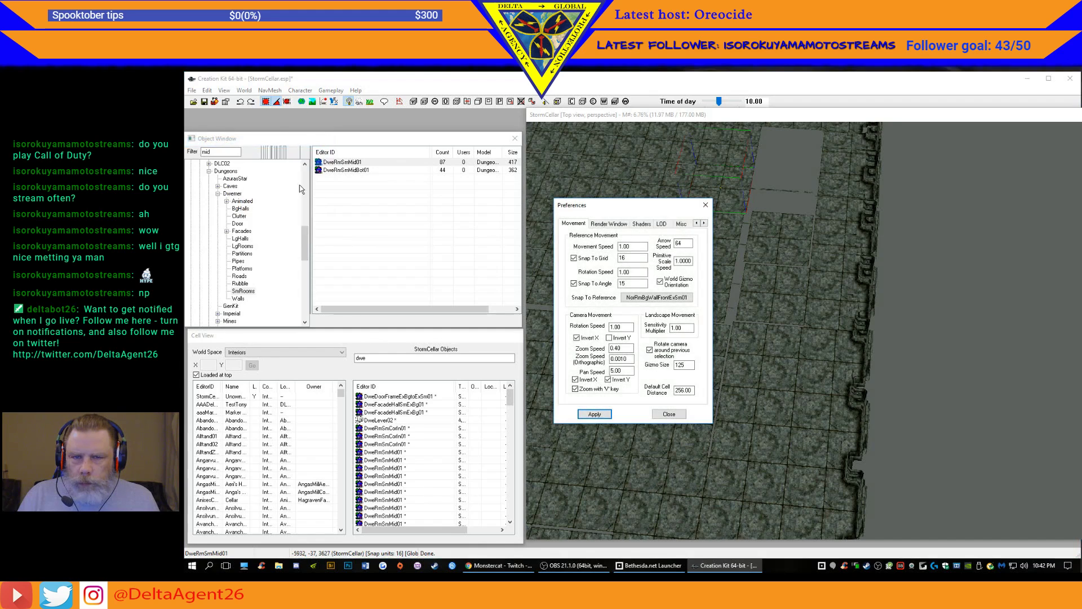
{"action": "double_click", "coordinate": [616, 258]}
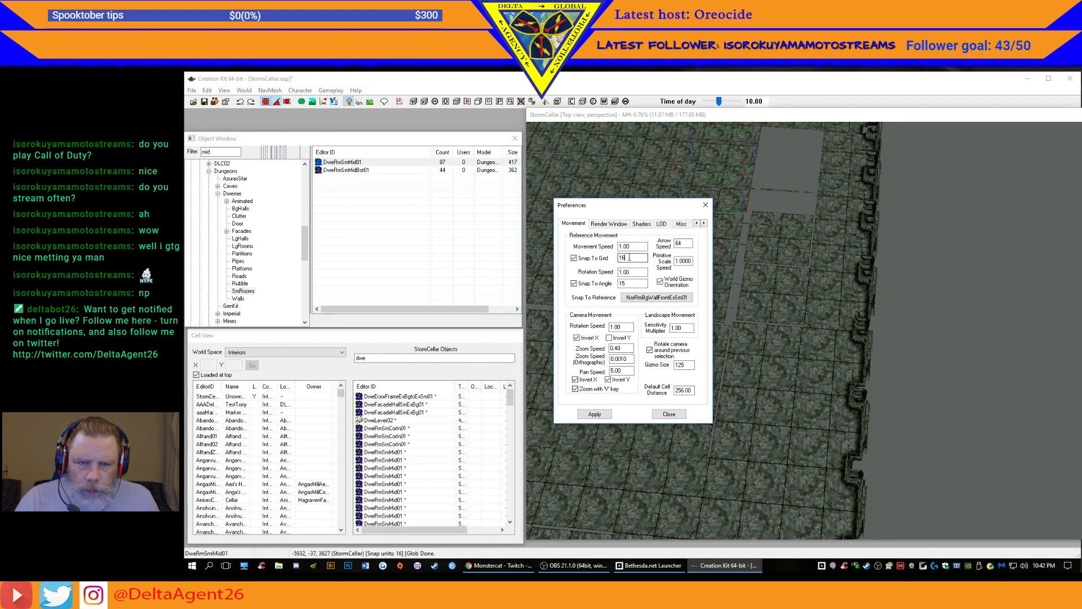
{"action": "type", "text": "32"}
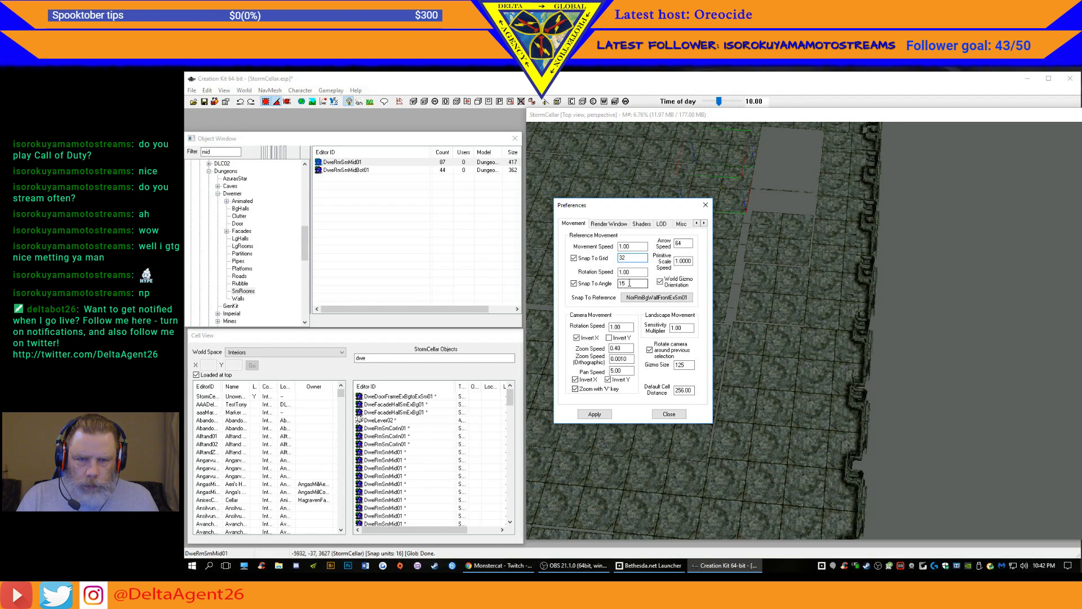
{"action": "left_click", "coordinate": [595, 414]}
{"action": "left_click", "coordinate": [669, 414]}
- Shift the DweRmSmMid01 floor piece beside the narrow gap towards the neighbouring row
{"action": "left_click", "coordinate": [785, 230]}
{"action": "left_click", "coordinate": [804, 245]}
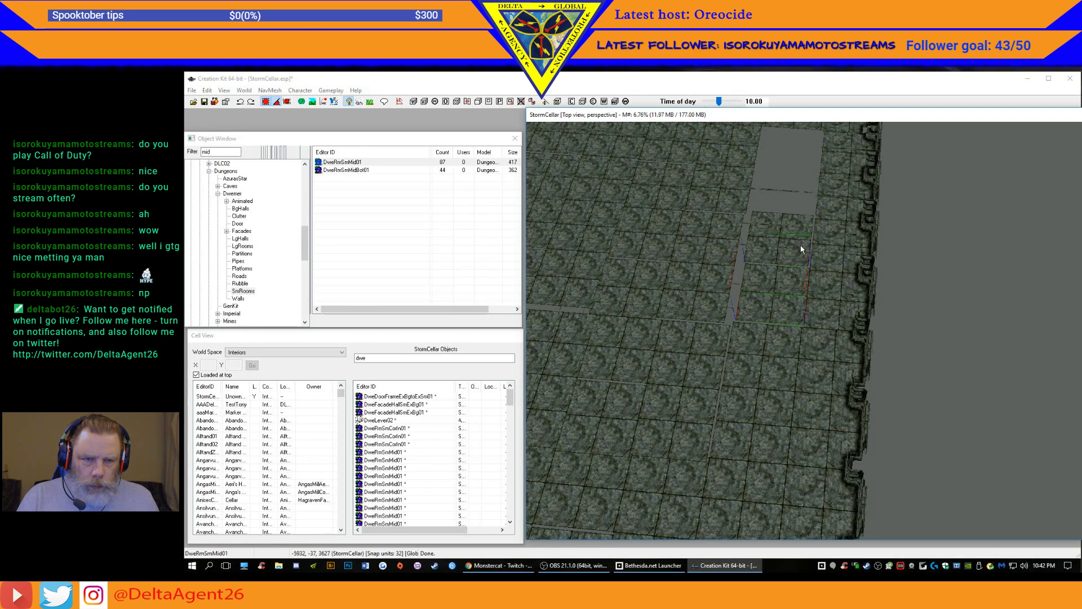
{"action": "left_click_drag", "start_coordinate": [807, 284], "coordinate": [802, 289]}
{"action": "middle_click_drag", "start_coordinate": [785, 184], "coordinate": [942, 348]}
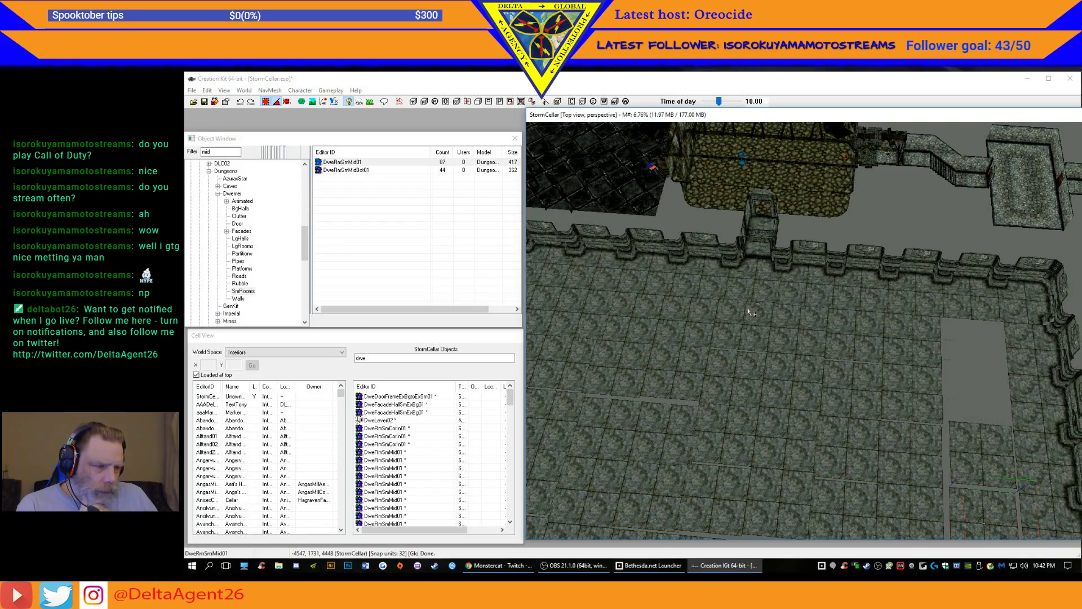
{"action": "scroll", "coordinate": [735, 313], "scroll_direction": "down", "scroll_amount": 2}
{"action": "scroll", "coordinate": [736, 313], "scroll_direction": "up", "scroll_amount": 3}
{"action": "middle_click_drag", "start_coordinate": [637, 303], "coordinate": [744, 278]}
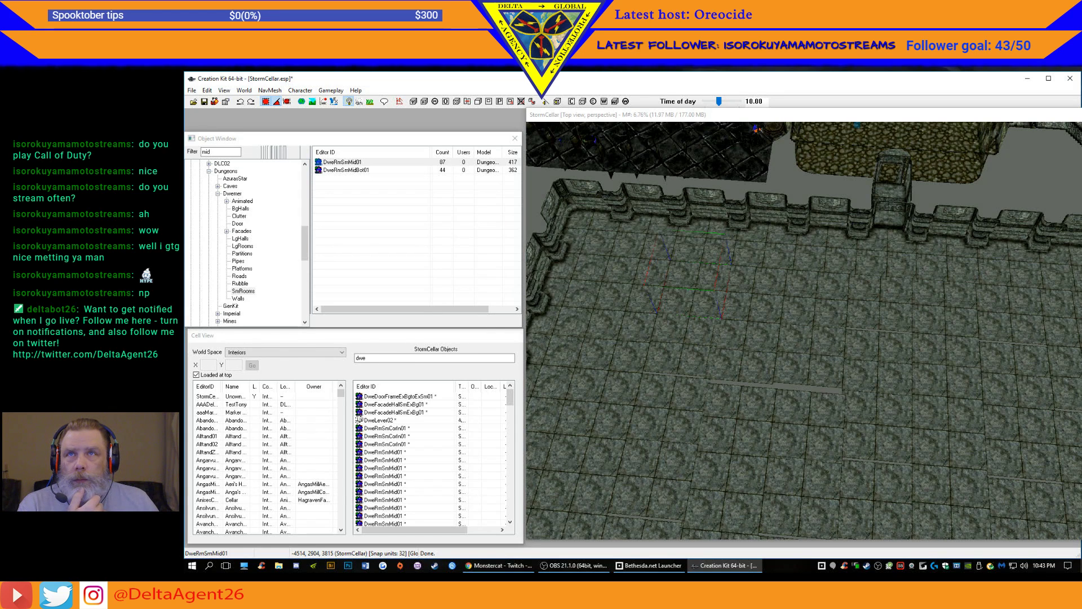
- Switch to Chrome and search Google for "Creation Kit cursor not aligned with object selection"
{"action": "key", "text": "ctrl+t"}
{"action": "left_click_drag", "start_coordinate": [605, 608], "coordinate": [603, 168]}
{"action": "left_click", "coordinate": [594, 349]}
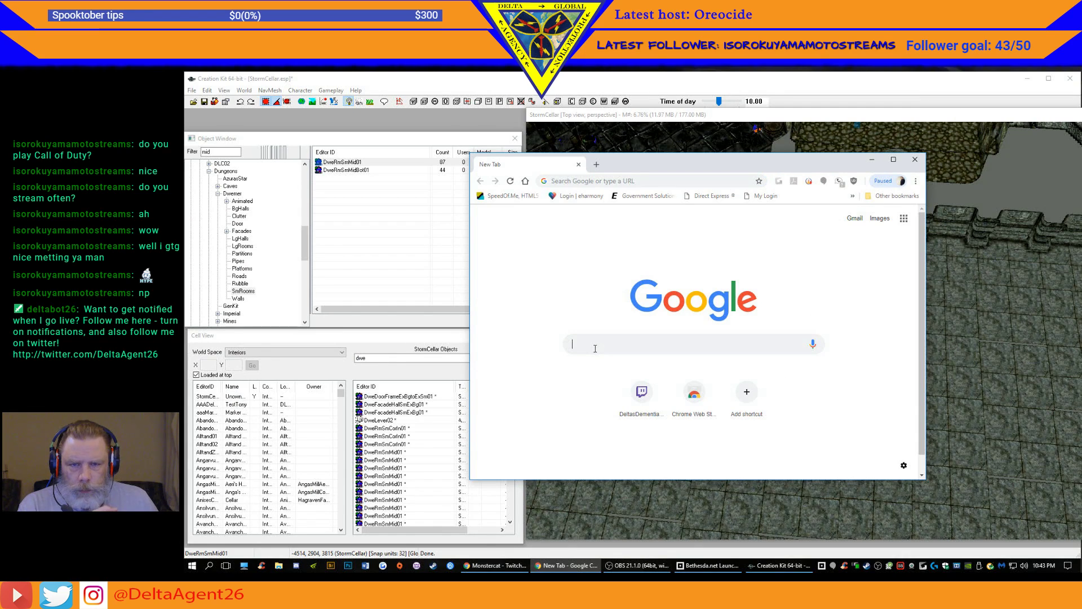
{"action": "type", "text": "Creat"}
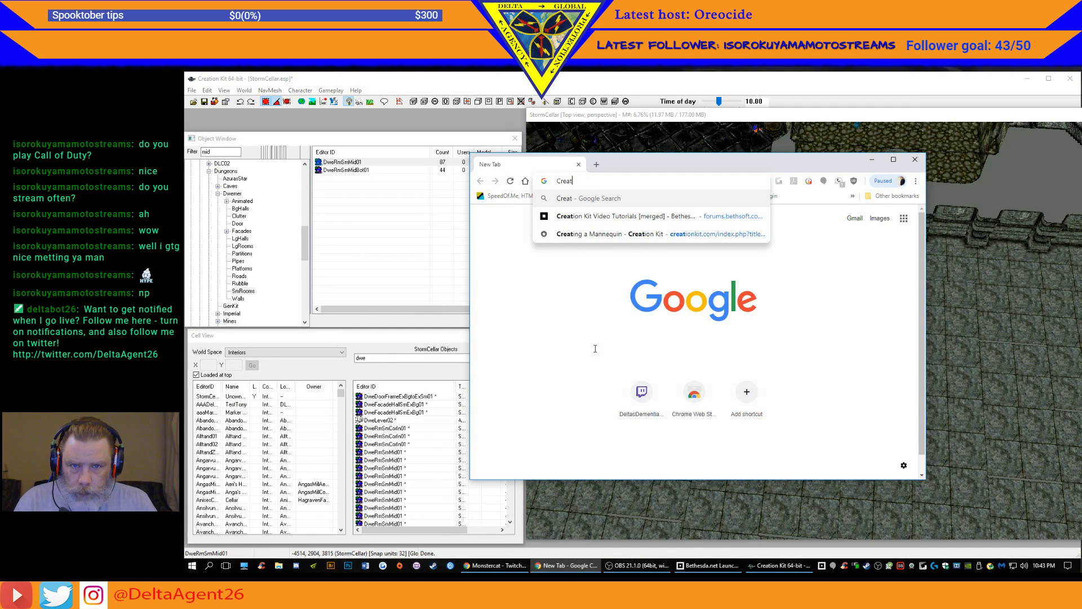
{"action": "type", "text": "ionkit "}
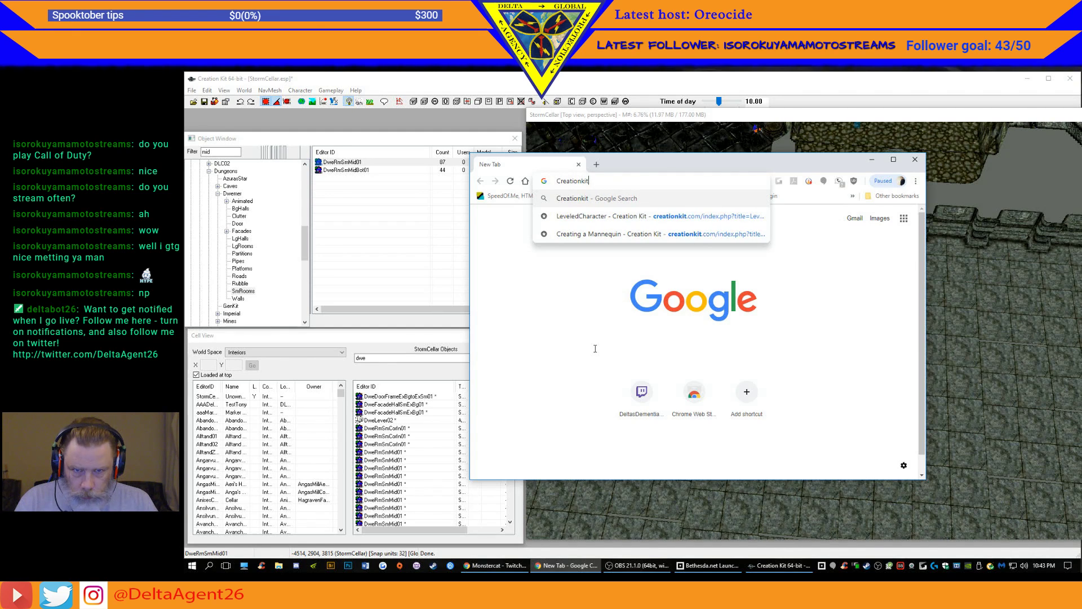
{"action": "type", "text": "curs"}
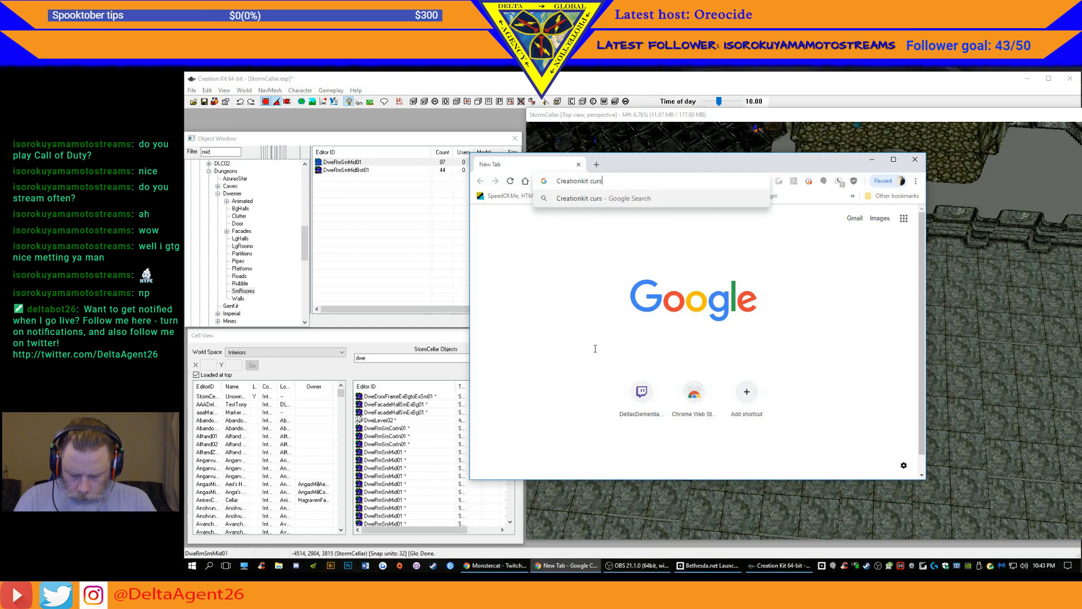
{"action": "type", "text": "or not "}
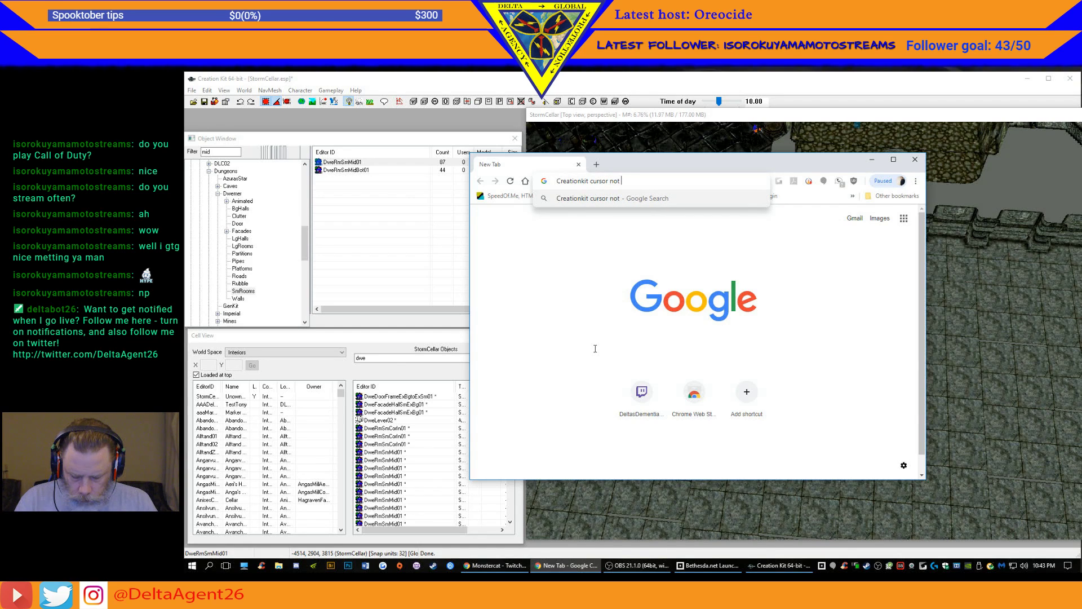
{"action": "type", "text": "alig"}
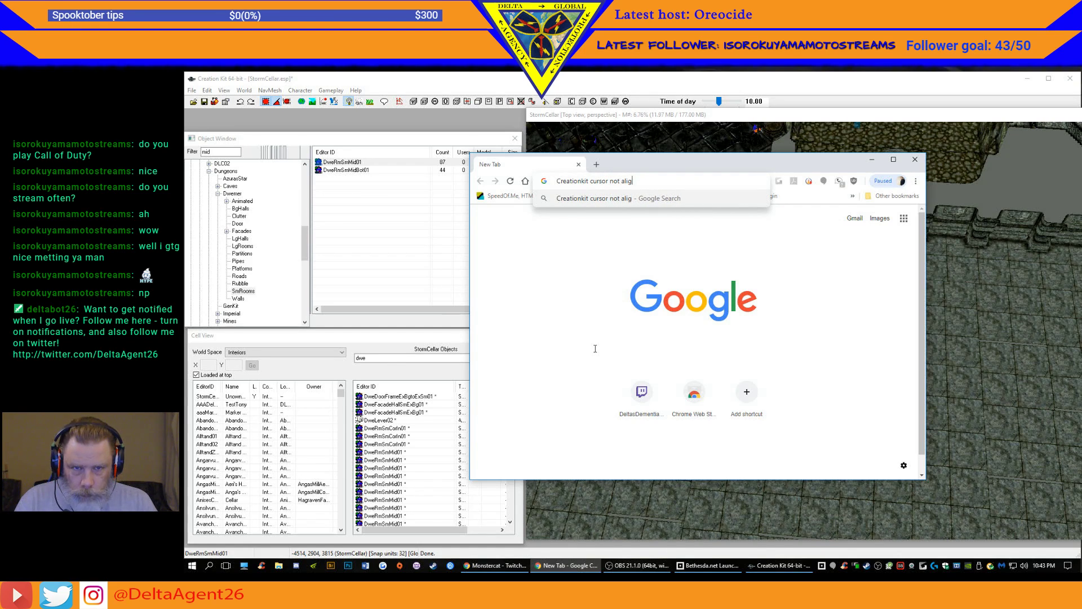
{"action": "type", "text": "ned with"}
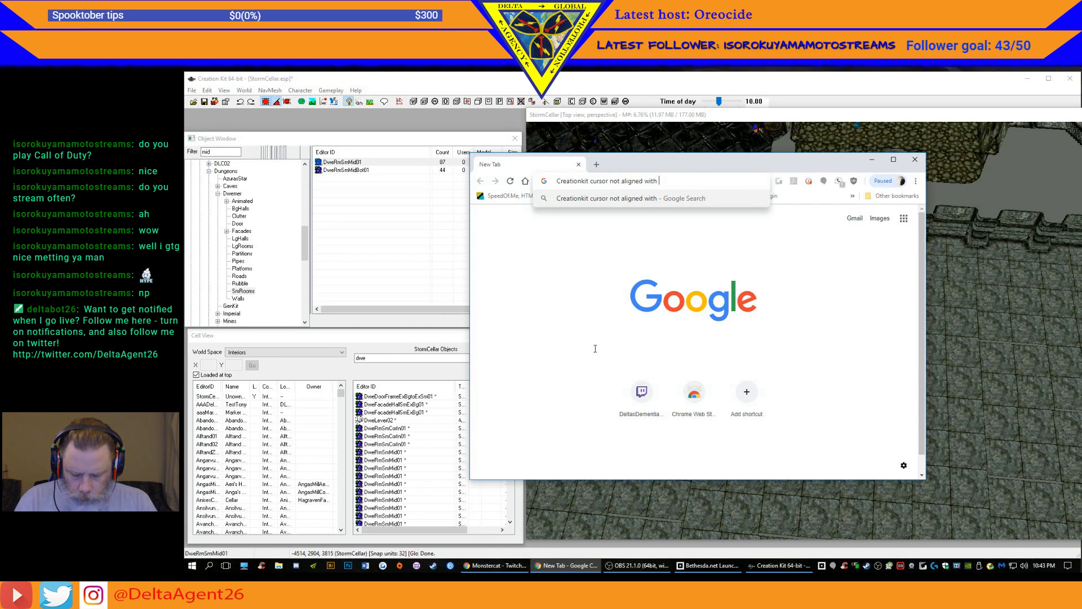
{"action": "type", "text": " object"}
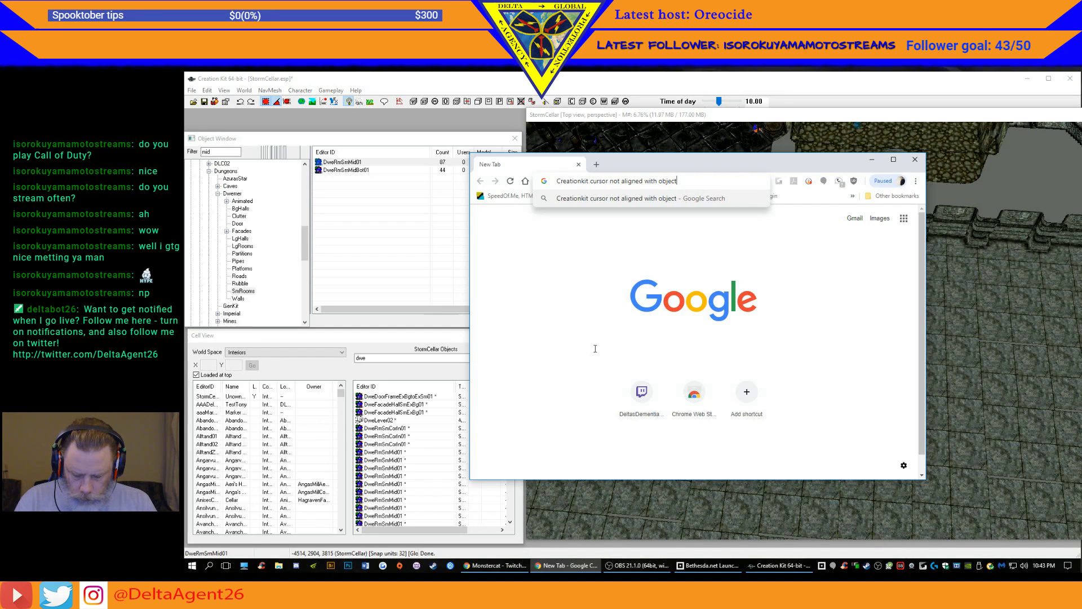
{"action": "type", "text": " selection"}
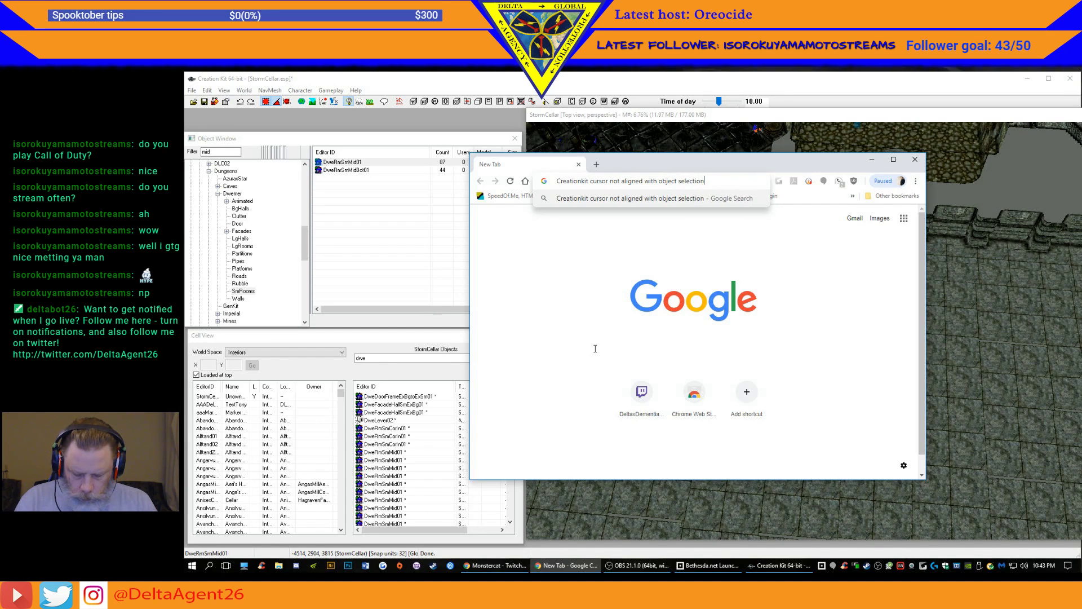
{"action": "key", "text": "Return"}
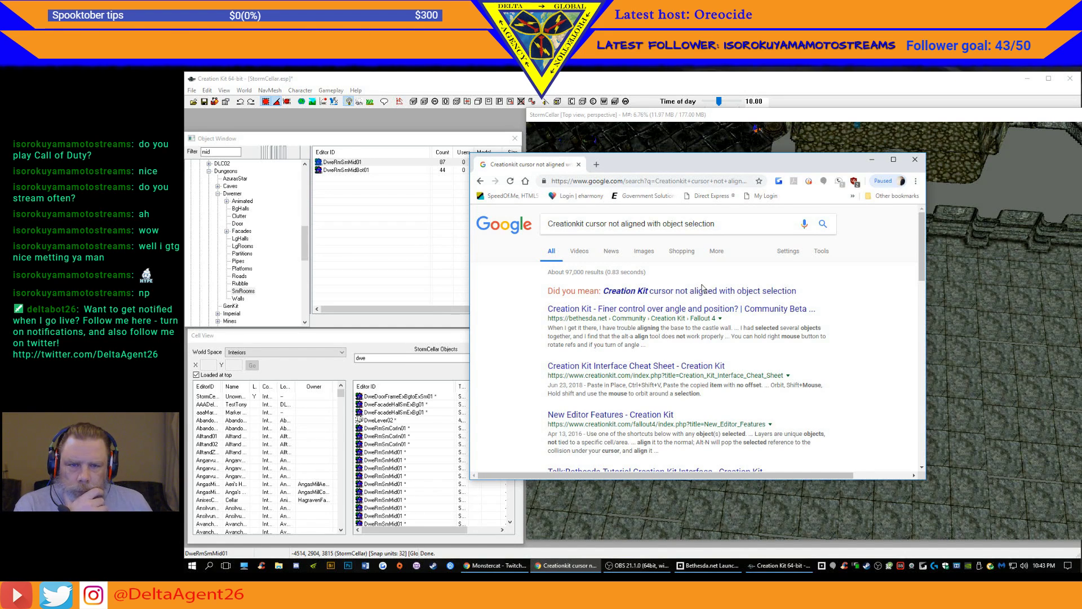
{"action": "left_click", "coordinate": [682, 291]}
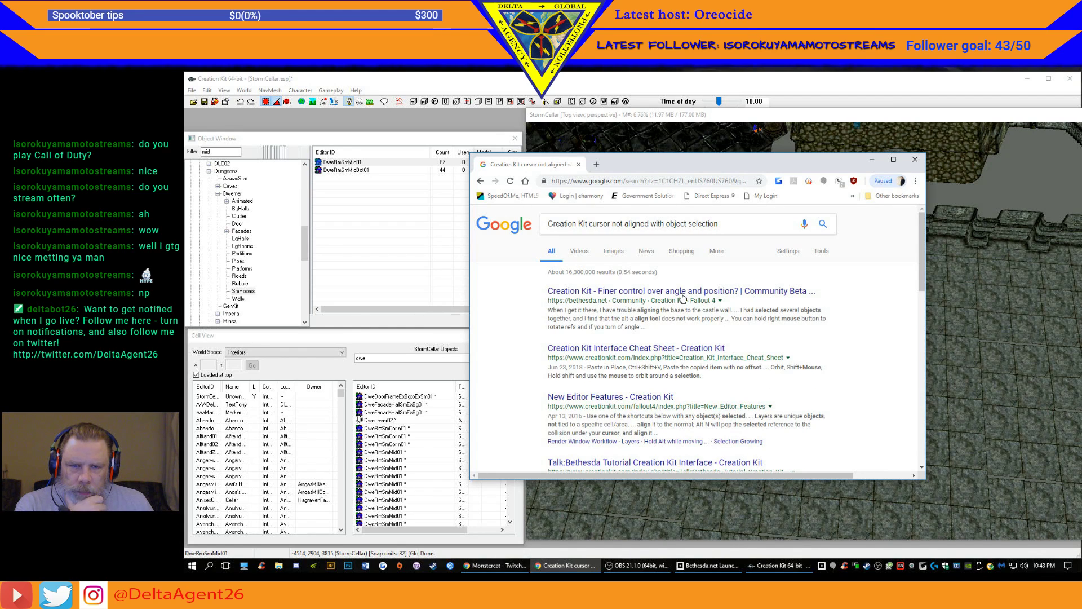
- Look through the search results and open the Nexus forum thread "Creation Kit - Offset mouse in render window."
{"action": "scroll", "coordinate": [725, 287], "scroll_direction": "down", "scroll_amount": 3}
{"action": "scroll", "coordinate": [724, 289], "scroll_direction": "up", "scroll_amount": 2}
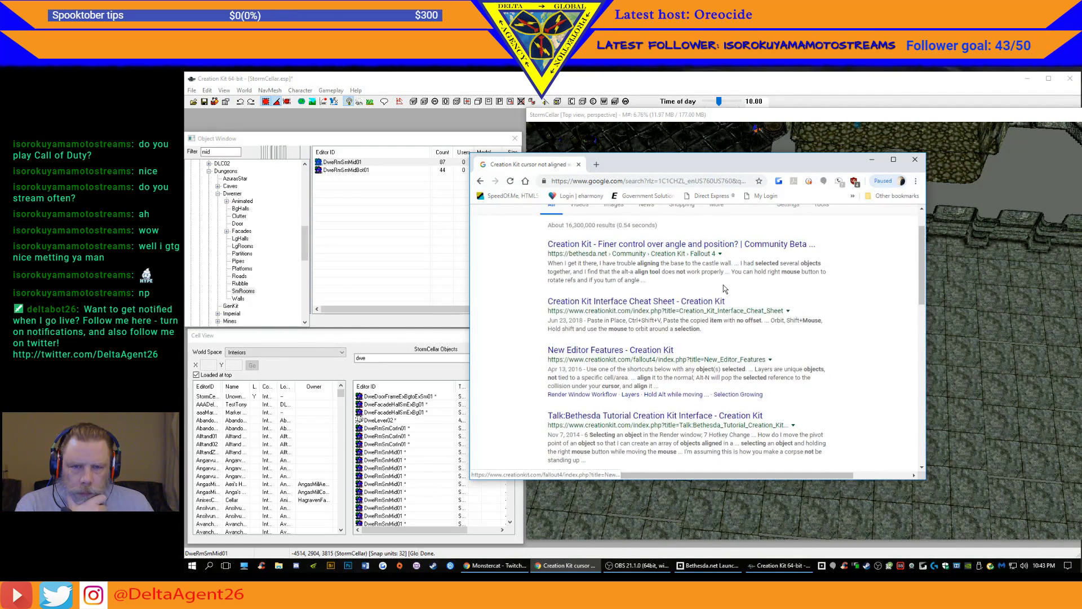
{"action": "scroll", "coordinate": [723, 288], "scroll_direction": "up", "scroll_amount": 1}
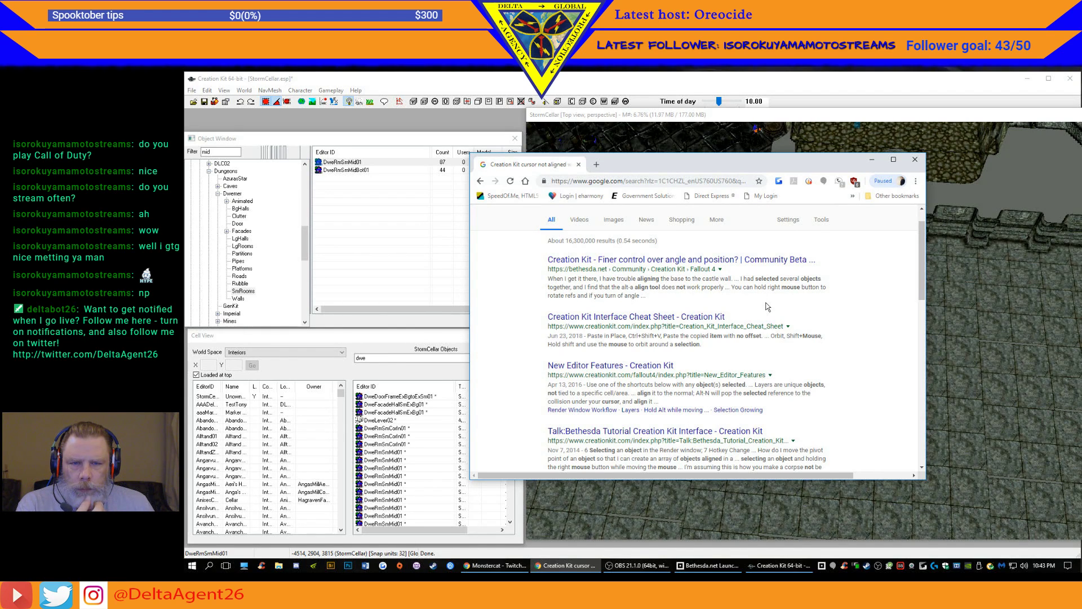
{"action": "scroll", "coordinate": [859, 310], "scroll_direction": "down", "scroll_amount": 2}
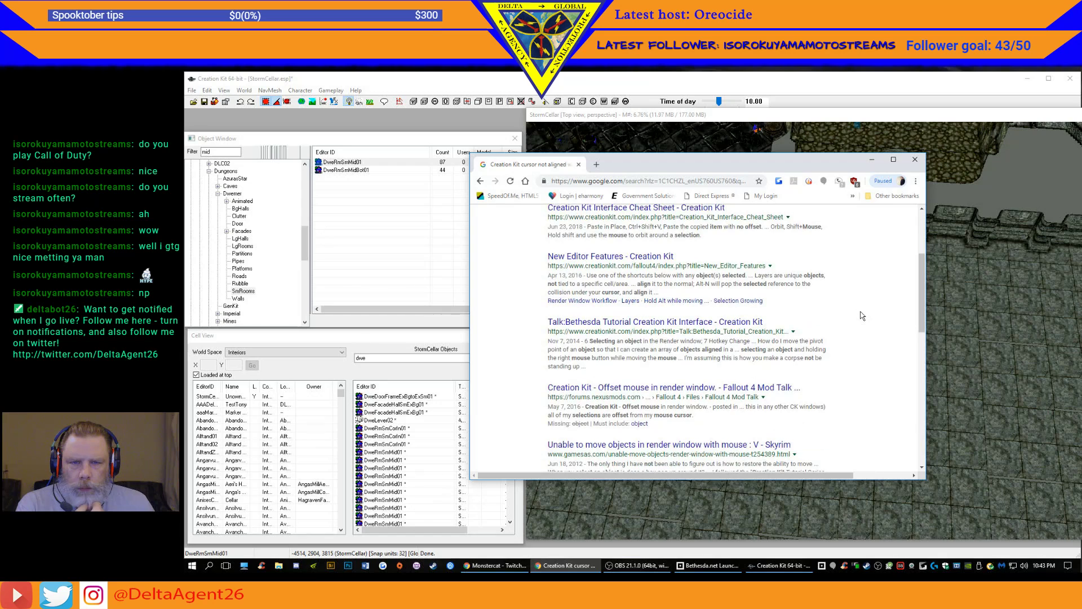
{"action": "scroll", "coordinate": [861, 324], "scroll_direction": "down", "scroll_amount": 2}
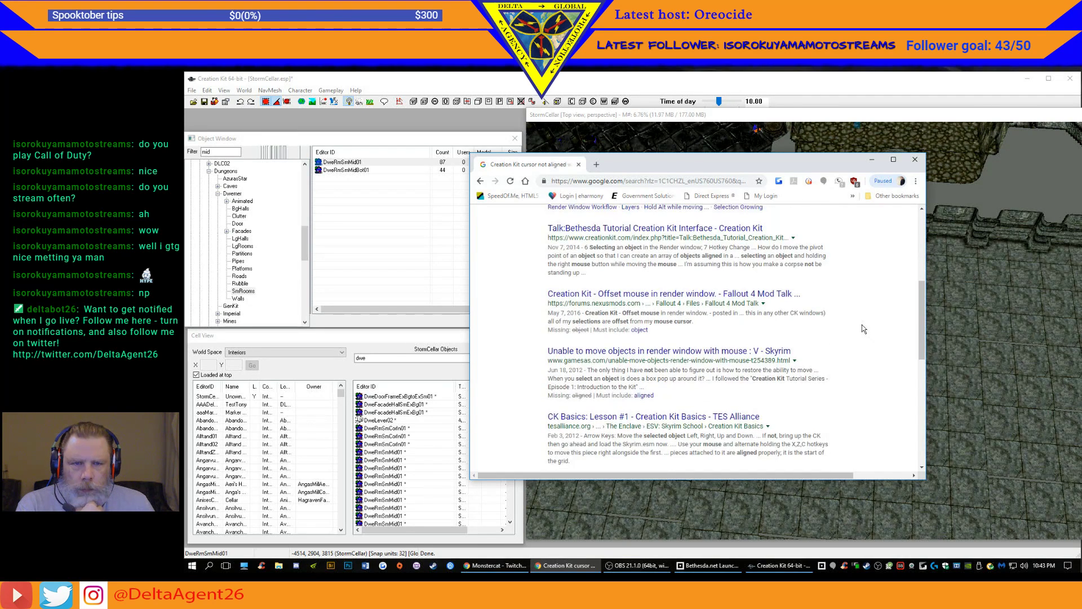
{"action": "scroll", "coordinate": [863, 329], "scroll_direction": "down", "scroll_amount": 1}
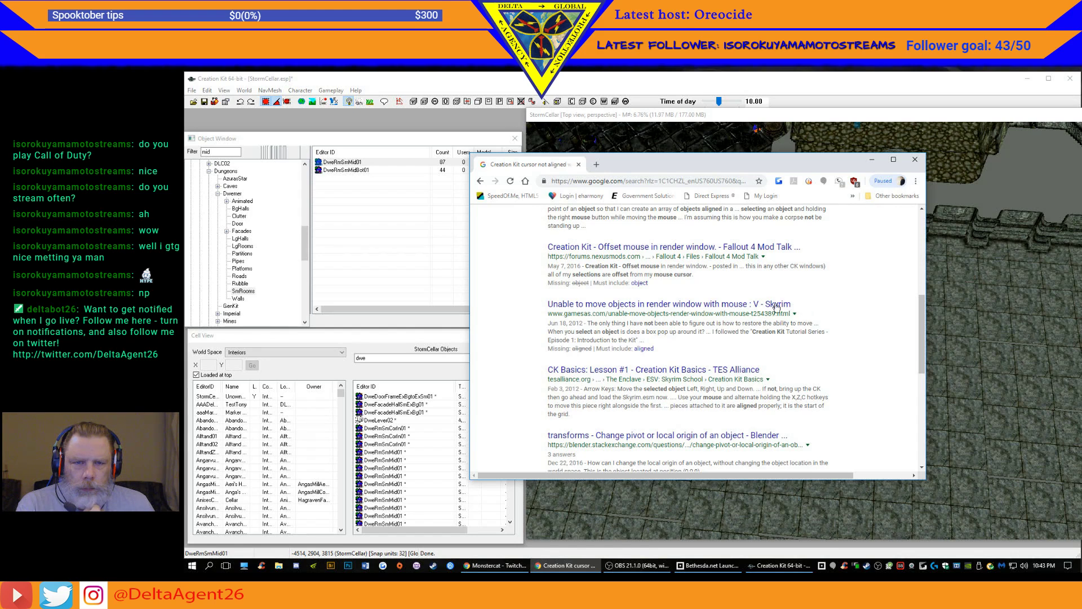
{"action": "left_click", "coordinate": [651, 248]}
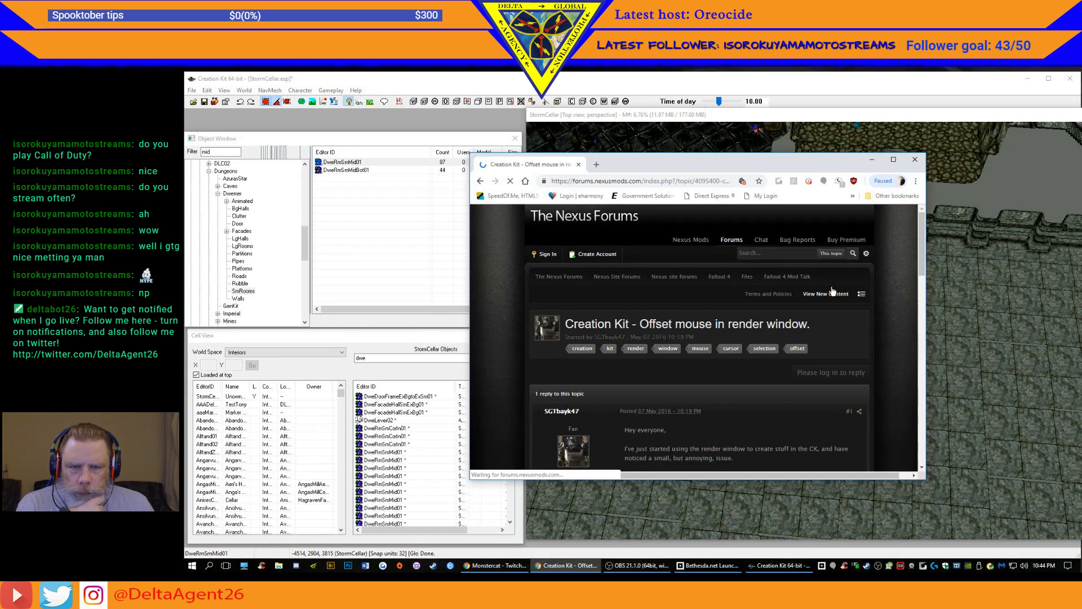
- Read the forum thread's opening post and its reply for a fix to the offset mouse selection
{"action": "scroll", "coordinate": [901, 320], "scroll_direction": "down", "scroll_amount": 3}
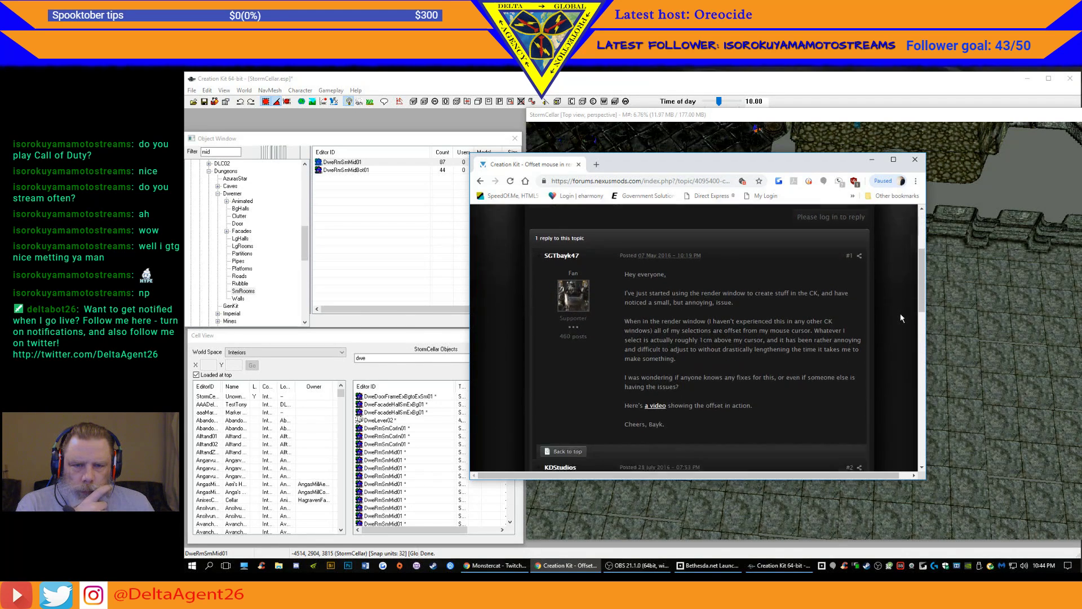
{"action": "scroll", "coordinate": [901, 315], "scroll_direction": "down", "scroll_amount": 1}
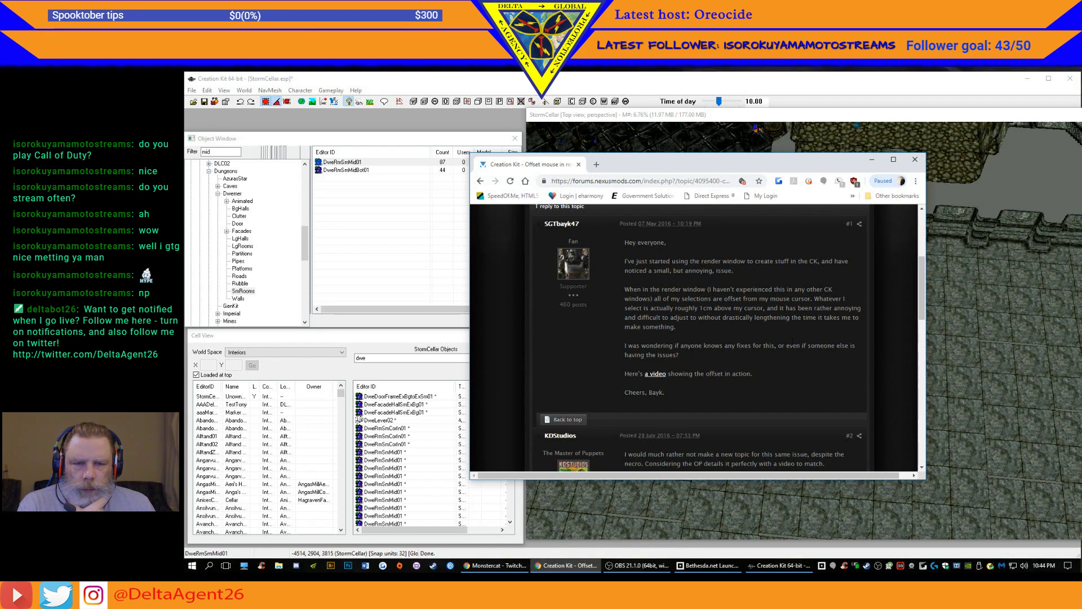
{"action": "scroll", "coordinate": [872, 342], "scroll_direction": "down", "scroll_amount": 1}
{"action": "scroll", "coordinate": [871, 344], "scroll_direction": "down", "scroll_amount": 2}
{"action": "scroll", "coordinate": [872, 340], "scroll_direction": "down", "scroll_amount": 2}
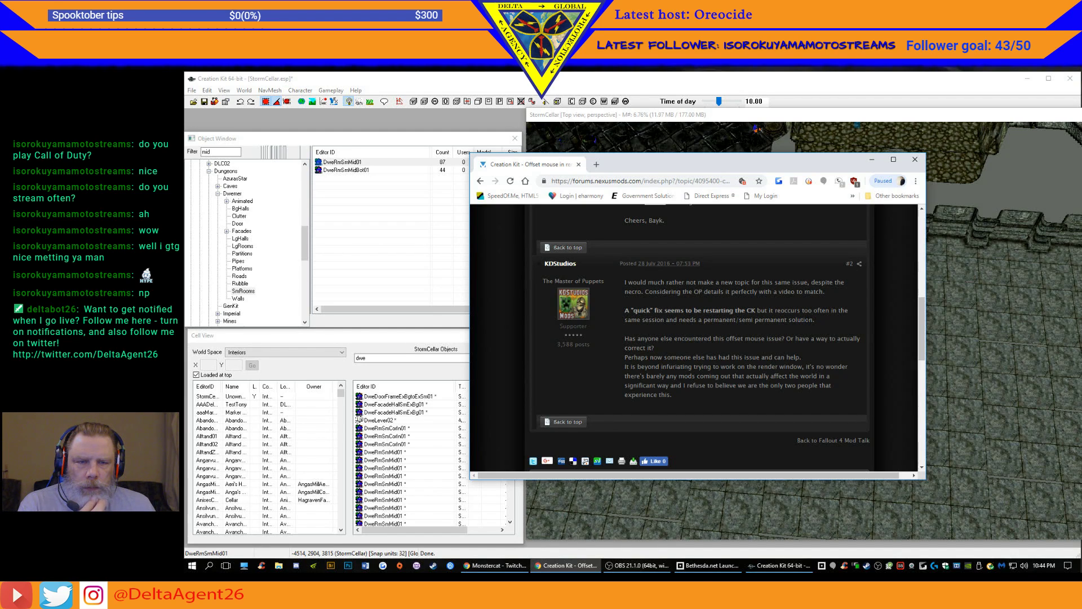
{"action": "scroll", "coordinate": [868, 324], "scroll_direction": "down", "scroll_amount": 2}
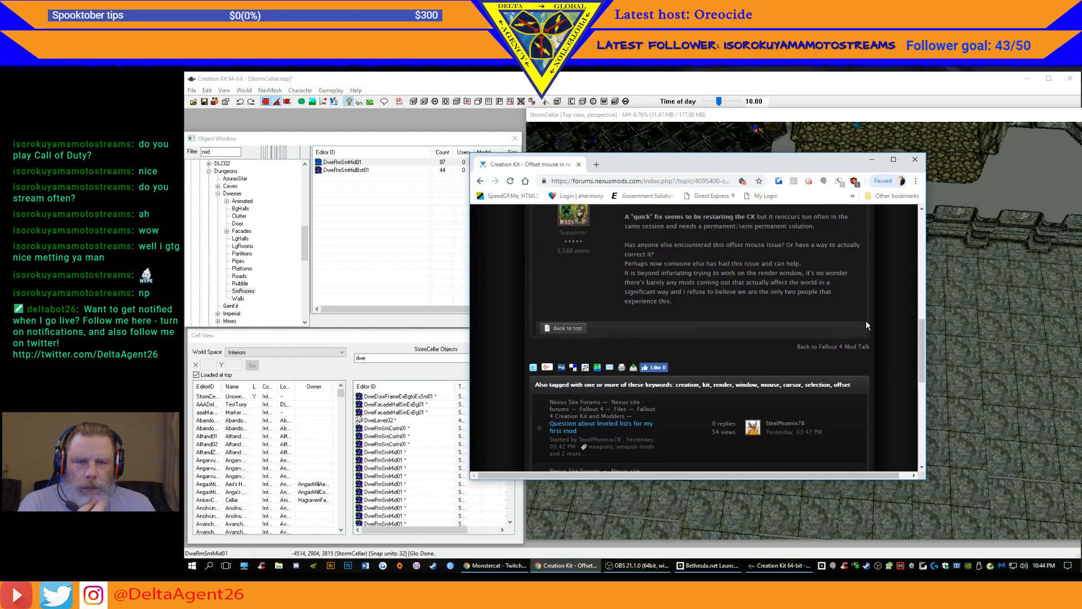
{"action": "scroll", "coordinate": [867, 308], "scroll_direction": "up", "scroll_amount": 1}
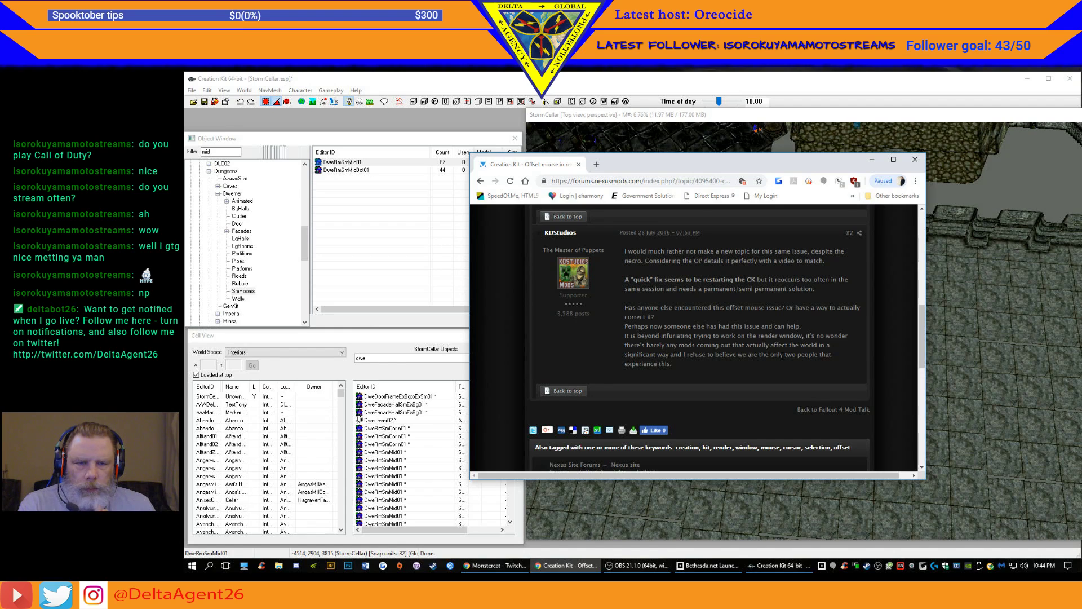
{"action": "scroll", "coordinate": [619, 265], "scroll_direction": "up", "scroll_amount": 5}
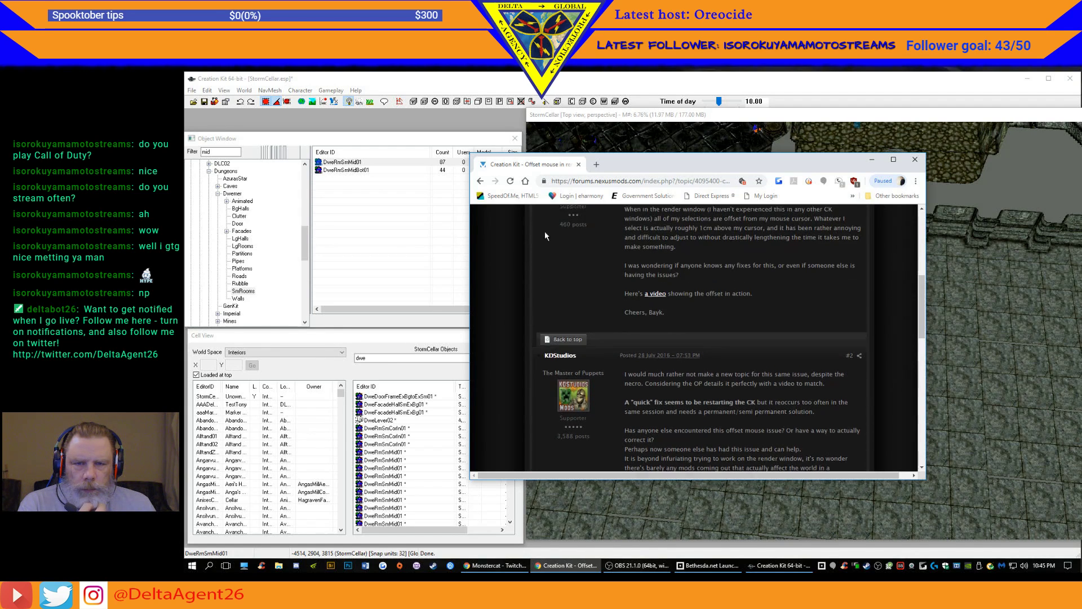
- Return to the search results and examine the remaining entries and related searches for a cursor offset fix
{"action": "left_click", "coordinate": [480, 180]}
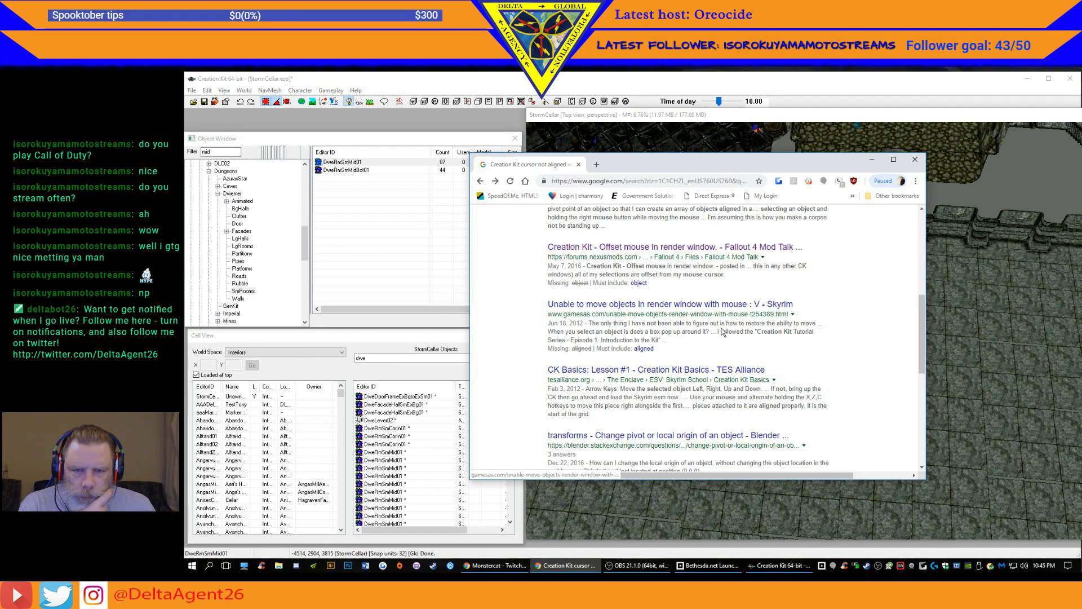
{"action": "scroll", "coordinate": [888, 344], "scroll_direction": "down", "scroll_amount": 2}
{"action": "scroll", "coordinate": [882, 346], "scroll_direction": "down", "scroll_amount": 1}
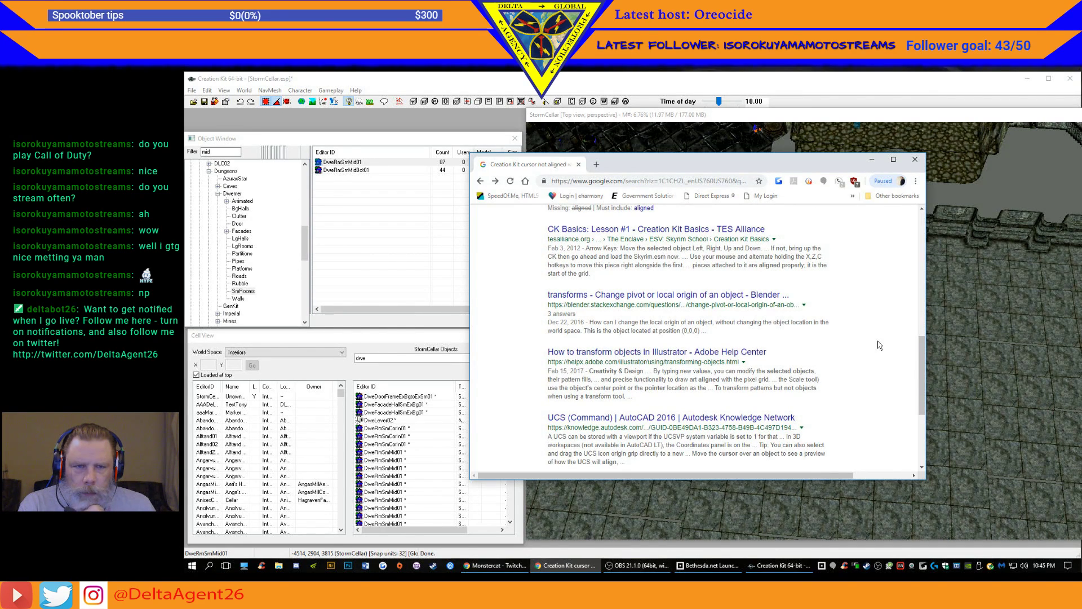
{"action": "scroll", "coordinate": [879, 345], "scroll_direction": "down", "scroll_amount": 3}
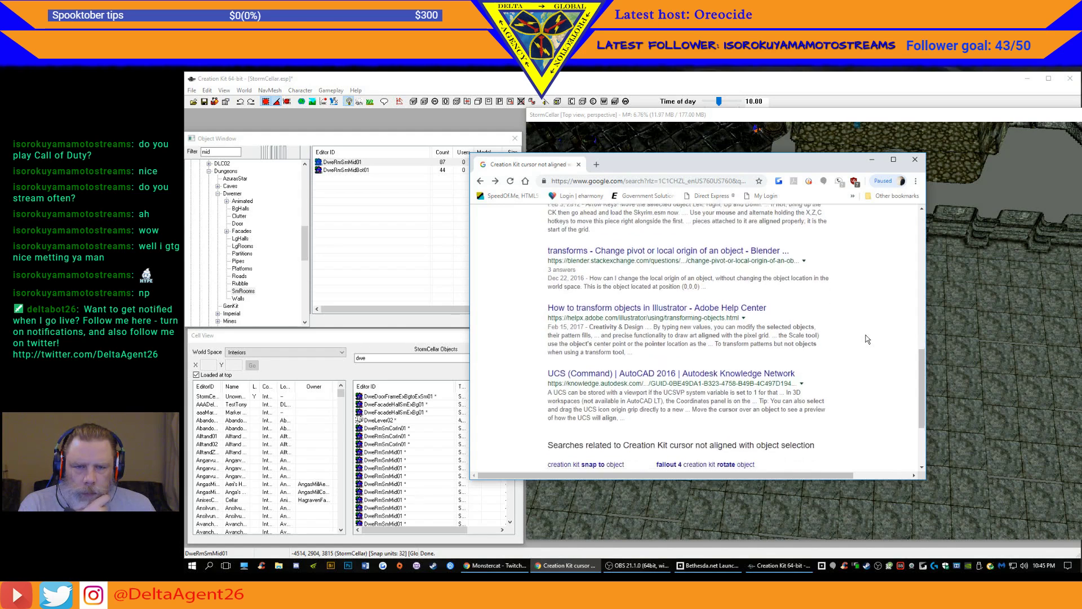
{"action": "scroll", "coordinate": [868, 337], "scroll_direction": "up", "scroll_amount": 1}
{"action": "scroll", "coordinate": [867, 337], "scroll_direction": "down", "scroll_amount": 1}
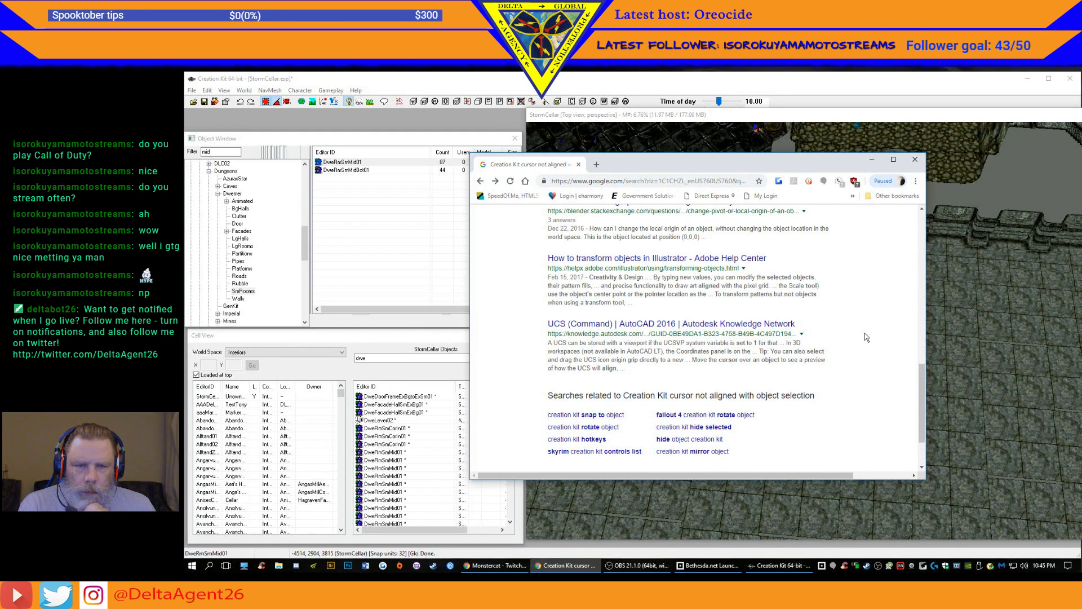
- Filter the Google search results to entries from the past month
{"action": "scroll", "coordinate": [865, 336], "scroll_direction": "up", "scroll_amount": 8}
{"action": "scroll", "coordinate": [866, 335], "scroll_direction": "up", "scroll_amount": 3}
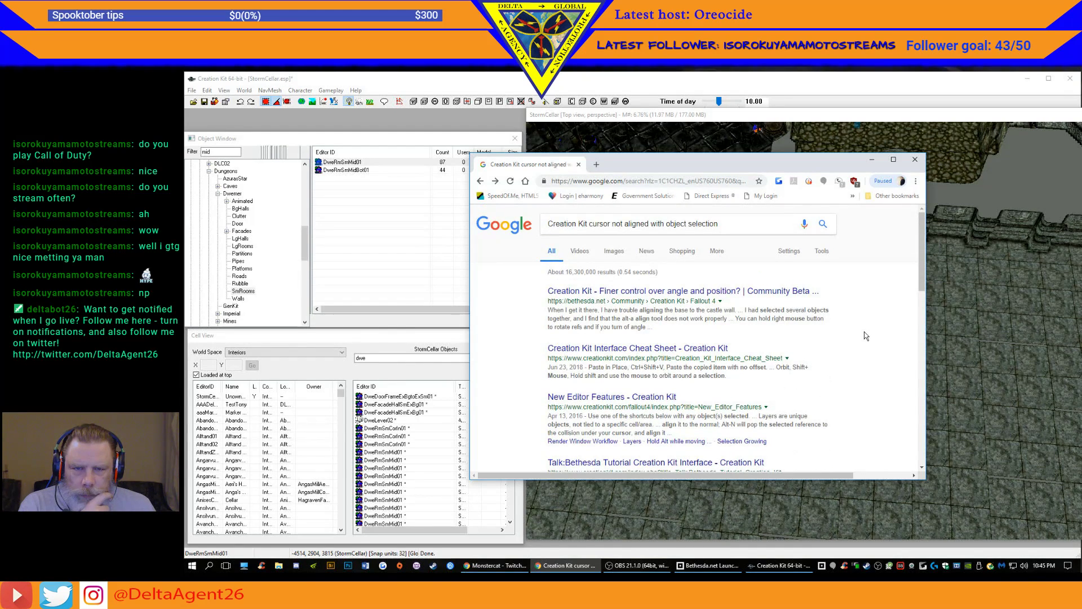
{"action": "left_click", "coordinate": [718, 251]}
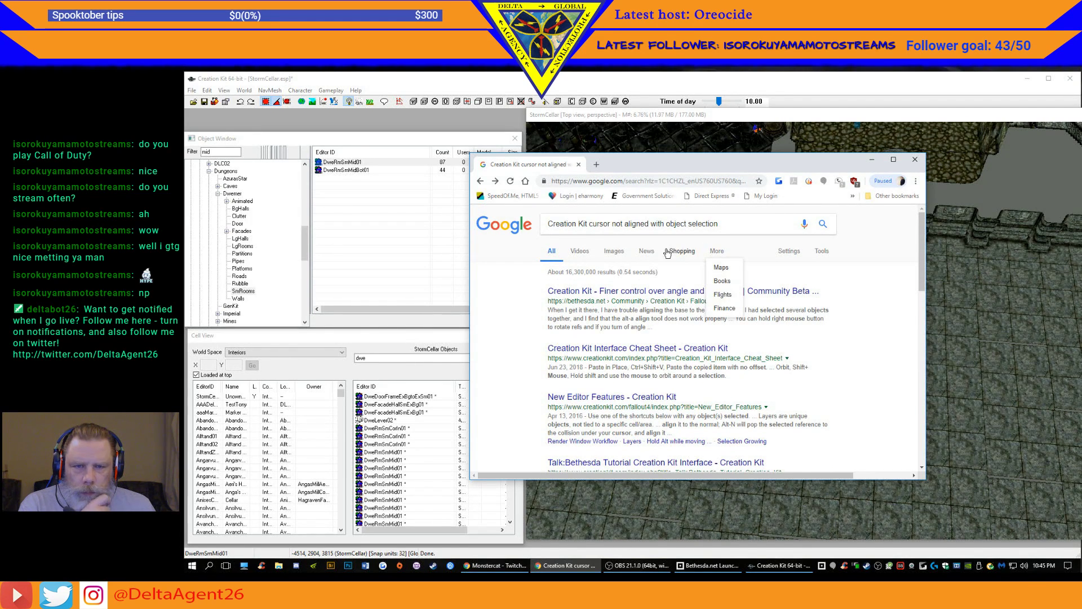
{"action": "left_click", "coordinate": [820, 252]}
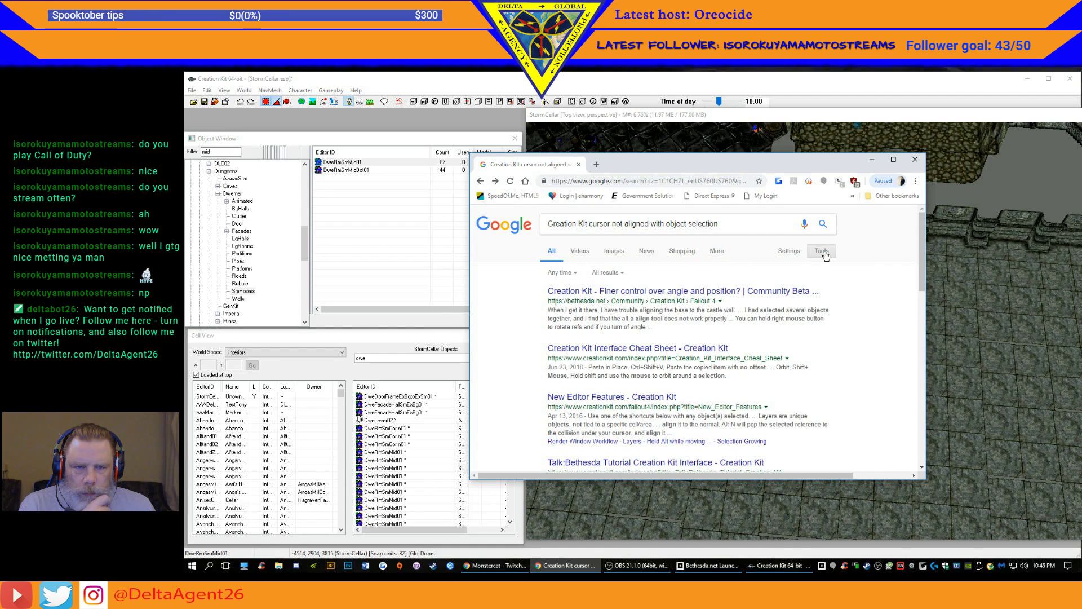
{"action": "left_click", "coordinate": [562, 272]}
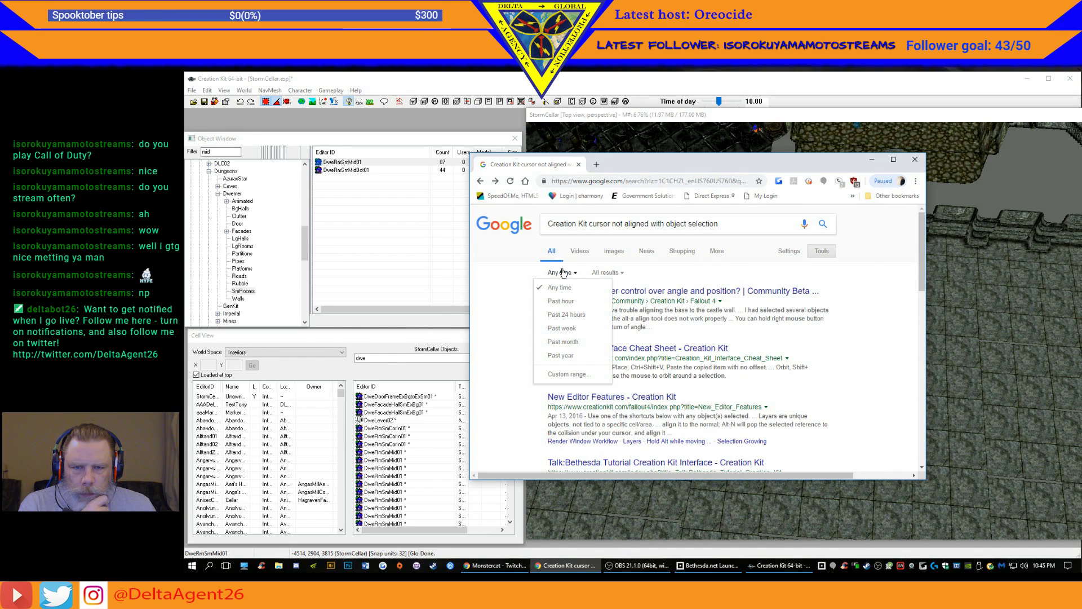
{"action": "left_click", "coordinate": [563, 342]}
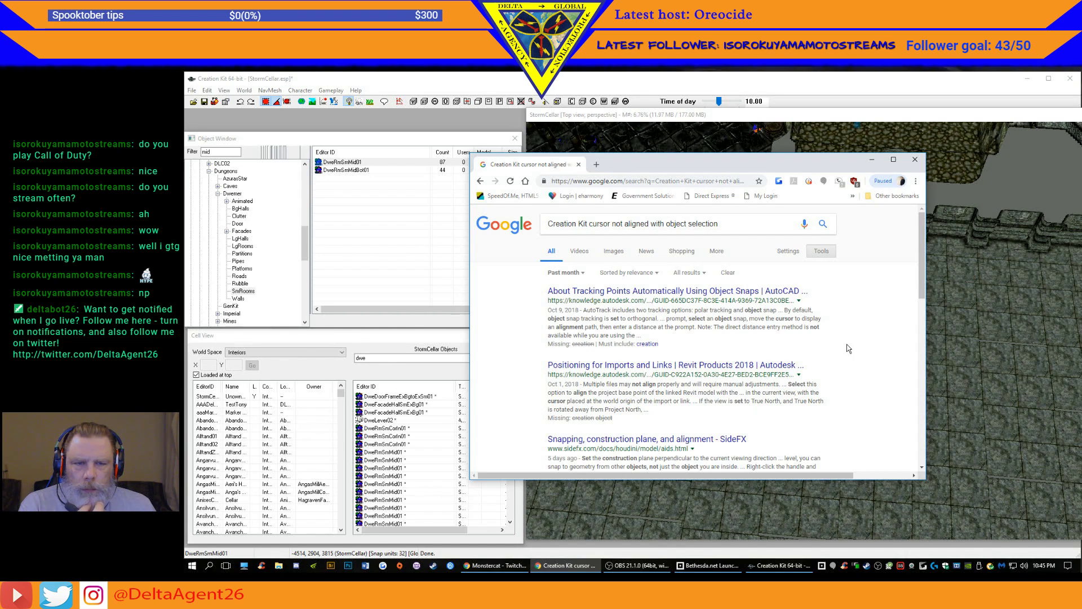
- Look through the past month's results for an entry about the Creation Kit cursor misalignment
{"action": "scroll", "coordinate": [845, 329], "scroll_direction": "down", "scroll_amount": 2}
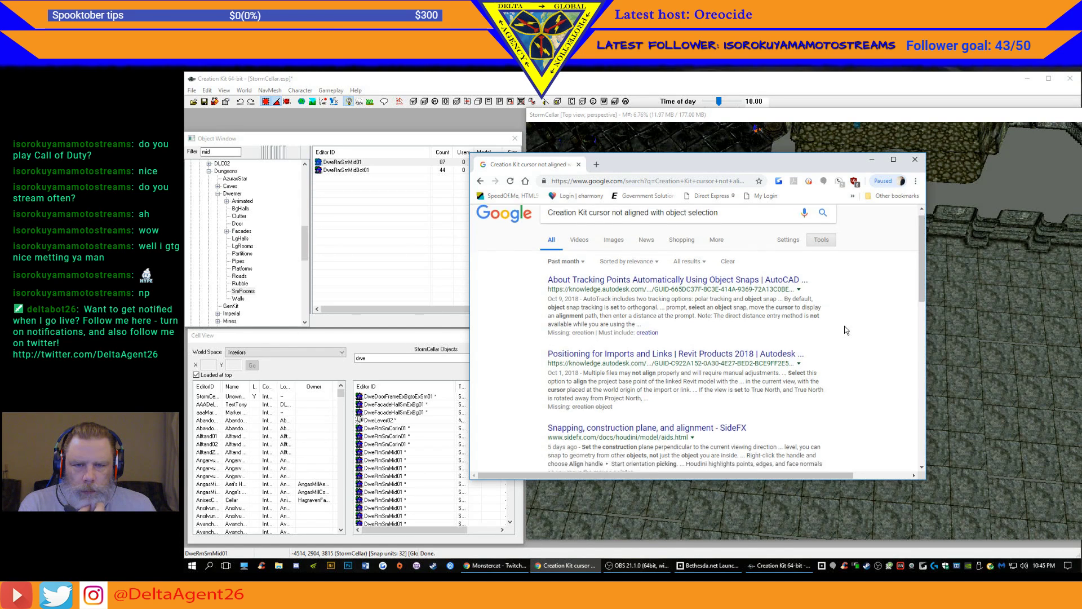
{"action": "scroll", "coordinate": [846, 330], "scroll_direction": "down", "scroll_amount": 2}
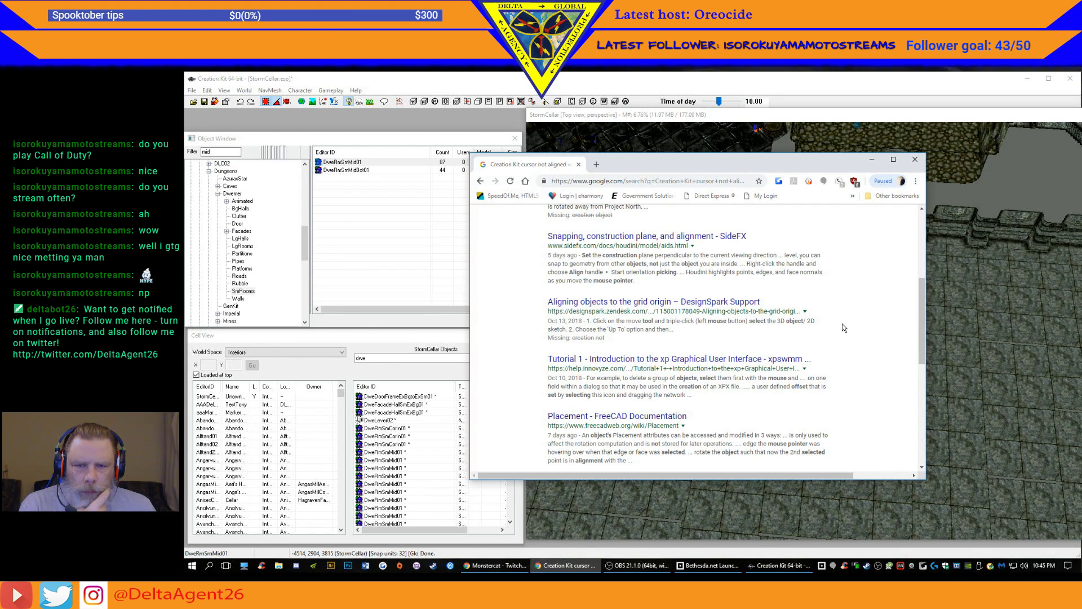
{"action": "scroll", "coordinate": [840, 321], "scroll_direction": "down", "scroll_amount": 2}
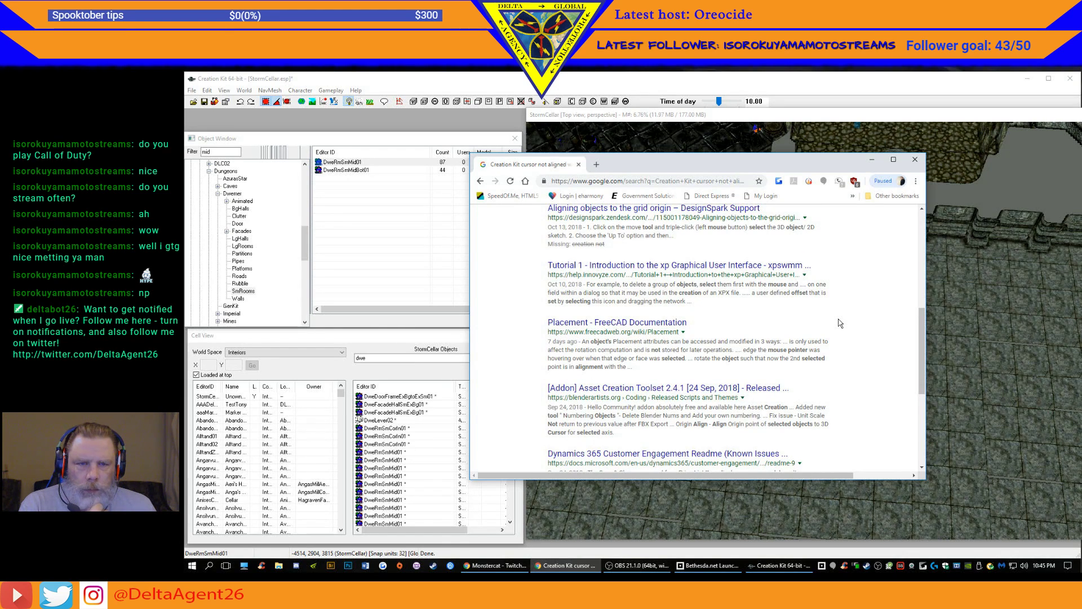
{"action": "scroll", "coordinate": [841, 323], "scroll_direction": "down", "scroll_amount": 2}
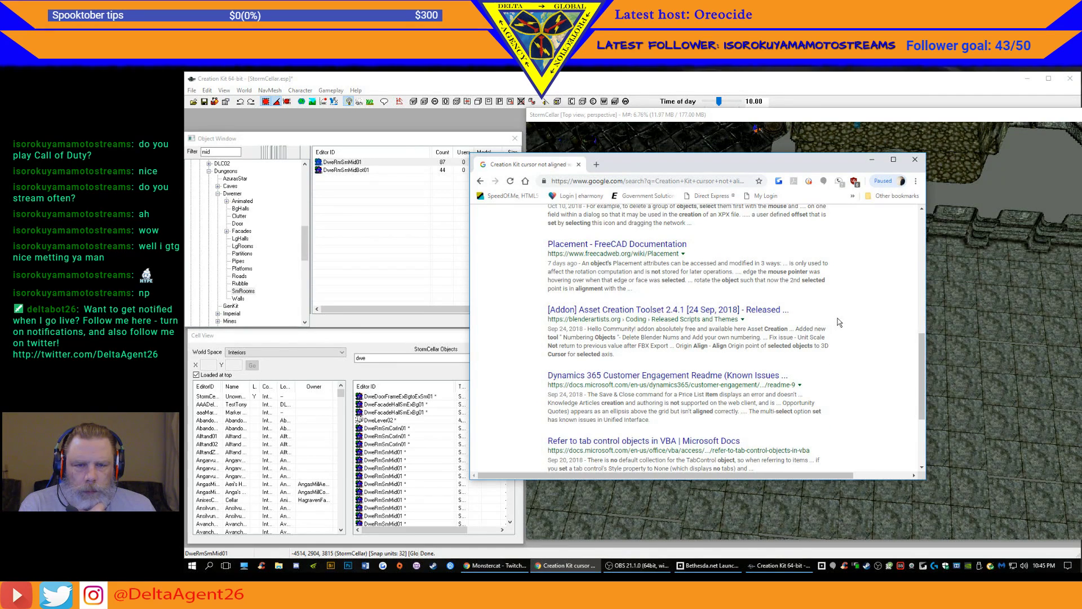
{"action": "scroll", "coordinate": [902, 315], "scroll_direction": "up", "scroll_amount": 5}
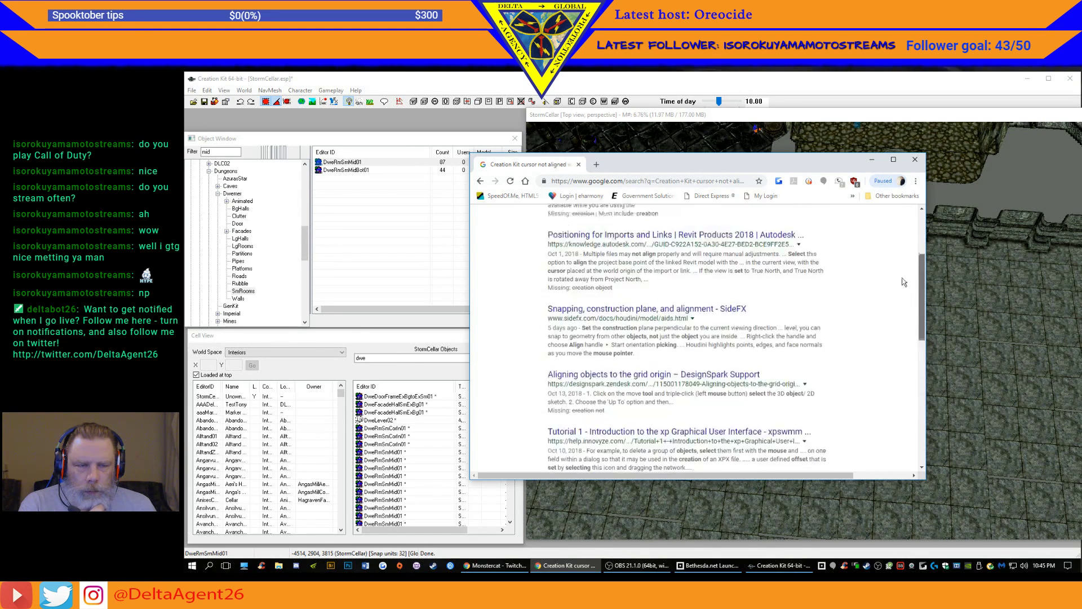
{"action": "scroll", "coordinate": [904, 286], "scroll_direction": "up", "scroll_amount": 3}
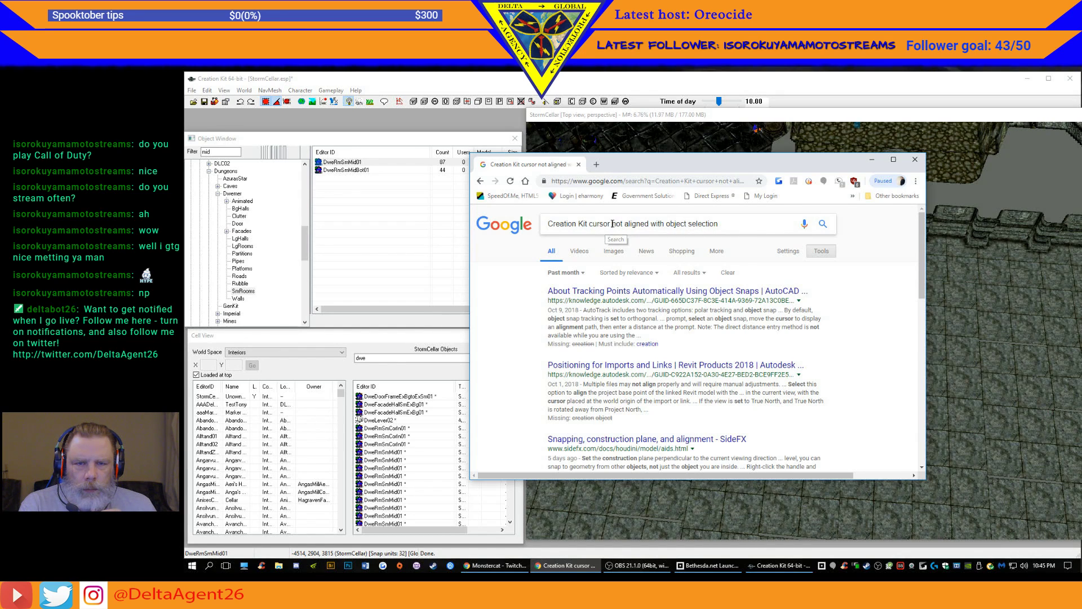
- Change the Google query to "Creation Kit cursor offset in render window" and run the search
{"action": "left_click_drag", "start_coordinate": [613, 224], "coordinate": [750, 237]}
{"action": "type", "text": "o"}
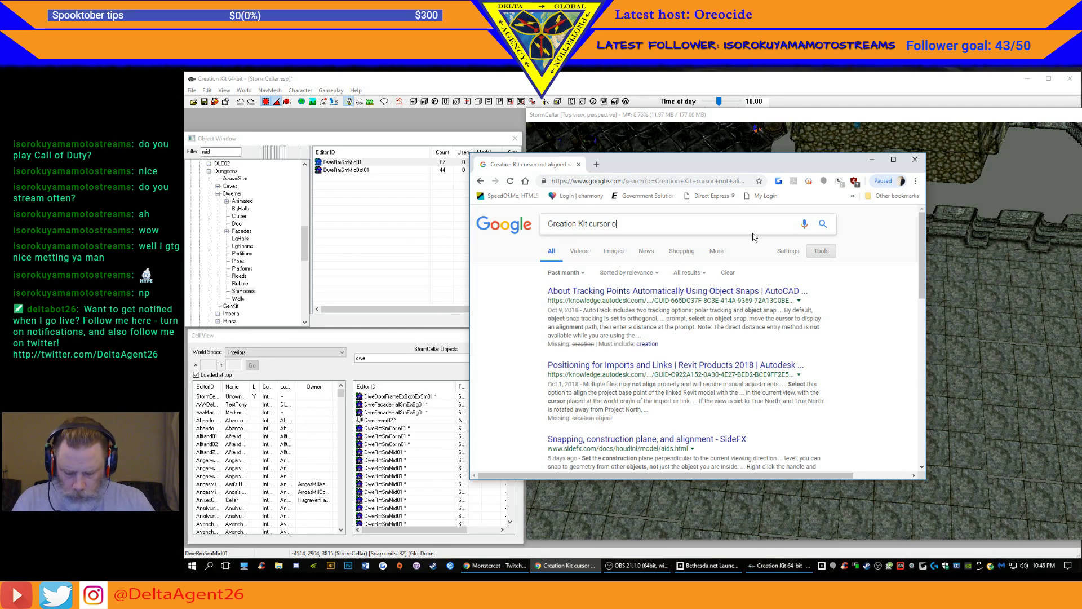
{"action": "type", "text": "ffest"}
{"action": "key", "text": "BackSpace"}
{"action": "key", "text": "BackSpace"}
{"action": "key", "text": "BackSpace"}
{"action": "type", "text": "set"}
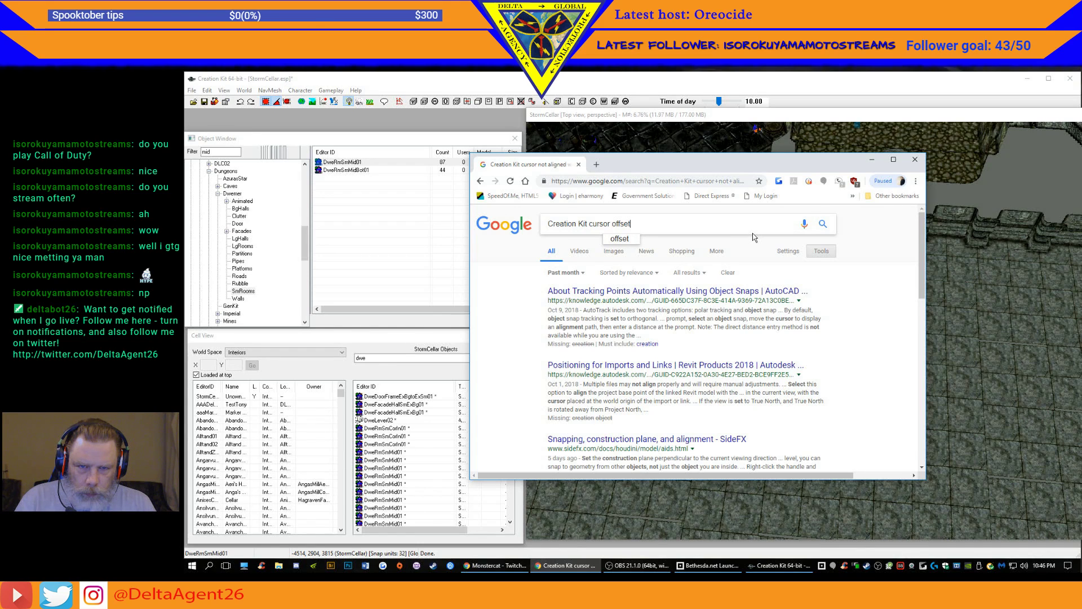
{"action": "type", "text": " in"}
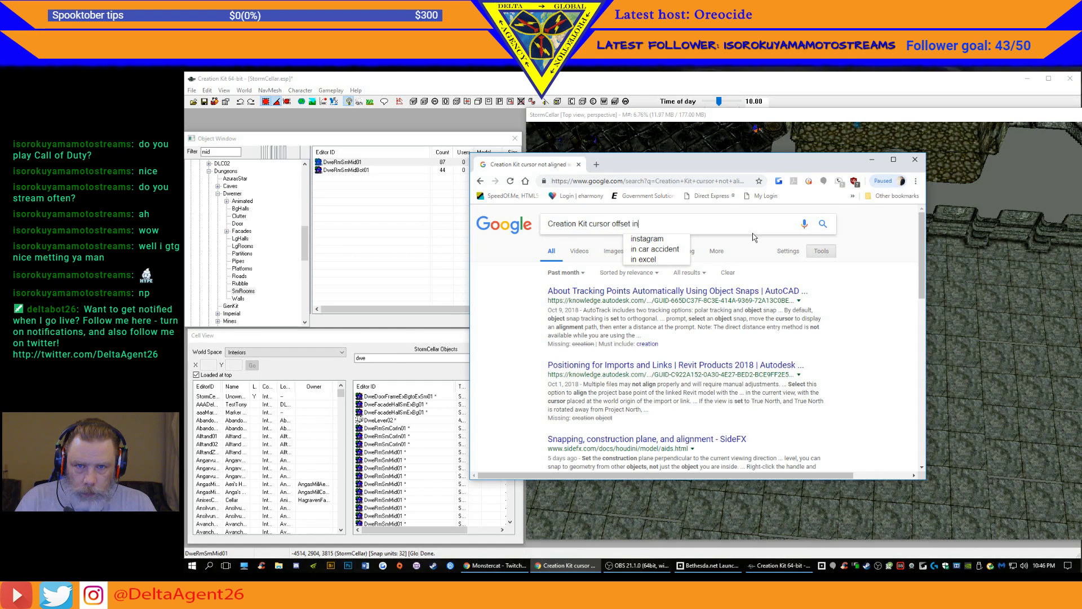
{"action": "type", "text": " render window"}
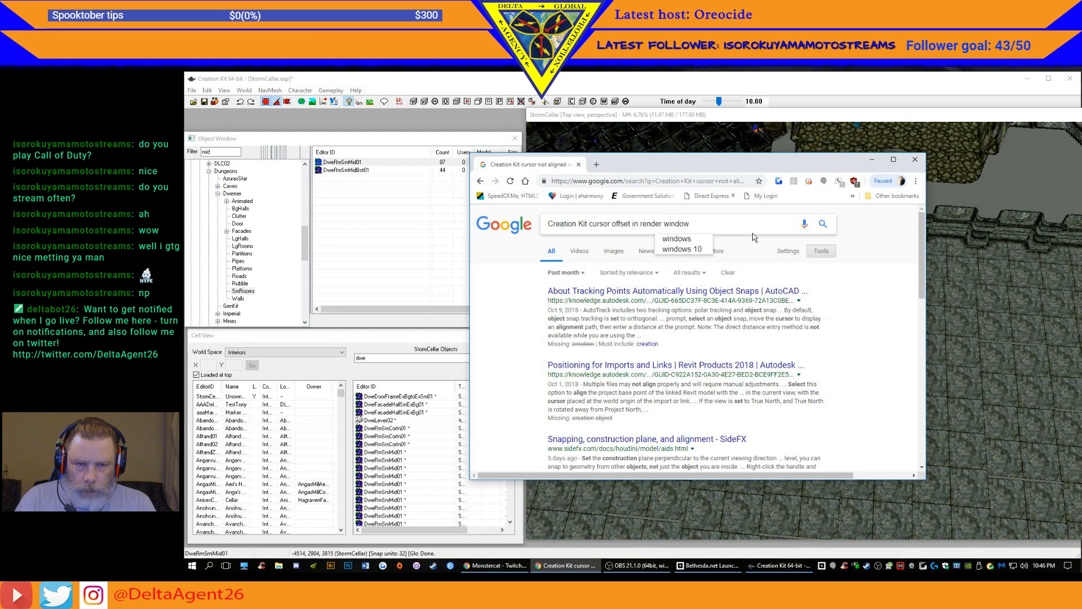
{"action": "key", "text": "Return"}
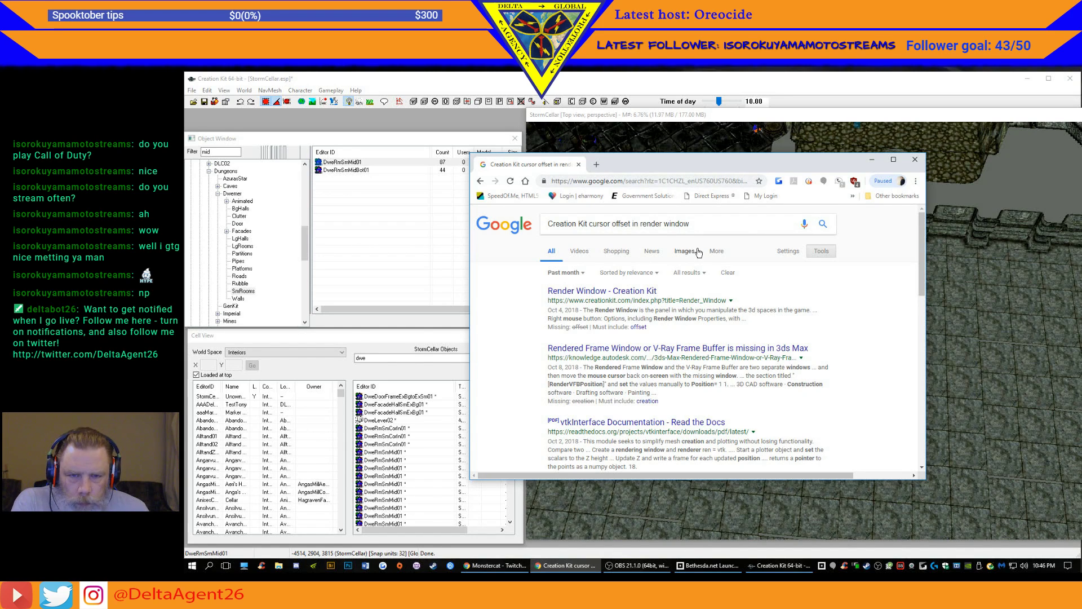
- Open the "Render Window - Creation Kit" result in a maximized browser window and read the page for a cursor offset fix
{"action": "left_click", "coordinate": [615, 292]}
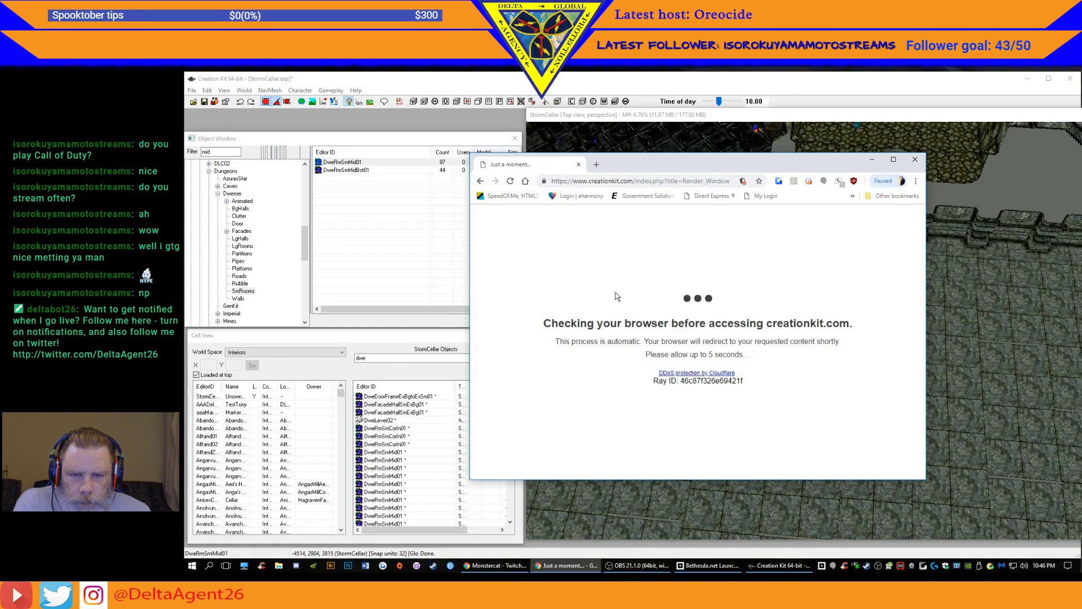
{"action": "left_click", "coordinate": [894, 160]}
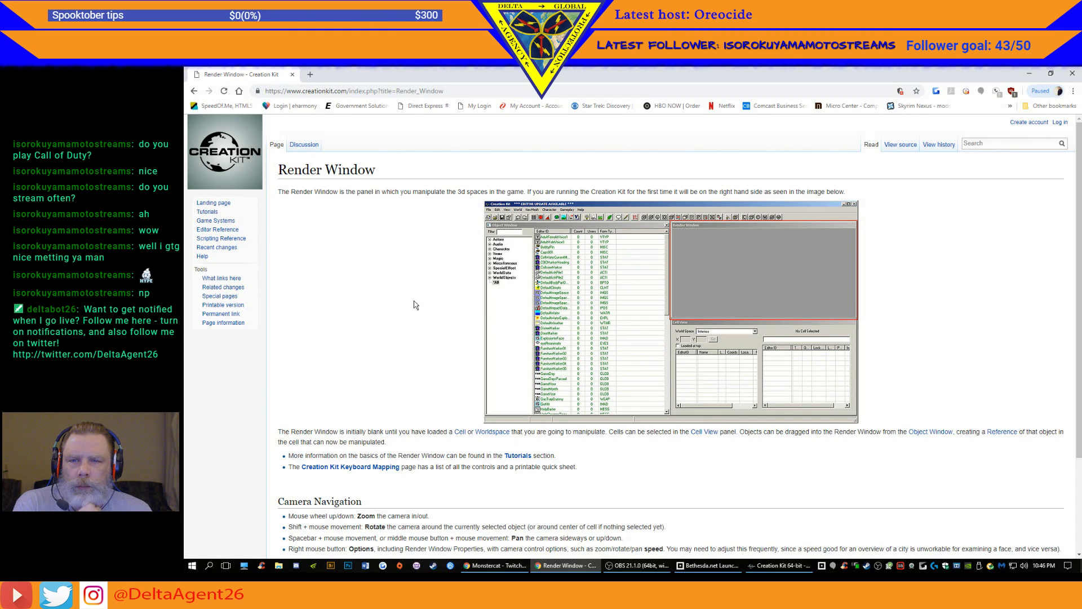
{"action": "scroll", "coordinate": [598, 302], "scroll_direction": "down", "scroll_amount": 3}
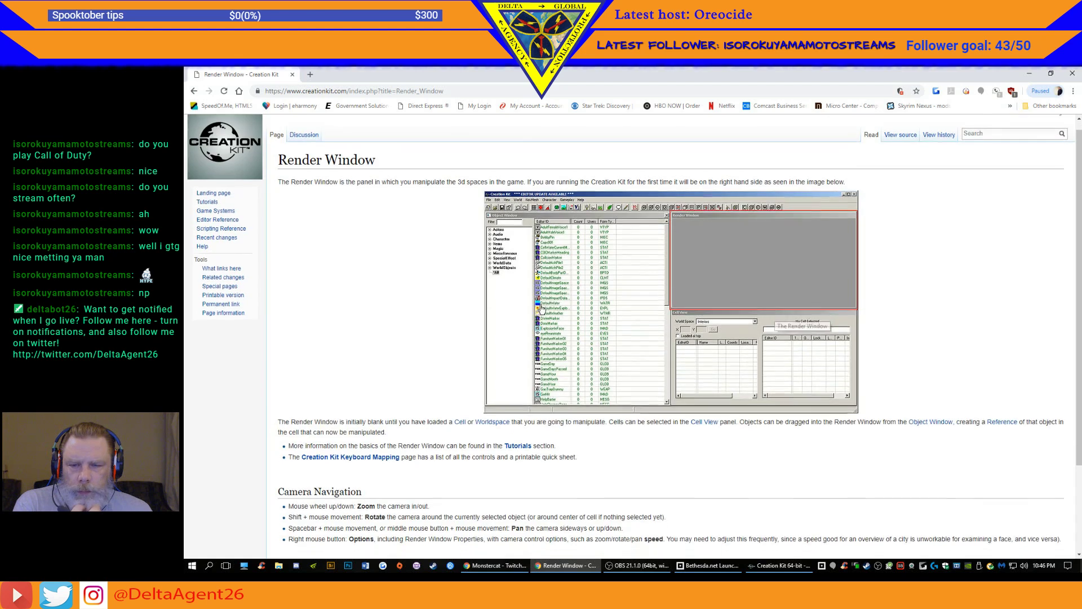
{"action": "scroll", "coordinate": [451, 339], "scroll_direction": "up", "scroll_amount": 1}
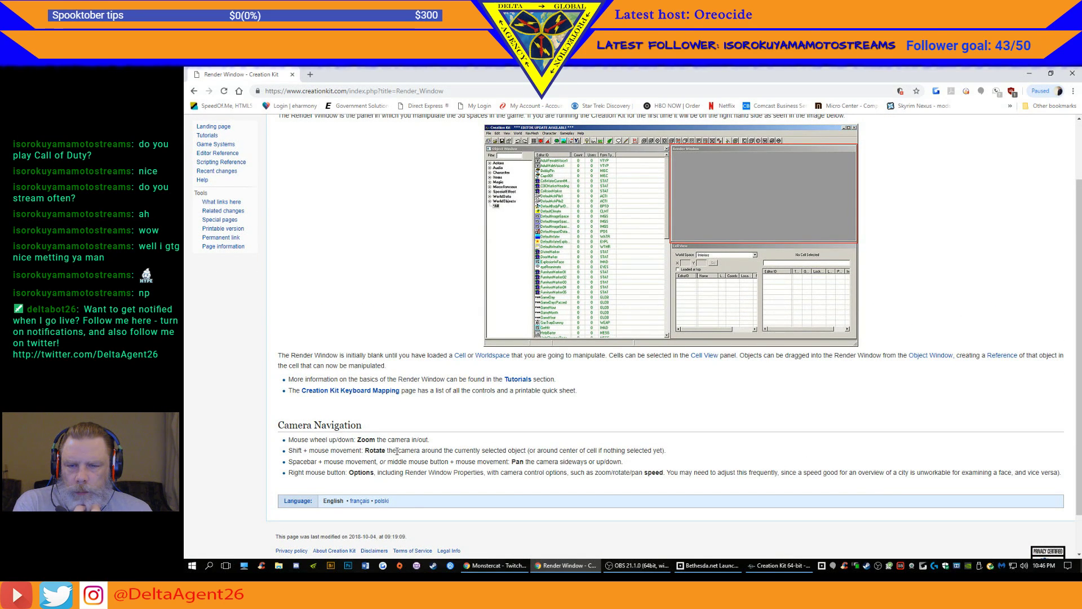
{"action": "scroll", "coordinate": [388, 439], "scroll_direction": "down", "scroll_amount": 1}
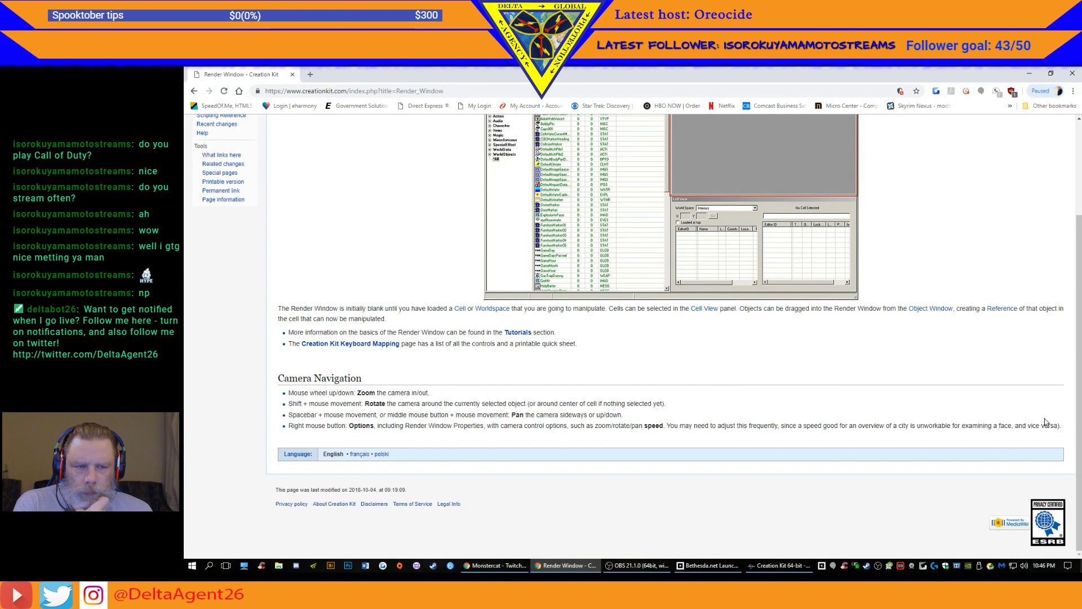
{"action": "scroll", "coordinate": [317, 279], "scroll_direction": "up", "scroll_amount": 3}
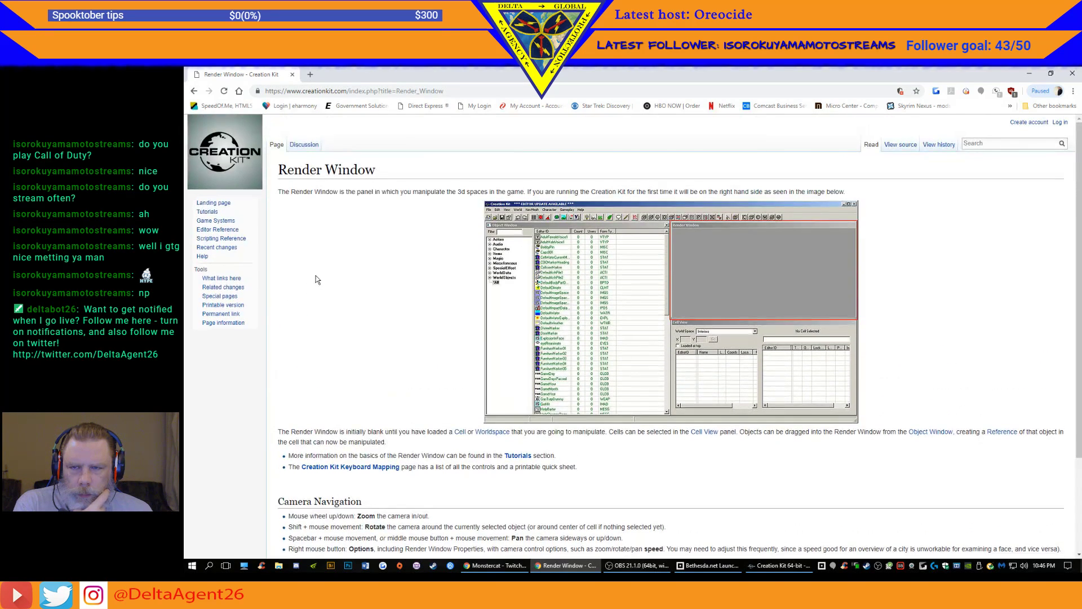
- Open the wiki's Editor Reference category, go to Solutions, and examine its questions and page list for a cursor offset fix
{"action": "left_click", "coordinate": [228, 231]}
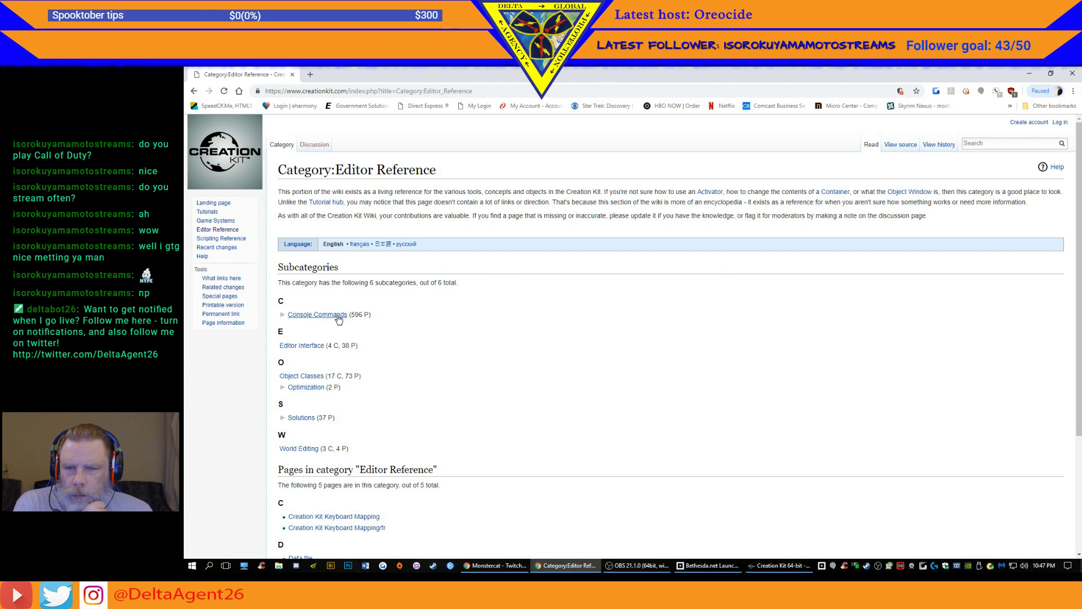
{"action": "scroll", "coordinate": [332, 307], "scroll_direction": "down", "scroll_amount": 3}
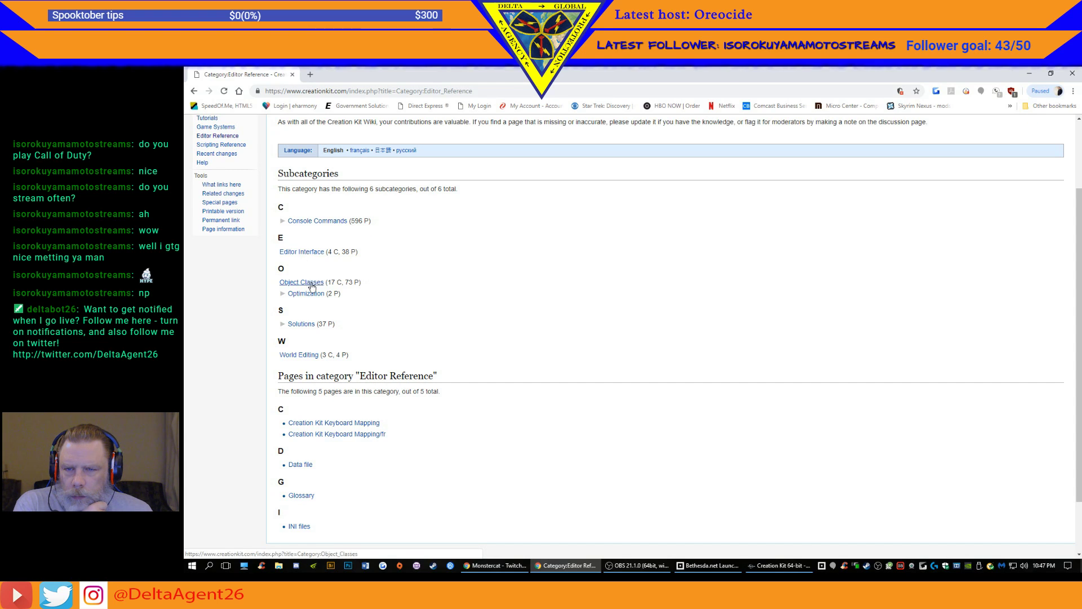
{"action": "left_click", "coordinate": [310, 326]}
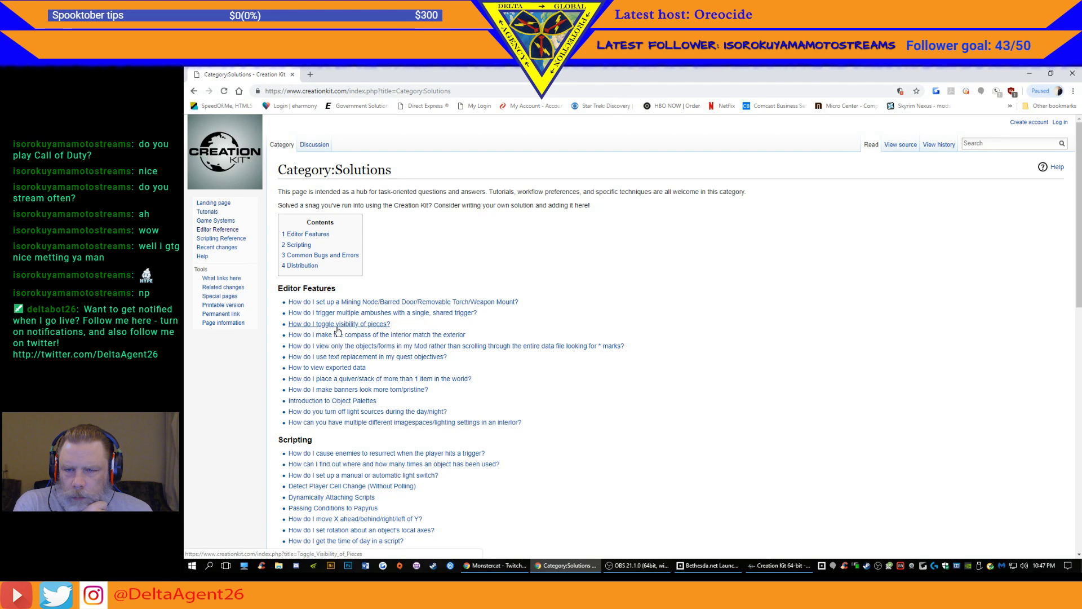
{"action": "scroll", "coordinate": [330, 341], "scroll_direction": "down", "scroll_amount": 2}
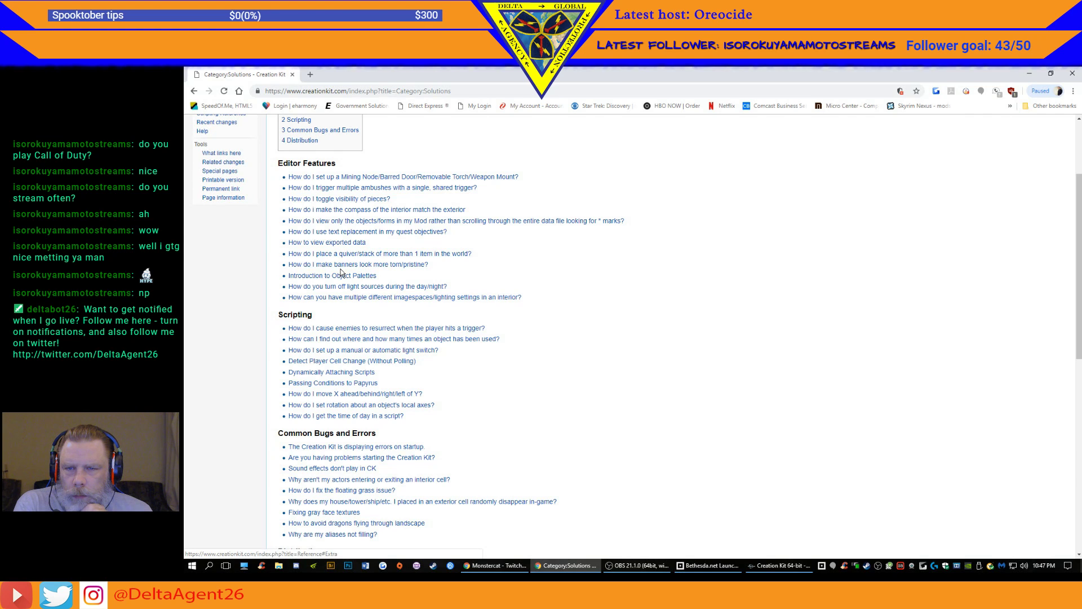
{"action": "scroll", "coordinate": [341, 273], "scroll_direction": "down", "scroll_amount": 1}
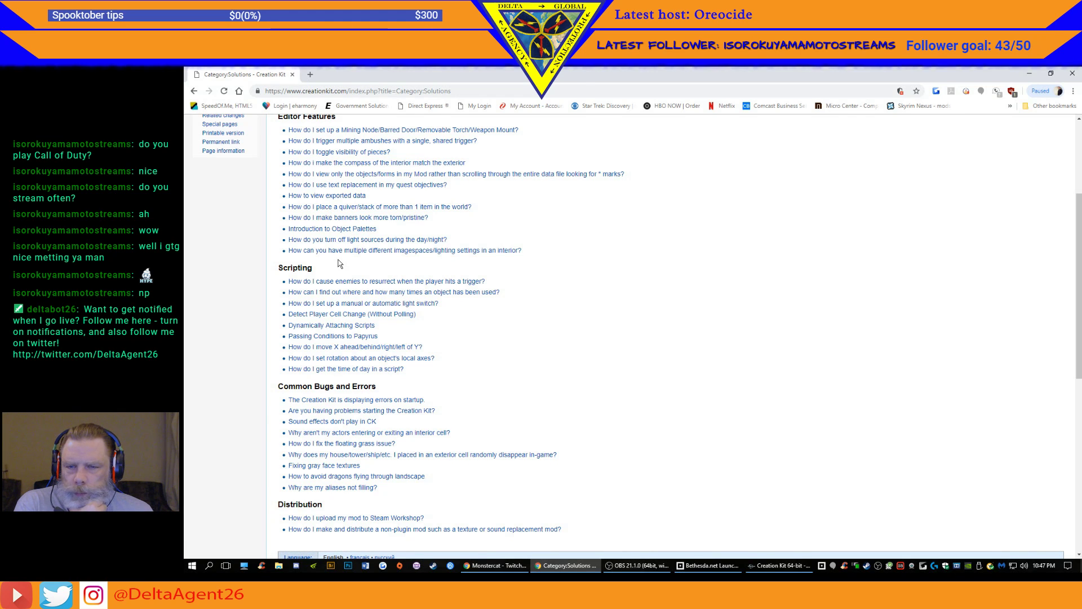
{"action": "scroll", "coordinate": [338, 264], "scroll_direction": "down", "scroll_amount": 3}
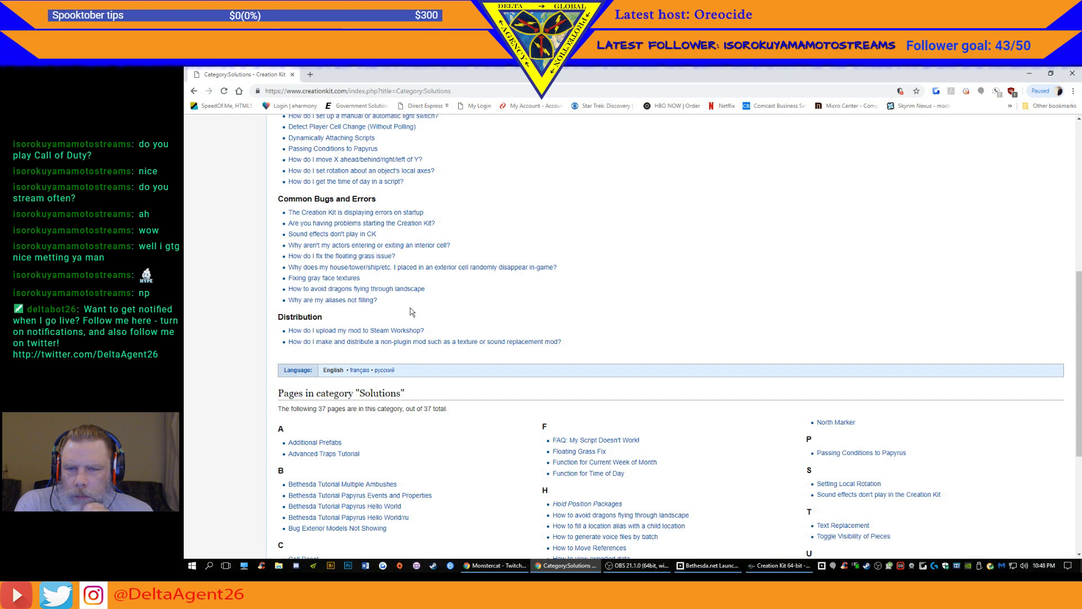
{"action": "scroll", "coordinate": [411, 310], "scroll_direction": "down", "scroll_amount": 1}
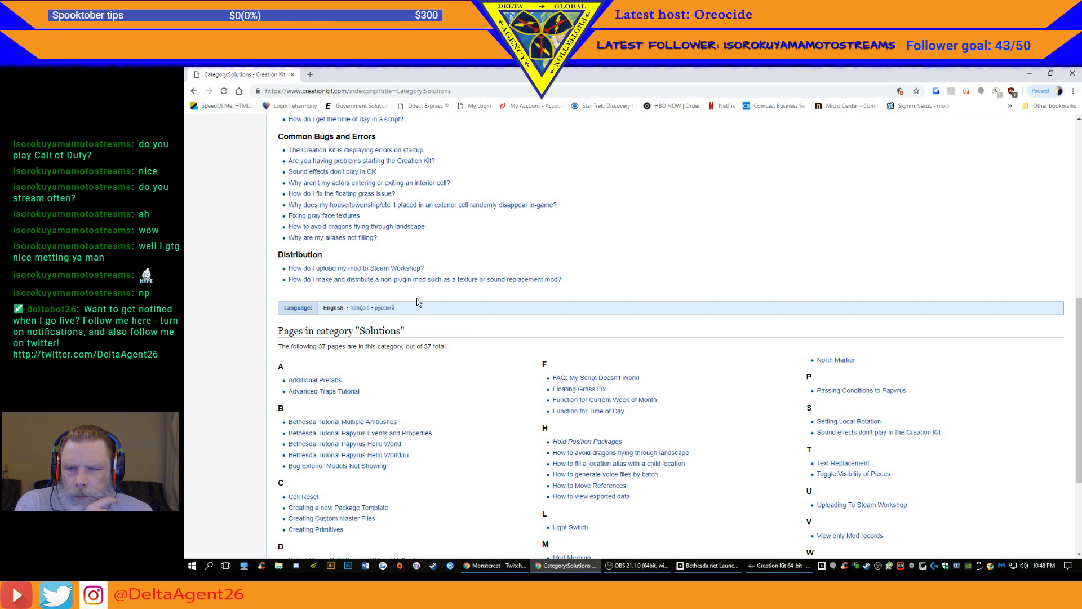
{"action": "scroll", "coordinate": [441, 263], "scroll_direction": "down", "scroll_amount": 2}
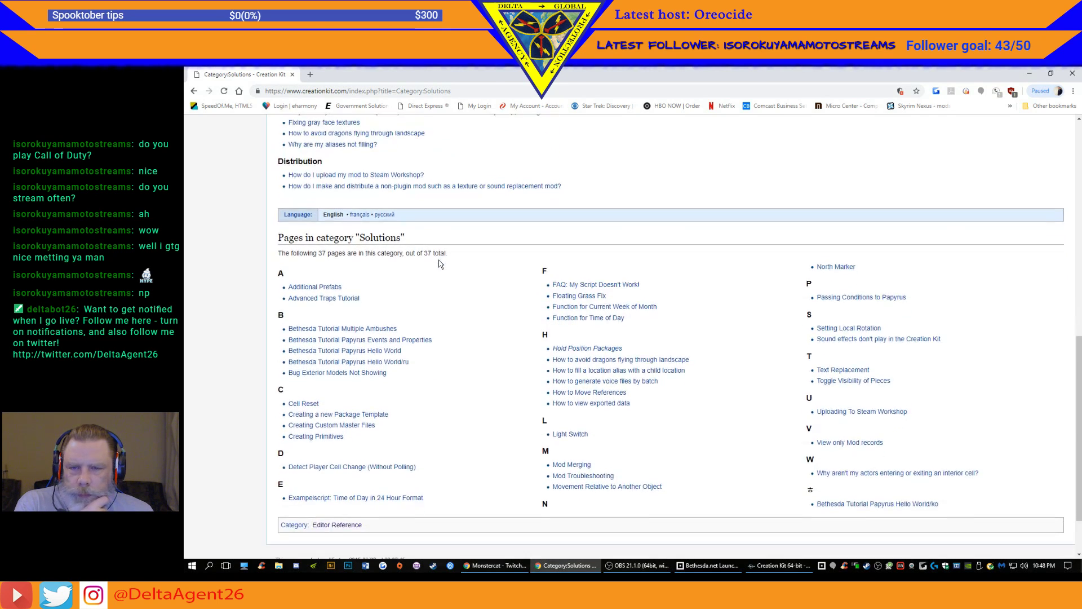
{"action": "scroll", "coordinate": [440, 263], "scroll_direction": "down", "scroll_amount": 1}
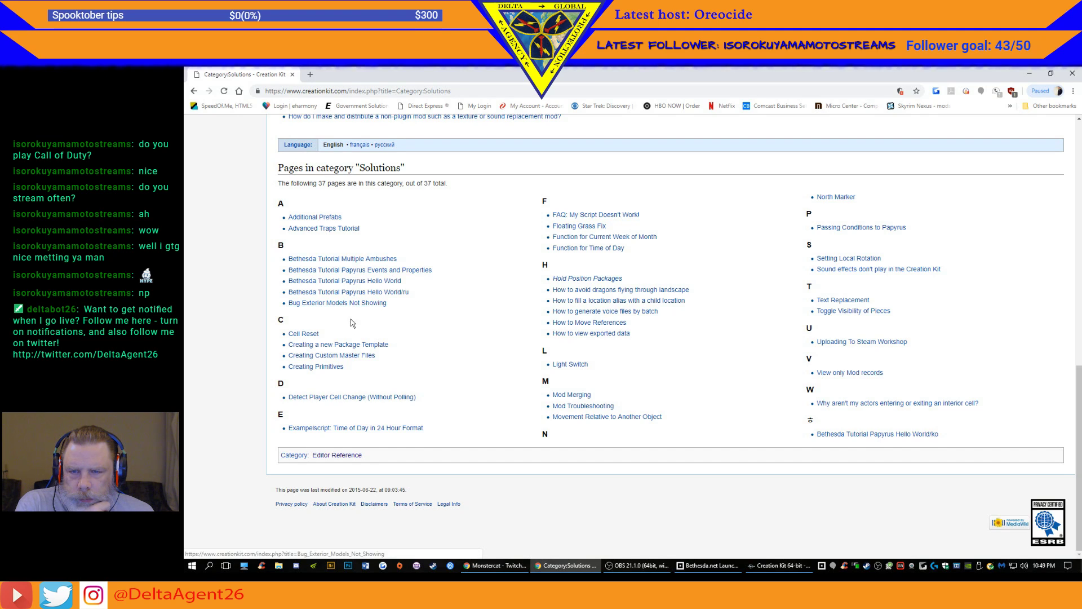
- Close the browser to return to the Creation Kit and test object selection on the room's wall near the tower
{"action": "left_click", "coordinate": [1072, 73]}
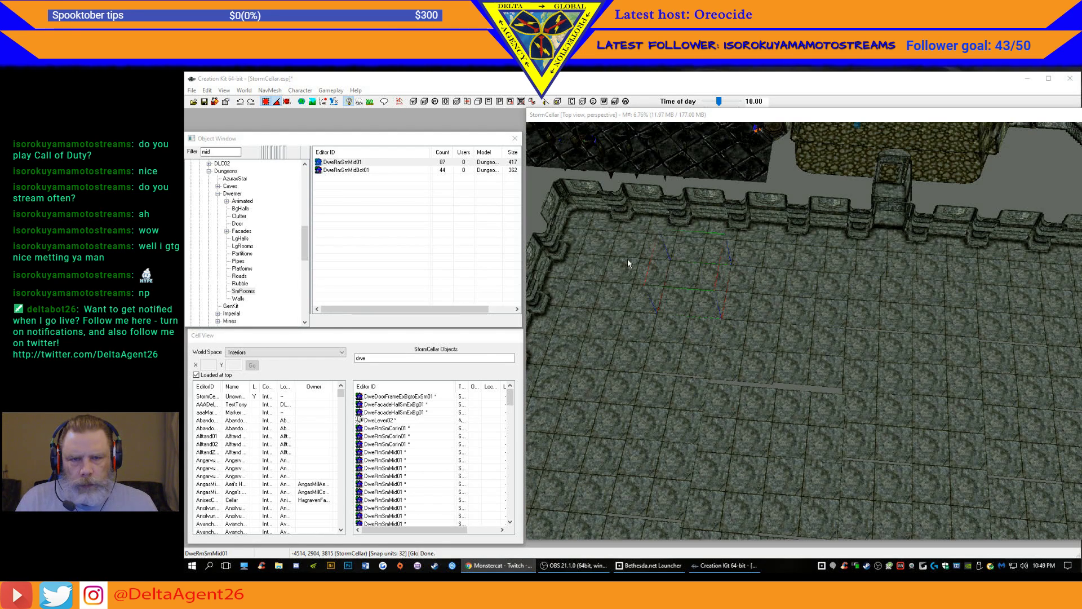
{"action": "left_click", "coordinate": [890, 245]}
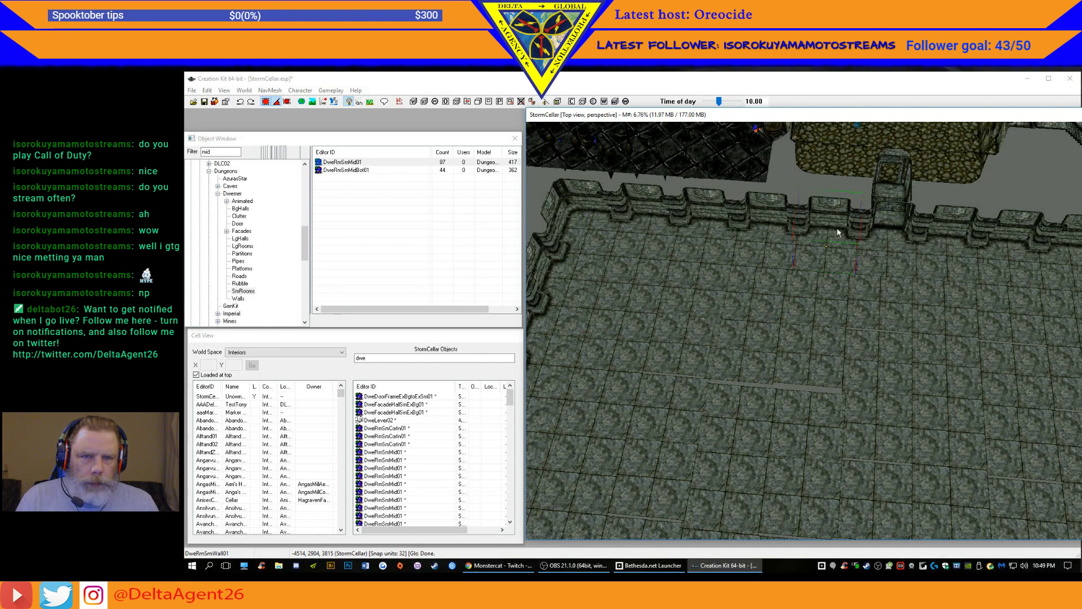
- Save the StormCellar plugin and shift the render window slightly
{"action": "left_click", "coordinate": [204, 104]}
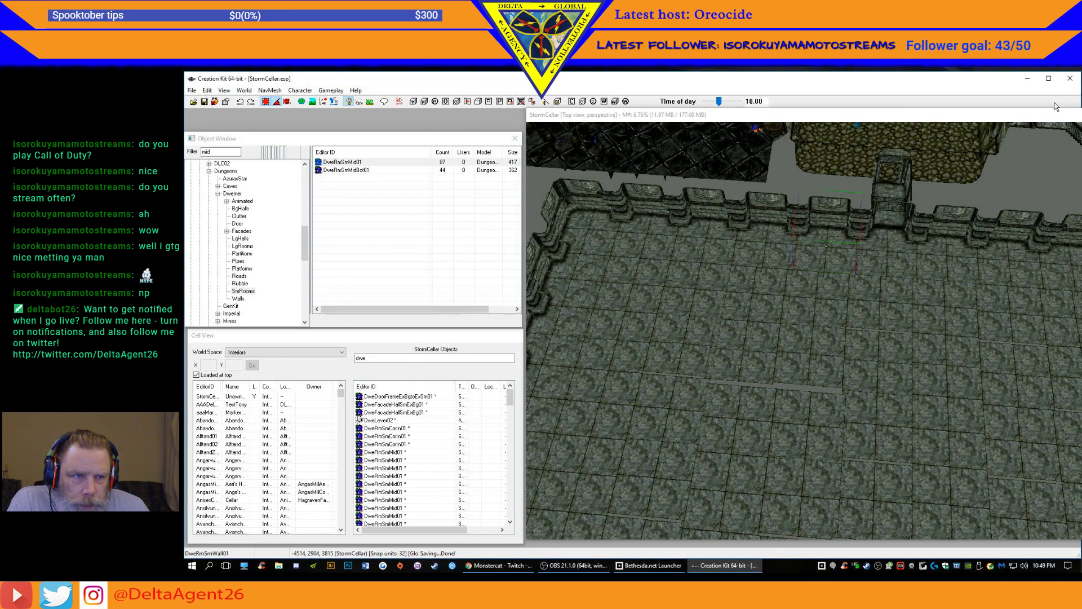
{"action": "mouse_move", "coordinate": [1064, 116]}
{"action": "left_mouse_down"}
{"action": "mouse_move", "coordinate": [1044, 114]}
{"action": "mouse_move", "coordinate": [1061, 117]}
{"action": "left_mouse_up"}
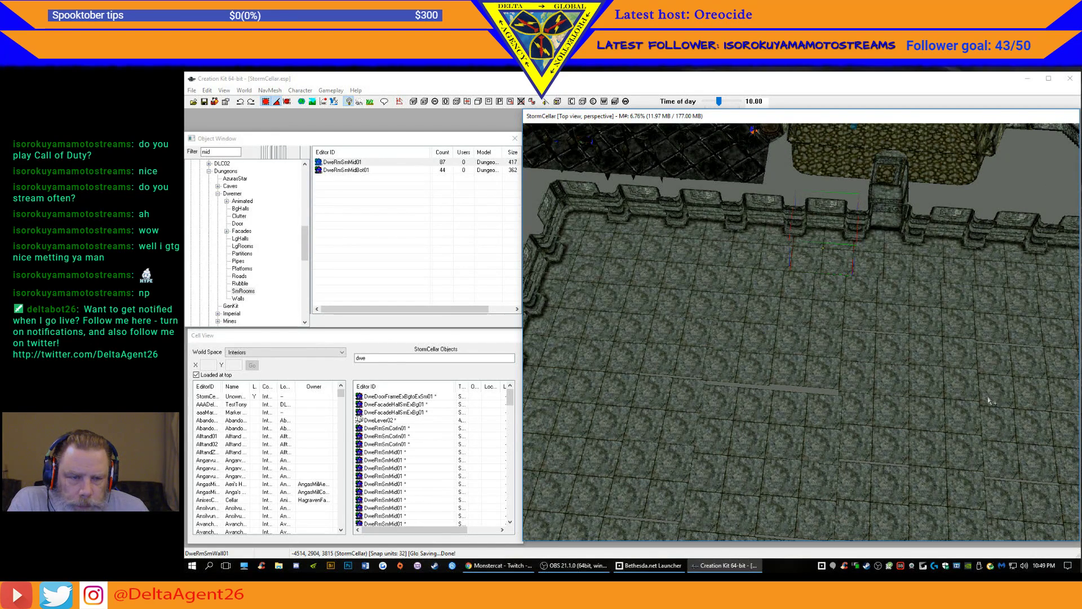
- Test object selection on several DweRmSmMid01 floor tiles across the room to check the cursor offset
{"action": "left_click", "coordinate": [816, 415]}
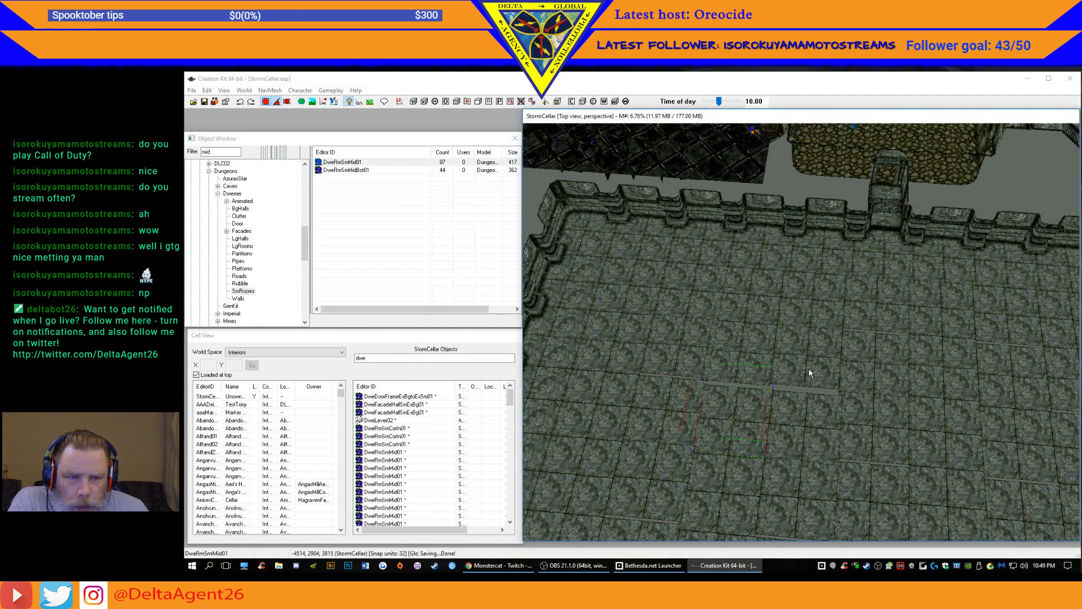
{"action": "middle_click_drag", "start_coordinate": [1009, 313], "coordinate": [905, 259]}
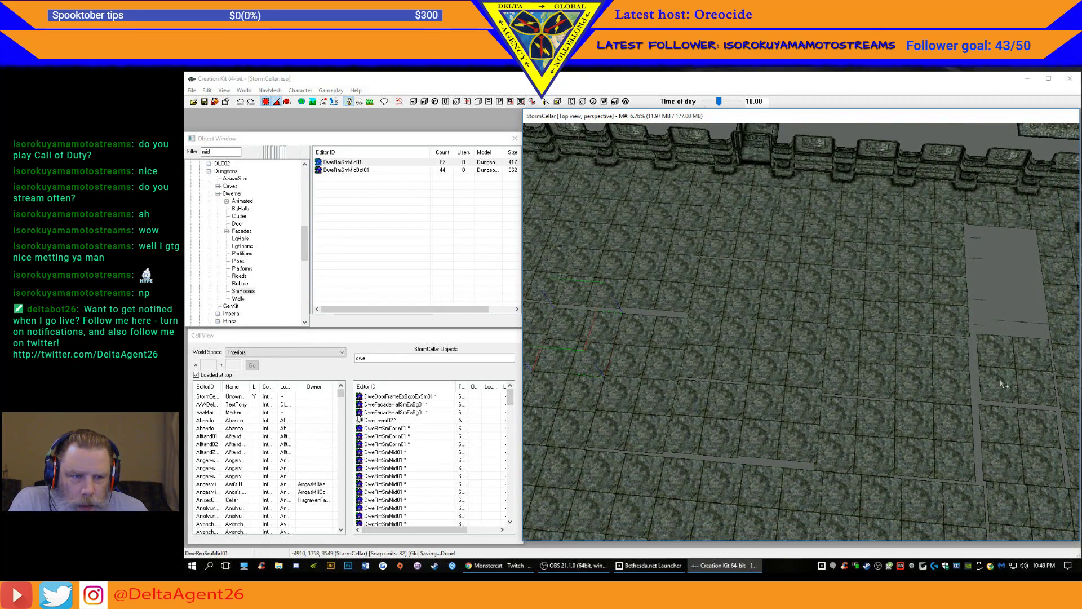
{"action": "middle_click_drag", "start_coordinate": [638, 285], "coordinate": [748, 280]}
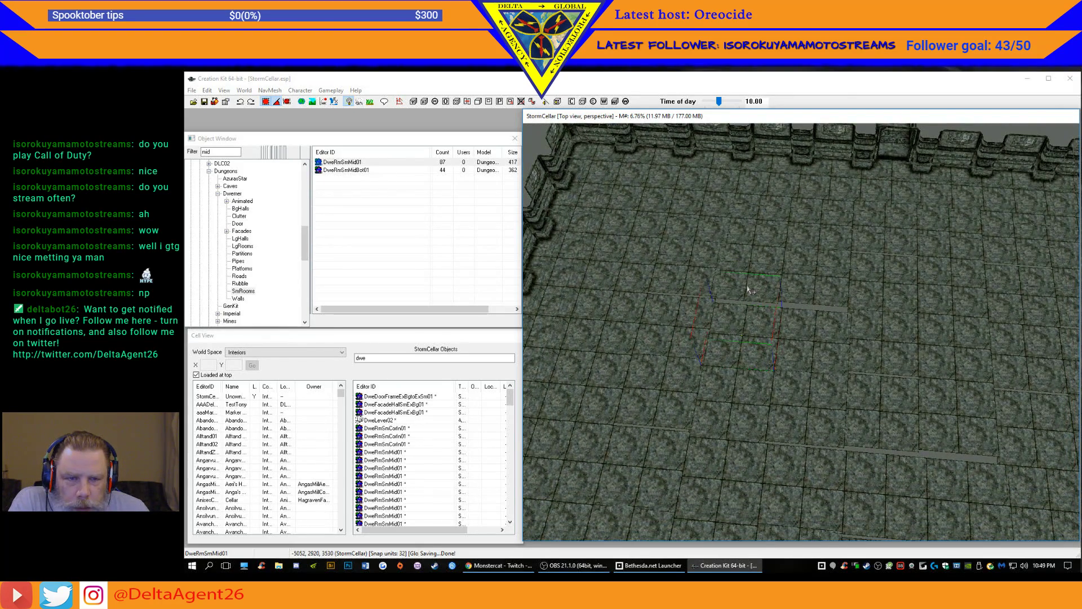
{"action": "left_click_drag", "start_coordinate": [747, 288], "coordinate": [747, 286]}
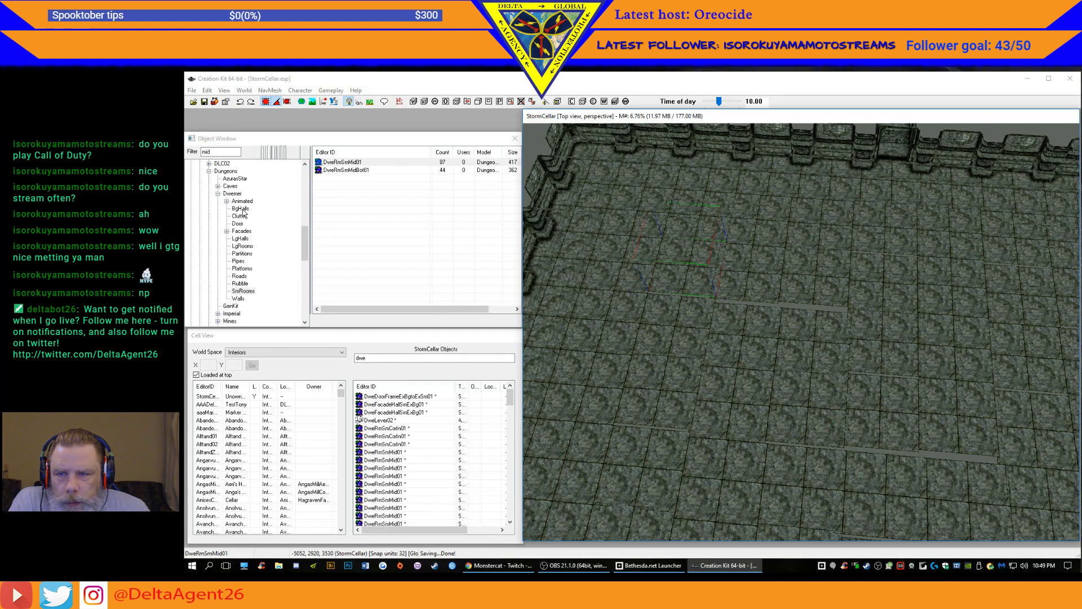
- Run Validate Loaded Data on the StormCellar plugin twice and look over the remaining file commands
{"action": "left_click", "coordinate": [192, 91]}
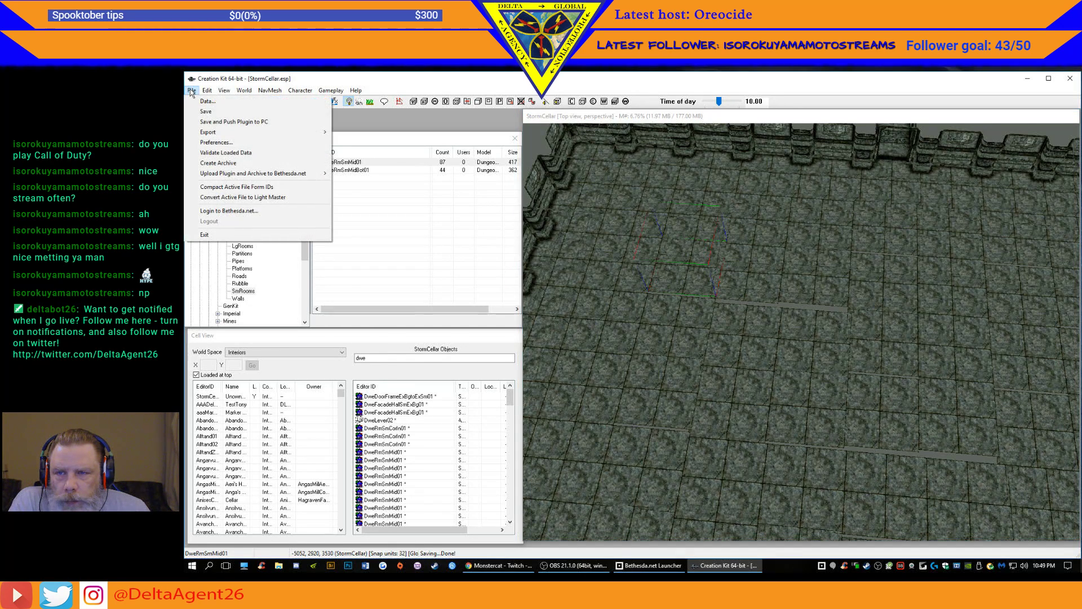
{"action": "left_click", "coordinate": [232, 153]}
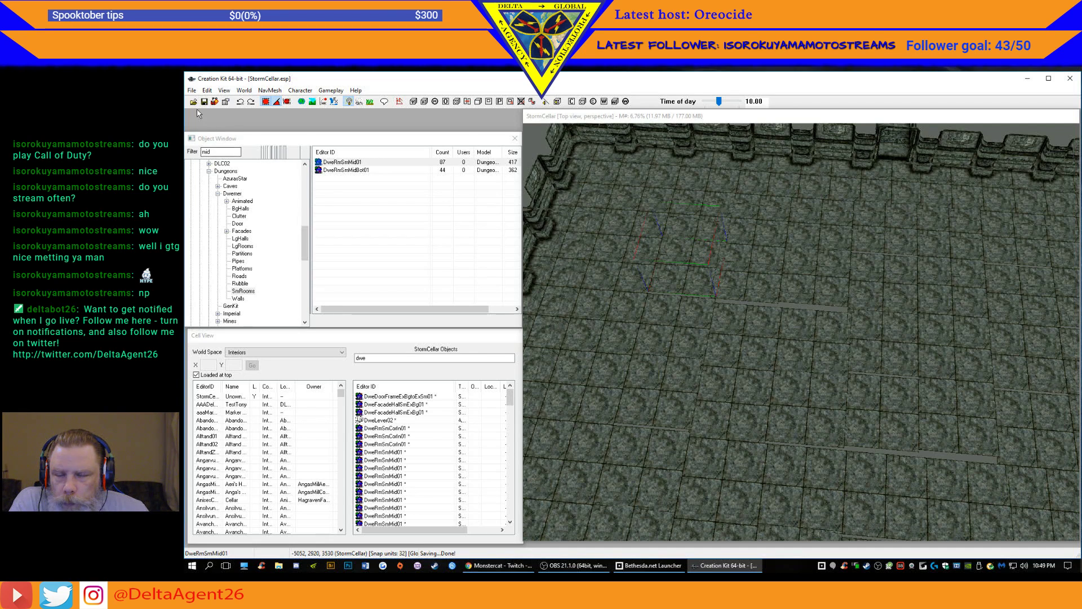
{"action": "left_click", "coordinate": [192, 90]}
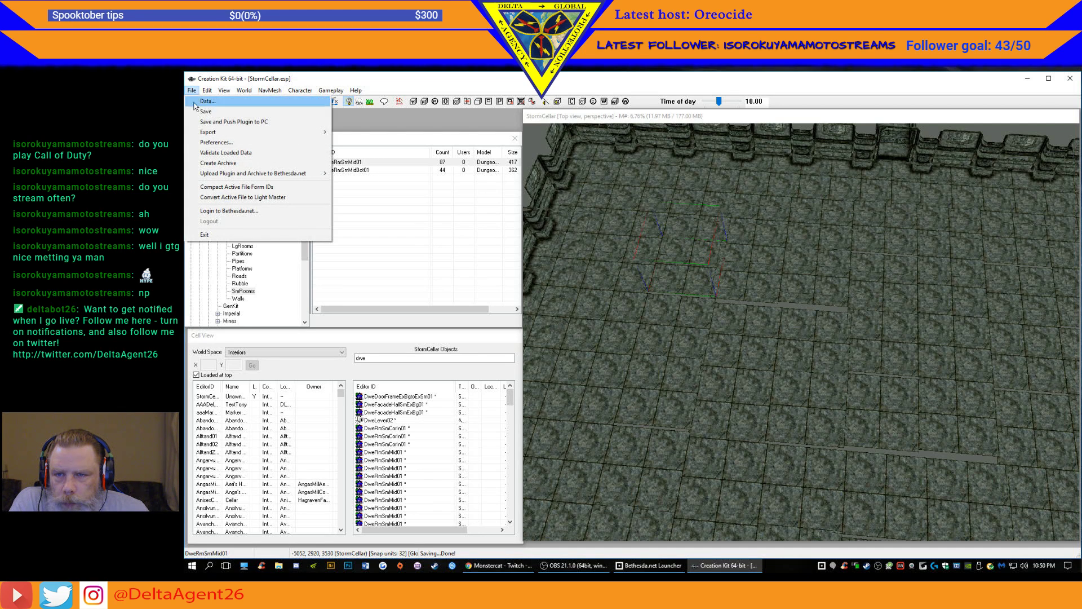
{"action": "left_click", "coordinate": [241, 154]}
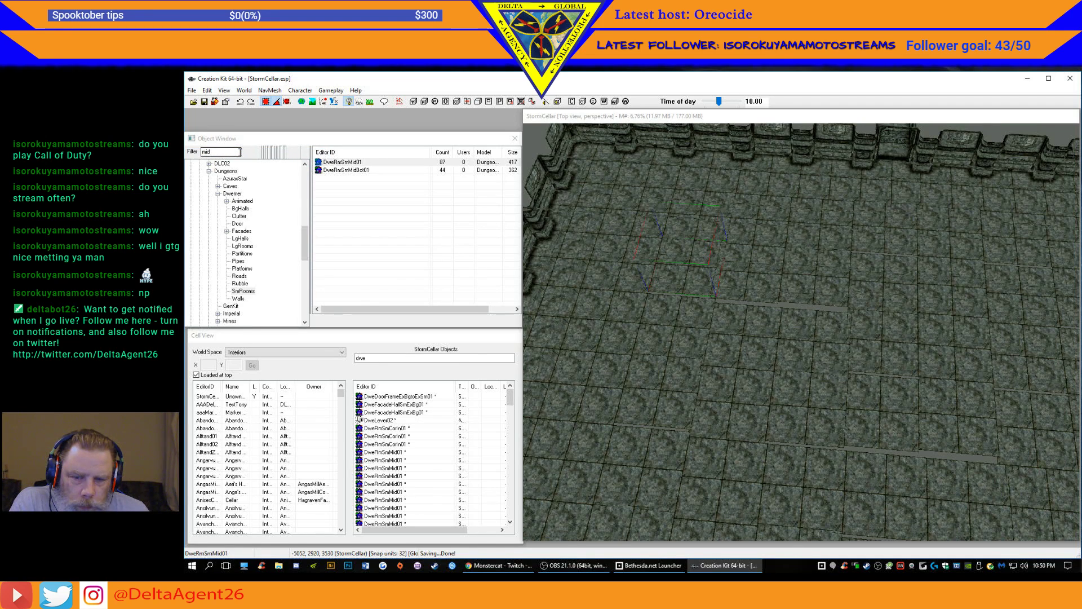
{"action": "left_click", "coordinate": [192, 90]}
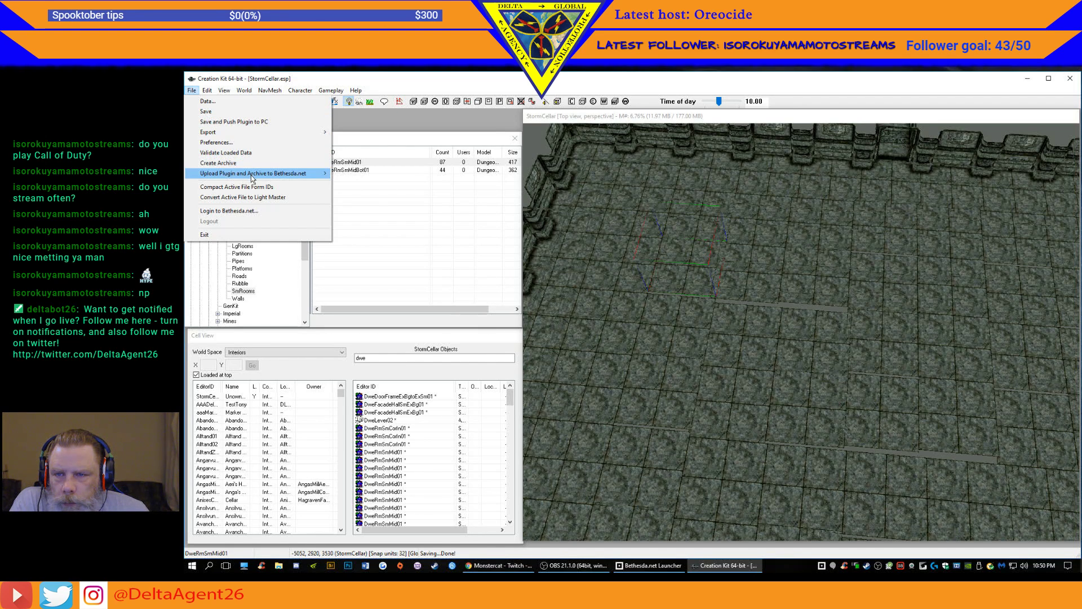
{"action": "mouse_move", "coordinate": [252, 177]}
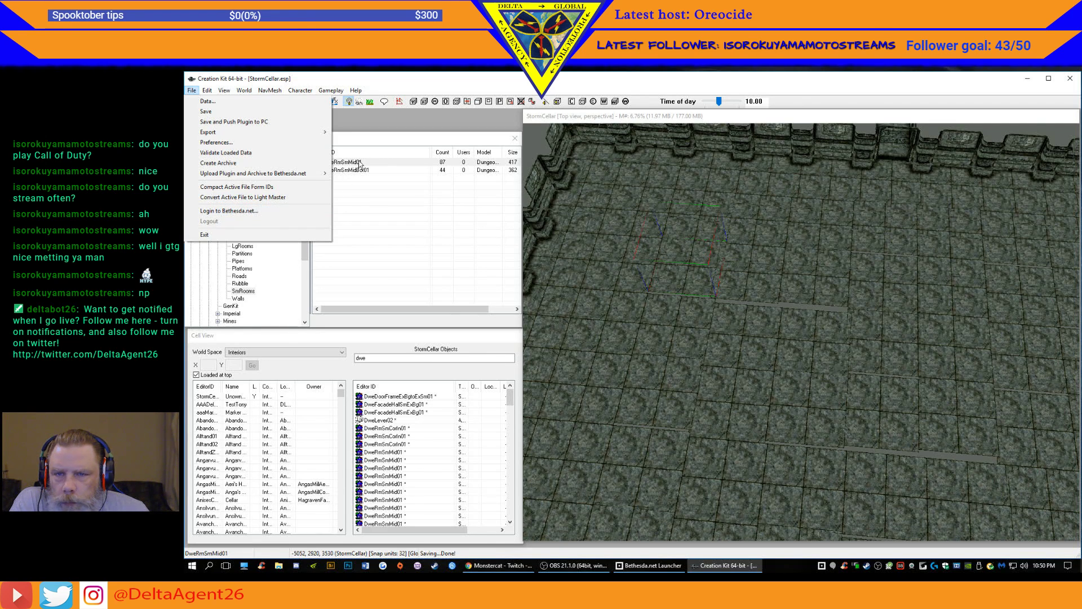
{"action": "left_click", "coordinate": [390, 143]}
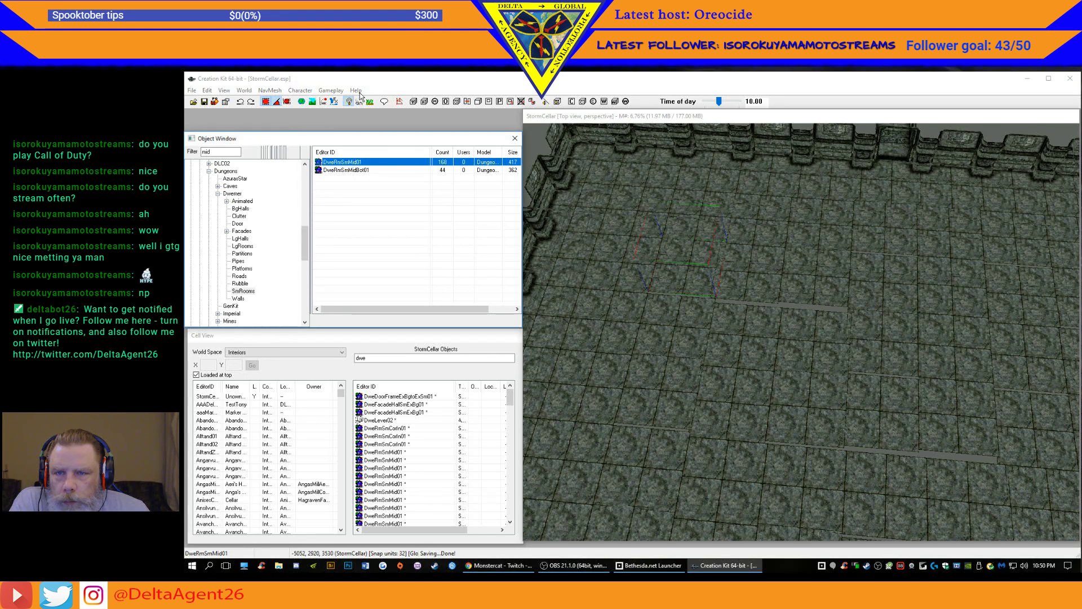
- Open the online Creation Kit help in a maximized browser window and check the landing page's discussion
{"action": "left_click", "coordinate": [356, 91]}
{"action": "left_click", "coordinate": [328, 101]}
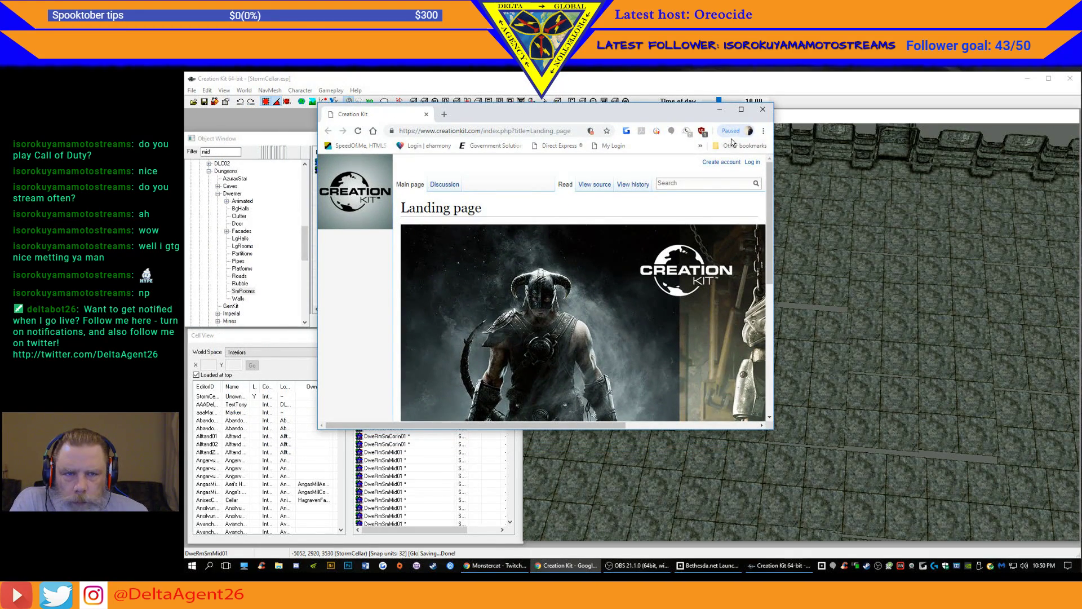
{"action": "left_click", "coordinate": [740, 109]}
{"action": "scroll", "coordinate": [355, 225], "scroll_direction": "down", "scroll_amount": 1}
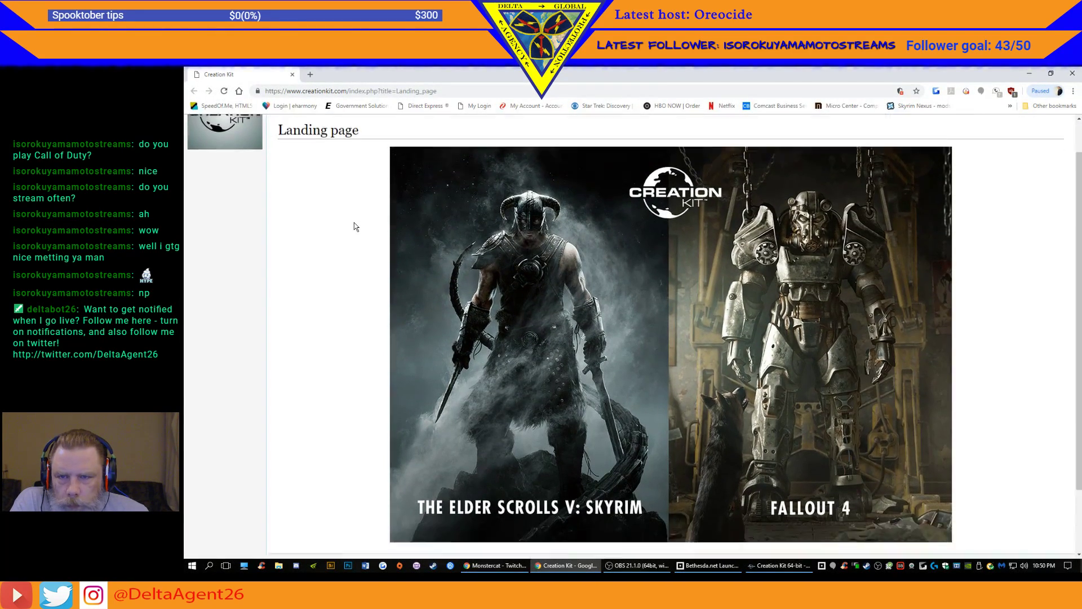
{"action": "scroll", "coordinate": [355, 221], "scroll_direction": "up", "scroll_amount": 1}
{"action": "left_click", "coordinate": [328, 146]}
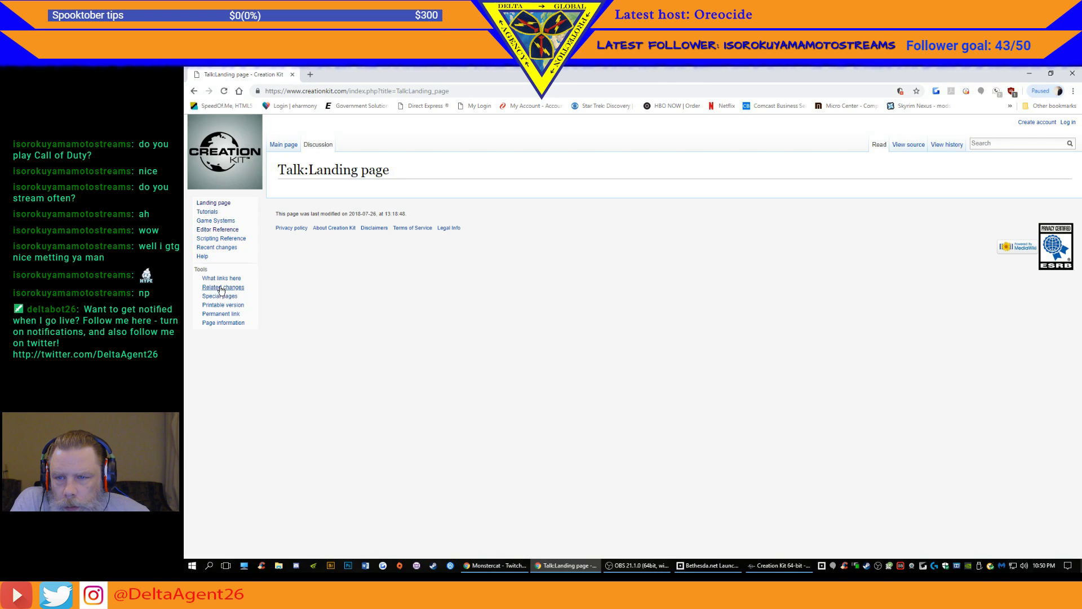
- Look through the wiki's Game Systems category and its discussion page for a cursor offset fix
{"action": "left_click", "coordinate": [220, 222]}
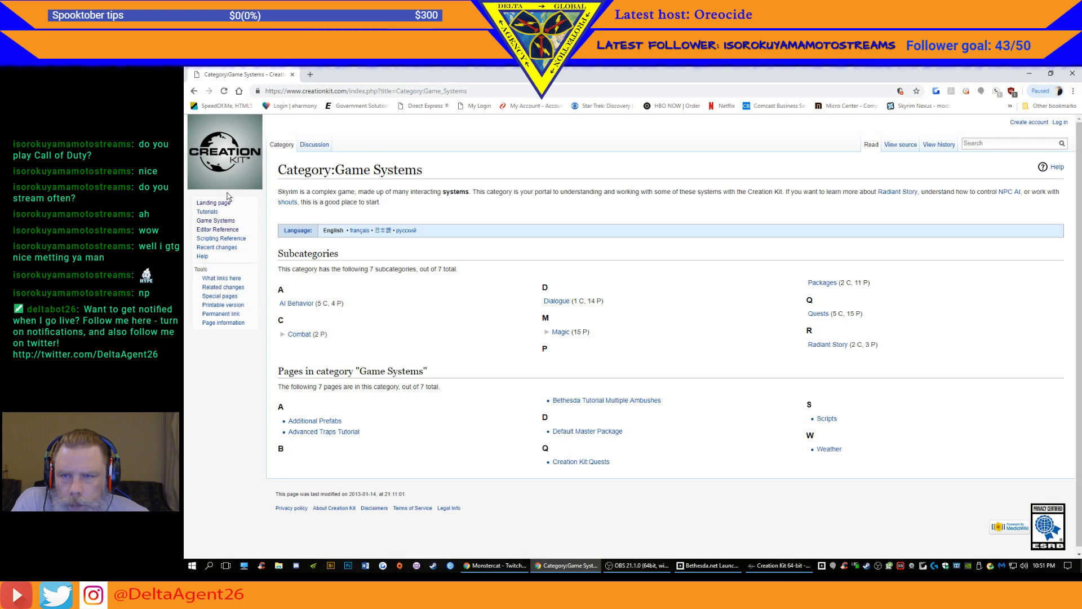
{"action": "left_click", "coordinate": [308, 145]}
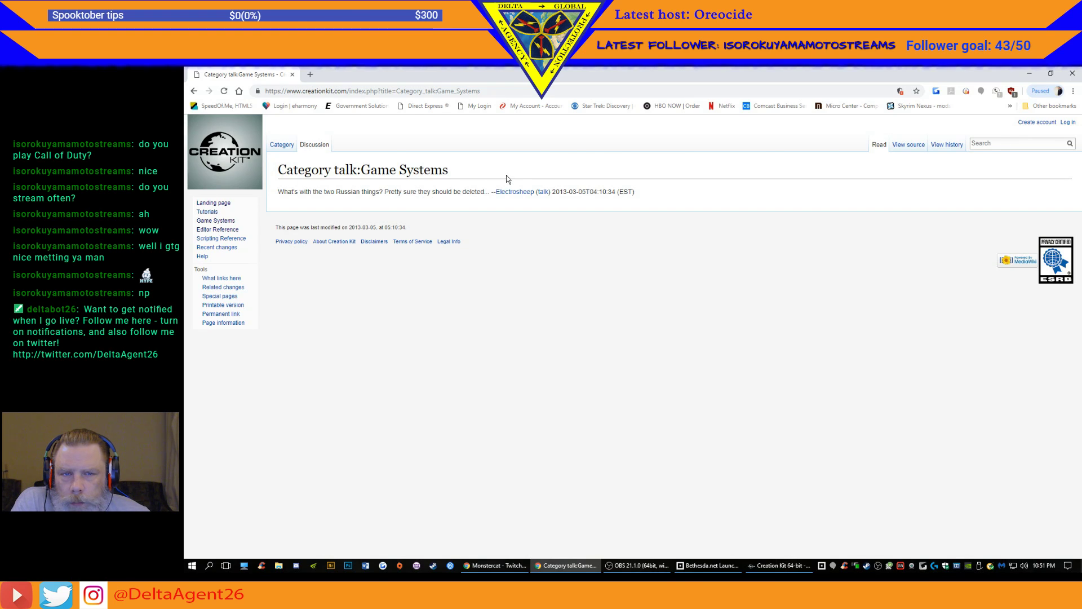
{"action": "left_click", "coordinate": [280, 145]}
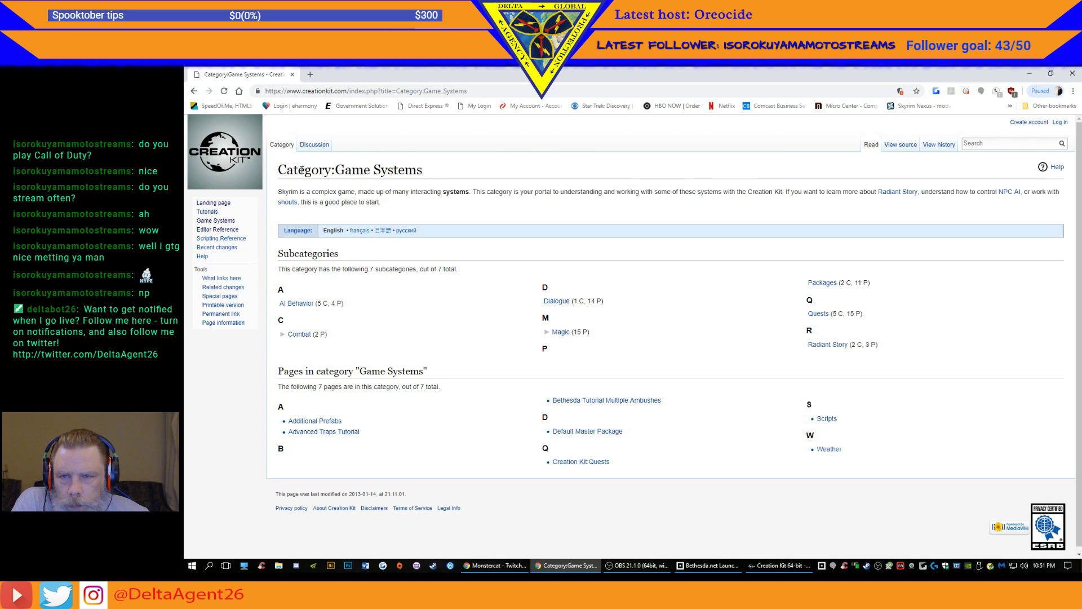
- Close the browser, save the StormCellar plugin and exit the Creation Kit
{"action": "left_click", "coordinate": [1072, 73]}
{"action": "left_click", "coordinate": [204, 103]}
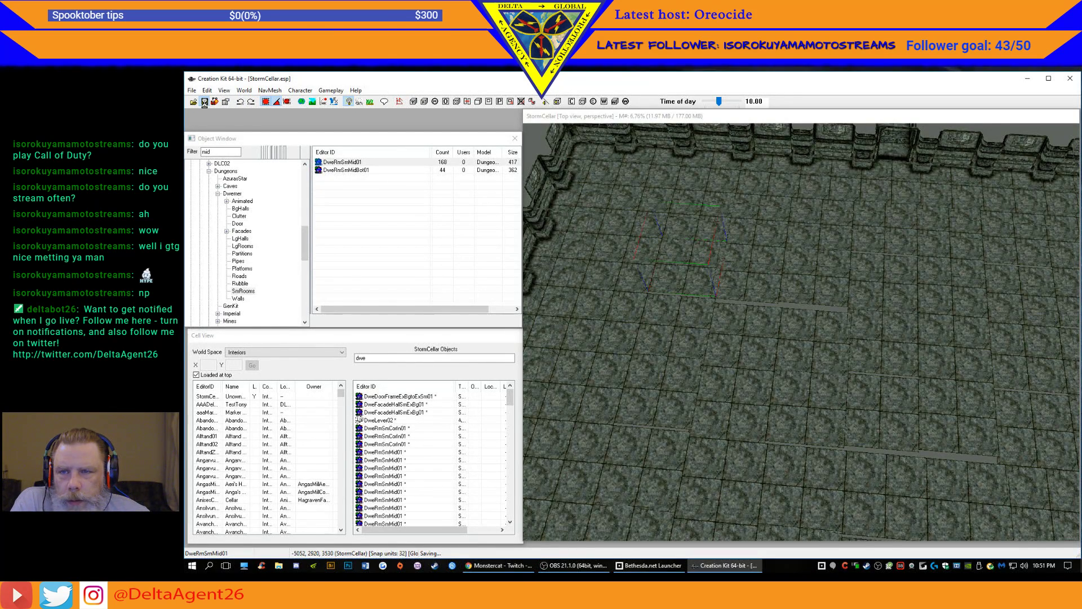
{"action": "left_click", "coordinate": [1071, 80]}
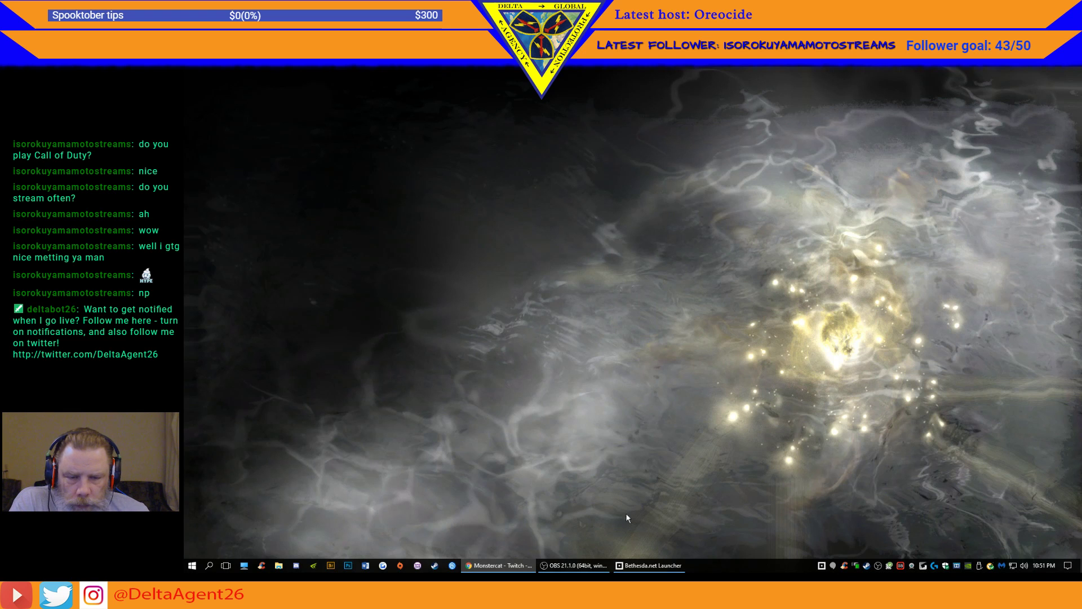
- Open the community forums from the Bethesda.net Launcher in a maximized browser window and go to the Creation Kit category
{"action": "left_click", "coordinate": [664, 569]}
{"action": "left_click", "coordinate": [720, 191]}
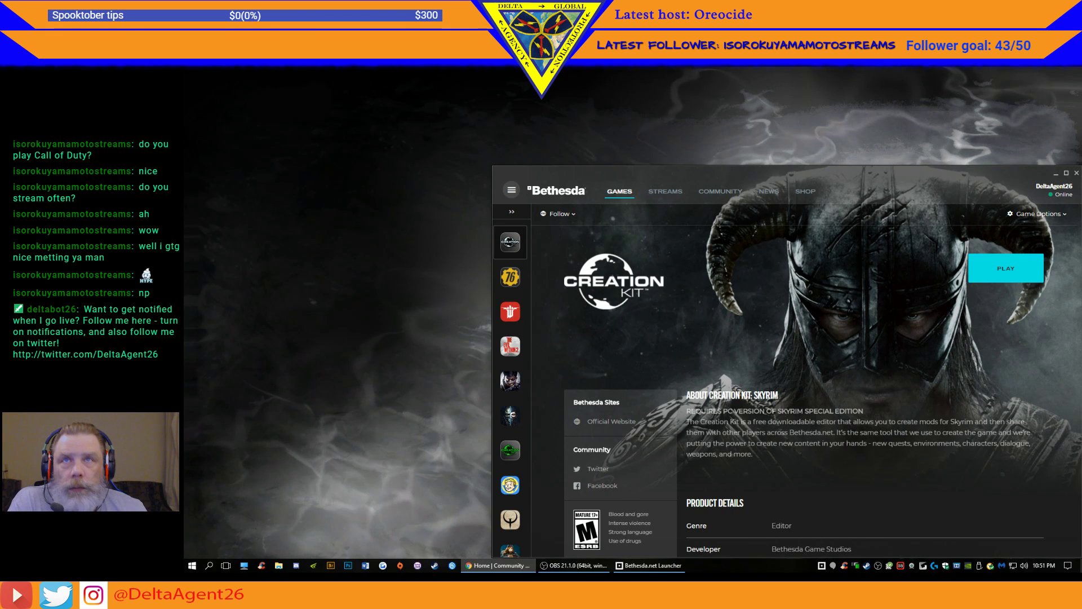
{"action": "left_click_drag", "start_coordinate": [350, 73], "coordinate": [478, 120]}
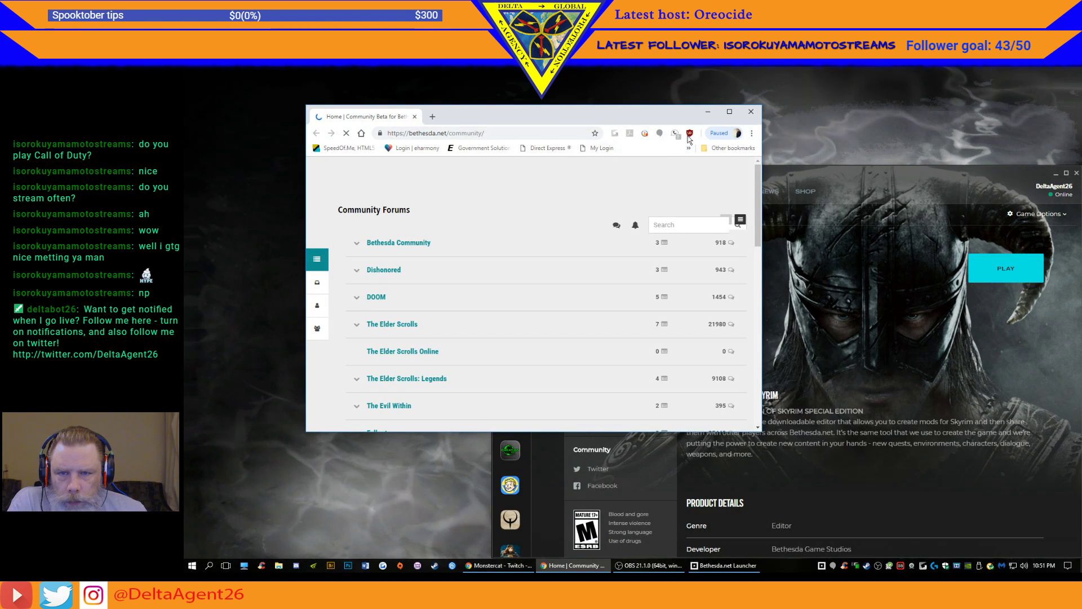
{"action": "left_click", "coordinate": [728, 112]}
{"action": "scroll", "coordinate": [367, 287], "scroll_direction": "down", "scroll_amount": 3}
{"action": "left_click", "coordinate": [366, 396]}
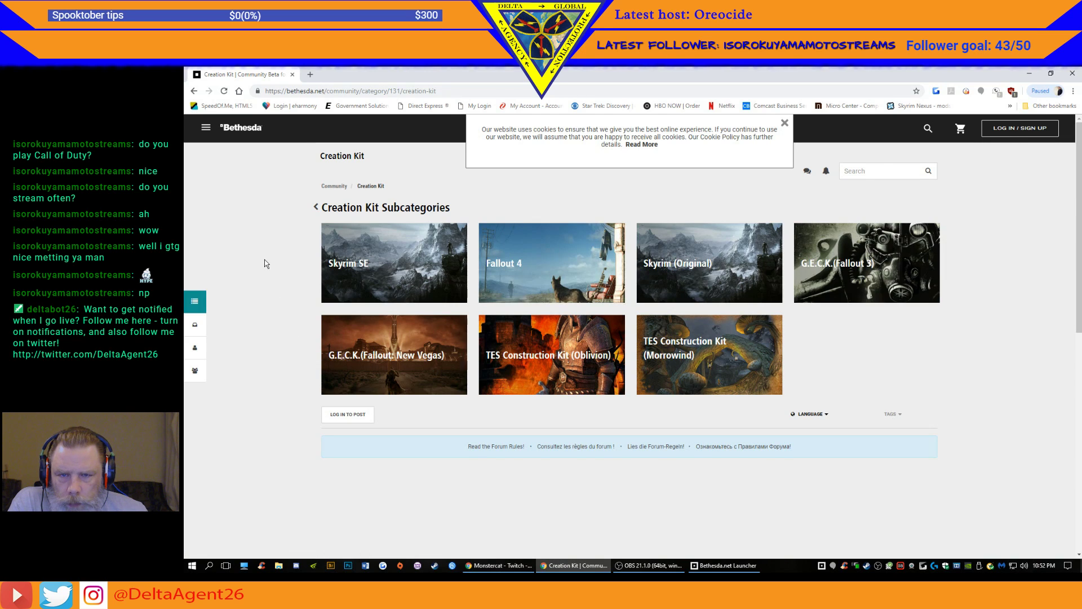
- Open the Skyrim SE subcategory and scan its topics for the cursor offset problem
{"action": "left_click", "coordinate": [390, 263]}
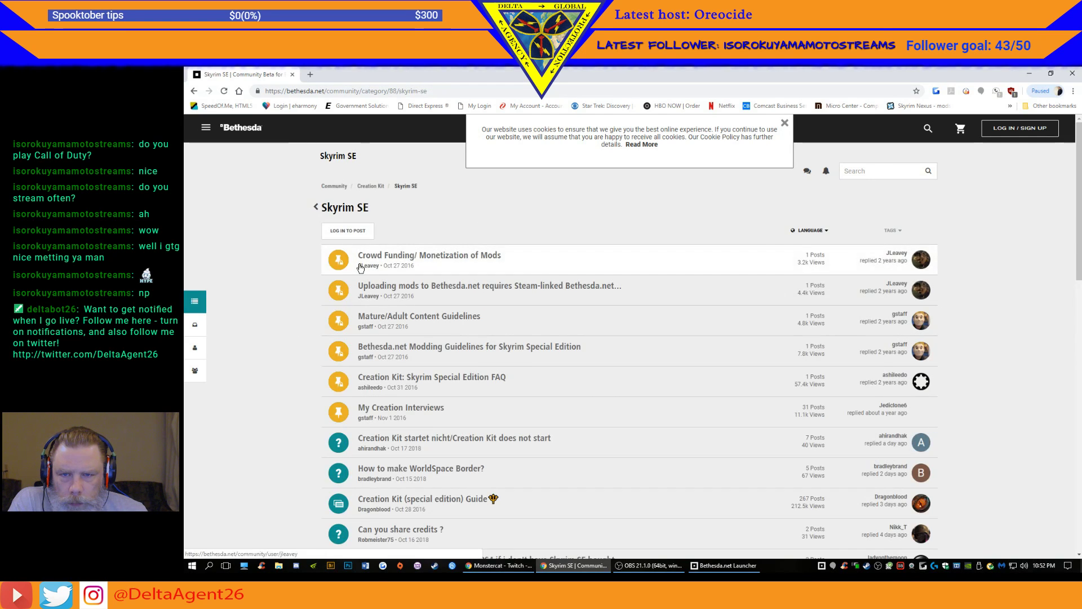
{"action": "scroll", "coordinate": [302, 275], "scroll_direction": "down", "scroll_amount": 2}
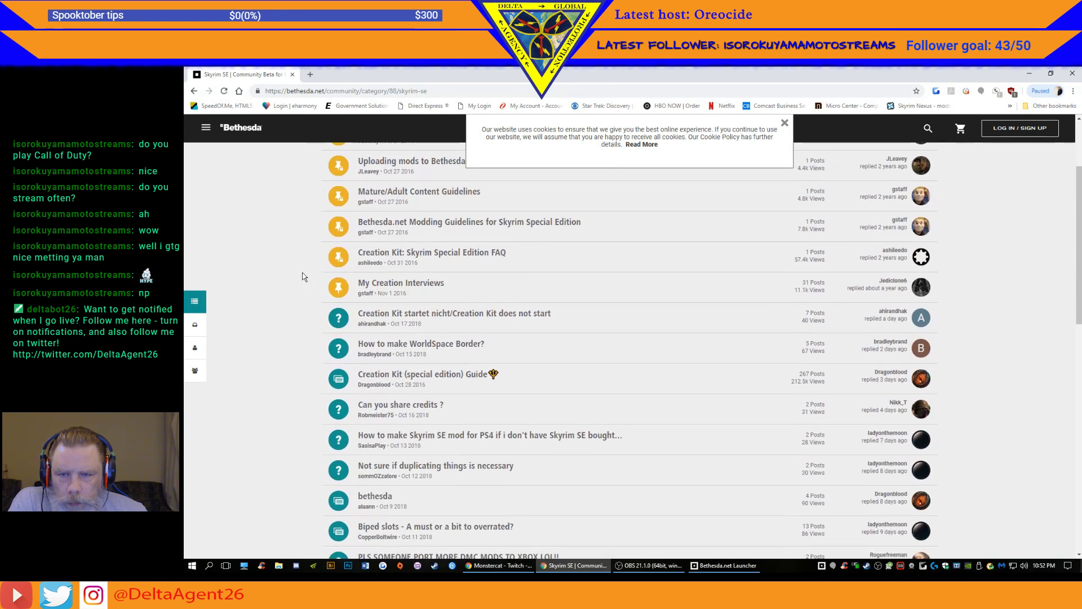
{"action": "scroll", "coordinate": [302, 276], "scroll_direction": "down", "scroll_amount": 1}
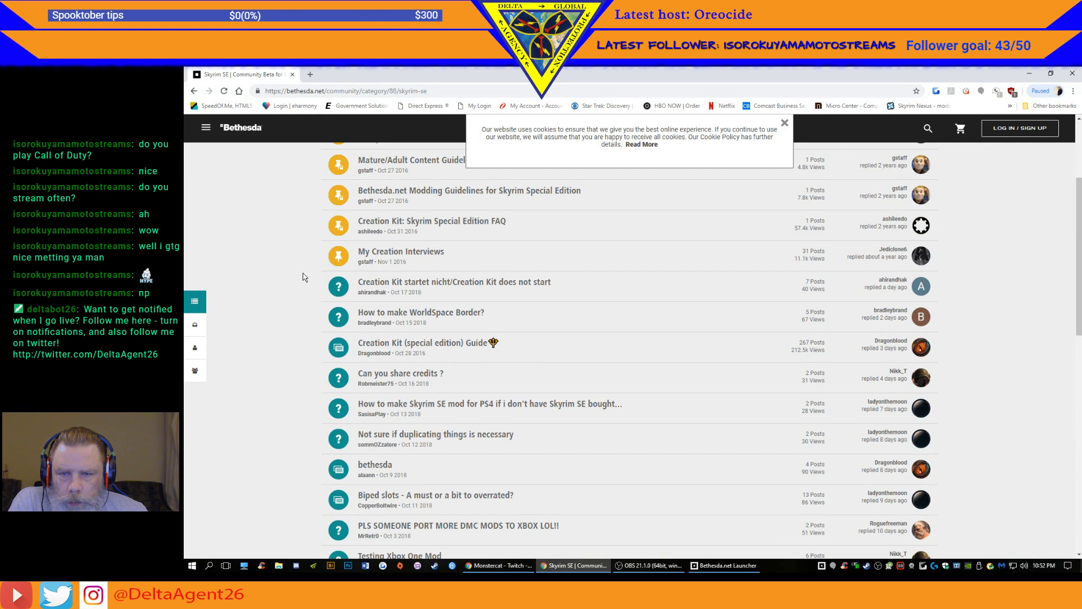
{"action": "scroll", "coordinate": [298, 325], "scroll_direction": "down", "scroll_amount": 1}
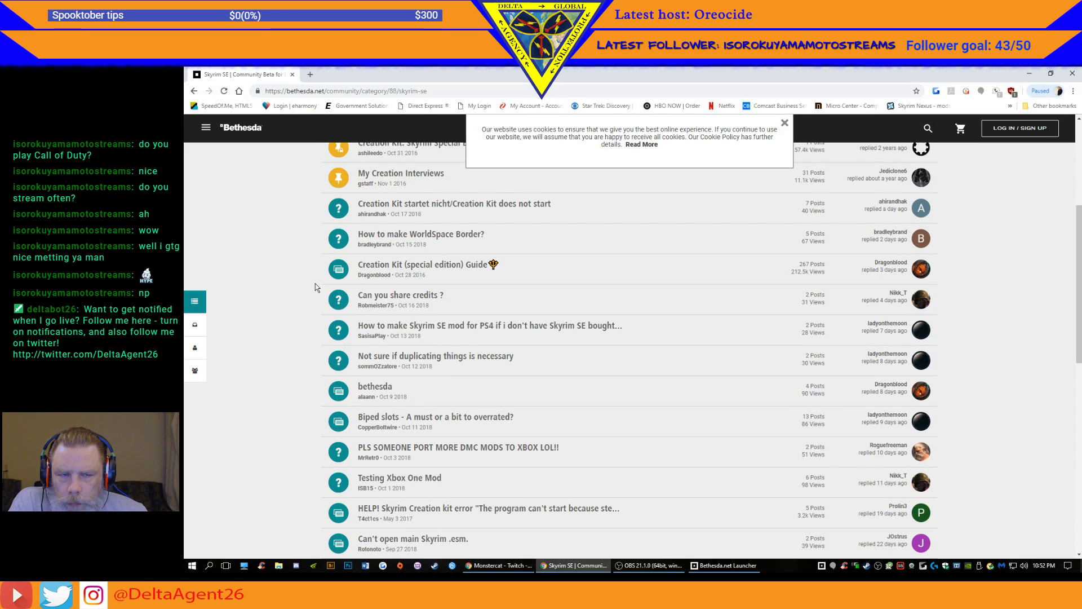
- Log in to Bethesda.net with the saved username and account password, with the username remembered
{"action": "left_click", "coordinate": [1022, 132]}
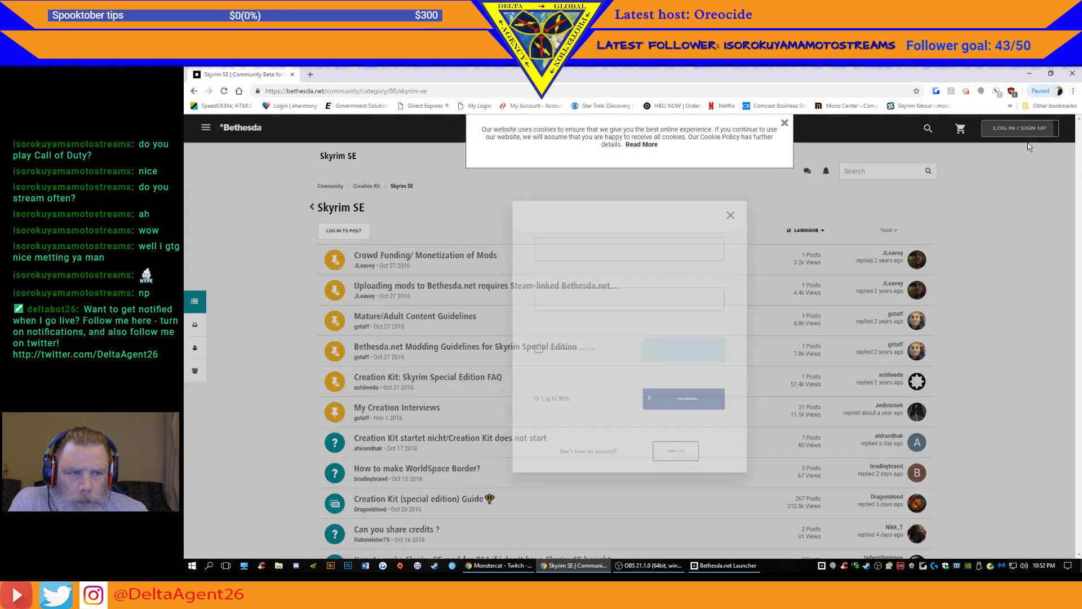
{"action": "left_click", "coordinate": [586, 247]}
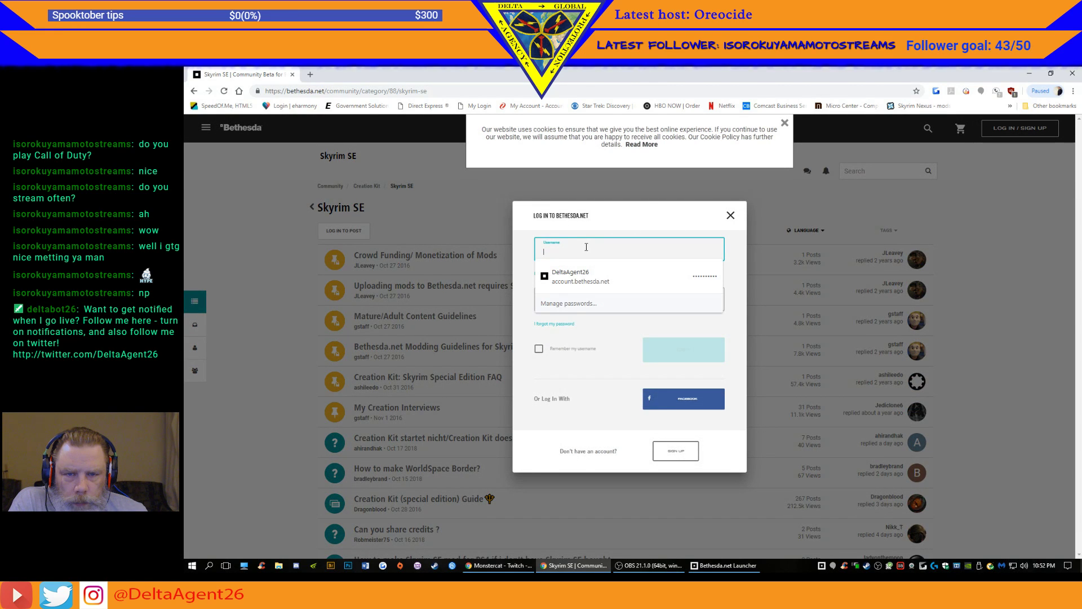
{"action": "left_click", "coordinate": [583, 277]}
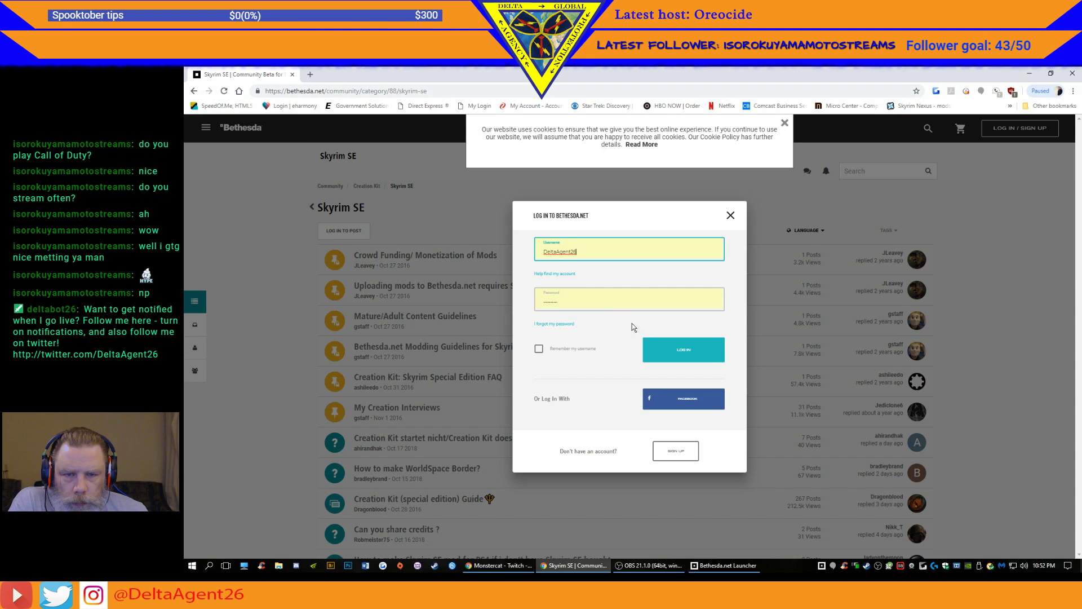
{"action": "left_click", "coordinate": [539, 350]}
{"action": "left_click", "coordinate": [675, 351]}
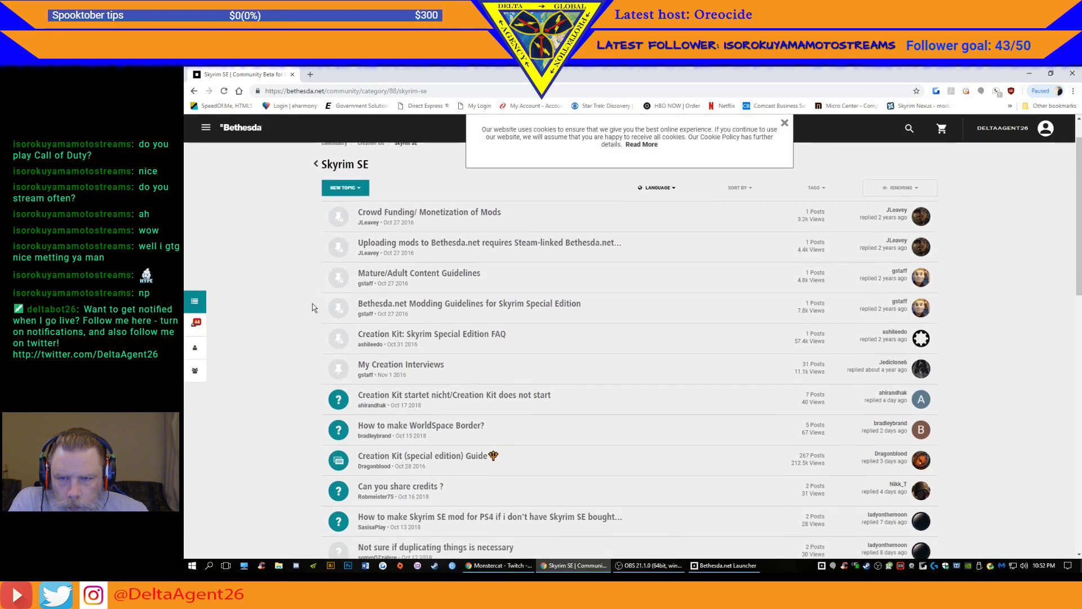
- Dismiss the cookie notice and examine the first page of Skyrim SE forum topics for a cursor offset fix
{"action": "left_click", "coordinate": [785, 123]}
{"action": "scroll", "coordinate": [301, 310], "scroll_direction": "down", "scroll_amount": 2}
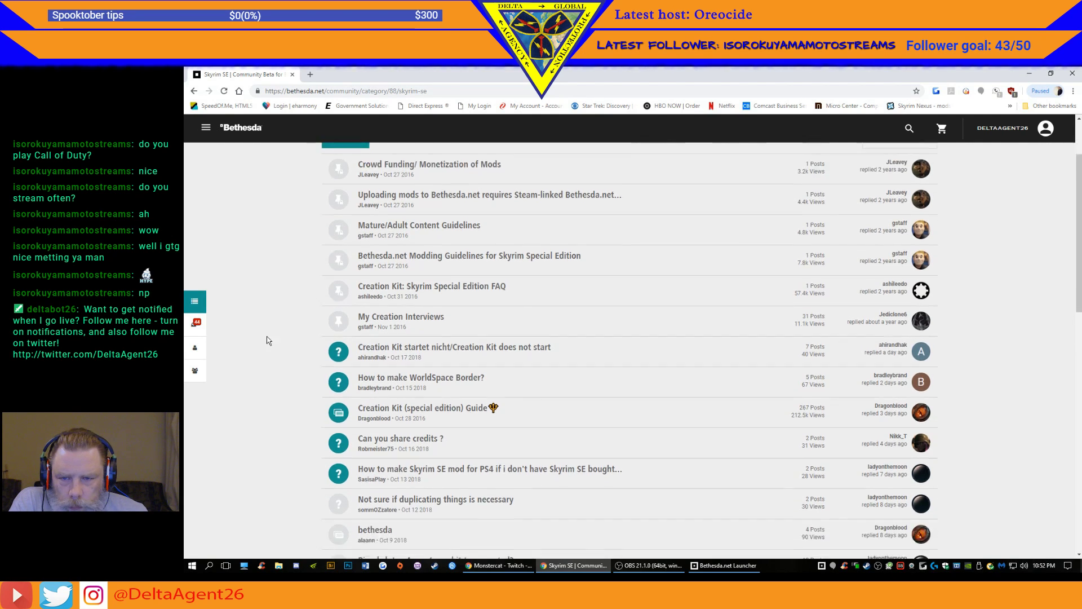
{"action": "scroll", "coordinate": [300, 310], "scroll_direction": "down", "scroll_amount": 2}
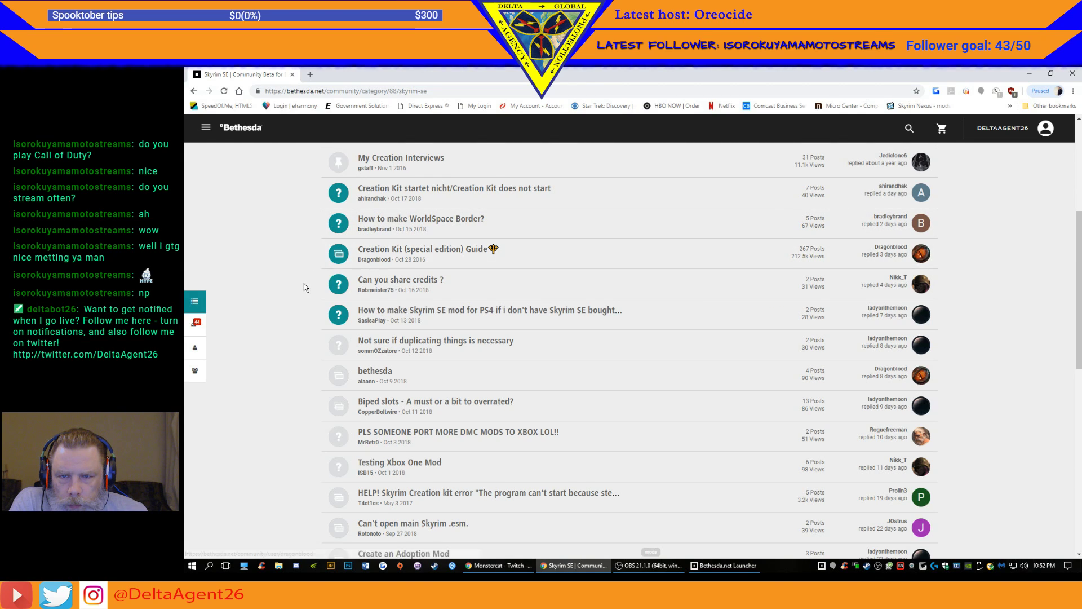
{"action": "scroll", "coordinate": [303, 284], "scroll_direction": "down", "scroll_amount": 2}
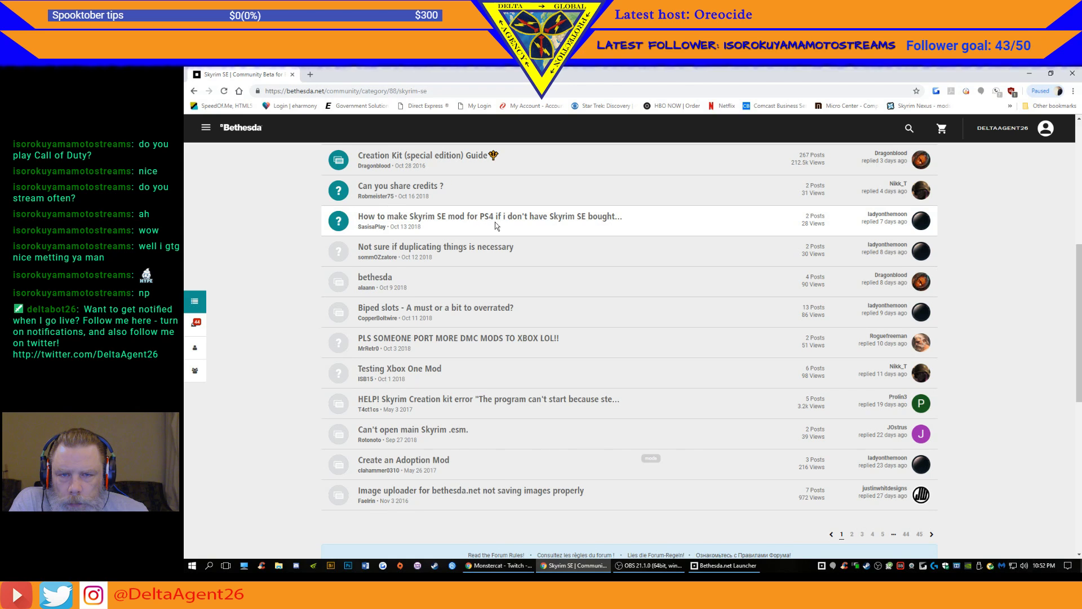
{"action": "scroll", "coordinate": [308, 281], "scroll_direction": "down", "scroll_amount": 1}
{"action": "scroll", "coordinate": [298, 280], "scroll_direction": "down", "scroll_amount": 2}
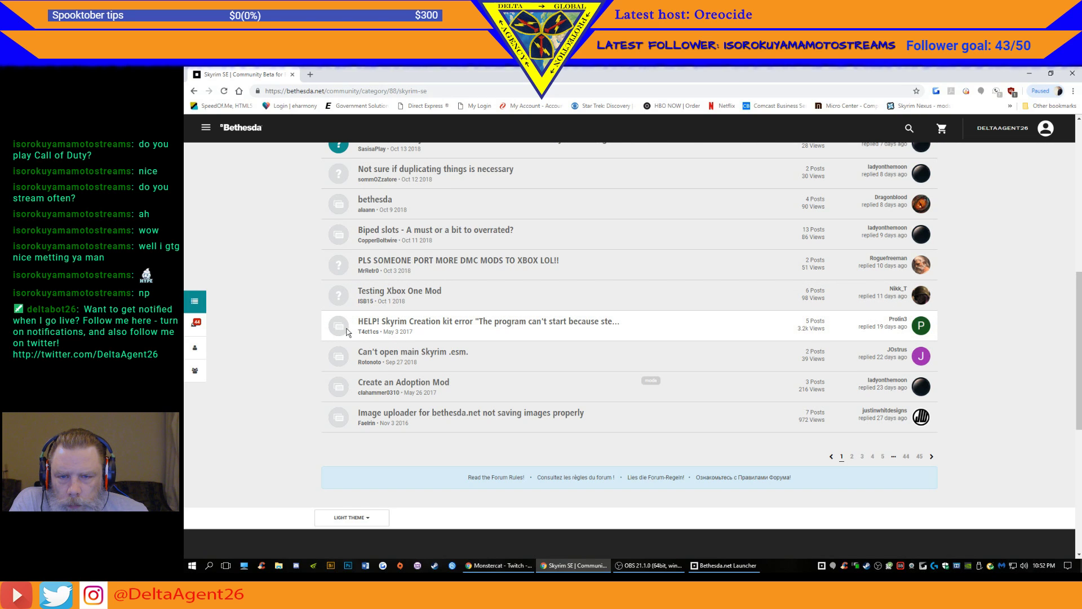
- Look through the rest of the first page of Skyrim SE topics and go to page 2
{"action": "scroll", "coordinate": [338, 331], "scroll_direction": "down", "scroll_amount": 1}
{"action": "scroll", "coordinate": [337, 333], "scroll_direction": "down", "scroll_amount": 2}
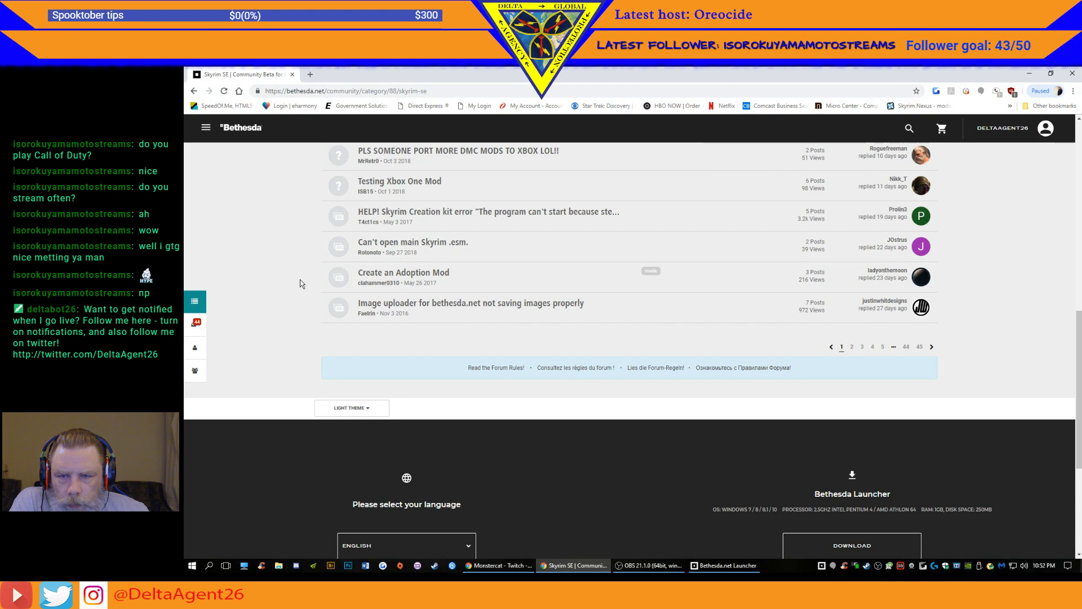
{"action": "scroll", "coordinate": [302, 277], "scroll_direction": "down", "scroll_amount": 1}
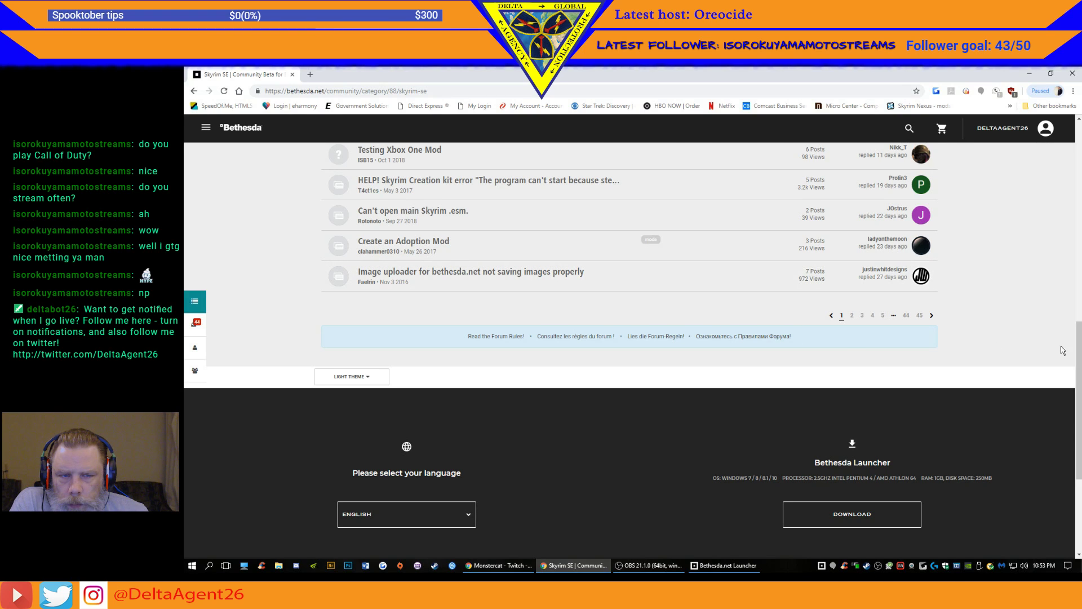
{"action": "left_click", "coordinate": [931, 315]}
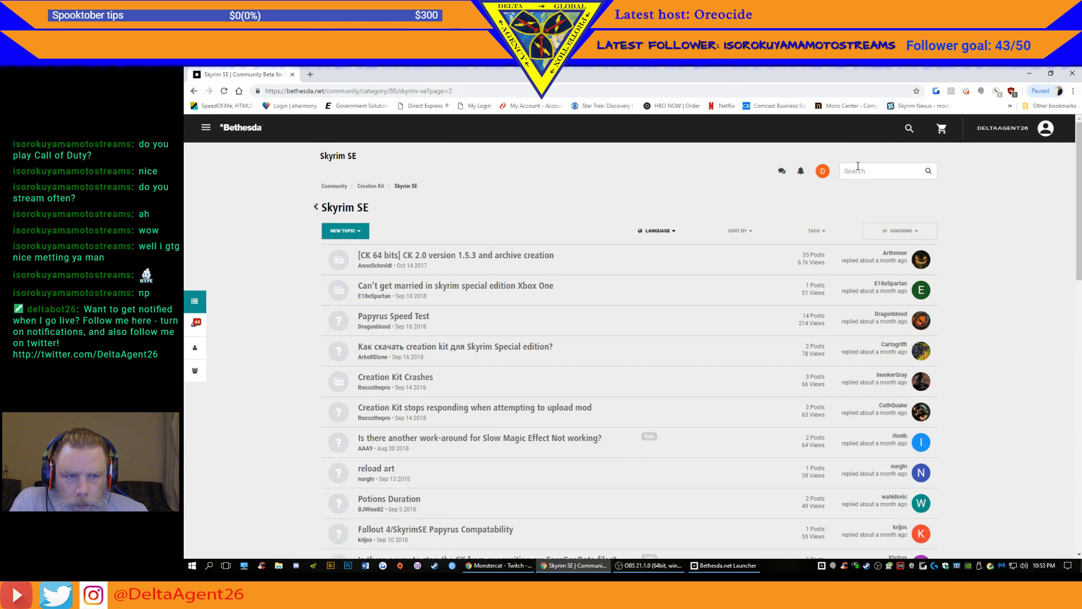
- Search the community forum for "Offset mouse in render window"
{"action": "left_click", "coordinate": [860, 170]}
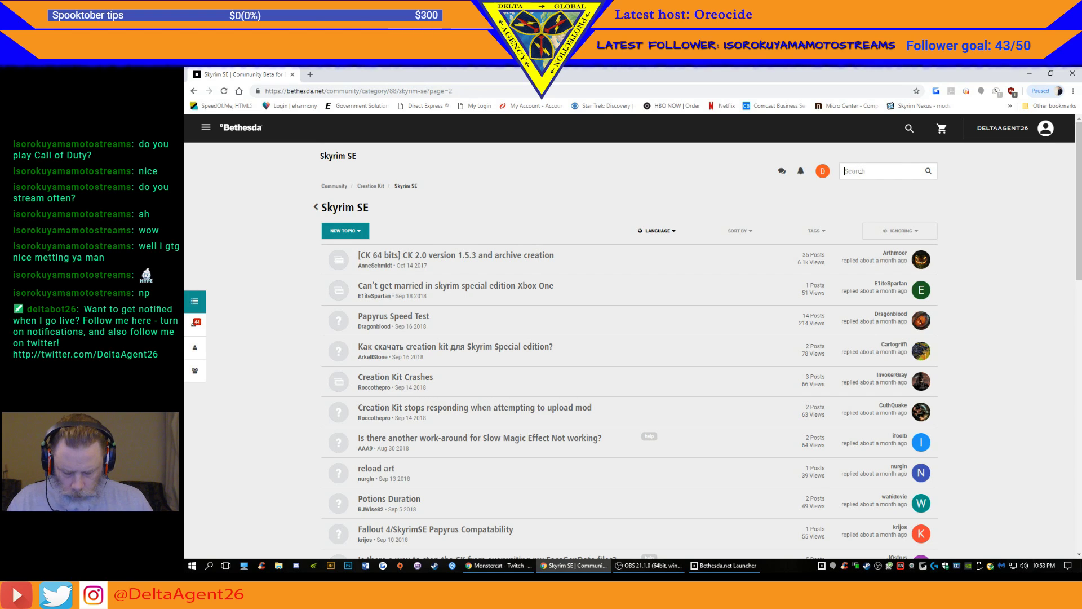
{"action": "type", "text": "Offs"}
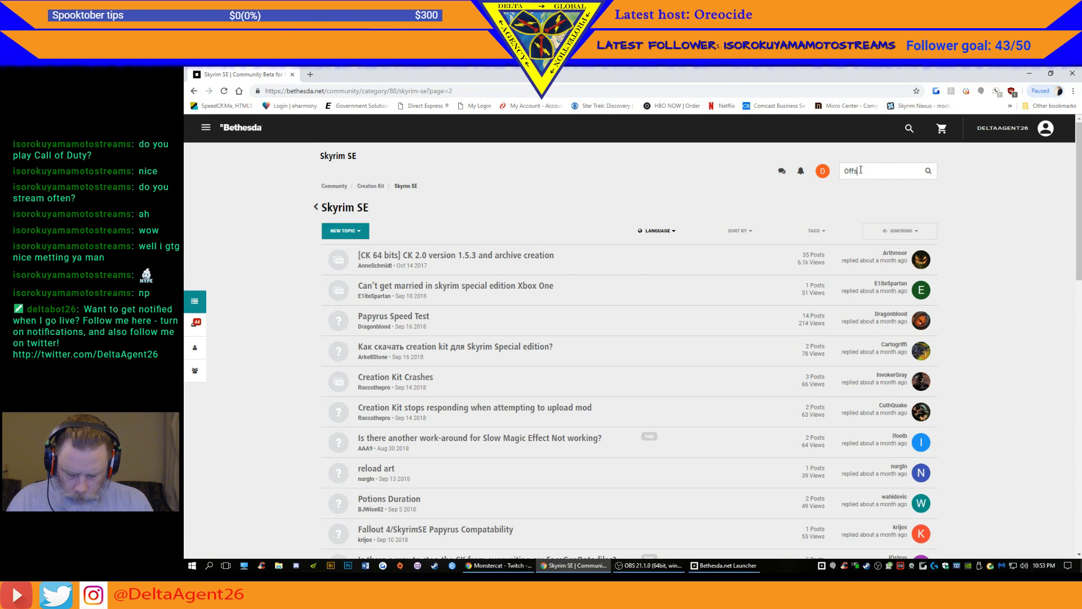
{"action": "type", "text": "et mouse in"}
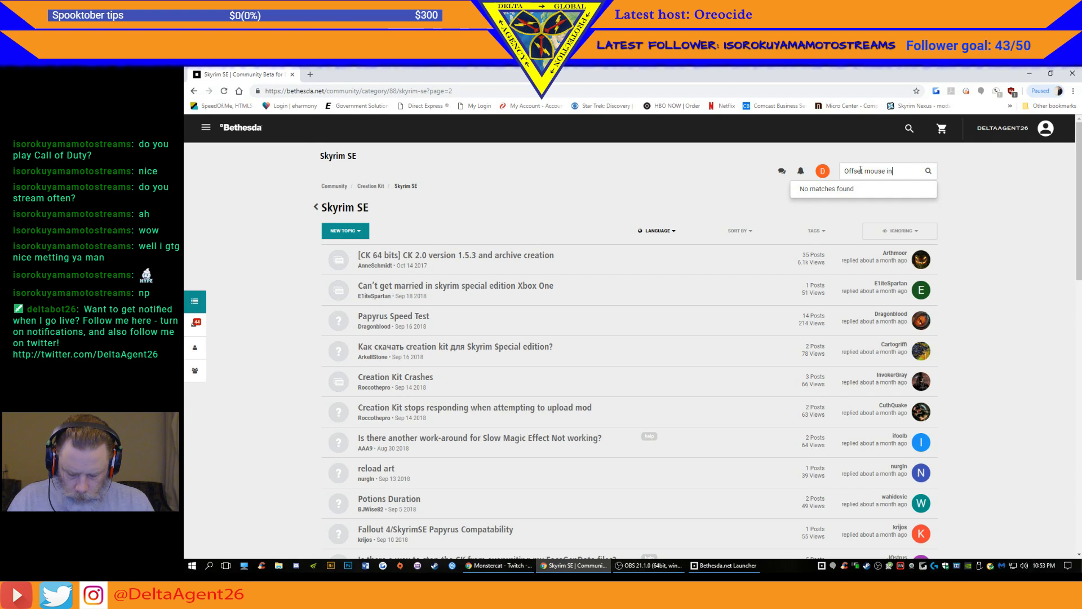
{"action": "type", "text": " render window"}
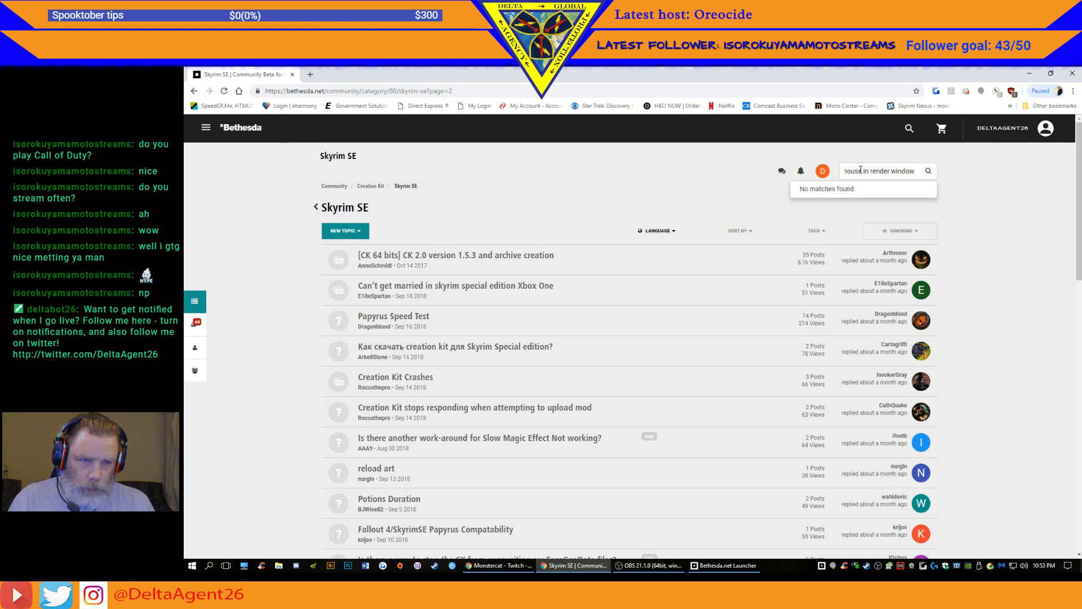
{"action": "left_click", "coordinate": [928, 172]}
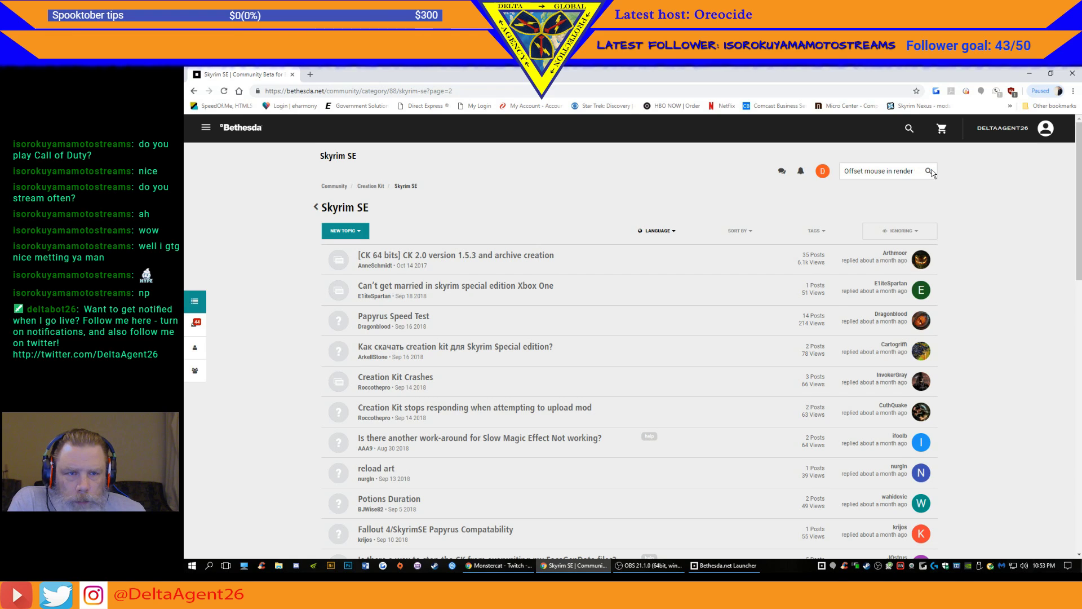
{"action": "left_click", "coordinate": [929, 172]}
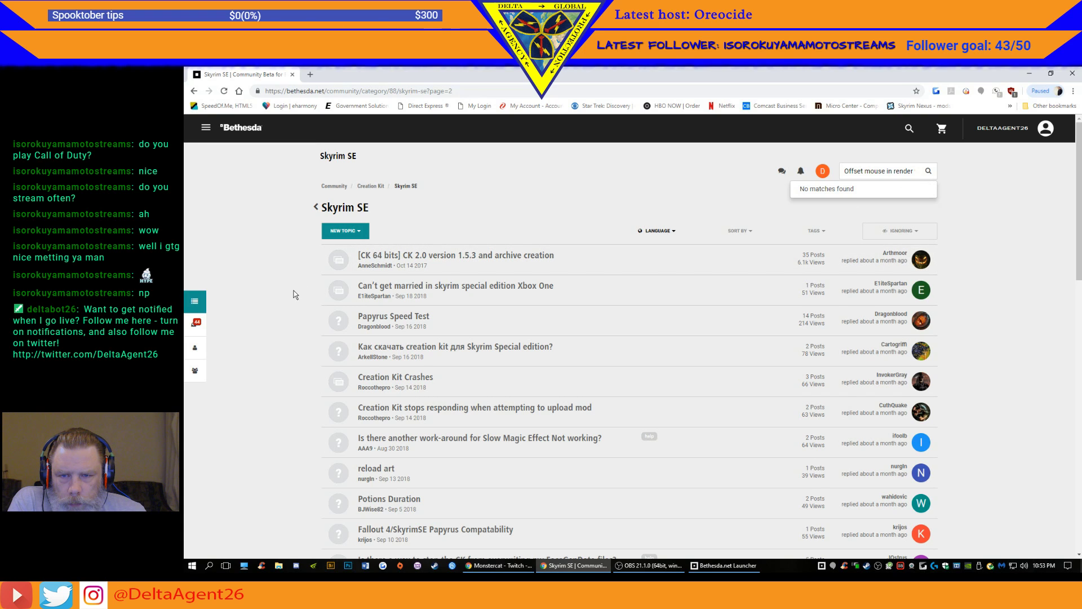
- Look through the page 2 topics and open the one about stopping the CK from overwriting FaceGenData files
{"action": "scroll", "coordinate": [311, 289], "scroll_direction": "down", "scroll_amount": 2}
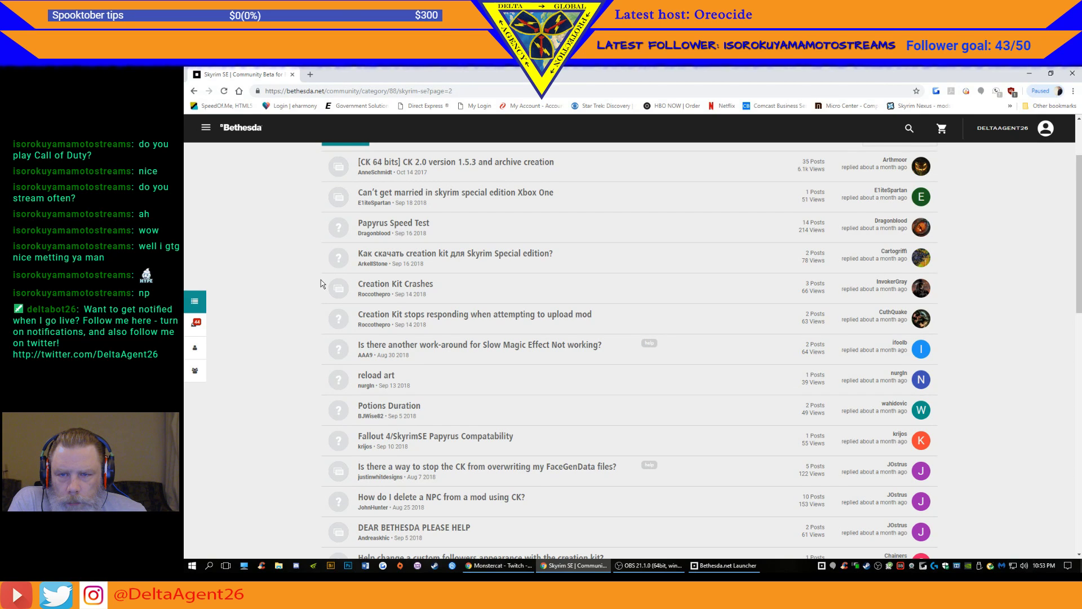
{"action": "scroll", "coordinate": [320, 283], "scroll_direction": "down", "scroll_amount": 1}
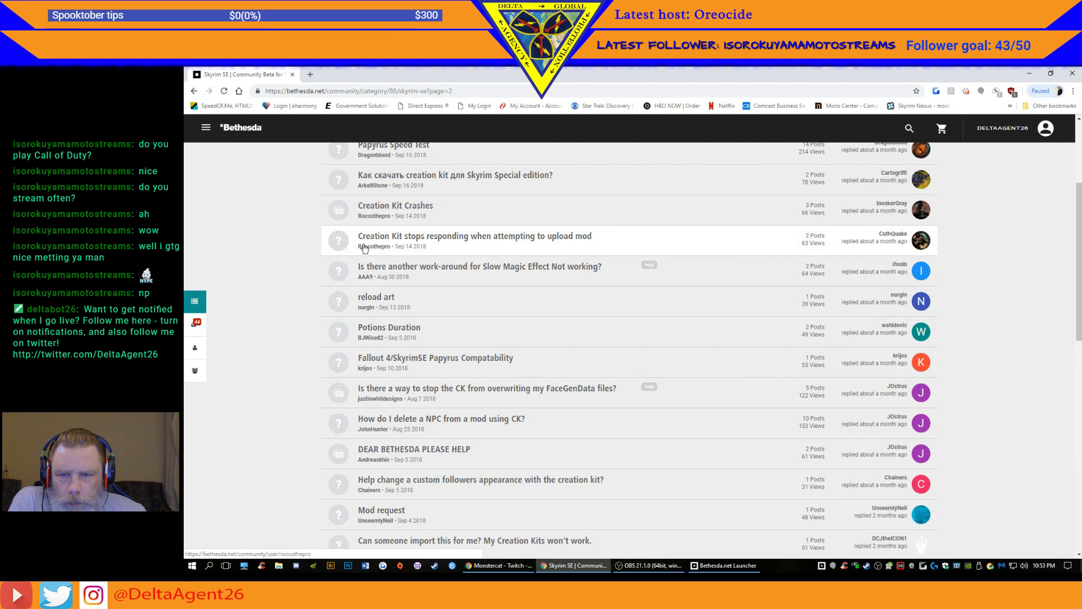
{"action": "scroll", "coordinate": [310, 277], "scroll_direction": "down", "scroll_amount": 1}
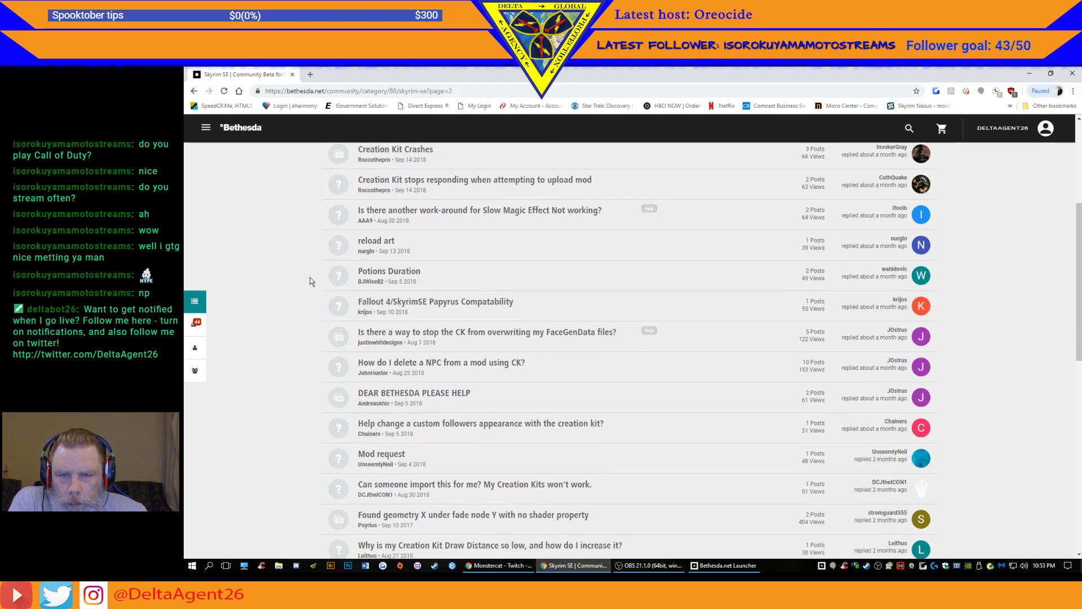
{"action": "scroll", "coordinate": [312, 246], "scroll_direction": "down", "scroll_amount": 1}
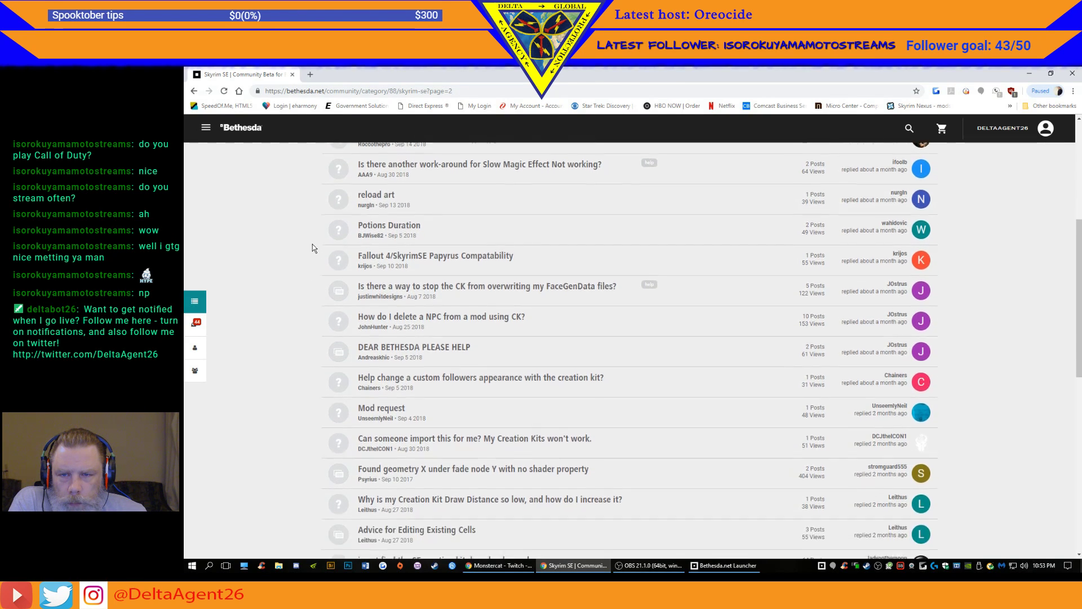
{"action": "scroll", "coordinate": [315, 236], "scroll_direction": "down", "scroll_amount": 1}
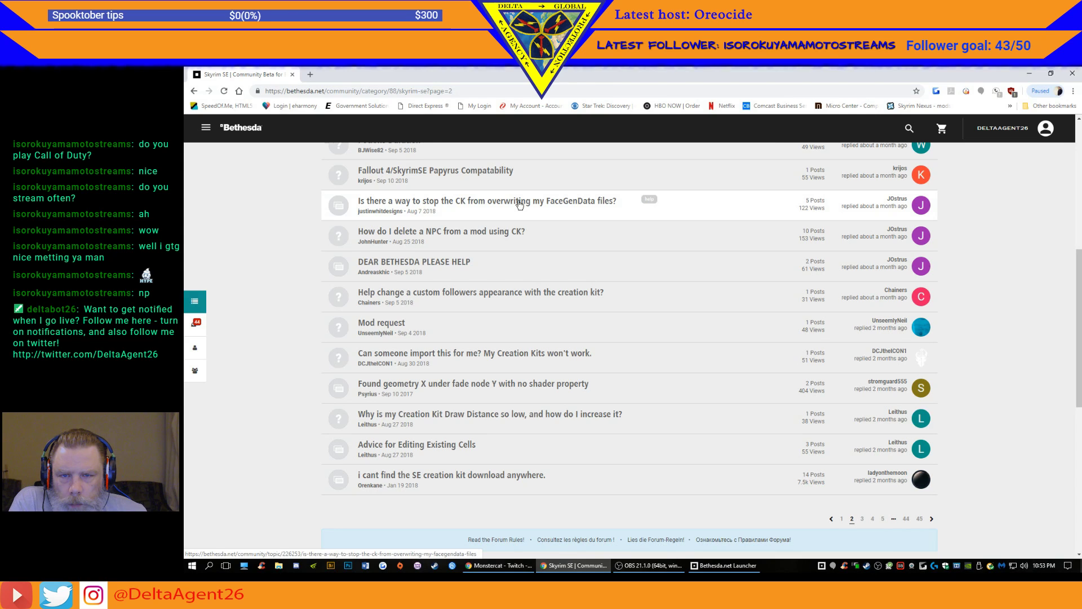
{"action": "left_click", "coordinate": [519, 203]}
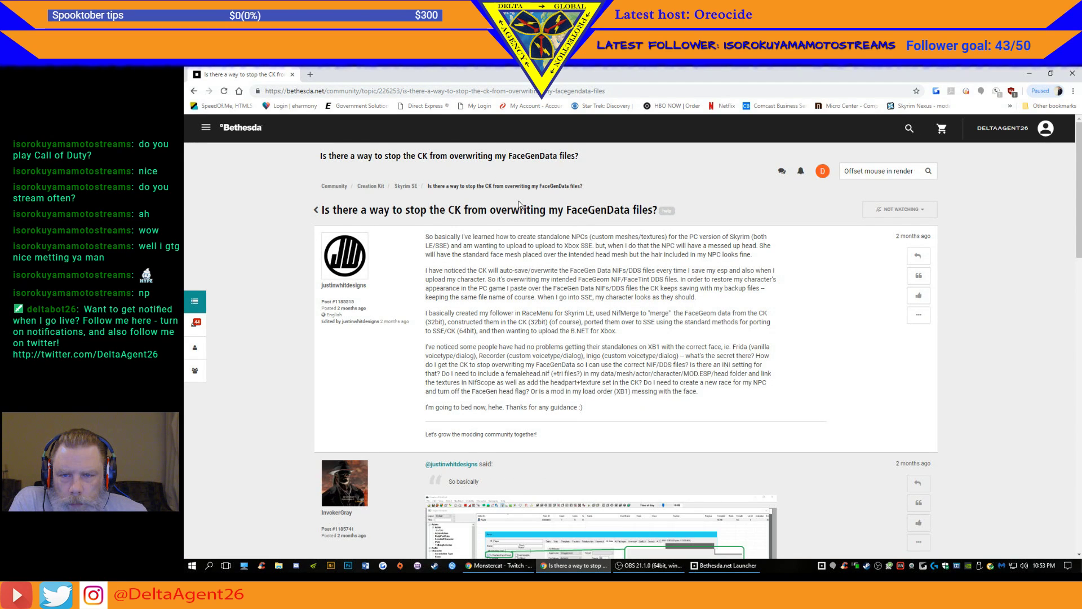
- Read the FaceGenData overwriting topic, including the opening post, the Is CharGen Face Preset screenshot and all replies
{"action": "scroll", "coordinate": [573, 283], "scroll_direction": "down", "scroll_amount": 2}
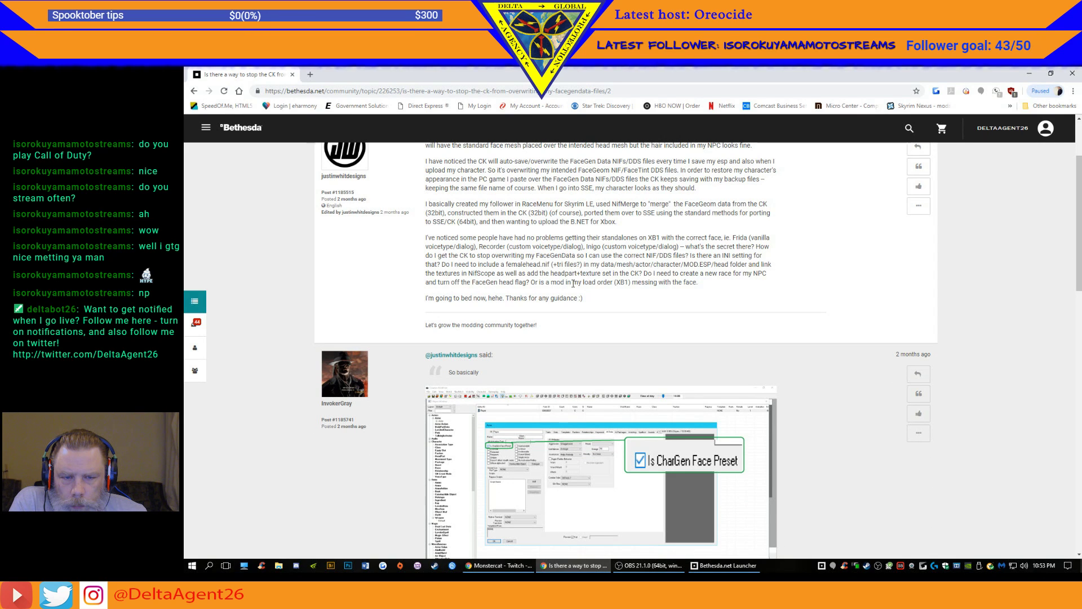
{"action": "scroll", "coordinate": [556, 296], "scroll_direction": "up", "scroll_amount": 2}
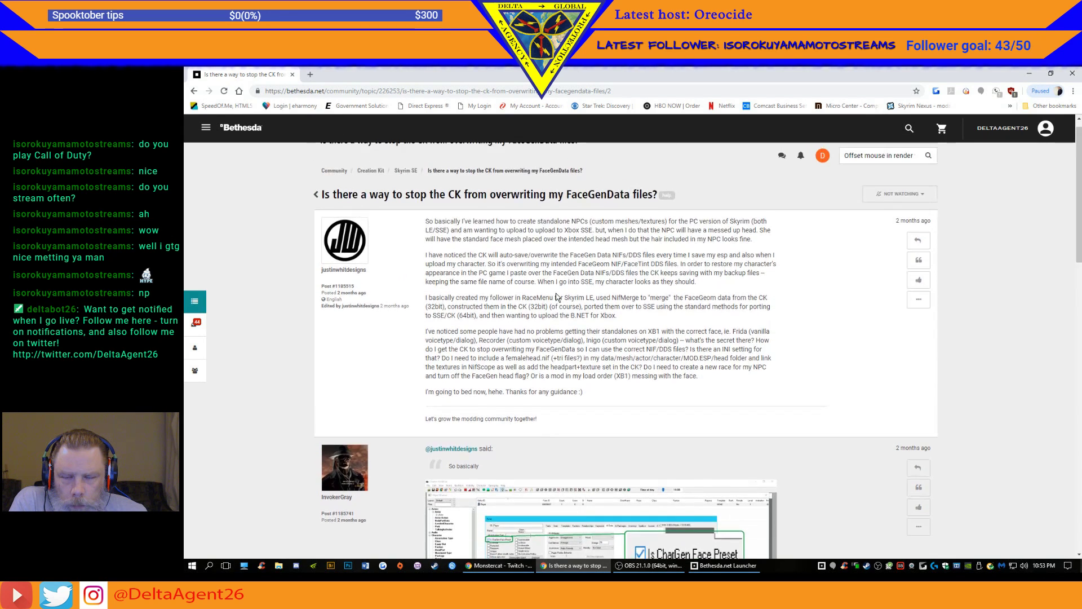
{"action": "scroll", "coordinate": [556, 296], "scroll_direction": "down", "scroll_amount": 2}
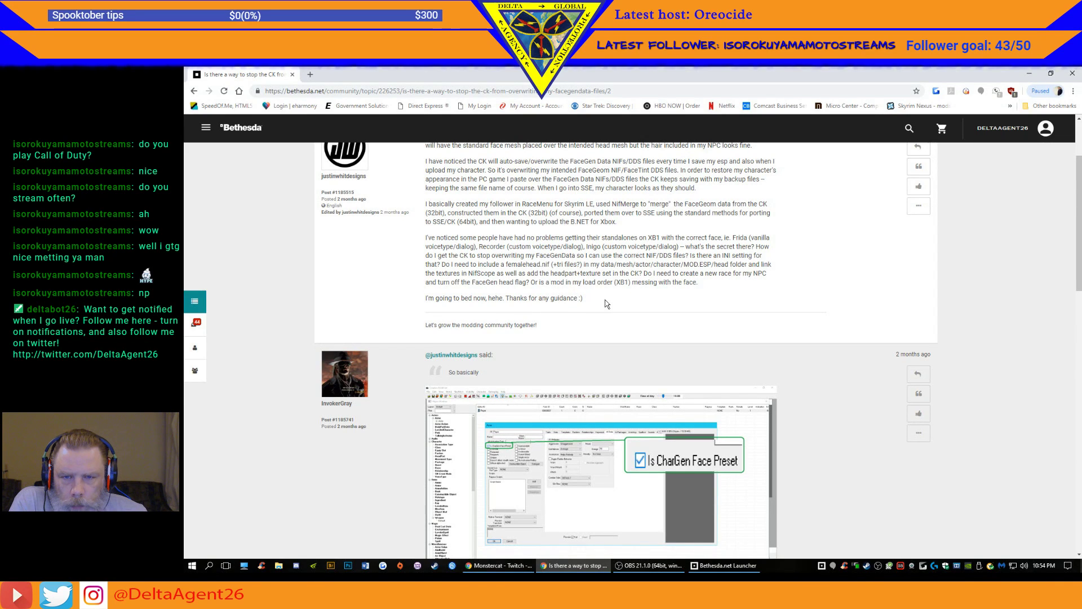
{"action": "scroll", "coordinate": [509, 312], "scroll_direction": "up", "scroll_amount": 2}
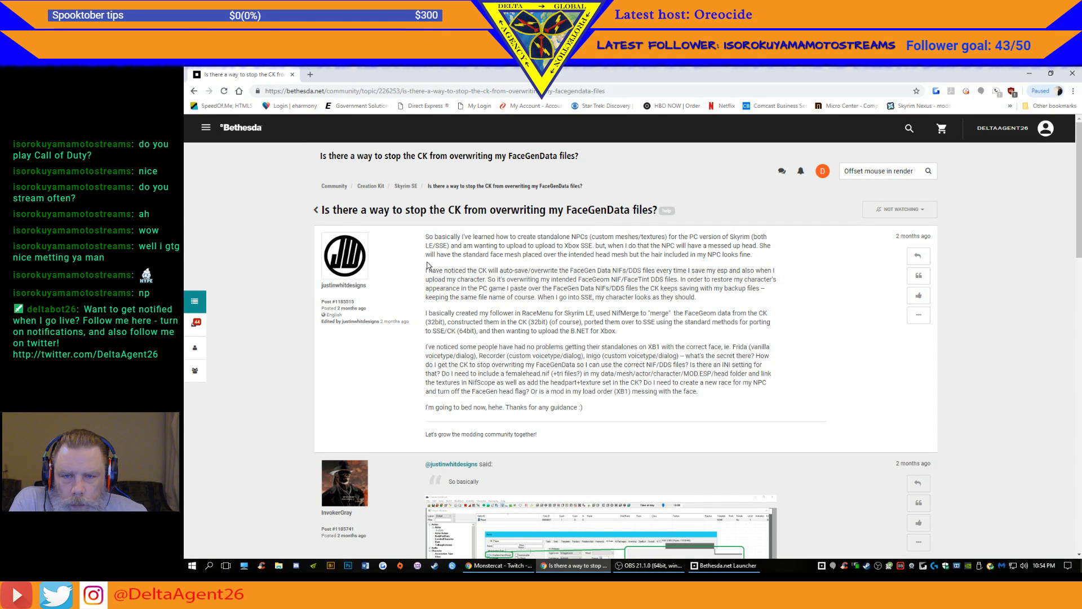
{"action": "scroll", "coordinate": [489, 299], "scroll_direction": "down", "scroll_amount": 2}
{"action": "scroll", "coordinate": [484, 298], "scroll_direction": "down", "scroll_amount": 3}
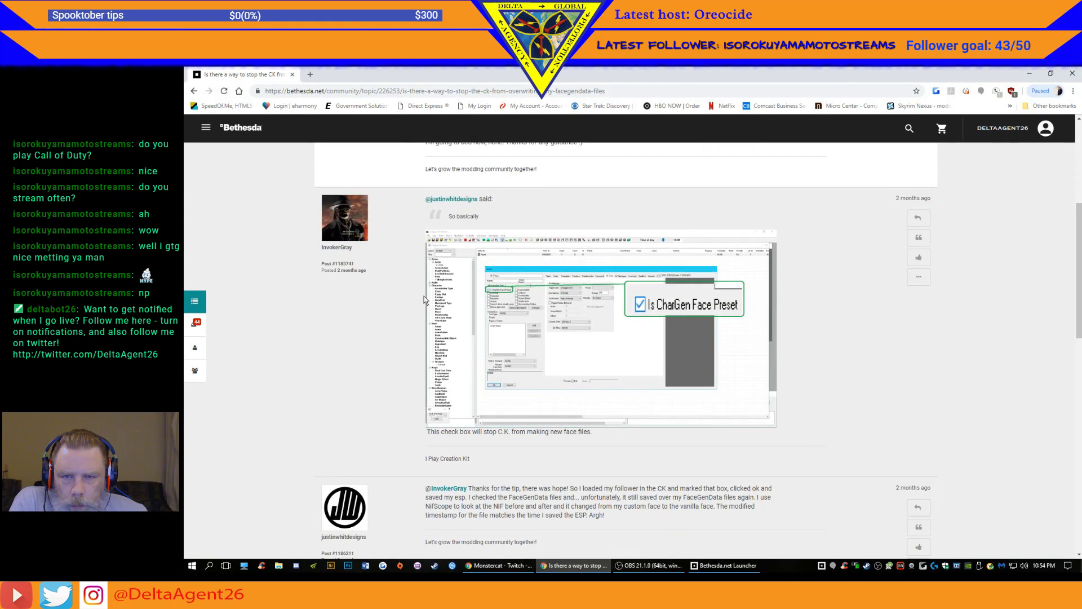
{"action": "scroll", "coordinate": [417, 301], "scroll_direction": "down", "scroll_amount": 1}
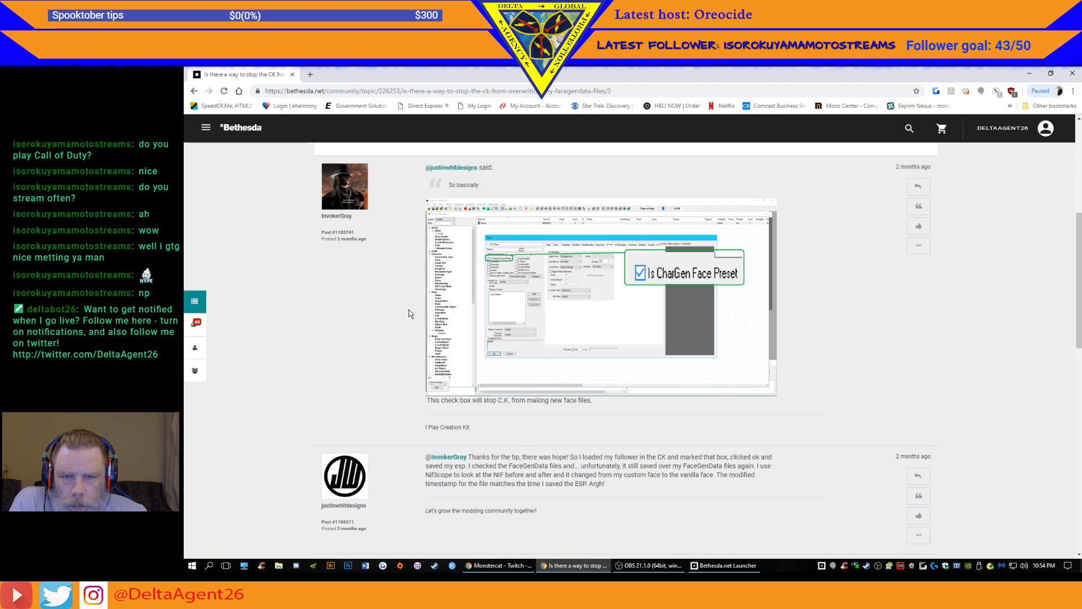
{"action": "scroll", "coordinate": [411, 355], "scroll_direction": "down", "scroll_amount": 1}
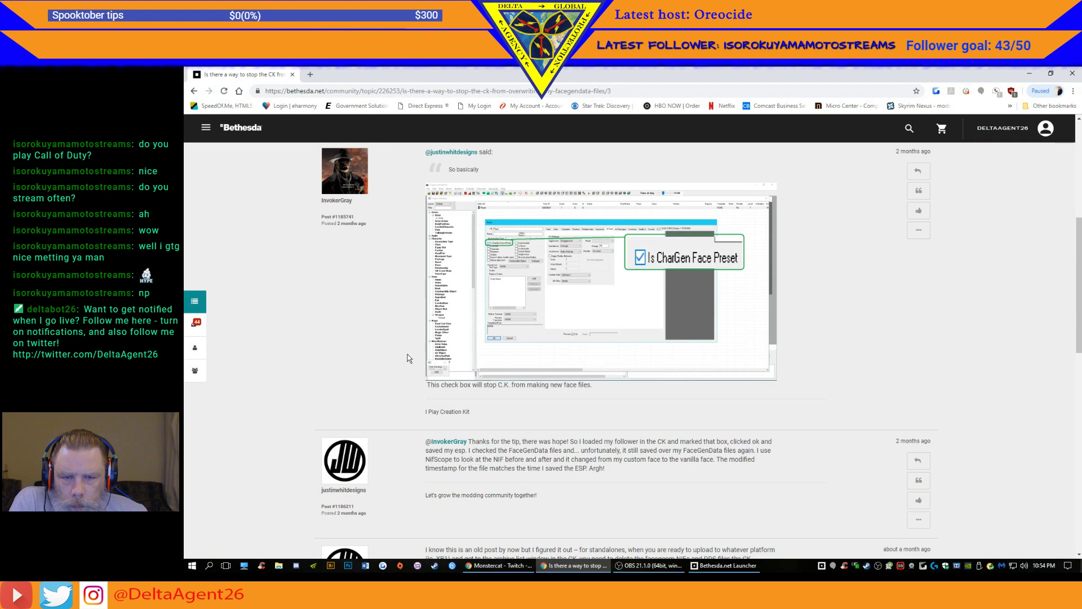
{"action": "scroll", "coordinate": [408, 357], "scroll_direction": "down", "scroll_amount": 1}
{"action": "scroll", "coordinate": [408, 356], "scroll_direction": "down", "scroll_amount": 1}
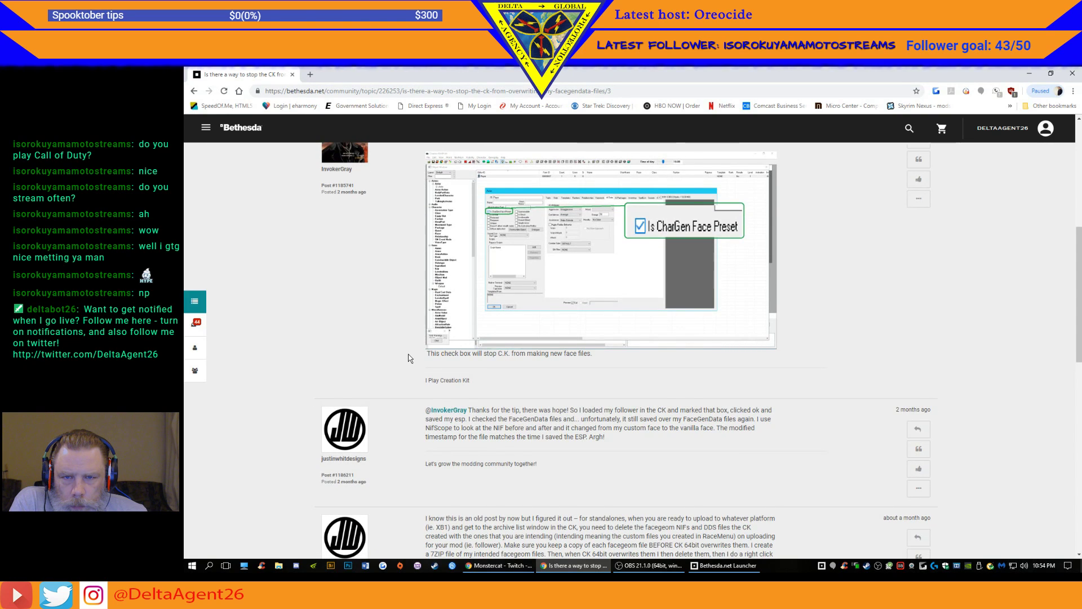
{"action": "scroll", "coordinate": [408, 357], "scroll_direction": "up", "scroll_amount": 9}
{"action": "scroll", "coordinate": [409, 358], "scroll_direction": "down", "scroll_amount": 4}
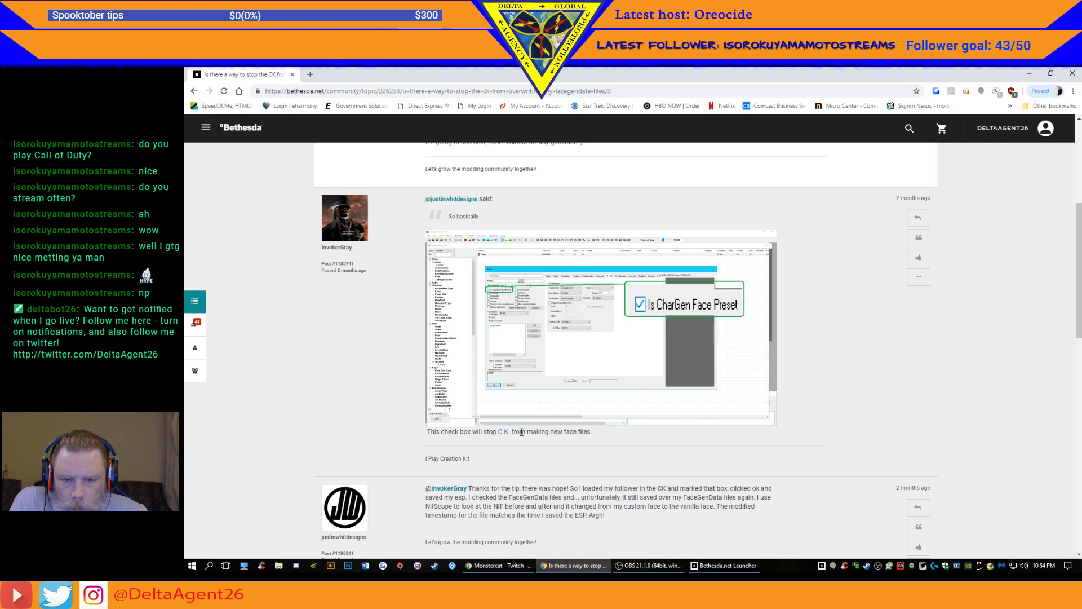
{"action": "scroll", "coordinate": [408, 426], "scroll_direction": "down", "scroll_amount": 2}
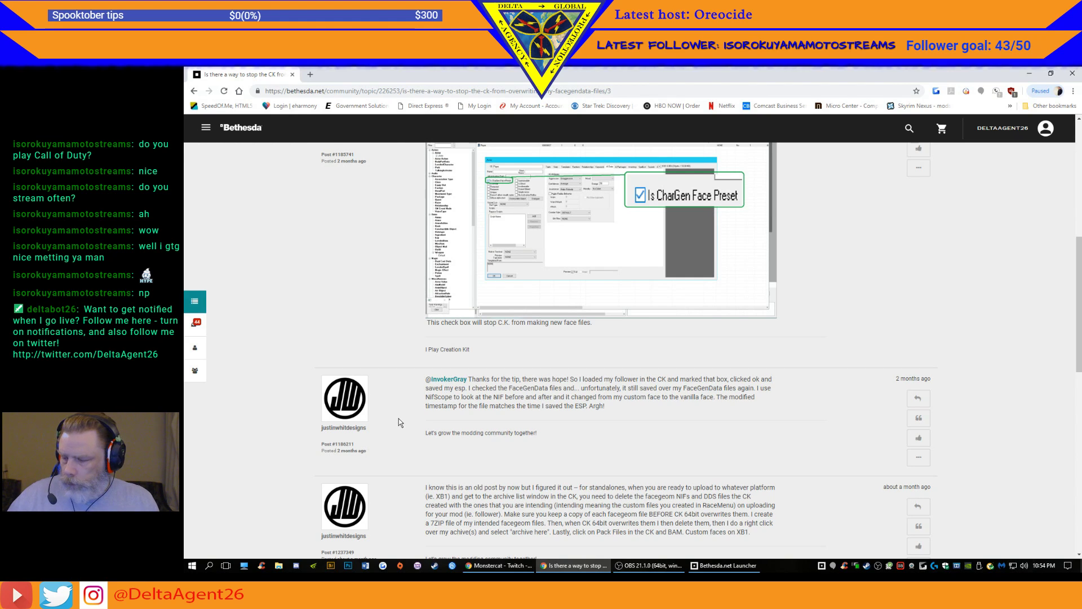
{"action": "scroll", "coordinate": [383, 431], "scroll_direction": "down", "scroll_amount": 3}
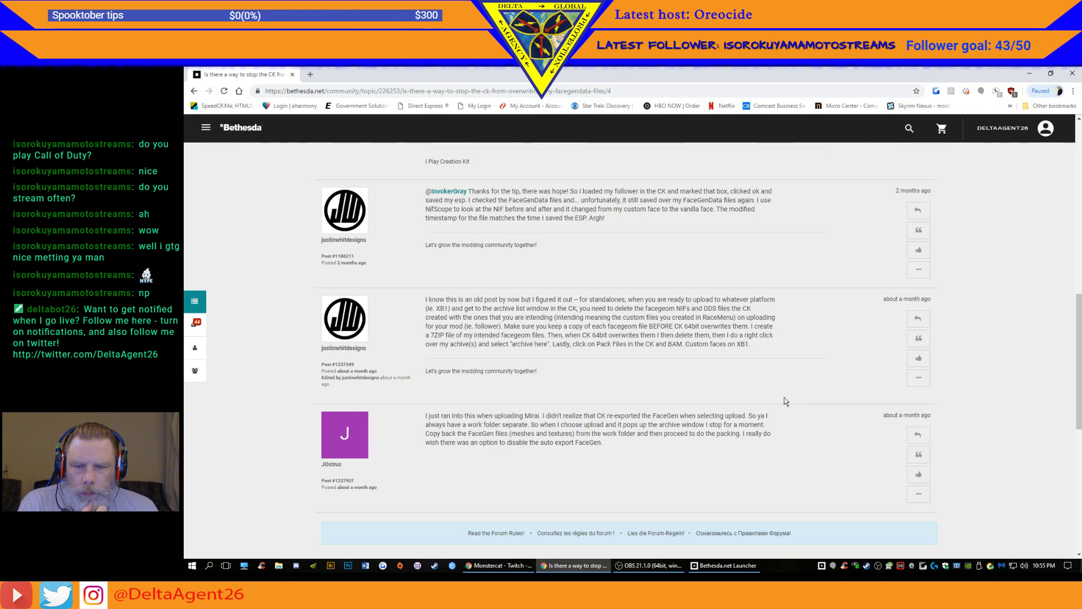
{"action": "scroll", "coordinate": [784, 398], "scroll_direction": "up", "scroll_amount": 10}
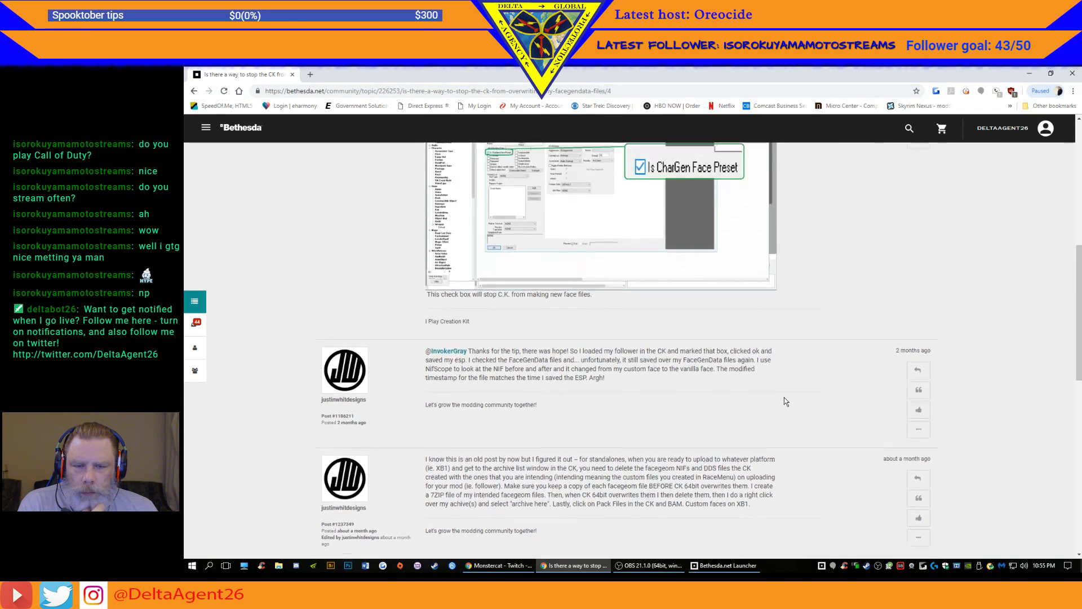
{"action": "scroll", "coordinate": [785, 397], "scroll_direction": "up", "scroll_amount": 2}
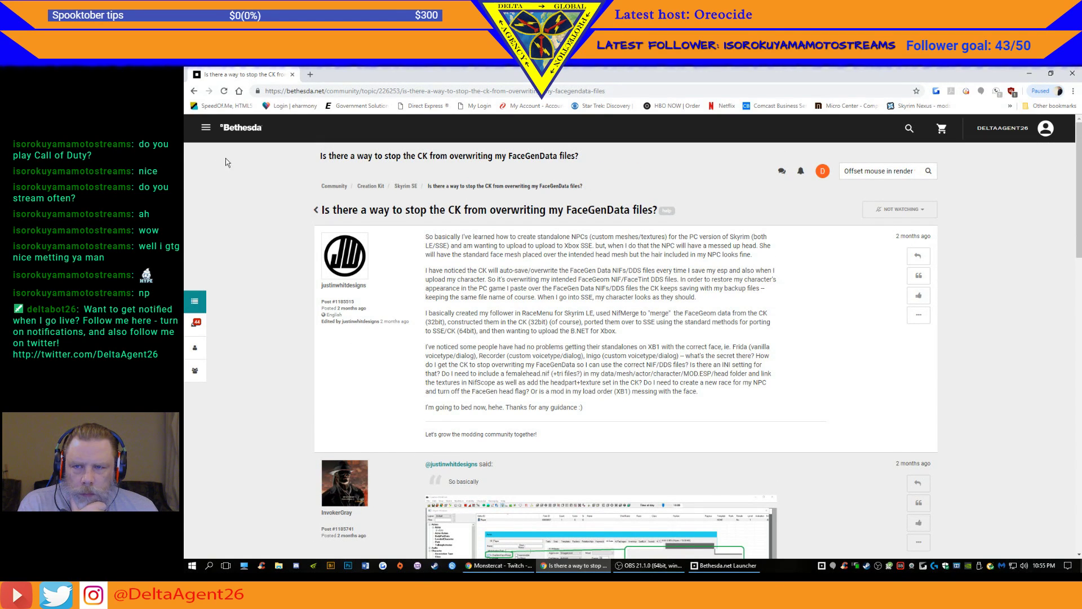
- Return to page 2 of the Skyrim SE topics and open the topic "DEAR BETHESDA PLEASE HELP"
{"action": "left_click", "coordinate": [194, 91]}
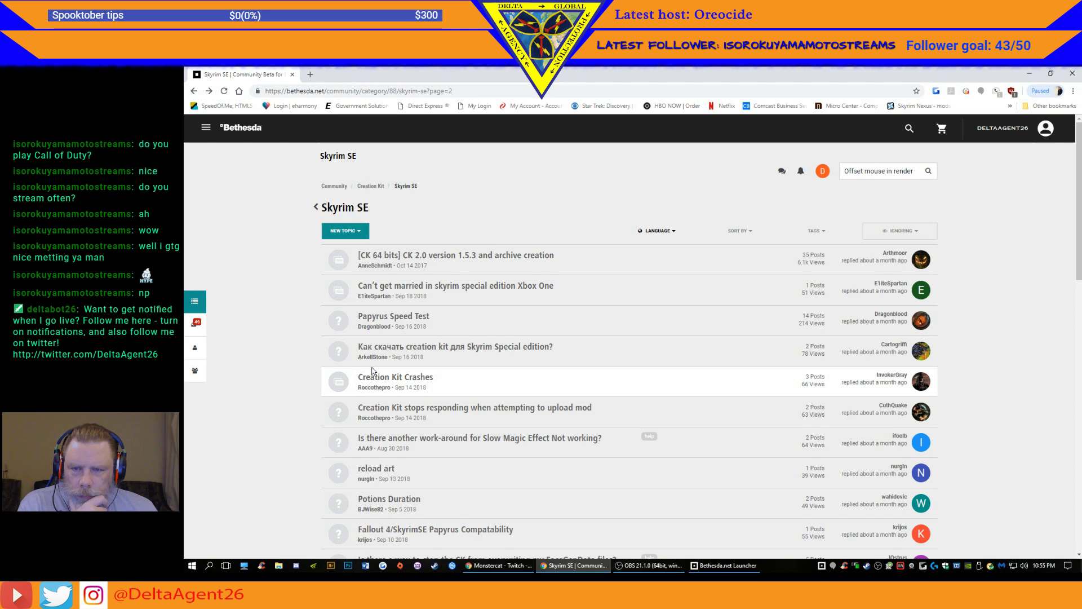
{"action": "scroll", "coordinate": [451, 374], "scroll_direction": "down", "scroll_amount": 2}
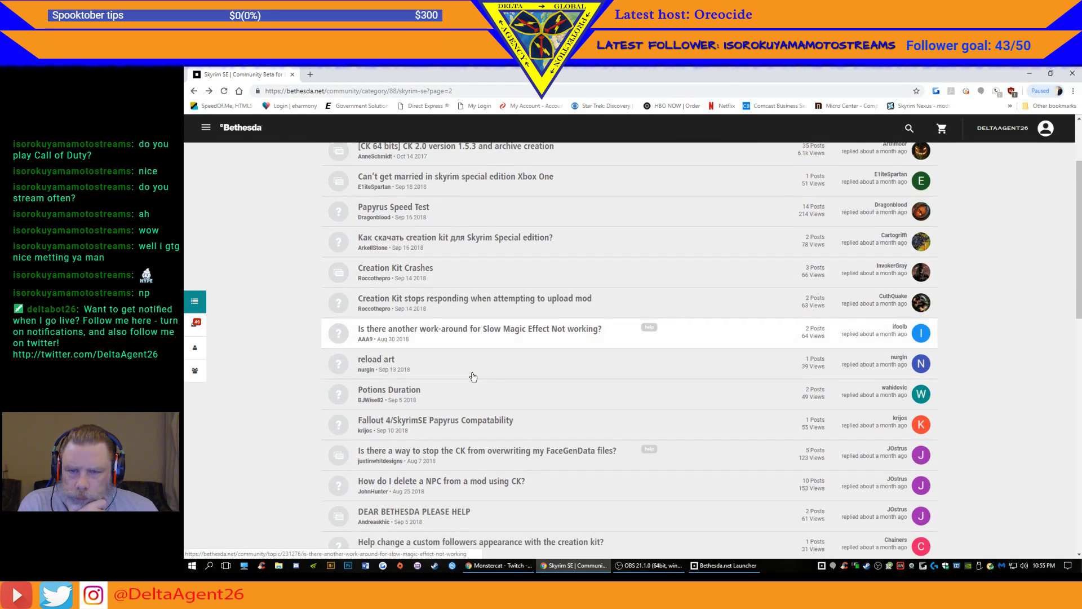
{"action": "scroll", "coordinate": [451, 374], "scroll_direction": "down", "scroll_amount": 2}
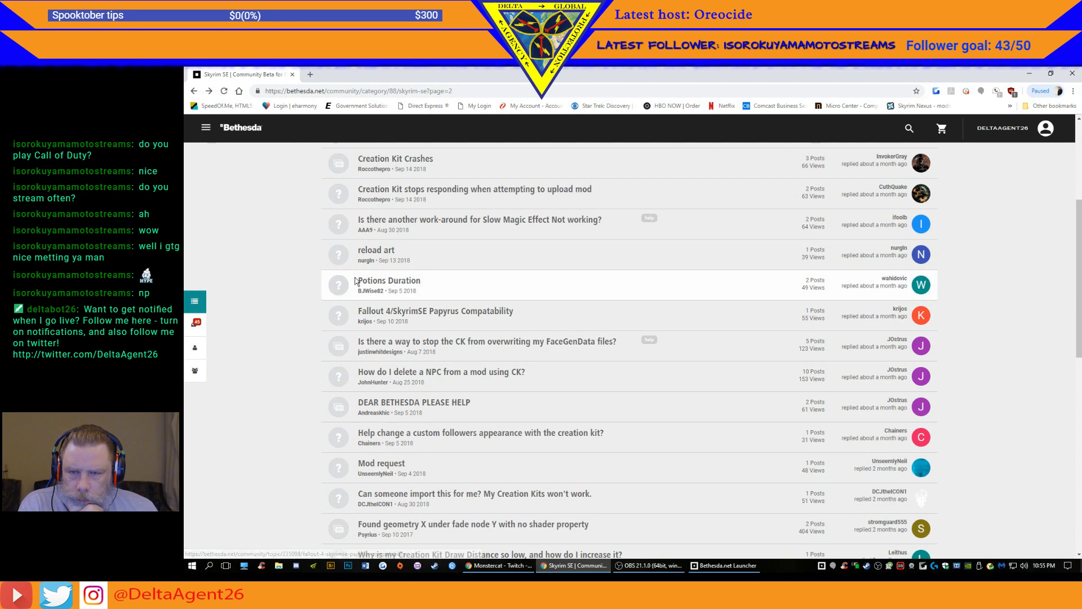
{"action": "scroll", "coordinate": [450, 338], "scroll_direction": "down", "scroll_amount": 4}
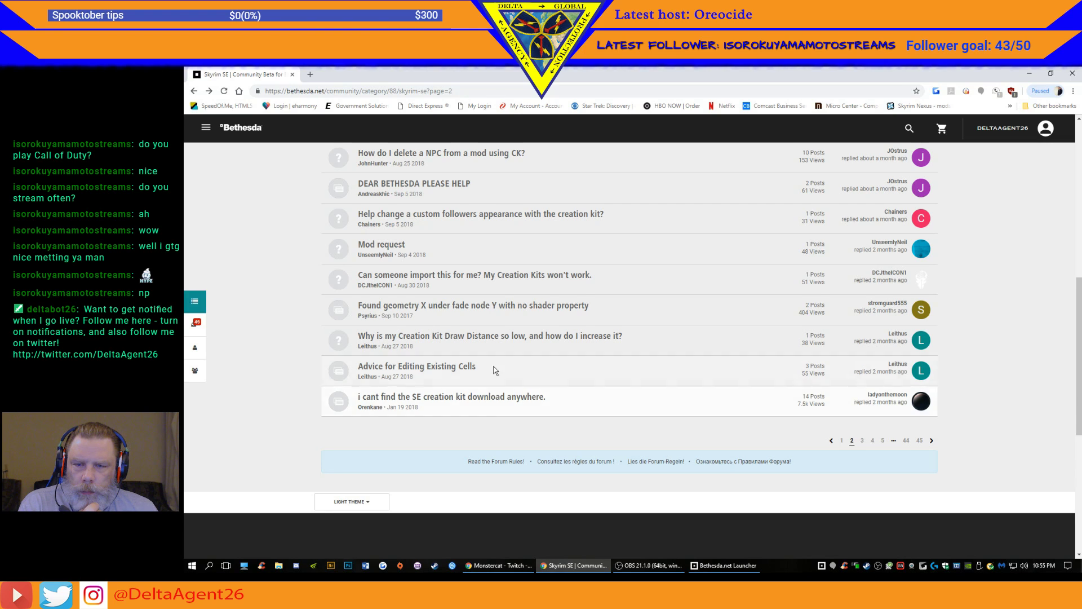
{"action": "scroll", "coordinate": [494, 365], "scroll_direction": "up", "scroll_amount": 1}
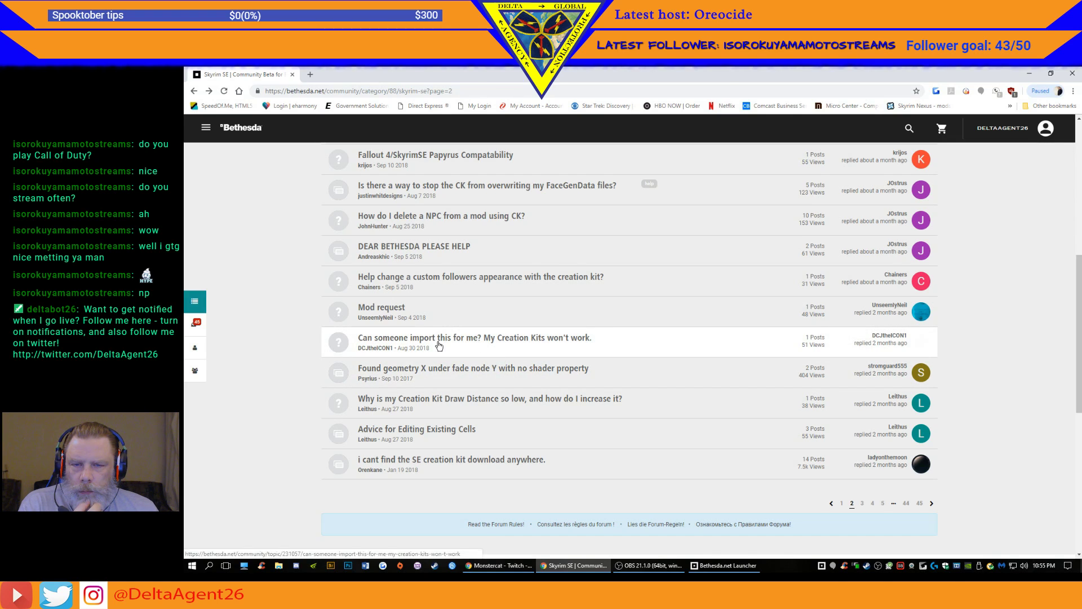
{"action": "scroll", "coordinate": [439, 345], "scroll_direction": "up", "scroll_amount": 1}
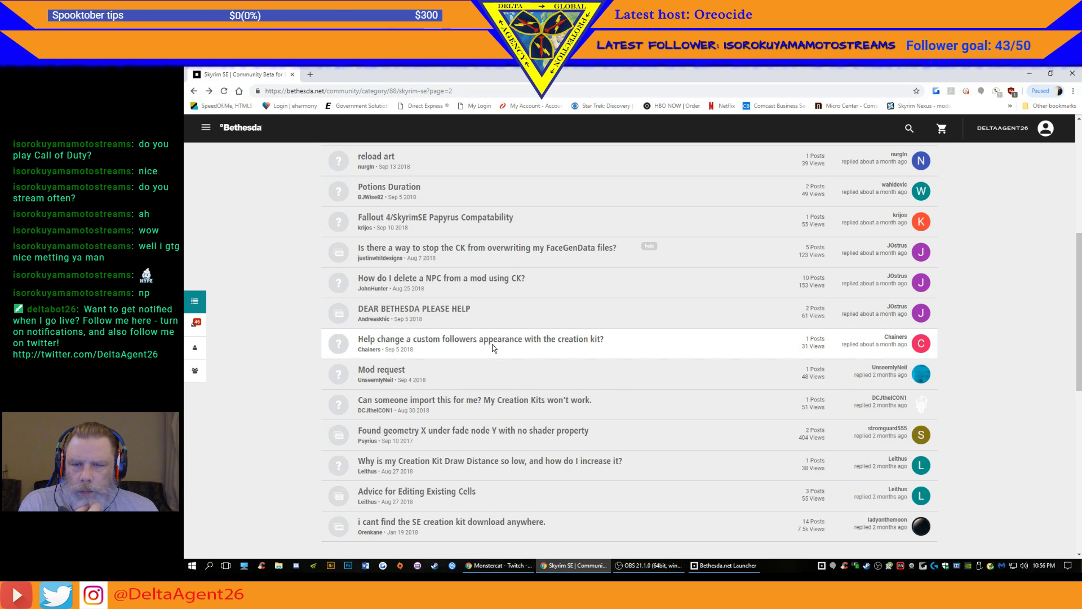
{"action": "left_click", "coordinate": [437, 311]}
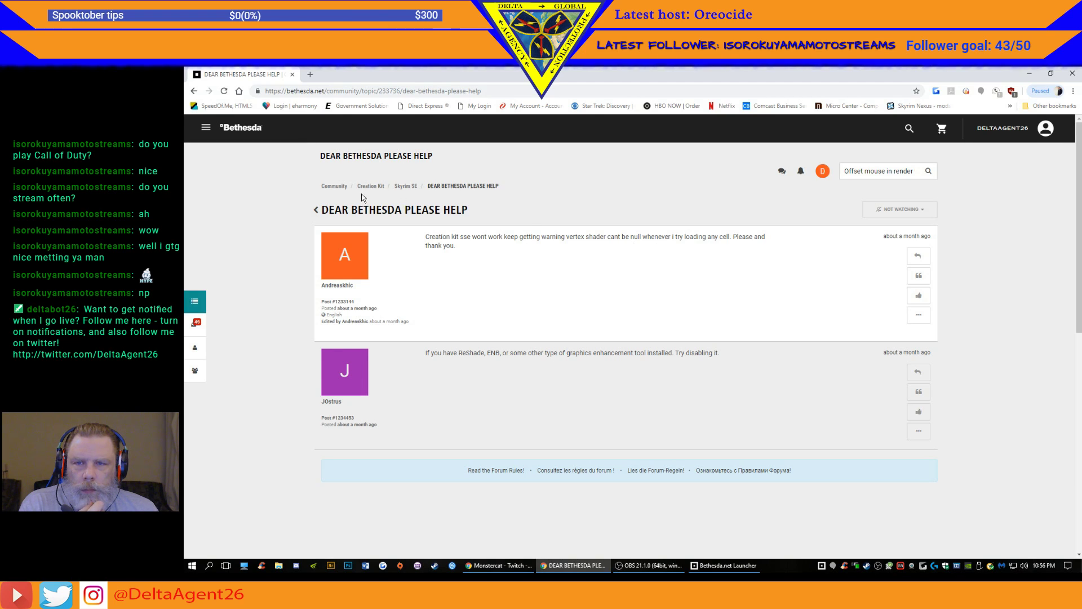
- Return to page 2 of the Skyrim SE topics and search the forum for "Offset mouse"
{"action": "left_click", "coordinate": [195, 92]}
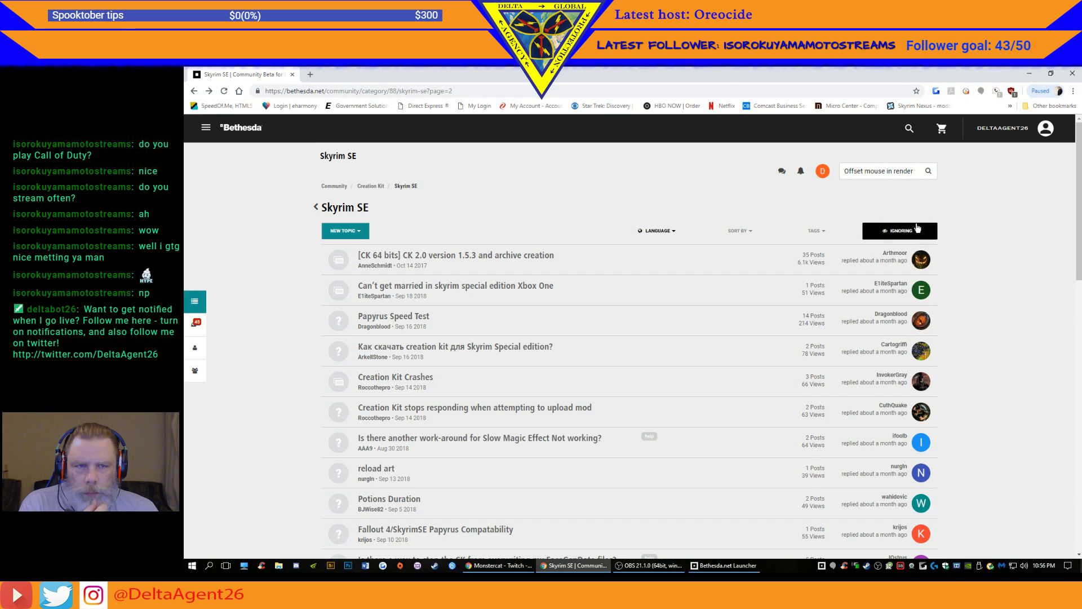
{"action": "left_click_drag", "start_coordinate": [888, 175], "coordinate": [954, 175]}
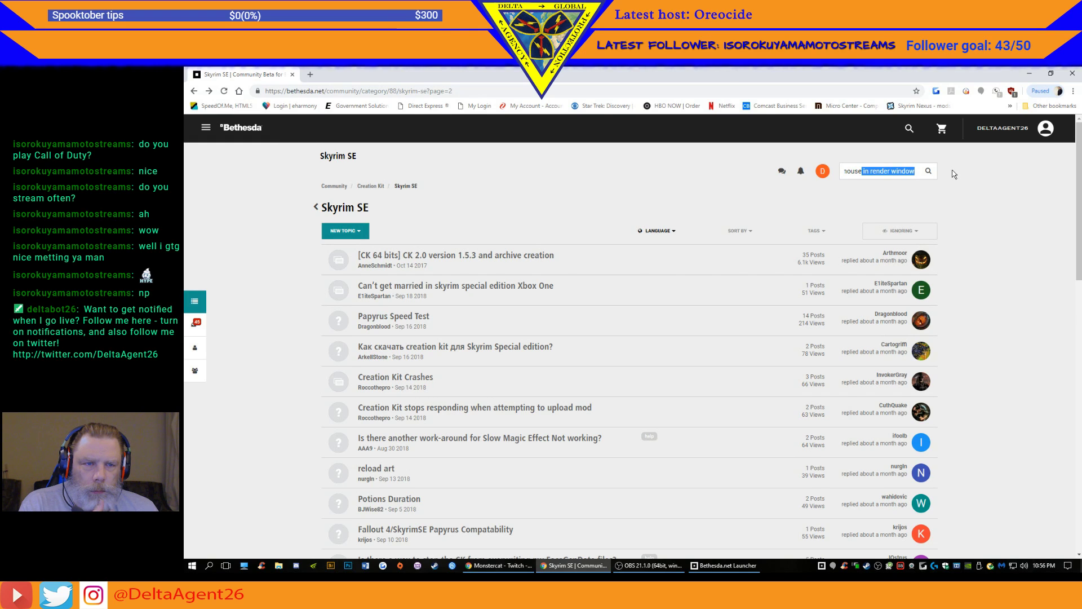
{"action": "key", "text": "BackSpace"}
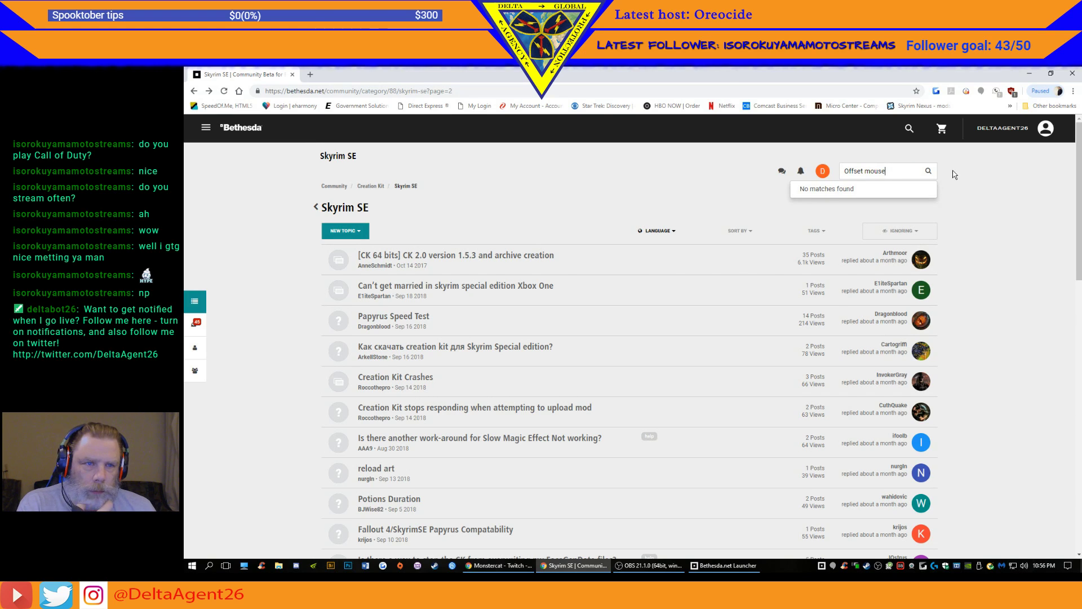
{"action": "left_click", "coordinate": [929, 172]}
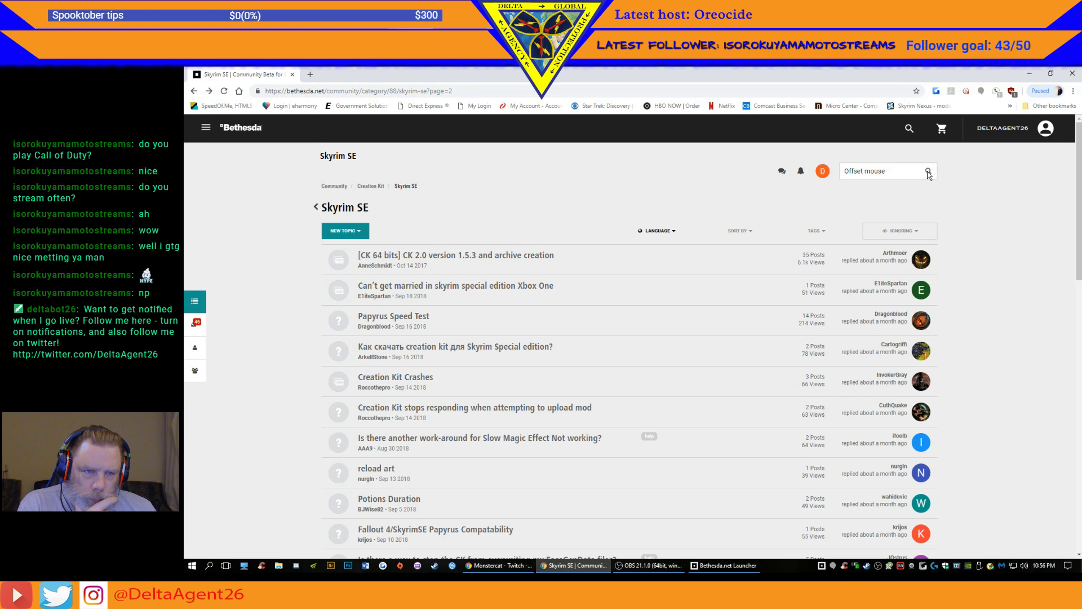
{"action": "left_click", "coordinate": [929, 171]}
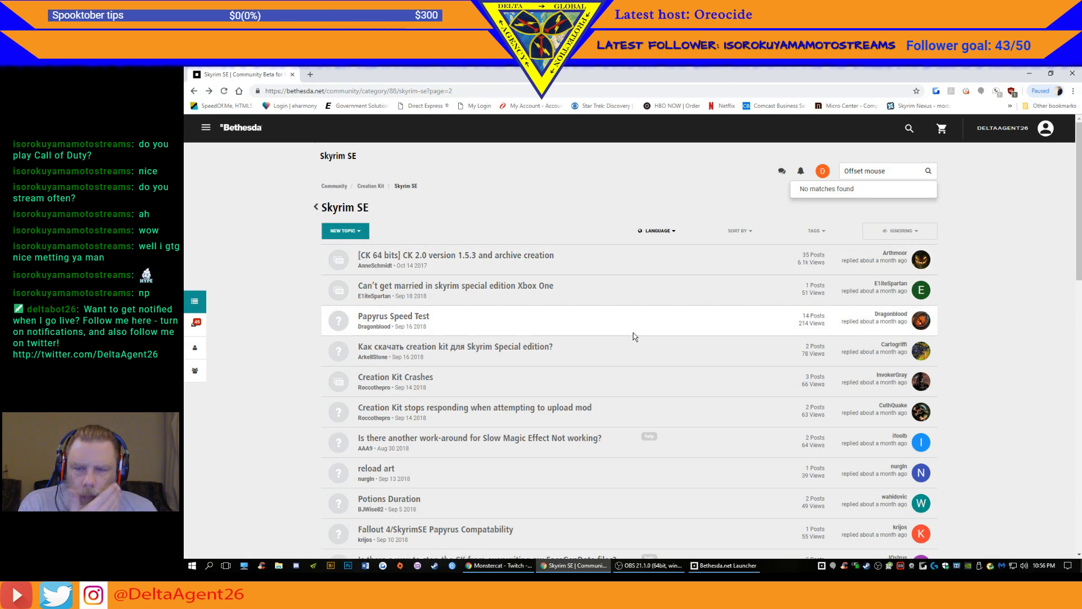
{"action": "scroll", "coordinate": [605, 345], "scroll_direction": "down", "scroll_amount": 2}
{"action": "scroll", "coordinate": [606, 342], "scroll_direction": "up", "scroll_amount": 2}
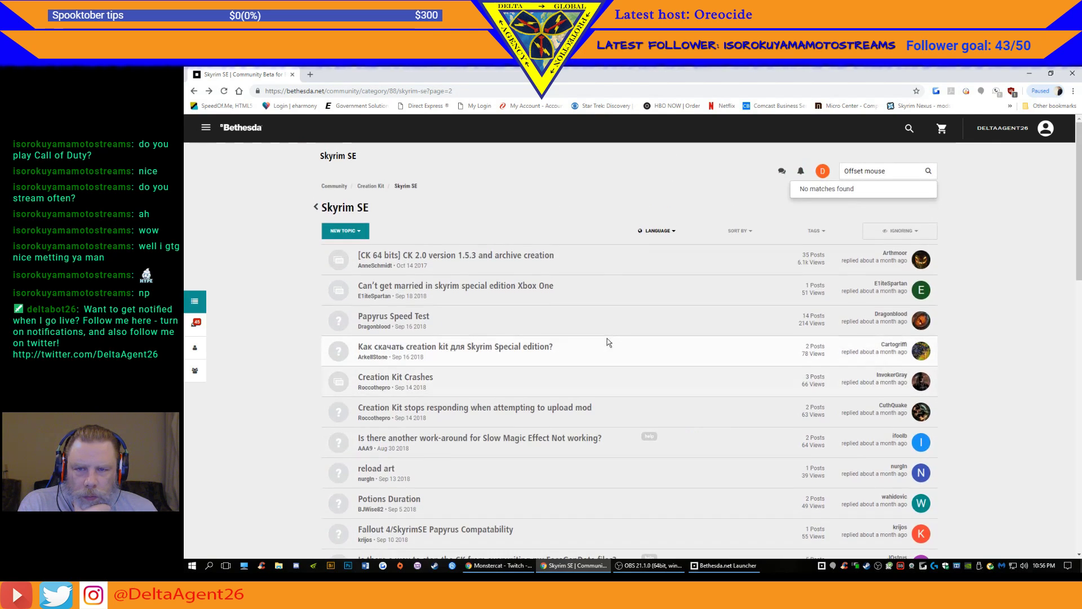
- Start a new question topic in Skyrim SE and begin its title with "Mouse is offset in render window."
{"action": "left_click", "coordinate": [349, 233]}
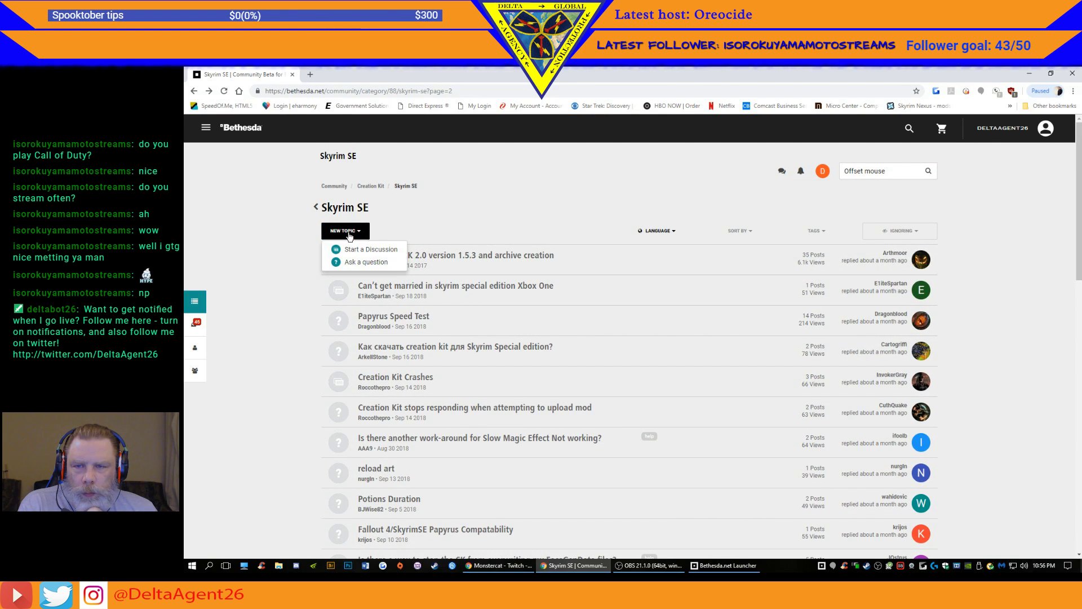
{"action": "left_click", "coordinate": [361, 263]}
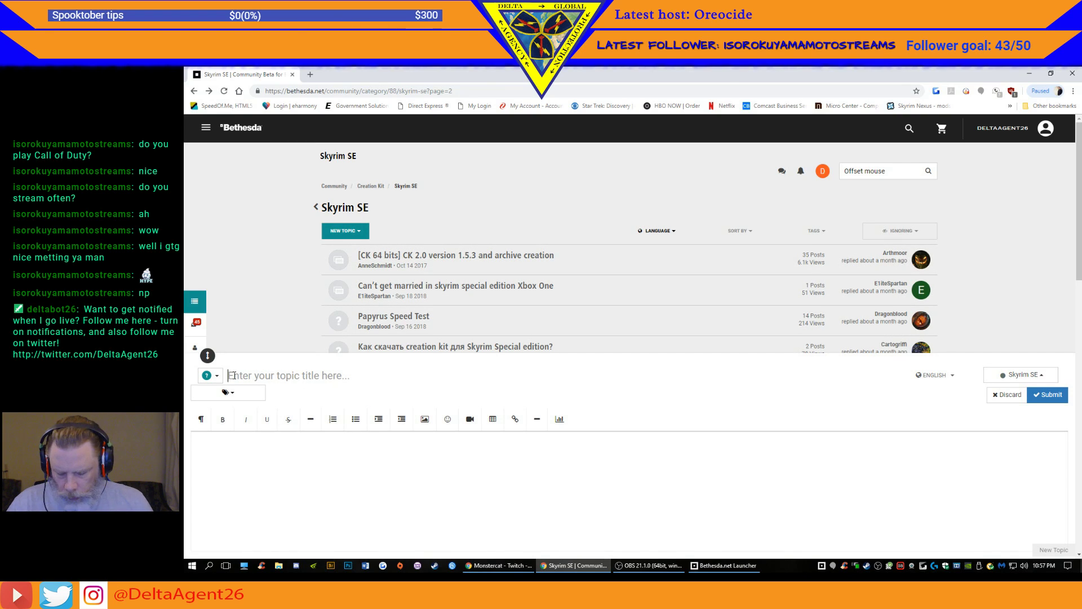
{"action": "type", "text": "Mouse"}
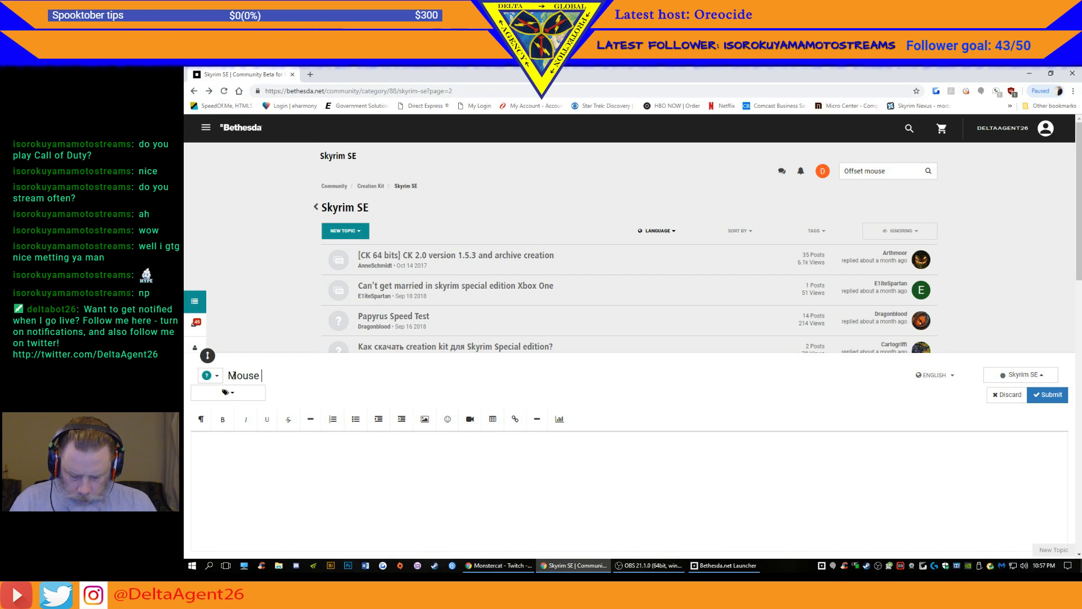
{"action": "type", "text": " is offest "}
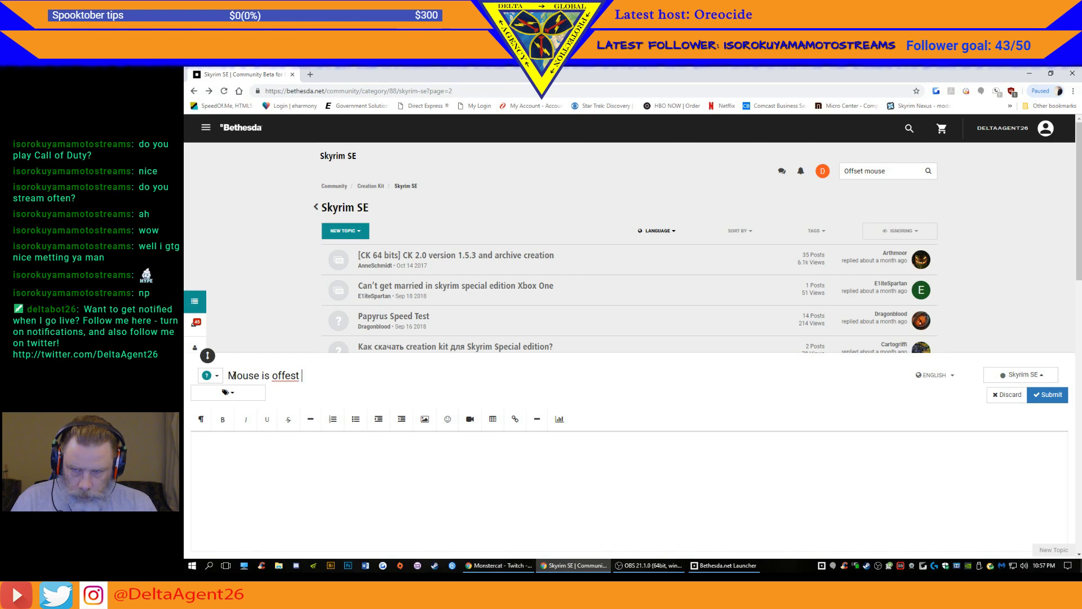
{"action": "type", "text": "in"}
{"action": "key", "text": "Left"}
{"action": "key", "text": "Left"}
{"action": "key", "text": "BackSpace"}
{"action": "key", "text": "BackSpace"}
{"action": "type", "text": "se"}
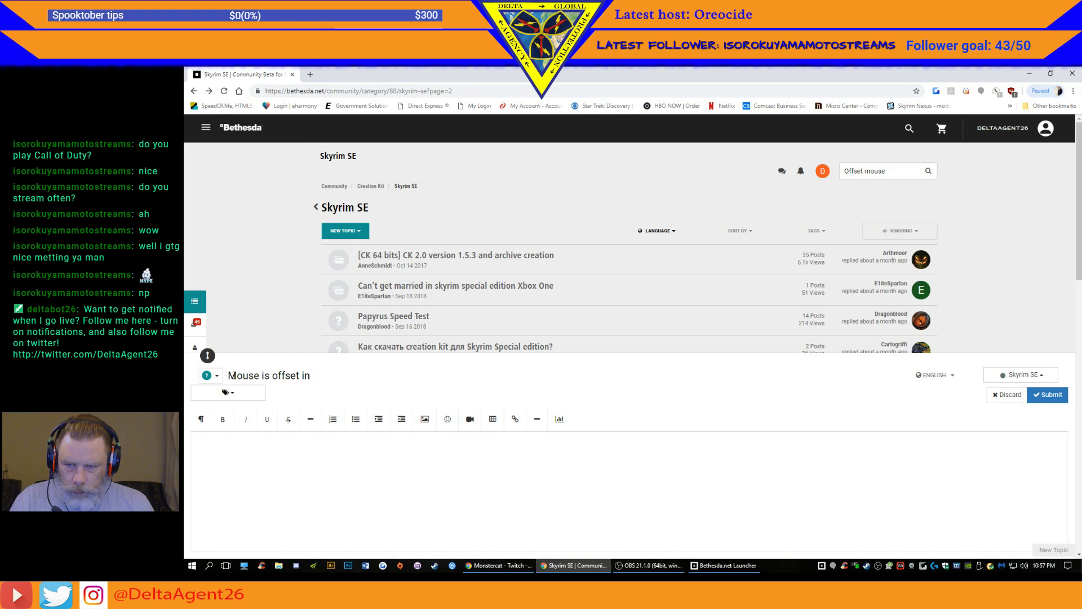
{"action": "type", "text": "render"}
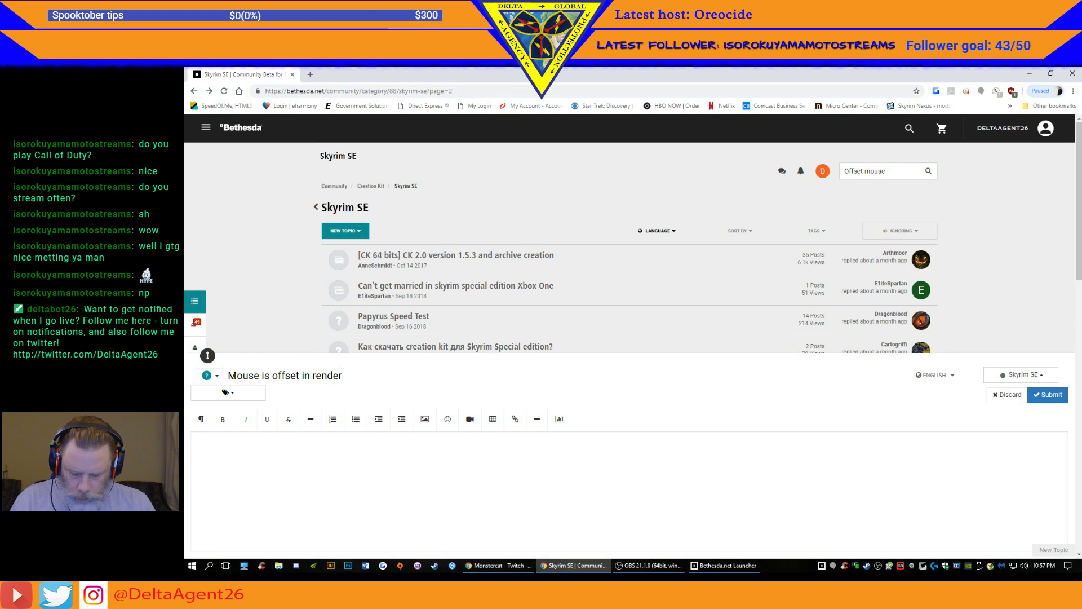
{"action": "type", "text": " window. "}
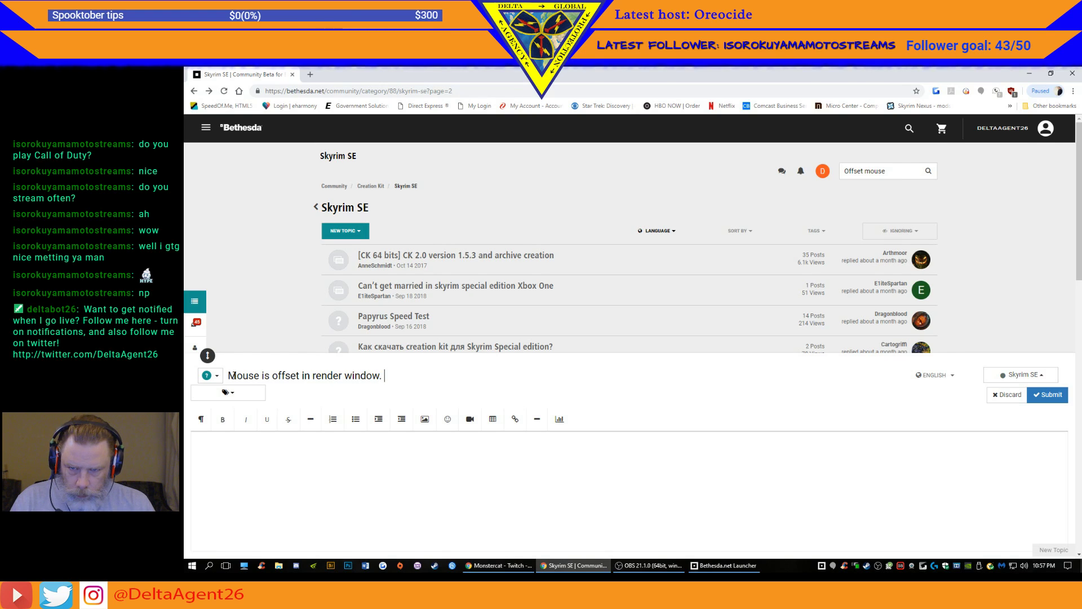
{"action": "type", "text": "Have "}
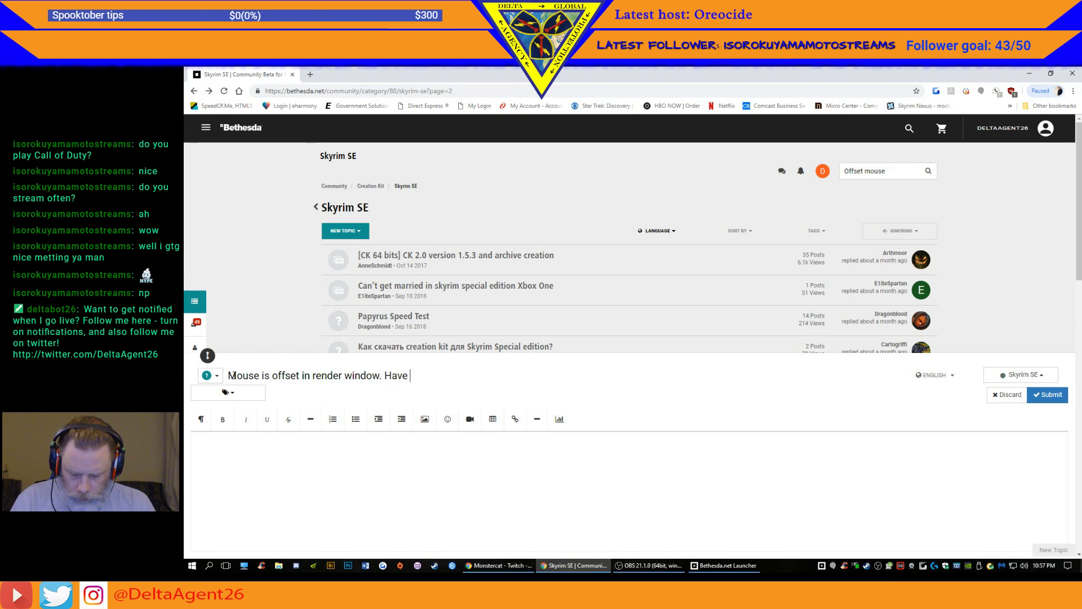
{"action": "type", "text": "tri"}
{"action": "key", "text": "BackSpace"}
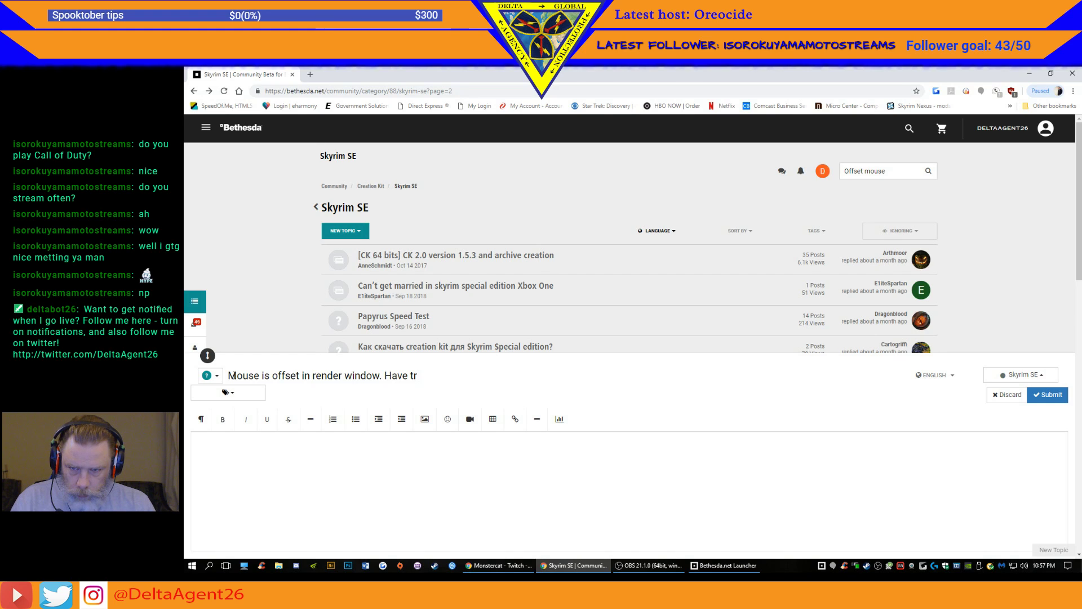
{"action": "key", "text": "BackSpace"}
{"action": "key", "text": "BackSpace"}
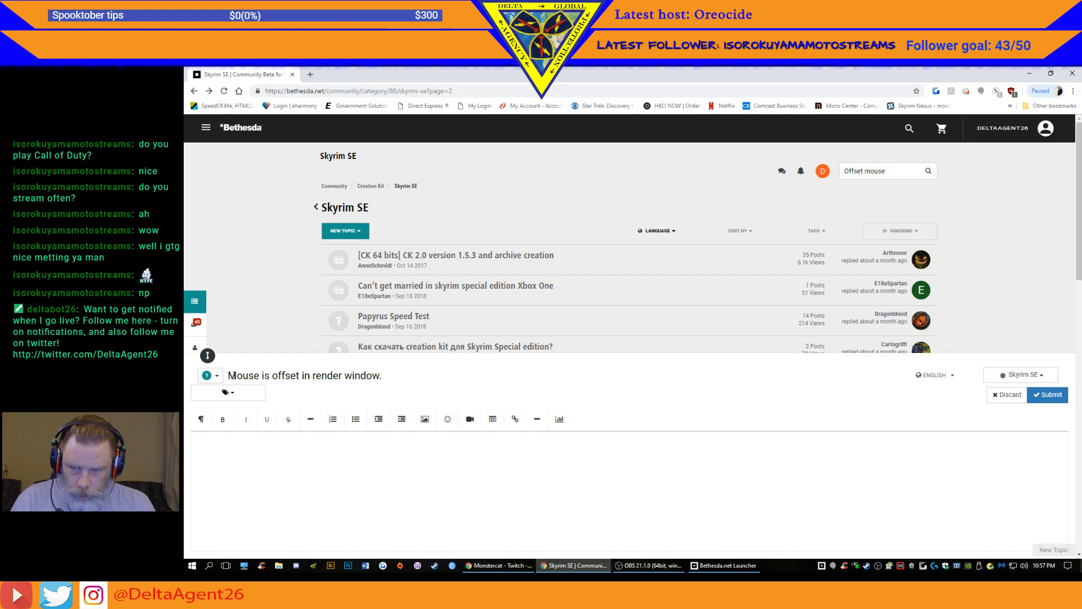
- Complete the topic title with the question "Is there a fix?"
{"action": "type", "text": "Is there a fix"}
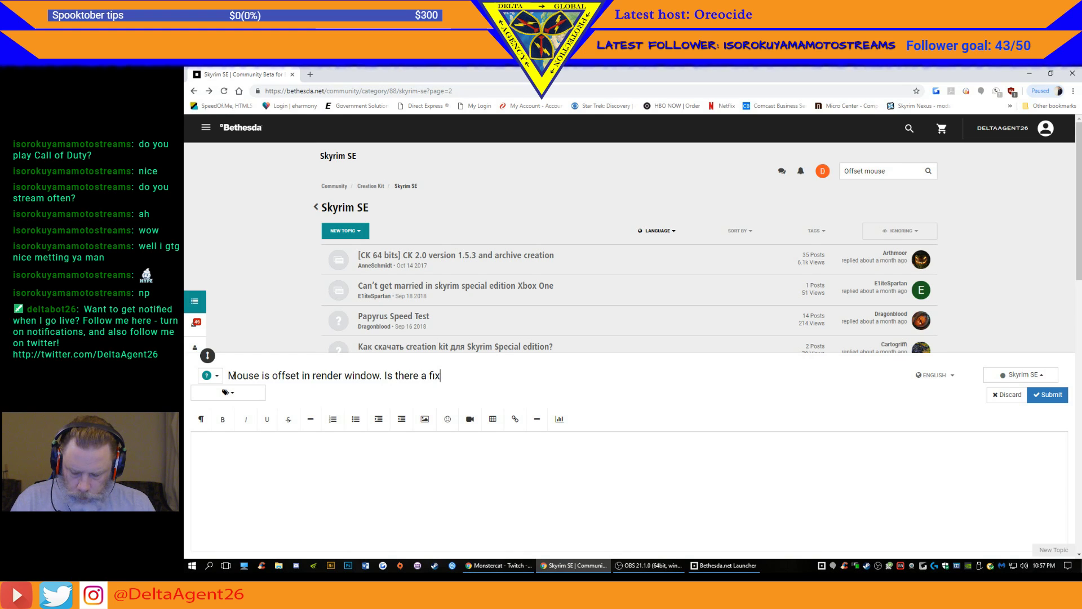
{"action": "type", "text": "?"}
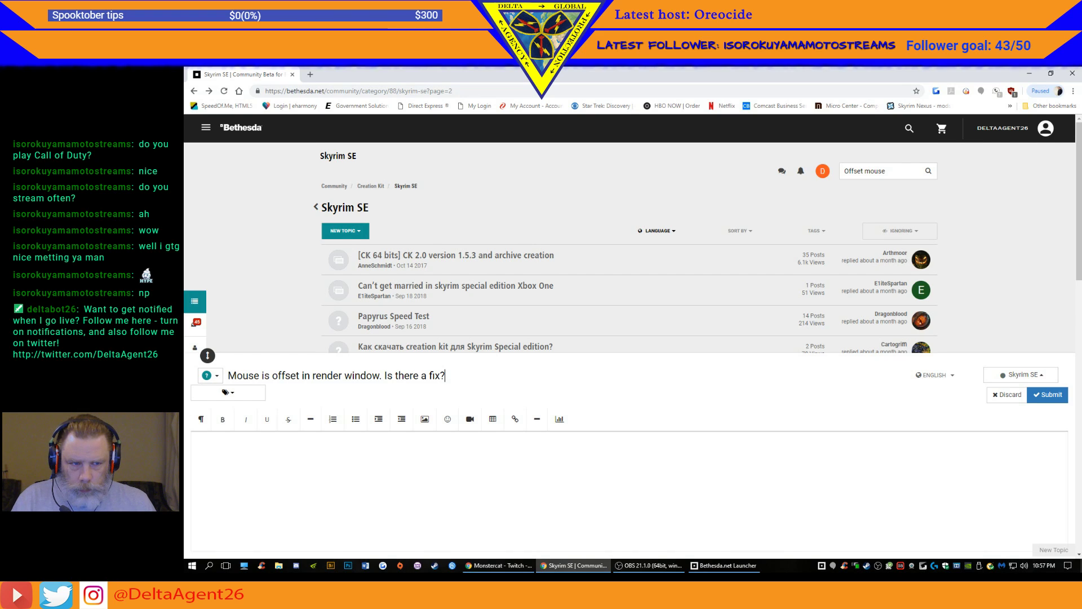
- Begin the question body with "very frustrating when trying to select small", correcting the spelling of "trying"
{"action": "left_click", "coordinate": [260, 468]}
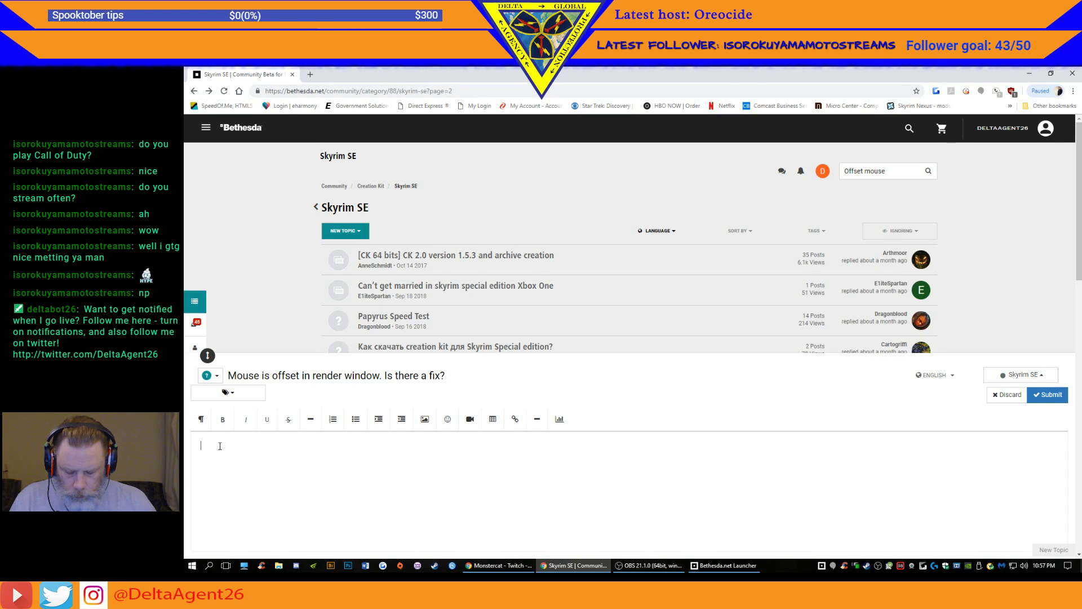
{"action": "type", "text": "frustrating when trng to select small"}
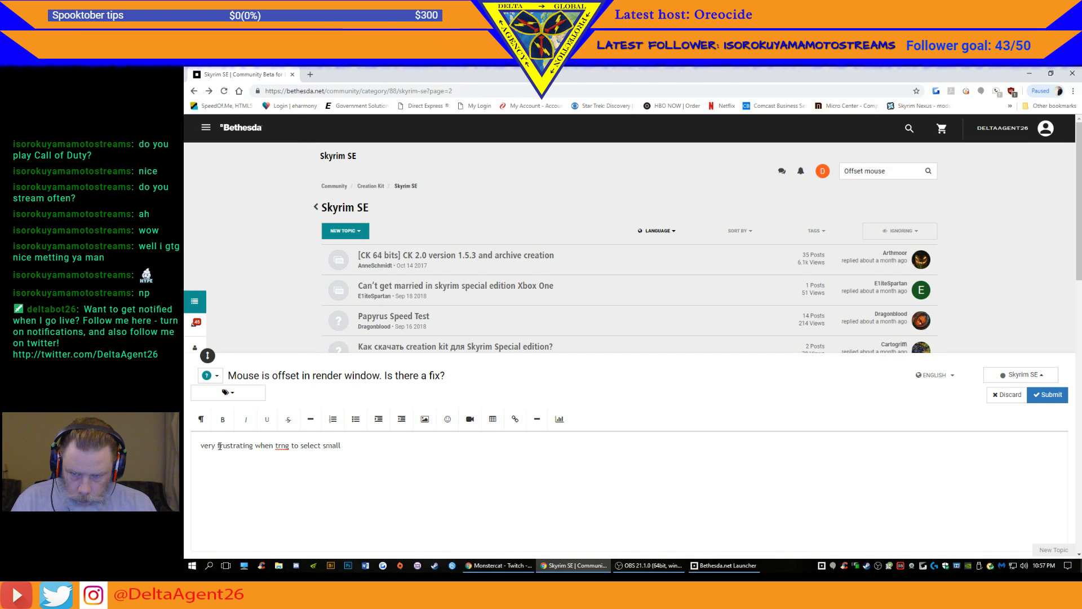
{"action": "key", "text": "Left"}
{"action": "key", "text": "Left"}
{"action": "key", "text": "Left"}
{"action": "key", "text": "Left"}
{"action": "key", "text": "Left"}
{"action": "key", "text": "Left"}
{"action": "key", "text": "Left"}
{"action": "key", "text": "Left"}
{"action": "key", "text": "Left"}
{"action": "key", "text": "Left"}
{"action": "key", "text": "Left"}
{"action": "key", "text": "Left"}
{"action": "key", "text": "Left"}
{"action": "key", "text": "Left"}
{"action": "key", "text": "Left"}
{"action": "key", "text": "Left"}
{"action": "key", "text": "Left"}
{"action": "key", "text": "Left"}
{"action": "key", "text": "Left"}
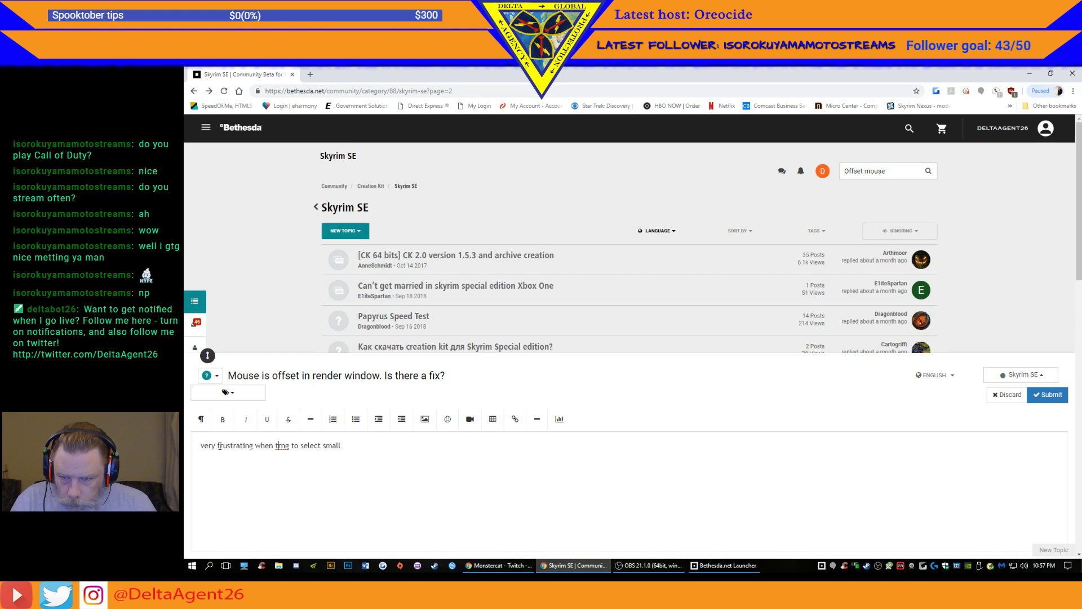
{"action": "type", "text": "y"}
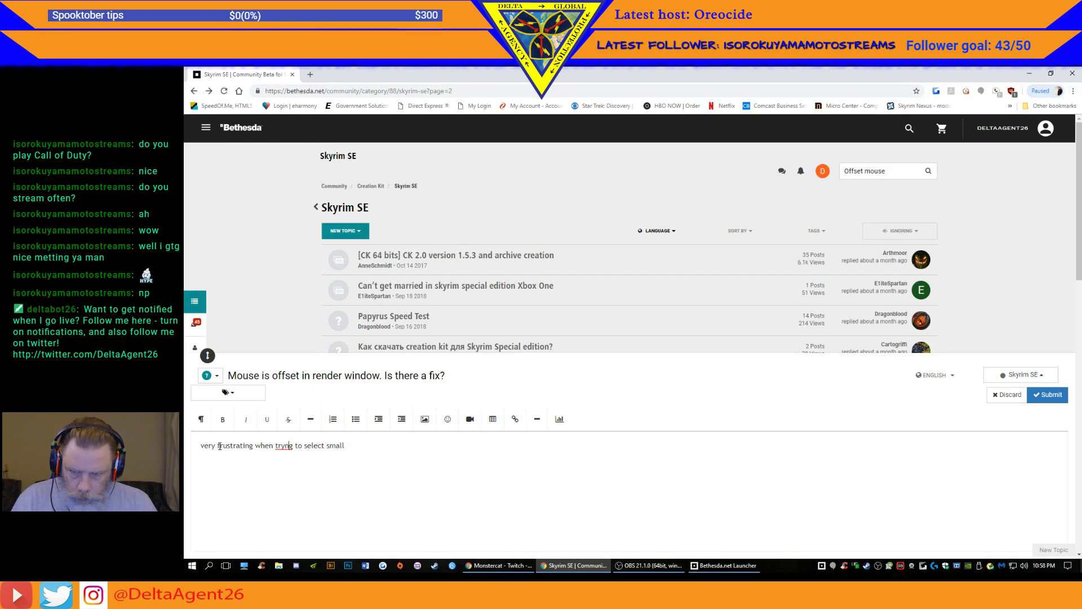
{"action": "key", "text": "Left"}
{"action": "key", "text": "Left"}
{"action": "key", "text": "Left"}
{"action": "key", "text": "Left"}
{"action": "key", "text": "Left"}
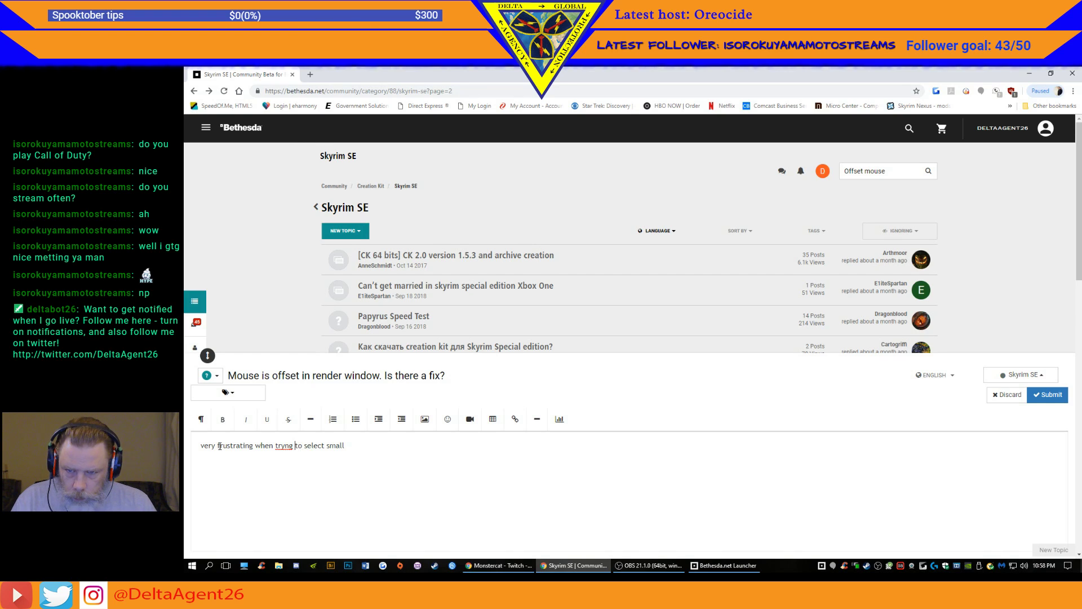
{"action": "type", "text": "i"}
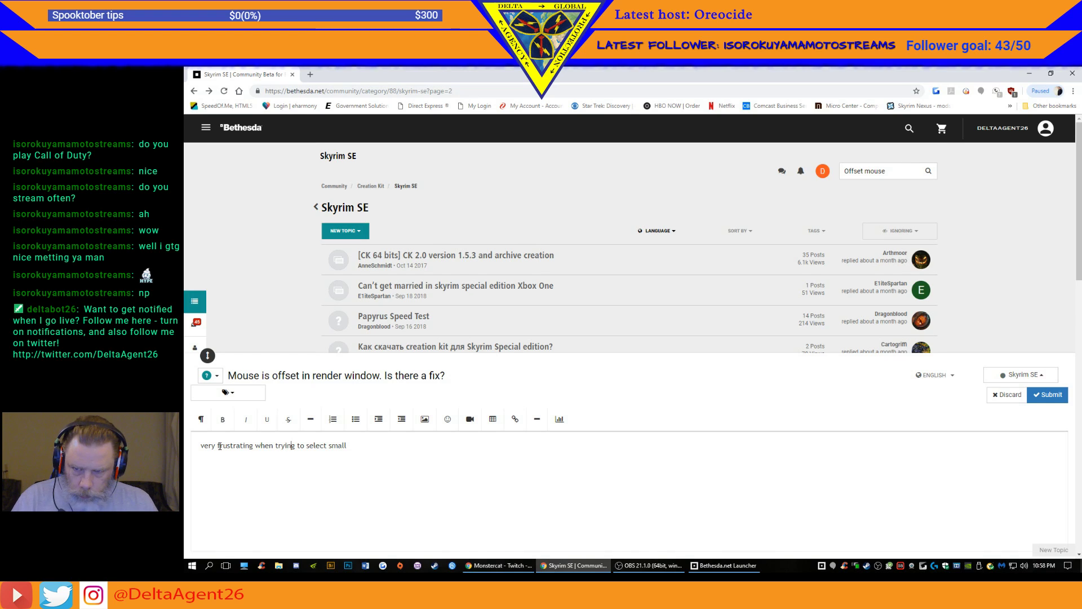
- Finish the body's first sentence with ", or multiple objects."
{"action": "key", "text": "End"}
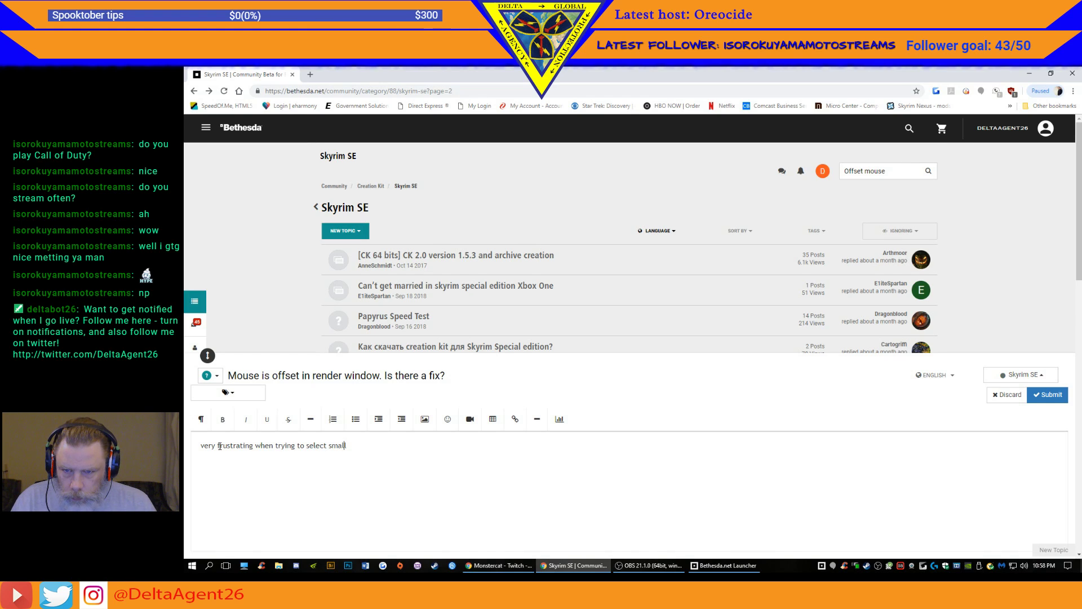
{"action": "type", "text": ", or multiple obje"}
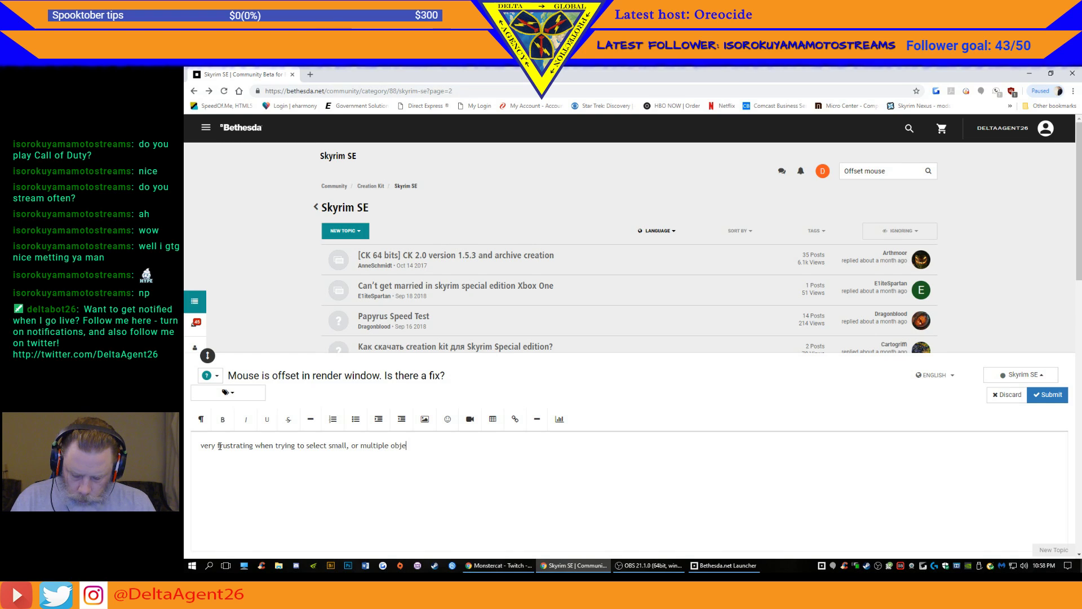
{"action": "type", "text": "cts"}
{"action": "type", "text": ". "}
- Add a second line to the body: "besides restarting CK, are there any known fixes for this issue?"
{"action": "type", "text": "besid"}
{"action": "type", "text": "es "}
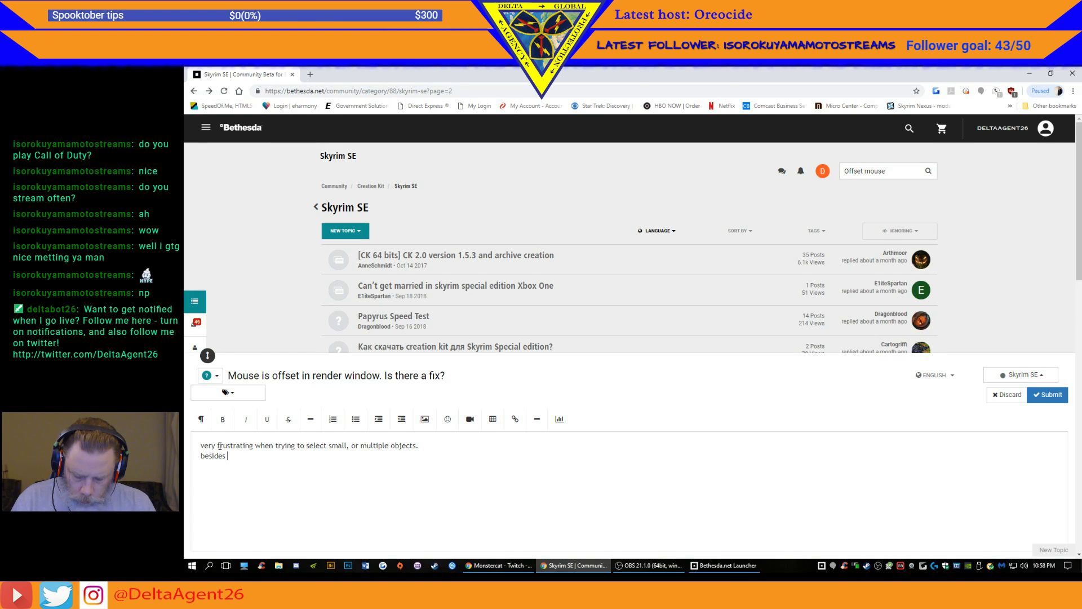
{"action": "type", "text": "resterting"}
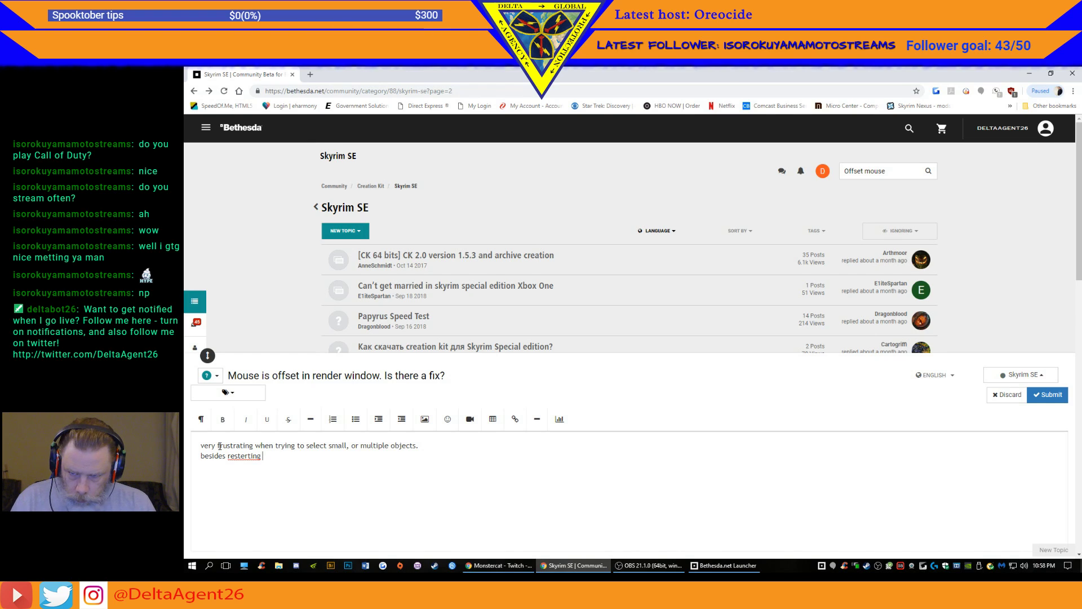
{"action": "key", "text": "Left"}
{"action": "key", "text": "Left"}
{"action": "key", "text": "Left"}
{"action": "key", "text": "Left"}
{"action": "key", "text": "Left"}
{"action": "key", "text": "Left"}
{"action": "key", "text": "BackSpace"}
{"action": "key", "text": "Right"}
{"action": "key", "text": "Right"}
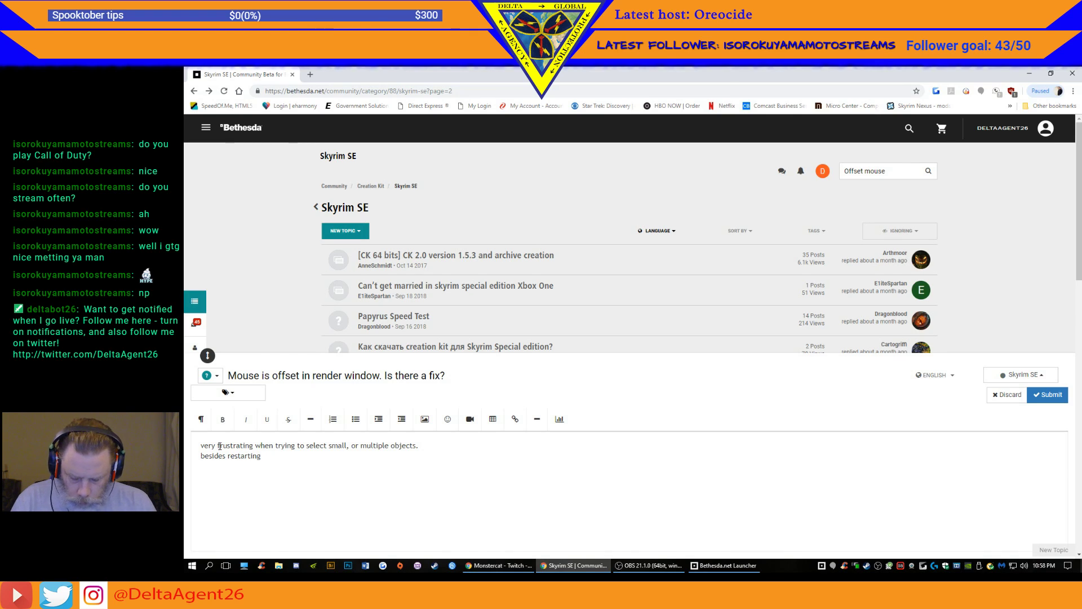
{"action": "type", "text": ","}
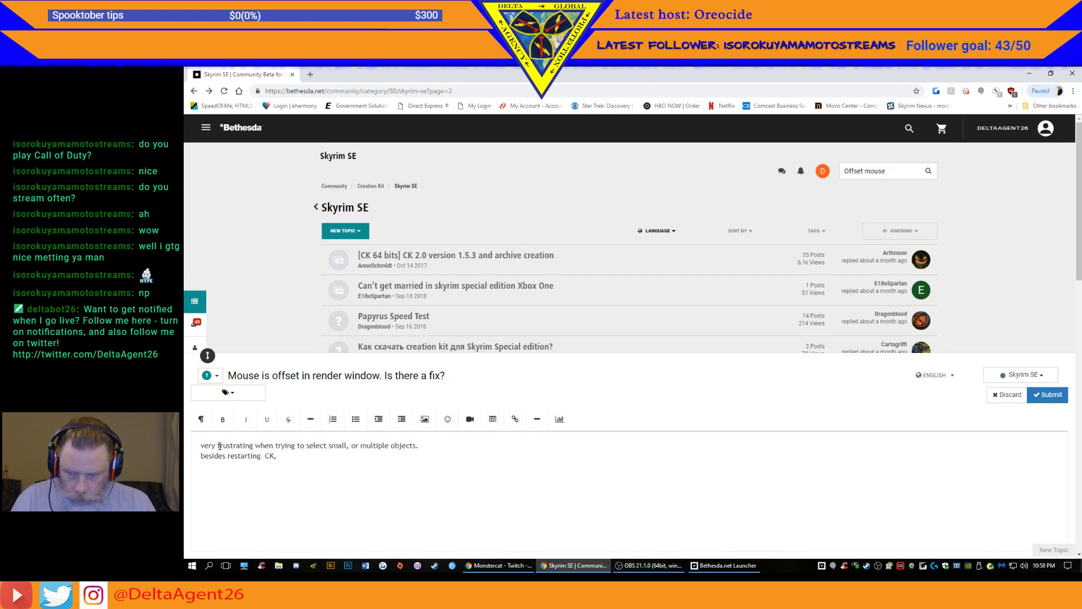
{"action": "type", "text": "are there any "}
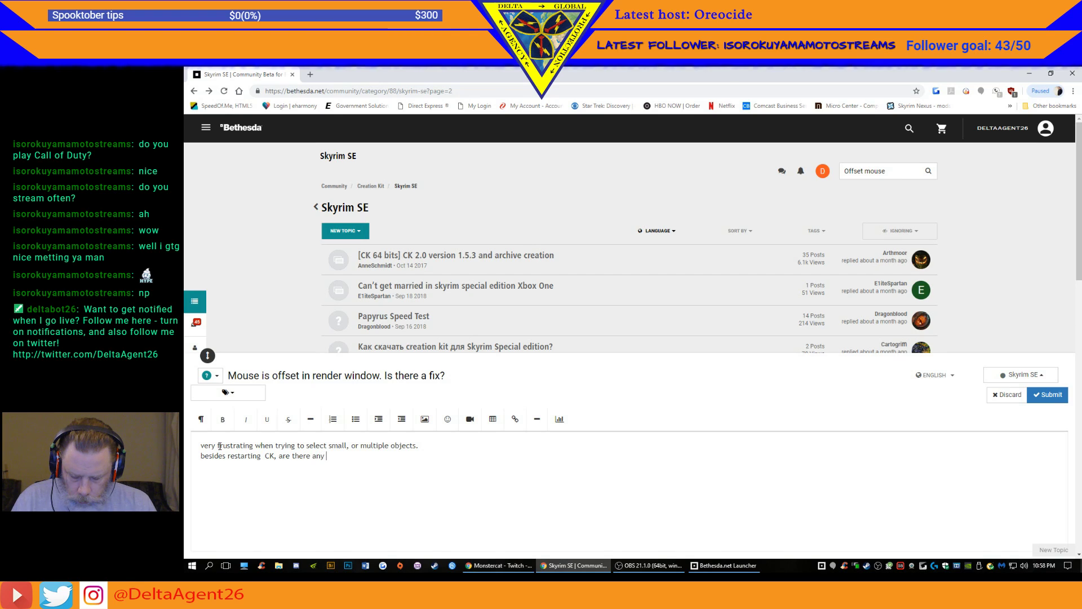
{"action": "type", "text": "known fixes for this issue?"}
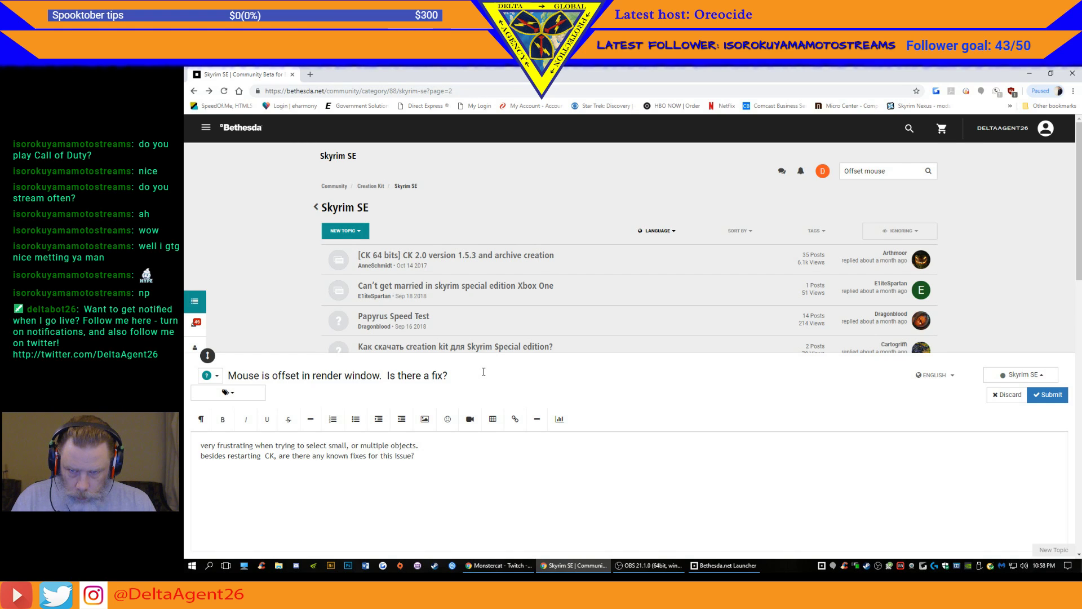
- Insert the sentence "Preview window keeps collapsing to 200 Pixels." before "Is there a fix?" in the topic title
{"action": "type", "text": "Pr "}
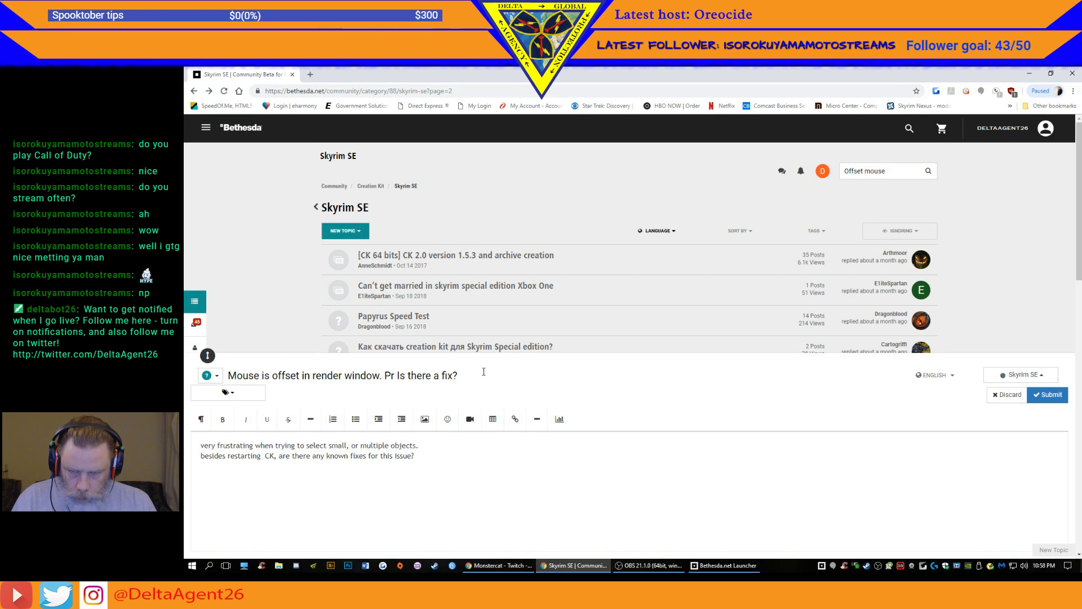
{"action": "type", "text": "eview"}
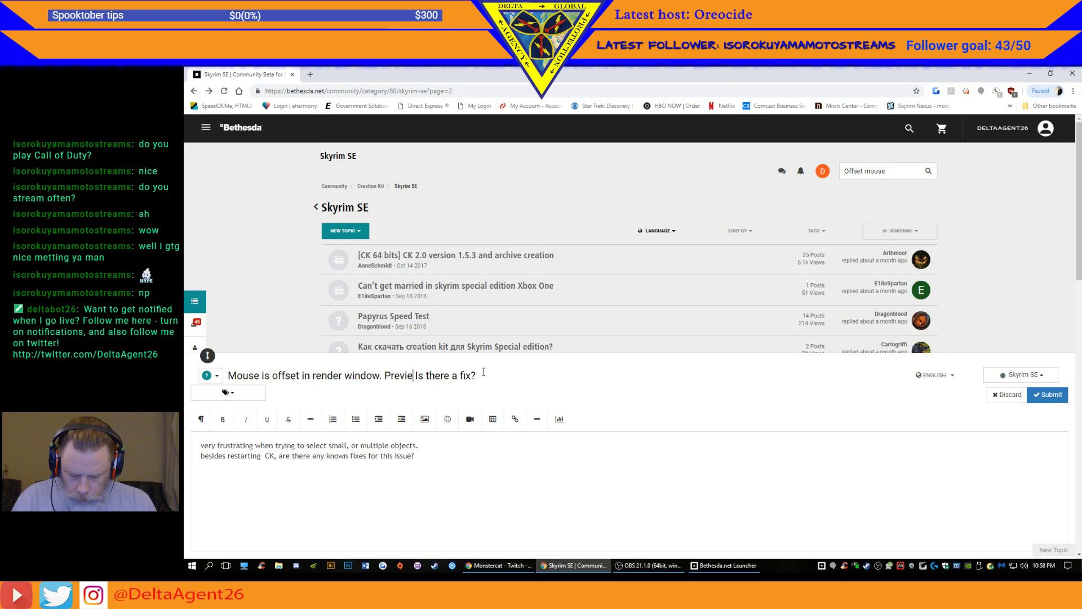
{"action": "type", "text": " win"}
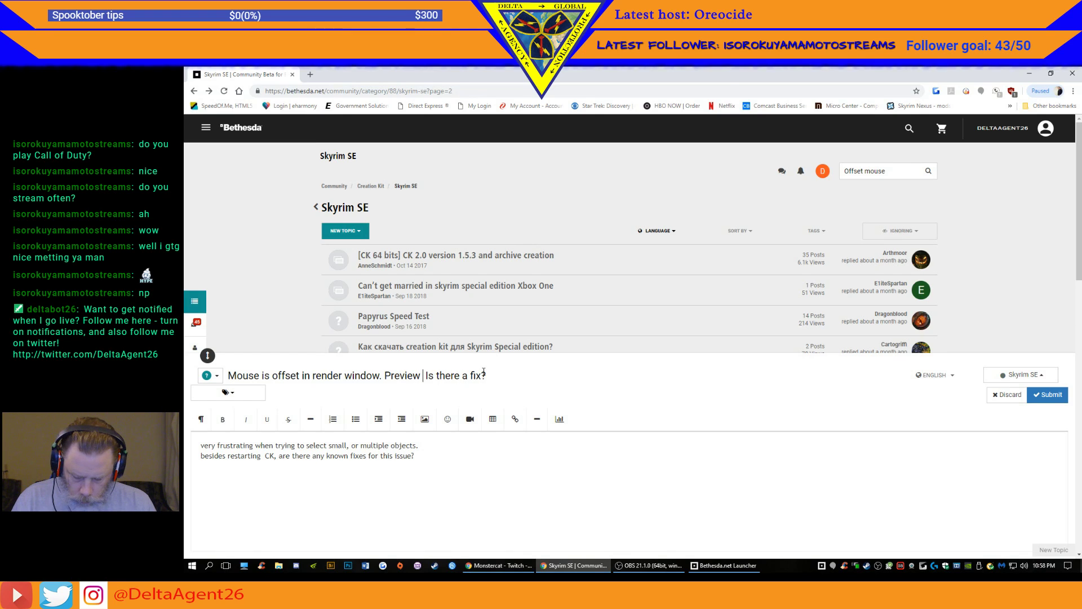
{"action": "type", "text": "dow kee"}
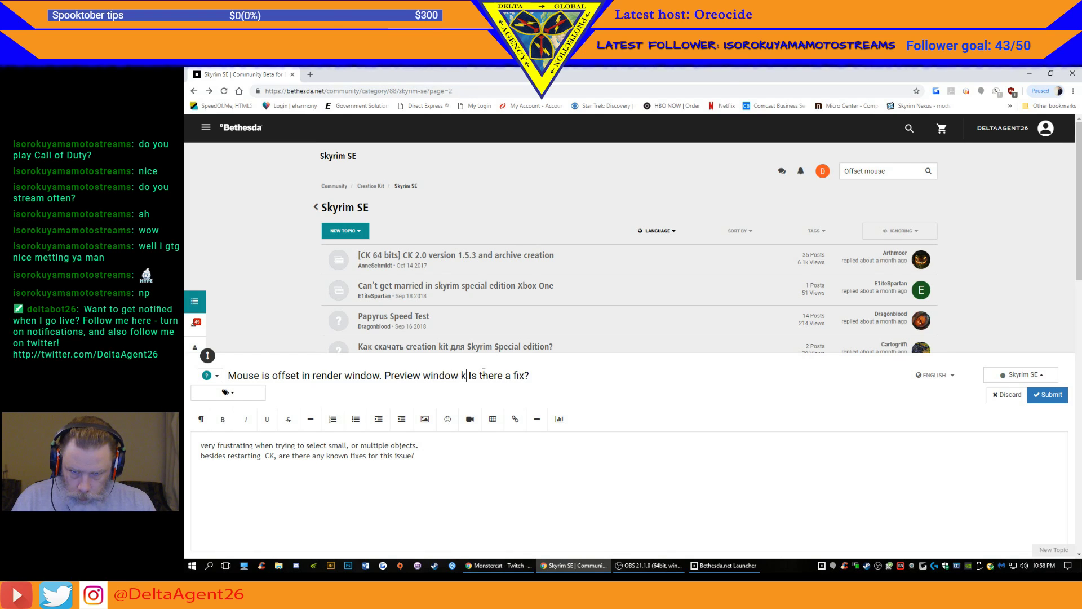
{"action": "type", "text": "ps "}
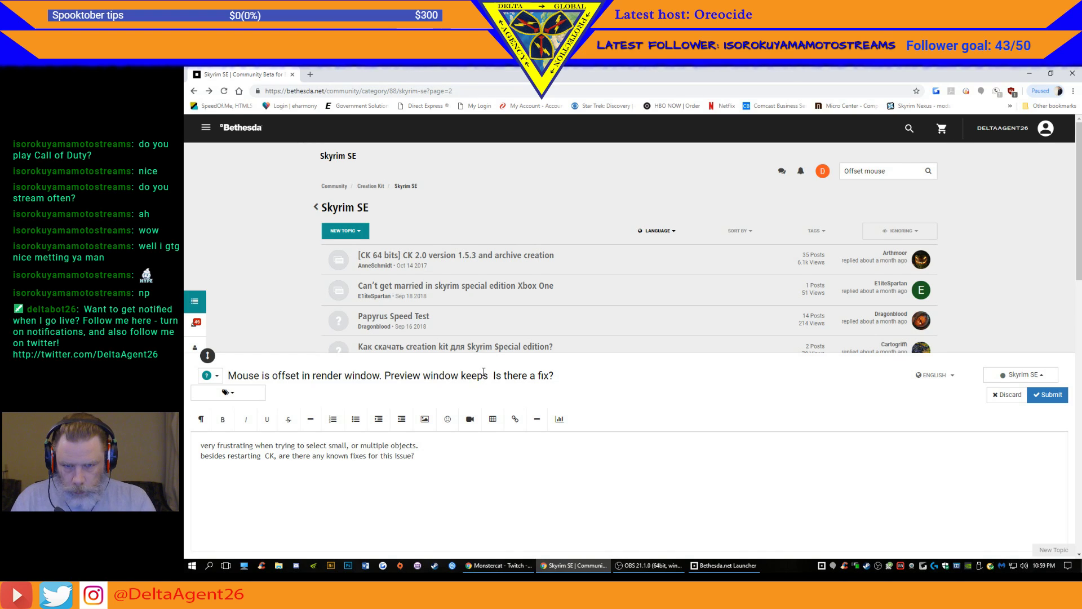
{"action": "type", "text": "collapsi"}
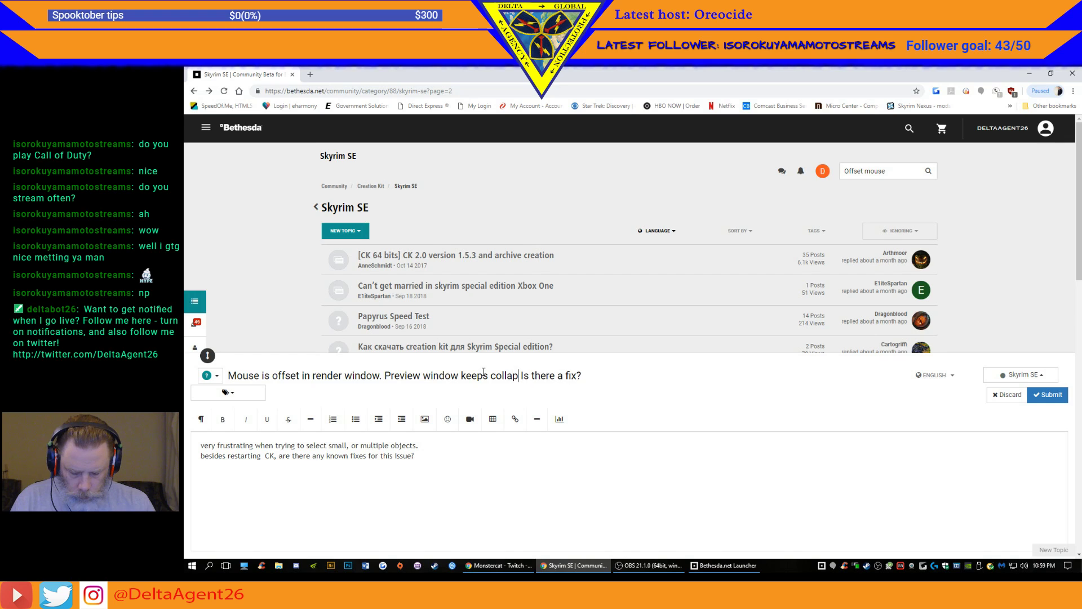
{"action": "type", "text": "ng to 200"}
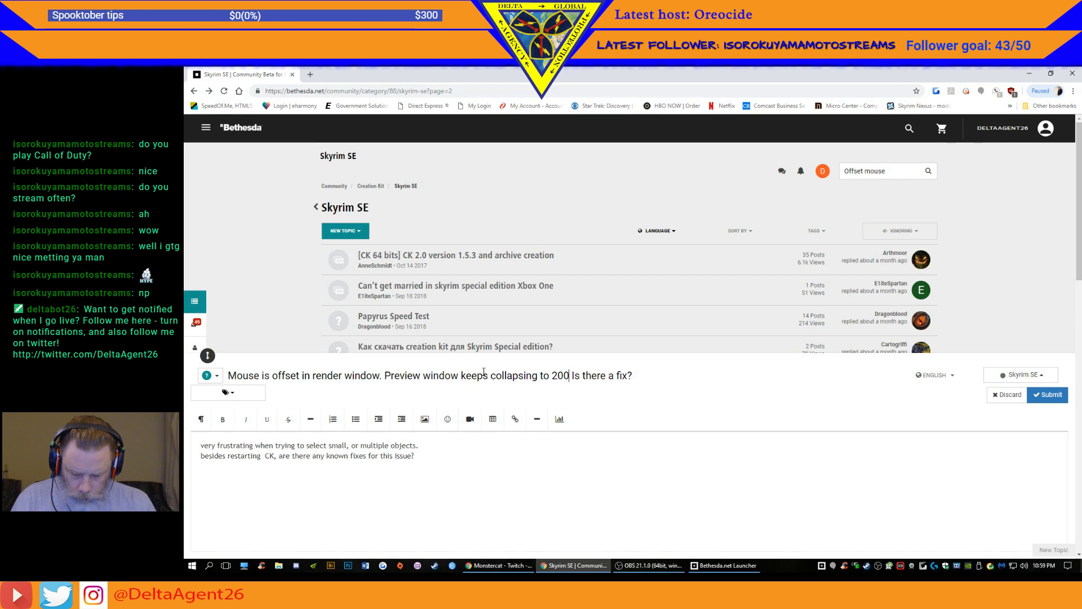
{"action": "type", "text": "Pi"}
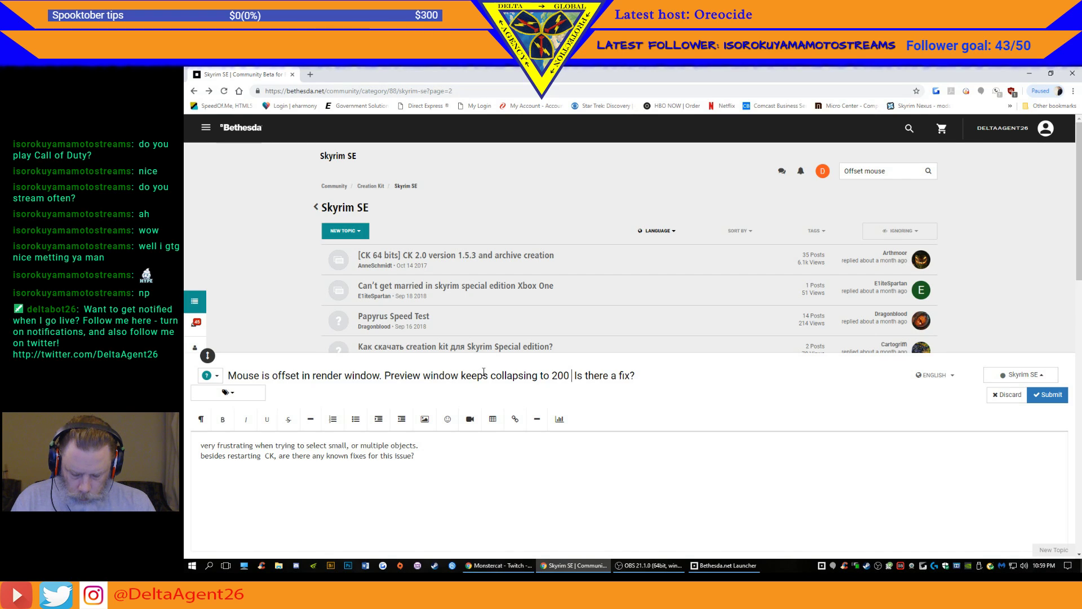
{"action": "type", "text": "xels "}
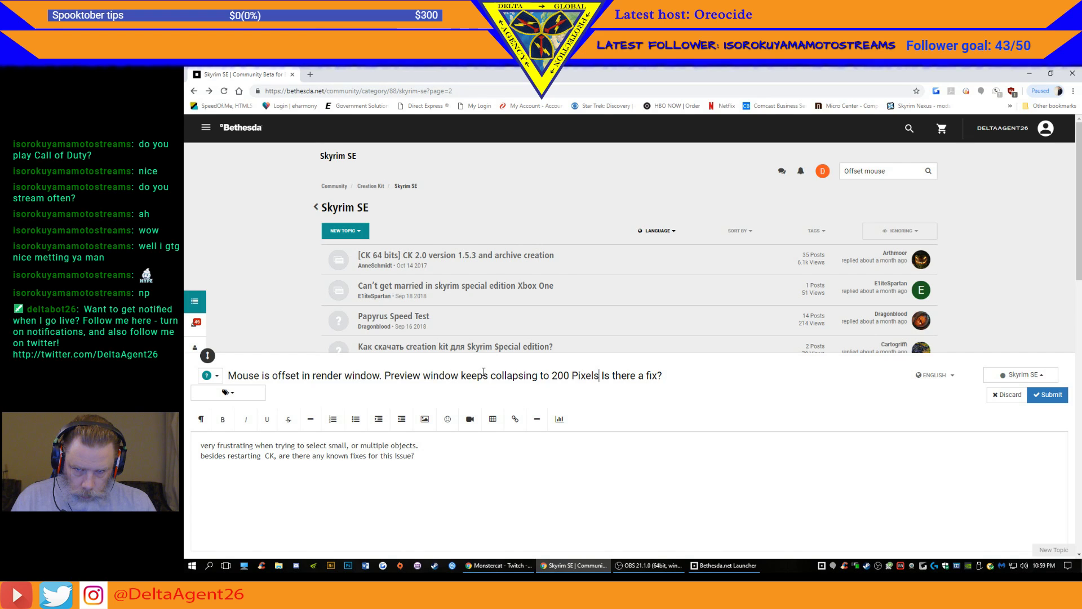
{"action": "type", "text": "."}
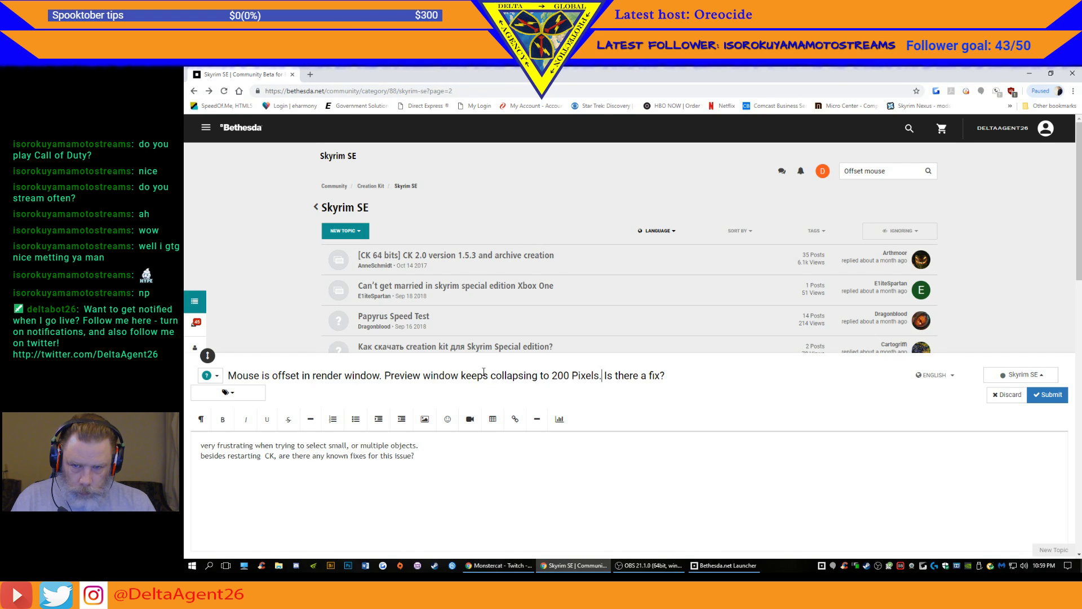
- Number the first issue in the topic title by adding "1.)" before "Mouse is offset"
{"action": "key", "text": "Left"}
{"action": "key", "text": "Left"}
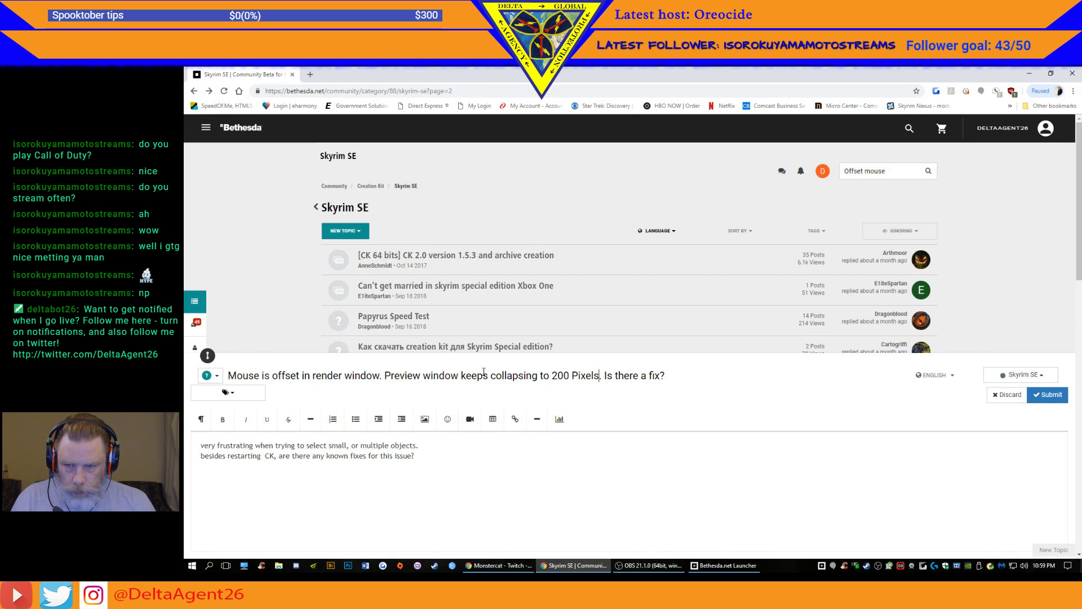
{"action": "key", "text": "Left"}
{"action": "key", "text": "Left"}
{"action": "key", "text": "Left"}
{"action": "key", "text": "Left"}
{"action": "key", "text": "Left"}
{"action": "key", "text": "Left"}
{"action": "key", "text": "Left"}
{"action": "key", "text": "Left"}
{"action": "key", "text": "Left"}
{"action": "key", "text": "Left"}
{"action": "key", "text": "Left"}
{"action": "key", "text": "Left"}
{"action": "key", "text": "Left"}
{"action": "key", "text": "Left"}
{"action": "key", "text": "Left"}
{"action": "key", "text": "Left"}
{"action": "key", "text": "Left"}
{"action": "key", "text": "Left"}
{"action": "key", "text": "Left"}
{"action": "key", "text": "Left"}
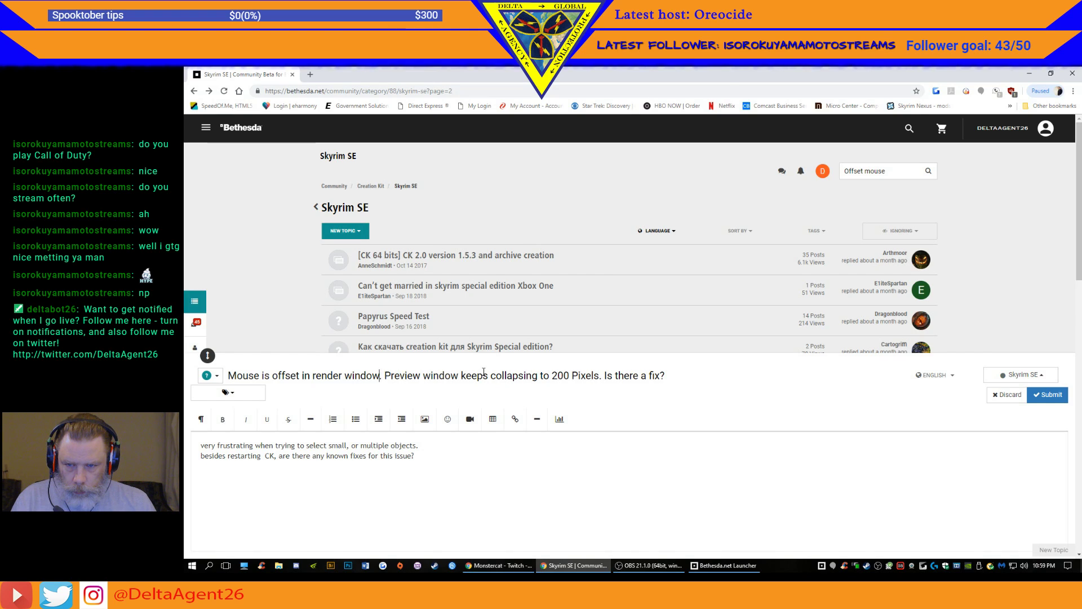
{"action": "key", "text": "ctrl+Left"}
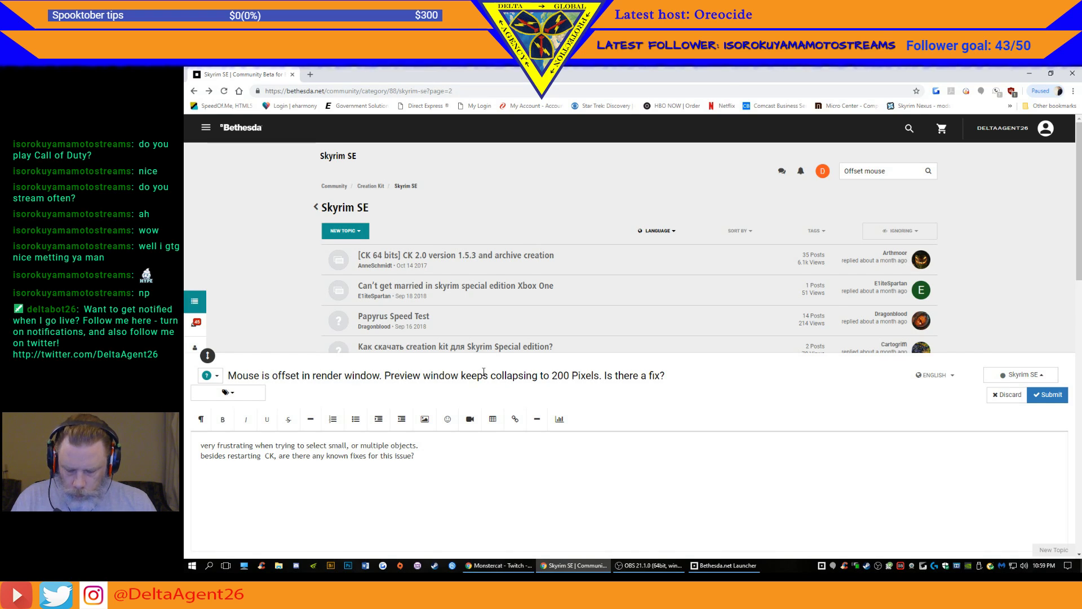
{"action": "type", "text": "1.)"}
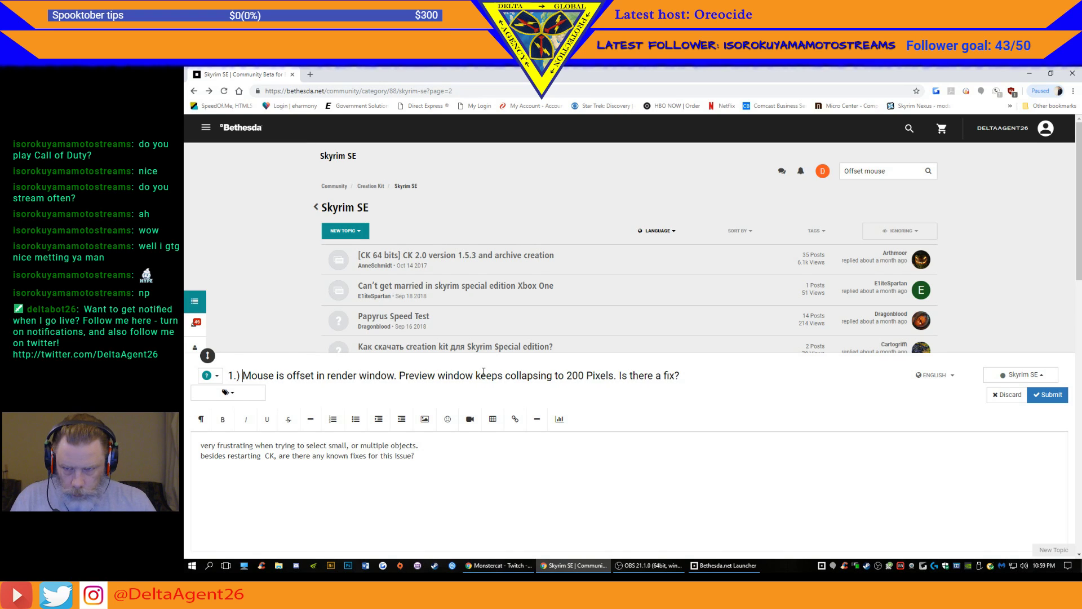
- Number the second issue in the topic title by adding "2.)" before "Preview window"
{"action": "key", "text": "ctrl+Right"}
{"action": "key", "text": "ctrl+Right"}
{"action": "key", "text": "ctrl+Right"}
{"action": "key", "text": "ctrl+Right"}
{"action": "key", "text": "ctrl+Right"}
{"action": "key", "text": "ctrl+Right"}
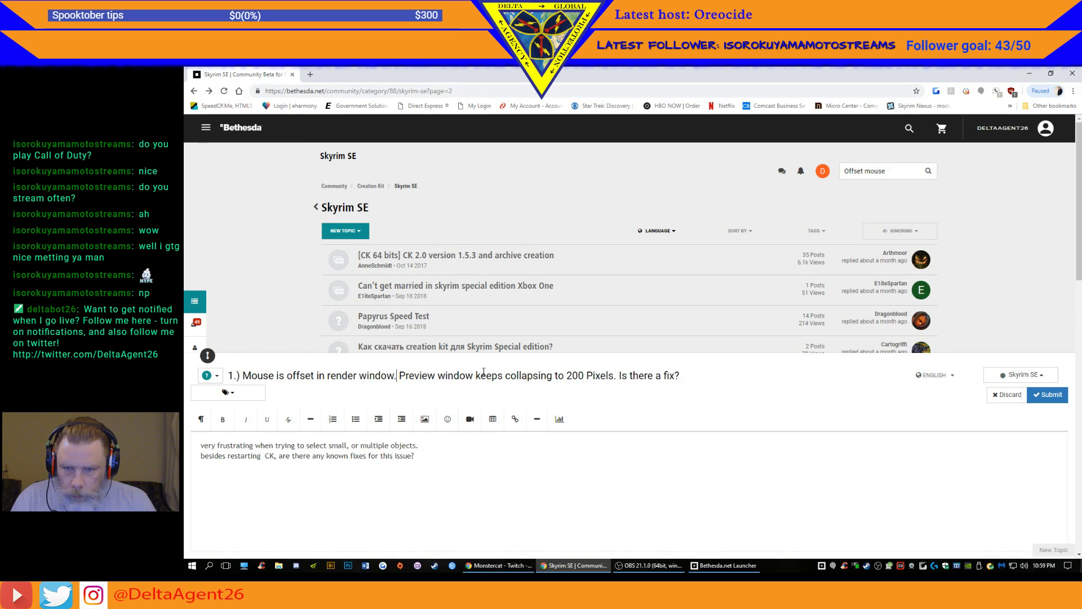
{"action": "type", "text": "2.)"}
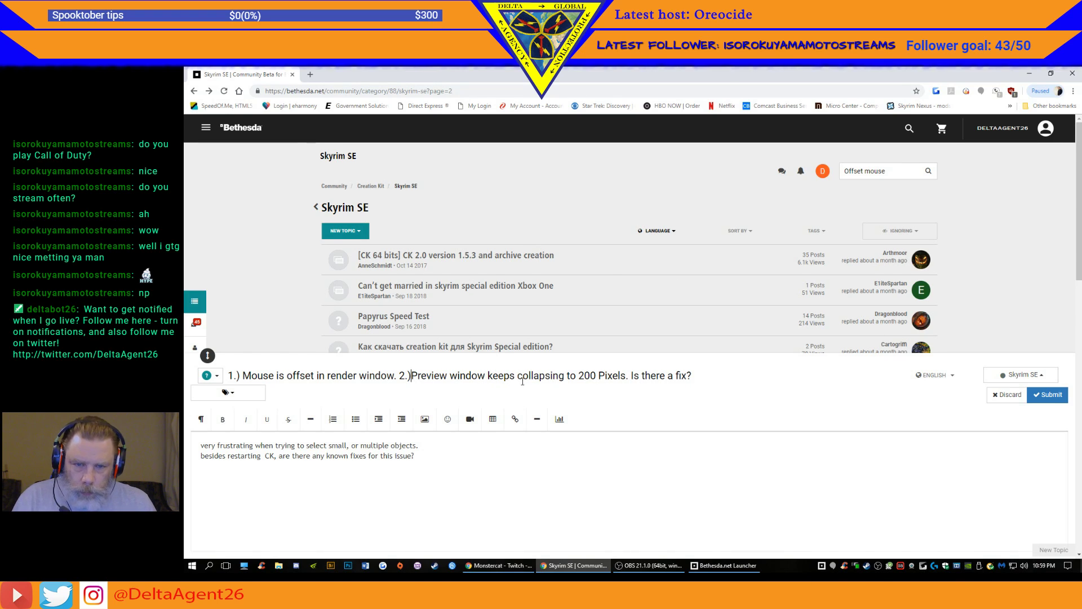
- Change "Pixels" to "Pixel width" in the topic title
{"action": "left_click", "coordinate": [599, 377]}
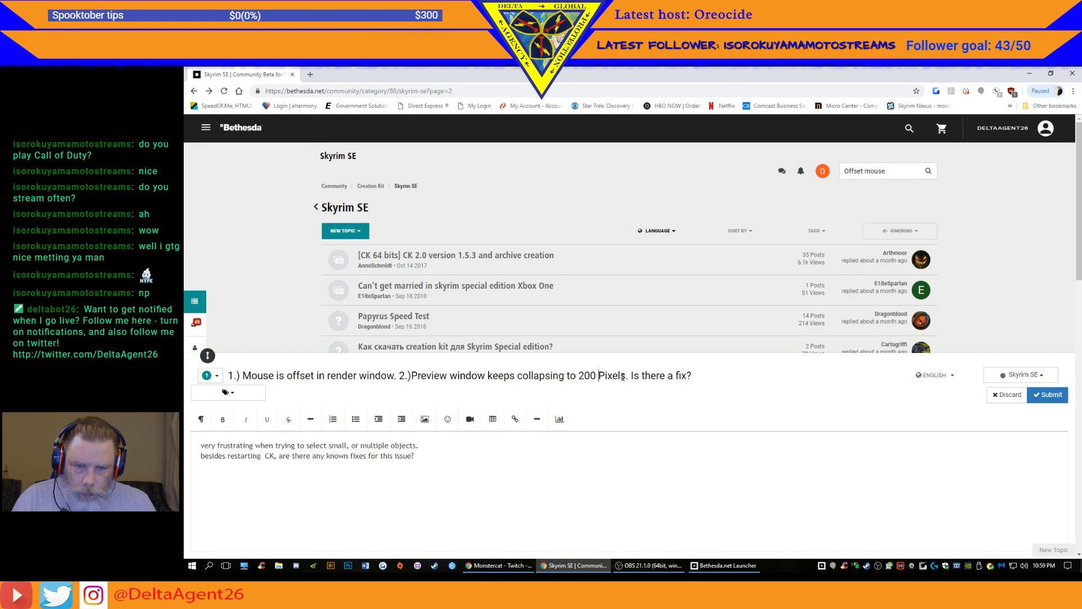
{"action": "left_click_drag", "start_coordinate": [621, 376], "coordinate": [626, 376]}
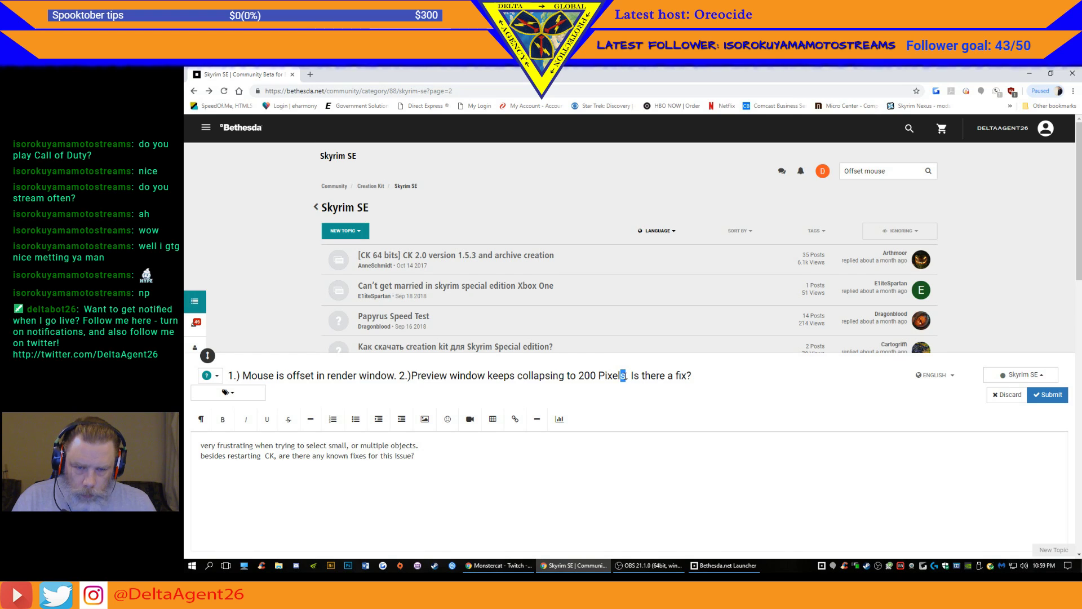
{"action": "type", "text": "wid"}
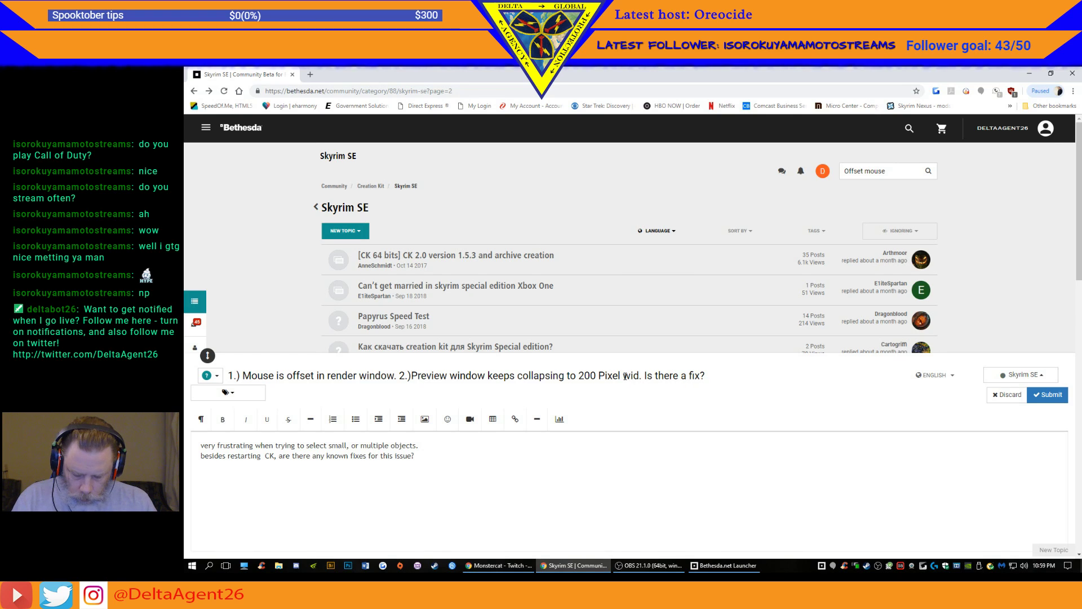
{"action": "type", "text": "th"}
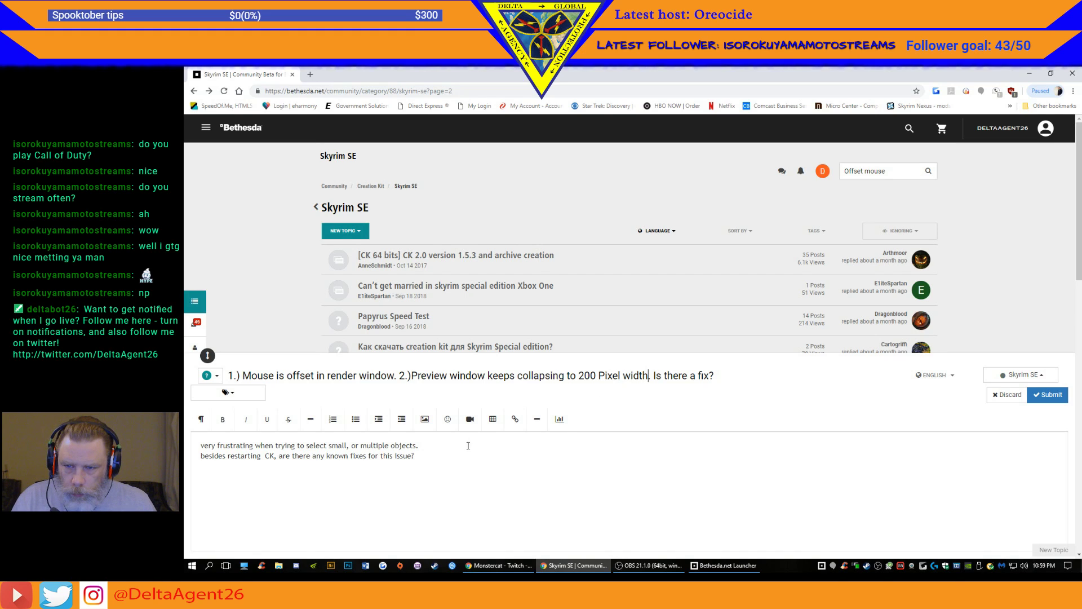
- Add "1.)" in front of the body's first sentence and capitalize its first word as "Very"
{"action": "left_click", "coordinate": [420, 456]}
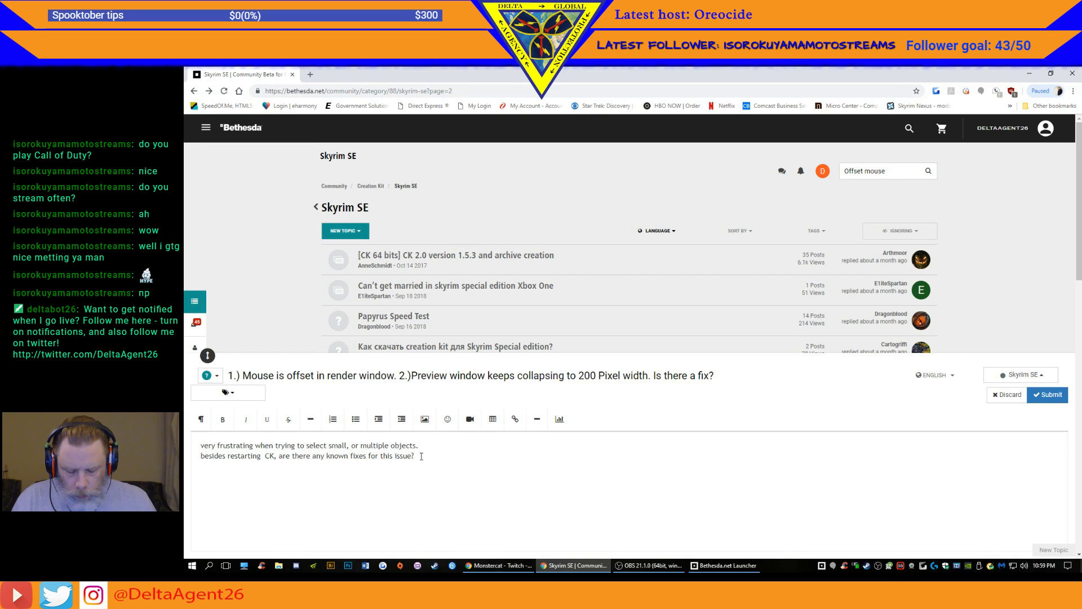
{"action": "left_click", "coordinate": [203, 447]}
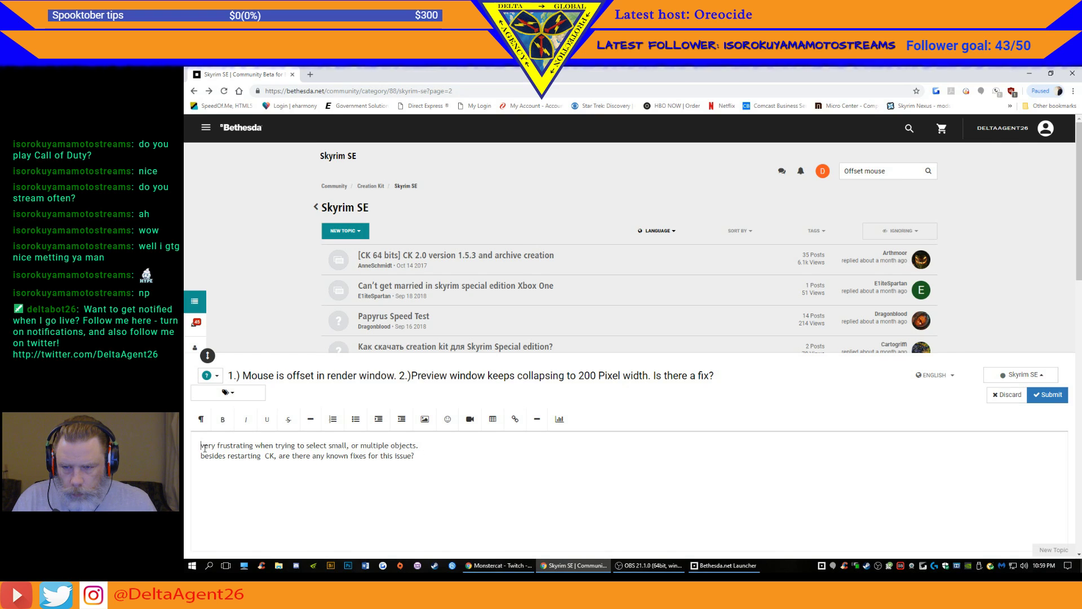
{"action": "type", "text": "1.) "}
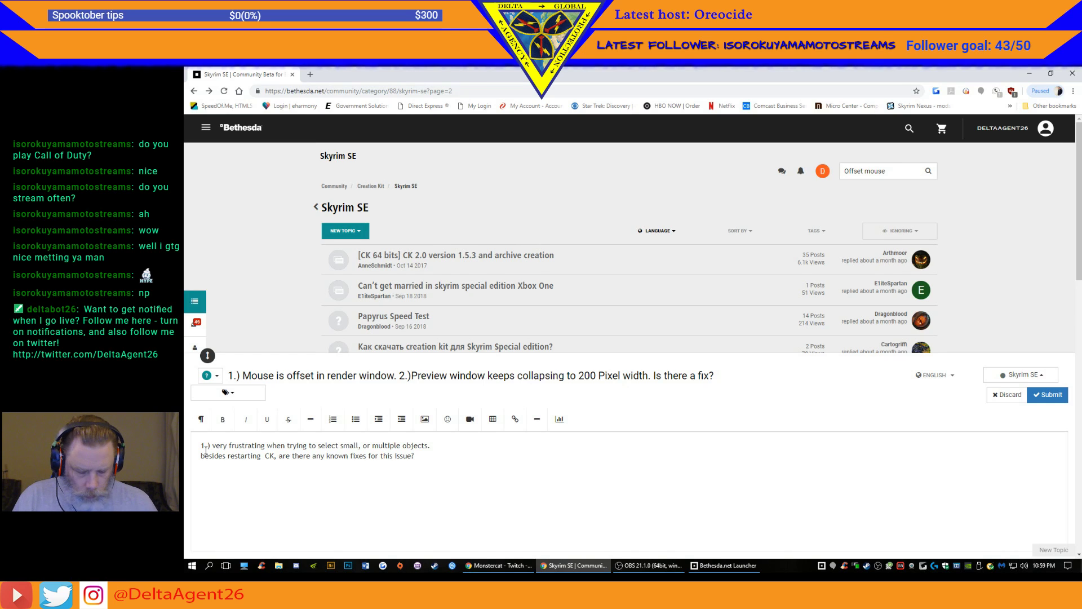
{"action": "type", "text": " V"}
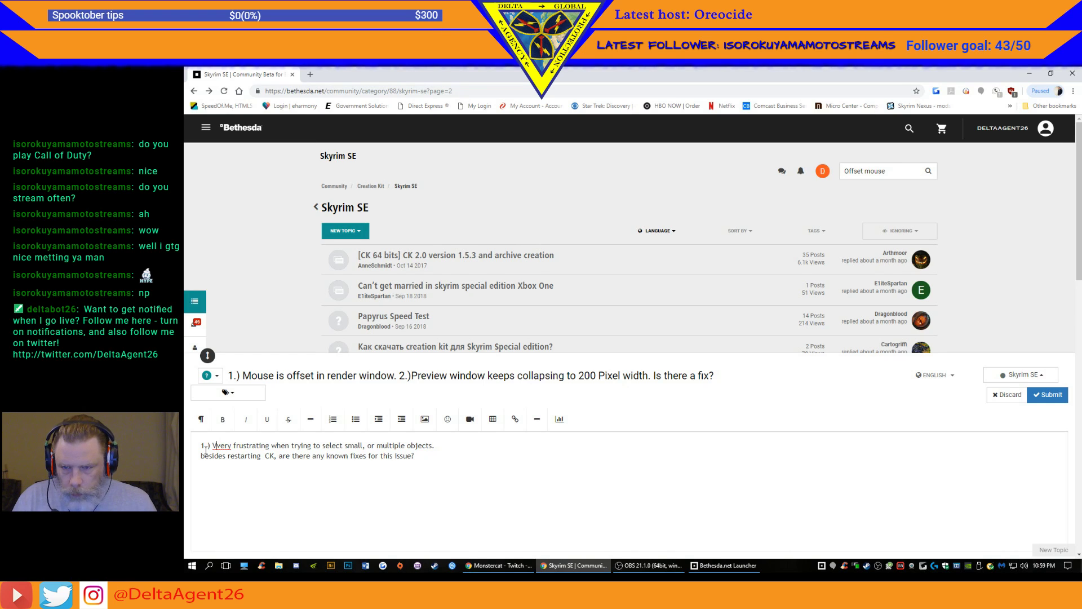
{"action": "key", "text": "Delete"}
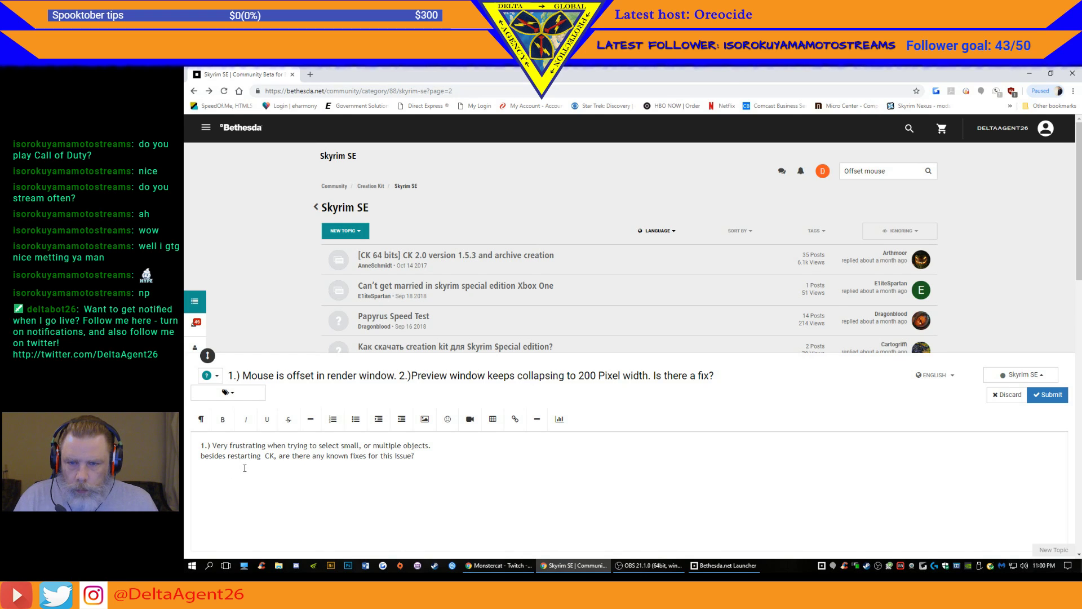
- Add a second numbered item below the first in the topic body: "2.) Randomly resizes and locks at 200 pixel width."
{"action": "left_click", "coordinate": [243, 465]}
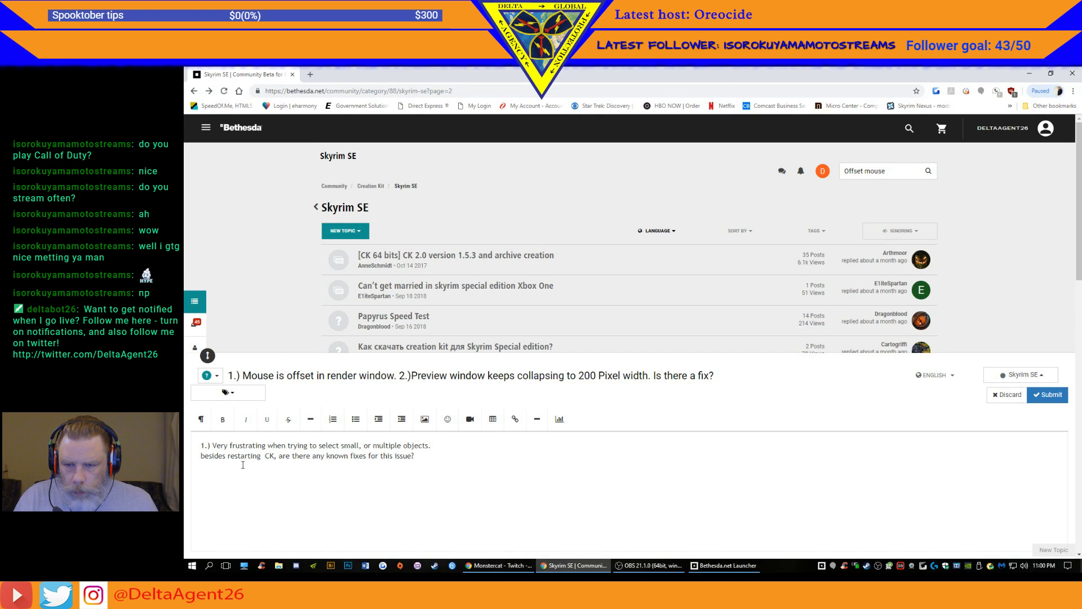
{"action": "key", "text": "End"}
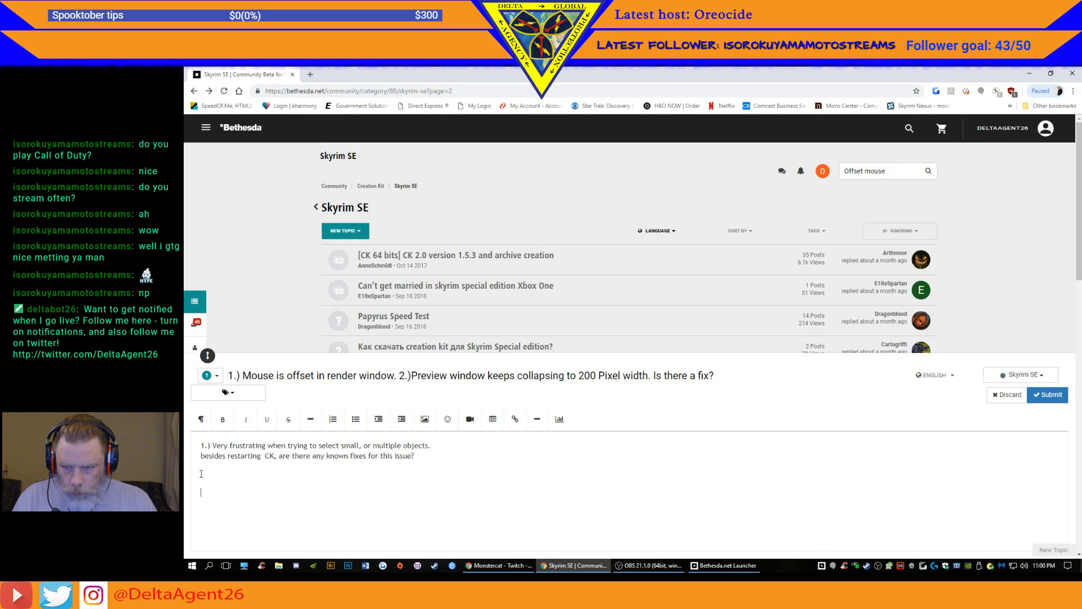
{"action": "left_click", "coordinate": [201, 474]}
{"action": "type", "text": "2.)"}
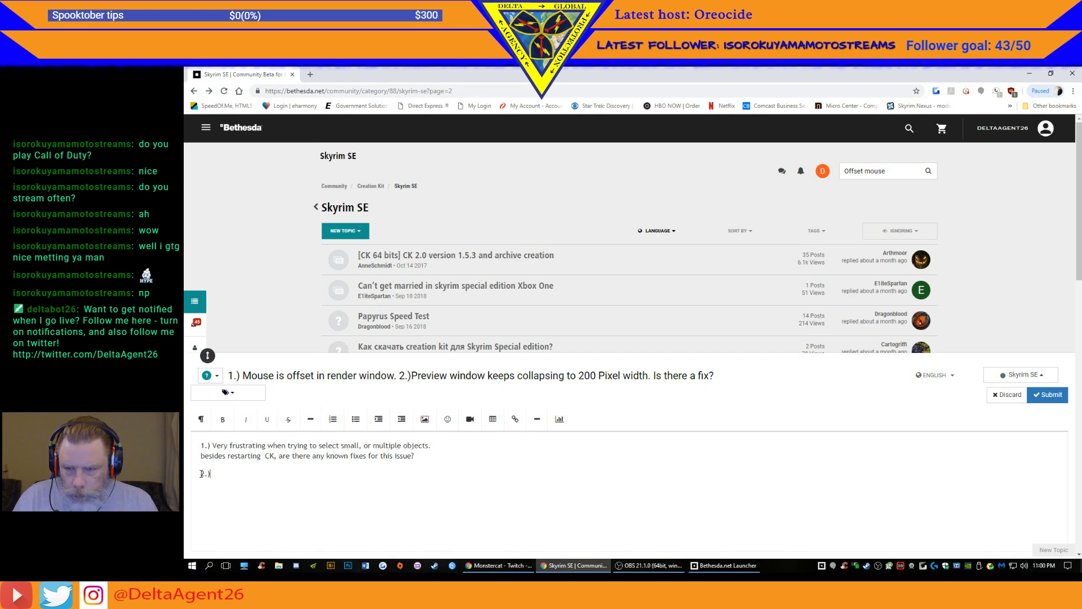
{"action": "type", "text": " R"}
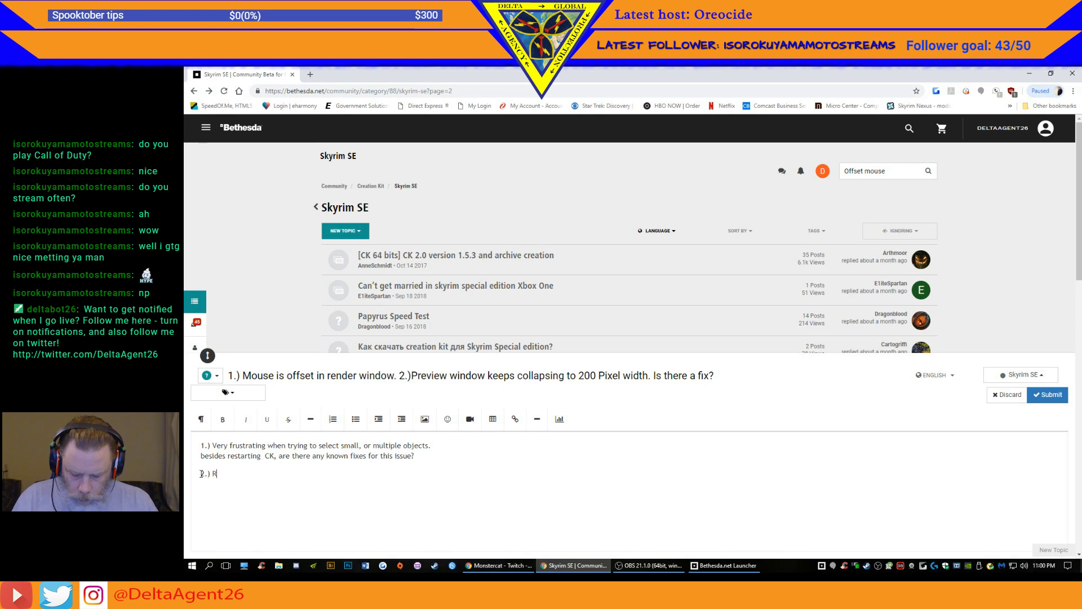
{"action": "type", "text": "andomly"}
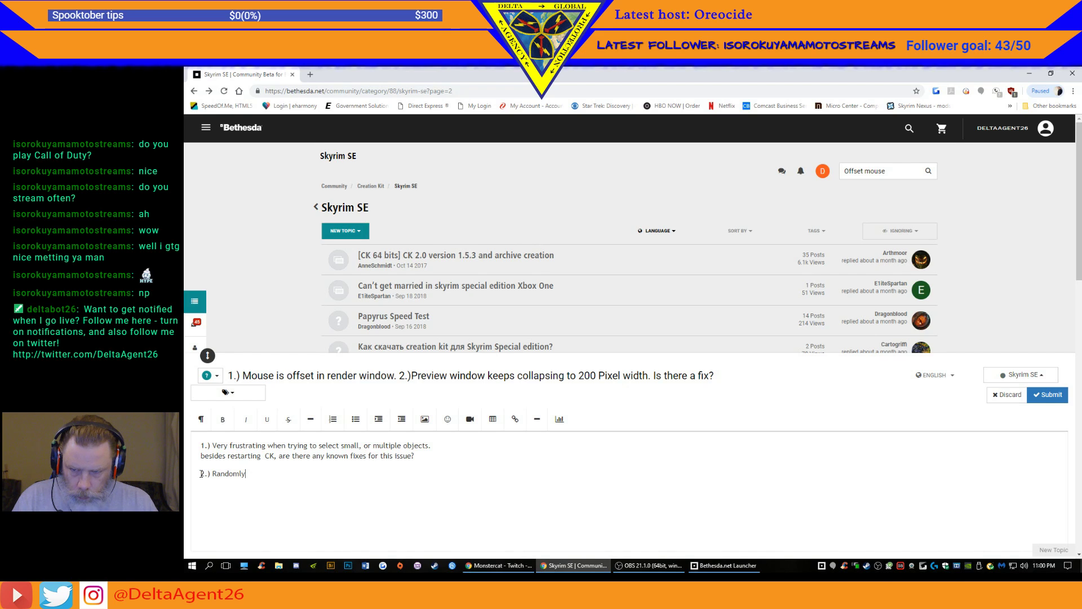
{"action": "type", "text": " re"}
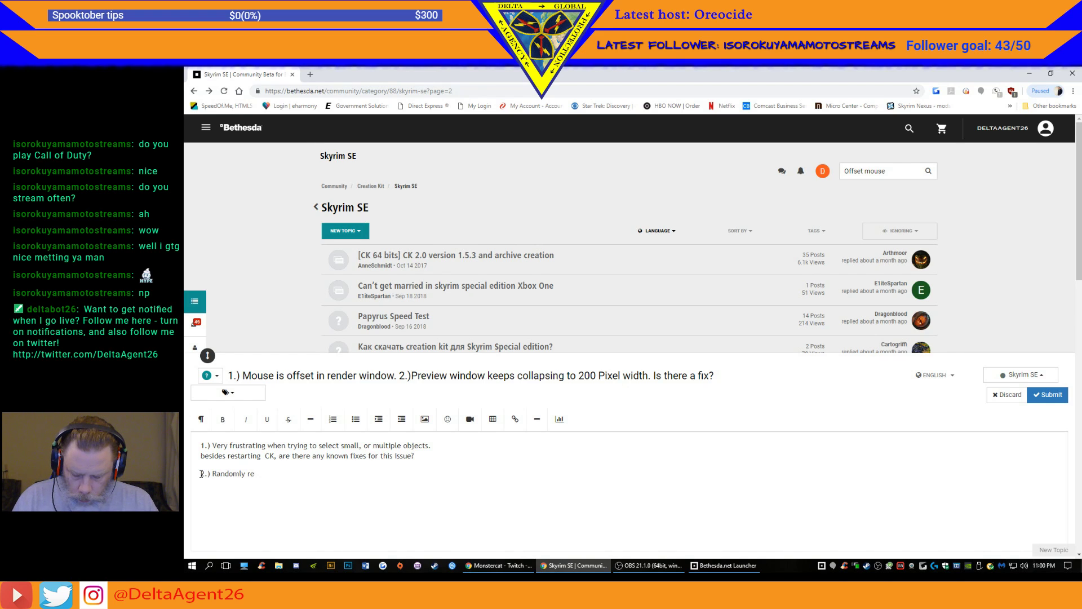
{"action": "type", "text": "sizes"}
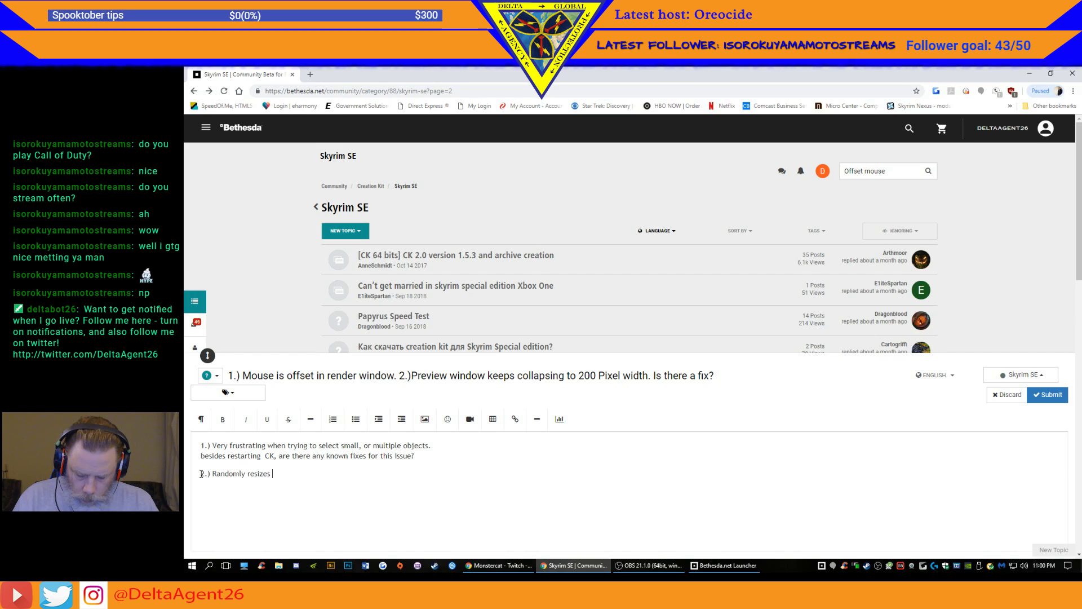
{"action": "type", "text": " and loc"}
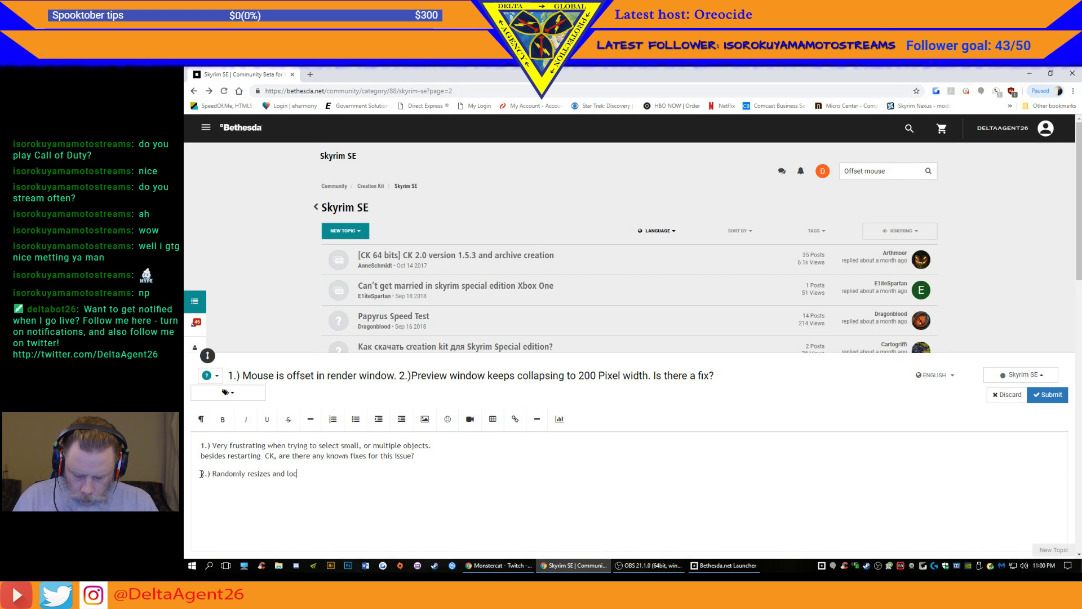
{"action": "type", "text": "ks at 200"}
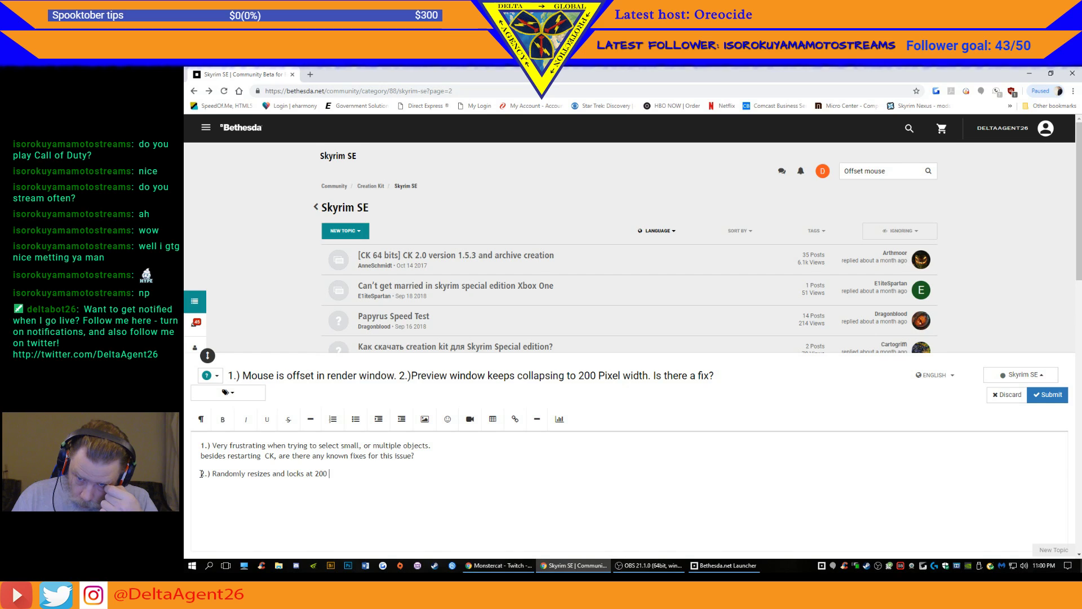
{"action": "type", "text": "pixel"}
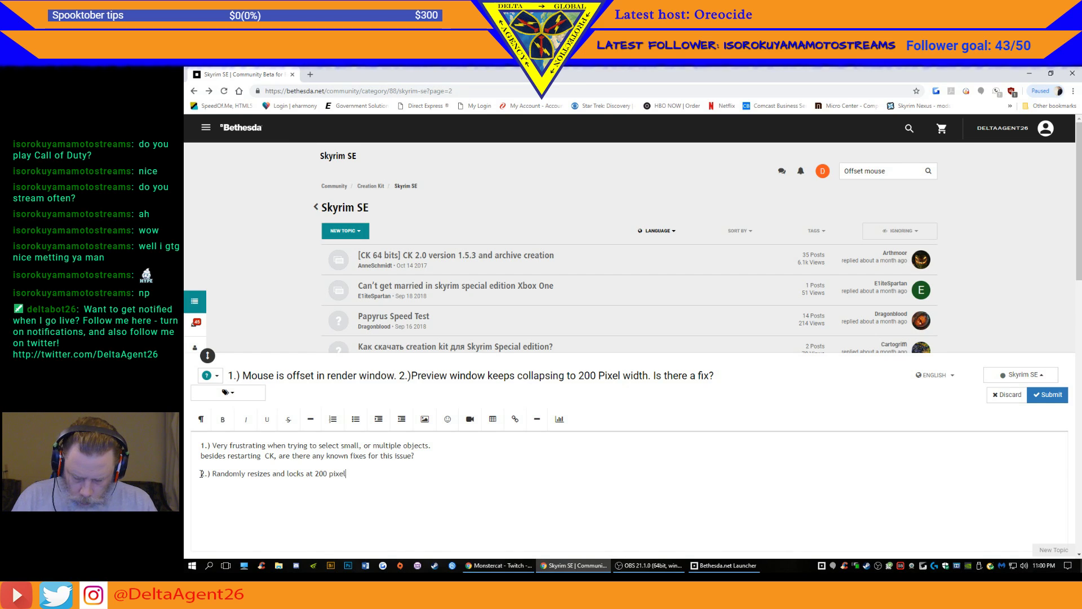
{"action": "type", "text": " width."}
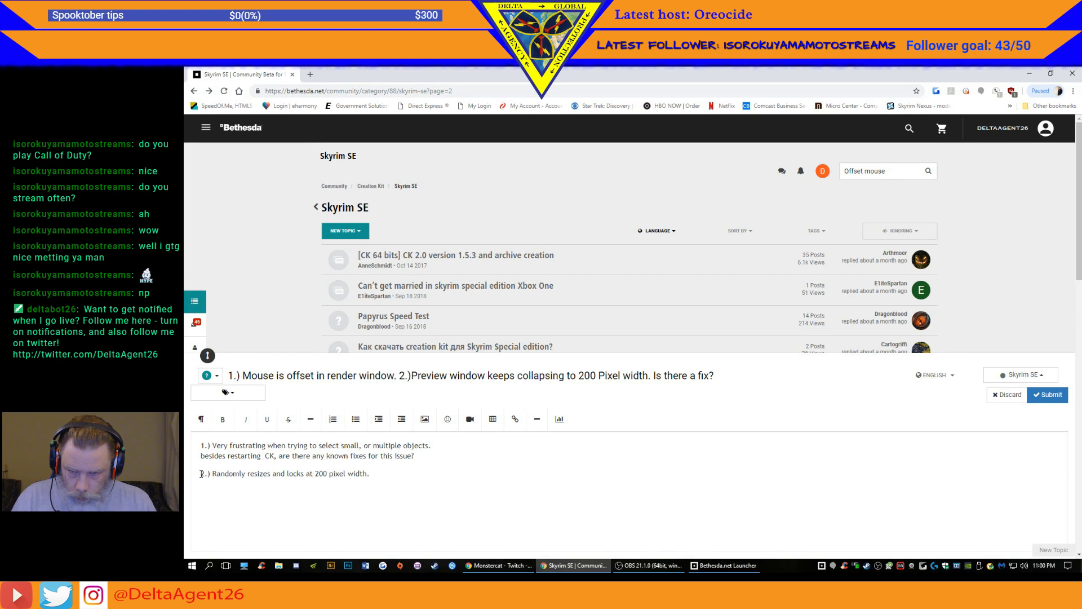
- Start a new paragraph under the second item with the text "cannot resize,"
{"action": "key", "text": "Return"}
{"action": "type", "text": "c"}
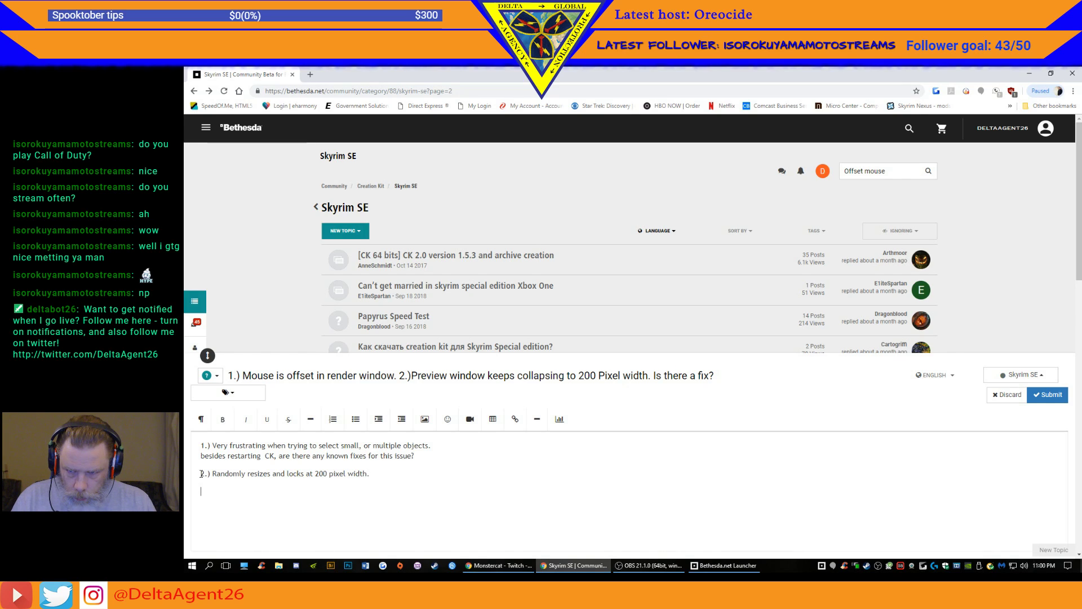
{"action": "type", "text": "not "}
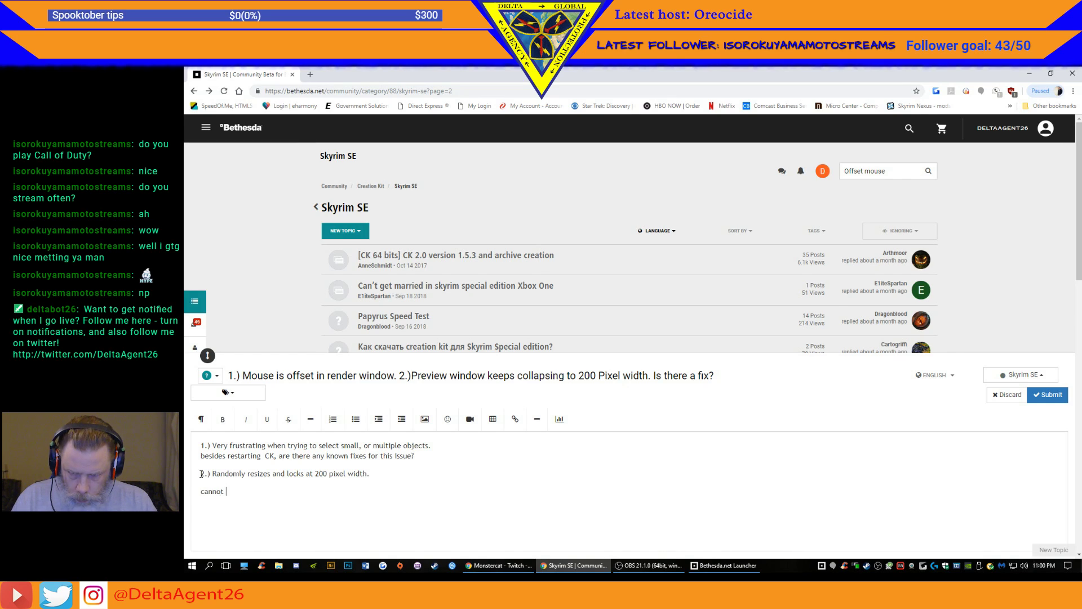
{"action": "type", "text": "reziz"}
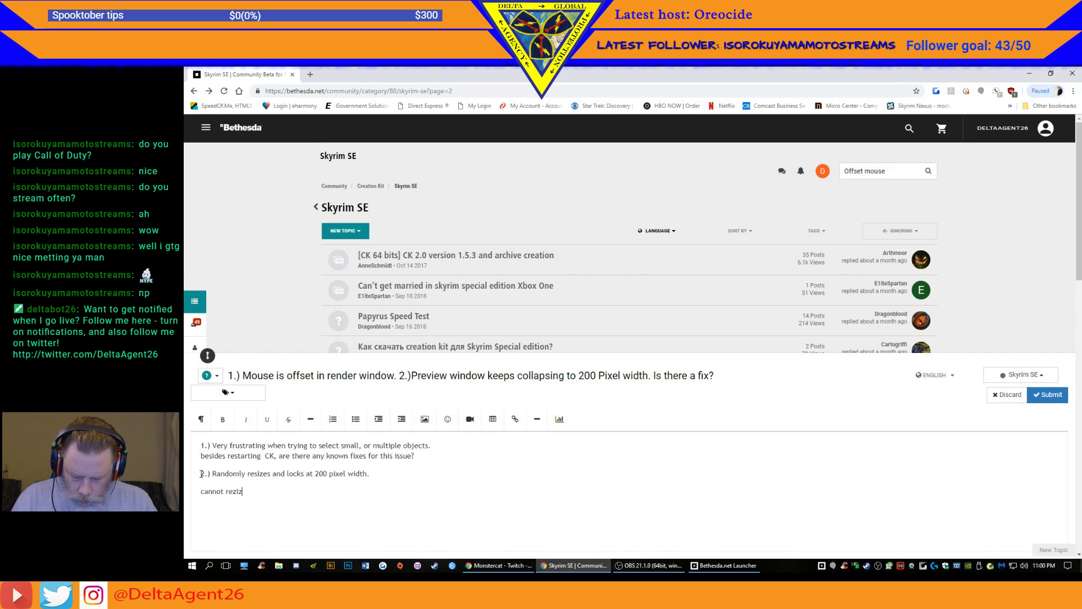
{"action": "type", "text": "e,"}
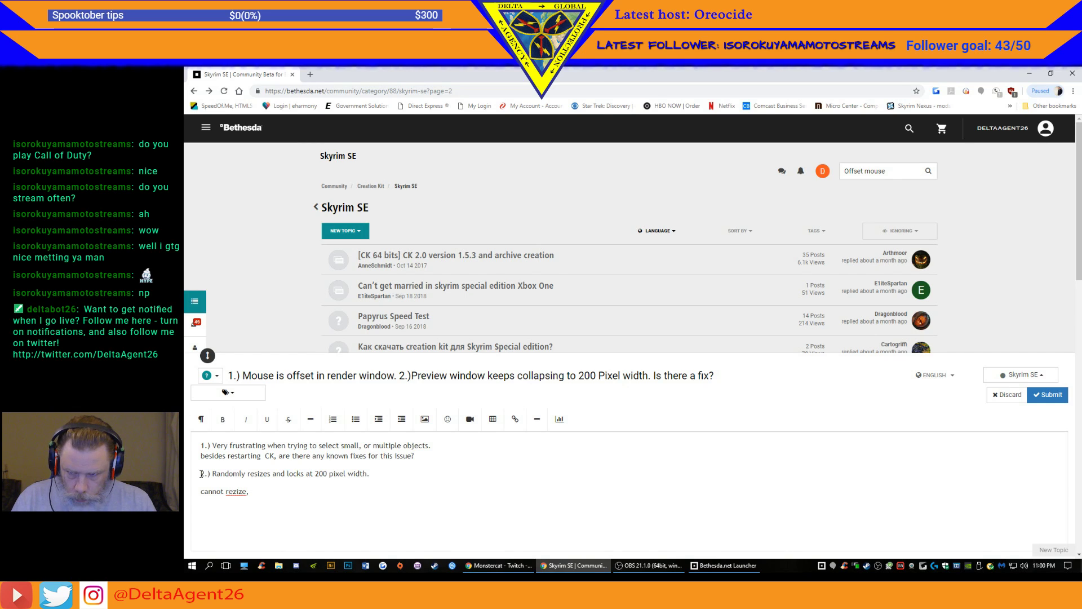
{"action": "key", "text": "Left"}
{"action": "key", "text": "Left"}
{"action": "key", "text": "Left"}
{"action": "key", "text": "Left"}
{"action": "key", "text": "BackSpace"}
{"action": "type", "text": "size,"}
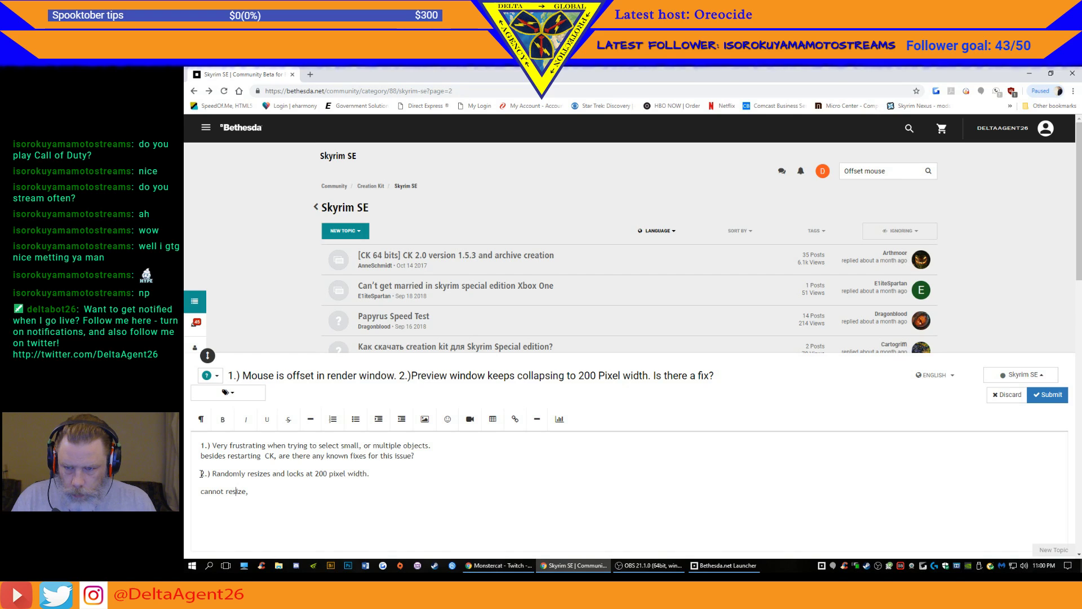
- Complete the last body line with "it just snaps back to 200 pixels." and submit the topic
{"action": "type", "text": " it jsut snaps"}
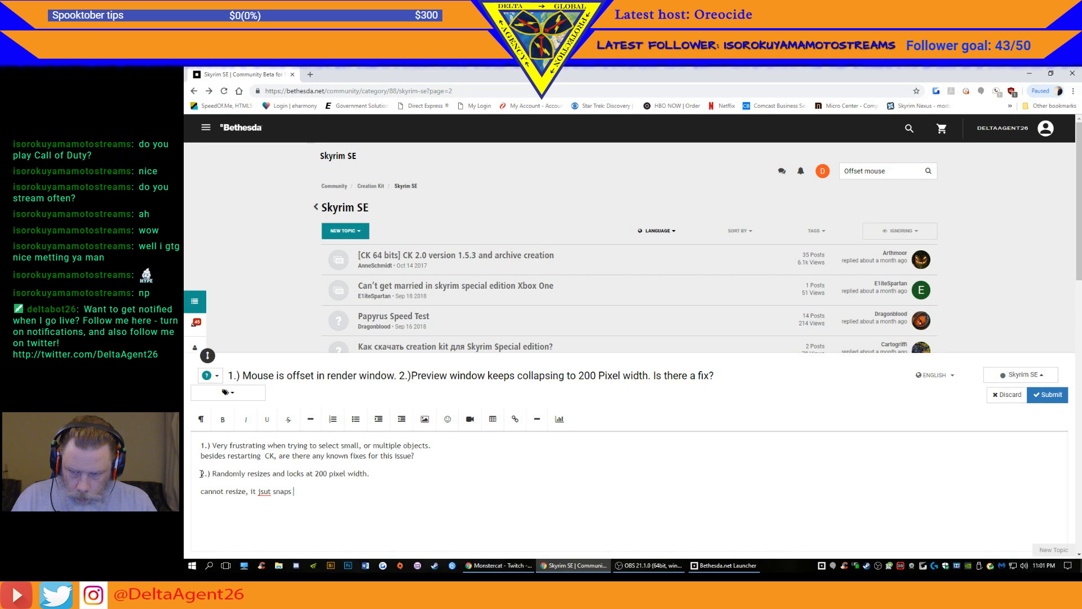
{"action": "key", "text": "Left"}
{"action": "key", "text": "Left"}
{"action": "key", "text": "Left"}
{"action": "key", "text": "BackSpace"}
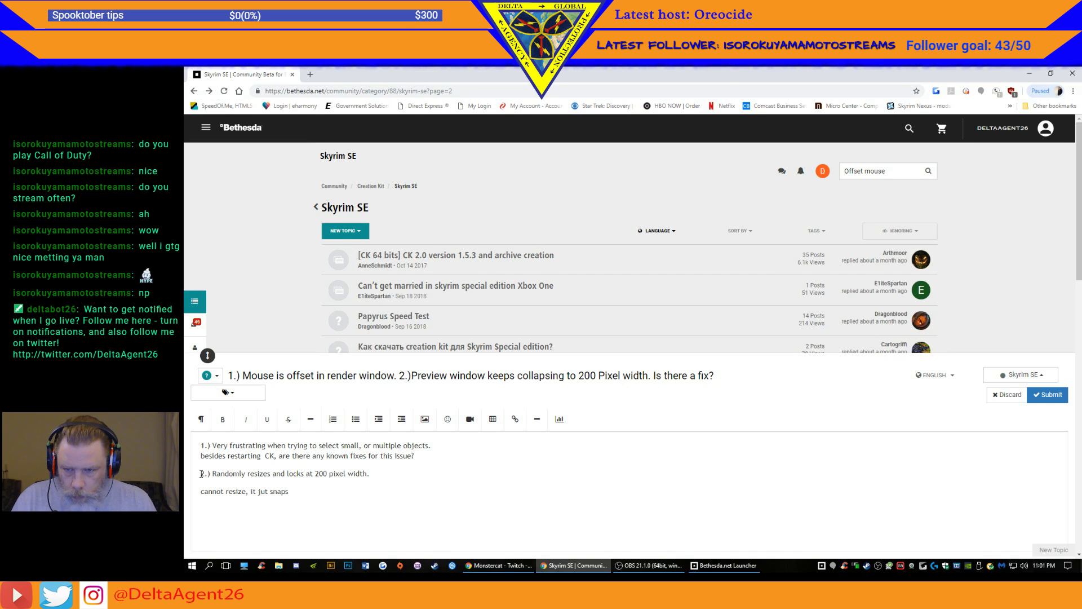
{"action": "type", "text": "s"}
{"action": "key", "text": "Right"}
{"action": "key", "text": "Right"}
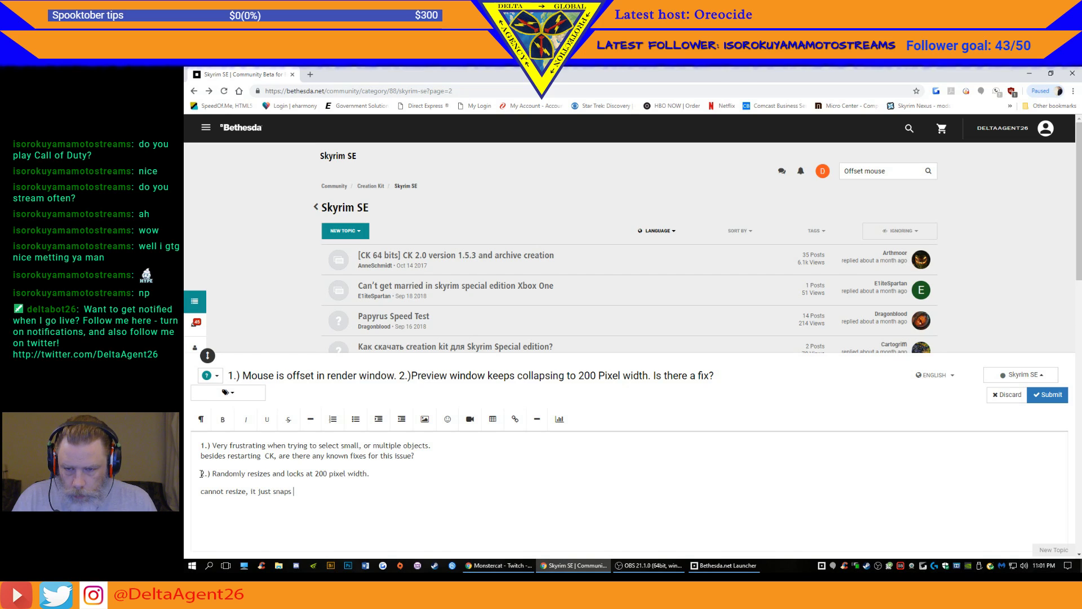
{"action": "type", "text": "ck to 200 pi"}
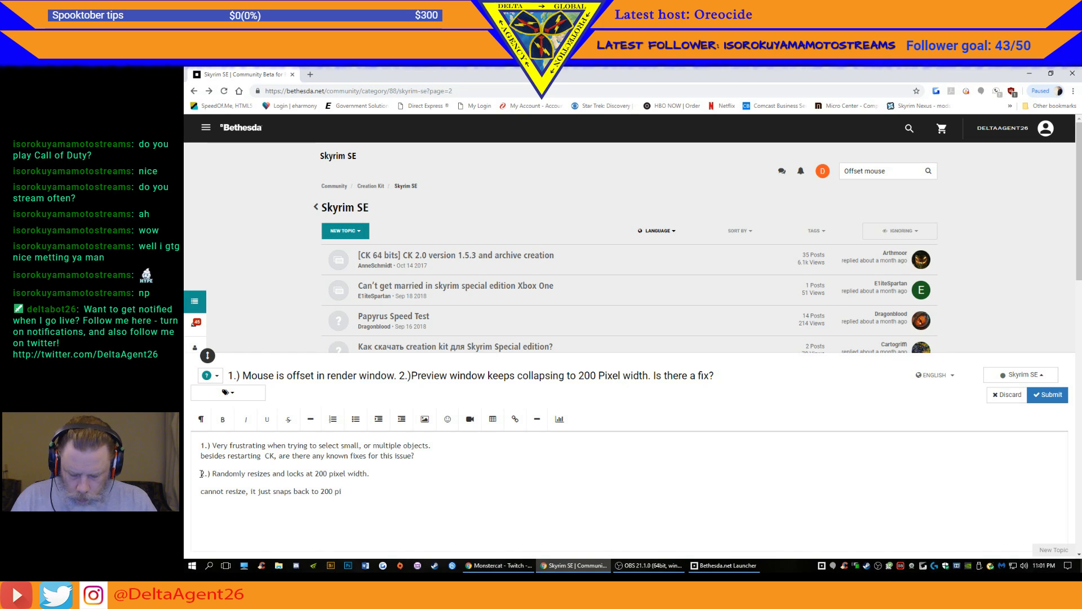
{"action": "type", "text": "xels"}
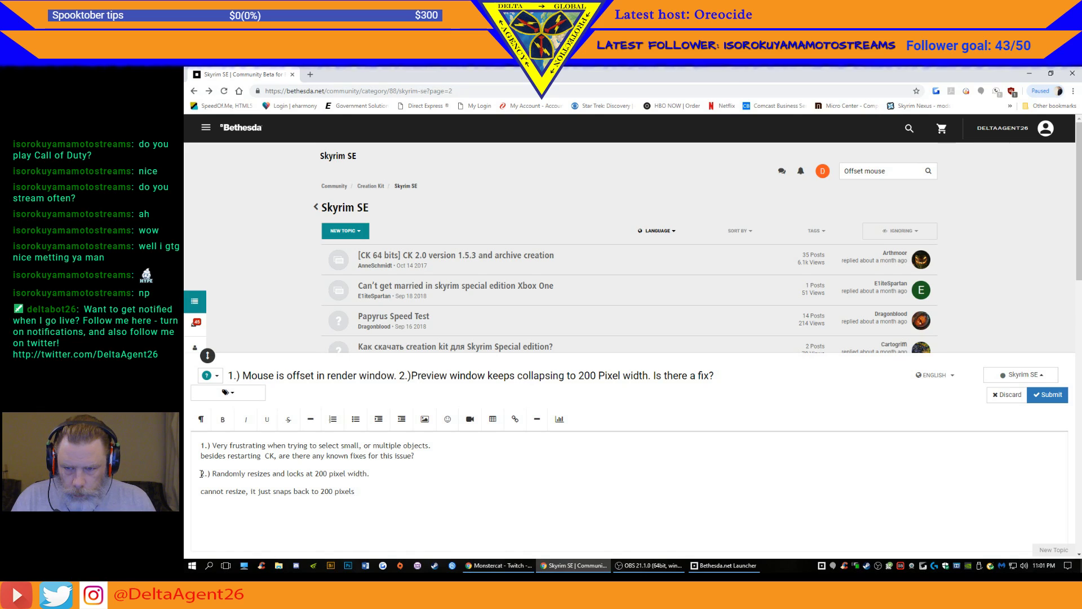
{"action": "type", "text": "."}
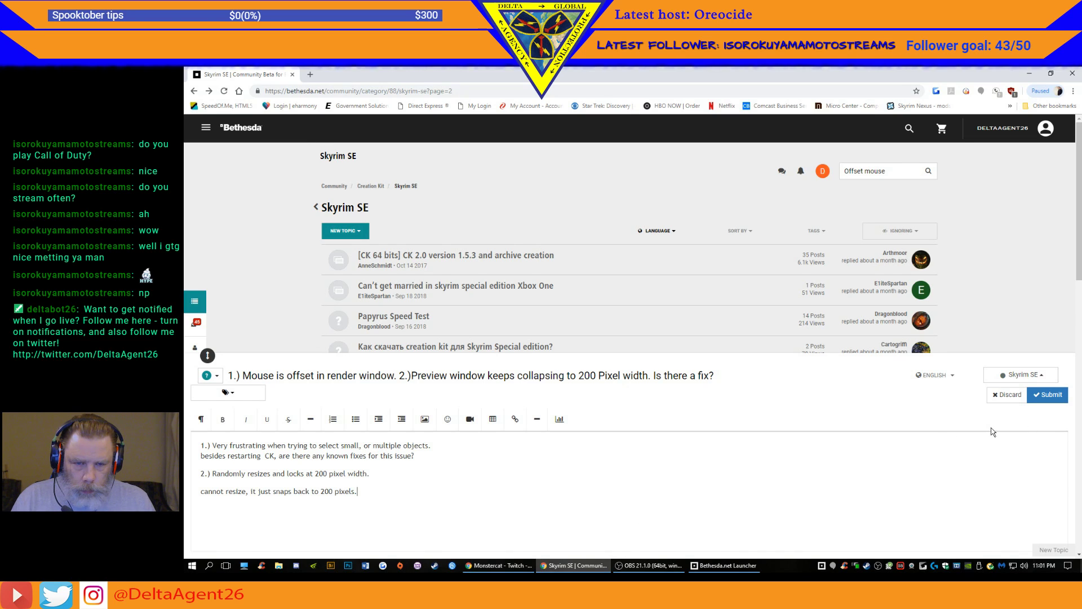
{"action": "left_click", "coordinate": [1052, 396]}
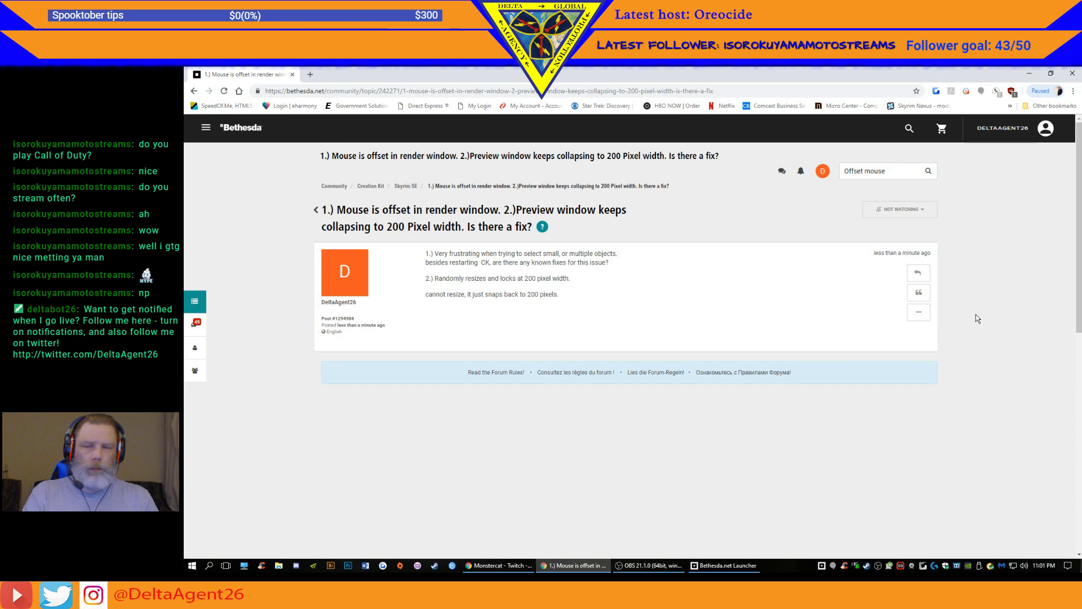
- Clear the forum's browser window and the Bethesda.net Launcher off the desktop and open CCleaner
{"action": "left_click", "coordinate": [1073, 74]}
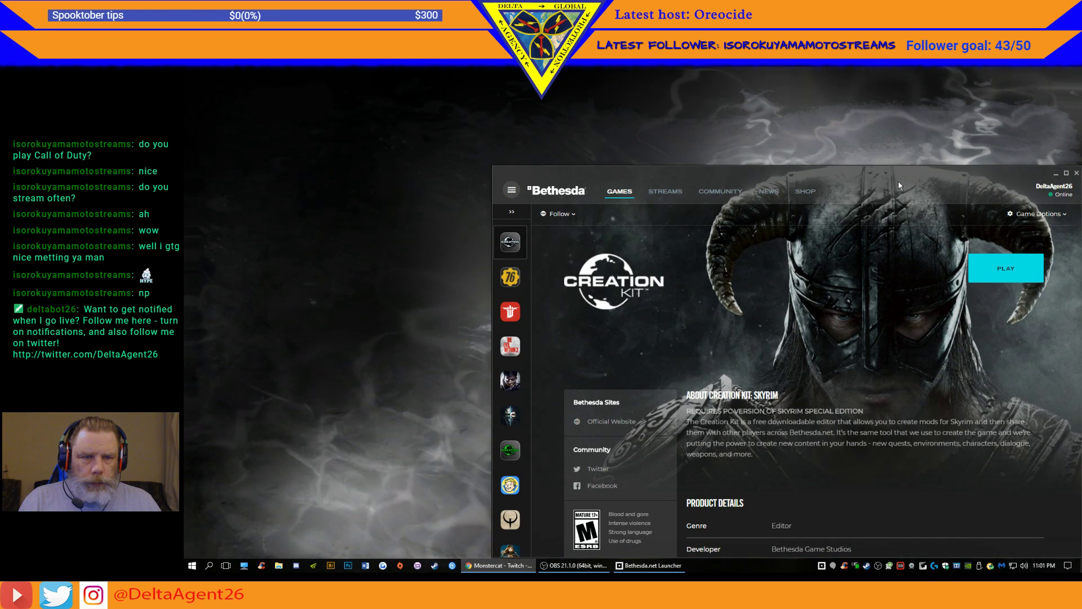
{"action": "left_click", "coordinate": [1056, 173]}
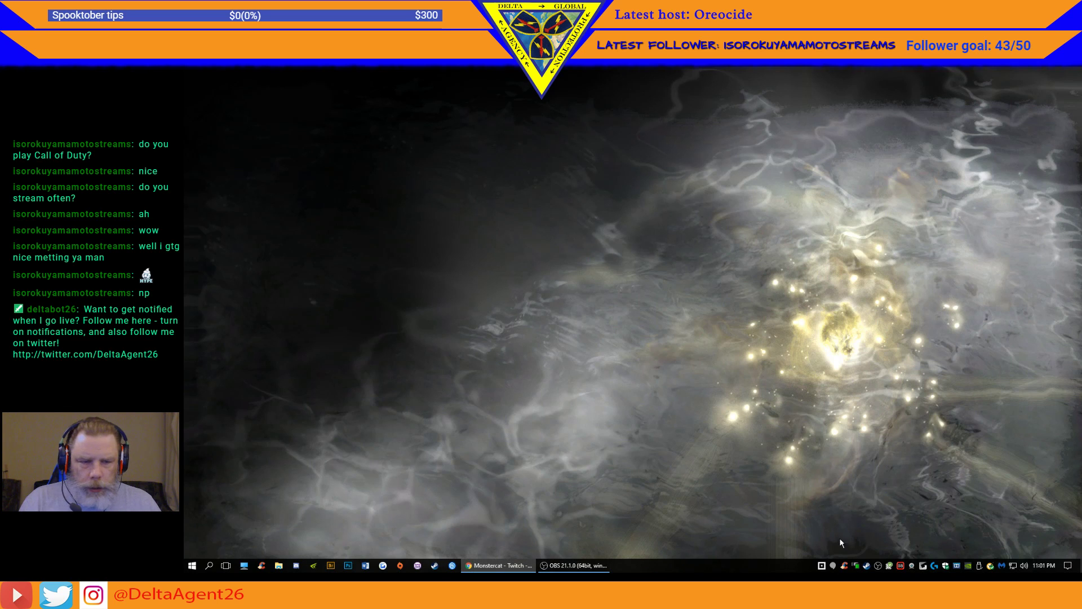
{"action": "right_click", "coordinate": [845, 565]}
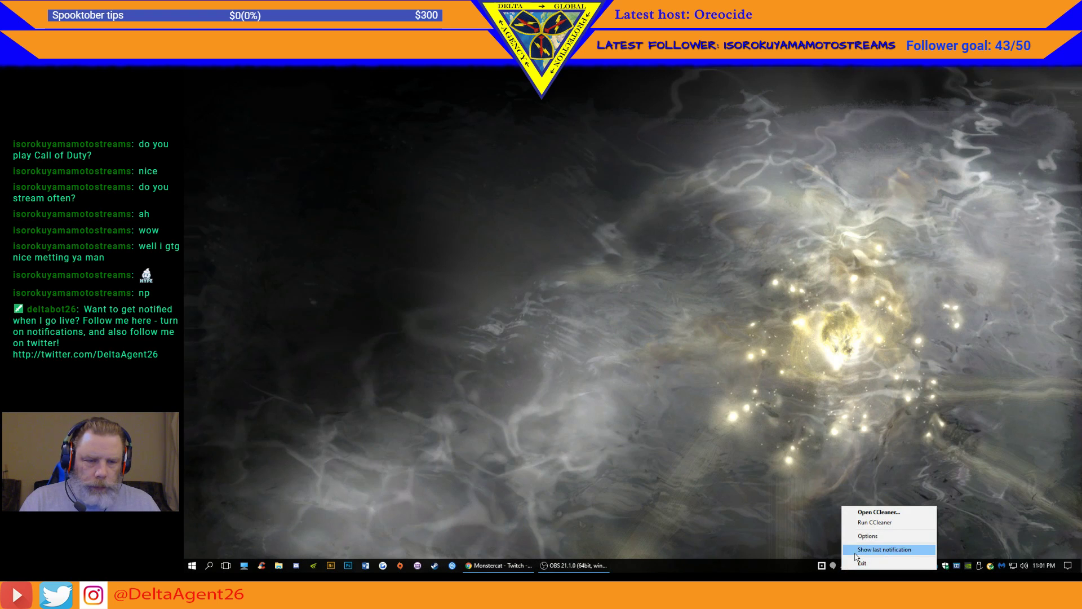
{"action": "left_click", "coordinate": [878, 512]}
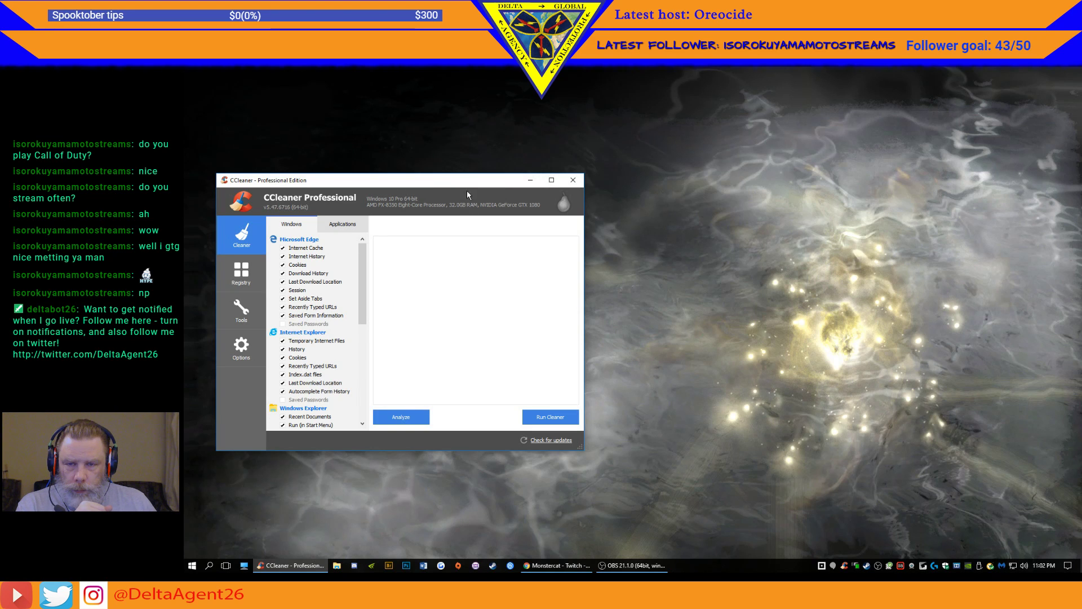
- Review which cleaning options are enabled for applications and for Windows, through the System and Advanced groups
{"action": "left_click", "coordinate": [341, 225]}
{"action": "scroll", "coordinate": [293, 304], "scroll_direction": "down", "scroll_amount": 3}
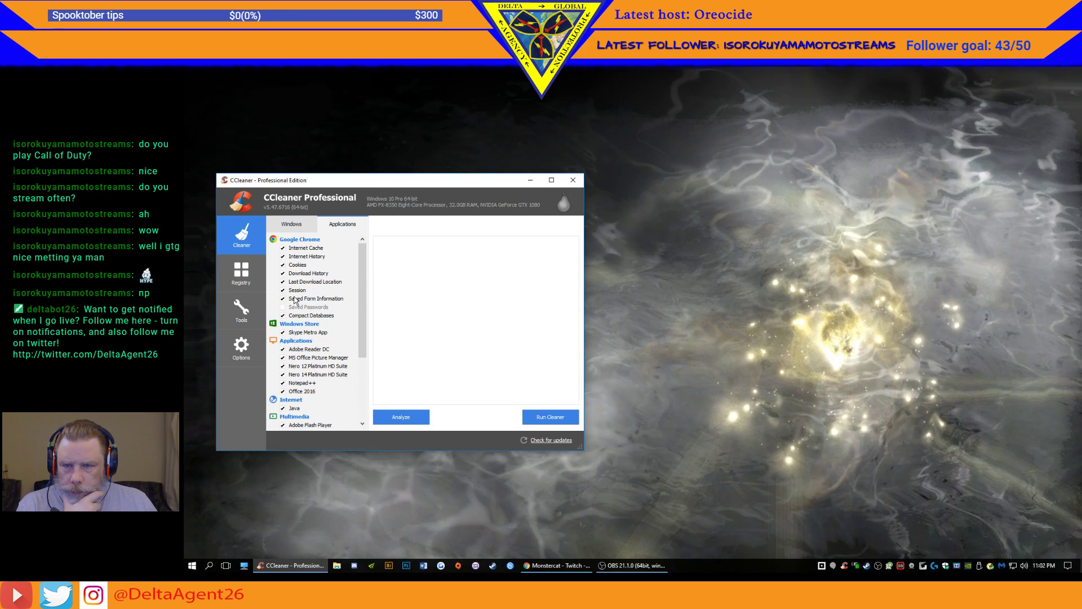
{"action": "scroll", "coordinate": [300, 336], "scroll_direction": "up", "scroll_amount": 1}
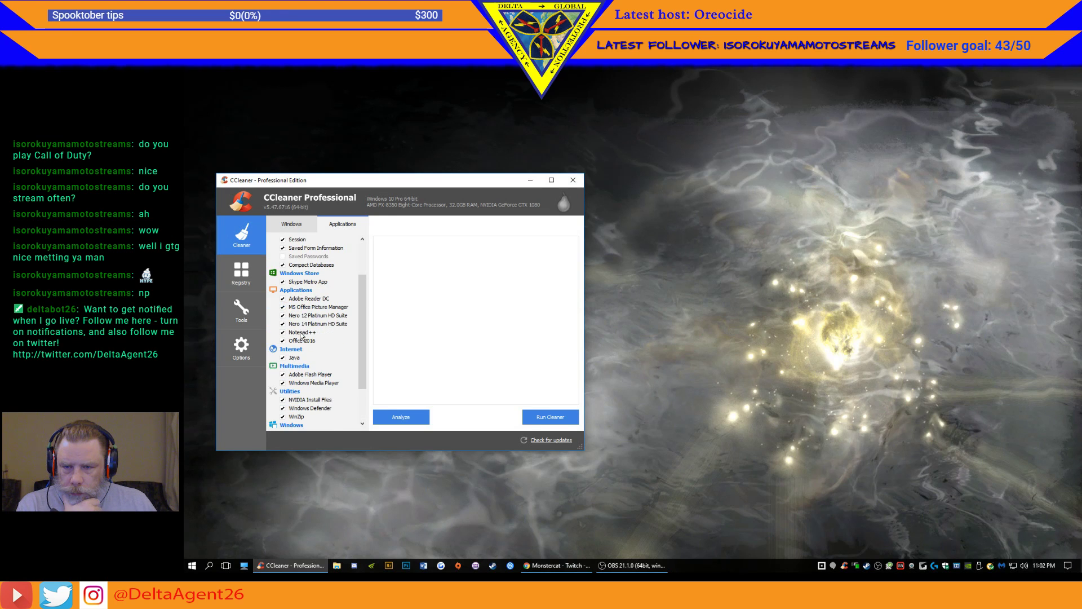
{"action": "left_click", "coordinate": [294, 227]}
{"action": "scroll", "coordinate": [290, 271], "scroll_direction": "down", "scroll_amount": 2}
{"action": "scroll", "coordinate": [299, 293], "scroll_direction": "down", "scroll_amount": 5}
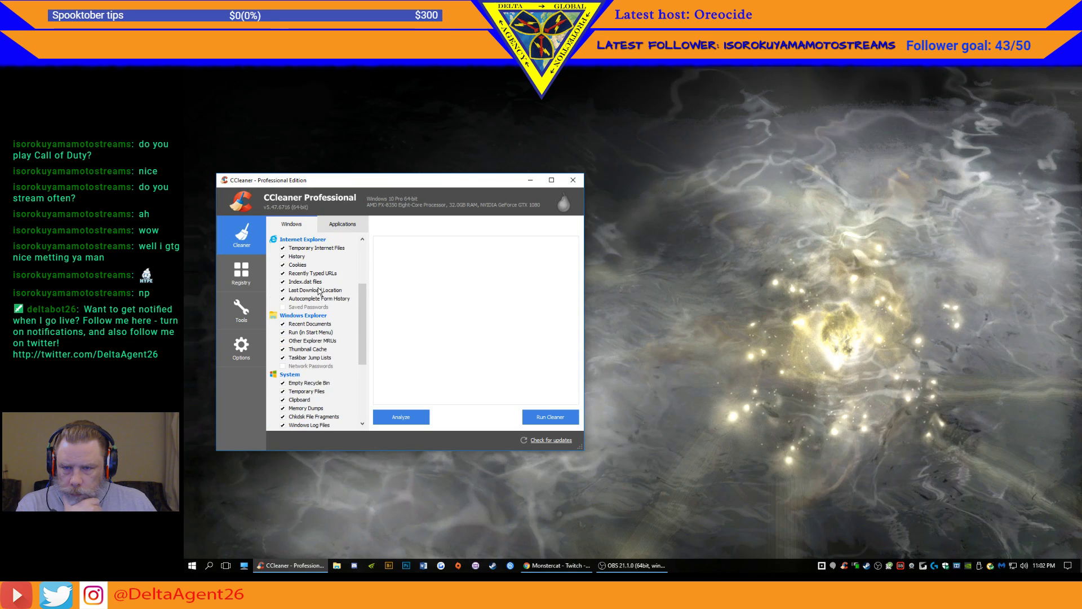
{"action": "scroll", "coordinate": [315, 315], "scroll_direction": "down", "scroll_amount": 2}
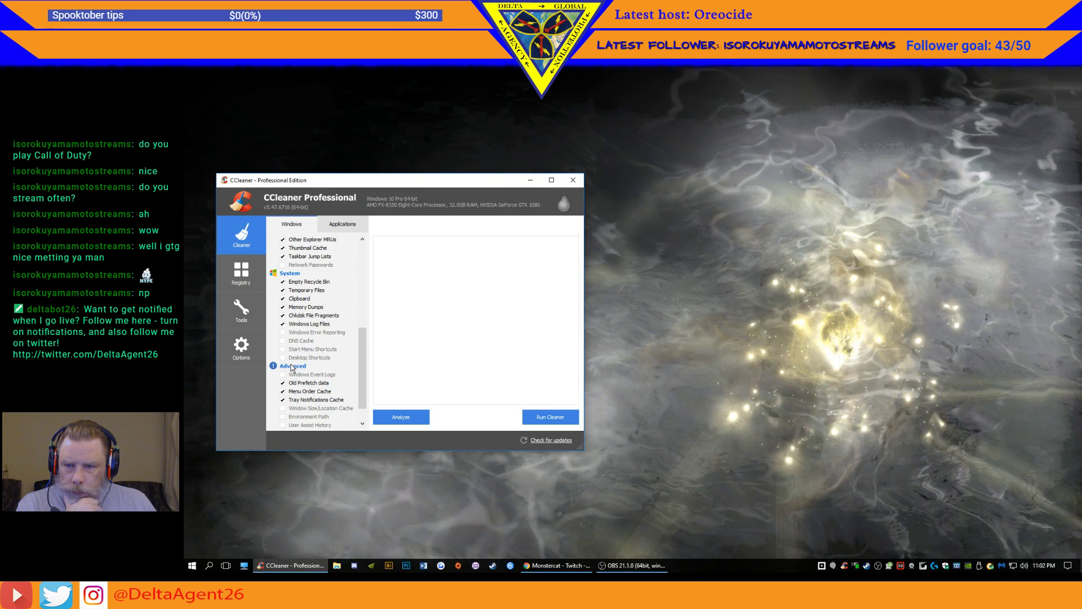
{"action": "scroll", "coordinate": [289, 369], "scroll_direction": "down", "scroll_amount": 1}
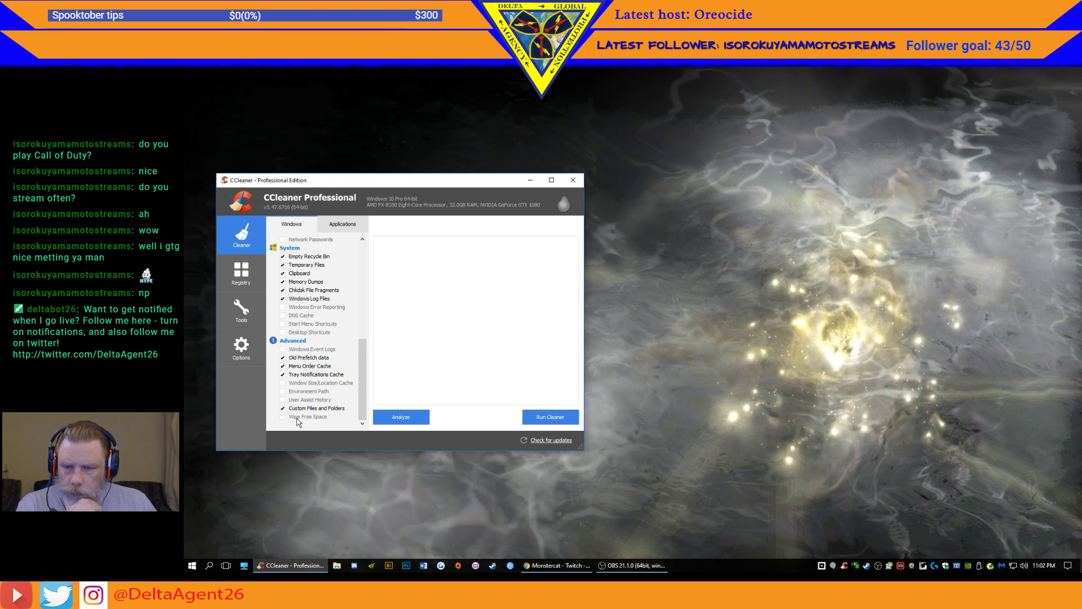
- Analyze the system with the current cleaning options, allowing Google Chrome to be closed, and run the cleaning
{"action": "left_click", "coordinate": [422, 419]}
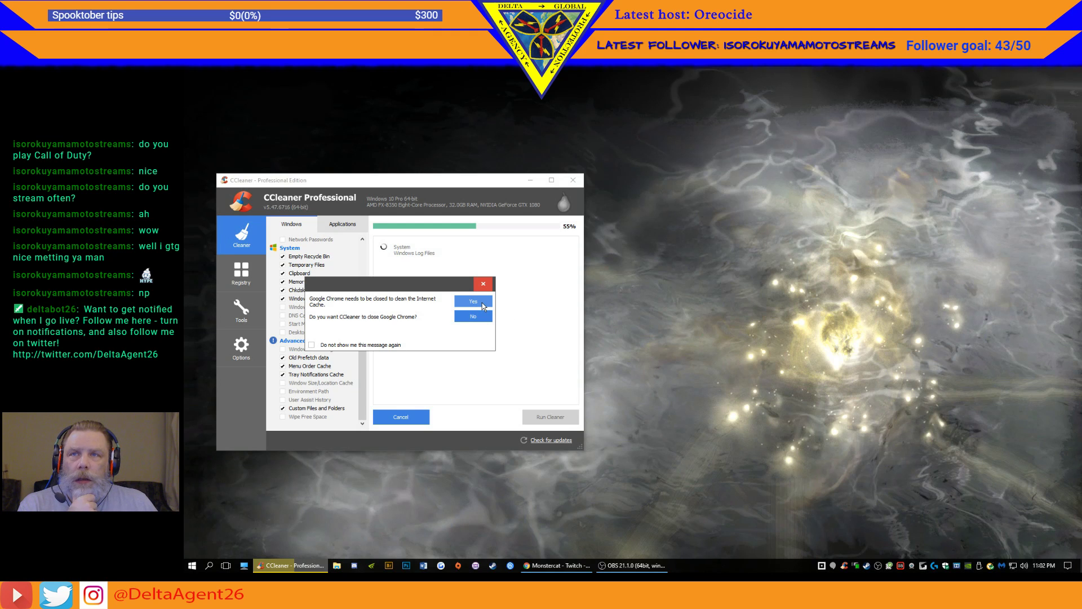
{"action": "left_click", "coordinate": [483, 304]}
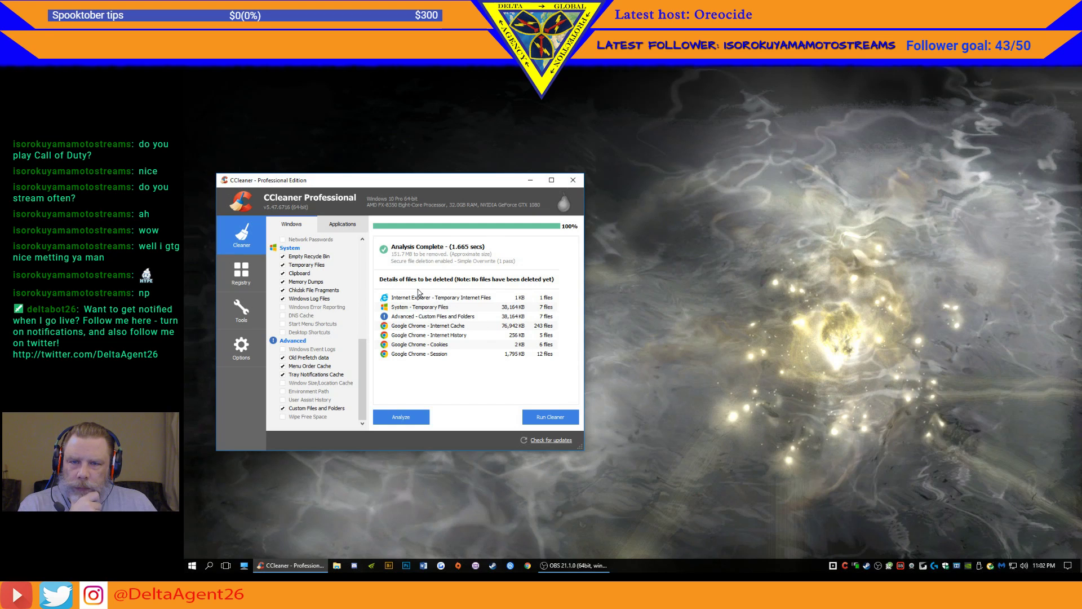
{"action": "left_click", "coordinate": [560, 420]}
{"action": "left_click", "coordinate": [473, 301]}
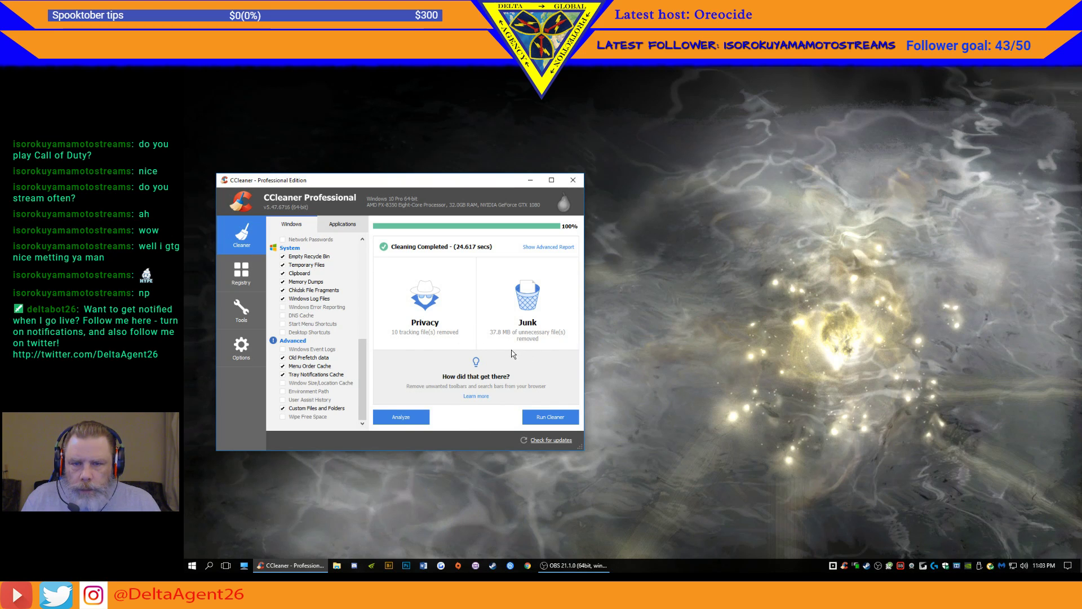
- Analyze the system once more with the current cleaning options and close CCleaner
{"action": "left_click", "coordinate": [416, 423]}
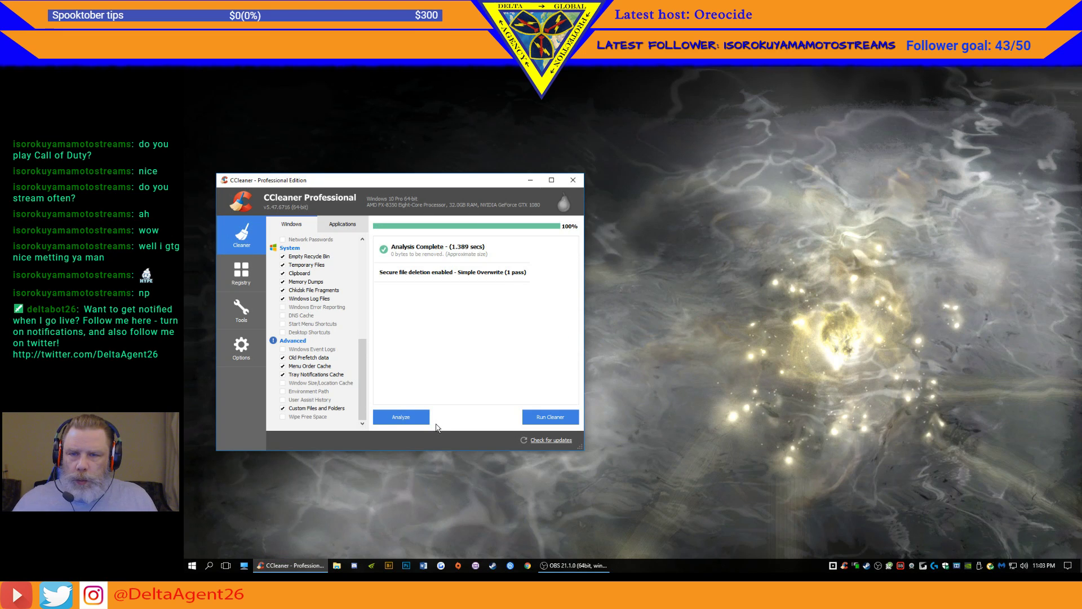
{"action": "left_click", "coordinate": [572, 180]}
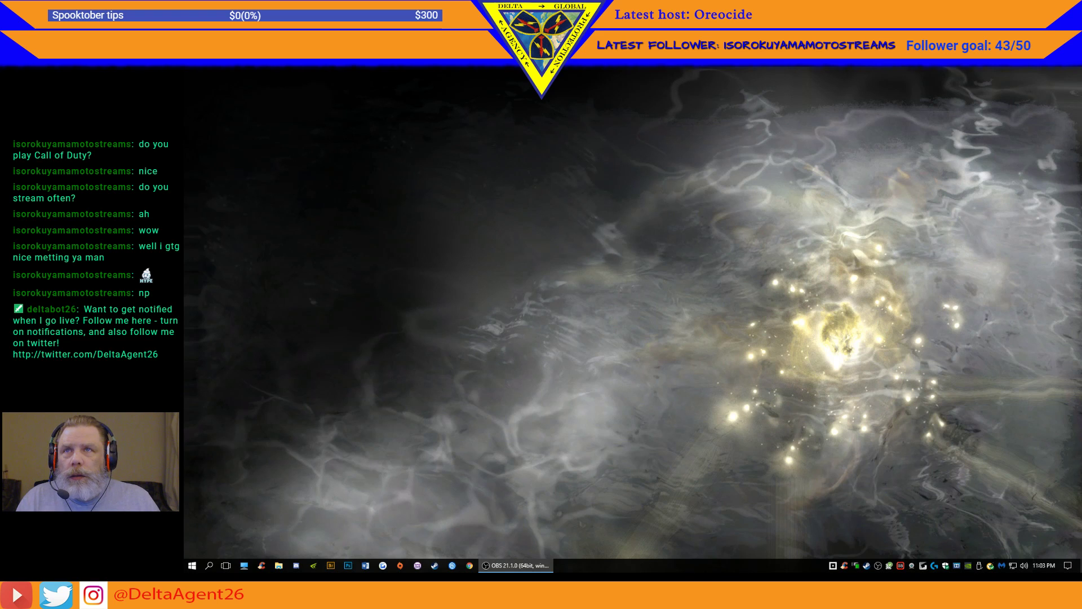
- Reopen Google Chrome, and launch the Creation Kit from the Bethesda.net Launcher, minimizing the launcher window
{"action": "left_click", "coordinate": [469, 566]}
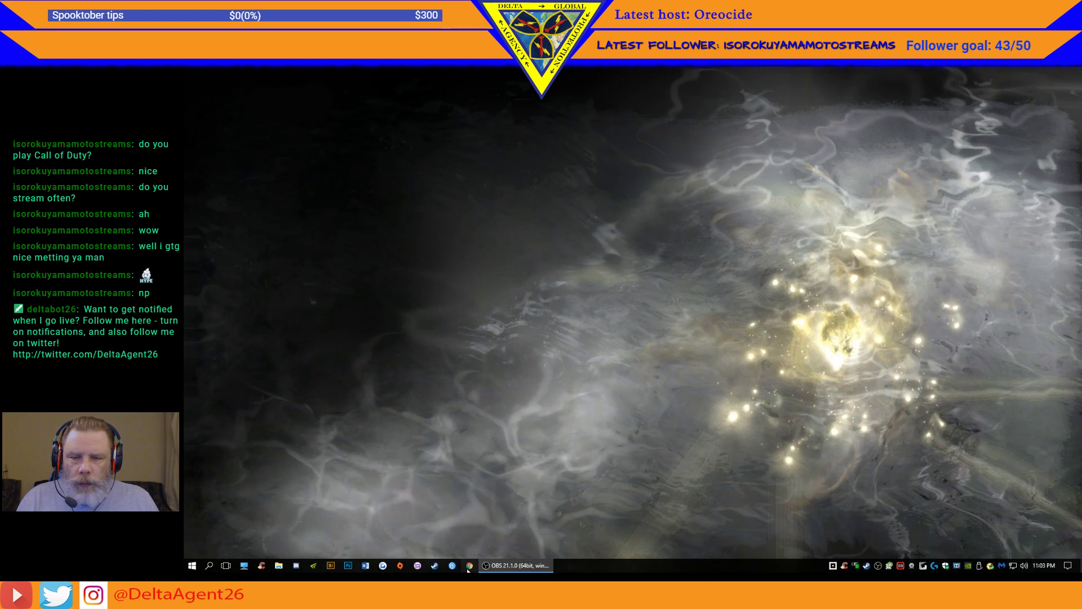
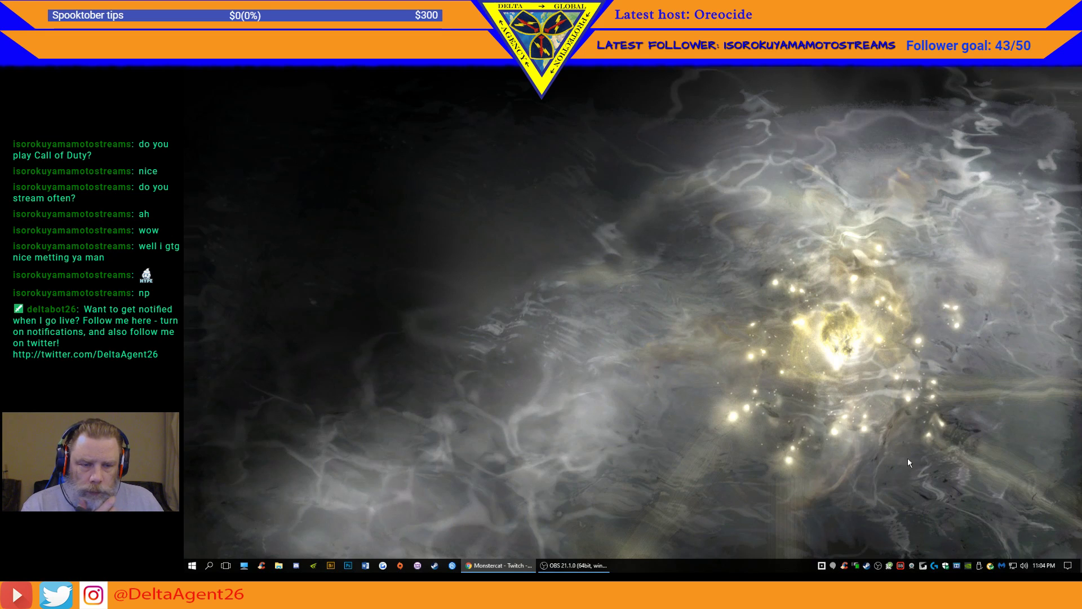
{"action": "right_click", "coordinate": [822, 566]}
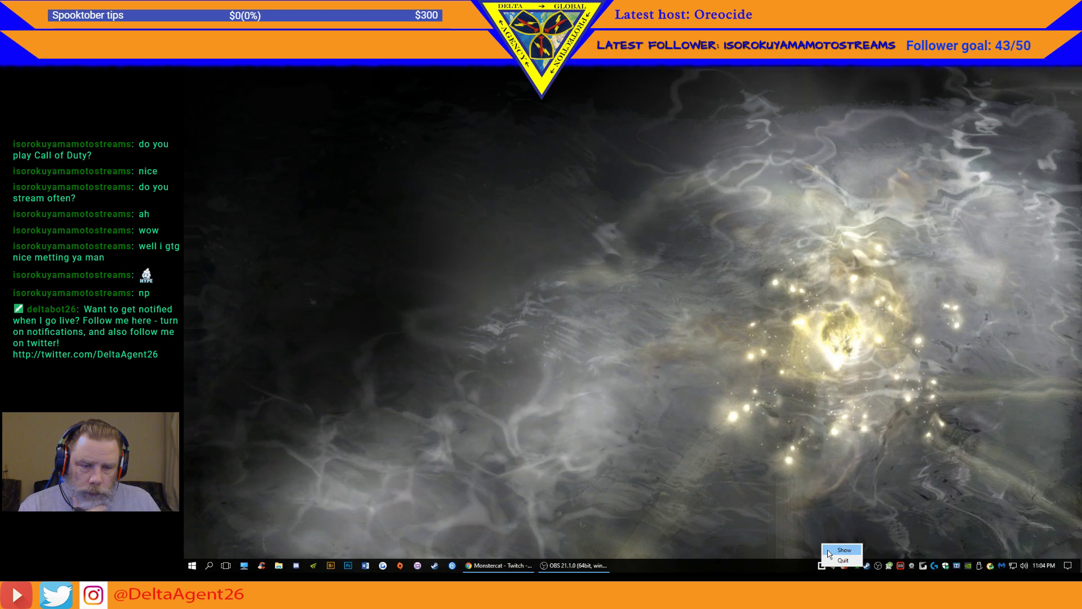
{"action": "left_click", "coordinate": [827, 549]}
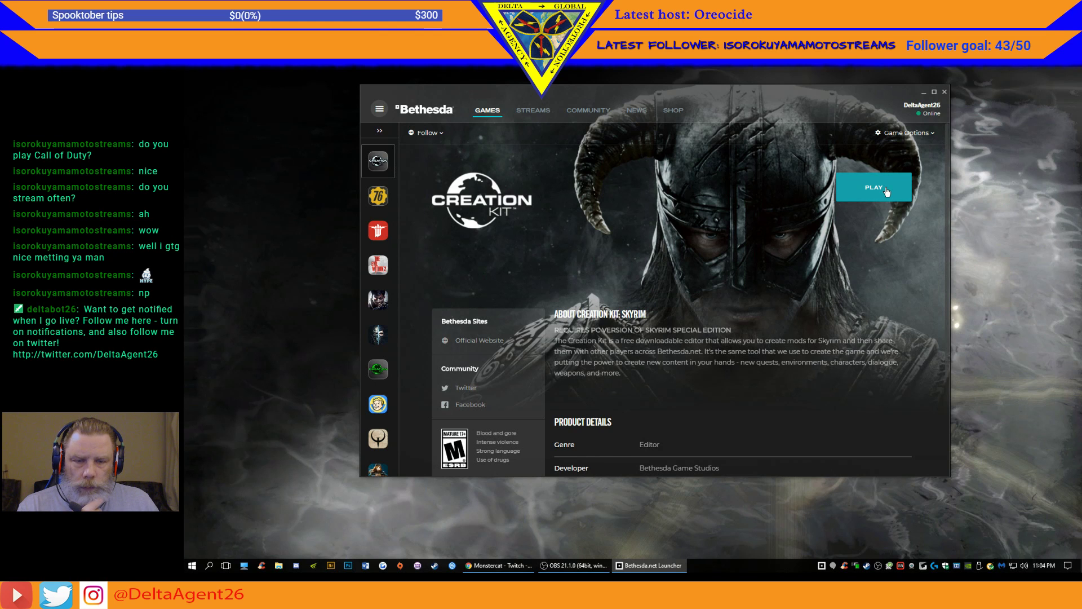
{"action": "left_click", "coordinate": [886, 192]}
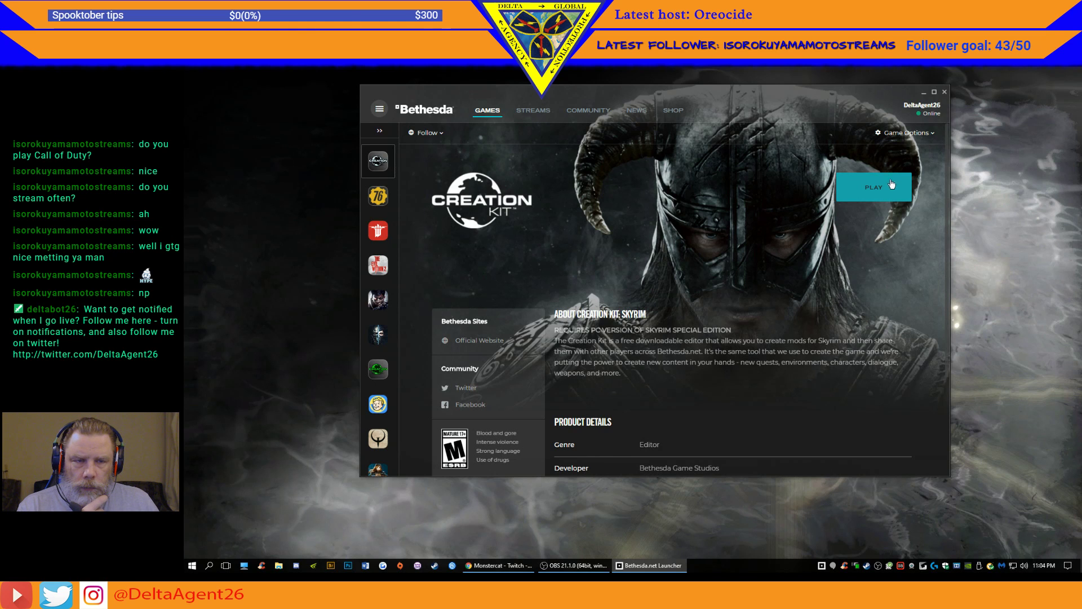
{"action": "left_click", "coordinate": [924, 95]}
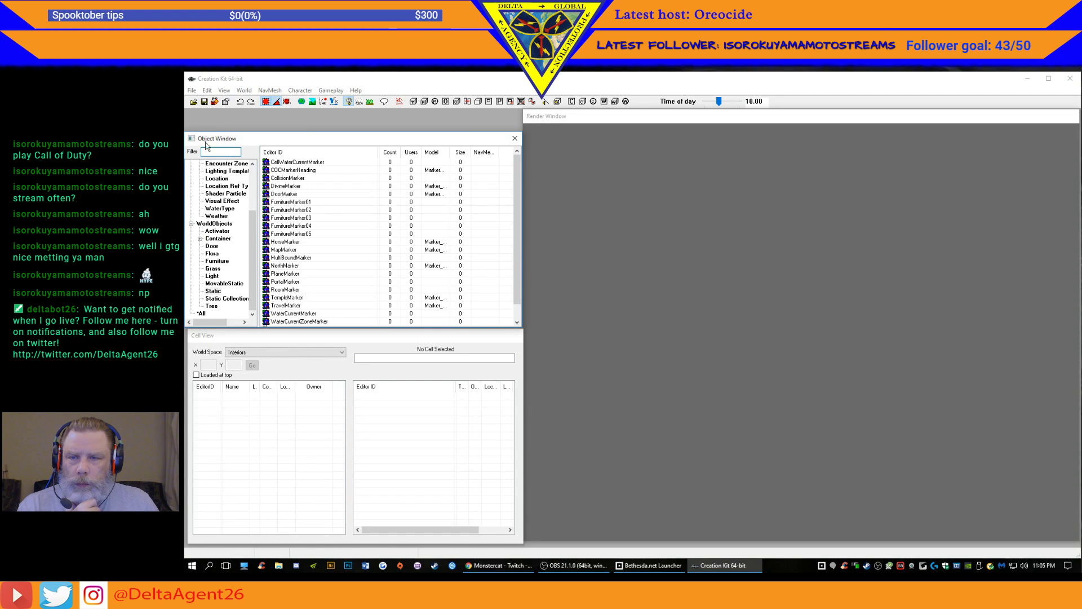
- Try to load StormCellar.esp as the active file in the Creation Kit, and close the editor
{"action": "left_click", "coordinate": [193, 102]}
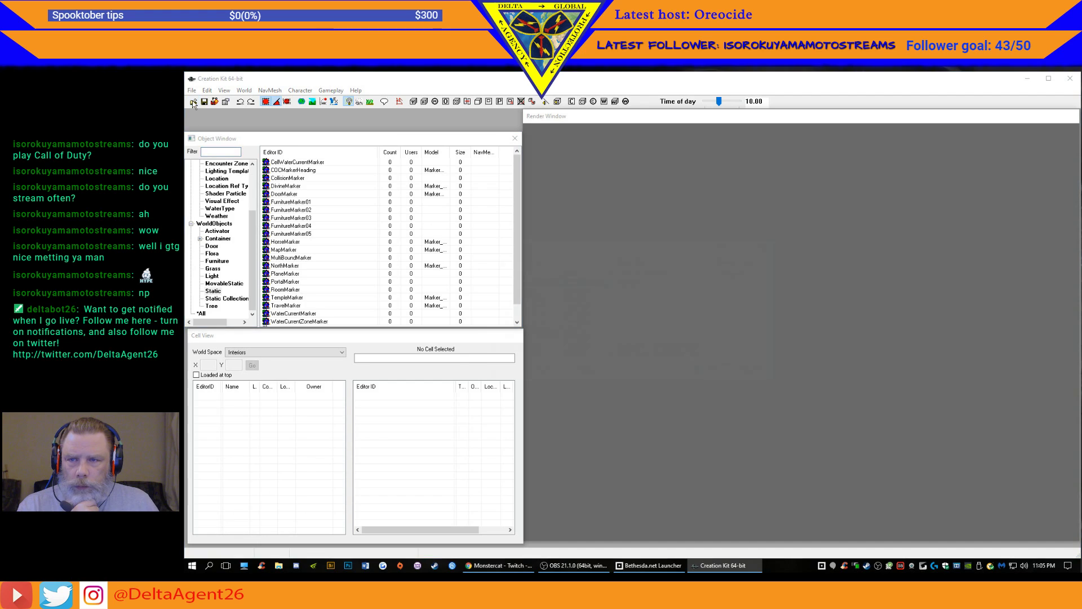
{"action": "left_click_drag", "start_coordinate": [609, 279], "coordinate": [610, 367]}
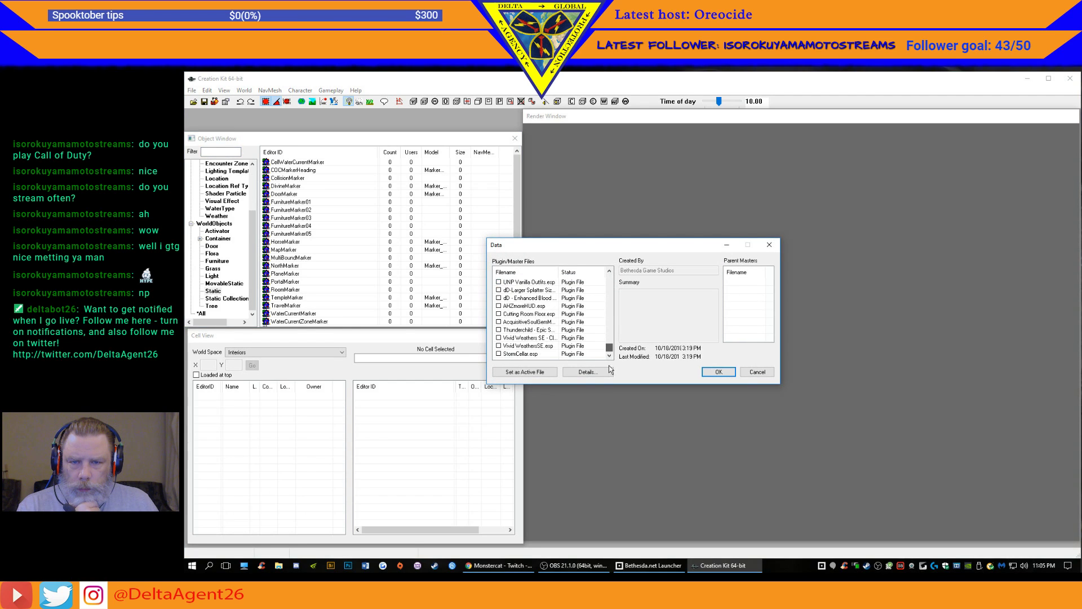
{"action": "left_click", "coordinate": [501, 354]}
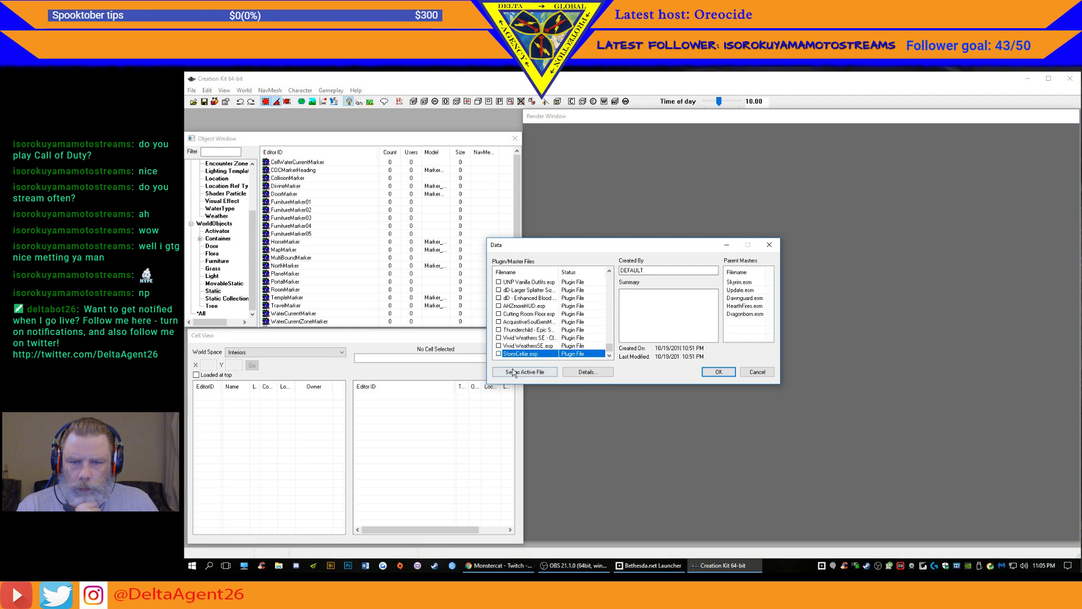
{"action": "left_click", "coordinate": [513, 374]}
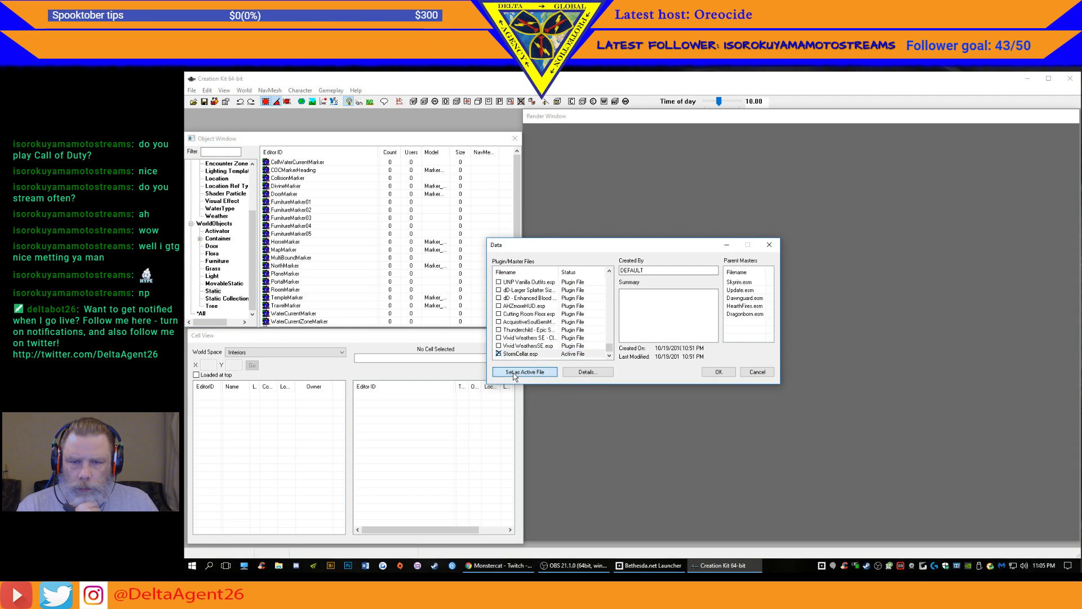
{"action": "left_click", "coordinate": [719, 371]}
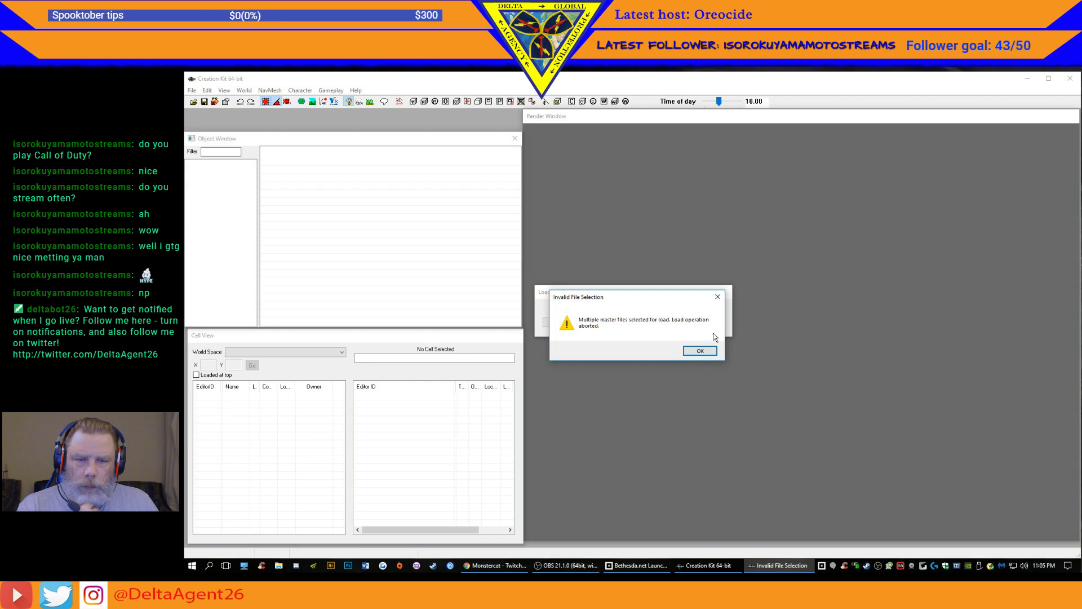
{"action": "left_click", "coordinate": [718, 297]}
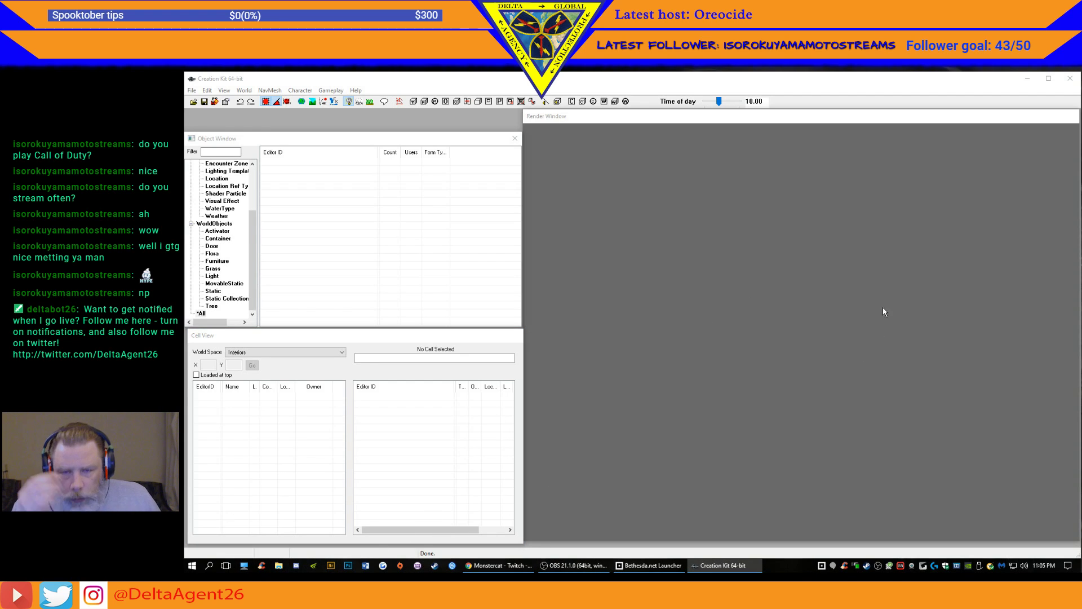
{"action": "left_click", "coordinate": [1065, 83]}
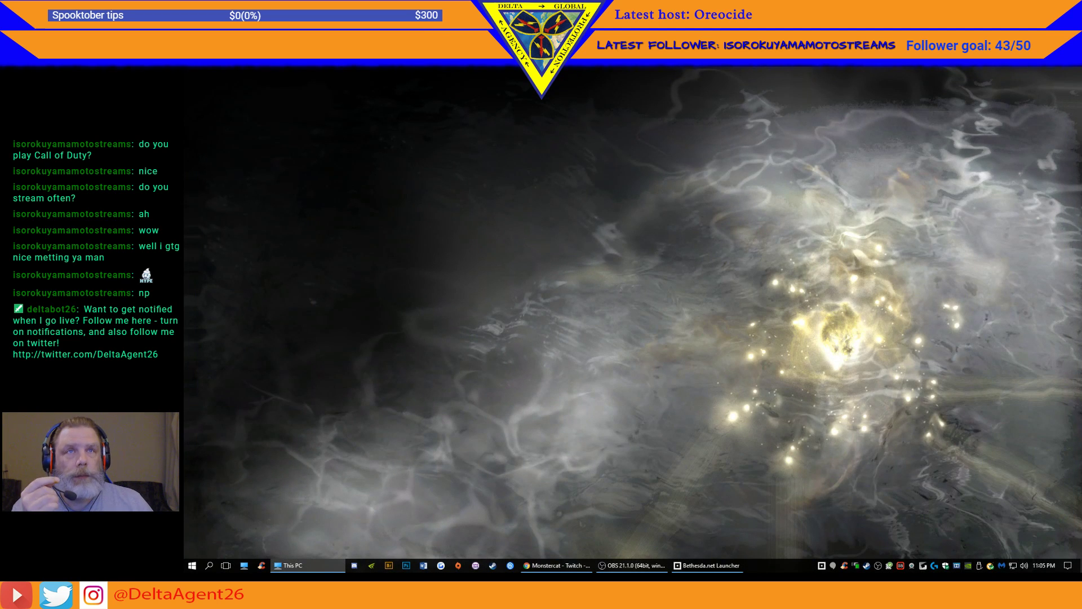
- Browse in File Explorer to the Skyrim Special Edition folder under G:\Steam\steamapps\common
{"action": "left_click_drag", "start_coordinate": [740, 68], "coordinate": [758, 117]}
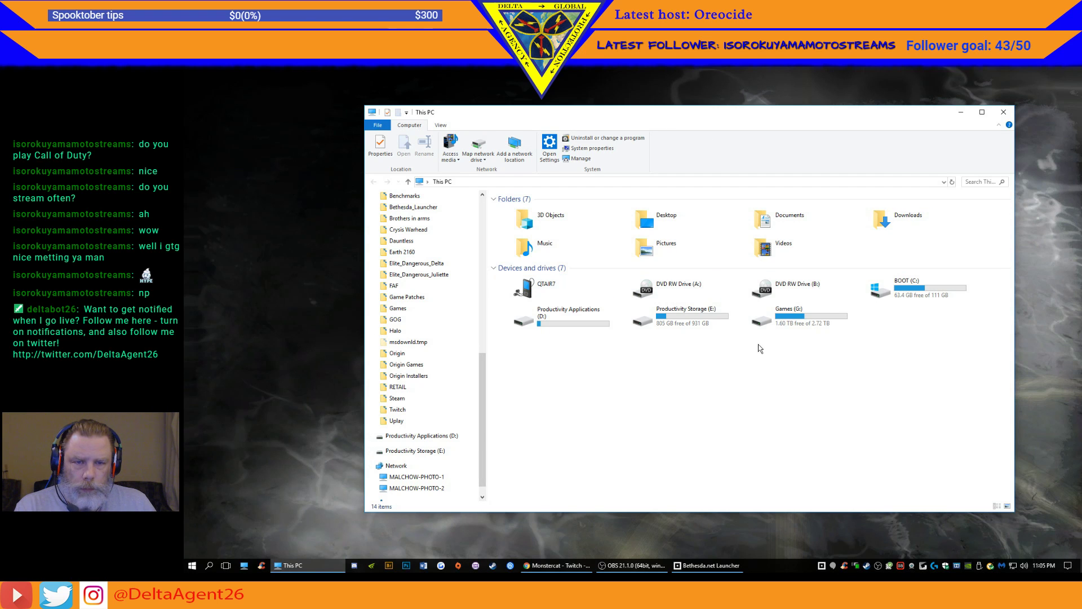
{"action": "left_click", "coordinate": [815, 317]}
{"action": "double_click", "coordinate": [815, 316]}
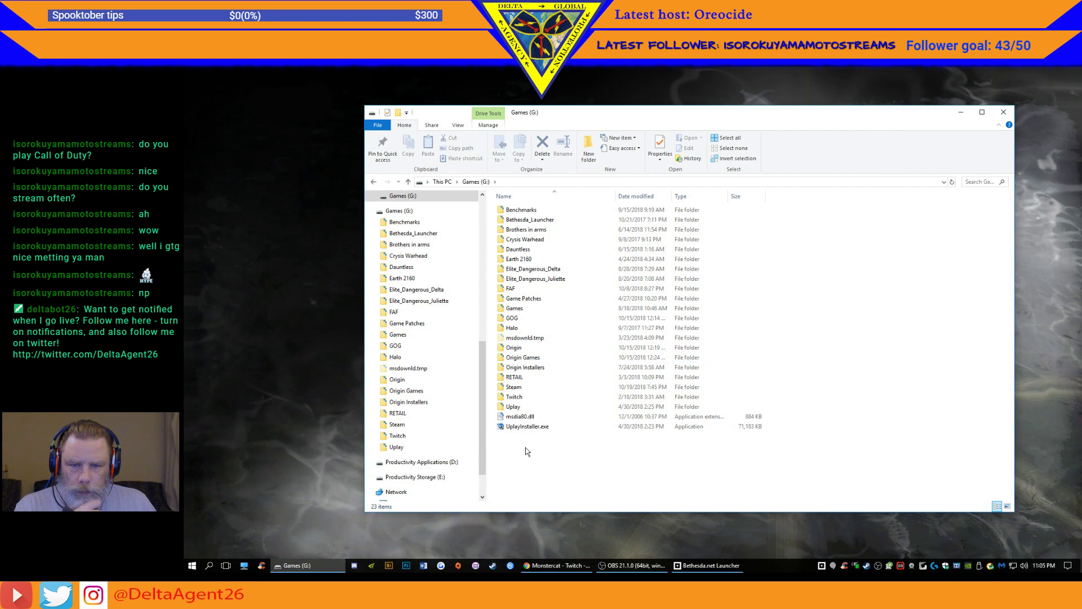
{"action": "double_click", "coordinate": [521, 386]}
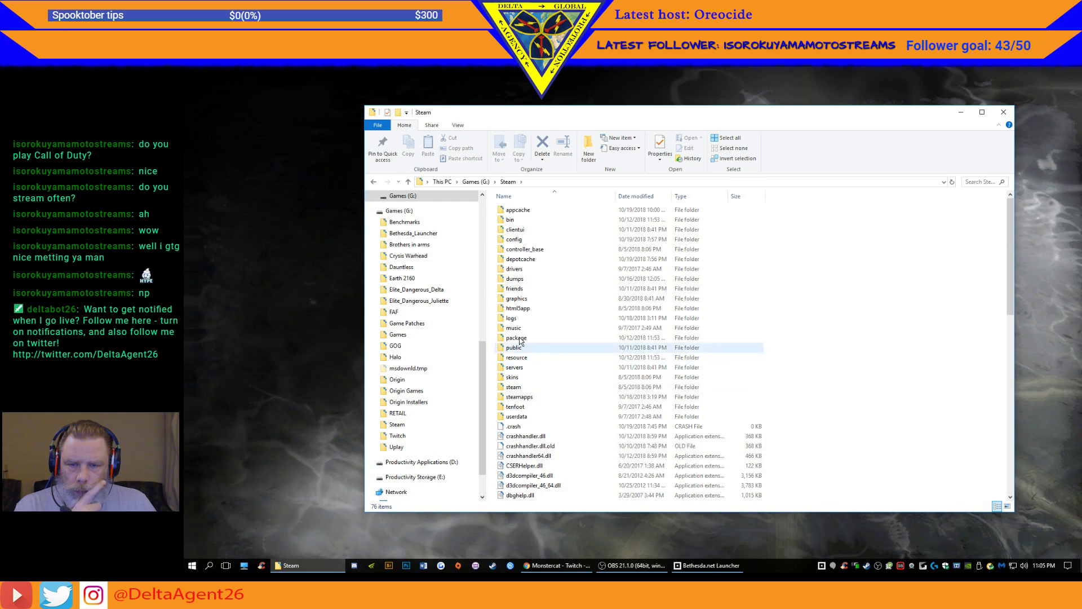
{"action": "double_click", "coordinate": [534, 398]}
{"action": "double_click", "coordinate": [550, 211]}
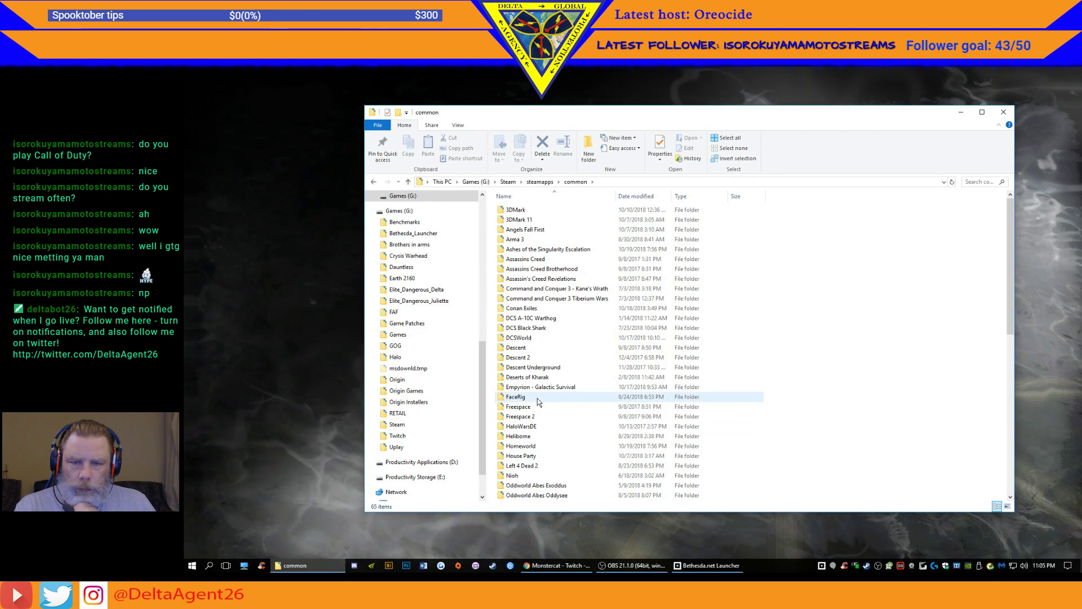
{"action": "scroll", "coordinate": [550, 439], "scroll_direction": "down", "scroll_amount": 5}
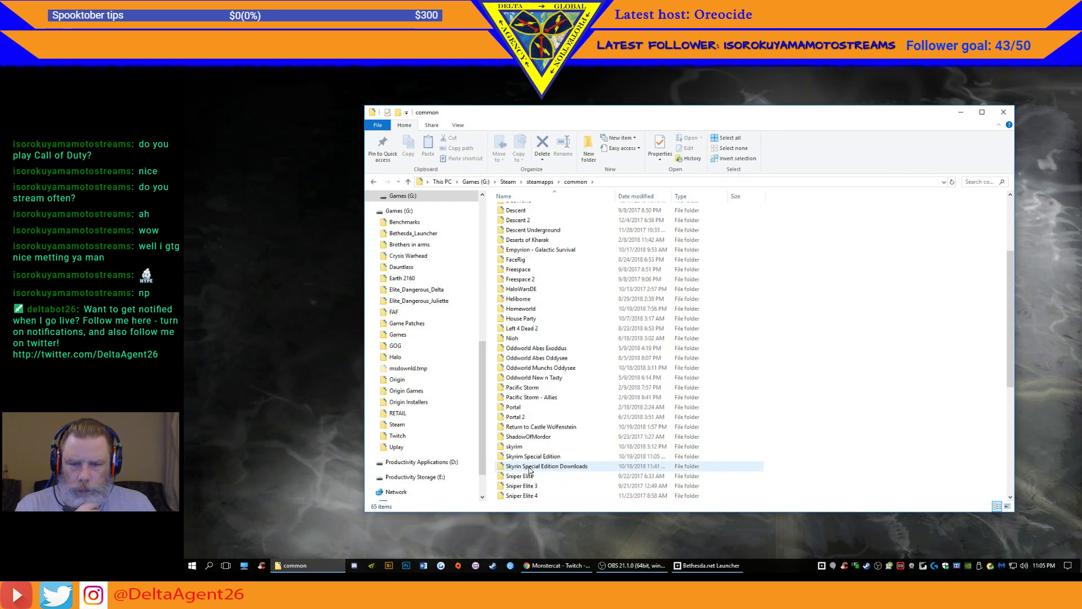
{"action": "double_click", "coordinate": [550, 457]}
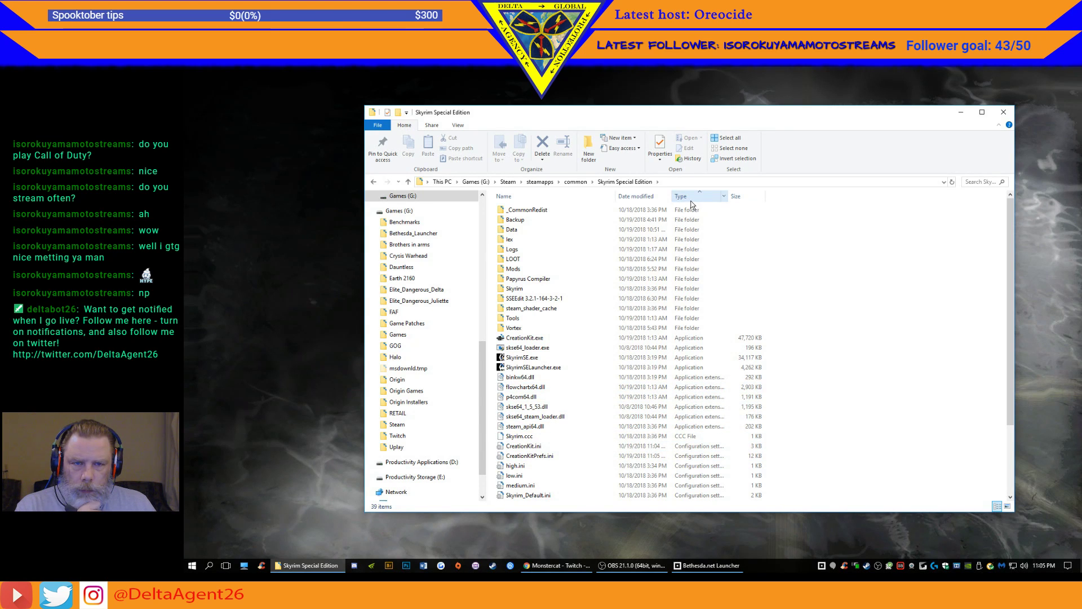
- Sort the game folder's files by type and open CreationKit.ini in Notepad++
{"action": "left_click", "coordinate": [652, 198]}
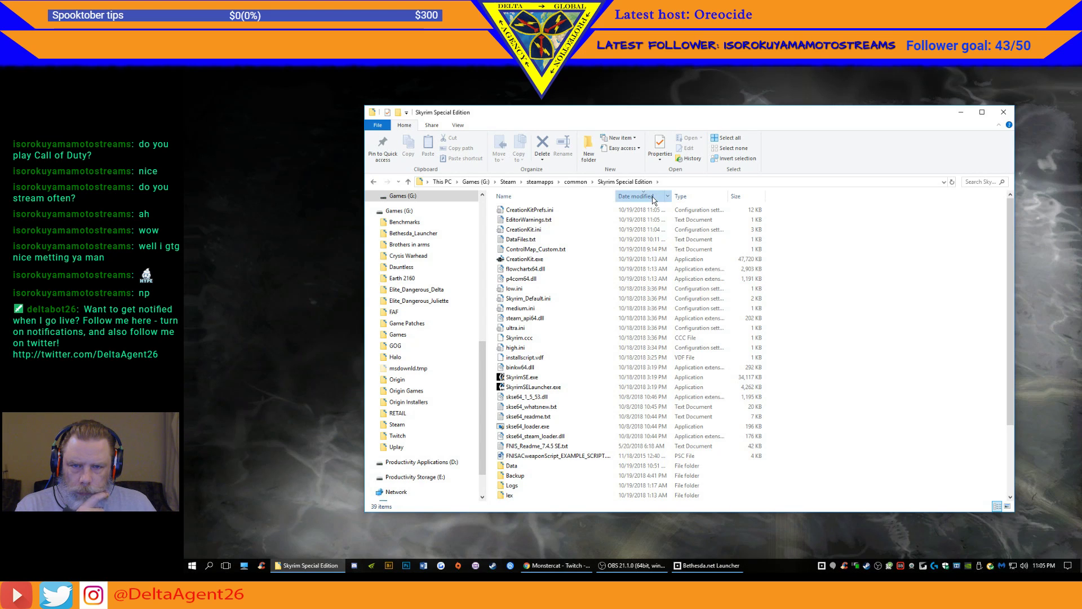
{"action": "left_click", "coordinate": [653, 198]}
{"action": "left_click", "coordinate": [683, 196]}
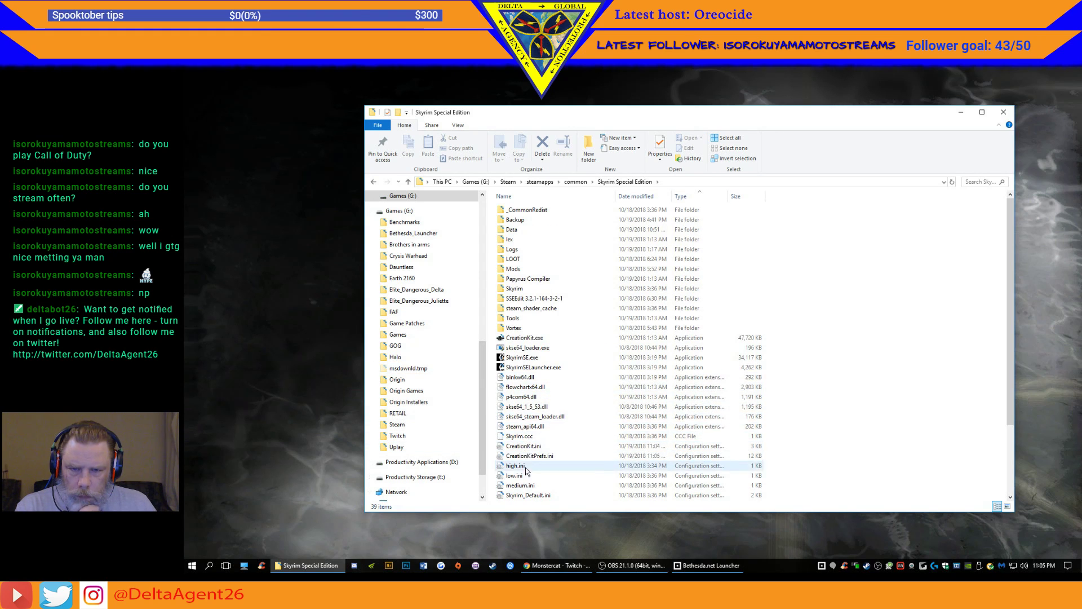
{"action": "right_click", "coordinate": [530, 446]}
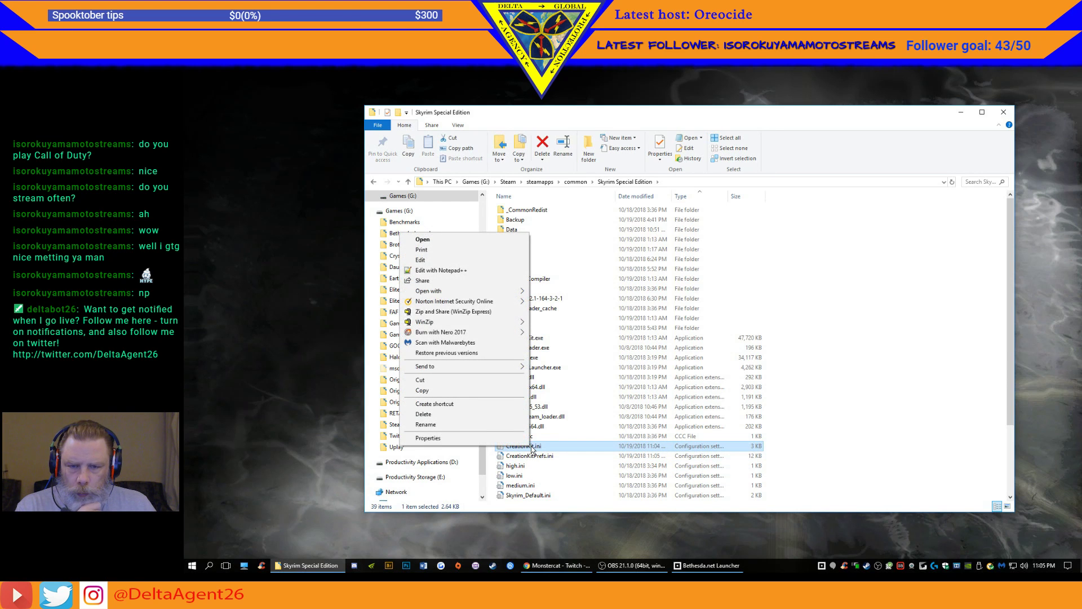
{"action": "left_click", "coordinate": [456, 271]}
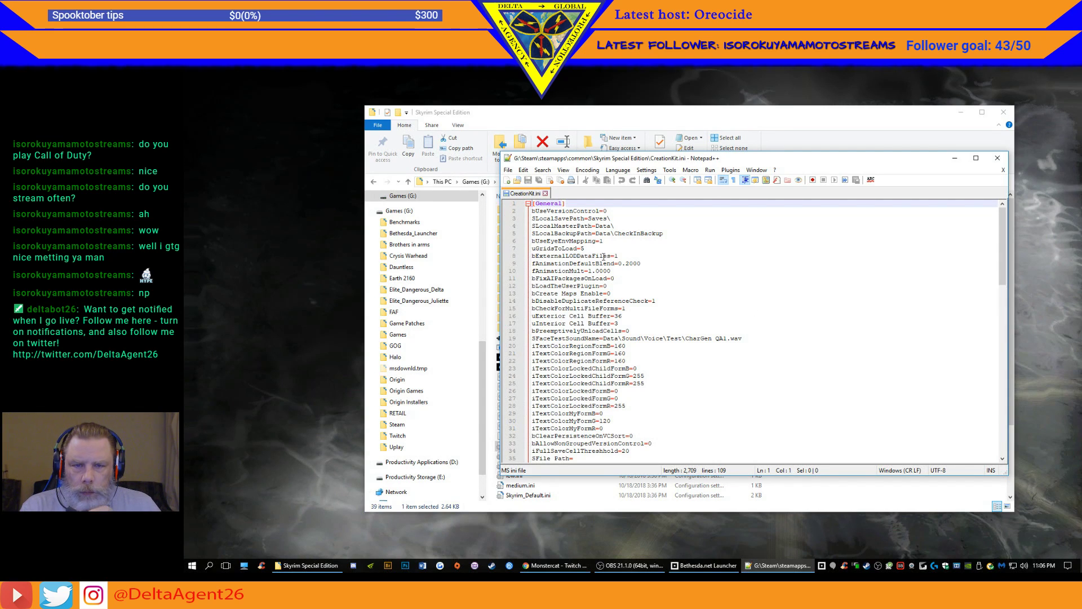
- Add the line bAllowMultipleMasterFiles=1 after bEditorHotLoading at the end of the [General] section
{"action": "left_click", "coordinate": [665, 404]}
{"action": "scroll", "coordinate": [665, 404], "scroll_direction": "down", "scroll_amount": 3}
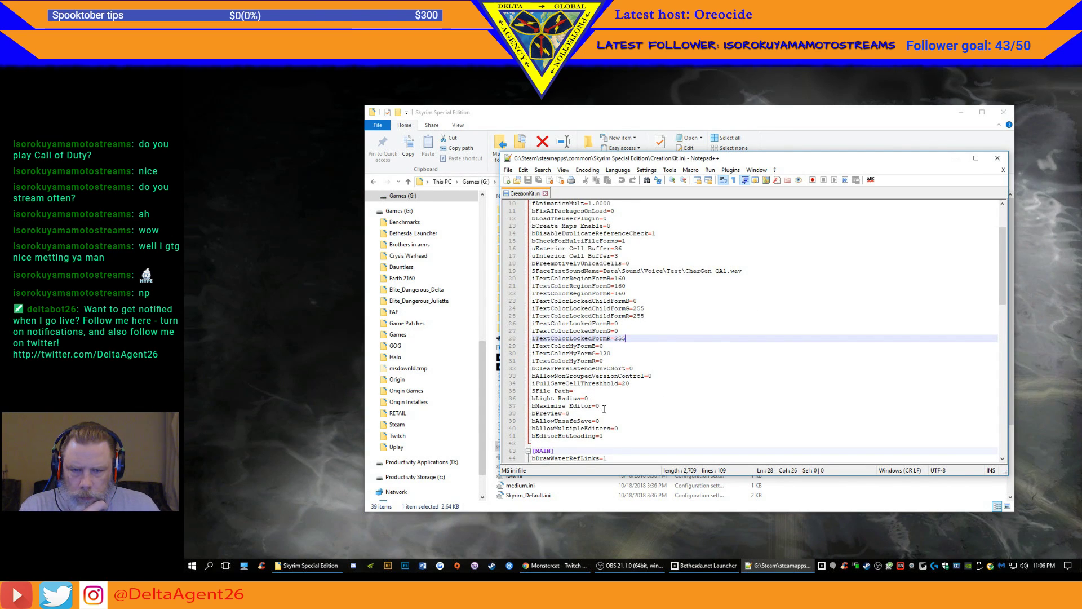
{"action": "left_click", "coordinate": [607, 436]}
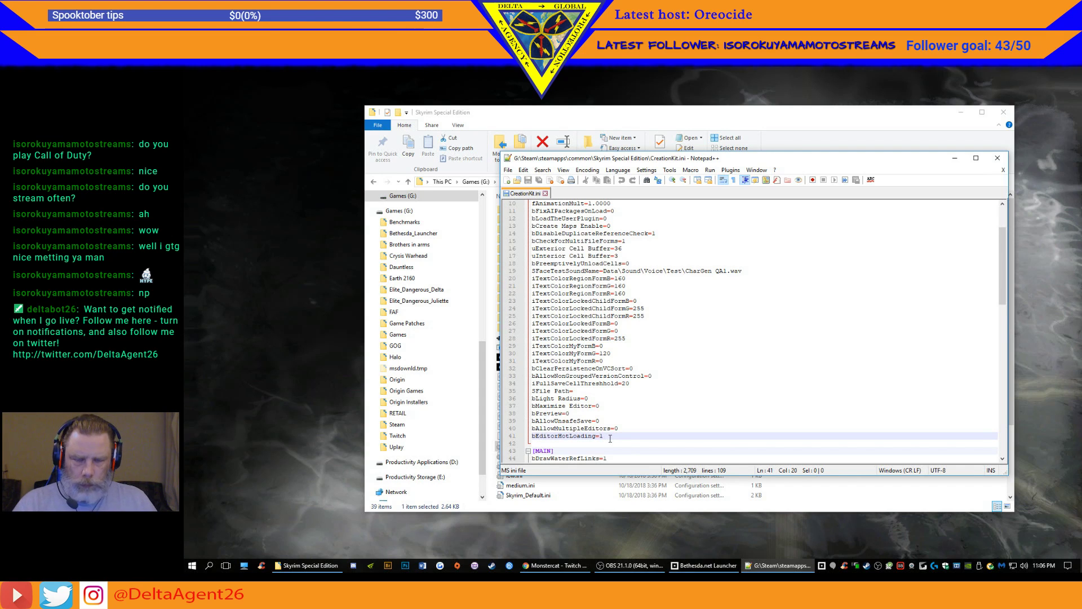
{"action": "key", "text": "Return"}
{"action": "type", "text": "bAllow"}
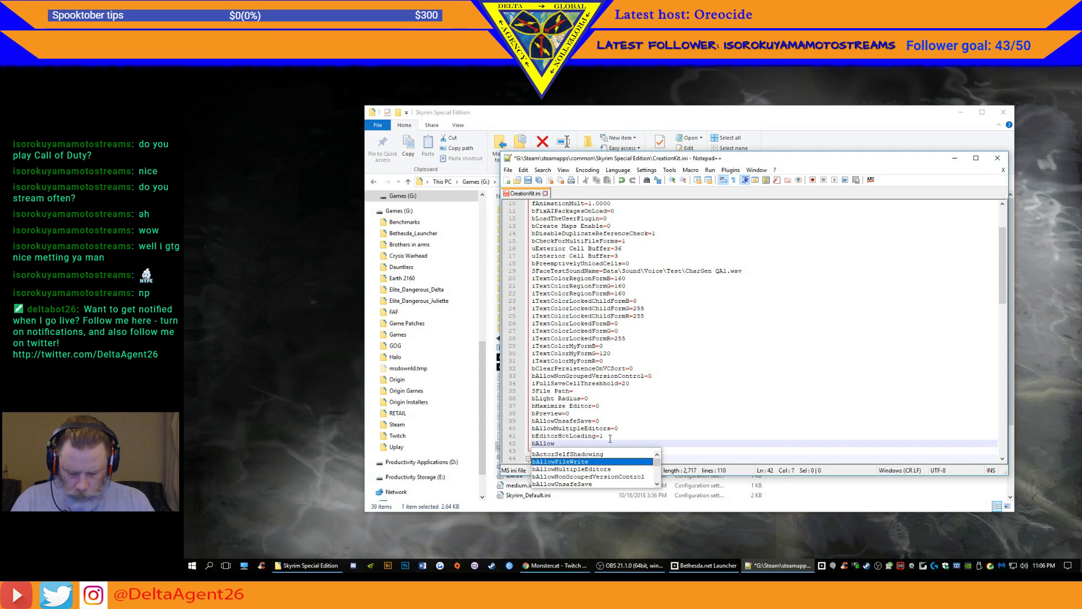
{"action": "type", "text": "Multi"}
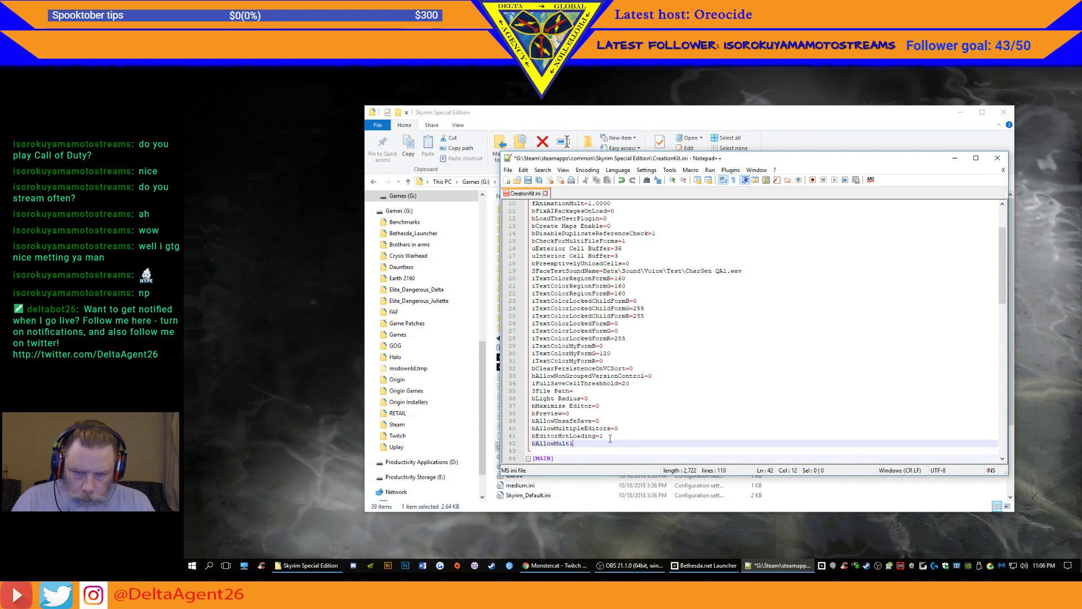
{"action": "type", "text": "oplepleMasterFiles=1"}
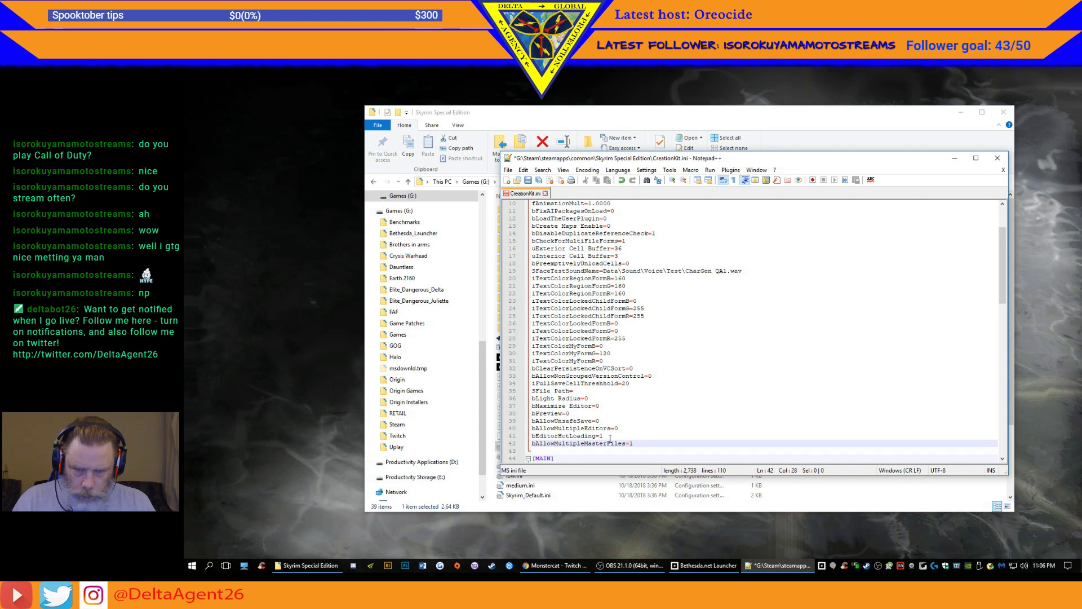
- Add the line bAllowMultipleMasterLoads=1 below the bAllowMultipleMasterFiles setting
{"action": "key", "text": "Return"}
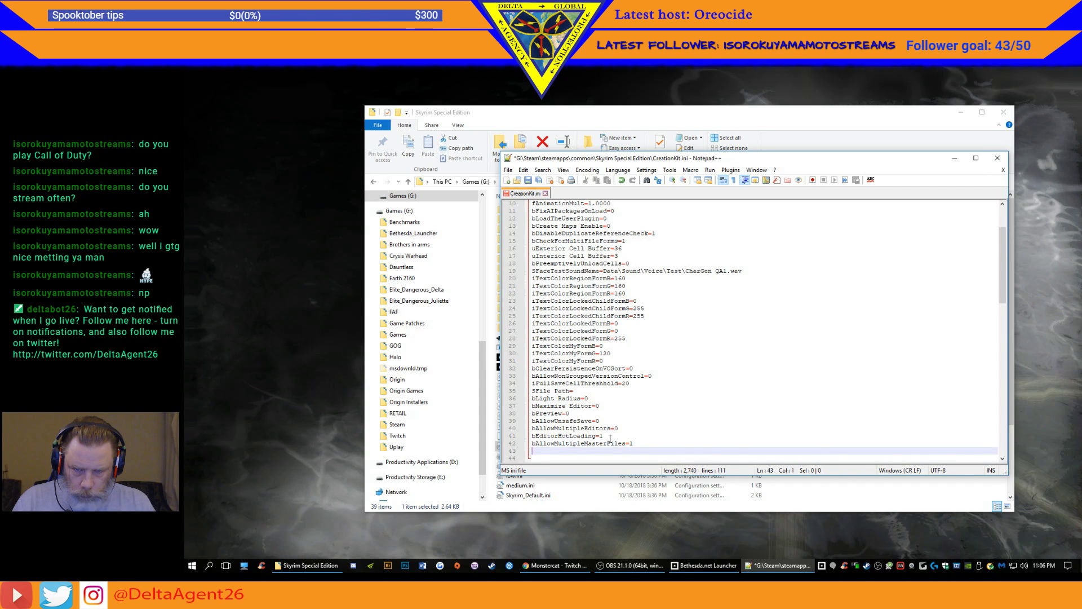
{"action": "type", "text": "ba"}
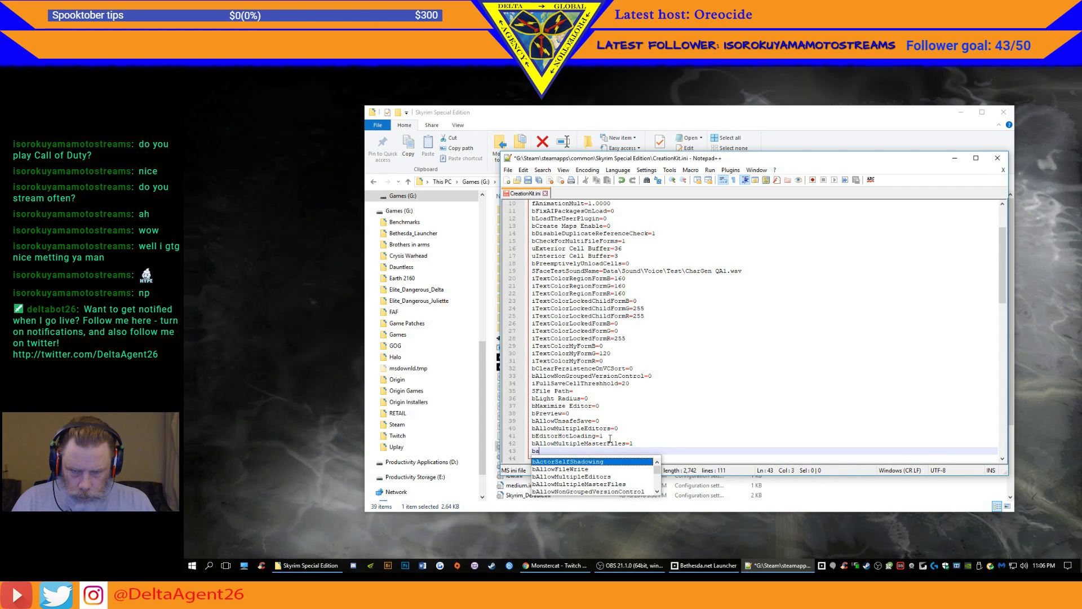
{"action": "key", "text": "BackSpace"}
{"action": "type", "text": "Al"}
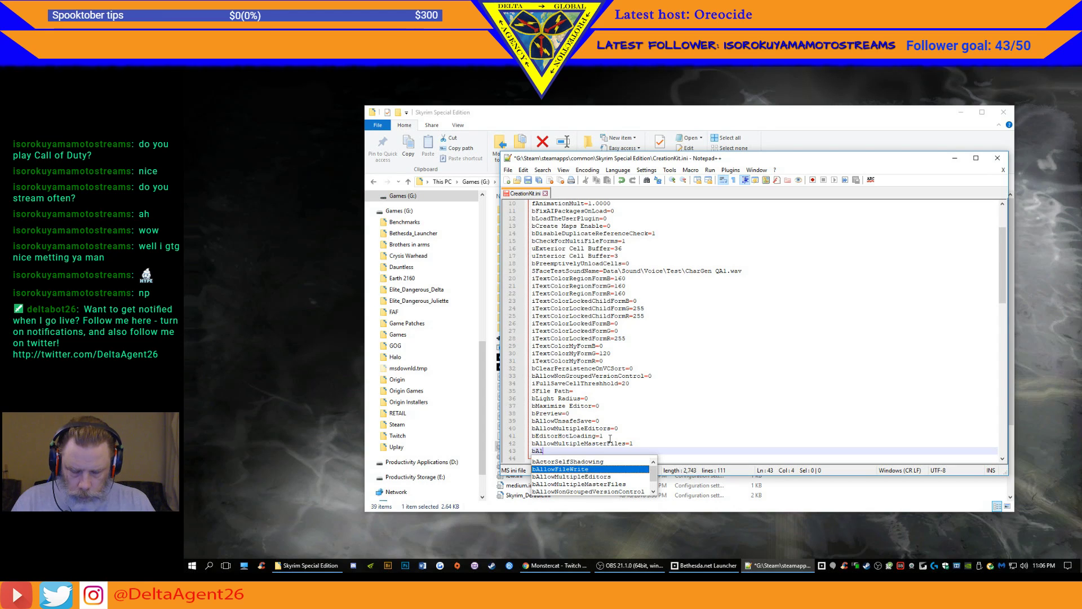
{"action": "type", "text": "lowMult"}
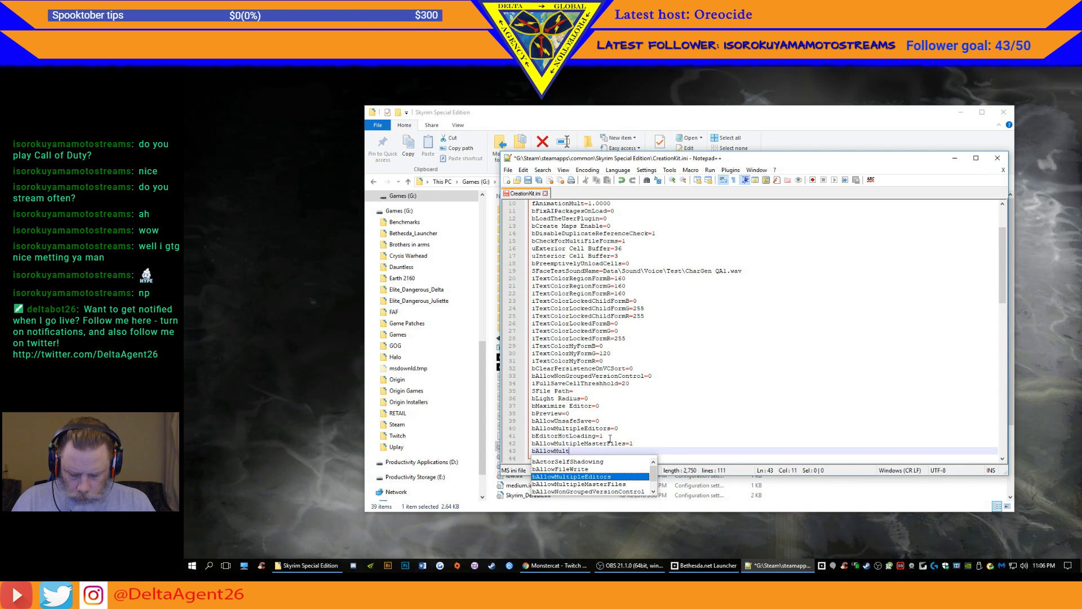
{"action": "type", "text": "ipleMasterLoads=1"}
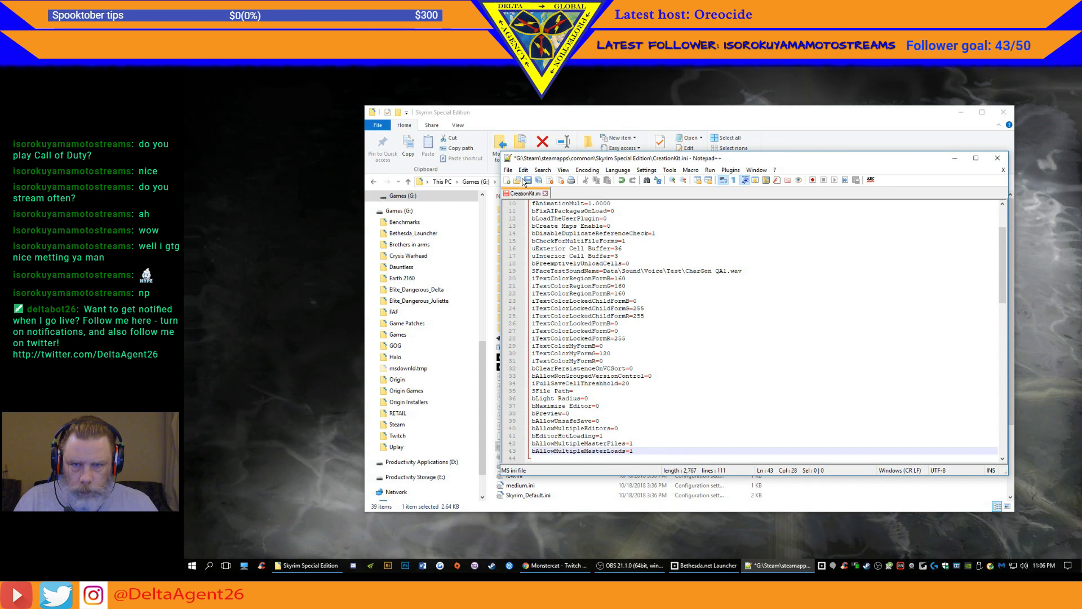
- Save CreationKit.ini with the added multiple-master settings
{"action": "left_click", "coordinate": [508, 169]}
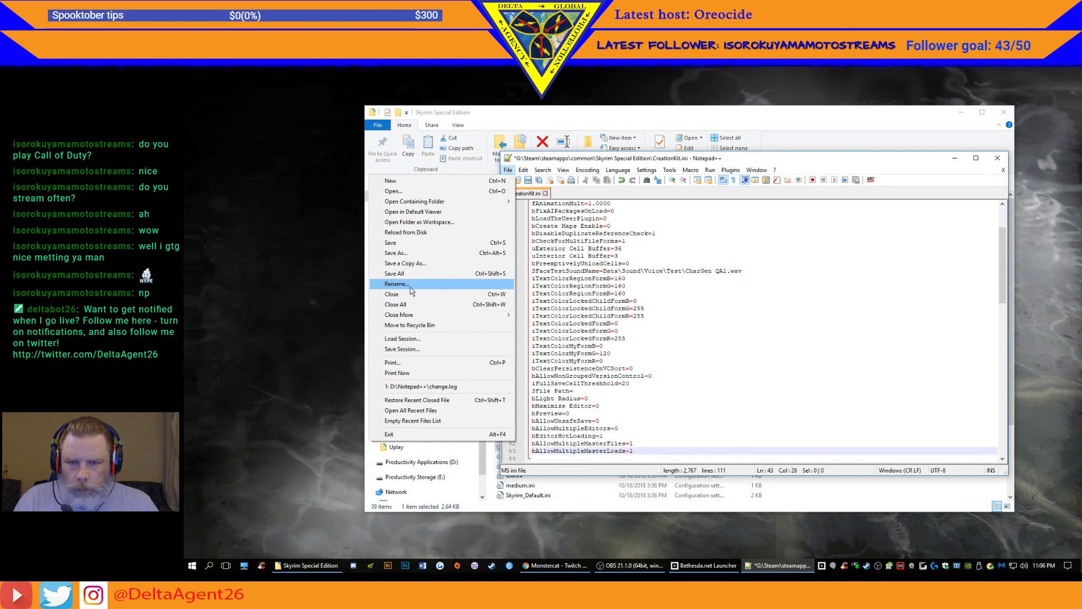
{"action": "left_click", "coordinate": [415, 244]}
{"action": "scroll", "coordinate": [719, 388], "scroll_direction": "down", "scroll_amount": 3}
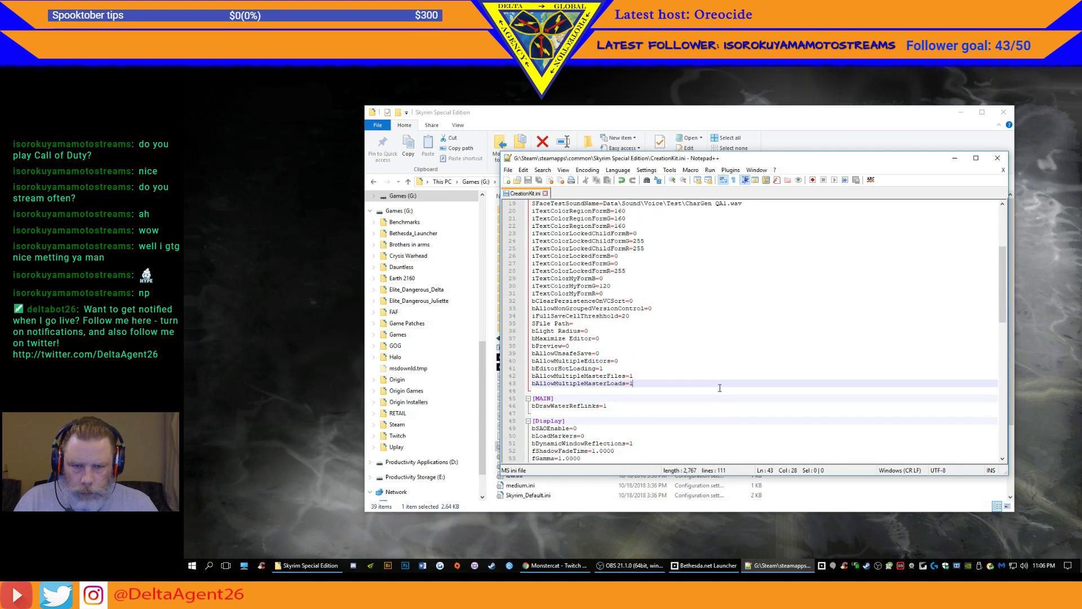
- Collapse the [General], [MAIN], [Display], [PreviewMovement], [MESSAGES] and [Movement] sections of CreationKit.ini
{"action": "scroll", "coordinate": [584, 286], "scroll_direction": "up", "scroll_amount": 6}
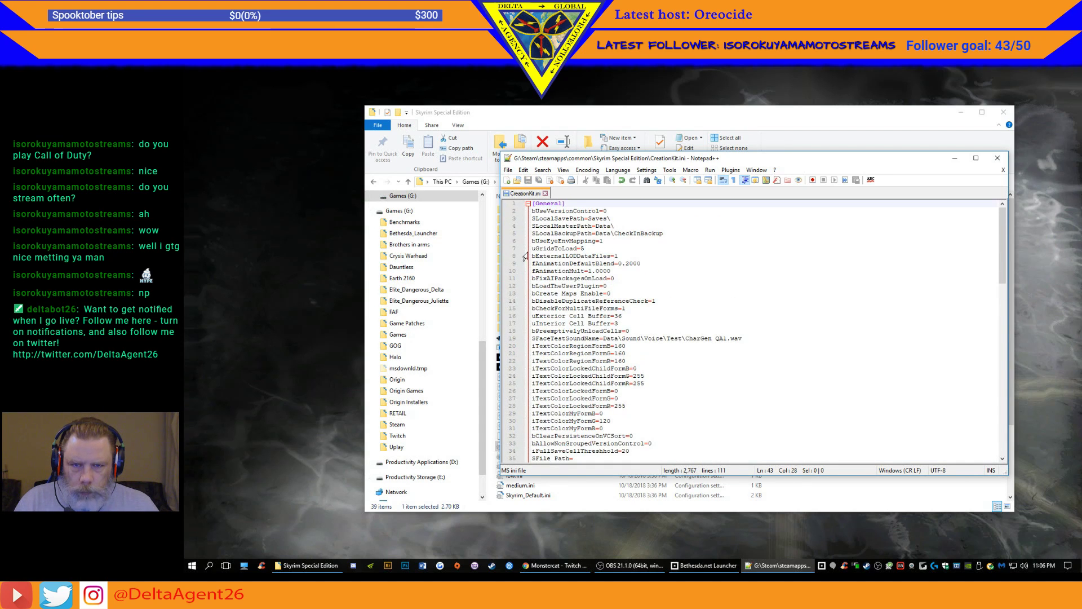
{"action": "left_click", "coordinate": [527, 204]}
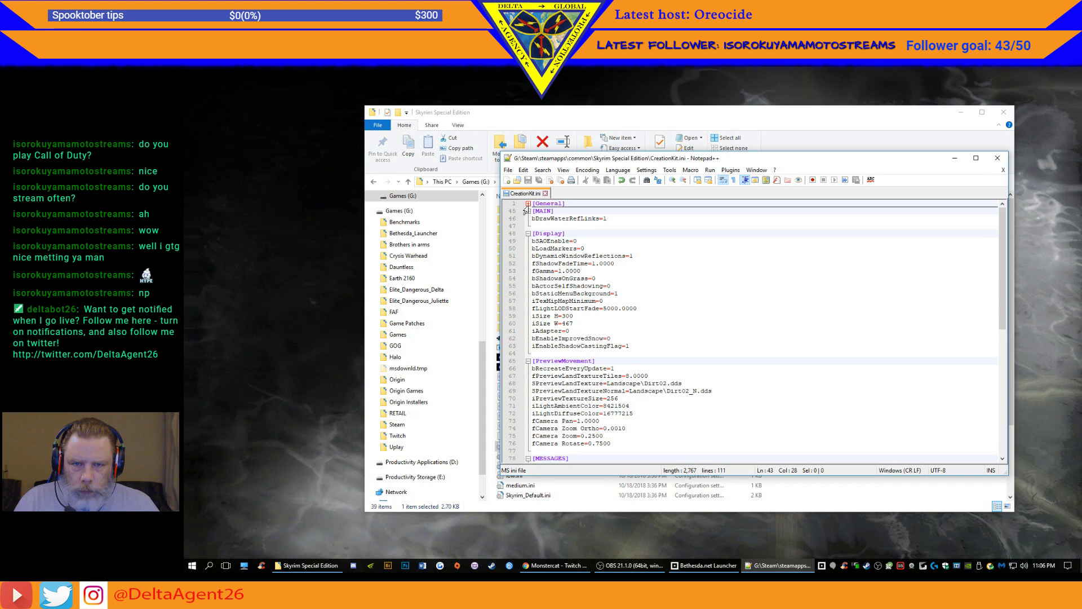
{"action": "left_click", "coordinate": [528, 210]}
{"action": "left_click", "coordinate": [528, 218]}
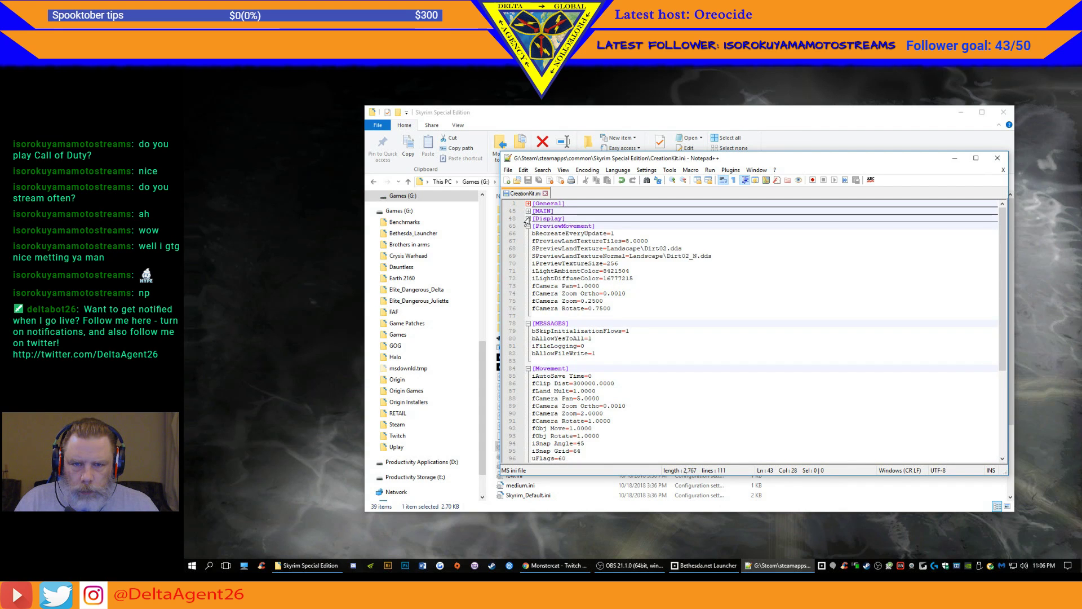
{"action": "left_click", "coordinate": [529, 226]}
{"action": "left_click", "coordinate": [528, 233]}
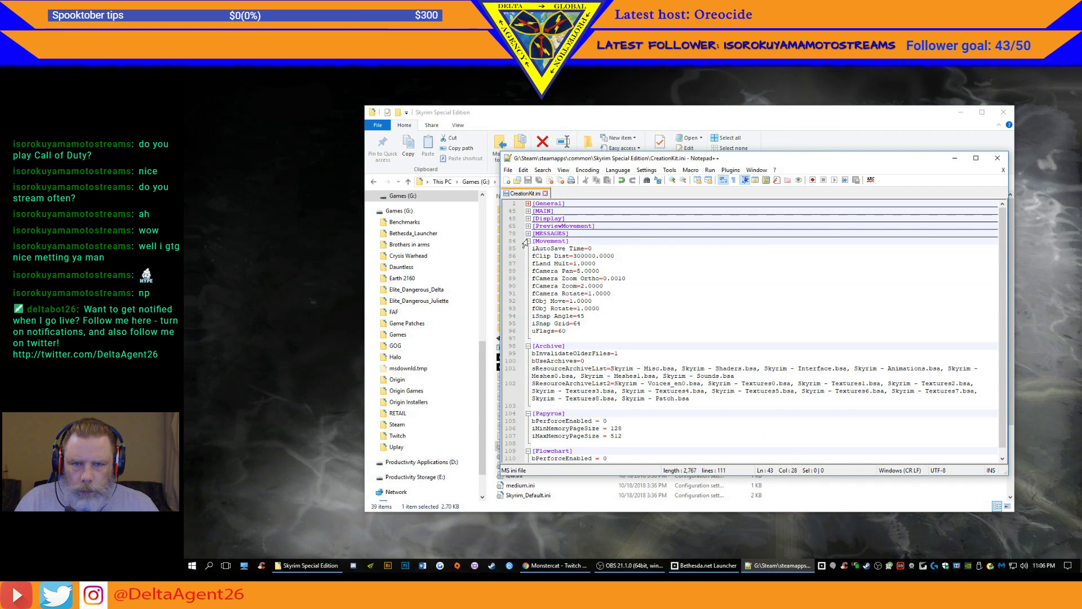
{"action": "left_click", "coordinate": [529, 241]}
- Append Update.bsa and Dawnguard.bsa, comma-separated, to the end of the SResourceArchiveList2 line in the [Archive] section
{"action": "left_click", "coordinate": [701, 302]}
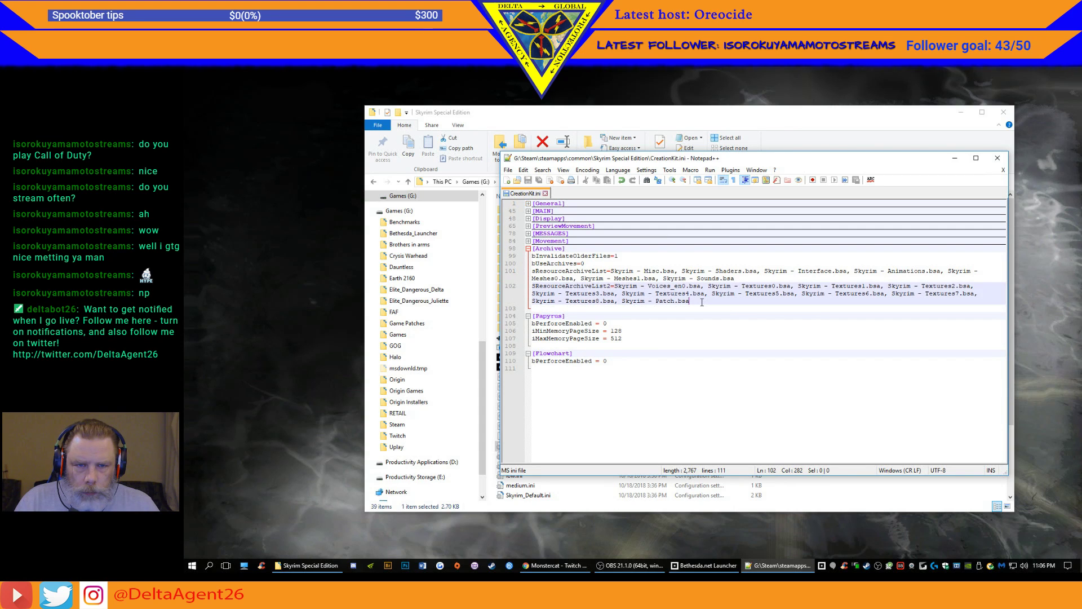
{"action": "type", "text": ", Skyrim - Patch.bsa"}
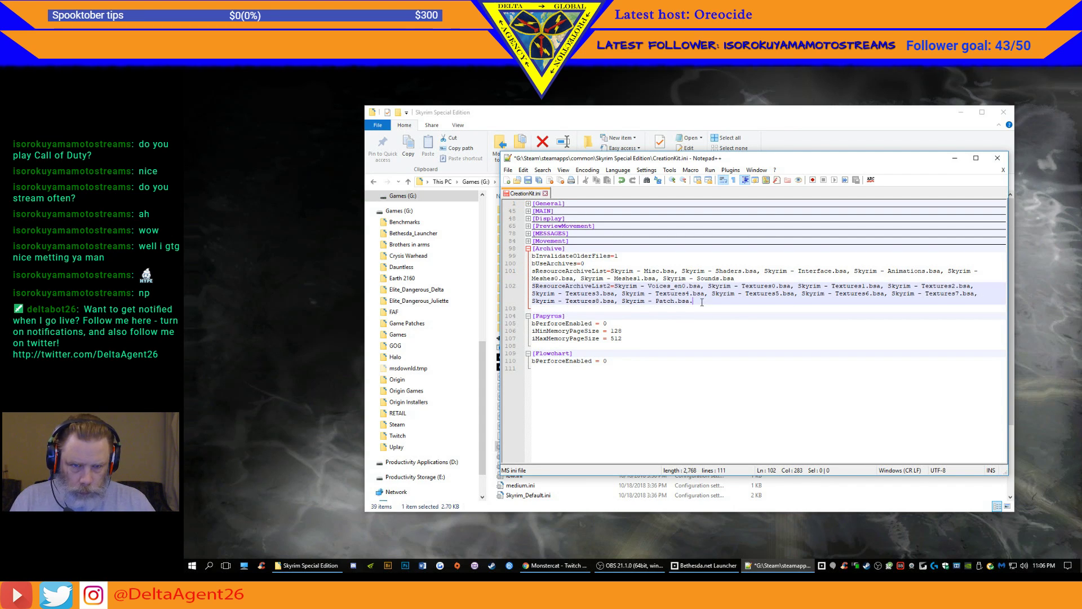
{"action": "type", "text": ", "}
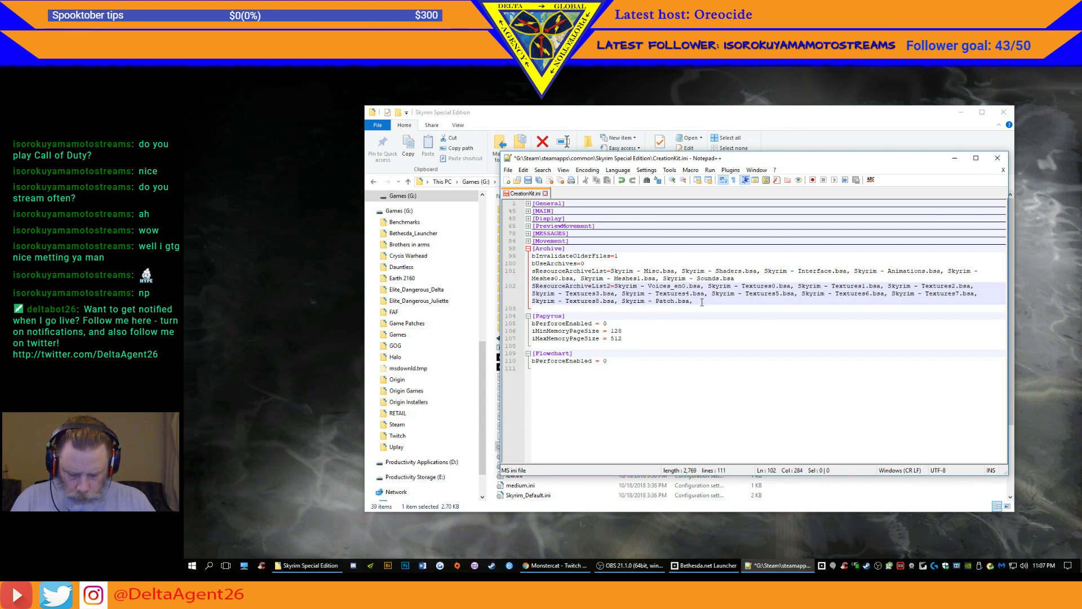
{"action": "type", "text": "Update"}
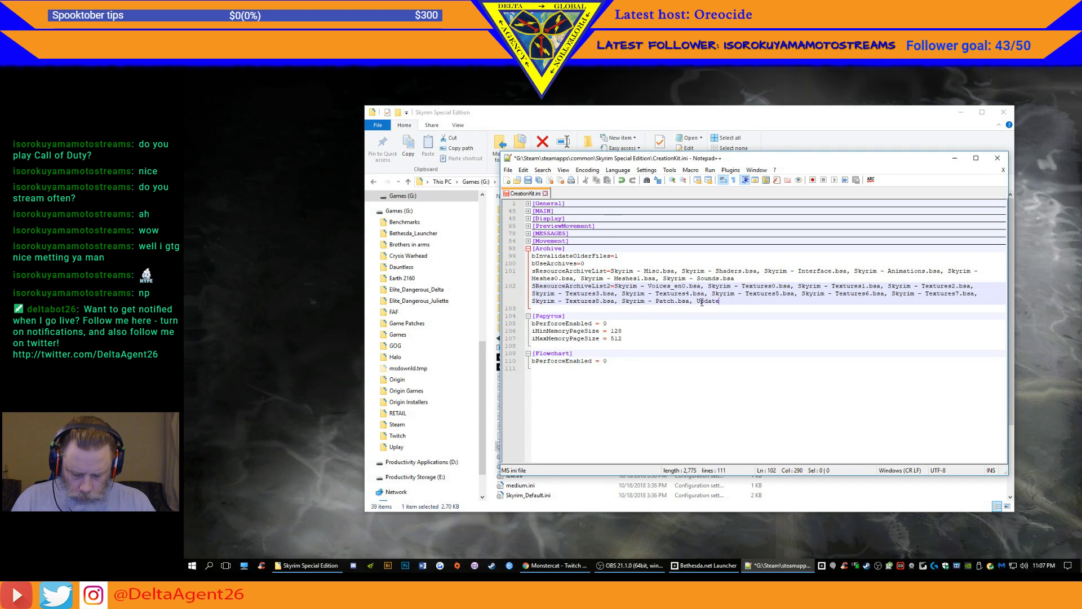
{"action": "type", "text": ".bsa"}
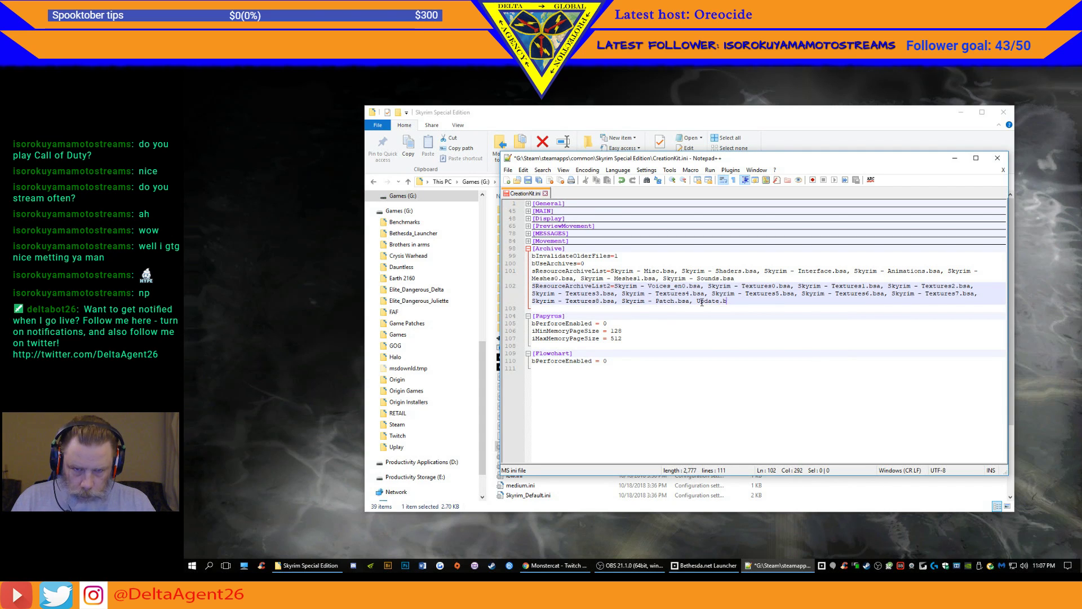
{"action": "type", "text": ", "}
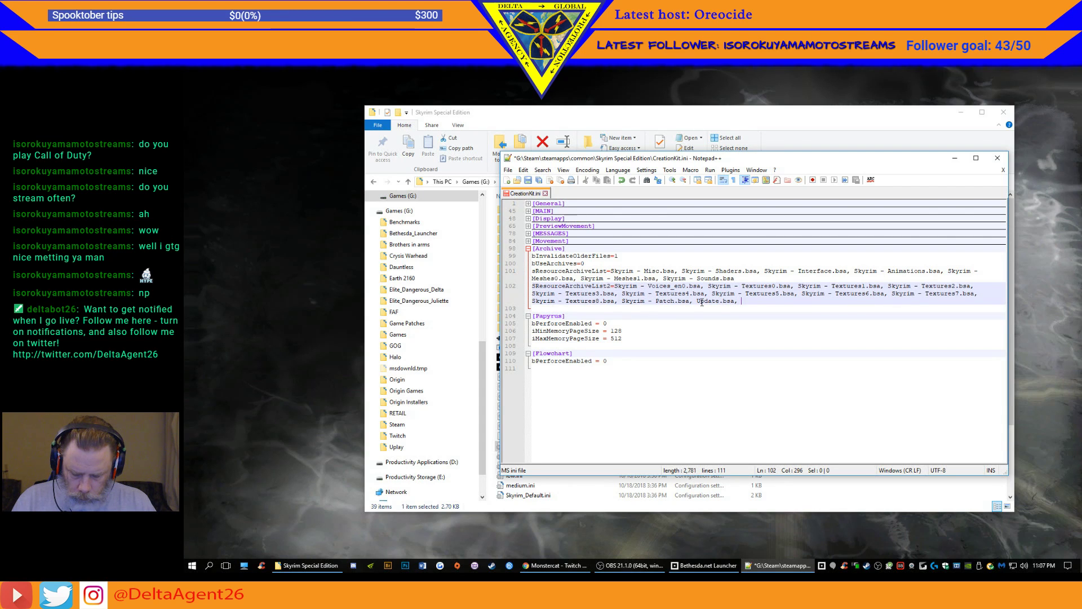
{"action": "type", "text": "Da"}
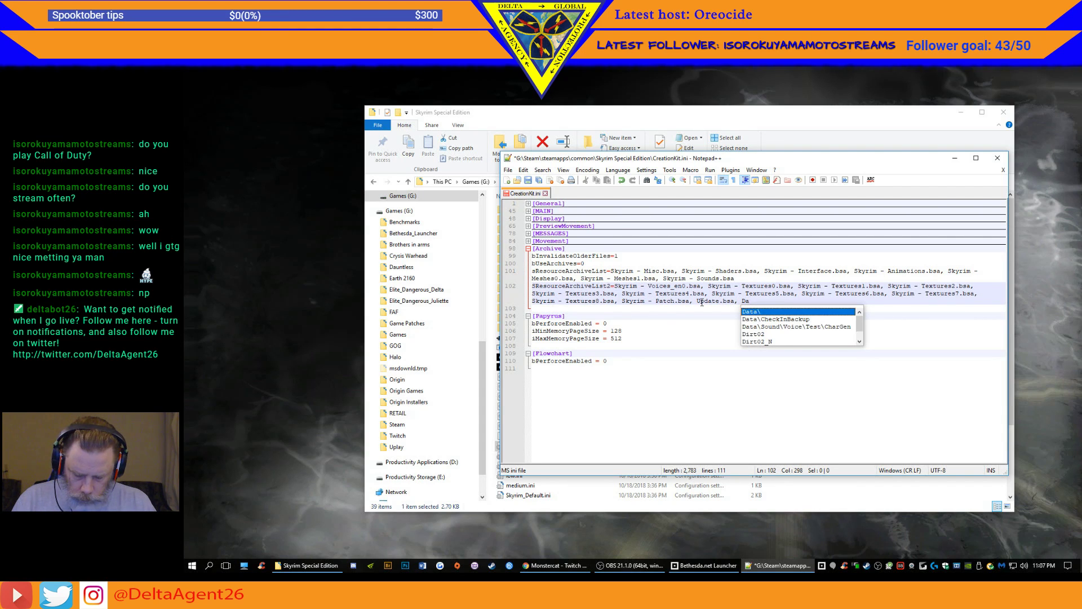
{"action": "type", "text": "wnguard.bsa,"}
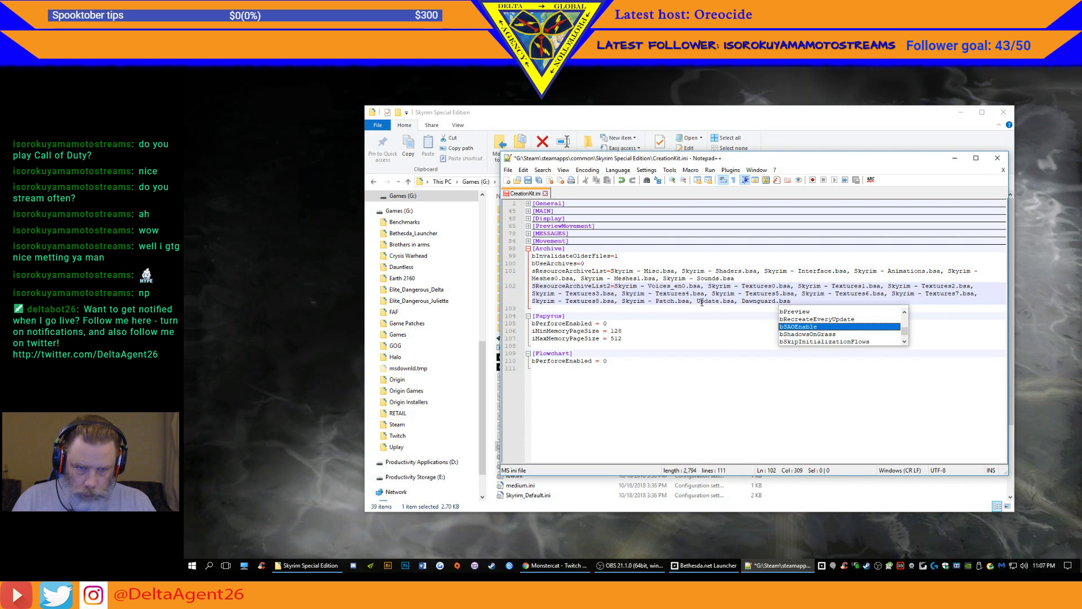
- Append Hearthfires.bsa and Dragonborn.bsa, comma-separated, after Dawnguard.bsa in the SResourceArchiveList2 line
{"action": "type", "text": " Hearthfir"}
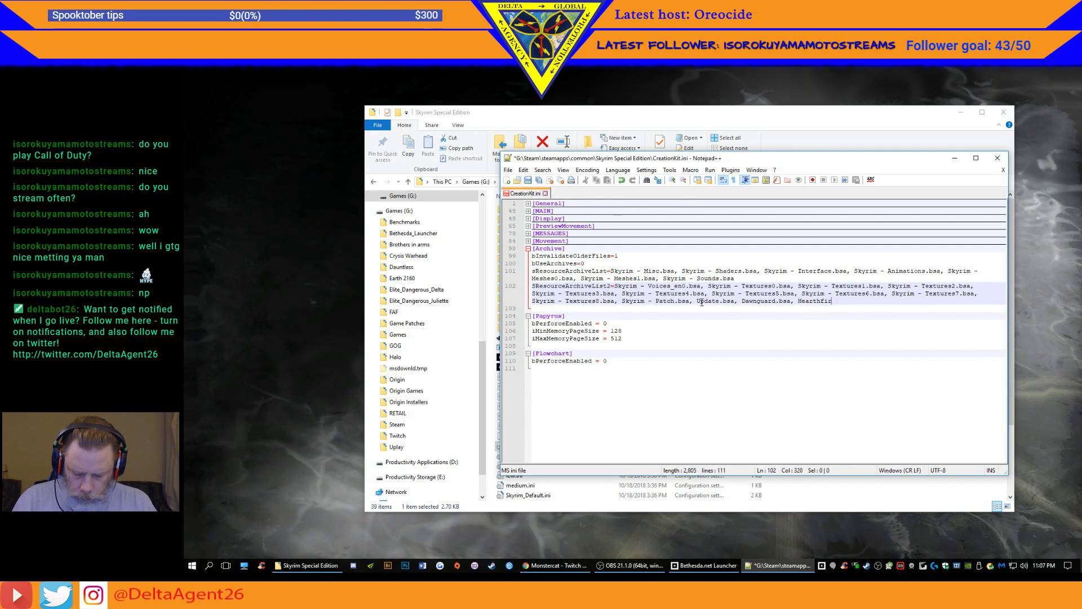
{"action": "type", "text": "es"}
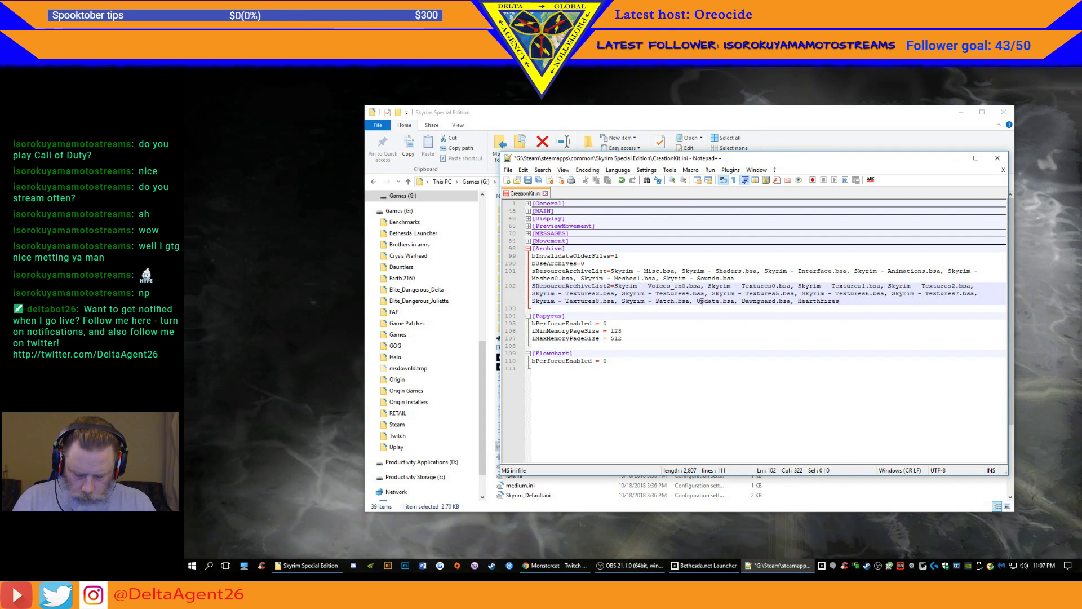
{"action": "type", "text": ".bsa"}
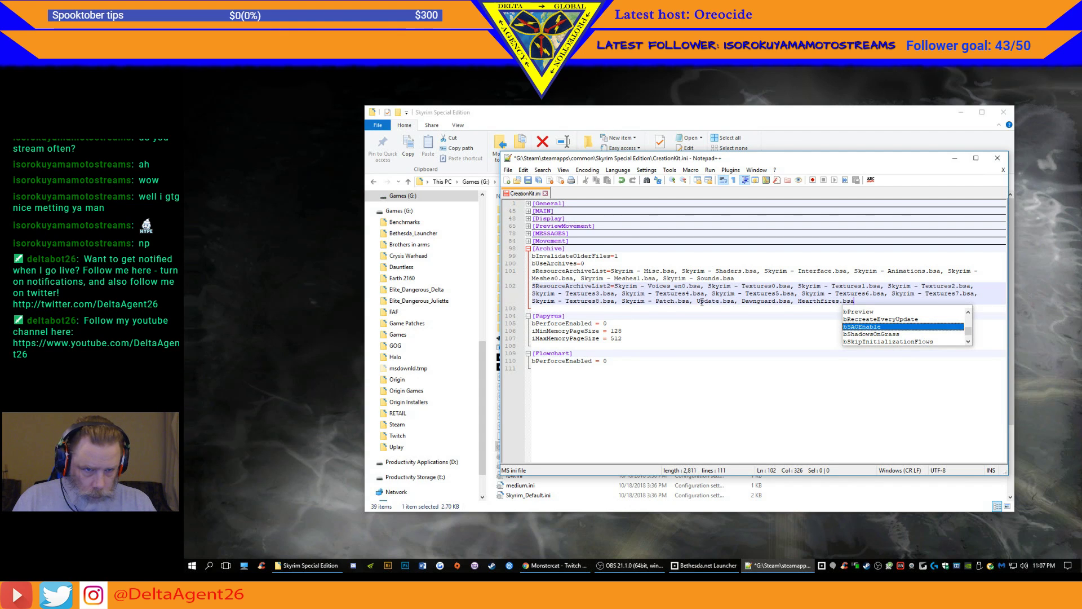
{"action": "type", "text": ", D"}
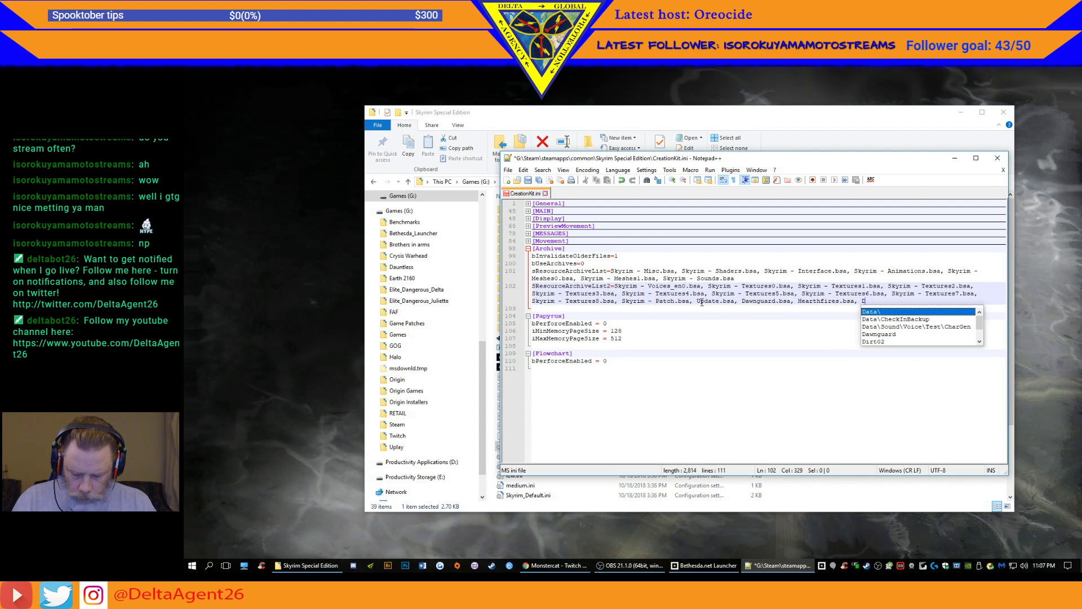
{"action": "type", "text": "ragonborn"}
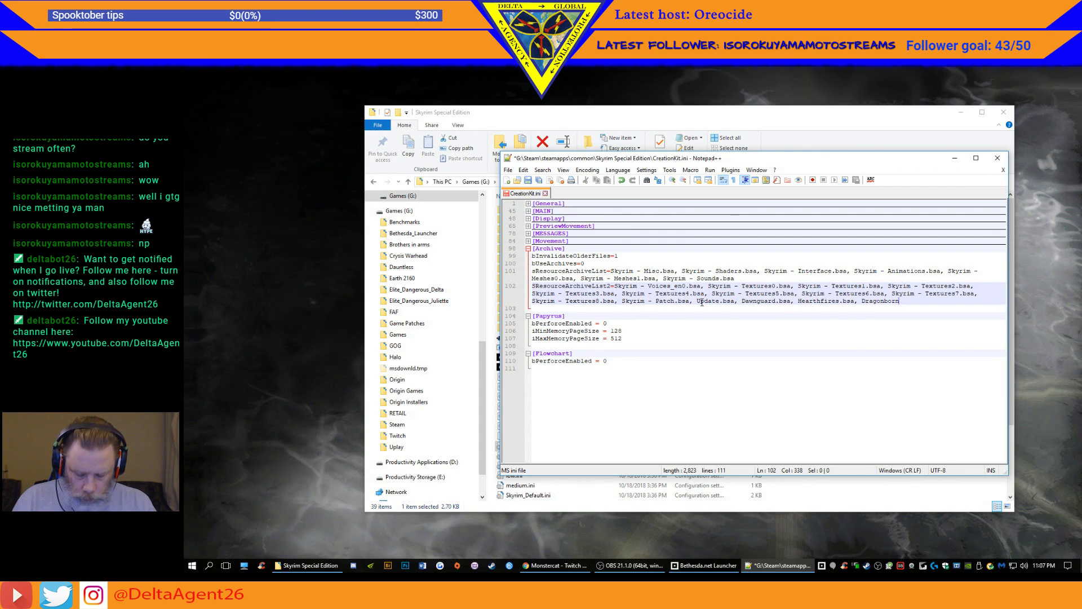
{"action": "type", "text": ".bs"}
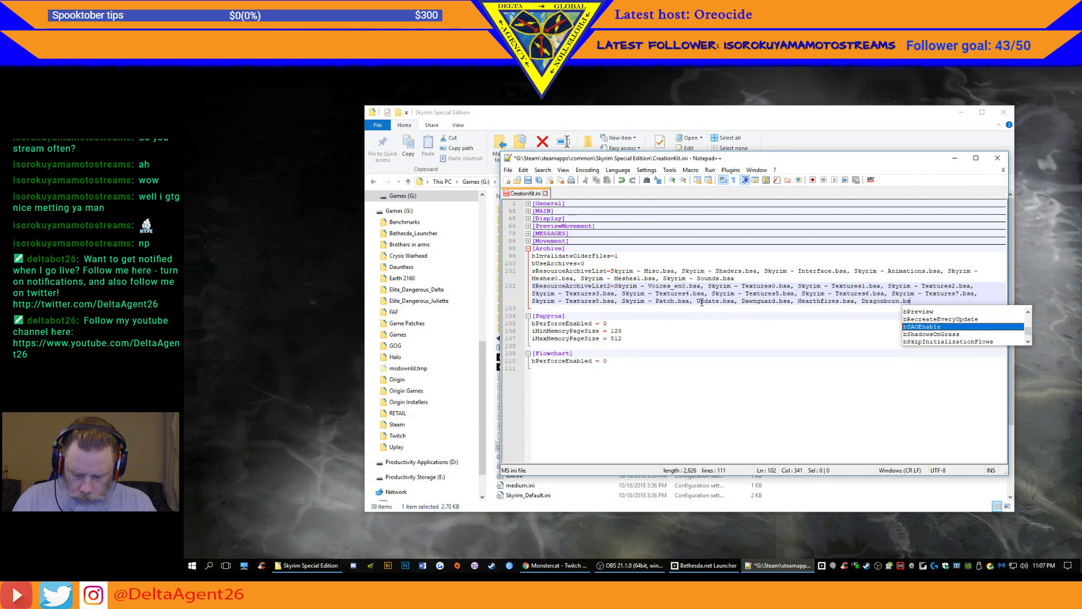
{"action": "type", "text": "a"}
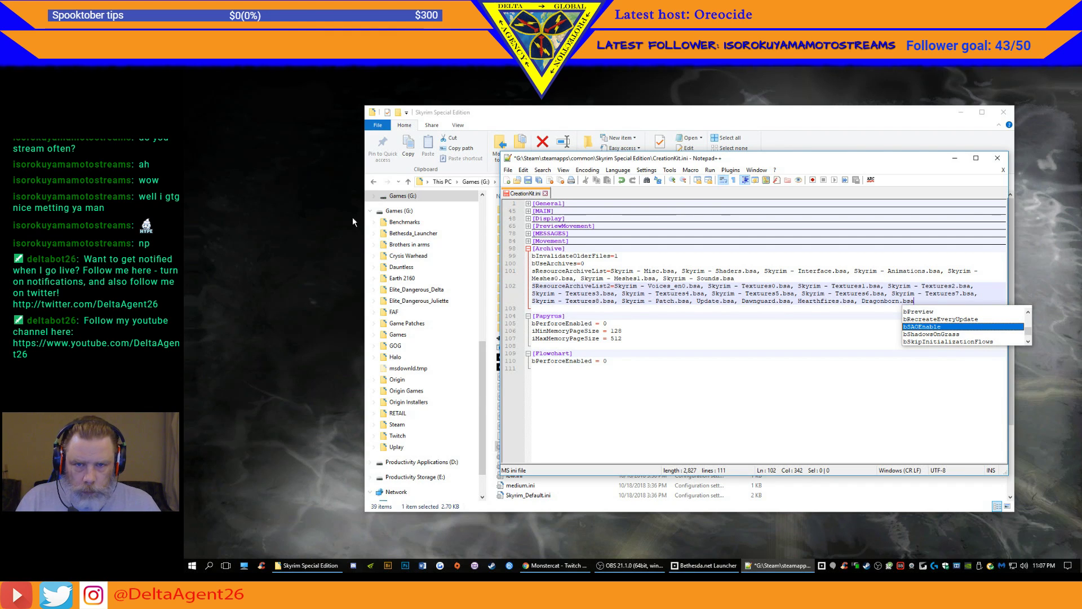
- Save CreationKit.ini with the extended archive list and close Notepad++
{"action": "left_click", "coordinate": [507, 169]}
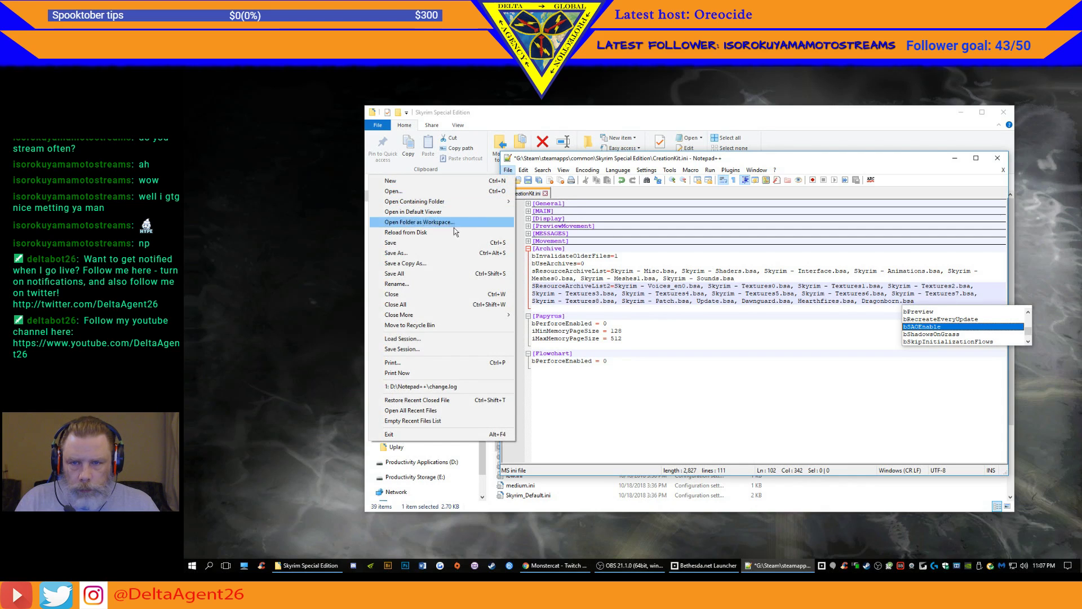
{"action": "left_click", "coordinate": [429, 242]}
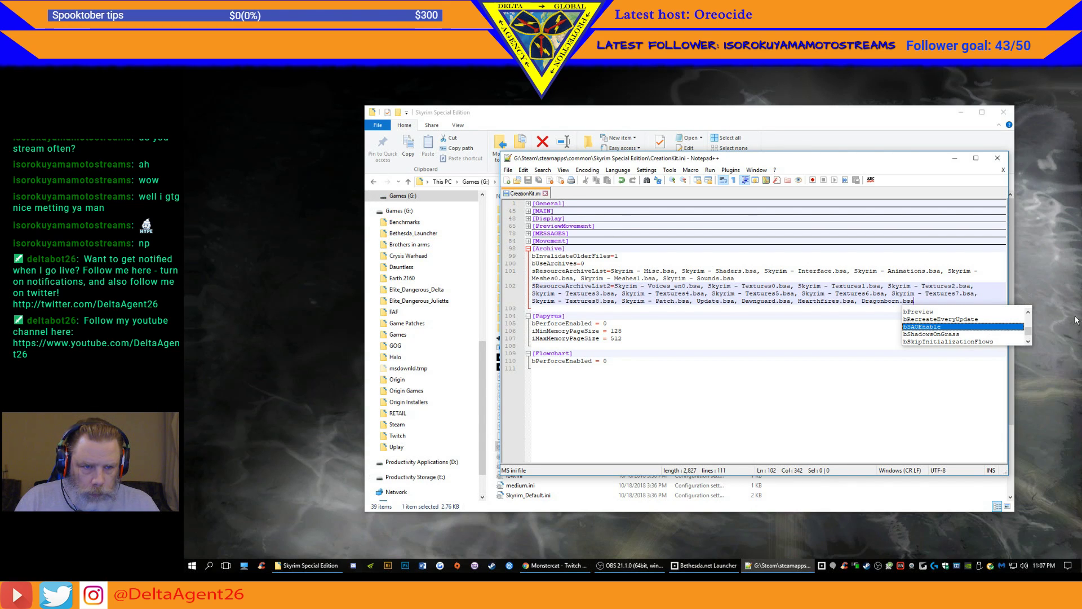
{"action": "key", "text": "Escape"}
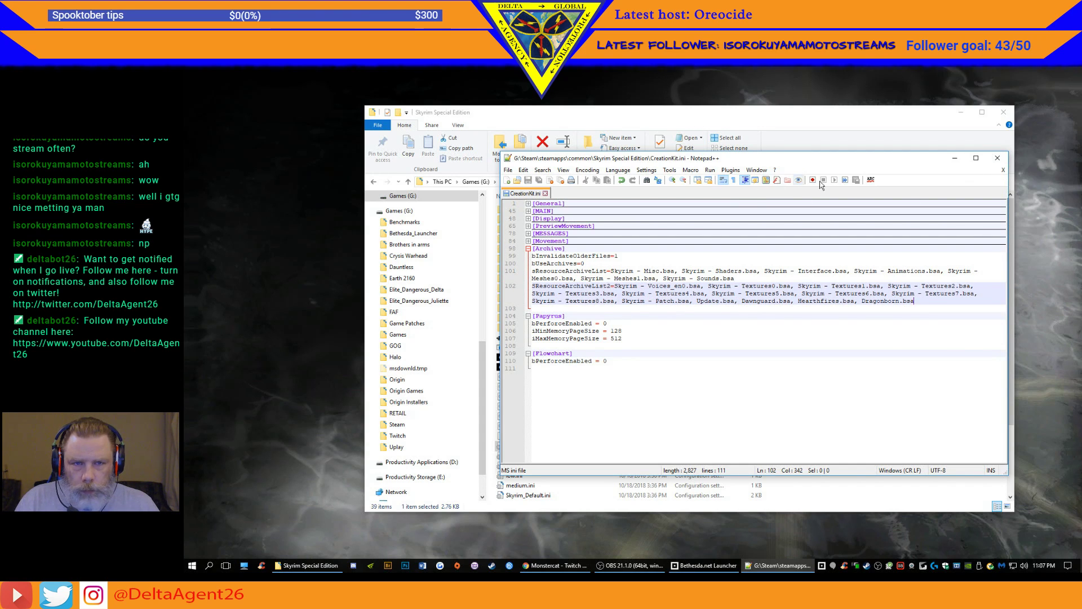
{"action": "left_click", "coordinate": [997, 158]}
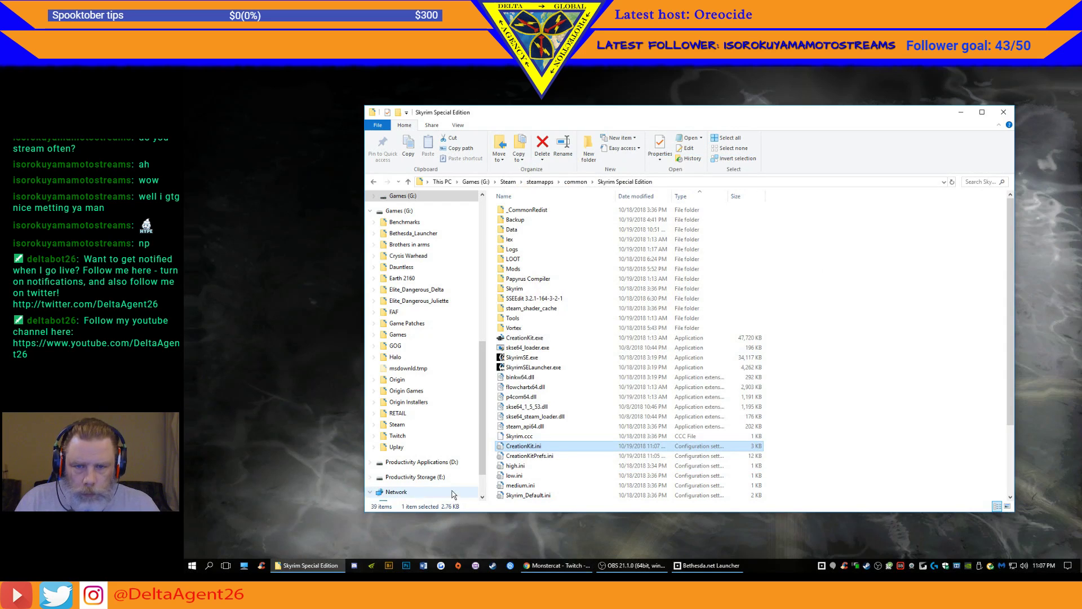
- Open CreationKitPrefs.ini from the Skyrim Special Edition folder in Notepad++
{"action": "left_click", "coordinate": [537, 457]}
{"action": "right_click", "coordinate": [536, 459]}
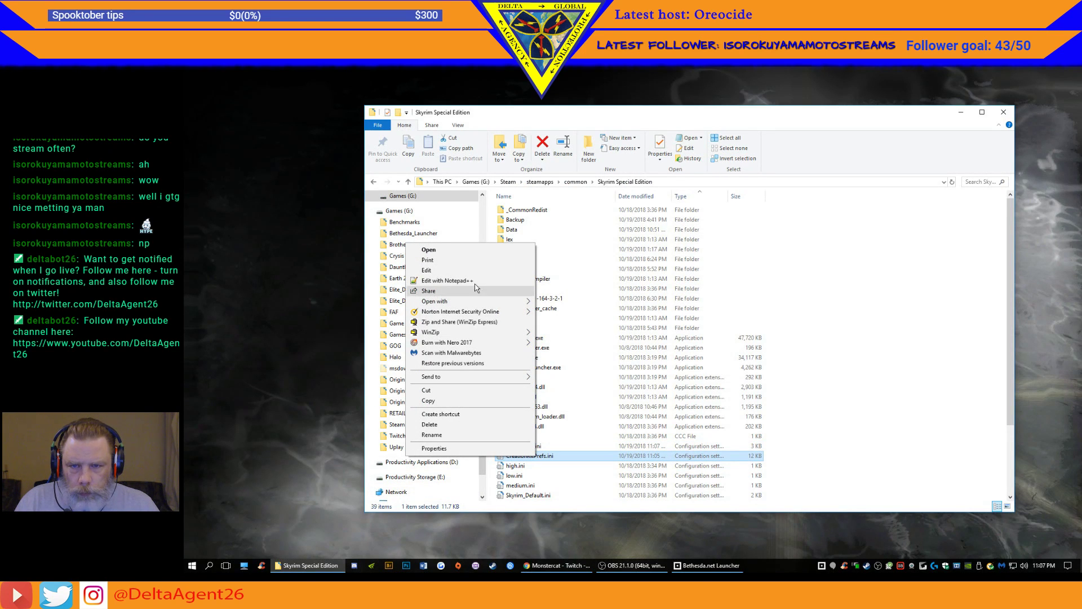
{"action": "left_click", "coordinate": [471, 282]}
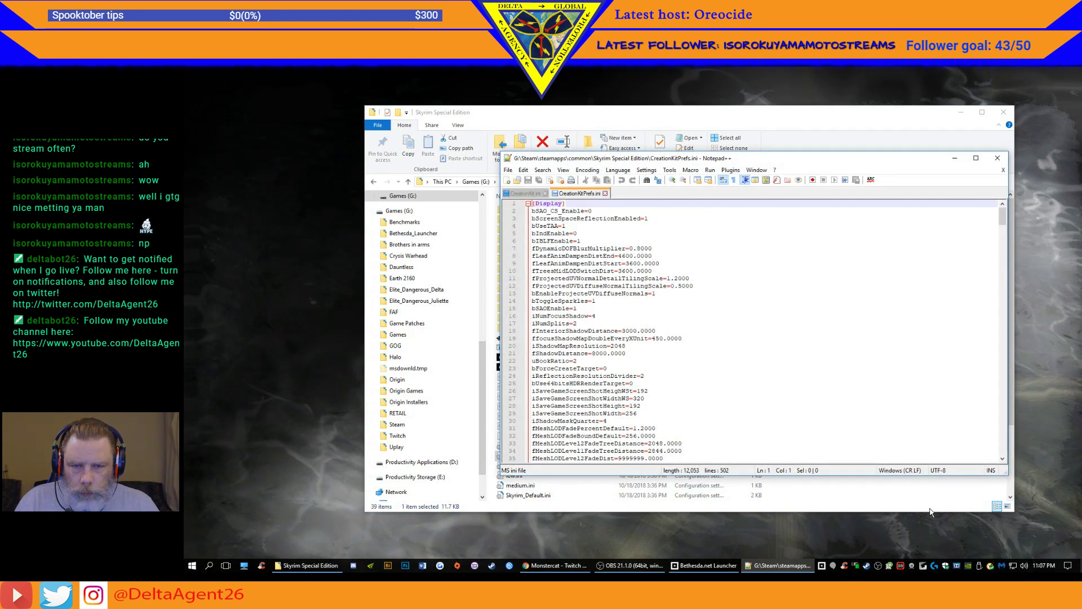
- Check the [General] section of CreationKitPrefs.ini for the bAllowMultipleMasterFiles and bAllowMultipleMasterLoads entries
{"action": "left_click", "coordinate": [527, 204]}
{"action": "left_click", "coordinate": [527, 211]}
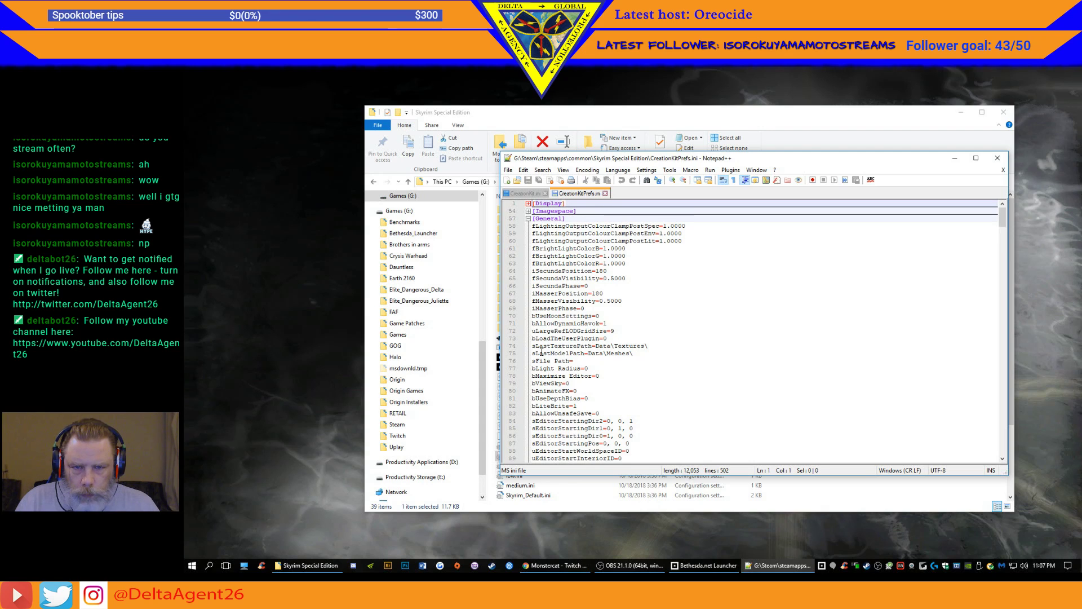
{"action": "scroll", "coordinate": [549, 323], "scroll_direction": "down", "scroll_amount": 12}
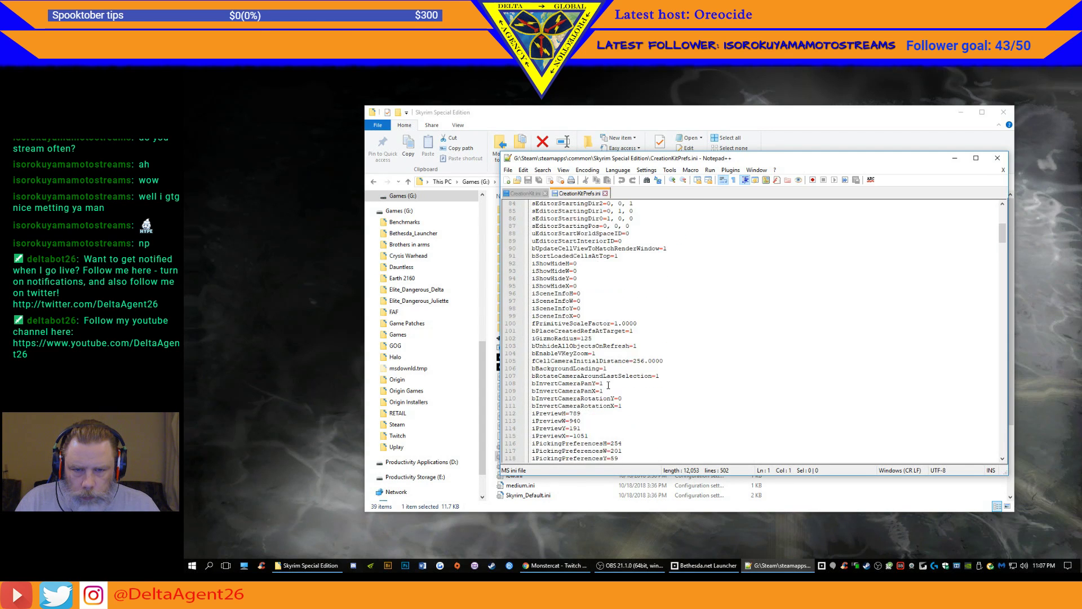
{"action": "scroll", "coordinate": [608, 383], "scroll_direction": "down", "scroll_amount": 15}
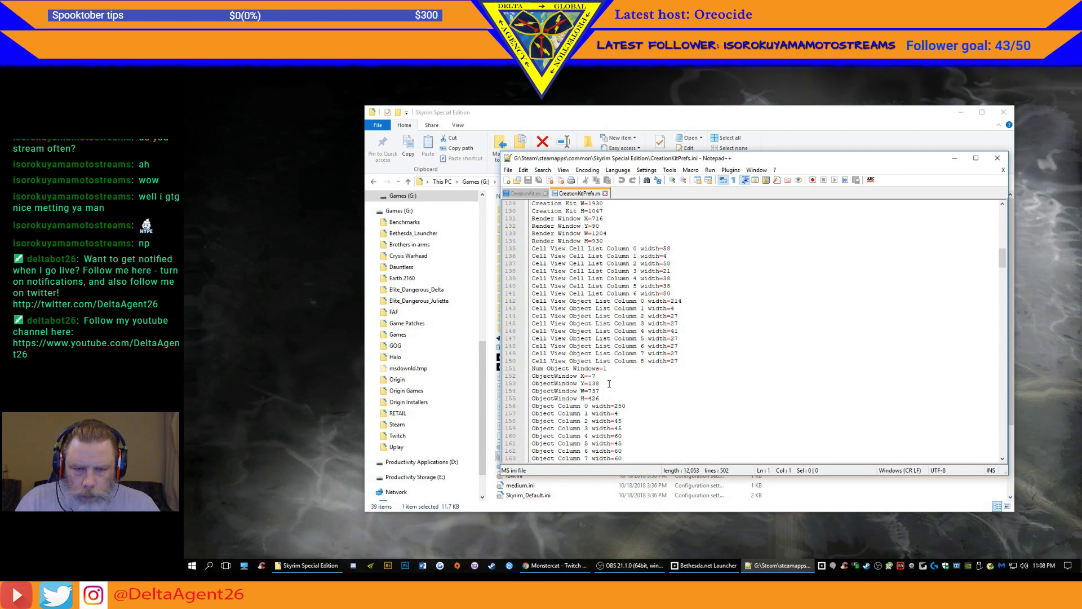
{"action": "scroll", "coordinate": [613, 391], "scroll_direction": "down", "scroll_amount": 13}
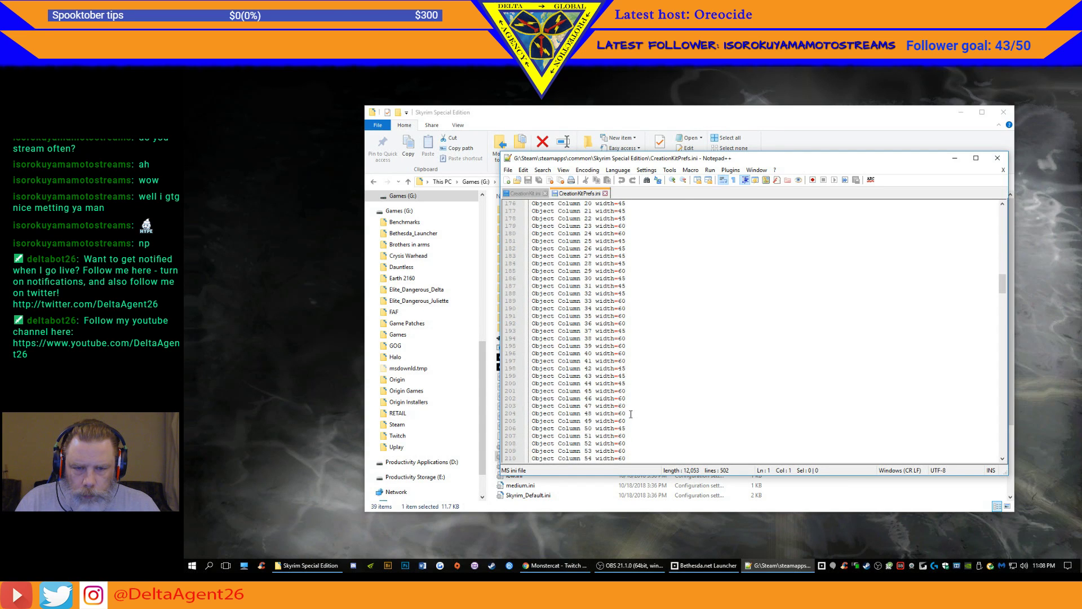
{"action": "left_click_drag", "start_coordinate": [1002, 296], "coordinate": [998, 243]}
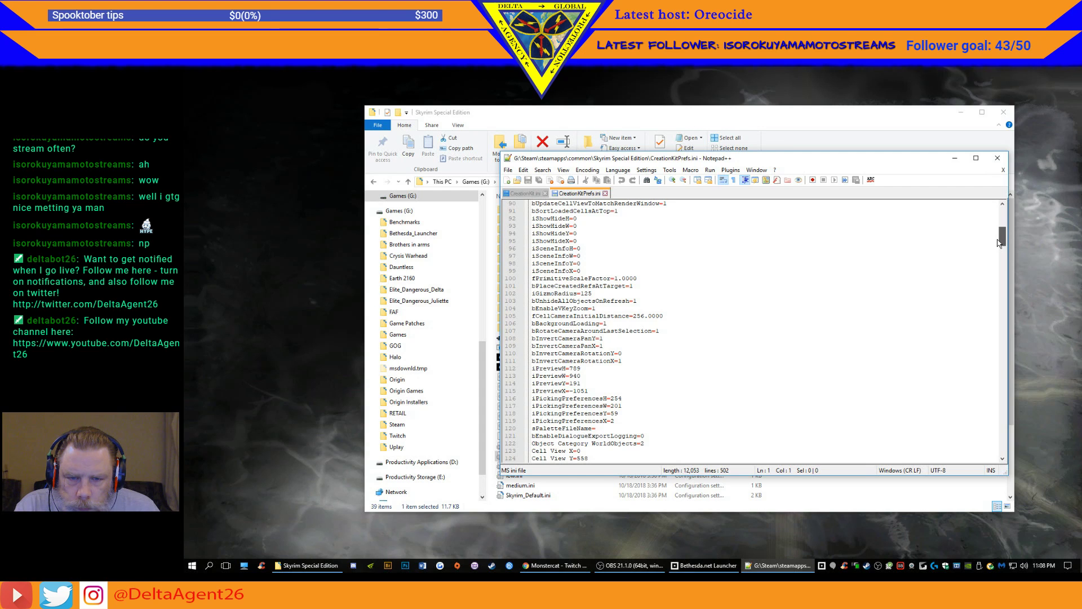
{"action": "left_click_drag", "start_coordinate": [998, 244], "coordinate": [995, 229]}
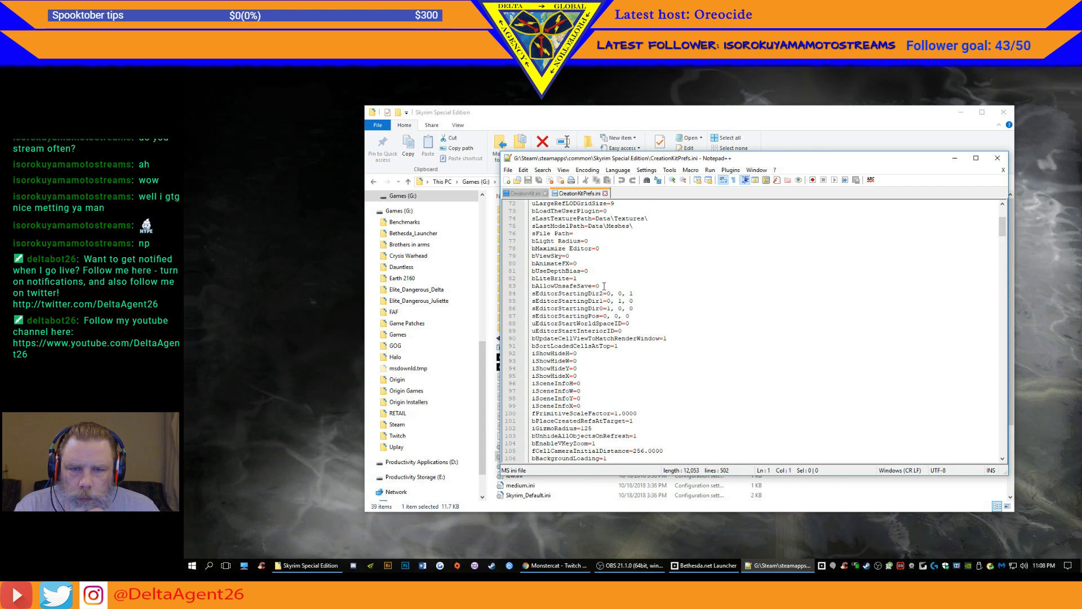
{"action": "left_click_drag", "start_coordinate": [1004, 232], "coordinate": [995, 346]}
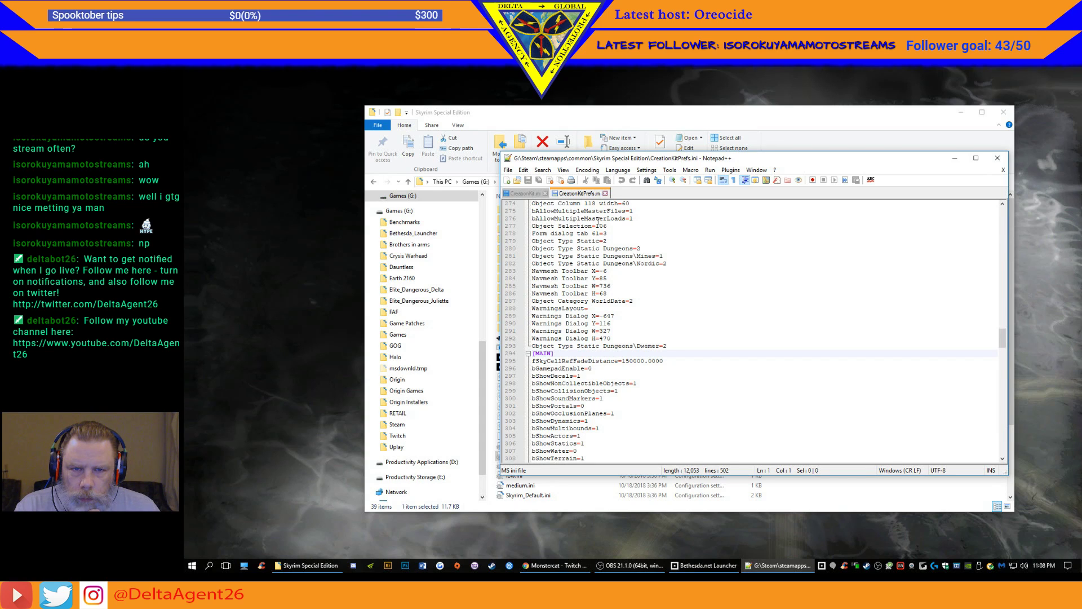
- Close CreationKitPrefs.ini without editing it, along with Notepad++ and the Skyrim Special Edition folder window
{"action": "left_click", "coordinate": [509, 170]}
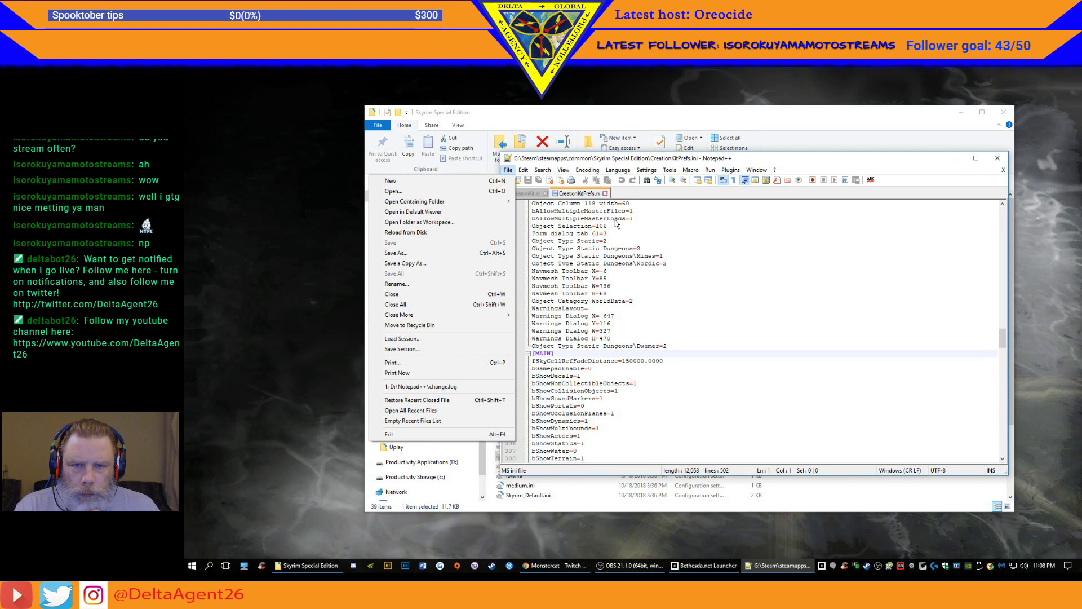
{"action": "left_click", "coordinate": [1001, 164]}
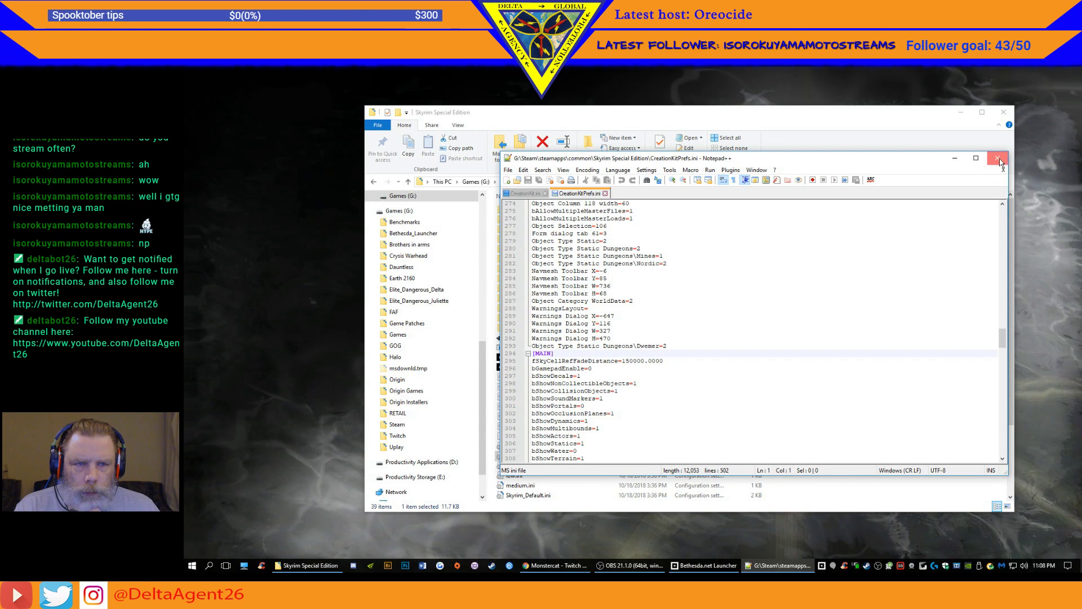
{"action": "left_click", "coordinate": [998, 159]}
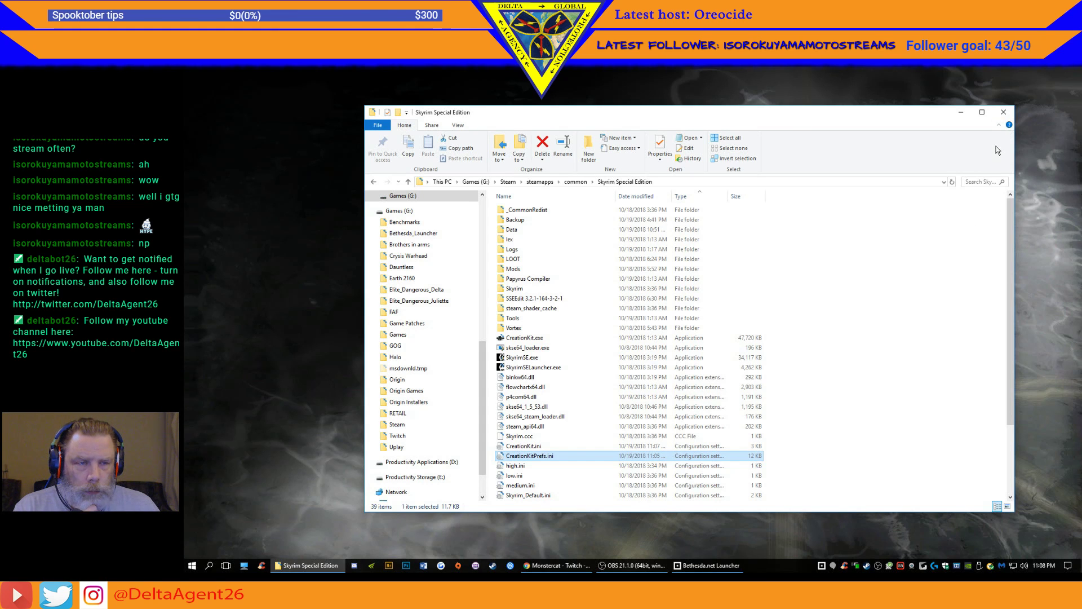
{"action": "left_click", "coordinate": [1002, 116]}
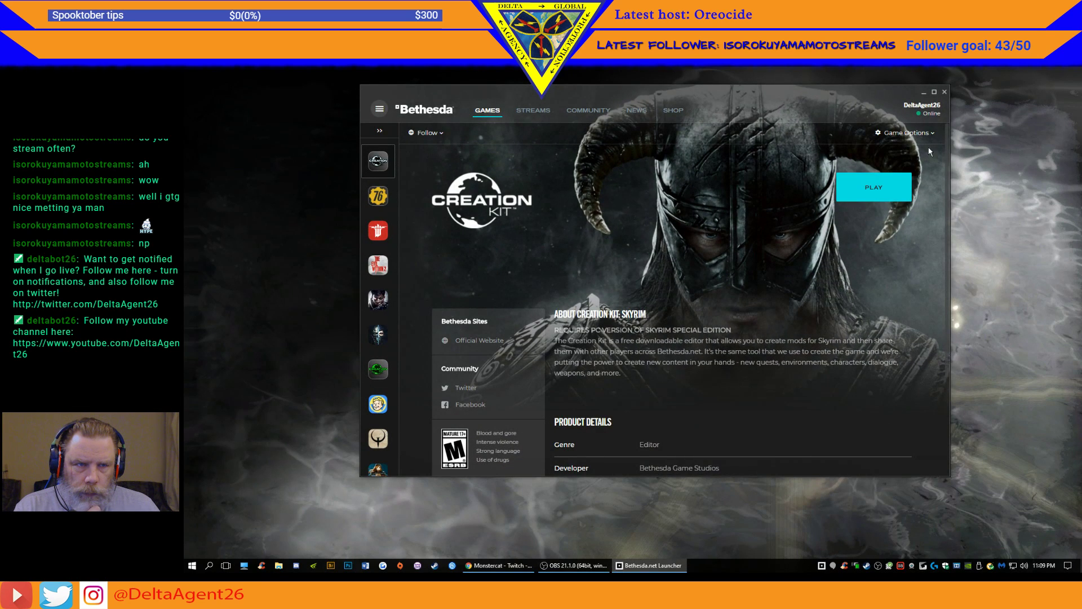
- Launch the Creation Kit from the Bethesda.net Launcher and load StormCellar.esp as the active file
{"action": "left_click", "coordinate": [873, 187]}
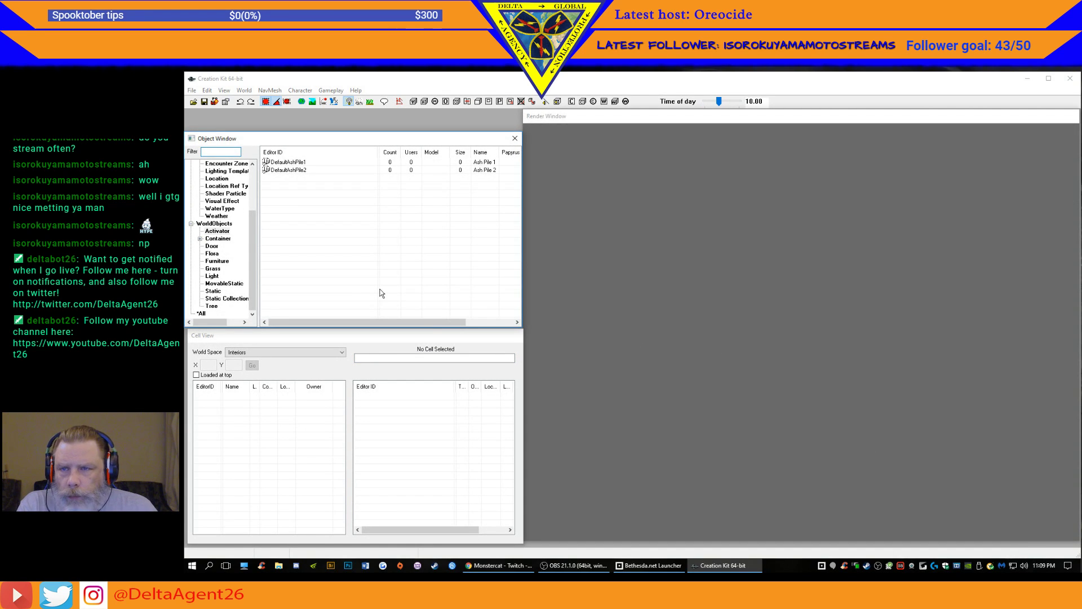
{"action": "left_click", "coordinate": [193, 103]}
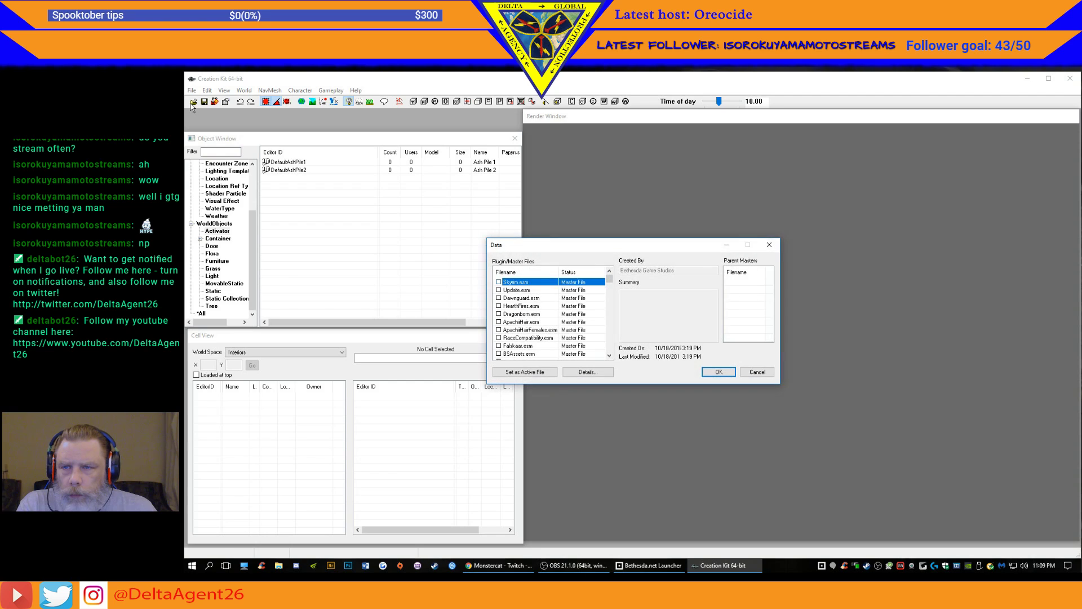
{"action": "left_click_drag", "start_coordinate": [609, 283], "coordinate": [609, 351]}
{"action": "left_click", "coordinate": [498, 355]}
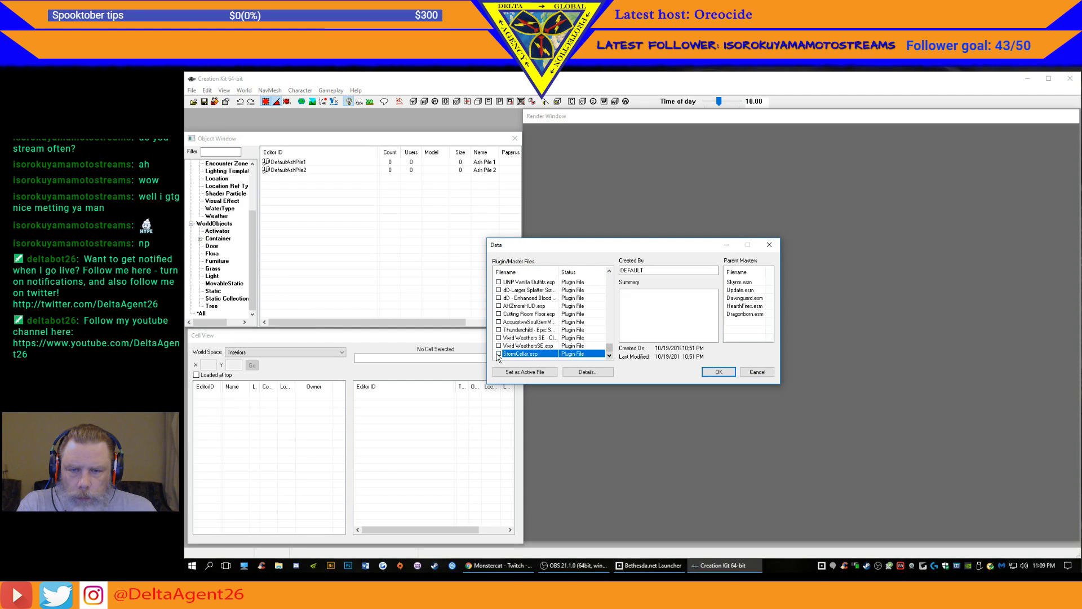
{"action": "left_click", "coordinate": [525, 372]}
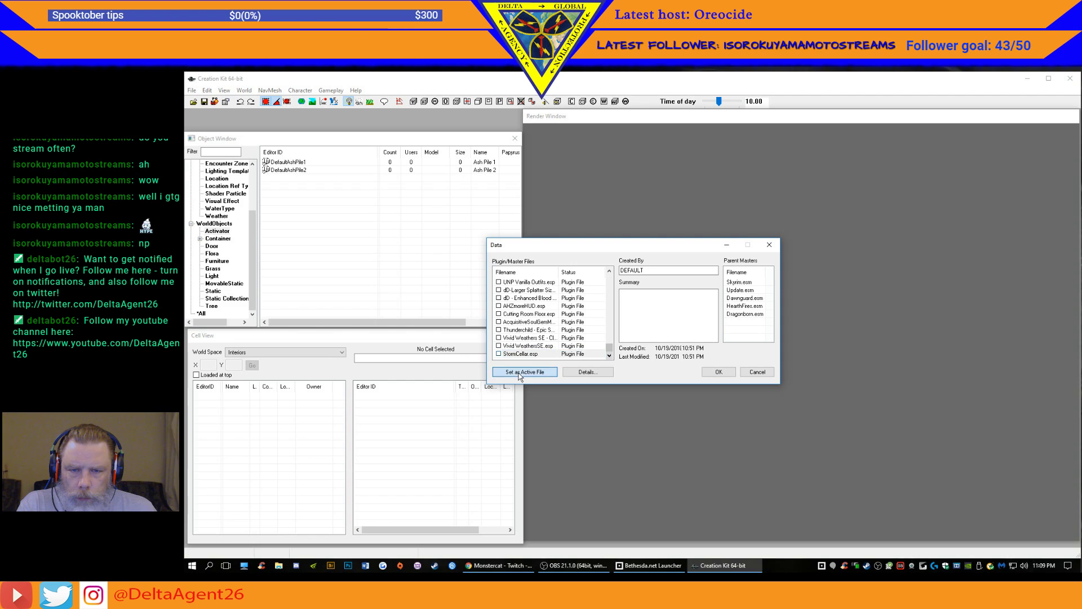
{"action": "left_click", "coordinate": [719, 372]}
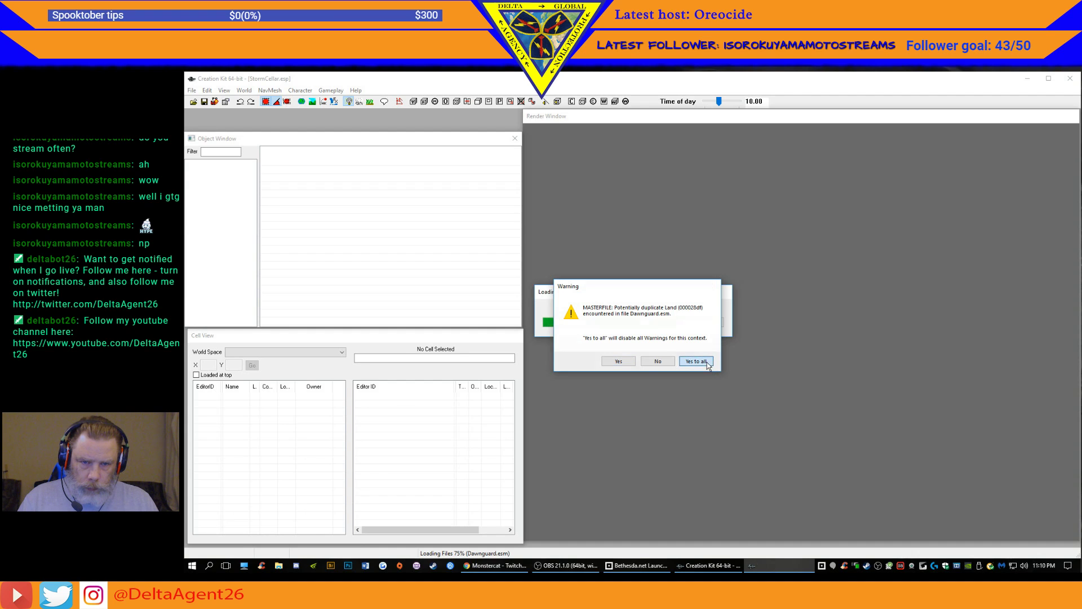
- Answer each warning with "Yes to all" while the master files and StormCellar.esp load
{"action": "left_click", "coordinate": [696, 361]}
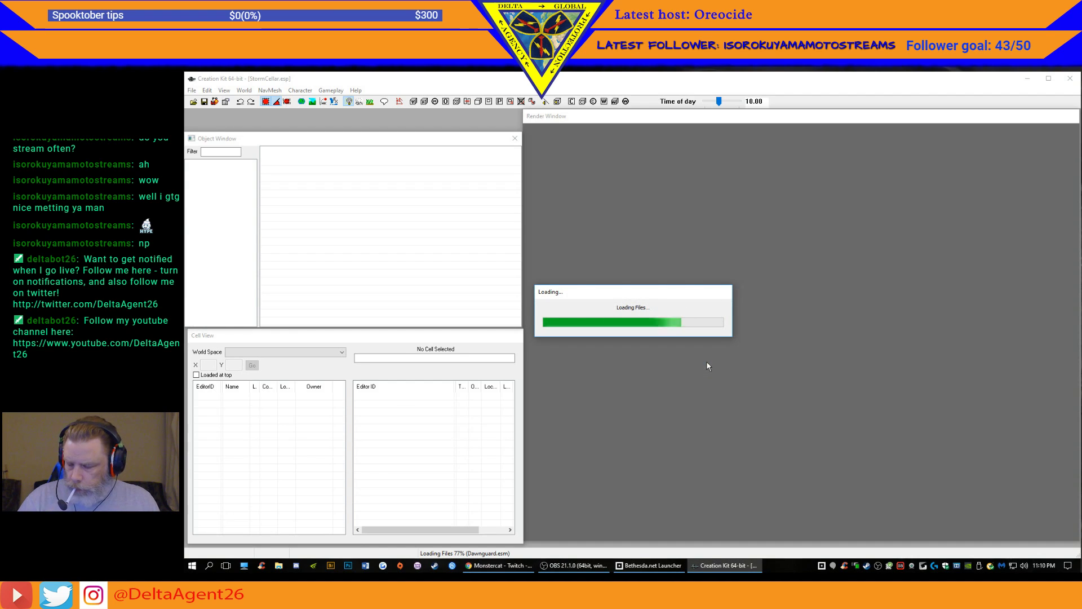
{"action": "left_click", "coordinate": [707, 363]}
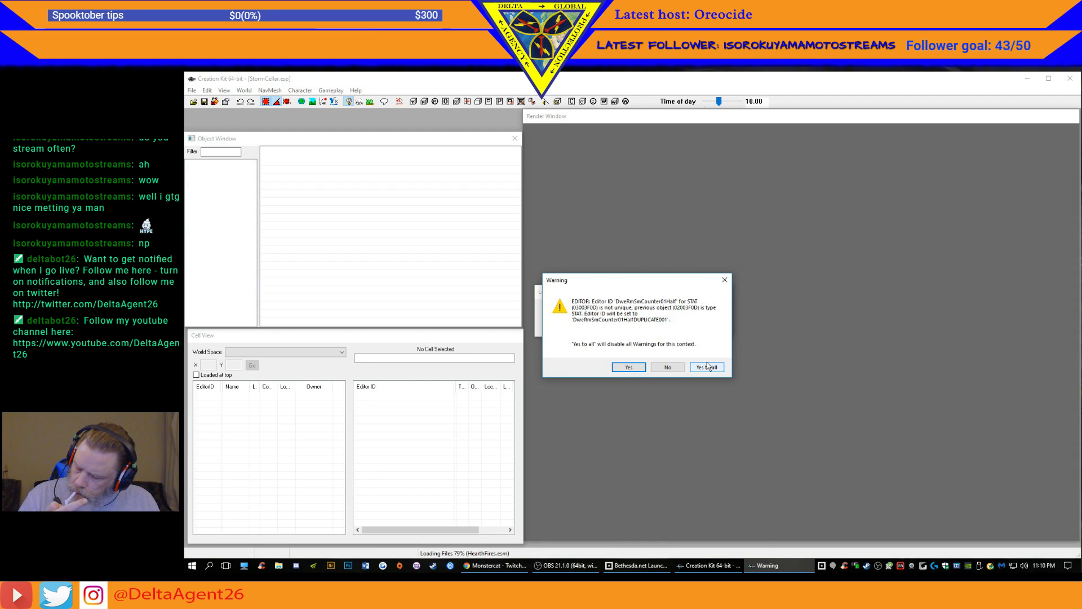
{"action": "left_click", "coordinate": [707, 367]}
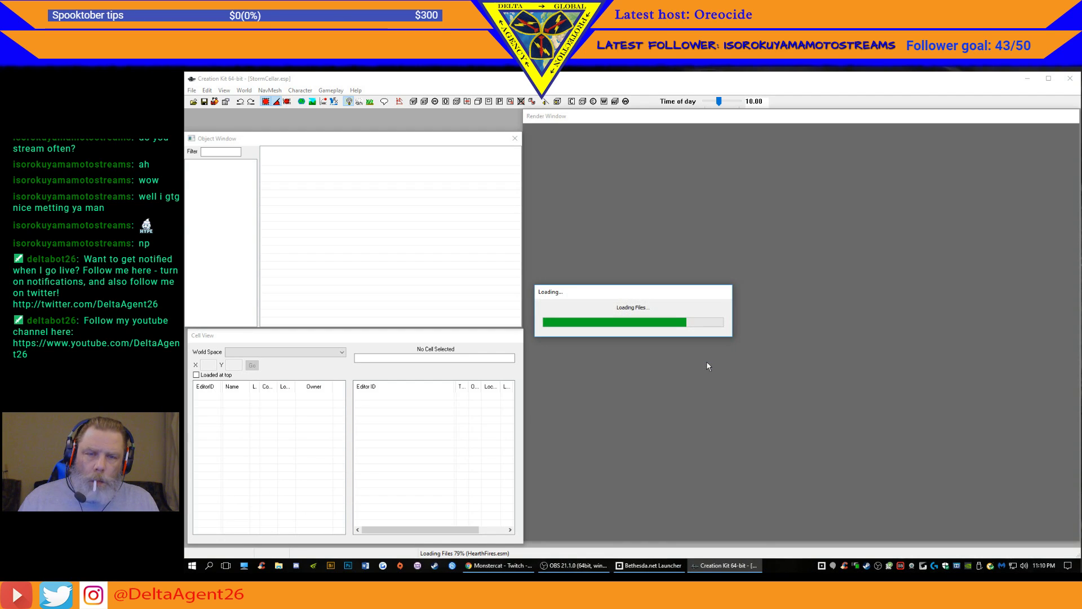
{"action": "left_click", "coordinate": [707, 363]}
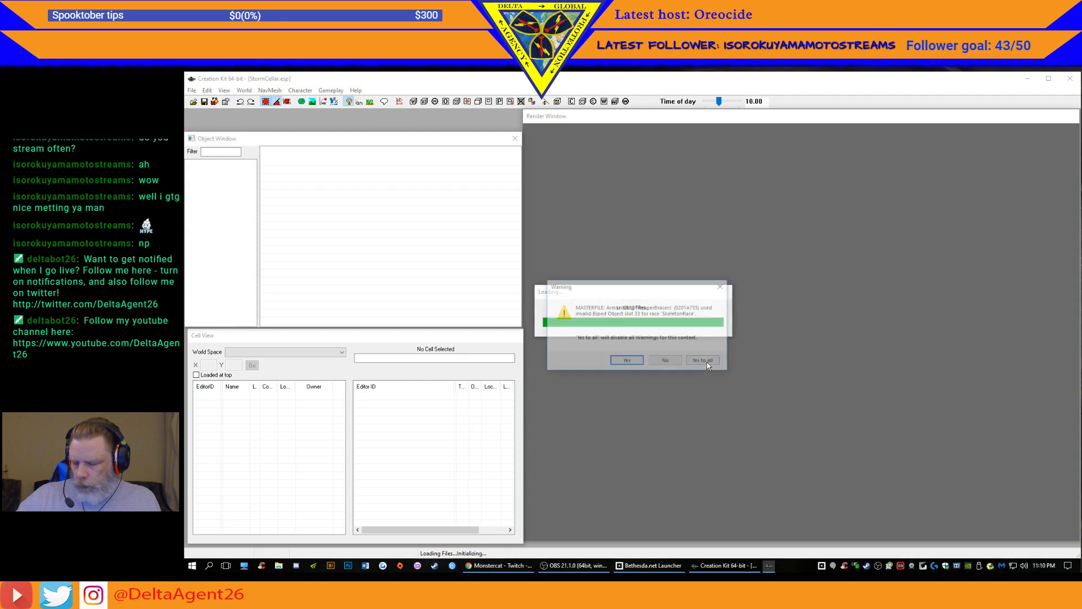
{"action": "left_click", "coordinate": [704, 361]}
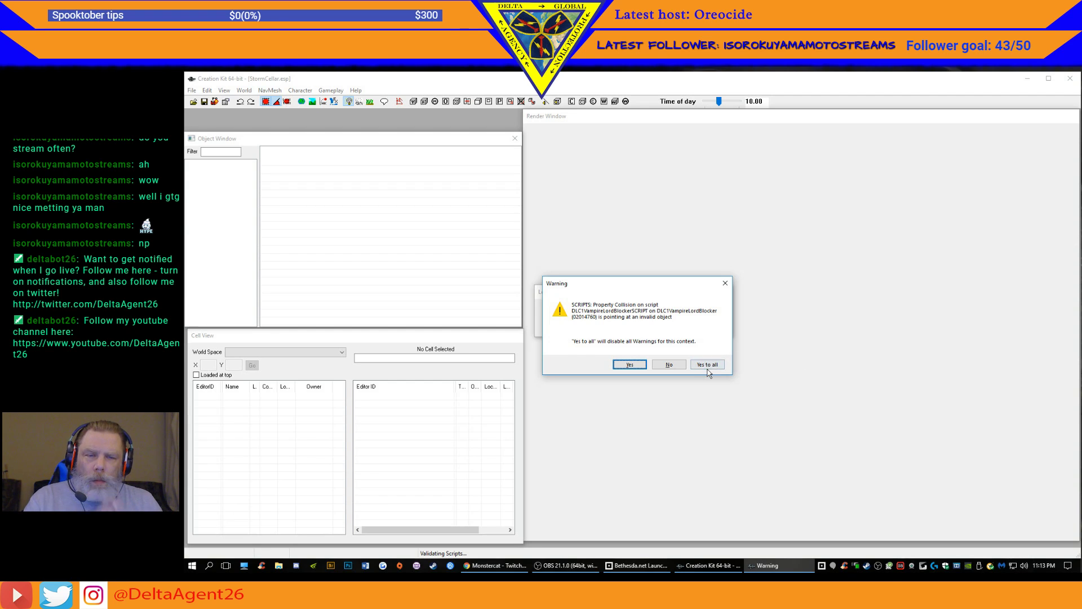
{"action": "left_click", "coordinate": [709, 367]}
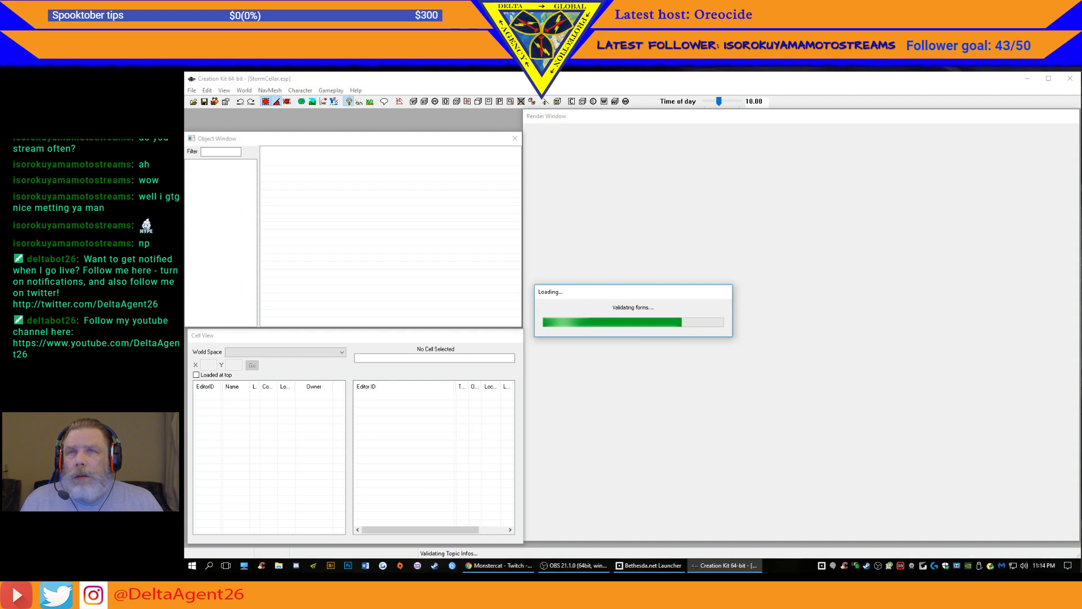
{"action": "key", "text": "alt+Tab"}
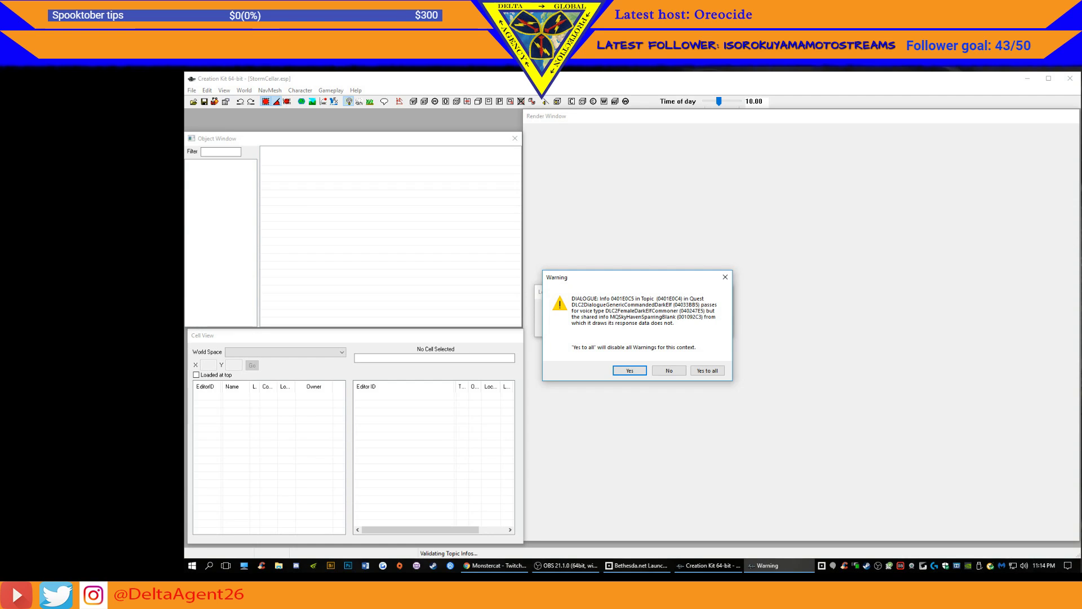
{"action": "left_click", "coordinate": [712, 372]}
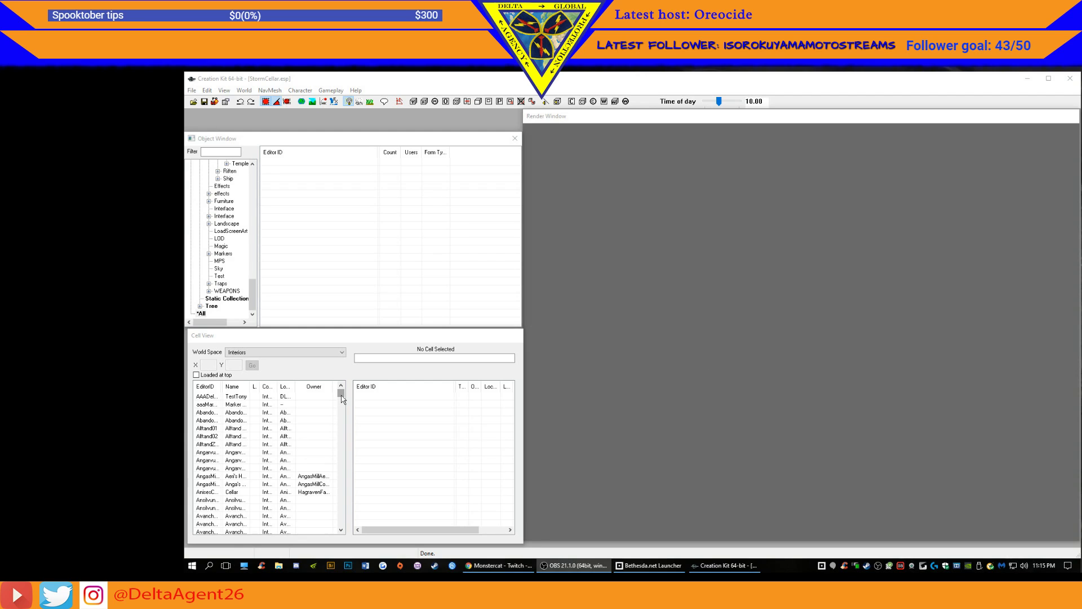
- Load the StormCellar interior cell into the Render Window, answering "Yes to all" to the animation and model warnings
{"action": "left_click_drag", "start_coordinate": [341, 398], "coordinate": [345, 504]}
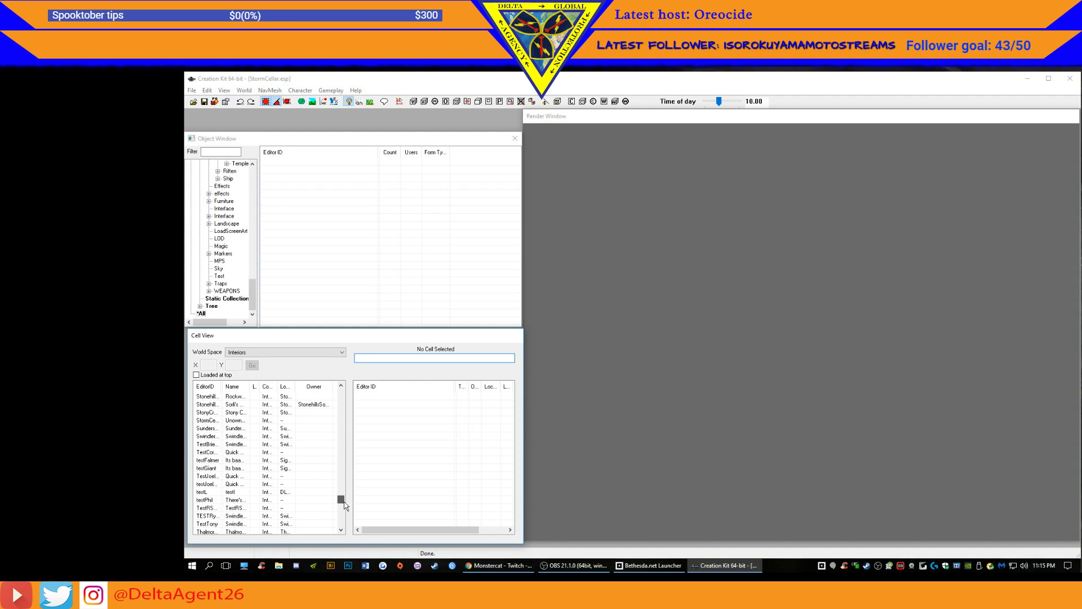
{"action": "left_click", "coordinate": [206, 420]}
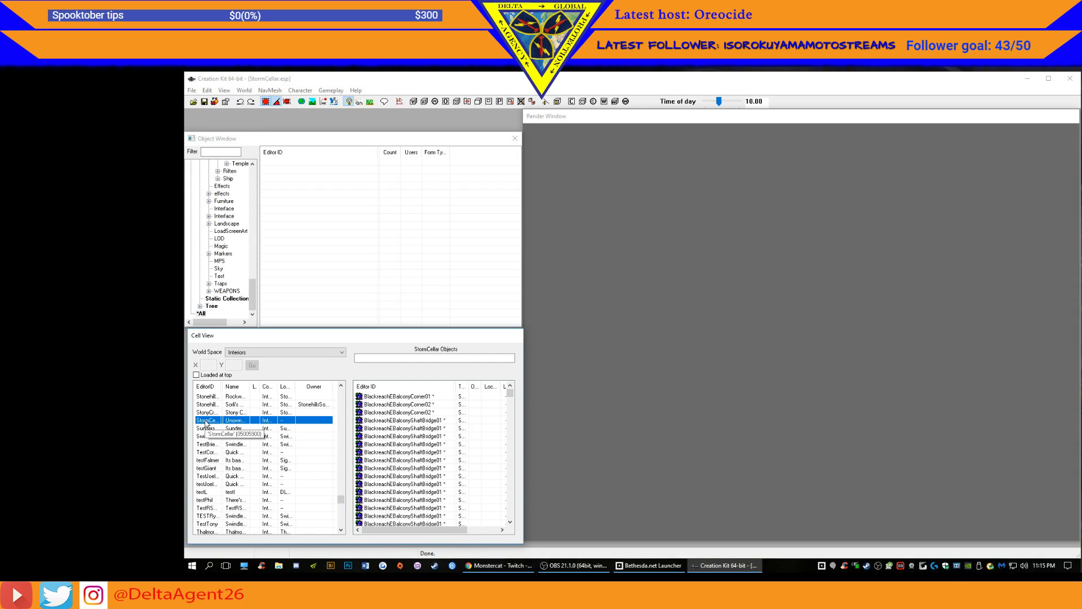
{"action": "double_click", "coordinate": [207, 420]}
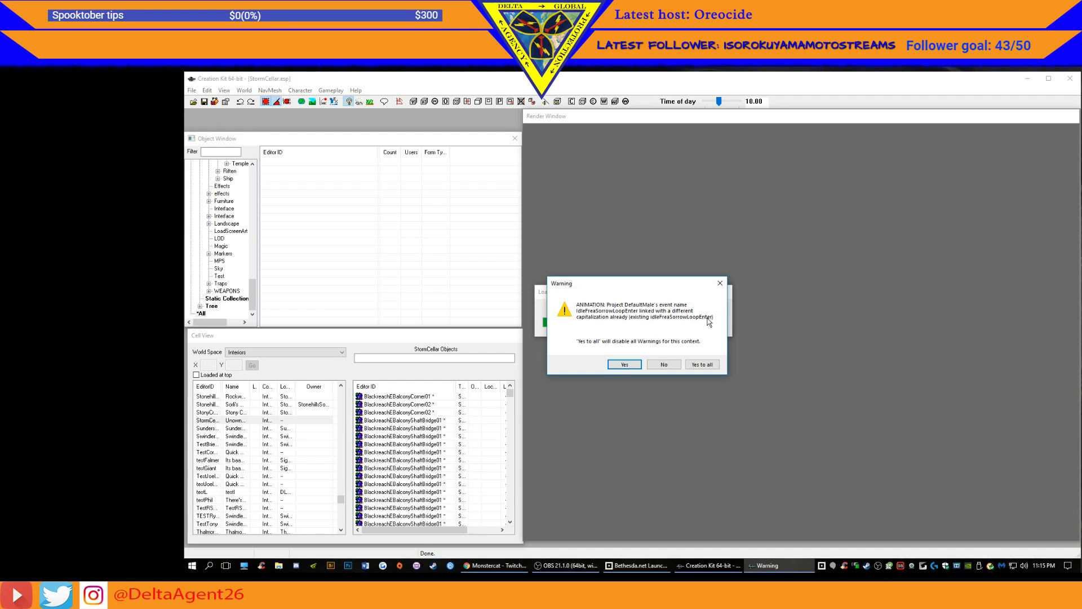
{"action": "left_click", "coordinate": [704, 364]}
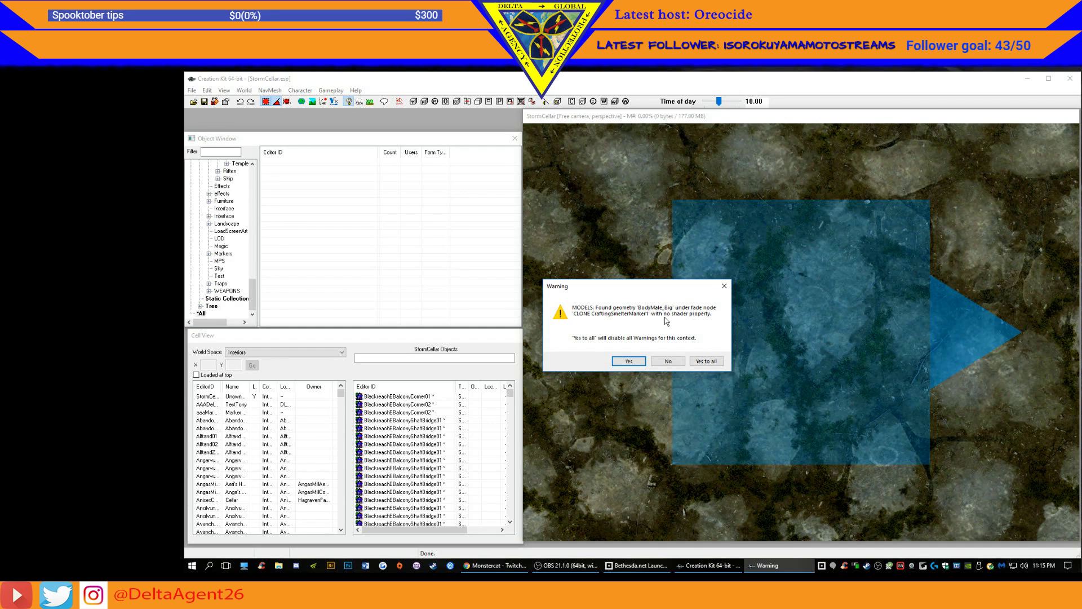
{"action": "left_click", "coordinate": [706, 361]}
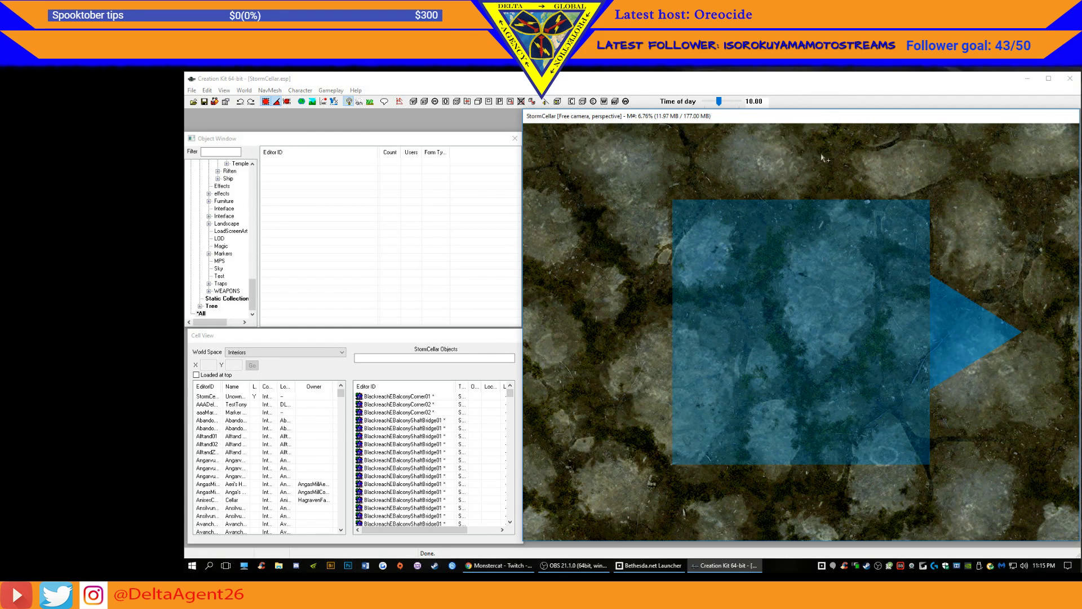
- Look over the StormCellar layout from above and select the DweRmSmWall01 piece beside the open floor gap
{"action": "scroll", "coordinate": [822, 148], "scroll_direction": "down", "scroll_amount": 10}
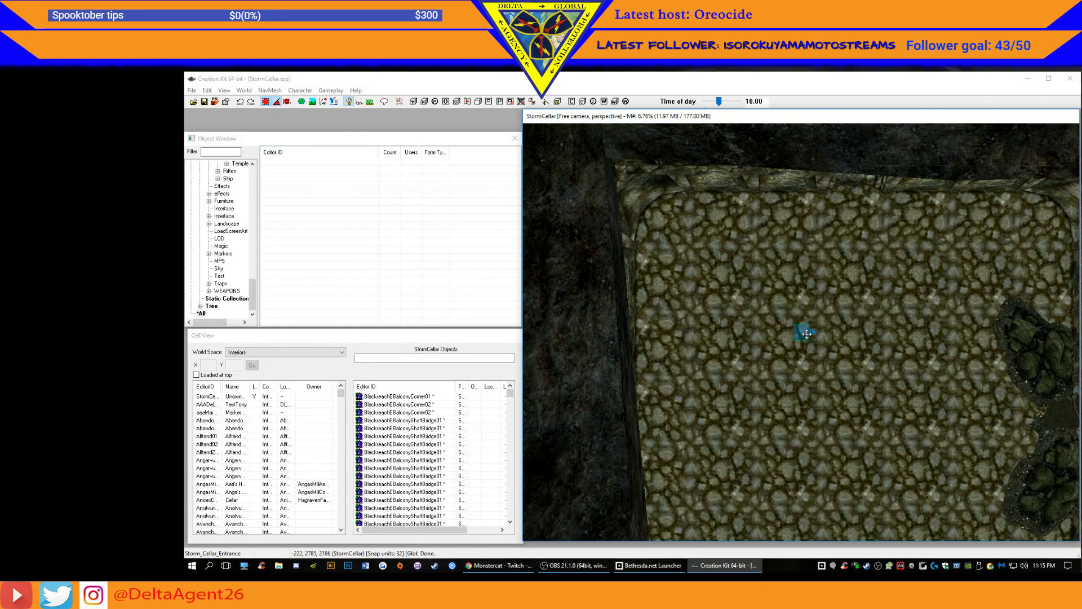
{"action": "scroll", "coordinate": [807, 334], "scroll_direction": "down", "scroll_amount": 5}
{"action": "left_click", "coordinate": [811, 358]}
{"action": "left_click", "coordinate": [598, 169]}
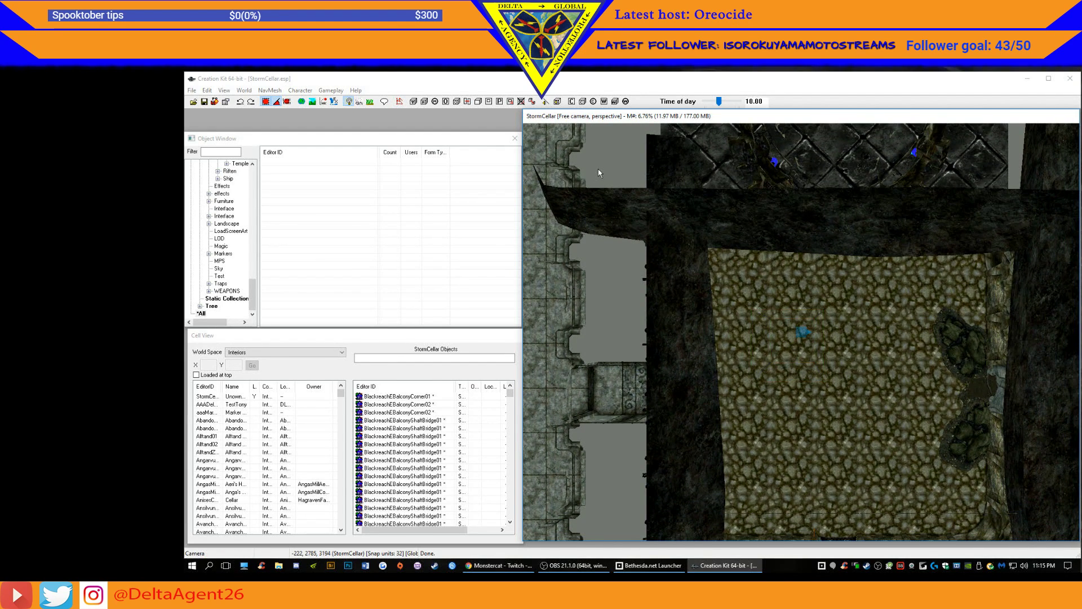
{"action": "middle_click_drag", "start_coordinate": [608, 314], "coordinate": [929, 107]}
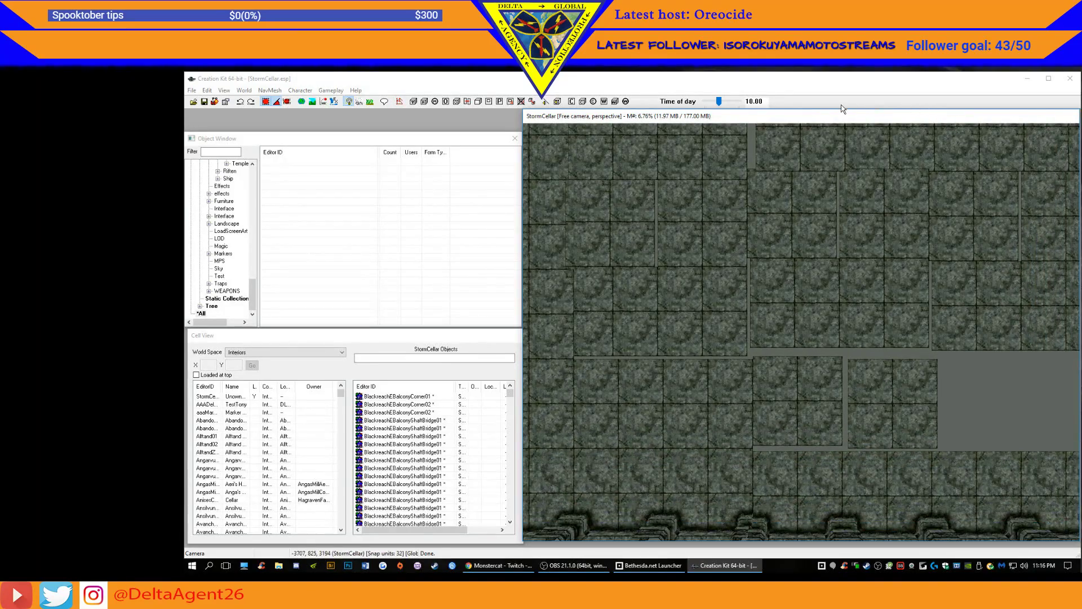
{"action": "middle_click_drag", "start_coordinate": [929, 330], "coordinate": [767, 258]}
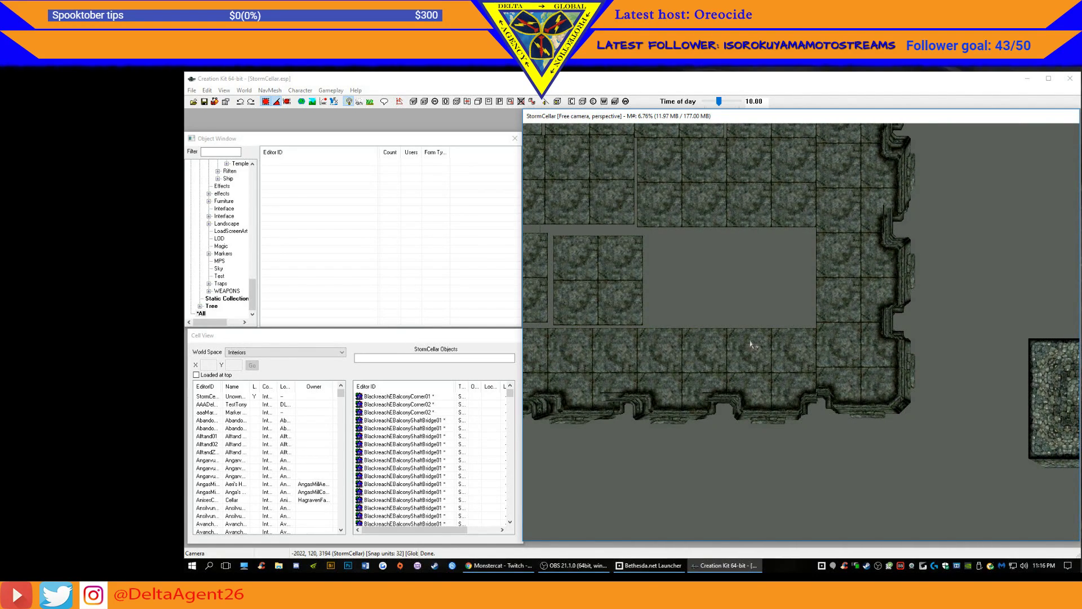
{"action": "left_click", "coordinate": [768, 351]}
{"action": "mouse_move", "coordinate": [768, 352]}
{"action": "left_mouse_down"}
{"action": "mouse_move", "coordinate": [770, 343]}
{"action": "mouse_move", "coordinate": [773, 369]}
{"action": "left_mouse_up"}
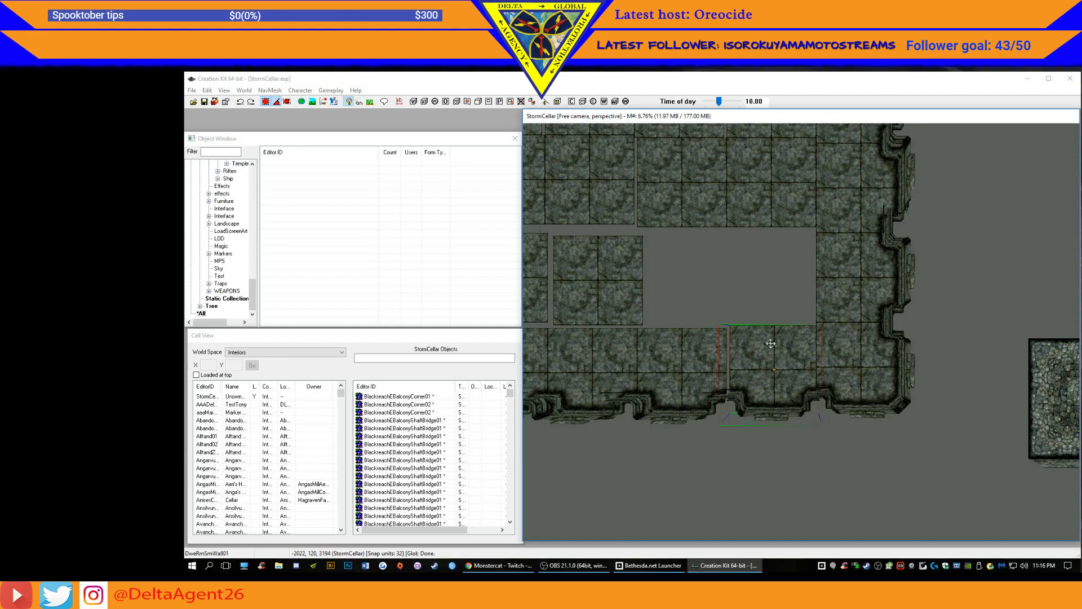
- Set the Snap To Reference in the movement preferences to the DweRmSmCorIn01 corner piece at the room's southeast corner
{"action": "left_click", "coordinate": [192, 90]}
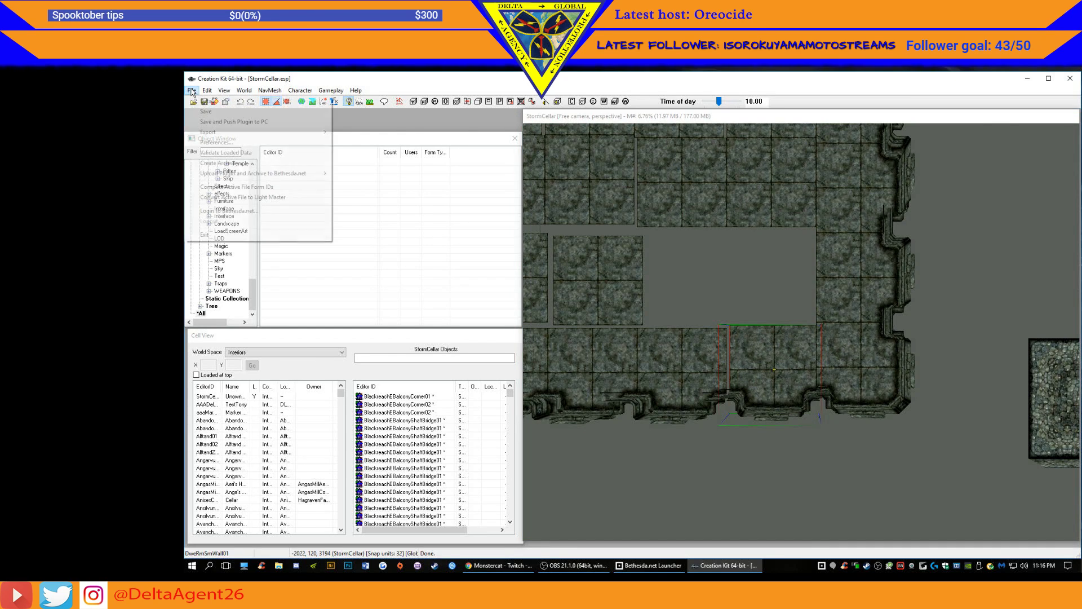
{"action": "left_click", "coordinate": [216, 142]}
{"action": "left_click_drag", "start_coordinate": [654, 209], "coordinate": [443, 182]}
{"action": "left_click", "coordinate": [404, 197]}
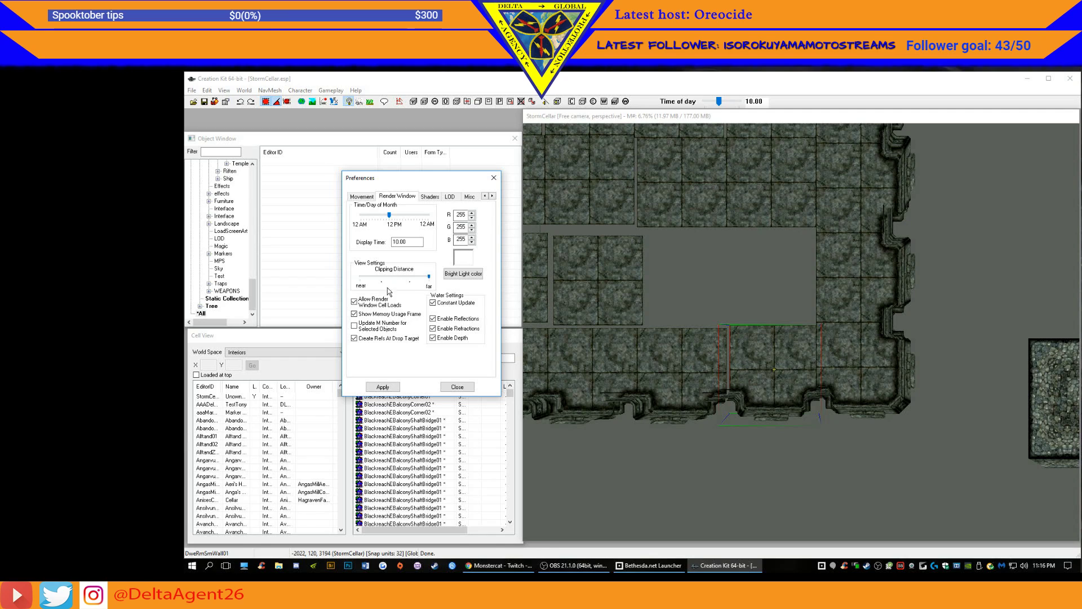
{"action": "left_click", "coordinate": [367, 197]}
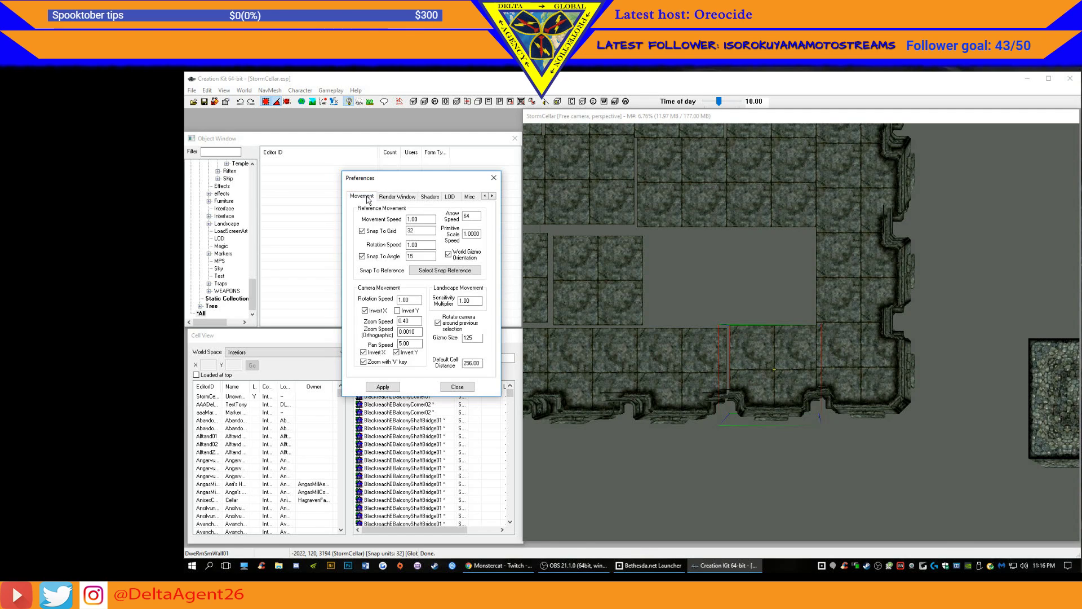
{"action": "left_click", "coordinate": [451, 271]}
{"action": "left_click", "coordinate": [439, 217]}
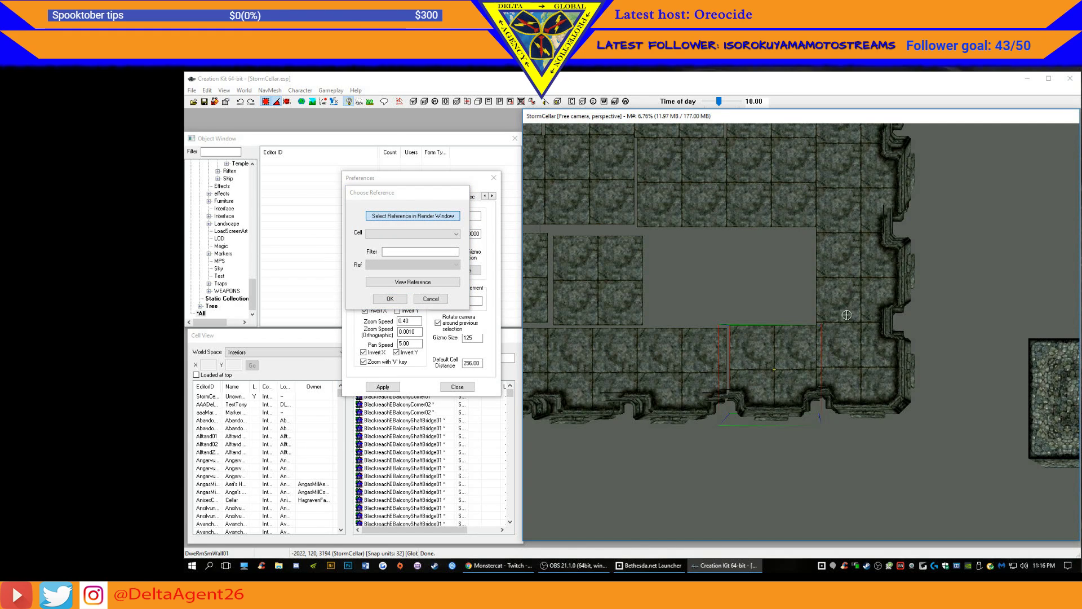
{"action": "left_click", "coordinate": [847, 358]}
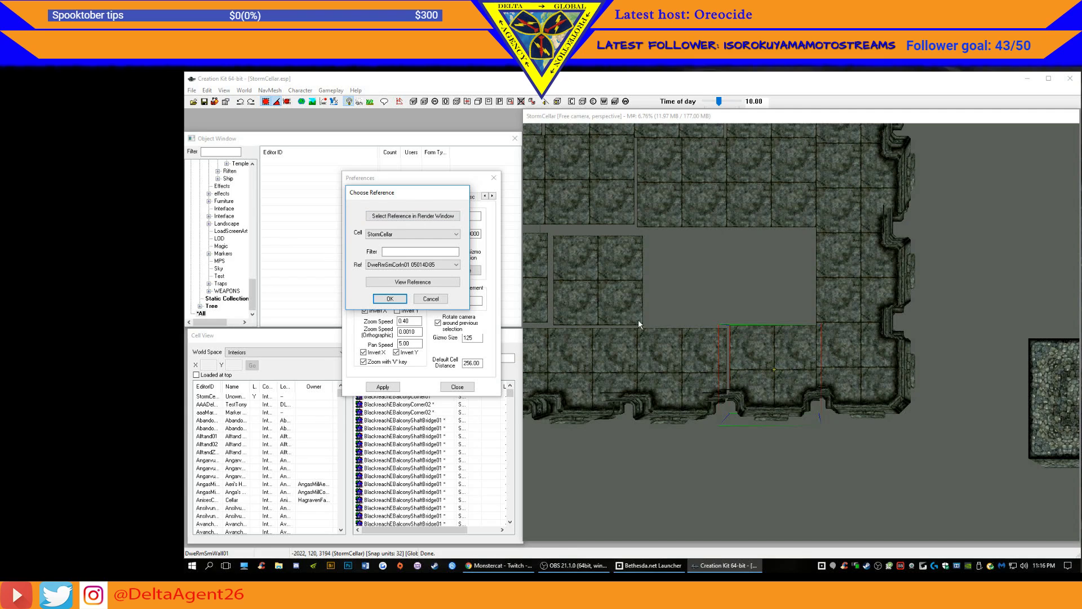
{"action": "left_click", "coordinate": [388, 299]}
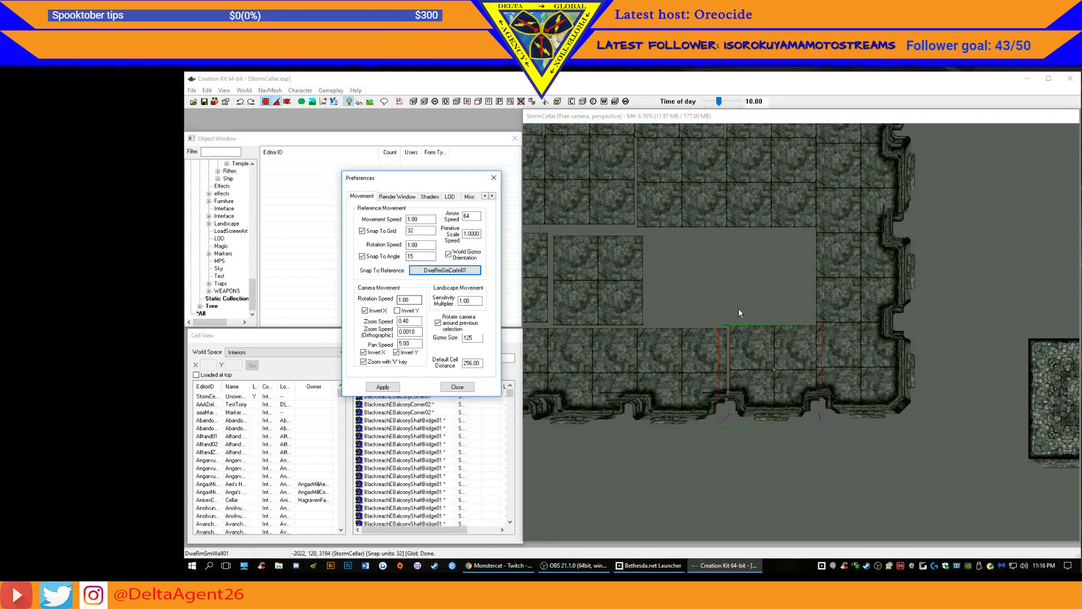
{"action": "left_click", "coordinate": [458, 388]}
- Snap the DweRmSmWall01 pieces of the south wall edge to edge, working west from the southeast corner
{"action": "left_click_drag", "start_coordinate": [783, 360], "coordinate": [780, 358]}
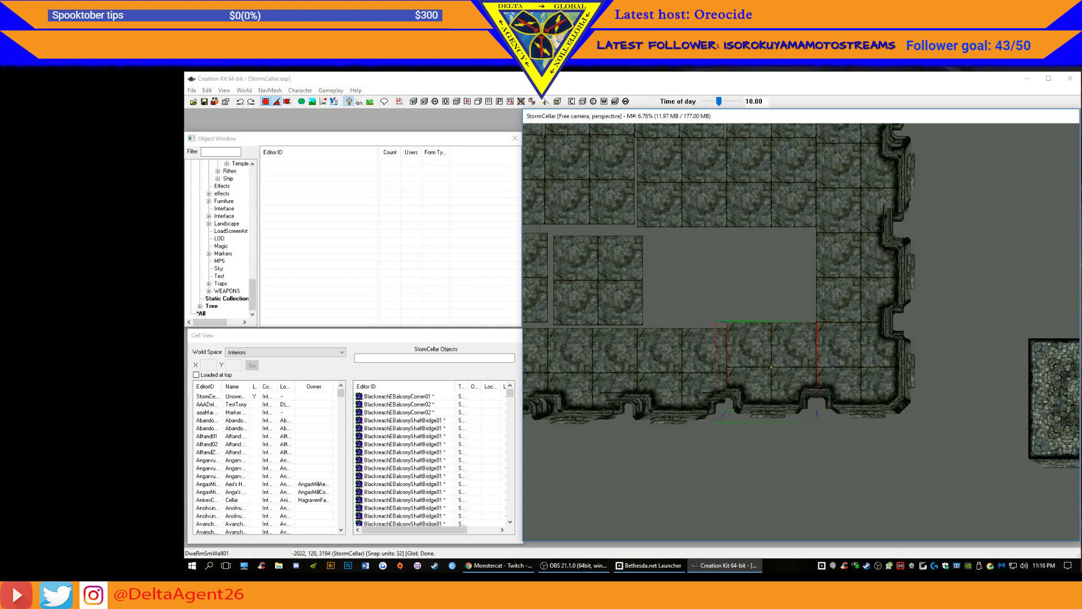
{"action": "left_click_drag", "start_coordinate": [701, 367], "coordinate": [682, 355]}
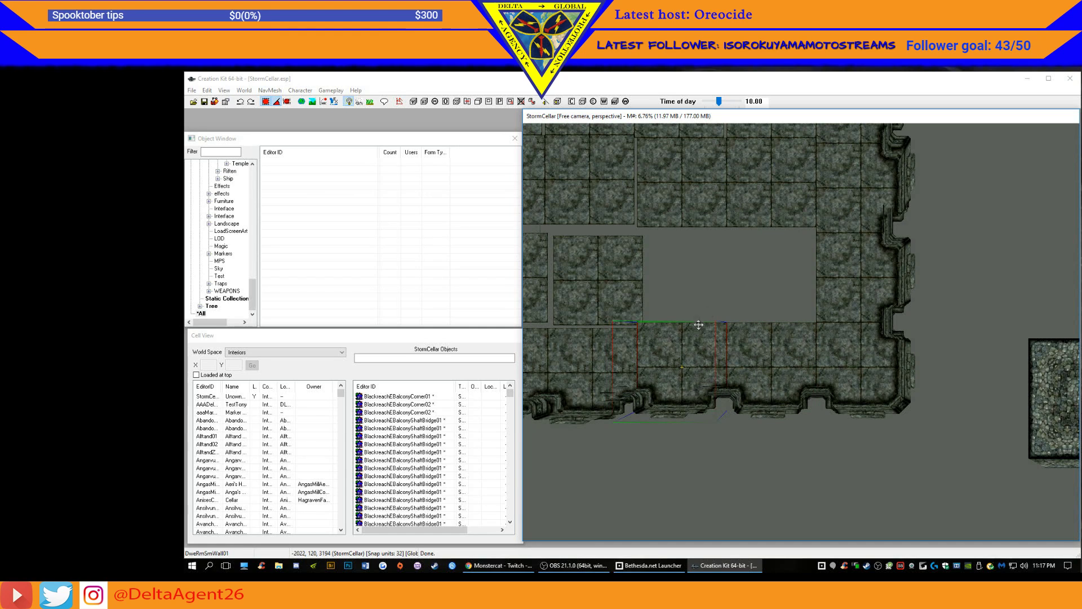
{"action": "middle_click_drag", "start_coordinate": [718, 284], "coordinate": [834, 278]}
{"action": "left_click", "coordinate": [801, 340]}
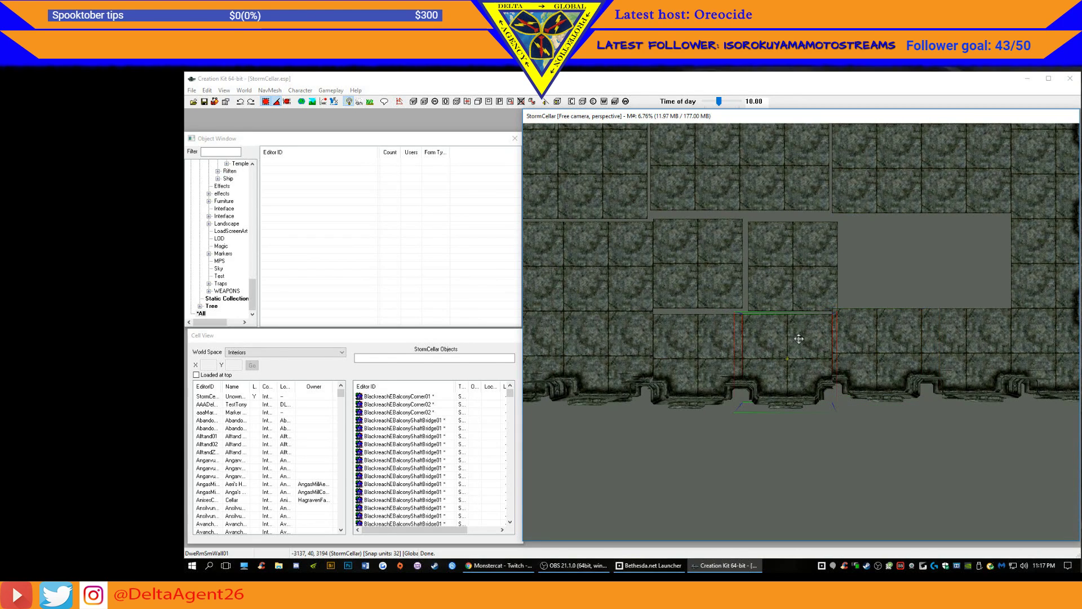
{"action": "left_click_drag", "start_coordinate": [798, 337], "coordinate": [704, 353]}
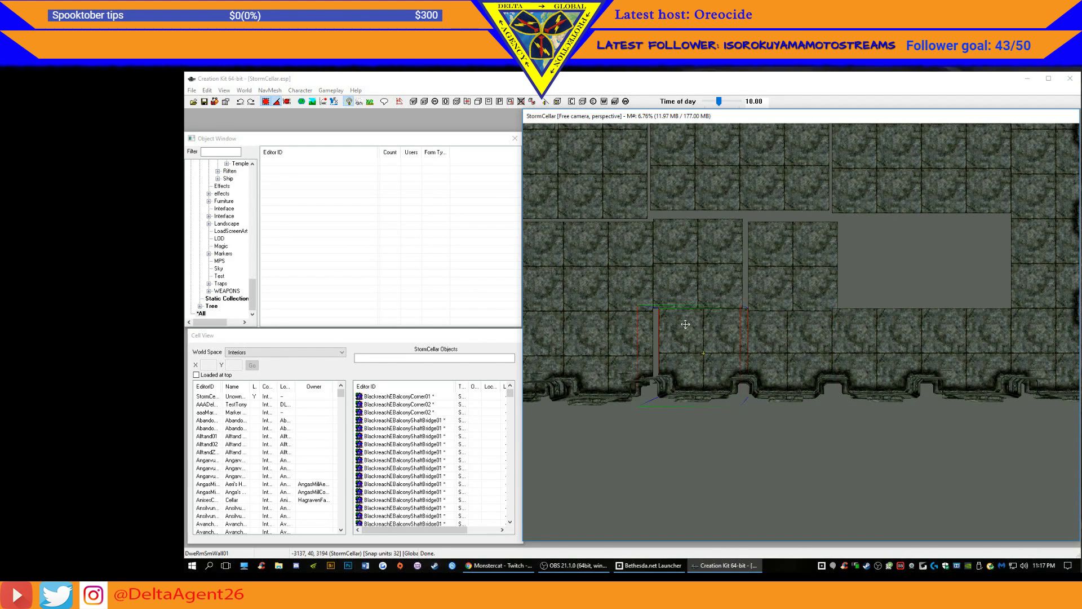
{"action": "middle_click_drag", "start_coordinate": [699, 277], "coordinate": [853, 328]}
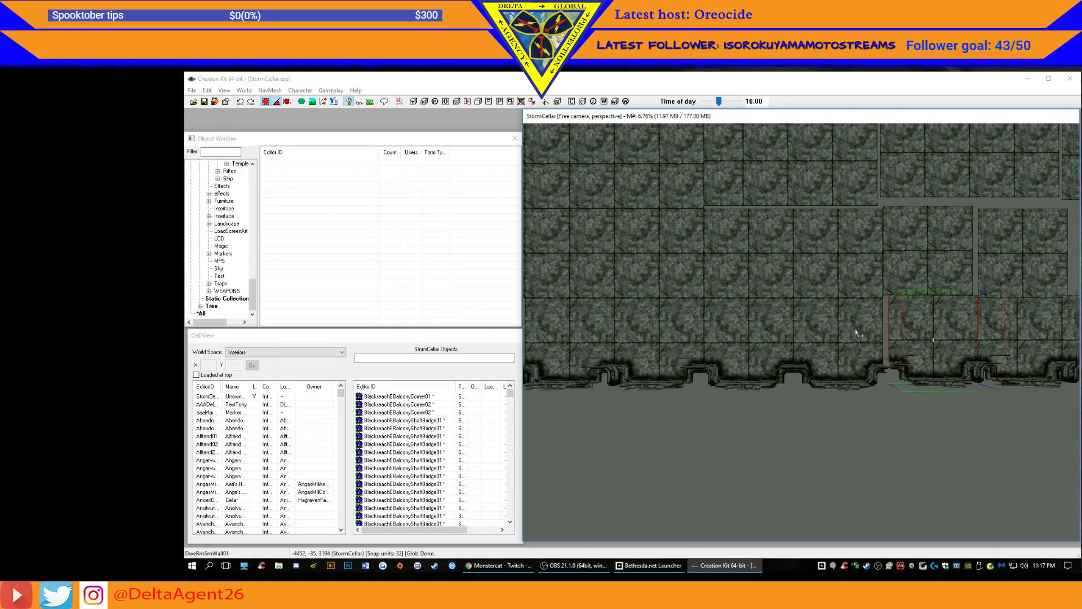
{"action": "left_click", "coordinate": [846, 333]}
{"action": "left_click_drag", "start_coordinate": [843, 336], "coordinate": [843, 339]}
- Move two DweRmSmMid01 floor tiles from the row above down into the open floor gap near the east wall
{"action": "middle_click_drag", "start_coordinate": [1076, 241], "coordinate": [855, 257]}
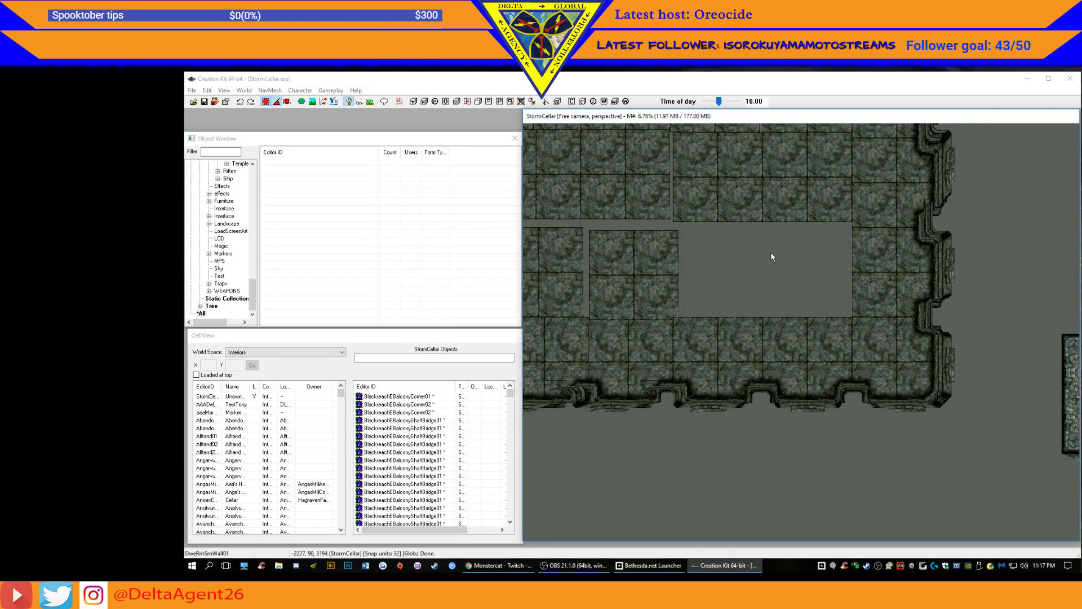
{"action": "left_click", "coordinate": [827, 195]}
{"action": "left_click_drag", "start_coordinate": [827, 195], "coordinate": [827, 286]}
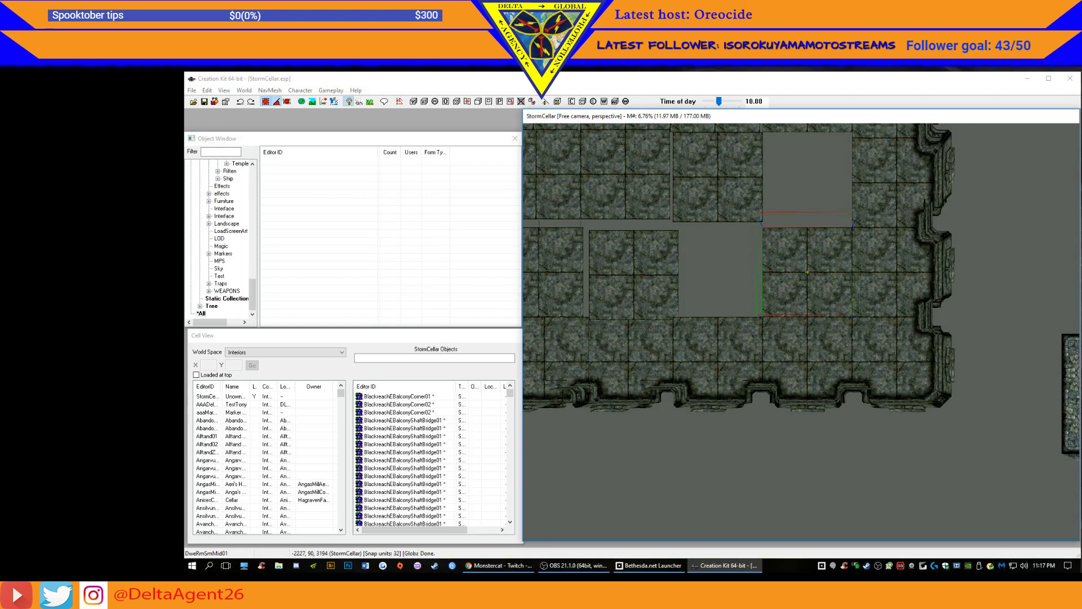
{"action": "left_click_drag", "start_coordinate": [730, 197], "coordinate": [731, 292]}
- Shift the DweRmSmMid01 tiles in the row above the south wall pieces westward until they sit flush
{"action": "middle_click_drag", "start_coordinate": [805, 171], "coordinate": [887, 148]}
{"action": "left_click", "coordinate": [803, 225]}
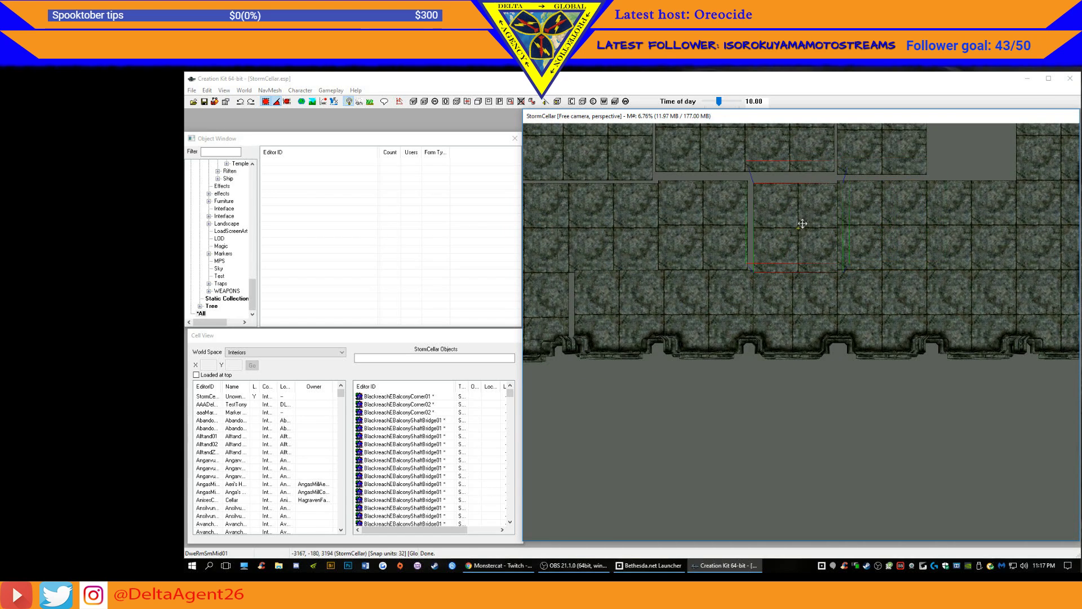
{"action": "left_click_drag", "start_coordinate": [803, 224], "coordinate": [708, 212]}
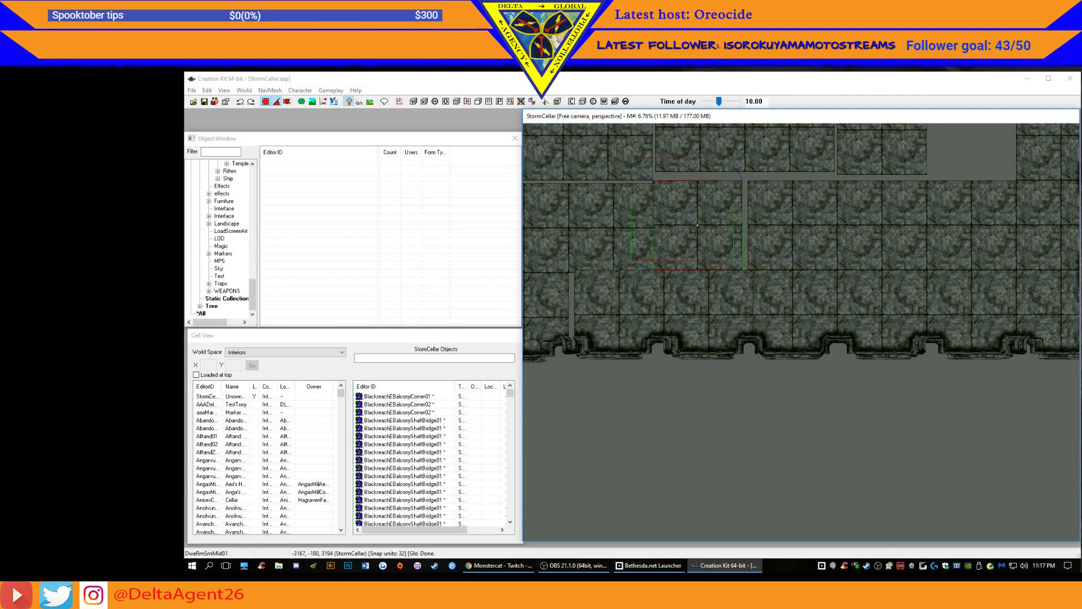
{"action": "middle_click_drag", "start_coordinate": [689, 193], "coordinate": [792, 201]}
{"action": "left_click", "coordinate": [780, 204]}
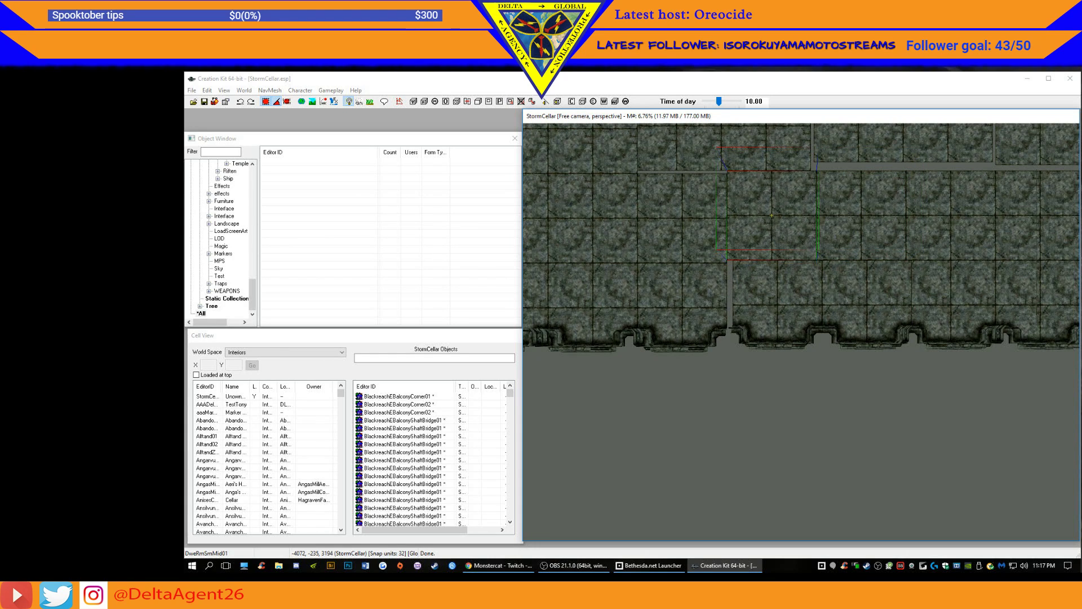
- Shift the south wall pieces on either side of the narrow vertical gap so they join without a seam
{"action": "left_click", "coordinate": [775, 278]}
{"action": "left_click_drag", "start_coordinate": [785, 268], "coordinate": [775, 268]}
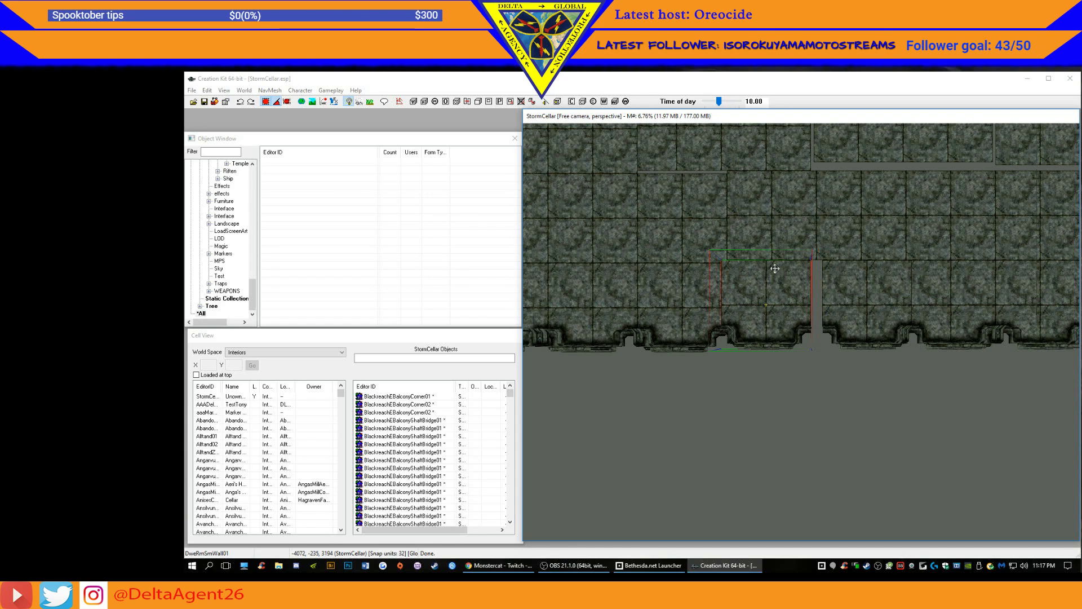
{"action": "left_click", "coordinate": [859, 289]}
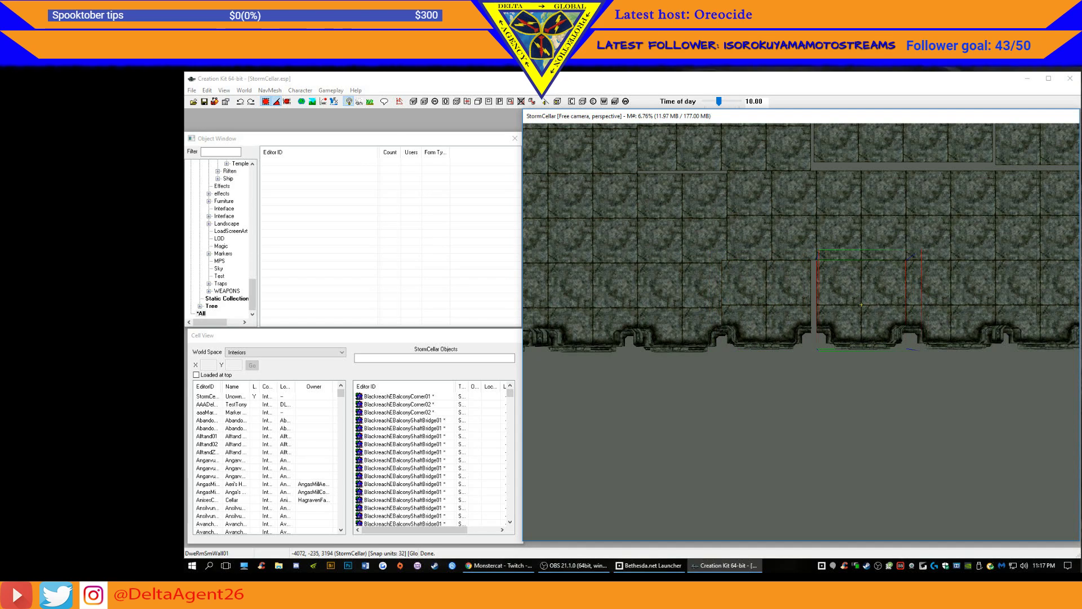
{"action": "left_click", "coordinate": [779, 281]}
{"action": "left_click_drag", "start_coordinate": [776, 282], "coordinate": [782, 282]}
- Align the last DweRmSmWall01 pieces at the west end of the south wall with the snap reference
{"action": "middle_click_drag", "start_coordinate": [763, 234], "coordinate": [814, 206]}
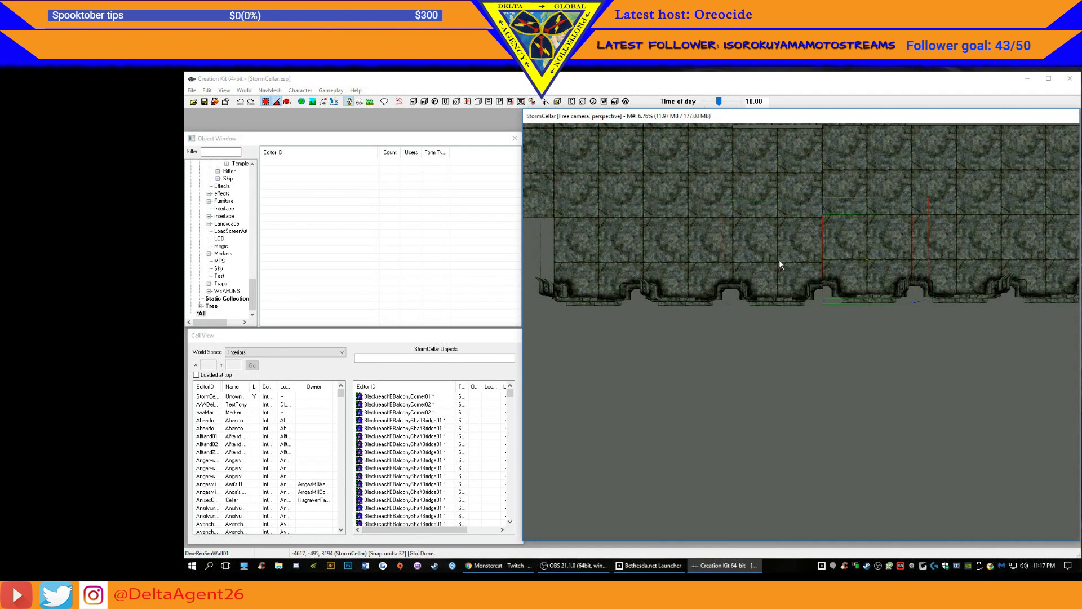
{"action": "left_click", "coordinate": [779, 259]}
{"action": "left_click", "coordinate": [696, 253]}
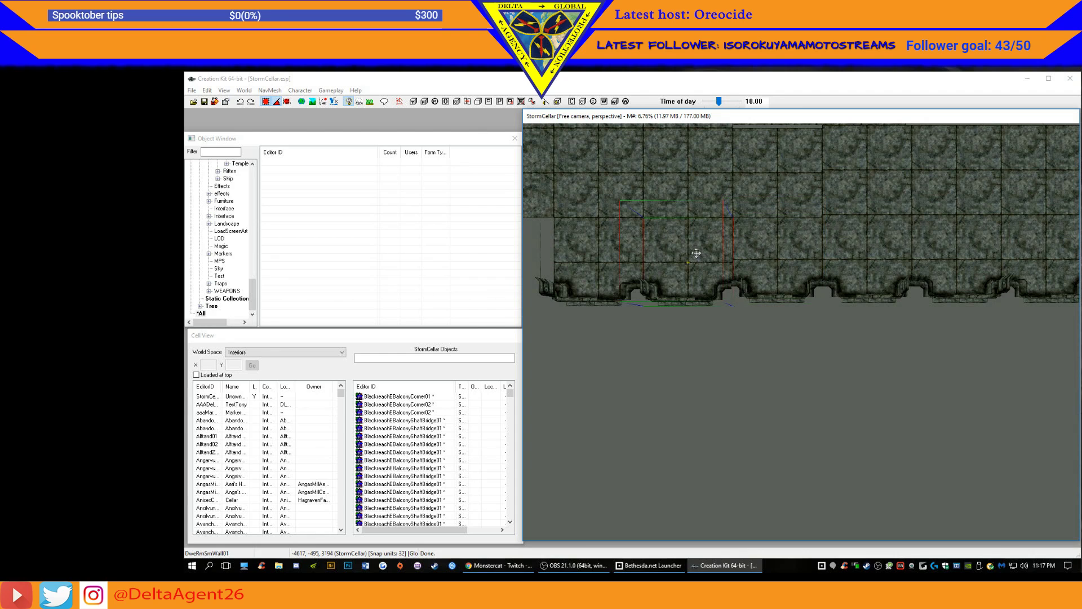
{"action": "double_click", "coordinate": [696, 253]}
{"action": "left_click", "coordinate": [654, 416]}
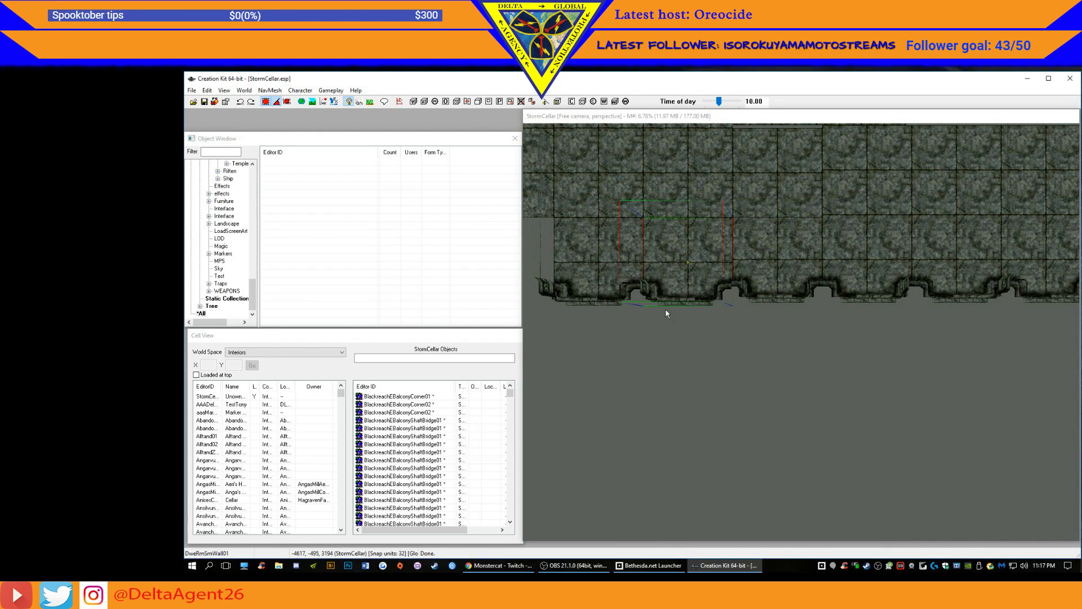
{"action": "left_click_drag", "start_coordinate": [674, 260], "coordinate": [608, 251]}
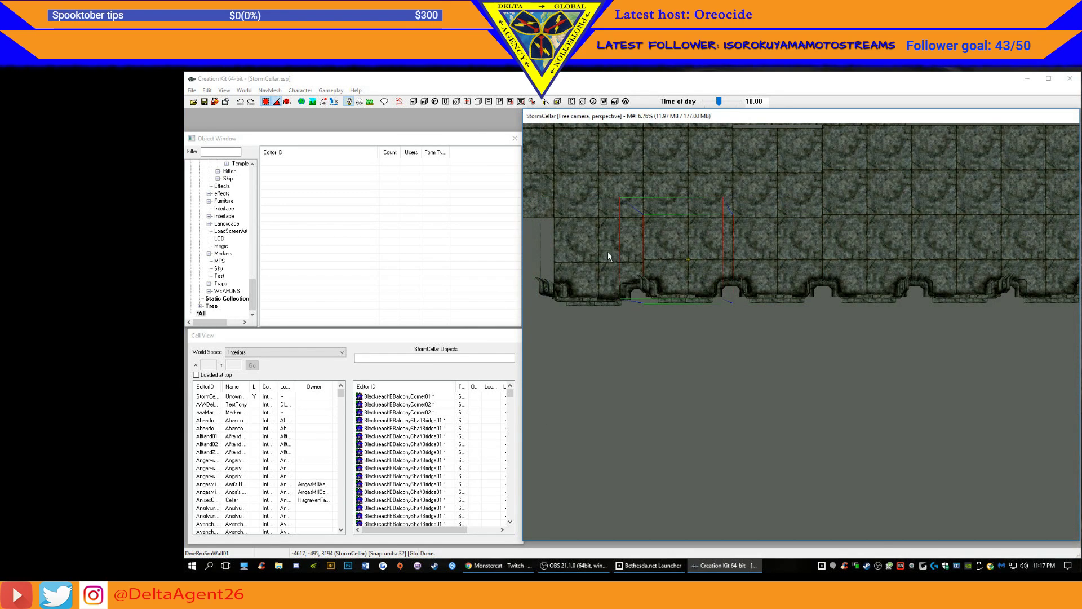
{"action": "left_click", "coordinate": [608, 252]}
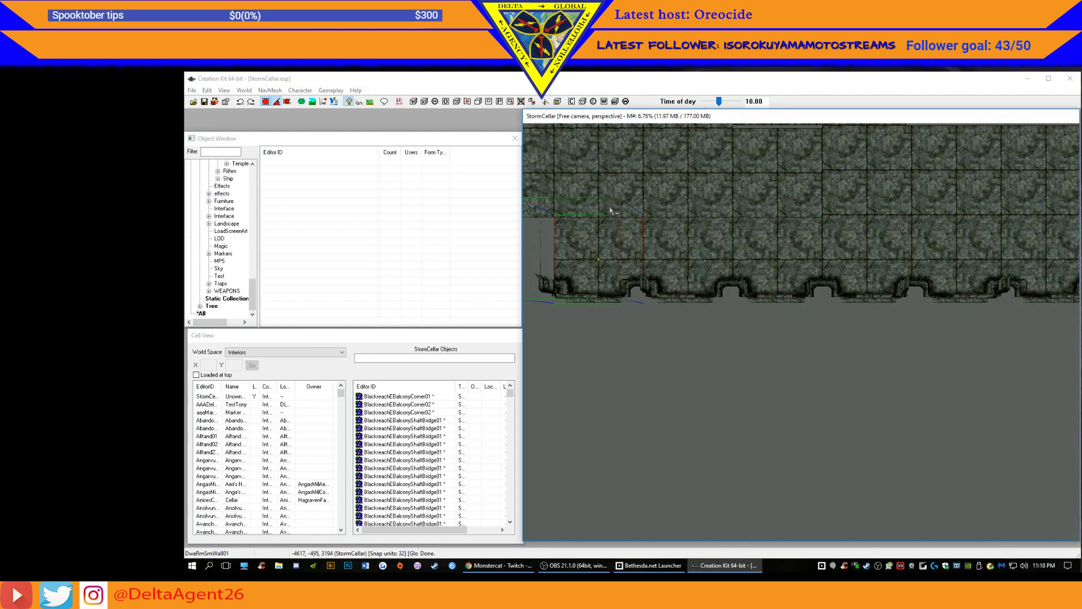
- Check the western DweRmSmMid01 tiles' reference data and align the floor row above the south wall with the snap reference
{"action": "double_click", "coordinate": [609, 187]}
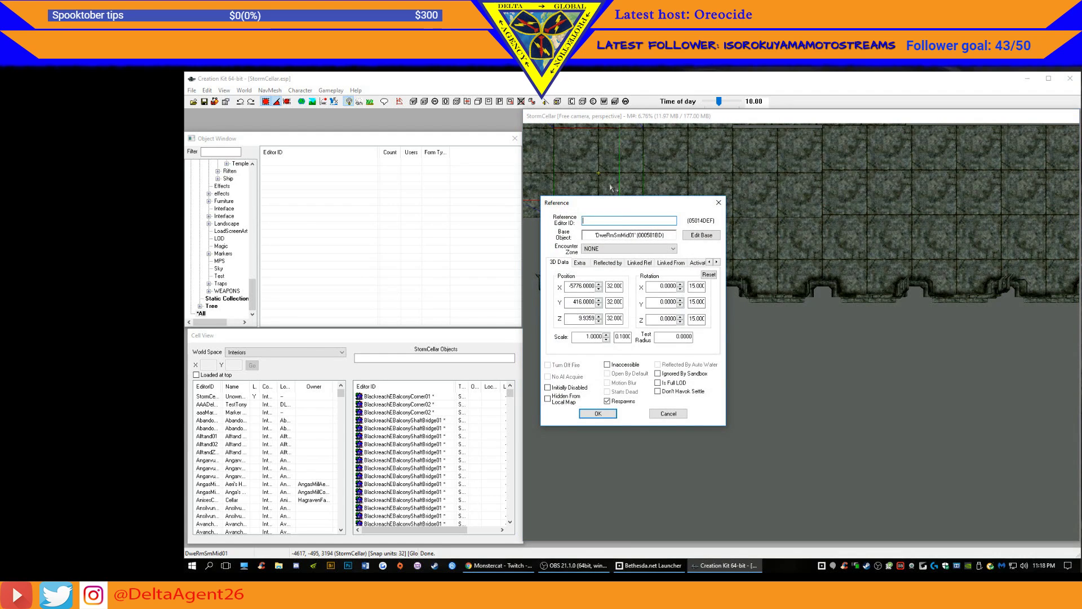
{"action": "left_click", "coordinate": [669, 413]}
{"action": "left_click_drag", "start_coordinate": [626, 194], "coordinate": [626, 191]}
{"action": "double_click", "coordinate": [671, 194]}
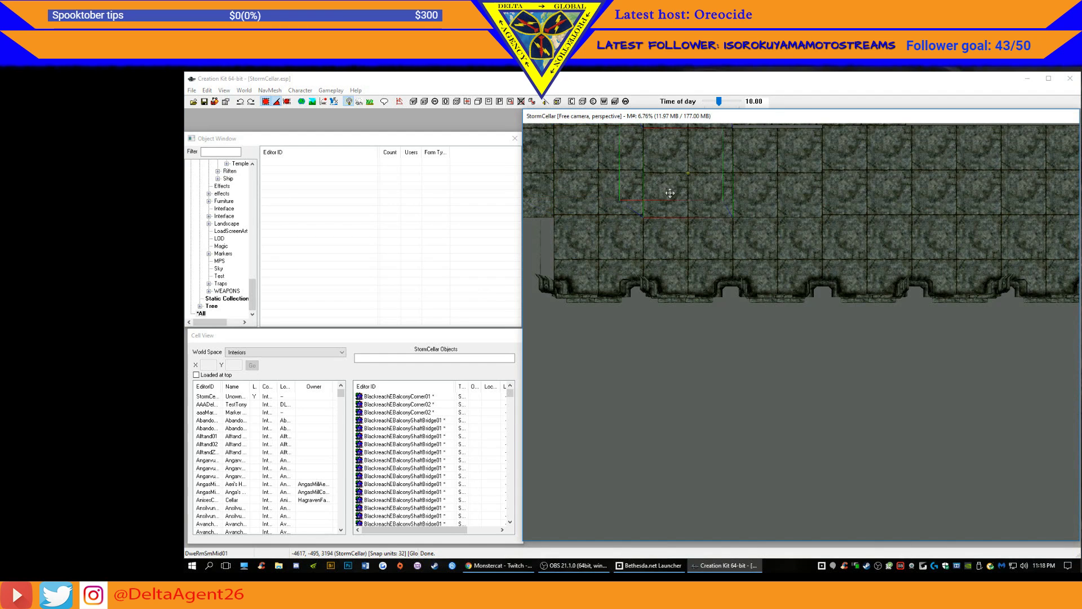
{"action": "left_click", "coordinate": [669, 413]}
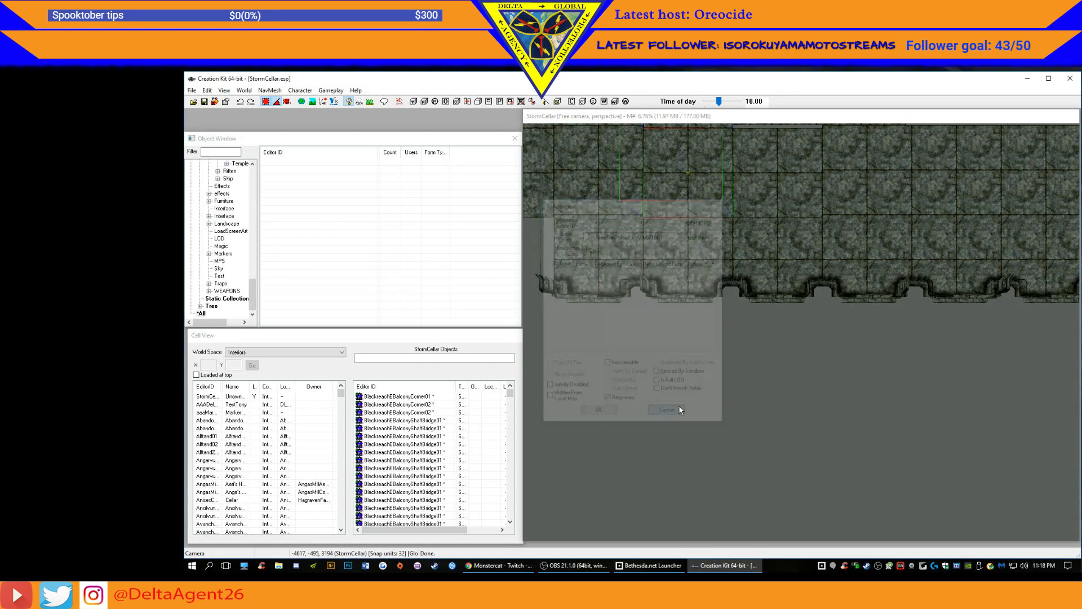
{"action": "left_click_drag", "start_coordinate": [703, 186], "coordinate": [703, 183]}
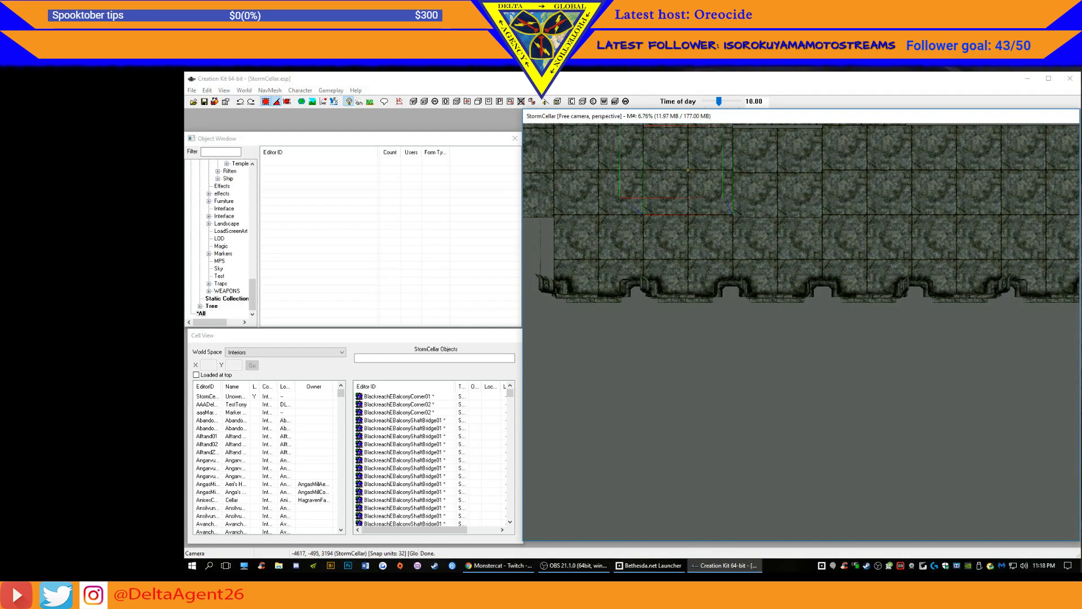
{"action": "left_click", "coordinate": [785, 188]}
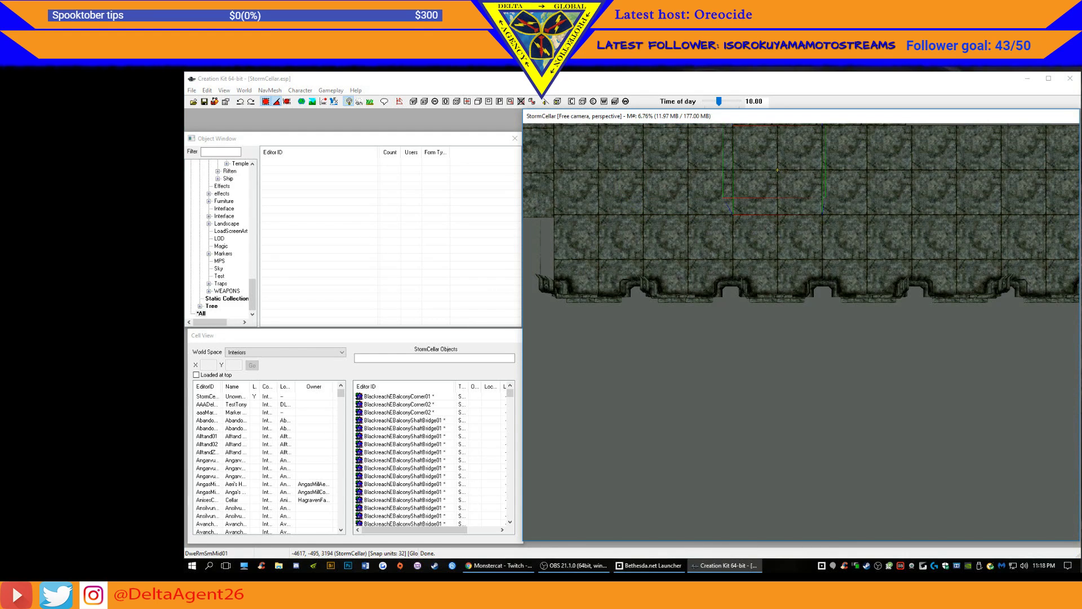
{"action": "left_click", "coordinate": [863, 192]}
{"action": "left_click_drag", "start_coordinate": [864, 170], "coordinate": [863, 175]}
- Fill the floor opening nearest the east wall using the adjacent DweRmSmMid01 tiles, snapping each into place
{"action": "middle_click_drag", "start_coordinate": [930, 180], "coordinate": [773, 233]}
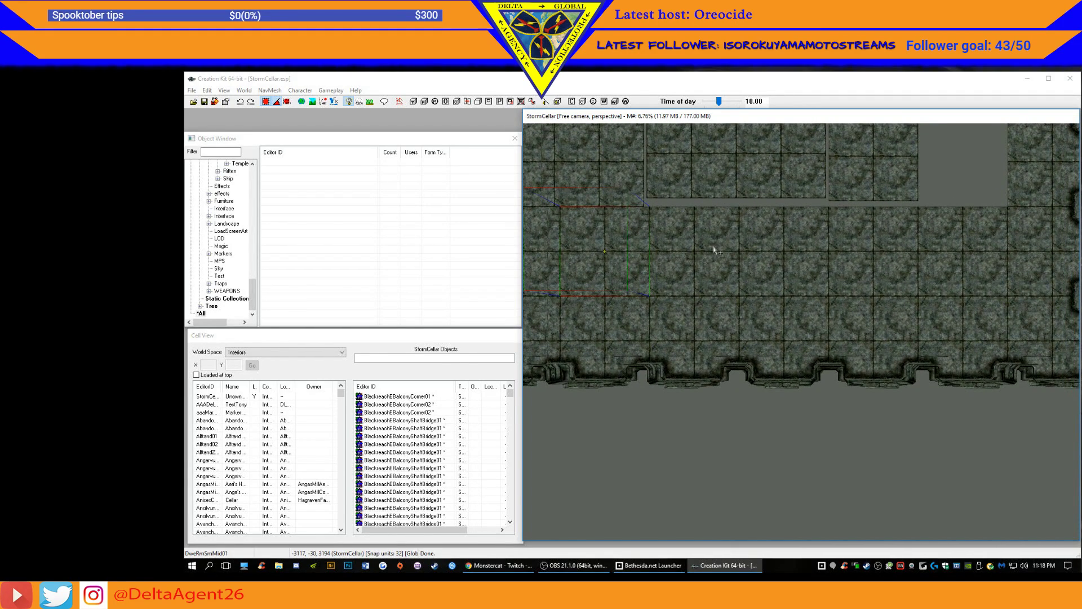
{"action": "middle_click_drag", "start_coordinate": [913, 231], "coordinate": [764, 251]}
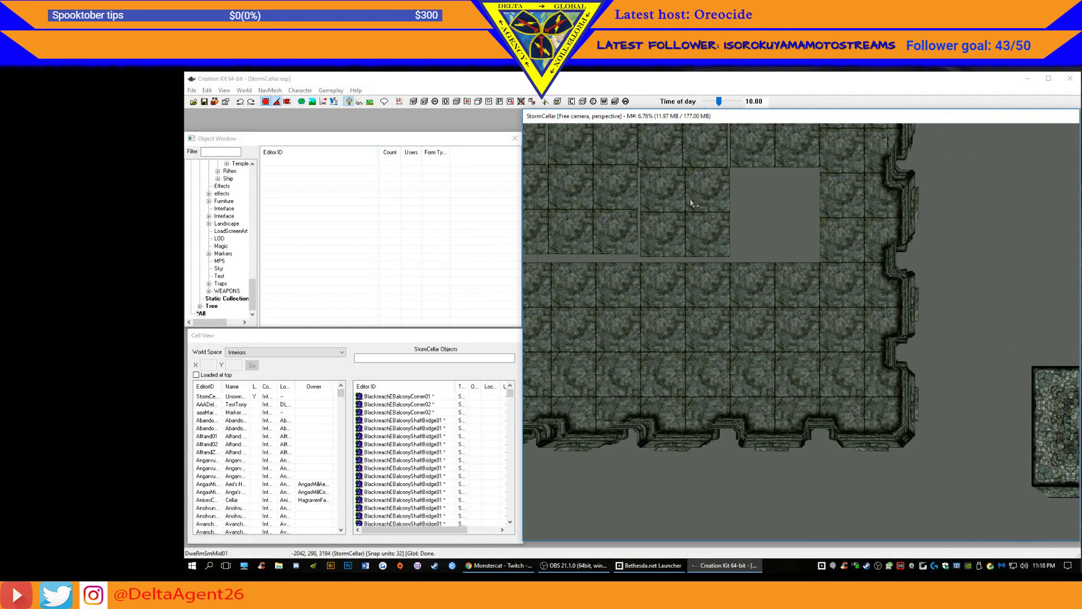
{"action": "left_click_drag", "start_coordinate": [690, 199], "coordinate": [775, 128]}
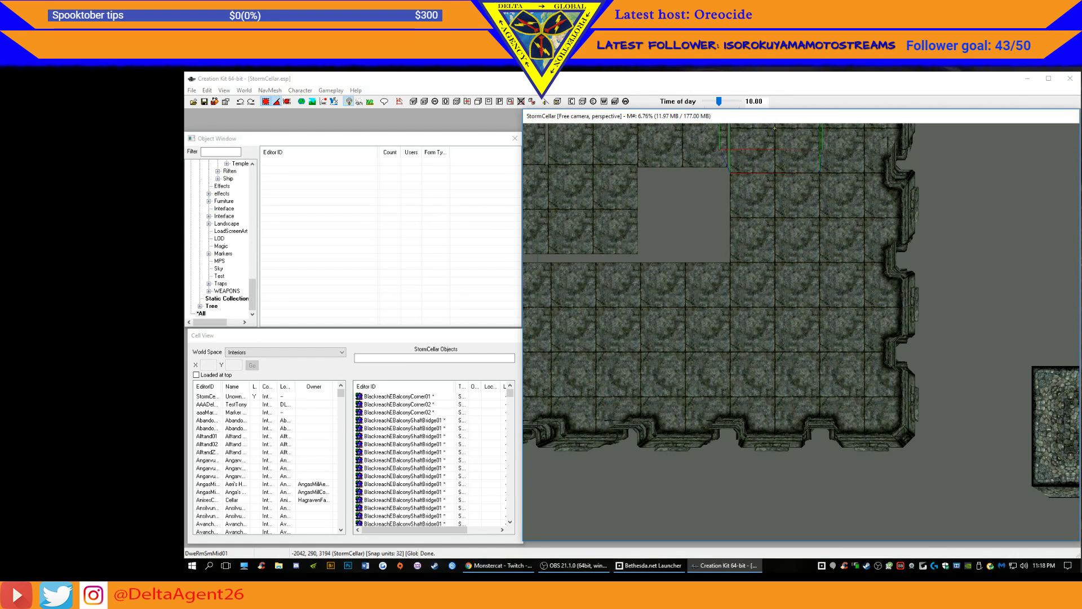
{"action": "middle_click_drag", "start_coordinate": [789, 157], "coordinate": [790, 216]}
{"action": "left_click_drag", "start_coordinate": [774, 187], "coordinate": [773, 191]}
- Set a spare DweRmSmMid01 floor tile outside the east wall and align the floor tile at its former spot inside
{"action": "middle_click_drag", "start_coordinate": [775, 168], "coordinate": [762, 192]}
{"action": "left_click_drag", "start_coordinate": [762, 192], "coordinate": [1016, 412]}
{"action": "key", "text": "ctrl+d"}
{"action": "left_click", "coordinate": [750, 179]}
{"action": "left_click_drag", "start_coordinate": [750, 179], "coordinate": [750, 175]}
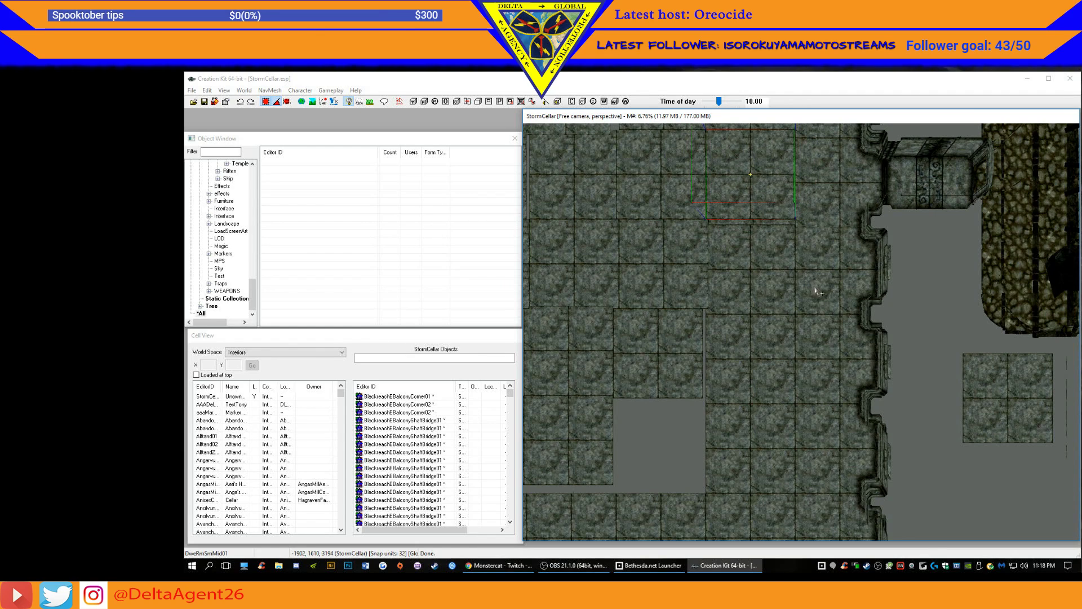
- Move a surplus east wall piece outside the room and snap the wall piece in its place into line
{"action": "middle_click_drag", "start_coordinate": [826, 462], "coordinate": [811, 372]}
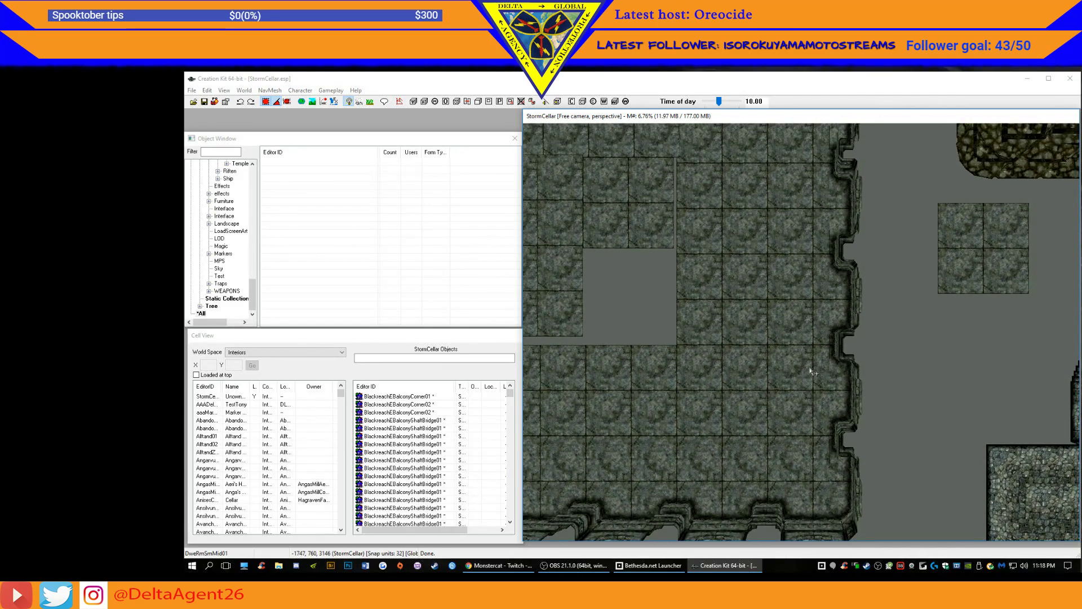
{"action": "left_click", "coordinate": [805, 391]}
{"action": "left_click_drag", "start_coordinate": [805, 303], "coordinate": [1000, 328]}
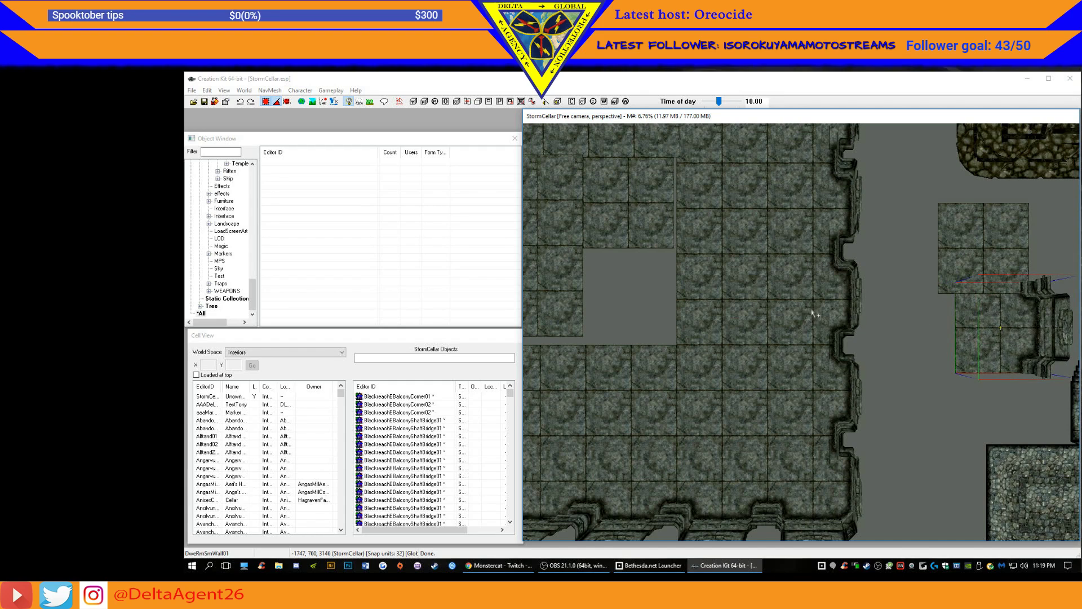
{"action": "mouse_move", "coordinate": [806, 303]}
{"action": "left_mouse_down"}
{"action": "mouse_move", "coordinate": [845, 303]}
{"action": "mouse_move", "coordinate": [805, 295]}
{"action": "left_mouse_up"}
- Move the DweRmSmMid01 tile northeast of the remaining floor opening into that opening
{"action": "middle_click_drag", "start_coordinate": [806, 209], "coordinate": [807, 258]}
{"action": "left_click", "coordinate": [732, 304]}
{"action": "left_click_drag", "start_coordinate": [732, 305], "coordinate": [629, 391]}
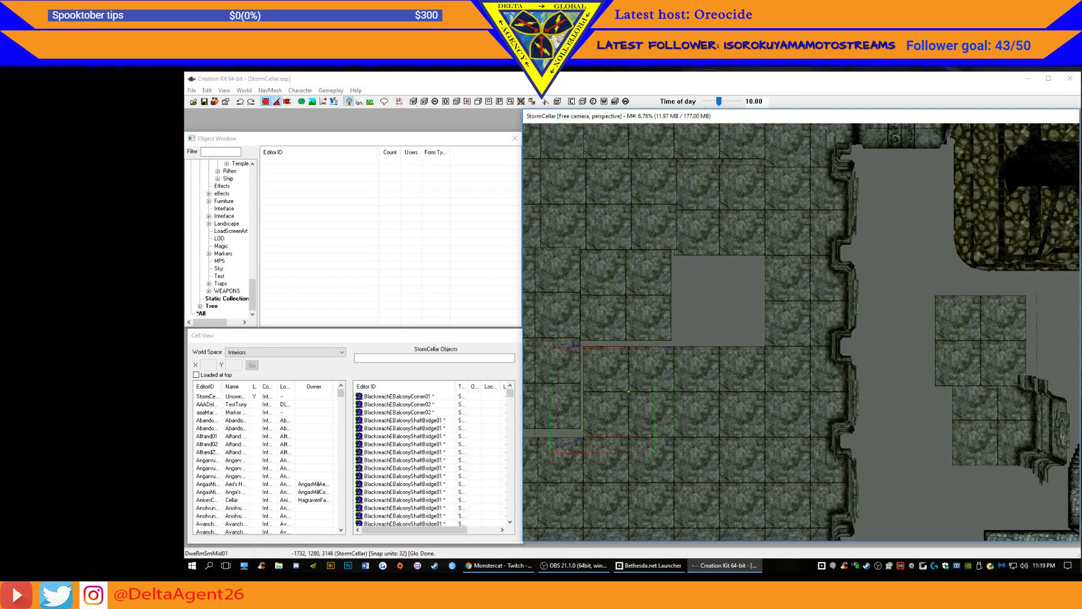
- Move the DweRmSmMid01 tile north of the remaining floor opening into it and snap the tile behind it south
{"action": "left_click", "coordinate": [729, 236]}
{"action": "left_click_drag", "start_coordinate": [729, 237], "coordinate": [719, 300]}
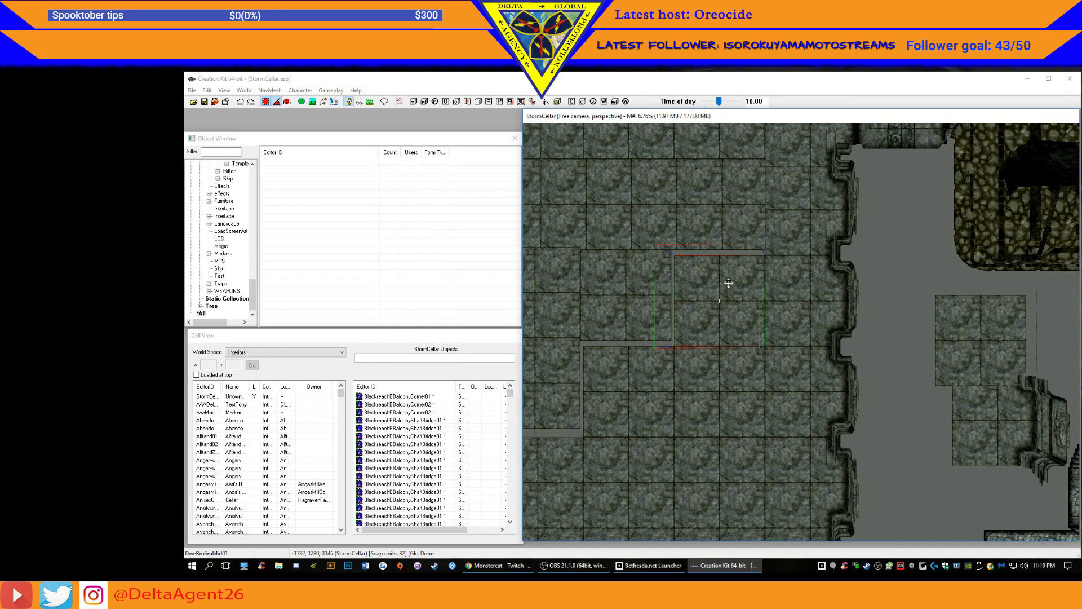
{"action": "key", "text": "d"}
{"action": "left_click", "coordinate": [727, 217]}
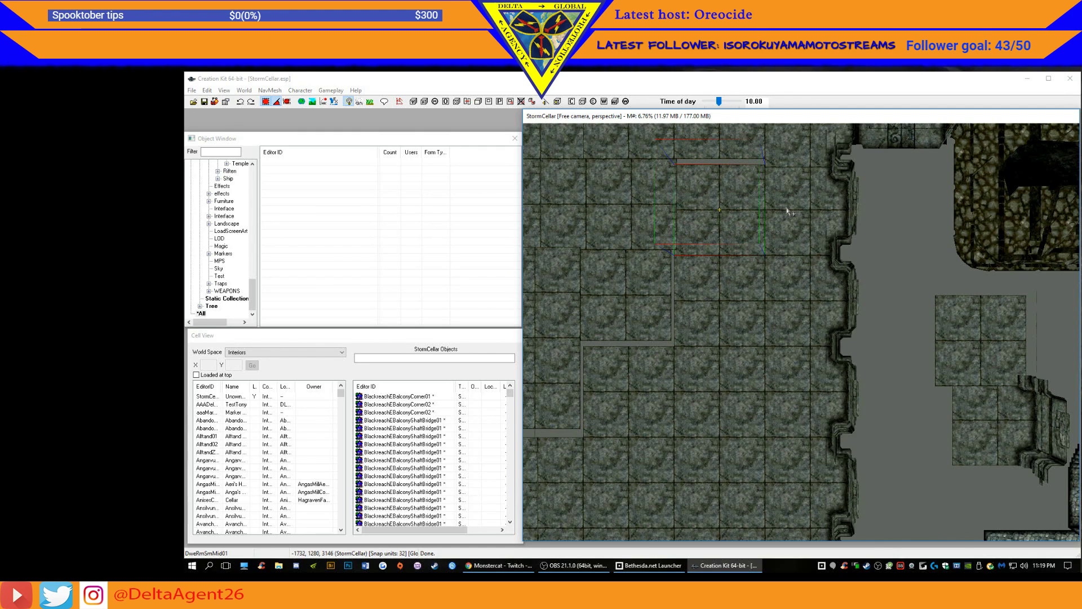
- Snap the east DweRmSmWall01 piece beside the shifted tiles into line and close the gap with the floor tile directly north
{"action": "middle_click_drag", "start_coordinate": [785, 191], "coordinate": [803, 230]}
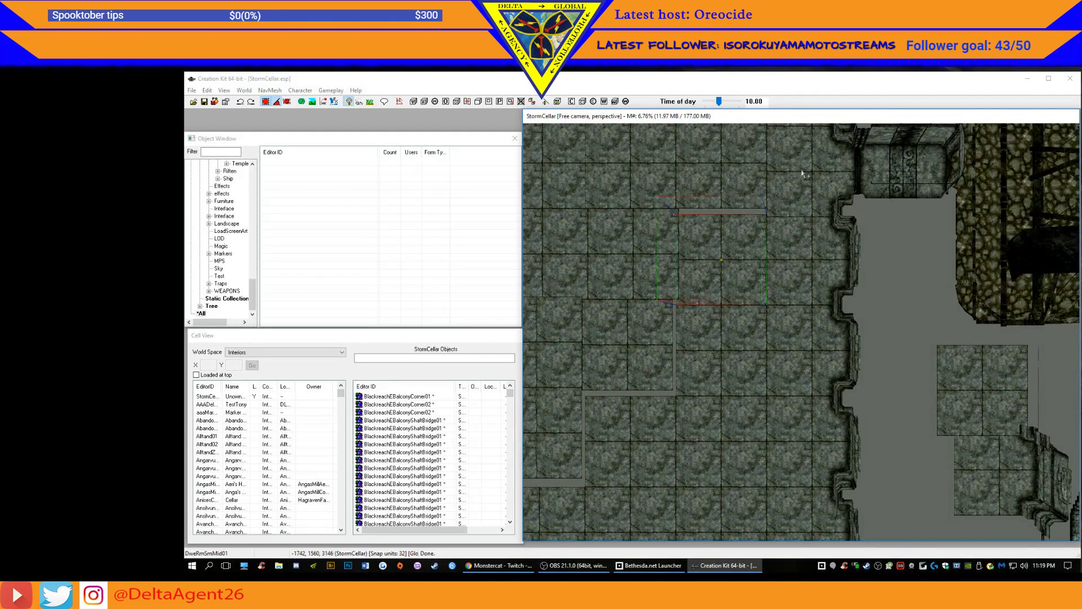
{"action": "left_click", "coordinate": [796, 239]}
{"action": "mouse_move", "coordinate": [796, 239]}
{"action": "left_mouse_down"}
{"action": "mouse_move", "coordinate": [796, 251]}
{"action": "mouse_move", "coordinate": [797, 239]}
{"action": "left_mouse_up"}
{"action": "middle_click_drag", "start_coordinate": [877, 313], "coordinate": [939, 317]}
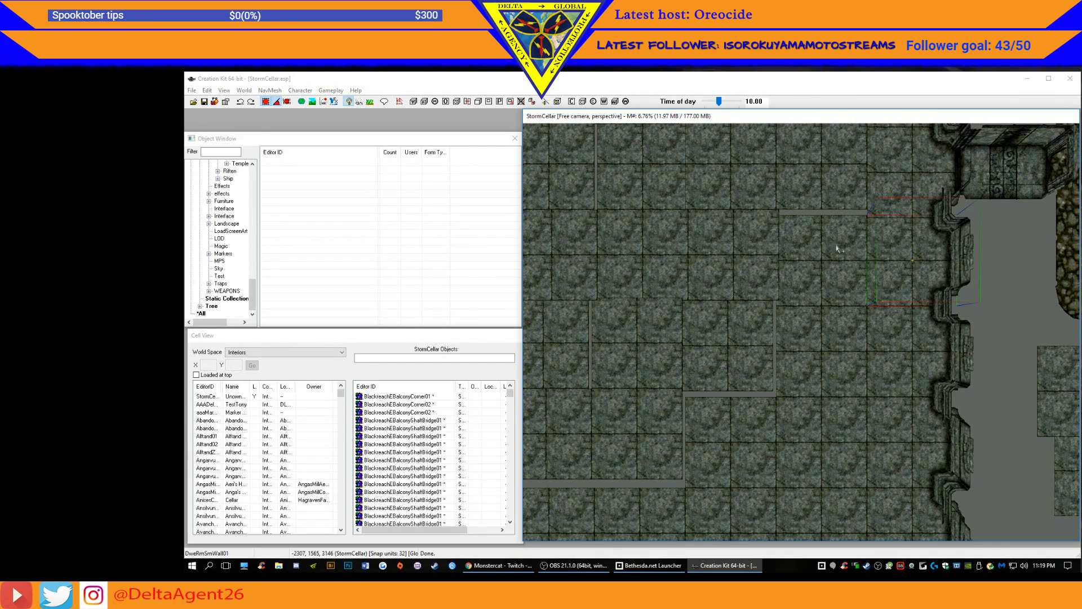
{"action": "left_click", "coordinate": [819, 183]}
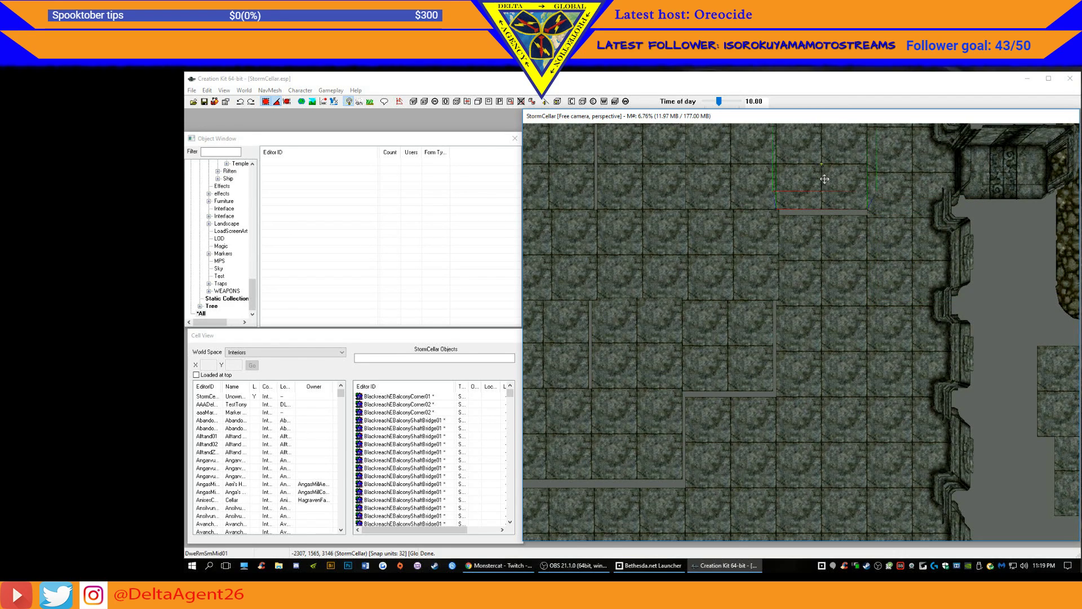
{"action": "mouse_move", "coordinate": [821, 164]}
{"action": "left_mouse_down"}
{"action": "mouse_move", "coordinate": [810, 164]}
{"action": "mouse_move", "coordinate": [821, 170]}
{"action": "left_mouse_up"}
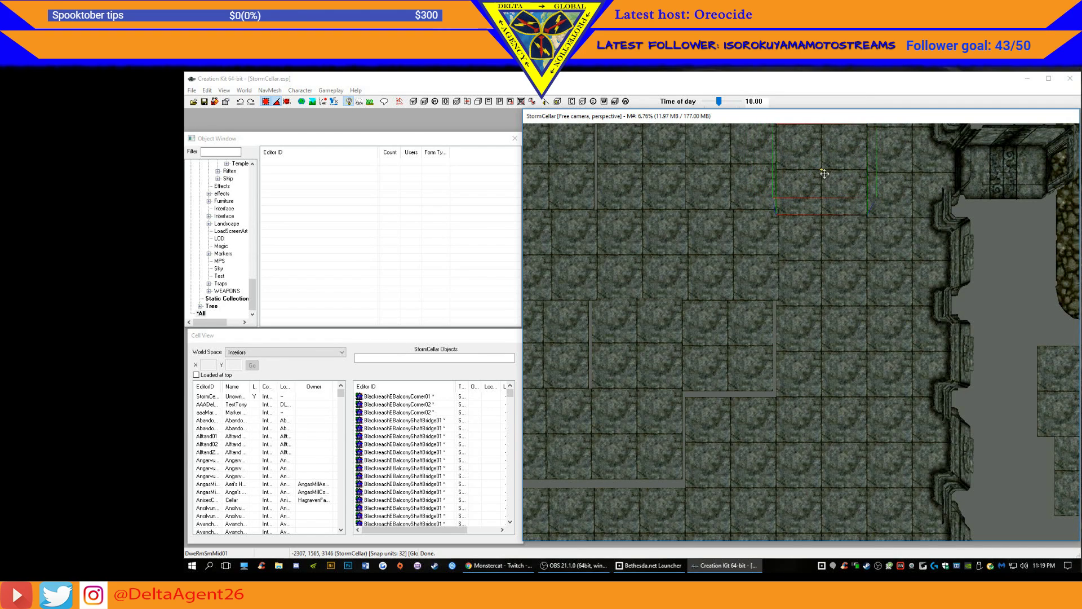
- Snap the floor tile above the mid-room gap south against the row below it
{"action": "left_click", "coordinate": [724, 343]}
{"action": "left_click_drag", "start_coordinate": [723, 342], "coordinate": [727, 344]}
{"action": "middle_click_drag", "start_coordinate": [740, 350], "coordinate": [762, 287]}
{"action": "left_click", "coordinate": [754, 288]}
{"action": "left_click_drag", "start_coordinate": [751, 289], "coordinate": [738, 305]}
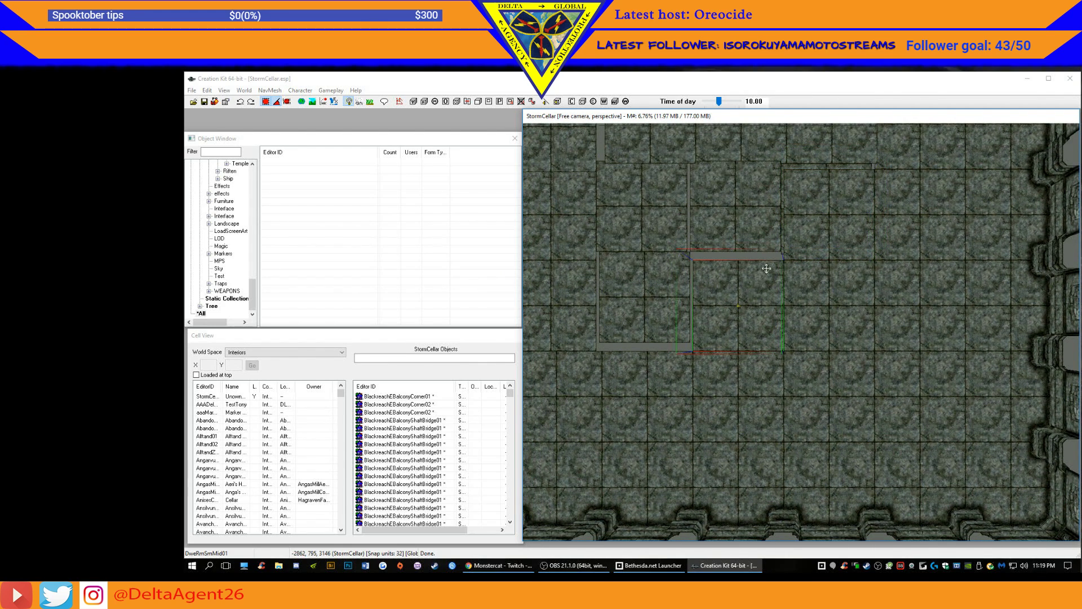
- Delete the overlapping duplicate floor tiles in the row to the north and snap the remaining tiles south
{"action": "mouse_move", "coordinate": [793, 236]}
{"action": "left_mouse_down"}
{"action": "mouse_move", "coordinate": [768, 252]}
{"action": "mouse_move", "coordinate": [804, 248]}
{"action": "mouse_move", "coordinate": [798, 260]}
{"action": "left_mouse_up"}
{"action": "left_click", "coordinate": [820, 231]}
{"action": "key", "text": "Delete"}
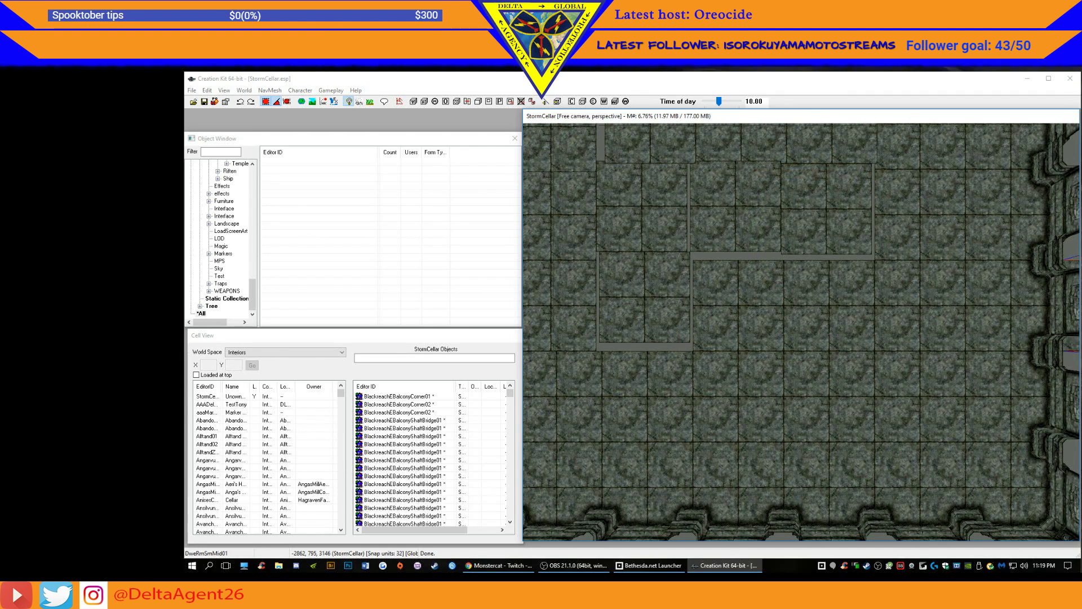
{"action": "left_click", "coordinate": [813, 213]}
{"action": "left_click_drag", "start_coordinate": [815, 208], "coordinate": [733, 205]}
{"action": "key", "text": "Delete"}
- Snap the western tile of that row and the tile directly below it south to close their gaps
{"action": "left_click", "coordinate": [756, 202]}
{"action": "mouse_move", "coordinate": [668, 219]}
{"action": "left_mouse_down"}
{"action": "mouse_move", "coordinate": [647, 203]}
{"action": "mouse_move", "coordinate": [647, 214]}
{"action": "left_mouse_up"}
{"action": "left_click_drag", "start_coordinate": [667, 268], "coordinate": [664, 288]}
- Snap two neighbouring floor tiles farther west in the same row east into a gapless line
{"action": "middle_click_drag", "start_coordinate": [666, 228], "coordinate": [776, 229]}
{"action": "left_click", "coordinate": [769, 315]}
{"action": "left_click_drag", "start_coordinate": [769, 315], "coordinate": [775, 314]}
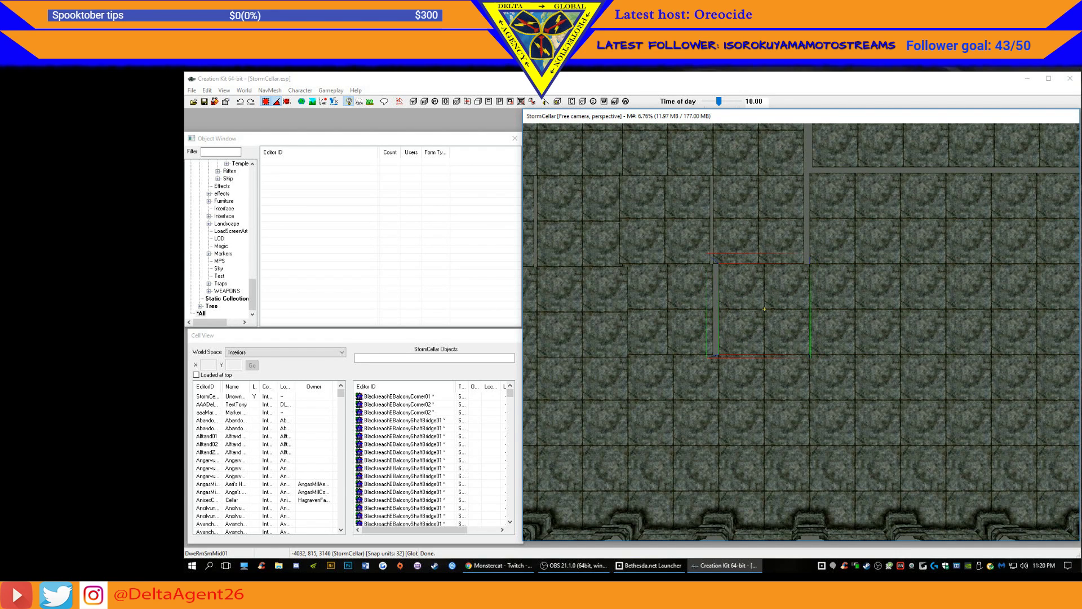
{"action": "left_click", "coordinate": [665, 311]}
{"action": "left_click_drag", "start_coordinate": [666, 310], "coordinate": [676, 308]}
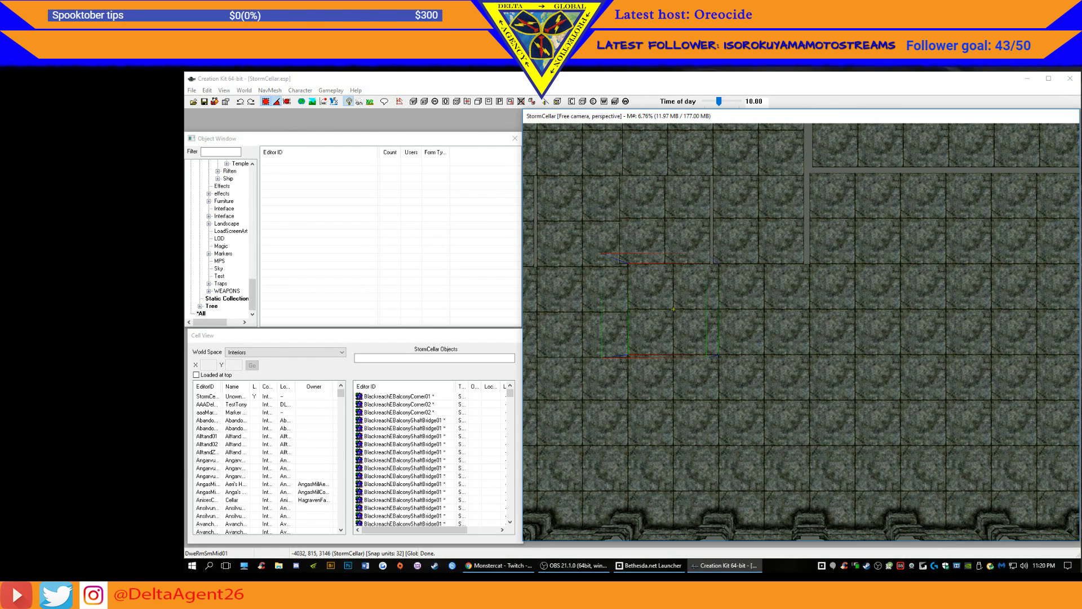
- Align the next floor tiles in the row toward the west wall with their neighbours
{"action": "middle_click_drag", "start_coordinate": [685, 304], "coordinate": [755, 310]}
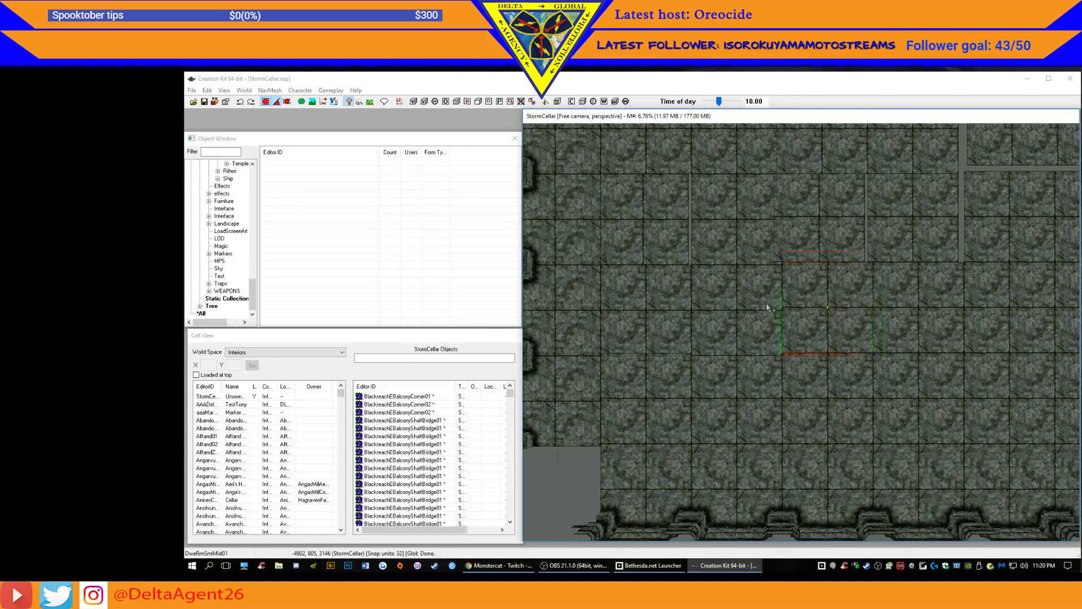
{"action": "left_click_drag", "start_coordinate": [756, 317], "coordinate": [736, 313]}
{"action": "middle_click_drag", "start_coordinate": [729, 314], "coordinate": [790, 319]}
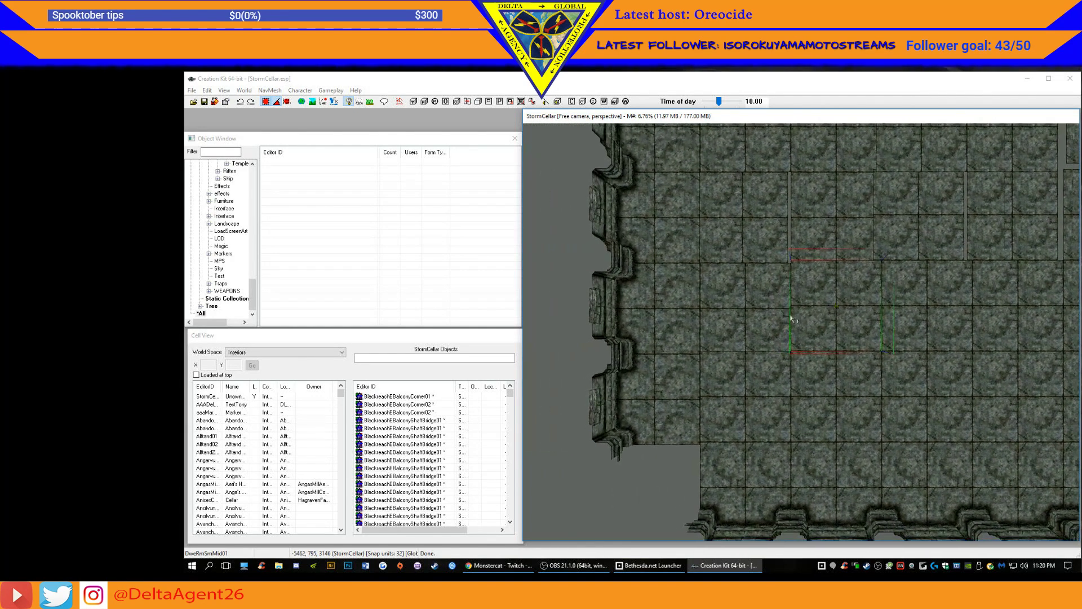
{"action": "left_click_drag", "start_coordinate": [760, 319], "coordinate": [656, 316]}
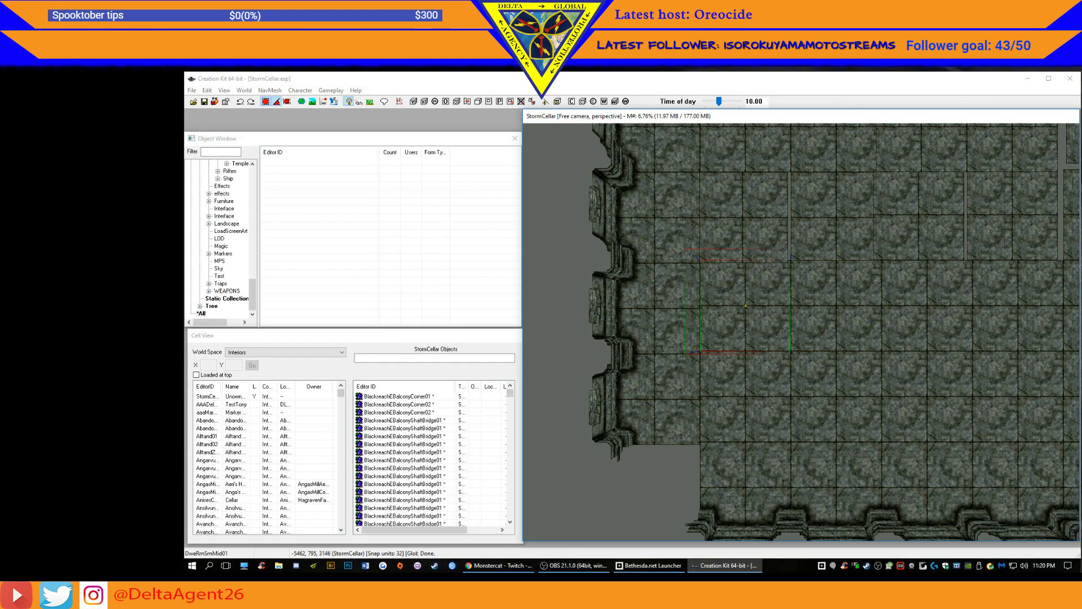
- Snap the two southernmost DweRmSmWall01 pieces of the west wall into line with each other
{"action": "left_click", "coordinate": [666, 314]}
{"action": "key", "text": "d"}
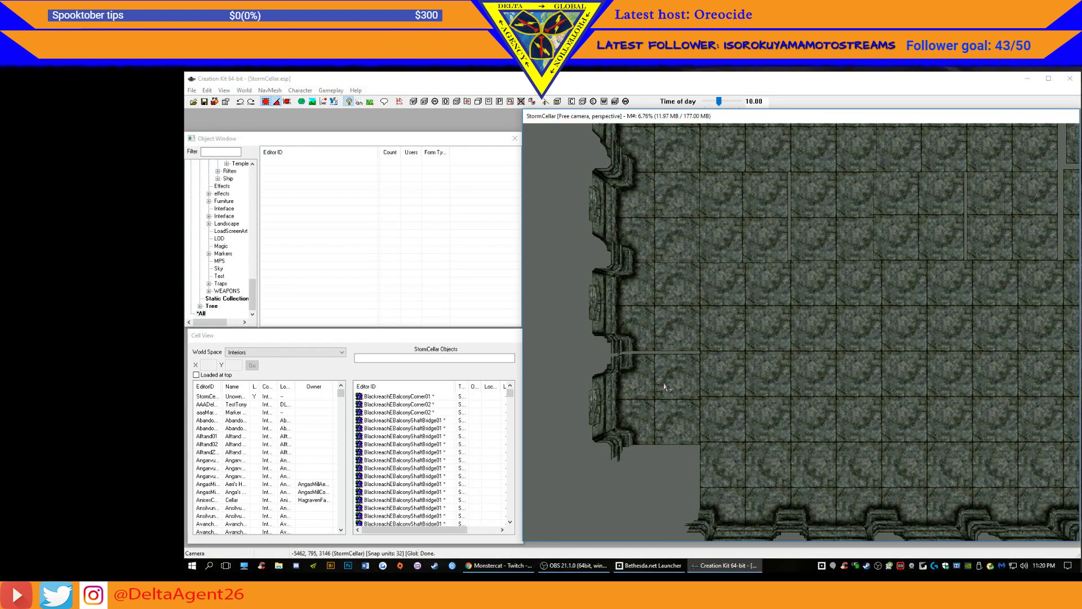
{"action": "left_click", "coordinate": [667, 398]}
- Move the spare wall piece outside the east wall southwest, clear of the spare floor tiles
{"action": "middle_click_drag", "start_coordinate": [740, 401], "coordinate": [731, 334]}
{"action": "middle_click_drag", "start_coordinate": [998, 368], "coordinate": [808, 384]}
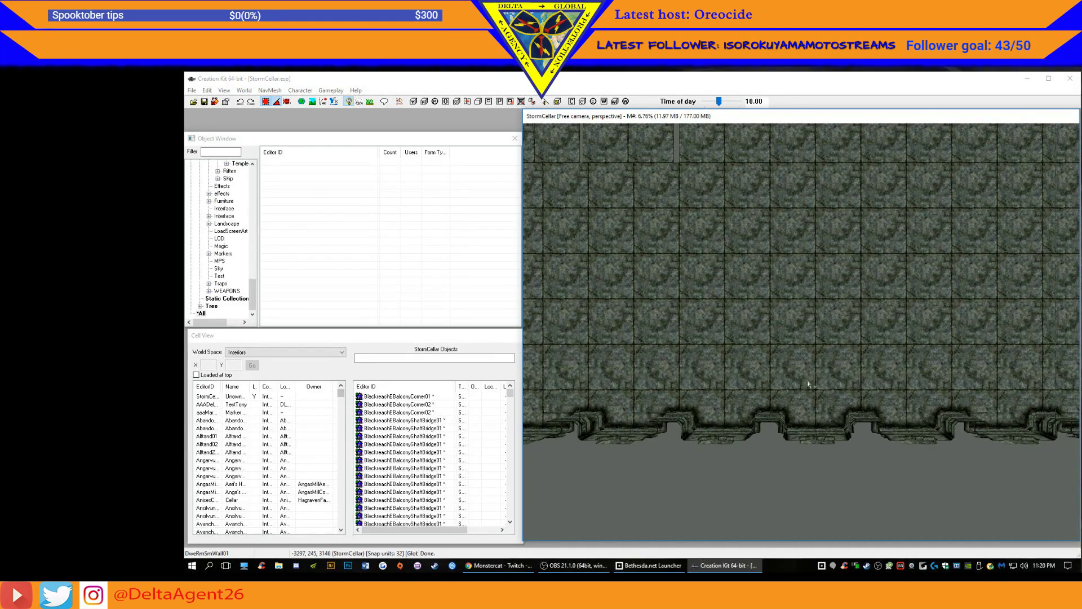
{"action": "scroll", "coordinate": [913, 310], "scroll_direction": "down", "scroll_amount": 5}
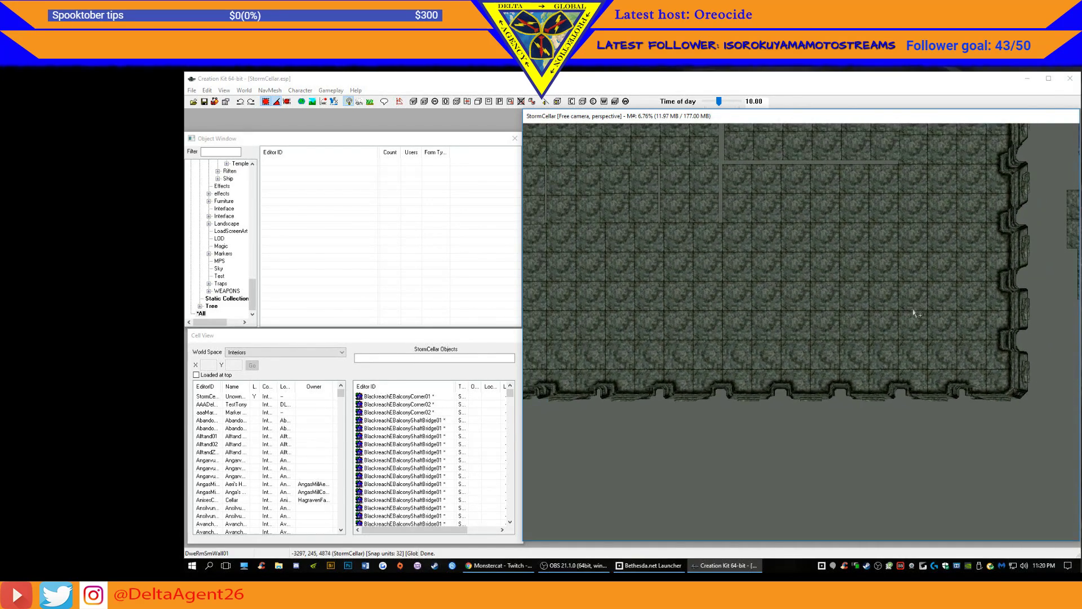
{"action": "scroll", "coordinate": [910, 310], "scroll_direction": "down", "scroll_amount": 2}
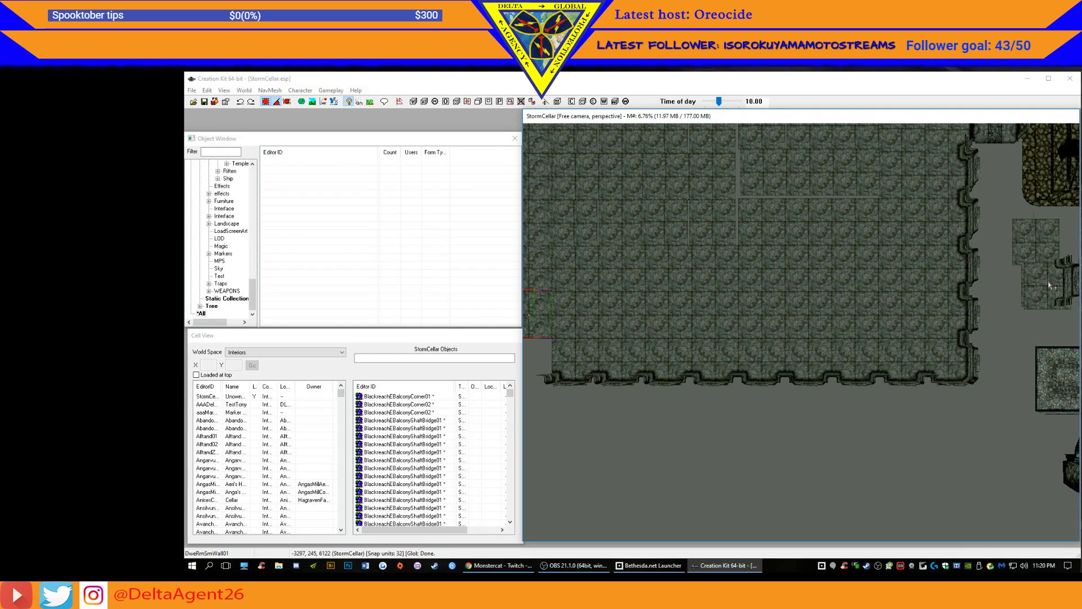
{"action": "left_click_drag", "start_coordinate": [1044, 313], "coordinate": [1023, 365]}
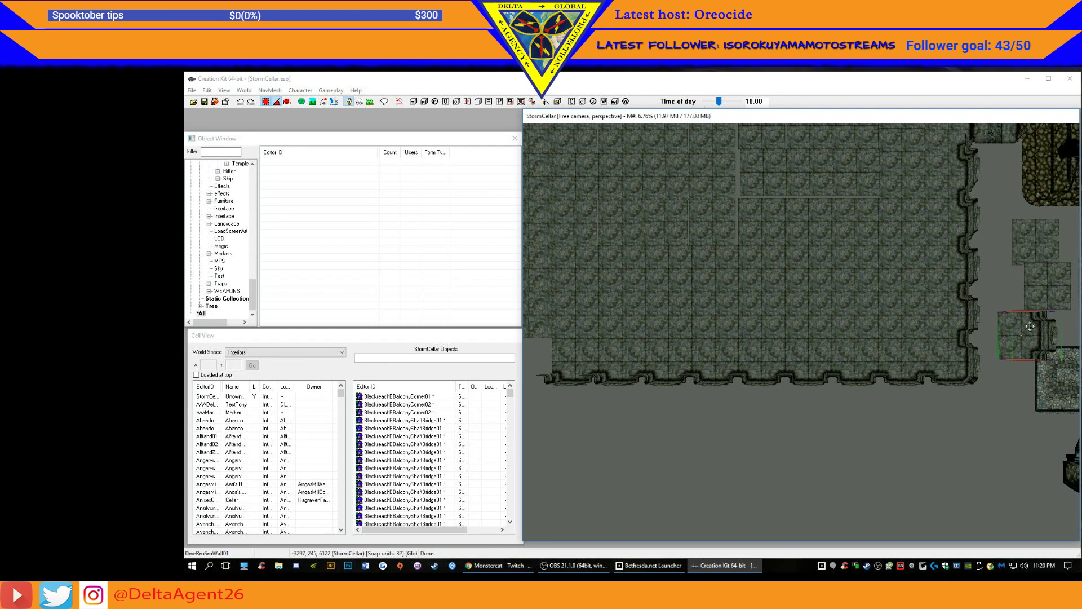
- Duplicate the southeast DweRmSmCorIn01 corner piece and set the copy outside the room's southwest corner
{"action": "left_click", "coordinate": [949, 372]}
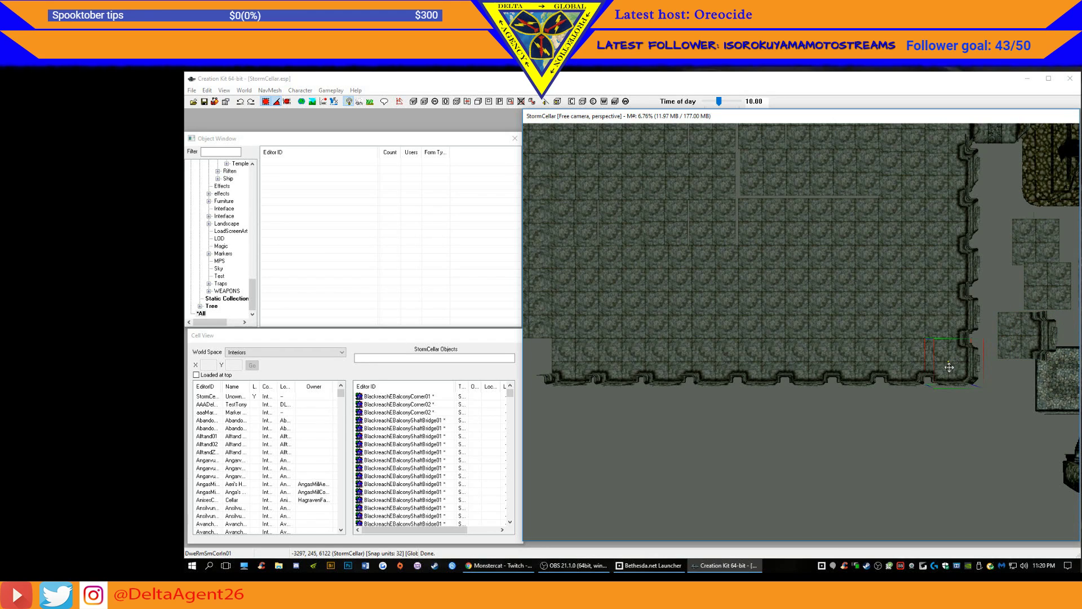
{"action": "left_click_drag", "start_coordinate": [949, 367], "coordinate": [545, 417]}
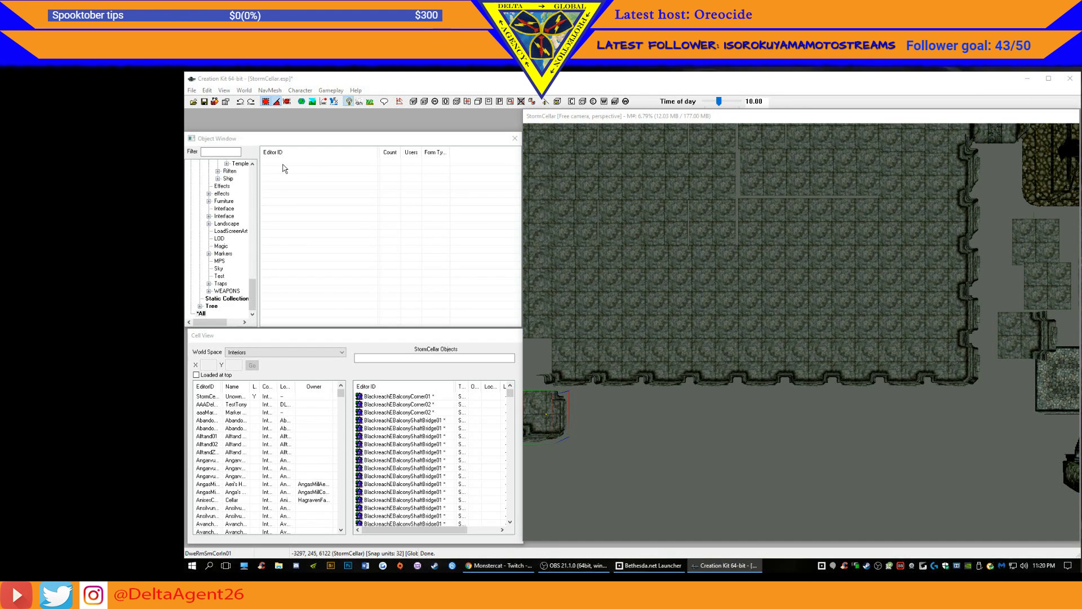
{"action": "key", "text": "ctrl+f"}
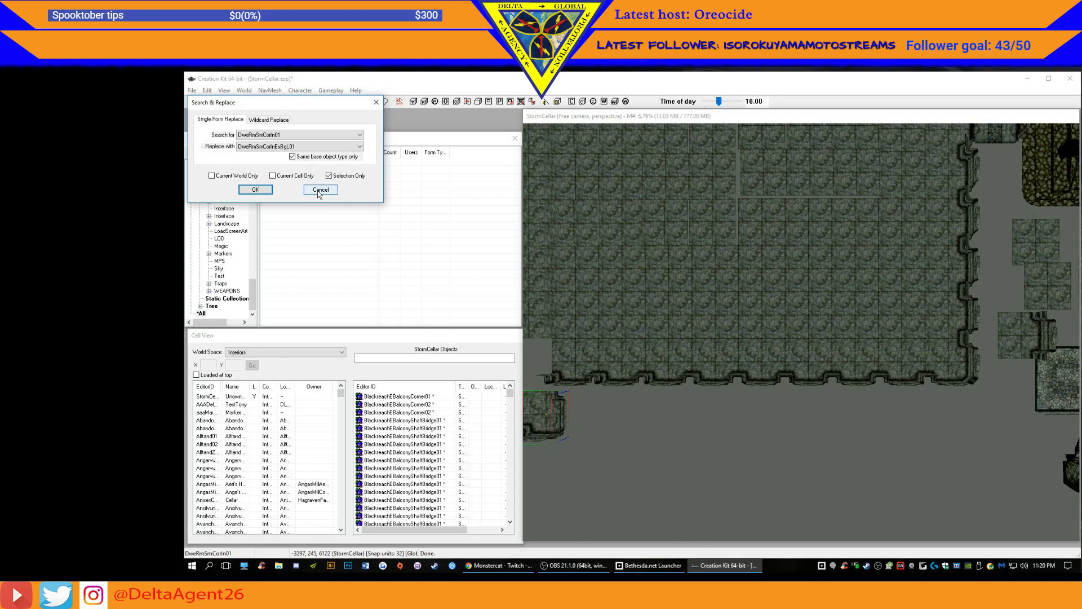
{"action": "left_click", "coordinate": [320, 192]}
- Fit the DweRmSmCorIn01 copy into the opening at the room's southwest corner
{"action": "key", "text": "t"}
{"action": "middle_click_drag", "start_coordinate": [662, 489], "coordinate": [668, 443], "text": "shift"}
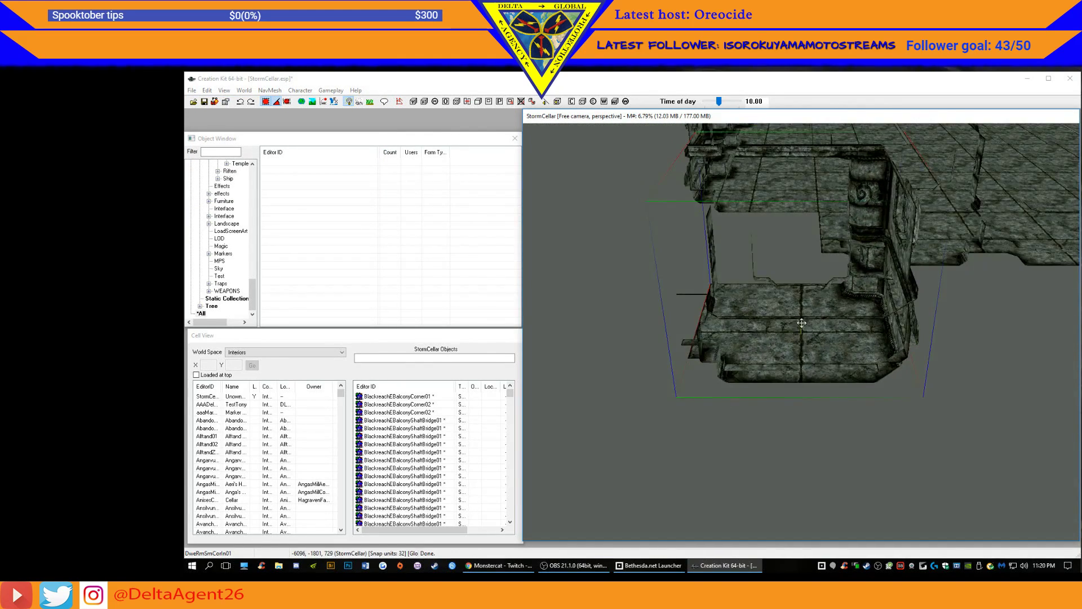
{"action": "middle_click_drag", "start_coordinate": [803, 319], "coordinate": [882, 364], "text": "shift"}
{"action": "left_click_drag", "start_coordinate": [1030, 314], "coordinate": [1044, 317]}
- Realign the floor tile near the southern end of the west wall with the surrounding tiles
{"action": "middle_click_drag", "start_coordinate": [1044, 317], "coordinate": [875, 287], "text": "shift"}
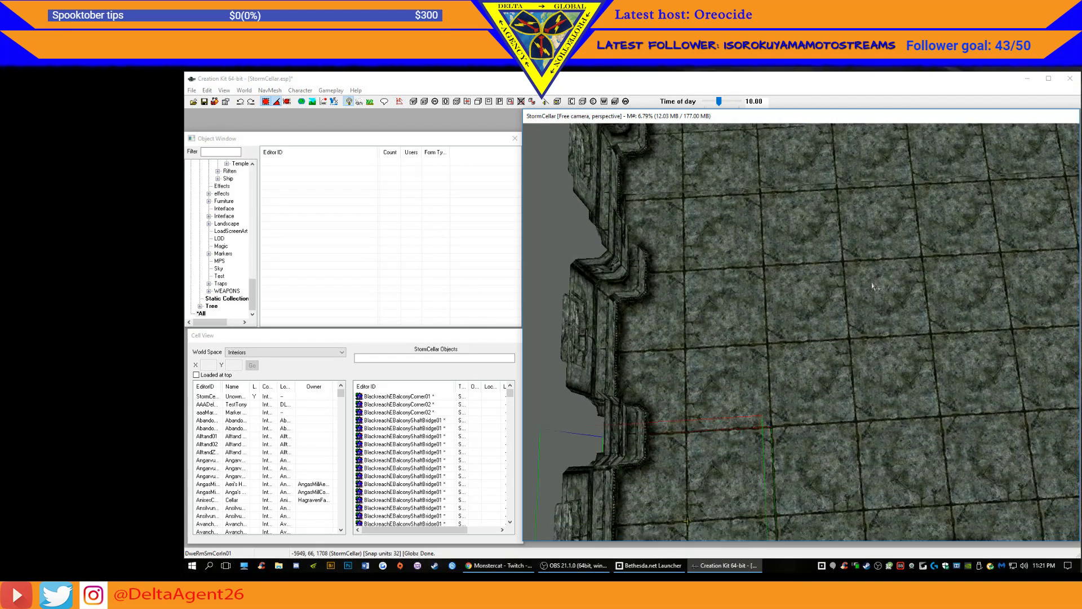
{"action": "left_click", "coordinate": [789, 370]}
{"action": "left_click_drag", "start_coordinate": [787, 364], "coordinate": [807, 352]}
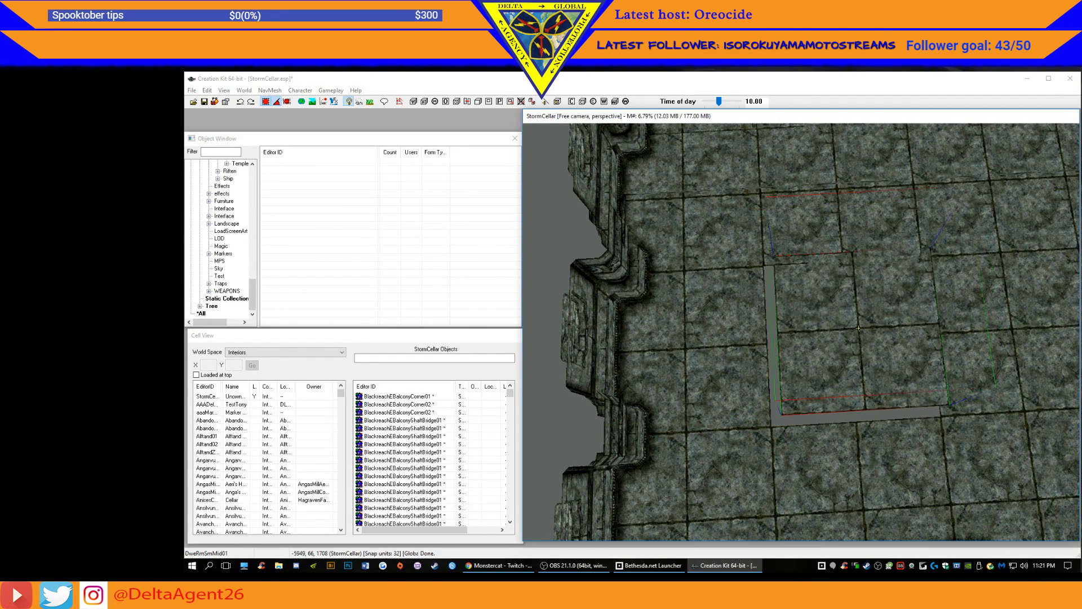
{"action": "left_click_drag", "start_coordinate": [867, 328], "coordinate": [849, 339]}
- Delete the duplicate tile at the long mid-floor gap, then snap the remaining tile and the one north of it south
{"action": "middle_click_drag", "start_coordinate": [882, 322], "coordinate": [543, 370]}
{"action": "middle_click_drag", "start_coordinate": [779, 267], "coordinate": [826, 372]}
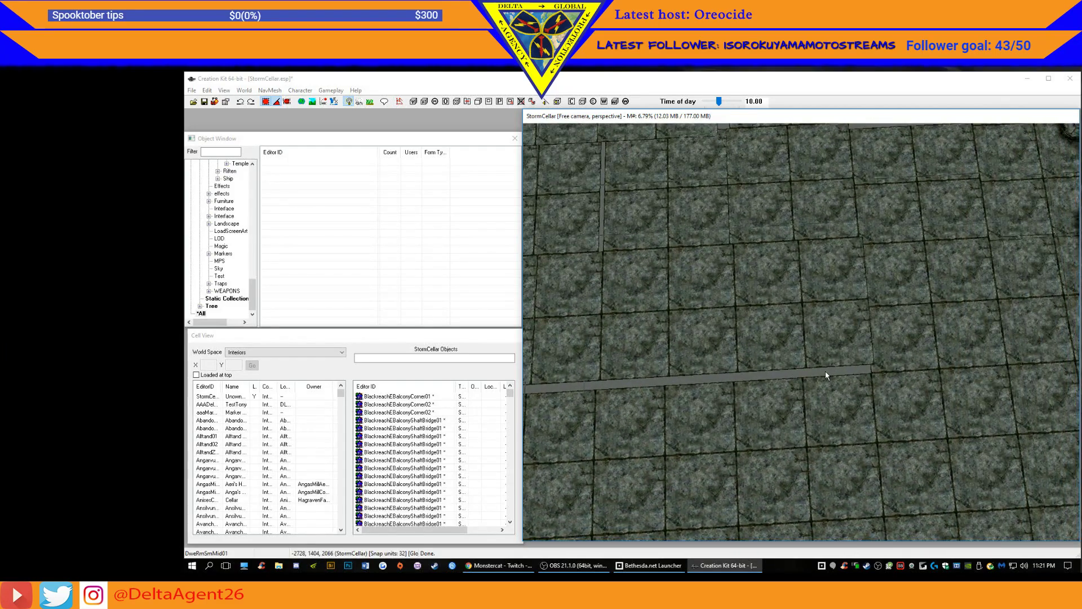
{"action": "left_click", "coordinate": [840, 331]}
{"action": "left_click_drag", "start_coordinate": [840, 335], "coordinate": [838, 335]}
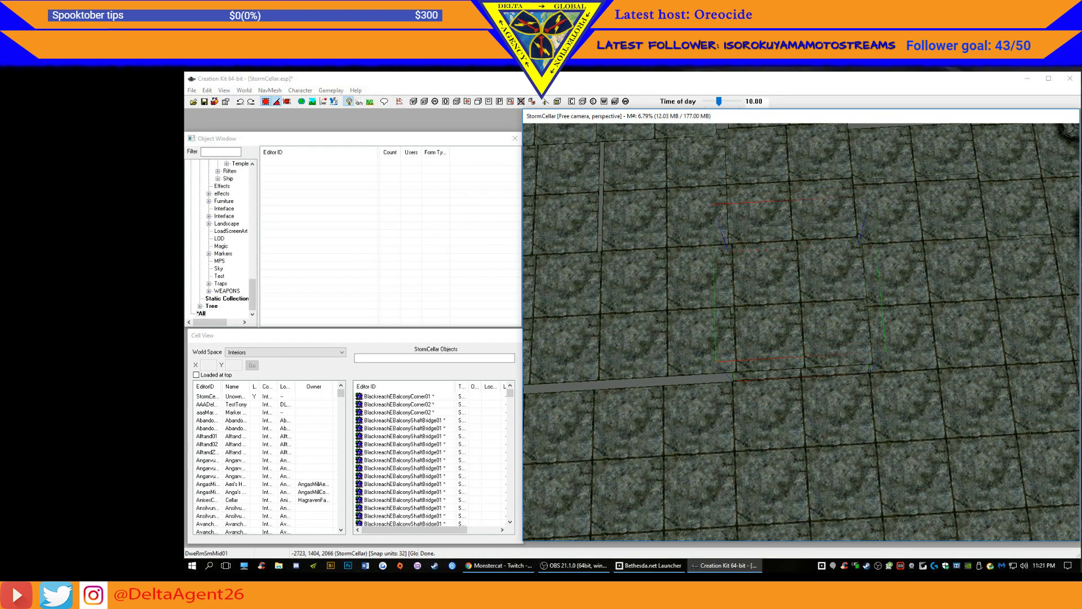
{"action": "key", "text": "Delete"}
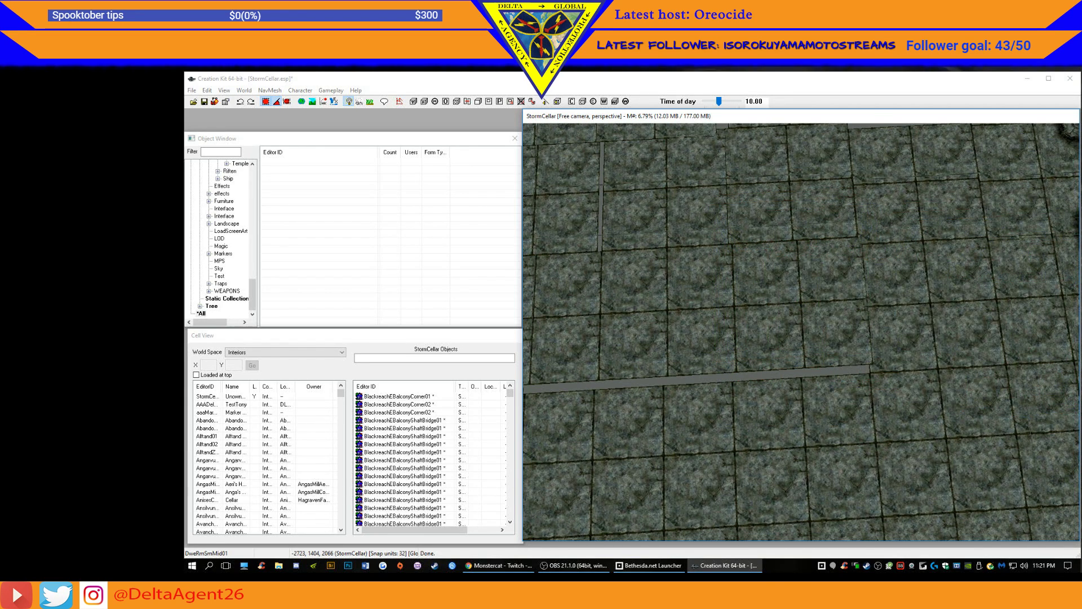
{"action": "left_click", "coordinate": [814, 326]}
{"action": "left_click", "coordinate": [808, 219]}
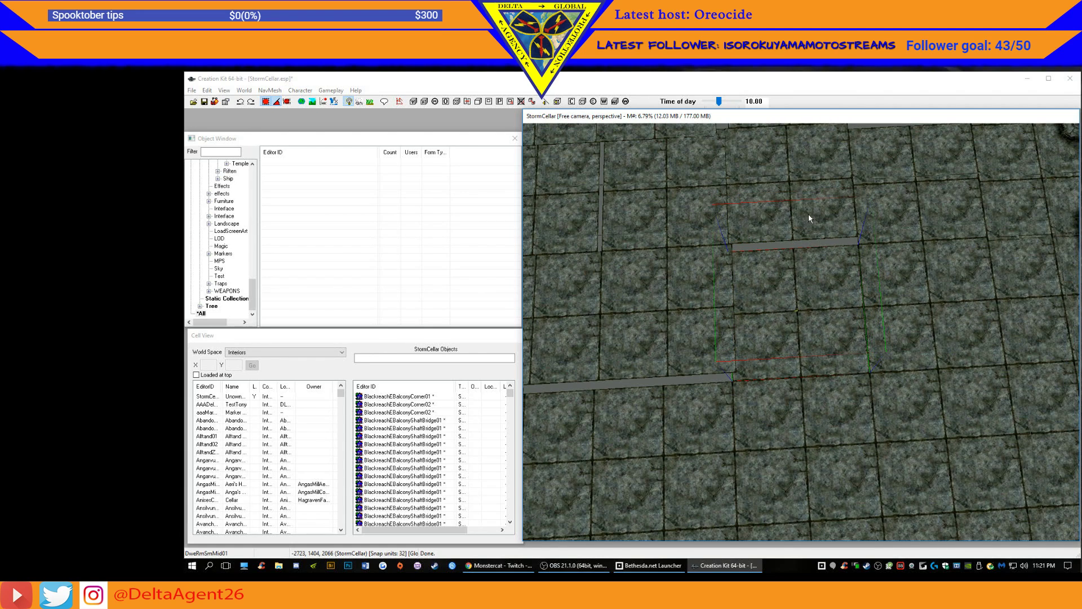
{"action": "key", "text": "ctrl+z"}
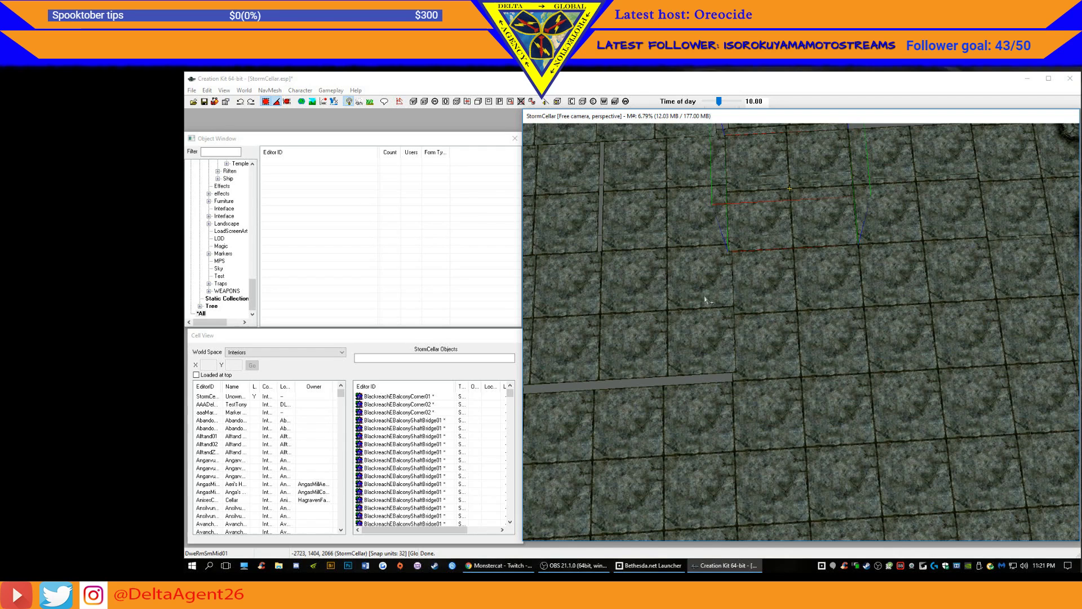
- Snap the next two tiles west along the gap south and delete the overlapping duplicate tile there
{"action": "left_click", "coordinate": [697, 324]}
{"action": "left_click_drag", "start_coordinate": [697, 322], "coordinate": [691, 323]}
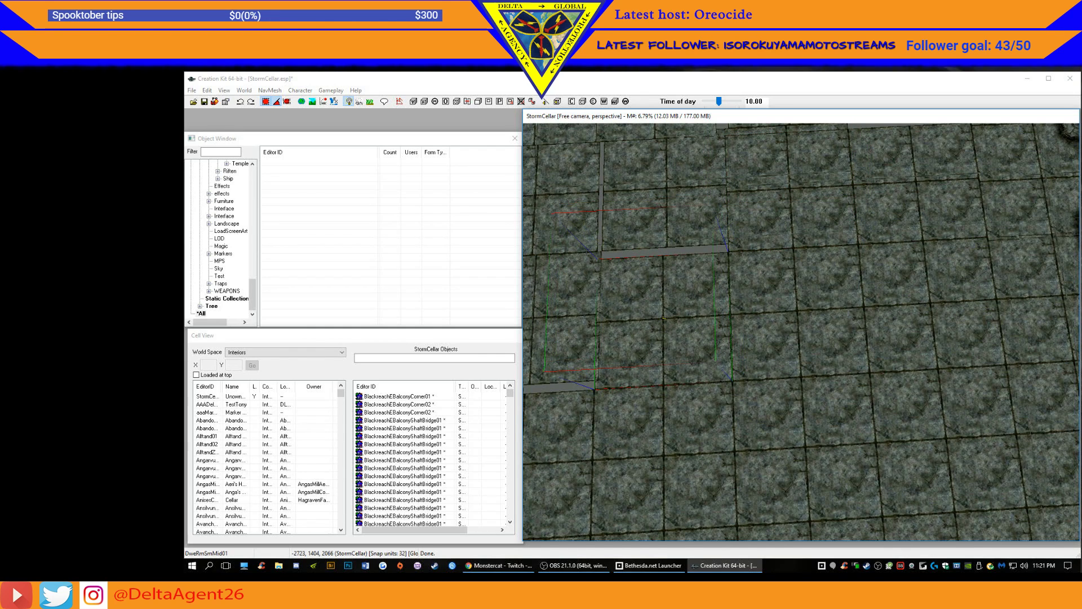
{"action": "middle_click_drag", "start_coordinate": [683, 322], "coordinate": [789, 308]}
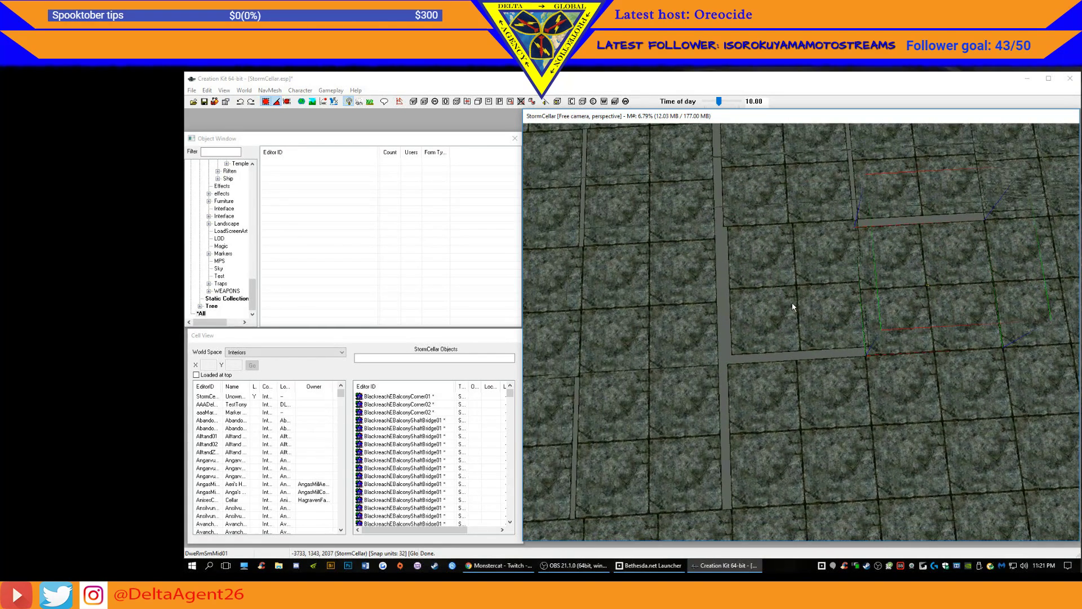
{"action": "left_click_drag", "start_coordinate": [786, 294], "coordinate": [784, 301]}
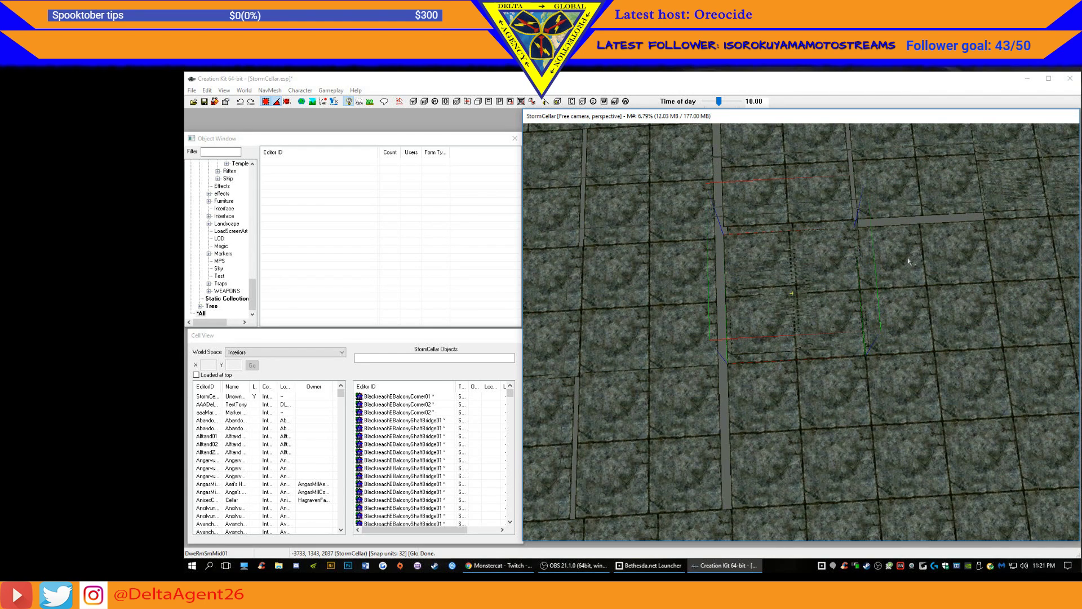
{"action": "middle_click_drag", "start_coordinate": [910, 256], "coordinate": [906, 280]}
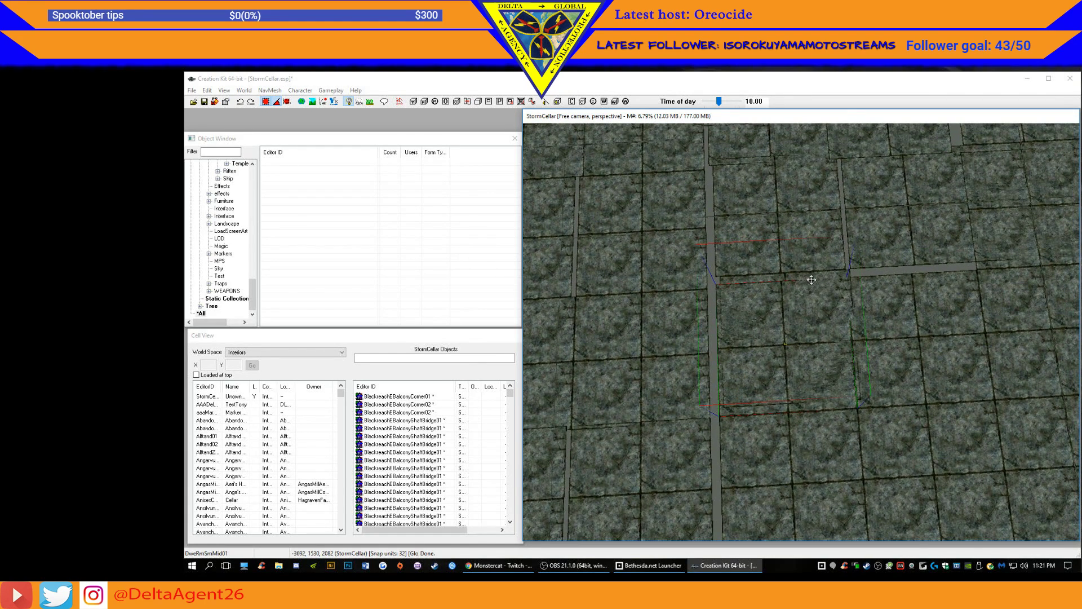
{"action": "key", "text": "Delete"}
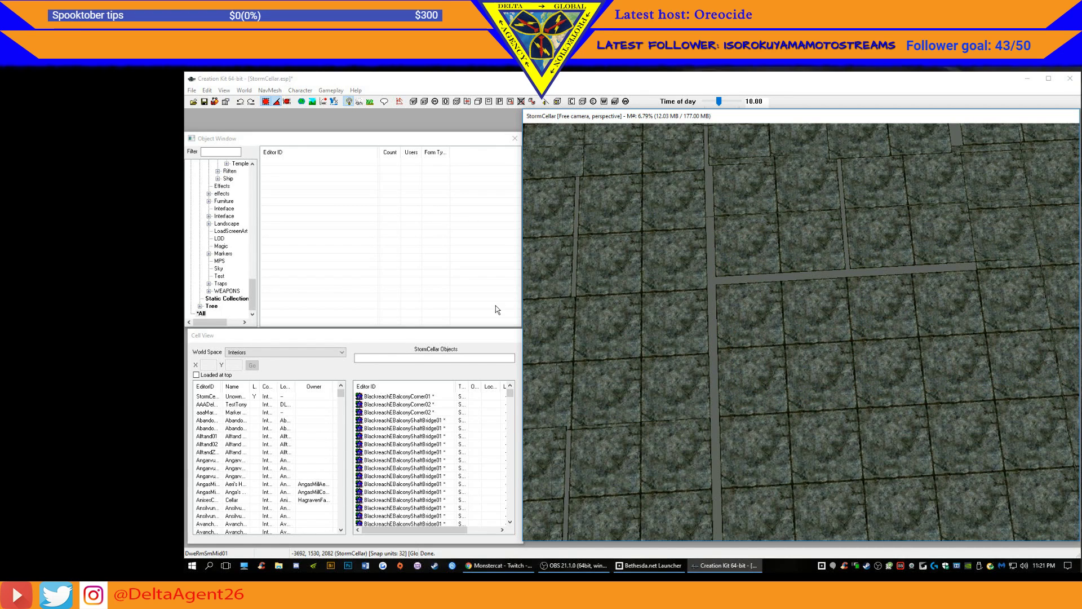
{"action": "middle_click_drag", "start_coordinate": [976, 220], "coordinate": [812, 247]}
{"action": "scroll", "coordinate": [812, 247], "scroll_direction": "down", "scroll_amount": 10}
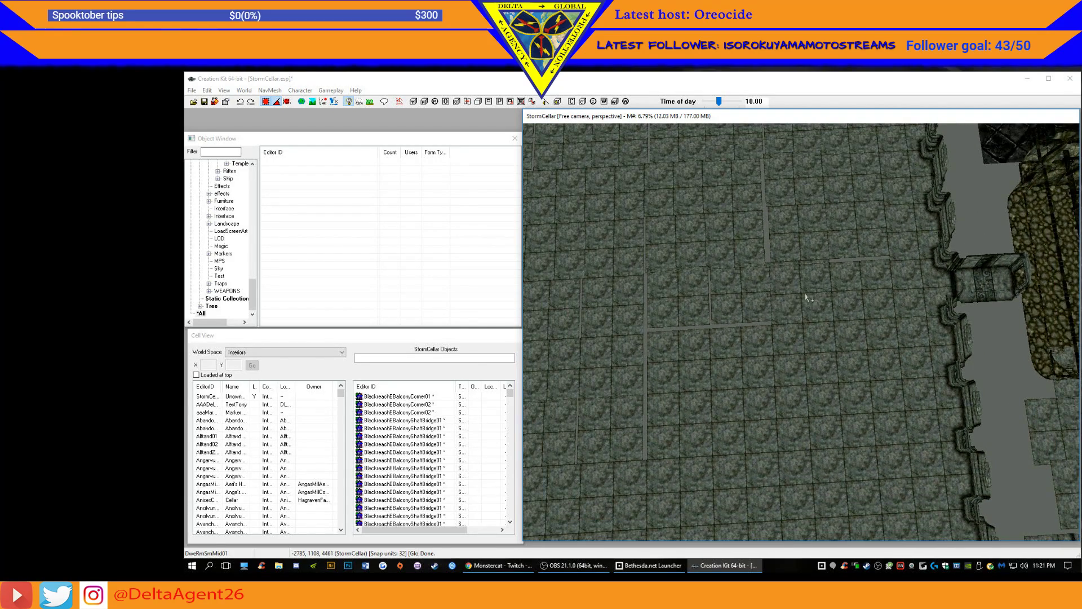
- Move the duplicate floor tile out of the room and gather it with the loose spare tiles into one pile southeast of the room
{"action": "left_click_drag", "start_coordinate": [781, 265], "coordinate": [982, 402]}
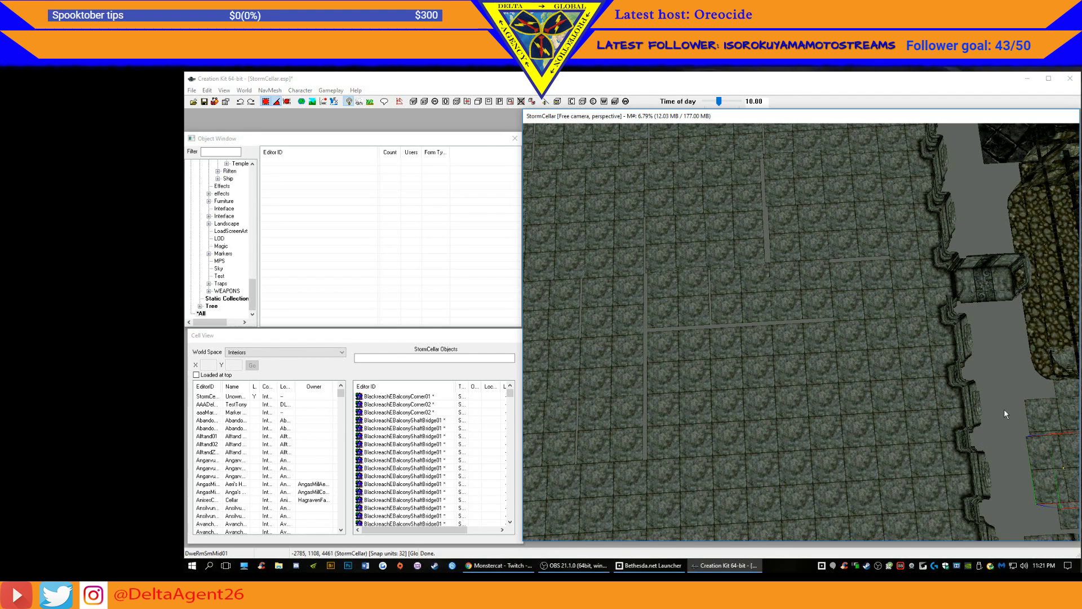
{"action": "middle_click_drag", "start_coordinate": [1009, 432], "coordinate": [899, 278]}
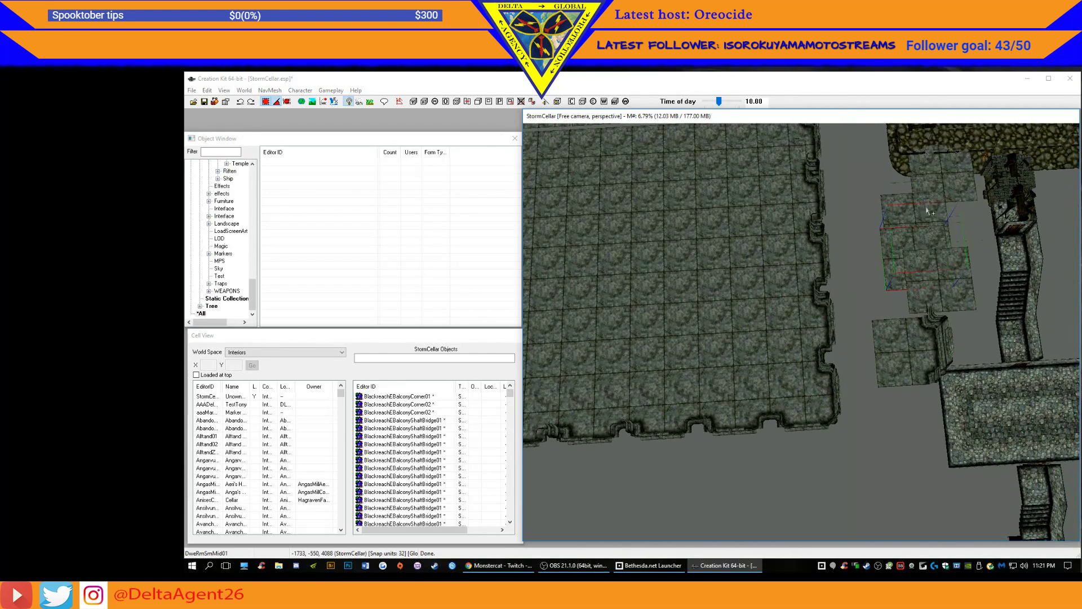
{"action": "left_click_drag", "start_coordinate": [940, 180], "coordinate": [902, 417]}
{"action": "mouse_move", "coordinate": [906, 352]}
{"action": "left_mouse_down"}
{"action": "mouse_move", "coordinate": [852, 514]}
{"action": "mouse_move", "coordinate": [877, 445]}
{"action": "left_mouse_up"}
{"action": "left_click", "coordinate": [909, 354]}
{"action": "mouse_move", "coordinate": [908, 352]}
{"action": "left_mouse_down"}
{"action": "mouse_move", "coordinate": [849, 521]}
{"action": "mouse_move", "coordinate": [823, 533]}
{"action": "left_mouse_up"}
{"action": "left_click_drag", "start_coordinate": [940, 288], "coordinate": [826, 510]}
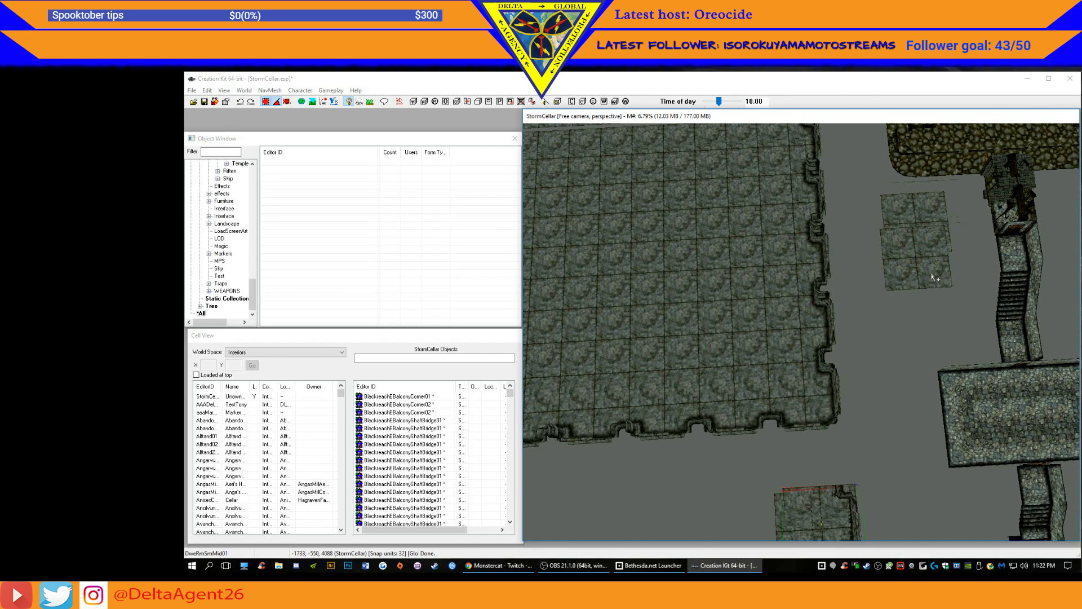
{"action": "left_click_drag", "start_coordinate": [927, 260], "coordinate": [832, 527]}
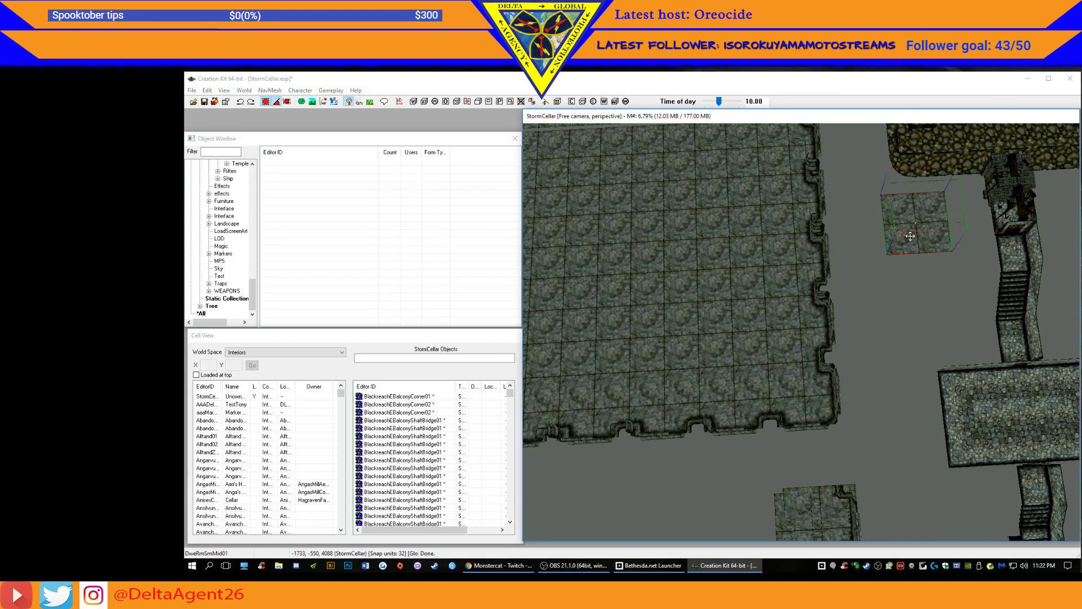
{"action": "left_click_drag", "start_coordinate": [910, 234], "coordinate": [817, 519]}
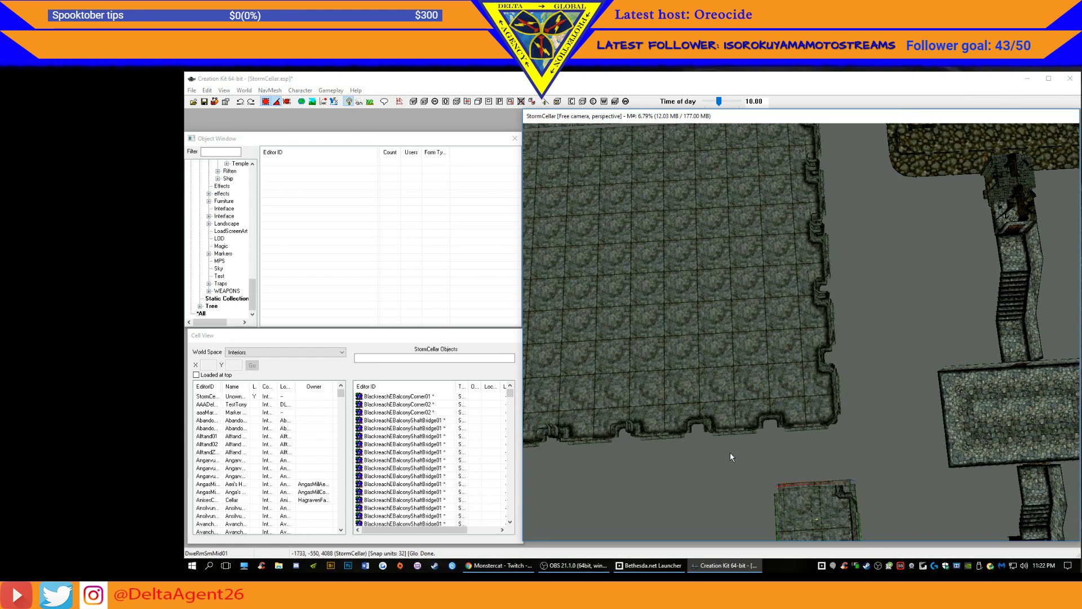
- Delete the whole pile of spare DweRmSmMid01 floor tiles outside the room's southeast corner
{"action": "scroll", "coordinate": [730, 453], "scroll_direction": "down", "scroll_amount": 3}
{"action": "left_click_drag", "start_coordinate": [742, 471], "coordinate": [896, 552]}
{"action": "key", "text": "Delete"}
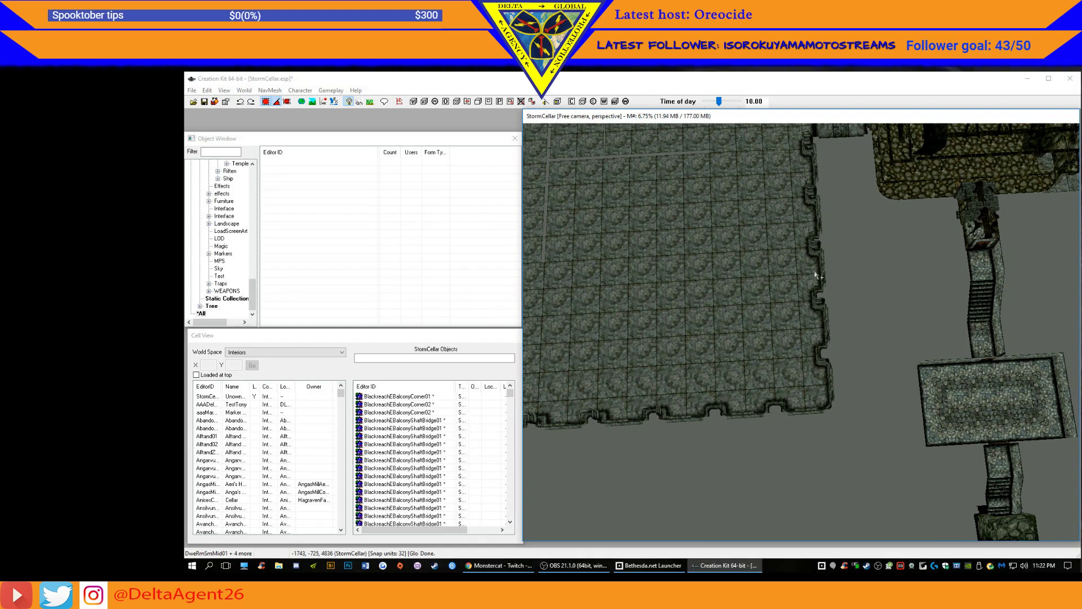
- Snap the floor tiles just west of the north-south mid-floor gap into line with their western neighbours
{"action": "middle_click_drag", "start_coordinate": [727, 177], "coordinate": [1008, 280]}
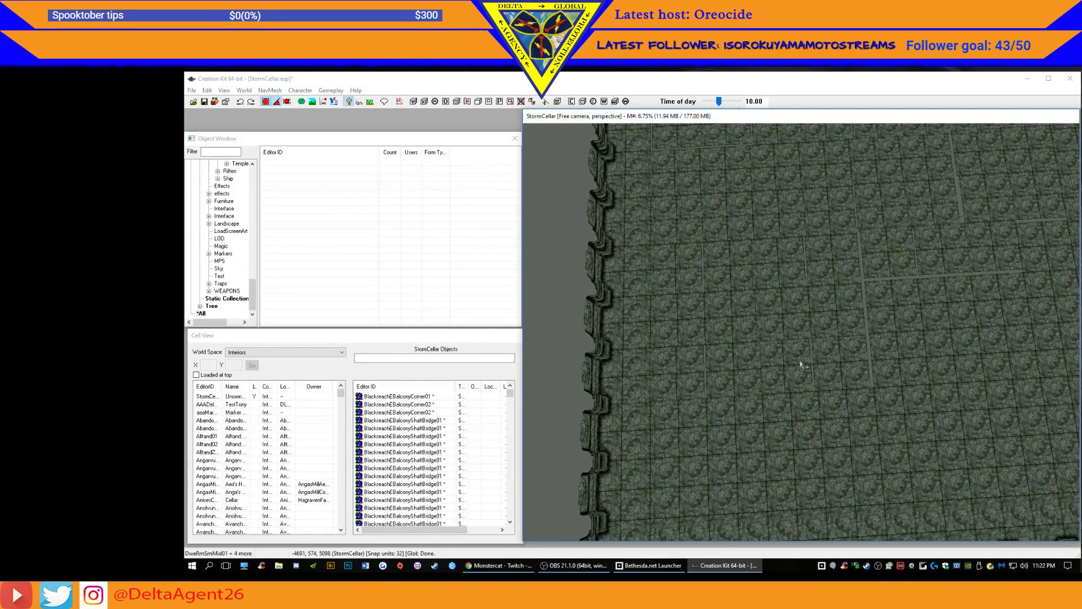
{"action": "key", "text": "d"}
{"action": "left_click", "coordinate": [776, 355]}
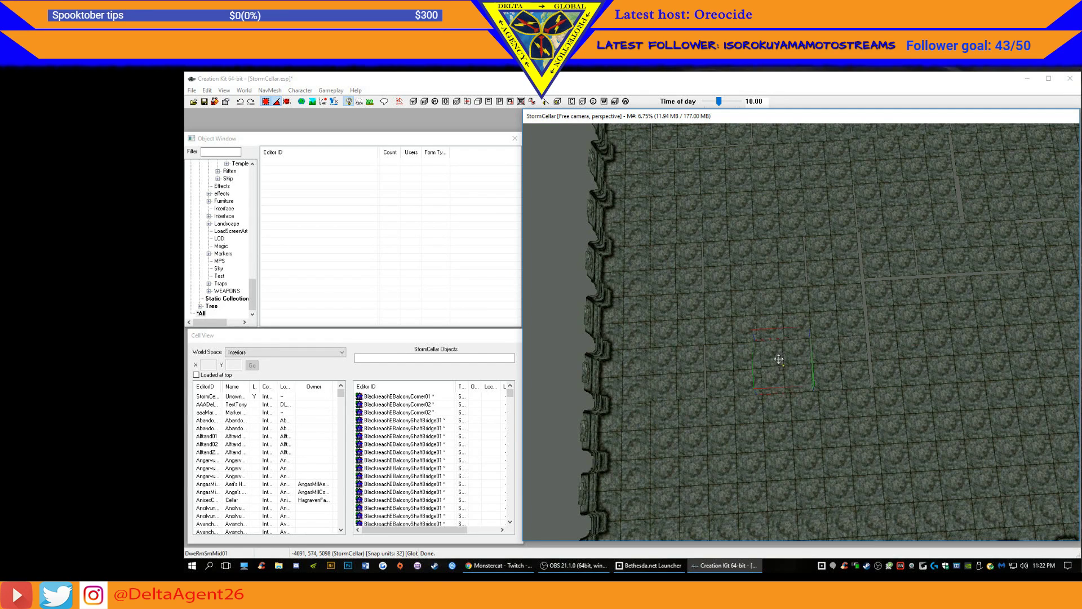
{"action": "left_click_drag", "start_coordinate": [775, 355], "coordinate": [733, 356]}
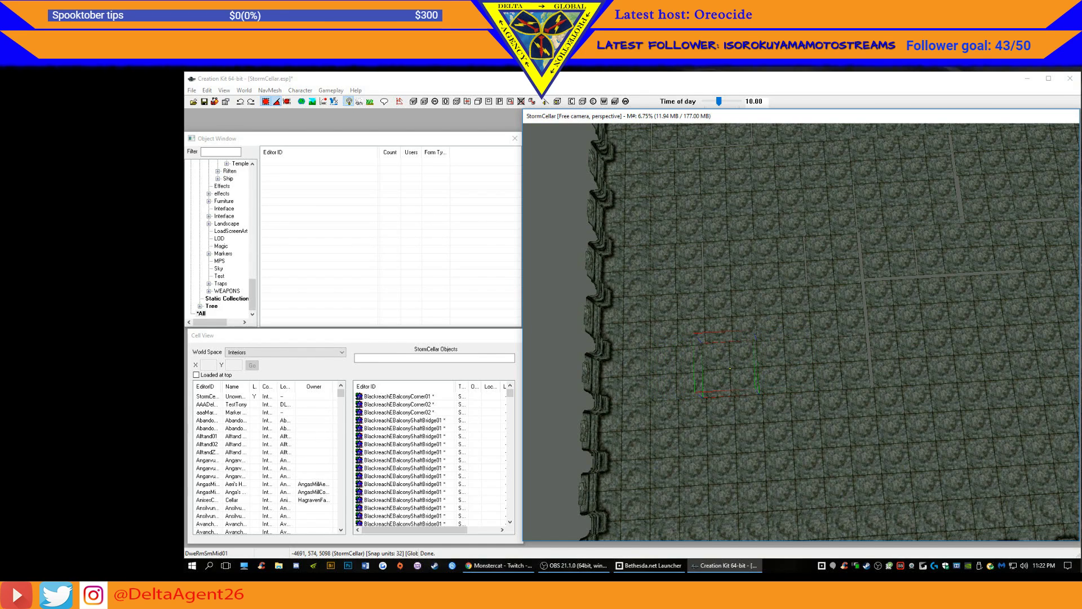
{"action": "key", "text": "d"}
{"action": "left_click", "coordinate": [851, 365]}
{"action": "left_click_drag", "start_coordinate": [859, 350], "coordinate": [853, 321]}
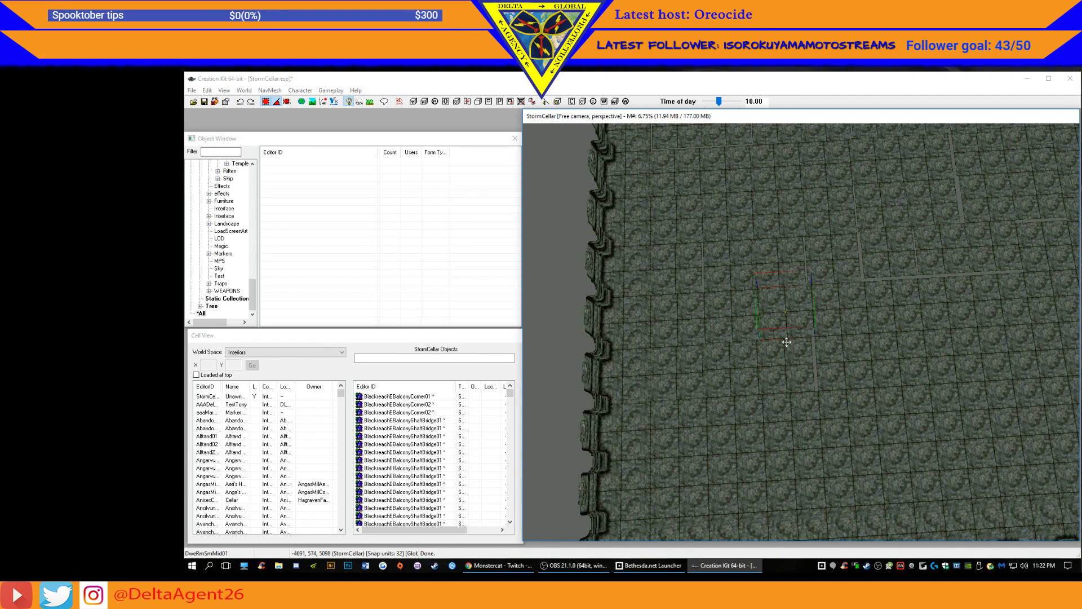
- Snap the next floor tiles in that row west toward the west wall
{"action": "left_click_drag", "start_coordinate": [748, 365], "coordinate": [740, 364]}
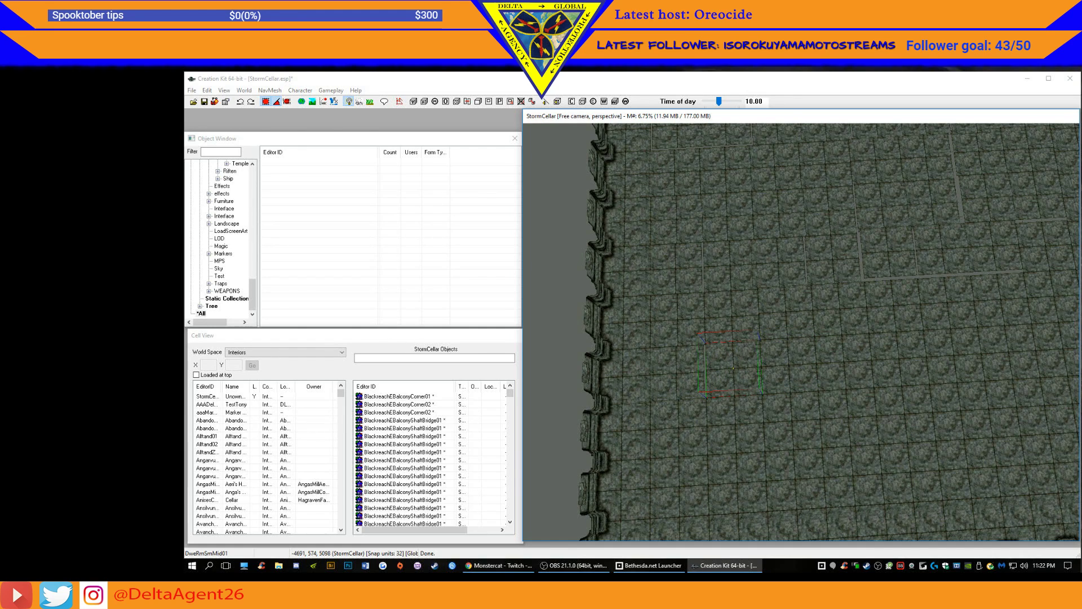
{"action": "middle_click_drag", "start_coordinate": [776, 378], "coordinate": [836, 354]}
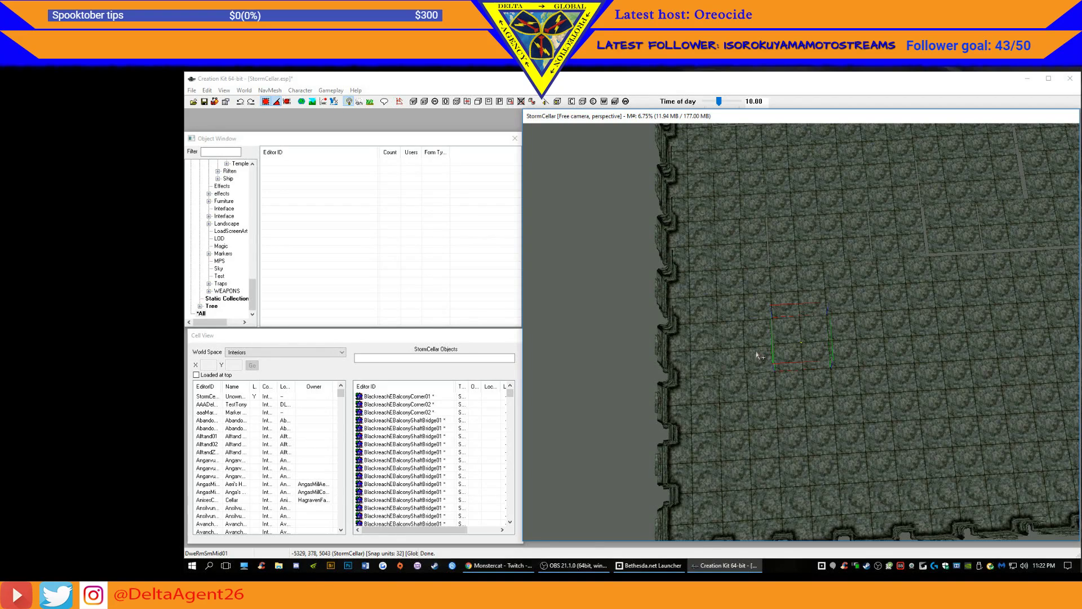
{"action": "left_click_drag", "start_coordinate": [757, 355], "coordinate": [698, 358]}
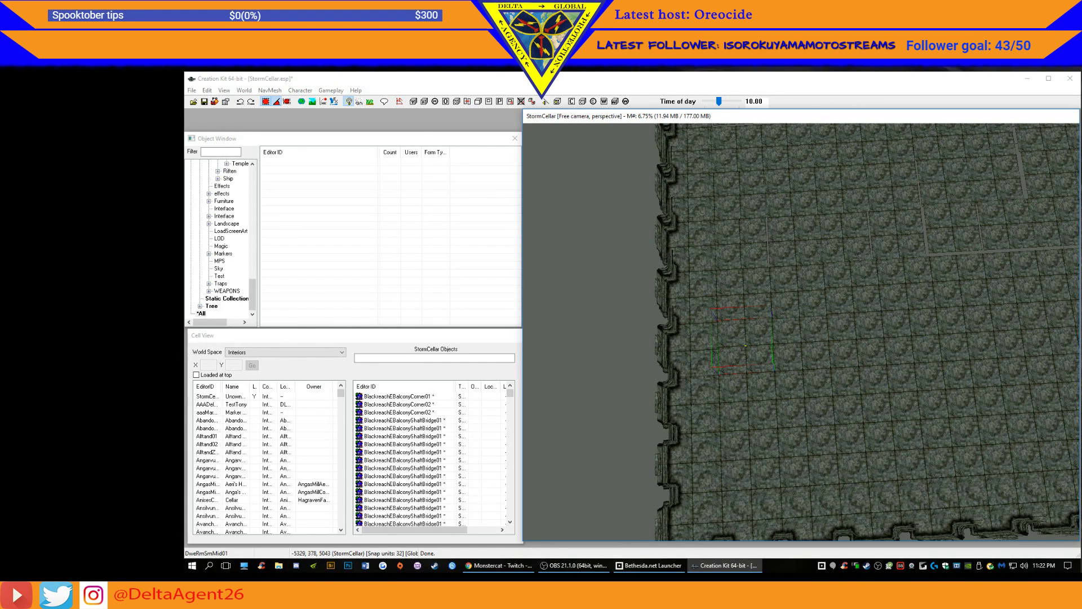
{"action": "scroll", "coordinate": [787, 324], "scroll_direction": "up", "scroll_amount": 5}
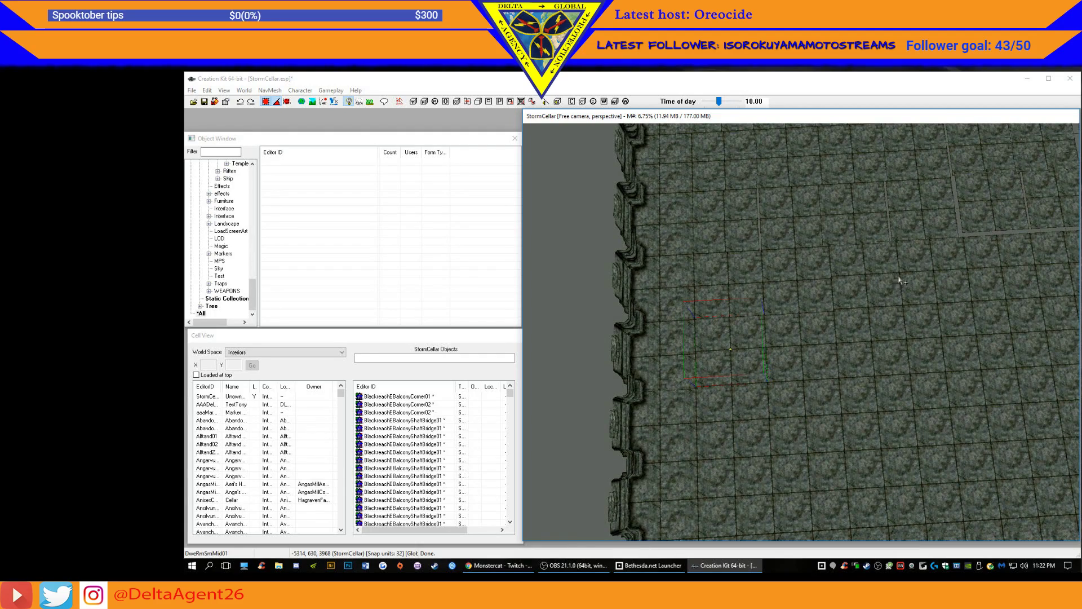
- Snap the floor tile southwest of the eastern gap's corner west against its neighbouring tile
{"action": "scroll", "coordinate": [900, 281], "scroll_direction": "up", "scroll_amount": 3}
{"action": "middle_click_drag", "start_coordinate": [1043, 248], "coordinate": [779, 333]}
{"action": "left_click", "coordinate": [778, 331]}
{"action": "left_click_drag", "start_coordinate": [777, 332], "coordinate": [703, 339]}
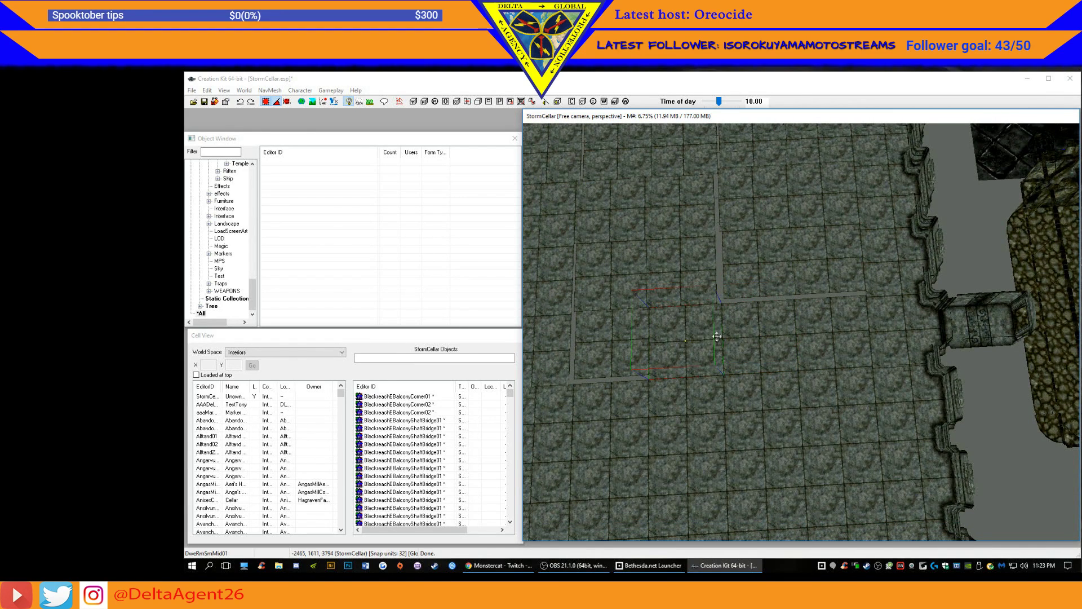
{"action": "middle_click_drag", "start_coordinate": [760, 341], "coordinate": [887, 337]}
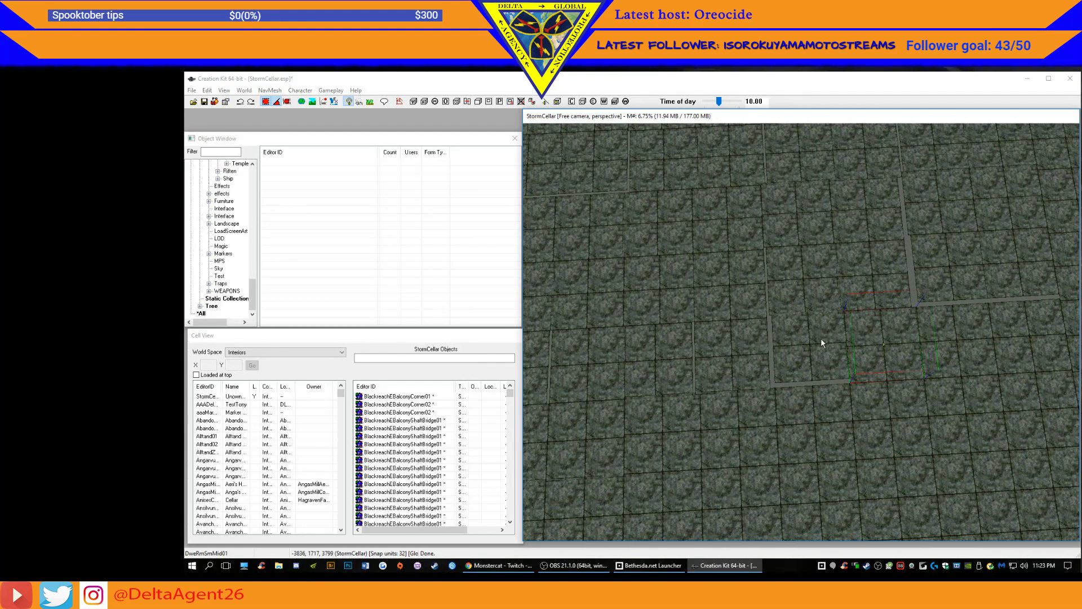
- Snap the next tile in that row west and realign the tile beside it with the surrounding floor
{"action": "left_click_drag", "start_coordinate": [820, 339], "coordinate": [521, 282]}
{"action": "scroll", "coordinate": [827, 372], "scroll_direction": "down", "scroll_amount": 5}
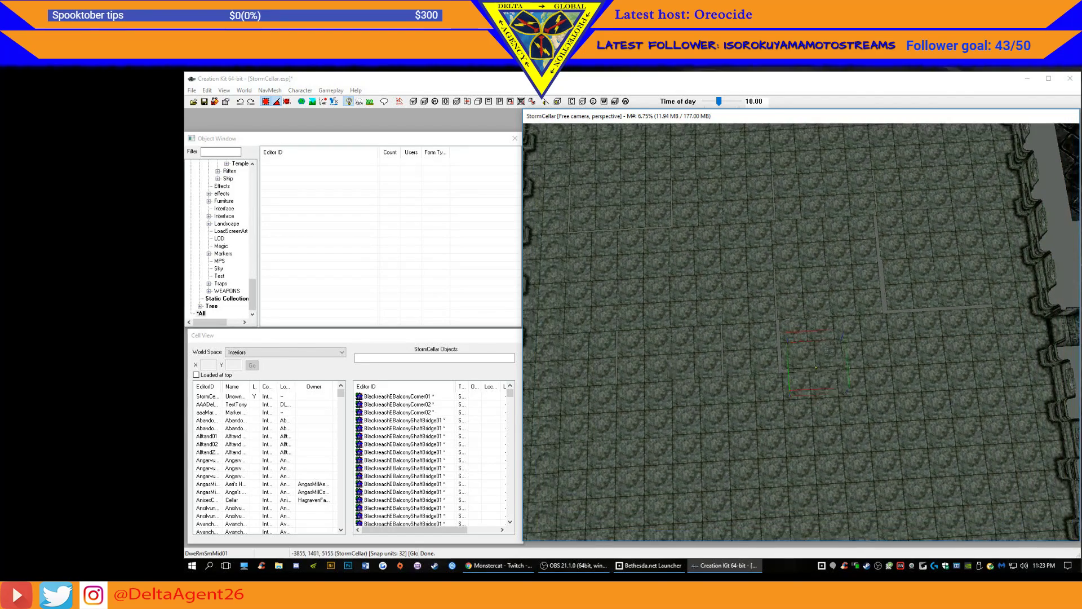
{"action": "scroll", "coordinate": [817, 367], "scroll_direction": "down", "scroll_amount": 5}
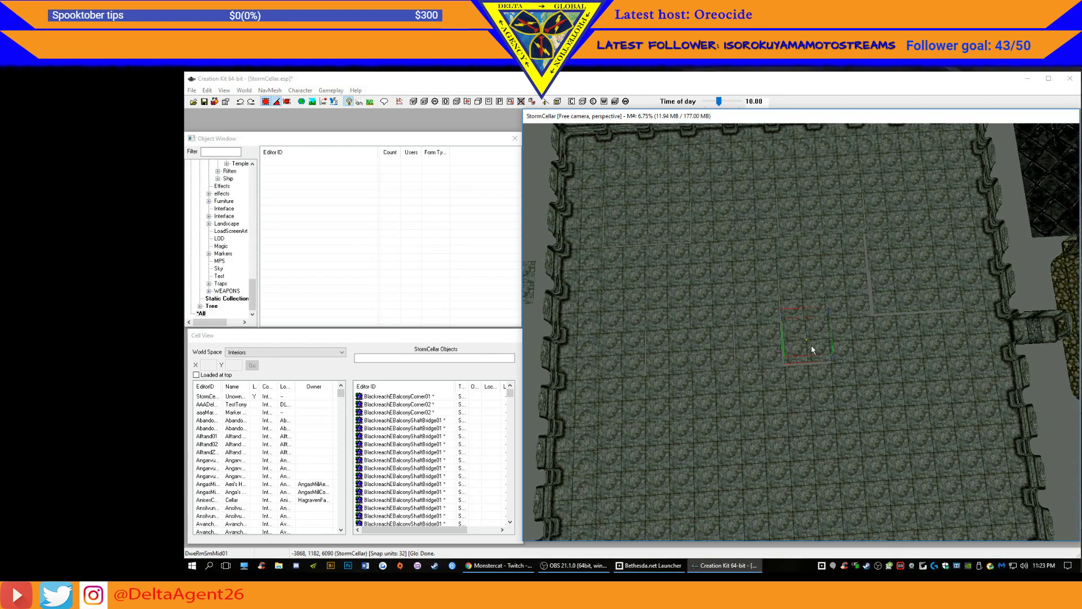
{"action": "scroll", "coordinate": [811, 351], "scroll_direction": "up", "scroll_amount": 5}
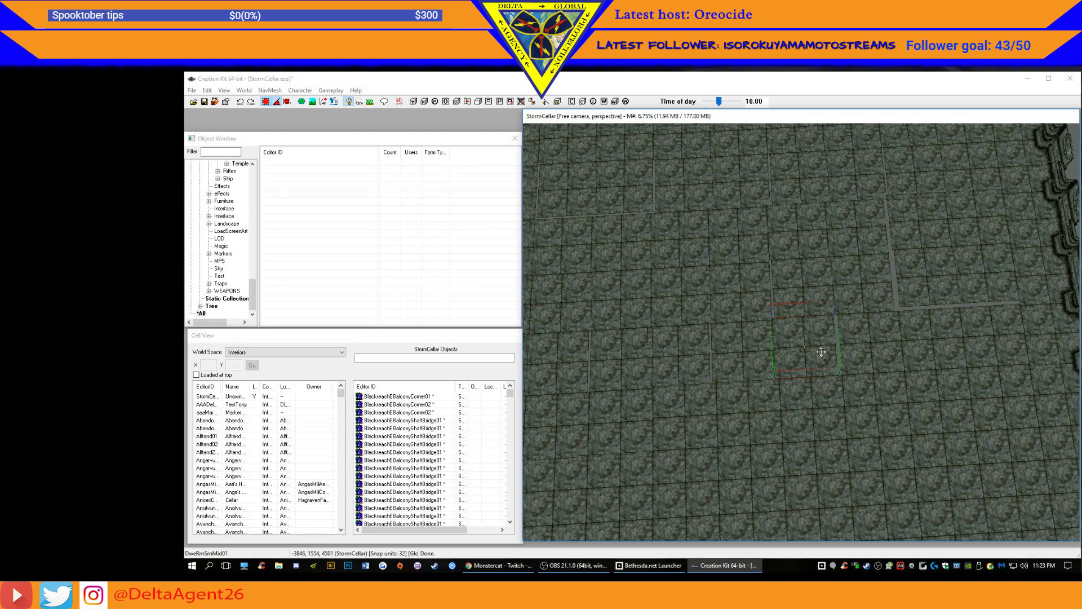
{"action": "scroll", "coordinate": [821, 352], "scroll_direction": "up", "scroll_amount": 4}
{"action": "left_click_drag", "start_coordinate": [821, 352], "coordinate": [835, 350]}
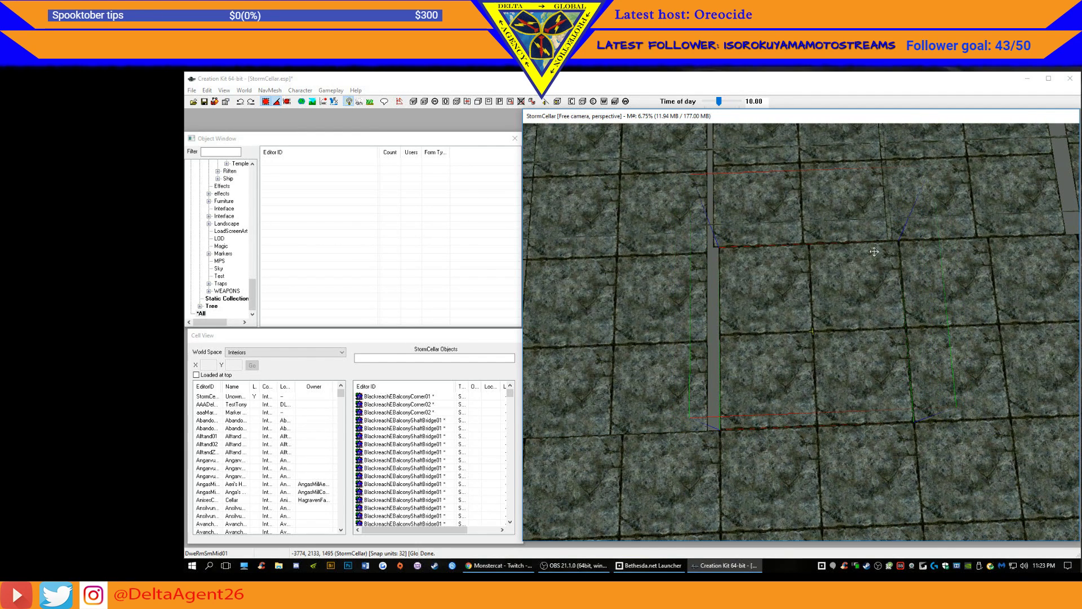
- Examine how the DweRmSmWallExBg01 doorway piece in the east wall meets the floor tiles and the adjoining hallway
{"action": "middle_click_drag", "start_coordinate": [1040, 245], "coordinate": [900, 285]}
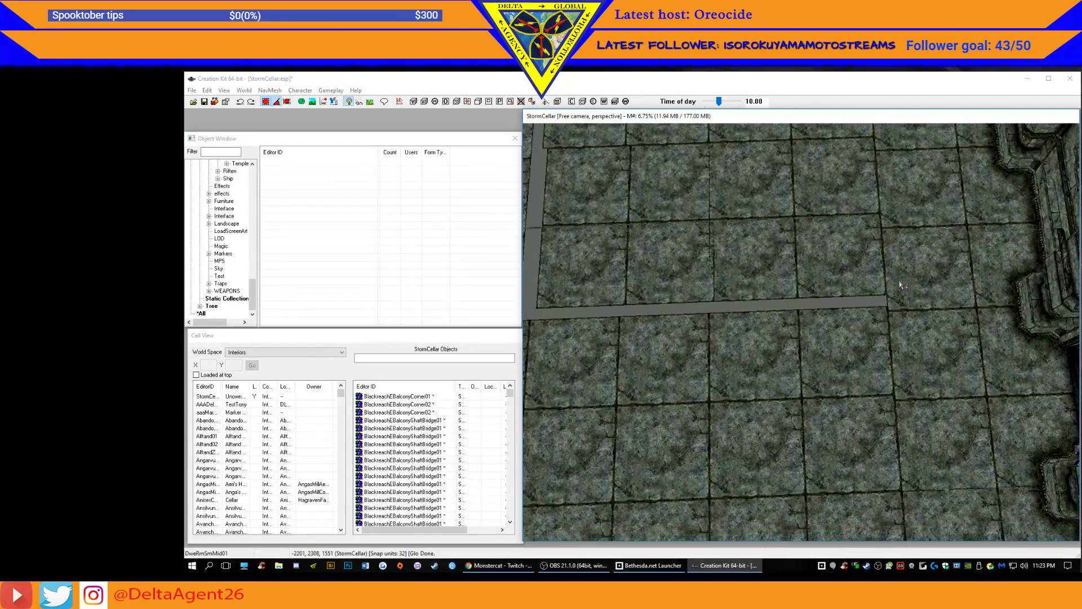
{"action": "middle_click_drag", "start_coordinate": [963, 333], "coordinate": [908, 336]}
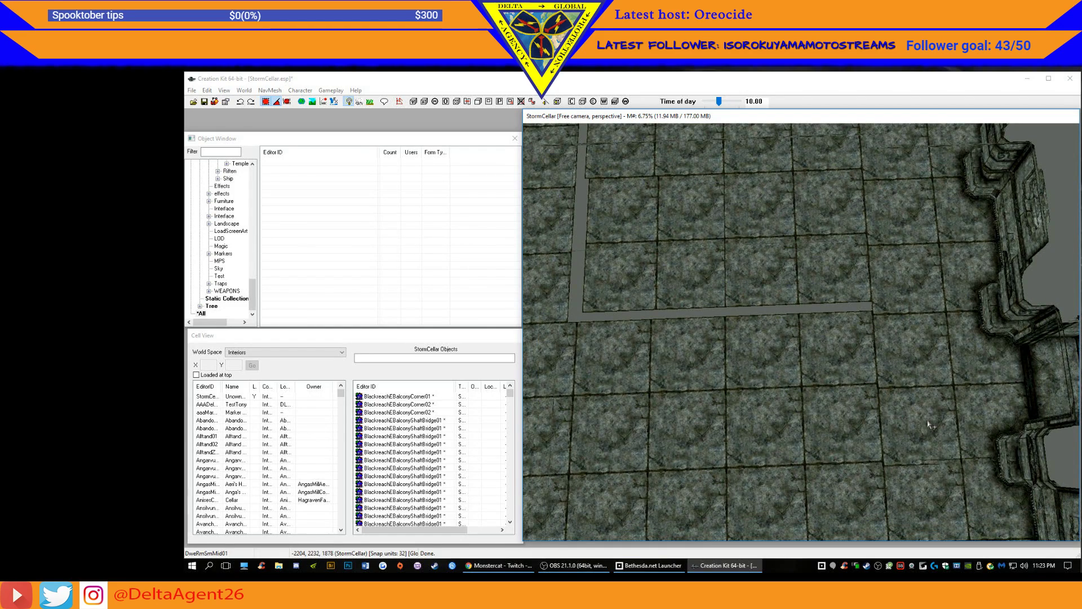
{"action": "middle_click_drag", "start_coordinate": [927, 435], "coordinate": [943, 320]}
{"action": "left_click", "coordinate": [939, 300]}
{"action": "left_click_drag", "start_coordinate": [940, 303], "coordinate": [941, 297]}
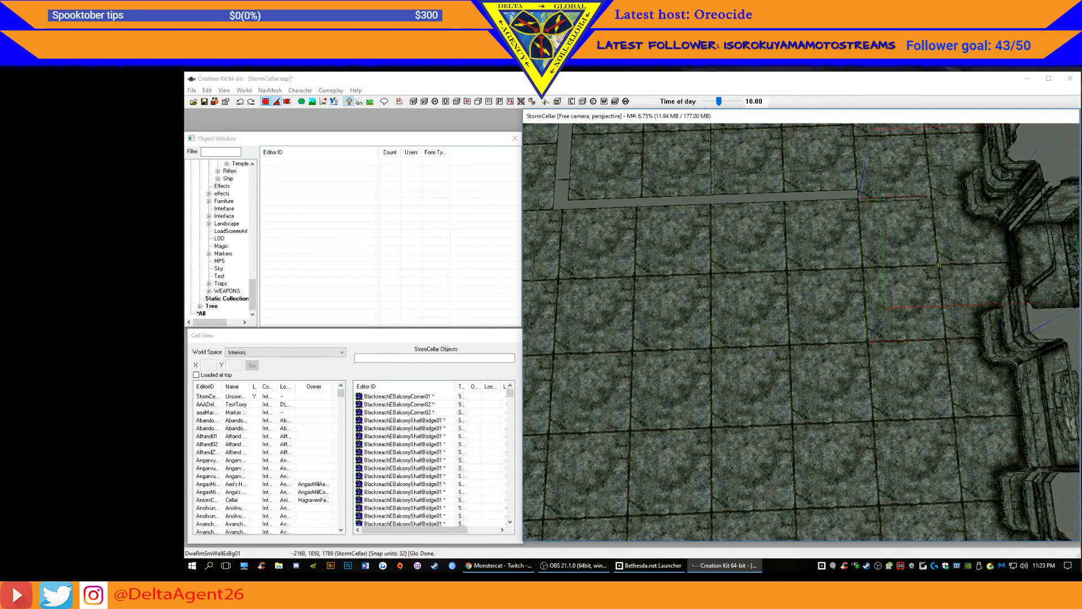
{"action": "scroll", "coordinate": [949, 260], "scroll_direction": "down", "scroll_amount": 3}
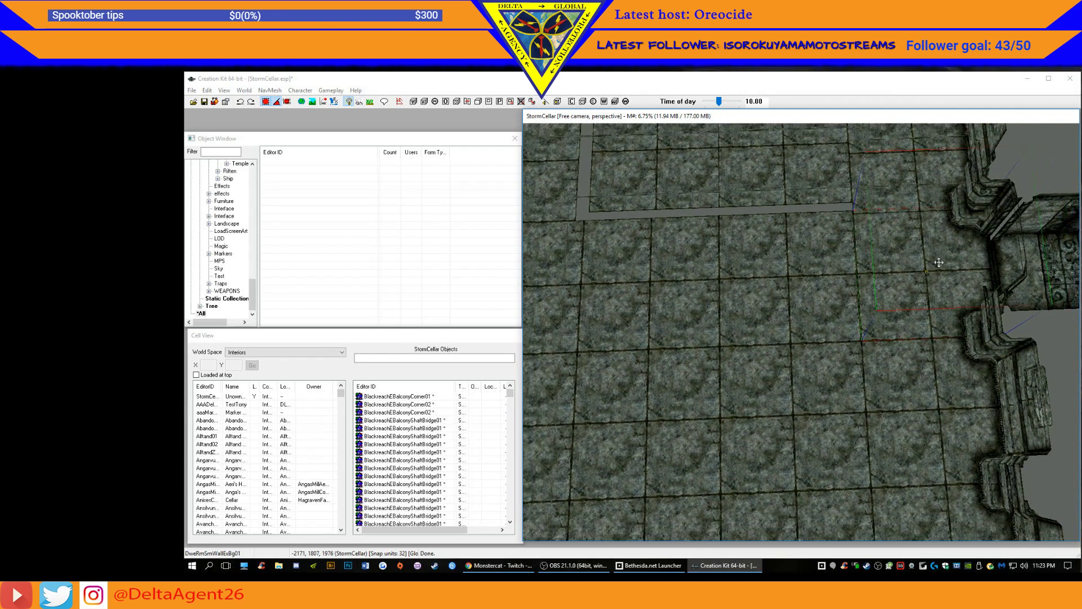
{"action": "middle_click_drag", "start_coordinate": [934, 262], "coordinate": [926, 326]}
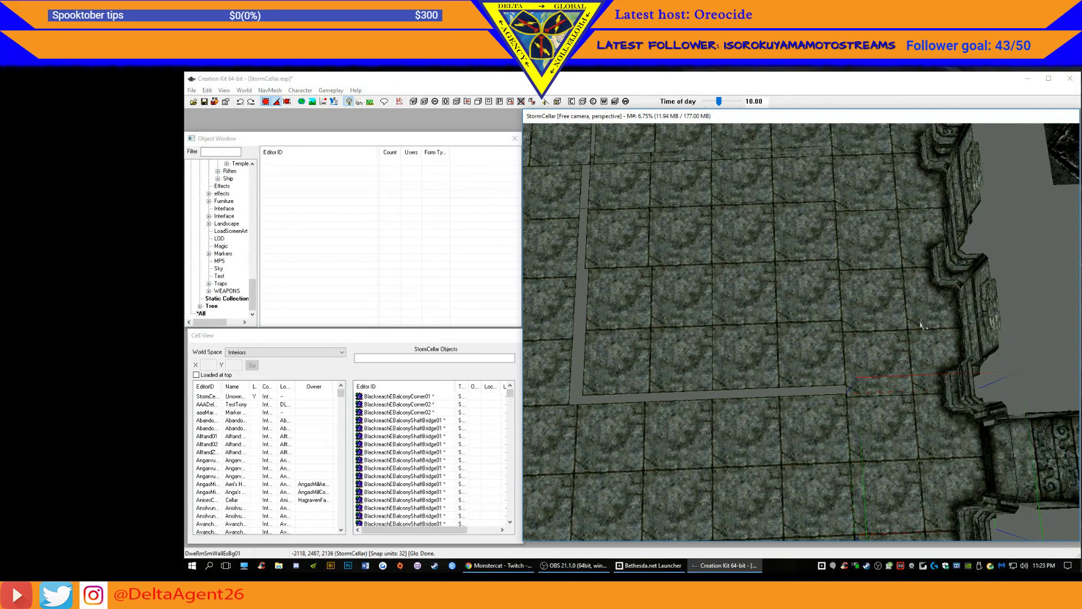
{"action": "mouse_move", "coordinate": [1012, 337]}
{"action": "middle_mouse_down", "text": "shift"}
{"action": "mouse_move", "coordinate": [1081, 330]}
{"action": "mouse_move", "coordinate": [1054, 345]}
{"action": "mouse_move", "coordinate": [1022, 337]}
{"action": "mouse_move", "coordinate": [1021, 353]}
{"action": "middle_mouse_up", "text": "shift"}
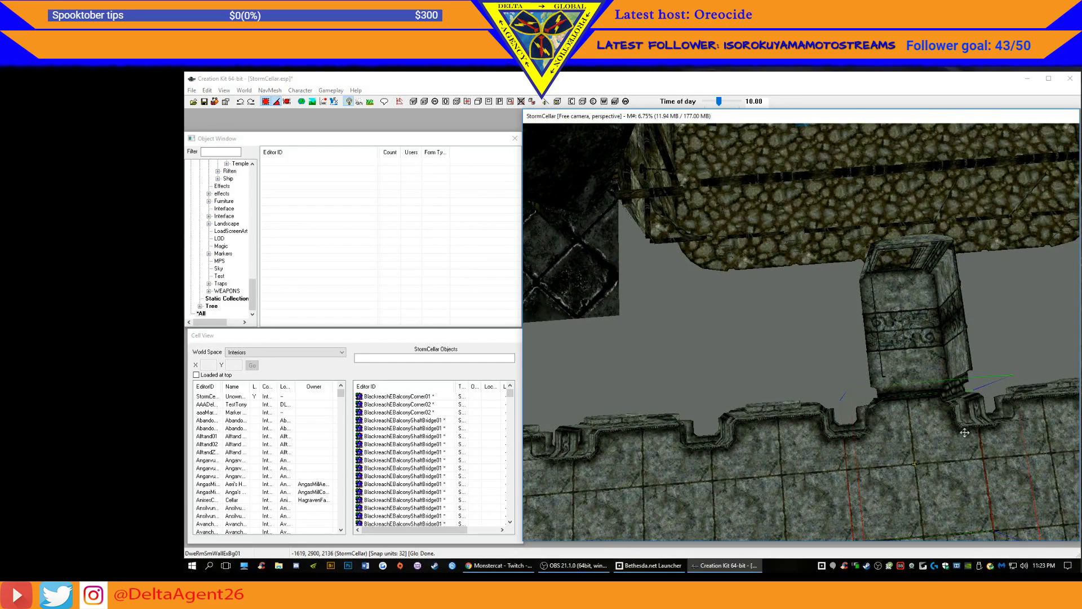
{"action": "key", "text": "c"}
{"action": "middle_click_drag", "start_coordinate": [952, 459], "coordinate": [920, 410], "text": "shift"}
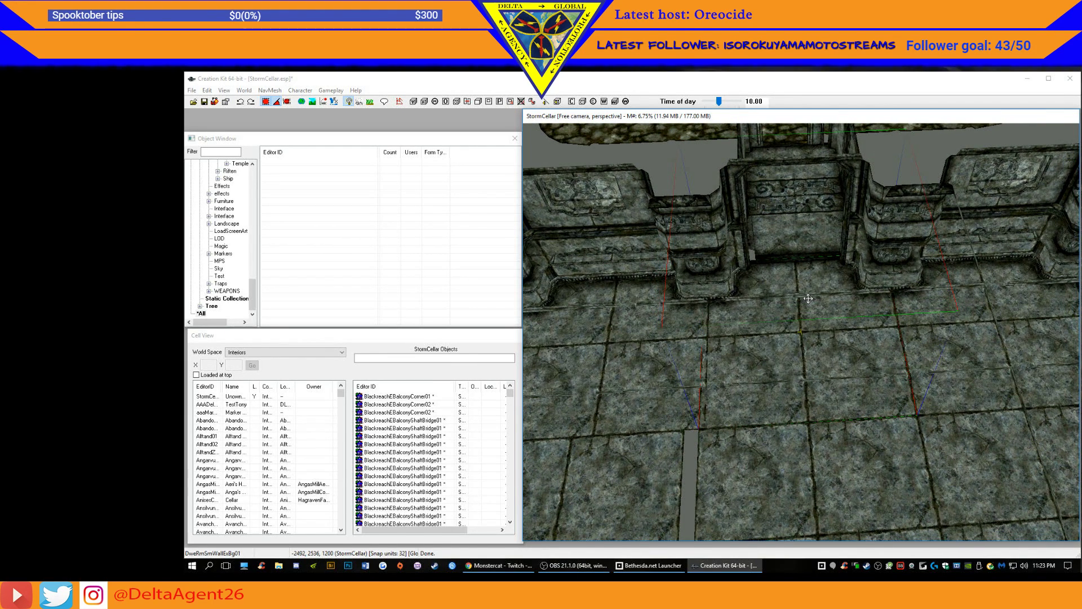
{"action": "mouse_move", "coordinate": [801, 330]}
{"action": "middle_mouse_down", "text": "shift"}
{"action": "mouse_move", "coordinate": [815, 329]}
{"action": "mouse_move", "coordinate": [800, 331]}
{"action": "middle_mouse_up", "text": "shift"}
{"action": "middle_click_drag", "start_coordinate": [827, 259], "coordinate": [848, 268], "text": "shift"}
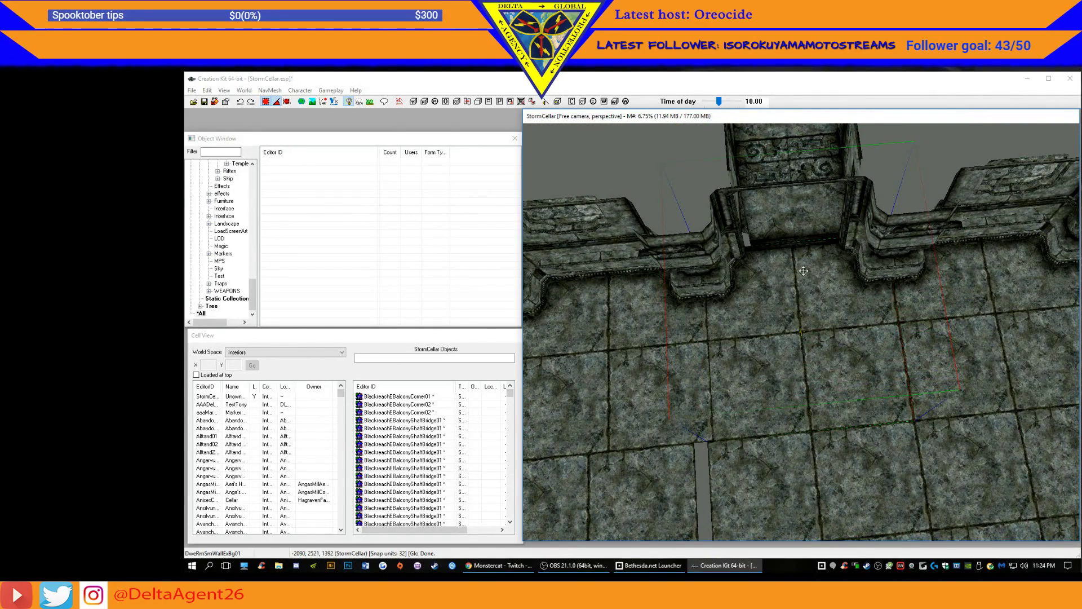
- Set the snap reference to the DweFacadeHallSmExBg01 hallway piece and align the selected doorway wall piece with it
{"action": "left_click", "coordinate": [192, 91]}
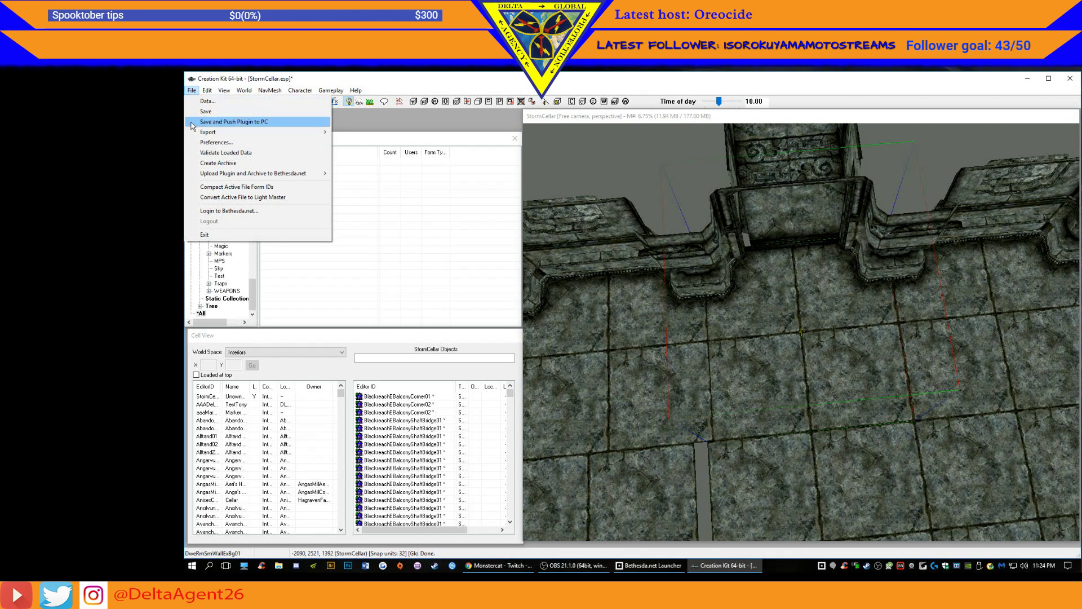
{"action": "left_click", "coordinate": [217, 142]}
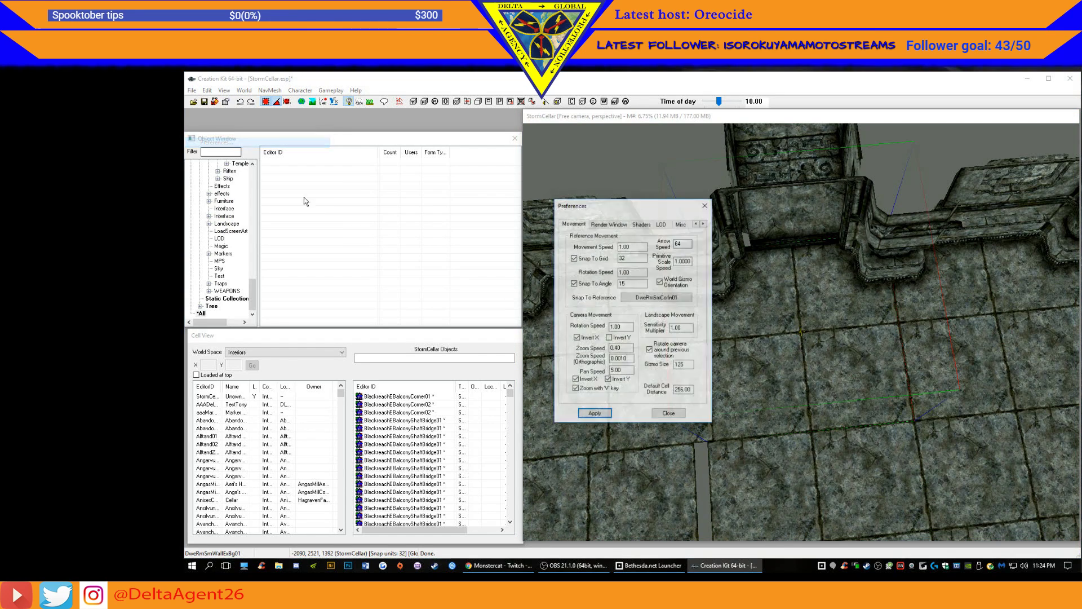
{"action": "left_click", "coordinate": [645, 299]}
{"action": "left_click", "coordinate": [624, 244]}
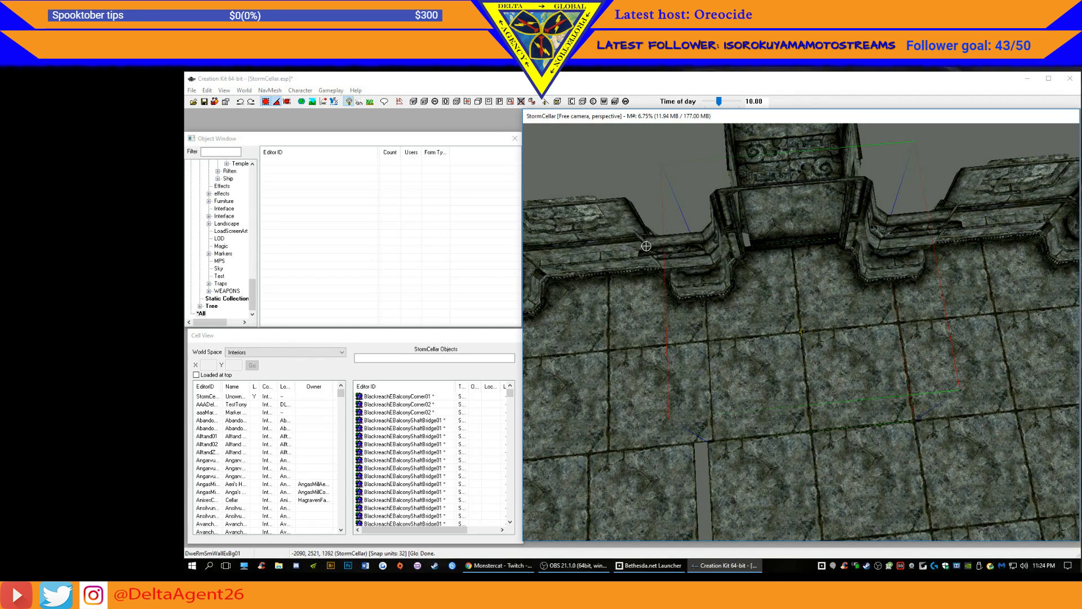
{"action": "double_click", "coordinate": [795, 227]}
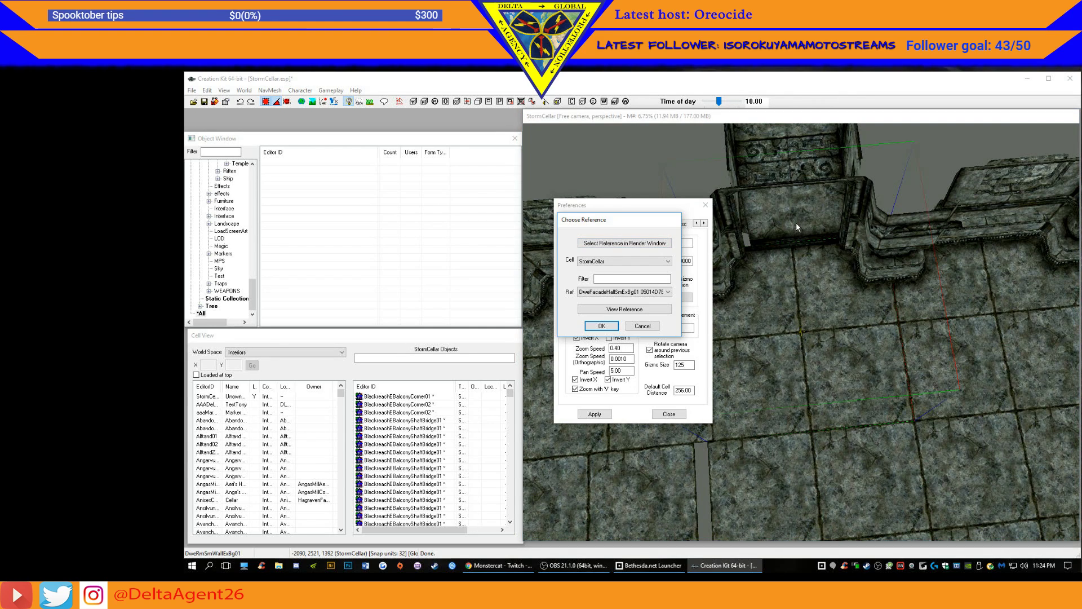
{"action": "left_click", "coordinate": [603, 326]}
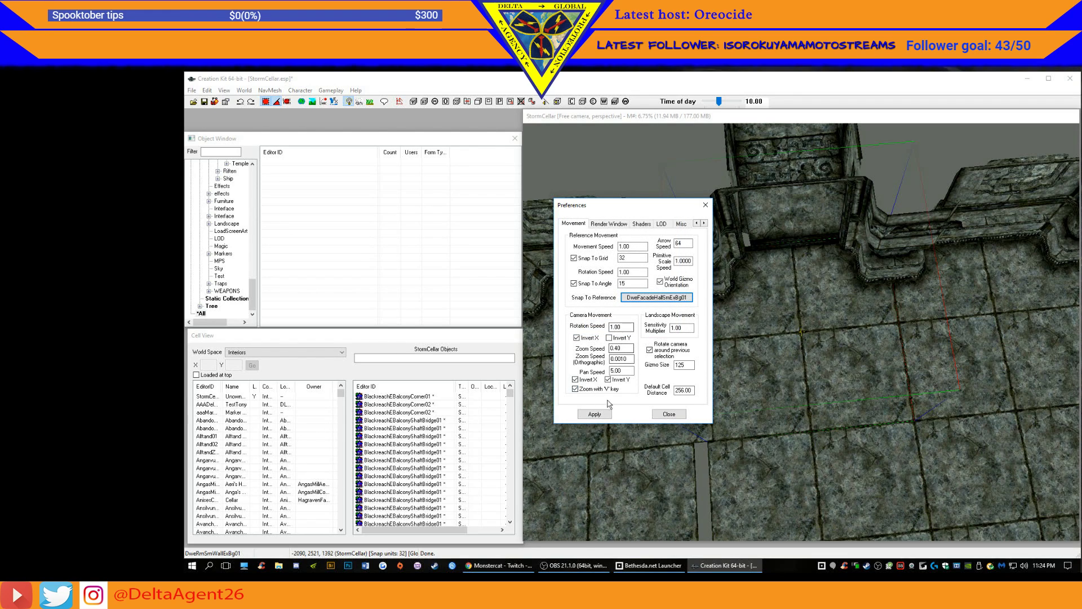
{"action": "left_click", "coordinate": [669, 414]}
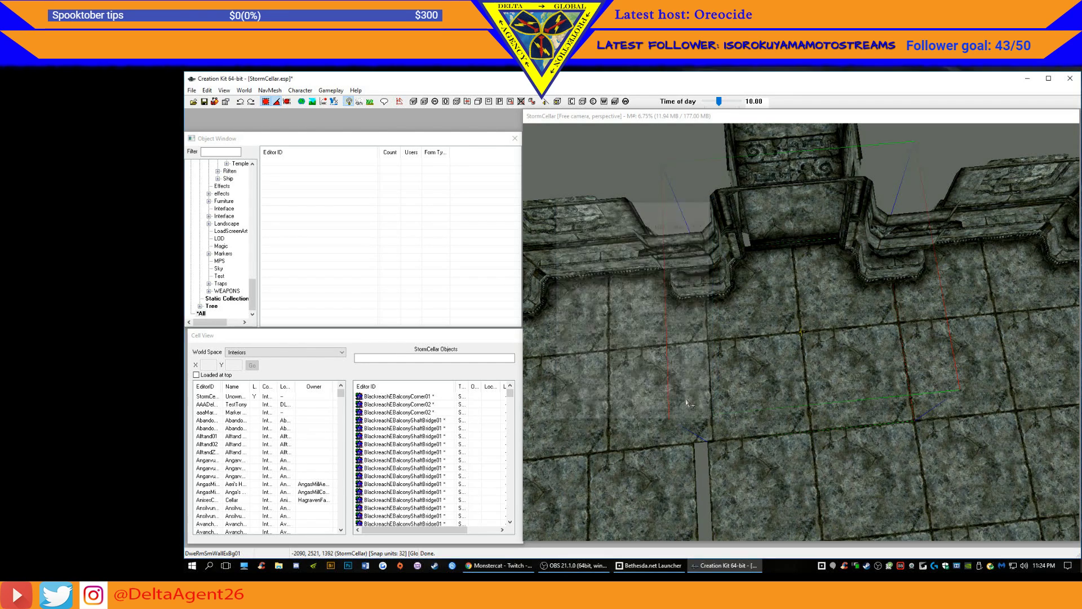
{"action": "left_click_drag", "start_coordinate": [795, 294], "coordinate": [801, 293]}
{"action": "scroll", "coordinate": [975, 327], "scroll_direction": "down", "scroll_amount": 2}
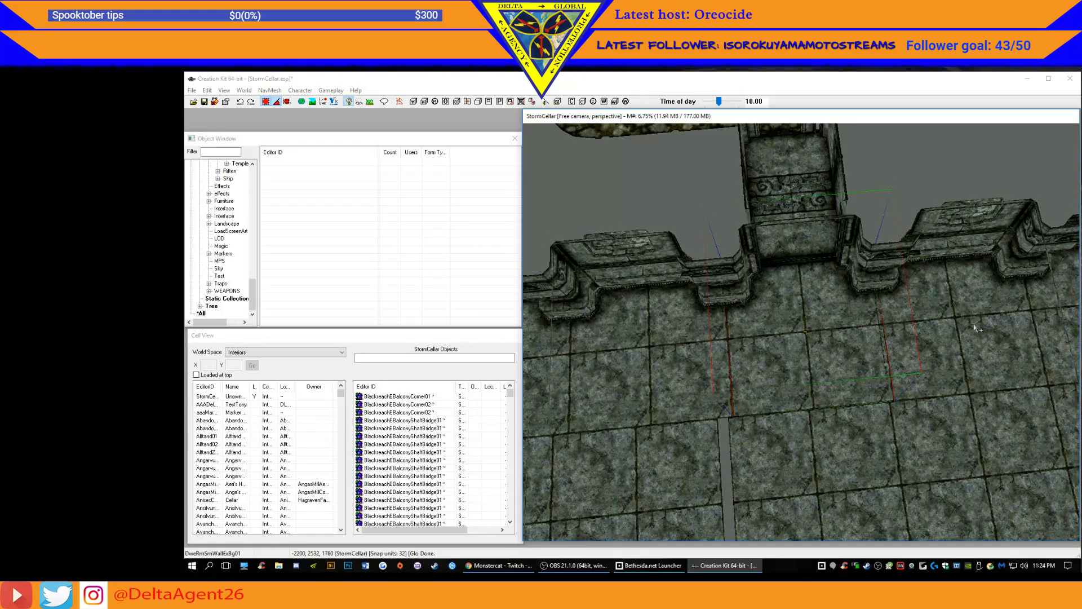
- Snap the first two east wall pieces south of the doorway south against their neighbours
{"action": "middle_click_drag", "start_coordinate": [1068, 344], "coordinate": [912, 337]}
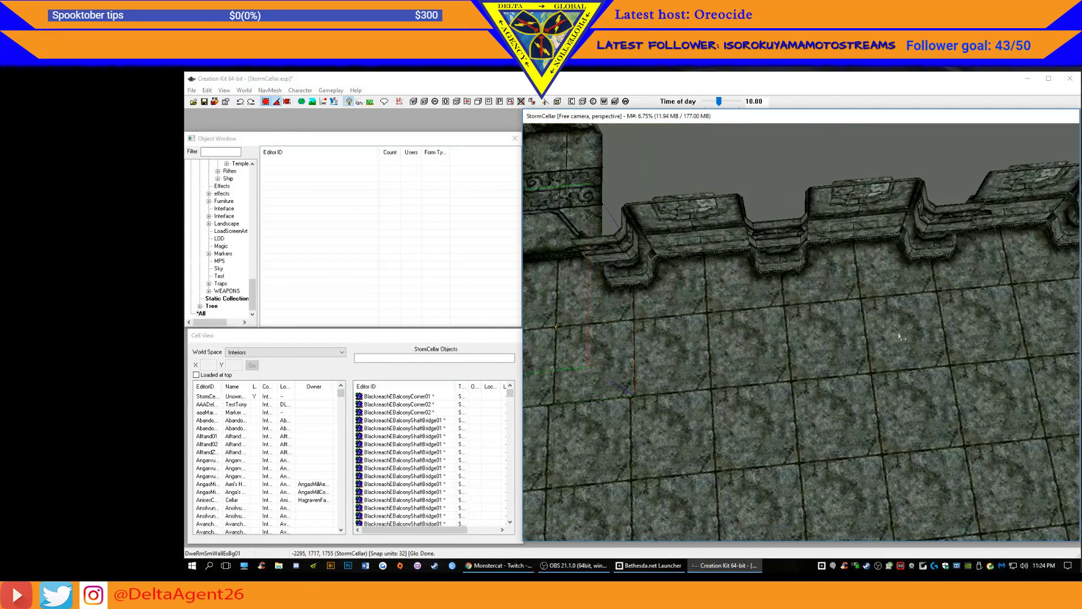
{"action": "left_click", "coordinate": [715, 348]}
{"action": "left_click_drag", "start_coordinate": [715, 348], "coordinate": [721, 347]}
{"action": "key", "text": "d"}
{"action": "left_click", "coordinate": [825, 340]}
{"action": "left_click_drag", "start_coordinate": [824, 336], "coordinate": [830, 333]}
- Snap the next two DweRmSmWall01 pieces along the east wall south toward the southeast corner, checking the second piece's reference data
{"action": "middle_click_drag", "start_coordinate": [1013, 315], "coordinate": [827, 338]}
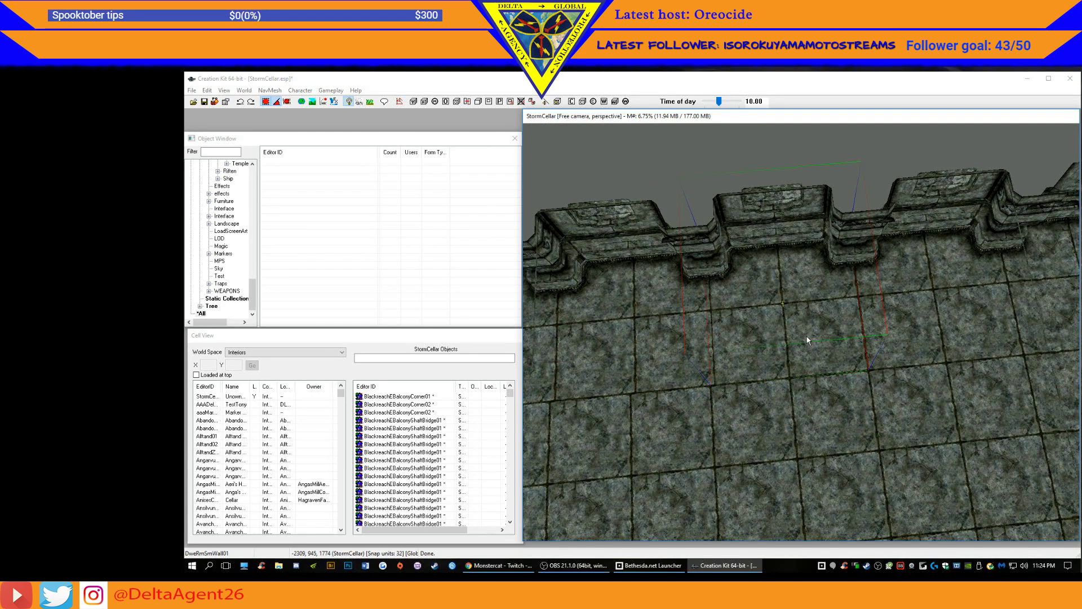
{"action": "left_click_drag", "start_coordinate": [807, 341], "coordinate": [812, 340]}
{"action": "middle_click_drag", "start_coordinate": [853, 326], "coordinate": [916, 330]}
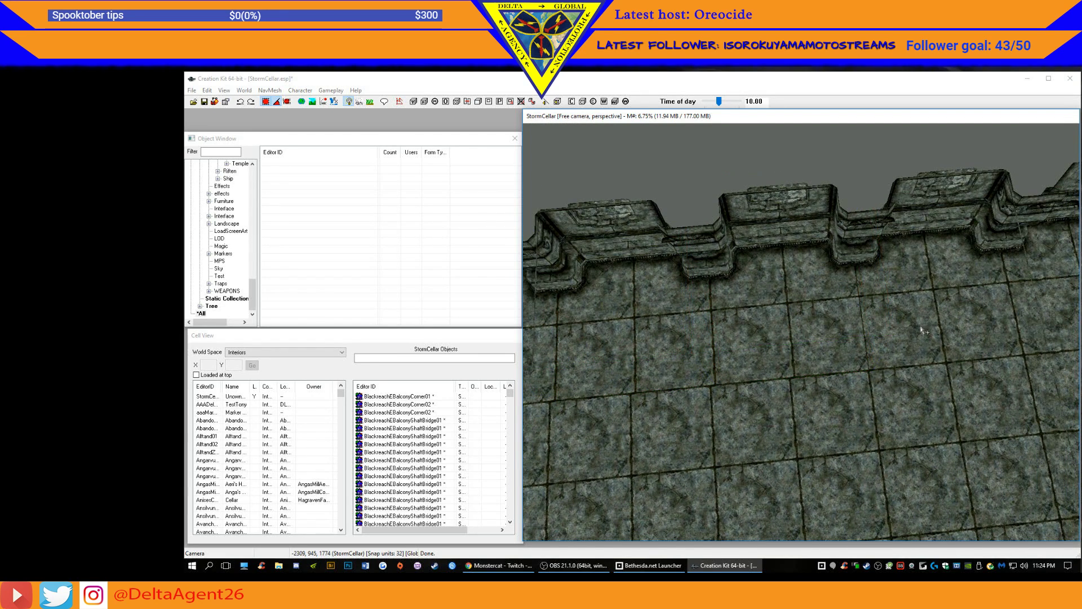
{"action": "double_click", "coordinate": [931, 329]}
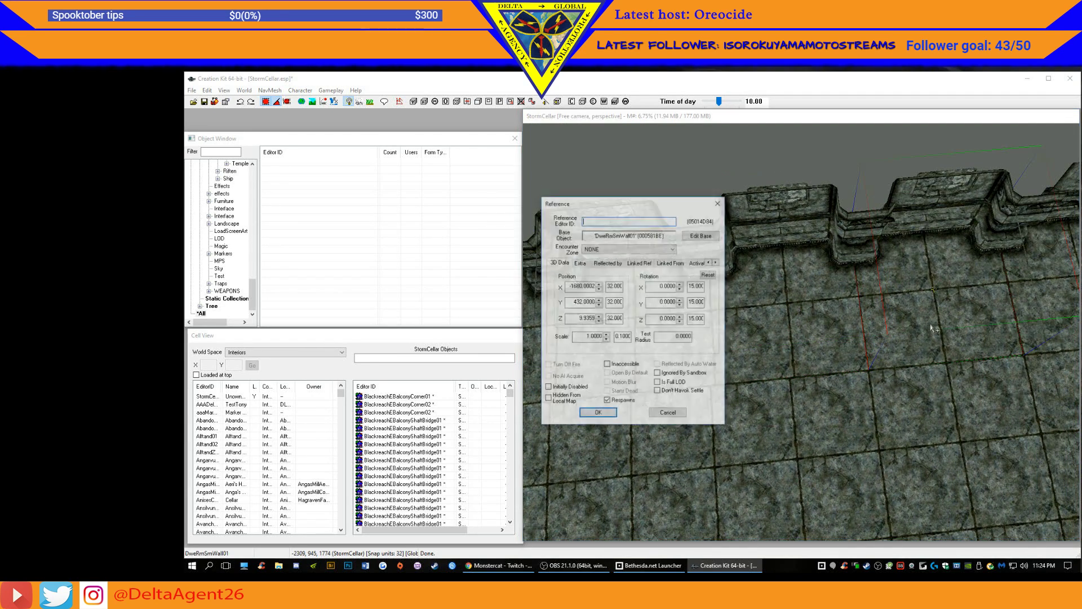
{"action": "left_click", "coordinate": [681, 413]}
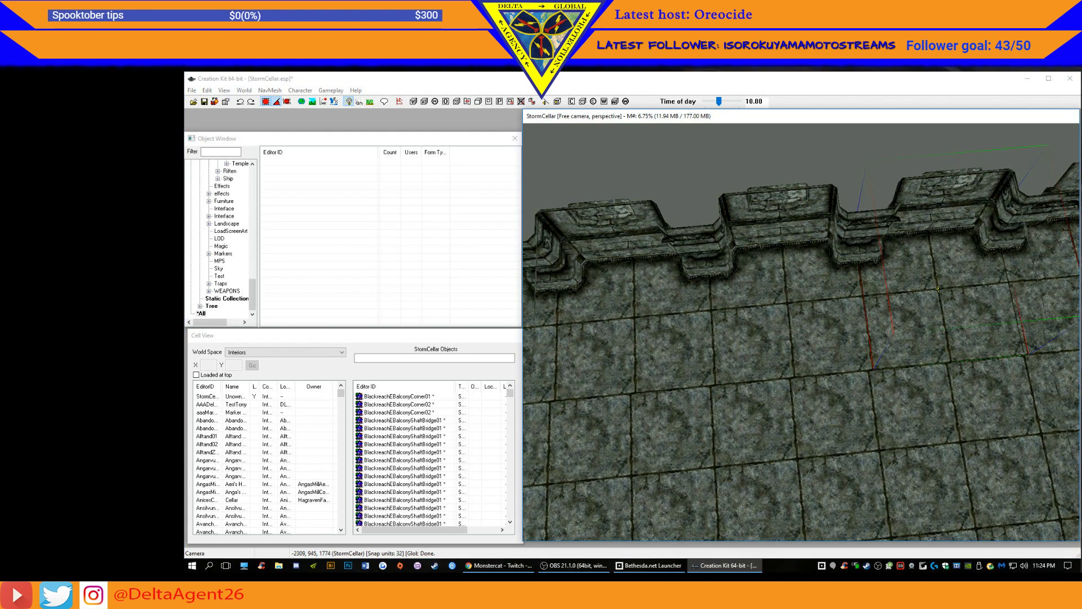
- Snap the DweRmSmCorIn01 southeast corner piece and the first south wall piece beside it south
{"action": "middle_click_drag", "start_coordinate": [1046, 305], "coordinate": [894, 318]}
{"action": "left_click", "coordinate": [894, 318]}
{"action": "left_click_drag", "start_coordinate": [866, 325], "coordinate": [872, 349]}
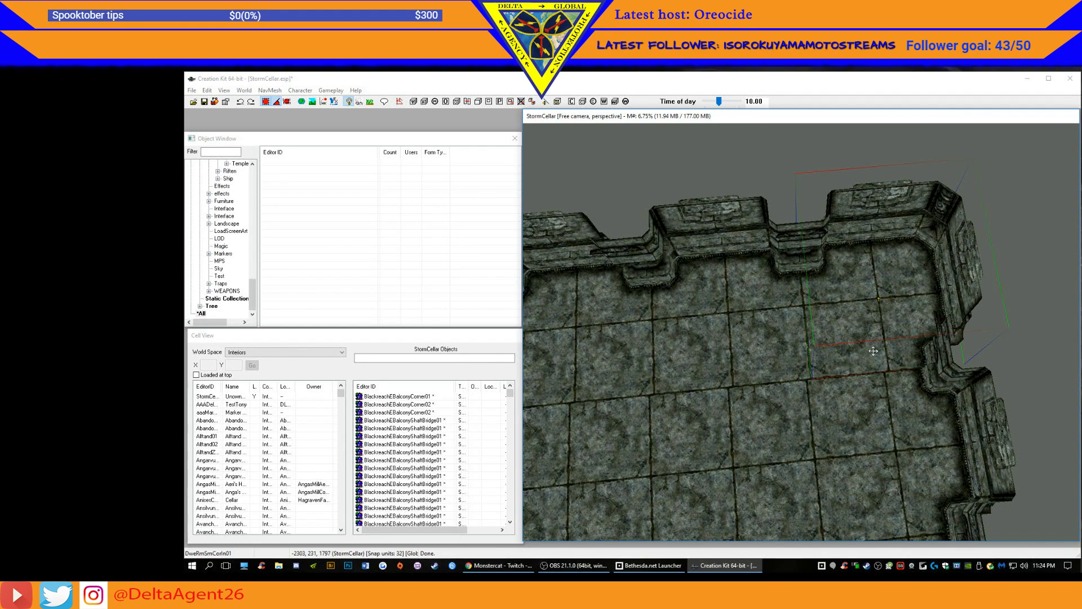
{"action": "left_click", "coordinate": [868, 399]}
{"action": "left_click_drag", "start_coordinate": [868, 399], "coordinate": [876, 399]}
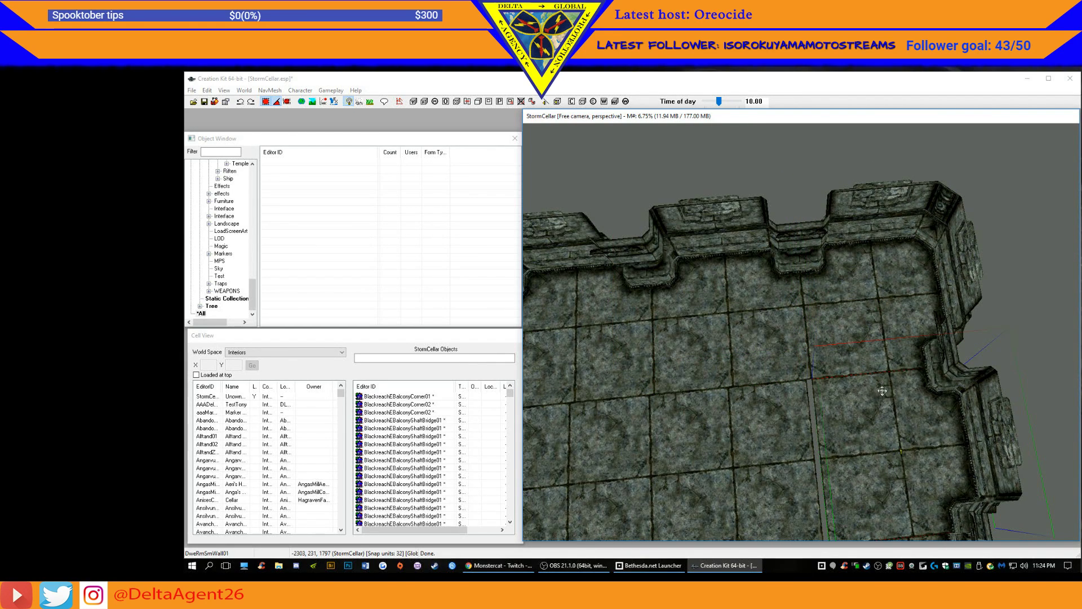
{"action": "scroll", "coordinate": [882, 388], "scroll_direction": "down", "scroll_amount": 2}
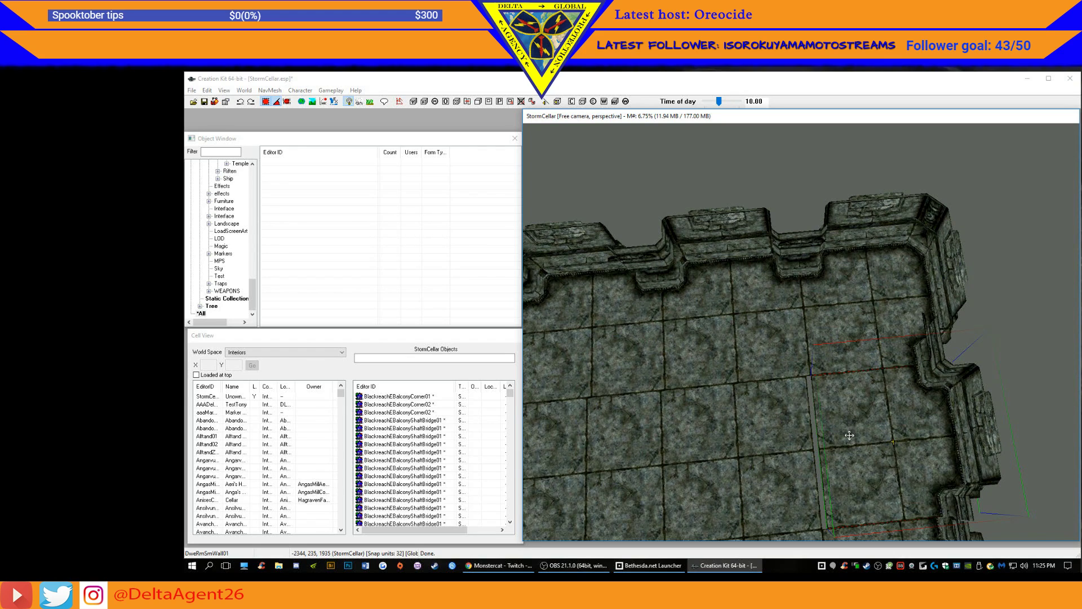
- Check the reference data of the DweRmSmMid01 floor tile nearest the south wall and snap it south to close the gap
{"action": "scroll", "coordinate": [881, 389], "scroll_direction": "up", "scroll_amount": 3}
{"action": "key", "text": "d"}
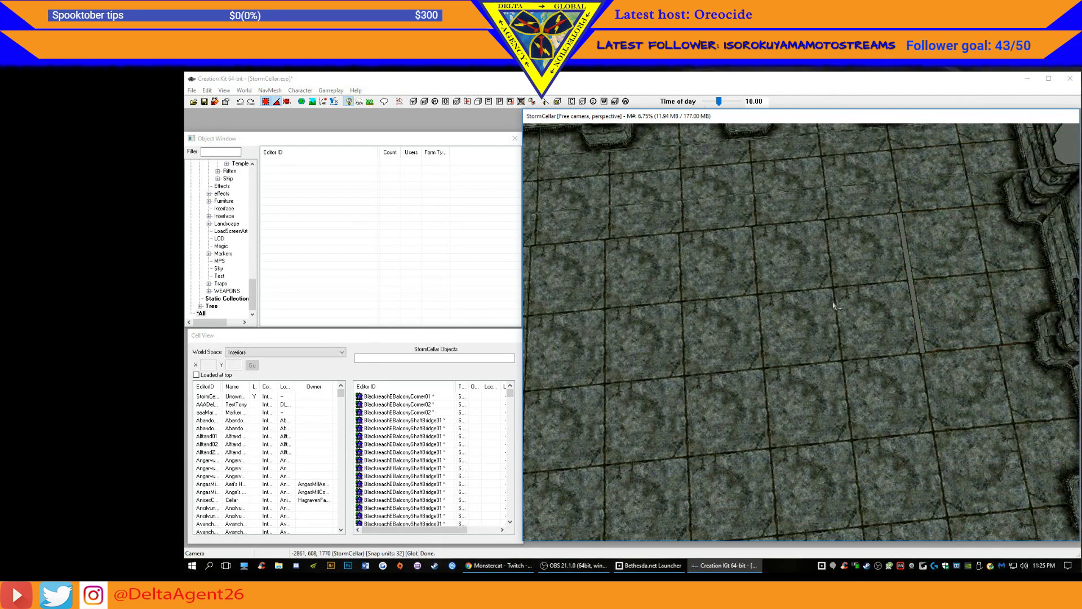
{"action": "double_click", "coordinate": [835, 303]}
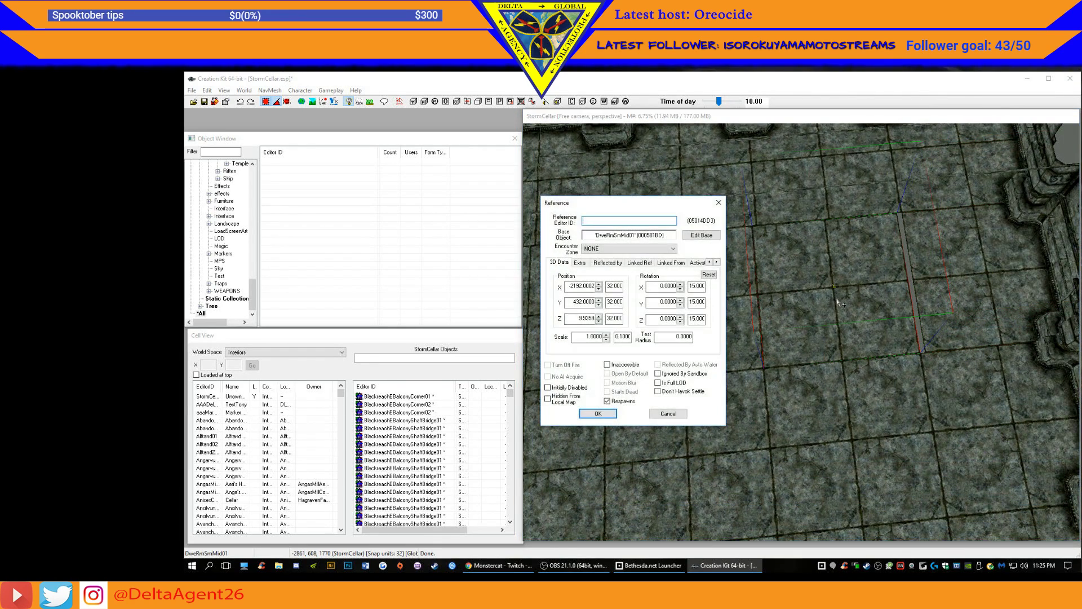
{"action": "left_click", "coordinate": [668, 414]}
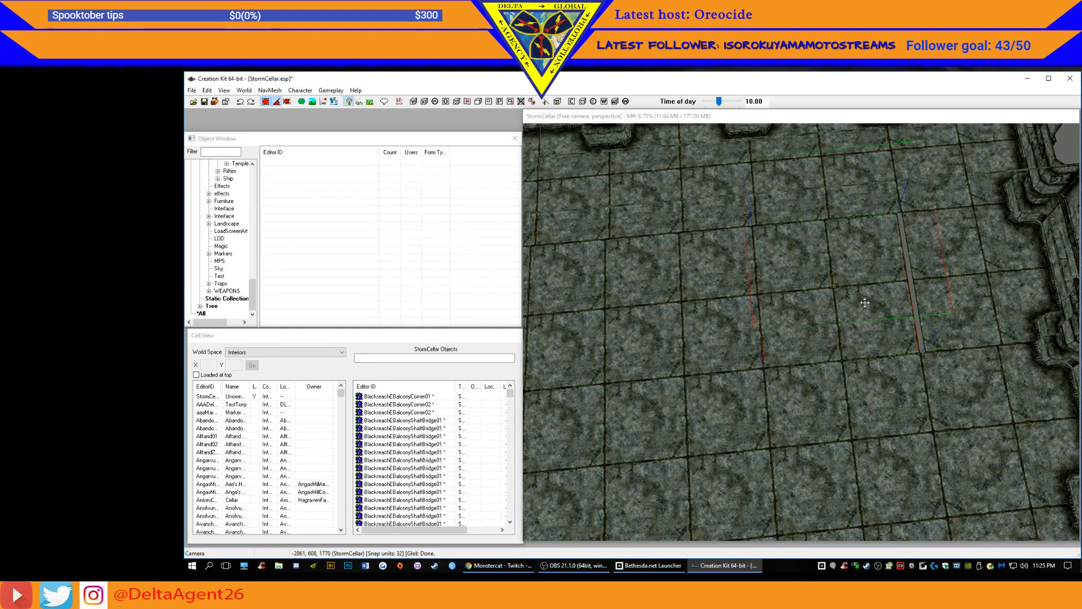
{"action": "left_click_drag", "start_coordinate": [865, 302], "coordinate": [869, 303]}
- Snap the next two floor tiles northward along that row south against their neighbours
{"action": "middle_click_drag", "start_coordinate": [760, 308], "coordinate": [908, 300]}
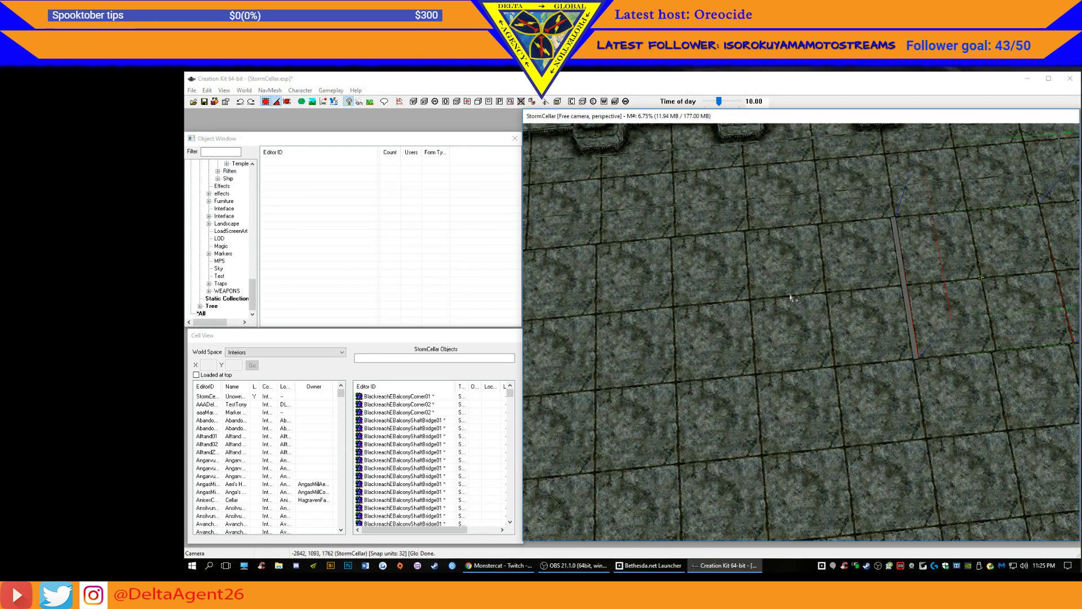
{"action": "left_click", "coordinate": [818, 297]}
{"action": "left_click_drag", "start_coordinate": [818, 297], "coordinate": [824, 297]}
{"action": "left_click", "coordinate": [716, 310]}
{"action": "left_click_drag", "start_coordinate": [715, 309], "coordinate": [719, 301]}
- Snap the row's remaining floor tiles near the doorway south to close the gaps between them
{"action": "middle_click_drag", "start_coordinate": [694, 301], "coordinate": [769, 303]}
{"action": "left_click", "coordinate": [760, 300]}
{"action": "left_click_drag", "start_coordinate": [752, 299], "coordinate": [756, 292]}
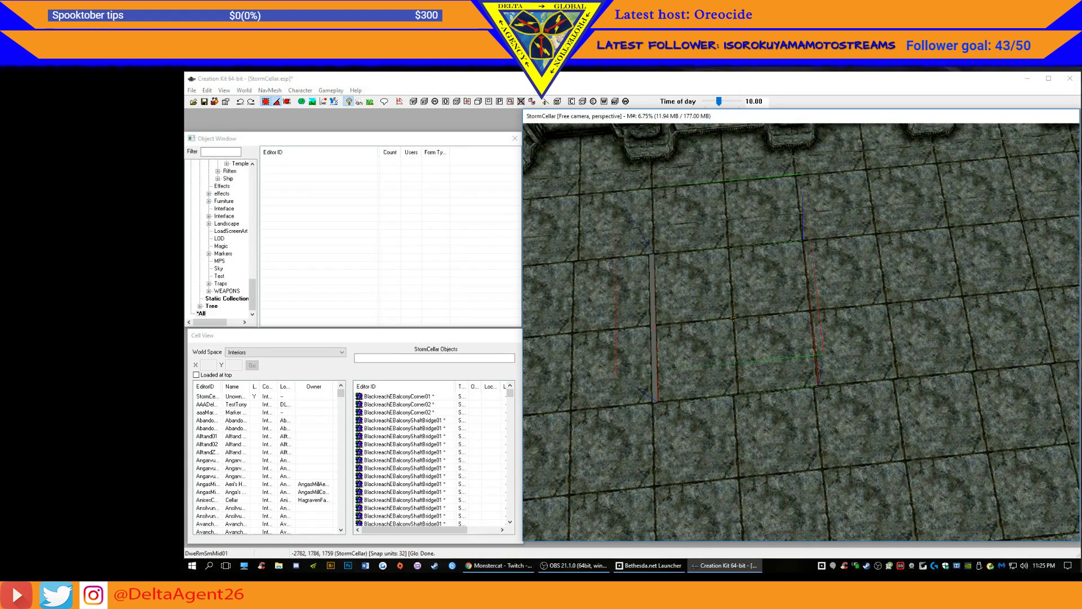
{"action": "middle_click_drag", "start_coordinate": [757, 292], "coordinate": [797, 296]}
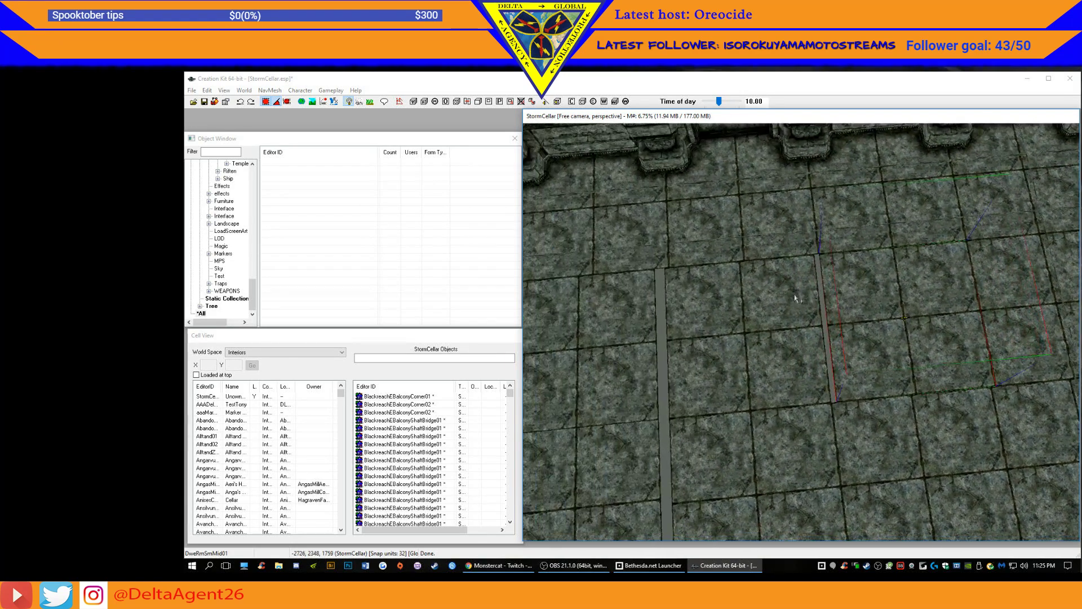
{"action": "left_click", "coordinate": [764, 300]}
{"action": "left_click_drag", "start_coordinate": [764, 300], "coordinate": [768, 295]}
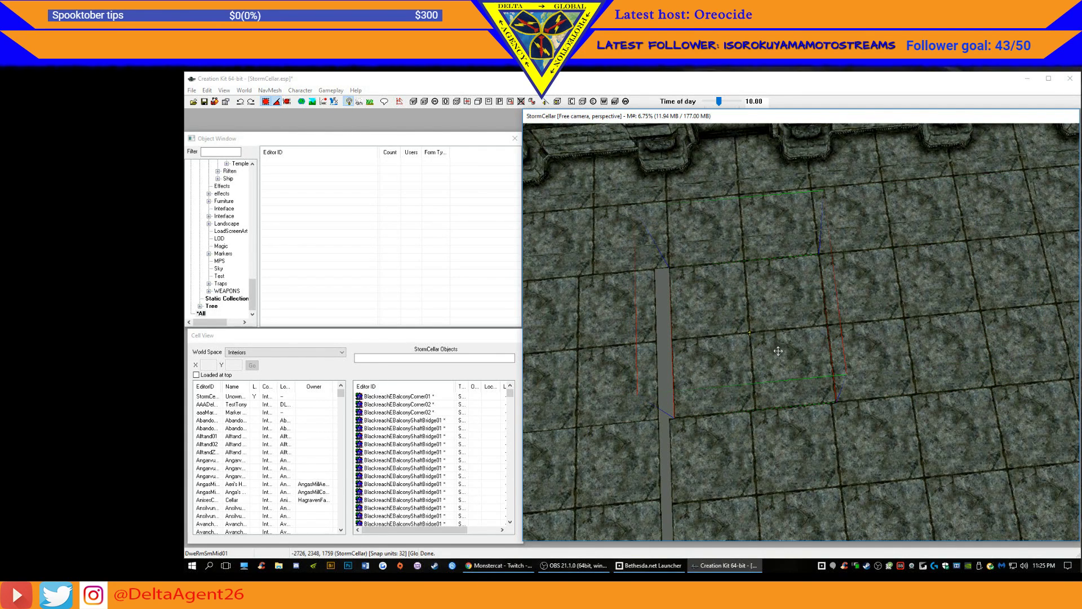
- Snap the southern floor tiles of the next row west south against the south wall section, checking one tile's reference data
{"action": "middle_click_drag", "start_coordinate": [963, 312], "coordinate": [920, 267]}
{"action": "scroll", "coordinate": [920, 268], "scroll_direction": "down", "scroll_amount": 2}
{"action": "scroll", "coordinate": [924, 268], "scroll_direction": "down", "scroll_amount": 4}
{"action": "scroll", "coordinate": [926, 267], "scroll_direction": "down", "scroll_amount": 2}
{"action": "middle_click_drag", "start_coordinate": [979, 269], "coordinate": [910, 293]}
{"action": "left_click", "coordinate": [942, 305]}
{"action": "left_click", "coordinate": [896, 309]}
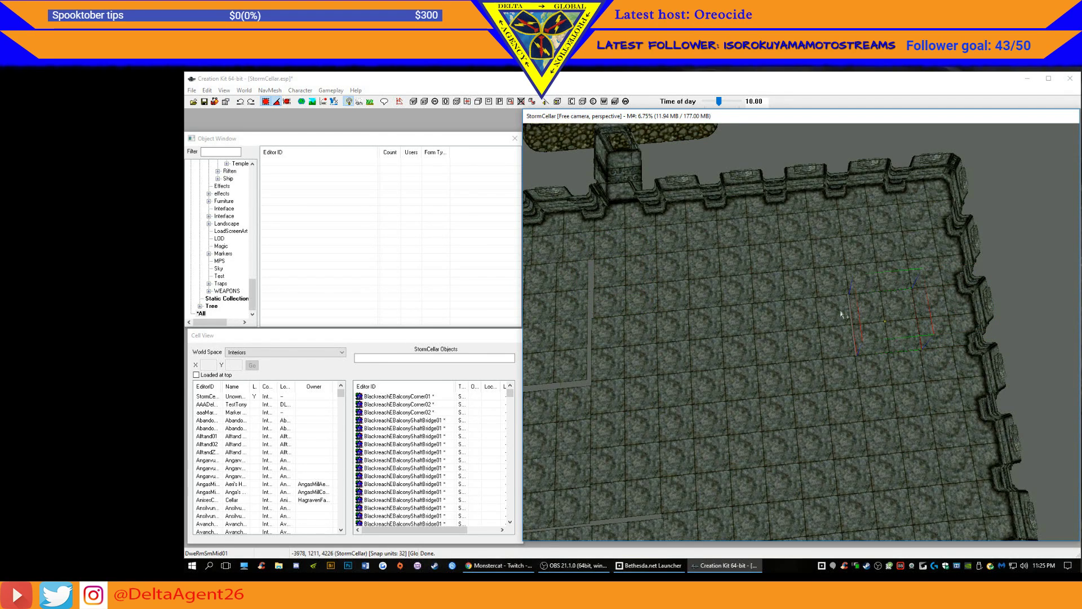
{"action": "left_click_drag", "start_coordinate": [829, 321], "coordinate": [753, 325]}
{"action": "double_click", "coordinate": [752, 324]}
{"action": "left_click", "coordinate": [666, 412]}
- Snap that row's northern floor tiles south, up to the open gap in line with the doorway
{"action": "left_click_drag", "start_coordinate": [726, 340], "coordinate": [695, 343]}
{"action": "middle_click_drag", "start_coordinate": [697, 349], "coordinate": [701, 340], "text": "shift"}
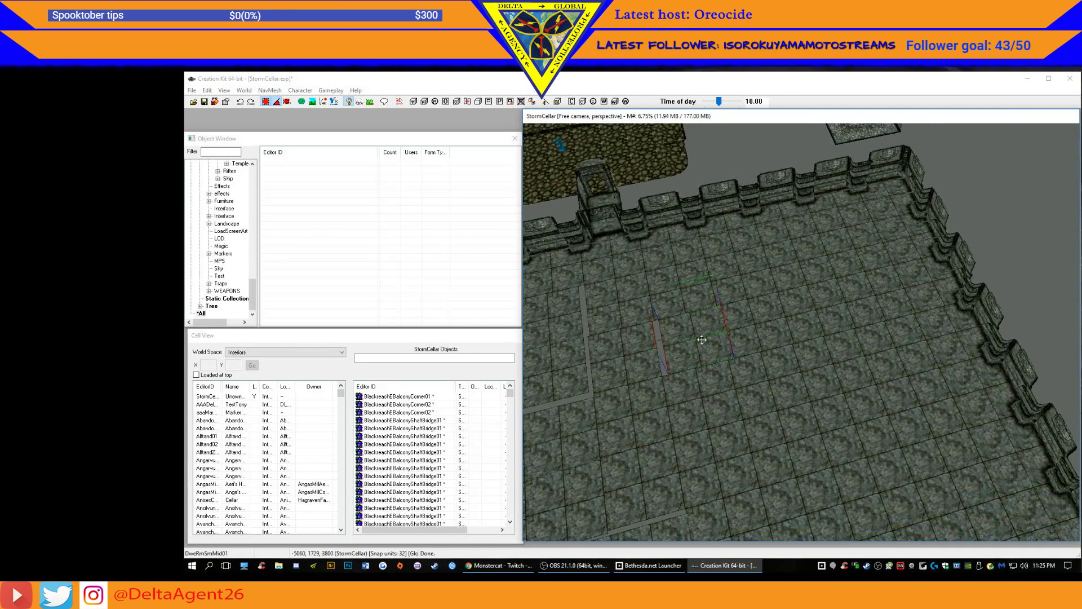
{"action": "left_click_drag", "start_coordinate": [703, 344], "coordinate": [698, 345]}
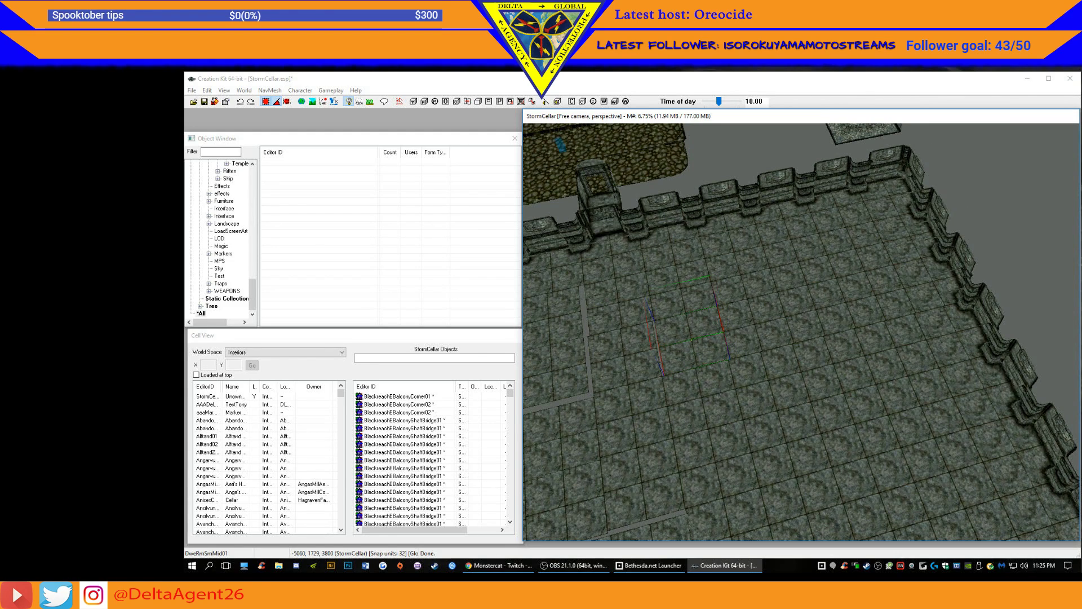
{"action": "middle_click_drag", "start_coordinate": [670, 339], "coordinate": [668, 338], "text": "shift"}
{"action": "left_click_drag", "start_coordinate": [668, 338], "coordinate": [624, 348]}
- Snap the two floor tiles on the north side of the doorway gap south against the aligned tiles
{"action": "middle_click_drag", "start_coordinate": [634, 328], "coordinate": [796, 307]}
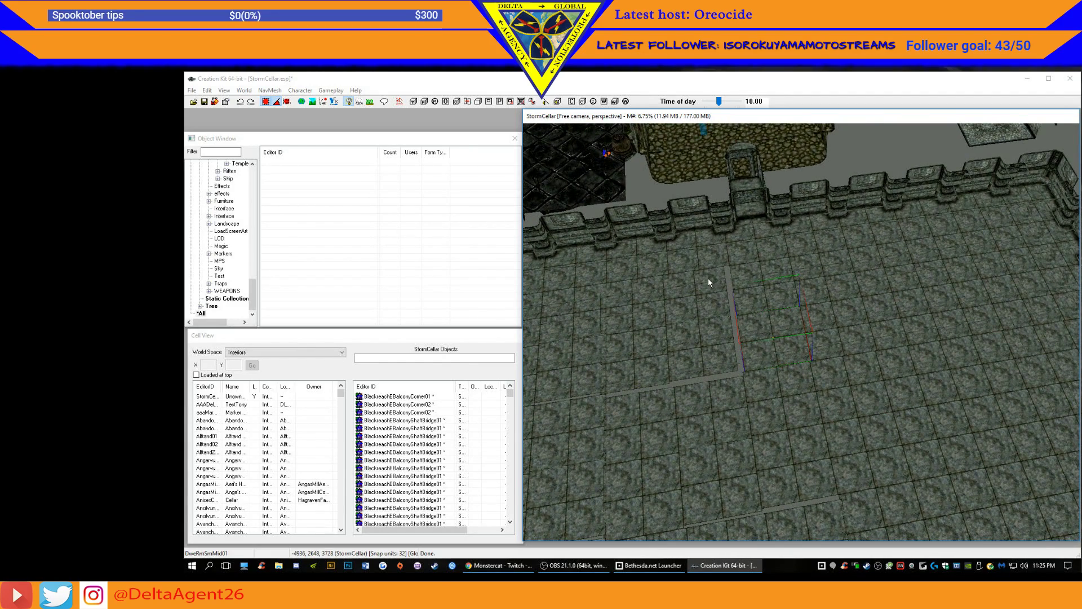
{"action": "left_click_drag", "start_coordinate": [708, 280], "coordinate": [715, 284]}
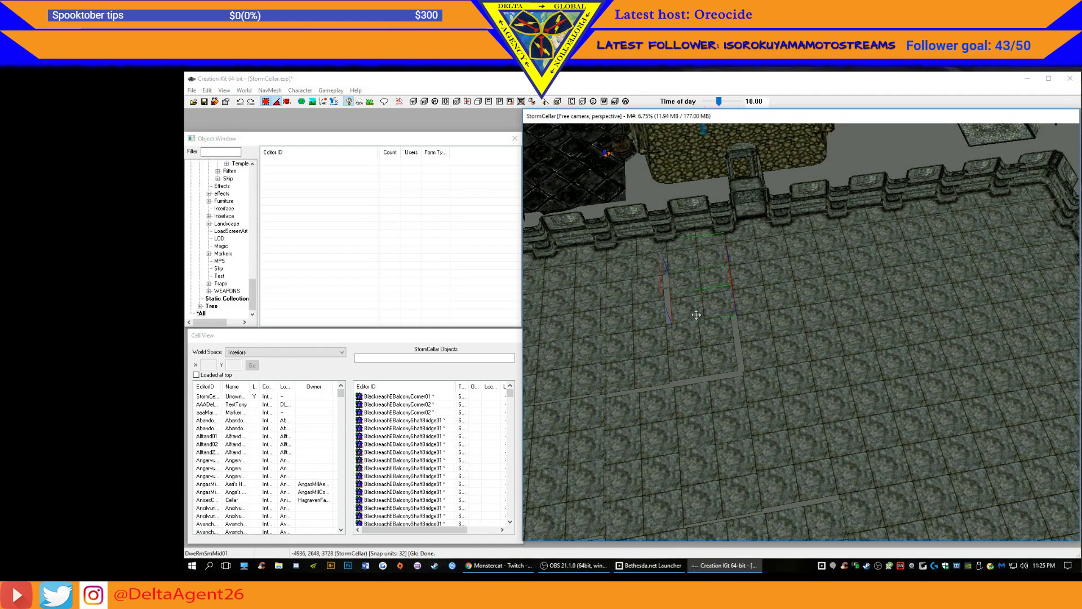
{"action": "left_click_drag", "start_coordinate": [699, 350], "coordinate": [706, 349]}
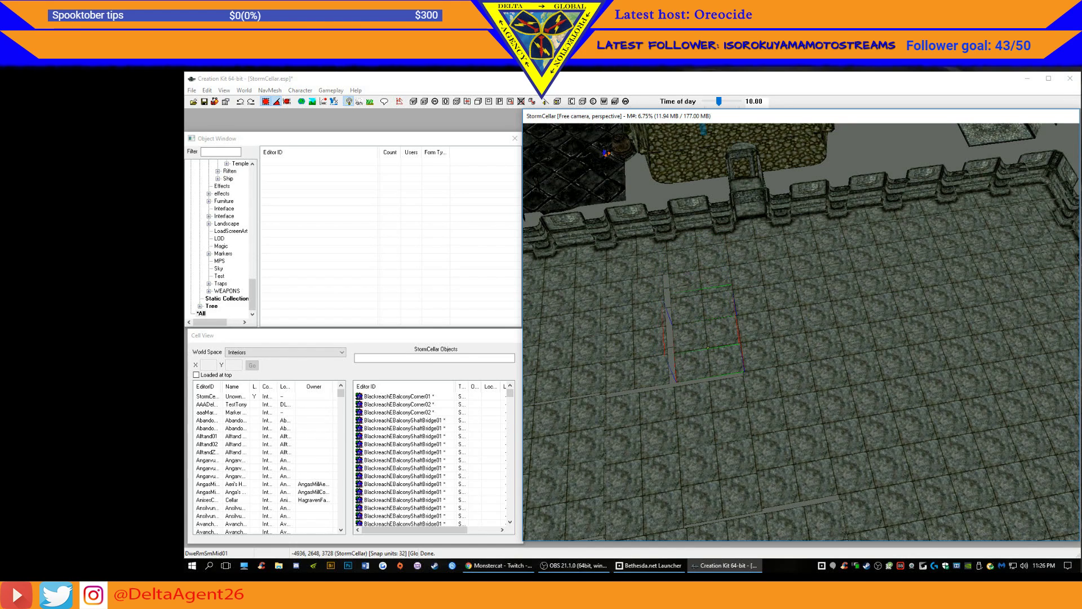
- Snap the DweRmSmWall01 pieces midway along the south wall outward, in line with the southeast corner
{"action": "scroll", "coordinate": [783, 319], "scroll_direction": "up", "scroll_amount": 5}
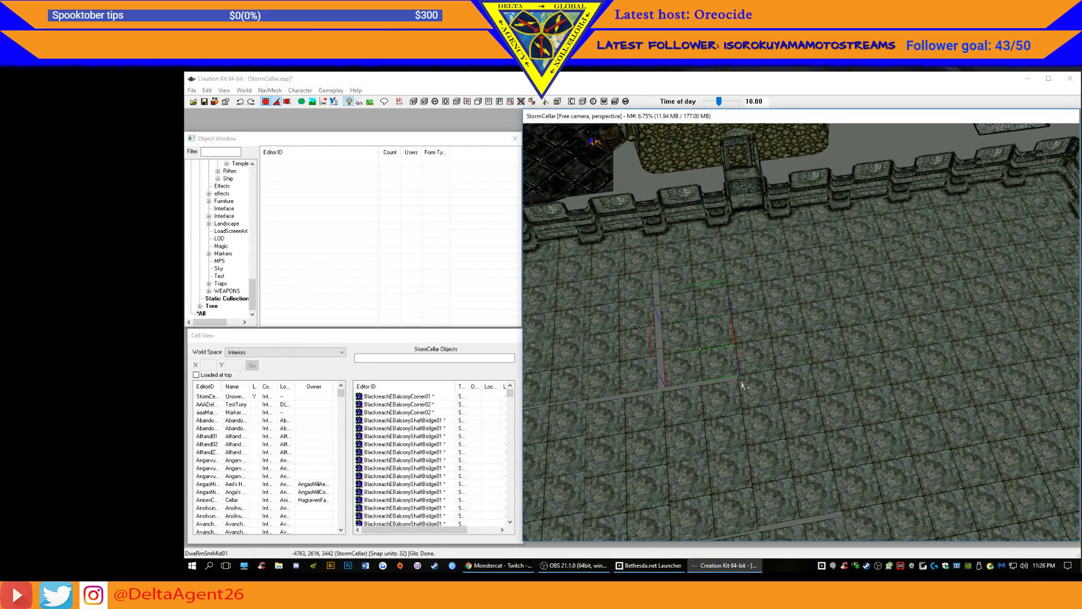
{"action": "middle_click_drag", "start_coordinate": [994, 320], "coordinate": [763, 349]}
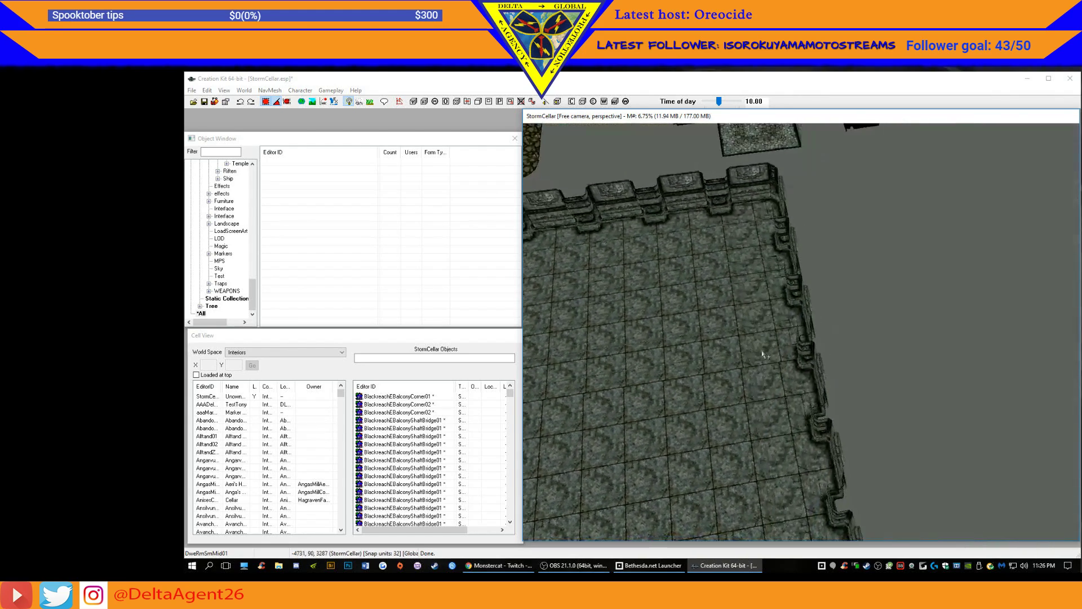
{"action": "left_click", "coordinate": [783, 376]}
{"action": "left_click", "coordinate": [794, 447]}
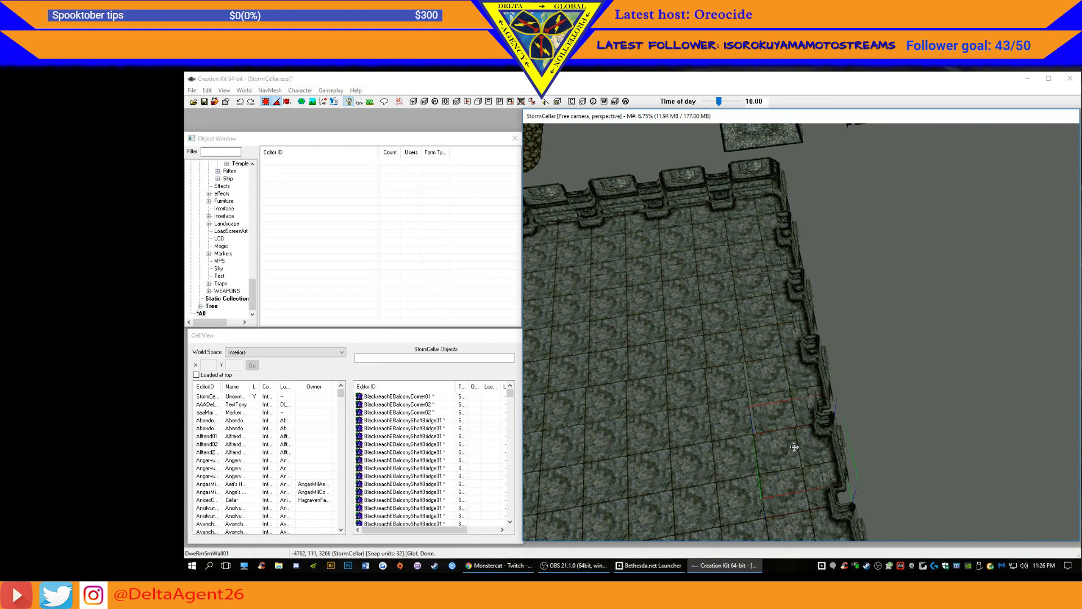
{"action": "left_click_drag", "start_coordinate": [794, 447], "coordinate": [794, 446]}
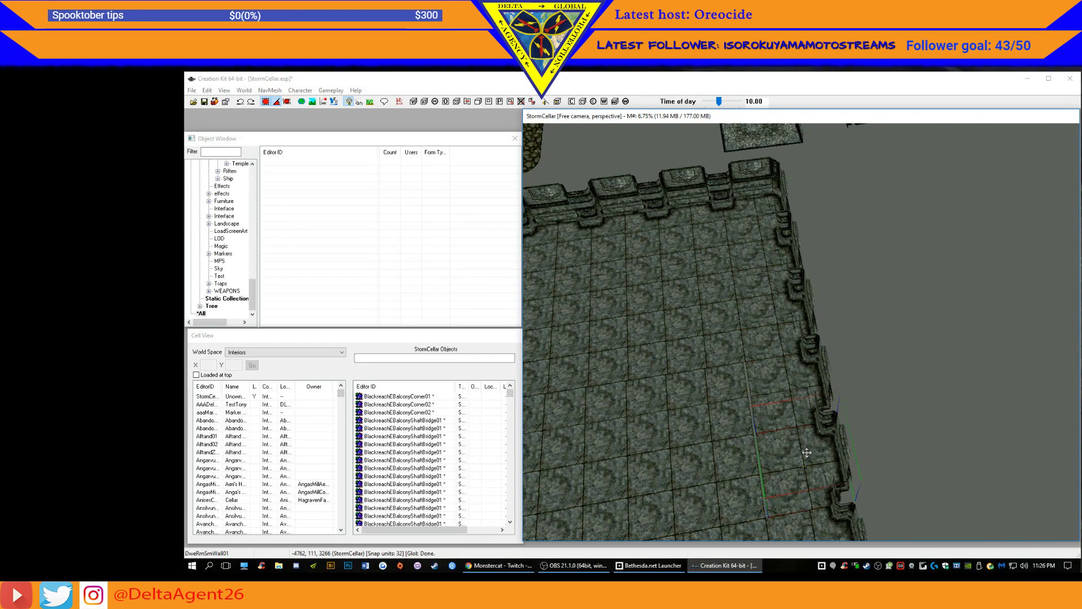
- Snap the remaining south wall pieces outward, working west to the southwest corner
{"action": "scroll", "coordinate": [807, 452], "scroll_direction": "down", "scroll_amount": 2}
{"action": "middle_click_drag", "start_coordinate": [805, 467], "coordinate": [810, 361]}
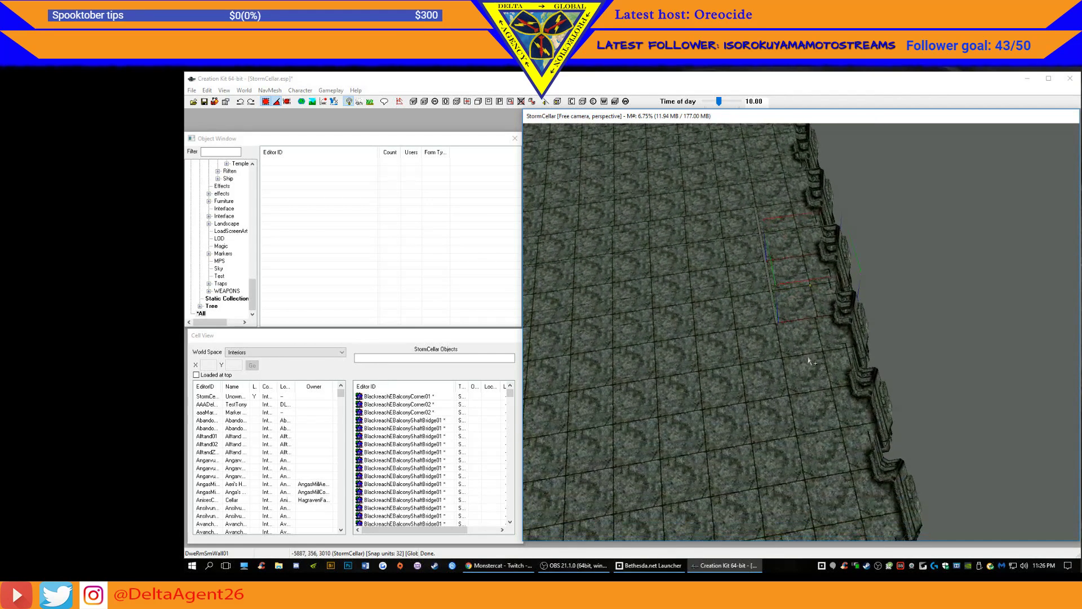
{"action": "left_click_drag", "start_coordinate": [811, 335], "coordinate": [844, 493]}
{"action": "left_click", "coordinate": [839, 496]}
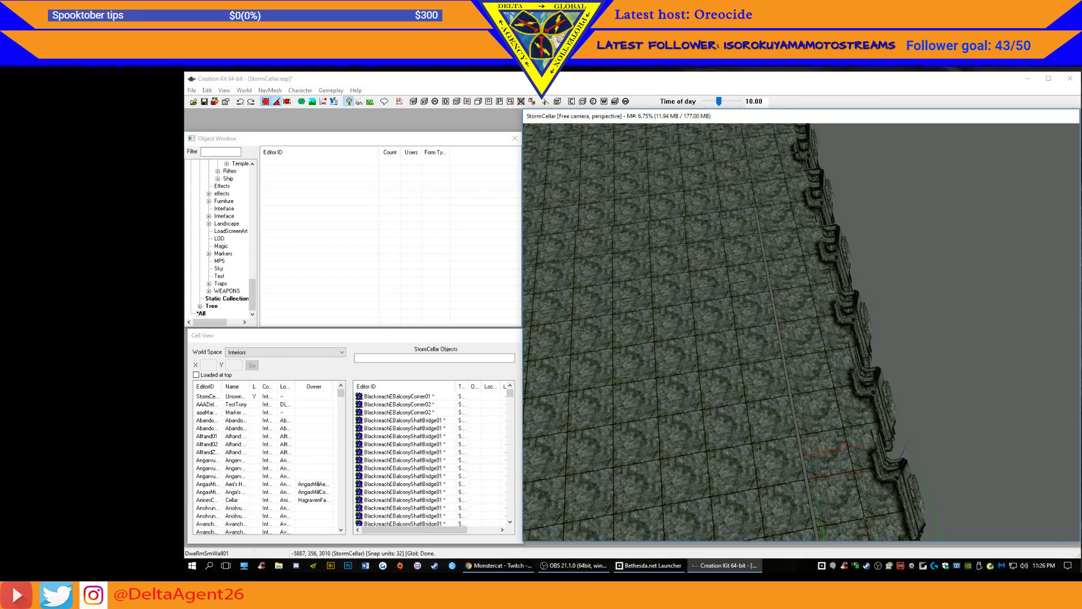
{"action": "middle_click_drag", "start_coordinate": [851, 511], "coordinate": [862, 313]}
{"action": "left_click_drag", "start_coordinate": [866, 313], "coordinate": [867, 353]}
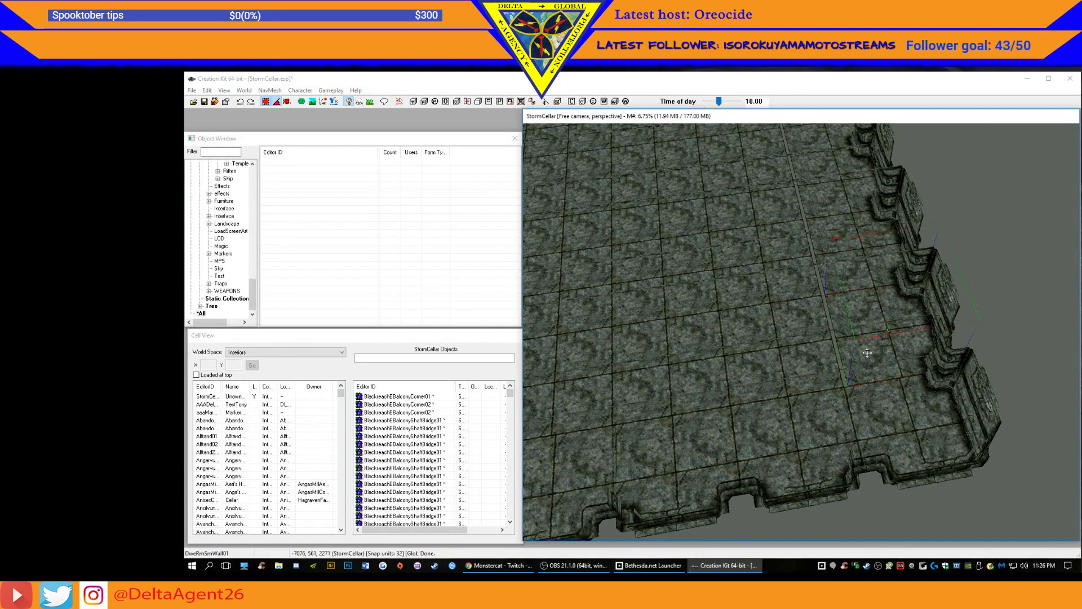
- Snap the southwest corner piece and the adjoining west wall piece south
{"action": "left_click", "coordinate": [888, 415]}
{"action": "left_click", "coordinate": [817, 443]}
{"action": "left_click_drag", "start_coordinate": [797, 449], "coordinate": [802, 451]}
- Snap the DweRmSmMid01 floor tiles inside the southwest corner south against the tiles by the south wall
{"action": "left_click", "coordinate": [781, 368]}
{"action": "left_click_drag", "start_coordinate": [781, 366], "coordinate": [782, 346]}
{"action": "left_click_drag", "start_coordinate": [776, 277], "coordinate": [776, 274]}
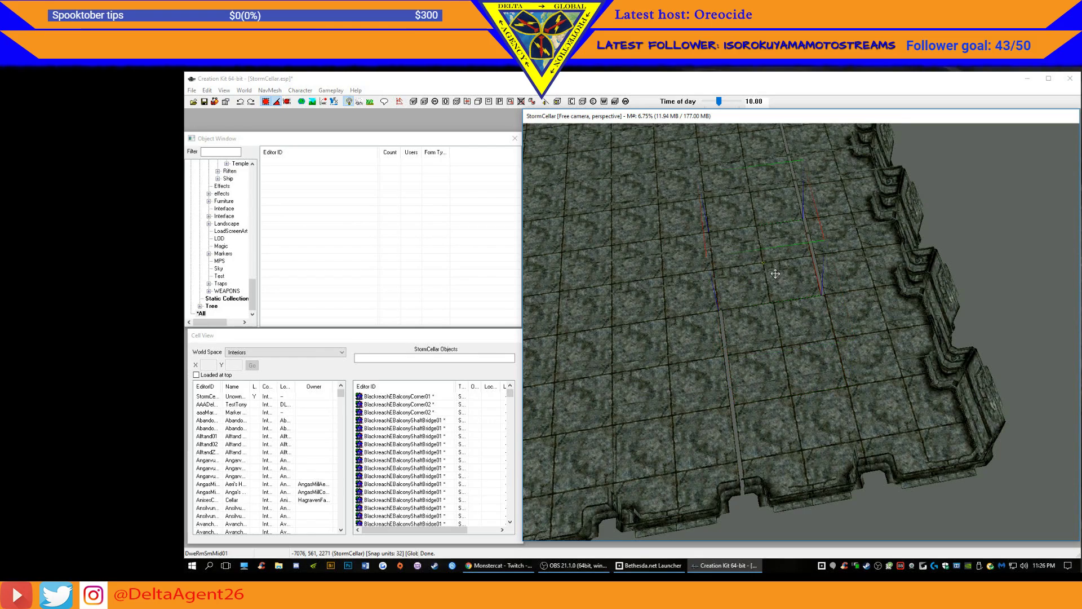
- Multi-select the DweRmSmMid01 floor tiles bordering the long gap beside the south wall and snap them south together
{"action": "middle_click_drag", "start_coordinate": [773, 257], "coordinate": [694, 288], "text": "shift"}
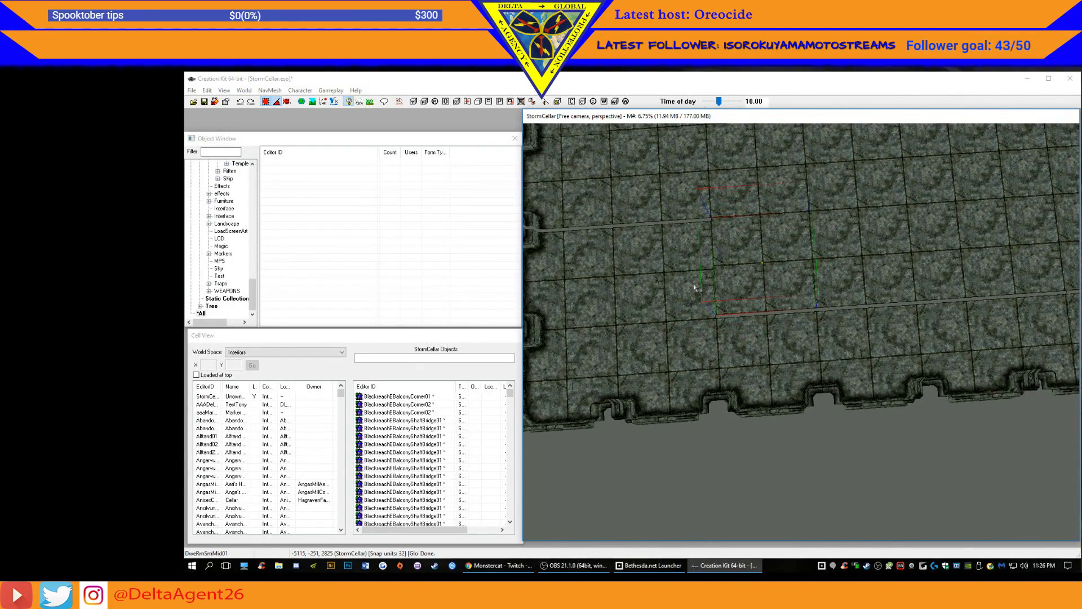
{"action": "left_click", "coordinate": [838, 287], "text": "ctrl"}
{"action": "left_click", "coordinate": [1049, 275], "text": "ctrl"}
{"action": "left_click_drag", "start_coordinate": [1063, 271], "coordinate": [867, 278]}
{"action": "left_click", "coordinate": [815, 280], "text": "ctrl"}
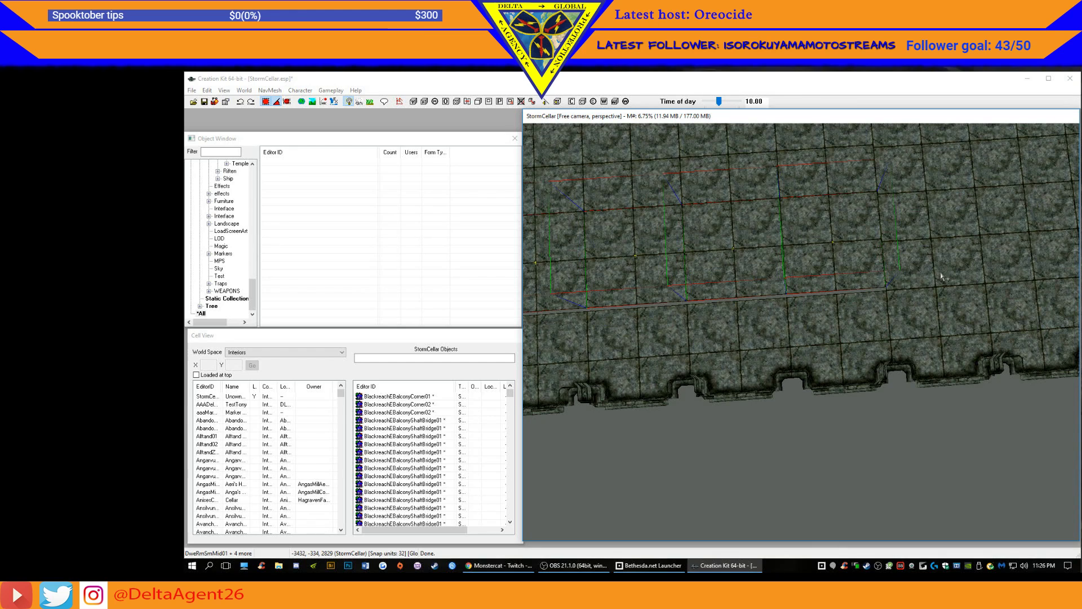
{"action": "middle_click_drag", "start_coordinate": [1029, 268], "coordinate": [830, 289]}
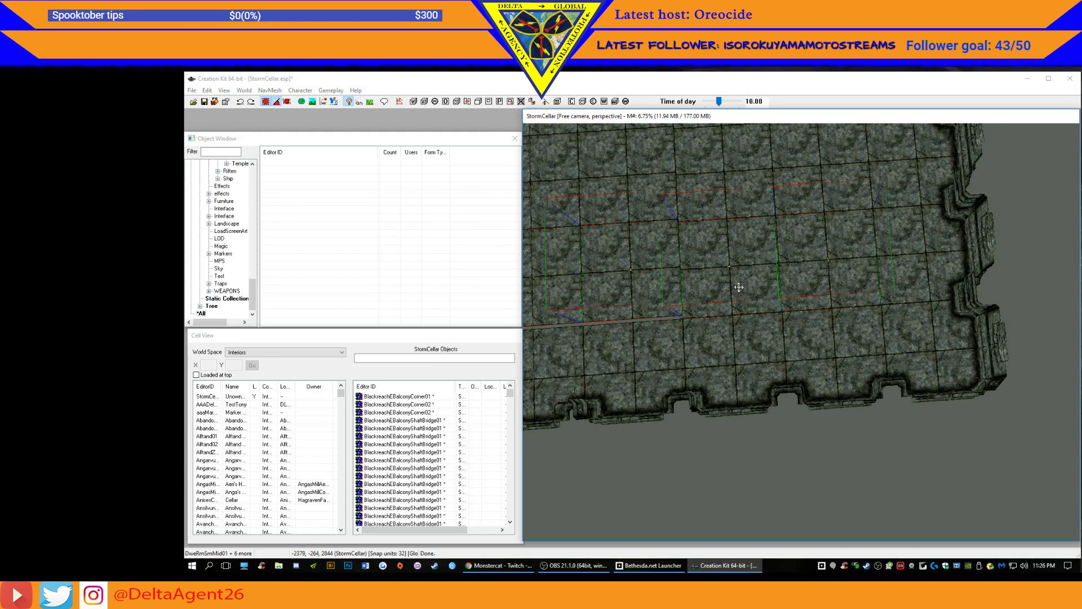
{"action": "left_click", "coordinate": [858, 299], "text": "ctrl"}
{"action": "left_click", "coordinate": [753, 299], "text": "ctrl"}
{"action": "left_click_drag", "start_coordinate": [599, 300], "coordinate": [599, 303]}
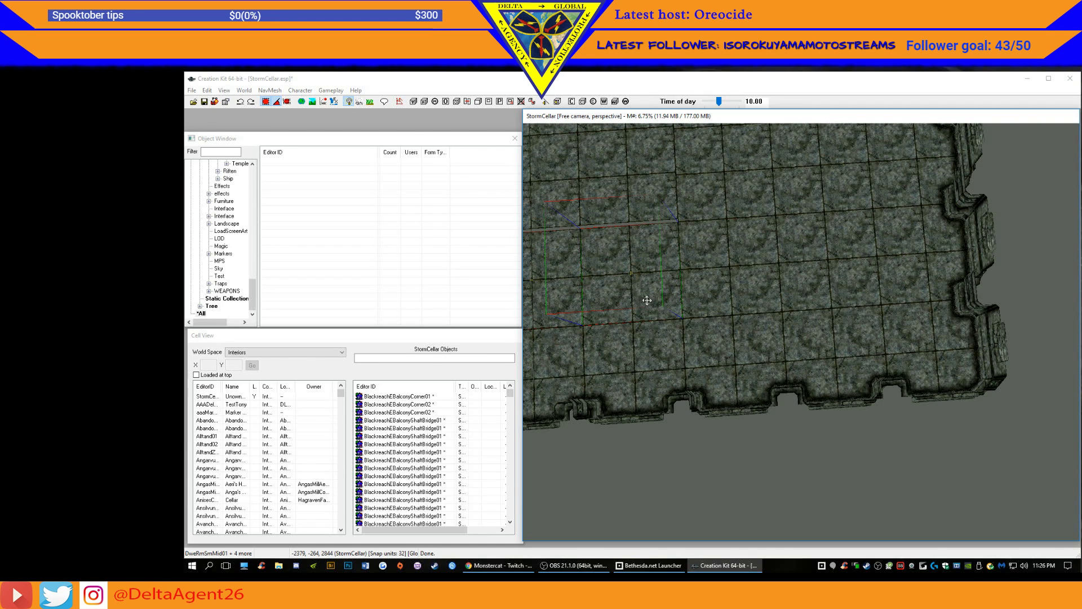
{"action": "middle_click_drag", "start_coordinate": [636, 291], "coordinate": [915, 314]}
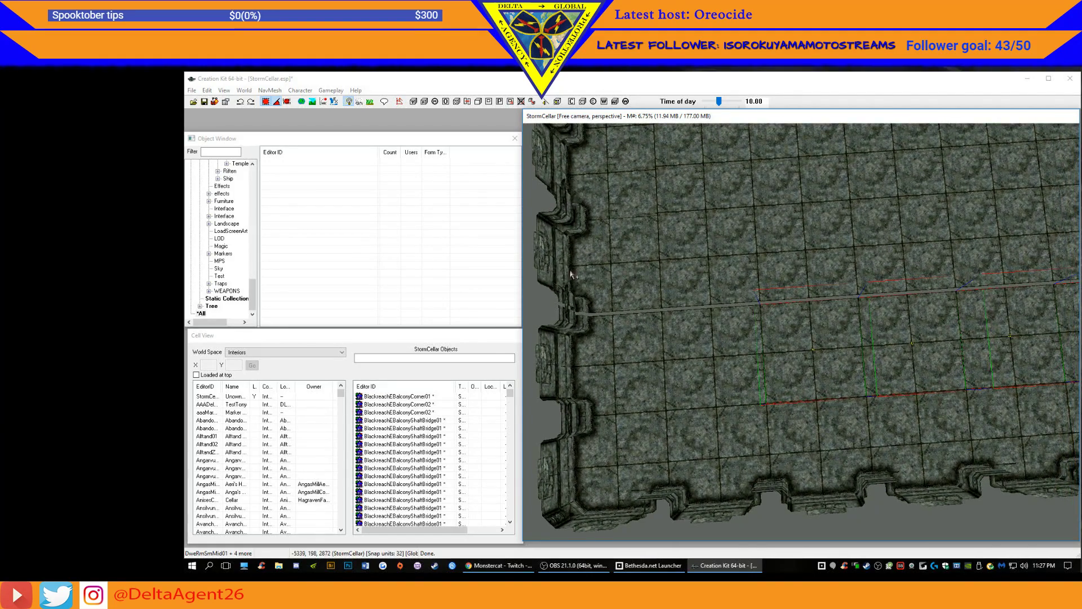
{"action": "scroll", "coordinate": [680, 276], "scroll_direction": "down", "scroll_amount": 5}
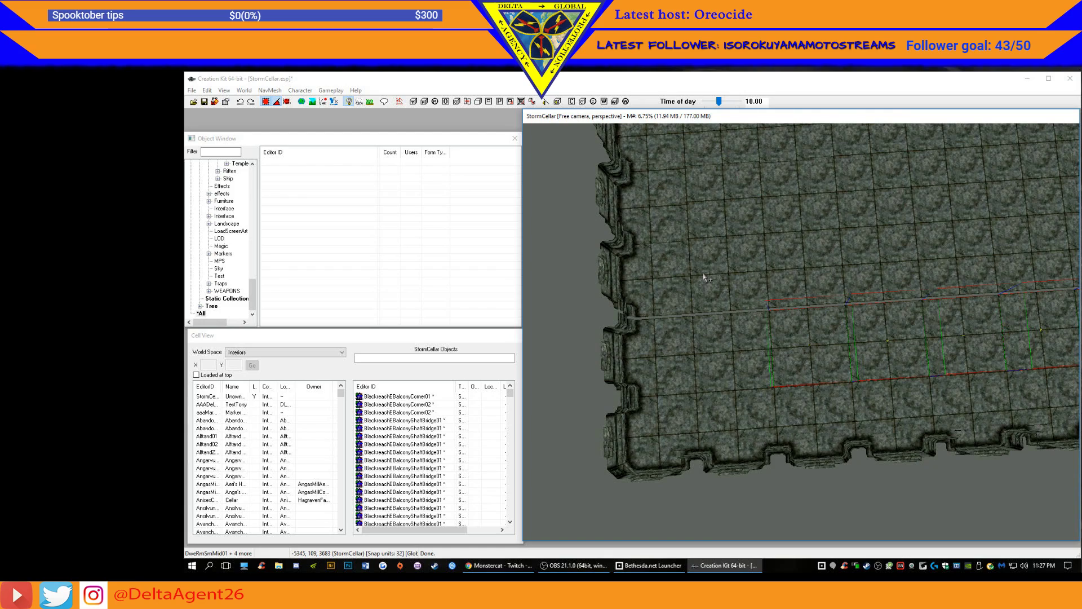
- Multi-select the row of DweRmSmMid01 floor tiles with its west wall piece north of the long gap and snap it south
{"action": "middle_click_drag", "start_coordinate": [705, 277], "coordinate": [702, 288], "text": "shift"}
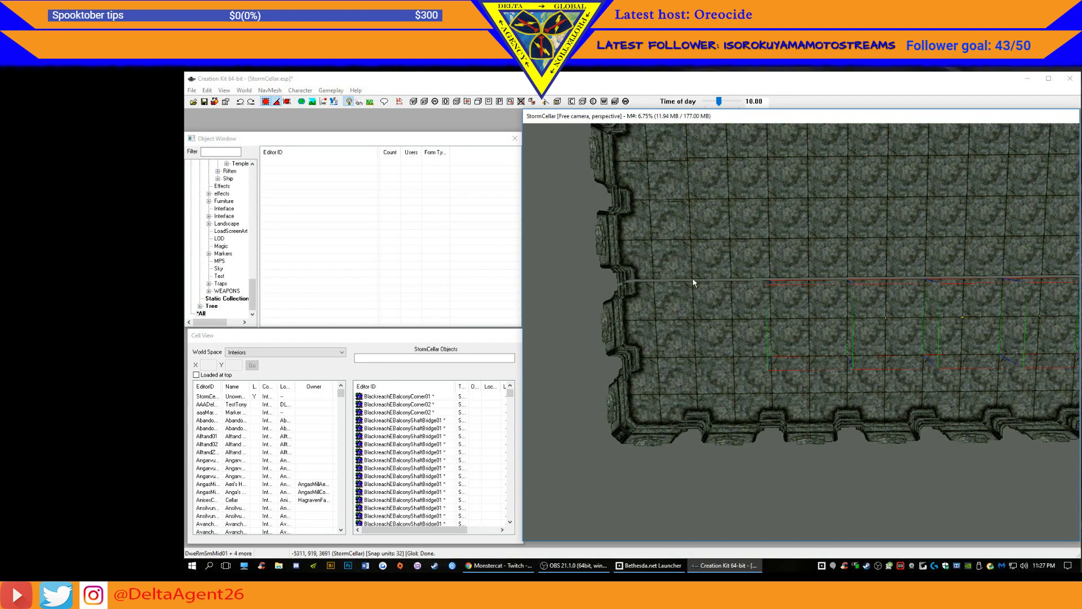
{"action": "left_click_drag", "start_coordinate": [562, 244], "coordinate": [1064, 248]}
{"action": "middle_click_drag", "start_coordinate": [1012, 246], "coordinate": [959, 250]}
{"action": "middle_click_drag", "start_coordinate": [681, 253], "coordinate": [703, 255]}
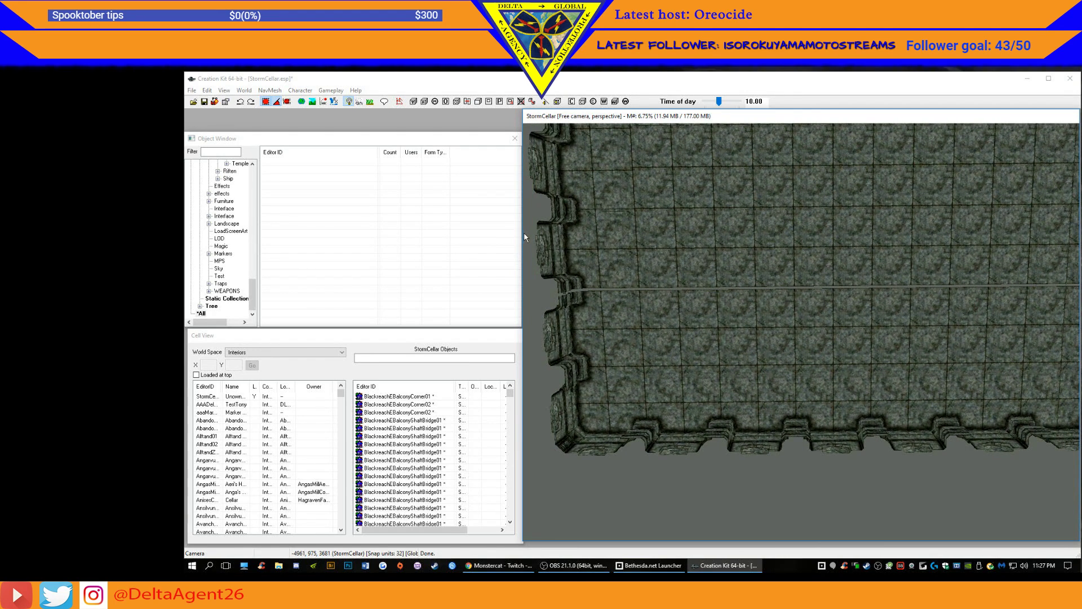
{"action": "left_click_drag", "start_coordinate": [524, 228], "coordinate": [1064, 269]}
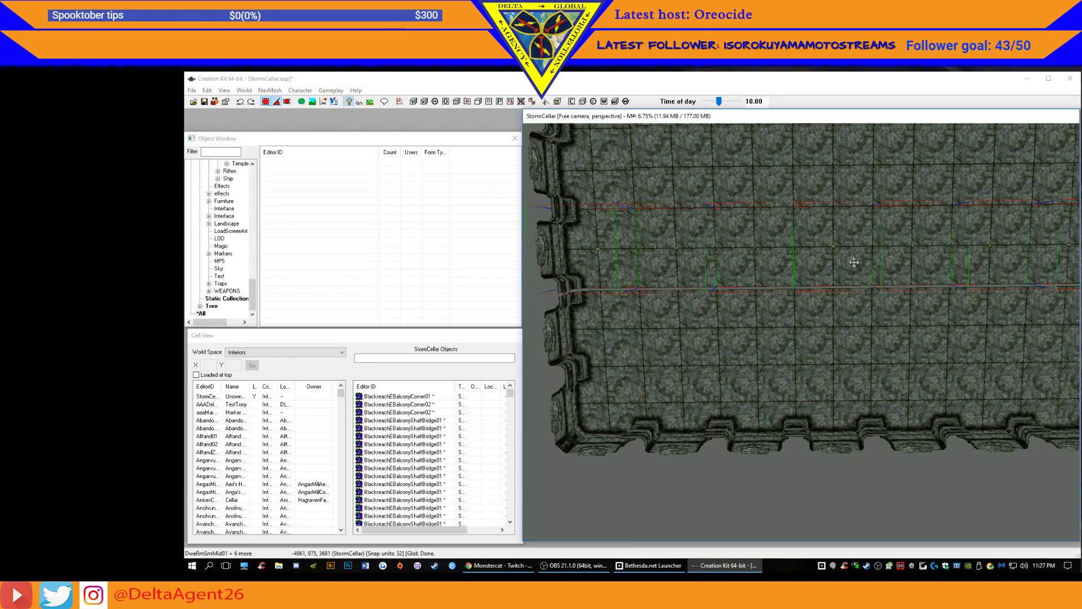
{"action": "left_click_drag", "start_coordinate": [849, 263], "coordinate": [849, 266]}
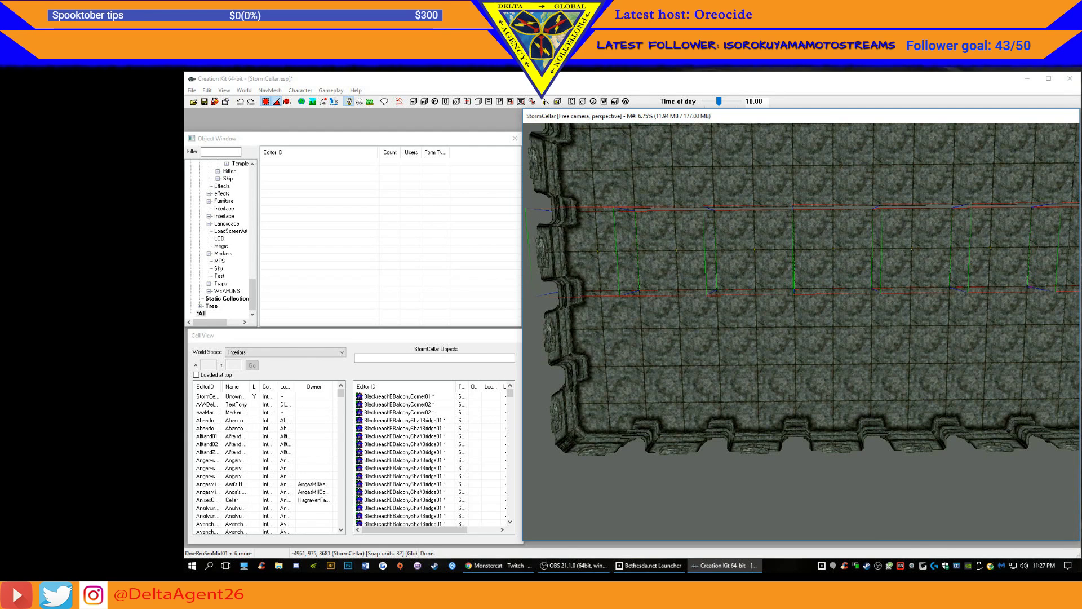
- Multi-select the next row north, from its DweRmSmWall01 piece across the floor tiles, and snap it south against the row just placed
{"action": "middle_click_drag", "start_coordinate": [901, 245], "coordinate": [918, 273]}
{"action": "left_click_drag", "start_coordinate": [541, 205], "coordinate": [1074, 232]}
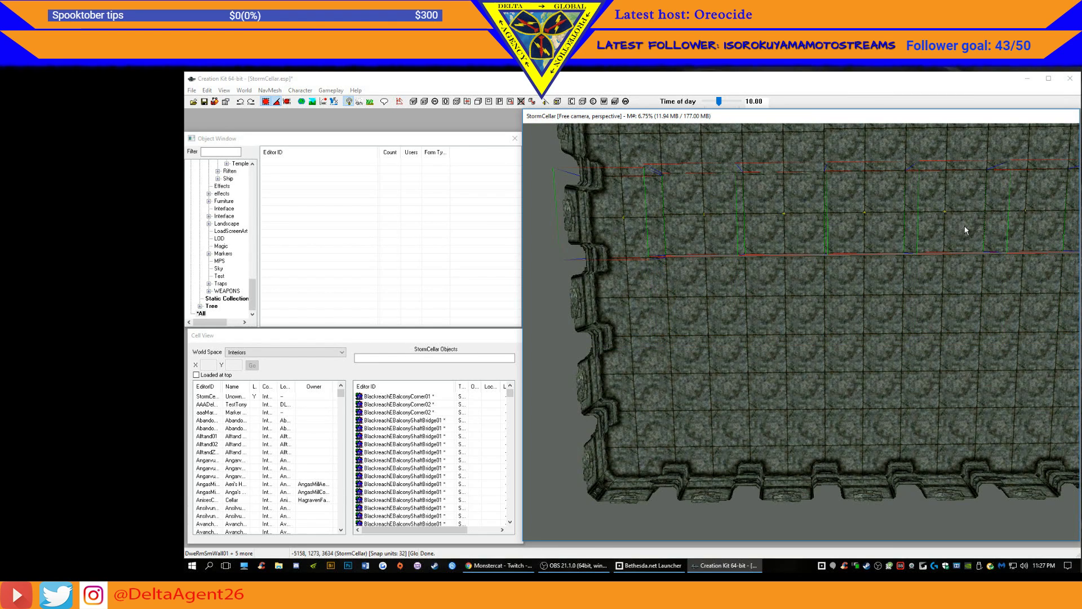
{"action": "left_click_drag", "start_coordinate": [967, 230], "coordinate": [967, 235]}
- Snap the row's DweRmSmMid01 floor tiles north one by one, working west along the gap
{"action": "middle_click_drag", "start_coordinate": [986, 215], "coordinate": [880, 226]}
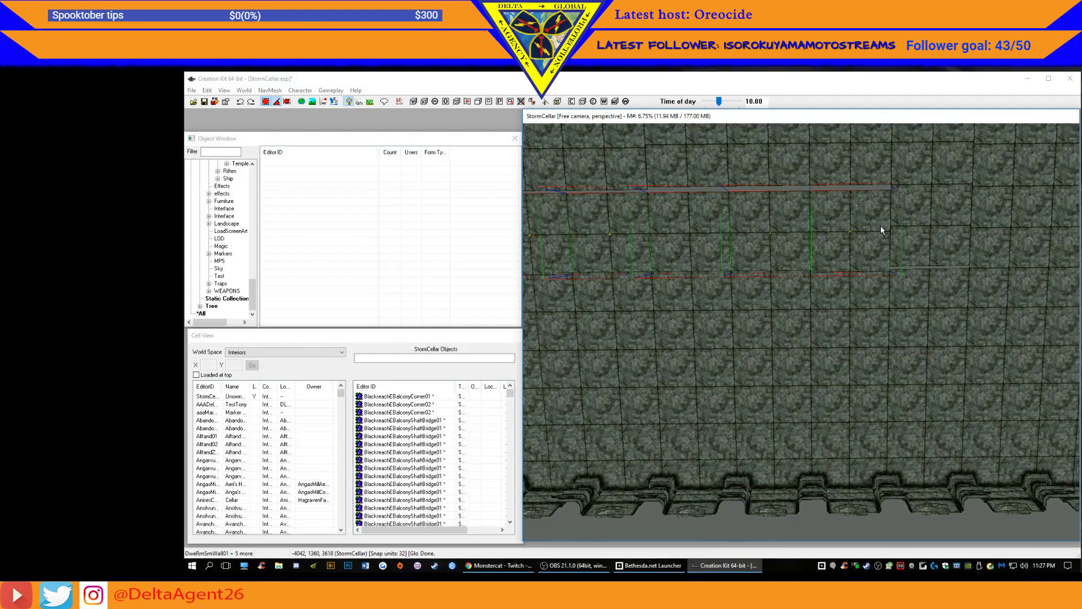
{"action": "left_click", "coordinate": [937, 224]}
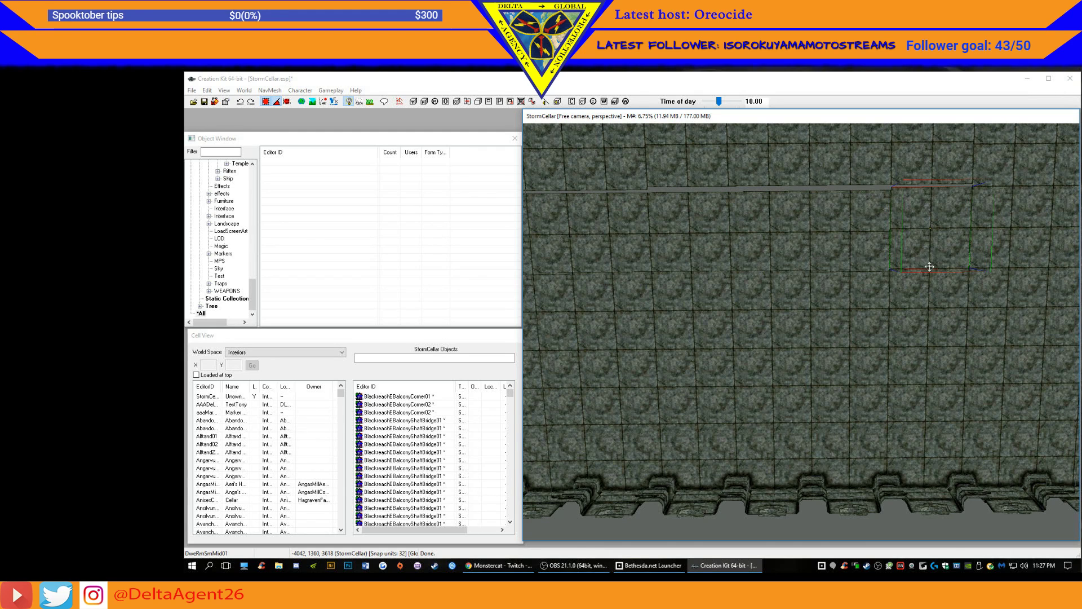
{"action": "mouse_move", "coordinate": [882, 310]}
{"action": "middle_mouse_down", "text": "shift"}
{"action": "mouse_move", "coordinate": [882, 286]}
{"action": "mouse_move", "coordinate": [887, 297]}
{"action": "middle_mouse_up", "text": "shift"}
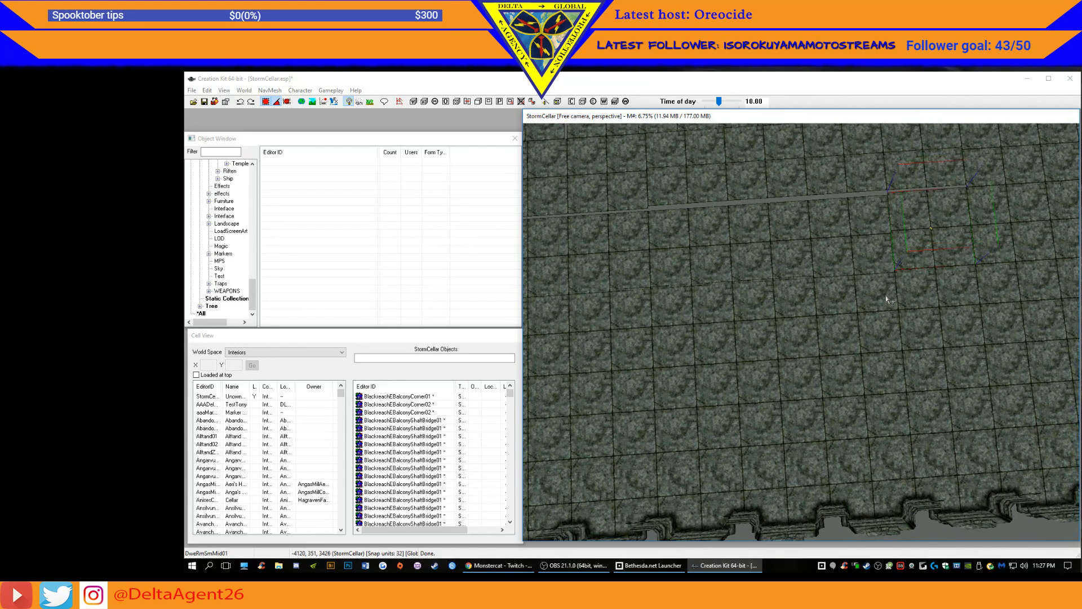
{"action": "left_click_drag", "start_coordinate": [876, 249], "coordinate": [853, 244]}
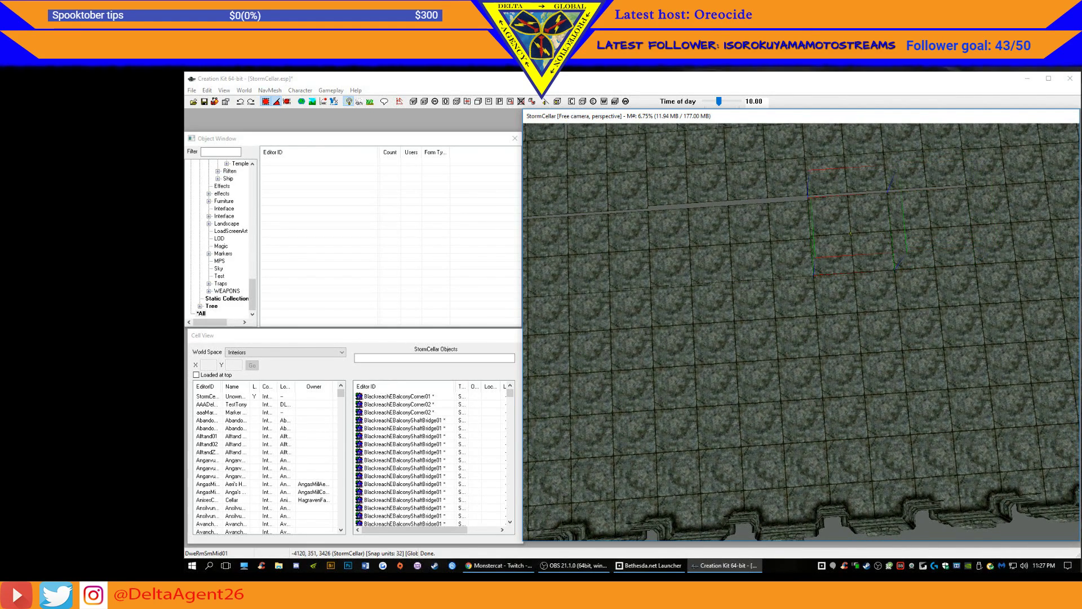
{"action": "double_click", "coordinate": [793, 263]}
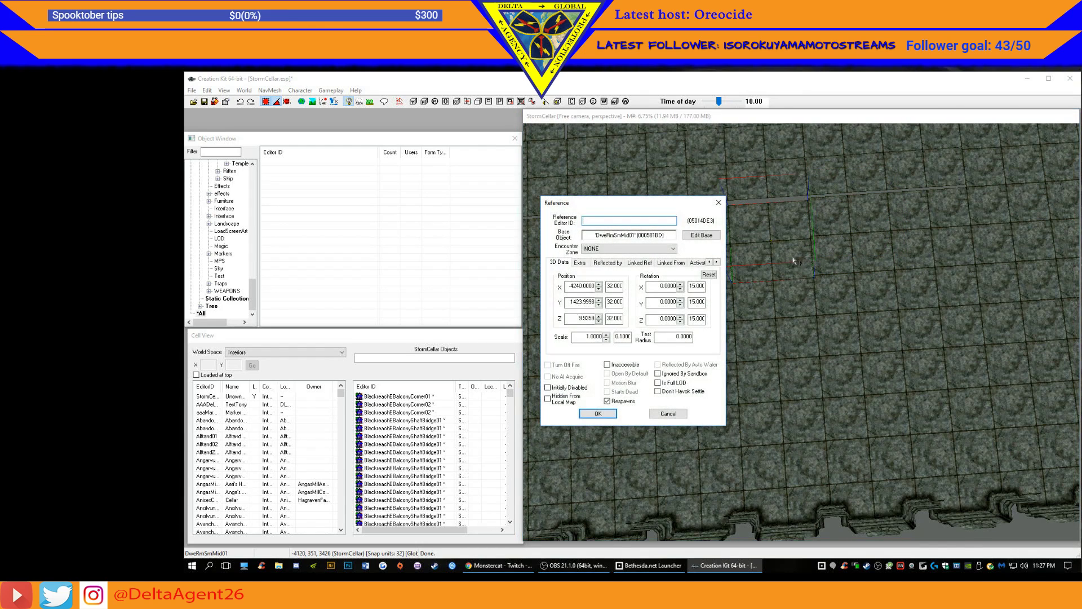
{"action": "left_click", "coordinate": [680, 417]}
{"action": "left_click_drag", "start_coordinate": [762, 262], "coordinate": [762, 259]}
{"action": "left_click", "coordinate": [694, 253]}
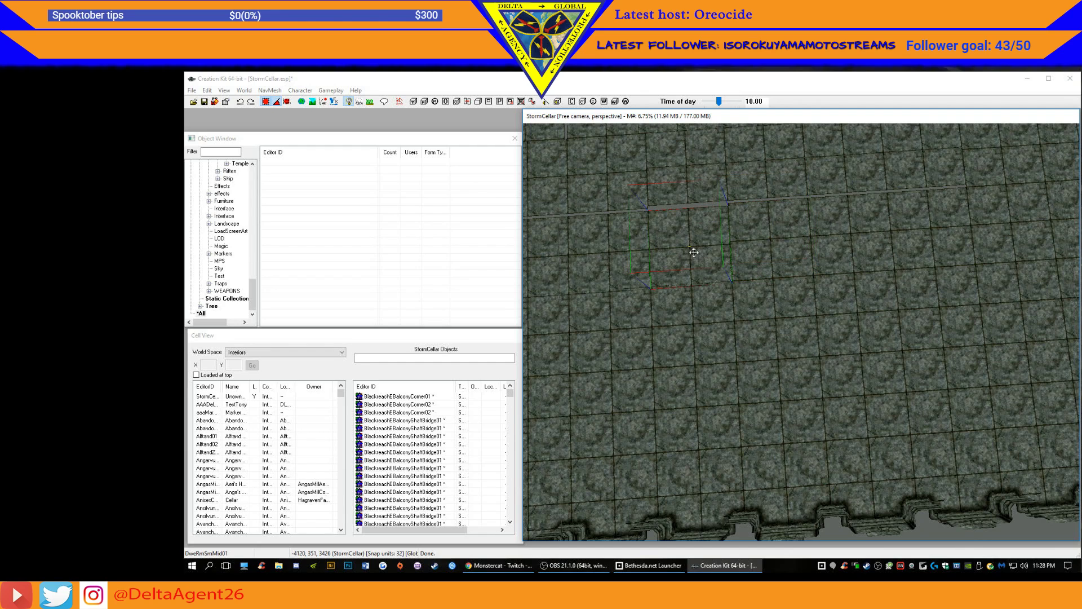
{"action": "left_click_drag", "start_coordinate": [693, 253], "coordinate": [684, 241]}
- Snap the row's westernmost floor tiles and its DweRmSmWall01 end piece north to close the rest of the gap
{"action": "middle_click_drag", "start_coordinate": [684, 241], "coordinate": [765, 248]}
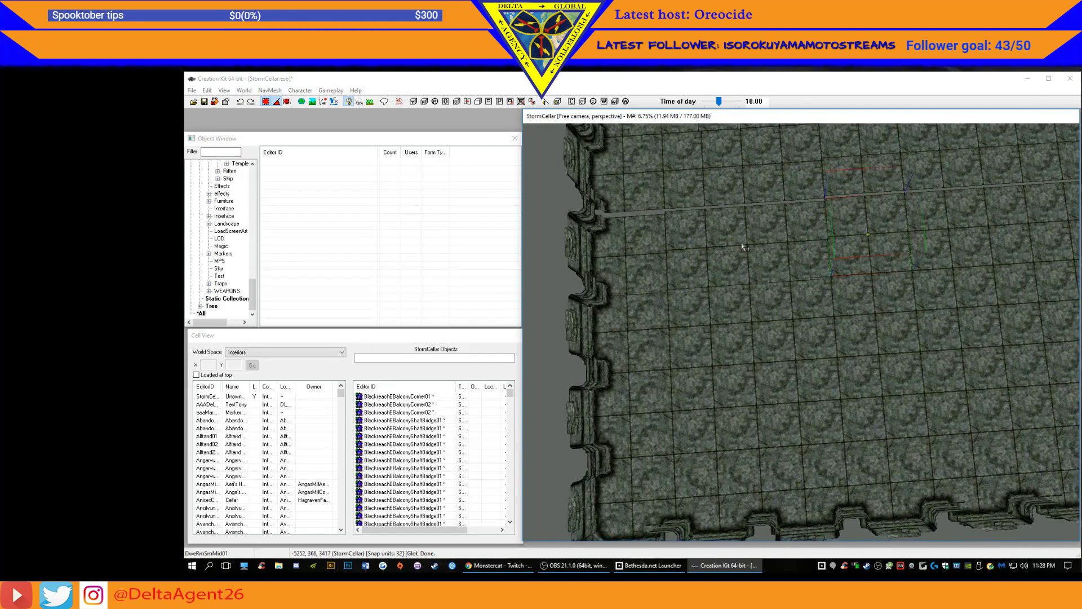
{"action": "left_click", "coordinate": [812, 253]}
{"action": "left_click_drag", "start_coordinate": [812, 254], "coordinate": [812, 249]}
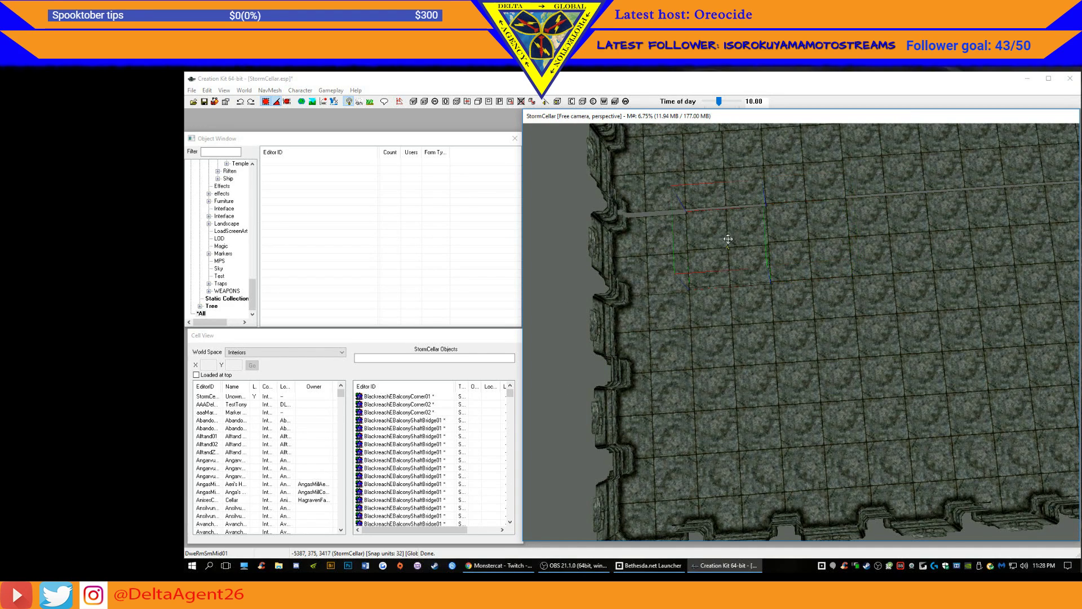
{"action": "left_click_drag", "start_coordinate": [728, 241], "coordinate": [727, 233]}
{"action": "left_click", "coordinate": [654, 243]}
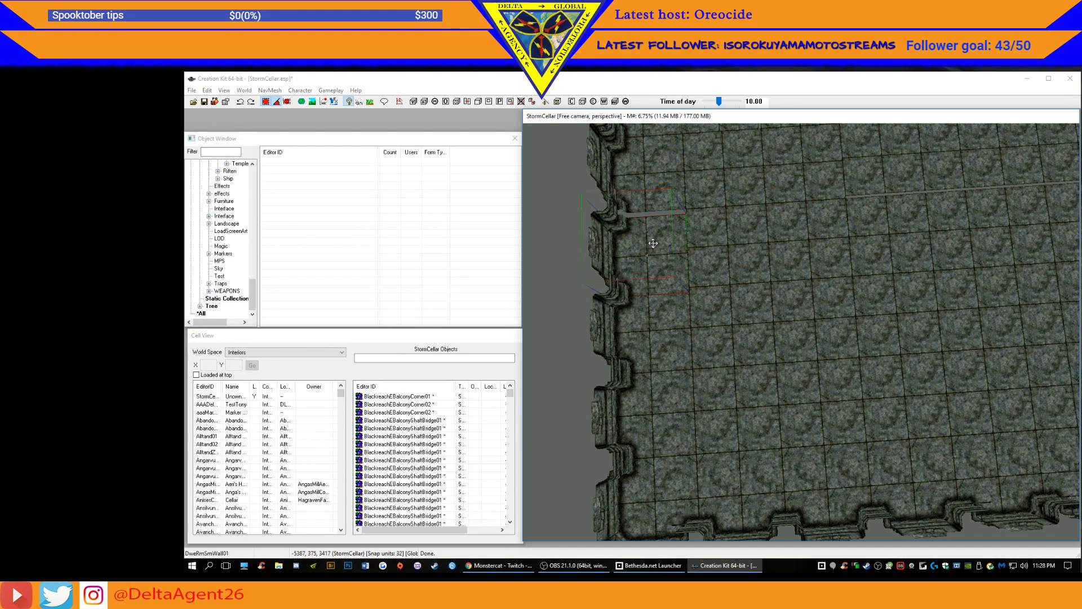
{"action": "left_click_drag", "start_coordinate": [654, 243], "coordinate": [653, 237]}
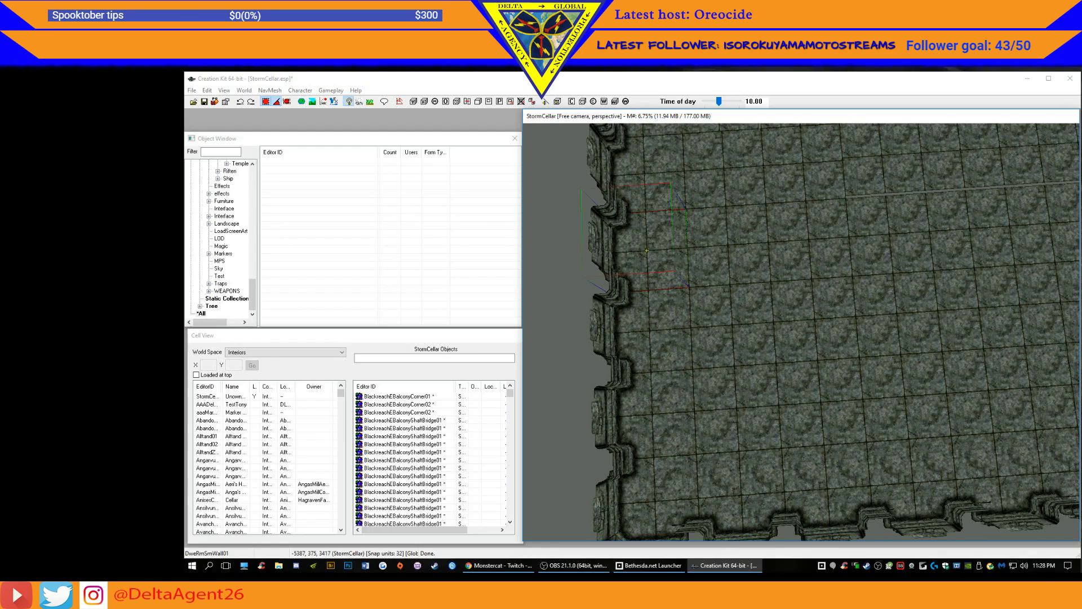
{"action": "mouse_move", "coordinate": [773, 212]}
{"action": "middle_mouse_down", "text": "shift"}
{"action": "mouse_move", "coordinate": [749, 223]}
{"action": "mouse_move", "coordinate": [766, 231]}
{"action": "middle_mouse_up", "text": "shift"}
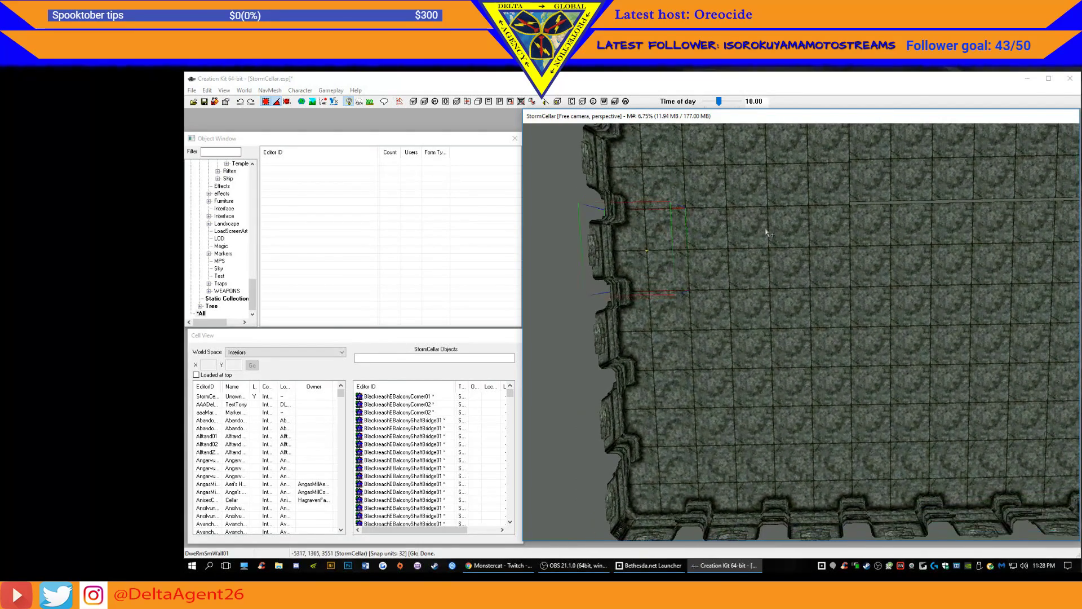
- Shift the DweRmSmMid01 floor tiles of the gapped row down against the row below to close the seam
{"action": "middle_click_drag", "start_coordinate": [915, 201], "coordinate": [737, 235]}
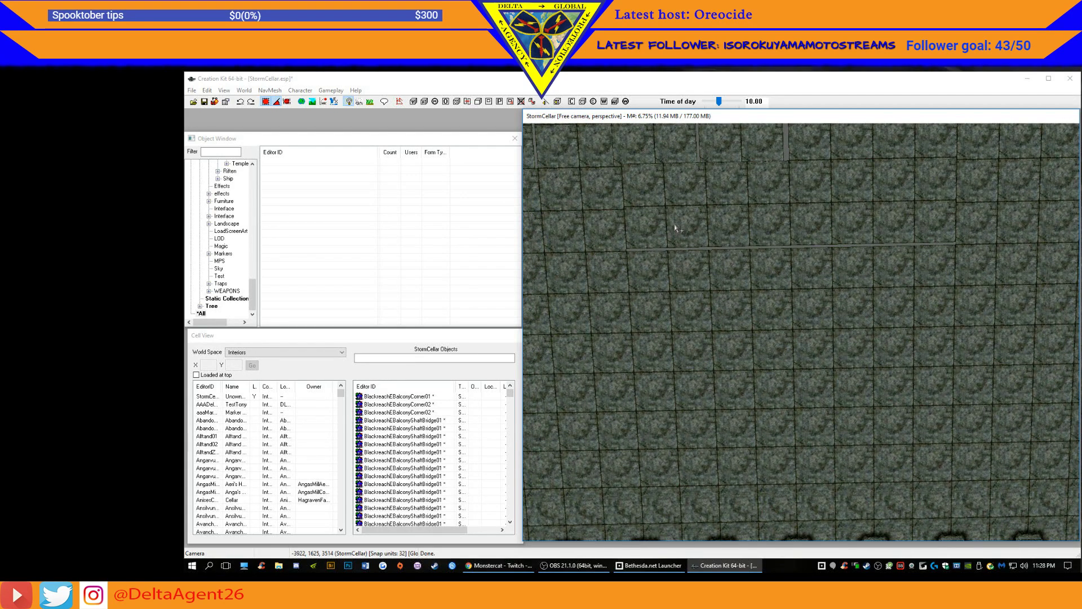
{"action": "left_click", "coordinate": [676, 227]}
{"action": "left_click_drag", "start_coordinate": [675, 226], "coordinate": [901, 203]}
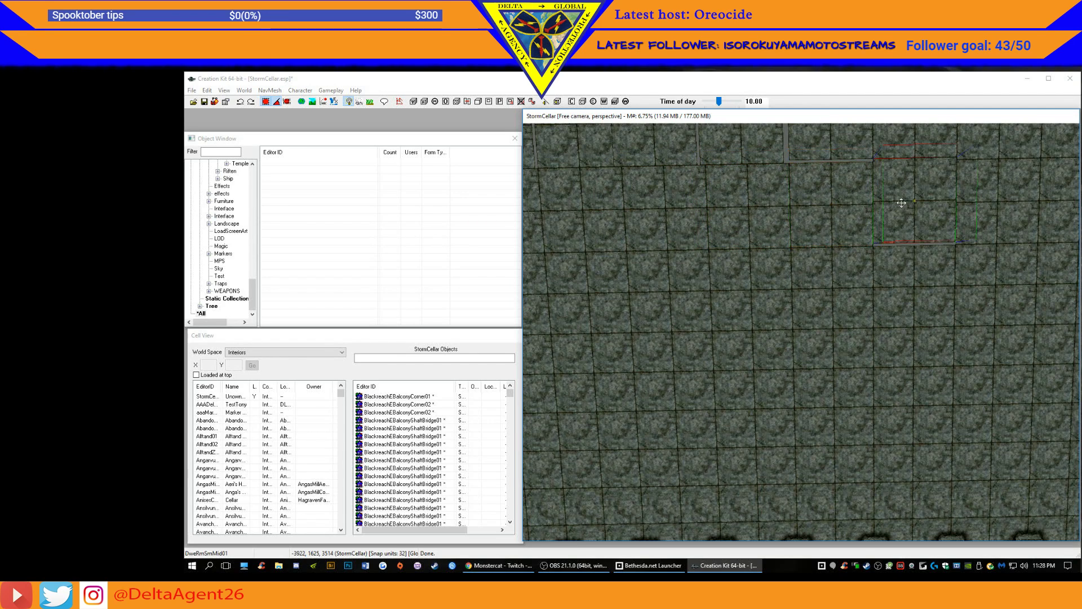
{"action": "right_click_drag", "start_coordinate": [901, 203], "coordinate": [933, 193]}
{"action": "middle_click_drag", "start_coordinate": [954, 197], "coordinate": [777, 218]}
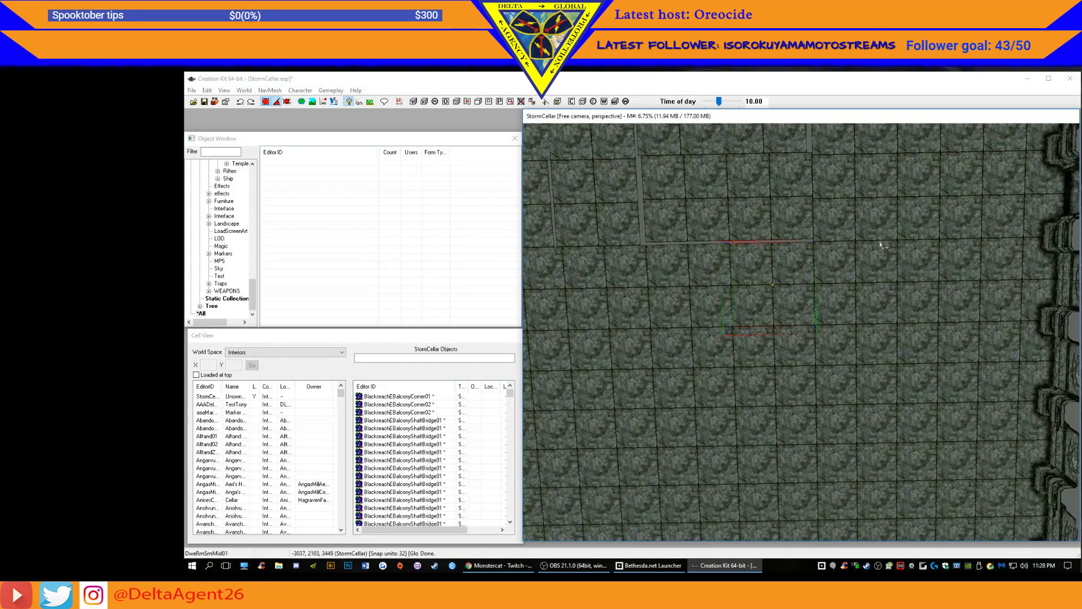
- Nudge the tiles in the eastern and middle part of the next floor row down to close its lower seam
{"action": "left_click_drag", "start_coordinate": [756, 217], "coordinate": [614, 212]}
{"action": "left_click_drag", "start_coordinate": [688, 201], "coordinate": [693, 201]}
{"action": "middle_click_drag", "start_coordinate": [686, 201], "coordinate": [788, 212]}
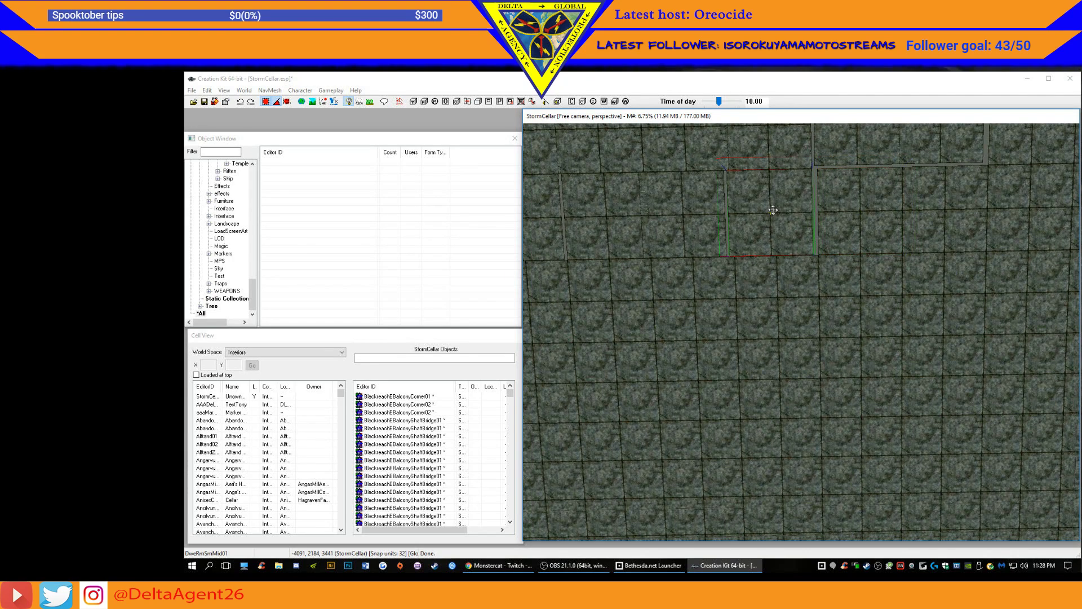
{"action": "left_click_drag", "start_coordinate": [772, 208], "coordinate": [775, 213]}
{"action": "left_click", "coordinate": [688, 205]}
{"action": "left_click_drag", "start_coordinate": [688, 205], "coordinate": [694, 206]}
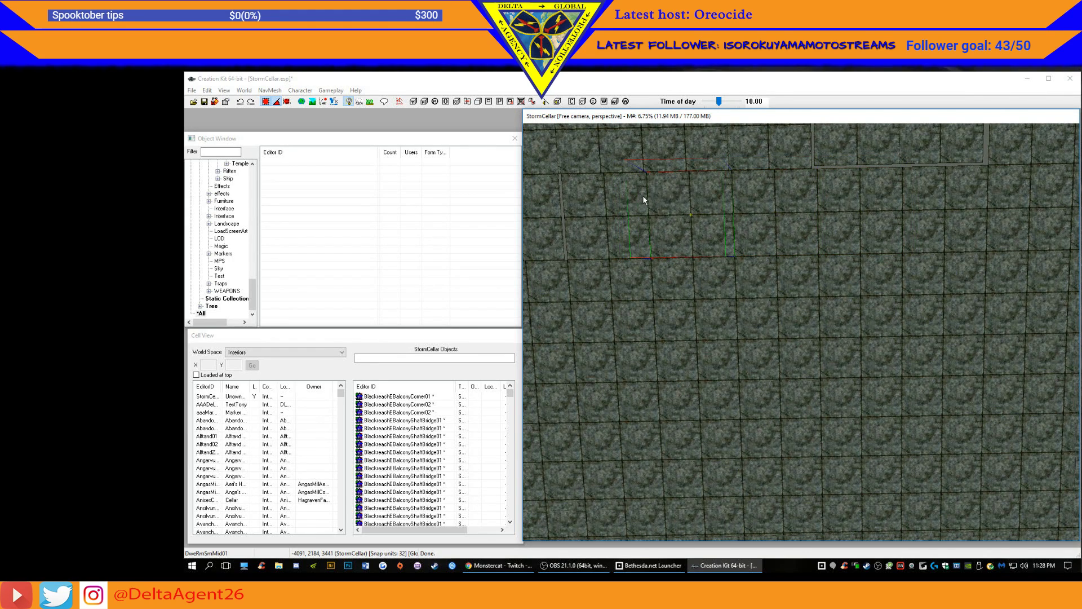
- Align the remaining tiles of that floor row, up to the west wall, flush with the row below
{"action": "middle_click_drag", "start_coordinate": [671, 212], "coordinate": [787, 228]}
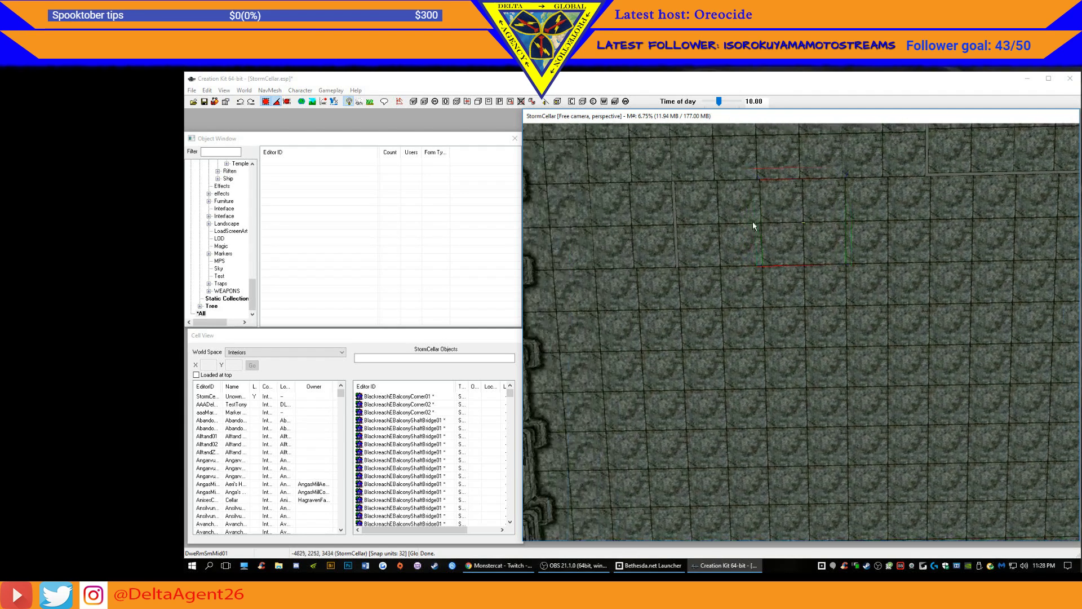
{"action": "key", "text": "d"}
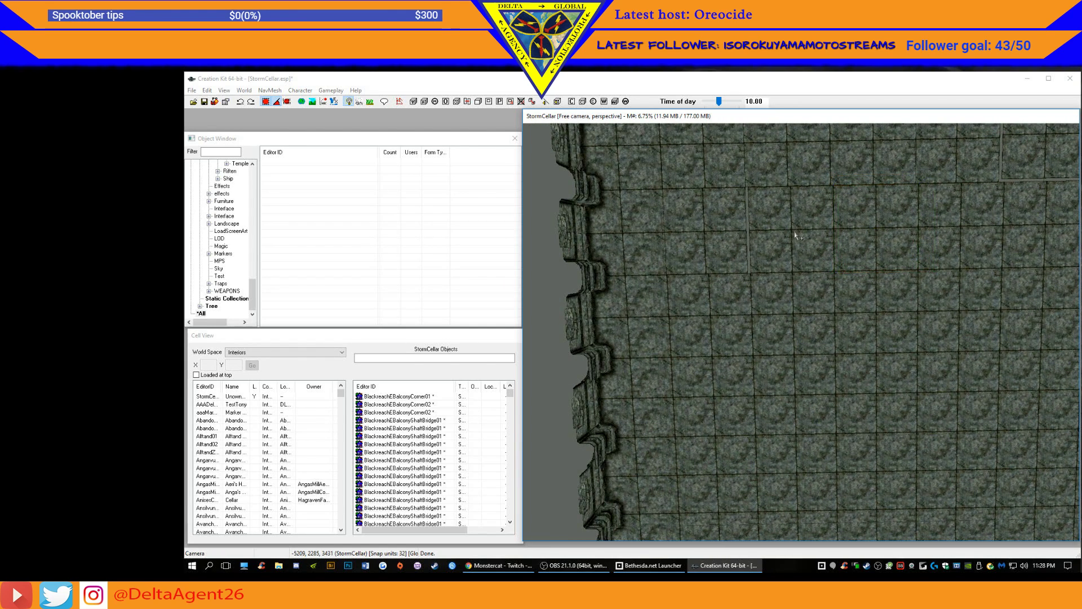
{"action": "left_click", "coordinate": [790, 235]}
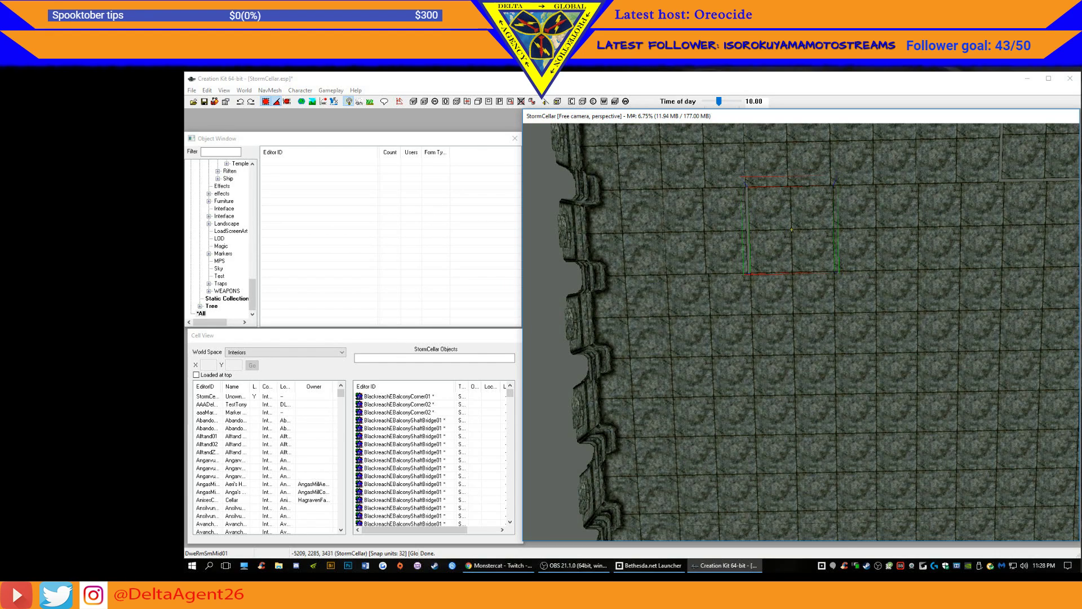
{"action": "left_click_drag", "start_coordinate": [722, 233], "coordinate": [725, 231]}
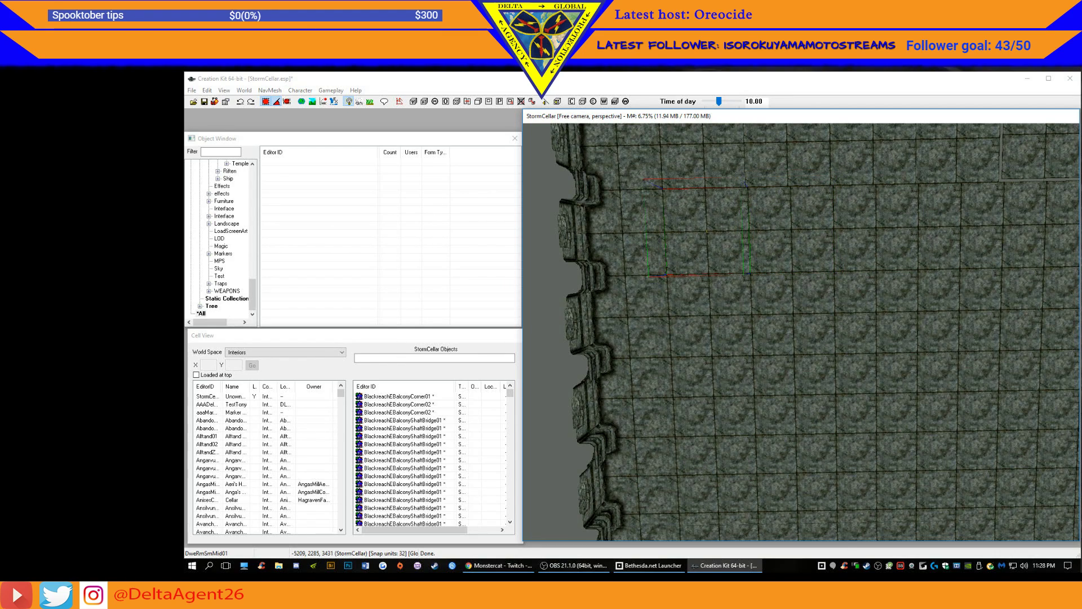
- Move the western tiles of the third floor row down against the aligned row, leaving their reference properties unedited
{"action": "middle_click_drag", "start_coordinate": [913, 199], "coordinate": [842, 226]}
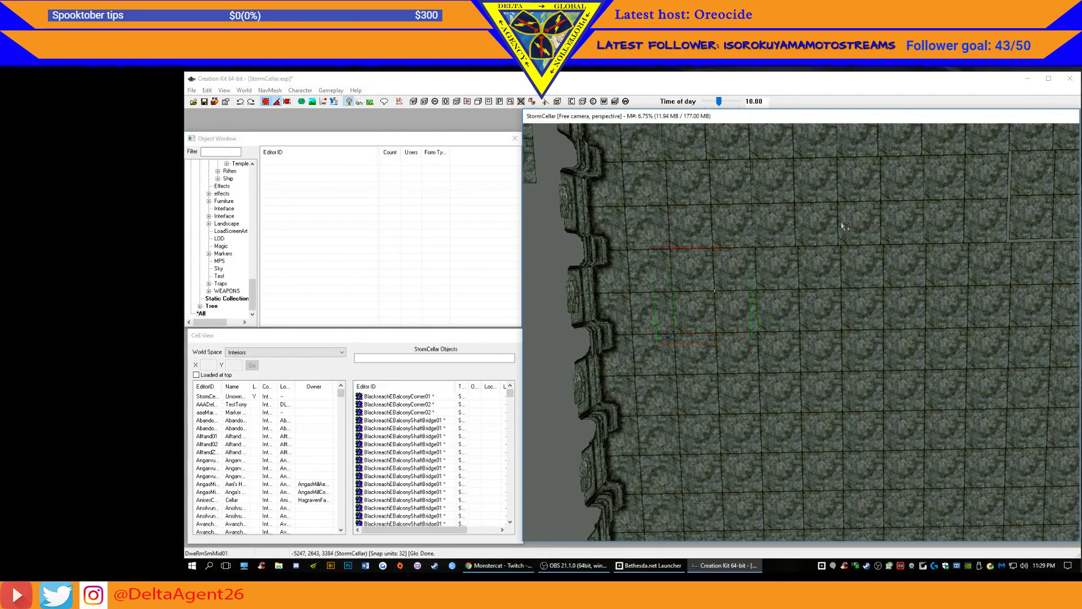
{"action": "left_click", "coordinate": [795, 214]}
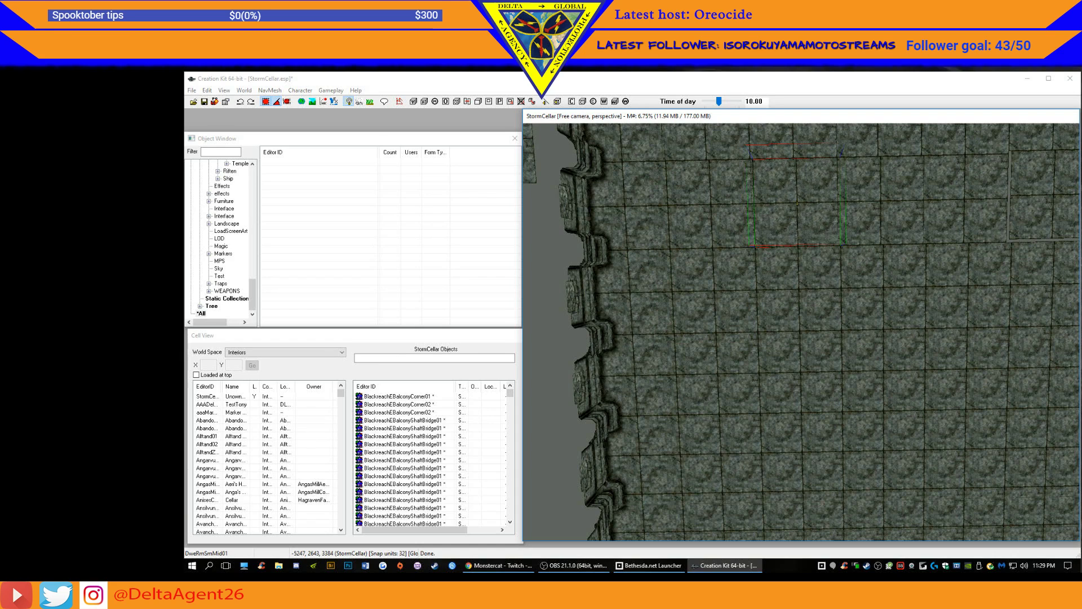
{"action": "double_click", "coordinate": [872, 209]}
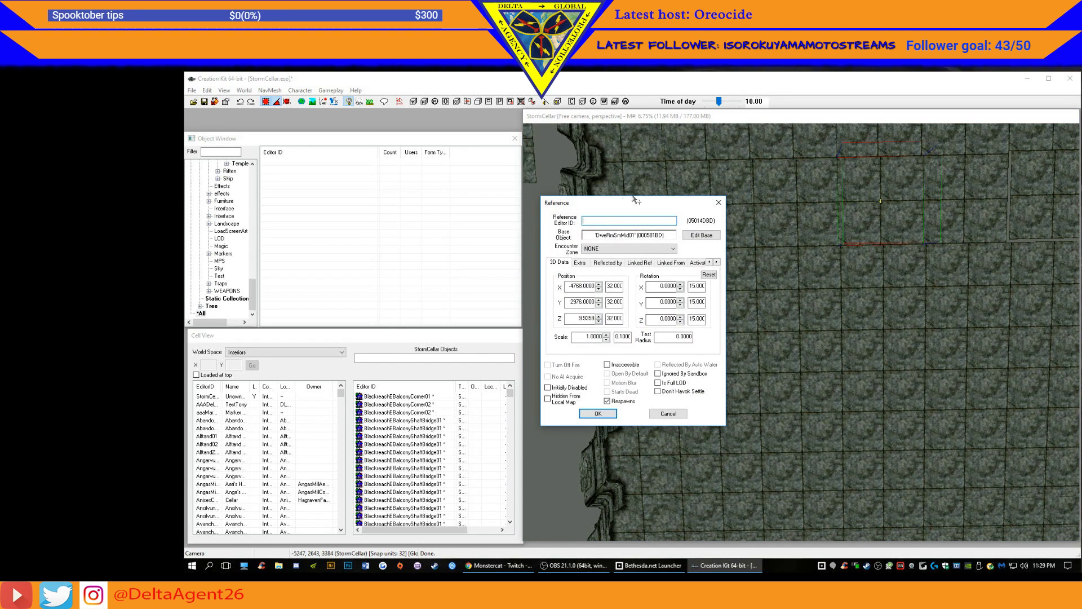
{"action": "left_click", "coordinate": [669, 414]}
{"action": "left_click_drag", "start_coordinate": [876, 205], "coordinate": [883, 201]}
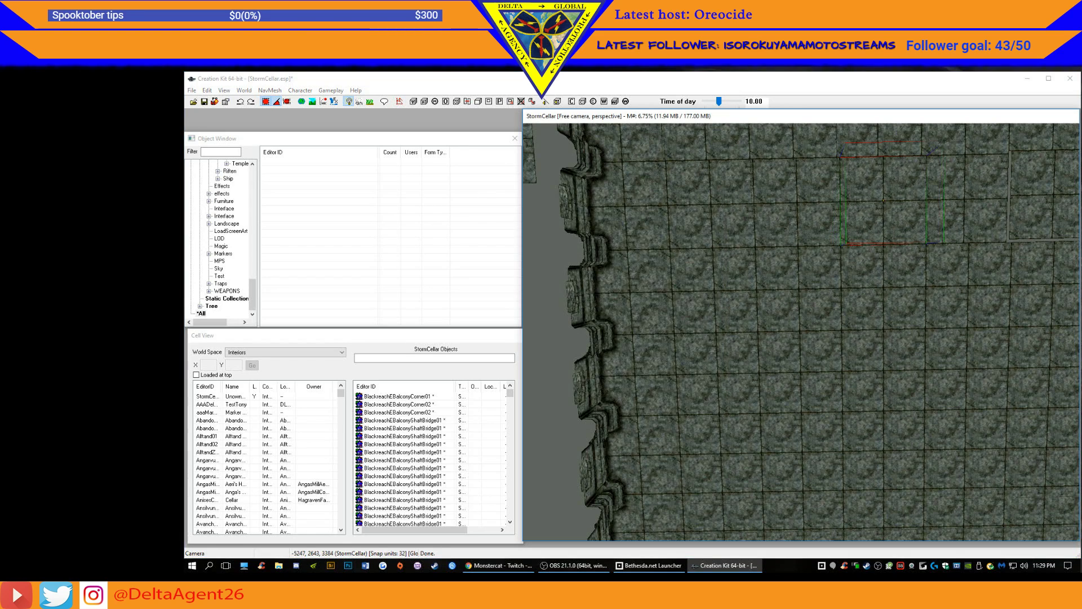
- Continue eastward along the third floor row, nudging each tile down flush with the row below without editing reference properties
{"action": "double_click", "coordinate": [970, 204]}
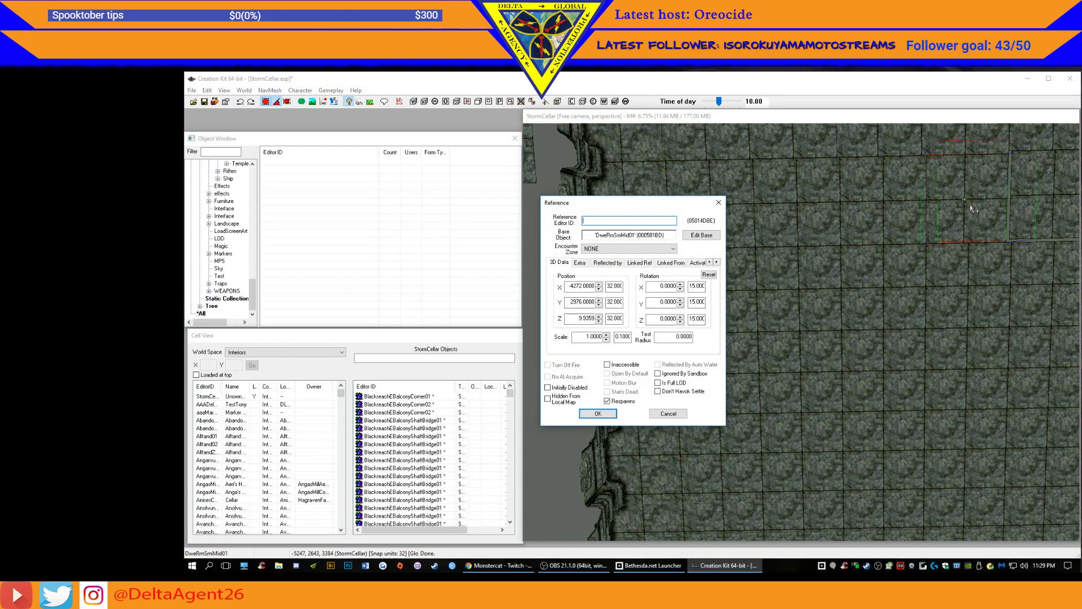
{"action": "left_click", "coordinate": [669, 414]}
{"action": "left_click_drag", "start_coordinate": [964, 200], "coordinate": [970, 200]}
{"action": "middle_click_drag", "start_coordinate": [1017, 214], "coordinate": [859, 247]}
{"action": "left_click", "coordinate": [770, 247]}
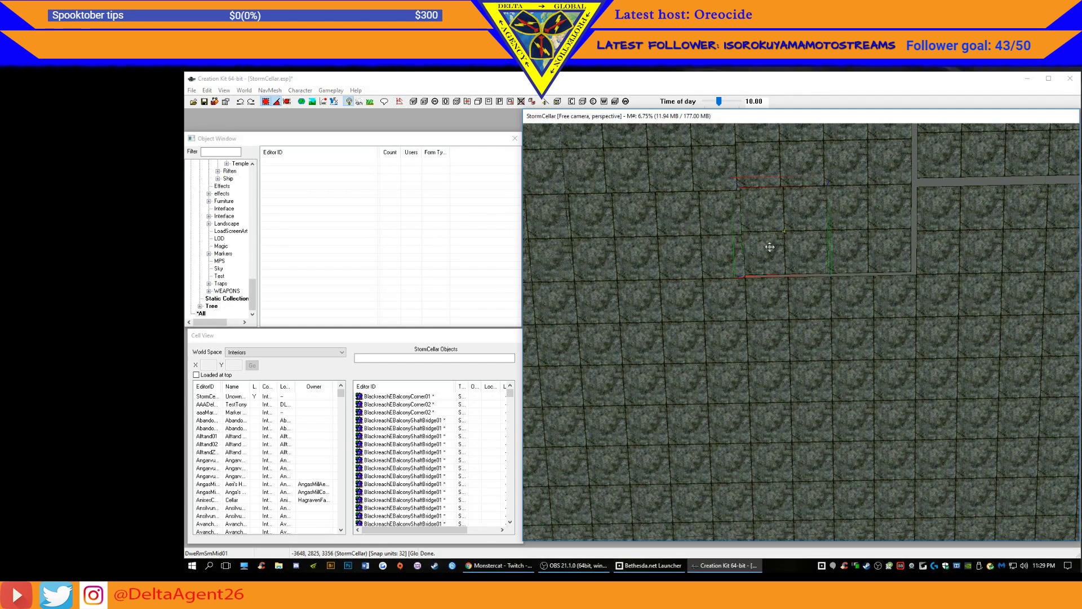
{"action": "mouse_move", "coordinate": [785, 240]}
{"action": "left_mouse_down"}
{"action": "mouse_move", "coordinate": [799, 244]}
{"action": "mouse_move", "coordinate": [789, 243]}
{"action": "left_mouse_up"}
{"action": "left_click_drag", "start_coordinate": [882, 248], "coordinate": [975, 248]}
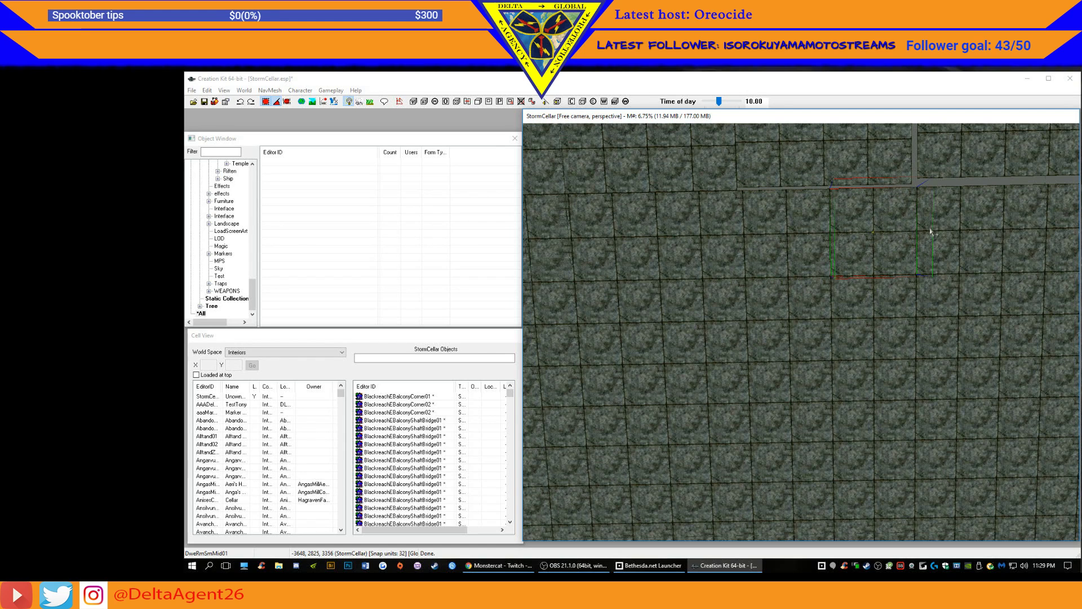
- Shift the fourth row's floor tiles from the east wall to mid-room down to close the seam
{"action": "middle_click_drag", "start_coordinate": [954, 224], "coordinate": [837, 244]}
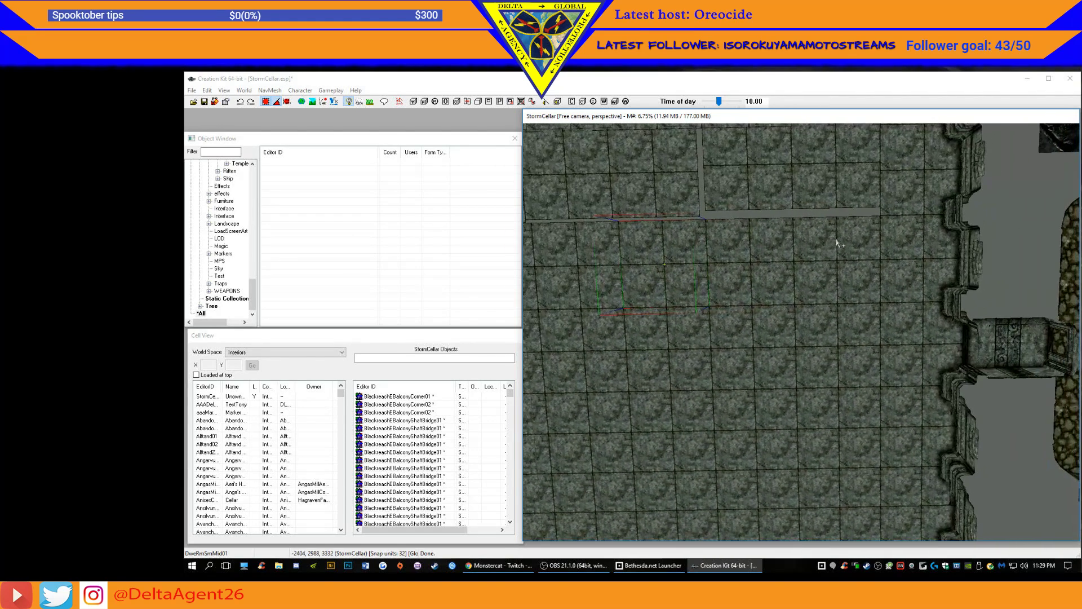
{"action": "left_click", "coordinate": [861, 195]}
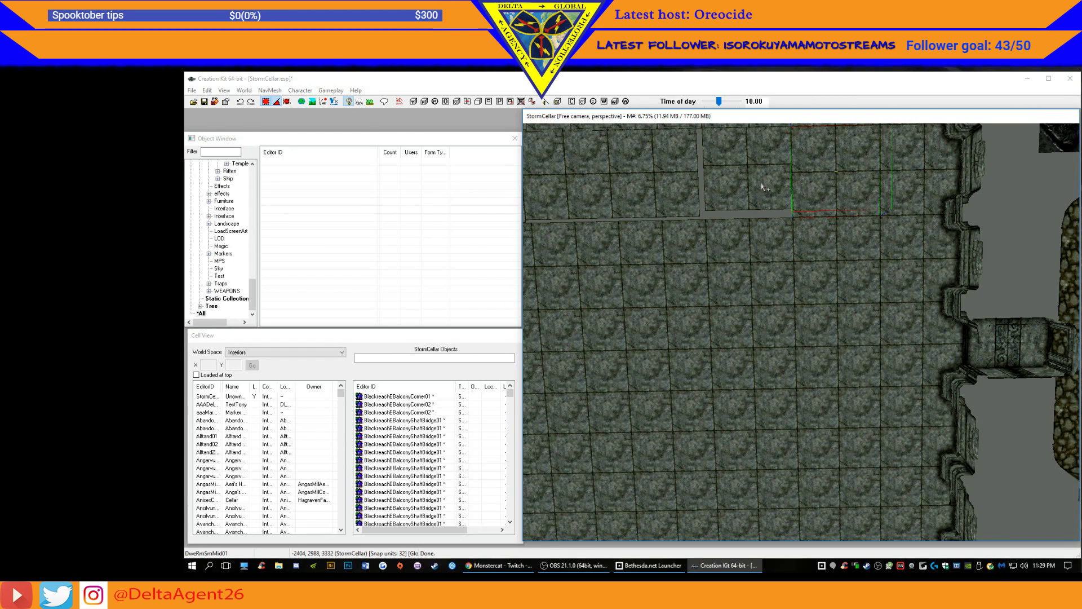
{"action": "left_click_drag", "start_coordinate": [761, 181], "coordinate": [761, 192]}
{"action": "middle_click_drag", "start_coordinate": [730, 190], "coordinate": [822, 205]}
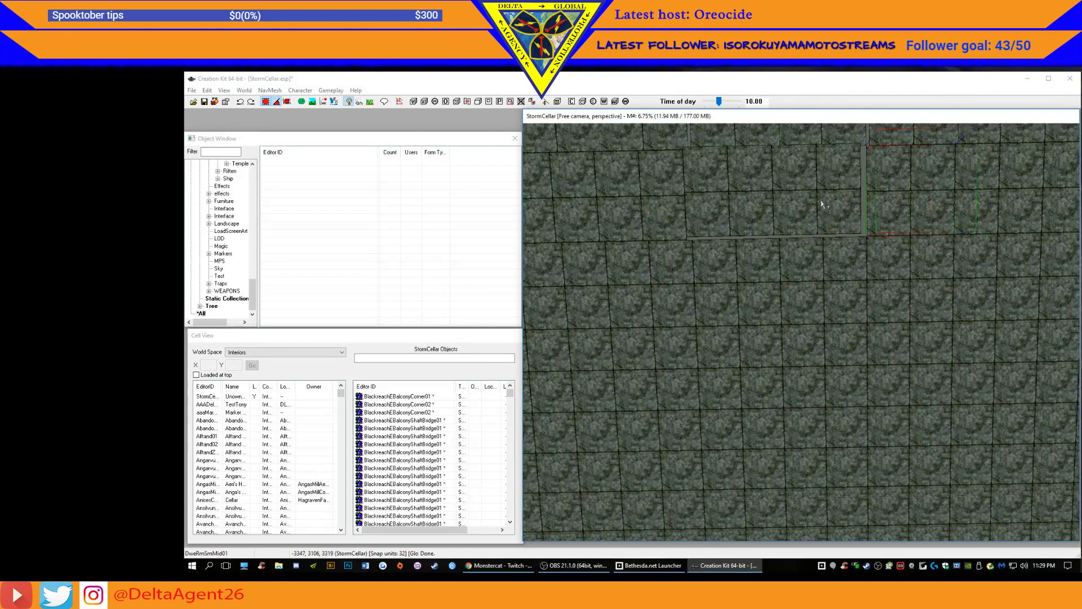
{"action": "left_click_drag", "start_coordinate": [818, 194], "coordinate": [722, 197]}
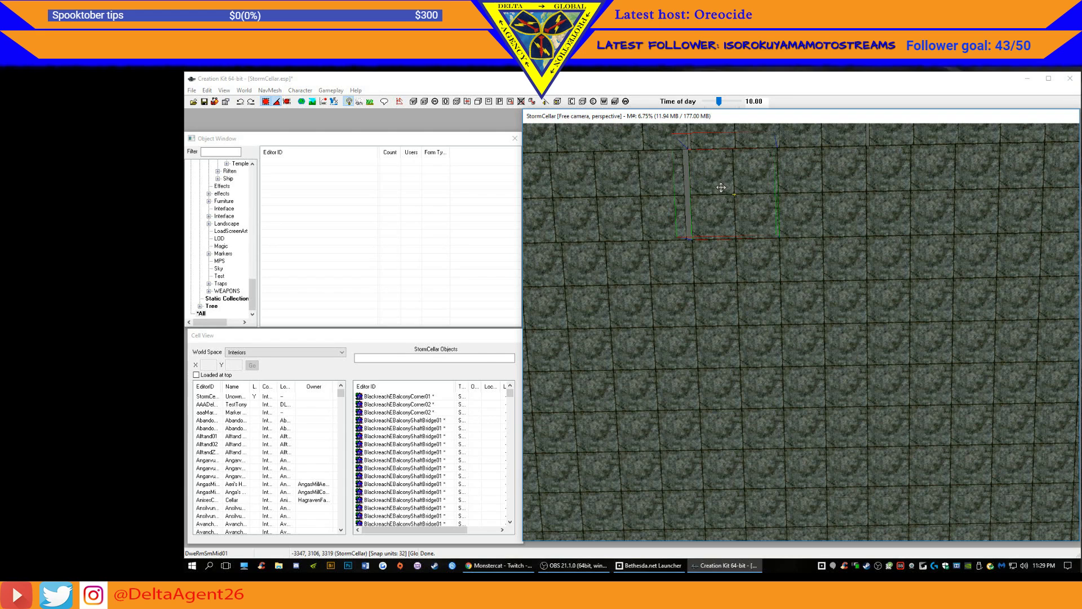
- Nudge the fourth row's remaining floor tiles from mid-room to the west wall flush with the row below
{"action": "middle_click_drag", "start_coordinate": [695, 190], "coordinate": [759, 197]}
{"action": "left_click", "coordinate": [758, 197]}
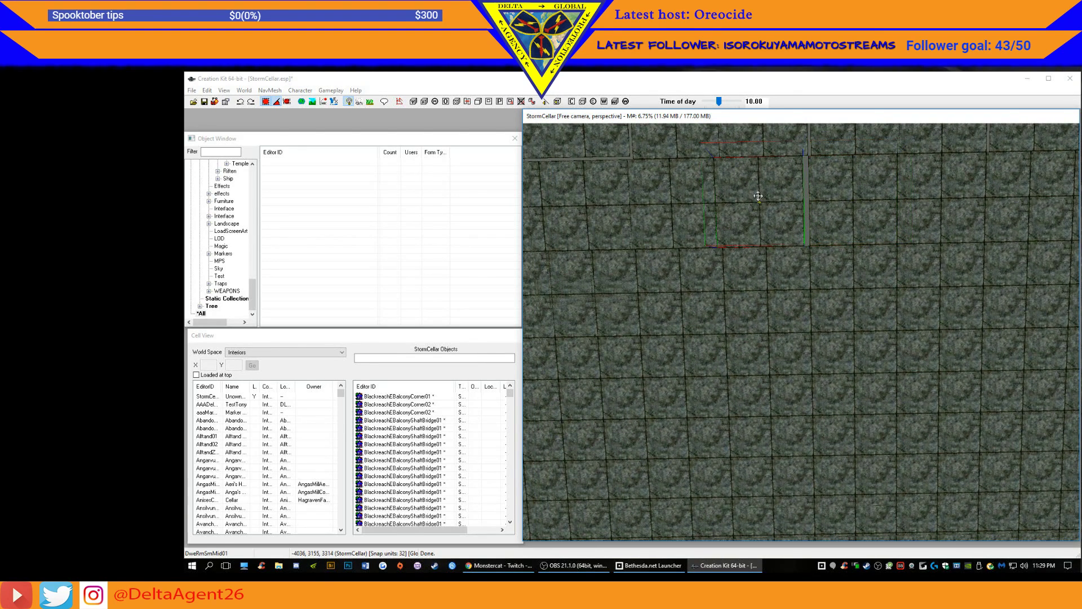
{"action": "left_click_drag", "start_coordinate": [759, 202], "coordinate": [671, 205]}
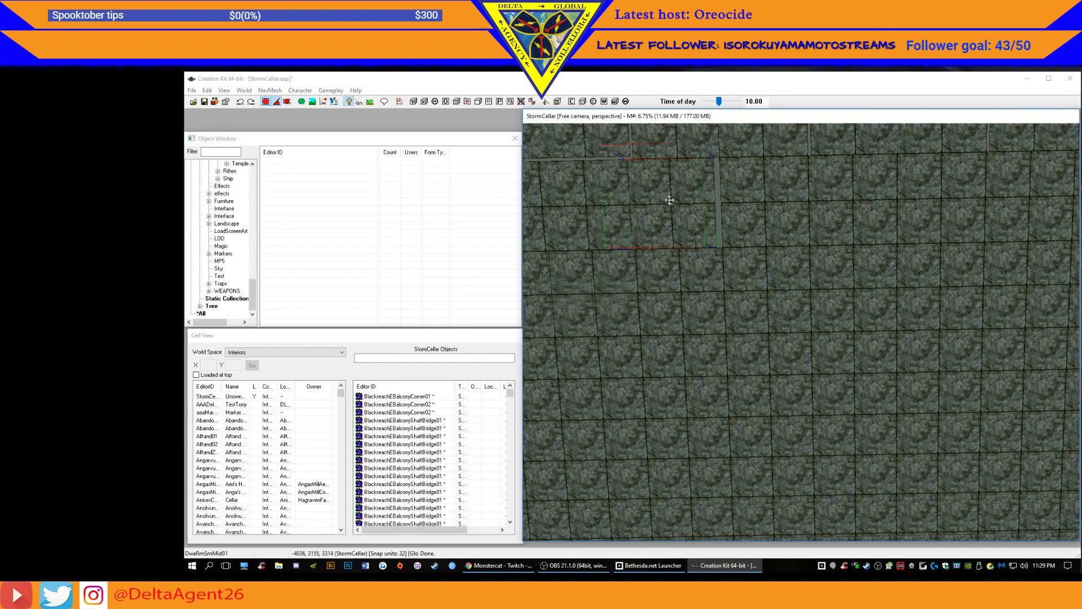
{"action": "middle_click_drag", "start_coordinate": [676, 194], "coordinate": [775, 208]}
{"action": "left_click_drag", "start_coordinate": [871, 195], "coordinate": [454, 206]}
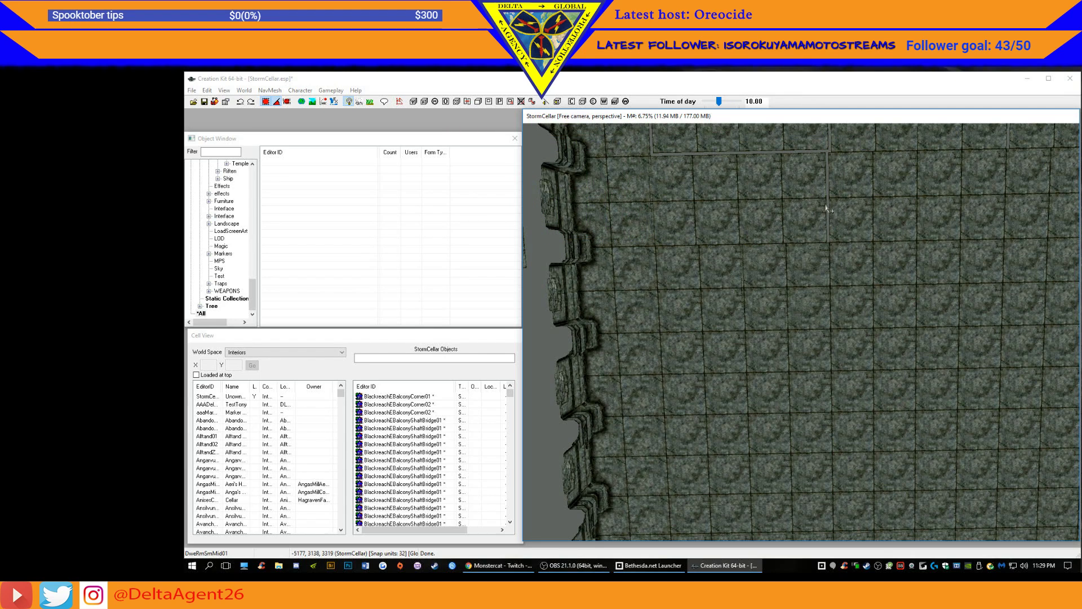
{"action": "left_click_drag", "start_coordinate": [788, 198], "coordinate": [792, 198]}
{"action": "left_click_drag", "start_coordinate": [704, 203], "coordinate": [707, 203]}
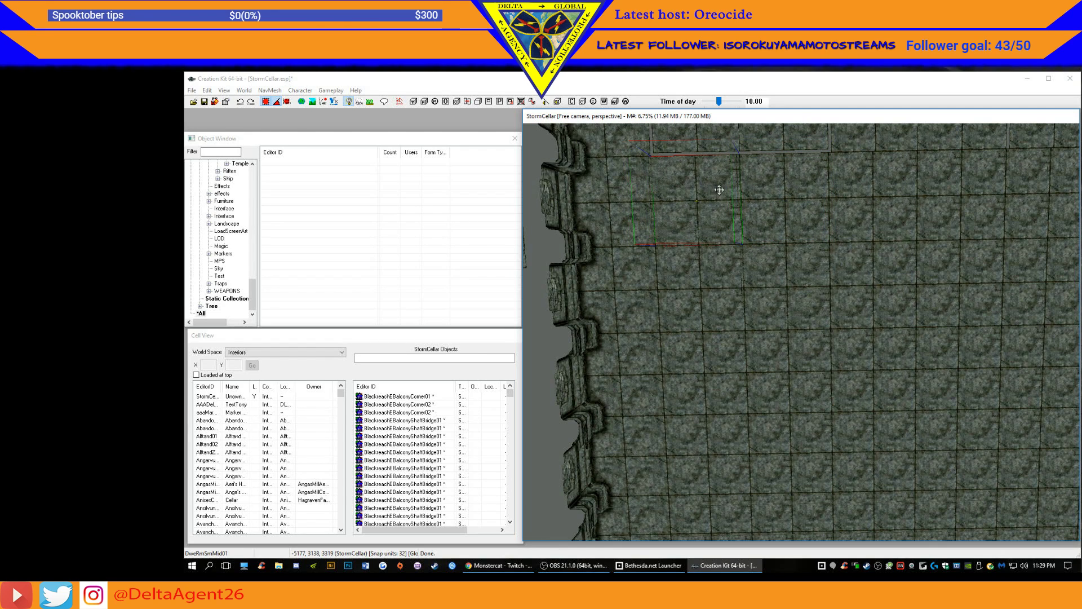
- Pull the overlapping floor tile near the west wall out of the fourth row and delete the duplicate
{"action": "middle_click_drag", "start_coordinate": [711, 194], "coordinate": [695, 252]}
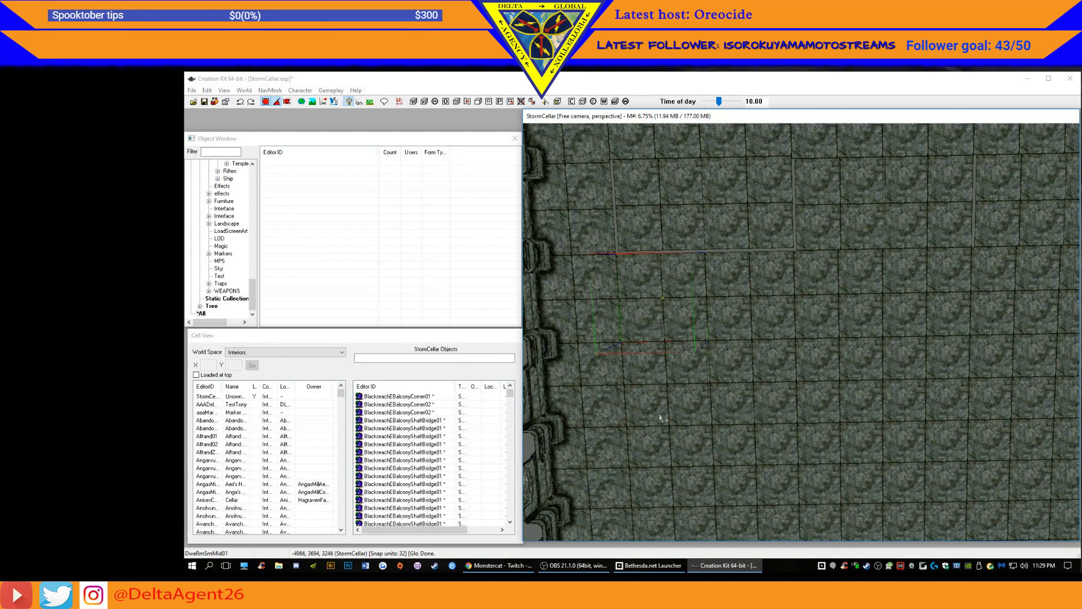
{"action": "scroll", "coordinate": [724, 289], "scroll_direction": "down", "scroll_amount": 5}
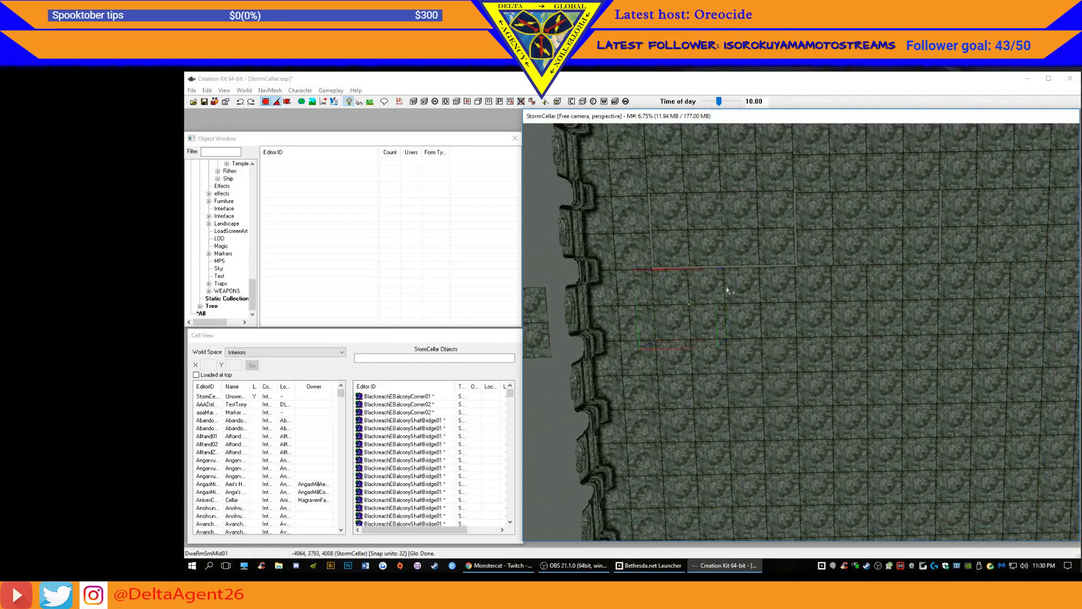
{"action": "left_click_drag", "start_coordinate": [703, 310], "coordinate": [519, 323]}
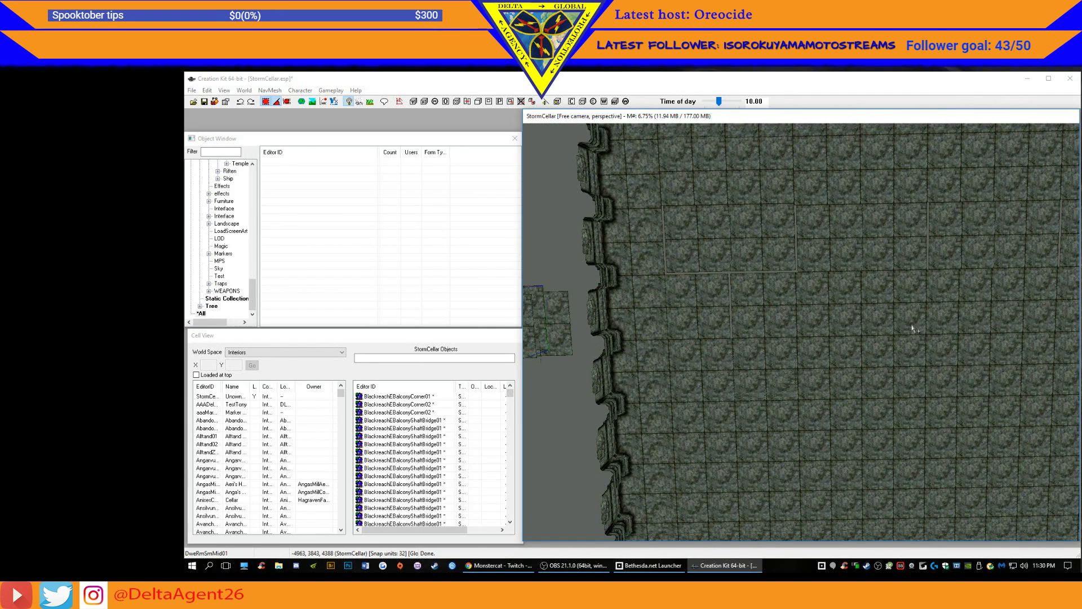
{"action": "middle_click_drag", "start_coordinate": [721, 331], "coordinate": [711, 312]}
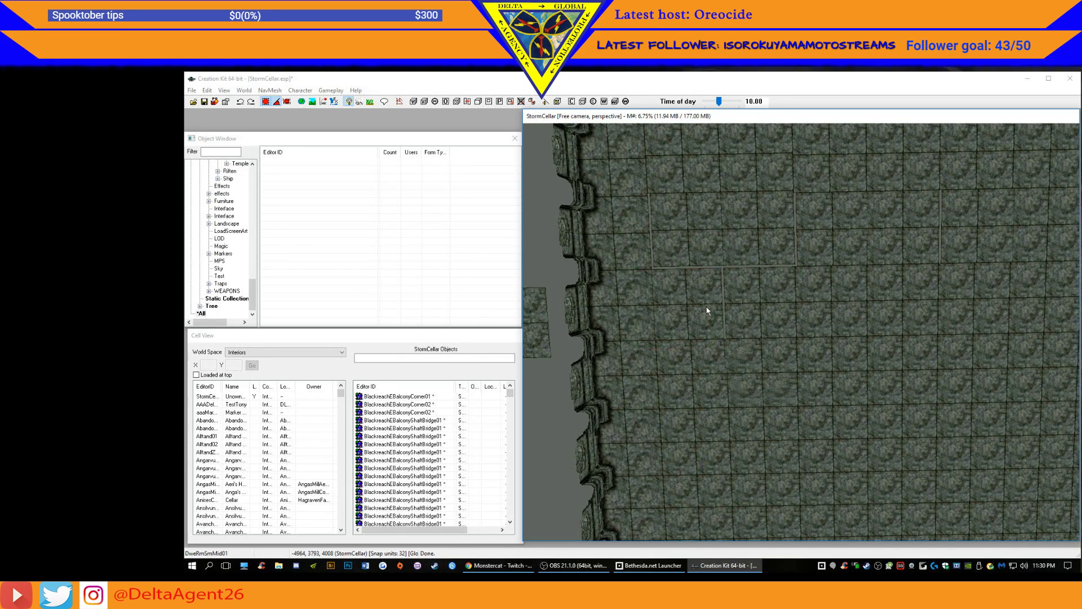
{"action": "left_click", "coordinate": [707, 311]}
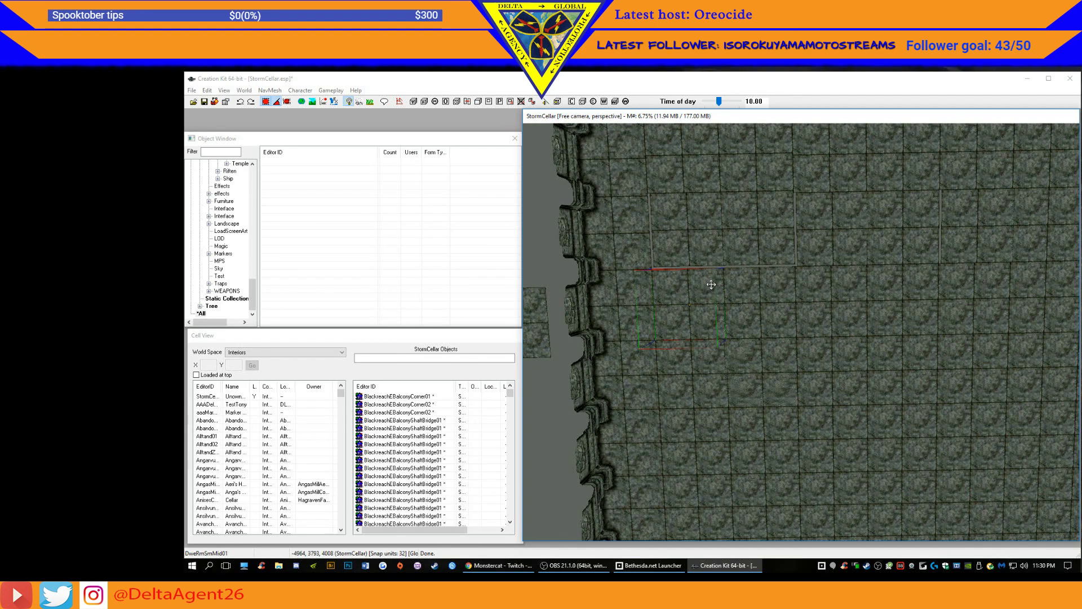
{"action": "scroll", "coordinate": [712, 286], "scroll_direction": "up", "scroll_amount": 2}
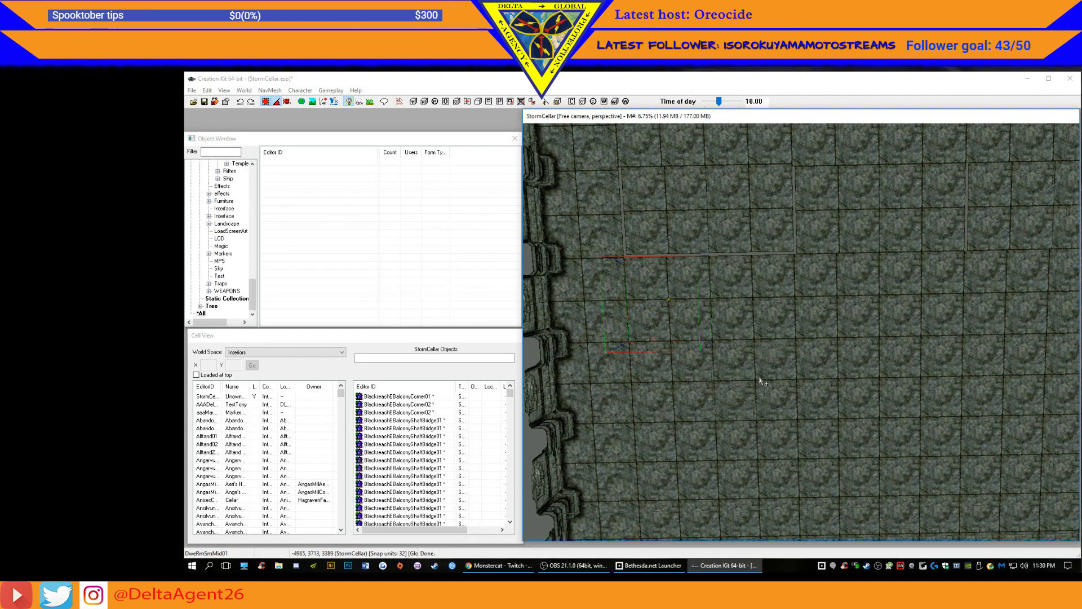
{"action": "scroll", "coordinate": [761, 382], "scroll_direction": "down", "scroll_amount": 1}
{"action": "key", "text": "Delete"}
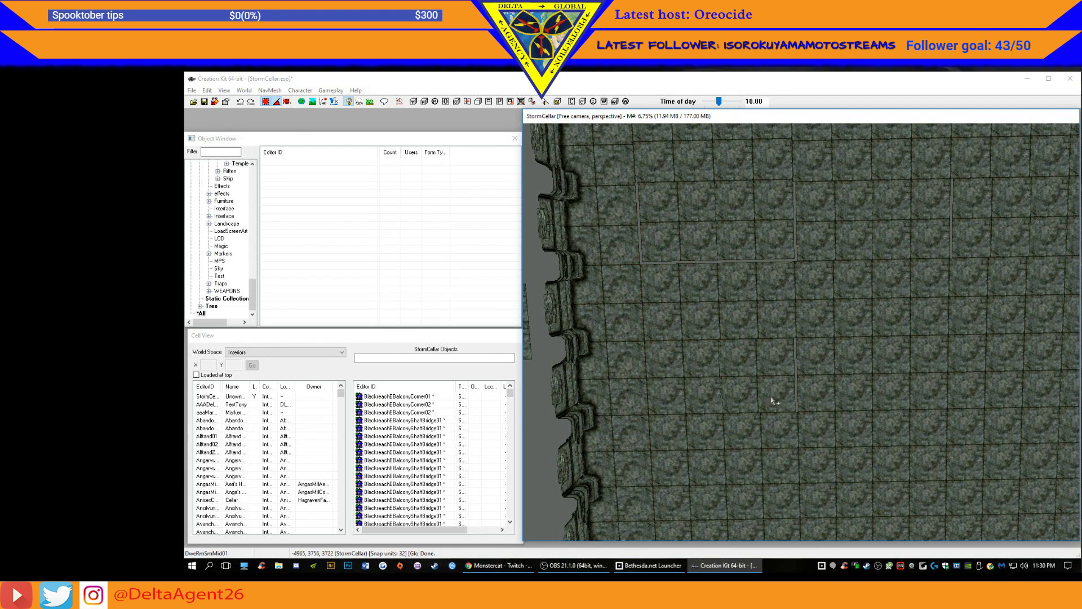
- Move the three western tiles of the fifth floor row down to close the seam with the row below
{"action": "left_click", "coordinate": [767, 380]}
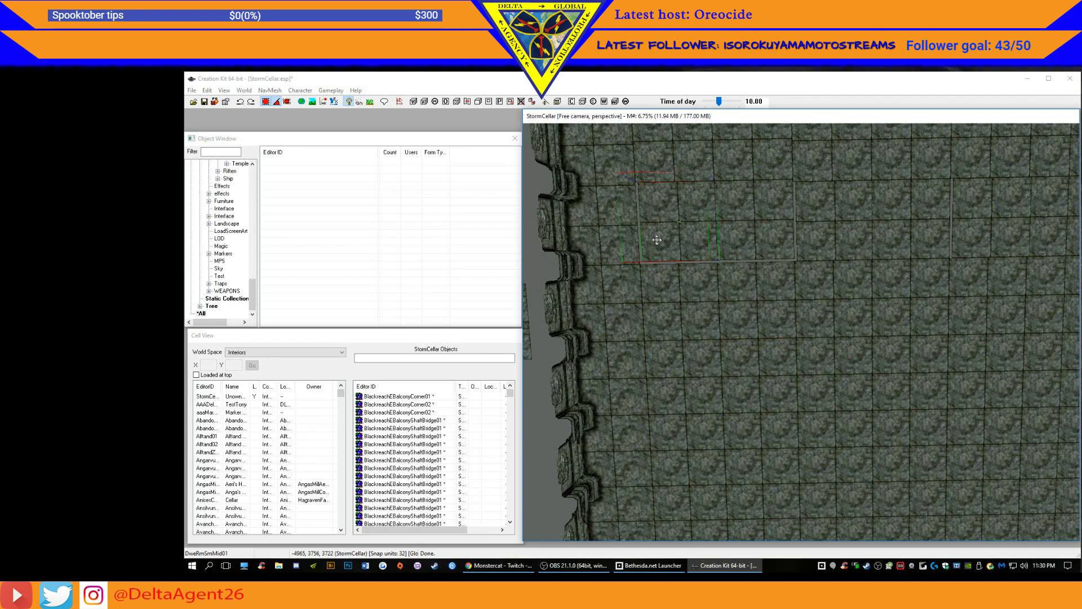
{"action": "left_click_drag", "start_coordinate": [654, 235], "coordinate": [649, 240]}
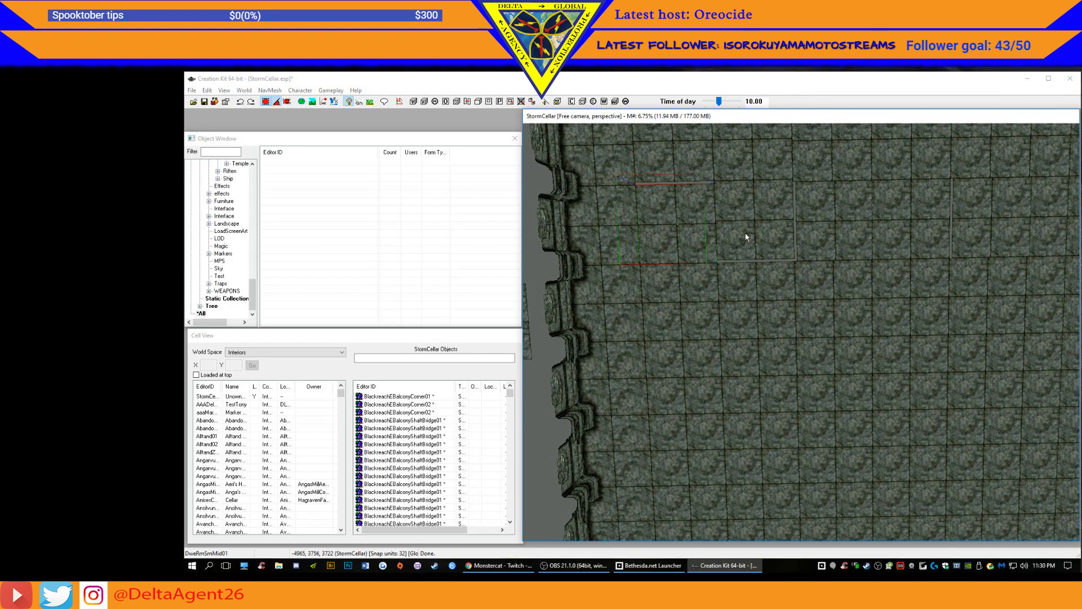
{"action": "left_click_drag", "start_coordinate": [746, 234], "coordinate": [745, 238]}
{"action": "left_click", "coordinate": [818, 235]}
{"action": "left_click_drag", "start_coordinate": [819, 230], "coordinate": [816, 230]}
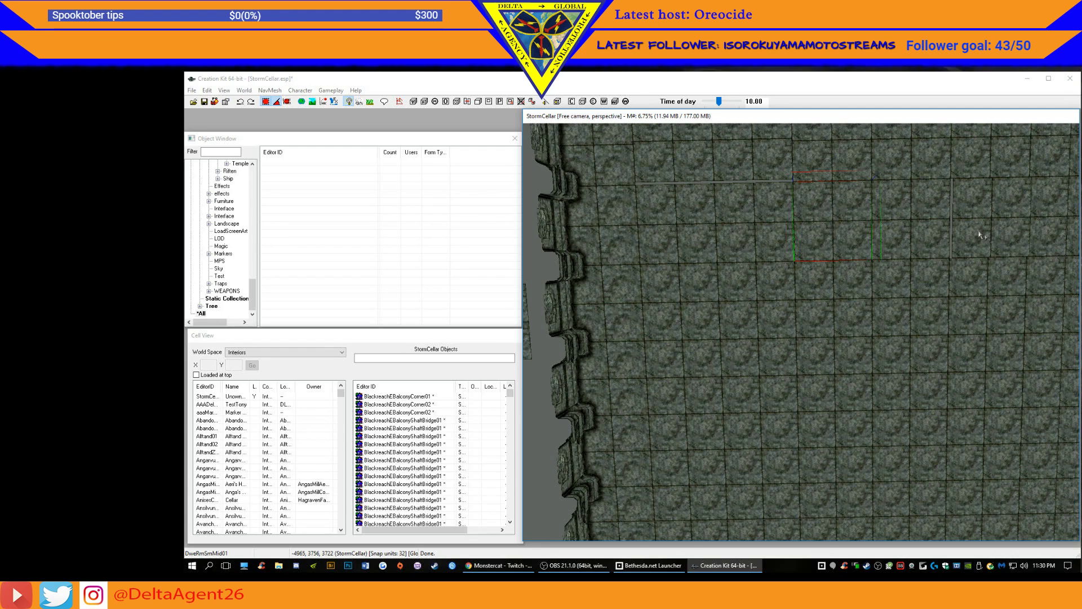
- Align the fifth row's remaining floor tiles toward the east wall flush against the row below
{"action": "middle_click_drag", "start_coordinate": [979, 235], "coordinate": [882, 236]}
{"action": "left_click", "coordinate": [843, 231]}
{"action": "left_click_drag", "start_coordinate": [843, 232], "coordinate": [838, 220]}
{"action": "middle_click_drag", "start_coordinate": [985, 246], "coordinate": [792, 242]}
{"action": "left_click_drag", "start_coordinate": [763, 236], "coordinate": [789, 218]}
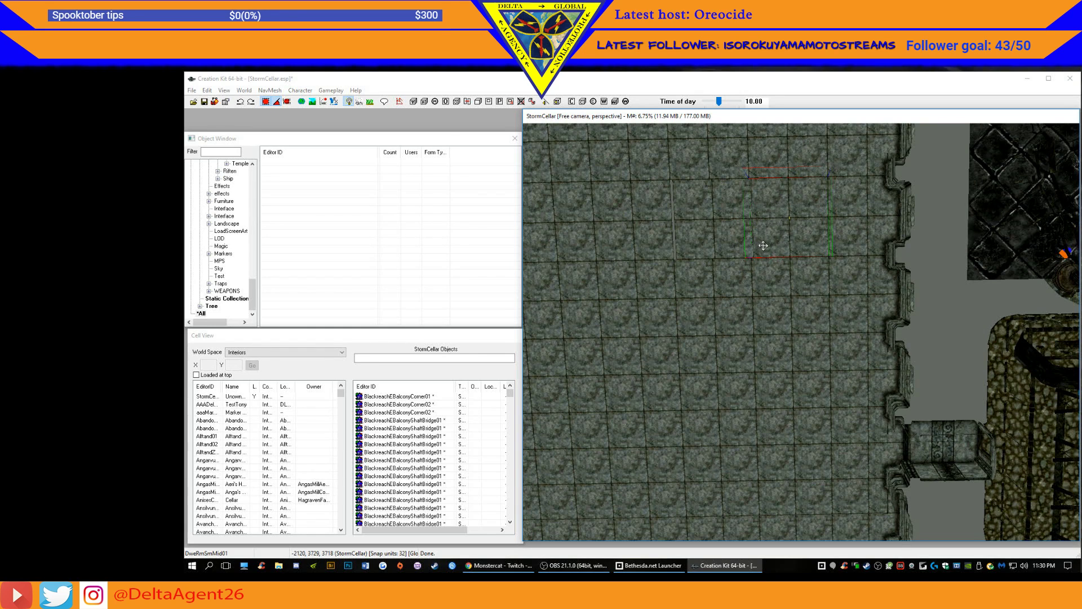
- Nudge the next floor row's tiles from the east wall toward mid-room flush with the adjacent row
{"action": "scroll", "coordinate": [792, 245], "scroll_direction": "up", "scroll_amount": 3}
{"action": "scroll", "coordinate": [794, 243], "scroll_direction": "up", "scroll_amount": 3}
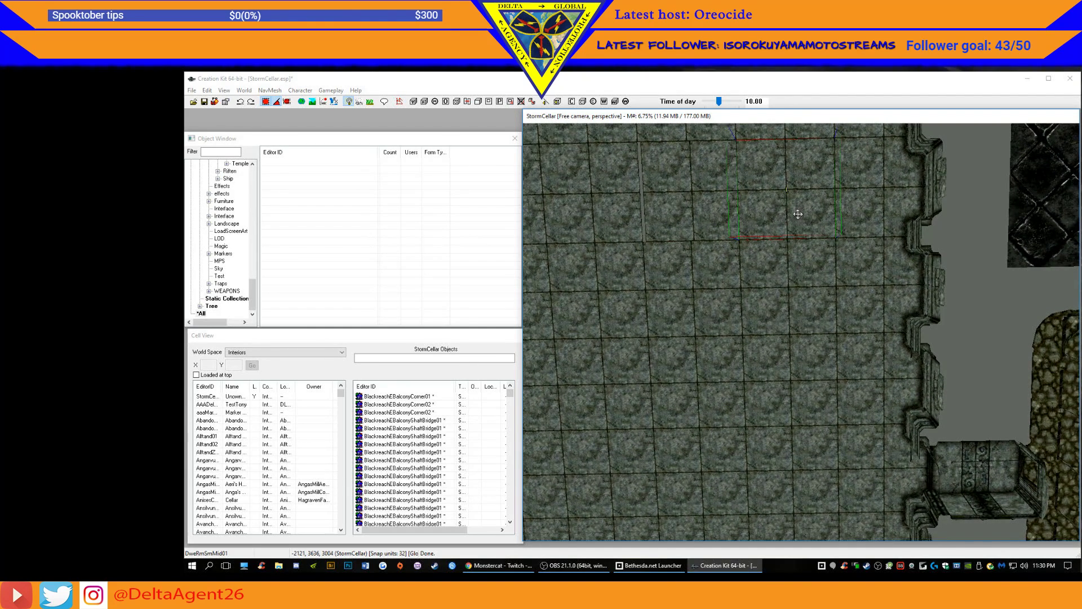
{"action": "left_click_drag", "start_coordinate": [780, 190], "coordinate": [786, 190]}
{"action": "middle_click_drag", "start_coordinate": [790, 208], "coordinate": [858, 213]}
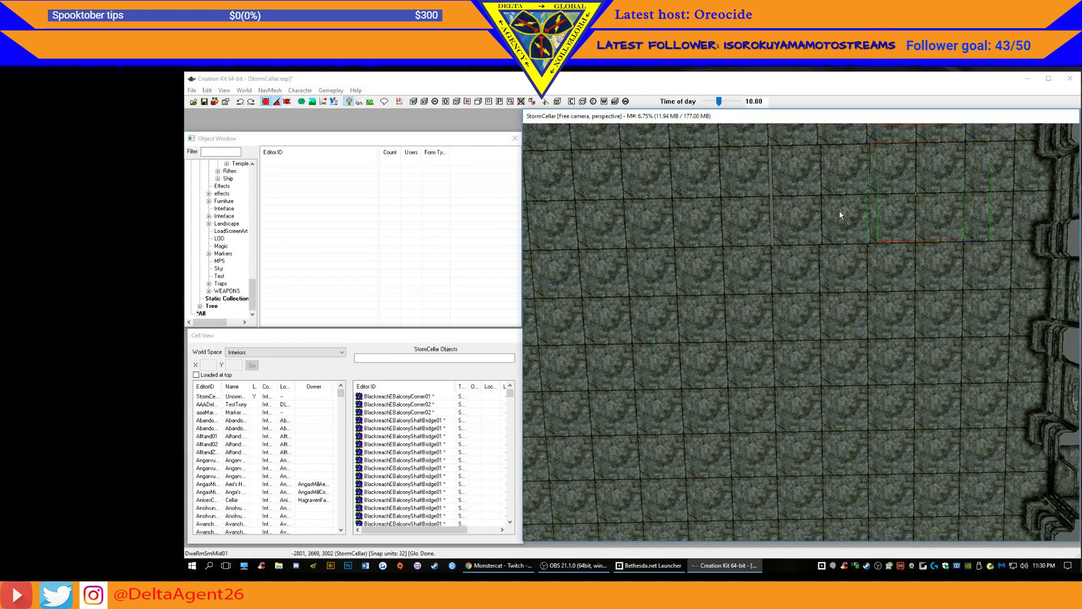
{"action": "left_click_drag", "start_coordinate": [840, 211], "coordinate": [839, 211]}
{"action": "middle_click_drag", "start_coordinate": [844, 194], "coordinate": [906, 191]}
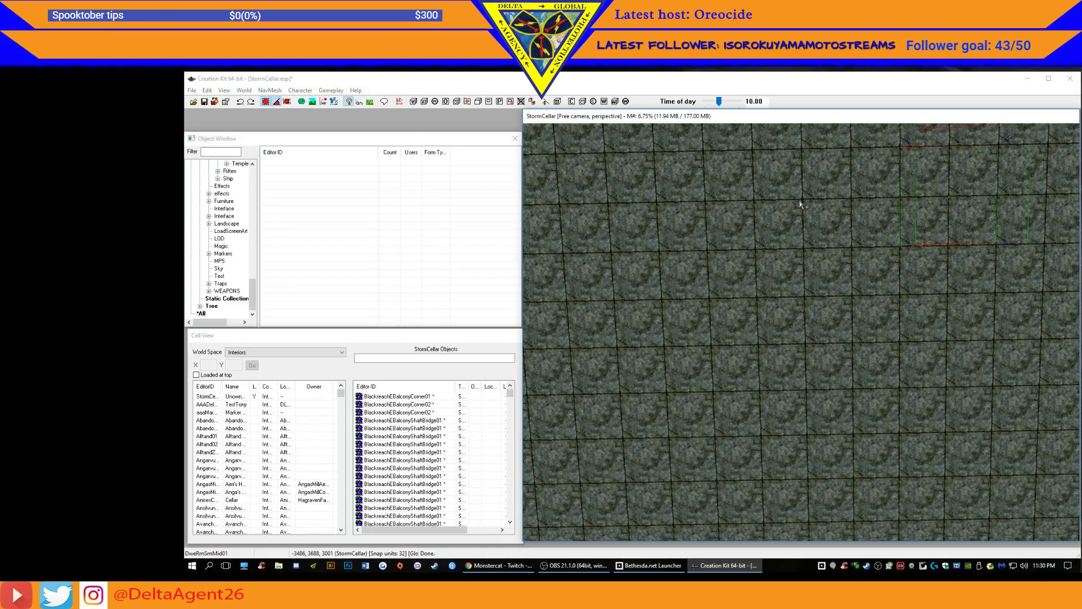
- Align the same row's two floor tiles near the west wall to close the remaining seam
{"action": "middle_click_drag", "start_coordinate": [800, 204], "coordinate": [886, 243]}
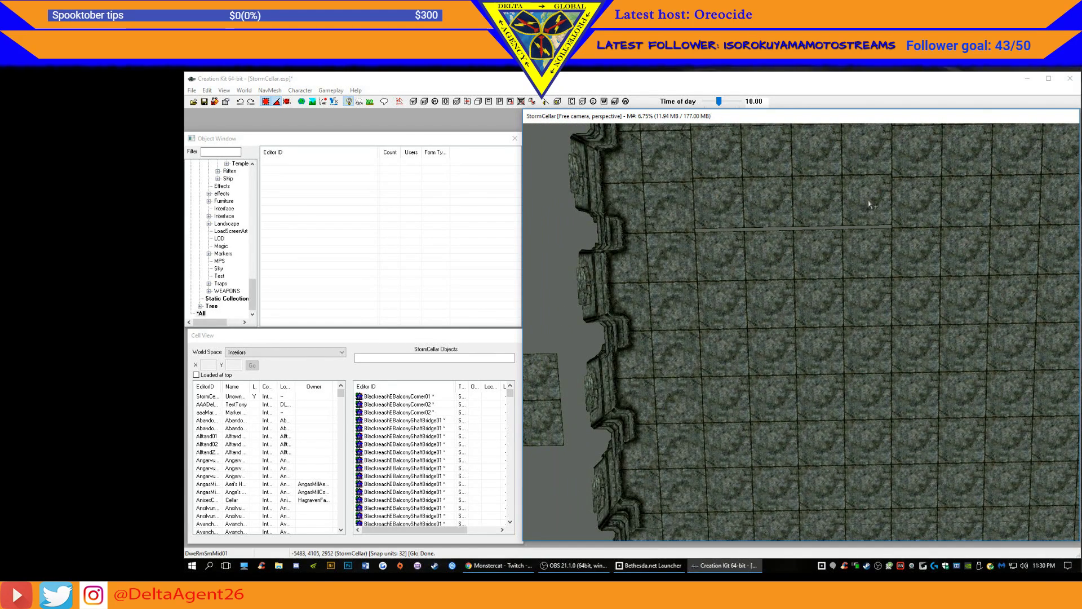
{"action": "left_click", "coordinate": [868, 202]}
{"action": "left_click_drag", "start_coordinate": [869, 200], "coordinate": [869, 193]}
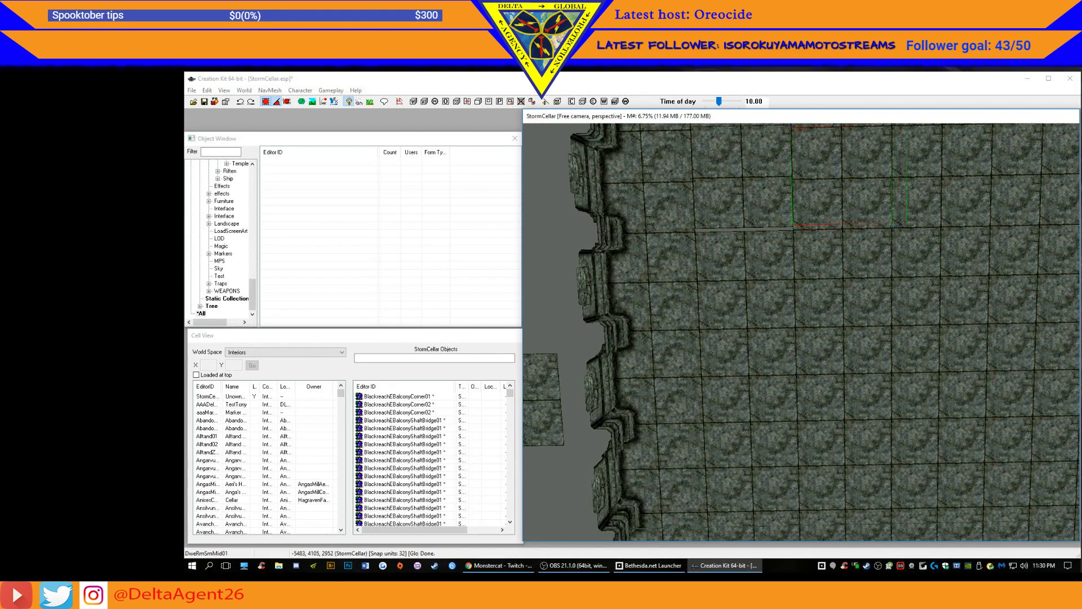
{"action": "left_click", "coordinate": [756, 191]}
{"action": "left_click_drag", "start_coordinate": [757, 192], "coordinate": [757, 196]}
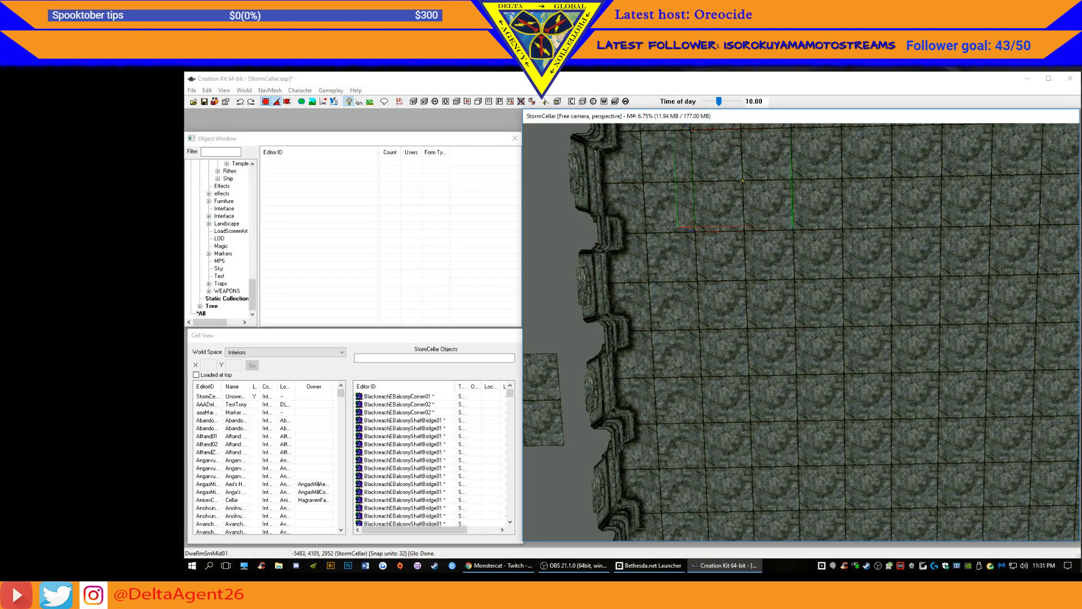
- Select the four spare floor tiles lying outside the west wall and delete them
{"action": "middle_click_drag", "start_coordinate": [762, 184], "coordinate": [514, 243]}
{"action": "middle_click_drag", "start_coordinate": [1000, 247], "coordinate": [982, 141]}
{"action": "scroll", "coordinate": [913, 186], "scroll_direction": "down", "scroll_amount": 5}
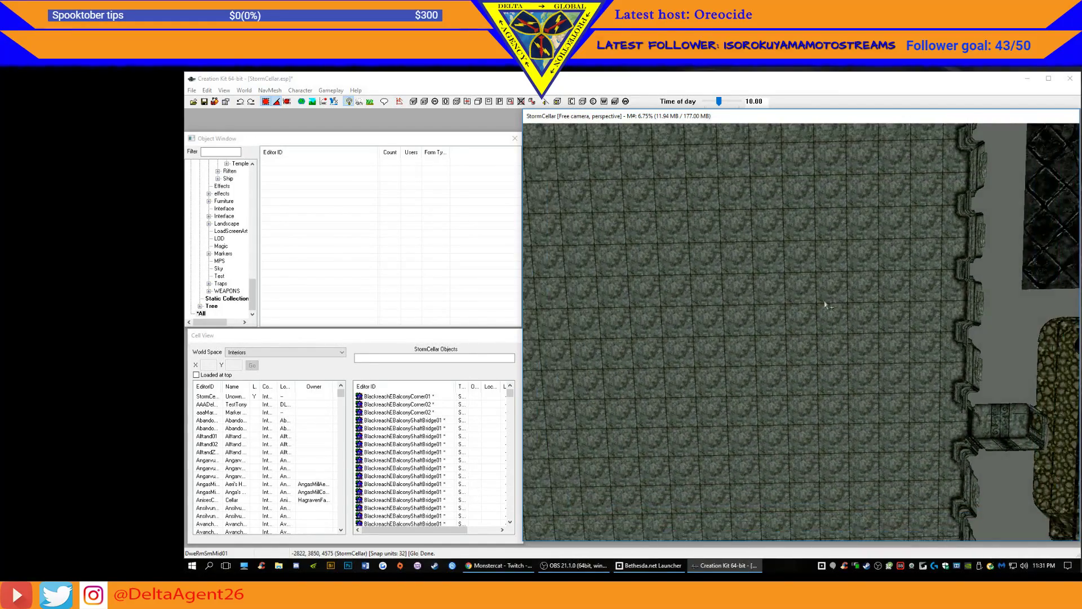
{"action": "middle_click_drag", "start_coordinate": [750, 331], "coordinate": [587, 235]}
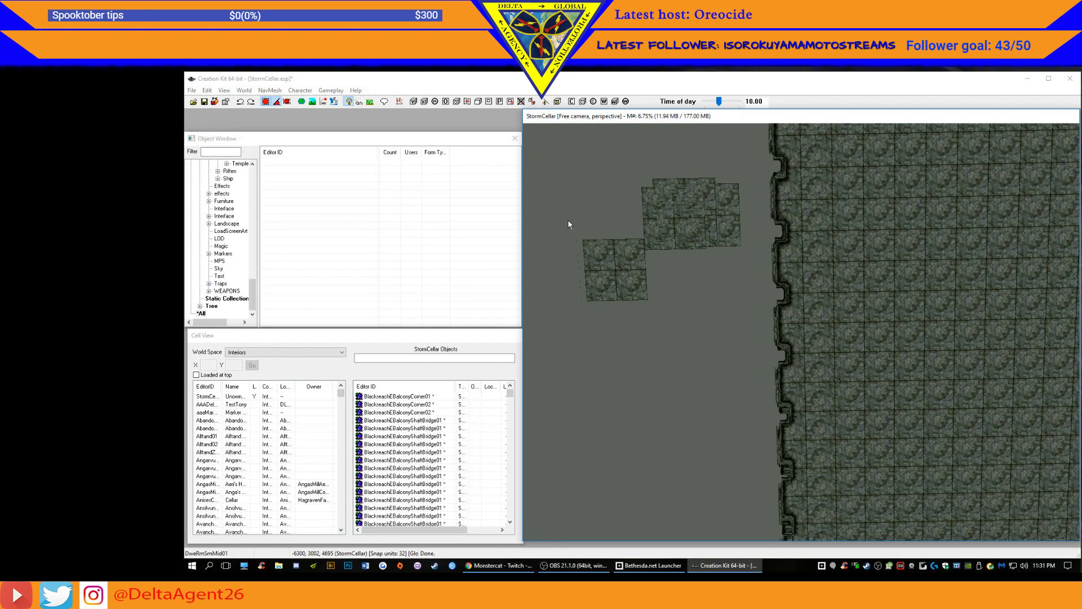
{"action": "left_click_drag", "start_coordinate": [554, 161], "coordinate": [749, 331]}
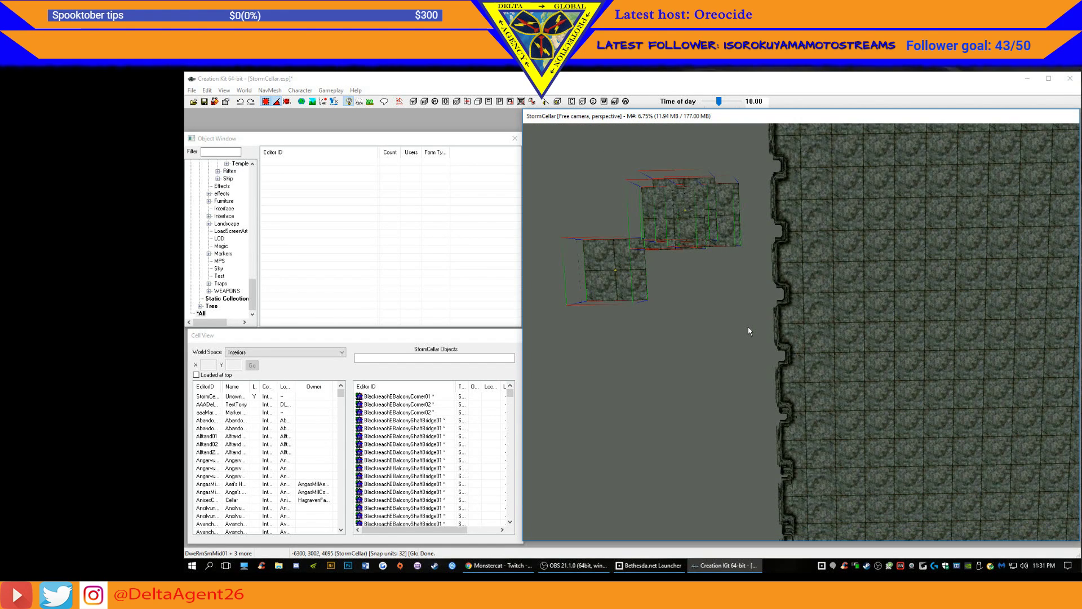
{"action": "key", "text": "Delete"}
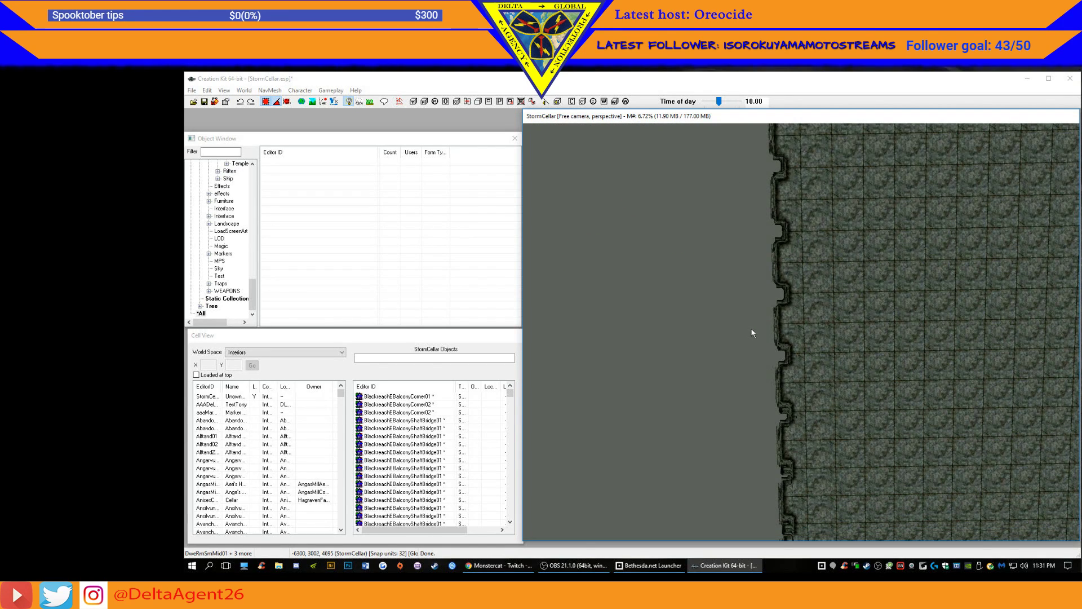
- Filter the full object list for "pillar"
{"action": "scroll", "coordinate": [751, 327], "scroll_direction": "down", "scroll_amount": 2}
{"action": "middle_click_drag", "start_coordinate": [729, 314], "coordinate": [804, 285], "text": "shift"}
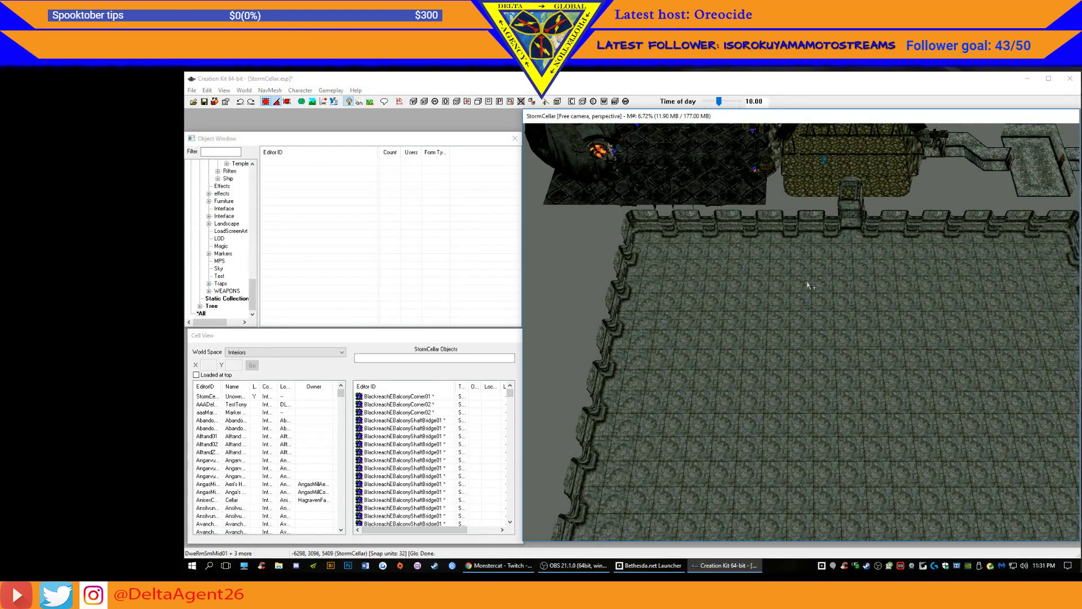
{"action": "middle_click_drag", "start_coordinate": [937, 282], "coordinate": [851, 216], "text": "shift"}
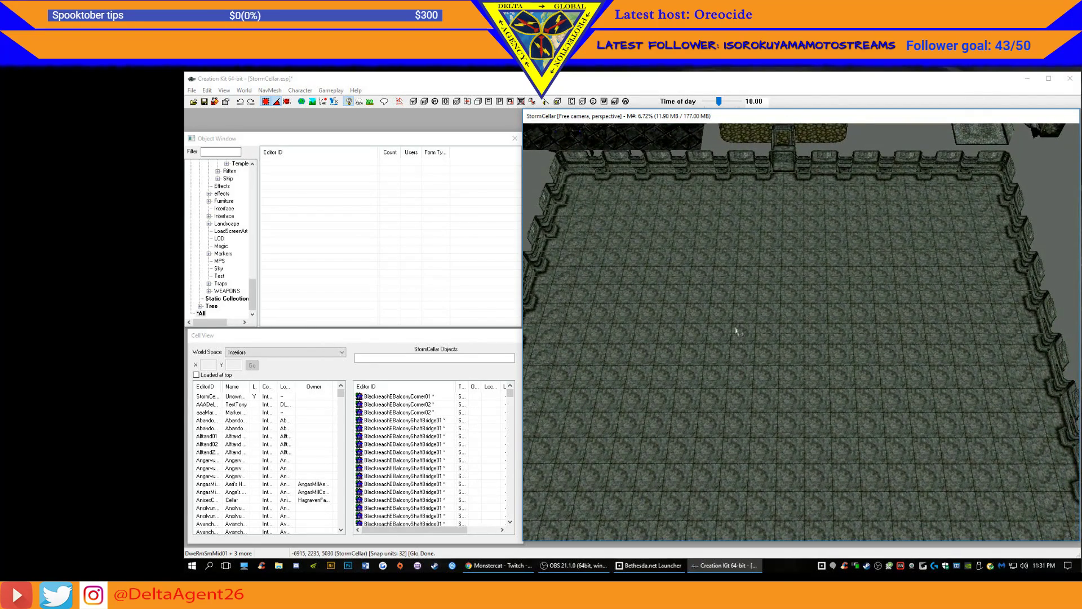
{"action": "left_click", "coordinate": [740, 334]}
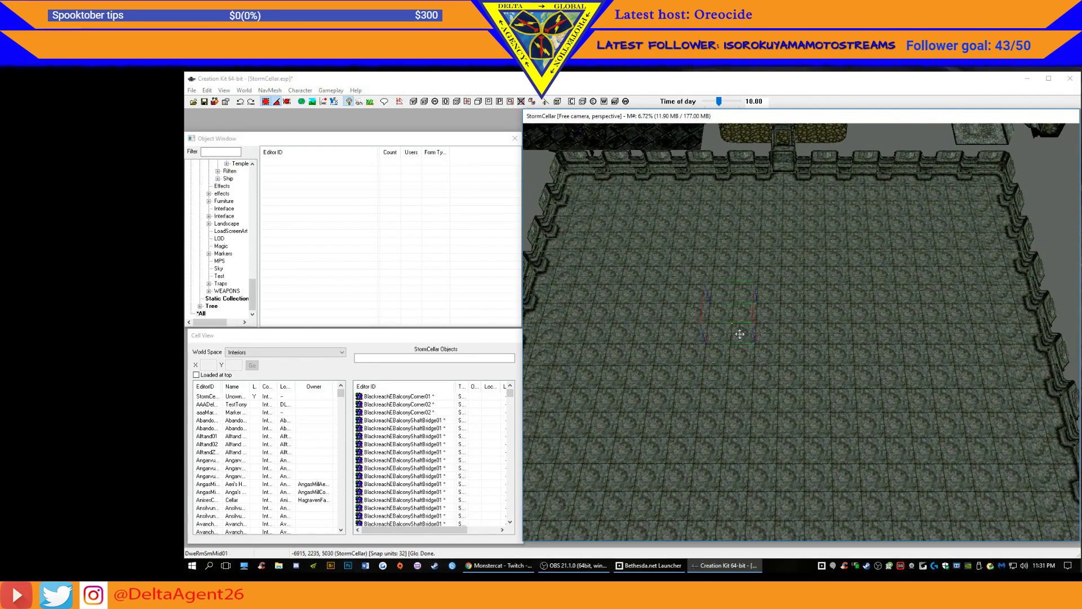
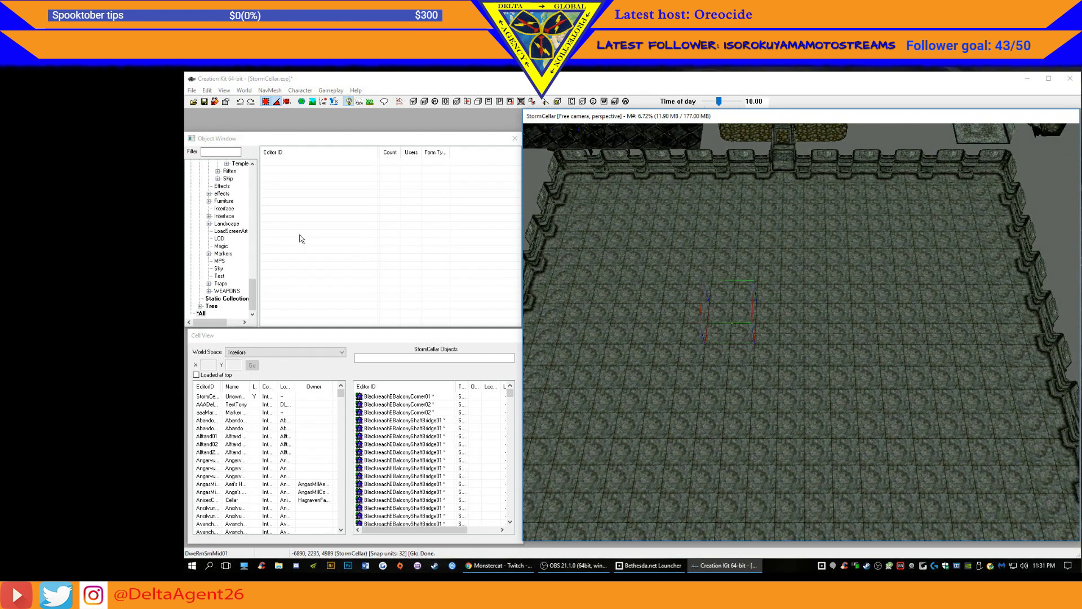
{"action": "left_click", "coordinate": [220, 152]}
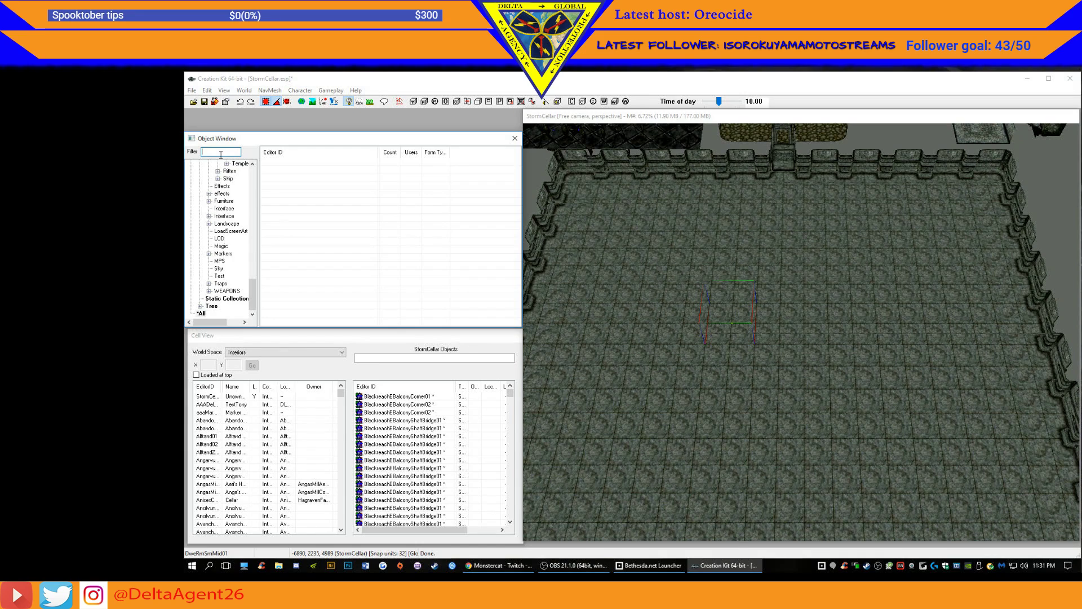
{"action": "left_click", "coordinate": [200, 313]}
{"action": "left_click", "coordinate": [221, 152]}
{"action": "type", "text": "pillar"}
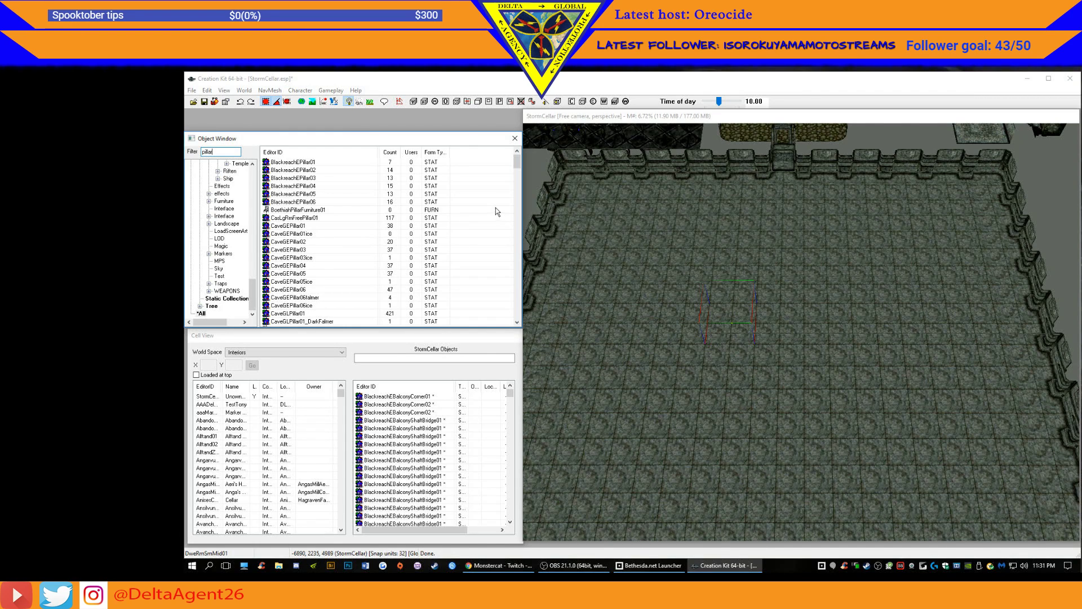
- Preview ImpLRoomPillar01 and check ImpLRoomPillar02 among the imperial pillar models
{"action": "left_click_drag", "start_coordinate": [515, 162], "coordinate": [522, 255]}
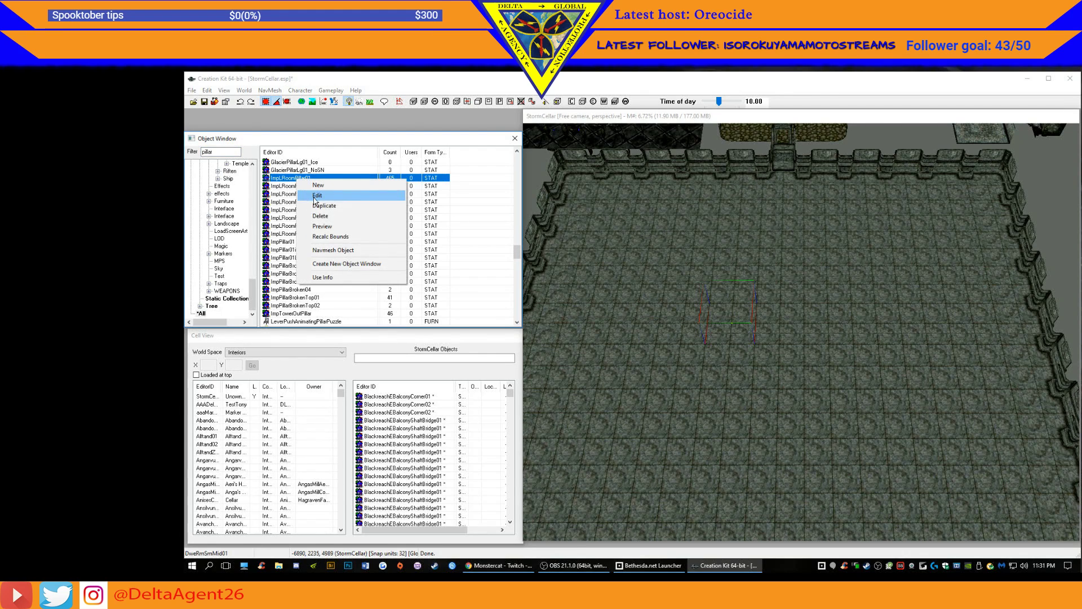
{"action": "left_click", "coordinate": [325, 228]}
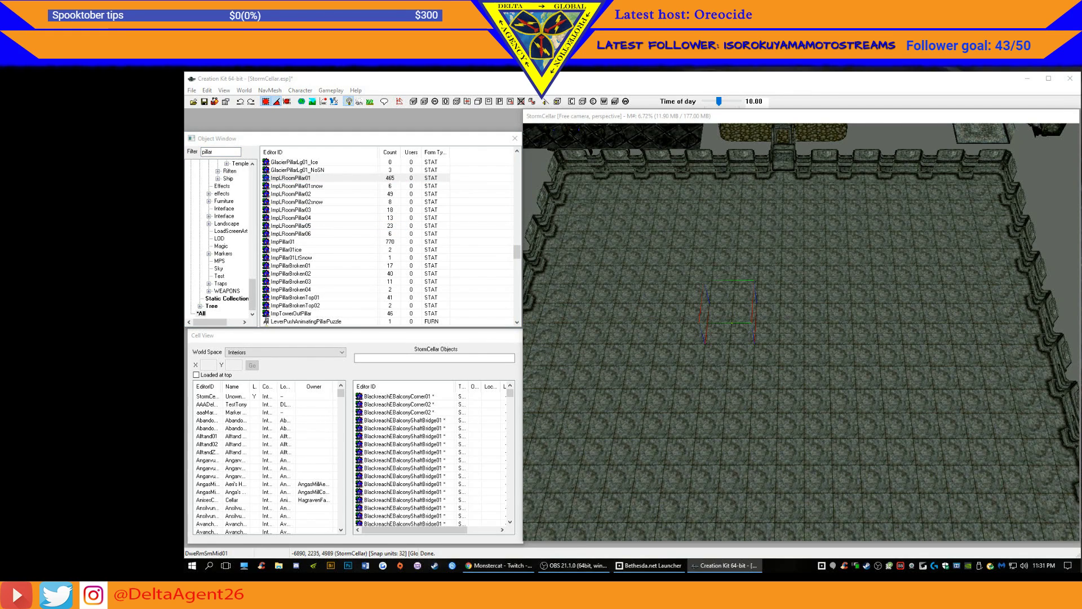
{"action": "left_click", "coordinate": [298, 196]}
{"action": "left_click", "coordinate": [299, 195]}
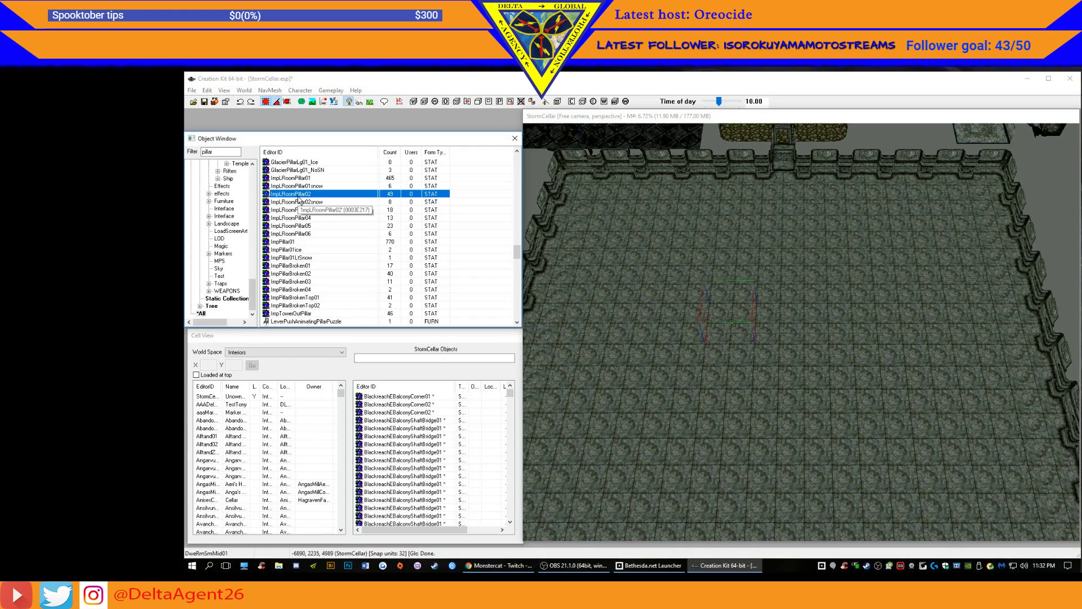
- Place an ImpPillar01 in the north-east part of the large room and shift it across the floor tiles
{"action": "left_click", "coordinate": [292, 241]}
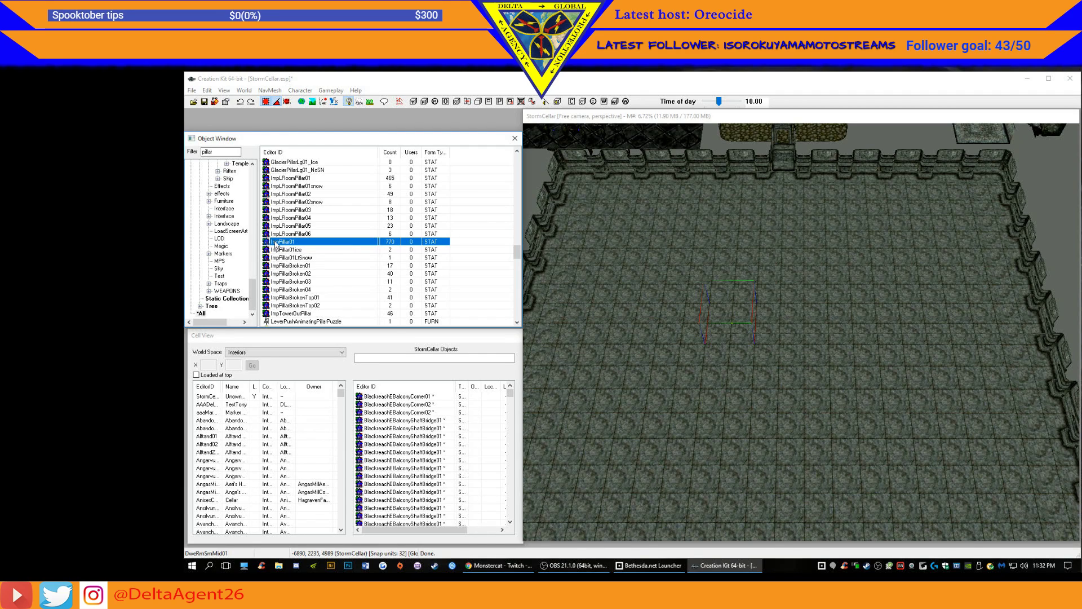
{"action": "left_click_drag", "start_coordinate": [276, 244], "coordinate": [642, 244]}
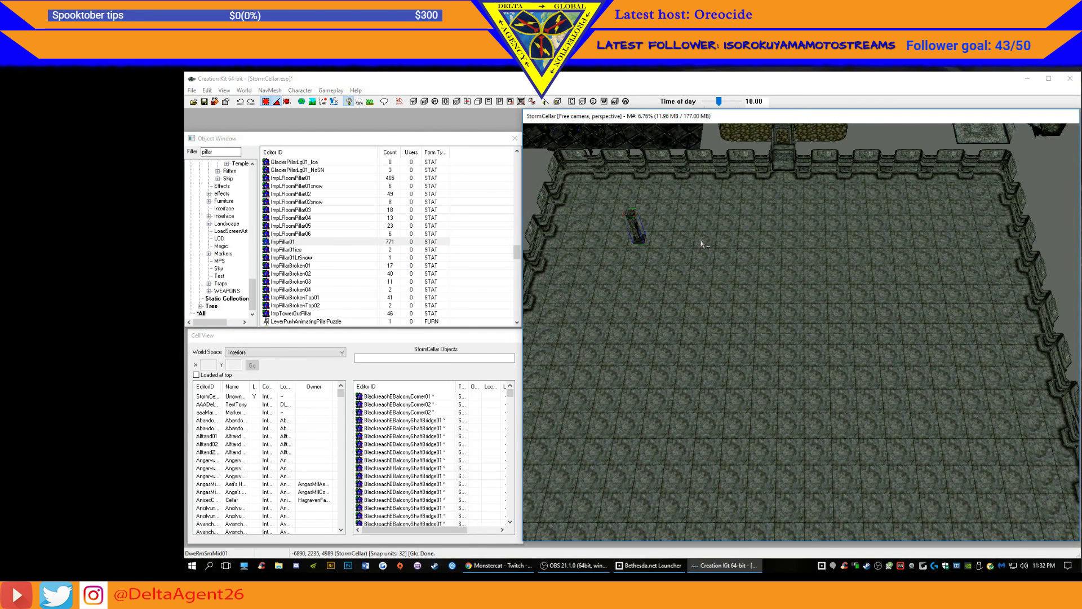
{"action": "middle_click_drag", "start_coordinate": [701, 238], "coordinate": [784, 230], "text": "shift"}
{"action": "key", "text": "f"}
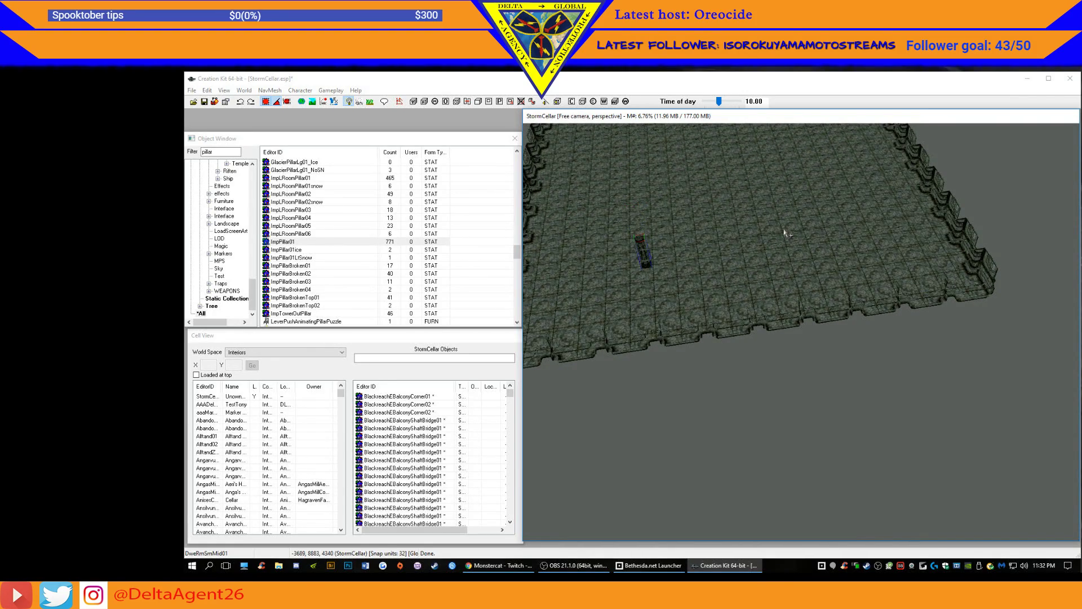
{"action": "key", "text": "shift+f"}
{"action": "middle_click_drag", "start_coordinate": [784, 230], "coordinate": [700, 256], "text": "shift"}
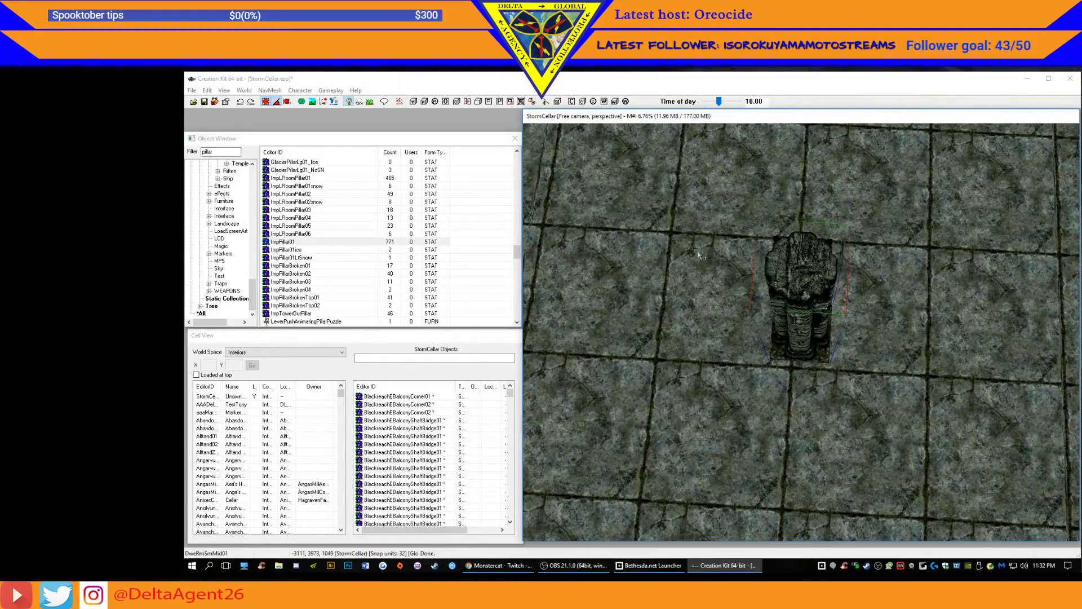
{"action": "left_click_drag", "start_coordinate": [790, 277], "coordinate": [762, 299]}
- Move the north-east pillar about one tile farther away from the north wall
{"action": "middle_click_drag", "start_coordinate": [847, 330], "coordinate": [980, 310], "text": "shift"}
{"action": "scroll", "coordinate": [981, 310], "scroll_direction": "down", "scroll_amount": 6}
{"action": "middle_click_drag", "start_coordinate": [904, 318], "coordinate": [565, 440], "text": "shift"}
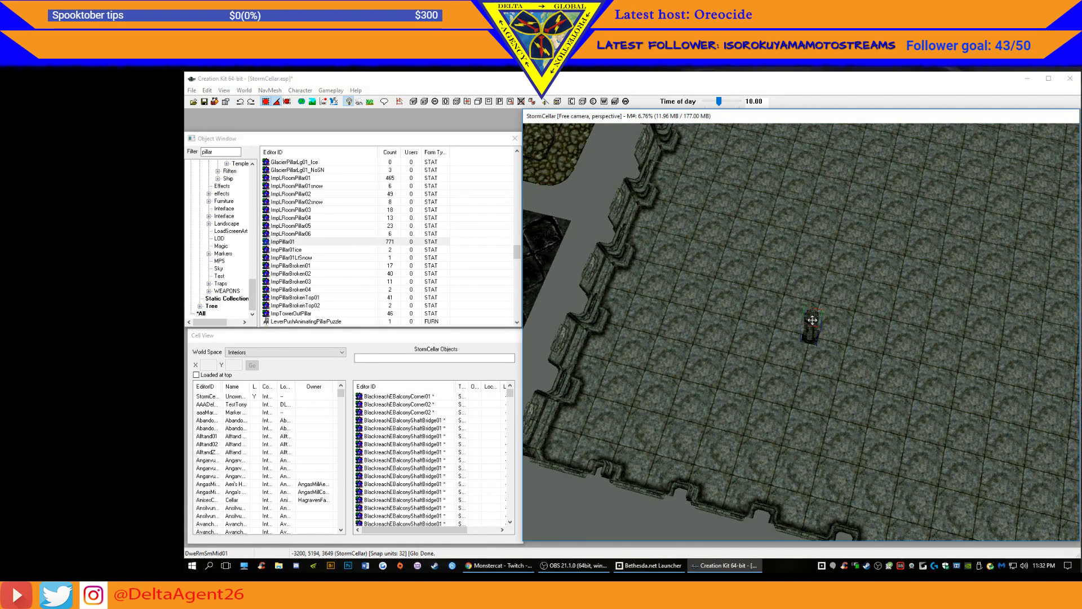
{"action": "left_click_drag", "start_coordinate": [810, 327], "coordinate": [820, 290]}
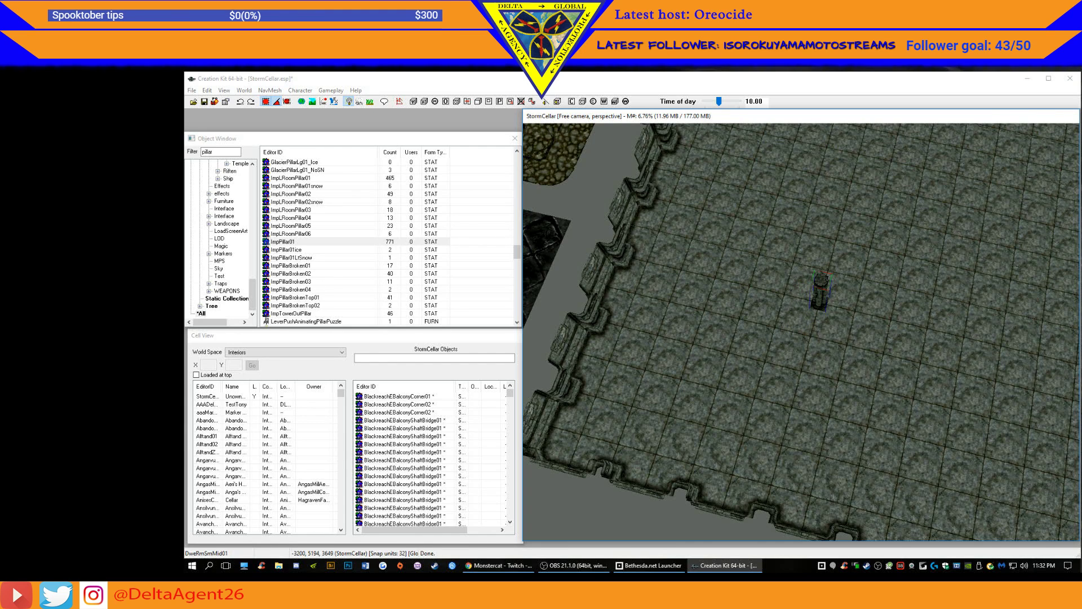
- Duplicate the pillar and position the copy in the room's south-east part, in line with the first along the doorway wall
{"action": "middle_click_drag", "start_coordinate": [918, 279], "coordinate": [788, 334], "text": "shift"}
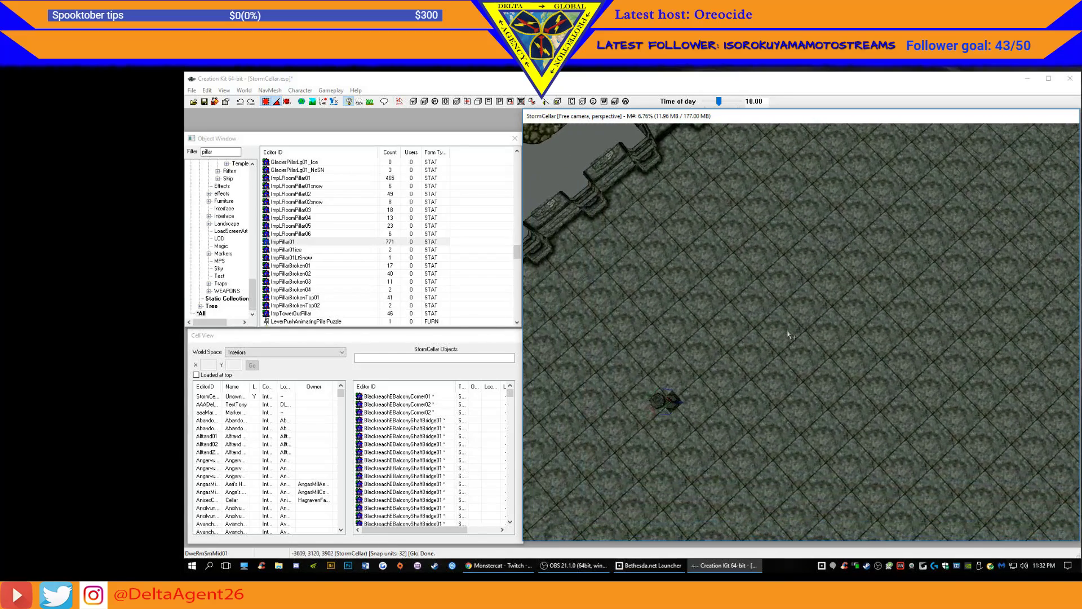
{"action": "key", "text": "ctrl+d"}
{"action": "left_click_drag", "start_coordinate": [668, 402], "coordinate": [907, 148]}
{"action": "key", "text": "f"}
{"action": "scroll", "coordinate": [872, 275], "scroll_direction": "down", "scroll_amount": 10}
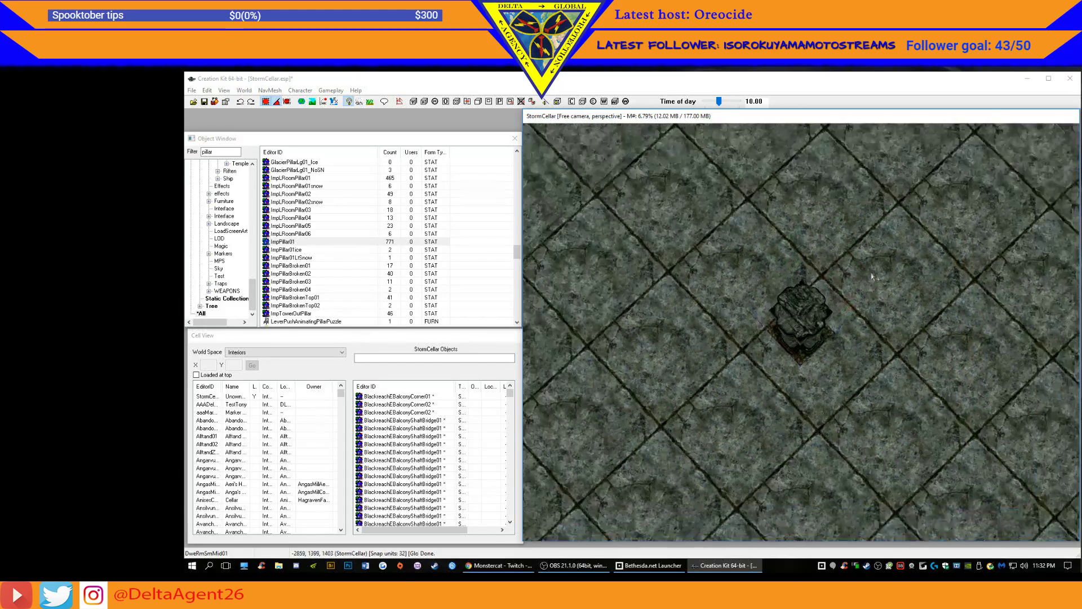
{"action": "scroll", "coordinate": [869, 277], "scroll_direction": "down", "scroll_amount": 8}
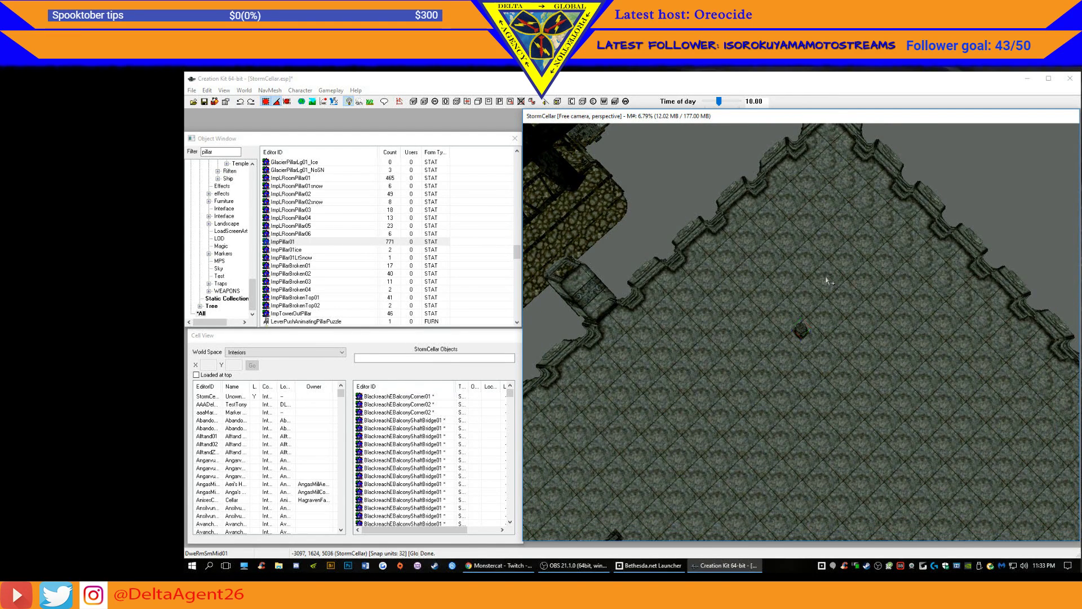
{"action": "left_click_drag", "start_coordinate": [817, 325], "coordinate": [827, 315]}
{"action": "middle_click_drag", "start_coordinate": [840, 331], "coordinate": [873, 381], "text": "shift"}
{"action": "left_click_drag", "start_coordinate": [772, 342], "coordinate": [776, 324]}
{"action": "mouse_move", "coordinate": [792, 324]}
{"action": "middle_mouse_down", "text": "shift"}
{"action": "mouse_move", "coordinate": [861, 307]}
{"action": "mouse_move", "coordinate": [863, 292]}
{"action": "mouse_move", "coordinate": [807, 317]}
{"action": "mouse_move", "coordinate": [780, 320]}
{"action": "mouse_move", "coordinate": [778, 309]}
{"action": "middle_mouse_up", "text": "shift"}
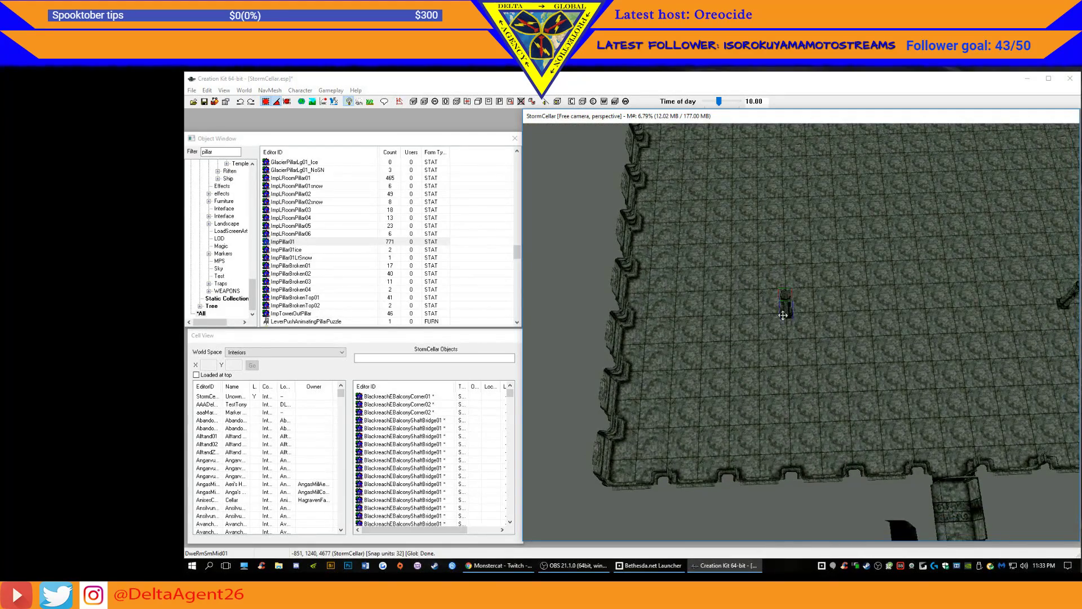
- Duplicate the south-east pillar and position the copy in the room's south-west part, set in from the walls
{"action": "middle_click_drag", "start_coordinate": [830, 263], "coordinate": [804, 320]}
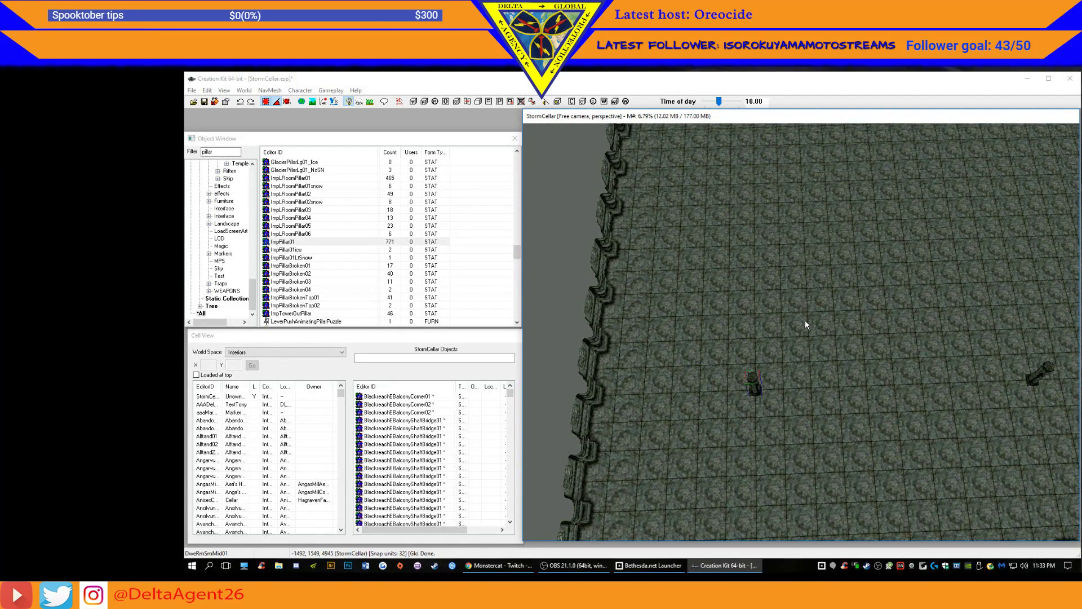
{"action": "left_click_drag", "start_coordinate": [750, 376], "coordinate": [753, 150]}
{"action": "key", "text": "c"}
{"action": "key", "text": "shift"}
{"action": "scroll", "coordinate": [728, 116], "scroll_direction": "down", "scroll_amount": 5}
{"action": "key", "text": "shift"}
{"action": "scroll", "coordinate": [722, 112], "scroll_direction": "down", "scroll_amount": 3}
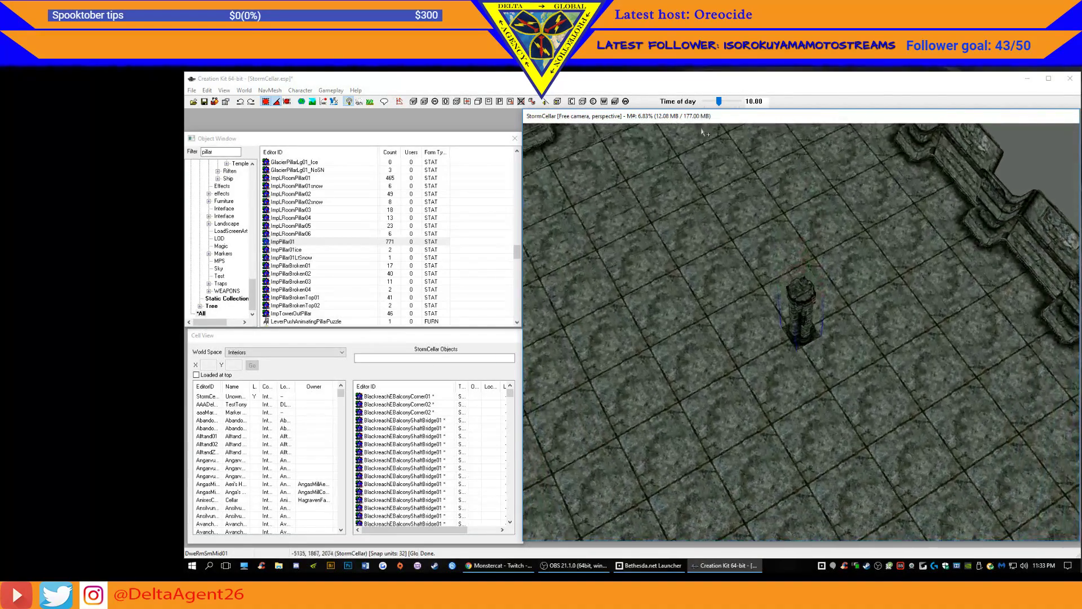
{"action": "middle_click_drag", "start_coordinate": [702, 131], "coordinate": [704, 136]}
{"action": "scroll", "coordinate": [780, 200], "scroll_direction": "down", "scroll_amount": 5}
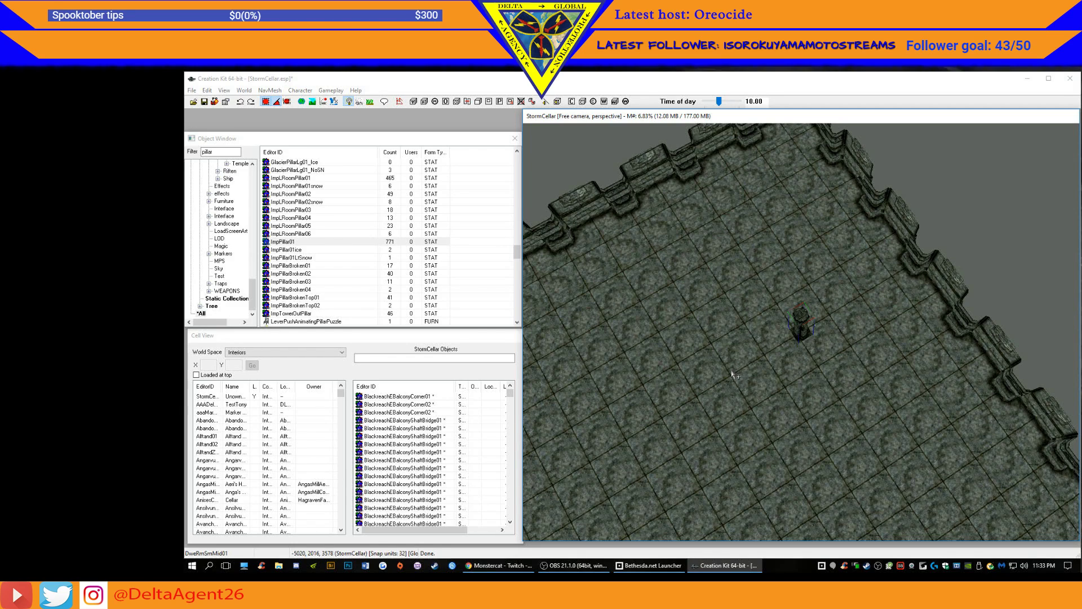
{"action": "left_click_drag", "start_coordinate": [803, 319], "coordinate": [728, 367]}
- Duplicate the south-west pillar into the room's north-west part to complete a rectangle of four pillars
{"action": "middle_click_drag", "start_coordinate": [729, 367], "coordinate": [992, 369], "text": "shift"}
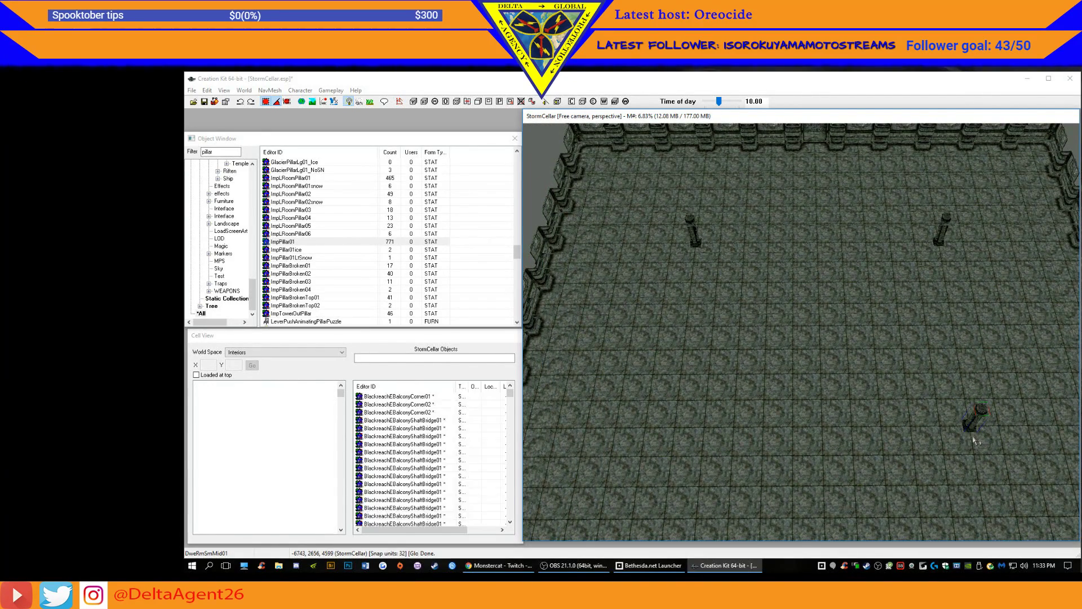
{"action": "left_click_drag", "start_coordinate": [984, 410], "coordinate": [670, 406]}
{"action": "mouse_move", "coordinate": [717, 415]}
{"action": "middle_mouse_down", "text": "shift"}
{"action": "mouse_move", "coordinate": [677, 418]}
{"action": "mouse_move", "coordinate": [718, 430]}
{"action": "middle_mouse_up", "text": "shift"}
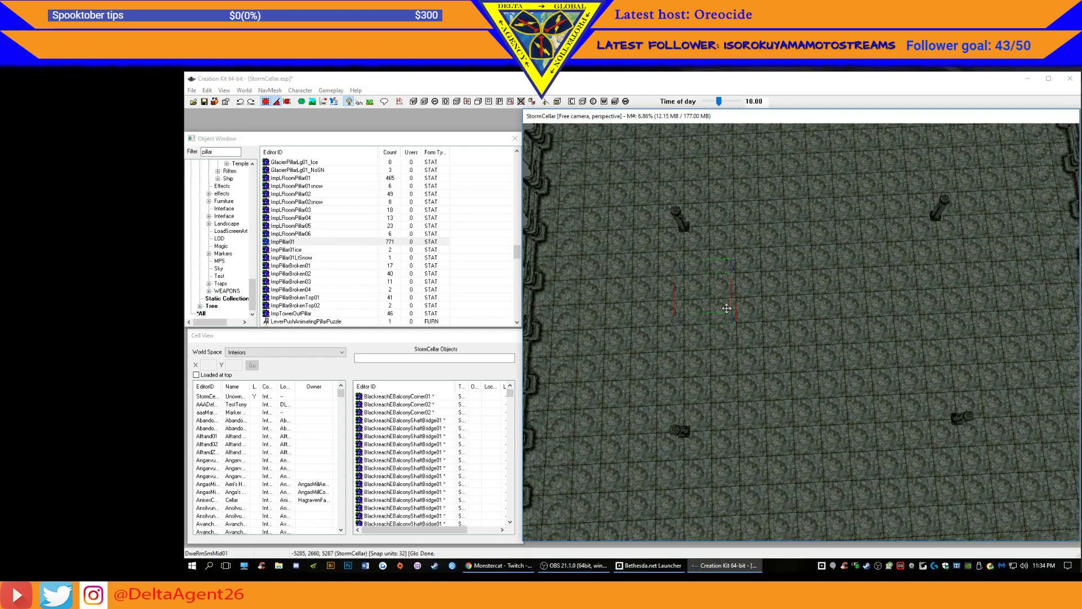
- Delete two adjacent rows of five floor tiles each across the middle of the area between the four pillars
{"action": "key", "text": "Delete"}
{"action": "left_click", "coordinate": [756, 310]}
{"action": "key", "text": "Delete"}
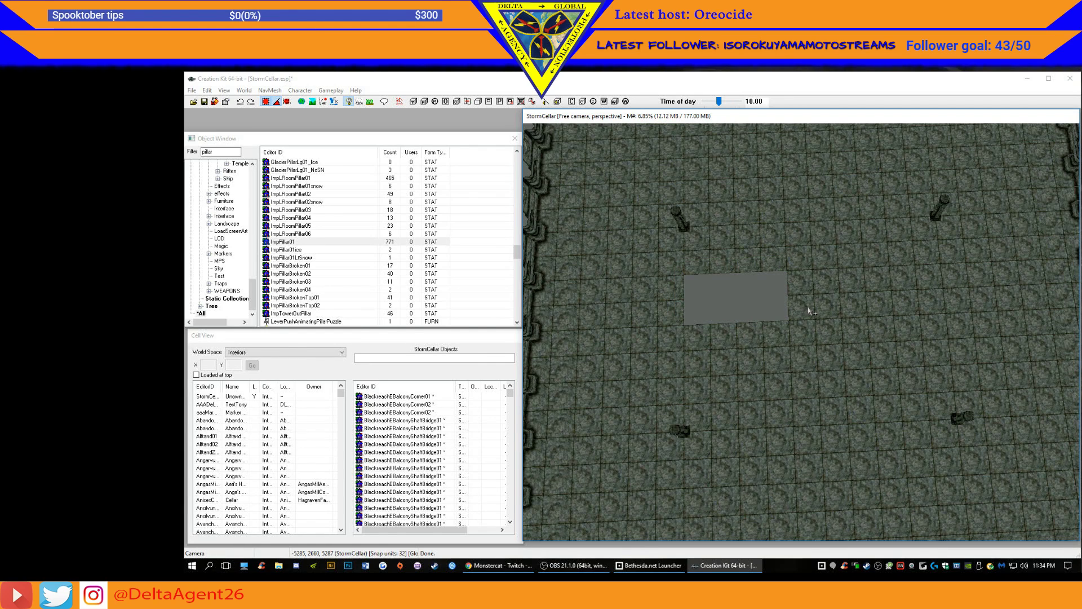
{"action": "left_click", "coordinate": [808, 311]}
{"action": "key", "text": "Delete"}
{"action": "key", "text": "Delete"}
{"action": "key", "text": "Delete"}
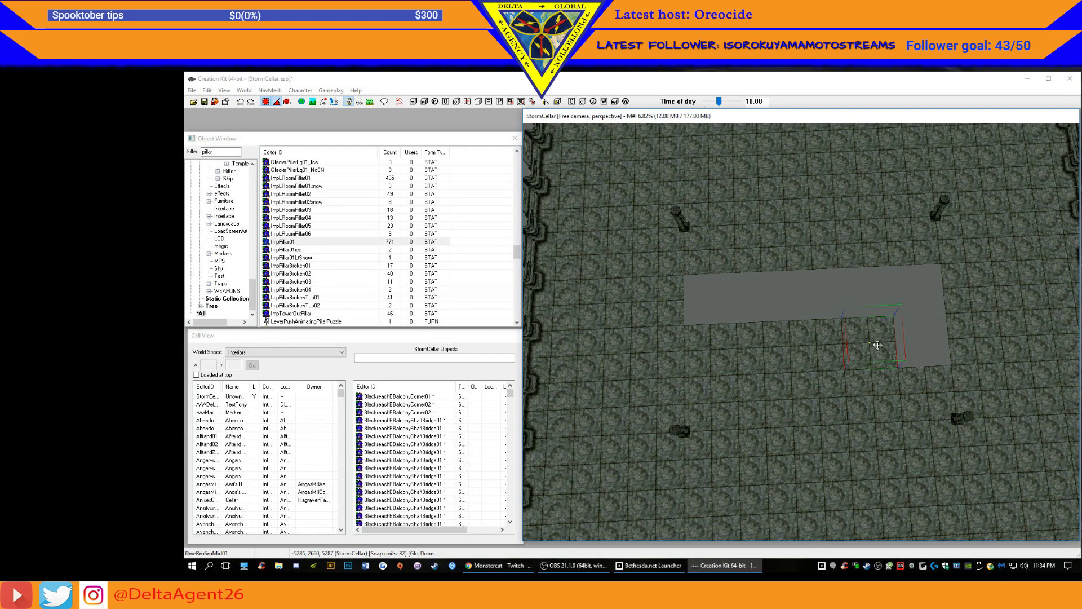
{"action": "key", "text": "Delete"}
{"action": "left_click", "coordinate": [774, 353]}
{"action": "key", "text": "Delete"}
{"action": "left_click", "coordinate": [714, 352]}
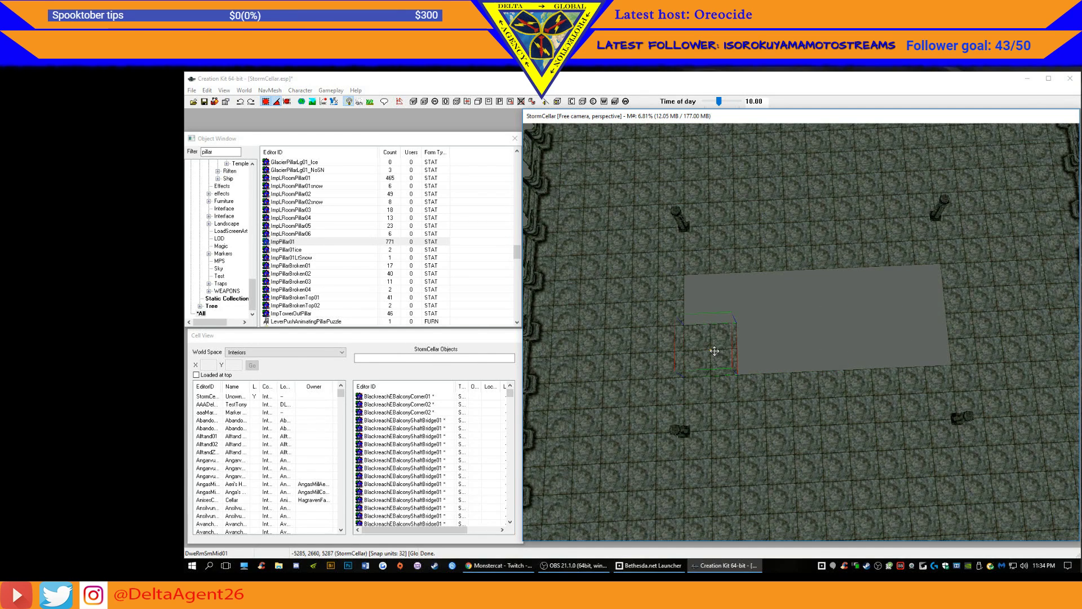
{"action": "key", "text": "Delete"}
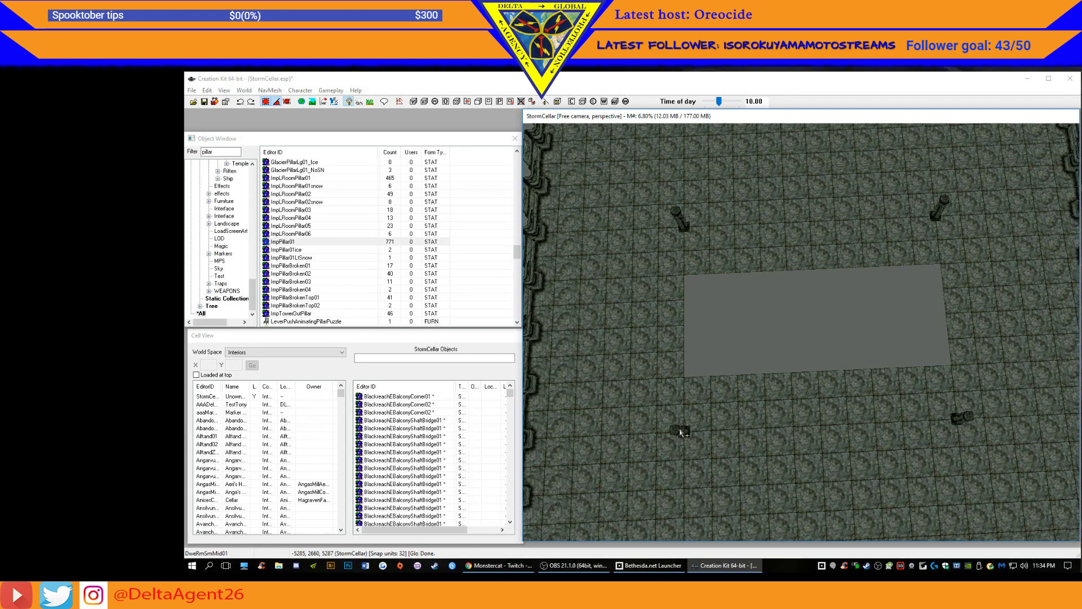
- Move each of the four pillars slightly outward diagonally, farther away from the corners of the floor opening
{"action": "left_click_drag", "start_coordinate": [681, 434], "coordinate": [666, 447]}
{"action": "left_click_drag", "start_coordinate": [969, 416], "coordinate": [988, 428]}
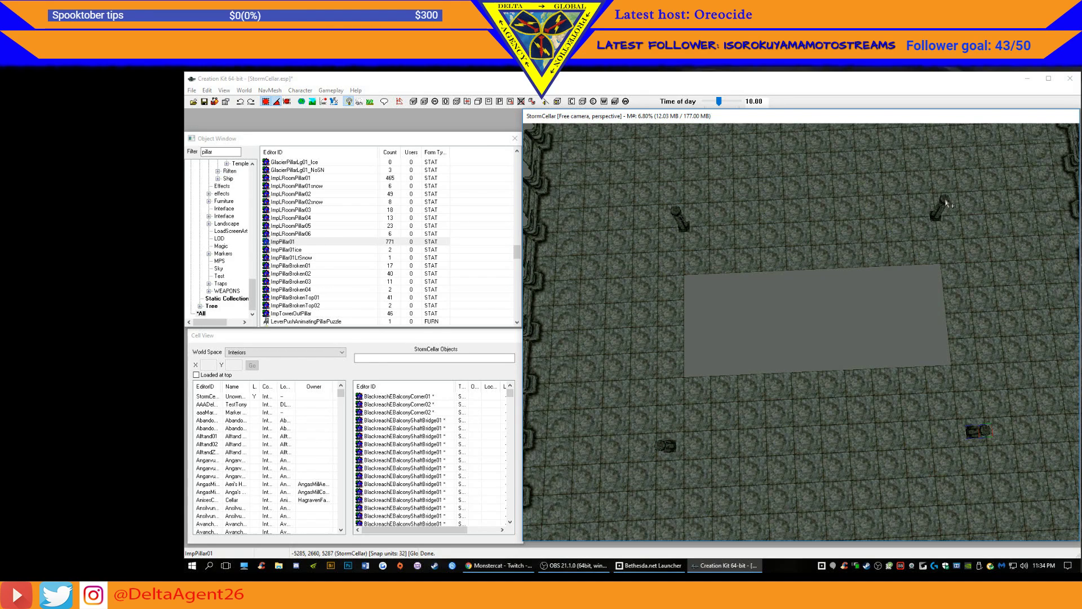
{"action": "left_click_drag", "start_coordinate": [945, 199], "coordinate": [958, 185]}
{"action": "left_click_drag", "start_coordinate": [677, 211], "coordinate": [665, 199]}
- Delete the row of five floor tiles along the opening's long side nearest the two upright-looking far pillars
{"action": "left_click", "coordinate": [704, 265]}
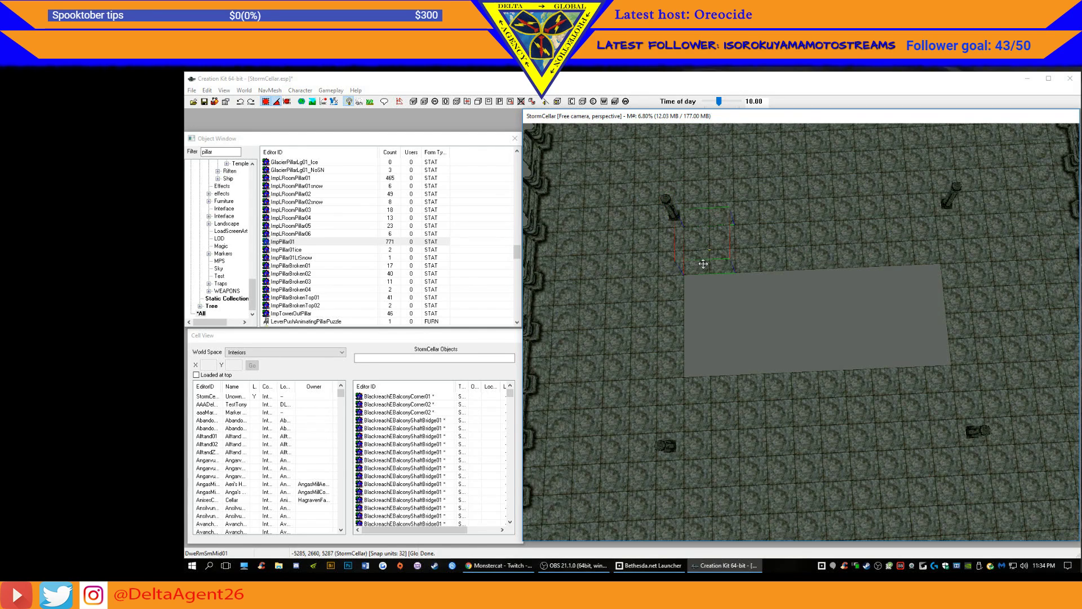
{"action": "key", "text": "Delete"}
{"action": "left_click", "coordinate": [757, 263]}
{"action": "key", "text": "Delete"}
{"action": "left_click", "coordinate": [818, 263]}
{"action": "key", "text": "Delete"}
{"action": "left_click", "coordinate": [864, 263]}
{"action": "key", "text": "Delete"}
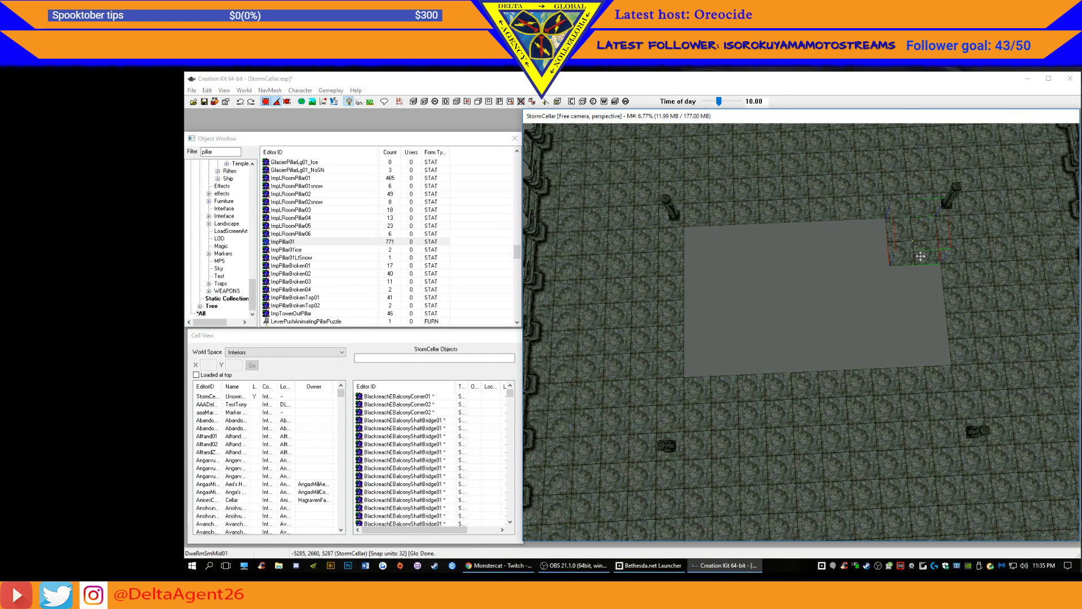
{"action": "key", "text": "Delete"}
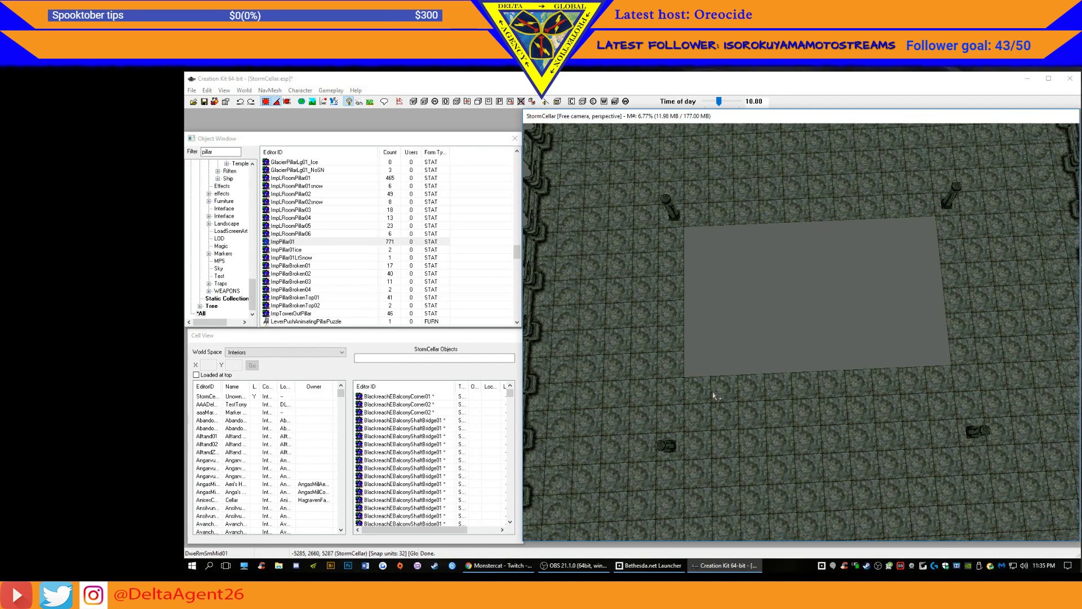
- Delete the row of five floor tiles along the opposite long side to make the opening four tiles deep
{"action": "left_click", "coordinate": [721, 416]}
{"action": "key", "text": "Delete"}
{"action": "key", "text": "Delete"}
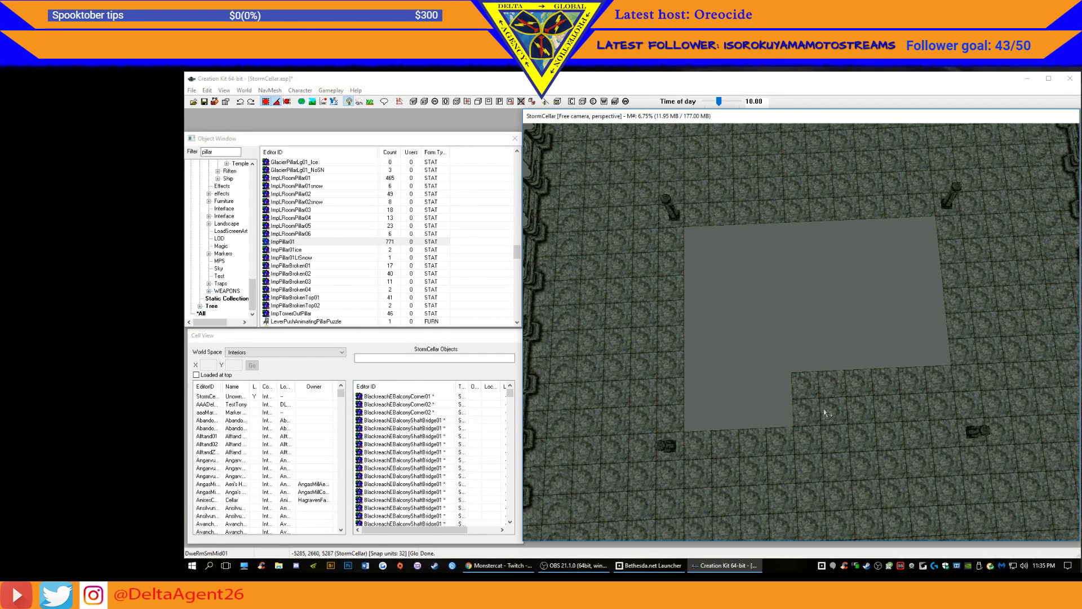
{"action": "key", "text": "Delete"}
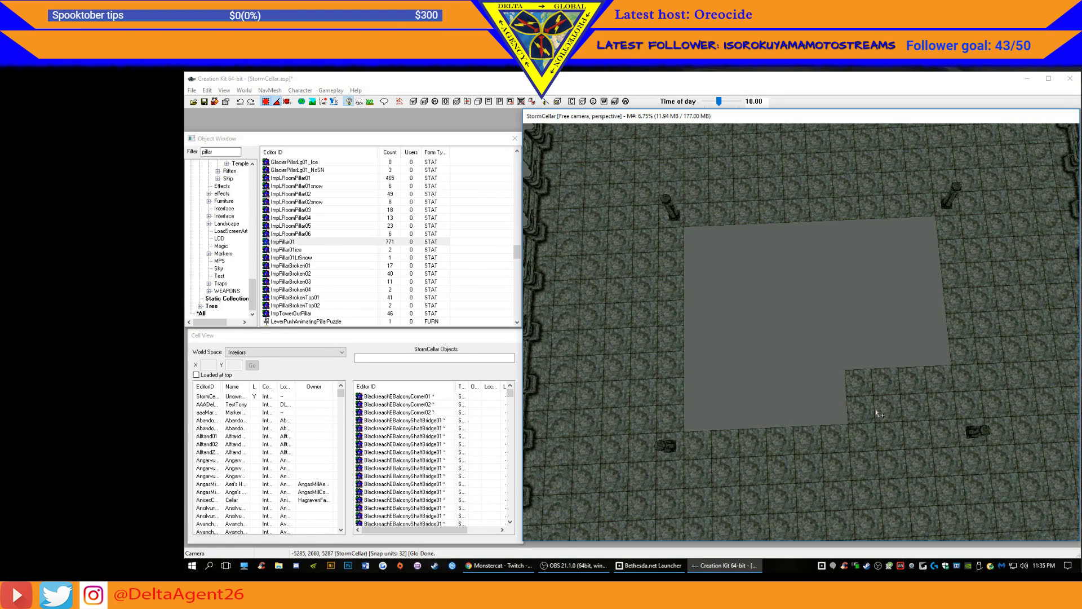
{"action": "left_click", "coordinate": [898, 410]}
{"action": "key", "text": "Delete"}
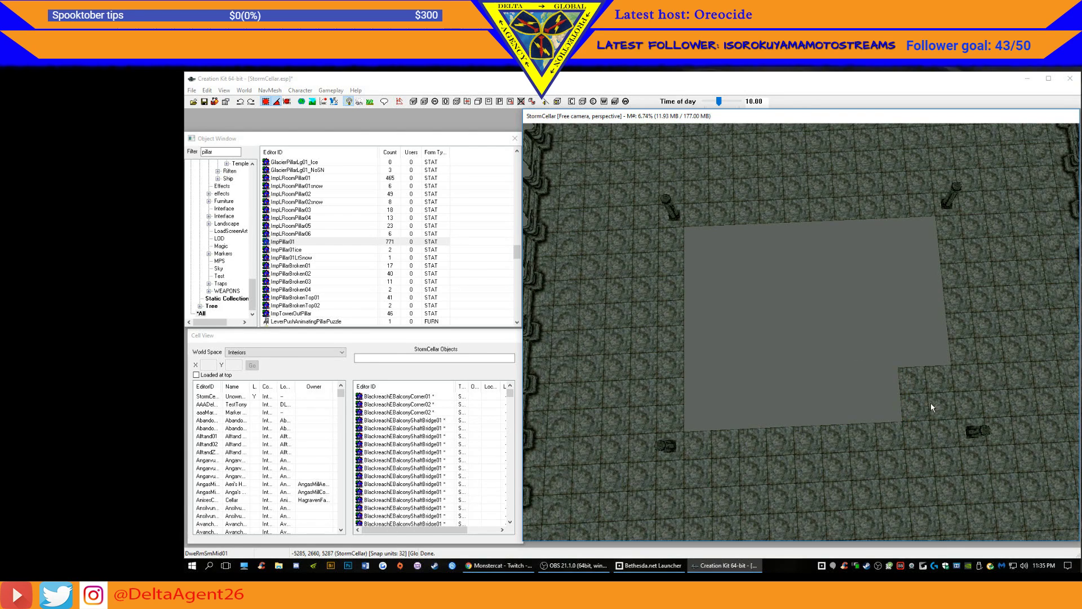
{"action": "key", "text": "Delete"}
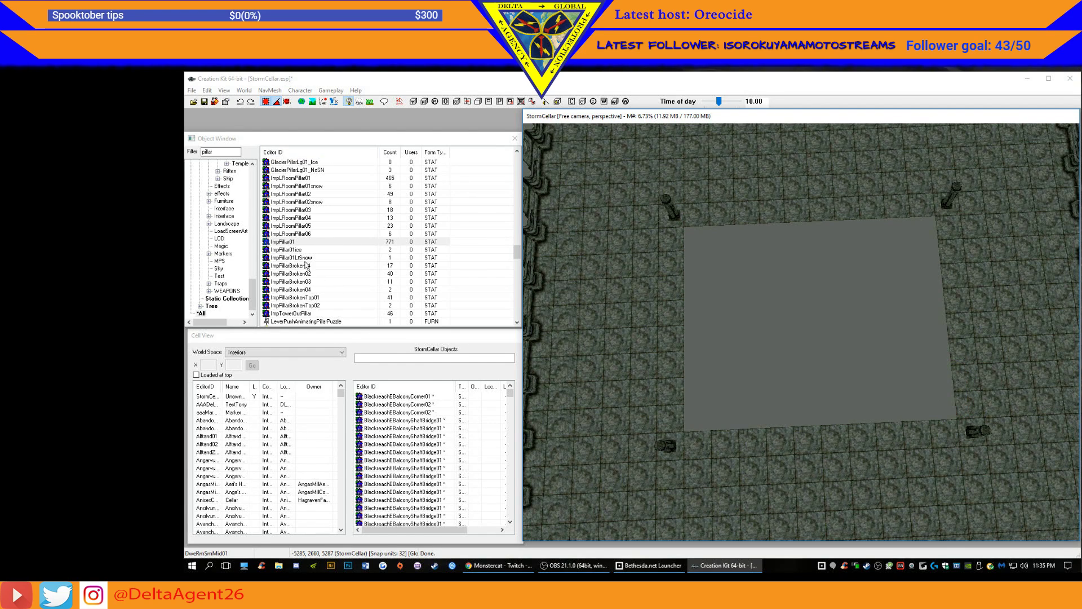
- Filter the objects by "stairs" and preview the NorTower, Redoran and RifRmSm stair models to find a suitable floor staircase
{"action": "double_click", "coordinate": [231, 150]}
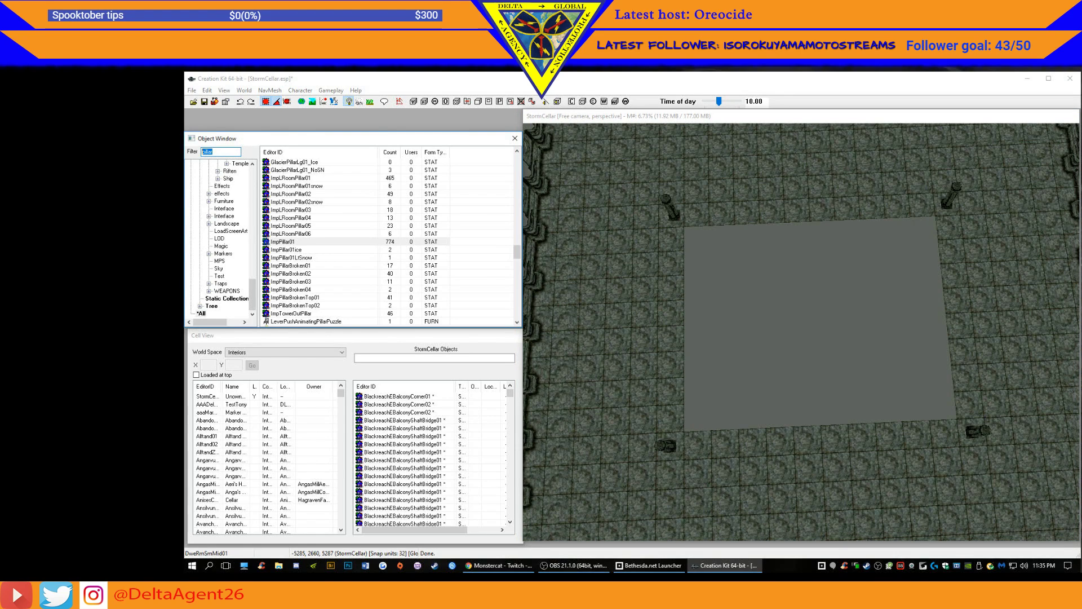
{"action": "type", "text": "stairs"}
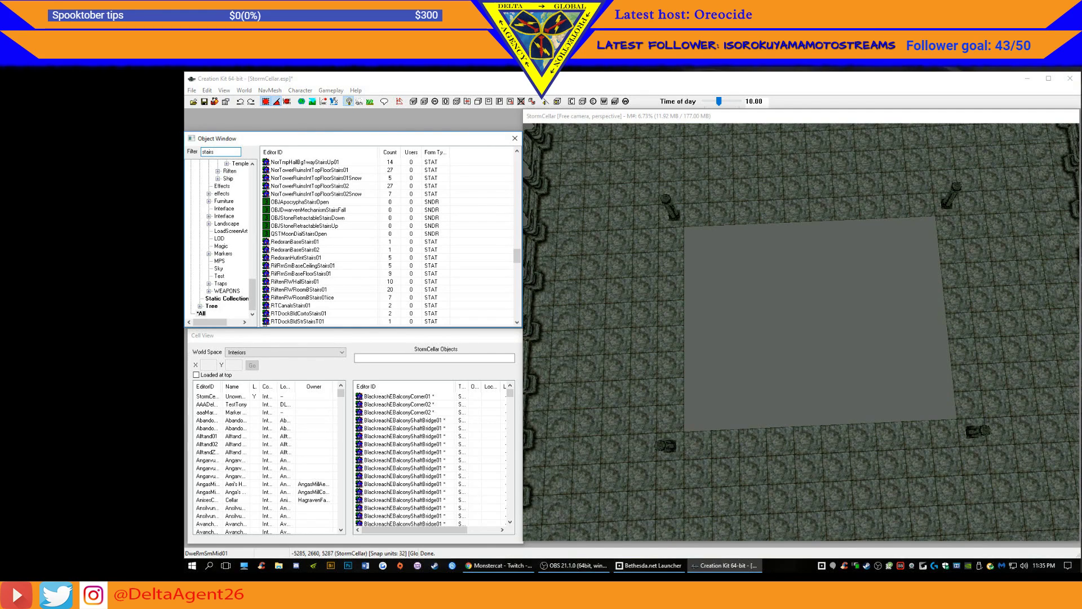
{"action": "left_click", "coordinate": [315, 163]}
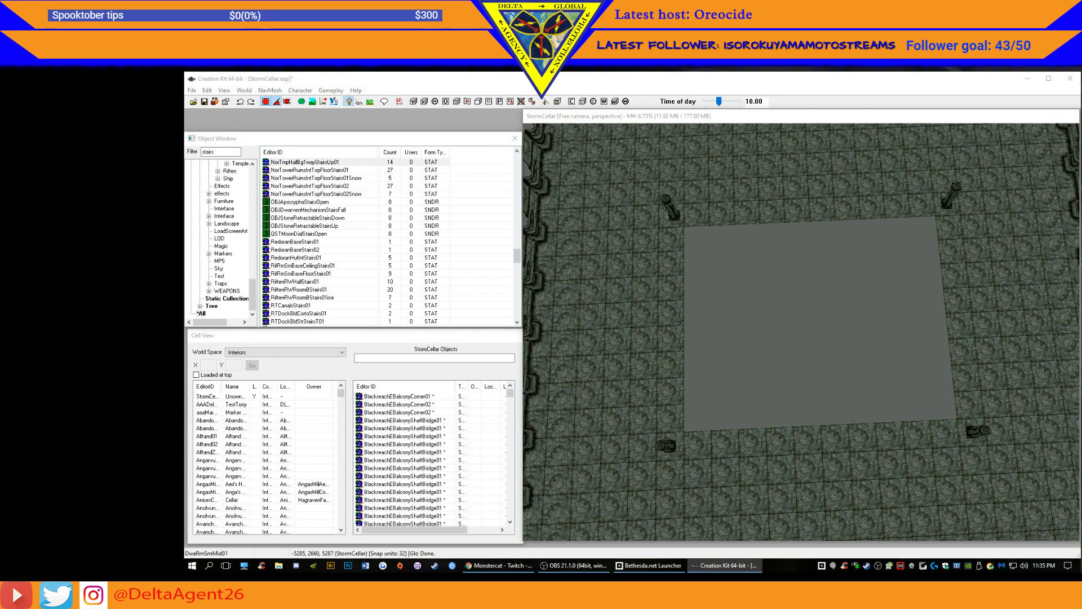
{"action": "left_click", "coordinate": [313, 172]}
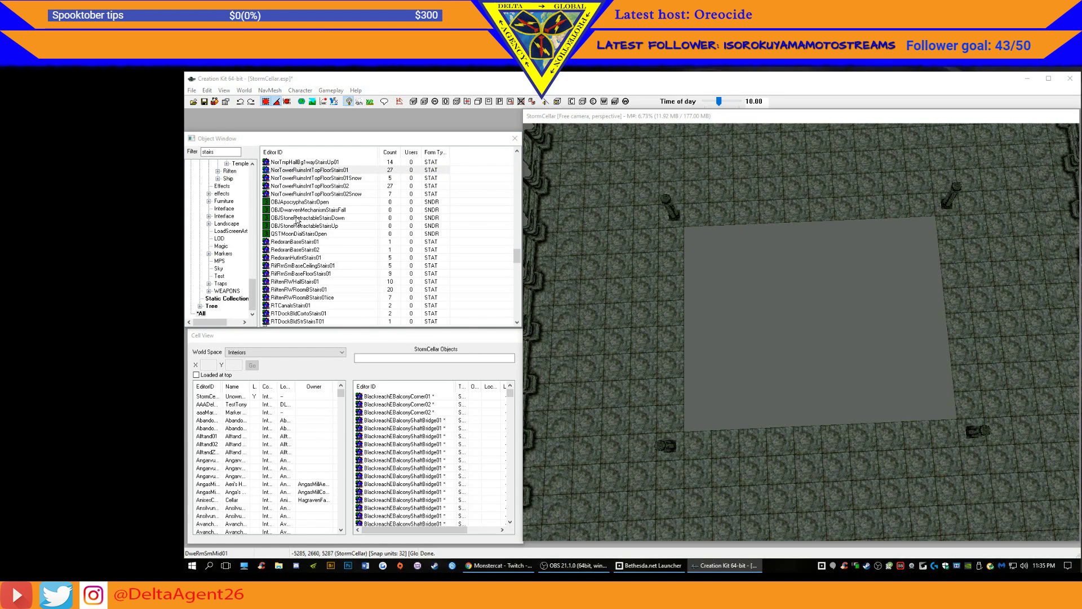
{"action": "left_click", "coordinate": [301, 179]}
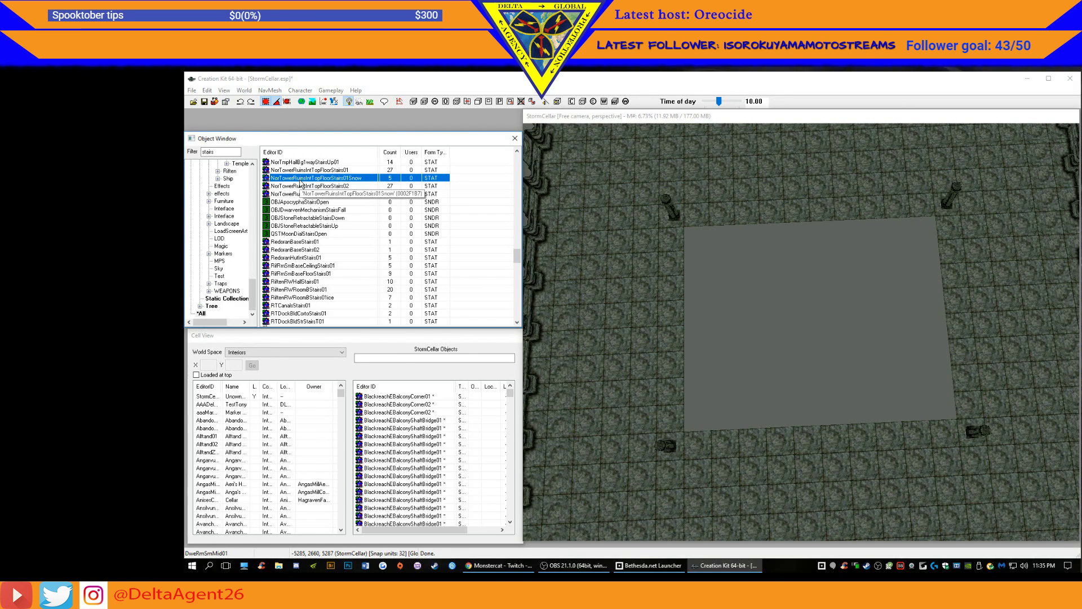
{"action": "left_click", "coordinate": [300, 186]}
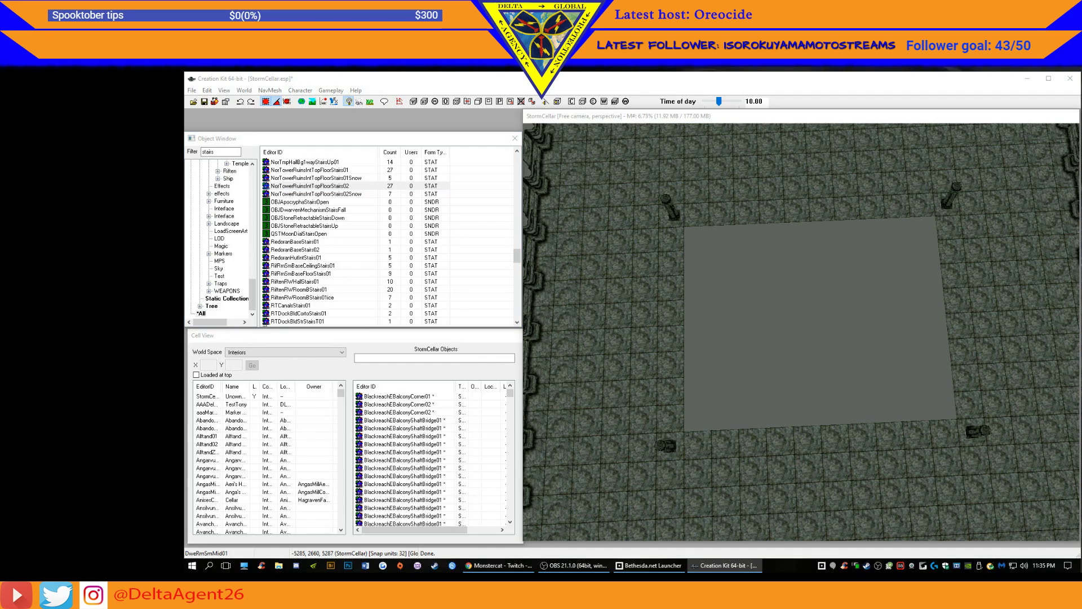
{"action": "left_click", "coordinate": [302, 243]}
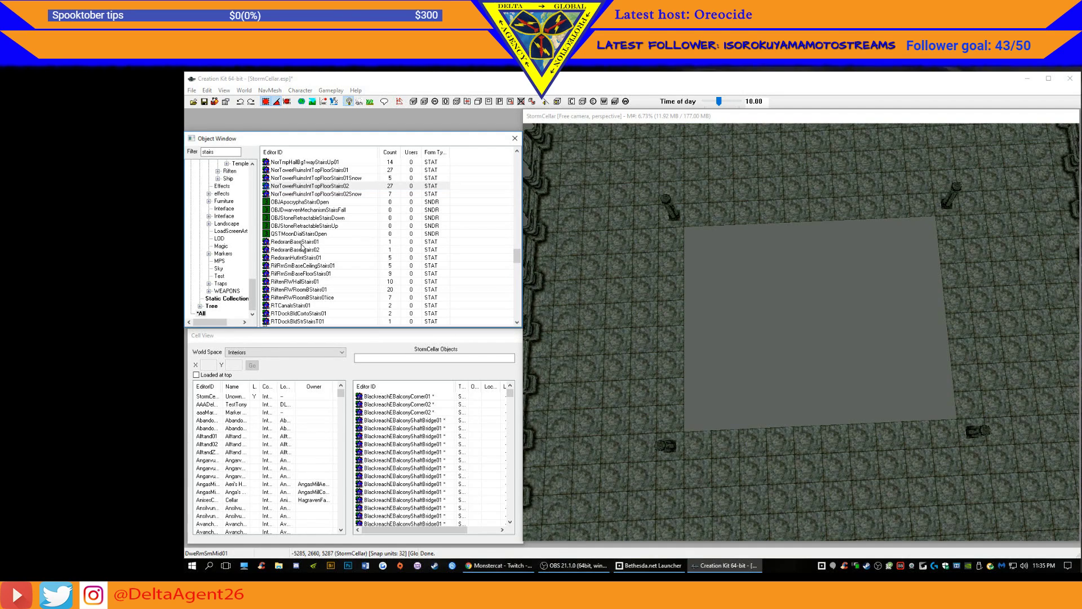
{"action": "left_click", "coordinate": [300, 243]}
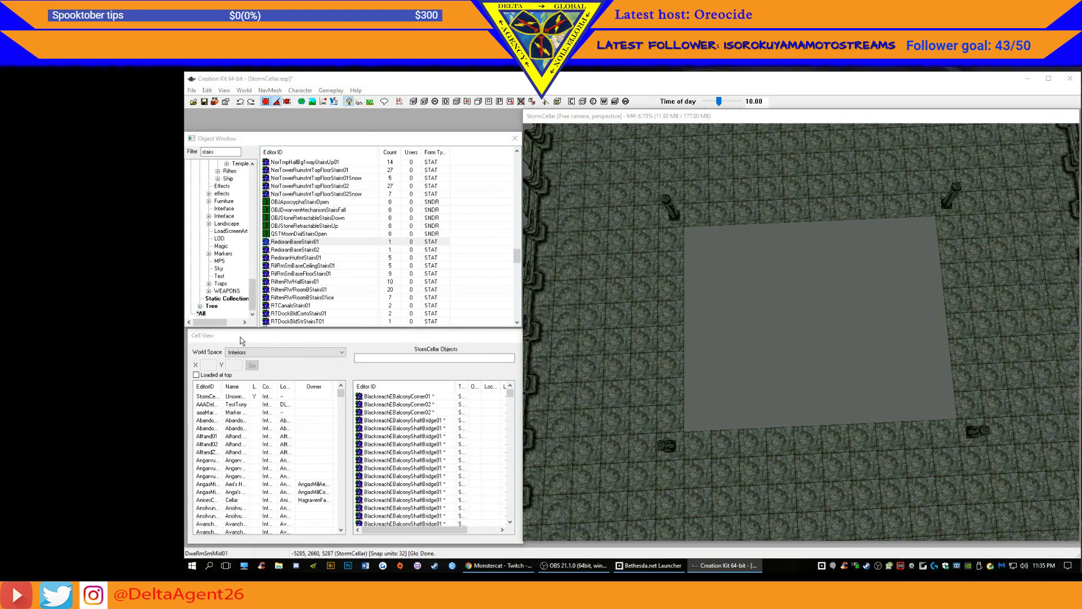
{"action": "left_click", "coordinate": [297, 250]}
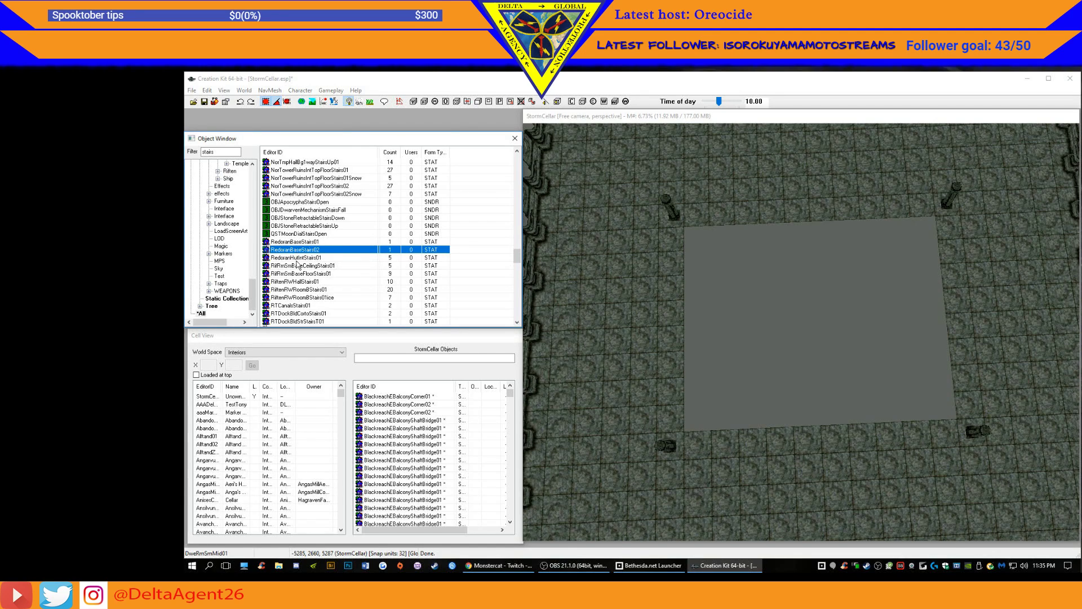
{"action": "left_click", "coordinate": [297, 261]}
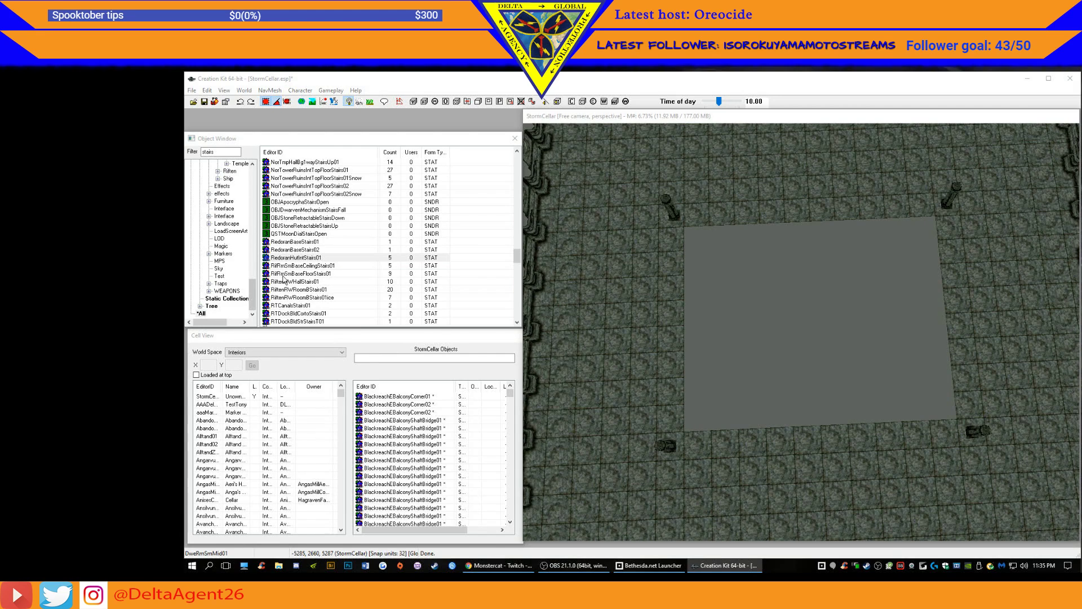
{"action": "left_click", "coordinate": [303, 265]}
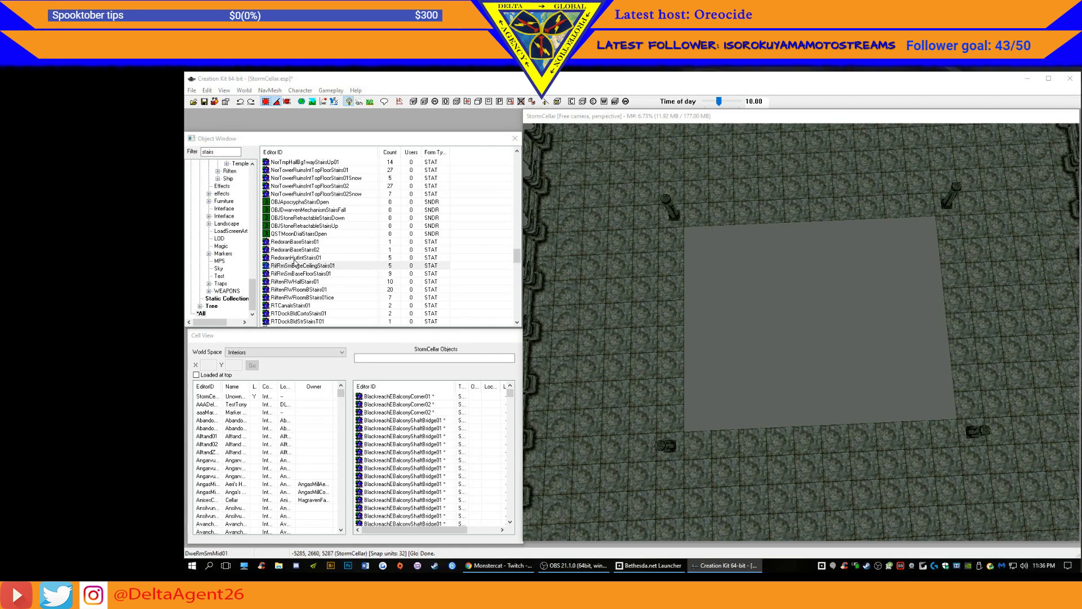
{"action": "left_click", "coordinate": [324, 277]}
{"action": "left_click", "coordinate": [316, 273]}
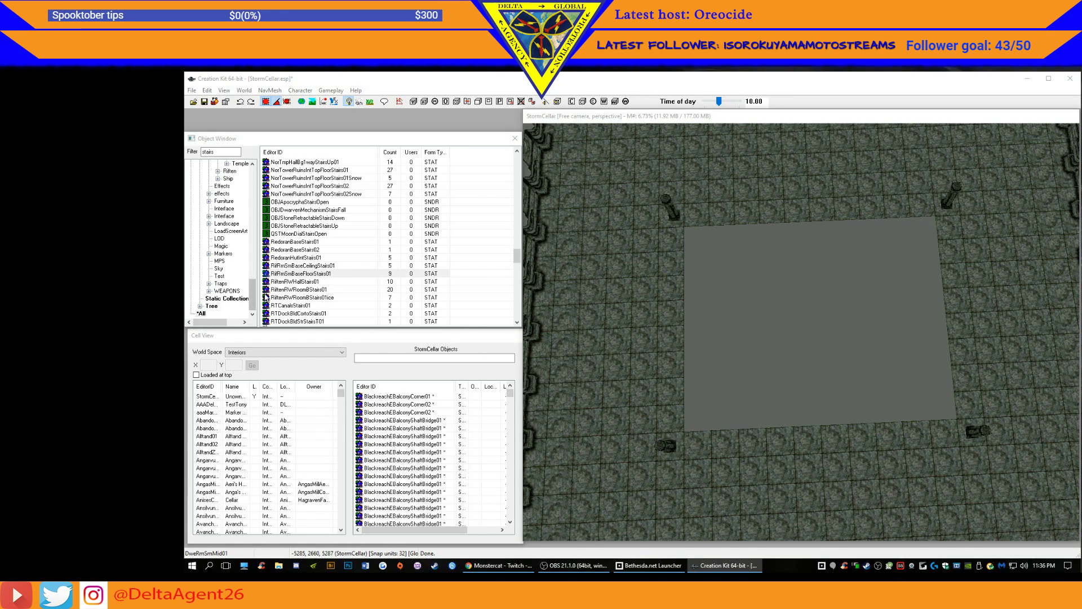
- Place a RifRmSmBaseFloorStairs01 in the cell and position it at the opening's corner beside the nearest pillar
{"action": "left_click_drag", "start_coordinate": [268, 277], "coordinate": [769, 301]}
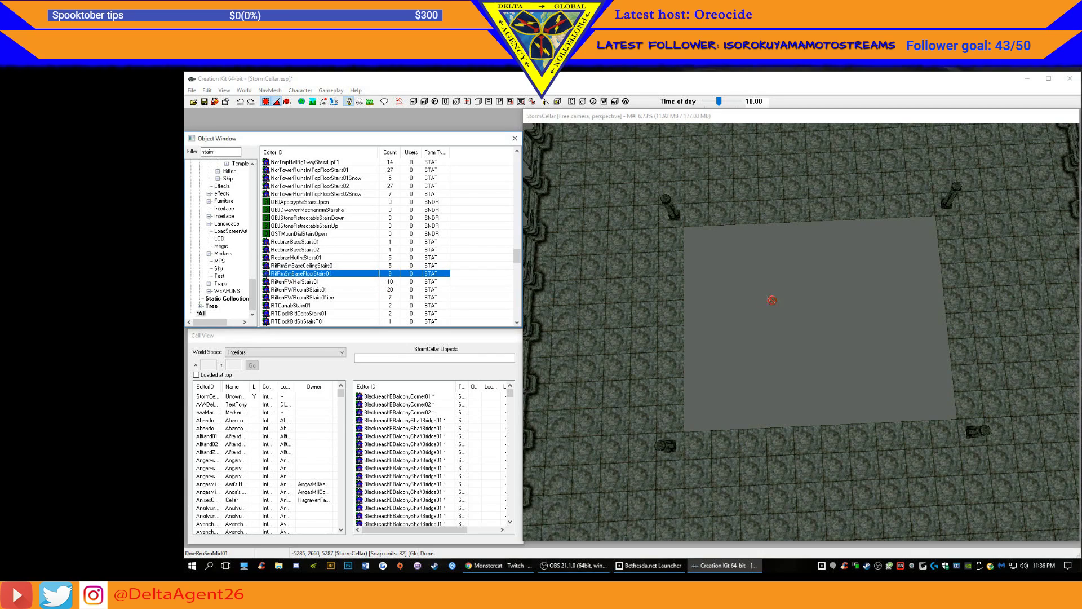
{"action": "left_click_drag", "start_coordinate": [693, 229], "coordinate": [688, 226]}
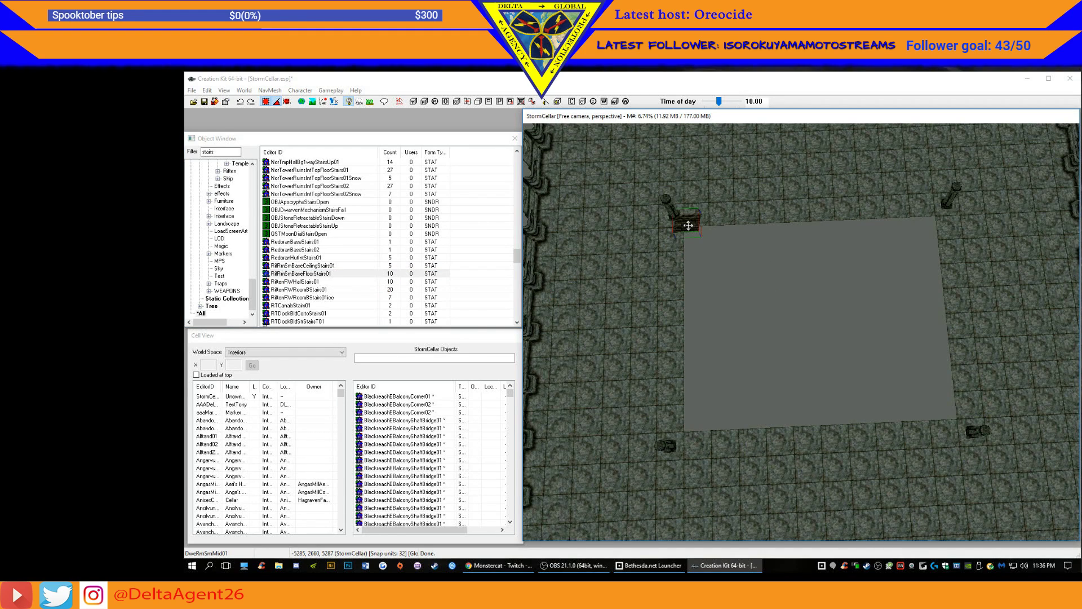
{"action": "key", "text": "c"}
{"action": "middle_click_drag", "start_coordinate": [688, 225], "coordinate": [757, 206], "text": "shift"}
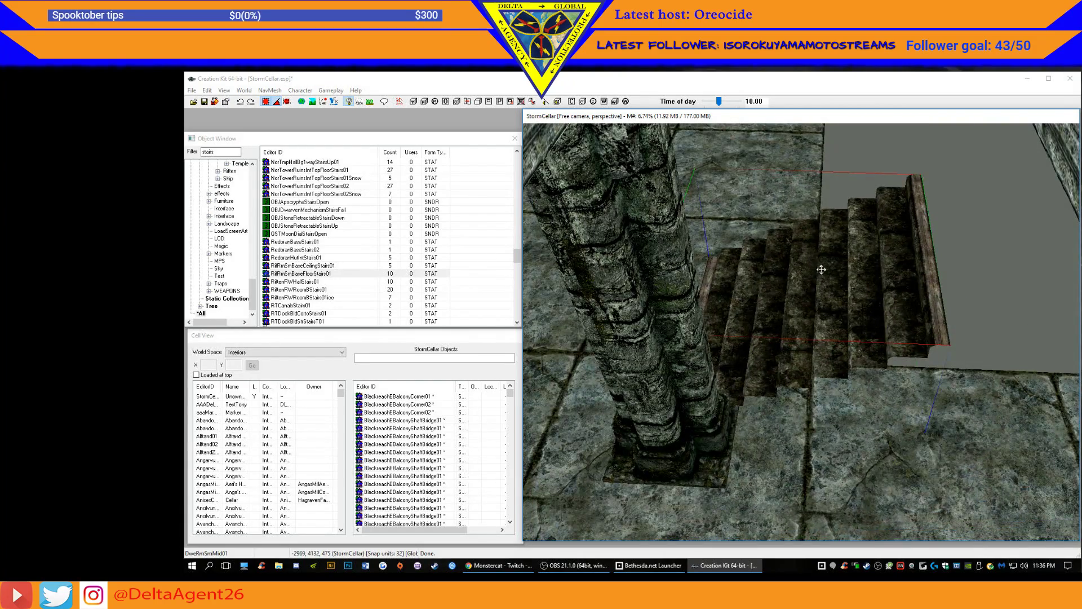
- Turn the staircase so its steps descend the other way and move it off the tiles into the floor opening
{"action": "right_click_drag", "start_coordinate": [789, 271], "coordinate": [823, 258]}
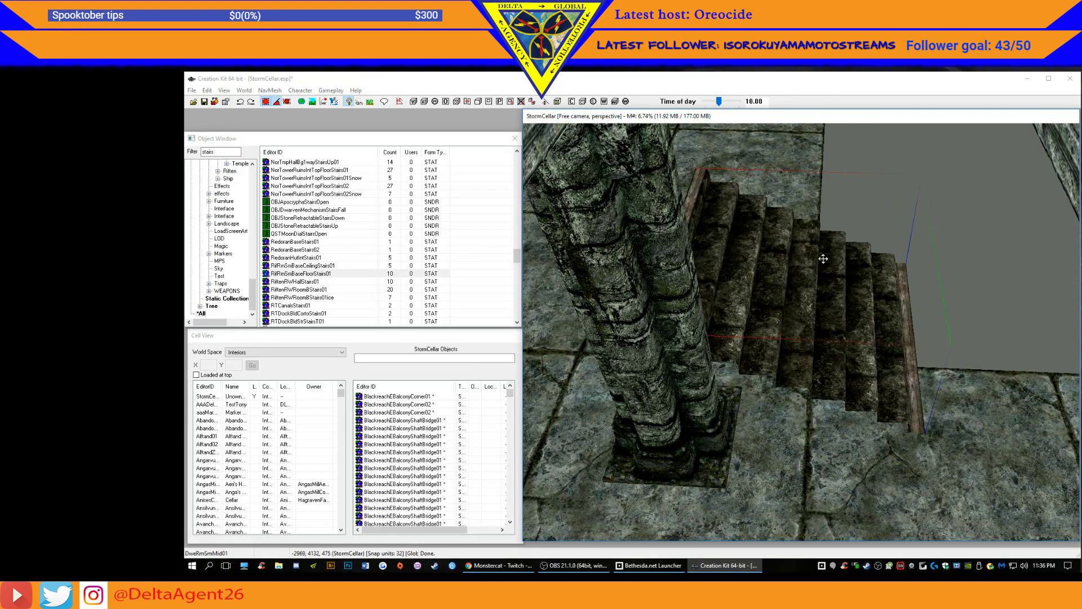
{"action": "right_click_drag", "start_coordinate": [797, 315], "coordinate": [823, 310]}
{"action": "left_click_drag", "start_coordinate": [823, 310], "coordinate": [917, 212]}
{"action": "key", "text": "z"}
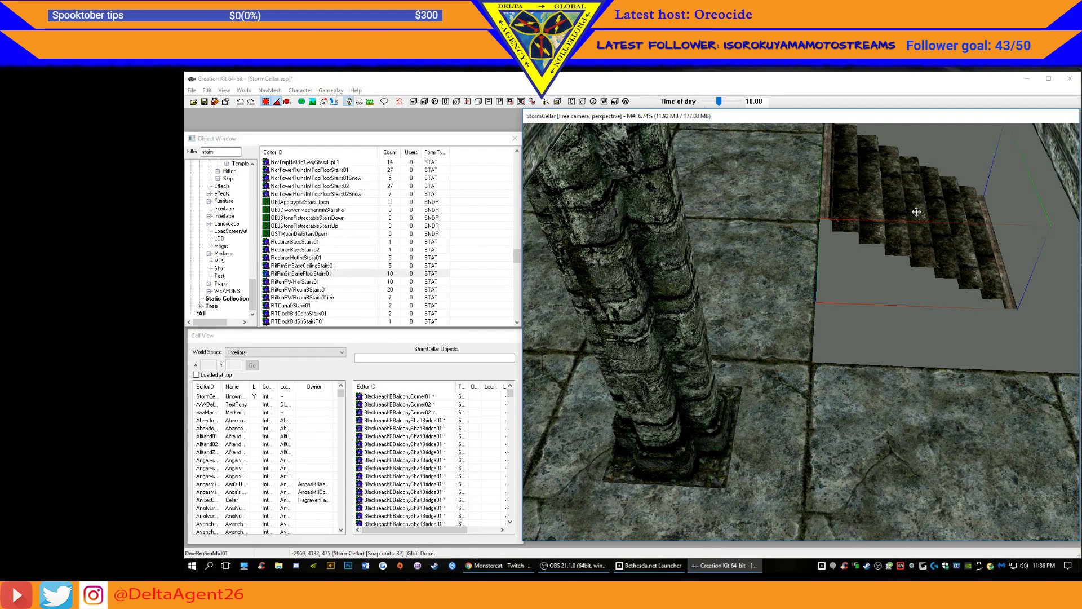
- Adjust the staircase's height and align its top step with the opening's edge, about one stair width from the corner
{"action": "key", "text": "c"}
{"action": "middle_click_drag", "start_coordinate": [916, 212], "coordinate": [917, 188], "text": "shift"}
{"action": "key", "text": "z"}
{"action": "left_click_drag", "start_coordinate": [801, 270], "coordinate": [810, 349]}
{"action": "mouse_move", "coordinate": [810, 350]}
{"action": "middle_mouse_down", "text": "shift"}
{"action": "mouse_move", "coordinate": [773, 367]}
{"action": "mouse_move", "coordinate": [789, 355]}
{"action": "middle_mouse_up", "text": "shift"}
{"action": "left_click_drag", "start_coordinate": [818, 330], "coordinate": [918, 341]}
{"action": "scroll", "coordinate": [947, 322], "scroll_direction": "down", "scroll_amount": 3}
{"action": "mouse_move", "coordinate": [946, 322]}
{"action": "middle_mouse_down", "text": "shift"}
{"action": "mouse_move", "coordinate": [880, 329]}
{"action": "mouse_move", "coordinate": [938, 327]}
{"action": "middle_mouse_up", "text": "shift"}
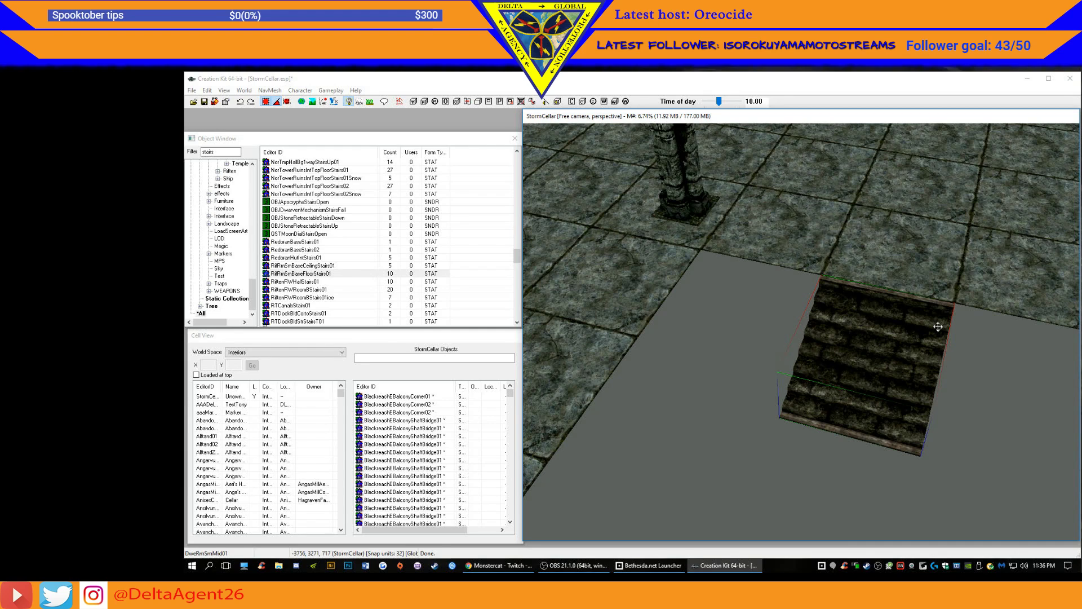
- Duplicate the staircase twice and butt the copies side by side along the same edge of the opening
{"action": "key", "text": "ctrl+d"}
{"action": "left_click_drag", "start_coordinate": [928, 340], "coordinate": [1073, 370]}
{"action": "middle_click_drag", "start_coordinate": [999, 368], "coordinate": [968, 349]}
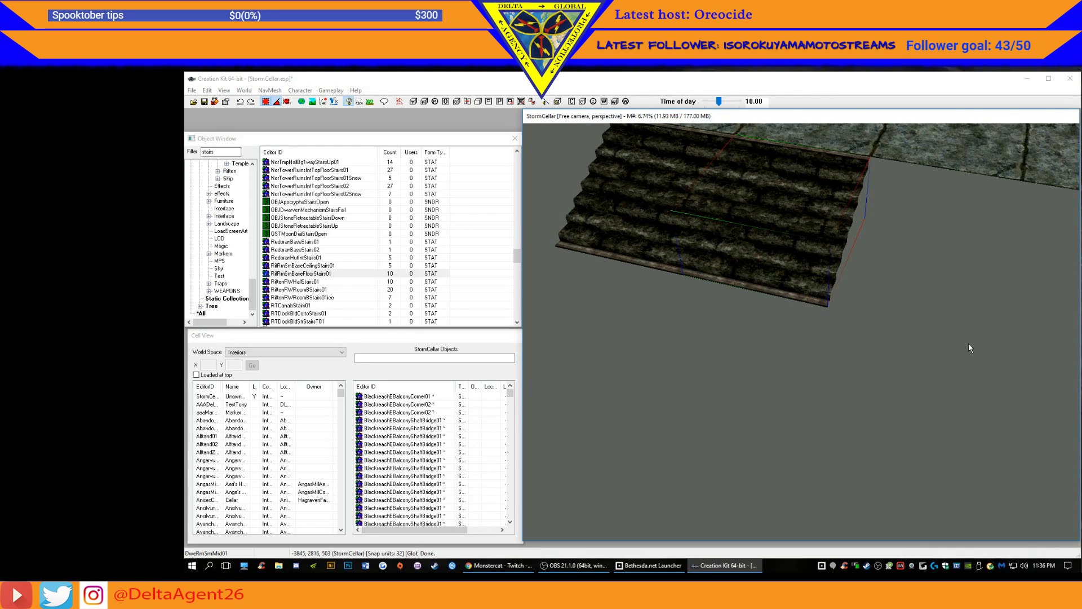
{"action": "key", "text": "ctrl+d"}
{"action": "left_click_drag", "start_coordinate": [811, 229], "coordinate": [974, 239]}
{"action": "middle_click_drag", "start_coordinate": [1013, 251], "coordinate": [976, 251]}
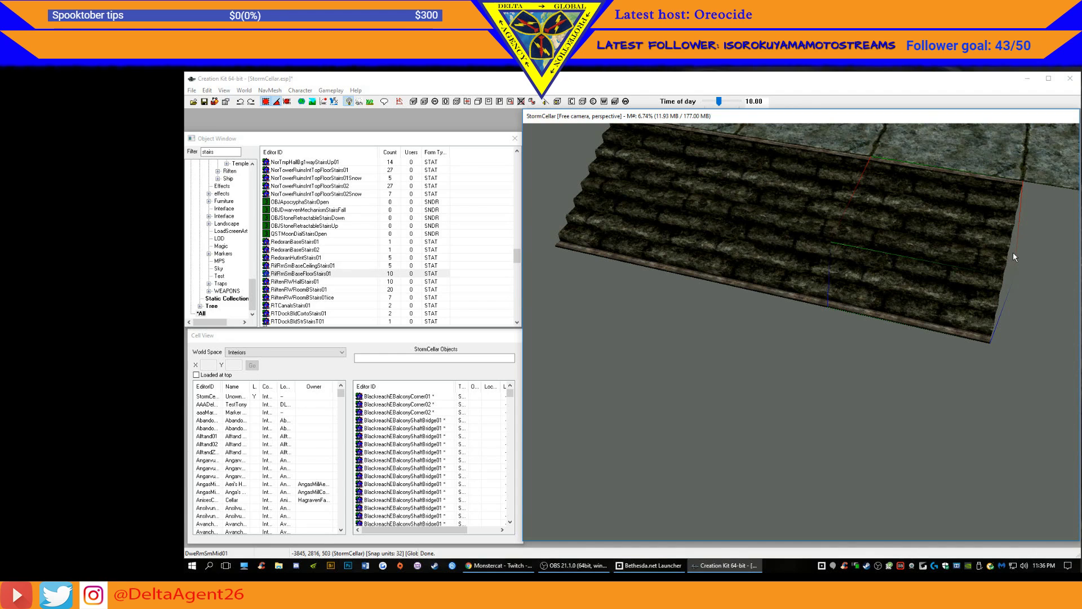
- Extend the row with further staircase copies along the edge, ending just short of the opening's far corner
{"action": "key", "text": "ctrl+d"}
{"action": "left_click_drag", "start_coordinate": [683, 220], "coordinate": [845, 254]}
{"action": "scroll", "coordinate": [969, 265], "scroll_direction": "down", "scroll_amount": 8}
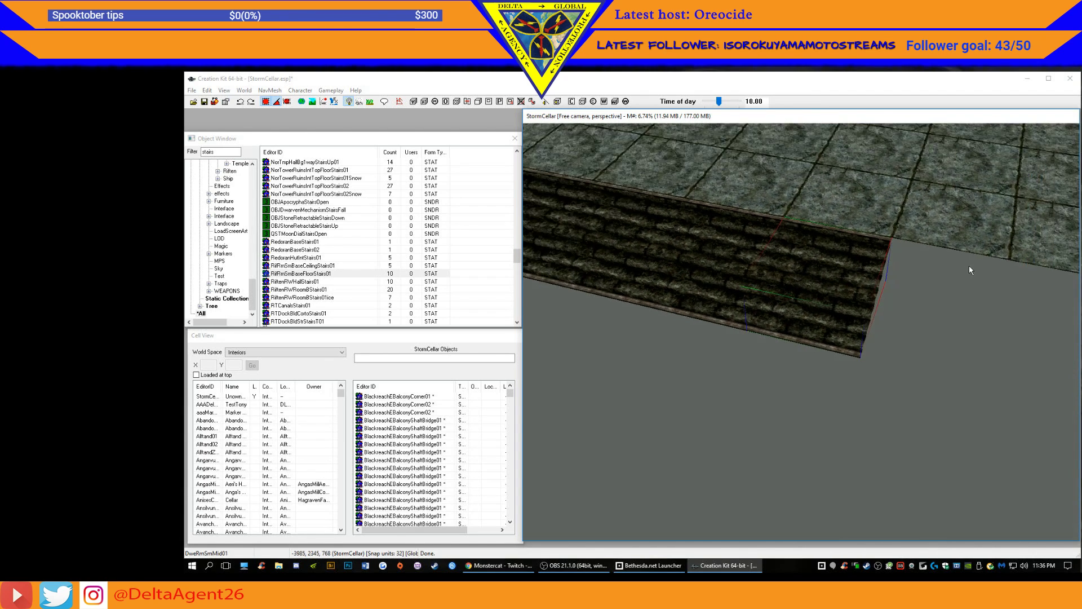
{"action": "left_click_drag", "start_coordinate": [812, 307], "coordinate": [936, 329]}
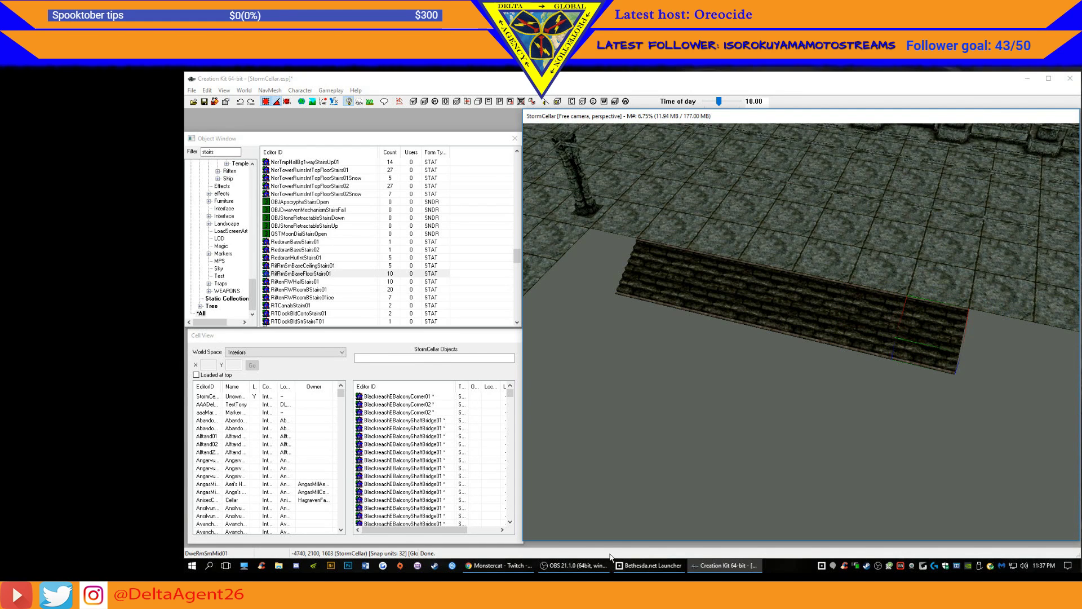
{"action": "scroll", "coordinate": [1027, 370], "scroll_direction": "down", "scroll_amount": 2}
{"action": "middle_click_drag", "start_coordinate": [1027, 369], "coordinate": [911, 364]}
{"action": "key", "text": "ctrl+d"}
{"action": "left_click_drag", "start_coordinate": [643, 266], "coordinate": [800, 310]}
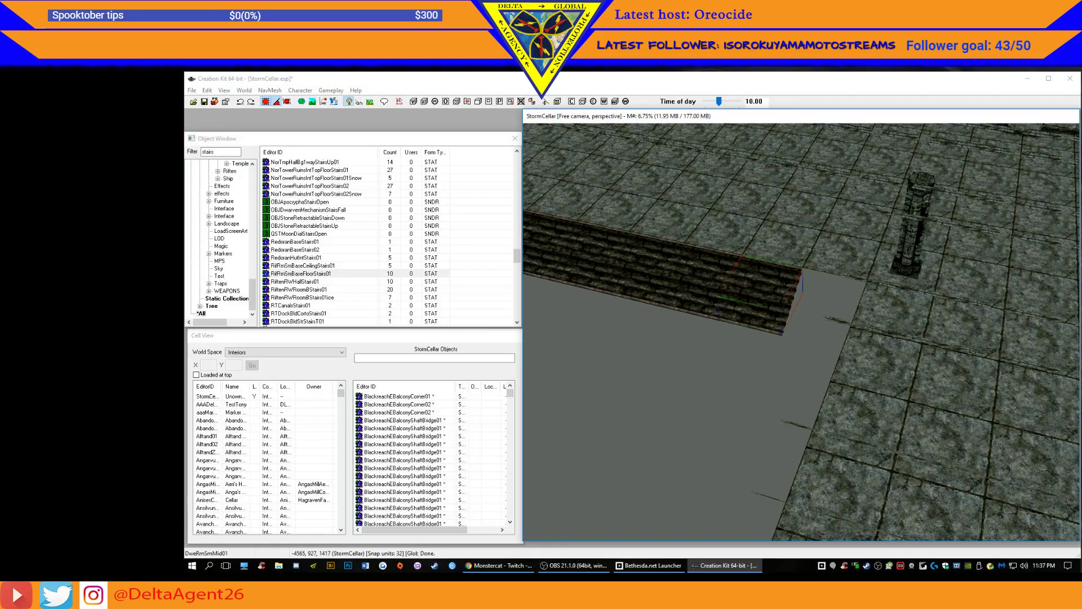
- Select every staircase in the finished row and paste a copy of the row into the floor opening
{"action": "middle_click_drag", "start_coordinate": [678, 368], "coordinate": [733, 313], "text": "shift"}
{"action": "left_click", "coordinate": [727, 310]}
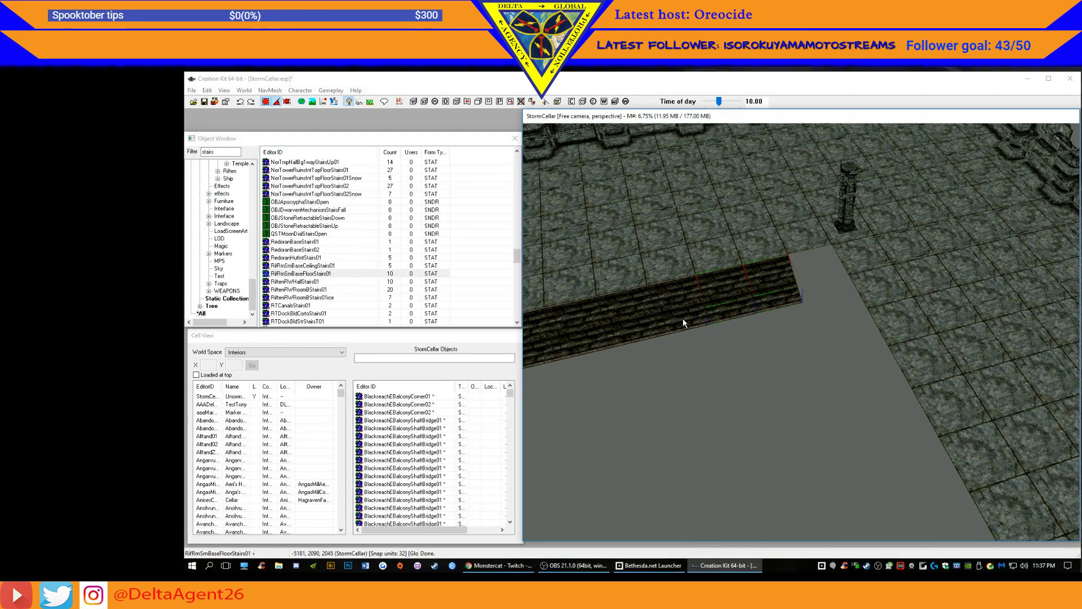
{"action": "left_click", "coordinate": [578, 346], "text": "ctrl"}
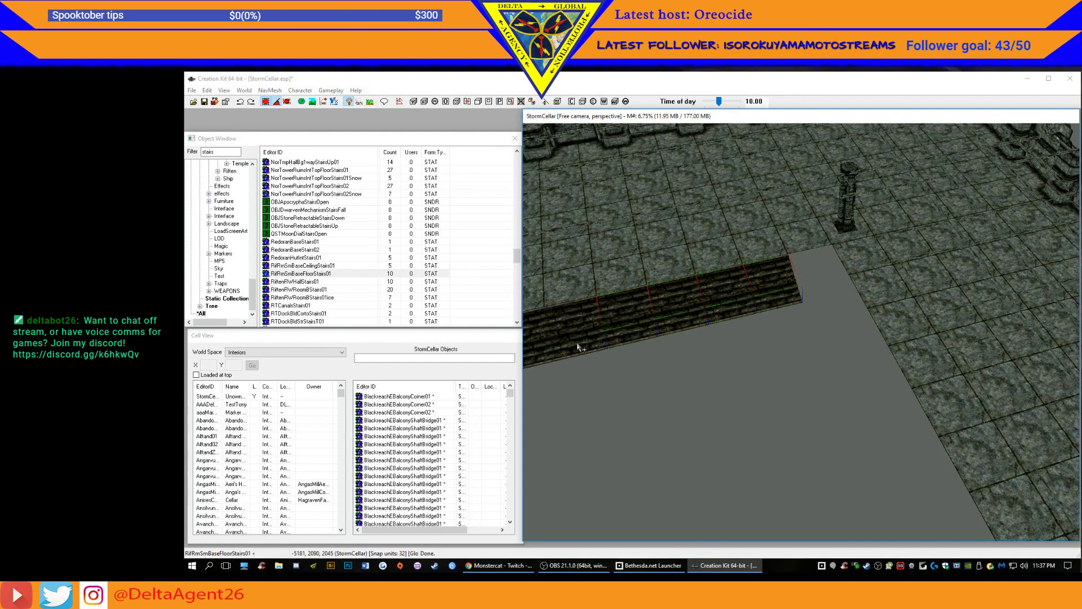
{"action": "middle_click_drag", "start_coordinate": [592, 398], "coordinate": [757, 379], "text": "shift"}
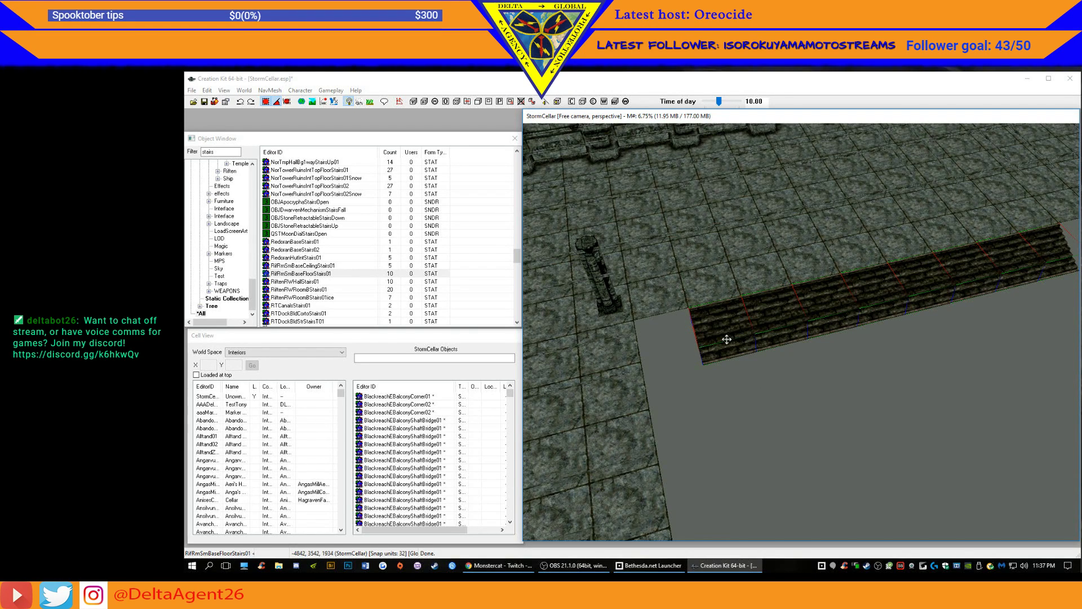
{"action": "key", "text": "ctrl+v"}
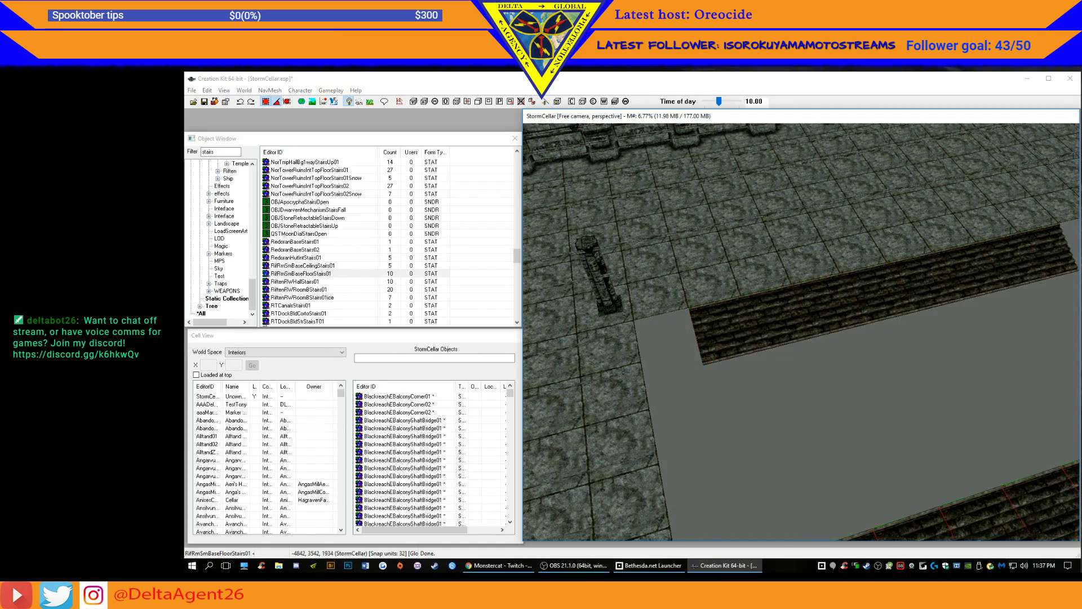
- Turn the pasted staircase row to face the original and align it along the opposite edge of the opening
{"action": "middle_click_drag", "start_coordinate": [752, 300], "coordinate": [981, 232], "text": "shift"}
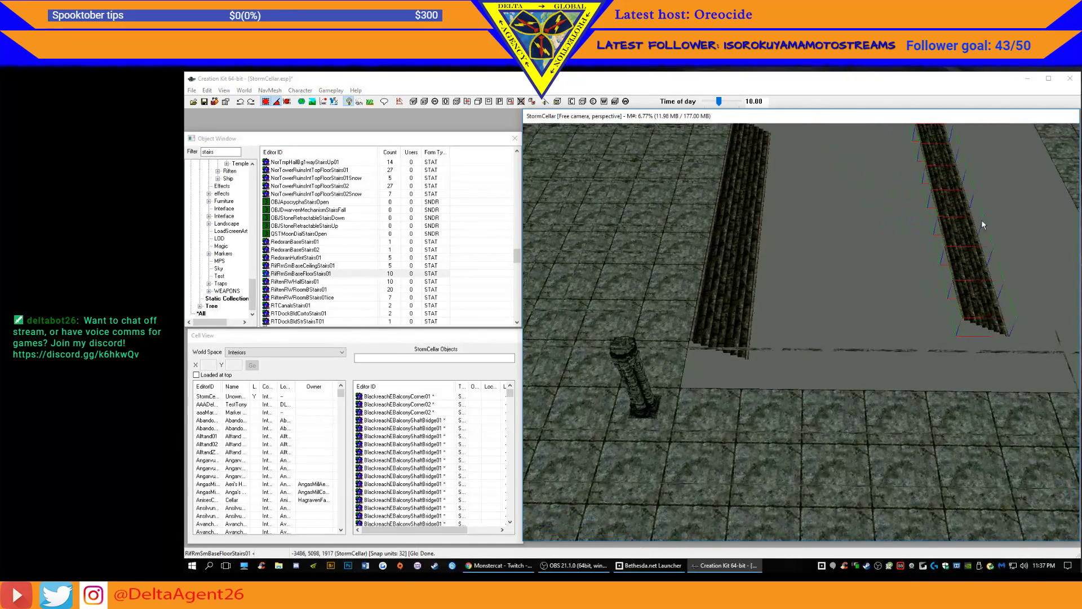
{"action": "right_click_drag", "start_coordinate": [964, 220], "coordinate": [1009, 220]}
{"action": "middle_click_drag", "start_coordinate": [962, 209], "coordinate": [803, 247]}
{"action": "left_click_drag", "start_coordinate": [745, 241], "coordinate": [837, 246]}
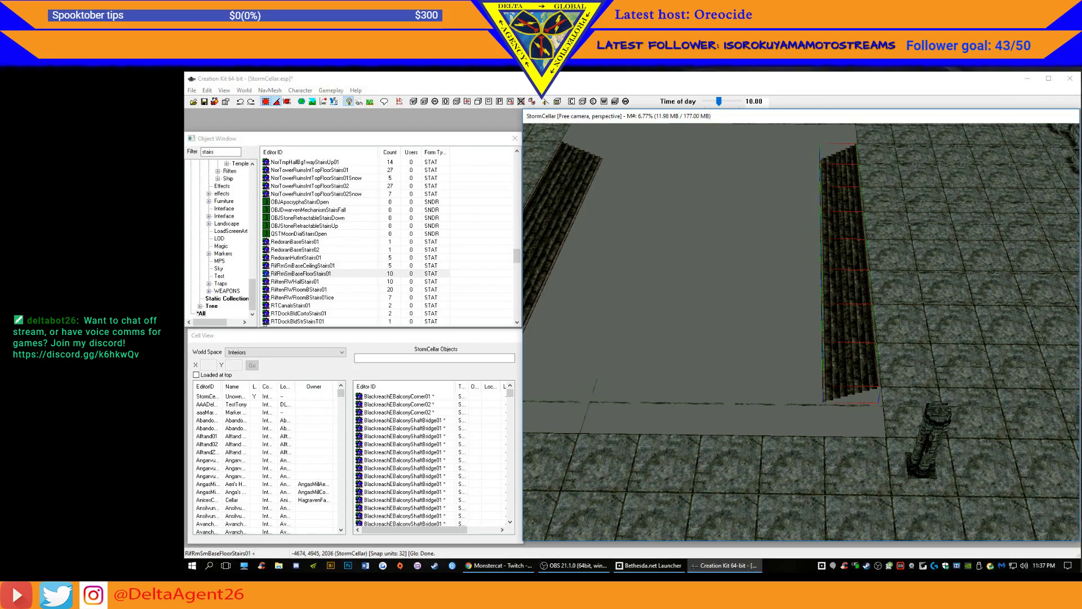
{"action": "middle_click_drag", "start_coordinate": [837, 246], "coordinate": [766, 263]}
{"action": "middle_click_drag", "start_coordinate": [812, 464], "coordinate": [804, 369]}
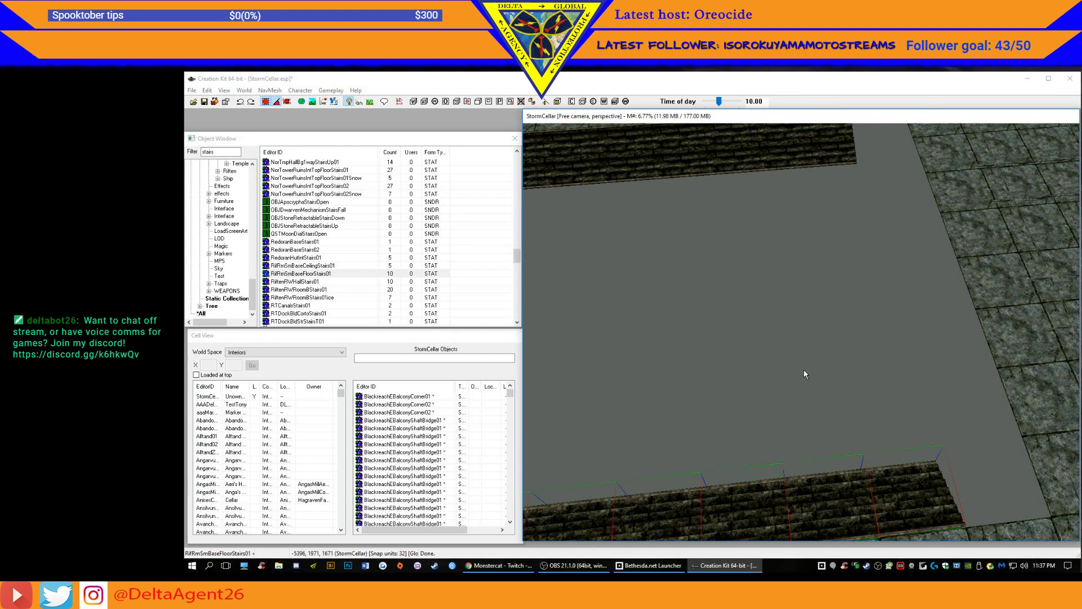
- Duplicate the staircase row, rotate it a quarter turn and align it along a third edge, between the two existing rows
{"action": "key", "text": "ctrl+d"}
{"action": "left_click_drag", "start_coordinate": [772, 496], "coordinate": [797, 278]}
{"action": "right_click_drag", "start_coordinate": [797, 279], "coordinate": [831, 279]}
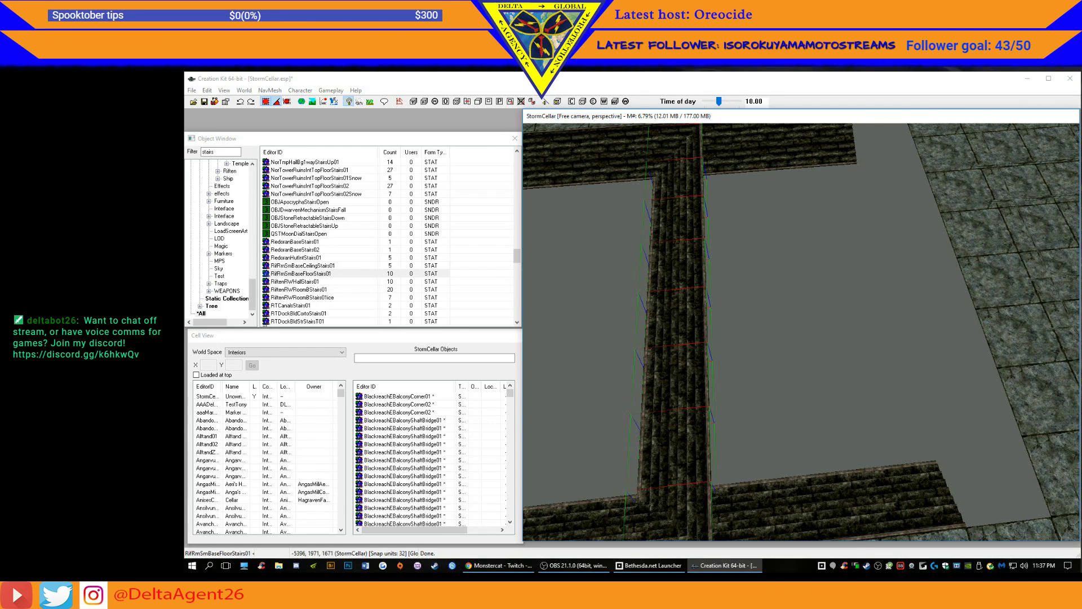
{"action": "left_click_drag", "start_coordinate": [683, 298], "coordinate": [936, 296]}
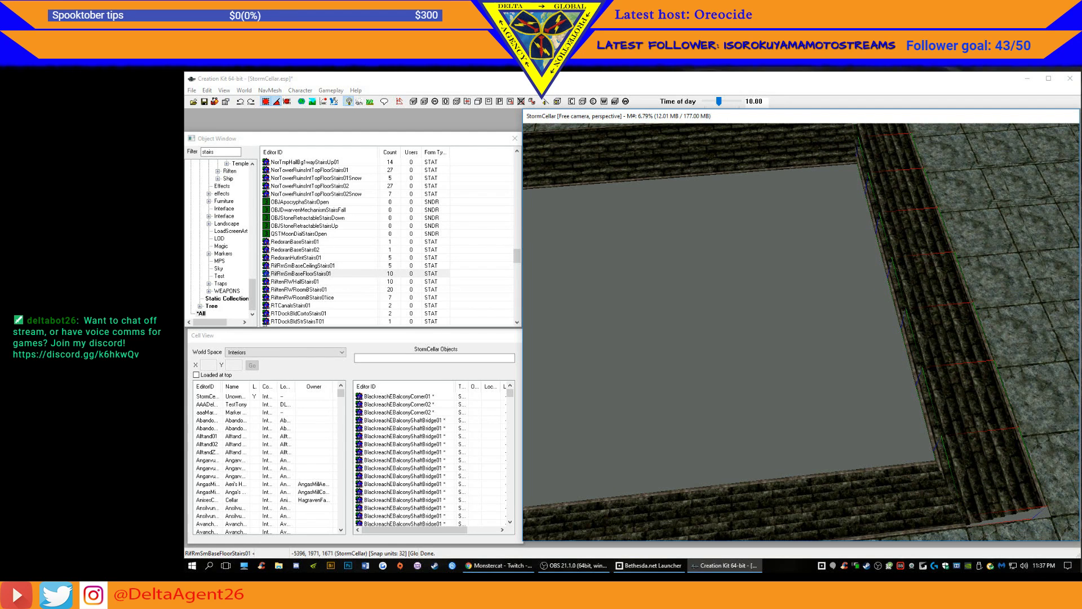
{"action": "middle_click_drag", "start_coordinate": [930, 253], "coordinate": [980, 256], "text": "shift"}
{"action": "middle_click_drag", "start_coordinate": [895, 265], "coordinate": [958, 308]}
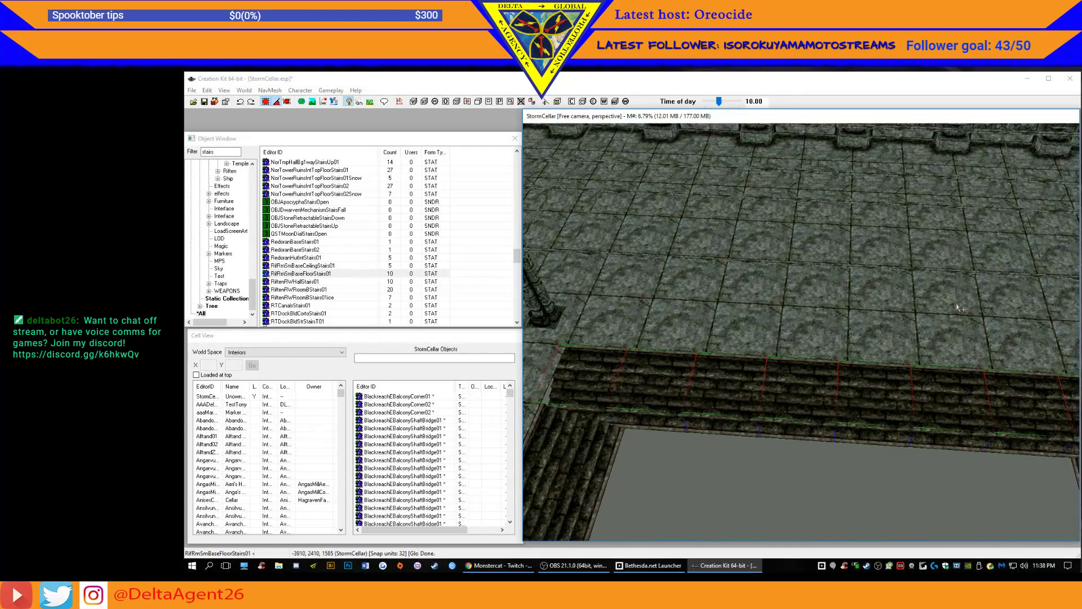
{"action": "left_click_drag", "start_coordinate": [890, 395], "coordinate": [899, 394]}
- Delete the staircase at each end of the third row to leave both corners of the opening free
{"action": "middle_click_drag", "start_coordinate": [907, 372], "coordinate": [742, 338], "text": "shift"}
{"action": "left_click", "coordinate": [632, 349]}
{"action": "key", "text": "Delete"}
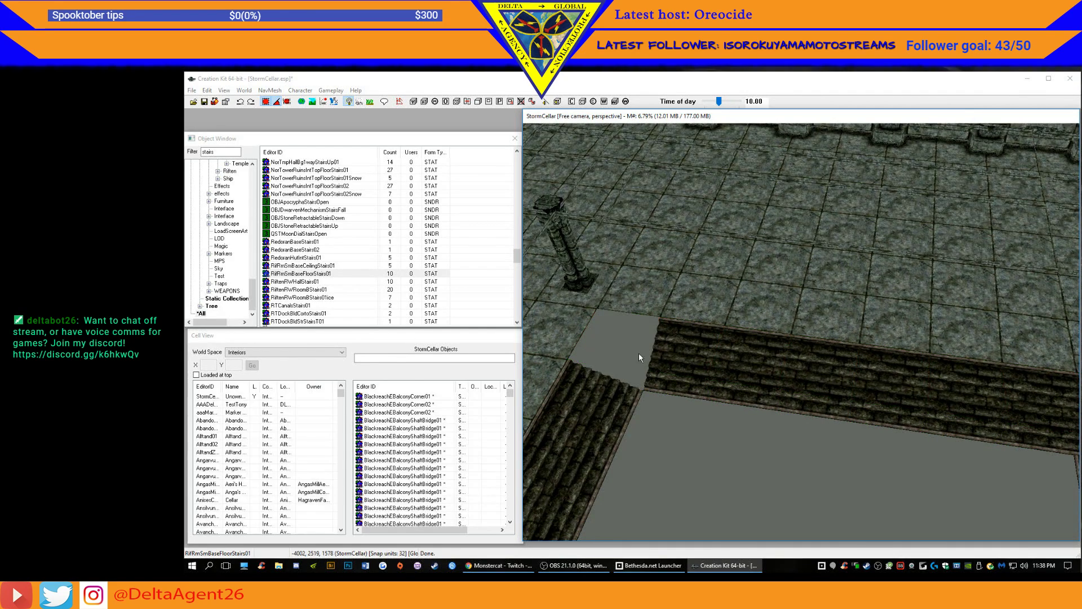
{"action": "middle_click_drag", "start_coordinate": [862, 396], "coordinate": [822, 392]}
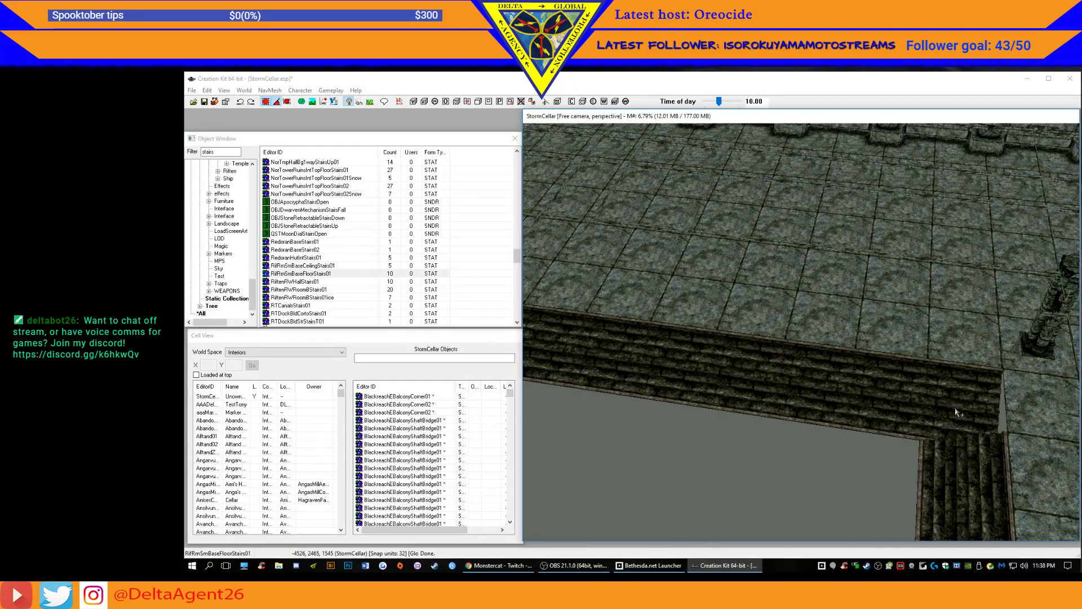
{"action": "left_click", "coordinate": [977, 415]}
{"action": "key", "text": "Delete"}
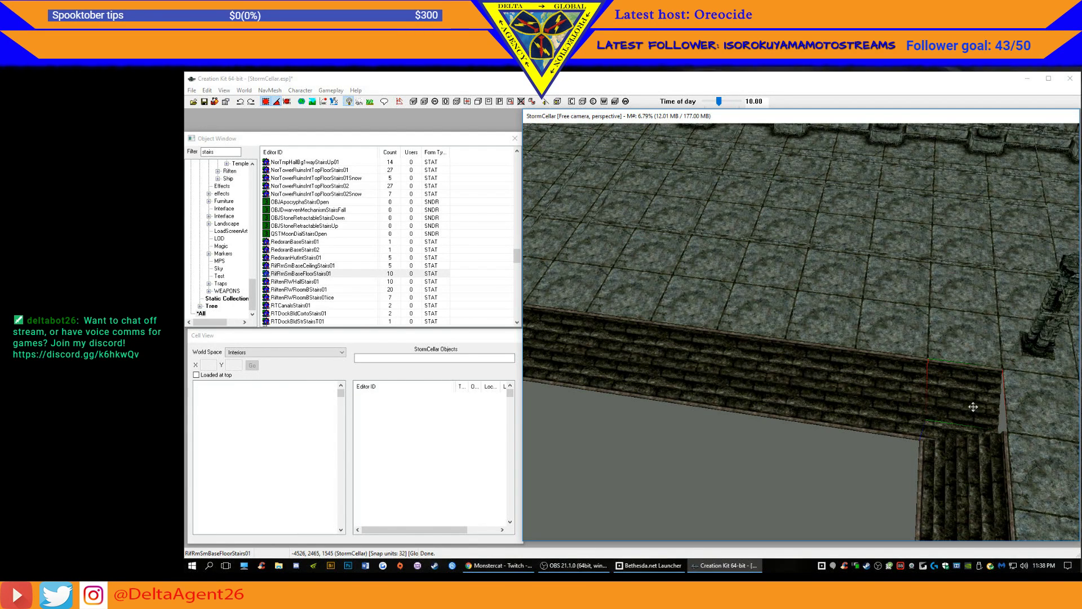
- Select all remaining staircases in the third row and duplicate them as a group
{"action": "middle_click_drag", "start_coordinate": [685, 465], "coordinate": [760, 401], "text": "shift"}
{"action": "left_click", "coordinate": [807, 358], "text": "ctrl"}
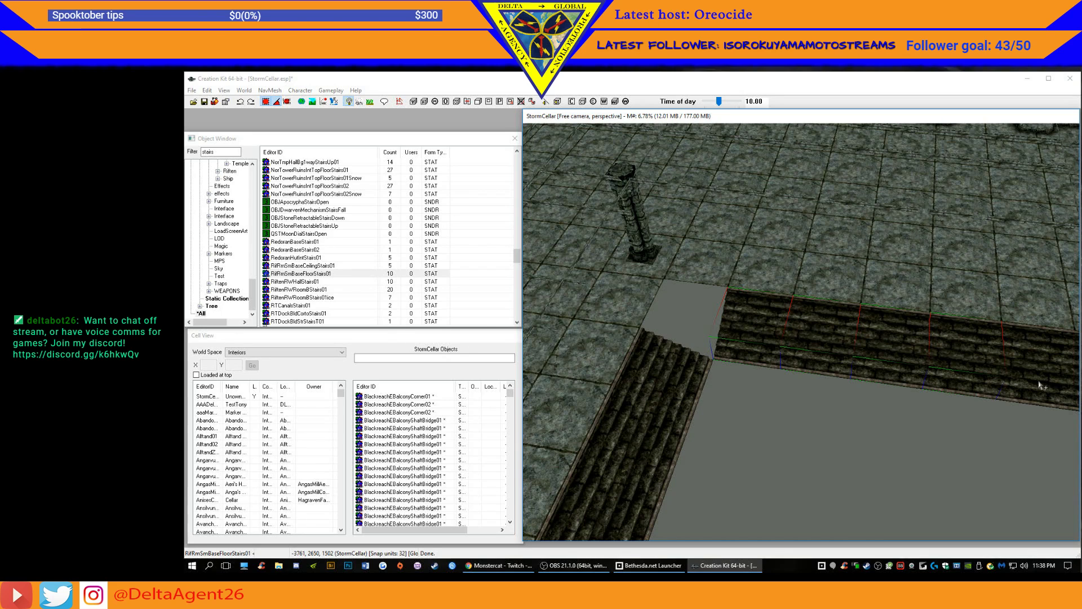
{"action": "middle_click_drag", "start_coordinate": [1032, 419], "coordinate": [988, 424]}
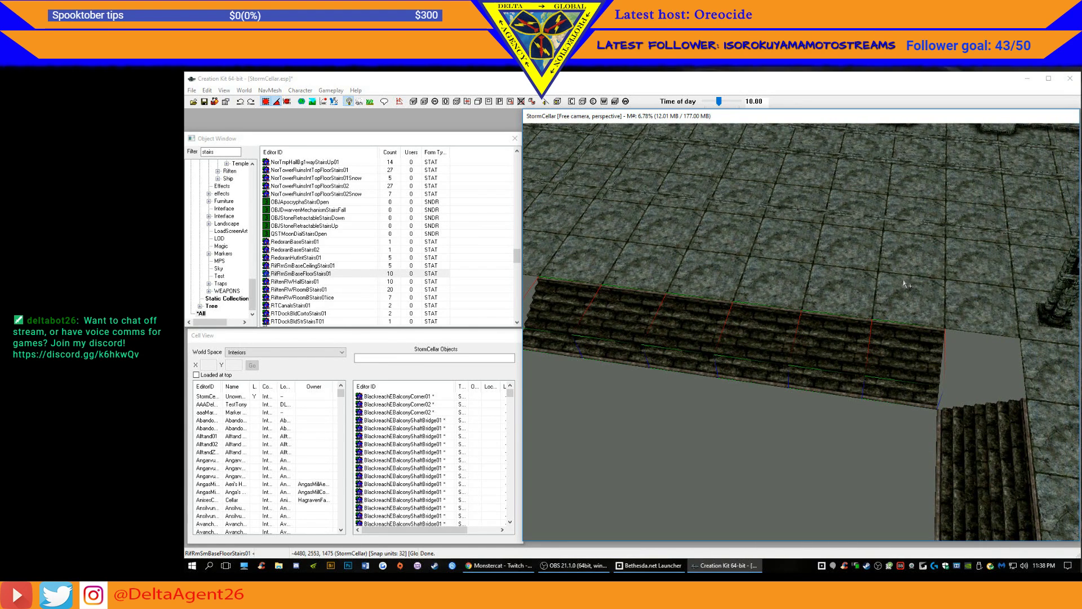
{"action": "key", "text": "ctrl+d"}
{"action": "left_click_drag", "start_coordinate": [729, 344], "coordinate": [782, 252]}
- Move the duplicated row across the opening to the last bare edge and turn it so its steps descend inward
{"action": "middle_click_drag", "start_coordinate": [782, 252], "coordinate": [662, 349], "text": "shift"}
{"action": "left_click_drag", "start_coordinate": [900, 164], "coordinate": [853, 127]}
{"action": "middle_click_drag", "start_coordinate": [908, 224], "coordinate": [906, 459]}
{"action": "left_click_drag", "start_coordinate": [944, 521], "coordinate": [826, 328]}
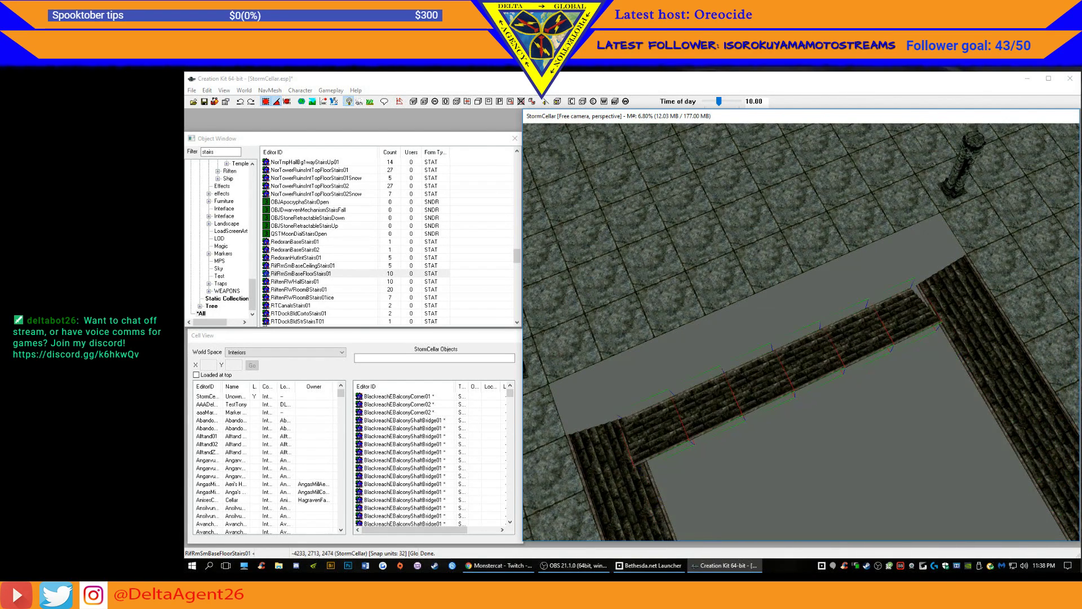
{"action": "right_click_drag", "start_coordinate": [830, 339], "coordinate": [924, 339]}
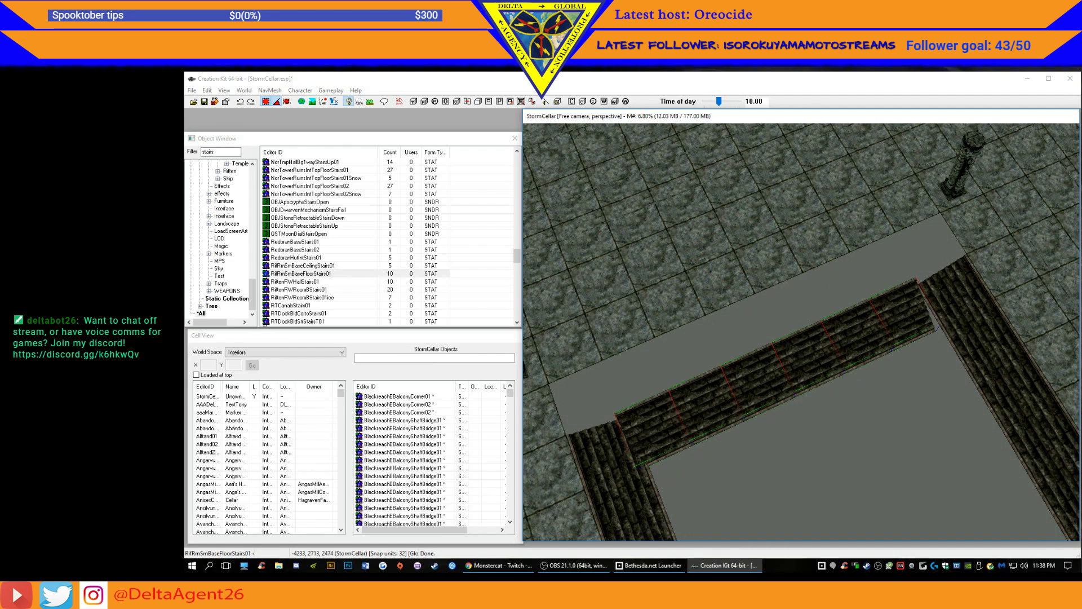
- Align the fourth row's top step with the floor edge between the two corner gaps, and save the plugin
{"action": "left_click_drag", "start_coordinate": [801, 357], "coordinate": [844, 309]}
{"action": "middle_click_drag", "start_coordinate": [791, 332], "coordinate": [781, 331], "text": "shift"}
{"action": "left_click", "coordinate": [832, 415]}
{"action": "left_click", "coordinate": [205, 103]}
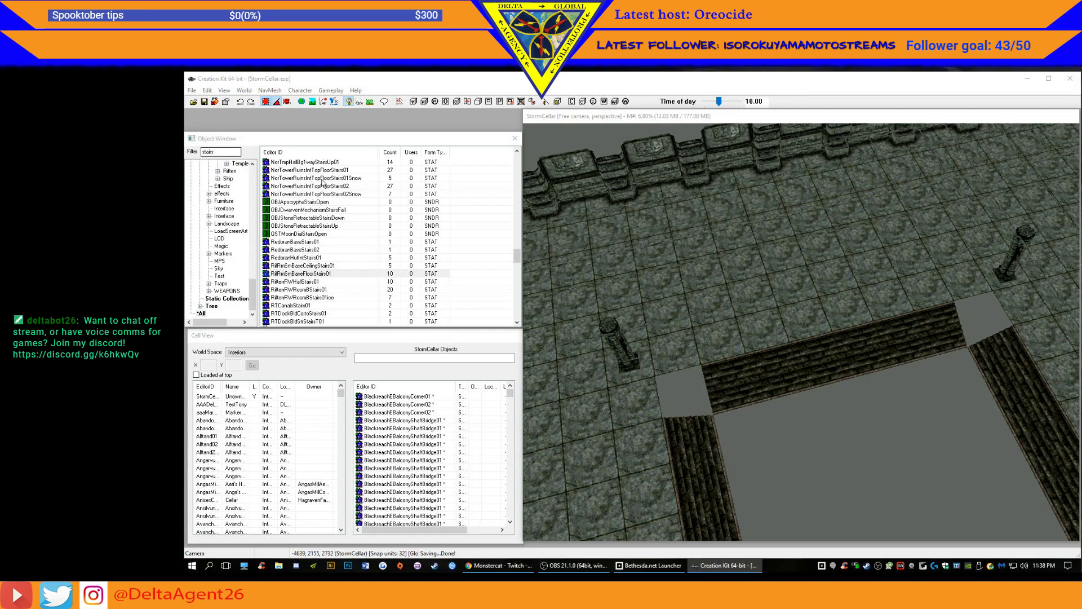
- Examine stair models in the filtered object list for corner pieces, including RedoranBaseStairs01 and RTCanalsStairs01
{"action": "left_click", "coordinate": [317, 226]}
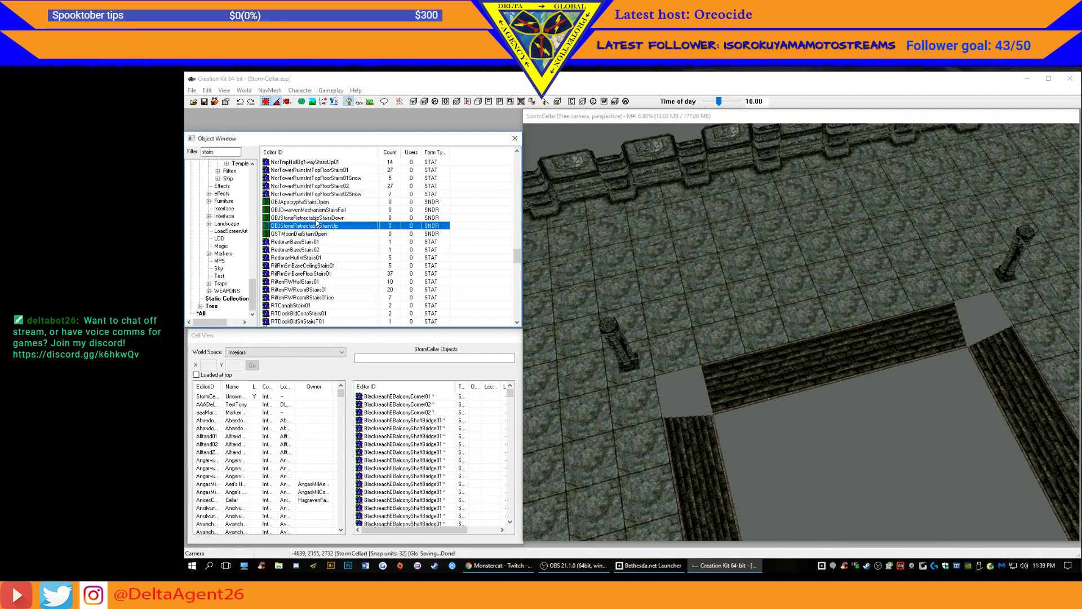
{"action": "left_click", "coordinate": [318, 218]}
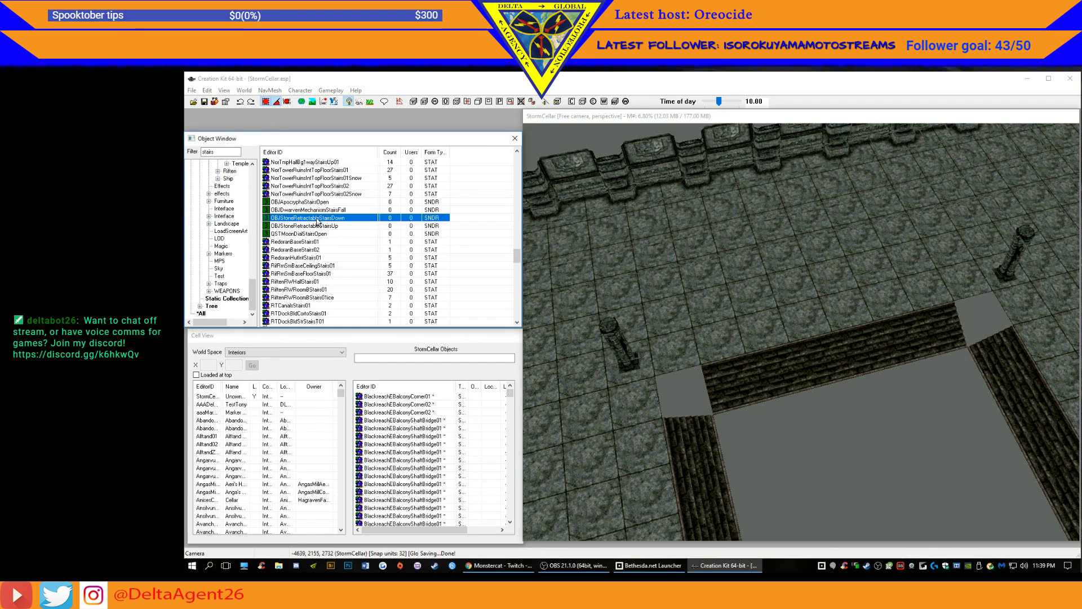
{"action": "left_click", "coordinate": [302, 242]}
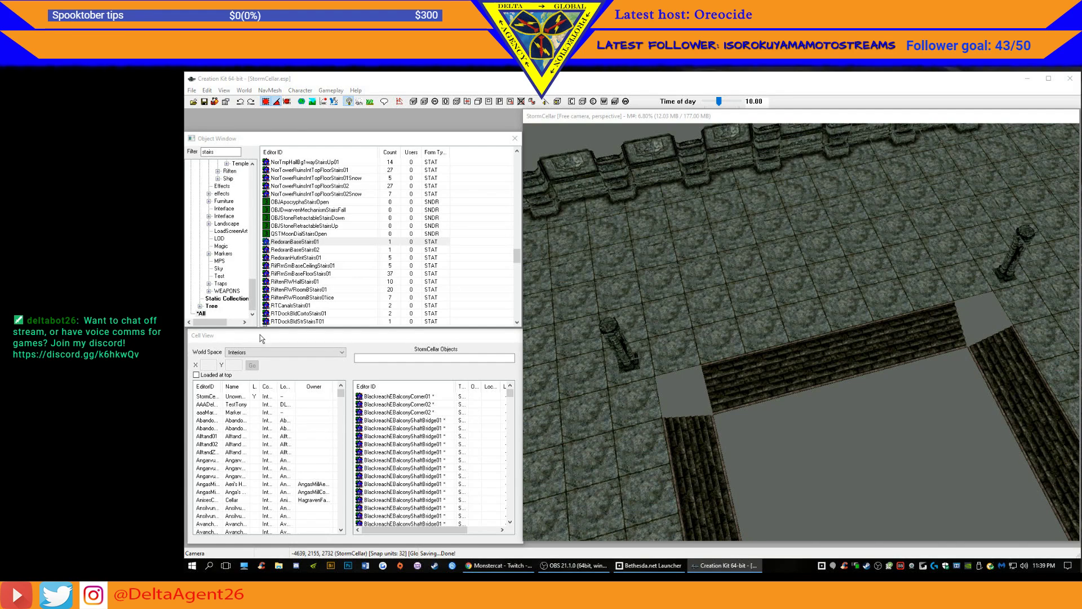
{"action": "left_click", "coordinate": [309, 305]}
{"action": "scroll", "coordinate": [310, 309], "scroll_direction": "down", "scroll_amount": 3}
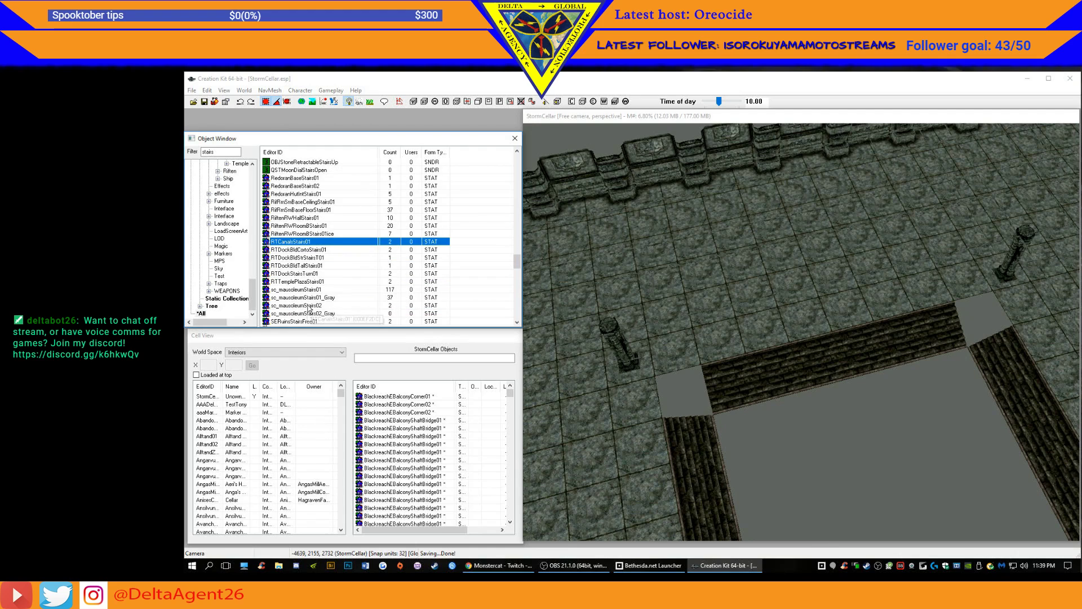
{"action": "scroll", "coordinate": [345, 289], "scroll_direction": "down", "scroll_amount": 3}
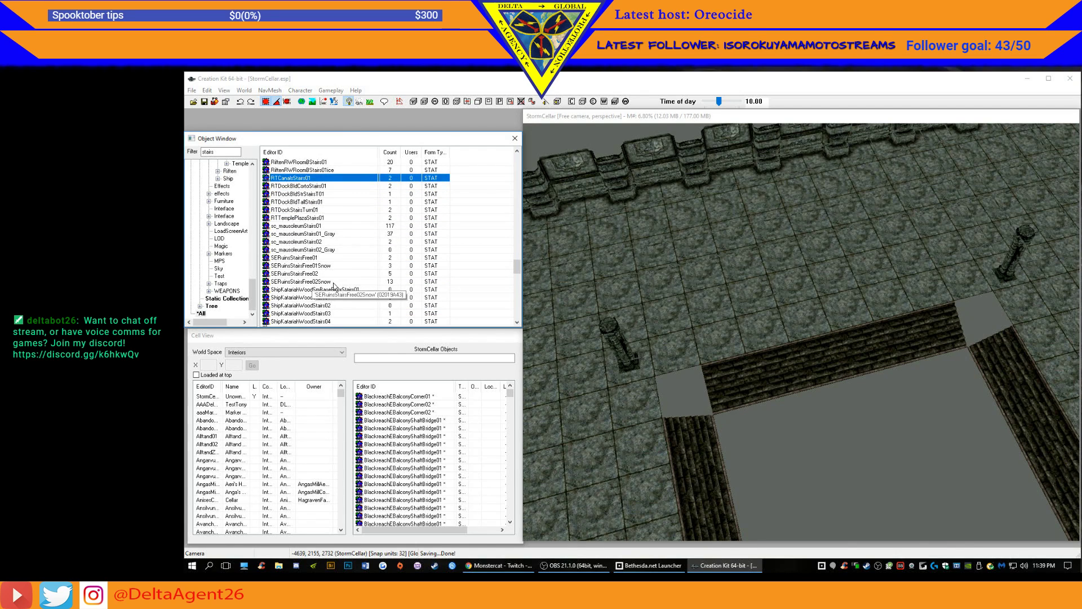
{"action": "scroll", "coordinate": [333, 280], "scroll_direction": "down", "scroll_amount": 1}
{"action": "scroll", "coordinate": [334, 280], "scroll_direction": "down", "scroll_amount": 1}
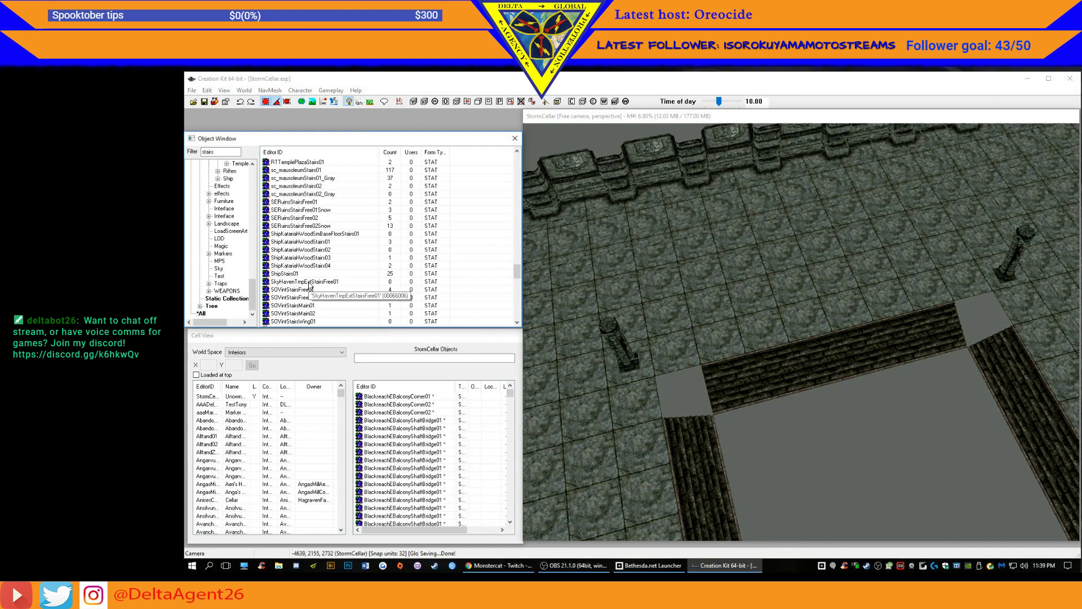
- Check the SkyHavenTmpExtStairsFree01, SOVIntStairs, SOVStairsPieceStr02 and SPatioWallStairs02Snow models as possible corner pieces
{"action": "left_click", "coordinate": [309, 284]}
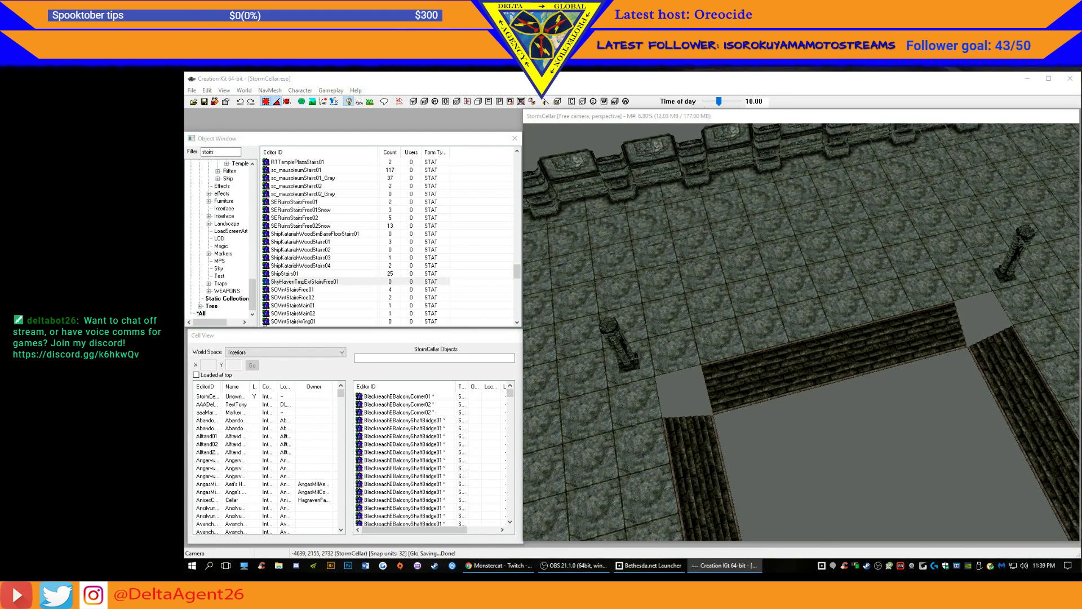
{"action": "left_click", "coordinate": [309, 292]}
{"action": "left_click", "coordinate": [310, 290]}
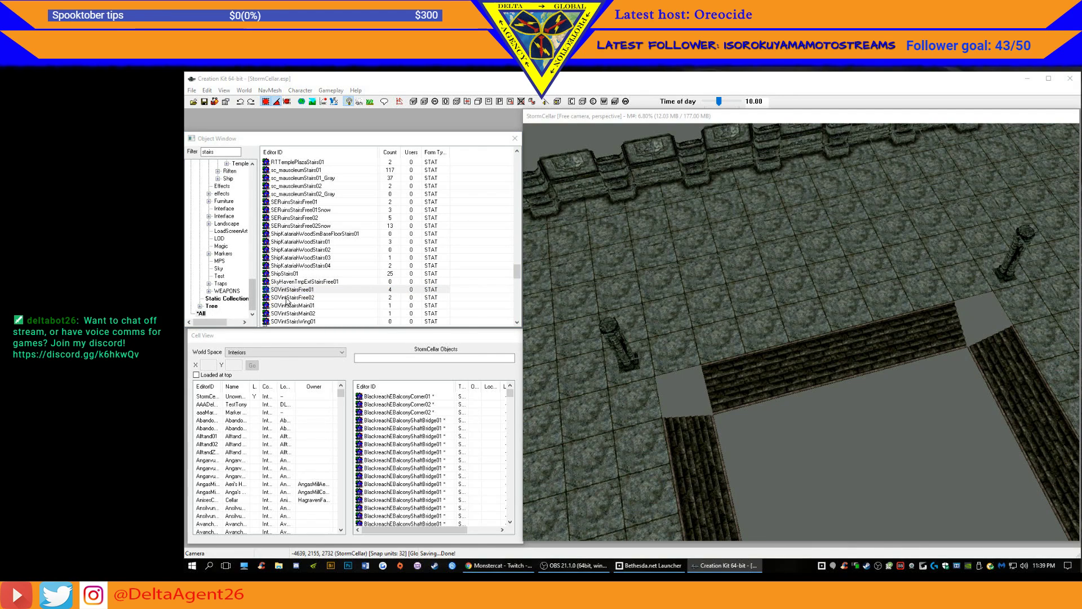
{"action": "left_click", "coordinate": [301, 322]}
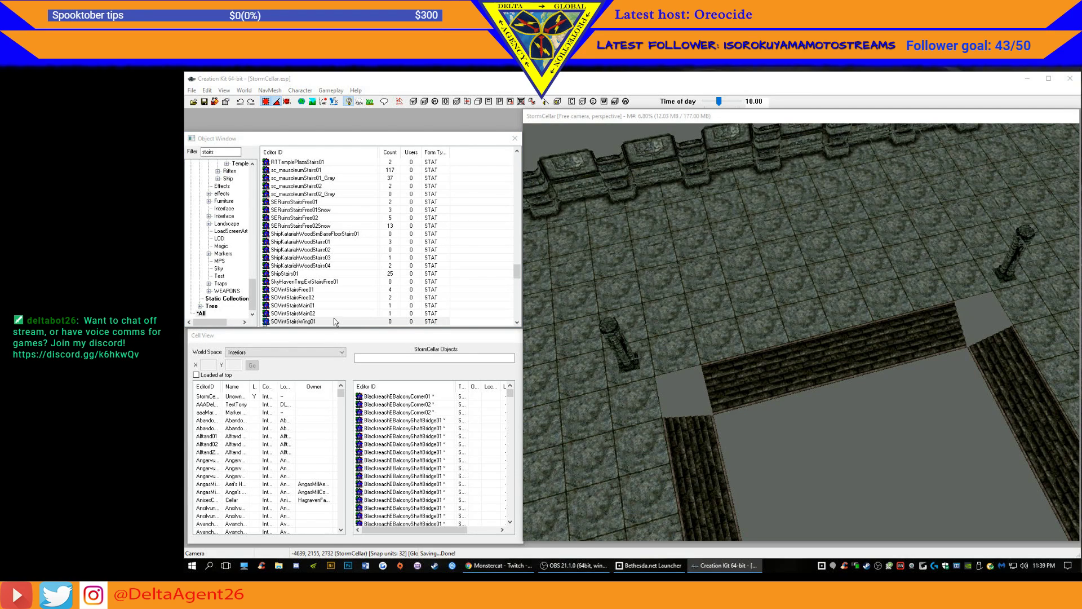
{"action": "left_click", "coordinate": [316, 297]}
{"action": "scroll", "coordinate": [314, 302], "scroll_direction": "down", "scroll_amount": 3}
{"action": "scroll", "coordinate": [313, 305], "scroll_direction": "down", "scroll_amount": 1}
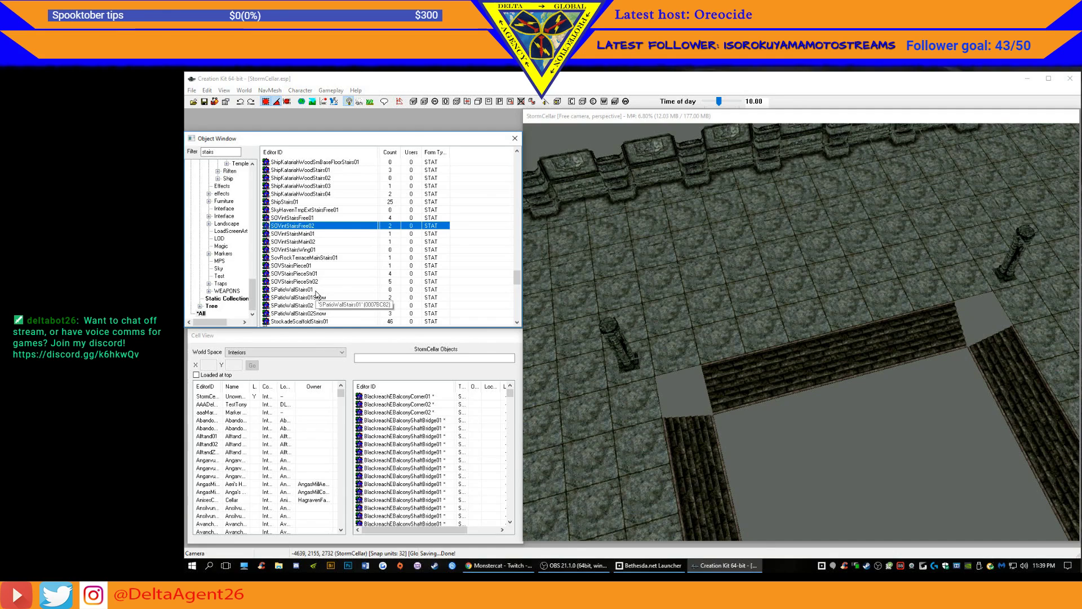
{"action": "left_click", "coordinate": [309, 281]}
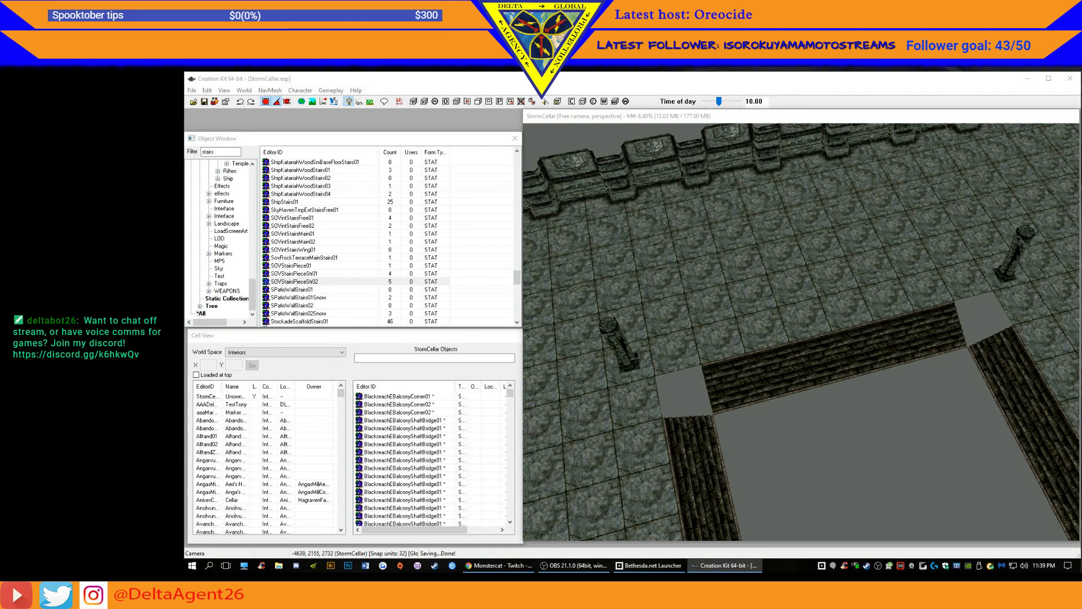
{"action": "left_click", "coordinate": [305, 313]}
{"action": "left_click", "coordinate": [306, 314]}
- Examine the filtered stair models from SPatioWallStairs02Snow through the WRIntCastle pieces, including WRIntCastleStairs03, as possible corner pieces
{"action": "scroll", "coordinate": [305, 311], "scroll_direction": "down", "scroll_amount": 2}
{"action": "scroll", "coordinate": [315, 304], "scroll_direction": "down", "scroll_amount": 2}
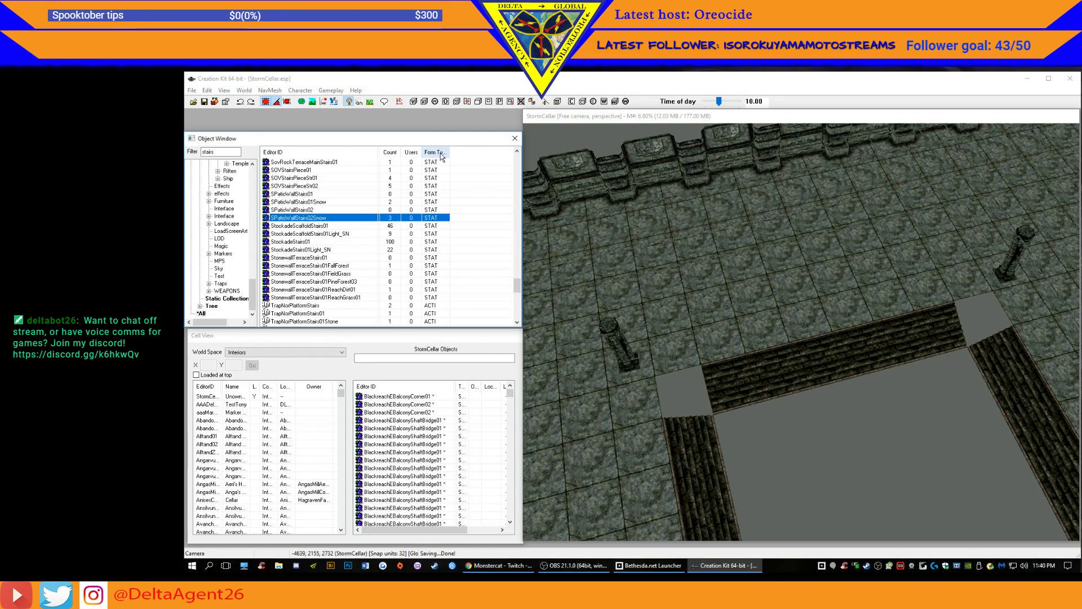
{"action": "scroll", "coordinate": [439, 157], "scroll_direction": "up", "scroll_amount": 2}
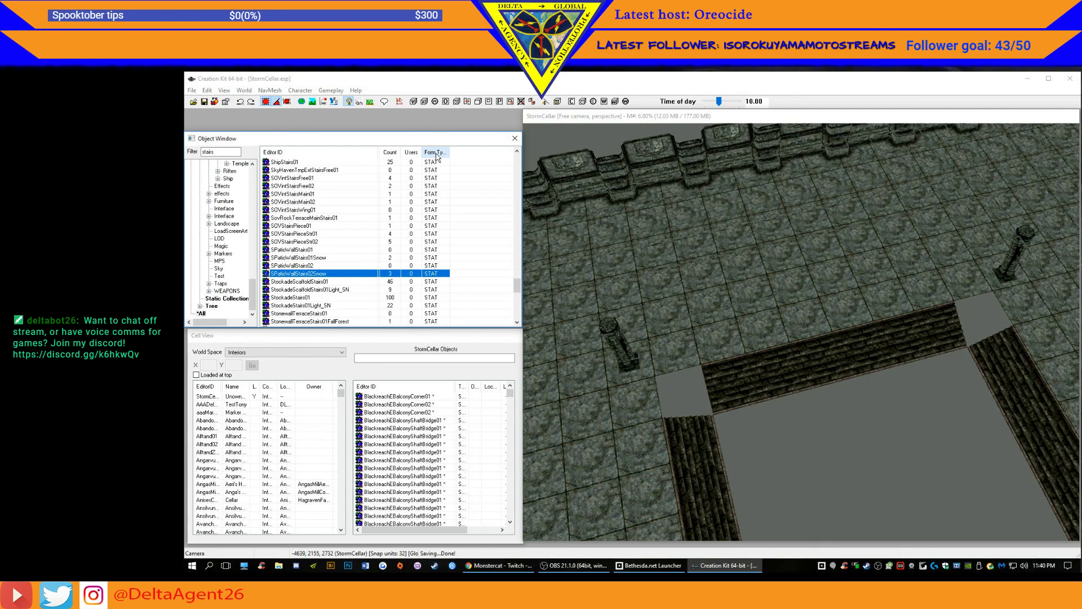
{"action": "scroll", "coordinate": [394, 236], "scroll_direction": "down", "scroll_amount": 7}
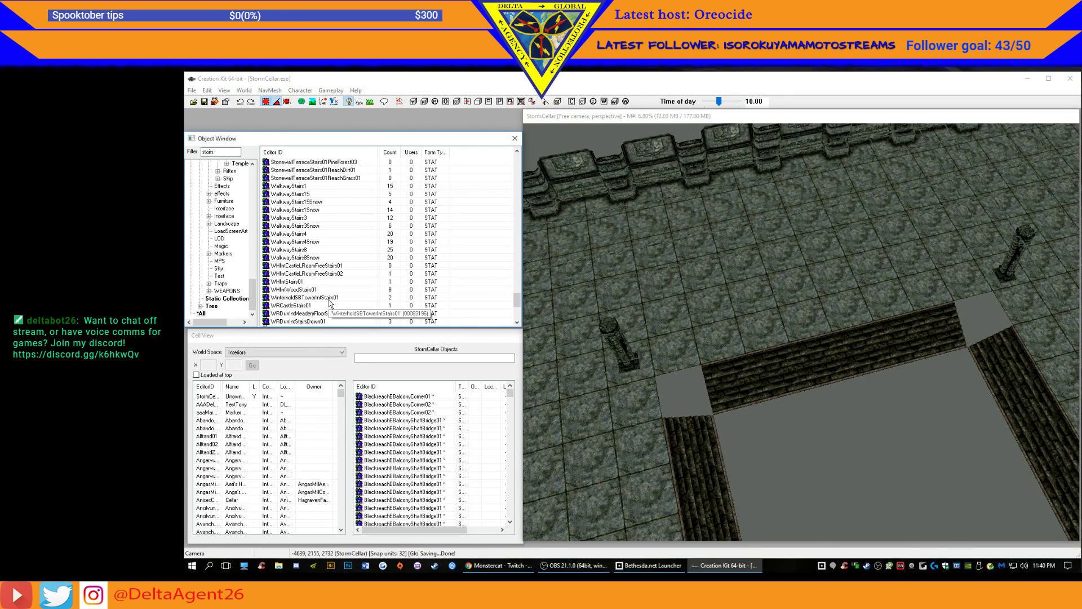
{"action": "scroll", "coordinate": [331, 293], "scroll_direction": "down", "scroll_amount": 2}
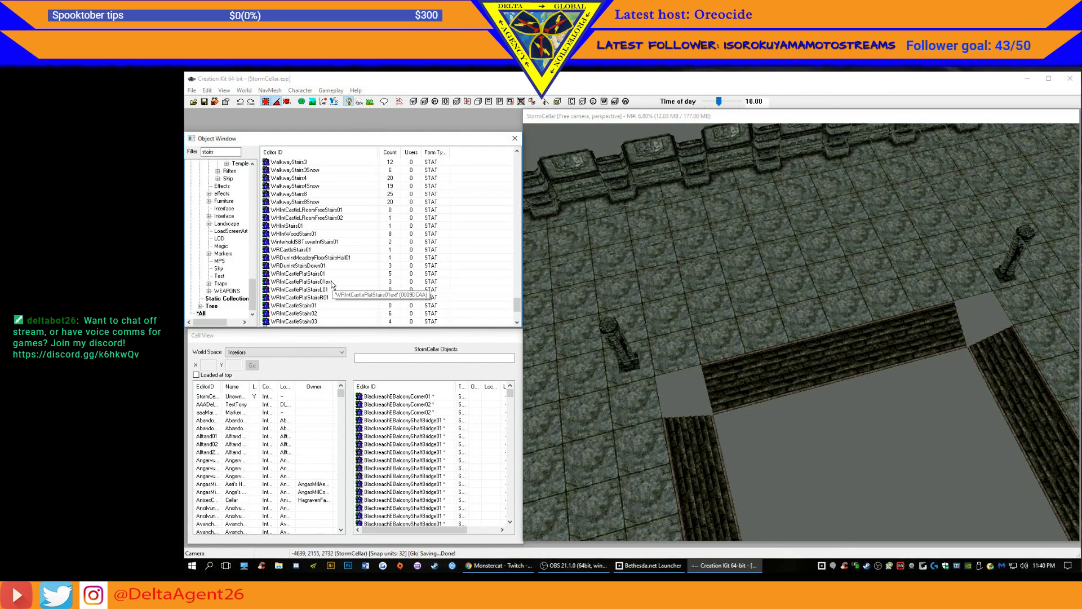
{"action": "left_click", "coordinate": [310, 323]}
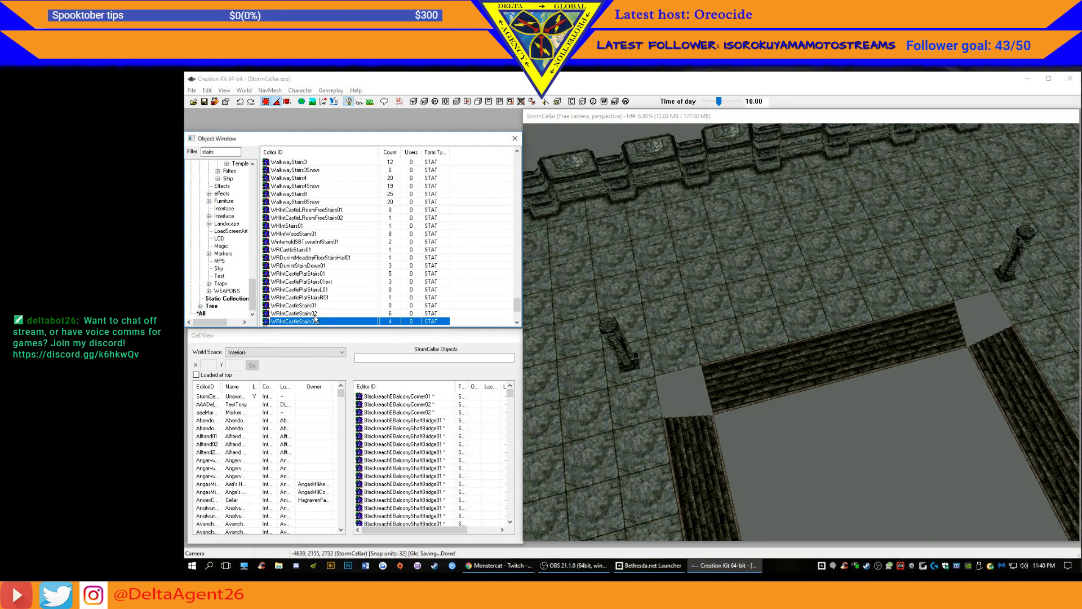
{"action": "scroll", "coordinate": [314, 318], "scroll_direction": "down", "scroll_amount": 2}
{"action": "scroll", "coordinate": [344, 293], "scroll_direction": "down", "scroll_amount": 2}
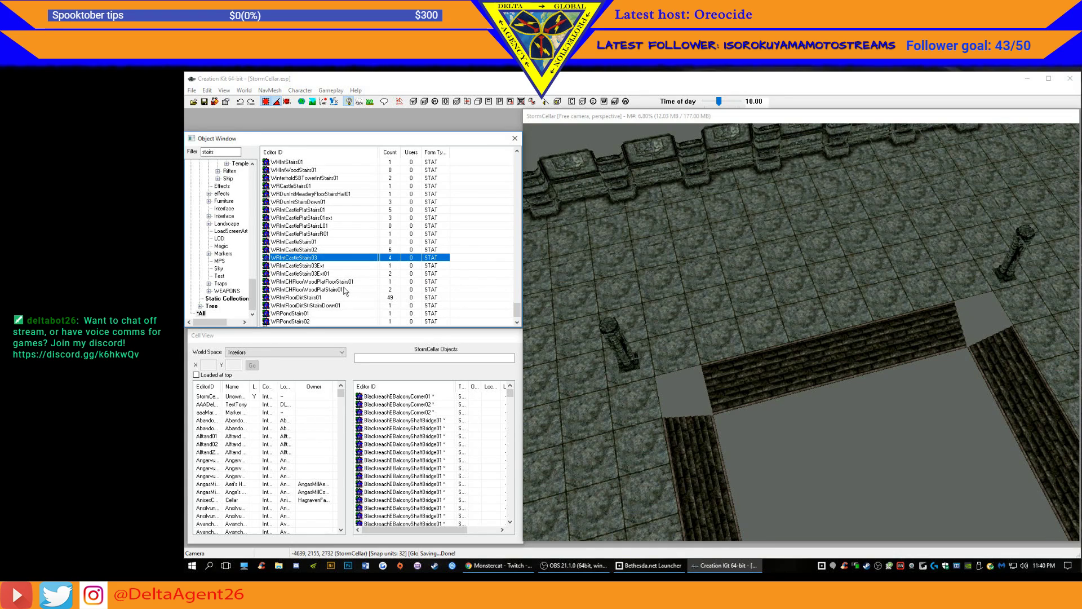
- Check the WRPondStairs01, WRPondStairs02, WRStairsPlatform01 and WRStairsWater01 models as possible corner pieces
{"action": "left_click", "coordinate": [313, 313]}
{"action": "scroll", "coordinate": [335, 313], "scroll_direction": "down", "scroll_amount": 2}
{"action": "scroll", "coordinate": [335, 313], "scroll_direction": "up", "scroll_amount": 2}
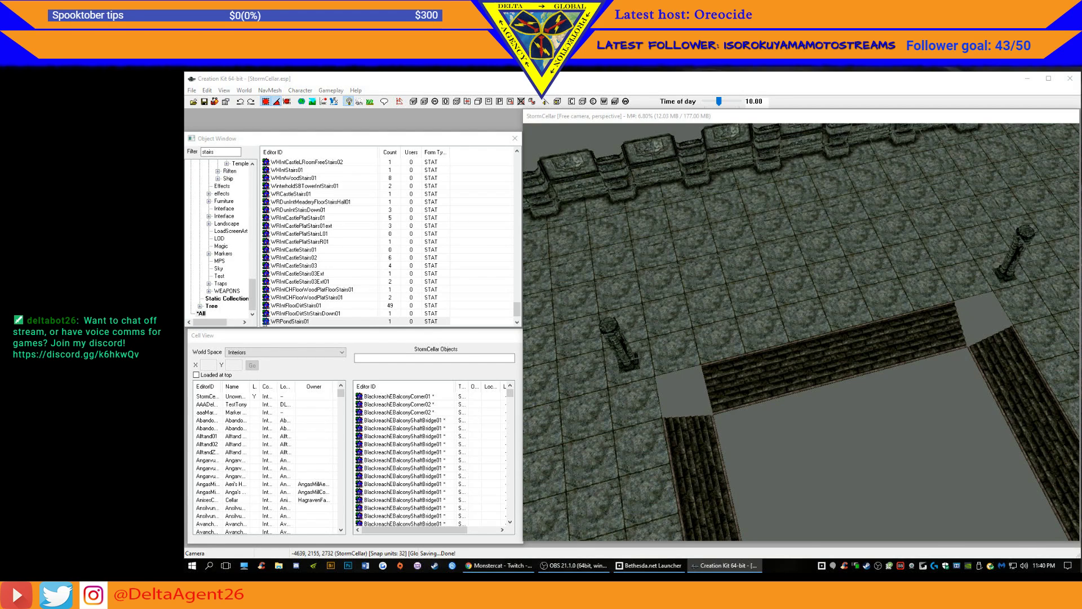
{"action": "left_click", "coordinate": [303, 321]}
{"action": "scroll", "coordinate": [303, 321], "scroll_direction": "down", "scroll_amount": 1}
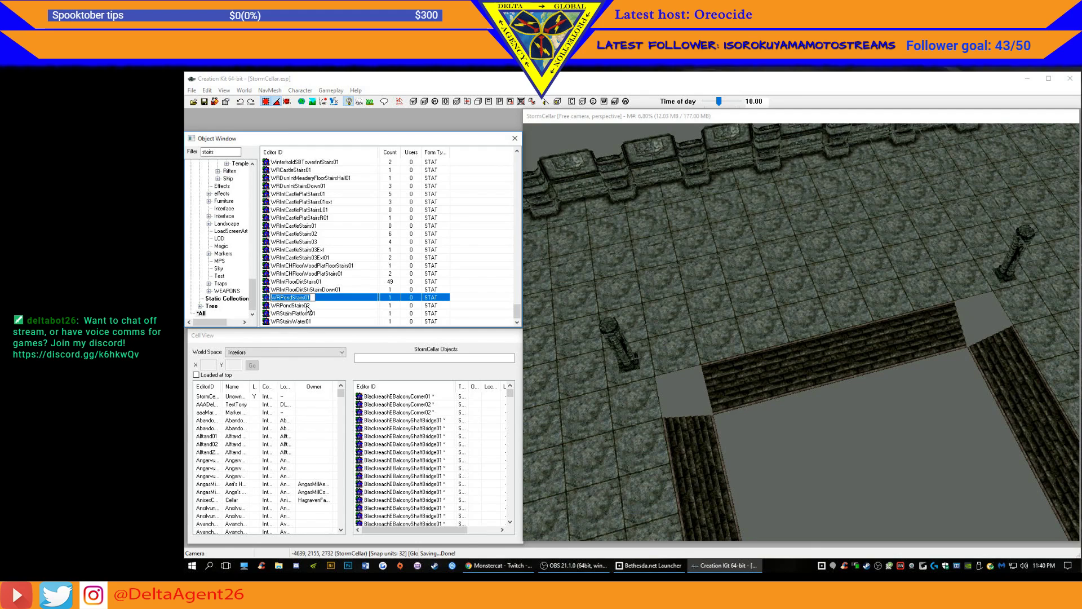
{"action": "left_click", "coordinate": [309, 306]}
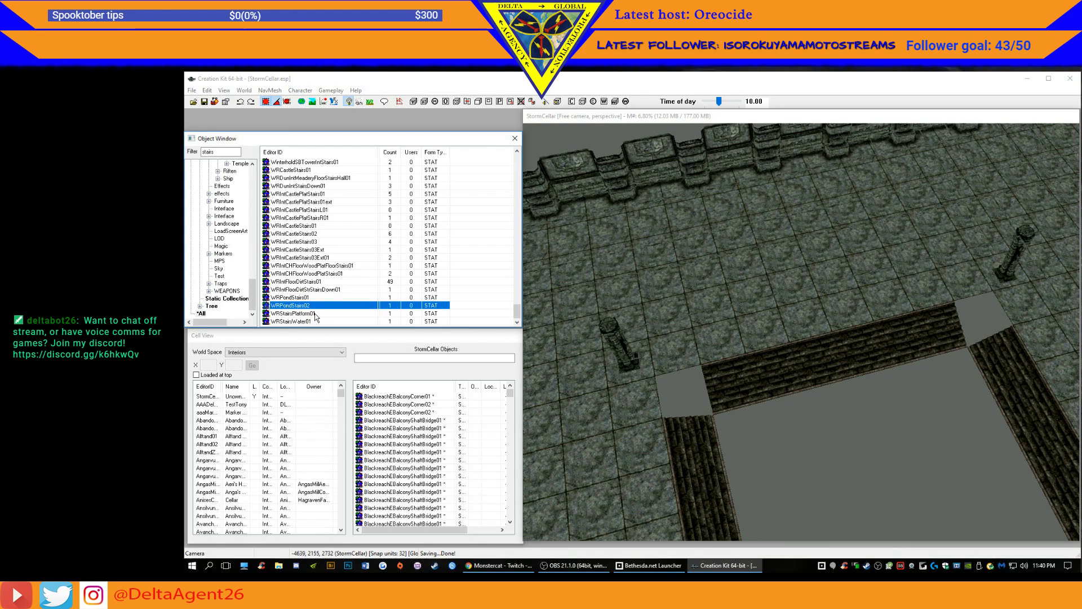
{"action": "left_click", "coordinate": [315, 314]}
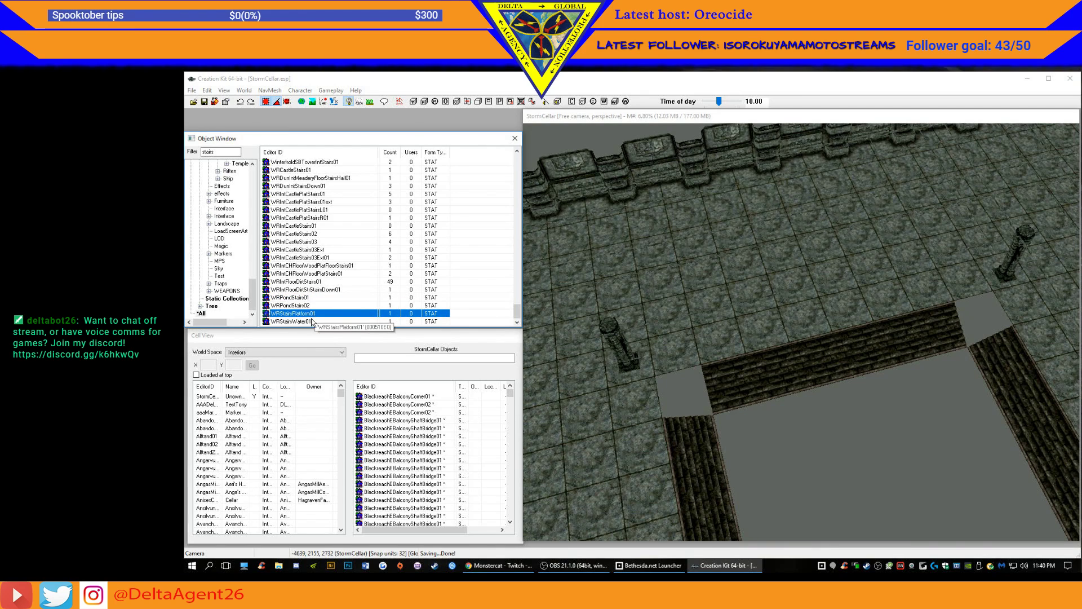
{"action": "left_click", "coordinate": [305, 323]}
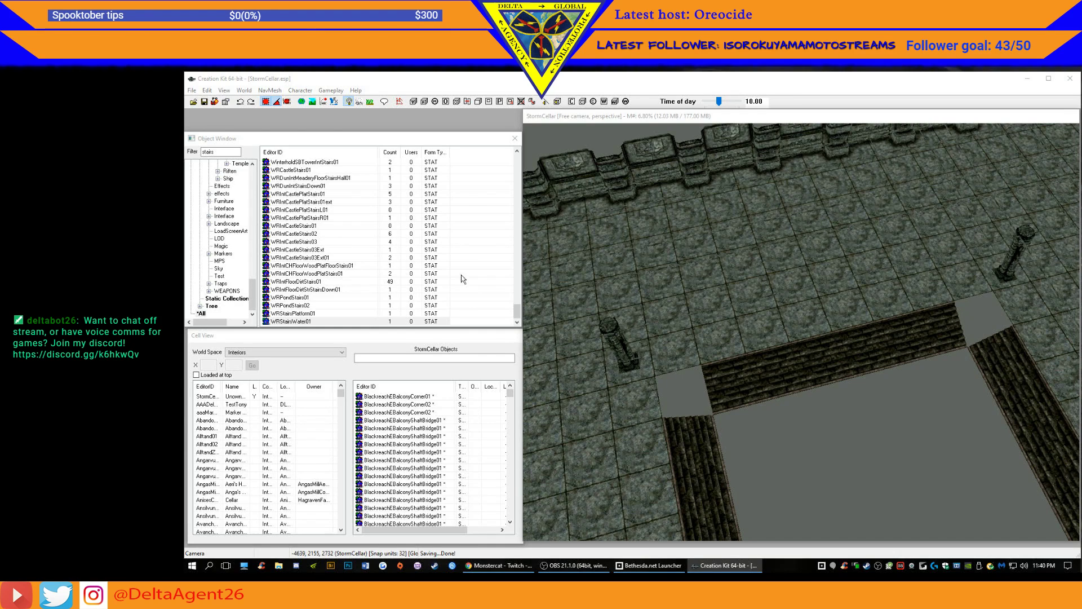
- Filter the object list by "stairs*corner", broaden the filter to "corner", and sort by form type to bring up static objects
{"action": "left_click", "coordinate": [222, 152]}
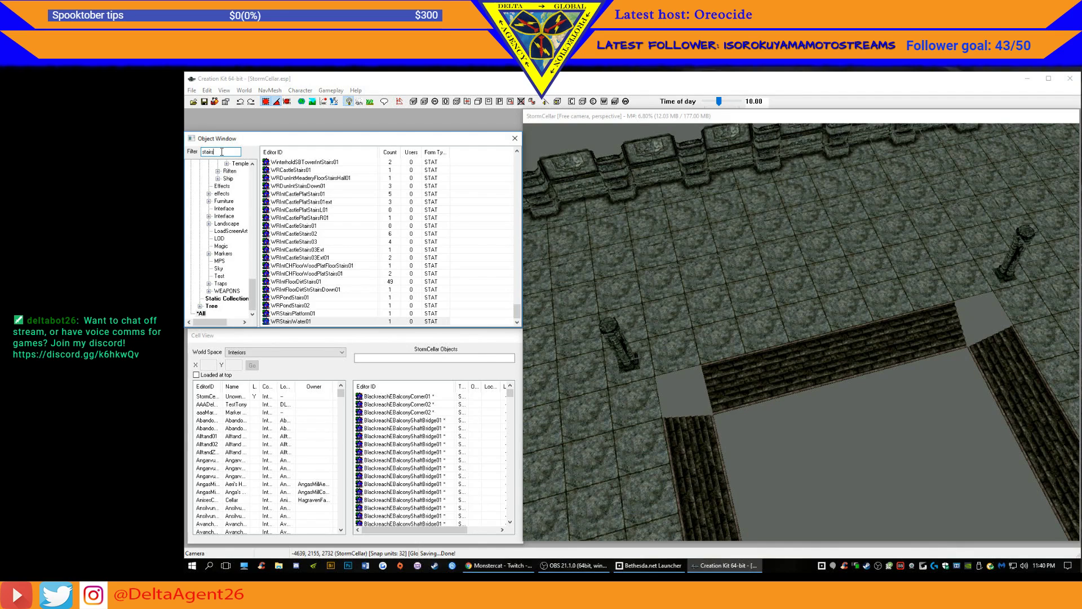
{"action": "type", "text": "*corner"}
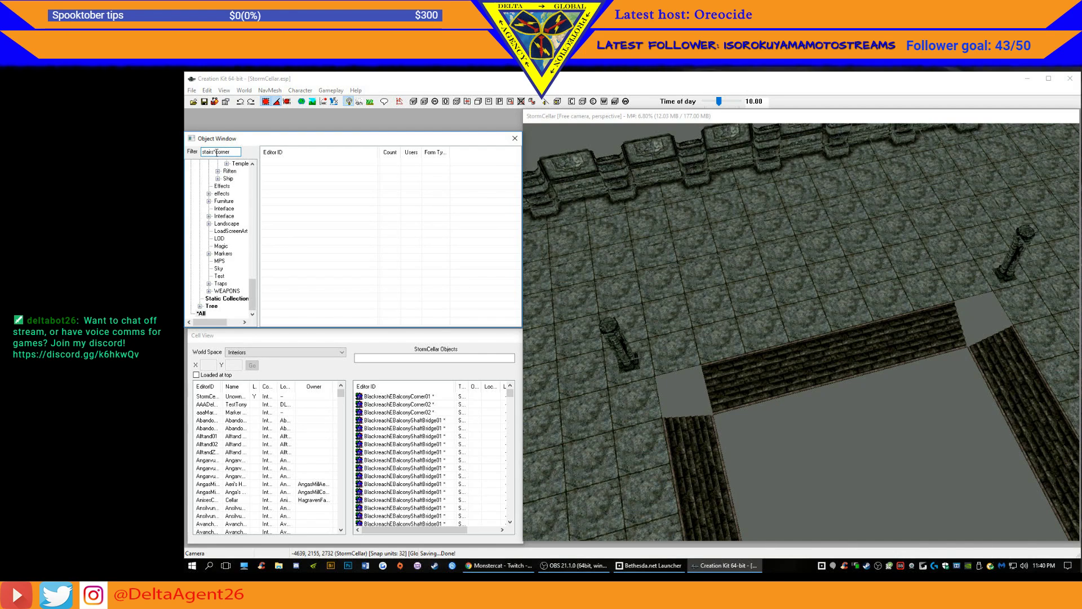
{"action": "double_click", "coordinate": [213, 152]}
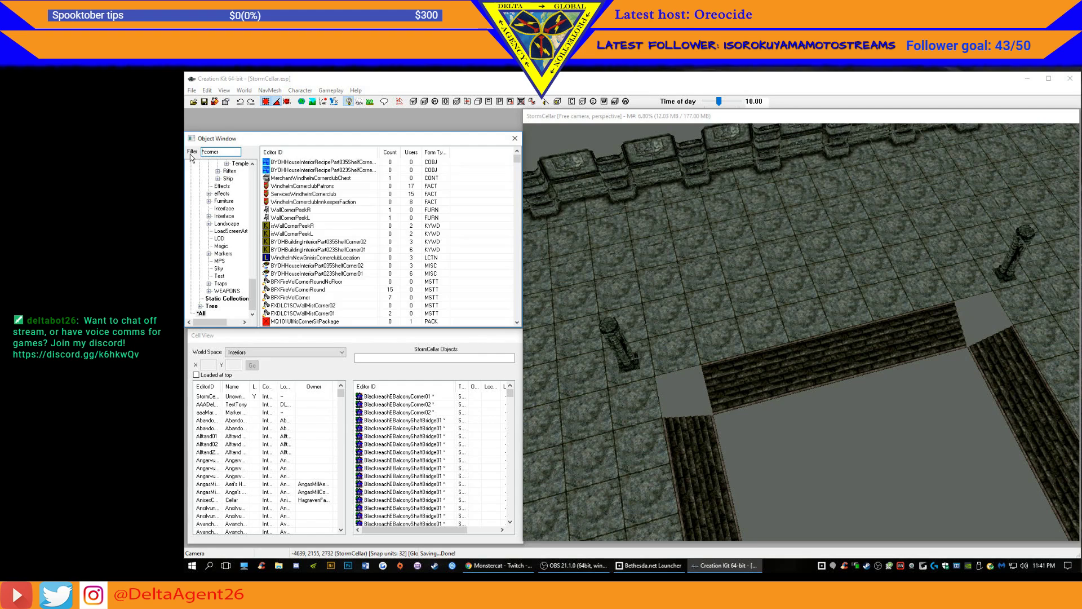
{"action": "key", "text": "Delete"}
{"action": "left_click", "coordinate": [443, 153]}
{"action": "left_click", "coordinate": [443, 153]}
{"action": "left_click", "coordinate": [443, 153]}
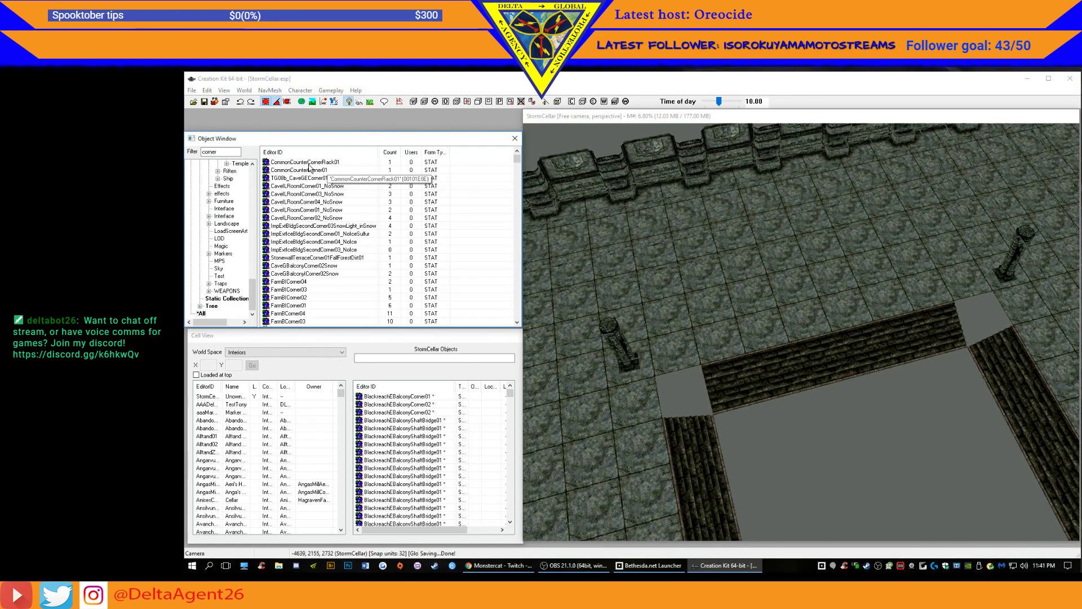
- Check the CommonCounterCornerRack01, CommonCounterCorner01, TG08b cave corner and second snowy cave balcony corner models
{"action": "left_click", "coordinate": [309, 164]}
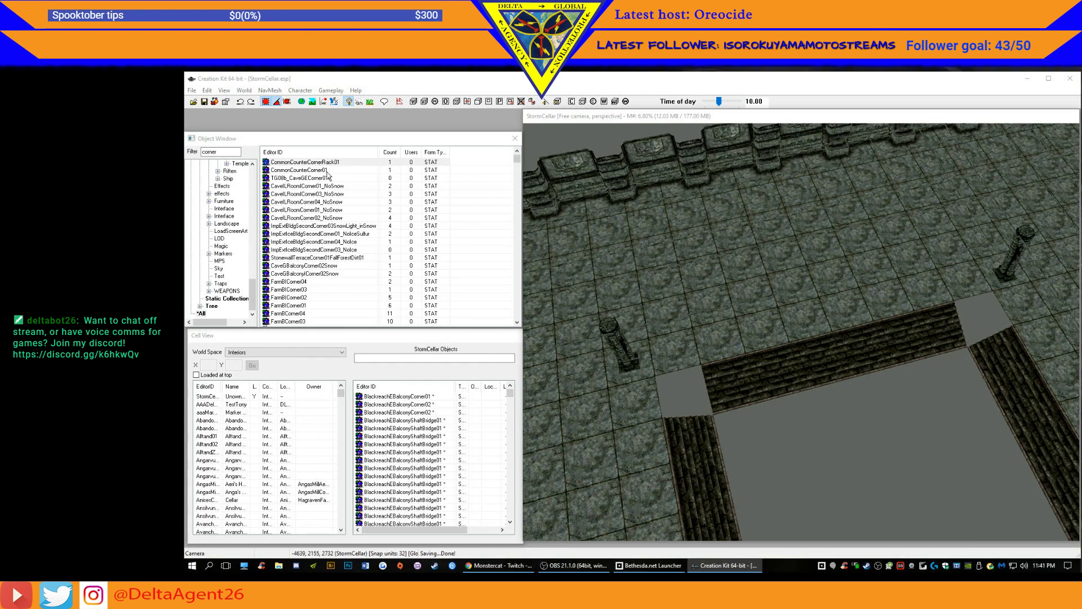
{"action": "left_click", "coordinate": [328, 171]}
{"action": "left_click", "coordinate": [323, 179]}
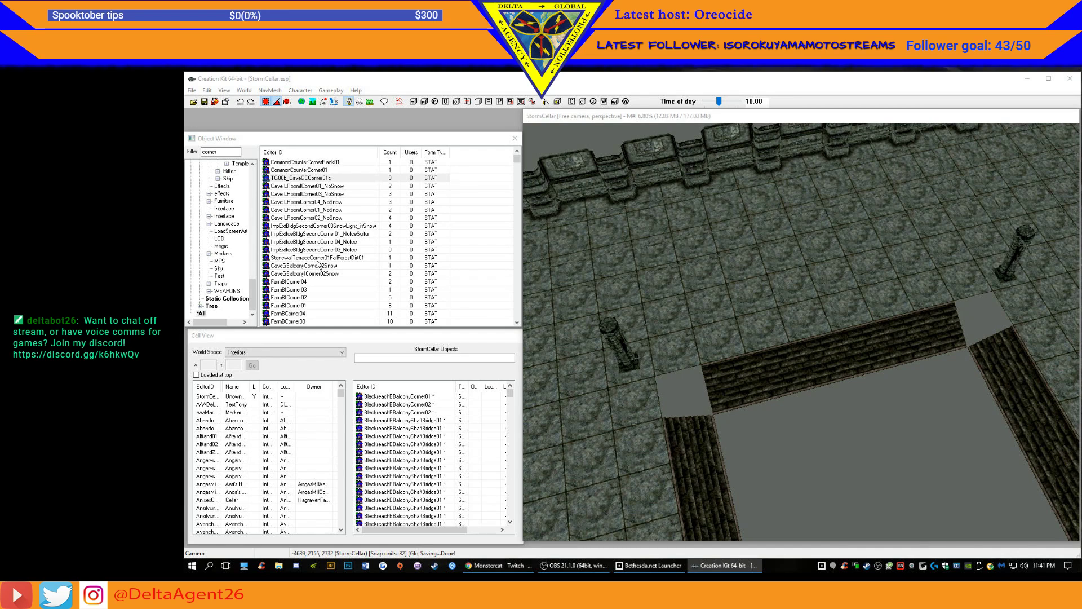
{"action": "left_click", "coordinate": [318, 273]}
- Look through the farm, cave, Blackreach, mine and Riften entries in the corner list for a suitable gap filler
{"action": "scroll", "coordinate": [317, 285], "scroll_direction": "down", "scroll_amount": 5}
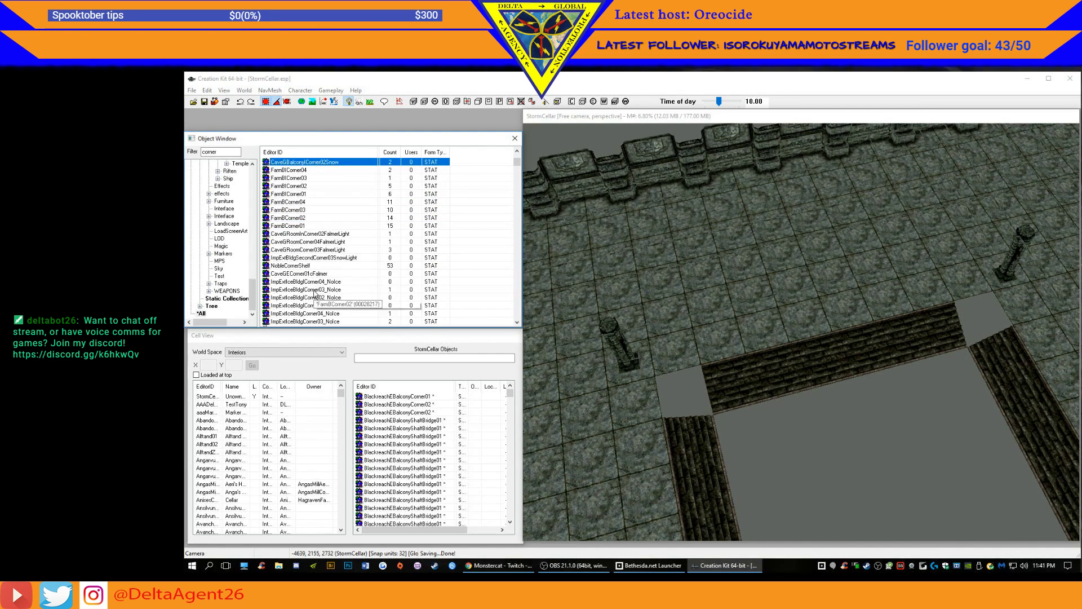
{"action": "scroll", "coordinate": [324, 247], "scroll_direction": "down", "scroll_amount": 2}
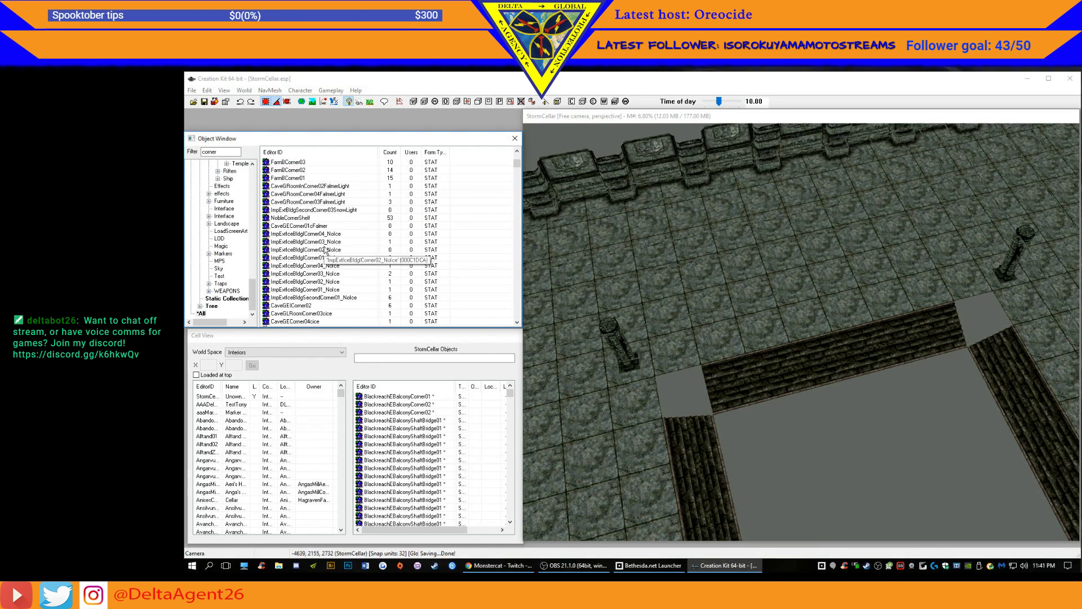
{"action": "scroll", "coordinate": [318, 237], "scroll_direction": "down", "scroll_amount": 1}
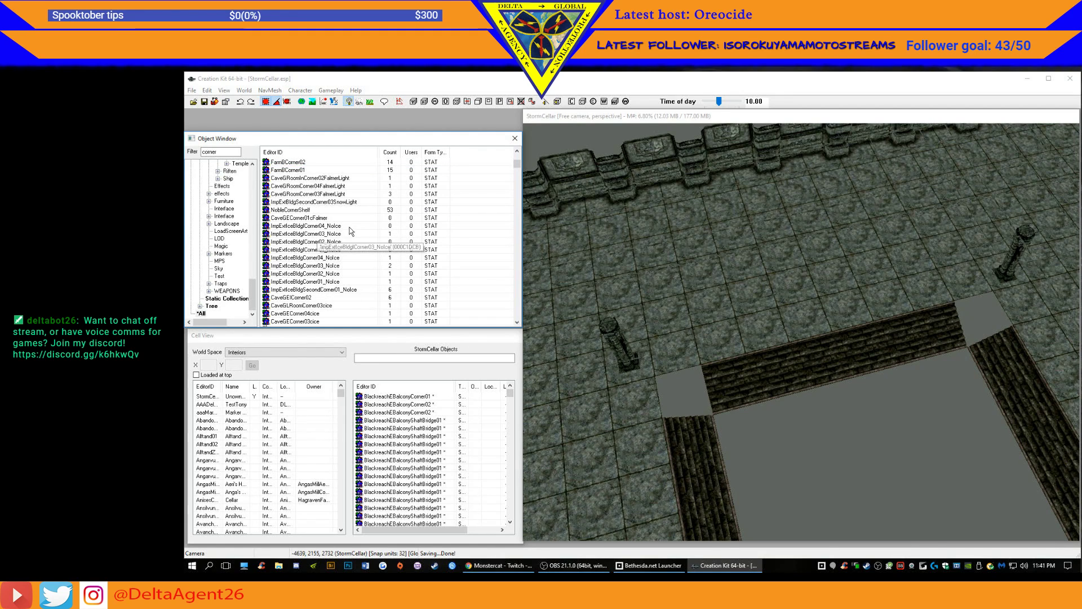
{"action": "scroll", "coordinate": [341, 234], "scroll_direction": "down", "scroll_amount": 3}
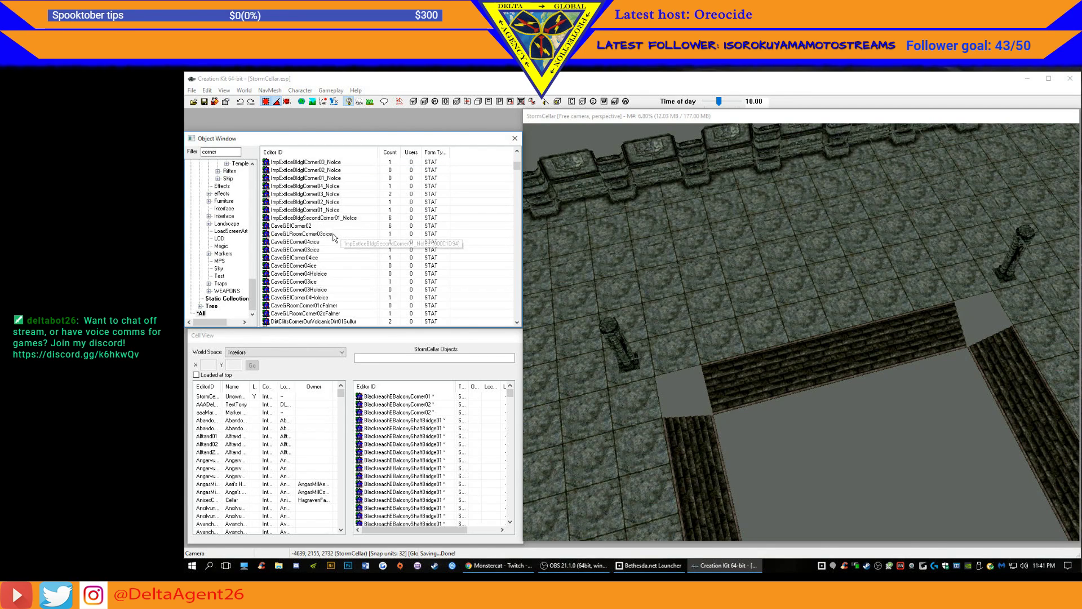
{"action": "scroll", "coordinate": [318, 231], "scroll_direction": "down", "scroll_amount": 3}
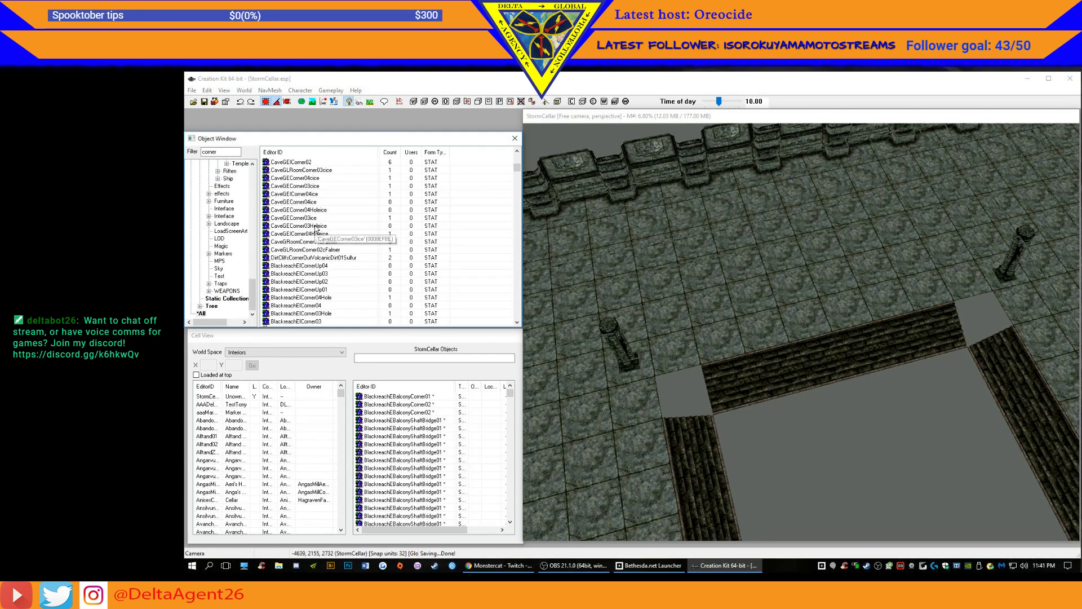
{"action": "scroll", "coordinate": [316, 229], "scroll_direction": "down", "scroll_amount": 4}
{"action": "scroll", "coordinate": [316, 229], "scroll_direction": "down", "scroll_amount": 5}
{"action": "scroll", "coordinate": [317, 229], "scroll_direction": "down", "scroll_amount": 7}
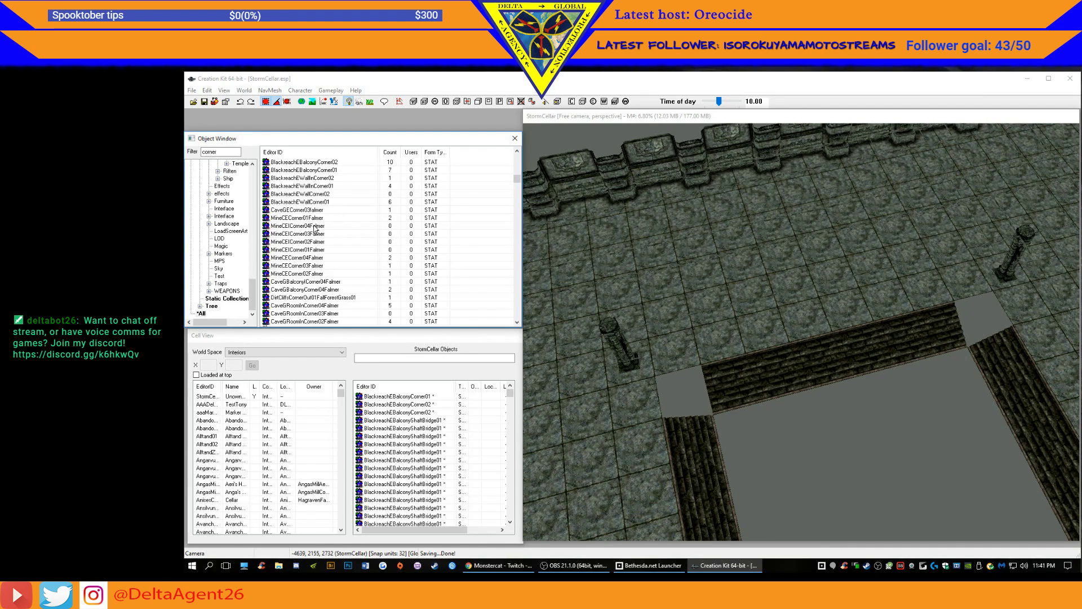
{"action": "scroll", "coordinate": [316, 229], "scroll_direction": "down", "scroll_amount": 4}
{"action": "scroll", "coordinate": [316, 230], "scroll_direction": "down", "scroll_amount": 2}
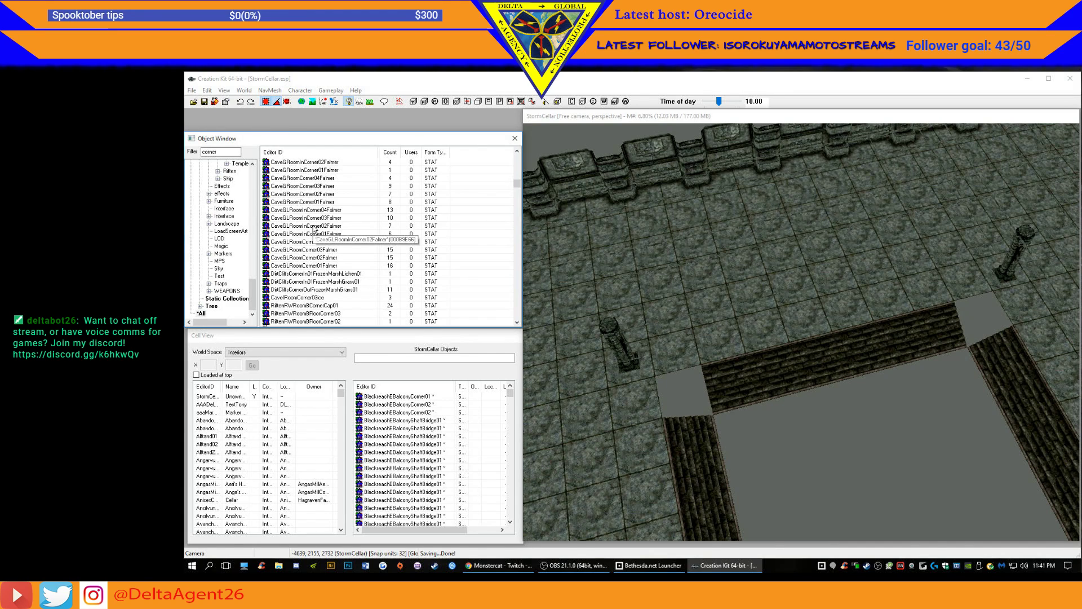
- Filter the object list by "pit" and go to the first static pit models
{"action": "left_click_drag", "start_coordinate": [224, 152], "coordinate": [186, 152]}
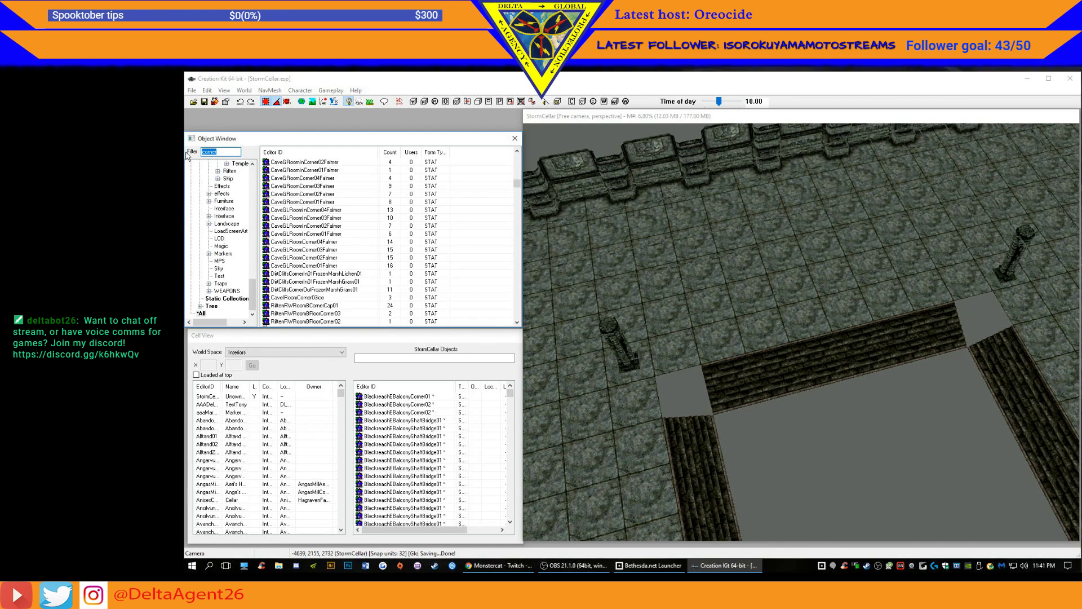
{"action": "type", "text": "il"}
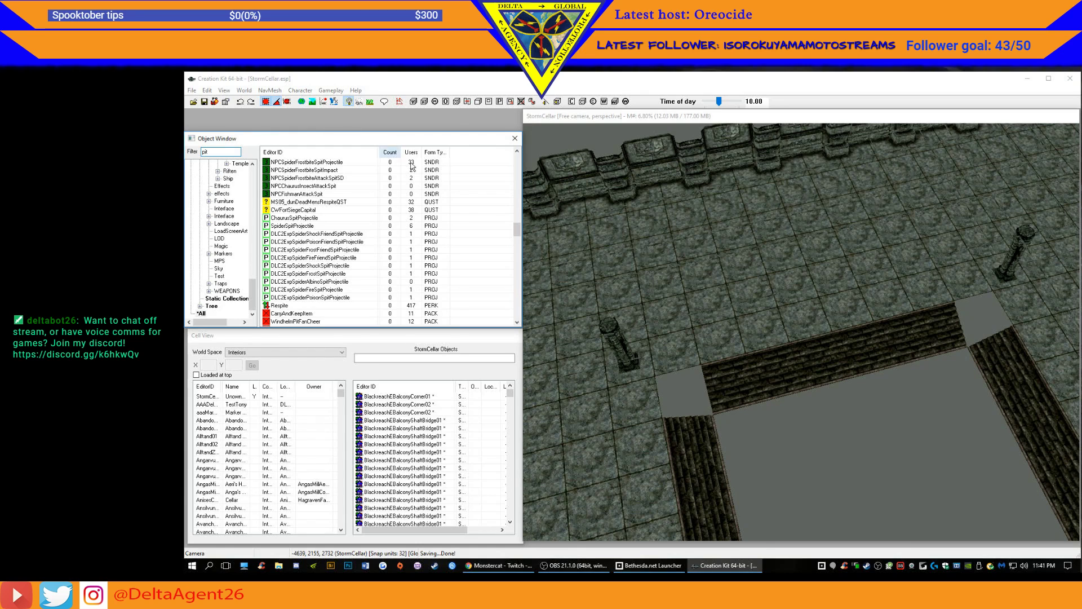
{"action": "left_click_drag", "start_coordinate": [518, 234], "coordinate": [519, 163]}
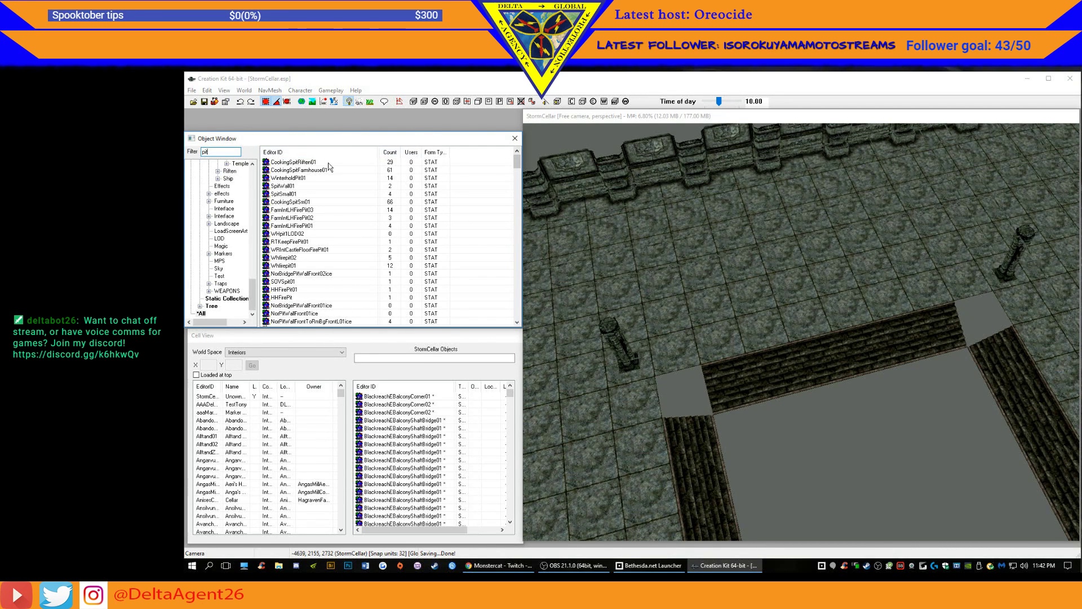
- Check the cooking spit, WinterholdPit01, SpitWall01, SpitSmall01 and FarmIntLHFirePit03 models as possible corner pieces
{"action": "left_click", "coordinate": [308, 163]}
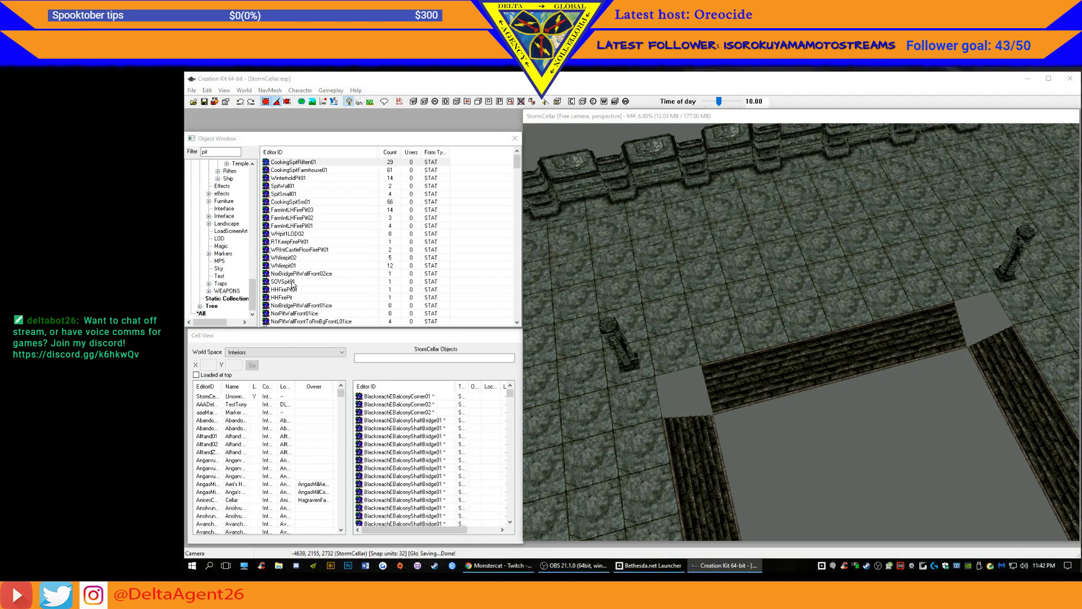
{"action": "left_click", "coordinate": [303, 170]}
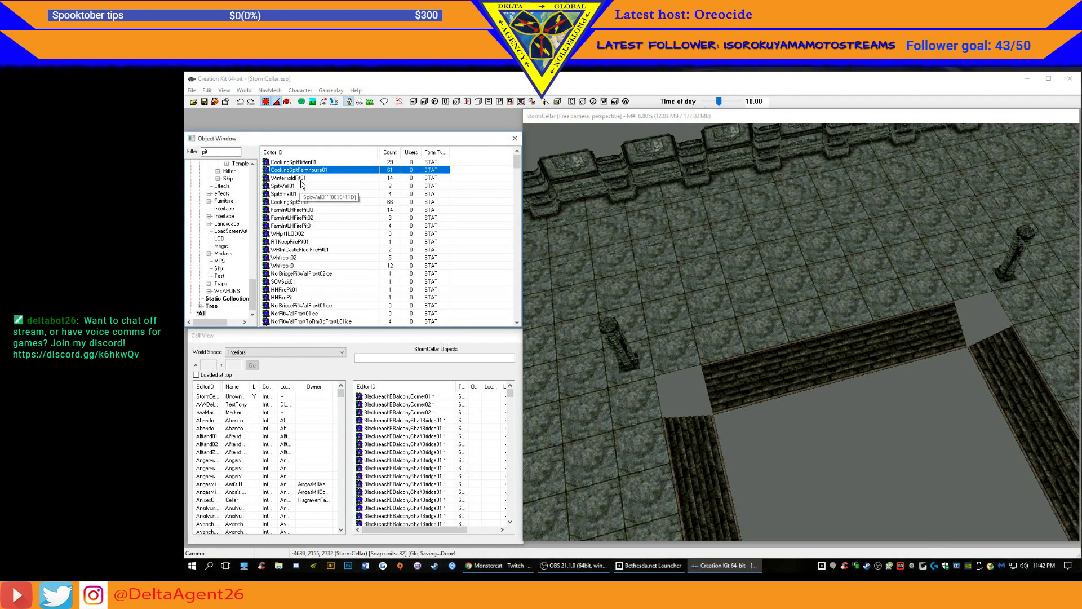
{"action": "left_click", "coordinate": [302, 180]}
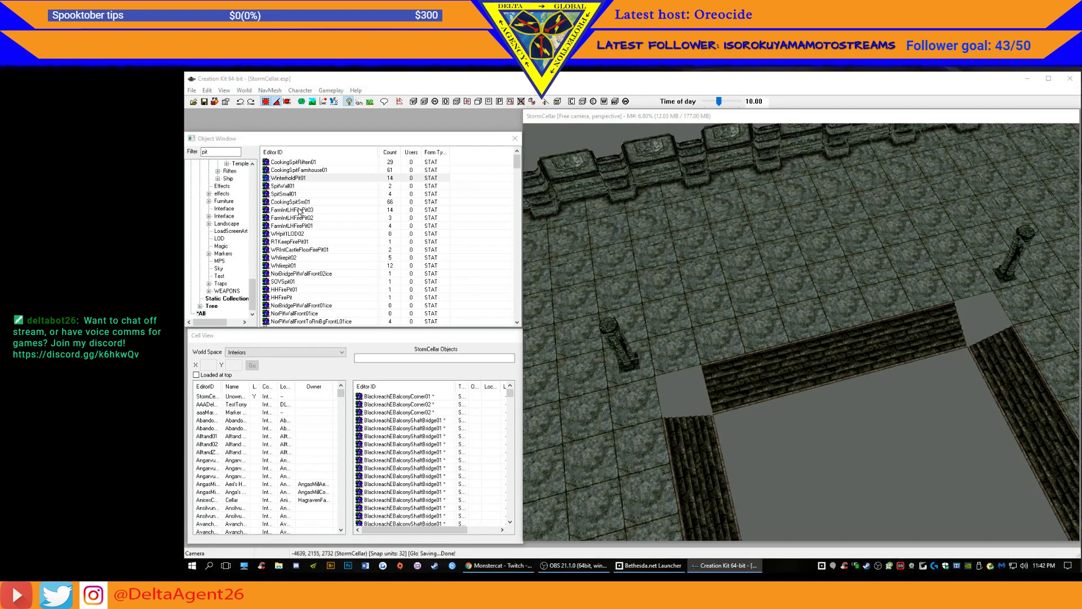
{"action": "left_click", "coordinate": [296, 186]}
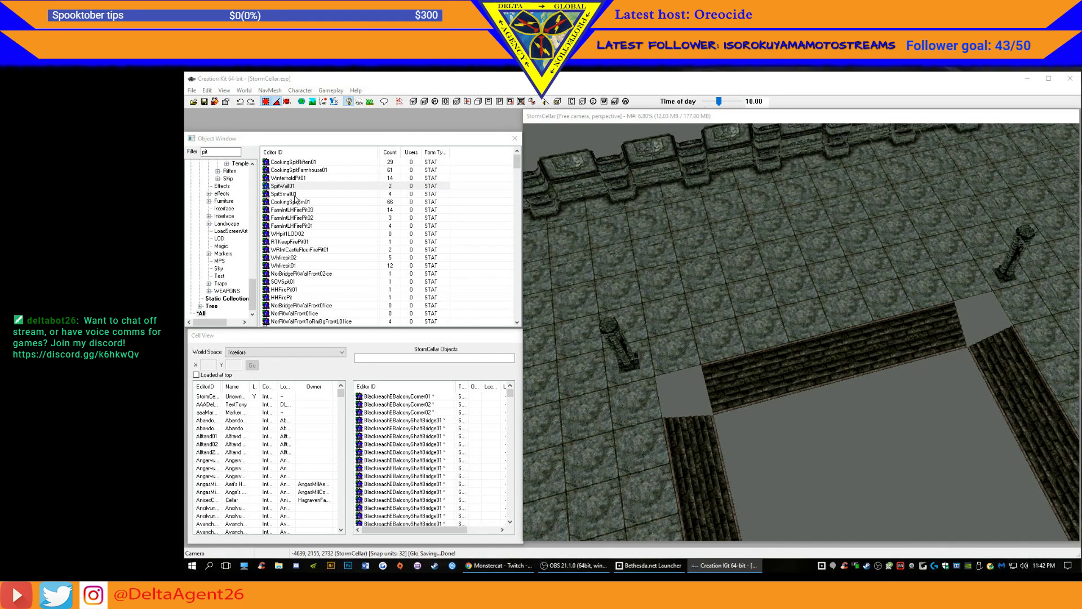
{"action": "left_click", "coordinate": [295, 195]}
{"action": "left_click", "coordinate": [293, 203]}
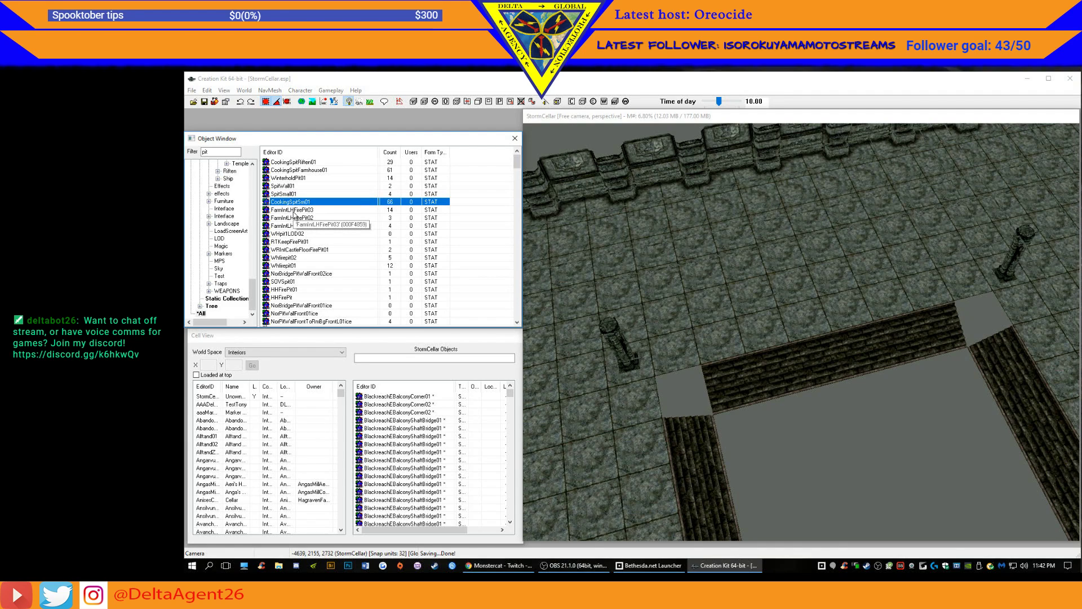
{"action": "left_click", "coordinate": [294, 211]}
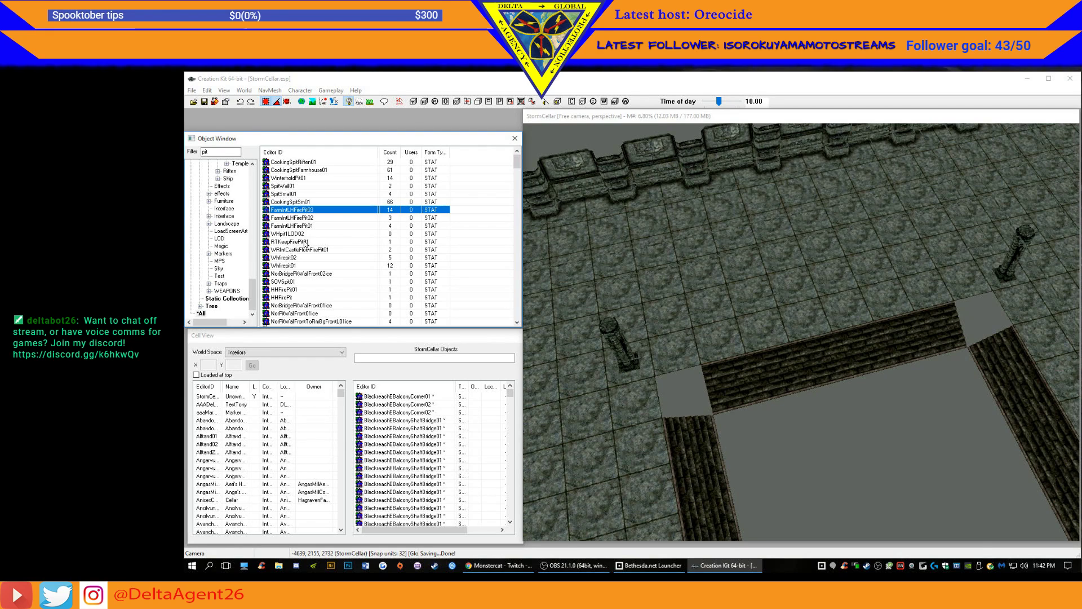
- Preview the RTKeepFirePit01 model and place one in the corner gap between the near and far stair rows
{"action": "left_click", "coordinate": [299, 242]}
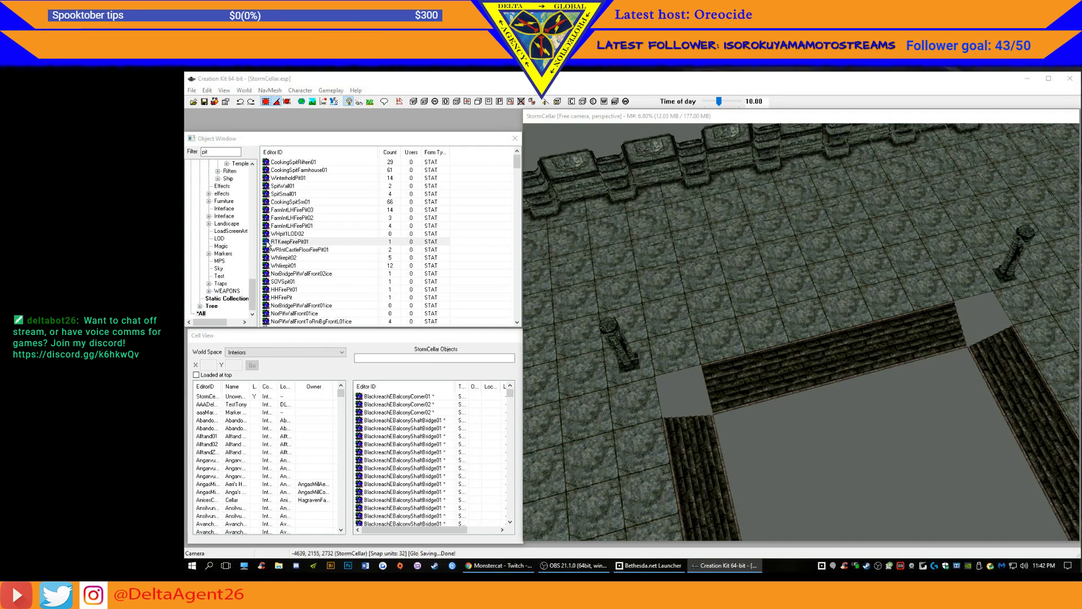
{"action": "left_click_drag", "start_coordinate": [268, 242], "coordinate": [675, 386]}
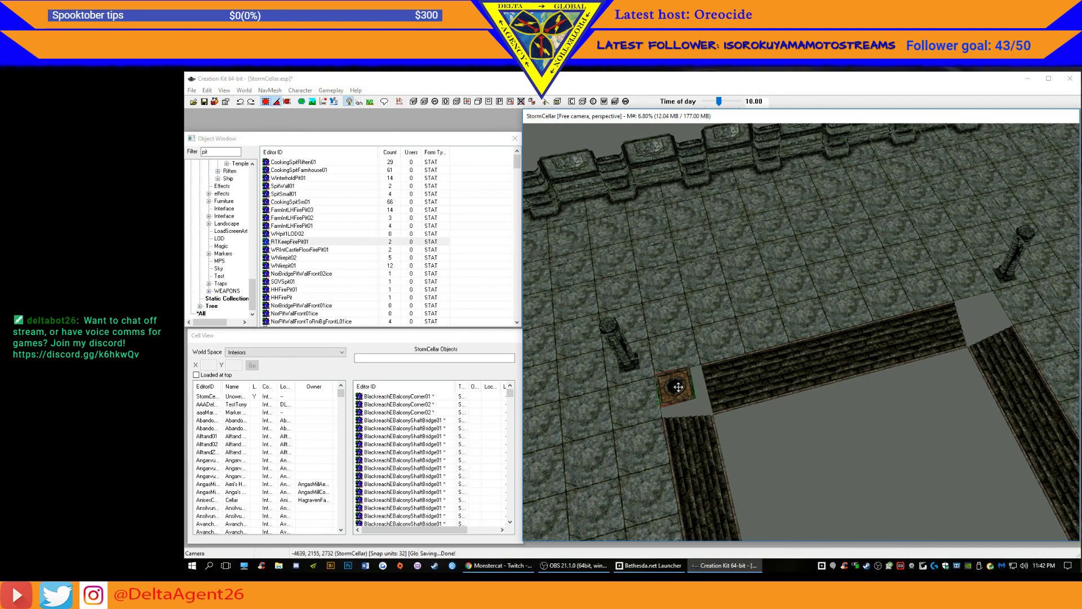
- Enlarge the RTKeepFirePit01 piece to a scale of about 1.29 so it spans the corner gap between the stair rows
{"action": "key", "text": "c"}
{"action": "middle_click_drag", "start_coordinate": [676, 387], "coordinate": [466, 398], "text": "shift"}
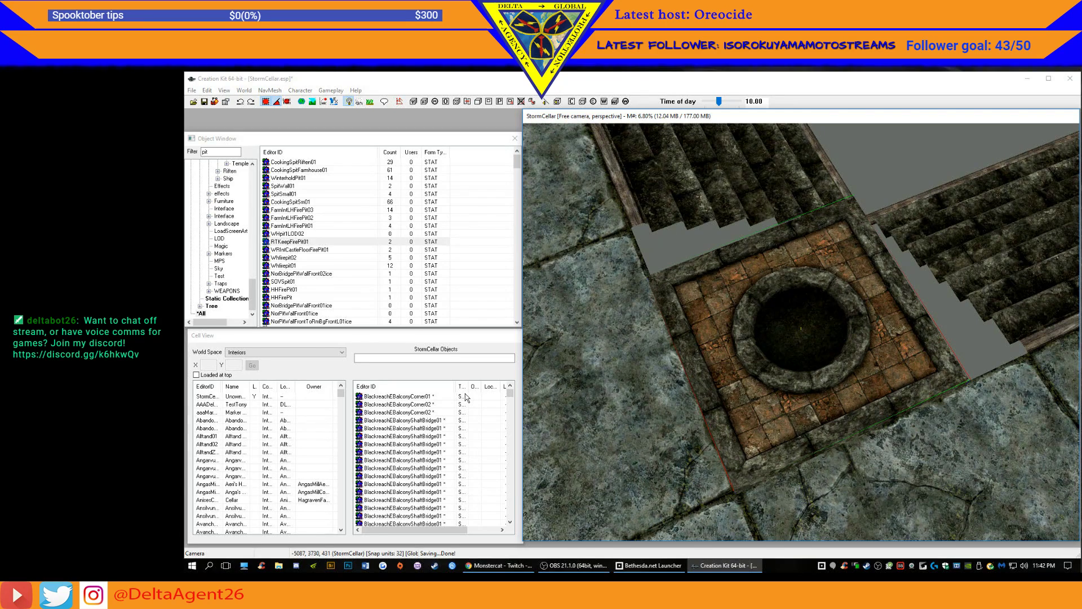
{"action": "scroll", "coordinate": [837, 371], "scroll_direction": "up", "scroll_amount": 5}
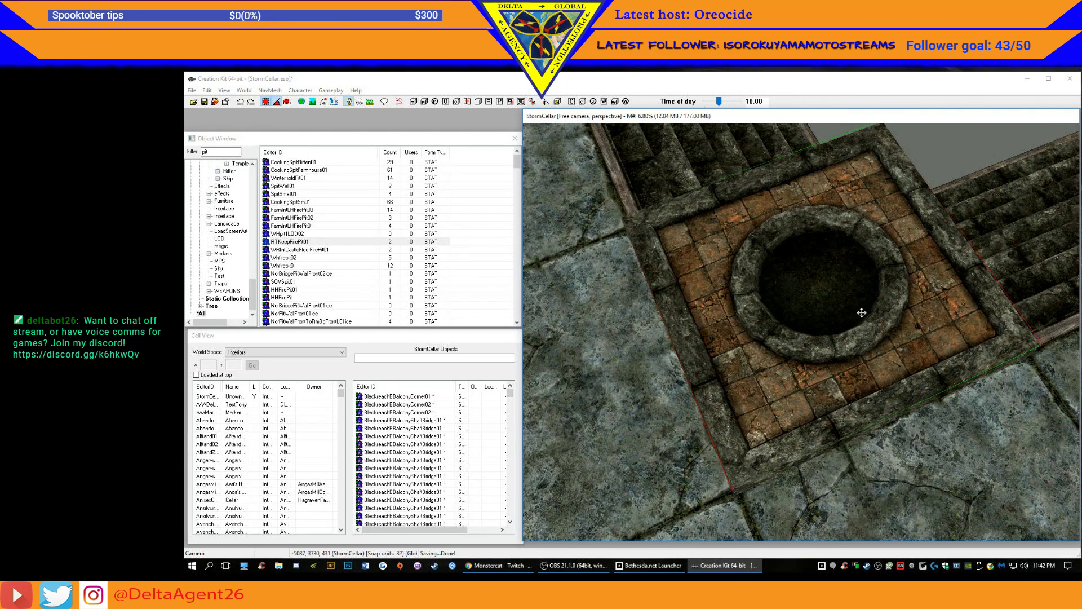
{"action": "middle_click_drag", "start_coordinate": [861, 312], "coordinate": [754, 292], "text": "shift"}
{"action": "scroll", "coordinate": [834, 327], "scroll_direction": "down", "scroll_amount": 4}
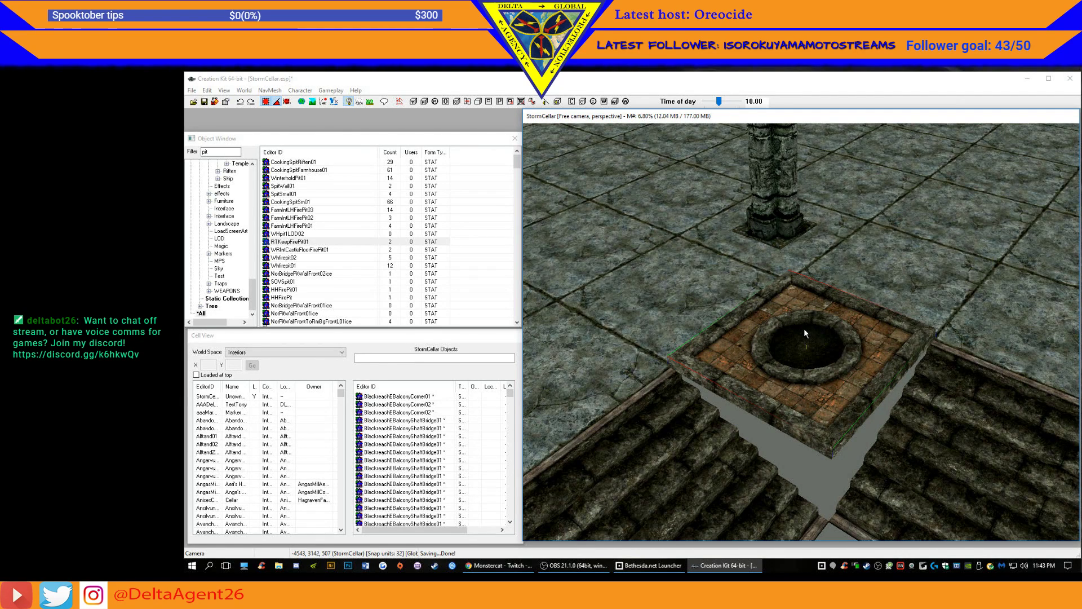
{"action": "left_click_drag", "start_coordinate": [804, 329], "coordinate": [804, 325]}
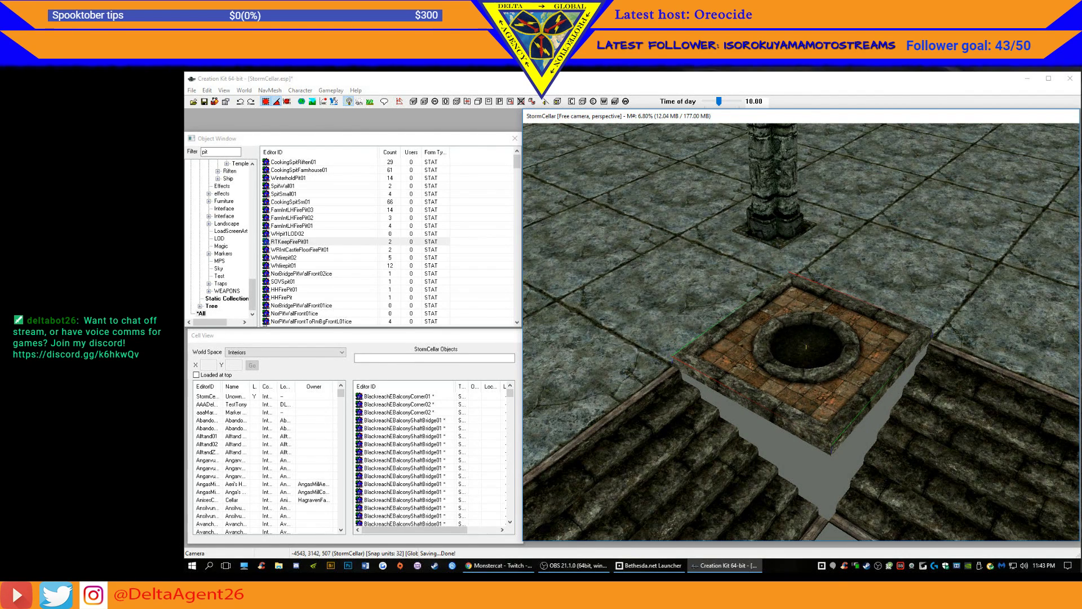
- Adjust the corner fire pit's height to about Z 9.94 so its stone rim lines up with the surrounding floor
{"action": "middle_click_drag", "start_coordinate": [814, 336], "coordinate": [844, 314], "text": "shift"}
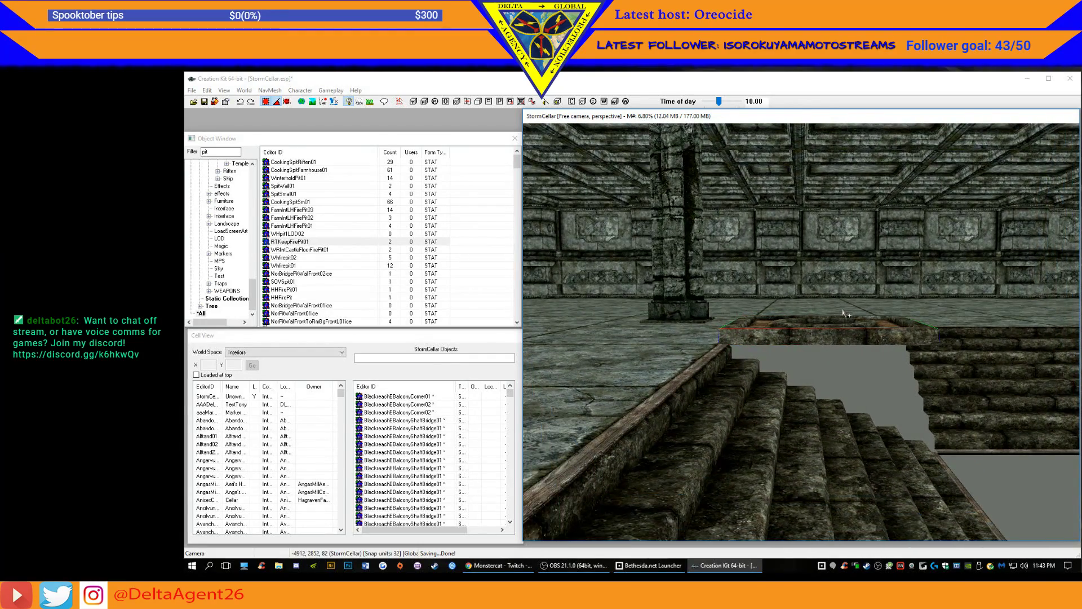
{"action": "key", "text": "z"}
{"action": "key", "text": "d"}
{"action": "left_click", "coordinate": [838, 336]}
{"action": "mouse_move", "coordinate": [838, 337]}
{"action": "left_mouse_down"}
{"action": "mouse_move", "coordinate": [838, 360]}
{"action": "mouse_move", "coordinate": [839, 331]}
{"action": "left_mouse_up"}
{"action": "middle_click_drag", "start_coordinate": [839, 331], "coordinate": [976, 371], "text": "shift"}
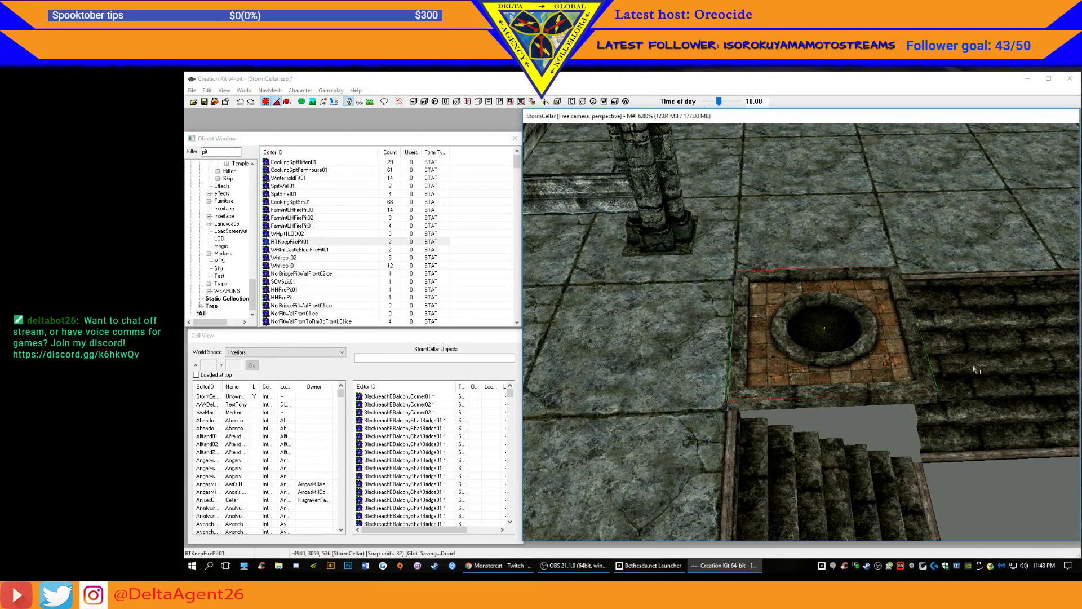
- Duplicate the corner fire pit three times and set the copies apart beside the original over the stair opening
{"action": "key", "text": "ctrl+d"}
{"action": "left_click_drag", "start_coordinate": [840, 342], "coordinate": [1073, 535]}
{"action": "left_click", "coordinate": [866, 354]}
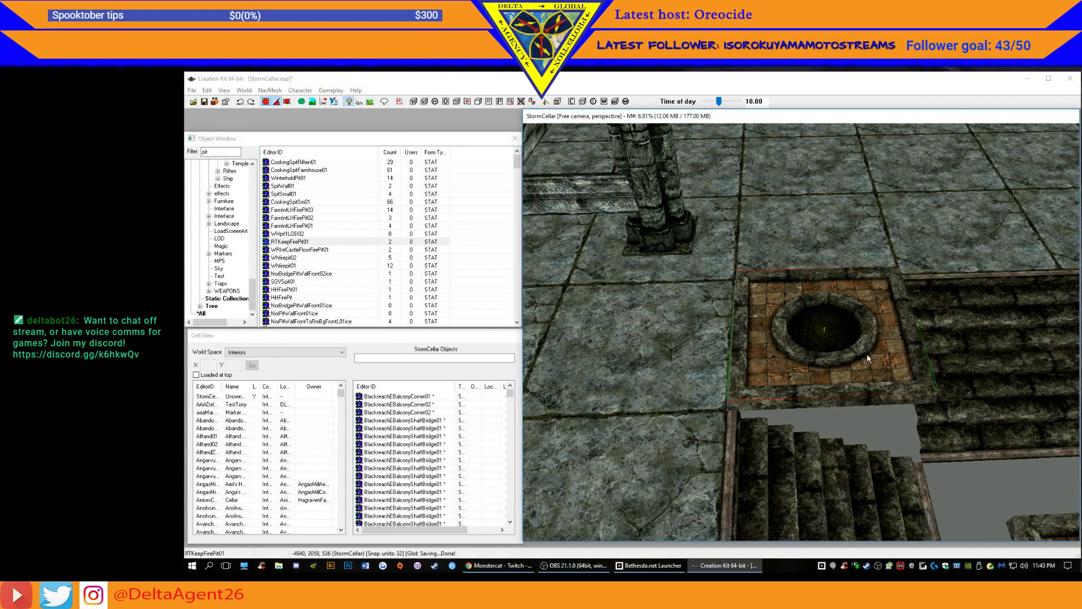
{"action": "key", "text": "ctrl+d"}
{"action": "left_click_drag", "start_coordinate": [866, 354], "coordinate": [1074, 420]}
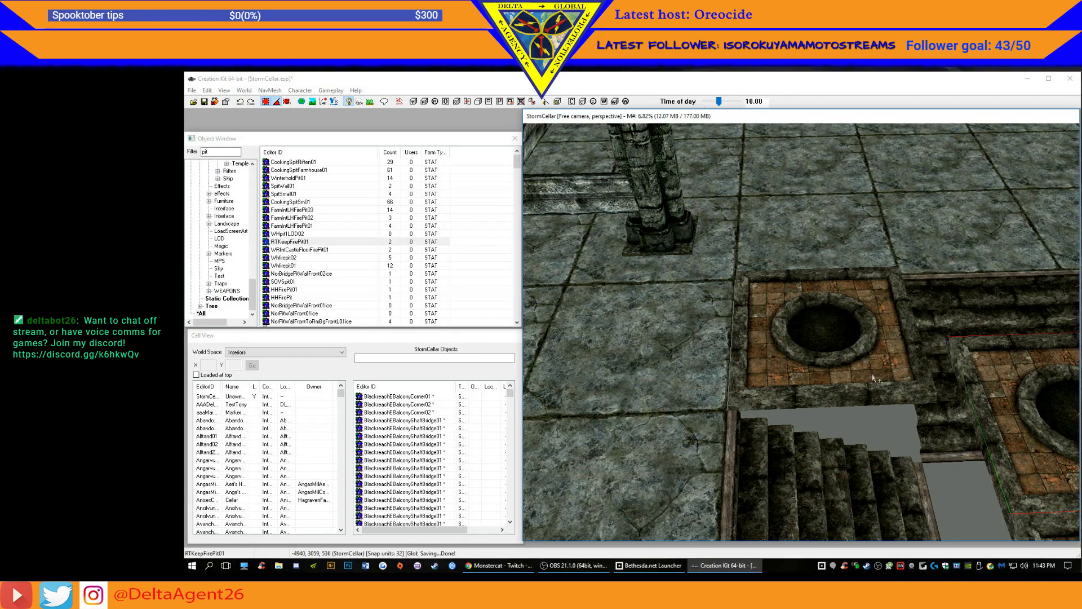
{"action": "middle_click_drag", "start_coordinate": [1039, 400], "coordinate": [994, 393]}
{"action": "key", "text": "ctrl+d"}
{"action": "left_click_drag", "start_coordinate": [710, 406], "coordinate": [801, 328]}
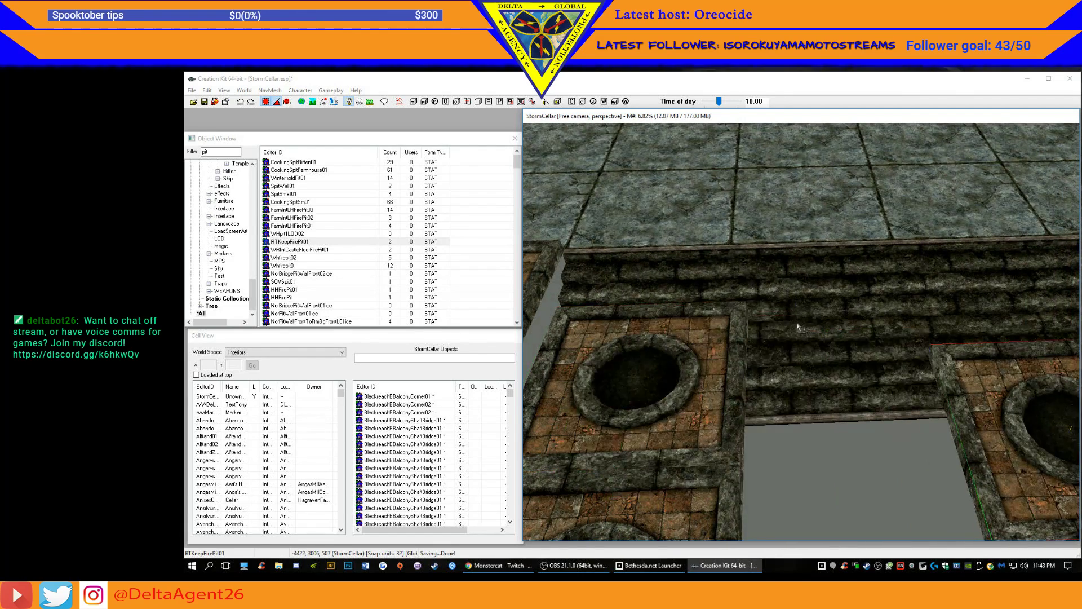
- Move one fire pit copy along the stair row into the corner gap at its other end
{"action": "middle_click_drag", "start_coordinate": [808, 299], "coordinate": [763, 311]}
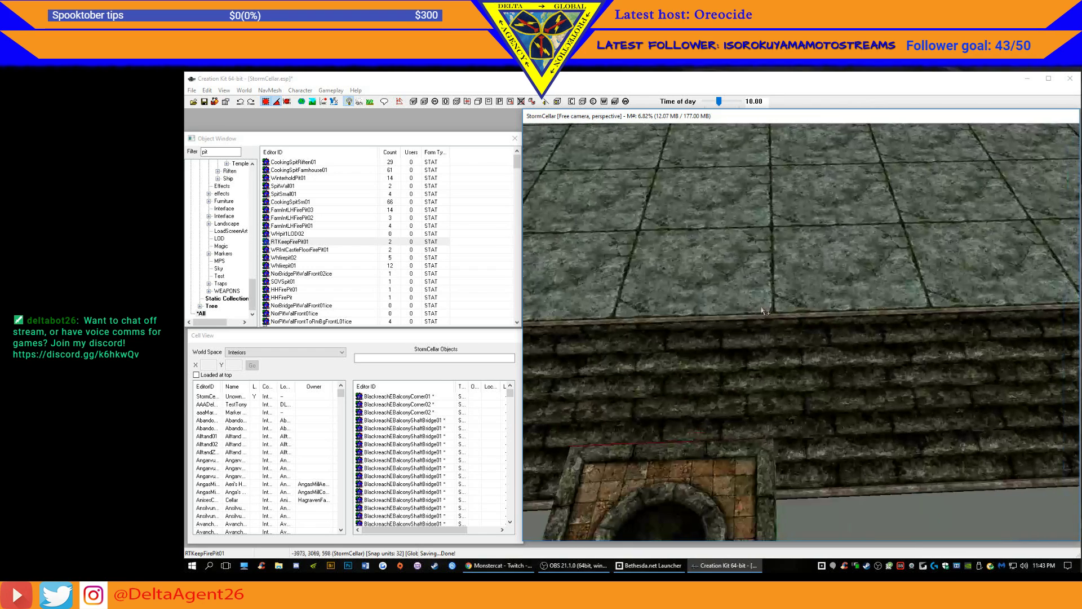
{"action": "scroll", "coordinate": [853, 349], "scroll_direction": "down", "scroll_amount": 5}
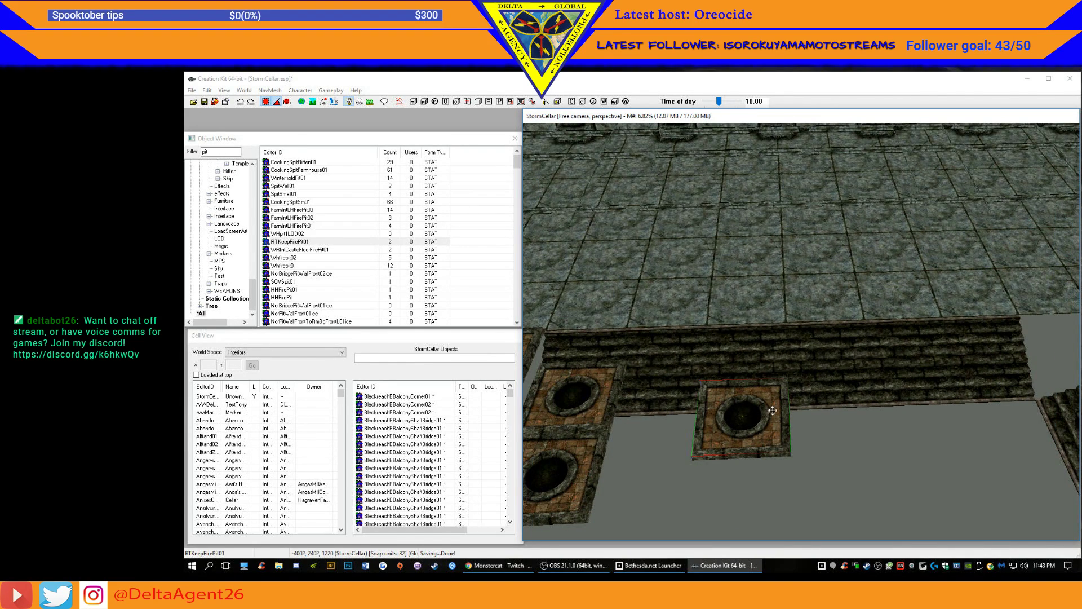
{"action": "left_click_drag", "start_coordinate": [771, 415], "coordinate": [1074, 338]}
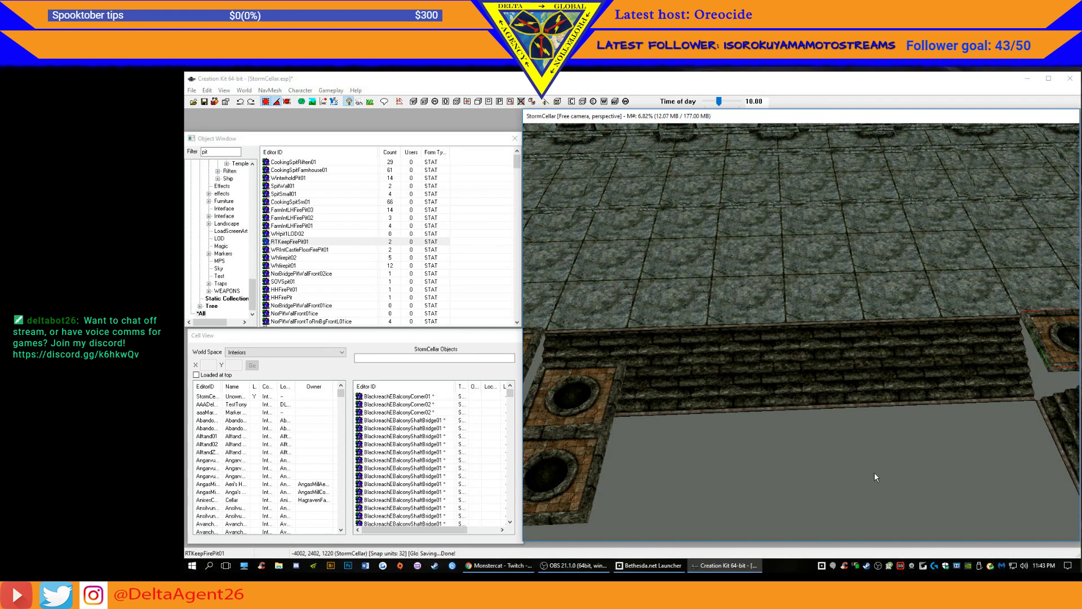
- Bring the other two fire pit copies across the opening and fit one into the next empty corner gap
{"action": "middle_click_drag", "start_coordinate": [825, 447], "coordinate": [884, 442], "text": "shift"}
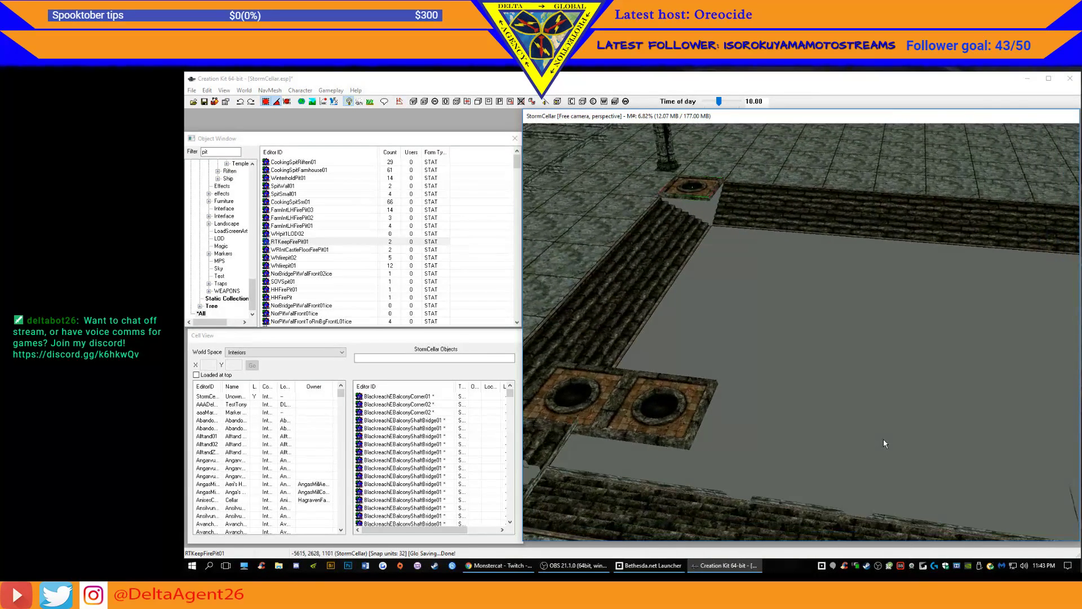
{"action": "left_click", "coordinate": [674, 403]}
{"action": "left_click_drag", "start_coordinate": [673, 403], "coordinate": [1035, 285]}
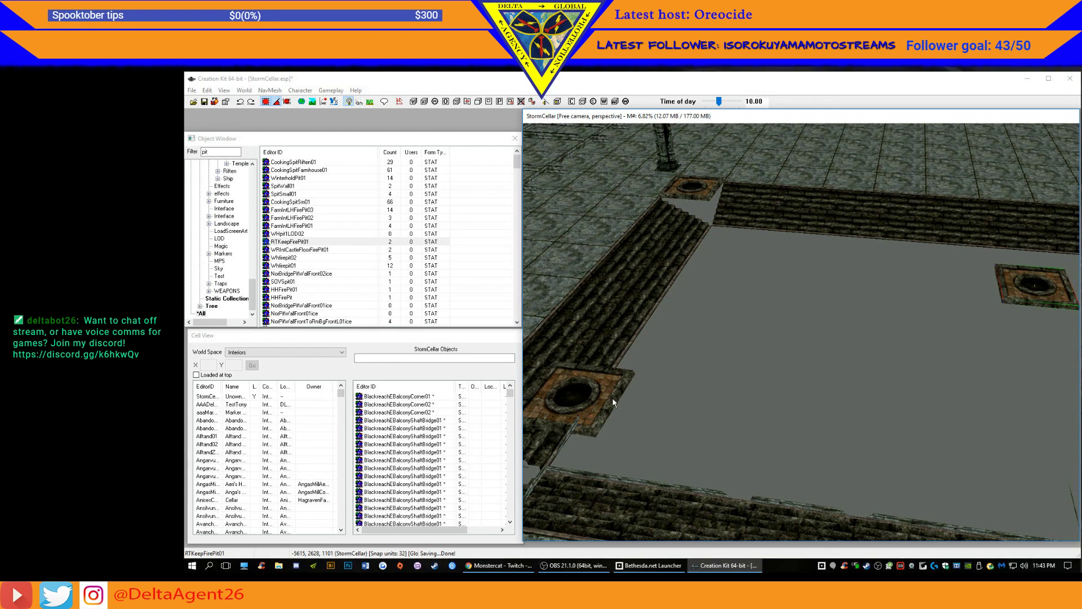
{"action": "left_click_drag", "start_coordinate": [602, 398], "coordinate": [1065, 434]}
{"action": "middle_click_drag", "start_coordinate": [609, 286], "coordinate": [718, 391], "text": "shift"}
{"action": "left_click", "coordinate": [785, 386]}
{"action": "left_click_drag", "start_coordinate": [787, 389], "coordinate": [706, 259]}
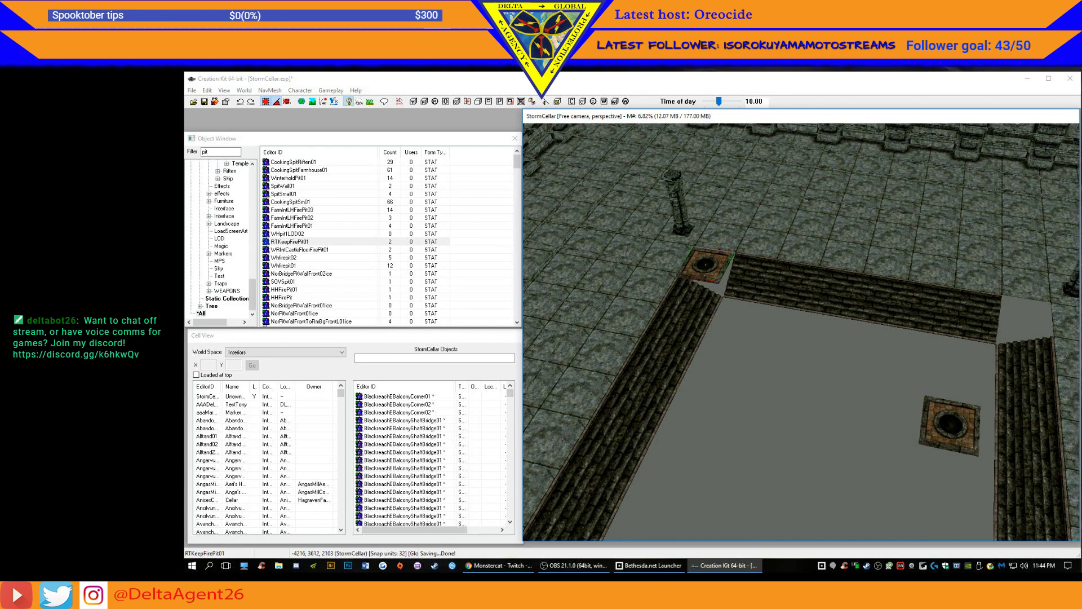
- Move the last fire pit copy from the opening into the remaining corner gap between the stair rows
{"action": "double_click", "coordinate": [941, 430]}
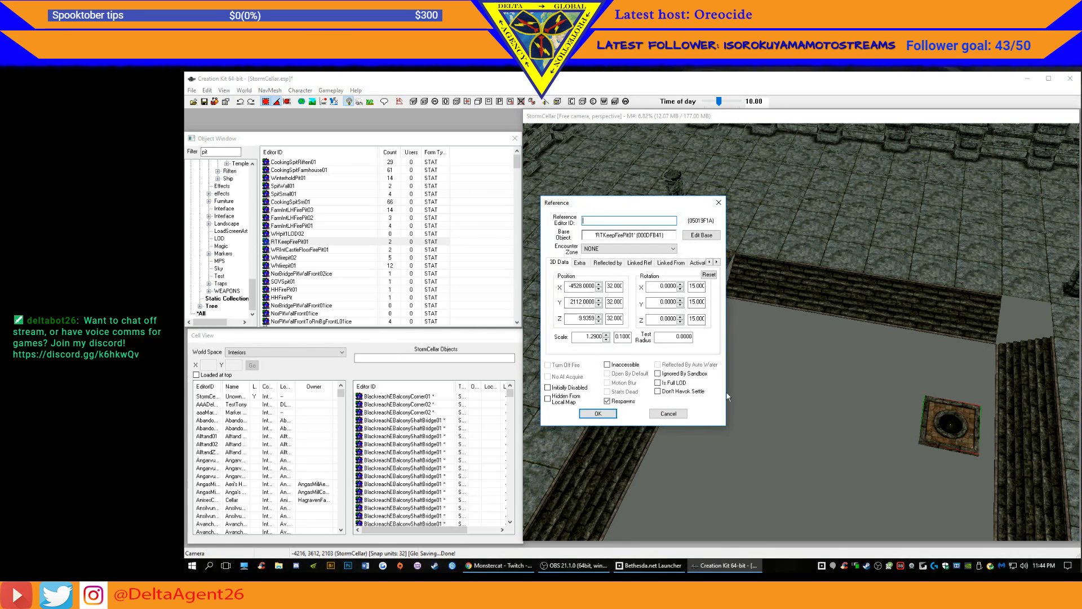
{"action": "left_click", "coordinate": [668, 414]}
{"action": "left_click_drag", "start_coordinate": [949, 427], "coordinate": [1027, 312]}
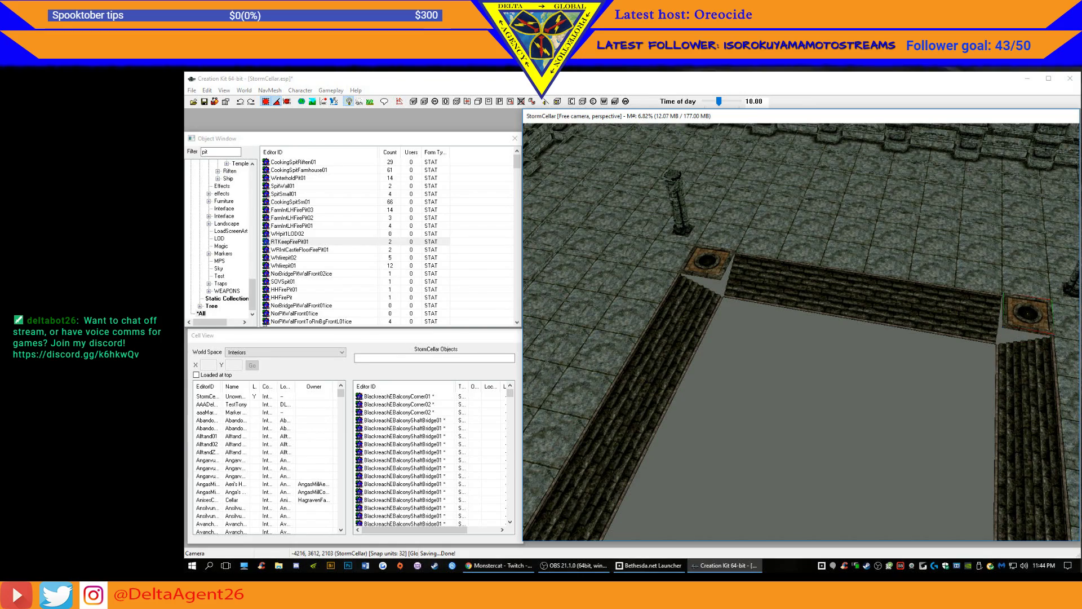
{"action": "middle_click_drag", "start_coordinate": [997, 341], "coordinate": [1015, 340], "text": "shift"}
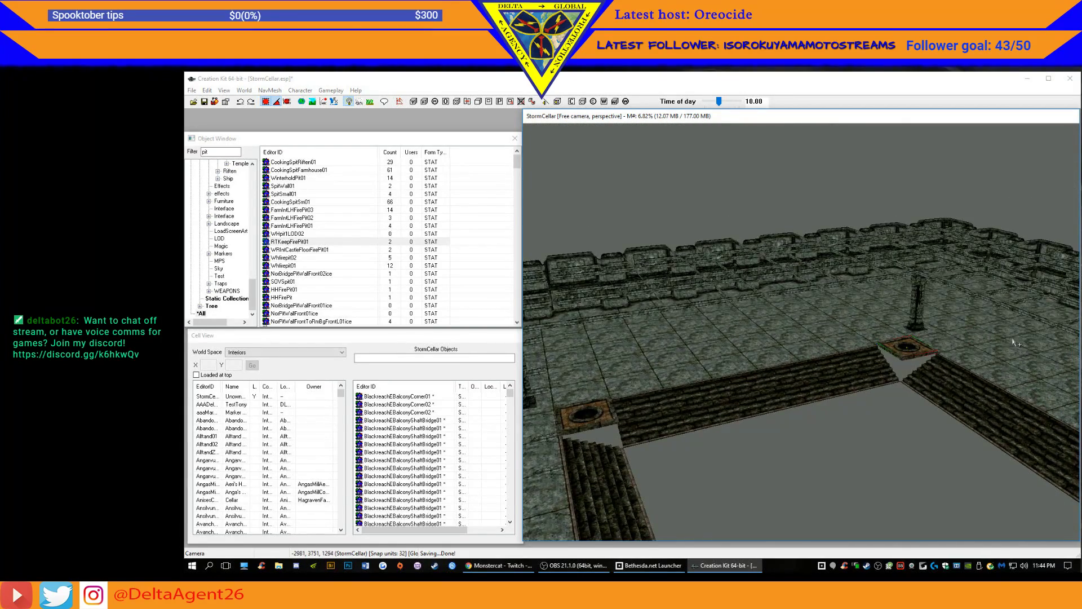
- Filter the object list by "block" and pick MrkBlockB01 as a filler for the gap under the corner fire pit
{"action": "middle_click_drag", "start_coordinate": [888, 413], "coordinate": [759, 373], "text": "shift"}
{"action": "left_click", "coordinate": [651, 261]}
{"action": "key", "text": "c"}
{"action": "middle_click_drag", "start_coordinate": [649, 259], "coordinate": [644, 224], "text": "shift"}
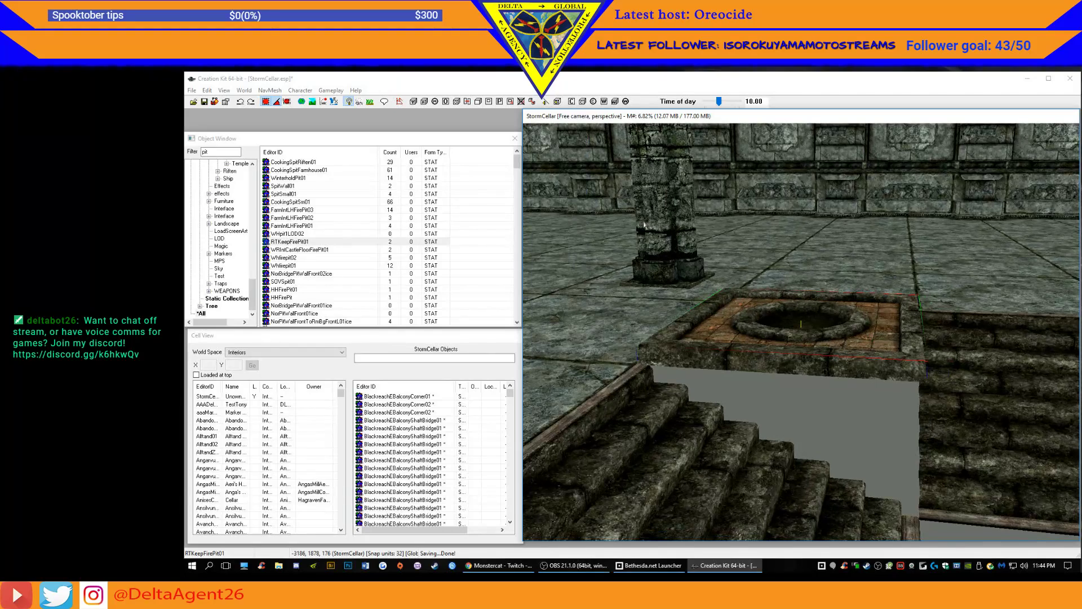
{"action": "left_click", "coordinate": [199, 152]}
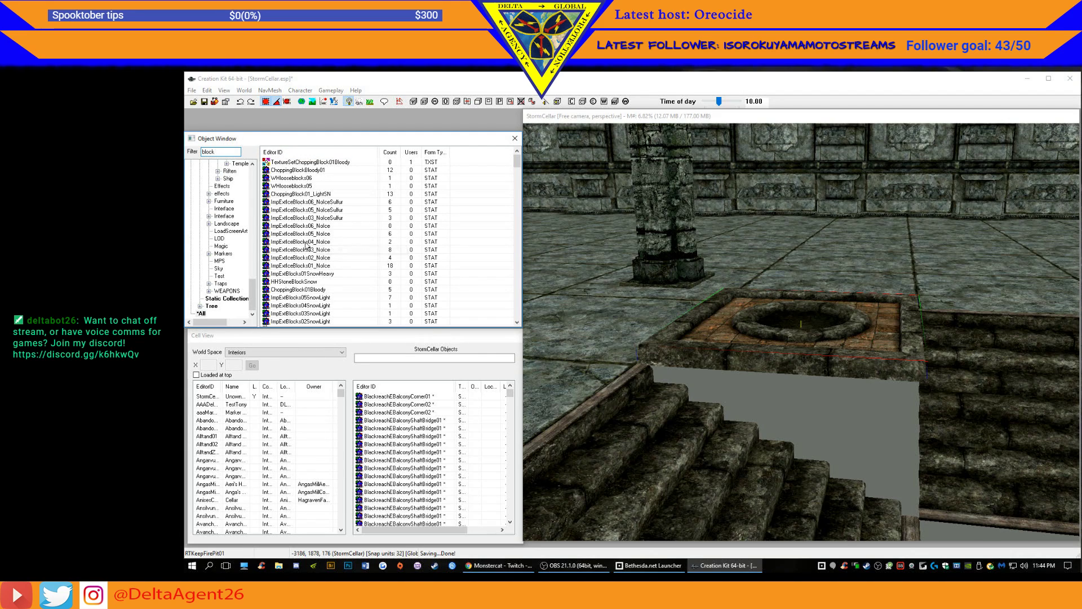
{"action": "left_click", "coordinate": [302, 178]}
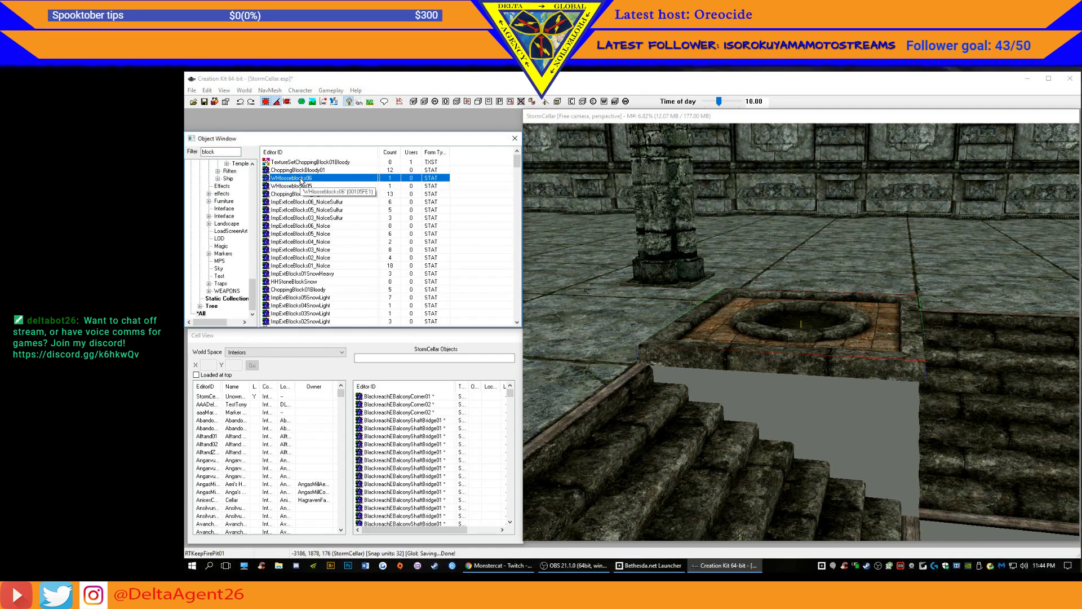
{"action": "key", "text": "Down"}
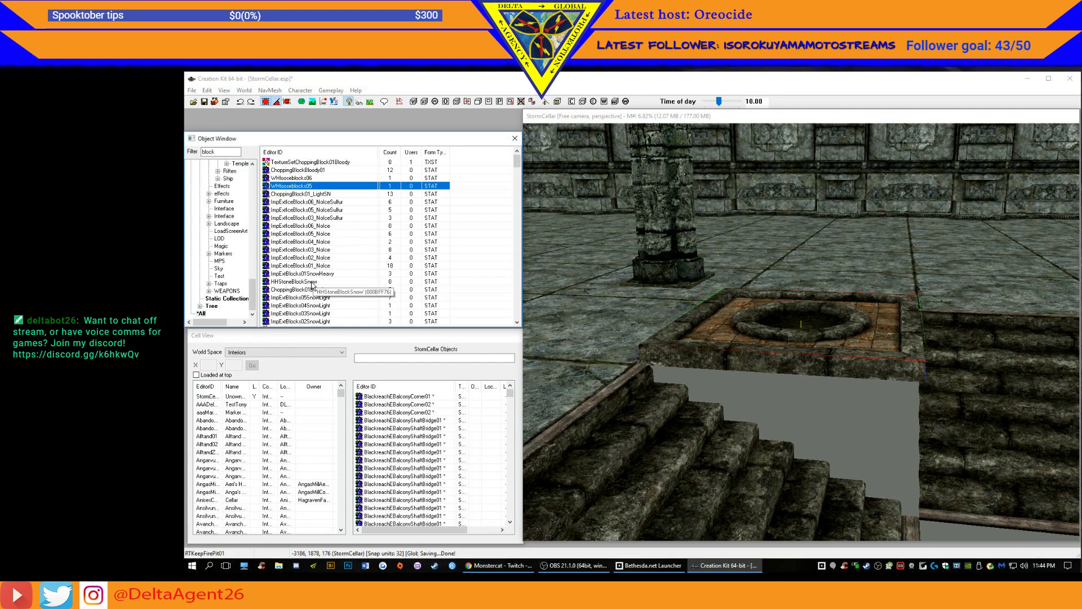
{"action": "scroll", "coordinate": [323, 265], "scroll_direction": "down", "scroll_amount": 1}
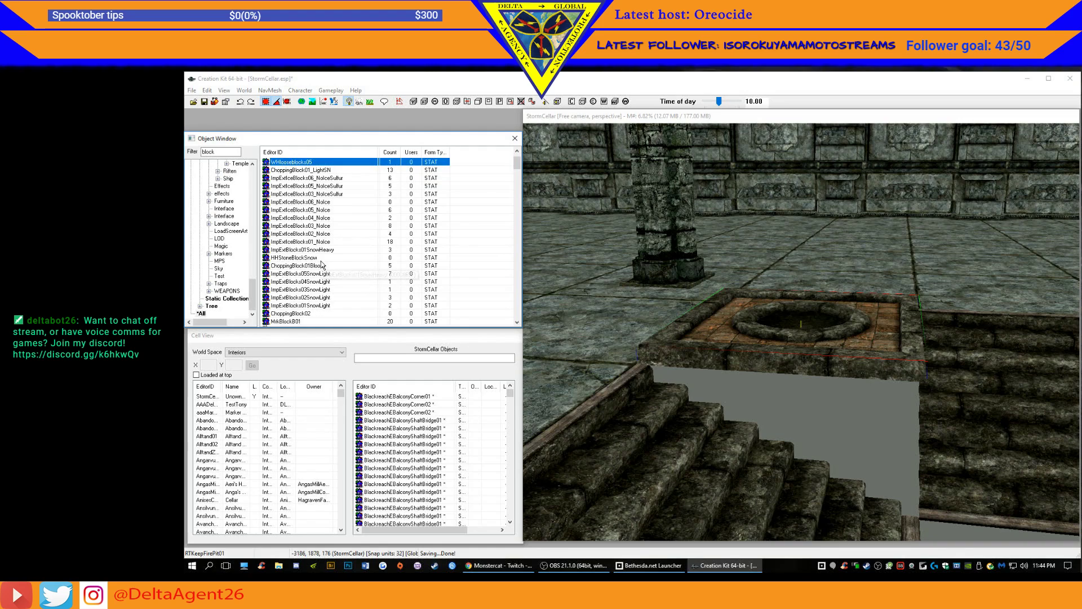
{"action": "scroll", "coordinate": [316, 276], "scroll_direction": "down", "scroll_amount": 2}
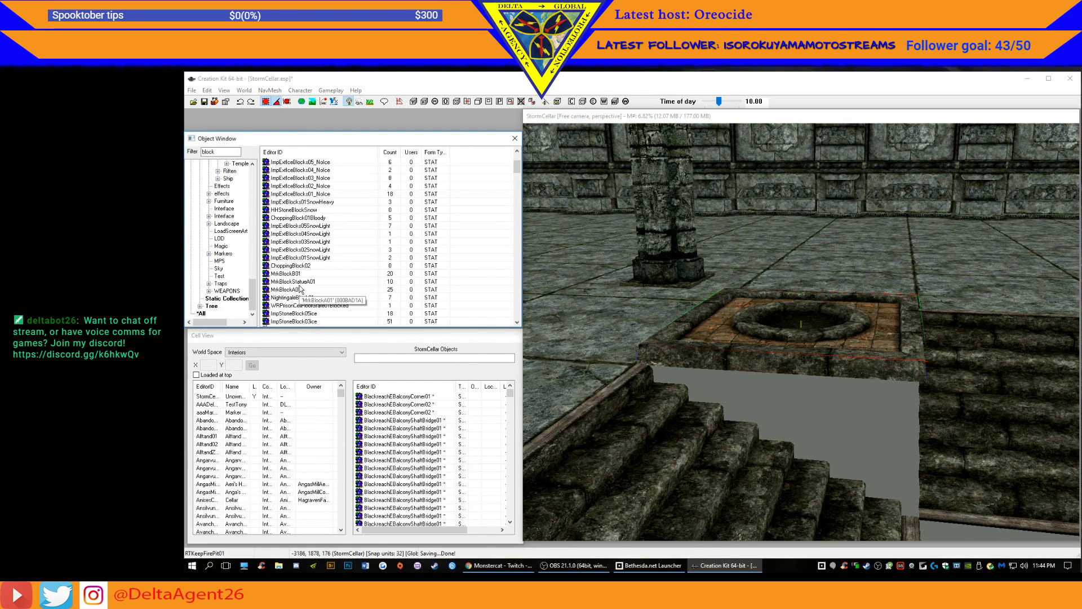
{"action": "left_click", "coordinate": [298, 274]}
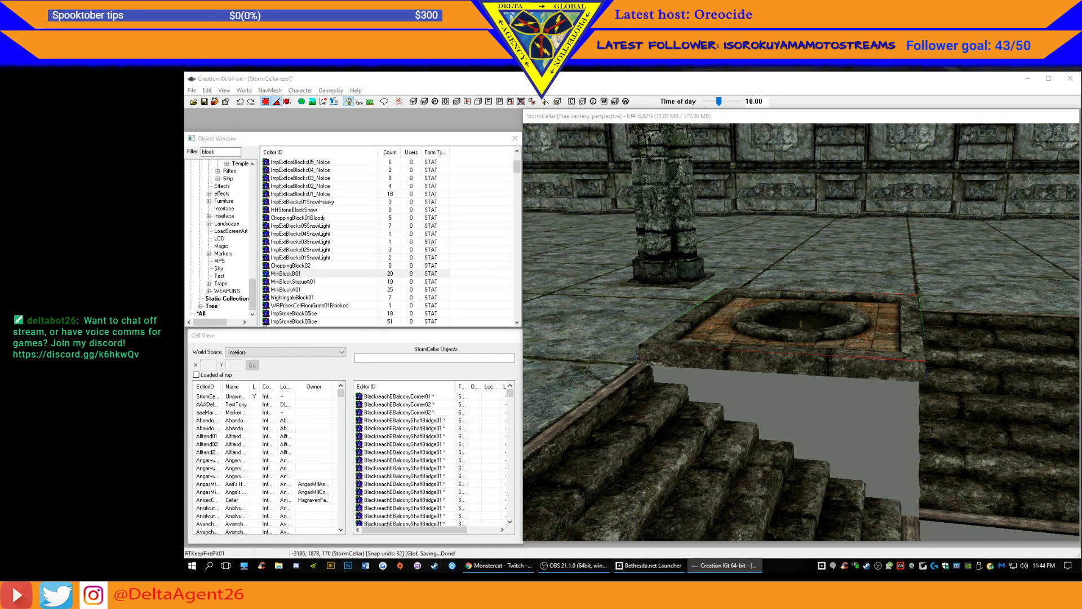
- Place one MrkBlockB01 at the corner fire pit and shift it aside over the opening to compare their sizes
{"action": "left_click_drag", "start_coordinate": [270, 276], "coordinate": [814, 351]}
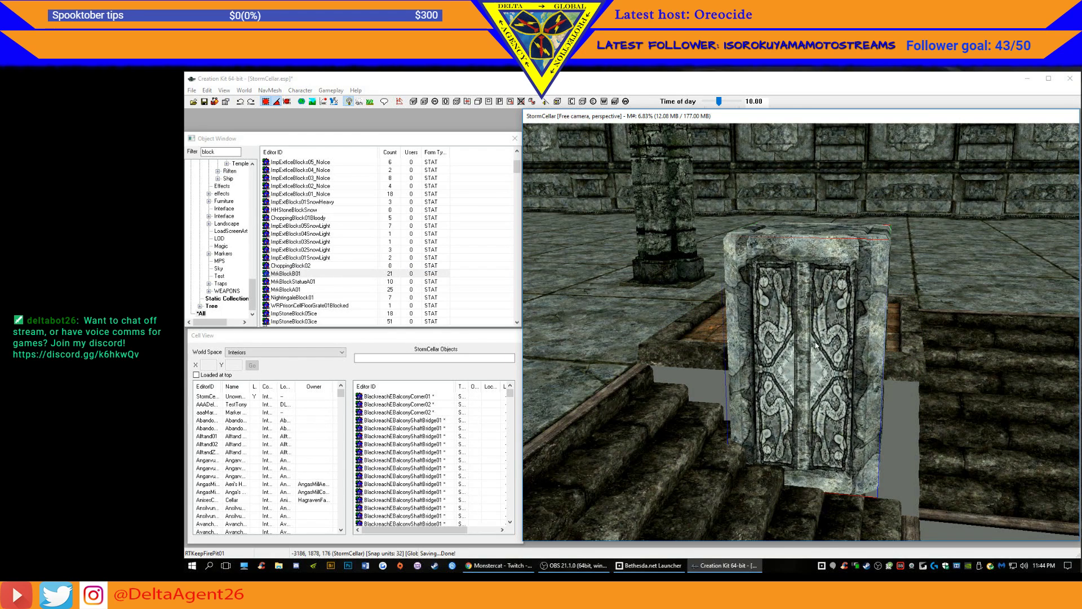
{"action": "left_click_drag", "start_coordinate": [817, 346], "coordinate": [1023, 388]}
{"action": "scroll", "coordinate": [802, 321], "scroll_direction": "down", "scroll_amount": 2}
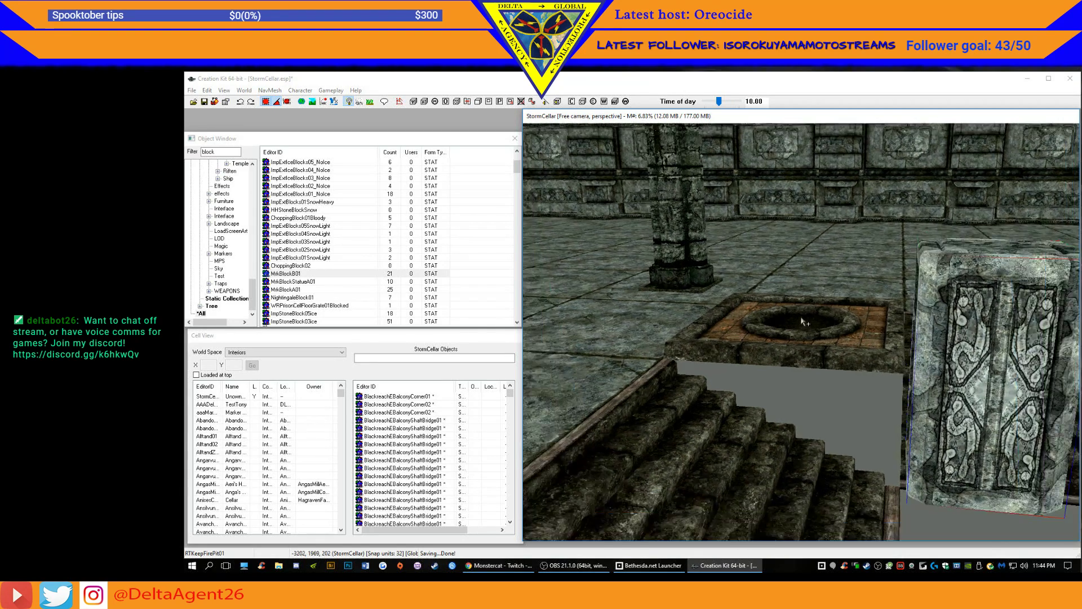
{"action": "scroll", "coordinate": [805, 322], "scroll_direction": "down", "scroll_amount": 5}
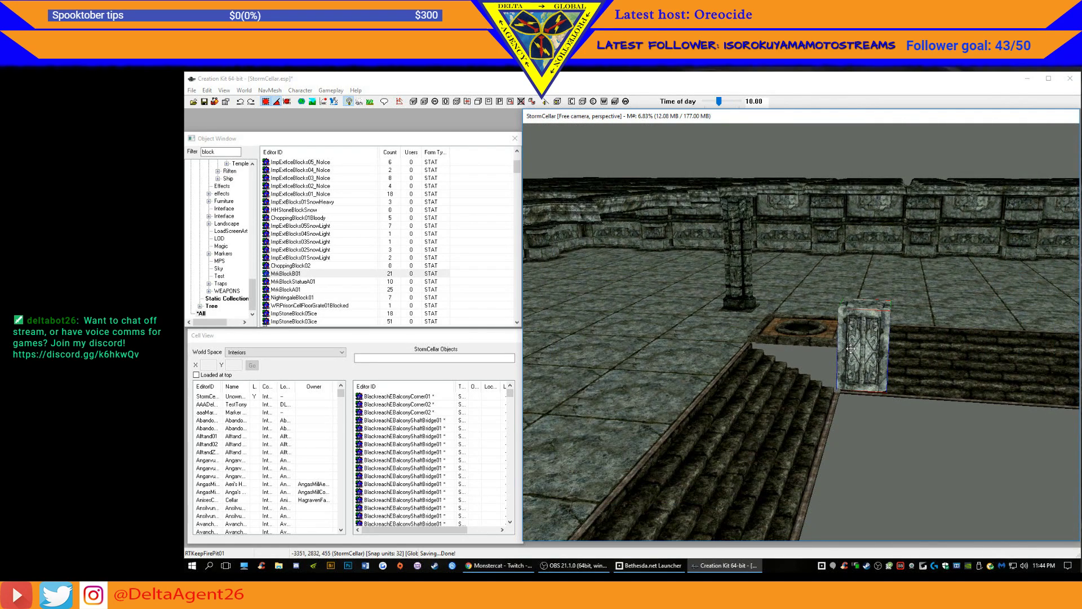
- Lower the stone block beneath the corner fire pit so it fills the gap between the two stair rows
{"action": "left_click_drag", "start_coordinate": [871, 344], "coordinate": [913, 344]}
{"action": "left_click_drag", "start_coordinate": [870, 372], "coordinate": [804, 365]}
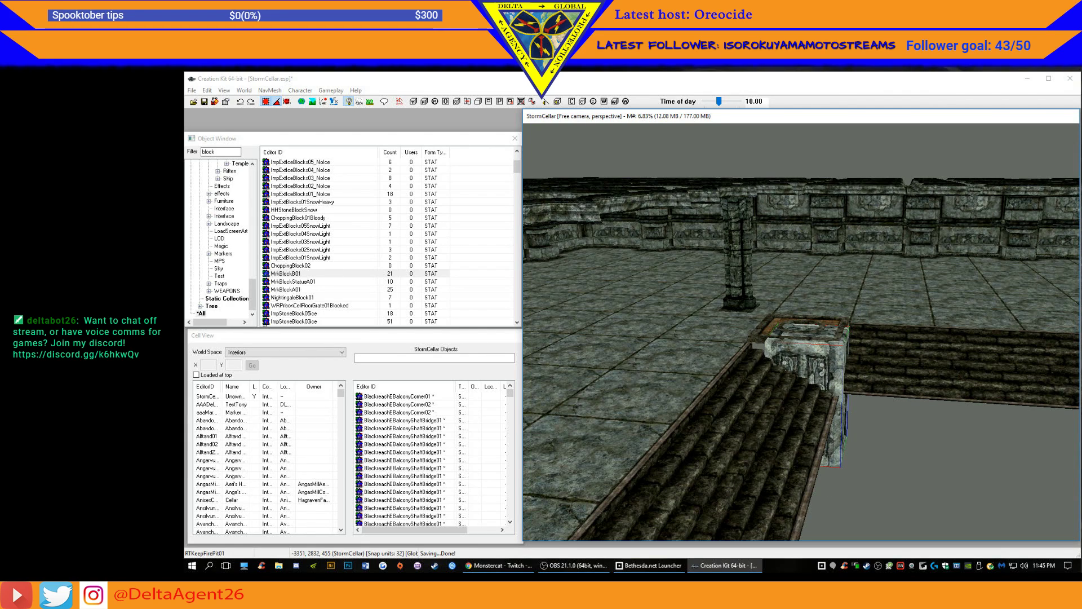
{"action": "mouse_move", "coordinate": [810, 360]}
{"action": "left_mouse_down"}
{"action": "mouse_move", "coordinate": [825, 355]}
{"action": "mouse_move", "coordinate": [808, 384]}
{"action": "mouse_move", "coordinate": [810, 354]}
{"action": "mouse_move", "coordinate": [801, 354]}
{"action": "left_mouse_up"}
{"action": "mouse_move", "coordinate": [846, 414]}
{"action": "middle_mouse_down", "text": "shift"}
{"action": "mouse_move", "coordinate": [812, 427]}
{"action": "mouse_move", "coordinate": [848, 427]}
{"action": "mouse_move", "coordinate": [809, 420]}
{"action": "mouse_move", "coordinate": [857, 432]}
{"action": "middle_mouse_up", "text": "shift"}
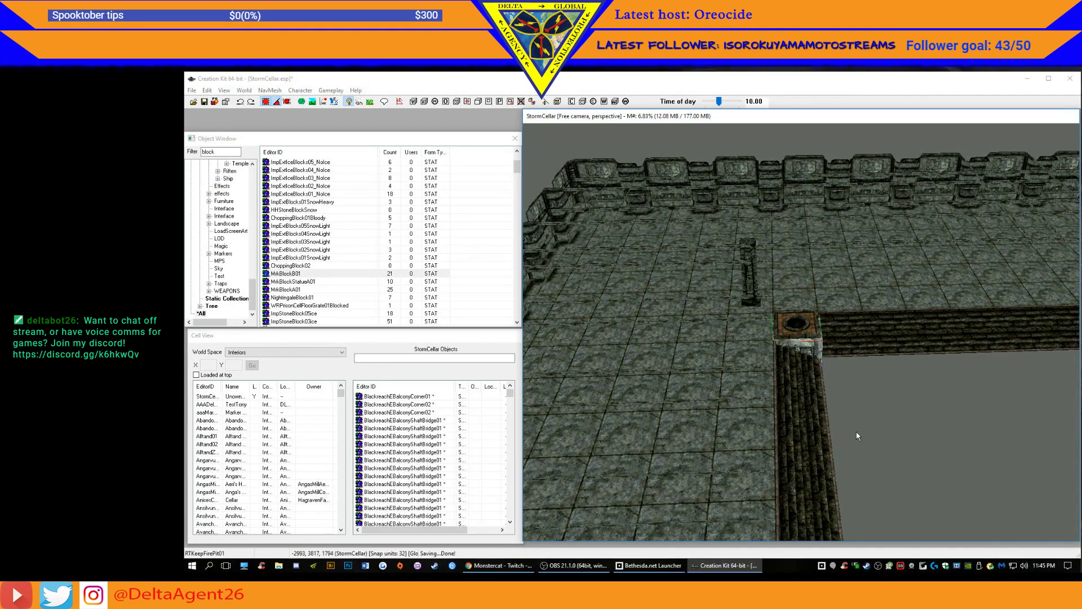
- Duplicate the stone block three times along the stair row and fit one copy beneath the next corner's fire pit
{"action": "left_click", "coordinate": [813, 347]}
{"action": "key", "text": "ctrl+d"}
{"action": "left_click_drag", "start_coordinate": [813, 347], "coordinate": [1072, 394]}
{"action": "middle_click_drag", "start_coordinate": [951, 437], "coordinate": [817, 417]}
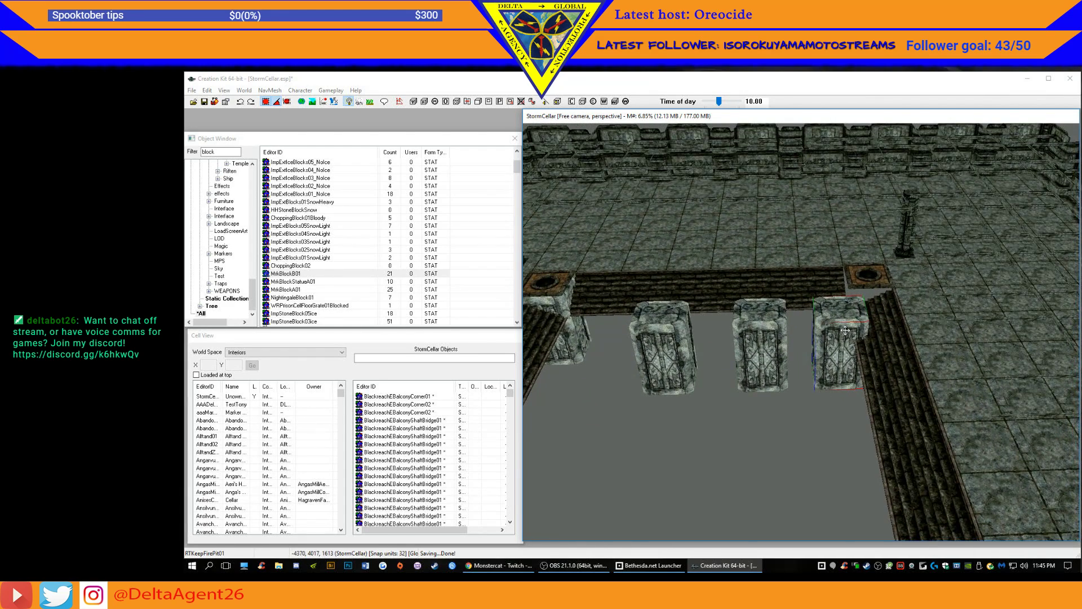
{"action": "left_click_drag", "start_coordinate": [845, 330], "coordinate": [868, 290]}
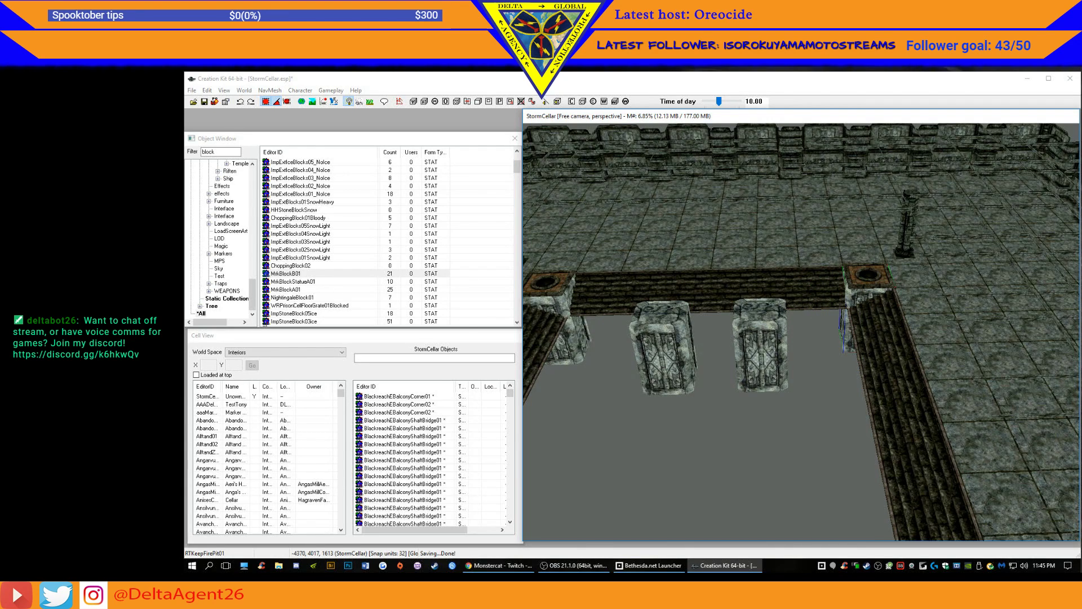
{"action": "middle_click_drag", "start_coordinate": [871, 293], "coordinate": [820, 358], "text": "shift"}
- Move one of the spare stone blocks across the opening to beneath the next corner's fire pit
{"action": "left_click_drag", "start_coordinate": [766, 332], "coordinate": [1072, 262]}
{"action": "mouse_move", "coordinate": [842, 383]}
{"action": "middle_mouse_down"}
{"action": "mouse_move", "coordinate": [778, 396]}
{"action": "mouse_move", "coordinate": [827, 367]}
{"action": "middle_mouse_up"}
{"action": "left_click_drag", "start_coordinate": [924, 307], "coordinate": [939, 312]}
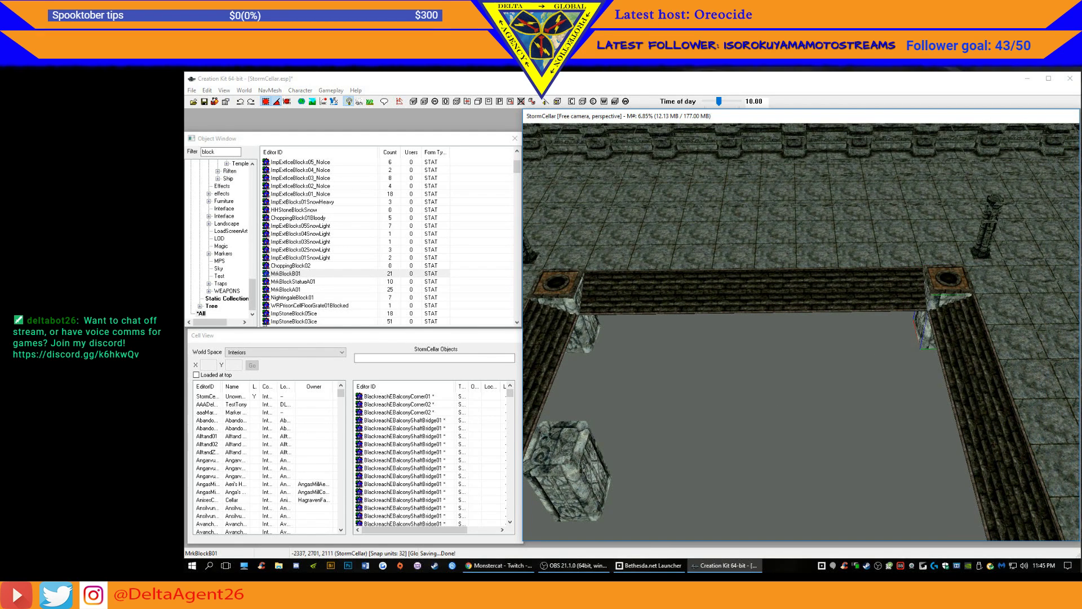
- Move the last spare stone block beneath the fire pit at the remaining corner of the floor opening
{"action": "middle_click_drag", "start_coordinate": [941, 299], "coordinate": [761, 401], "text": "shift"}
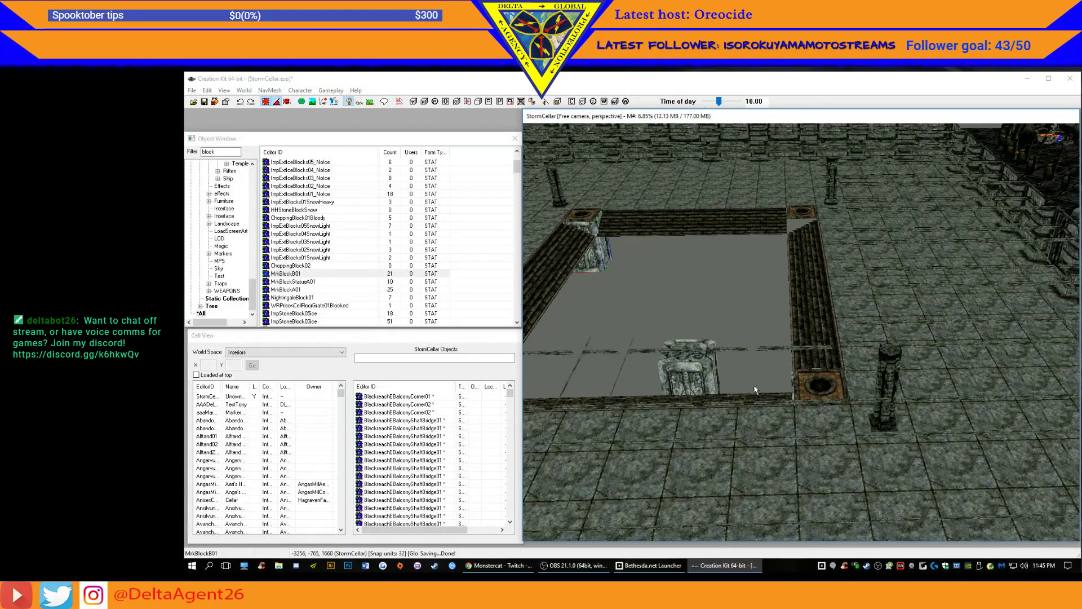
{"action": "middle_click_drag", "start_coordinate": [718, 267], "coordinate": [674, 490], "text": "shift"}
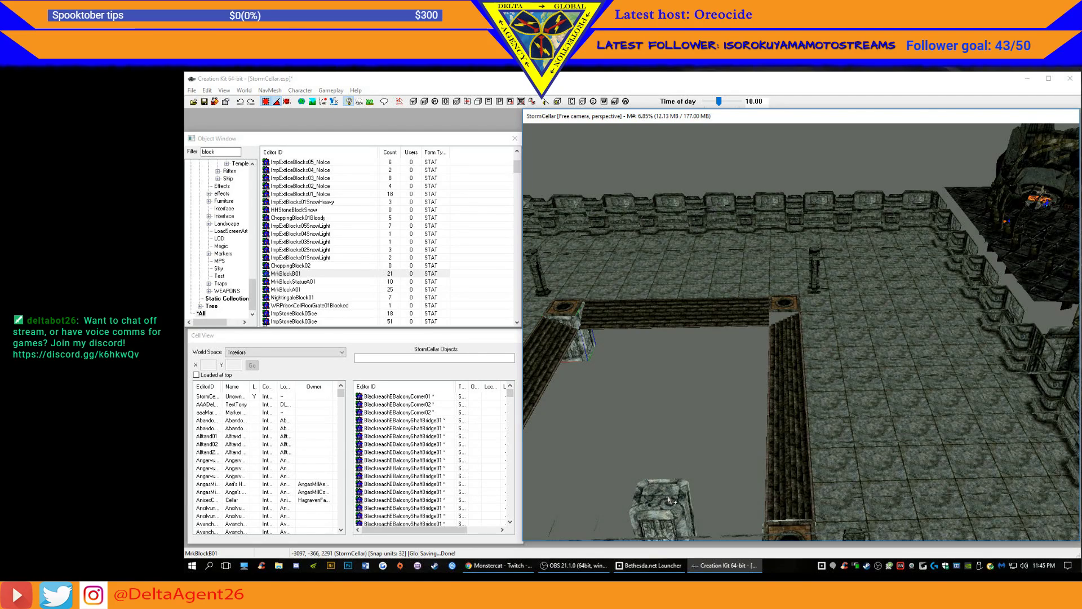
{"action": "left_click_drag", "start_coordinate": [669, 495], "coordinate": [783, 327]}
{"action": "middle_click_drag", "start_coordinate": [791, 306], "coordinate": [806, 354], "text": "shift"}
{"action": "middle_click_drag", "start_coordinate": [543, 482], "coordinate": [761, 306], "text": "shift"}
{"action": "key", "text": "c"}
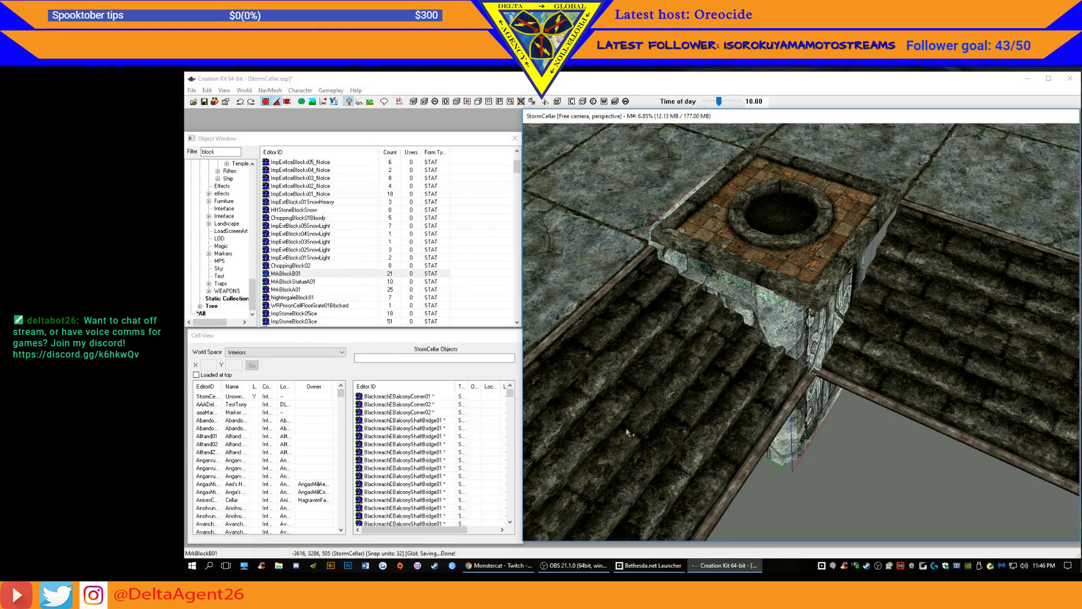
- Adjust the stone block's position and height beneath the corner fire pit so it fills the gap between the two stair rows
{"action": "middle_click_drag", "start_coordinate": [557, 503], "coordinate": [630, 435], "text": "shift"}
{"action": "middle_click_drag", "start_coordinate": [644, 539], "coordinate": [625, 496], "text": "shift"}
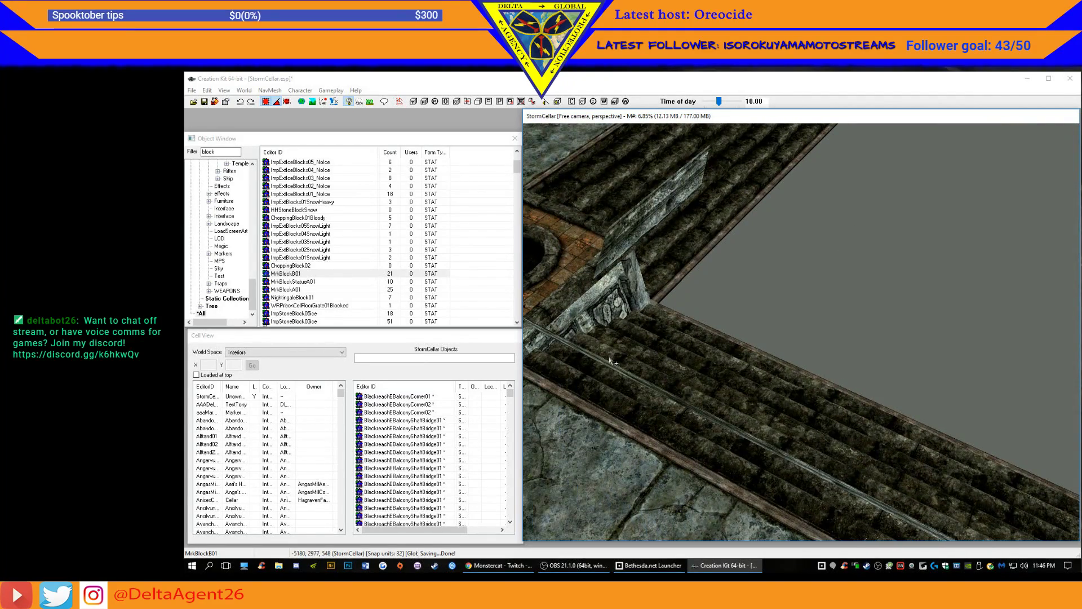
{"action": "middle_click_drag", "start_coordinate": [604, 303], "coordinate": [740, 381], "text": "shift"}
{"action": "middle_click_drag", "start_coordinate": [634, 394], "coordinate": [786, 367], "text": "shift"}
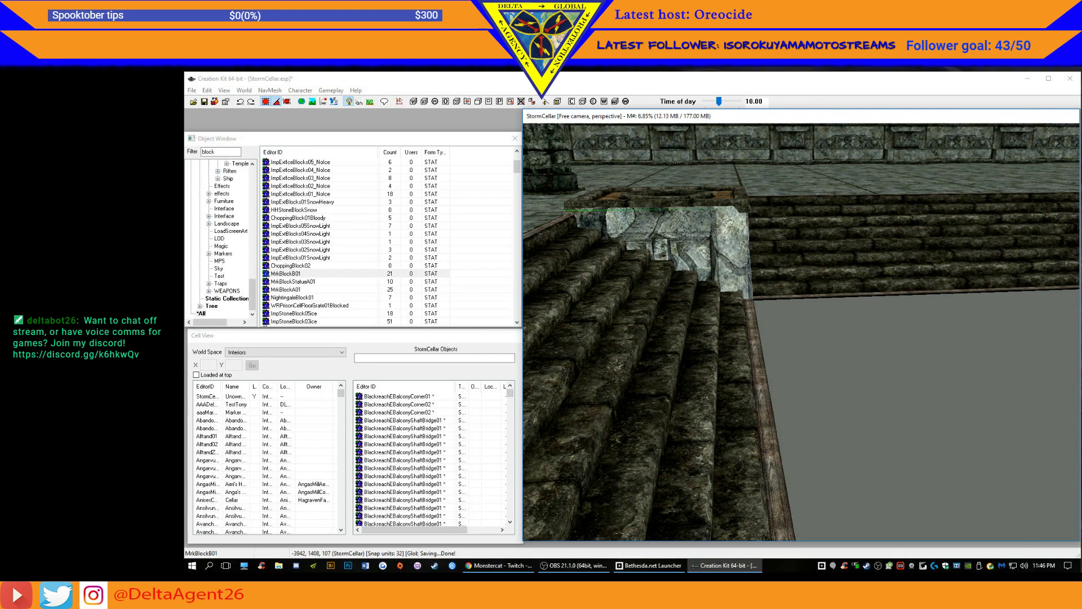
{"action": "mouse_move", "coordinate": [730, 243]}
{"action": "left_mouse_down"}
{"action": "mouse_move", "coordinate": [753, 243]}
{"action": "mouse_move", "coordinate": [731, 243]}
{"action": "left_mouse_up"}
{"action": "middle_click_drag", "start_coordinate": [707, 238], "coordinate": [638, 365], "text": "shift"}
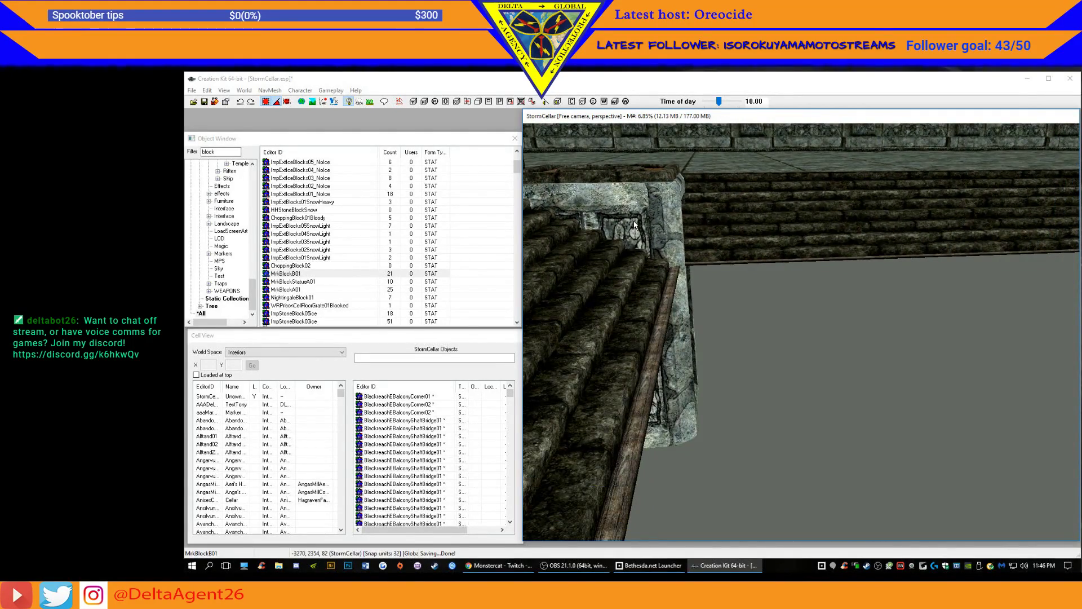
{"action": "mouse_move", "coordinate": [633, 214]}
{"action": "left_mouse_down"}
{"action": "mouse_move", "coordinate": [613, 215]}
{"action": "mouse_move", "coordinate": [631, 216]}
{"action": "left_mouse_up"}
{"action": "middle_click_drag", "start_coordinate": [631, 215], "coordinate": [584, 232]}
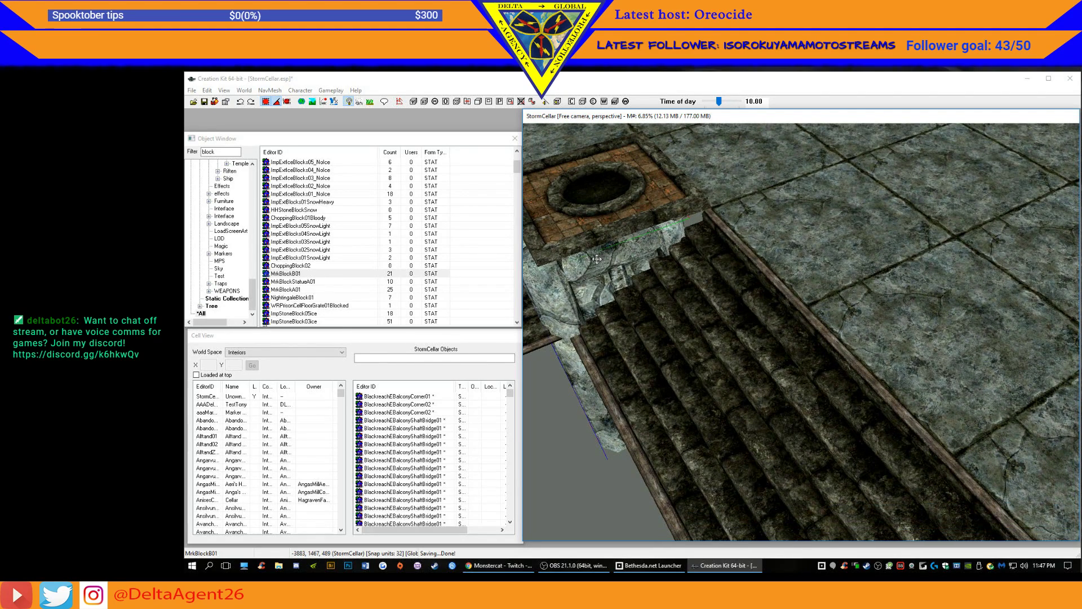
{"action": "left_click_drag", "start_coordinate": [600, 266], "coordinate": [600, 254]}
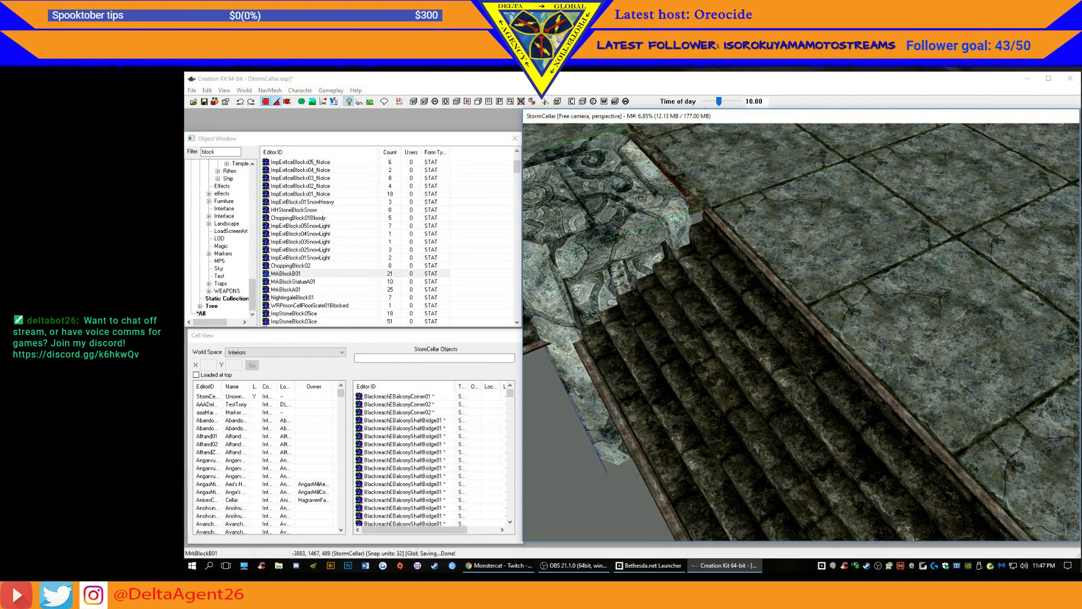
{"action": "left_click_drag", "start_coordinate": [601, 265], "coordinate": [618, 280]}
{"action": "middle_click_drag", "start_coordinate": [612, 277], "coordinate": [661, 264]}
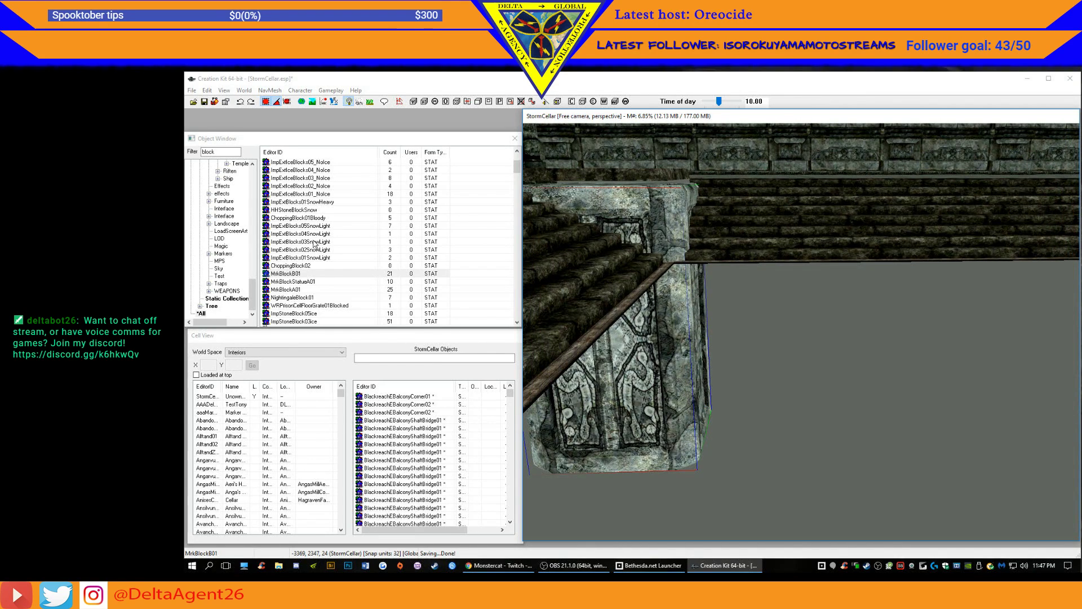
- Turn off grid snapping and raise the stone block slightly so it closes the gap under the fire pit
{"action": "left_click", "coordinate": [266, 104]}
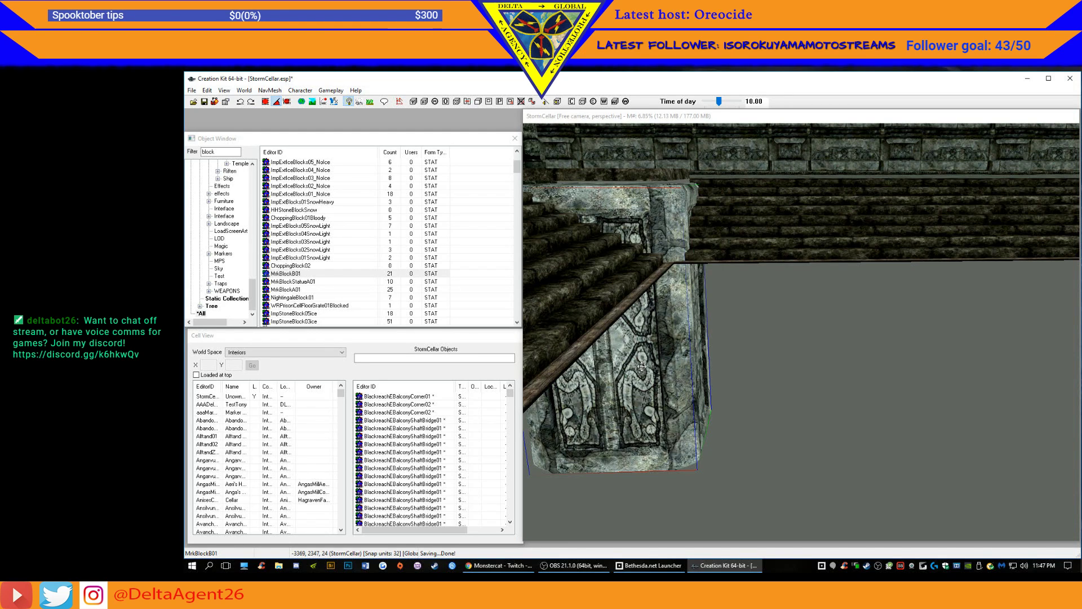
{"action": "left_click_drag", "start_coordinate": [649, 366], "coordinate": [650, 356]}
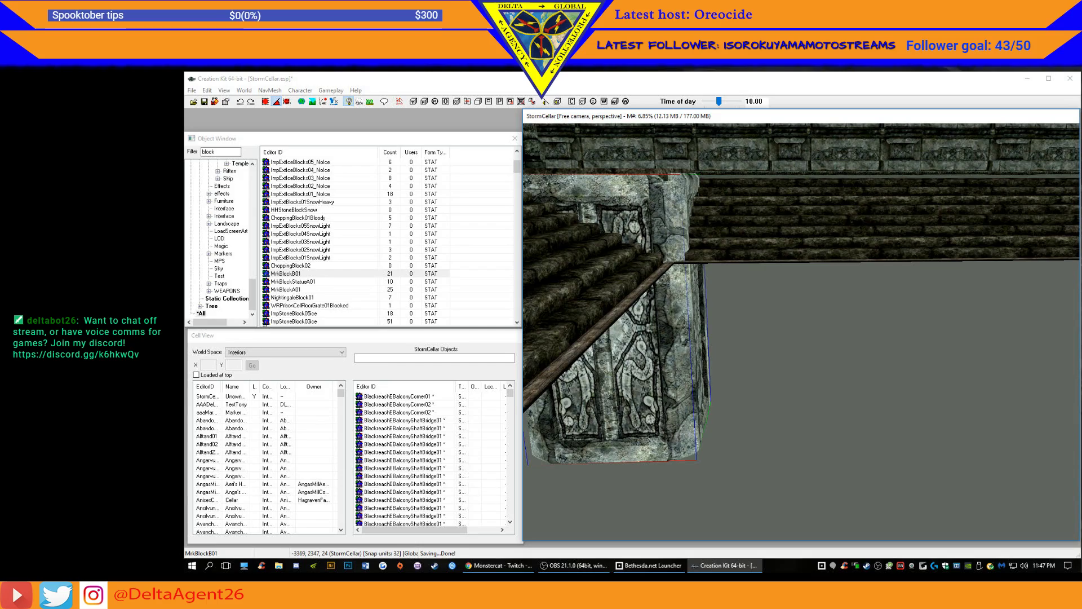
{"action": "mouse_move", "coordinate": [706, 360]}
{"action": "middle_mouse_down"}
{"action": "mouse_move", "coordinate": [653, 371]}
{"action": "mouse_move", "coordinate": [694, 368]}
{"action": "middle_mouse_up"}
{"action": "middle_click_drag", "start_coordinate": [813, 331], "coordinate": [735, 390]}
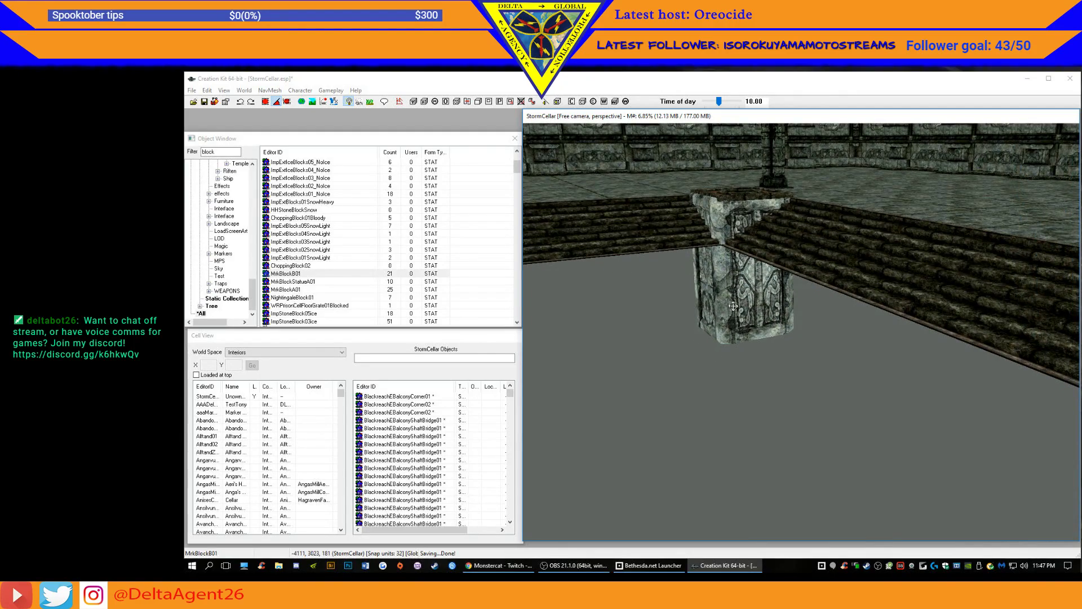
- Nudge the stone block at the next corner sideways until its face lines up with the fire pit's edge
{"action": "middle_click_drag", "start_coordinate": [732, 316], "coordinate": [771, 336]}
{"action": "middle_click_drag", "start_coordinate": [857, 355], "coordinate": [758, 372]}
{"action": "scroll", "coordinate": [757, 368], "scroll_direction": "up", "scroll_amount": 1}
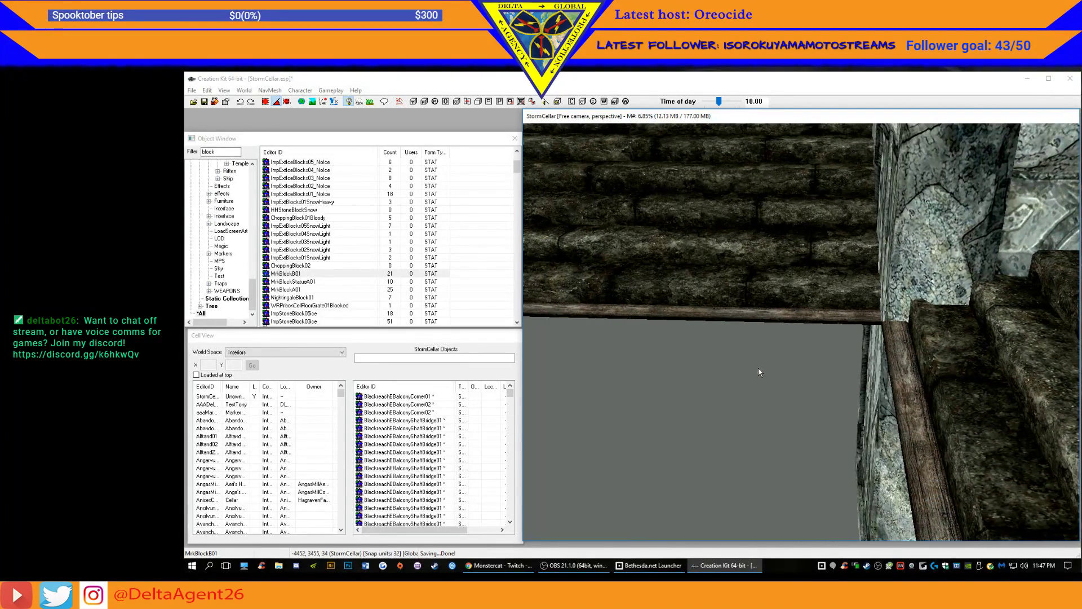
{"action": "scroll", "coordinate": [758, 369], "scroll_direction": "down", "scroll_amount": 4}
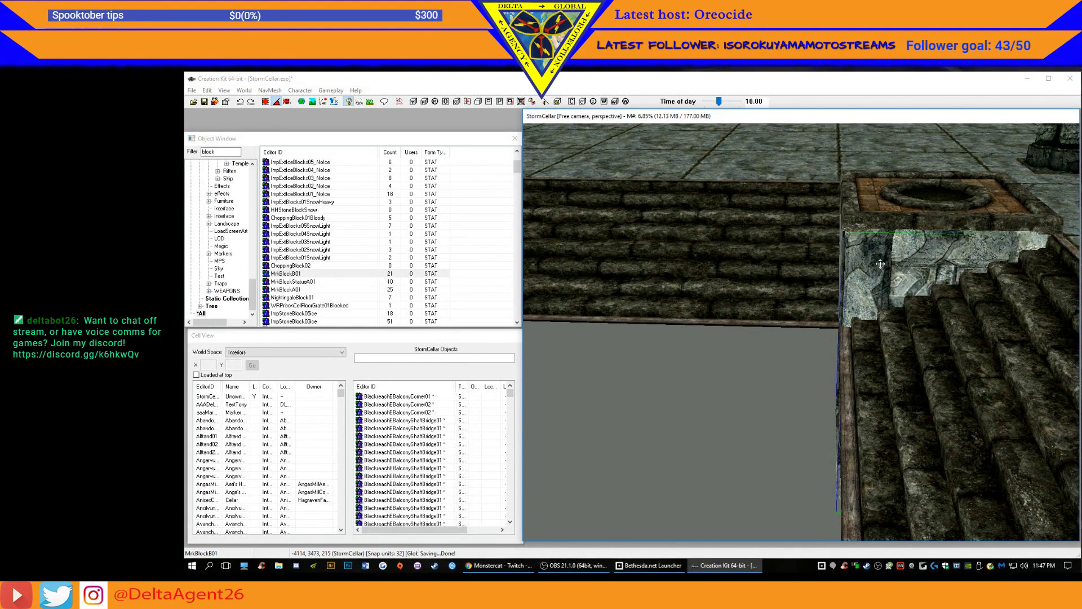
{"action": "left_click_drag", "start_coordinate": [881, 268], "coordinate": [891, 267]}
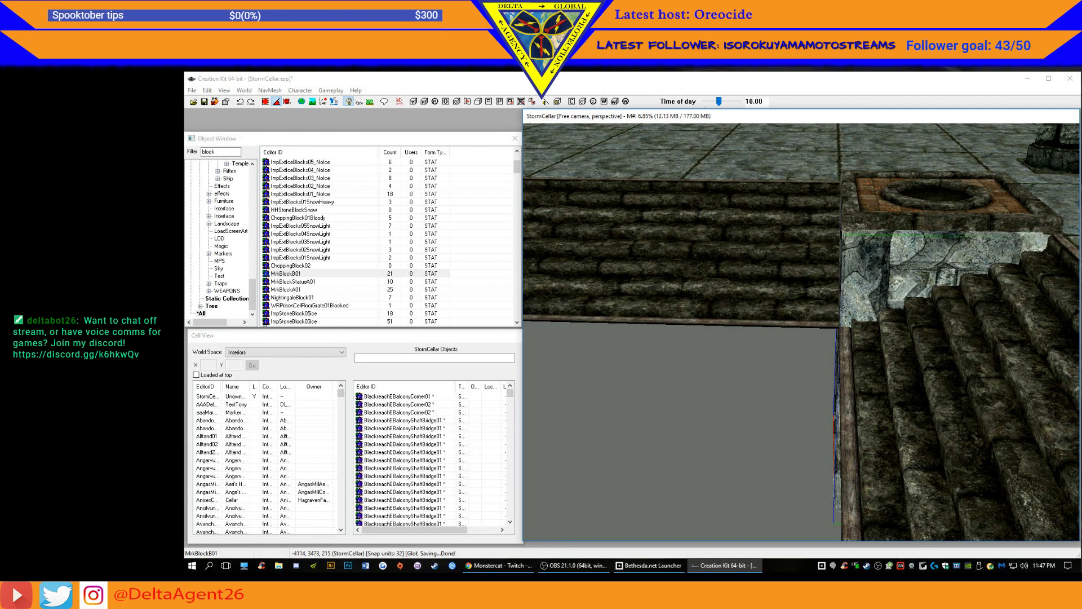
{"action": "left_click_drag", "start_coordinate": [890, 268], "coordinate": [880, 262]}
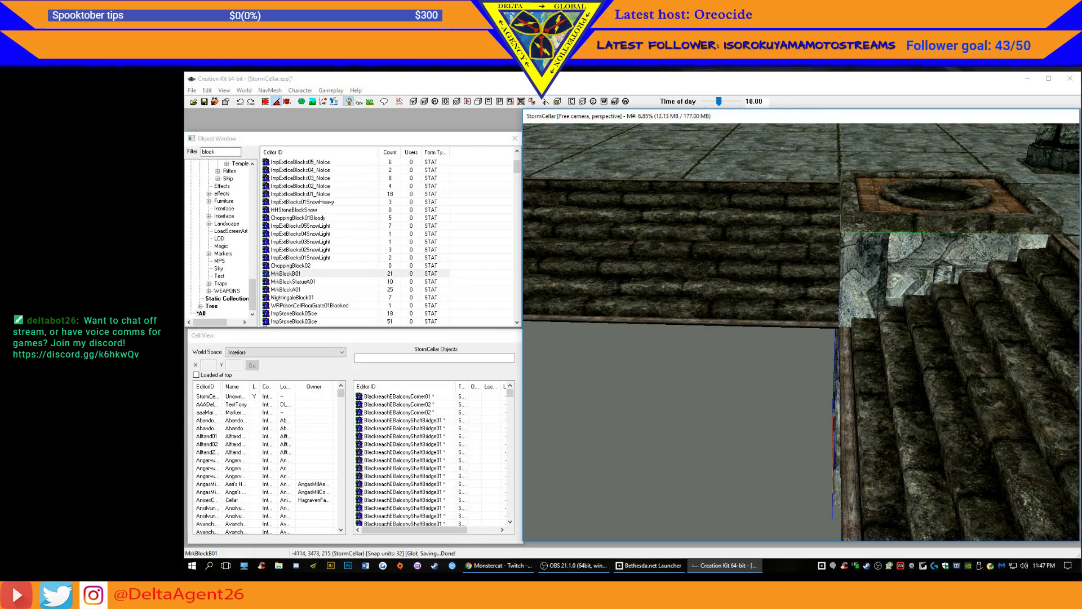
- Fine-tune the stone block under the following corner's fire pit so it sits flush between the stairs and the pit
{"action": "middle_click_drag", "start_coordinate": [880, 260], "coordinate": [875, 292], "text": "shift"}
{"action": "scroll", "coordinate": [895, 285], "scroll_direction": "down", "scroll_amount": 5}
{"action": "middle_click_drag", "start_coordinate": [905, 443], "coordinate": [886, 339]}
{"action": "scroll", "coordinate": [834, 353], "scroll_direction": "up", "scroll_amount": 5}
{"action": "middle_click_drag", "start_coordinate": [904, 382], "coordinate": [883, 297]}
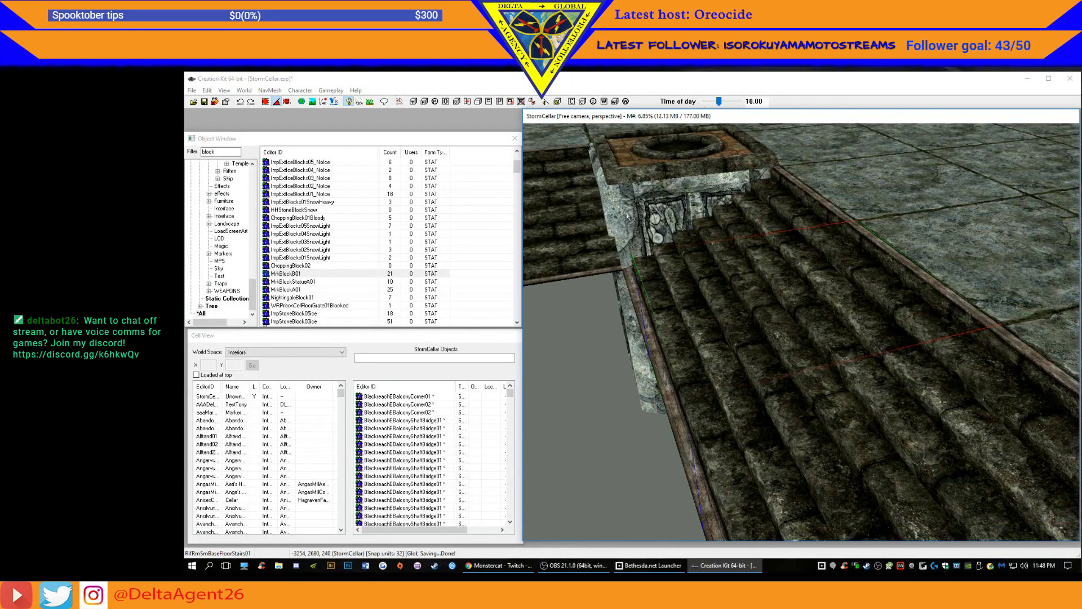
{"action": "left_click_drag", "start_coordinate": [666, 220], "coordinate": [697, 226]}
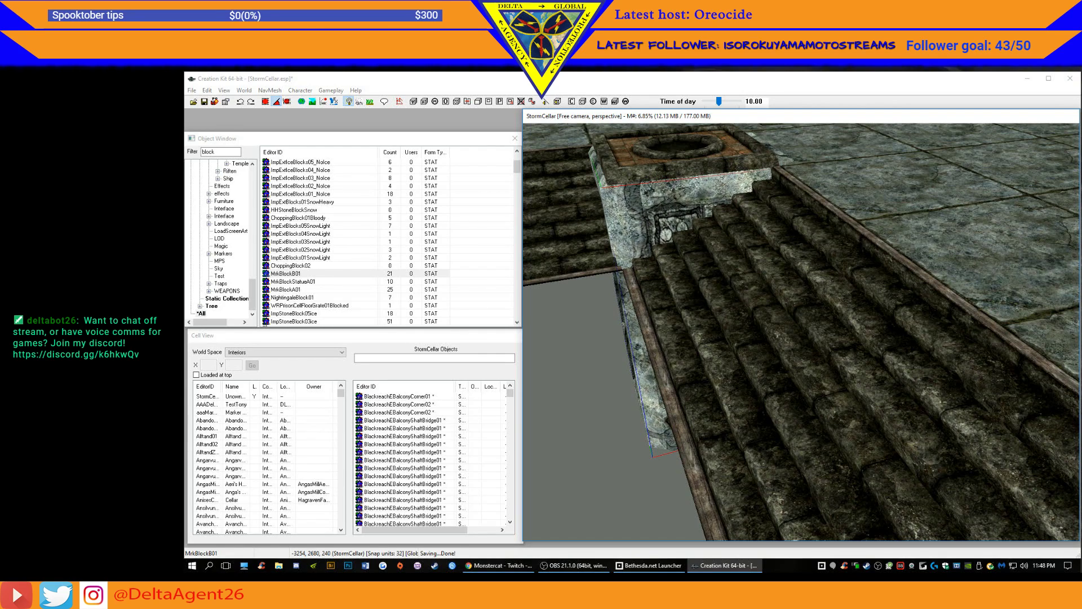
{"action": "middle_click_drag", "start_coordinate": [631, 225], "coordinate": [644, 226], "text": "shift"}
{"action": "middle_click_drag", "start_coordinate": [676, 225], "coordinate": [756, 230], "text": "shift"}
- Shift the stone block beneath the remaining corner fire pit slightly to line it up with both stair rows
{"action": "left_click", "coordinate": [521, 257]}
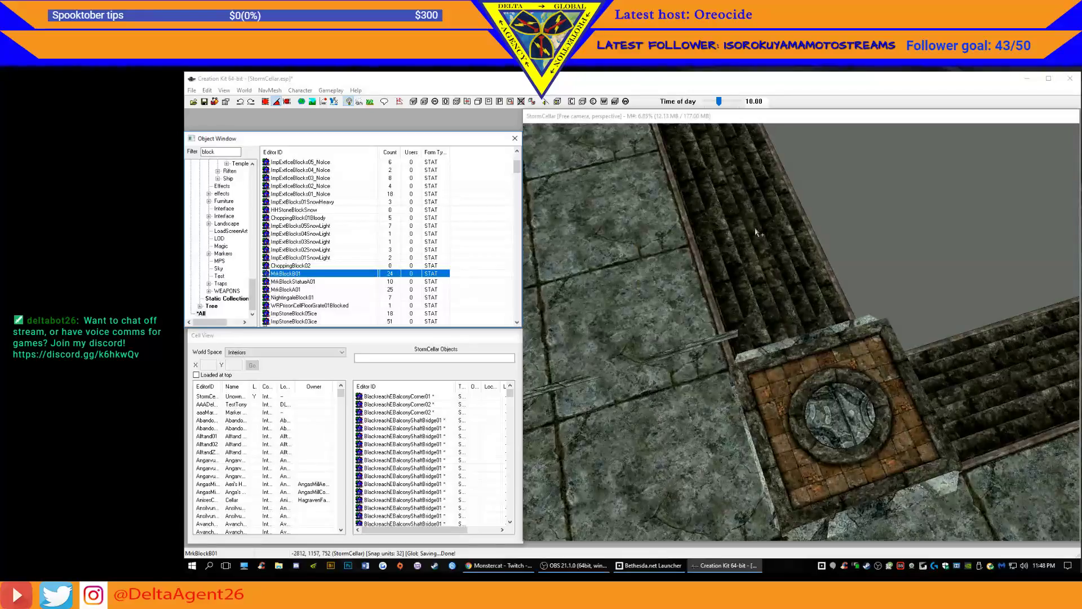
{"action": "left_click", "coordinate": [803, 339]}
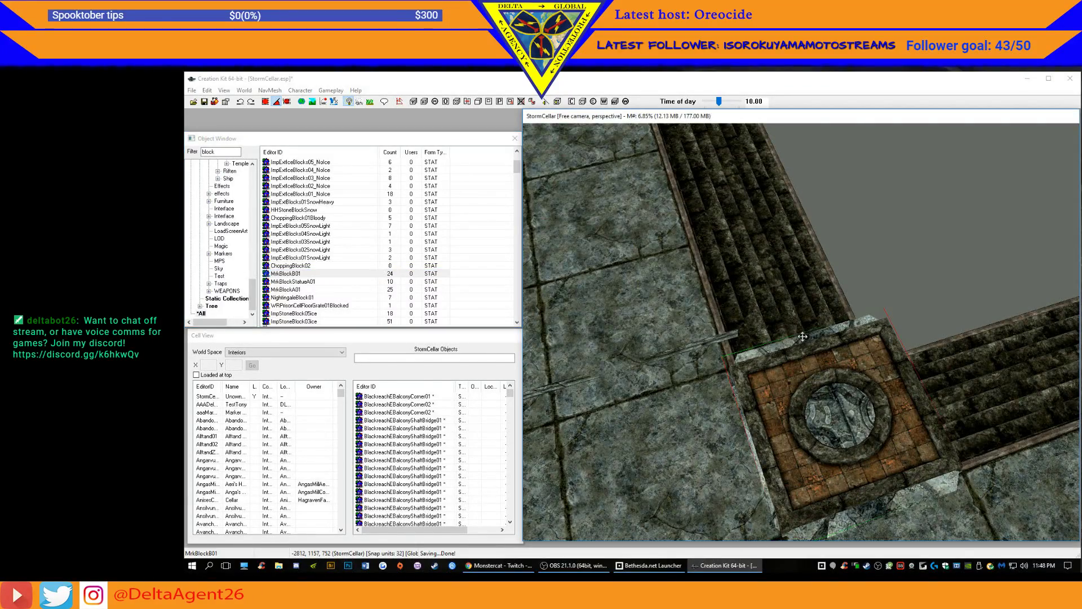
{"action": "middle_click_drag", "start_coordinate": [803, 351], "coordinate": [756, 347], "text": "shift"}
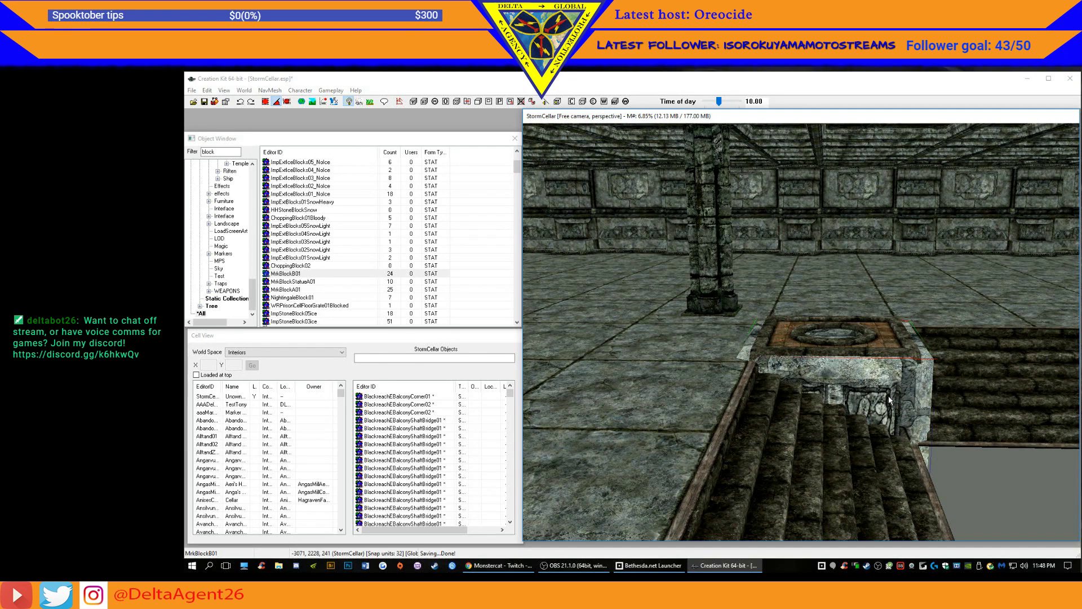
{"action": "middle_click_drag", "start_coordinate": [926, 412], "coordinate": [853, 405], "text": "shift"}
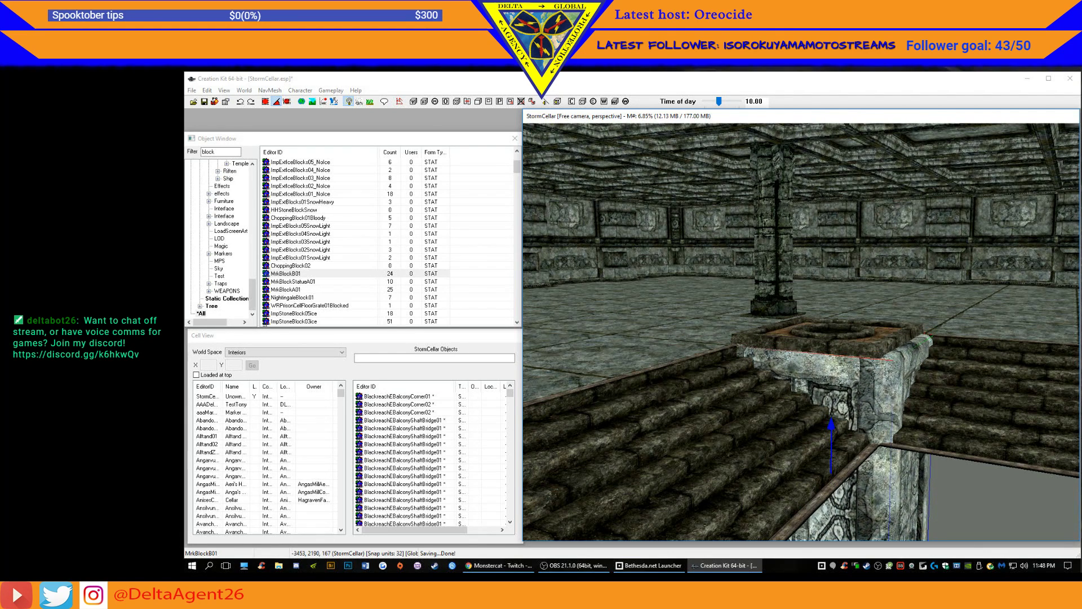
{"action": "left_click_drag", "start_coordinate": [879, 389], "coordinate": [869, 391]}
- Check the fitted corner block from the opening and save the StormCellar.esp plugin
{"action": "middle_click_drag", "start_coordinate": [789, 399], "coordinate": [779, 398], "text": "shift"}
{"action": "middle_click_drag", "start_coordinate": [866, 399], "coordinate": [889, 407], "text": "shift"}
{"action": "scroll", "coordinate": [889, 407], "scroll_direction": "down", "scroll_amount": 3}
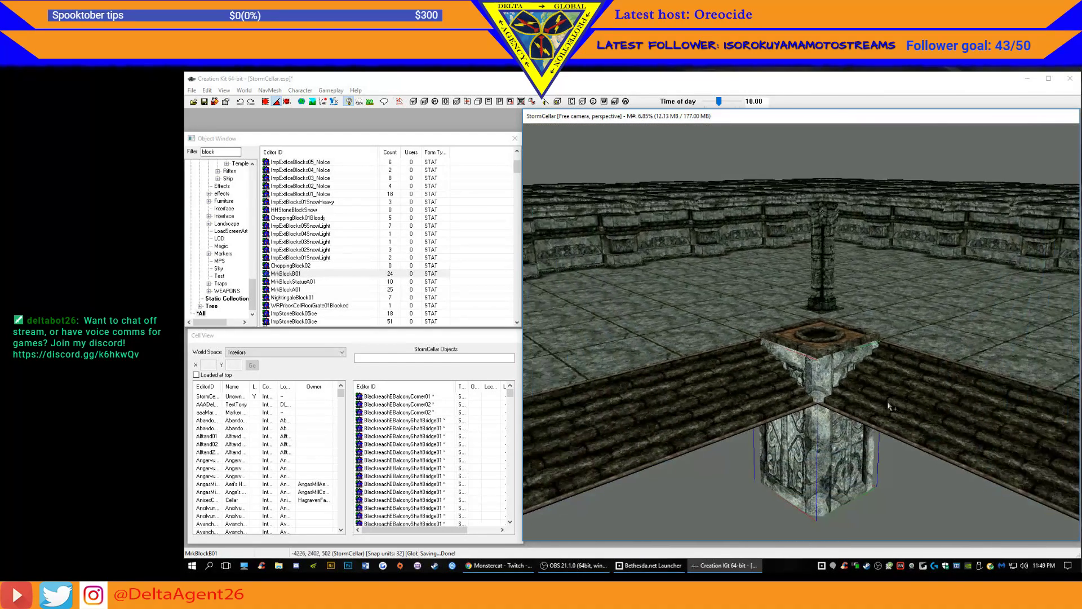
{"action": "scroll", "coordinate": [889, 407], "scroll_direction": "down", "scroll_amount": 2}
{"action": "left_click", "coordinate": [204, 102]}
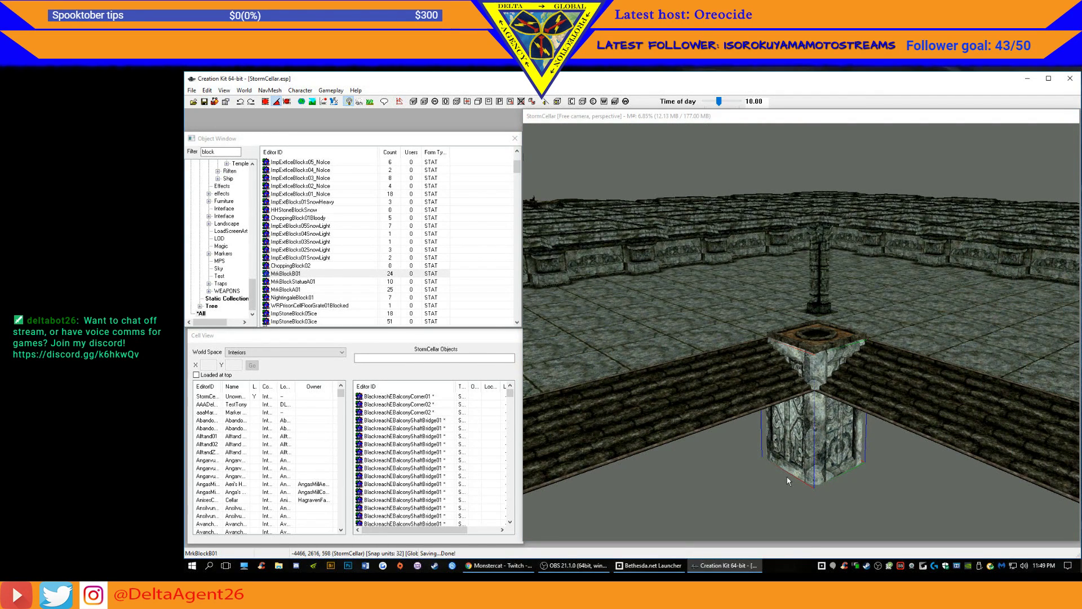
- Turn grid snapping back on and realign the corner stone block beneath the fire pit
{"action": "middle_click_drag", "start_coordinate": [823, 475], "coordinate": [857, 470], "text": "shift"}
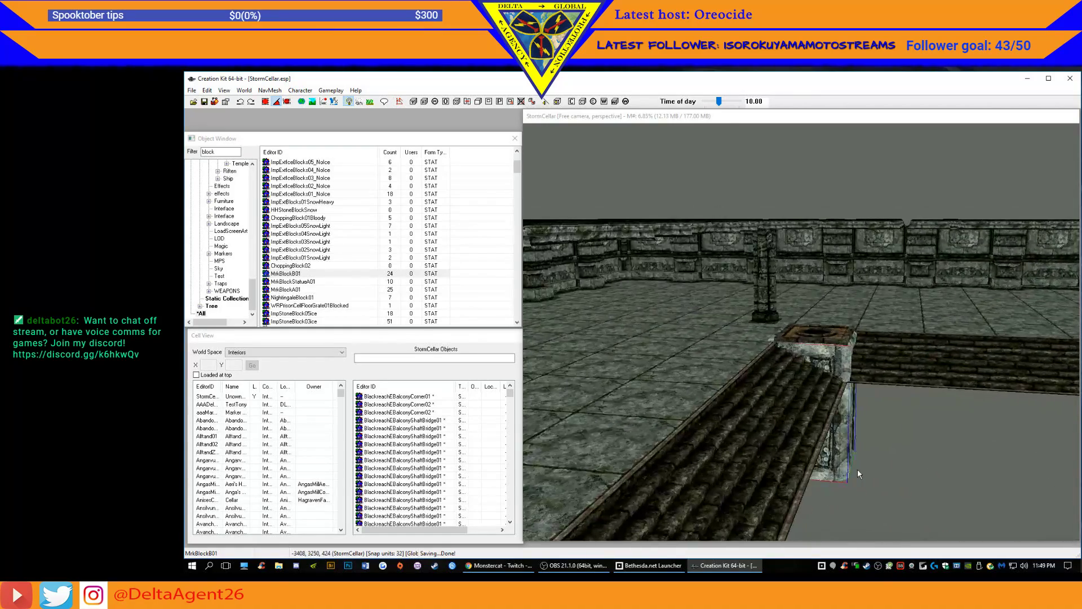
{"action": "middle_click_drag", "start_coordinate": [909, 434], "coordinate": [894, 455], "text": "shift"}
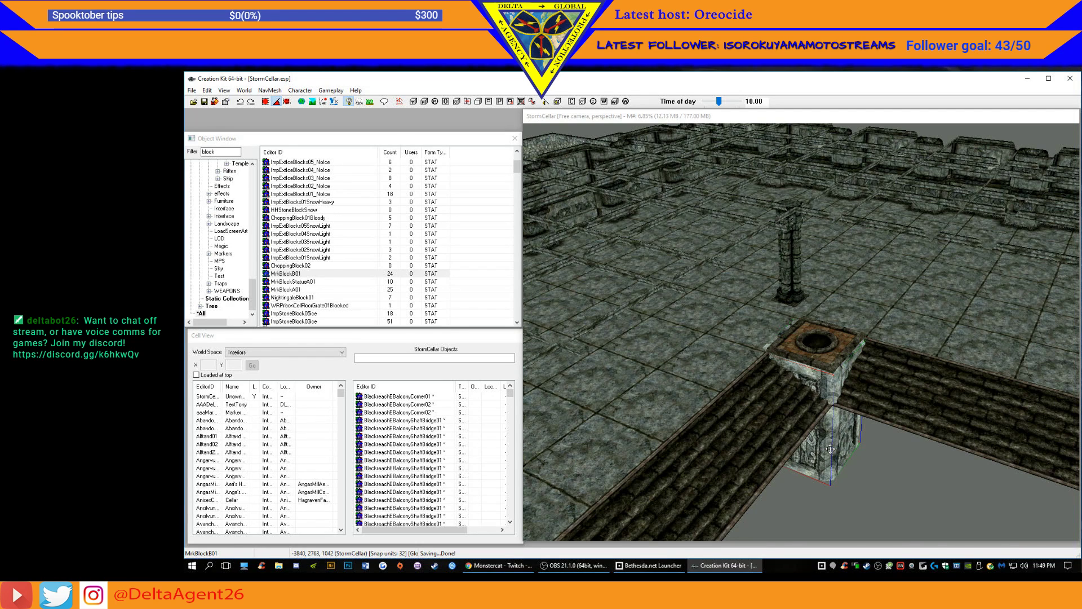
{"action": "mouse_move", "coordinate": [830, 448]}
{"action": "left_mouse_down"}
{"action": "mouse_move", "coordinate": [823, 496]}
{"action": "mouse_move", "coordinate": [857, 538]}
{"action": "mouse_move", "coordinate": [862, 395]}
{"action": "mouse_move", "coordinate": [826, 443]}
{"action": "mouse_move", "coordinate": [814, 411]}
{"action": "mouse_move", "coordinate": [827, 460]}
{"action": "mouse_move", "coordinate": [826, 449]}
{"action": "left_mouse_up"}
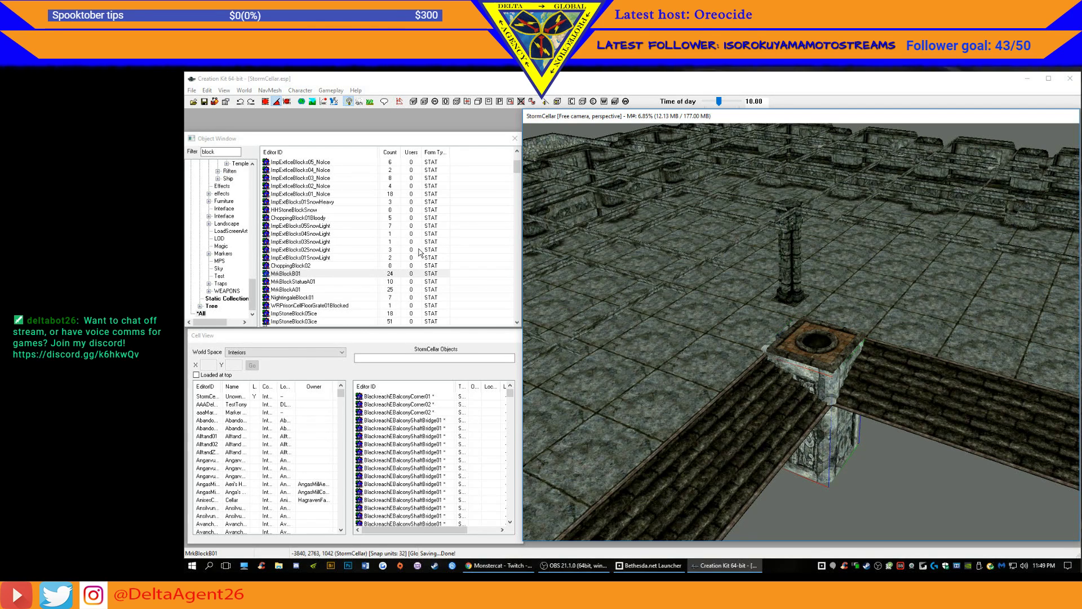
{"action": "left_click", "coordinate": [265, 102]}
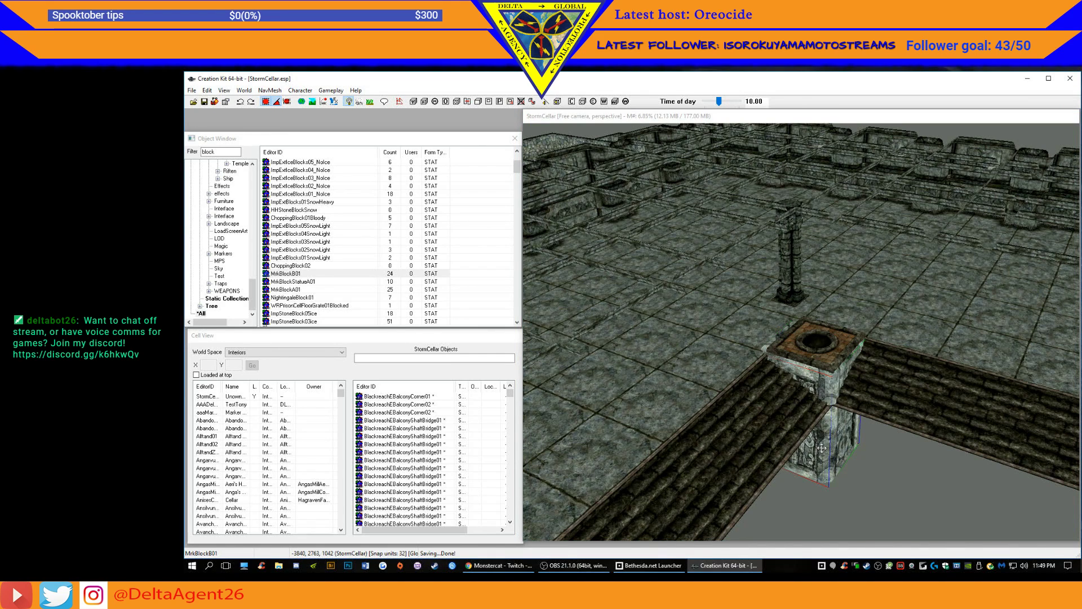
{"action": "mouse_move", "coordinate": [822, 448]}
{"action": "left_mouse_down"}
{"action": "mouse_move", "coordinate": [863, 491]}
{"action": "mouse_move", "coordinate": [829, 437]}
{"action": "left_mouse_up"}
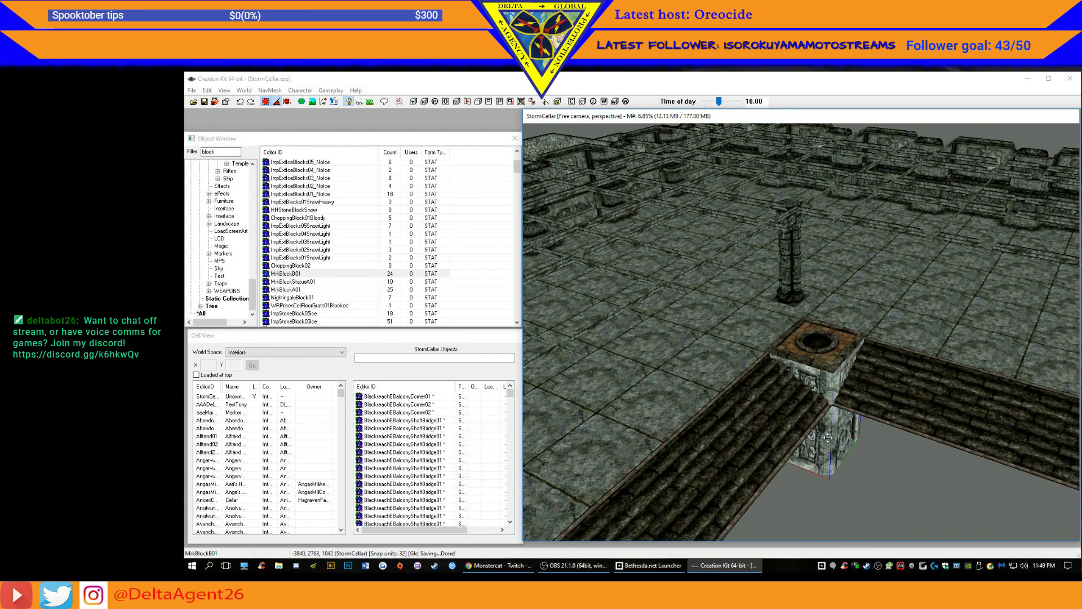
- Duplicate the corner stone block and move the copy out into the floor opening beside the stairs
{"action": "key", "text": "ctrl+d"}
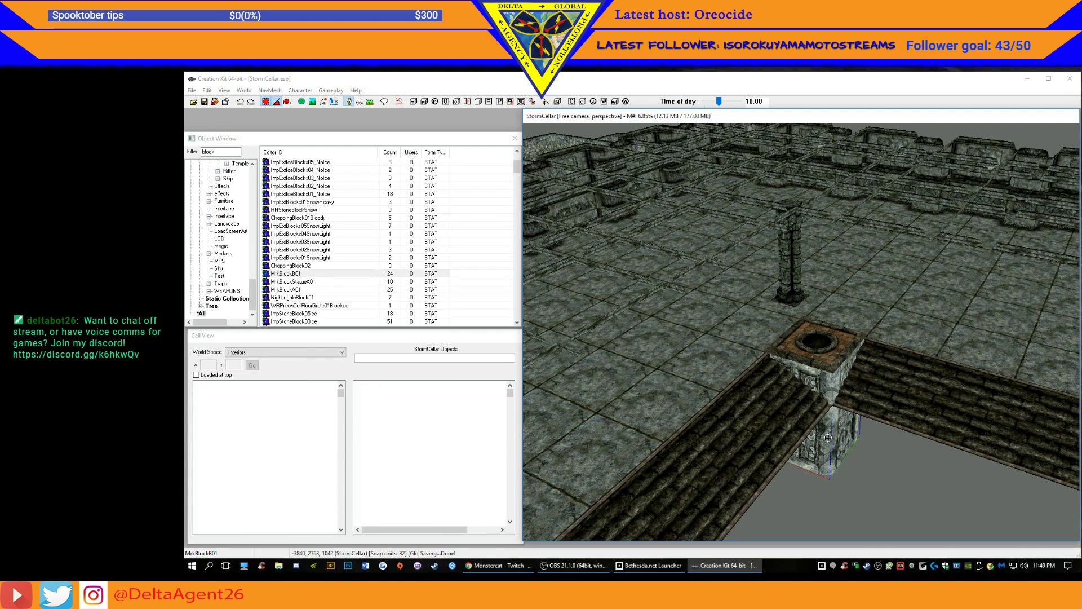
{"action": "left_click_drag", "start_coordinate": [829, 437], "coordinate": [885, 507]}
{"action": "left_click_drag", "start_coordinate": [851, 468], "coordinate": [905, 444]}
{"action": "mouse_move", "coordinate": [905, 443]}
{"action": "middle_mouse_down", "text": "shift"}
{"action": "mouse_move", "coordinate": [873, 433]}
{"action": "mouse_move", "coordinate": [891, 437]}
{"action": "middle_mouse_up", "text": "shift"}
- Lower the copied stone block beside the corner so its top sits just below the bottom edge of the stairs
{"action": "key", "text": "z"}
{"action": "left_click_drag", "start_coordinate": [895, 424], "coordinate": [869, 458]}
{"action": "key", "text": "z"}
{"action": "middle_click_drag", "start_coordinate": [865, 425], "coordinate": [866, 449], "text": "shift"}
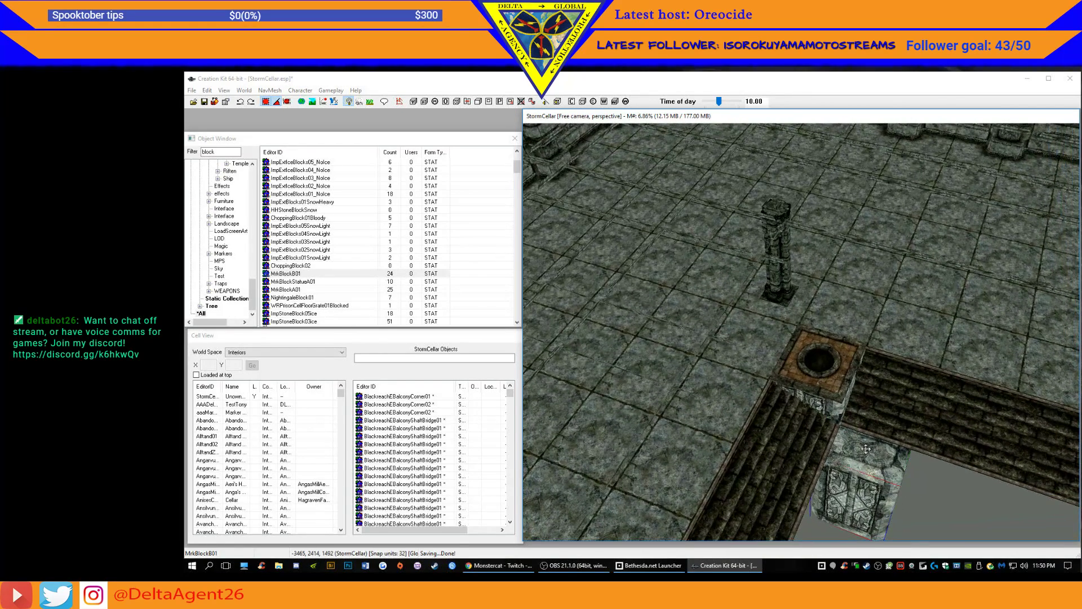
{"action": "left_click_drag", "start_coordinate": [866, 449], "coordinate": [864, 490]}
{"action": "middle_click_drag", "start_coordinate": [863, 489], "coordinate": [889, 453], "text": "shift"}
{"action": "scroll", "coordinate": [889, 453], "scroll_direction": "down", "scroll_amount": 3}
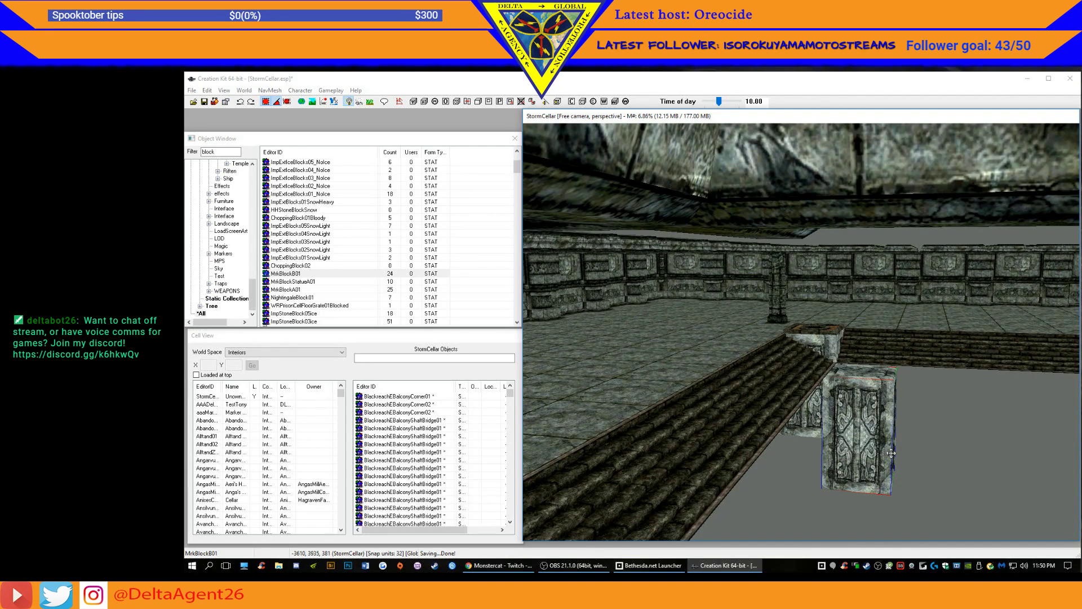
- Duplicate the lowered stone block twice and line the copies up side by side in a row beneath the stairs
{"action": "key", "text": "ctrl+d"}
{"action": "left_click_drag", "start_coordinate": [891, 452], "coordinate": [1003, 431]}
{"action": "key", "text": "ctrl+d"}
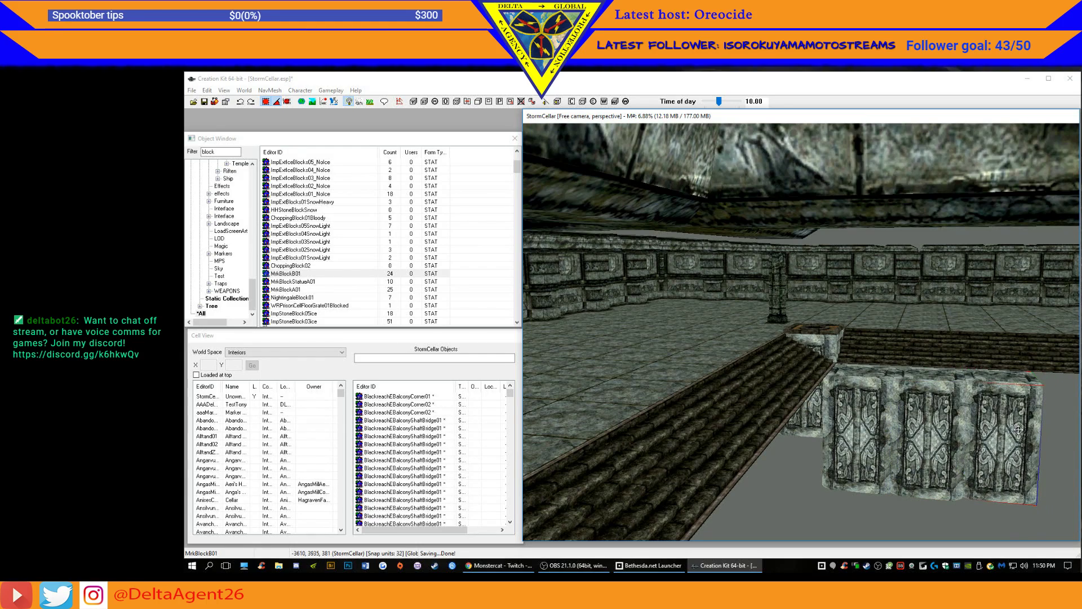
{"action": "middle_click_drag", "start_coordinate": [1024, 428], "coordinate": [991, 404], "text": "shift"}
{"action": "scroll", "coordinate": [990, 403], "scroll_direction": "up", "scroll_amount": 6}
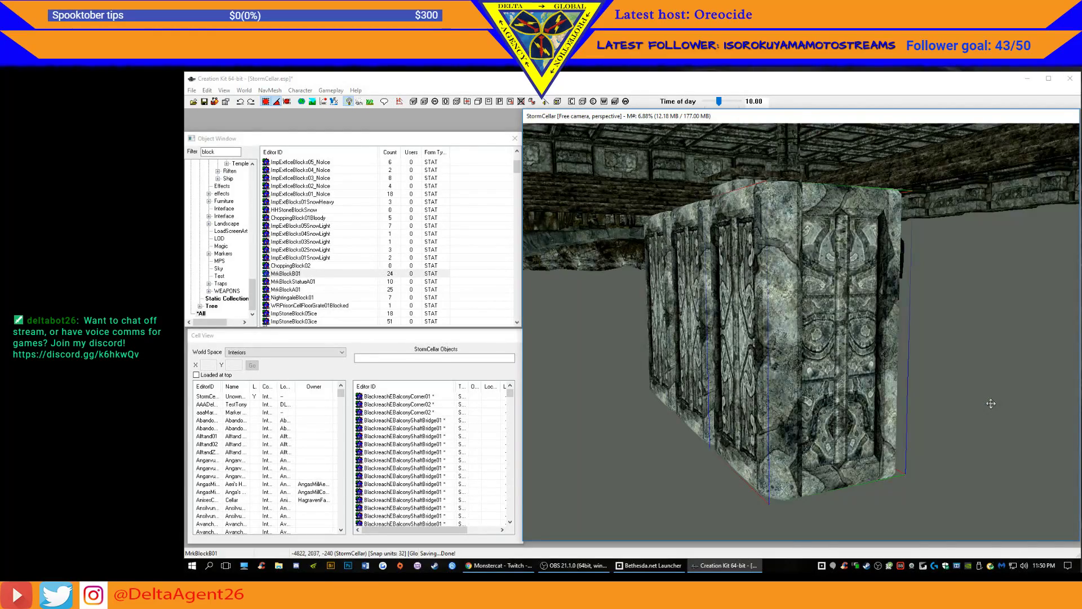
- Raise the three stone blocks in the row slightly so their tops meet the bottom edge of the stairs
{"action": "middle_click_drag", "start_coordinate": [1042, 416], "coordinate": [983, 416], "text": "shift"}
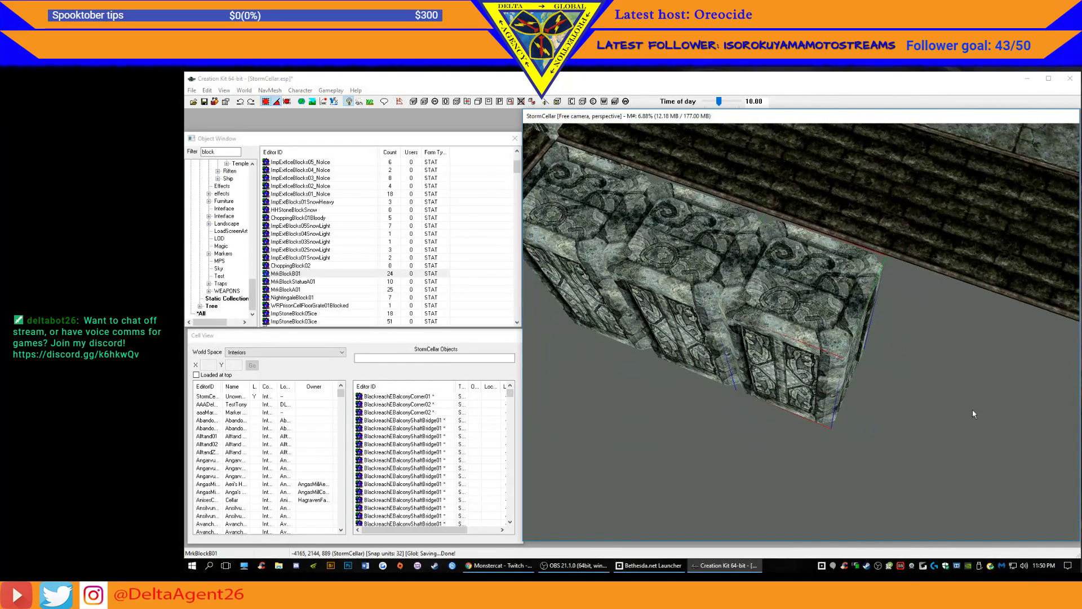
{"action": "key", "text": "z"}
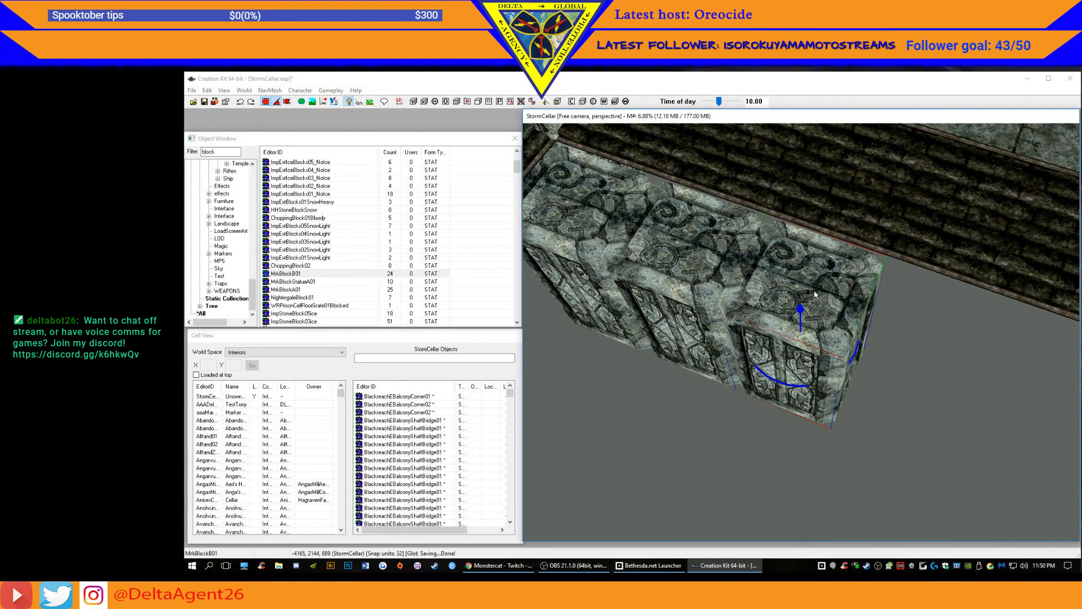
{"action": "left_click_drag", "start_coordinate": [814, 291], "coordinate": [813, 284]}
{"action": "middle_click_drag", "start_coordinate": [845, 296], "coordinate": [966, 293], "text": "shift"}
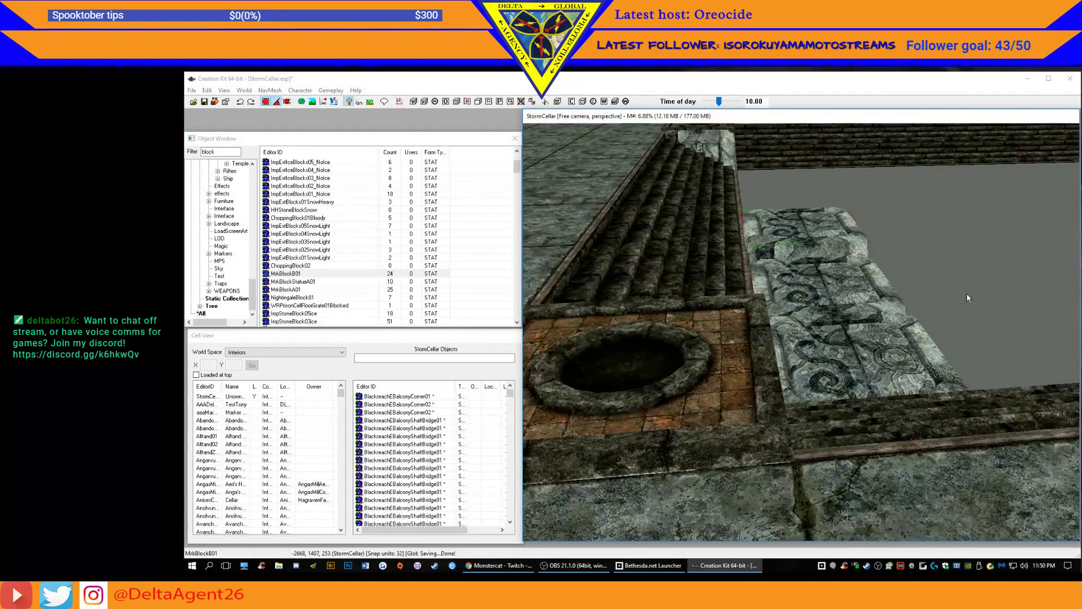
{"action": "mouse_move", "coordinate": [809, 231]}
{"action": "left_mouse_down"}
{"action": "mouse_move", "coordinate": [794, 232]}
{"action": "mouse_move", "coordinate": [809, 231]}
{"action": "left_mouse_up"}
{"action": "middle_click_drag", "start_coordinate": [798, 220], "coordinate": [686, 310], "text": "shift"}
{"action": "key", "text": "d"}
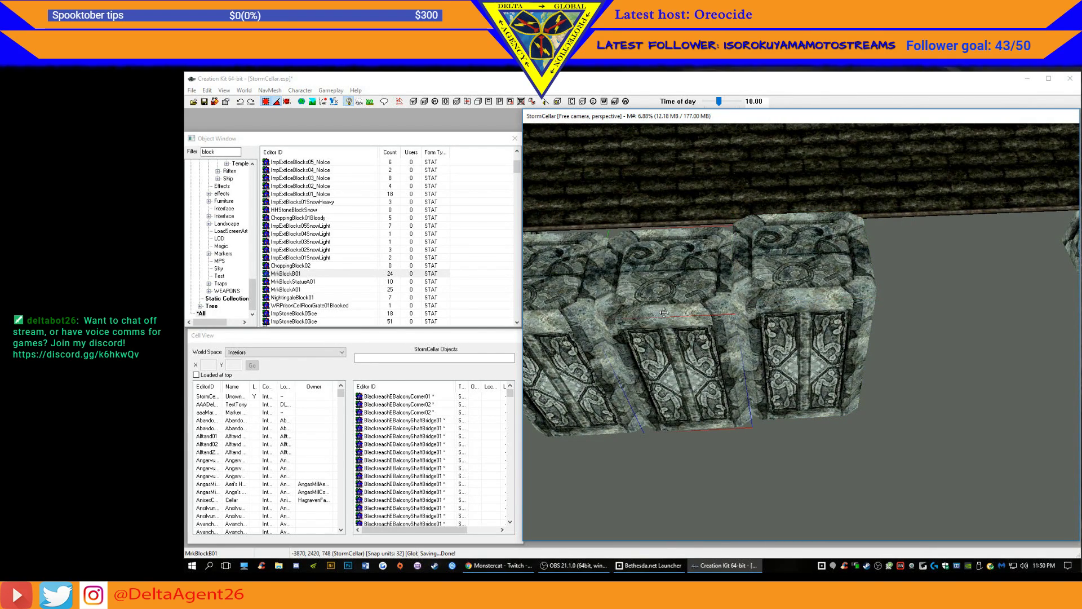
{"action": "left_click_drag", "start_coordinate": [665, 317], "coordinate": [662, 309]}
{"action": "middle_click_drag", "start_coordinate": [641, 276], "coordinate": [673, 274]}
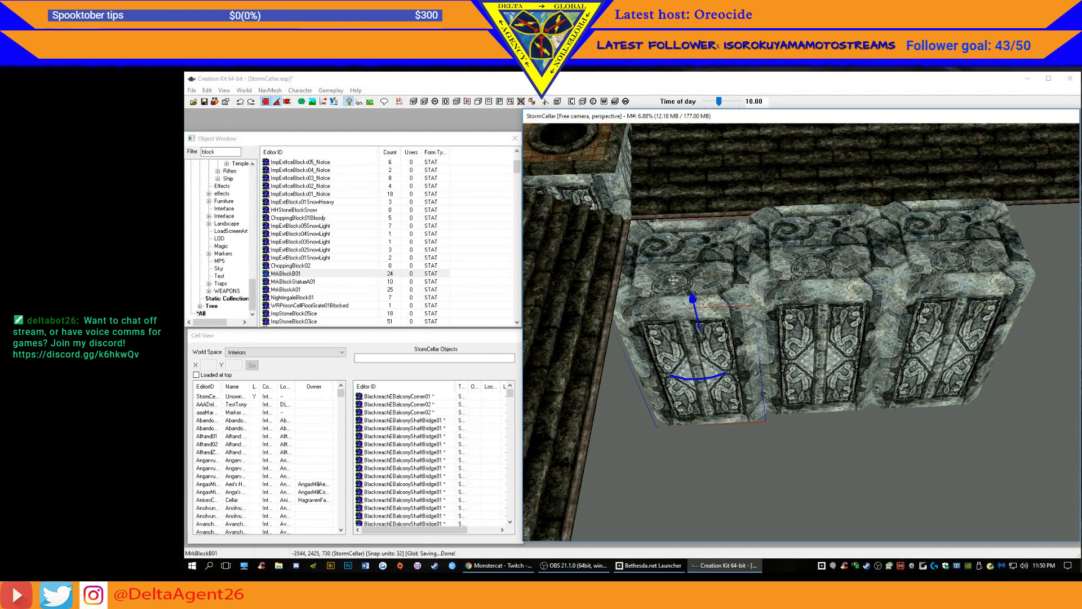
{"action": "left_click_drag", "start_coordinate": [675, 284], "coordinate": [673, 276]}
- Duplicate the end block three times along the row, extending it to six blocks across the opening beneath the stairs
{"action": "mouse_move", "coordinate": [774, 288]}
{"action": "middle_mouse_down", "text": "shift"}
{"action": "mouse_move", "coordinate": [800, 262]}
{"action": "mouse_move", "coordinate": [814, 275]}
{"action": "mouse_move", "coordinate": [784, 295]}
{"action": "middle_mouse_up", "text": "shift"}
{"action": "scroll", "coordinate": [797, 274], "scroll_direction": "down", "scroll_amount": 6}
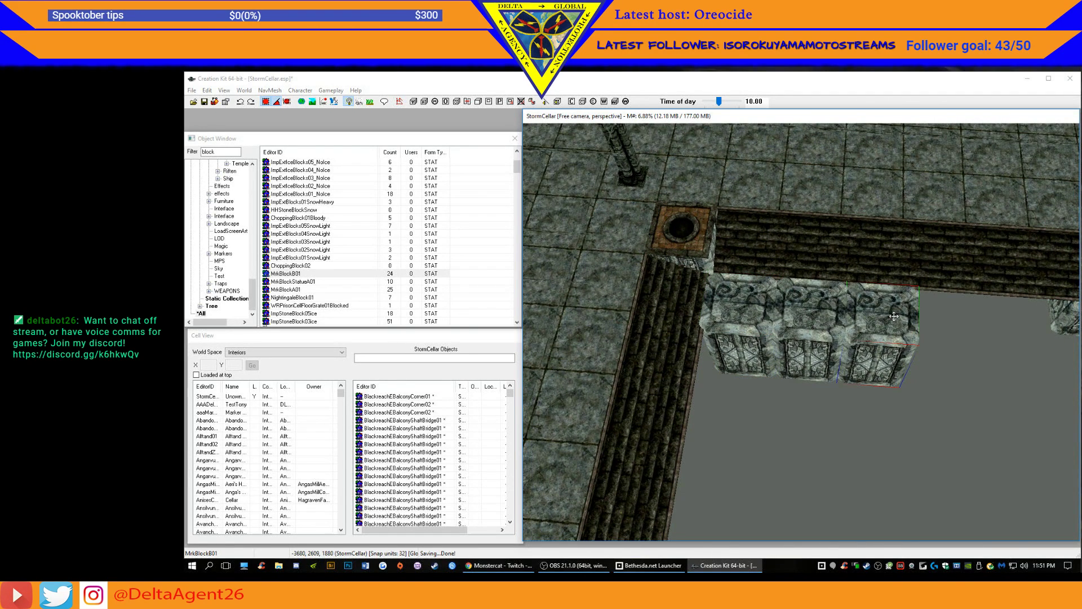
{"action": "left_click_drag", "start_coordinate": [894, 317], "coordinate": [953, 322]}
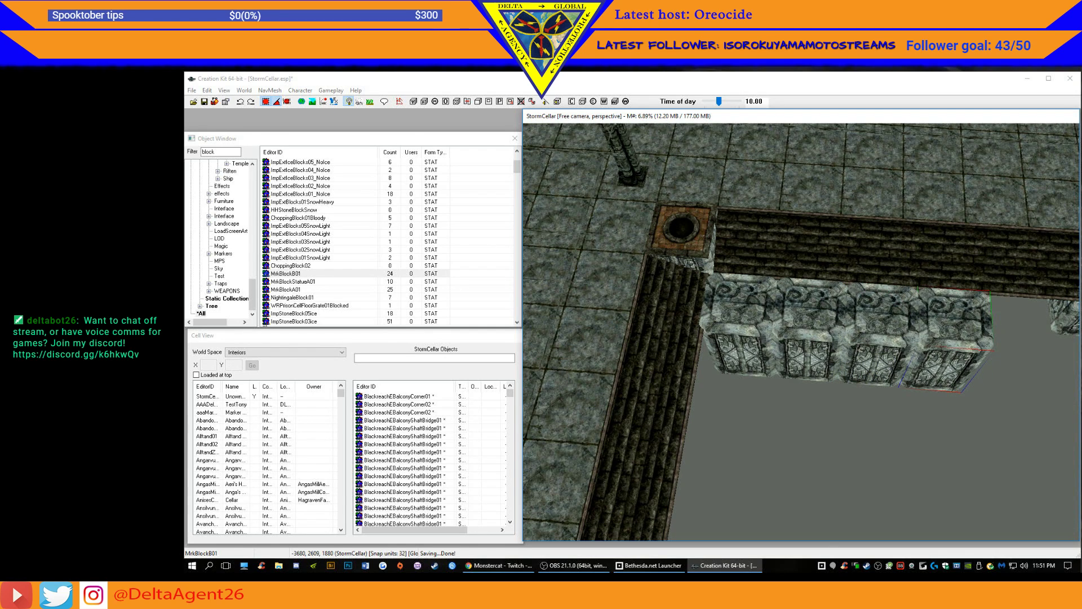
{"action": "middle_click_drag", "start_coordinate": [1027, 309], "coordinate": [977, 297]}
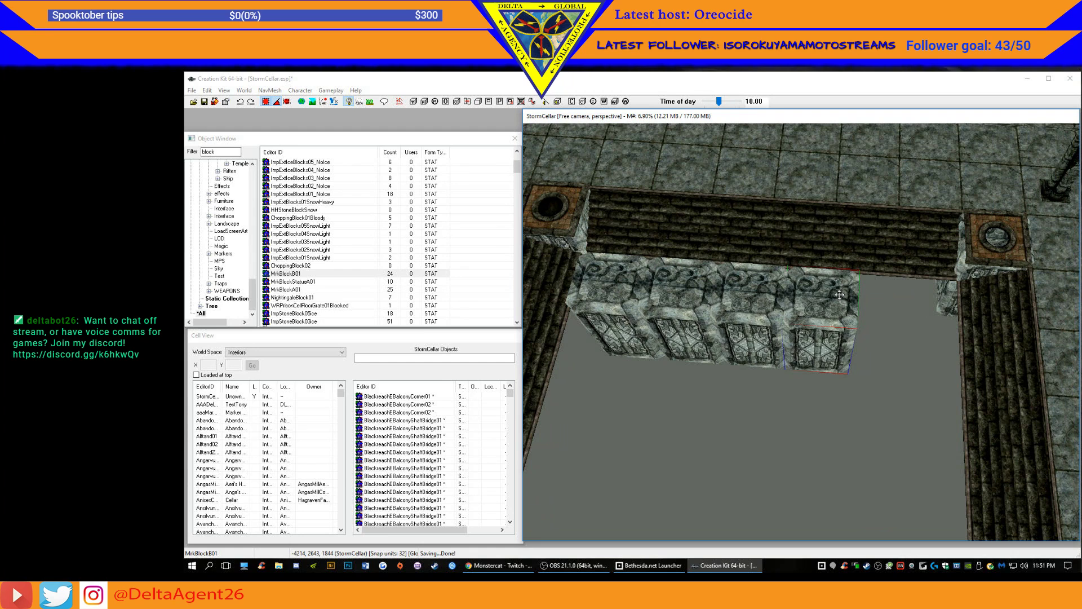
{"action": "left_click_drag", "start_coordinate": [840, 295], "coordinate": [913, 296]}
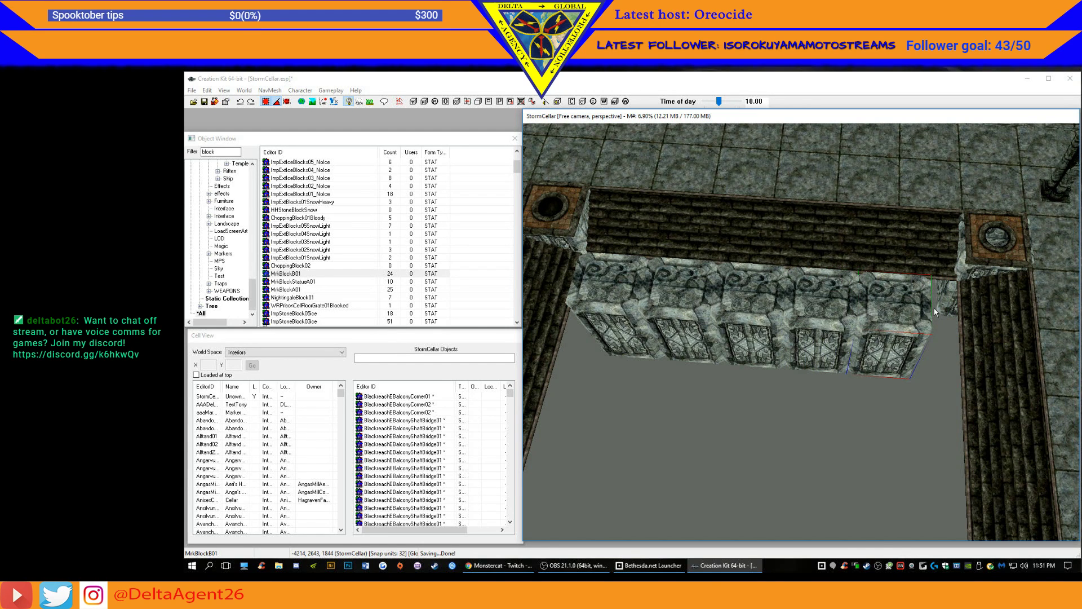
{"action": "mouse_move", "coordinate": [934, 311]}
{"action": "middle_mouse_down", "text": "shift"}
{"action": "mouse_move", "coordinate": [964, 290]}
{"action": "mouse_move", "coordinate": [943, 299]}
{"action": "middle_mouse_up", "text": "shift"}
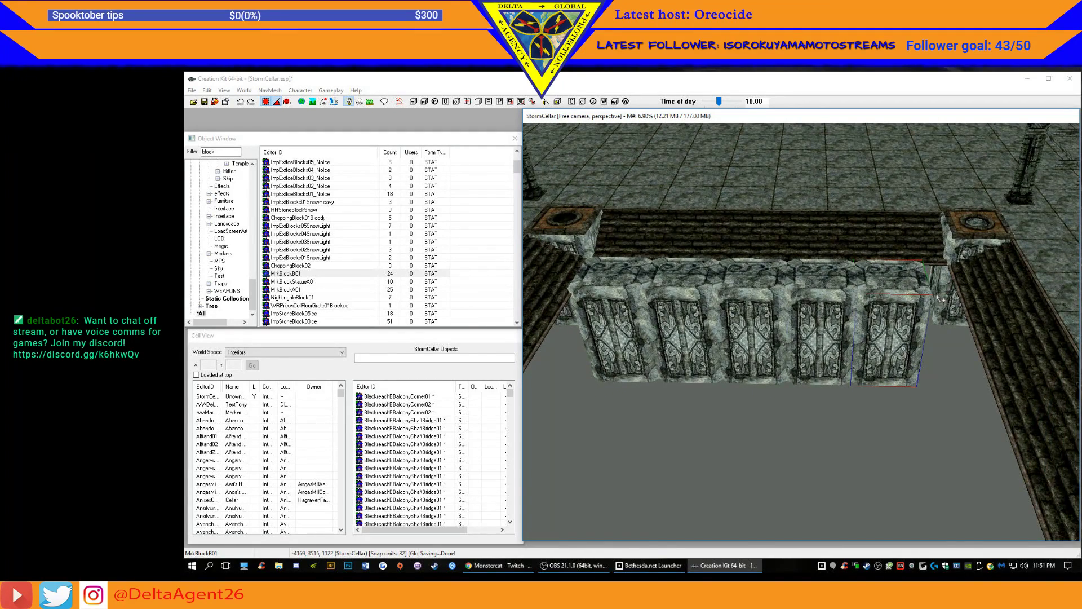
{"action": "left_click_drag", "start_coordinate": [913, 284], "coordinate": [971, 285]}
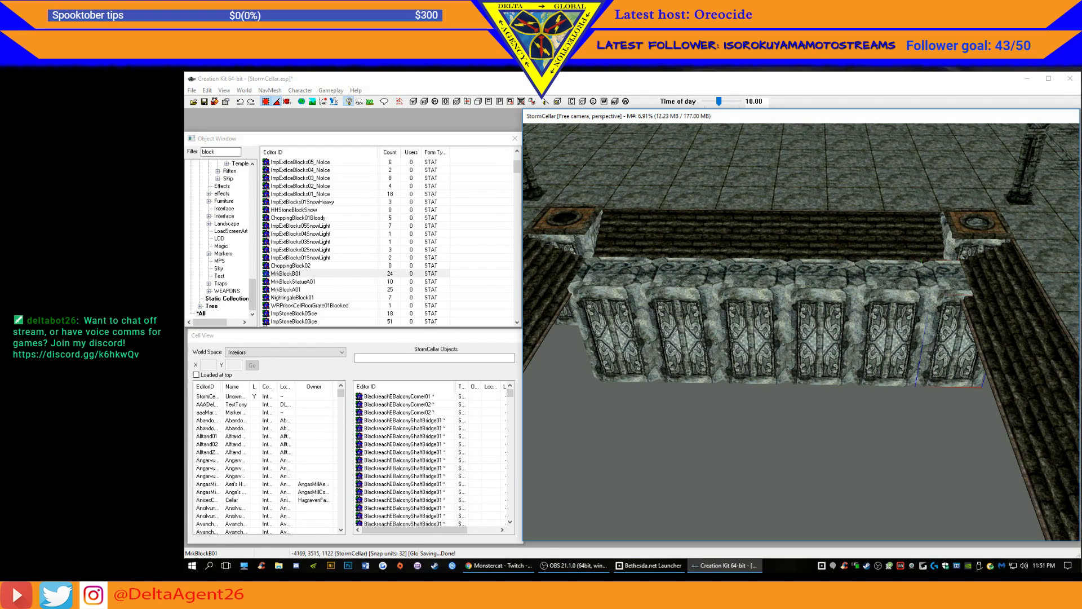
- Select all six stone blocks and shift the whole row to fit between the two side stairs
{"action": "left_click", "coordinate": [851, 350], "text": "ctrl"}
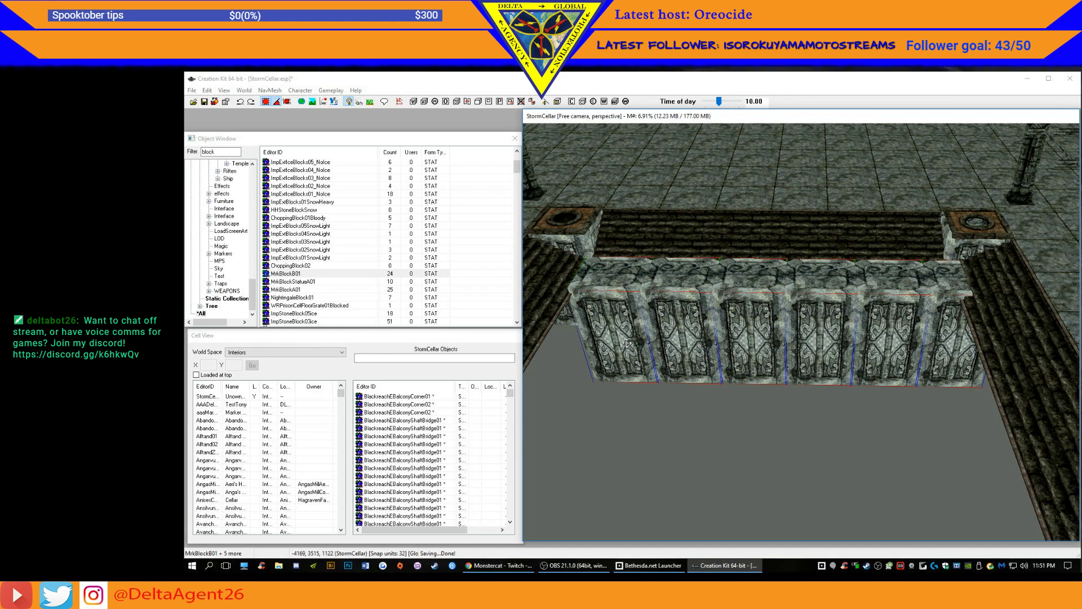
{"action": "left_click_drag", "start_coordinate": [629, 347], "coordinate": [618, 346]}
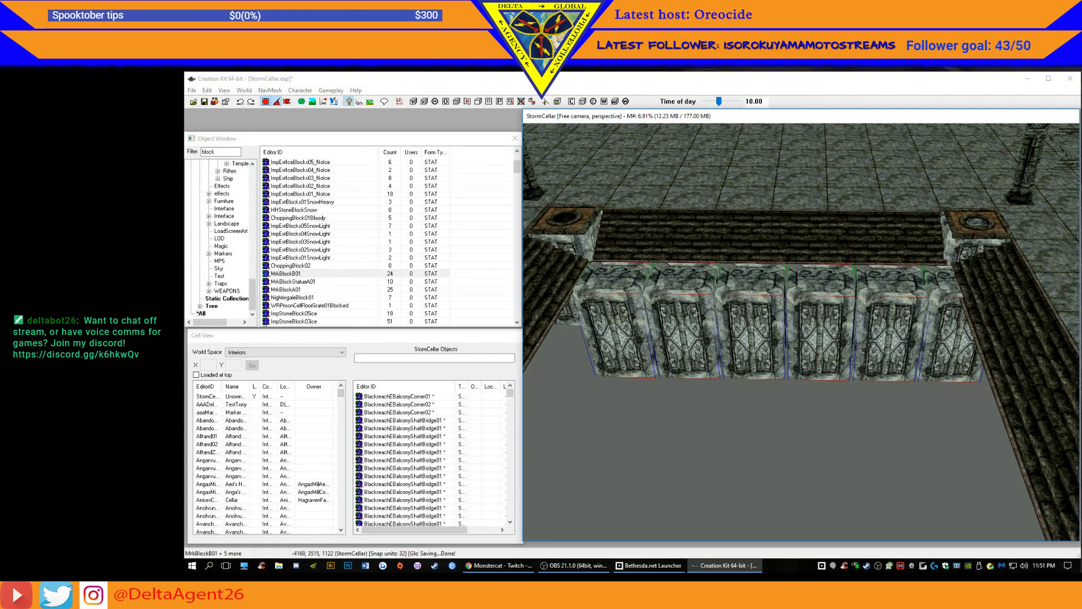
{"action": "left_click_drag", "start_coordinate": [948, 289], "coordinate": [933, 290]}
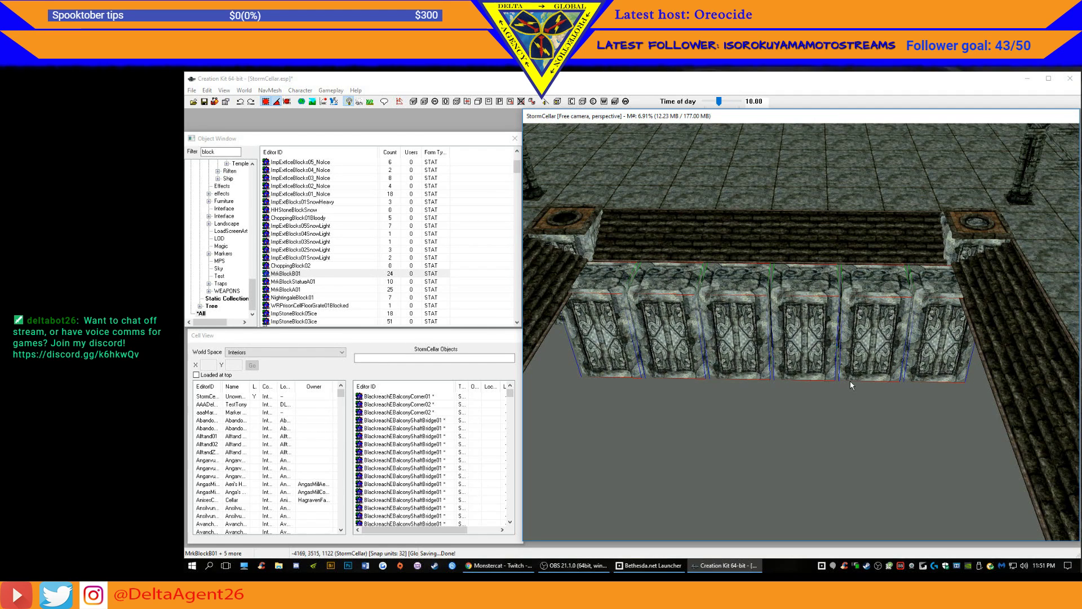
- Duplicate the six-block row and place the copy directly alongside it, farther into the floor opening
{"action": "scroll", "coordinate": [879, 377], "scroll_direction": "down", "scroll_amount": 2}
{"action": "middle_click_drag", "start_coordinate": [882, 377], "coordinate": [964, 398], "text": "shift"}
{"action": "left_click_drag", "start_coordinate": [647, 252], "coordinate": [689, 252]}
{"action": "left_click_drag", "start_coordinate": [691, 225], "coordinate": [696, 239]}
{"action": "middle_click_drag", "start_coordinate": [740, 249], "coordinate": [679, 252], "text": "shift"}
{"action": "middle_click_drag", "start_coordinate": [611, 284], "coordinate": [711, 275]}
{"action": "middle_click_drag", "start_coordinate": [789, 250], "coordinate": [798, 255], "text": "shift"}
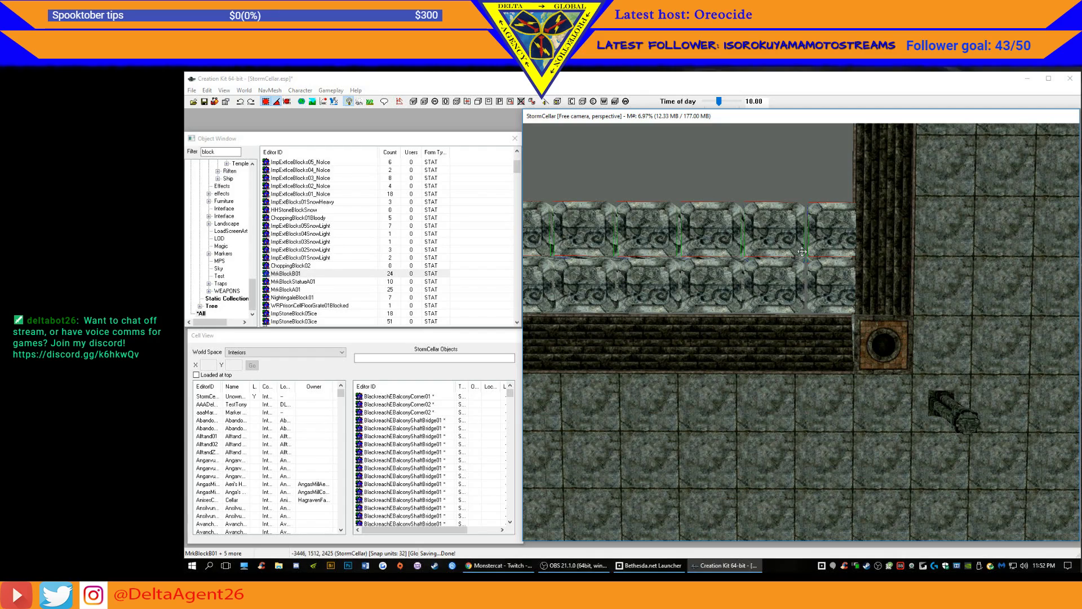
- Select all twelve blocks of the two rows and nudge them together into line between the side stairs
{"action": "middle_click_drag", "start_coordinate": [810, 248], "coordinate": [849, 226]}
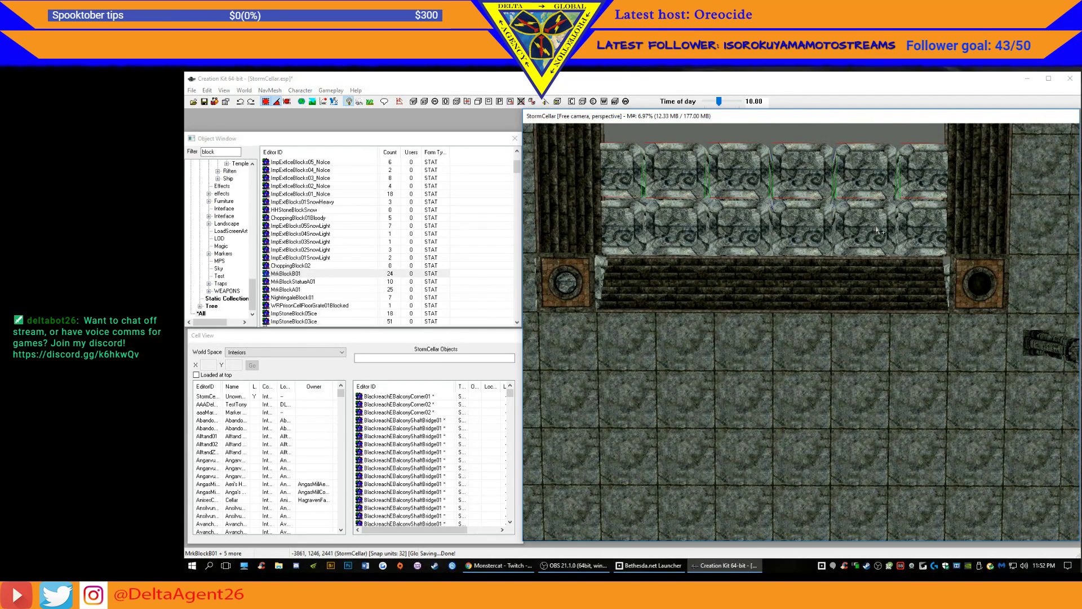
{"action": "left_click", "coordinate": [721, 222], "text": "ctrl"}
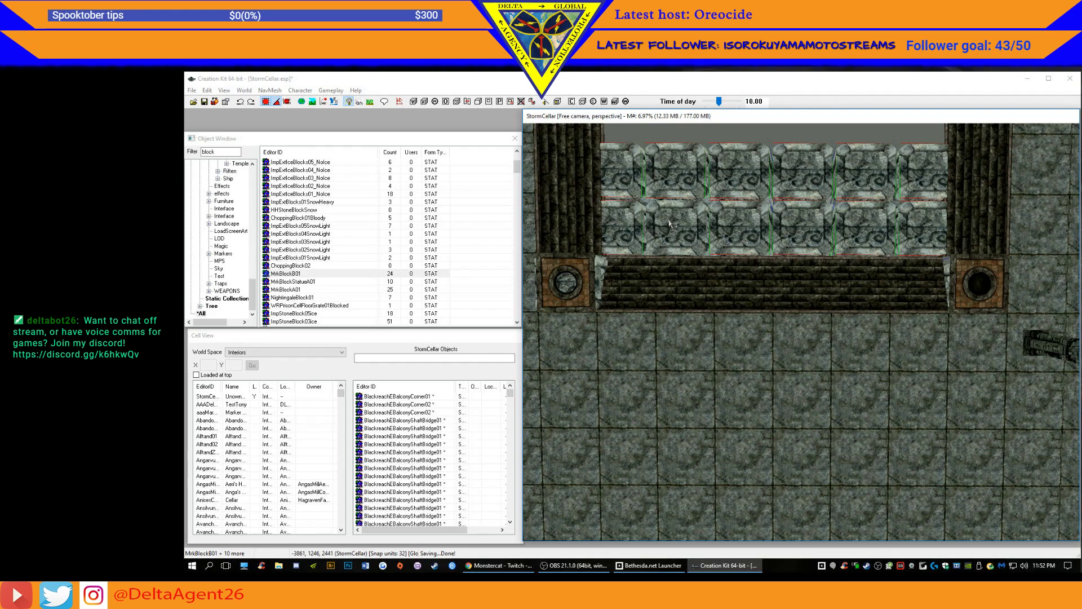
{"action": "key", "text": "d"}
{"action": "left_click", "coordinate": [624, 181]}
{"action": "left_click", "coordinate": [667, 232], "text": "ctrl"}
{"action": "left_click", "coordinate": [687, 175], "text": "ctrl"}
{"action": "left_click", "coordinate": [751, 230], "text": "ctrl"}
{"action": "left_click", "coordinate": [809, 179], "text": "ctrl"}
{"action": "left_click", "coordinate": [871, 230], "text": "ctrl"}
{"action": "left_click", "coordinate": [917, 236], "text": "ctrl"}
{"action": "left_click", "coordinate": [923, 180], "text": "ctrl"}
{"action": "left_click_drag", "start_coordinate": [815, 189], "coordinate": [815, 181]}
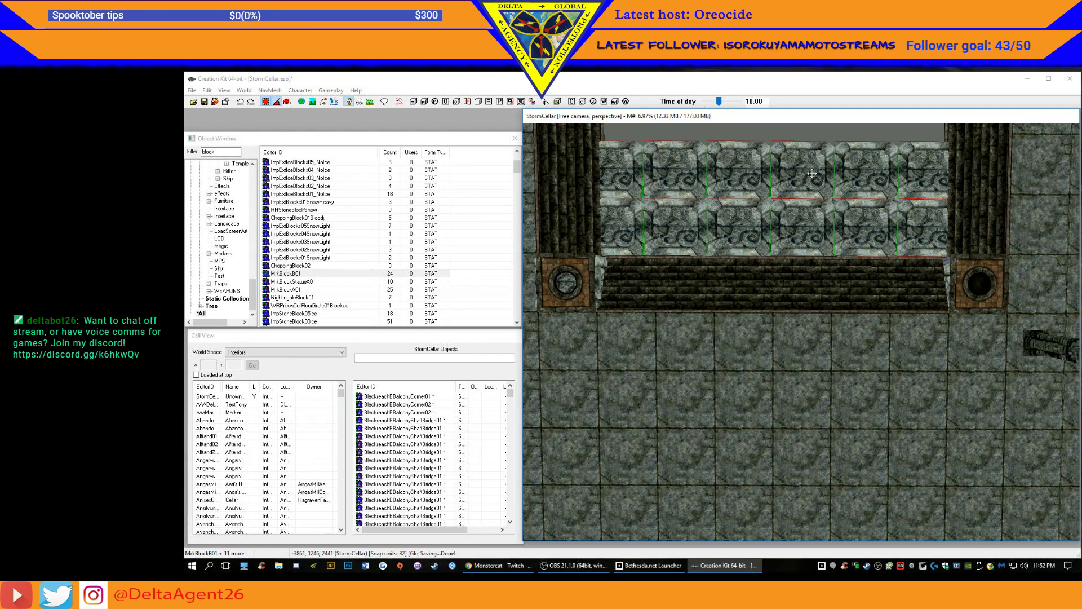
- Duplicate the double row of blocks three times, placing the copies one after another until they fill the floor opening
{"action": "middle_click_drag", "start_coordinate": [823, 171], "coordinate": [822, 266]}
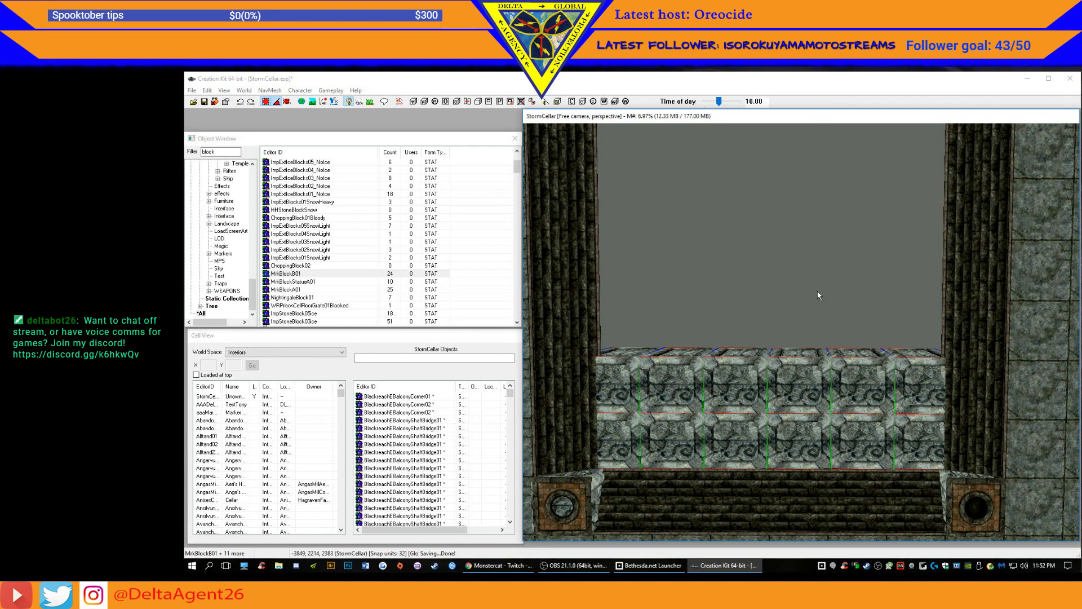
{"action": "left_click_drag", "start_coordinate": [798, 380], "coordinate": [790, 273]}
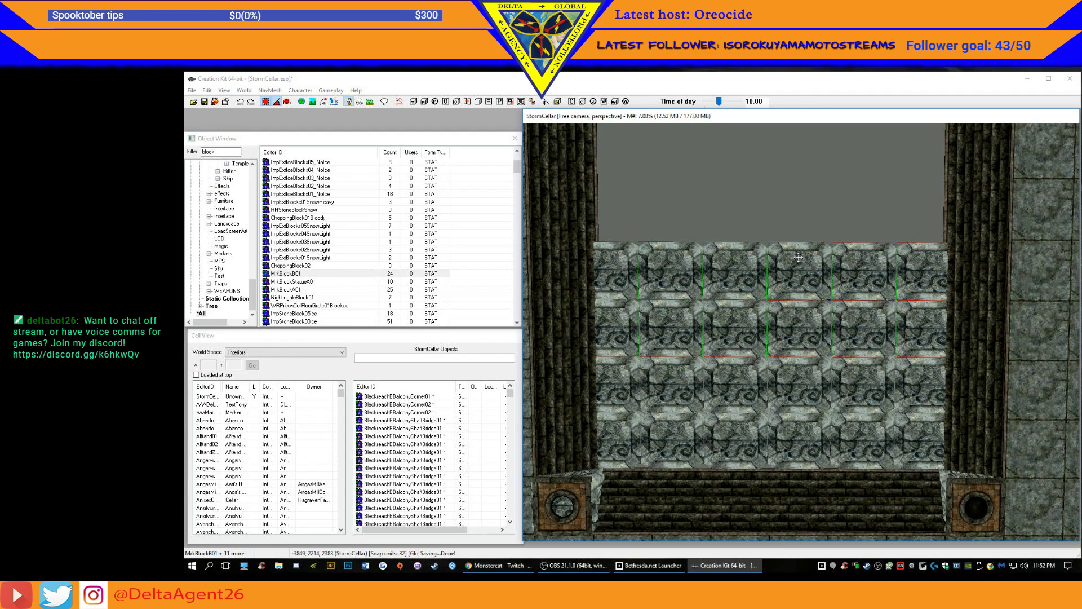
{"action": "middle_click_drag", "start_coordinate": [807, 303], "coordinate": [809, 294], "text": "shift"}
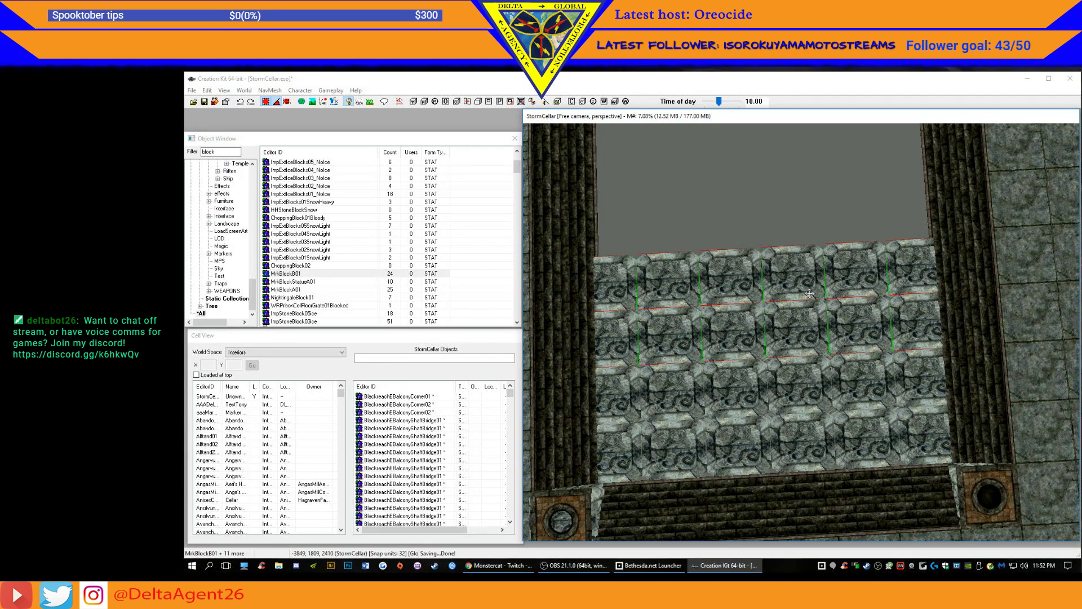
{"action": "key", "text": "ctrl+d"}
{"action": "left_click_drag", "start_coordinate": [797, 274], "coordinate": [785, 166]}
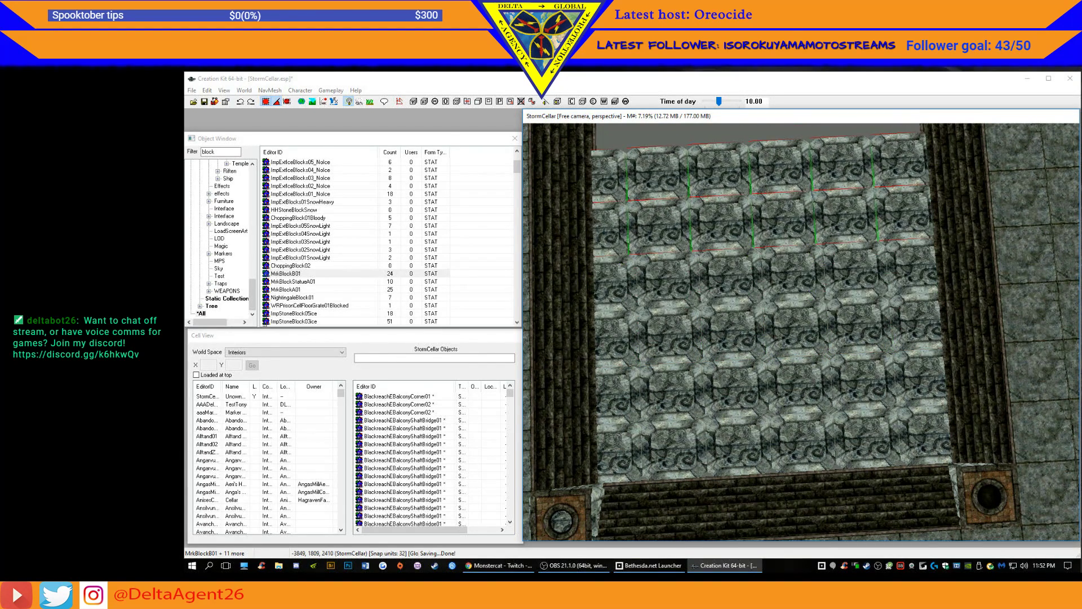
{"action": "middle_click_drag", "start_coordinate": [780, 153], "coordinate": [784, 253]}
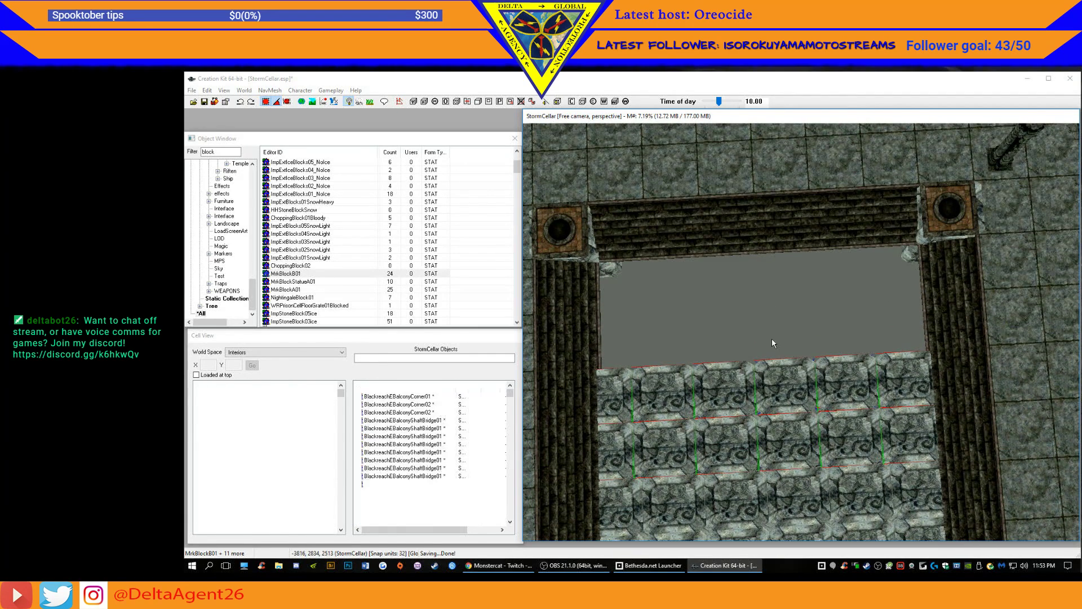
{"action": "left_click_drag", "start_coordinate": [782, 377], "coordinate": [782, 270]}
- Shift the farthest double row of blocks sideways until it sits centred between the side stairs
{"action": "middle_click_drag", "start_coordinate": [804, 292], "coordinate": [878, 244], "text": "shift"}
{"action": "middle_click_drag", "start_coordinate": [911, 287], "coordinate": [914, 385]}
{"action": "middle_click_drag", "start_coordinate": [900, 320], "coordinate": [780, 320]}
{"action": "middle_click_drag", "start_coordinate": [549, 321], "coordinate": [743, 341]}
{"action": "left_click_drag", "start_coordinate": [742, 340], "coordinate": [734, 340]}
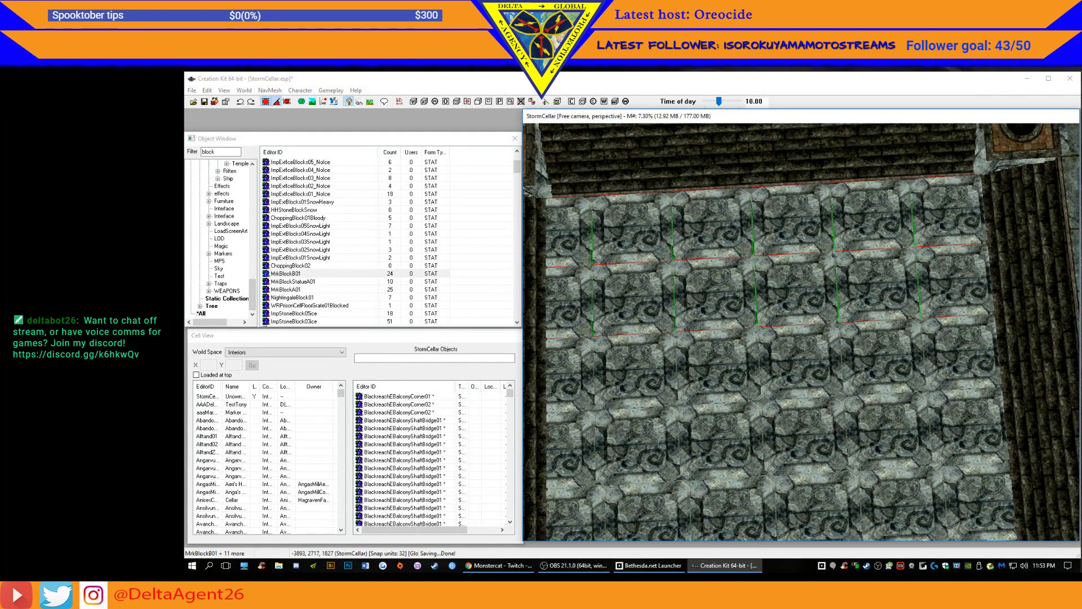
{"action": "scroll", "coordinate": [734, 339], "scroll_direction": "down", "scroll_amount": 2}
{"action": "middle_click_drag", "start_coordinate": [734, 340], "coordinate": [886, 283], "text": "shift"}
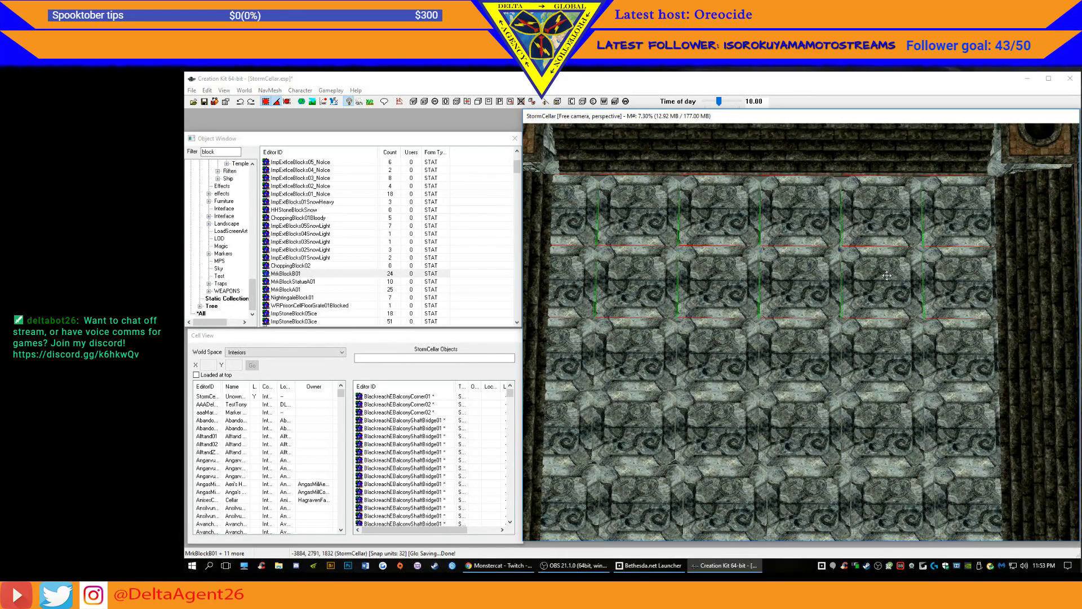
{"action": "left_click_drag", "start_coordinate": [896, 225], "coordinate": [878, 226]}
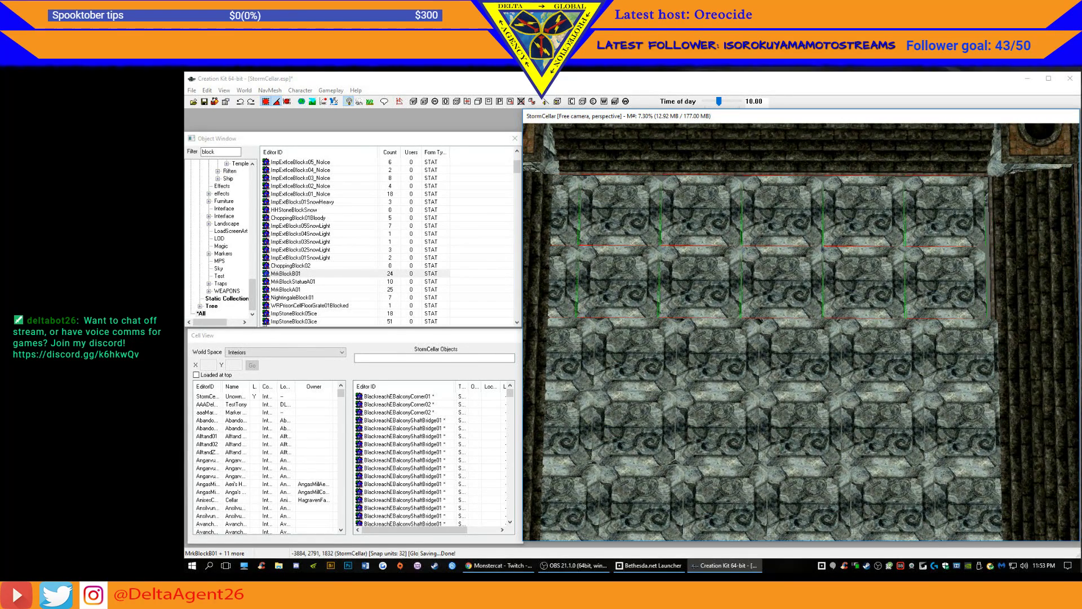
{"action": "left_click_drag", "start_coordinate": [755, 248], "coordinate": [764, 248]}
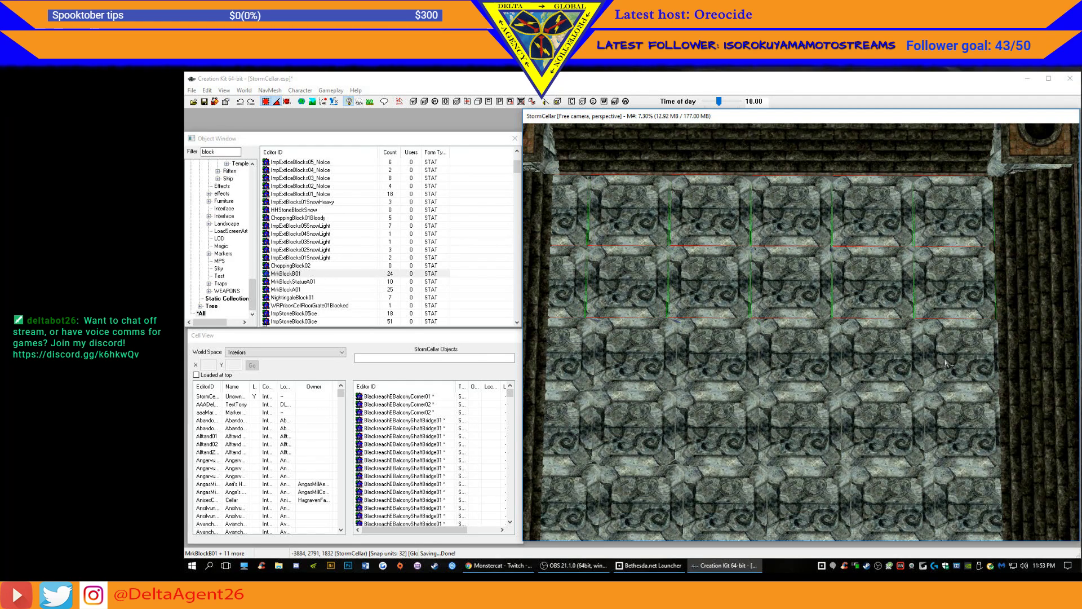
- Select the blocks of the adjacent double row and shift them sideways to line up with the farthest double row
{"action": "left_click", "coordinate": [945, 359]}
{"action": "left_click", "coordinate": [899, 366], "text": "ctrl"}
{"action": "left_click", "coordinate": [790, 370], "text": "ctrl"}
{"action": "left_click", "coordinate": [612, 362], "text": "ctrl"}
{"action": "left_click", "coordinate": [566, 366], "text": "ctrl"}
{"action": "left_click", "coordinate": [569, 428], "text": "ctrl"}
{"action": "left_click", "coordinate": [723, 440], "text": "ctrl"}
{"action": "left_click", "coordinate": [884, 439], "text": "ctrl"}
{"action": "left_click", "coordinate": [954, 439], "text": "ctrl"}
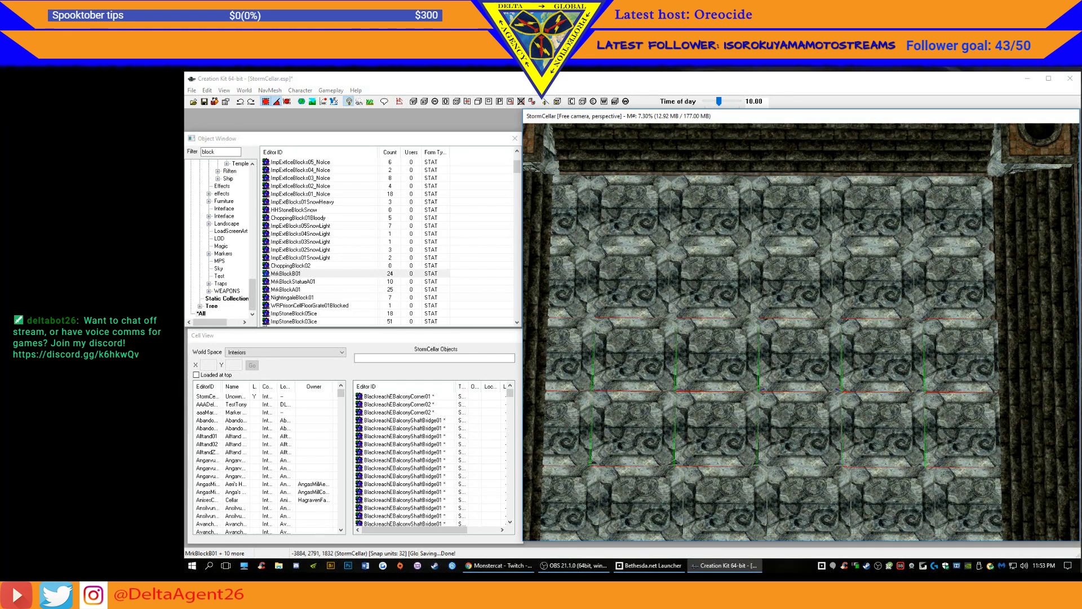
{"action": "key", "text": "Left"}
{"action": "mouse_move", "coordinate": [754, 451]}
{"action": "left_mouse_down"}
{"action": "mouse_move", "coordinate": [754, 460]}
{"action": "mouse_move", "coordinate": [755, 451]}
{"action": "left_mouse_up"}
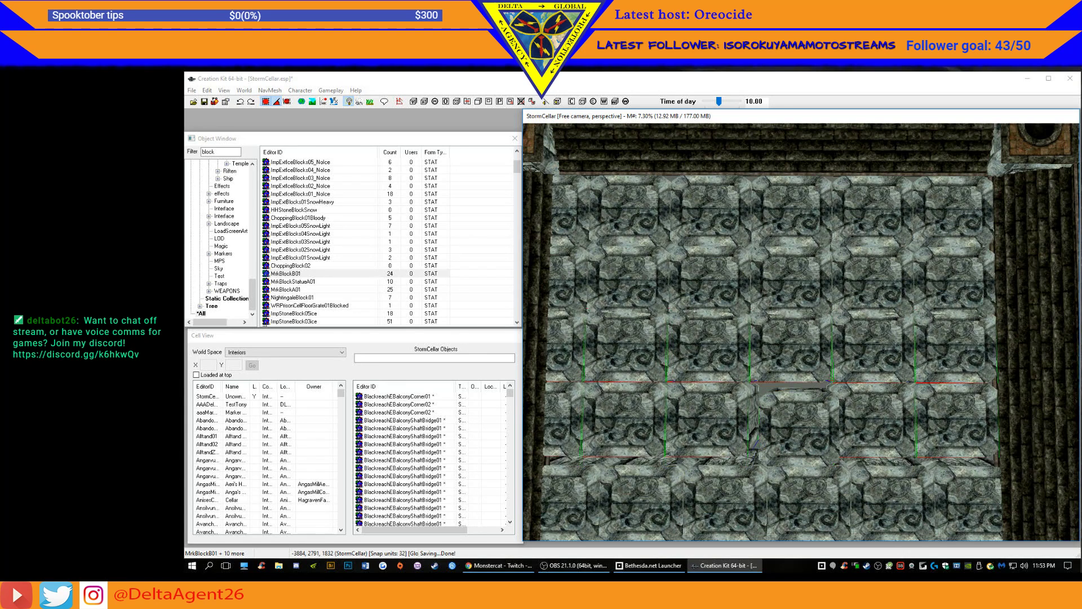
{"action": "left_click_drag", "start_coordinate": [957, 437], "coordinate": [957, 437]}
- Select the two rows of the next double row of blocks and shift them sideways into line with the aligned rows
{"action": "middle_click_drag", "start_coordinate": [953, 416], "coordinate": [951, 357]}
{"action": "left_click", "coordinate": [949, 314]}
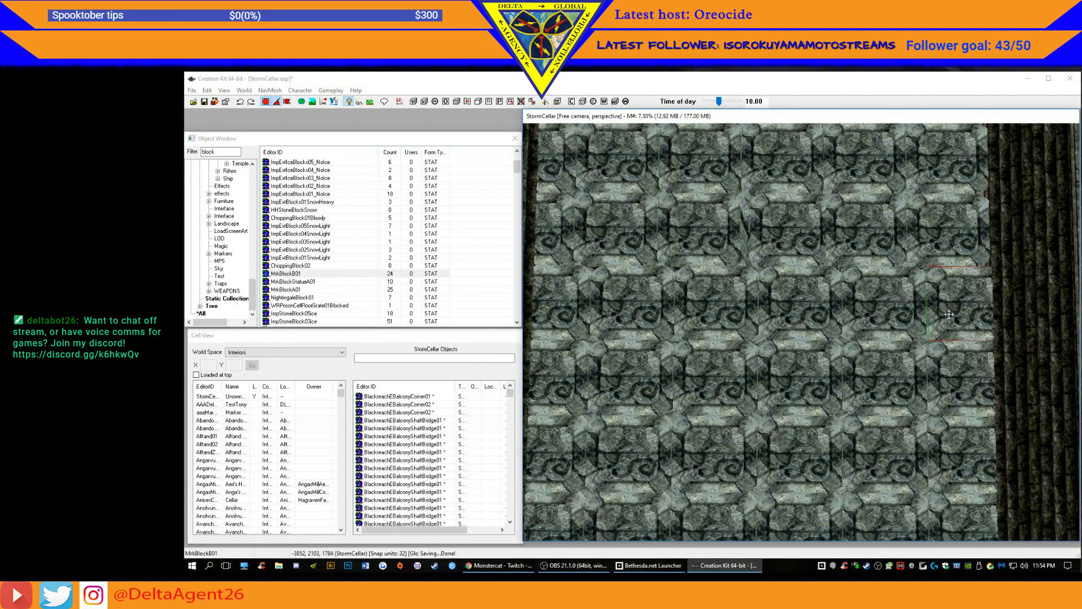
{"action": "left_click", "coordinate": [878, 317], "text": "ctrl"}
{"action": "left_click", "coordinate": [548, 307], "text": "ctrl"}
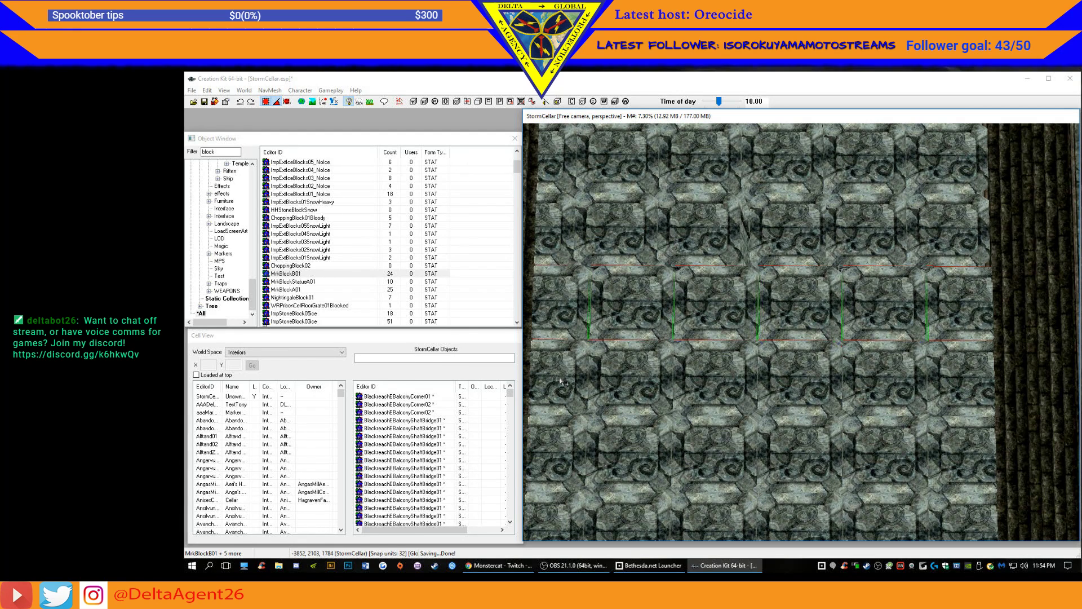
{"action": "left_click", "coordinate": [804, 388], "text": "ctrl"}
{"action": "left_click", "coordinate": [885, 393], "text": "ctrl"}
{"action": "left_click", "coordinate": [960, 389], "text": "ctrl"}
{"action": "mouse_move", "coordinate": [963, 319]}
{"action": "left_mouse_down"}
{"action": "mouse_move", "coordinate": [944, 327]}
{"action": "mouse_move", "coordinate": [943, 319]}
{"action": "left_mouse_up"}
- Select the blocks of the original double row beside the near stairs and shift them sideways into line with the others
{"action": "middle_click_drag", "start_coordinate": [944, 350], "coordinate": [991, 296]}
{"action": "left_click", "coordinate": [991, 297]}
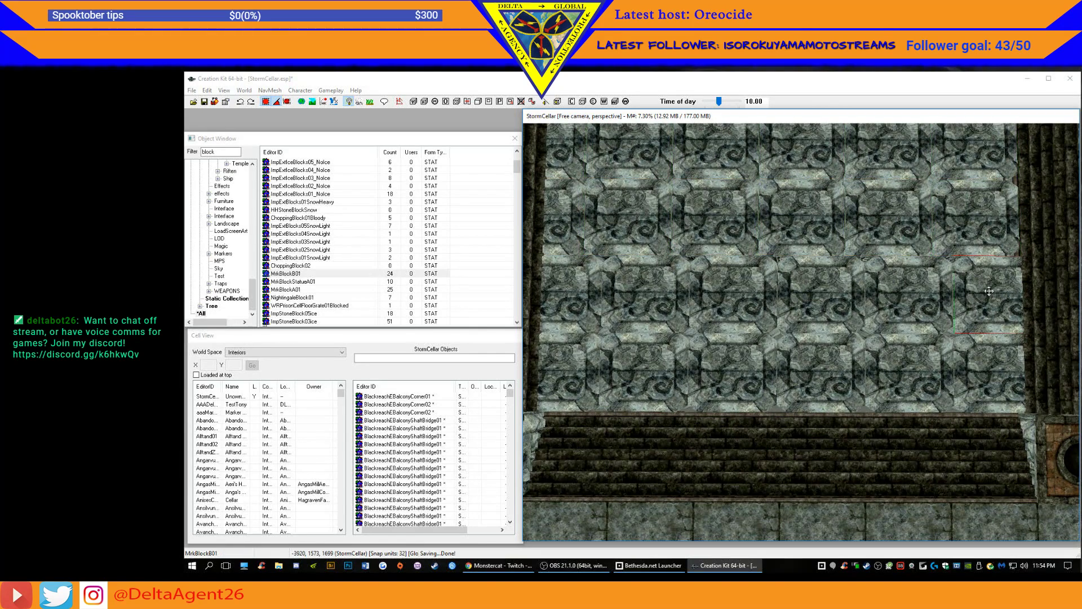
{"action": "key", "text": "d"}
{"action": "left_click", "coordinate": [1002, 360]}
{"action": "left_click", "coordinate": [934, 375], "text": "ctrl"}
{"action": "left_click", "coordinate": [815, 305], "text": "ctrl"}
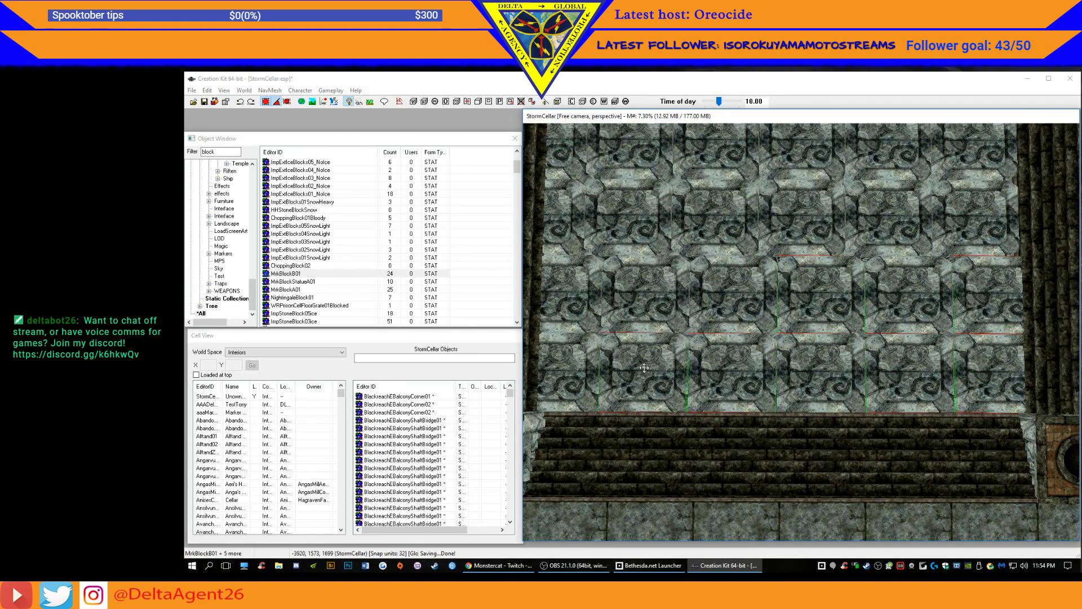
{"action": "left_click", "coordinate": [673, 304], "text": "ctrl"}
{"action": "left_click", "coordinate": [690, 316], "text": "ctrl"}
{"action": "left_click", "coordinate": [569, 311], "text": "ctrl"}
{"action": "mouse_move", "coordinate": [984, 295]}
{"action": "left_mouse_down"}
{"action": "mouse_move", "coordinate": [980, 317]}
{"action": "mouse_move", "coordinate": [970, 307]}
{"action": "left_mouse_up"}
{"action": "left_click", "coordinate": [907, 299], "text": "ctrl"}
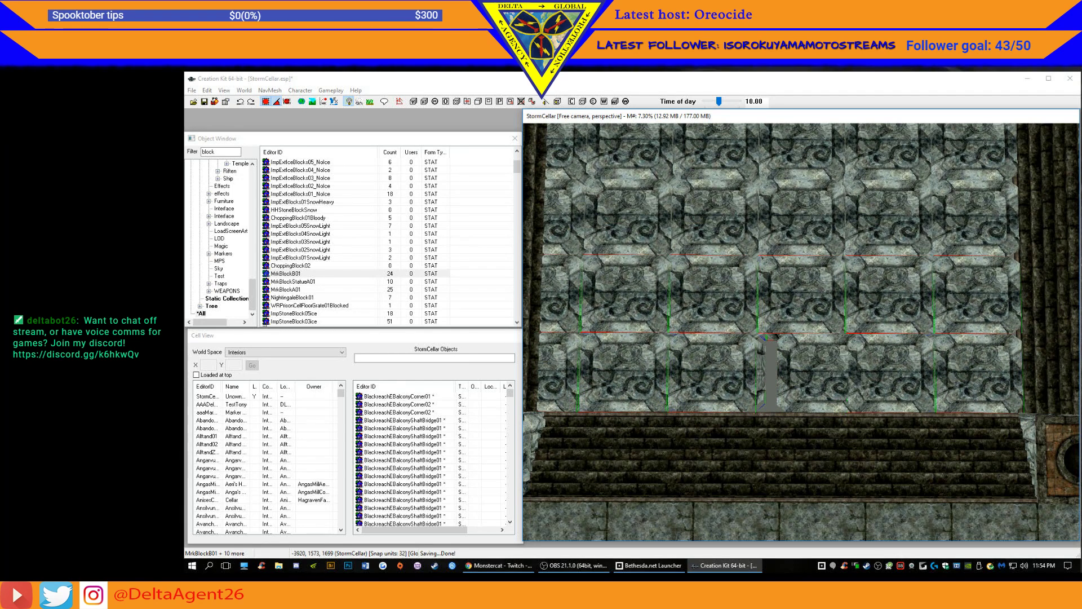
- Select the block beside the gap in the row nearest the stairs and shift it sideways to close the gap
{"action": "middle_click_drag", "start_coordinate": [975, 305], "coordinate": [975, 305], "text": "shift"}
{"action": "left_click", "coordinate": [819, 385]}
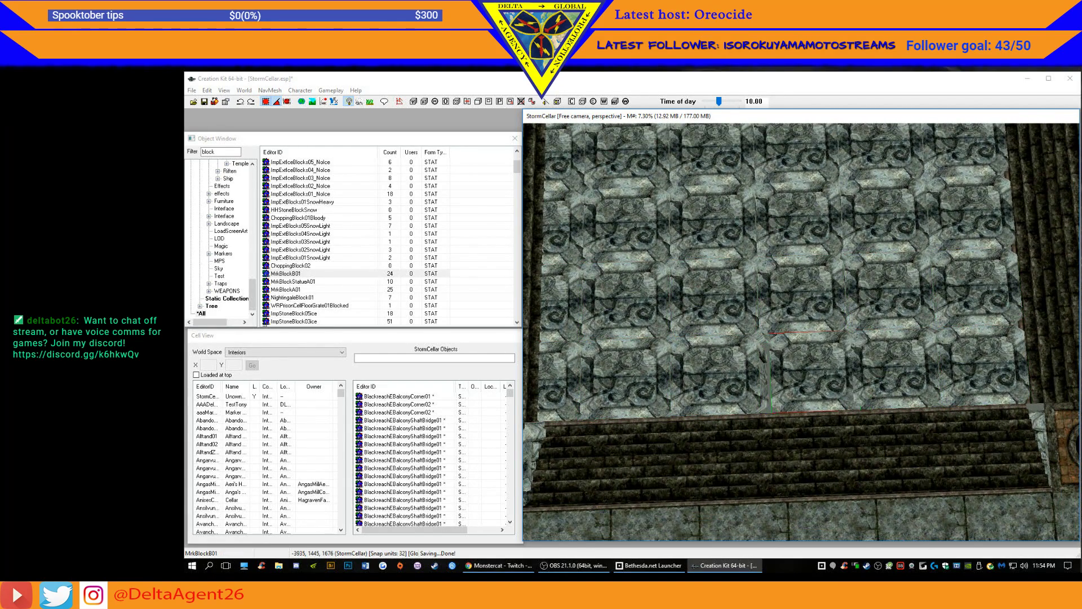
{"action": "left_click_drag", "start_coordinate": [819, 385], "coordinate": [818, 385]}
{"action": "middle_click_drag", "start_coordinate": [798, 376], "coordinate": [875, 369], "text": "shift"}
{"action": "middle_click_drag", "start_coordinate": [768, 350], "coordinate": [834, 380]}
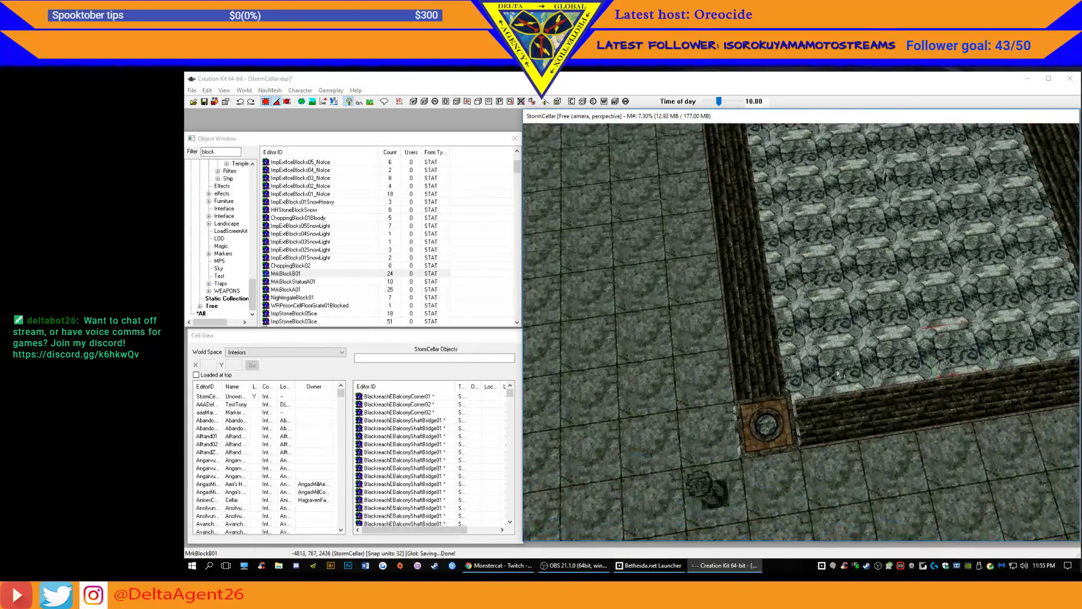
{"action": "middle_click_drag", "start_coordinate": [894, 253], "coordinate": [786, 359]}
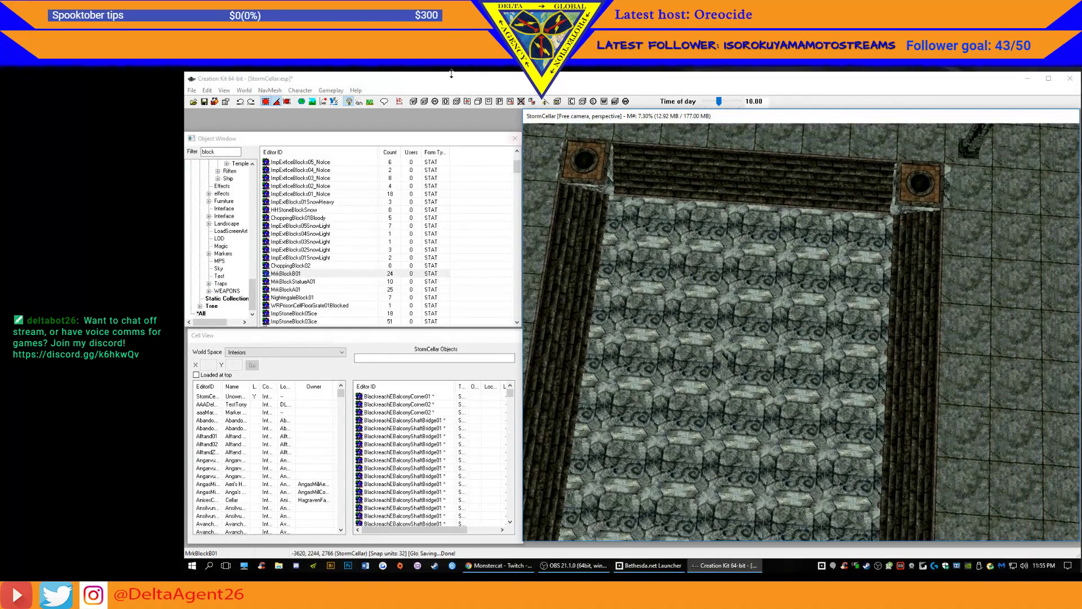
- Save the StormCellar plugin
{"action": "left_click", "coordinate": [192, 91]}
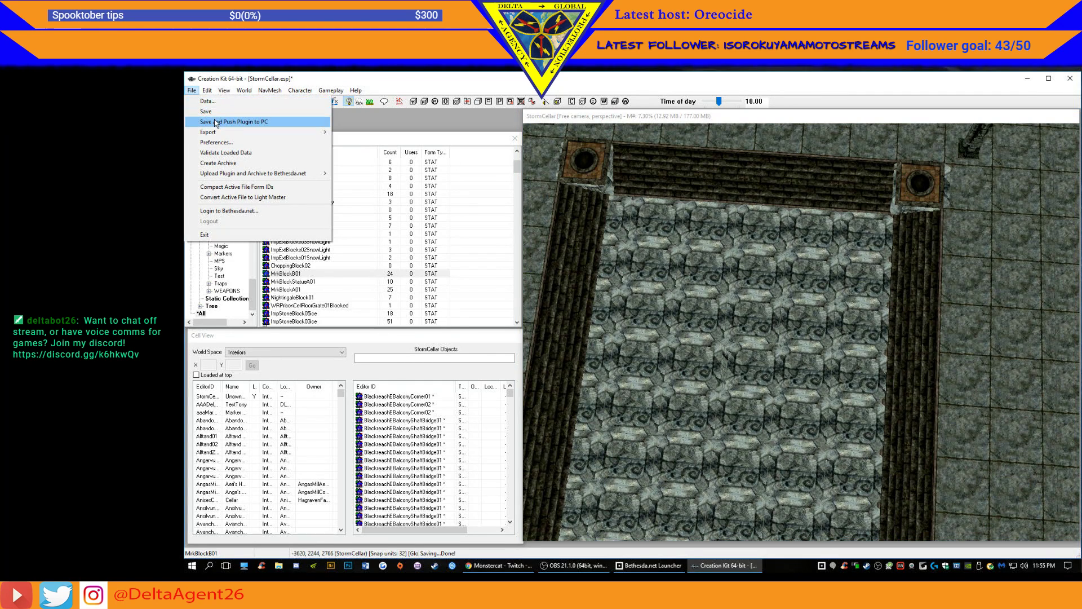
{"action": "left_click", "coordinate": [321, 75]}
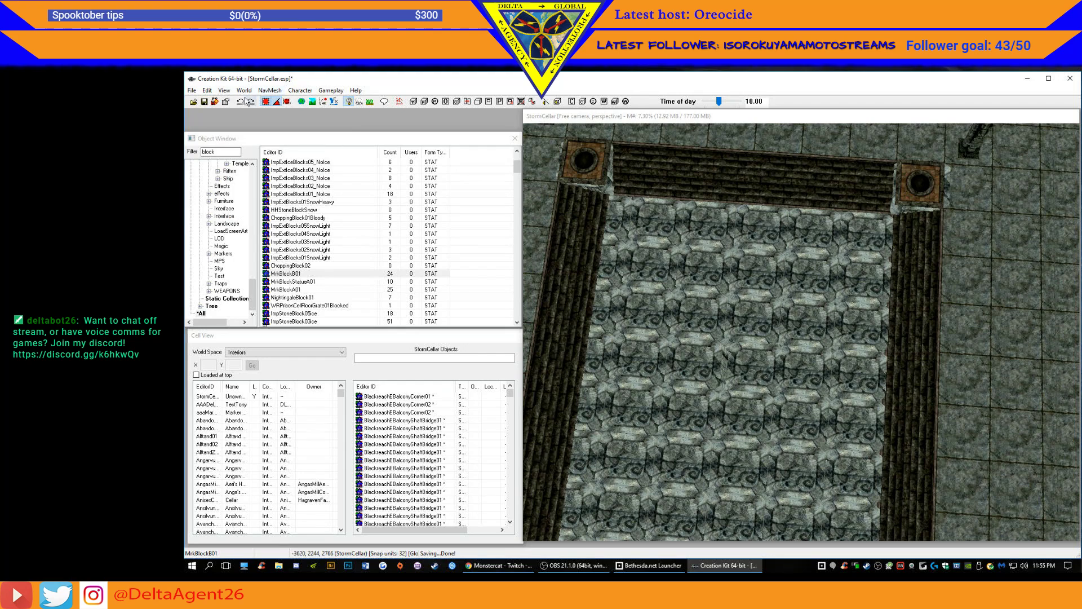
{"action": "left_click", "coordinate": [204, 102]}
- Filter the object list for "table" and check the WHstables and OrcTable01 entries
{"action": "middle_click_drag", "start_coordinate": [631, 313], "coordinate": [772, 339], "text": "shift"}
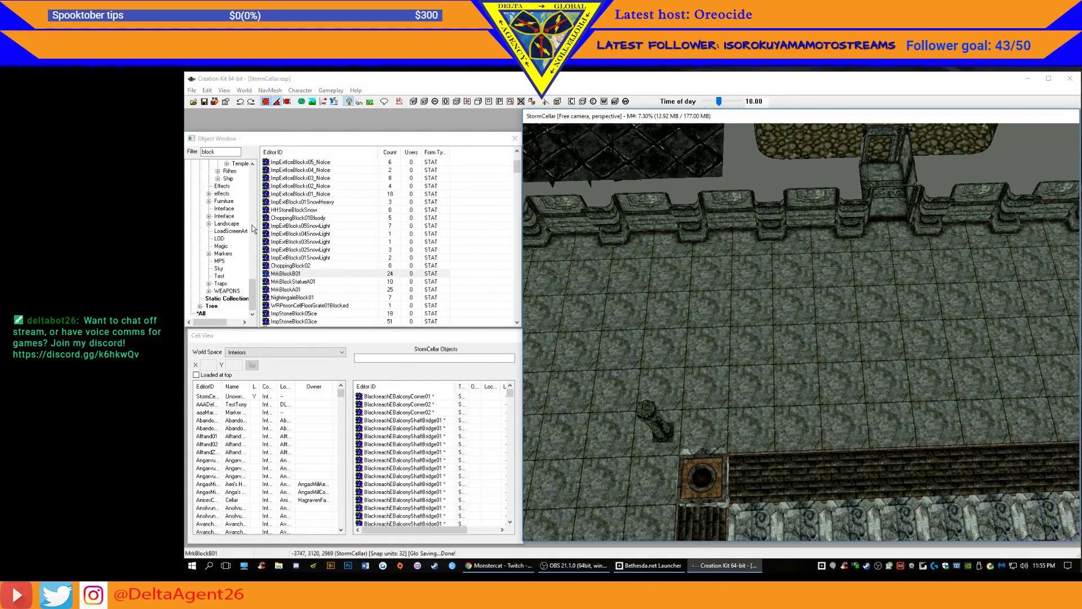
{"action": "double_click", "coordinate": [218, 152]}
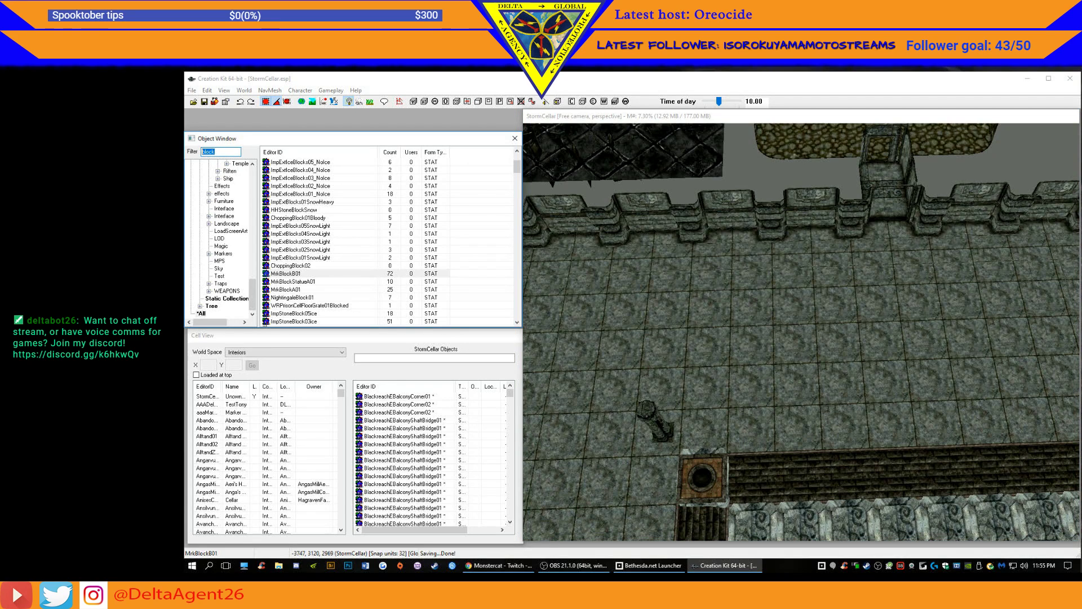
{"action": "type", "text": "table"}
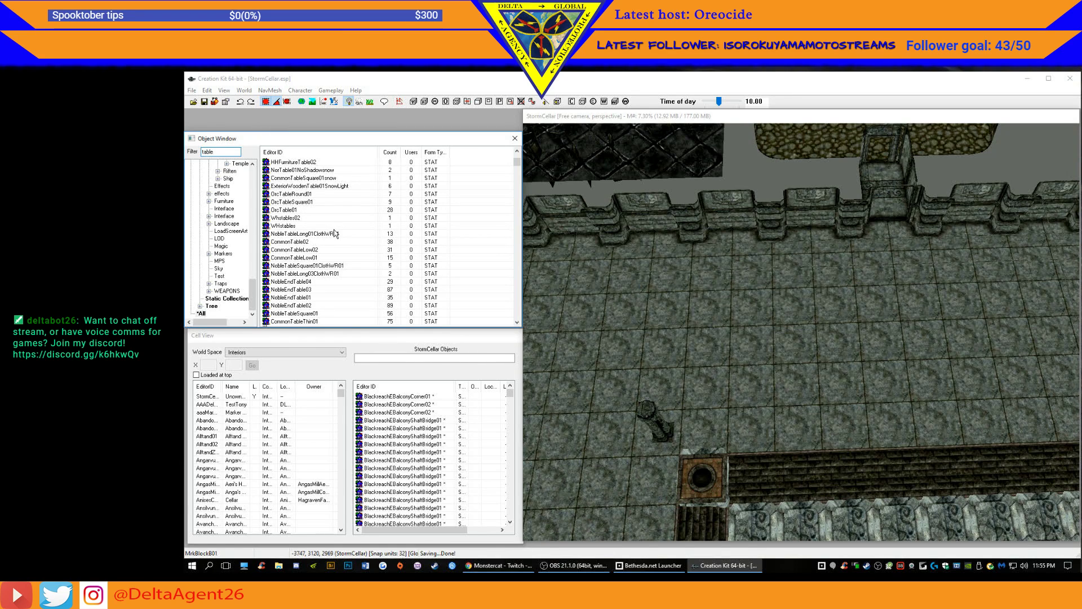
{"action": "left_click", "coordinate": [287, 225]}
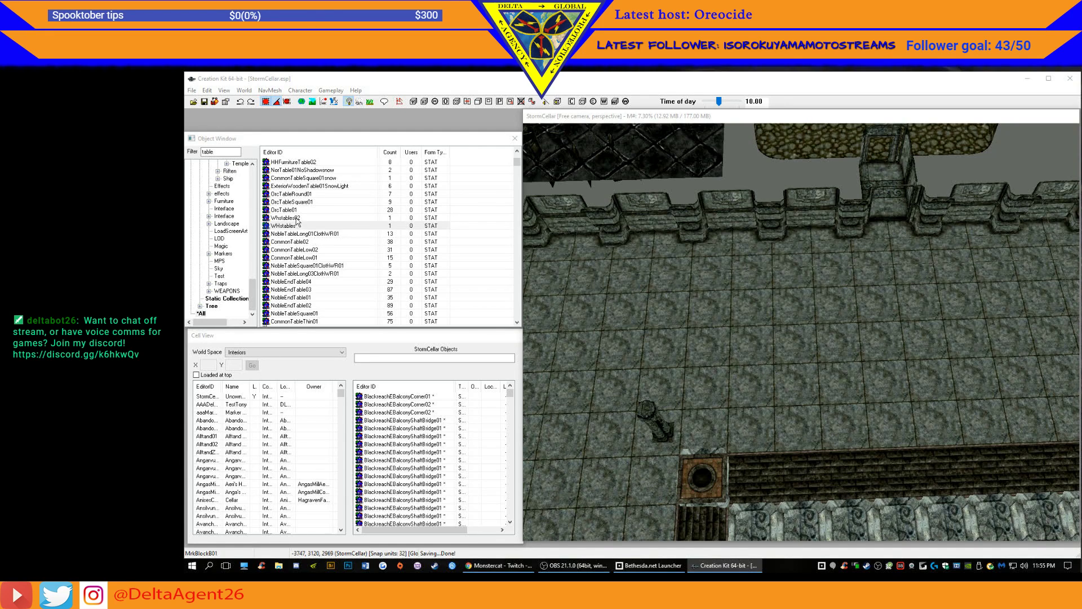
{"action": "left_click", "coordinate": [296, 211]}
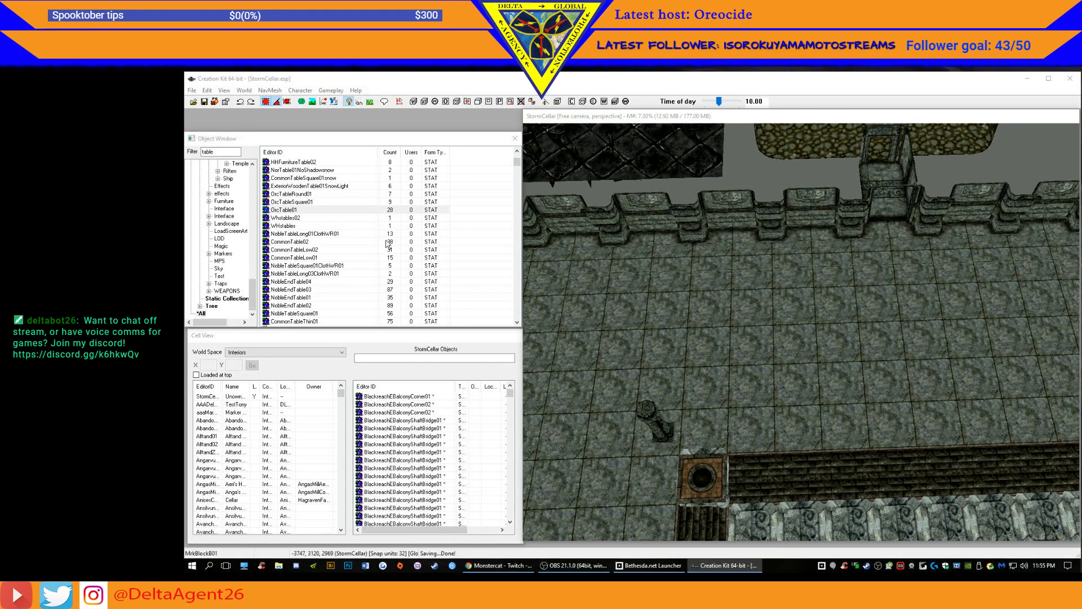
- Look through the noble table objects, checking NobleEndTable02 and NobleTableLong02, and browse on to the SOVtable pieces
{"action": "left_click", "coordinate": [298, 306]}
{"action": "scroll", "coordinate": [302, 309], "scroll_direction": "down", "scroll_amount": 2}
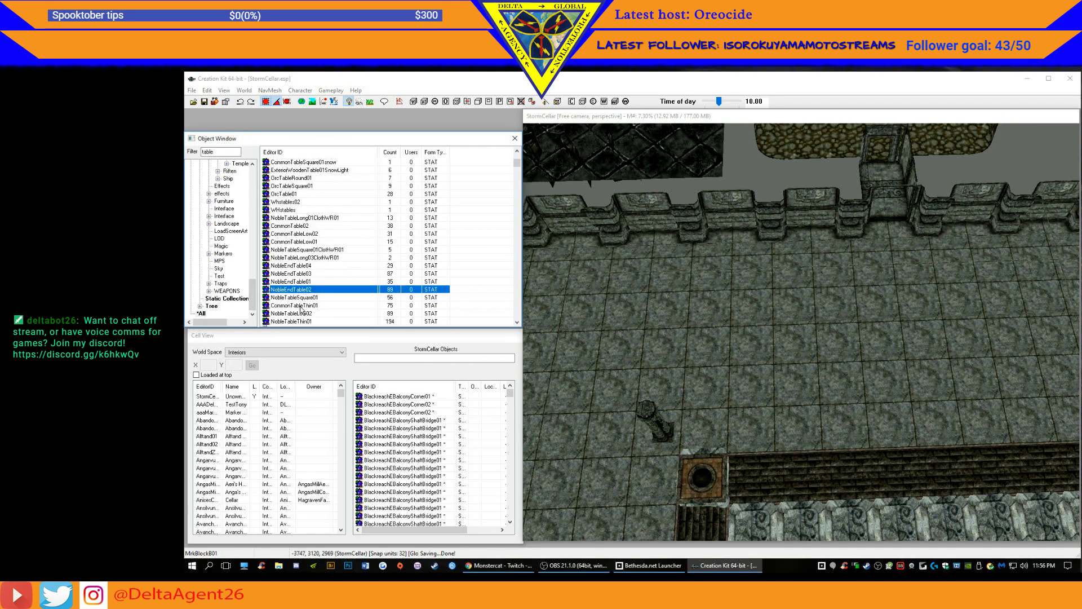
{"action": "scroll", "coordinate": [310, 271], "scroll_direction": "down", "scroll_amount": 2}
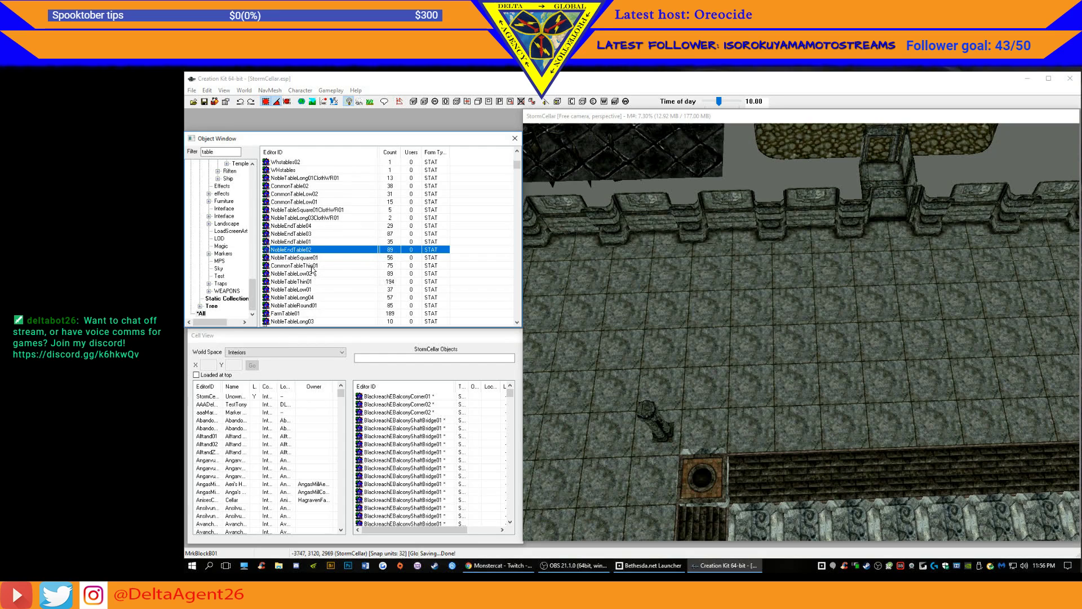
{"action": "scroll", "coordinate": [311, 270], "scroll_direction": "down", "scroll_amount": 2}
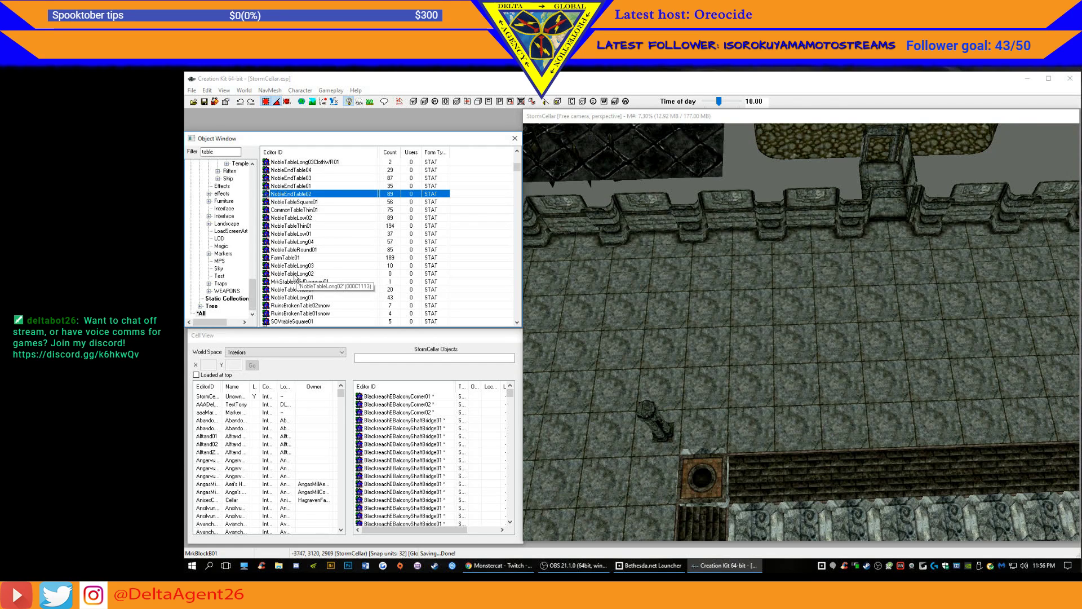
{"action": "left_click", "coordinate": [296, 274]}
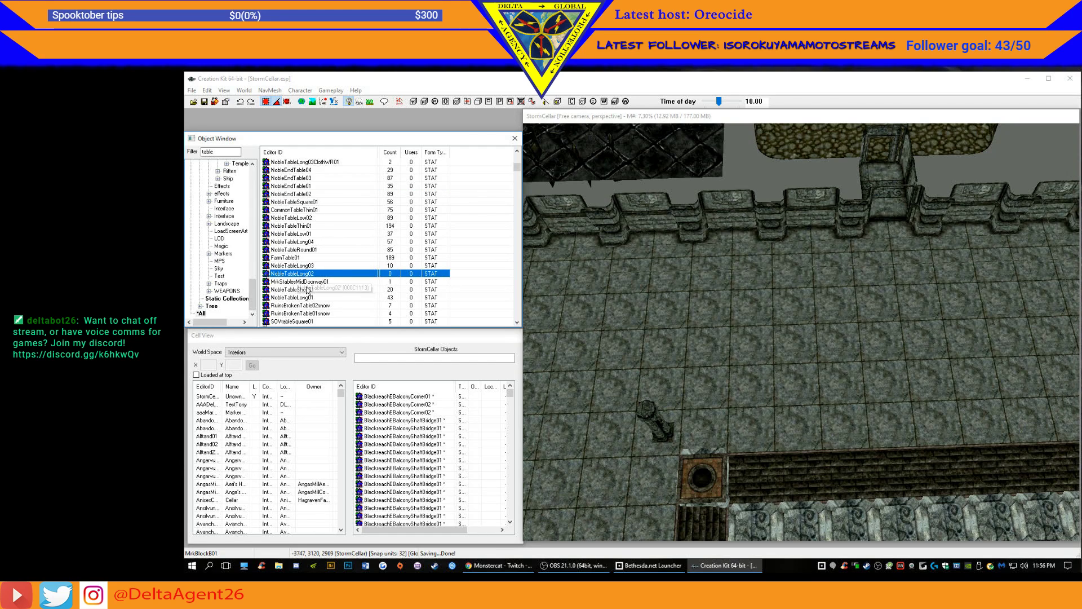
{"action": "scroll", "coordinate": [308, 291], "scroll_direction": "down", "scroll_amount": 1}
{"action": "scroll", "coordinate": [307, 289], "scroll_direction": "down", "scroll_amount": 1}
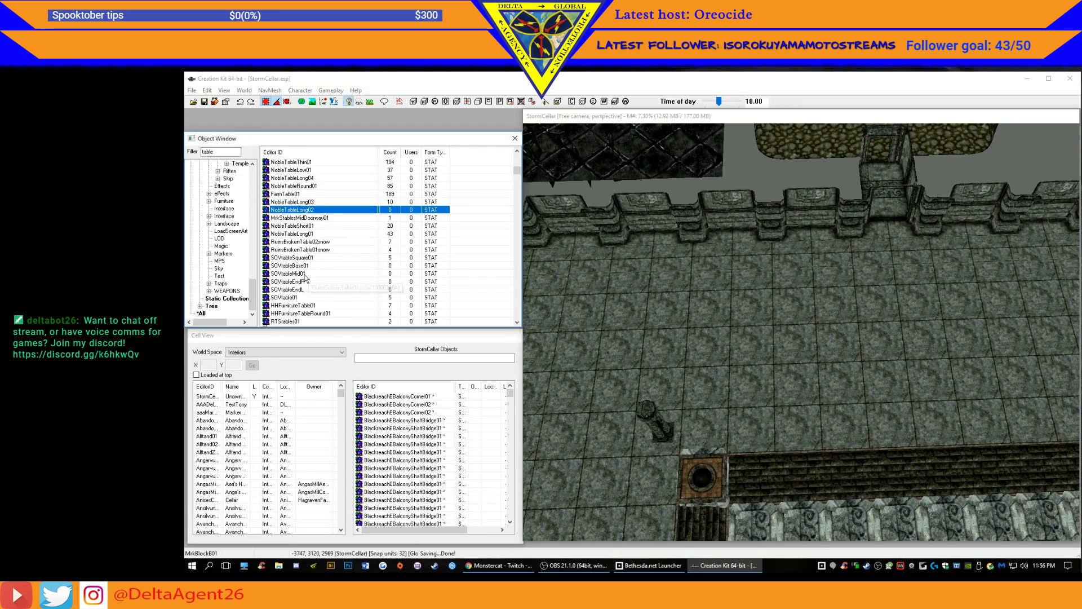
{"action": "scroll", "coordinate": [304, 279], "scroll_direction": "down", "scroll_amount": 2}
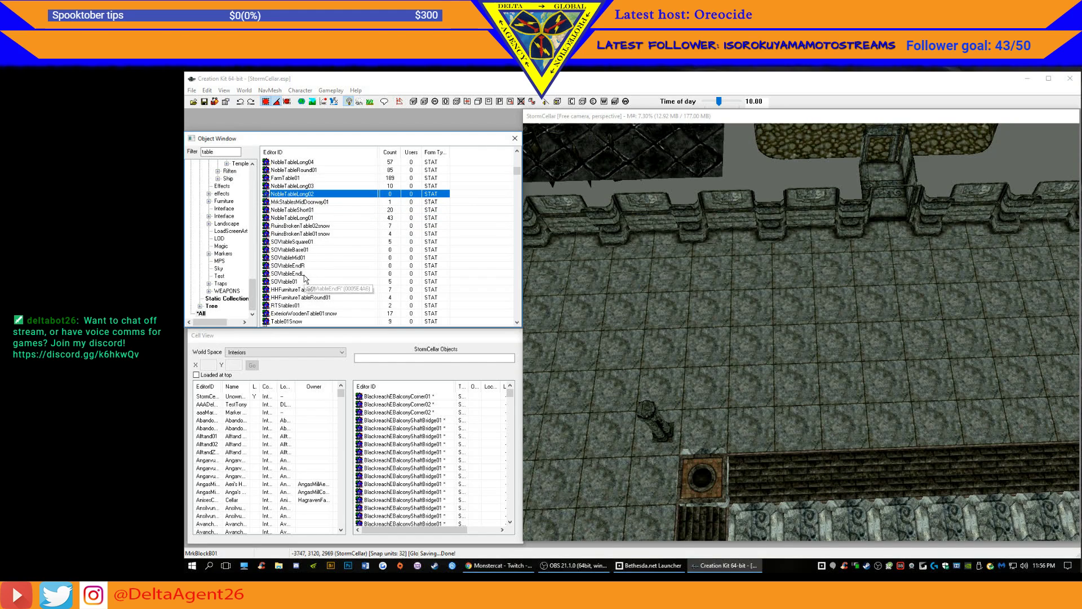
- Filter the object list for "counter", sort the results by form type and find the static counters
{"action": "left_click", "coordinate": [222, 151]}
{"action": "left_click_drag", "start_coordinate": [222, 151], "coordinate": [193, 154]}
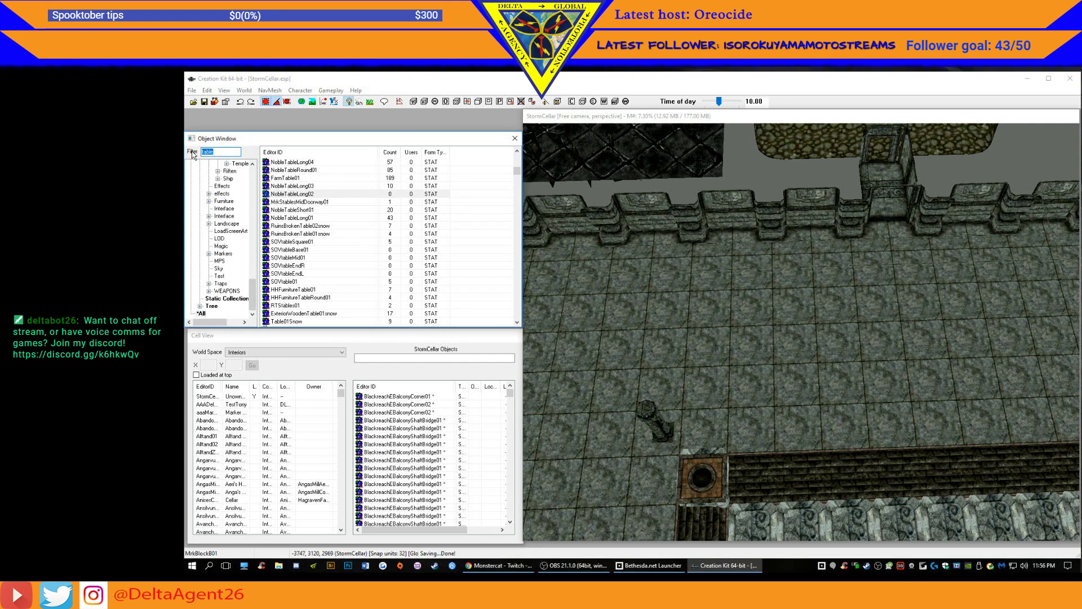
{"action": "type", "text": "counter"}
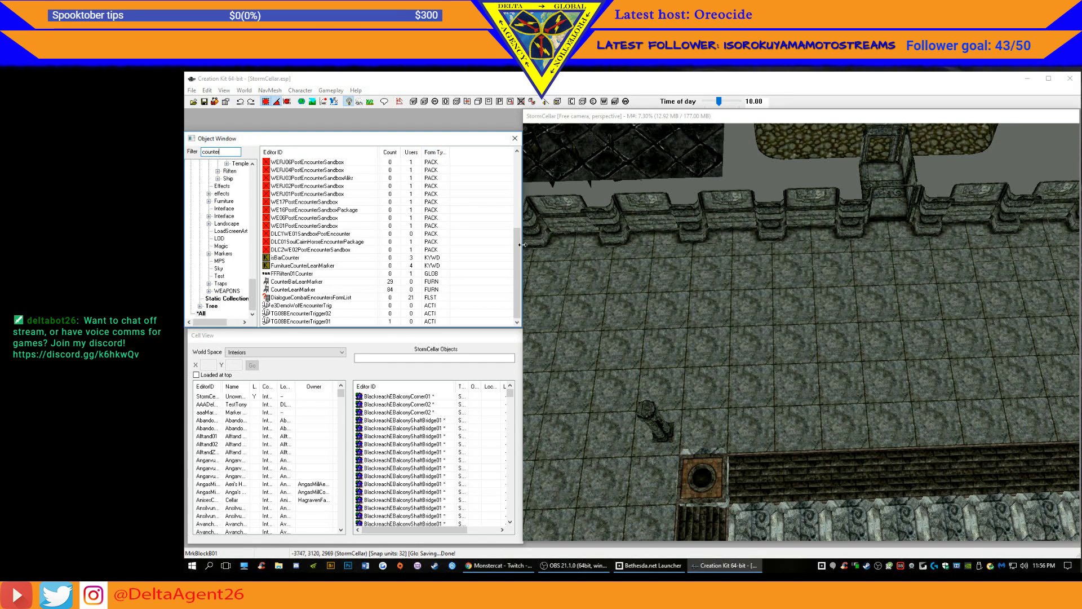
{"action": "left_click_drag", "start_coordinate": [517, 237], "coordinate": [522, 162]}
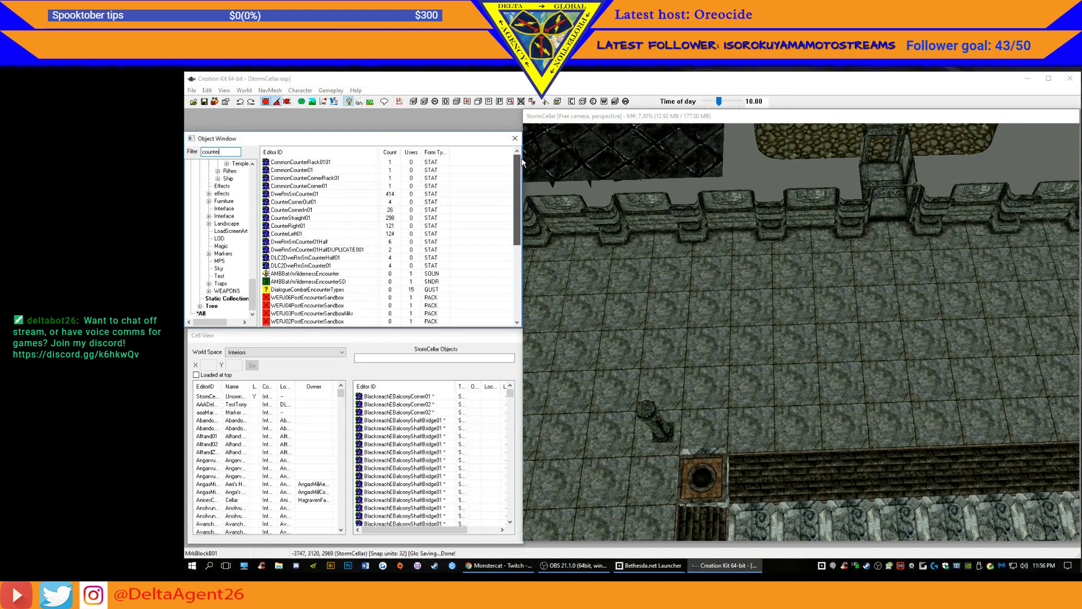
{"action": "left_click", "coordinate": [434, 153]}
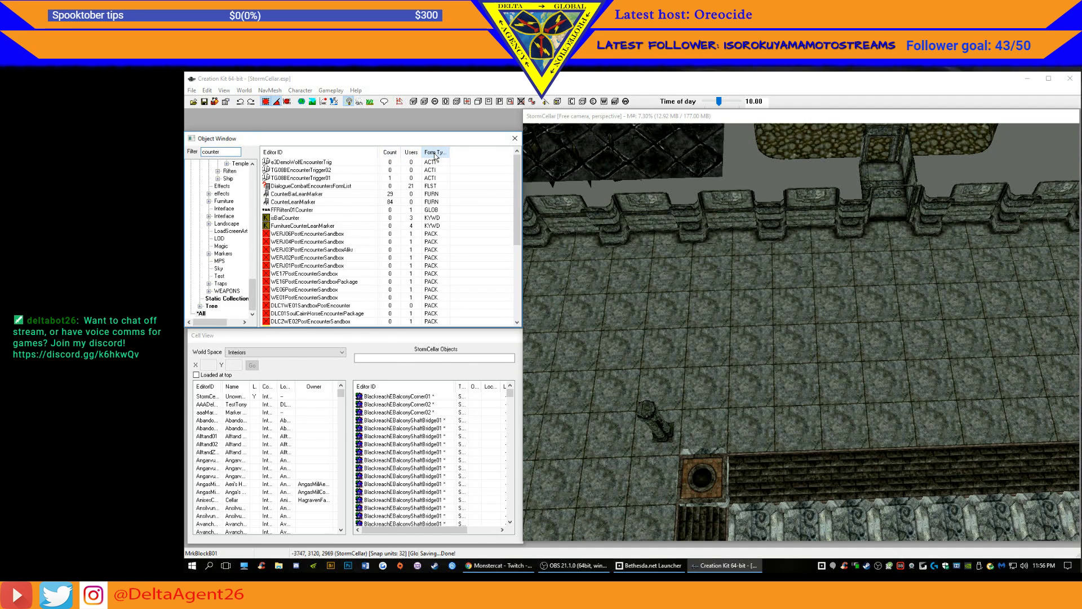
{"action": "scroll", "coordinate": [339, 226], "scroll_direction": "down", "scroll_amount": 6}
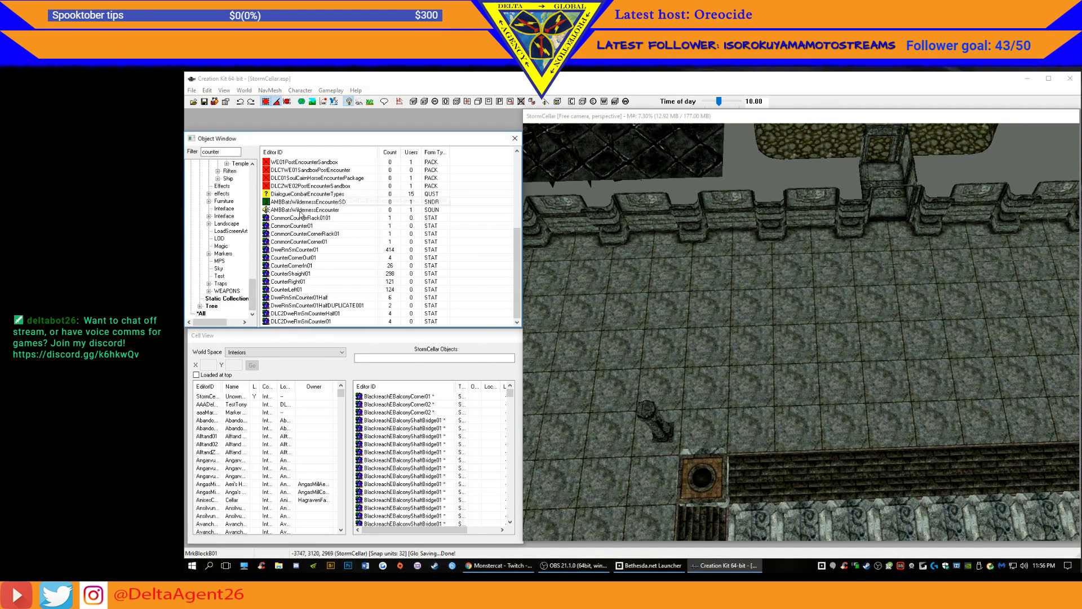
- Examine the counter statics CommonCounterRack0101, DweRmSmCounter01Half, DLC2DweRmSmCounterHalf01 and DLC2DweRmSmCounter01
{"action": "left_click", "coordinate": [292, 219]}
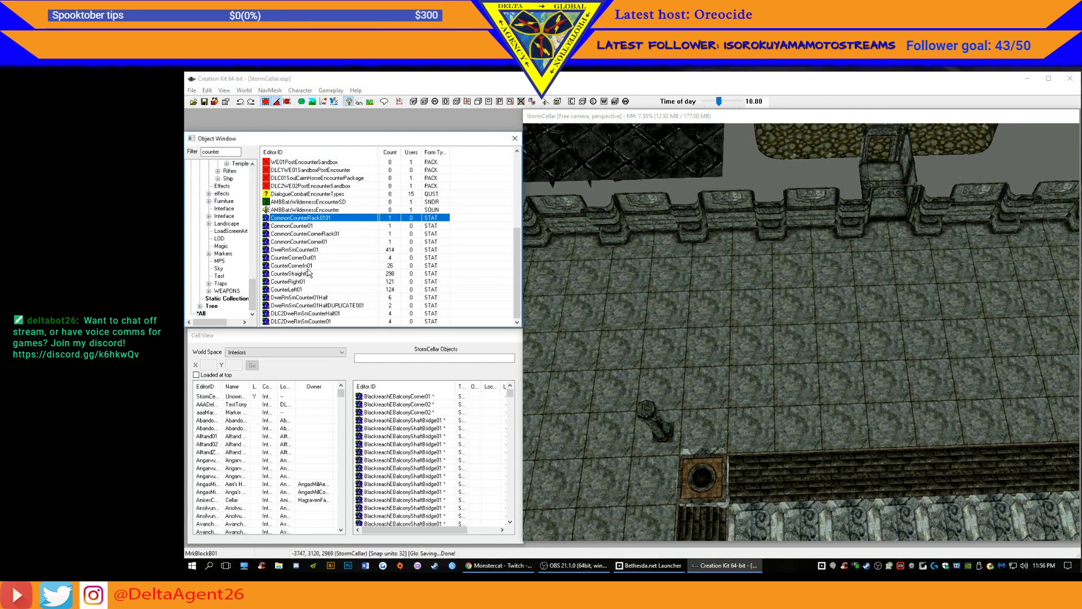
{"action": "left_click", "coordinate": [312, 298]}
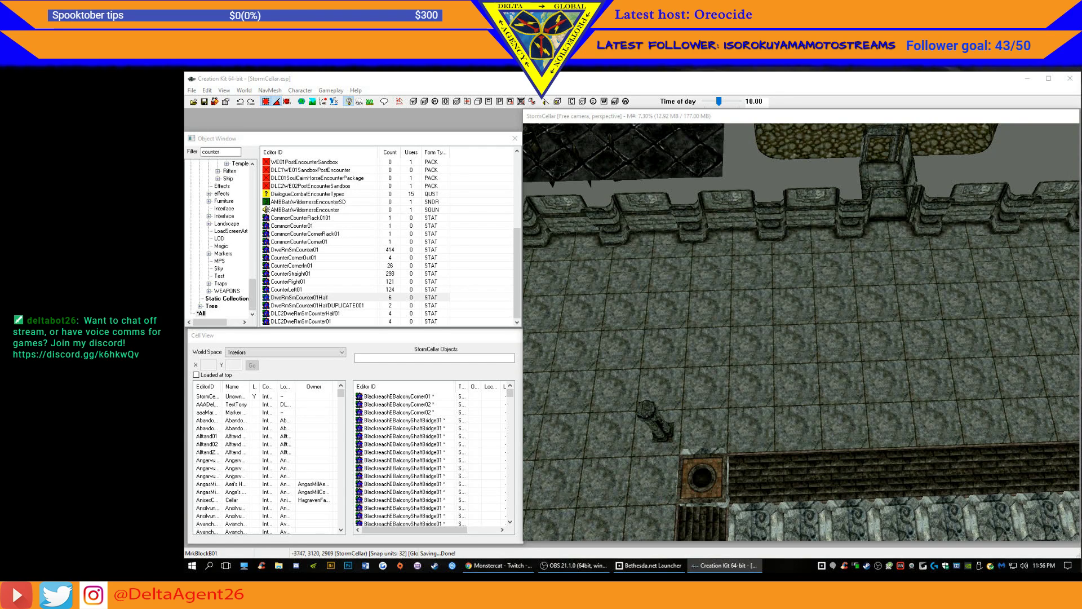
{"action": "left_click", "coordinate": [310, 315]}
{"action": "left_click", "coordinate": [309, 314]}
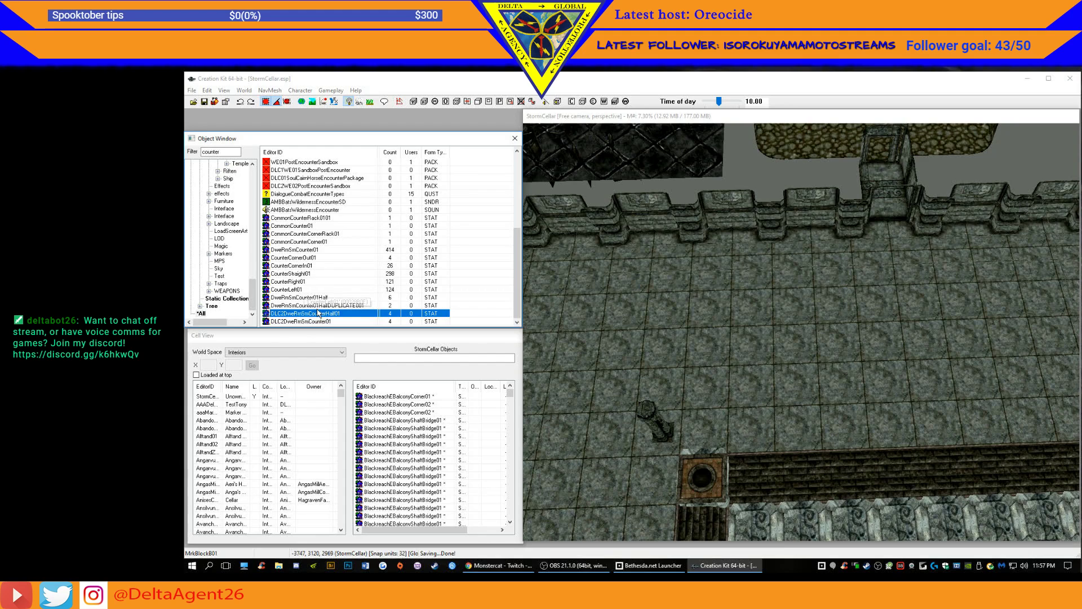
{"action": "left_click", "coordinate": [295, 322]}
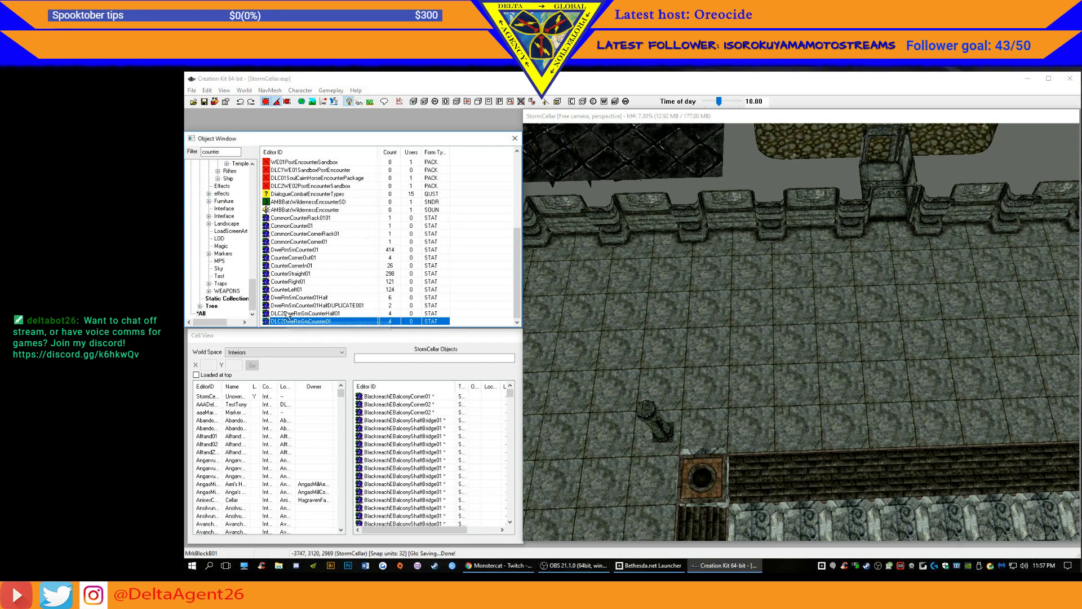
- Filter the object list for "dwe" and examine DweSpecStand01, DweRoadStraightLongRamp01_CaveG and DweClutterPedestal02_Snow
{"action": "double_click", "coordinate": [214, 151]}
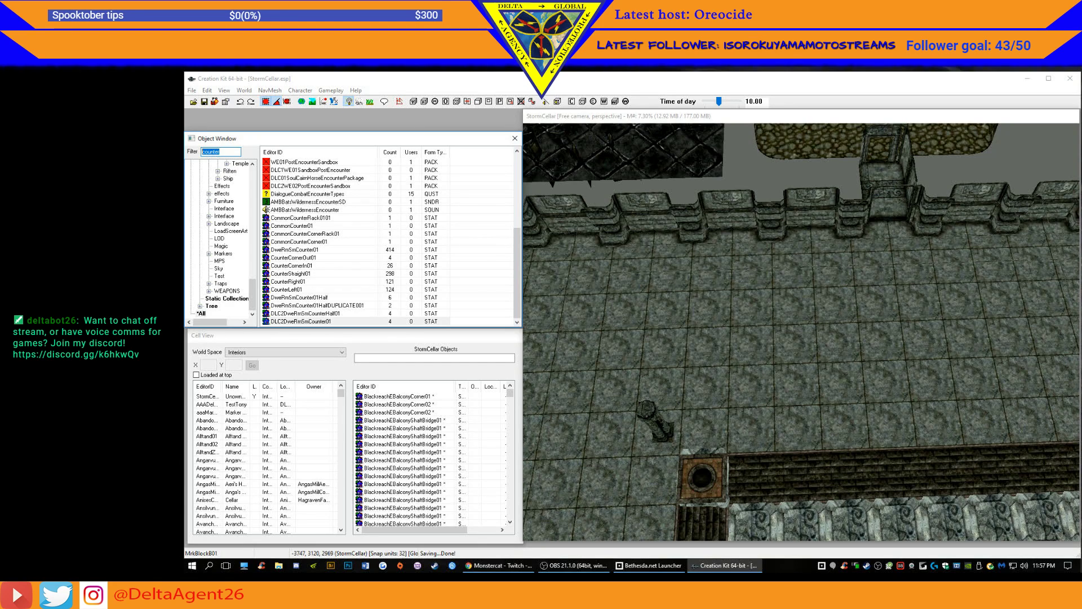
{"action": "type", "text": "dwe"}
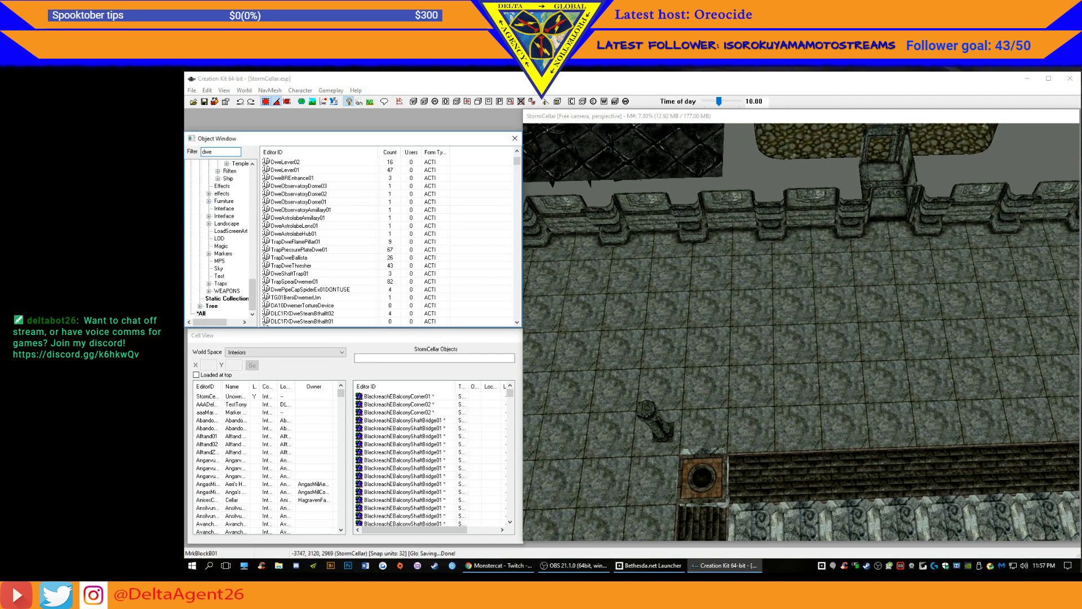
{"action": "left_click_drag", "start_coordinate": [517, 167], "coordinate": [518, 206]}
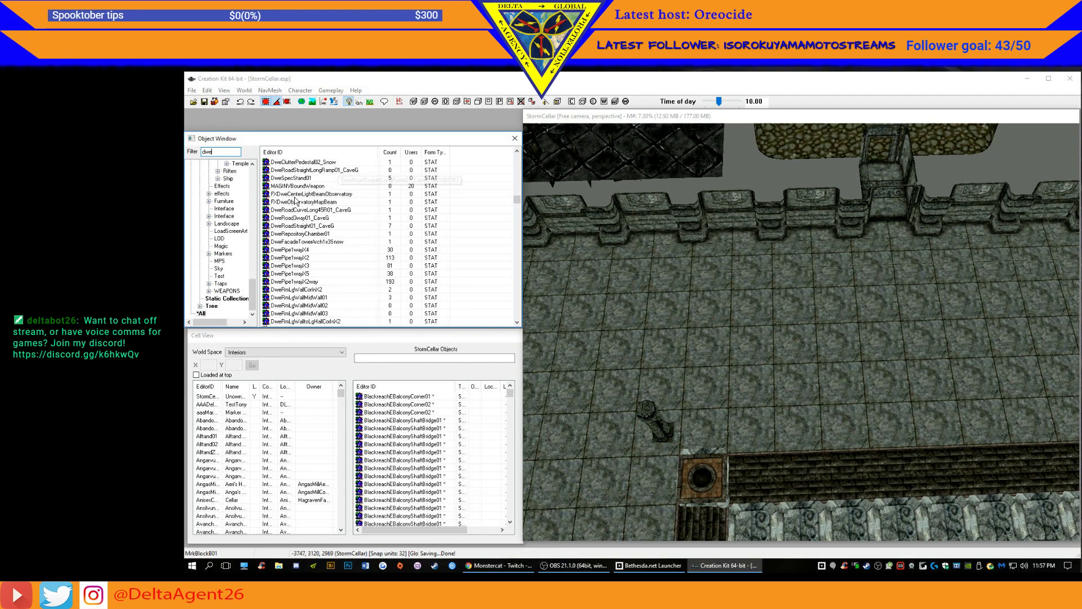
{"action": "left_click", "coordinate": [291, 178]}
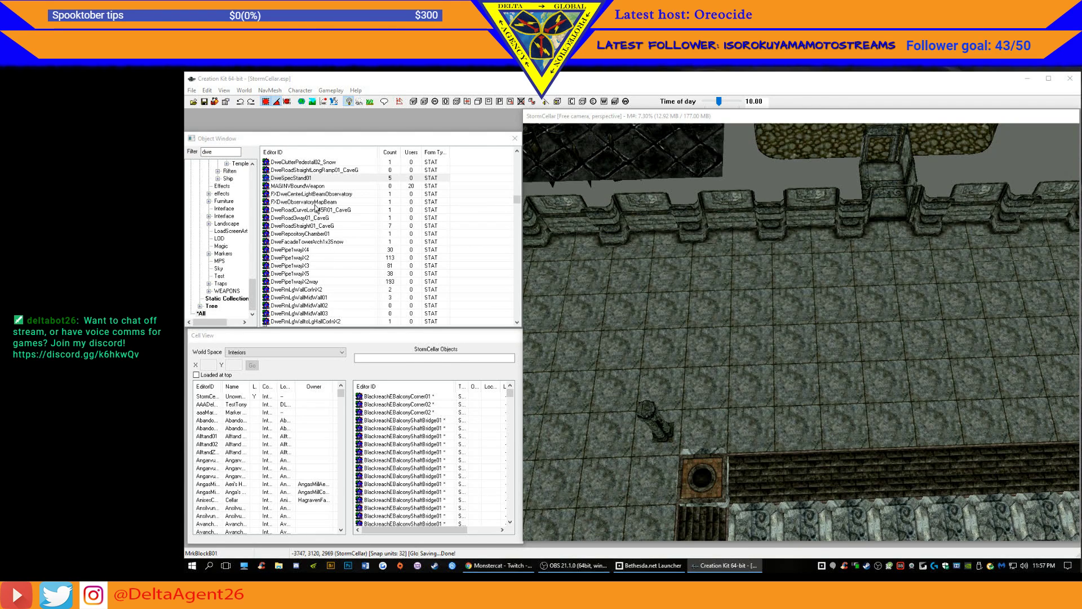
{"action": "left_click", "coordinate": [318, 172]}
{"action": "left_click", "coordinate": [317, 171]}
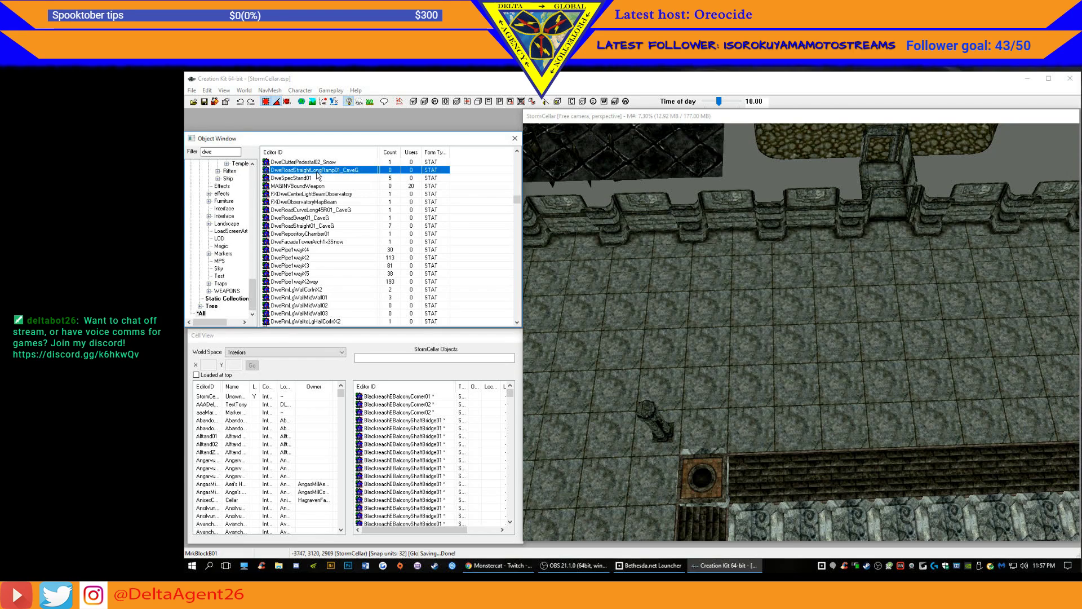
{"action": "left_click", "coordinate": [313, 163]}
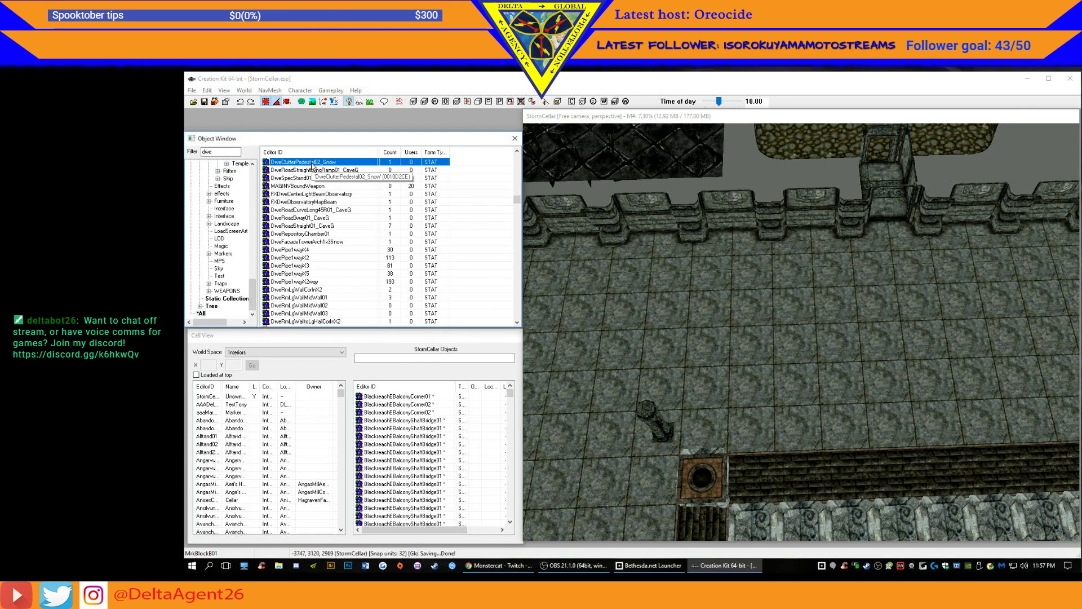
{"action": "double_click", "coordinate": [312, 164]}
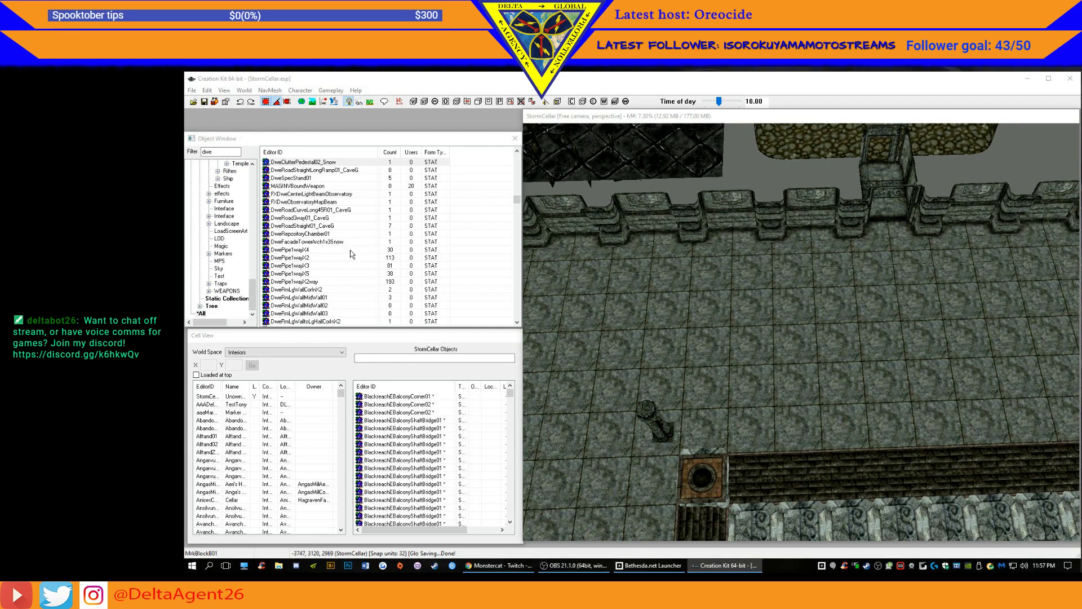
- Filter the object list for "marker" and place a SitCrossLeggedMarkerNoSandbox on the stone floor beside the corner fire pit
{"action": "double_click", "coordinate": [208, 152]}
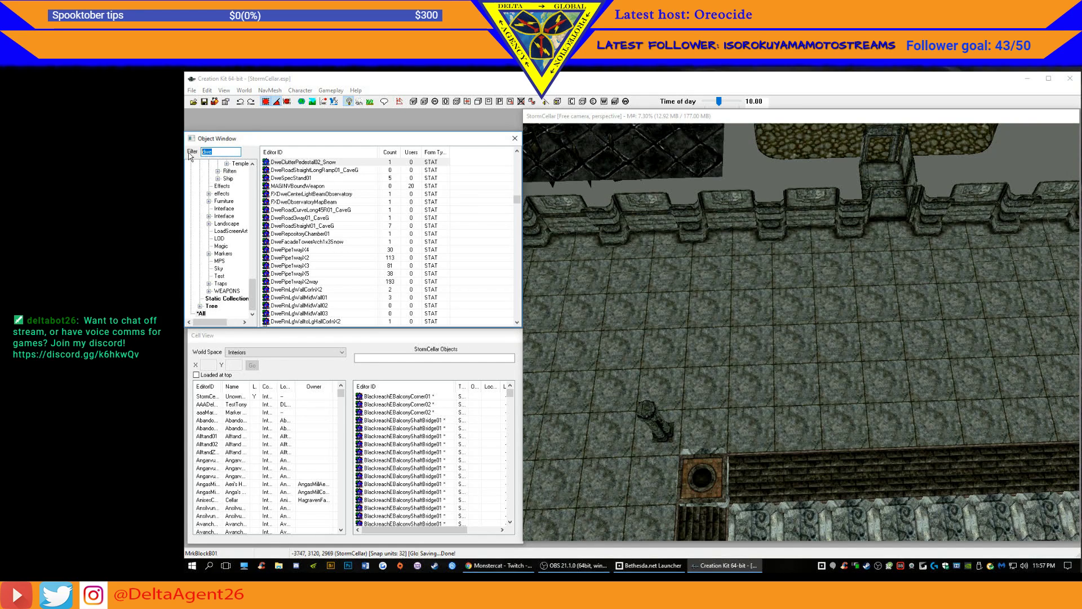
{"action": "type", "text": "marker"}
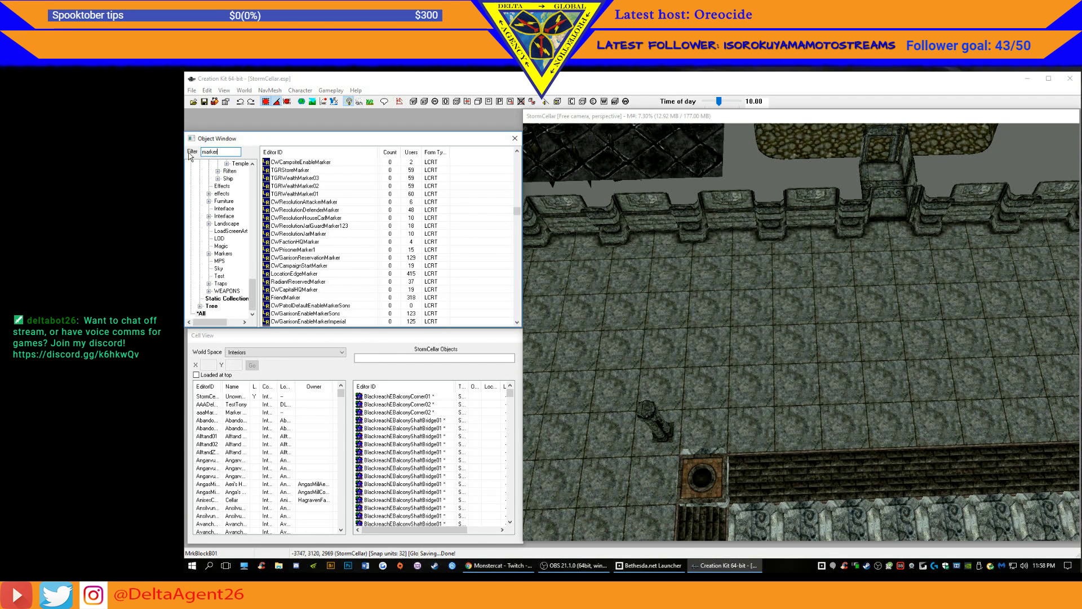
{"action": "left_click_drag", "start_coordinate": [516, 209], "coordinate": [522, 150]}
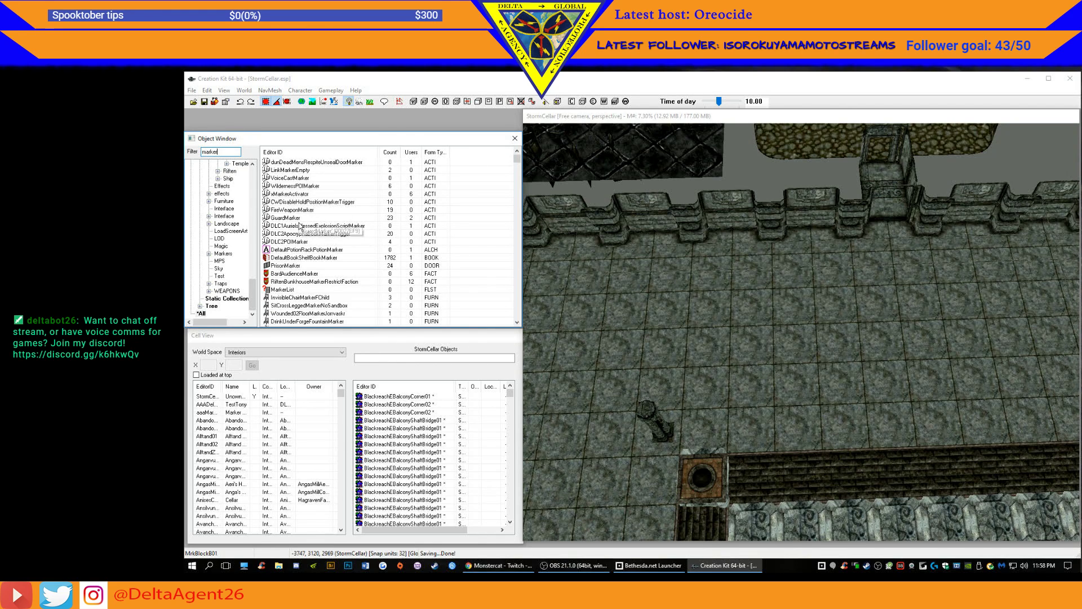
{"action": "left_click", "coordinate": [341, 307]}
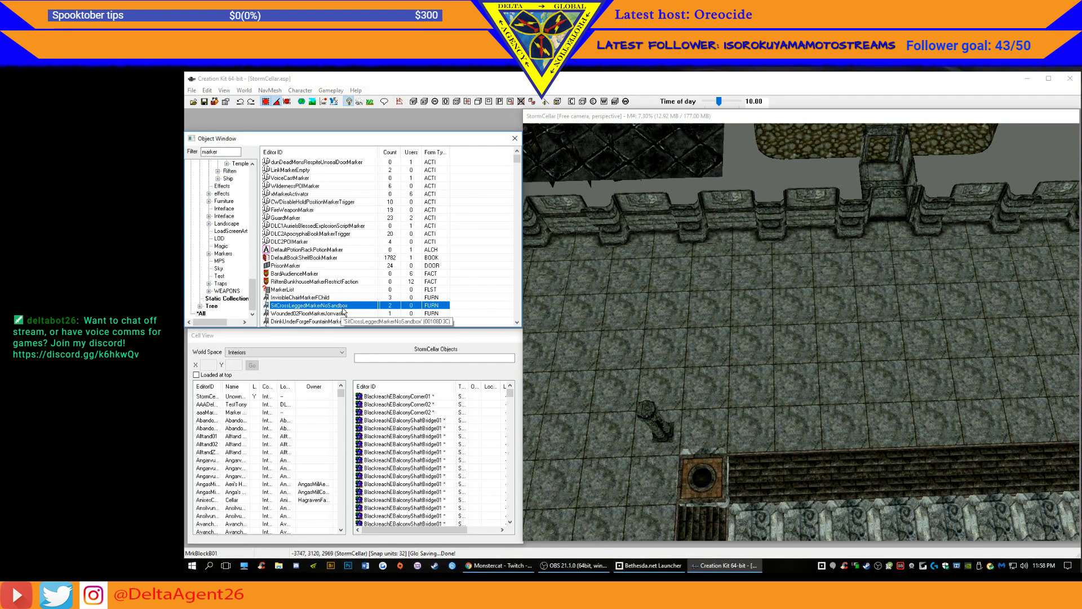
{"action": "scroll", "coordinate": [343, 310], "scroll_direction": "down", "scroll_amount": 2}
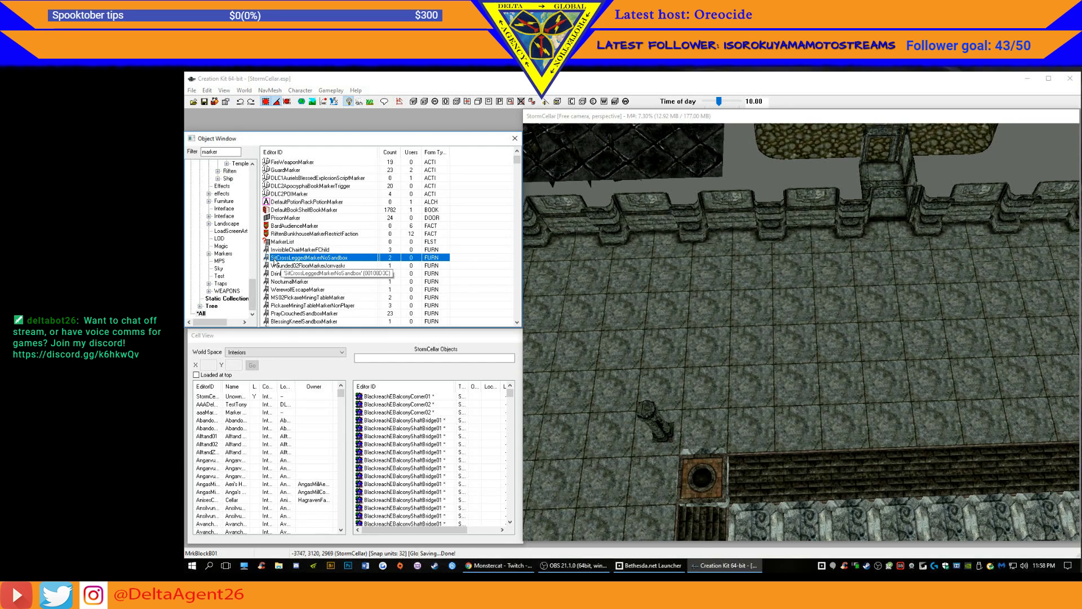
{"action": "mouse_move", "coordinate": [275, 262]}
{"action": "left_mouse_down"}
{"action": "mouse_move", "coordinate": [767, 420]}
{"action": "mouse_move", "coordinate": [749, 443]}
{"action": "left_mouse_up"}
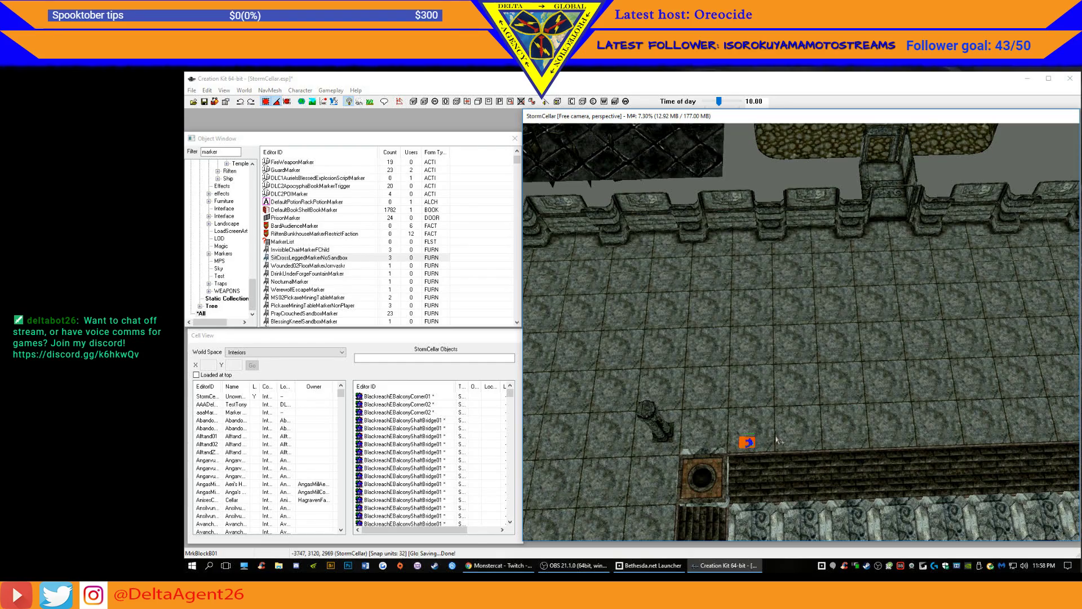
- Turn the placed sitting marker and slide it across the floor to a spot beside the corner fire pit
{"action": "key", "text": "c"}
{"action": "mouse_move", "coordinate": [776, 436]}
{"action": "middle_mouse_down", "text": "shift"}
{"action": "mouse_move", "coordinate": [732, 394]}
{"action": "mouse_move", "coordinate": [682, 410]}
{"action": "middle_mouse_up", "text": "shift"}
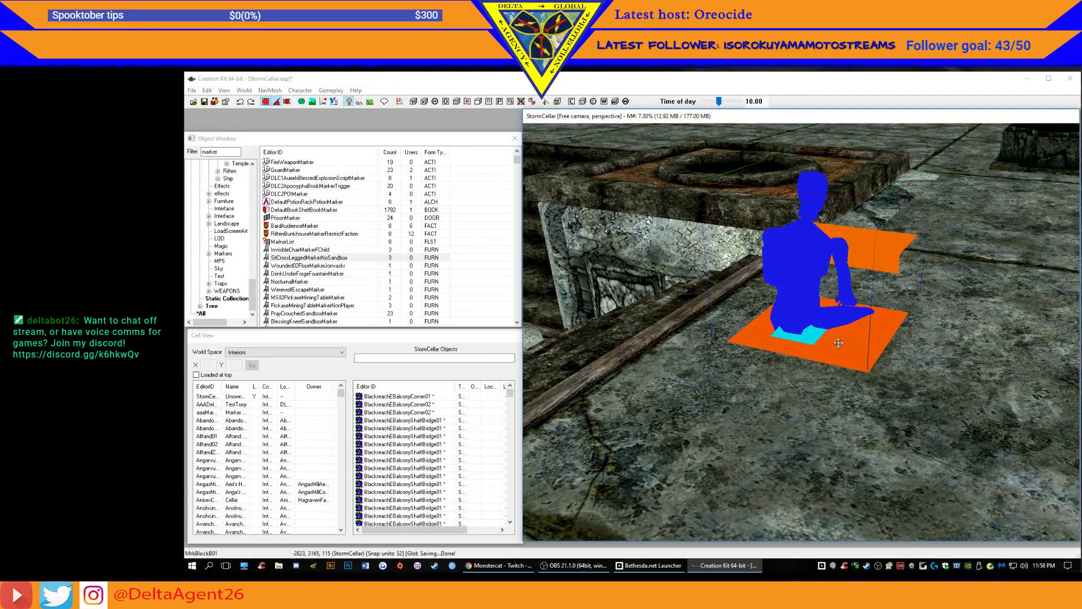
{"action": "right_click_drag", "start_coordinate": [832, 304], "coordinate": [776, 303]}
{"action": "mouse_move", "coordinate": [796, 319]}
{"action": "left_mouse_down"}
{"action": "mouse_move", "coordinate": [1009, 301]}
{"action": "mouse_move", "coordinate": [1077, 276]}
{"action": "mouse_move", "coordinate": [958, 224]}
{"action": "left_mouse_up"}
{"action": "mouse_move", "coordinate": [1006, 241]}
{"action": "middle_mouse_down", "text": "shift"}
{"action": "mouse_move", "coordinate": [1015, 225]}
{"action": "mouse_move", "coordinate": [1026, 237]}
{"action": "middle_mouse_up", "text": "shift"}
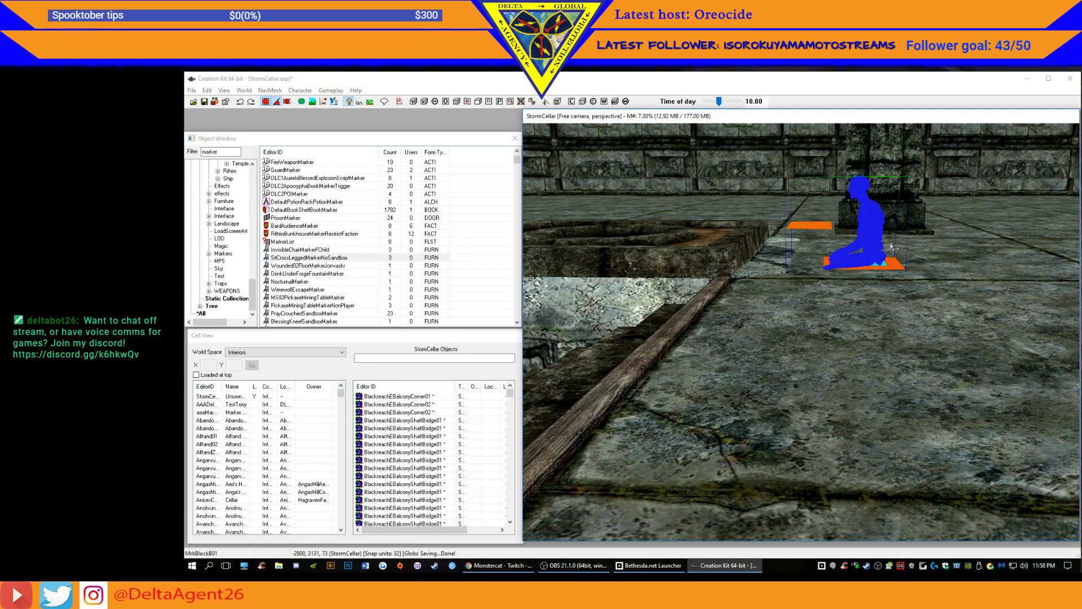
- Lift the sitting marker above the floor and drop it back down onto the stone surface
{"action": "left_click", "coordinate": [861, 257]}
{"action": "left_click_drag", "start_coordinate": [866, 251], "coordinate": [868, 195]}
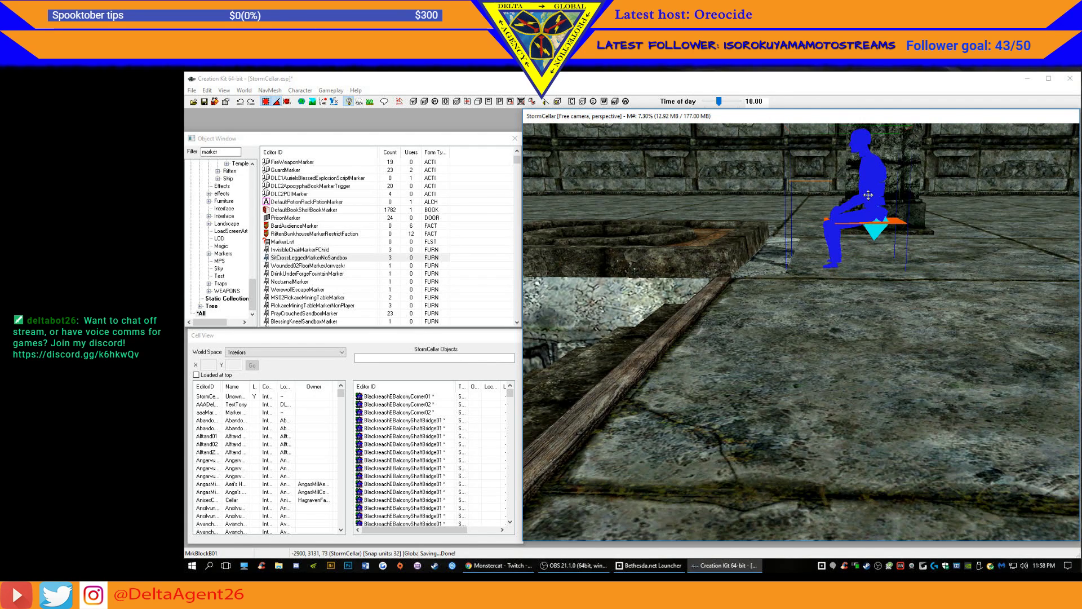
{"action": "key", "text": "f"}
- Duplicate the sitting marker to the adjacent side of the fire pit, turn the copy towards the pit and move it closer
{"action": "mouse_move", "coordinate": [879, 214]}
{"action": "middle_mouse_down", "text": "shift"}
{"action": "mouse_move", "coordinate": [862, 220]}
{"action": "mouse_move", "coordinate": [900, 220]}
{"action": "middle_mouse_up", "text": "shift"}
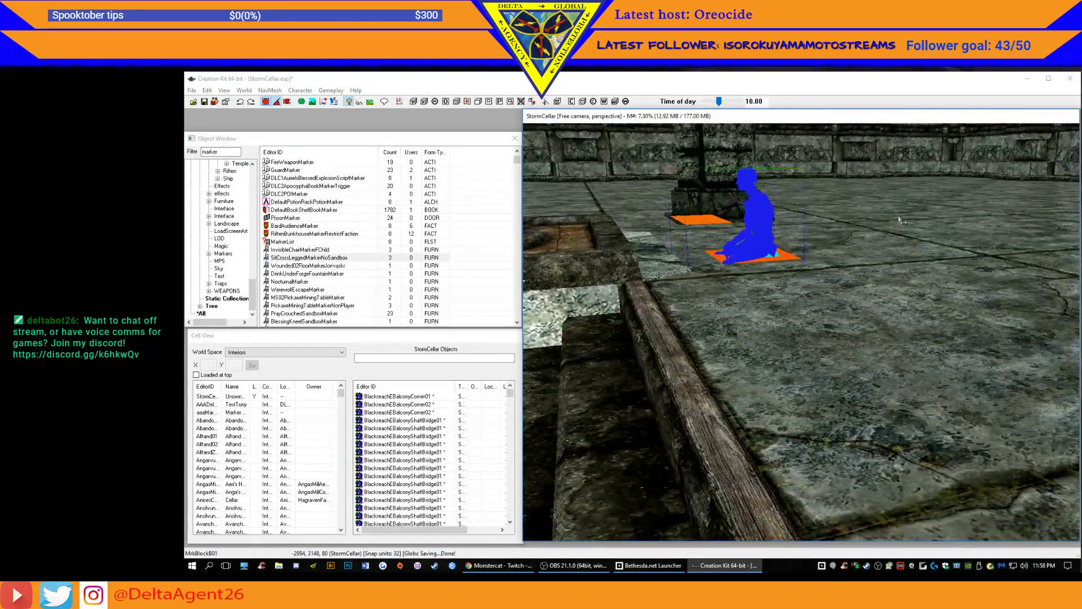
{"action": "middle_click_drag", "start_coordinate": [789, 280], "coordinate": [806, 288], "text": "shift"}
{"action": "middle_click_drag", "start_coordinate": [883, 328], "coordinate": [919, 335], "text": "shift"}
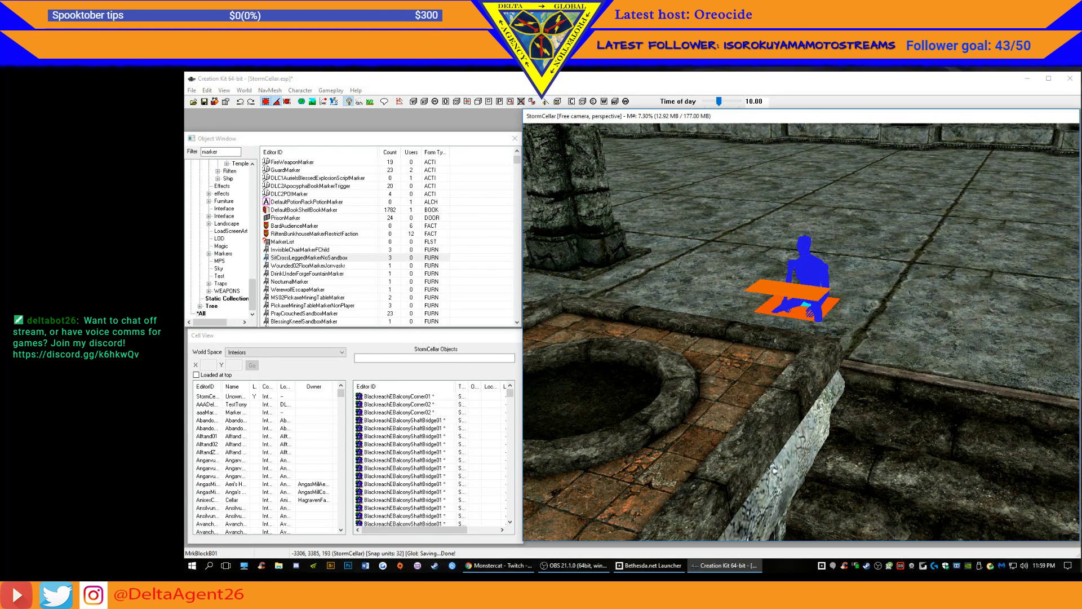
{"action": "mouse_move", "coordinate": [767, 308]}
{"action": "middle_mouse_down", "text": "shift"}
{"action": "mouse_move", "coordinate": [846, 319]}
{"action": "mouse_move", "coordinate": [784, 305]}
{"action": "middle_mouse_up", "text": "shift"}
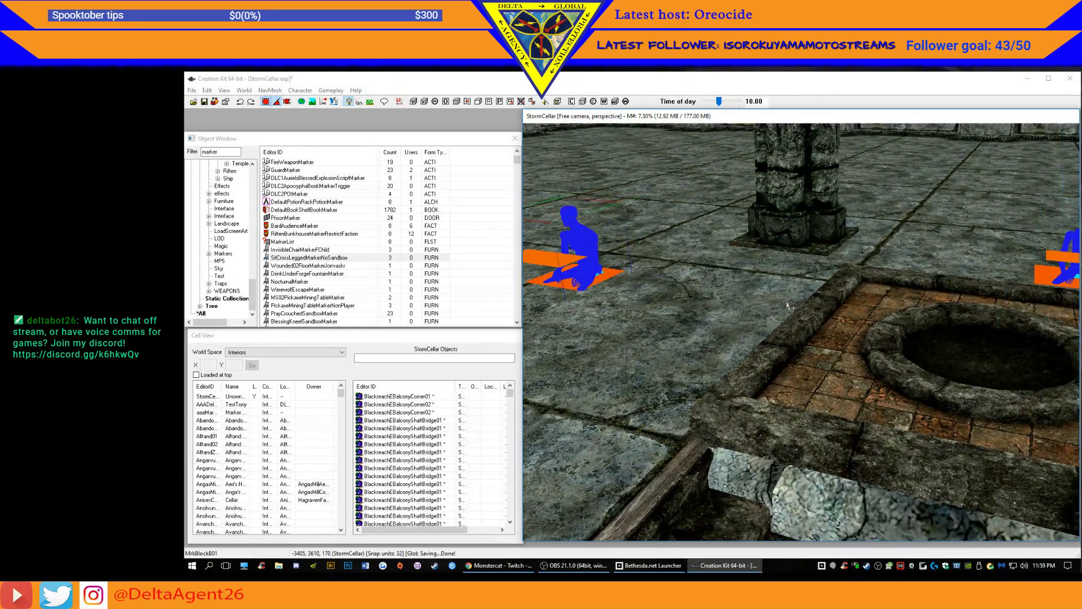
{"action": "right_click_drag", "start_coordinate": [585, 254], "coordinate": [659, 253]}
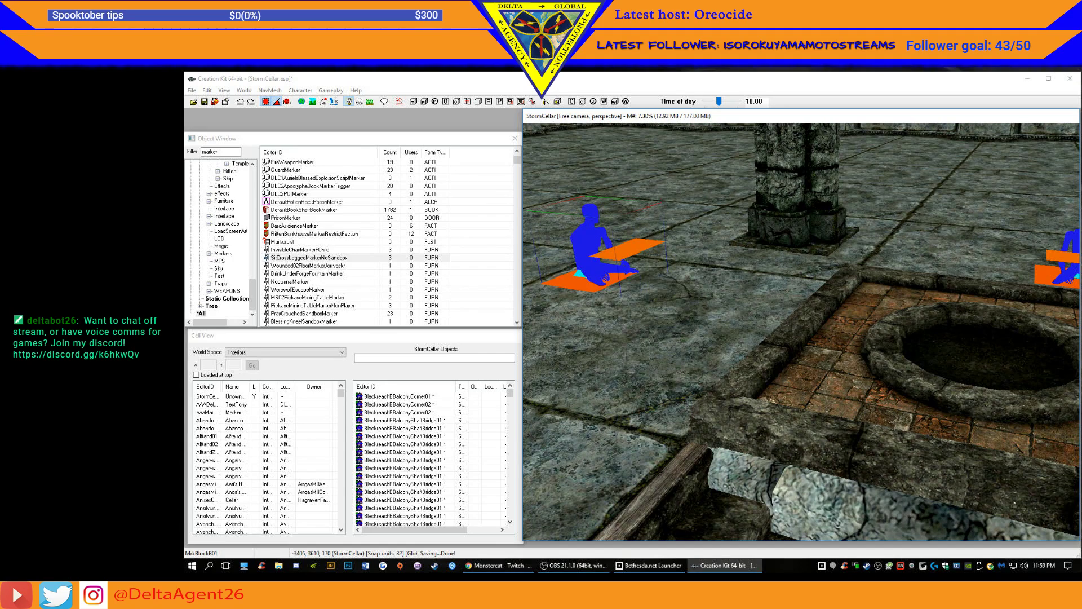
{"action": "mouse_move", "coordinate": [598, 260]}
{"action": "left_mouse_down"}
{"action": "mouse_move", "coordinate": [612, 281]}
{"action": "mouse_move", "coordinate": [710, 338]}
{"action": "mouse_move", "coordinate": [659, 329]}
{"action": "left_mouse_up"}
{"action": "mouse_move", "coordinate": [687, 352]}
{"action": "middle_mouse_down"}
{"action": "mouse_move", "coordinate": [787, 336]}
{"action": "mouse_move", "coordinate": [732, 326]}
{"action": "middle_mouse_up"}
{"action": "scroll", "coordinate": [787, 335], "scroll_direction": "down", "scroll_amount": 6}
{"action": "scroll", "coordinate": [786, 335], "scroll_direction": "up", "scroll_amount": 6}
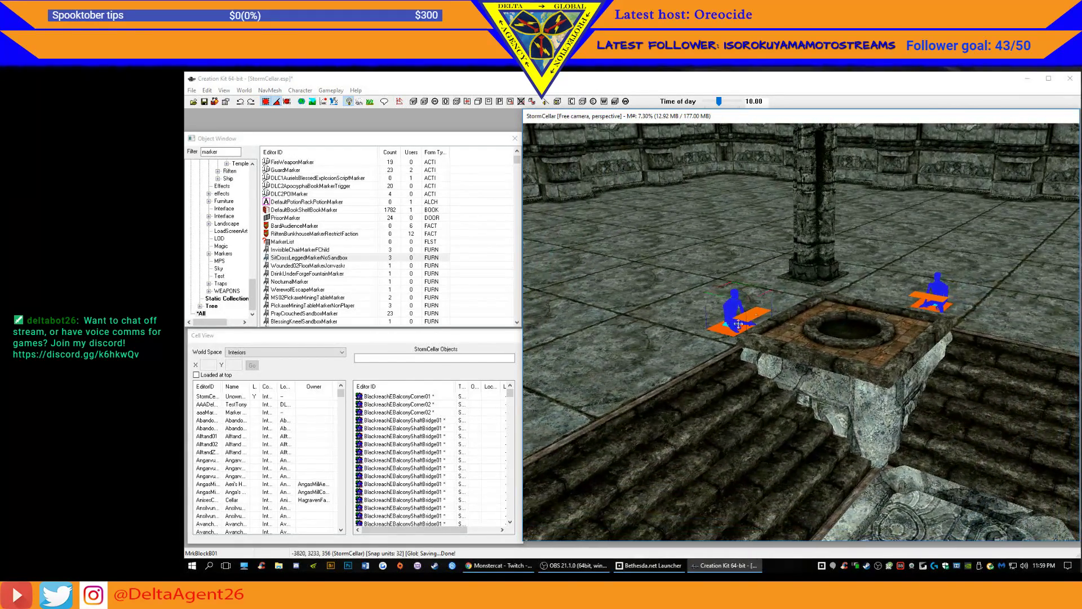
- Duplicate the pair of sitting markers and move the copies to a neighbouring corner fire pit of the sunken floor
{"action": "left_click", "coordinate": [942, 290]}
{"action": "left_click", "coordinate": [737, 319]}
{"action": "key", "text": "ctrl+d"}
{"action": "left_click_drag", "start_coordinate": [736, 313], "coordinate": [1006, 323]}
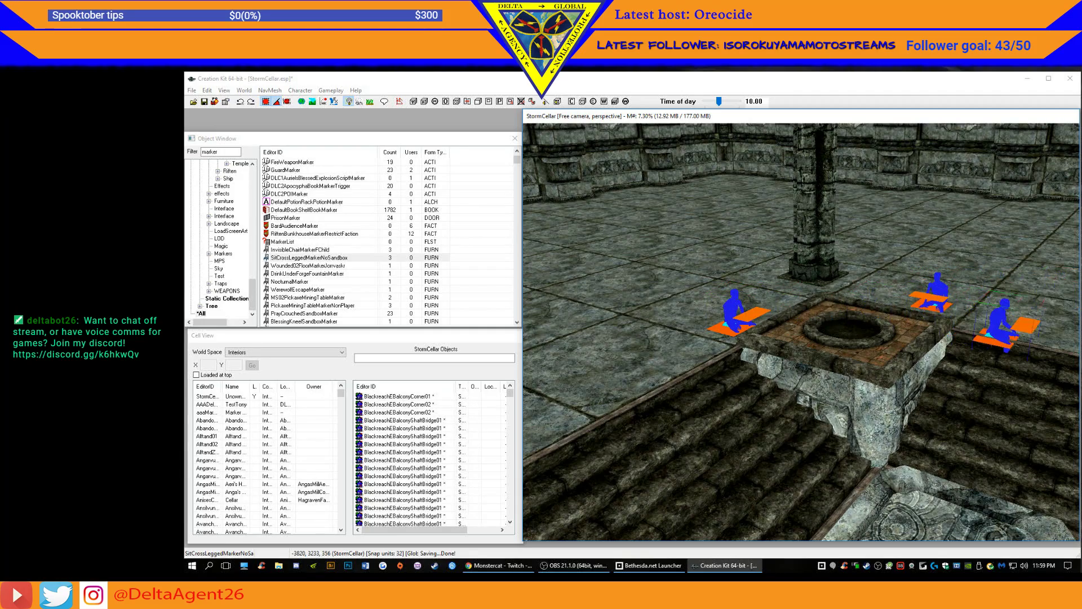
{"action": "scroll", "coordinate": [1015, 325], "scroll_direction": "down", "scroll_amount": 10}
{"action": "scroll", "coordinate": [1017, 318], "scroll_direction": "down", "scroll_amount": 5}
{"action": "left_click_drag", "start_coordinate": [889, 328], "coordinate": [571, 427]}
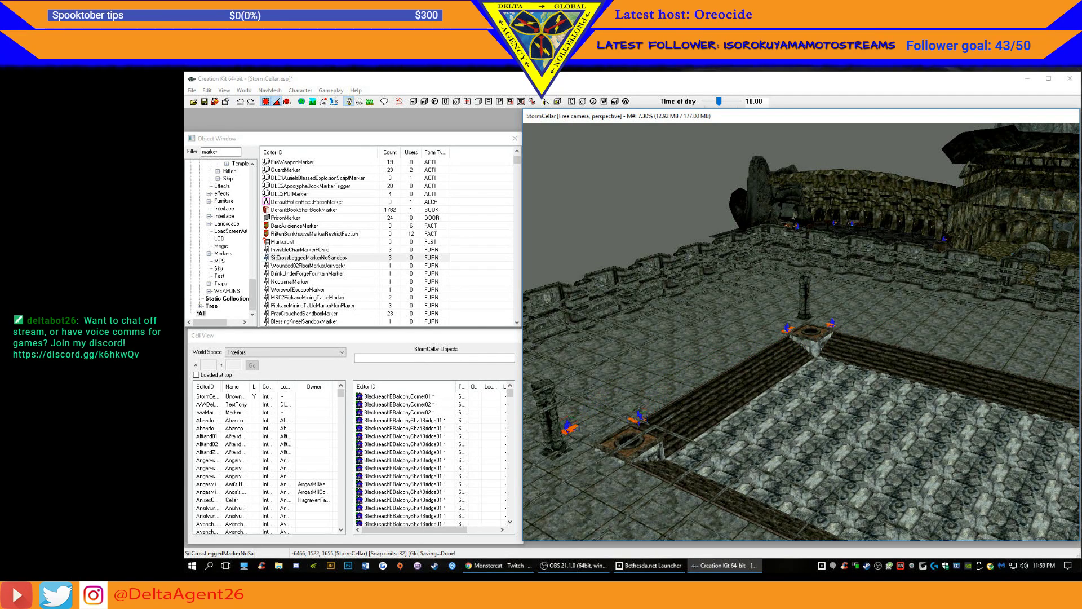
- Turn the copied pair of sitting markers and move it to the diagonally opposite corner fire pit, positioned around its outer sides
{"action": "right_click_drag", "start_coordinate": [640, 413], "coordinate": [665, 413]}
{"action": "left_click_drag", "start_coordinate": [598, 438], "coordinate": [1008, 530]}
{"action": "middle_click_drag", "start_coordinate": [1012, 489], "coordinate": [933, 427]}
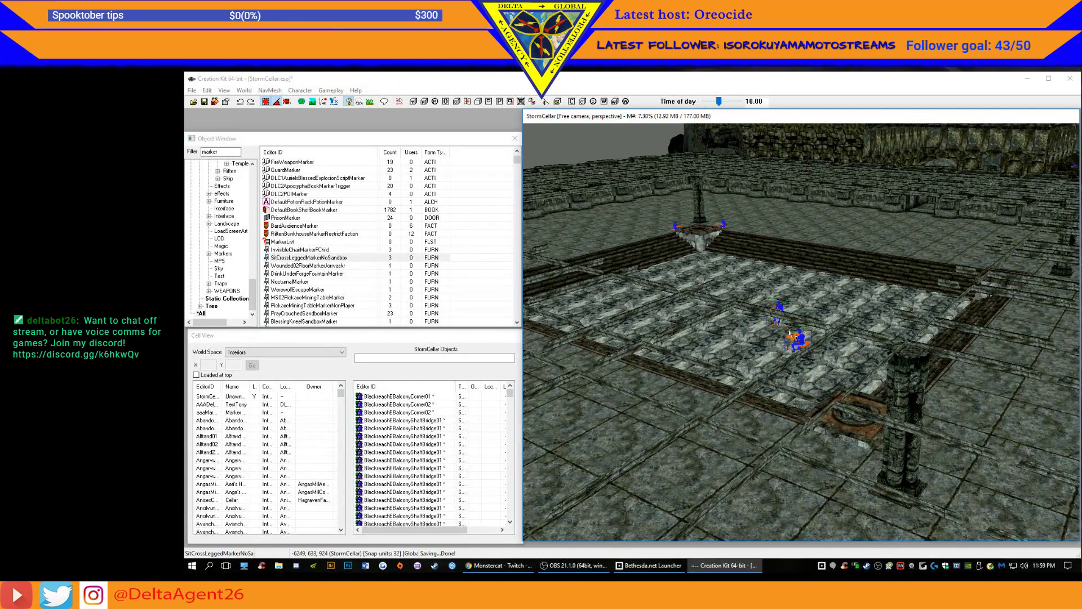
{"action": "left_click_drag", "start_coordinate": [796, 337], "coordinate": [877, 446]}
{"action": "right_click_drag", "start_coordinate": [849, 385], "coordinate": [792, 387]}
{"action": "mouse_move", "coordinate": [983, 427]}
{"action": "middle_mouse_down", "text": "shift"}
{"action": "mouse_move", "coordinate": [924, 418]}
{"action": "mouse_move", "coordinate": [964, 426]}
{"action": "middle_mouse_up", "text": "shift"}
{"action": "scroll", "coordinate": [963, 426], "scroll_direction": "up", "scroll_amount": 1}
{"action": "left_click_drag", "start_coordinate": [753, 462], "coordinate": [735, 479]}
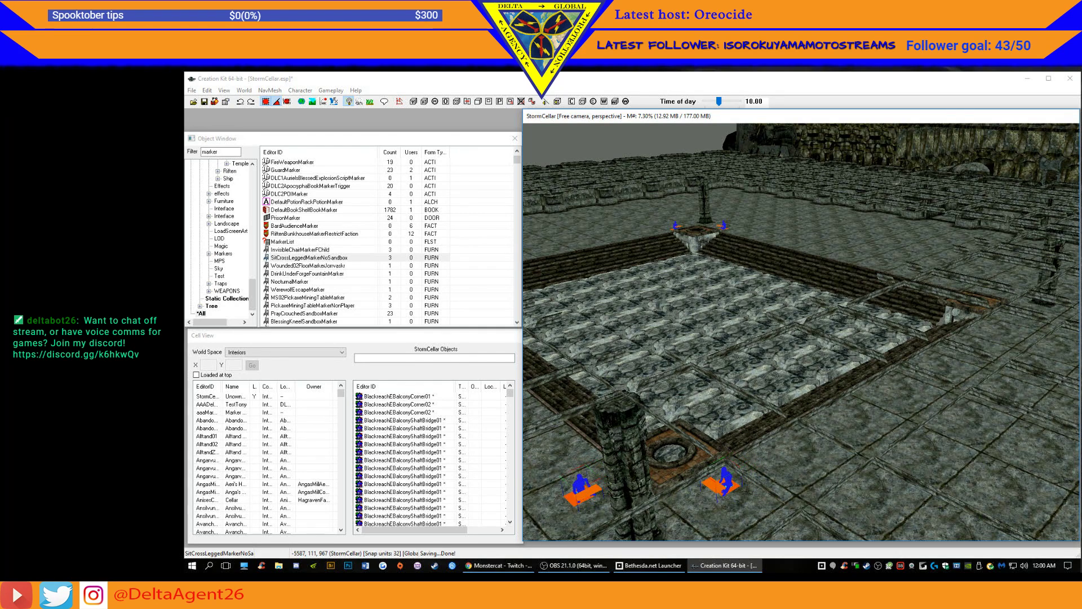
{"action": "middle_click_drag", "start_coordinate": [753, 485], "coordinate": [804, 507], "text": "shift"}
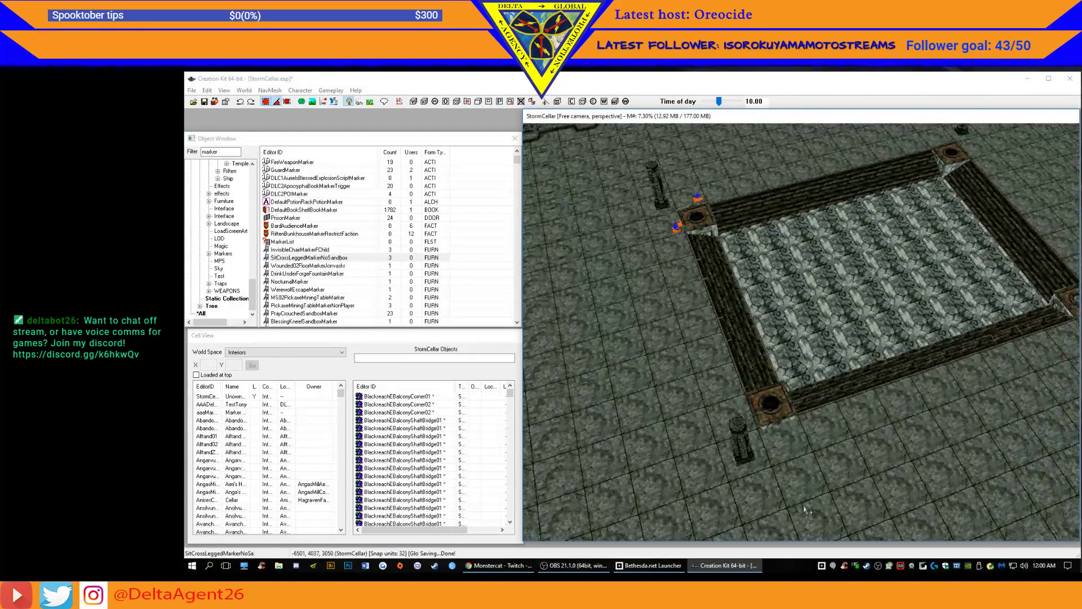
{"action": "middle_click_drag", "start_coordinate": [925, 407], "coordinate": [834, 420]}
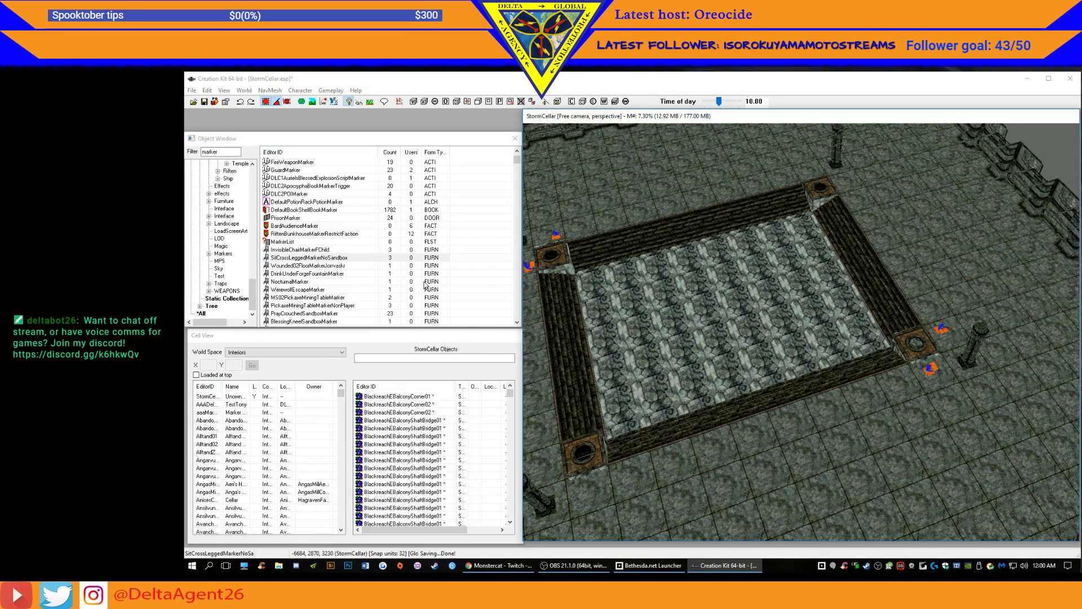
- Filter the object list for "fire" and check FireflySpawner, fireStormFXactivator and MPSFireBallSmokeTrailBig
{"action": "left_click", "coordinate": [219, 141]}
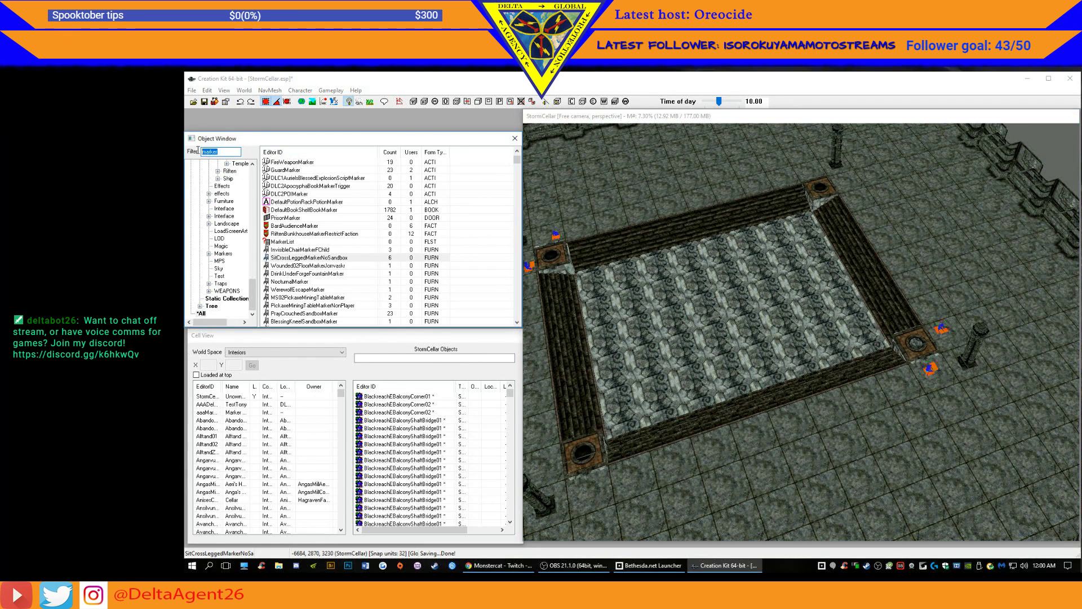
{"action": "type", "text": "fire"}
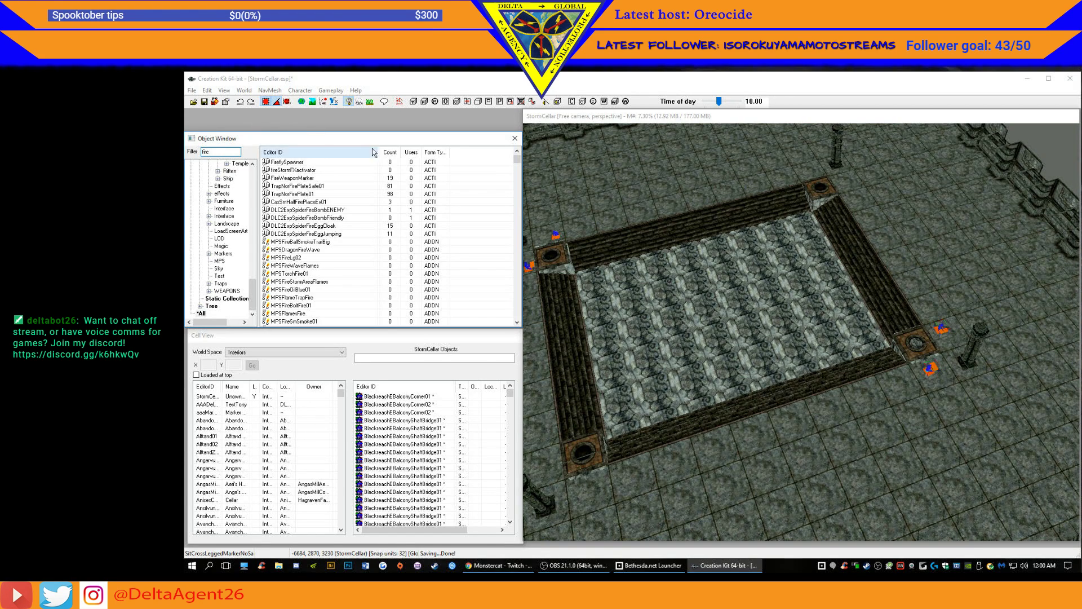
{"action": "left_click", "coordinate": [300, 163]}
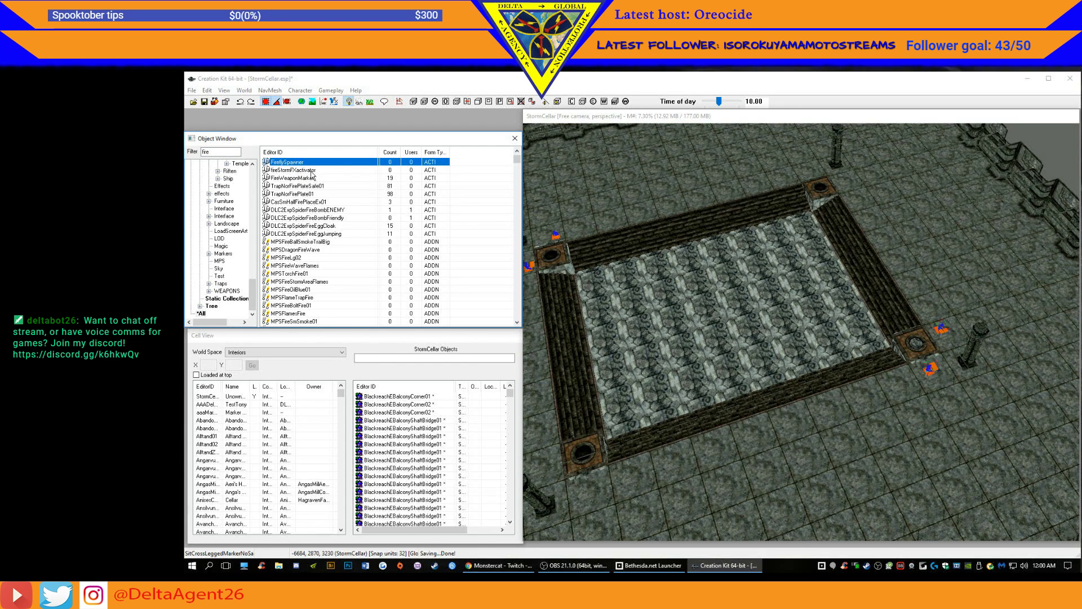
{"action": "left_click", "coordinate": [310, 170]}
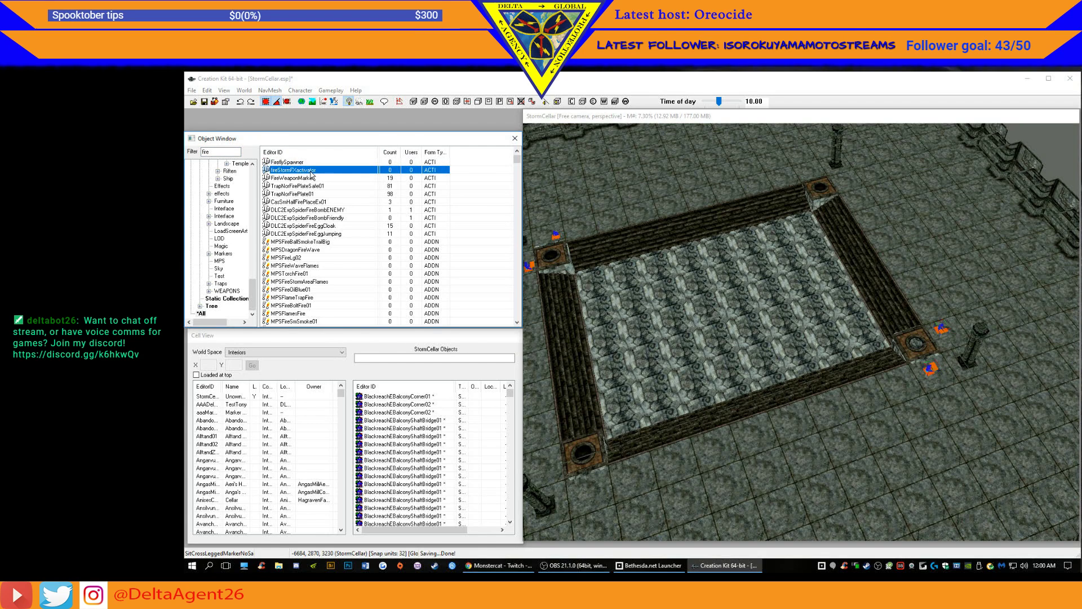
{"action": "left_click", "coordinate": [299, 242]}
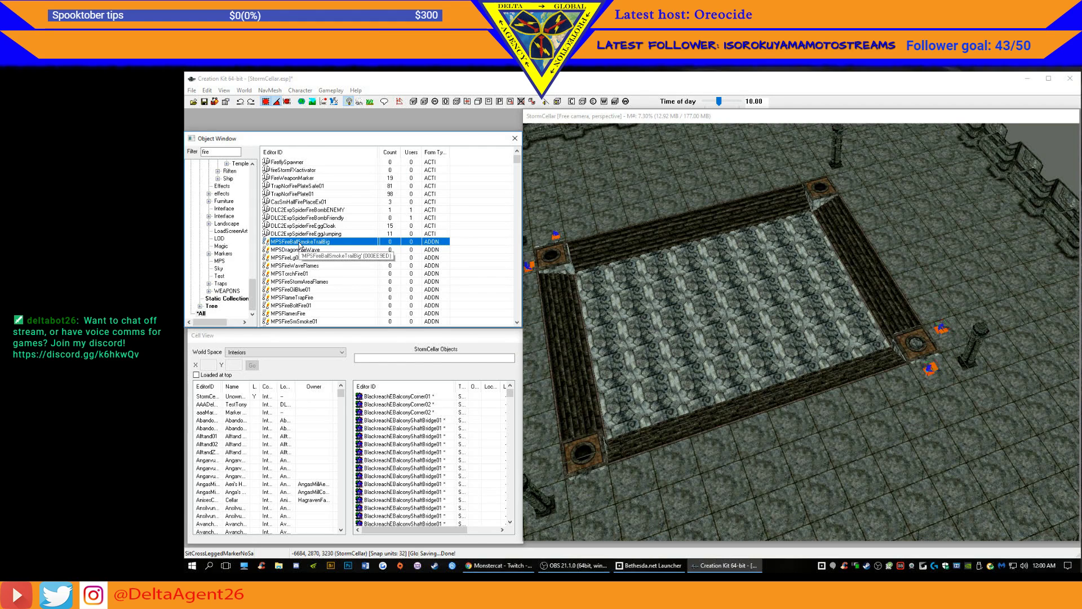
- Browse the fire results from activators and add-on nodes through armour, books and effect shaders for a usable fire object
{"action": "scroll", "coordinate": [310, 219], "scroll_direction": "down", "scroll_amount": 4}
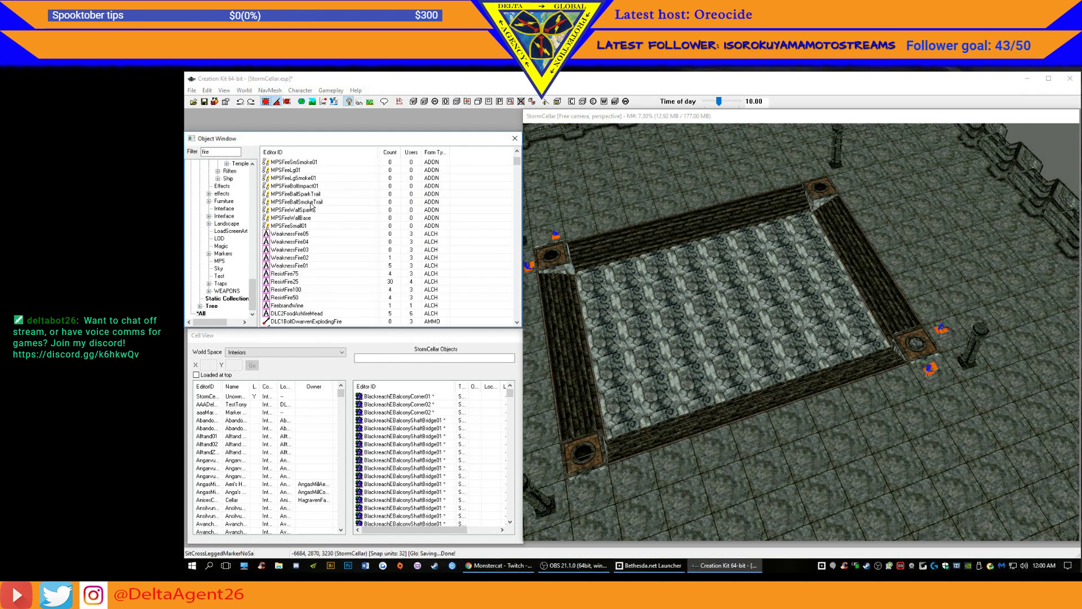
{"action": "scroll", "coordinate": [310, 214], "scroll_direction": "down", "scroll_amount": 5}
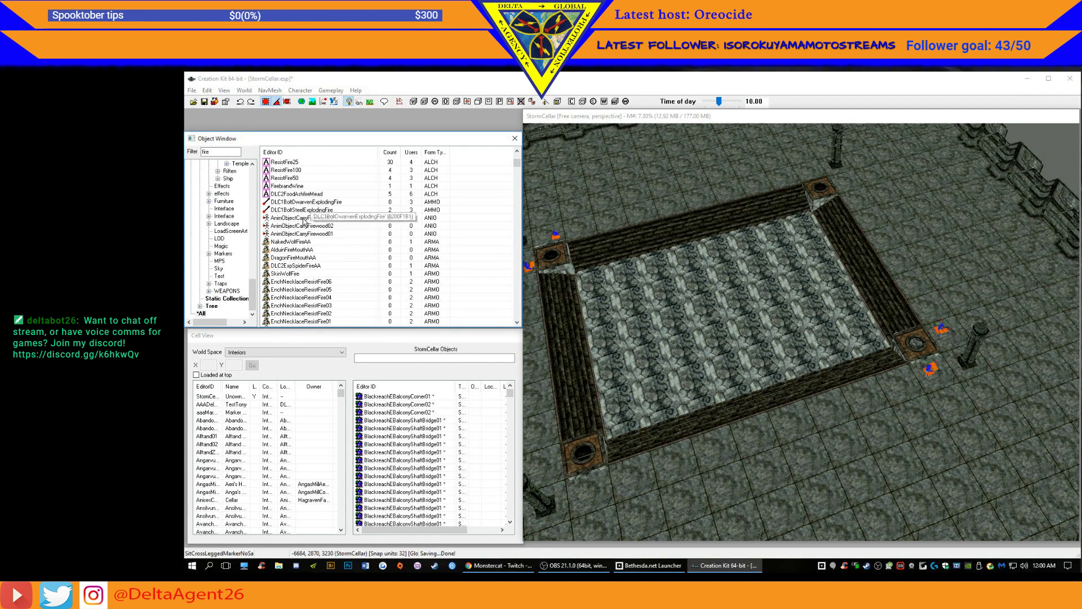
{"action": "scroll", "coordinate": [303, 227], "scroll_direction": "down", "scroll_amount": 2}
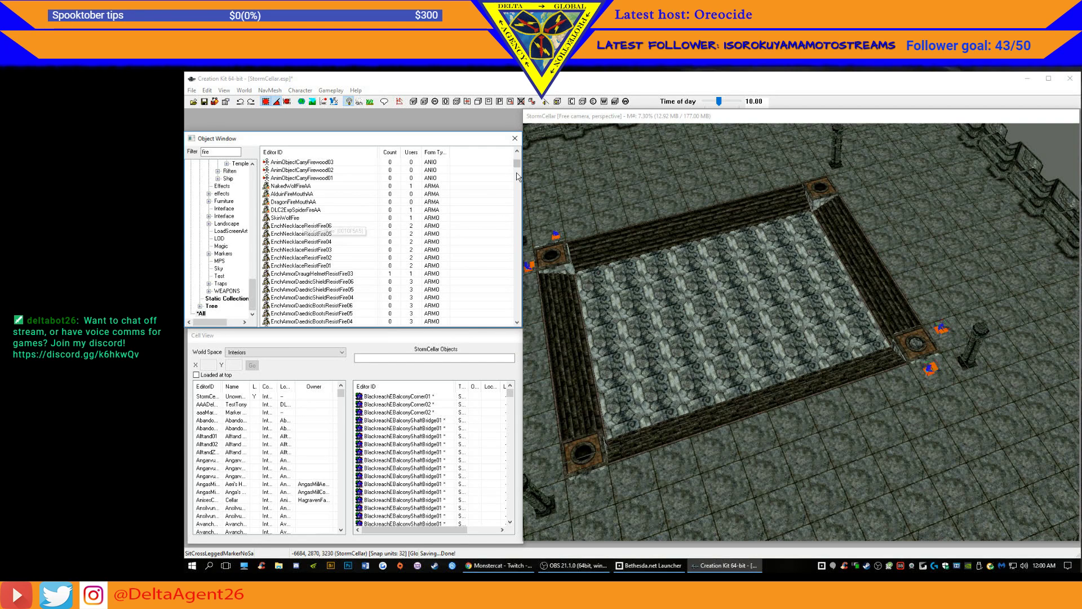
{"action": "left_click_drag", "start_coordinate": [517, 164], "coordinate": [519, 180]}
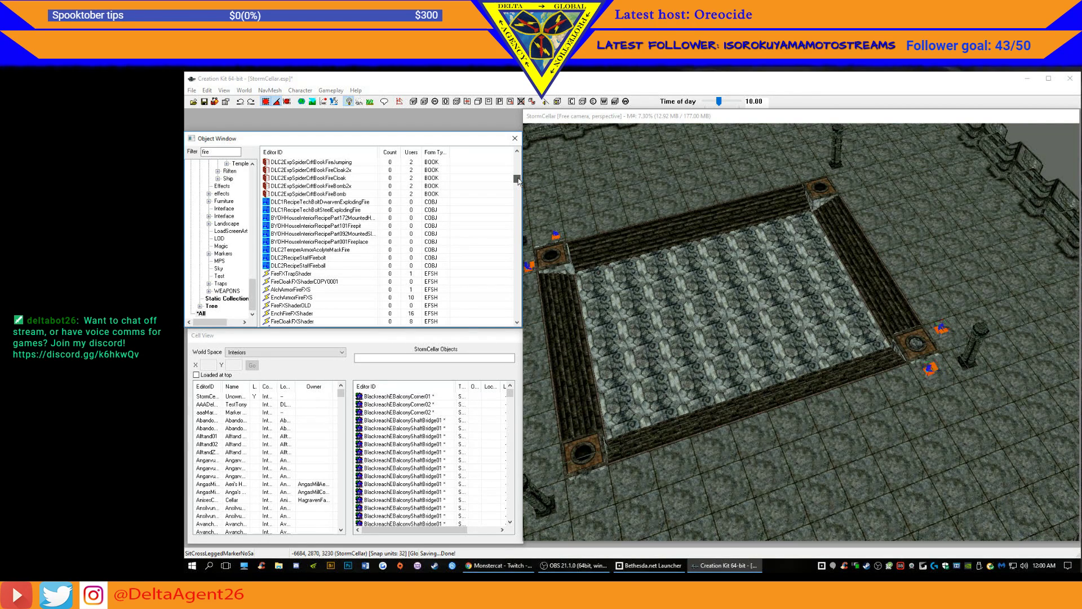
{"action": "left_click_drag", "start_coordinate": [519, 180], "coordinate": [519, 162]}
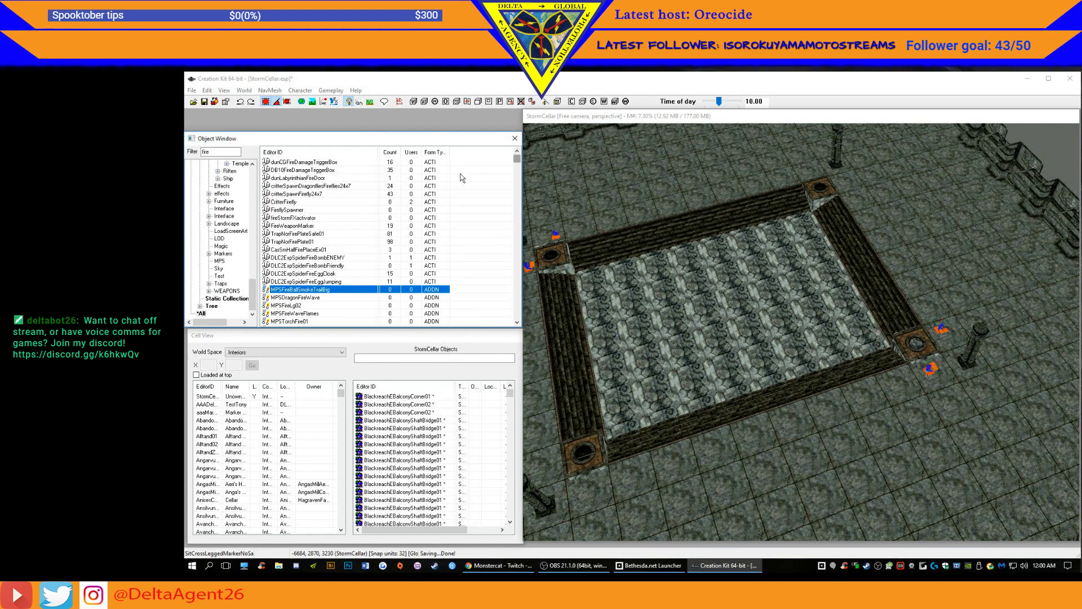
{"action": "scroll", "coordinate": [441, 249], "scroll_direction": "down", "scroll_amount": 6}
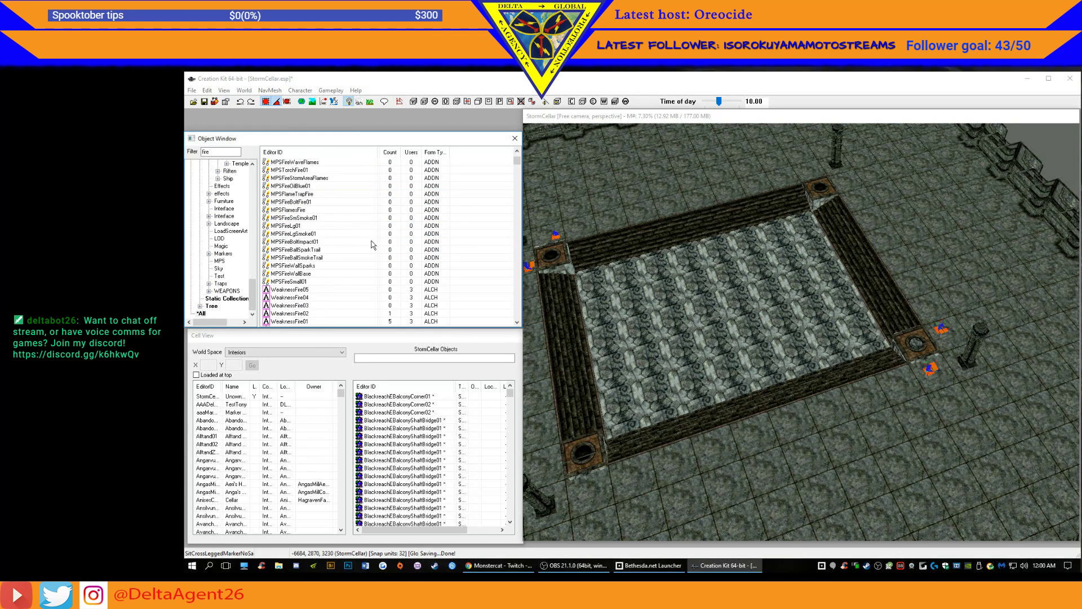
{"action": "scroll", "coordinate": [354, 242], "scroll_direction": "down", "scroll_amount": 10}
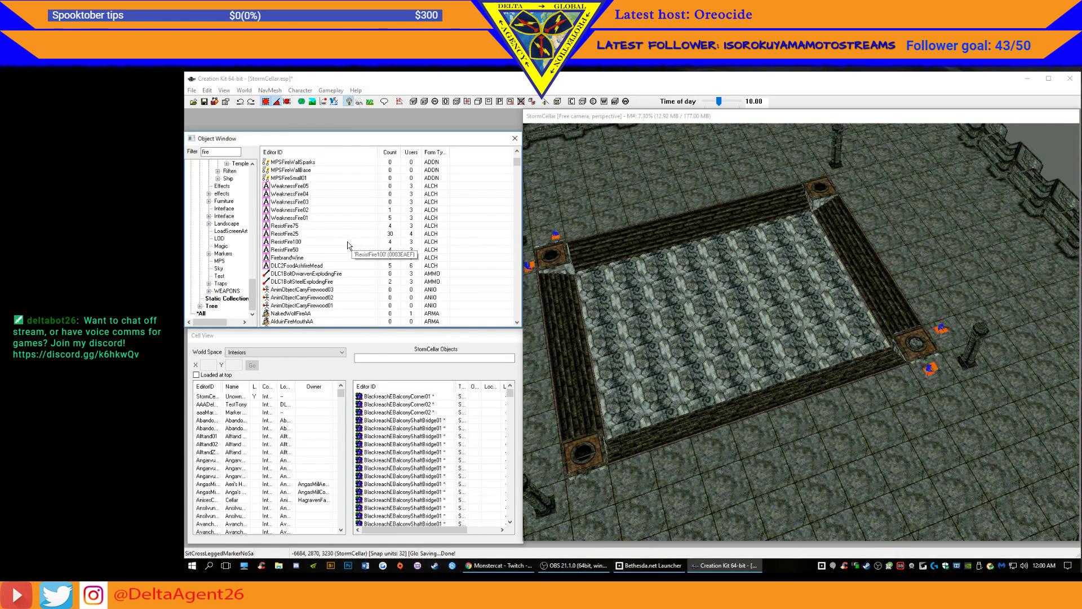
{"action": "scroll", "coordinate": [346, 235], "scroll_direction": "down", "scroll_amount": 2}
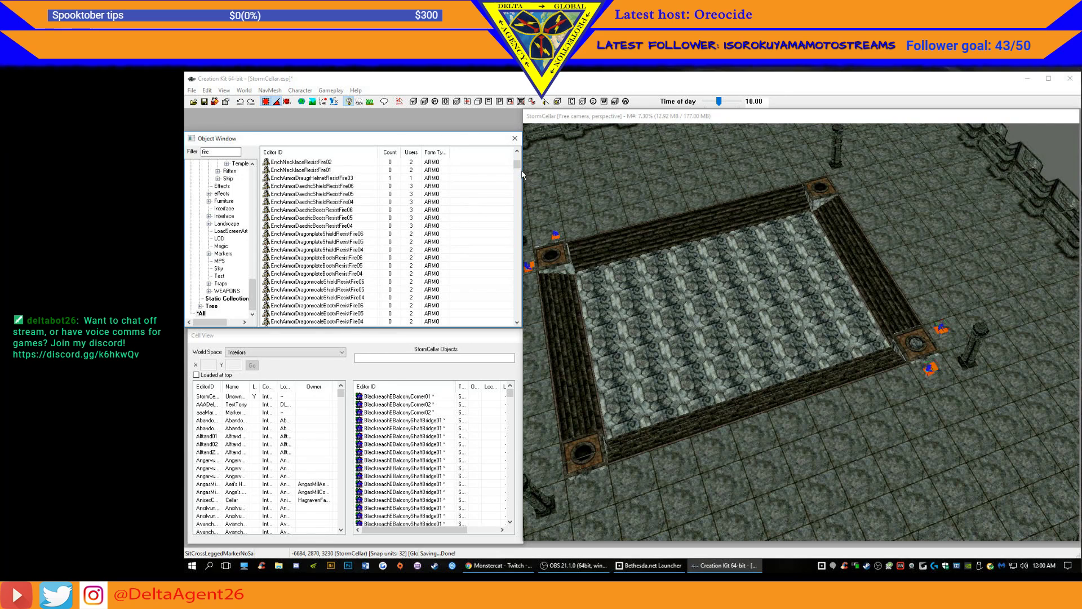
{"action": "mouse_move", "coordinate": [517, 166]}
{"action": "left_mouse_down"}
{"action": "mouse_move", "coordinate": [518, 217]}
{"action": "mouse_move", "coordinate": [518, 158]}
{"action": "left_mouse_up"}
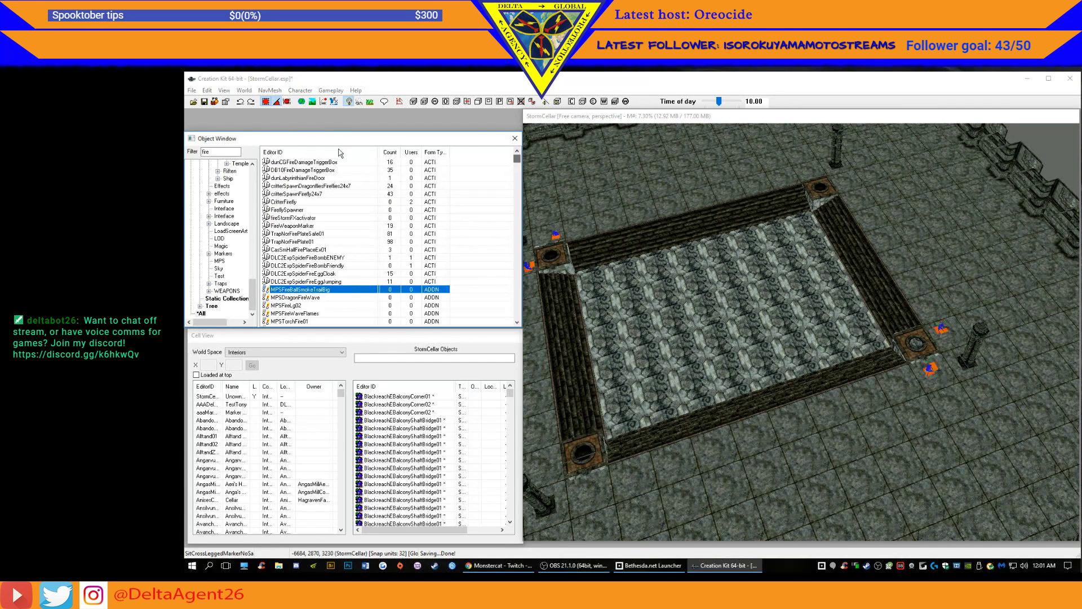
- Filter the object list for "ember" and check DLC1VC_EmbersToggleable, FXfireWithEmbersHeavyToggle, FXfireWithEmbersHeavySCALED and FXfireWithEmbers01_Cheap
{"action": "left_click", "coordinate": [217, 152]}
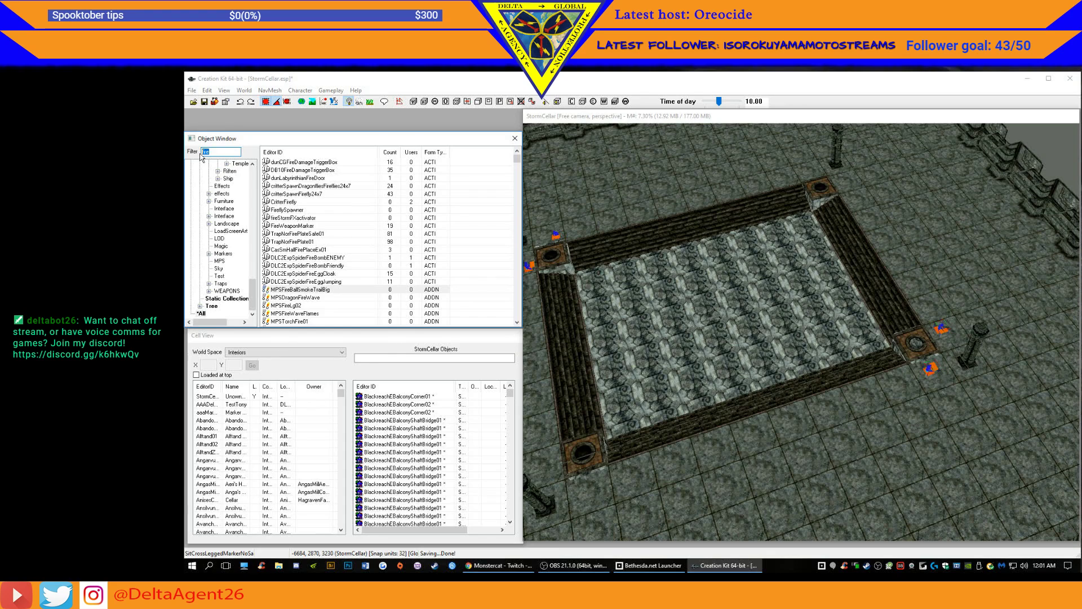
{"action": "type", "text": "ember"}
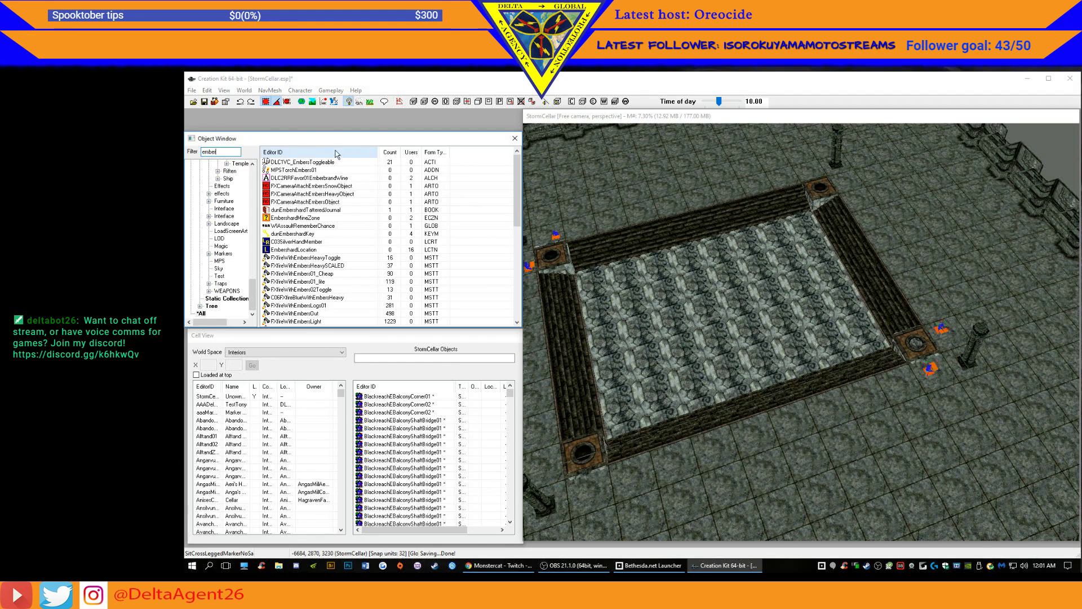
{"action": "left_click", "coordinate": [297, 164]}
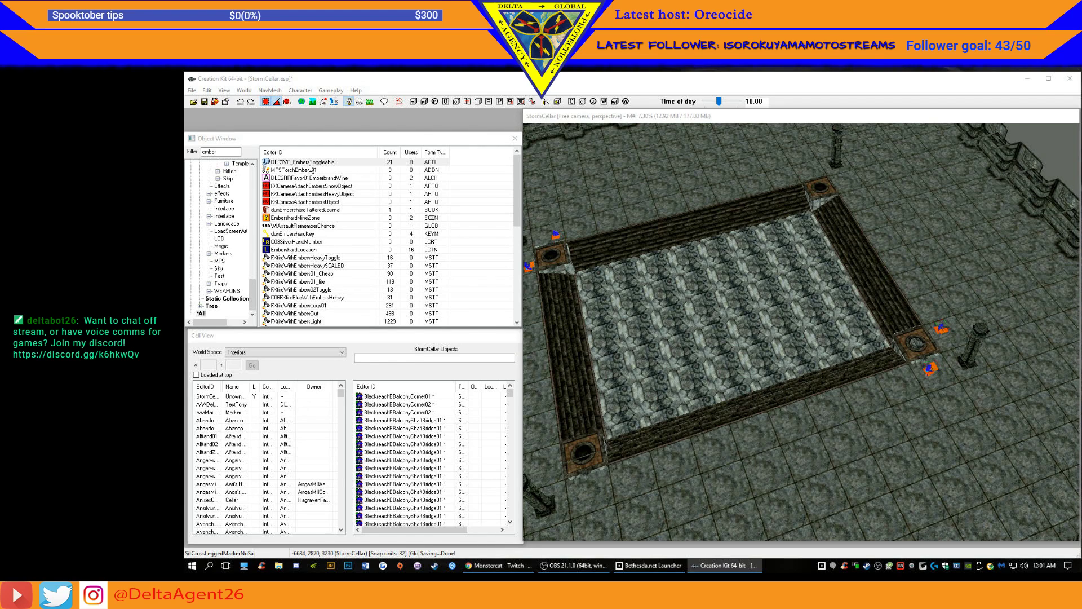
{"action": "left_click", "coordinate": [307, 257]}
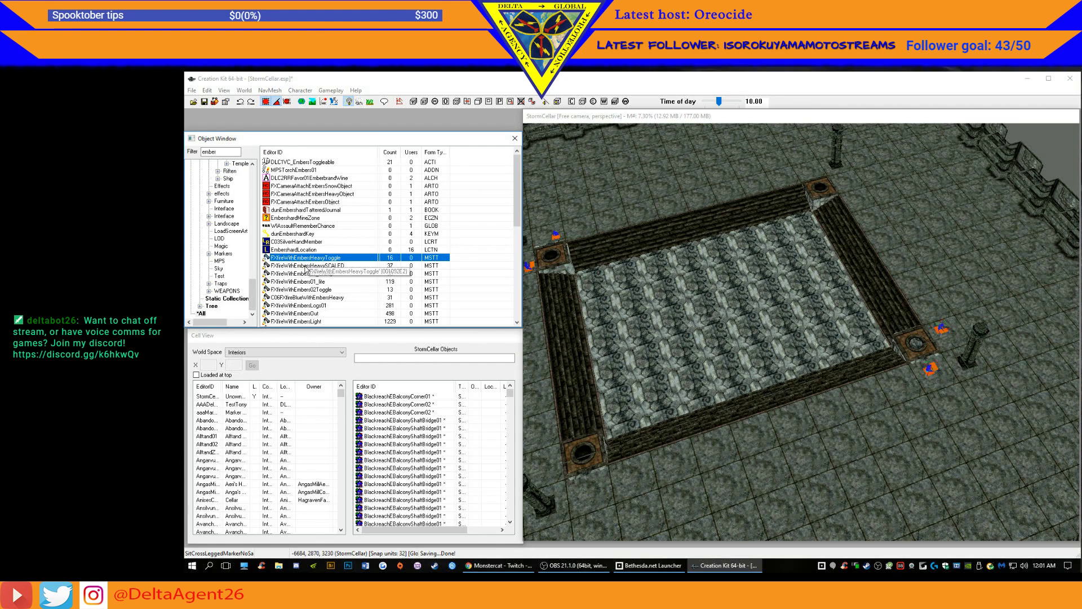
{"action": "left_click", "coordinate": [304, 265]}
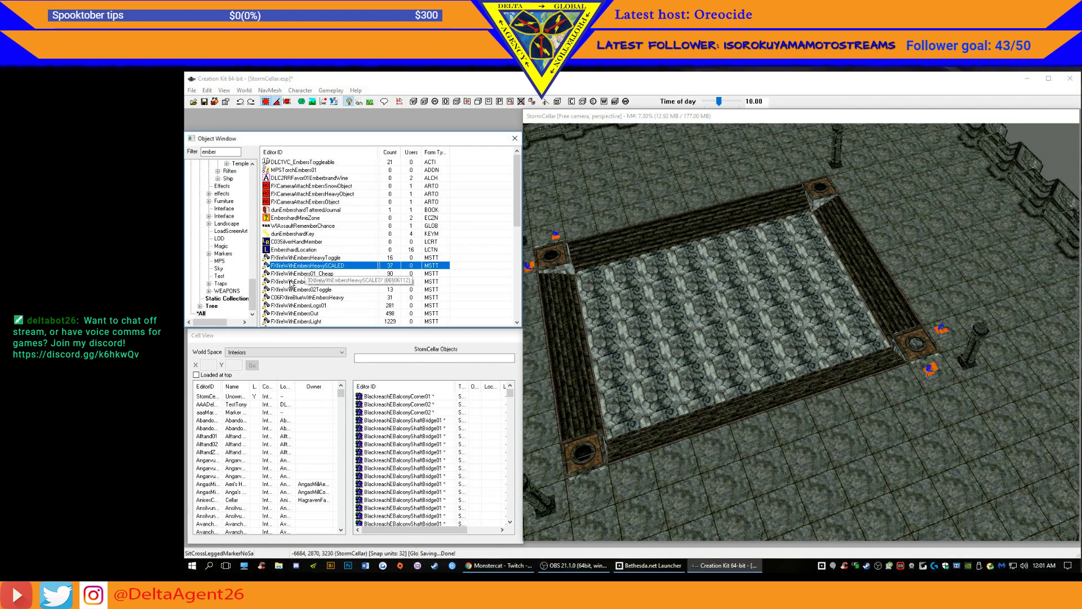
{"action": "left_click", "coordinate": [296, 274]}
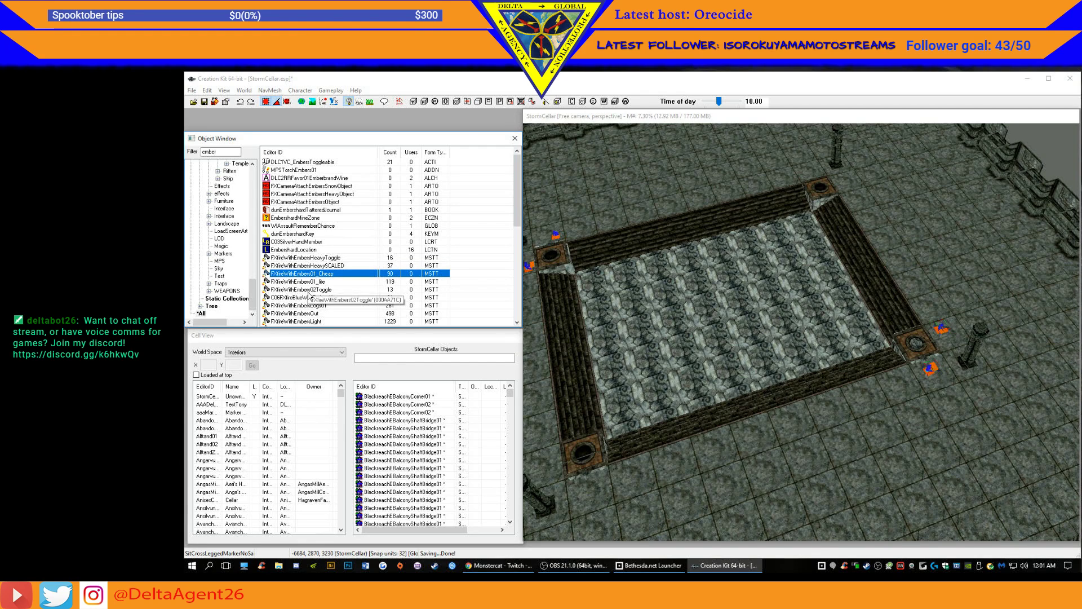
{"action": "scroll", "coordinate": [308, 294], "scroll_direction": "down", "scroll_amount": 1}
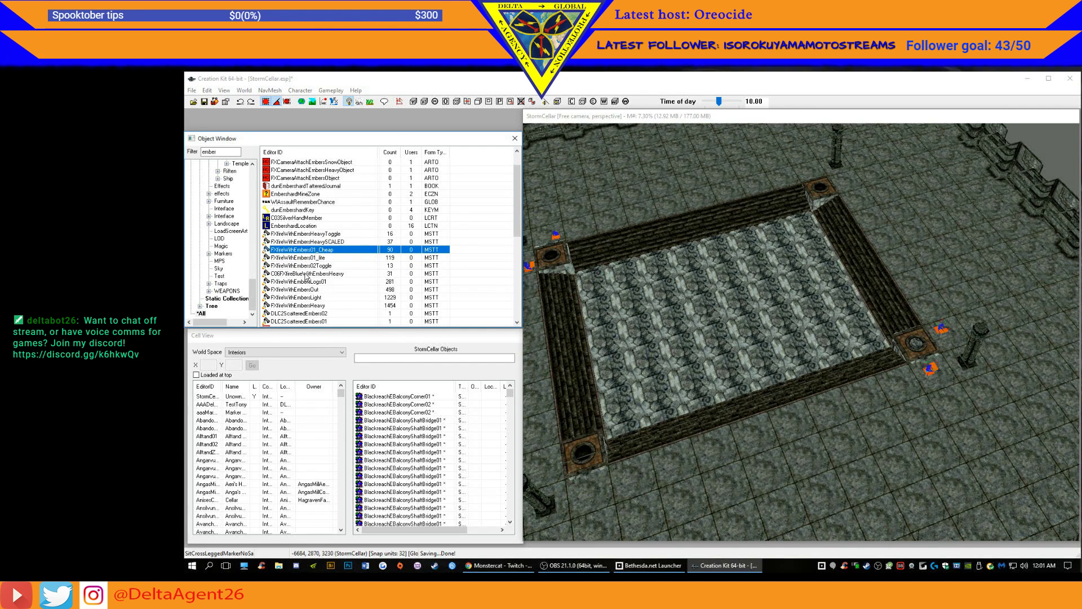
- Place C06FXfireBlueWithEmbersHeavy in each of the four corner fire pits of the sunken floor
{"action": "left_click", "coordinate": [305, 274]}
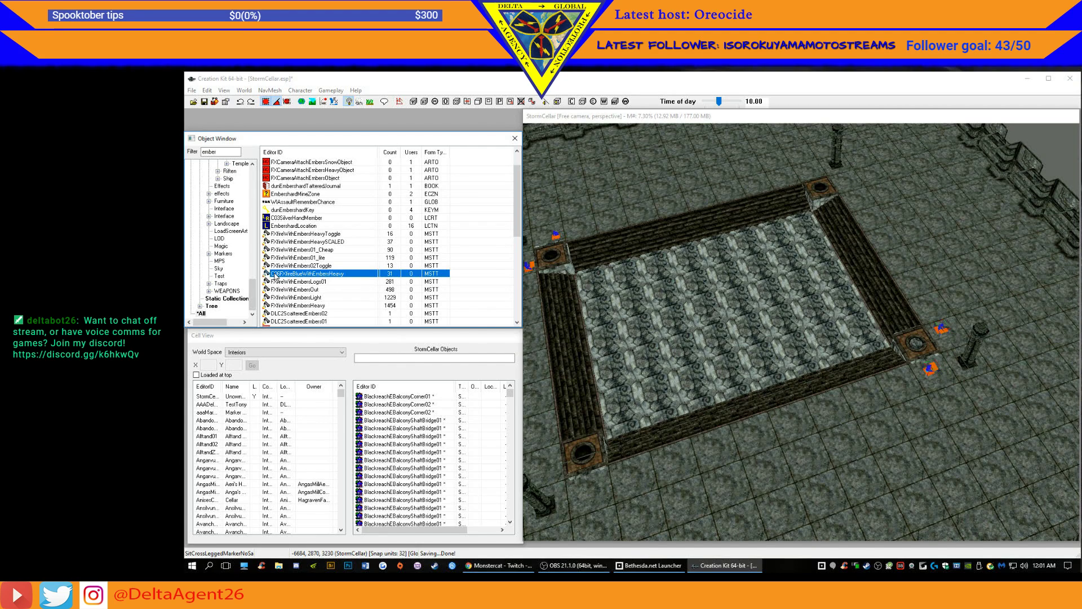
{"action": "left_click_drag", "start_coordinate": [921, 353], "coordinate": [918, 343]}
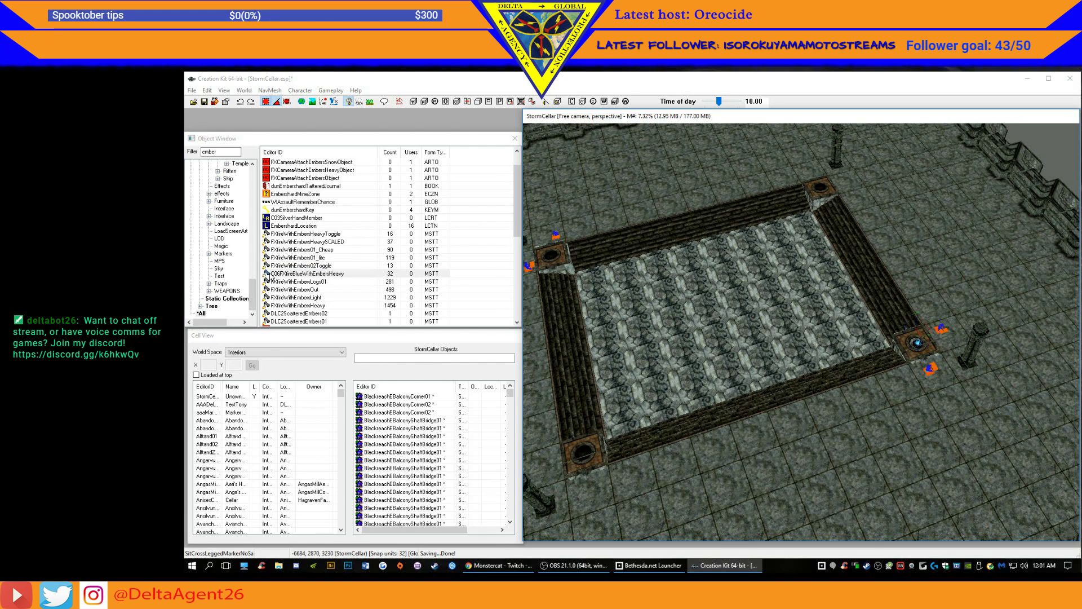
{"action": "left_click_drag", "start_coordinate": [268, 274], "coordinate": [818, 234]}
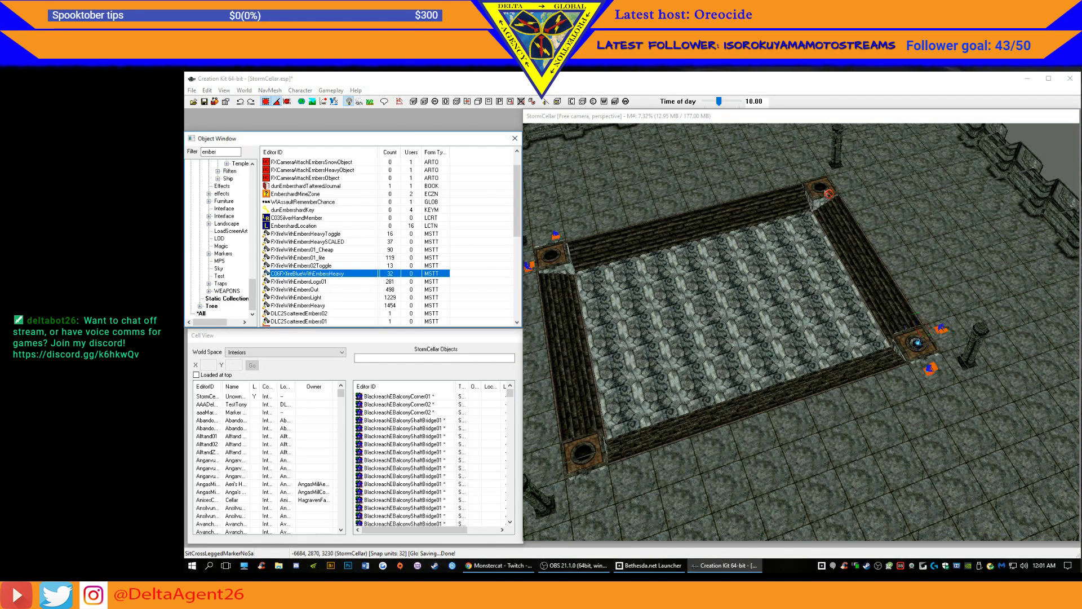
{"action": "left_click_drag", "start_coordinate": [826, 190], "coordinate": [842, 235]}
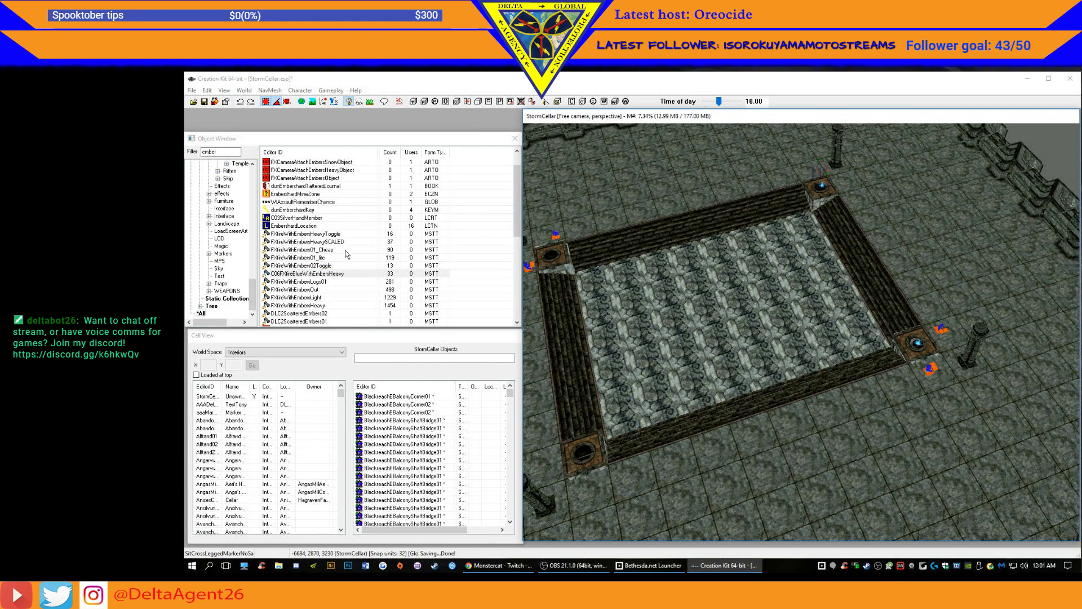
{"action": "left_click_drag", "start_coordinate": [271, 277], "coordinate": [553, 256]}
{"action": "left_click_drag", "start_coordinate": [586, 454], "coordinate": [585, 452]}
- Centre the blue fire in the bowl of a corner pit without sitting markers and scale it up to fill the bowl
{"action": "key", "text": "c"}
{"action": "middle_click_drag", "start_coordinate": [569, 305], "coordinate": [499, 288], "text": "shift"}
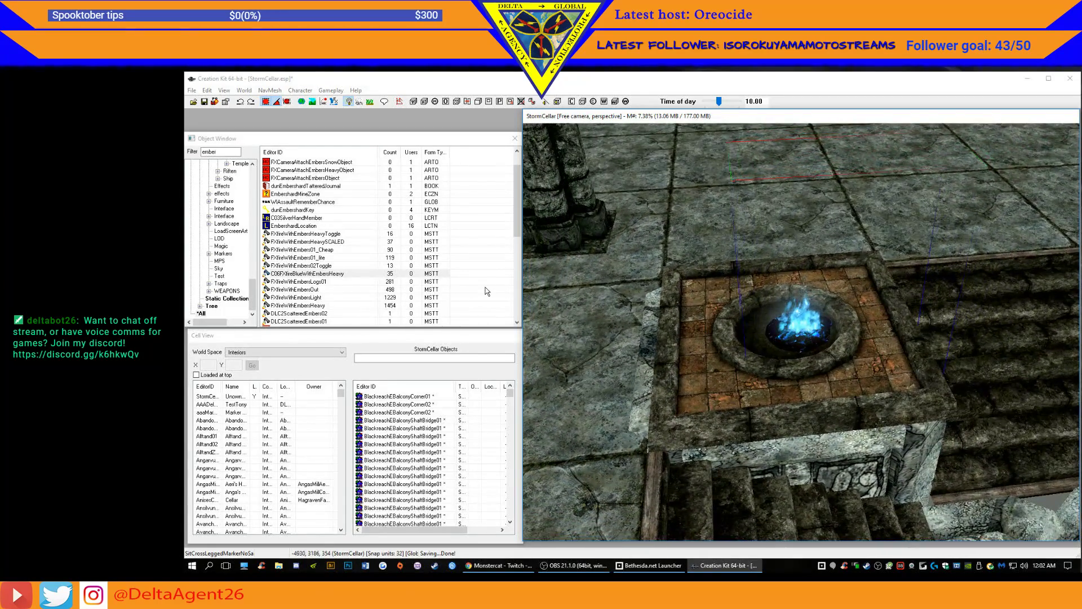
{"action": "left_click_drag", "start_coordinate": [787, 320], "coordinate": [788, 293]}
{"action": "key", "text": "z"}
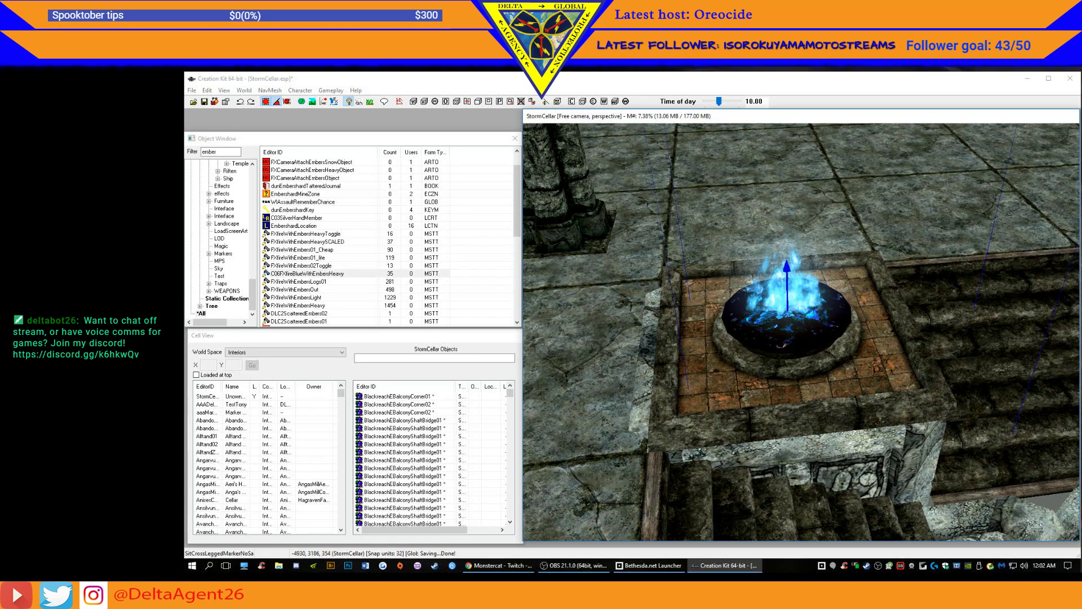
{"action": "key", "text": "ctrl+z"}
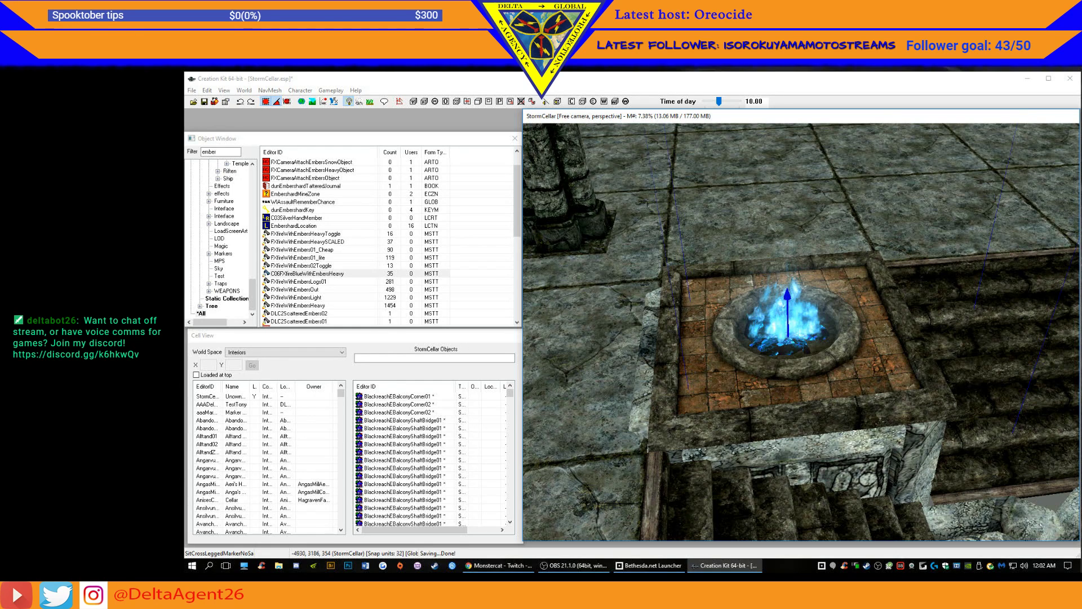
{"action": "key", "text": "s"}
{"action": "left_click_drag", "start_coordinate": [788, 320], "coordinate": [807, 321]}
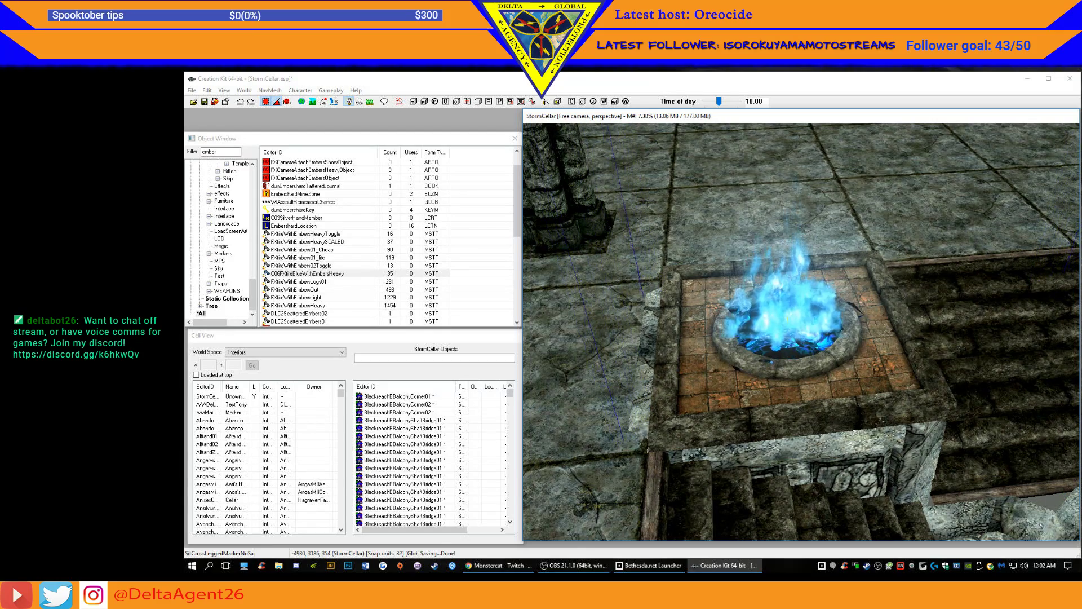
- Enlarge the blue fire in the neighbouring pit with sitting markers and rotate it slightly within the bowl
{"action": "scroll", "coordinate": [784, 333], "scroll_direction": "down", "scroll_amount": 1}
{"action": "middle_click_drag", "start_coordinate": [785, 334], "coordinate": [806, 334]}
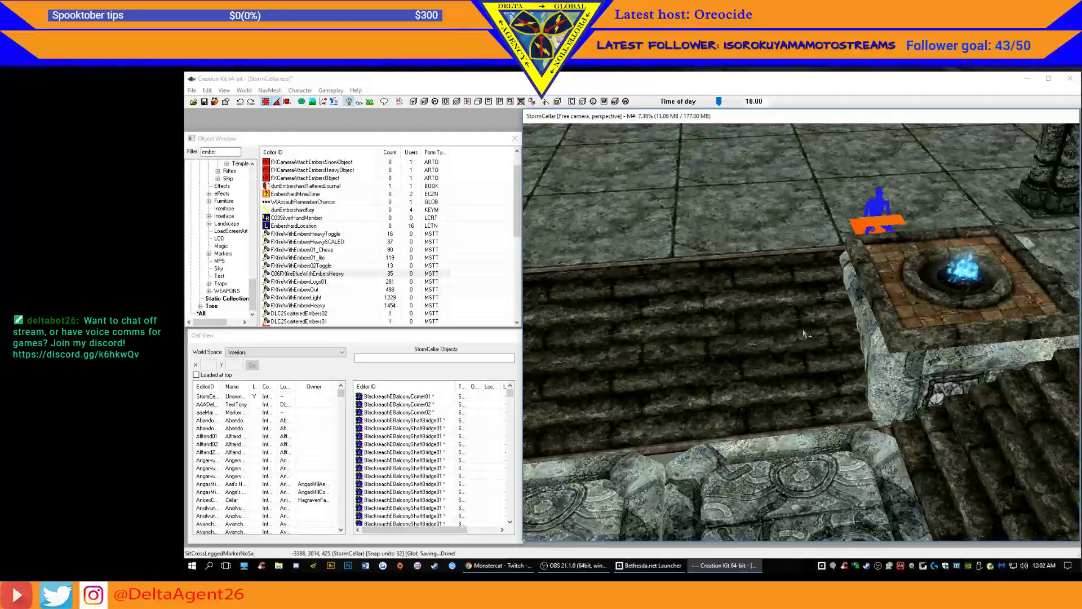
{"action": "mouse_move", "coordinate": [921, 304]}
{"action": "middle_mouse_down"}
{"action": "mouse_move", "coordinate": [885, 317]}
{"action": "mouse_move", "coordinate": [897, 307]}
{"action": "middle_mouse_up"}
{"action": "left_click", "coordinate": [787, 318]}
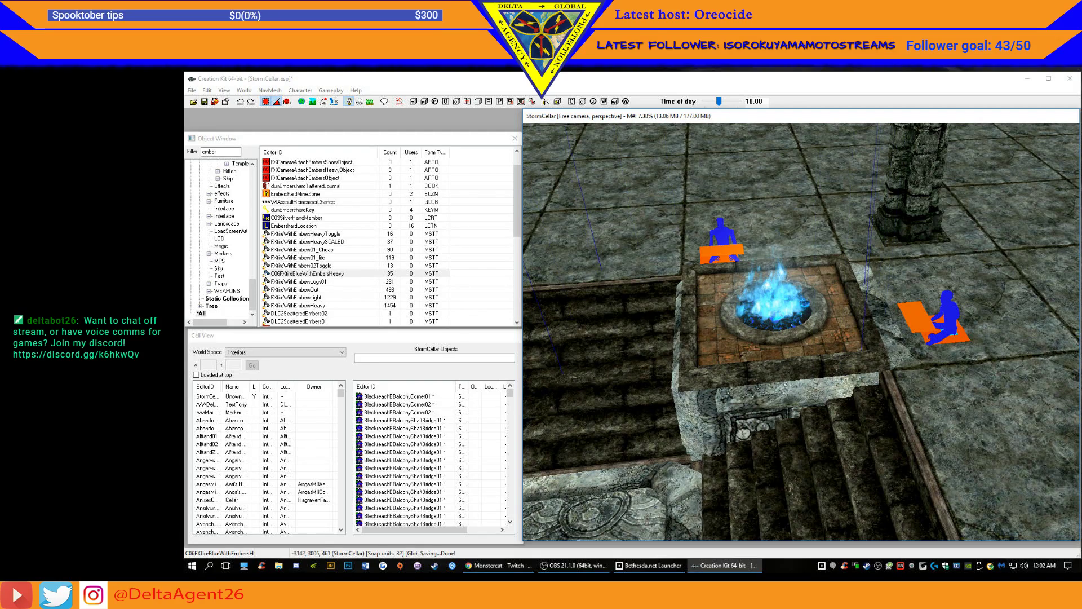
{"action": "middle_click_drag", "start_coordinate": [781, 302], "coordinate": [715, 341], "text": "shift"}
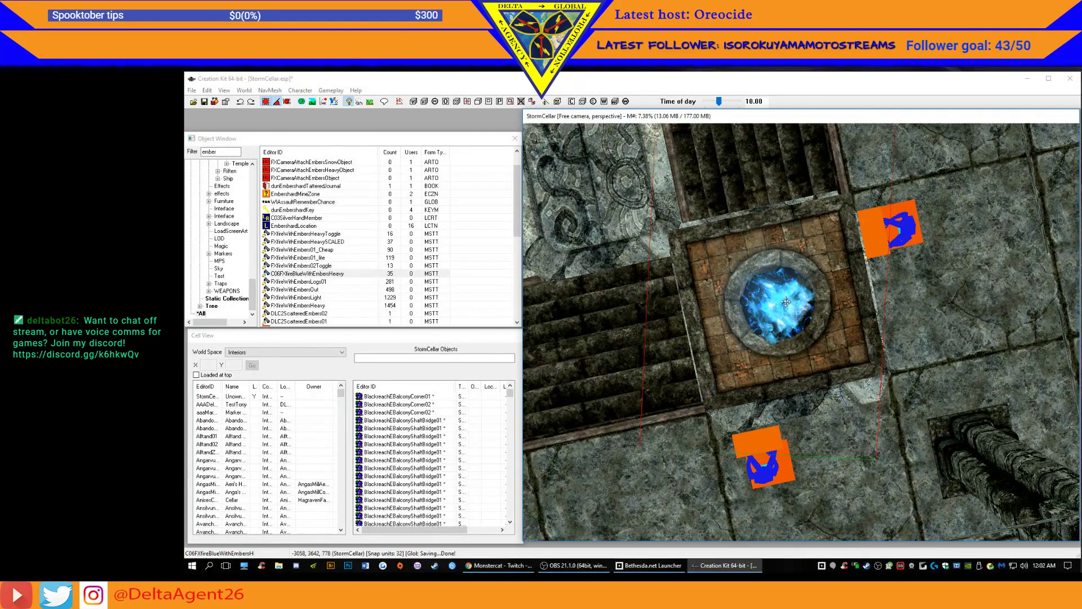
{"action": "right_click_drag", "start_coordinate": [778, 304], "coordinate": [815, 304]}
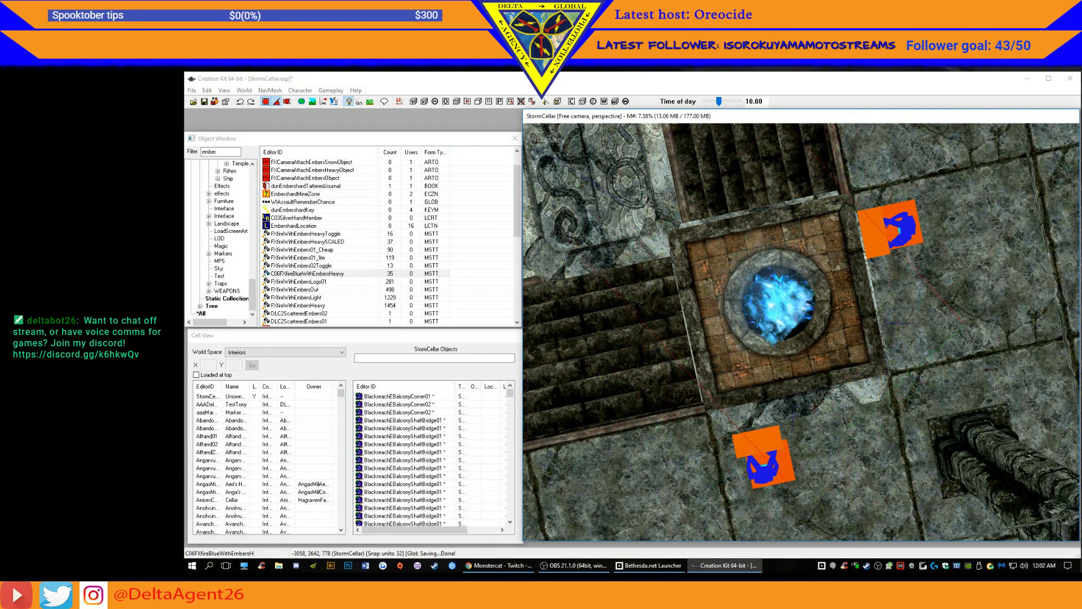
- Centre and scale up the blue fire in the diagonally opposite corner pit that has sitting markers
{"action": "middle_click_drag", "start_coordinate": [783, 289], "coordinate": [730, 320]}
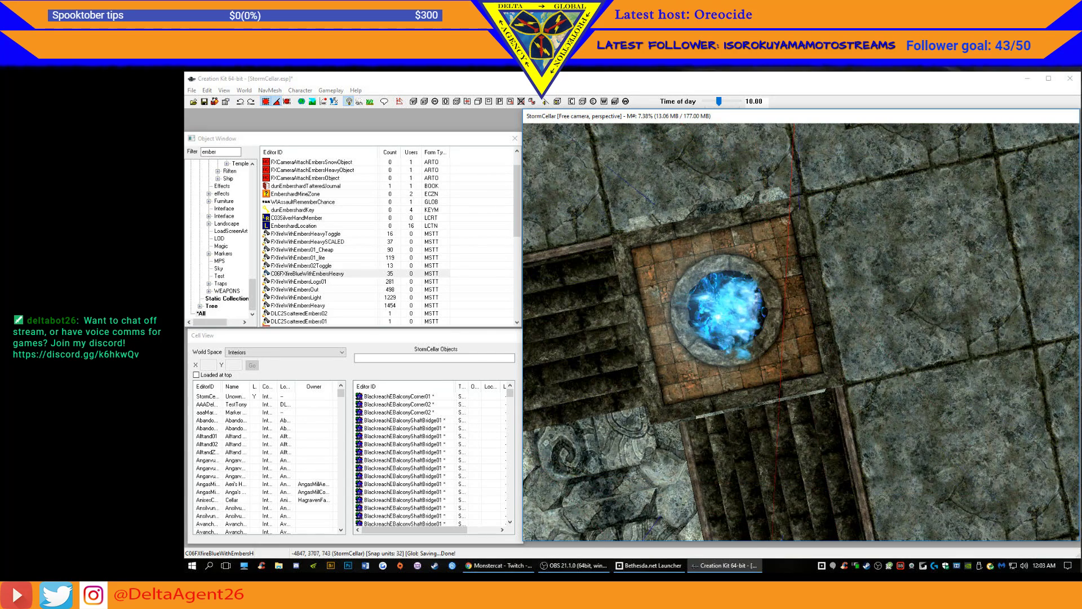
{"action": "scroll", "coordinate": [730, 320], "scroll_direction": "down", "scroll_amount": 1}
{"action": "scroll", "coordinate": [730, 320], "scroll_direction": "down", "scroll_amount": 2}
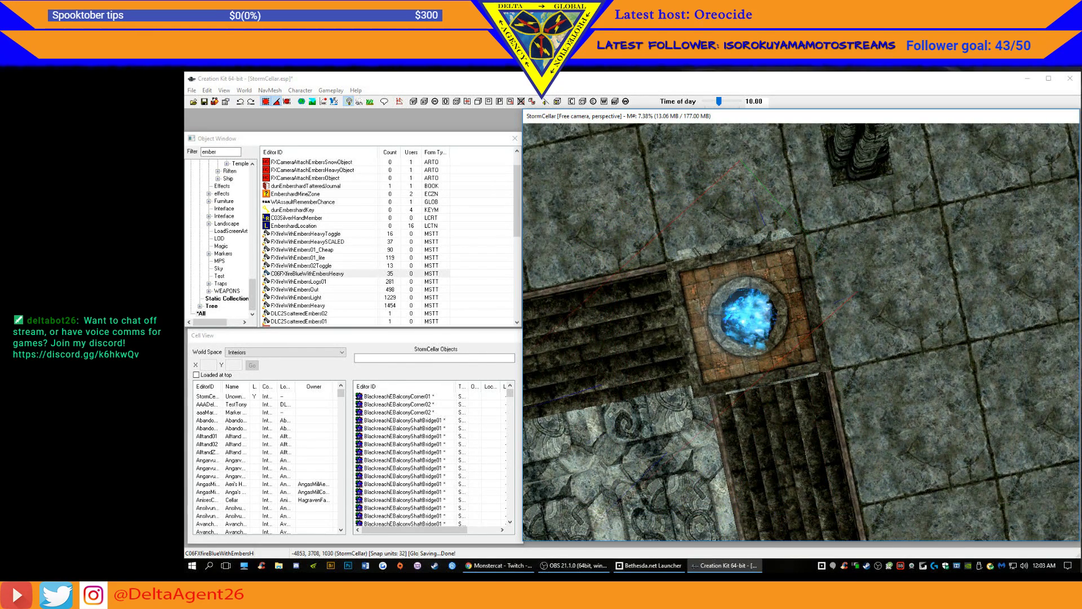
{"action": "middle_click_drag", "start_coordinate": [730, 320], "coordinate": [756, 317]}
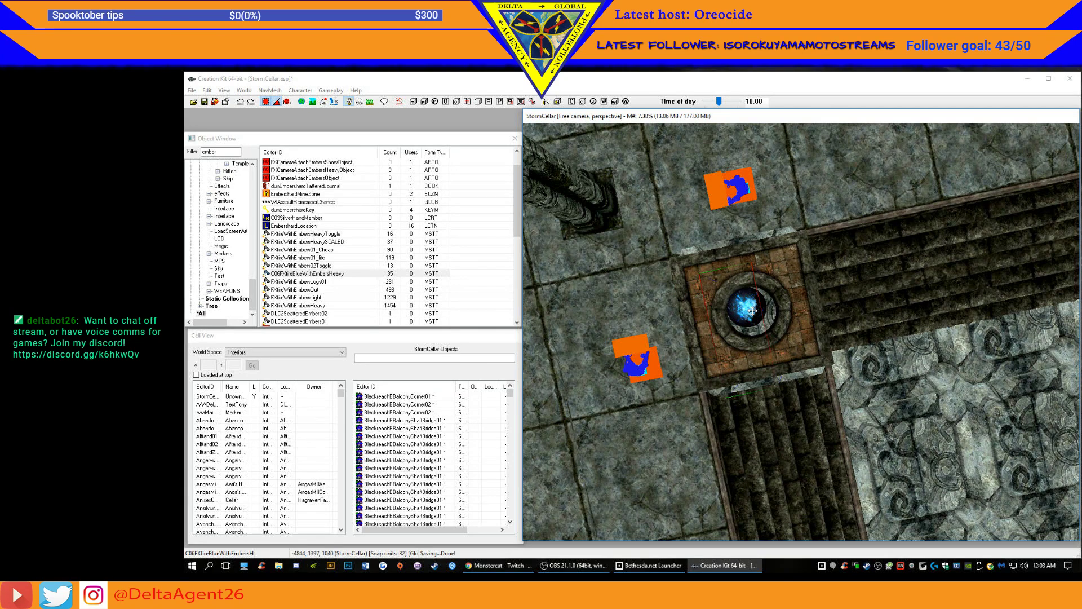
{"action": "left_click_drag", "start_coordinate": [753, 311], "coordinate": [753, 288]}
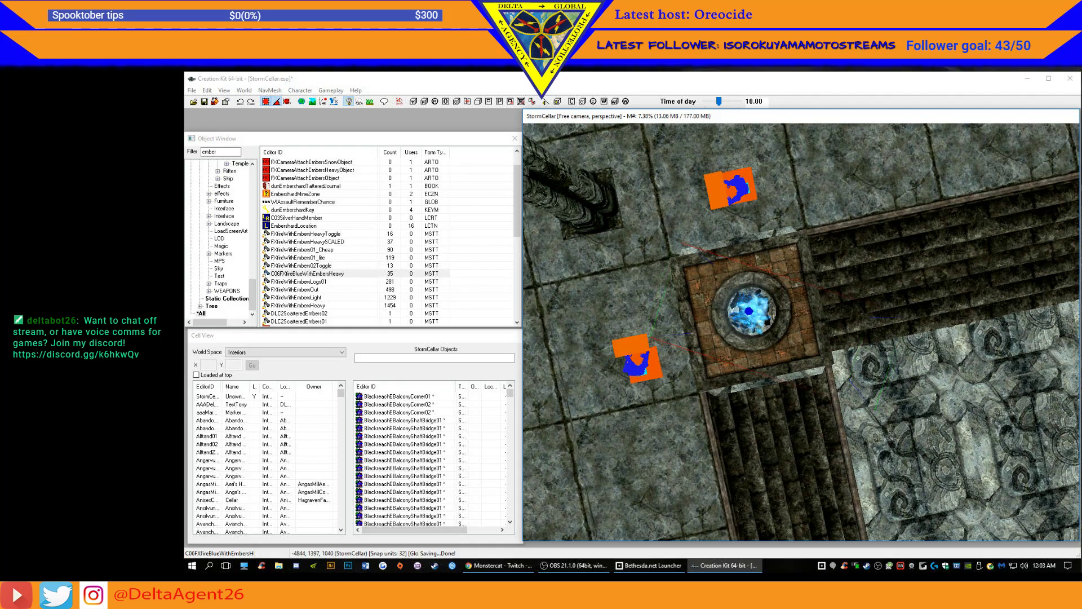
{"action": "middle_click_drag", "start_coordinate": [748, 311], "coordinate": [751, 263]}
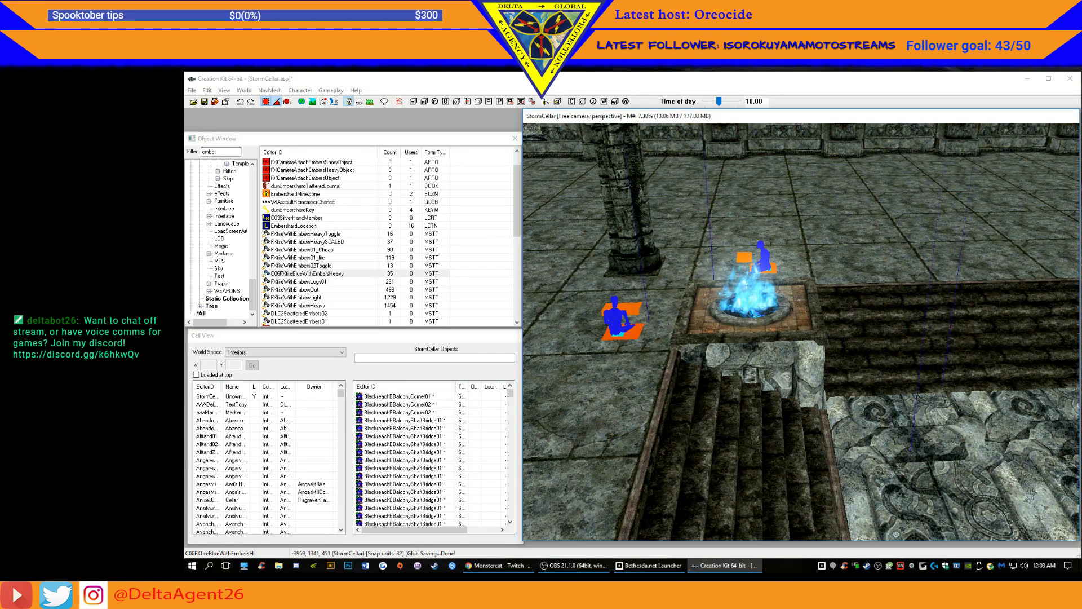
- Centre the blue fire in the remaining corner pit's bowl and scale it up to fill the bowl
{"action": "scroll", "coordinate": [802, 331], "scroll_direction": "down", "scroll_amount": 6}
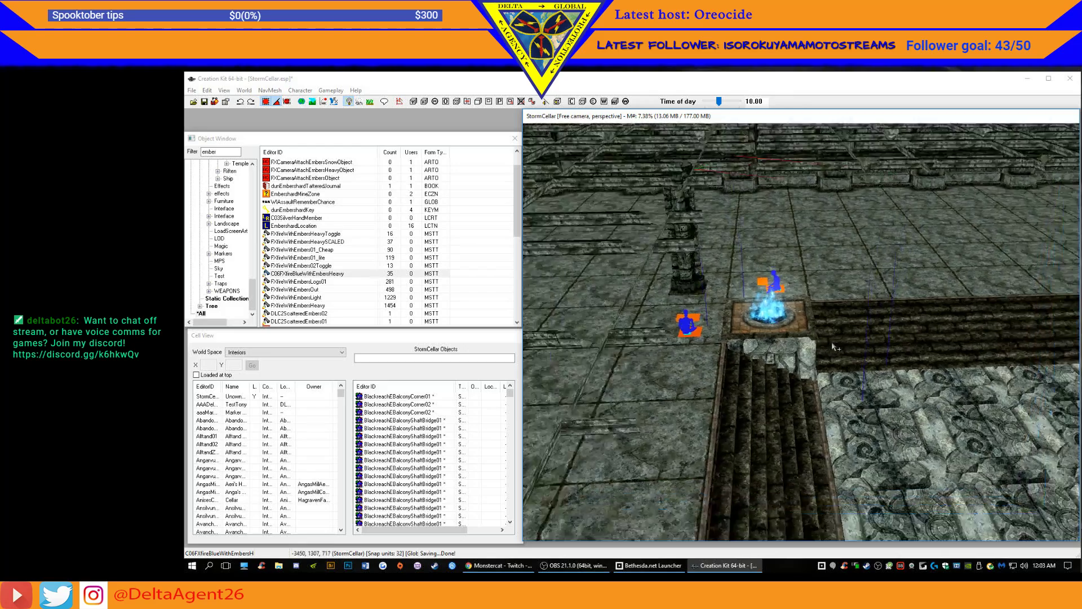
{"action": "middle_click_drag", "start_coordinate": [836, 454], "coordinate": [831, 397]}
{"action": "scroll", "coordinate": [832, 397], "scroll_direction": "up", "scroll_amount": 5}
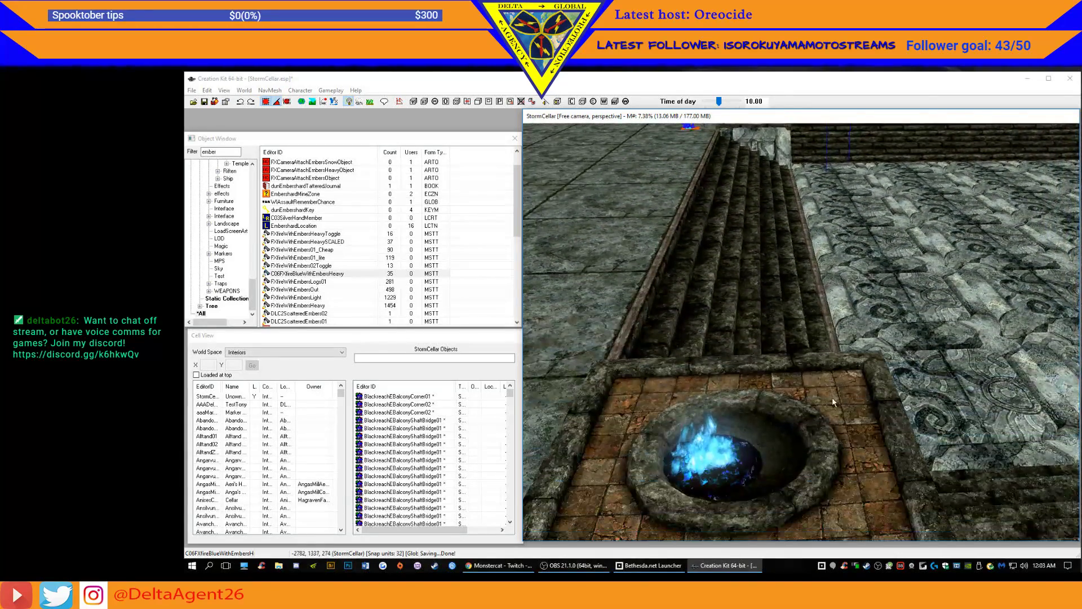
{"action": "scroll", "coordinate": [831, 397], "scroll_direction": "down", "scroll_amount": 6}
{"action": "scroll", "coordinate": [825, 400], "scroll_direction": "down", "scroll_amount": 6}
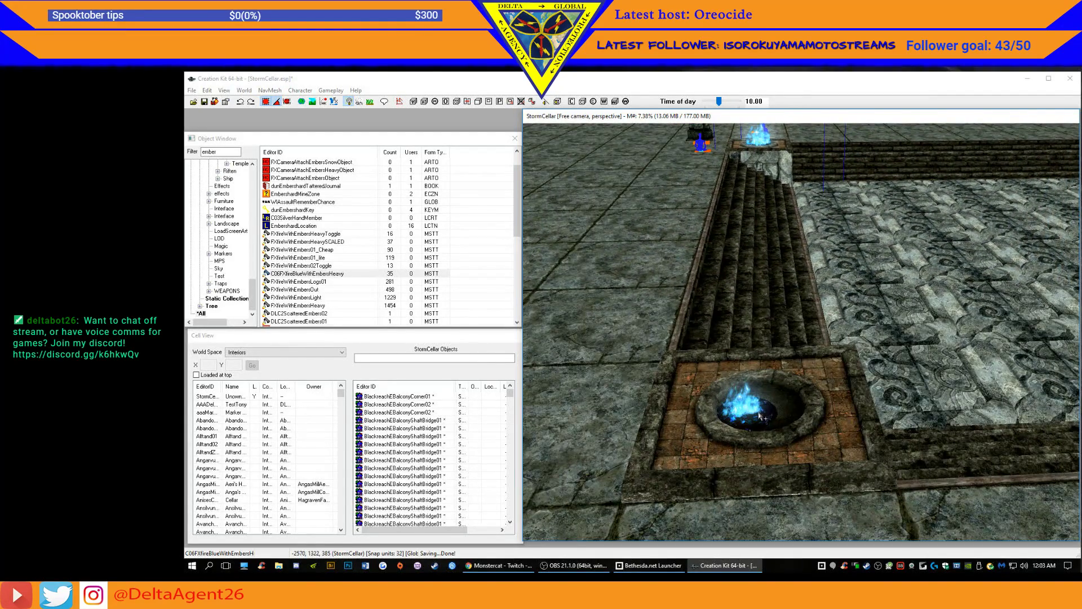
{"action": "left_click_drag", "start_coordinate": [758, 413], "coordinate": [777, 409]}
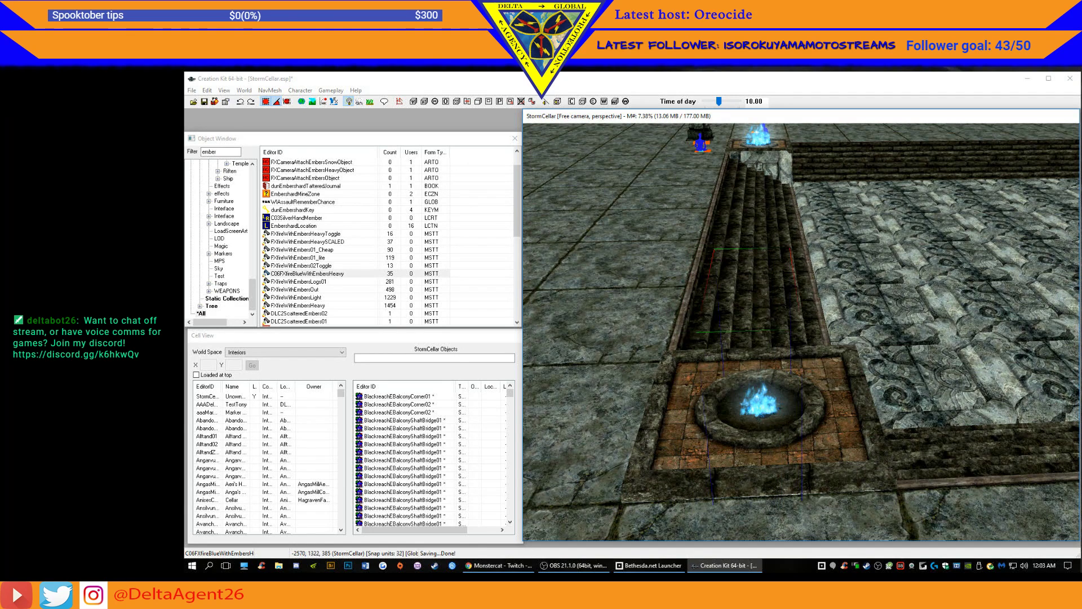
{"action": "left_click_drag", "start_coordinate": [761, 407], "coordinate": [823, 407]}
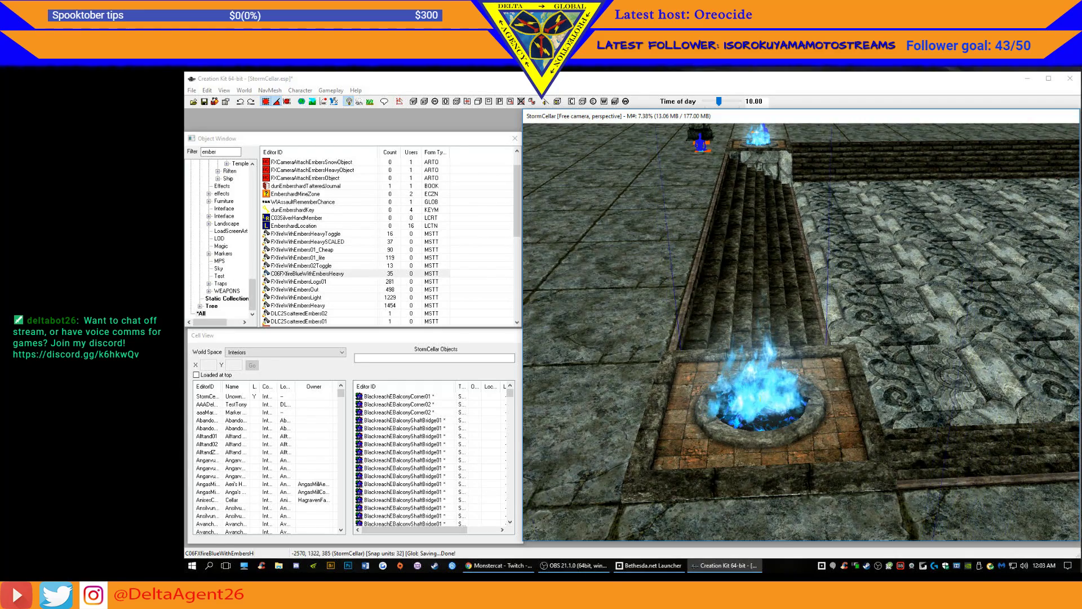
- Raise the stone block beneath a corner fire pit, turning off grid snapping to fine-tune its height just below the tiled top
{"action": "scroll", "coordinate": [784, 450], "scroll_direction": "down", "scroll_amount": 3}
{"action": "middle_click_drag", "start_coordinate": [785, 450], "coordinate": [950, 452], "text": "shift"}
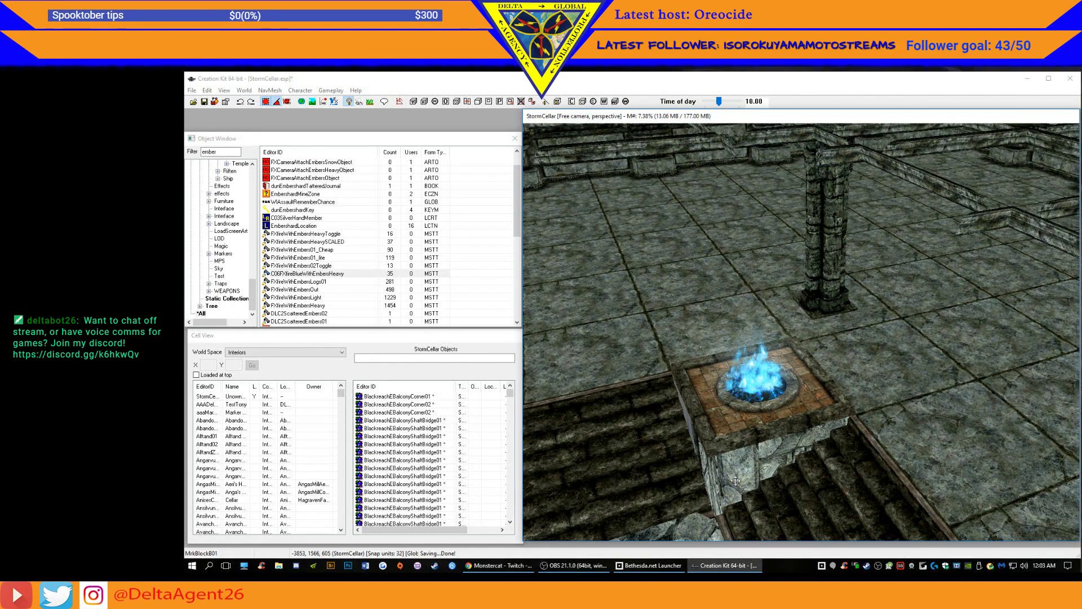
{"action": "scroll", "coordinate": [735, 480], "scroll_direction": "up", "scroll_amount": 3}
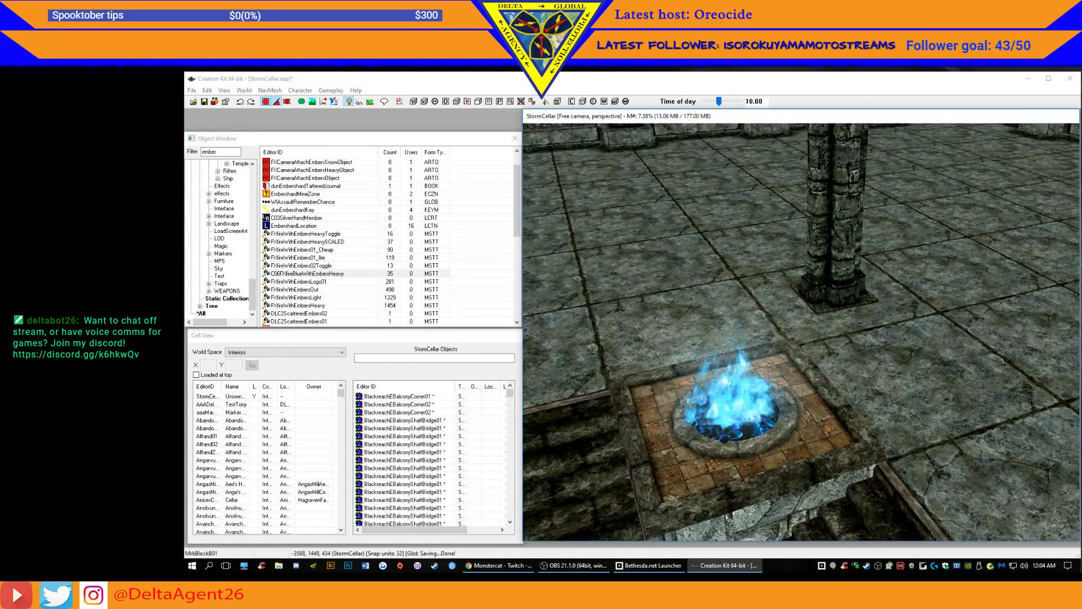
{"action": "scroll", "coordinate": [730, 513], "scroll_direction": "up", "scroll_amount": 5}
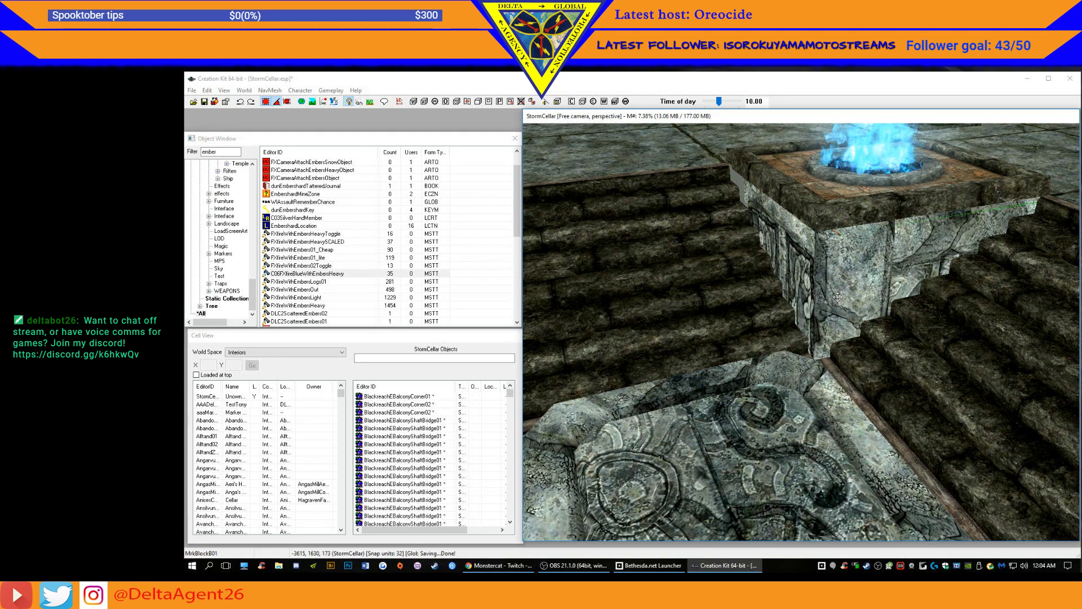
{"action": "left_click_drag", "start_coordinate": [838, 302], "coordinate": [840, 276]}
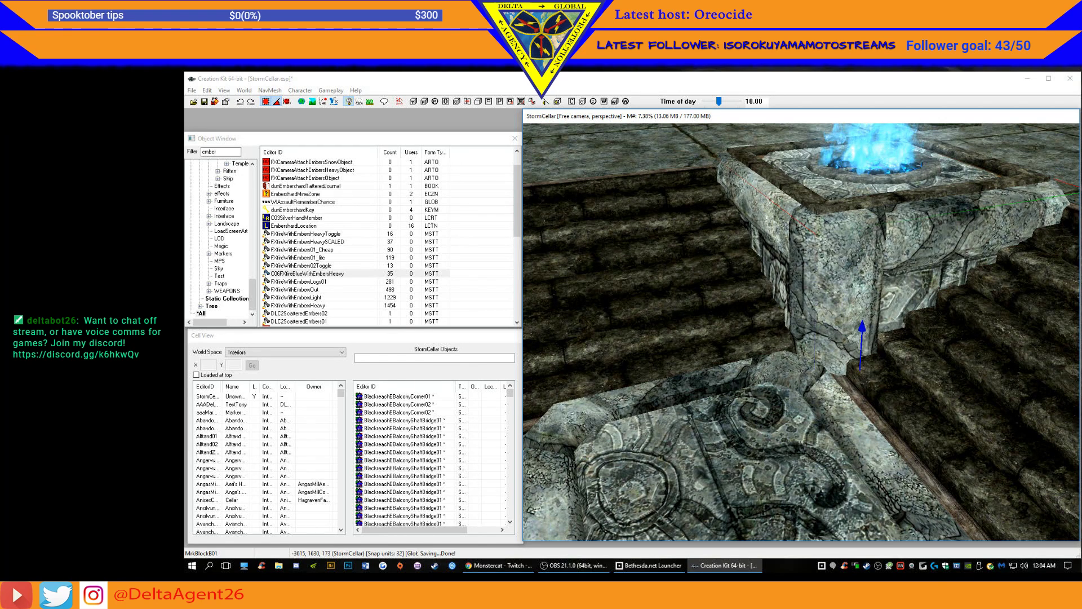
{"action": "mouse_move", "coordinate": [861, 333]}
{"action": "left_mouse_down"}
{"action": "mouse_move", "coordinate": [861, 352]}
{"action": "mouse_move", "coordinate": [861, 325]}
{"action": "left_mouse_up"}
{"action": "left_click", "coordinate": [265, 104]}
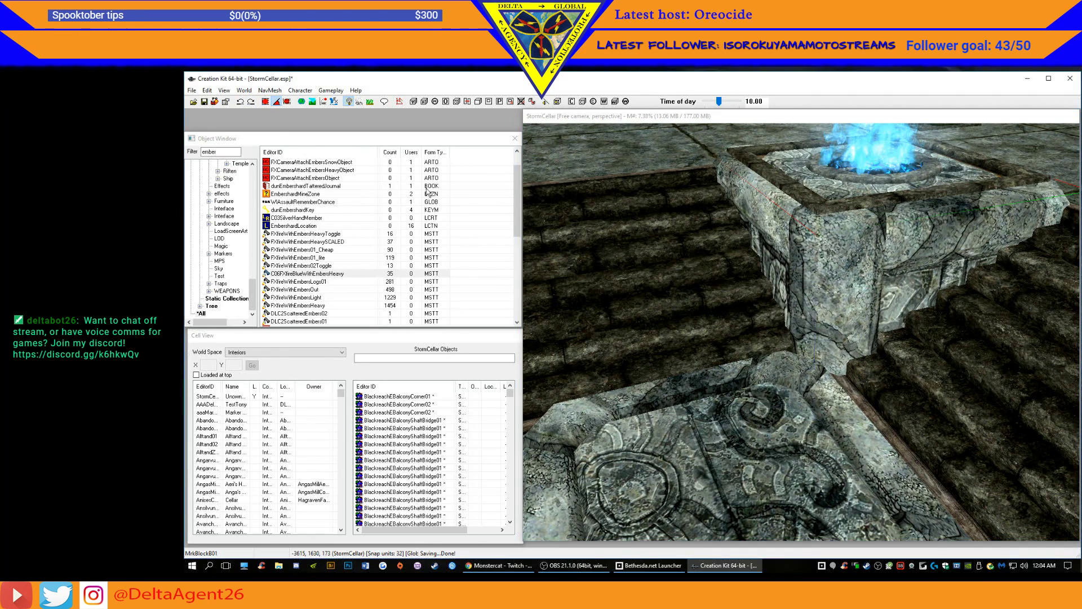
{"action": "left_click_drag", "start_coordinate": [845, 278], "coordinate": [845, 295]}
{"action": "middle_click_drag", "start_coordinate": [844, 273], "coordinate": [845, 285]}
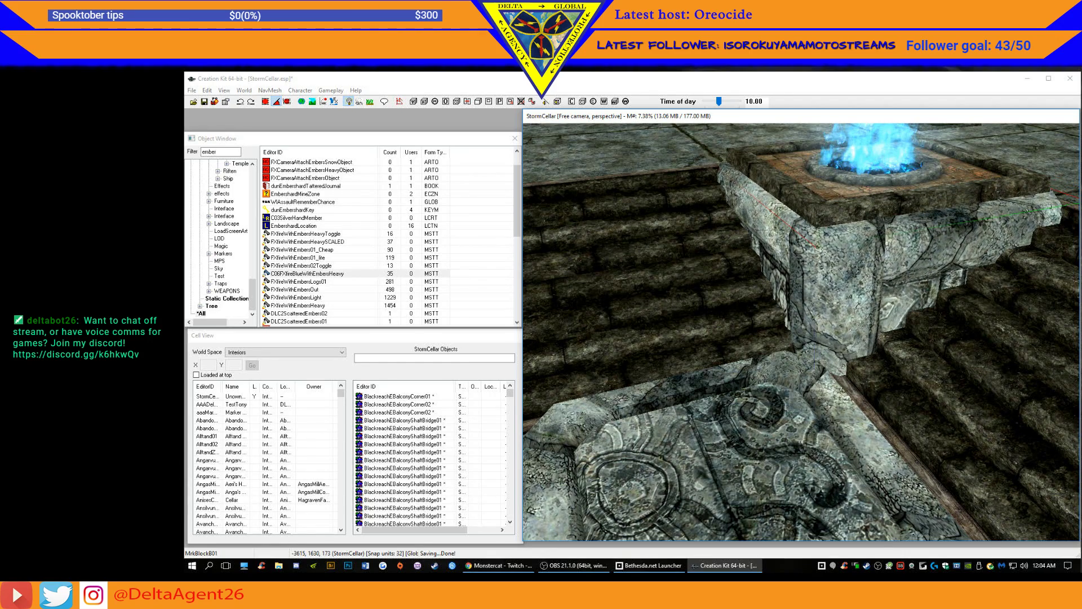
- Save the StormCellar.esp plugin after reviewing the room's four corner fire pits
{"action": "mouse_move", "coordinate": [840, 304]}
{"action": "middle_mouse_down"}
{"action": "mouse_move", "coordinate": [862, 284]}
{"action": "mouse_move", "coordinate": [902, 320]}
{"action": "mouse_move", "coordinate": [813, 322]}
{"action": "mouse_move", "coordinate": [832, 316]}
{"action": "middle_mouse_up"}
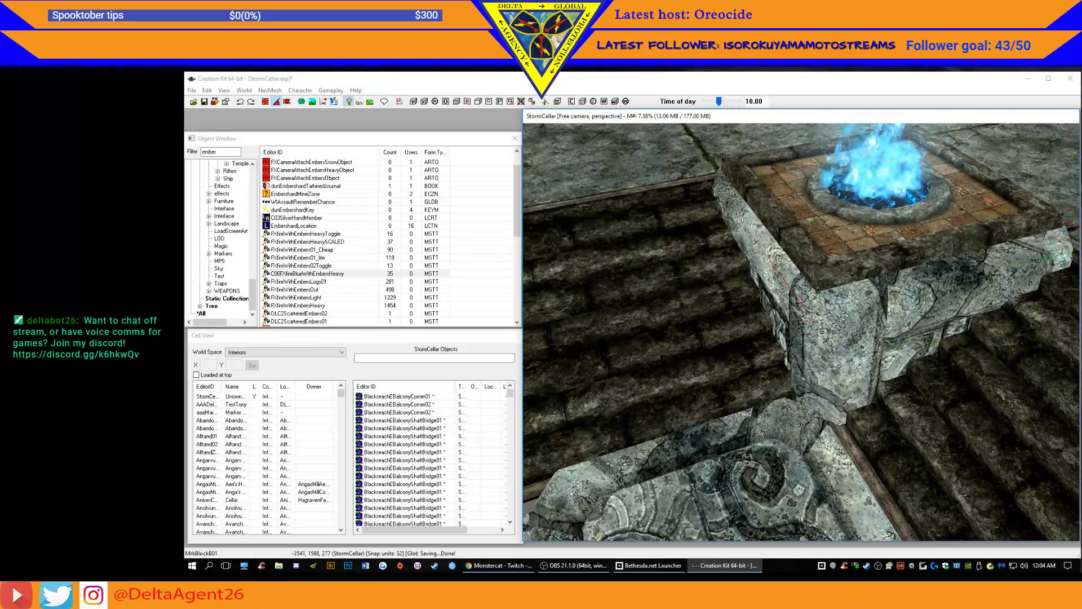
{"action": "scroll", "coordinate": [792, 345], "scroll_direction": "down", "scroll_amount": 10}
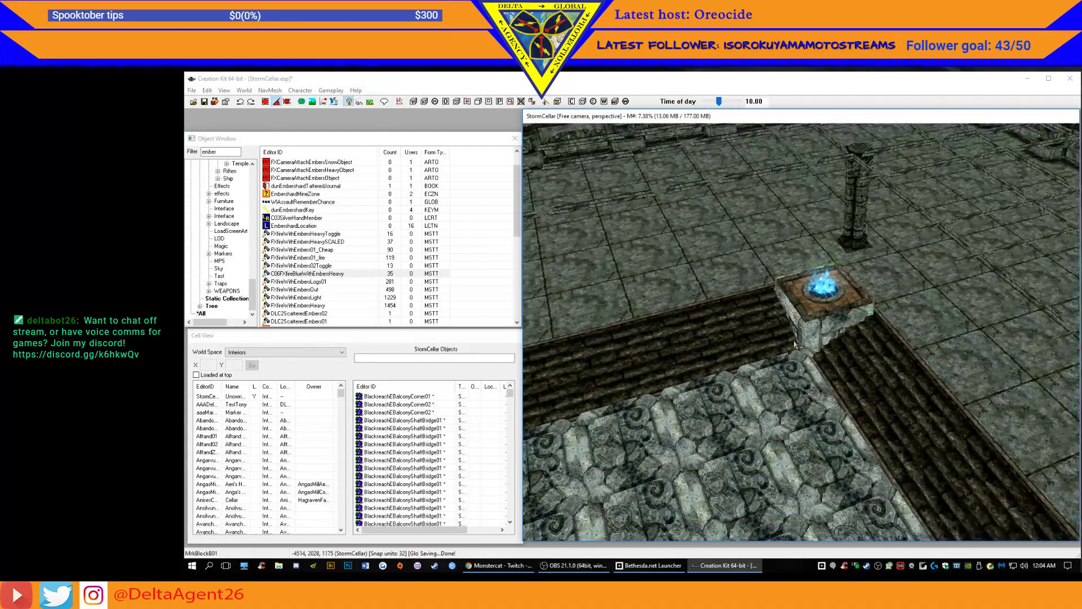
{"action": "scroll", "coordinate": [701, 336], "scroll_direction": "down", "scroll_amount": 5}
{"action": "middle_click_drag", "start_coordinate": [682, 311], "coordinate": [763, 381]}
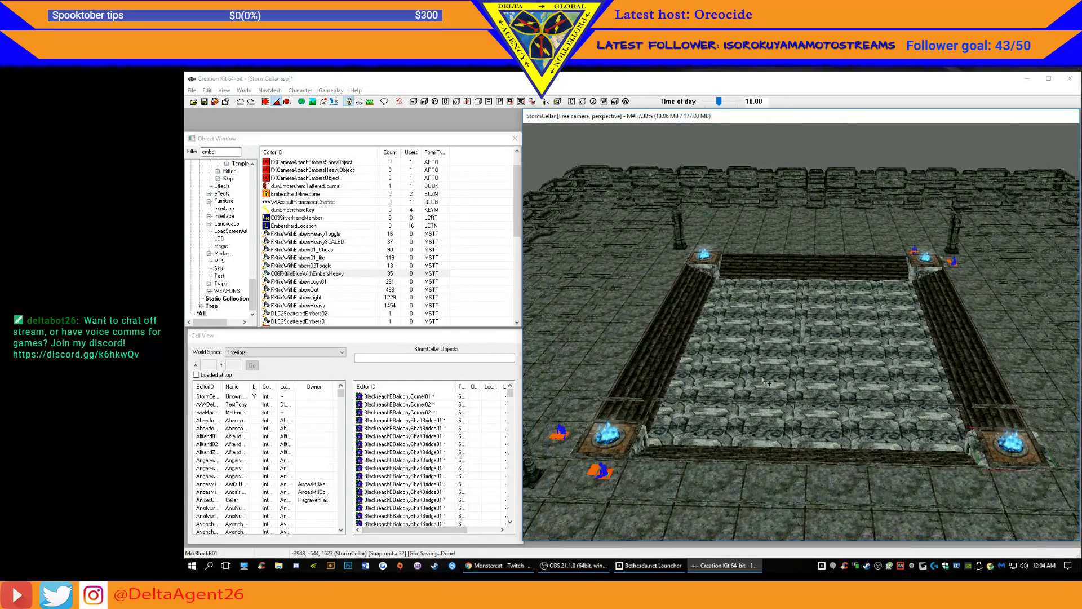
{"action": "left_click", "coordinate": [205, 102]}
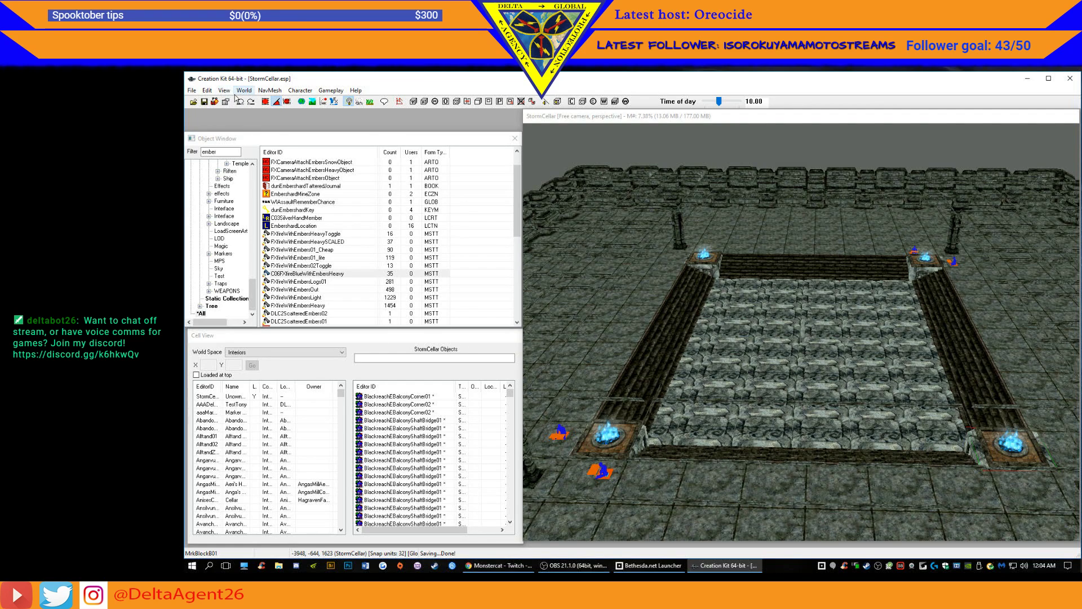
- Replace the object list's ember filter with "ware" to search for matching objects
{"action": "double_click", "coordinate": [223, 151]}
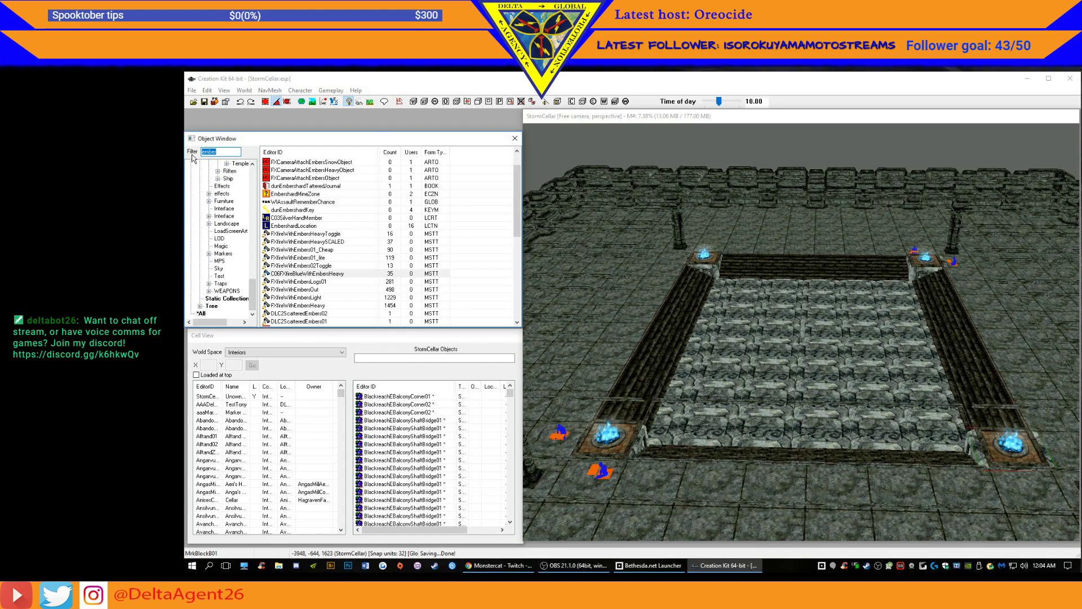
{"action": "type", "text": "wla"}
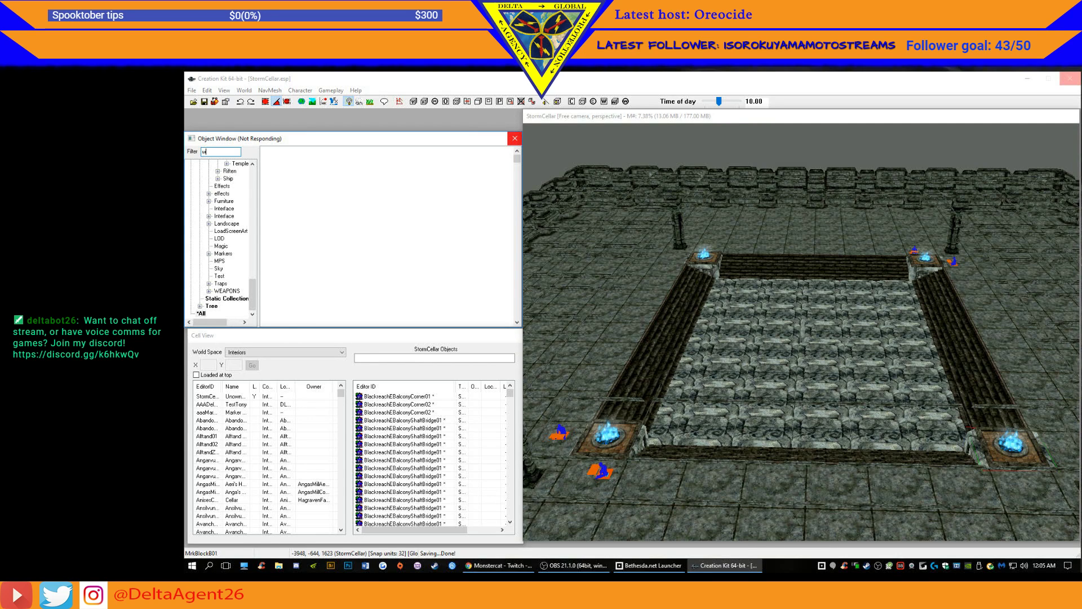
{"action": "type", "text": "are"}
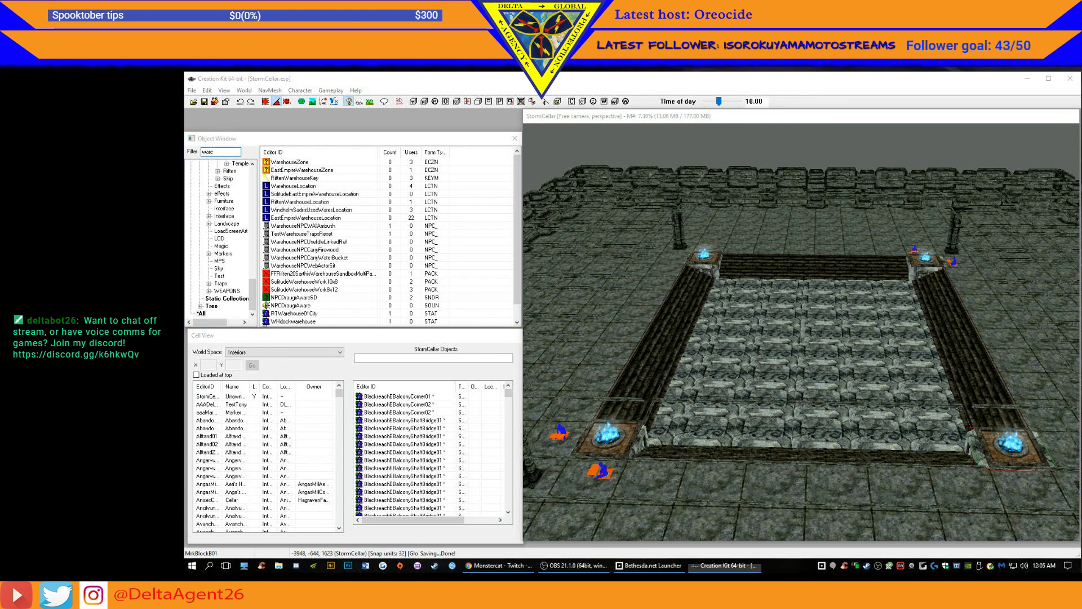
{"action": "left_click", "coordinate": [211, 151]}
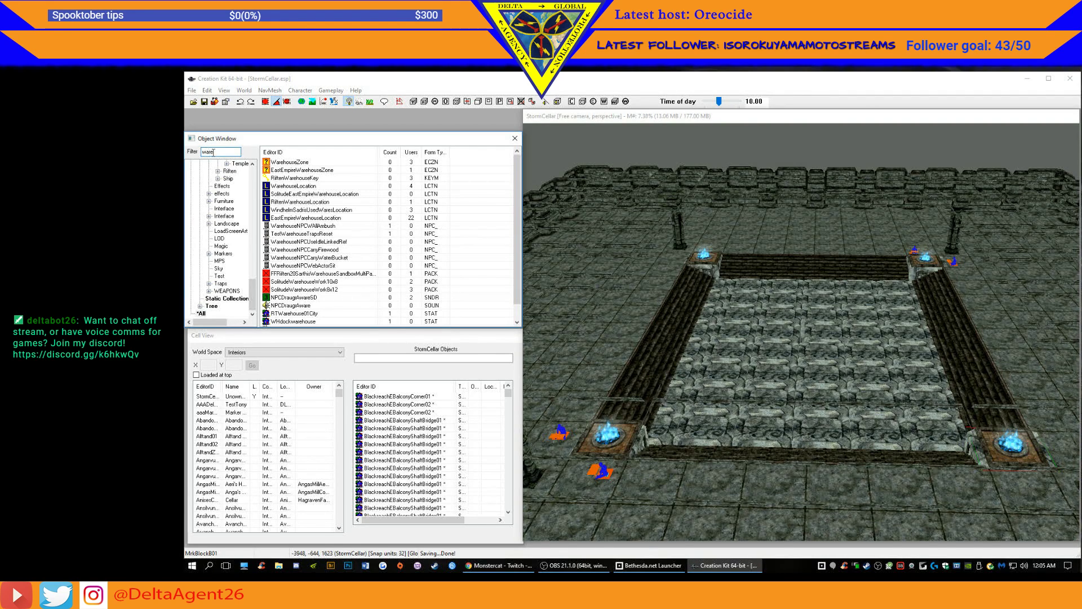
- Filter the object list by "water"
{"action": "type", "text": "t"}
{"action": "key", "text": "Delete"}
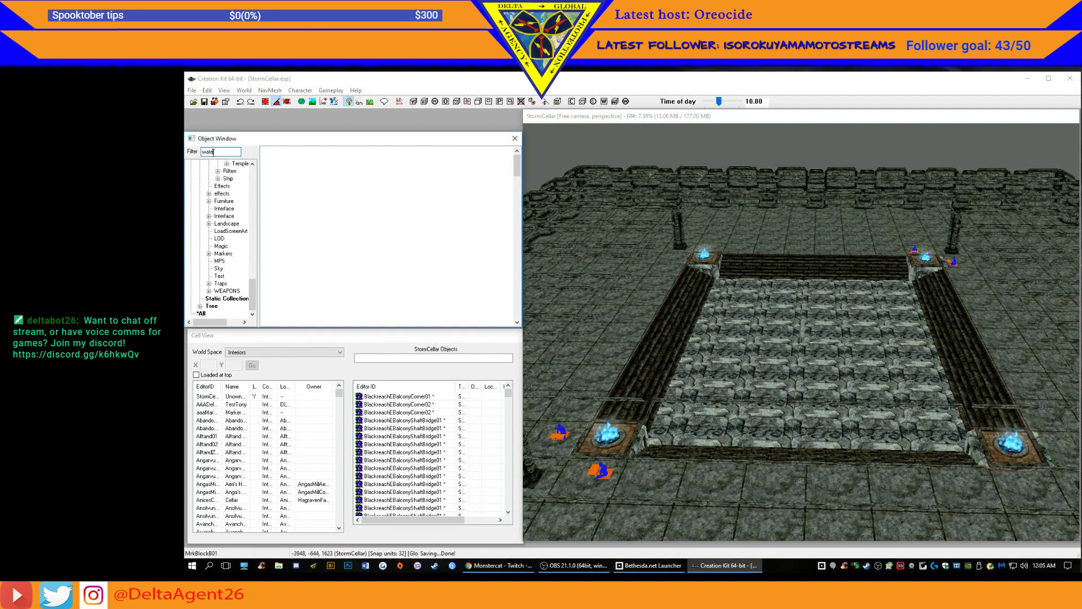
{"action": "type", "text": "r"}
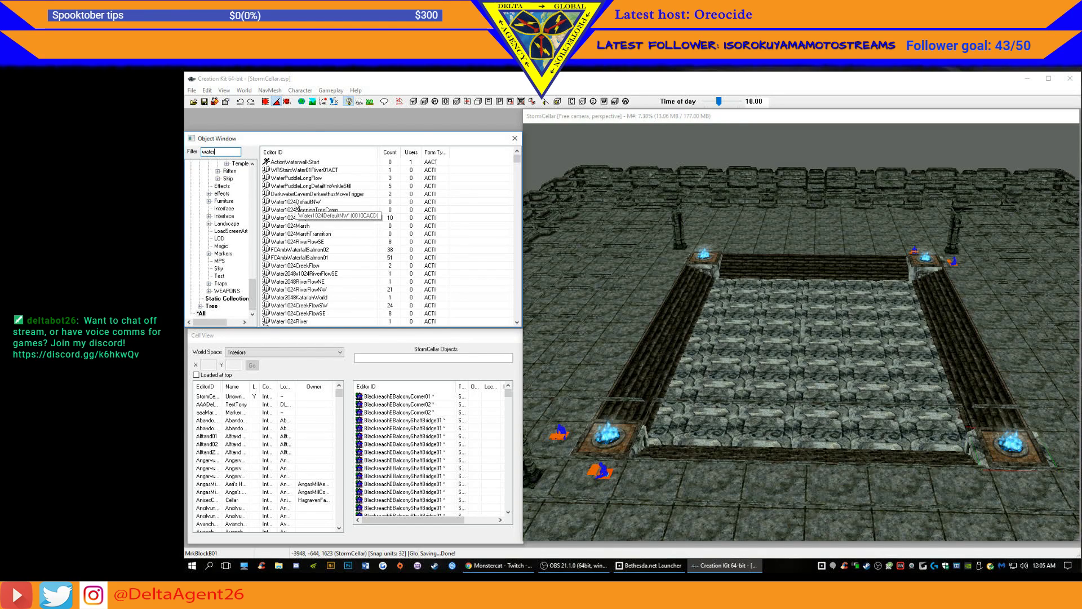
- Examine the base-game water activators, checking Water1024DefaultNW, Water512 and Water1024_Blackreach as candidates for the cell
{"action": "left_click", "coordinate": [296, 202]}
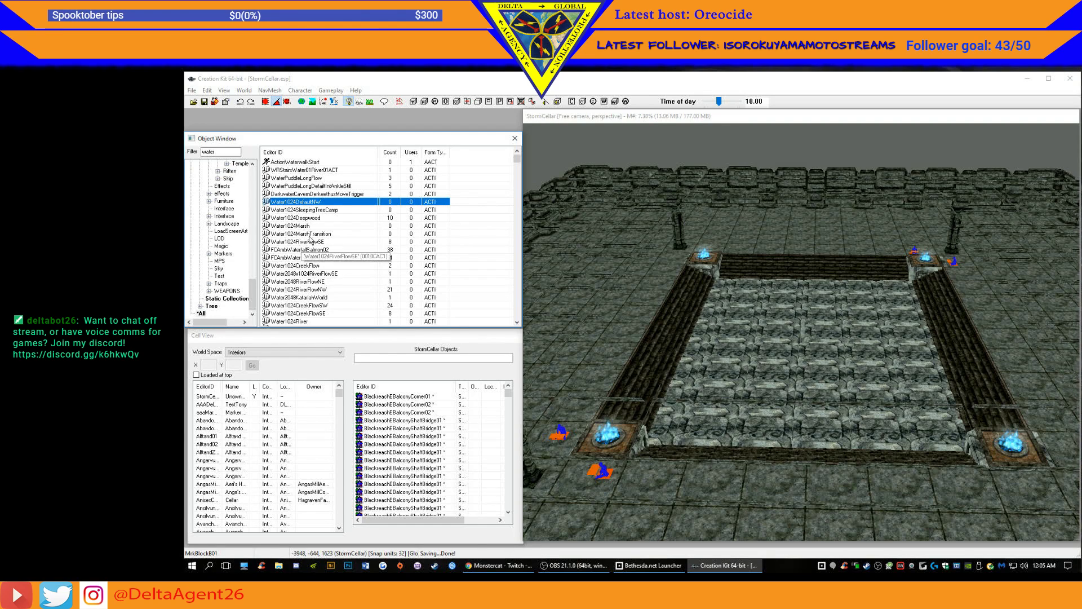
{"action": "scroll", "coordinate": [321, 241], "scroll_direction": "down", "scroll_amount": 1}
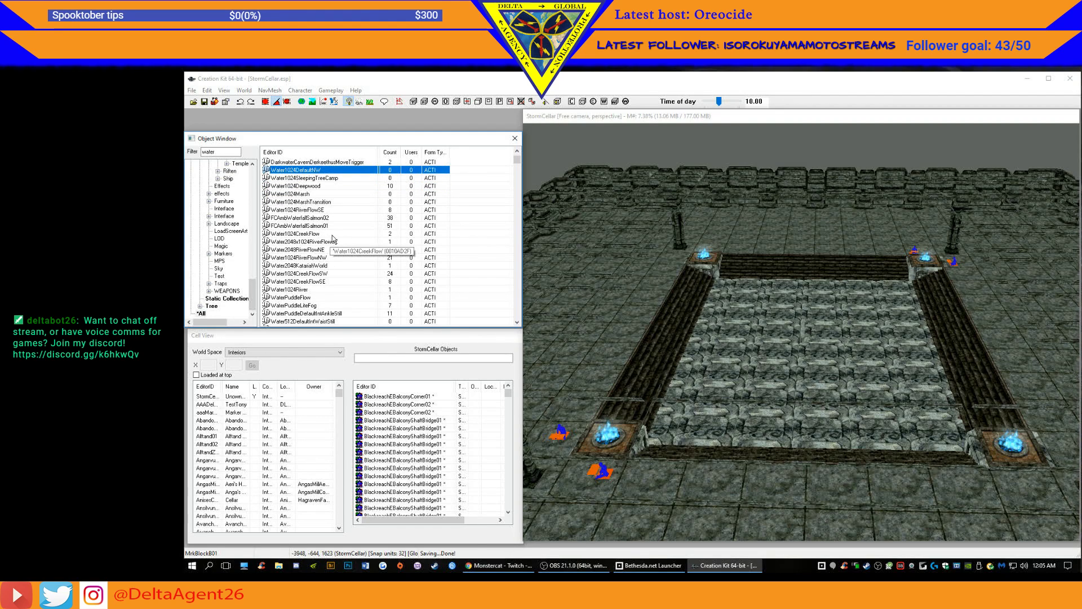
{"action": "scroll", "coordinate": [327, 232], "scroll_direction": "down", "scroll_amount": 2}
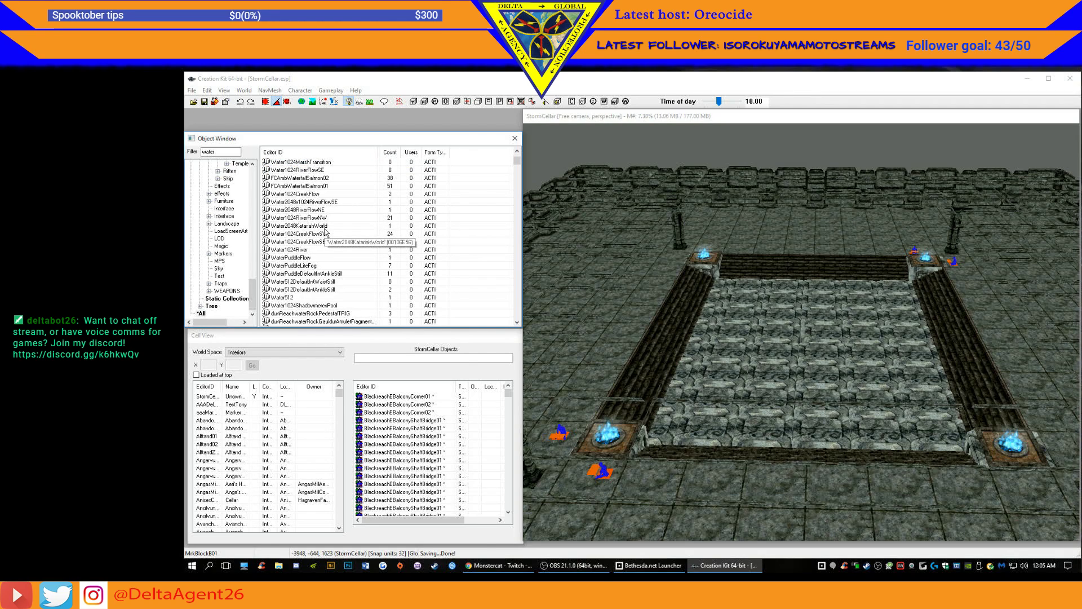
{"action": "scroll", "coordinate": [326, 231], "scroll_direction": "down", "scroll_amount": 2}
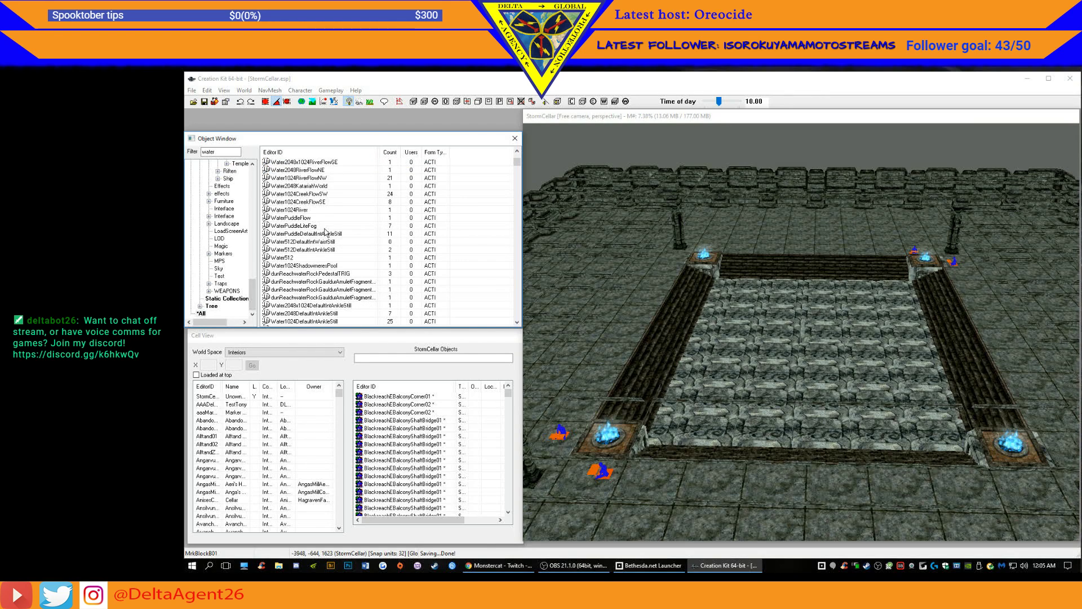
{"action": "left_click", "coordinate": [286, 258]}
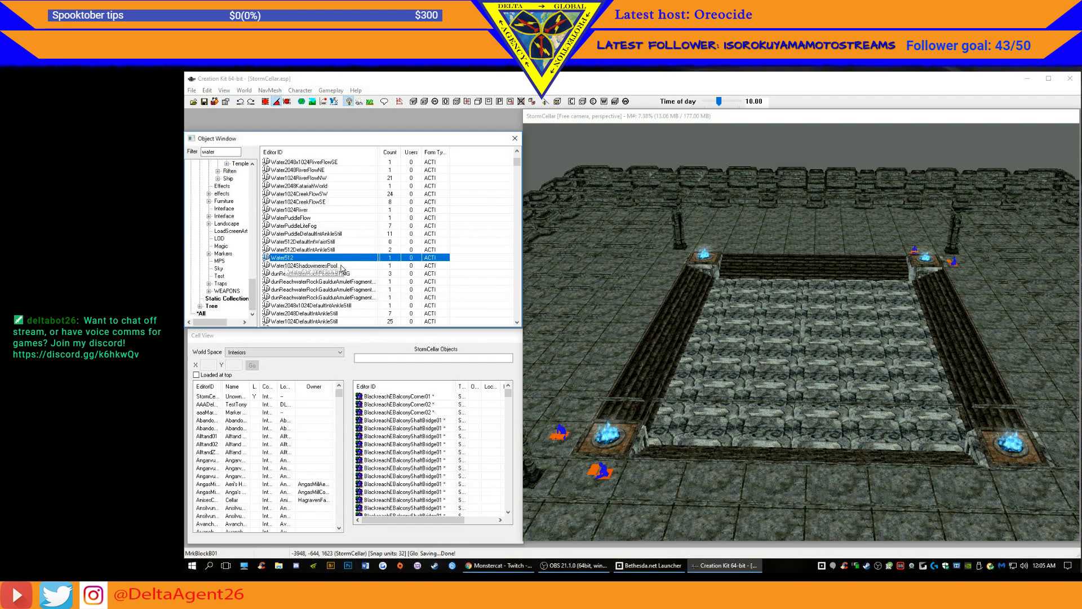
{"action": "scroll", "coordinate": [332, 265], "scroll_direction": "down", "scroll_amount": 2}
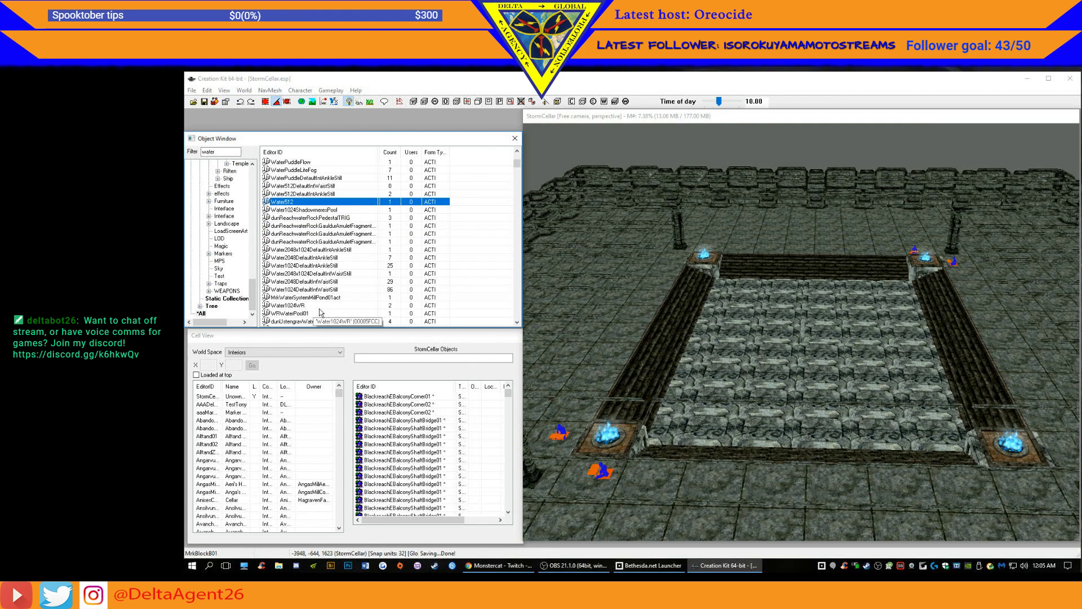
{"action": "scroll", "coordinate": [352, 305], "scroll_direction": "down", "scroll_amount": 2}
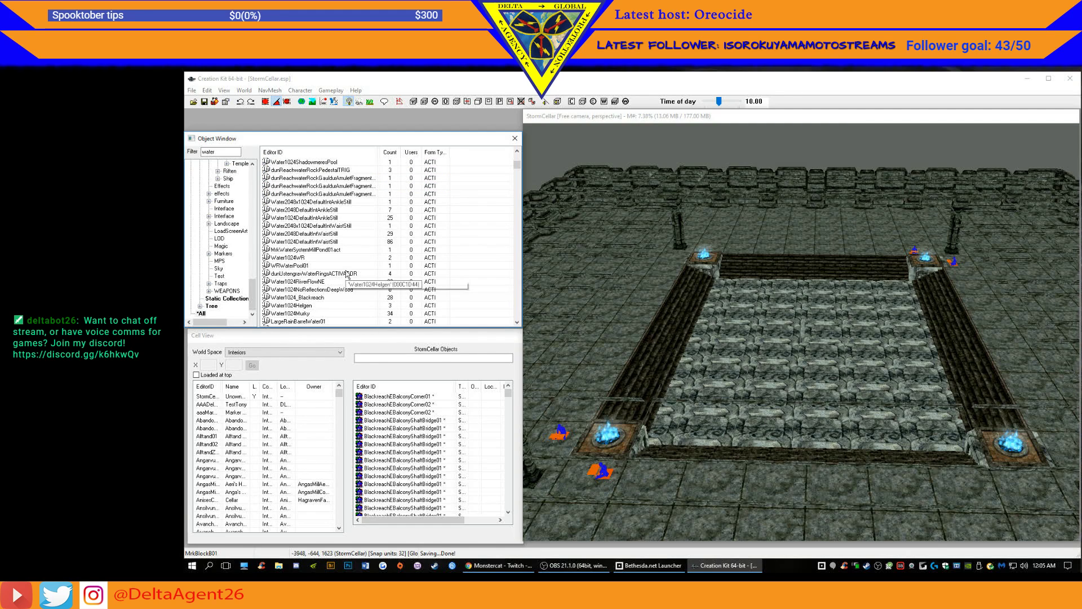
{"action": "scroll", "coordinate": [338, 284], "scroll_direction": "down", "scroll_amount": 1}
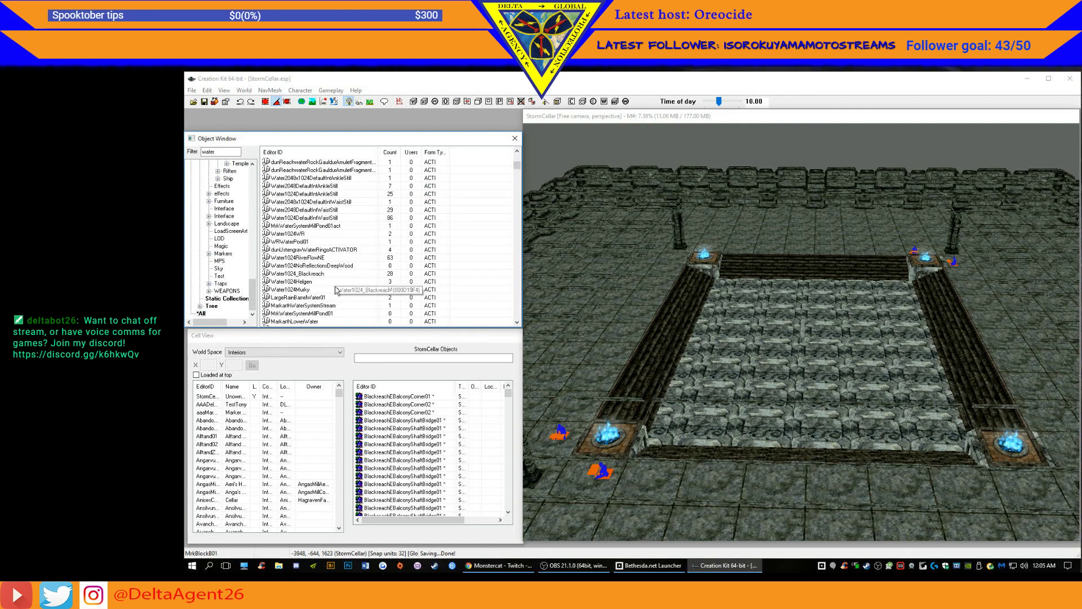
{"action": "left_click", "coordinate": [293, 274]}
{"action": "double_click", "coordinate": [292, 275]}
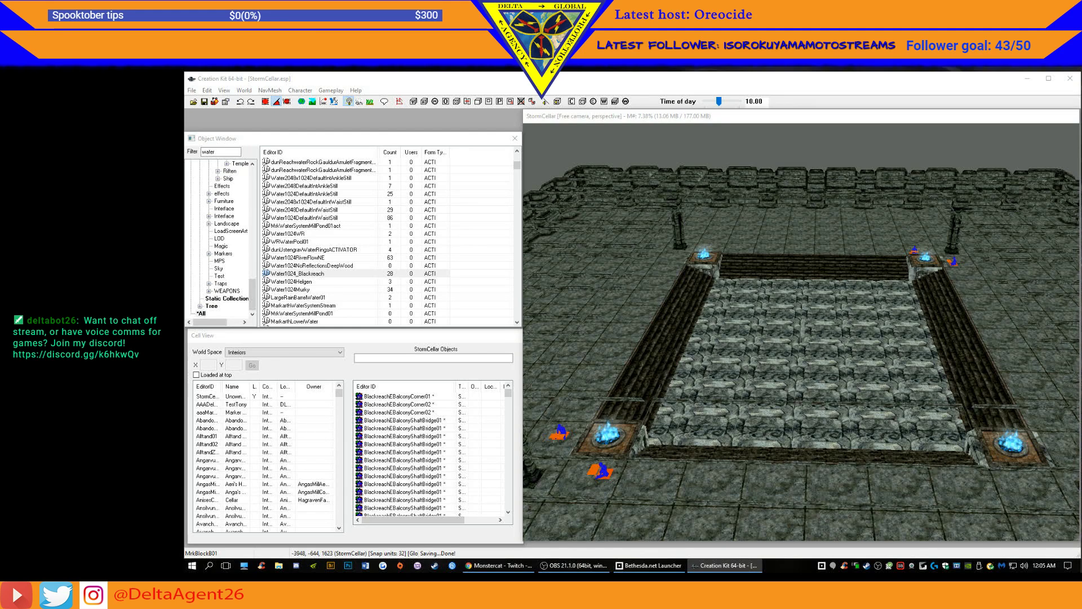
- Check the MrkWaterSystemMillPond01, MarkarthLowerWater and LargeRainBarrelWater01 activators
{"action": "left_click", "coordinate": [316, 314]}
{"action": "left_click", "coordinate": [316, 313]}
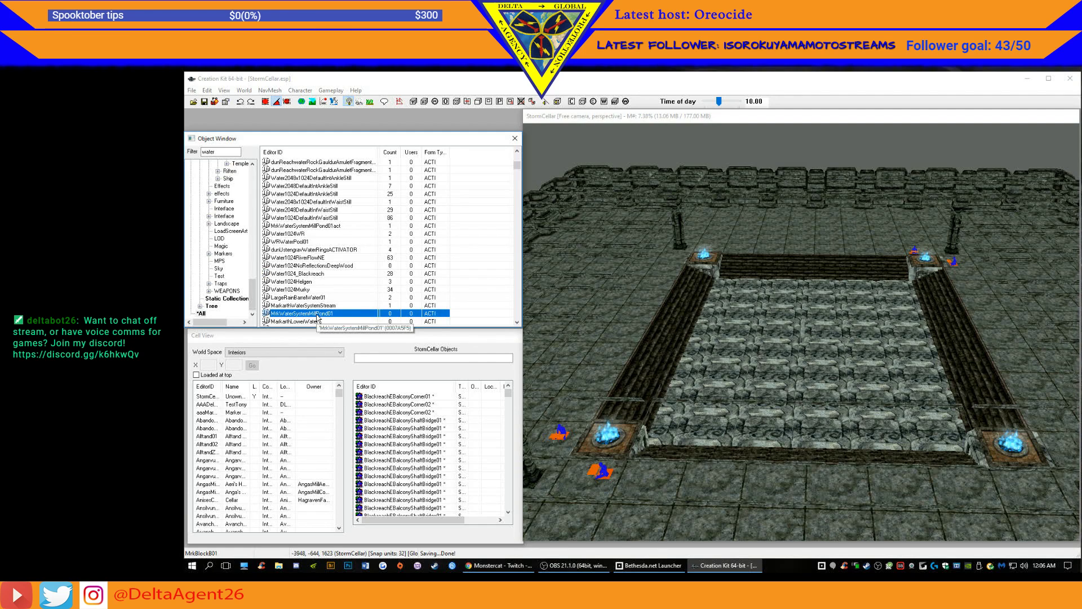
{"action": "left_click", "coordinate": [305, 322]}
{"action": "scroll", "coordinate": [316, 296], "scroll_direction": "down", "scroll_amount": 5}
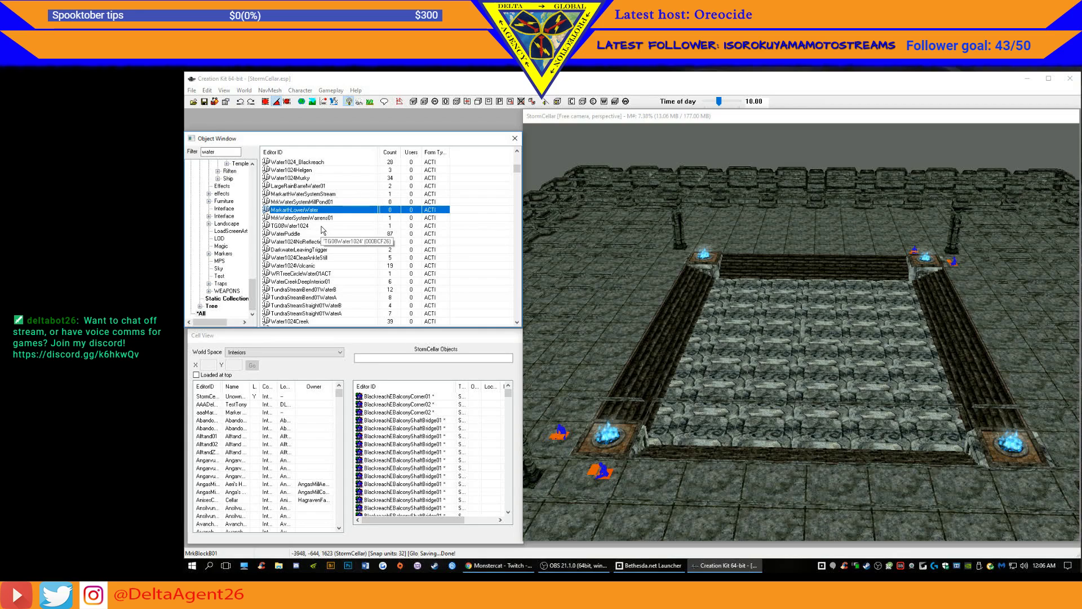
{"action": "left_click", "coordinate": [315, 187]}
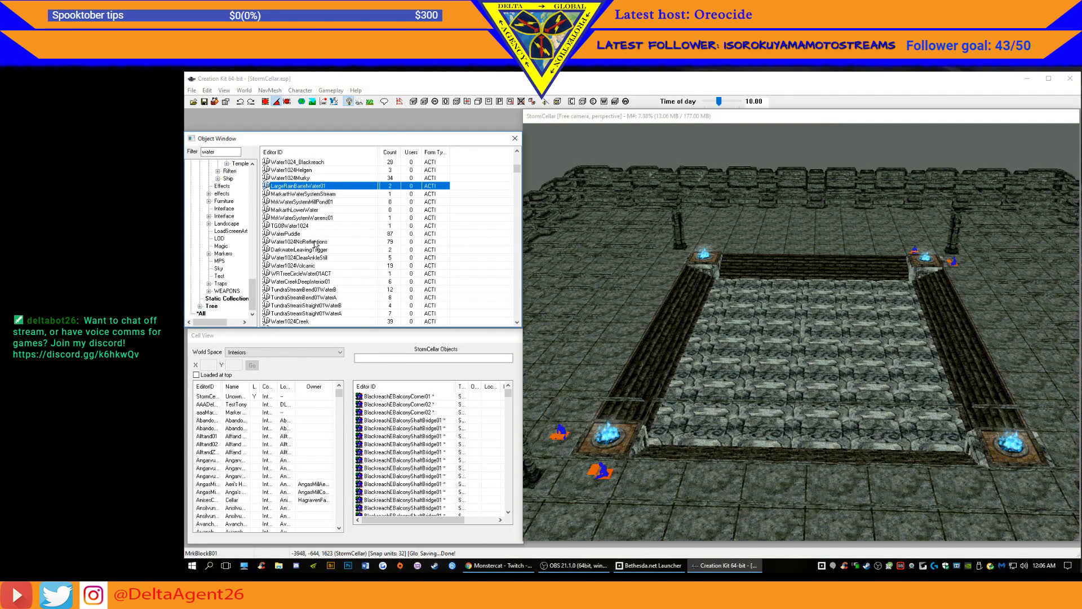
- Look through the creek, stream and DLC1 water activators and check DLC2WaterApocrypha1024Small_Movable
{"action": "scroll", "coordinate": [317, 248], "scroll_direction": "down", "scroll_amount": 2}
{"action": "scroll", "coordinate": [361, 225], "scroll_direction": "down", "scroll_amount": 1}
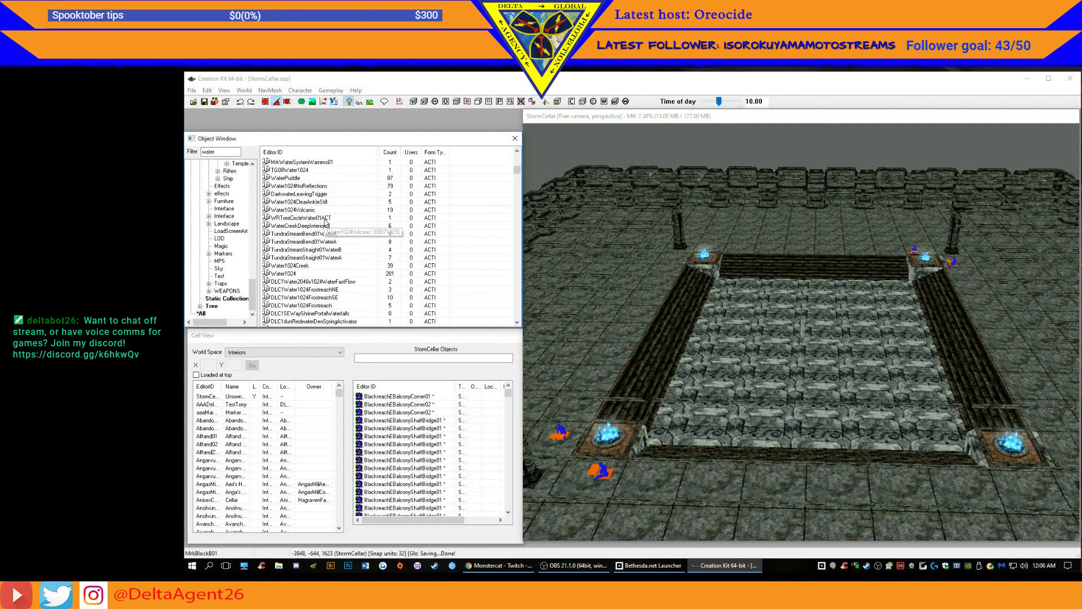
{"action": "scroll", "coordinate": [332, 233], "scroll_direction": "down", "scroll_amount": 2}
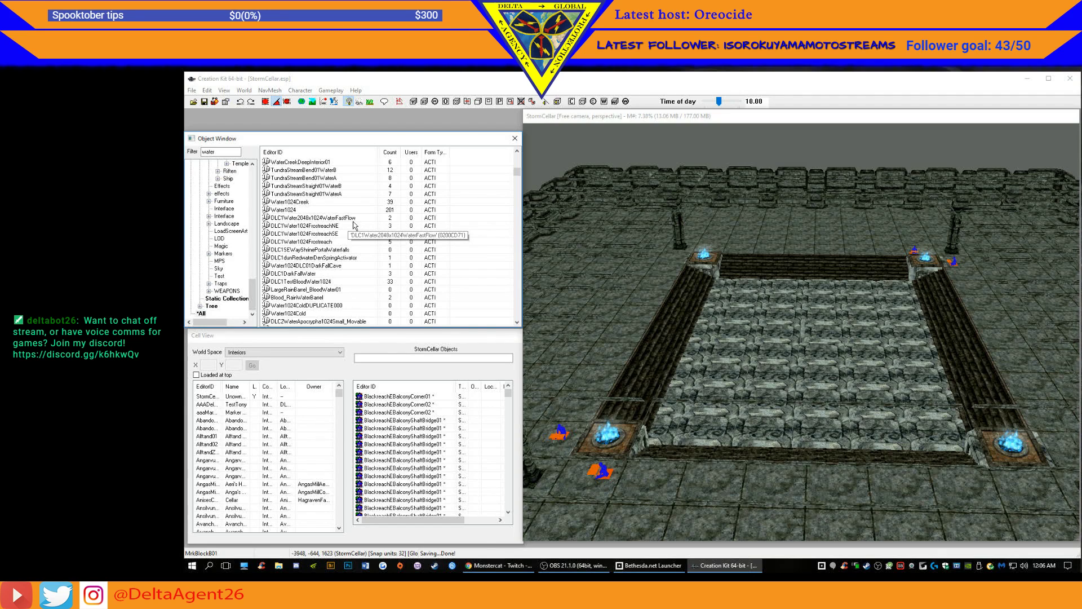
{"action": "scroll", "coordinate": [343, 231], "scroll_direction": "down", "scroll_amount": 2}
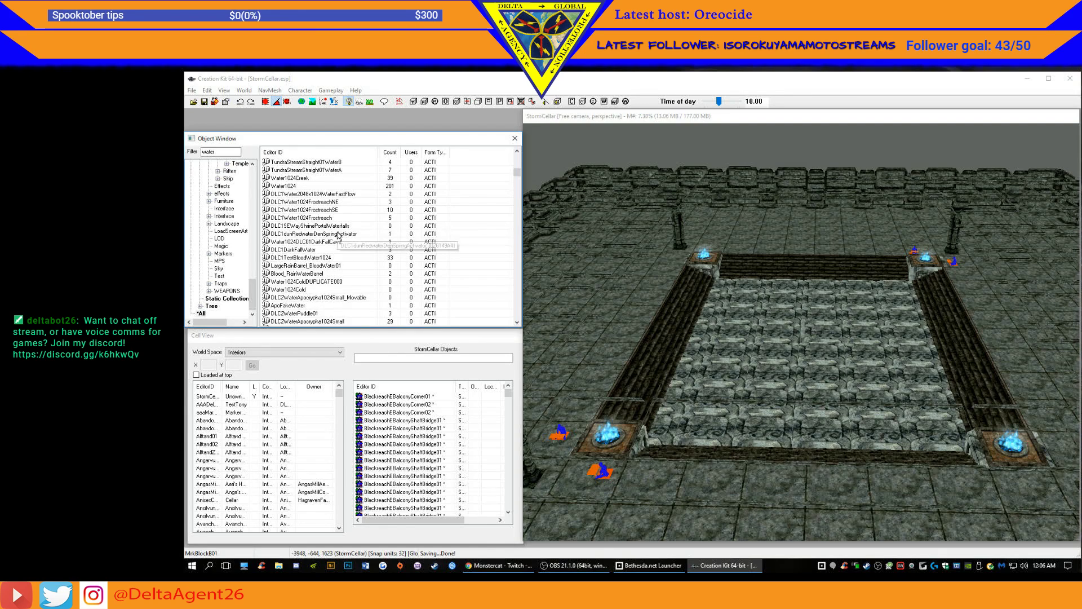
{"action": "scroll", "coordinate": [333, 248], "scroll_direction": "down", "scroll_amount": 1}
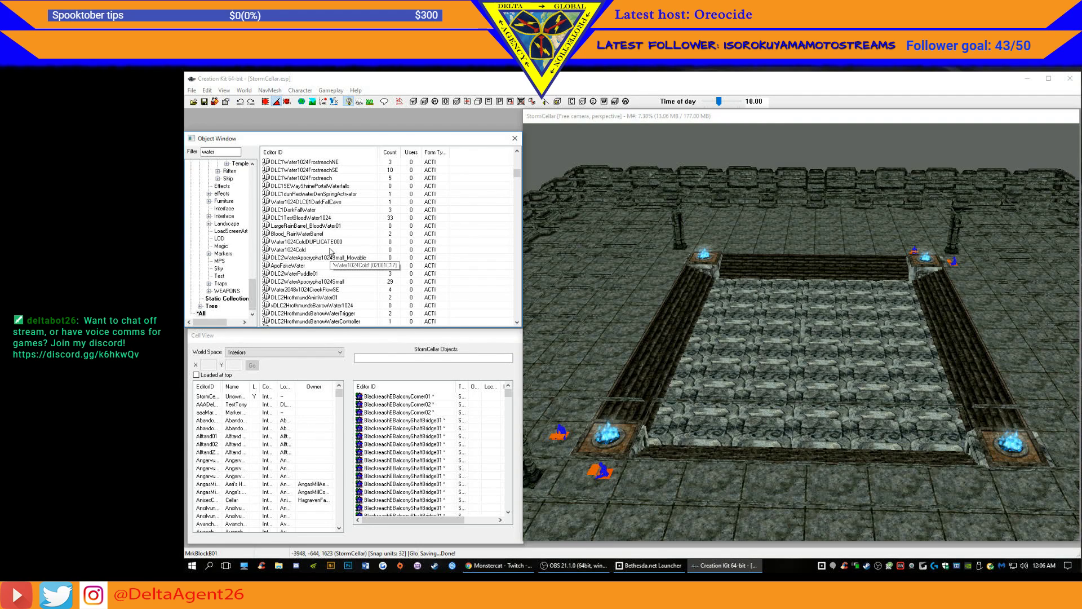
{"action": "scroll", "coordinate": [331, 252], "scroll_direction": "down", "scroll_amount": 1}
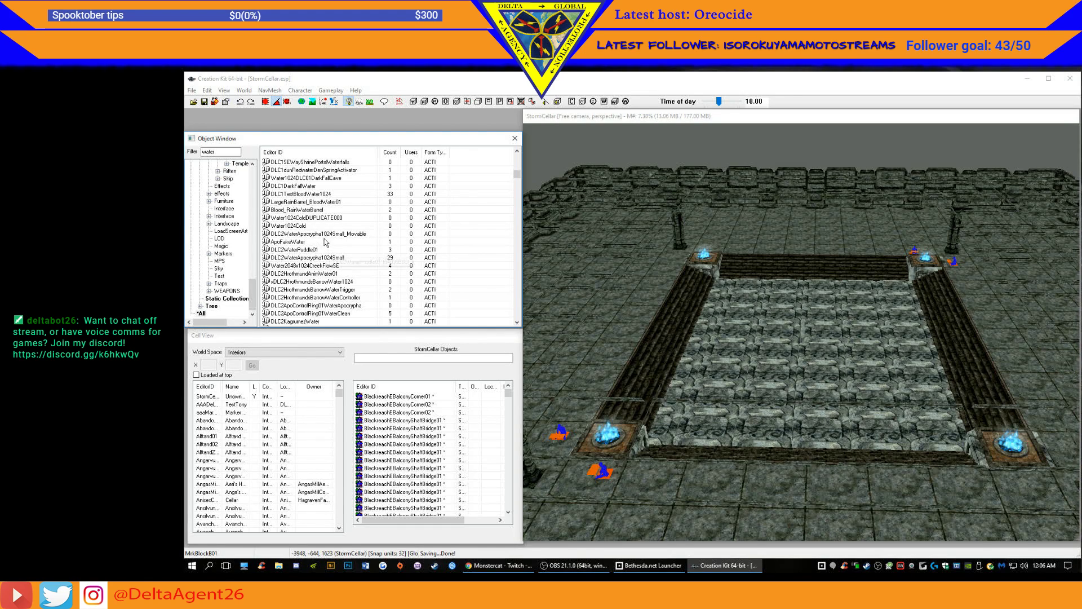
{"action": "left_click", "coordinate": [319, 236]}
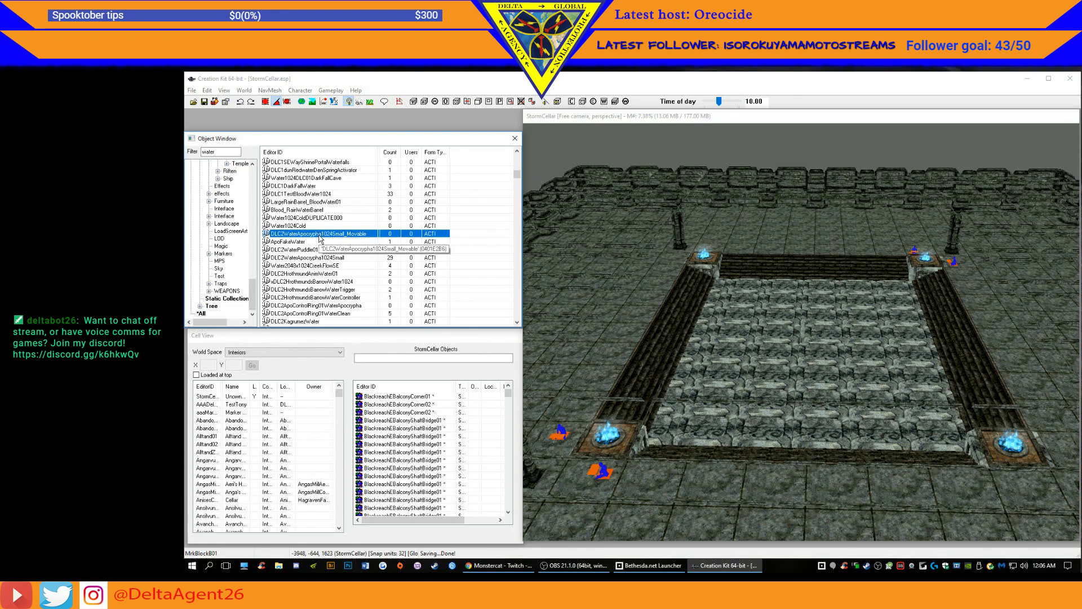
- Review the remaining DLC2 water activators, checking DLC2KagrumezWater, DLC2TTF2Water and DLC2dunKolbjornWater
{"action": "scroll", "coordinate": [336, 255], "scroll_direction": "down", "scroll_amount": 2}
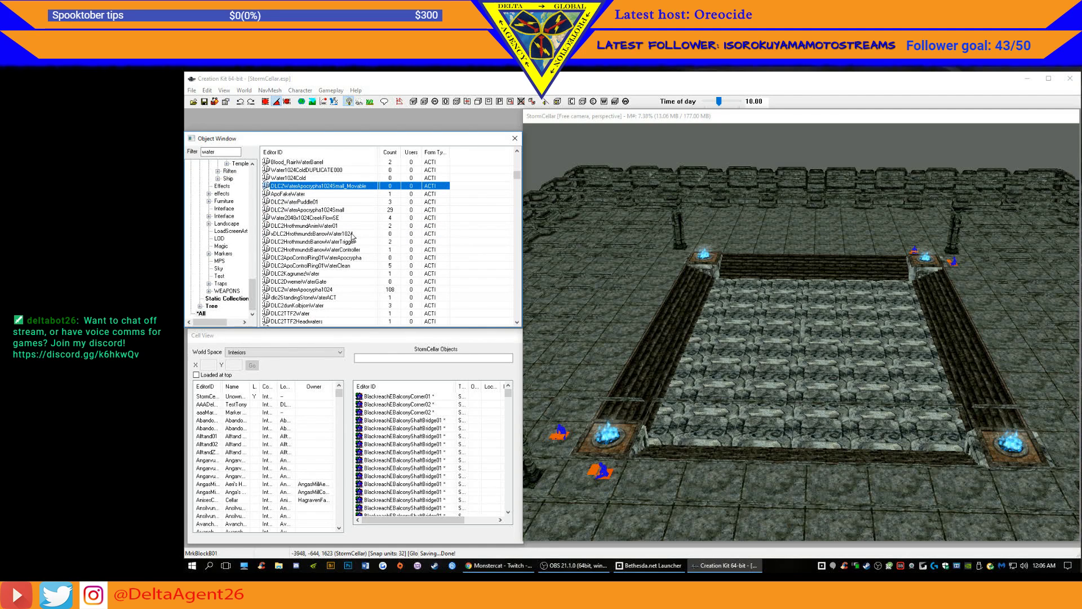
{"action": "scroll", "coordinate": [363, 246], "scroll_direction": "down", "scroll_amount": 1}
{"action": "scroll", "coordinate": [364, 245], "scroll_direction": "down", "scroll_amount": 1}
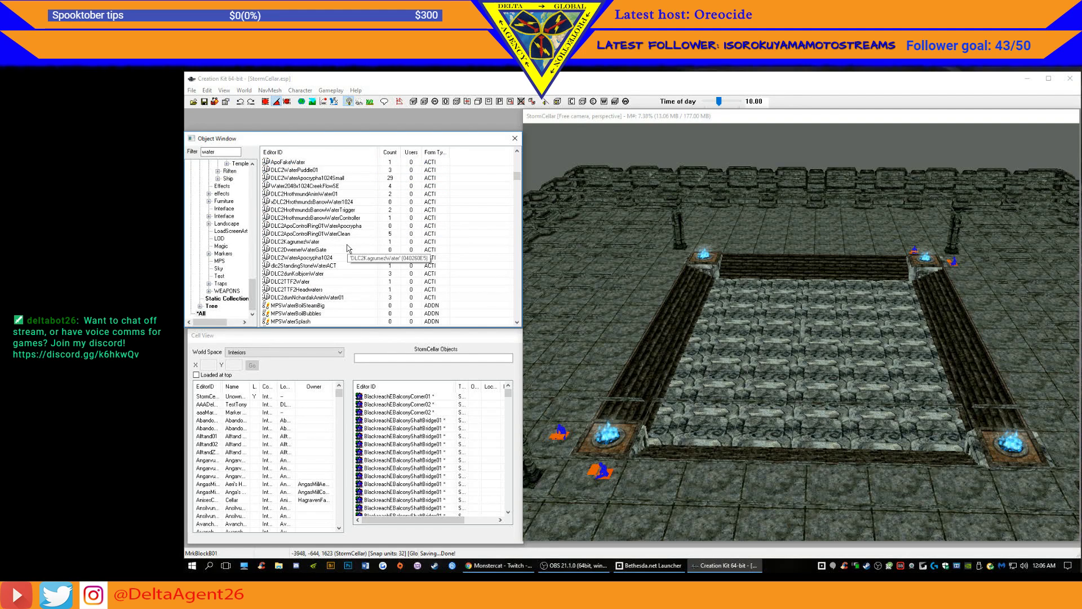
{"action": "scroll", "coordinate": [346, 248], "scroll_direction": "down", "scroll_amount": 1}
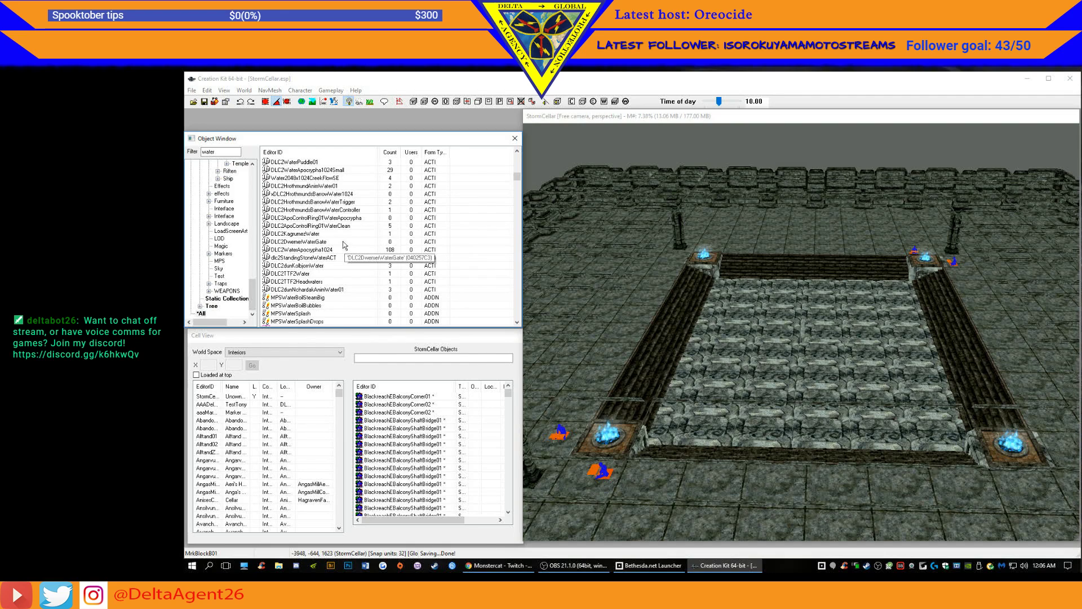
{"action": "left_click", "coordinate": [310, 234]}
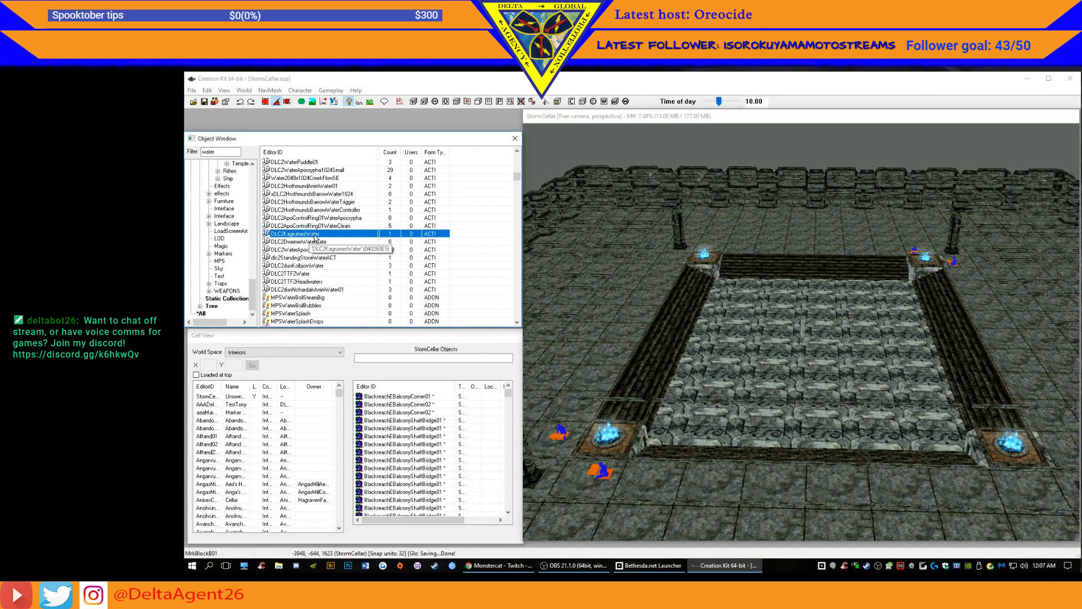
{"action": "scroll", "coordinate": [341, 239], "scroll_direction": "down", "scroll_amount": 2}
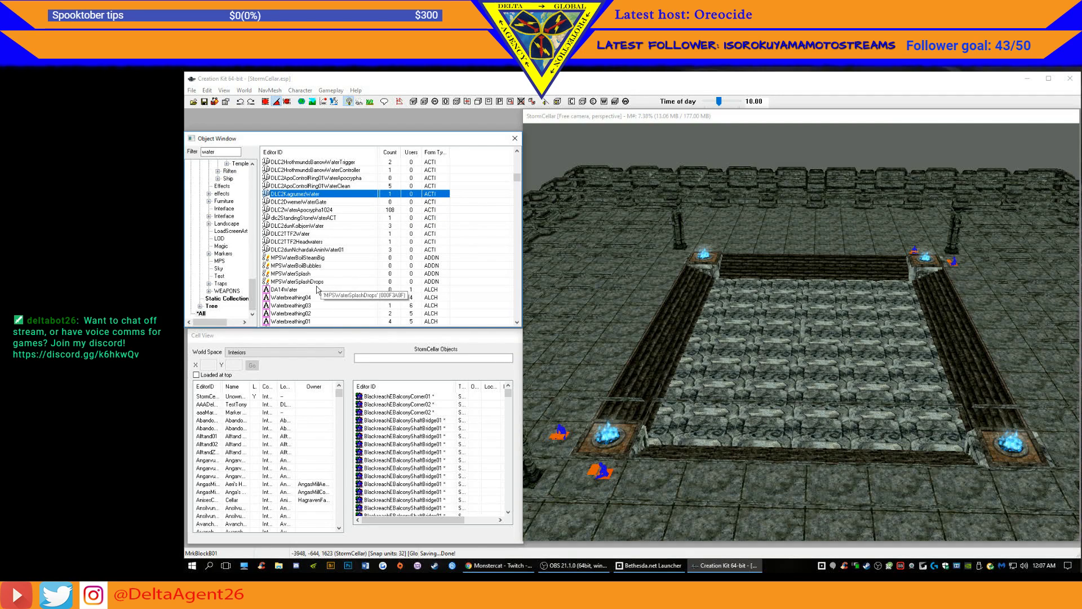
{"action": "left_click", "coordinate": [308, 234]}
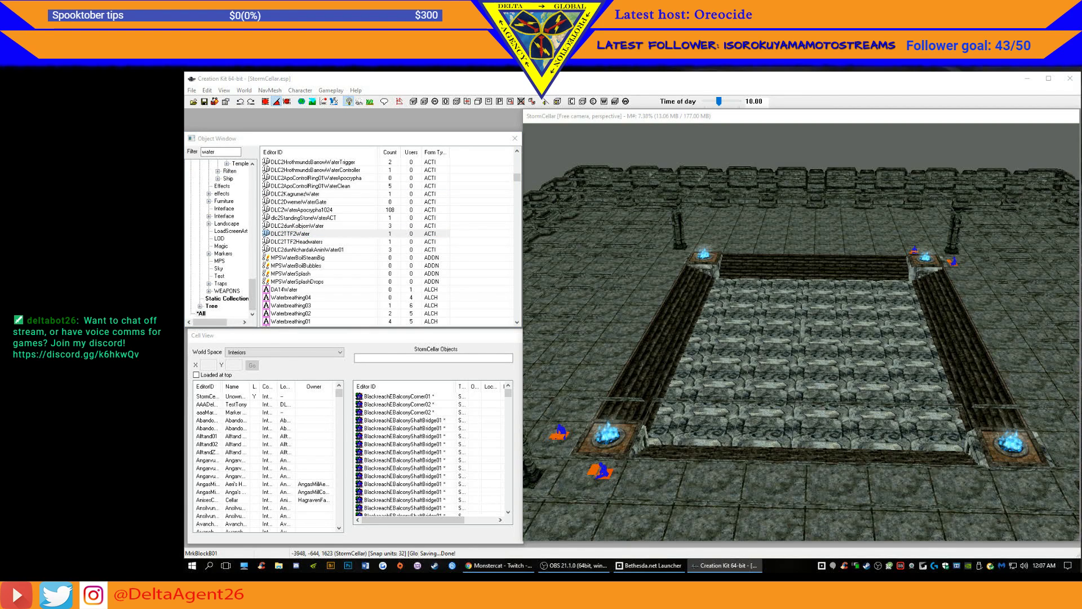
{"action": "left_click", "coordinate": [308, 226]}
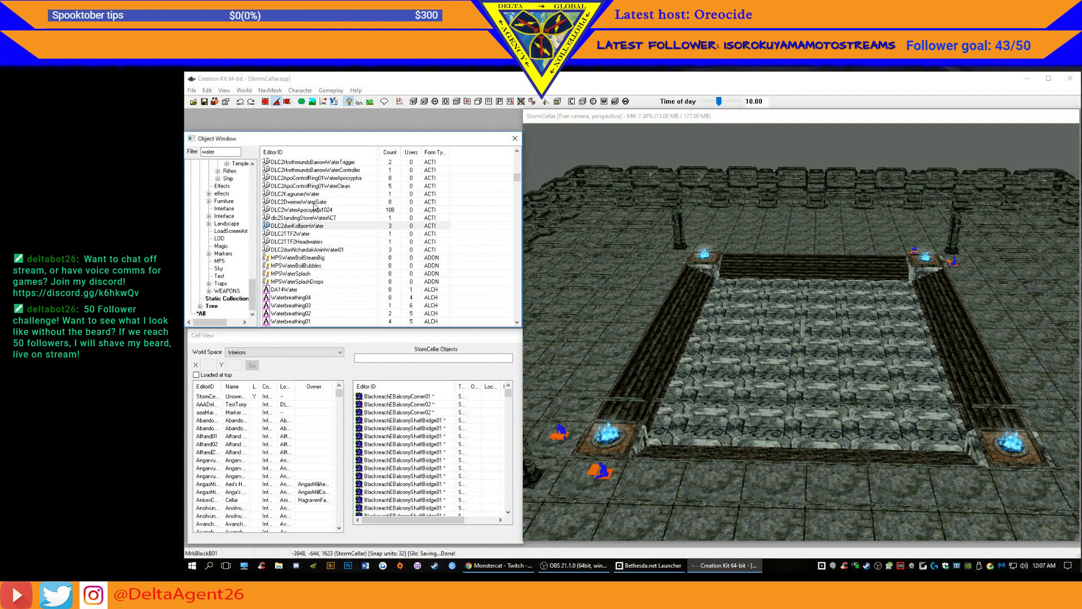
- Check the DLC2 activators from DLC2DwemerWaterGate back up to DLC2HrothmundsBarrowWaterTrigger, including both DLC2ApoControlRing01 water entries
{"action": "left_click", "coordinate": [314, 203]}
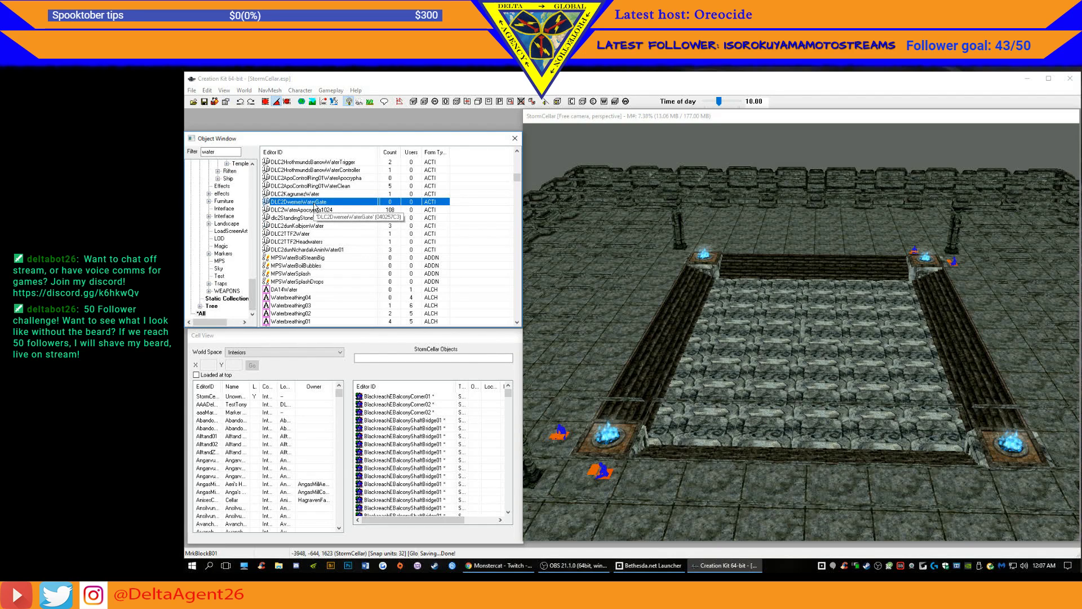
{"action": "left_click", "coordinate": [313, 195]}
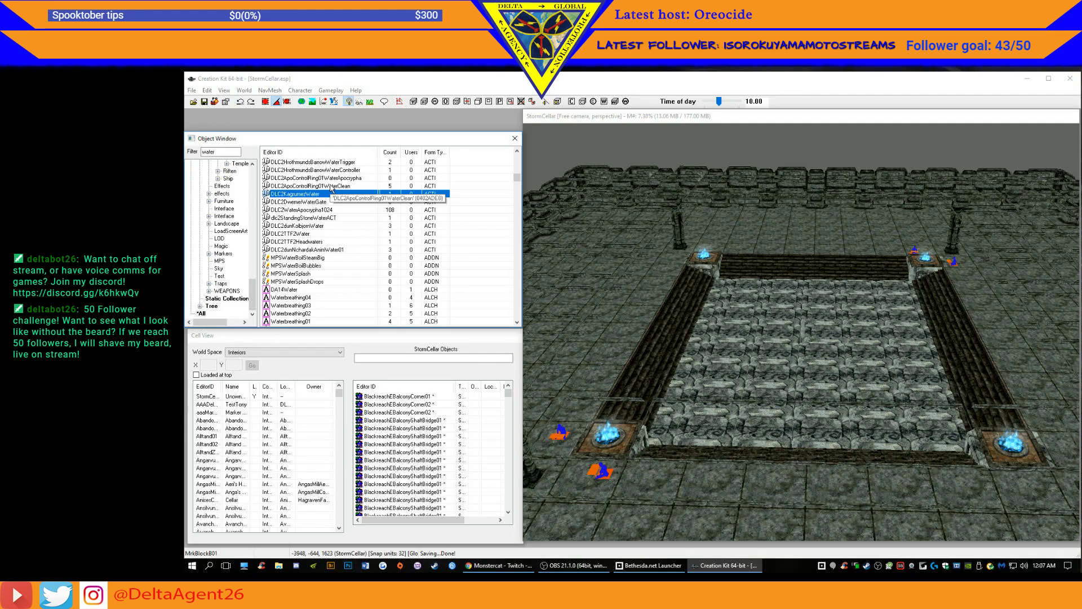
{"action": "left_click", "coordinate": [330, 187]}
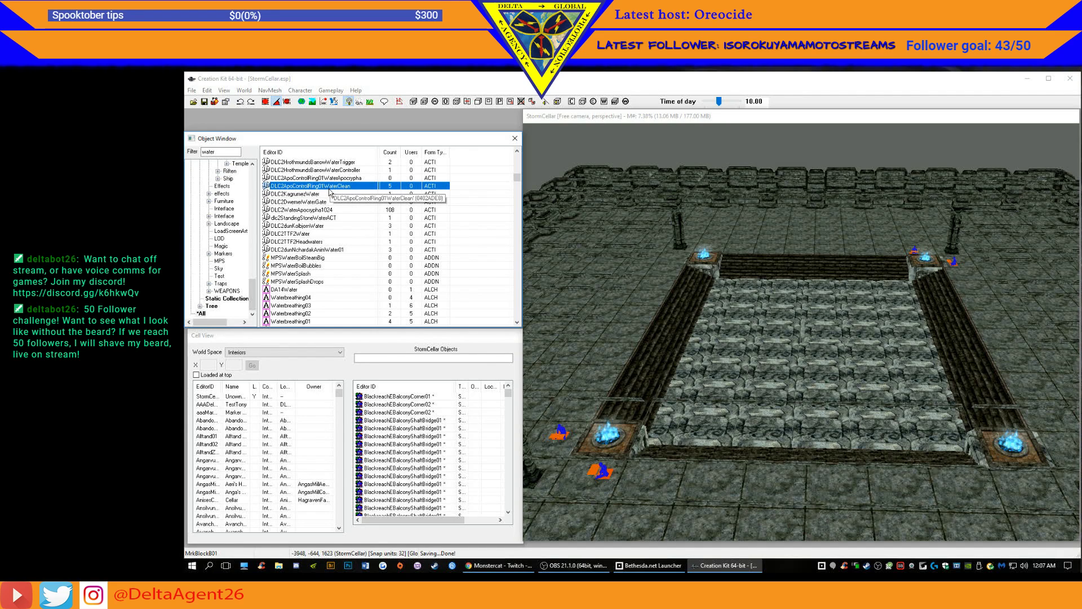
{"action": "double_click", "coordinate": [329, 189]}
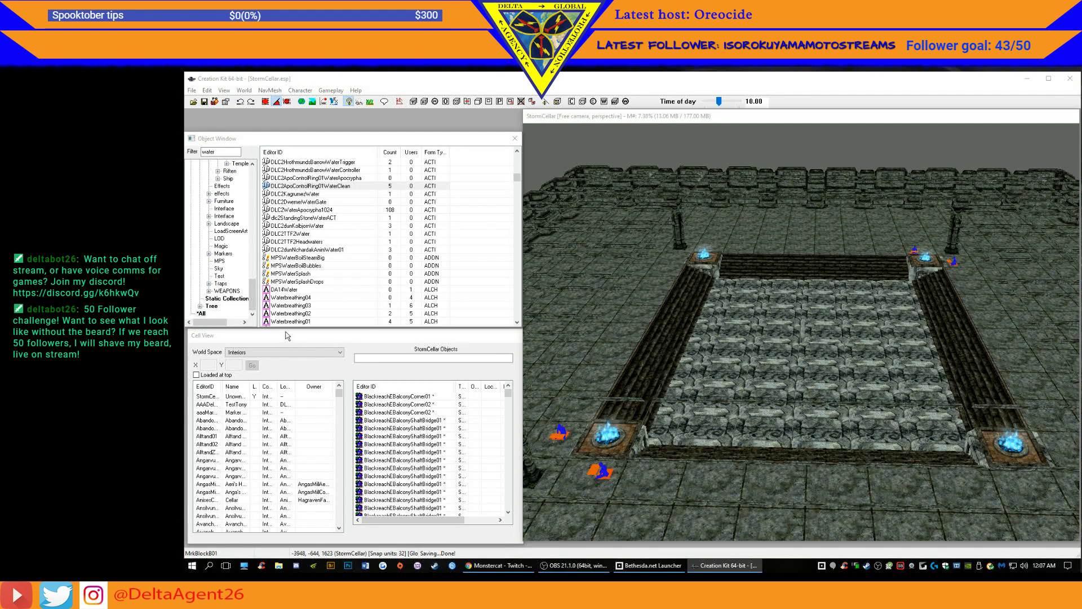
{"action": "left_click", "coordinate": [314, 179]}
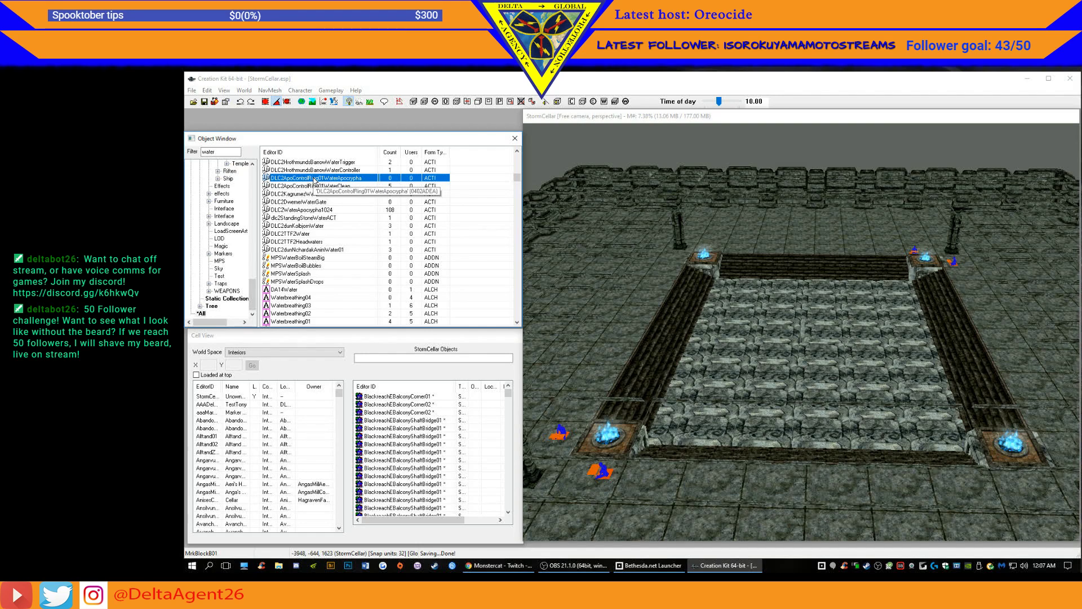
{"action": "left_click", "coordinate": [315, 171]}
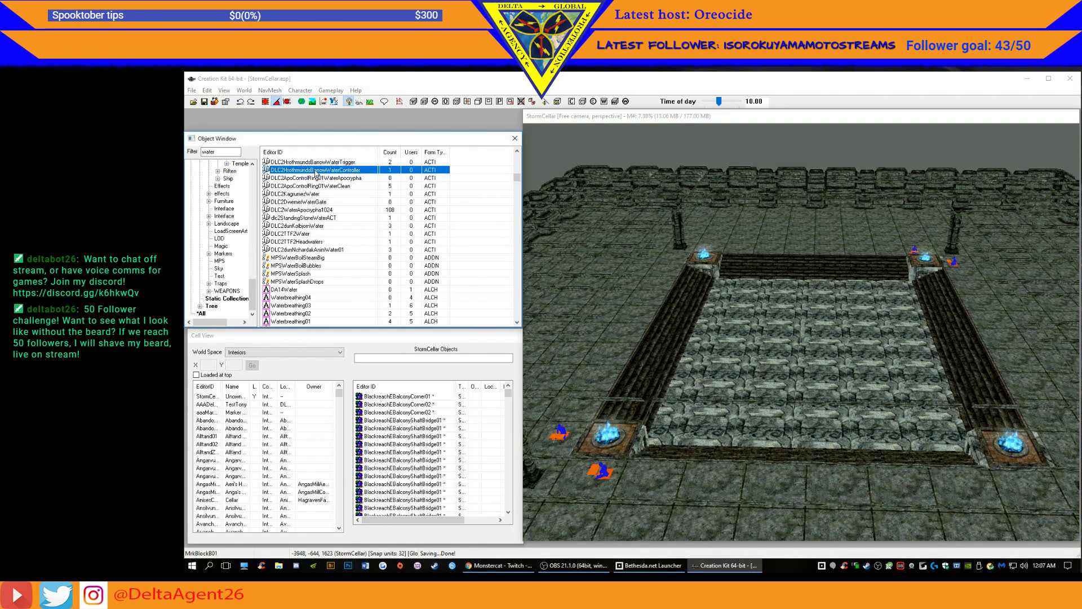
{"action": "key", "text": "Up"}
- Return to the DLC1 water activators and select DLC1DarkFallWater
{"action": "scroll", "coordinate": [323, 185], "scroll_direction": "up", "scroll_amount": 4}
{"action": "scroll", "coordinate": [323, 184], "scroll_direction": "up", "scroll_amount": 3}
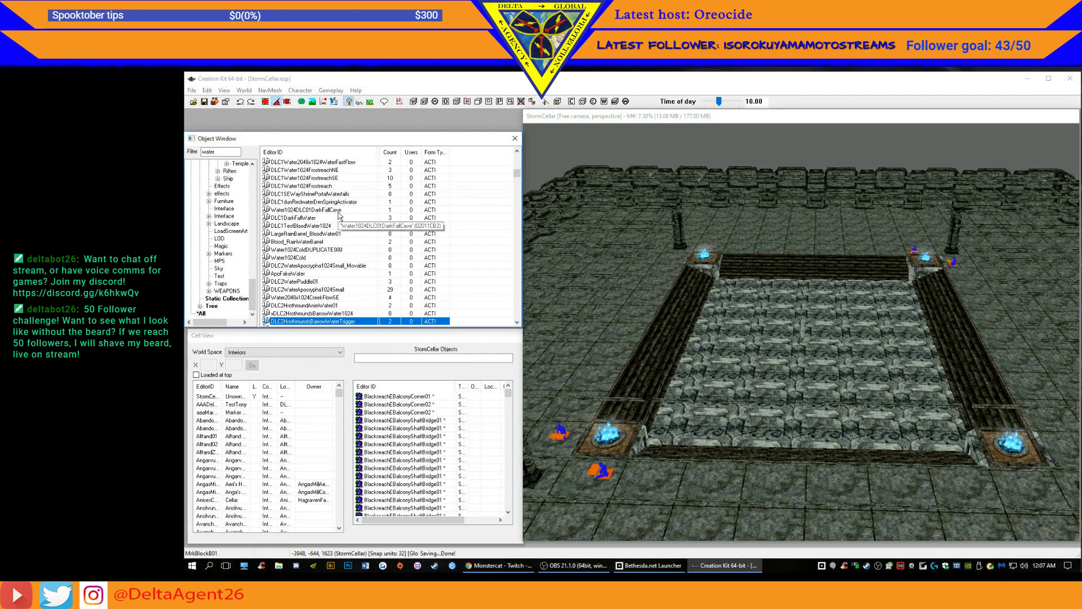
{"action": "left_click", "coordinate": [305, 219]}
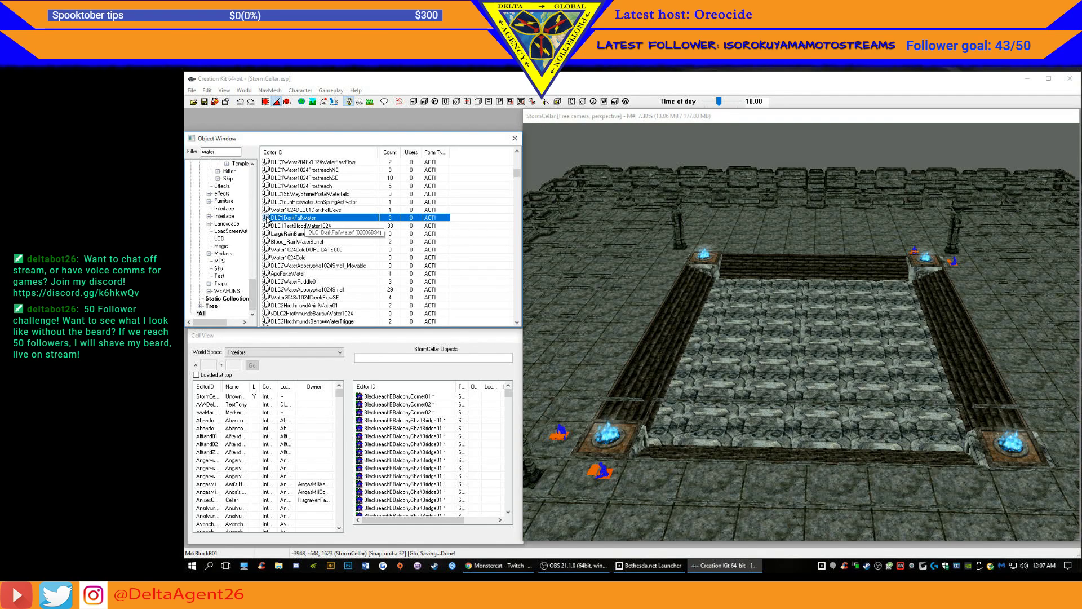
- Place the DLC1DarkFallWater activator in the sunken pool and inspect it from above and at water level
{"action": "left_click_drag", "start_coordinate": [266, 218], "coordinate": [638, 364]}
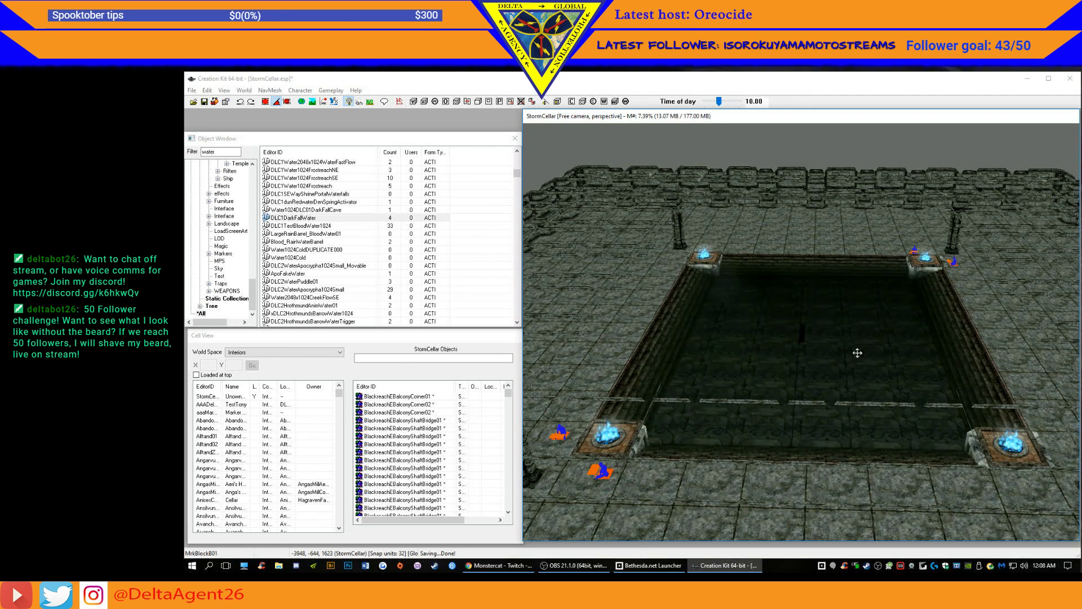
{"action": "scroll", "coordinate": [858, 352], "scroll_direction": "down", "scroll_amount": 10}
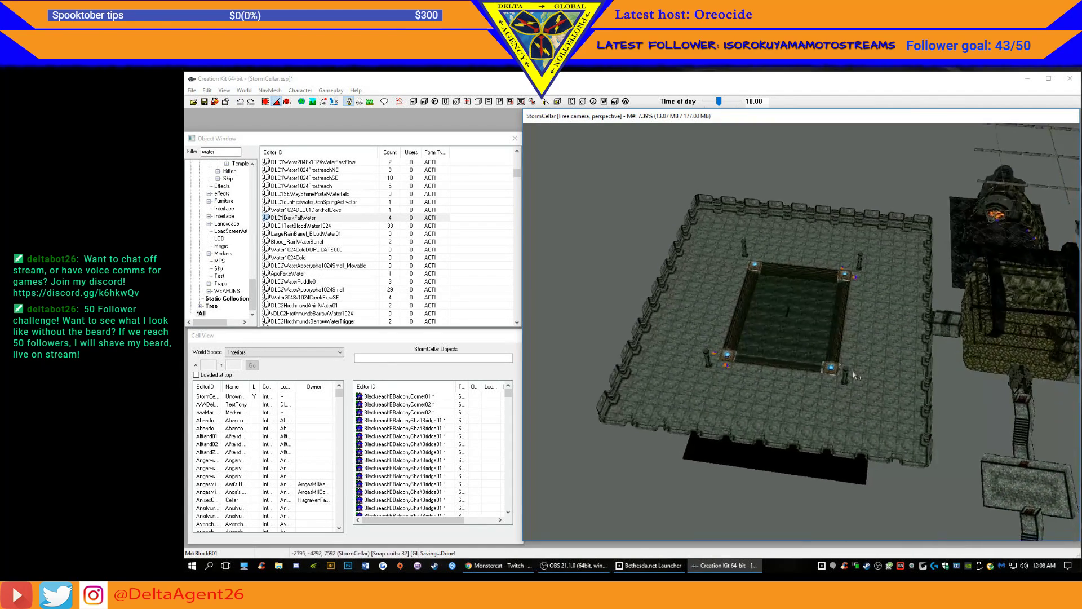
{"action": "middle_click_drag", "start_coordinate": [853, 372], "coordinate": [857, 368], "text": "shift"}
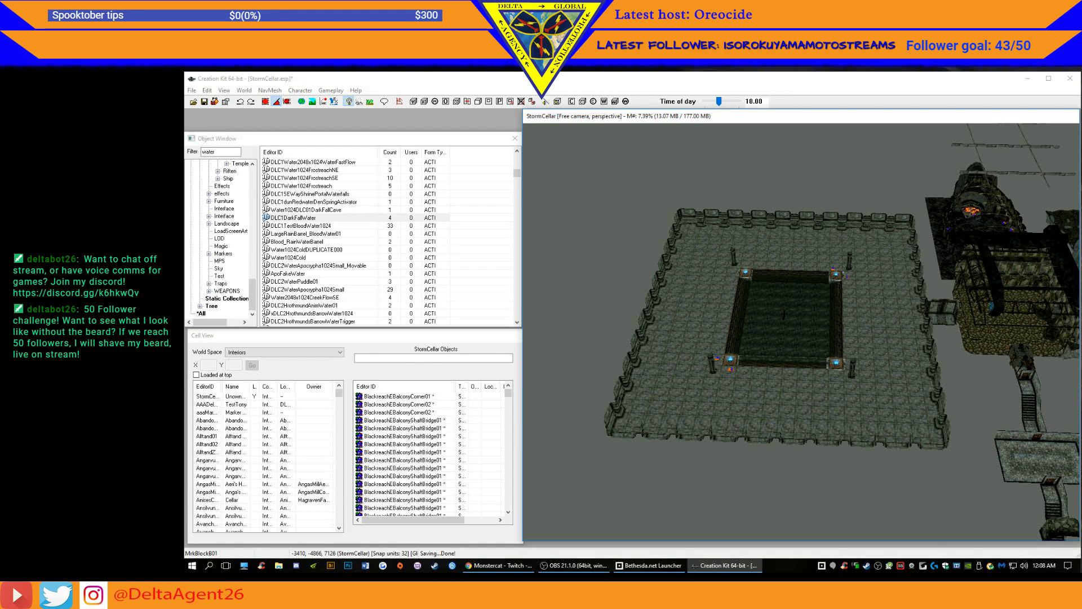
{"action": "middle_click_drag", "start_coordinate": [797, 307], "coordinate": [837, 333], "text": "shift"}
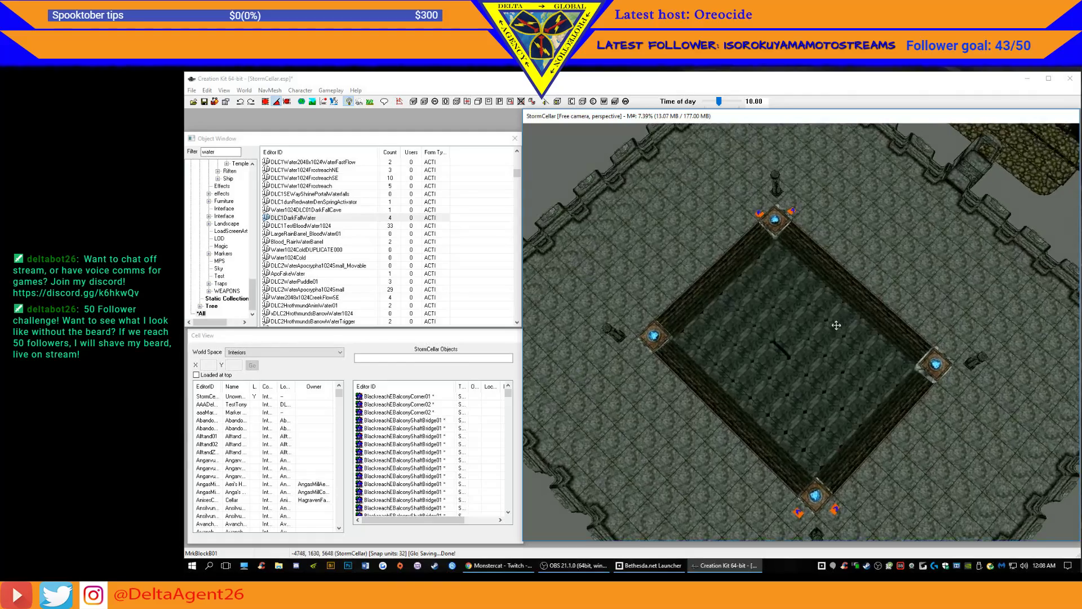
{"action": "scroll", "coordinate": [831, 336], "scroll_direction": "up", "scroll_amount": 5}
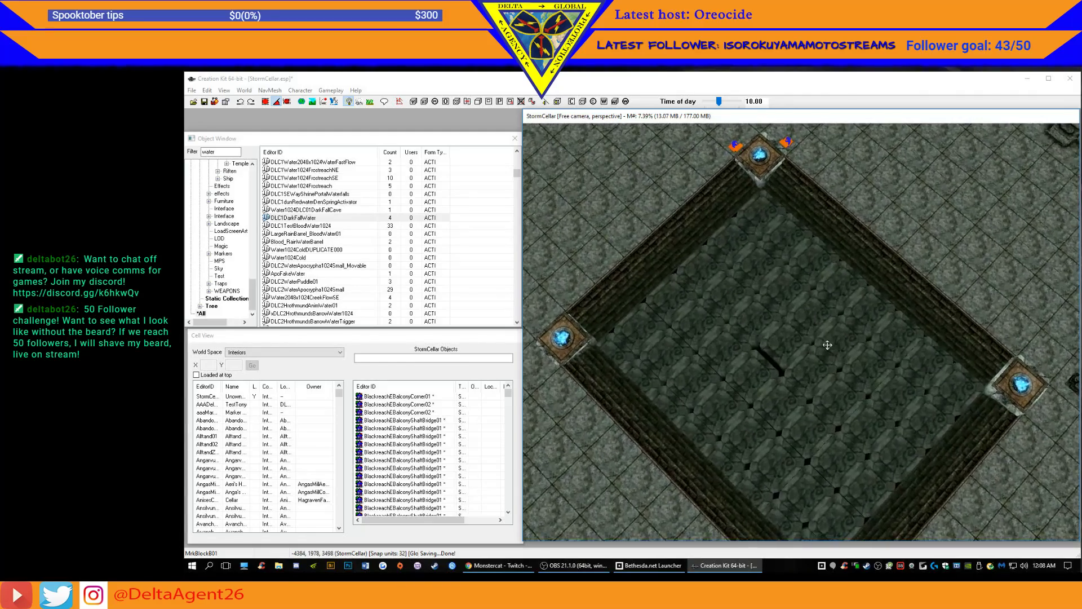
{"action": "scroll", "coordinate": [826, 352], "scroll_direction": "up", "scroll_amount": 5}
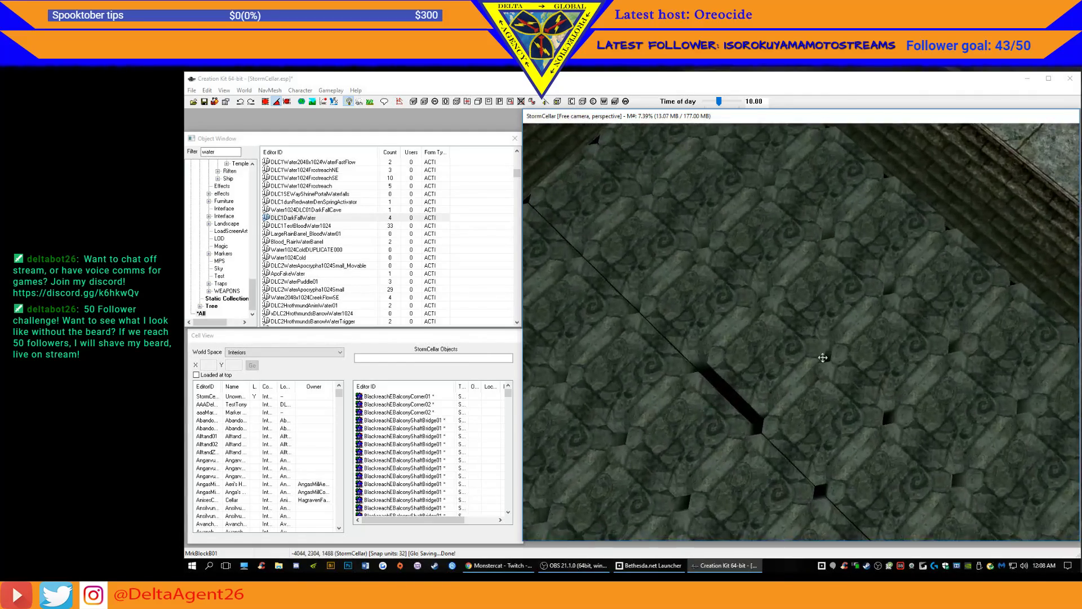
{"action": "scroll", "coordinate": [838, 386], "scroll_direction": "up", "scroll_amount": 1}
{"action": "middle_click_drag", "start_coordinate": [838, 387], "coordinate": [855, 363], "text": "shift"}
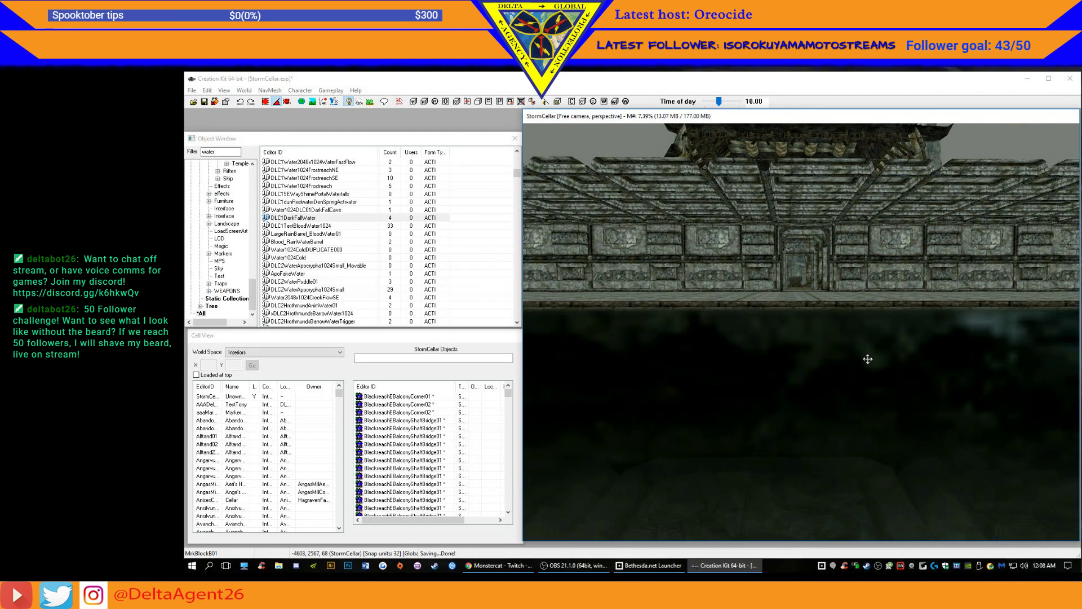
{"action": "middle_click_drag", "start_coordinate": [867, 360], "coordinate": [930, 365], "text": "shift"}
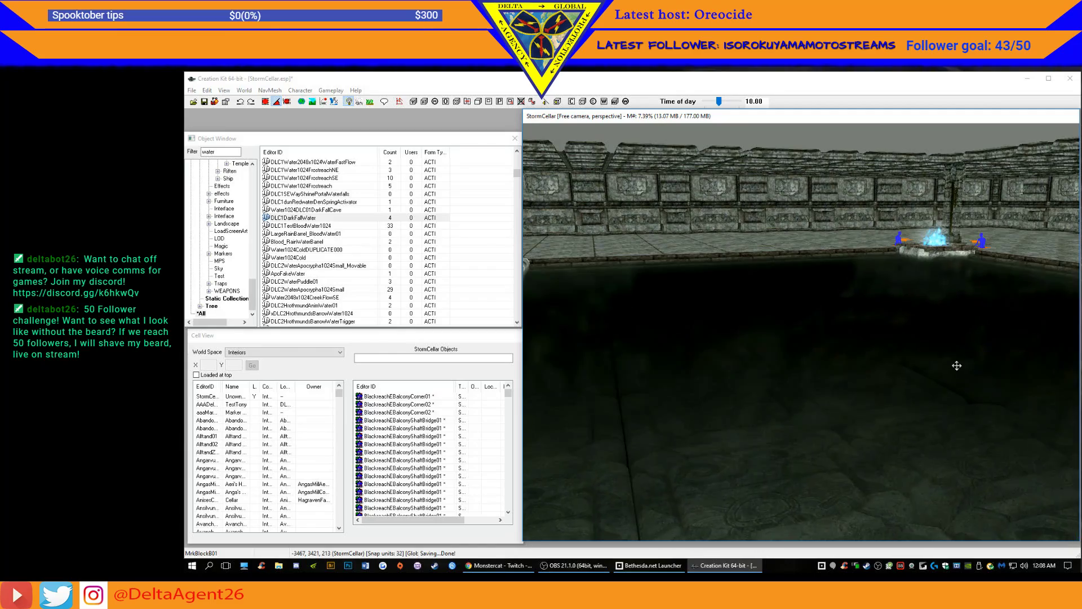
{"action": "middle_click_drag", "start_coordinate": [943, 362], "coordinate": [1071, 385], "text": "shift"}
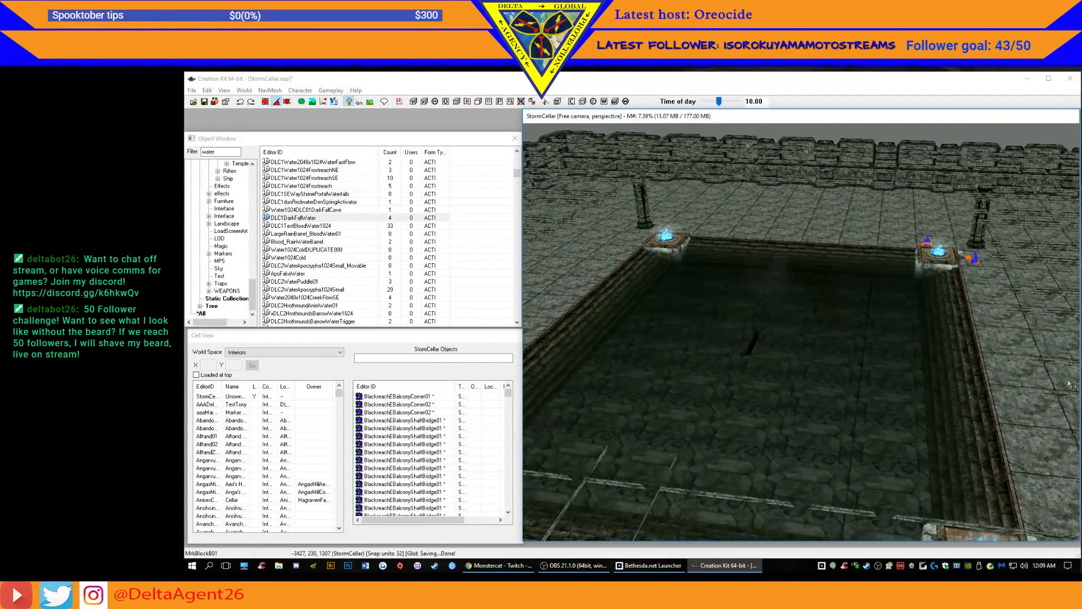
- Move the water out of the pool and shift the misaligned stone piece to close the gap in the pool floor
{"action": "left_click", "coordinate": [228, 151]}
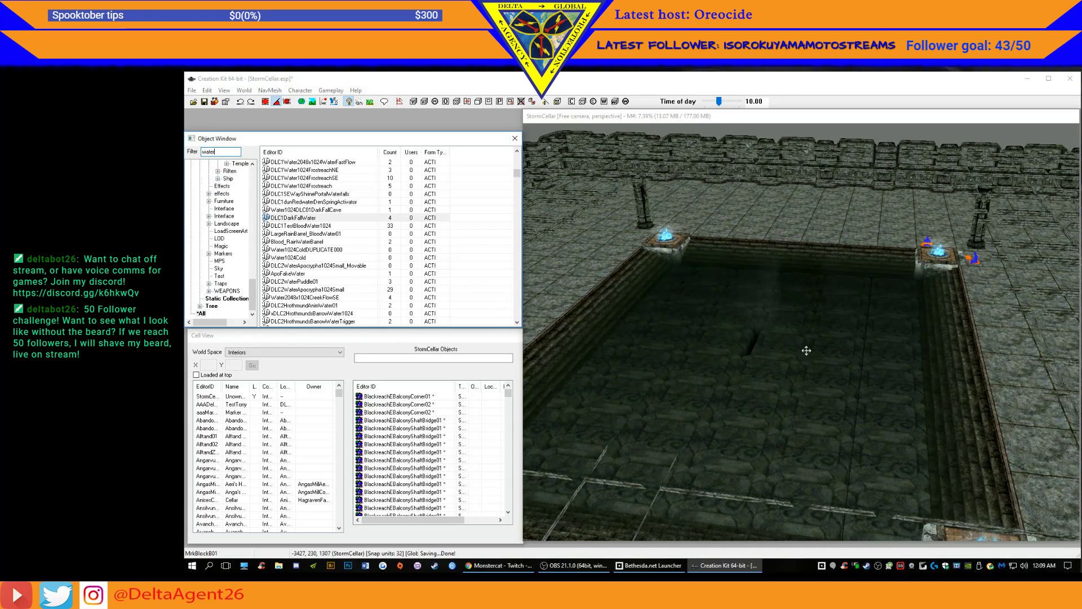
{"action": "mouse_move", "coordinate": [762, 364]}
{"action": "left_mouse_down"}
{"action": "mouse_move", "coordinate": [762, 304]}
{"action": "mouse_move", "coordinate": [771, 351]}
{"action": "left_mouse_up"}
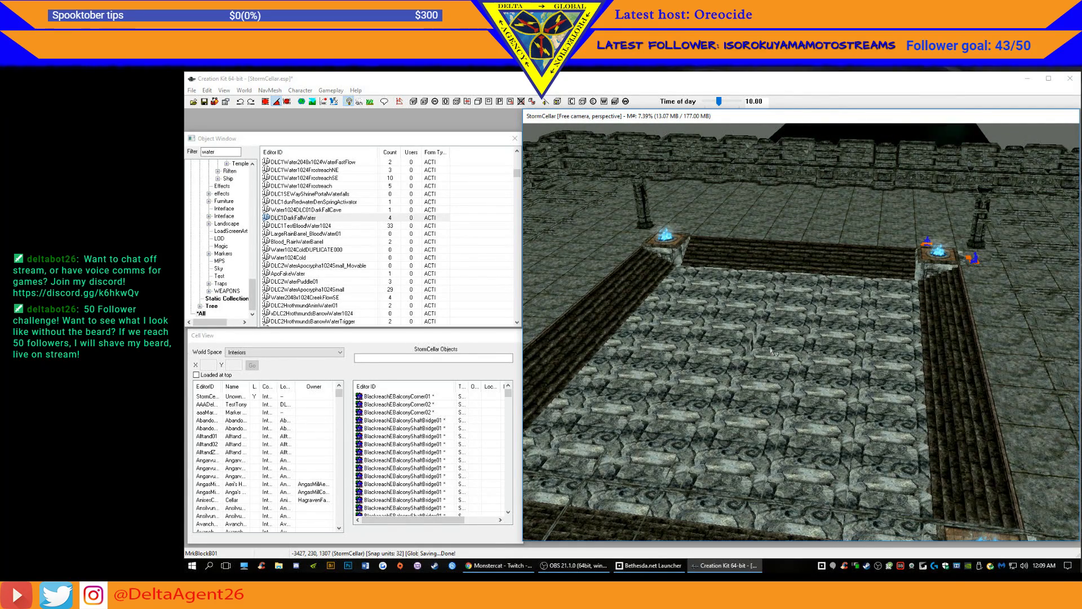
{"action": "middle_click_drag", "start_coordinate": [770, 350], "coordinate": [778, 398], "text": "shift"}
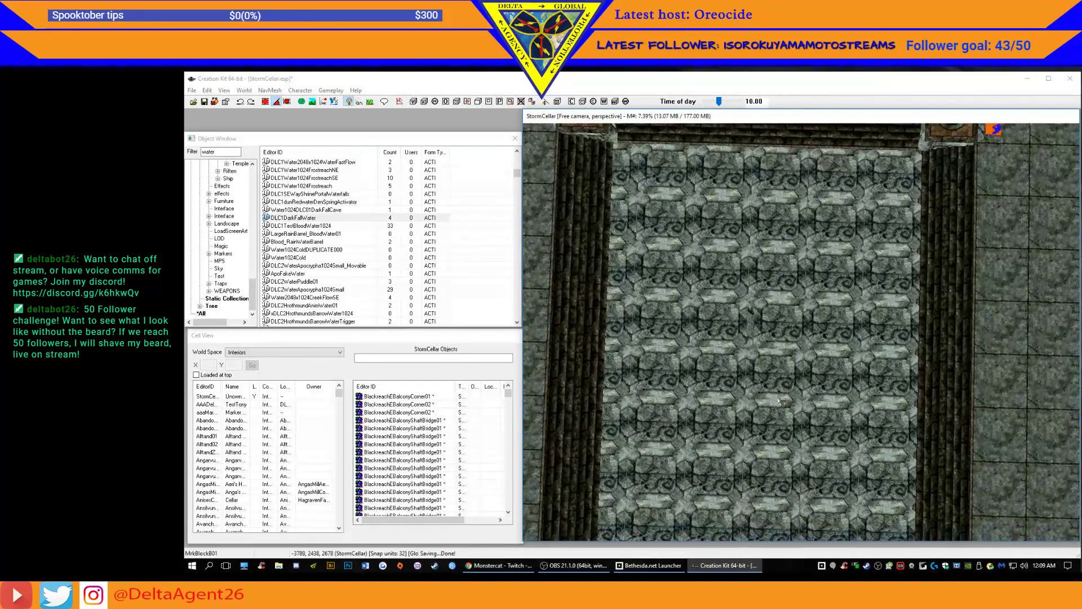
{"action": "scroll", "coordinate": [781, 401], "scroll_direction": "up", "scroll_amount": 1}
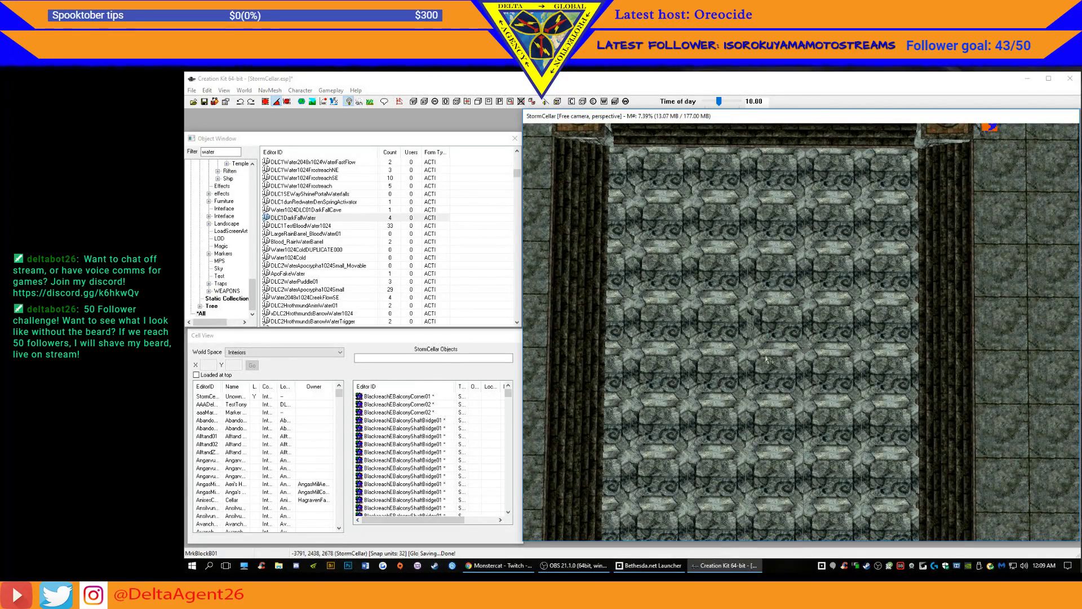
{"action": "scroll", "coordinate": [765, 356], "scroll_direction": "up", "scroll_amount": 10}
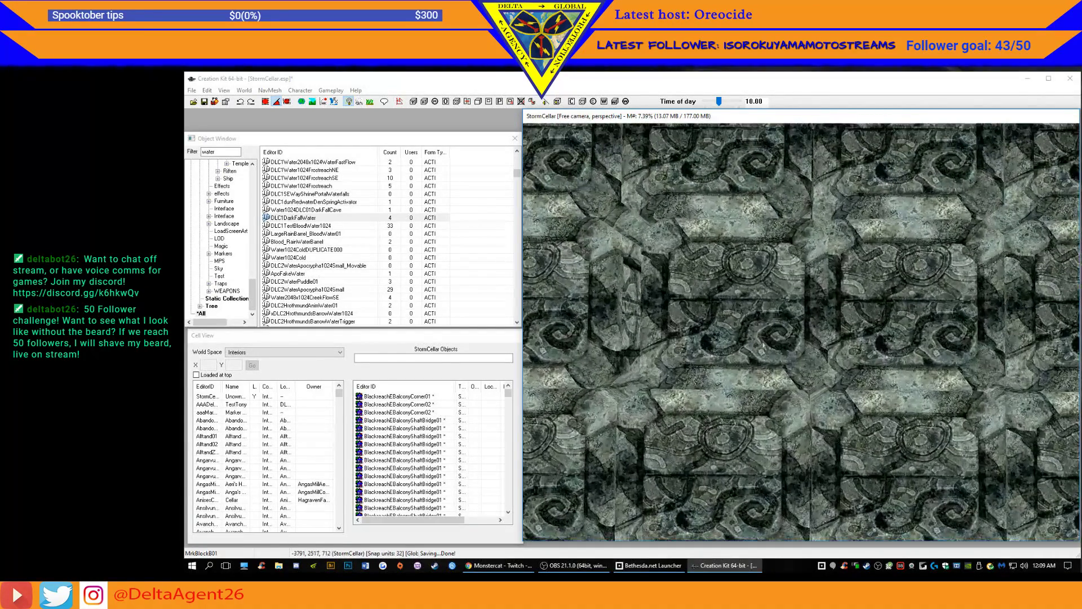
{"action": "mouse_move", "coordinate": [759, 313]}
{"action": "left_mouse_down"}
{"action": "mouse_move", "coordinate": [723, 310]}
{"action": "mouse_move", "coordinate": [744, 312]}
{"action": "left_mouse_up"}
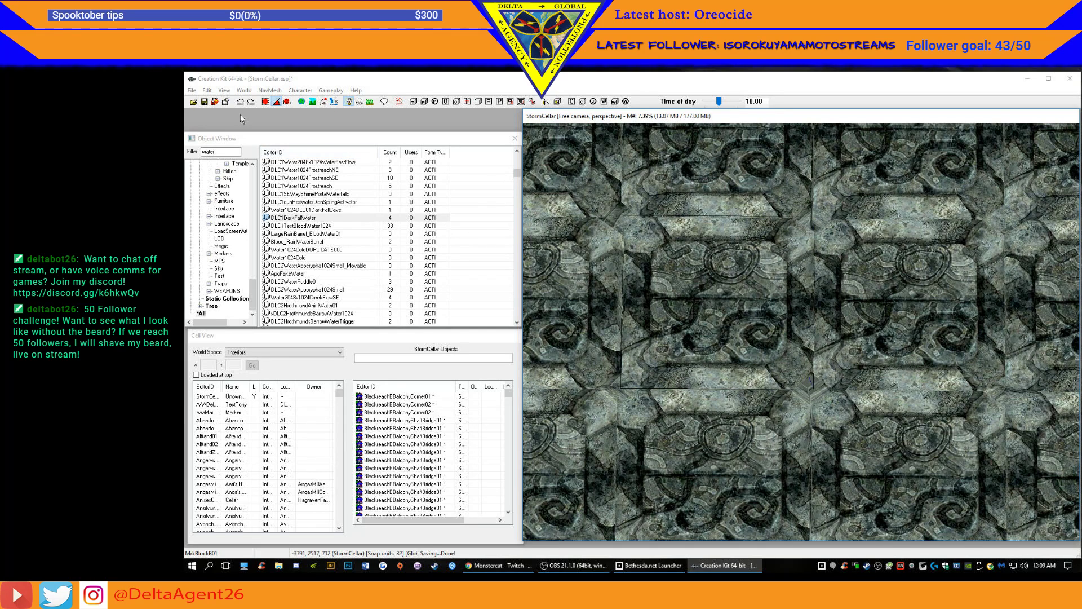
{"action": "mouse_move", "coordinate": [699, 314]}
{"action": "left_mouse_down"}
{"action": "mouse_move", "coordinate": [714, 313]}
{"action": "mouse_move", "coordinate": [696, 293]}
{"action": "mouse_move", "coordinate": [699, 329]}
{"action": "left_mouse_up"}
- Move the DLC1DarkFallWater object back over the pool basin and save the plugin
{"action": "middle_click_drag", "start_coordinate": [698, 311], "coordinate": [784, 304], "text": "shift"}
{"action": "scroll", "coordinate": [784, 304], "scroll_direction": "down", "scroll_amount": 6}
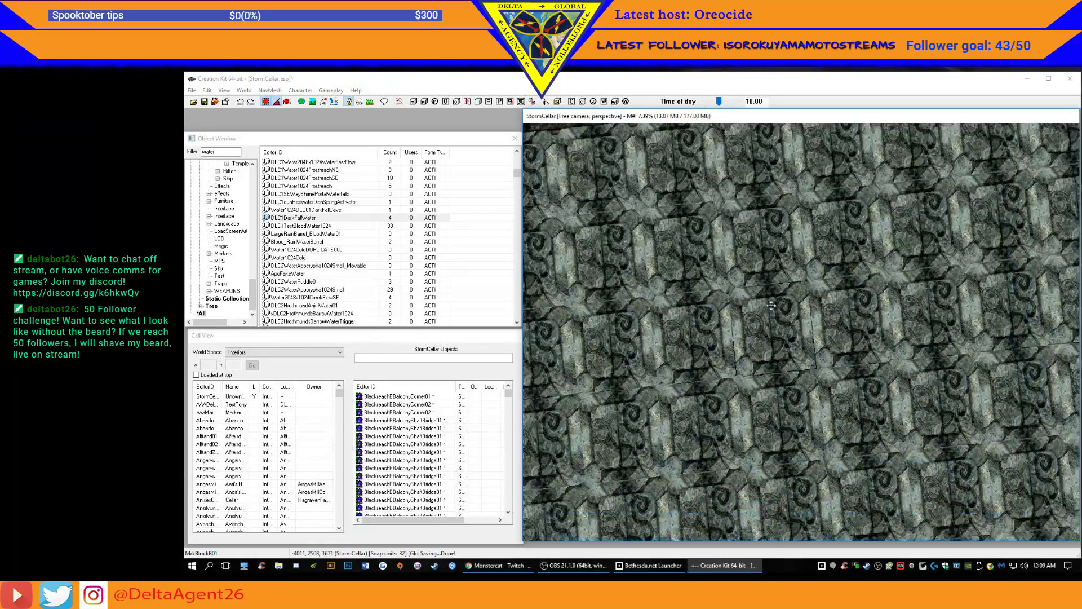
{"action": "scroll", "coordinate": [771, 305], "scroll_direction": "down", "scroll_amount": 10}
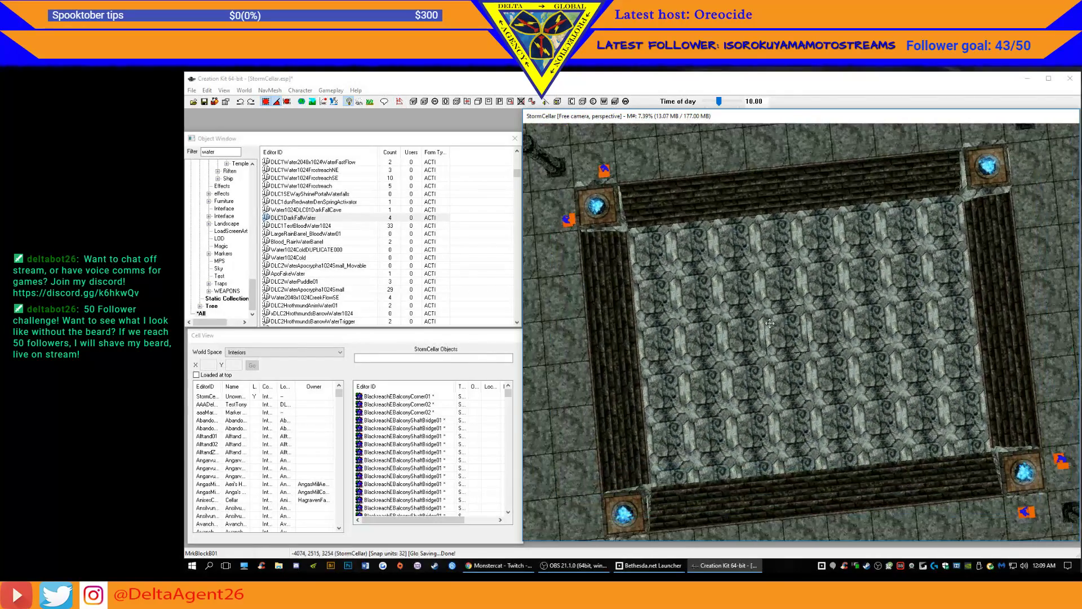
{"action": "scroll", "coordinate": [774, 345], "scroll_direction": "down", "scroll_amount": 8}
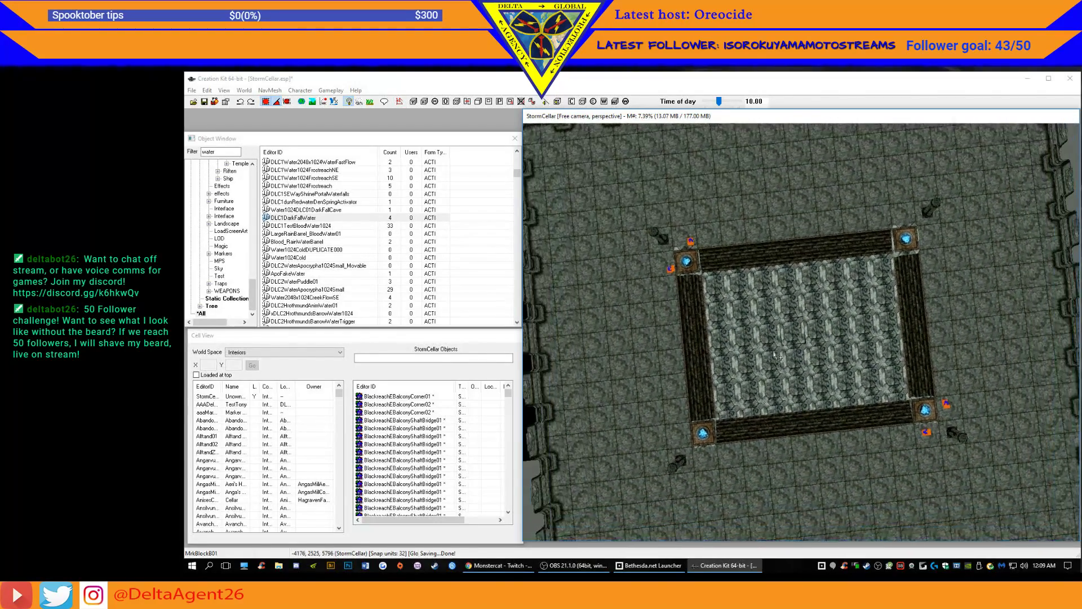
{"action": "middle_click_drag", "start_coordinate": [774, 354], "coordinate": [730, 354], "text": "shift"}
{"action": "left_click", "coordinate": [580, 371]}
{"action": "left_click_drag", "start_coordinate": [580, 370], "coordinate": [957, 337]}
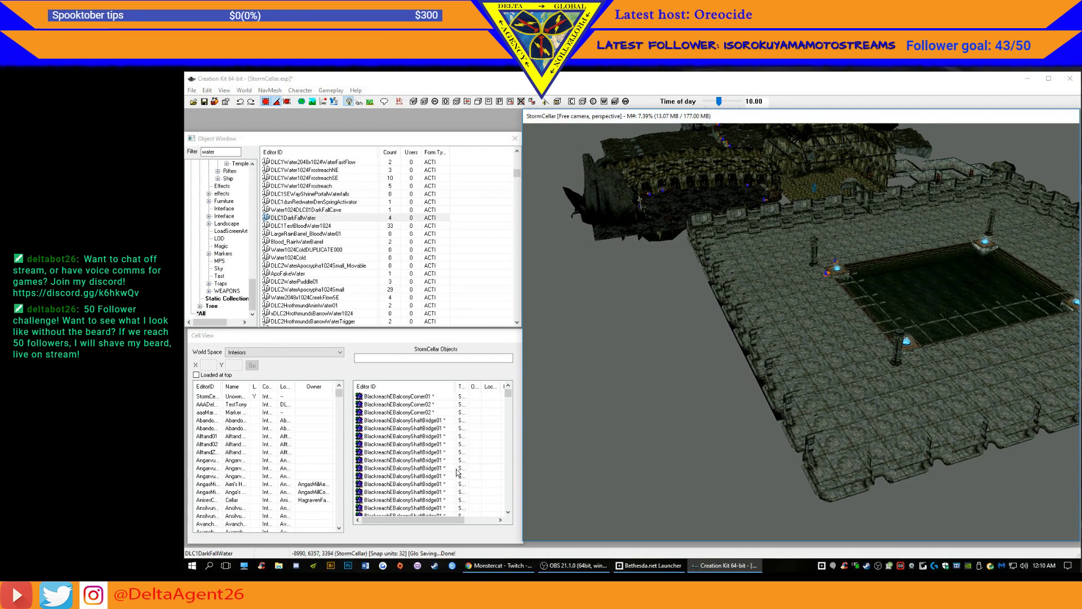
{"action": "left_click", "coordinate": [204, 102]}
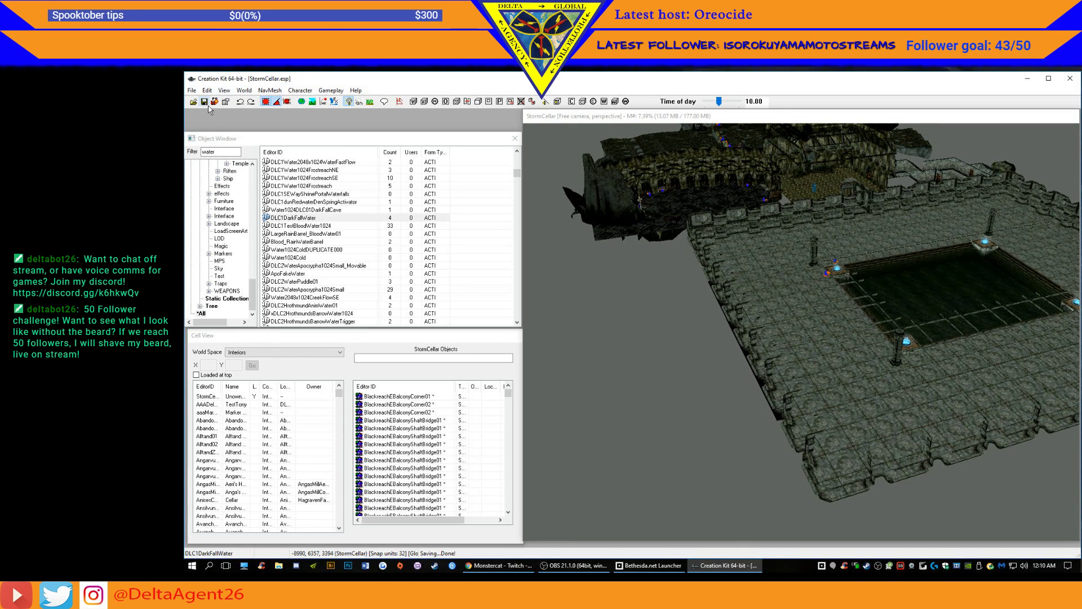
- Filter the objects by "bench" and place a DweTableTwoBenches on the stone floor between the pool and the doorway wall
{"action": "middle_click_drag", "start_coordinate": [648, 343], "coordinate": [707, 317], "text": "shift"}
{"action": "middle_click_drag", "start_coordinate": [629, 372], "coordinate": [817, 563], "text": "shift"}
{"action": "scroll", "coordinate": [694, 490], "scroll_direction": "up", "scroll_amount": 6}
{"action": "middle_click_drag", "start_coordinate": [907, 381], "coordinate": [823, 400], "text": "shift"}
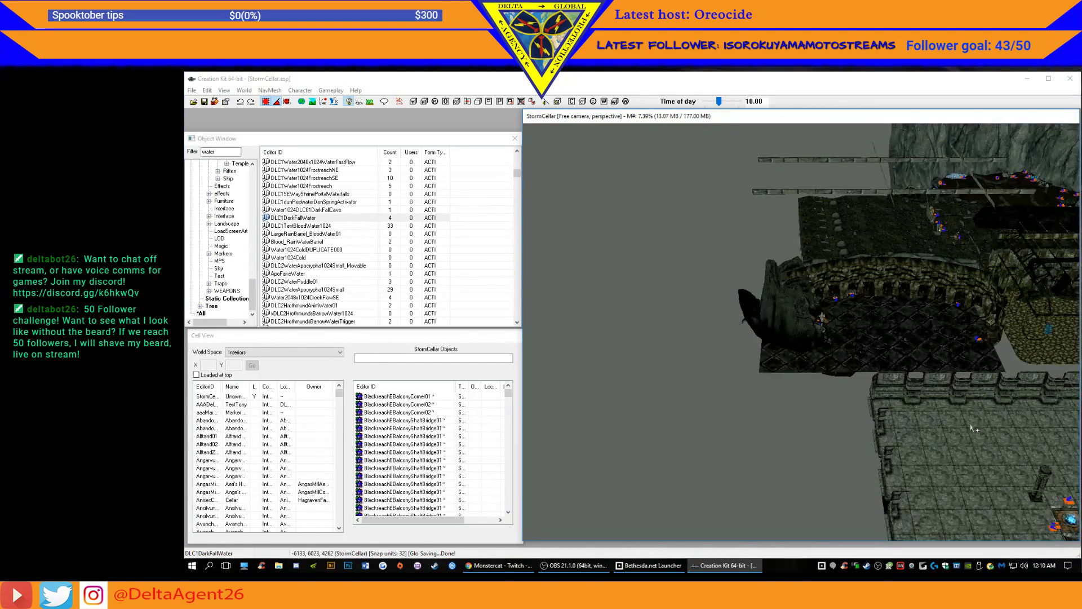
{"action": "middle_click_drag", "start_coordinate": [1013, 427], "coordinate": [708, 297]}
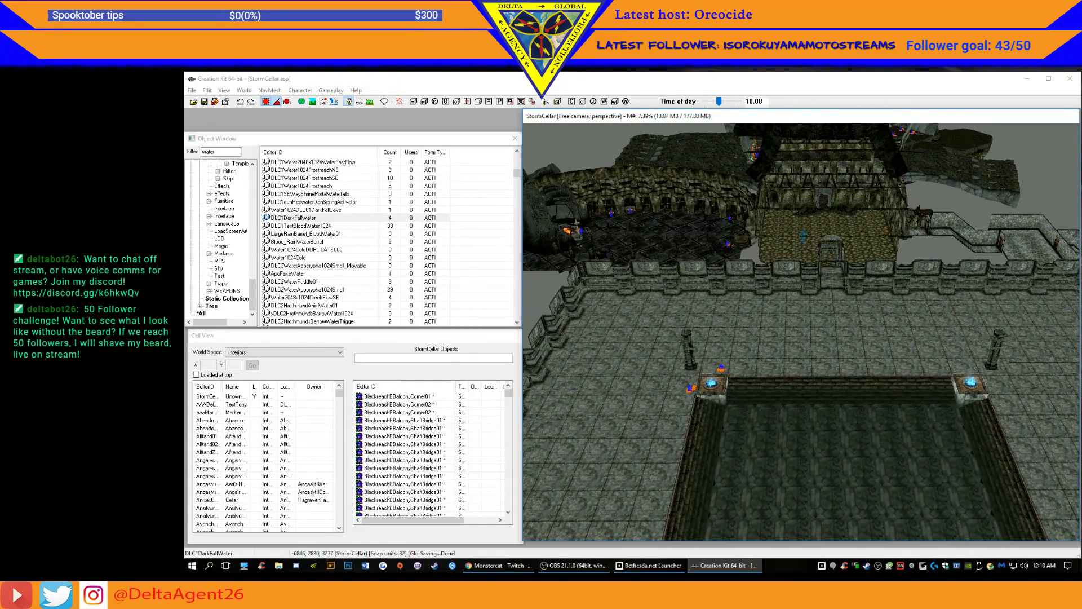
{"action": "left_click", "coordinate": [221, 151]}
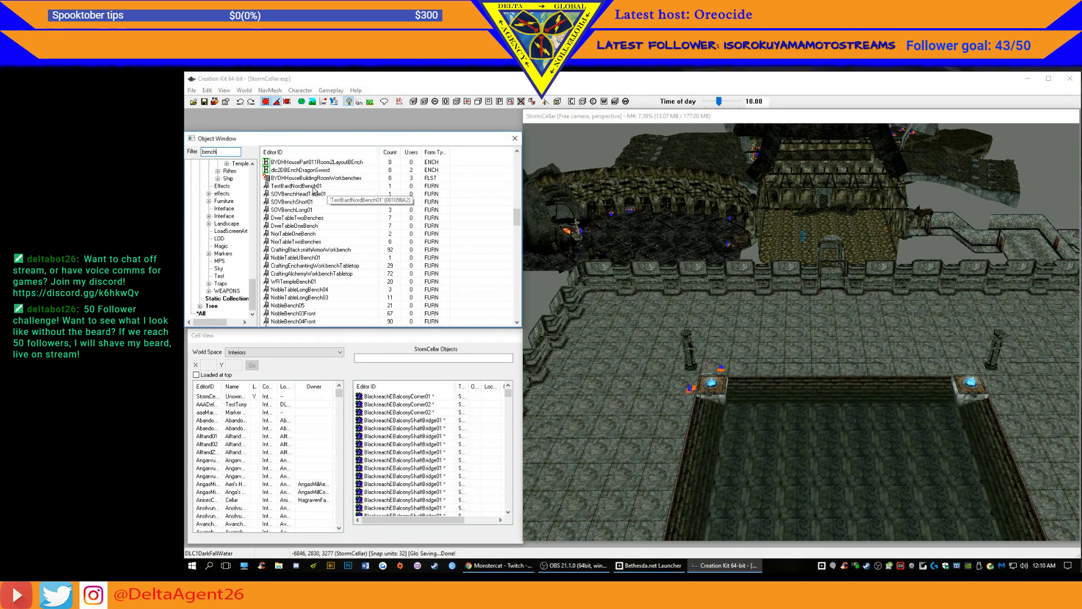
{"action": "left_click", "coordinate": [314, 186]}
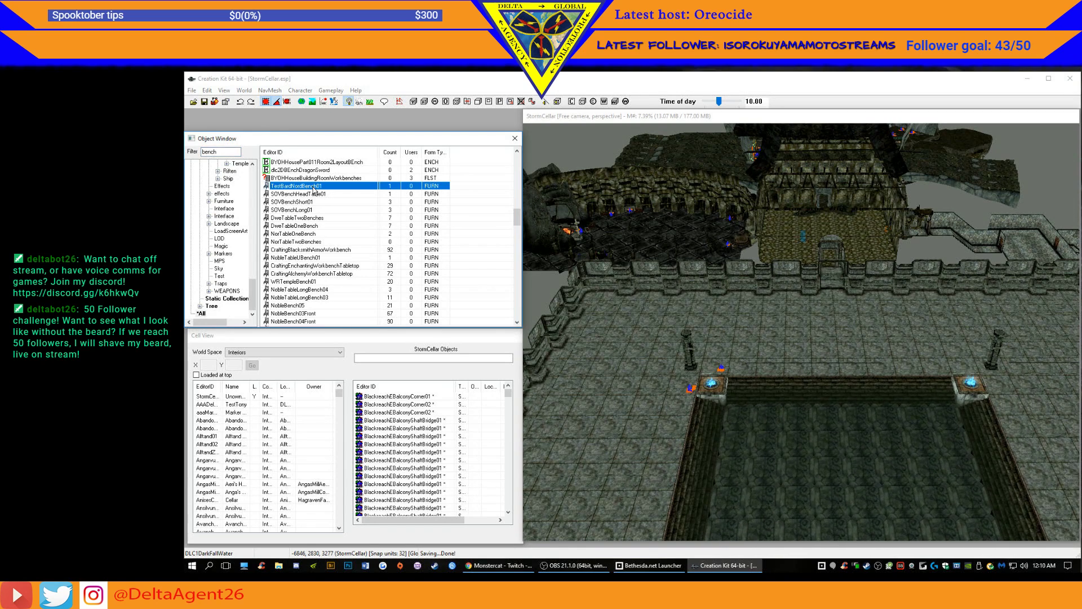
{"action": "left_click", "coordinate": [304, 219]}
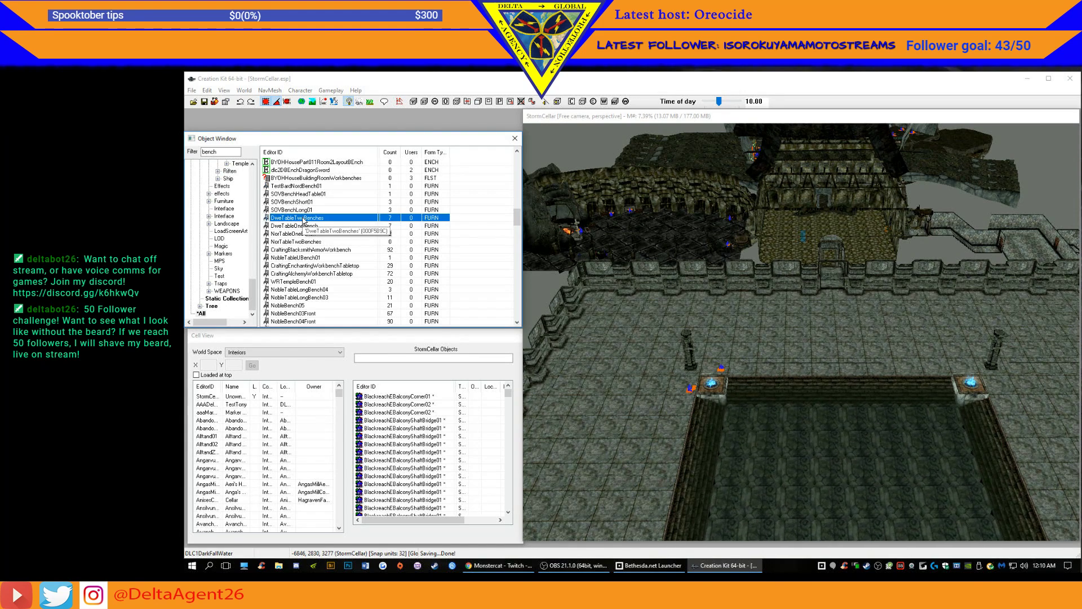
{"action": "left_click_drag", "start_coordinate": [276, 221], "coordinate": [784, 299]}
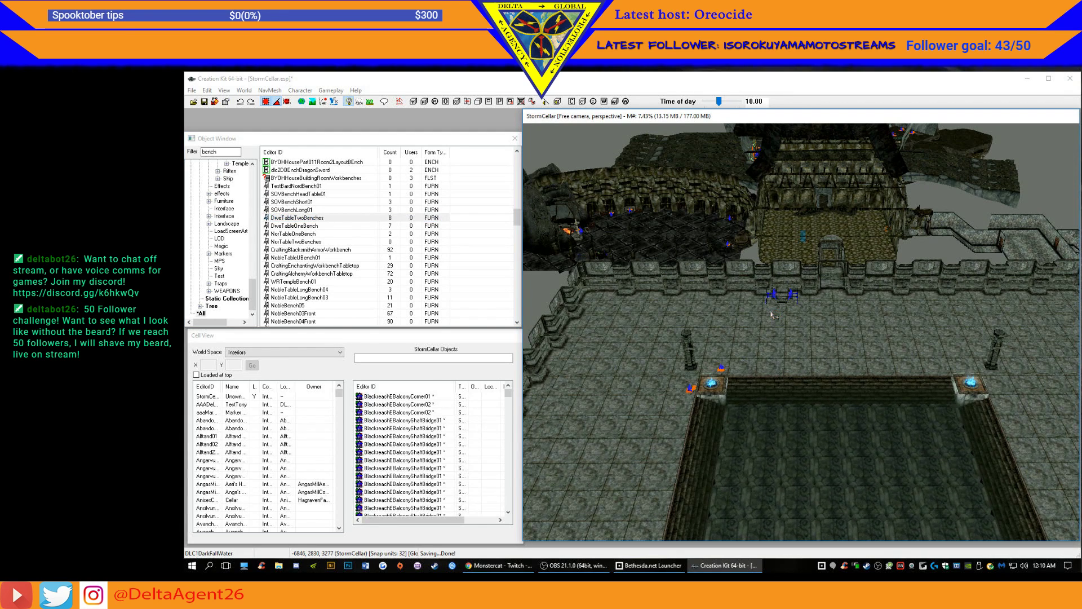
- Place five more DweTableTwoBenches beside the first to form two rows of three between the pool and the wall
{"action": "left_click_drag", "start_coordinate": [273, 219], "coordinate": [461, 240]}
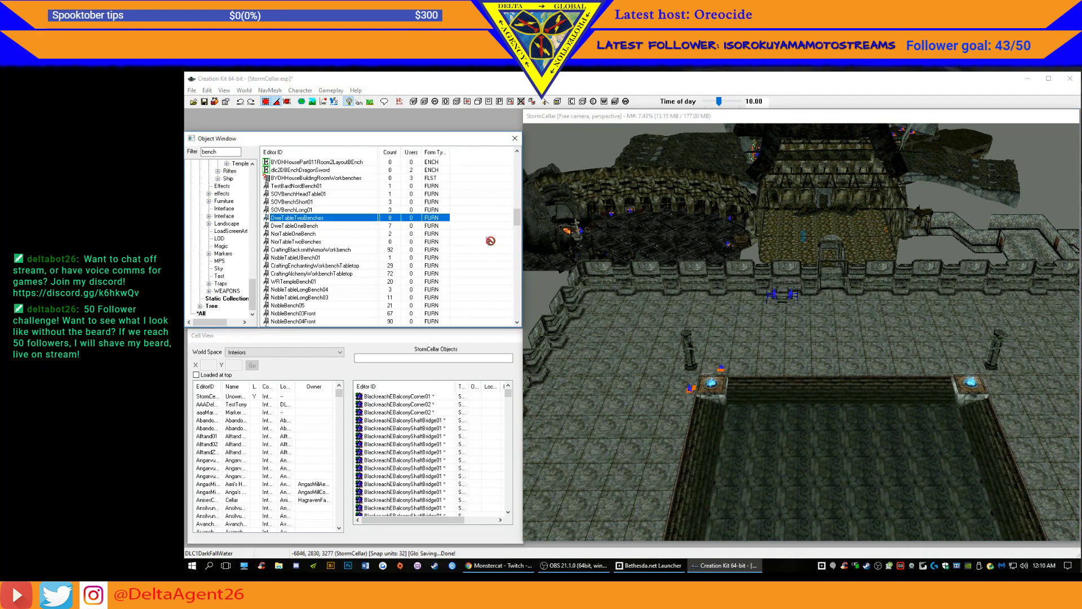
{"action": "left_click_drag", "start_coordinate": [743, 302], "coordinate": [741, 301]}
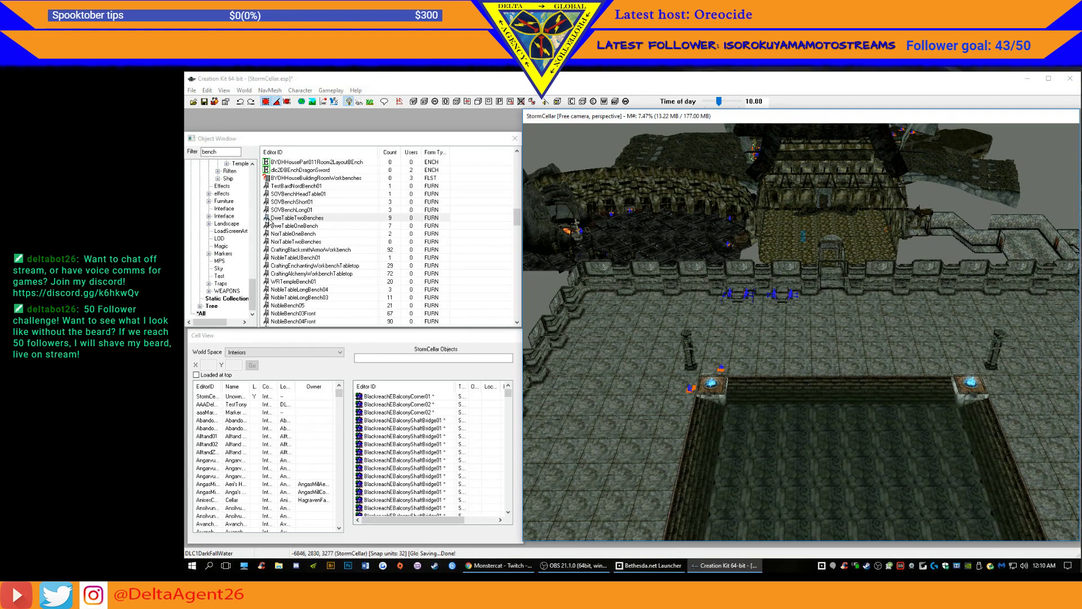
{"action": "left_click_drag", "start_coordinate": [272, 220], "coordinate": [781, 318]}
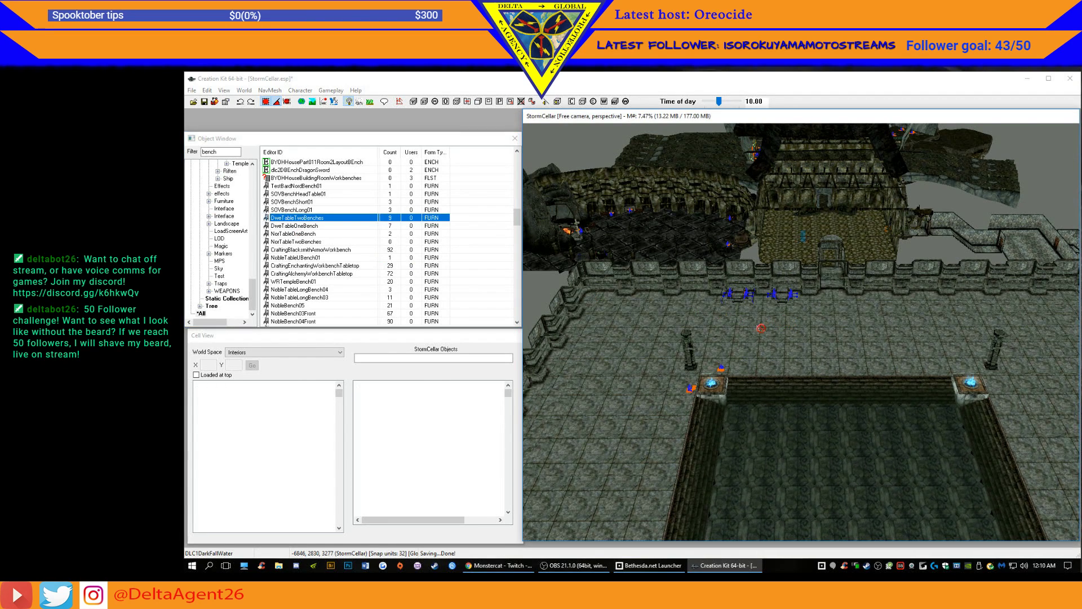
{"action": "left_click", "coordinate": [268, 219]}
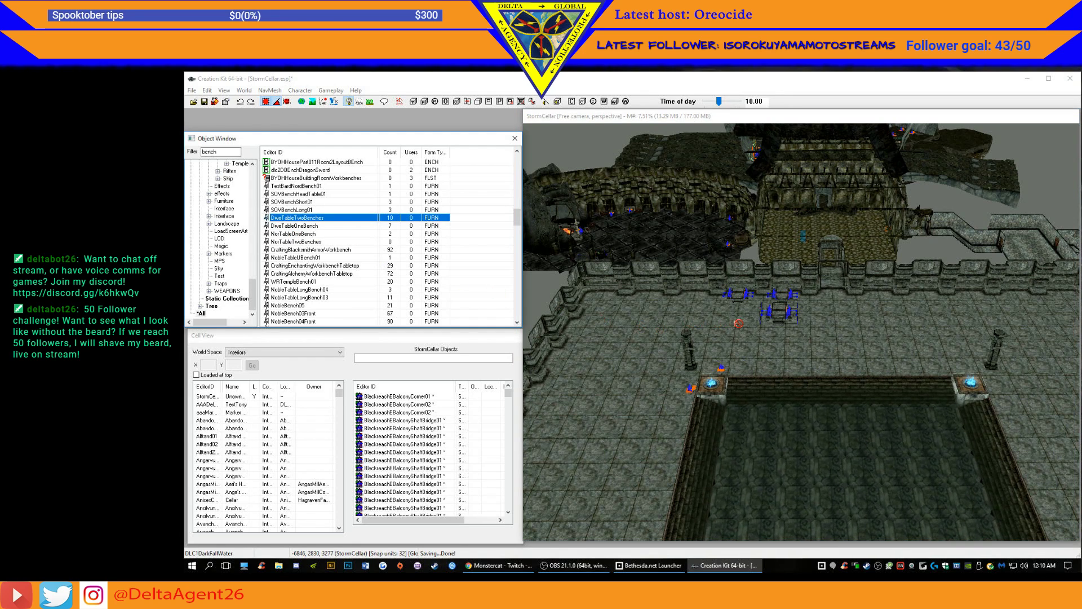
{"action": "left_click_drag", "start_coordinate": [734, 321], "coordinate": [732, 319]}
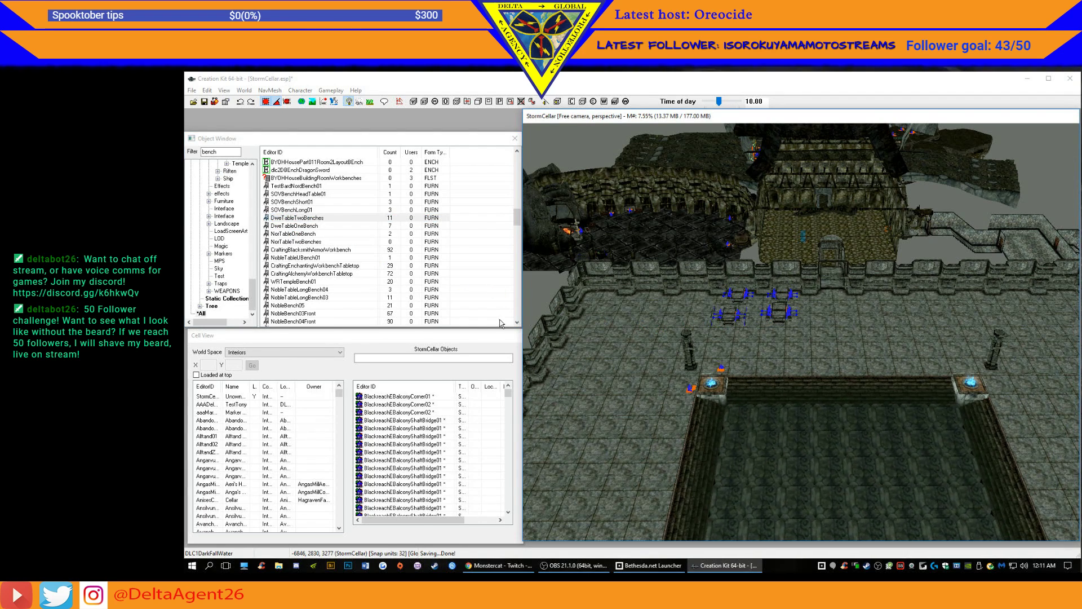
{"action": "left_click_drag", "start_coordinate": [267, 220], "coordinate": [701, 302]}
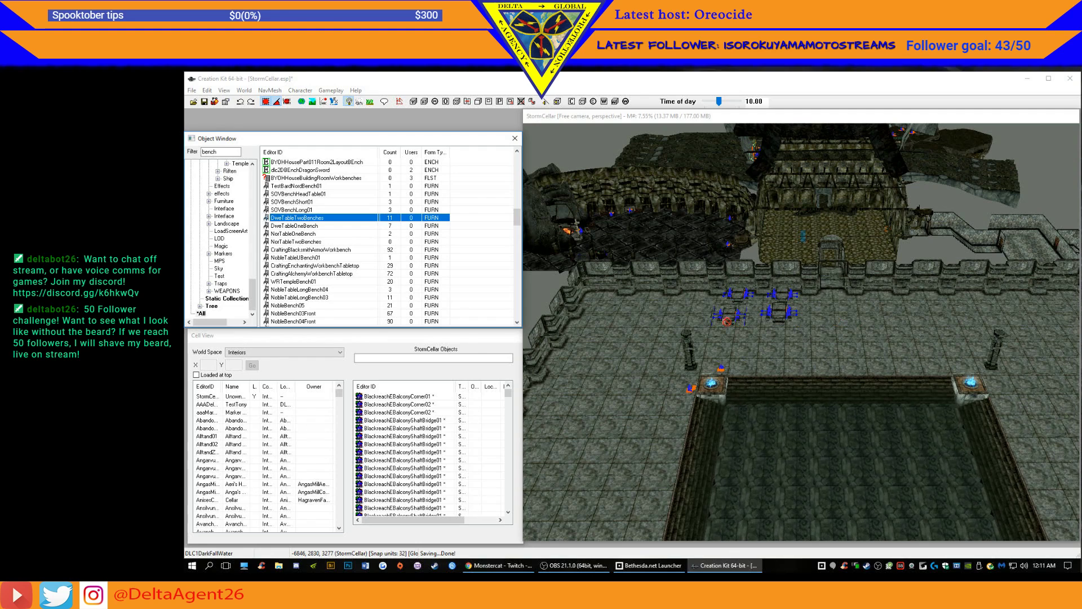
{"action": "left_click_drag", "start_coordinate": [694, 310], "coordinate": [693, 303]}
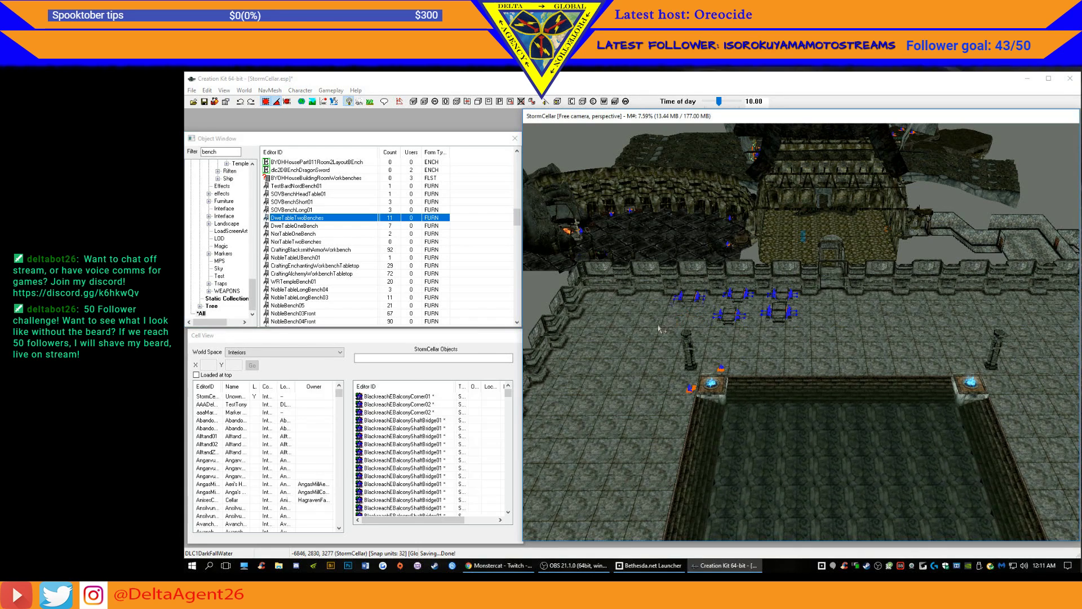
{"action": "left_click_drag", "start_coordinate": [270, 219], "coordinate": [470, 280]}
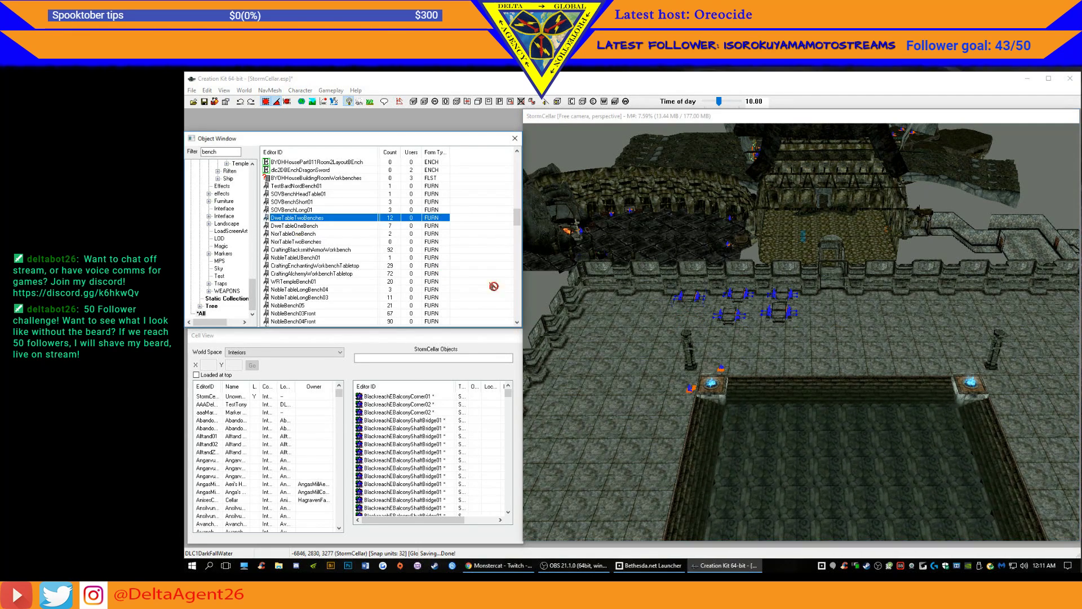
{"action": "left_click_drag", "start_coordinate": [685, 320], "coordinate": [687, 319]}
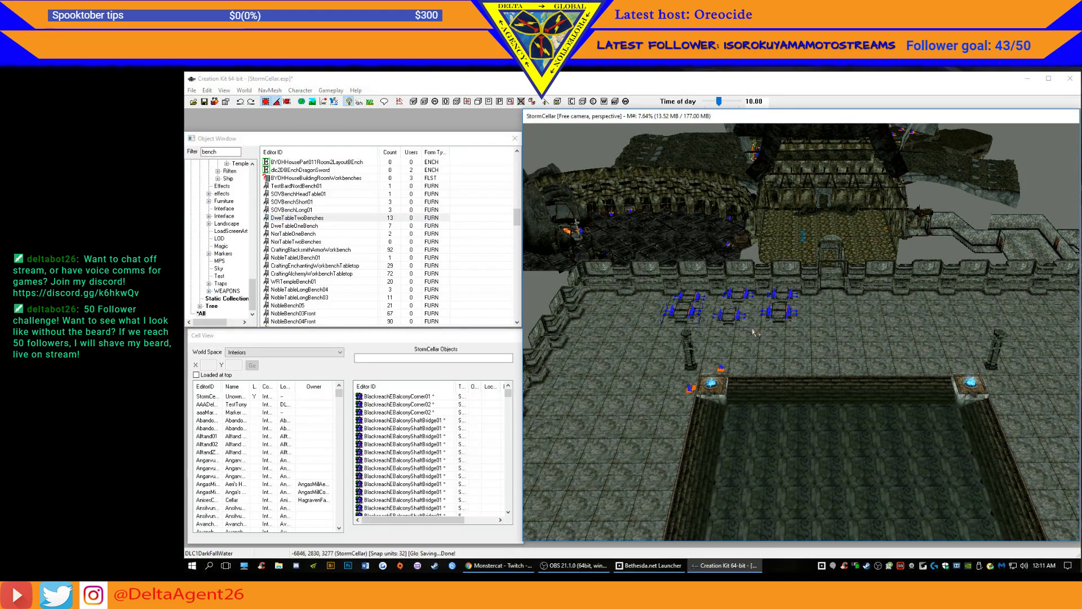
- Drop the floating pool-side DweTableTwoBenches tables down onto the stone floor
{"action": "mouse_move", "coordinate": [752, 333]}
{"action": "middle_mouse_down", "text": "shift"}
{"action": "mouse_move", "coordinate": [818, 371]}
{"action": "mouse_move", "coordinate": [744, 339]}
{"action": "mouse_move", "coordinate": [785, 342]}
{"action": "mouse_move", "coordinate": [752, 325]}
{"action": "middle_mouse_up", "text": "shift"}
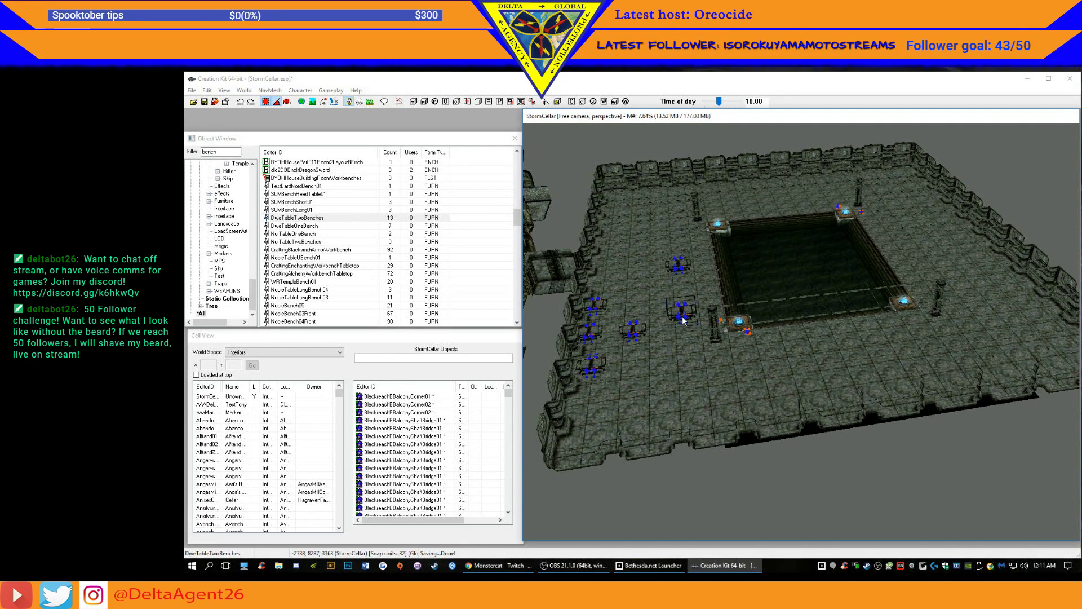
{"action": "key", "text": "f"}
{"action": "left_click", "coordinate": [677, 265]}
{"action": "key", "text": "f"}
{"action": "middle_click_drag", "start_coordinate": [703, 299], "coordinate": [585, 330], "text": "shift"}
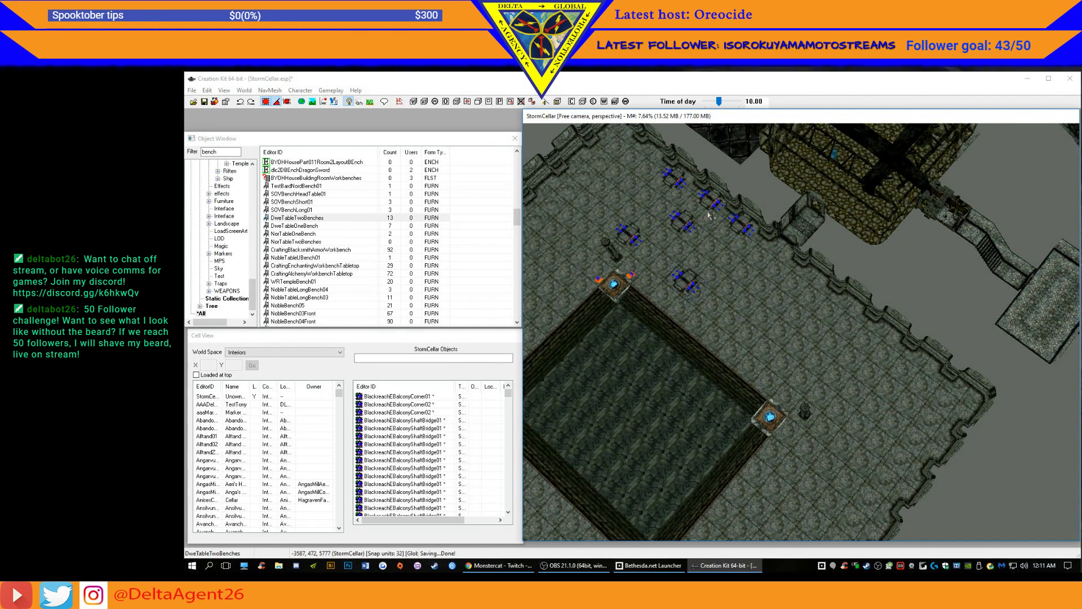
- Shift the three bench tables nearest the wall into an evenly spaced straight row along it
{"action": "middle_click_drag", "start_coordinate": [709, 219], "coordinate": [668, 215]}
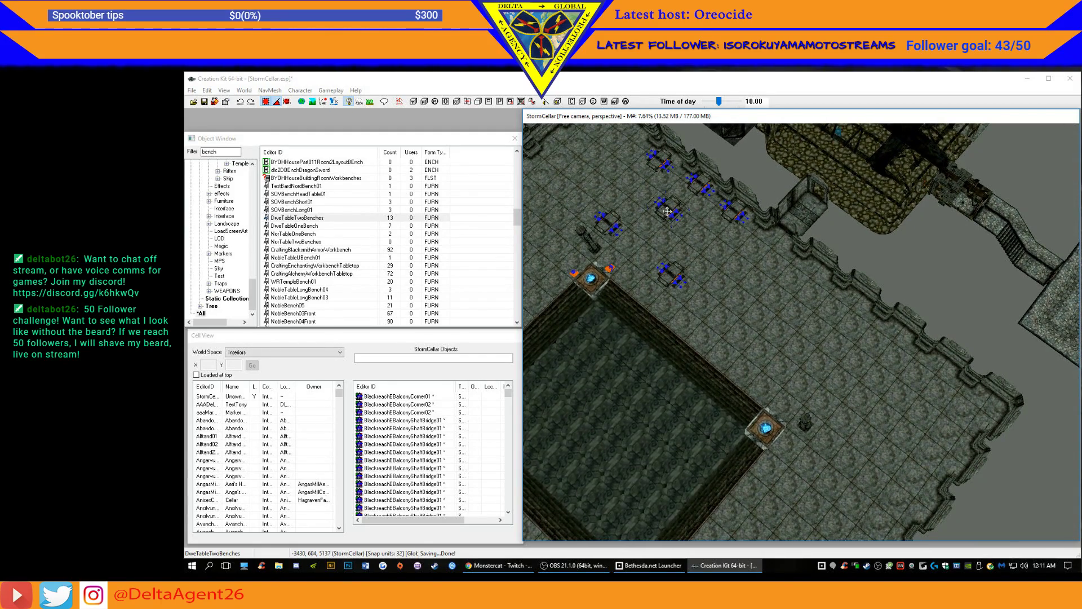
{"action": "scroll", "coordinate": [667, 211], "scroll_direction": "up", "scroll_amount": 10}
{"action": "middle_click_drag", "start_coordinate": [668, 211], "coordinate": [704, 201], "text": "shift"}
{"action": "scroll", "coordinate": [706, 199], "scroll_direction": "down", "scroll_amount": 5}
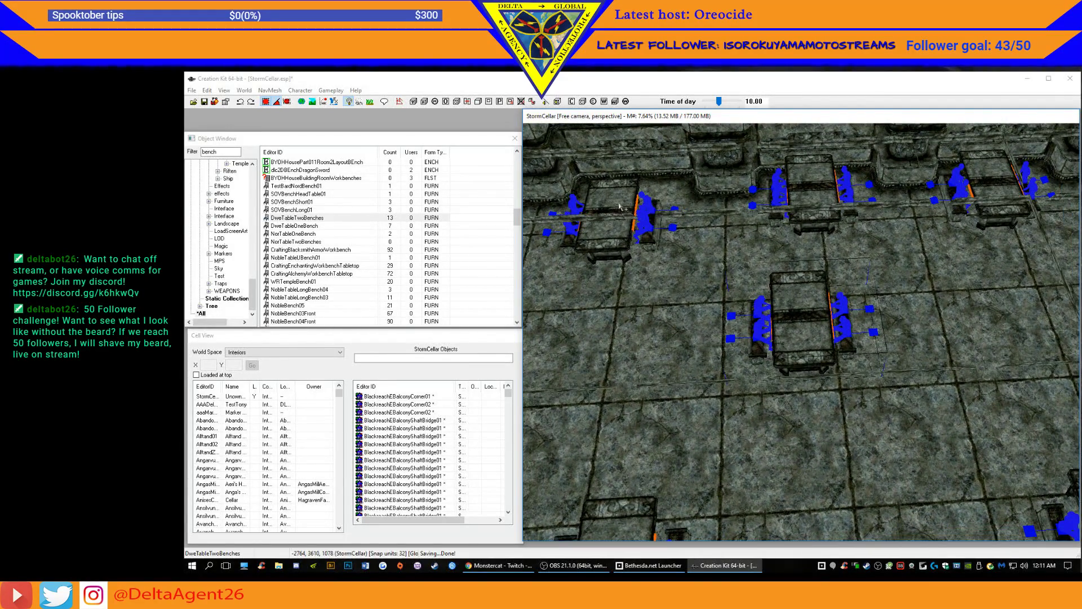
{"action": "left_click_drag", "start_coordinate": [619, 207], "coordinate": [636, 217]}
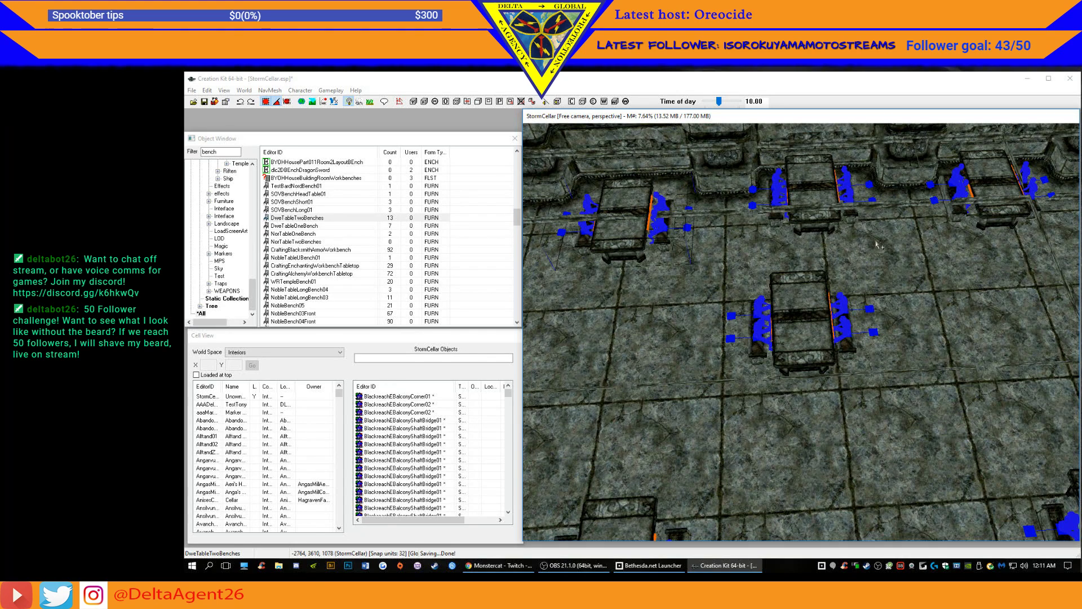
{"action": "left_click_drag", "start_coordinate": [823, 203], "coordinate": [832, 212]}
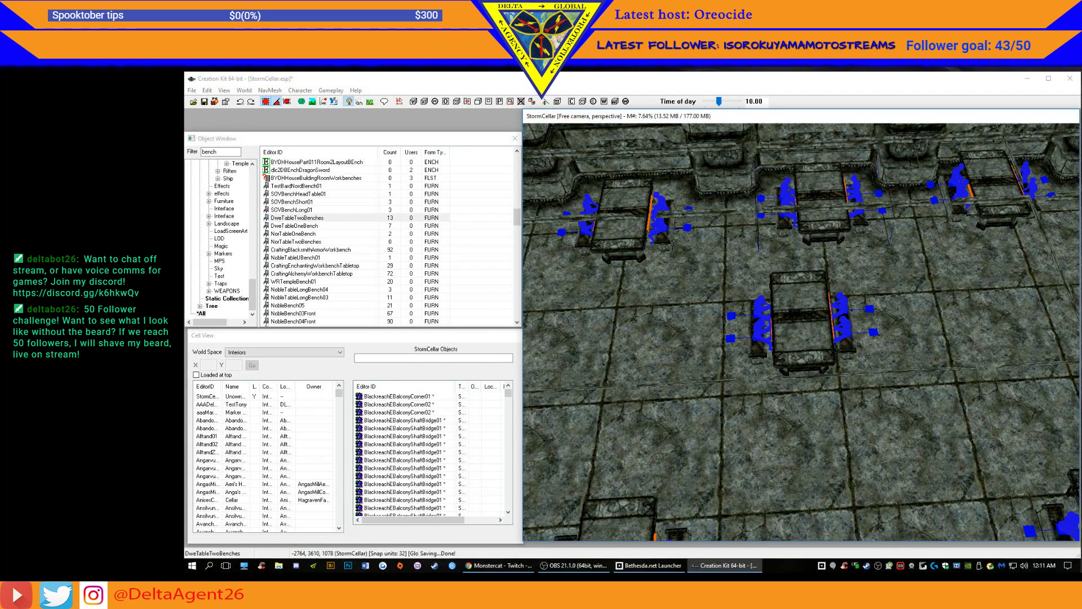
{"action": "middle_click_drag", "start_coordinate": [828, 198], "coordinate": [782, 214], "text": "shift"}
{"action": "scroll", "coordinate": [782, 214], "scroll_direction": "down", "scroll_amount": 6}
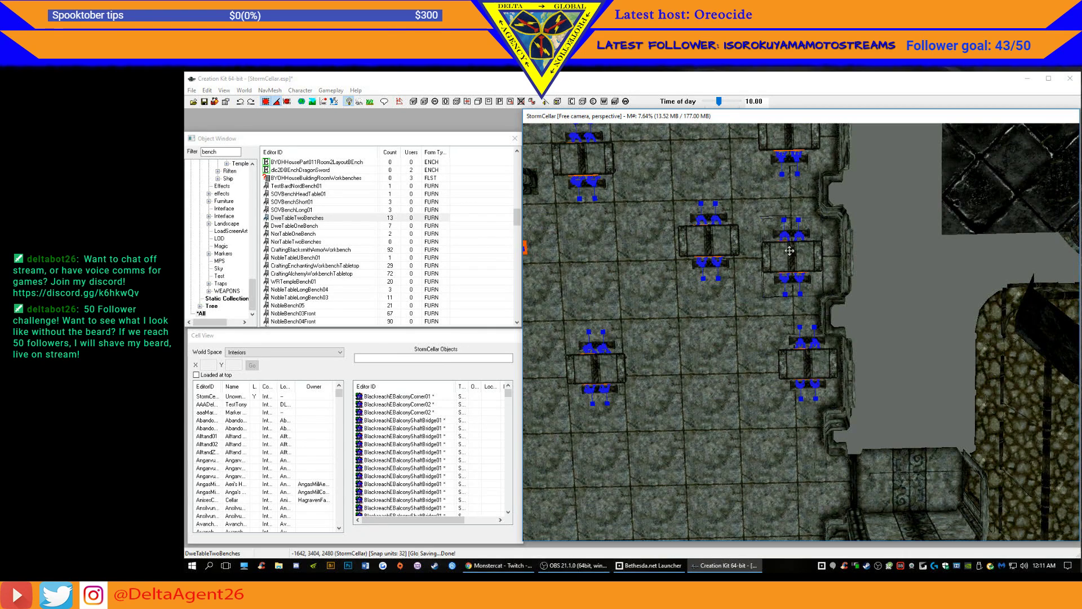
{"action": "mouse_move", "coordinate": [808, 366]}
{"action": "left_mouse_down"}
{"action": "mouse_move", "coordinate": [795, 362]}
{"action": "mouse_move", "coordinate": [795, 377]}
{"action": "left_mouse_up"}
{"action": "middle_click_drag", "start_coordinate": [795, 377], "coordinate": [797, 359], "text": "shift"}
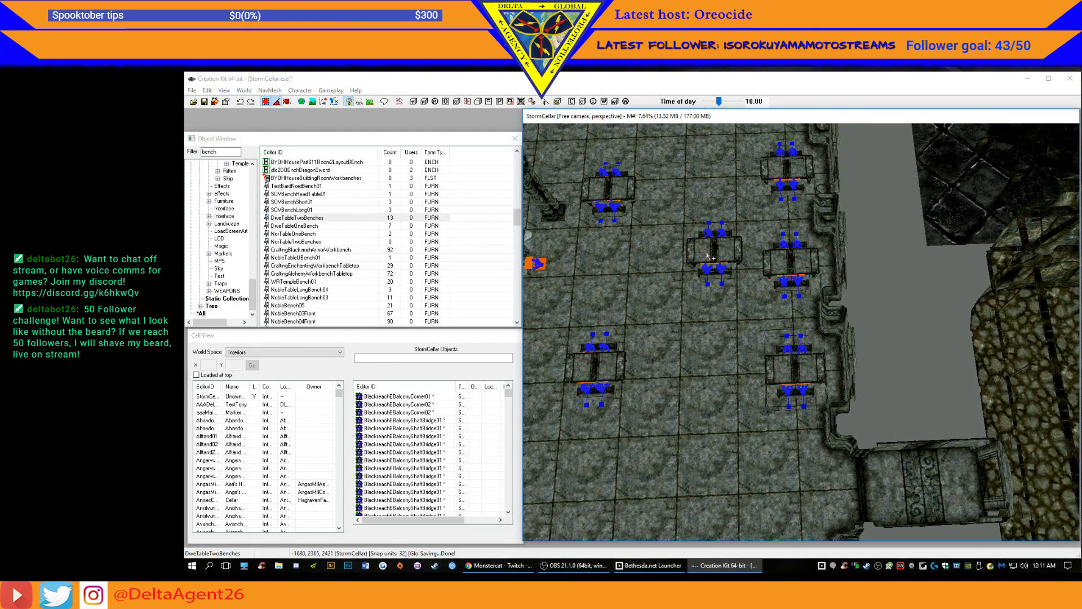
- Move the middle table and one end table of the pool-side row into line opposite the wall-side tables
{"action": "left_click_drag", "start_coordinate": [708, 256], "coordinate": [702, 273]}
{"action": "middle_click_drag", "start_coordinate": [703, 271], "coordinate": [705, 270], "text": "shift"}
{"action": "left_click_drag", "start_coordinate": [708, 270], "coordinate": [709, 278]}
{"action": "middle_click_drag", "start_coordinate": [698, 291], "coordinate": [619, 356], "text": "shift"}
{"action": "left_click_drag", "start_coordinate": [622, 390], "coordinate": [729, 386]}
{"action": "middle_click_drag", "start_coordinate": [738, 368], "coordinate": [783, 367], "text": "shift"}
- Move the remaining table beside the pool's corner column into line with the second row, opposite the end wall-side table
{"action": "middle_click_drag", "start_coordinate": [685, 332], "coordinate": [767, 344]}
{"action": "left_click", "coordinate": [686, 334]}
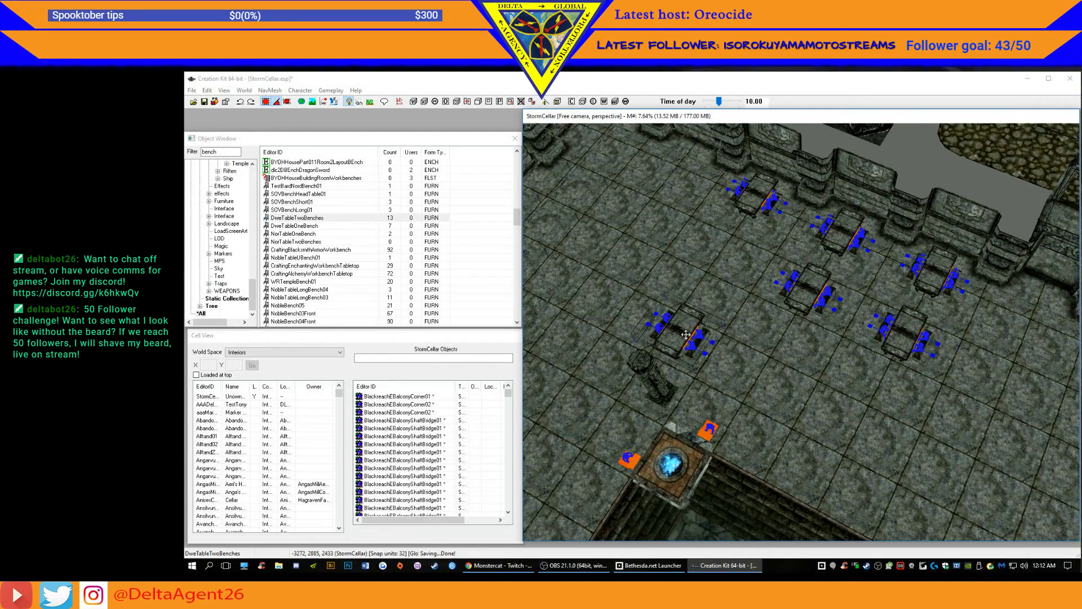
{"action": "left_click_drag", "start_coordinate": [681, 331], "coordinate": [723, 241]}
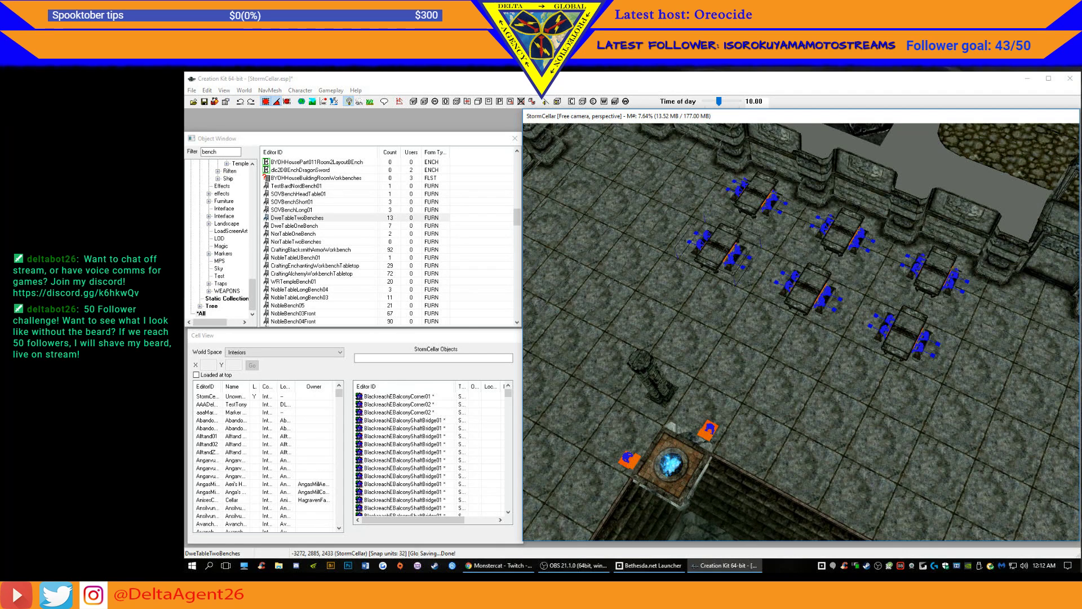
{"action": "left_click_drag", "start_coordinate": [722, 232], "coordinate": [718, 236]}
{"action": "key", "text": "t"}
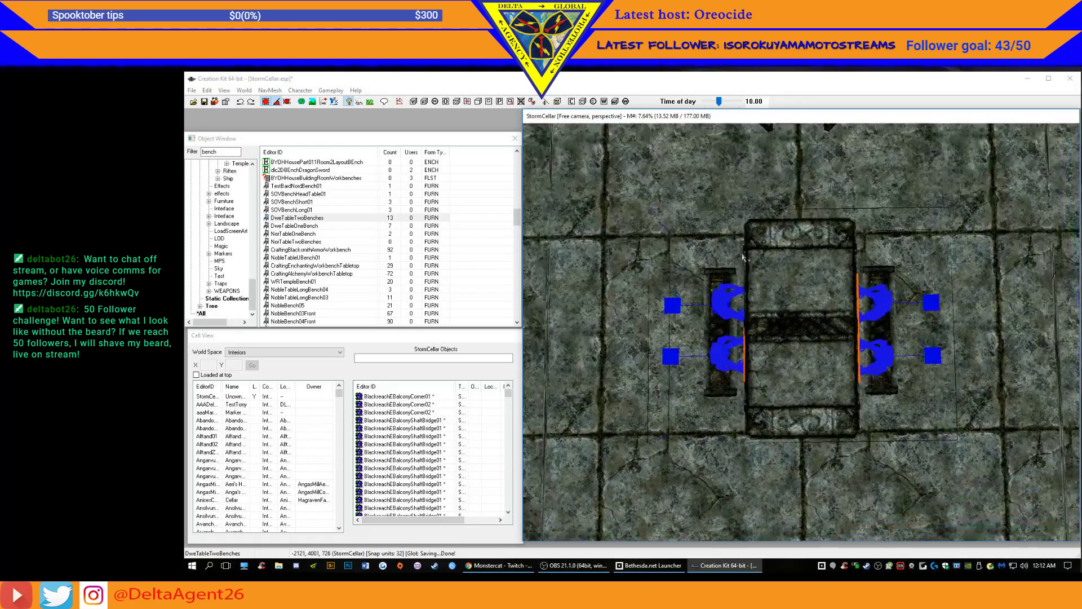
{"action": "scroll", "coordinate": [743, 259], "scroll_direction": "down", "scroll_amount": 5}
{"action": "middle_click_drag", "start_coordinate": [742, 259], "coordinate": [679, 304], "text": "shift"}
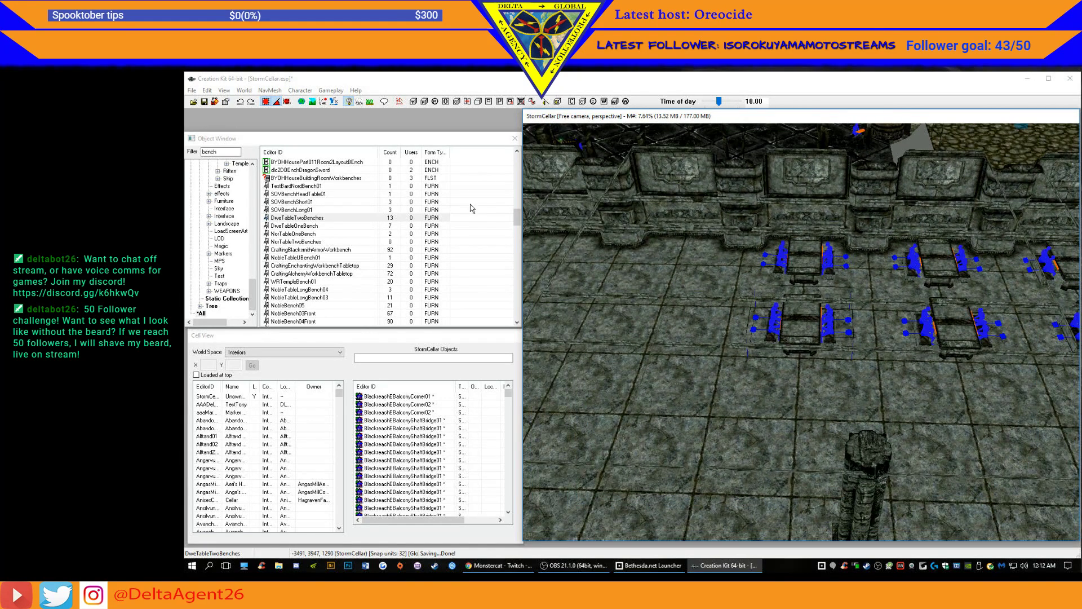
- Filter the objects by "firepit" and look through the fire pit statics for a suitable model
{"action": "left_click", "coordinate": [188, 156]}
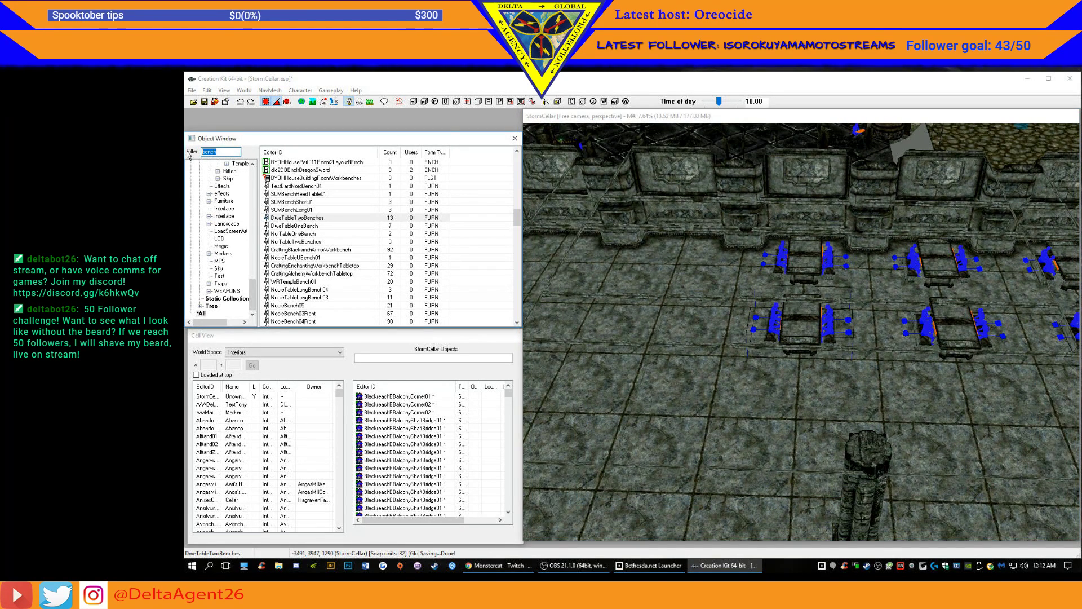
{"action": "type", "text": "fire"}
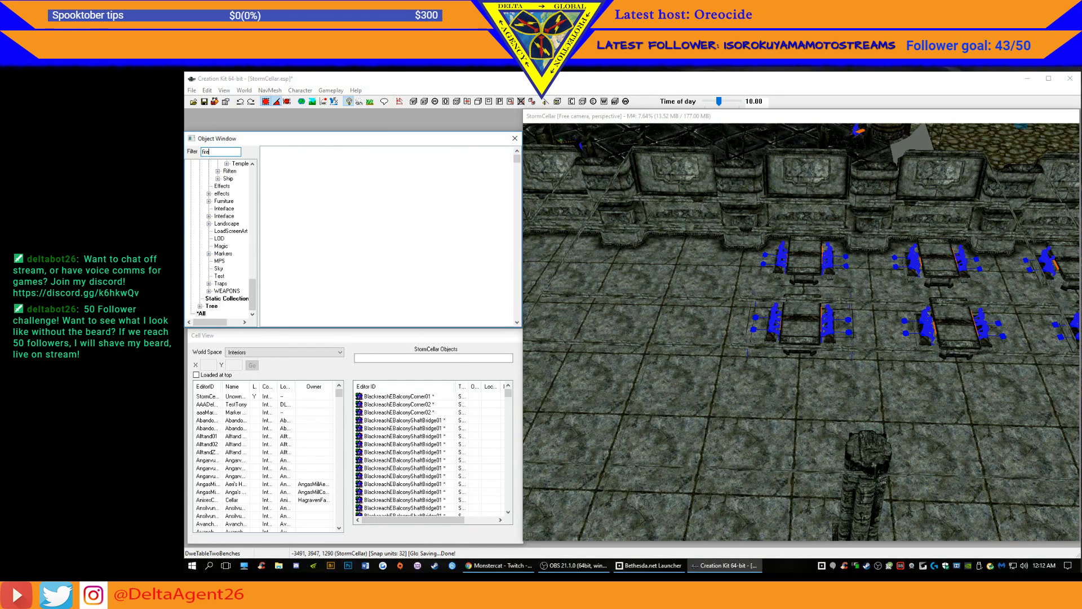
{"action": "type", "text": "pit"}
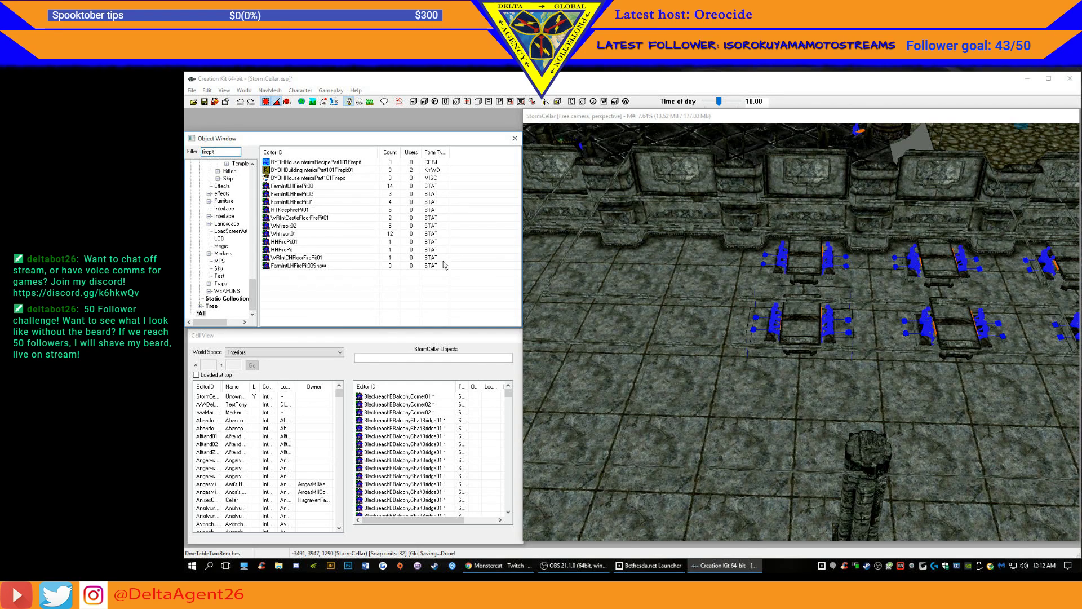
{"action": "left_click", "coordinate": [305, 266]}
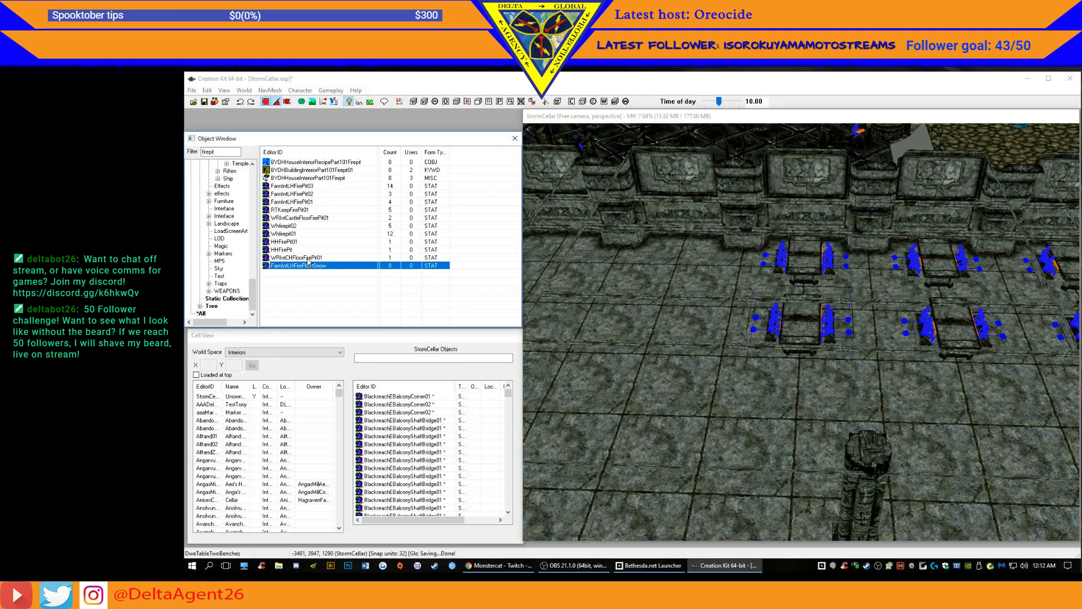
{"action": "left_click", "coordinate": [310, 260]}
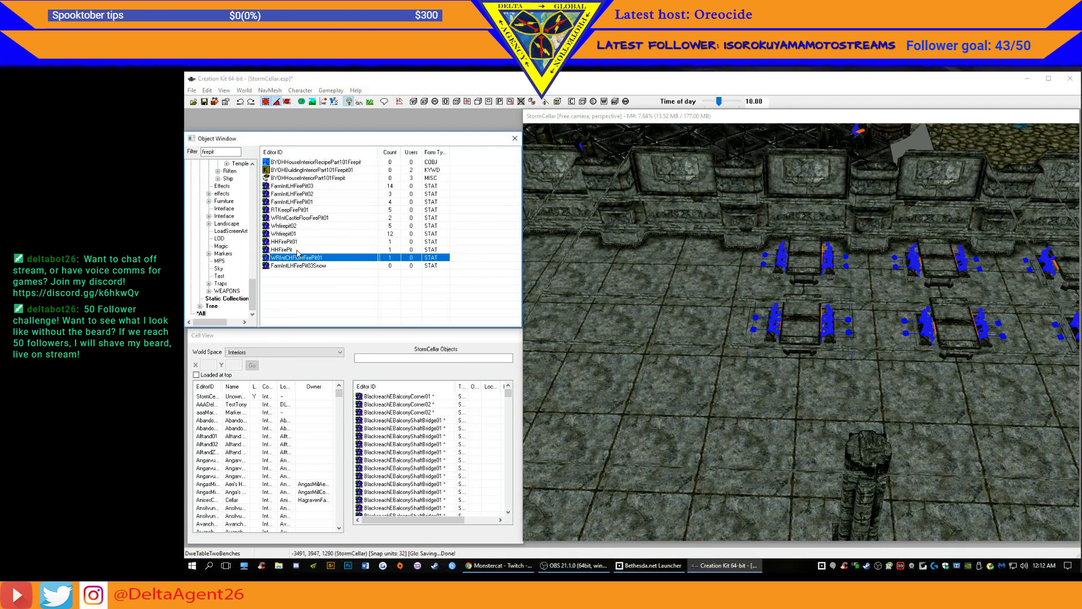
{"action": "left_click", "coordinate": [296, 250]}
{"action": "double_click", "coordinate": [297, 250]}
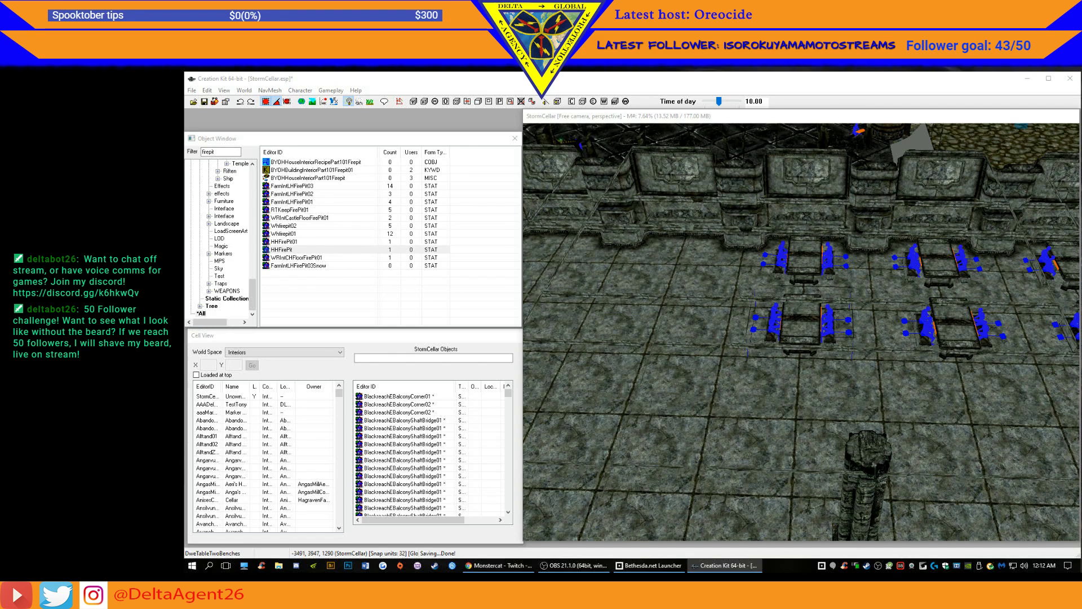
{"action": "left_click", "coordinate": [286, 242]}
{"action": "left_click", "coordinate": [297, 234]}
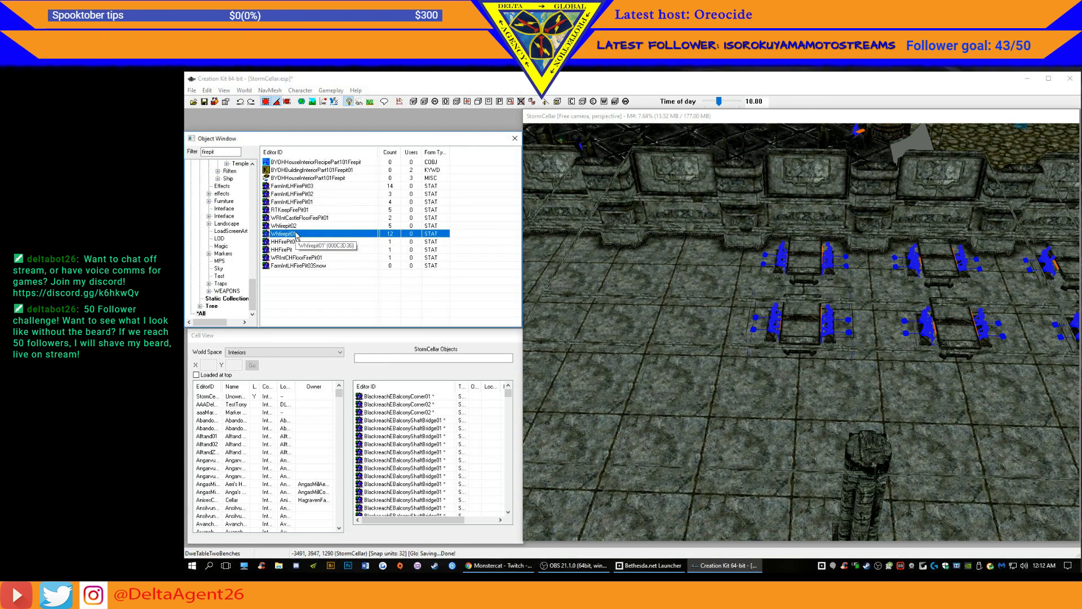
{"action": "left_click", "coordinate": [296, 227]}
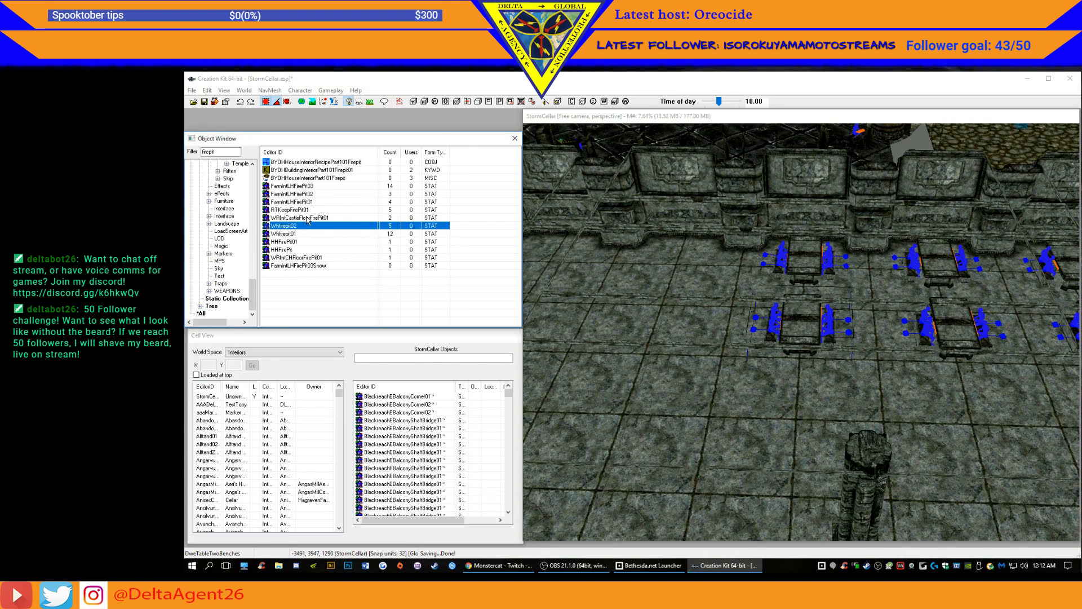
{"action": "left_click", "coordinate": [306, 219]}
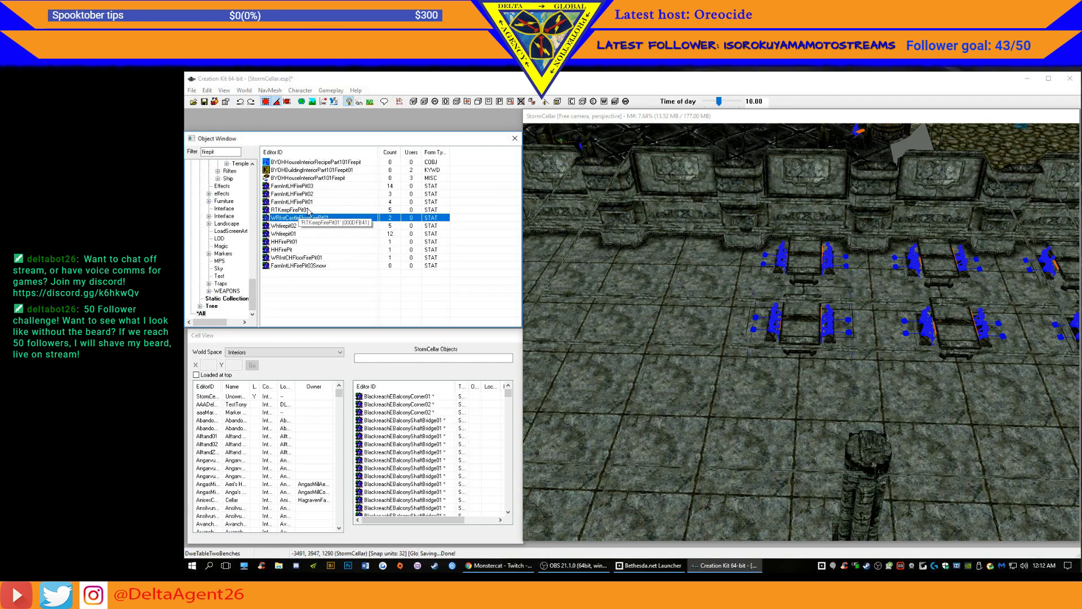
{"action": "left_click", "coordinate": [303, 210]}
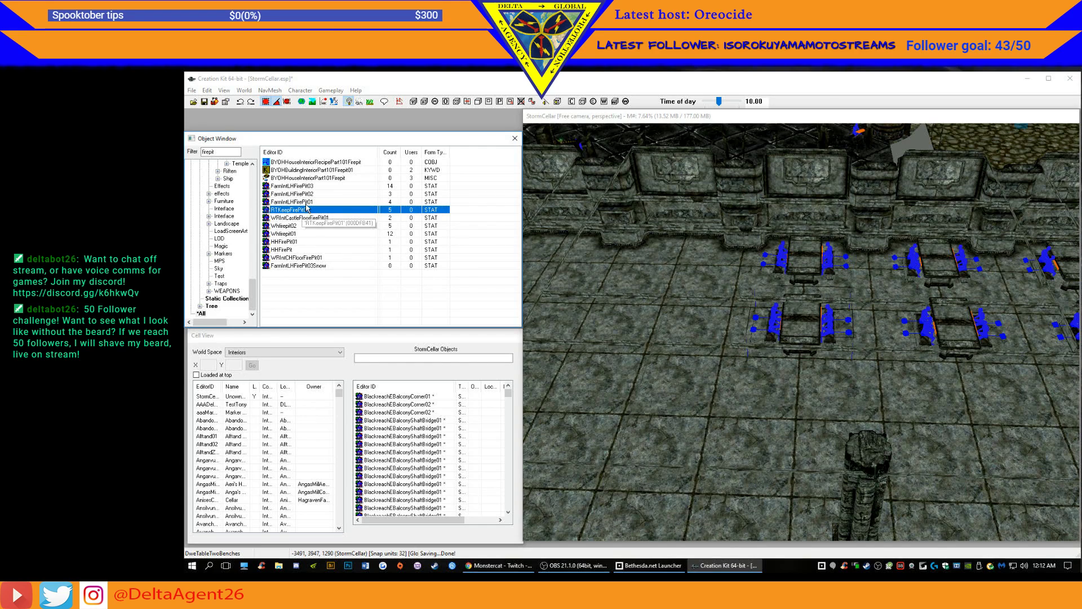
{"action": "left_click", "coordinate": [308, 203]}
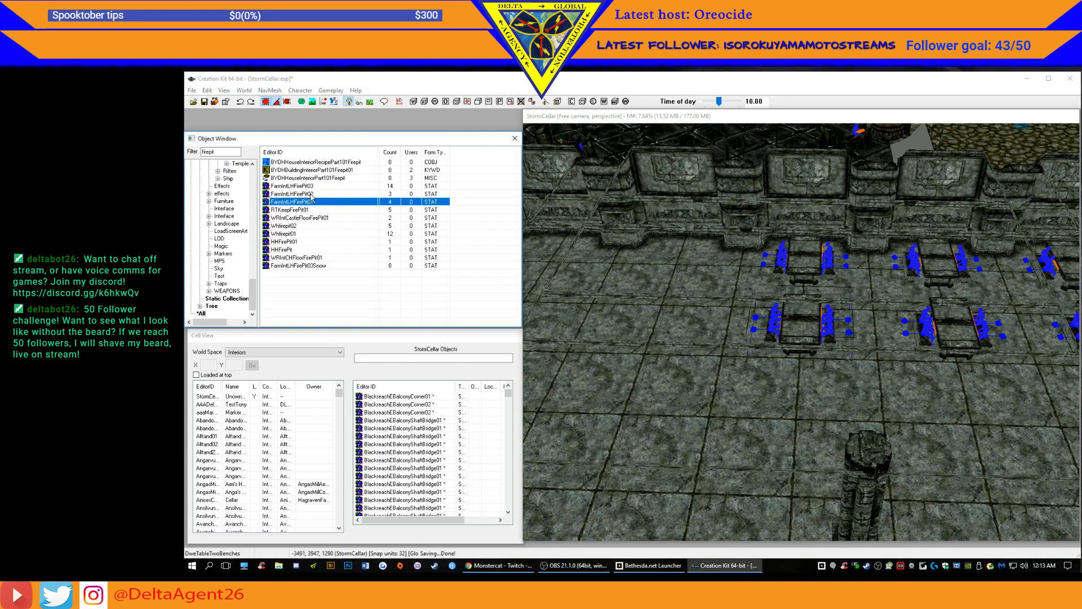
{"action": "left_click", "coordinate": [310, 195]}
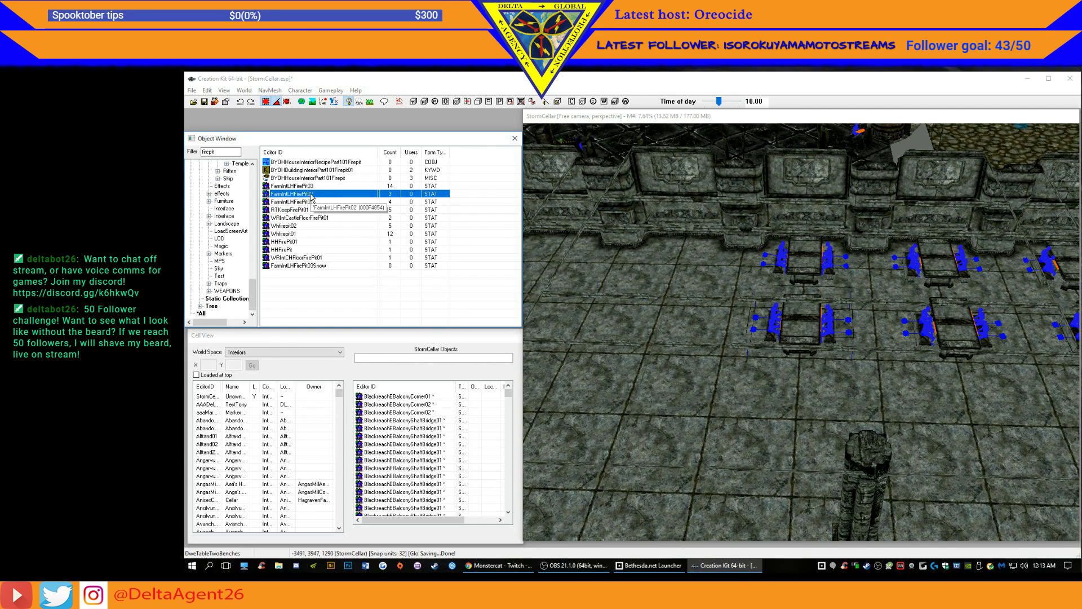
- Filter the objects by "crafting" and place a BYOHCraftingButterChurn beside the end table of the wall-side row
{"action": "double_click", "coordinate": [237, 153]}
{"action": "type", "text": "crafting"}
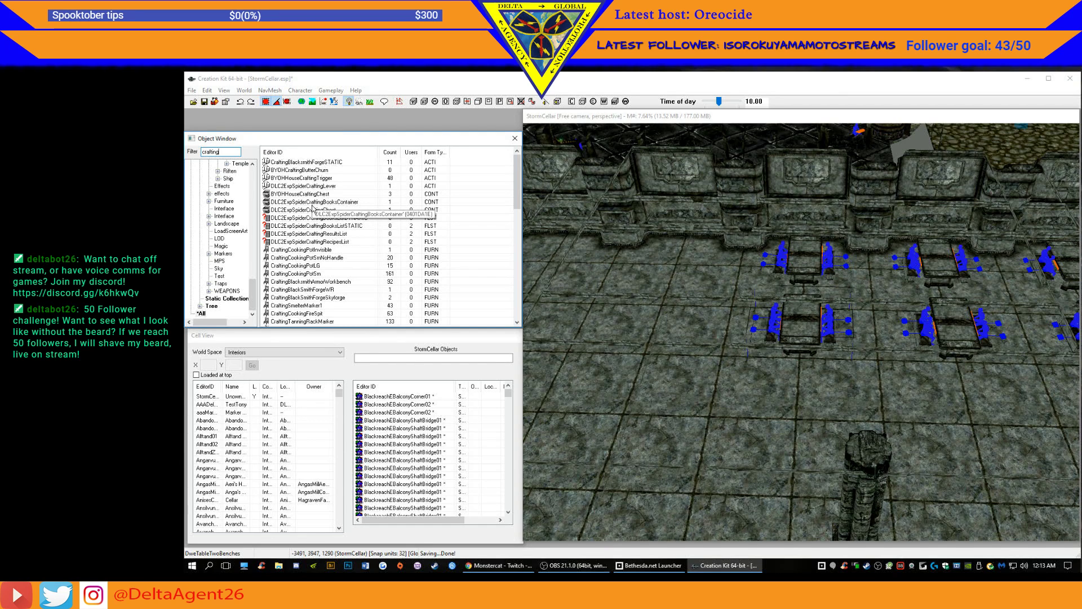
{"action": "left_click", "coordinate": [271, 171]}
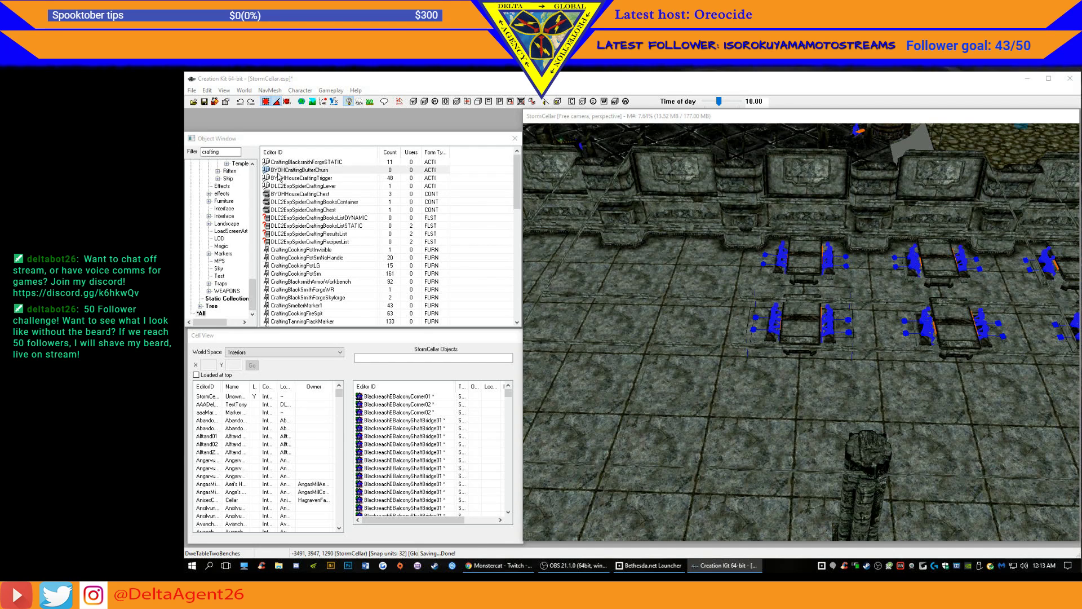
{"action": "left_click_drag", "start_coordinate": [269, 170], "coordinate": [742, 278]}
{"action": "left_click_drag", "start_coordinate": [691, 242], "coordinate": [742, 250]}
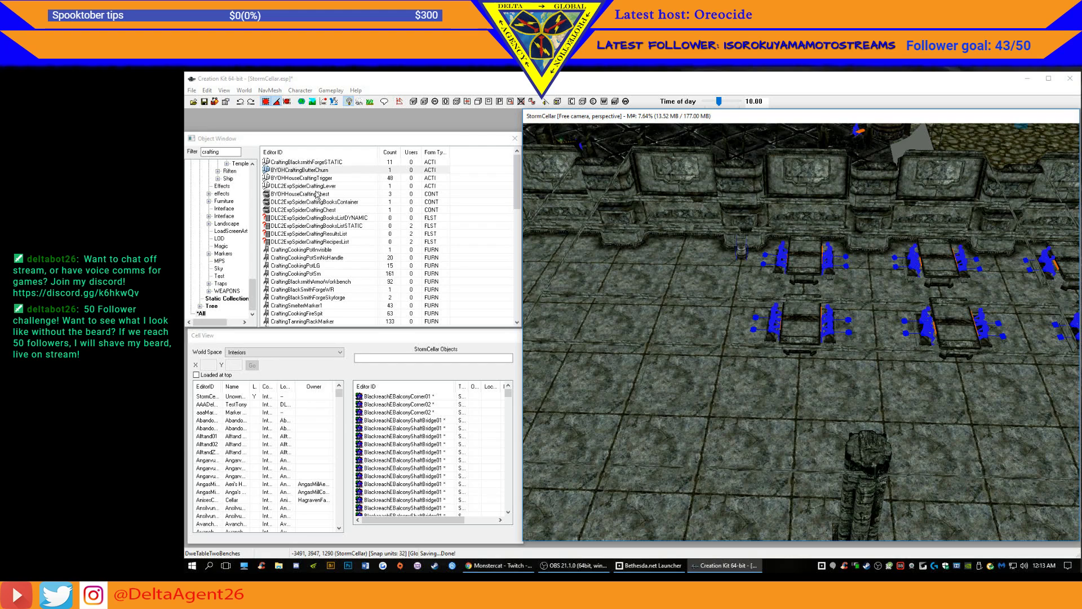
- Look through the crafting furniture entries, from the cooking pots and fire spit down to the oven marker, for suitable kitchen pieces
{"action": "left_click", "coordinate": [302, 250]}
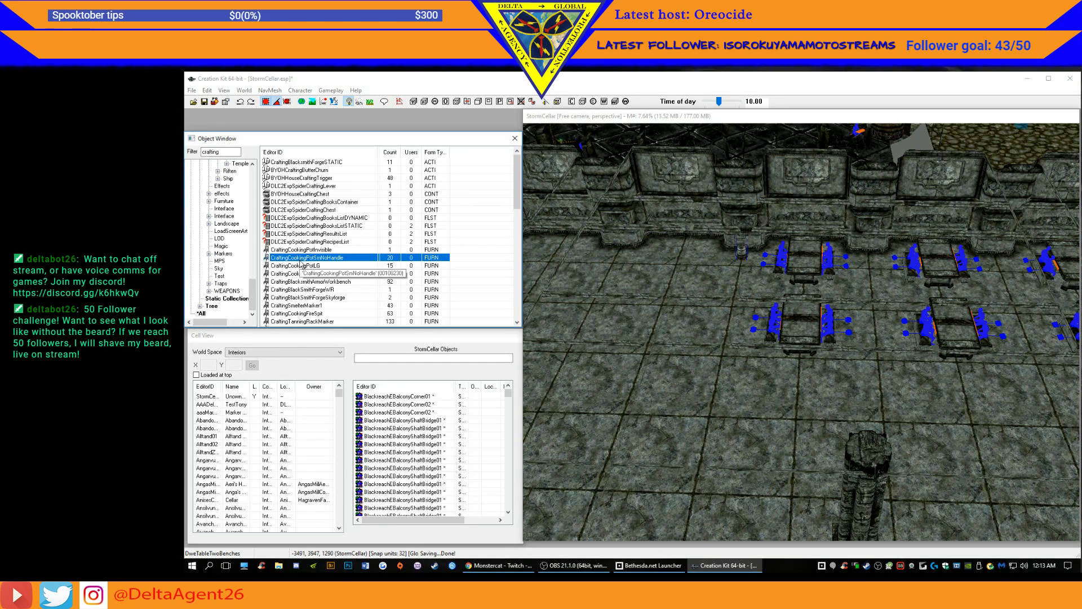
{"action": "left_click", "coordinate": [301, 265]}
{"action": "left_click", "coordinate": [301, 282]}
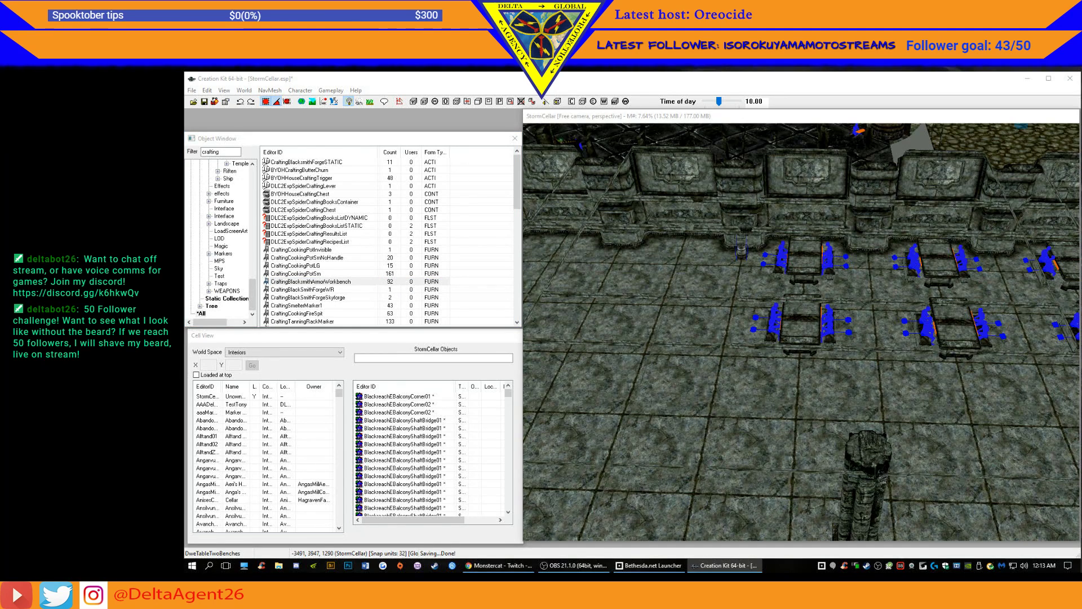
{"action": "left_click", "coordinate": [313, 314]}
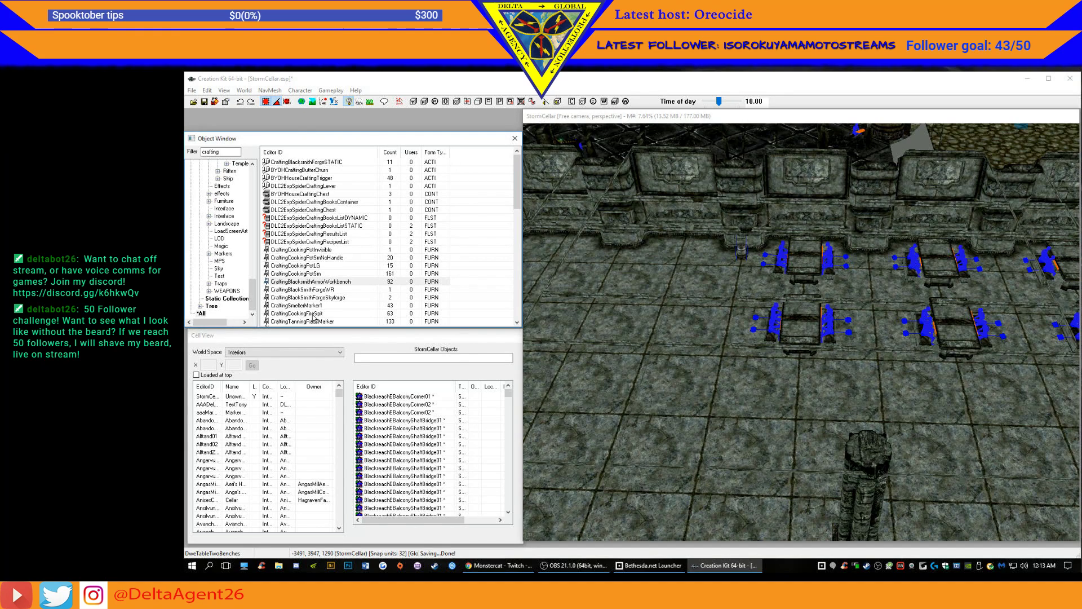
{"action": "left_click", "coordinate": [313, 314]}
{"action": "scroll", "coordinate": [314, 315], "scroll_direction": "down", "scroll_amount": 2}
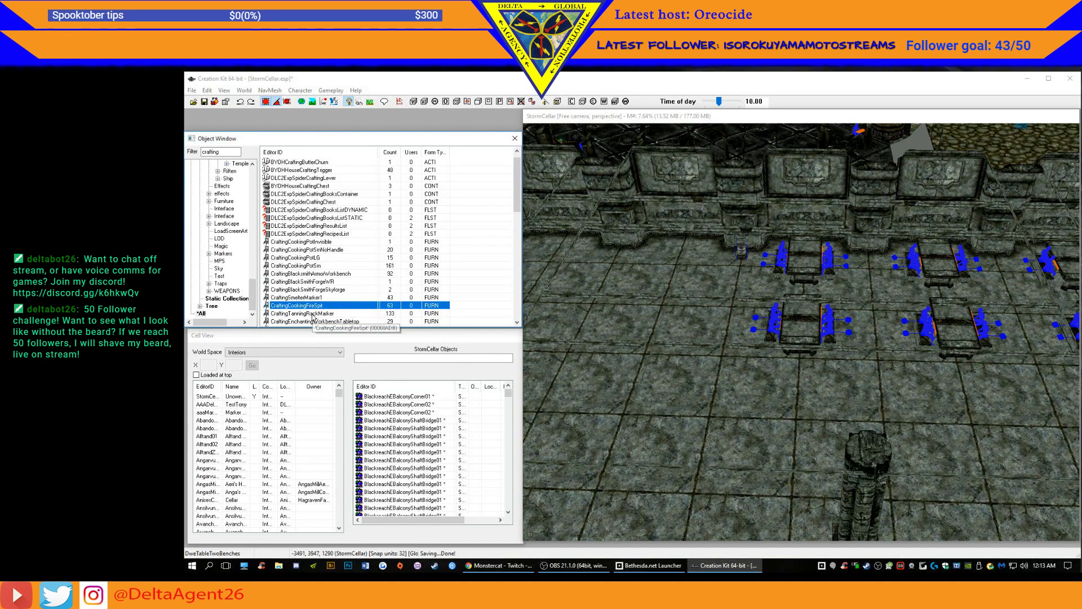
{"action": "scroll", "coordinate": [315, 304], "scroll_direction": "down", "scroll_amount": 2}
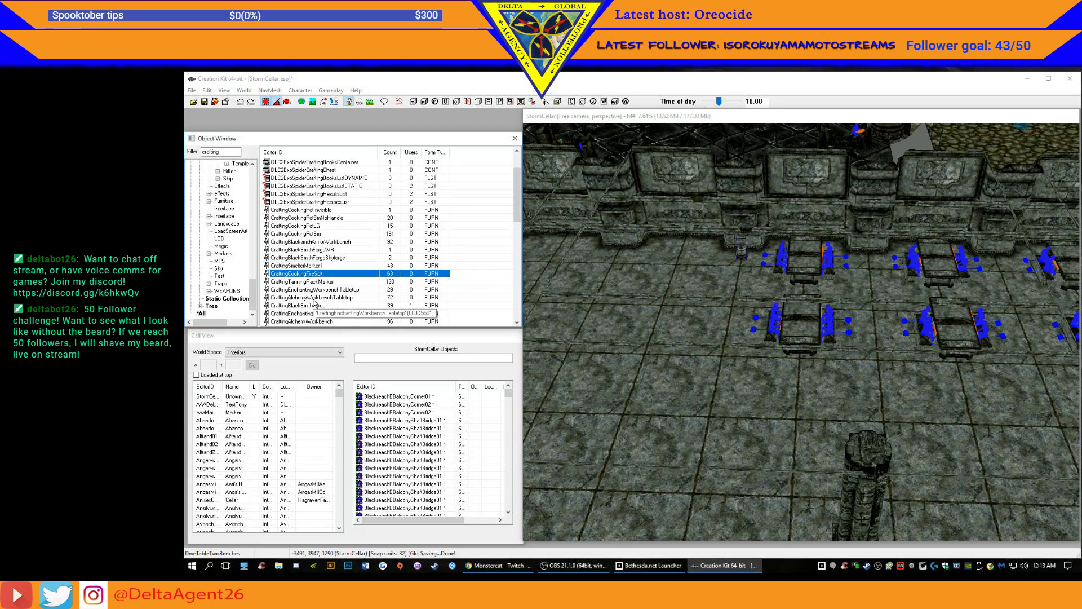
{"action": "scroll", "coordinate": [316, 307], "scroll_direction": "down", "scroll_amount": 1}
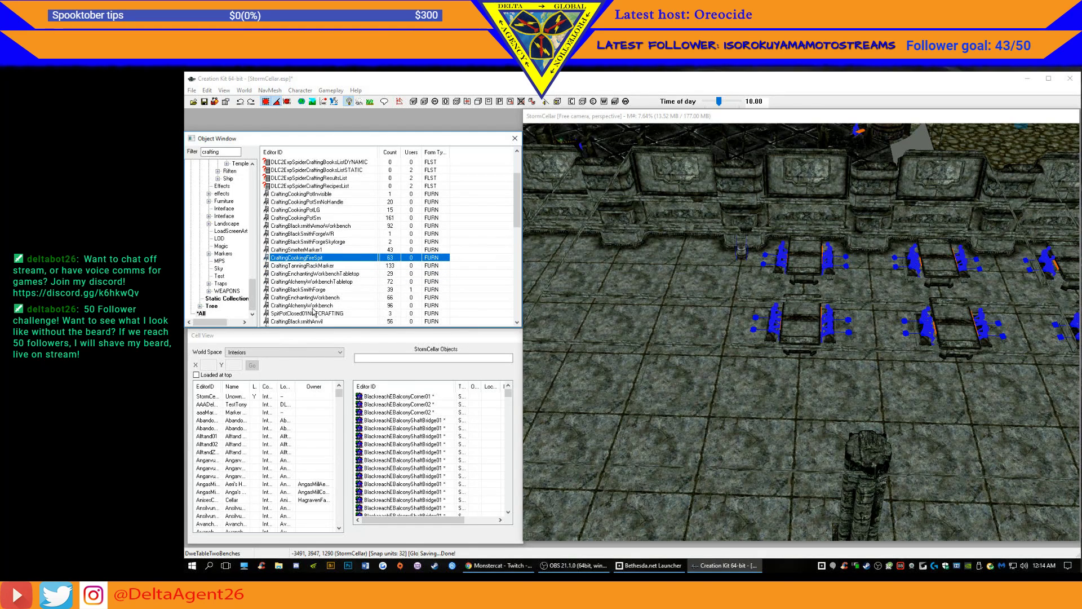
{"action": "scroll", "coordinate": [314, 312], "scroll_direction": "down", "scroll_amount": 1}
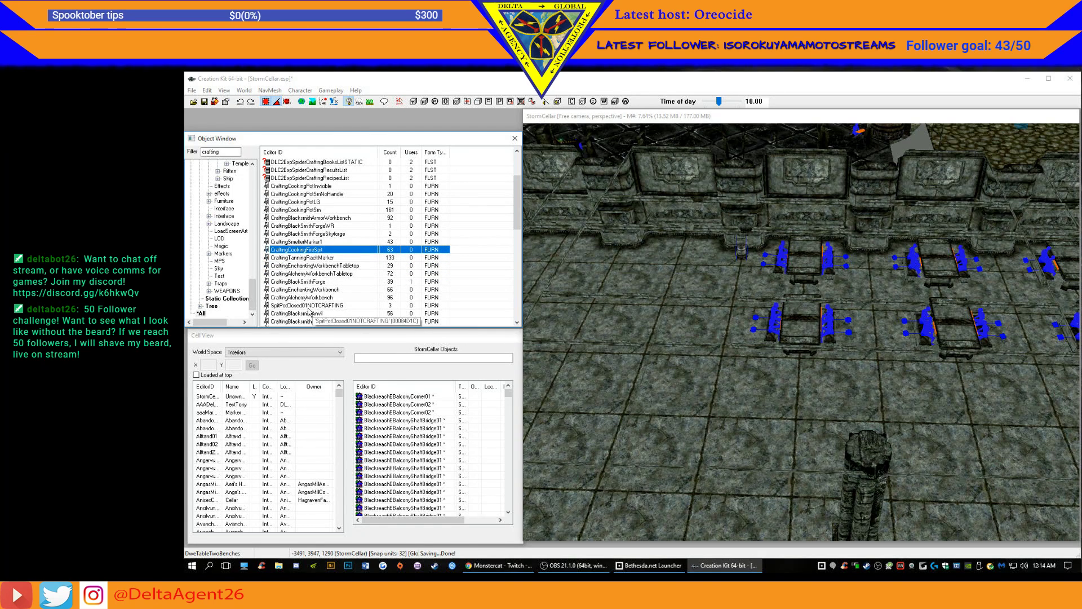
{"action": "scroll", "coordinate": [308, 312], "scroll_direction": "down", "scroll_amount": 1}
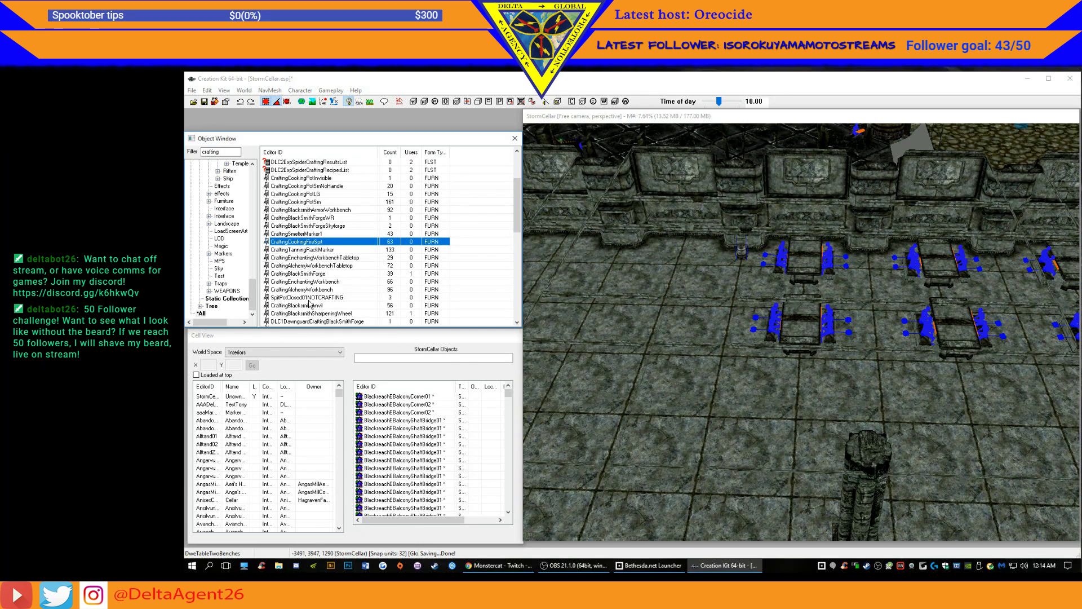
{"action": "scroll", "coordinate": [309, 316], "scroll_direction": "down", "scroll_amount": 1}
{"action": "scroll", "coordinate": [309, 316], "scroll_direction": "down", "scroll_amount": 1}
{"action": "scroll", "coordinate": [304, 314], "scroll_direction": "down", "scroll_amount": 1}
- Place a CraftingOvenMarker against the wall beyond the butter churn, turn its working side toward the room and drop it to the floor
{"action": "left_click", "coordinate": [293, 307]}
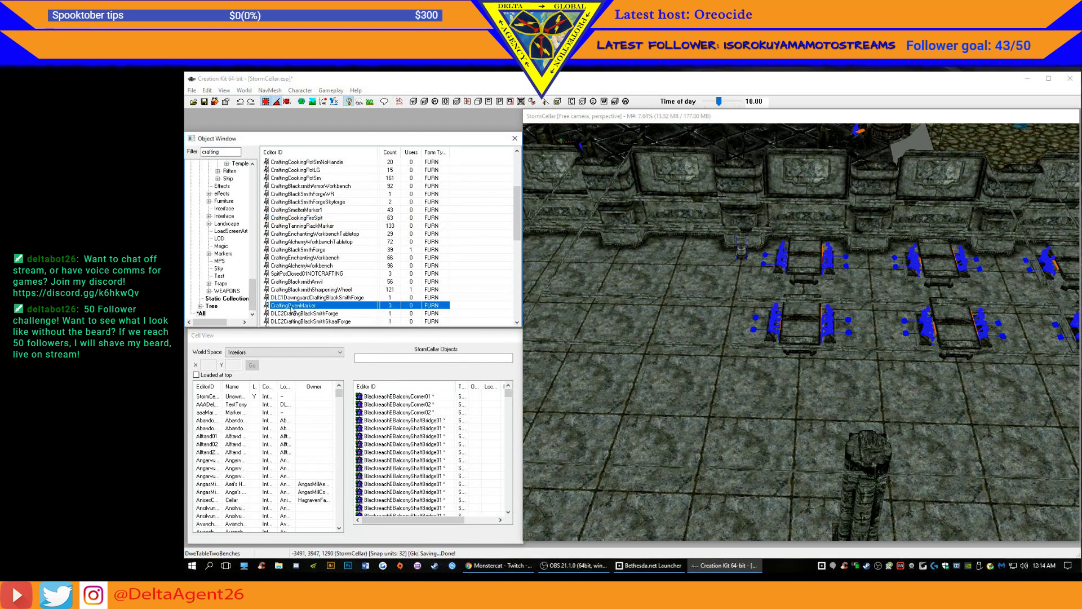
{"action": "left_click_drag", "start_coordinate": [272, 306], "coordinate": [603, 294]}
{"action": "left_click_drag", "start_coordinate": [688, 251], "coordinate": [686, 253]}
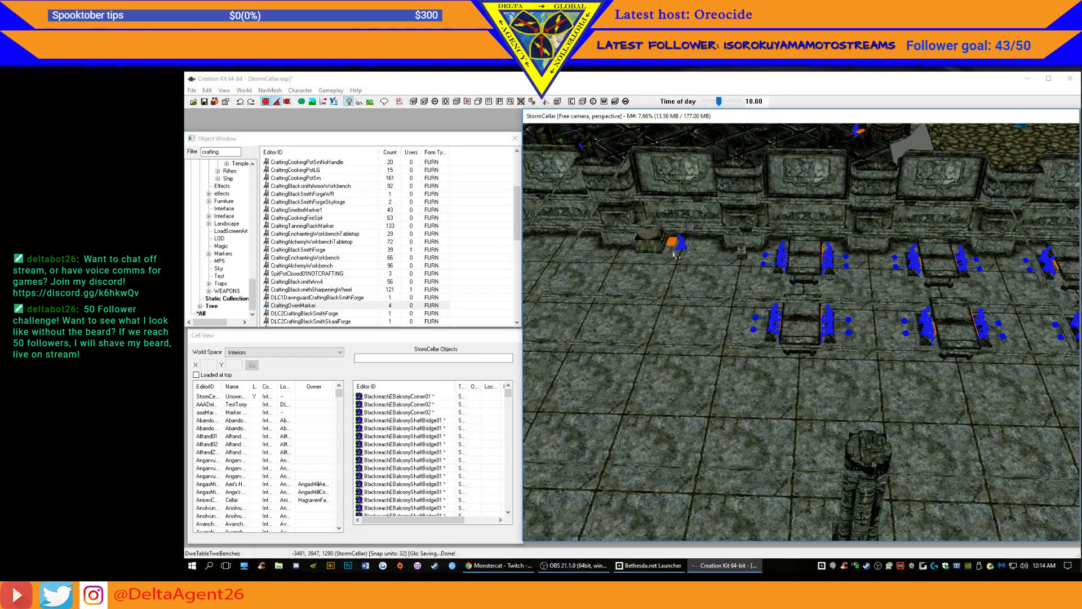
{"action": "right_click_drag", "start_coordinate": [673, 255], "coordinate": [690, 255]}
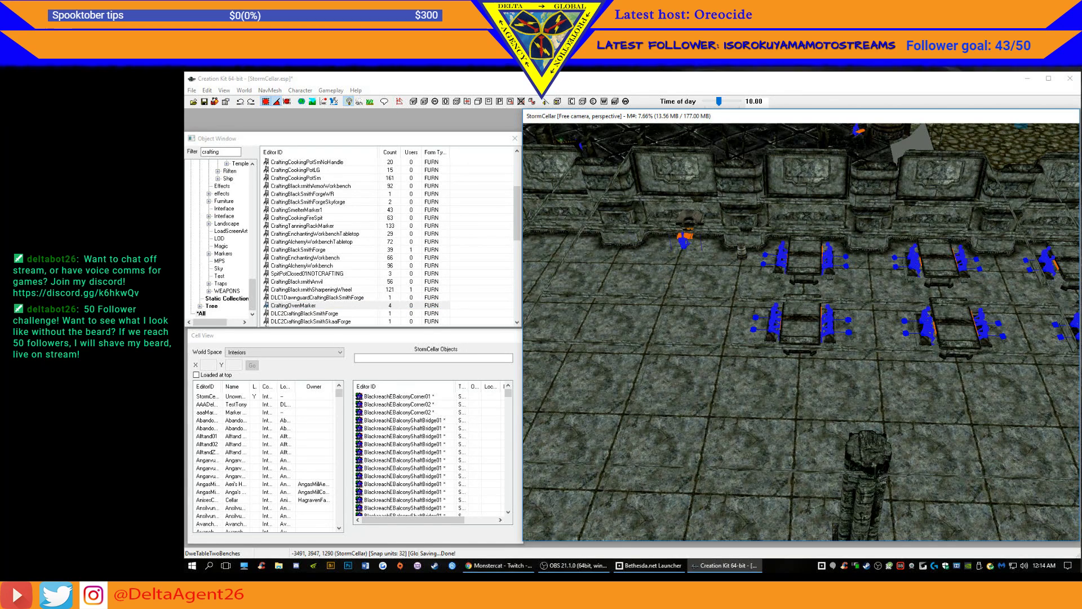
{"action": "mouse_move", "coordinate": [684, 239]}
{"action": "left_mouse_down"}
{"action": "mouse_move", "coordinate": [664, 268]}
{"action": "mouse_move", "coordinate": [670, 255]}
{"action": "left_mouse_up"}
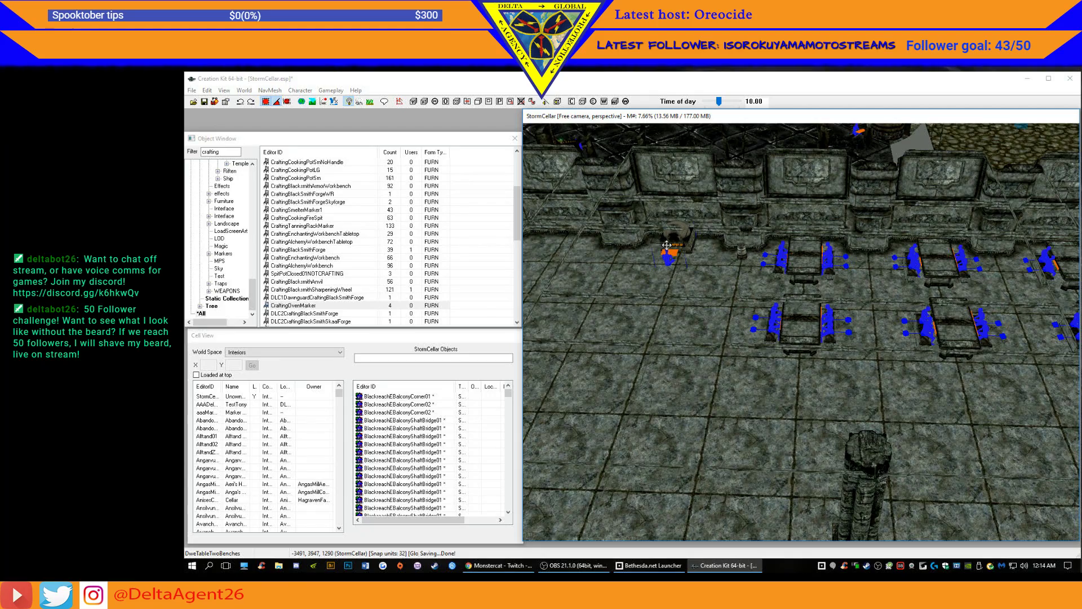
{"action": "key", "text": "f"}
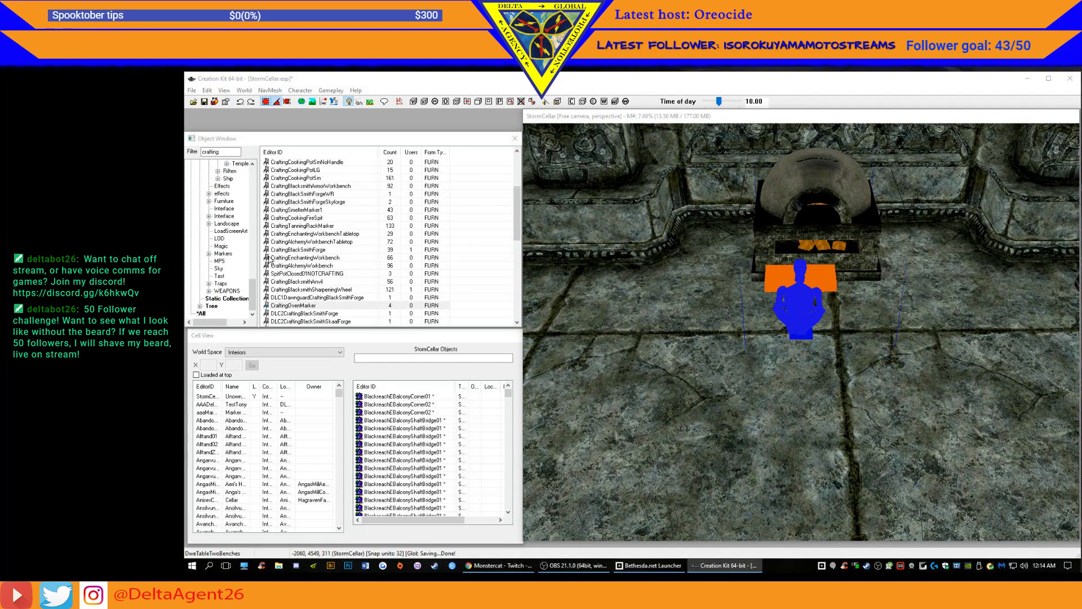
- Search the remaining crafting entries and place a CraftingCookingFireSpit on the floor beside the oven
{"action": "left_click", "coordinate": [345, 314]}
{"action": "scroll", "coordinate": [338, 304], "scroll_direction": "down", "scroll_amount": 1}
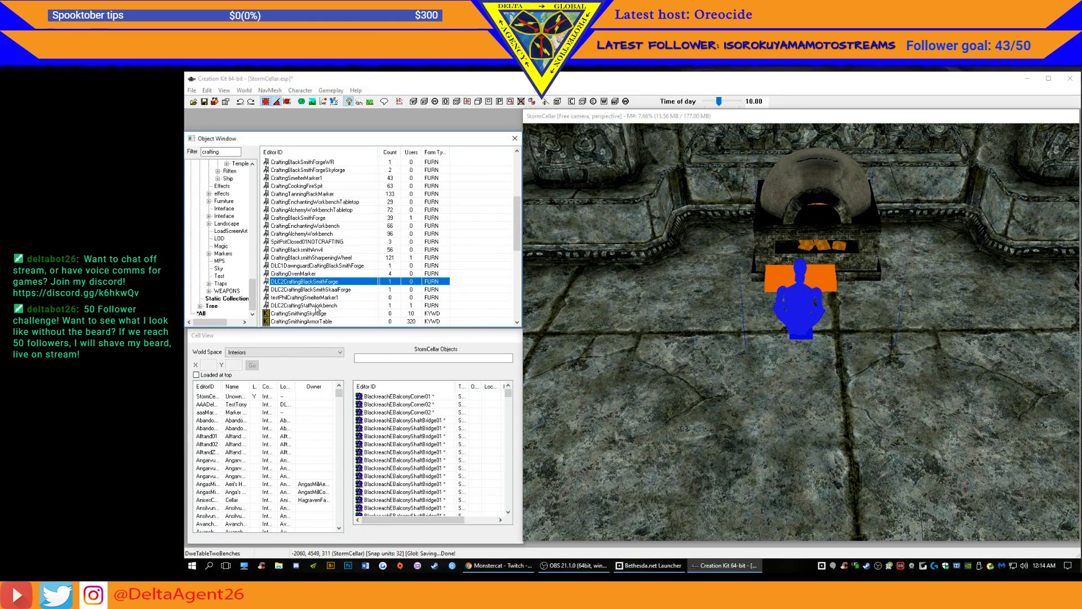
{"action": "scroll", "coordinate": [317, 309], "scroll_direction": "down", "scroll_amount": 5}
{"action": "scroll", "coordinate": [318, 310], "scroll_direction": "down", "scroll_amount": 3}
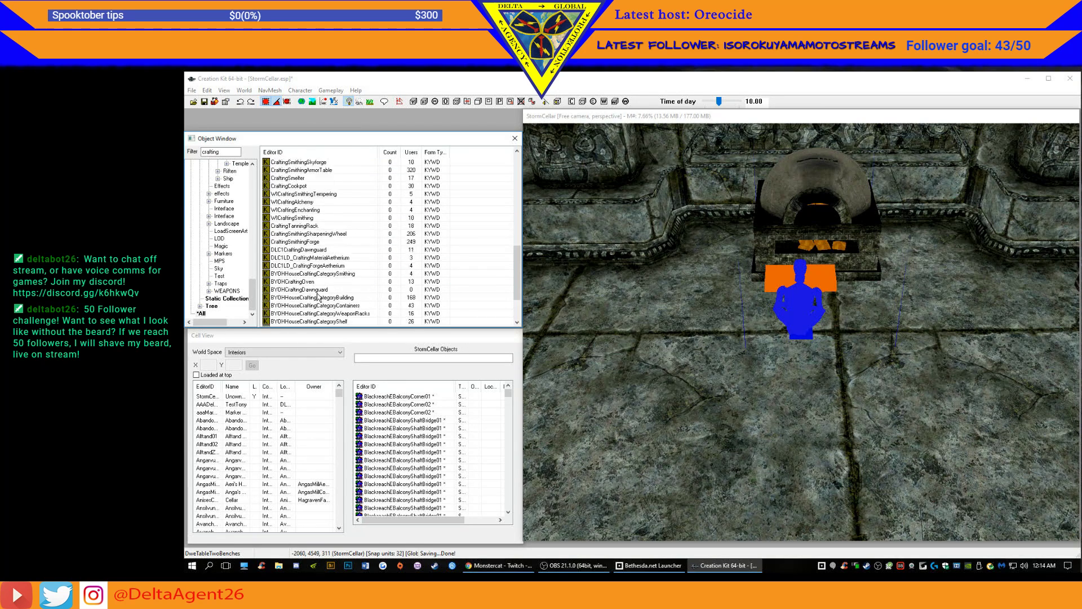
{"action": "scroll", "coordinate": [317, 297], "scroll_direction": "up", "scroll_amount": 3}
{"action": "scroll", "coordinate": [319, 246], "scroll_direction": "up", "scroll_amount": 3}
{"action": "scroll", "coordinate": [319, 246], "scroll_direction": "up", "scroll_amount": 2}
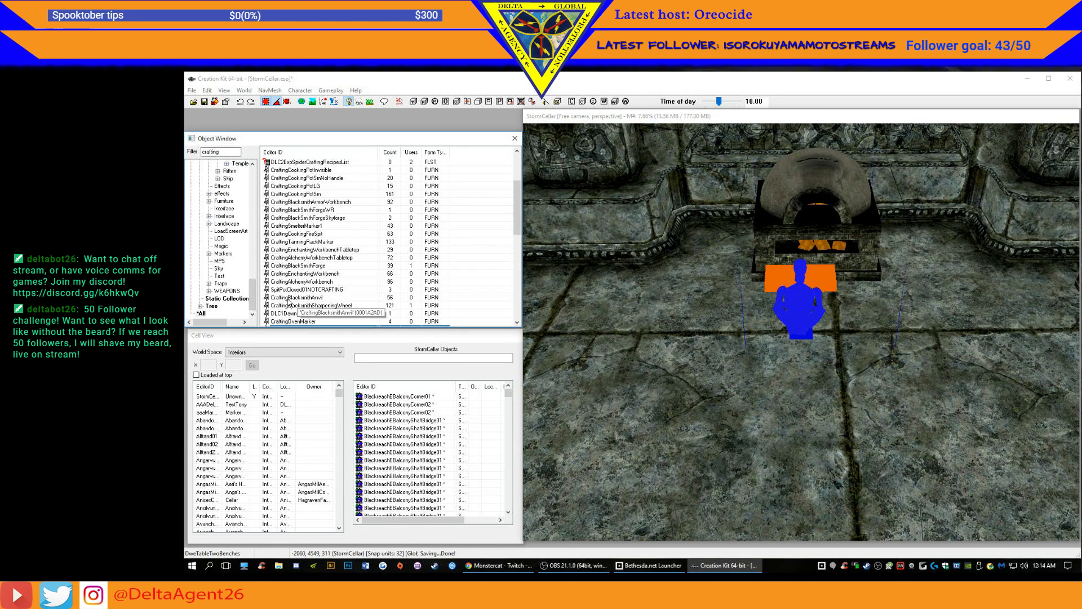
{"action": "left_click", "coordinate": [299, 234]}
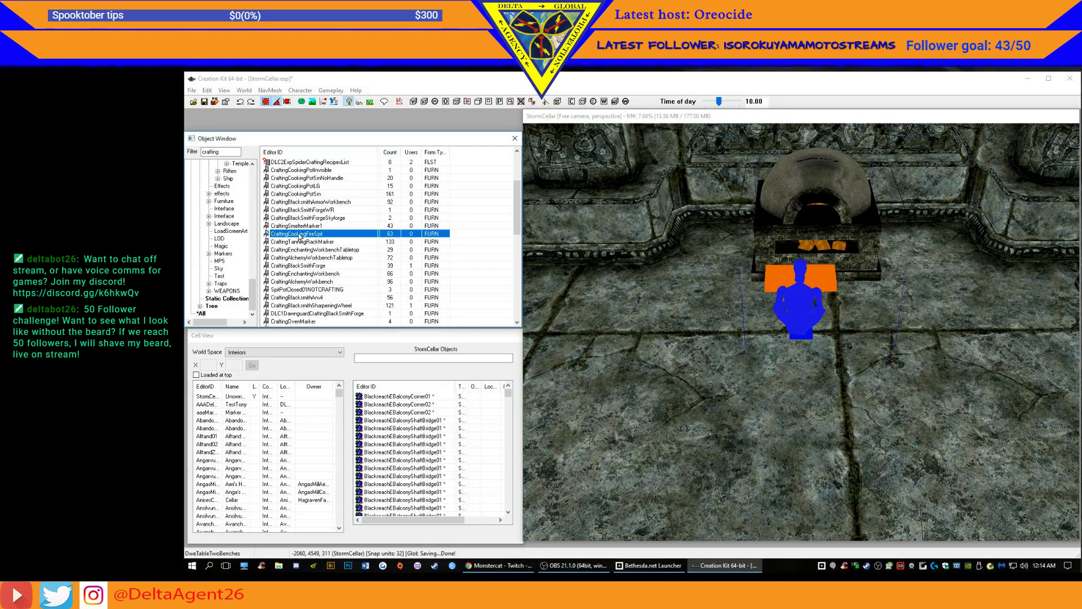
{"action": "double_click", "coordinate": [299, 236]}
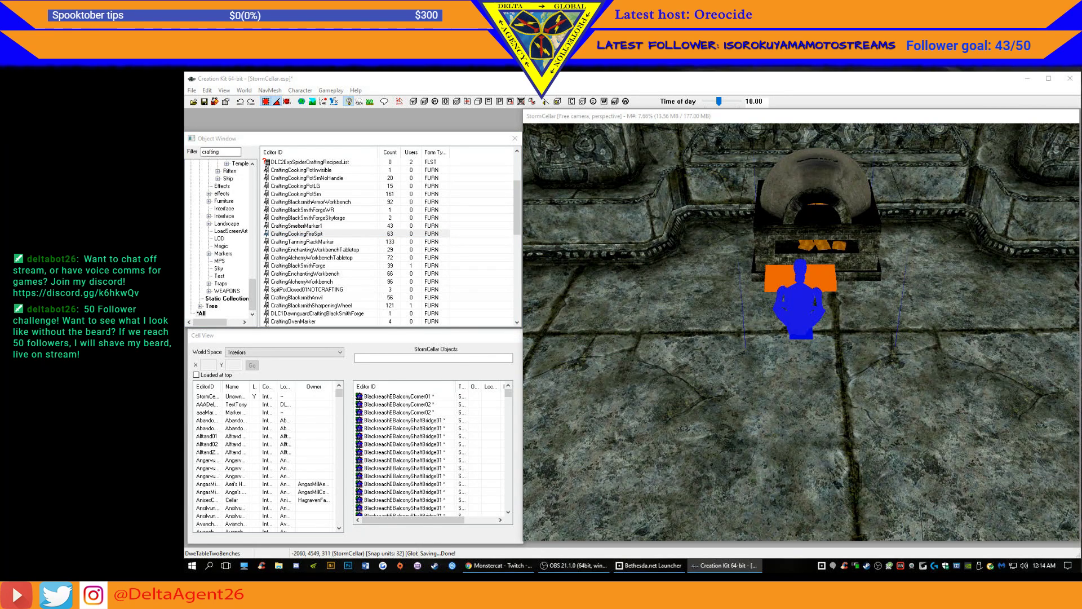
{"action": "left_click_drag", "start_coordinate": [270, 236], "coordinate": [679, 292]}
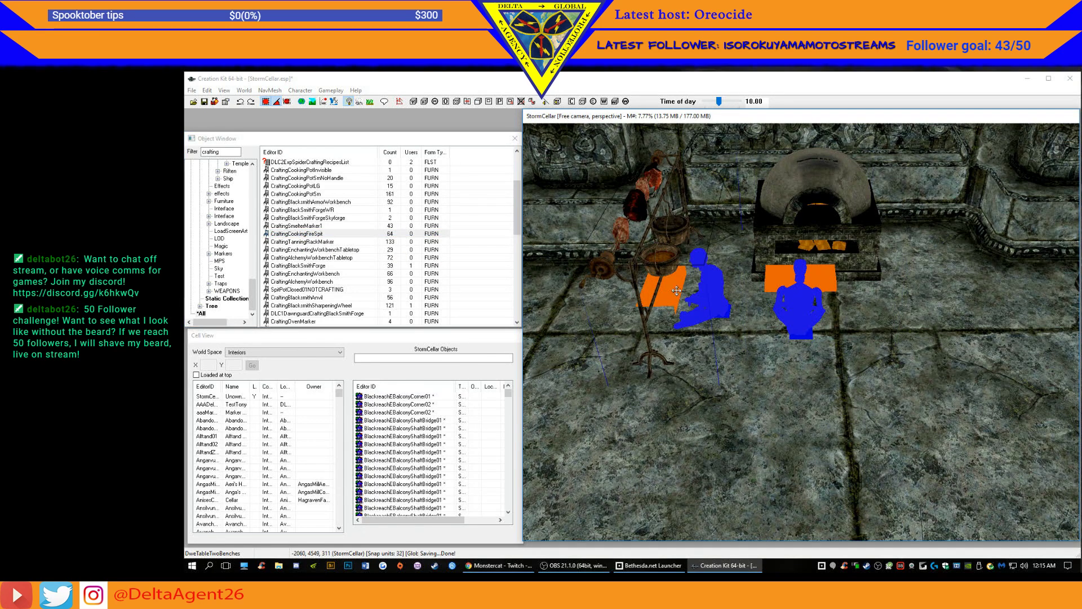
- Filter the objects by "firepit" and examine the fire pit statics for one that fits under the cooking spit
{"action": "double_click", "coordinate": [228, 152]}
{"action": "type", "text": "firepit"}
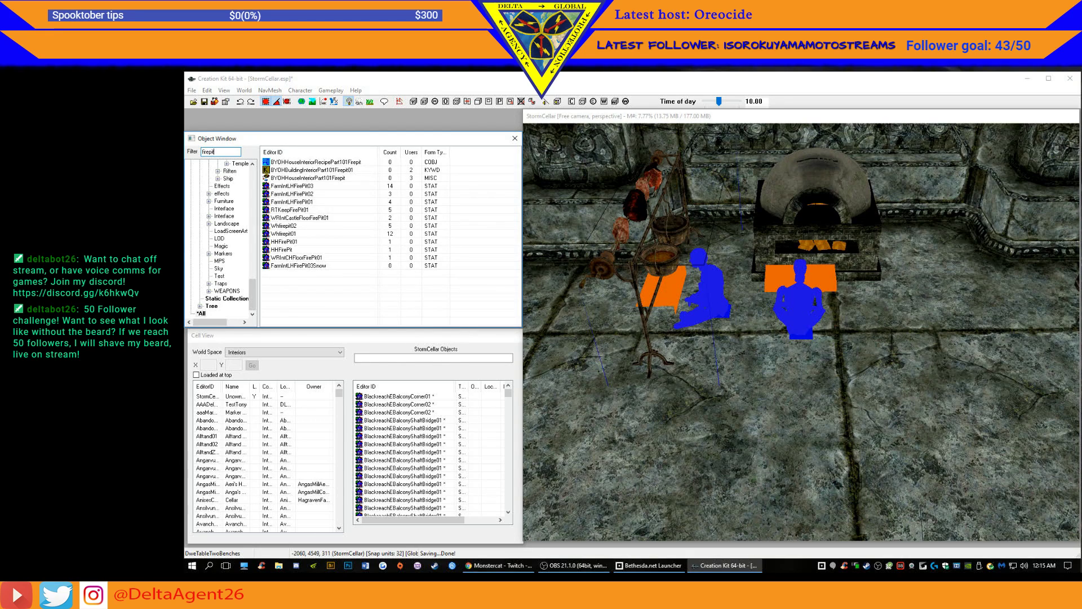
{"action": "left_click", "coordinate": [299, 265]}
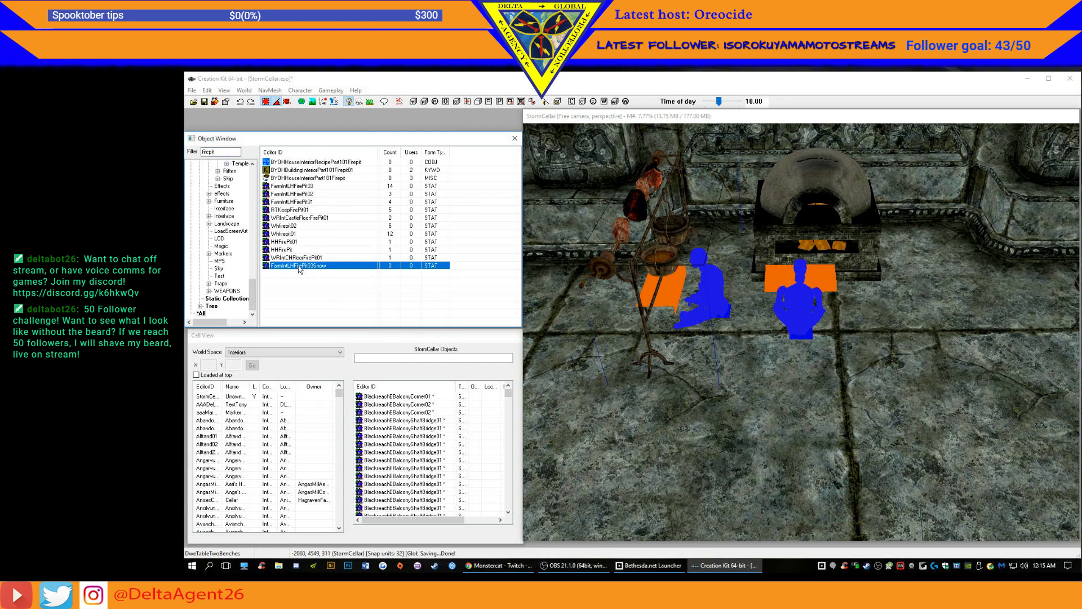
{"action": "left_click", "coordinate": [289, 257]}
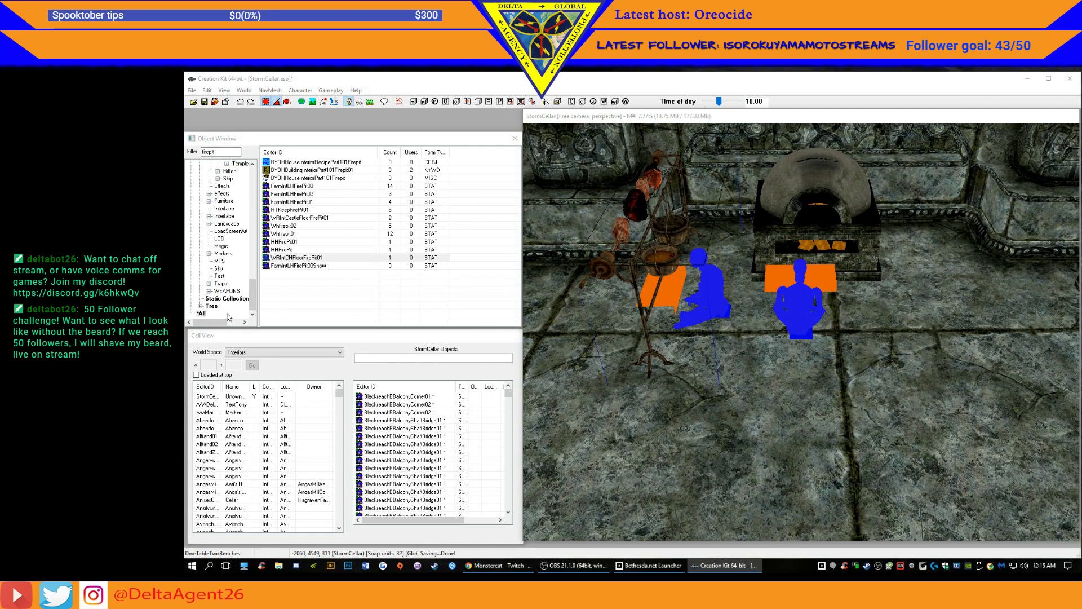
{"action": "left_click", "coordinate": [292, 250]}
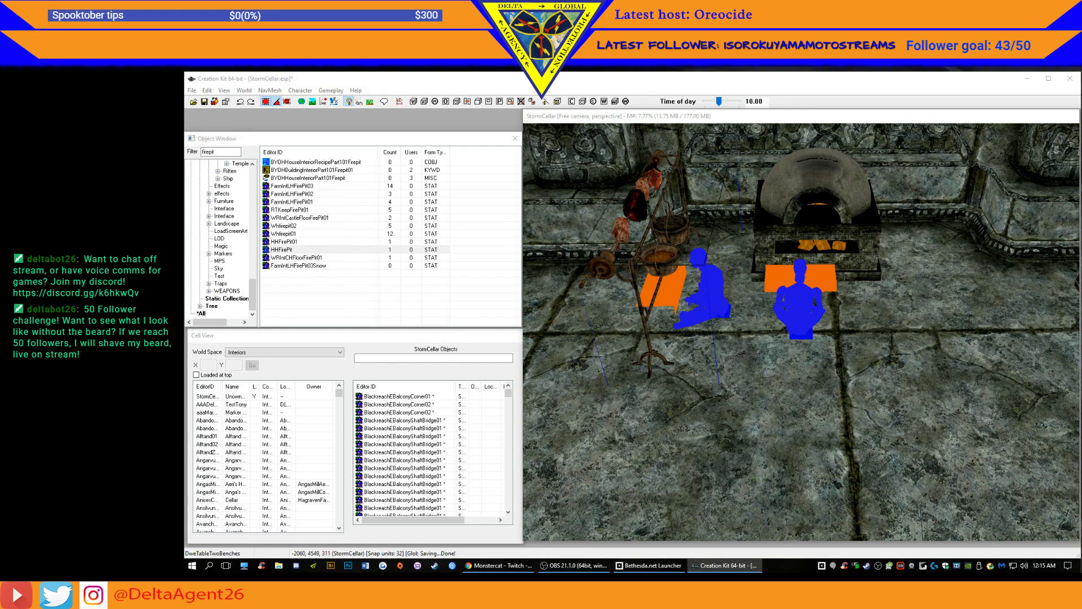
{"action": "left_click", "coordinate": [300, 241]}
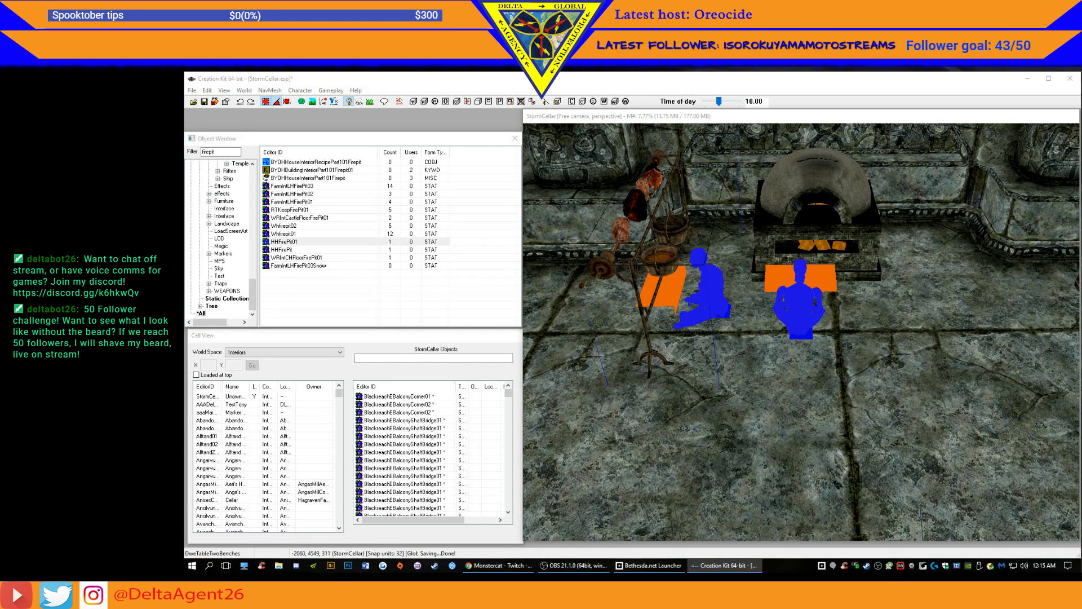
{"action": "left_click", "coordinate": [292, 234]}
{"action": "left_click", "coordinate": [292, 226]}
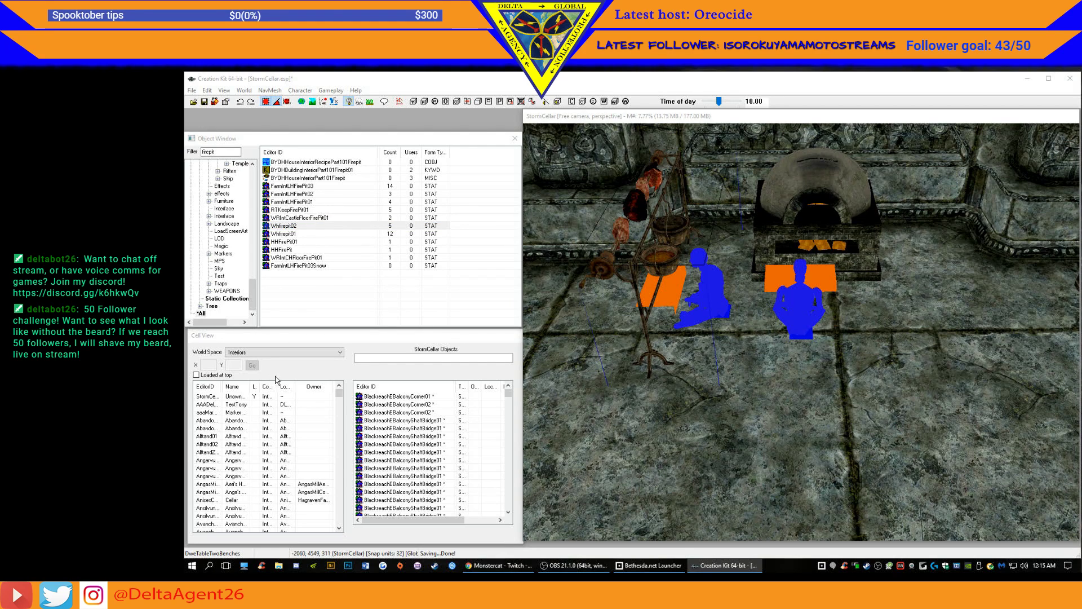
{"action": "left_click", "coordinate": [310, 218]}
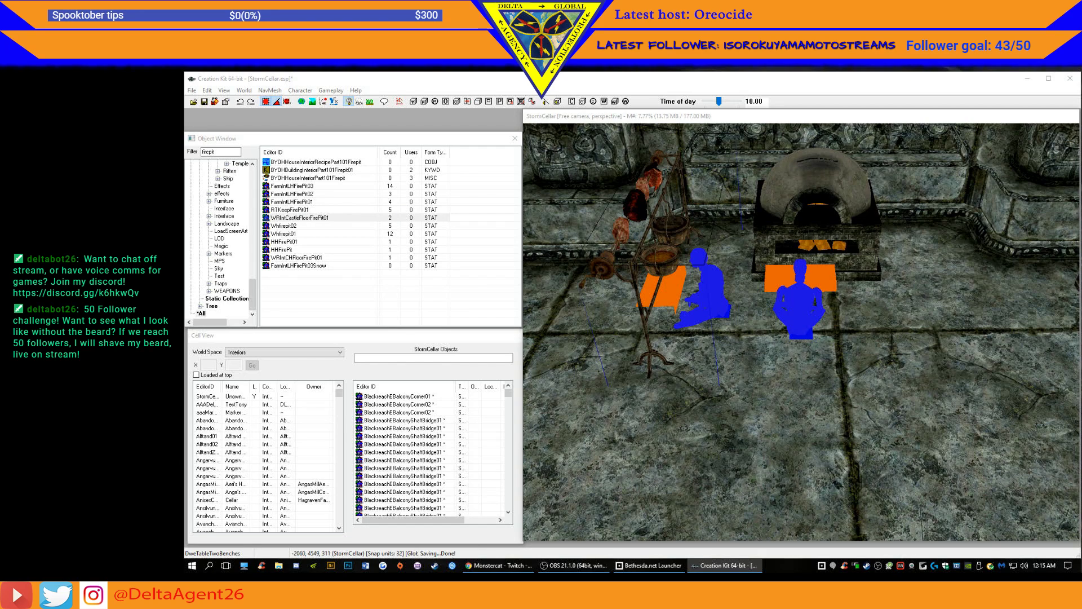
{"action": "left_click", "coordinate": [291, 211]}
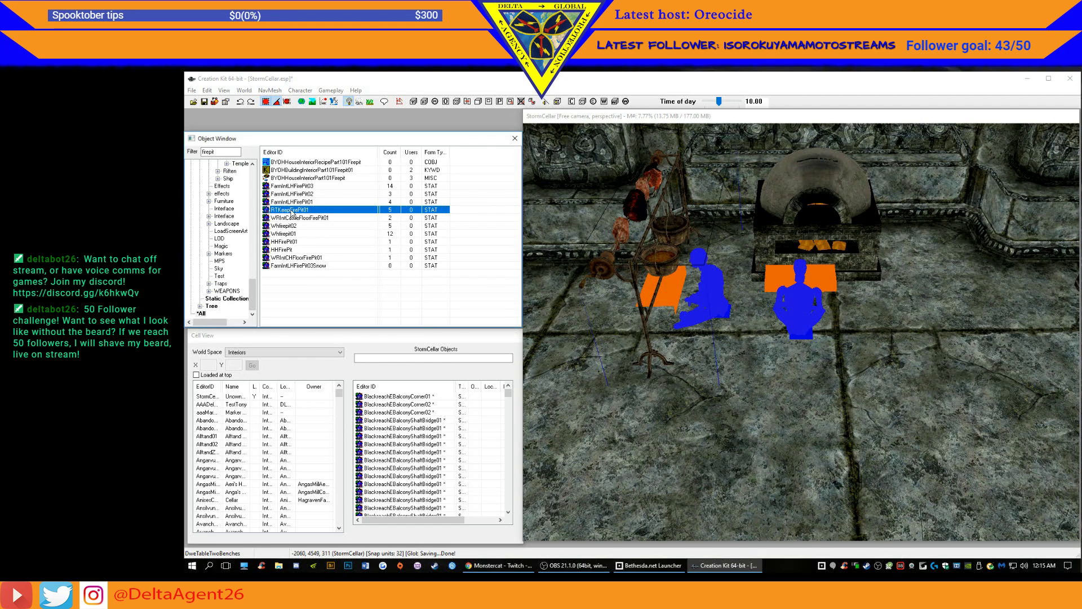
{"action": "left_click", "coordinate": [295, 203]}
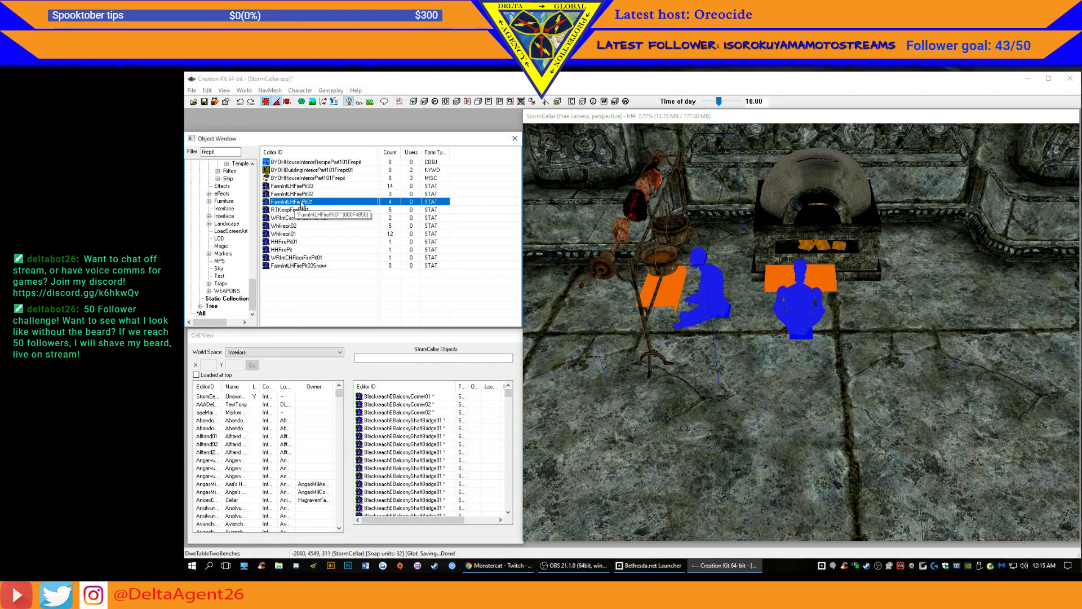
{"action": "left_click", "coordinate": [301, 195]}
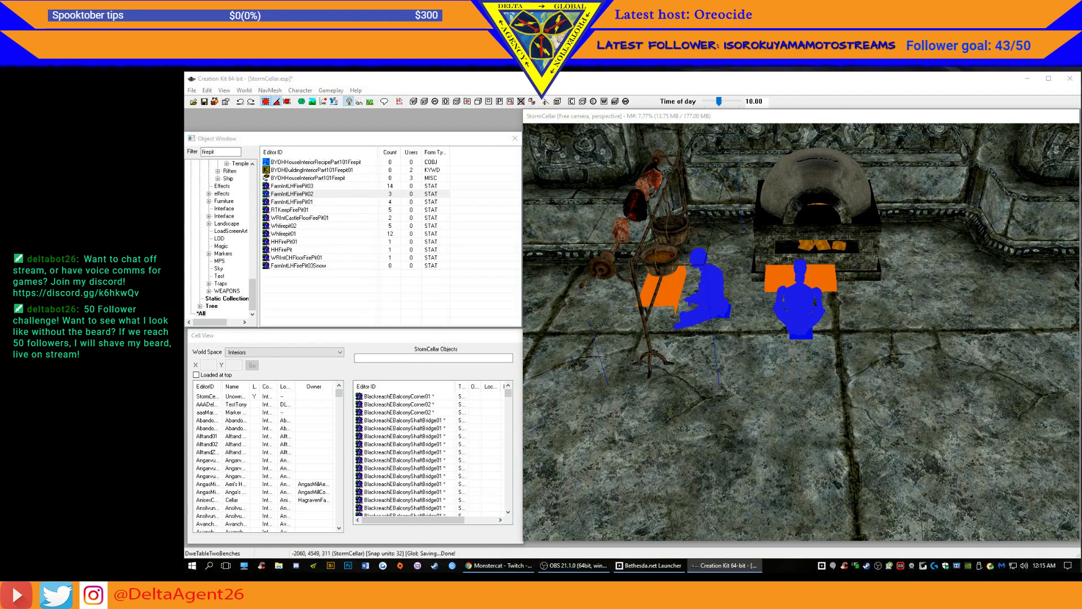
{"action": "left_click", "coordinate": [292, 186]}
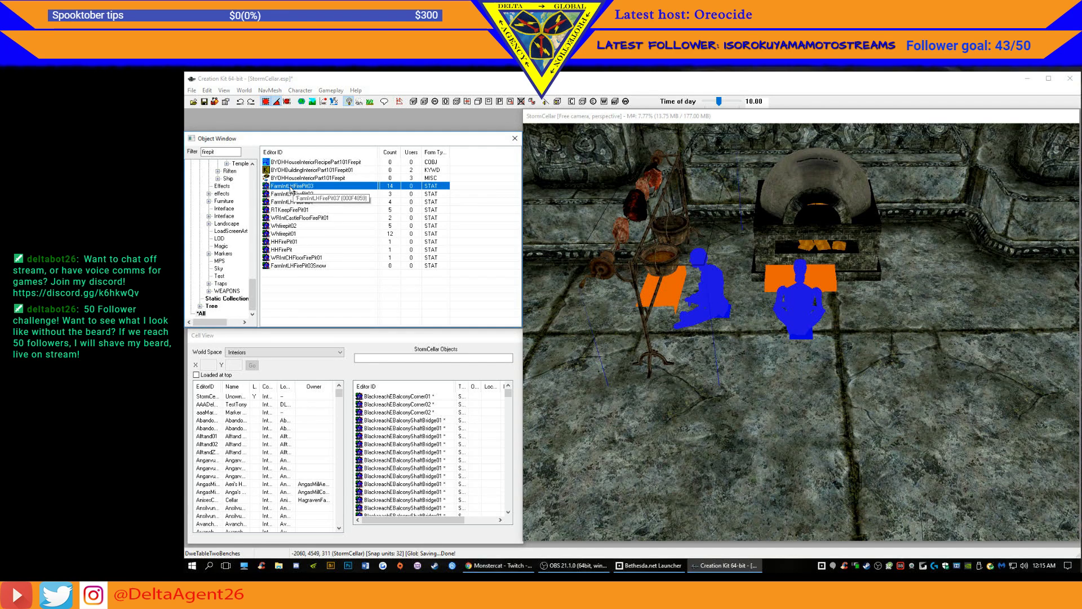
- Place a FarmIntLHFirePit02 on the floor next to the cooking spit
{"action": "left_click", "coordinate": [280, 195]}
{"action": "left_click_drag", "start_coordinate": [266, 195], "coordinate": [558, 326]}
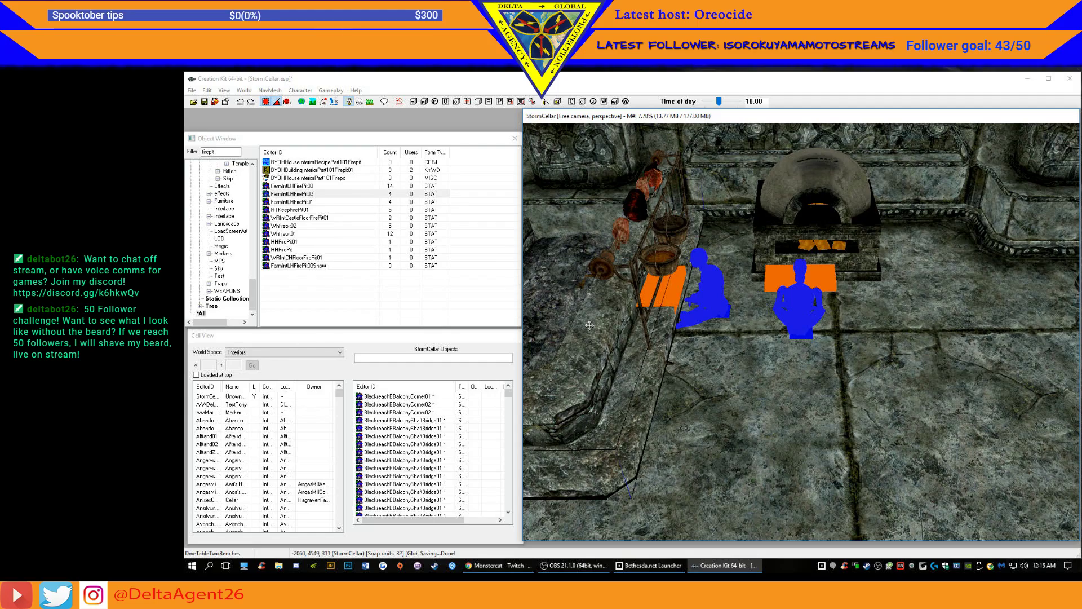
{"action": "key", "text": "c"}
{"action": "middle_click_drag", "start_coordinate": [590, 325], "coordinate": [692, 328], "text": "shift"}
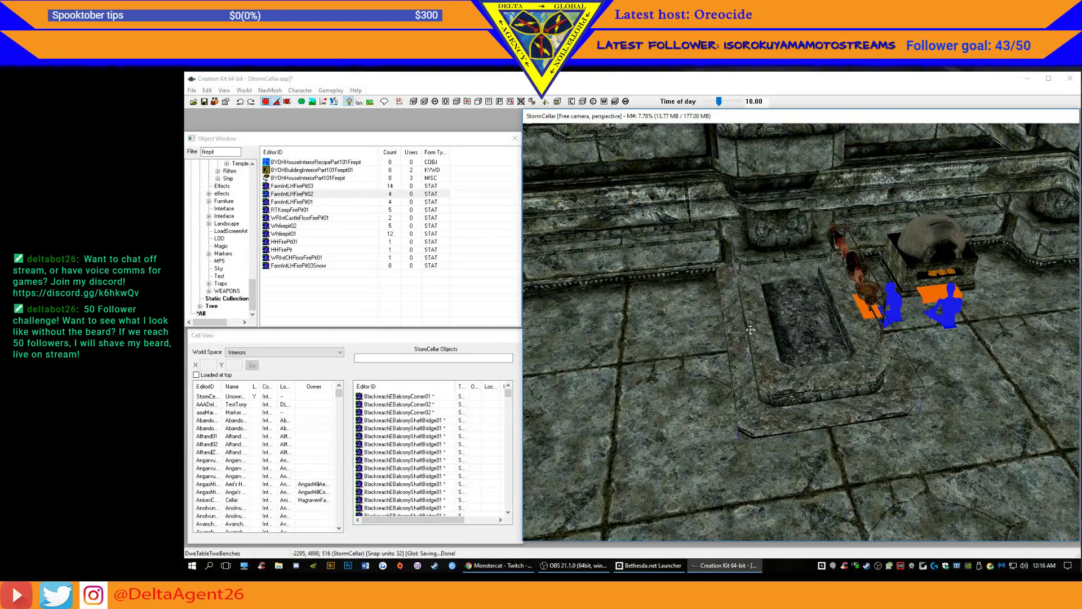
- Turn the fire pit lengthwise along the wall and move it into the wall recess beyond the cooking spit
{"action": "left_click_drag", "start_coordinate": [777, 361], "coordinate": [657, 448]}
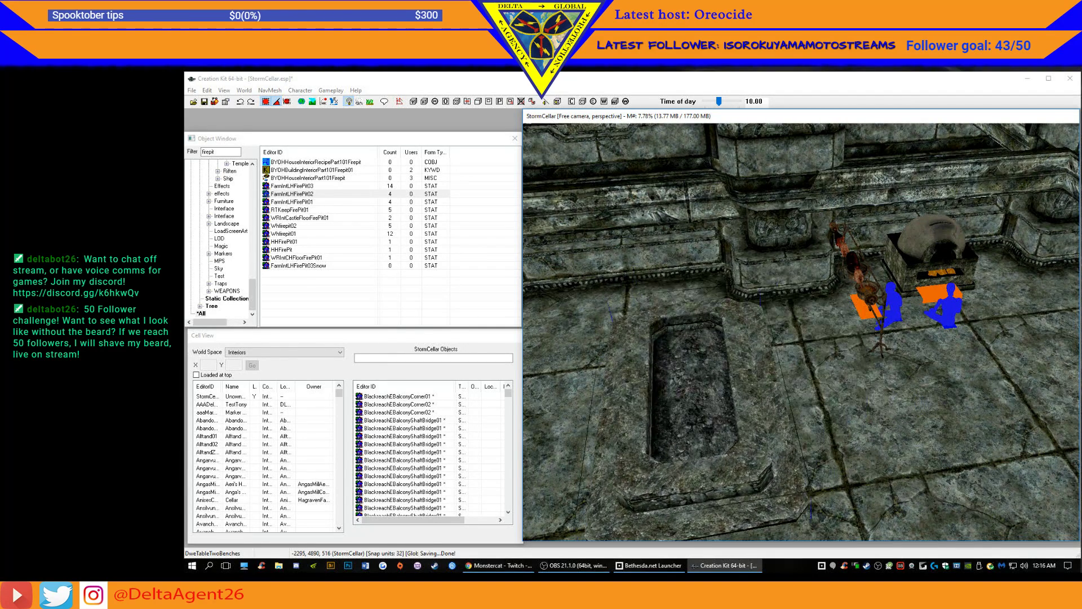
{"action": "middle_click_drag", "start_coordinate": [681, 398], "coordinate": [720, 390], "text": "shift"}
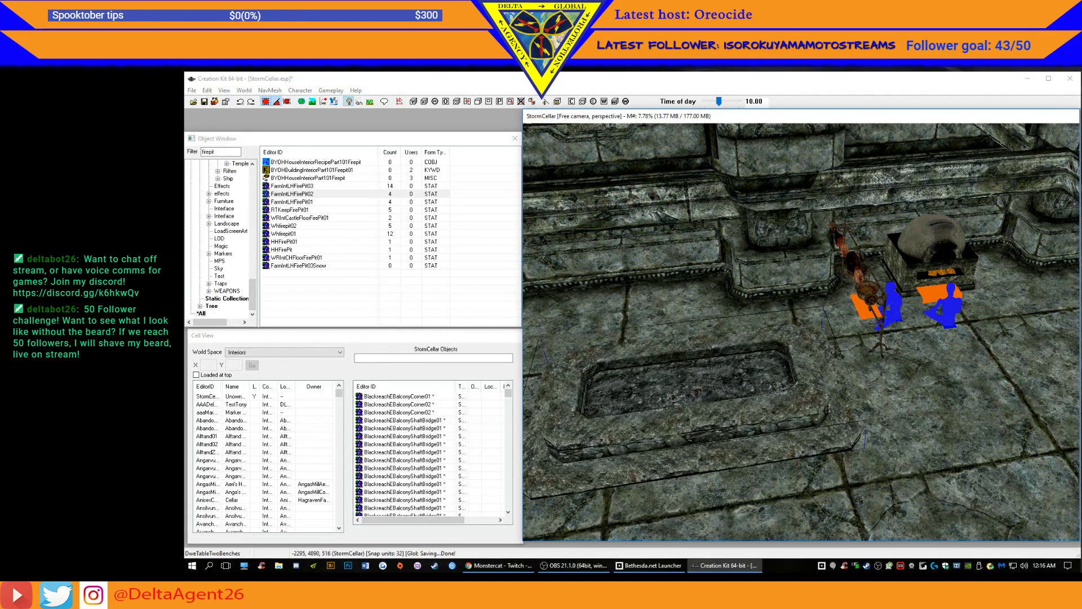
{"action": "left_click_drag", "start_coordinate": [720, 390], "coordinate": [598, 315]}
{"action": "middle_click_drag", "start_coordinate": [598, 316], "coordinate": [574, 349], "text": "shift"}
{"action": "scroll", "coordinate": [598, 315], "scroll_direction": "down", "scroll_amount": 5}
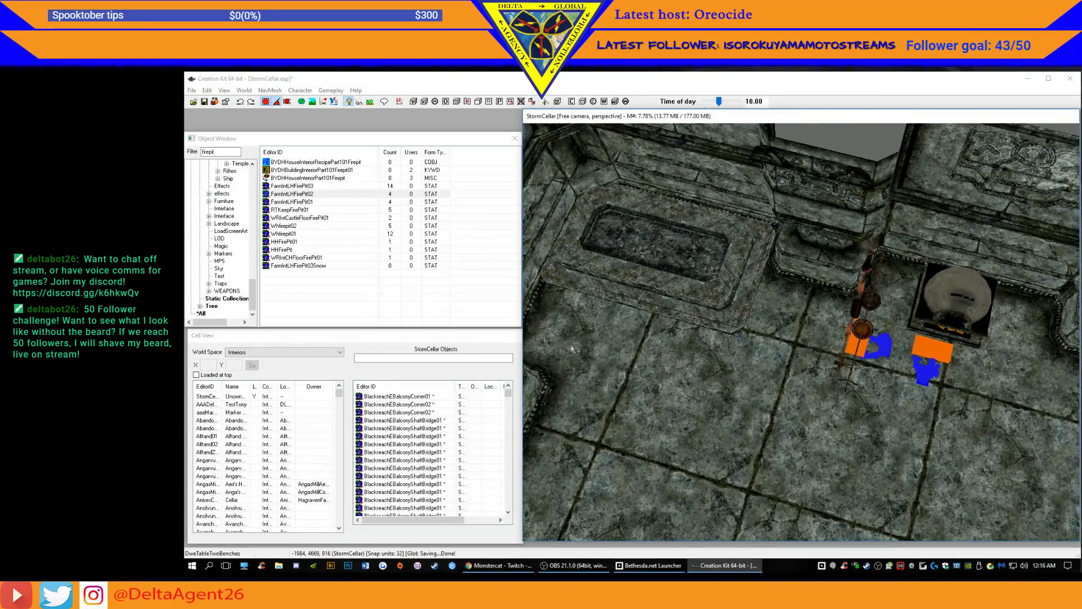
- Rotate the fire pit slightly and centre it in the corner recess between the angled walls
{"action": "right_click_drag", "start_coordinate": [660, 254], "coordinate": [705, 253]}
{"action": "left_click_drag", "start_coordinate": [654, 250], "coordinate": [622, 277]}
{"action": "mouse_move", "coordinate": [622, 278]}
{"action": "middle_mouse_down", "text": "shift"}
{"action": "mouse_move", "coordinate": [634, 284]}
{"action": "mouse_move", "coordinate": [604, 294]}
{"action": "mouse_move", "coordinate": [620, 293]}
{"action": "middle_mouse_up", "text": "shift"}
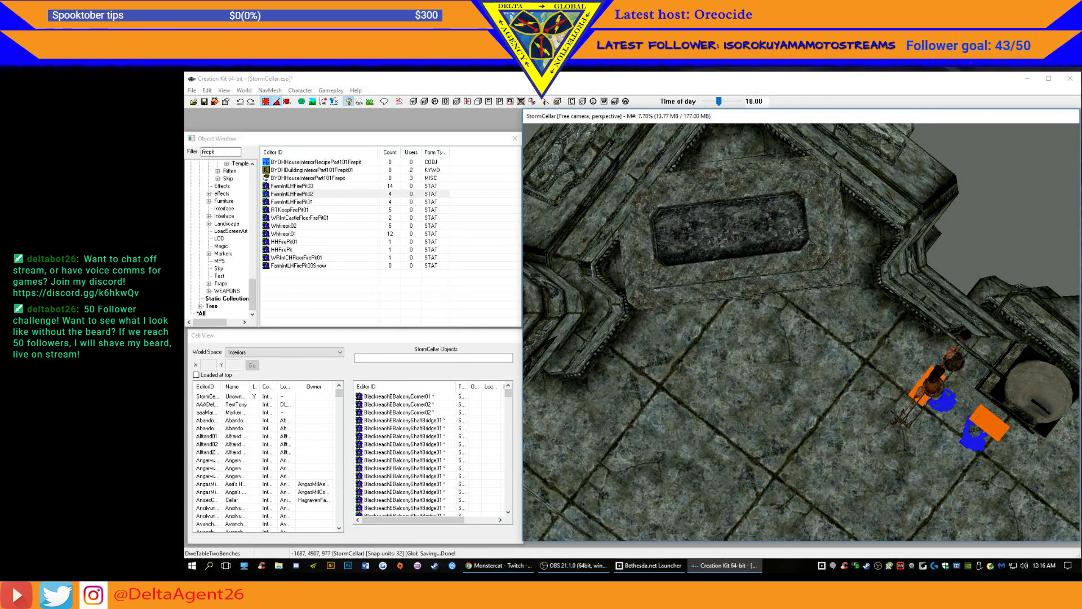
{"action": "left_click_drag", "start_coordinate": [727, 232], "coordinate": [742, 244]}
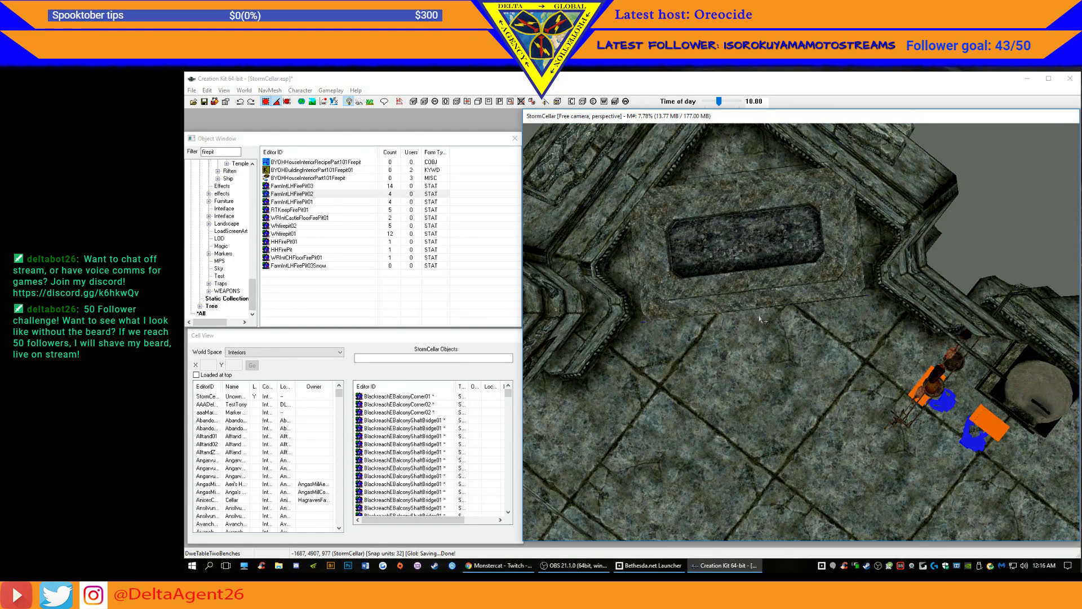
- Move the cooking spit onto the fire pit and turn it parallel to the pit's long side
{"action": "left_click_drag", "start_coordinate": [933, 392], "coordinate": [724, 264]}
{"action": "key", "text": "c"}
{"action": "middle_click_drag", "start_coordinate": [719, 262], "coordinate": [699, 216], "text": "shift"}
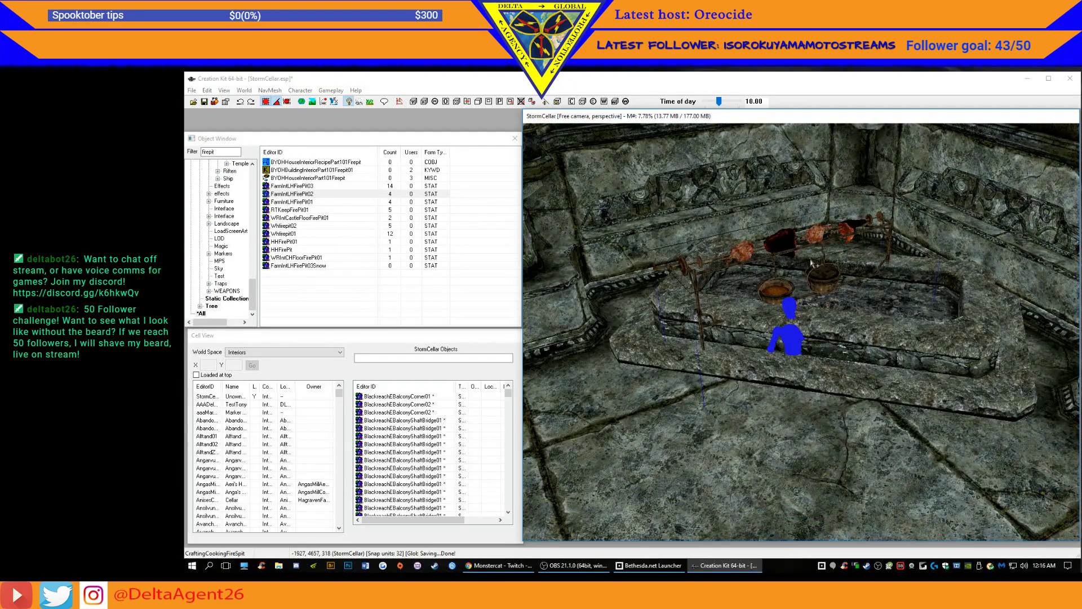
{"action": "mouse_move", "coordinate": [812, 243]}
{"action": "right_mouse_down"}
{"action": "mouse_move", "coordinate": [882, 243]}
{"action": "mouse_move", "coordinate": [803, 243]}
{"action": "right_mouse_up"}
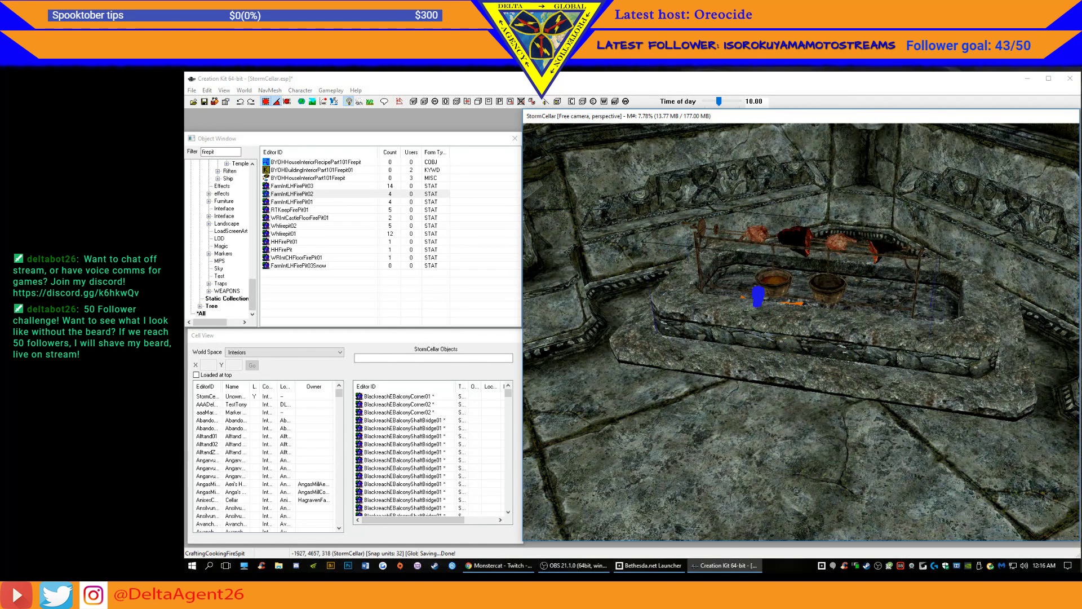
- Raise the cooking spit vertically until its legs stand clear of the fire pit's stone
{"action": "key", "text": "z"}
{"action": "left_click_drag", "start_coordinate": [809, 235], "coordinate": [809, 203]}
{"action": "left_click_drag", "start_coordinate": [809, 248], "coordinate": [809, 216]}
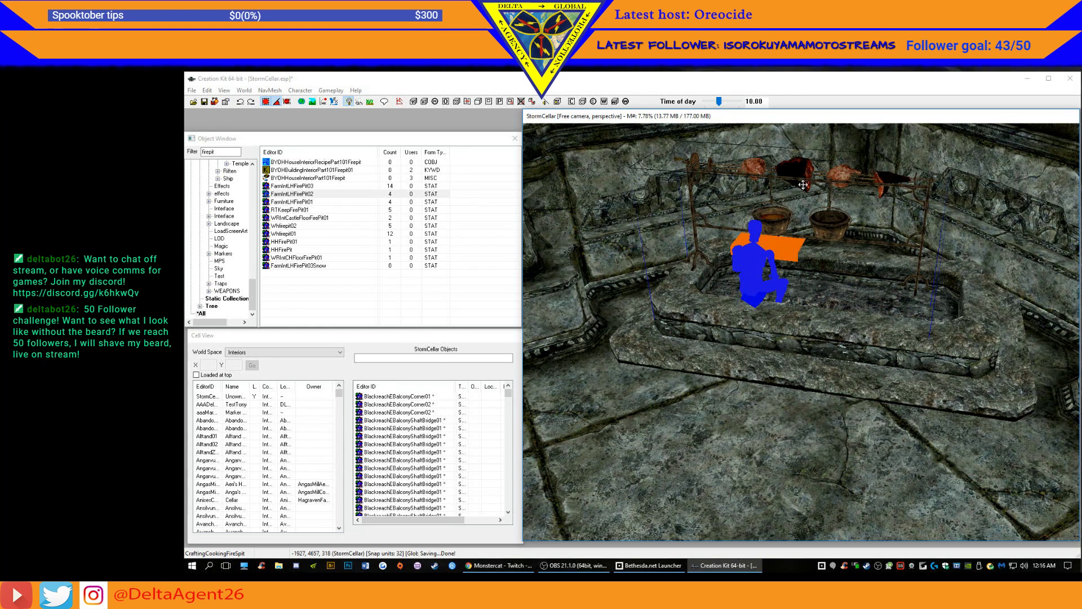
{"action": "scroll", "coordinate": [793, 195], "scroll_direction": "up", "scroll_amount": 2}
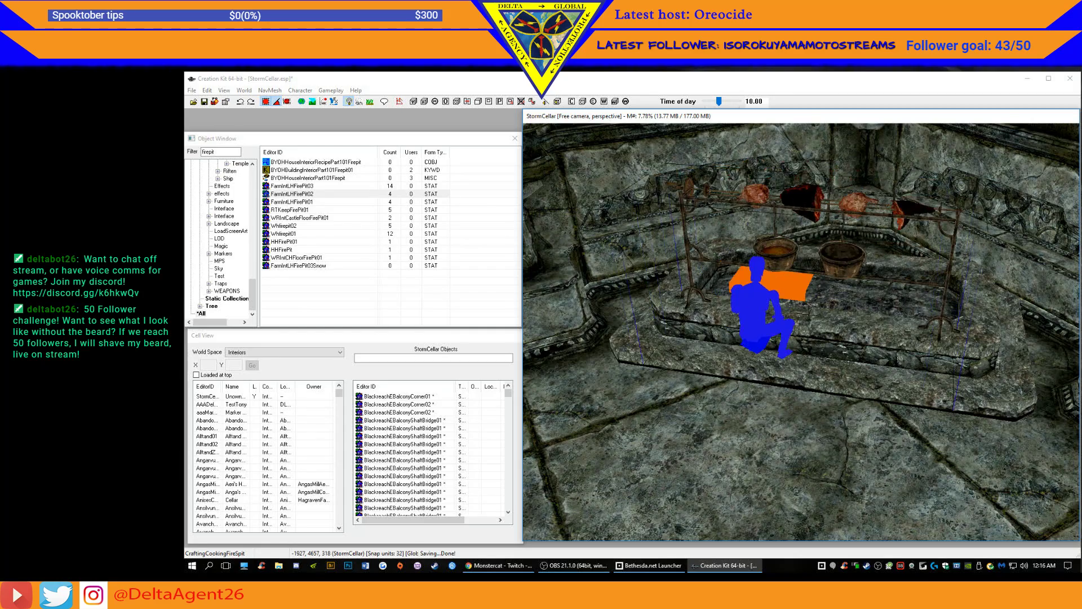
{"action": "middle_click_drag", "start_coordinate": [808, 204], "coordinate": [768, 206], "text": "shift"}
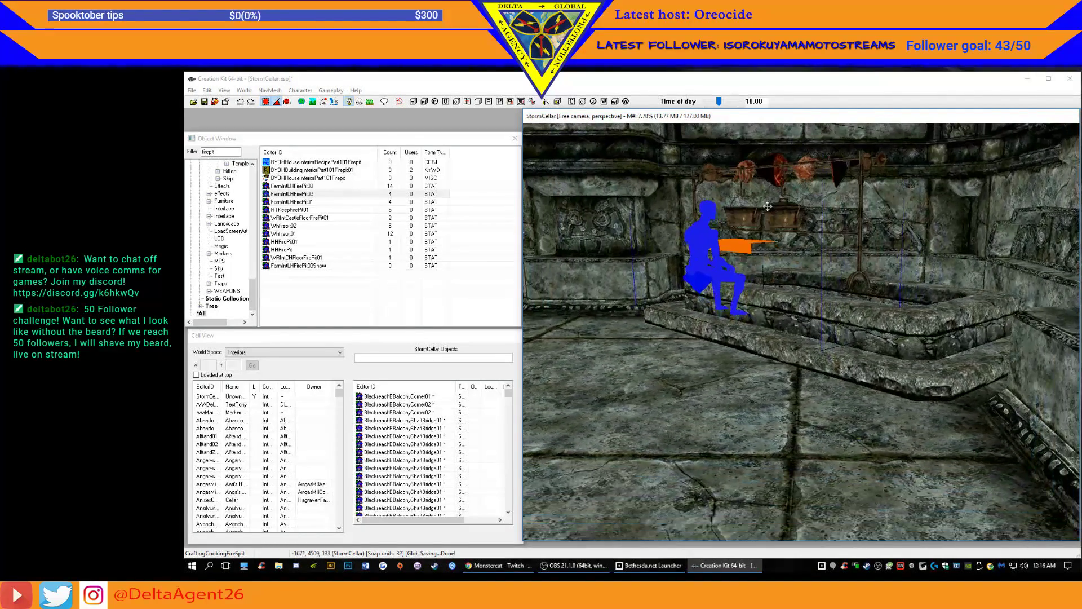
{"action": "left_click", "coordinate": [767, 206]}
{"action": "key", "text": "f"}
{"action": "key", "text": "ctrl+z"}
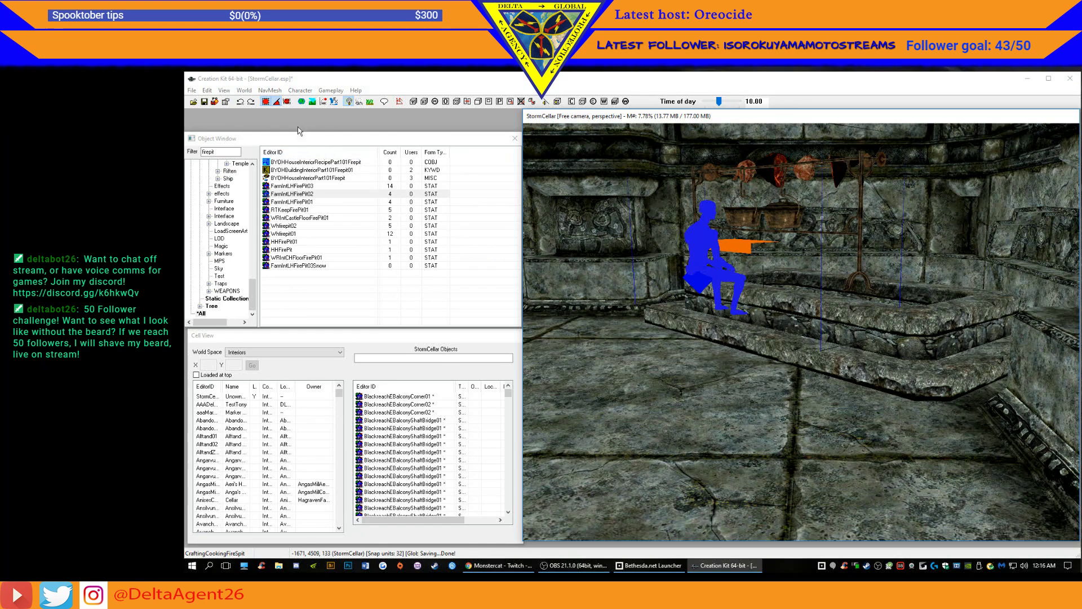
- Turn off grid snapping and lower the cooking spit to stand at the fire pit's front edge
{"action": "left_click", "coordinate": [276, 104]}
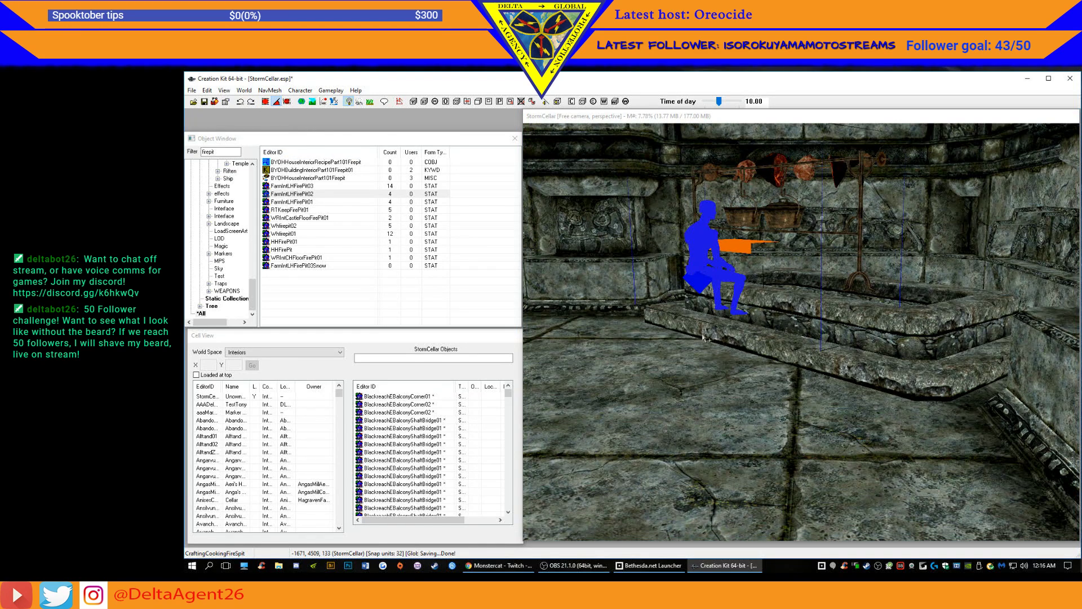
{"action": "mouse_move", "coordinate": [718, 254]}
{"action": "left_mouse_down"}
{"action": "mouse_move", "coordinate": [716, 307]}
{"action": "mouse_move", "coordinate": [714, 269]}
{"action": "mouse_move", "coordinate": [764, 292]}
{"action": "mouse_move", "coordinate": [751, 303]}
{"action": "left_mouse_up"}
{"action": "mouse_move", "coordinate": [703, 275]}
{"action": "left_mouse_down"}
{"action": "mouse_move", "coordinate": [704, 295]}
{"action": "mouse_move", "coordinate": [704, 278]}
{"action": "left_mouse_up"}
{"action": "key", "text": "z"}
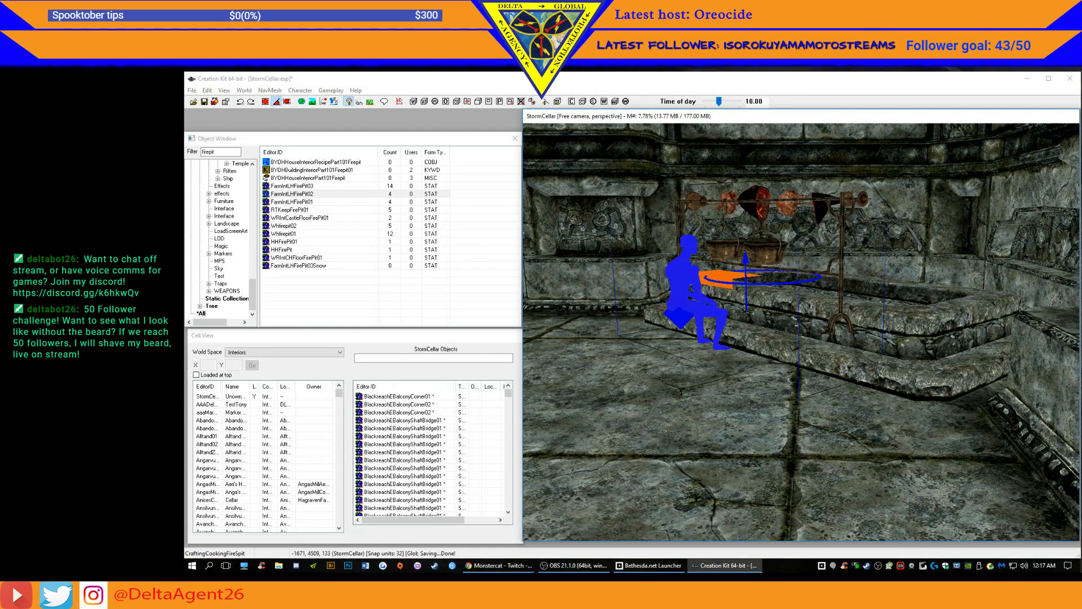
- Filter the objects by "block" and examine the block statics for one that can support the spit's legs
{"action": "mouse_move", "coordinate": [693, 282]}
{"action": "middle_mouse_down", "text": "shift"}
{"action": "mouse_move", "coordinate": [710, 289]}
{"action": "mouse_move", "coordinate": [693, 279]}
{"action": "mouse_move", "coordinate": [695, 298]}
{"action": "mouse_move", "coordinate": [747, 288]}
{"action": "middle_mouse_up", "text": "shift"}
{"action": "double_click", "coordinate": [229, 154]}
{"action": "type", "text": "block"}
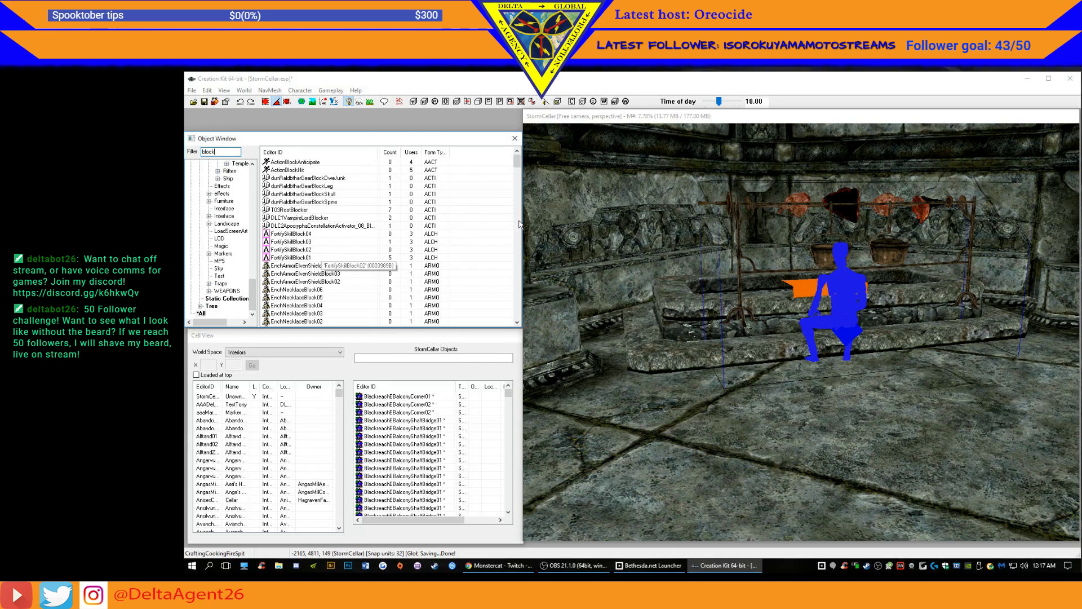
{"action": "left_click_drag", "start_coordinate": [517, 164], "coordinate": [507, 276]}
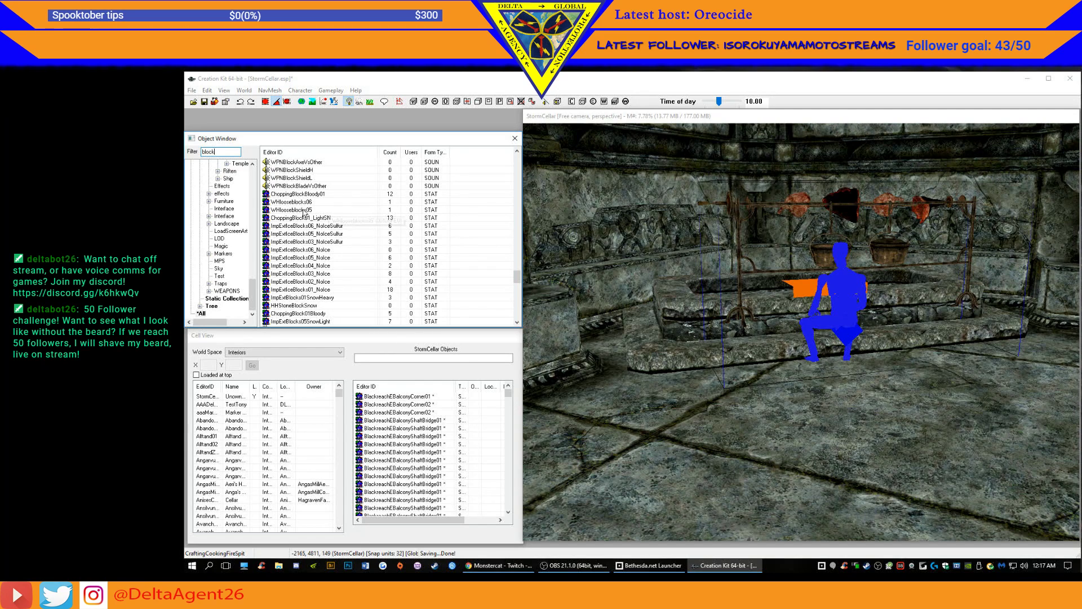
{"action": "left_click", "coordinate": [291, 243]}
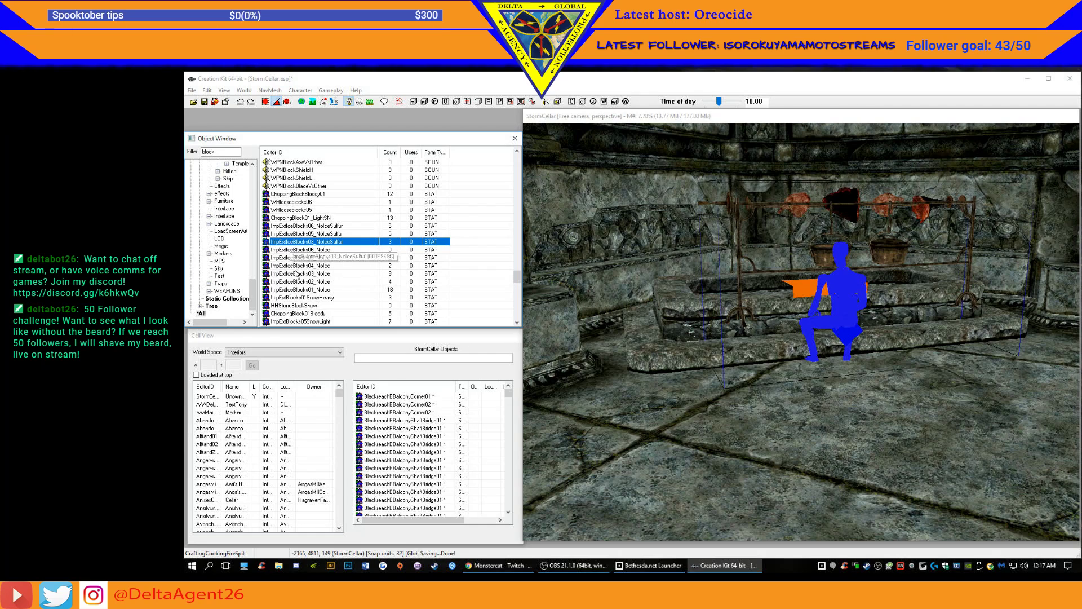
{"action": "left_click", "coordinate": [321, 306]}
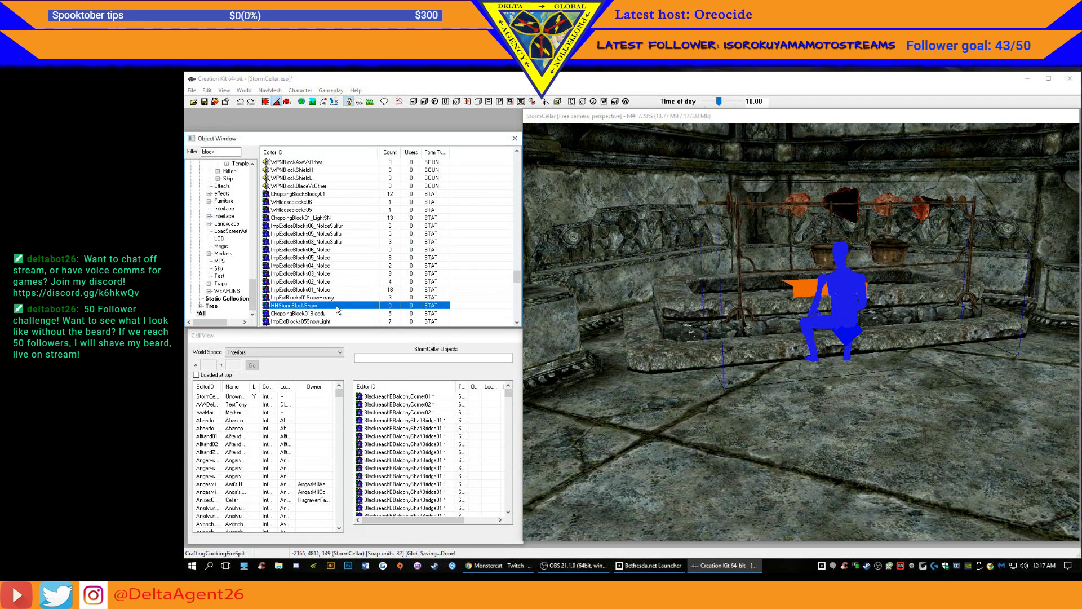
{"action": "scroll", "coordinate": [331, 311], "scroll_direction": "down", "scroll_amount": 2}
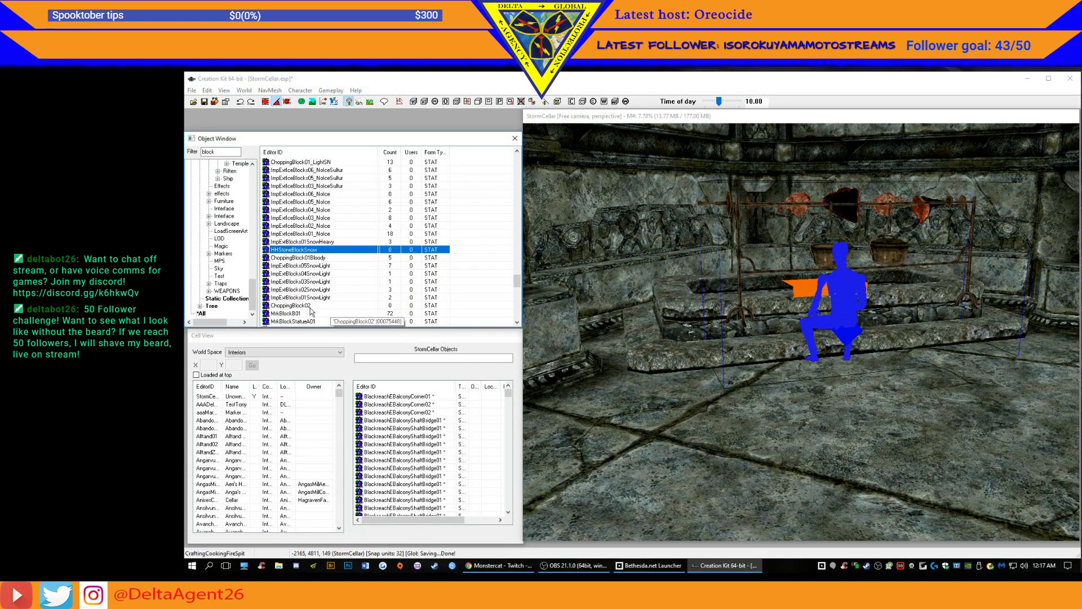
{"action": "left_click", "coordinate": [290, 314]}
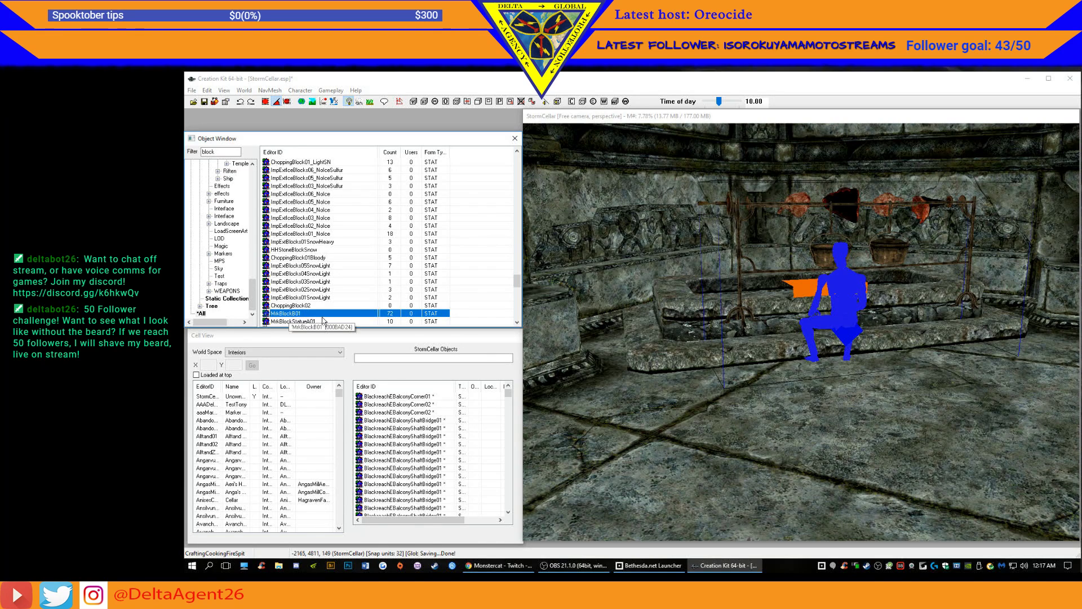
{"action": "left_click", "coordinate": [303, 321]}
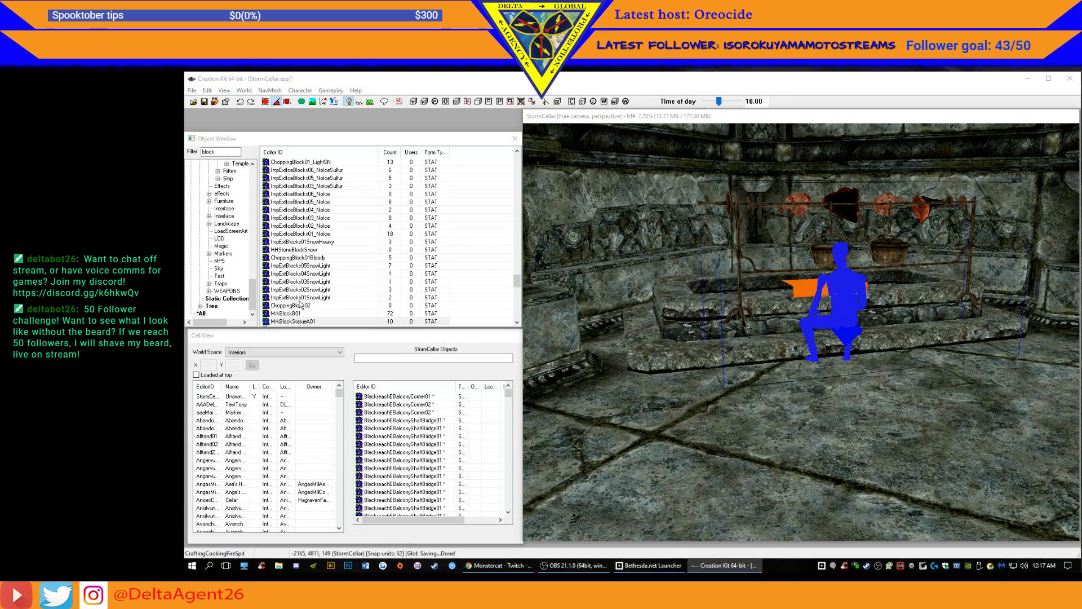
{"action": "left_click", "coordinate": [303, 322]}
{"action": "scroll", "coordinate": [303, 318], "scroll_direction": "down", "scroll_amount": 2}
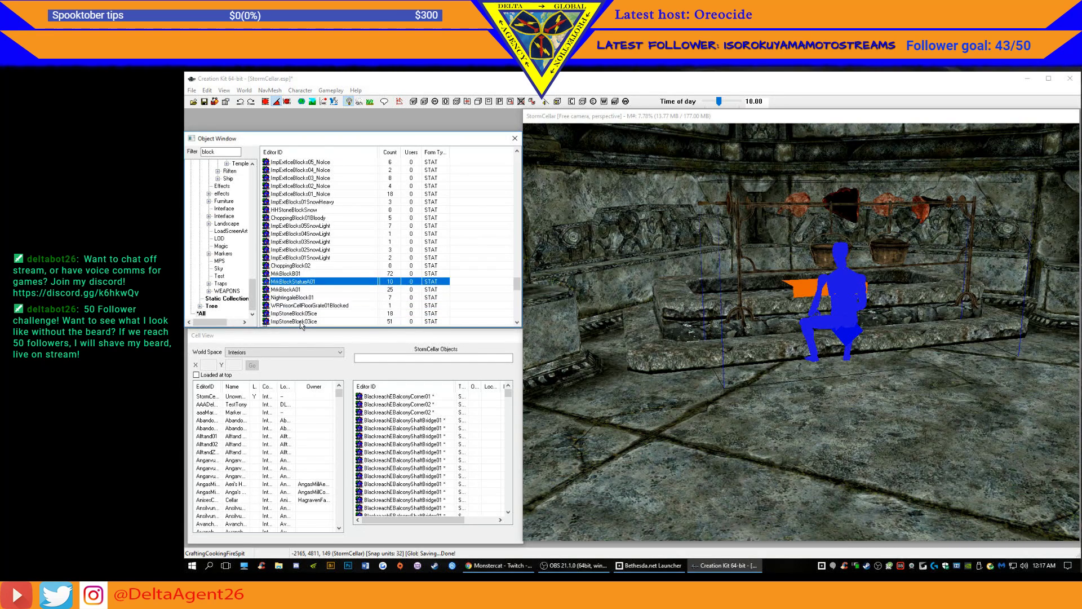
{"action": "left_click", "coordinate": [293, 283]}
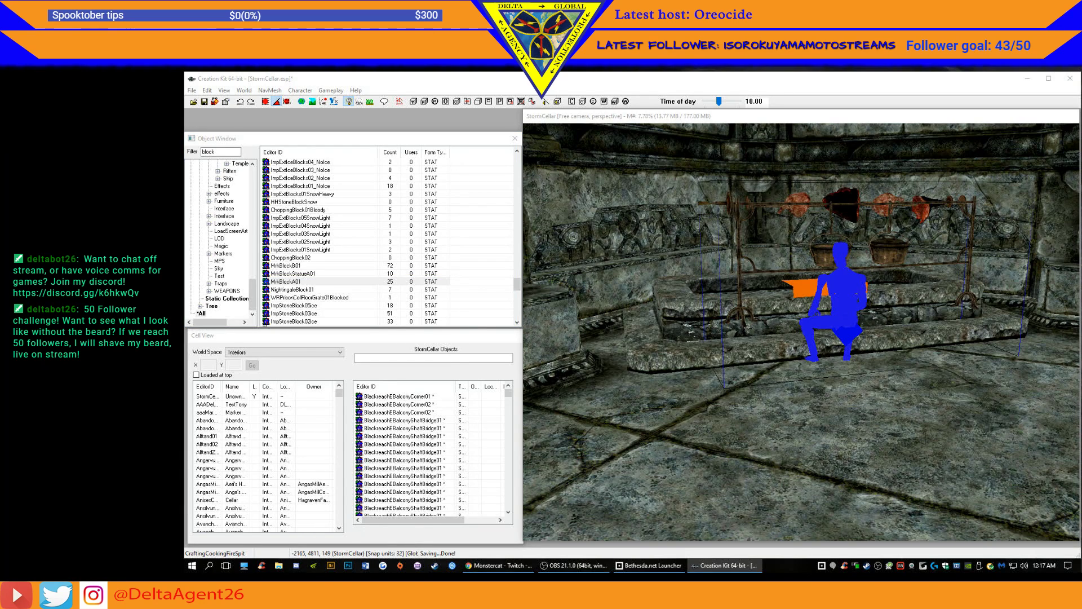
- Place a MrkBlockA01 in the cell and sink it into the floor under one end of the cooking spit
{"action": "left_click", "coordinate": [271, 282]}
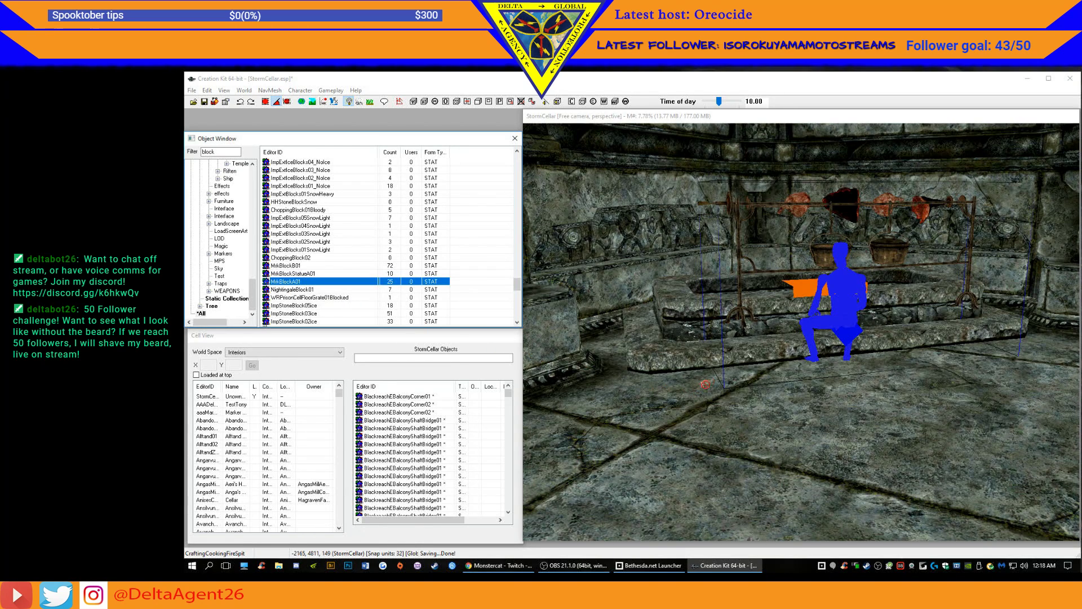
{"action": "left_click_drag", "start_coordinate": [744, 326], "coordinate": [767, 378]}
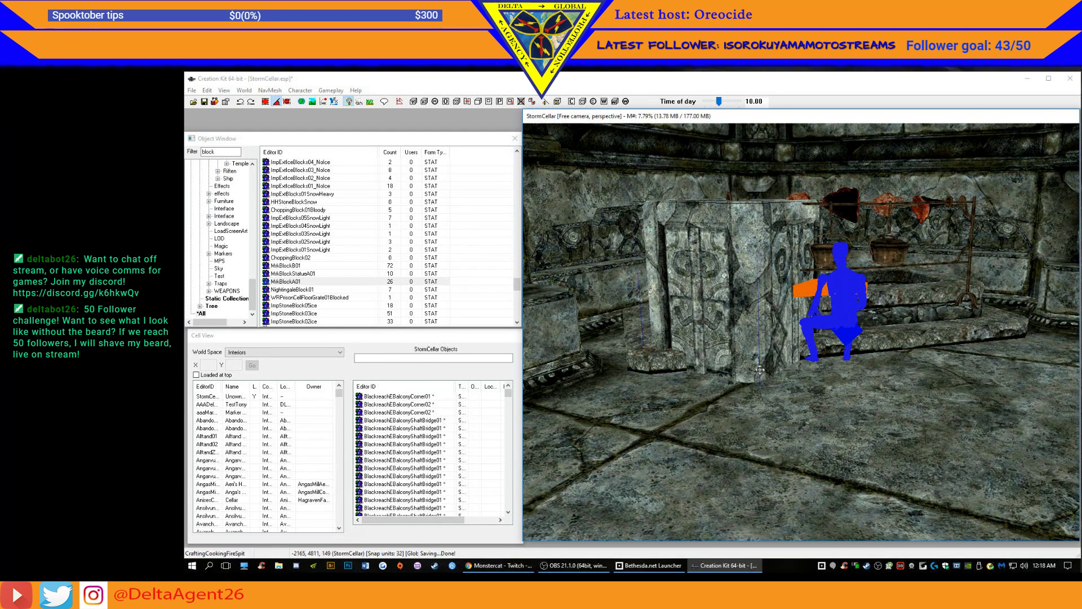
{"action": "mouse_move", "coordinate": [745, 295]}
{"action": "left_mouse_down"}
{"action": "mouse_move", "coordinate": [708, 296]}
{"action": "mouse_move", "coordinate": [747, 332]}
{"action": "mouse_move", "coordinate": [735, 329]}
{"action": "mouse_move", "coordinate": [740, 316]}
{"action": "left_mouse_up"}
{"action": "middle_click_drag", "start_coordinate": [744, 330], "coordinate": [727, 349], "text": "shift"}
{"action": "left_click_drag", "start_coordinate": [726, 353], "coordinate": [731, 356]}
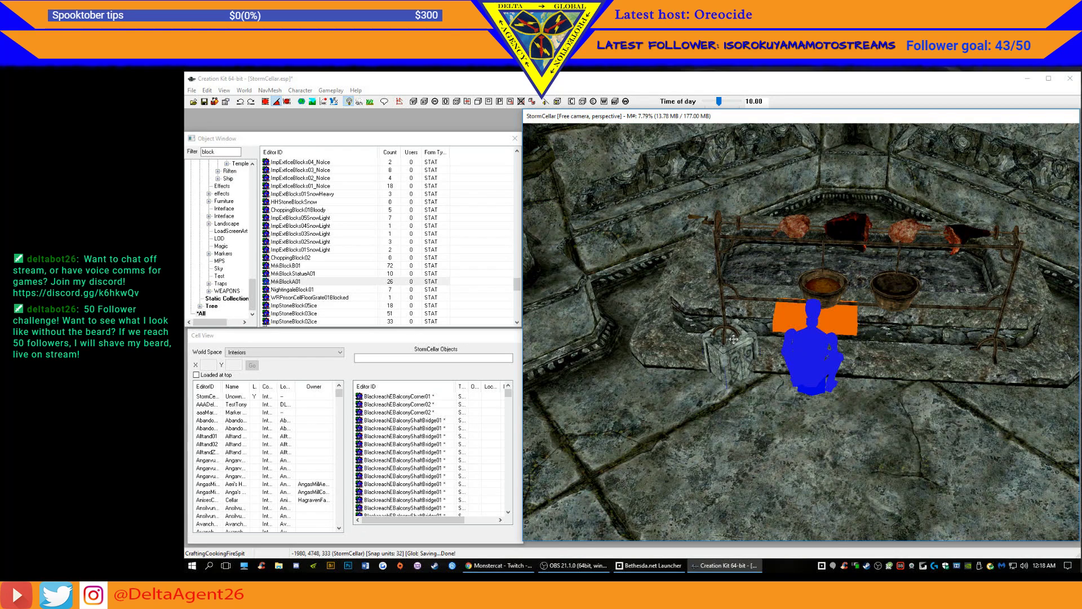
- Duplicate the stone block and move the copy under the other end of the cooking spit
{"action": "key", "text": "ctrl+d"}
{"action": "left_click_drag", "start_coordinate": [732, 344], "coordinate": [993, 342]}
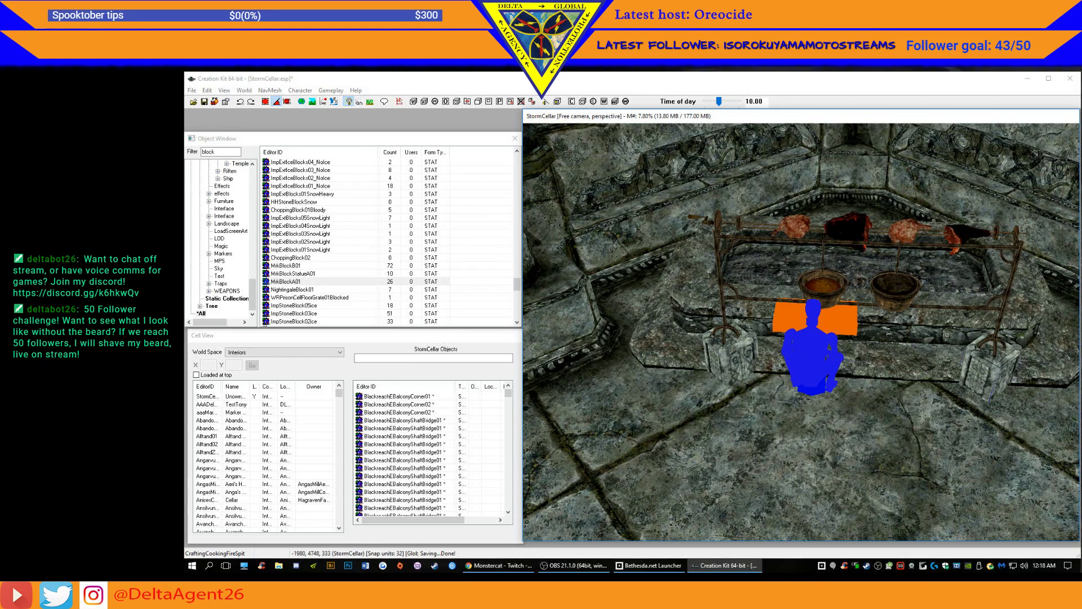
{"action": "middle_click_drag", "start_coordinate": [959, 374], "coordinate": [1011, 357], "text": "shift"}
{"action": "middle_click_drag", "start_coordinate": [1001, 360], "coordinate": [998, 362], "text": "shift"}
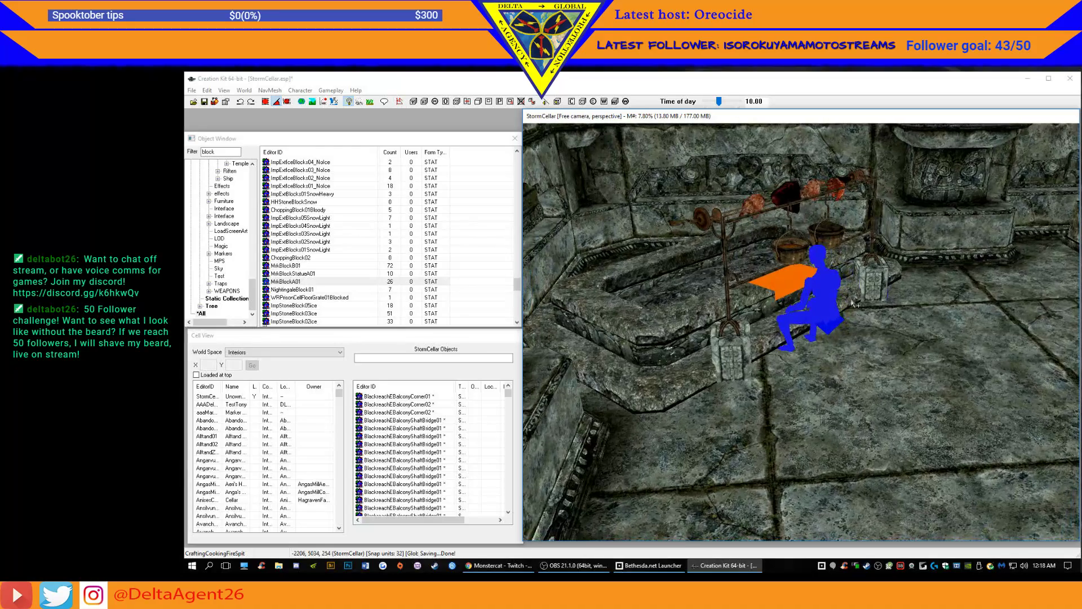
- Move the cooking spit back from the blocks over the fire pit and adjust its height
{"action": "left_click", "coordinate": [828, 277]}
{"action": "left_click_drag", "start_coordinate": [829, 281], "coordinate": [790, 277]}
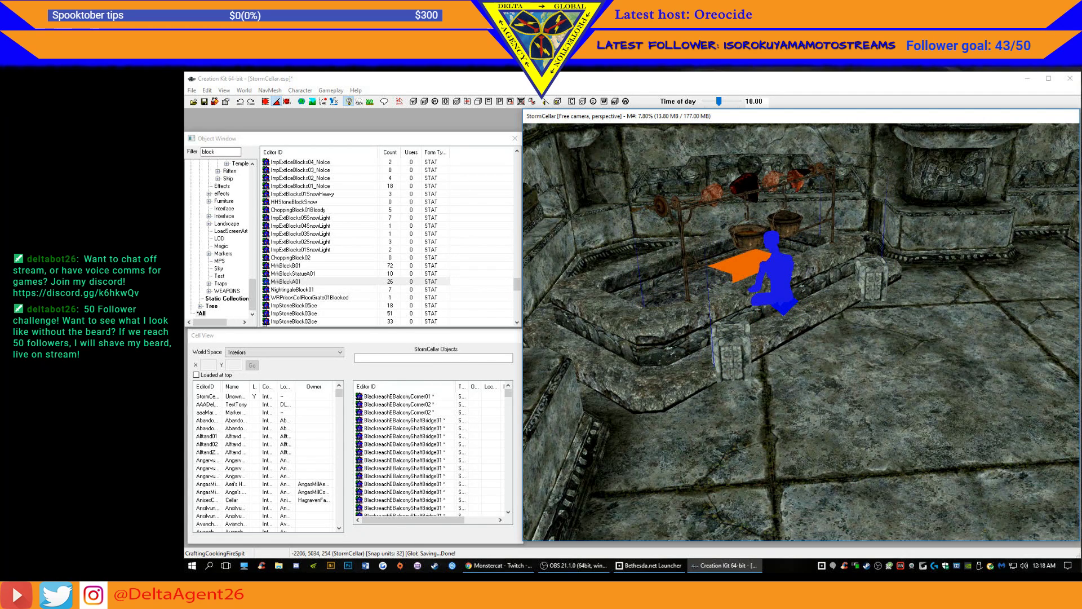
{"action": "key", "text": "z"}
{"action": "left_click_drag", "start_coordinate": [790, 277], "coordinate": [783, 263]}
{"action": "key", "text": "z"}
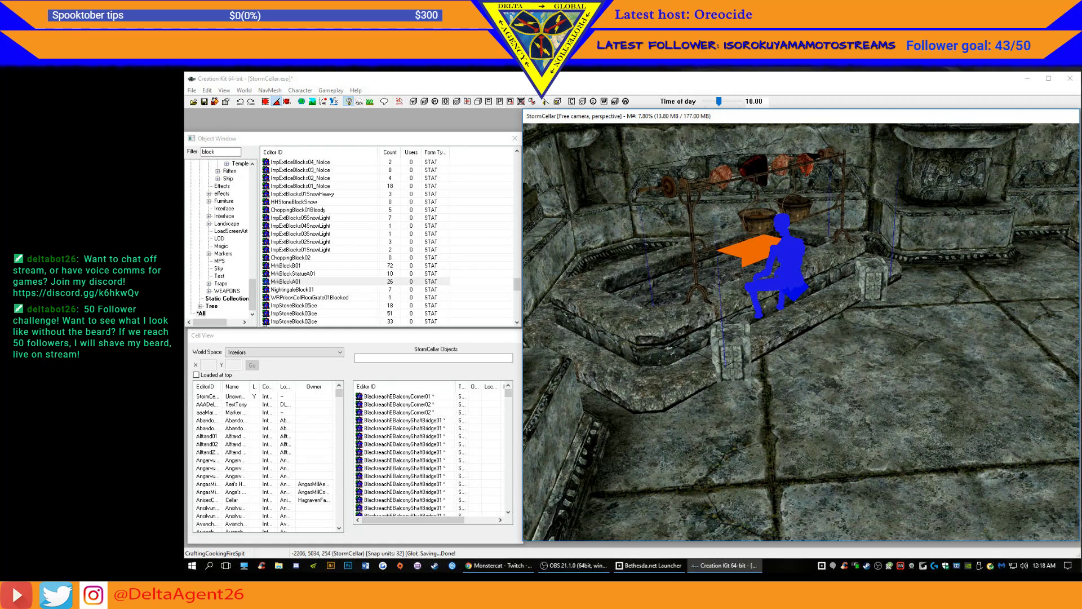
- Fine-tune the cooking spit's position, height and rotation so its legs rest on the fire pit's stone rim
{"action": "middle_click_drag", "start_coordinate": [783, 263], "coordinate": [855, 276], "text": "shift"}
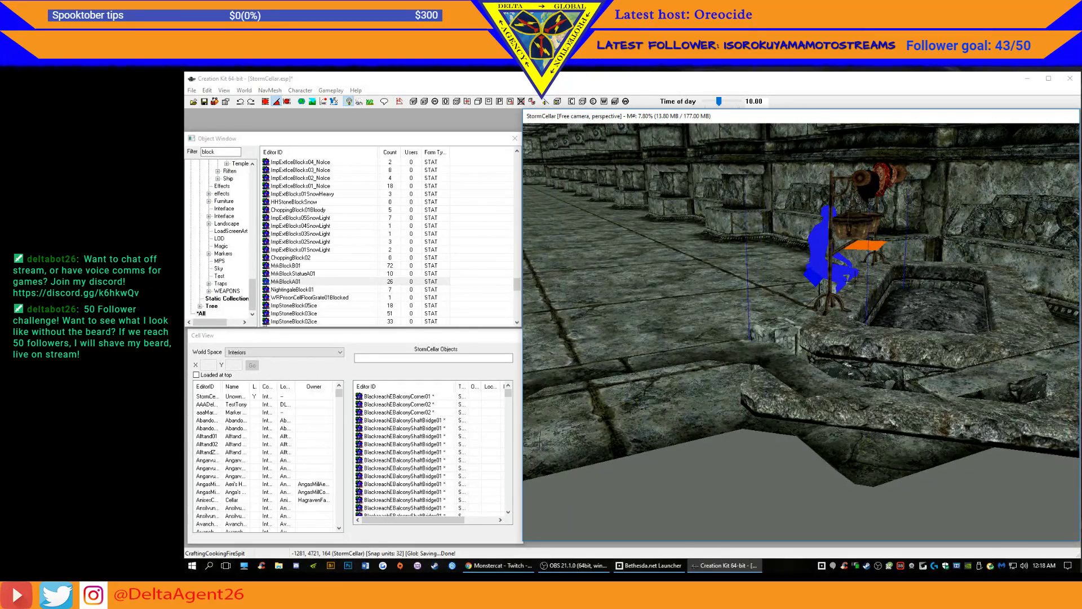
{"action": "left_click_drag", "start_coordinate": [855, 226], "coordinate": [862, 227]}
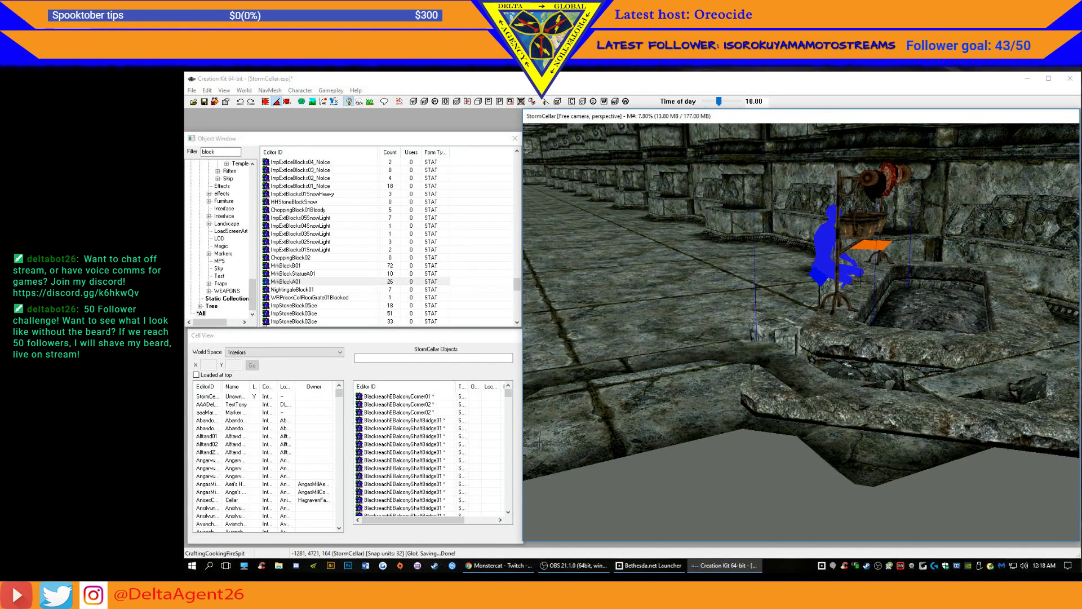
{"action": "key", "text": "z"}
{"action": "right_click_drag", "start_coordinate": [862, 277], "coordinate": [866, 277]}
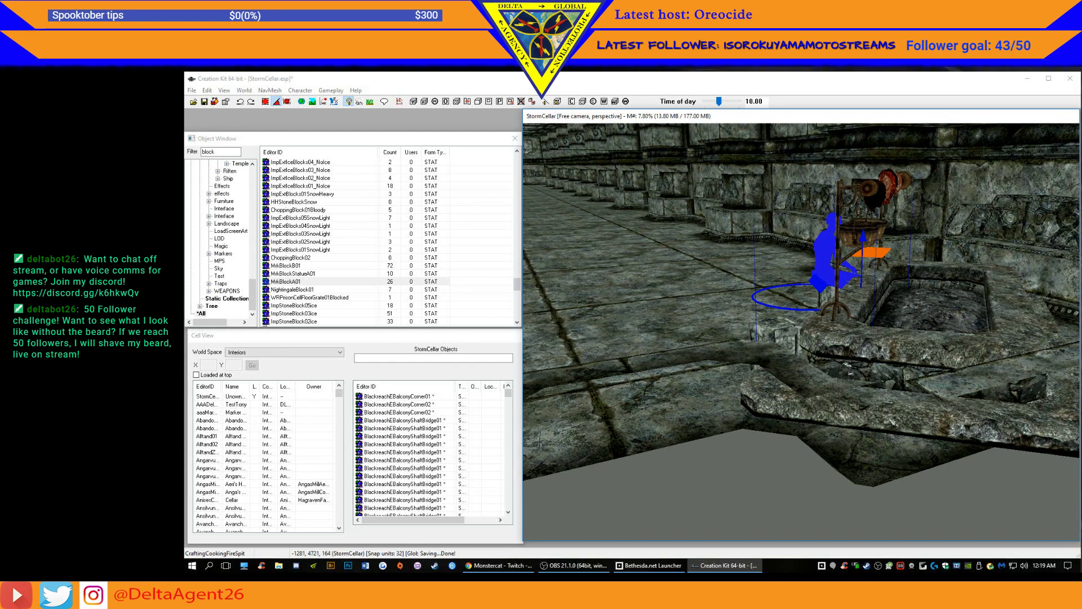
{"action": "key", "text": "shift"}
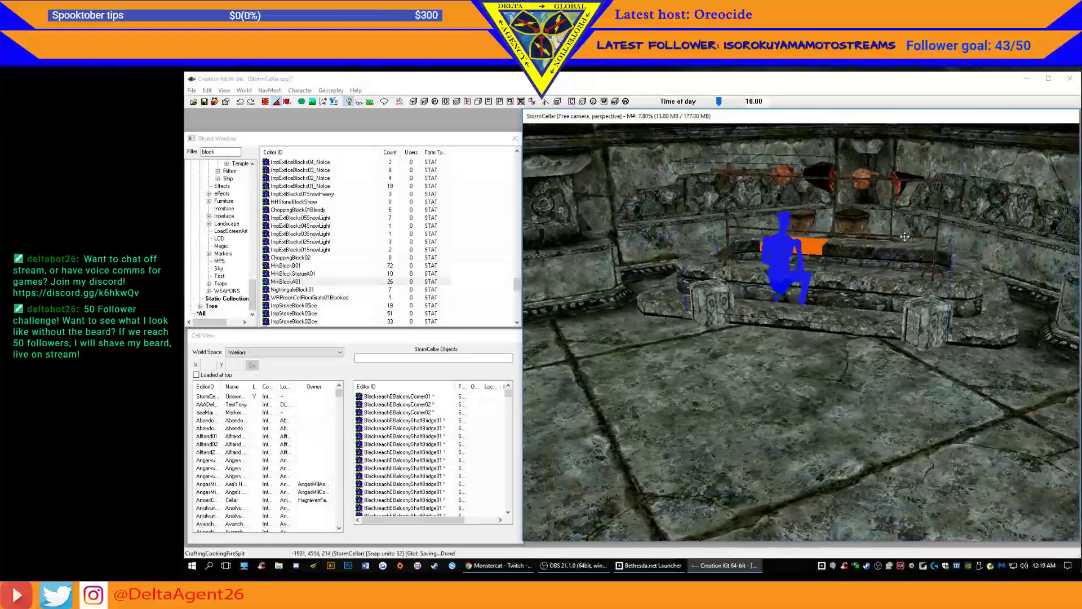
{"action": "middle_click_drag", "start_coordinate": [922, 245], "coordinate": [919, 260], "text": "shift"}
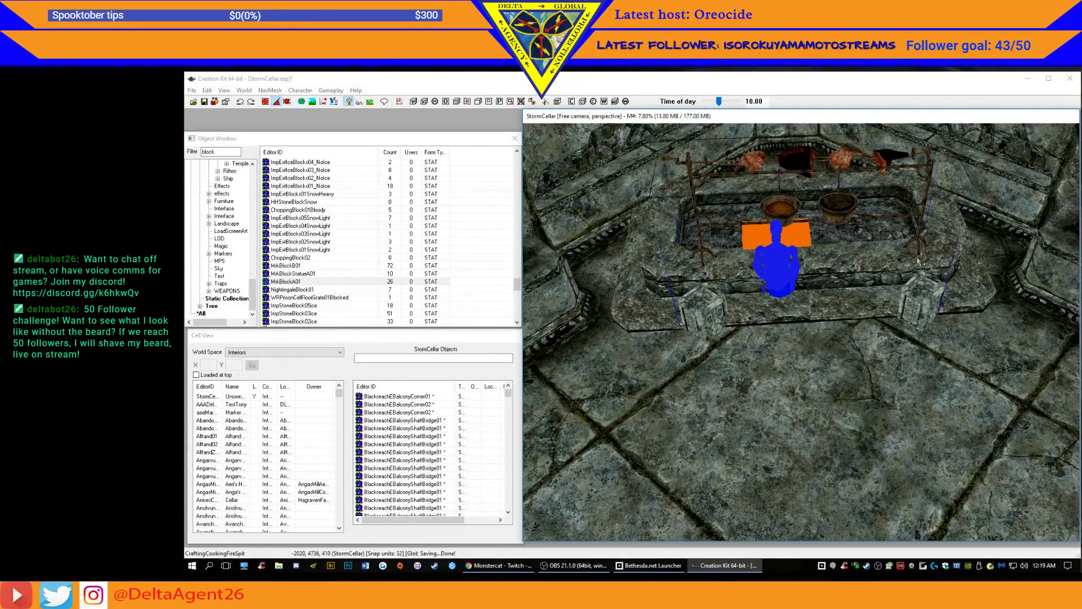
- Delete both MrkBlockA01 stone blocks from the front of the fire pit
{"action": "left_click", "coordinate": [706, 313]}
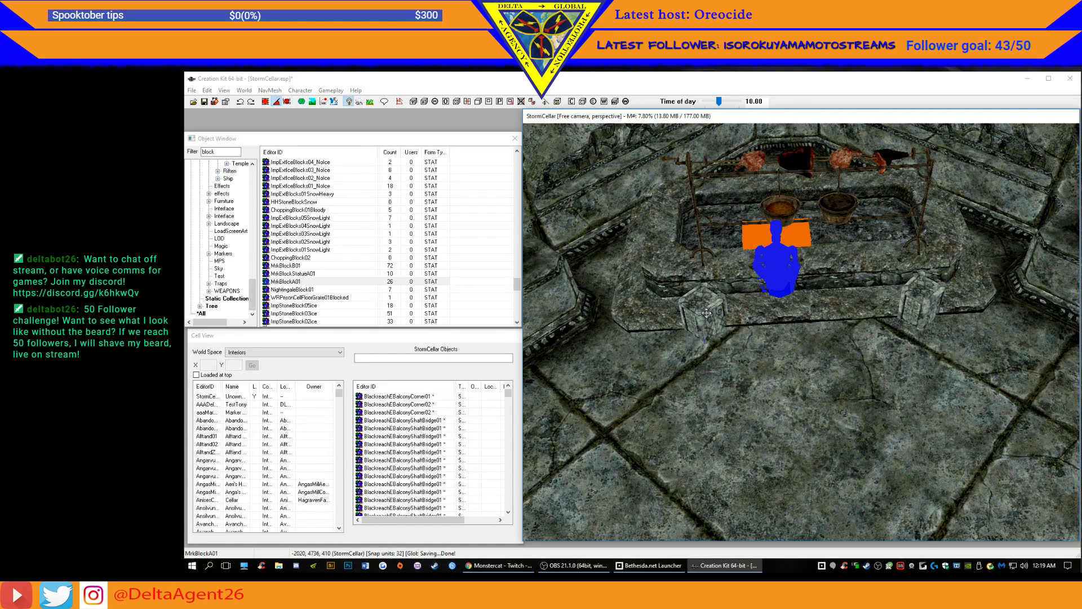
{"action": "key", "text": "ctrl+d"}
{"action": "key", "text": "Delete"}
{"action": "left_click", "coordinate": [924, 316]}
{"action": "key", "text": "Delete"}
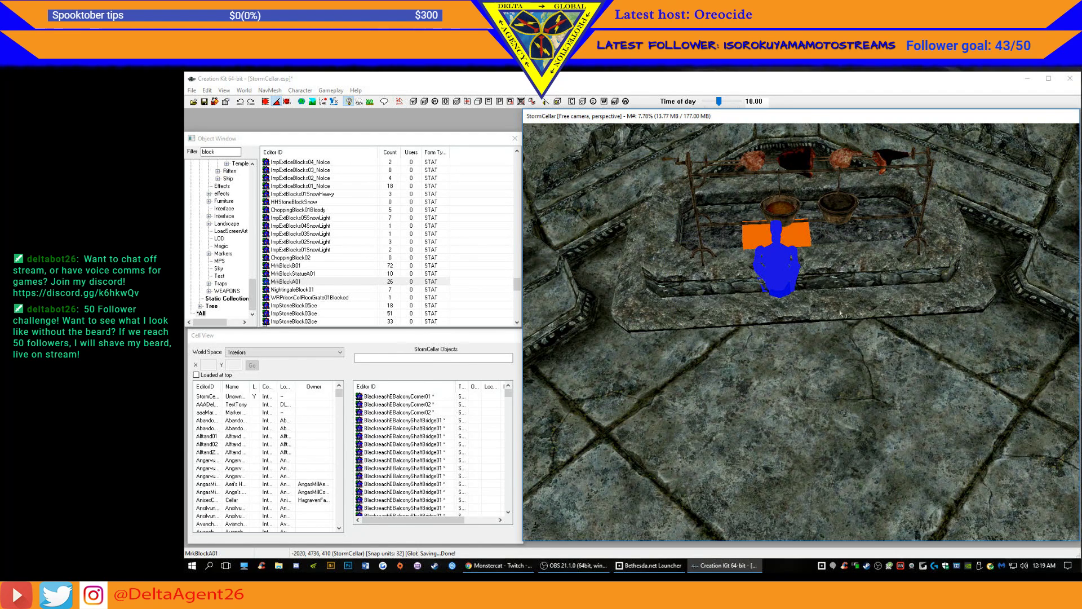
{"action": "scroll", "coordinate": [828, 335], "scroll_direction": "down", "scroll_amount": 5}
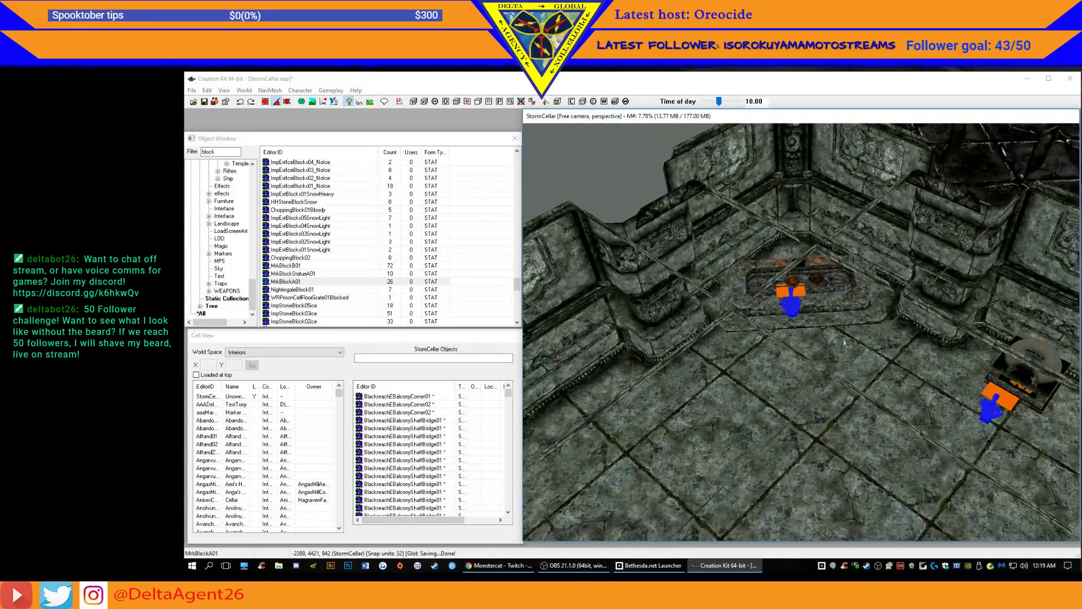
{"action": "middle_click_drag", "start_coordinate": [922, 411], "coordinate": [819, 364]}
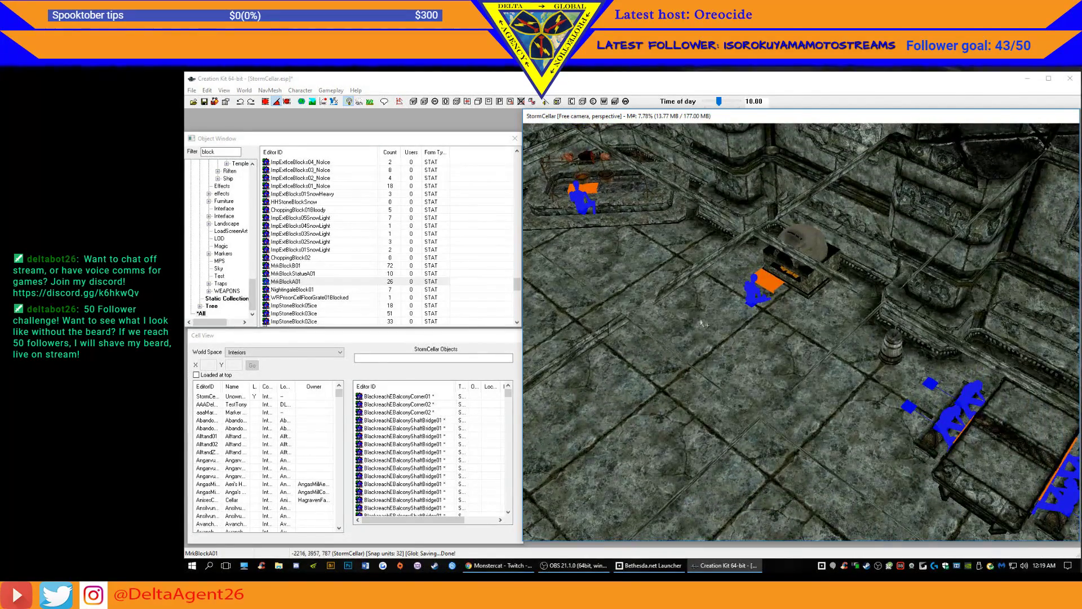
- Filter the object list by "cupboard" and bring the cupboard container entries into view
{"action": "double_click", "coordinate": [210, 152]}
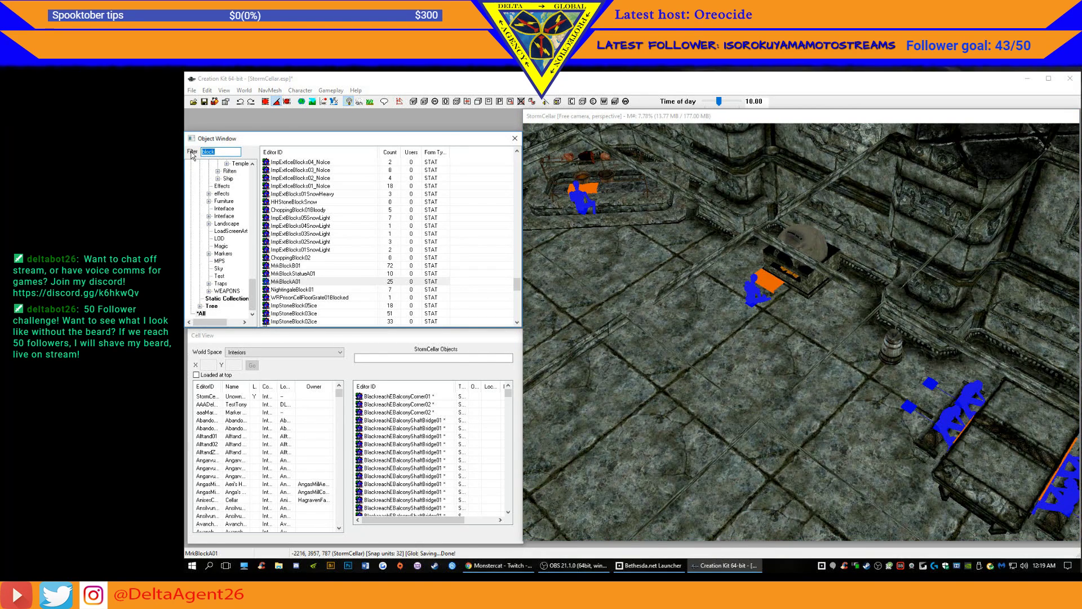
{"action": "type", "text": "cupboard"}
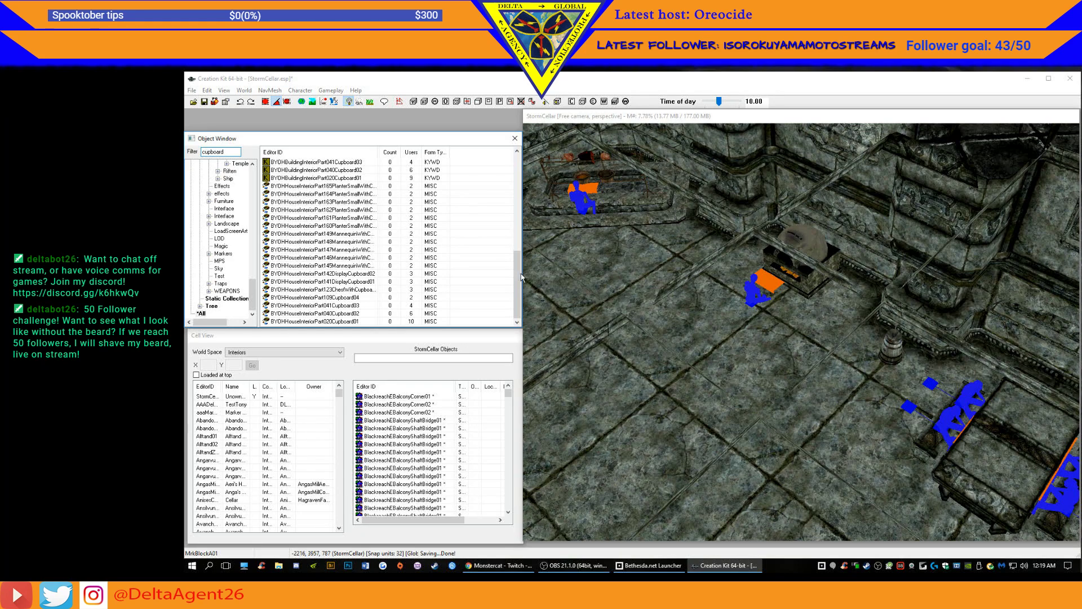
{"action": "left_click_drag", "start_coordinate": [517, 277], "coordinate": [513, 186]}
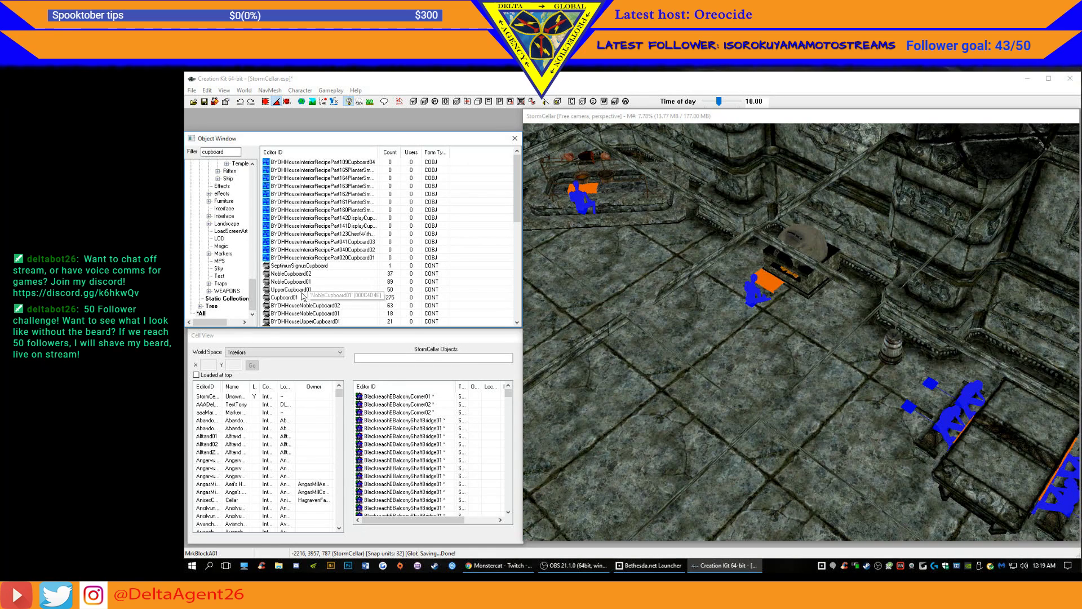
- Compare the cupboard containers in the filtered list, including Cupboard01, UpperCupboard01 and the NobleCupboard and BYOHHouse variants
{"action": "left_click", "coordinate": [284, 297]}
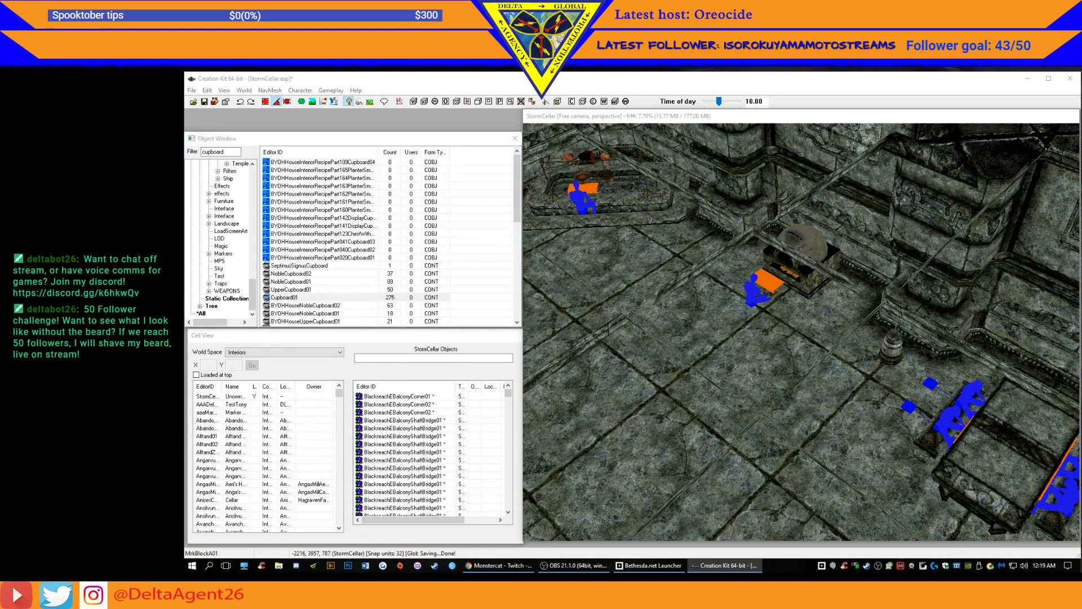
{"action": "left_click", "coordinate": [304, 275]}
{"action": "left_click", "coordinate": [305, 274]}
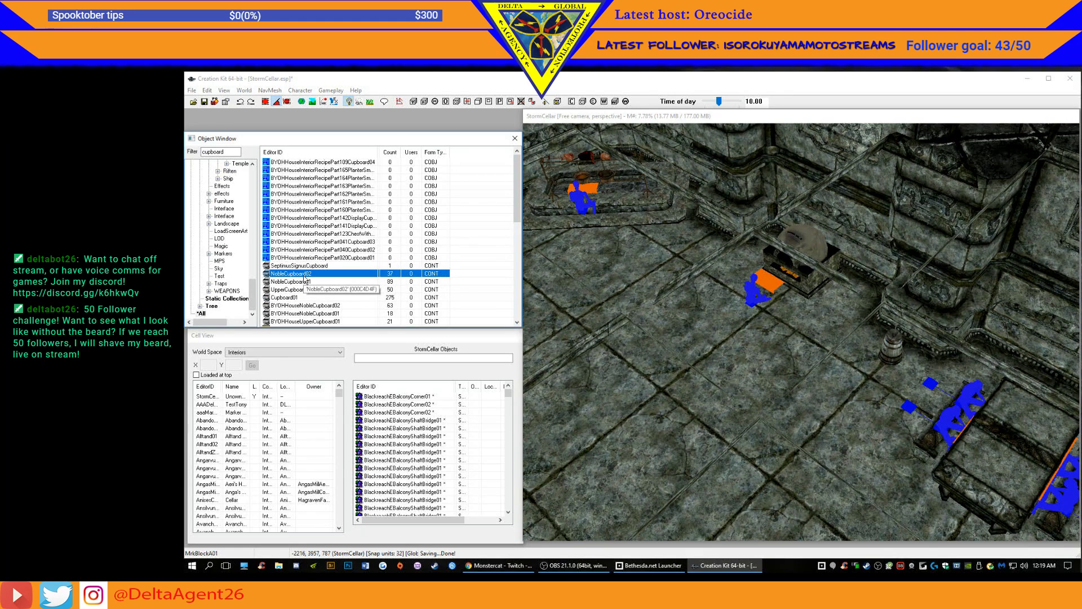
{"action": "double_click", "coordinate": [287, 276]}
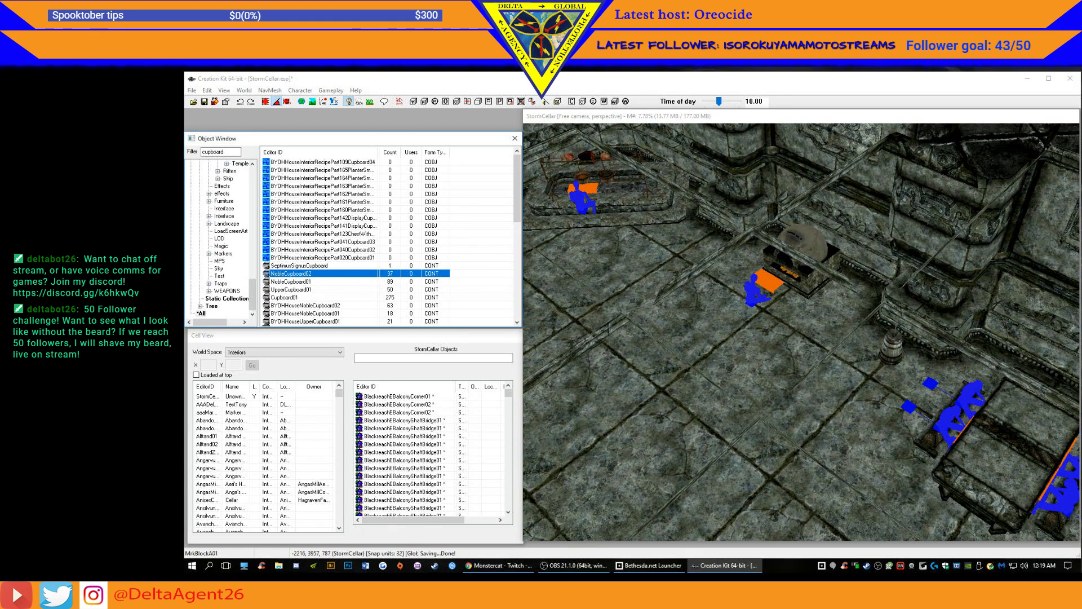
{"action": "left_click", "coordinate": [296, 283]}
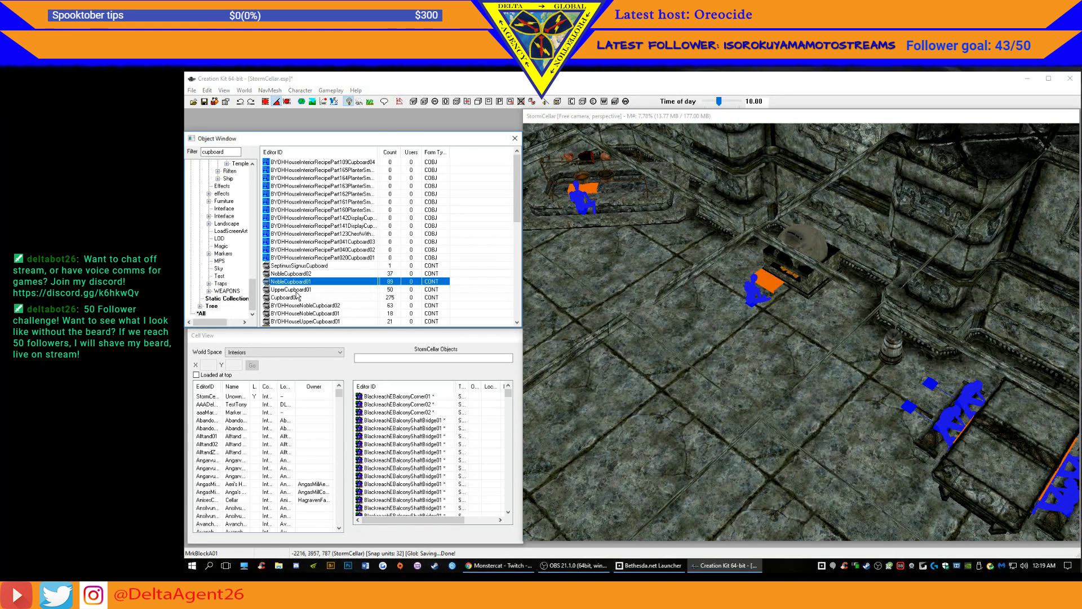
{"action": "key", "text": "Down"}
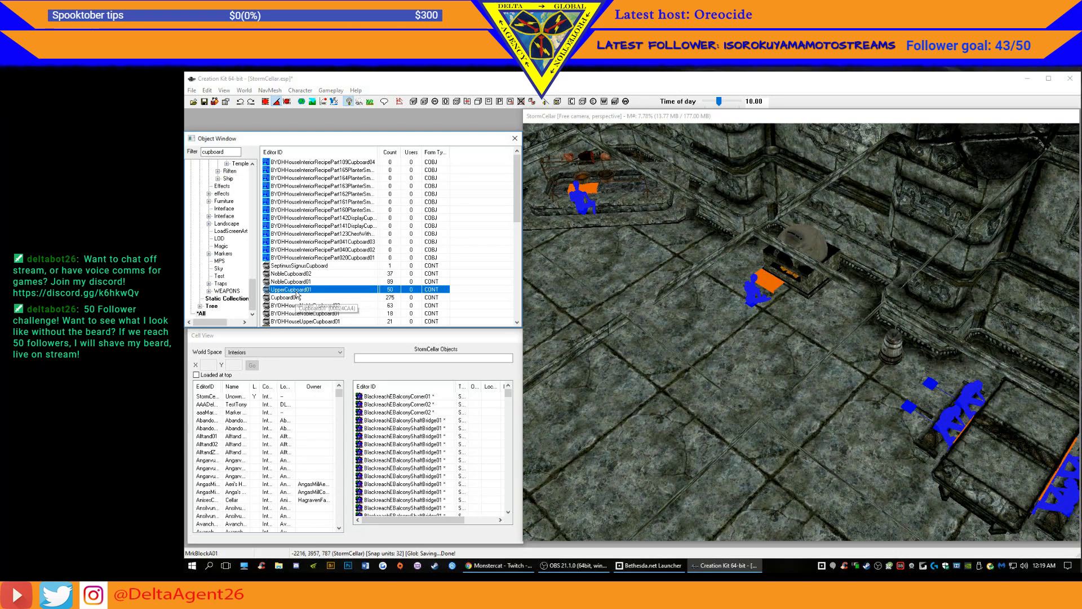
{"action": "key", "text": "Down"}
{"action": "scroll", "coordinate": [302, 299], "scroll_direction": "down", "scroll_amount": 2}
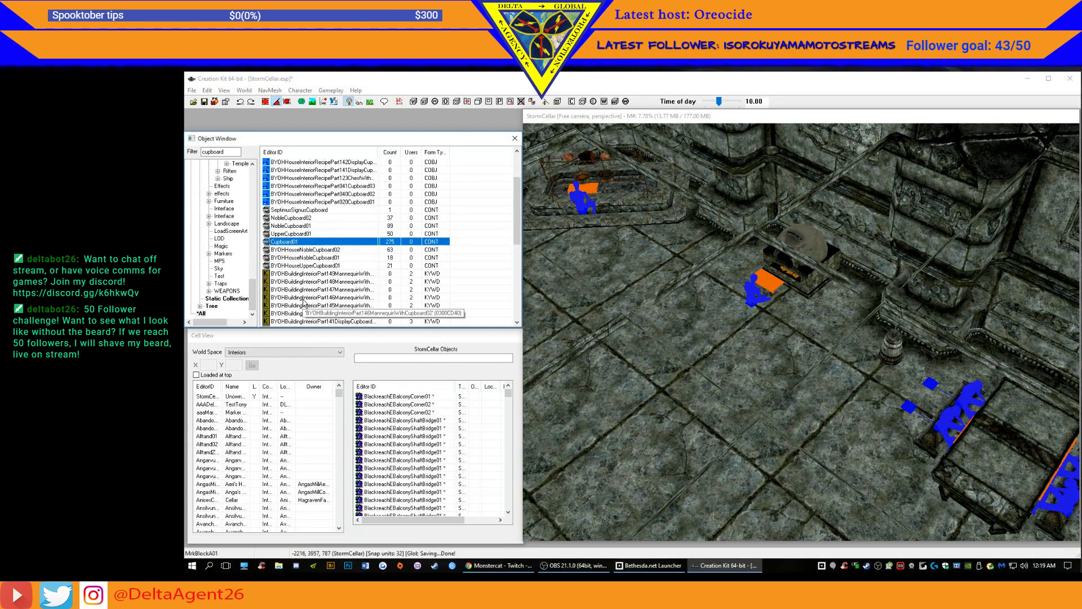
{"action": "left_click", "coordinate": [289, 265]}
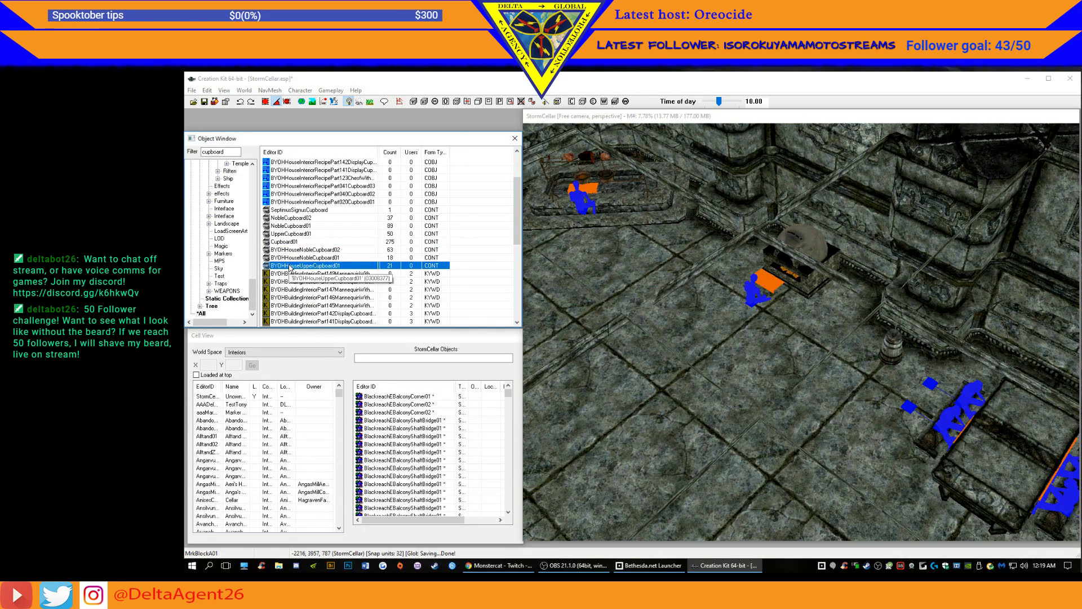
{"action": "left_click", "coordinate": [292, 258]}
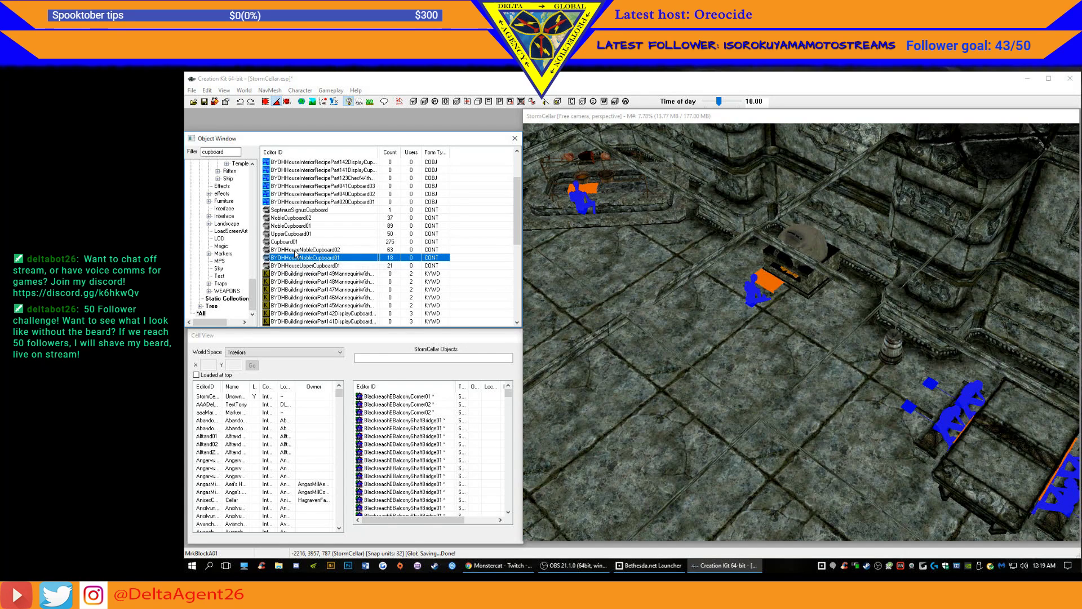
{"action": "left_click", "coordinate": [294, 250]}
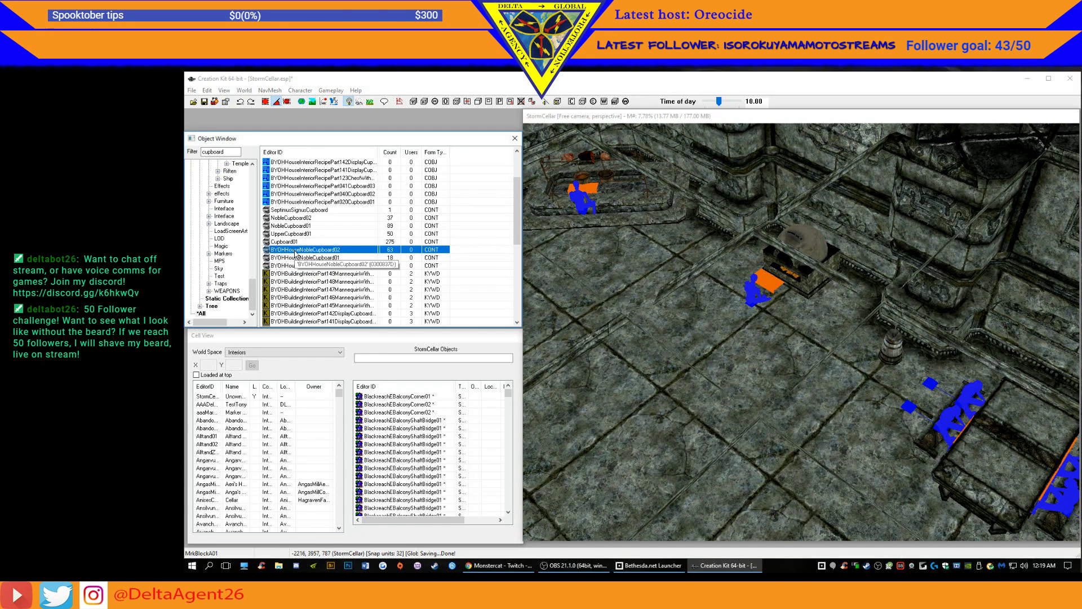
- Place a NobleCupboard02 beside the oven and rotate it so its doors face the same way as the oven
{"action": "left_click", "coordinate": [291, 217]}
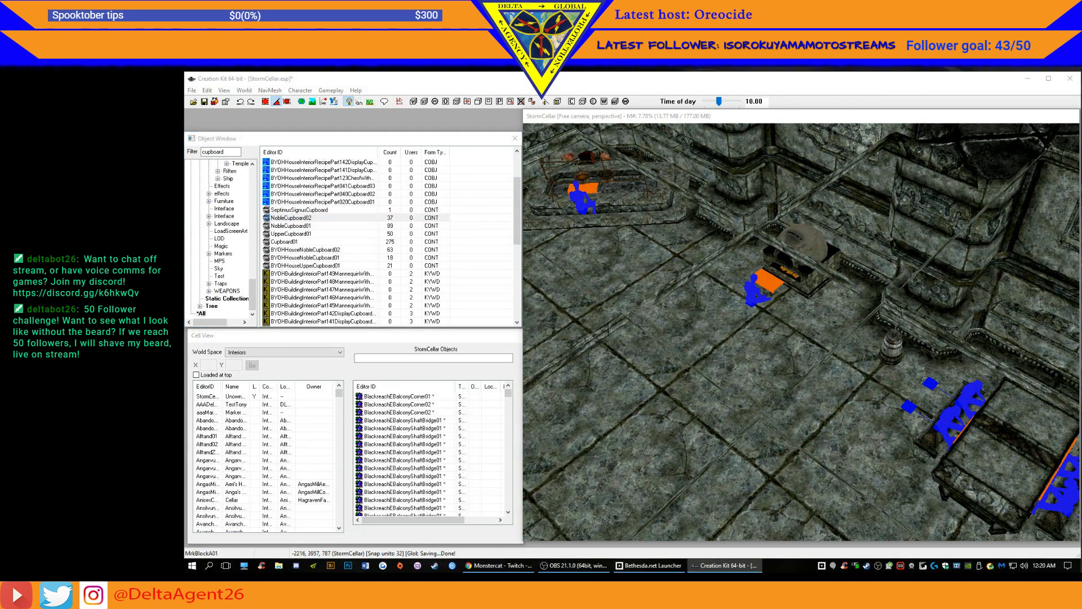
{"action": "left_click_drag", "start_coordinate": [267, 218], "coordinate": [831, 293]}
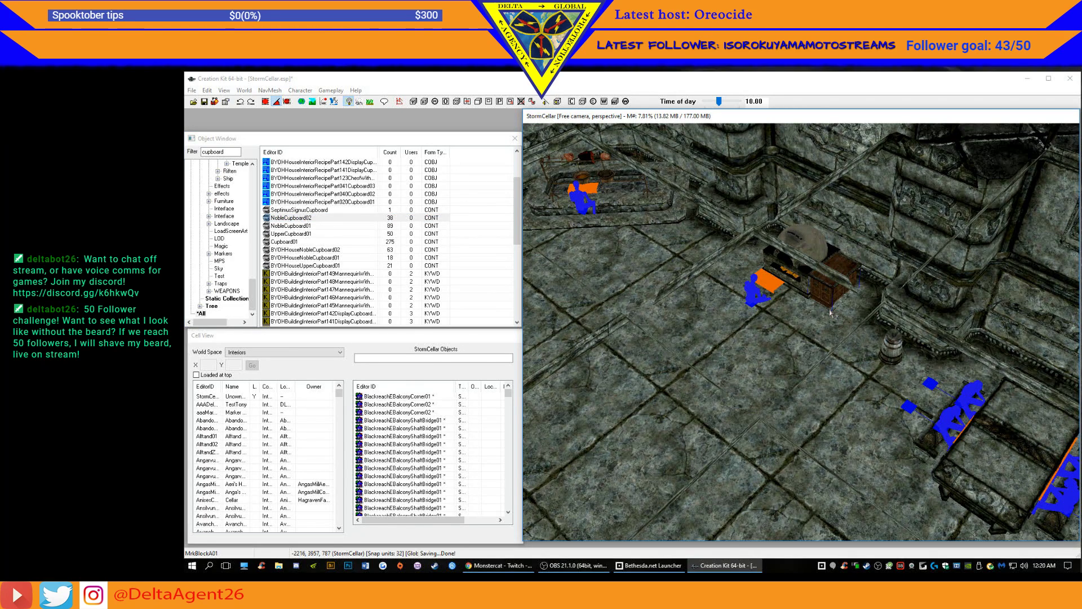
{"action": "key", "text": "c"}
{"action": "scroll", "coordinate": [832, 311], "scroll_direction": "down", "scroll_amount": 3}
{"action": "middle_click_drag", "start_coordinate": [832, 311], "coordinate": [865, 286], "text": "shift"}
{"action": "scroll", "coordinate": [865, 287], "scroll_direction": "down", "scroll_amount": 6}
{"action": "scroll", "coordinate": [860, 294], "scroll_direction": "down", "scroll_amount": 2}
{"action": "scroll", "coordinate": [861, 293], "scroll_direction": "up", "scroll_amount": 4}
{"action": "middle_click_drag", "start_coordinate": [860, 293], "coordinate": [852, 258], "text": "shift"}
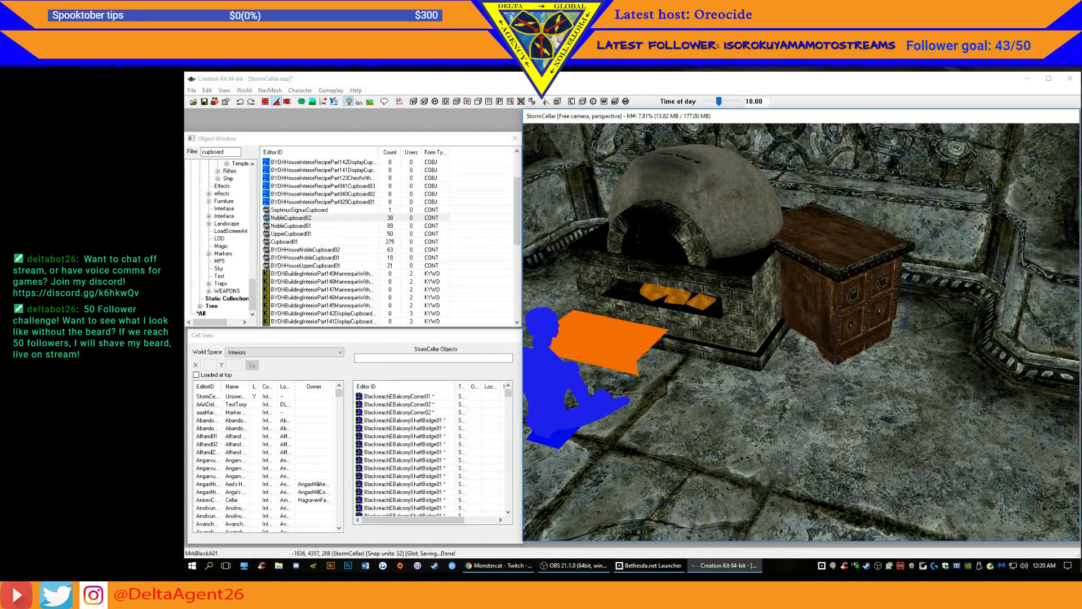
{"action": "right_click_drag", "start_coordinate": [842, 282], "coordinate": [791, 284]}
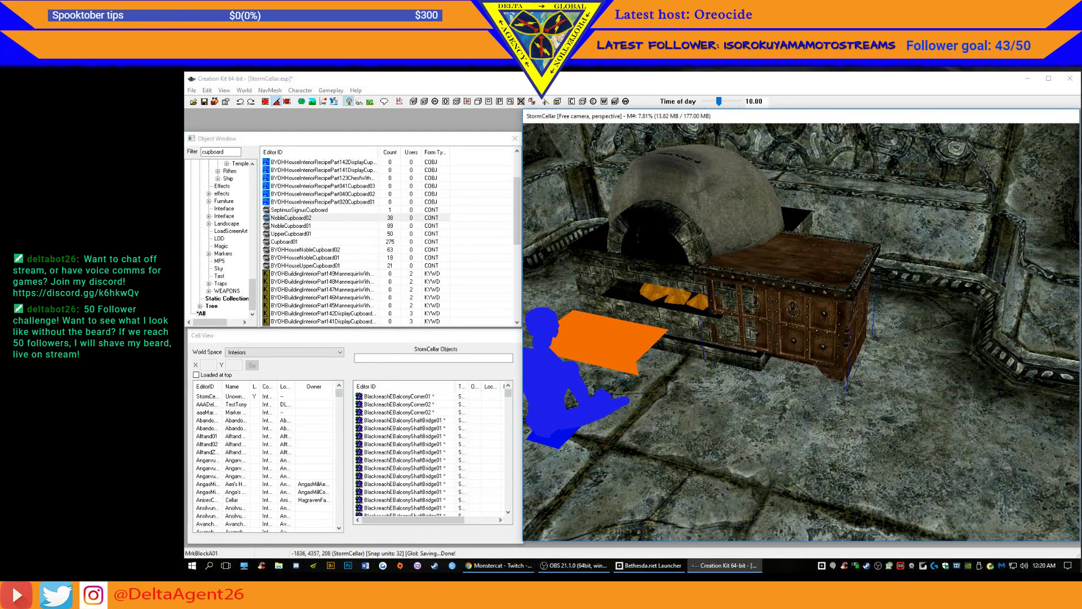
- Move the cupboard against the wall, flush with the side of the oven nearest the butter churn
{"action": "left_click_drag", "start_coordinate": [803, 276], "coordinate": [869, 273]}
{"action": "middle_click_drag", "start_coordinate": [870, 273], "coordinate": [887, 263]}
{"action": "left_click_drag", "start_coordinate": [887, 263], "coordinate": [877, 266]}
{"action": "key", "text": "z"}
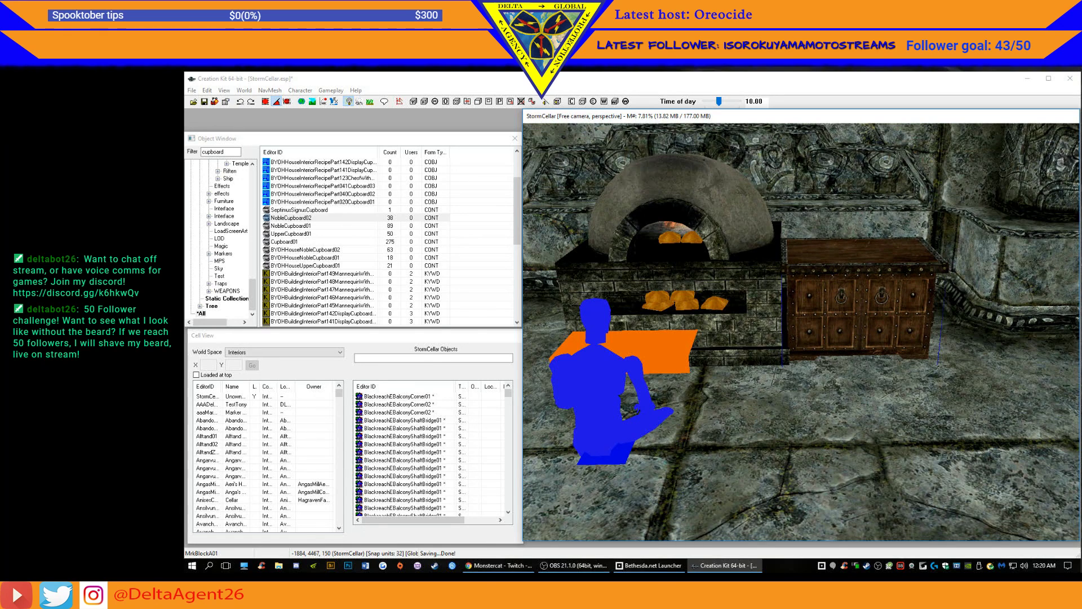
- Duplicate the cupboard and position the copy against the opposite side of the oven
{"action": "key", "text": "ctrl+d"}
{"action": "left_click_drag", "start_coordinate": [878, 258], "coordinate": [529, 258]}
{"action": "right_click_drag", "start_coordinate": [530, 258], "coordinate": [588, 258]}
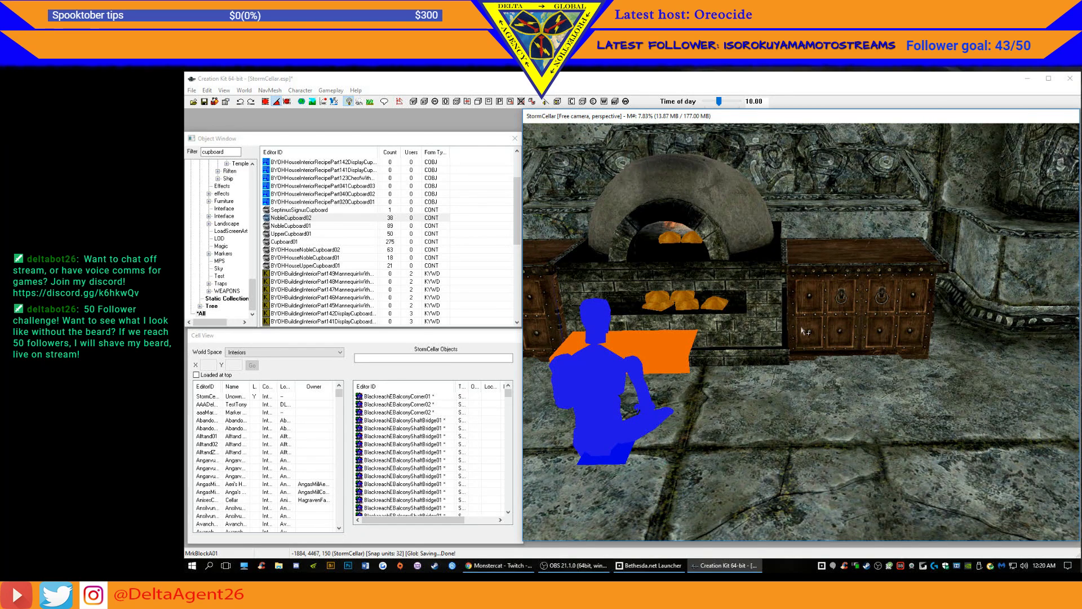
{"action": "key", "text": "ctrl+f"}
{"action": "left_click", "coordinate": [321, 189]}
{"action": "key", "text": "shift+f"}
{"action": "middle_click_drag", "start_coordinate": [867, 313], "coordinate": [895, 326], "text": "shift"}
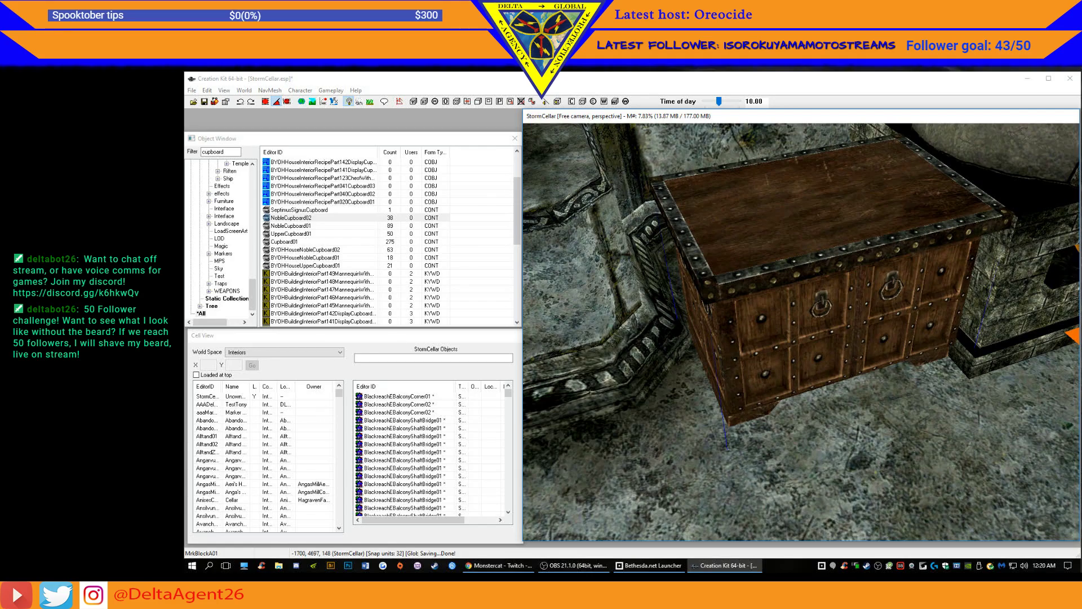
- Select the cupboard on the butter churn side of the oven and adjust its height above the floor
{"action": "key", "text": "d"}
{"action": "middle_click_drag", "start_coordinate": [961, 297], "coordinate": [950, 293], "text": "shift"}
{"action": "left_click", "coordinate": [882, 296]}
{"action": "left_click_drag", "start_coordinate": [882, 296], "coordinate": [879, 286]}
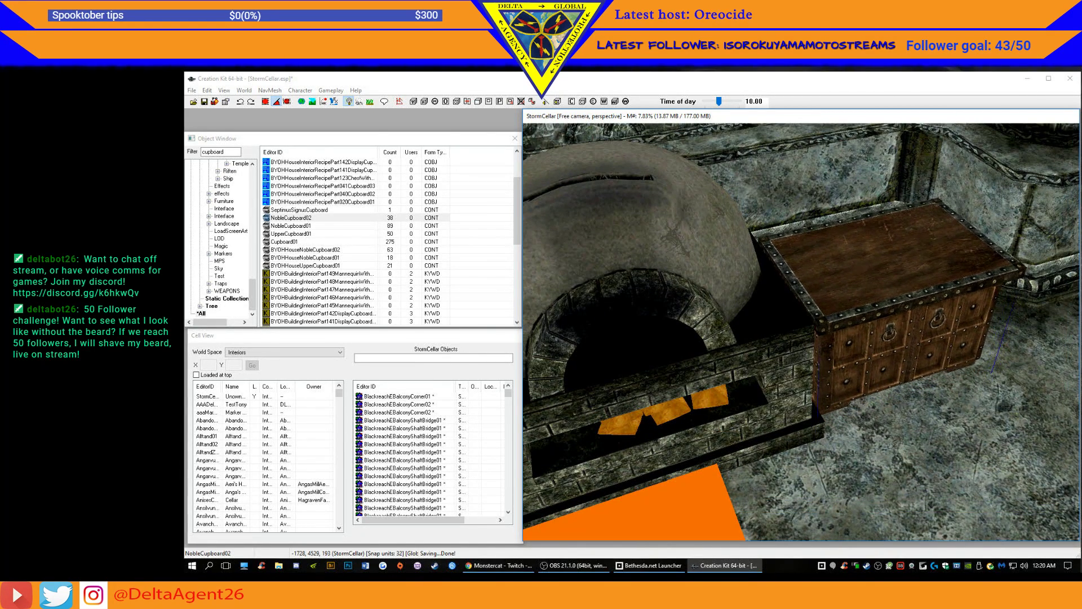
{"action": "middle_click_drag", "start_coordinate": [884, 292], "coordinate": [856, 280], "text": "shift"}
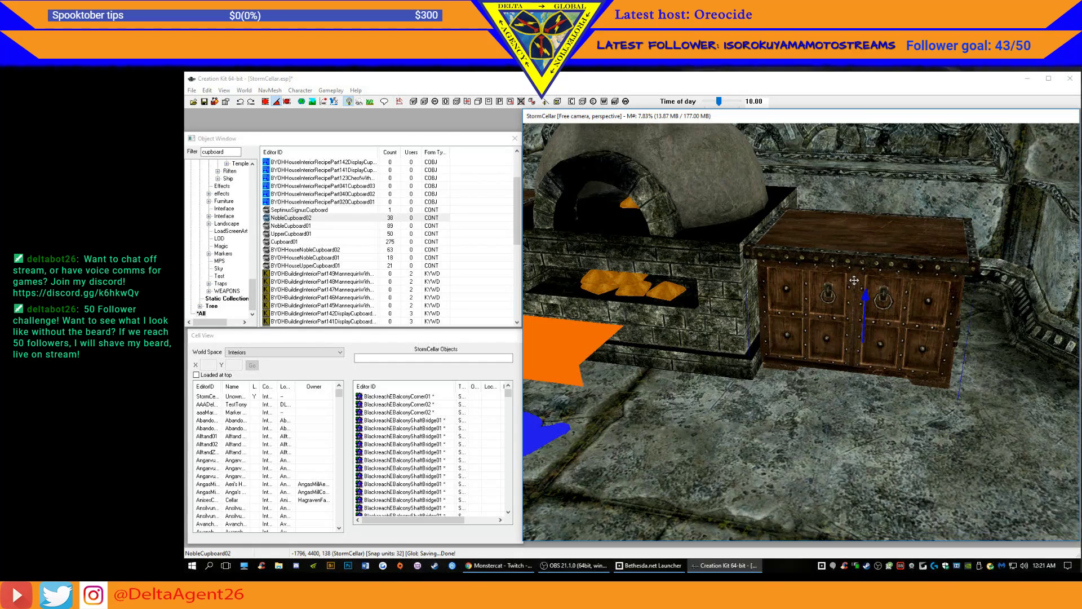
{"action": "left_click_drag", "start_coordinate": [854, 280], "coordinate": [854, 272]}
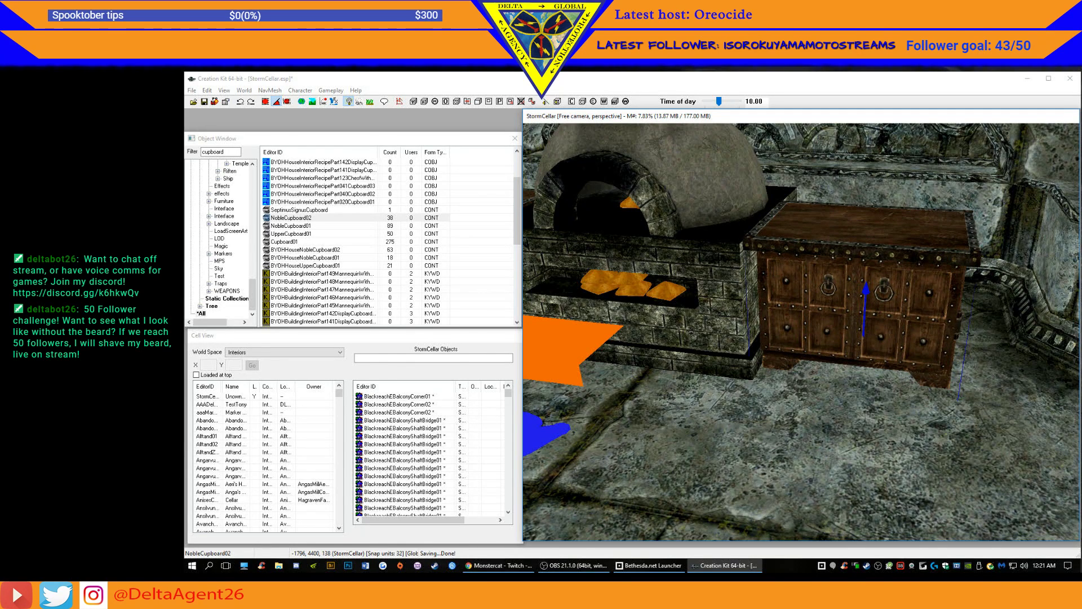
{"action": "left_click_drag", "start_coordinate": [854, 273], "coordinate": [853, 276]}
- Fine-tune the same cupboard's height, rotation and position so it sits squarely beside the oven
{"action": "middle_click_drag", "start_coordinate": [847, 284], "coordinate": [849, 290], "text": "shift"}
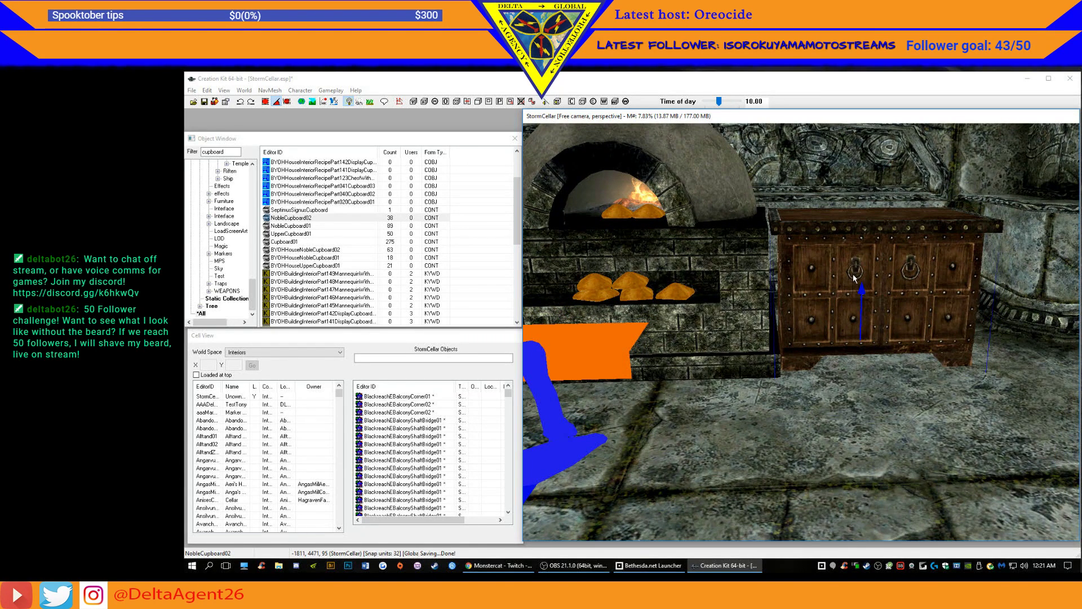
{"action": "left_click_drag", "start_coordinate": [854, 273], "coordinate": [853, 277]}
{"action": "right_click_drag", "start_coordinate": [850, 274], "coordinate": [843, 274]}
{"action": "middle_click_drag", "start_coordinate": [845, 287], "coordinate": [833, 319], "text": "shift"}
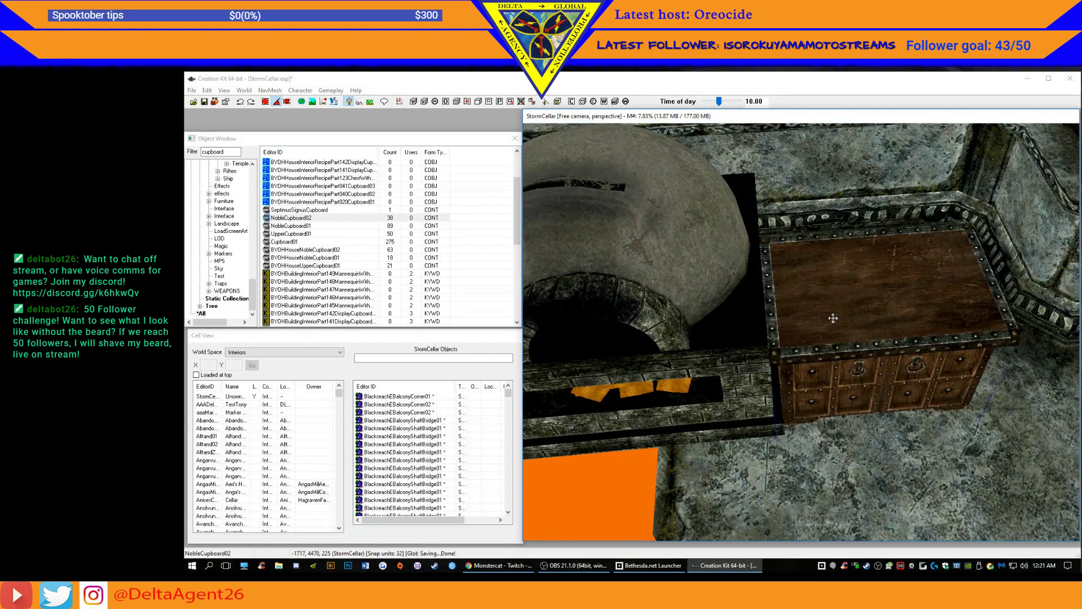
{"action": "left_click_drag", "start_coordinate": [833, 319], "coordinate": [832, 310]}
- Check the oven and both cupboards from across the room and save the StormCellar plugin
{"action": "middle_click_drag", "start_coordinate": [833, 303], "coordinate": [670, 286], "text": "shift"}
{"action": "scroll", "coordinate": [804, 280], "scroll_direction": "down", "scroll_amount": 5}
{"action": "middle_click_drag", "start_coordinate": [805, 278], "coordinate": [832, 291], "text": "shift"}
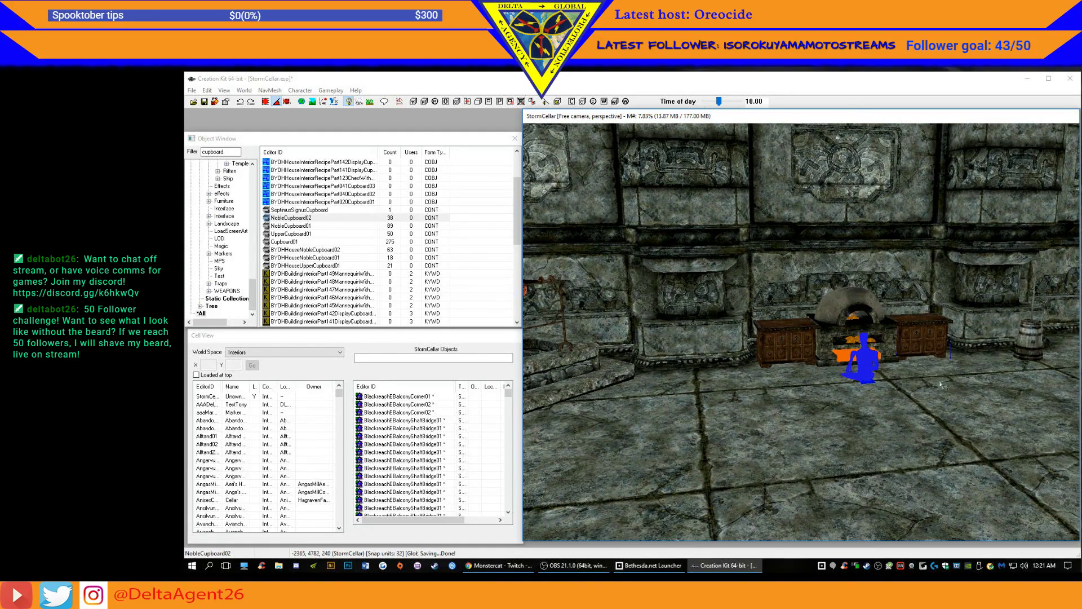
{"action": "scroll", "coordinate": [908, 390], "scroll_direction": "down", "scroll_amount": 6}
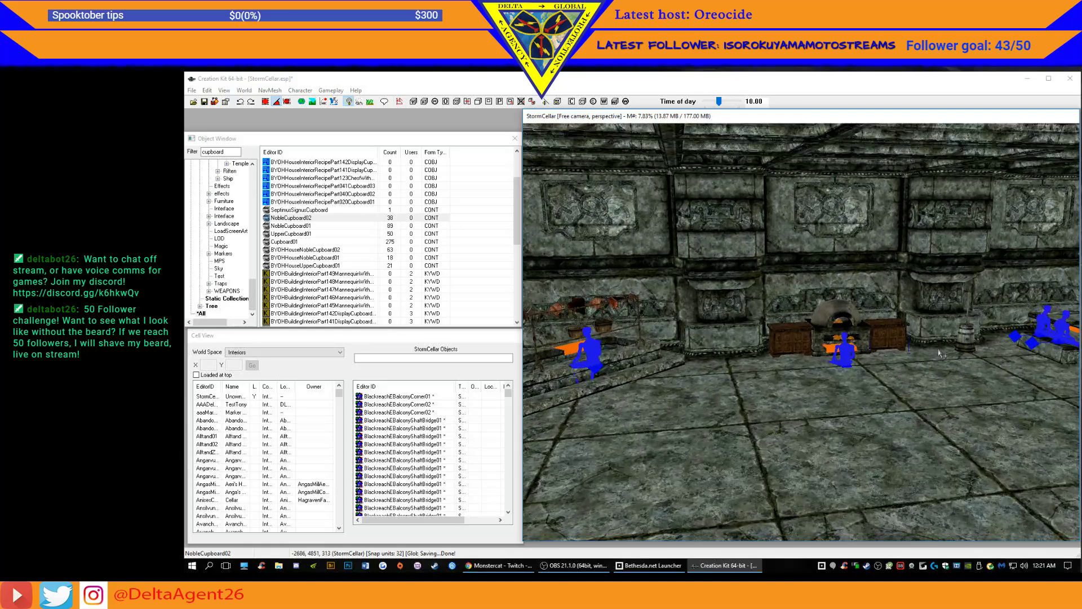
{"action": "left_click", "coordinate": [204, 102]}
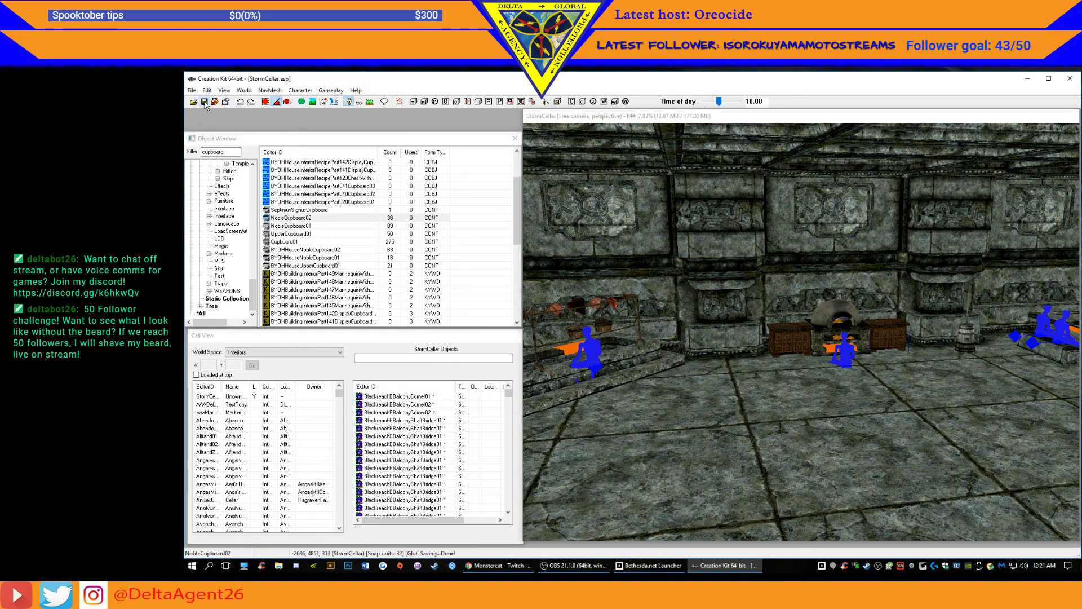
{"action": "middle_click_drag", "start_coordinate": [776, 389], "coordinate": [646, 301], "text": "shift"}
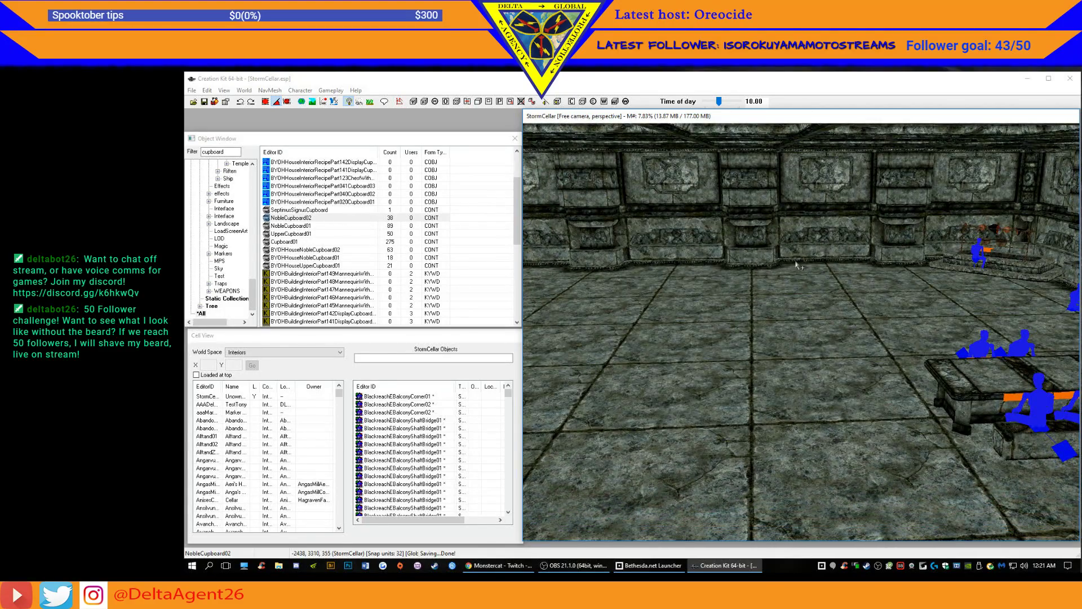
{"action": "scroll", "coordinate": [795, 263], "scroll_direction": "down", "scroll_amount": 5}
{"action": "scroll", "coordinate": [795, 270], "scroll_direction": "up", "scroll_amount": 6}
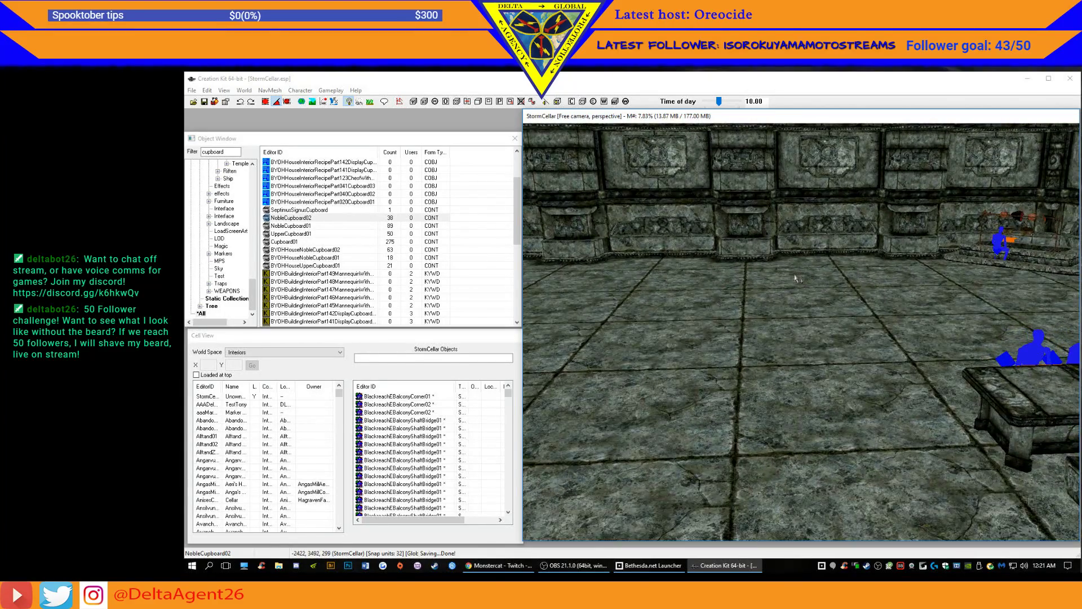
{"action": "scroll", "coordinate": [796, 277], "scroll_direction": "down", "scroll_amount": 4}
{"action": "scroll", "coordinate": [798, 275], "scroll_direction": "up", "scroll_amount": 4}
{"action": "middle_click_drag", "start_coordinate": [796, 279], "coordinate": [809, 280], "text": "shift"}
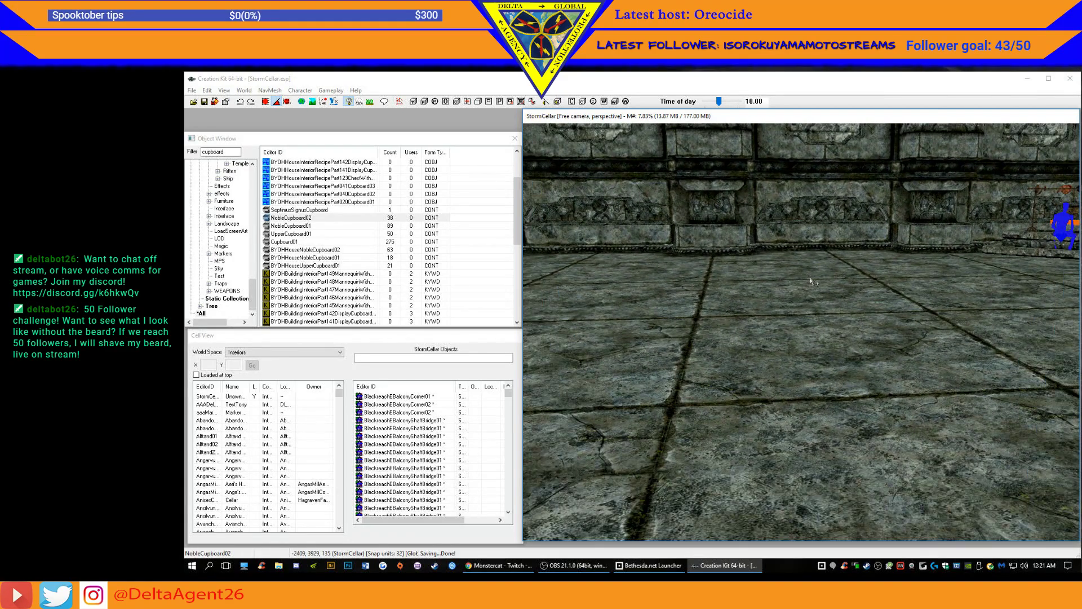
- Save the StormCellar plugin again and close the editor
{"action": "left_click", "coordinate": [204, 102]}
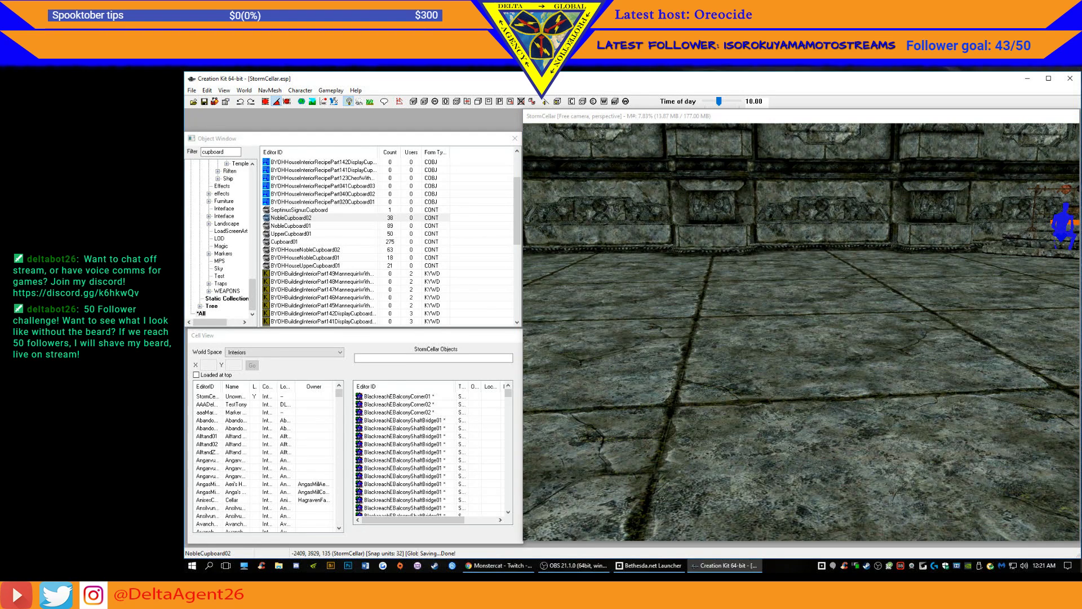
{"action": "left_click", "coordinate": [292, 217]}
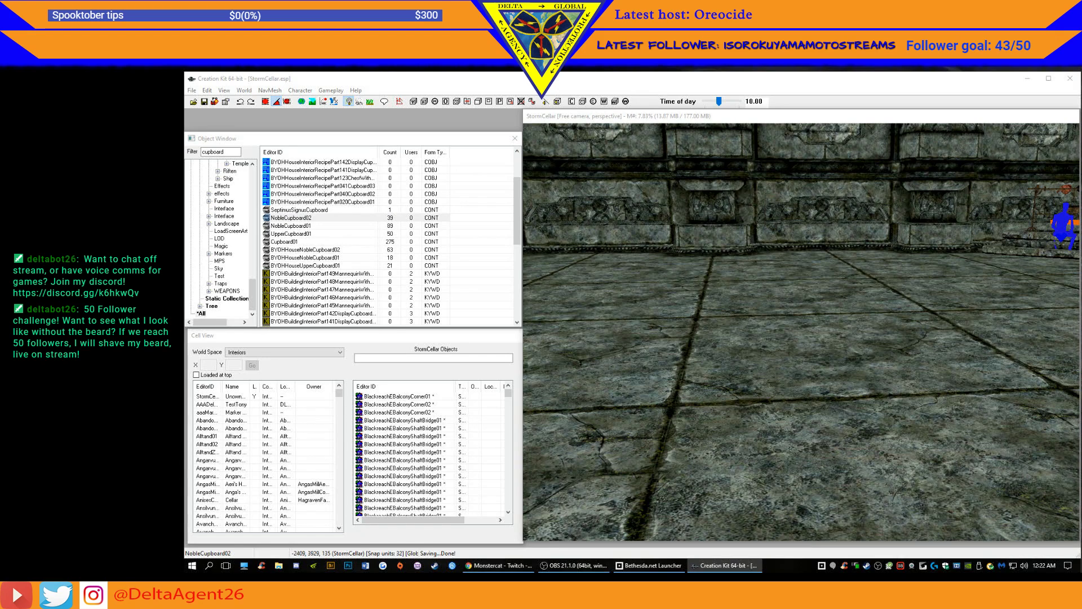
{"action": "left_click", "coordinate": [191, 90]}
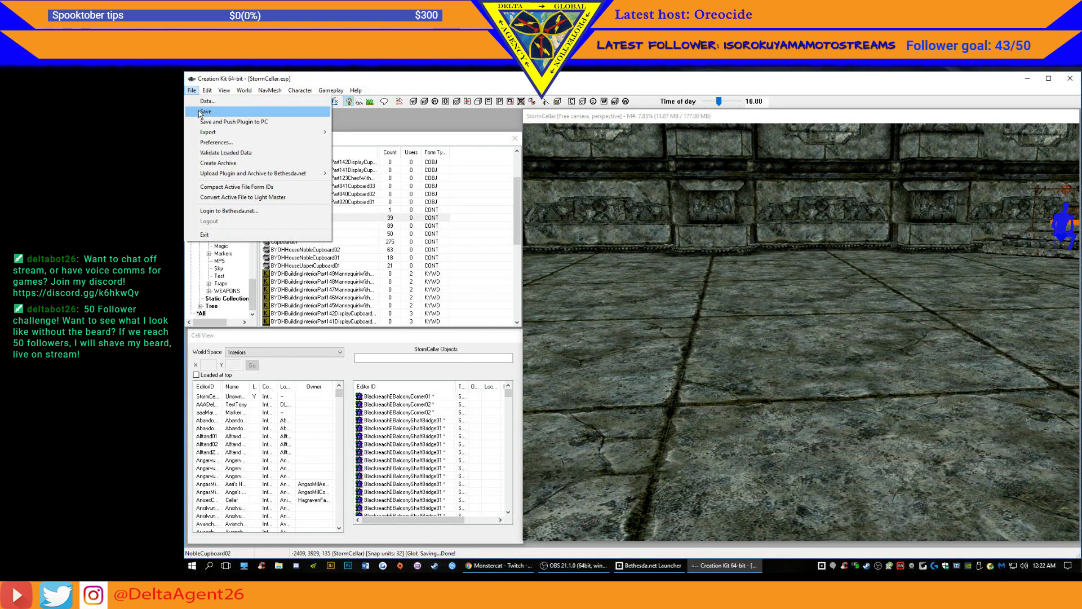
{"action": "left_click", "coordinate": [203, 112]}
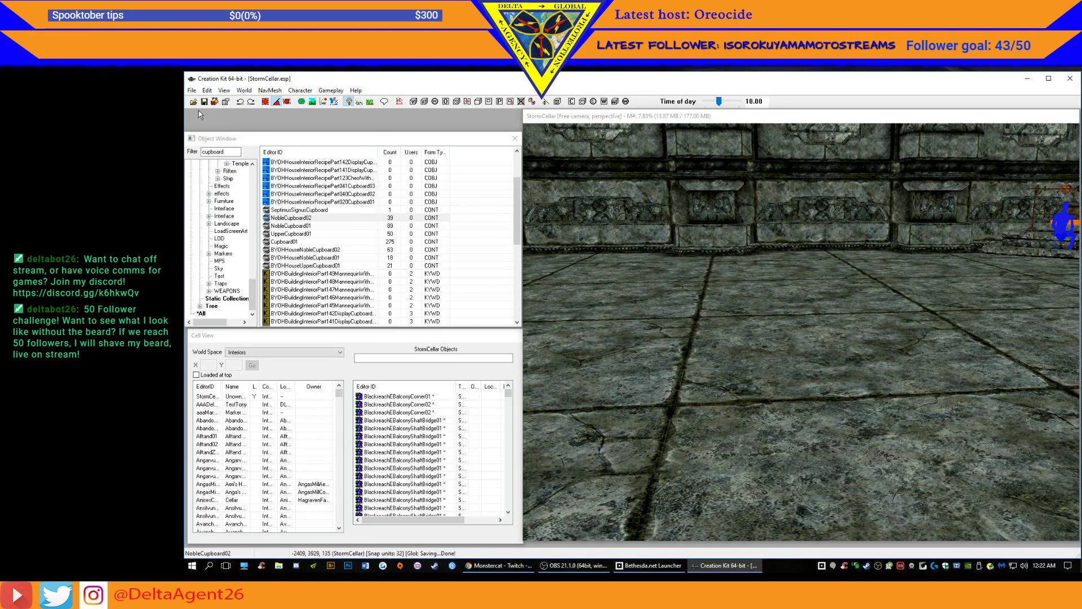
{"action": "left_click", "coordinate": [1070, 83]}
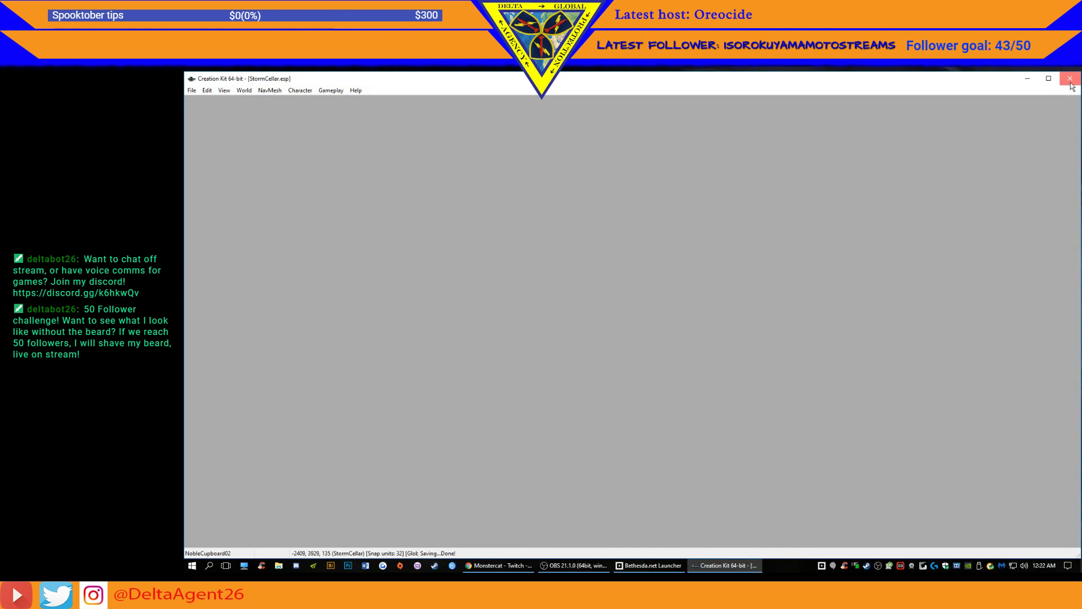
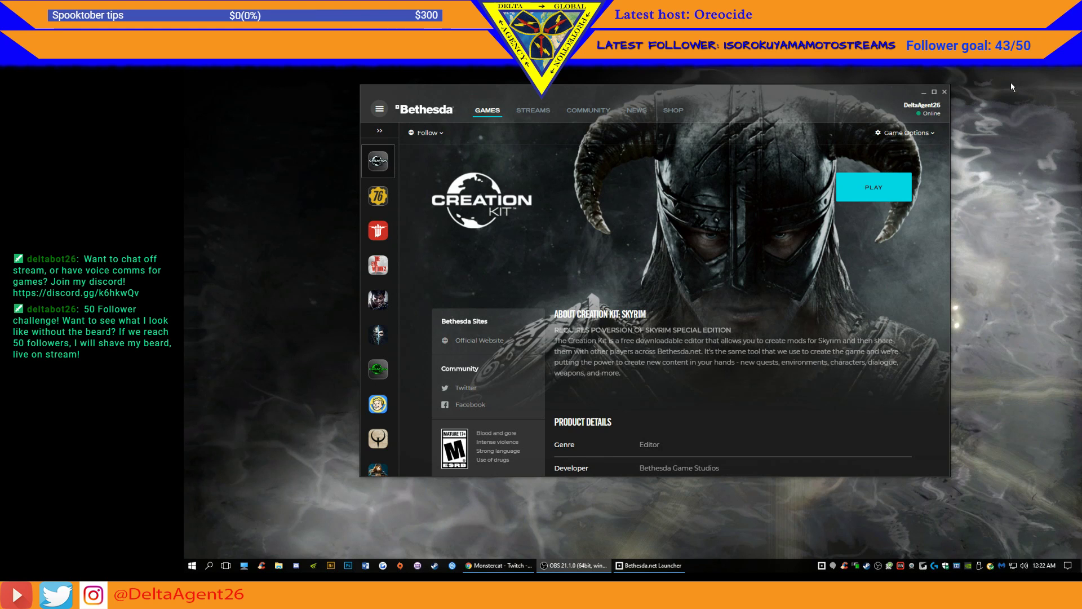
- Close the Bethesda launcher and start Skyrim with the skse64_loader shortcut
{"action": "left_click", "coordinate": [945, 94]}
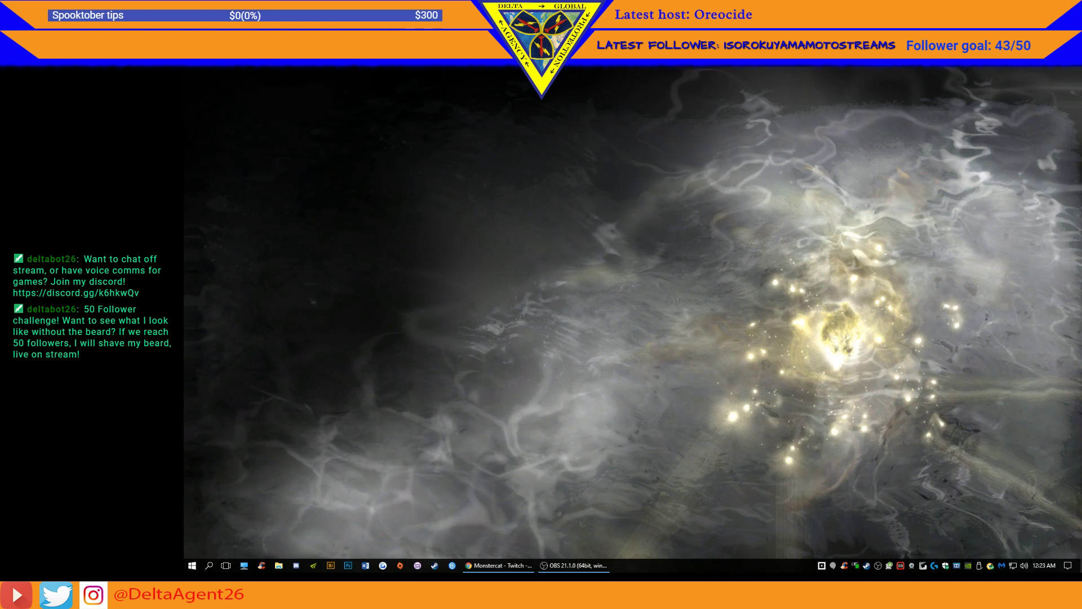
{"action": "left_click", "coordinate": [582, 214]}
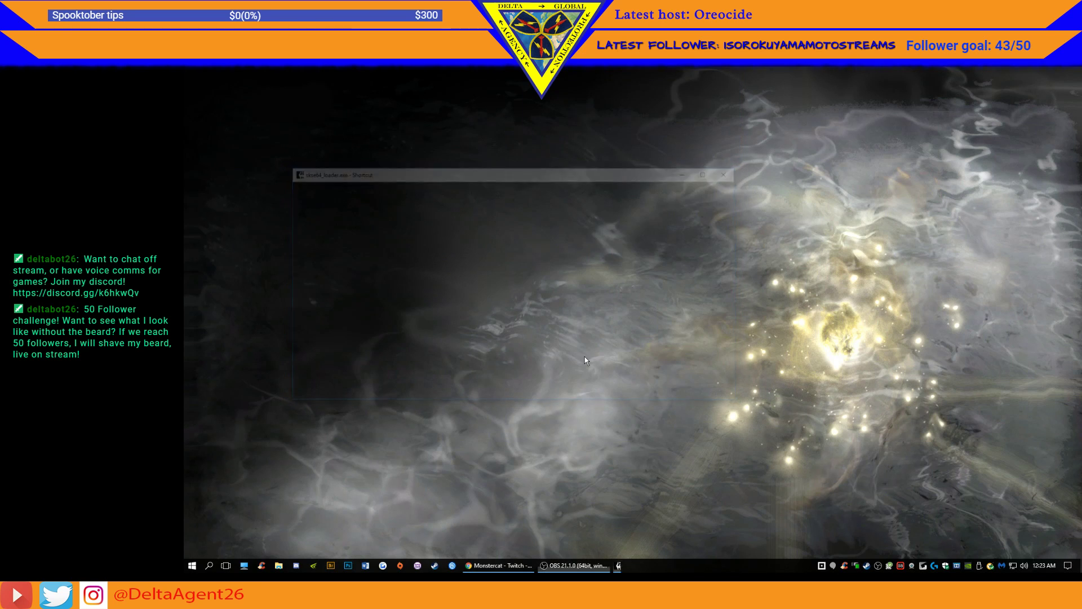
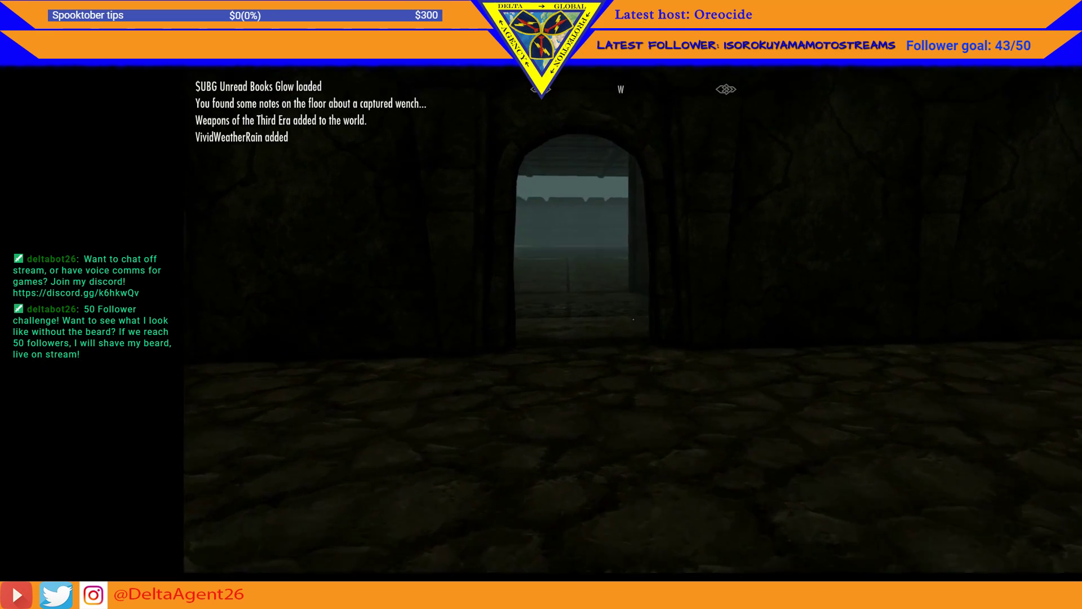
- Walk through the arched entrance to the central pool and examine the hall, its blue fires and the pool edge in game
{"action": "key", "text": "w"}
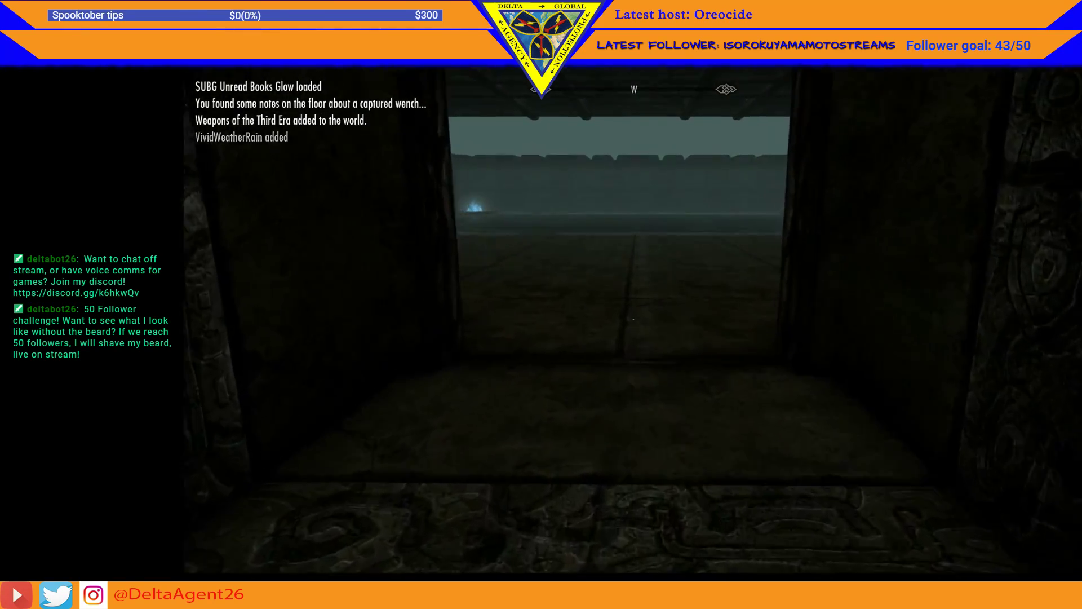
{"action": "key", "text": "w"}
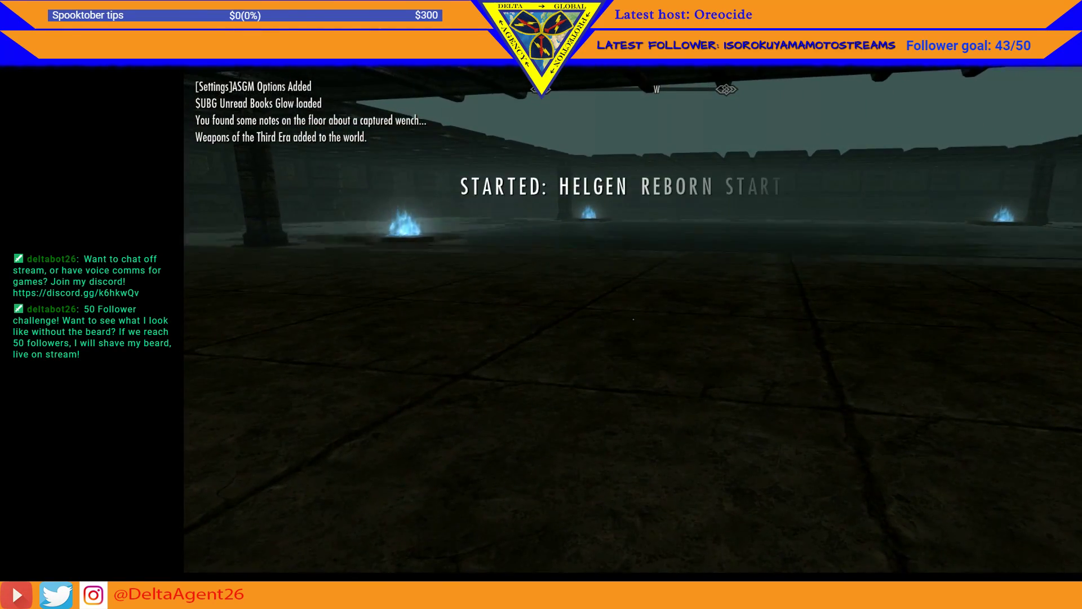
{"action": "key", "text": "w"}
{"action": "key", "text": "w"}
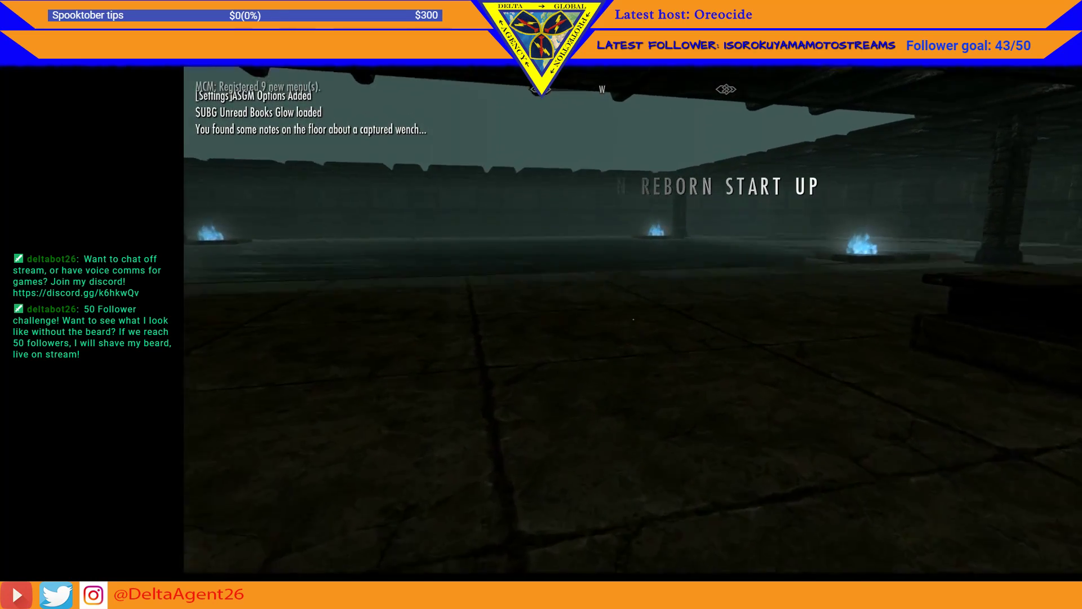
{"action": "key", "text": "w"}
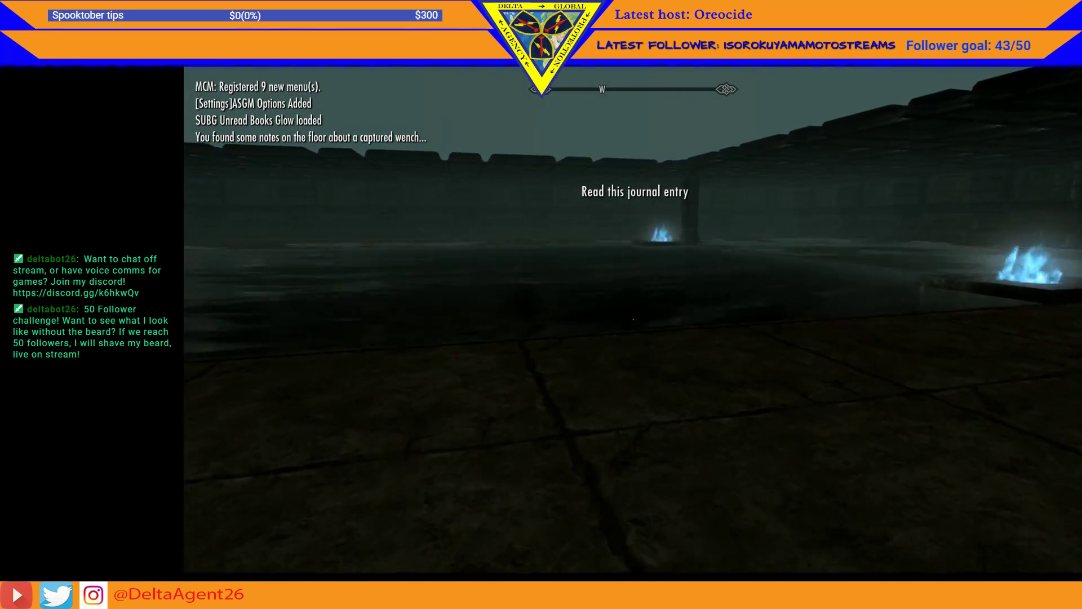
{"action": "key", "text": "w"}
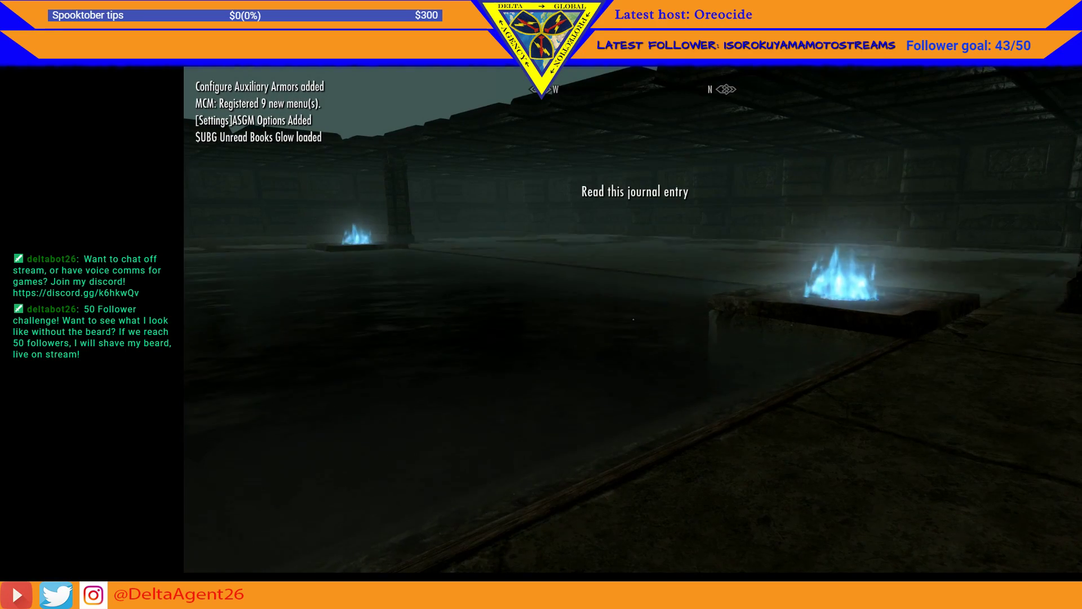
{"action": "key", "text": "w"}
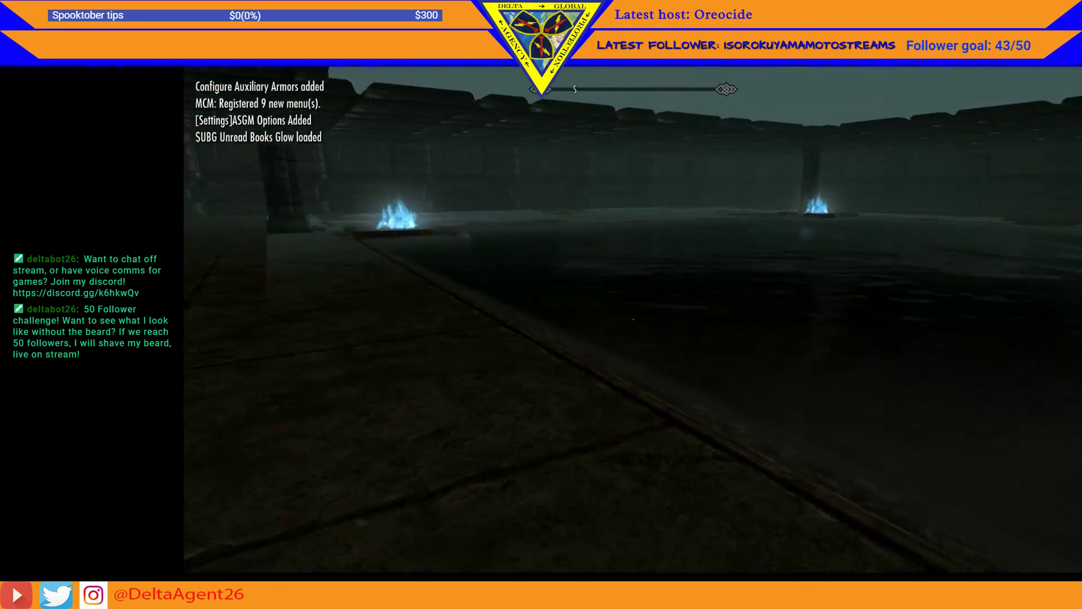
{"action": "key", "text": "w"}
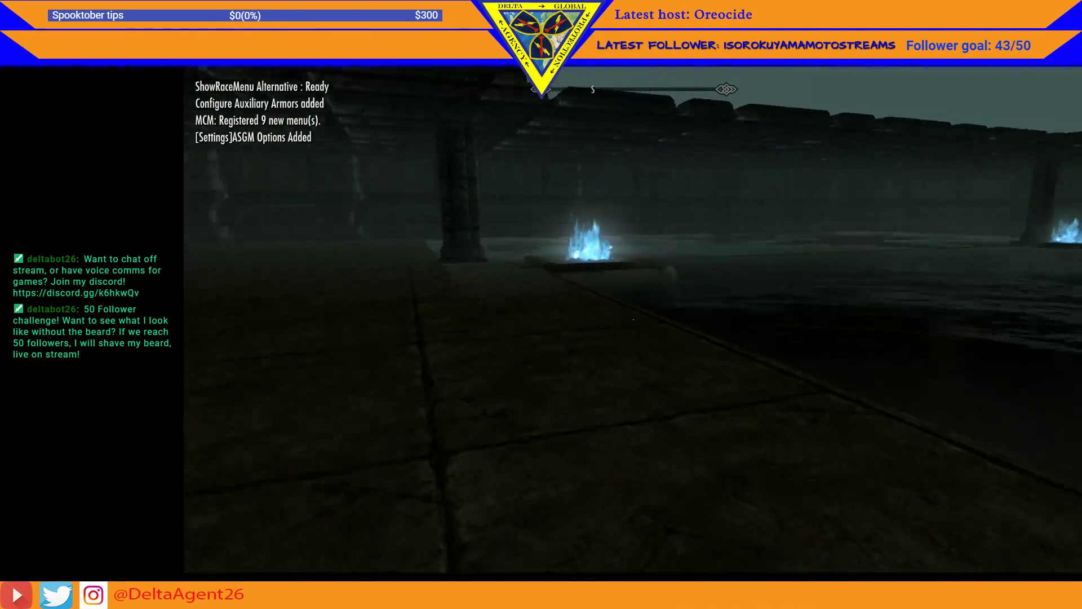
{"action": "key", "text": "w"}
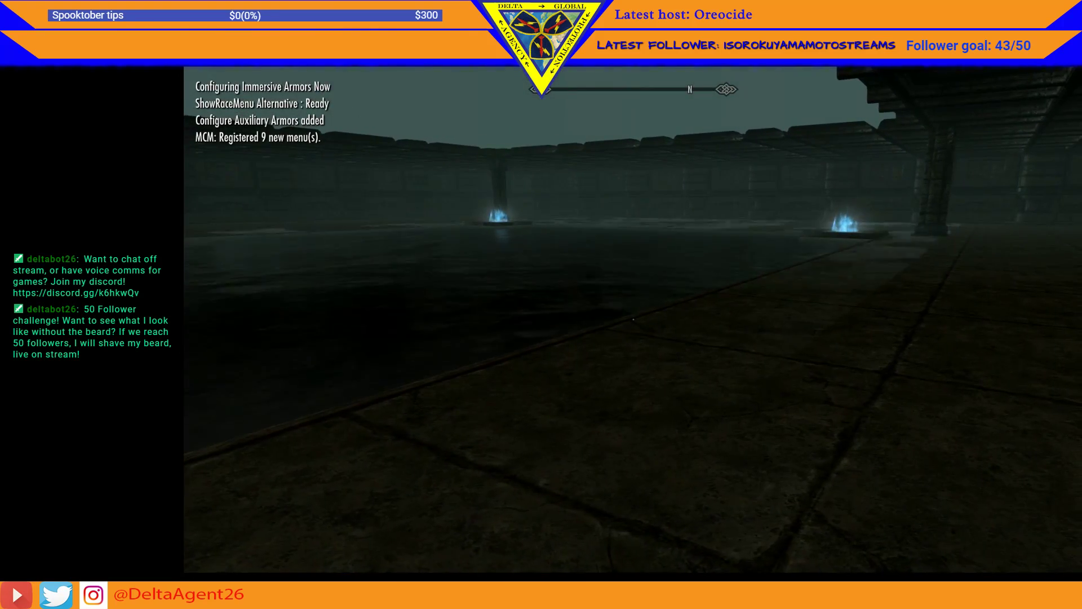
{"action": "key", "text": "w"}
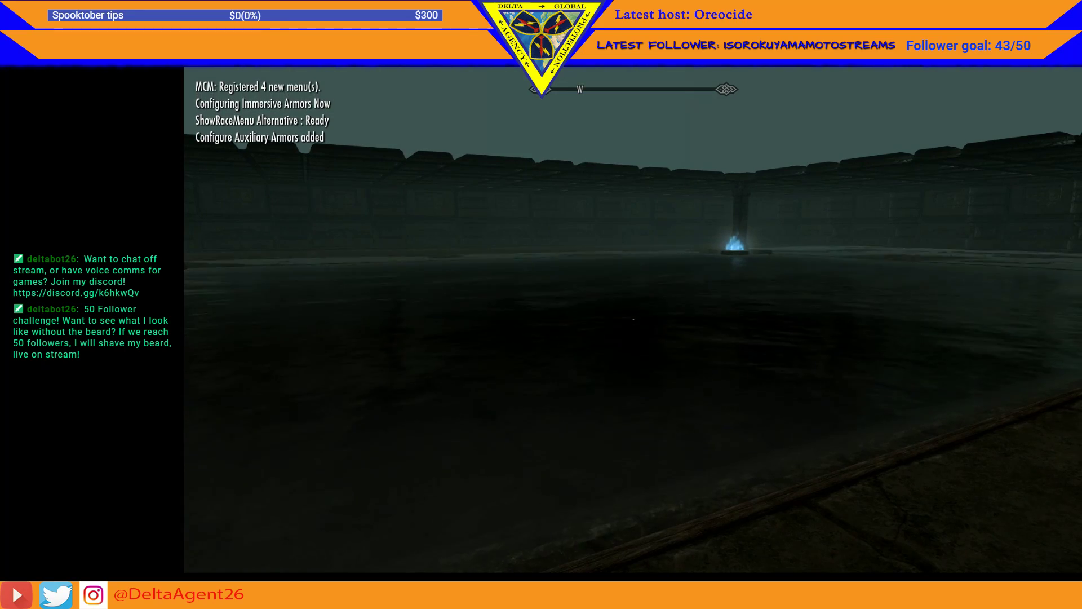
- Swim across the central pool and climb out on the north side to test the water in game
{"action": "key", "text": "w"}
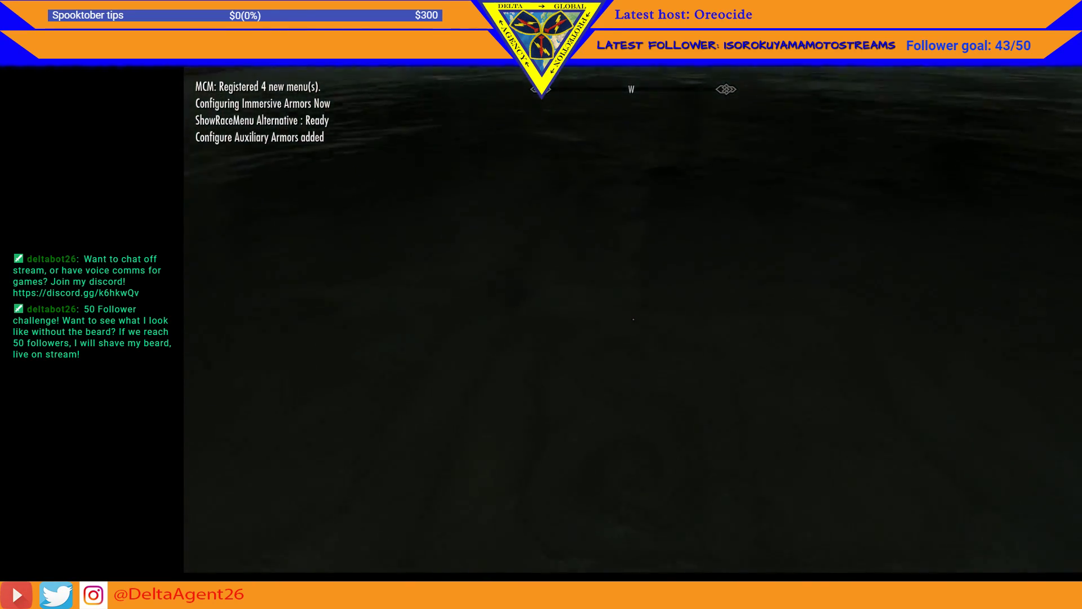
{"action": "key", "text": "w"}
{"action": "key", "text": "w"}
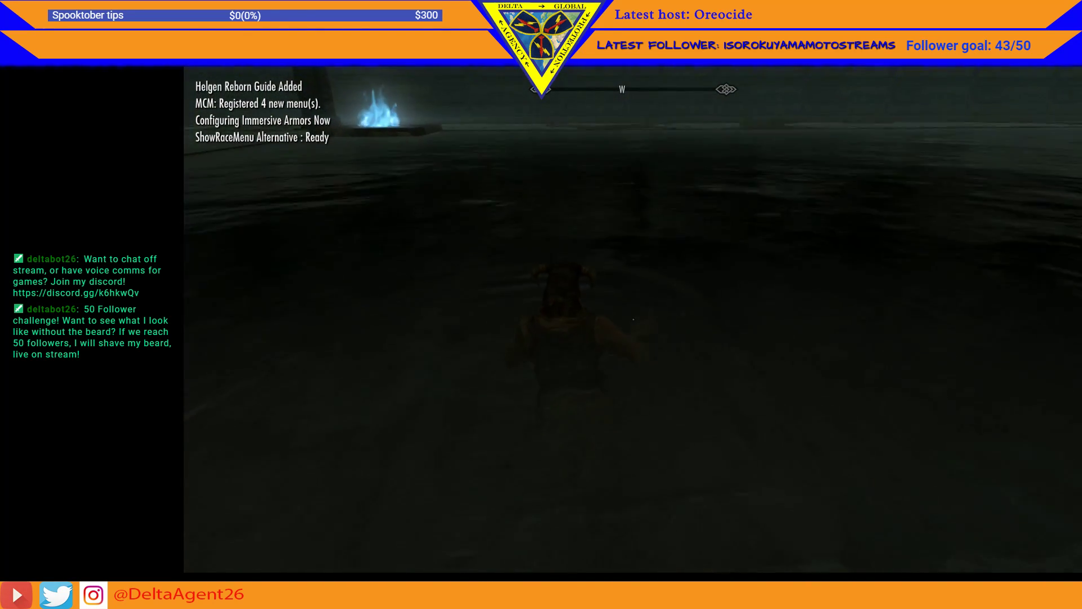
{"action": "key", "text": "w"}
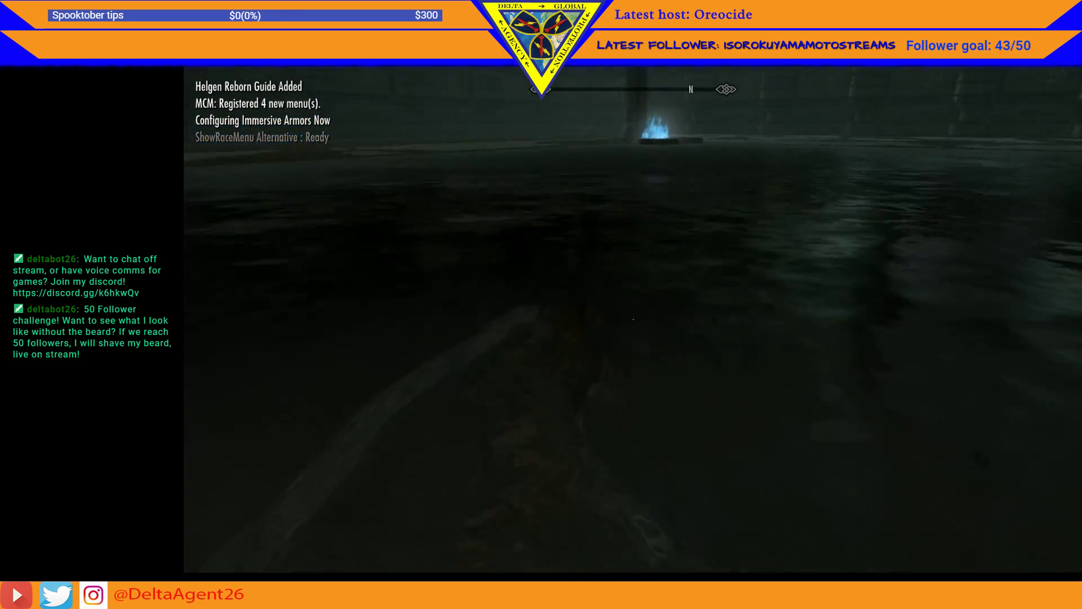
{"action": "key", "text": "w"}
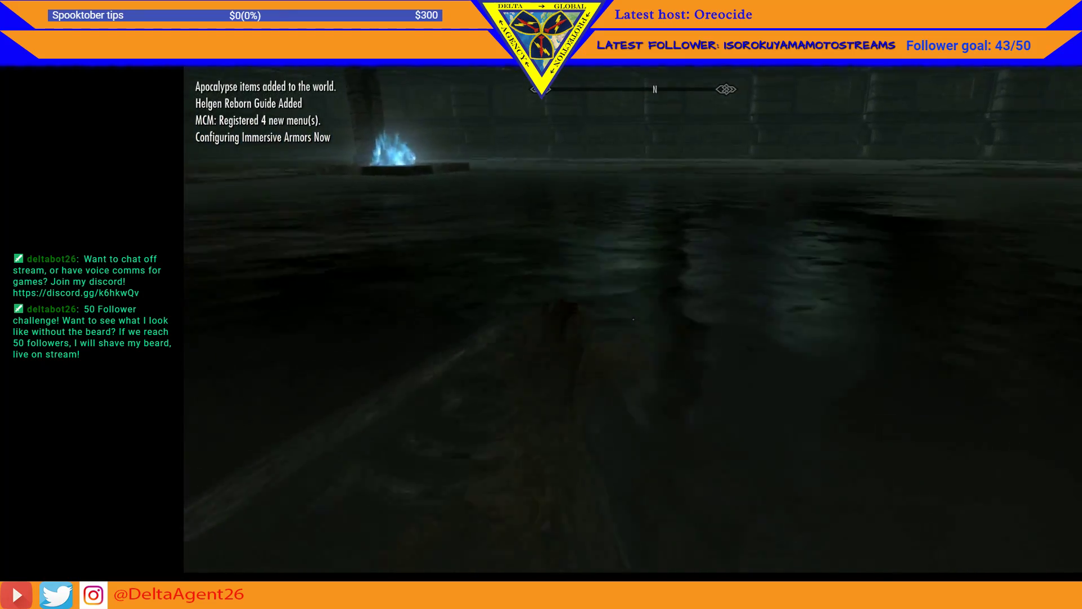
{"action": "key", "text": "w"}
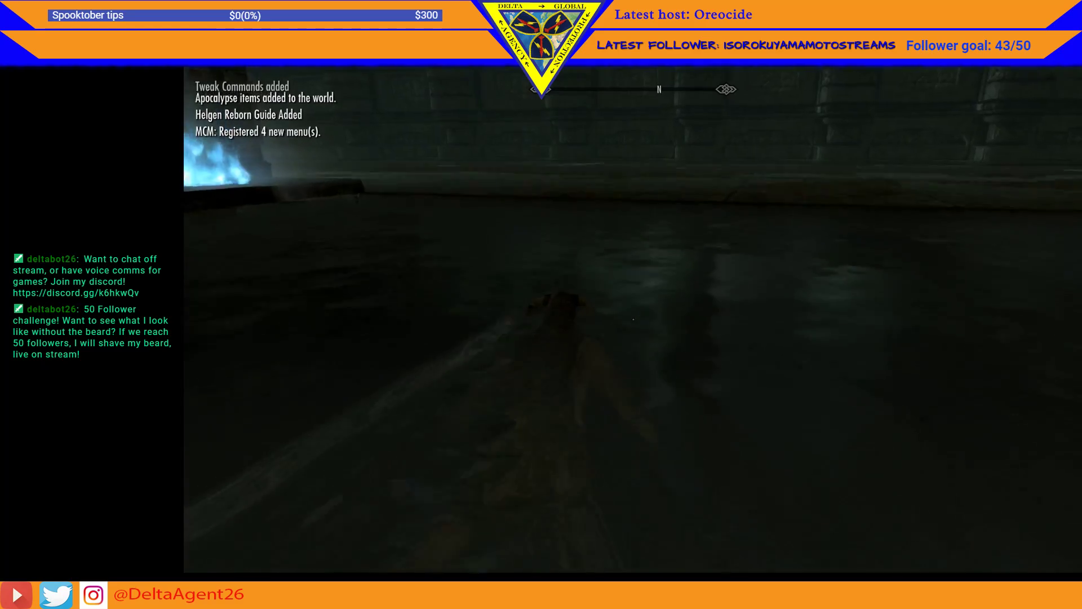
{"action": "key", "text": "w"}
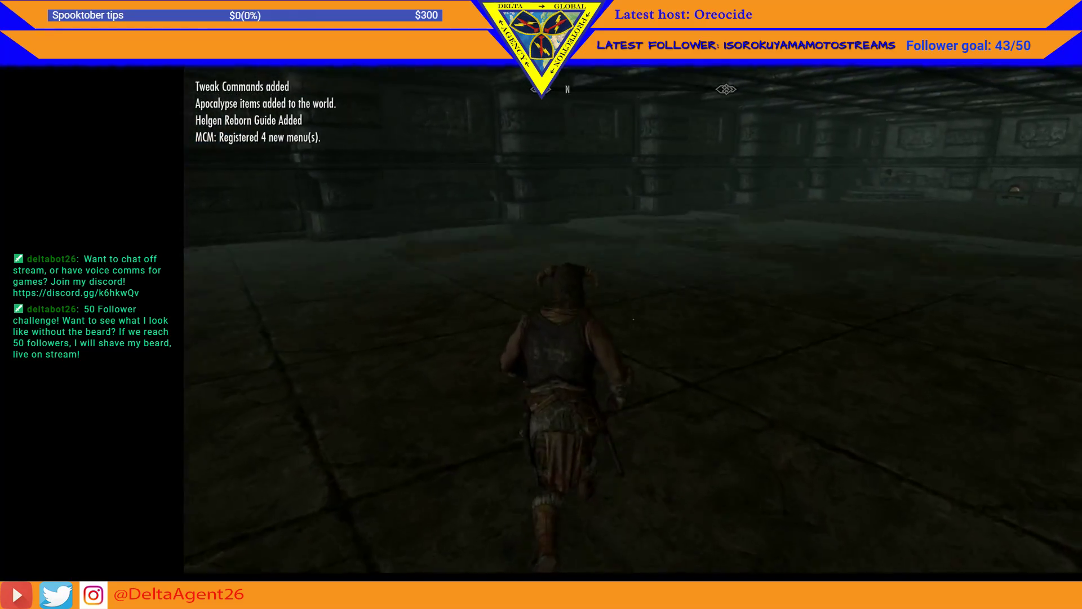
- Run to the kitchen corner and examine the bench tables, butter churn, oven with cupboards and cooking spit in game
{"action": "key", "text": "w"}
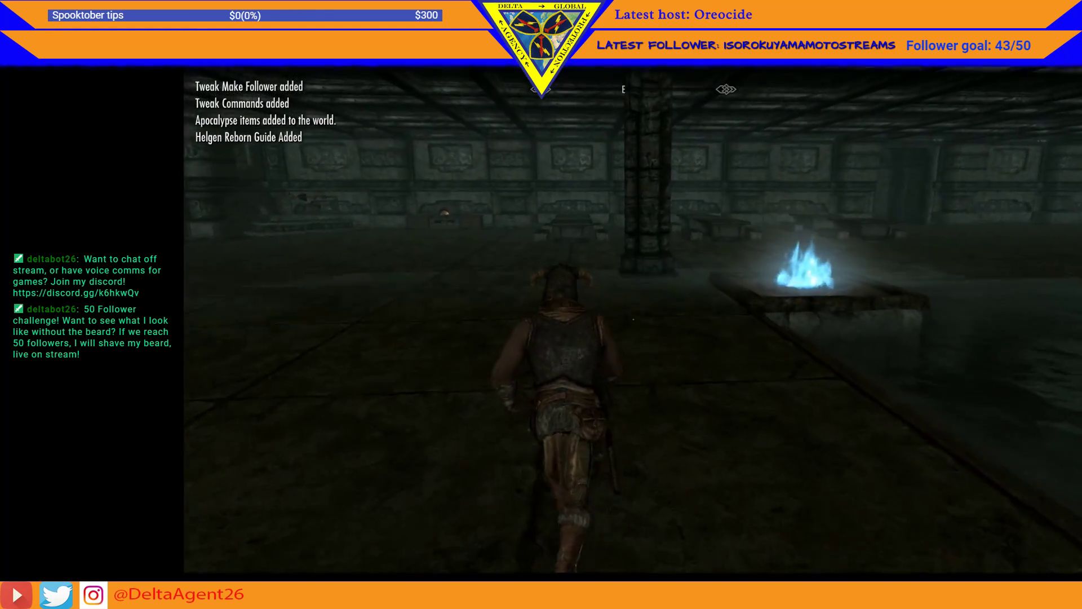
{"action": "key", "text": "w"}
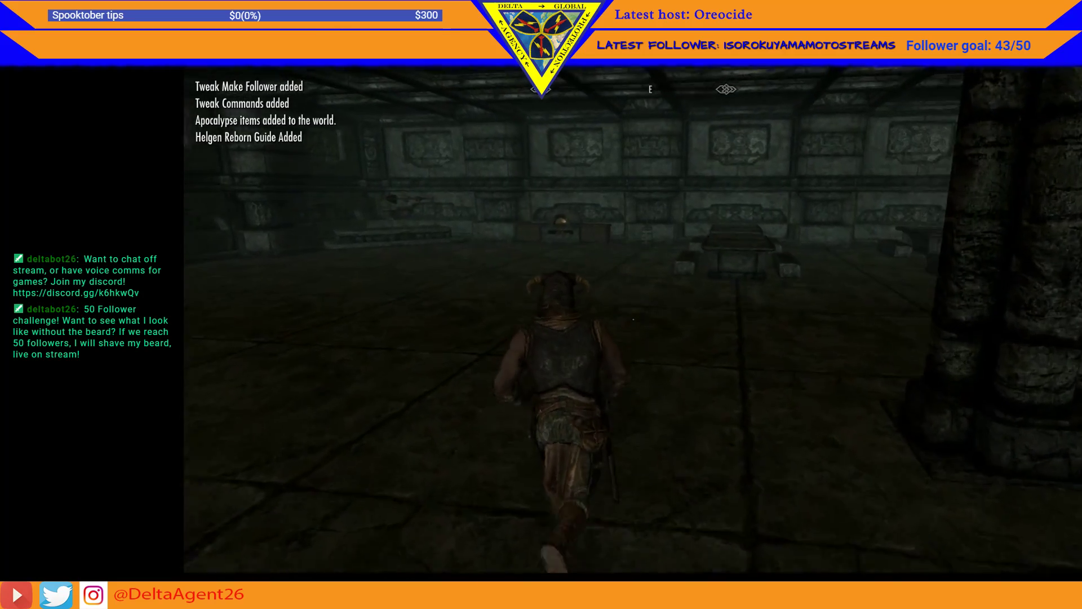
{"action": "key", "text": "w"}
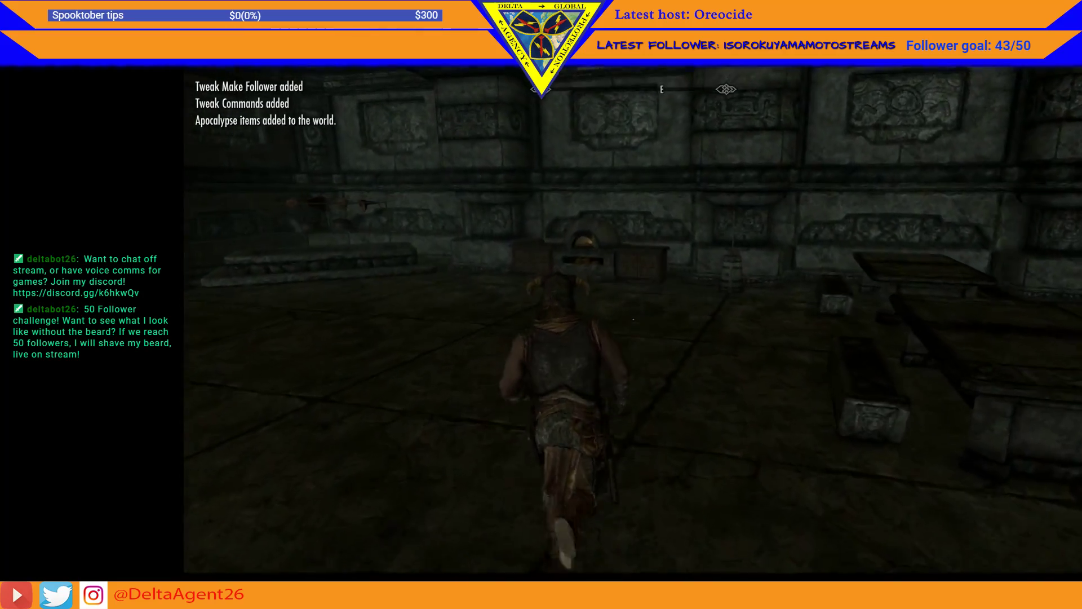
{"action": "key", "text": "w"}
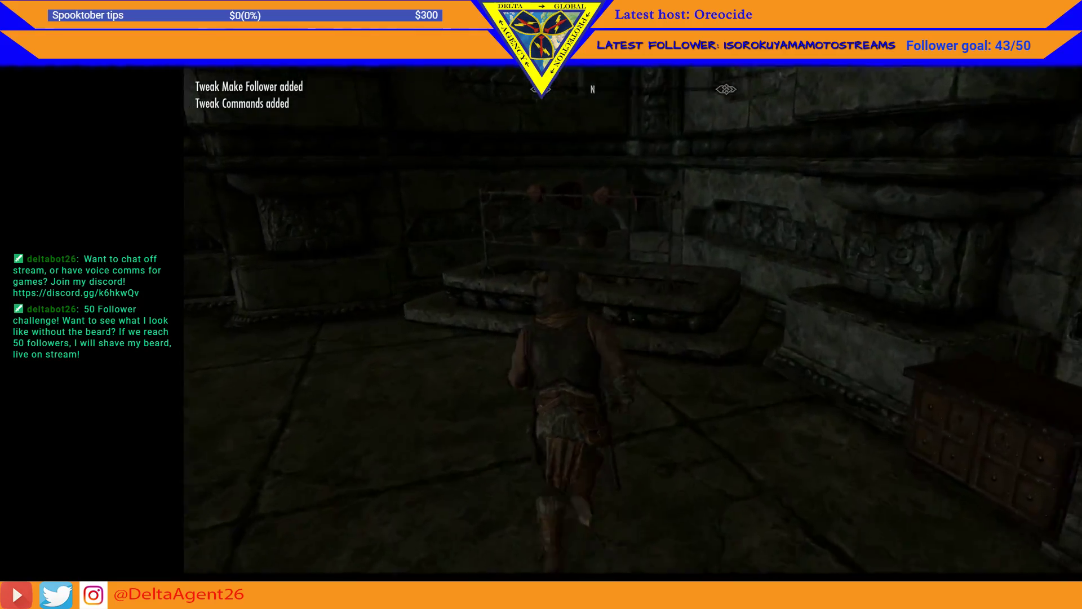
{"action": "key", "text": "w"}
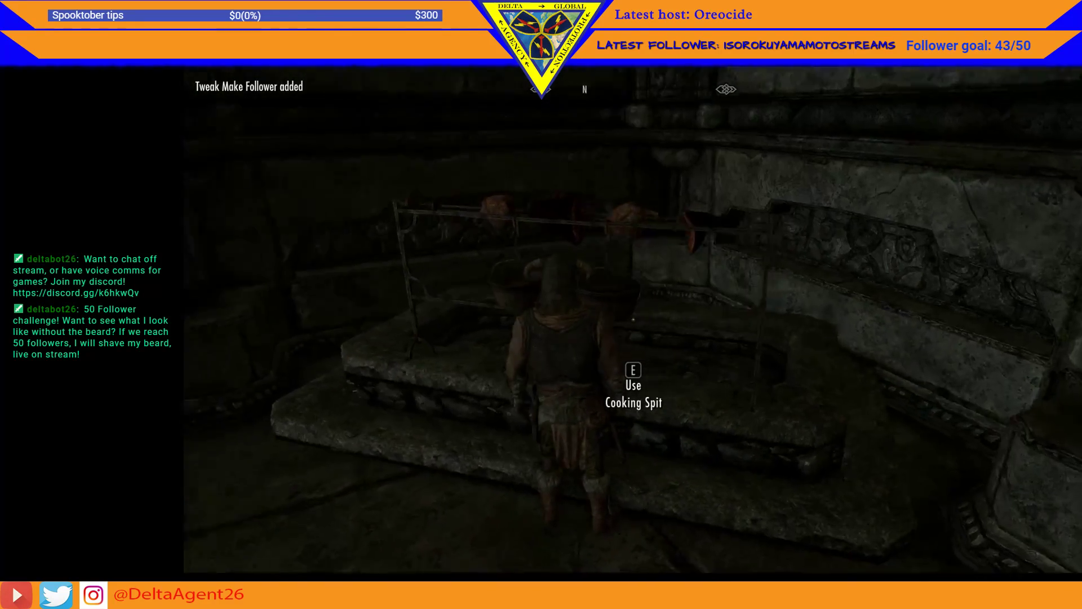
{"action": "key", "text": "w"}
{"action": "key", "text": "w"}
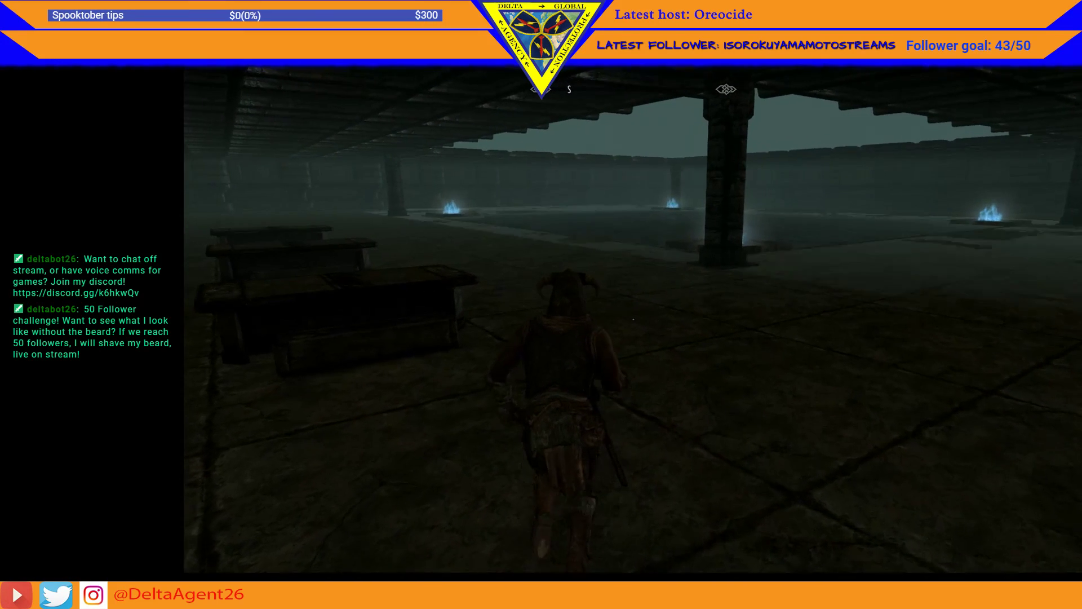
- Quit the game to the desktop without saving progress
{"action": "key", "text": "j"}
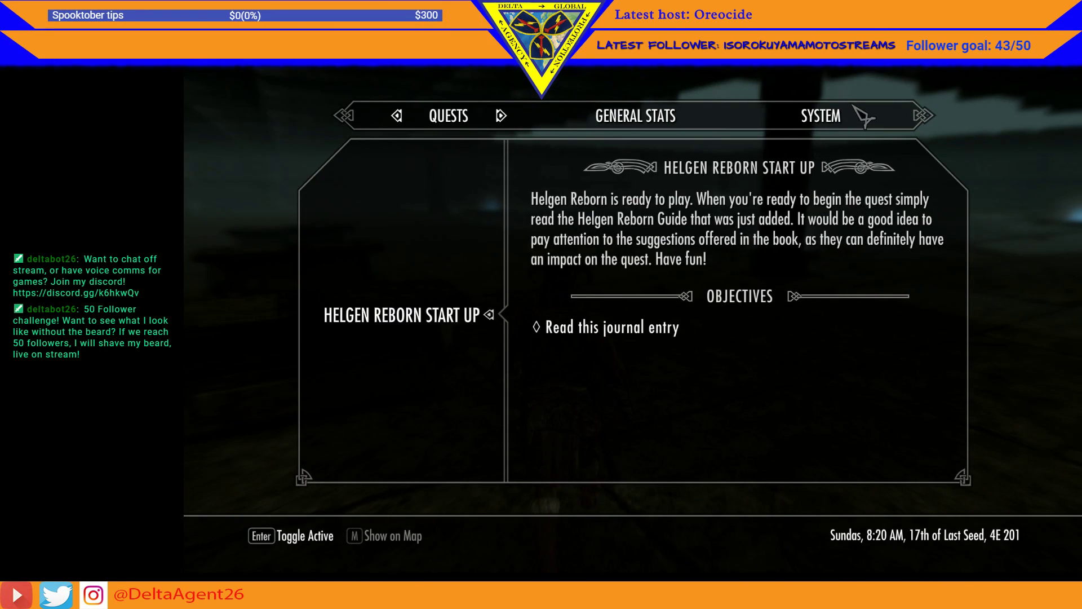
{"action": "left_click", "coordinate": [837, 126]}
{"action": "scroll", "coordinate": [456, 387], "scroll_direction": "down", "scroll_amount": 7}
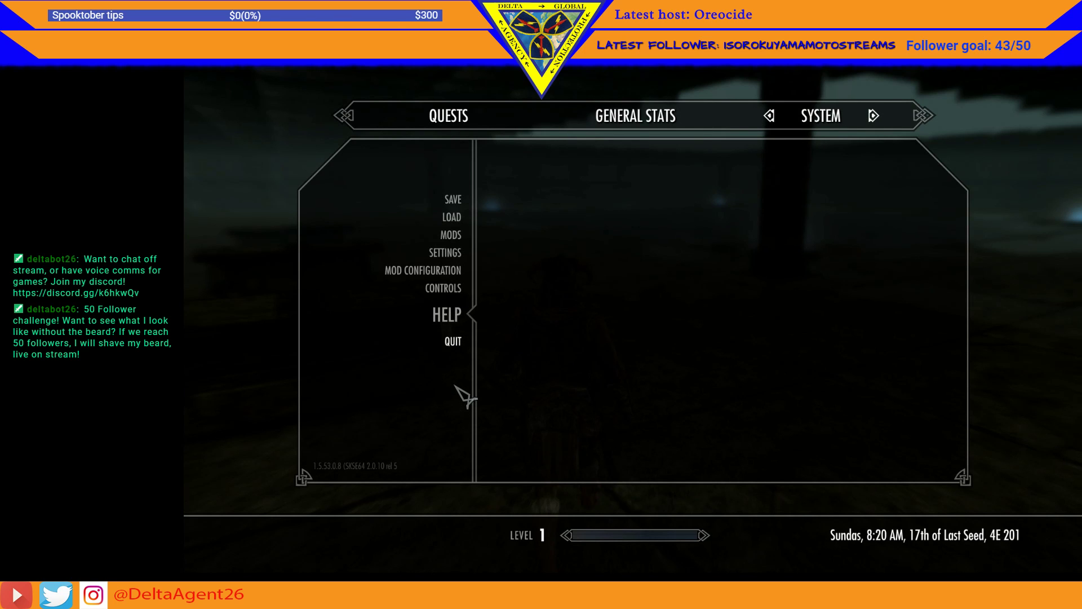
{"action": "left_click", "coordinate": [467, 344]}
{"action": "left_click", "coordinate": [519, 332]}
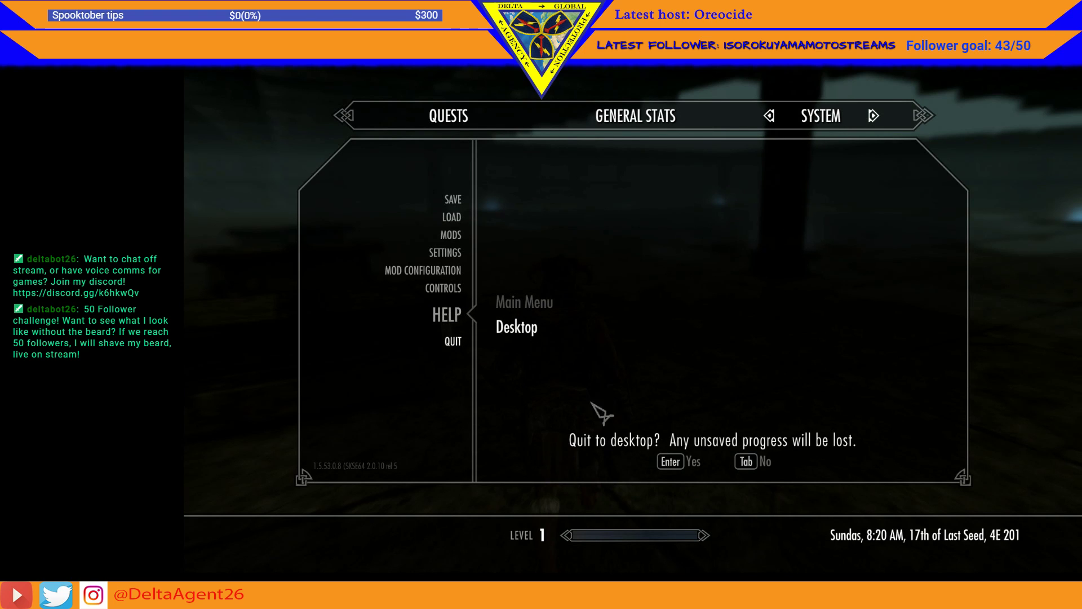
{"action": "left_click", "coordinate": [668, 473]}
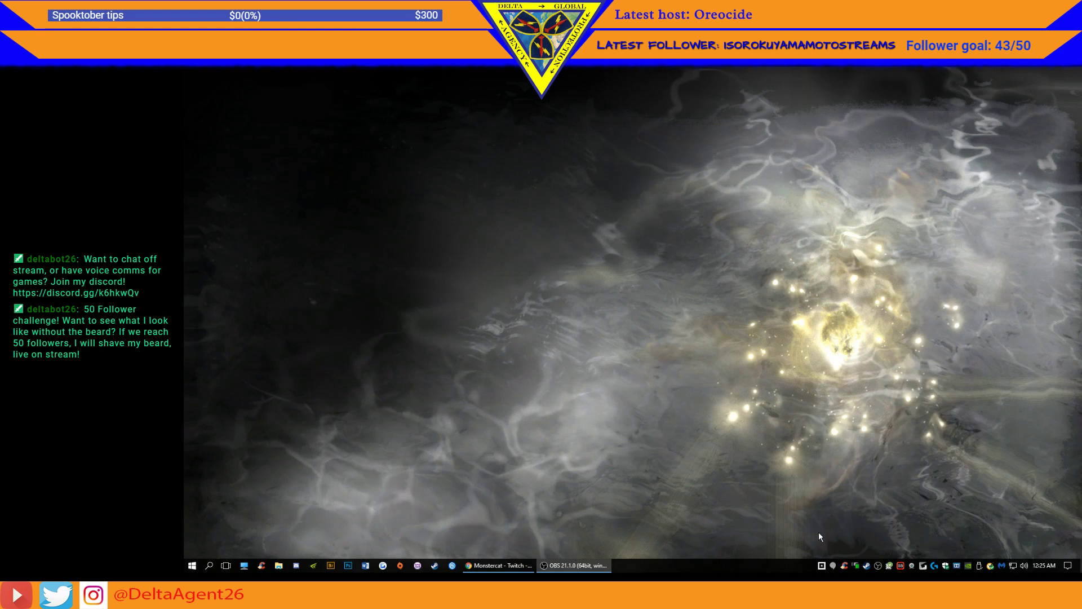
- Reopen the Bethesda launcher, start the Creation Kit from it and minimize the launcher
{"action": "left_click", "coordinate": [822, 565]}
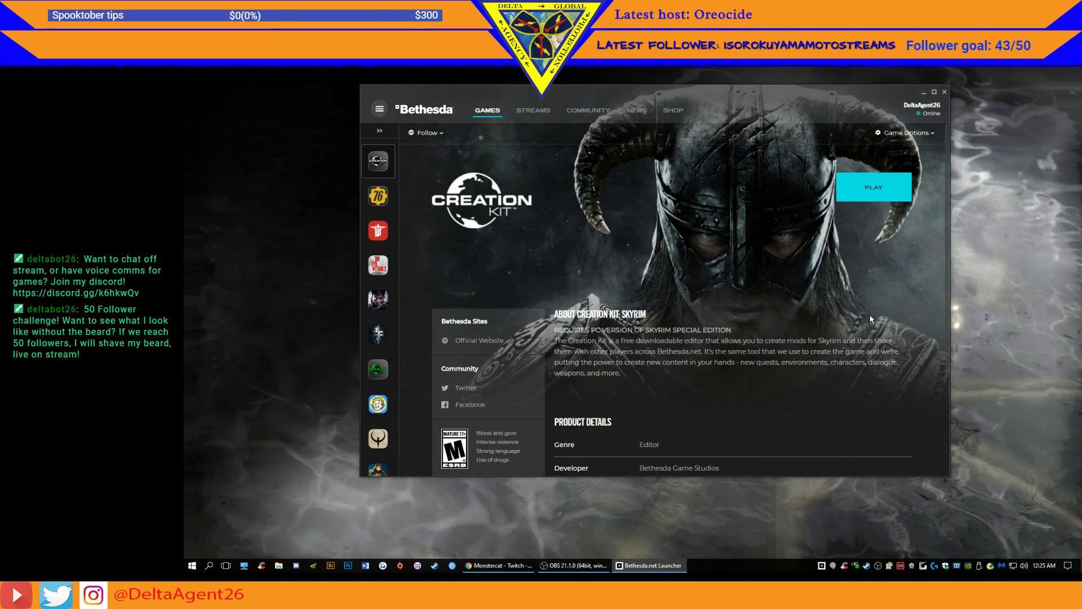
{"action": "left_click", "coordinate": [874, 187]}
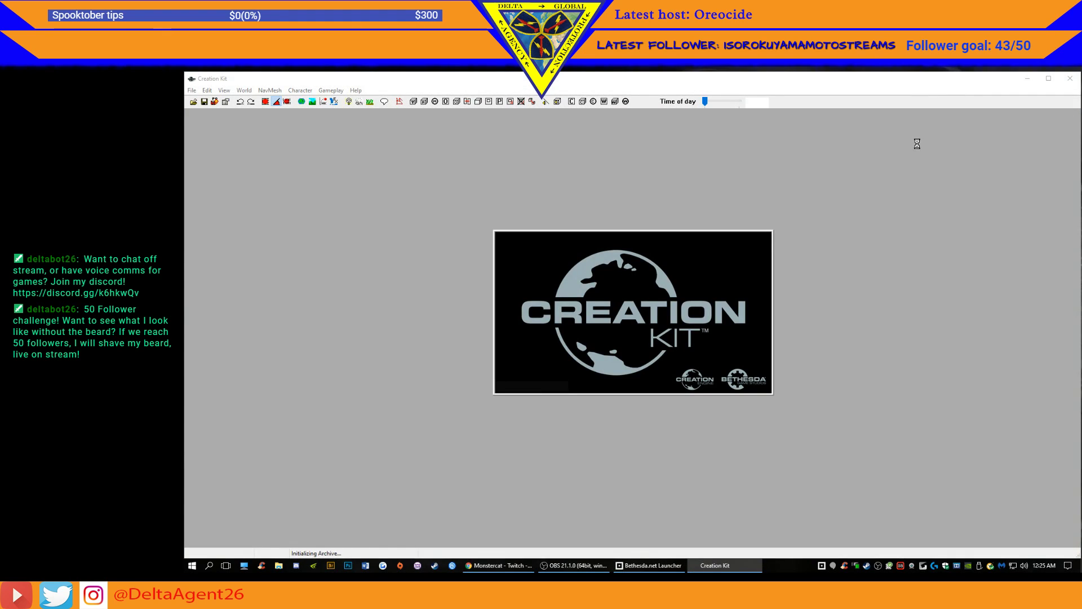
{"action": "left_click", "coordinate": [676, 566]}
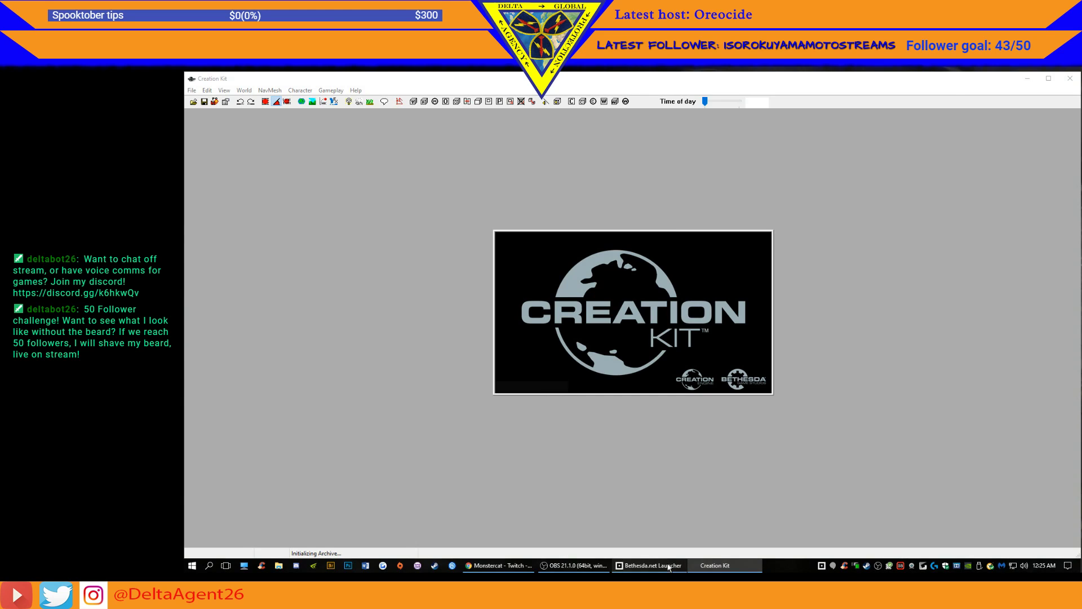
{"action": "left_click", "coordinate": [924, 94]}
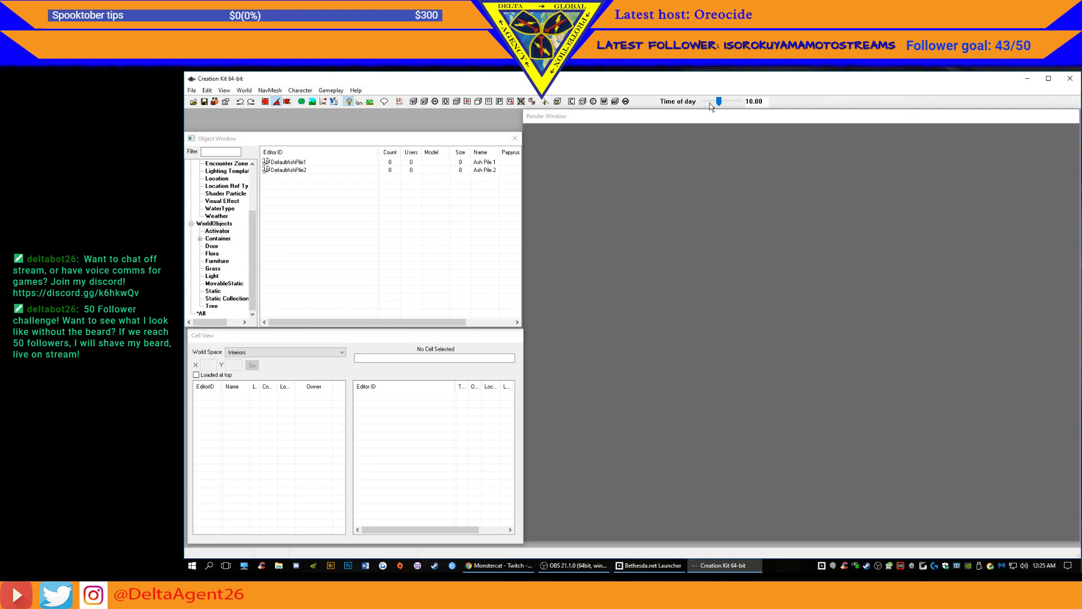
- Load StormCellar.esp as the active plugin file
{"action": "left_click", "coordinate": [193, 102]}
{"action": "left_click_drag", "start_coordinate": [609, 279], "coordinate": [608, 366]}
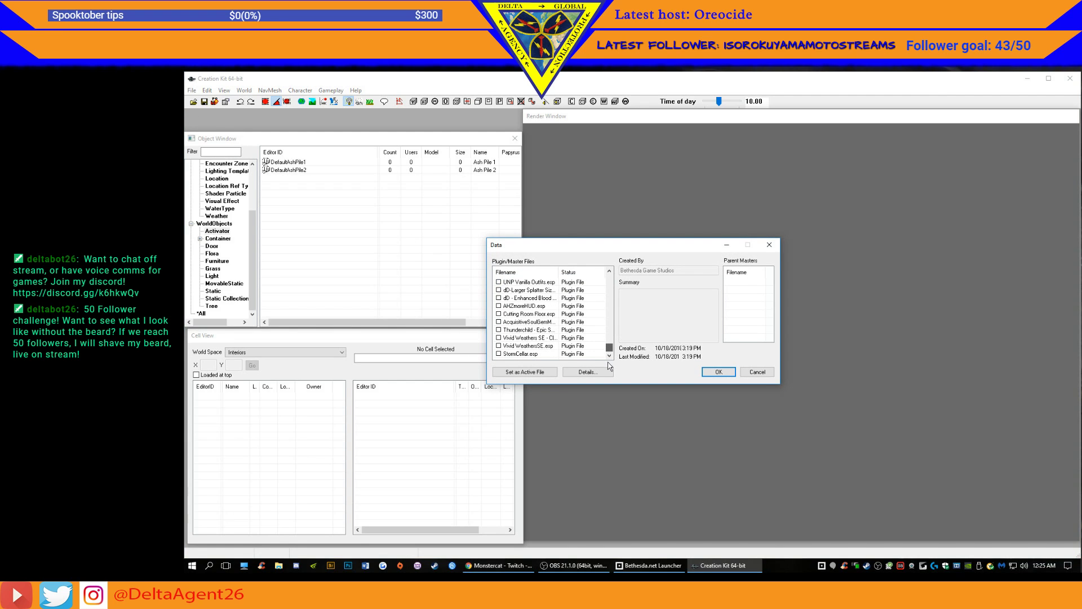
{"action": "left_click", "coordinate": [507, 354]}
{"action": "left_click", "coordinate": [509, 372]}
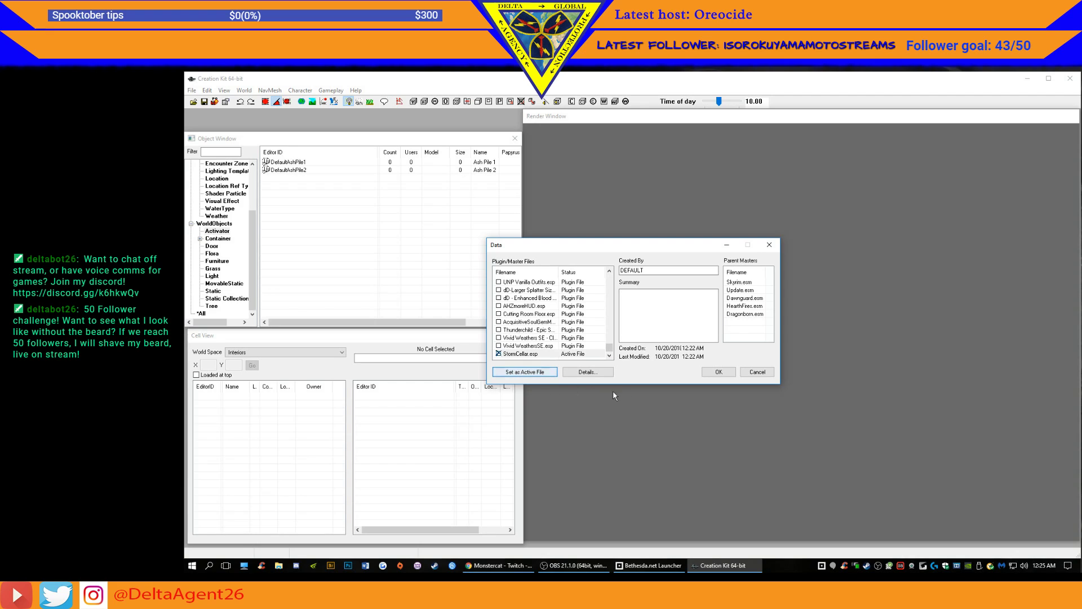
{"action": "left_click", "coordinate": [719, 372]}
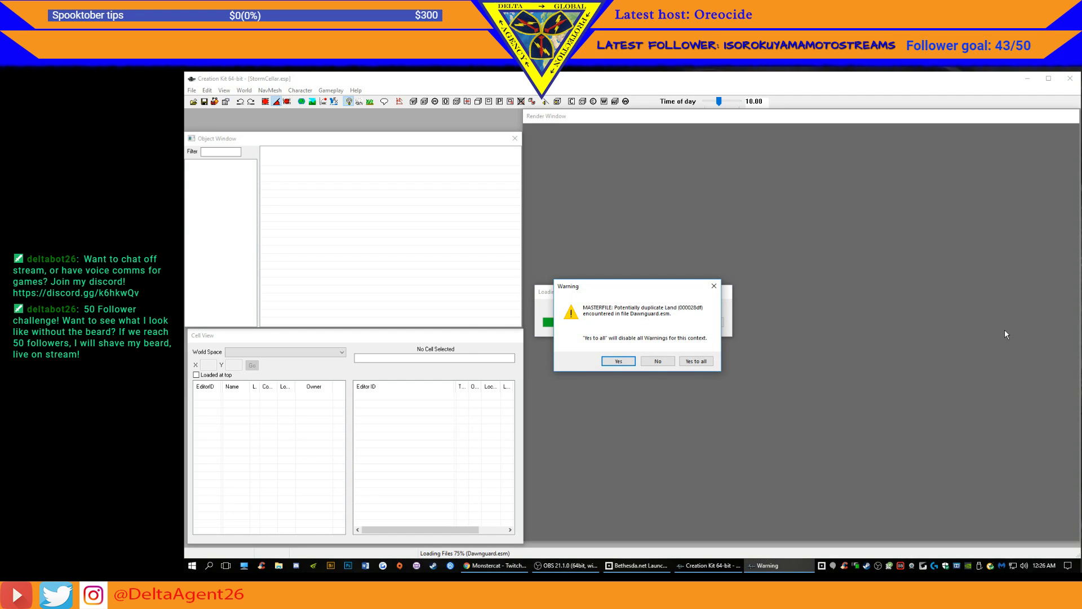
- Accept and suppress every category of warning raised while the master files and plugin load
{"action": "left_click", "coordinate": [711, 363]}
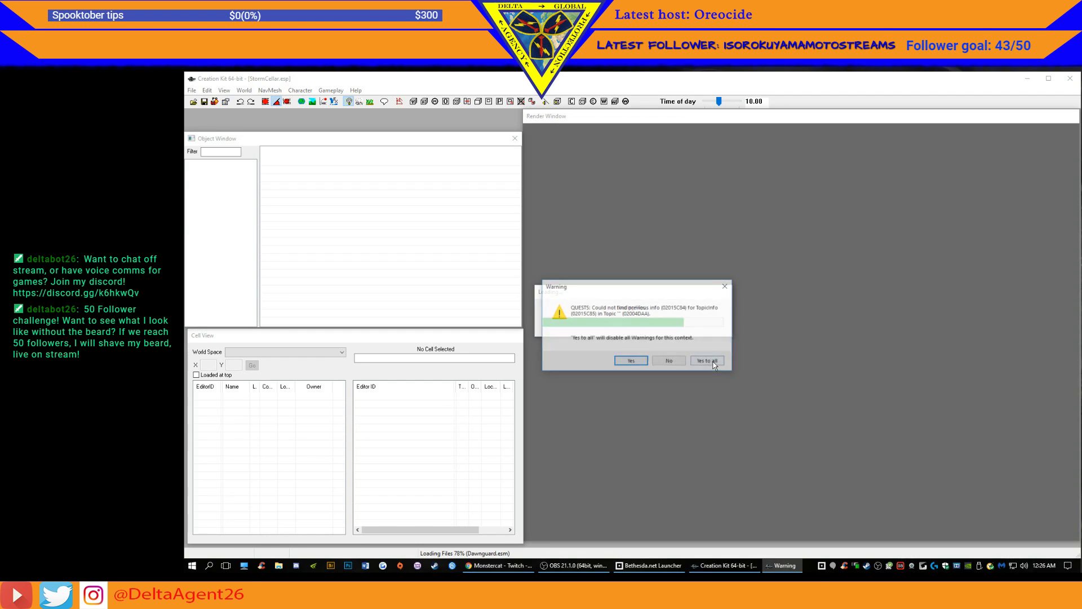
{"action": "left_click", "coordinate": [711, 361]}
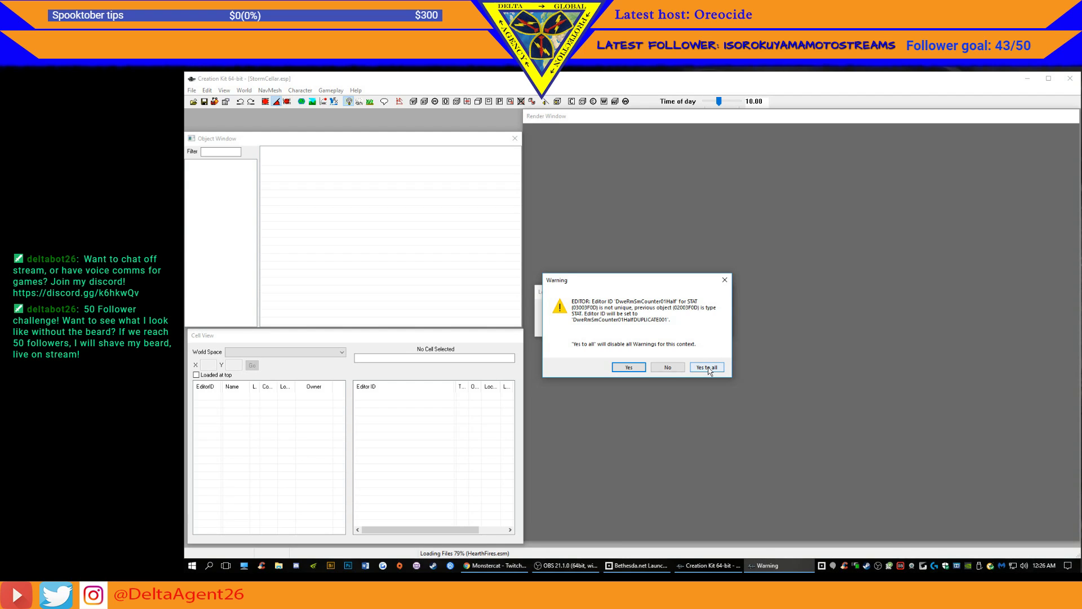
{"action": "left_click", "coordinate": [708, 367]}
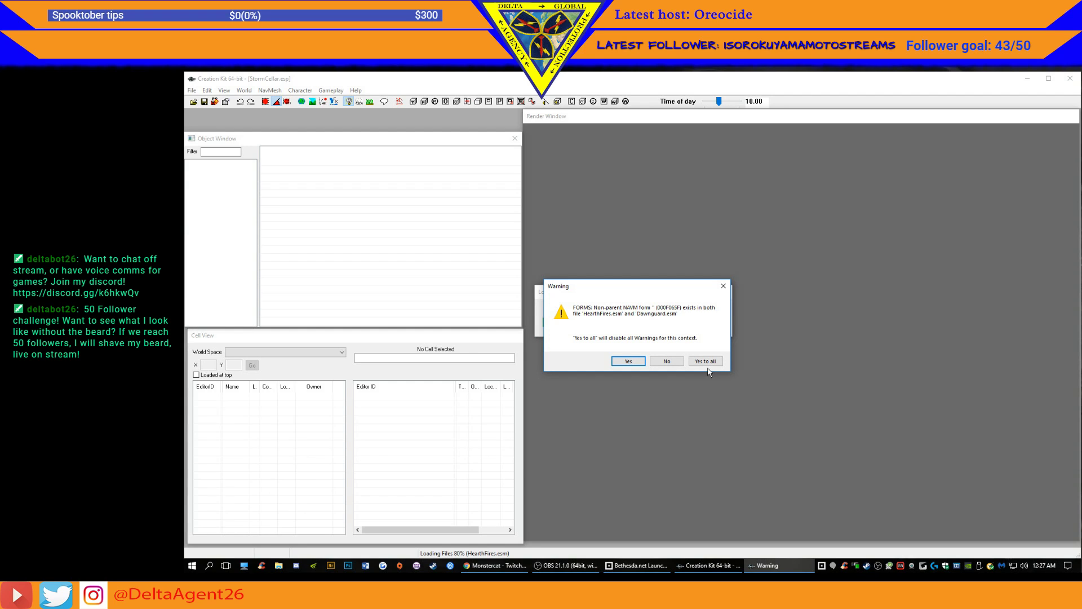
{"action": "left_click", "coordinate": [710, 363]}
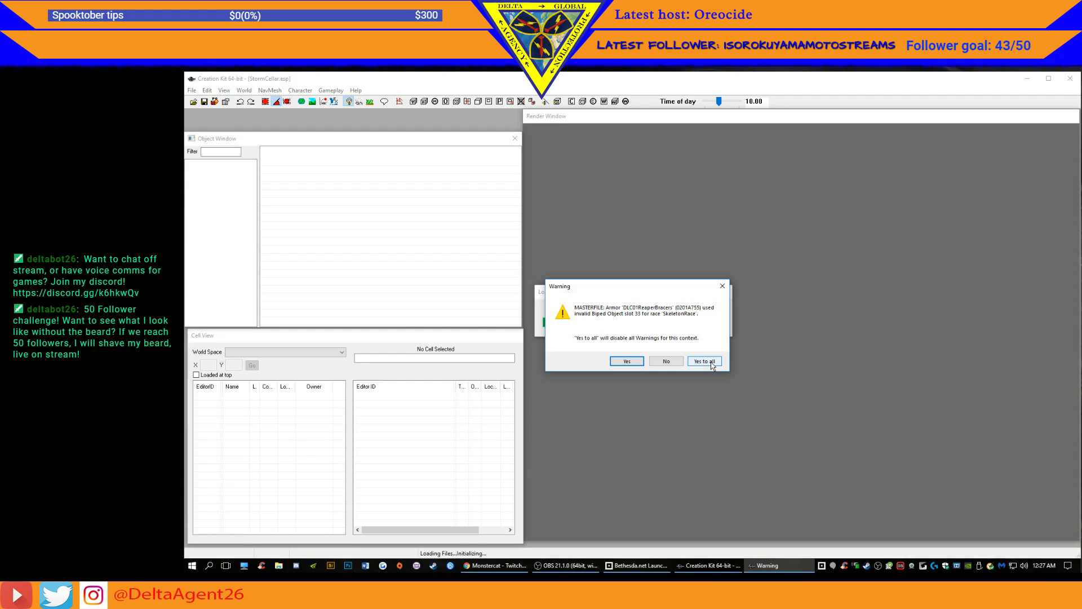
{"action": "left_click", "coordinate": [711, 361]}
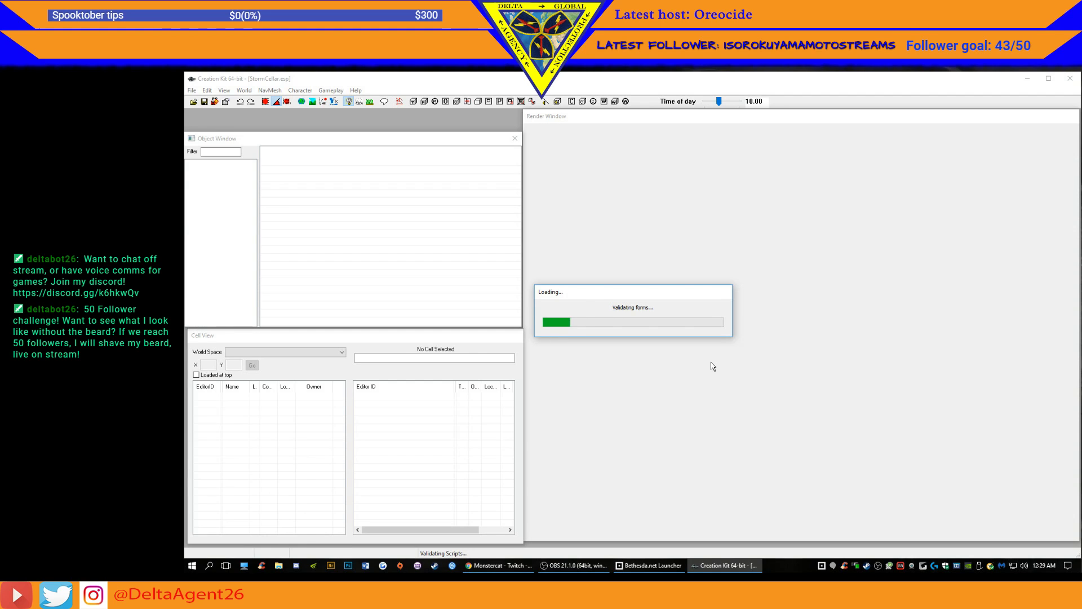
{"action": "left_click", "coordinate": [707, 364]}
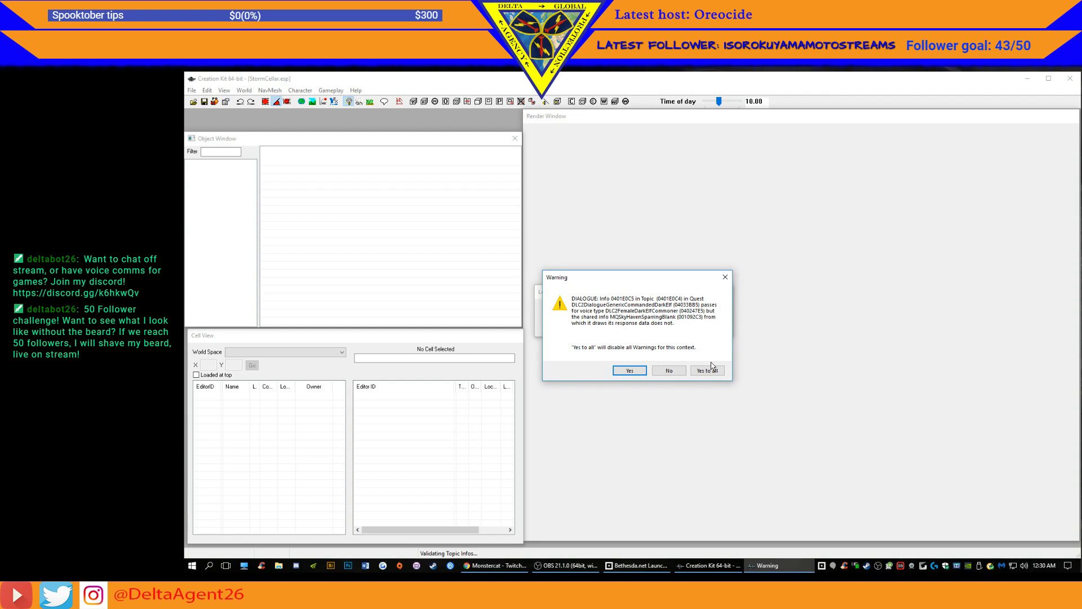
{"action": "left_click", "coordinate": [714, 370]}
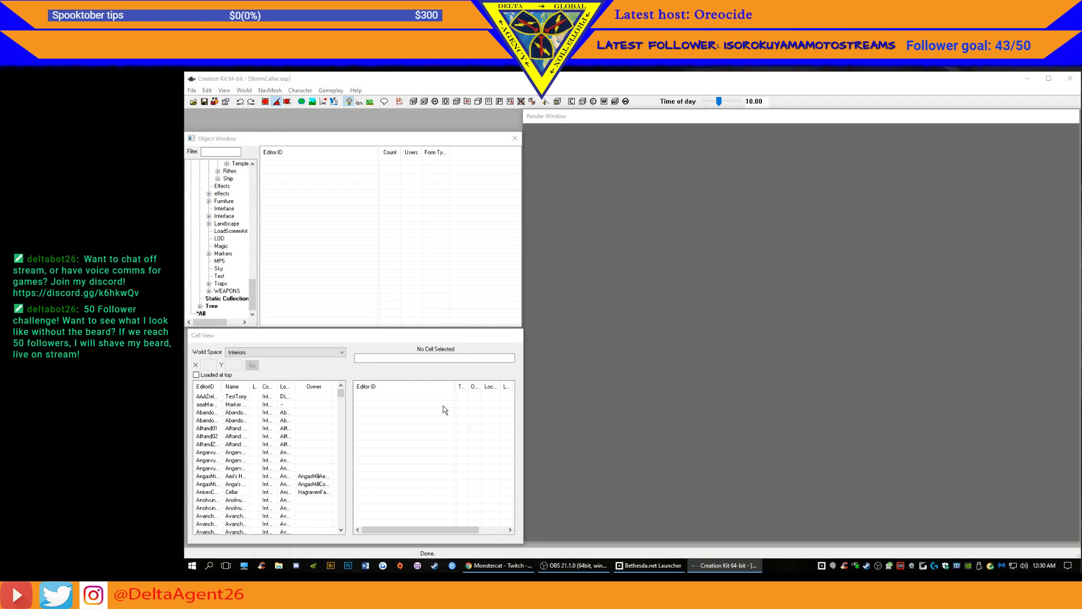
- Load the StormCellar interior cell into the render view and suppress its animation and model warnings
{"action": "left_click_drag", "start_coordinate": [340, 394], "coordinate": [343, 494]}
{"action": "left_click_drag", "start_coordinate": [341, 495], "coordinate": [341, 499]}
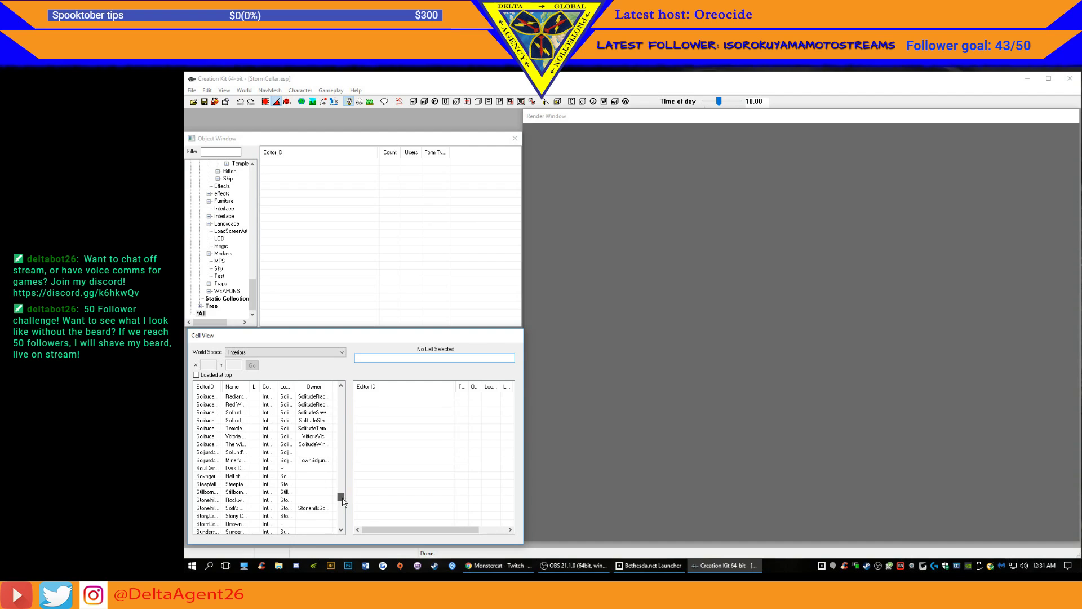
{"action": "double_click", "coordinate": [206, 525]}
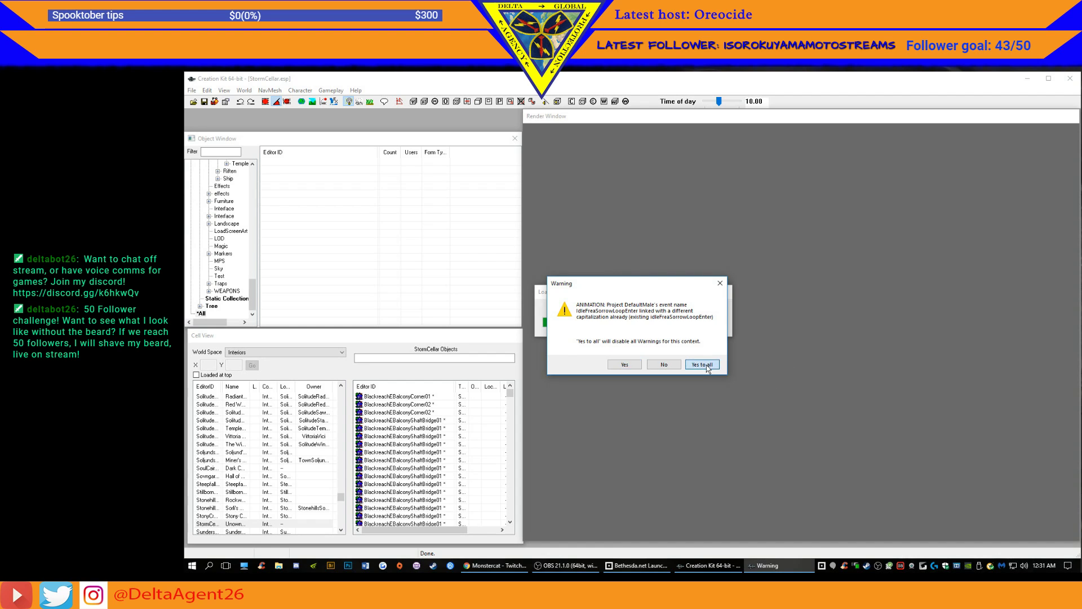
{"action": "left_click", "coordinate": [707, 366]}
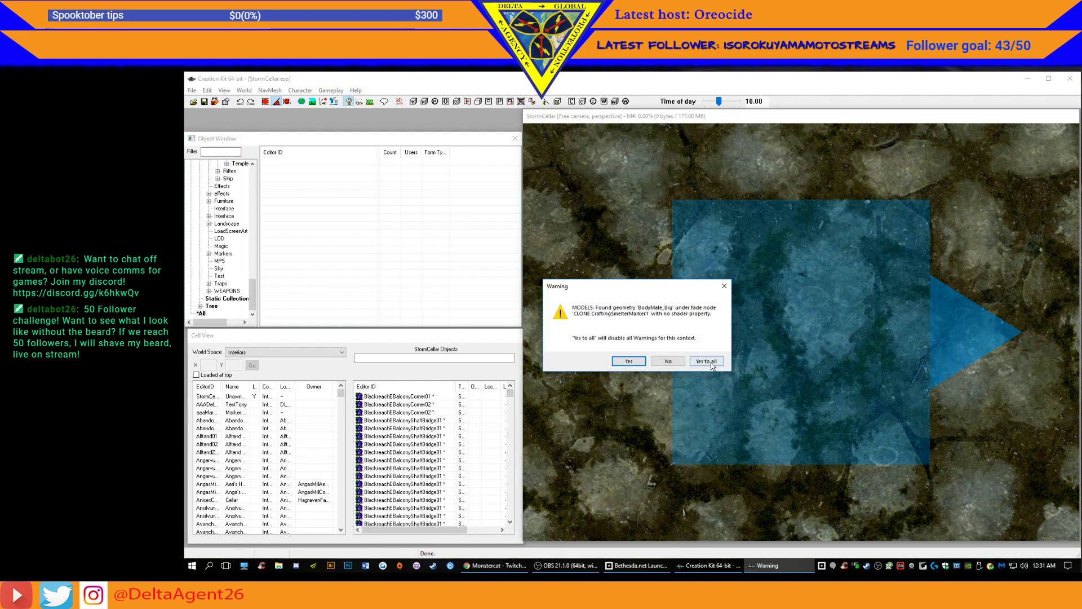
{"action": "left_click", "coordinate": [711, 362]}
- Locate the central pool in the StormCellar cell and select its DLC1DarkFallWater water plane
{"action": "scroll", "coordinate": [789, 336], "scroll_direction": "down", "scroll_amount": 10}
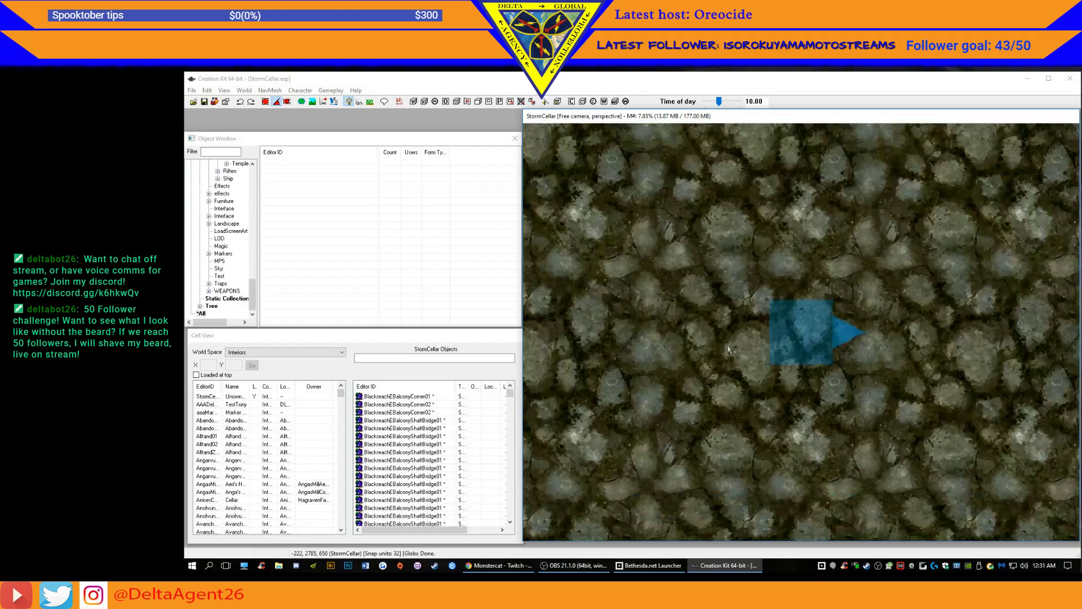
{"action": "middle_click_drag", "start_coordinate": [879, 327], "coordinate": [700, 277]}
{"action": "scroll", "coordinate": [700, 278], "scroll_direction": "up", "scroll_amount": 6}
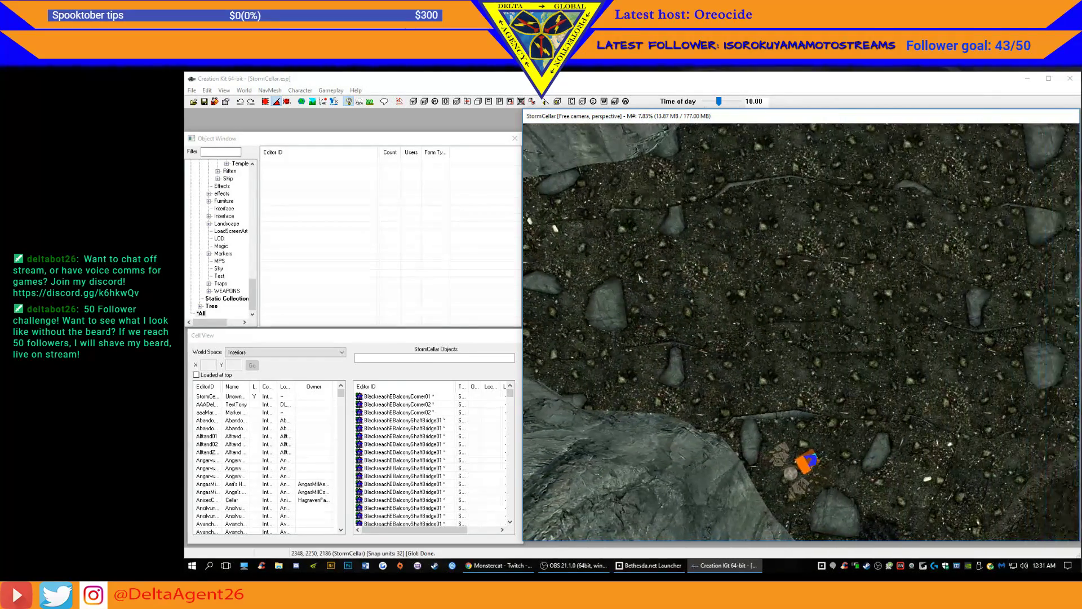
{"action": "scroll", "coordinate": [703, 307], "scroll_direction": "down", "scroll_amount": 6}
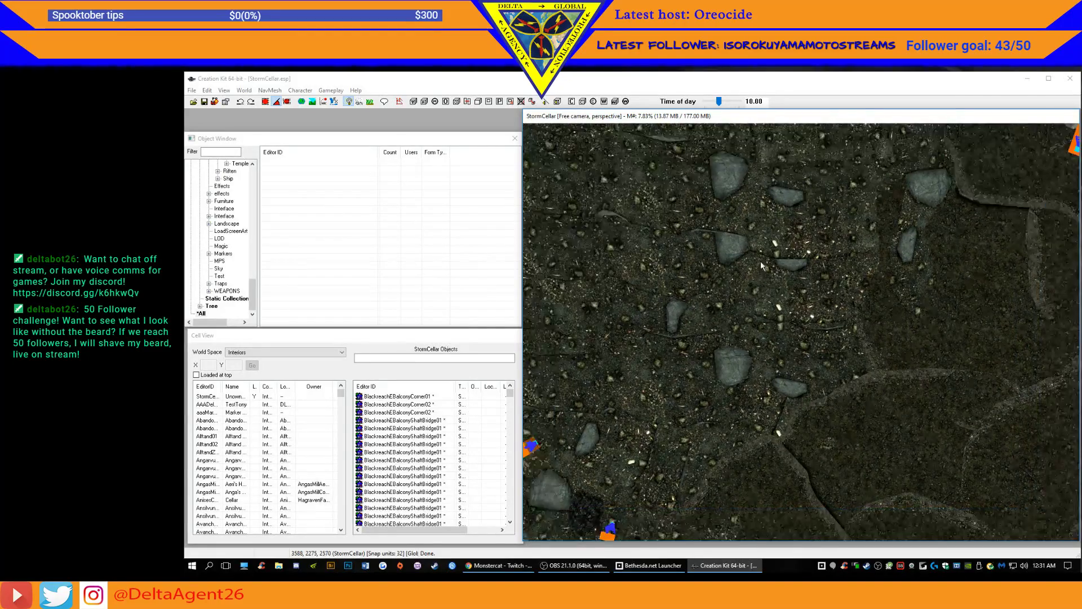
{"action": "middle_click_drag", "start_coordinate": [704, 309], "coordinate": [1080, 350]}
{"action": "middle_click_drag", "start_coordinate": [580, 369], "coordinate": [757, 190]}
{"action": "left_click", "coordinate": [758, 191]}
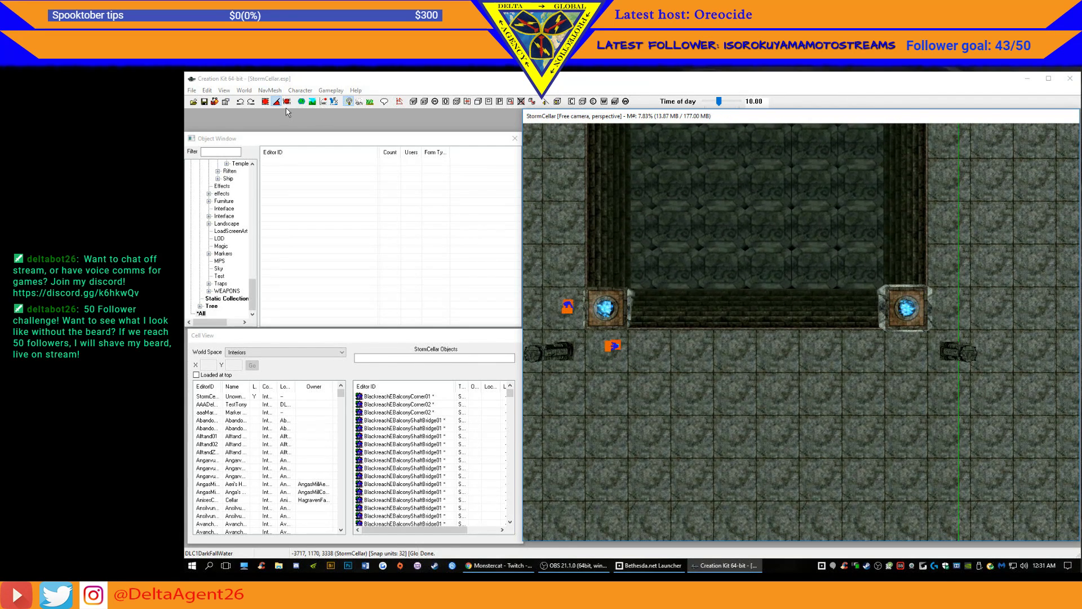
- Raise the selected water plane vertically in the central pool and save the plugin
{"action": "middle_click_drag", "start_coordinate": [722, 275], "coordinate": [799, 250], "text": "shift"}
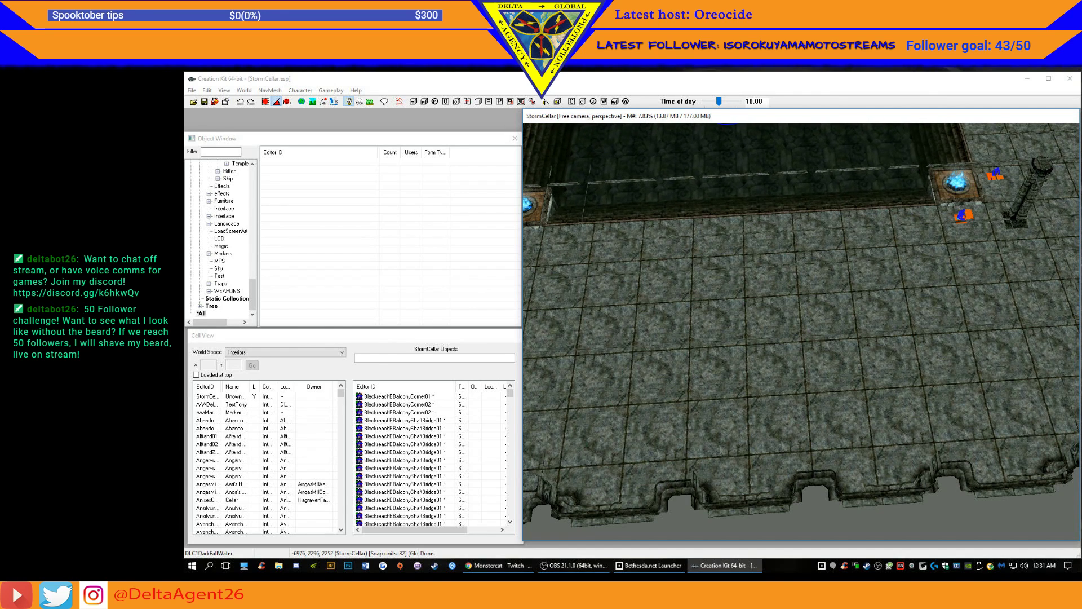
{"action": "mouse_move", "coordinate": [804, 195]}
{"action": "middle_mouse_down", "text": "shift"}
{"action": "mouse_move", "coordinate": [778, 176]}
{"action": "mouse_move", "coordinate": [779, 191]}
{"action": "mouse_move", "coordinate": [792, 192]}
{"action": "middle_mouse_up", "text": "shift"}
{"action": "scroll", "coordinate": [798, 193], "scroll_direction": "up", "scroll_amount": 6}
{"action": "middle_click_drag", "start_coordinate": [835, 161], "coordinate": [862, 237]}
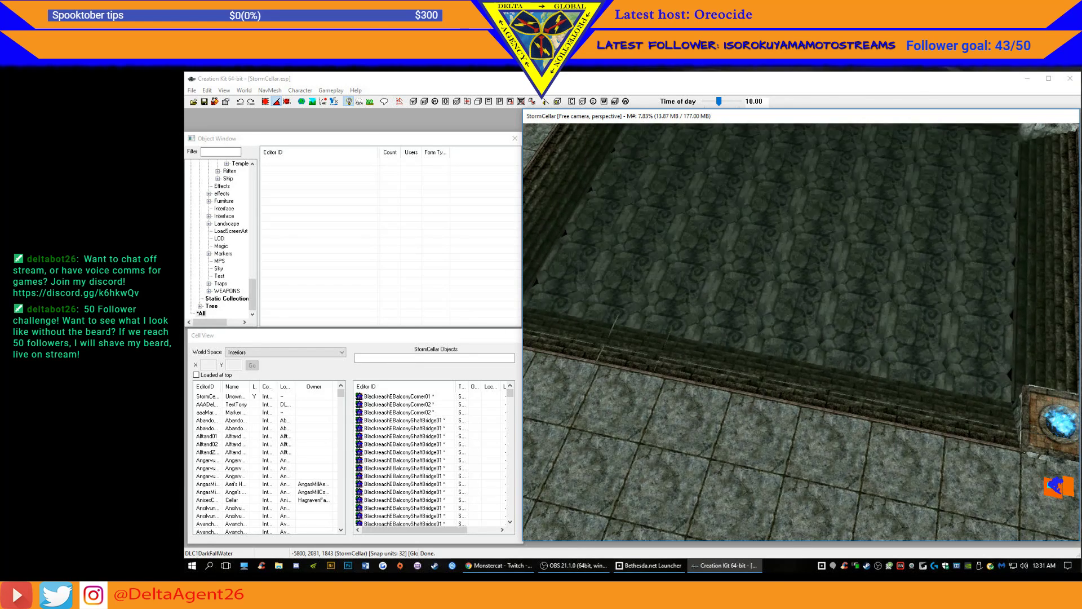
{"action": "left_click_drag", "start_coordinate": [834, 225], "coordinate": [820, 225]}
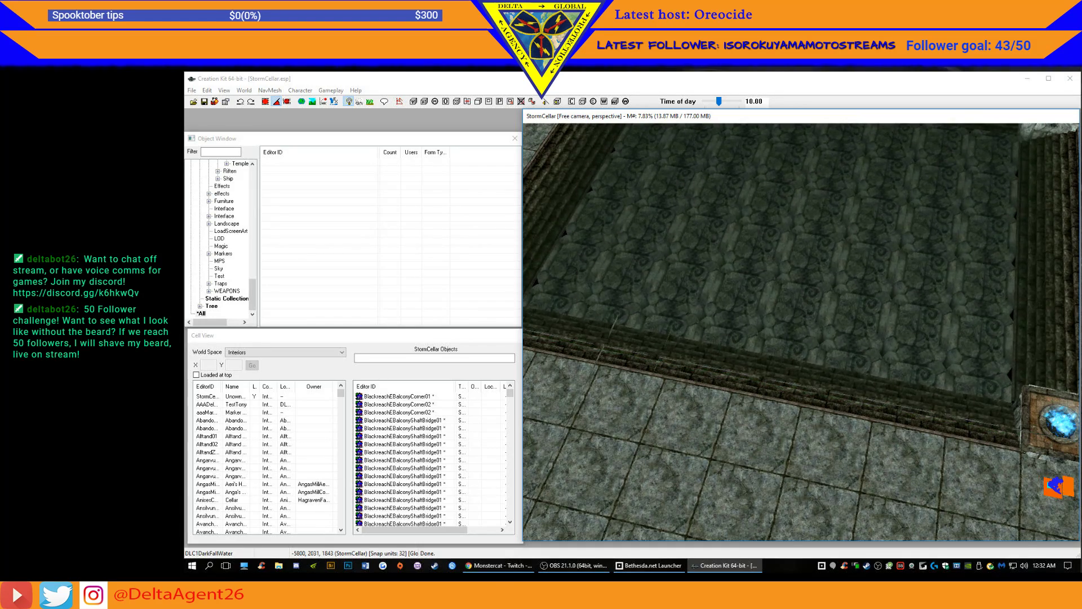
{"action": "scroll", "coordinate": [852, 204], "scroll_direction": "down", "scroll_amount": 3}
{"action": "middle_click_drag", "start_coordinate": [850, 228], "coordinate": [880, 213], "text": "shift"}
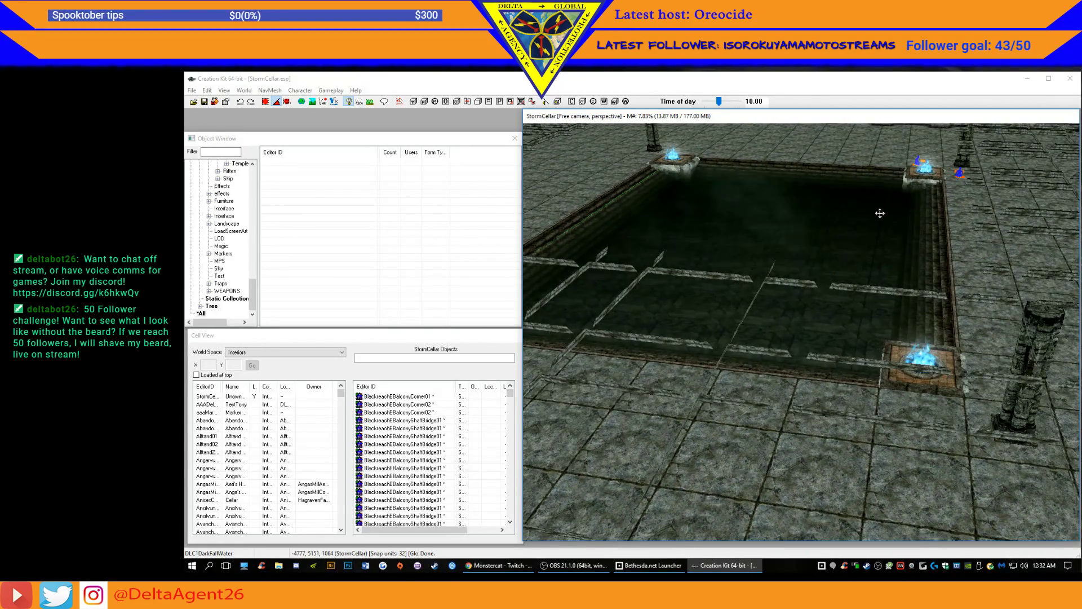
{"action": "key", "text": "z"}
{"action": "left_click_drag", "start_coordinate": [754, 212], "coordinate": [752, 161]}
{"action": "middle_click_drag", "start_coordinate": [823, 213], "coordinate": [747, 222], "text": "shift"}
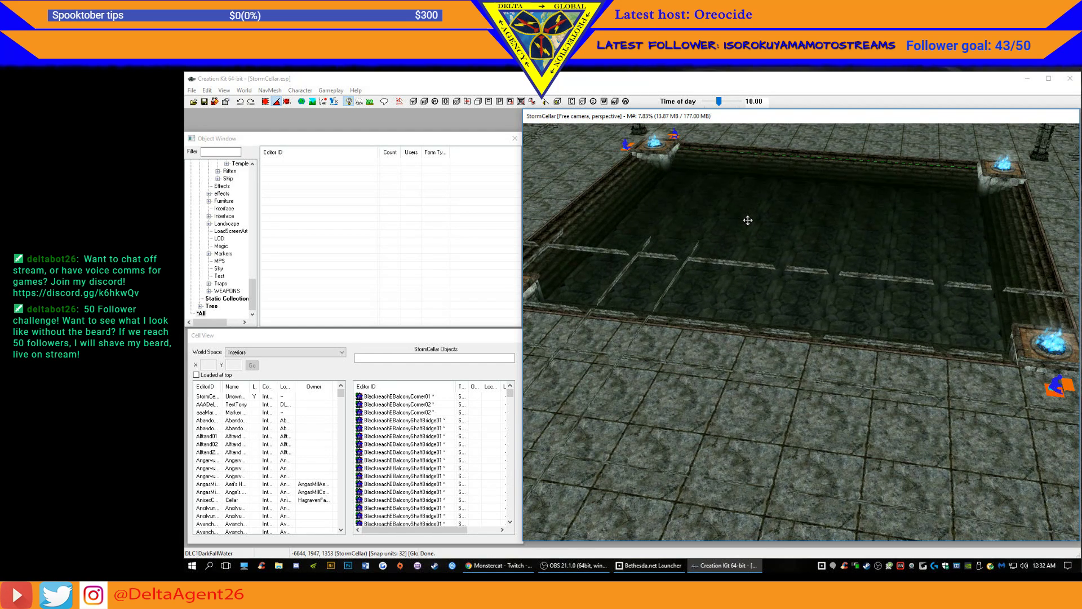
{"action": "left_click", "coordinate": [204, 102]}
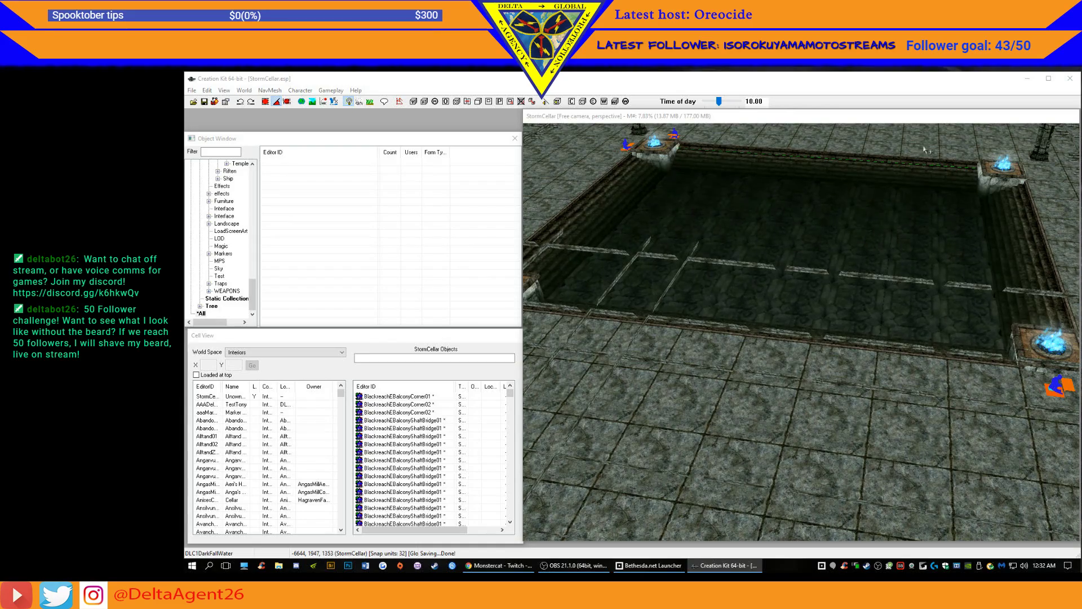
{"action": "left_click", "coordinate": [925, 120]}
{"action": "middle_click_drag", "start_coordinate": [914, 194], "coordinate": [966, 223], "text": "shift"}
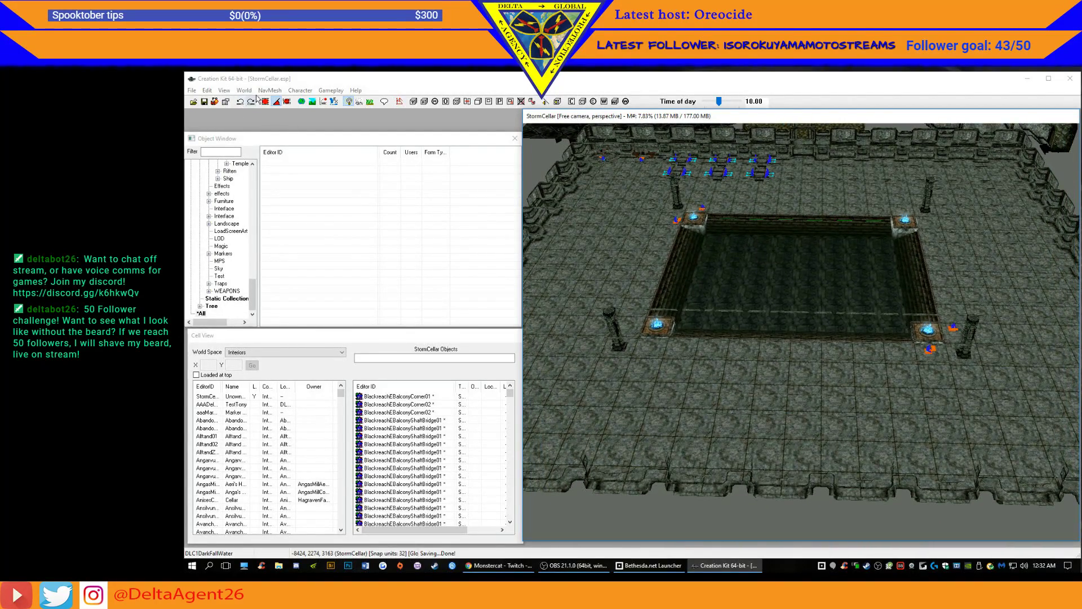
{"action": "left_click", "coordinate": [268, 90]}
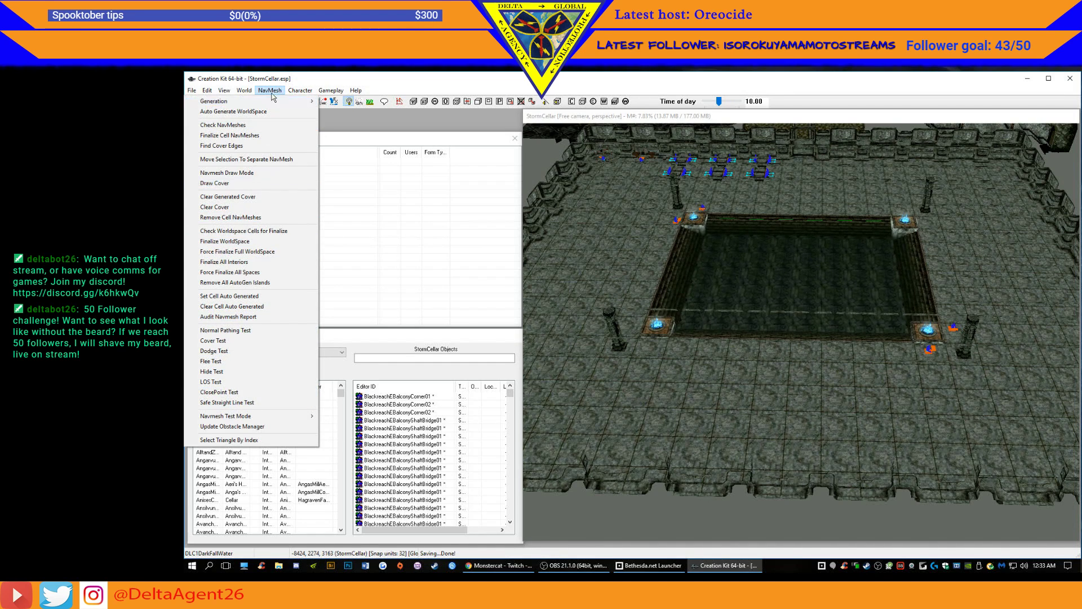
{"action": "left_click", "coordinate": [320, 79]}
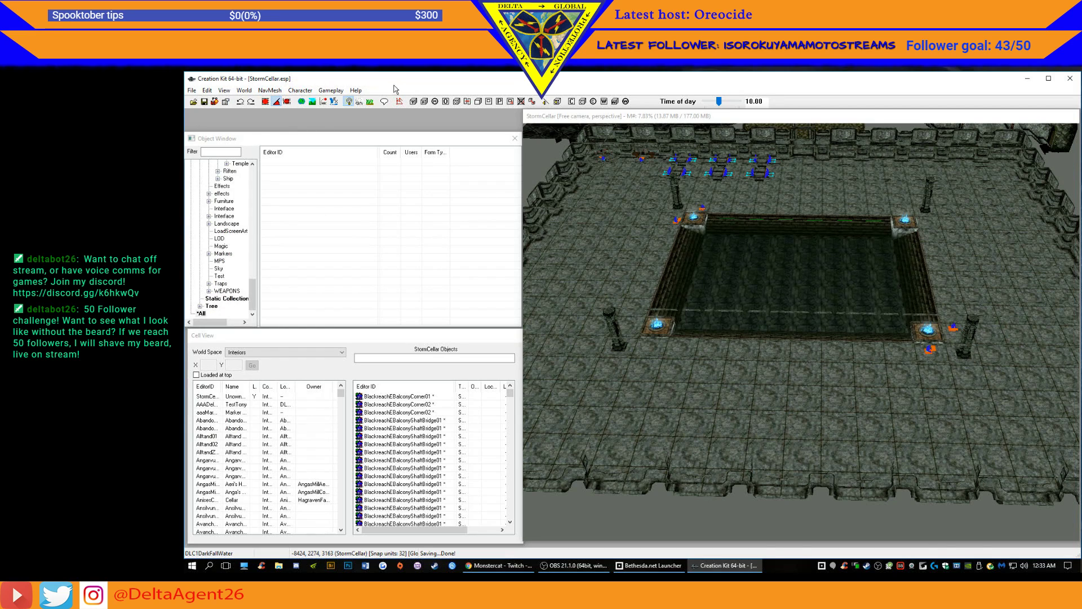
{"action": "left_click", "coordinate": [399, 102]}
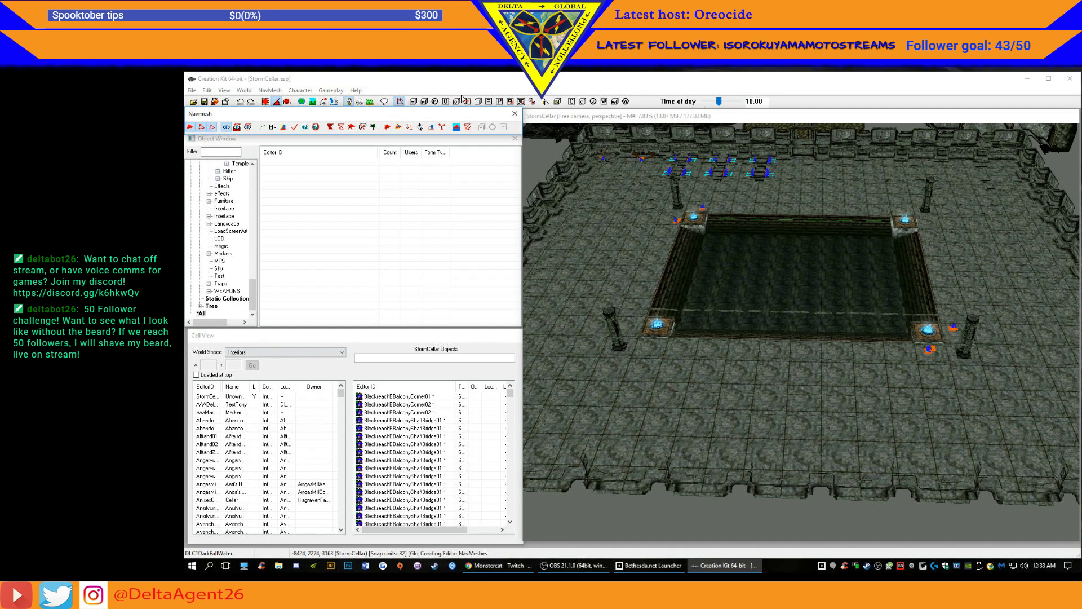
{"action": "left_click", "coordinate": [515, 114]}
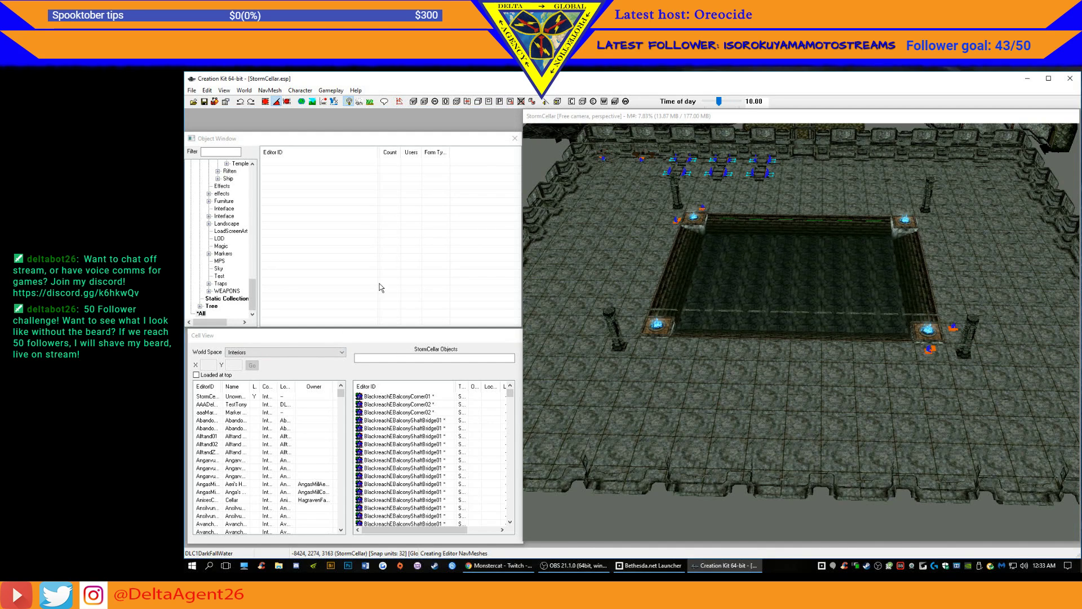
- Open the StormCellar cell's properties for editing and set its interior name to Storm Cellar
{"action": "right_click", "coordinate": [237, 399]}
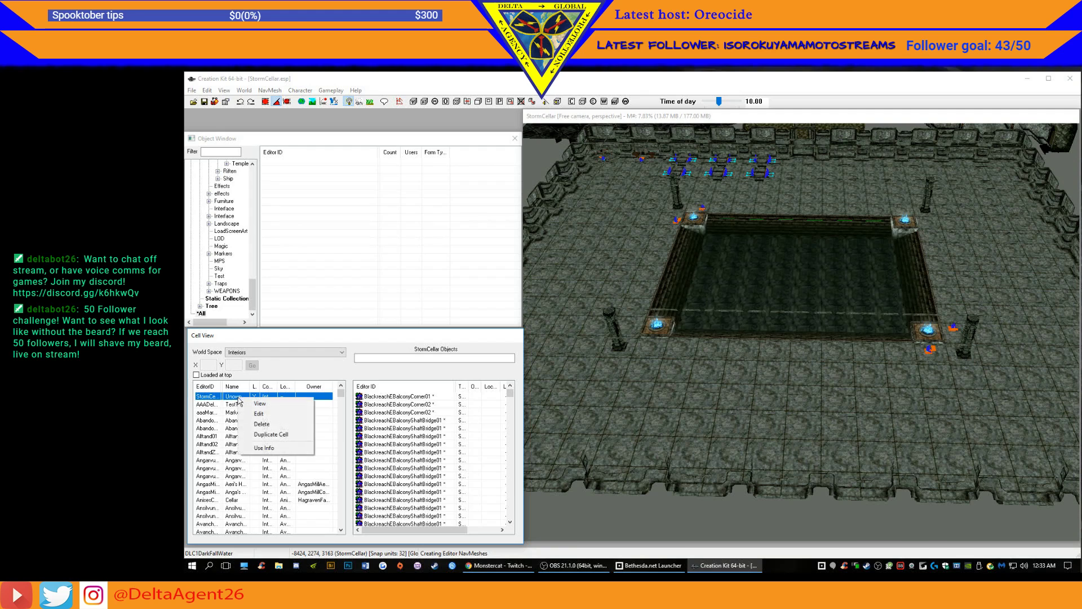
{"action": "left_click", "coordinate": [260, 416]}
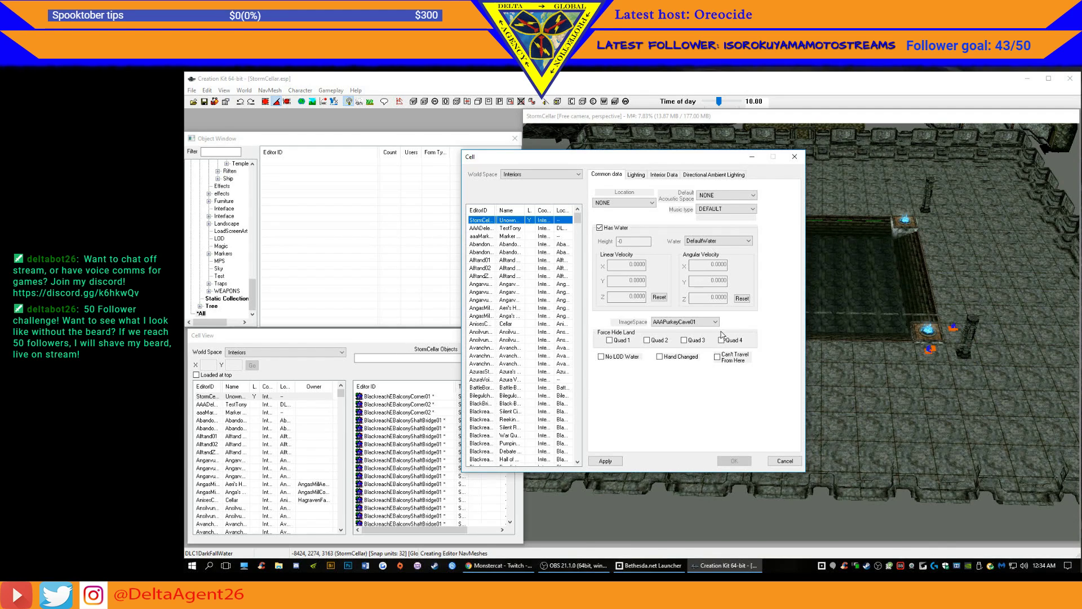
{"action": "left_click", "coordinate": [664, 174]}
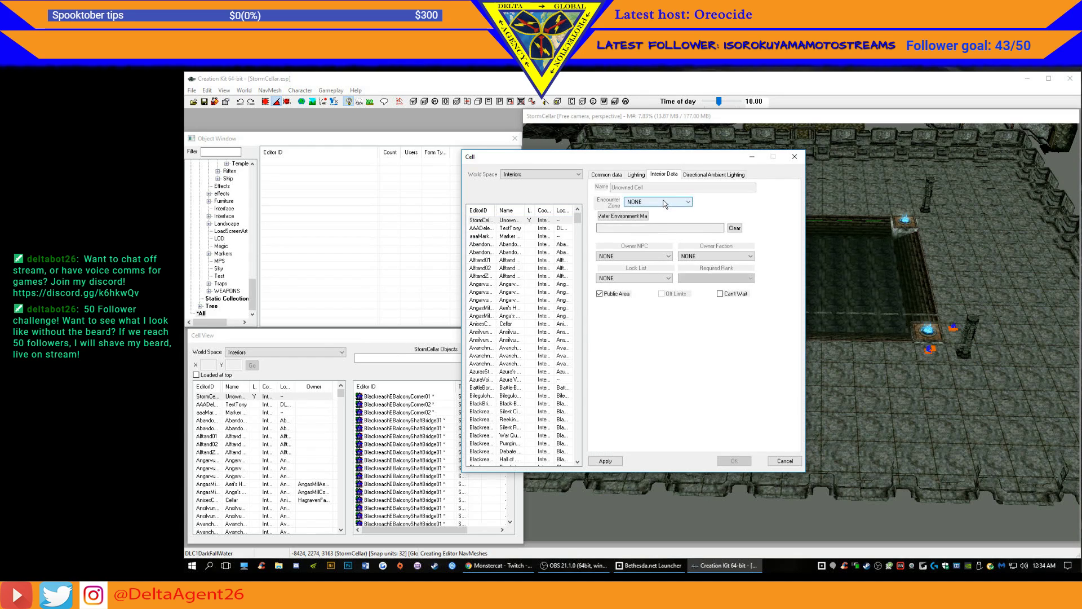
{"action": "left_click_drag", "start_coordinate": [722, 187], "coordinate": [624, 188]}
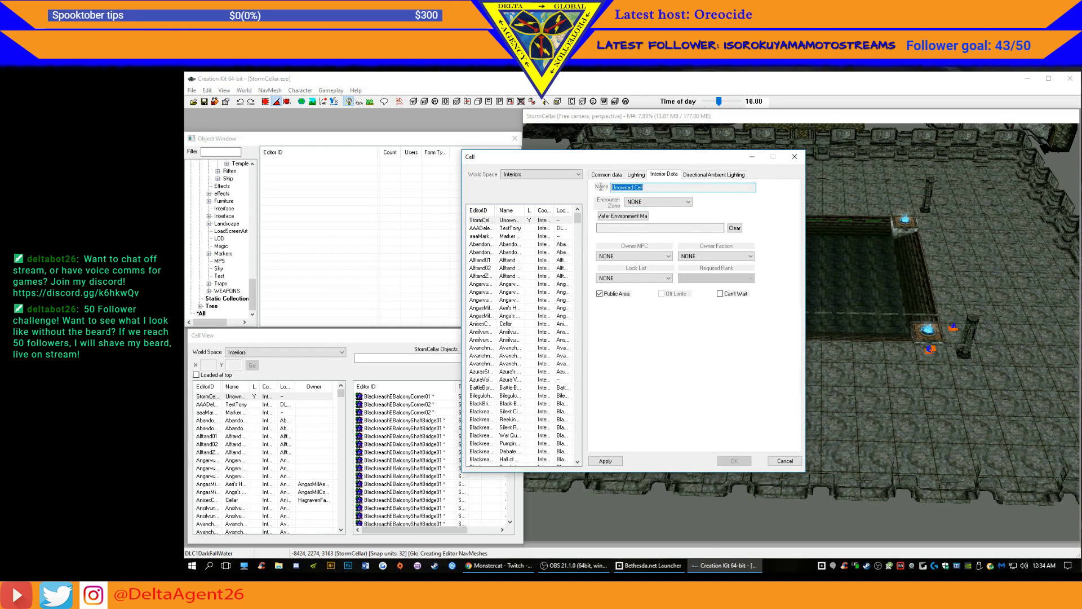
{"action": "type", "text": "Storm Cellar"}
{"action": "left_click", "coordinate": [734, 228]}
{"action": "left_click", "coordinate": [631, 215]}
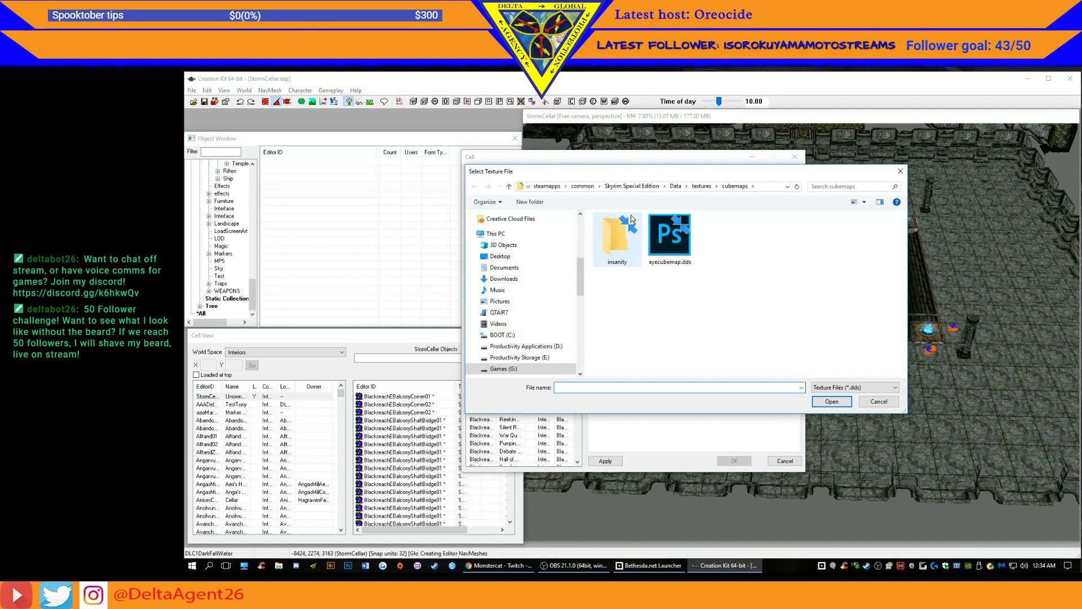
{"action": "left_click", "coordinate": [879, 401]}
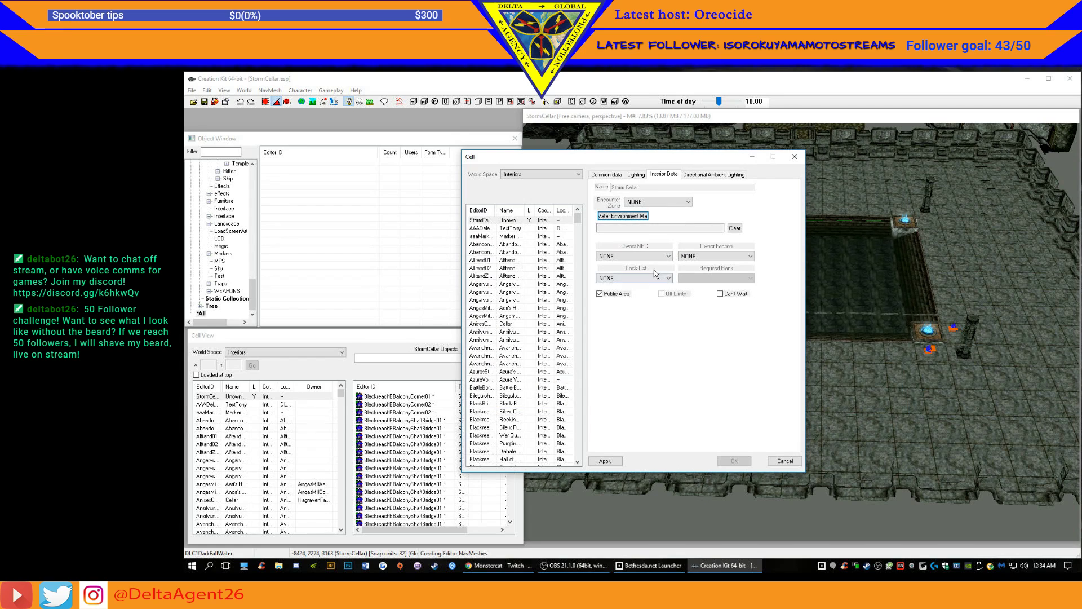
- Set the StormCellar cell's Owner NPC to Player
{"action": "left_click", "coordinate": [642, 257]}
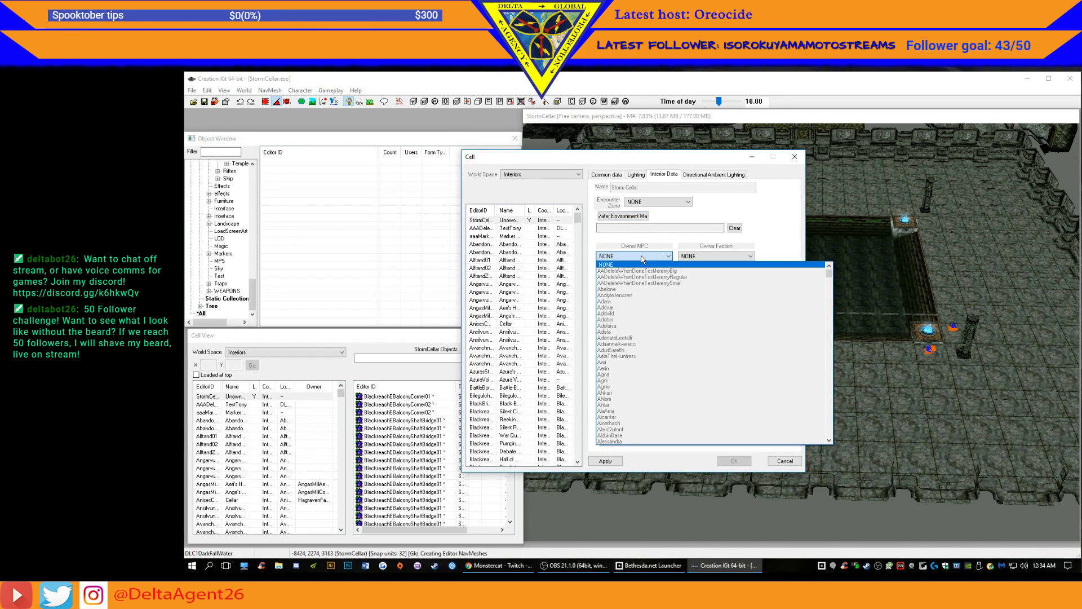
{"action": "type", "text": "pl"}
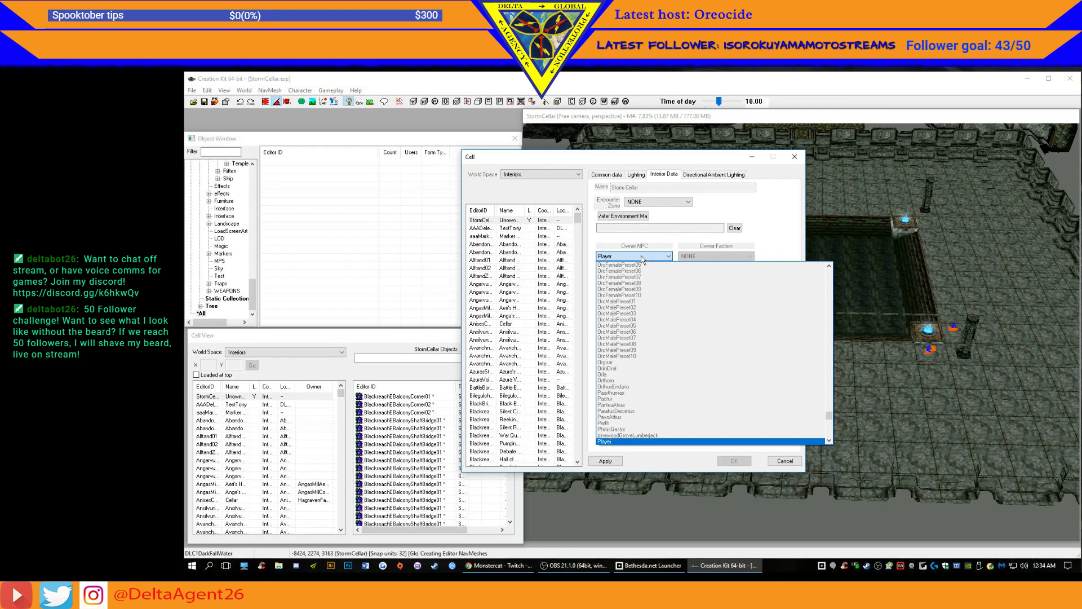
{"action": "left_click", "coordinate": [617, 441]}
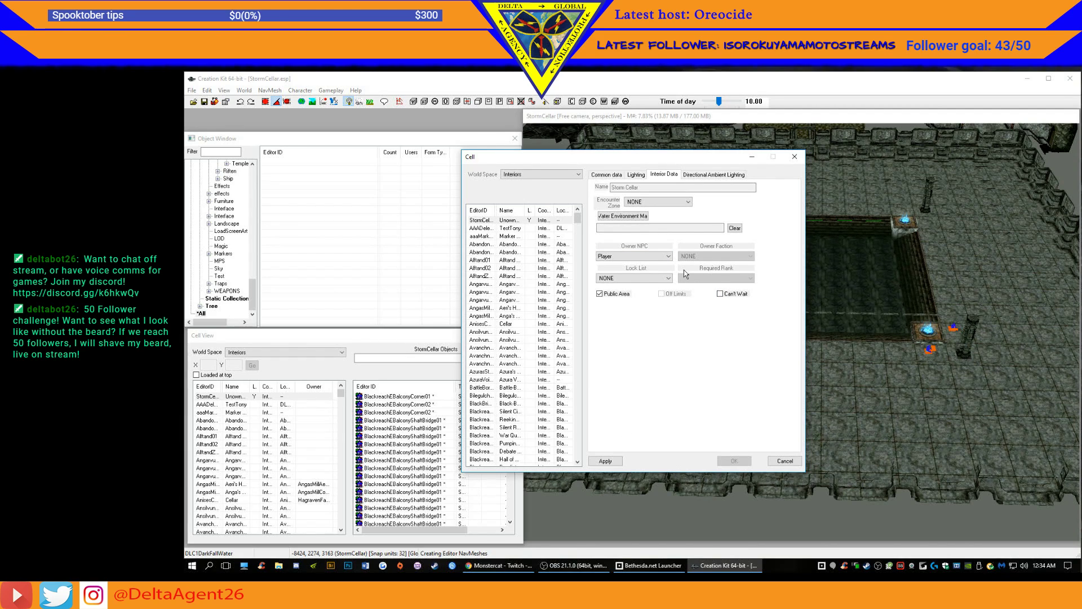
{"action": "left_click", "coordinate": [646, 257]}
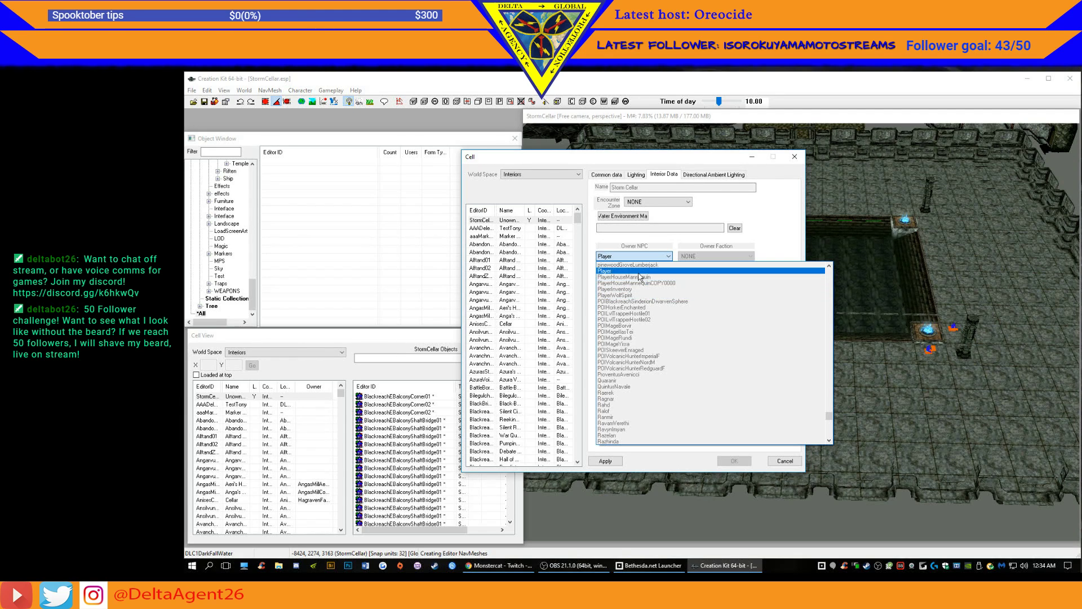
{"action": "left_click", "coordinate": [676, 246]}
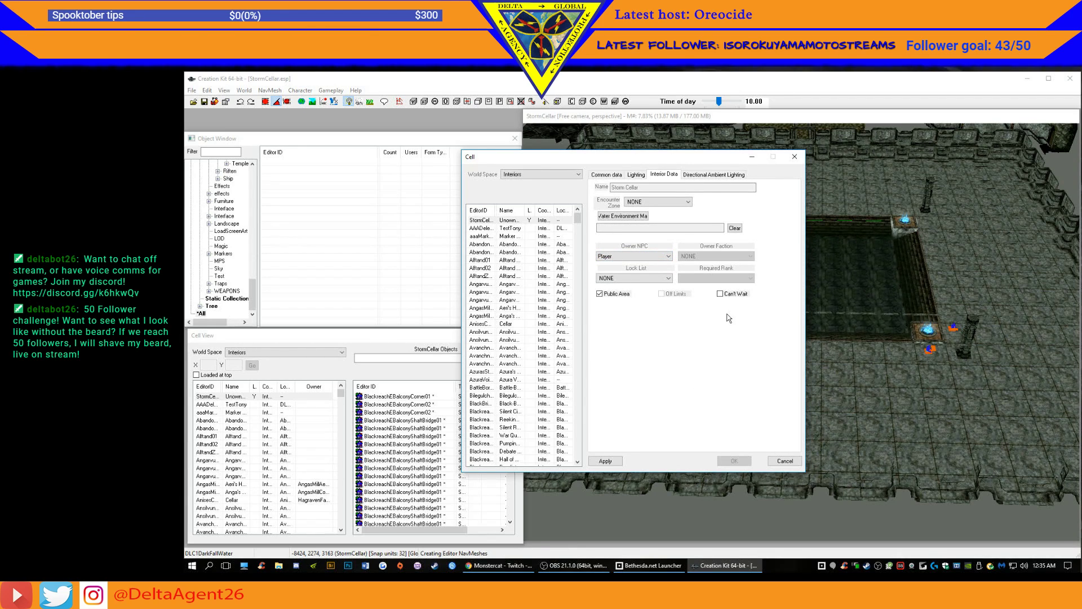
- Turn off the cell's Public Area option and reset its Owner NPC to NONE
{"action": "left_click", "coordinate": [599, 294]}
{"action": "left_click", "coordinate": [664, 259]}
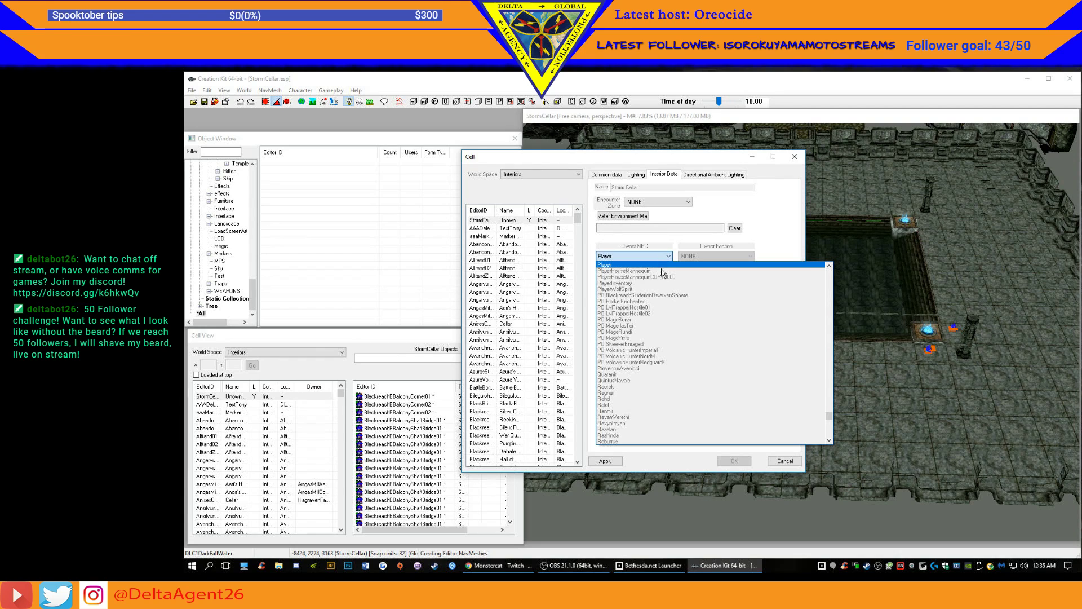
{"action": "scroll", "coordinate": [663, 325], "scroll_direction": "up", "scroll_amount": 1}
{"action": "scroll", "coordinate": [663, 326], "scroll_direction": "up", "scroll_amount": 6}
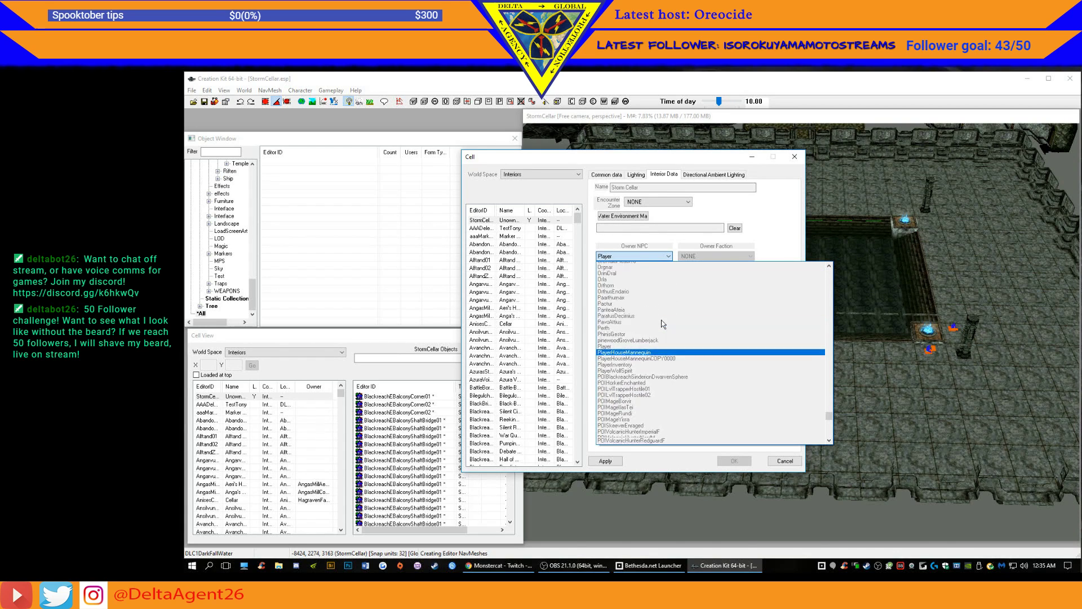
{"action": "scroll", "coordinate": [662, 323], "scroll_direction": "up", "scroll_amount": 7}
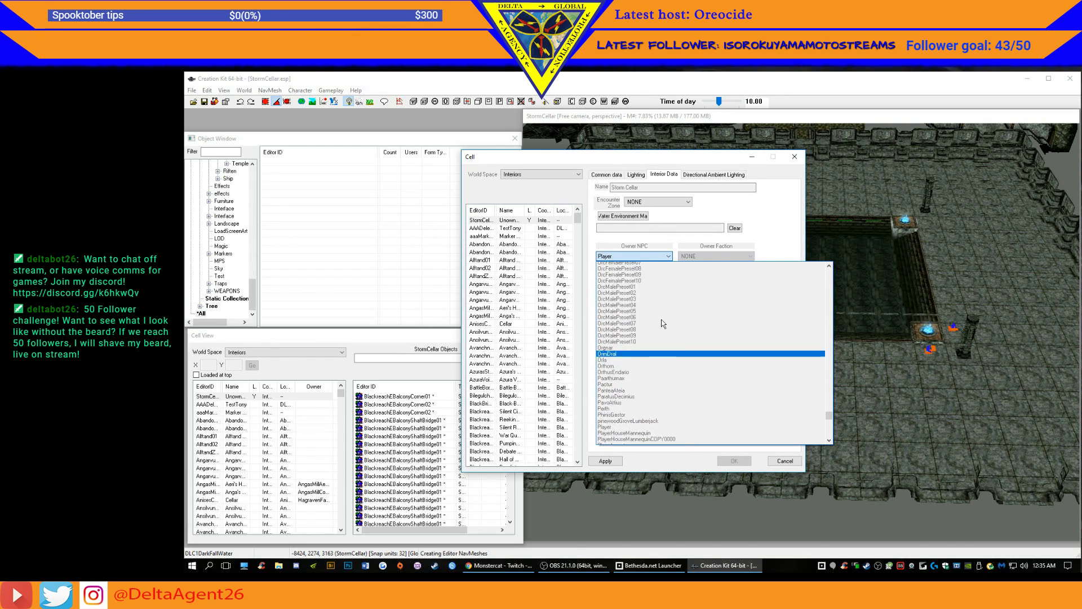
{"action": "scroll", "coordinate": [663, 324], "scroll_direction": "up", "scroll_amount": 8}
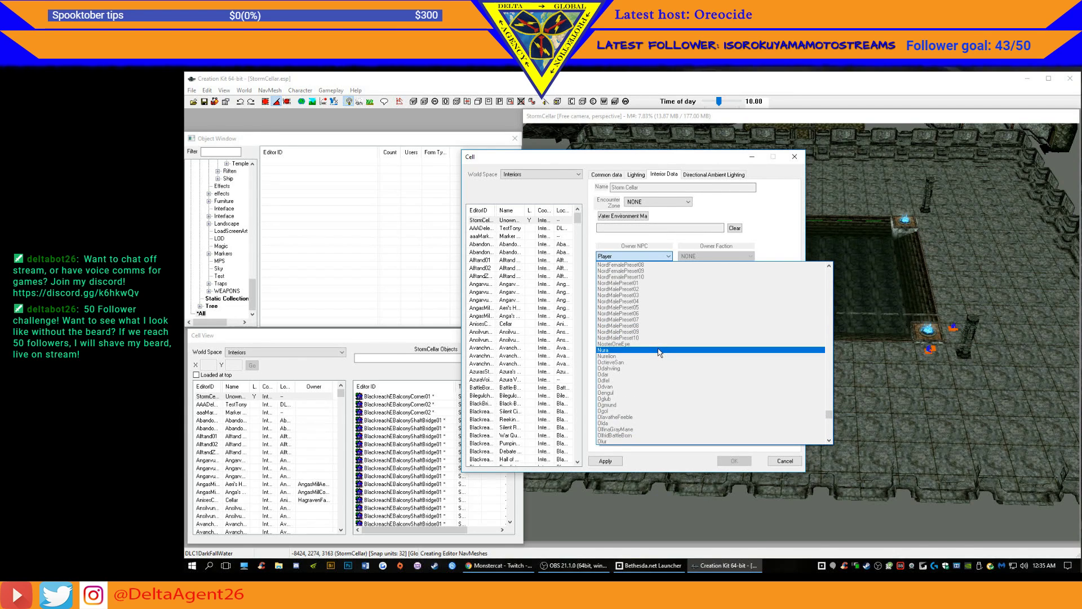
{"action": "scroll", "coordinate": [660, 353], "scroll_direction": "up", "scroll_amount": 5}
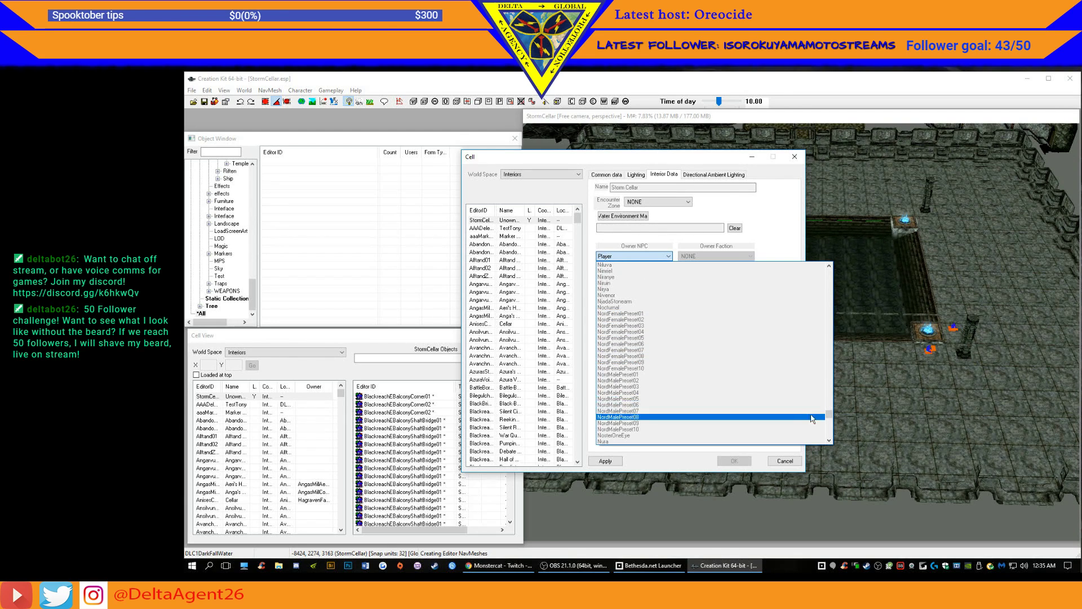
{"action": "left_click_drag", "start_coordinate": [828, 416], "coordinate": [839, 261]}
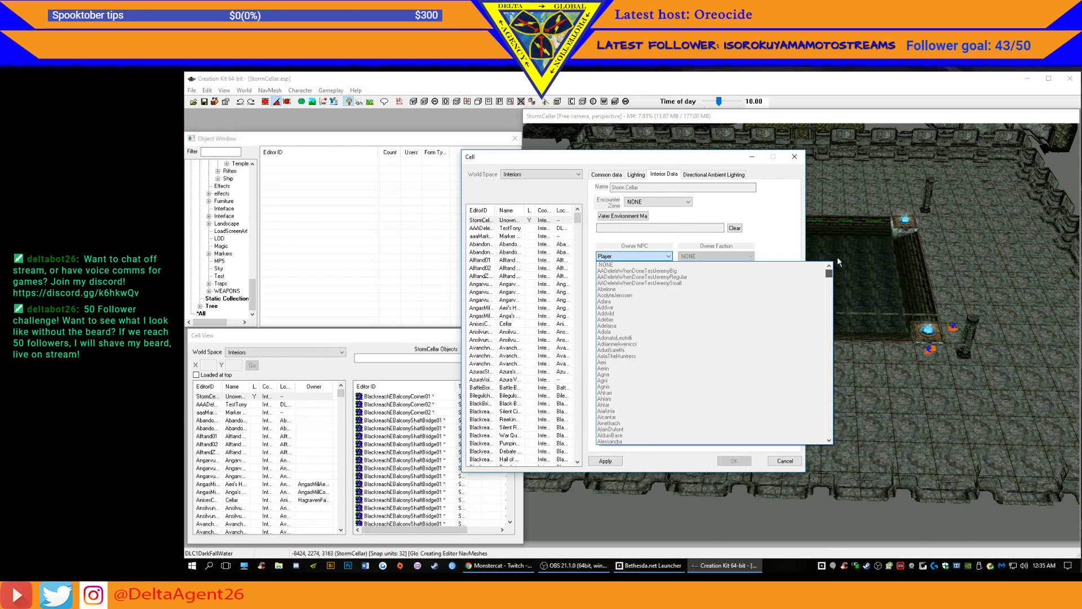
{"action": "left_click", "coordinate": [645, 264]}
- Set the cell's Owner Faction to PlayerFaction and apply its interior data
{"action": "left_click", "coordinate": [720, 257]}
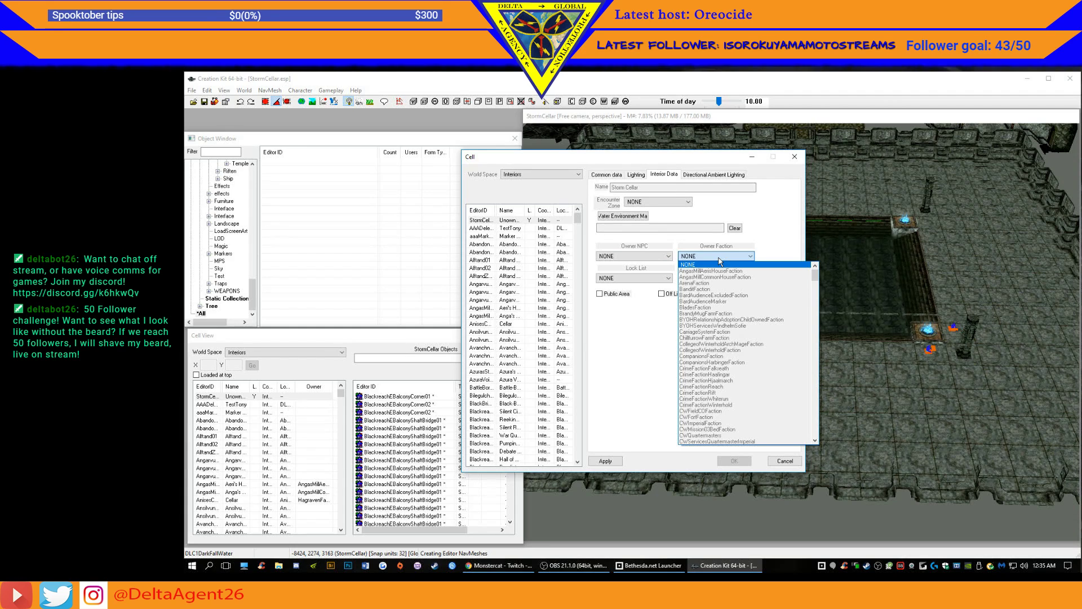
{"action": "type", "text": "pl"}
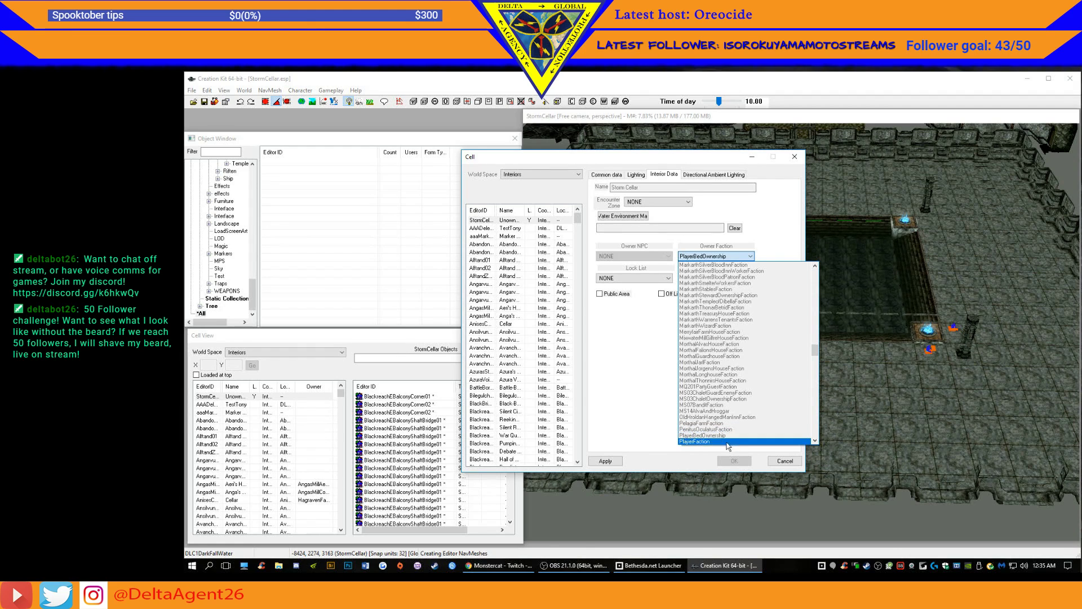
{"action": "left_click", "coordinate": [718, 443]}
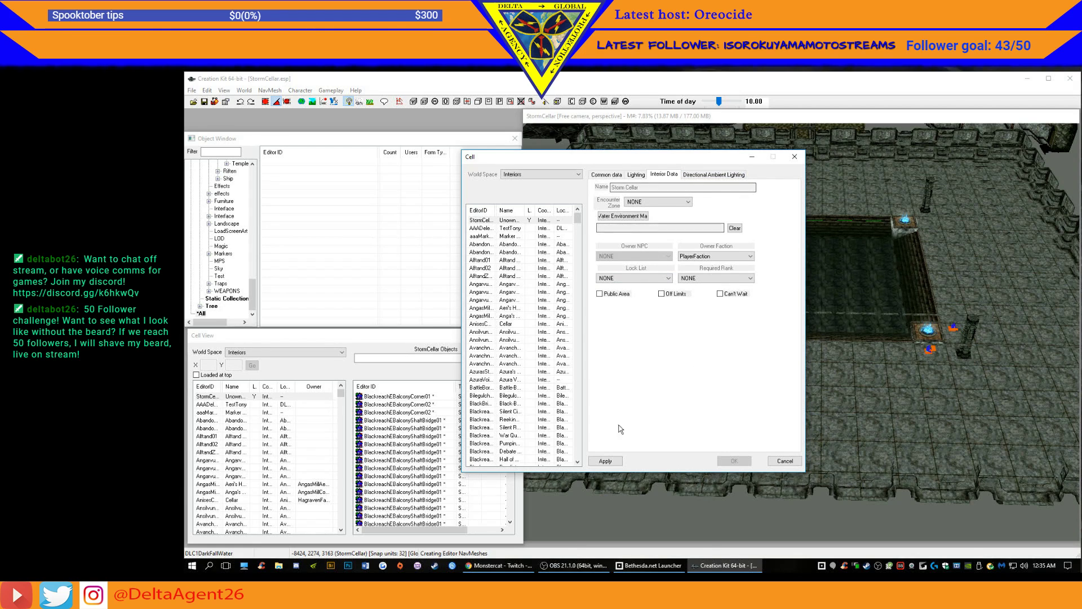
{"action": "left_click", "coordinate": [605, 461]}
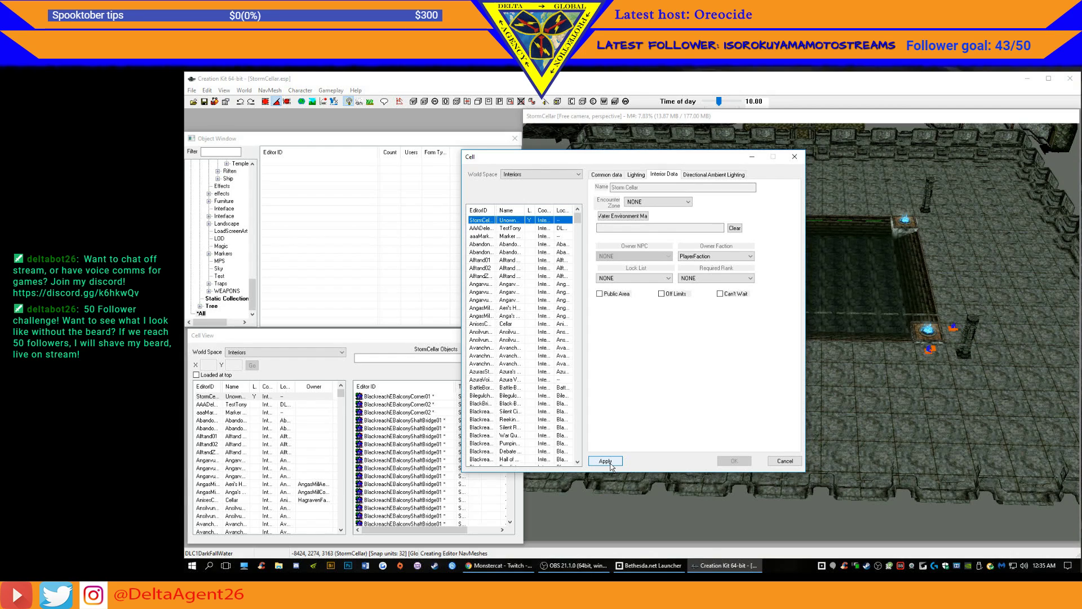
{"action": "left_click", "coordinate": [646, 187]}
{"action": "left_click_drag", "start_coordinate": [646, 187], "coordinate": [604, 188]}
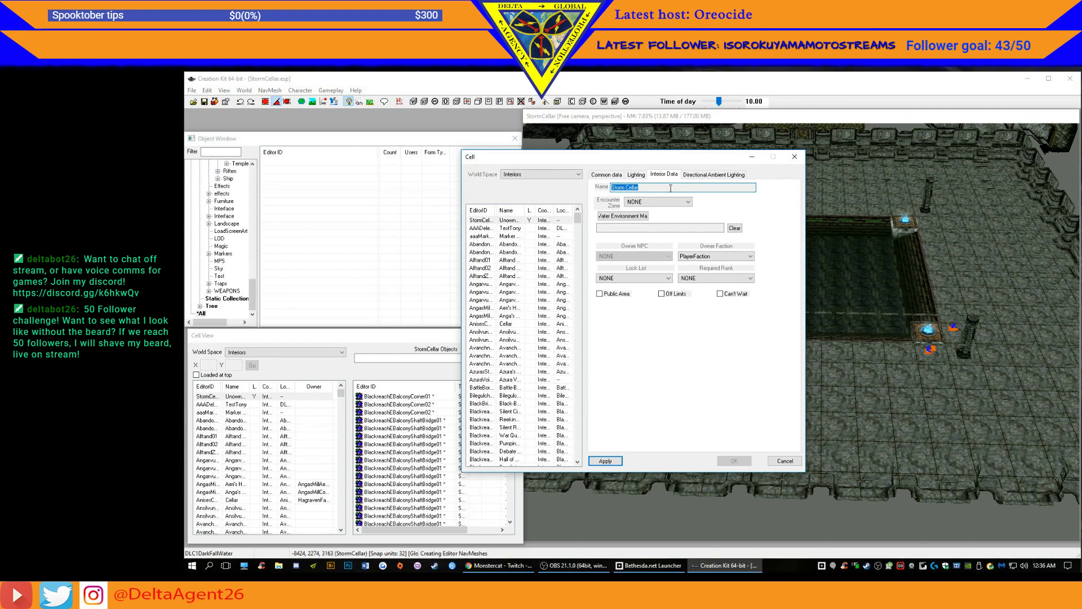
{"action": "left_click", "coordinate": [612, 465]}
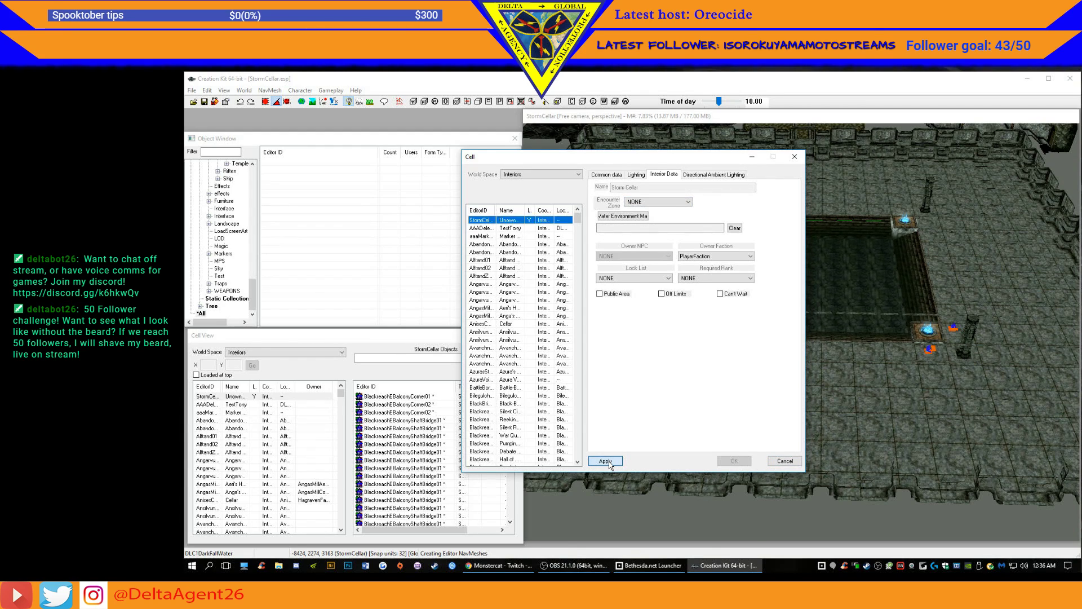
- Review the StormCellar cell's common data, including the available ImageSpace choices
{"action": "left_click", "coordinate": [610, 175]}
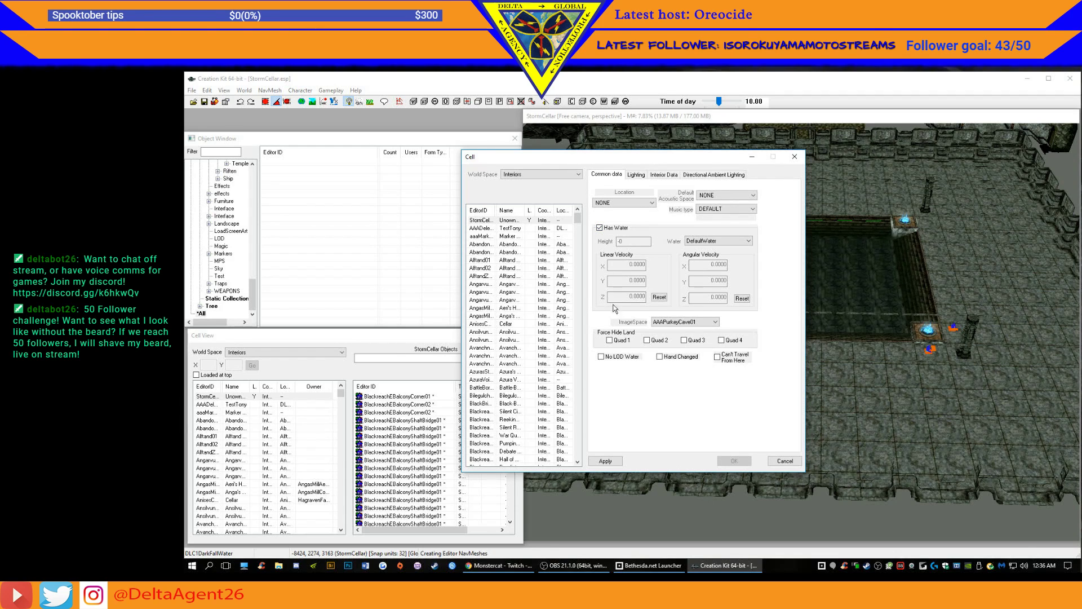
{"action": "left_click", "coordinate": [714, 323]}
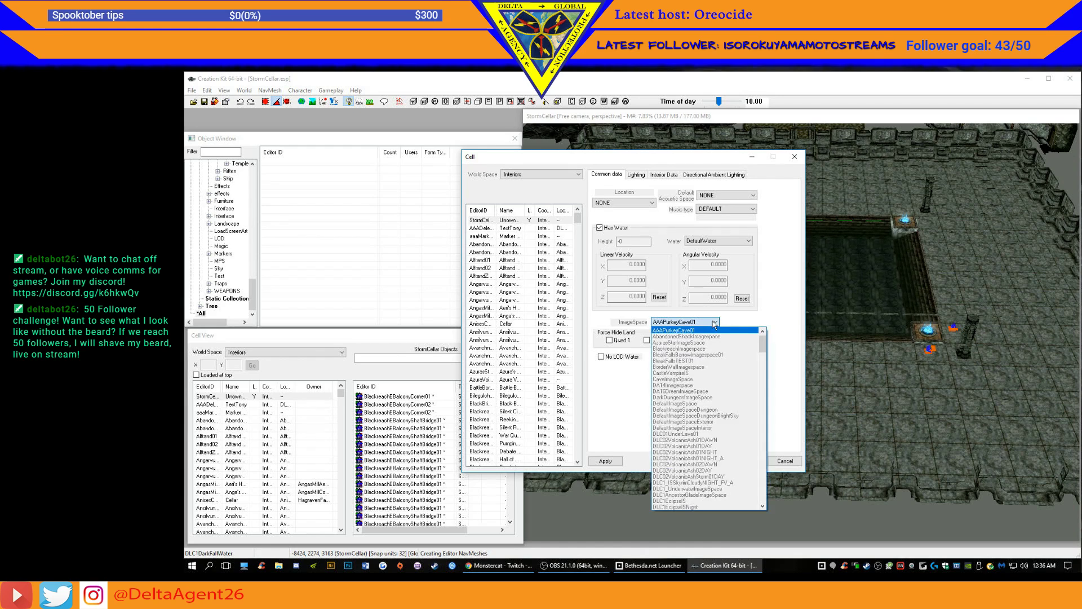
{"action": "left_click", "coordinate": [714, 323]}
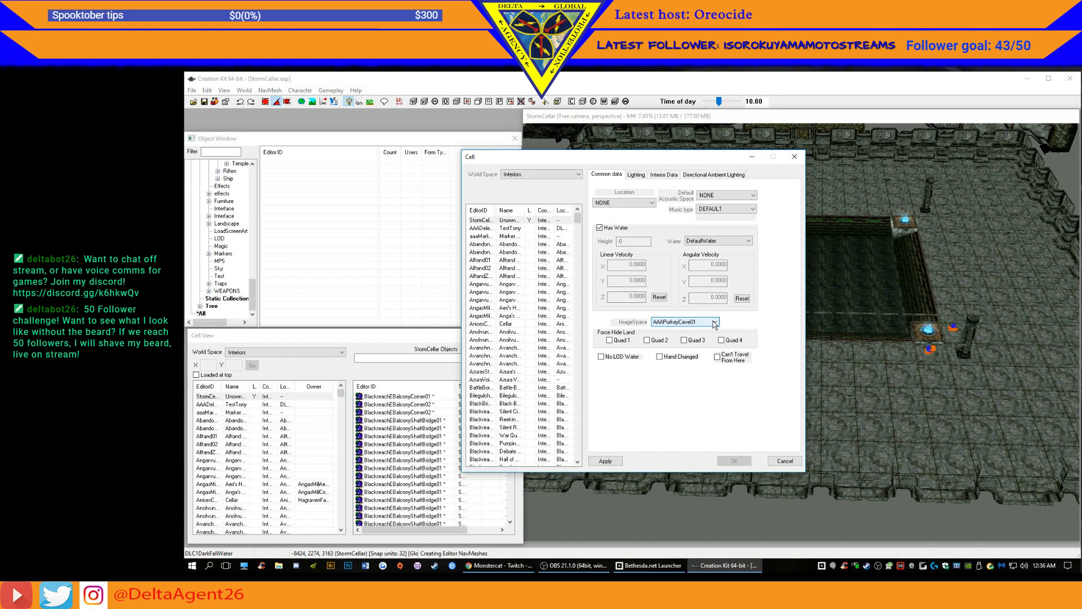
{"action": "left_click", "coordinate": [605, 460]}
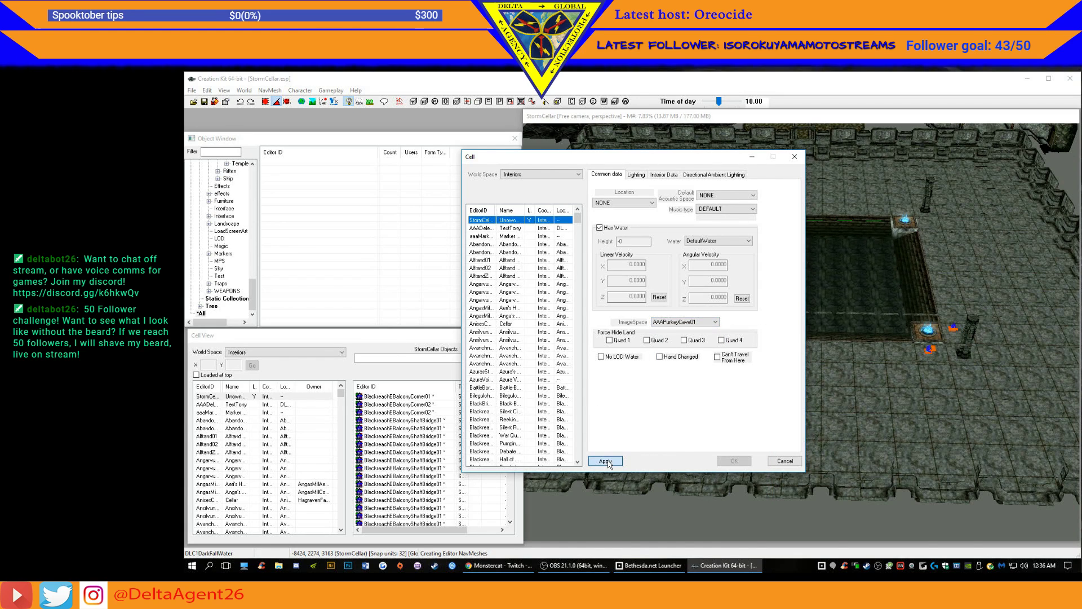
{"action": "right_click", "coordinate": [483, 223]}
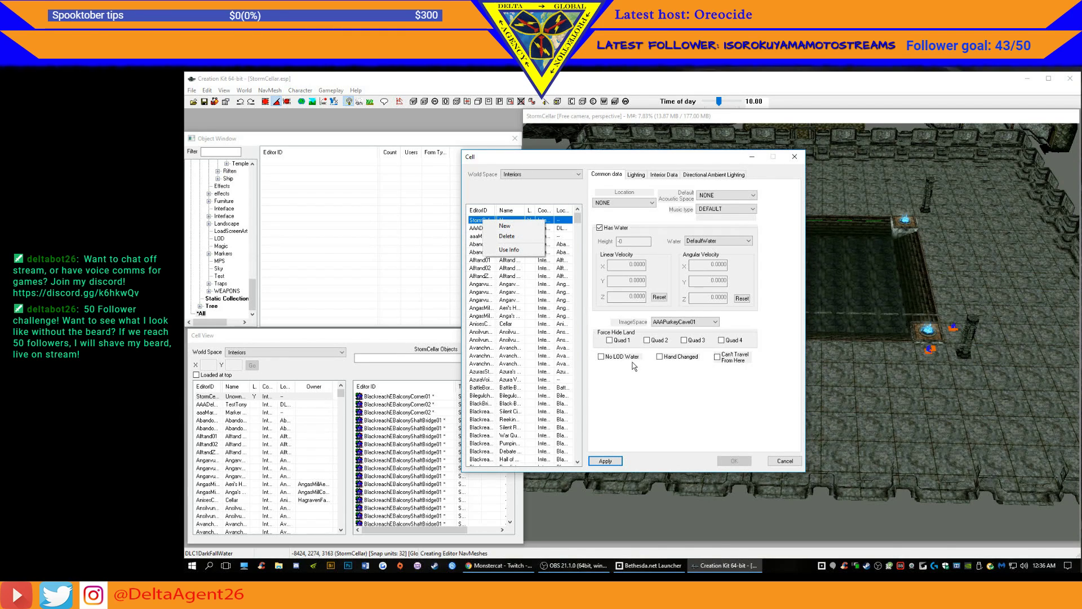
{"action": "left_click", "coordinate": [643, 390]}
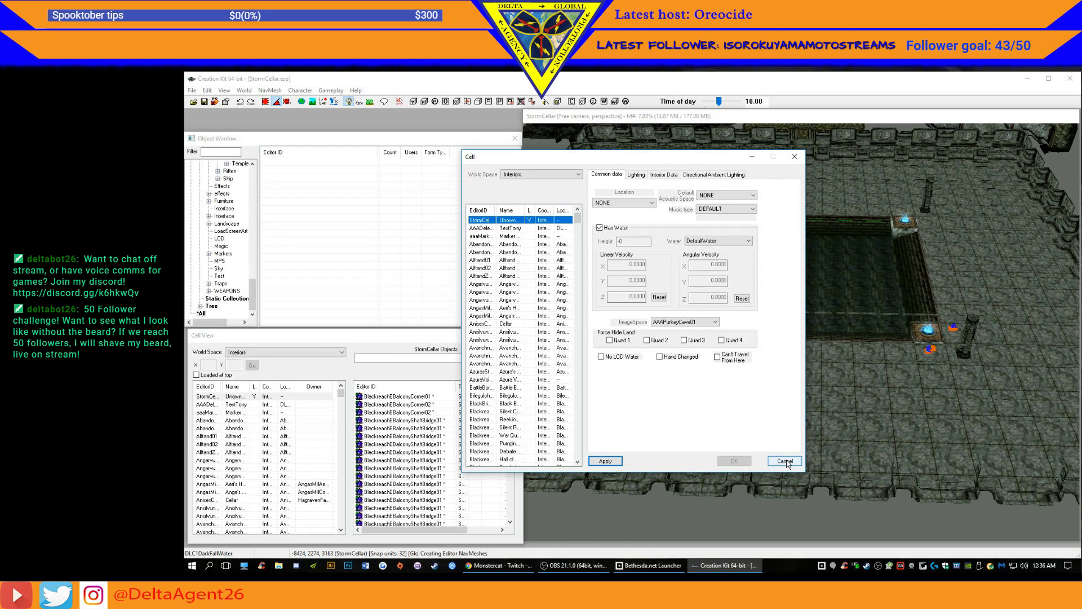
{"action": "left_click", "coordinate": [604, 460]}
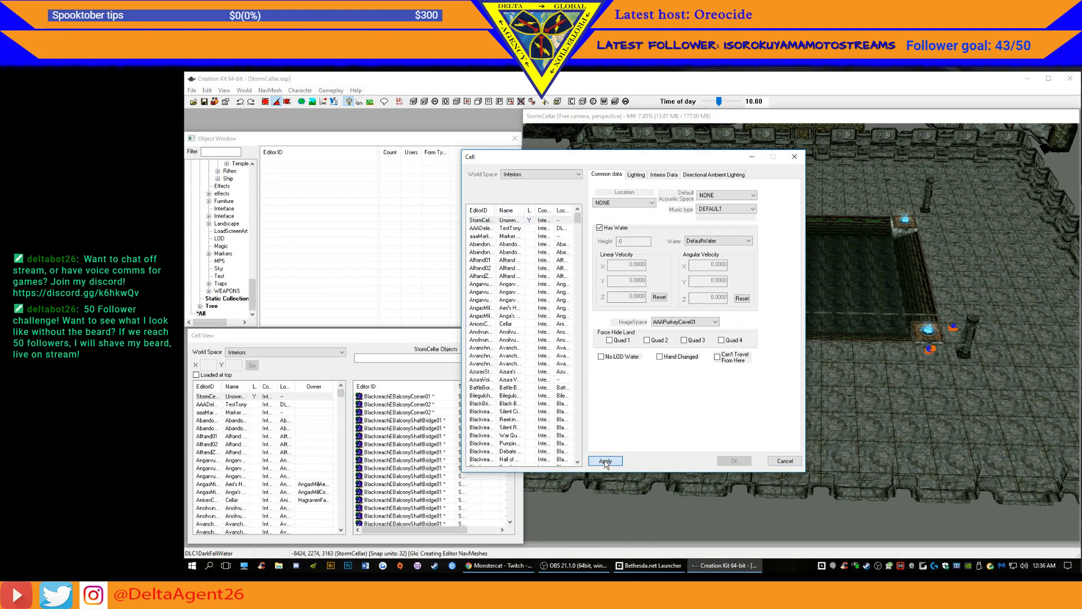
{"action": "left_click", "coordinate": [796, 163]}
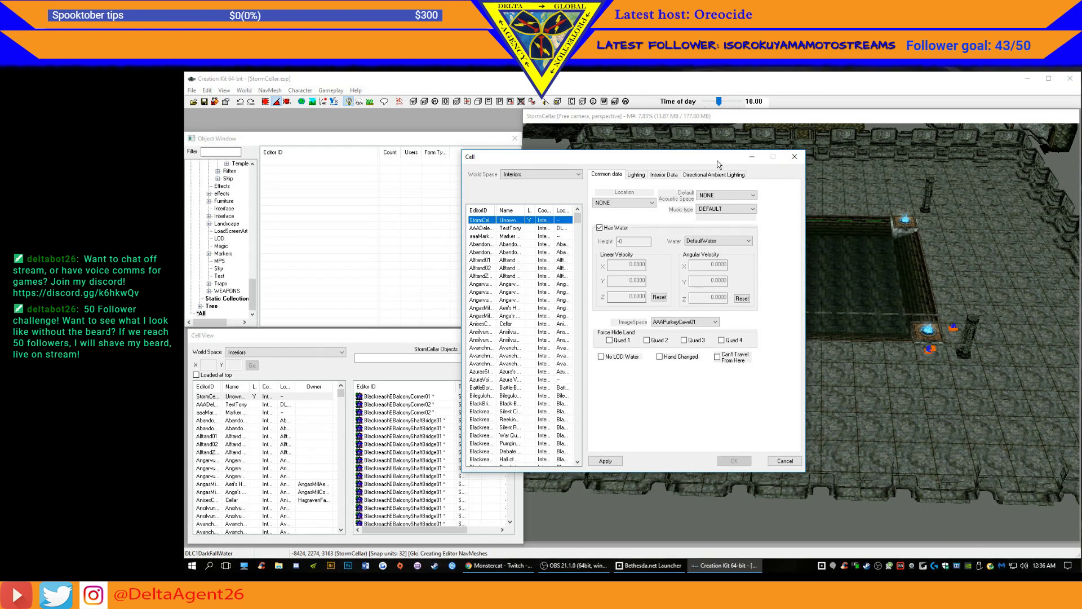
- Turn off Fog Color and Directional Color inheritance from the cell's lighting template
{"action": "left_click", "coordinate": [643, 177]}
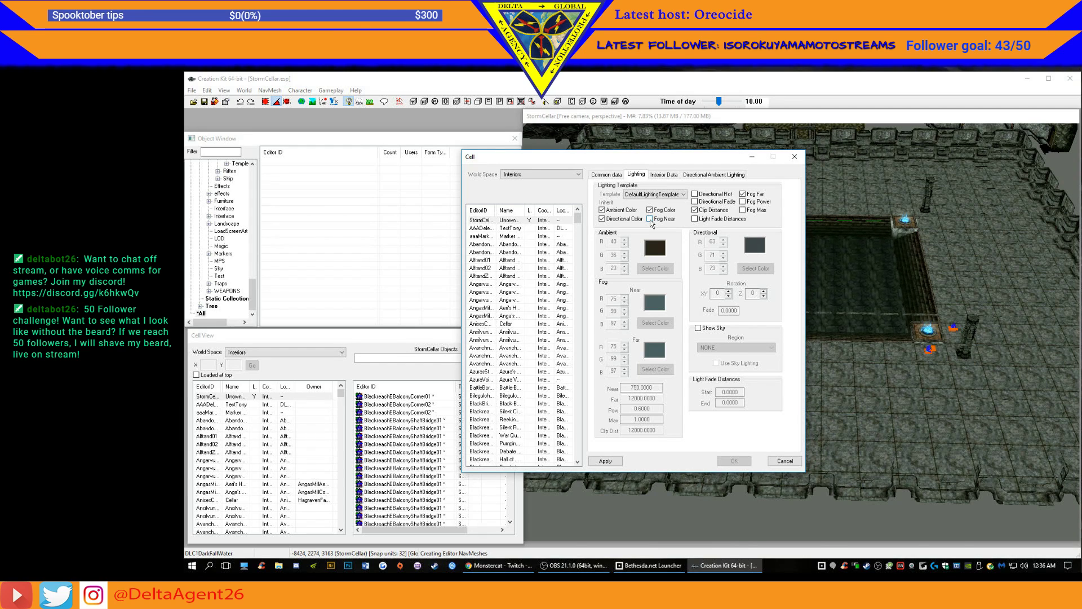
{"action": "left_click", "coordinate": [650, 210]}
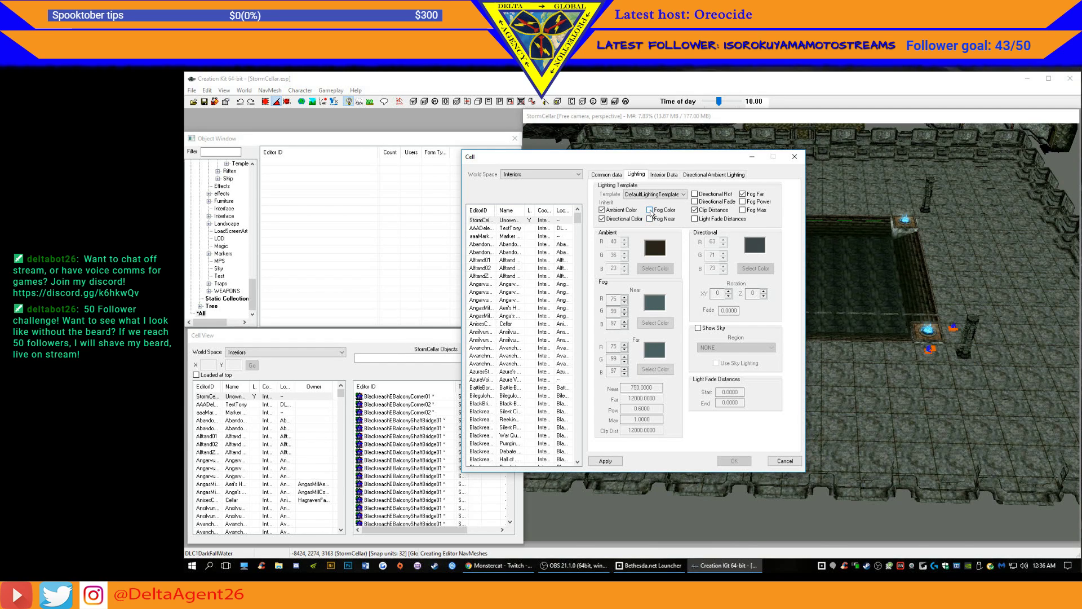
{"action": "left_click", "coordinate": [602, 219]}
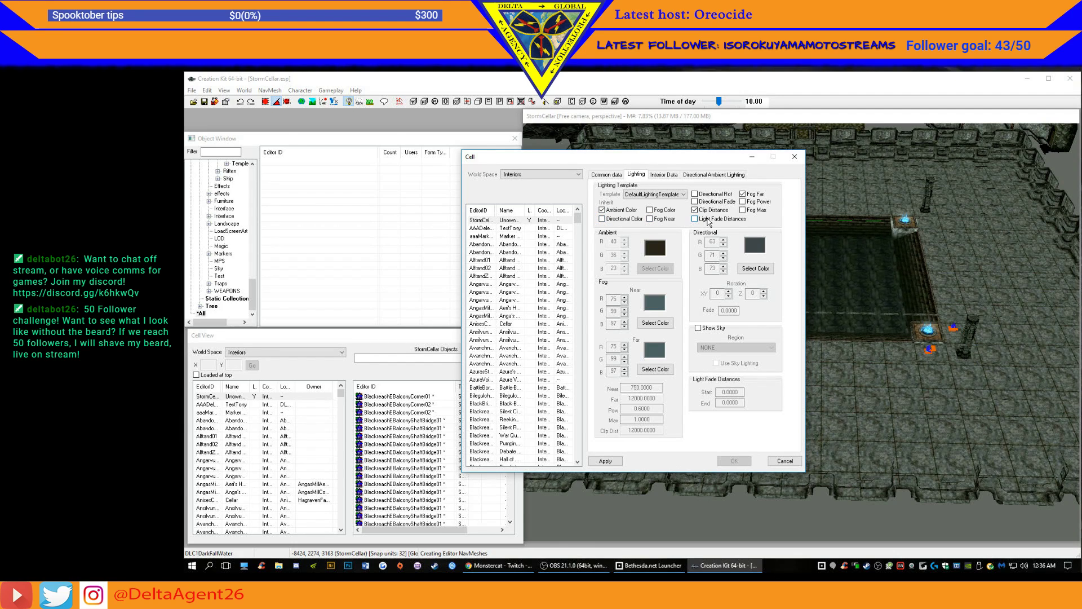
- Apply the StormCellar cell's property changes, close its properties and save the plugin
{"action": "left_click", "coordinate": [663, 174]}
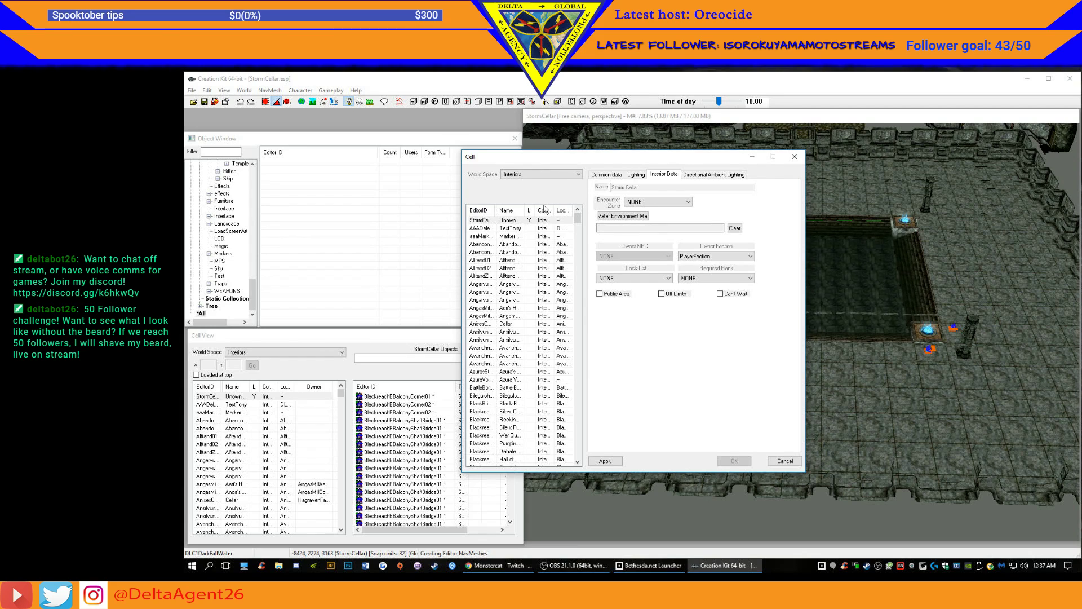
{"action": "mouse_move", "coordinate": [537, 208]}
{"action": "left_mouse_down"}
{"action": "mouse_move", "coordinate": [565, 207]}
{"action": "mouse_move", "coordinate": [549, 210]}
{"action": "left_mouse_up"}
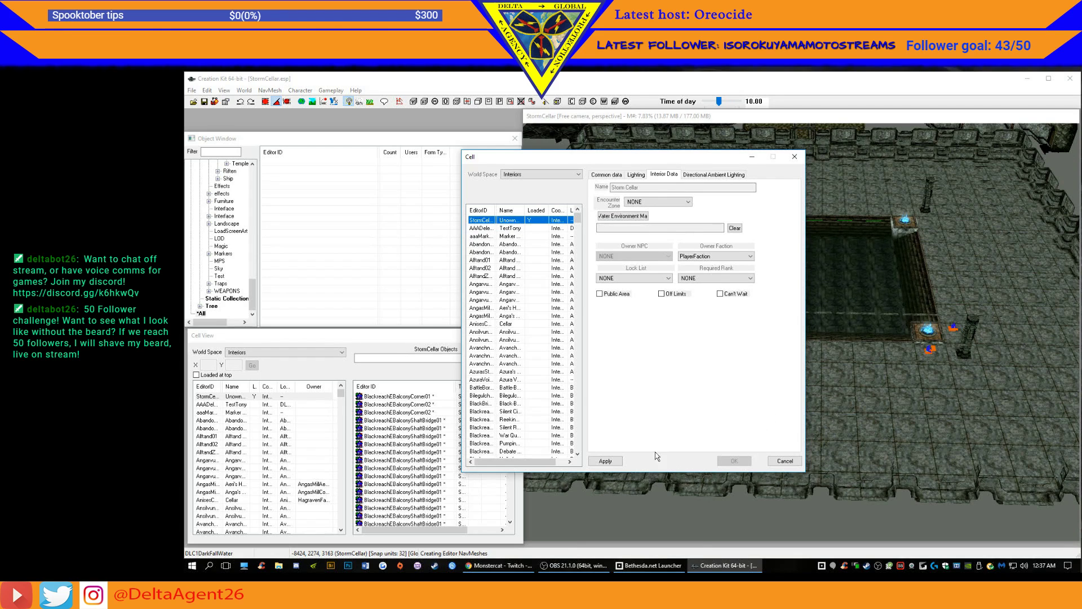
{"action": "left_click", "coordinate": [607, 461]}
{"action": "left_click", "coordinate": [795, 159]}
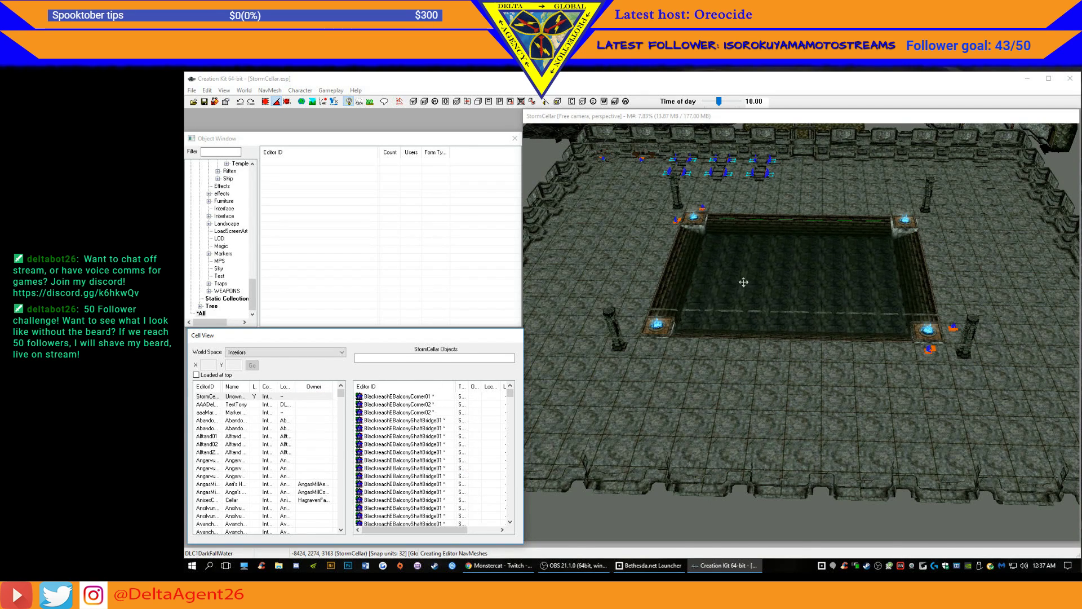
{"action": "middle_click_drag", "start_coordinate": [799, 210], "coordinate": [735, 483]}
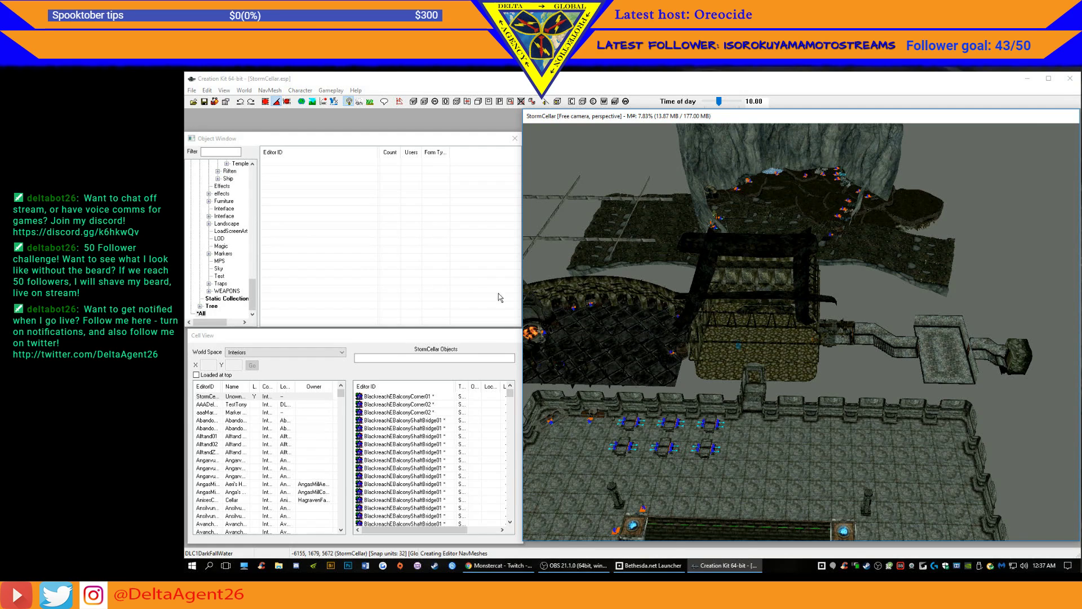
{"action": "left_click", "coordinate": [205, 102]}
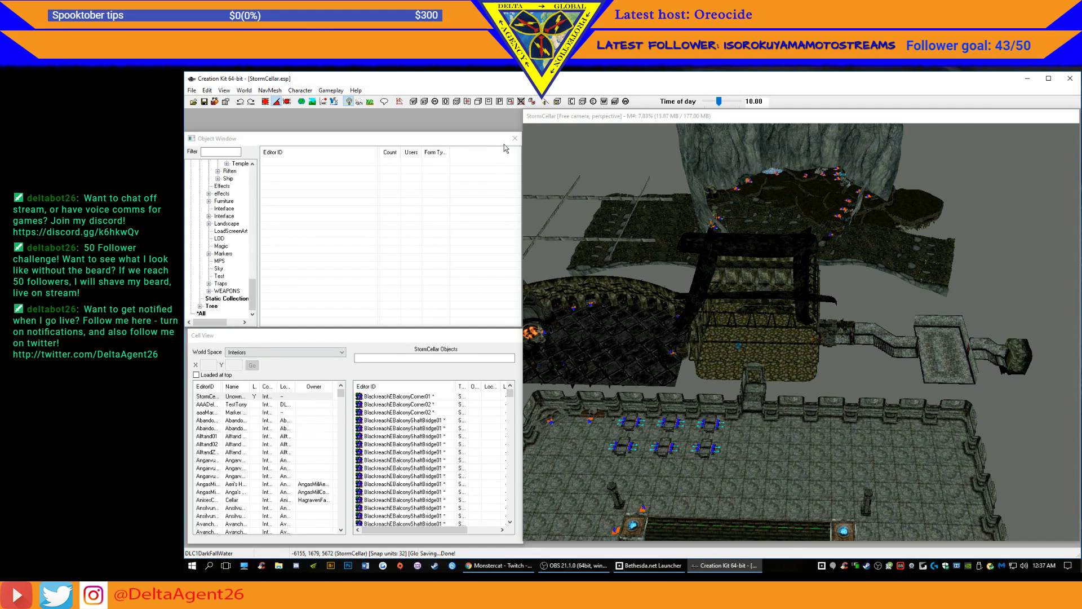
- Switch the Cell View's world space from Interiors to Tamriel
{"action": "left_click", "coordinate": [289, 353]}
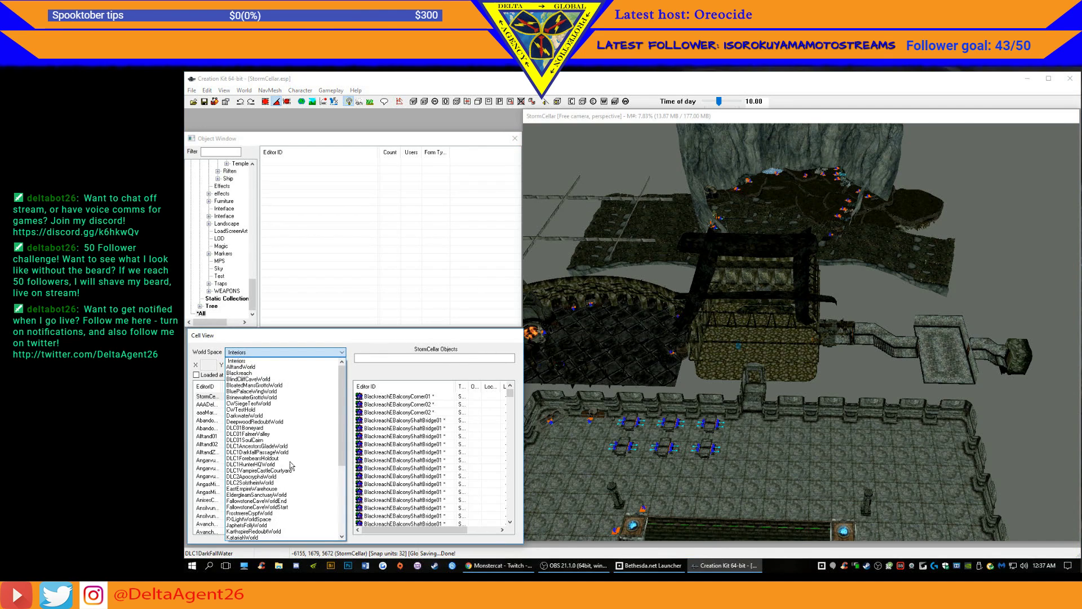
{"action": "scroll", "coordinate": [299, 504], "scroll_direction": "down", "scroll_amount": 3}
{"action": "scroll", "coordinate": [299, 504], "scroll_direction": "down", "scroll_amount": 4}
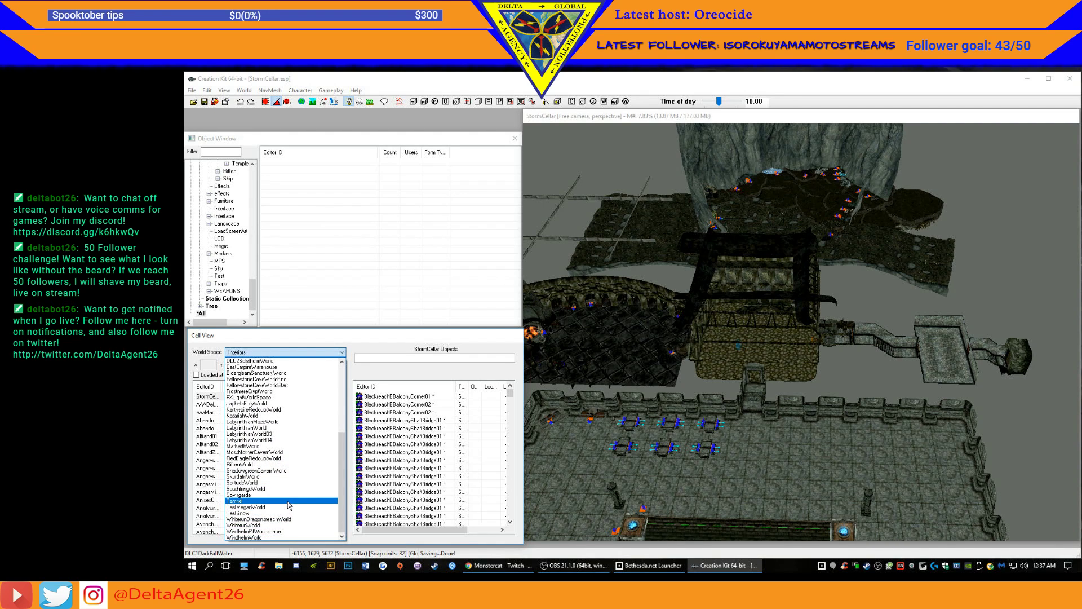
{"action": "left_click", "coordinate": [289, 501]}
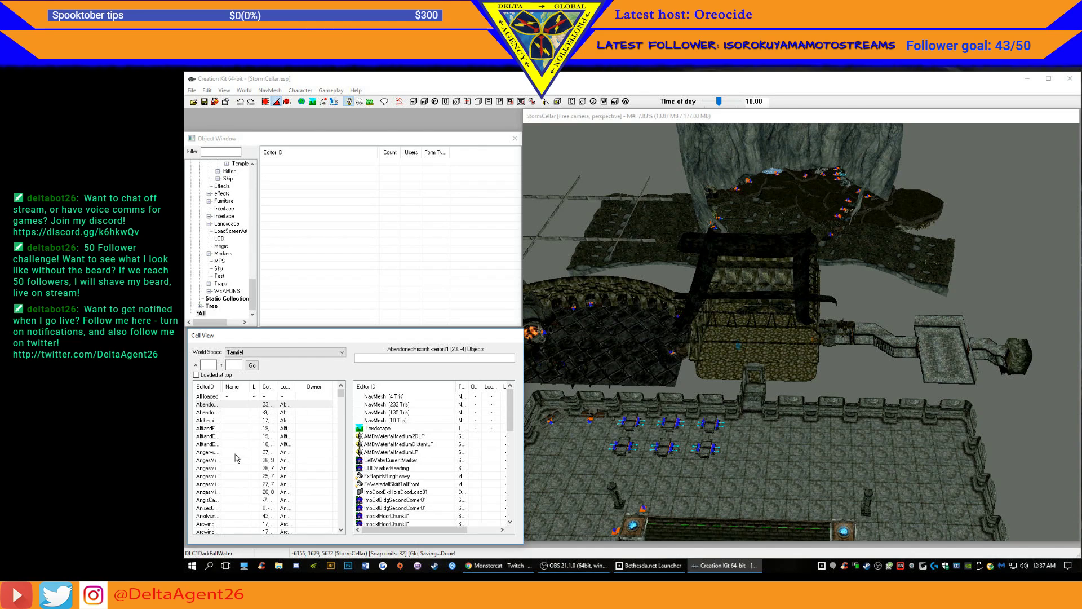
{"action": "scroll", "coordinate": [208, 499], "scroll_direction": "down", "scroll_amount": 1}
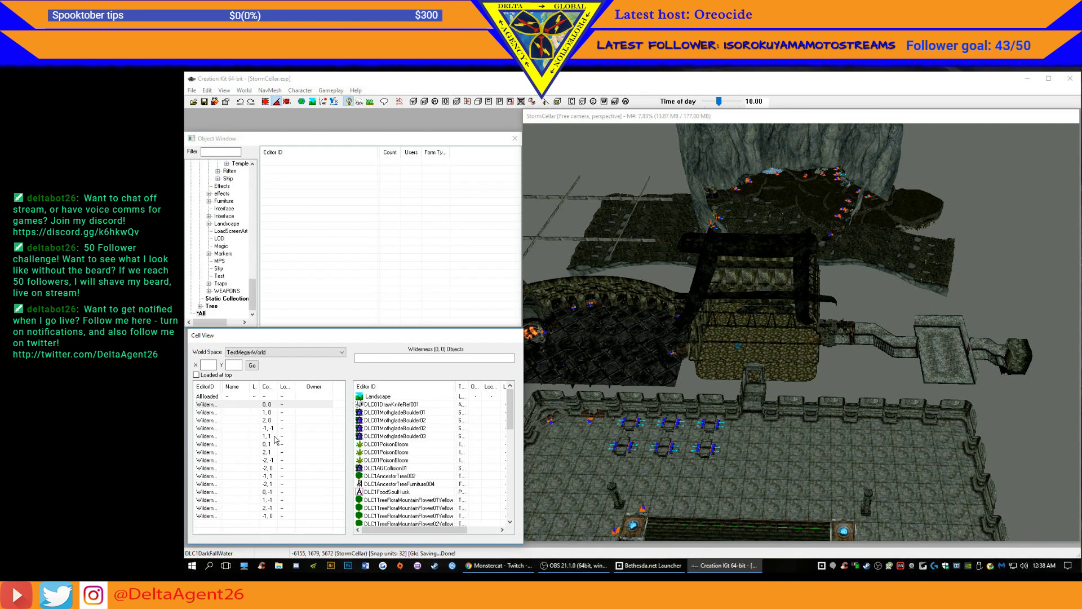
{"action": "key", "text": "Up"}
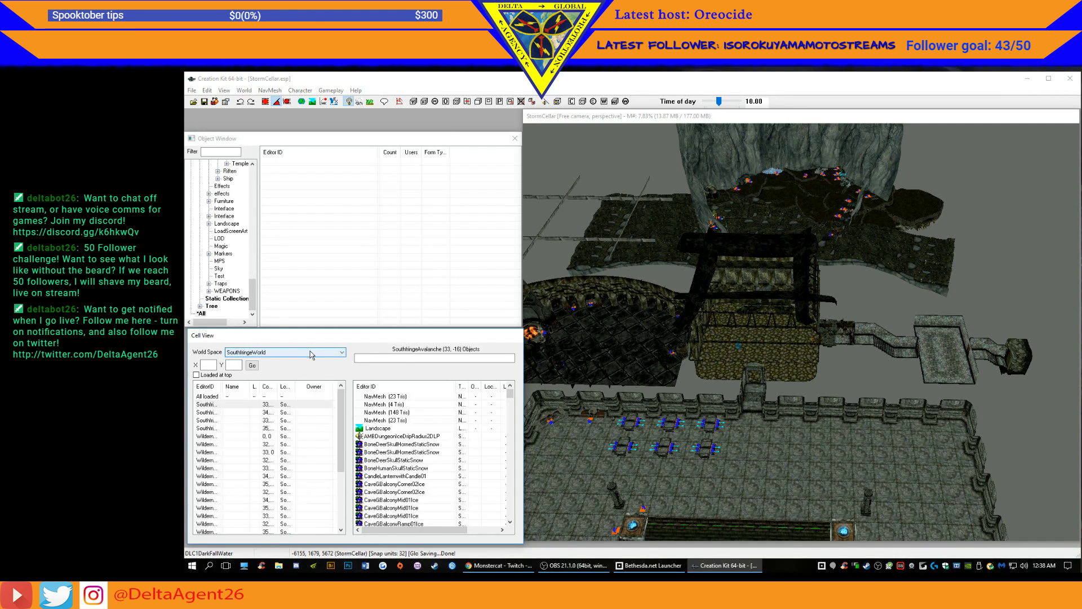
{"action": "key", "text": "Down"}
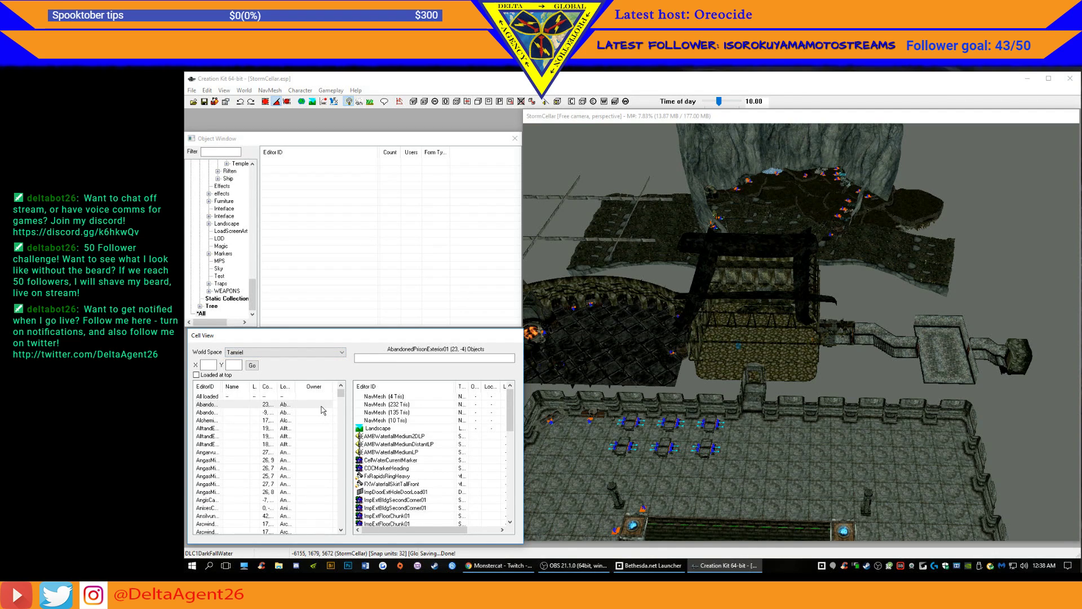
- Find the Whiterun cells, widen the EditorID column, and load WhiterunExterior01, accepting all loading warnings, to look over its surroundings
{"action": "left_click", "coordinate": [321, 405]}
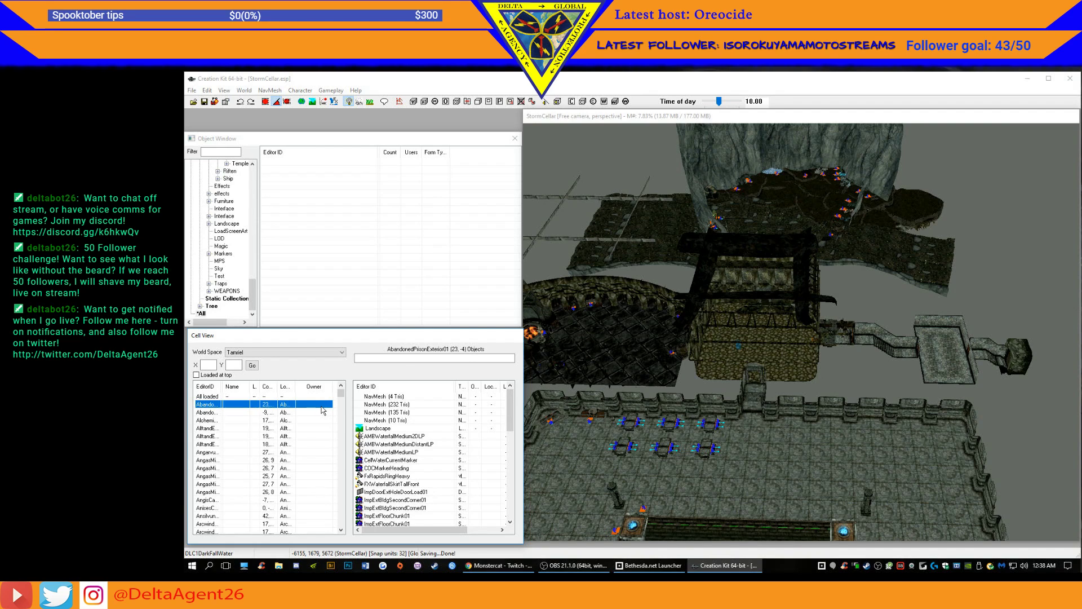
{"action": "type", "text": "whit"}
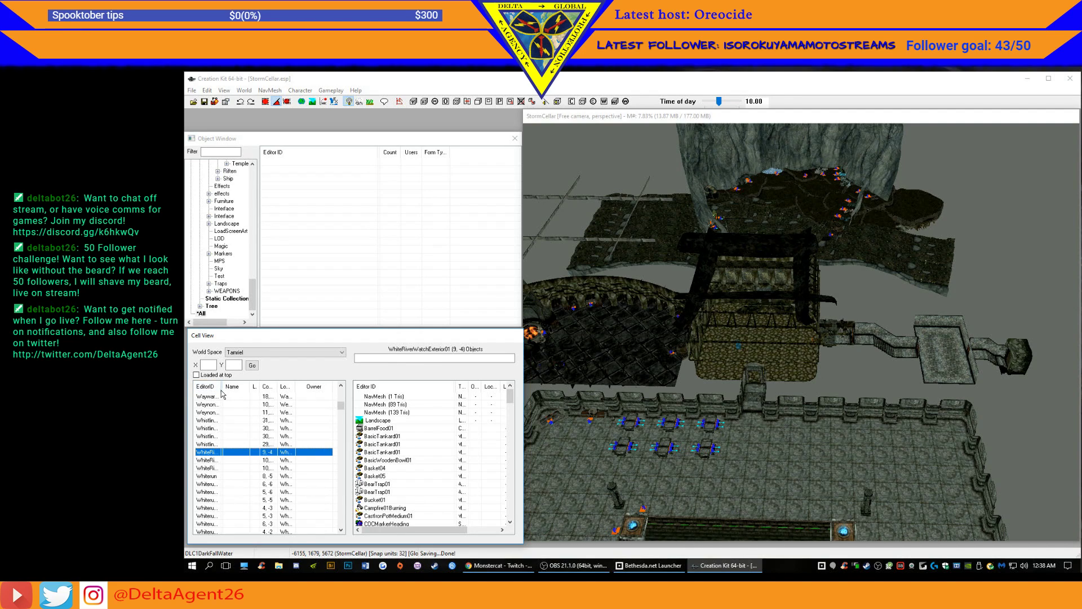
{"action": "left_click_drag", "start_coordinate": [218, 389], "coordinate": [291, 389]}
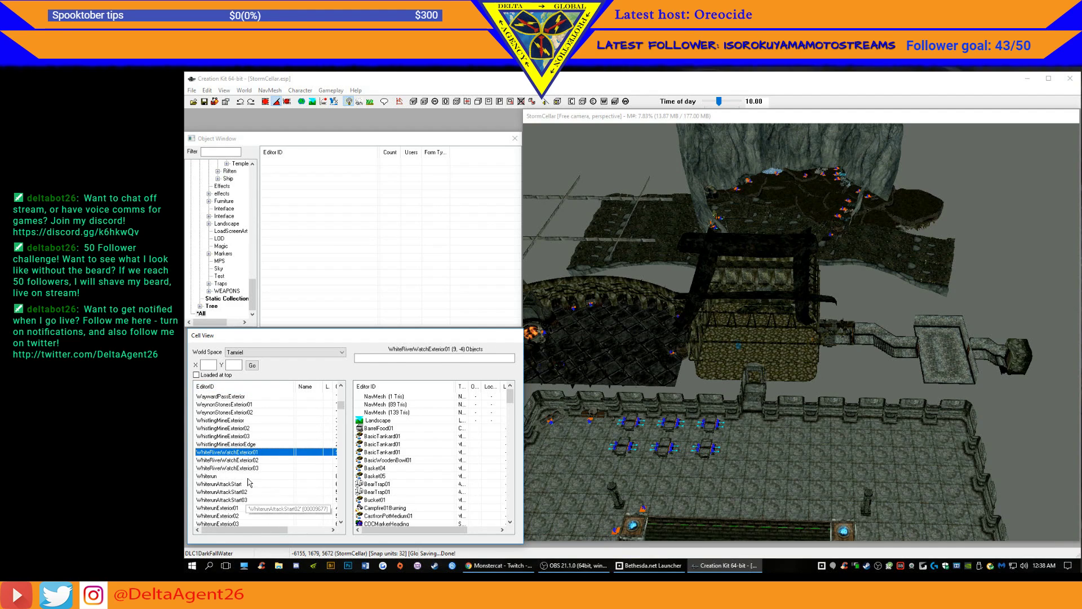
{"action": "left_click", "coordinate": [210, 476]}
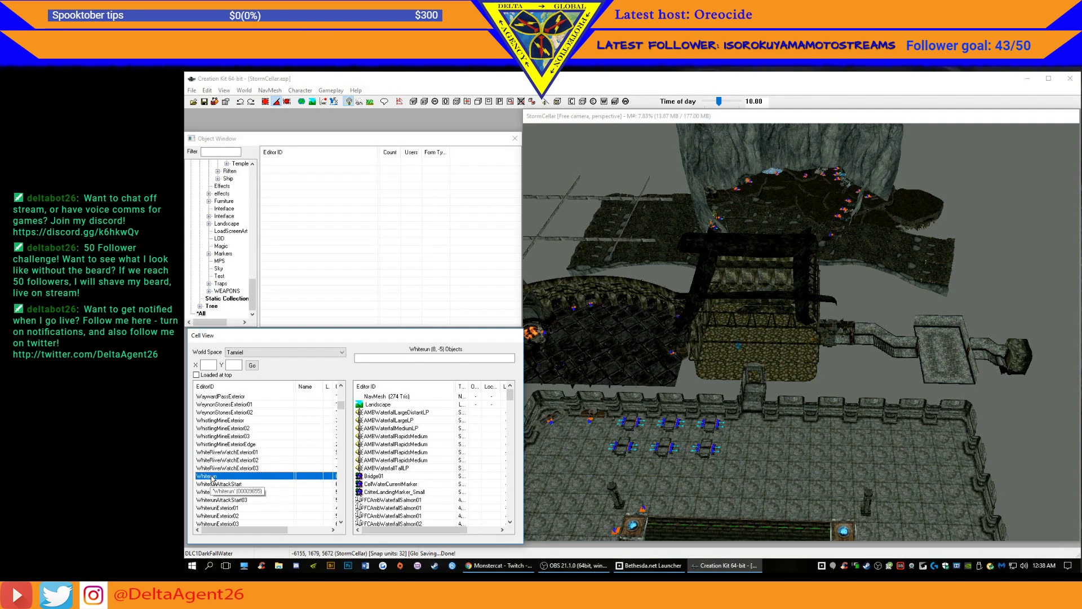
{"action": "left_click", "coordinate": [226, 508]}
{"action": "double_click", "coordinate": [228, 509]}
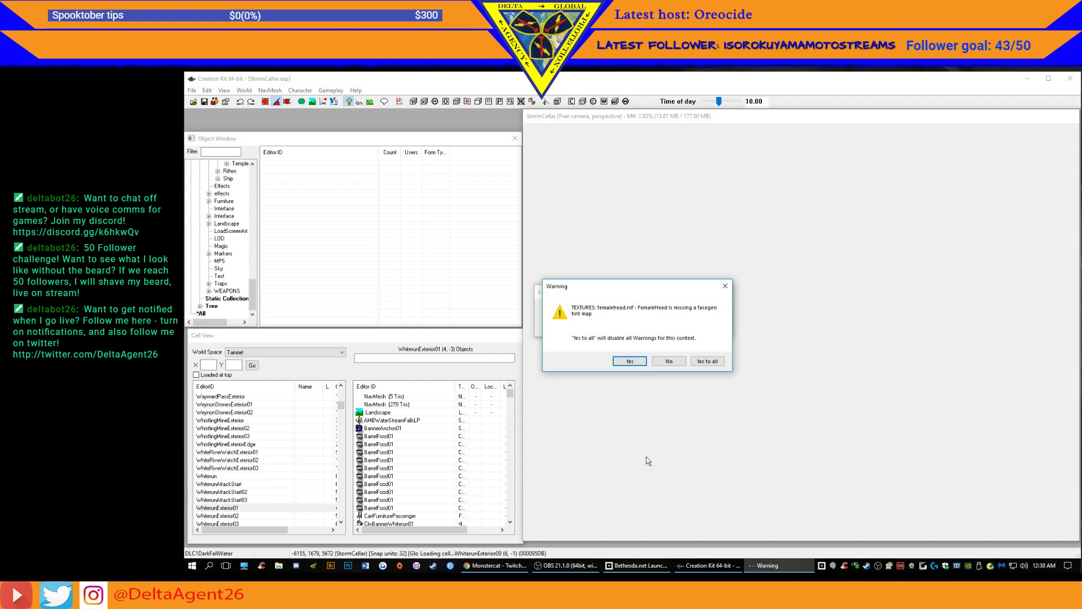
{"action": "left_click", "coordinate": [704, 364]}
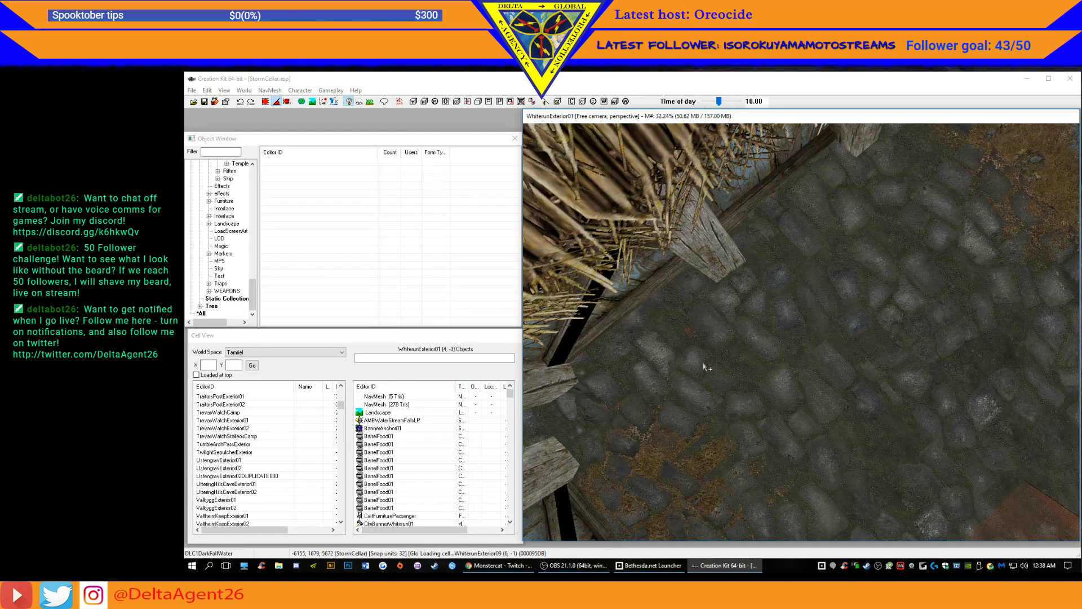
{"action": "scroll", "coordinate": [704, 367], "scroll_direction": "down", "scroll_amount": 8}
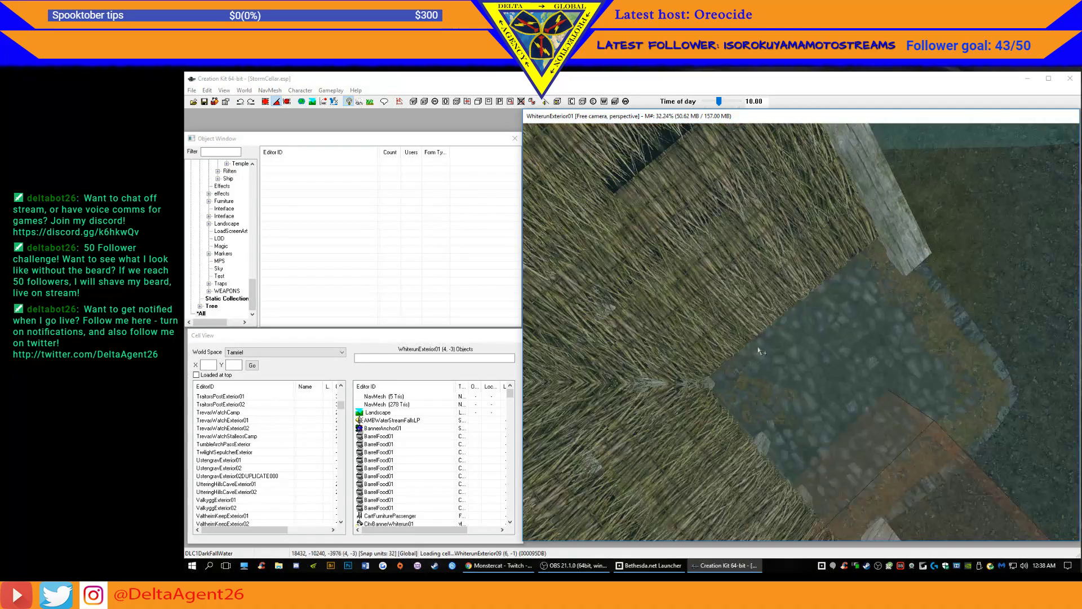
{"action": "scroll", "coordinate": [828, 347], "scroll_direction": "down", "scroll_amount": 5}
{"action": "scroll", "coordinate": [828, 347], "scroll_direction": "down", "scroll_amount": 10}
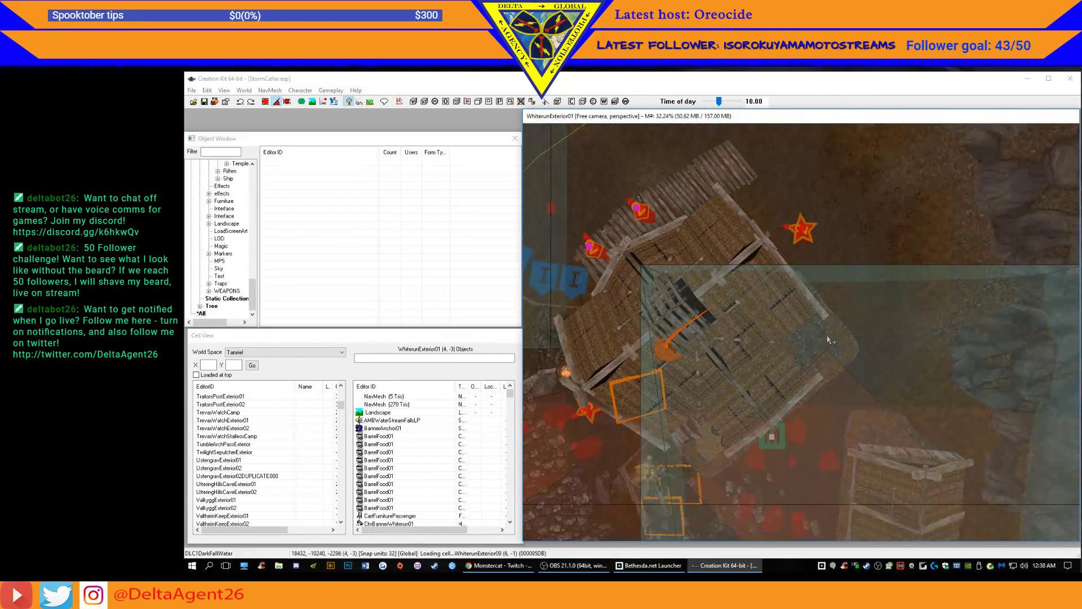
{"action": "middle_click_drag", "start_coordinate": [829, 334], "coordinate": [984, 299], "text": "shift"}
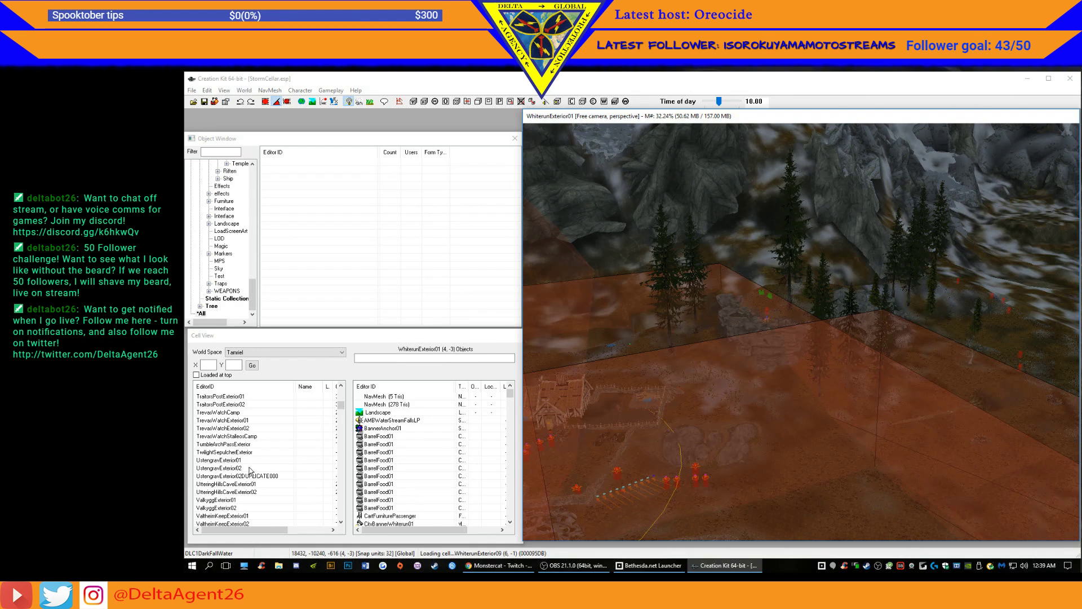
- Find the Wilderness entries in the Tamriel cell list and load the Wilderness cell at (20, 4)
{"action": "left_click", "coordinate": [278, 419]}
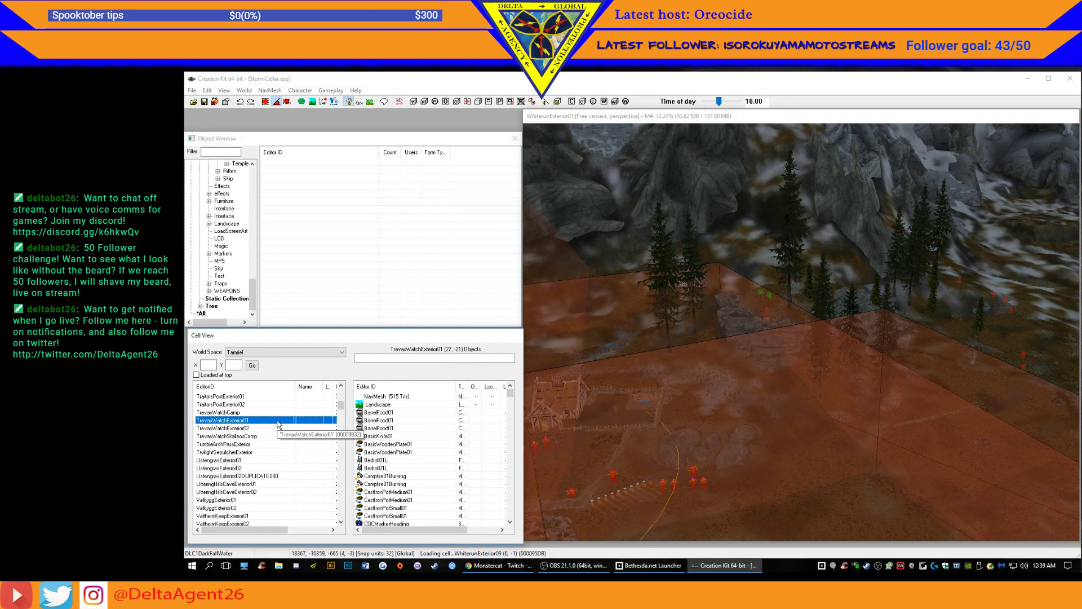
{"action": "scroll", "coordinate": [278, 424], "scroll_direction": "up", "scroll_amount": 4}
{"action": "scroll", "coordinate": [278, 426], "scroll_direction": "down", "scroll_amount": 6}
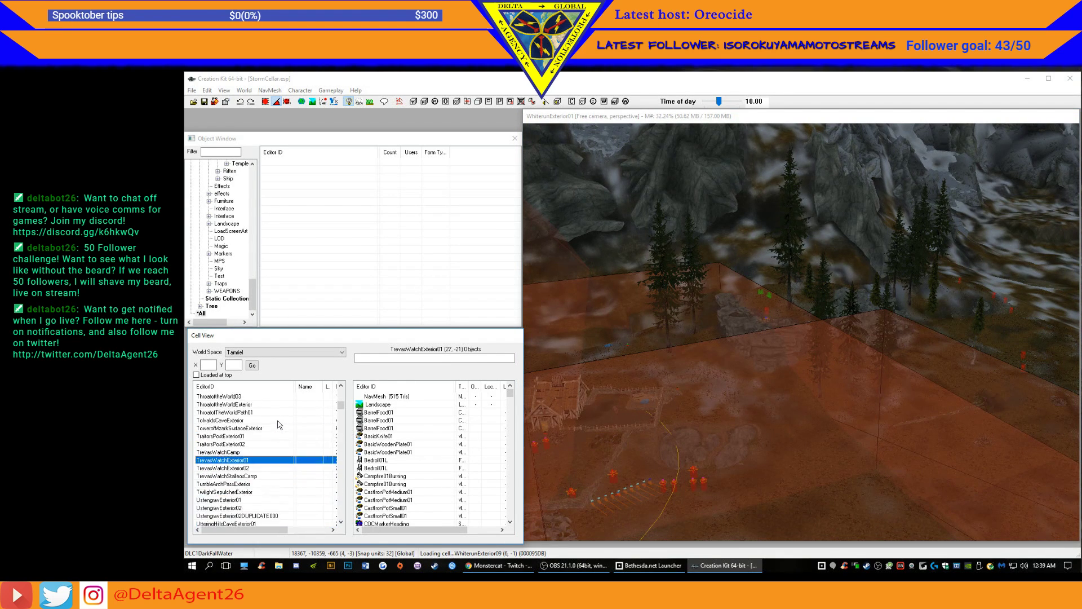
{"action": "scroll", "coordinate": [277, 422], "scroll_direction": "down", "scroll_amount": 5}
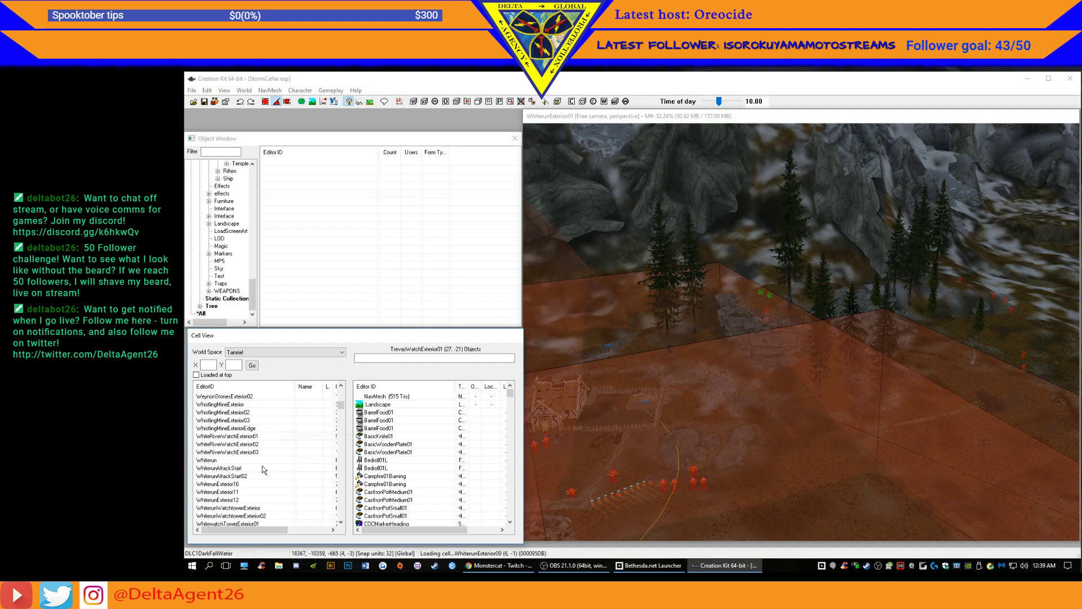
{"action": "scroll", "coordinate": [267, 468], "scroll_direction": "down", "scroll_amount": 3}
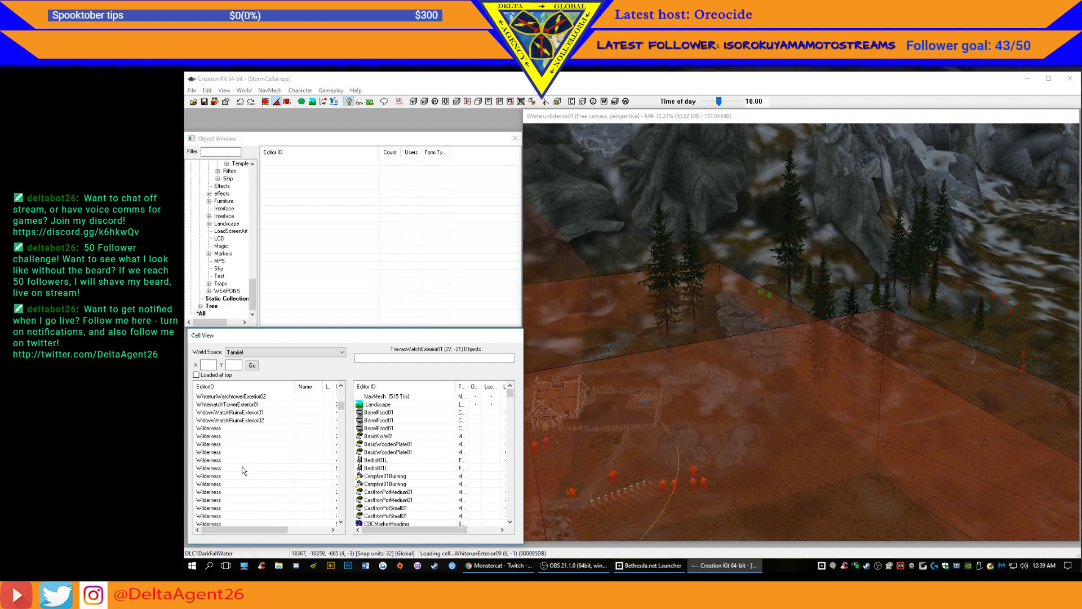
{"action": "left_click", "coordinate": [214, 437]}
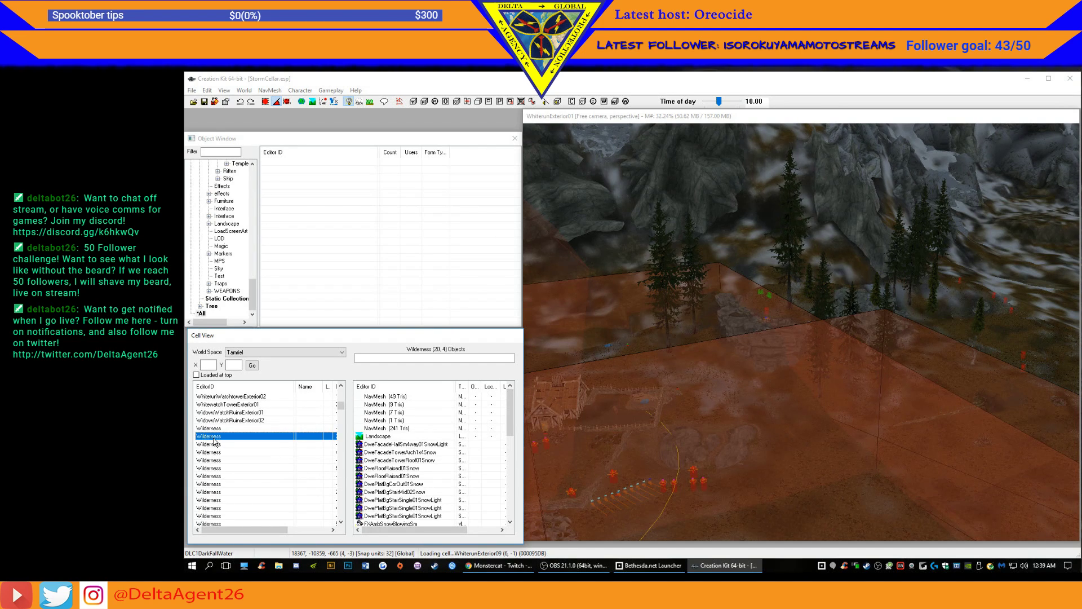
{"action": "double_click", "coordinate": [213, 444]}
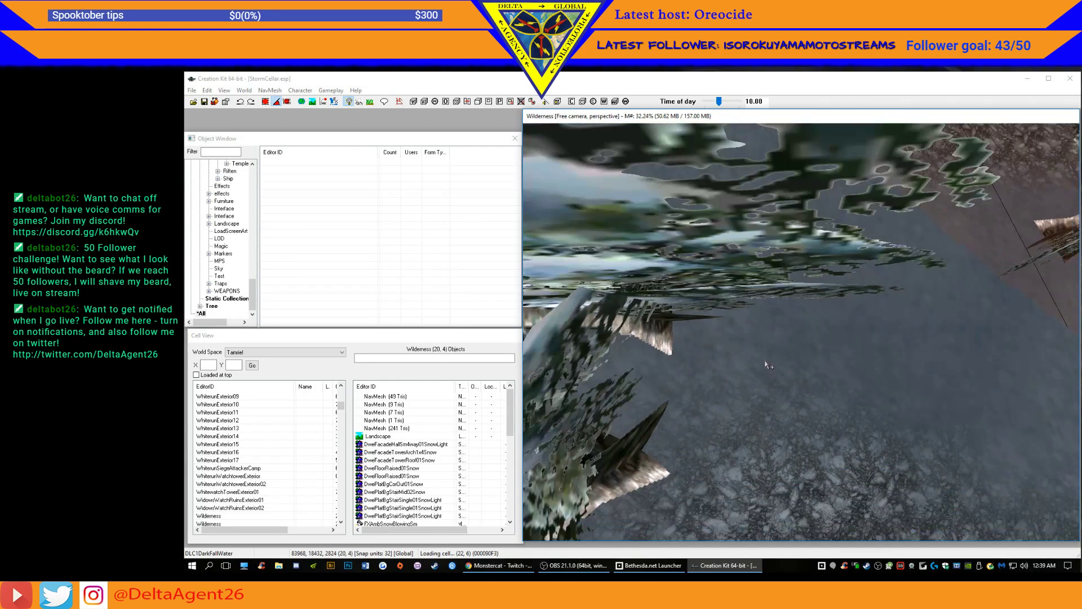
- Examine the snowy mountains and the valley ruins around the loaded Wilderness cell from above
{"action": "scroll", "coordinate": [767, 364], "scroll_direction": "down", "scroll_amount": 12}
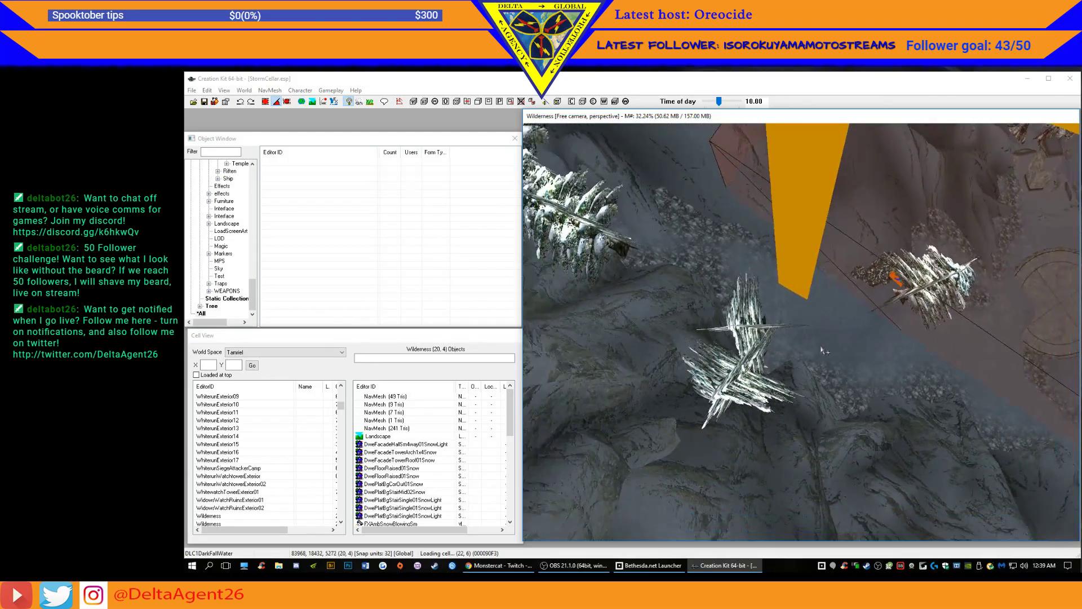
{"action": "scroll", "coordinate": [821, 350], "scroll_direction": "down", "scroll_amount": 6}
{"action": "middle_click_drag", "start_coordinate": [908, 356], "coordinate": [481, 313], "text": "shift"}
{"action": "scroll", "coordinate": [481, 310], "scroll_direction": "down", "scroll_amount": 3}
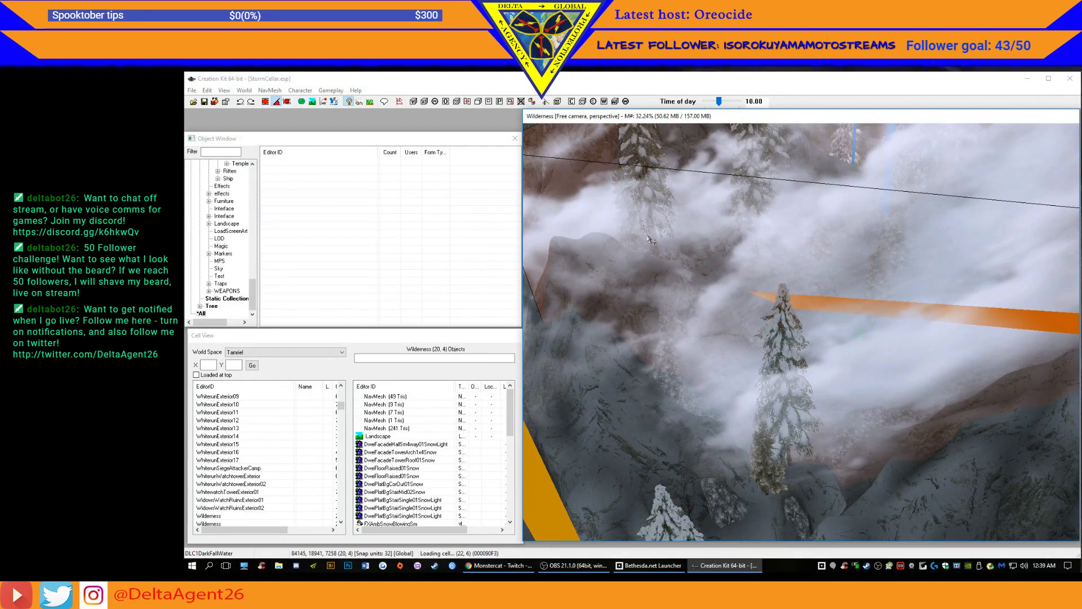
{"action": "scroll", "coordinate": [651, 240], "scroll_direction": "down", "scroll_amount": 4}
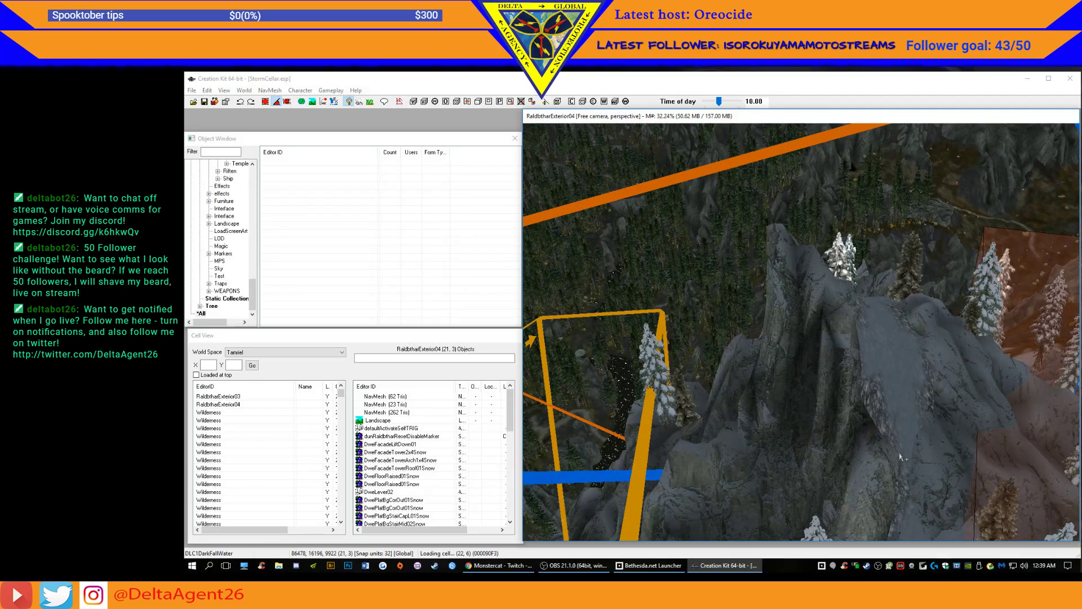
{"action": "middle_click_drag", "start_coordinate": [884, 202], "coordinate": [800, 485]}
{"action": "middle_click_drag", "start_coordinate": [906, 256], "coordinate": [651, 451]}
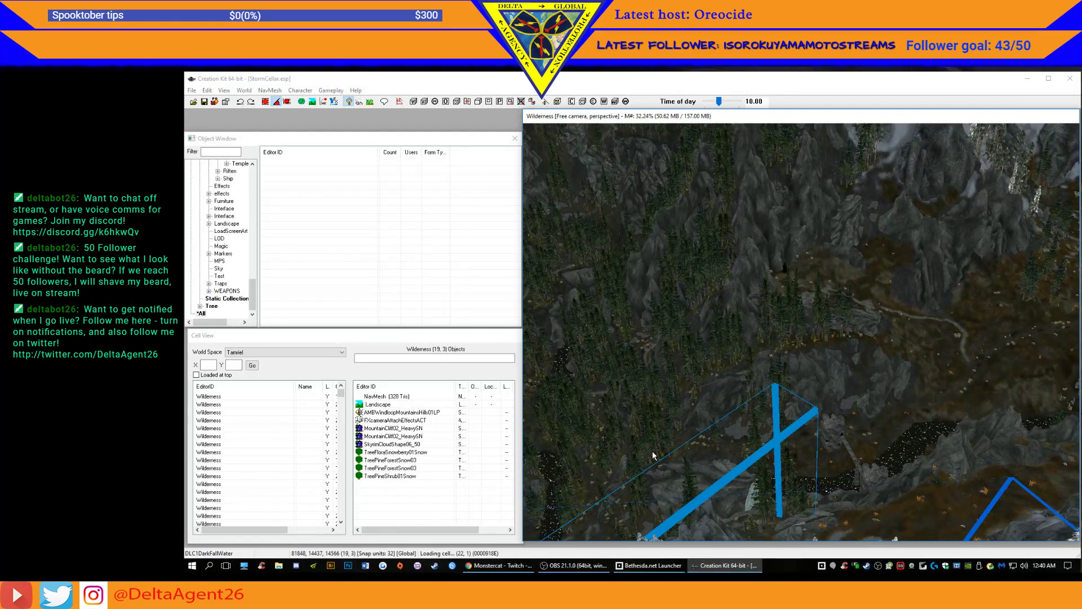
{"action": "middle_click_drag", "start_coordinate": [1047, 279], "coordinate": [810, 248]}
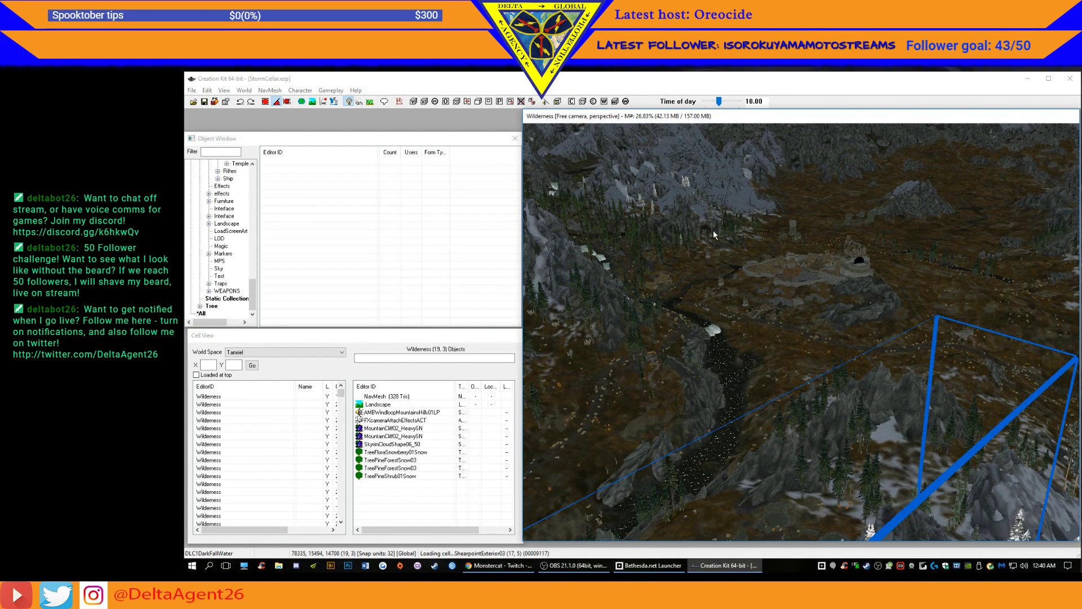
{"action": "scroll", "coordinate": [708, 228], "scroll_direction": "up", "scroll_amount": 7}
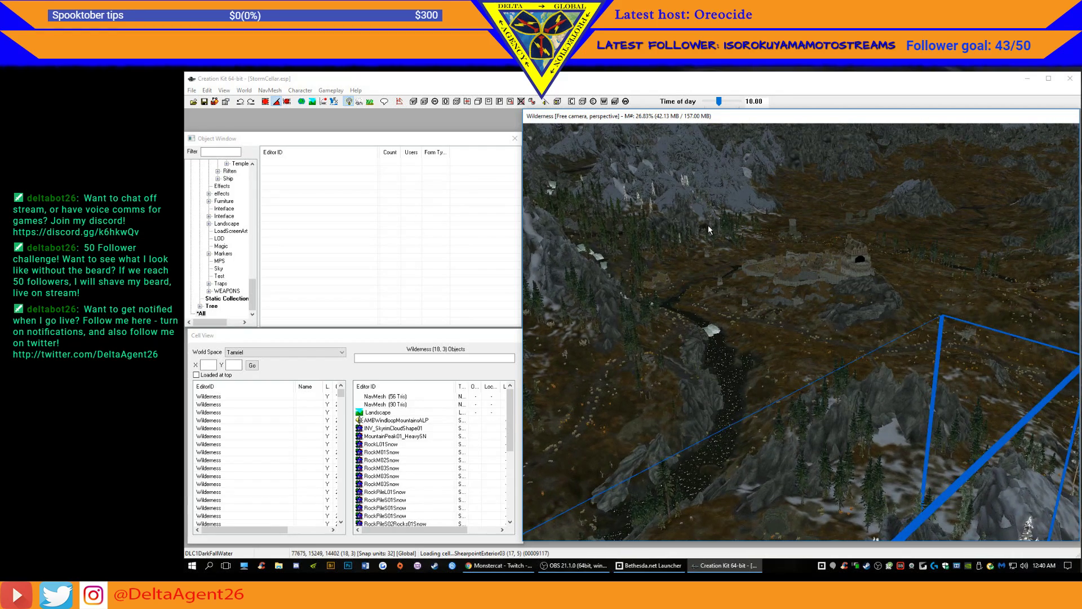
{"action": "scroll", "coordinate": [710, 228], "scroll_direction": "up", "scroll_amount": 1}
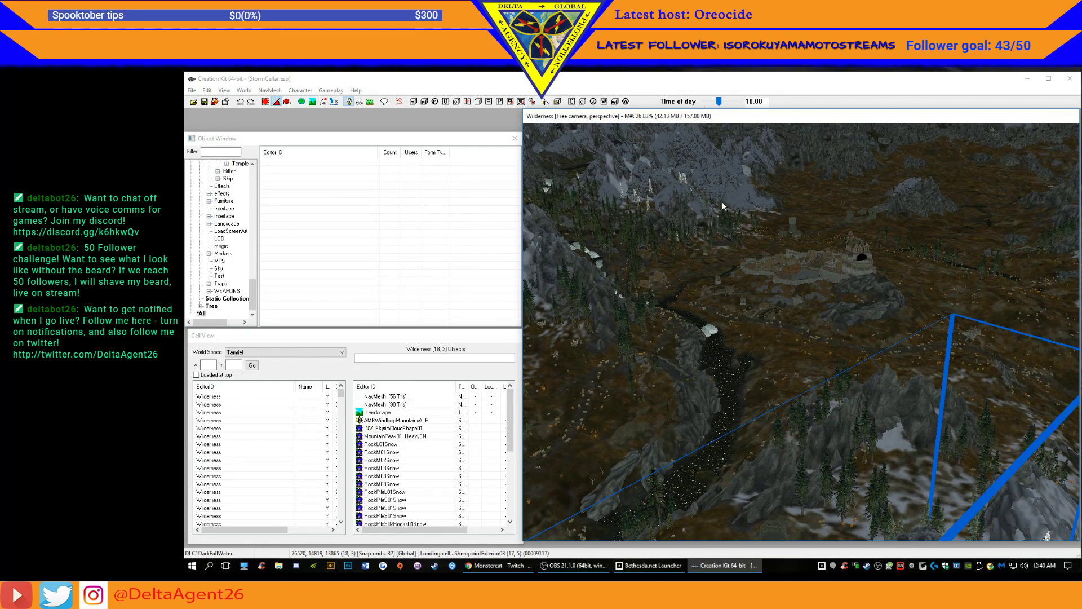
- Survey the exterior terrain northward from cell (18, 3) to the snowy cell at (18, 8)
{"action": "key", "text": "Up"}
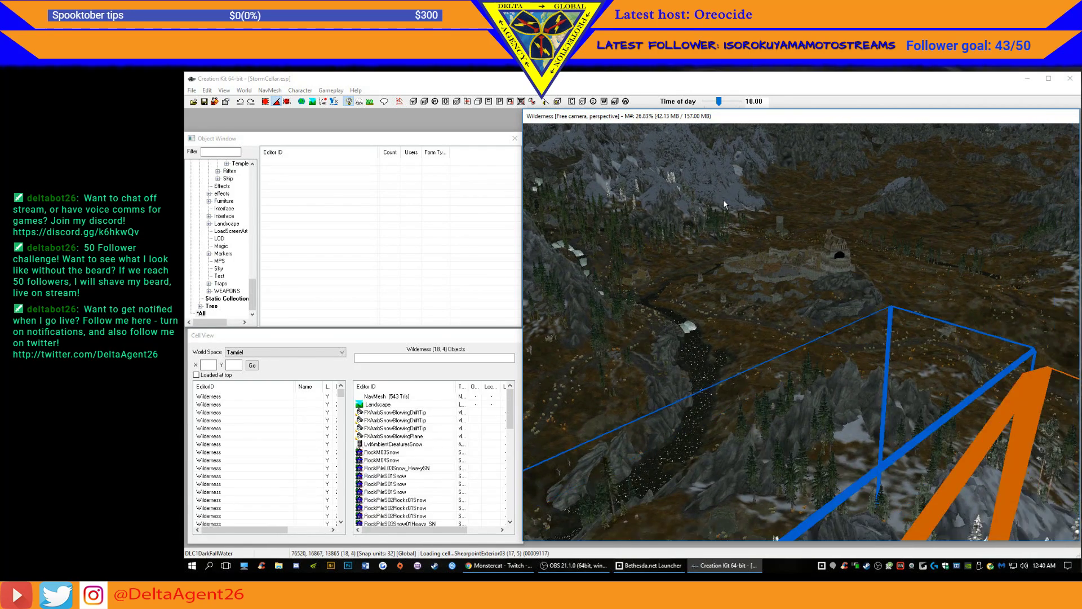
{"action": "key", "text": "Up"}
{"action": "key", "text": "Up"}
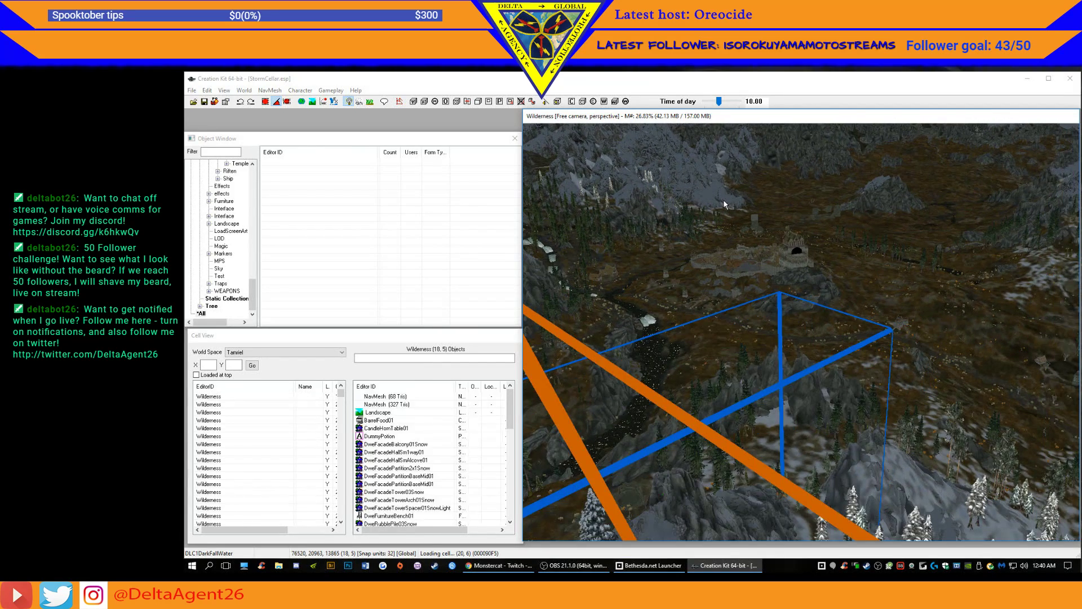
{"action": "key", "text": "Up"}
{"action": "key", "text": "Up"}
{"action": "key", "text": "Up"}
{"action": "key", "text": "Up"}
{"action": "key", "text": "Up"}
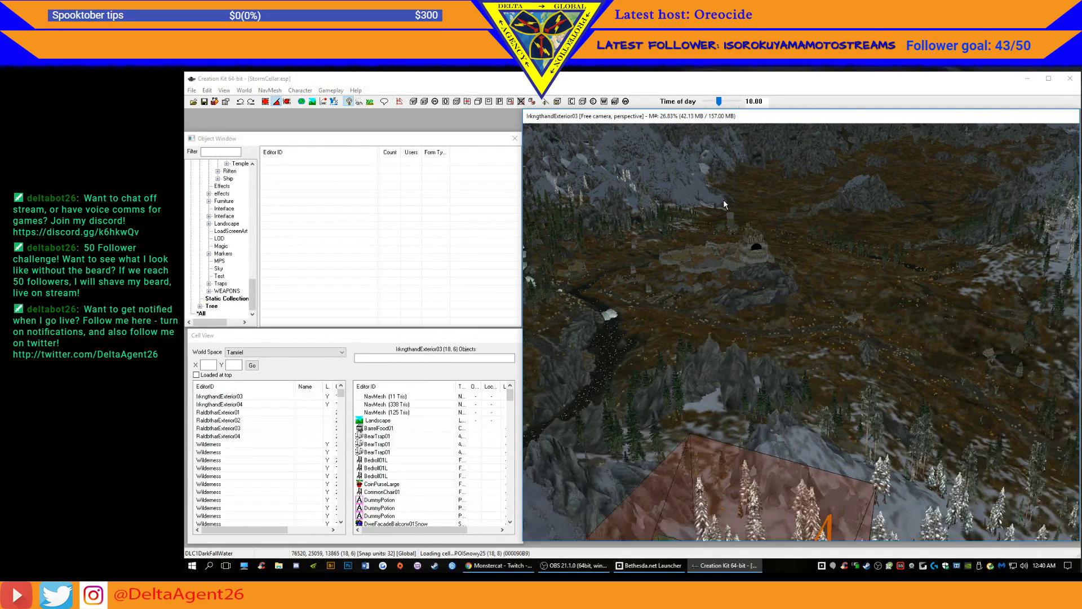
{"action": "key", "text": "Up"}
{"action": "key", "text": "Up"}
- Survey the exterior terrain westward to KorvanjundExterior03 at (13, 8), returning east to the Wilderness cell at (14, 8)
{"action": "key", "text": "Left"}
{"action": "key", "text": "Left"}
{"action": "key", "text": "Left"}
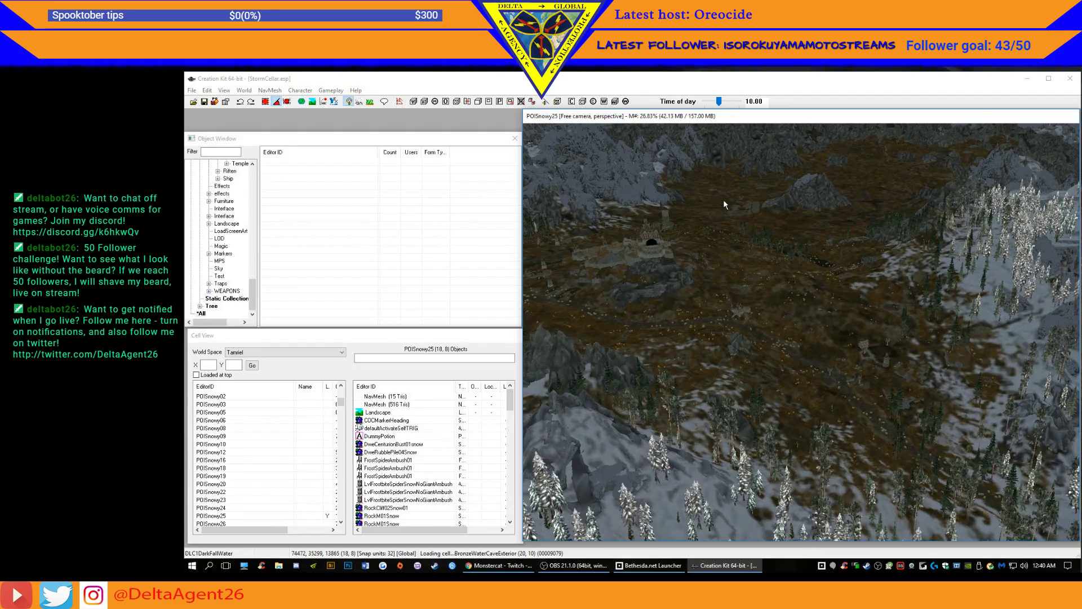
{"action": "key", "text": "Left"}
{"action": "key", "text": "Left"}
{"action": "key", "text": "Left"}
{"action": "key", "text": "Left"}
{"action": "key", "text": "Left"}
{"action": "key", "text": "Left"}
{"action": "key", "text": "Left"}
{"action": "key", "text": "Left"}
{"action": "key", "text": "Left"}
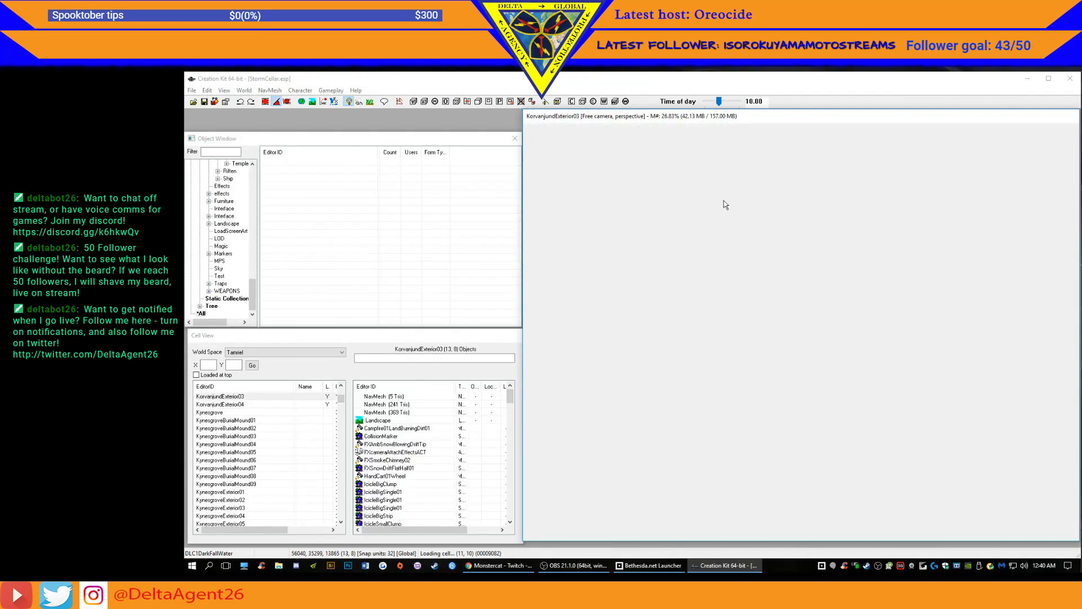
{"action": "key", "text": "Right"}
{"action": "key", "text": "Right"}
{"action": "key", "text": "Right"}
{"action": "key", "text": "Right"}
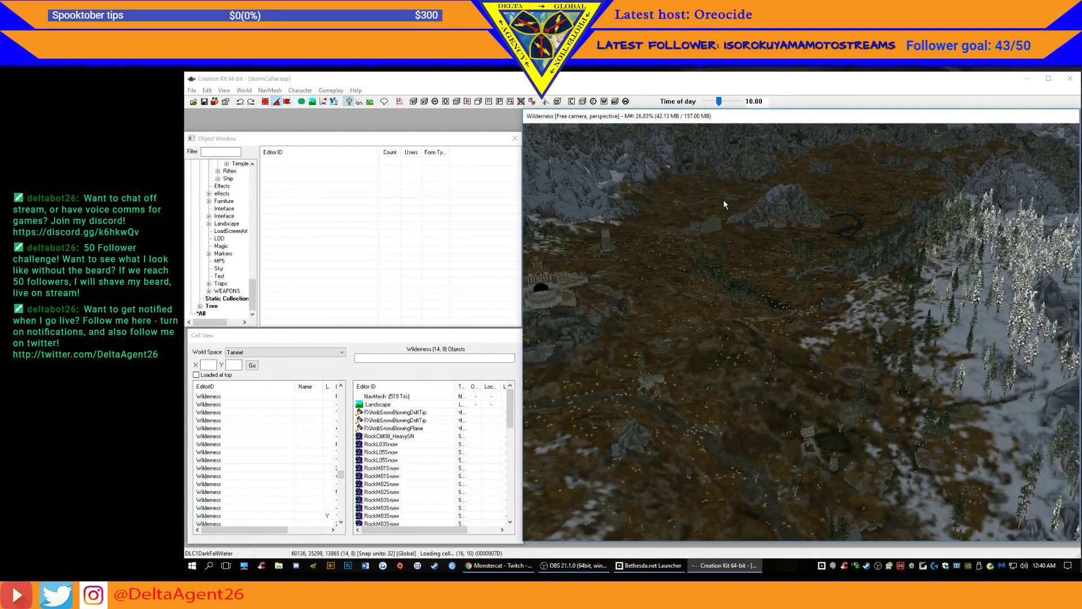
- Survey the exterior terrain southward from the Wilderness cell at (14, 8) to the river valley at (14, 0)
{"action": "key", "text": "Up"}
{"action": "key", "text": "Up"}
{"action": "key", "text": "Down"}
{"action": "key", "text": "Down"}
{"action": "key", "text": "Down"}
{"action": "key", "text": "Down"}
{"action": "key", "text": "Down"}
{"action": "key", "text": "Down"}
{"action": "key", "text": "Down"}
{"action": "key", "text": "Down"}
{"action": "key", "text": "Down"}
{"action": "key", "text": "Down"}
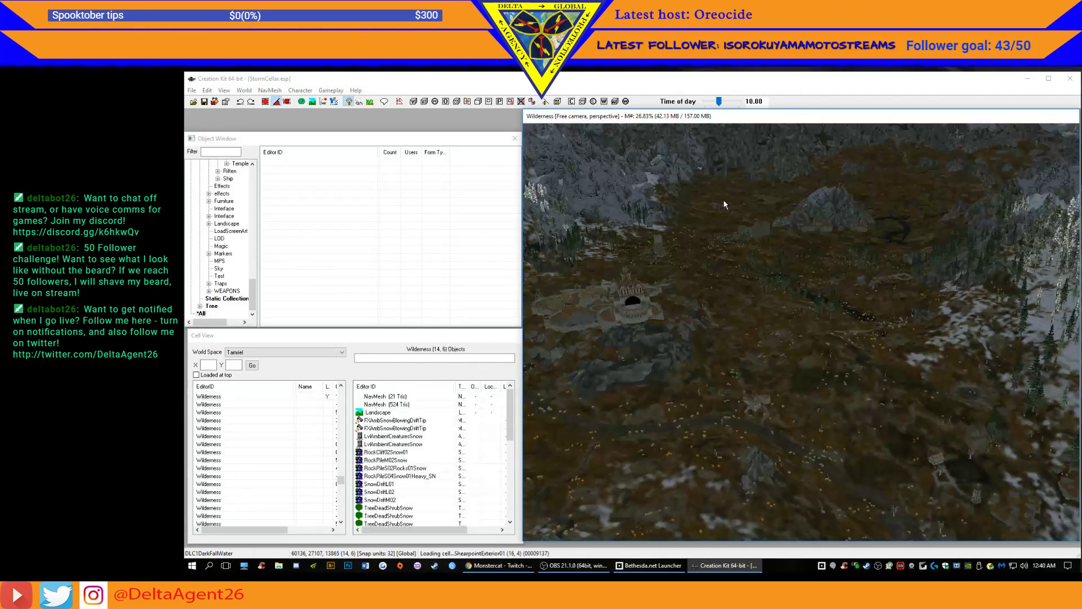
{"action": "key", "text": "Down"}
{"action": "key", "text": "Down"}
{"action": "key", "text": "Down"}
{"action": "key", "text": "Down"}
{"action": "key", "text": "Down"}
{"action": "key", "text": "Down"}
{"action": "key", "text": "Down"}
{"action": "key", "text": "Down"}
{"action": "key", "text": "Down"}
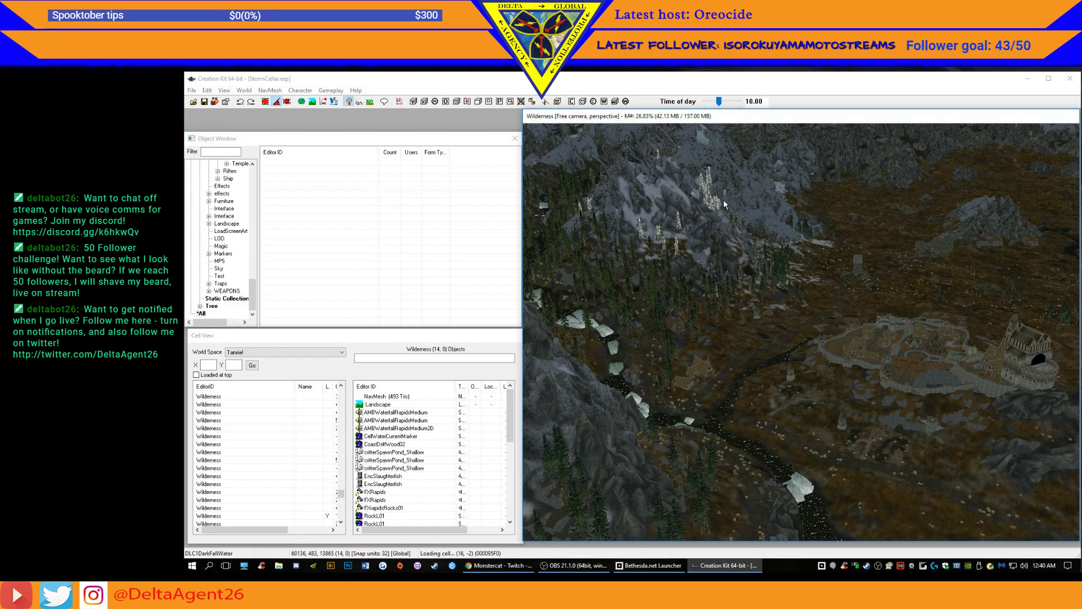
- Survey the terrain westward along row 0 to cell (12, 0), and south to MilitaryCampWhiterunSons at (12, -4)
{"action": "key", "text": "Right"}
{"action": "key", "text": "Up"}
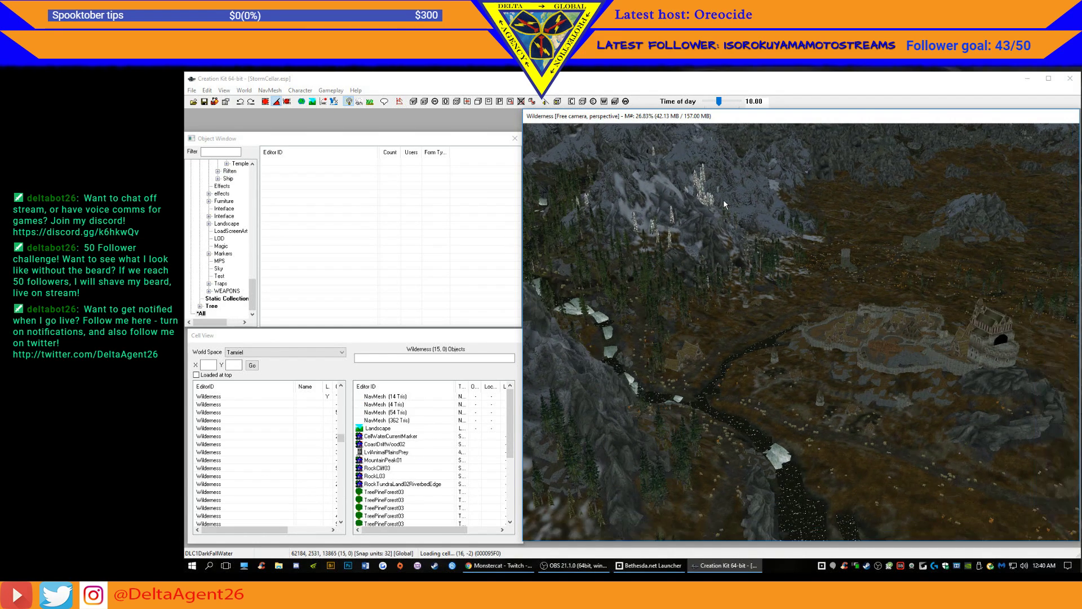
{"action": "key", "text": "Left"}
{"action": "key", "text": "Left"}
{"action": "key", "text": "Left"}
{"action": "key", "text": "Left"}
{"action": "key", "text": "Left"}
{"action": "key", "text": "Left"}
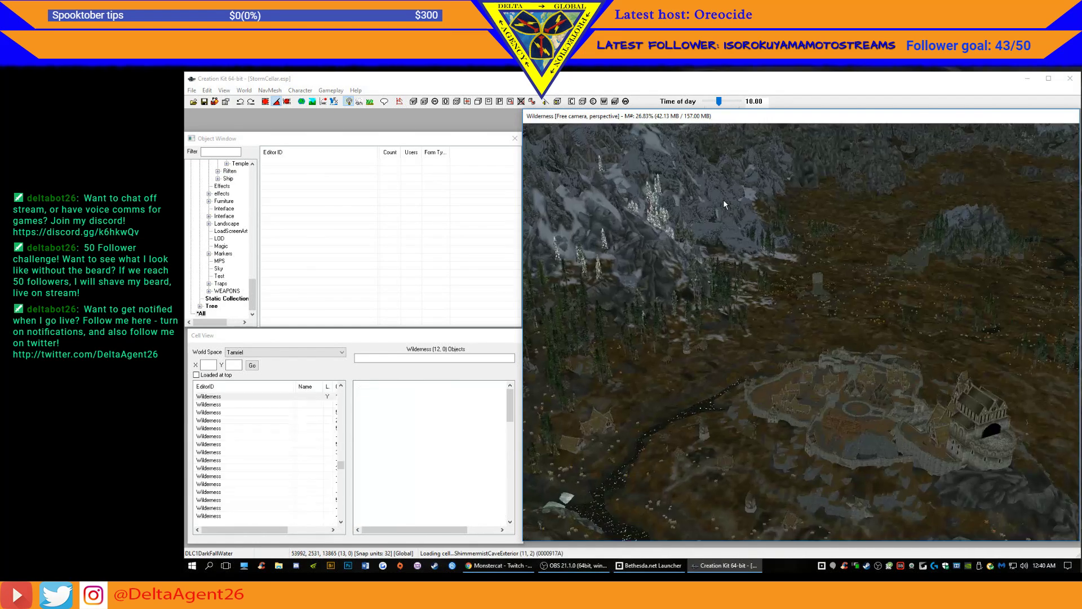
{"action": "key", "text": "Down"}
{"action": "key", "text": "Down"}
{"action": "key", "text": "Down"}
{"action": "key", "text": "Down"}
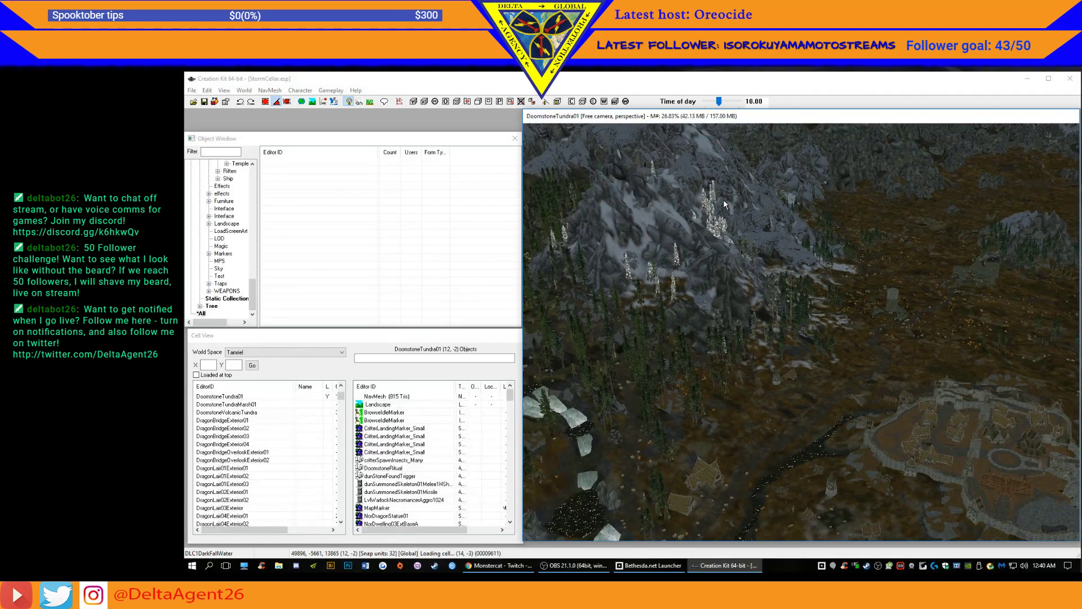
{"action": "key", "text": "Down"}
{"action": "key", "text": "Down"}
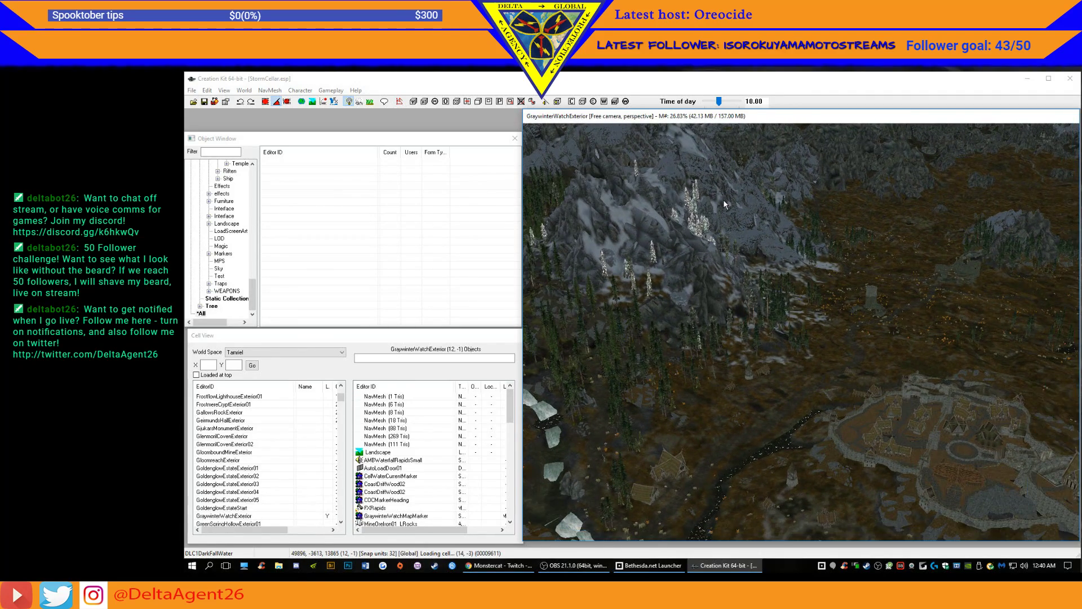
{"action": "key", "text": "Down"}
{"action": "key", "text": "Down"}
{"action": "key", "text": "Down"}
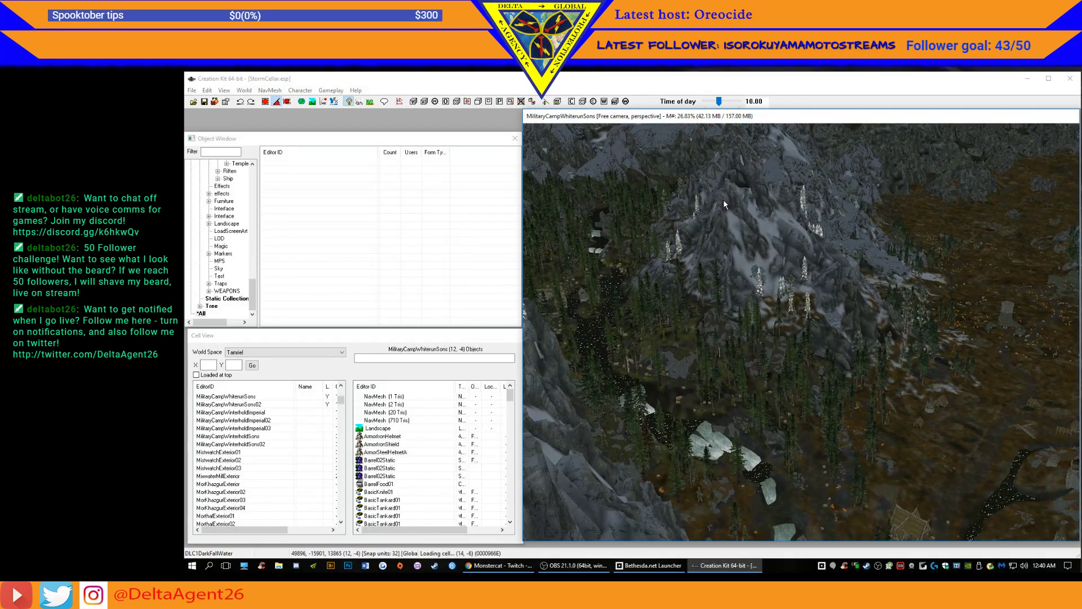
- Survey the mountain terrain along row -5 westward from cell (13, -5) to PelagiaFarmExterior at (4, -5)
{"action": "key", "text": "Right"}
{"action": "key", "text": "Right"}
{"action": "key", "text": "Left"}
{"action": "key", "text": "Left"}
{"action": "key", "text": "Left"}
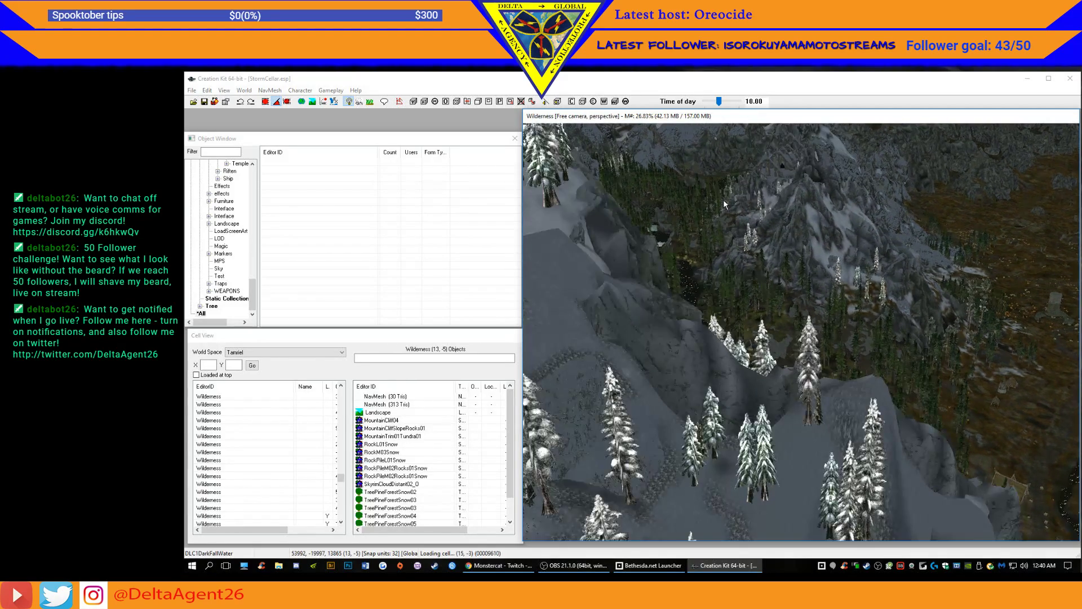
{"action": "key", "text": "Down"}
{"action": "key", "text": "Down"}
{"action": "key", "text": "Left"}
{"action": "key", "text": "Left"}
{"action": "key", "text": "Left"}
{"action": "key", "text": "Left"}
{"action": "key", "text": "Left"}
{"action": "key", "text": "Left"}
{"action": "key", "text": "Left"}
{"action": "key", "text": "Left"}
{"action": "key", "text": "Left"}
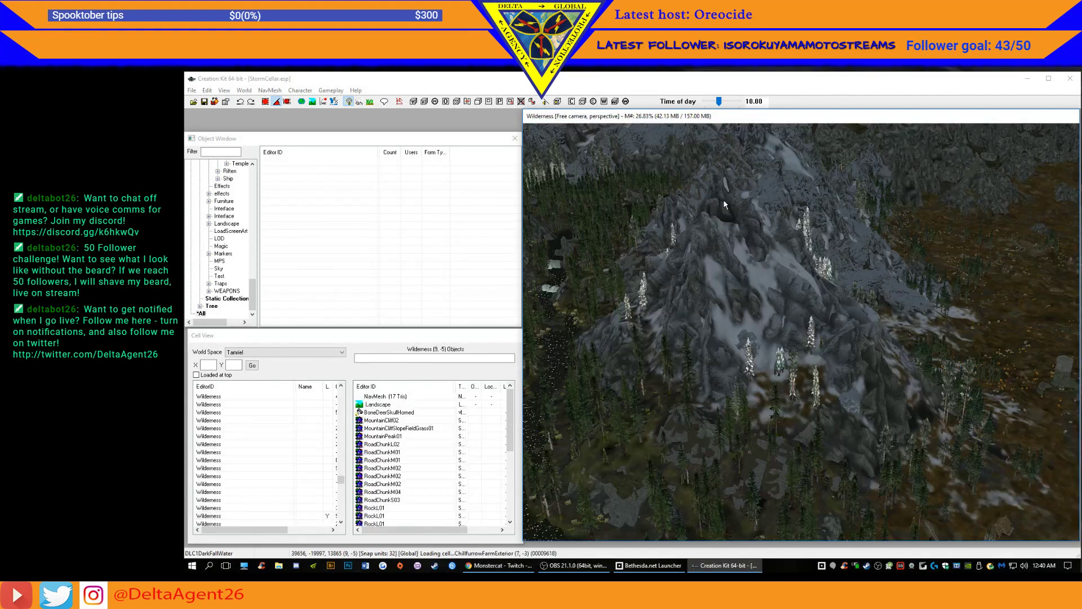
{"action": "key", "text": "Left"}
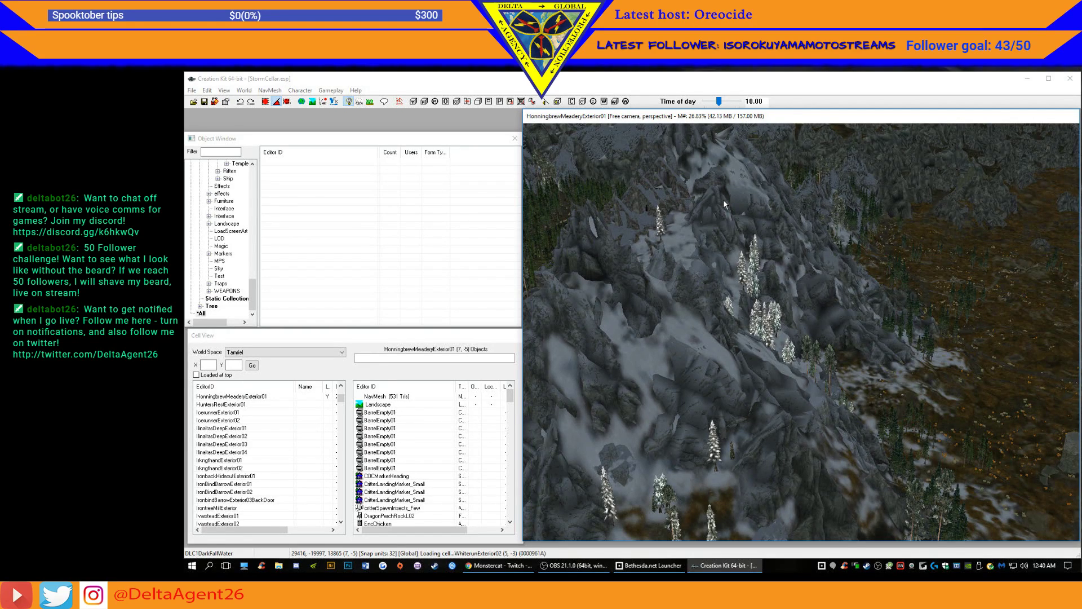
{"action": "key", "text": "Left"}
{"action": "key", "text": "Left"}
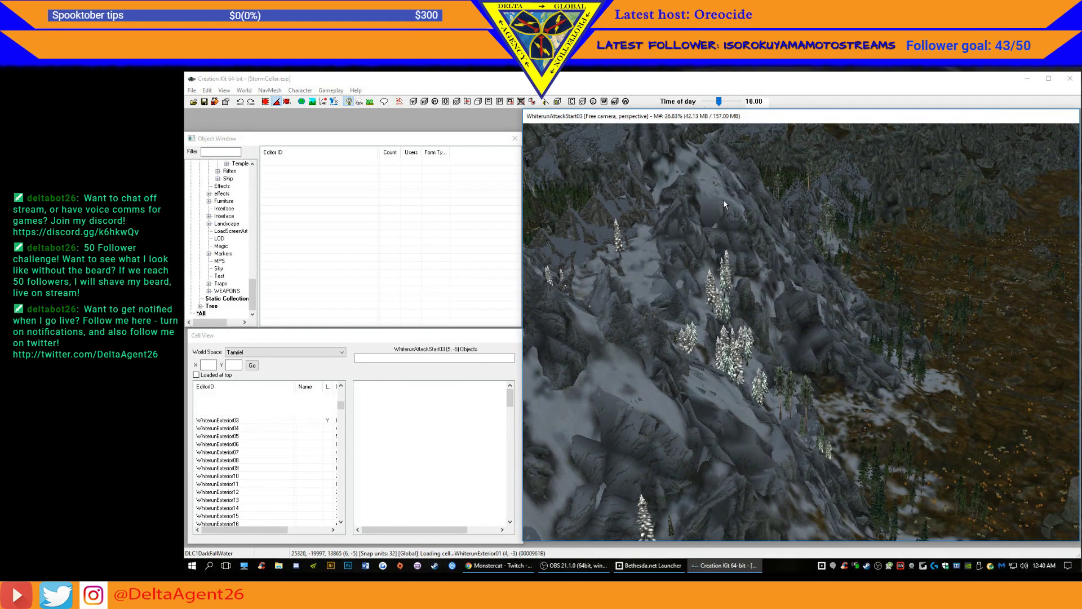
{"action": "key", "text": "Left"}
{"action": "key", "text": "Left"}
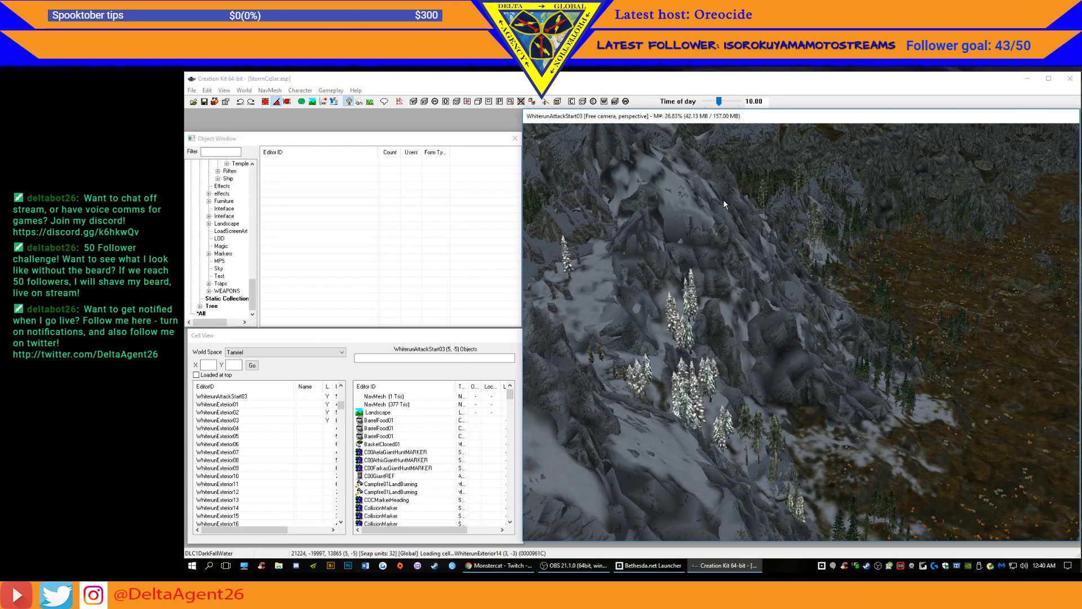
{"action": "key", "text": "Left"}
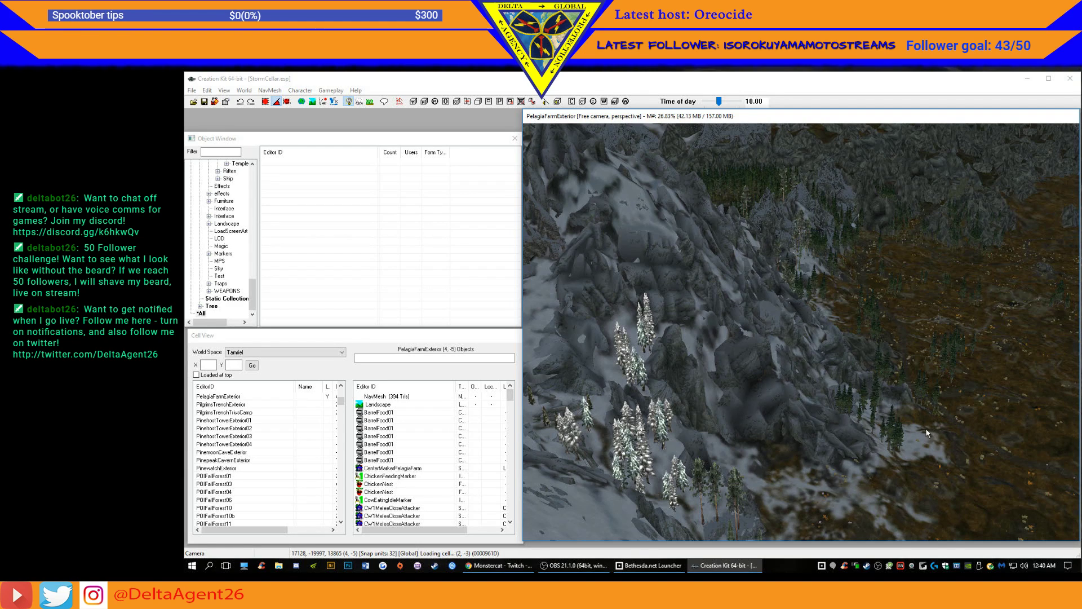
- Examine the forested mountain foot from WhiterunExterior15 at (3, -4) to the Wilderness cell at (2, -3)
{"action": "middle_click_drag", "start_coordinate": [927, 426], "coordinate": [900, 416], "text": "shift"}
{"action": "middle_click_drag", "start_coordinate": [944, 424], "coordinate": [620, 238]}
{"action": "middle_click_drag", "start_coordinate": [1000, 468], "coordinate": [809, 251]}
{"action": "middle_click_drag", "start_coordinate": [804, 509], "coordinate": [813, 258]}
{"action": "middle_click_drag", "start_coordinate": [851, 479], "coordinate": [791, 264]}
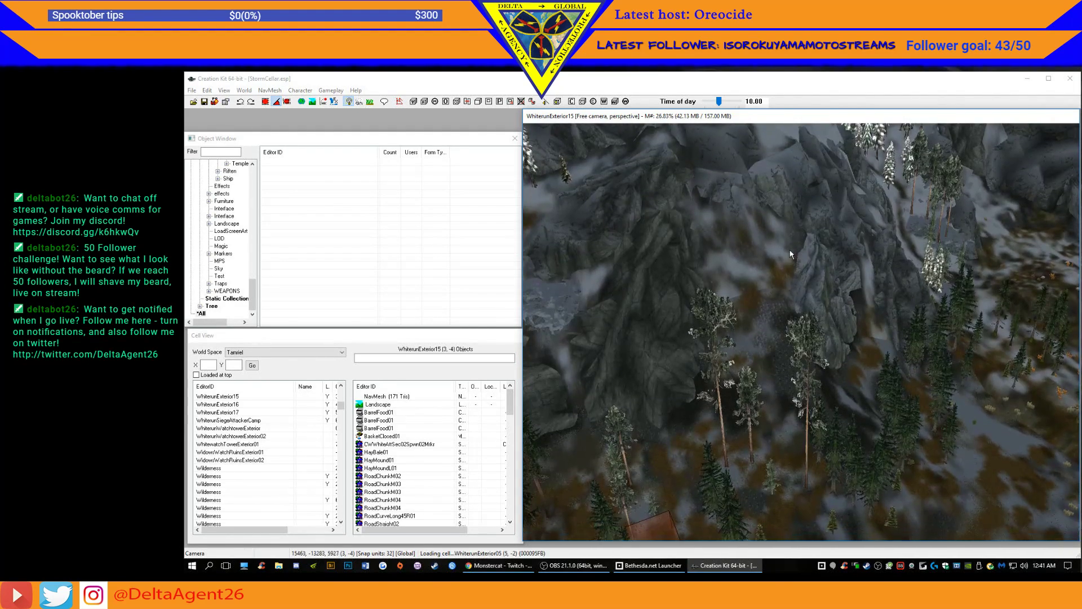
{"action": "middle_click_drag", "start_coordinate": [945, 417], "coordinate": [637, 388]}
{"action": "middle_click_drag", "start_coordinate": [935, 413], "coordinate": [671, 414]}
{"action": "middle_click_drag", "start_coordinate": [788, 388], "coordinate": [768, 400], "text": "shift"}
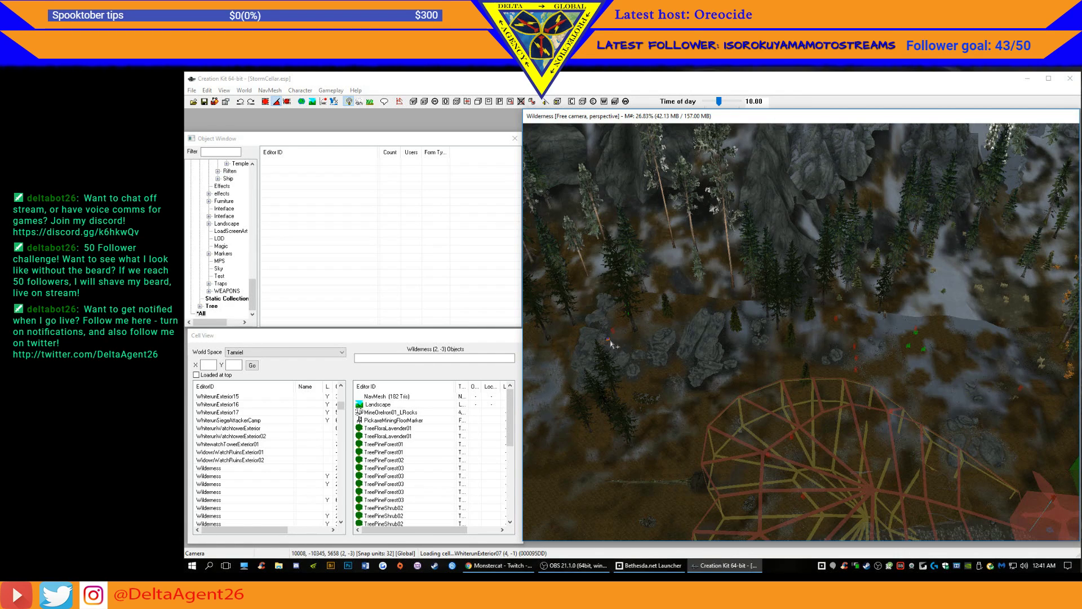
- Inspect the rocks and trees between WhiterunExterior15 and the Wilderness cell at (3, -5) up close
{"action": "middle_click_drag", "start_coordinate": [613, 344], "coordinate": [918, 363]}
{"action": "scroll", "coordinate": [759, 305], "scroll_direction": "up", "scroll_amount": 2}
{"action": "scroll", "coordinate": [761, 303], "scroll_direction": "up", "scroll_amount": 10}
{"action": "scroll", "coordinate": [791, 269], "scroll_direction": "up", "scroll_amount": 5}
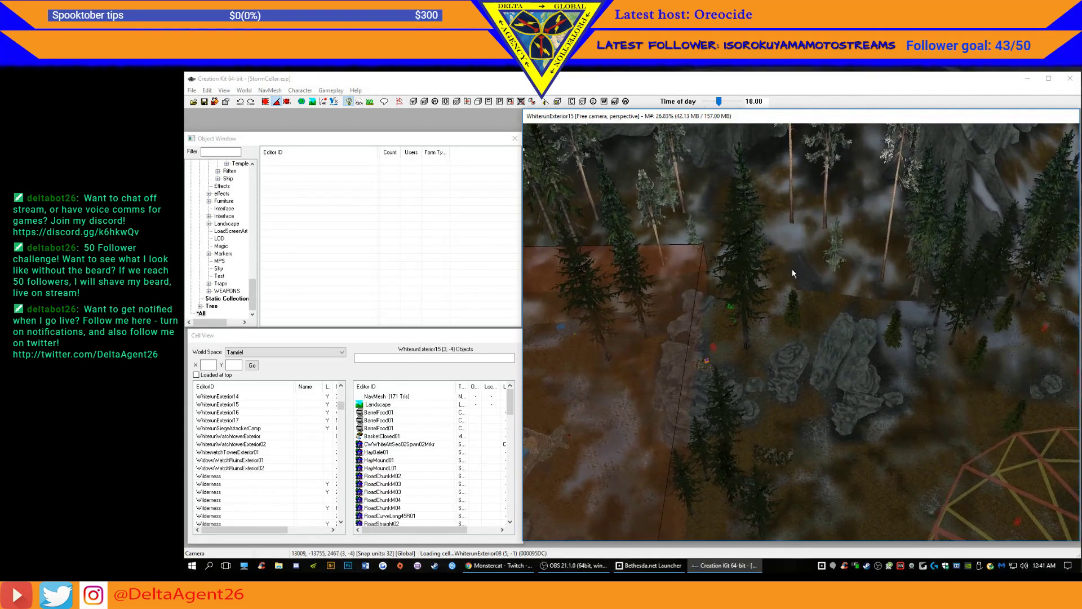
{"action": "scroll", "coordinate": [792, 267], "scroll_direction": "up", "scroll_amount": 5}
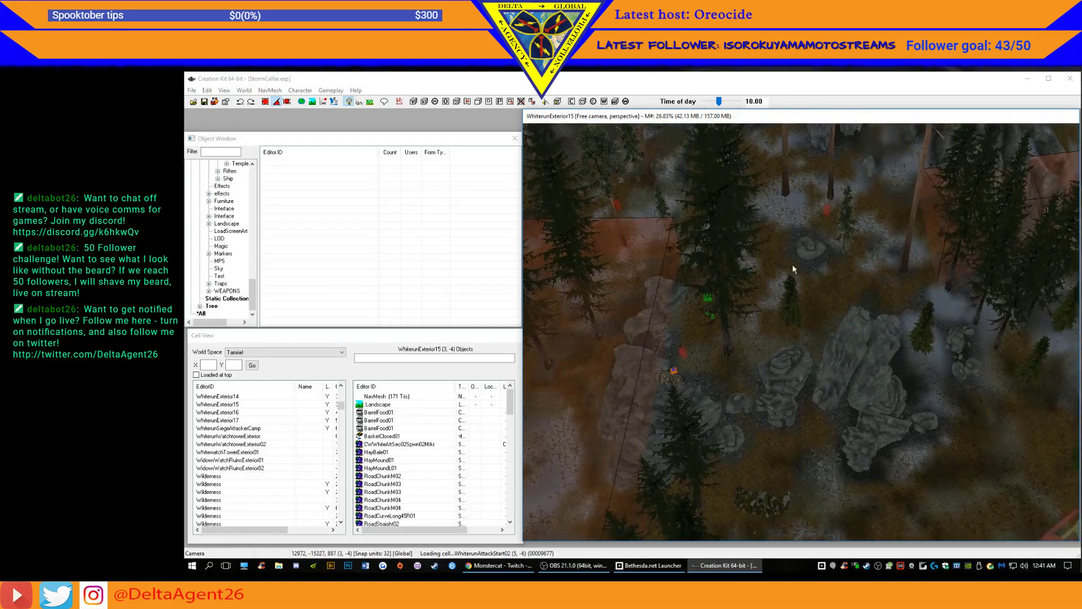
{"action": "scroll", "coordinate": [793, 272], "scroll_direction": "up", "scroll_amount": 5}
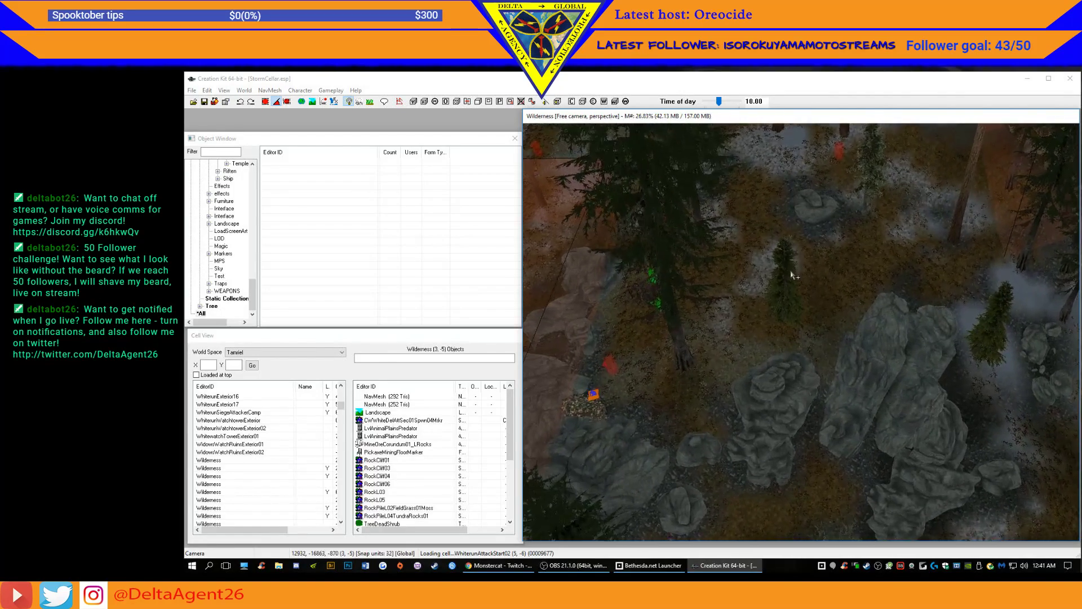
{"action": "scroll", "coordinate": [792, 273], "scroll_direction": "up", "scroll_amount": 5}
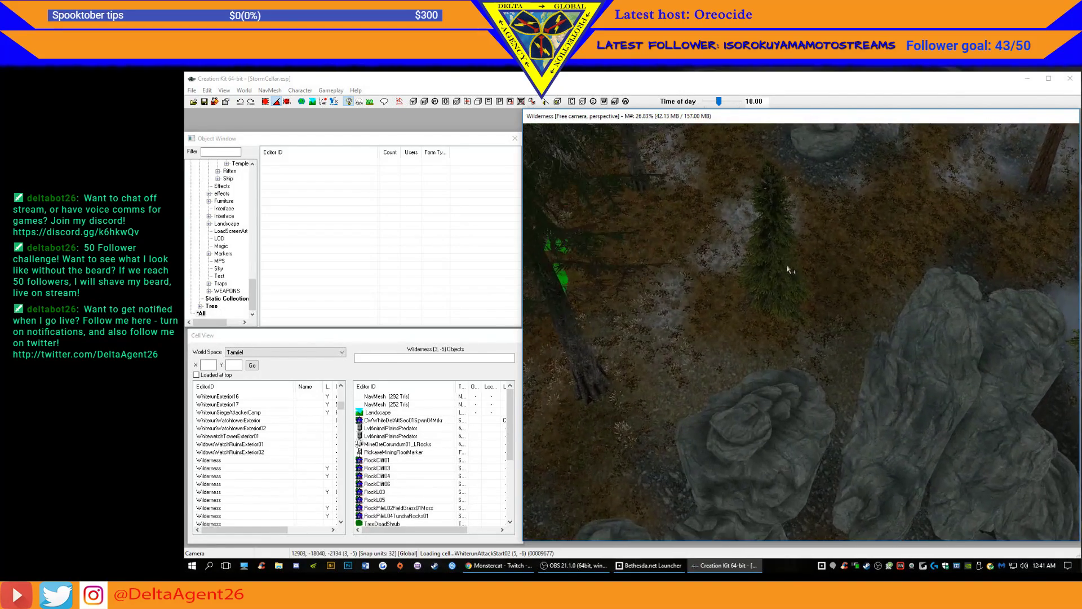
- Inspect the ground and the cliff gap in the Wilderness cell at (3, -6)
{"action": "mouse_move", "coordinate": [723, 244]}
{"action": "middle_mouse_down"}
{"action": "mouse_move", "coordinate": [735, 281]}
{"action": "mouse_move", "coordinate": [805, 332]}
{"action": "mouse_move", "coordinate": [868, 335]}
{"action": "mouse_move", "coordinate": [886, 347]}
{"action": "mouse_move", "coordinate": [858, 425]}
{"action": "middle_mouse_up"}
{"action": "scroll", "coordinate": [833, 239], "scroll_direction": "up", "scroll_amount": 5}
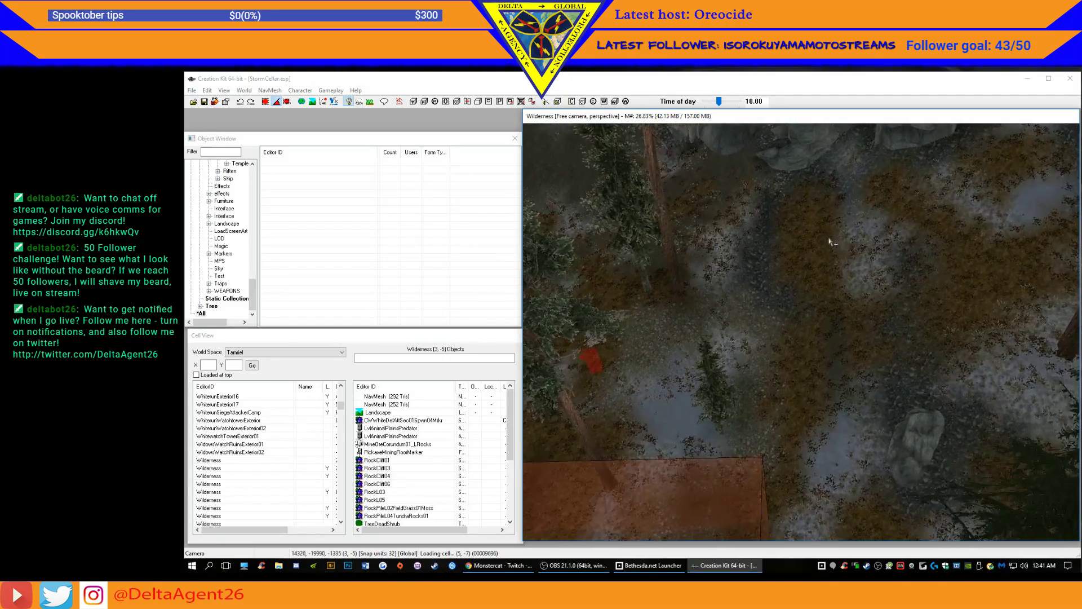
{"action": "scroll", "coordinate": [832, 248], "scroll_direction": "up", "scroll_amount": 5}
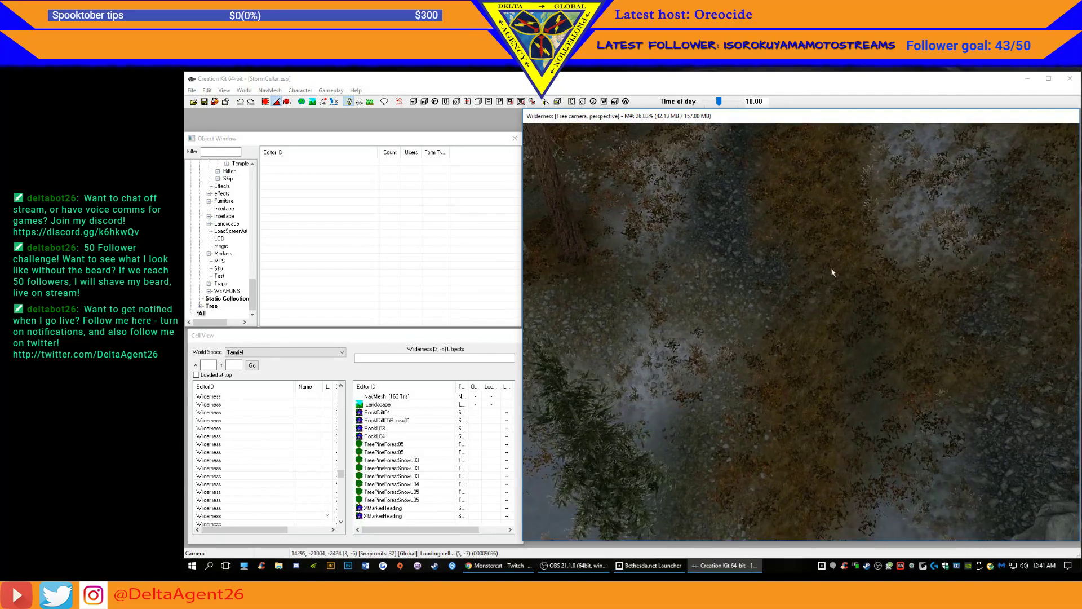
{"action": "scroll", "coordinate": [832, 290], "scroll_direction": "up", "scroll_amount": 5}
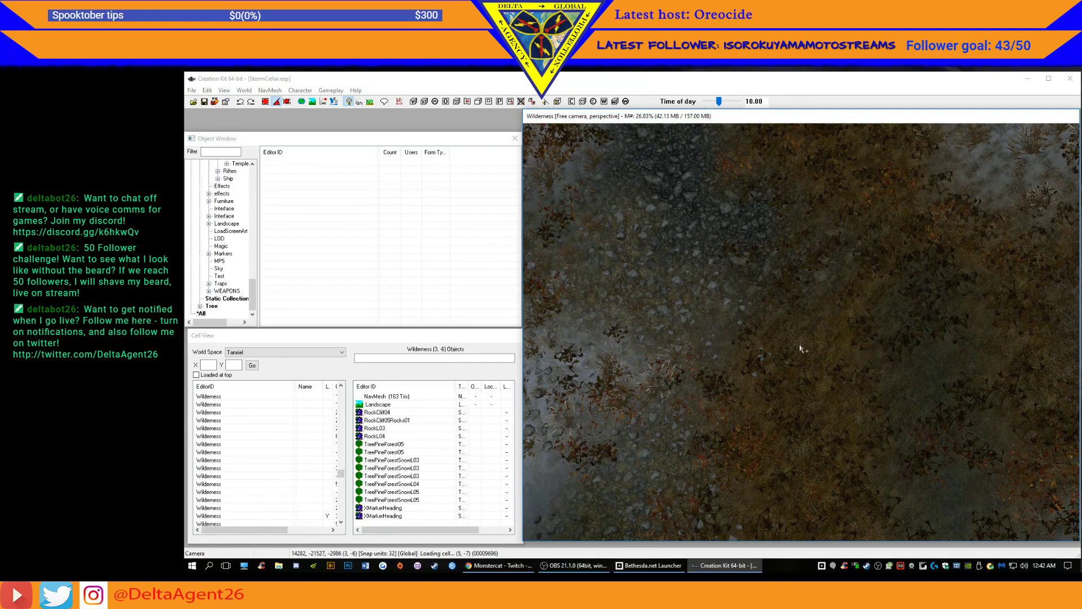
{"action": "middle_click_drag", "start_coordinate": [806, 359], "coordinate": [828, 330], "text": "shift"}
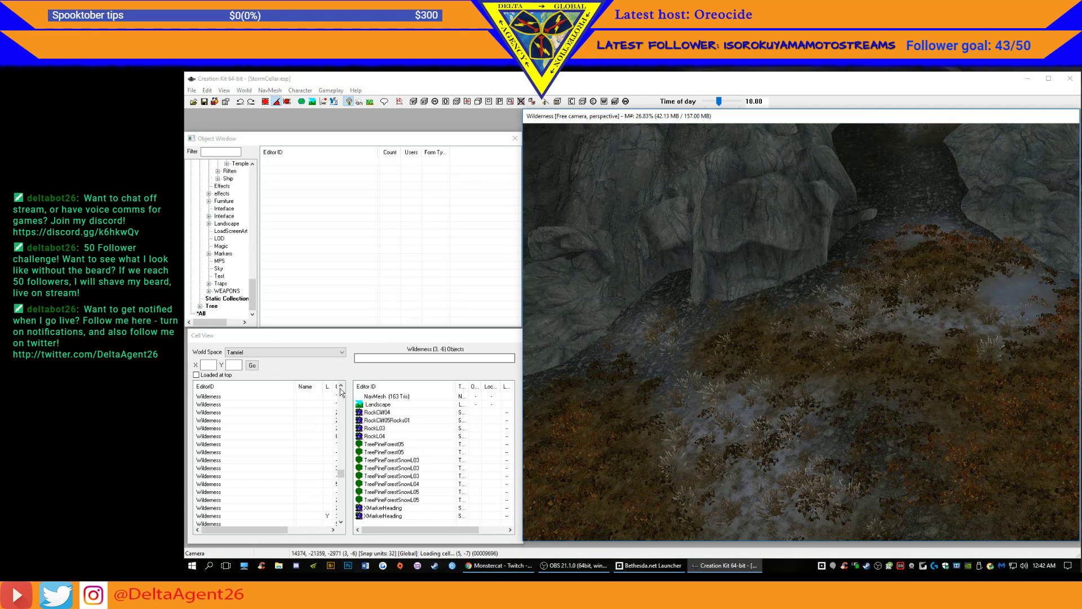
- Narrow the cell list's EditorID column and widen its Coords column to make the coordinates readable
{"action": "left_click_drag", "start_coordinate": [339, 474], "coordinate": [342, 500]}
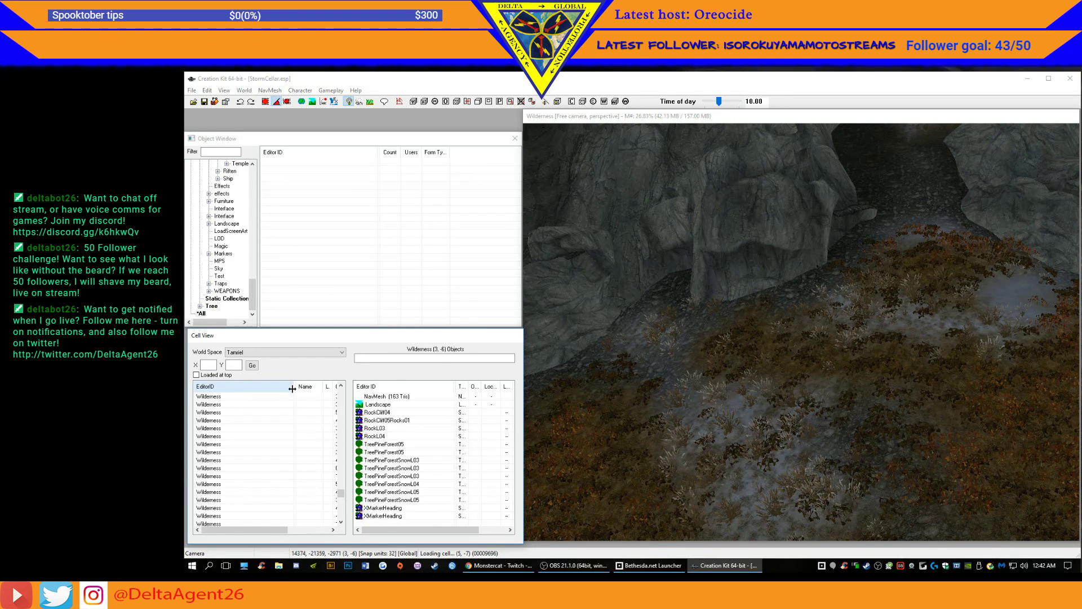
{"action": "left_click_drag", "start_coordinate": [291, 389], "coordinate": [235, 389]}
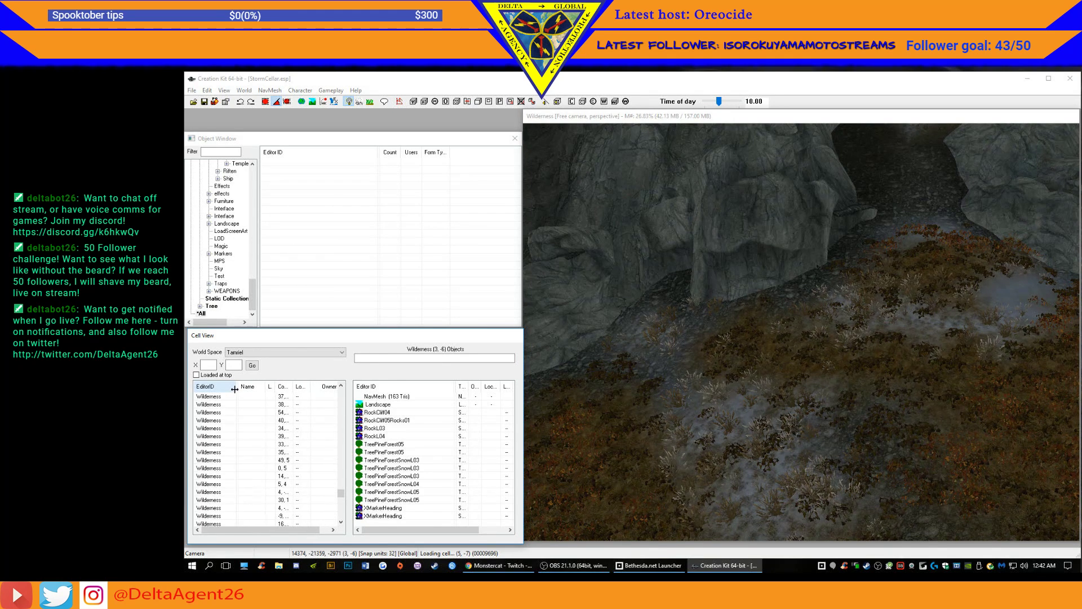
{"action": "left_click_drag", "start_coordinate": [291, 387], "coordinate": [305, 387]}
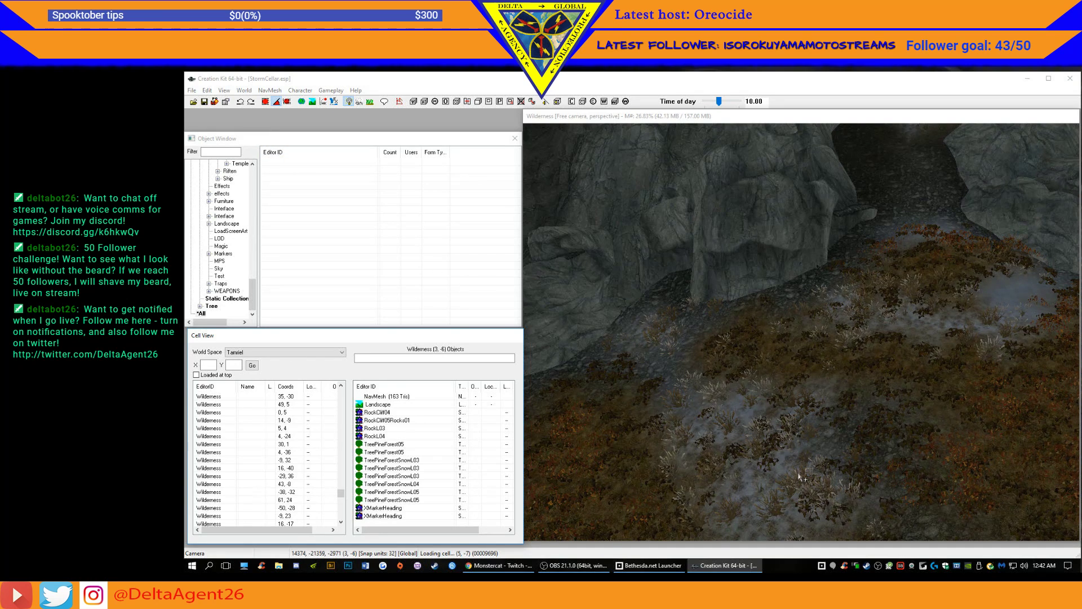
- Examine the clearing beside the cliffs and pine tree in the Wilderness cell at (3, -6)
{"action": "mouse_move", "coordinate": [783, 501]}
{"action": "middle_mouse_down"}
{"action": "mouse_move", "coordinate": [676, 523]}
{"action": "mouse_move", "coordinate": [616, 519]}
{"action": "mouse_move", "coordinate": [664, 534]}
{"action": "mouse_move", "coordinate": [704, 521]}
{"action": "mouse_move", "coordinate": [661, 468]}
{"action": "mouse_move", "coordinate": [733, 458]}
{"action": "mouse_move", "coordinate": [718, 483]}
{"action": "mouse_move", "coordinate": [738, 498]}
{"action": "mouse_move", "coordinate": [870, 500]}
{"action": "mouse_move", "coordinate": [880, 479]}
{"action": "mouse_move", "coordinate": [929, 468]}
{"action": "mouse_move", "coordinate": [939, 442]}
{"action": "mouse_move", "coordinate": [908, 424]}
{"action": "mouse_move", "coordinate": [933, 426]}
{"action": "mouse_move", "coordinate": [939, 409]}
{"action": "middle_mouse_up"}
{"action": "scroll", "coordinate": [939, 411], "scroll_direction": "up", "scroll_amount": 6}
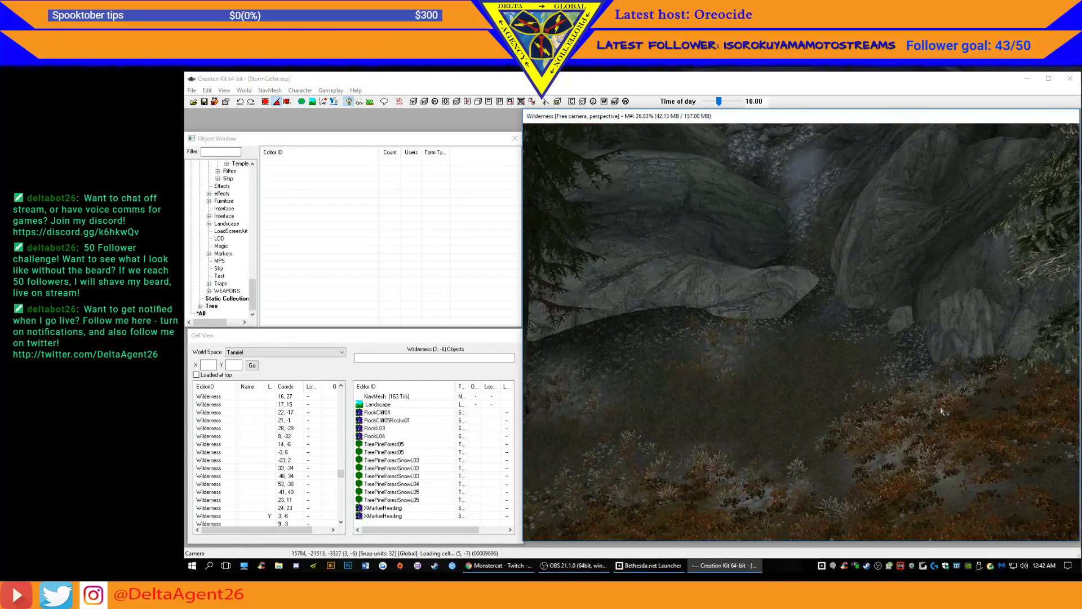
{"action": "scroll", "coordinate": [941, 412], "scroll_direction": "up", "scroll_amount": 3}
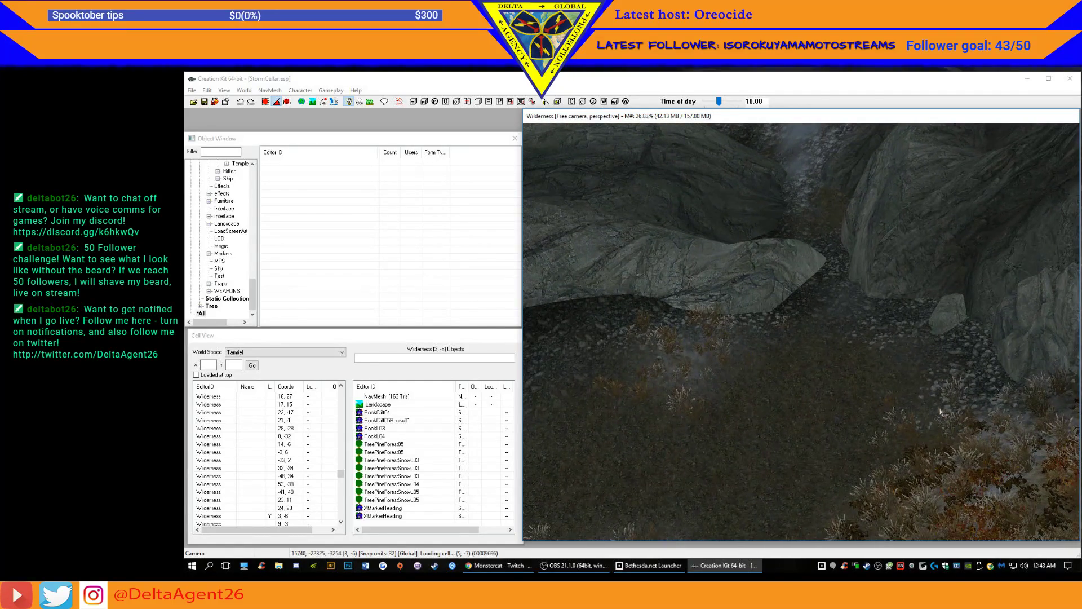
{"action": "middle_click_drag", "start_coordinate": [907, 427], "coordinate": [888, 434]}
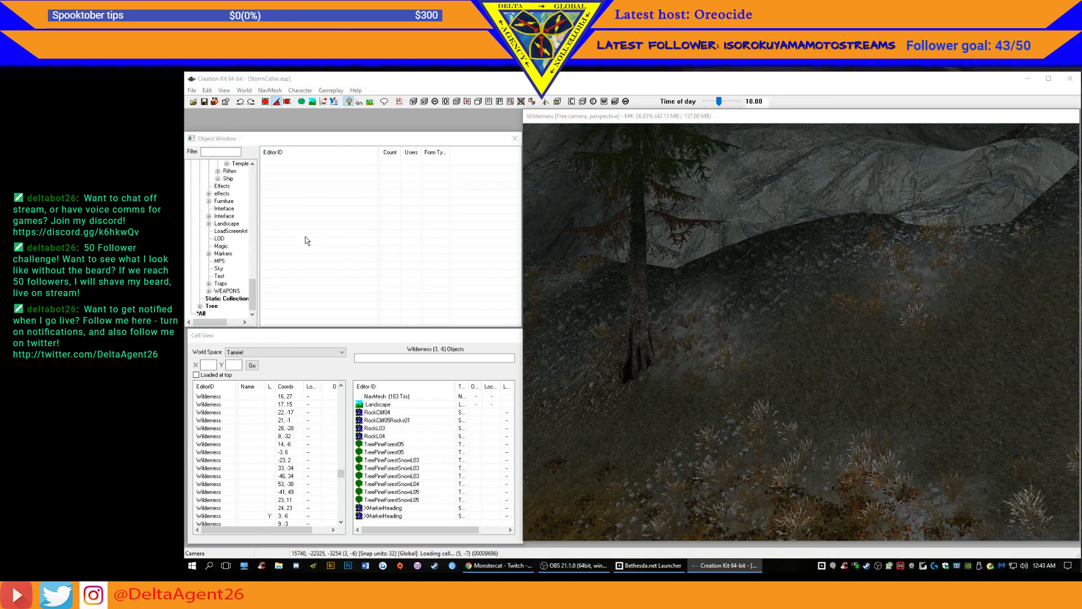
- Widen the object category tree and list the Dwellings pieces of the Nordic Exterior set
{"action": "left_click_drag", "start_coordinate": [258, 261], "coordinate": [309, 263]}
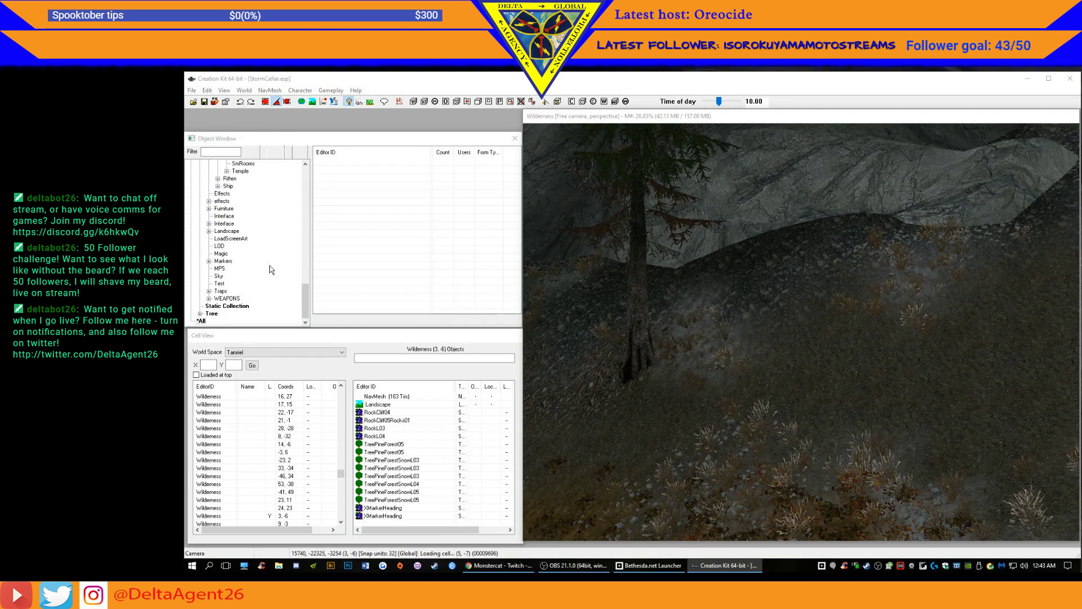
{"action": "left_click_drag", "start_coordinate": [304, 302], "coordinate": [306, 272]}
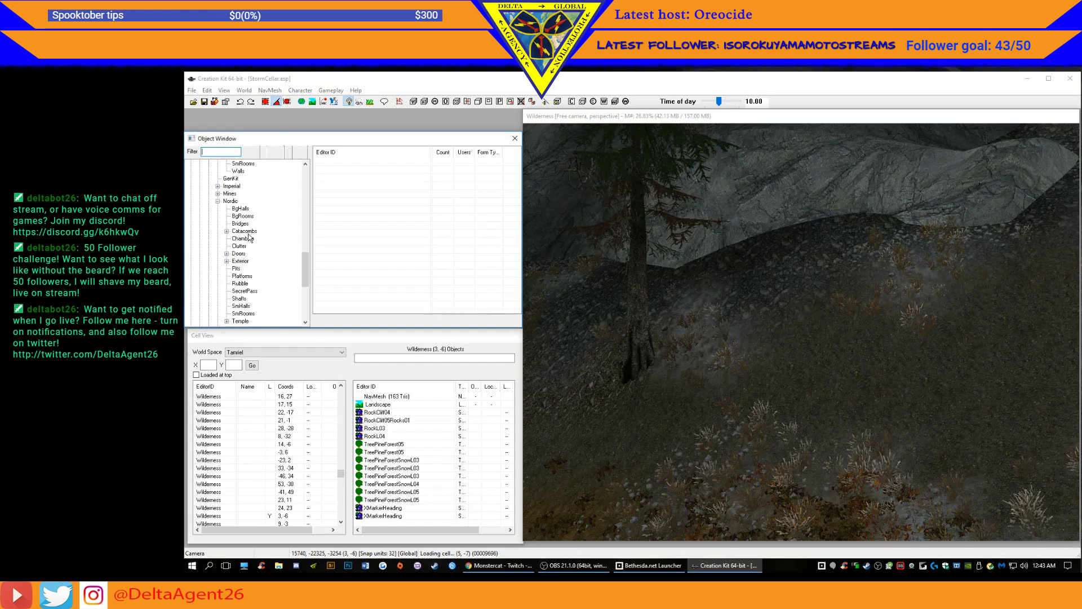
{"action": "left_click", "coordinate": [240, 261]}
{"action": "left_click", "coordinate": [226, 261]}
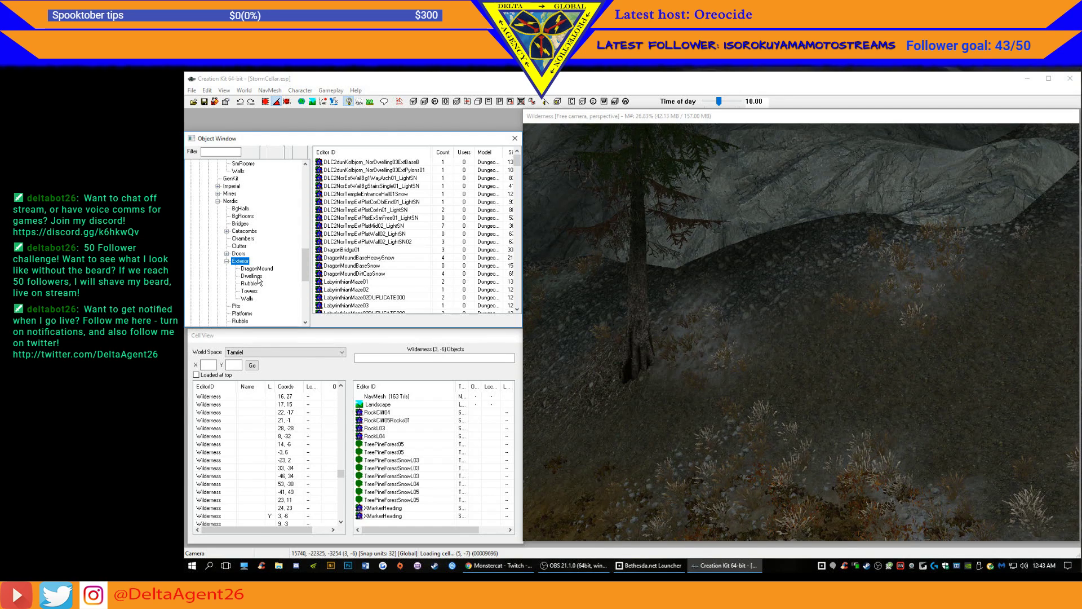
{"action": "left_click", "coordinate": [255, 278]}
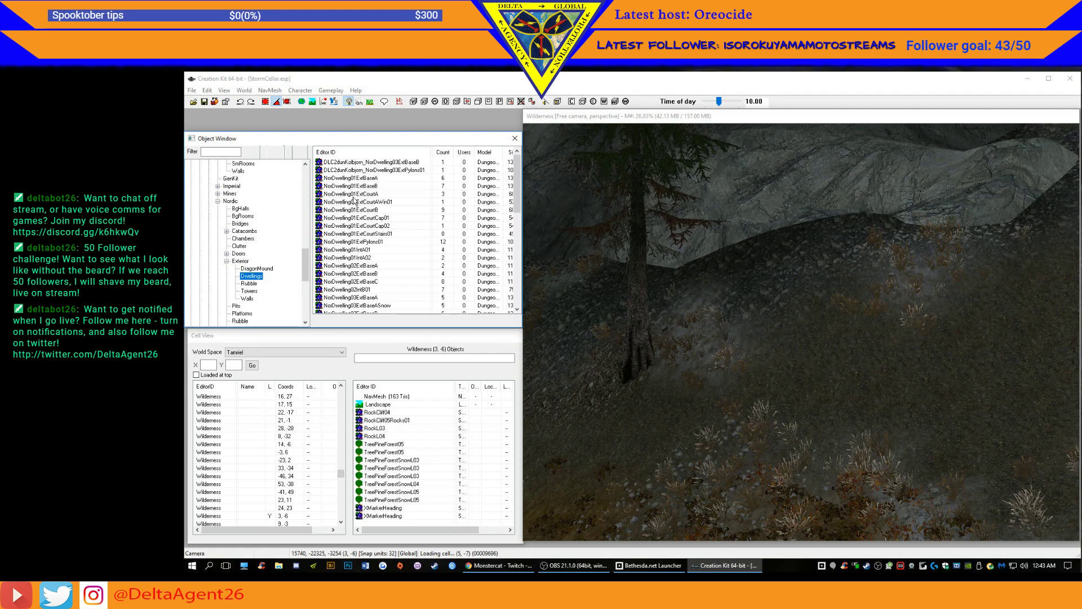
- Open a preview of the DLC2dunKolbjorn_NorDwelling03ExtBaseB piece from the Nordic exterior Dwellings list
{"action": "scroll", "coordinate": [438, 239], "scroll_direction": "up", "scroll_amount": 4}
{"action": "scroll", "coordinate": [438, 239], "scroll_direction": "down", "scroll_amount": 3}
{"action": "scroll", "coordinate": [438, 239], "scroll_direction": "down", "scroll_amount": 1}
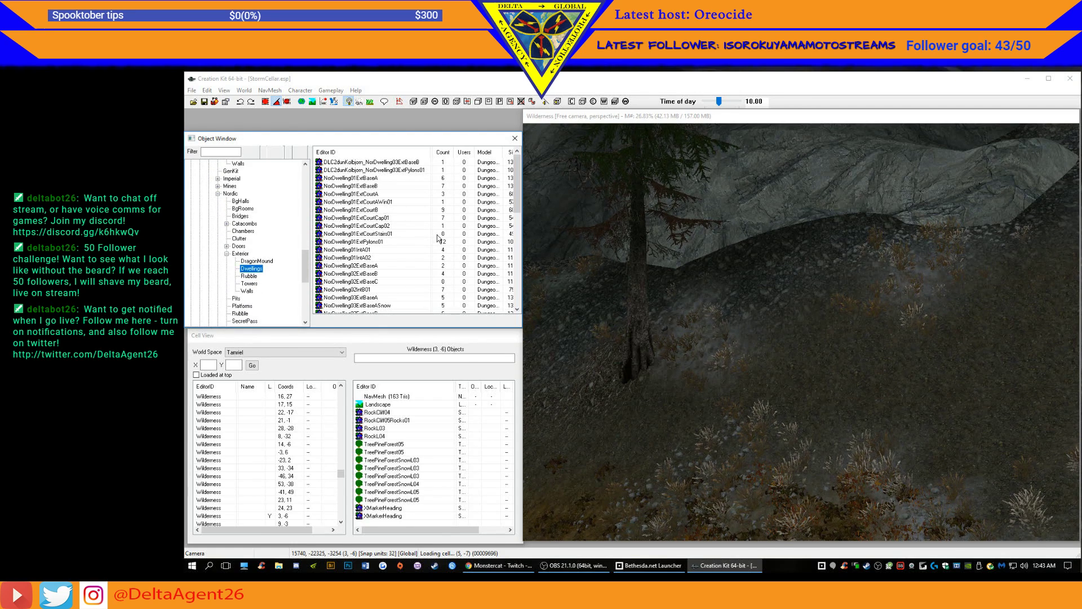
{"action": "right_click", "coordinate": [380, 166]}
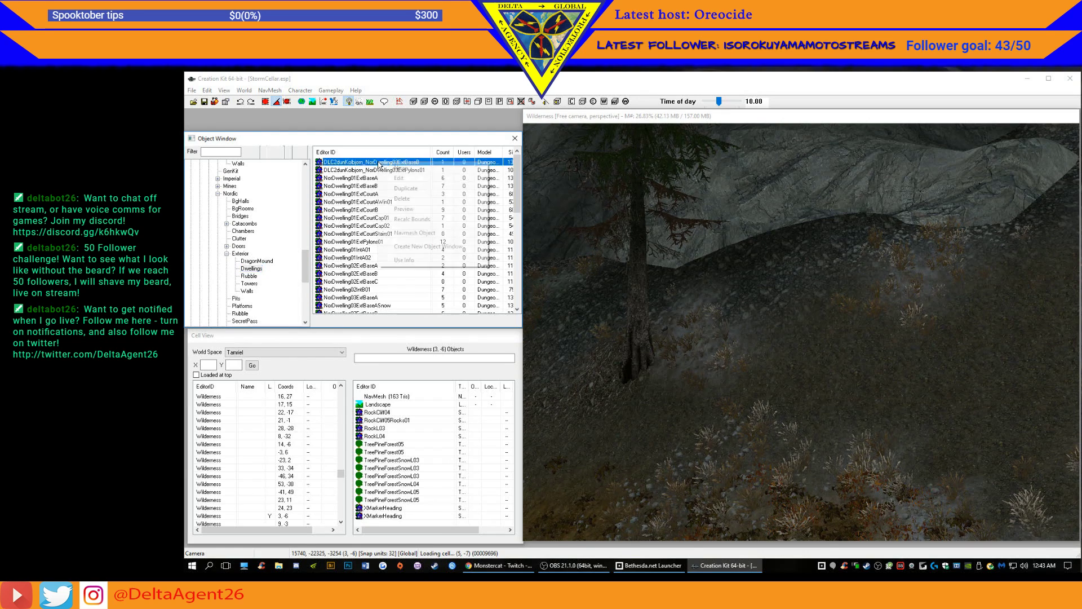
{"action": "left_click", "coordinate": [402, 199]}
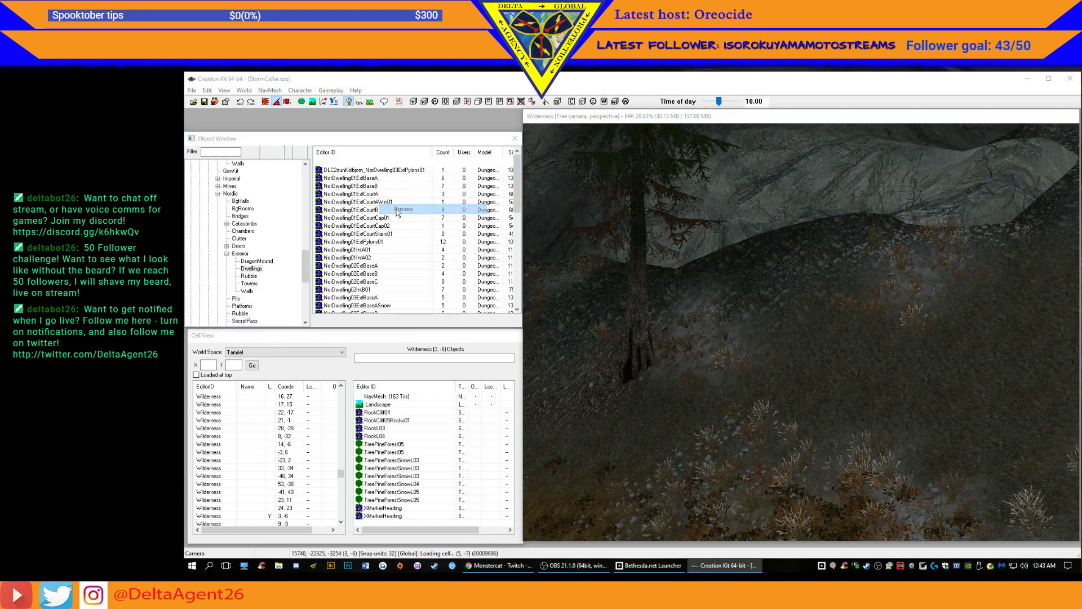
- Compare the previews of the Nordic dwelling pieces, from DLC2dunKolbjorn_NorDwelling03ExtPylons01 through the NorDwelling01 base, courtyard and interior variants to NorDwelling01IntA02
{"action": "left_click", "coordinate": [367, 171]}
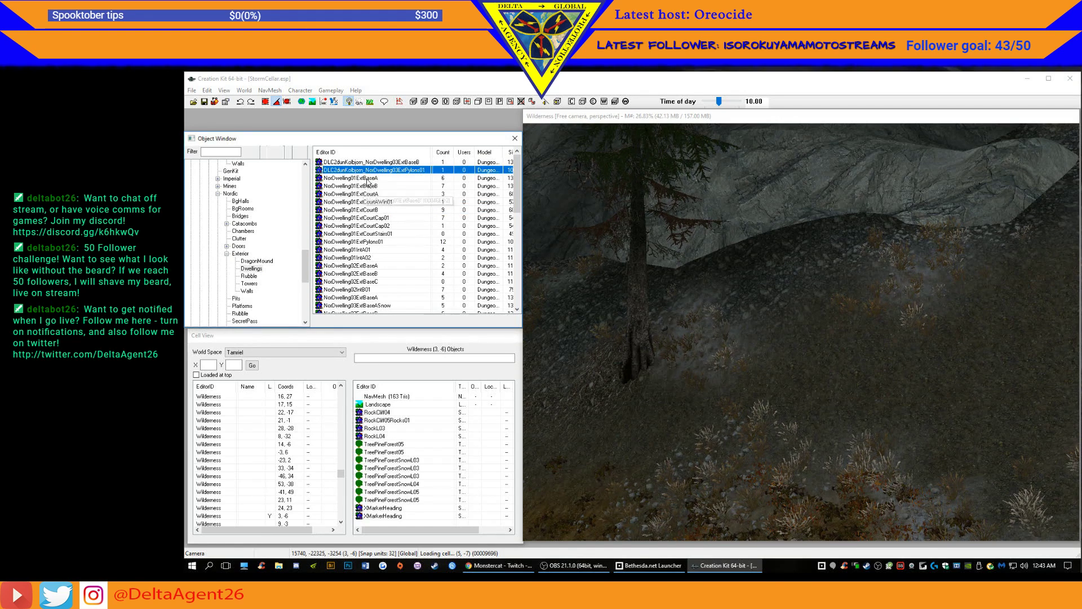
{"action": "left_click", "coordinate": [366, 179]}
{"action": "left_click", "coordinate": [365, 186]}
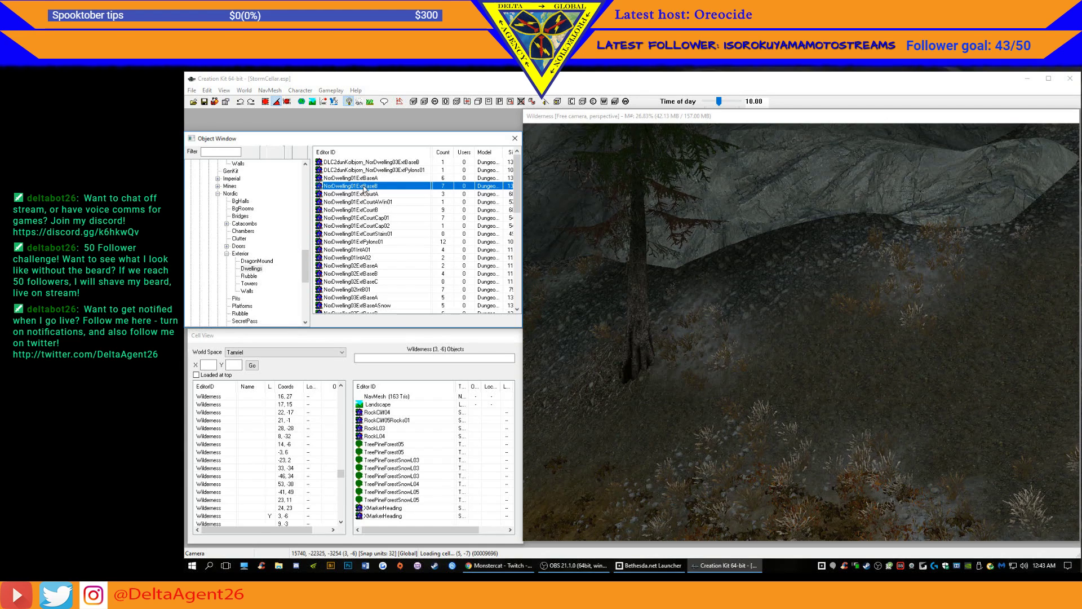
{"action": "left_click", "coordinate": [364, 194]}
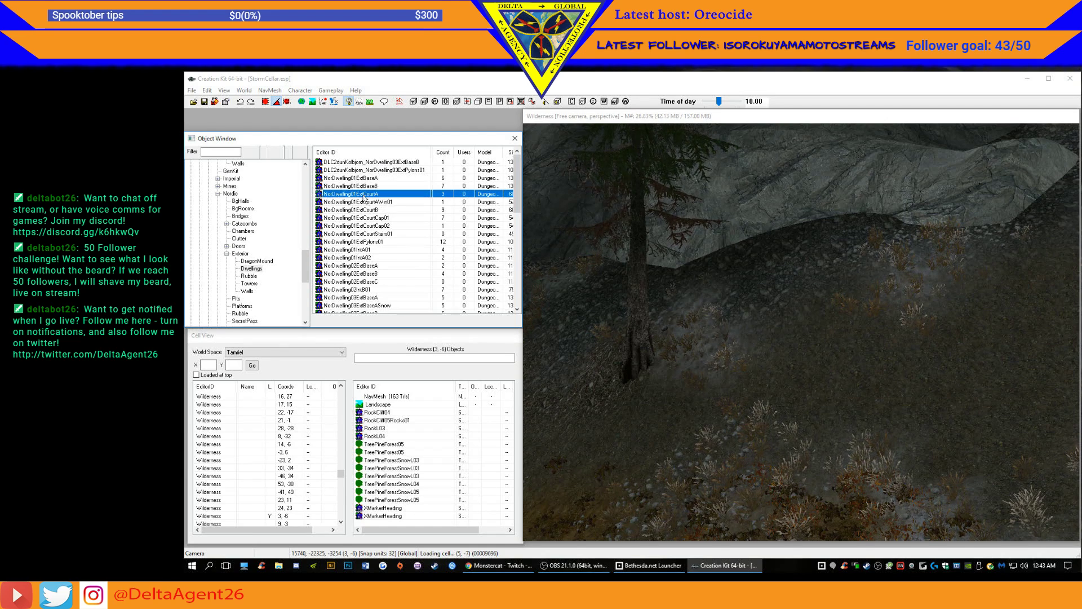
{"action": "left_click", "coordinate": [366, 186]}
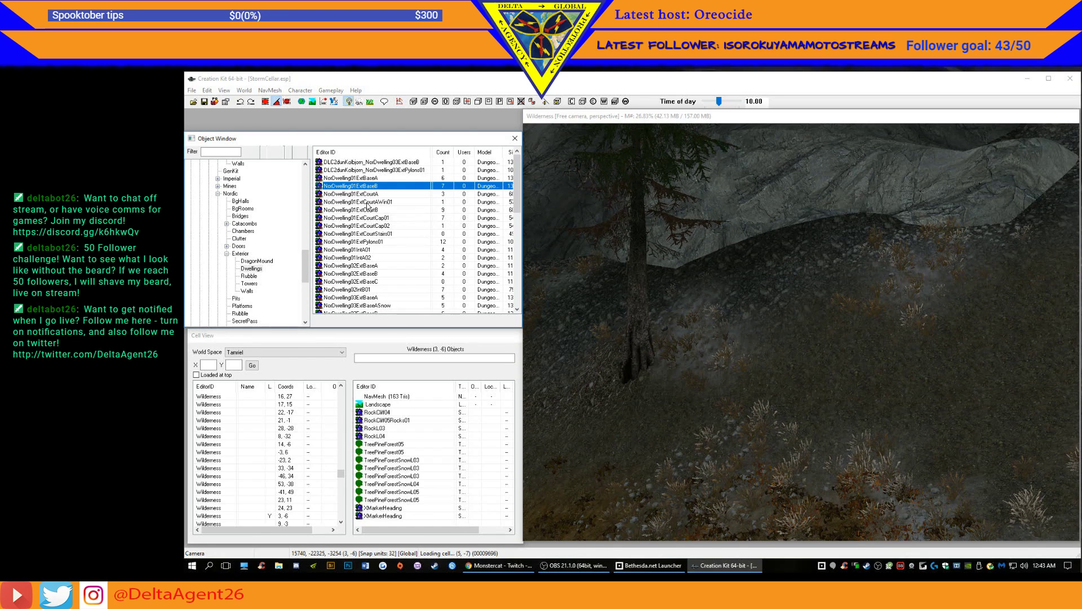
{"action": "left_click", "coordinate": [367, 202]}
{"action": "left_click", "coordinate": [364, 210]}
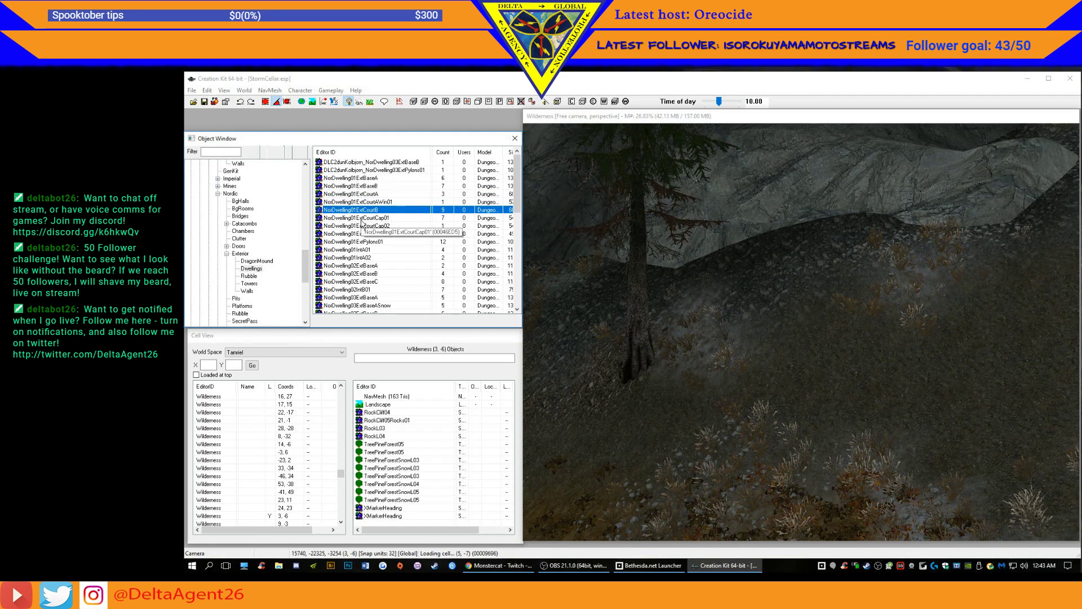
{"action": "left_click", "coordinate": [364, 250]}
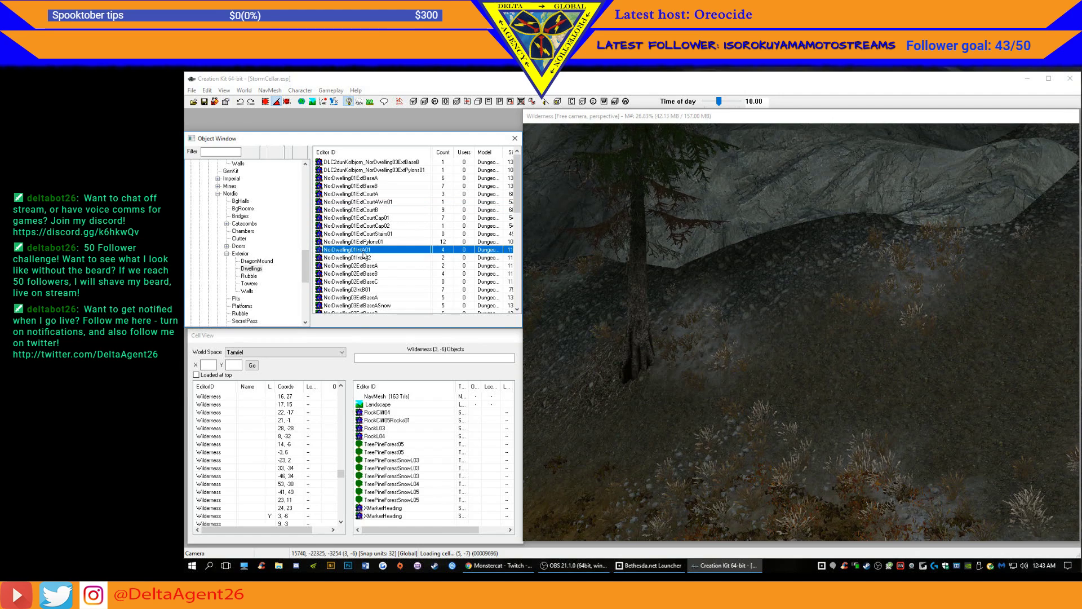
{"action": "left_click", "coordinate": [362, 258]}
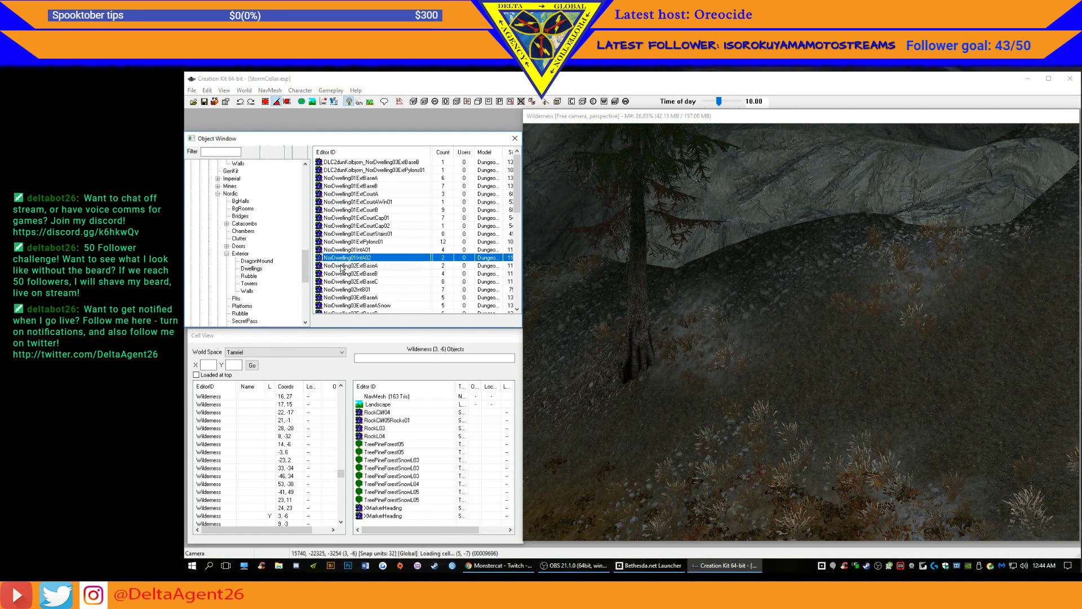
- Examine the Nordic exterior dwelling pieces one by one, from NorDwelling02ExtBaseA through NorDwelling04IntB01
{"action": "left_click", "coordinate": [377, 267]}
{"action": "left_click", "coordinate": [369, 274]}
{"action": "left_click", "coordinate": [367, 283]}
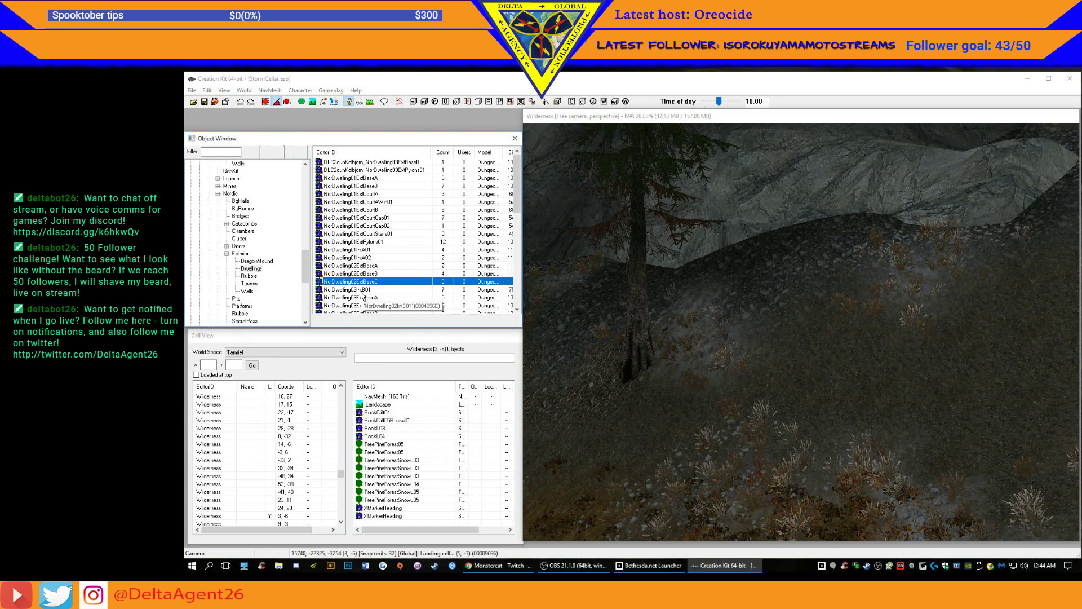
{"action": "left_click", "coordinate": [360, 291]}
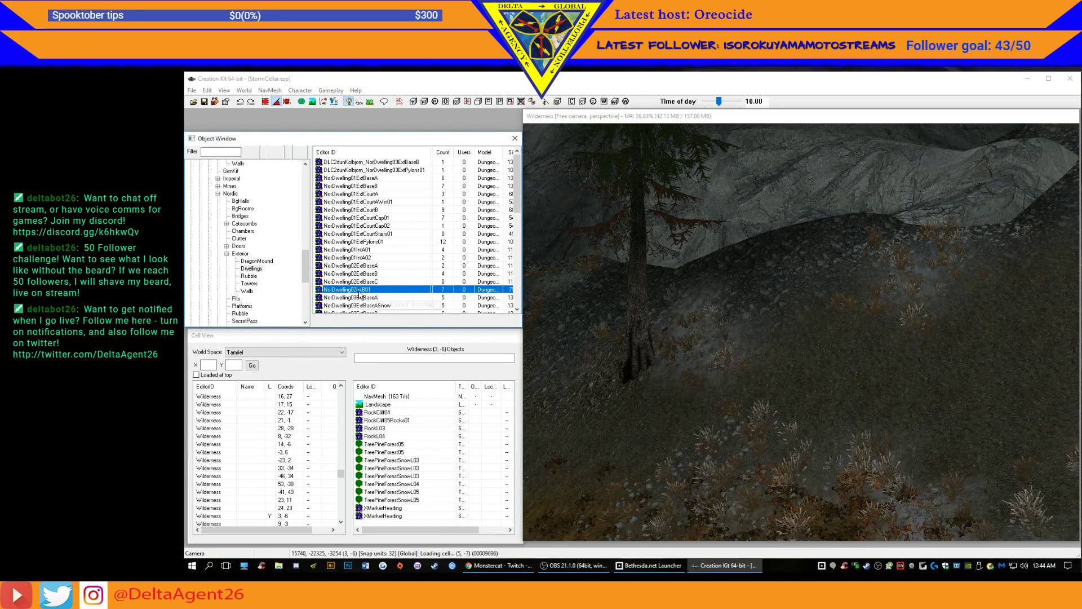
{"action": "left_click", "coordinate": [360, 298]}
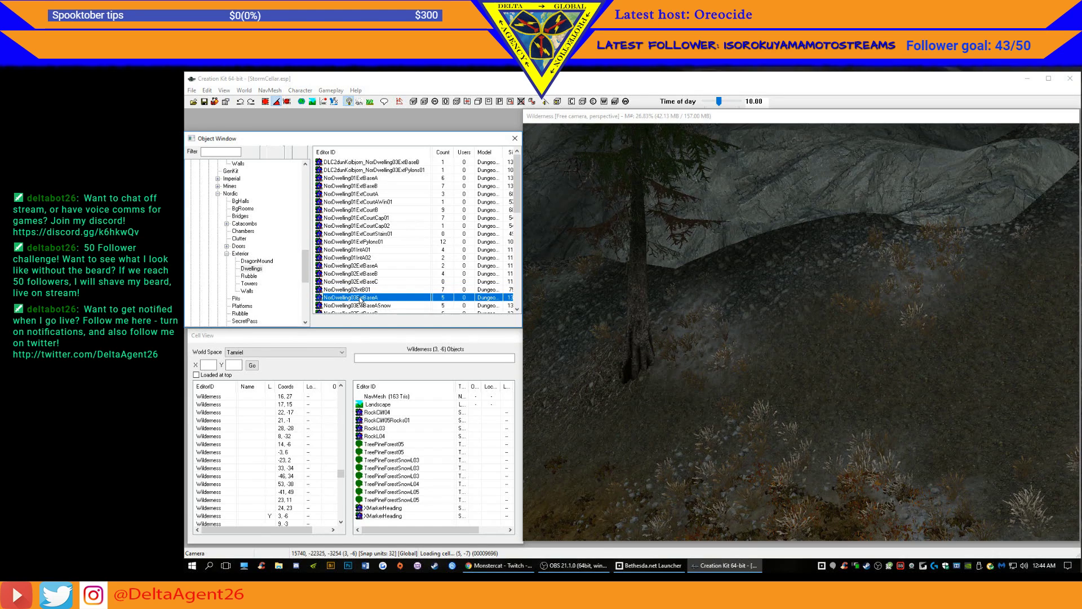
{"action": "left_click", "coordinate": [361, 305]}
{"action": "scroll", "coordinate": [372, 304], "scroll_direction": "down", "scroll_amount": 5}
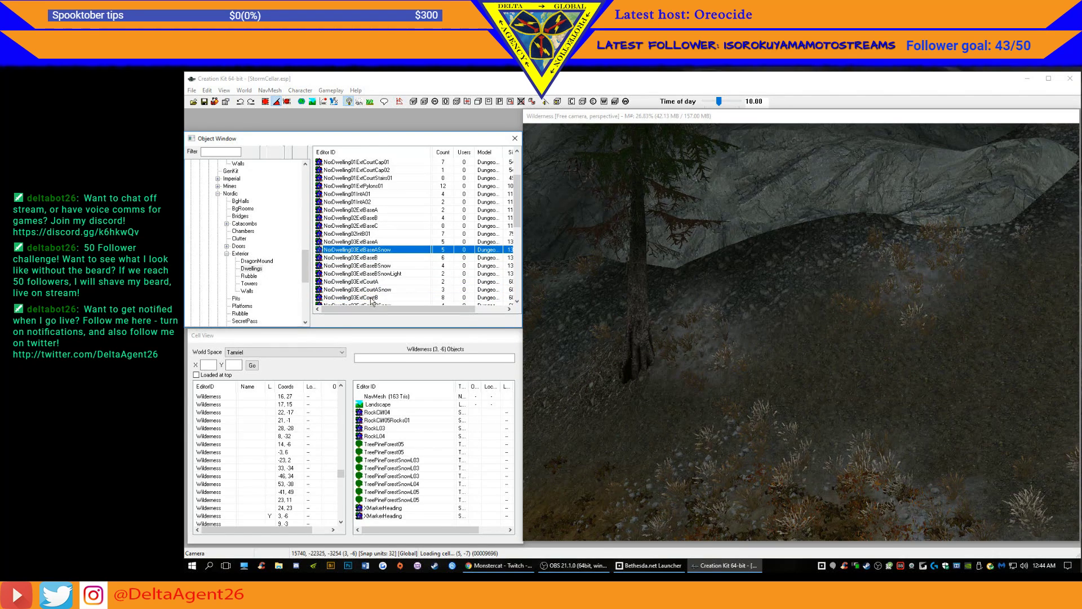
{"action": "left_click", "coordinate": [361, 203]}
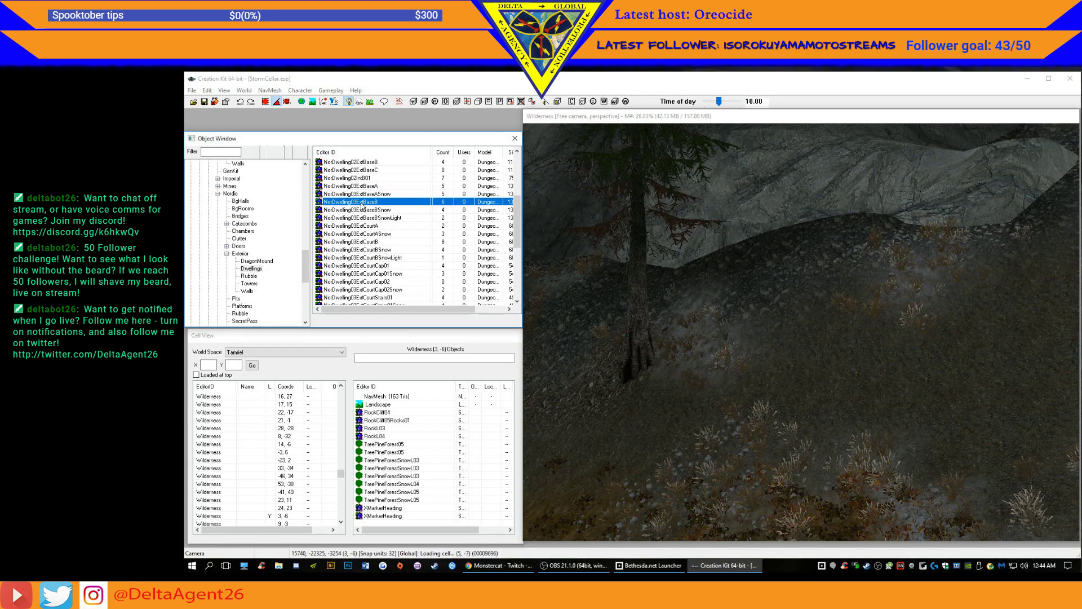
{"action": "left_click", "coordinate": [360, 210]}
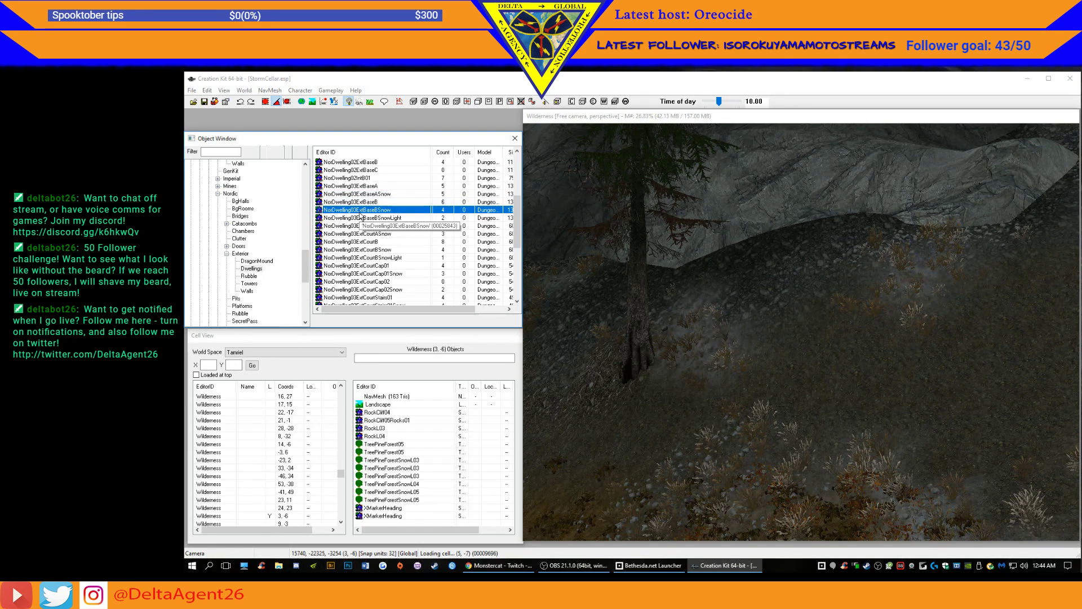
{"action": "left_click", "coordinate": [360, 217]}
{"action": "key", "text": "Down"}
{"action": "key", "text": "Down"}
{"action": "key", "text": "Down"}
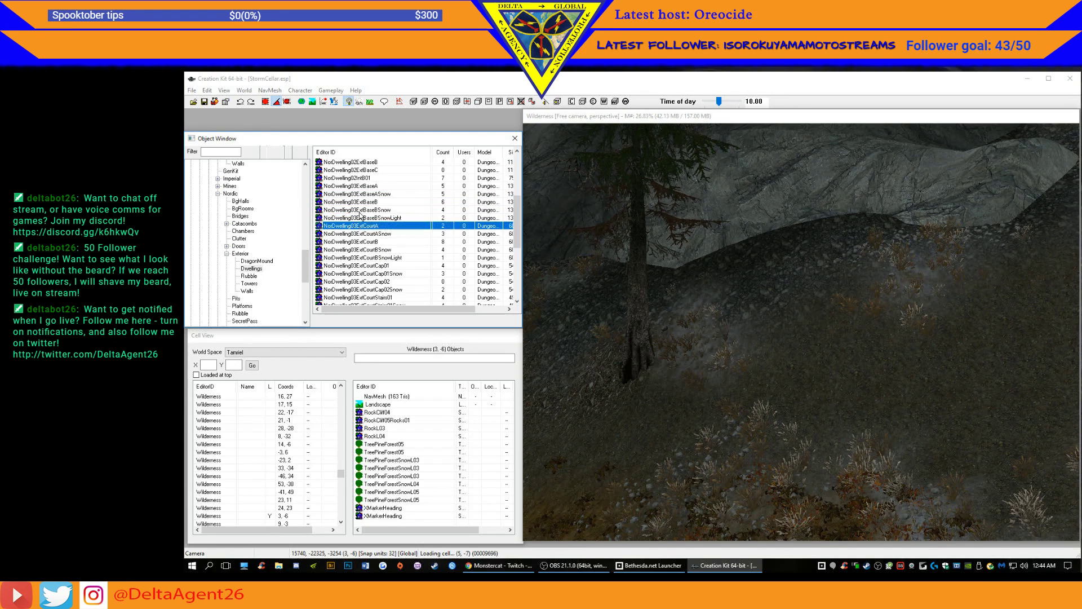
{"action": "key", "text": "Down"}
{"action": "key", "text": "Down"}
{"action": "key", "text": "Down"}
{"action": "key", "text": "Down"}
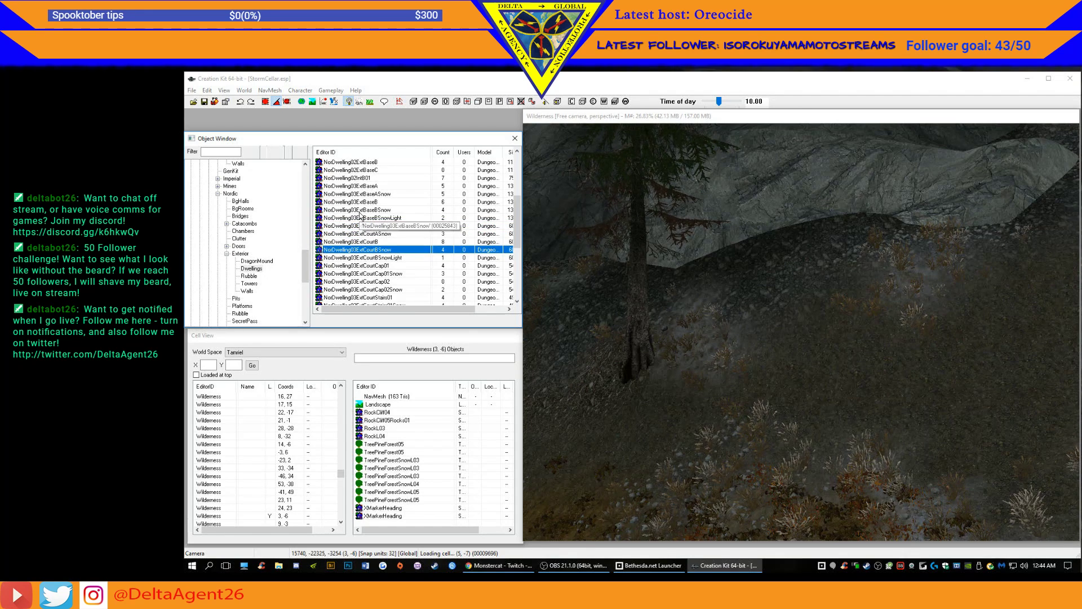
{"action": "key", "text": "Down"}
{"action": "key", "text": "Down"}
{"action": "key", "text": "Down"}
{"action": "key", "text": "Down"}
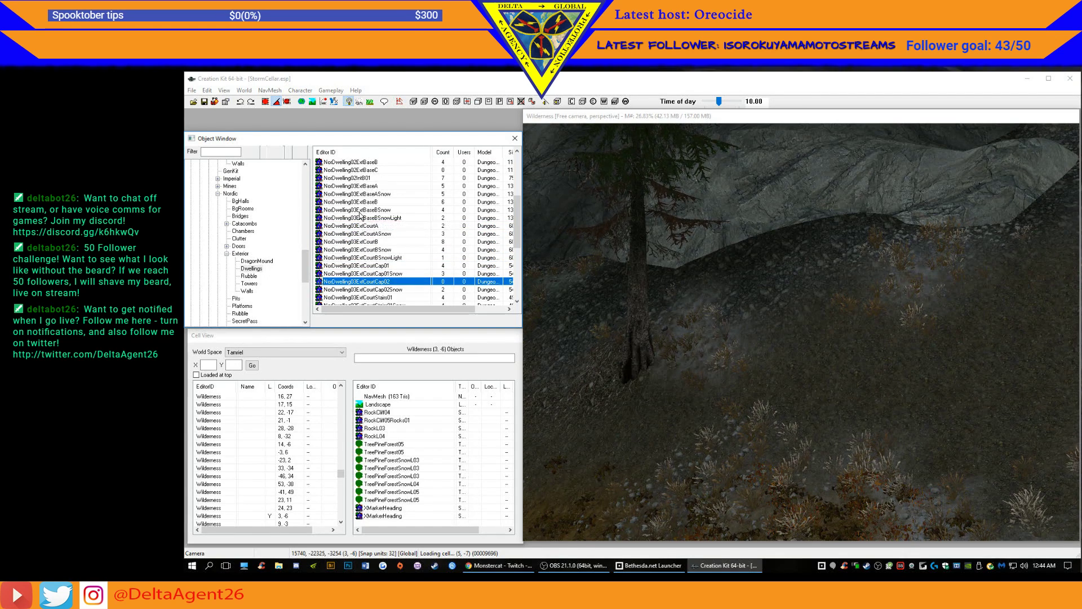
{"action": "key", "text": "Down"}
{"action": "key", "text": "Down"}
{"action": "key", "text": "Down"}
{"action": "key", "text": "Down"}
{"action": "key", "text": "Down"}
{"action": "key", "text": "Down"}
{"action": "key", "text": "Down"}
{"action": "key", "text": "Down"}
{"action": "key", "text": "Down"}
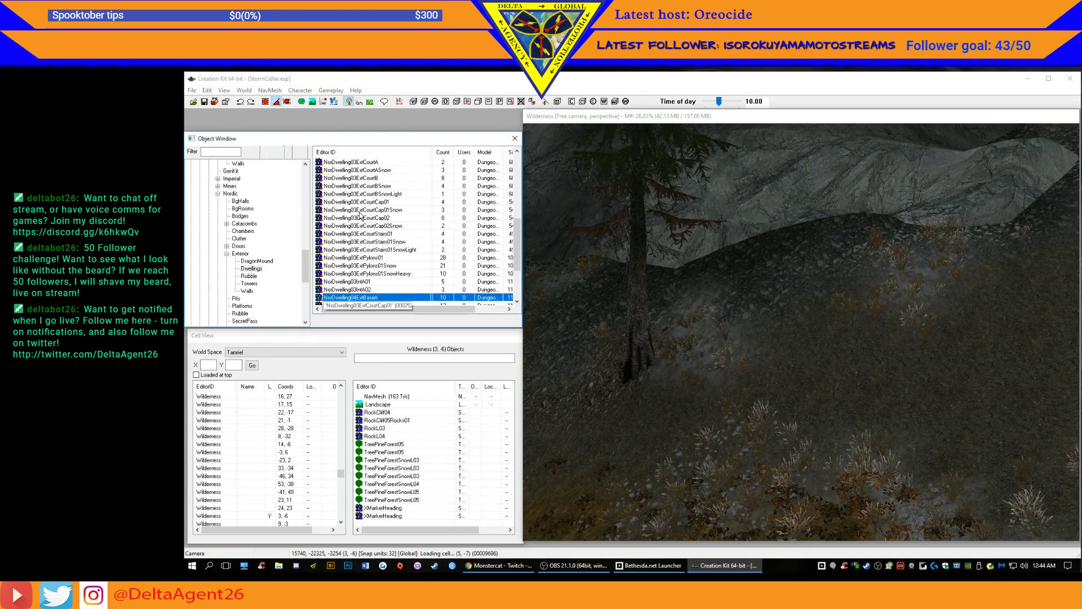
{"action": "key", "text": "Down"}
{"action": "key", "text": "Down"}
{"action": "key", "text": "Down"}
{"action": "key", "text": "Down"}
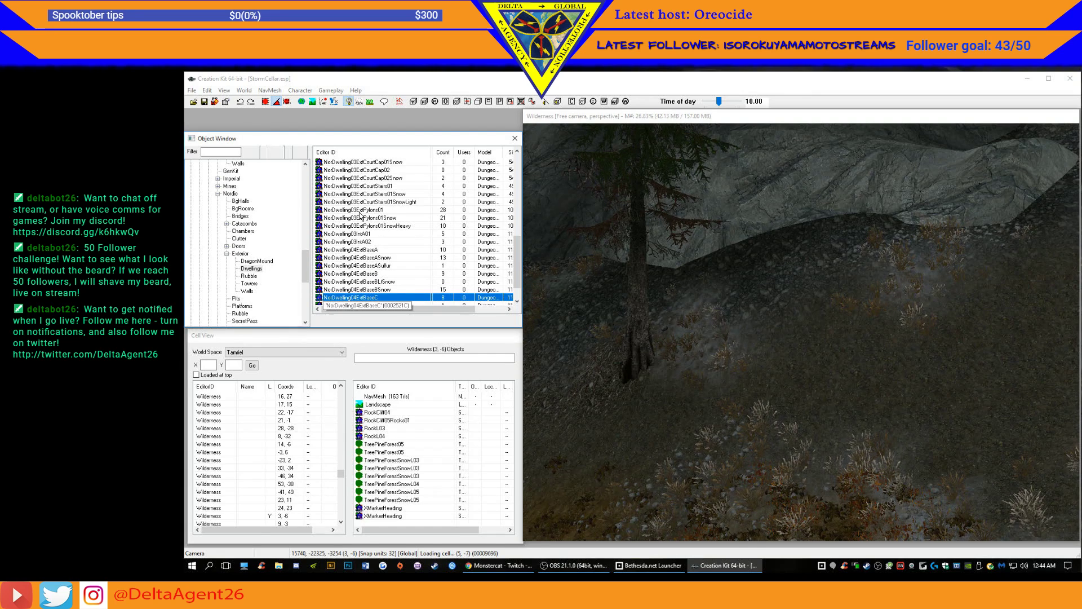
{"action": "key", "text": "Down"}
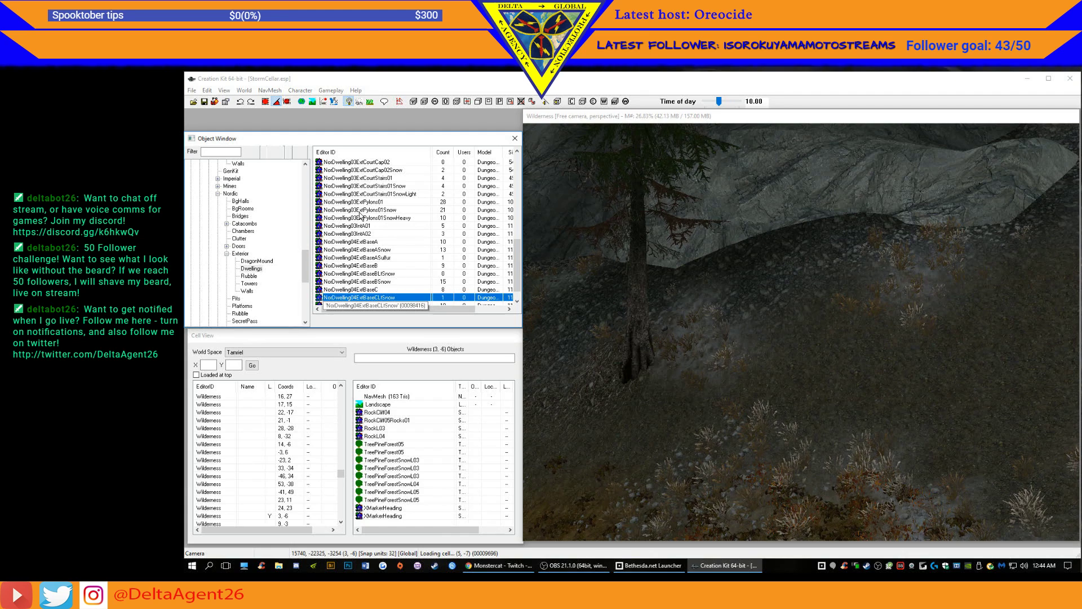
{"action": "key", "text": "Down"}
{"action": "key", "text": "Down"}
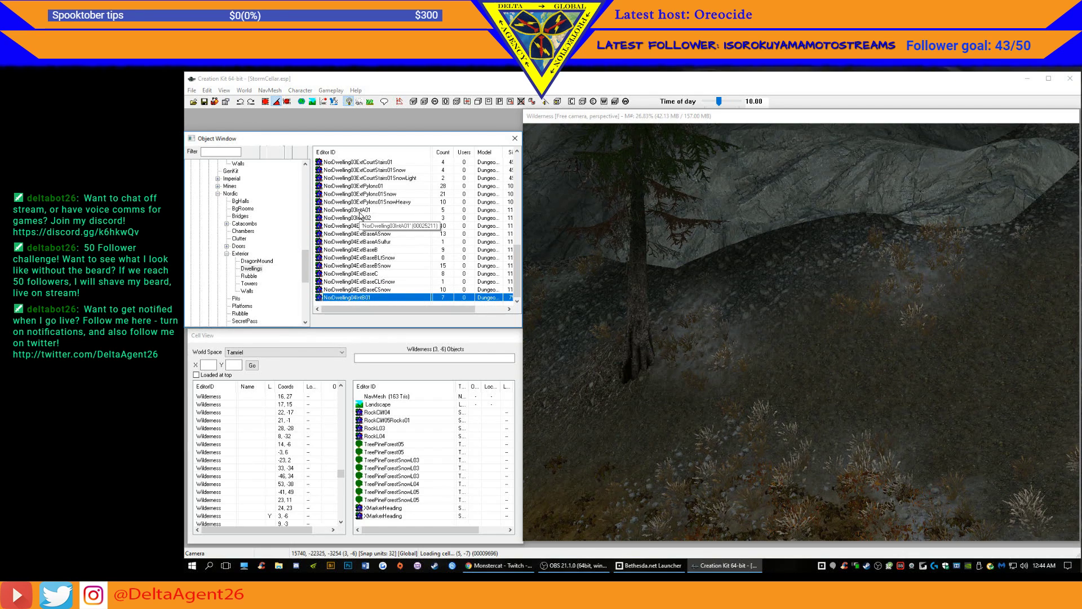
- Go back through the dwelling pieces to the first entry, DLC2dunKolbjorn_NorDwelling03ExtBaseB
{"action": "key", "text": "Up"}
{"action": "key", "text": "Up"}
{"action": "key", "text": "Up"}
{"action": "key", "text": "Up"}
{"action": "key", "text": "Up"}
{"action": "key", "text": "Up"}
{"action": "key", "text": "Up"}
{"action": "key", "text": "Up"}
{"action": "key", "text": "Up"}
{"action": "key", "text": "Up"}
{"action": "key", "text": "Up"}
{"action": "key", "text": "Up"}
{"action": "key", "text": "Up"}
{"action": "key", "text": "Up"}
{"action": "key", "text": "Up"}
{"action": "key", "text": "Up"}
{"action": "key", "text": "Up"}
{"action": "key", "text": "Up"}
{"action": "key", "text": "Up"}
{"action": "key", "text": "Up"}
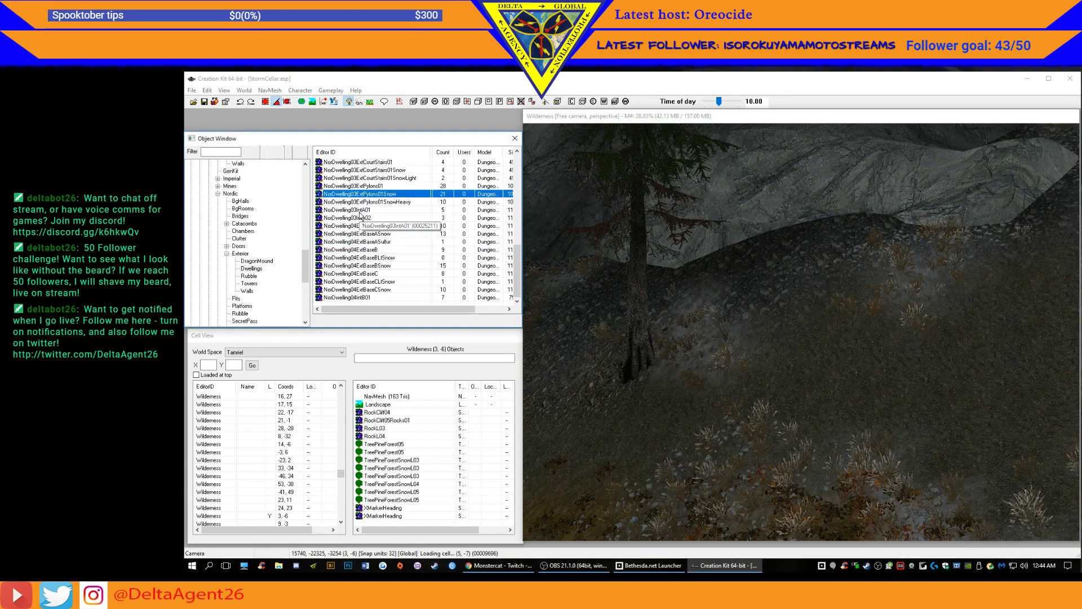
{"action": "key", "text": "Up"}
{"action": "key", "text": "Up"}
{"action": "key", "text": "Up"}
{"action": "key", "text": "Up"}
{"action": "key", "text": "Up"}
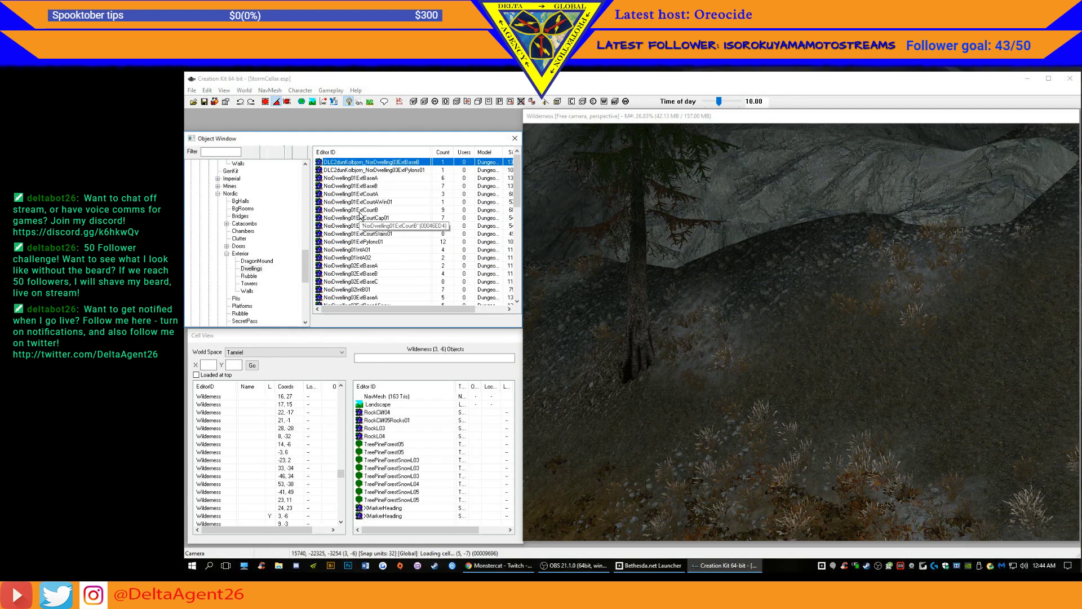
- Browse the Nordic exterior Towers pieces, checking NorTowerRuins01, its ice and snow variants, and the bottom and top floor parts
{"action": "left_click", "coordinate": [254, 285]}
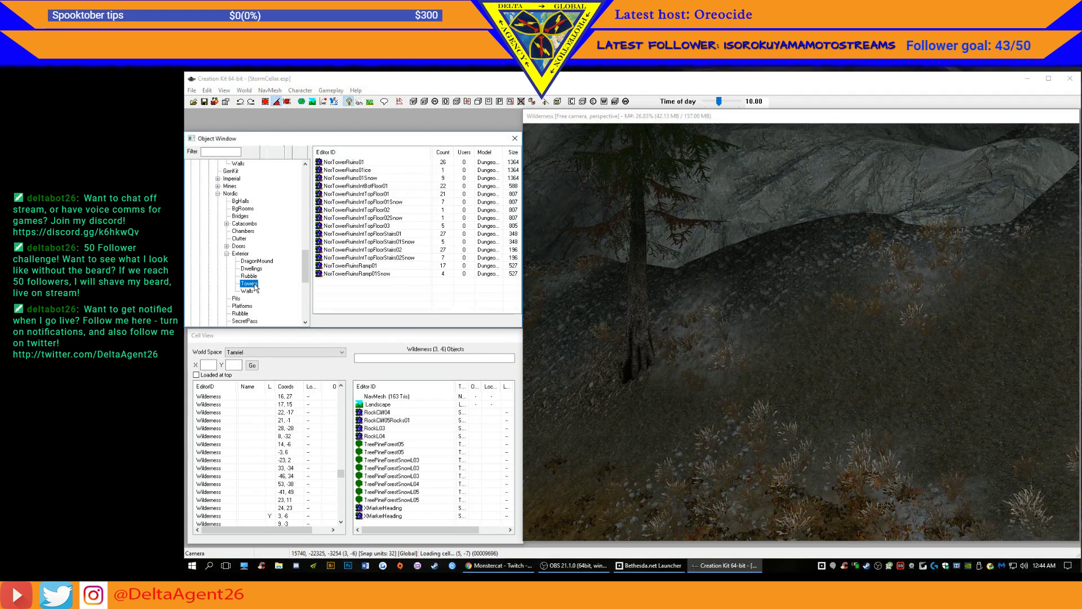
{"action": "left_click", "coordinate": [371, 162]}
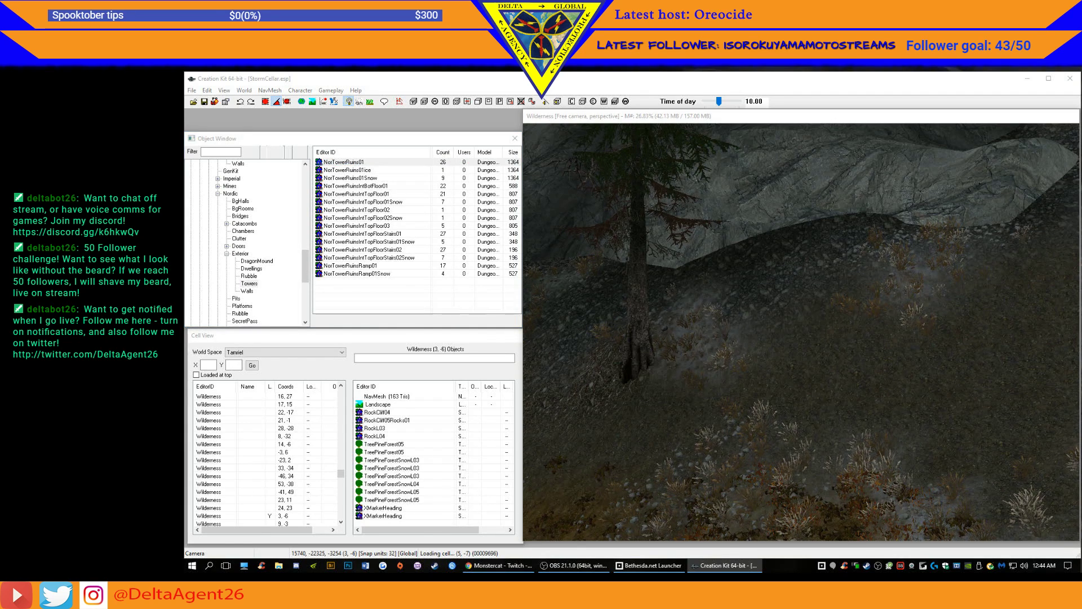
{"action": "left_click", "coordinate": [373, 171]}
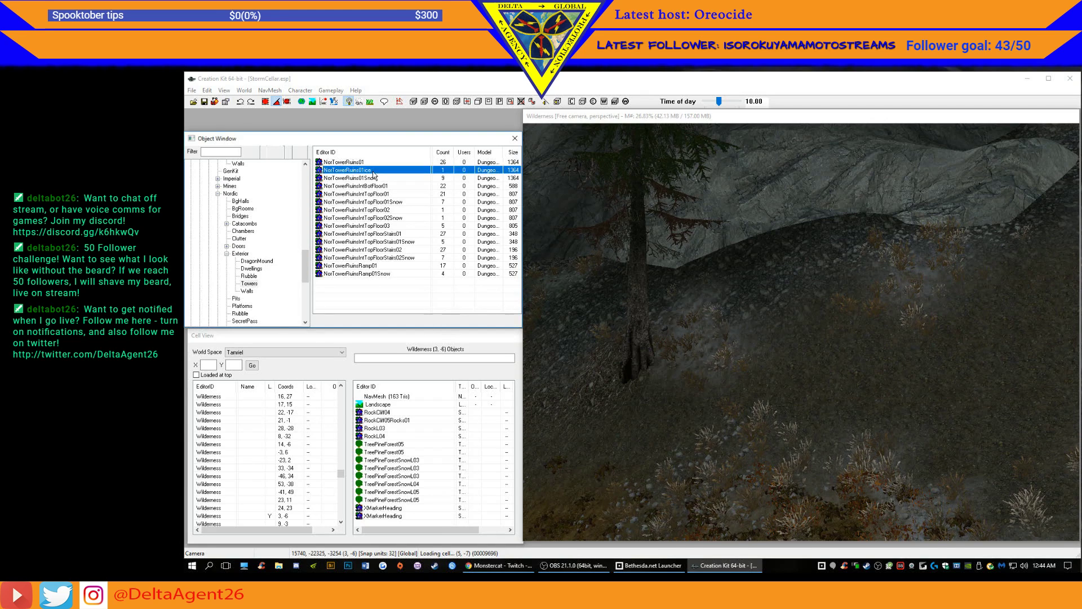
{"action": "left_click", "coordinate": [370, 178]}
{"action": "left_click", "coordinate": [367, 186]}
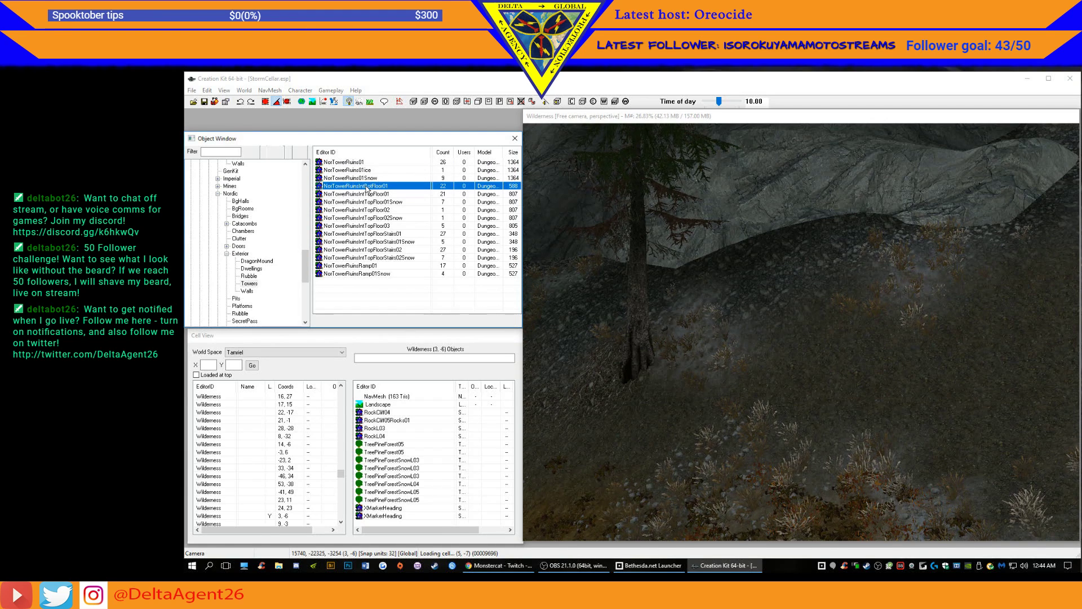
{"action": "left_click", "coordinate": [373, 194]}
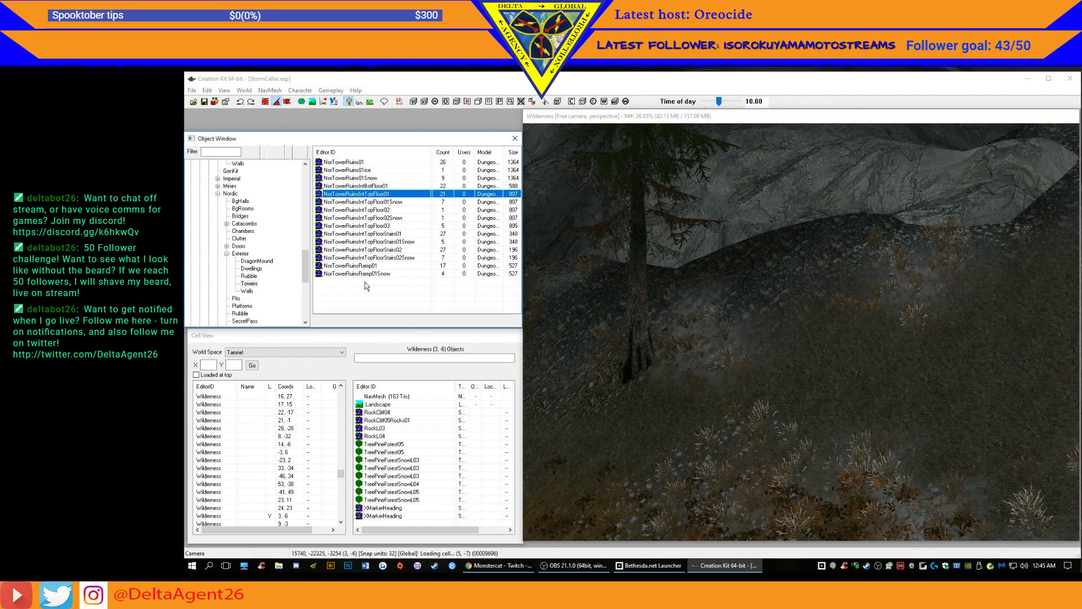
- Browse the Nordic exterior Walls pieces, checking the 1Way01, 2Way01, 4Way01, Divider01 and StairL01 models
{"action": "left_click", "coordinate": [247, 291]}
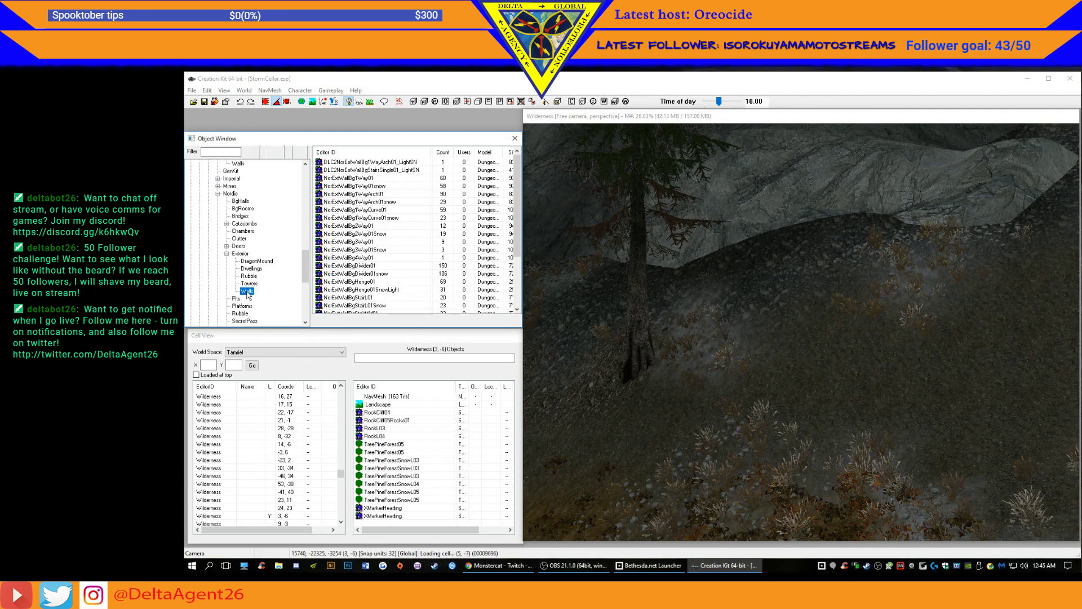
{"action": "left_click", "coordinate": [365, 178]}
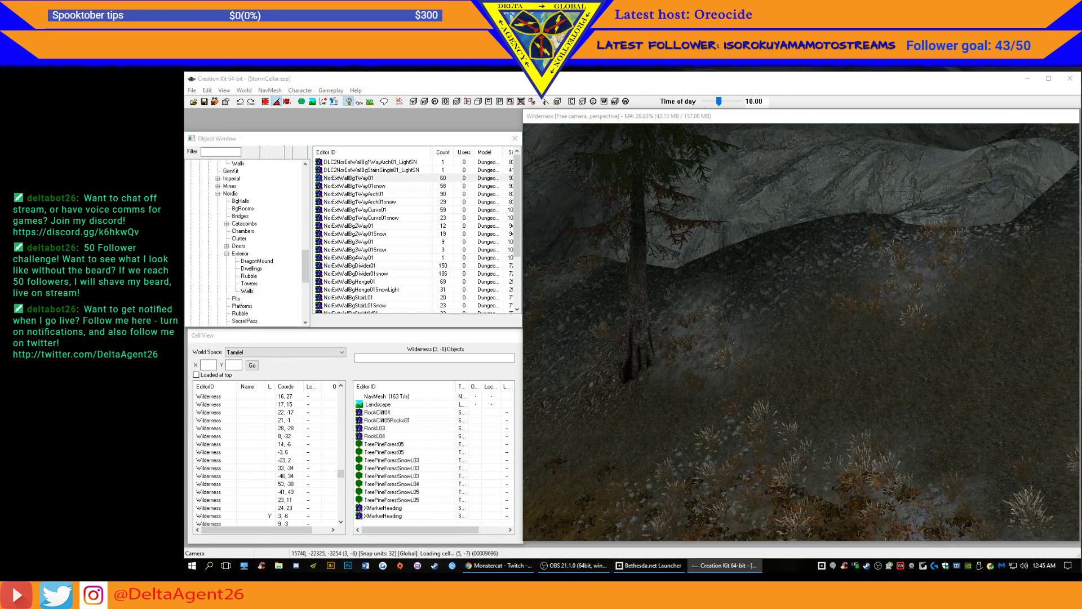
{"action": "left_click", "coordinate": [372, 226]}
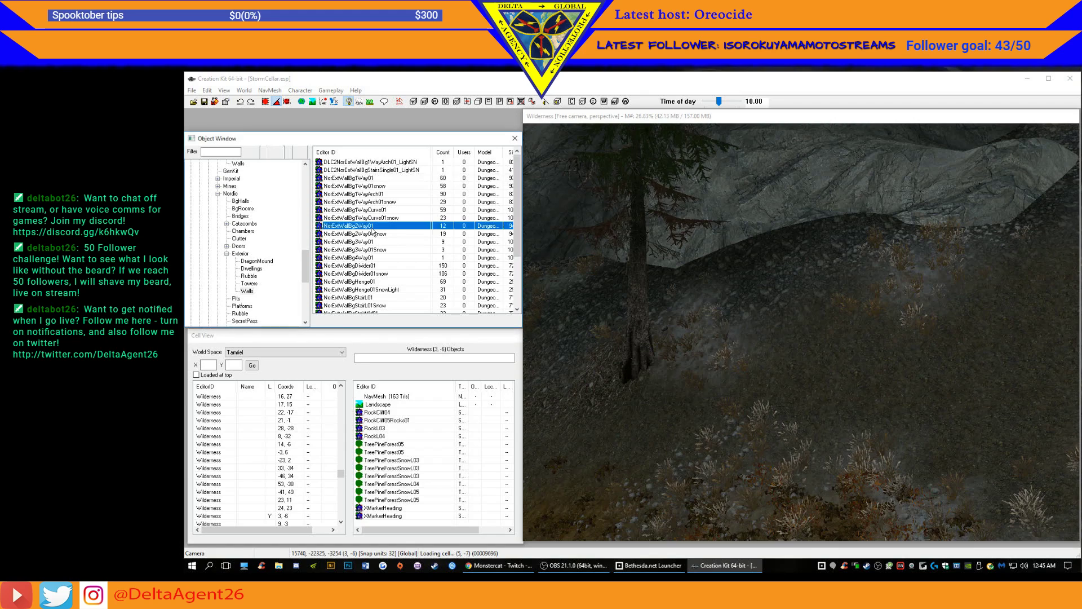
{"action": "left_click", "coordinate": [363, 257]}
{"action": "left_click", "coordinate": [244, 330]}
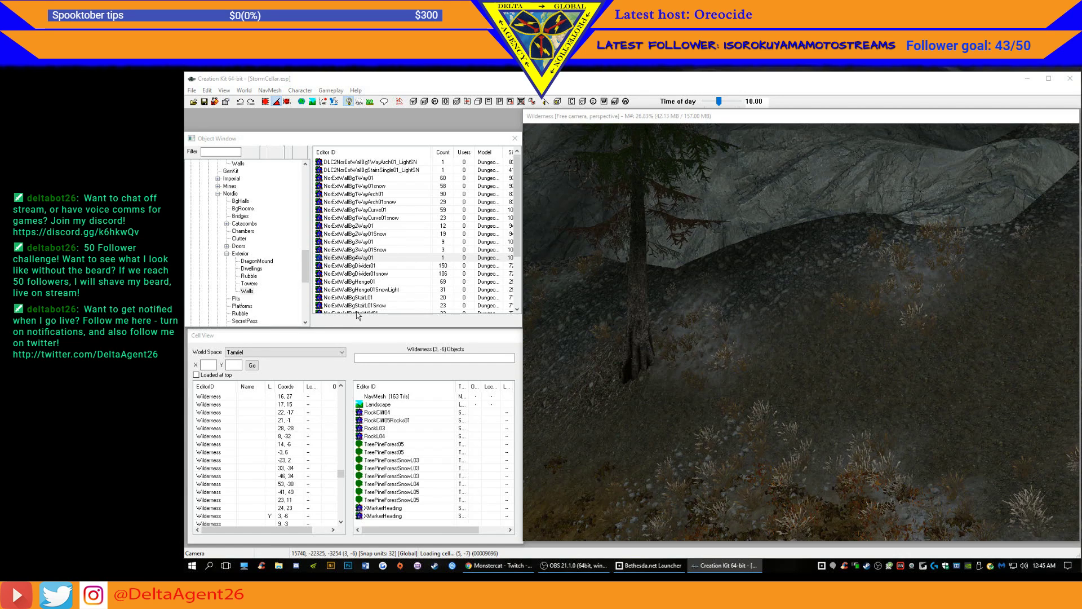
{"action": "left_click", "coordinate": [368, 266]}
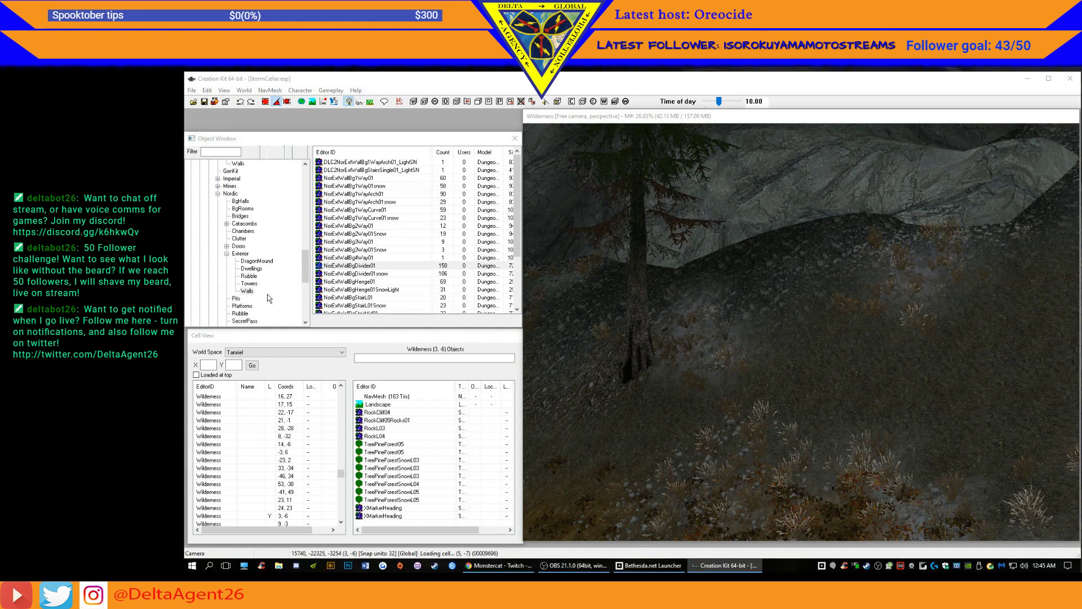
{"action": "left_click", "coordinate": [365, 297]}
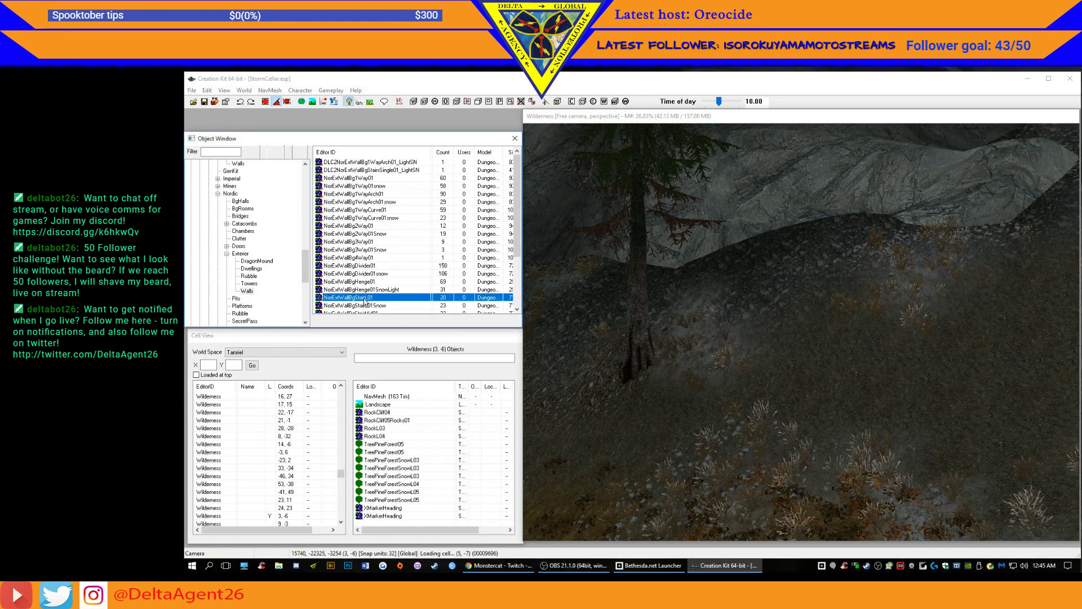
- Place NorExtWallBgStairL01 on the hillside beside the pine tree and rotate it until its steps face the camera
{"action": "double_click", "coordinate": [339, 300]}
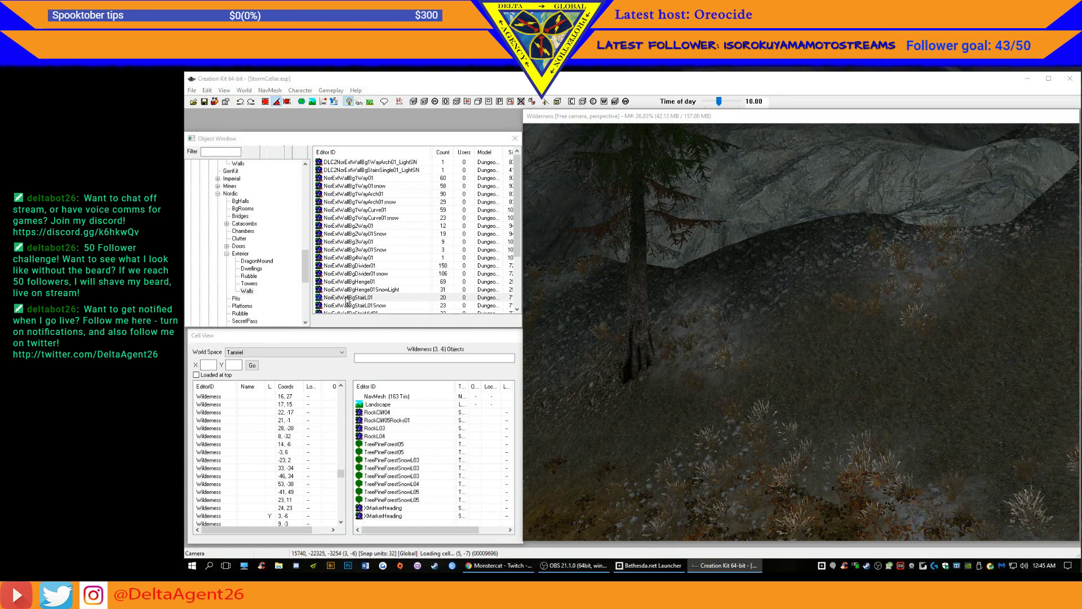
{"action": "left_click_drag", "start_coordinate": [324, 298], "coordinate": [867, 344]}
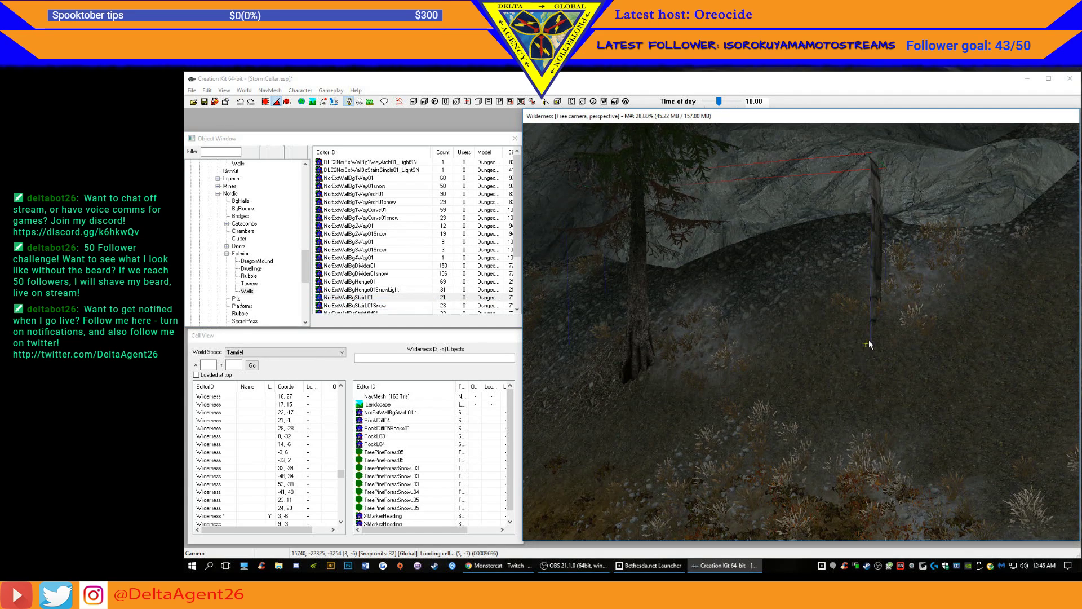
{"action": "right_click_drag", "start_coordinate": [874, 258], "coordinate": [913, 259]}
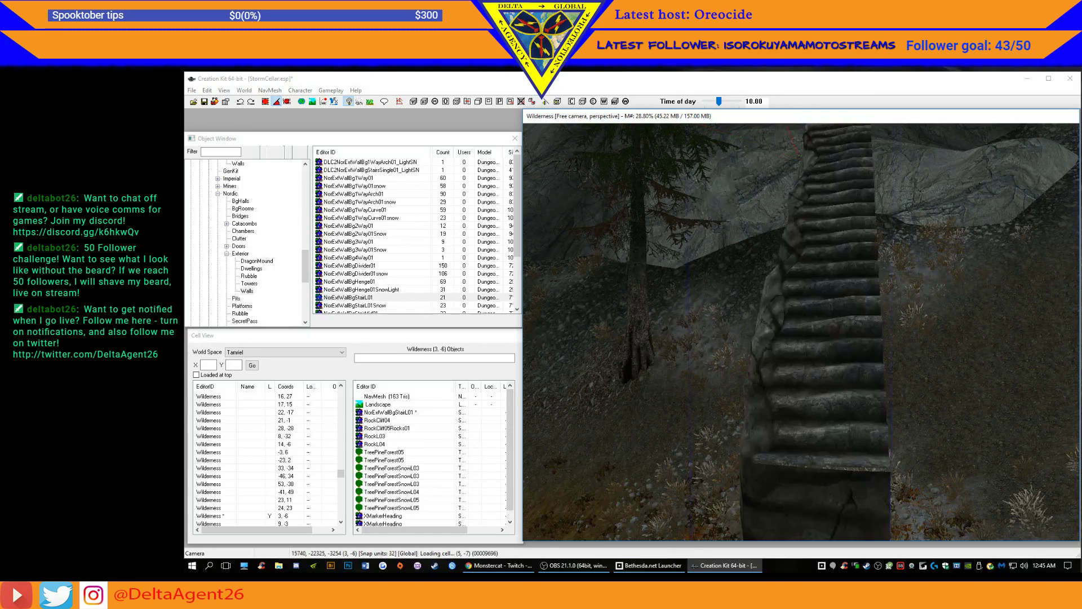
{"action": "scroll", "coordinate": [875, 248], "scroll_direction": "down", "scroll_amount": 5}
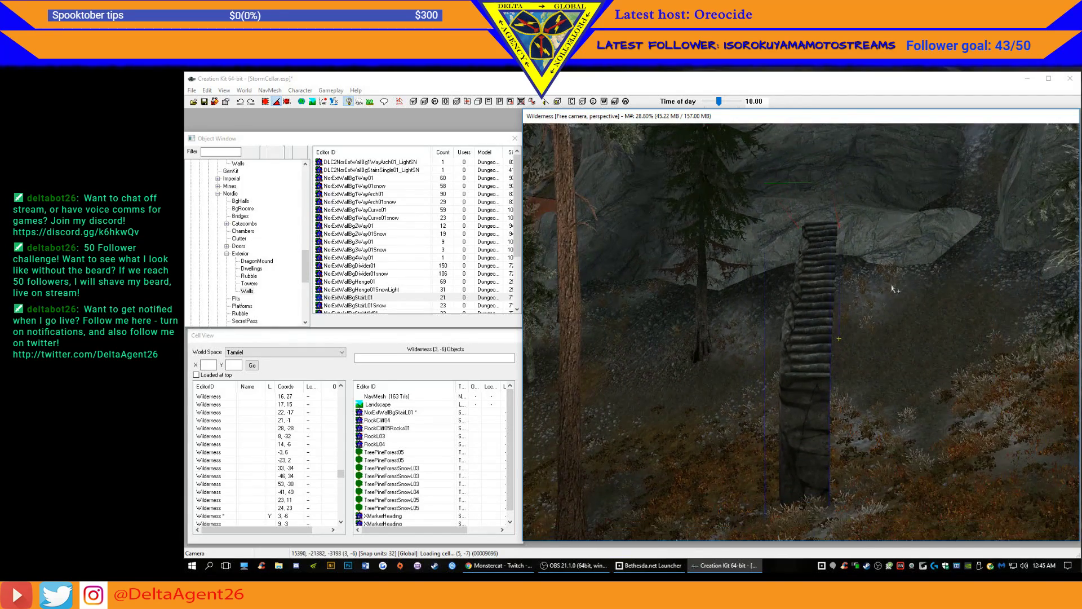
{"action": "mouse_move", "coordinate": [883, 298]}
{"action": "middle_mouse_down", "text": "shift"}
{"action": "mouse_move", "coordinate": [902, 317]}
{"action": "mouse_move", "coordinate": [898, 306]}
{"action": "mouse_move", "coordinate": [878, 316]}
{"action": "middle_mouse_up", "text": "shift"}
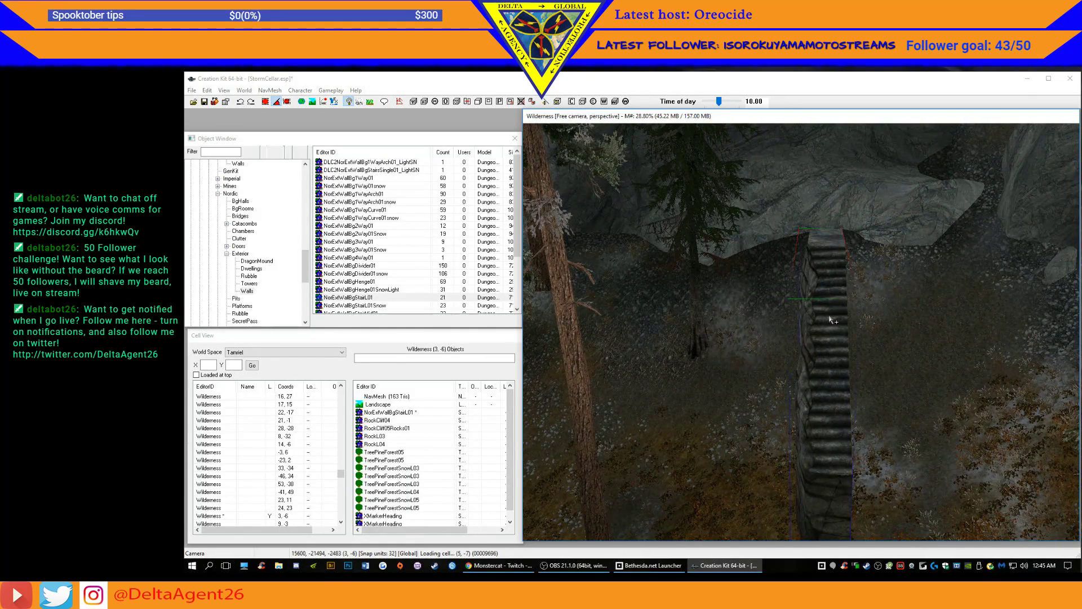
- Move the staircase across the hillside away from the pine tree and adjust its rotation against the slope
{"action": "scroll", "coordinate": [835, 255], "scroll_direction": "up", "scroll_amount": 6}
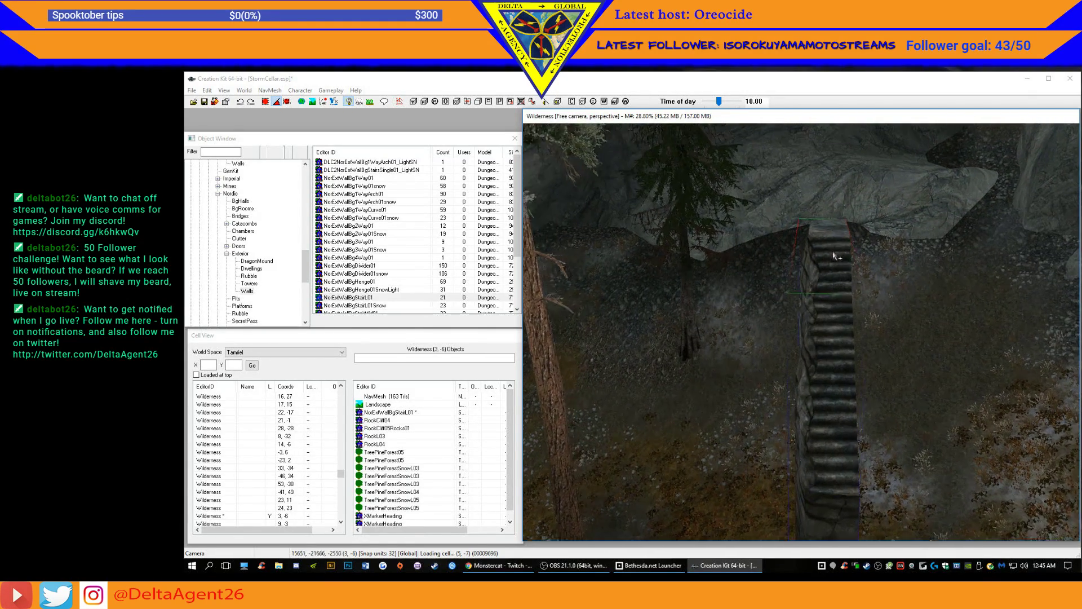
{"action": "middle_click_drag", "start_coordinate": [840, 256], "coordinate": [859, 297]}
{"action": "left_click_drag", "start_coordinate": [860, 297], "coordinate": [1036, 267]}
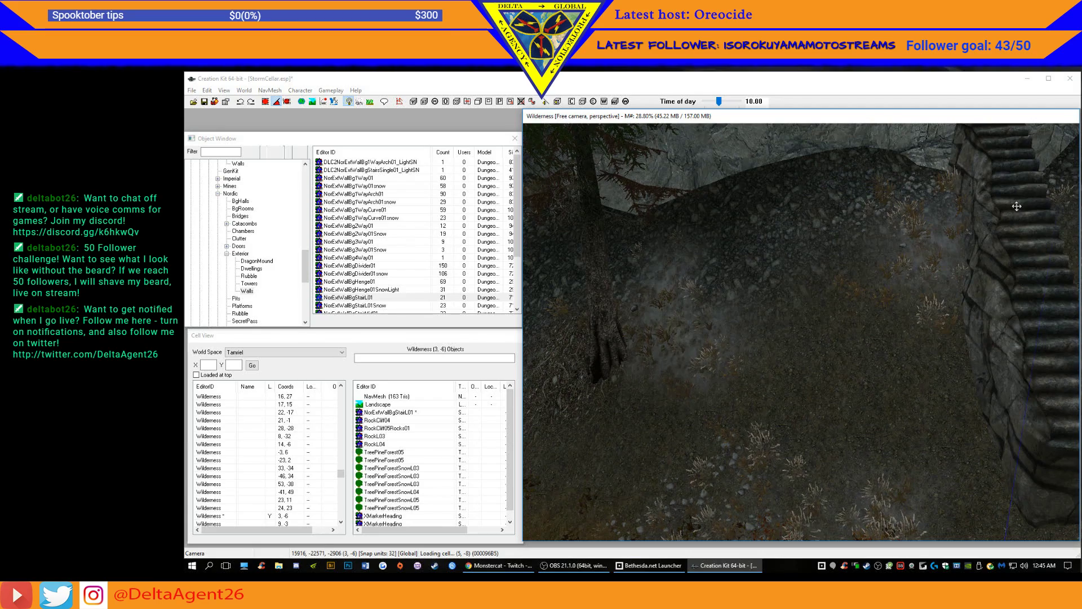
{"action": "right_click_drag", "start_coordinate": [1025, 215], "coordinate": [1030, 205]}
{"action": "mouse_move", "coordinate": [1031, 205]}
{"action": "middle_mouse_down", "text": "shift"}
{"action": "mouse_move", "coordinate": [966, 210]}
{"action": "mouse_move", "coordinate": [987, 221]}
{"action": "mouse_move", "coordinate": [1015, 215]}
{"action": "middle_mouse_up", "text": "shift"}
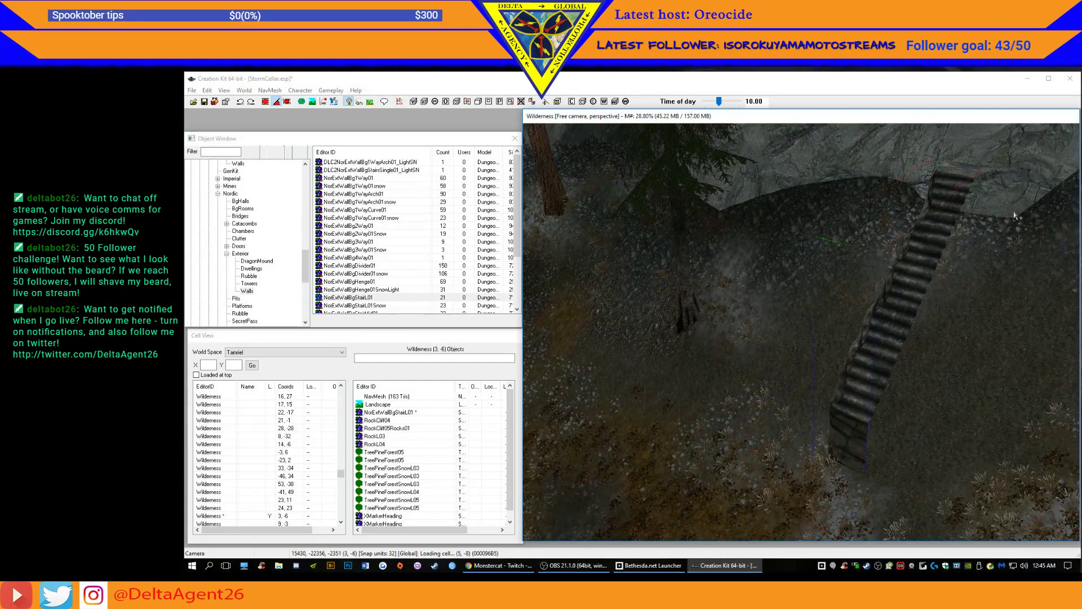
- Place NorExtWallBgStairR01 from the Nordic exterior Walls pieces on the hillside beside the existing staircase
{"action": "left_click", "coordinate": [381, 312]}
{"action": "scroll", "coordinate": [386, 301], "scroll_direction": "down", "scroll_amount": 2}
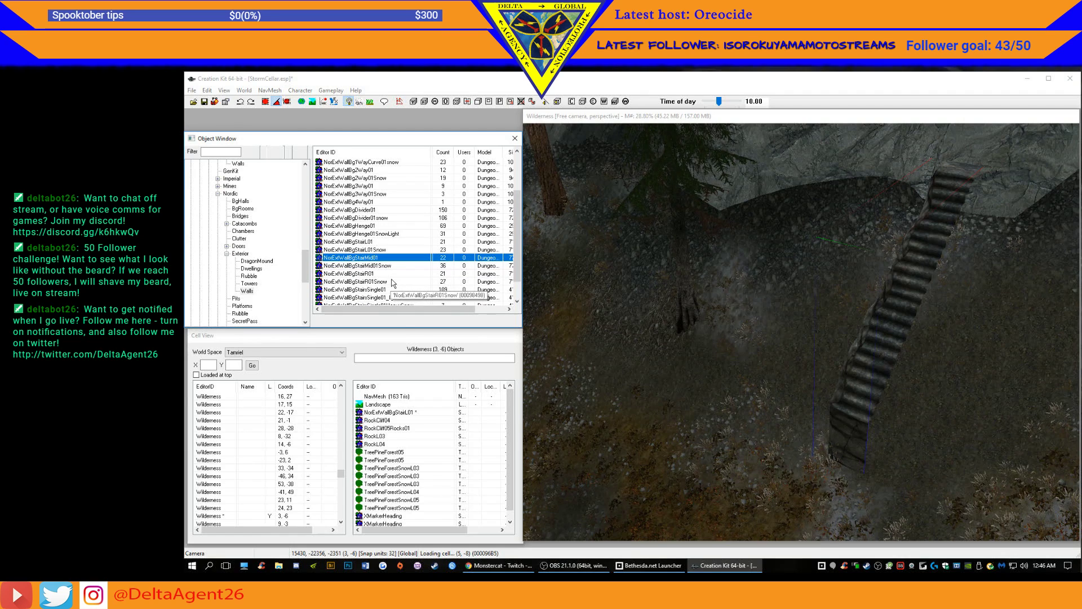
{"action": "left_click", "coordinate": [366, 274]}
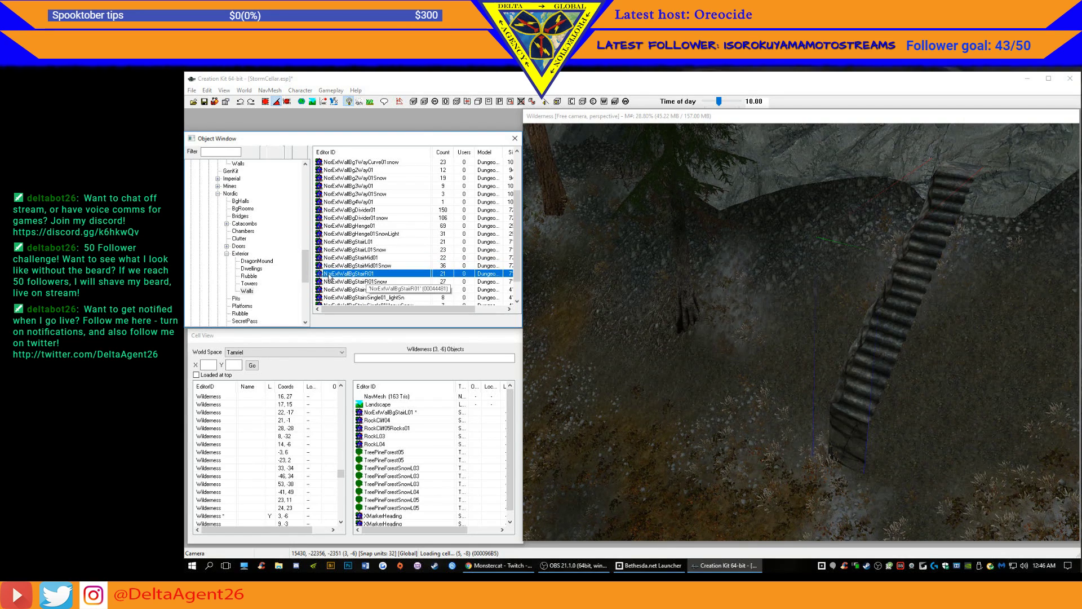
{"action": "left_click_drag", "start_coordinate": [322, 276], "coordinate": [511, 307]}
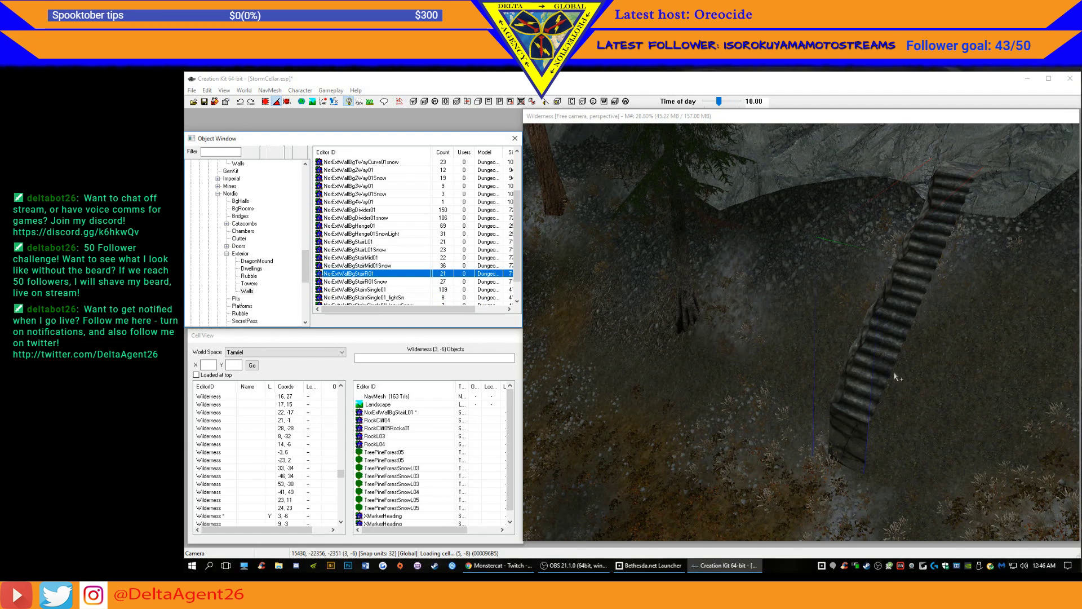
{"action": "left_click_drag", "start_coordinate": [892, 375], "coordinate": [913, 358]}
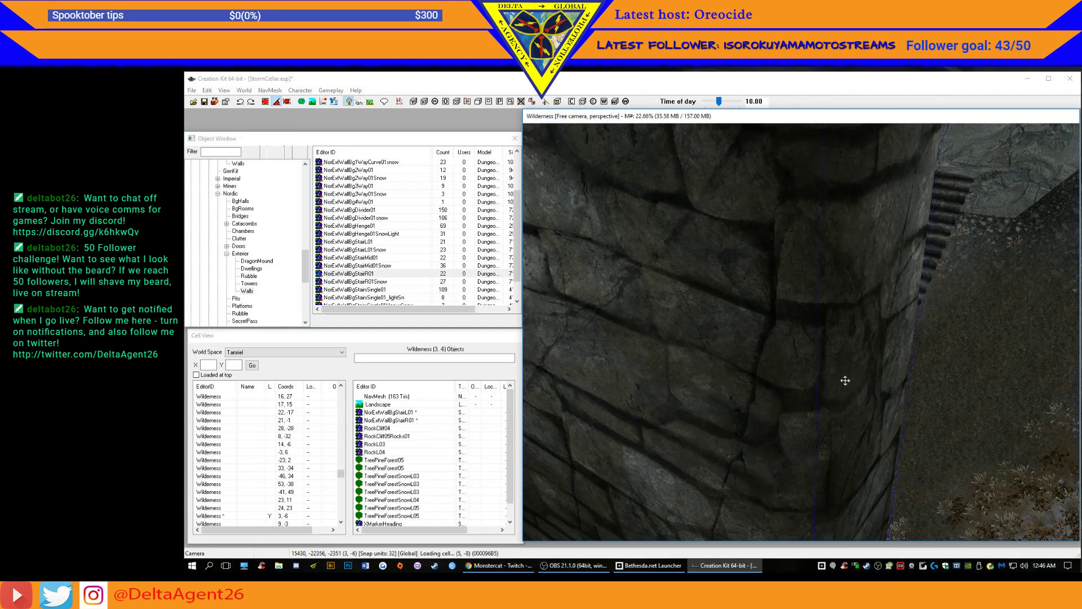
- Move the new stair piece back onto the slope behind the first staircase and rotate it until its steps face the camera
{"action": "scroll", "coordinate": [820, 380], "scroll_direction": "down", "scroll_amount": 10}
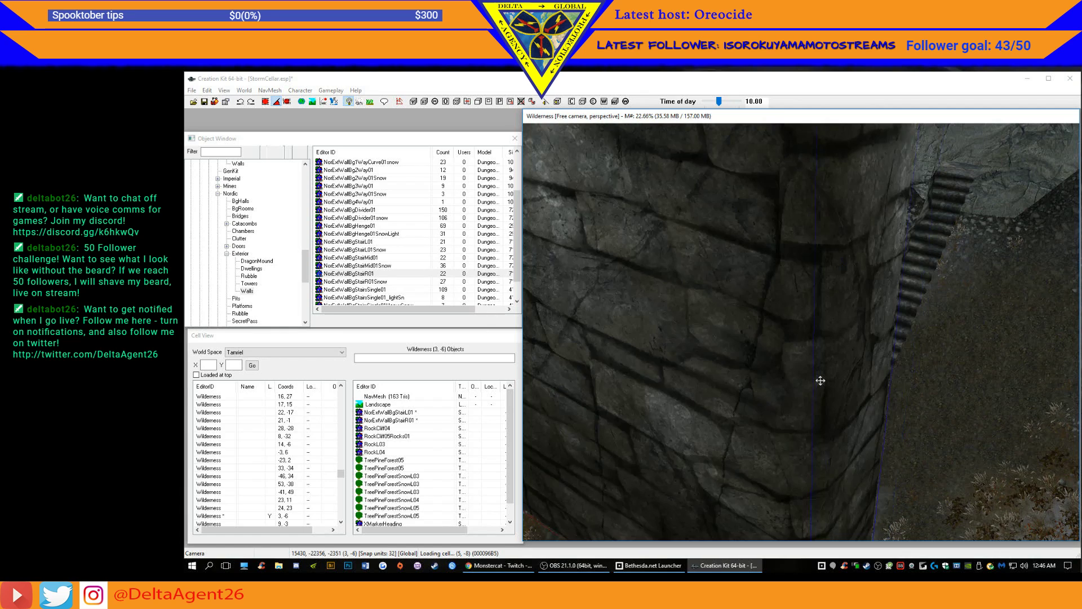
{"action": "scroll", "coordinate": [820, 381], "scroll_direction": "down", "scroll_amount": 10}
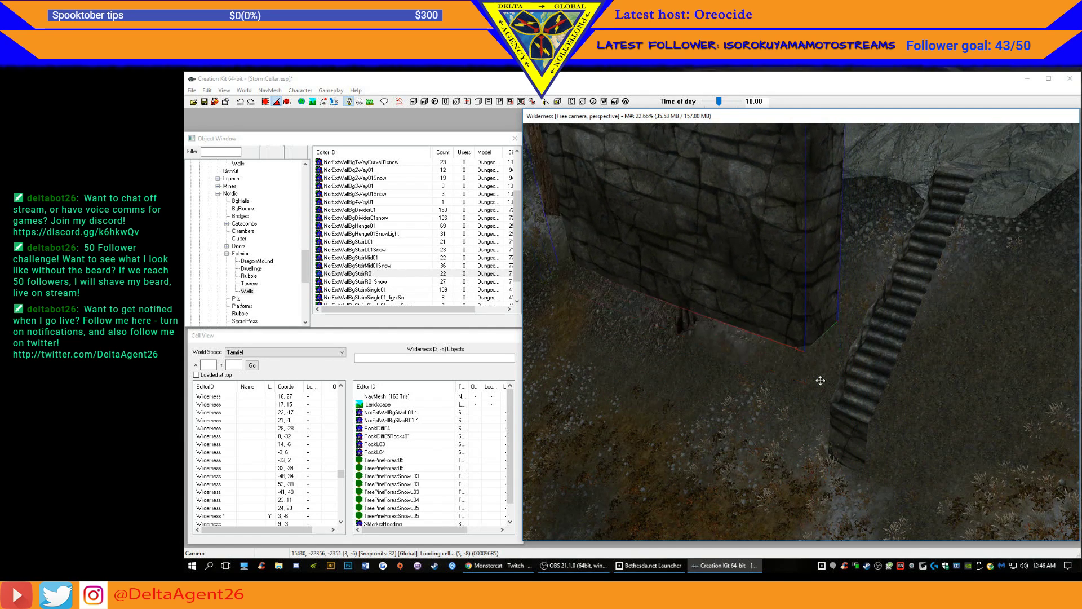
{"action": "left_click_drag", "start_coordinate": [820, 380], "coordinate": [820, 381]}
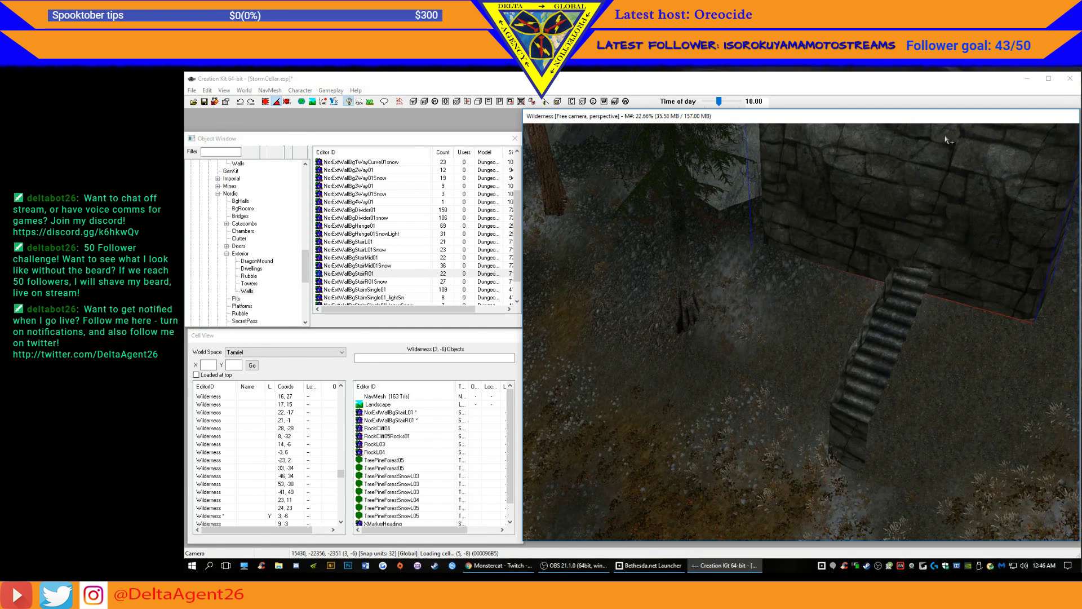
{"action": "scroll", "coordinate": [953, 225], "scroll_direction": "up", "scroll_amount": 5}
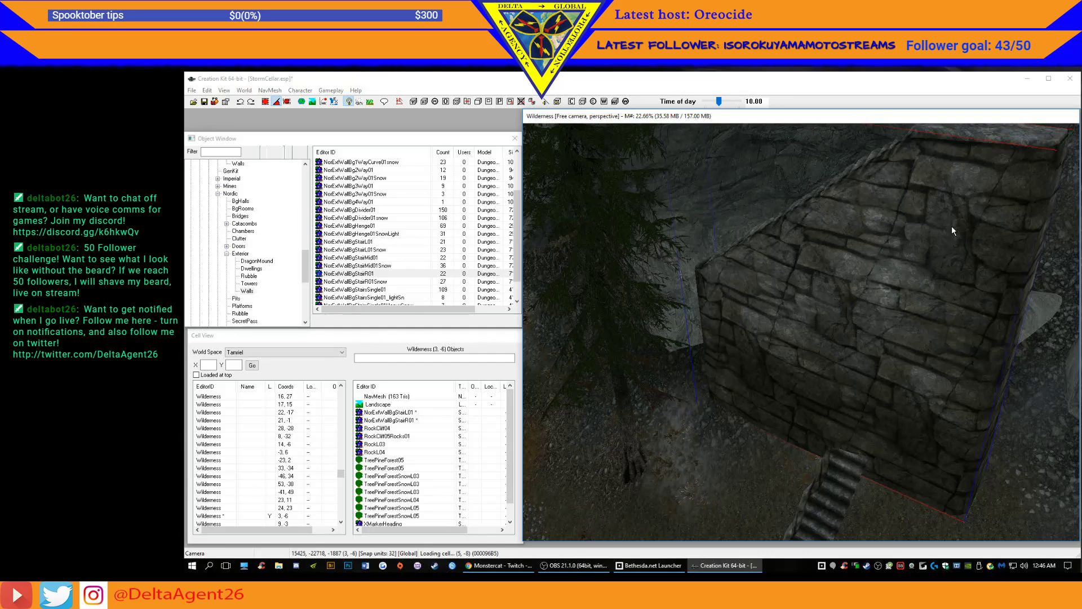
{"action": "right_click_drag", "start_coordinate": [933, 236], "coordinate": [1009, 236]}
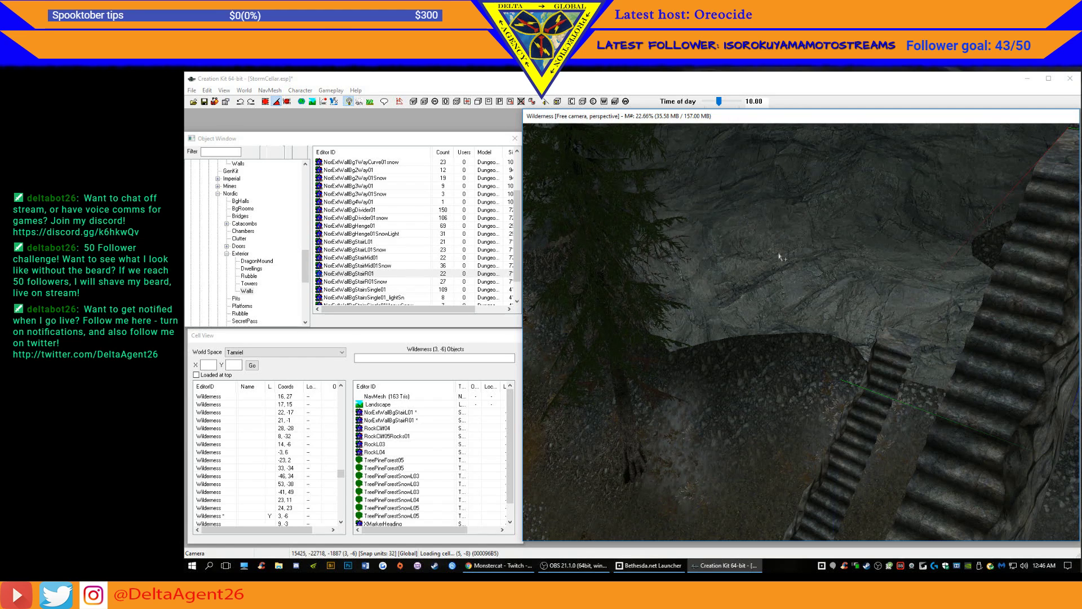
- Move the NorExtWallBgStairR01 piece against NorExtWallBgStairL01, matching its height so both halves form one wide staircase
{"action": "key", "text": "z"}
{"action": "mouse_move", "coordinate": [1036, 311]}
{"action": "left_mouse_down"}
{"action": "mouse_move", "coordinate": [1036, 343]}
{"action": "mouse_move", "coordinate": [982, 346]}
{"action": "mouse_move", "coordinate": [936, 331]}
{"action": "mouse_move", "coordinate": [915, 310]}
{"action": "mouse_move", "coordinate": [920, 338]}
{"action": "mouse_move", "coordinate": [926, 321]}
{"action": "mouse_move", "coordinate": [961, 337]}
{"action": "left_mouse_up"}
{"action": "key", "text": "z"}
{"action": "right_click_drag", "start_coordinate": [905, 375], "coordinate": [899, 374]}
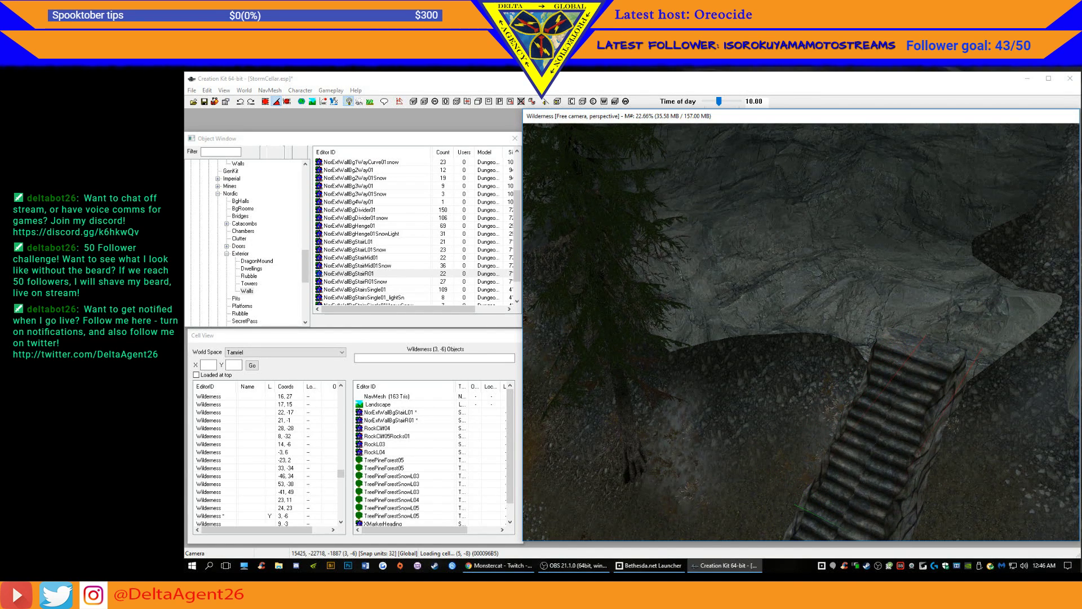
{"action": "middle_click_drag", "start_coordinate": [907, 454], "coordinate": [935, 459], "text": "shift"}
{"action": "left_click_drag", "start_coordinate": [835, 406], "coordinate": [833, 406]}
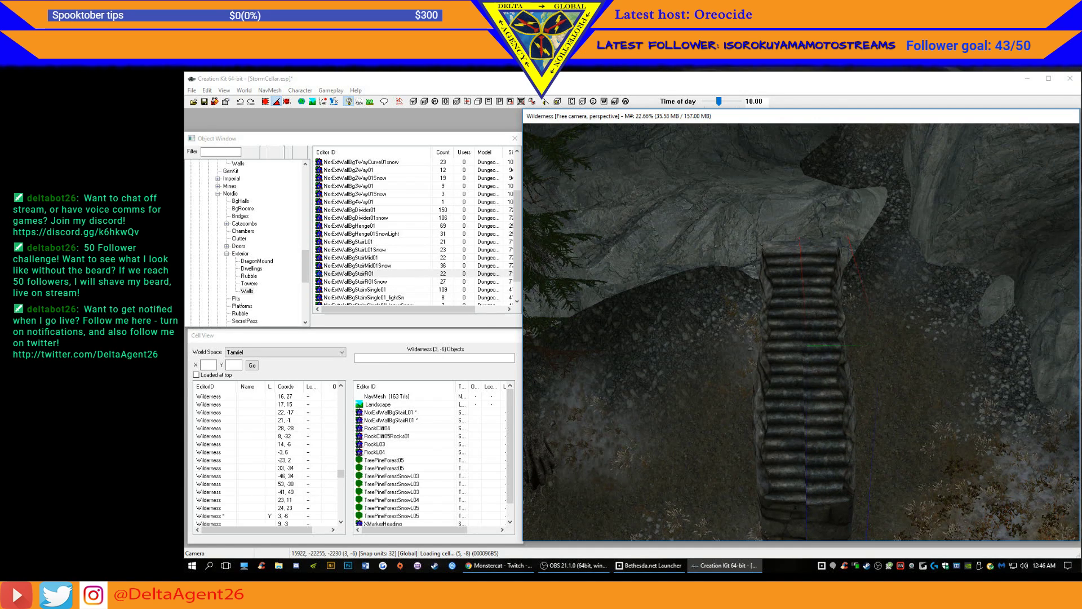
{"action": "left_click_drag", "start_coordinate": [798, 305], "coordinate": [798, 307]}
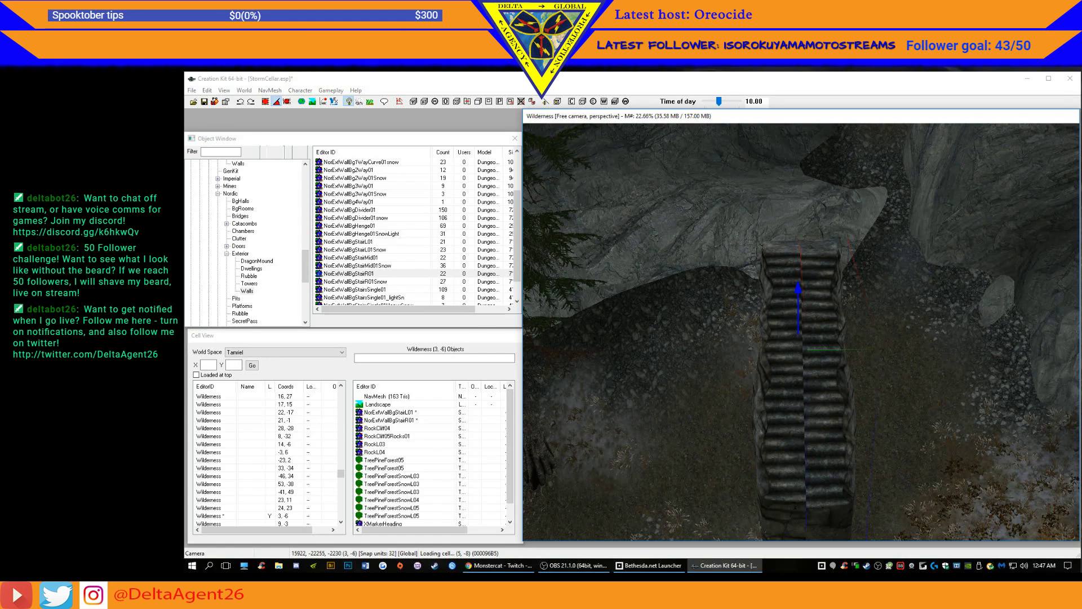
- Select both stair halves and raise them together toward the rock ledge
{"action": "left_click_drag", "start_coordinate": [823, 349], "coordinate": [819, 344]}
{"action": "scroll", "coordinate": [826, 395], "scroll_direction": "down", "scroll_amount": 5}
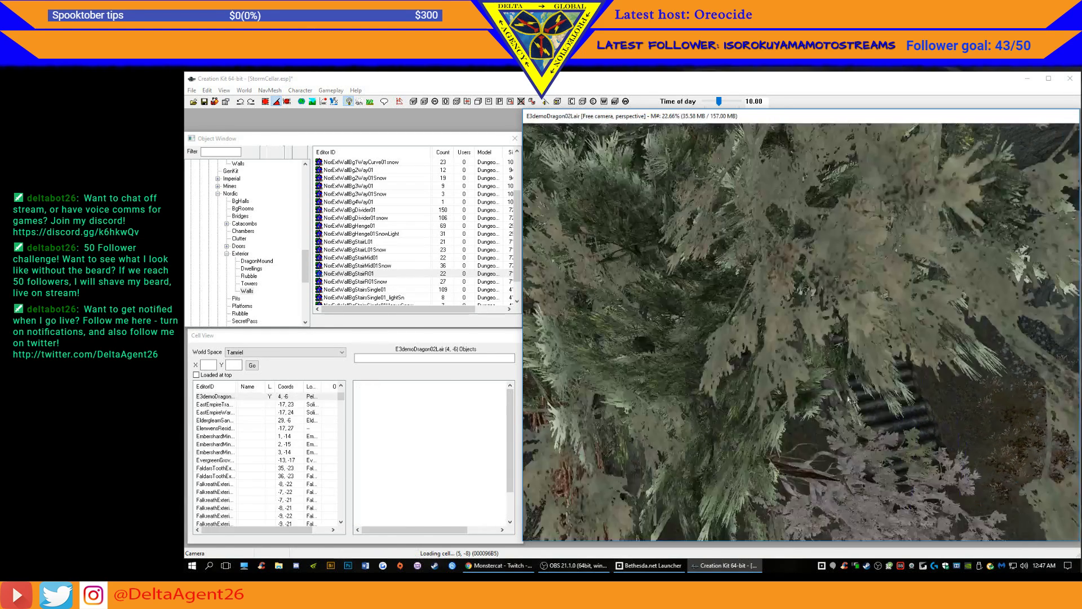
{"action": "middle_click_drag", "start_coordinate": [840, 402], "coordinate": [823, 418], "text": "shift"}
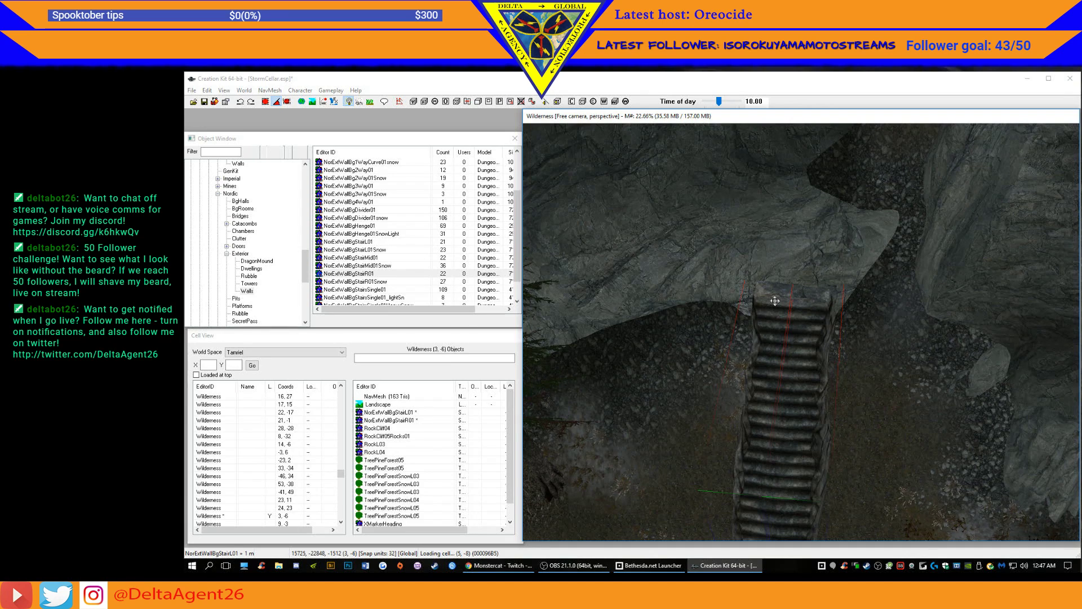
{"action": "left_click_drag", "start_coordinate": [788, 312], "coordinate": [788, 263]}
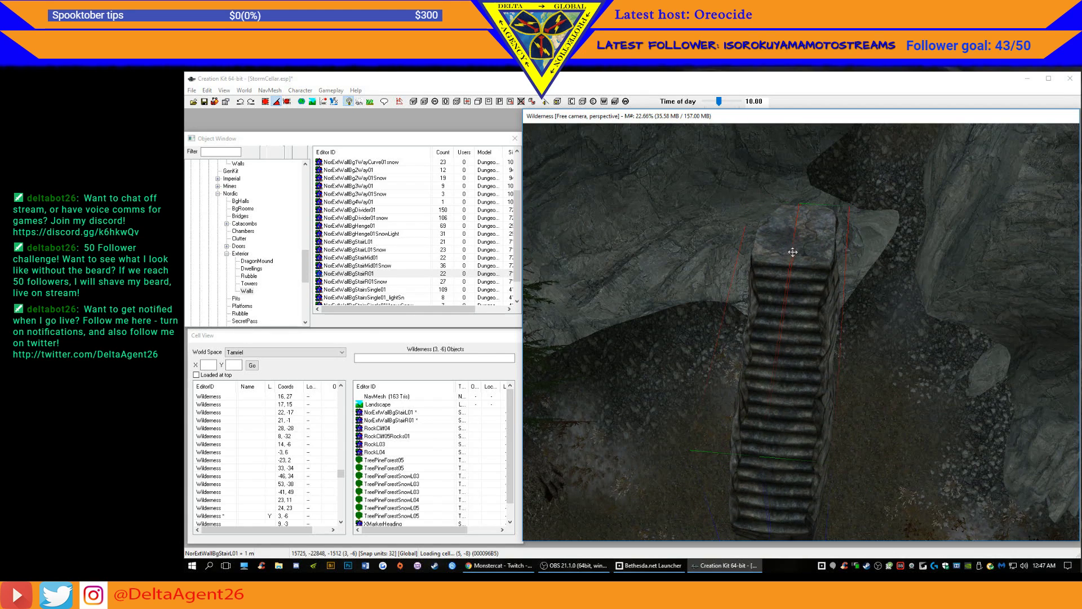
- Adjust the combined staircase's rotation to run straight up the slope and shift its top landing onto the rock ledge
{"action": "right_click_drag", "start_coordinate": [797, 251], "coordinate": [781, 252]}
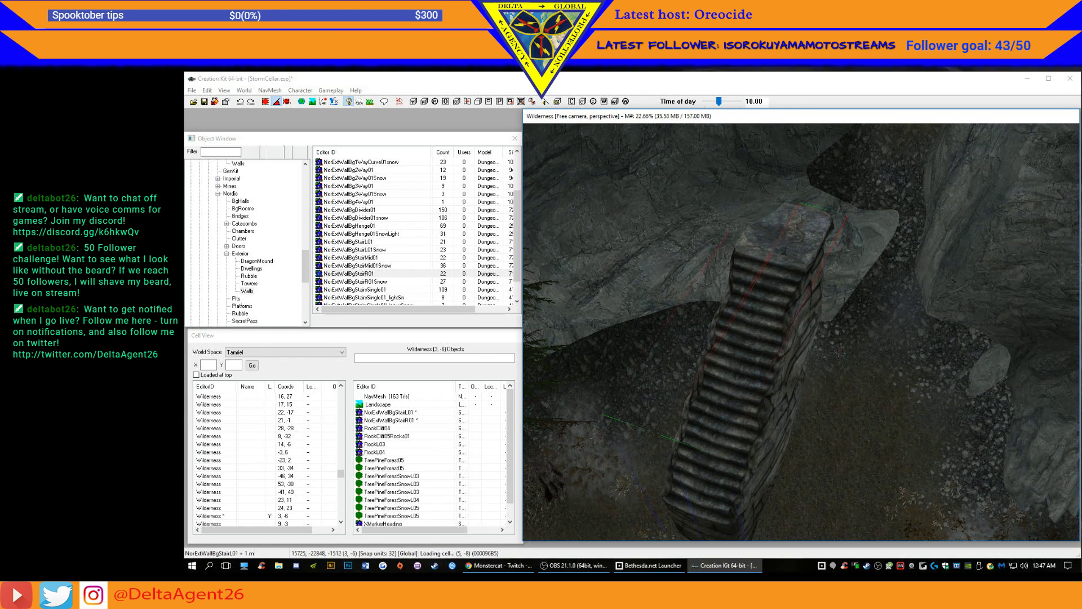
{"action": "right_click_drag", "start_coordinate": [780, 251], "coordinate": [764, 251]}
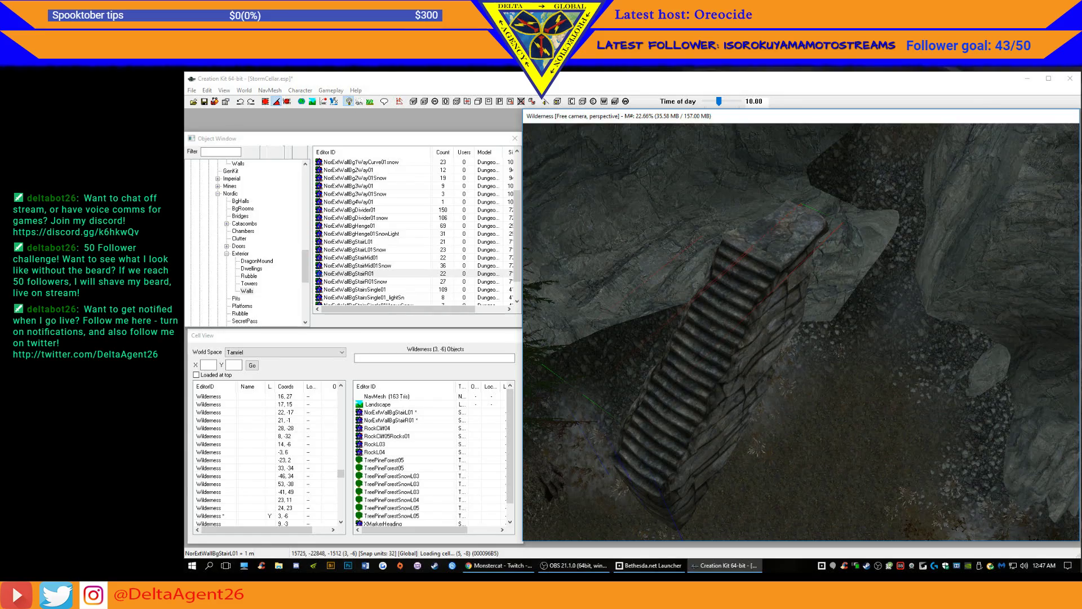
{"action": "mouse_move", "coordinate": [797, 237]}
{"action": "middle_mouse_down", "text": "shift"}
{"action": "mouse_move", "coordinate": [838, 222]}
{"action": "mouse_move", "coordinate": [833, 210]}
{"action": "mouse_move", "coordinate": [788, 219]}
{"action": "mouse_move", "coordinate": [803, 229]}
{"action": "middle_mouse_up", "text": "shift"}
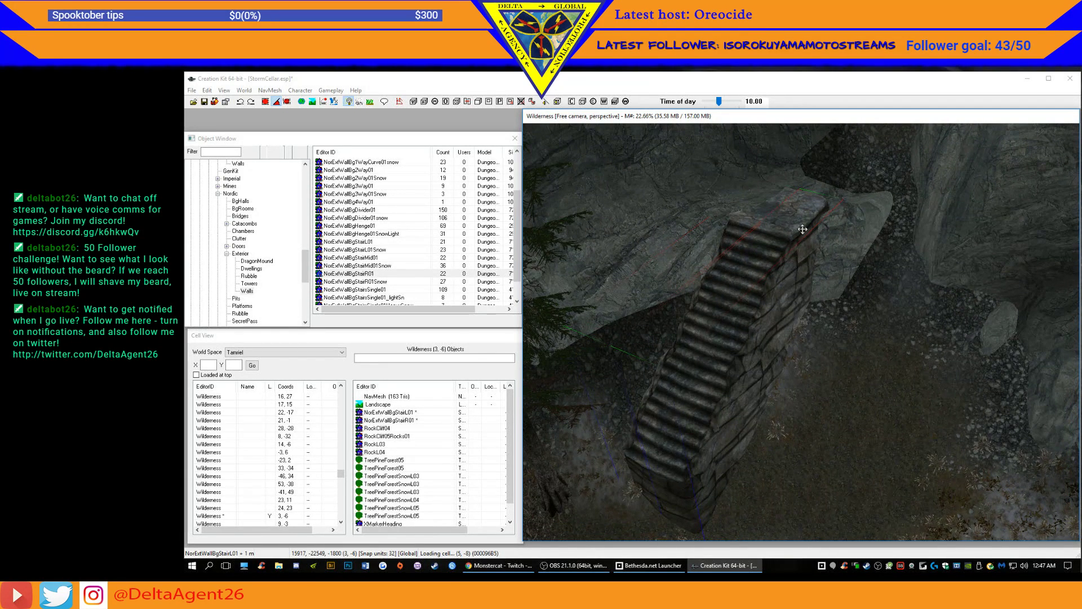
{"action": "right_click_drag", "start_coordinate": [798, 211], "coordinate": [823, 212]}
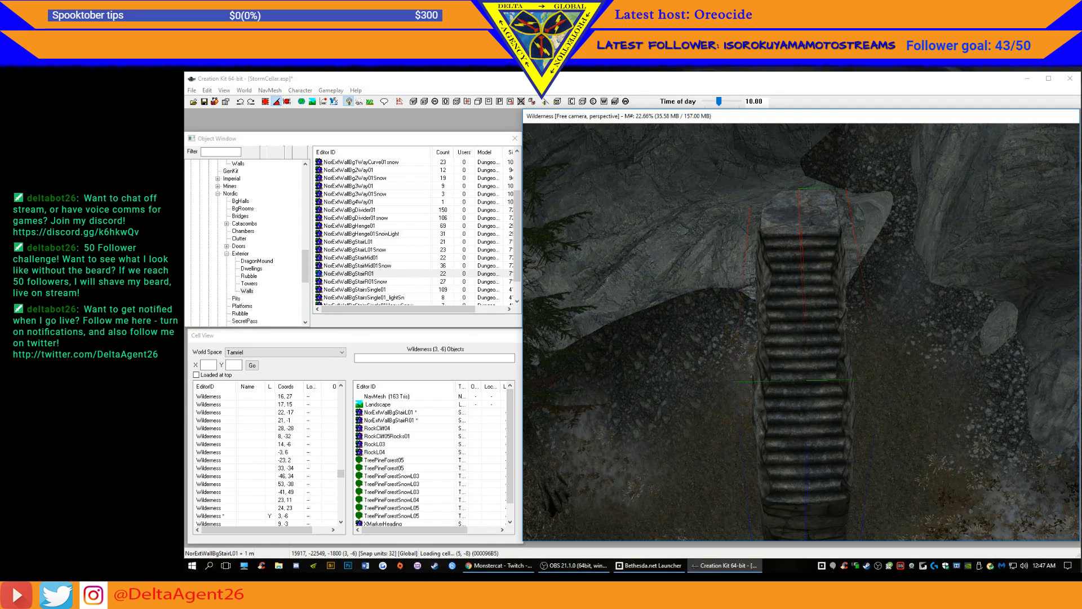
{"action": "middle_click_drag", "start_coordinate": [798, 235], "coordinate": [803, 237]}
{"action": "key", "text": "z"}
{"action": "left_click_drag", "start_coordinate": [820, 267], "coordinate": [820, 258]}
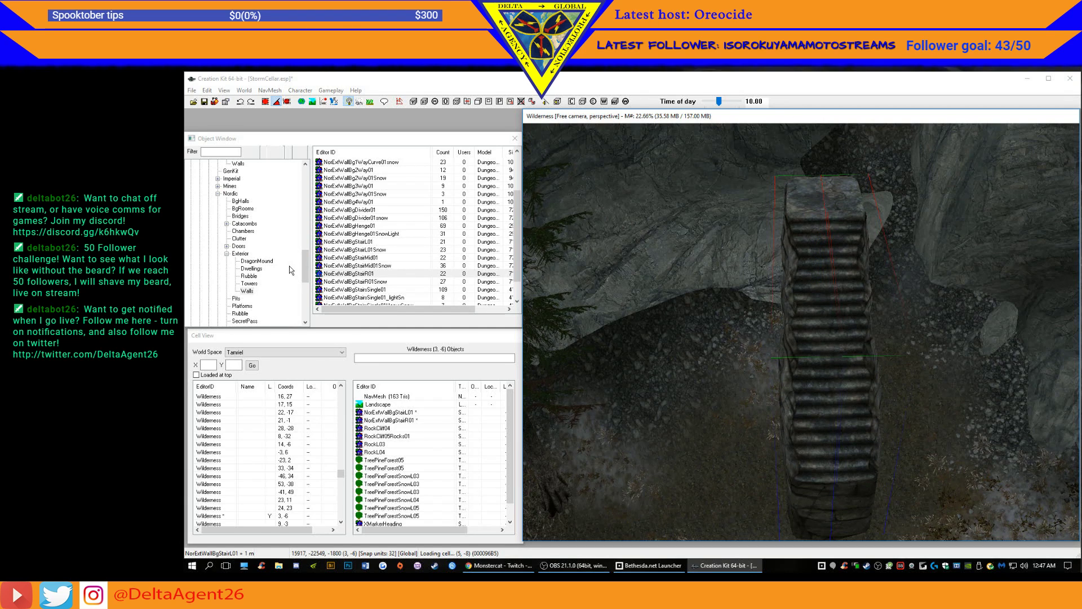
- Browse the remaining Nordic exterior Walls pieces, checking the StairsSingle01, Henge01 and 1WayCurve01snow entries
{"action": "left_click", "coordinate": [393, 297]}
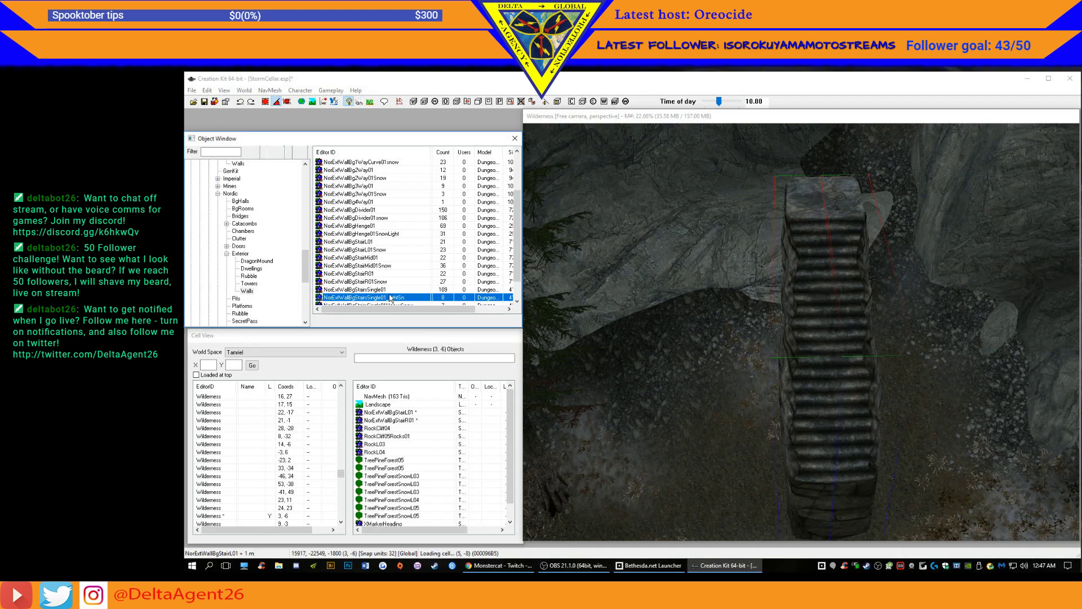
{"action": "scroll", "coordinate": [393, 297], "scroll_direction": "down", "scroll_amount": 1}
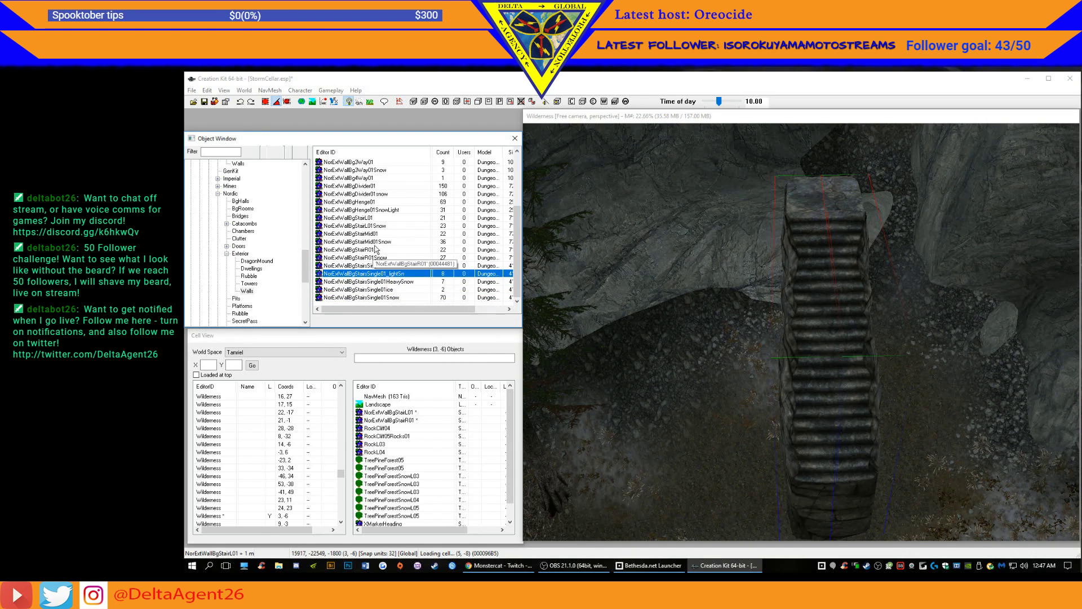
{"action": "scroll", "coordinate": [374, 248], "scroll_direction": "up", "scroll_amount": 2}
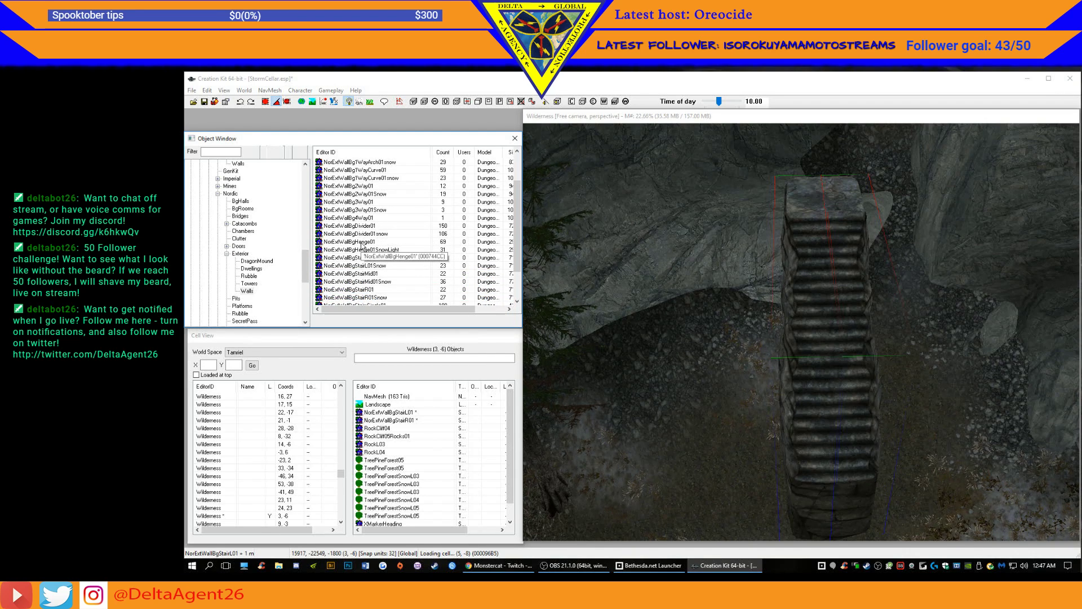
{"action": "left_click", "coordinate": [363, 242]}
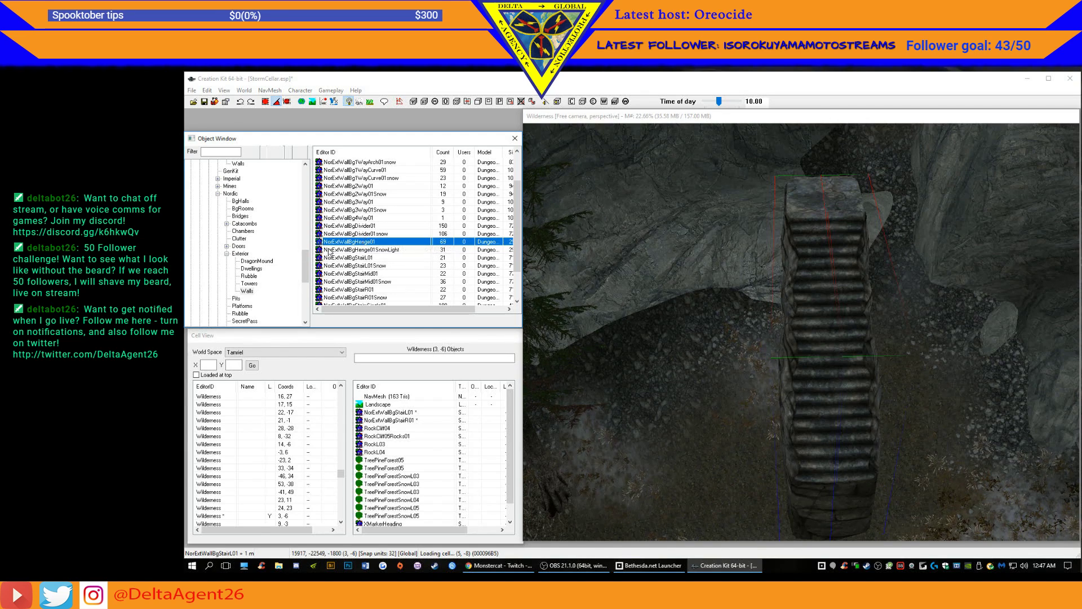
{"action": "double_click", "coordinate": [345, 243]}
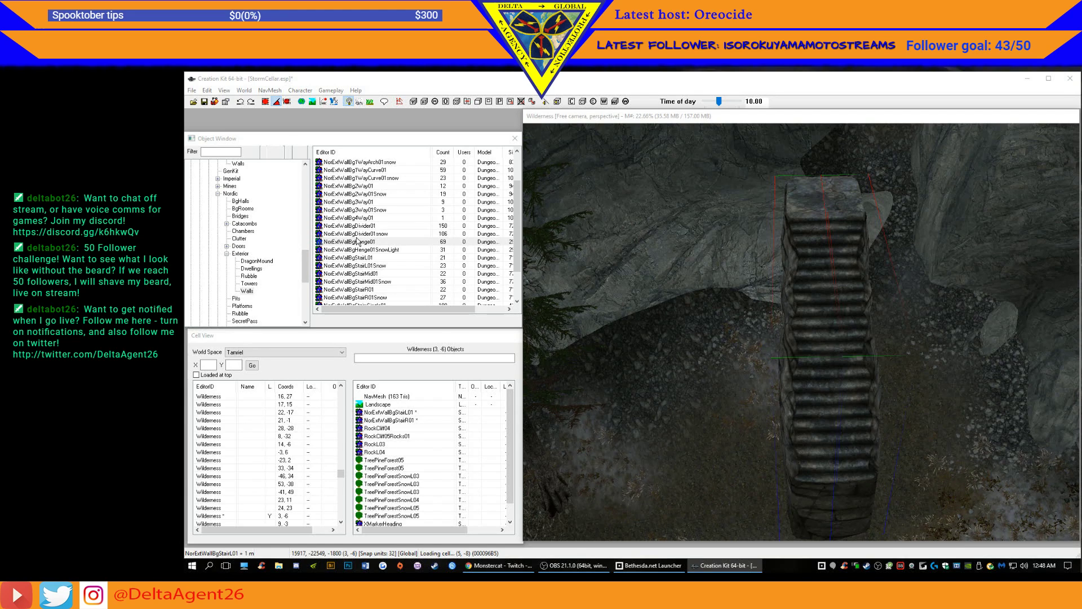
{"action": "left_click", "coordinate": [375, 179]}
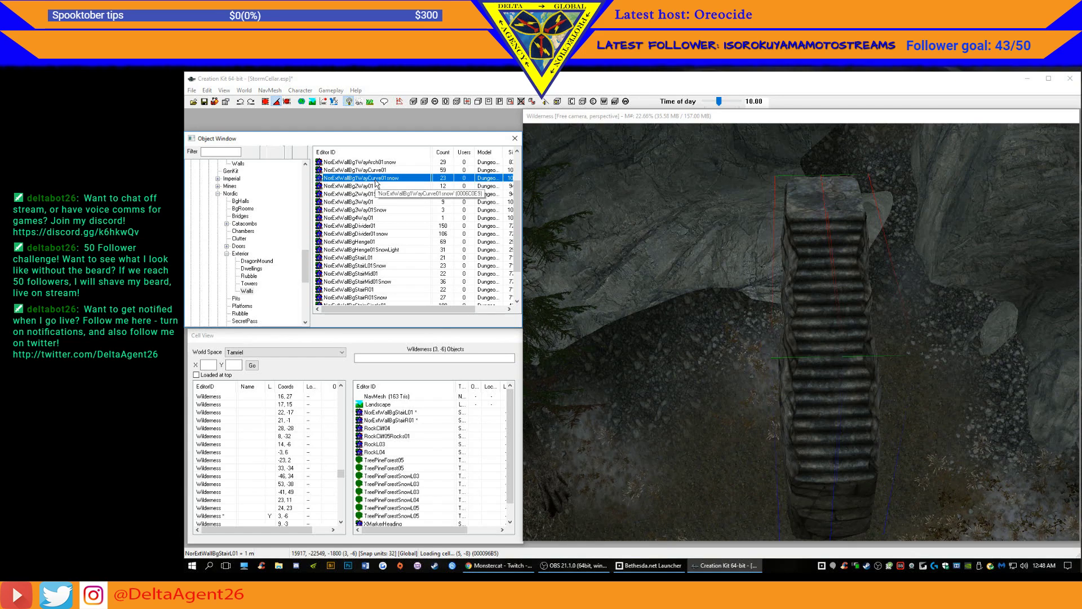
- Place NorExtWallBgHenge01 at the staircase's top landing and view it from the side
{"action": "left_click", "coordinate": [369, 242]}
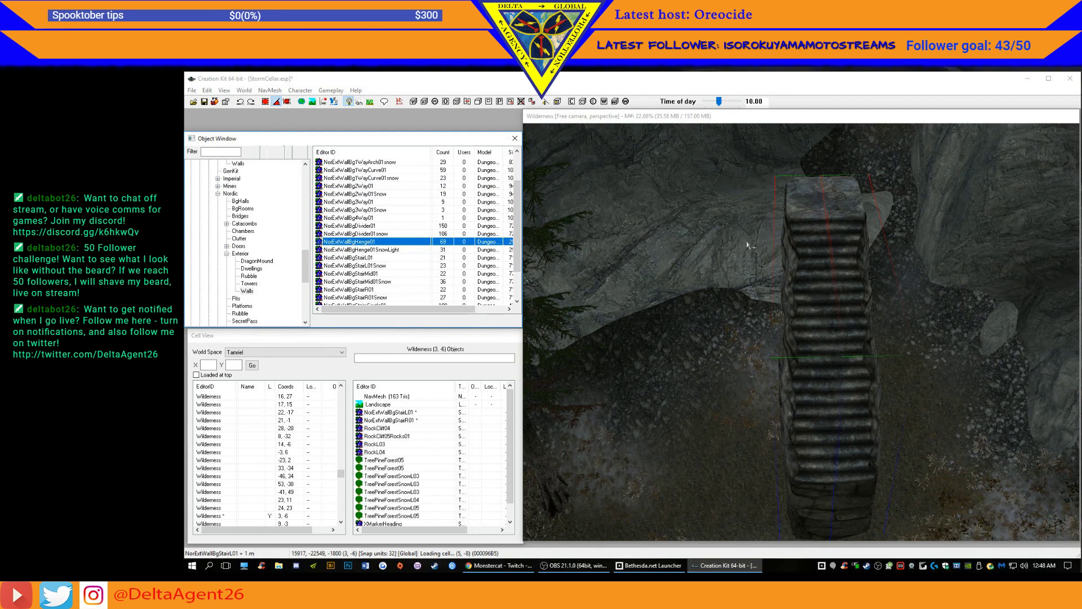
{"action": "left_click_drag", "start_coordinate": [826, 186], "coordinate": [826, 185]}
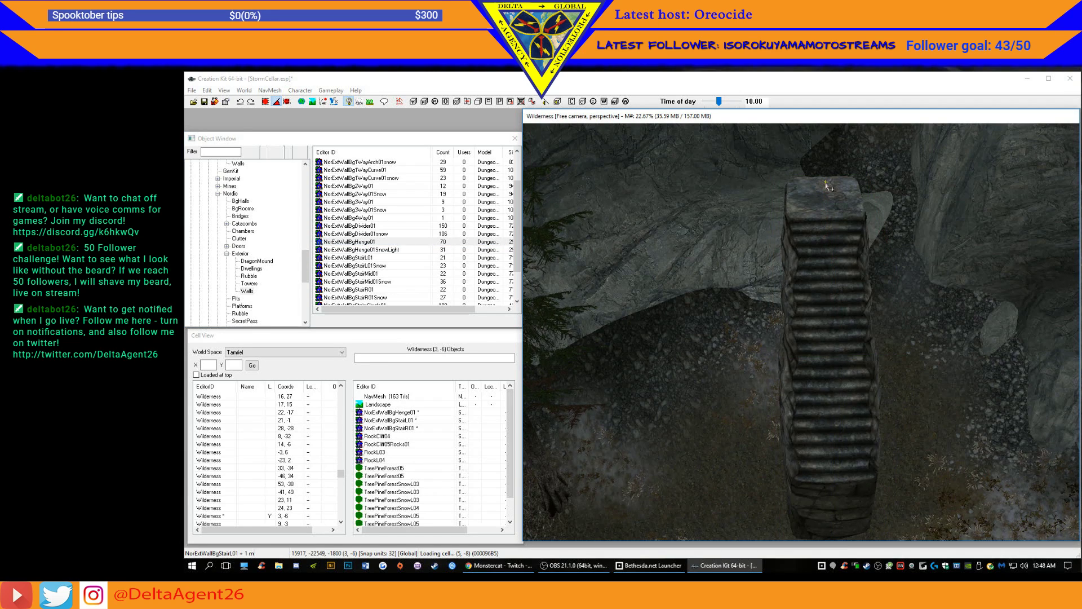
{"action": "middle_click_drag", "start_coordinate": [828, 199], "coordinate": [831, 193], "text": "shift"}
{"action": "left_click_drag", "start_coordinate": [831, 193], "coordinate": [826, 201]}
{"action": "key", "text": "Delete"}
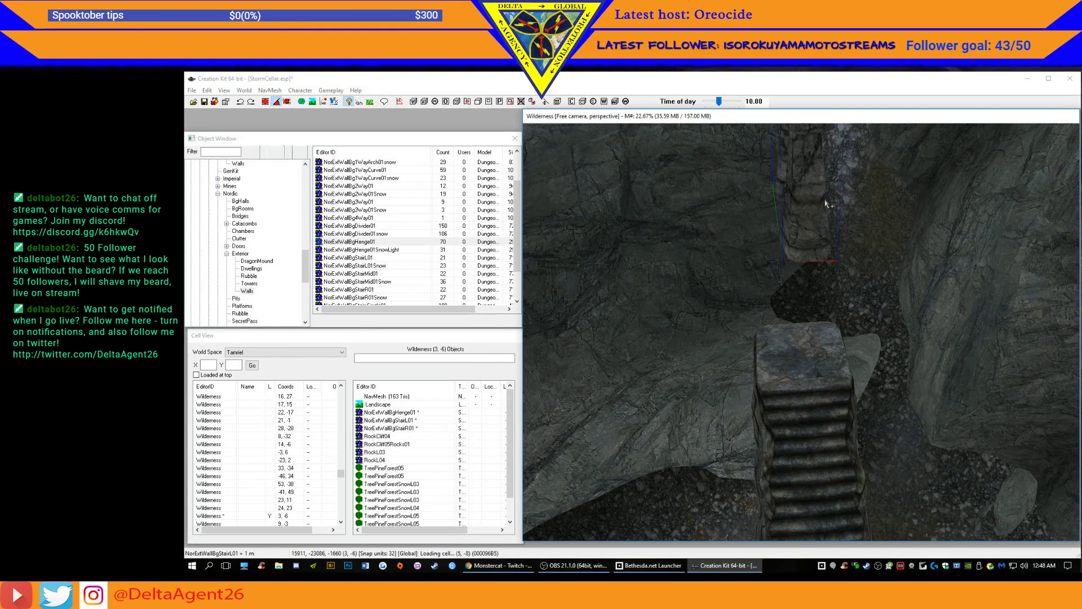
{"action": "middle_click_drag", "start_coordinate": [815, 223], "coordinate": [787, 217], "text": "shift"}
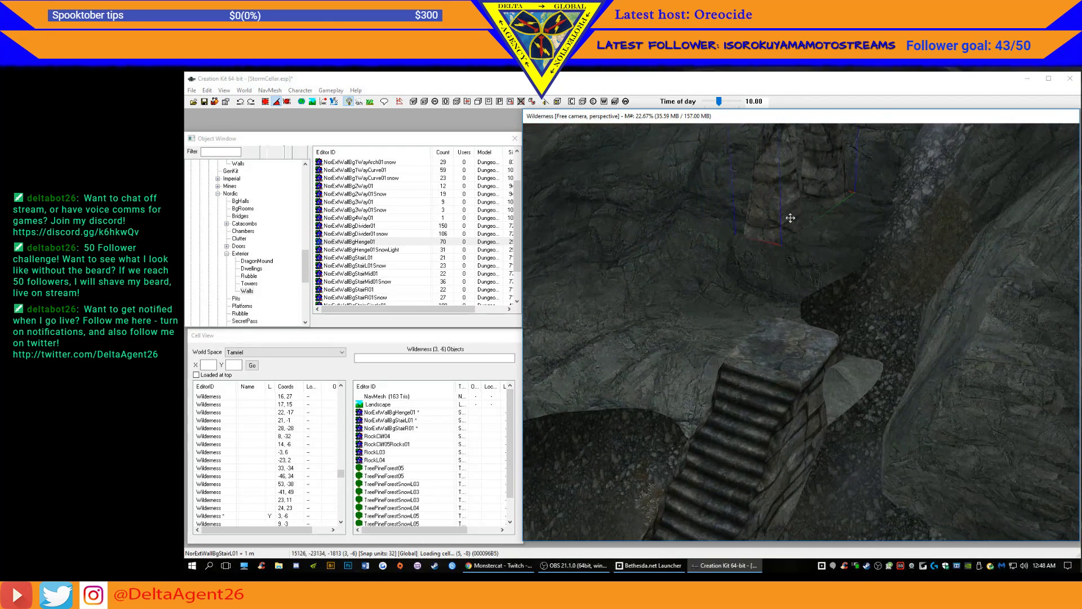
- Lower the henge arch to the top landing and rotate it until its opening faces the stairs
{"action": "key", "text": "z"}
{"action": "left_click_drag", "start_coordinate": [780, 187], "coordinate": [780, 285]}
{"action": "left_click_drag", "start_coordinate": [800, 390], "coordinate": [800, 408]}
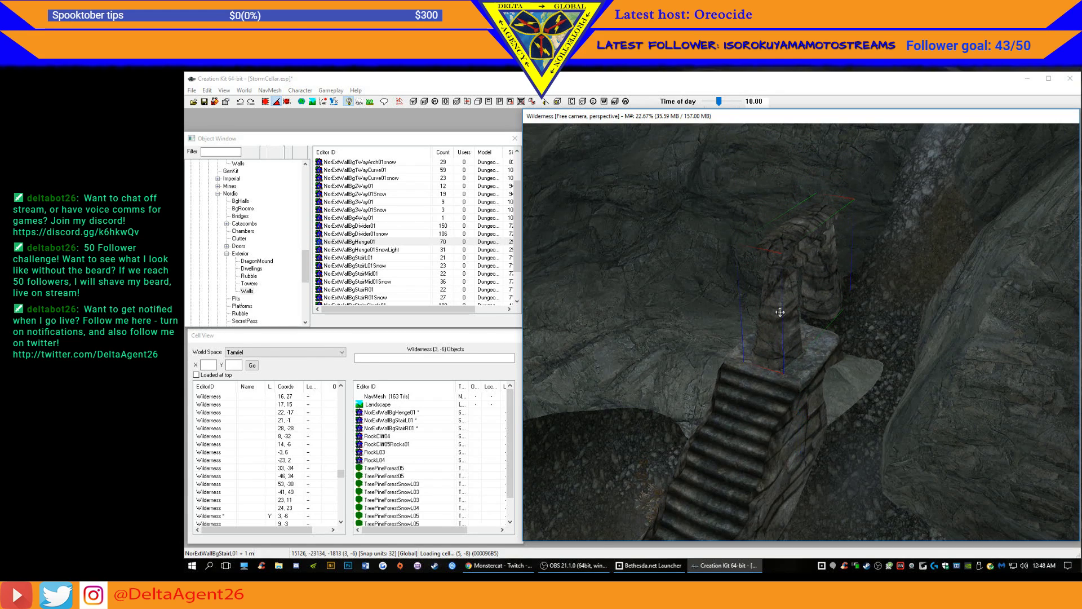
{"action": "right_click_drag", "start_coordinate": [789, 305], "coordinate": [834, 305]}
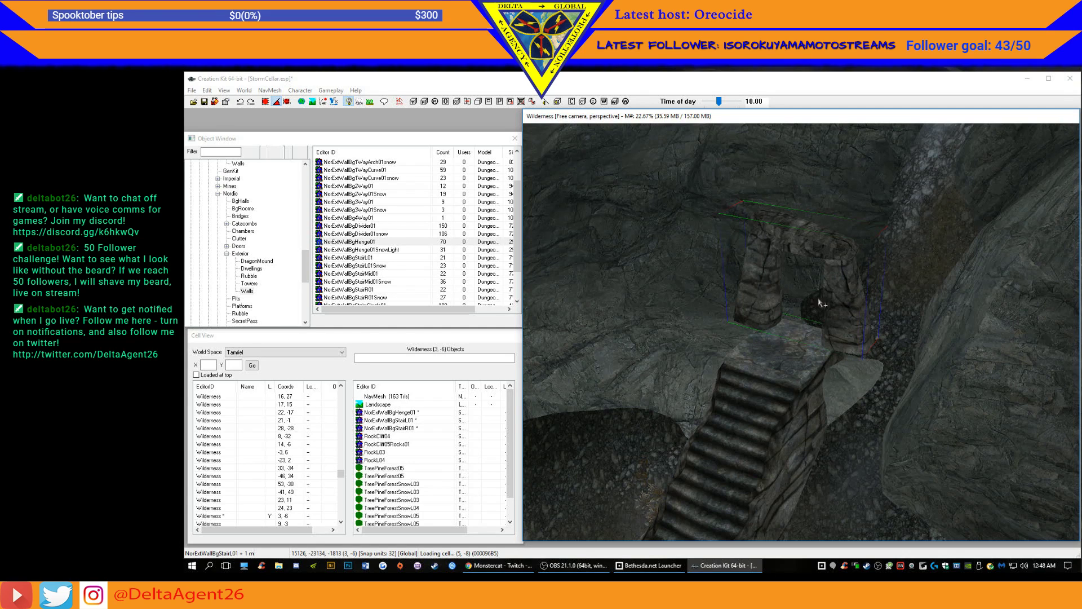
{"action": "mouse_move", "coordinate": [842, 306]}
{"action": "left_mouse_down"}
{"action": "mouse_move", "coordinate": [842, 246]}
{"action": "mouse_move", "coordinate": [842, 300]}
{"action": "left_mouse_up"}
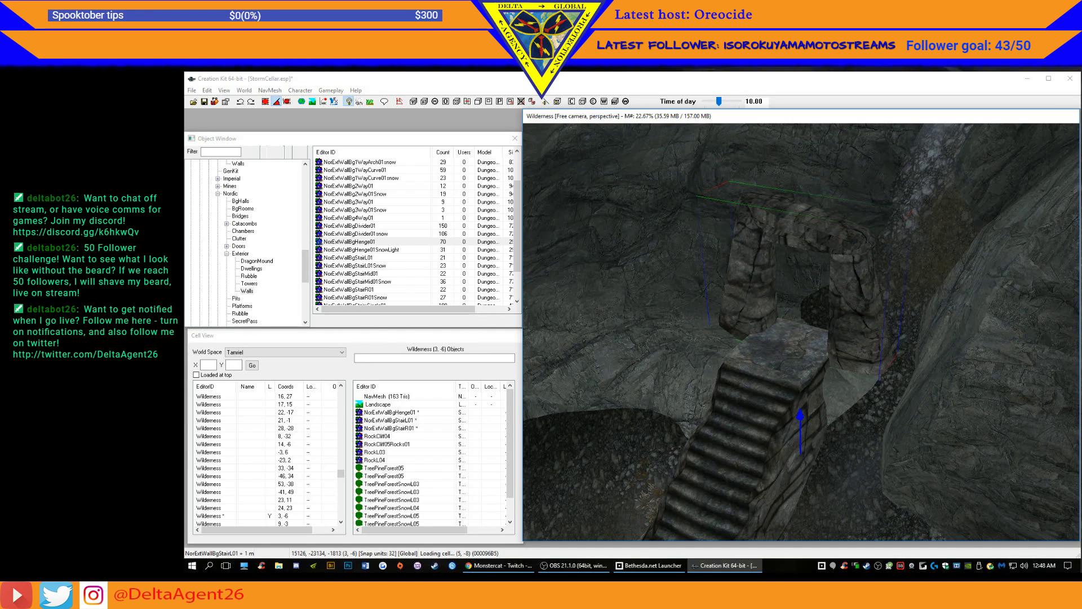
- Fine-tune the henge arch's height, rotation and position so it stands centred behind the staircase's top landing
{"action": "mouse_move", "coordinate": [842, 300]}
{"action": "left_mouse_down"}
{"action": "mouse_move", "coordinate": [842, 279]}
{"action": "mouse_move", "coordinate": [842, 304]}
{"action": "left_mouse_up"}
{"action": "right_click_drag", "start_coordinate": [850, 414], "coordinate": [859, 414]}
{"action": "left_click_drag", "start_coordinate": [857, 315], "coordinate": [857, 318]}
{"action": "middle_click_drag", "start_coordinate": [842, 375], "coordinate": [863, 360], "text": "shift"}
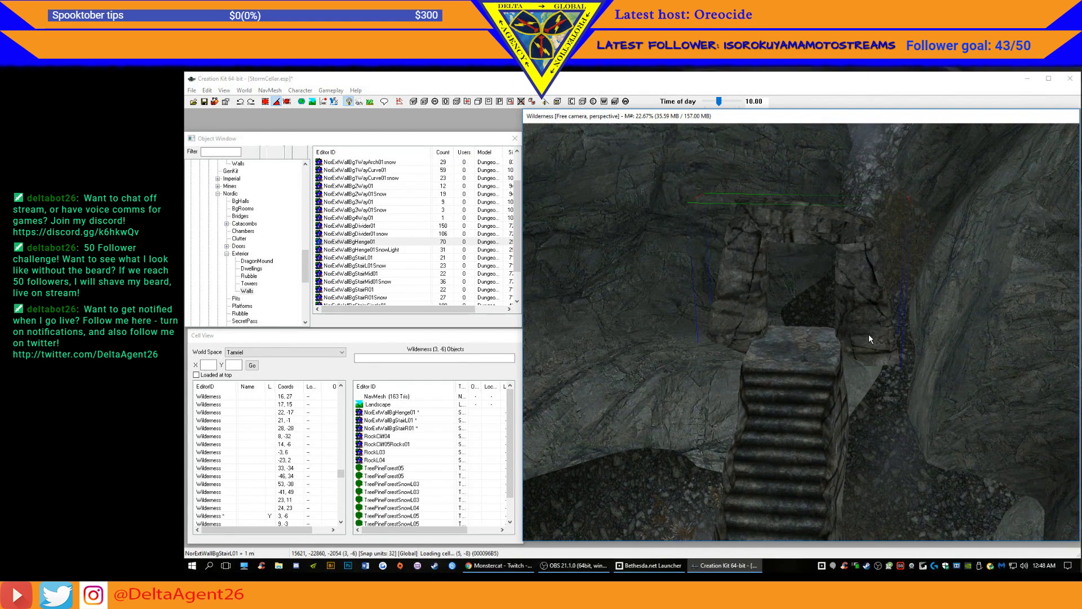
{"action": "right_click_drag", "start_coordinate": [869, 338], "coordinate": [882, 338]}
{"action": "middle_click_drag", "start_coordinate": [868, 336], "coordinate": [876, 386], "text": "shift"}
{"action": "left_click_drag", "start_coordinate": [842, 323], "coordinate": [844, 276]}
{"action": "mouse_move", "coordinate": [845, 276]}
{"action": "middle_mouse_down", "text": "shift"}
{"action": "mouse_move", "coordinate": [848, 243]}
{"action": "mouse_move", "coordinate": [821, 245]}
{"action": "mouse_move", "coordinate": [841, 247]}
{"action": "middle_mouse_up", "text": "shift"}
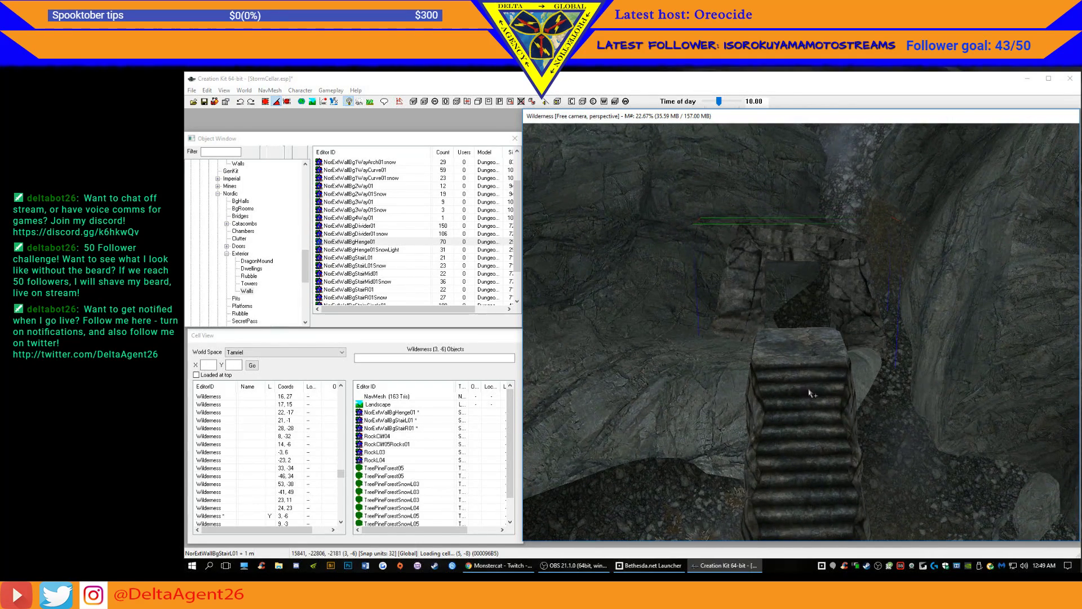
- Select both halves of the stair flight and shift them to line up with the henge arch
{"action": "left_click", "coordinate": [768, 471]}
{"action": "left_click", "coordinate": [844, 472], "text": "ctrl"}
{"action": "mouse_move", "coordinate": [843, 472]}
{"action": "right_mouse_down"}
{"action": "mouse_move", "coordinate": [890, 467]}
{"action": "mouse_move", "coordinate": [845, 470]}
{"action": "right_mouse_up"}
{"action": "left_click_drag", "start_coordinate": [846, 470], "coordinate": [847, 442]}
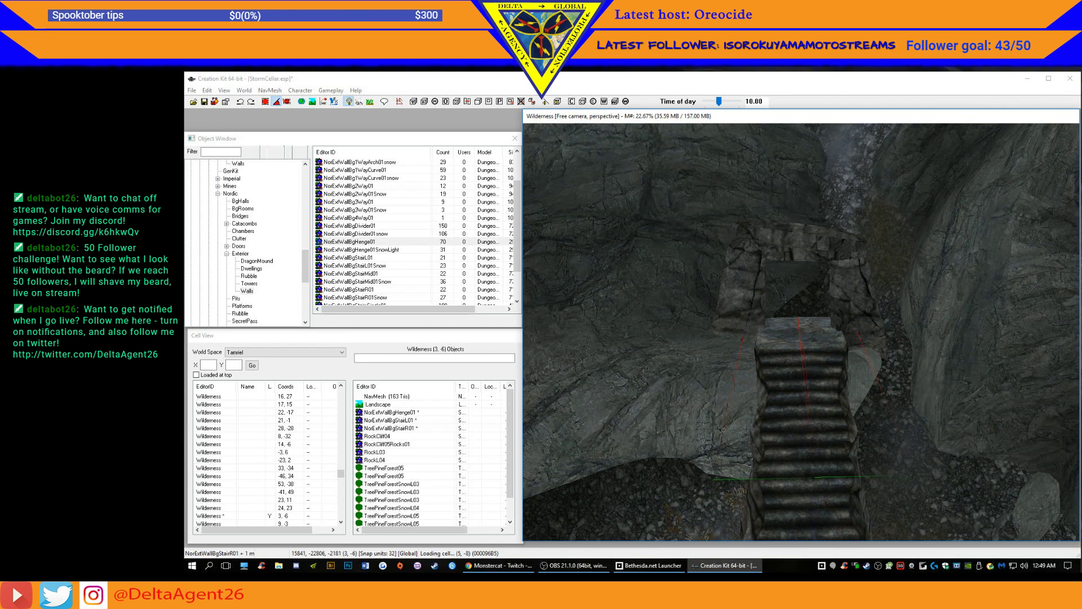
{"action": "middle_click_drag", "start_coordinate": [812, 429], "coordinate": [823, 412], "text": "shift"}
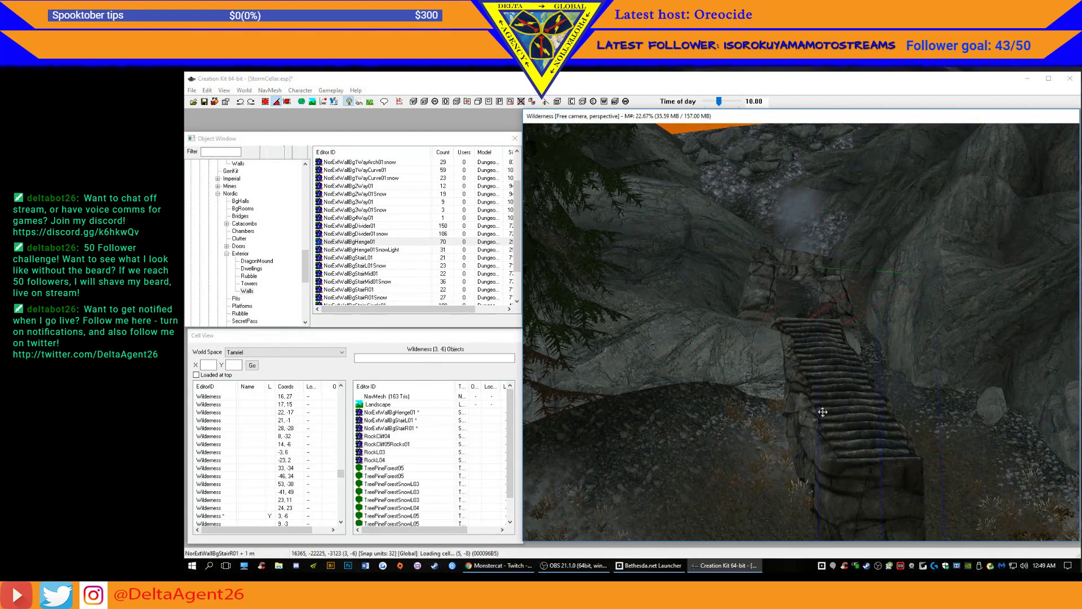
- Duplicate both stair halves, turn the copy sideways to the first flight and lower it toward the ground
{"action": "key", "text": "ctrl+d"}
{"action": "left_click_drag", "start_coordinate": [831, 367], "coordinate": [997, 333]}
{"action": "right_click_drag", "start_coordinate": [998, 333], "coordinate": [990, 299]}
{"action": "key", "text": "ctrl+z"}
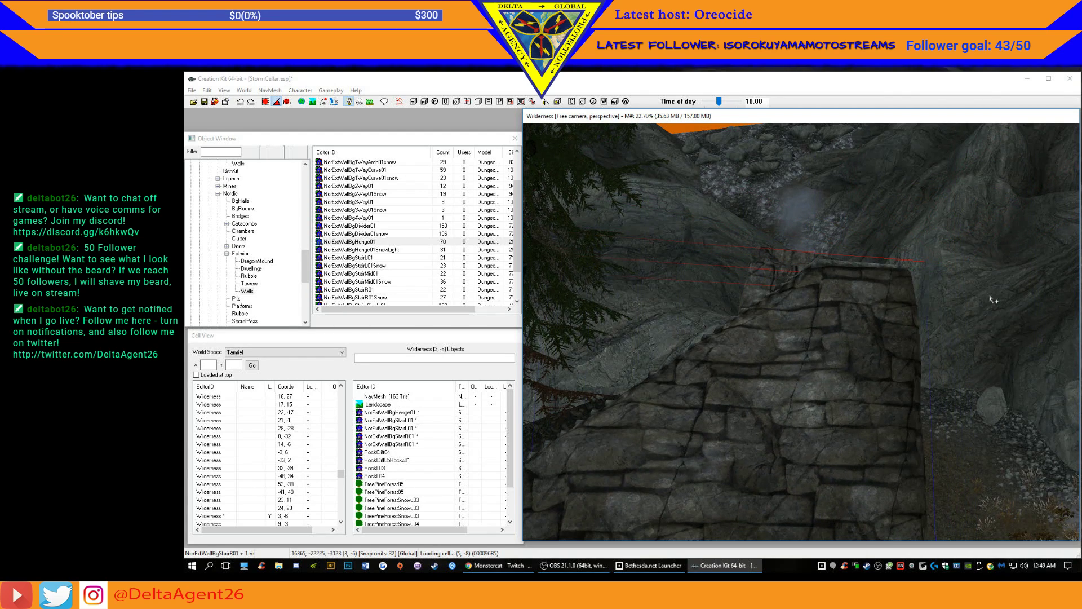
{"action": "left_click_drag", "start_coordinate": [834, 300], "coordinate": [834, 499]}
- Align the copied flight's landing with the foot of the upper flight and check the joint from above and the side
{"action": "middle_click_drag", "start_coordinate": [833, 510], "coordinate": [861, 530], "text": "shift"}
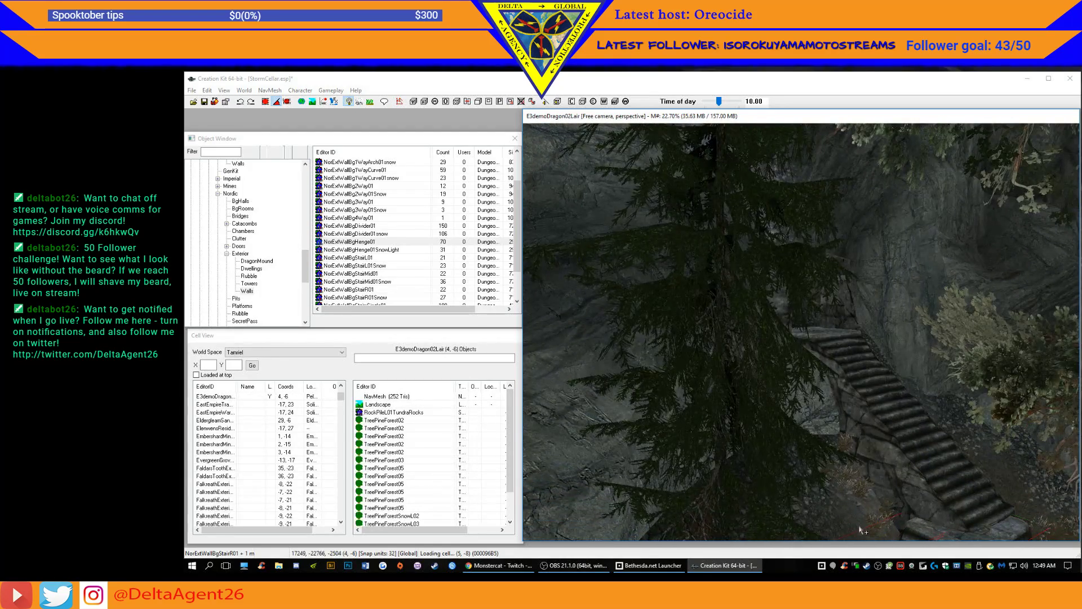
{"action": "scroll", "coordinate": [861, 530], "scroll_direction": "up", "scroll_amount": 5}
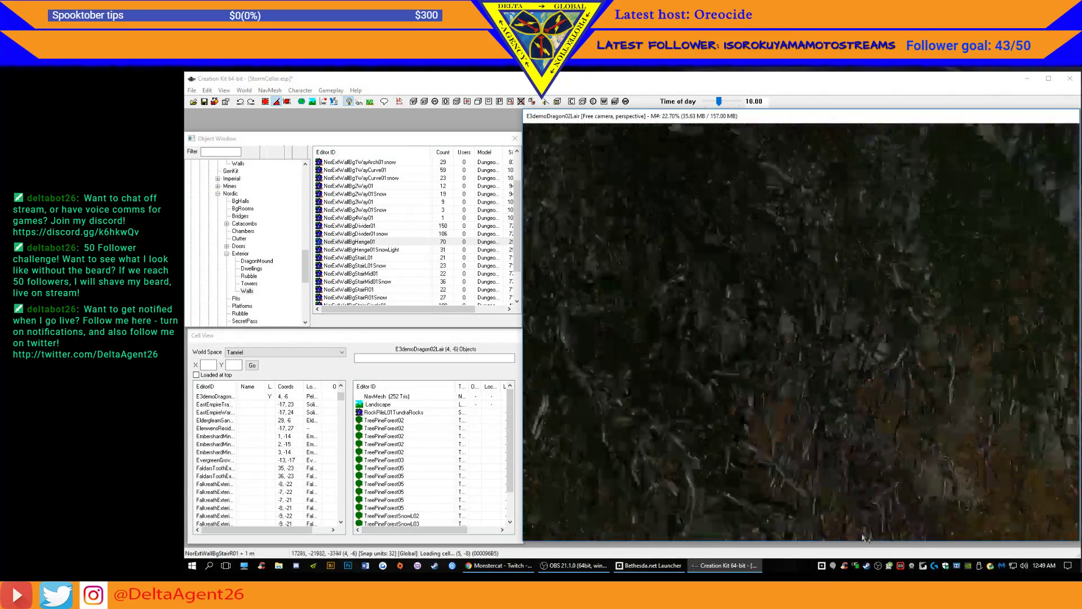
{"action": "middle_click_drag", "start_coordinate": [852, 562], "coordinate": [765, 316], "text": "shift"}
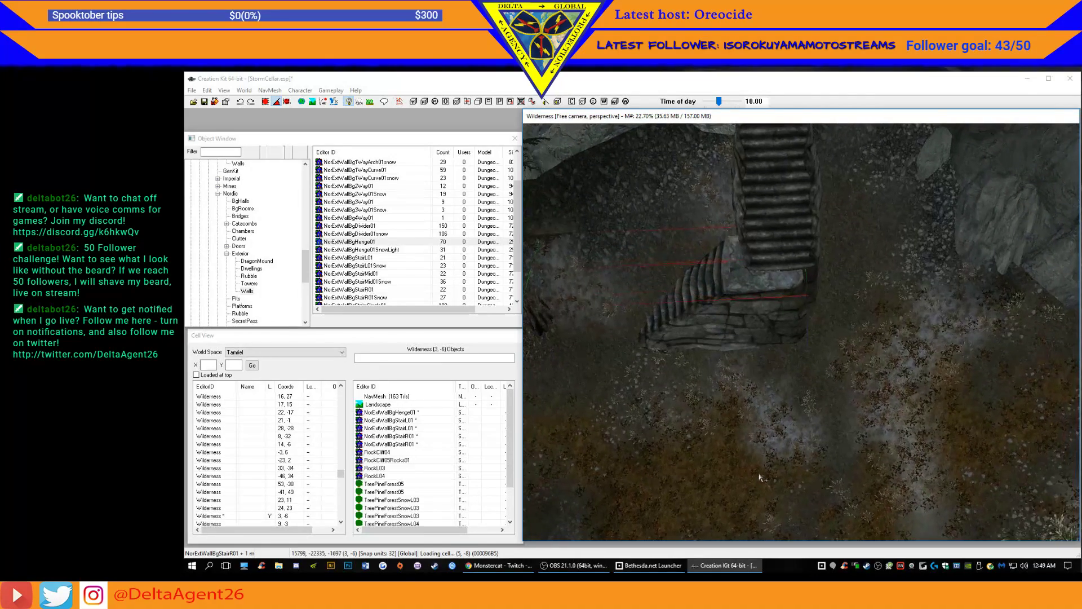
{"action": "left_click_drag", "start_coordinate": [759, 280], "coordinate": [780, 304]}
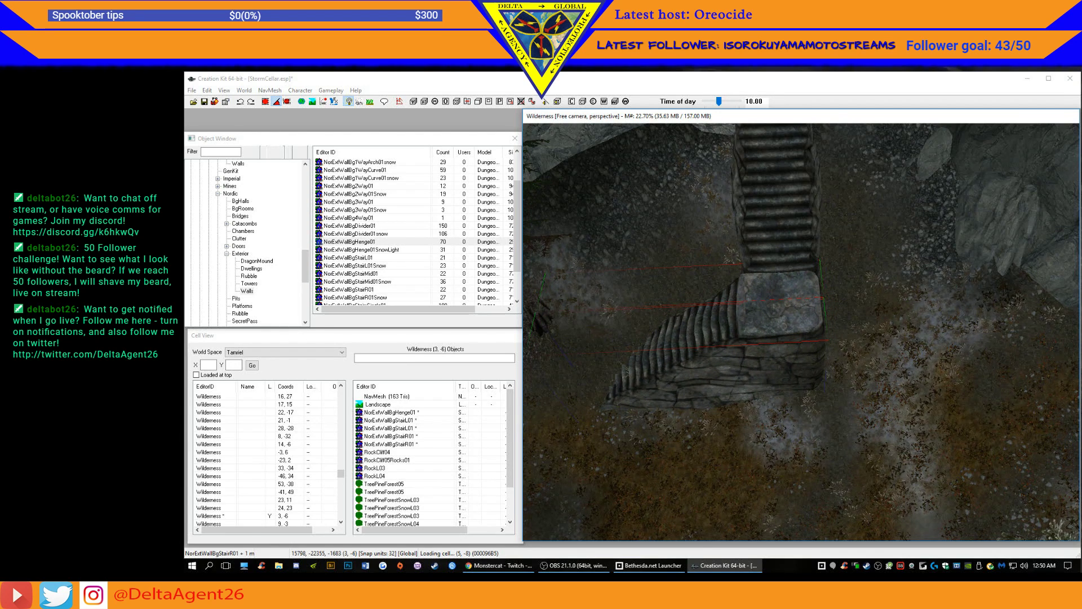
{"action": "left_click_drag", "start_coordinate": [780, 304], "coordinate": [782, 303]}
{"action": "mouse_move", "coordinate": [777, 318]}
{"action": "middle_mouse_down", "text": "shift"}
{"action": "mouse_move", "coordinate": [762, 324]}
{"action": "mouse_move", "coordinate": [787, 320]}
{"action": "mouse_move", "coordinate": [750, 339]}
{"action": "mouse_move", "coordinate": [762, 333]}
{"action": "middle_mouse_up", "text": "shift"}
{"action": "middle_click_drag", "start_coordinate": [853, 232], "coordinate": [798, 249], "text": "shift"}
{"action": "middle_click_drag", "start_coordinate": [829, 174], "coordinate": [829, 212]}
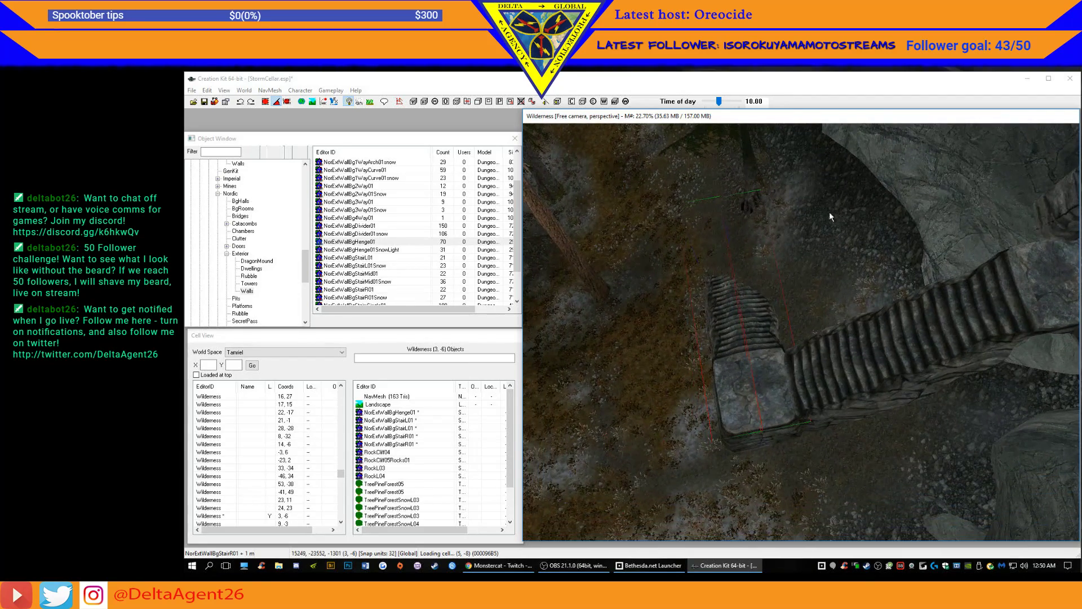
{"action": "mouse_move", "coordinate": [904, 231]}
{"action": "middle_mouse_down"}
{"action": "mouse_move", "coordinate": [877, 239]}
{"action": "mouse_move", "coordinate": [902, 227]}
{"action": "middle_mouse_up"}
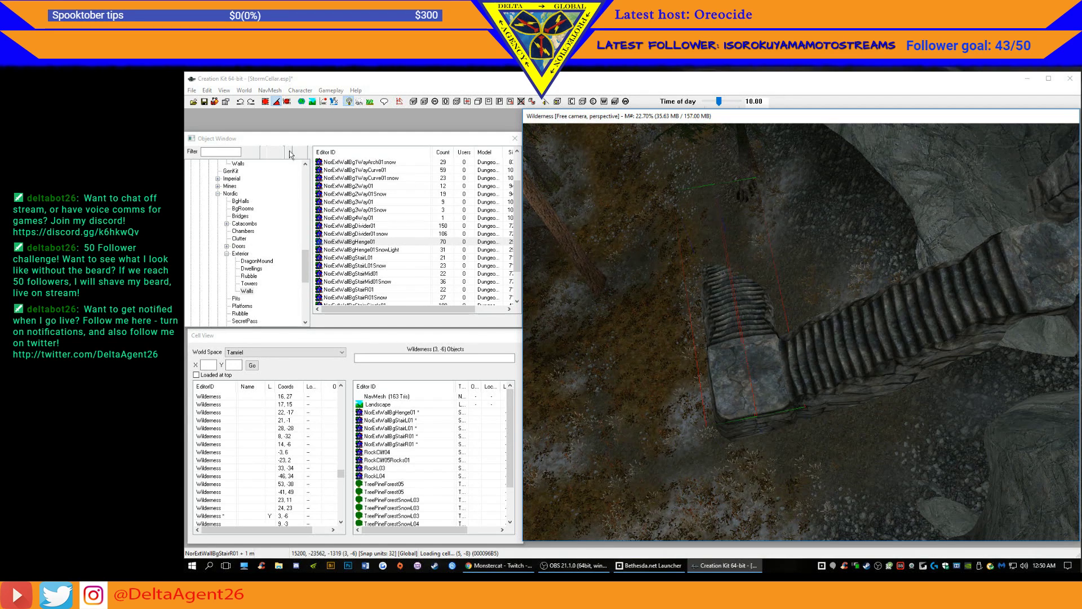
- Show all object categories in the Object Window and filter them by "sconce"
{"action": "left_click", "coordinate": [221, 141]}
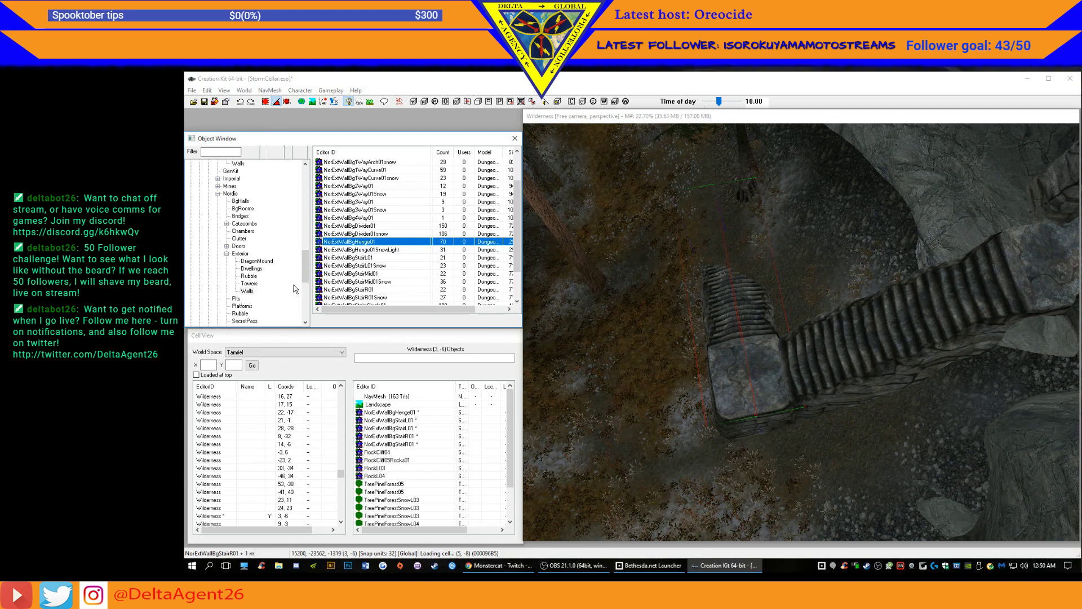
{"action": "left_click_drag", "start_coordinate": [304, 279], "coordinate": [307, 322]}
{"action": "left_click", "coordinate": [202, 321]}
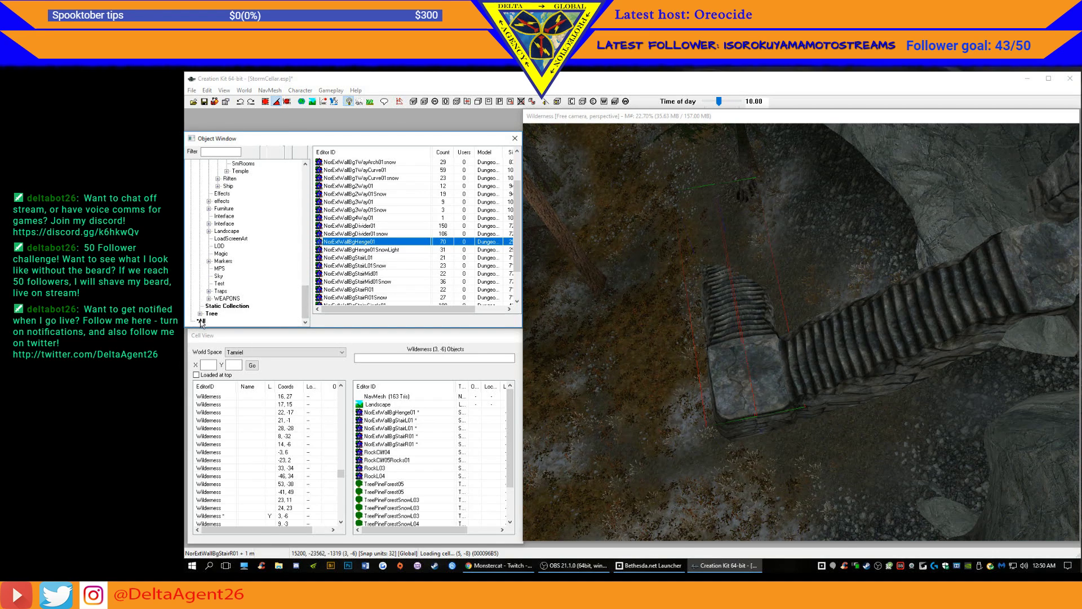
{"action": "left_click", "coordinate": [221, 151]}
{"action": "type", "text": "sconce"}
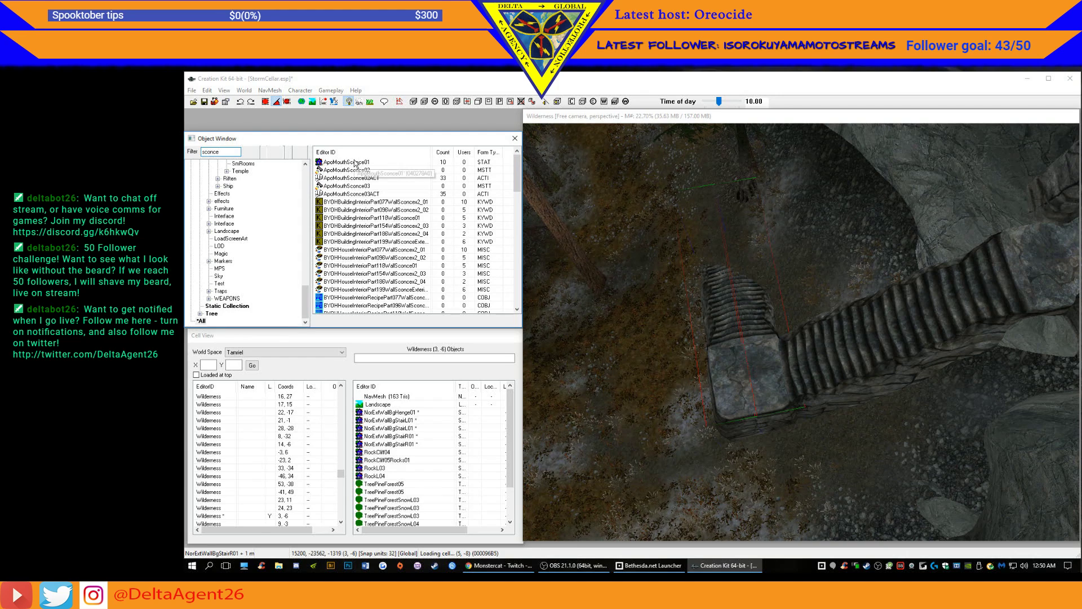
- Place ApoMouthSconce01 at the staircase's top landing and centre the view on it
{"action": "left_click", "coordinate": [355, 164]}
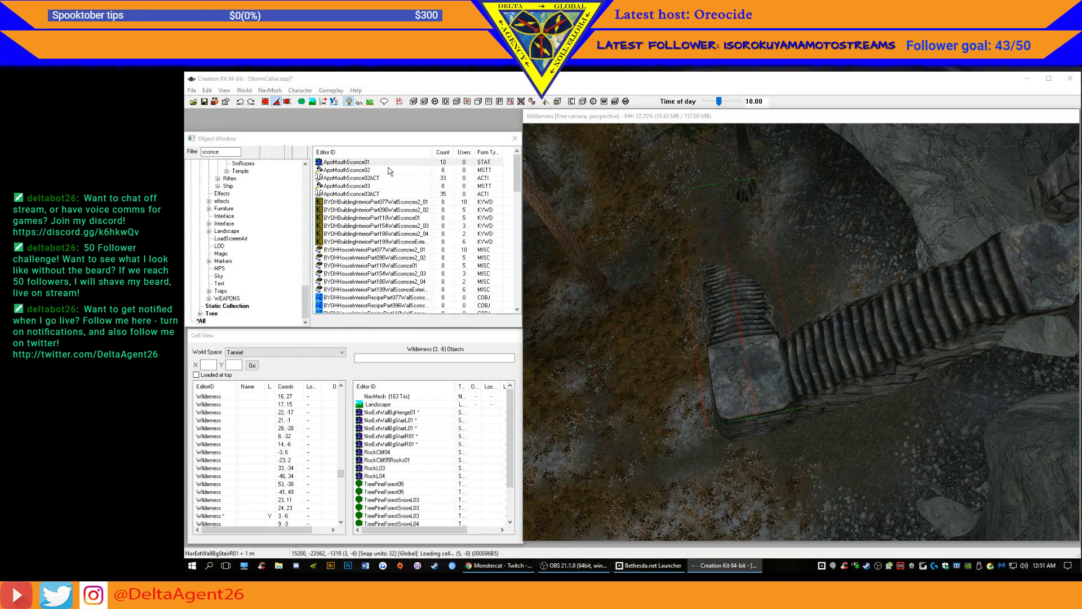
{"action": "left_click", "coordinate": [350, 163]}
{"action": "left_click", "coordinate": [322, 163]}
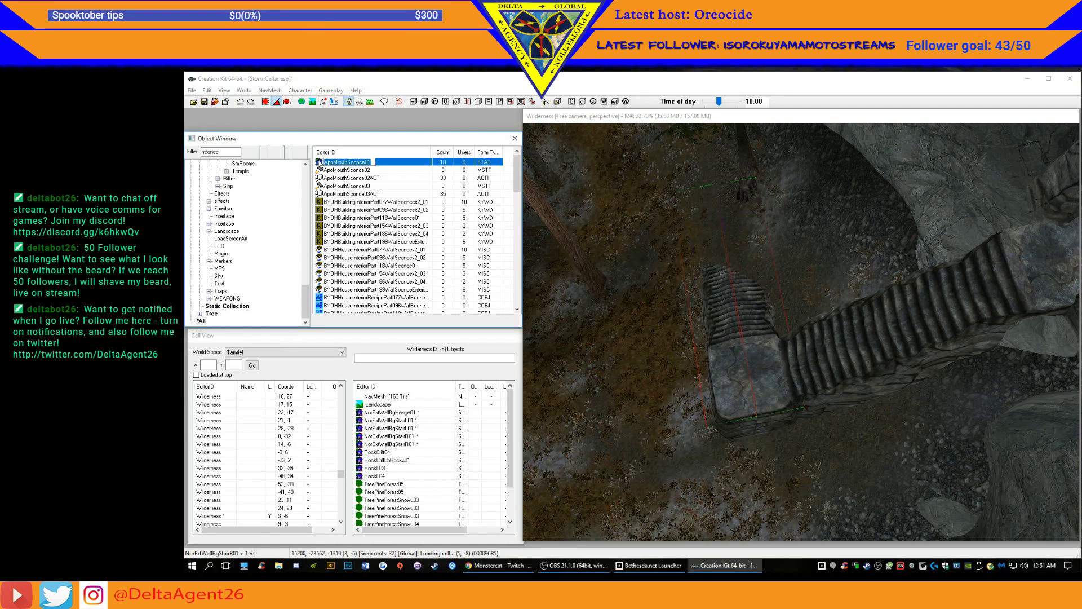
{"action": "left_click_drag", "start_coordinate": [319, 163], "coordinate": [871, 434]}
{"action": "left_click_drag", "start_coordinate": [1037, 316], "coordinate": [1046, 298]}
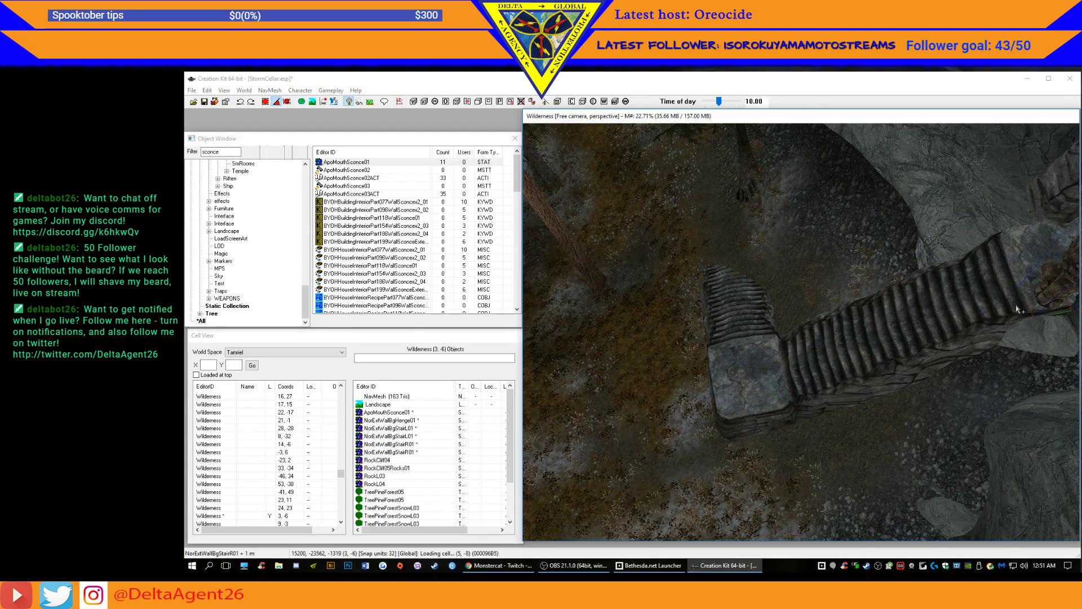
{"action": "key", "text": "f"}
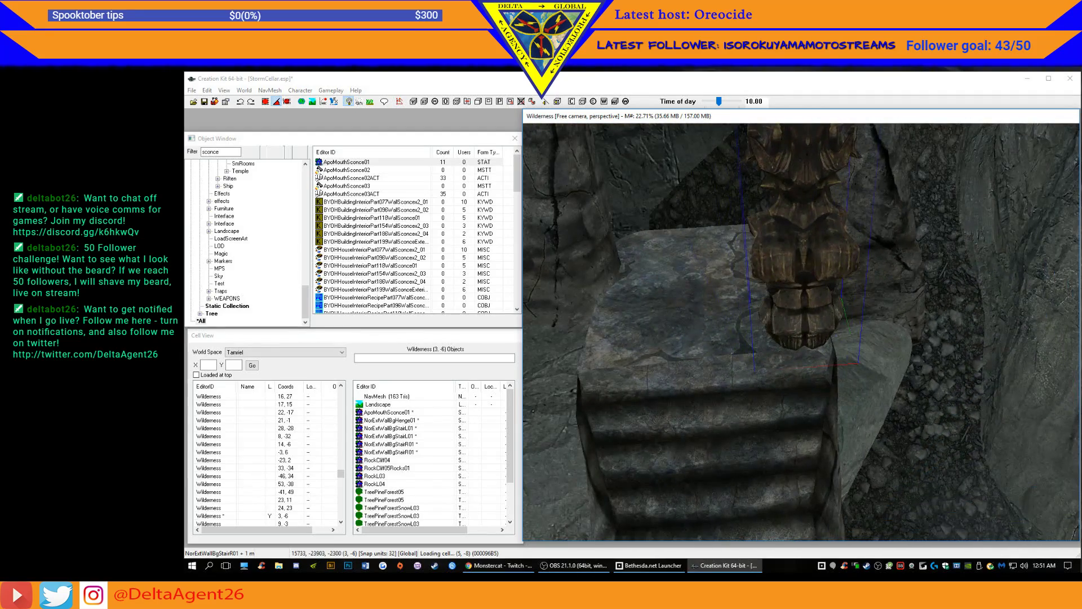
{"action": "middle_click_drag", "start_coordinate": [1046, 298], "coordinate": [1074, 268], "text": "shift"}
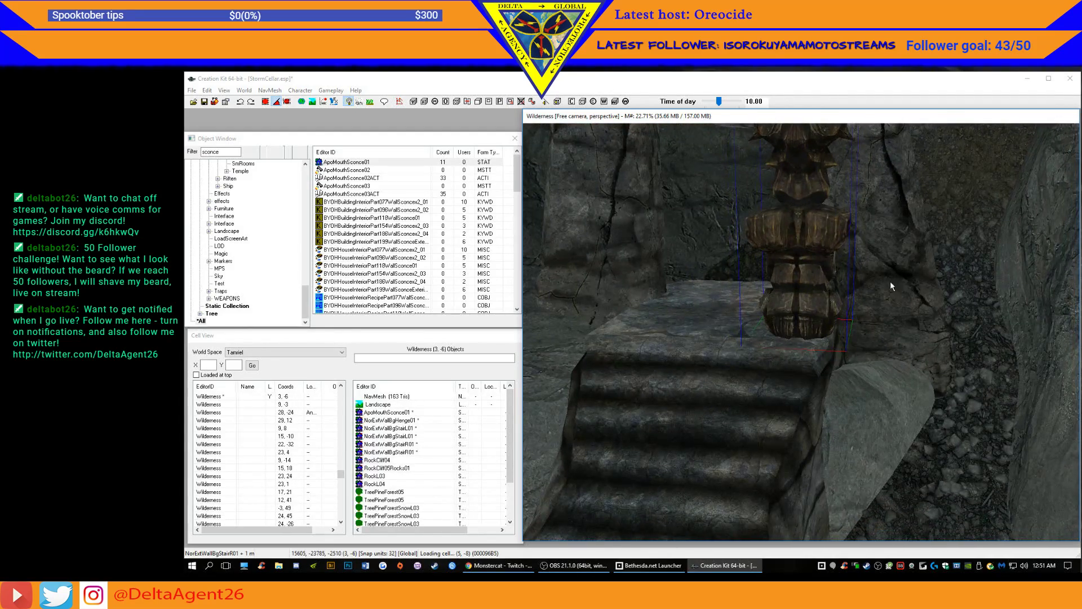
- Lower the sconce beside the arch's right pillar and rotate it to face diagonally toward the stairs
{"action": "scroll", "coordinate": [896, 286], "scroll_direction": "down", "scroll_amount": 3}
{"action": "mouse_move", "coordinate": [896, 286]}
{"action": "middle_mouse_down", "text": "shift"}
{"action": "mouse_move", "coordinate": [913, 291]}
{"action": "mouse_move", "coordinate": [892, 301]}
{"action": "middle_mouse_up", "text": "shift"}
{"action": "left_click_drag", "start_coordinate": [804, 303], "coordinate": [850, 363]}
{"action": "left_click_drag", "start_coordinate": [858, 310], "coordinate": [852, 399]}
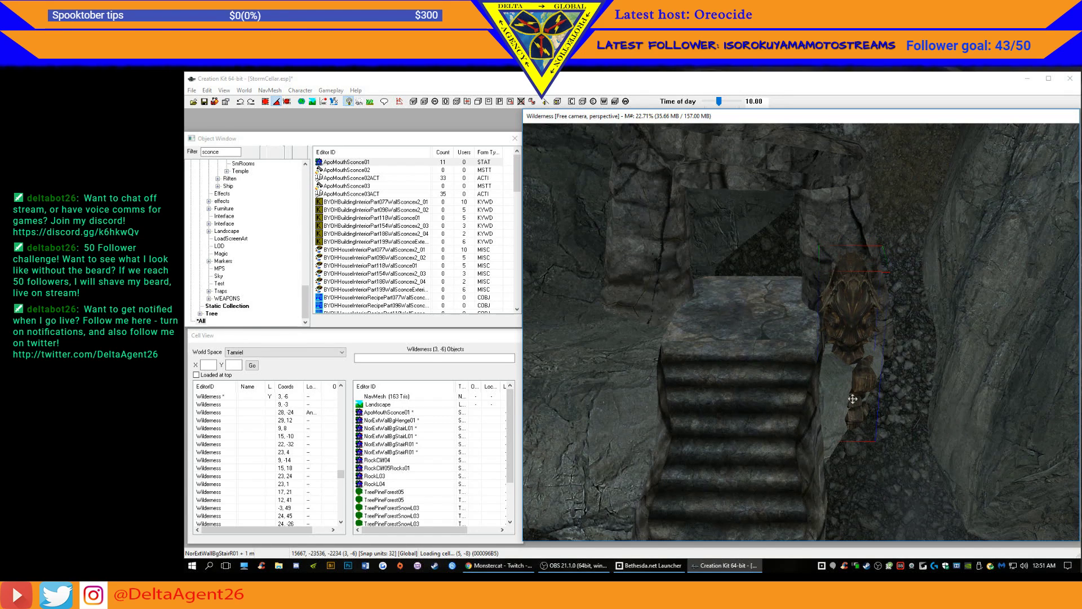
{"action": "right_click_drag", "start_coordinate": [846, 330], "coordinate": [829, 316]}
{"action": "left_click_drag", "start_coordinate": [848, 316], "coordinate": [845, 311]}
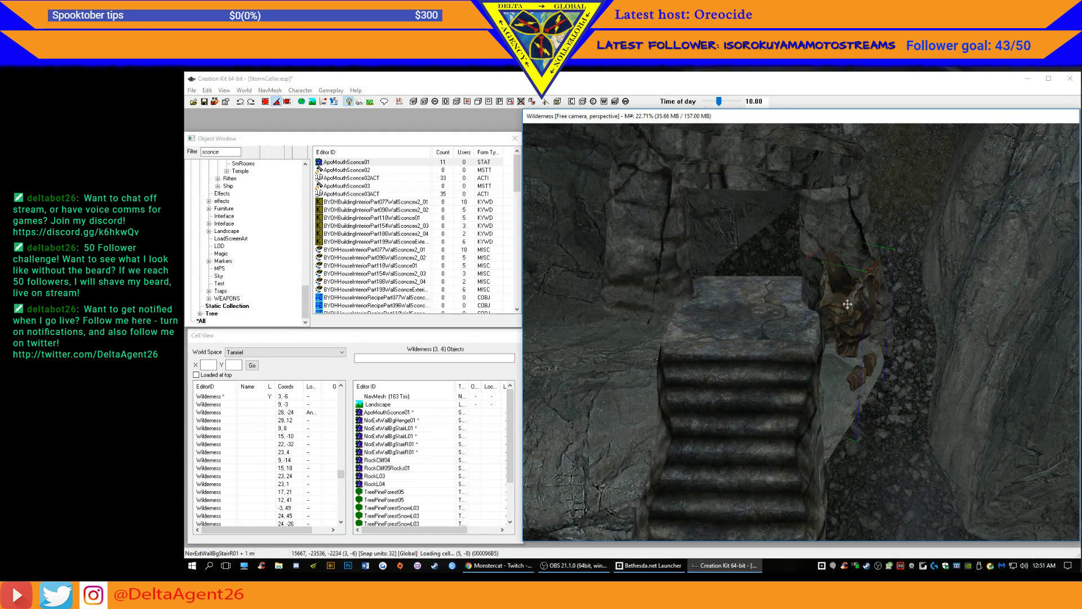
- Duplicate the sconce, move the copy to the arch's left pillar and turn it toward the stairs
{"action": "key", "text": "ctrl+d"}
{"action": "left_click_drag", "start_coordinate": [849, 304], "coordinate": [630, 304]}
{"action": "middle_click_drag", "start_coordinate": [630, 305], "coordinate": [648, 300], "text": "shift"}
{"action": "right_click_drag", "start_coordinate": [631, 327], "coordinate": [654, 327]}
{"action": "middle_click_drag", "start_coordinate": [620, 334], "coordinate": [609, 339], "text": "shift"}
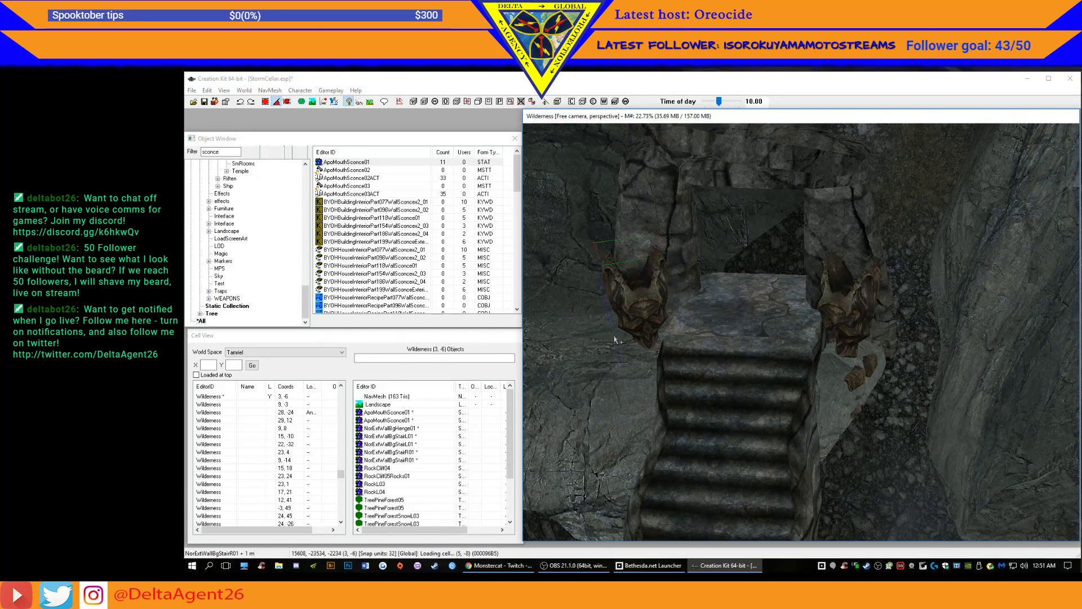
- Fine-tune the left sconce's rotation and position so it mirrors the right one across the landing
{"action": "right_click_drag", "start_coordinate": [645, 310], "coordinate": [676, 310]}
{"action": "middle_click_drag", "start_coordinate": [640, 308], "coordinate": [682, 338], "text": "shift"}
{"action": "left_click_drag", "start_coordinate": [632, 412], "coordinate": [633, 387]}
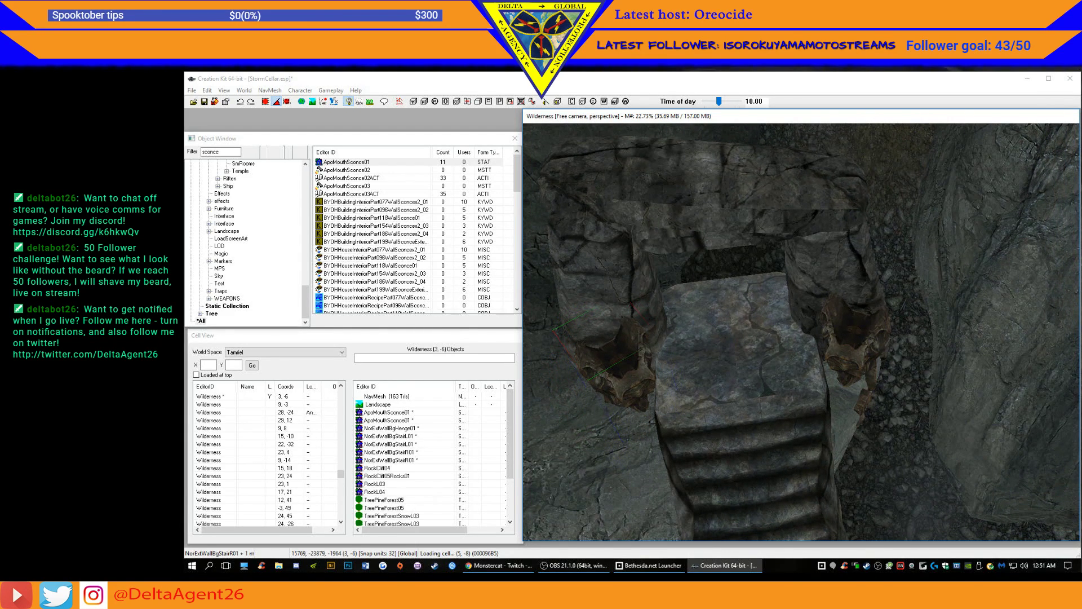
{"action": "right_click_drag", "start_coordinate": [654, 413], "coordinate": [659, 413]}
{"action": "right_click_drag", "start_coordinate": [634, 374], "coordinate": [632, 373]}
{"action": "mouse_move", "coordinate": [765, 355]}
{"action": "middle_mouse_down", "text": "shift"}
{"action": "mouse_move", "coordinate": [765, 328]}
{"action": "mouse_move", "coordinate": [755, 343]}
{"action": "middle_mouse_up", "text": "shift"}
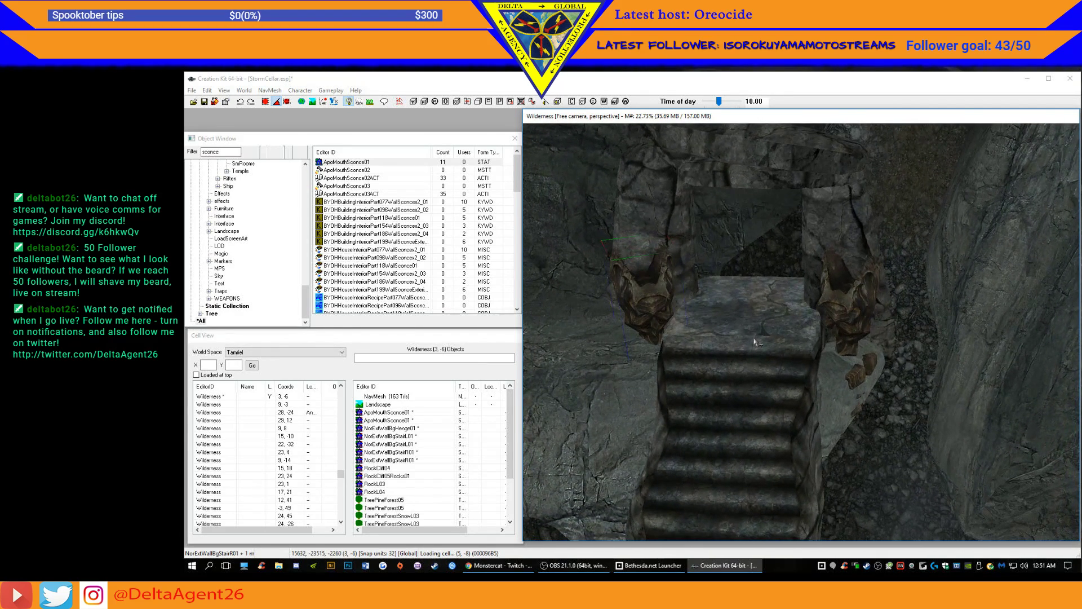
- Nudge the right and left sconces back against the henge arch's pillars
{"action": "left_click", "coordinate": [857, 328]}
{"action": "mouse_move", "coordinate": [857, 329]}
{"action": "left_mouse_down"}
{"action": "mouse_move", "coordinate": [846, 327]}
{"action": "mouse_move", "coordinate": [868, 335]}
{"action": "mouse_move", "coordinate": [850, 332]}
{"action": "mouse_move", "coordinate": [851, 246]}
{"action": "mouse_move", "coordinate": [850, 322]}
{"action": "left_mouse_up"}
{"action": "left_click_drag", "start_coordinate": [848, 259], "coordinate": [851, 288]}
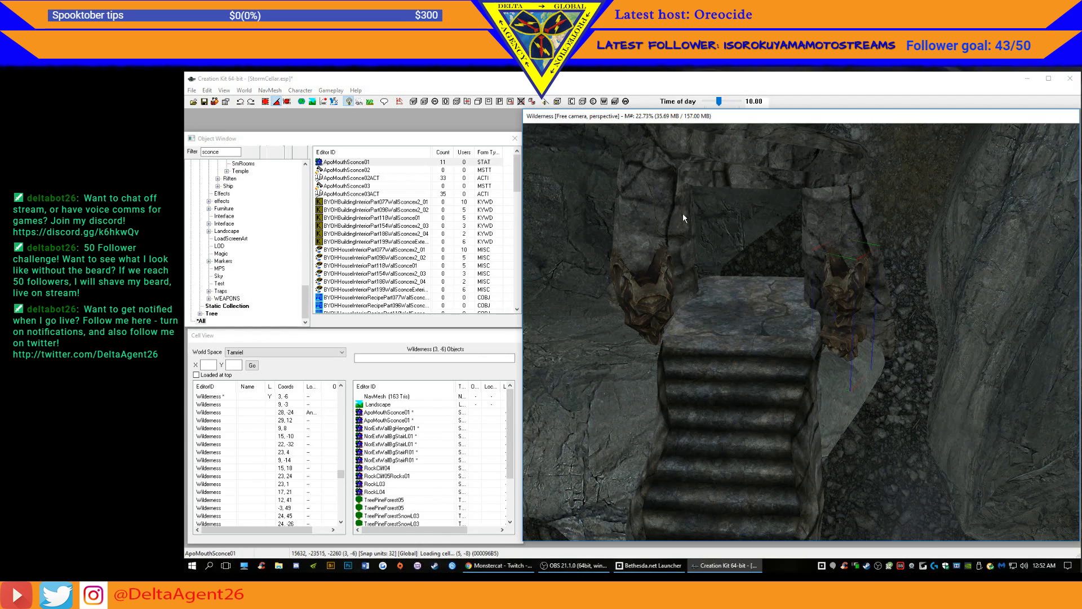
{"action": "left_click_drag", "start_coordinate": [655, 289], "coordinate": [669, 251]}
{"action": "middle_click_drag", "start_coordinate": [664, 231], "coordinate": [686, 256], "text": "shift"}
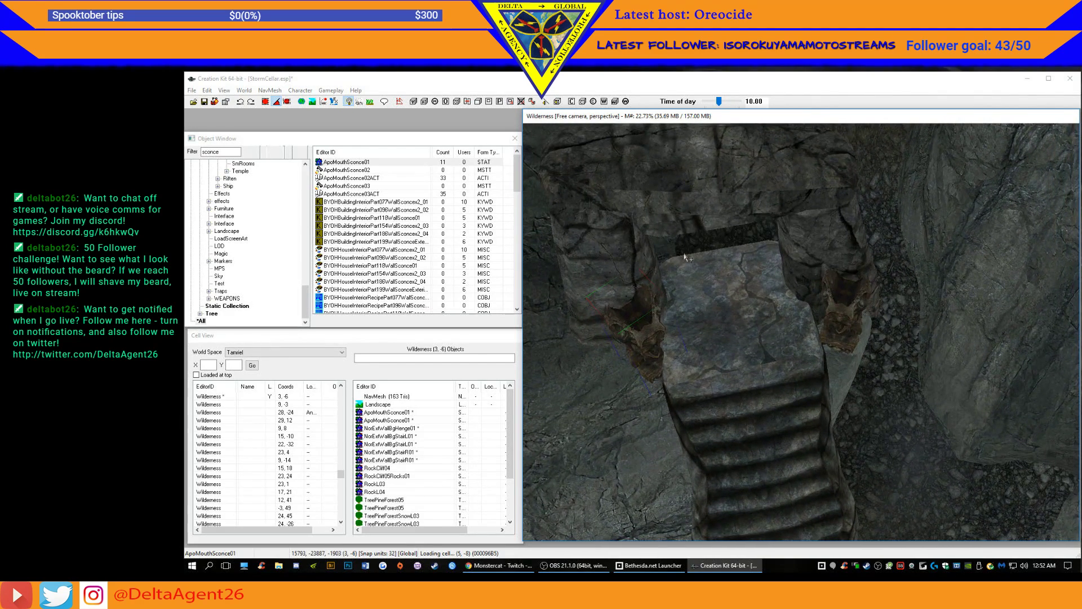
- Move the right sconce closer to the landing's edge and check the pair from above
{"action": "double_click", "coordinate": [849, 326]}
{"action": "left_click", "coordinate": [669, 415]}
{"action": "left_click_drag", "start_coordinate": [850, 335], "coordinate": [837, 329]}
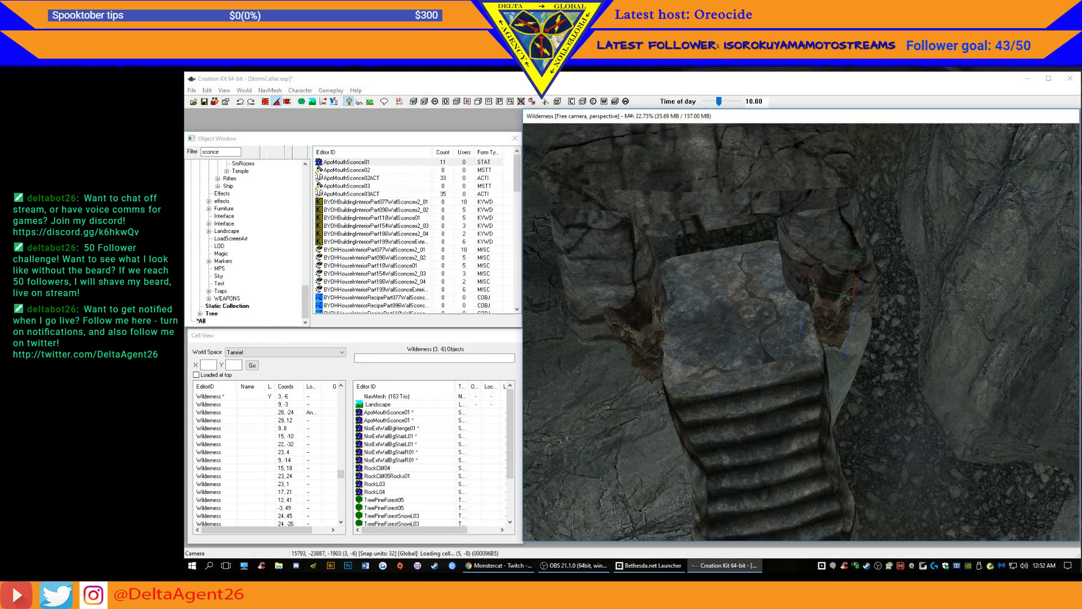
{"action": "middle_click_drag", "start_coordinate": [836, 329], "coordinate": [757, 246], "text": "shift"}
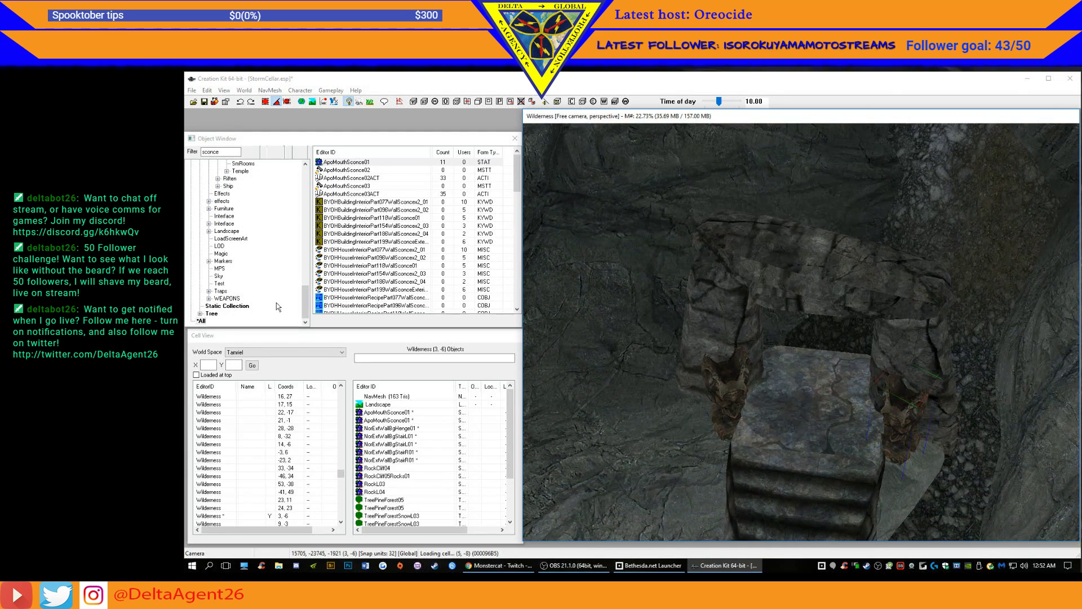
- Filter the objects by "cave" and browse the CaveGBalcony corner and curve pieces
{"action": "left_click", "coordinate": [226, 153]}
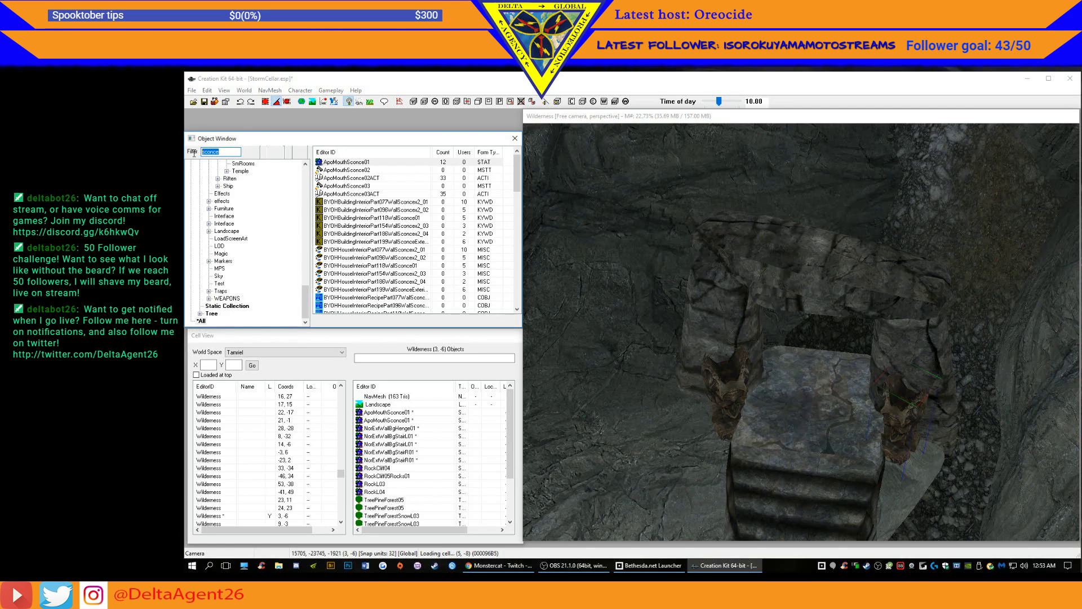
{"action": "type", "text": "cave"}
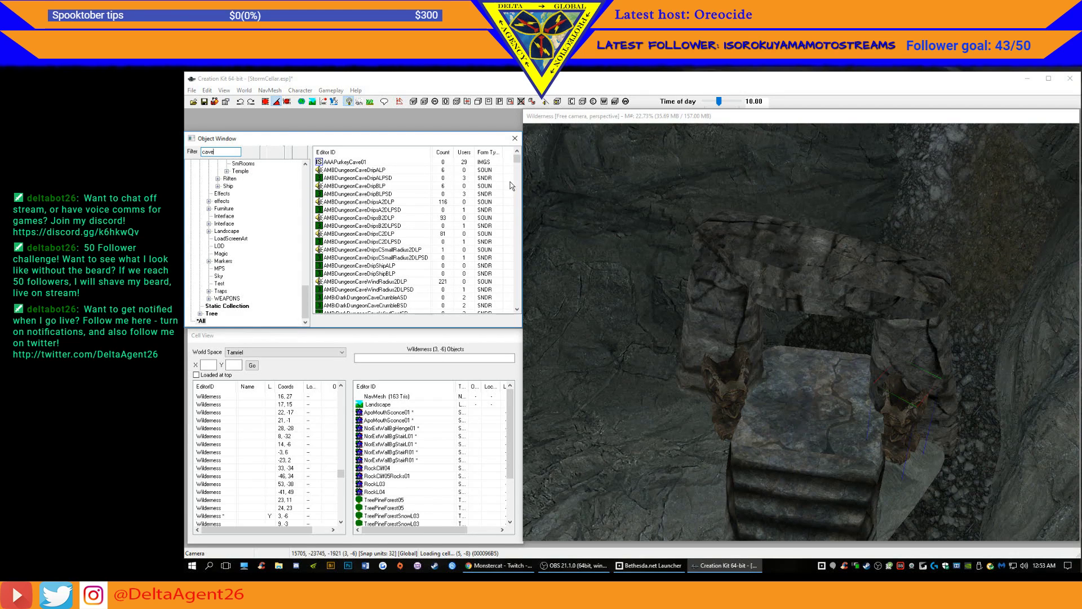
{"action": "left_click_drag", "start_coordinate": [518, 164], "coordinate": [515, 168]}
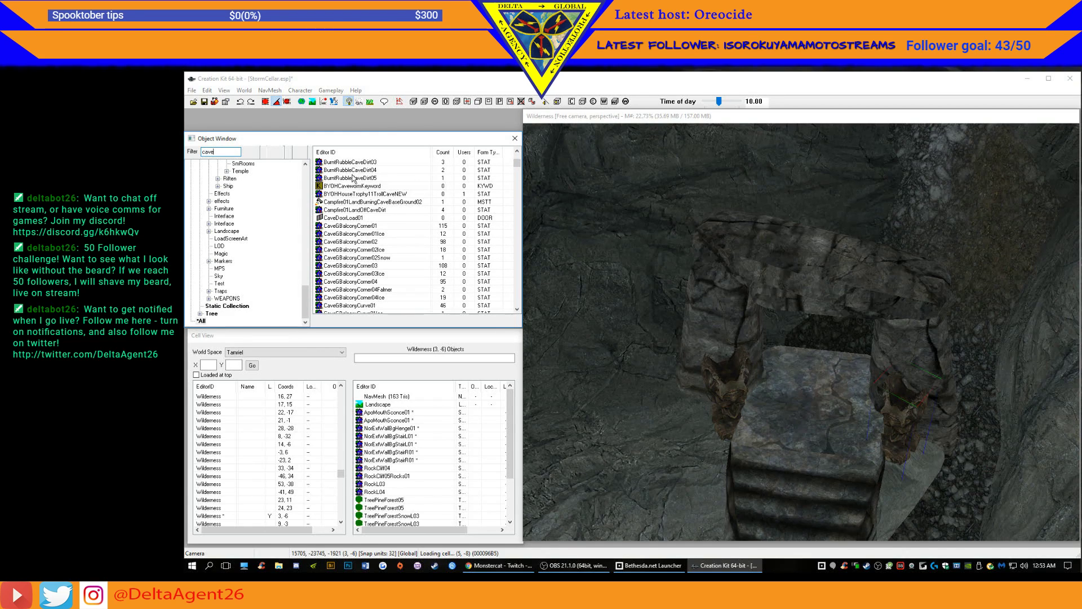
{"action": "left_click", "coordinate": [339, 226]}
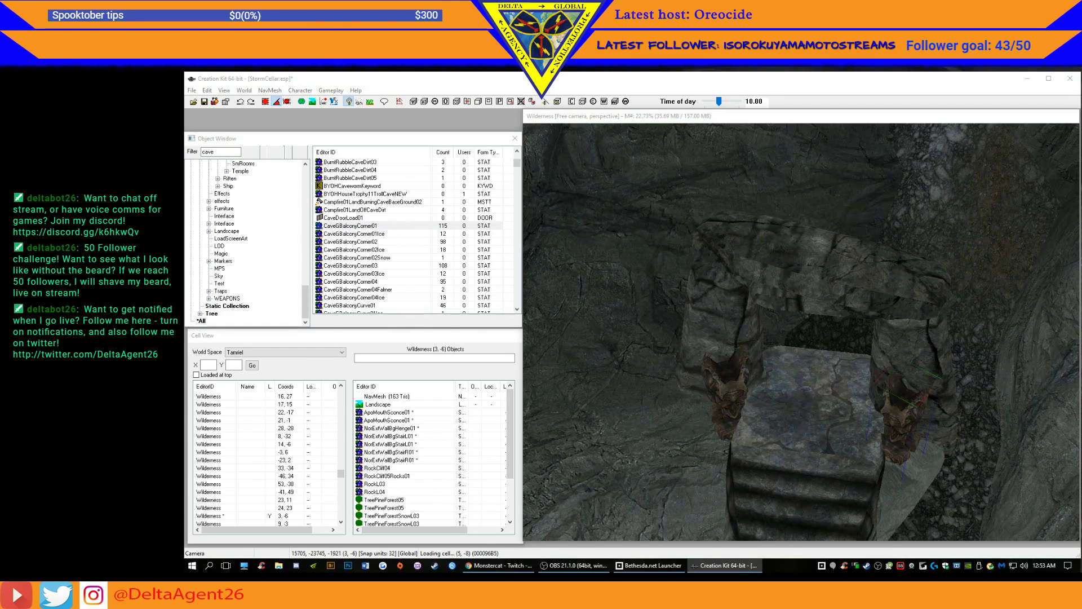
{"action": "left_click", "coordinate": [366, 236]}
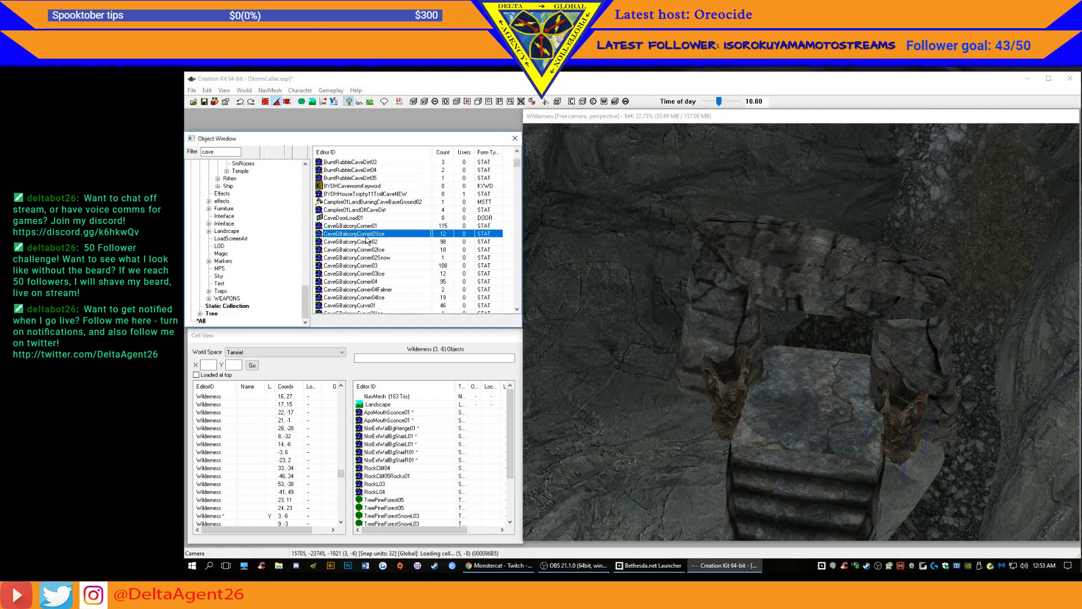
{"action": "scroll", "coordinate": [368, 289], "scroll_direction": "down", "scroll_amount": 3}
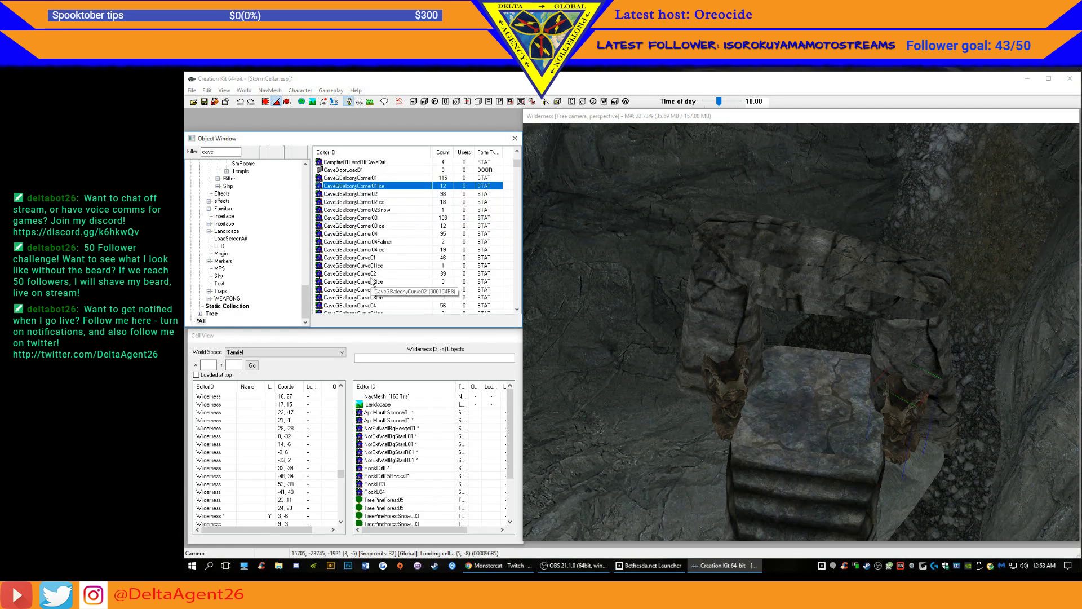
- Filter the objects by "dirt" and examine the Bridge pieces with FallForest and Reach dirt
{"action": "left_click", "coordinate": [220, 151]}
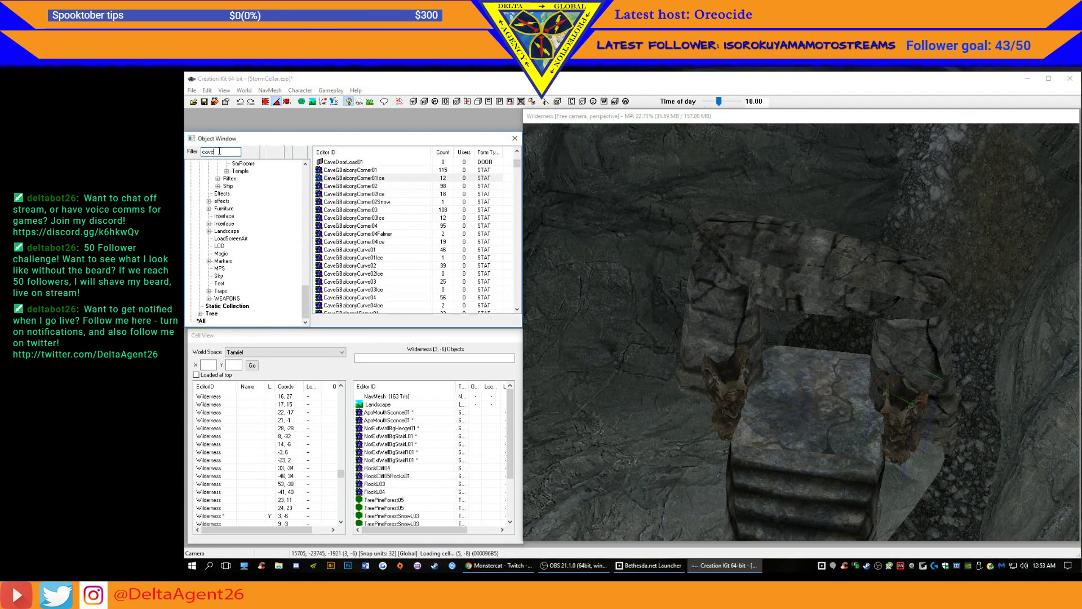
{"action": "type", "text": "dr"}
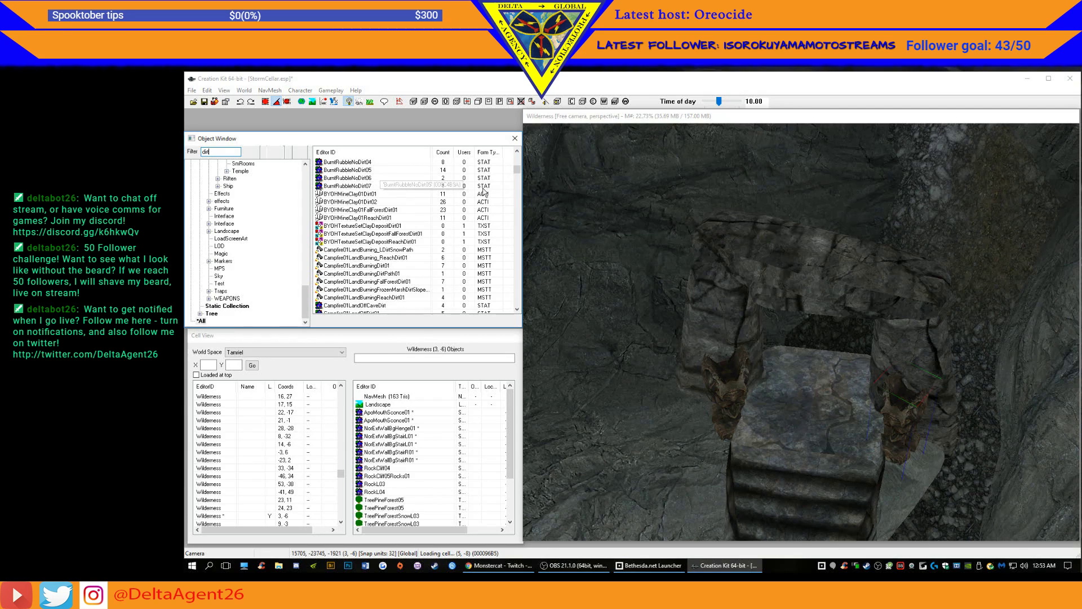
{"action": "left_click", "coordinate": [518, 161]}
{"action": "left_click_drag", "start_coordinate": [519, 161], "coordinate": [519, 167]}
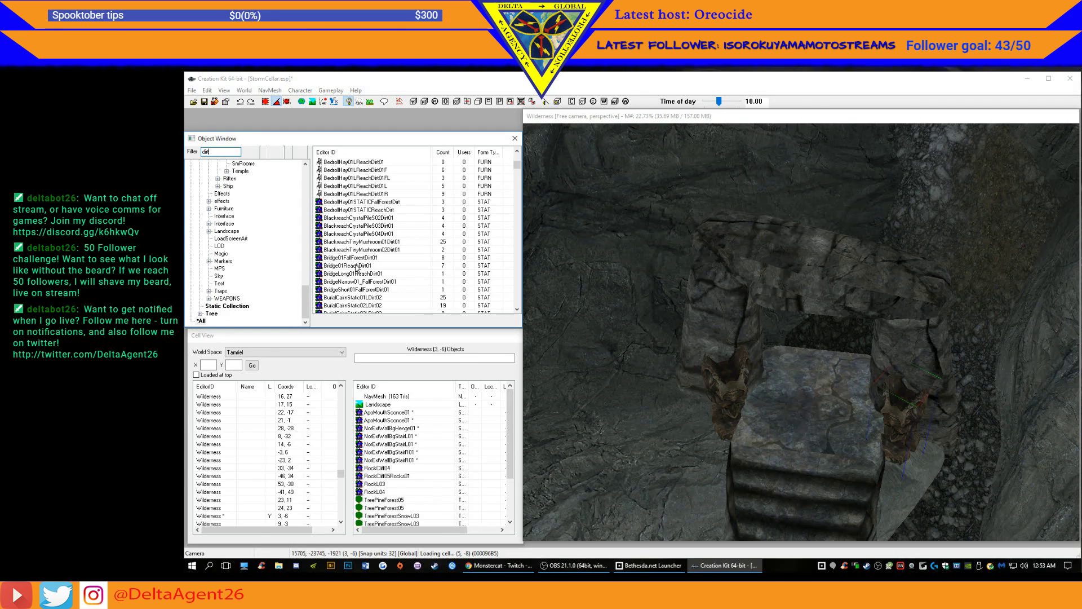
{"action": "left_click", "coordinate": [339, 259]}
{"action": "double_click", "coordinate": [339, 259]}
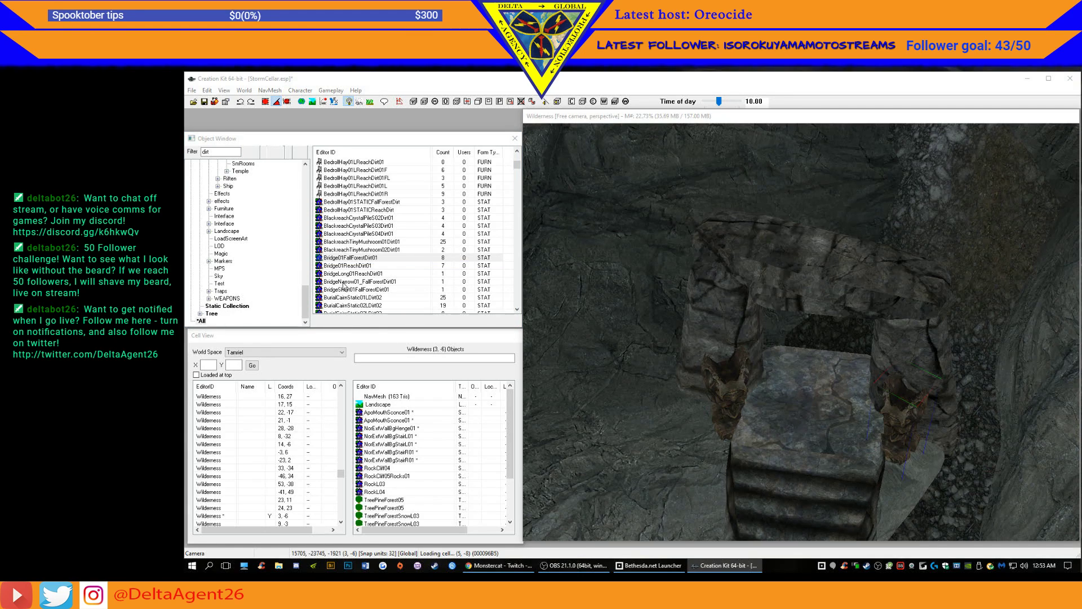
{"action": "left_click", "coordinate": [353, 268]}
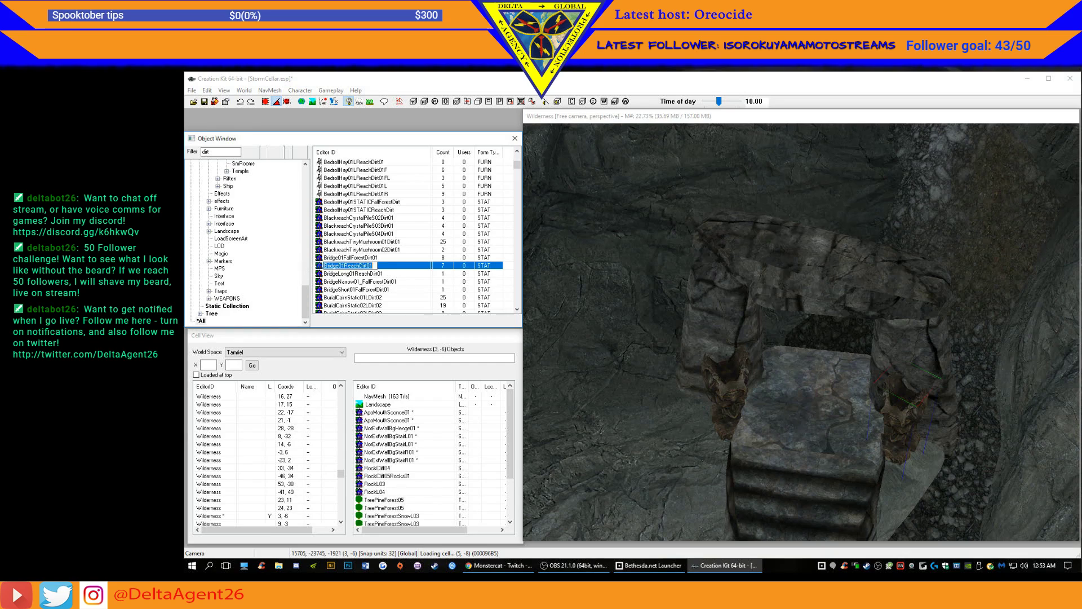
{"action": "double_click", "coordinate": [353, 267]}
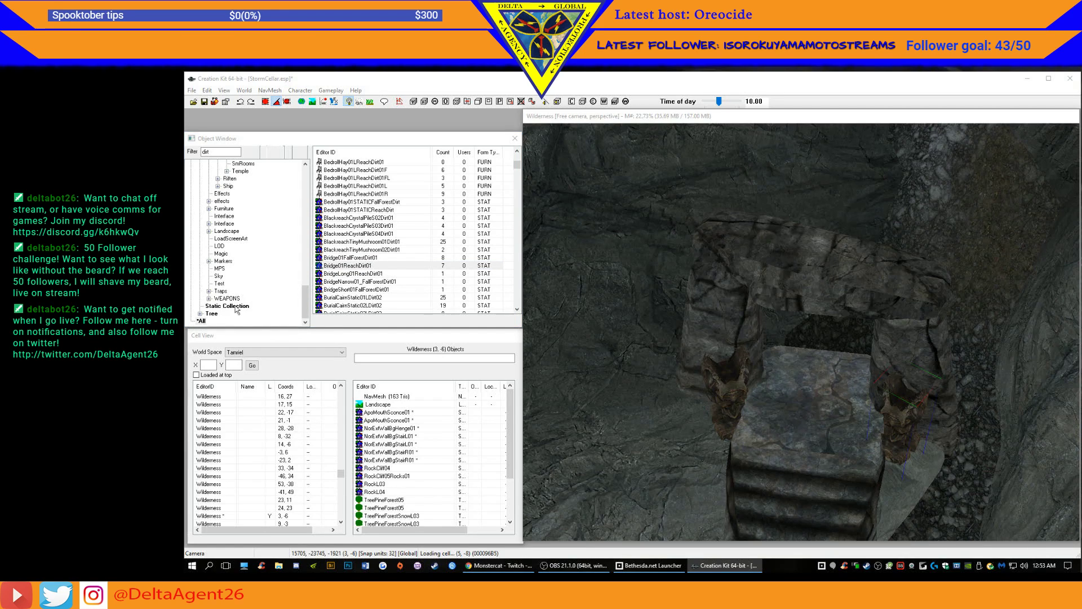
{"action": "left_click", "coordinate": [362, 274]}
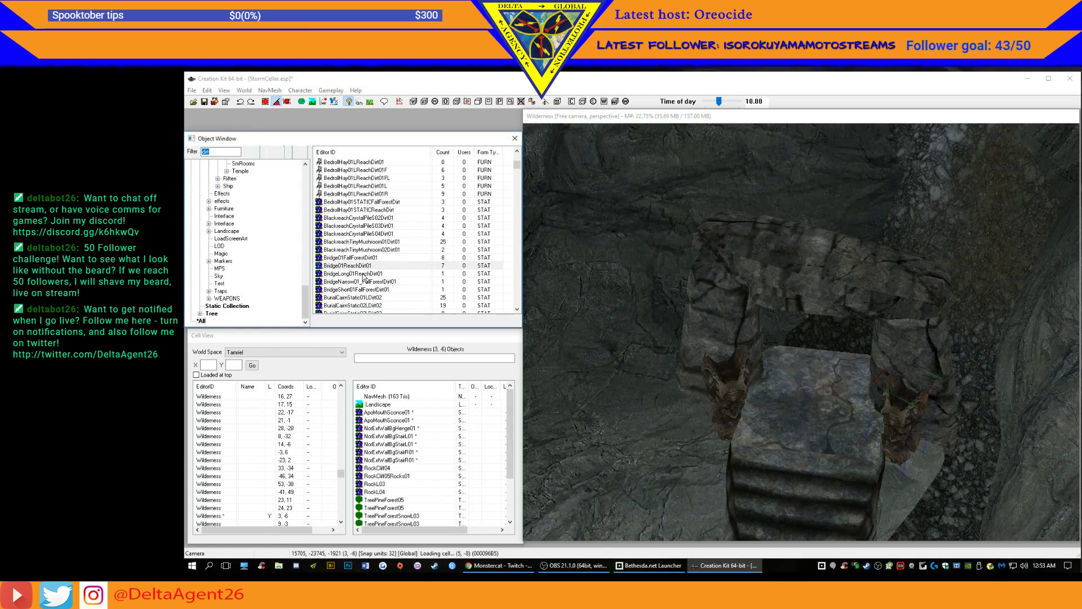
{"action": "left_click", "coordinate": [363, 275]}
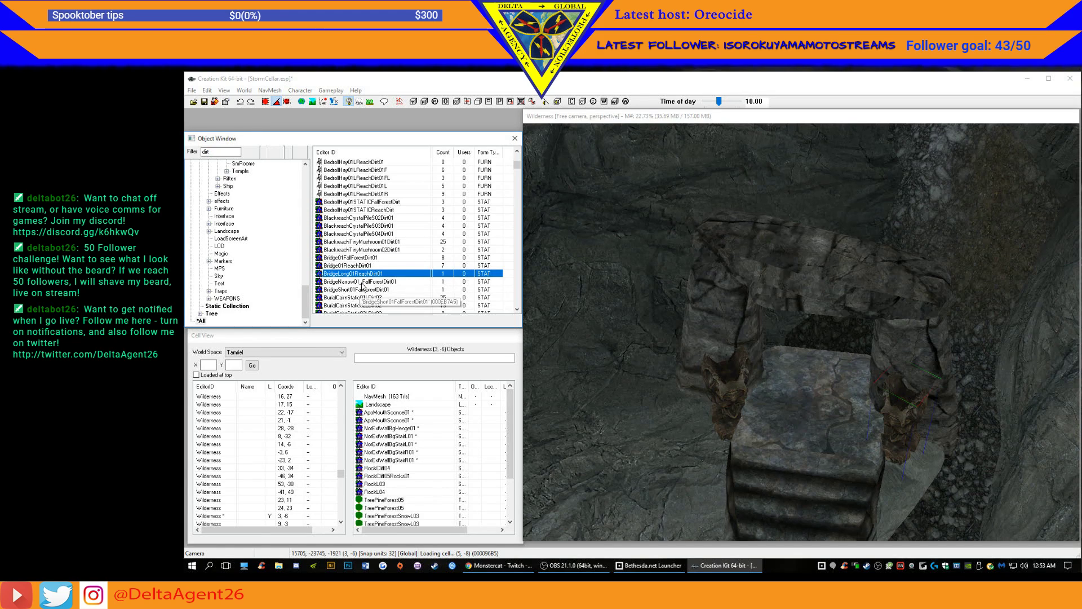
{"action": "left_click", "coordinate": [361, 283]}
{"action": "left_click", "coordinate": [358, 290]}
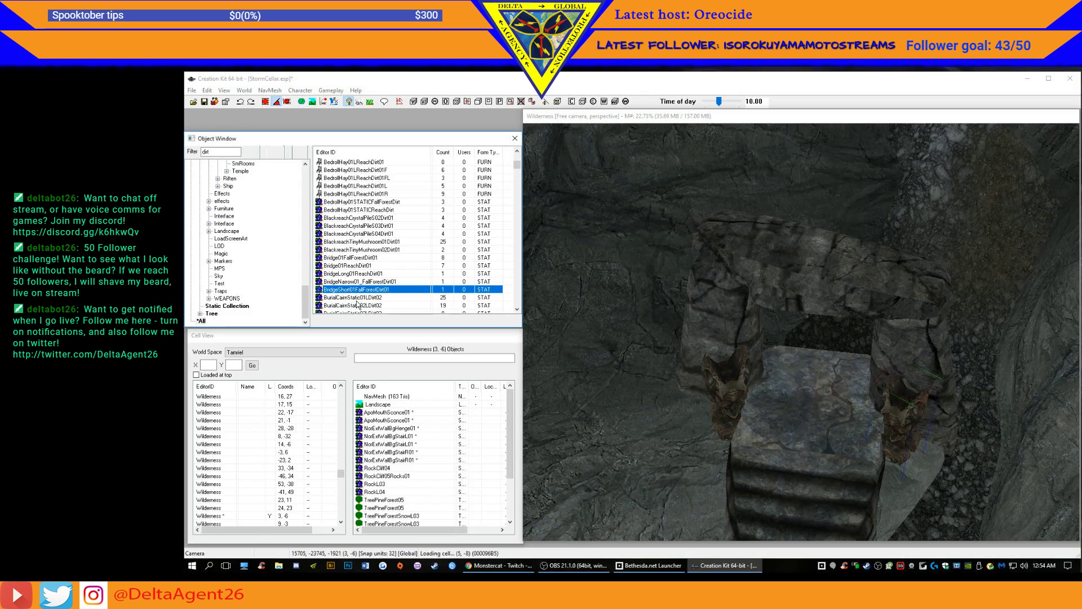
- Examine the BurialCairnStatic dirt pieces and browse through the BurntRubble entries
{"action": "left_click", "coordinate": [358, 297]}
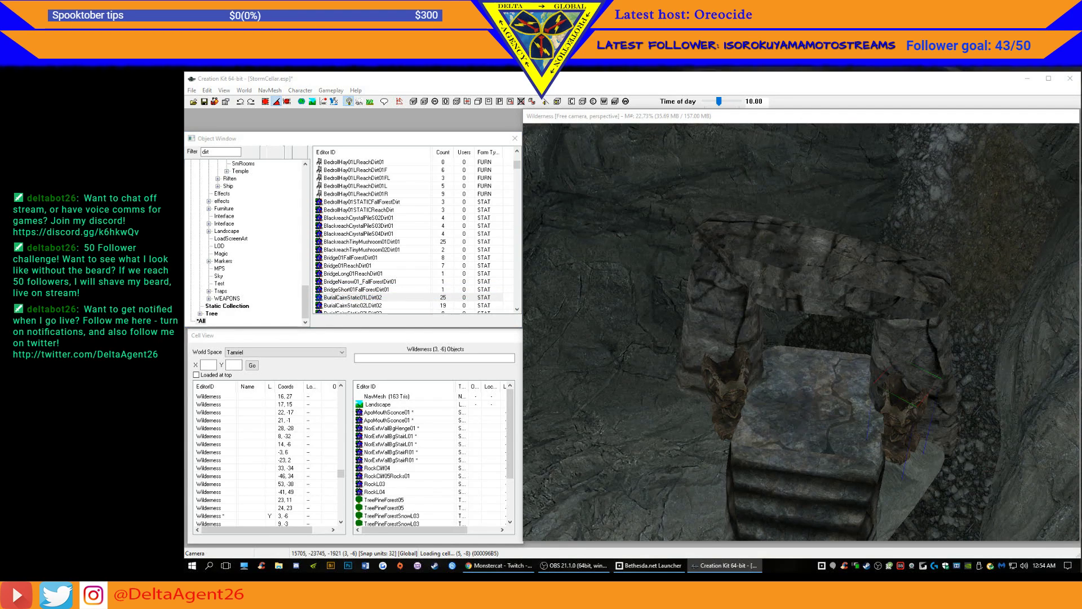
{"action": "left_click", "coordinate": [381, 305]}
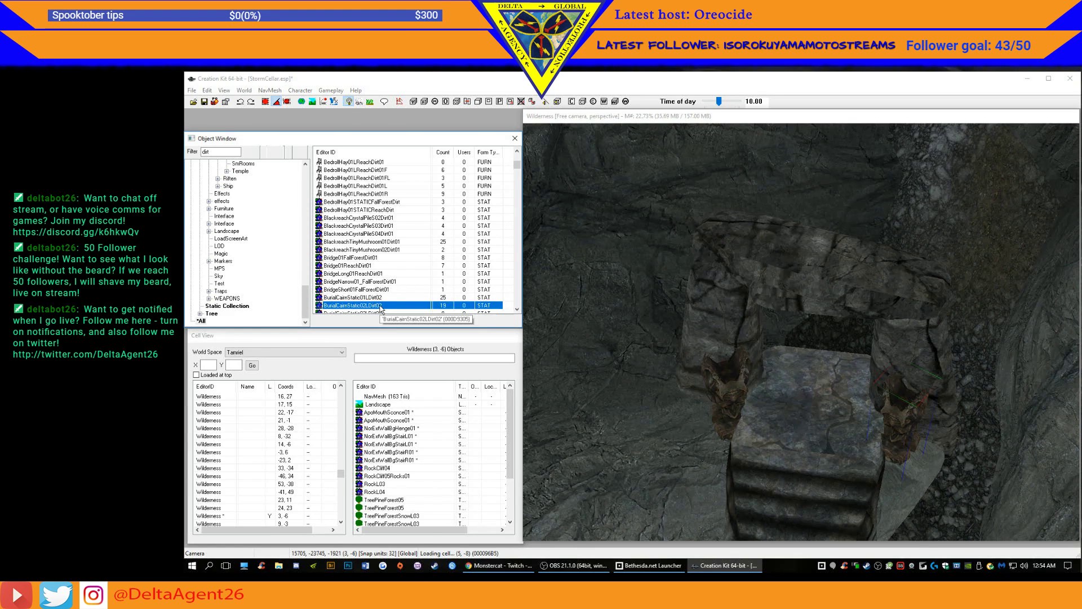
{"action": "scroll", "coordinate": [380, 307], "scroll_direction": "down", "scroll_amount": 2}
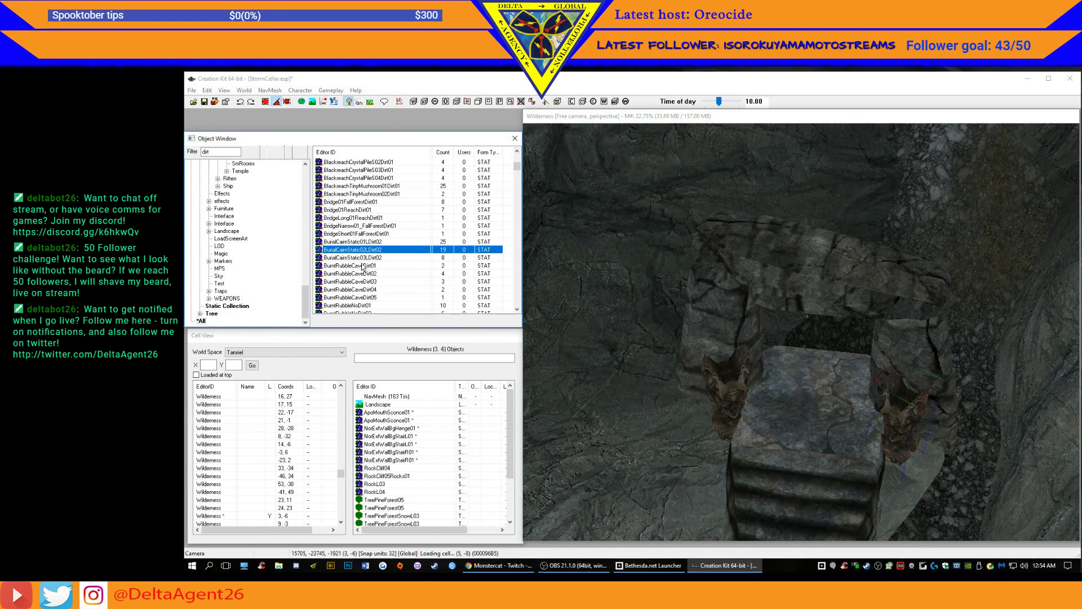
{"action": "key", "text": "Down"}
{"action": "scroll", "coordinate": [364, 276], "scroll_direction": "down", "scroll_amount": 2}
{"action": "scroll", "coordinate": [365, 286], "scroll_direction": "down", "scroll_amount": 4}
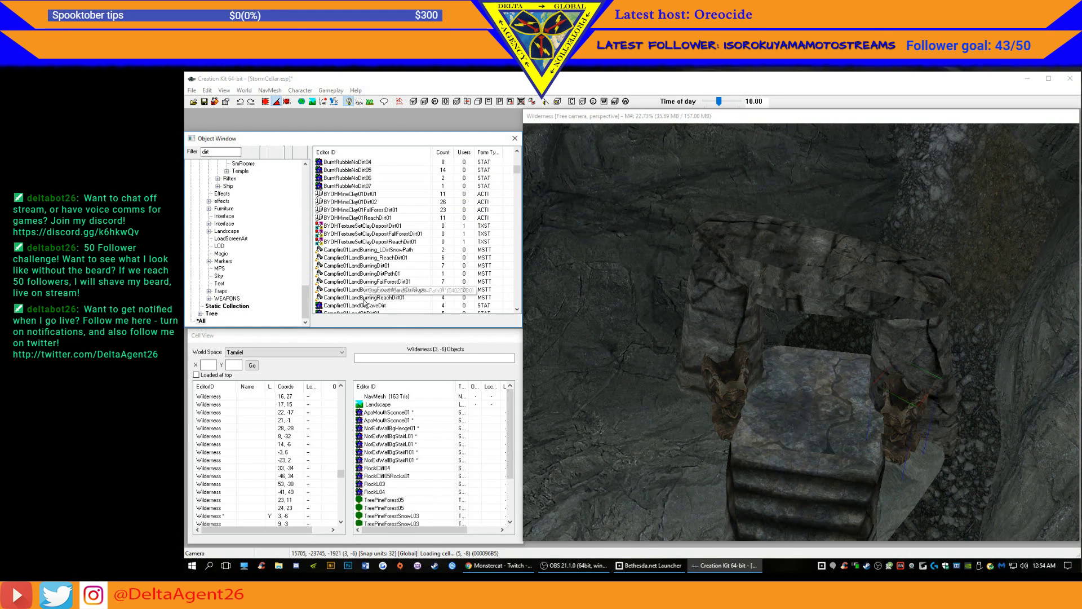
{"action": "scroll", "coordinate": [365, 300], "scroll_direction": "down", "scroll_amount": 2}
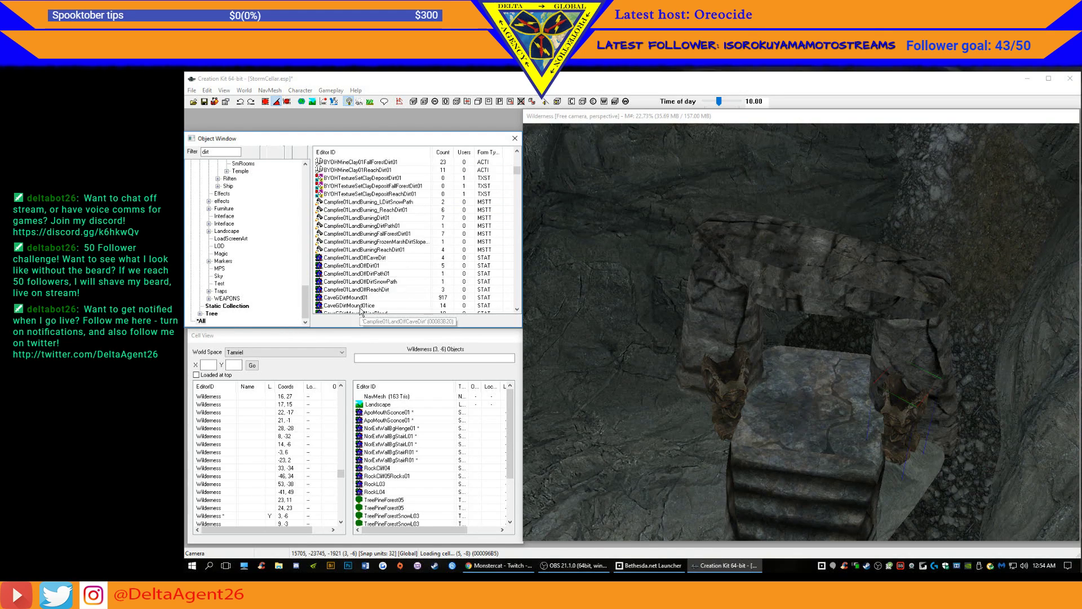
- Examine the Campfire01LandOff dirt variants and CaveGDirtMound01, and browse the remaining cave dirt mounds and CivilWarRubble pieces
{"action": "left_click", "coordinate": [357, 250]}
{"action": "left_click", "coordinate": [352, 259]}
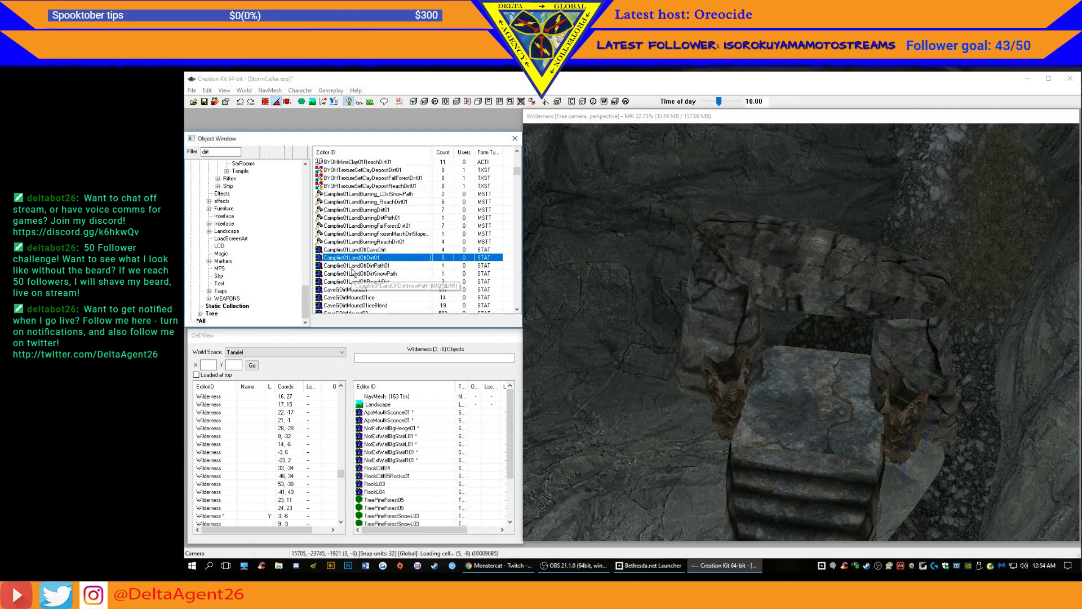
{"action": "left_click", "coordinate": [352, 267]}
{"action": "left_click", "coordinate": [352, 274]}
{"action": "left_click", "coordinate": [354, 290]}
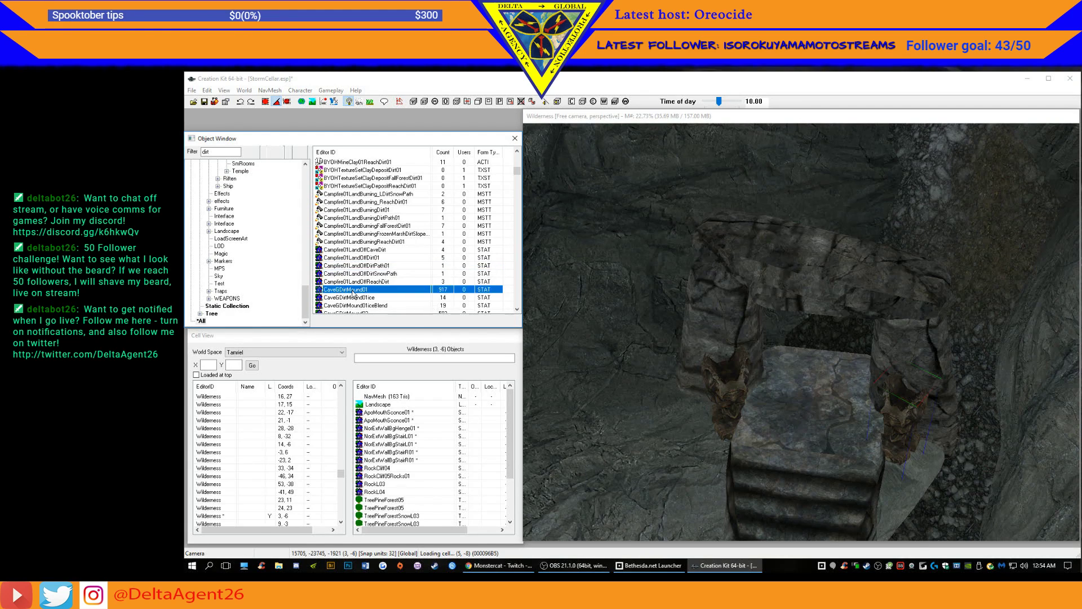
{"action": "scroll", "coordinate": [360, 282], "scroll_direction": "down", "scroll_amount": 3}
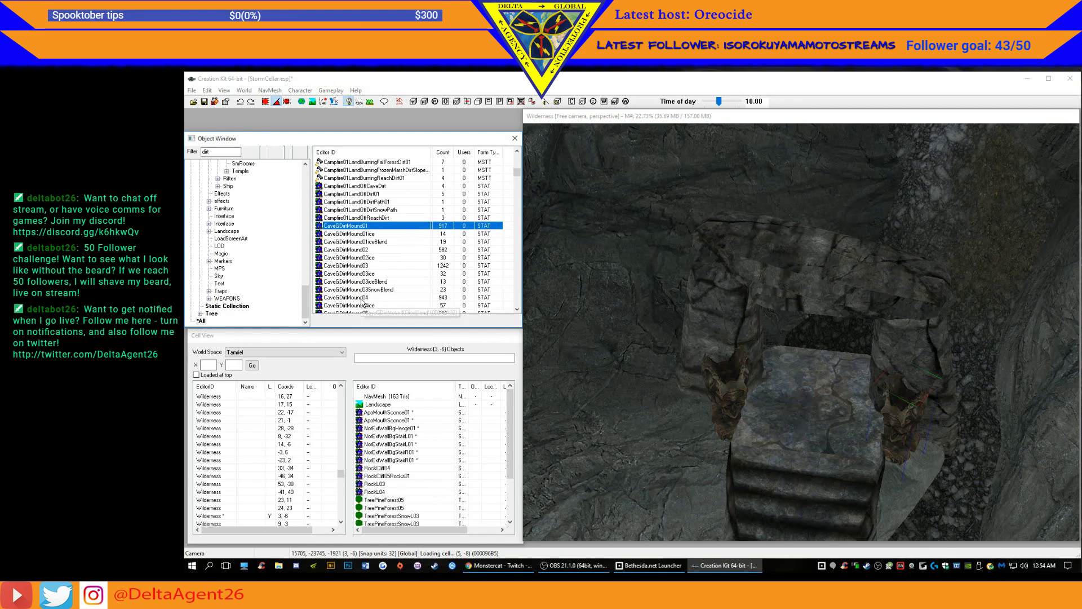
{"action": "scroll", "coordinate": [366, 261], "scroll_direction": "down", "scroll_amount": 3}
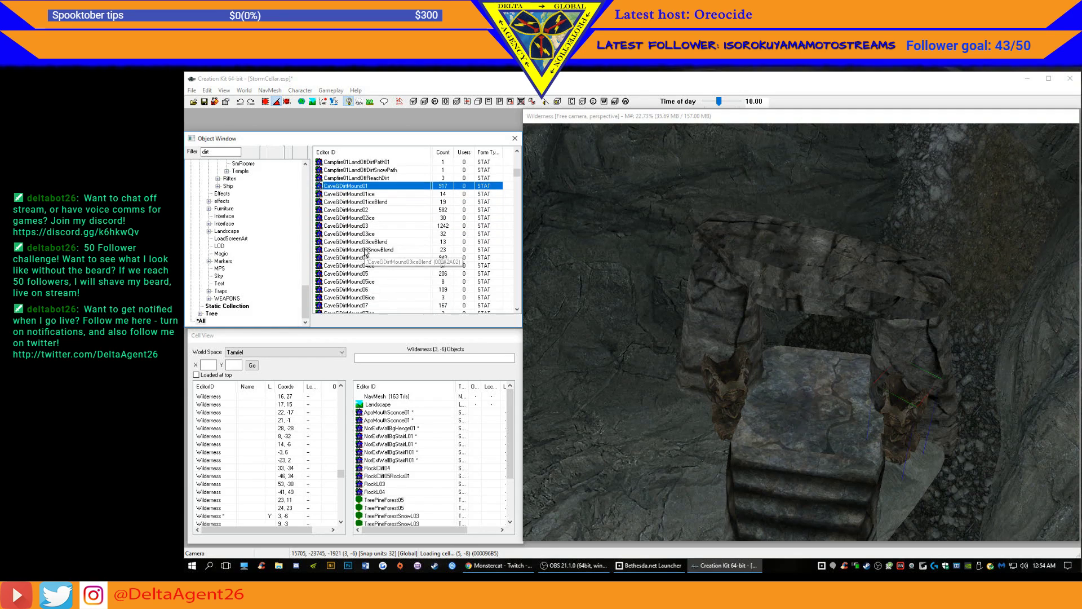
{"action": "scroll", "coordinate": [365, 254], "scroll_direction": "down", "scroll_amount": 5}
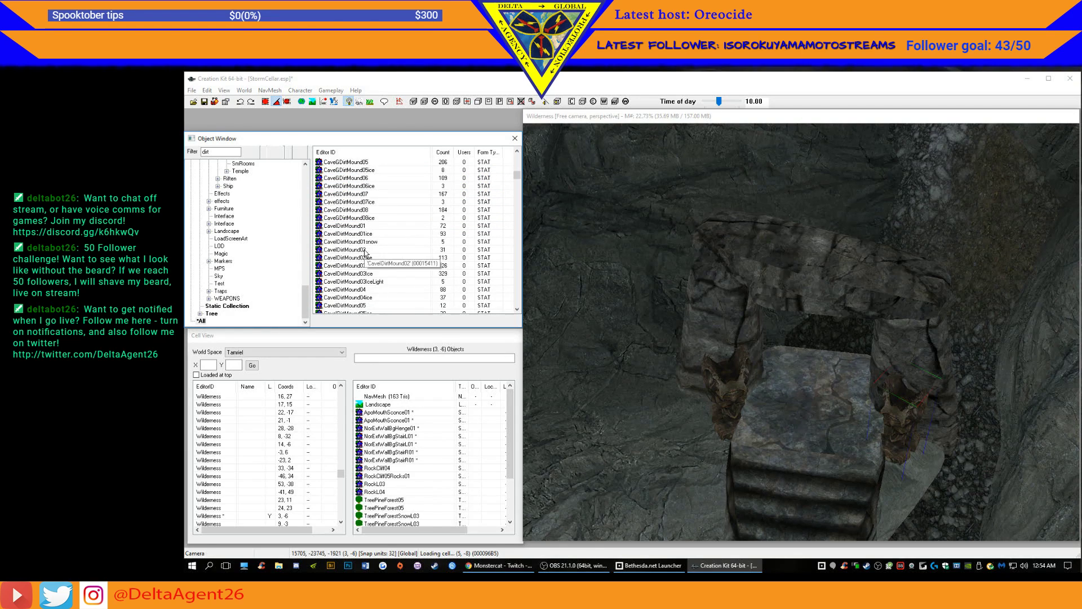
{"action": "scroll", "coordinate": [365, 254], "scroll_direction": "down", "scroll_amount": 5}
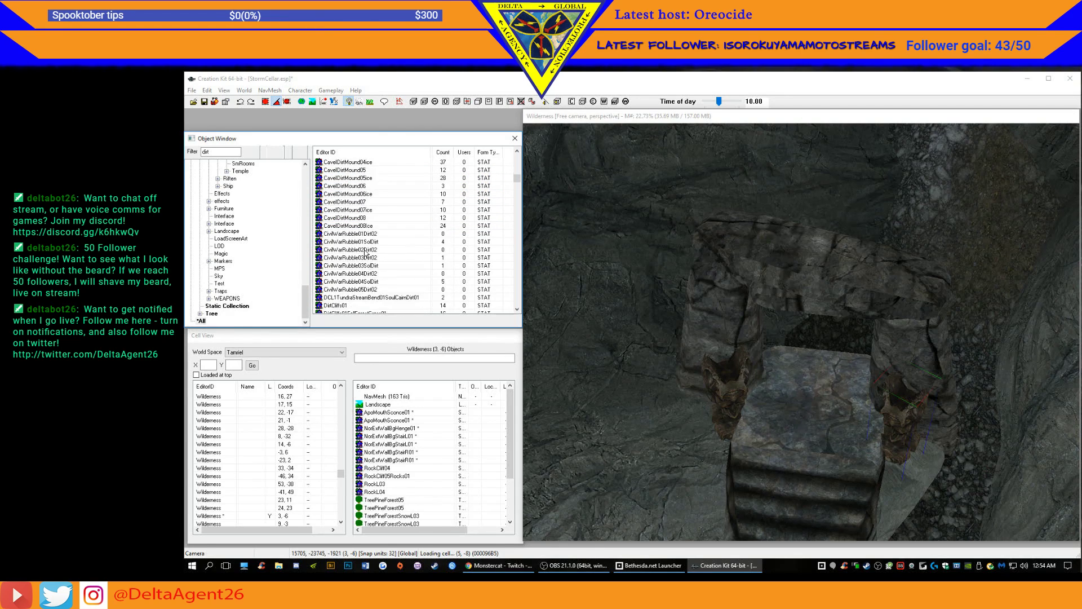
{"action": "scroll", "coordinate": [366, 254], "scroll_direction": "down", "scroll_amount": 3}
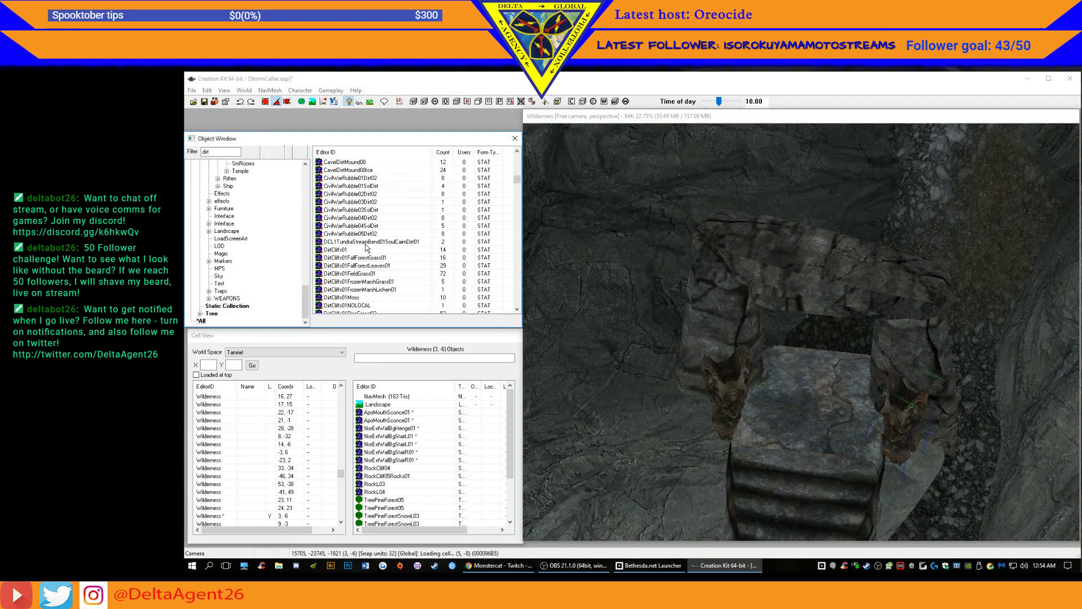
- Examine DCL1TundraStreamBend01SoulCairnDirt01 and the DirtCliffs01 pieces, including the NOLOCAL, PineForest02 and ReachGrass01 variants
{"action": "left_click", "coordinate": [366, 243]}
{"action": "double_click", "coordinate": [366, 244]}
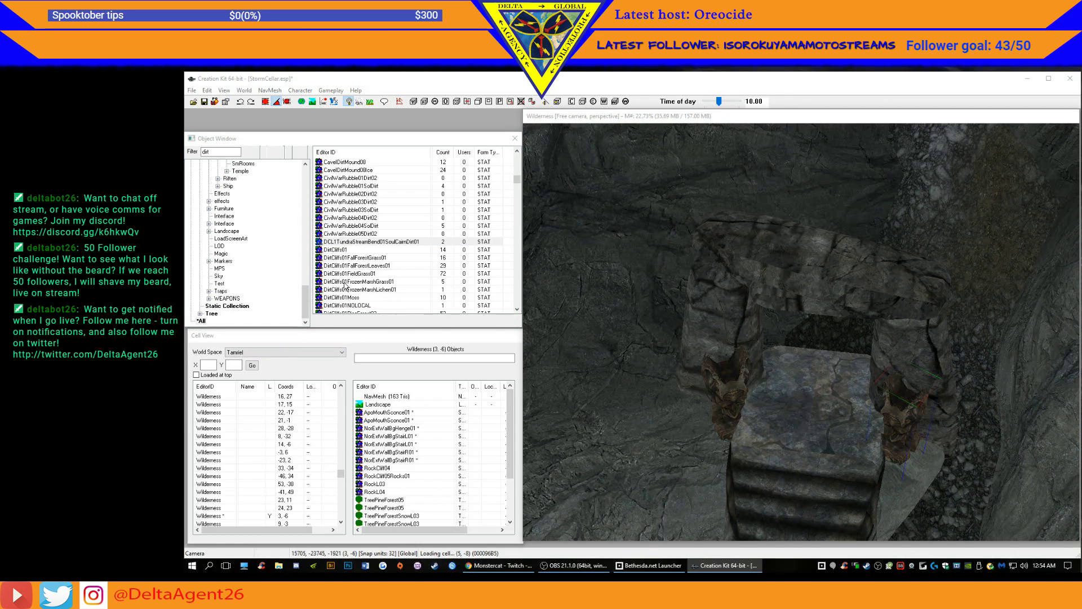
{"action": "left_click", "coordinate": [347, 251]}
{"action": "left_click_drag", "start_coordinate": [348, 251], "coordinate": [789, 333]}
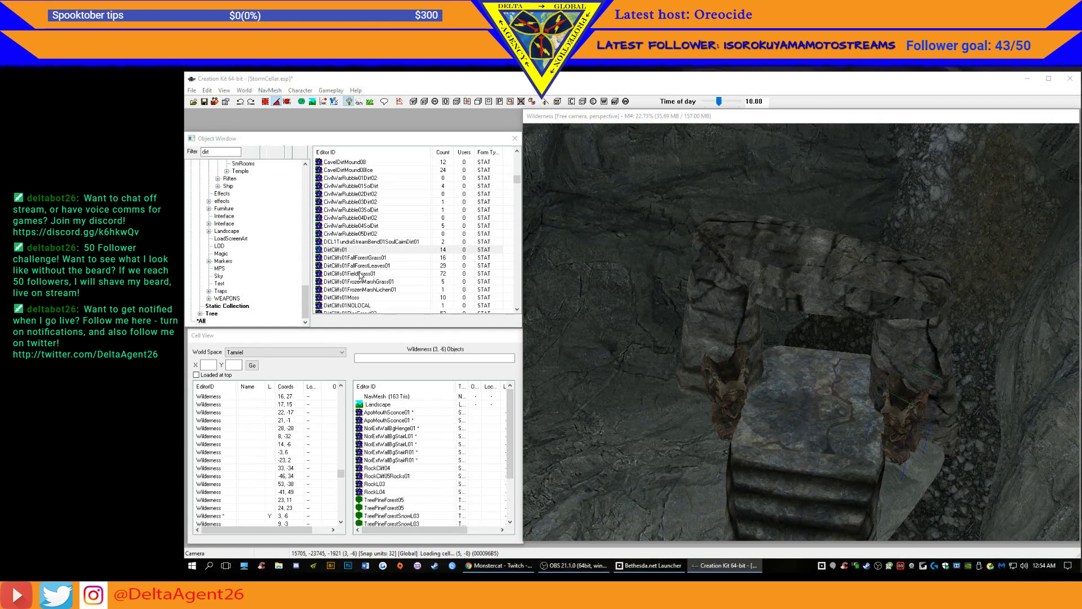
{"action": "left_click", "coordinate": [365, 305]}
{"action": "scroll", "coordinate": [366, 309], "scroll_direction": "down", "scroll_amount": 2}
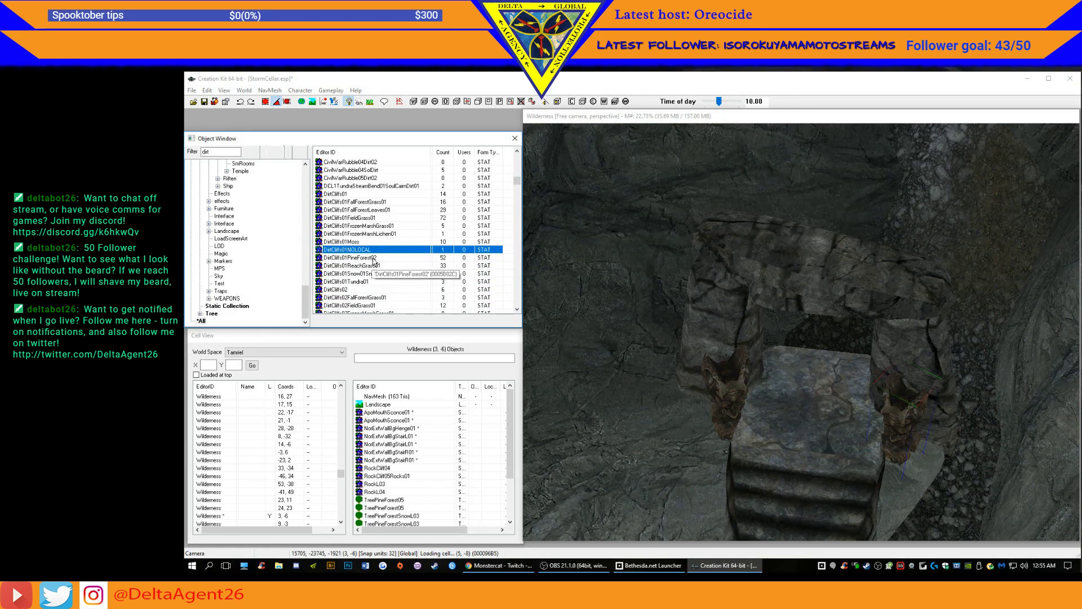
{"action": "left_click", "coordinate": [373, 259]}
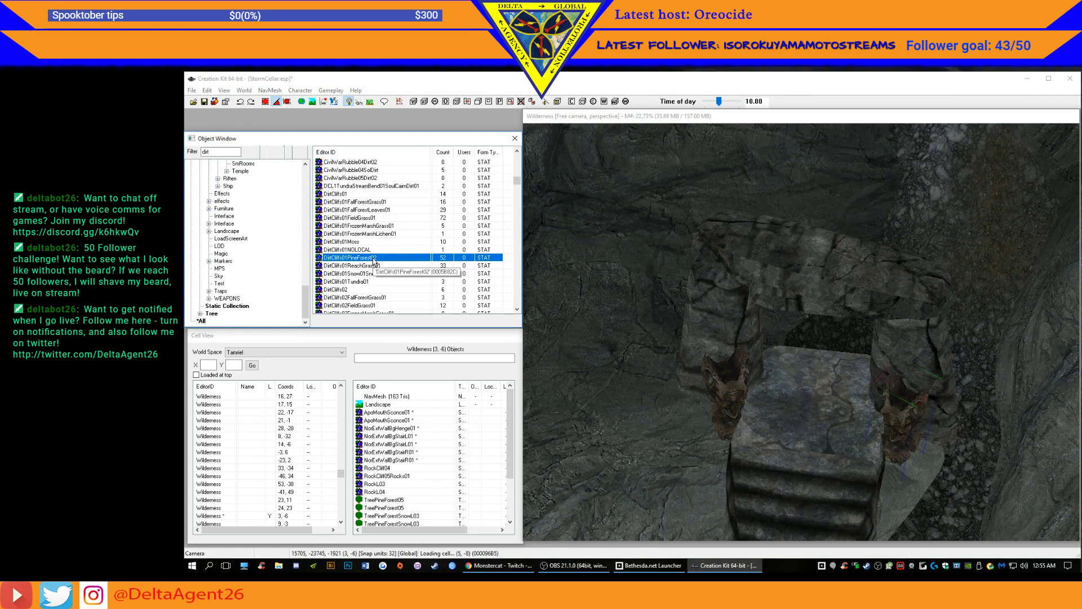
{"action": "left_click", "coordinate": [372, 267]}
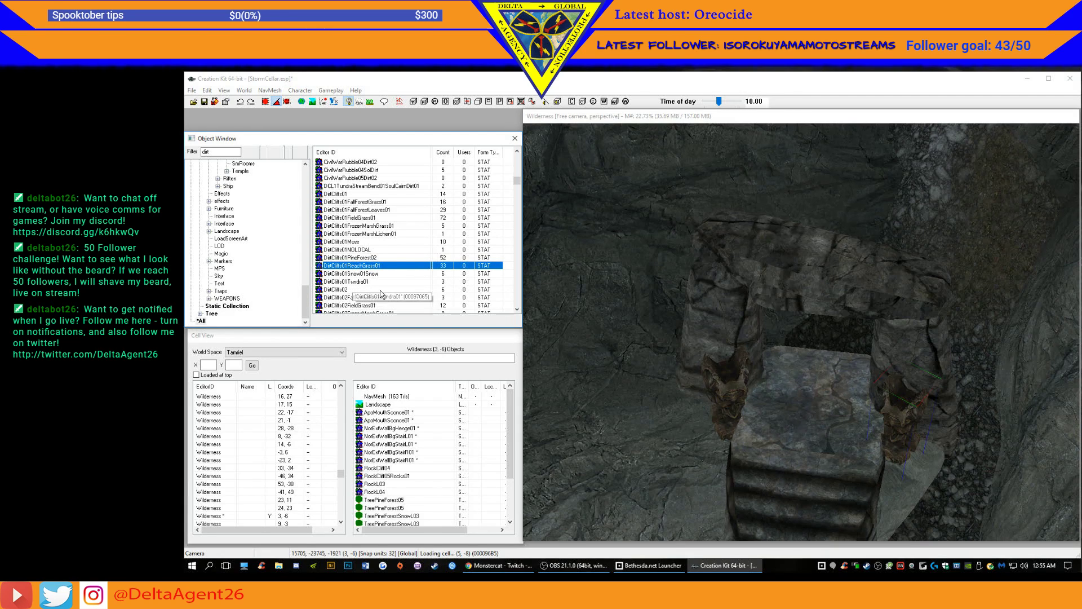
- Browse the filtered dirt objects through the DirtCliffs01 to DirtCliffs05 terrain variants
{"action": "scroll", "coordinate": [380, 299], "scroll_direction": "down", "scroll_amount": 2}
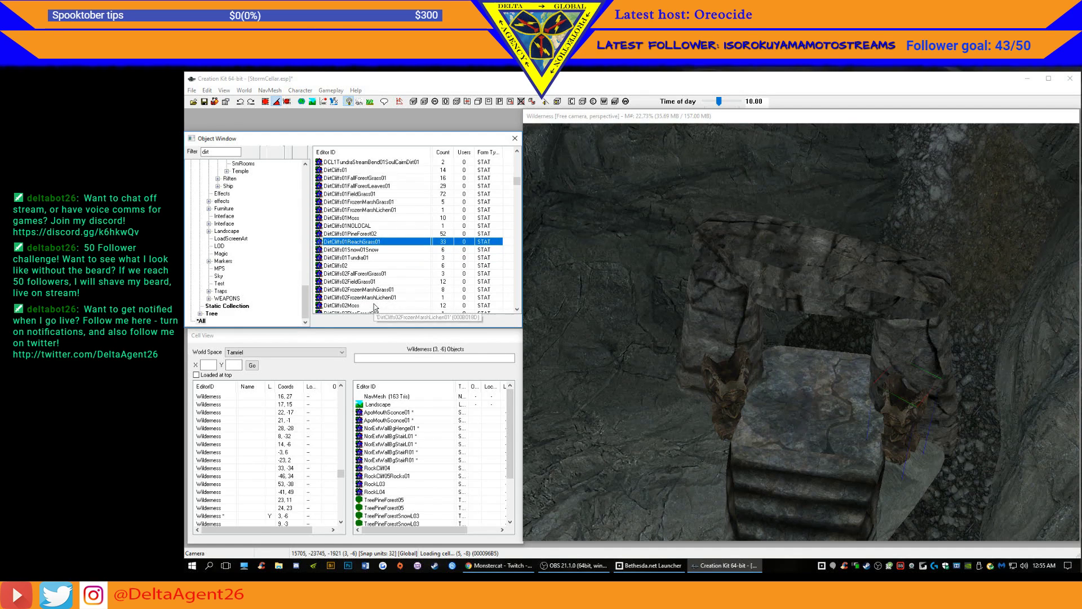
{"action": "scroll", "coordinate": [372, 288], "scroll_direction": "down", "scroll_amount": 2}
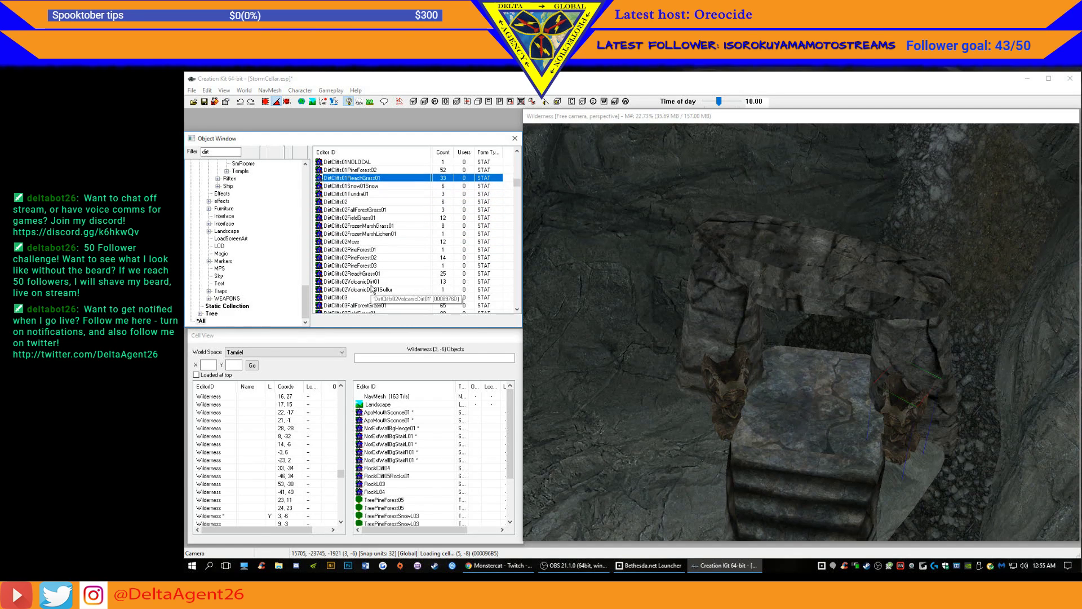
{"action": "scroll", "coordinate": [372, 289], "scroll_direction": "down", "scroll_amount": 1}
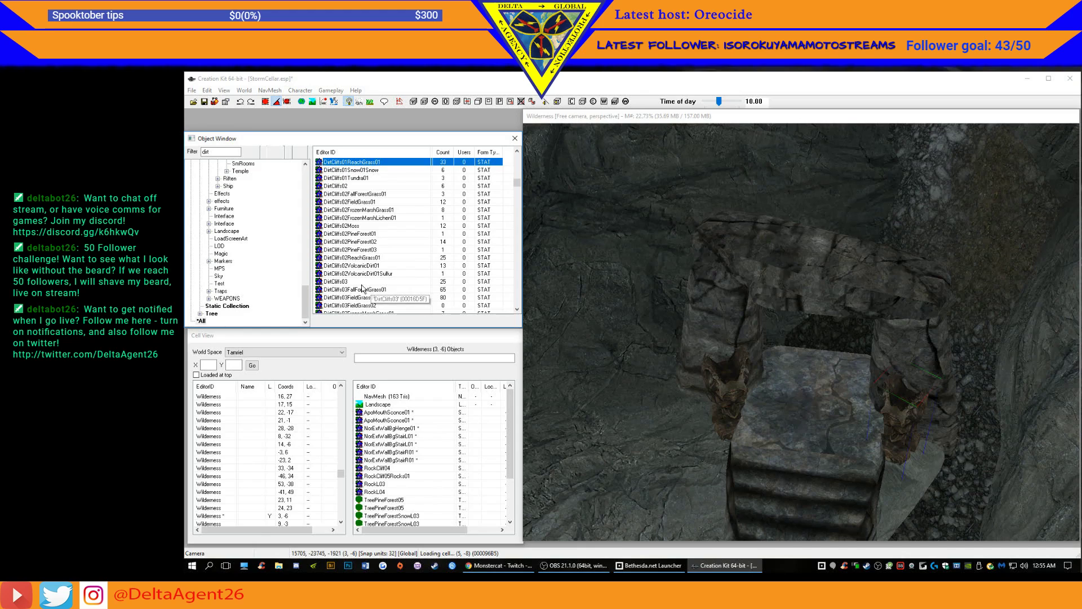
{"action": "scroll", "coordinate": [359, 287], "scroll_direction": "down", "scroll_amount": 1}
{"action": "scroll", "coordinate": [358, 286], "scroll_direction": "down", "scroll_amount": 1}
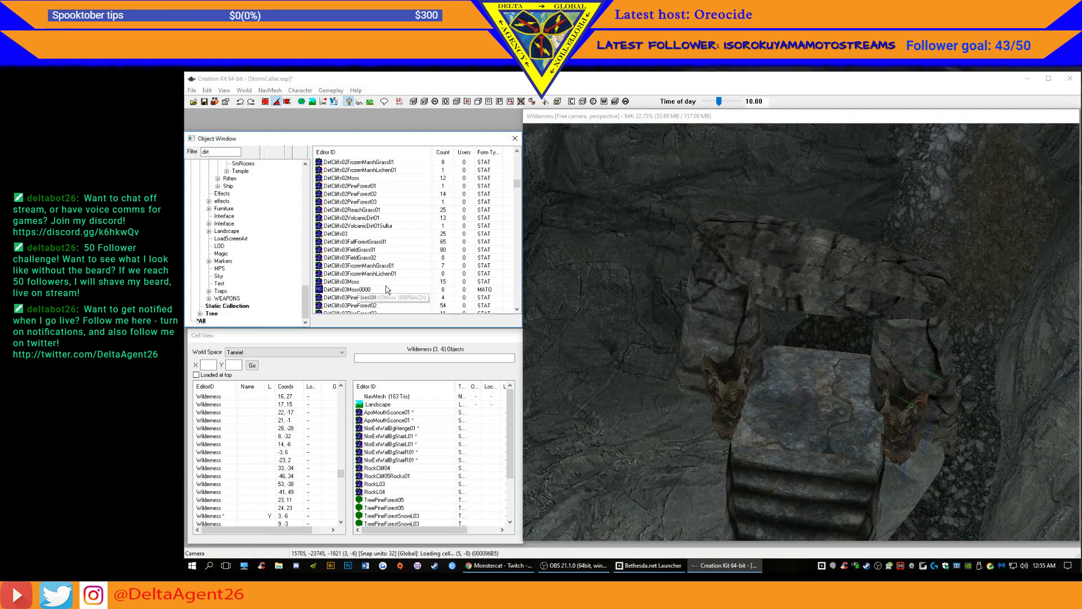
{"action": "scroll", "coordinate": [387, 289], "scroll_direction": "down", "scroll_amount": 1}
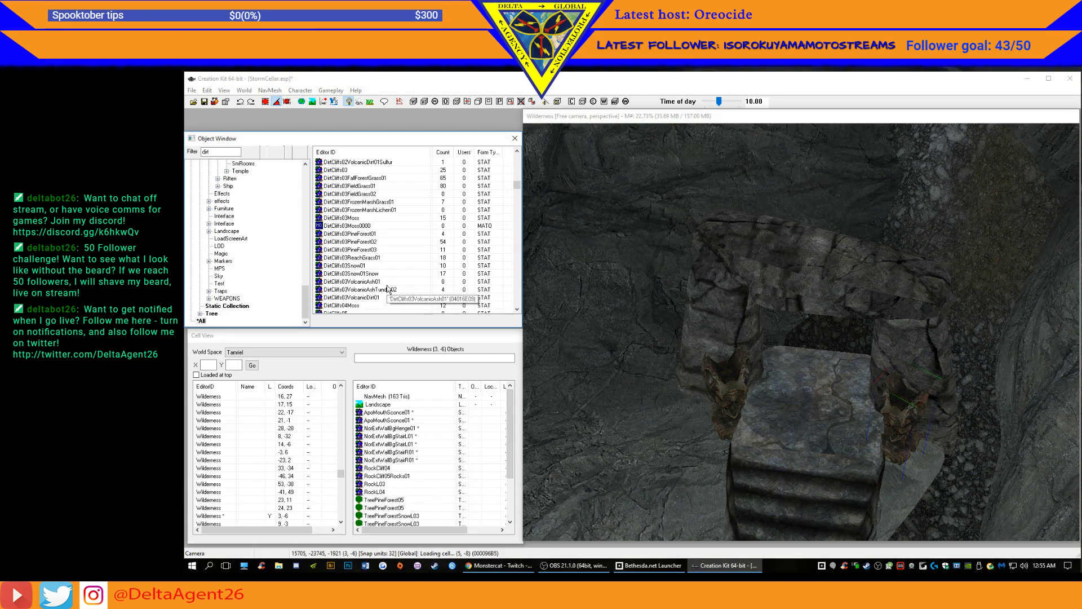
{"action": "scroll", "coordinate": [388, 288], "scroll_direction": "down", "scroll_amount": 1}
{"action": "scroll", "coordinate": [387, 289], "scroll_direction": "down", "scroll_amount": 2}
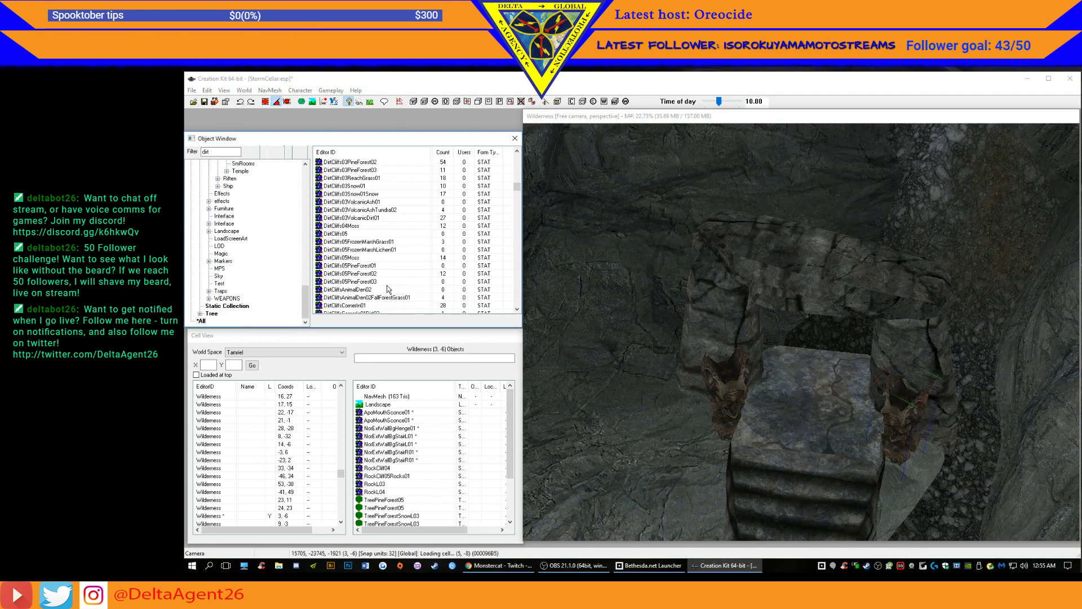
- Browse the DirtCliffsCornerIn01, DirtCliffsCornerOut01 and DirtCliffsIsland01 variants, continuing to the DLC01 Soul Cairn dirt pieces
{"action": "scroll", "coordinate": [387, 289], "scroll_direction": "down", "scroll_amount": 4}
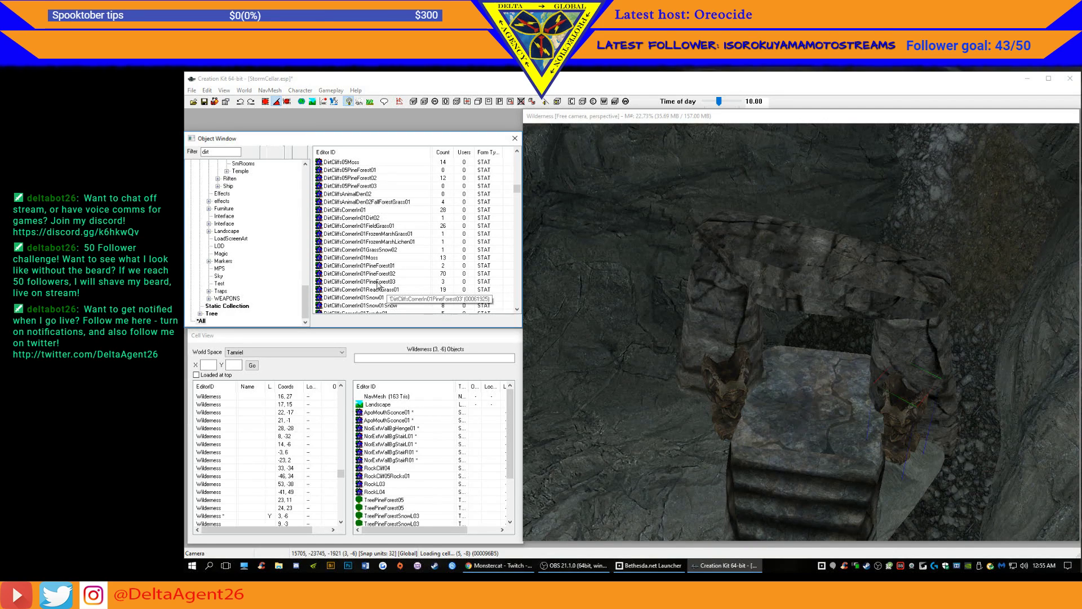
{"action": "scroll", "coordinate": [378, 285], "scroll_direction": "down", "scroll_amount": 2}
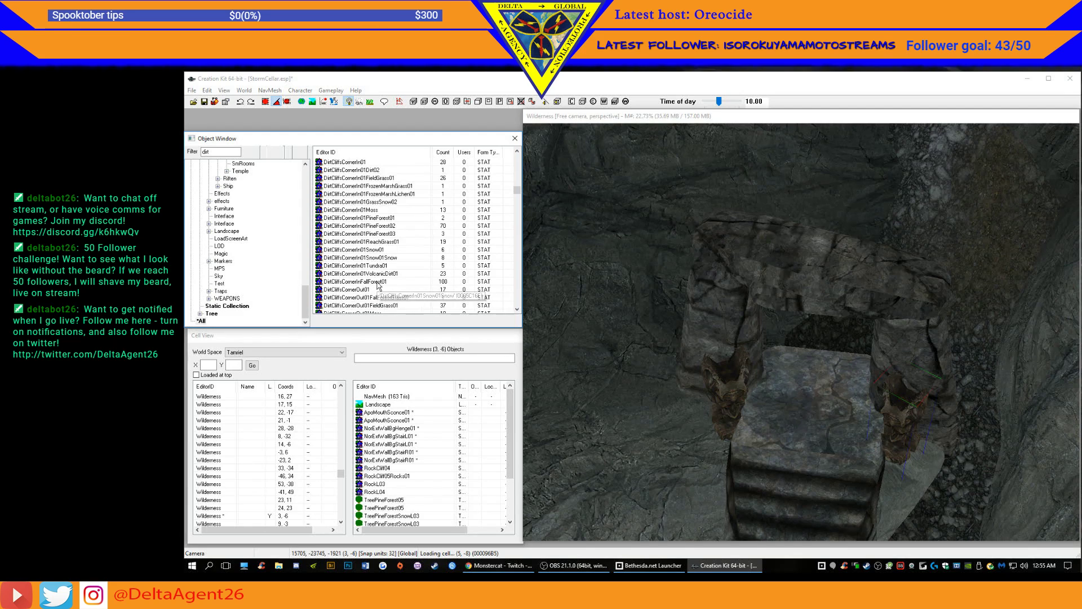
{"action": "scroll", "coordinate": [378, 285], "scroll_direction": "down", "scroll_amount": 4}
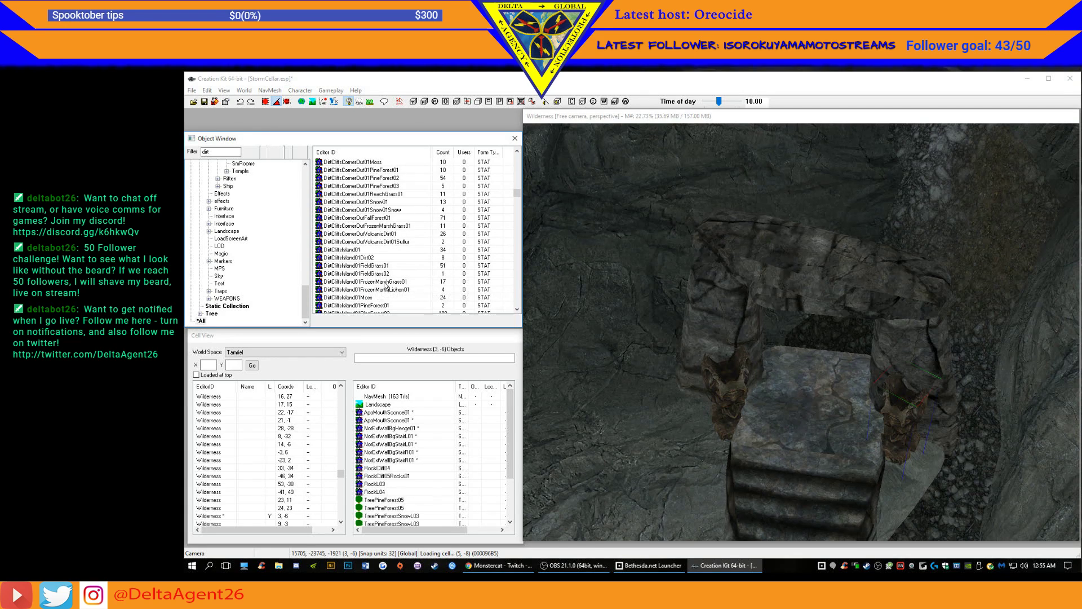
{"action": "scroll", "coordinate": [384, 285], "scroll_direction": "down", "scroll_amount": 4}
{"action": "scroll", "coordinate": [388, 285], "scroll_direction": "down", "scroll_amount": 4}
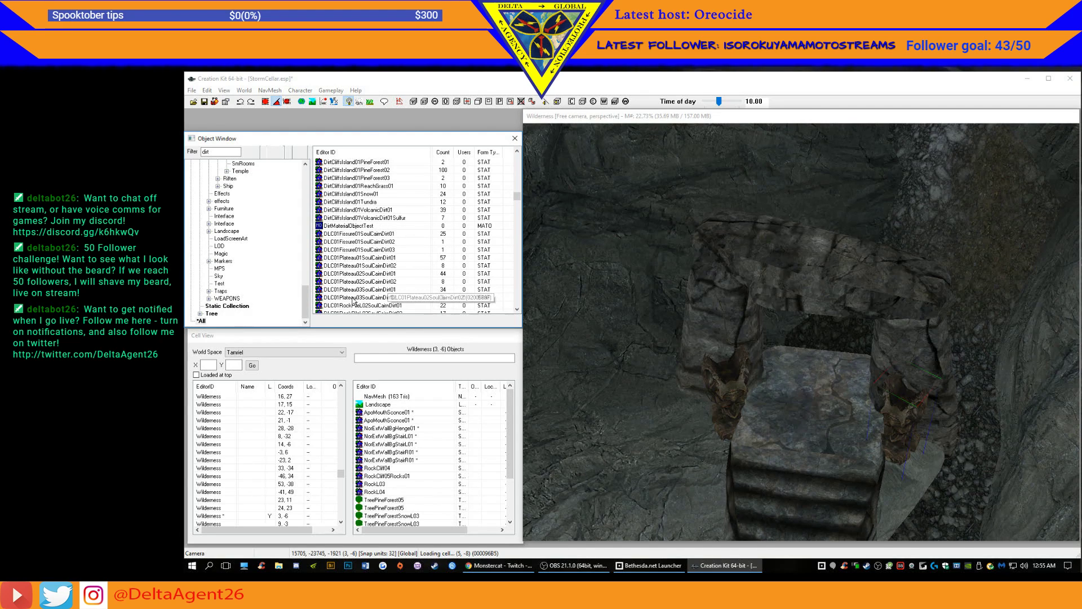
- Examine DLC01Fissure01SoulCairnDirt01 and 03, the DLC02 icy cave dirt mound and DLC1RockPileS02SoulCairnDirt03
{"action": "left_click", "coordinate": [354, 234]}
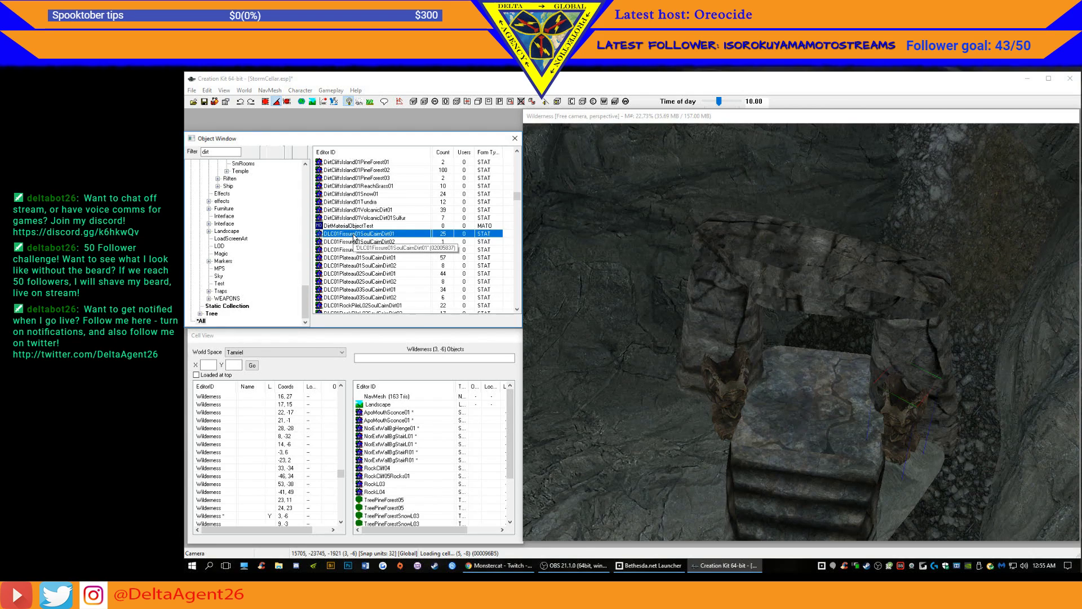
{"action": "left_click", "coordinate": [355, 250]}
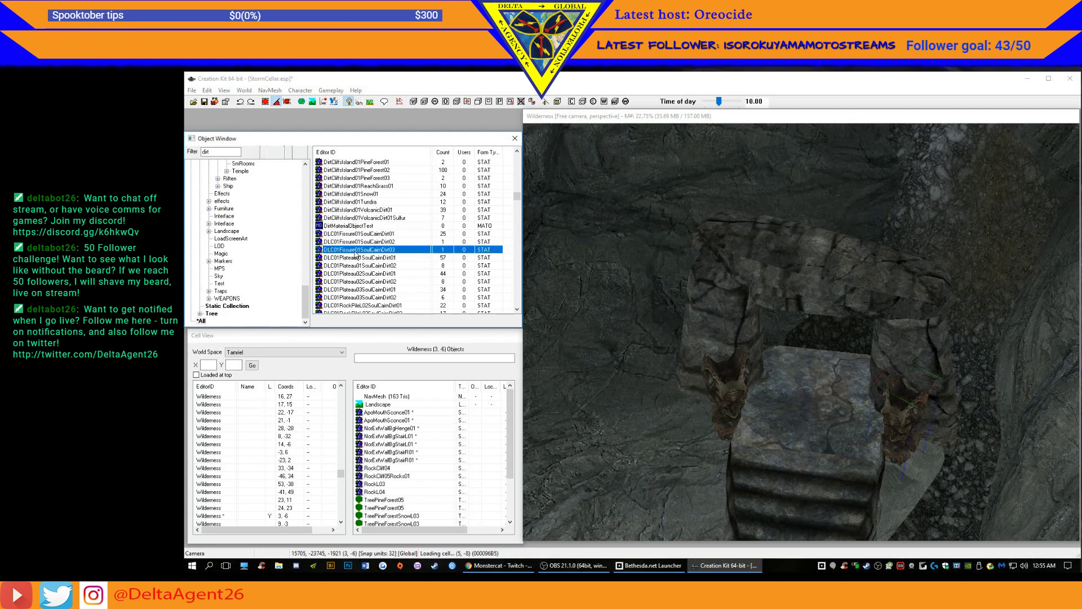
{"action": "scroll", "coordinate": [377, 293], "scroll_direction": "down", "scroll_amount": 2}
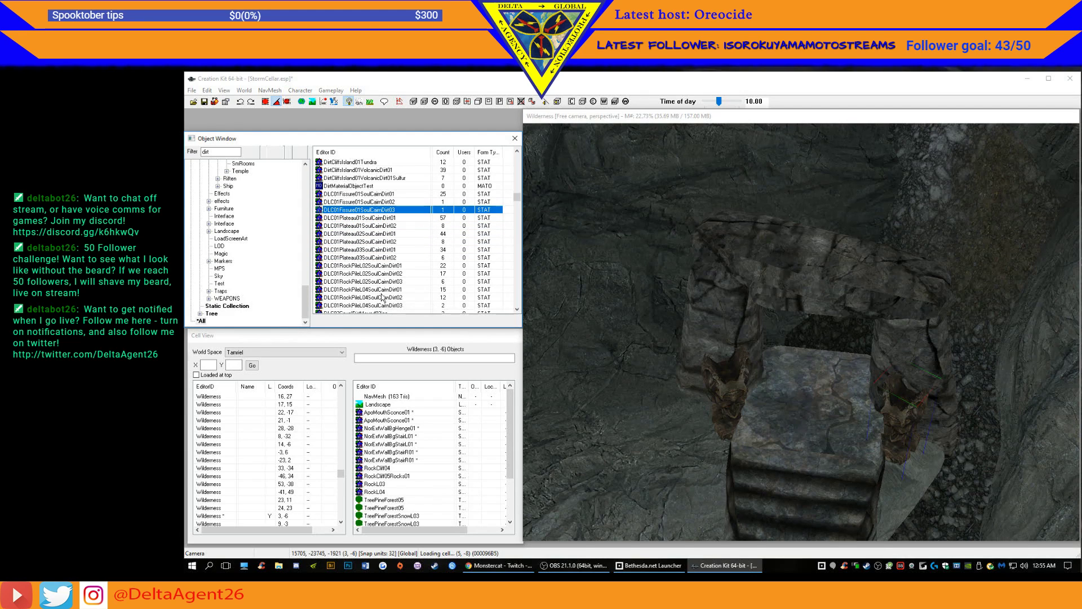
{"action": "scroll", "coordinate": [380, 288], "scroll_direction": "down", "scroll_amount": 3}
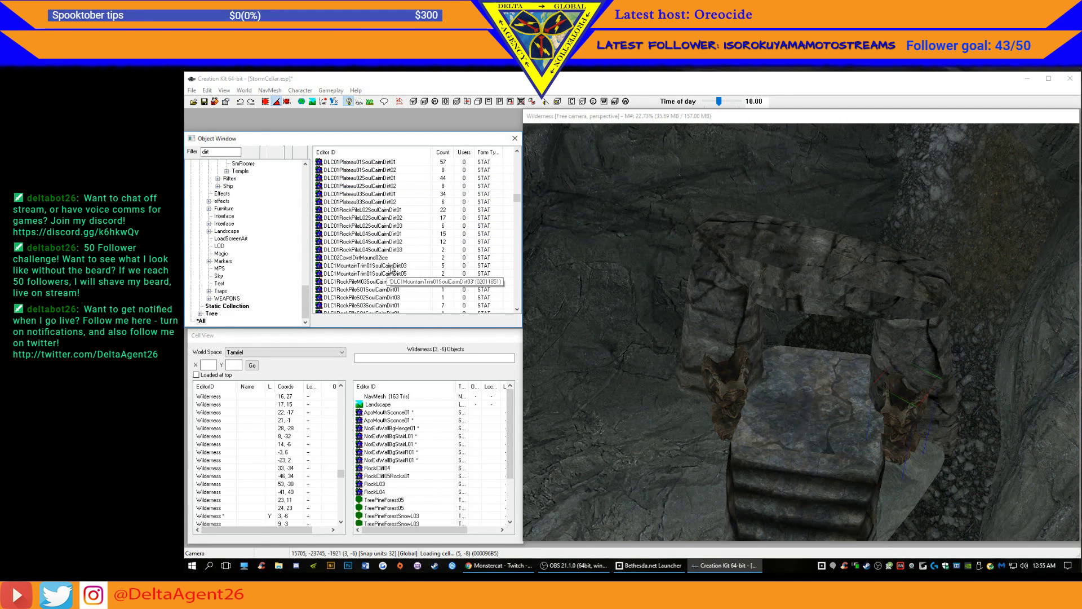
{"action": "left_click", "coordinate": [364, 259]}
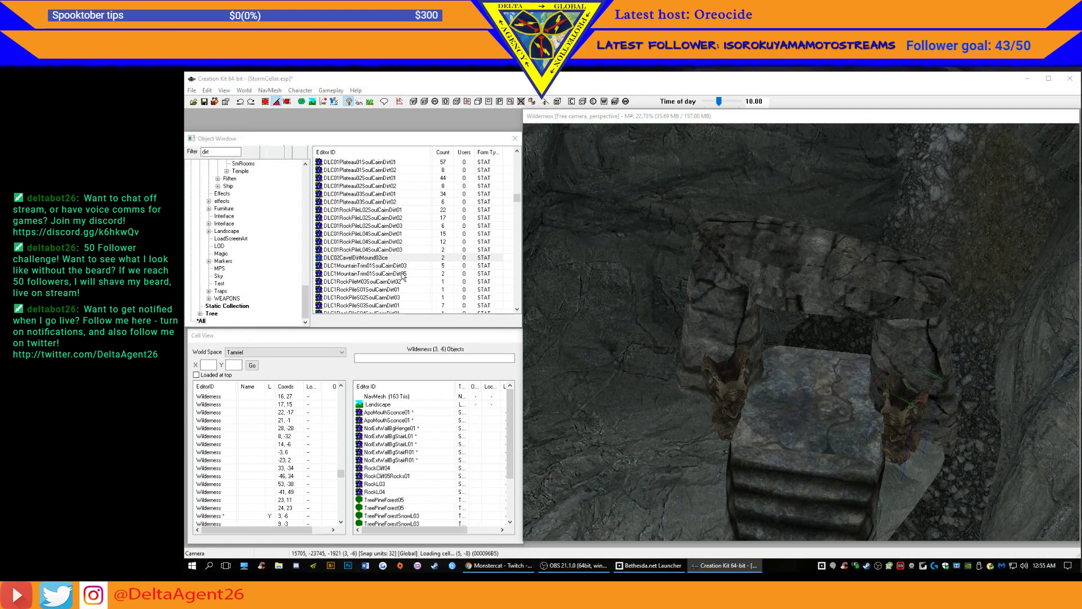
{"action": "left_click", "coordinate": [389, 298]}
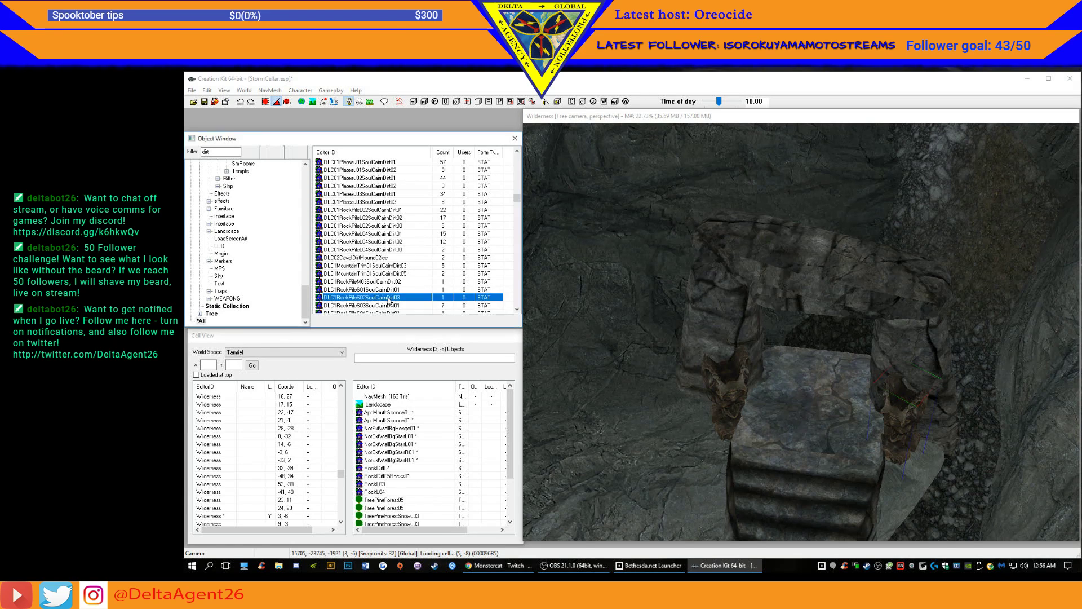
- Examine DragonMoundDirtCapSnow and FarmhouseSilo_FallForestDirt01, and browse on to the flora and footstep sound entries
{"action": "scroll", "coordinate": [389, 302], "scroll_direction": "down", "scroll_amount": 2}
{"action": "scroll", "coordinate": [389, 302], "scroll_direction": "down", "scroll_amount": 3}
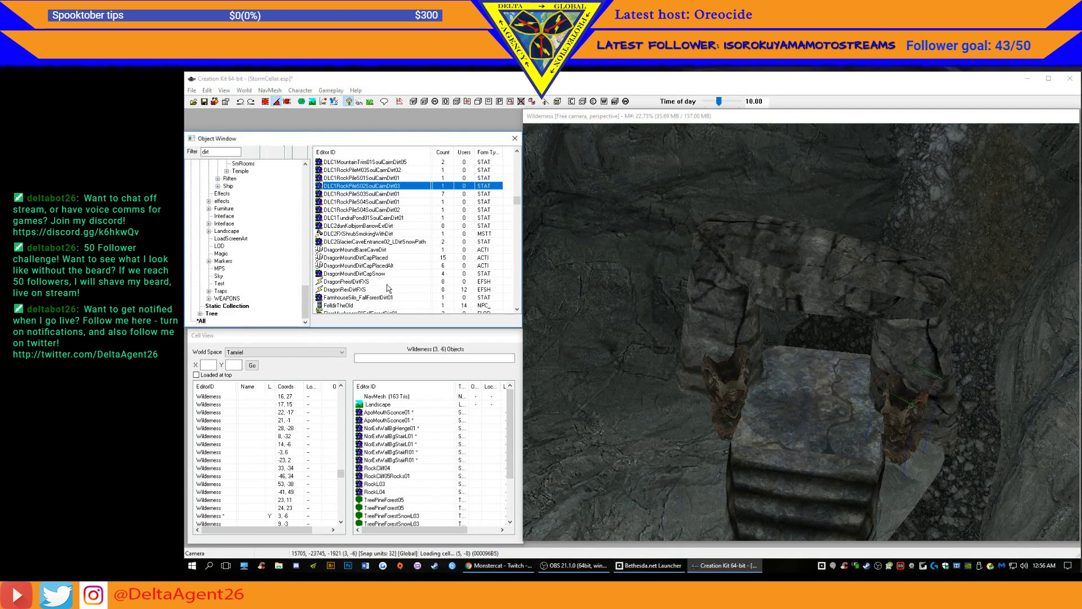
{"action": "left_click", "coordinate": [384, 274]}
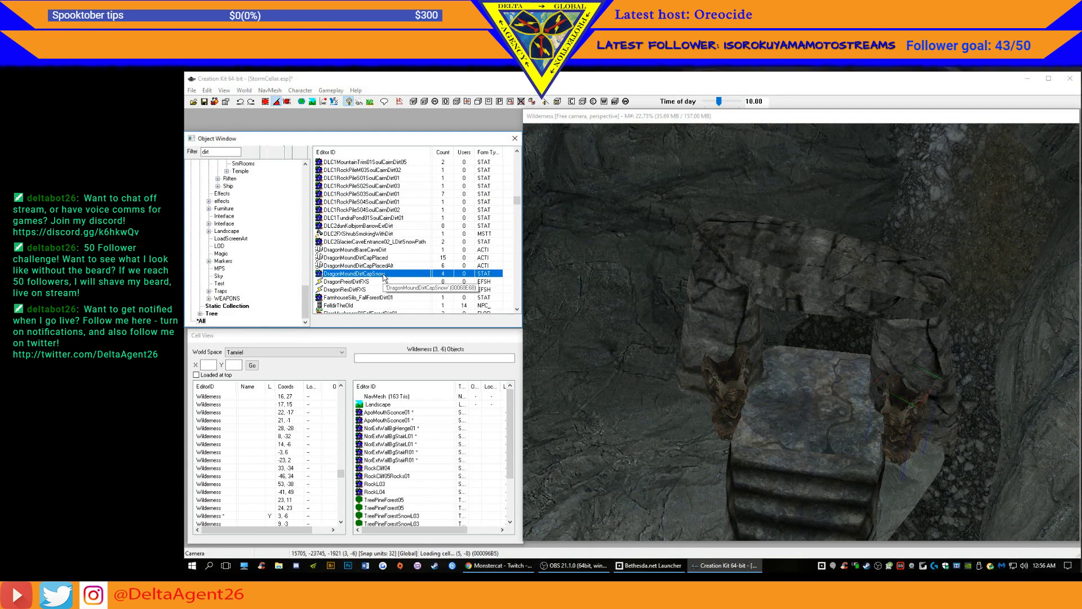
{"action": "left_click", "coordinate": [377, 297]}
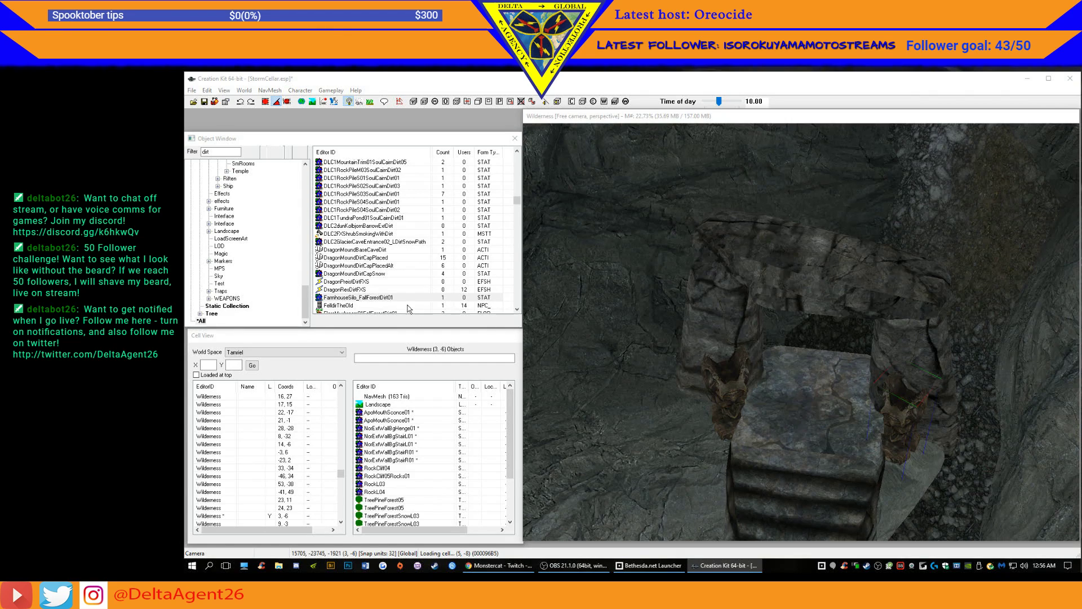
{"action": "left_click", "coordinate": [362, 298]}
{"action": "scroll", "coordinate": [375, 302], "scroll_direction": "down", "scroll_amount": 8}
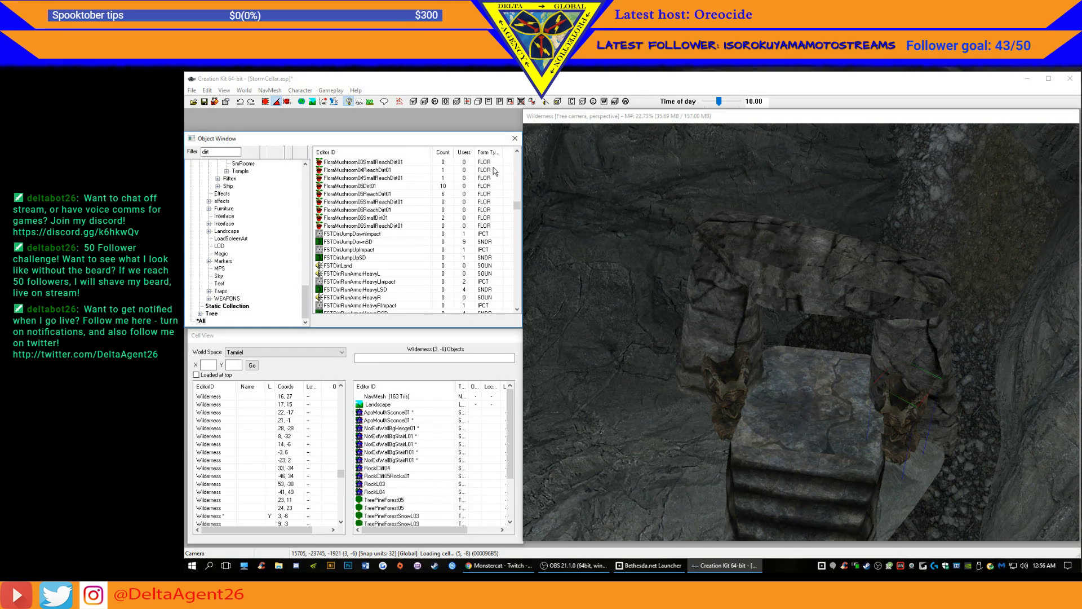
- Sort the dirt objects by form type and go to the static (STAT) entries
{"action": "left_click", "coordinate": [492, 153]}
{"action": "scroll", "coordinate": [508, 224], "scroll_direction": "down", "scroll_amount": 3}
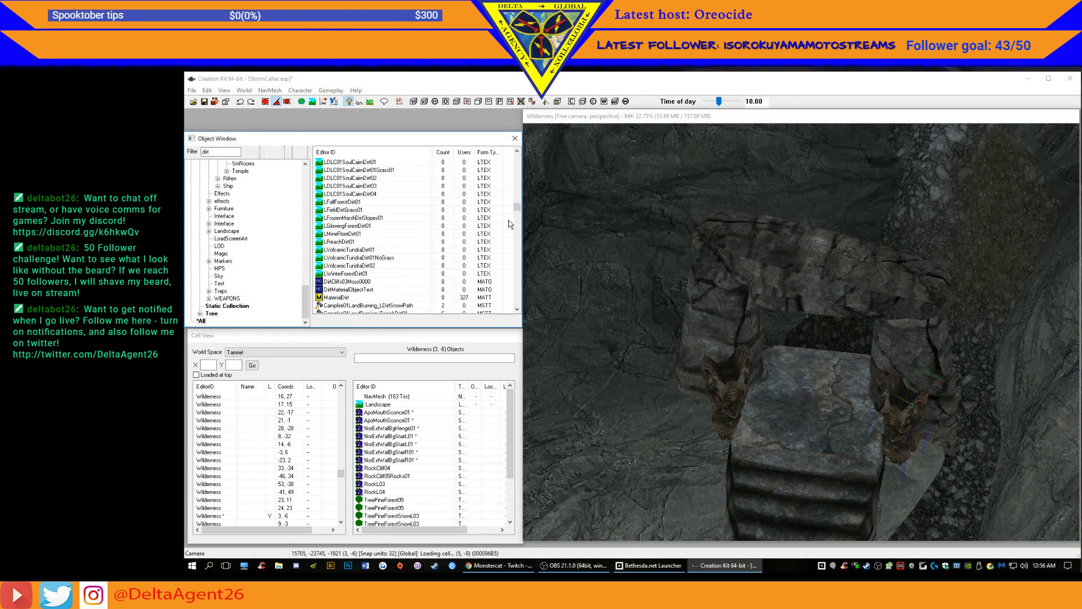
{"action": "left_click_drag", "start_coordinate": [517, 212], "coordinate": [517, 233]}
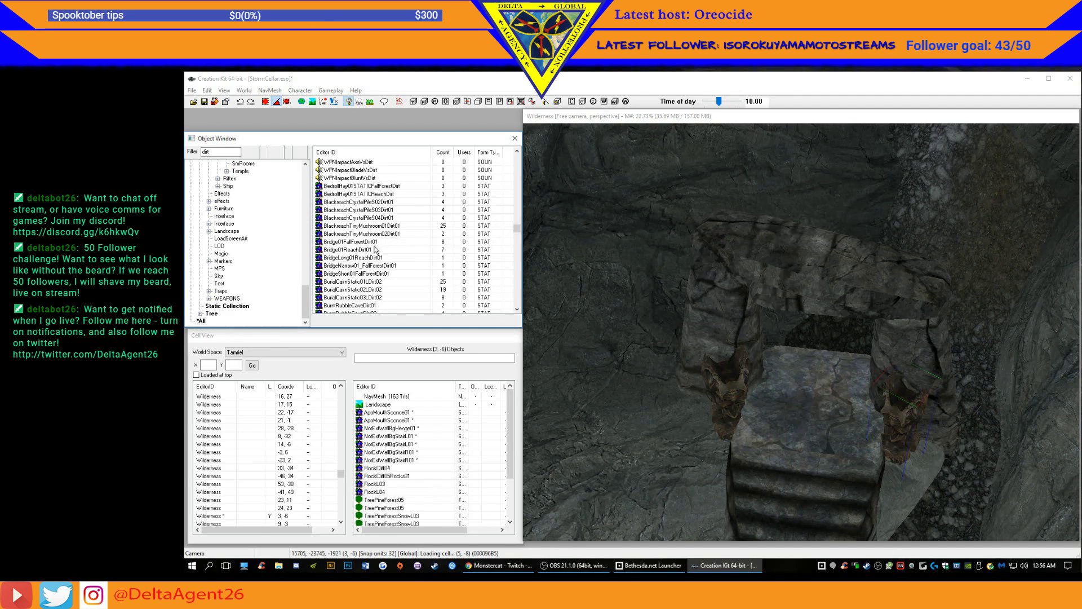
- Examine BurialCairnStatic02LDirt02 and BurntRubbleCaveDirt05 among the static dirt pieces
{"action": "scroll", "coordinate": [374, 251], "scroll_direction": "down", "scroll_amount": 3}
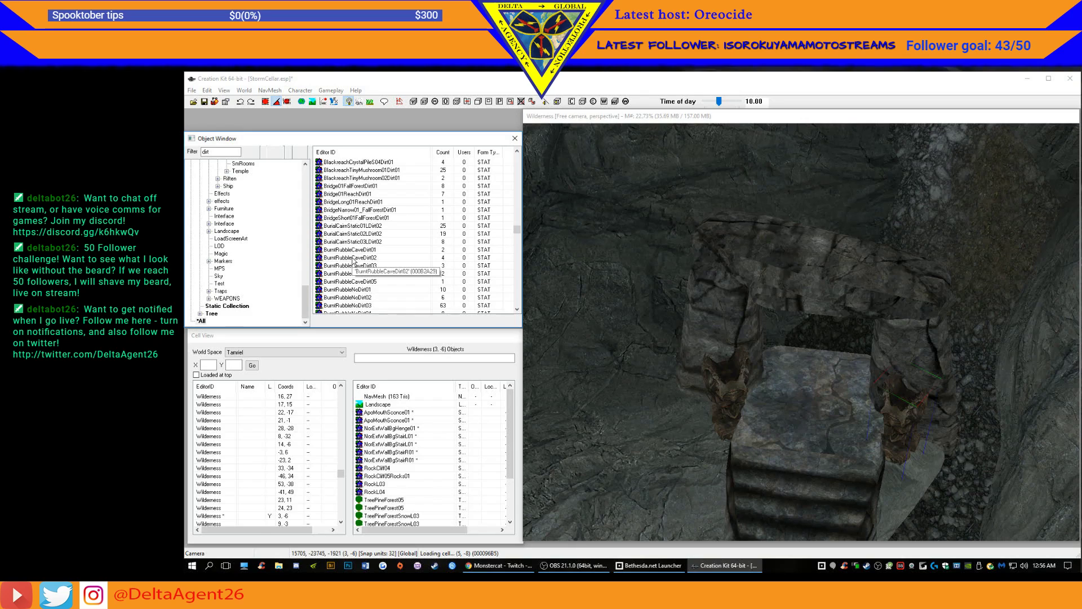
{"action": "left_click", "coordinate": [350, 234]}
{"action": "double_click", "coordinate": [349, 236]}
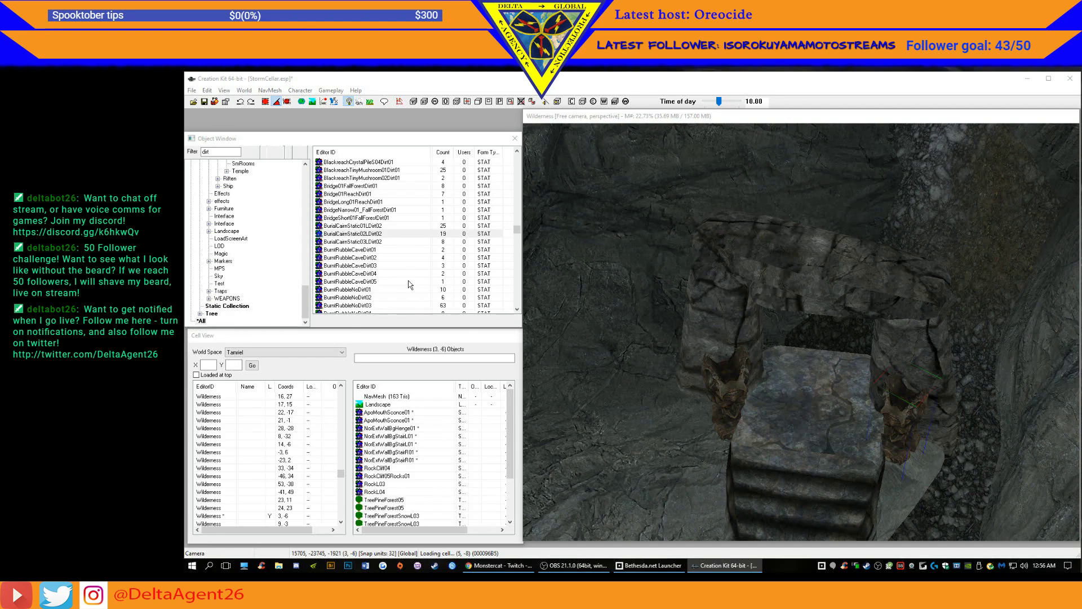
{"action": "left_click", "coordinate": [360, 281]}
{"action": "scroll", "coordinate": [364, 284], "scroll_direction": "down", "scroll_amount": 5}
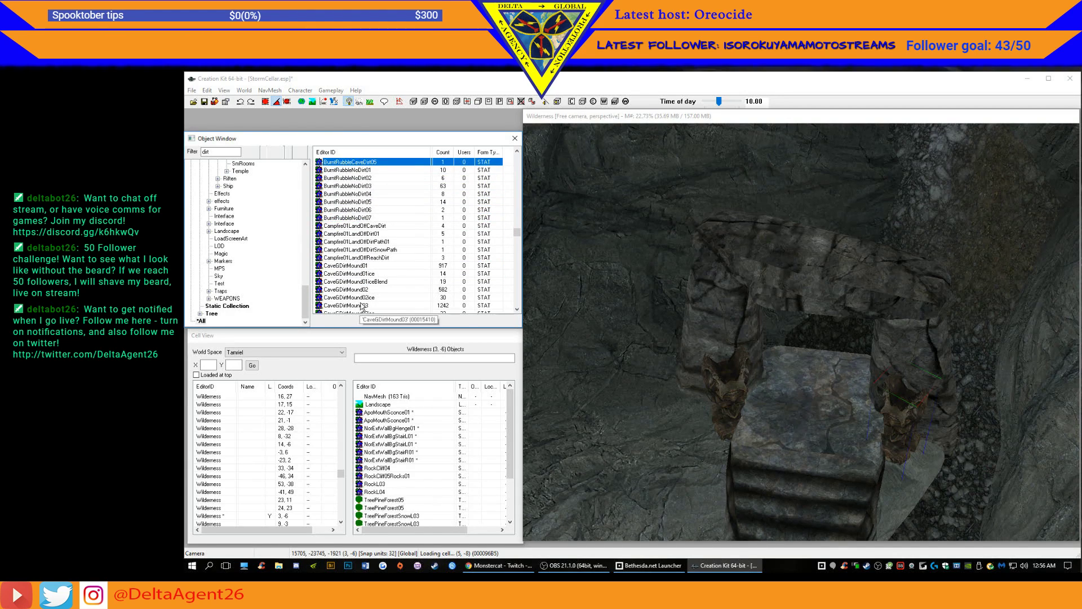
- Browse the static cave dirt mounds, CivilWarRubble and DirtCliffs pieces, and examine DirtCliffs01Tundra01
{"action": "scroll", "coordinate": [363, 299], "scroll_direction": "down", "scroll_amount": 2}
{"action": "scroll", "coordinate": [363, 305], "scroll_direction": "down", "scroll_amount": 2}
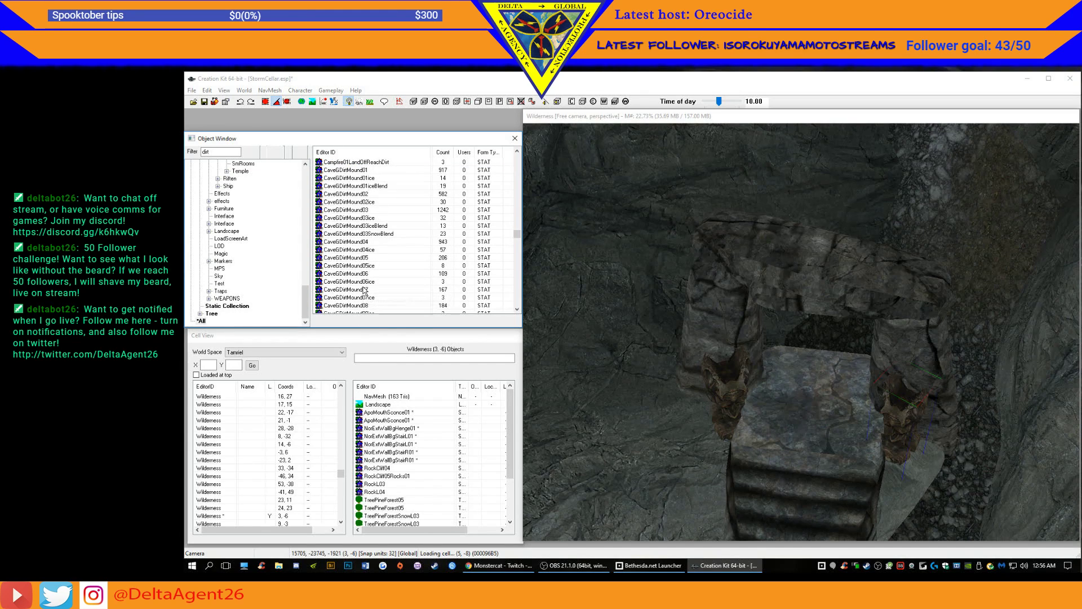
{"action": "scroll", "coordinate": [374, 273], "scroll_direction": "down", "scroll_amount": 3}
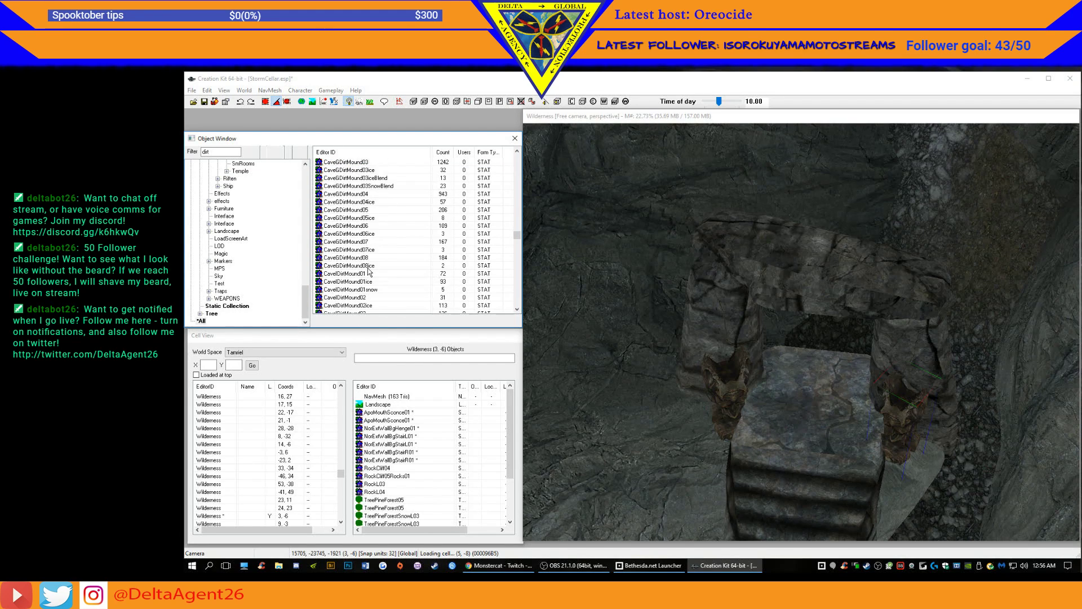
{"action": "scroll", "coordinate": [373, 275], "scroll_direction": "down", "scroll_amount": 4}
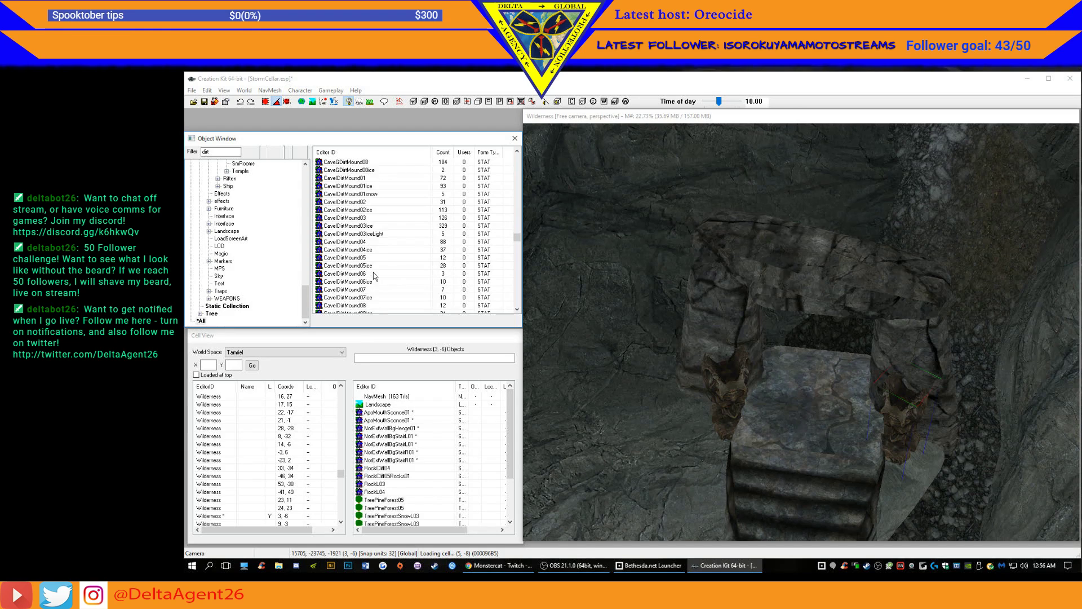
{"action": "scroll", "coordinate": [373, 275], "scroll_direction": "down", "scroll_amount": 3}
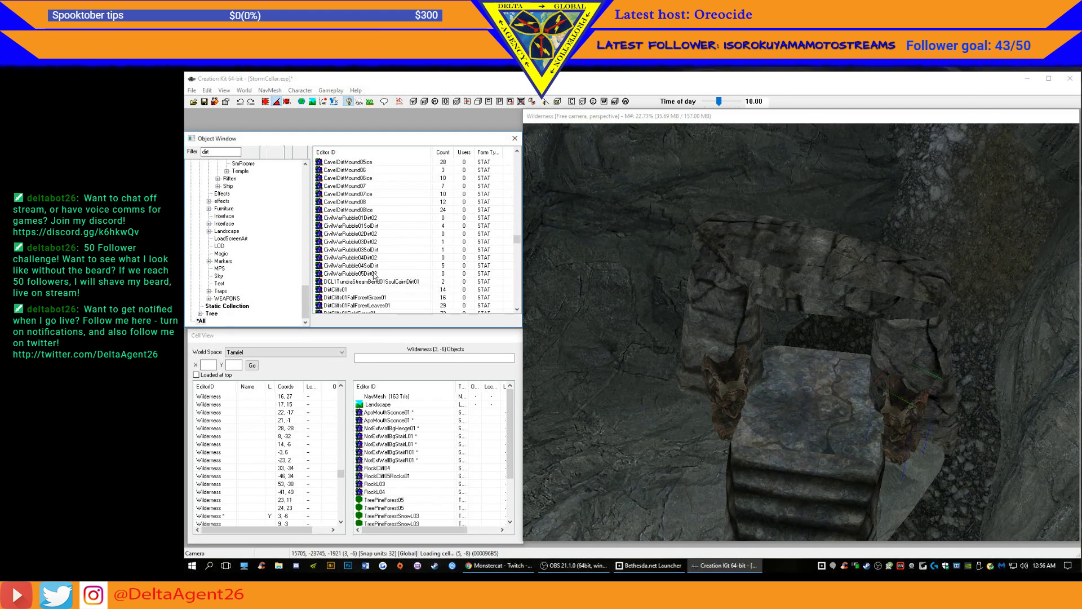
{"action": "scroll", "coordinate": [374, 275], "scroll_direction": "down", "scroll_amount": 2}
{"action": "scroll", "coordinate": [374, 275], "scroll_direction": "down", "scroll_amount": 3}
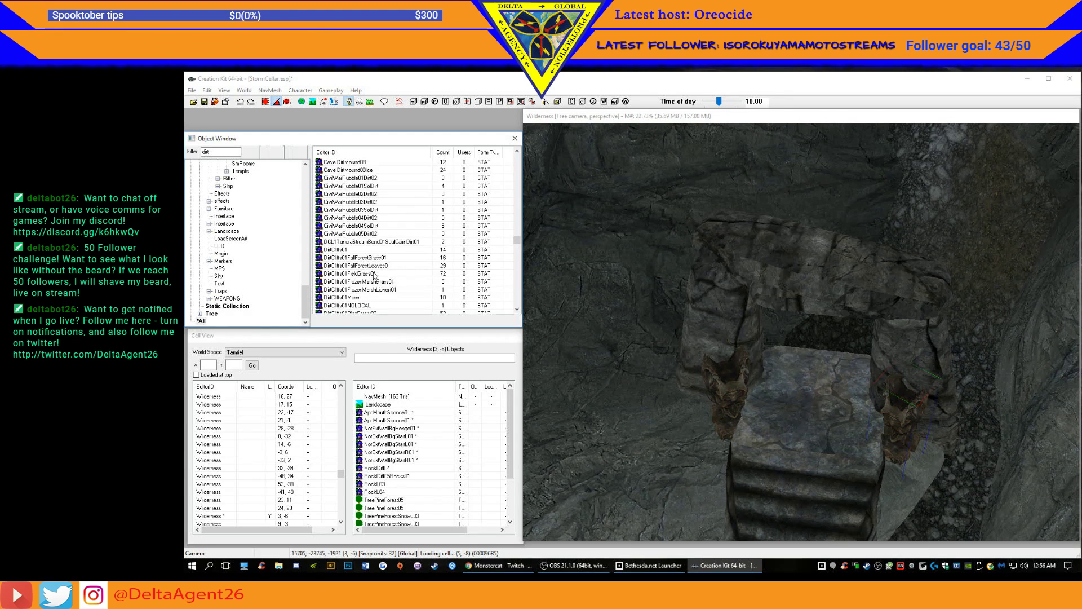
{"action": "scroll", "coordinate": [374, 277], "scroll_direction": "down", "scroll_amount": 1}
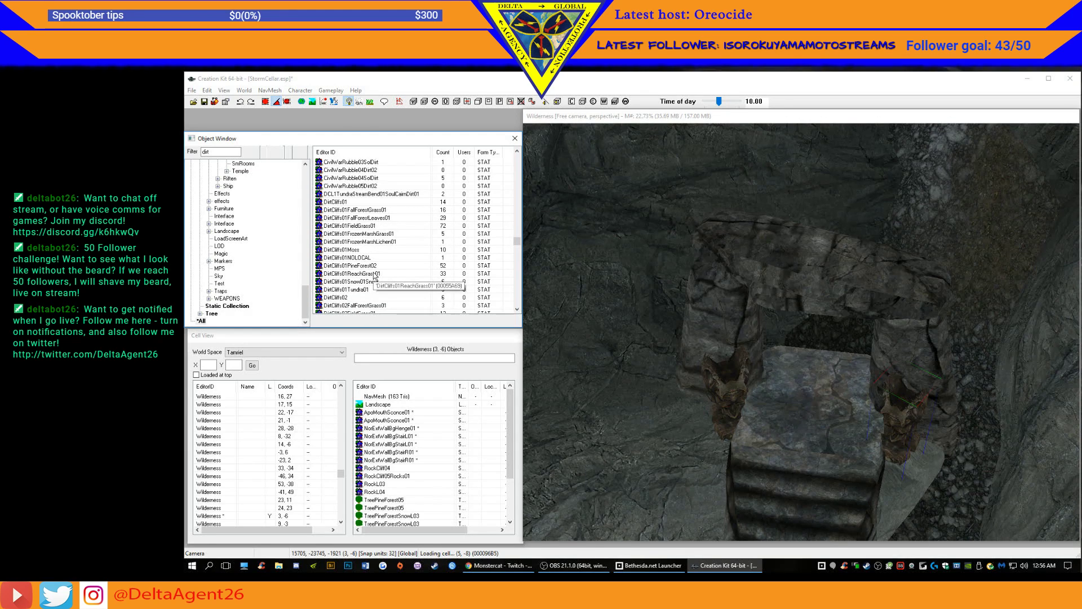
{"action": "scroll", "coordinate": [373, 277], "scroll_direction": "down", "scroll_amount": 3}
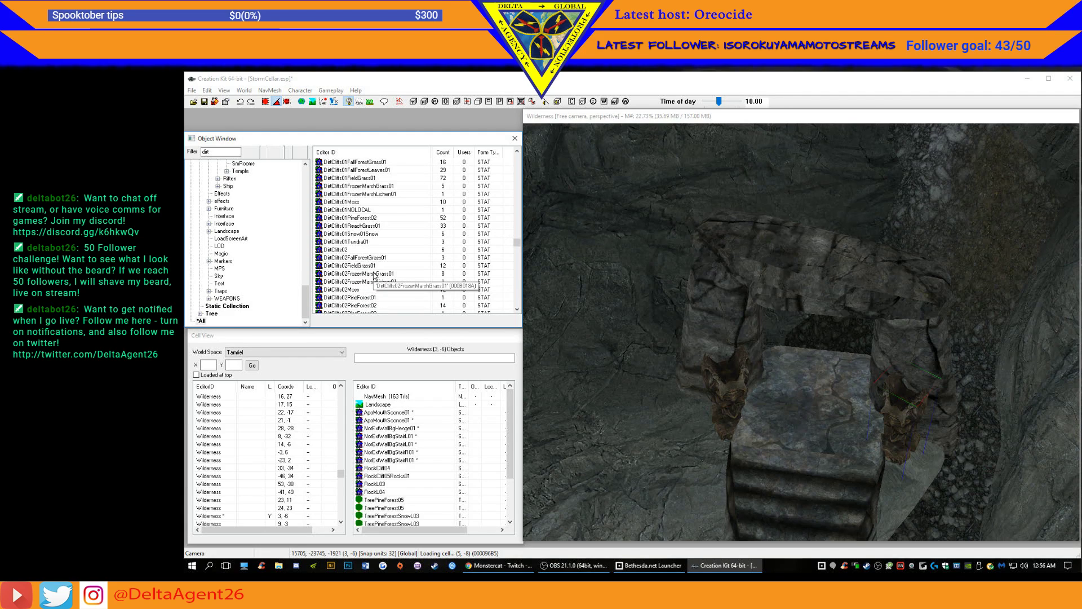
{"action": "left_click", "coordinate": [348, 242]}
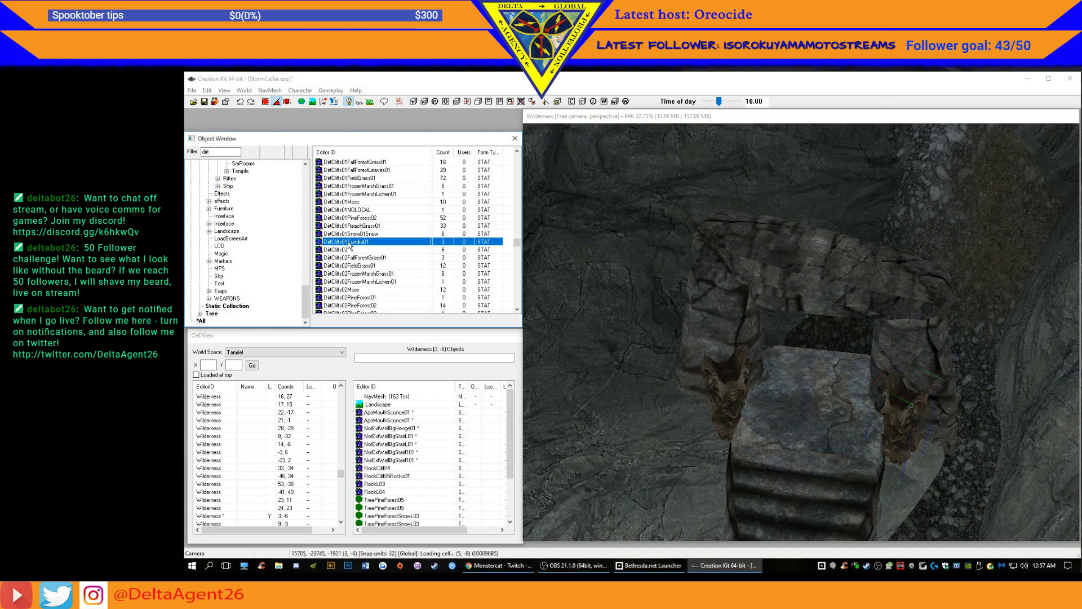
- Change the object filter to "cave"
{"action": "left_click", "coordinate": [225, 153]}
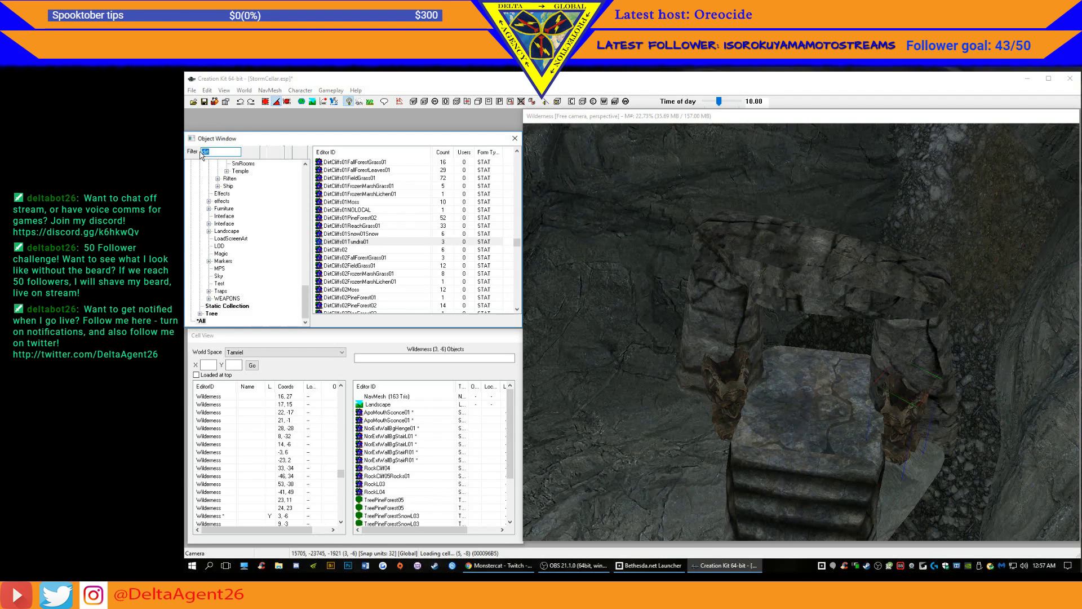
{"action": "type", "text": "cave"}
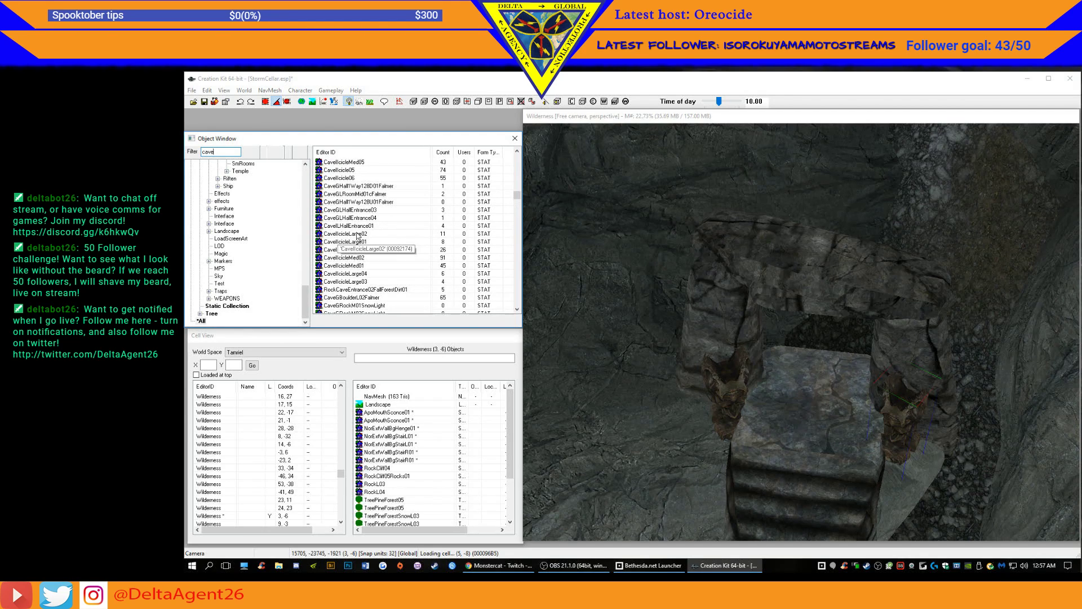
- Examine RockCaveEntrance02FallForestDirt01 and place one instance on the landing at the top of the staircase
{"action": "left_click", "coordinate": [358, 291]}
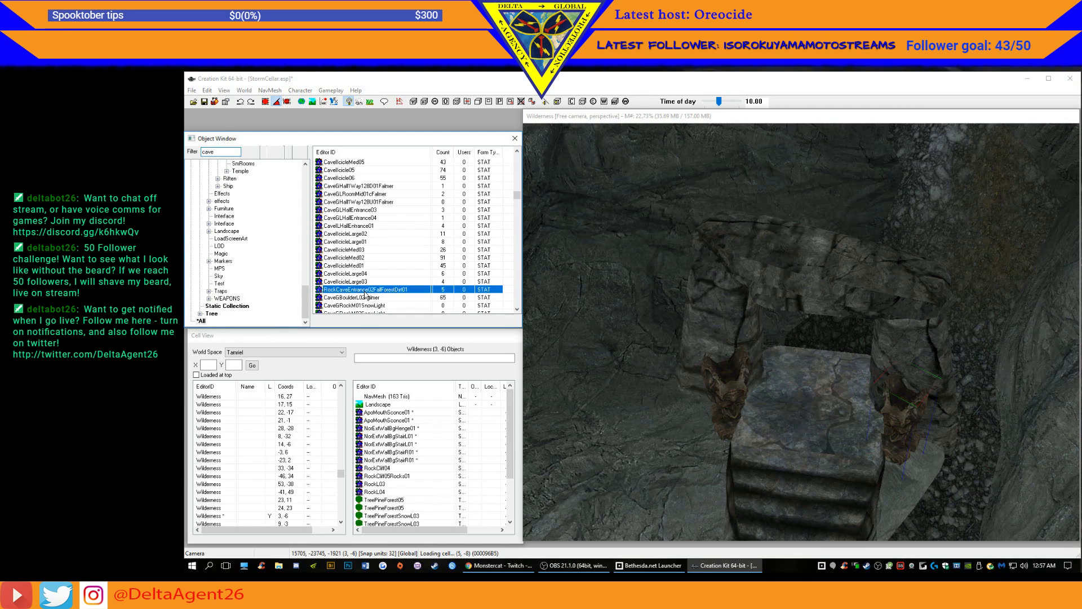
{"action": "double_click", "coordinate": [358, 292]}
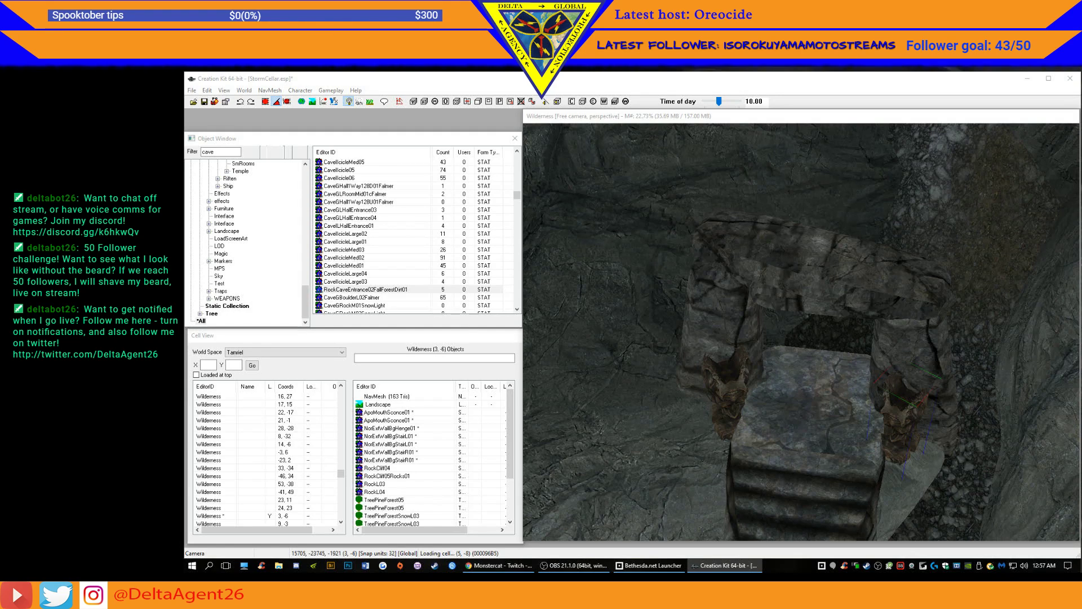
{"action": "left_click_drag", "start_coordinate": [321, 290], "coordinate": [827, 318]}
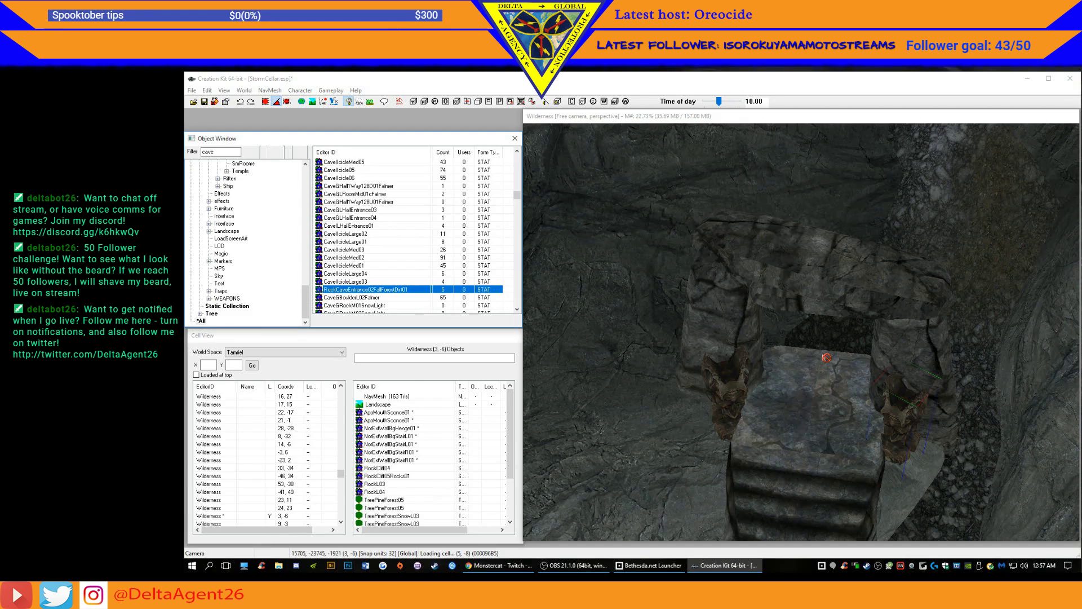
{"action": "left_click_drag", "start_coordinate": [826, 358], "coordinate": [839, 358]}
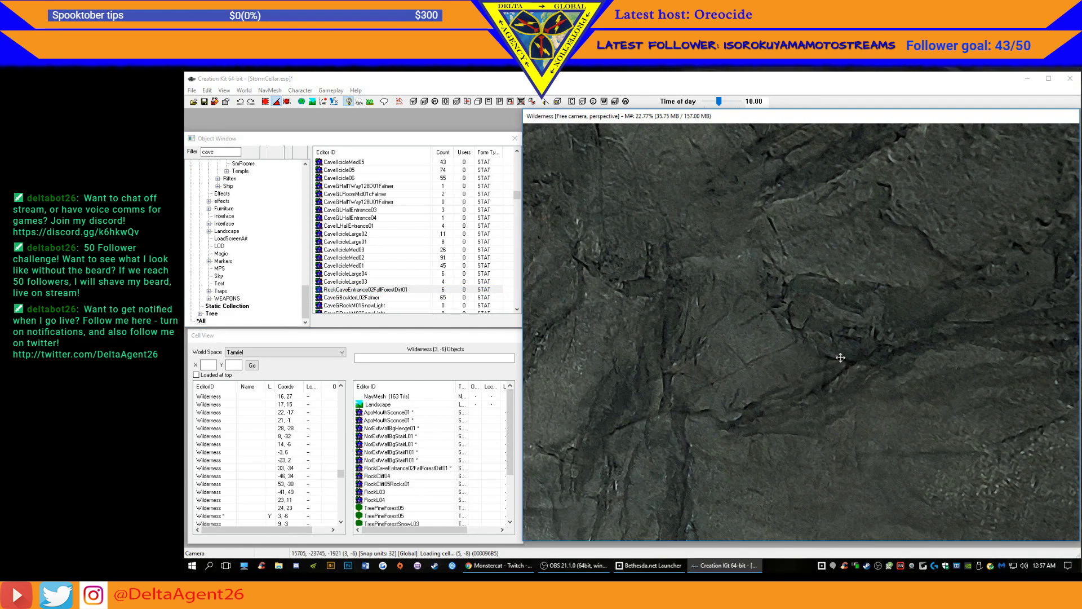
- Try rotating and moving the fall-forest dirt cave entrance to fit around the henge arch, and remove it from the cell
{"action": "scroll", "coordinate": [840, 358], "scroll_direction": "down", "scroll_amount": 5}
{"action": "mouse_move", "coordinate": [840, 357]}
{"action": "middle_mouse_down", "text": "shift"}
{"action": "mouse_move", "coordinate": [854, 322]}
{"action": "mouse_move", "coordinate": [825, 352]}
{"action": "middle_mouse_up", "text": "shift"}
{"action": "right_click_drag", "start_coordinate": [828, 327], "coordinate": [878, 327]}
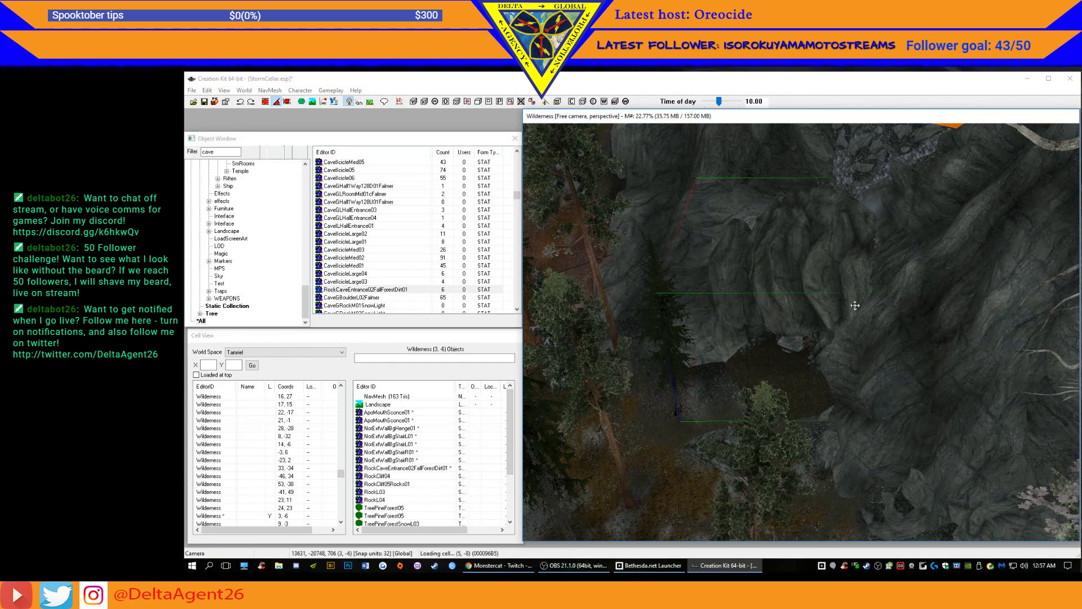
{"action": "left_click_drag", "start_coordinate": [817, 264], "coordinate": [838, 253]}
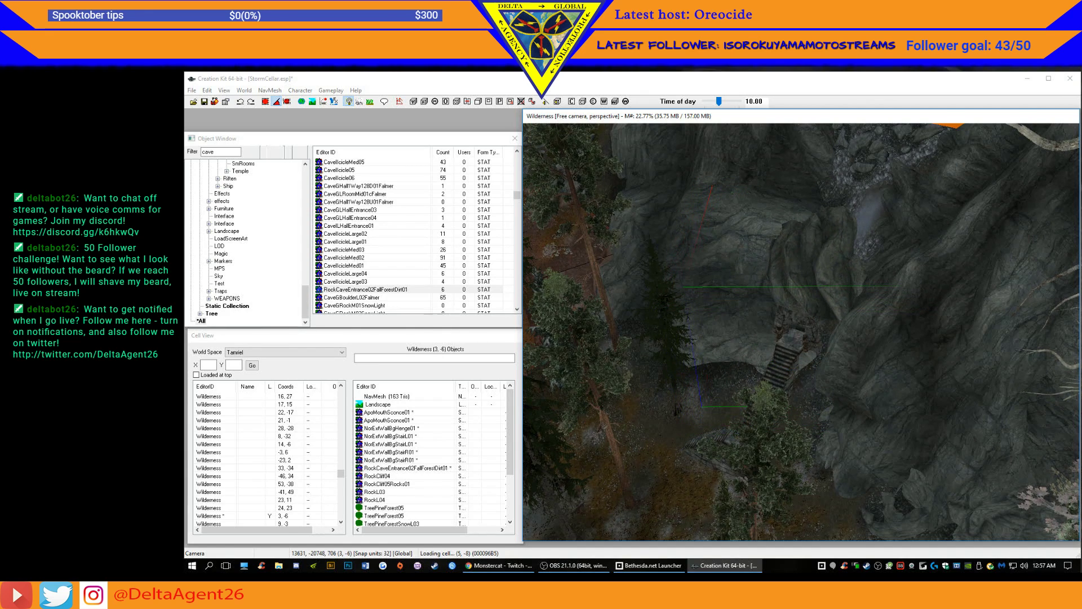
{"action": "middle_click_drag", "start_coordinate": [827, 243], "coordinate": [850, 272], "text": "shift"}
{"action": "scroll", "coordinate": [855, 249], "scroll_direction": "down", "scroll_amount": 5}
{"action": "scroll", "coordinate": [853, 252], "scroll_direction": "up", "scroll_amount": 4}
{"action": "scroll", "coordinate": [851, 271], "scroll_direction": "up", "scroll_amount": 6}
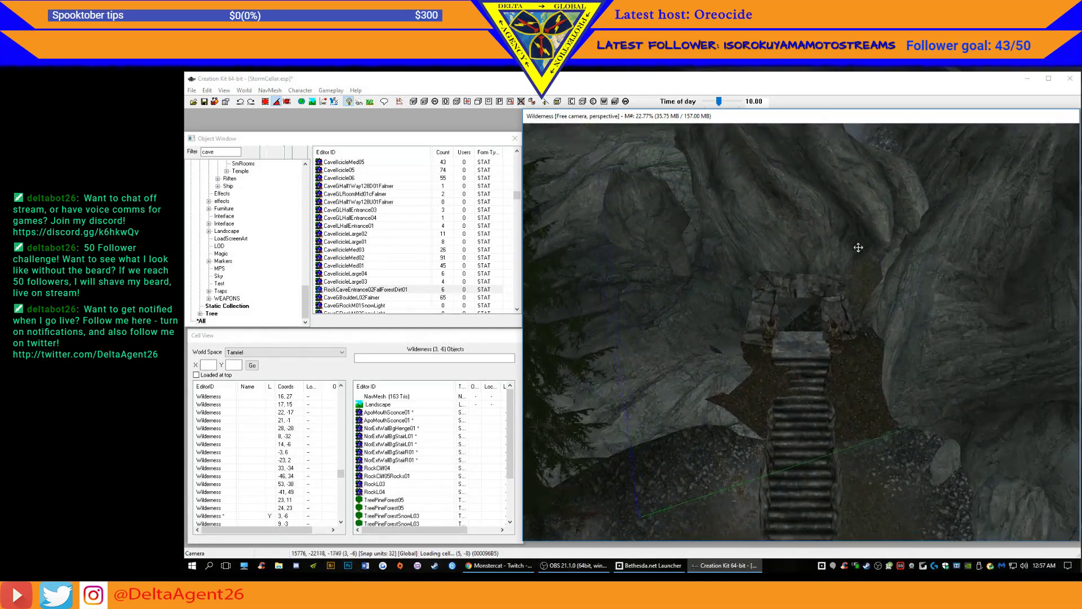
{"action": "scroll", "coordinate": [862, 240], "scroll_direction": "up", "scroll_amount": 5}
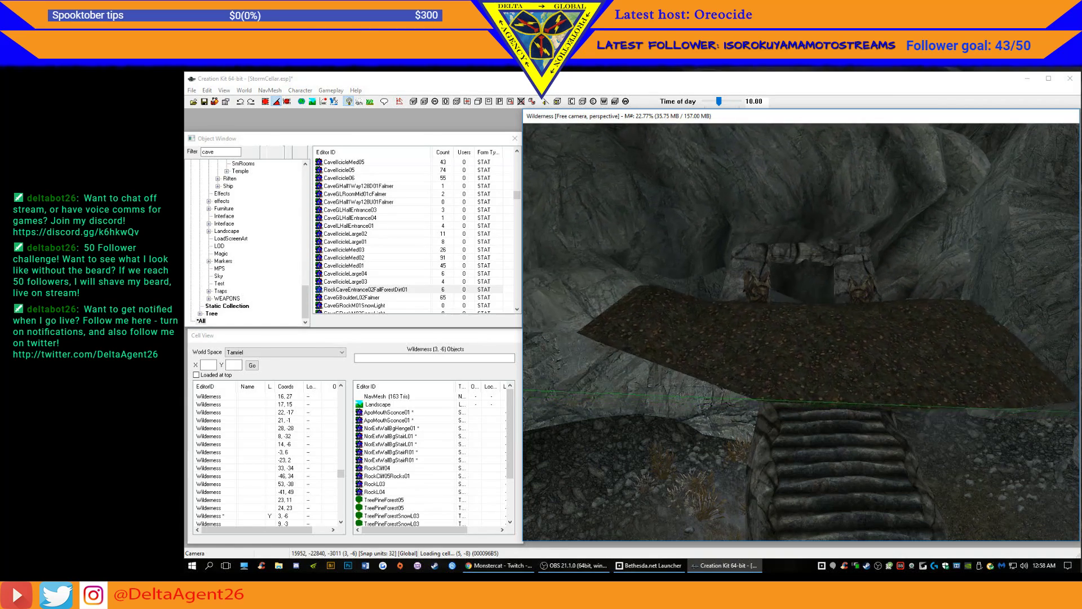
{"action": "middle_click_drag", "start_coordinate": [922, 124], "coordinate": [916, 150], "text": "shift"}
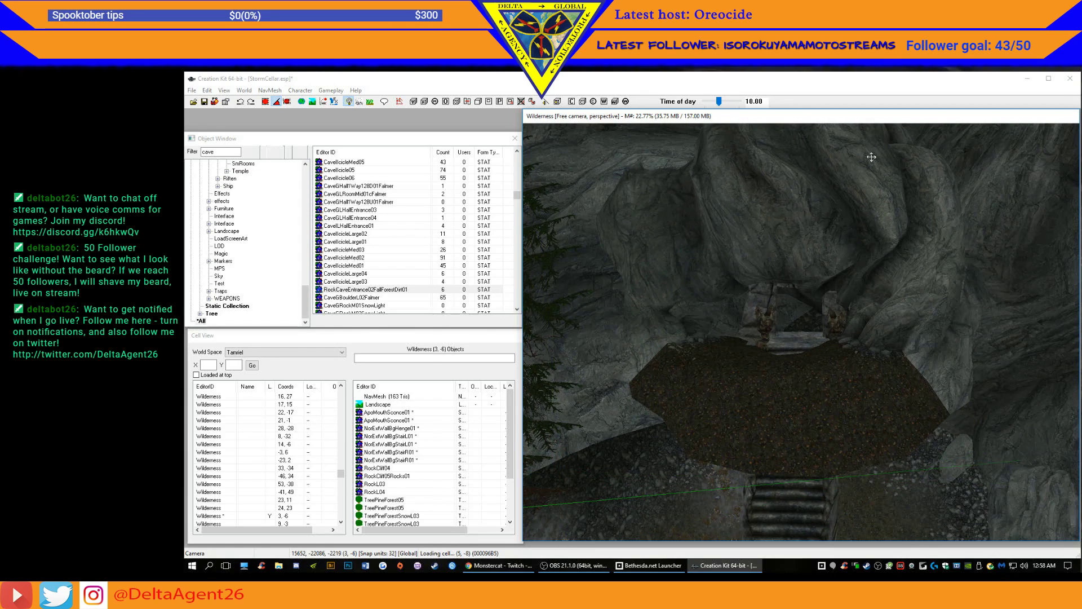
{"action": "mouse_move", "coordinate": [843, 188]}
{"action": "middle_mouse_down", "text": "shift"}
{"action": "mouse_move", "coordinate": [843, 245]}
{"action": "mouse_move", "coordinate": [843, 178]}
{"action": "middle_mouse_up", "text": "shift"}
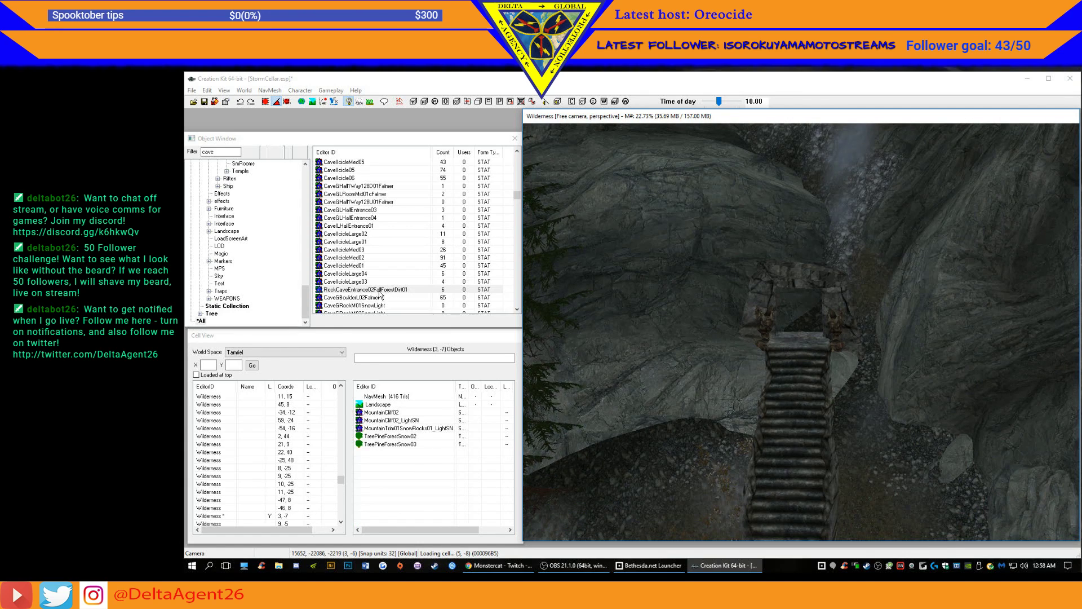
- Examine CaveGBoulderL02Falmer and go to CaveGRockM01SnowLight in the static cave pieces
{"action": "double_click", "coordinate": [375, 299]}
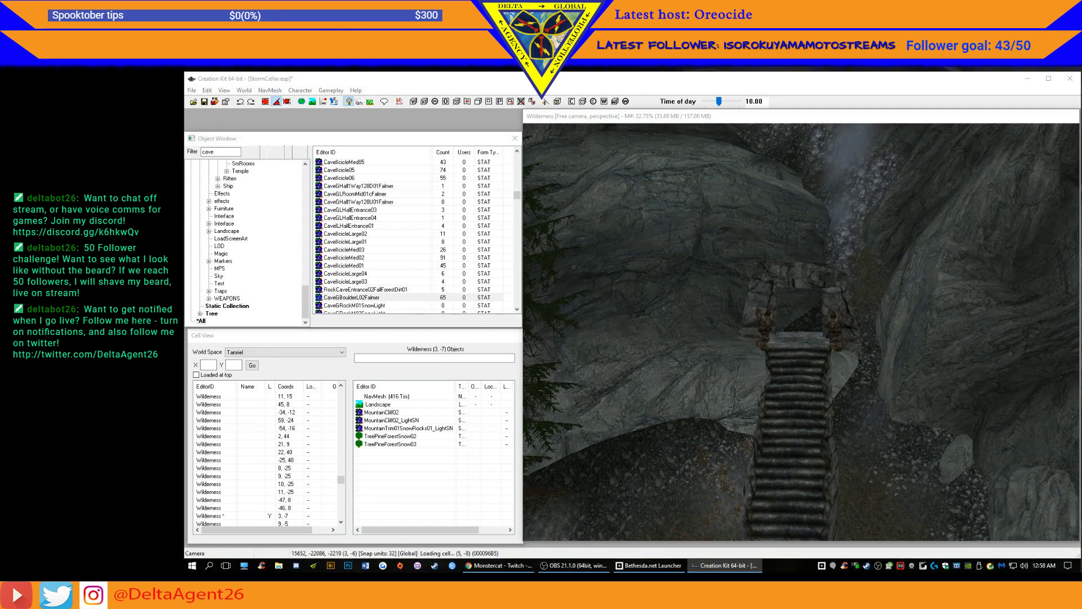
{"action": "left_click", "coordinate": [384, 306]}
{"action": "scroll", "coordinate": [388, 304], "scroll_direction": "down", "scroll_amount": 2}
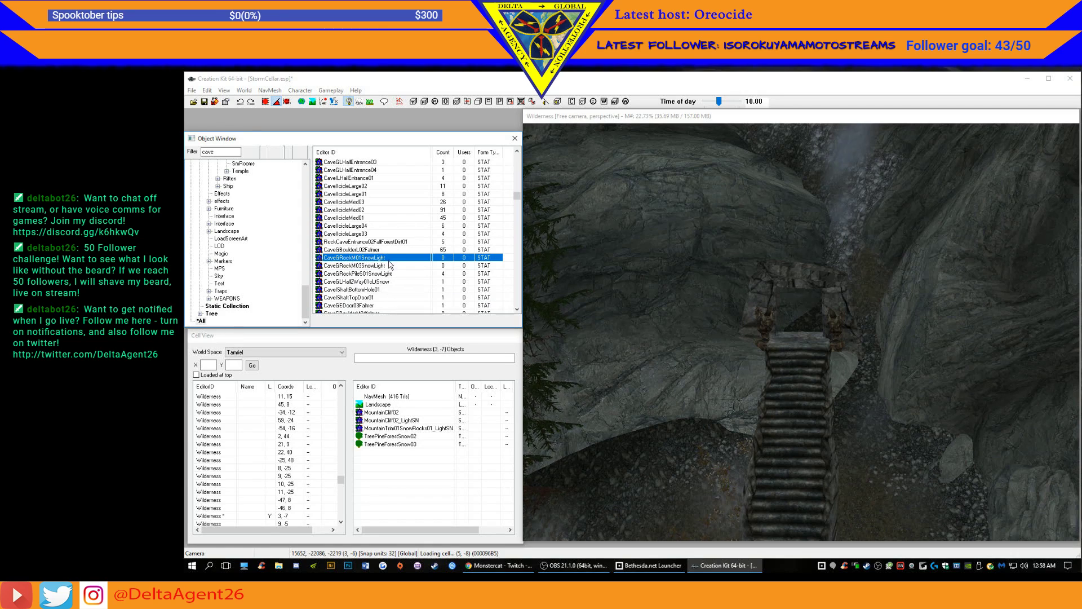
- Browse the static Falmer cave wall, shaft and hall pieces for one that could frame the arch
{"action": "scroll", "coordinate": [389, 264], "scroll_direction": "down", "scroll_amount": 2}
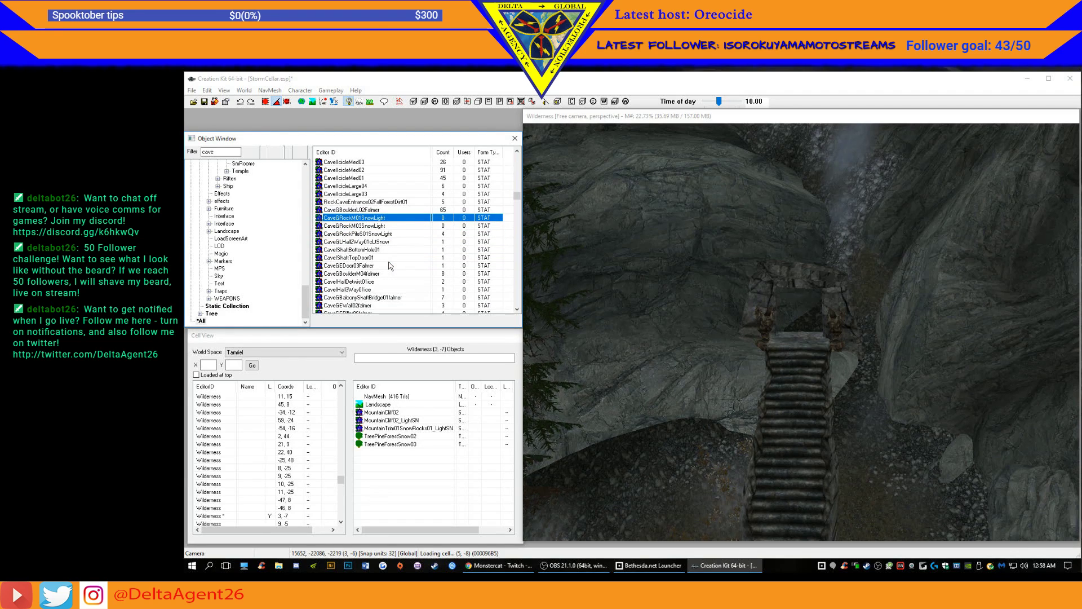
{"action": "scroll", "coordinate": [389, 265], "scroll_direction": "down", "scroll_amount": 2}
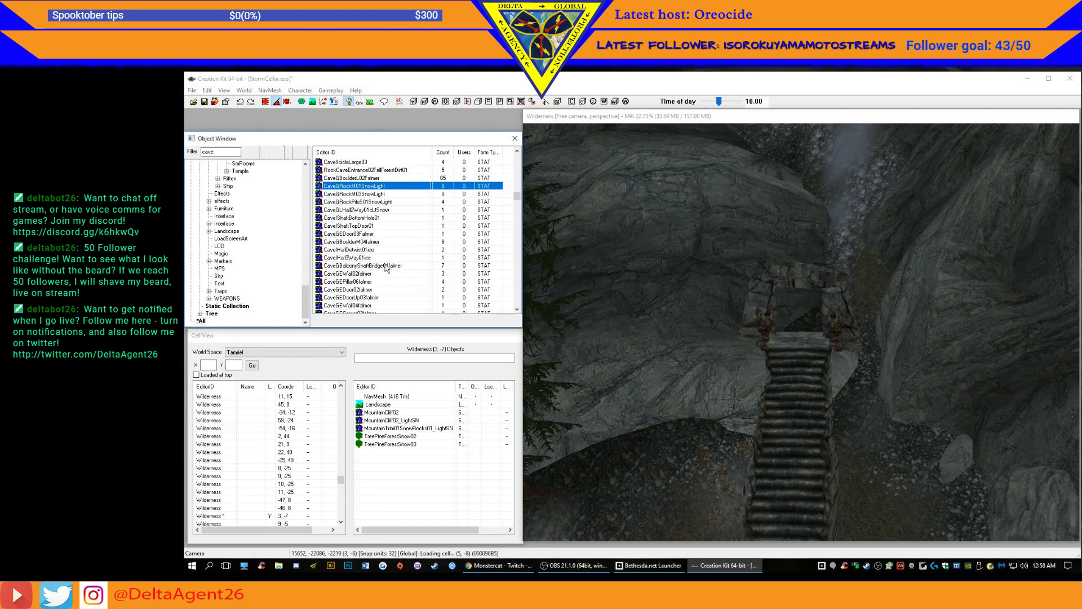
{"action": "scroll", "coordinate": [377, 279], "scroll_direction": "down", "scroll_amount": 1}
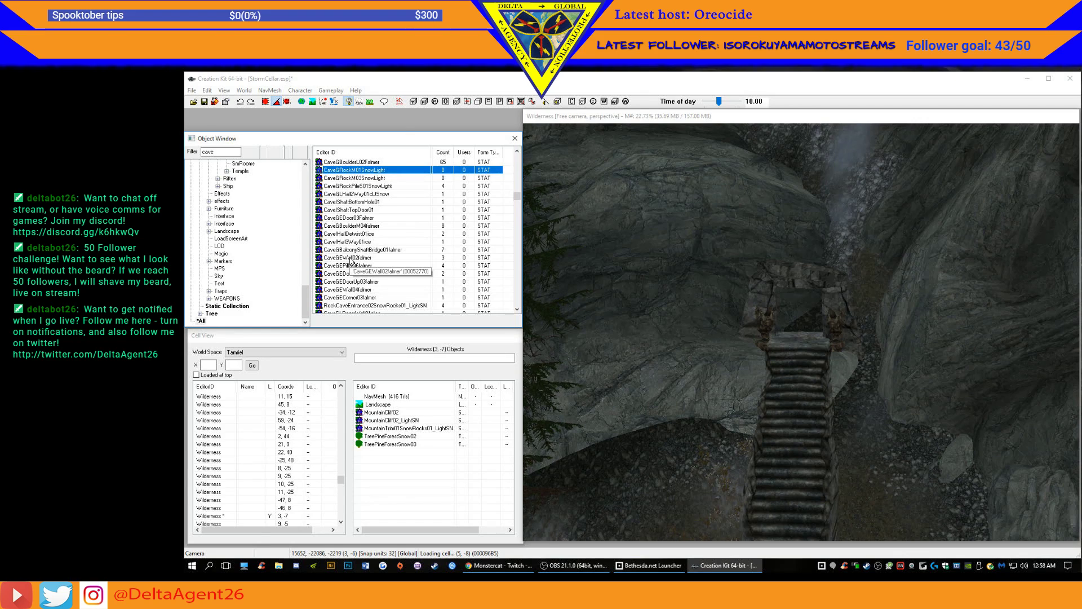
{"action": "scroll", "coordinate": [369, 296], "scroll_direction": "down", "scroll_amount": 2}
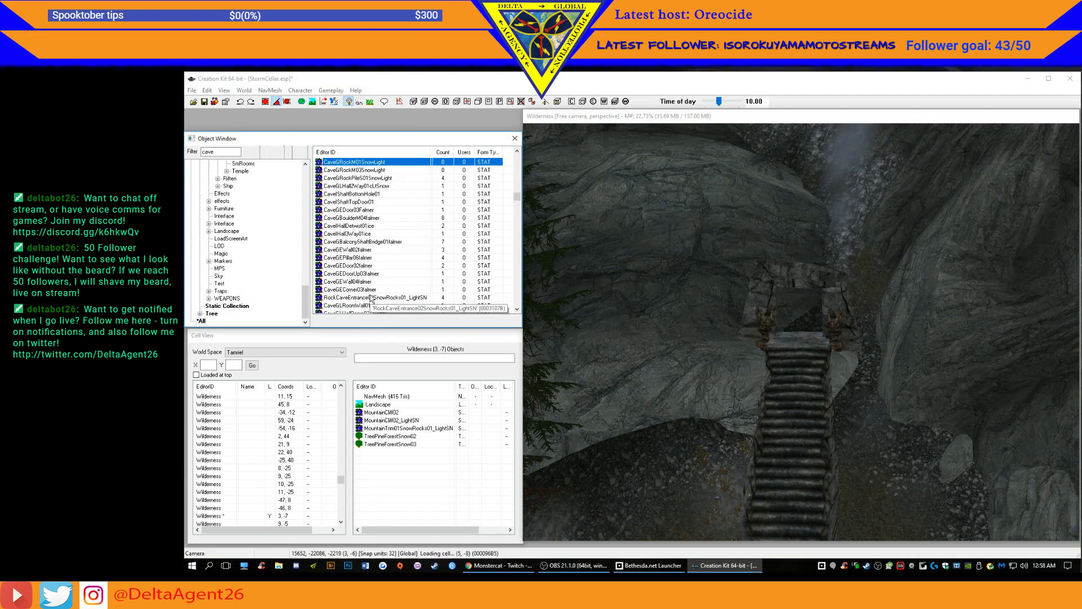
{"action": "scroll", "coordinate": [370, 298], "scroll_direction": "down", "scroll_amount": 1}
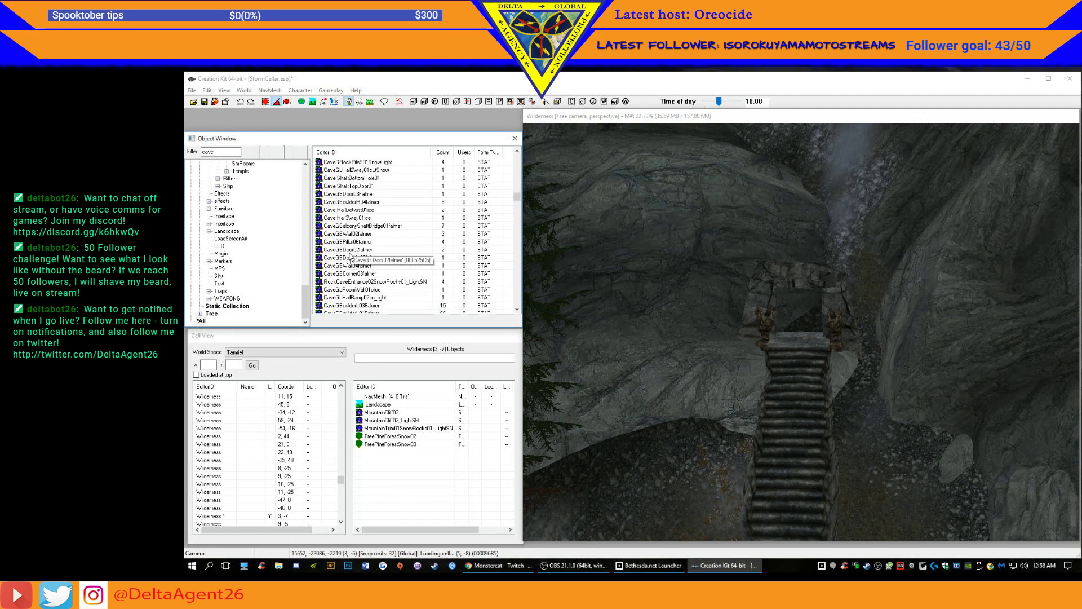
{"action": "scroll", "coordinate": [388, 293], "scroll_direction": "up", "scroll_amount": 1}
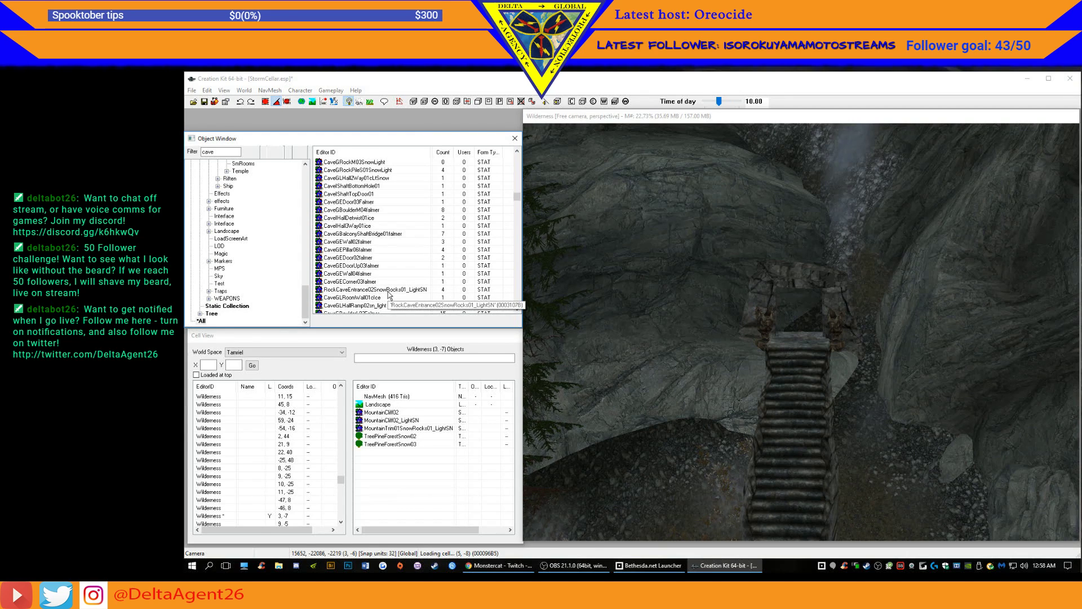
{"action": "scroll", "coordinate": [388, 294], "scroll_direction": "down", "scroll_amount": 5}
{"action": "scroll", "coordinate": [388, 293], "scroll_direction": "down", "scroll_amount": 7}
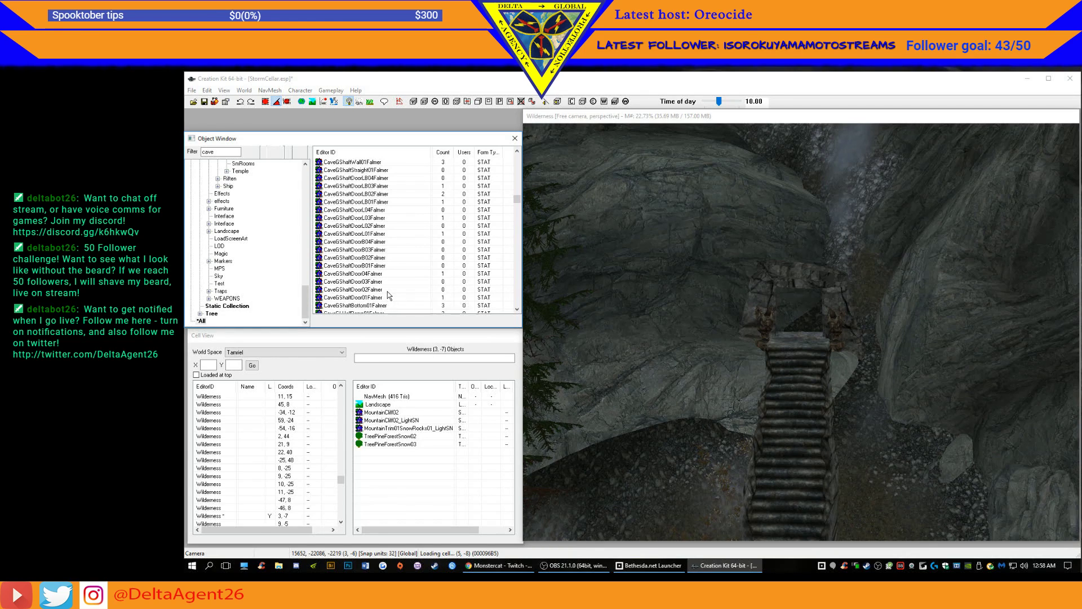
{"action": "left_click", "coordinate": [332, 297]}
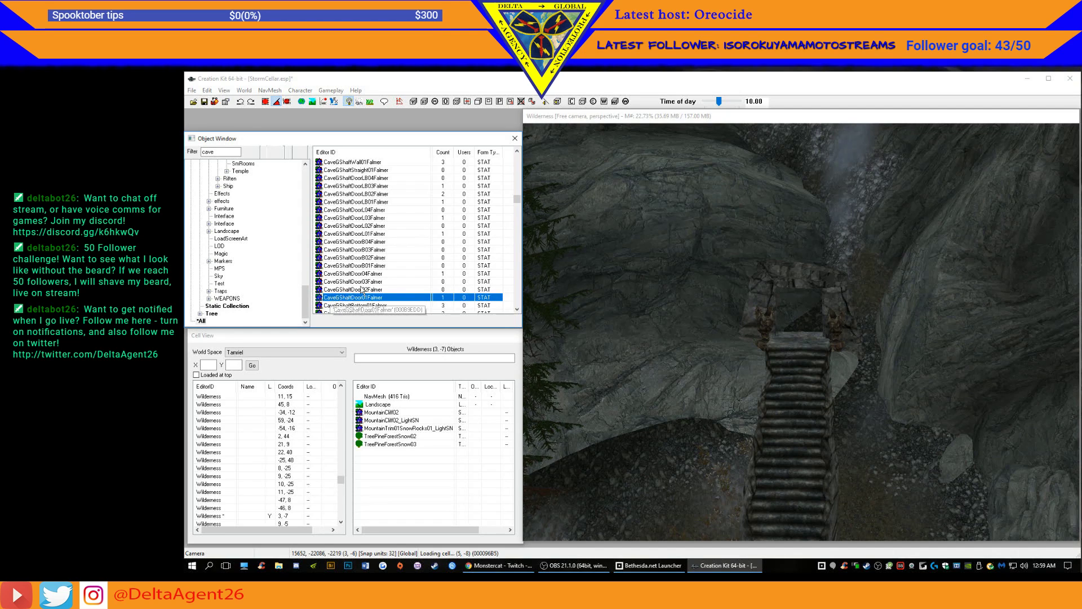
{"action": "scroll", "coordinate": [396, 289], "scroll_direction": "down", "scroll_amount": 2}
{"action": "scroll", "coordinate": [391, 259], "scroll_direction": "down", "scroll_amount": 2}
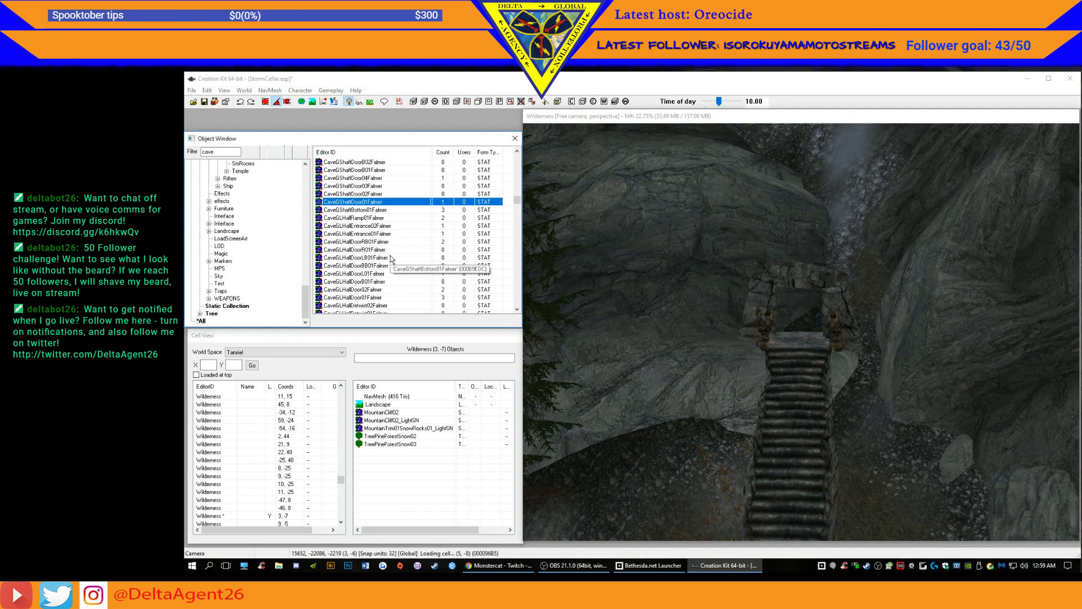
- Examine CaveGLHallEntrance01Falmer and place one instance at the top of the staircase
{"action": "left_click", "coordinate": [349, 235]}
{"action": "double_click", "coordinate": [348, 234]}
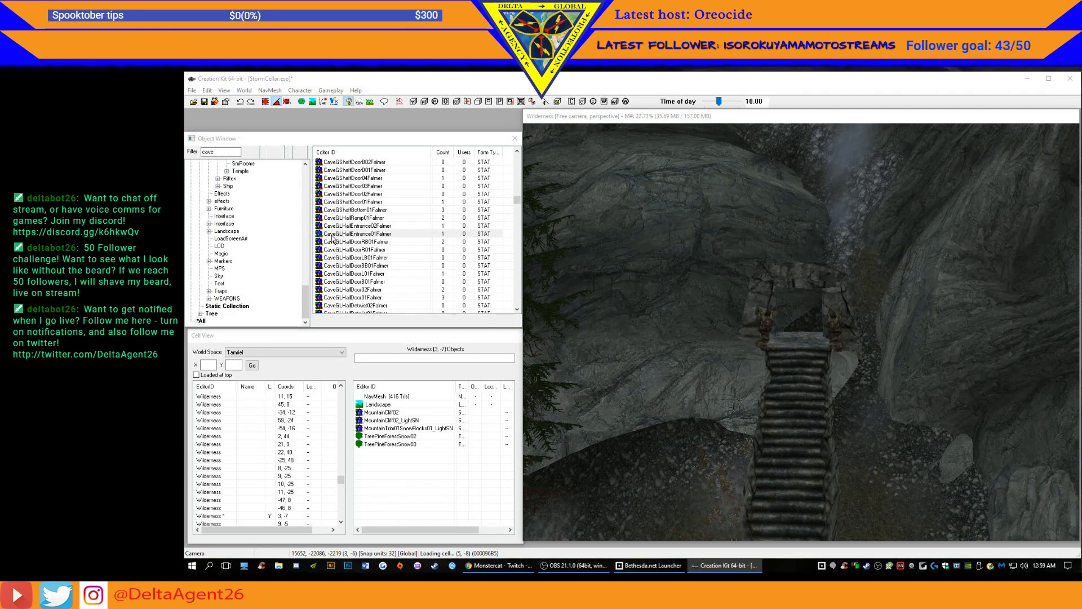
{"action": "left_click_drag", "start_coordinate": [322, 236], "coordinate": [752, 315]}
{"action": "left_click_drag", "start_coordinate": [806, 340], "coordinate": [809, 346]}
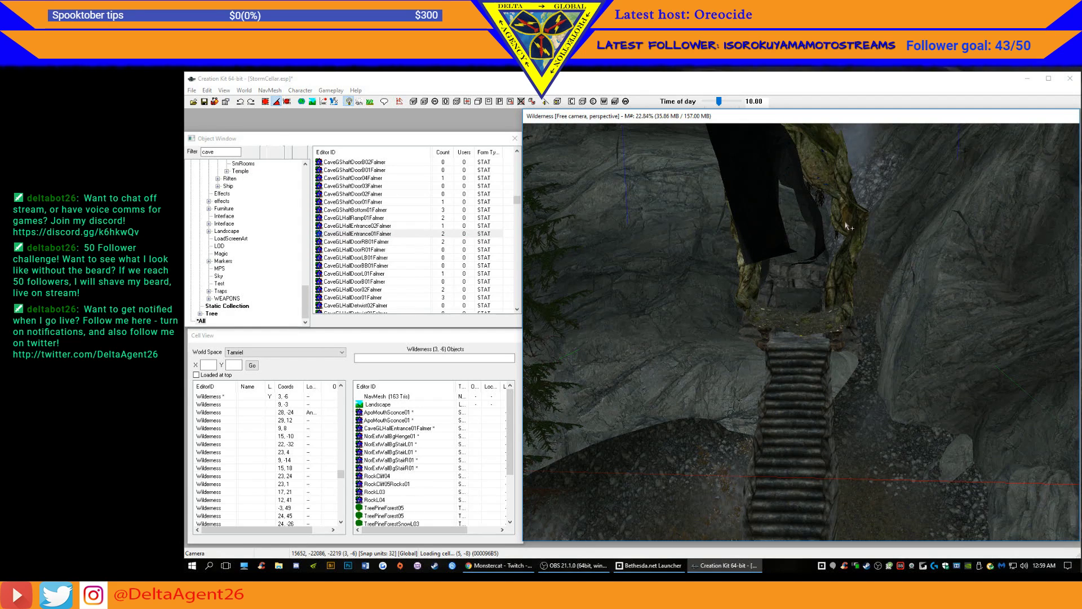
- Rotate and shift the Falmer hall entrance so that it frames the henge arch above the stairs
{"action": "right_click_drag", "start_coordinate": [775, 171], "coordinate": [862, 170]}
{"action": "middle_click_drag", "start_coordinate": [744, 169], "coordinate": [766, 169]}
{"action": "right_click_drag", "start_coordinate": [801, 225], "coordinate": [823, 225]}
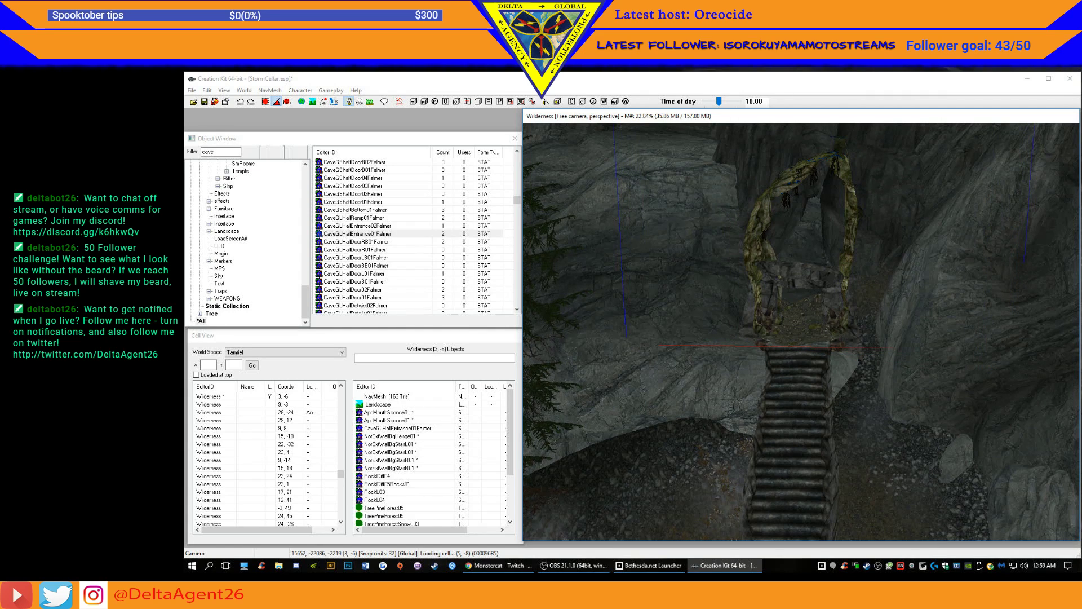
{"action": "left_click", "coordinate": [829, 178]}
{"action": "mouse_move", "coordinate": [836, 173]}
{"action": "left_mouse_down"}
{"action": "mouse_move", "coordinate": [836, 187]}
{"action": "mouse_move", "coordinate": [851, 185]}
{"action": "left_mouse_up"}
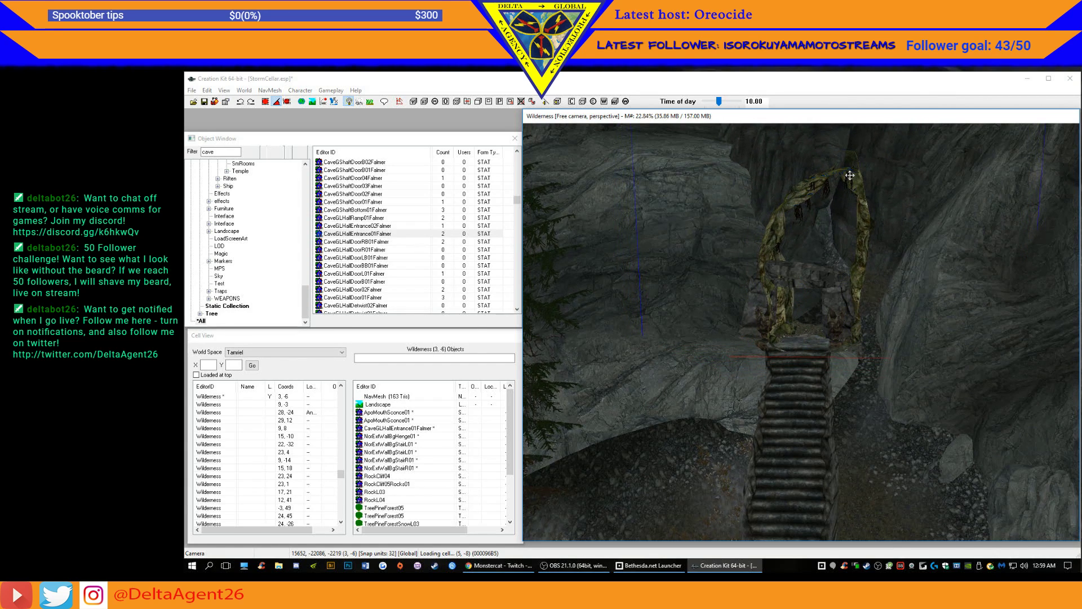
- Try another rotation and a lower position for the Falmer hall entrance, and delete it
{"action": "scroll", "coordinate": [849, 176], "scroll_direction": "down", "scroll_amount": 6}
{"action": "middle_click_drag", "start_coordinate": [850, 175], "coordinate": [859, 207], "text": "shift"}
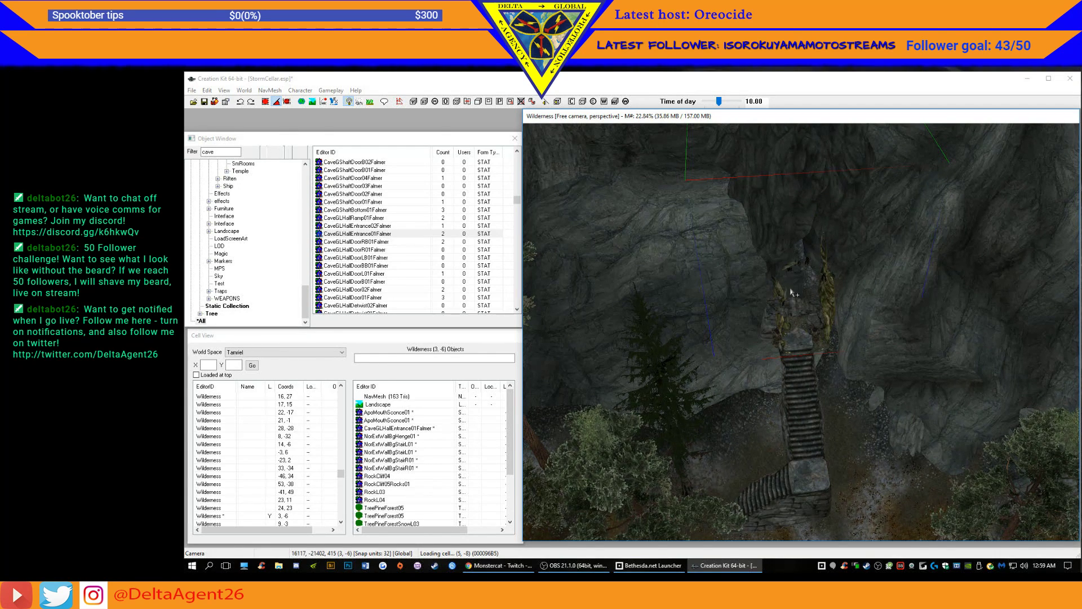
{"action": "right_click_drag", "start_coordinate": [792, 217], "coordinate": [856, 217]}
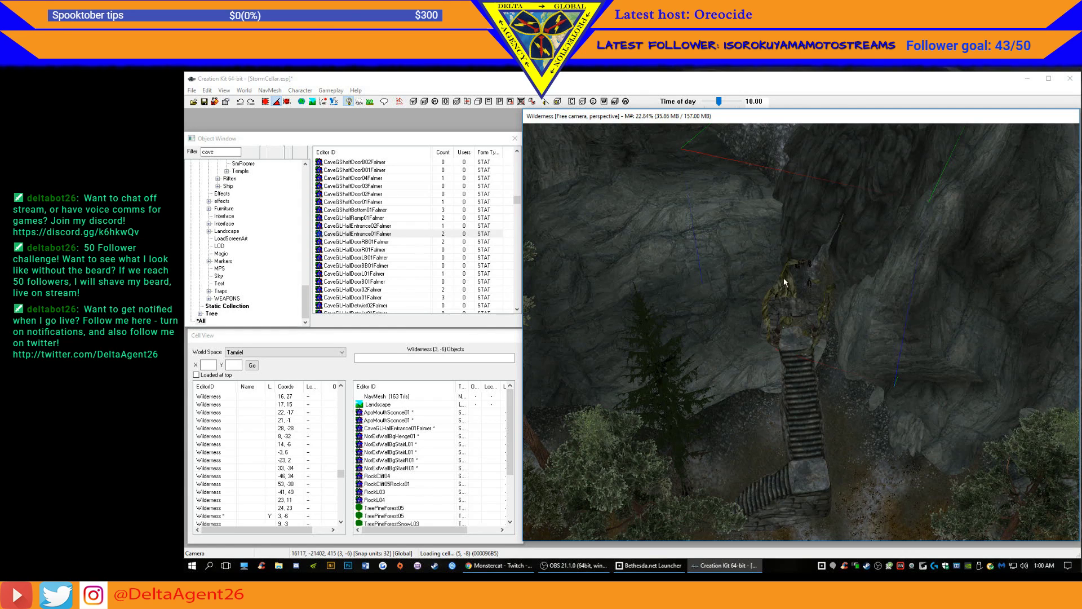
{"action": "left_click_drag", "start_coordinate": [809, 263], "coordinate": [769, 326]}
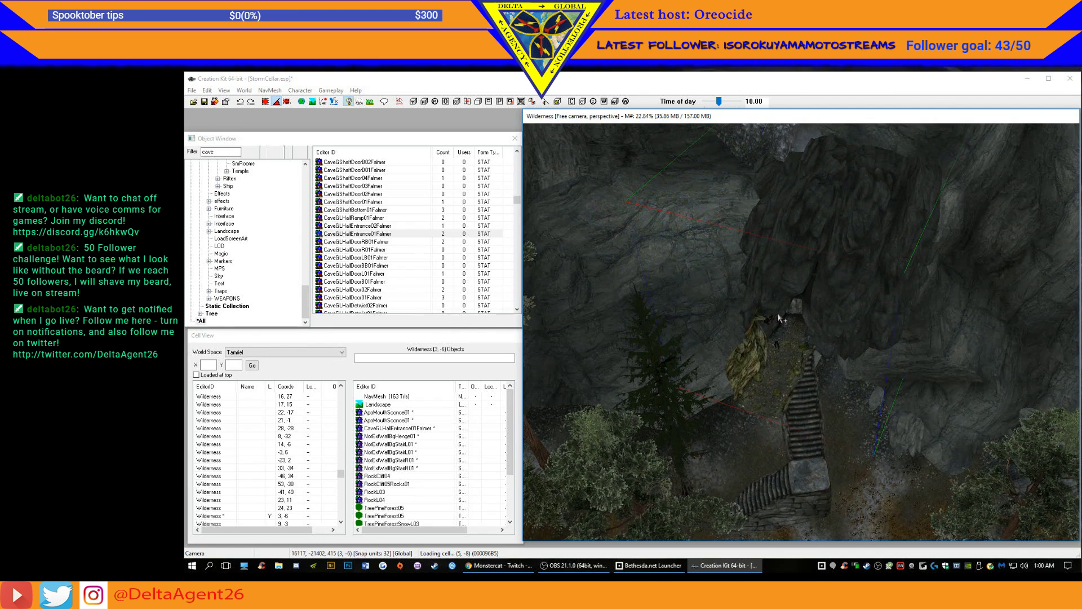
{"action": "key", "text": "Delete"}
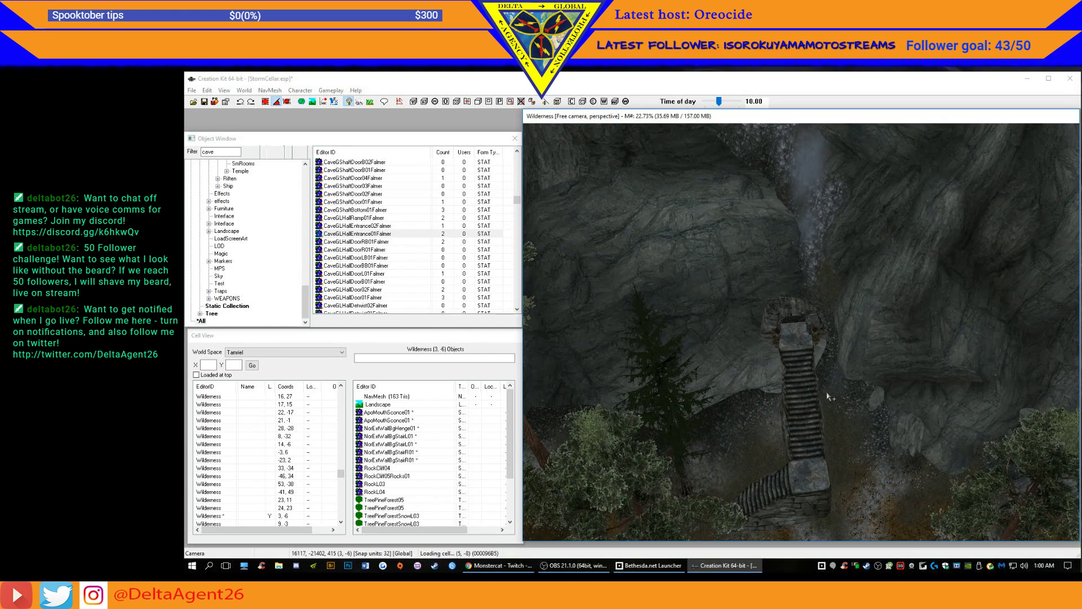
- Inspect both stair flights and the NorExtWallBgHenge01 arch at the top from several angles
{"action": "mouse_move", "coordinate": [834, 412]}
{"action": "middle_mouse_down", "text": "shift"}
{"action": "mouse_move", "coordinate": [831, 399]}
{"action": "mouse_move", "coordinate": [844, 403]}
{"action": "middle_mouse_up", "text": "shift"}
{"action": "scroll", "coordinate": [831, 400], "scroll_direction": "up", "scroll_amount": 3}
{"action": "scroll", "coordinate": [836, 400], "scroll_direction": "up", "scroll_amount": 3}
{"action": "scroll", "coordinate": [844, 402], "scroll_direction": "up", "scroll_amount": 5}
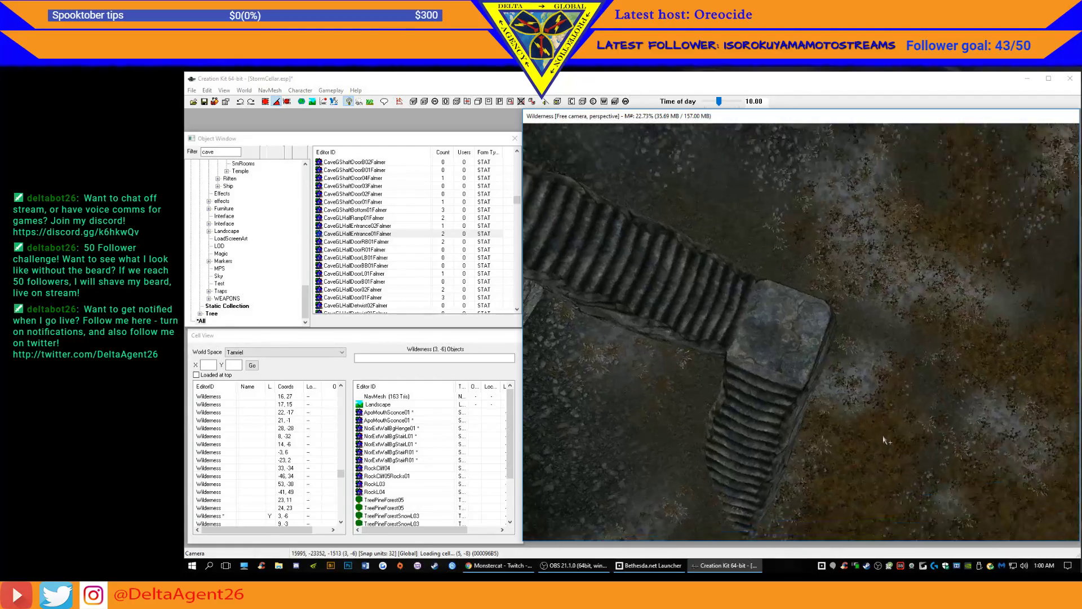
{"action": "scroll", "coordinate": [841, 419], "scroll_direction": "up", "scroll_amount": 5}
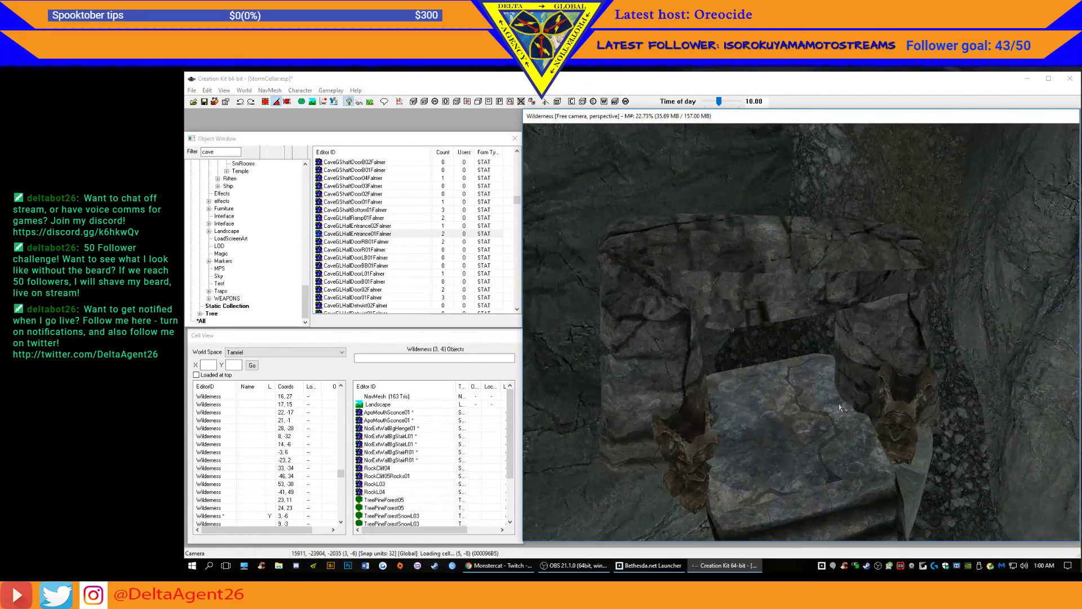
{"action": "left_click", "coordinate": [862, 276]}
{"action": "scroll", "coordinate": [862, 274], "scroll_direction": "down", "scroll_amount": 5}
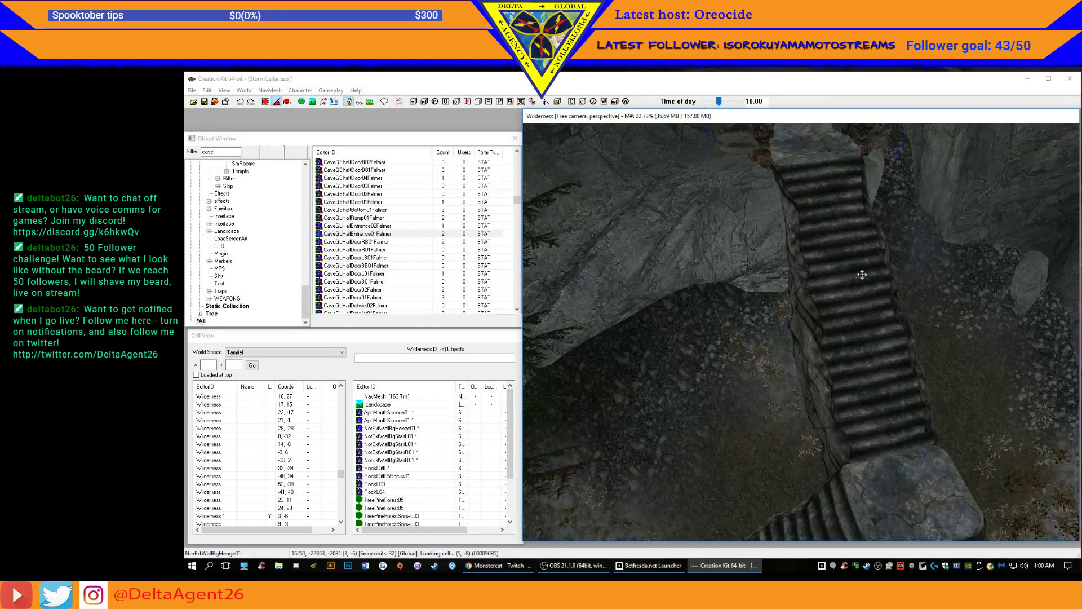
{"action": "middle_click_drag", "start_coordinate": [862, 274], "coordinate": [857, 303], "text": "shift"}
{"action": "scroll", "coordinate": [858, 303], "scroll_direction": "up", "scroll_amount": 2}
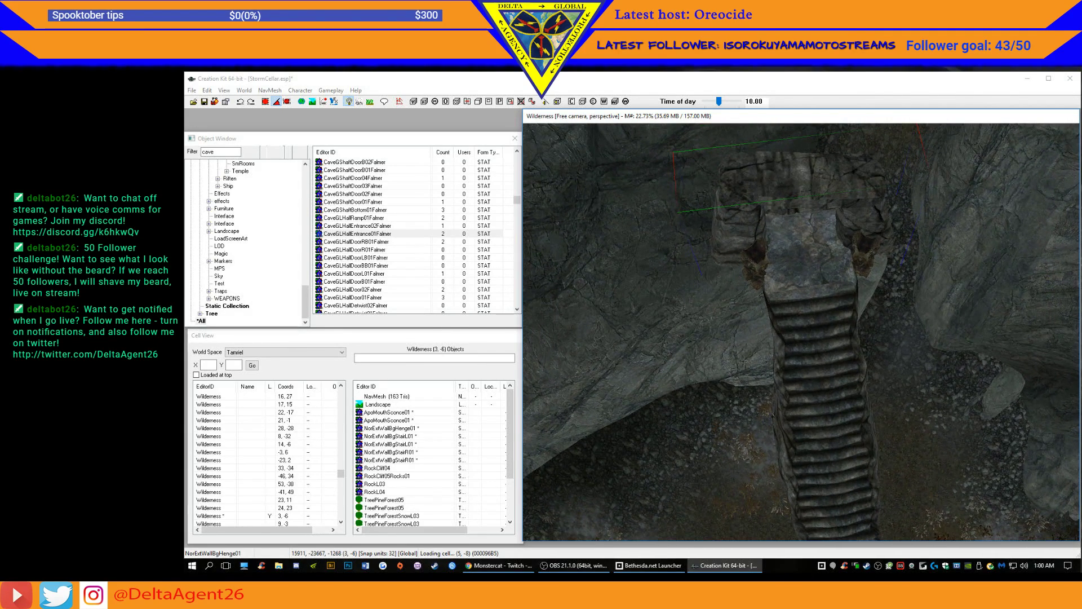
- Change the object filter to "block"
{"action": "left_click_drag", "start_coordinate": [228, 151], "coordinate": [192, 151]}
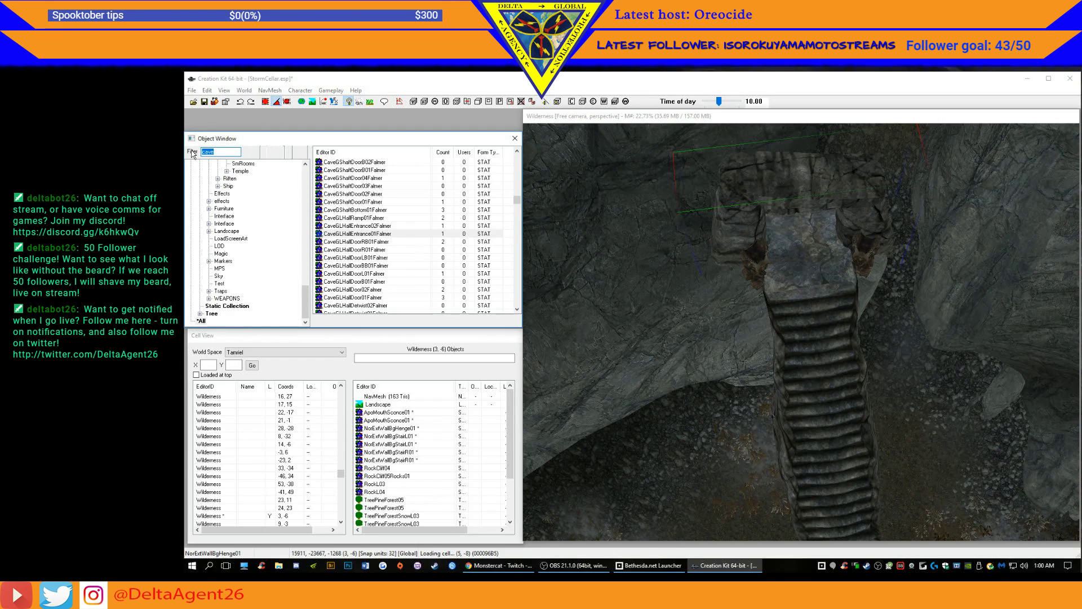
{"action": "type", "text": "block"}
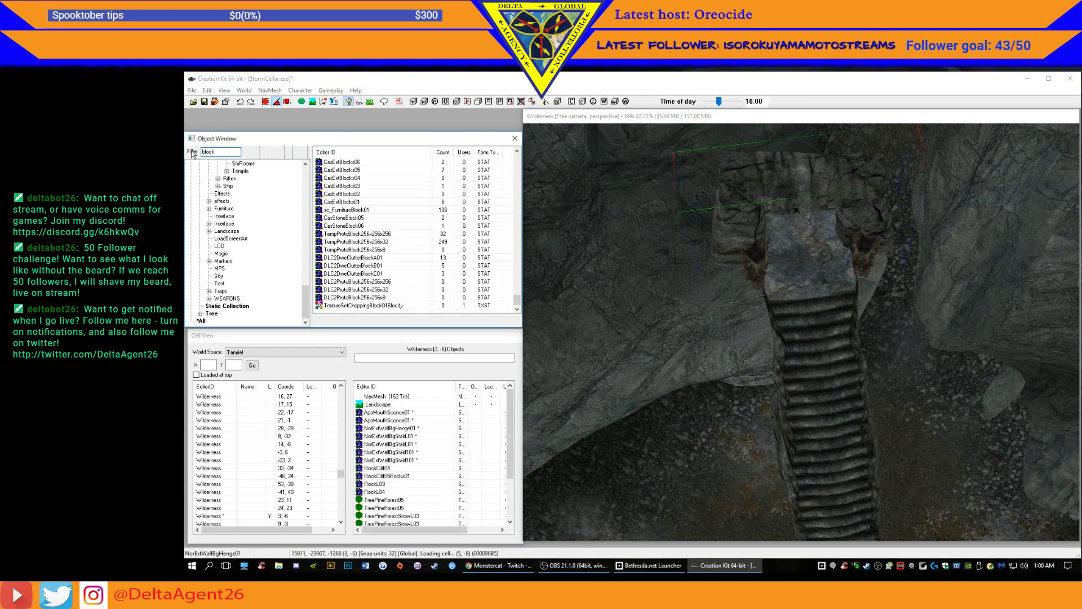
- Look through the CasStoneBlock, CasExtBlocks and ImpStoneBlock statics for a suitable wall block
{"action": "left_click", "coordinate": [353, 219]}
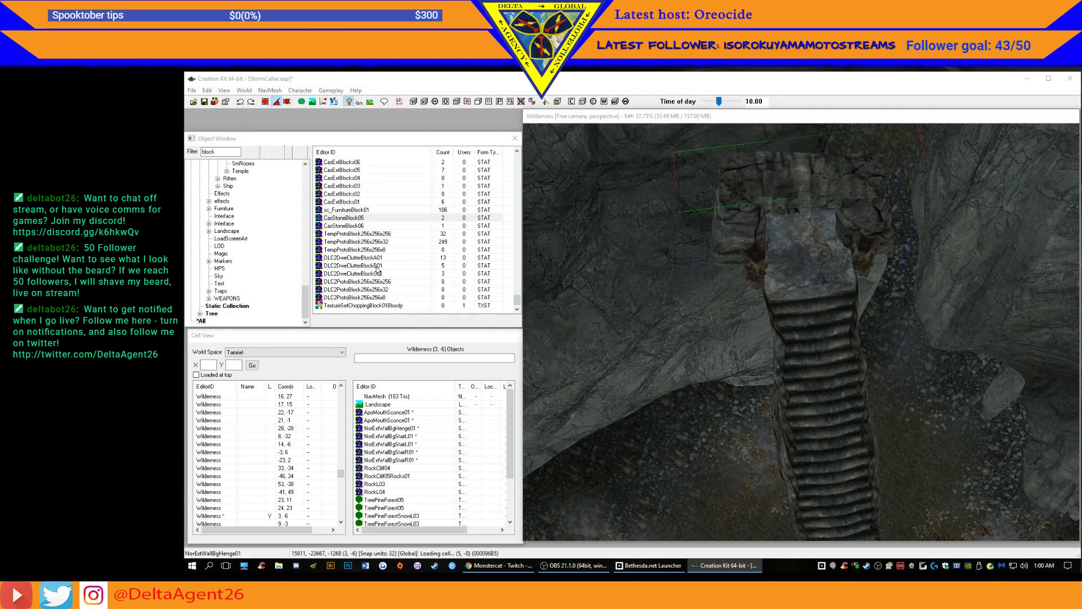
{"action": "left_click", "coordinate": [350, 202]}
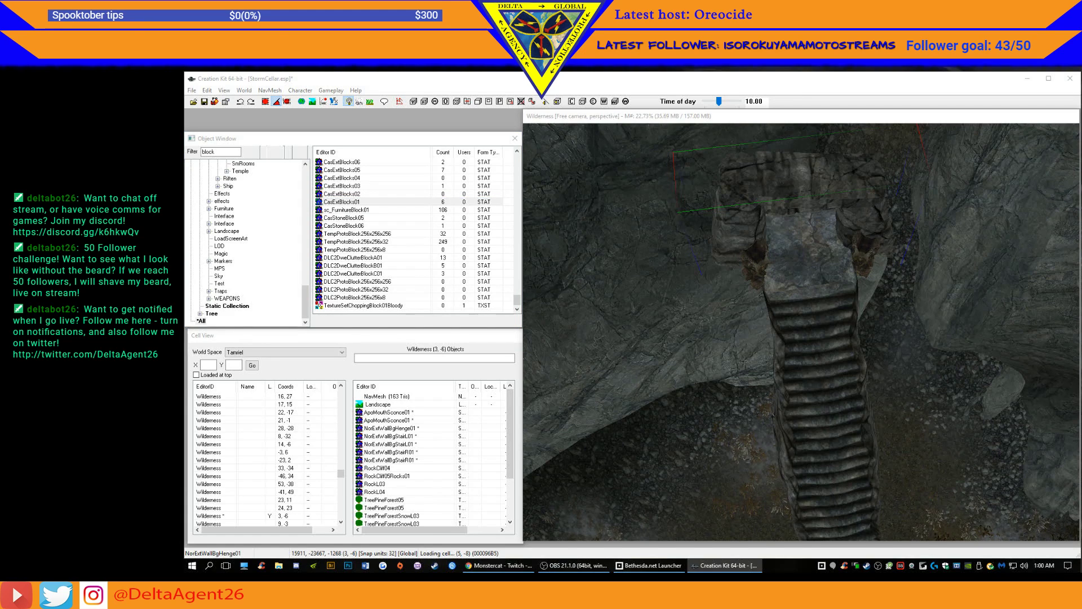
{"action": "left_click", "coordinate": [356, 194]}
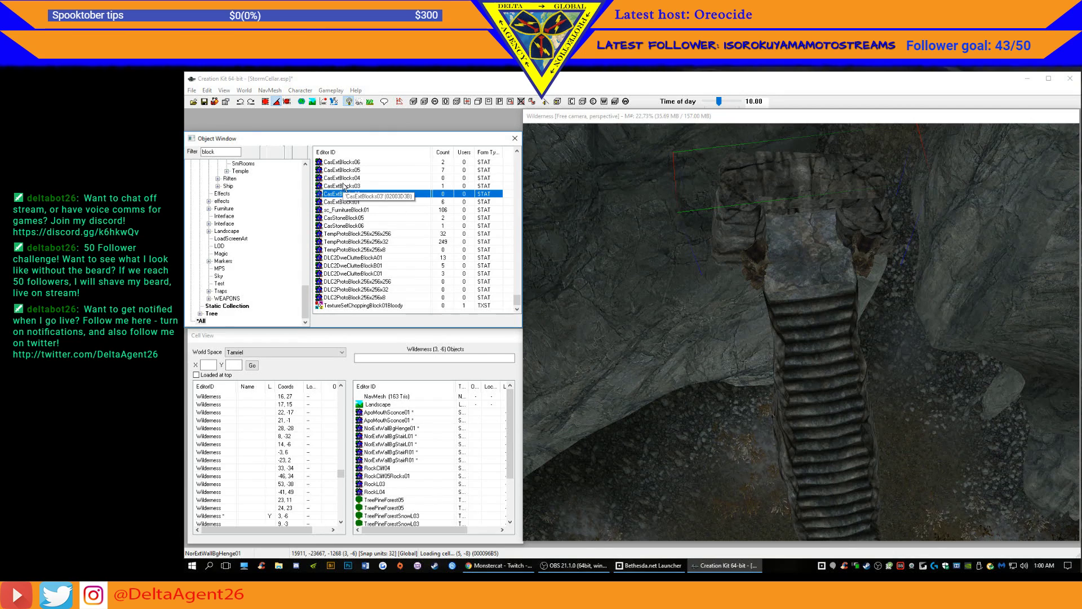
{"action": "left_click", "coordinate": [348, 178]}
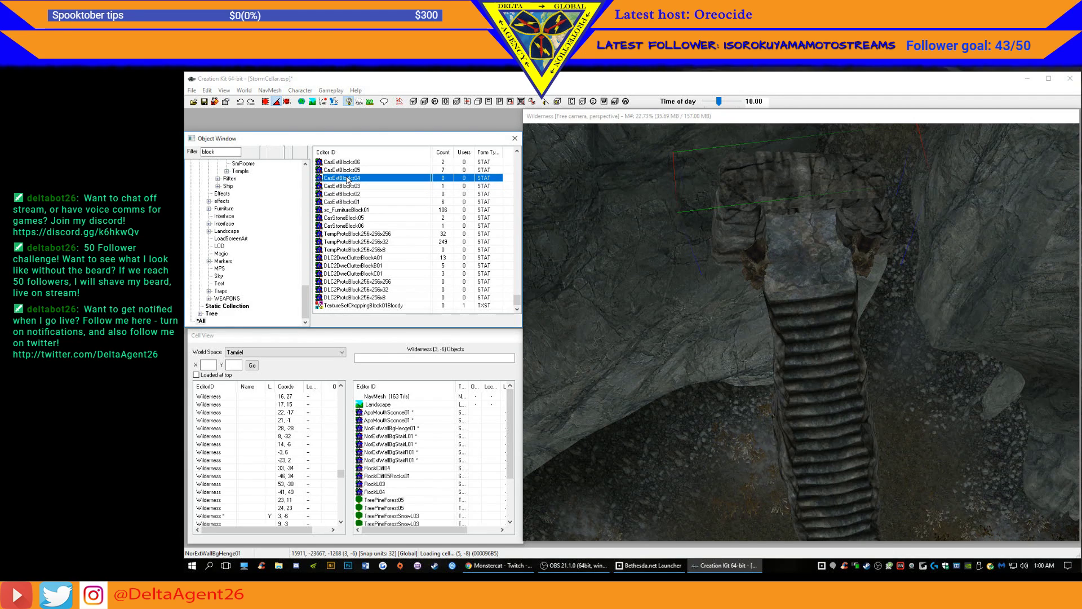
{"action": "left_click", "coordinate": [353, 171]}
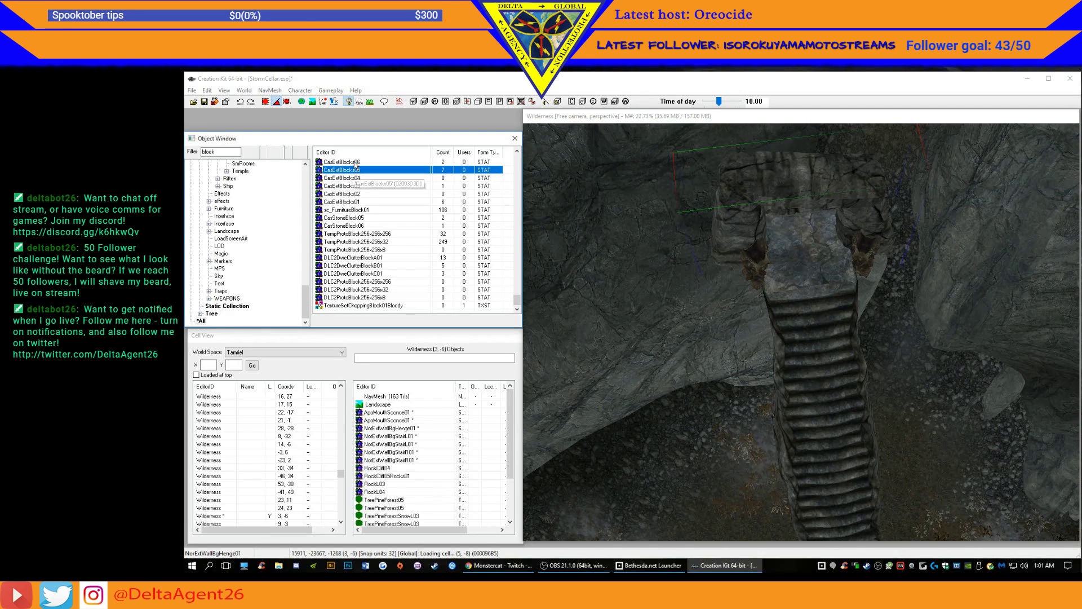
{"action": "left_click", "coordinate": [356, 162]}
{"action": "scroll", "coordinate": [356, 168], "scroll_direction": "up", "scroll_amount": 2}
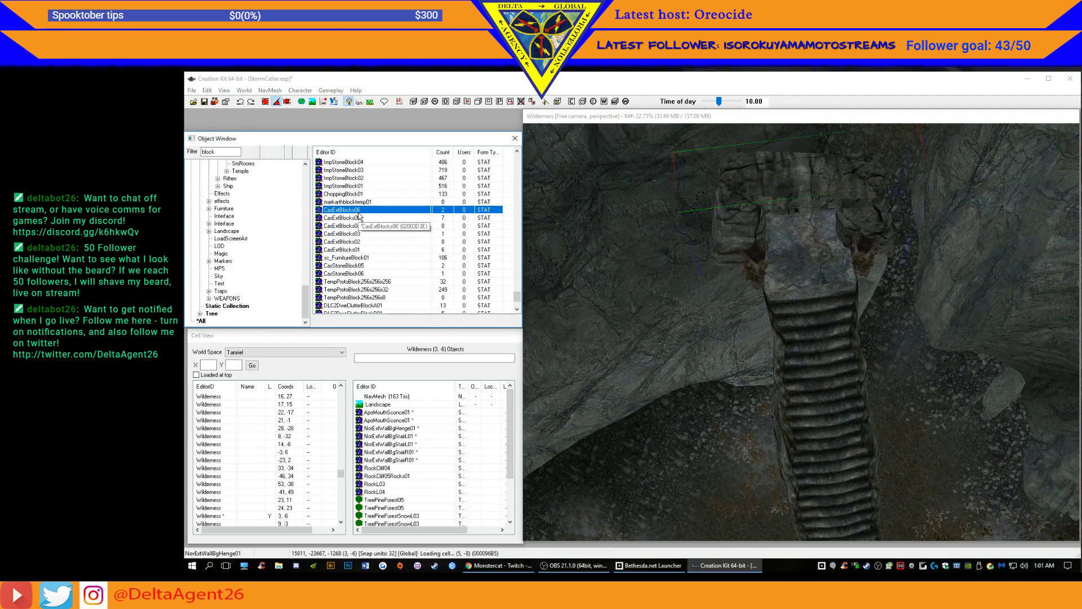
{"action": "left_click", "coordinate": [352, 187]}
{"action": "left_click", "coordinate": [353, 179]}
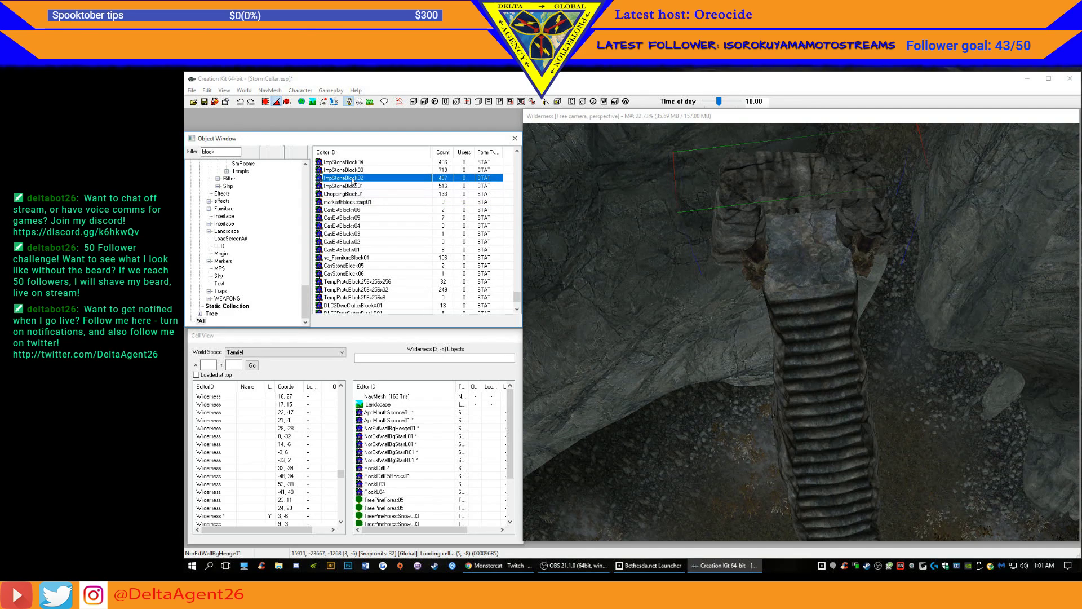
{"action": "left_click", "coordinate": [356, 171]}
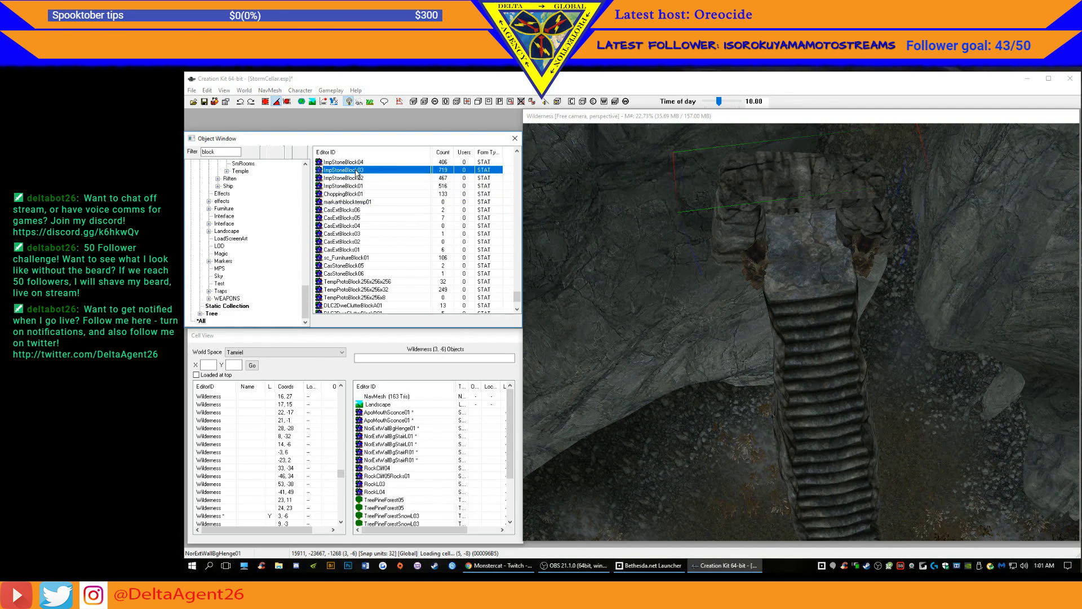
{"action": "left_click", "coordinate": [359, 163]}
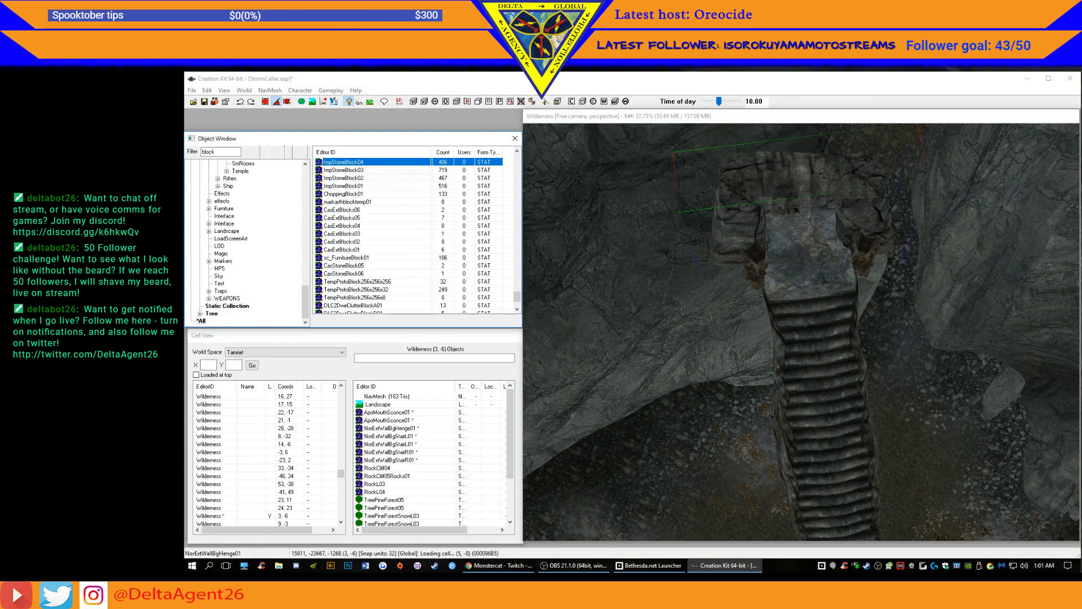
- Place an ImpStoneBlock04 at the top of the stairs, enlarge it and move it against the left side of the henge arch
{"action": "left_click", "coordinate": [320, 162]}
{"action": "left_click_drag", "start_coordinate": [844, 283], "coordinate": [807, 263]}
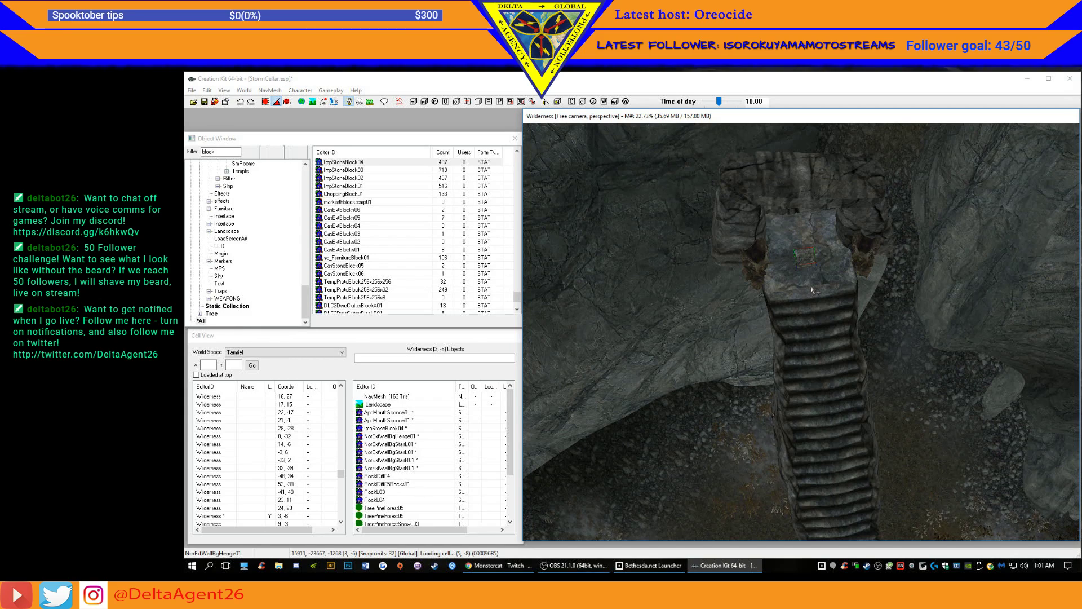
{"action": "key", "text": "c"}
{"action": "middle_click_drag", "start_coordinate": [812, 290], "coordinate": [808, 261], "text": "shift"}
{"action": "scroll", "coordinate": [804, 249], "scroll_direction": "down", "scroll_amount": 4}
{"action": "scroll", "coordinate": [809, 262], "scroll_direction": "down", "scroll_amount": 3}
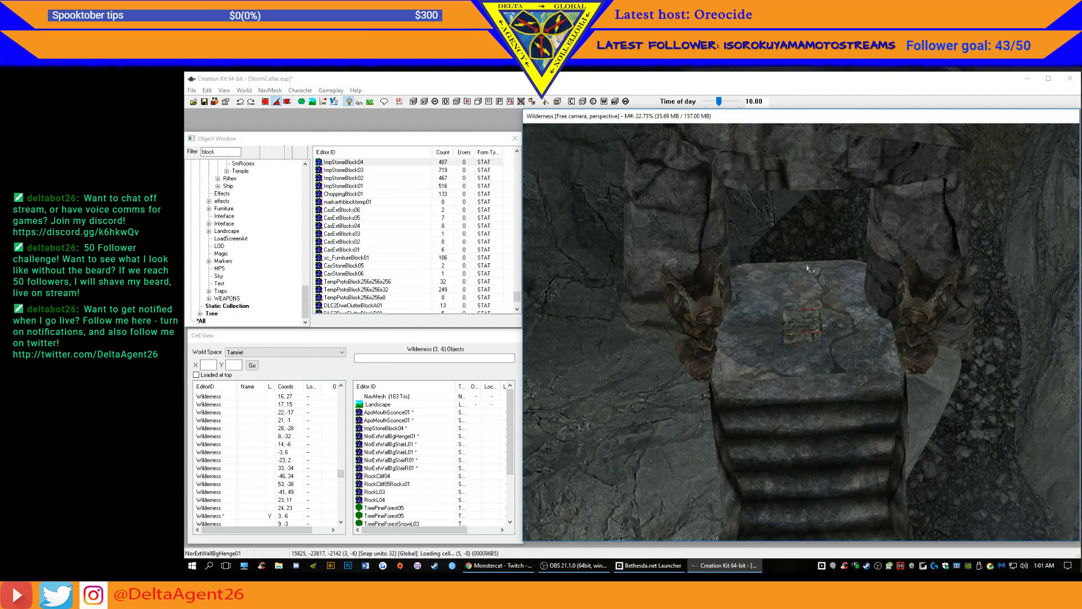
{"action": "scroll", "coordinate": [809, 268], "scroll_direction": "up", "scroll_amount": 1}
{"action": "left_click_drag", "start_coordinate": [800, 323], "coordinate": [623, 249]}
{"action": "key", "text": "s"}
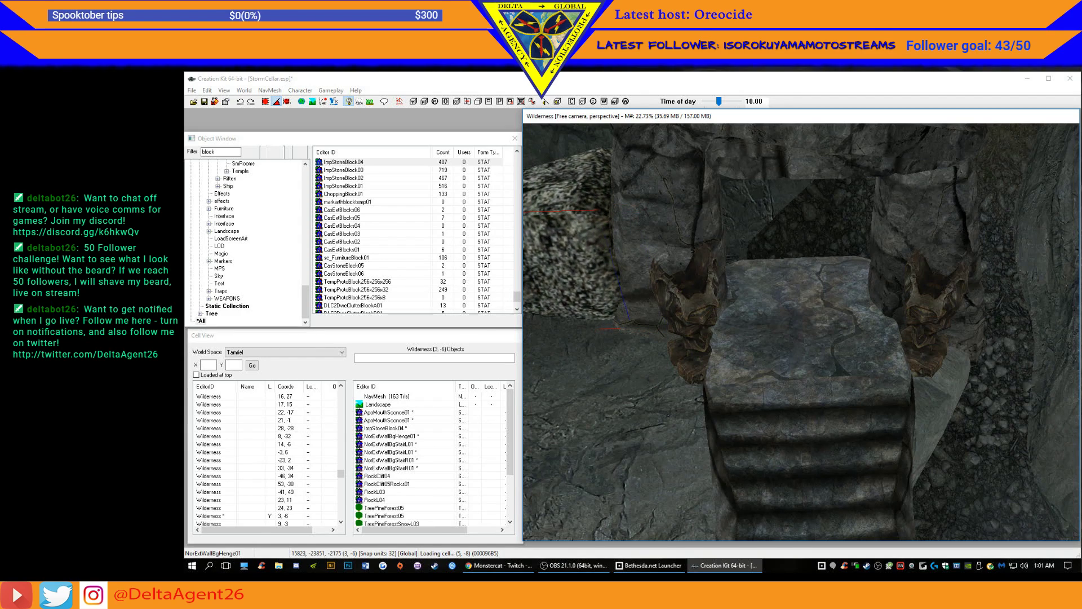
- Duplicate the enlarged ImpStoneBlock04 and line up both blocks as a wall section on the left of the henge arch
{"action": "scroll", "coordinate": [822, 334], "scroll_direction": "down", "scroll_amount": 5}
{"action": "mouse_move", "coordinate": [821, 334]}
{"action": "middle_mouse_down", "text": "shift"}
{"action": "mouse_move", "coordinate": [874, 333]}
{"action": "mouse_move", "coordinate": [829, 326]}
{"action": "middle_mouse_up", "text": "shift"}
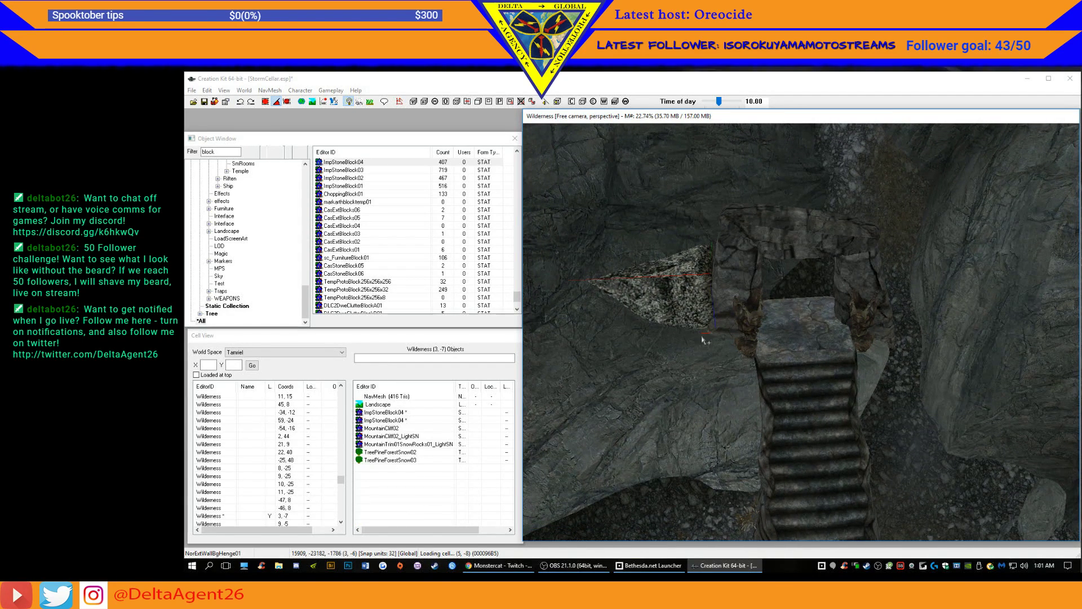
{"action": "left_click_drag", "start_coordinate": [697, 287], "coordinate": [689, 246]}
{"action": "mouse_move", "coordinate": [705, 241]}
{"action": "middle_mouse_down", "text": "shift"}
{"action": "mouse_move", "coordinate": [742, 232]}
{"action": "mouse_move", "coordinate": [699, 256]}
{"action": "middle_mouse_up", "text": "shift"}
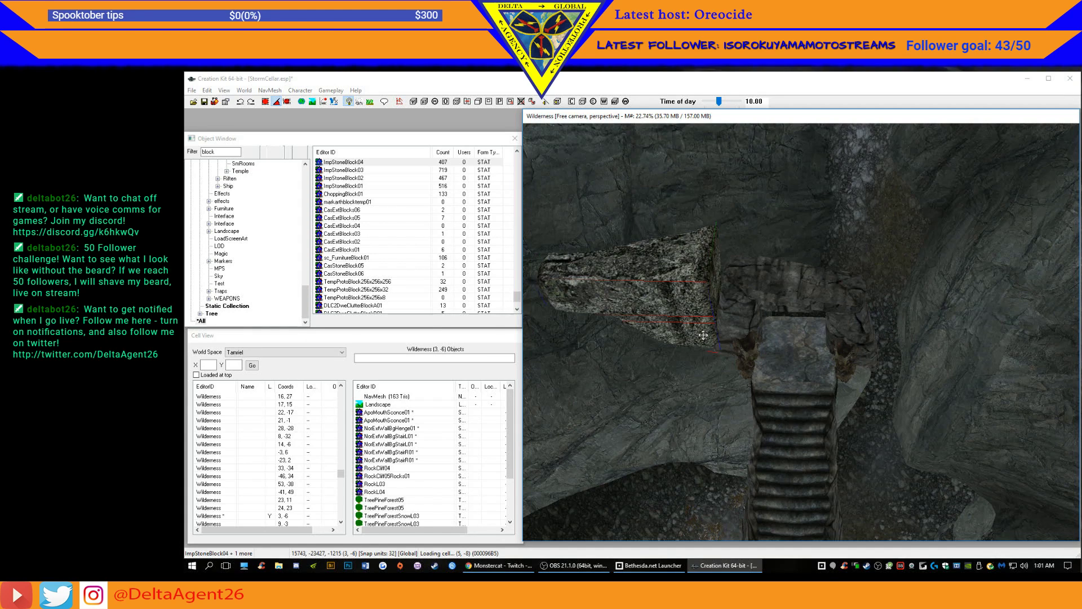
- Copy the pair of stone blocks to the right side of the henge arch and adjust both pairs against it
{"action": "left_click_drag", "start_coordinate": [702, 335], "coordinate": [999, 340]}
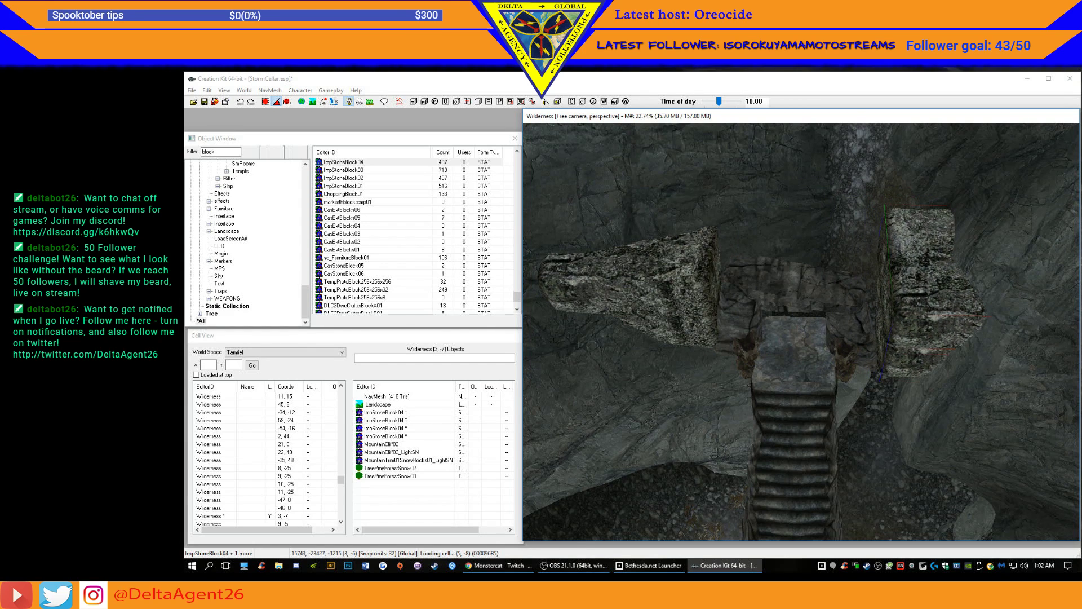
{"action": "key", "text": "c"}
{"action": "mouse_move", "coordinate": [1034, 368]}
{"action": "middle_mouse_down", "text": "shift"}
{"action": "mouse_move", "coordinate": [1046, 332]}
{"action": "mouse_move", "coordinate": [1032, 348]}
{"action": "middle_mouse_up", "text": "shift"}
{"action": "mouse_move", "coordinate": [728, 329]}
{"action": "left_mouse_down"}
{"action": "mouse_move", "coordinate": [724, 315]}
{"action": "mouse_move", "coordinate": [694, 306]}
{"action": "mouse_move", "coordinate": [698, 368]}
{"action": "mouse_move", "coordinate": [698, 352]}
{"action": "mouse_move", "coordinate": [723, 339]}
{"action": "left_mouse_up"}
{"action": "middle_click_drag", "start_coordinate": [715, 351], "coordinate": [738, 333], "text": "shift"}
{"action": "scroll", "coordinate": [715, 335], "scroll_direction": "down", "scroll_amount": 3}
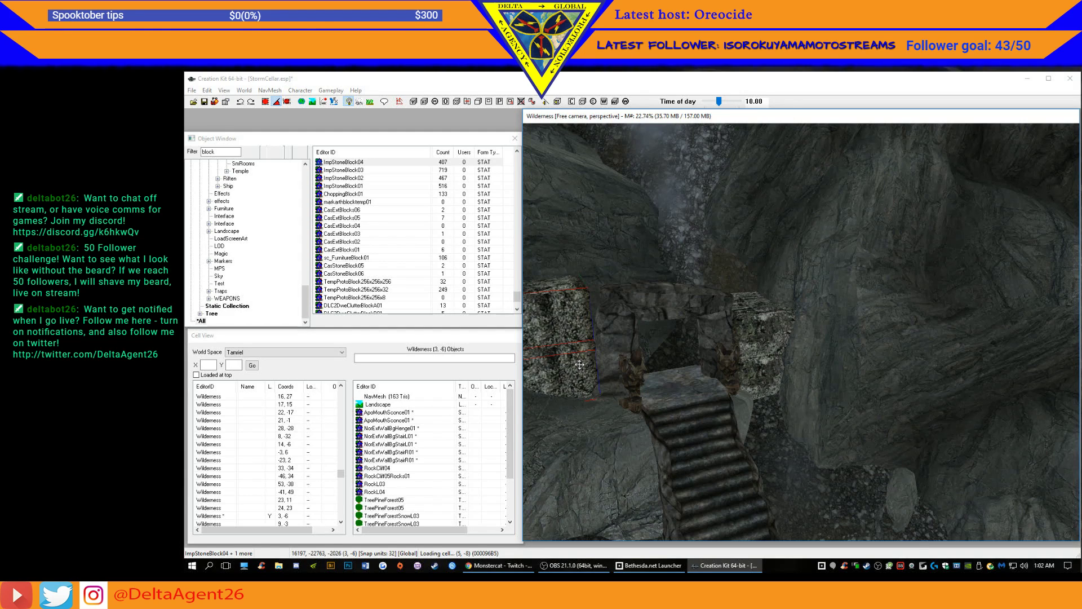
- Duplicate the left pair of stone blocks and position the copy directly above the henge arch
{"action": "left_click_drag", "start_coordinate": [579, 364], "coordinate": [579, 403]}
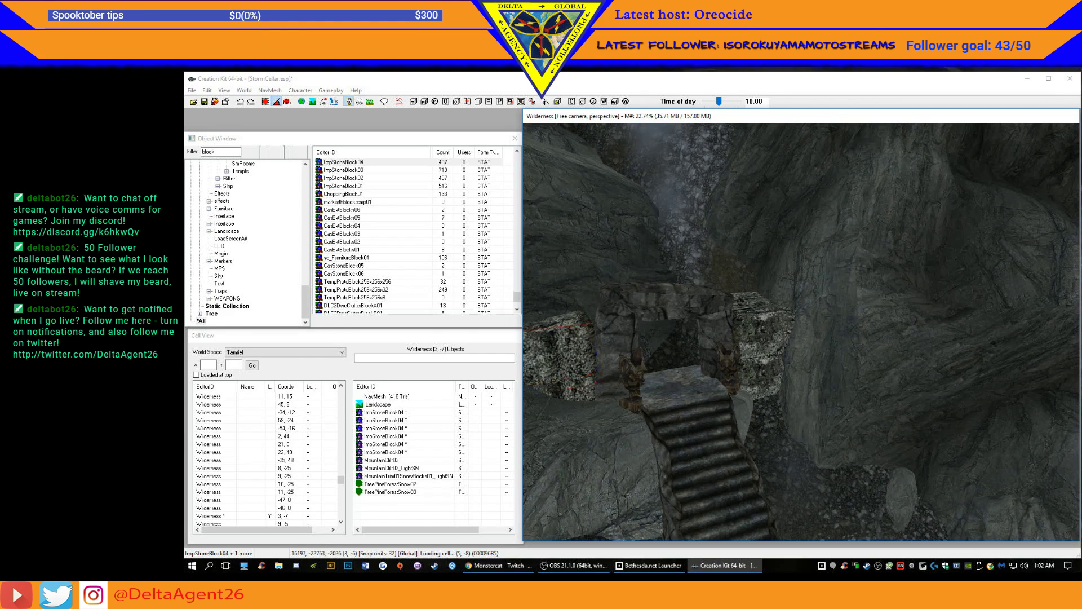
{"action": "left_click_drag", "start_coordinate": [603, 356], "coordinate": [733, 252]}
{"action": "left_click_drag", "start_coordinate": [650, 356], "coordinate": [649, 362]}
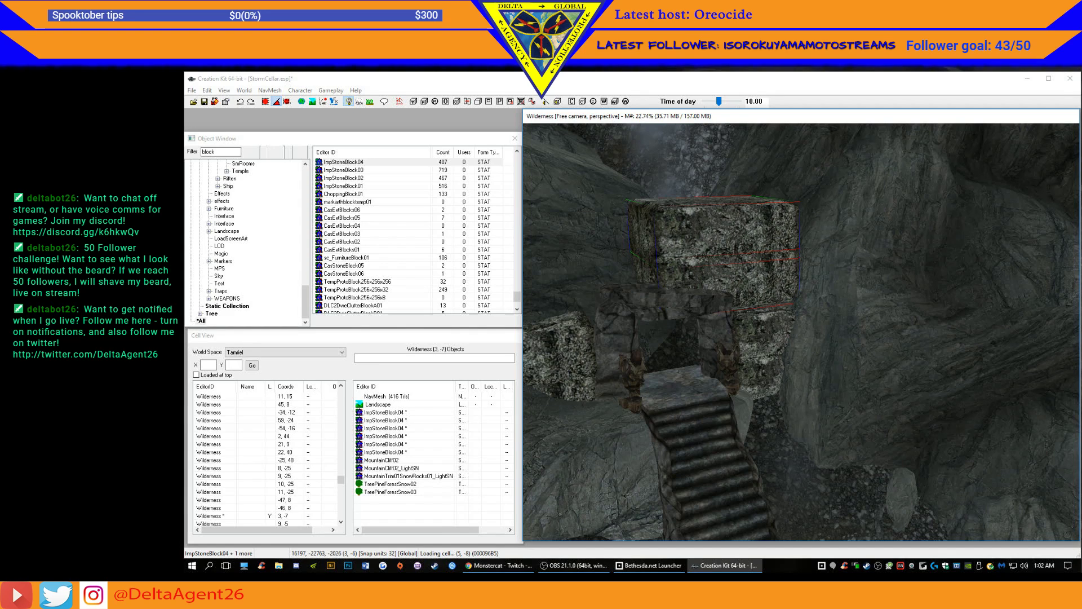
{"action": "left_click_drag", "start_coordinate": [724, 256], "coordinate": [724, 268]}
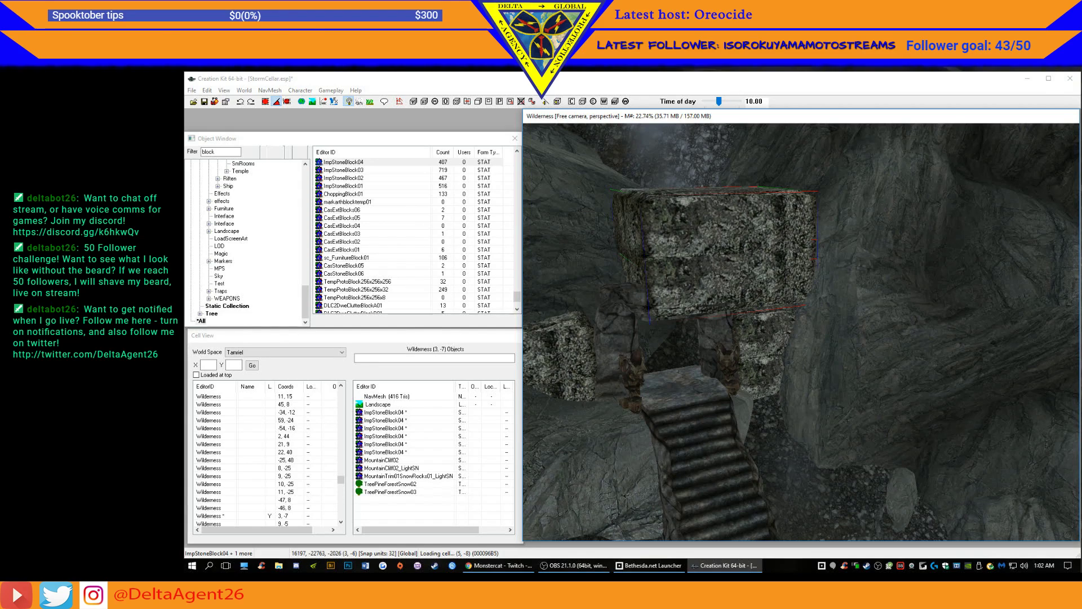
{"action": "scroll", "coordinate": [781, 257], "scroll_direction": "down", "scroll_amount": 10}
{"action": "scroll", "coordinate": [782, 257], "scroll_direction": "up", "scroll_amount": 10}
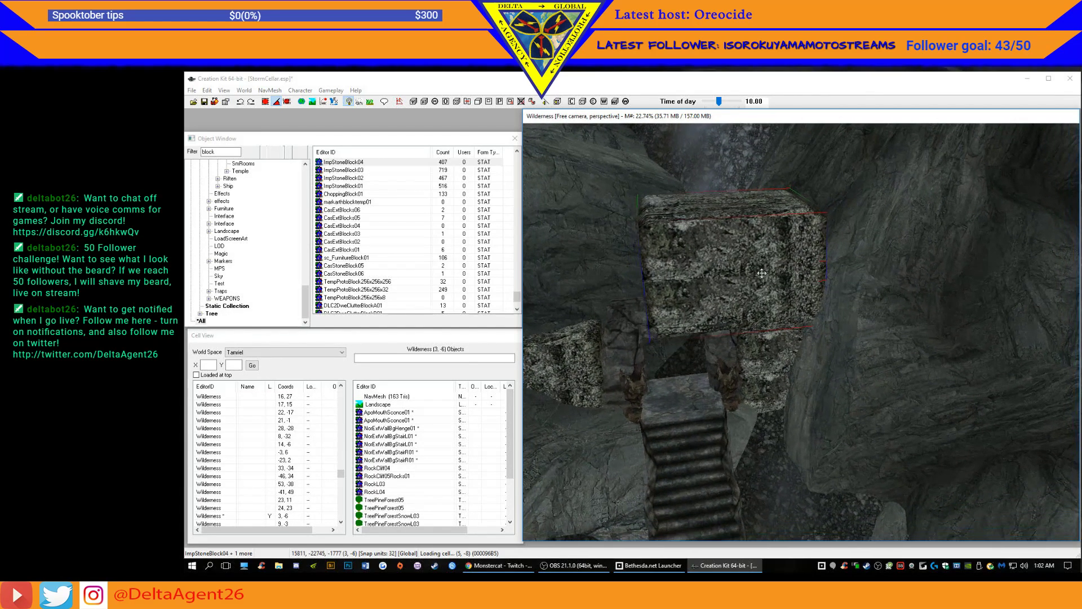
- Duplicate the upper block pair, move the copy above the left wall section and rotate it into line
{"action": "key", "text": "ctrl+d"}
{"action": "left_click_drag", "start_coordinate": [762, 273], "coordinate": [578, 289]}
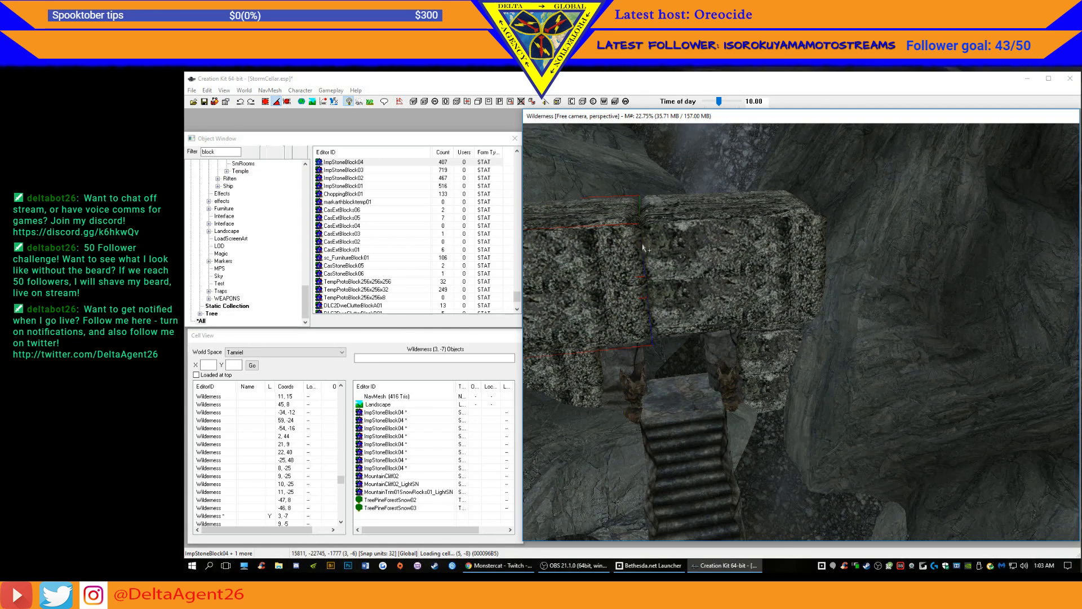
{"action": "left_click_drag", "start_coordinate": [612, 248], "coordinate": [621, 247]}
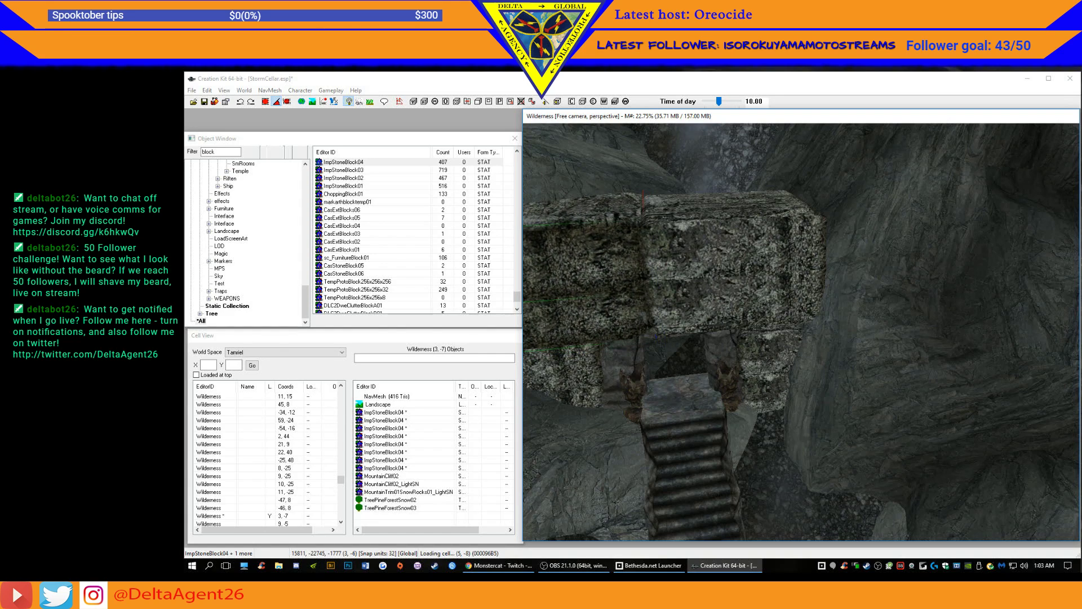
{"action": "middle_click_drag", "start_coordinate": [649, 244], "coordinate": [641, 282], "text": "shift"}
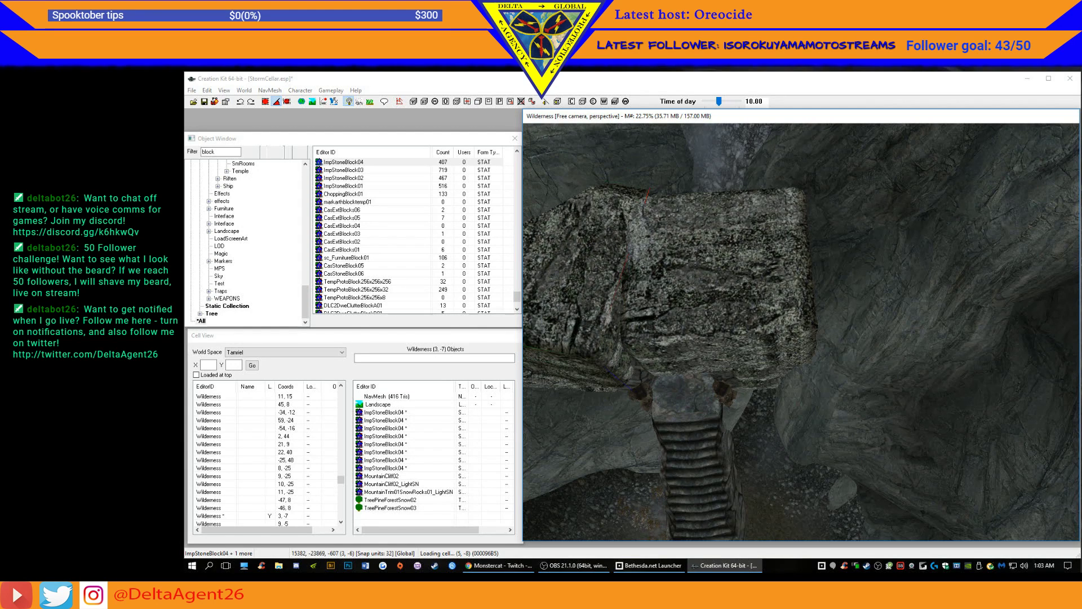
{"action": "left_click_drag", "start_coordinate": [581, 241], "coordinate": [592, 253]}
{"action": "mouse_move", "coordinate": [587, 241]}
{"action": "middle_mouse_down", "text": "shift"}
{"action": "mouse_move", "coordinate": [607, 230]}
{"action": "mouse_move", "coordinate": [594, 204]}
{"action": "mouse_move", "coordinate": [602, 174]}
{"action": "mouse_move", "coordinate": [613, 173]}
{"action": "mouse_move", "coordinate": [601, 182]}
{"action": "mouse_move", "coordinate": [603, 165]}
{"action": "mouse_move", "coordinate": [590, 222]}
{"action": "middle_mouse_up", "text": "shift"}
{"action": "right_click_drag", "start_coordinate": [590, 215], "coordinate": [666, 216]}
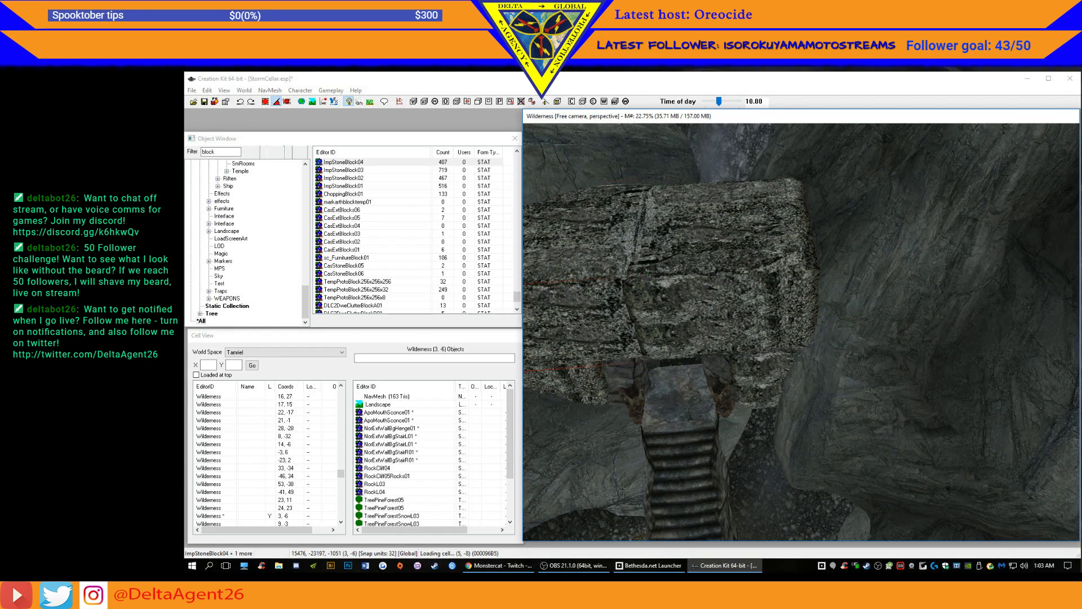
- Shift the block pair directly above the arch so that it lines up with the neighbouring upper pair
{"action": "middle_click_drag", "start_coordinate": [585, 209], "coordinate": [583, 234], "text": "shift"}
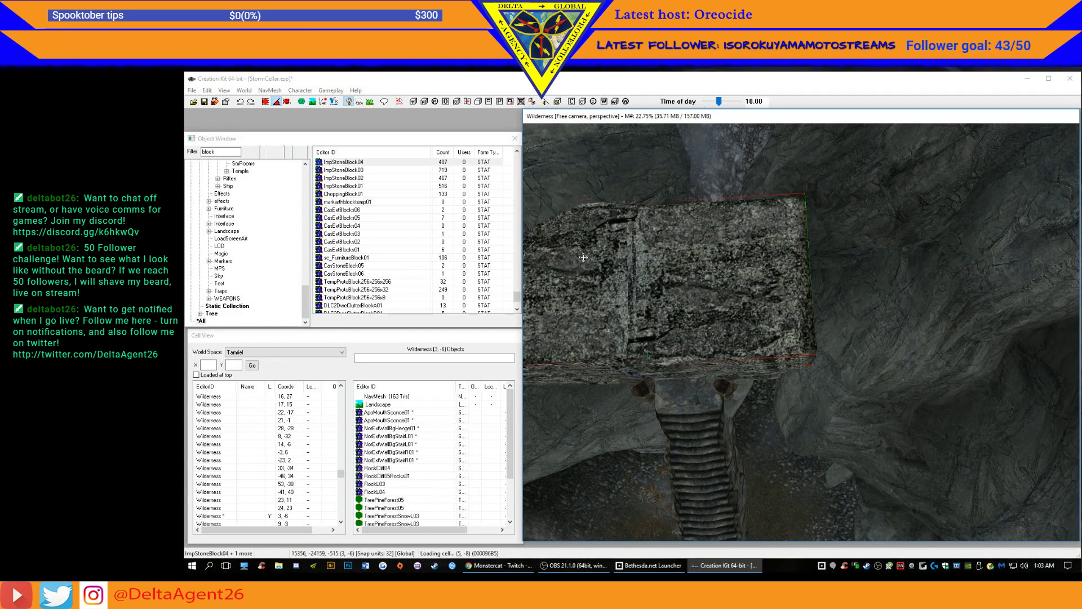
{"action": "left_click_drag", "start_coordinate": [701, 258], "coordinate": [699, 121]}
{"action": "middle_click_drag", "start_coordinate": [699, 120], "coordinate": [821, 277], "text": "shift"}
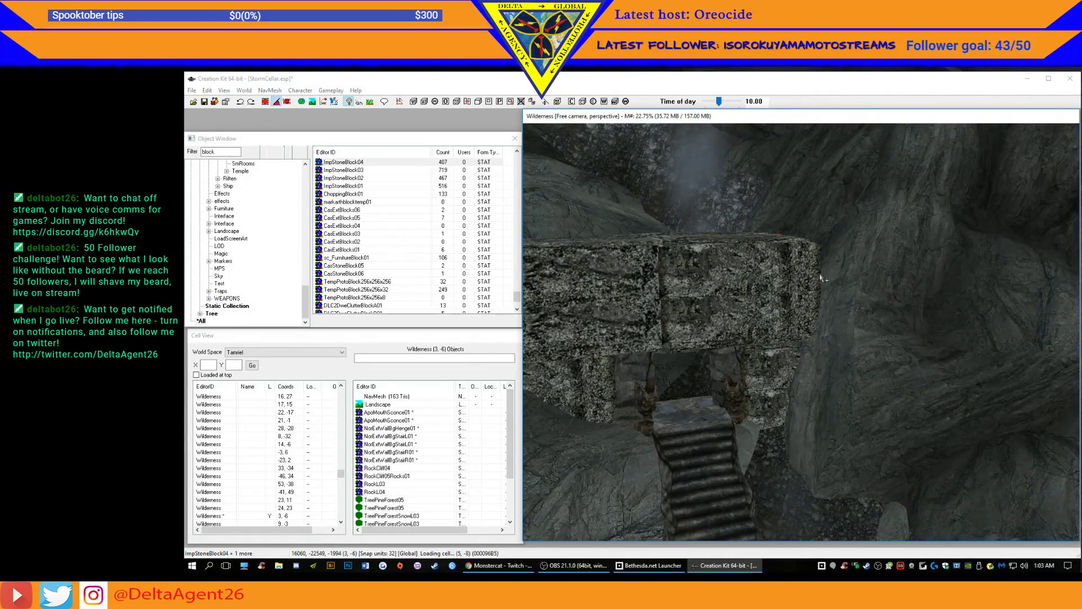
- Filter the objects by "load" and examine the load doors from NorDoorSmLoad01MinUse to RiftenRWDoorJailLoad01 for one that suits the arch
{"action": "left_click", "coordinate": [196, 153]}
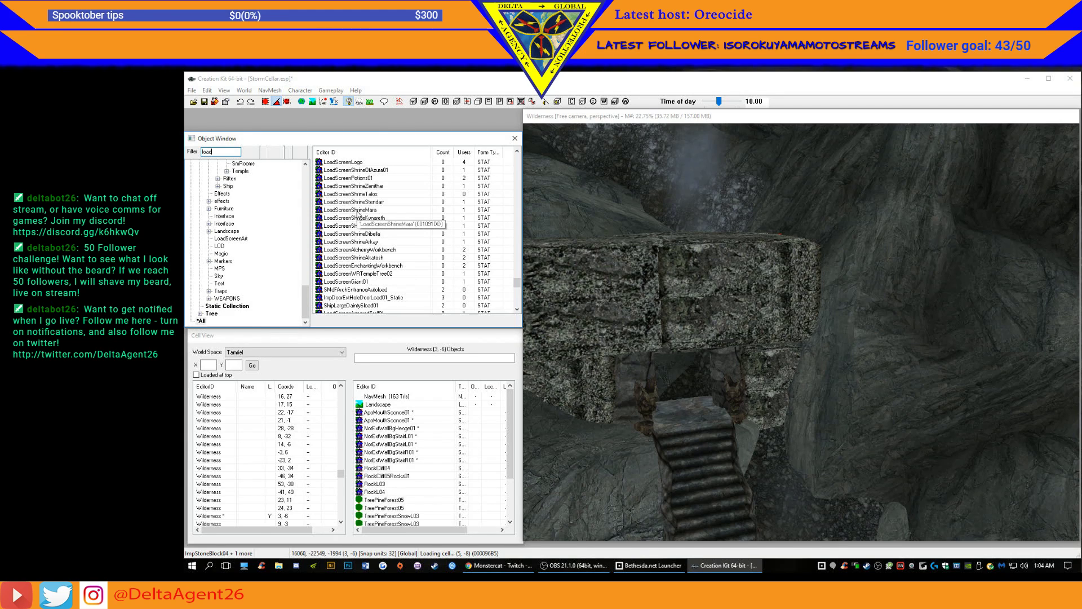
{"action": "left_click_drag", "start_coordinate": [517, 284], "coordinate": [521, 159]}
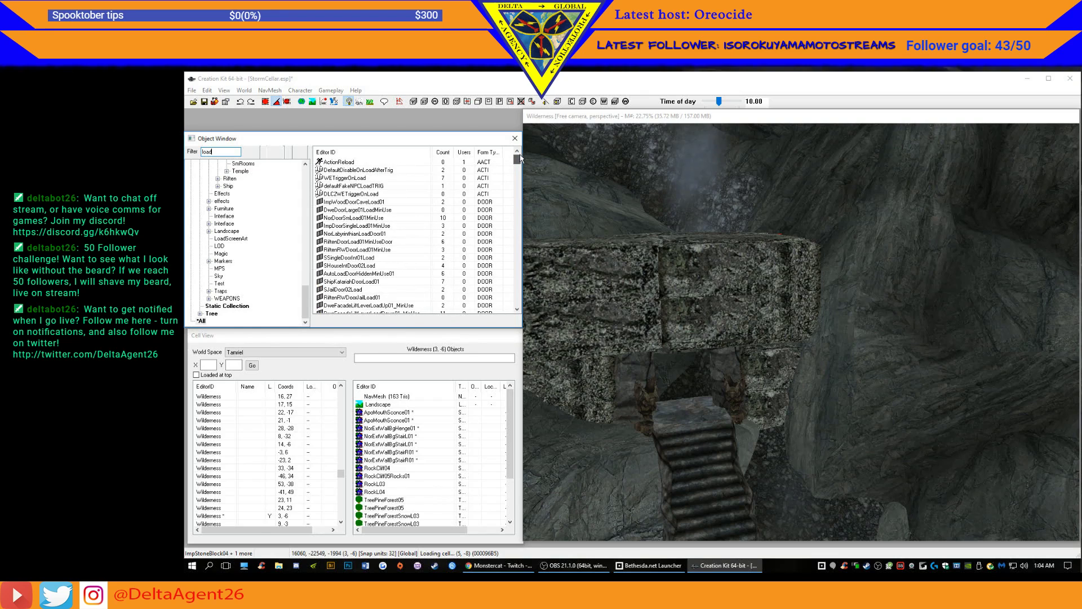
{"action": "left_click", "coordinate": [353, 219]}
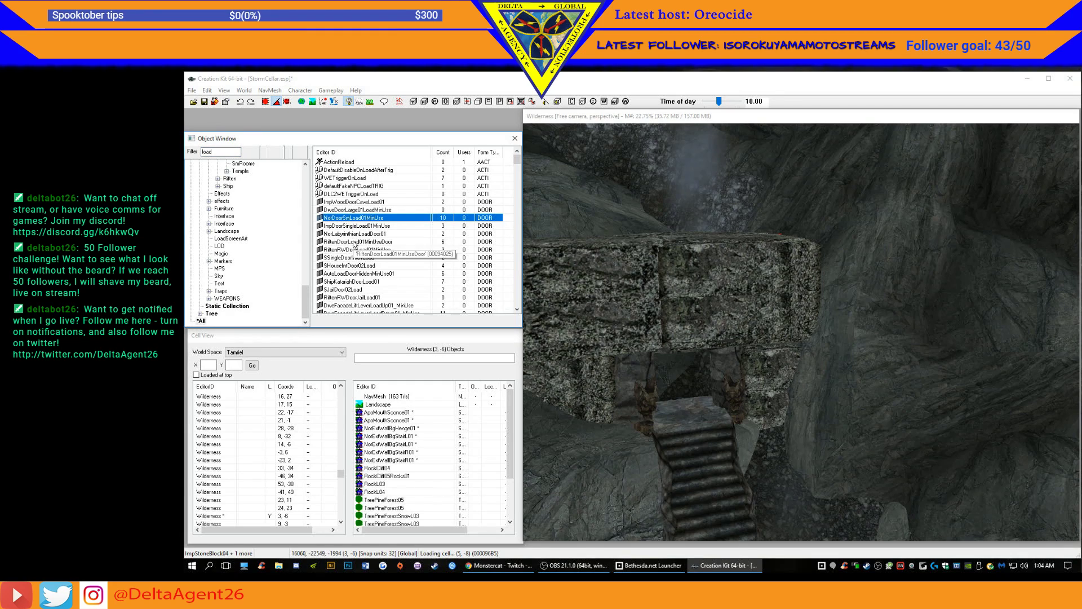
{"action": "left_click", "coordinate": [353, 226]}
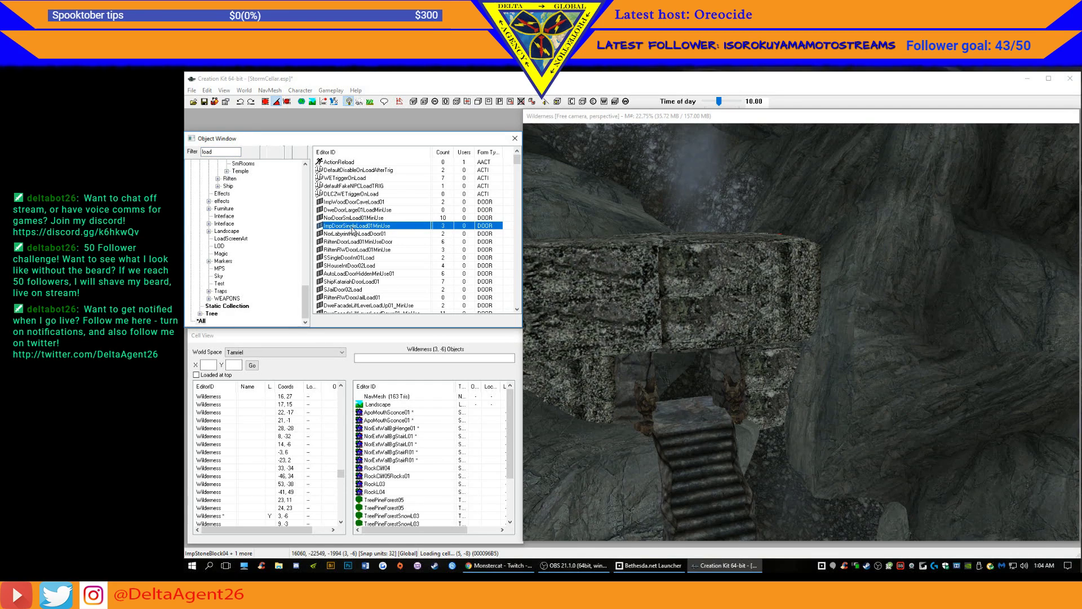
{"action": "left_click", "coordinate": [355, 258]}
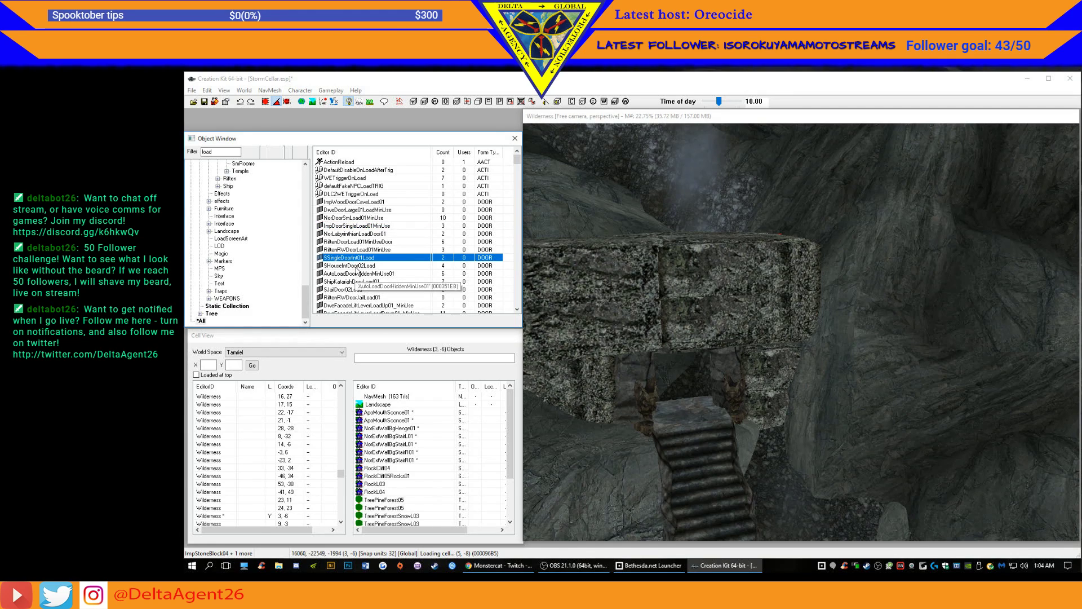
{"action": "key", "text": "Down"}
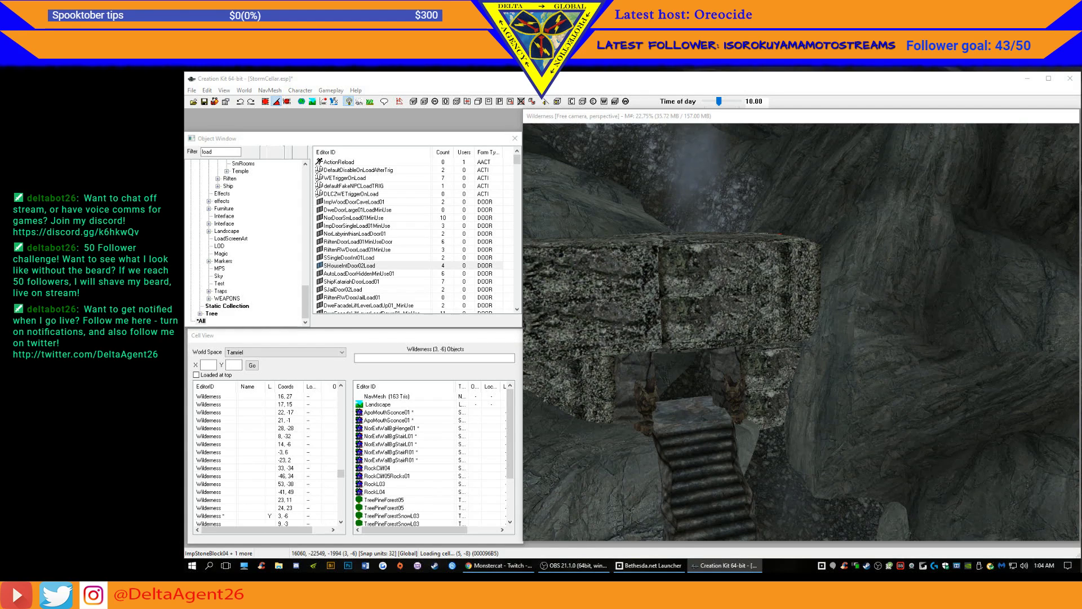
{"action": "left_click", "coordinate": [355, 276]}
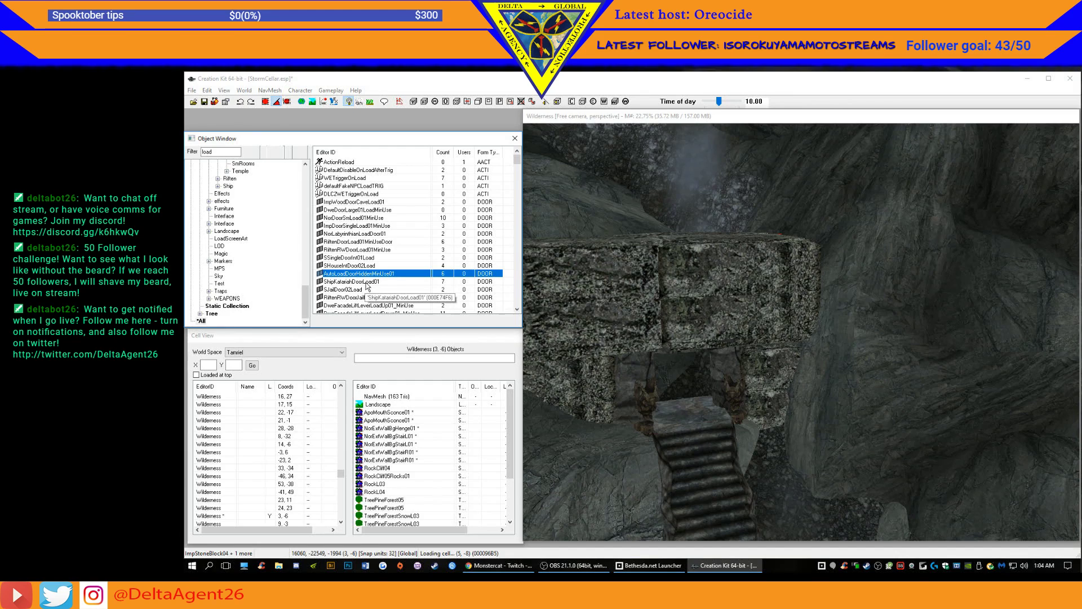
{"action": "left_click", "coordinate": [364, 283]}
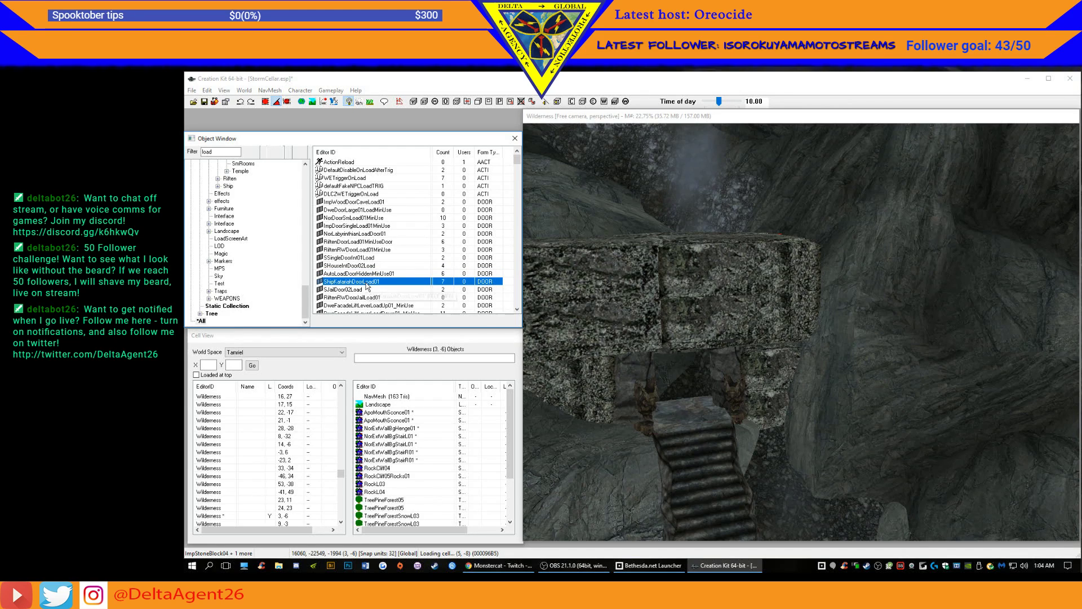
{"action": "left_click", "coordinate": [358, 291]}
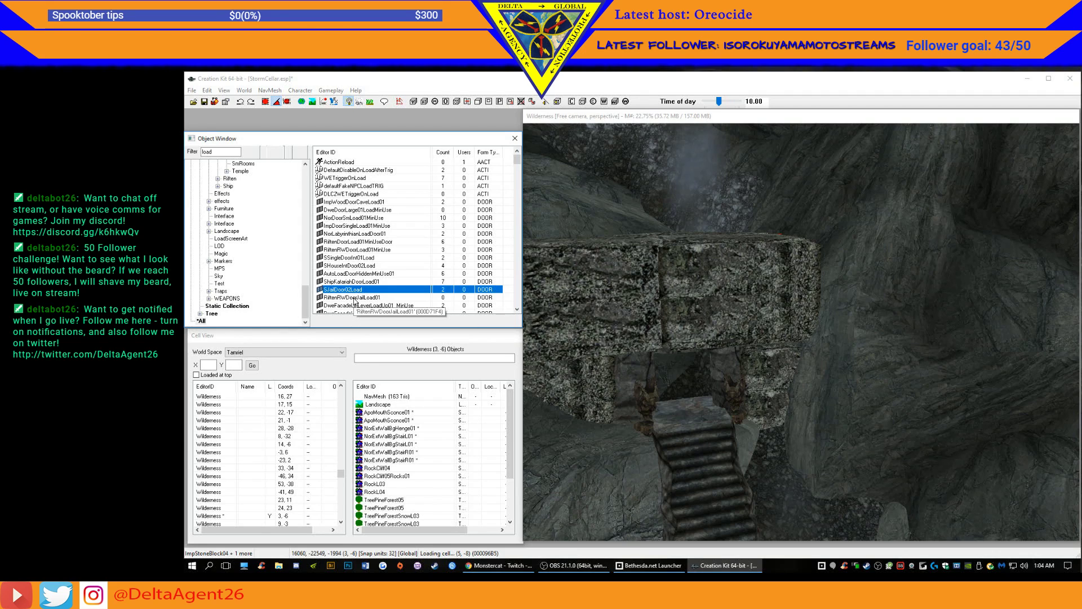
{"action": "left_click", "coordinate": [354, 298]}
- Examine the load doors from DweFacadeLiftLeverLoadUp01_MinUse to OrcDoorLoad01, including ShipDoor01Load and CaveDoorLoad01
{"action": "scroll", "coordinate": [369, 287], "scroll_direction": "down", "scroll_amount": 3}
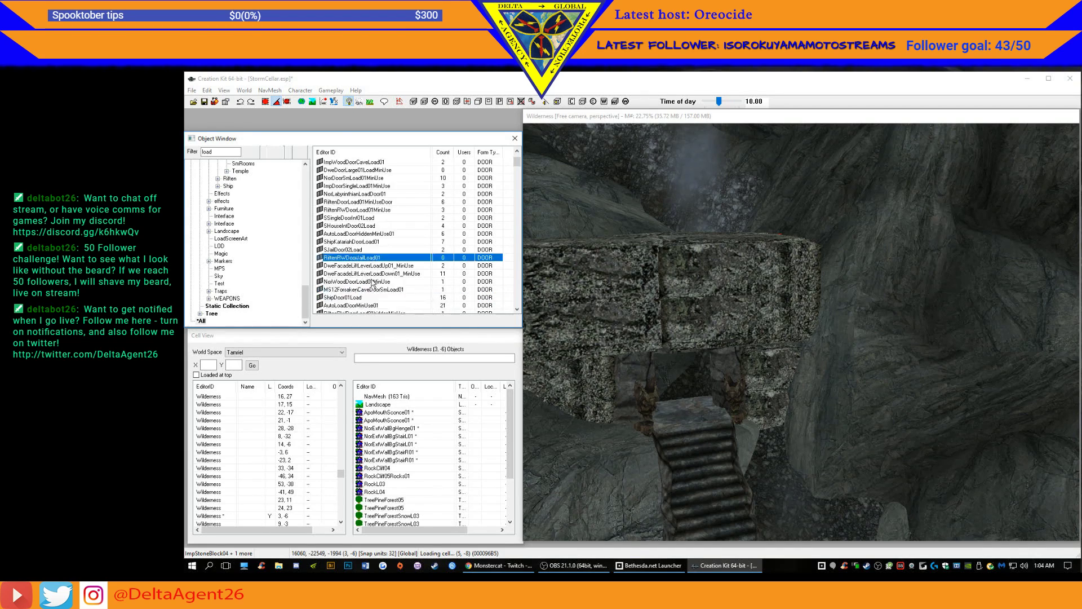
{"action": "scroll", "coordinate": [372, 282], "scroll_direction": "down", "scroll_amount": 2}
{"action": "left_click", "coordinate": [361, 219]}
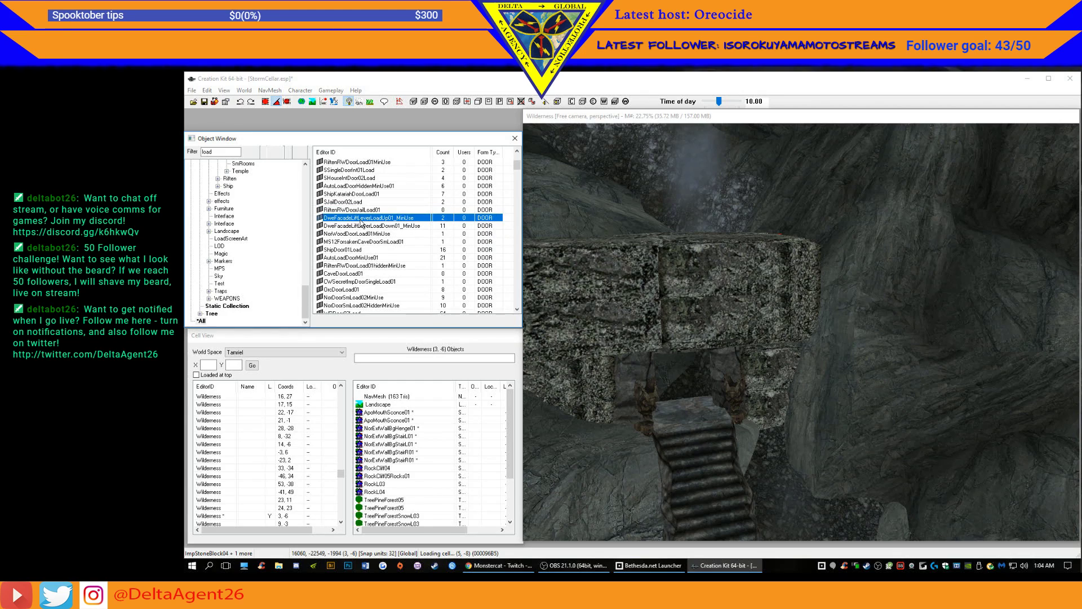
{"action": "left_click", "coordinate": [362, 226]}
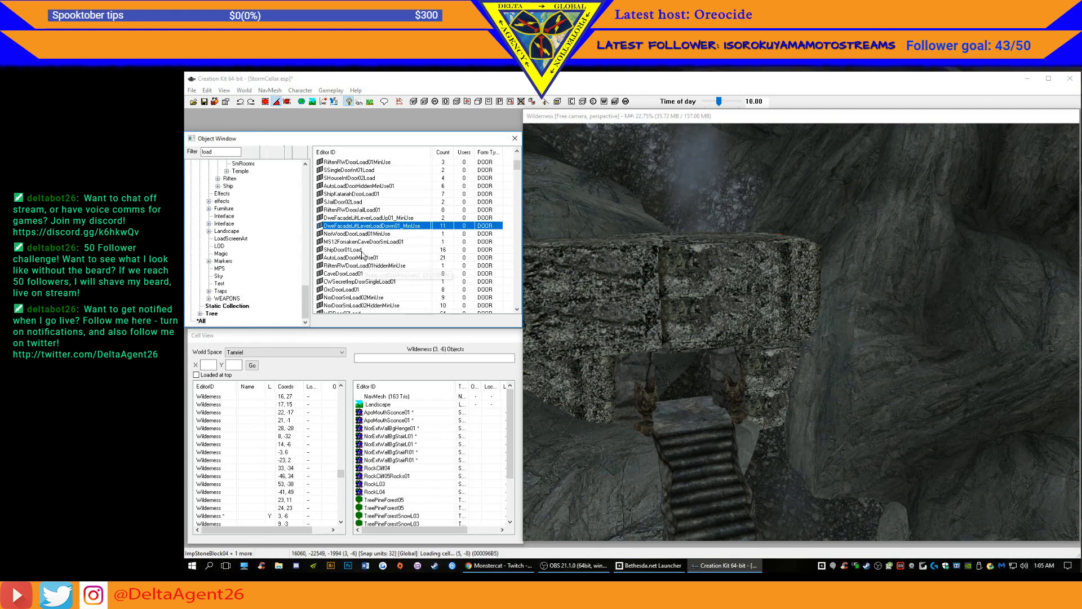
{"action": "left_click", "coordinate": [357, 251]}
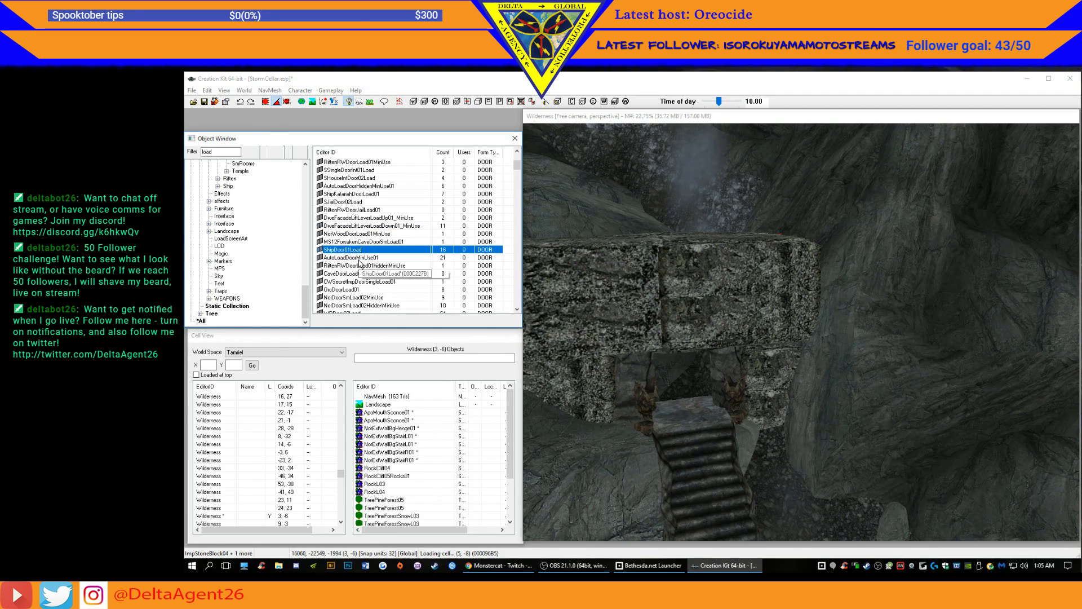
{"action": "left_click", "coordinate": [359, 258]}
{"action": "left_click", "coordinate": [359, 265]}
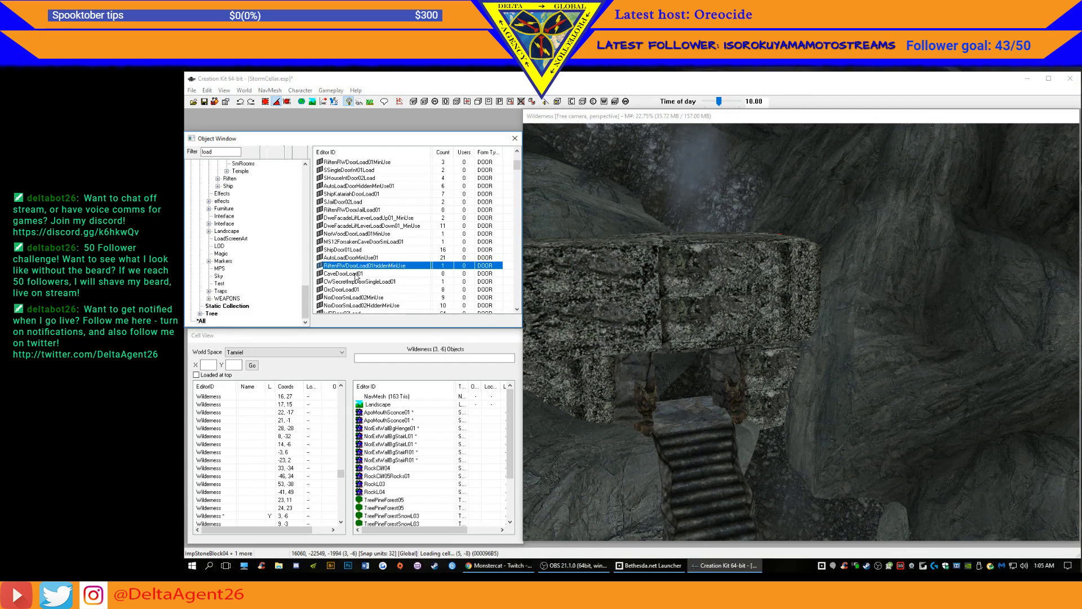
{"action": "left_click", "coordinate": [356, 274]}
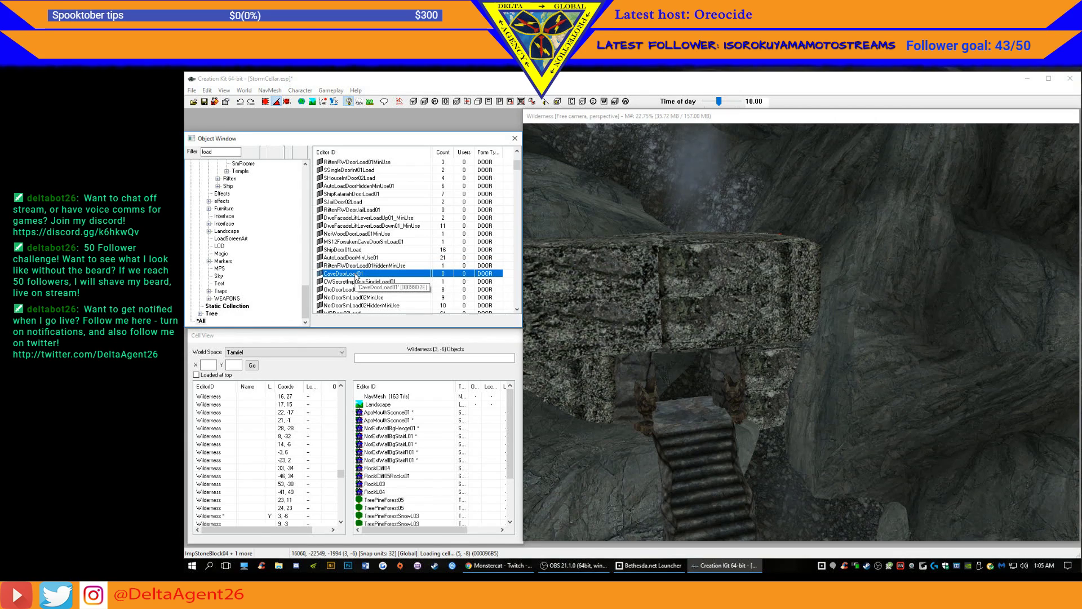
{"action": "double_click", "coordinate": [357, 276]}
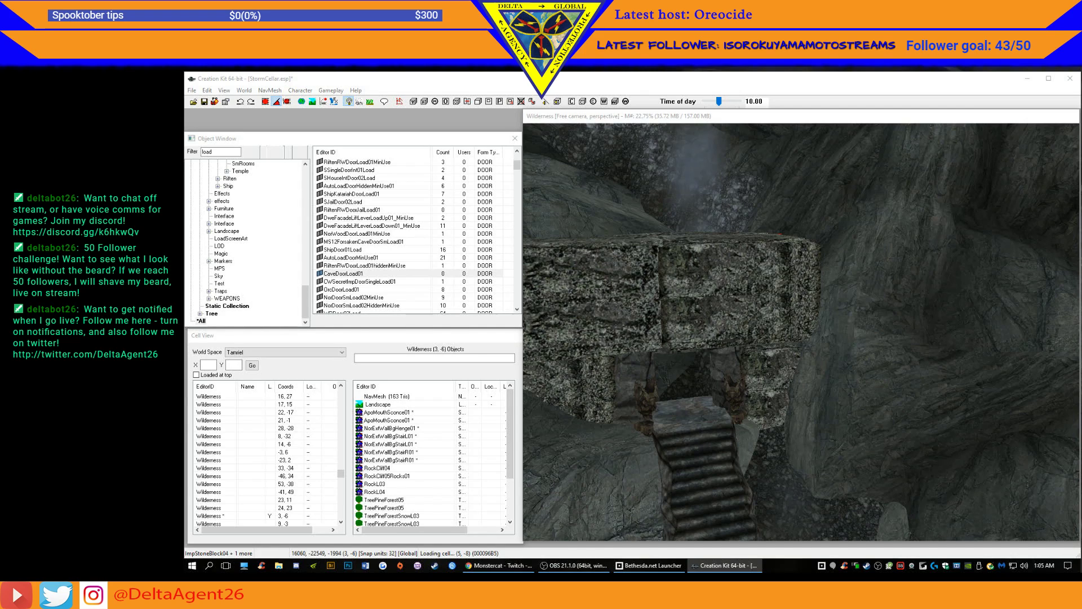
{"action": "left_click", "coordinate": [351, 293]}
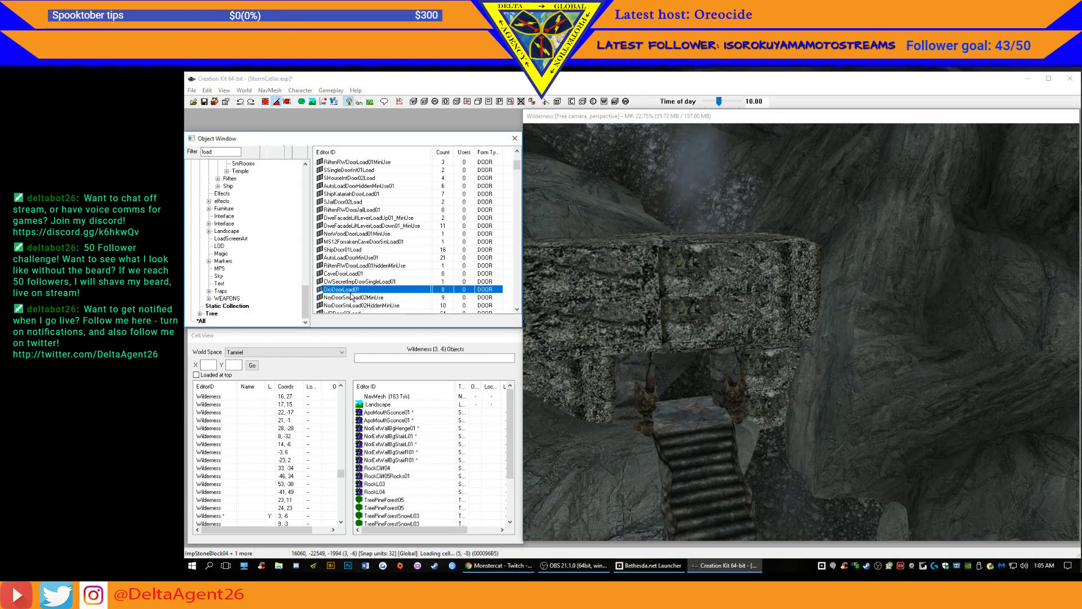
{"action": "left_click", "coordinate": [371, 290]}
- Examine the load doors from WRDoor02Load to ImpDoorDoubleLoad01, including the Dwemer, Riften and mine doors
{"action": "scroll", "coordinate": [372, 289], "scroll_direction": "down", "scroll_amount": 2}
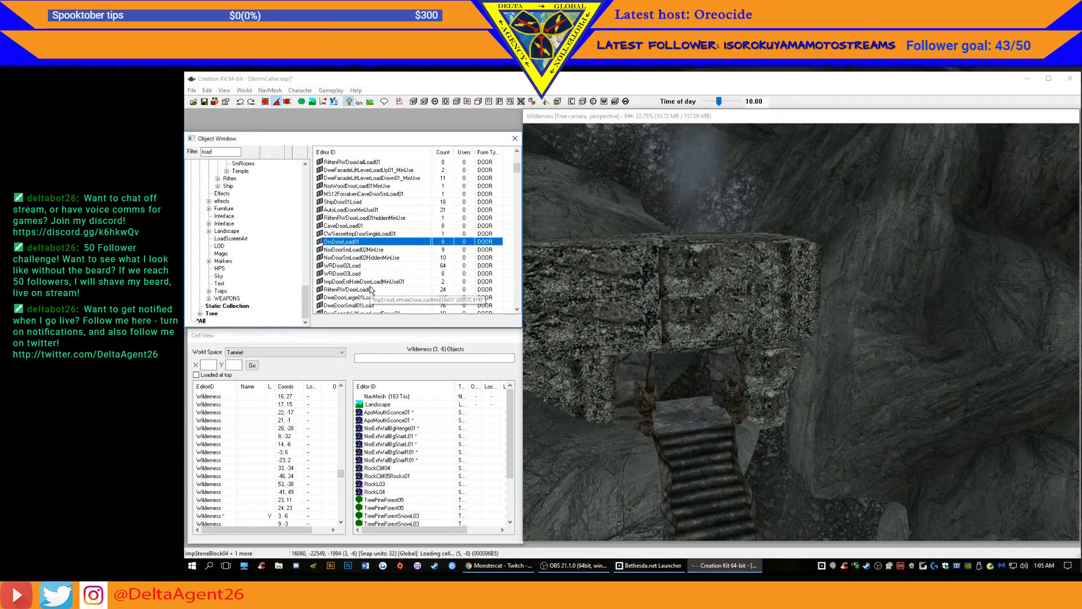
{"action": "left_click", "coordinate": [347, 267]}
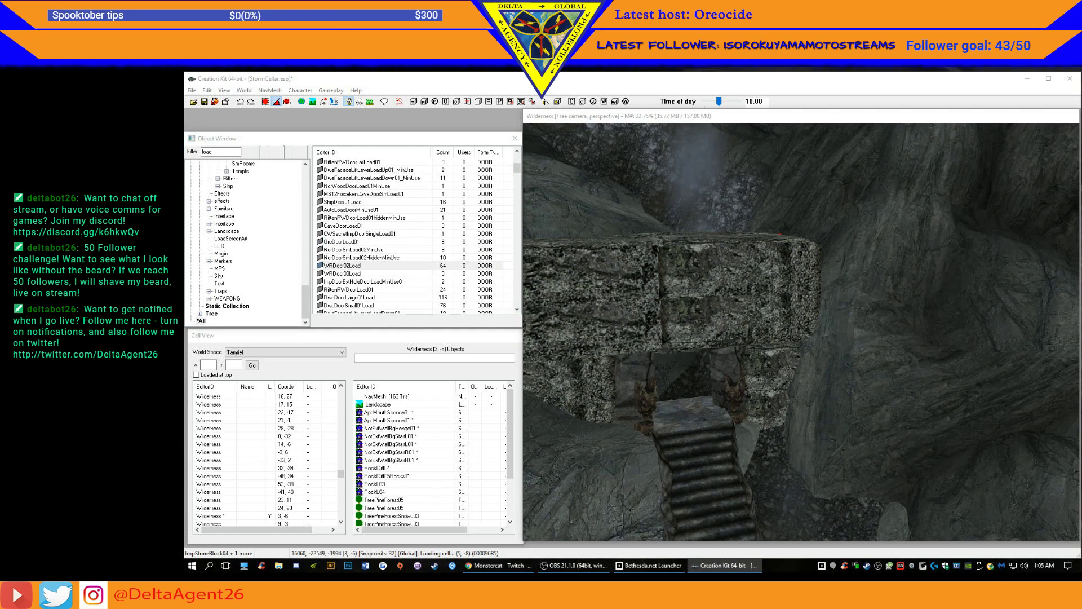
{"action": "left_click", "coordinate": [371, 282]}
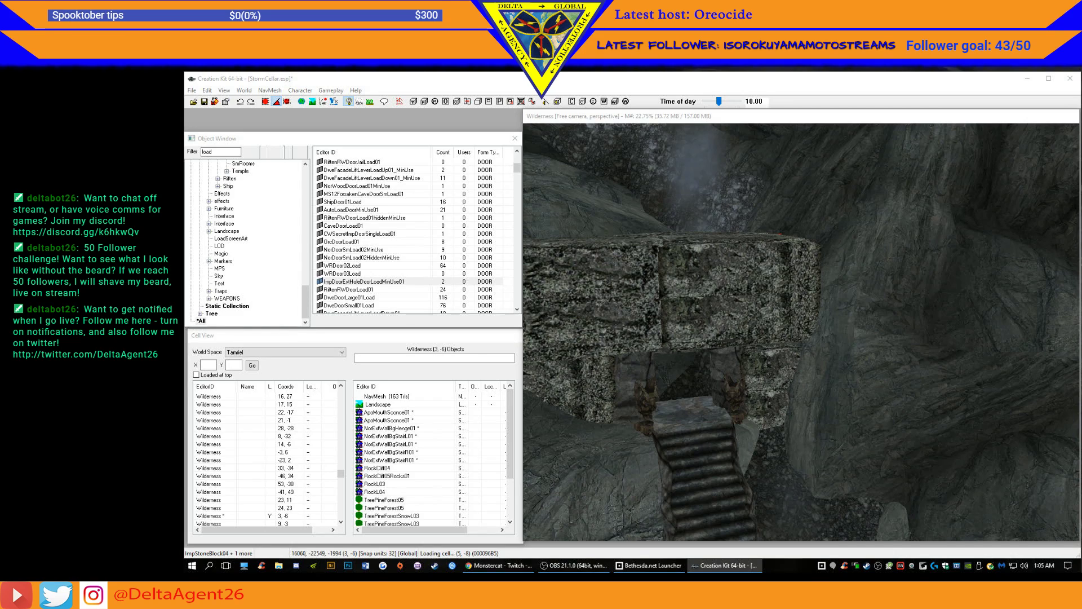
{"action": "left_click", "coordinate": [363, 291]}
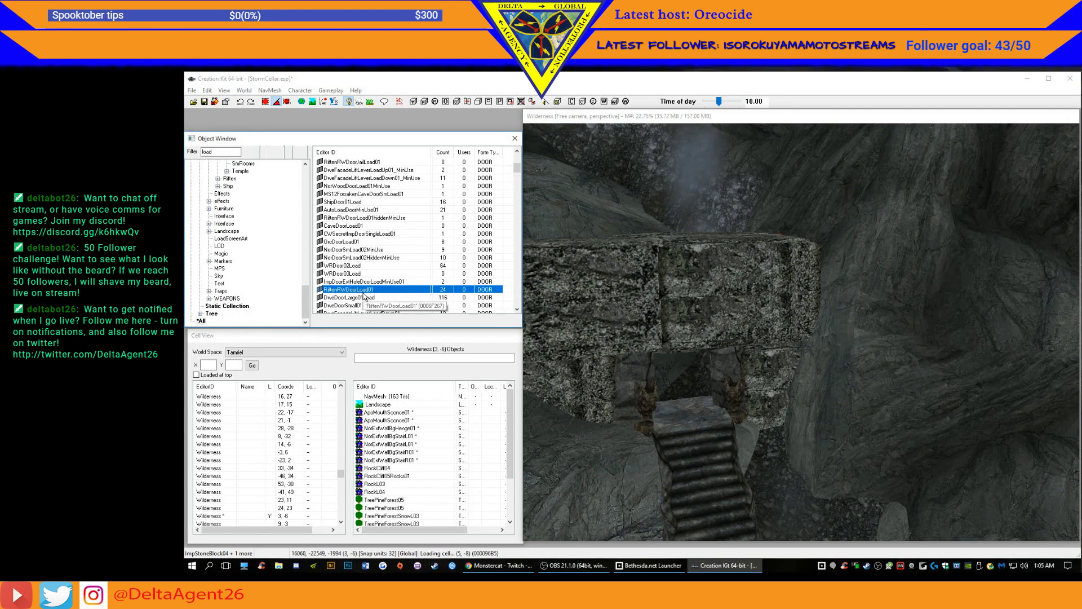
{"action": "left_click", "coordinate": [358, 299]}
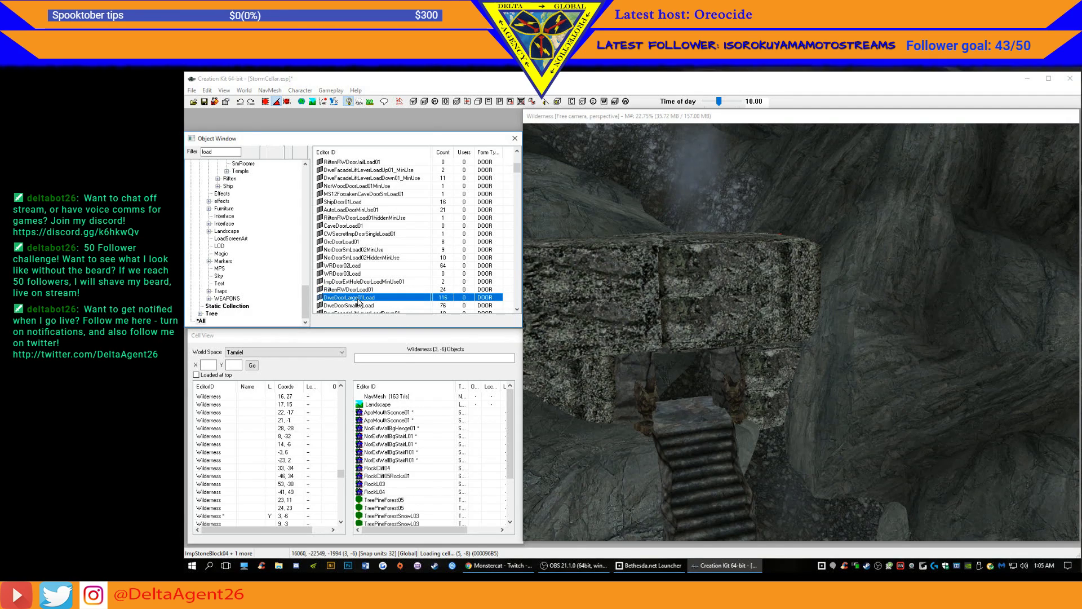
{"action": "left_click", "coordinate": [357, 306]}
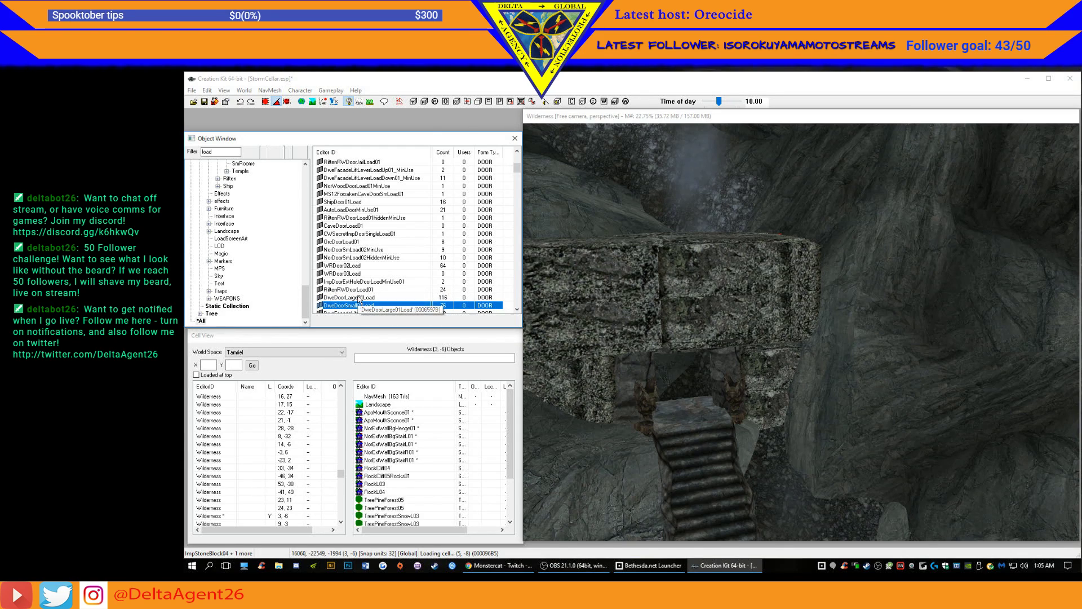
{"action": "scroll", "coordinate": [379, 286], "scroll_direction": "down", "scroll_amount": 5}
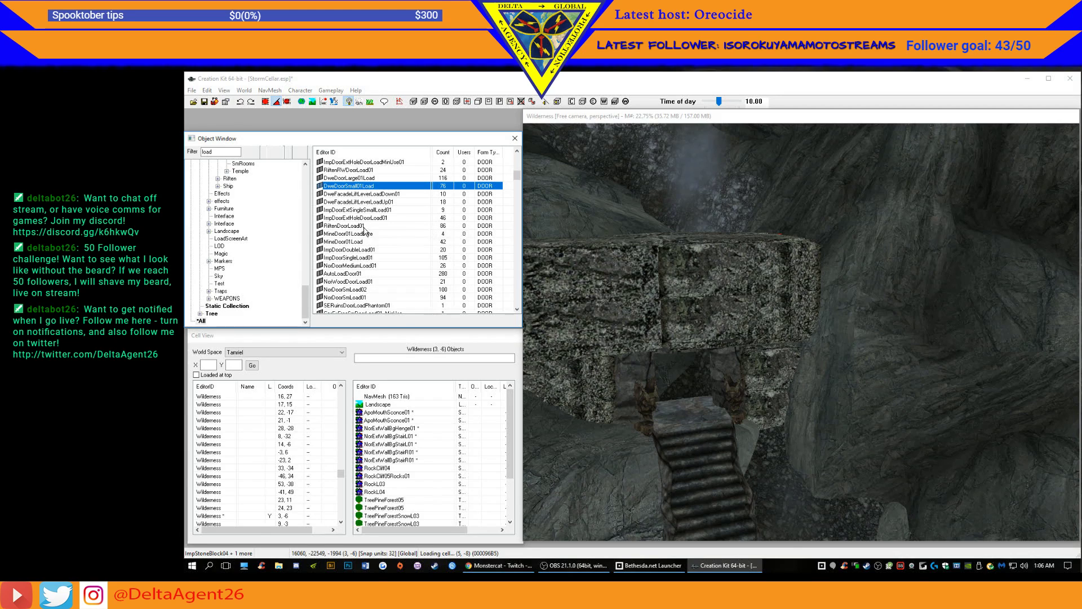
{"action": "left_click", "coordinate": [364, 228]}
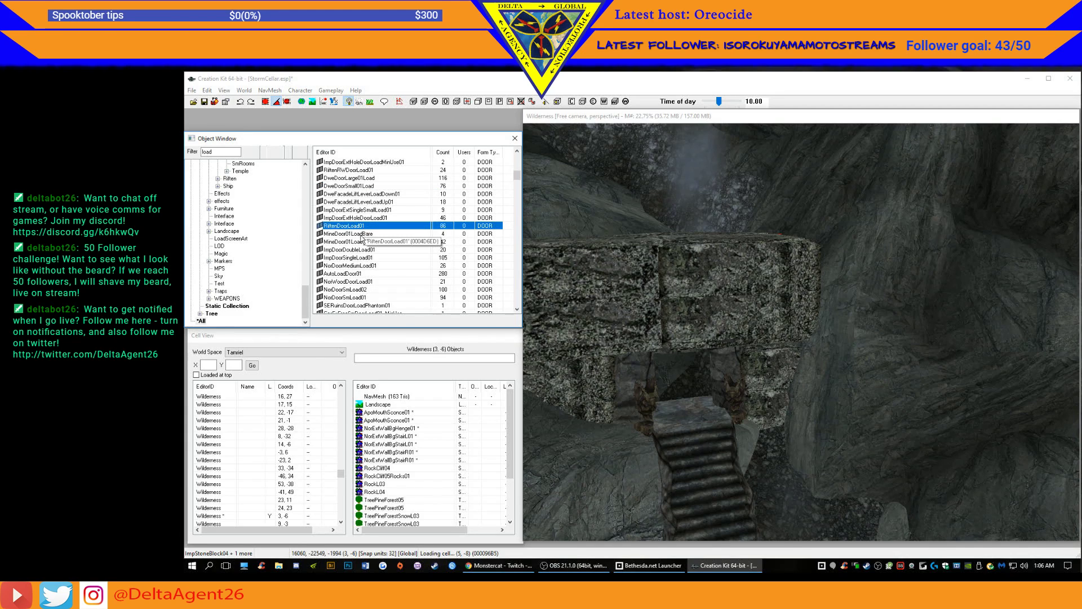
{"action": "left_click", "coordinate": [361, 233]}
{"action": "left_click", "coordinate": [359, 242]}
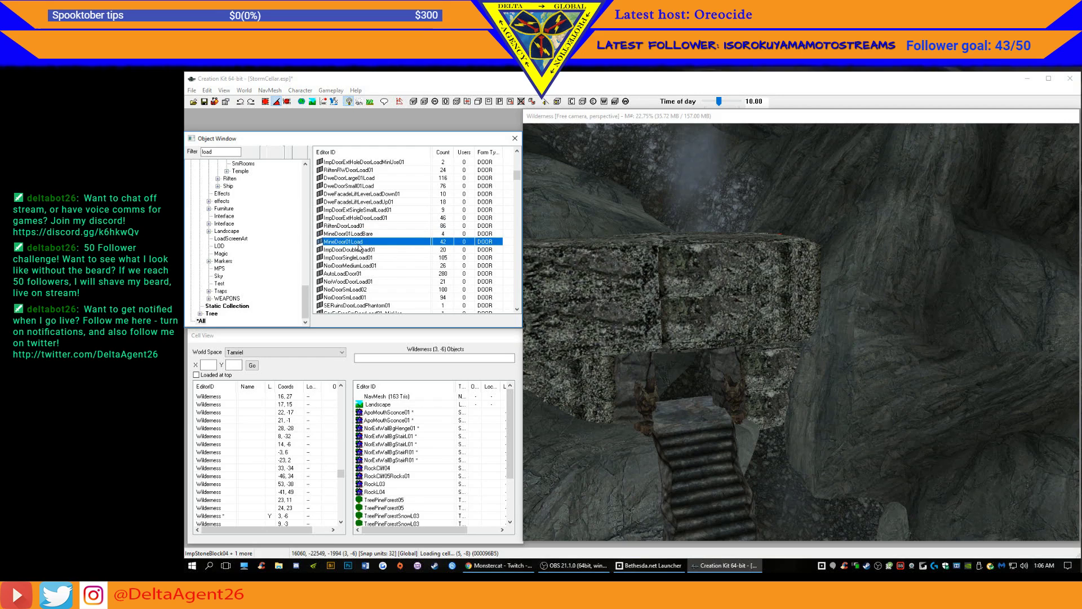
{"action": "left_click", "coordinate": [358, 250]}
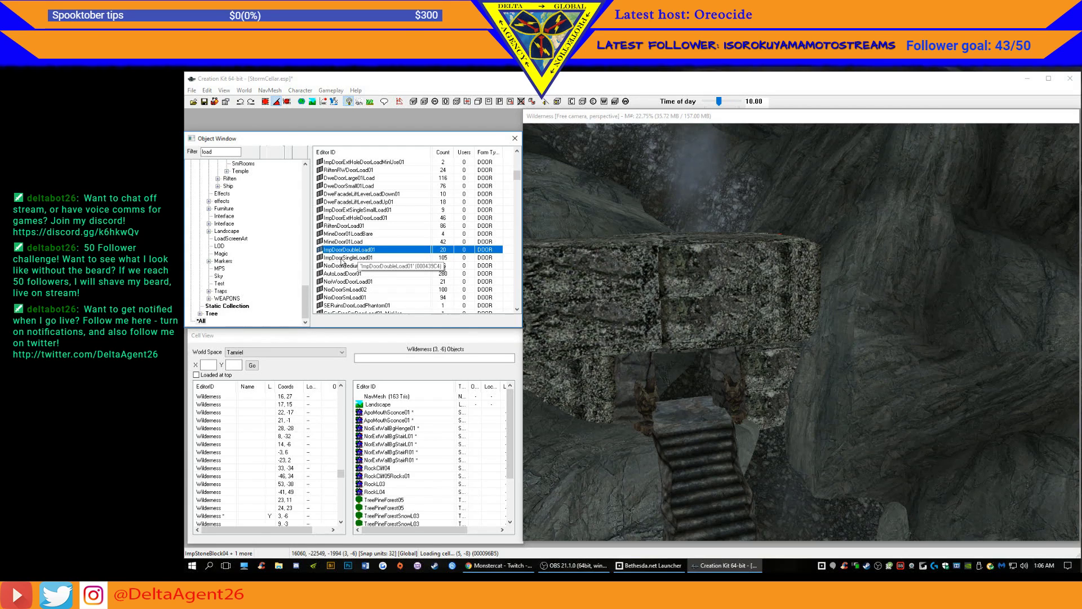
- Place an ImpDoorSingleLoad01 door in the henge arch at the top of the stairs and rotate it to face the steps
{"action": "left_click", "coordinate": [340, 258]}
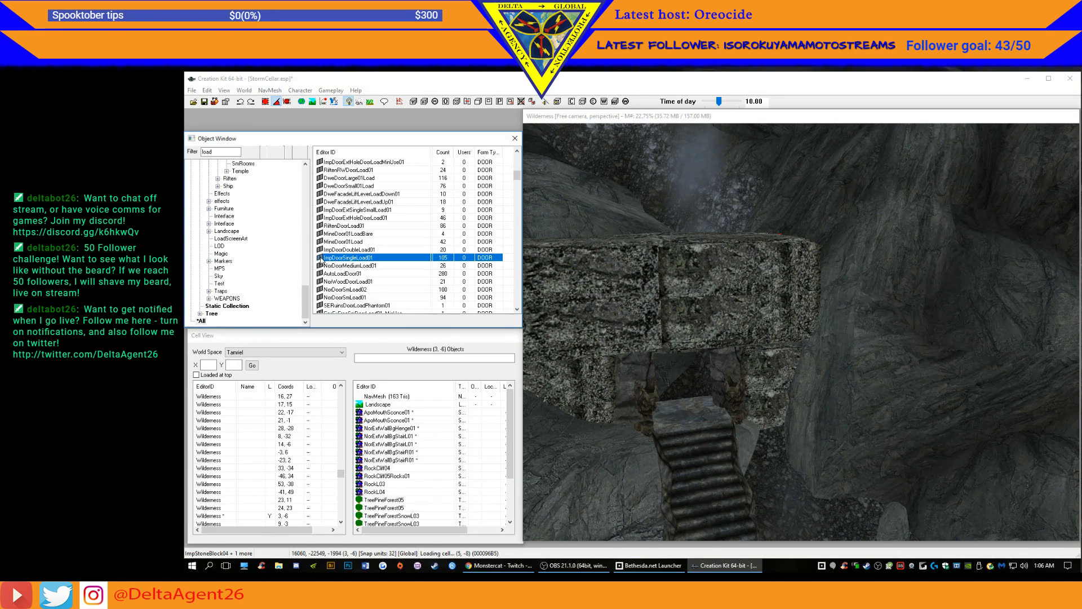
{"action": "left_click_drag", "start_coordinate": [321, 260], "coordinate": [688, 423]}
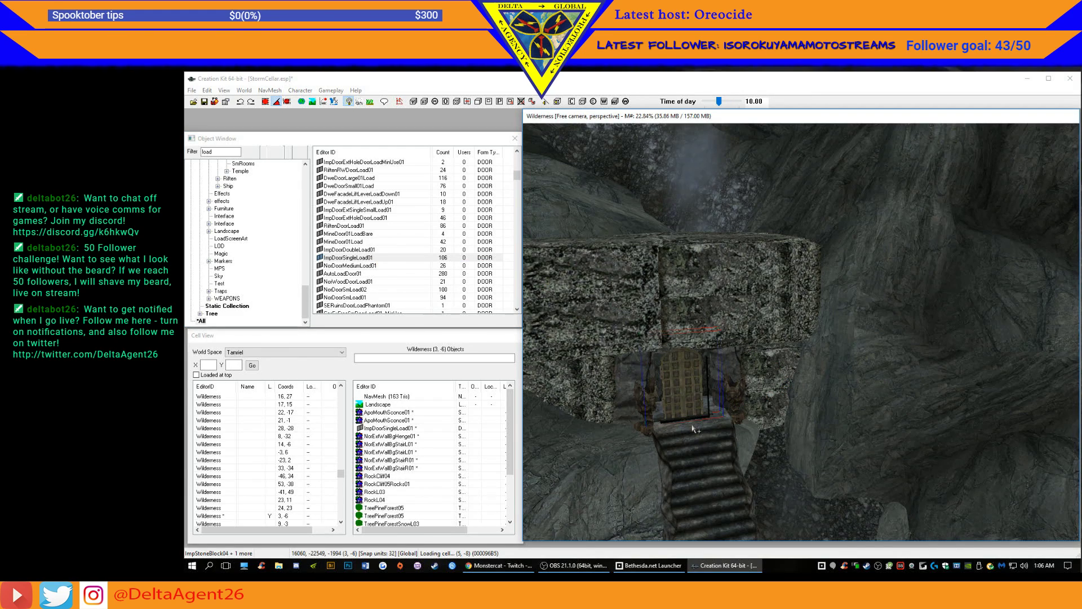
{"action": "scroll", "coordinate": [694, 429], "scroll_direction": "up", "scroll_amount": 5}
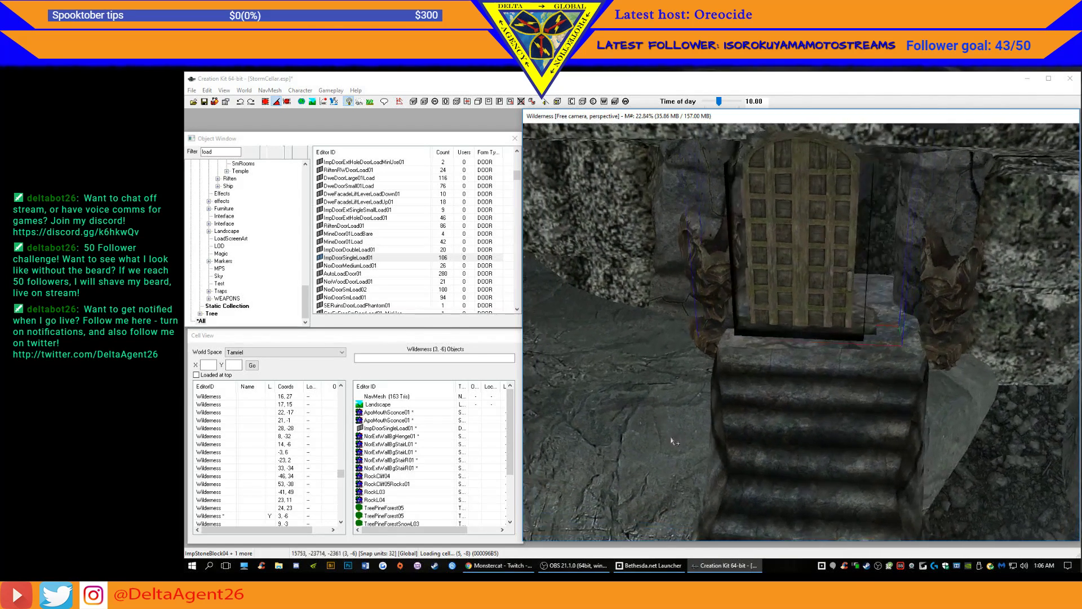
{"action": "right_click_drag", "start_coordinate": [801, 252], "coordinate": [896, 252]}
{"action": "right_click_drag", "start_coordinate": [811, 263], "coordinate": [797, 265]}
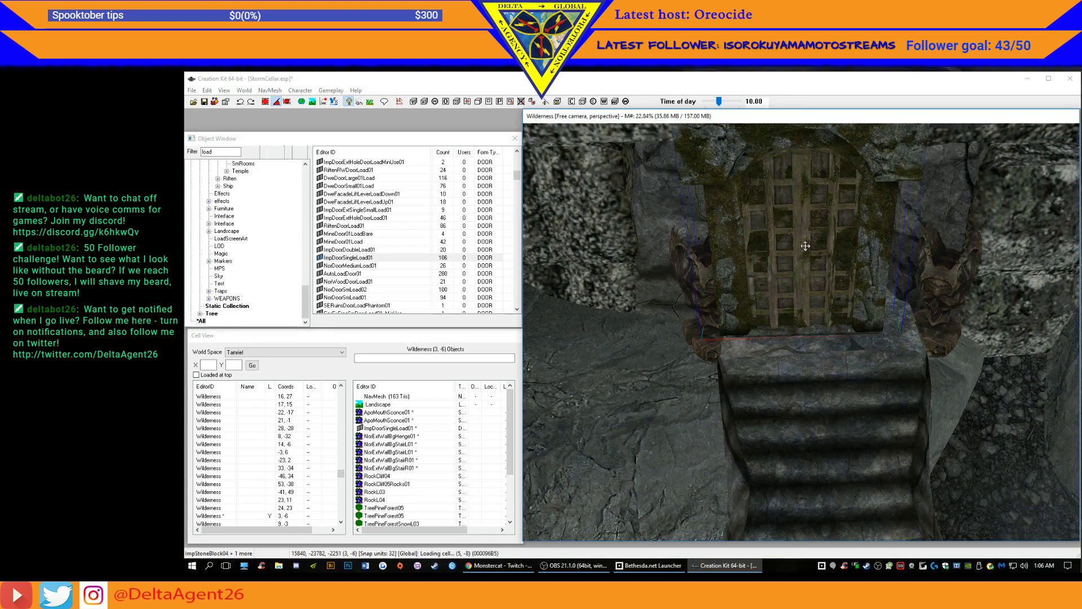
- Move the load door back into the henge arch, lower it to the landing and fine-tune its rotation
{"action": "left_click_drag", "start_coordinate": [795, 266], "coordinate": [837, 218]}
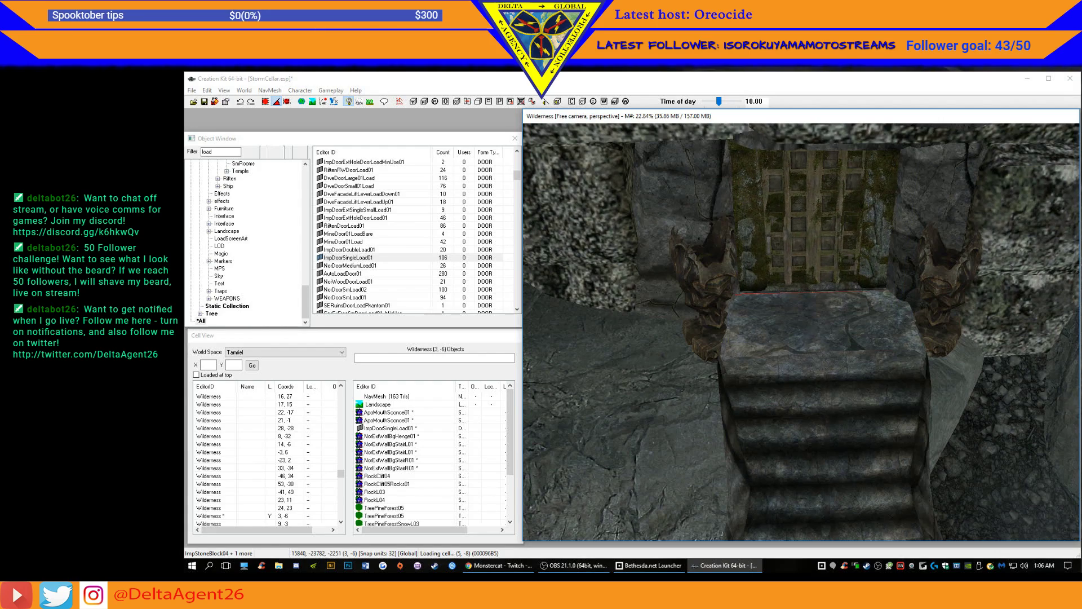
{"action": "mouse_move", "coordinate": [835, 205]}
{"action": "middle_mouse_down", "text": "shift"}
{"action": "mouse_move", "coordinate": [806, 239]}
{"action": "mouse_move", "coordinate": [826, 245]}
{"action": "mouse_move", "coordinate": [839, 204]}
{"action": "middle_mouse_up", "text": "shift"}
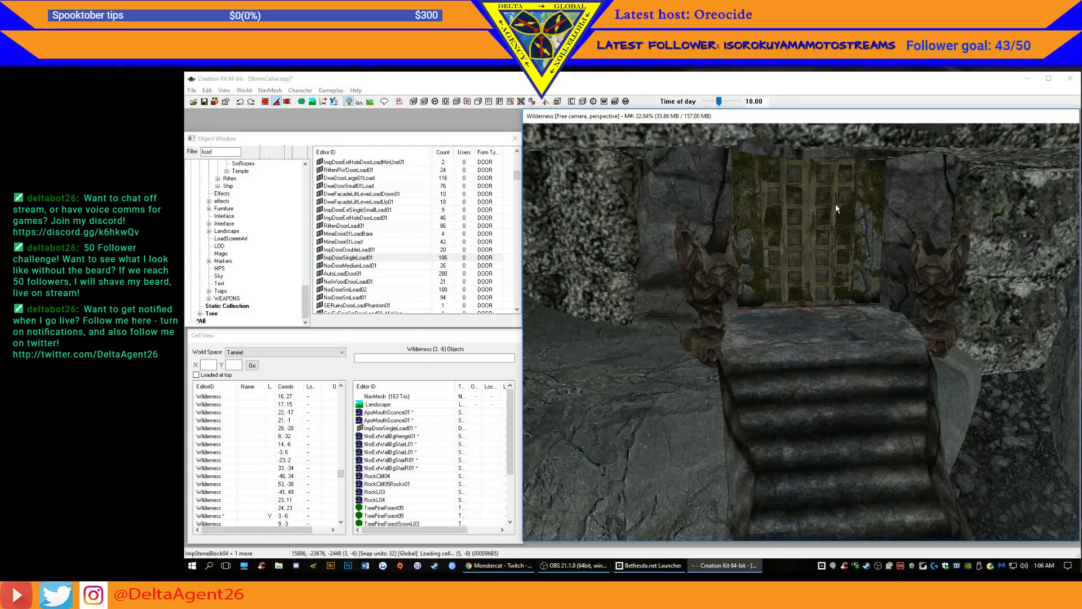
{"action": "key", "text": "z"}
{"action": "left_click_drag", "start_coordinate": [828, 214], "coordinate": [828, 231]}
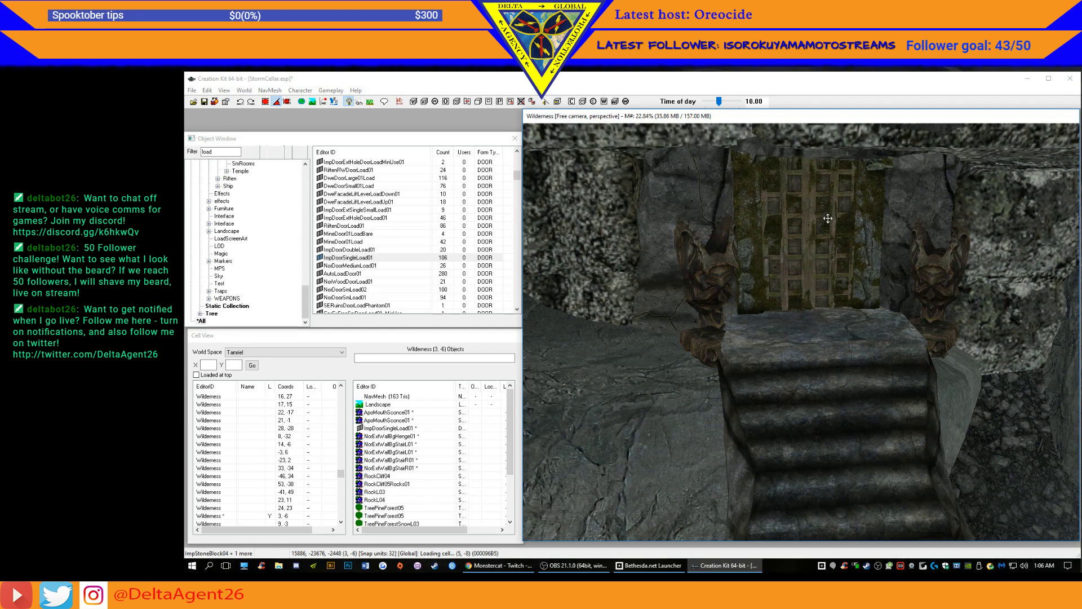
{"action": "right_click_drag", "start_coordinate": [819, 220], "coordinate": [824, 220]}
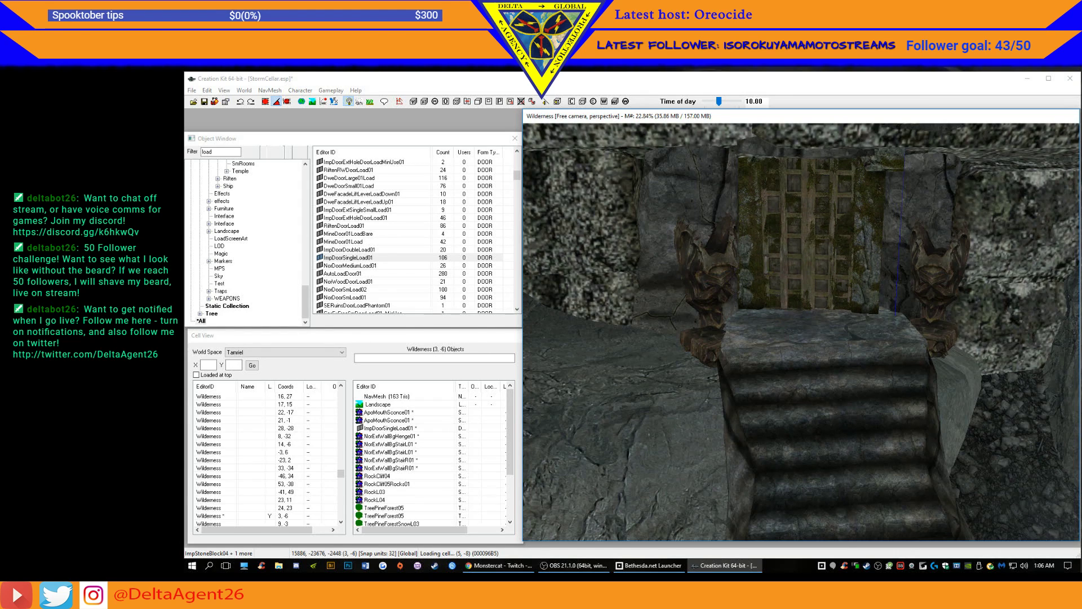
- Shift the load door within the henge arch and adjust its rotation to line up with the landing
{"action": "middle_click_drag", "start_coordinate": [815, 215], "coordinate": [818, 253], "text": "shift"}
{"action": "left_click_drag", "start_coordinate": [837, 224], "coordinate": [812, 205]}
{"action": "mouse_move", "coordinate": [816, 204]}
{"action": "right_mouse_down"}
{"action": "mouse_move", "coordinate": [806, 221]}
{"action": "mouse_move", "coordinate": [821, 222]}
{"action": "right_mouse_up"}
{"action": "left_click", "coordinate": [280, 105]}
{"action": "left_click_drag", "start_coordinate": [808, 213], "coordinate": [809, 210]}
{"action": "right_click_drag", "start_coordinate": [808, 217], "coordinate": [815, 217]}
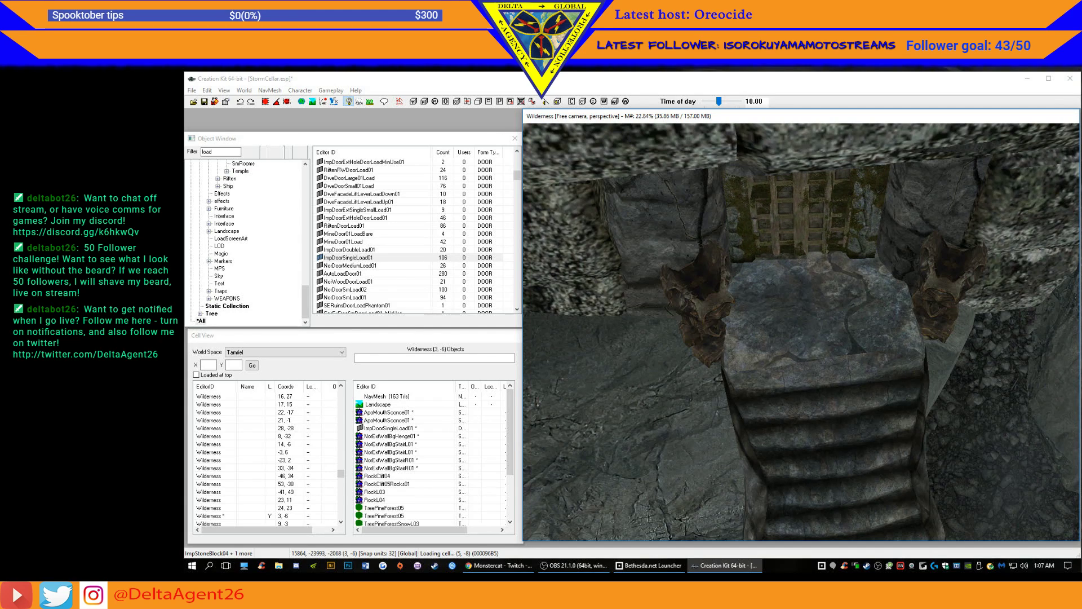
- Nudge the load door into its final position in the henge arch and save the plugin
{"action": "left_click_drag", "start_coordinate": [808, 217], "coordinate": [808, 215]}
{"action": "middle_click_drag", "start_coordinate": [808, 216], "coordinate": [808, 238], "text": "shift"}
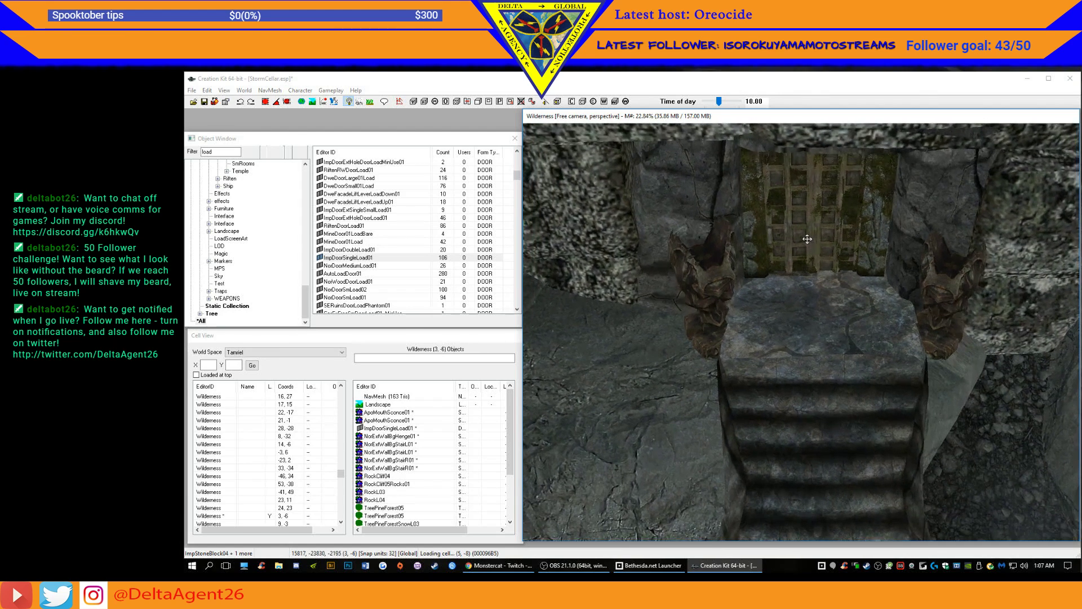
{"action": "left_click_drag", "start_coordinate": [828, 236], "coordinate": [828, 239]}
{"action": "mouse_move", "coordinate": [840, 259]}
{"action": "middle_mouse_down", "text": "shift"}
{"action": "mouse_move", "coordinate": [732, 245]}
{"action": "mouse_move", "coordinate": [841, 249]}
{"action": "middle_mouse_up", "text": "shift"}
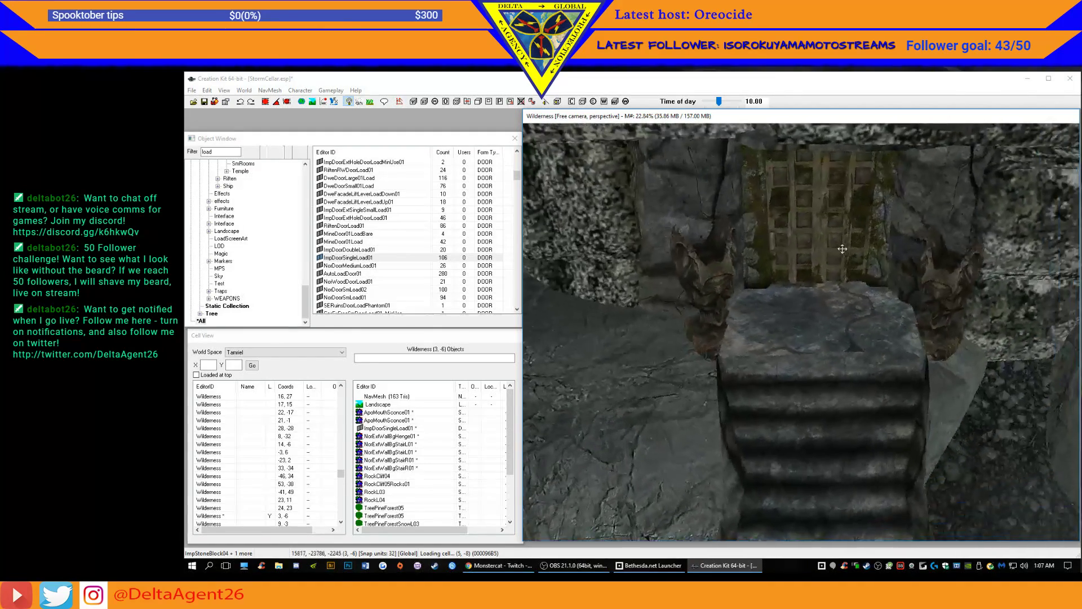
{"action": "scroll", "coordinate": [840, 249], "scroll_direction": "down", "scroll_amount": 2}
{"action": "scroll", "coordinate": [840, 249], "scroll_direction": "down", "scroll_amount": 3}
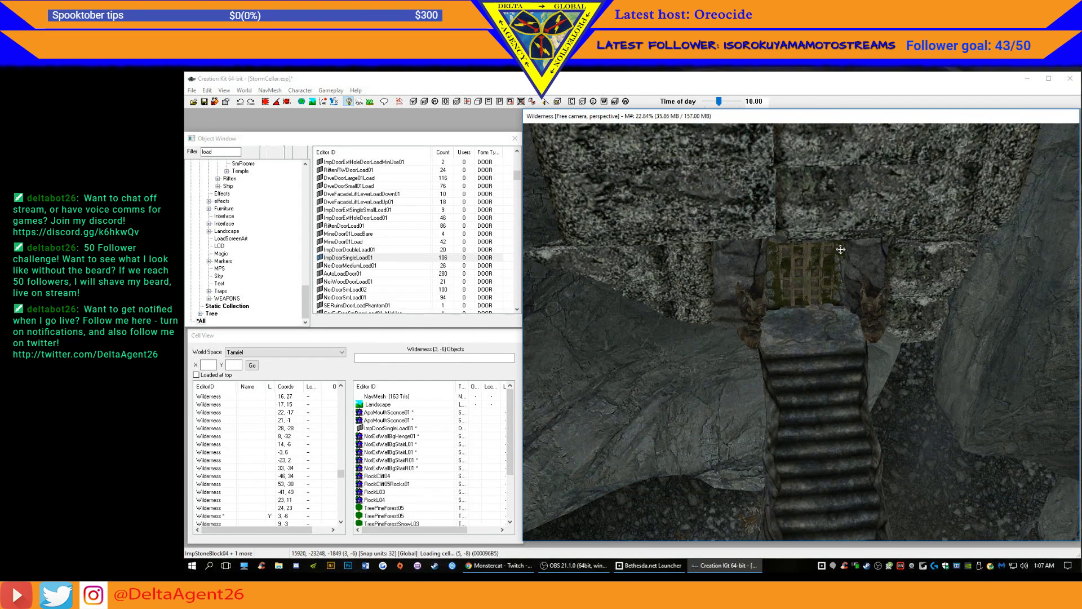
{"action": "left_click", "coordinate": [205, 102]}
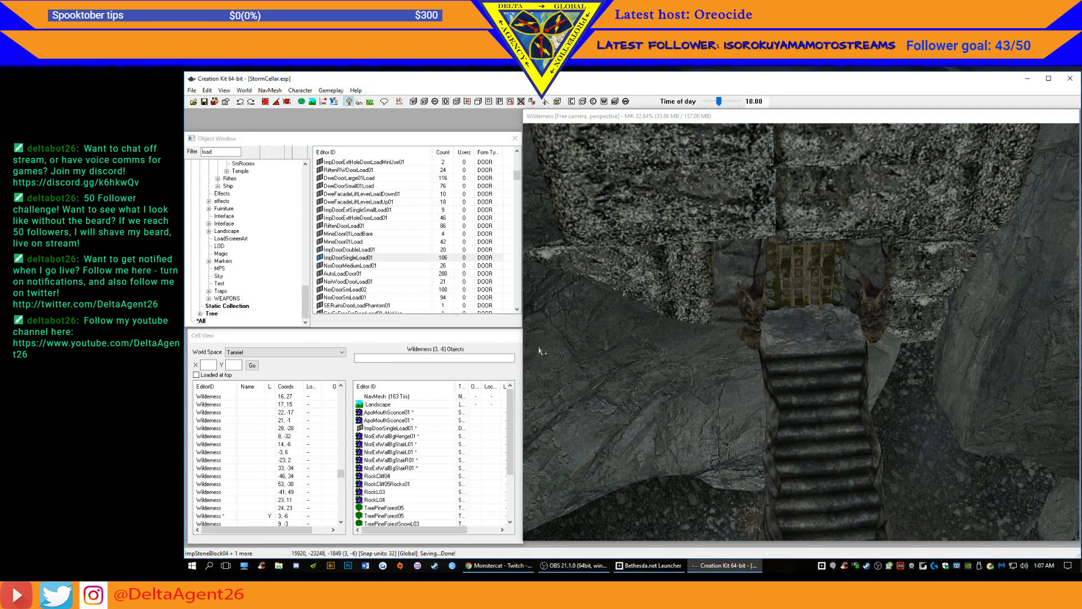
- Open the henge arch door's reference for editing, enable Teleport and move the dialog clear of the cell list
{"action": "right_click", "coordinate": [806, 283]}
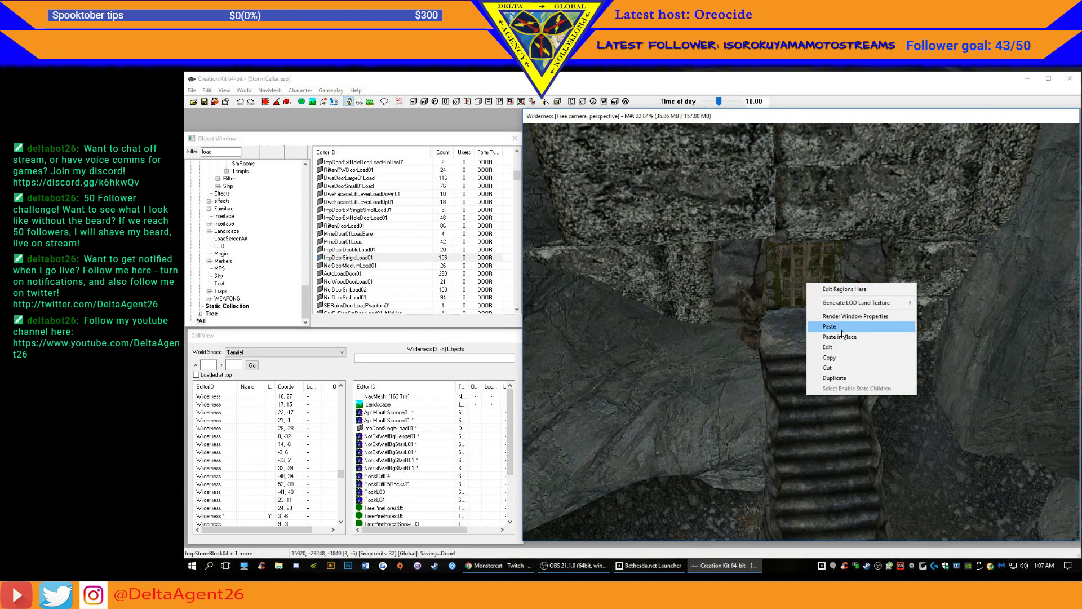
{"action": "left_click", "coordinate": [839, 347]}
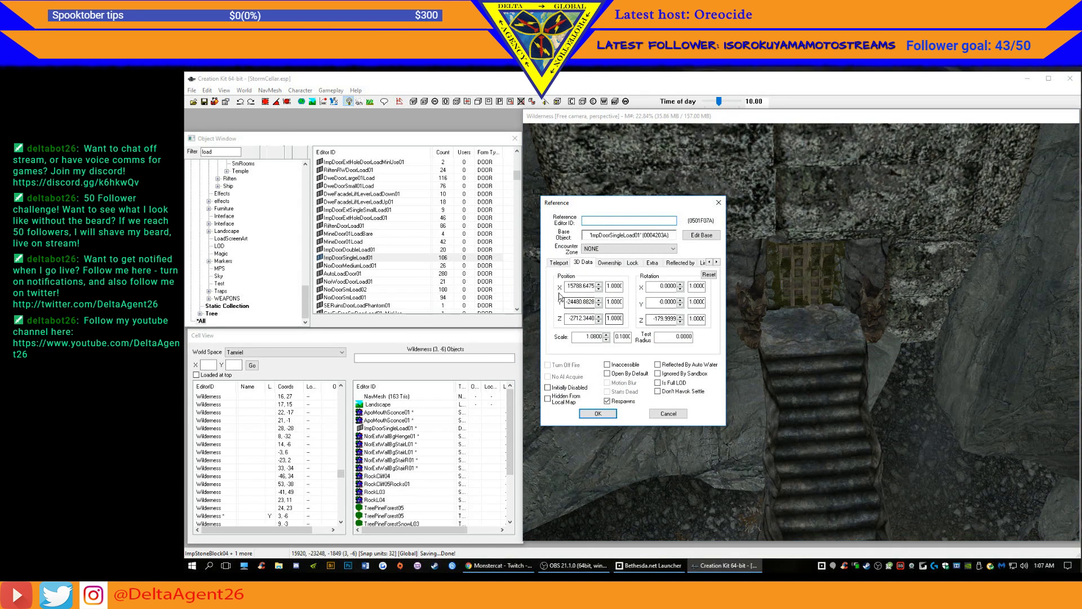
{"action": "left_click", "coordinate": [559, 262]}
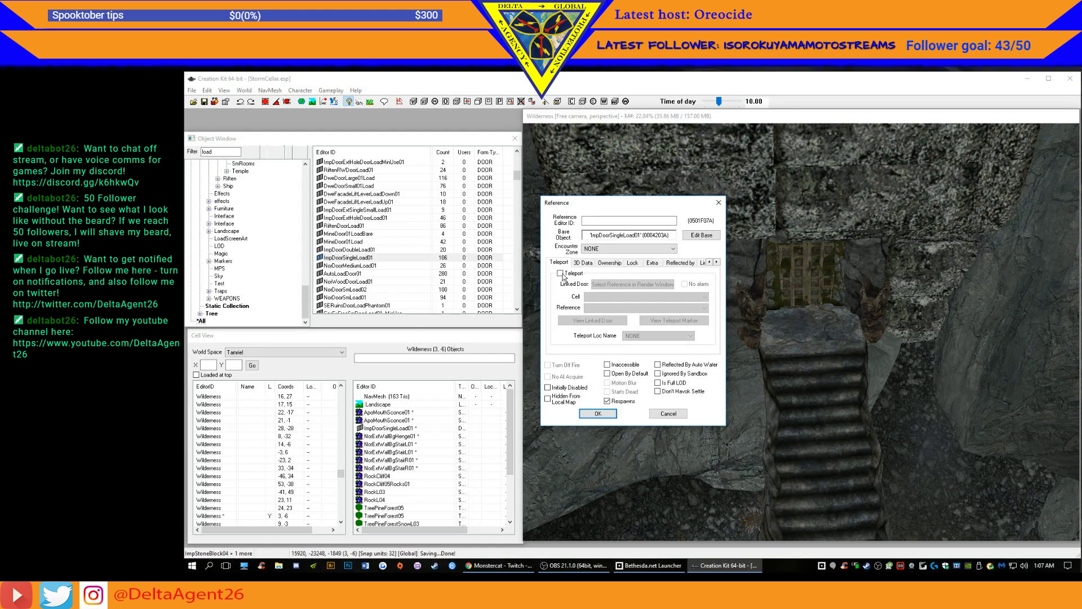
{"action": "left_click", "coordinate": [560, 273]}
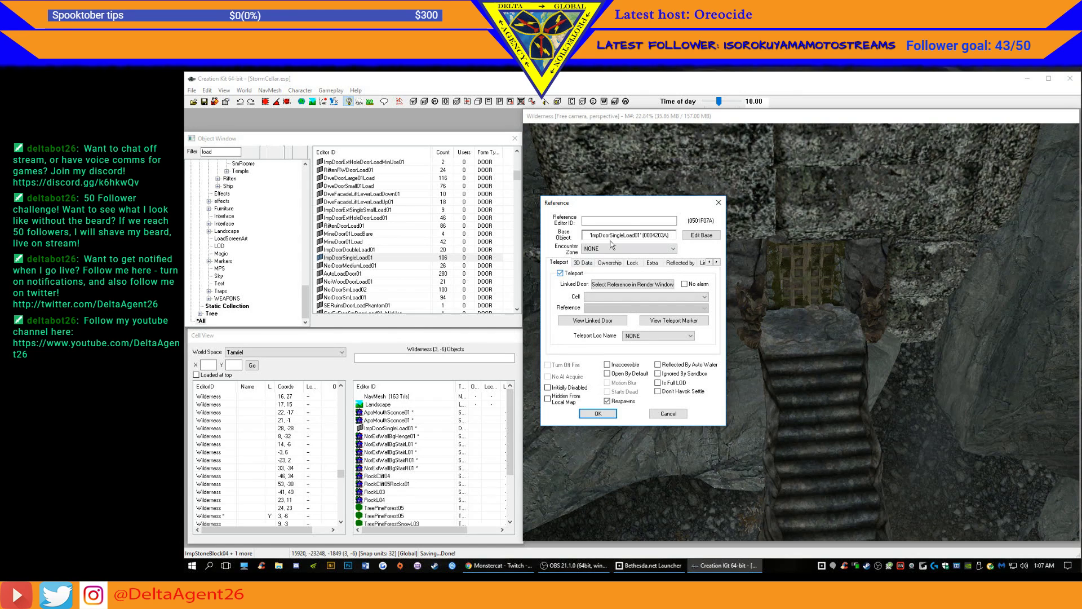
{"action": "left_click_drag", "start_coordinate": [665, 208], "coordinate": [318, 91]}
{"action": "left_click_drag", "start_coordinate": [319, 87], "coordinate": [310, 85]}
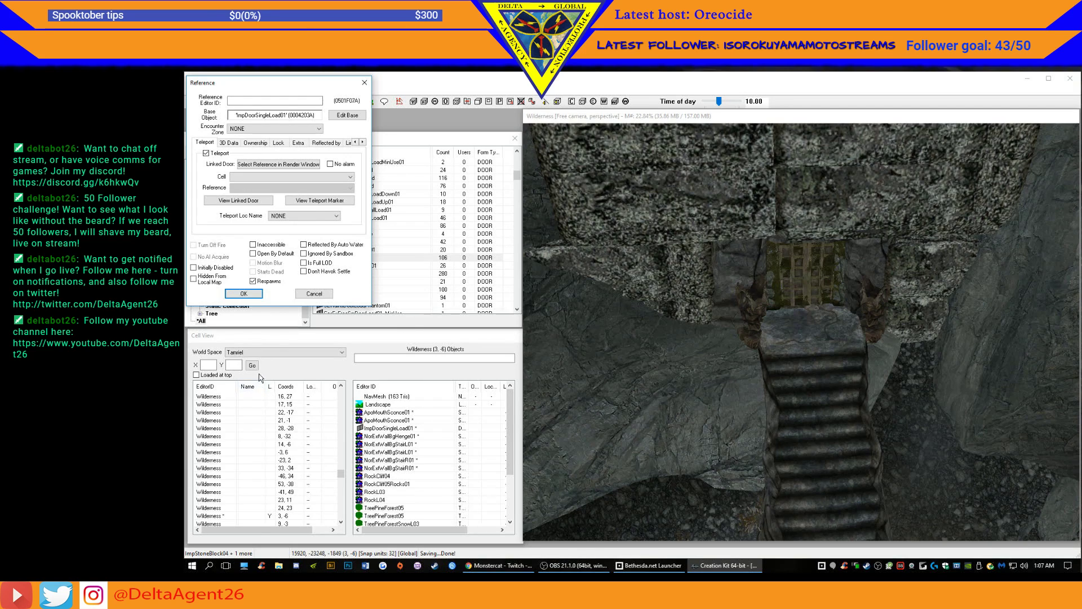
- Switch the world space to Interiors and load the StormCellar cell
{"action": "left_click", "coordinate": [272, 353]}
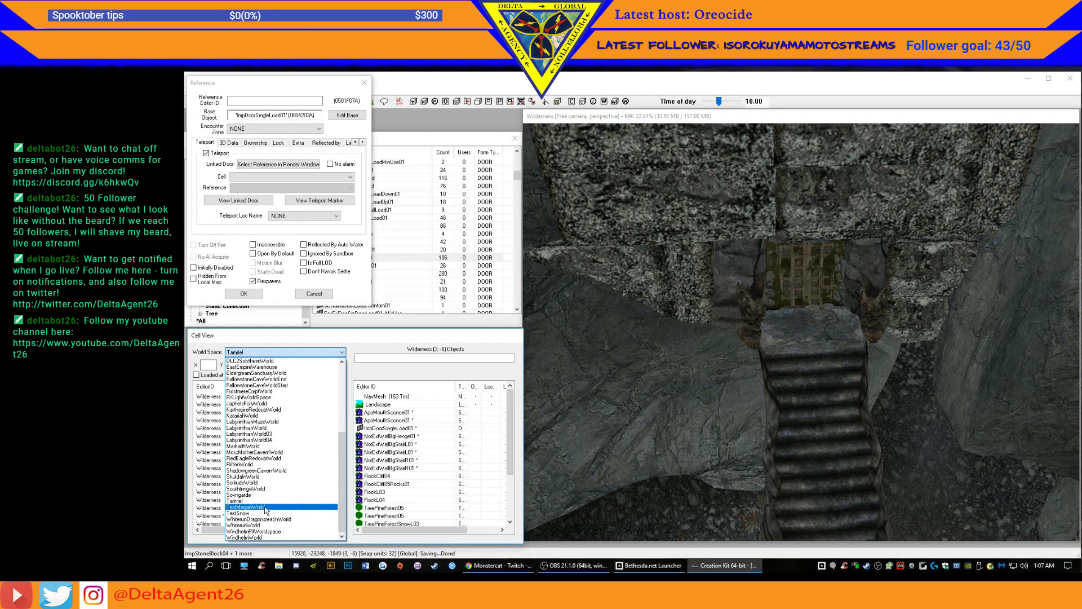
{"action": "scroll", "coordinate": [279, 397], "scroll_direction": "up", "scroll_amount": 1}
{"action": "scroll", "coordinate": [282, 398], "scroll_direction": "up", "scroll_amount": 2}
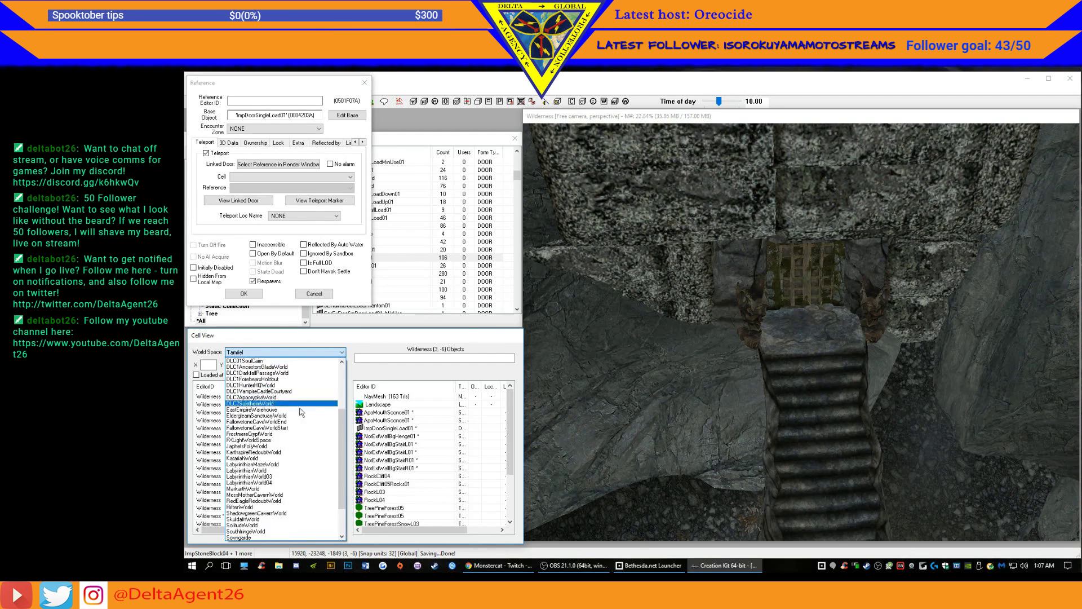
{"action": "left_click_drag", "start_coordinate": [340, 431], "coordinate": [351, 370]}
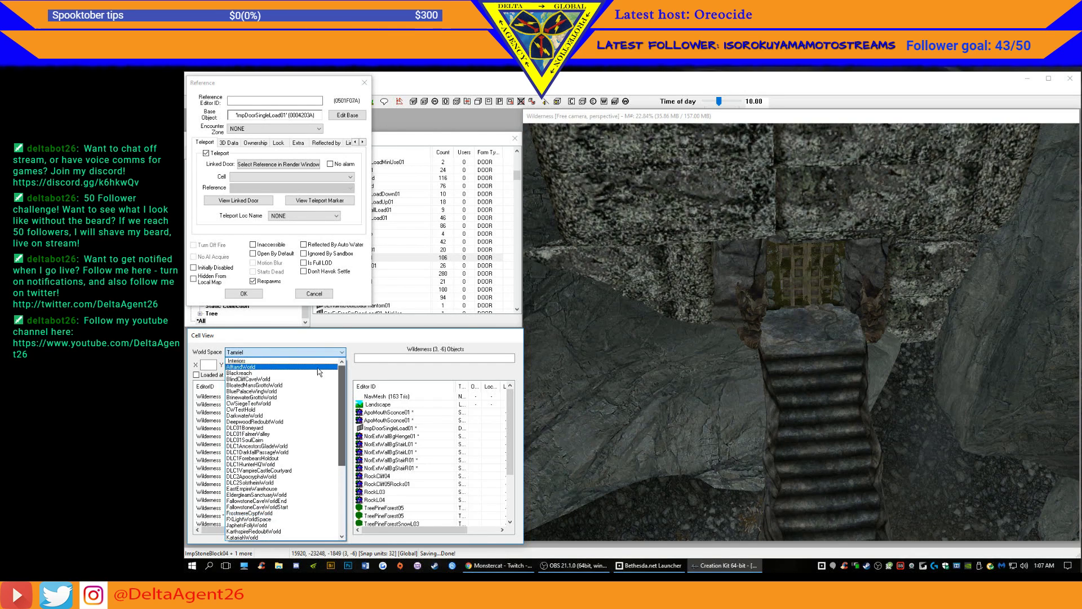
{"action": "left_click", "coordinate": [273, 362]}
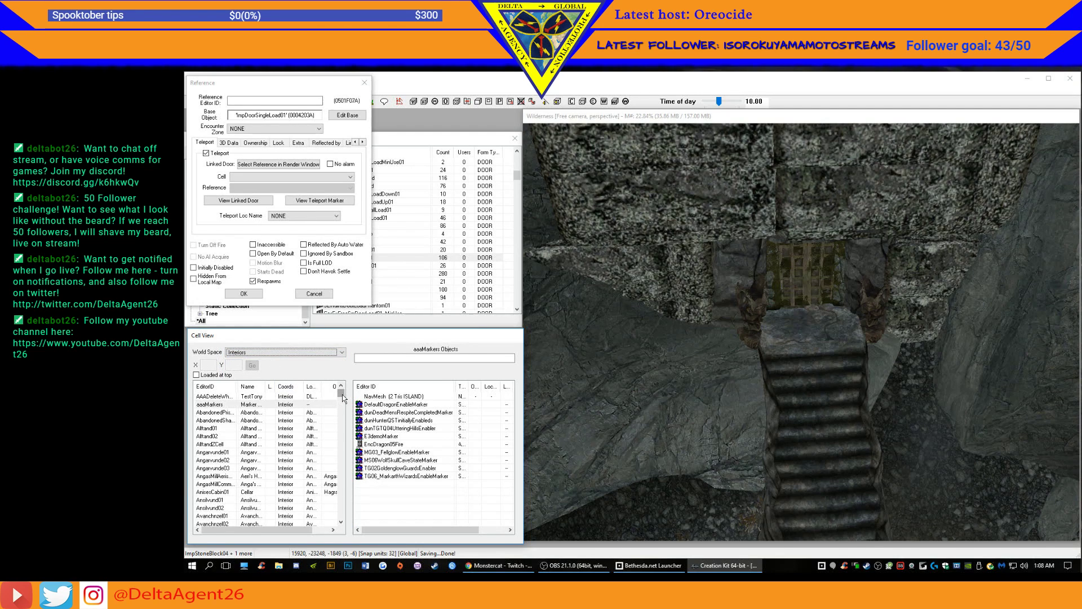
{"action": "left_click_drag", "start_coordinate": [343, 398], "coordinate": [337, 496]}
{"action": "left_click", "coordinate": [219, 500]}
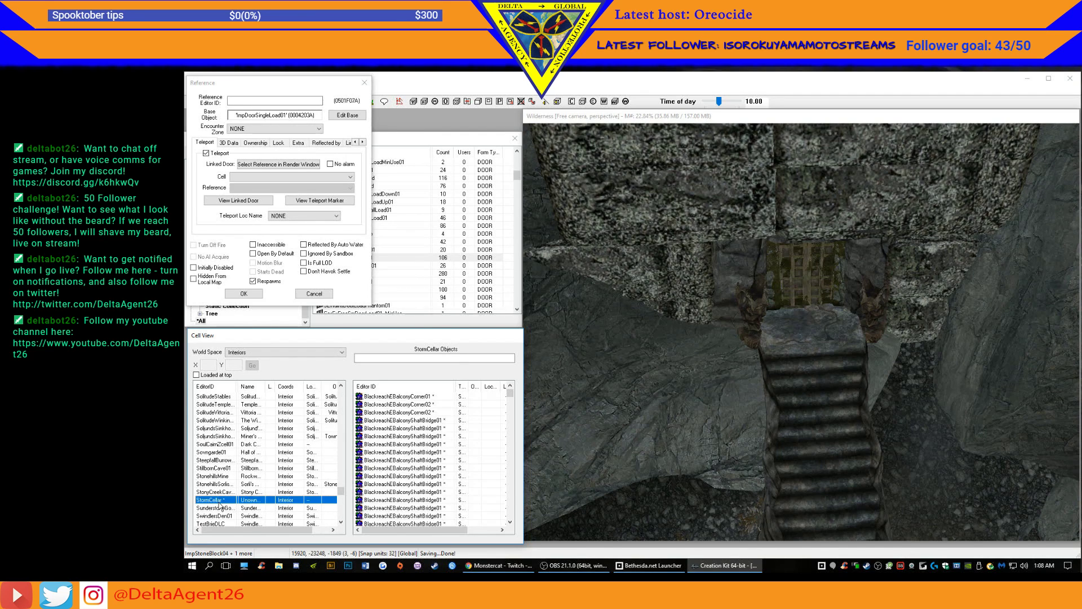
{"action": "double_click", "coordinate": [220, 502]}
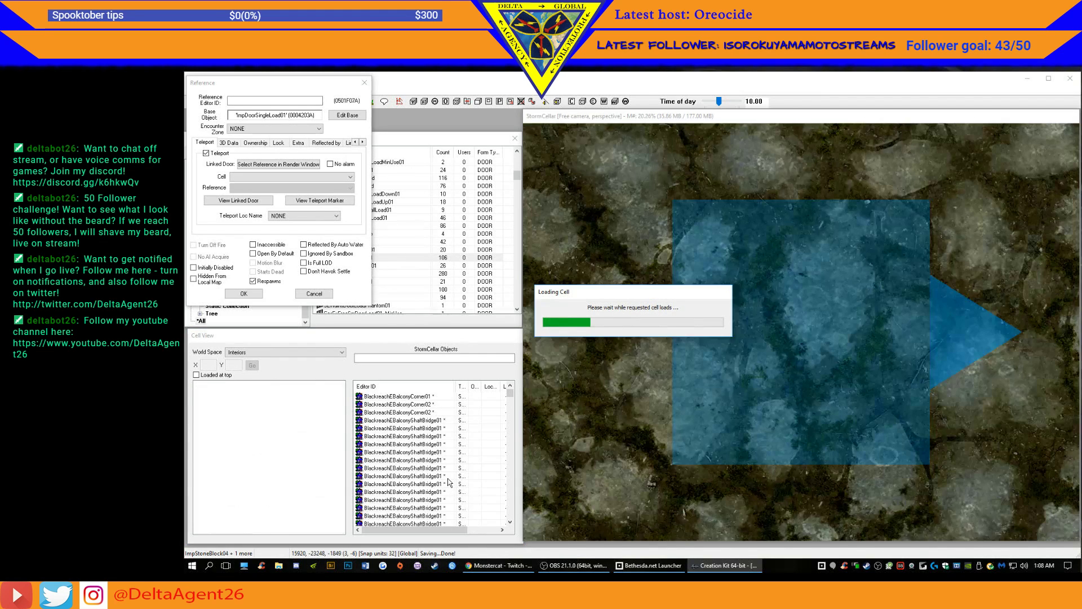
- Move the Storm_Cellar_Entrance marker out of the large cobbled hall and along the corridor to the smaller stone room
{"action": "scroll", "coordinate": [791, 390], "scroll_direction": "down", "scroll_amount": 10}
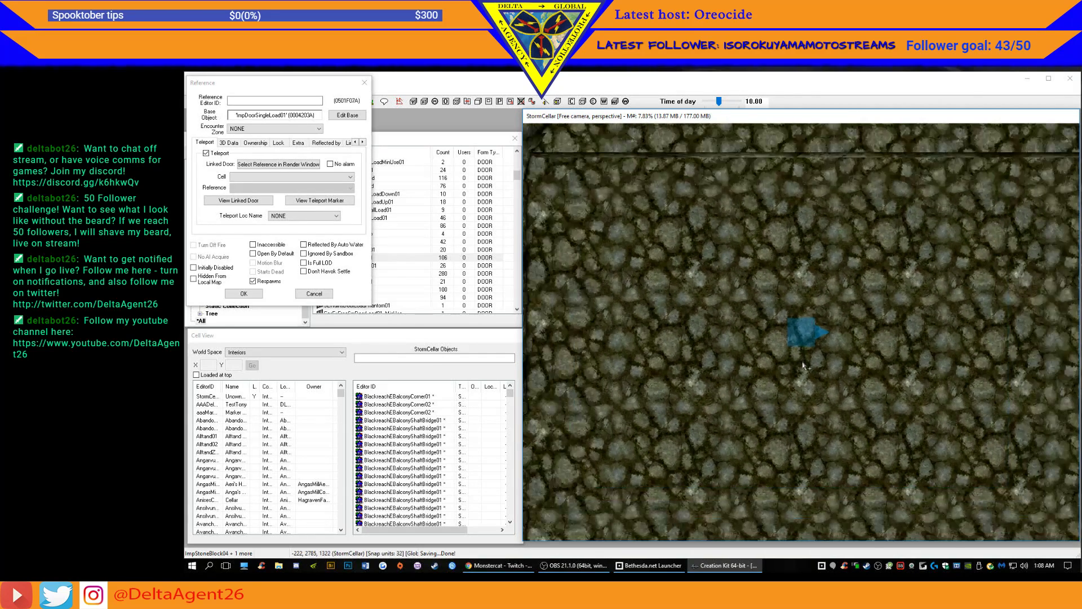
{"action": "mouse_move", "coordinate": [804, 337]}
{"action": "left_mouse_down"}
{"action": "mouse_move", "coordinate": [529, 382]}
{"action": "mouse_move", "coordinate": [582, 381]}
{"action": "left_mouse_up"}
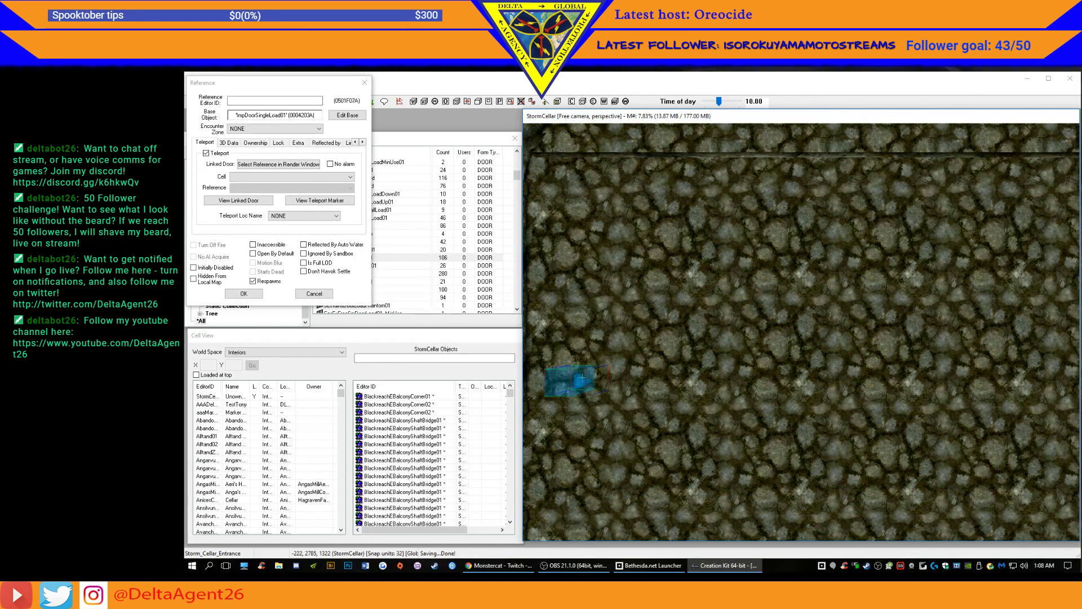
{"action": "scroll", "coordinate": [582, 376], "scroll_direction": "down", "scroll_amount": 5}
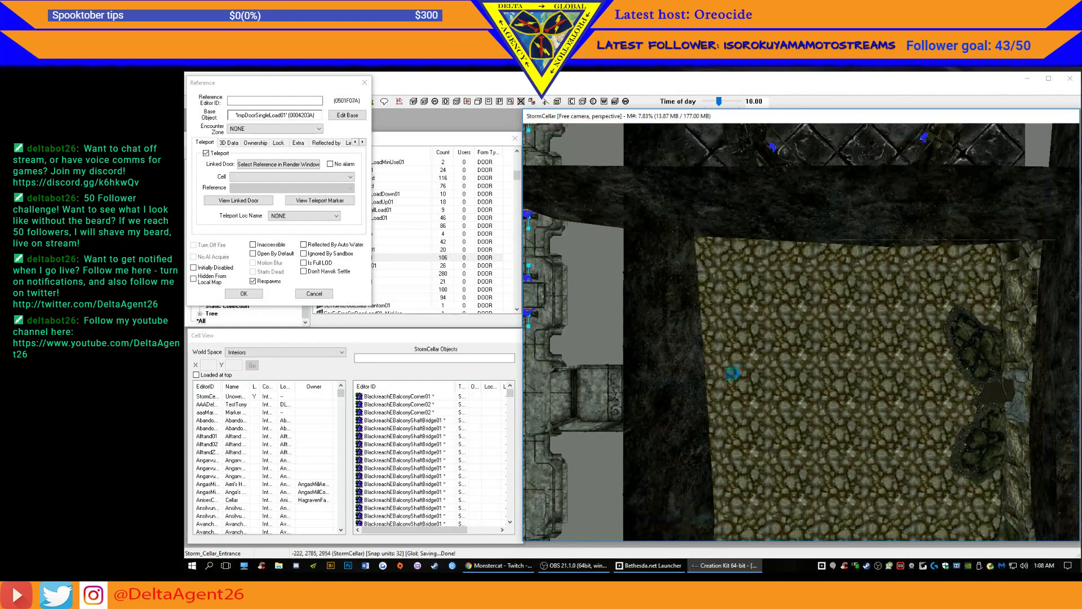
{"action": "left_click_drag", "start_coordinate": [732, 373], "coordinate": [843, 437]}
{"action": "scroll", "coordinate": [842, 438], "scroll_direction": "down", "scroll_amount": 1}
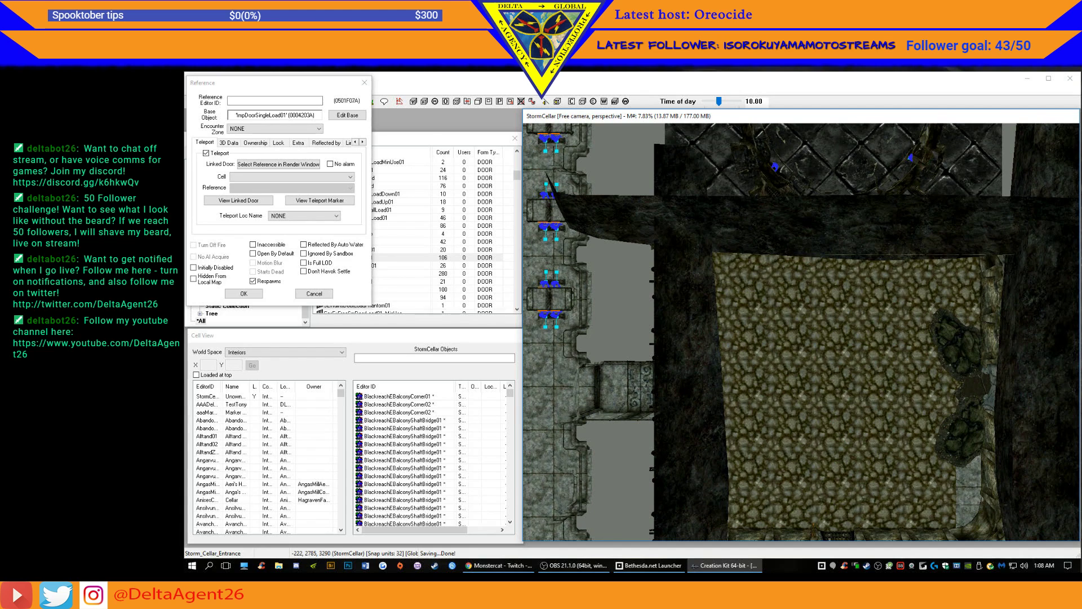
{"action": "left_click_drag", "start_coordinate": [842, 438], "coordinate": [842, 519]}
{"action": "middle_click_drag", "start_coordinate": [872, 488], "coordinate": [866, 322]}
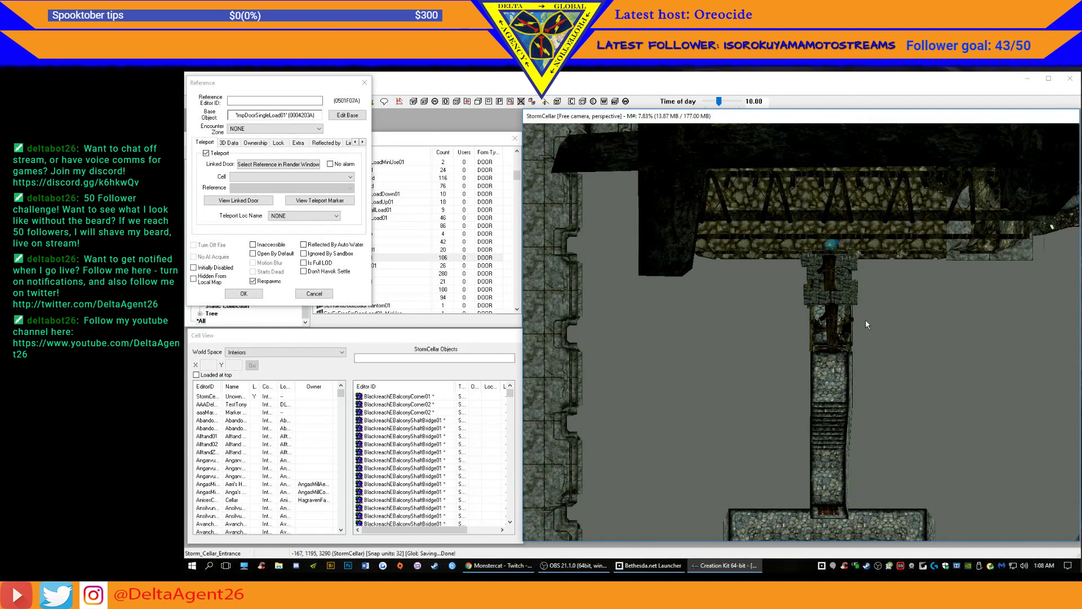
{"action": "left_click_drag", "start_coordinate": [831, 373], "coordinate": [831, 528]}
{"action": "middle_click_drag", "start_coordinate": [834, 491], "coordinate": [824, 218]}
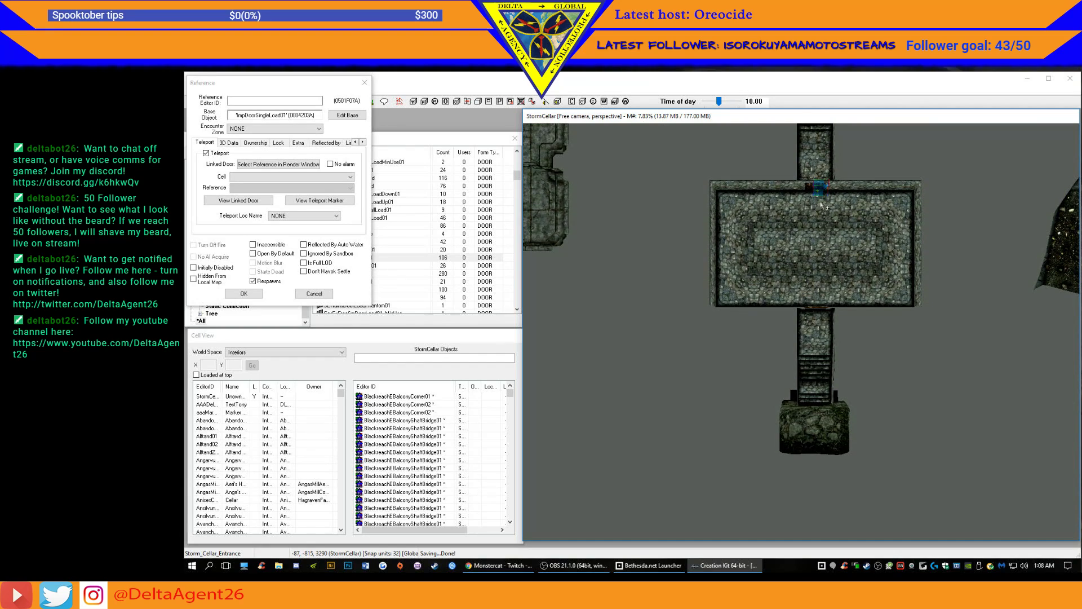
- Move the Storm_Cellar_Entrance marker onto the entrance stairs, drop it to the floor and rotate it away from the door
{"action": "left_click_drag", "start_coordinate": [819, 191], "coordinate": [817, 266]}
{"action": "left_click_drag", "start_coordinate": [816, 349], "coordinate": [813, 384]}
{"action": "scroll", "coordinate": [821, 402], "scroll_direction": "up", "scroll_amount": 10}
{"action": "middle_click_drag", "start_coordinate": [821, 401], "coordinate": [749, 344], "text": "shift"}
{"action": "key", "text": "f"}
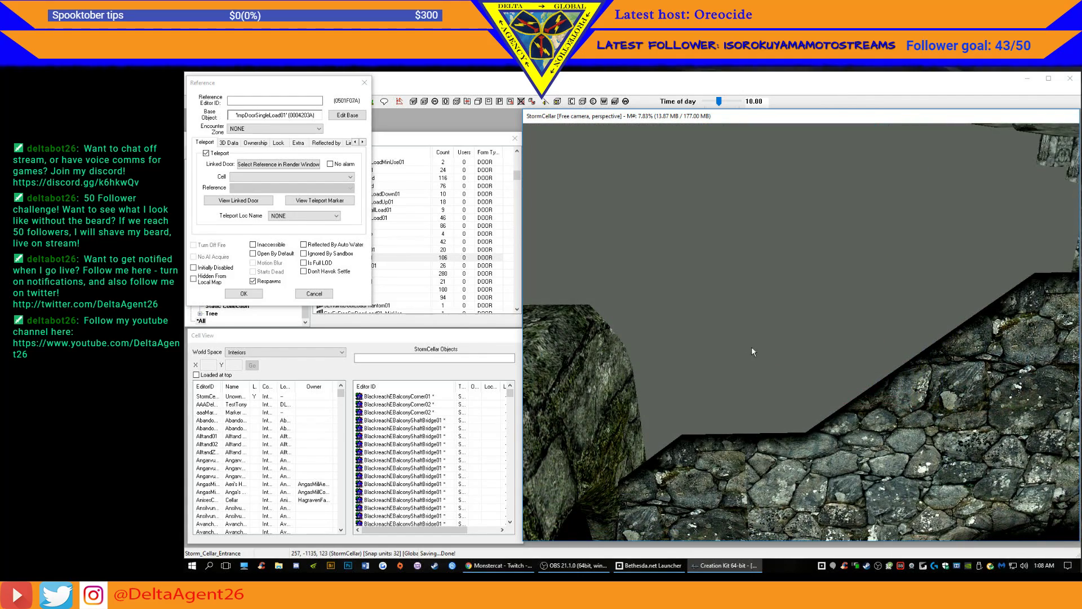
{"action": "middle_click_drag", "start_coordinate": [777, 441], "coordinate": [776, 473], "text": "shift"}
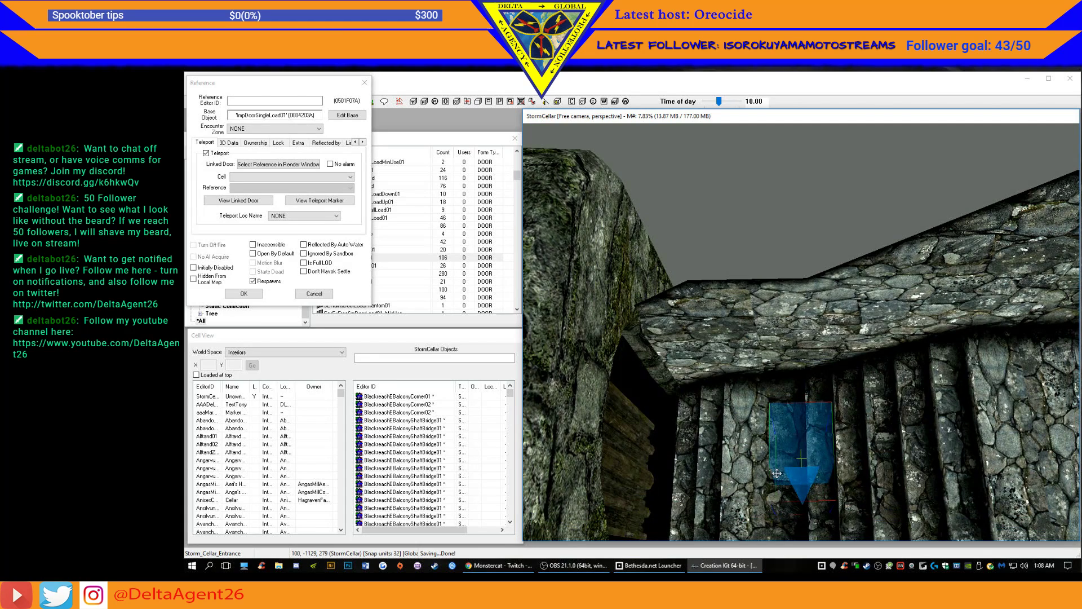
{"action": "mouse_move", "coordinate": [797, 431]}
{"action": "right_mouse_down"}
{"action": "mouse_move", "coordinate": [849, 431]}
{"action": "mouse_move", "coordinate": [801, 430]}
{"action": "right_mouse_up"}
{"action": "left_click_drag", "start_coordinate": [795, 460], "coordinate": [749, 474]}
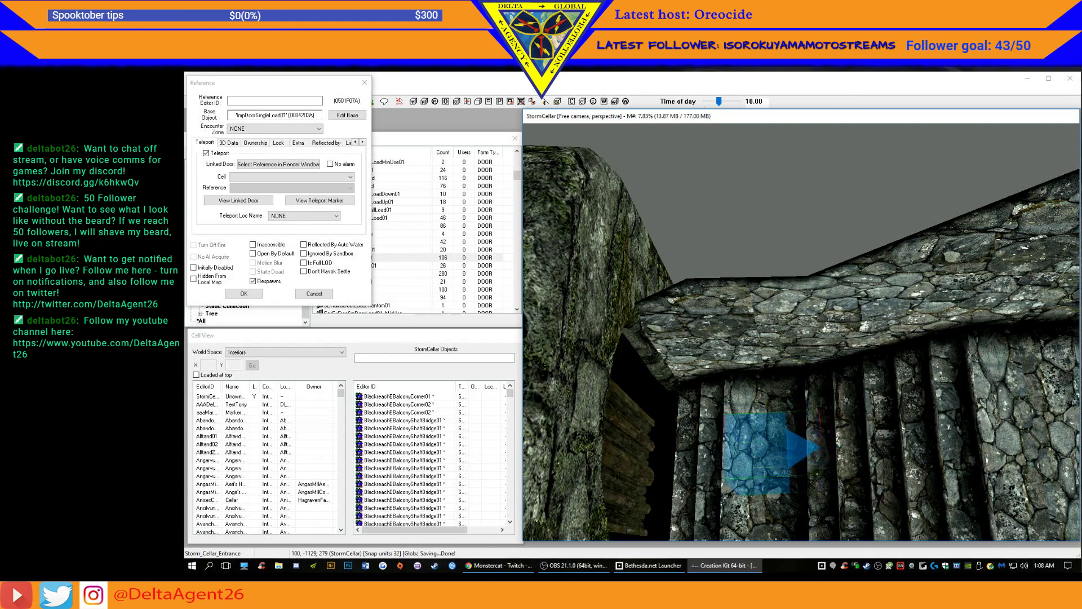
{"action": "middle_click_drag", "start_coordinate": [723, 454], "coordinate": [658, 442], "text": "shift"}
- Replace the ImpWoodDoorCaveLoad01 door in the archway by the entrance stairs with an ImpDoorSingleLoad01 door
{"action": "left_click", "coordinate": [279, 164]}
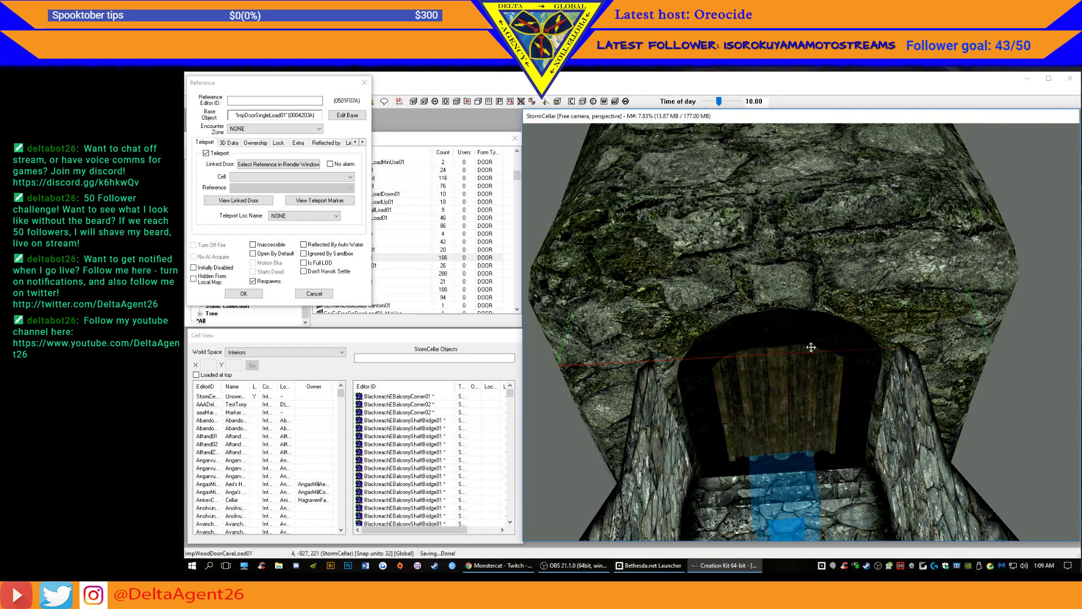
{"action": "key", "text": "Delete"}
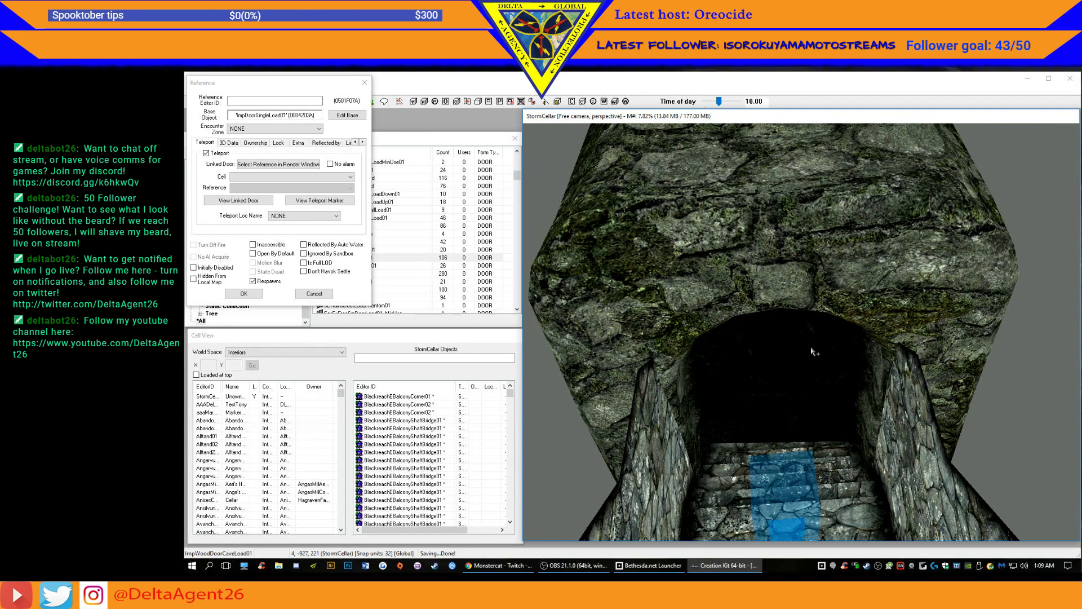
{"action": "left_click_drag", "start_coordinate": [333, 88], "coordinate": [135, 126]}
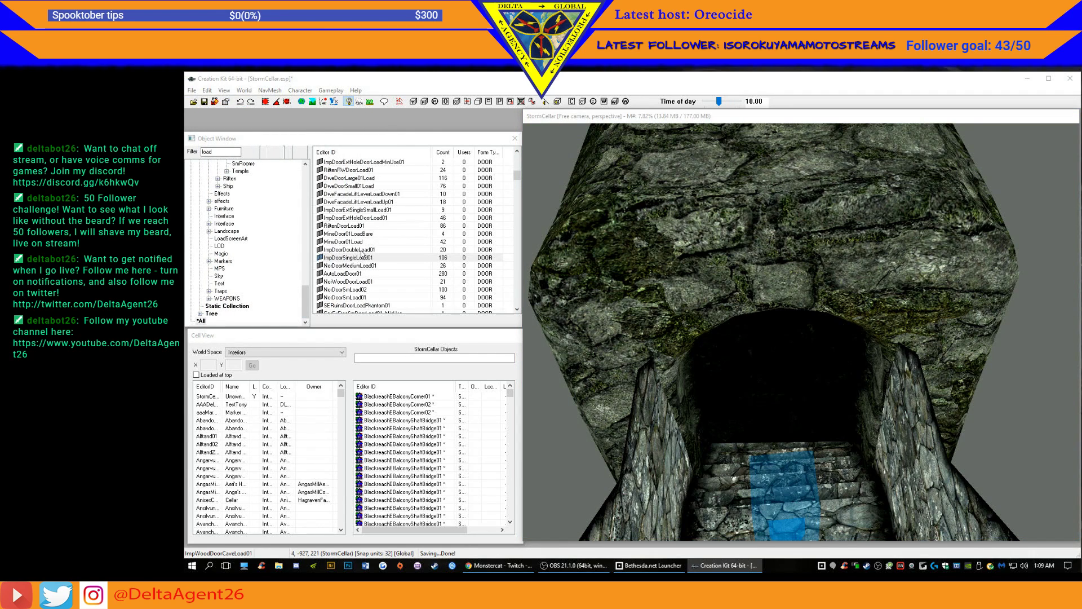
{"action": "left_click_drag", "start_coordinate": [321, 257], "coordinate": [793, 398]}
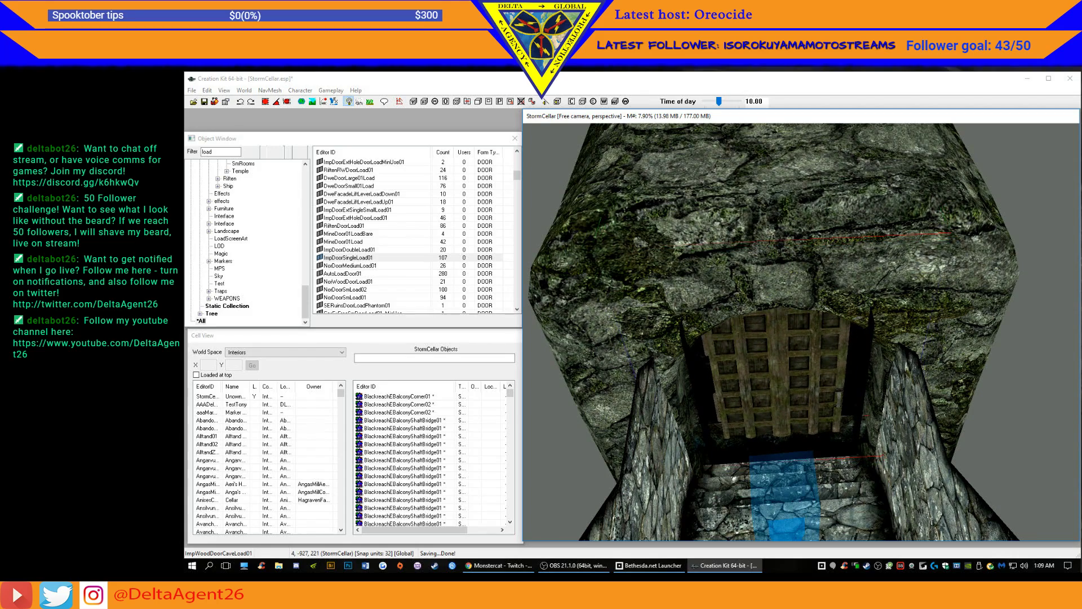
{"action": "mouse_move", "coordinate": [792, 395]}
{"action": "middle_mouse_down", "text": "shift"}
{"action": "mouse_move", "coordinate": [792, 375]}
{"action": "mouse_move", "coordinate": [798, 384]}
{"action": "middle_mouse_up", "text": "shift"}
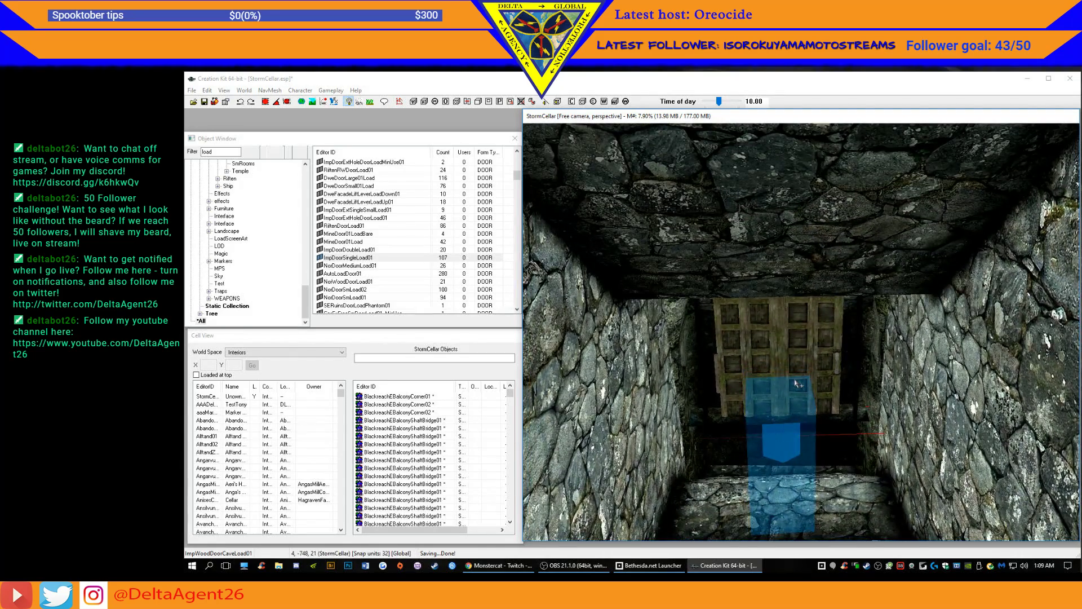
- Lower the ImpDoorSingleLoad01 door into the archway above the entrance stairs and save the plugin
{"action": "key", "text": "z"}
{"action": "left_click_drag", "start_coordinate": [808, 341], "coordinate": [830, 393]}
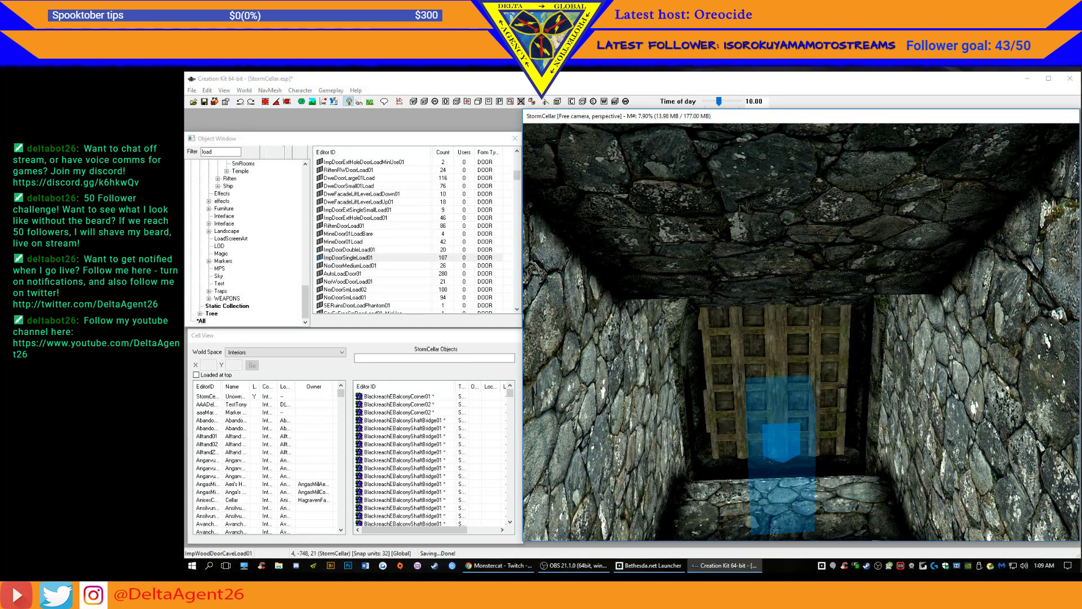
{"action": "middle_click_drag", "start_coordinate": [812, 407], "coordinate": [812, 372], "text": "shift"}
{"action": "right_click_drag", "start_coordinate": [811, 364], "coordinate": [896, 364]}
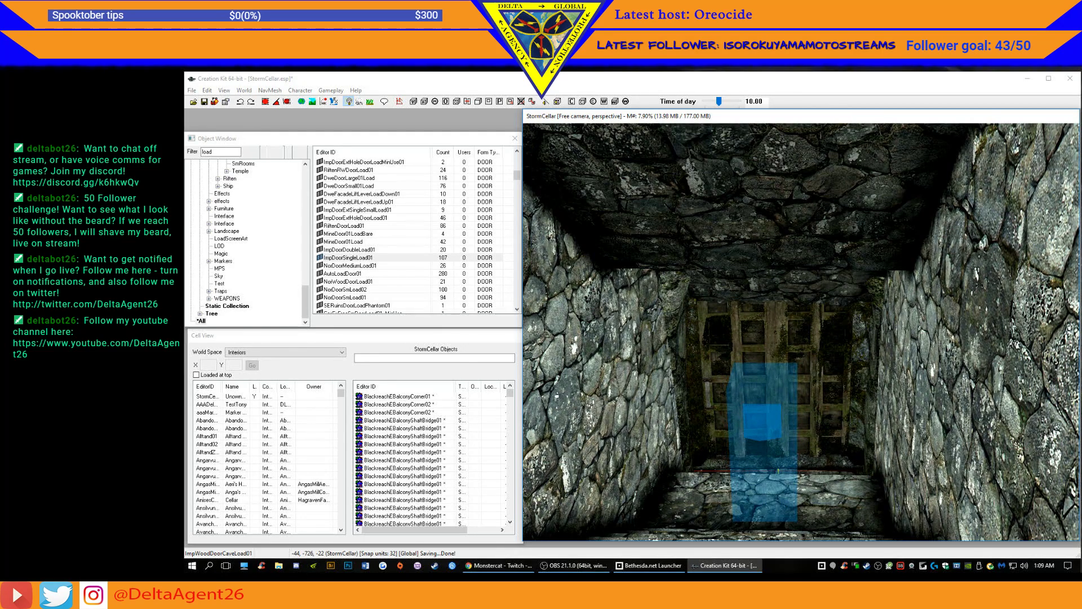
{"action": "middle_click_drag", "start_coordinate": [812, 359], "coordinate": [809, 368], "text": "shift"}
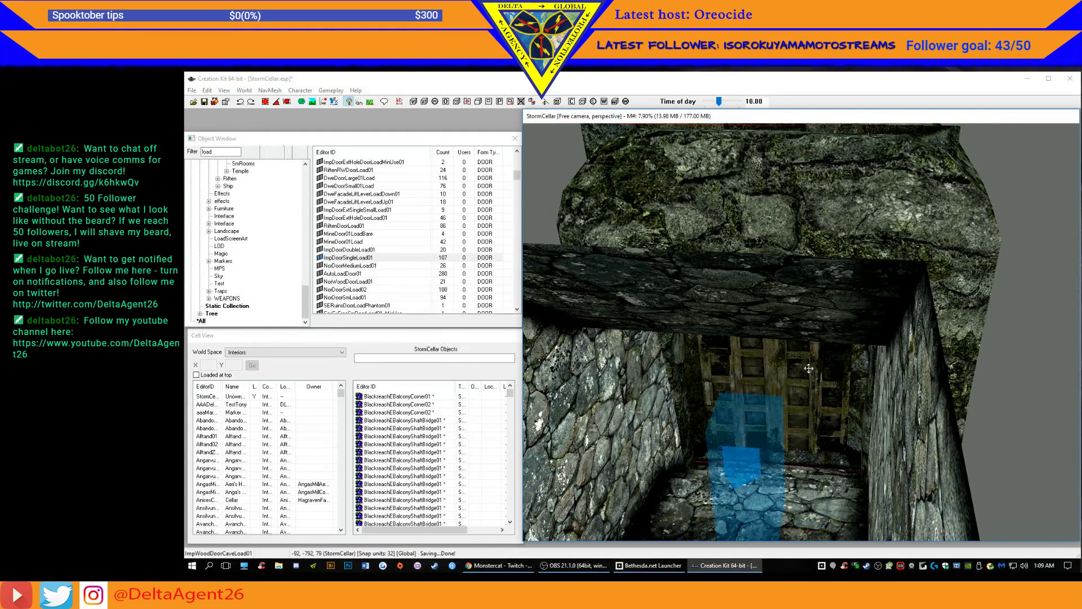
{"action": "key", "text": "z"}
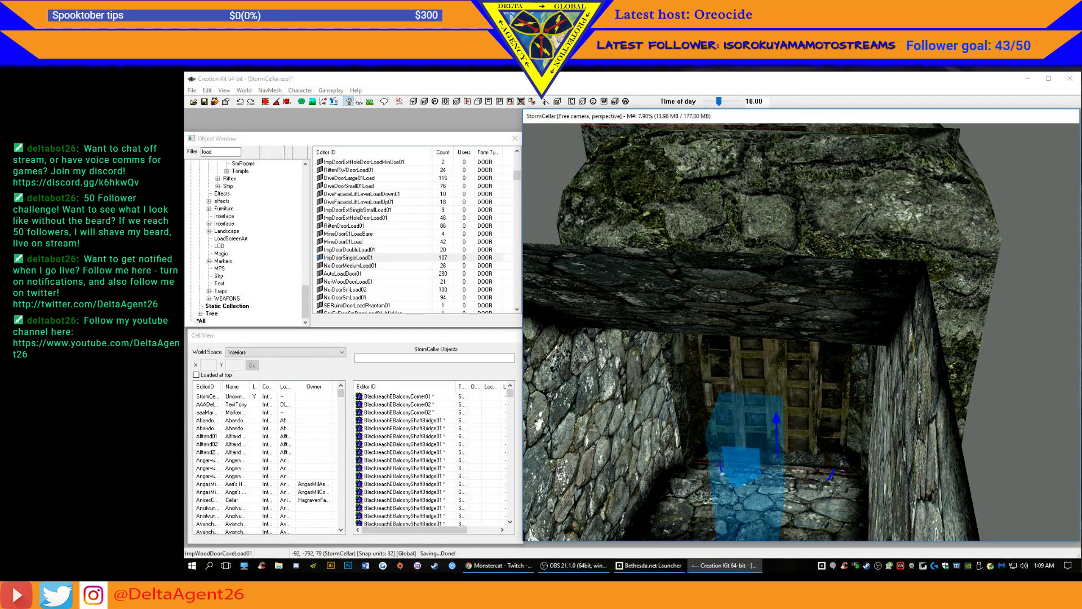
{"action": "middle_click_drag", "start_coordinate": [809, 377], "coordinate": [806, 407], "text": "shift"}
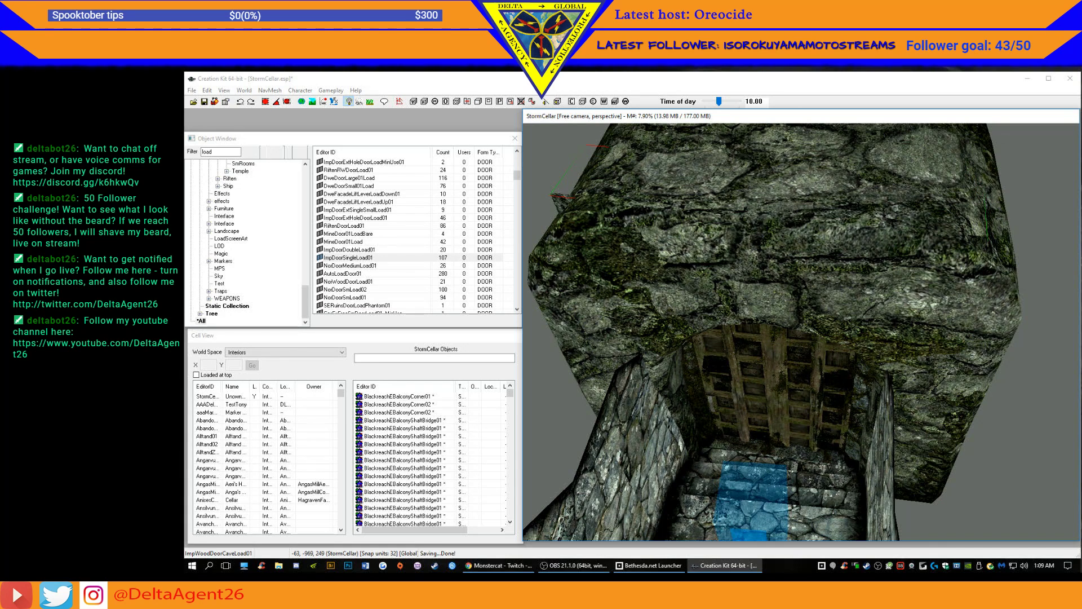
{"action": "left_click_drag", "start_coordinate": [806, 395], "coordinate": [806, 406]}
{"action": "right_click_drag", "start_coordinate": [802, 387], "coordinate": [893, 385]}
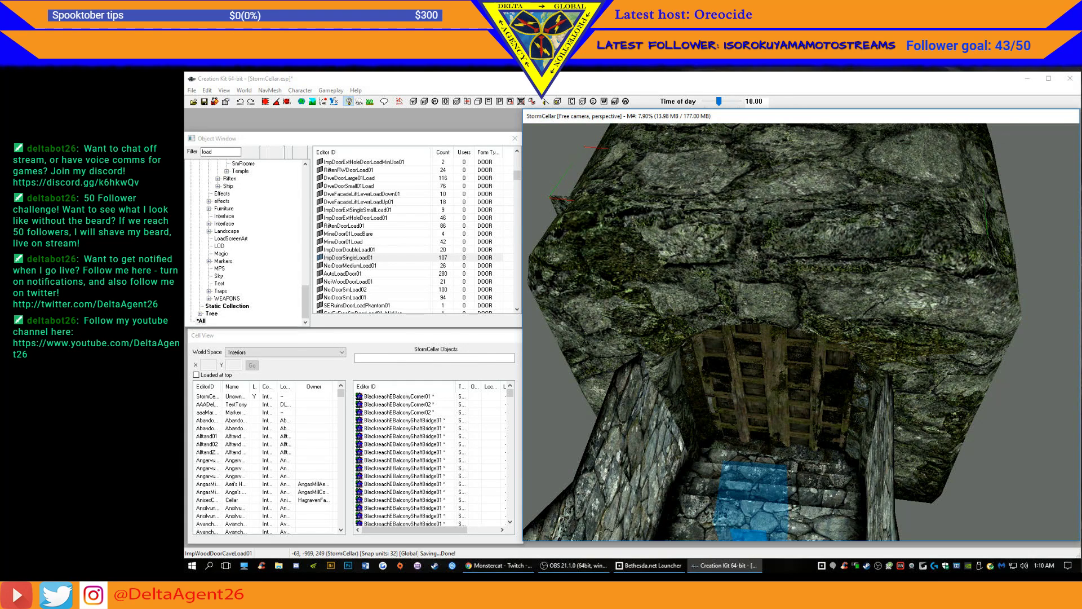
{"action": "left_click", "coordinate": [204, 102]}
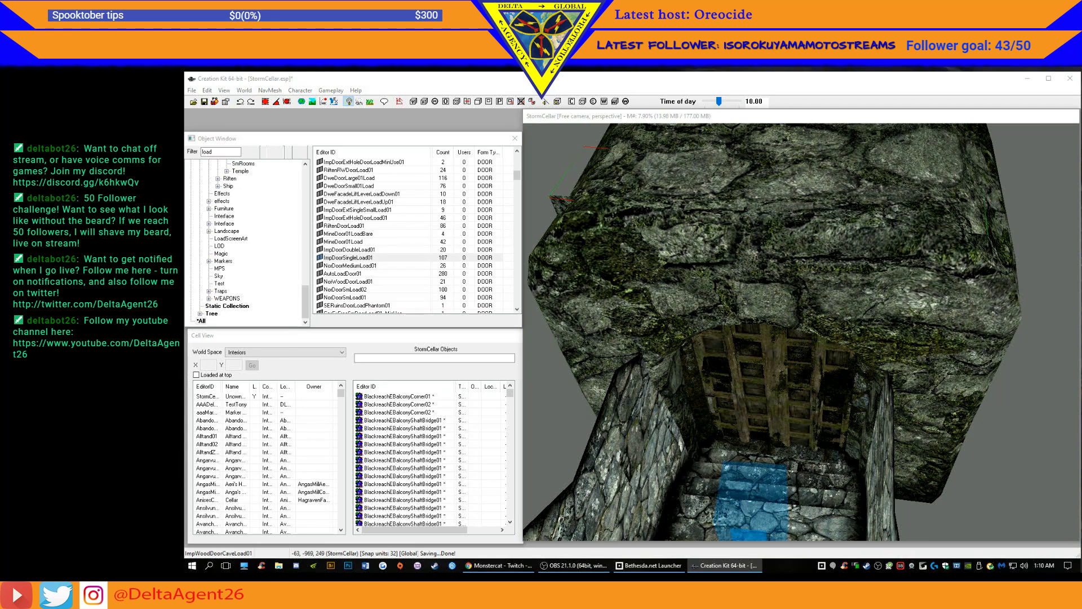
- Set up the archway door's teleport, move its yellow door marker onto the Storm_Cellar_Entrance marker with matching rotation, and save the plugin
{"action": "double_click", "coordinate": [781, 389]}
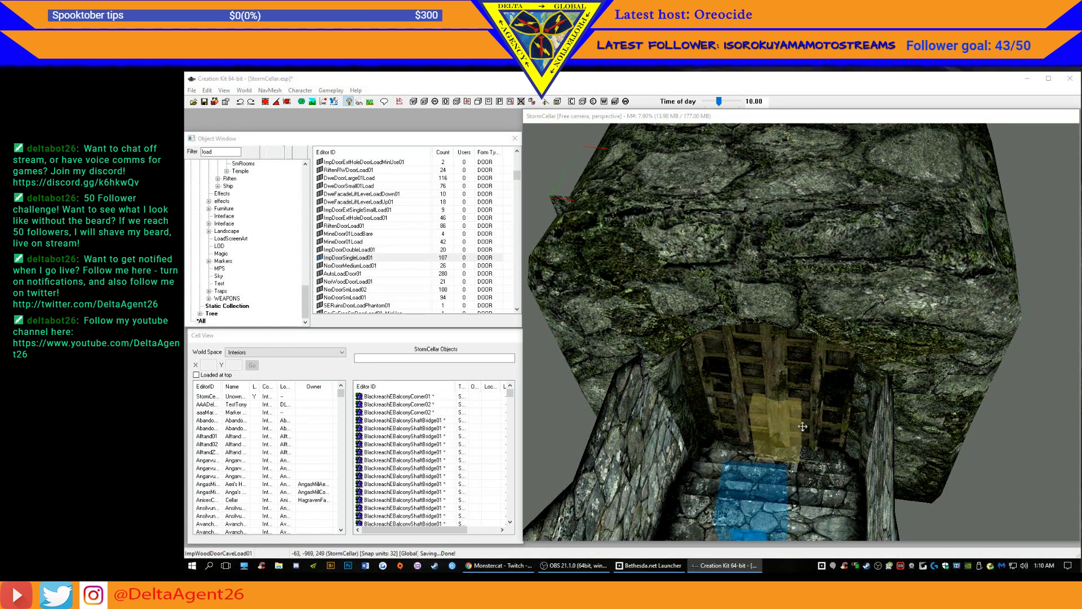
{"action": "mouse_move", "coordinate": [815, 442]}
{"action": "middle_mouse_down", "text": "shift"}
{"action": "mouse_move", "coordinate": [823, 439]}
{"action": "mouse_move", "coordinate": [783, 465]}
{"action": "mouse_move", "coordinate": [785, 435]}
{"action": "middle_mouse_up", "text": "shift"}
{"action": "left_click", "coordinate": [776, 417]}
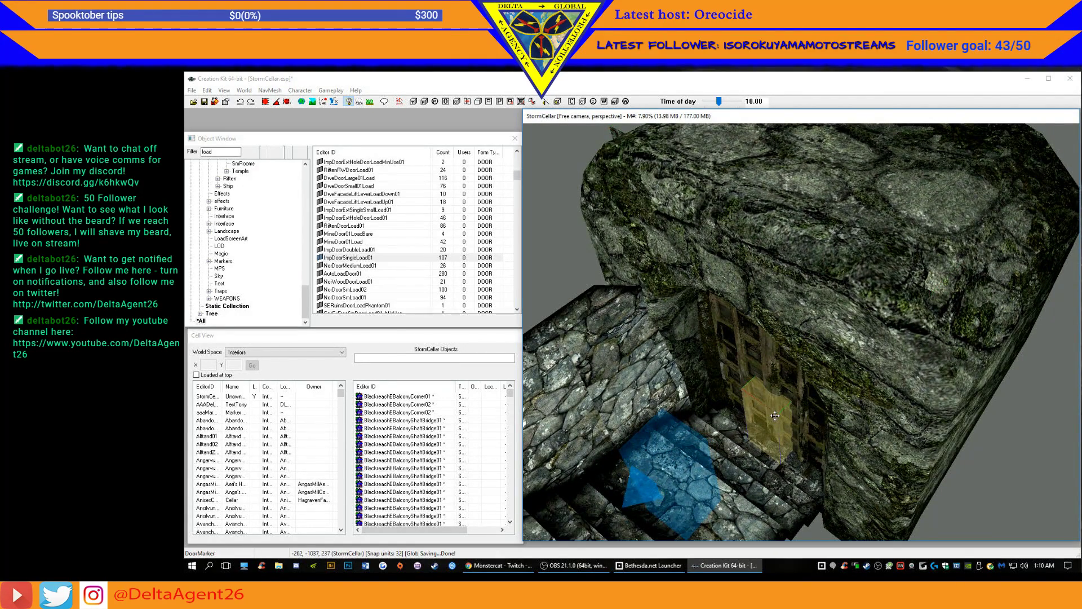
{"action": "mouse_move", "coordinate": [775, 415]}
{"action": "left_mouse_down"}
{"action": "mouse_move", "coordinate": [722, 491]}
{"action": "mouse_move", "coordinate": [704, 441]}
{"action": "mouse_move", "coordinate": [682, 464]}
{"action": "left_mouse_up"}
{"action": "right_click_drag", "start_coordinate": [701, 423], "coordinate": [766, 424]}
{"action": "mouse_move", "coordinate": [696, 426]}
{"action": "middle_mouse_down", "text": "shift"}
{"action": "mouse_move", "coordinate": [738, 462]}
{"action": "mouse_move", "coordinate": [747, 451]}
{"action": "mouse_move", "coordinate": [743, 474]}
{"action": "mouse_move", "coordinate": [771, 480]}
{"action": "mouse_move", "coordinate": [773, 421]}
{"action": "mouse_move", "coordinate": [771, 464]}
{"action": "middle_mouse_up", "text": "shift"}
{"action": "left_click_drag", "start_coordinate": [820, 463], "coordinate": [806, 471]}
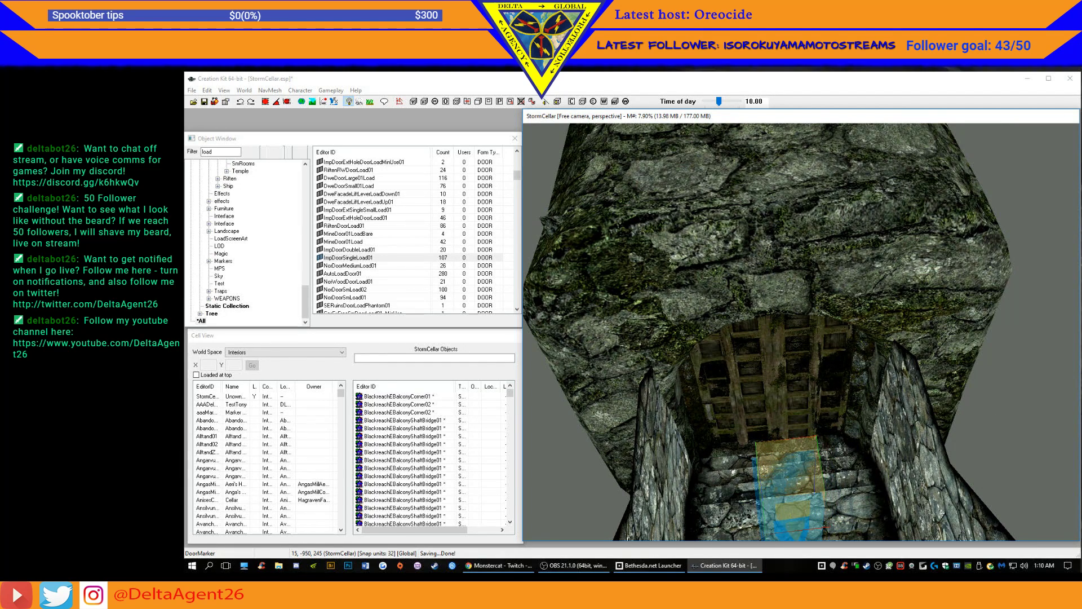
{"action": "double_click", "coordinate": [791, 471]}
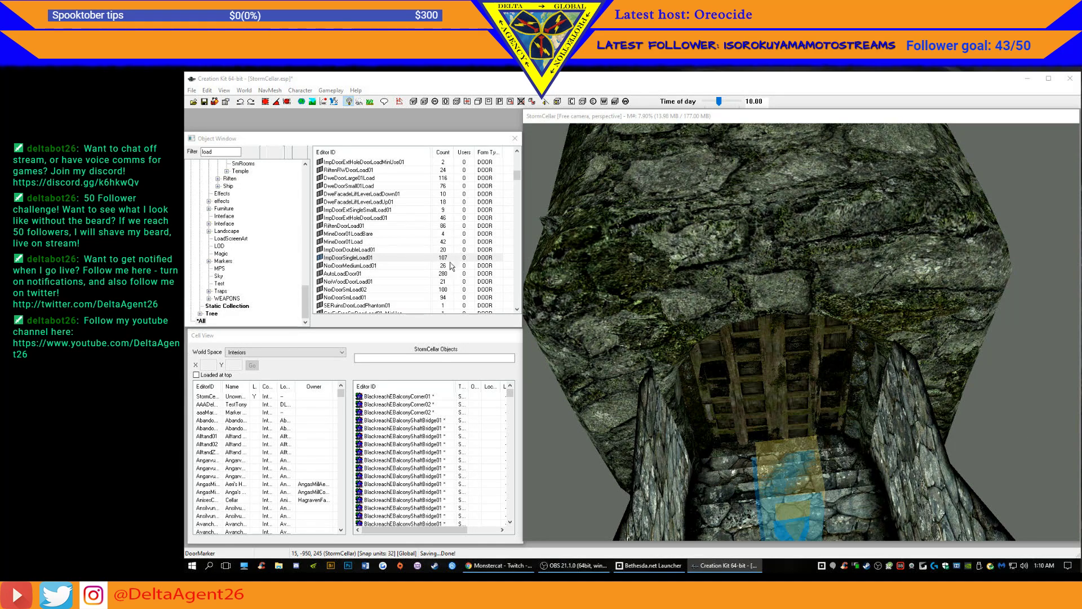
{"action": "left_click", "coordinate": [204, 102]}
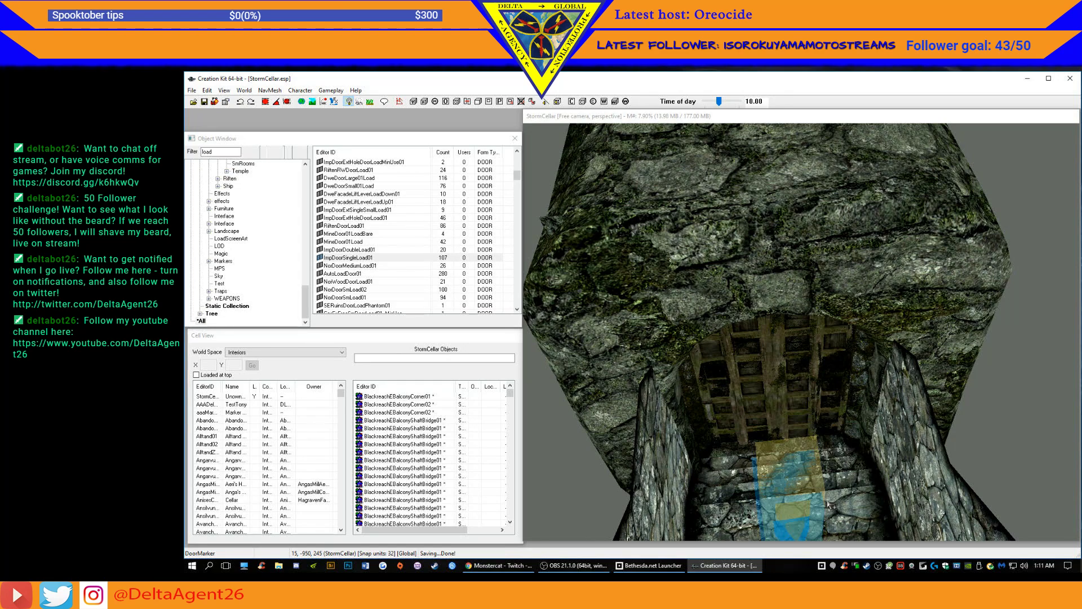
- Try to exit the Creation Kit and close the Bethesda.net Launcher
{"action": "left_click", "coordinate": [1070, 78]}
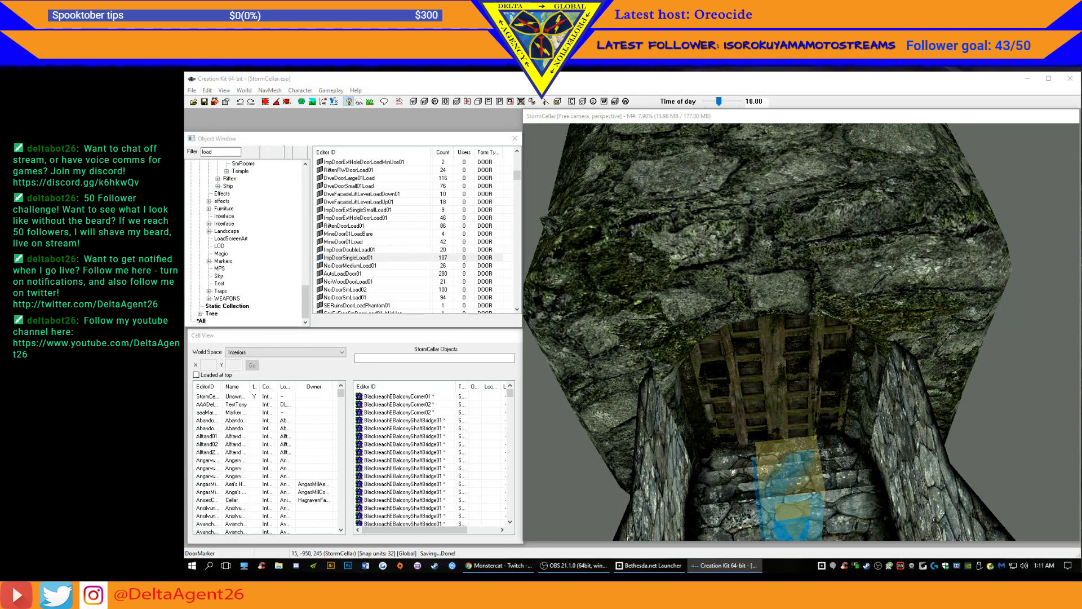
{"action": "left_click", "coordinate": [348, 257]}
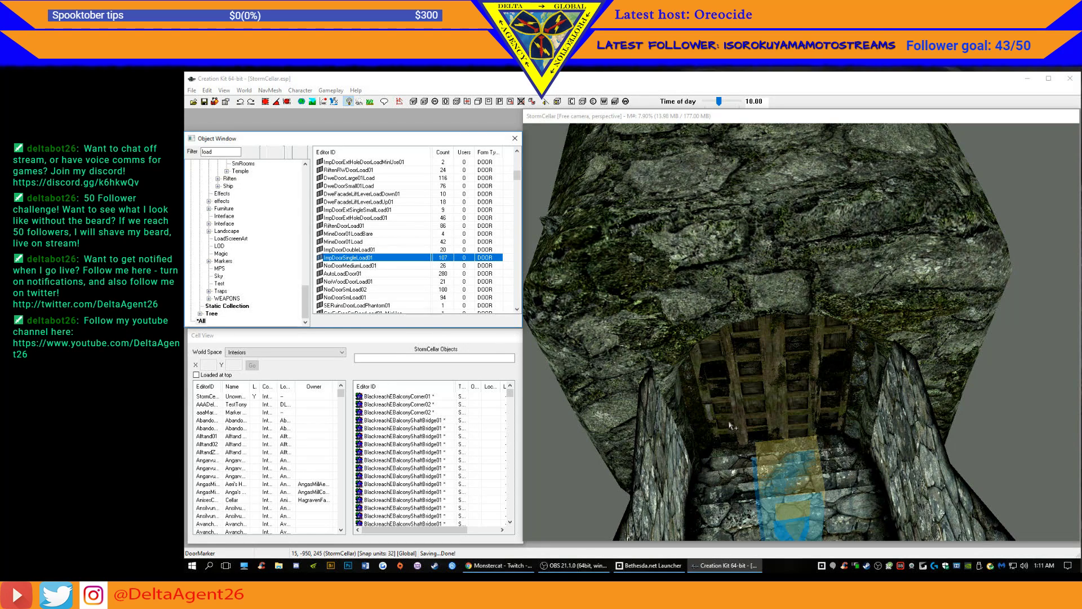
{"action": "left_click", "coordinate": [640, 566]}
{"action": "right_click", "coordinate": [640, 568]}
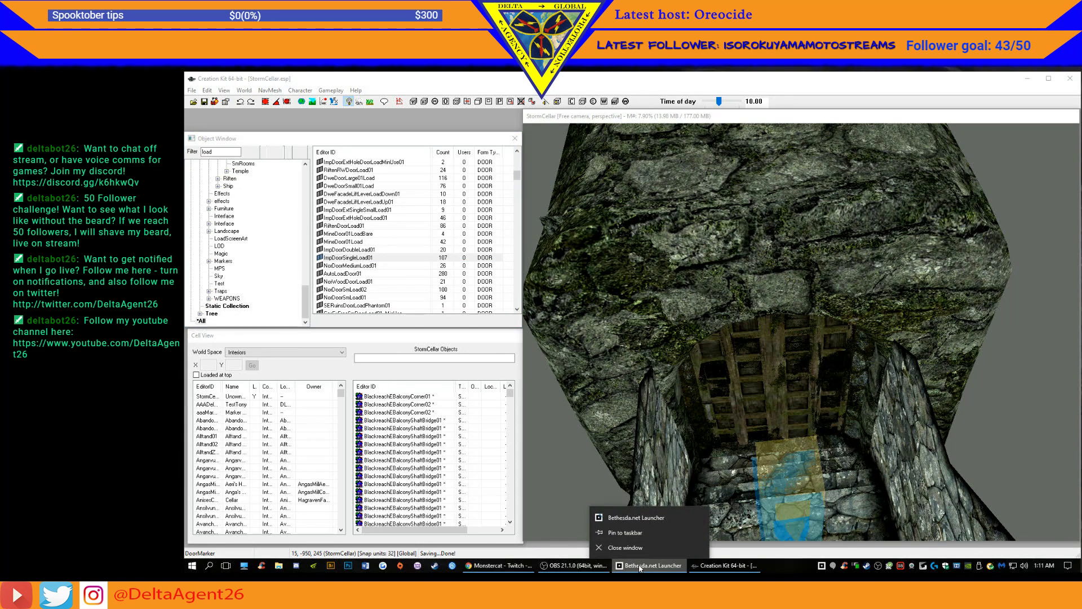
{"action": "left_click", "coordinate": [640, 551]}
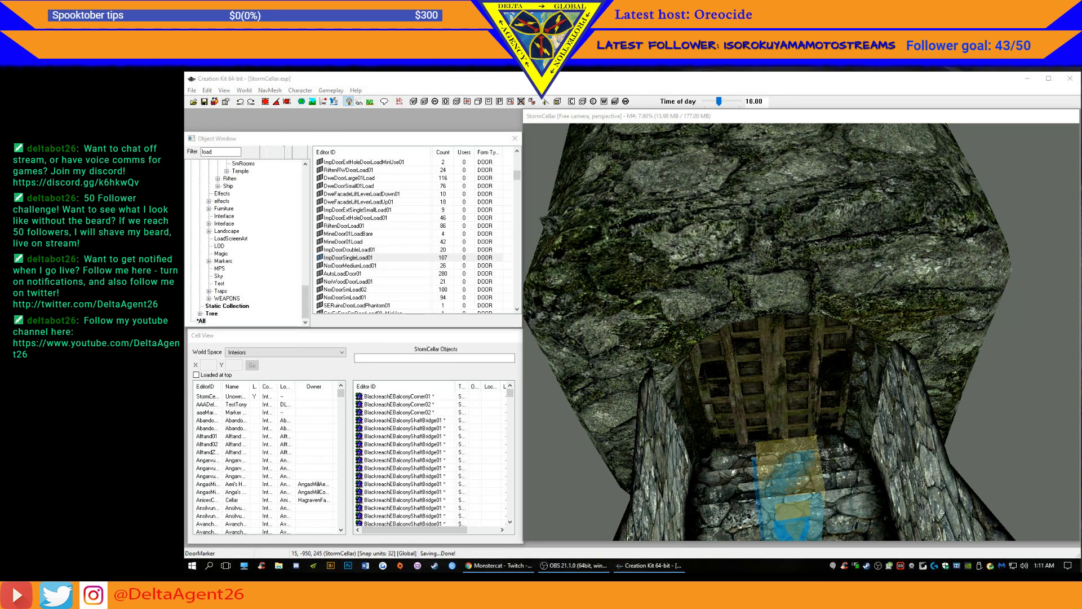
- Set CreationKit.exe to run as an administrator in its compatibility properties and apply the change
{"action": "right_click", "coordinate": [654, 569]}
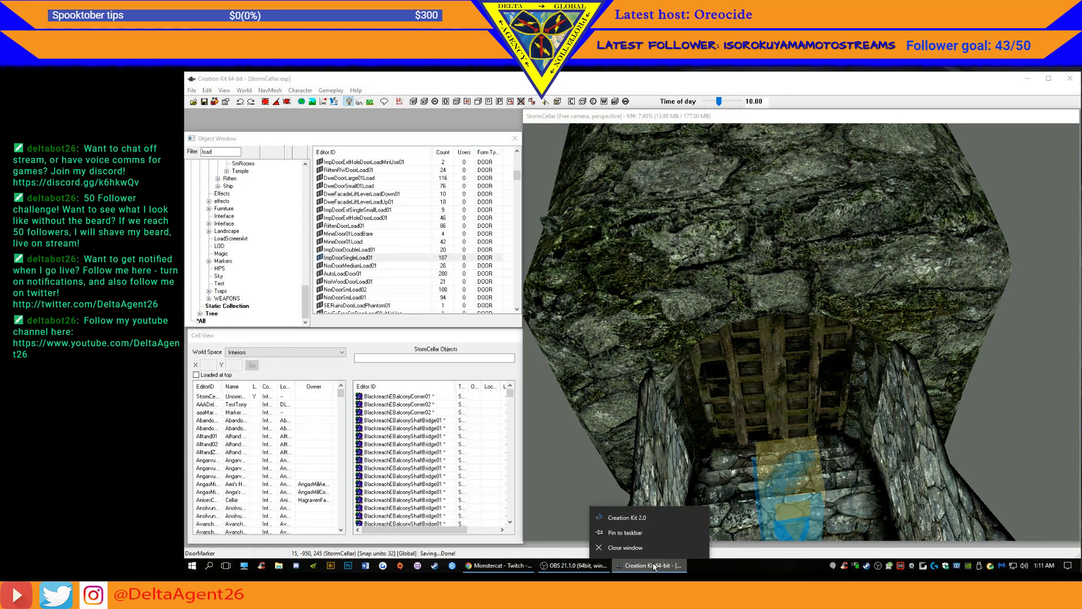
{"action": "right_click", "coordinate": [645, 519]}
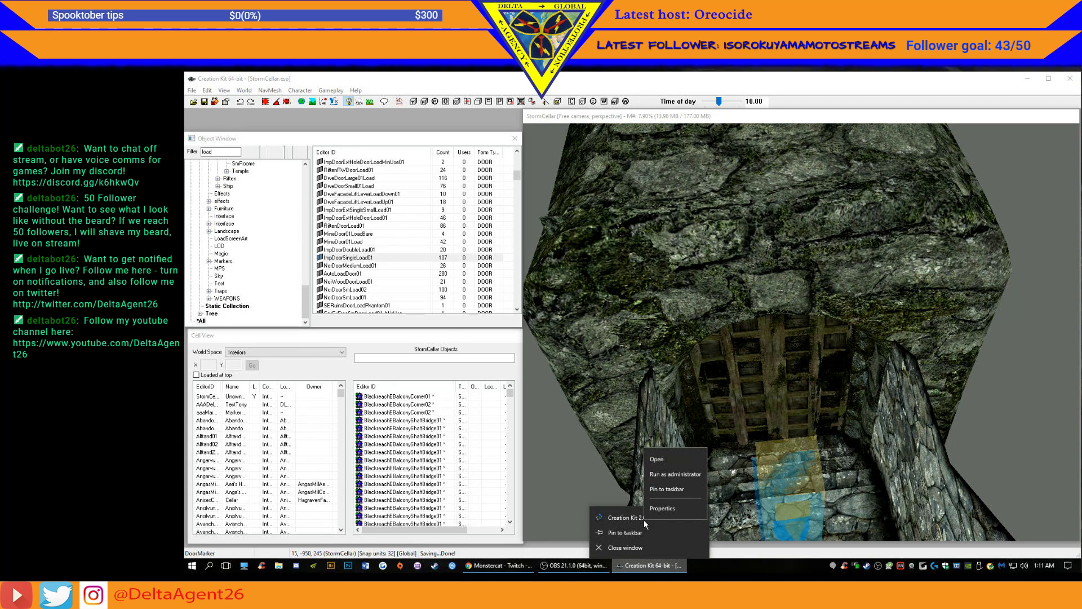
{"action": "left_click", "coordinate": [674, 508]}
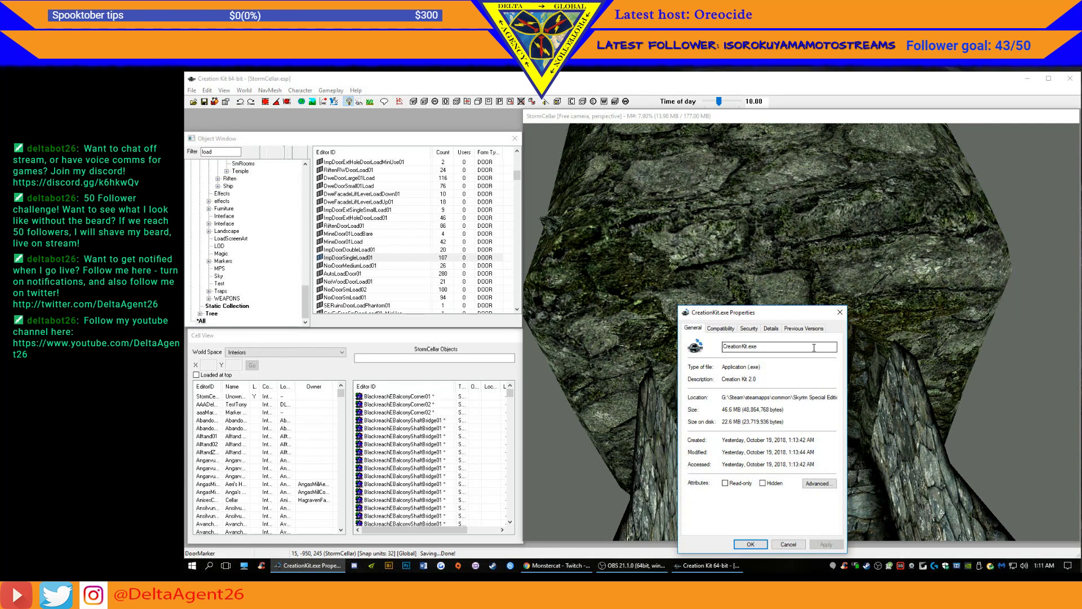
{"action": "left_click", "coordinate": [729, 329]}
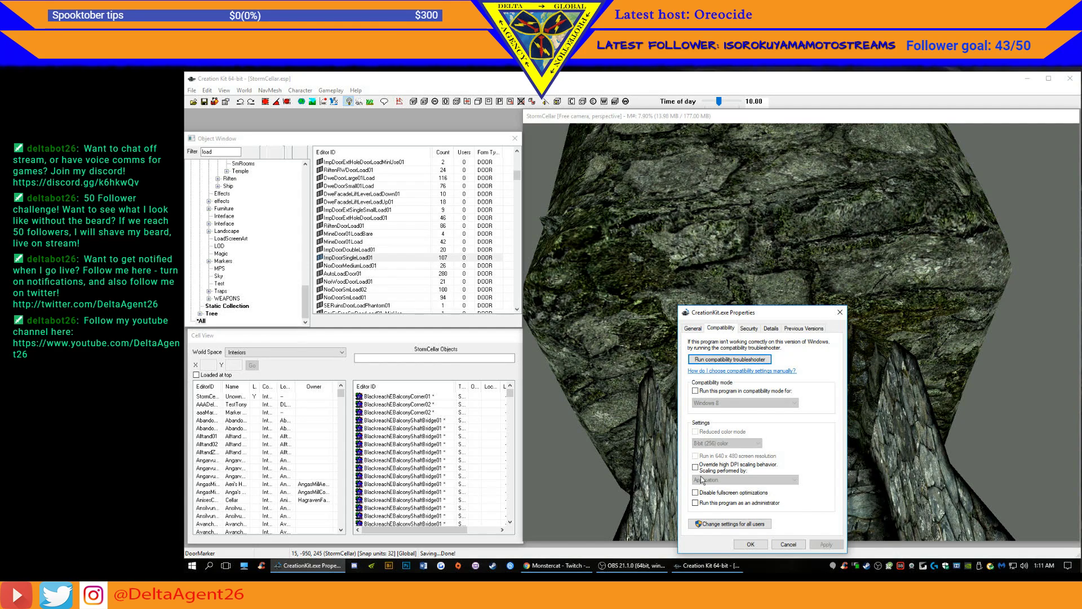
{"action": "left_click", "coordinate": [695, 502]}
{"action": "left_click", "coordinate": [826, 542]}
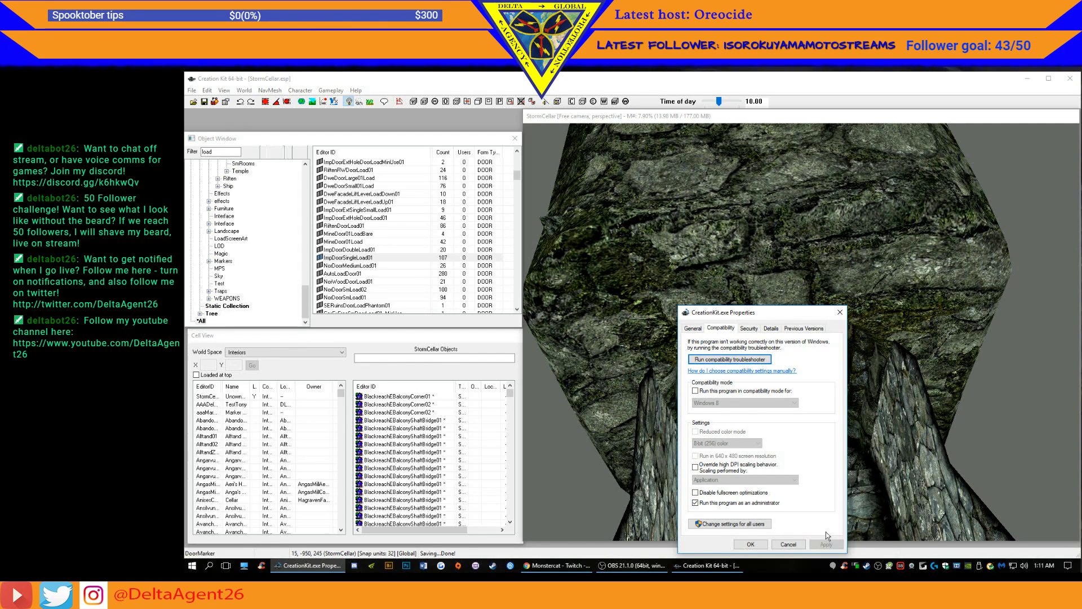
- Examine the security permissions of each group and user for CreationKit.exe, including SYSTEM and Authenticated Users, and close its properties
{"action": "left_click", "coordinate": [749, 329]}
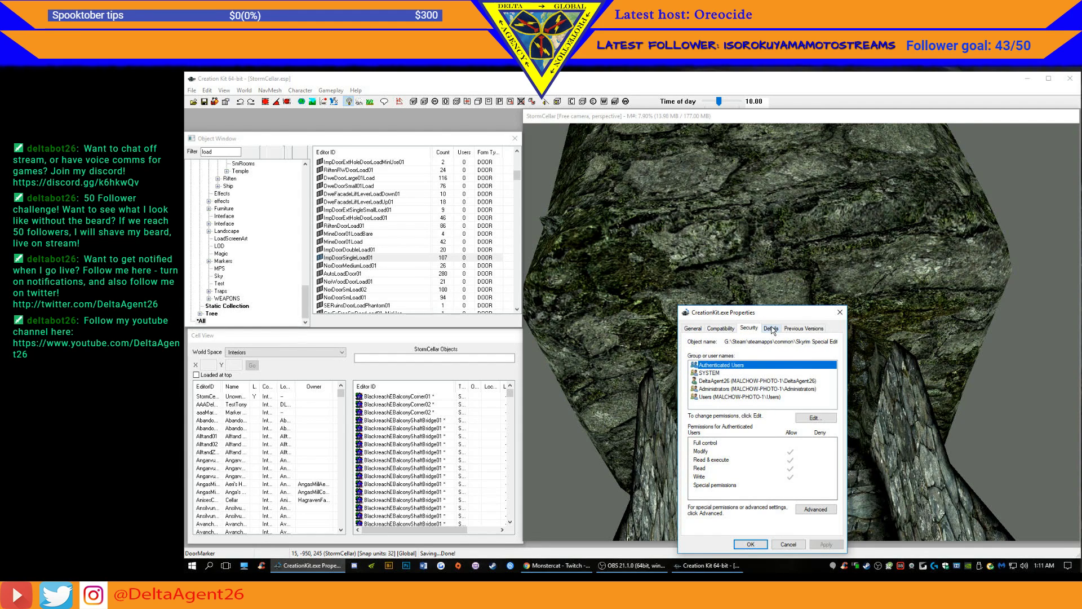
{"action": "left_click", "coordinate": [759, 381]}
{"action": "left_click", "coordinate": [760, 390]}
{"action": "left_click", "coordinate": [756, 403]}
{"action": "left_click", "coordinate": [757, 398]}
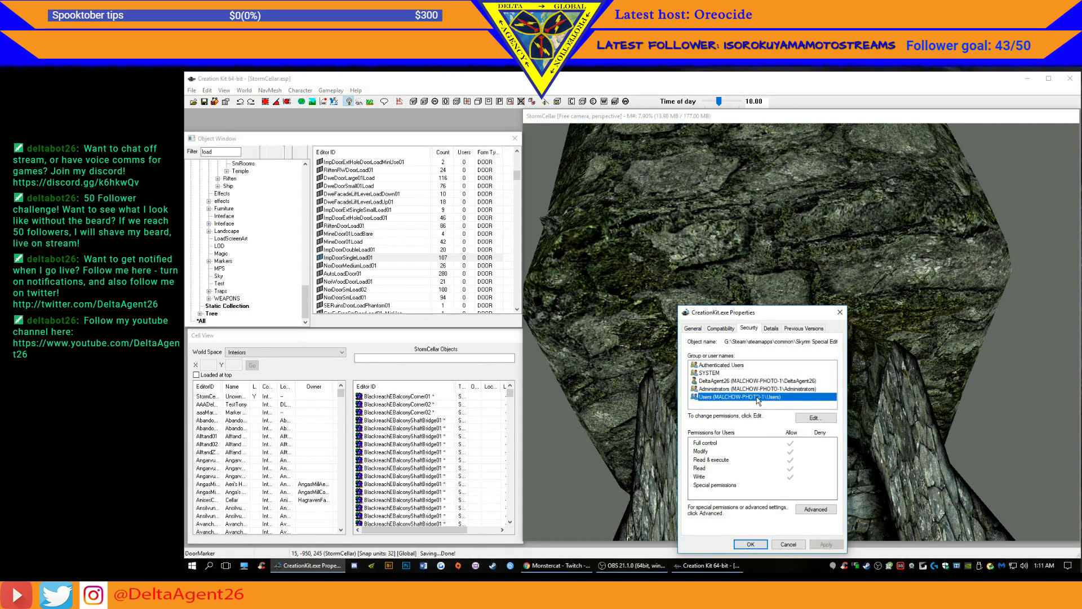
{"action": "left_click", "coordinate": [714, 373]}
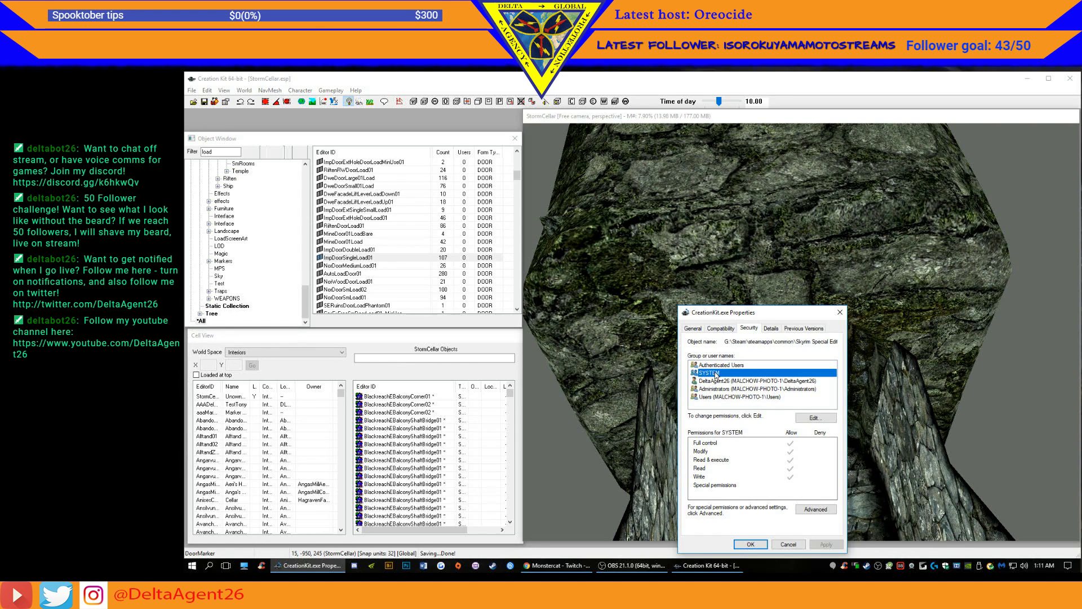
{"action": "left_click", "coordinate": [714, 366]}
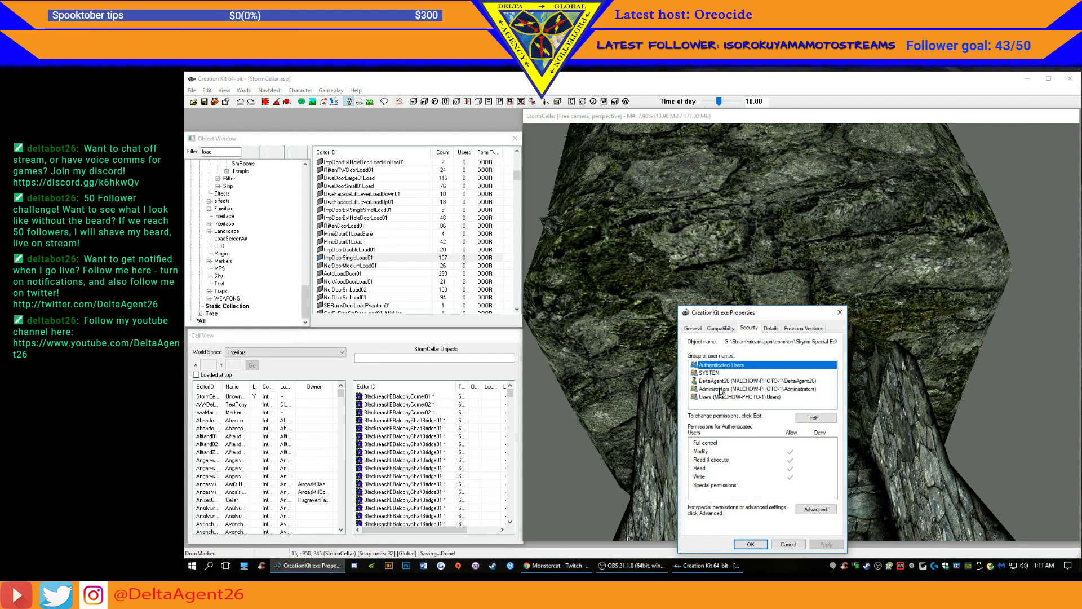
{"action": "left_click", "coordinate": [723, 382]}
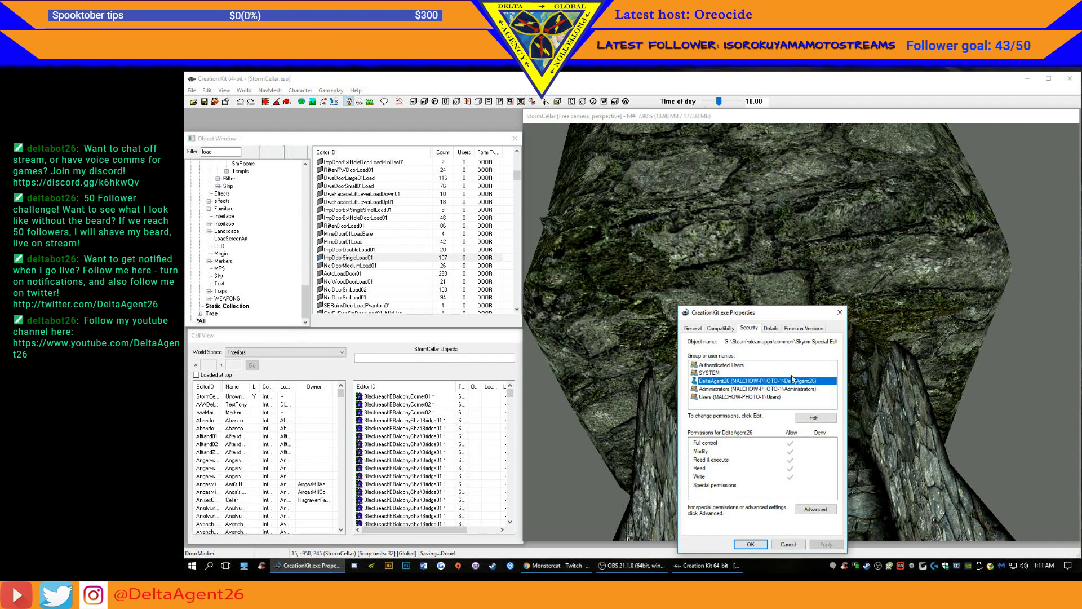
{"action": "left_click", "coordinate": [694, 329]}
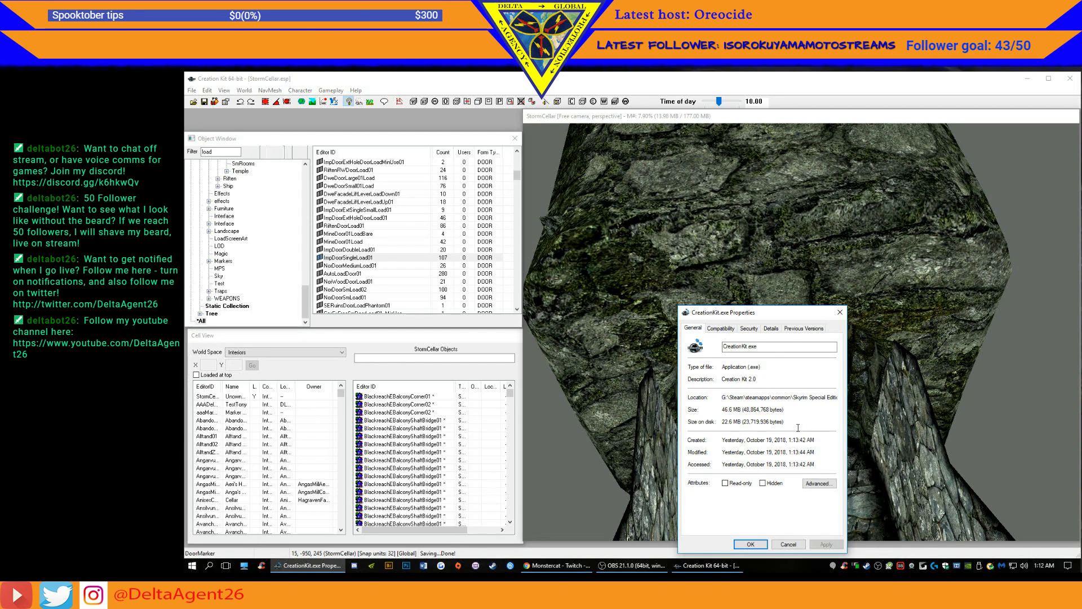
{"action": "left_click", "coordinate": [749, 545]}
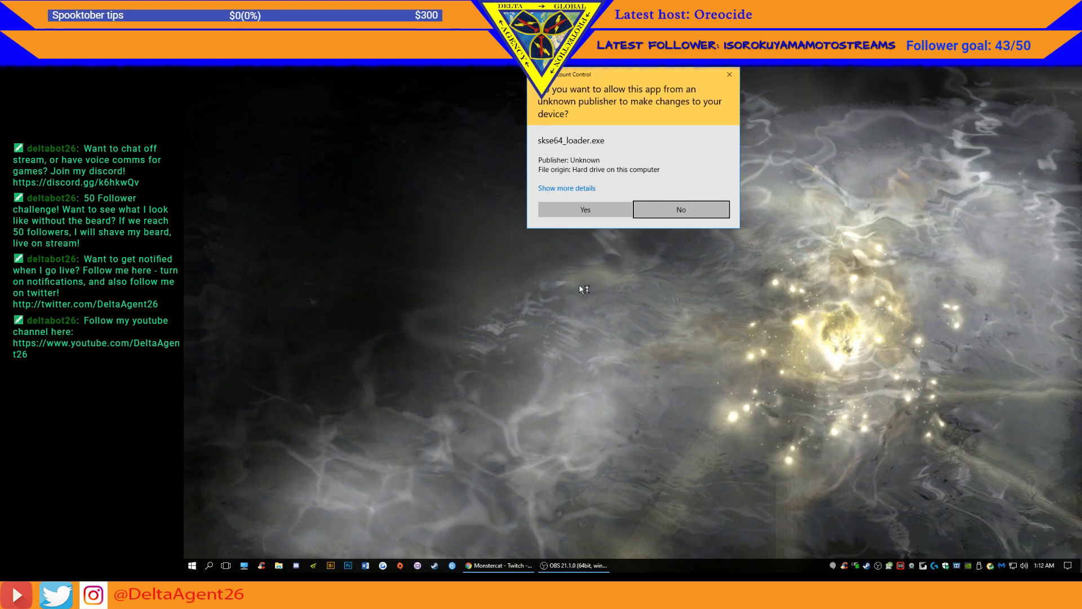
- Allow skse64_loader.exe to start Skyrim and run the console command coc stormcellar to enter the new cell
{"action": "left_click", "coordinate": [573, 211]}
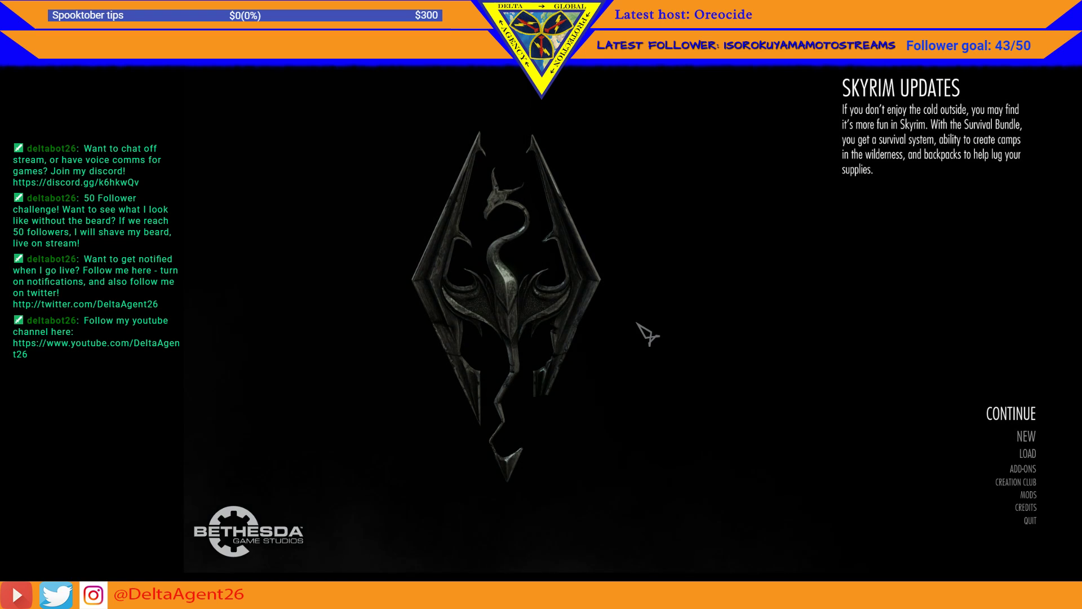
{"action": "key", "text": "grave"}
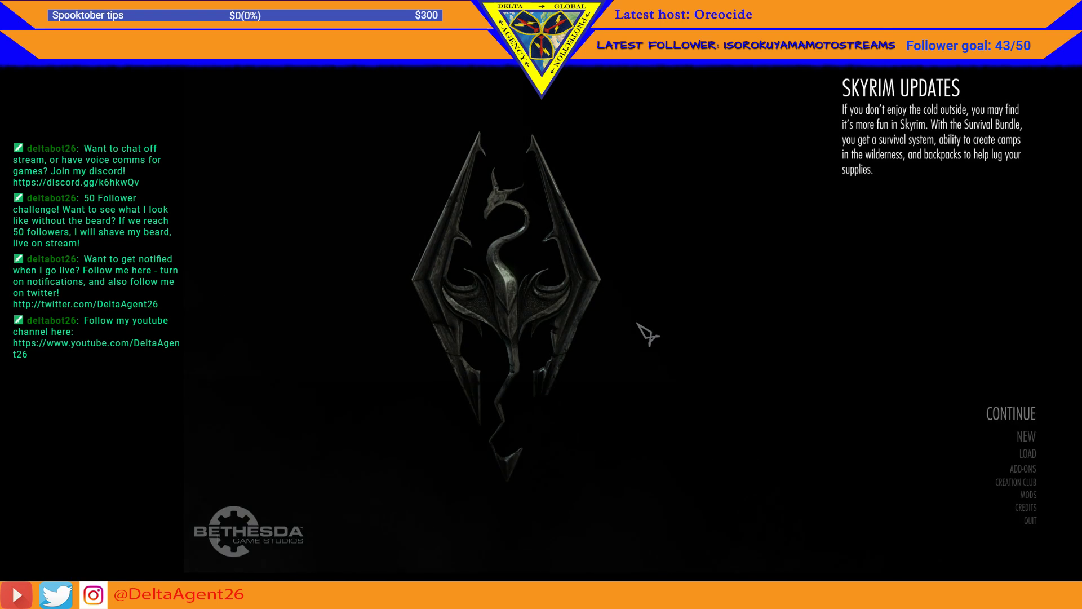
{"action": "type", "text": "coc stormcellar"}
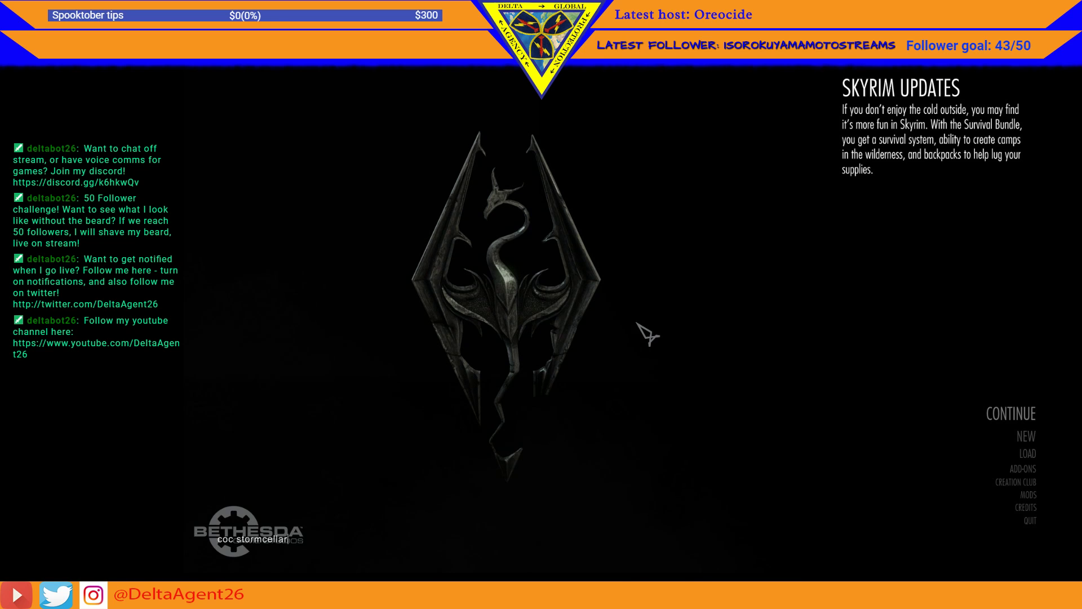
{"action": "key", "text": "Return"}
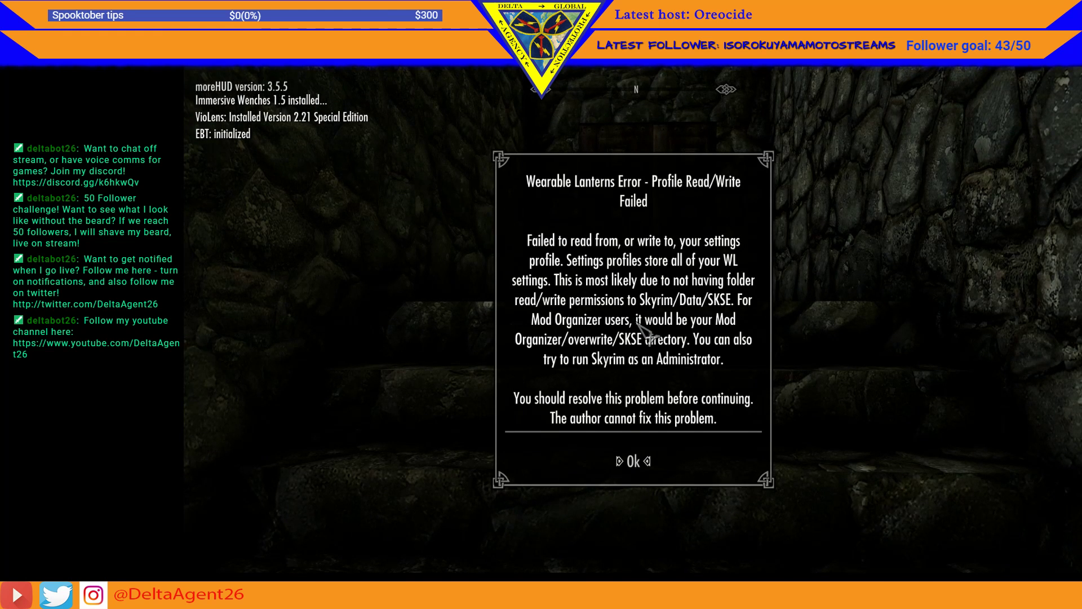
- Dismiss the Wearable Lanterns error and test the cellar door by going through it to Skyrim and checking the exterior door
{"action": "key", "text": "Return"}
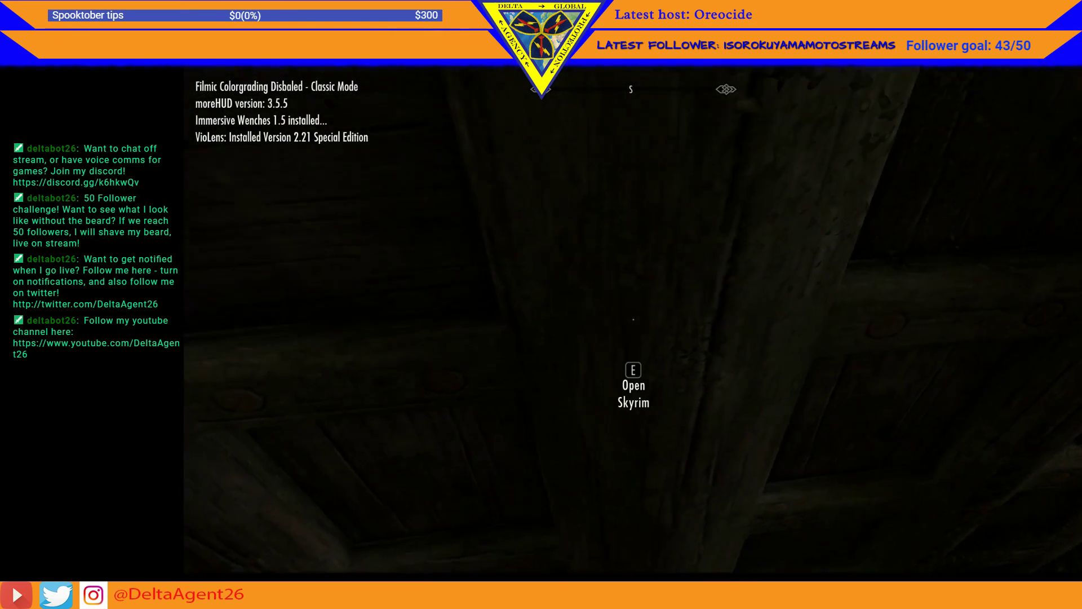
{"action": "key", "text": "e"}
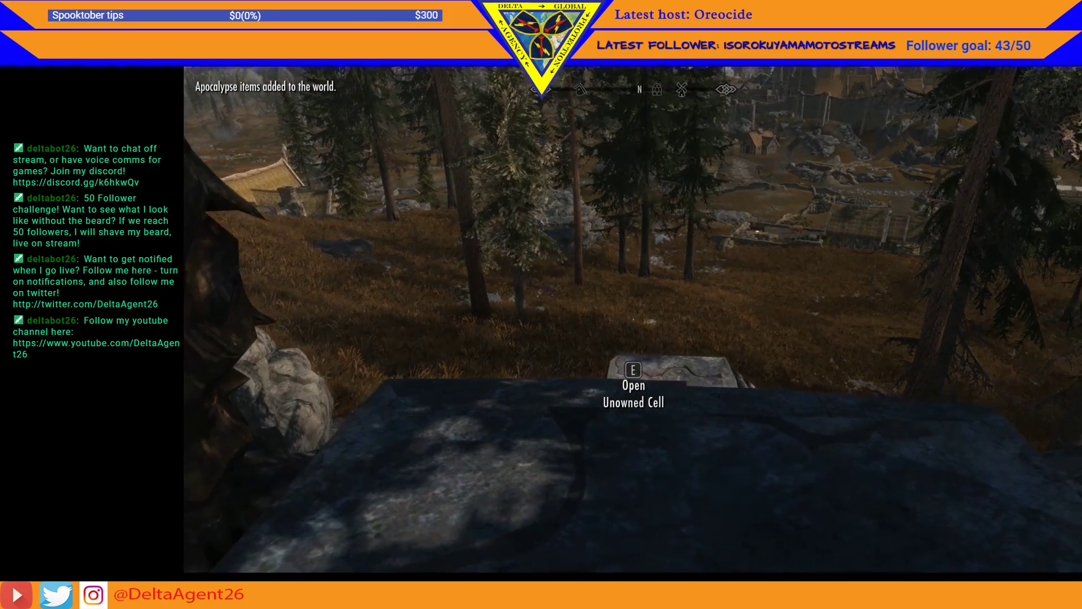
{"action": "key", "text": "s"}
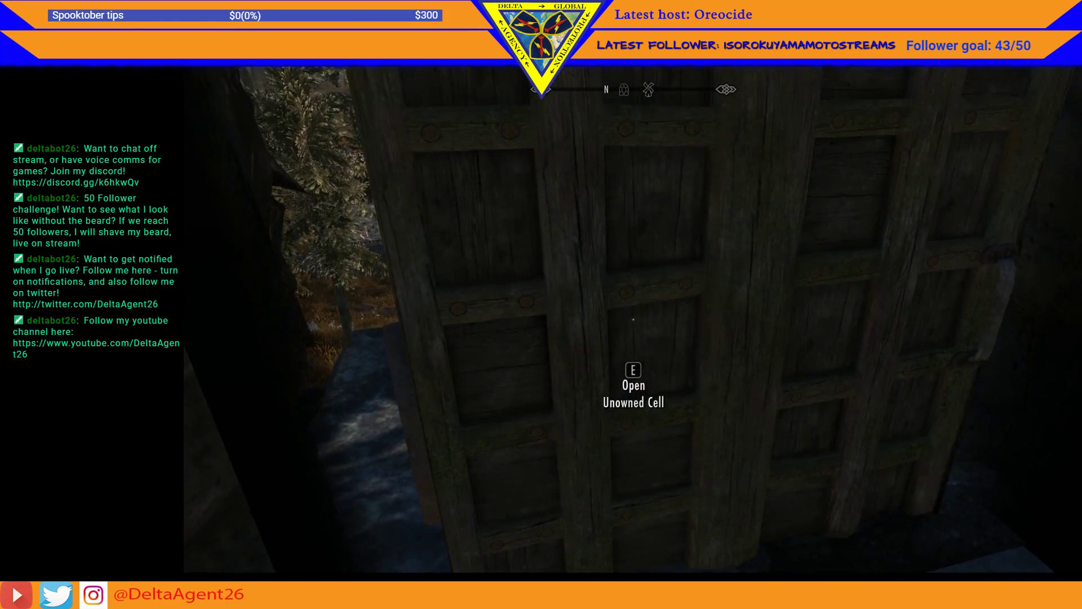
- Inspect the exterior cellar door and the stone ledge around it from several angles
{"action": "key", "text": "w"}
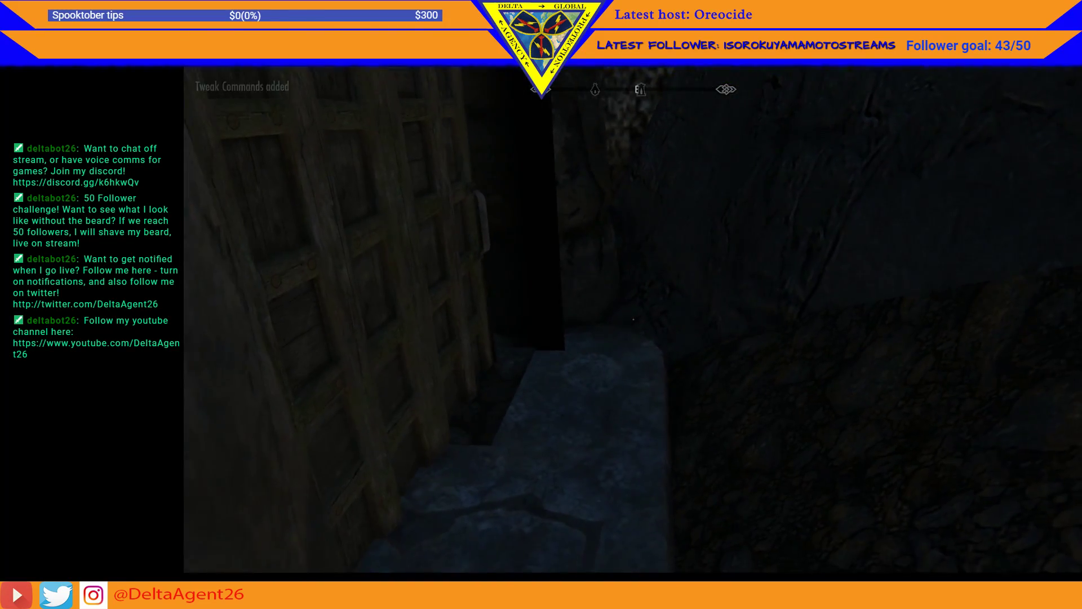
{"action": "key", "text": "w"}
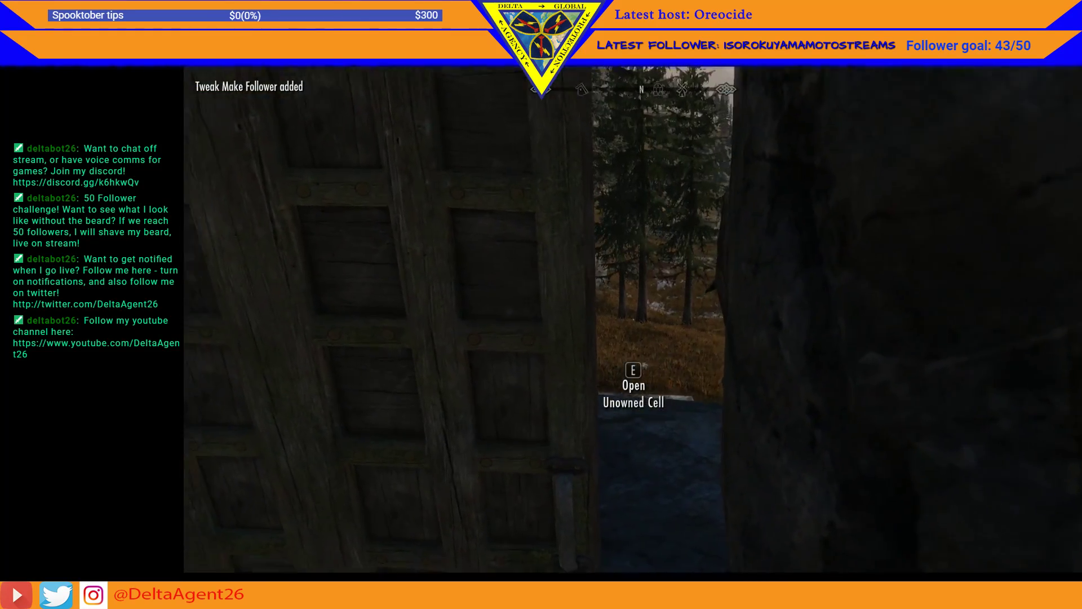
{"action": "key", "text": "a"}
- Quit Skyrim to the desktop without saving progress
{"action": "key", "text": "j"}
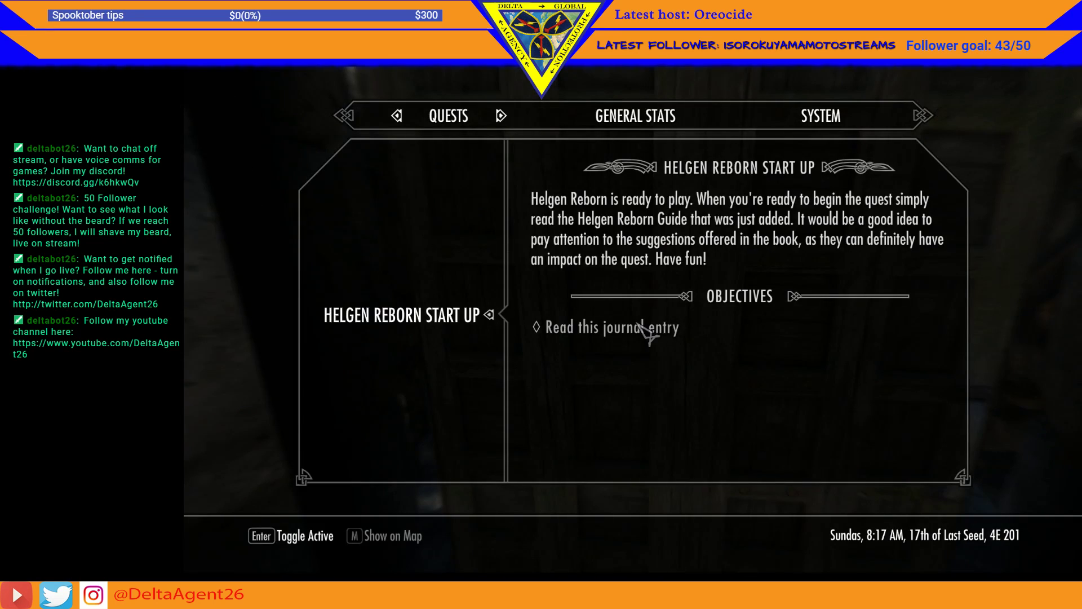
{"action": "left_click", "coordinate": [825, 122]}
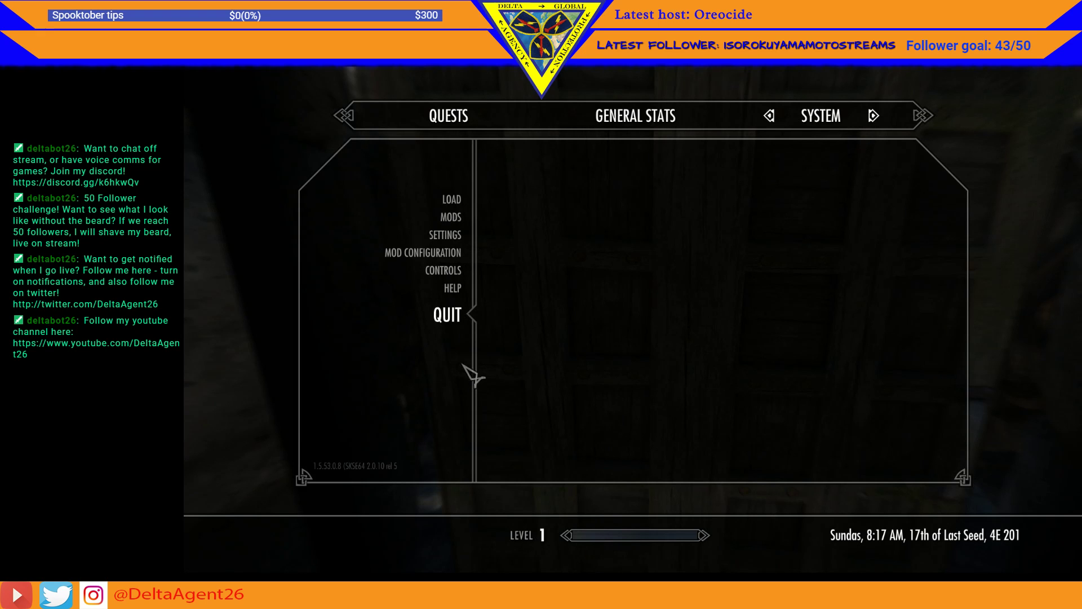
{"action": "left_click", "coordinate": [467, 322]}
{"action": "left_click", "coordinate": [514, 327]}
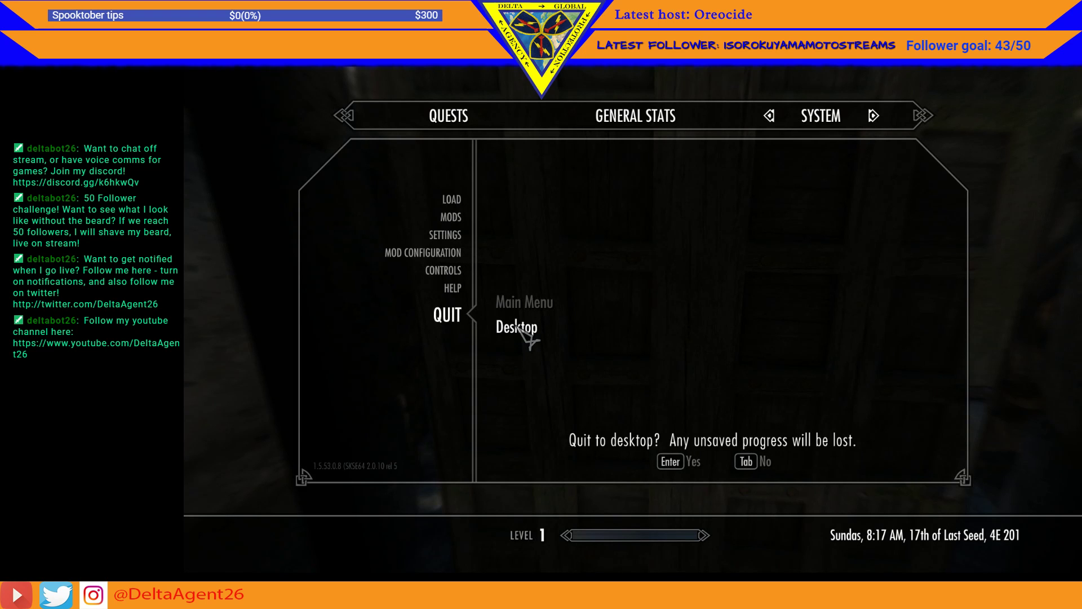
{"action": "left_click", "coordinate": [683, 461]}
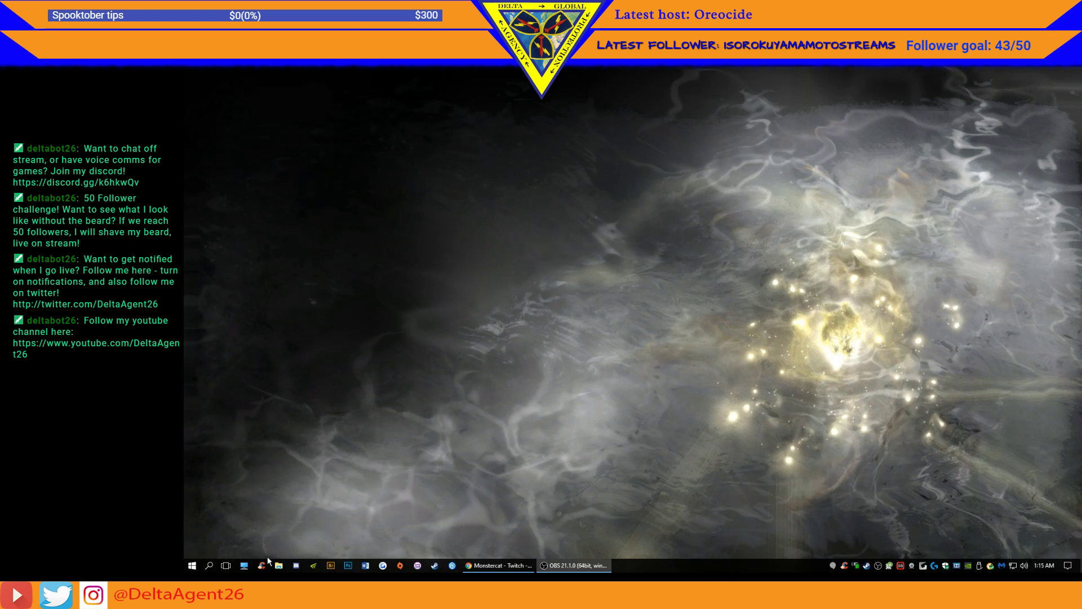
- Open the Skyrim Special Edition folder in Steam > steamapps > common on the Games (G:) drive
{"action": "left_click", "coordinate": [246, 566]}
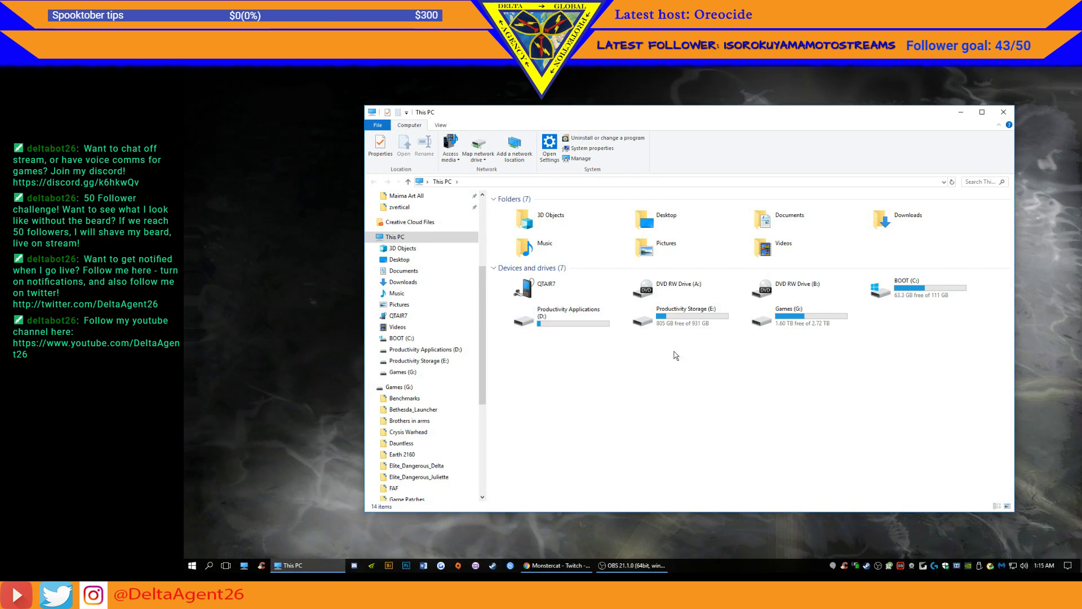
{"action": "double_click", "coordinate": [816, 317]}
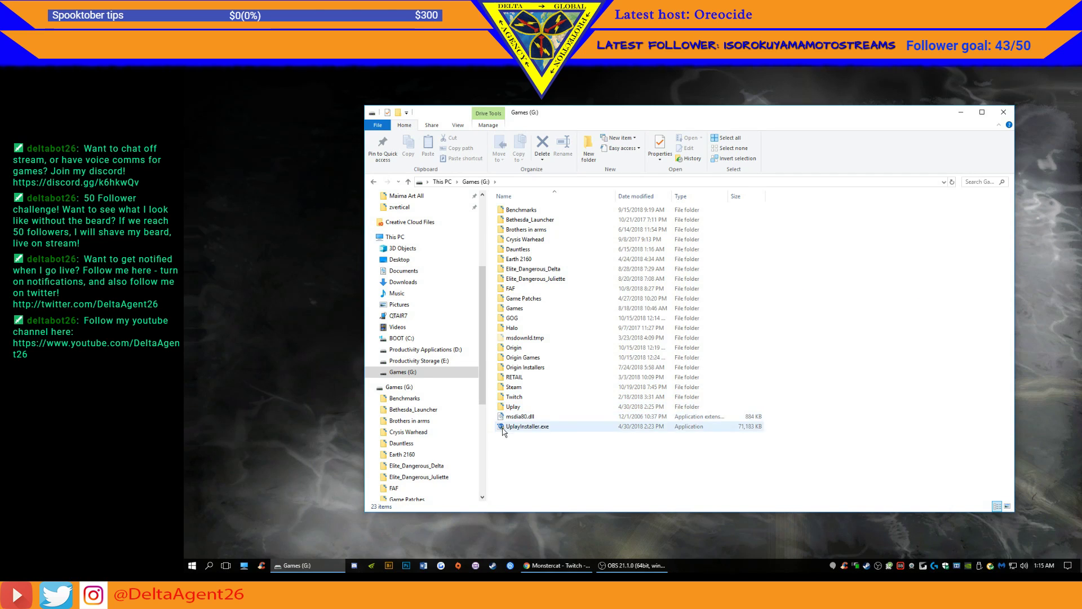
{"action": "double_click", "coordinate": [535, 387]}
{"action": "double_click", "coordinate": [533, 397]}
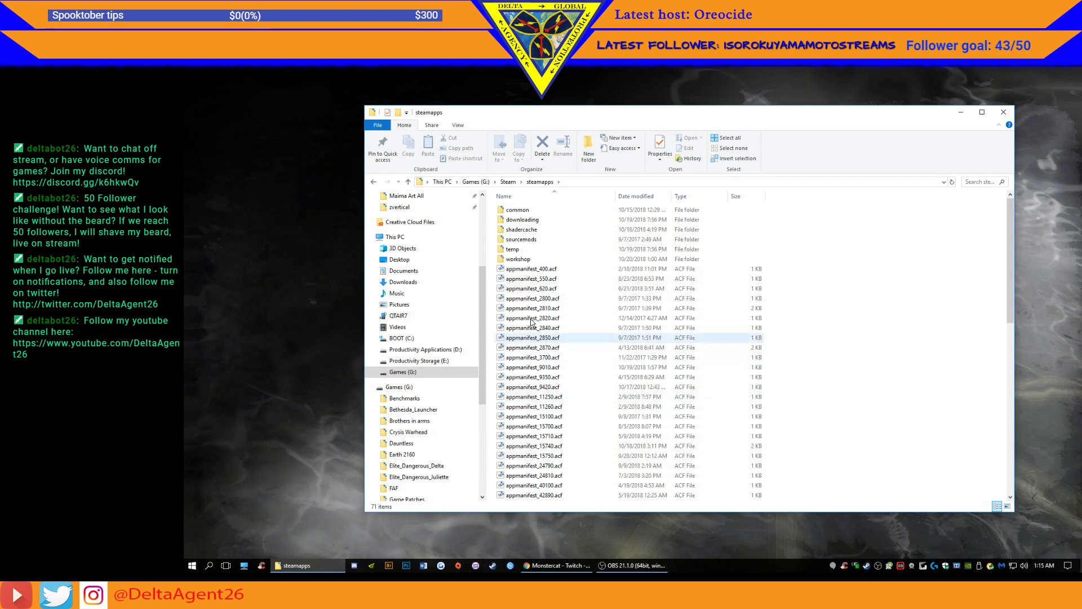
{"action": "double_click", "coordinate": [518, 210]}
{"action": "scroll", "coordinate": [550, 456], "scroll_direction": "down", "scroll_amount": 3}
{"action": "scroll", "coordinate": [551, 455], "scroll_direction": "down", "scroll_amount": 3}
{"action": "double_click", "coordinate": [546, 382]}
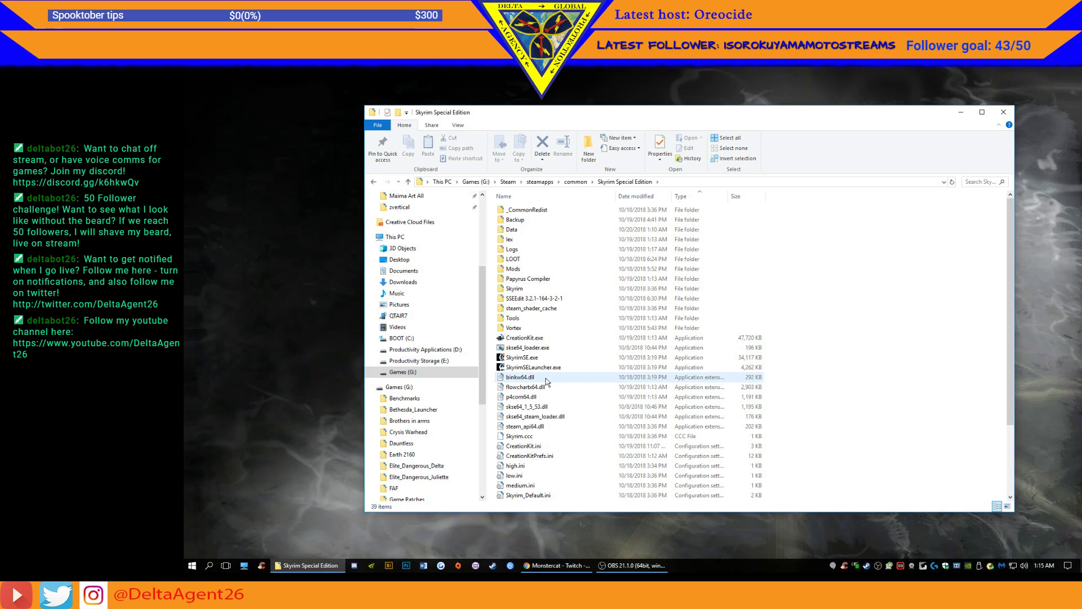
- Create a desktop shortcut for CreationKit.exe and close the Skyrim Special Edition folder window
{"action": "right_click", "coordinate": [537, 337]}
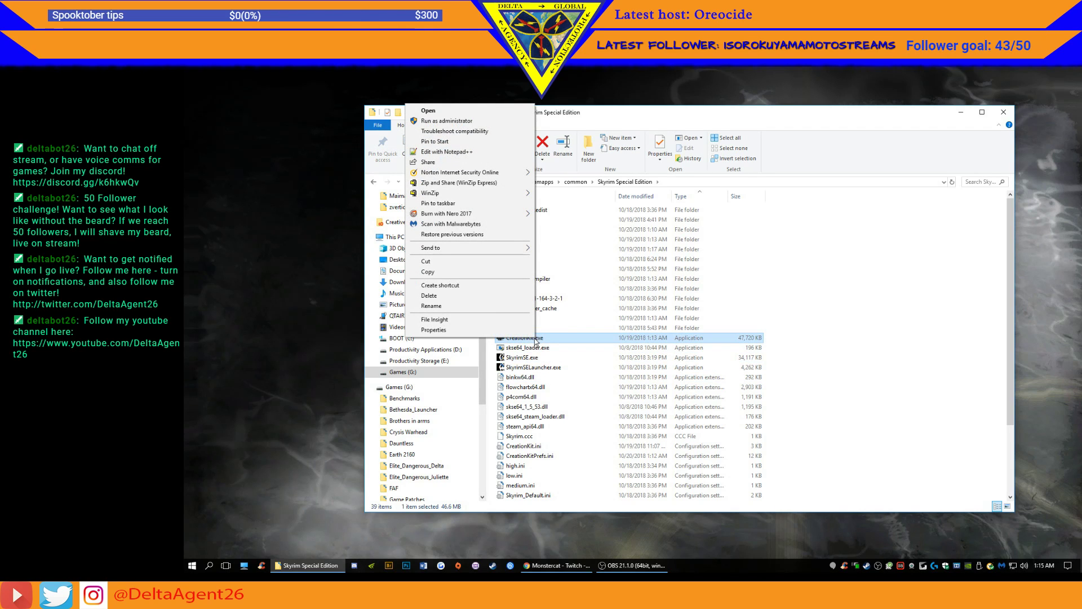
{"action": "mouse_move", "coordinate": [456, 248]}
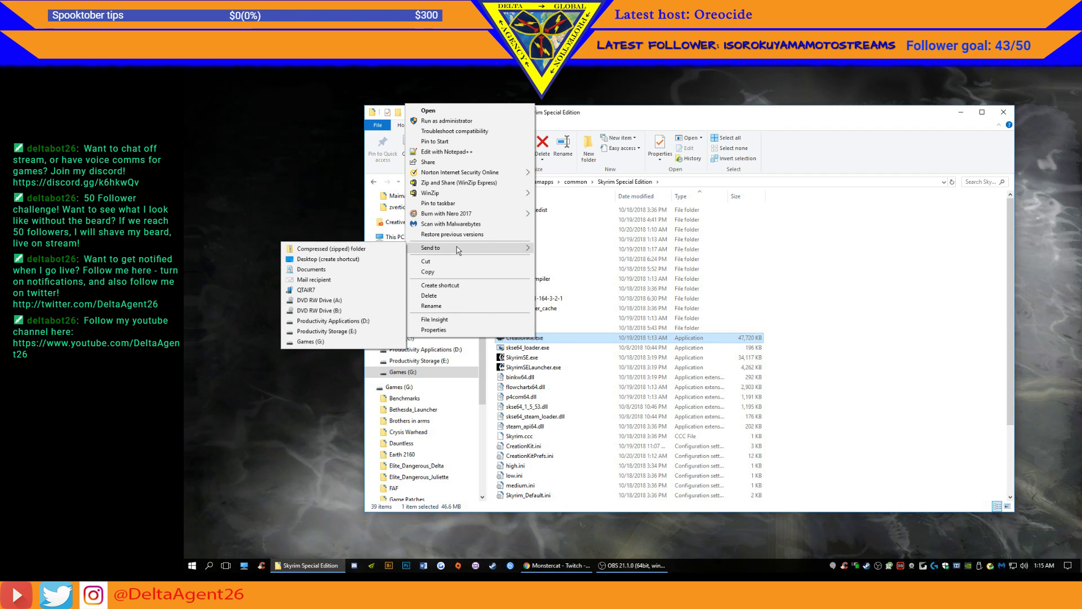
{"action": "left_click", "coordinate": [329, 259]}
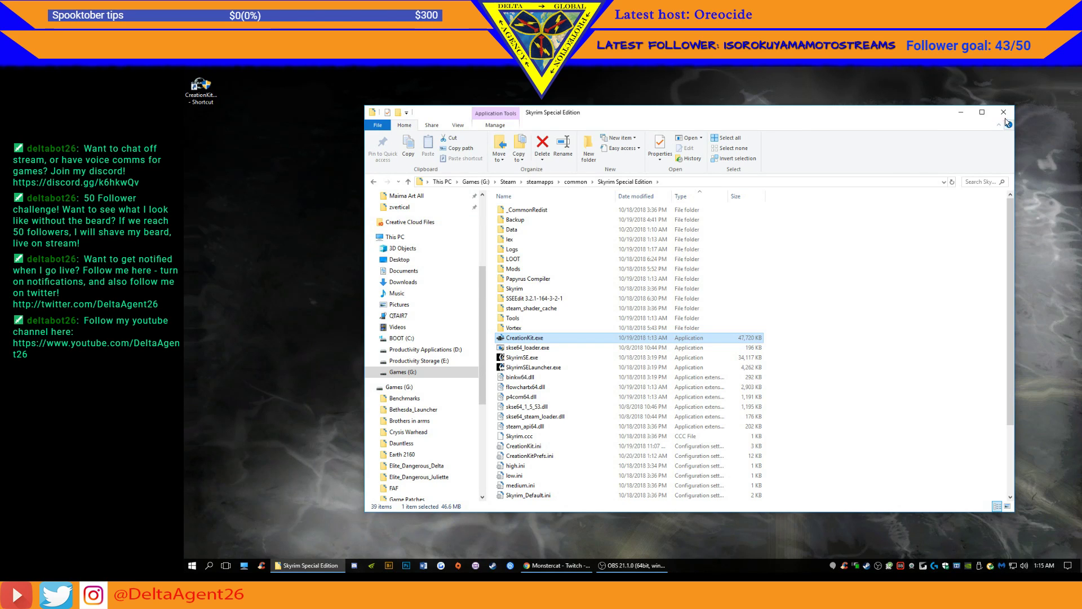
{"action": "left_click", "coordinate": [1007, 115]}
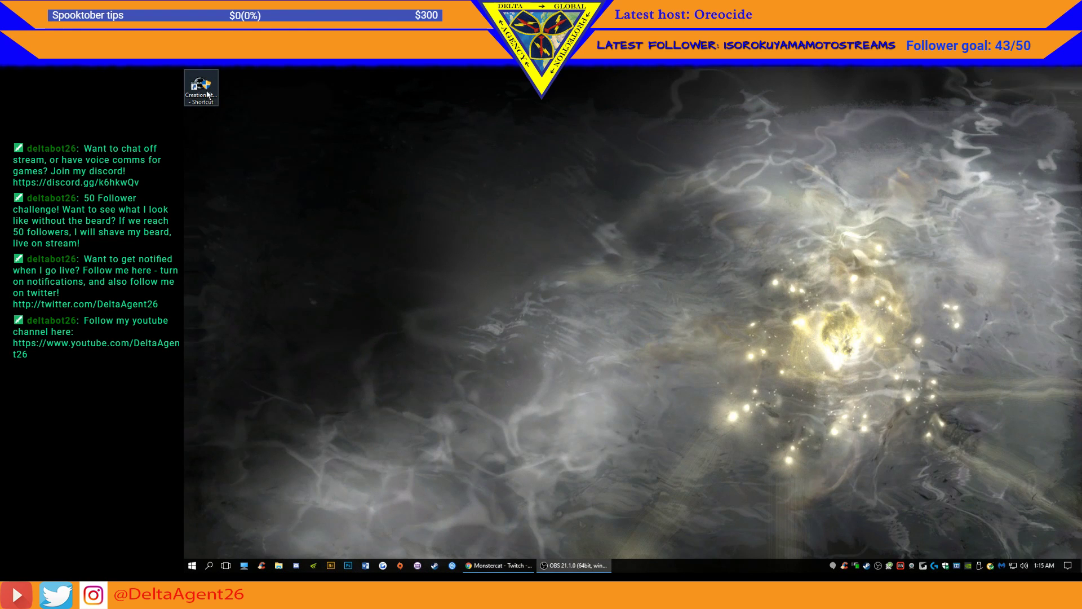
- Start Creation Kit from the desktop shortcut with administrator permission and load StormCellar.esp as the active file
{"action": "left_click_drag", "start_coordinate": [201, 89], "coordinate": [184, 96]}
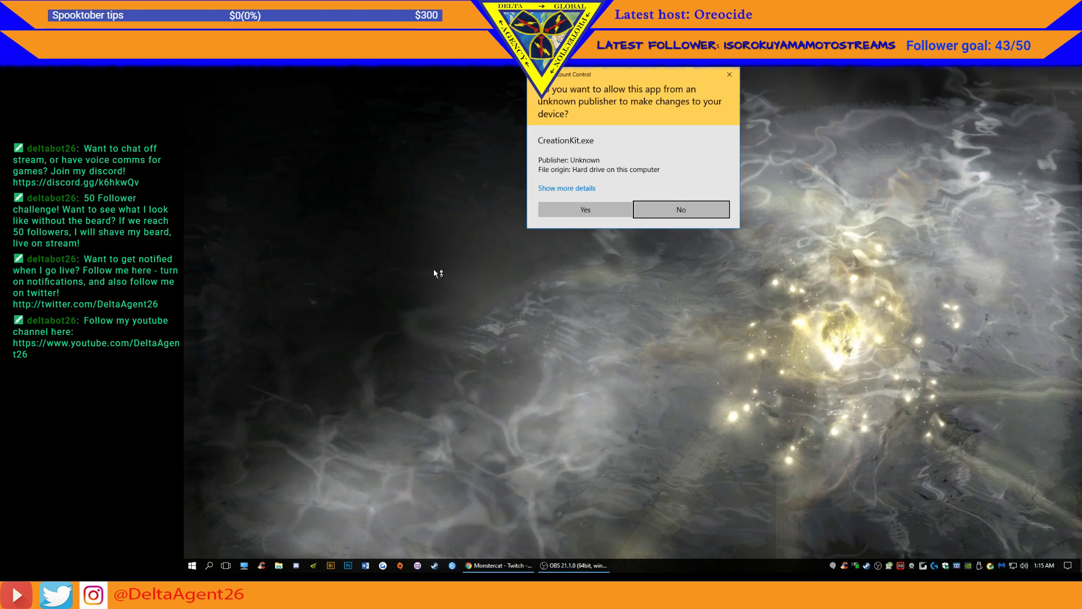
{"action": "left_click", "coordinate": [570, 215]}
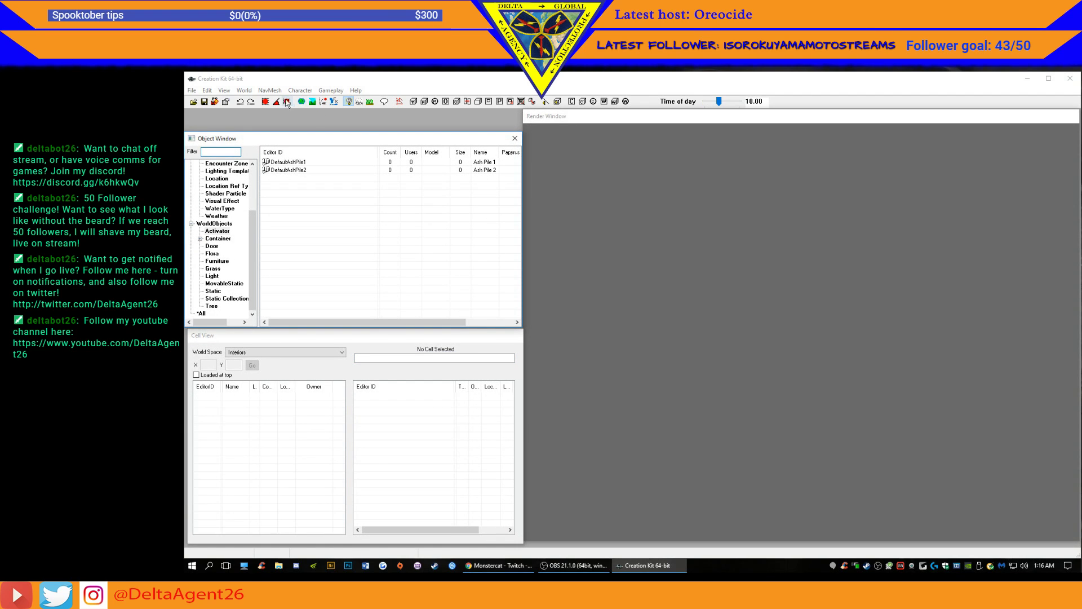
{"action": "left_click", "coordinate": [194, 102]}
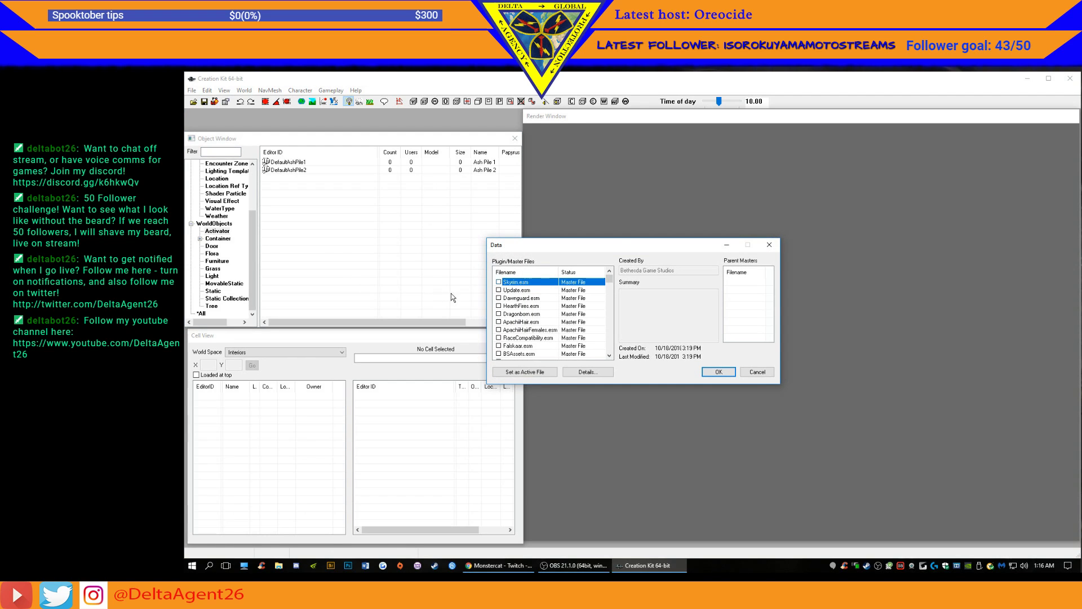
{"action": "left_click_drag", "start_coordinate": [609, 279], "coordinate": [614, 357]}
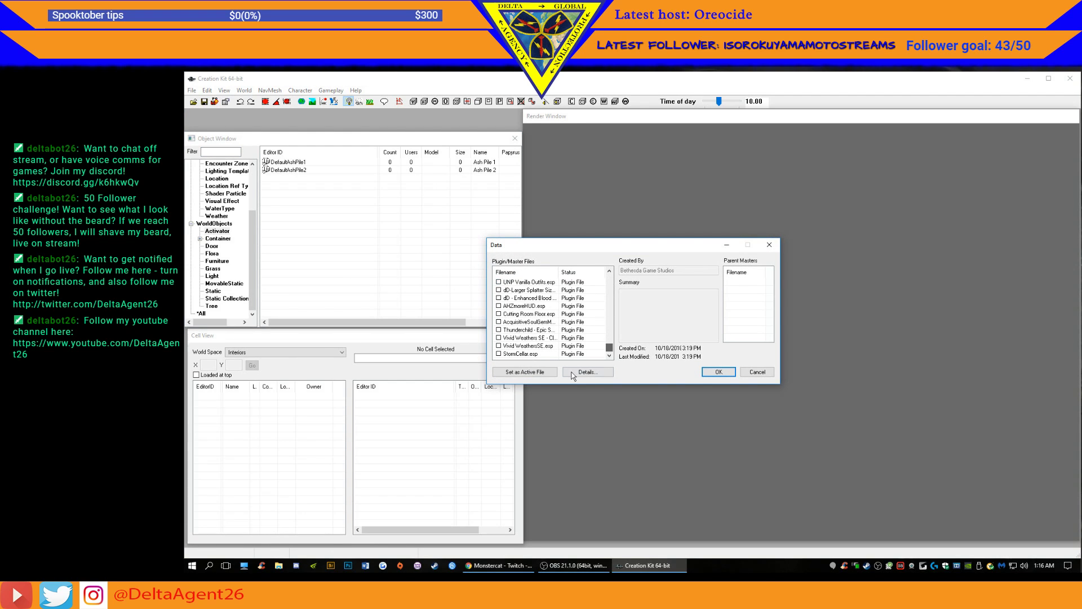
{"action": "left_click", "coordinate": [499, 355]}
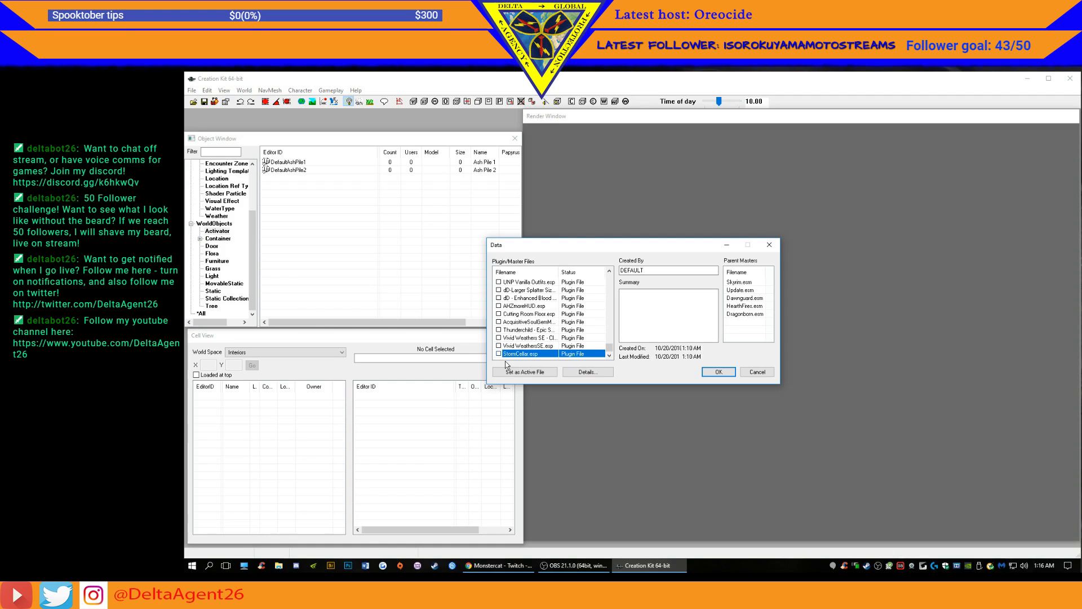
{"action": "left_click", "coordinate": [510, 372]}
{"action": "left_click", "coordinate": [719, 372]}
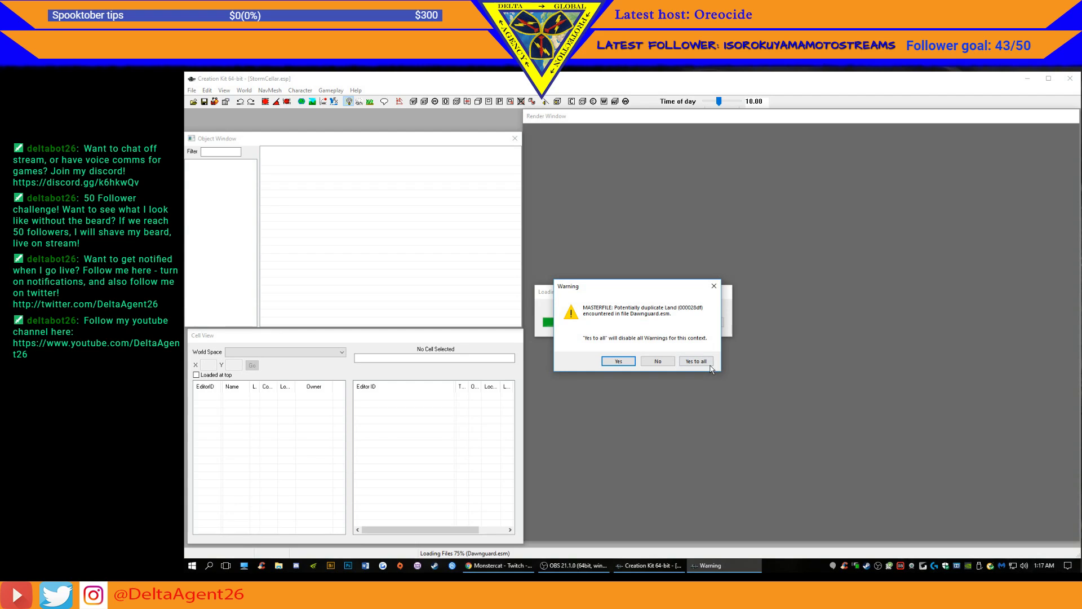
- Accept and disable all warnings of each context while StormCellar.esp and its master files load
{"action": "left_click", "coordinate": [708, 364]}
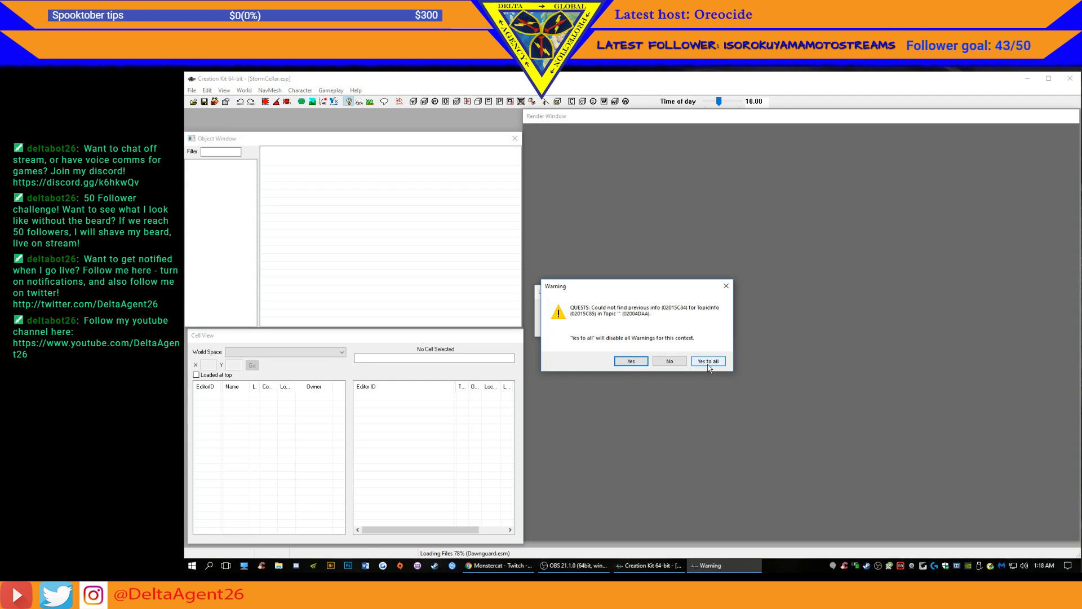
{"action": "left_click", "coordinate": [719, 361]}
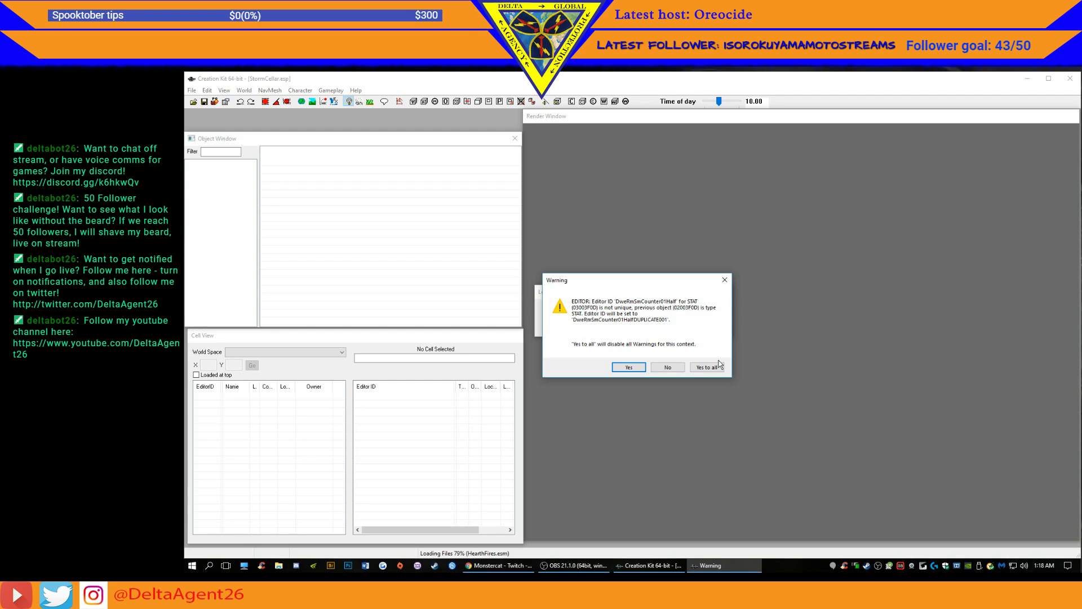
{"action": "left_click", "coordinate": [719, 363]}
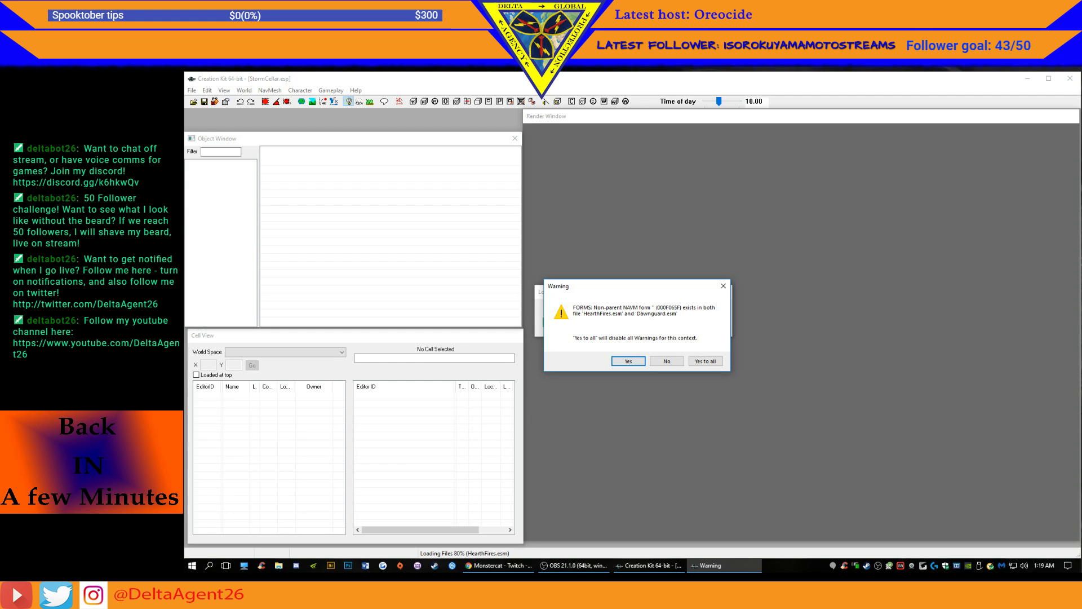
{"action": "key", "text": "alt+Tab"}
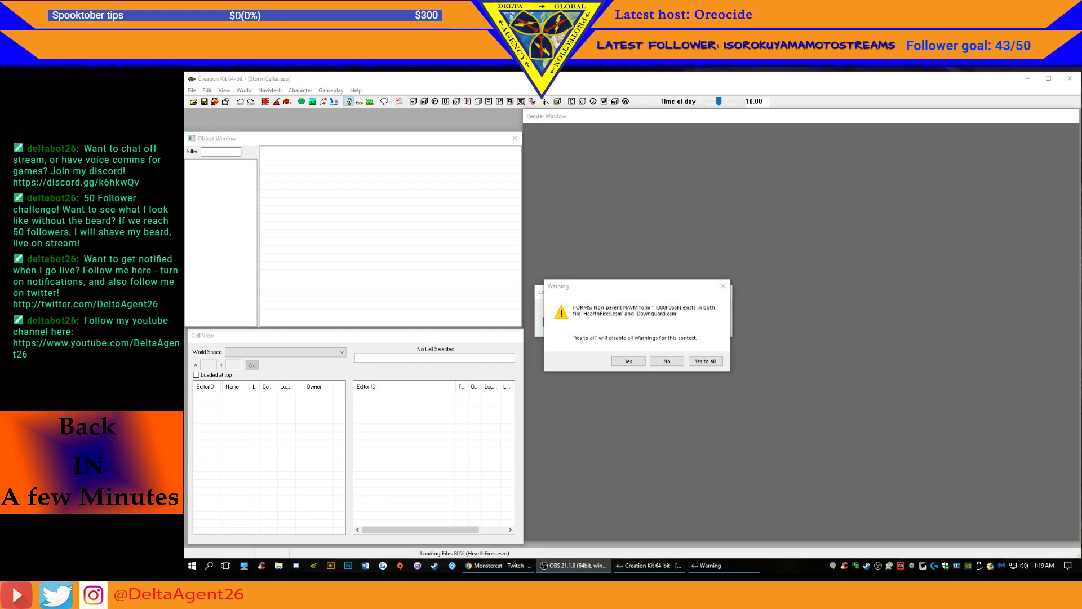
{"action": "left_click", "coordinate": [708, 362]}
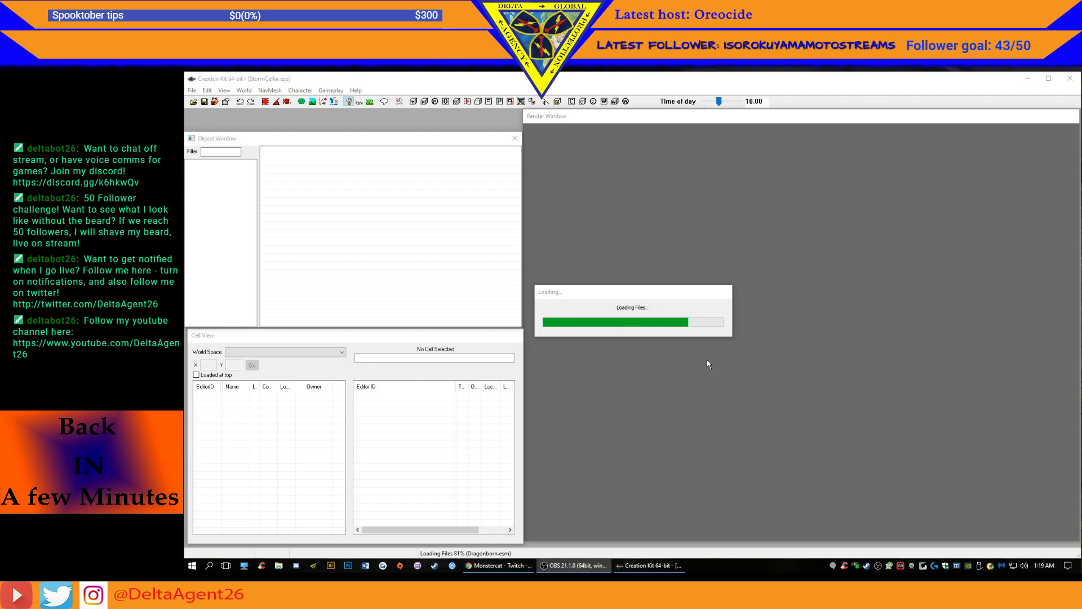
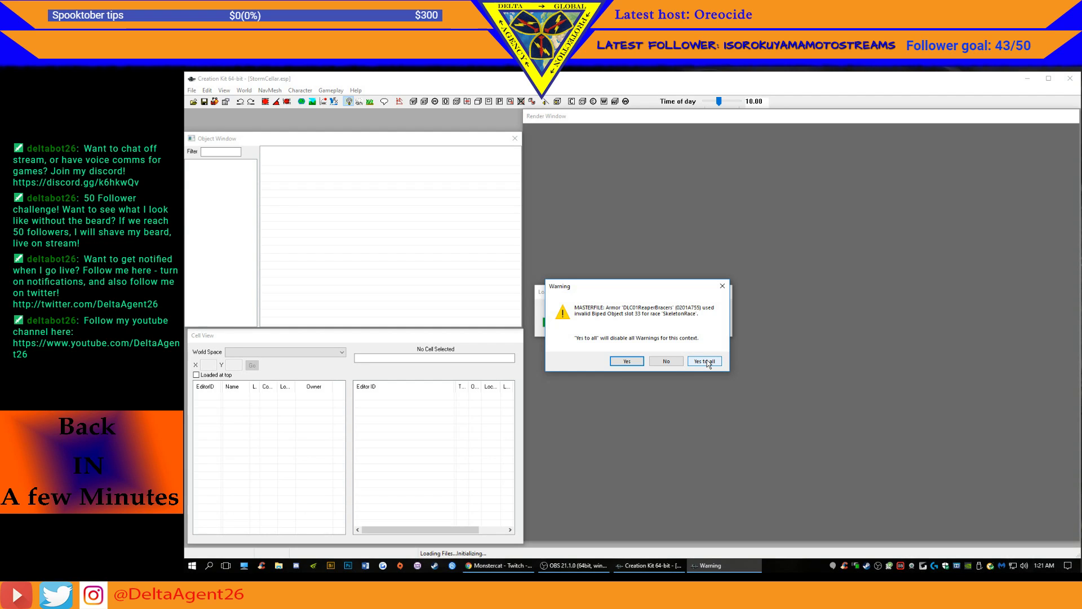
{"action": "left_click", "coordinate": [705, 361]}
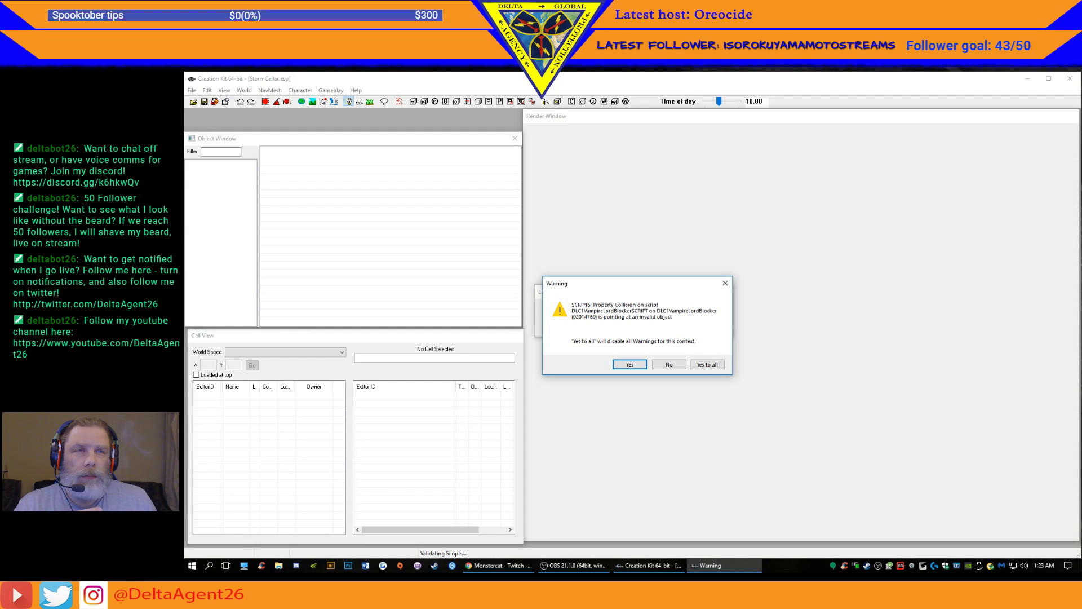
{"action": "key", "text": "alt+Tab"}
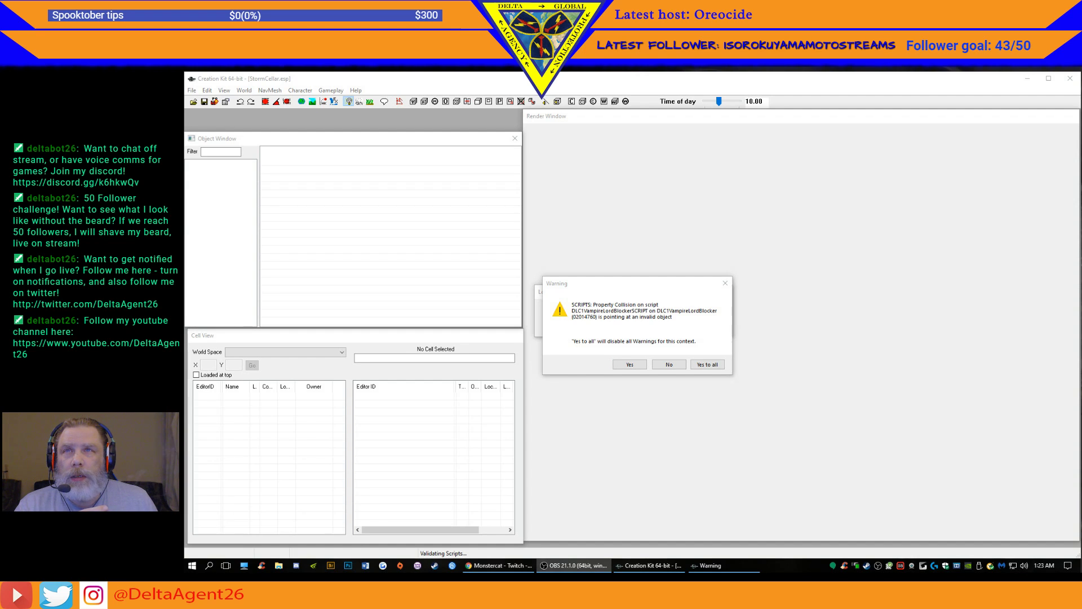
{"action": "key", "text": "alt+Tab"}
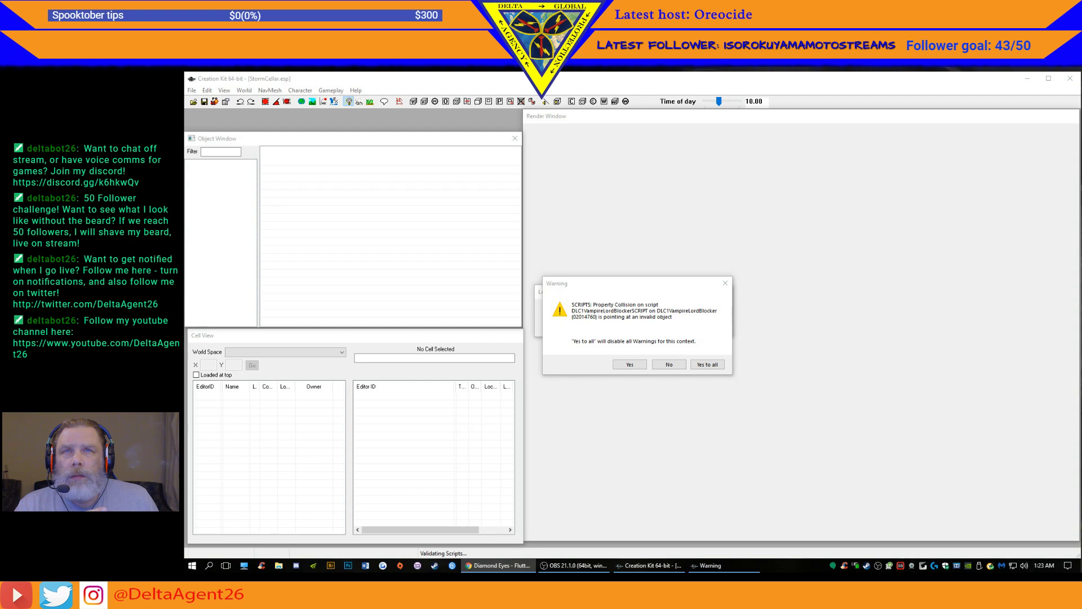
{"action": "left_click", "coordinate": [707, 365]}
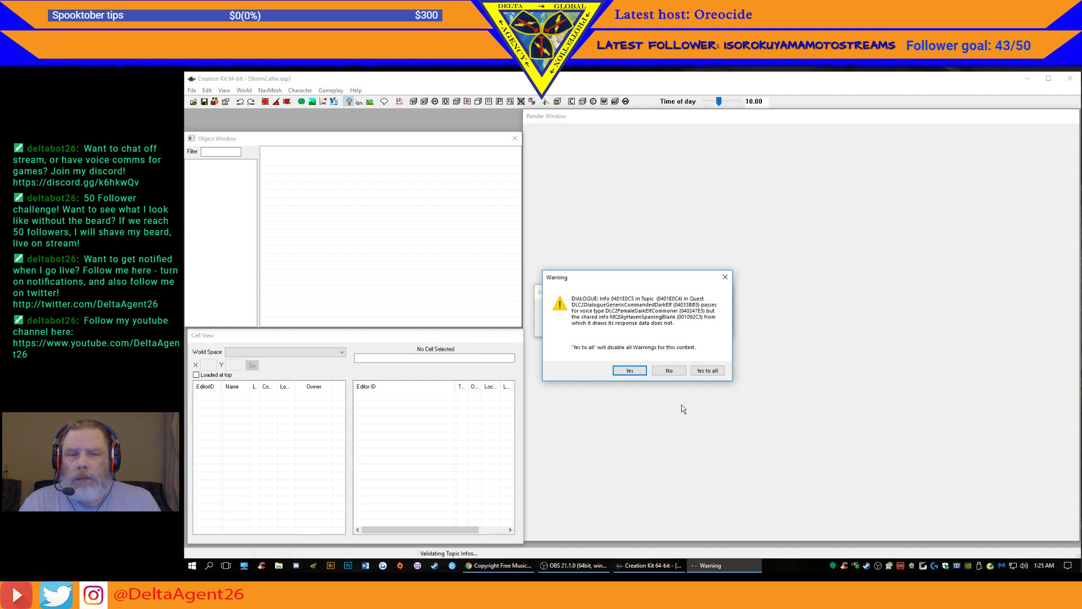
{"action": "left_click", "coordinate": [713, 370]}
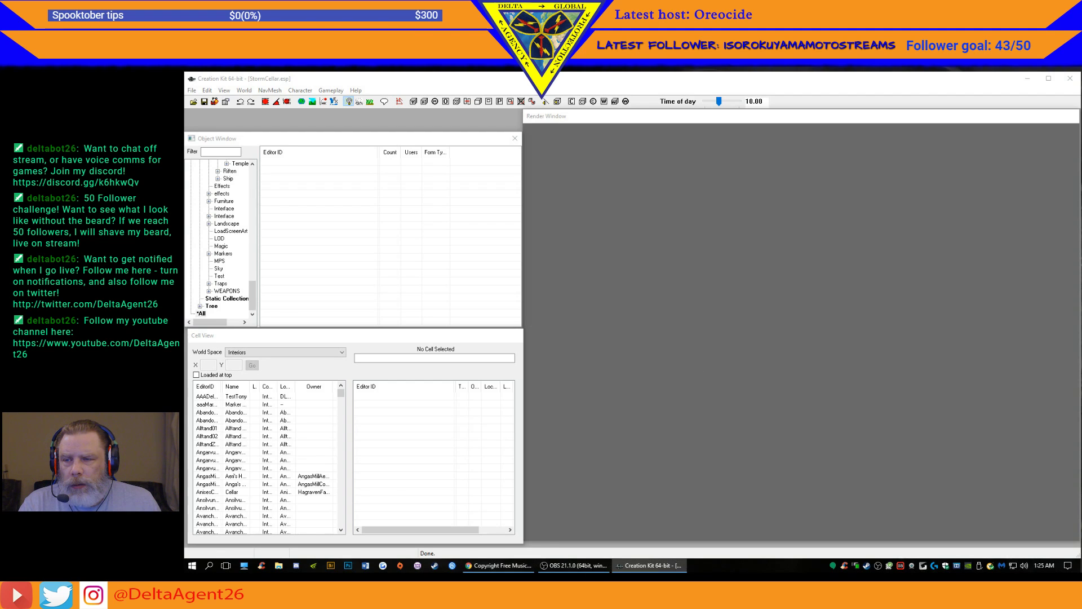
- Load the StormCellar interior cell into the Render Window, choosing Yes to all for the loading warnings
{"action": "left_click_drag", "start_coordinate": [341, 393], "coordinate": [344, 499]}
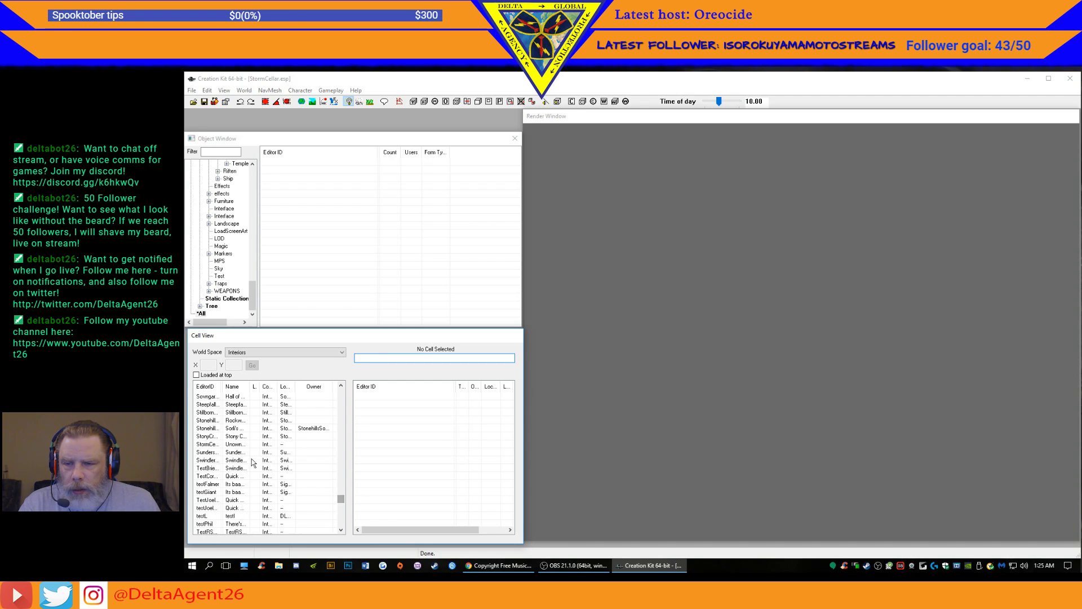
{"action": "left_click", "coordinate": [207, 444]}
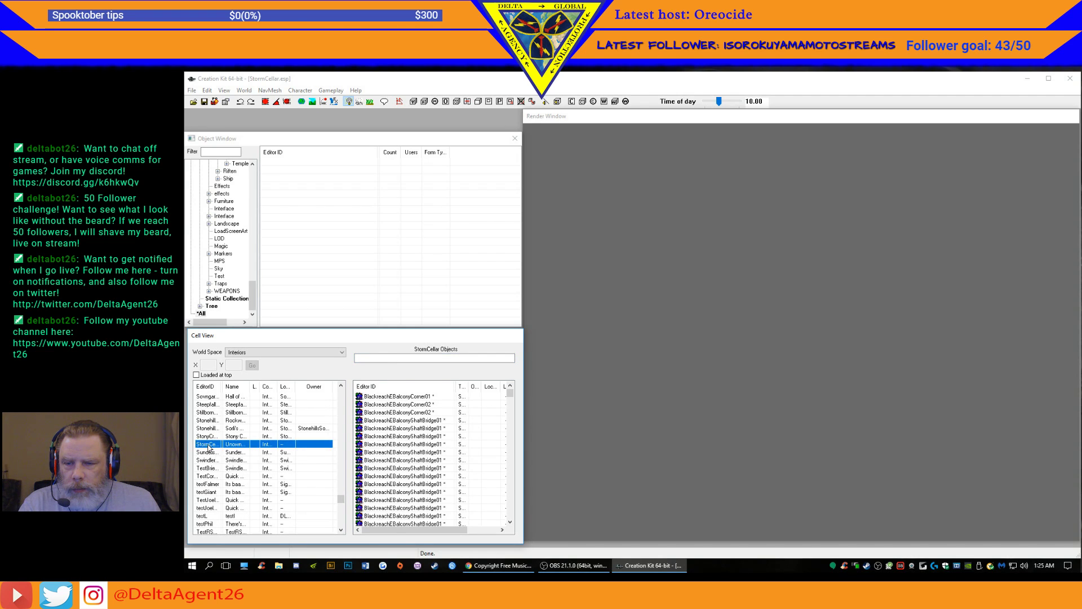
{"action": "double_click", "coordinate": [208, 444]}
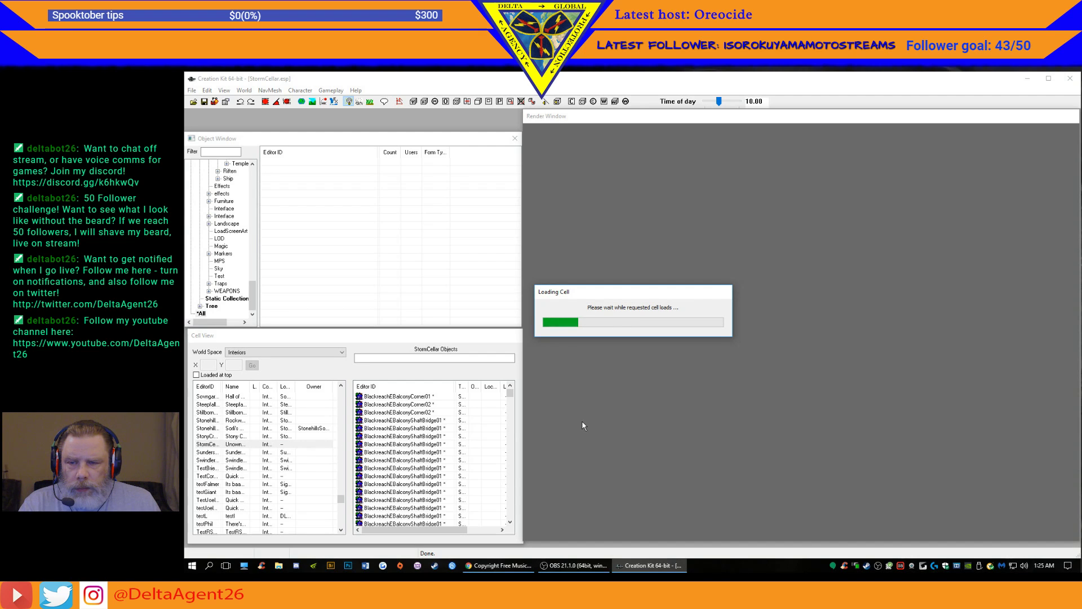
{"action": "left_click", "coordinate": [709, 363]}
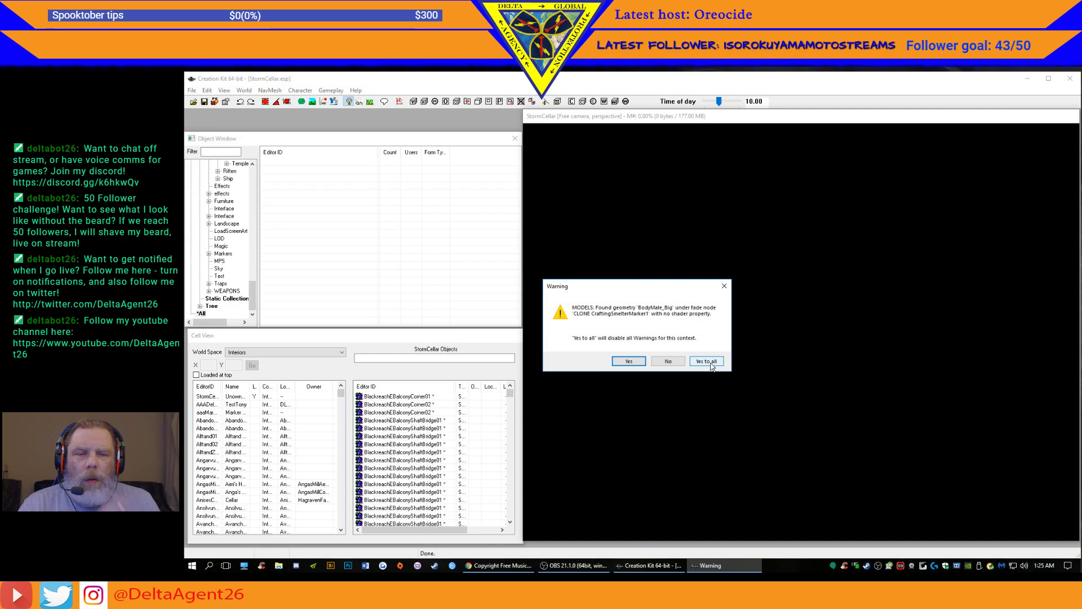
- Open the StormCellar interior load door's reference and view its linked door in Wilderness (3, -6), disabling all loading warnings
{"action": "left_click", "coordinate": [708, 361]}
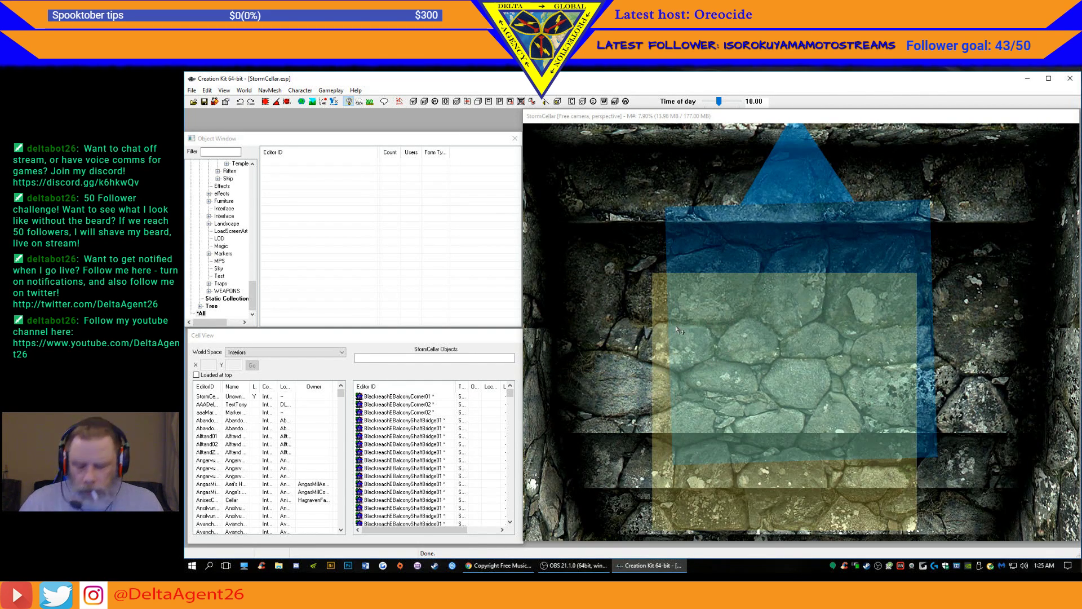
{"action": "middle_click_drag", "start_coordinate": [699, 293], "coordinate": [559, 271], "text": "shift"}
{"action": "right_click", "coordinate": [757, 242]}
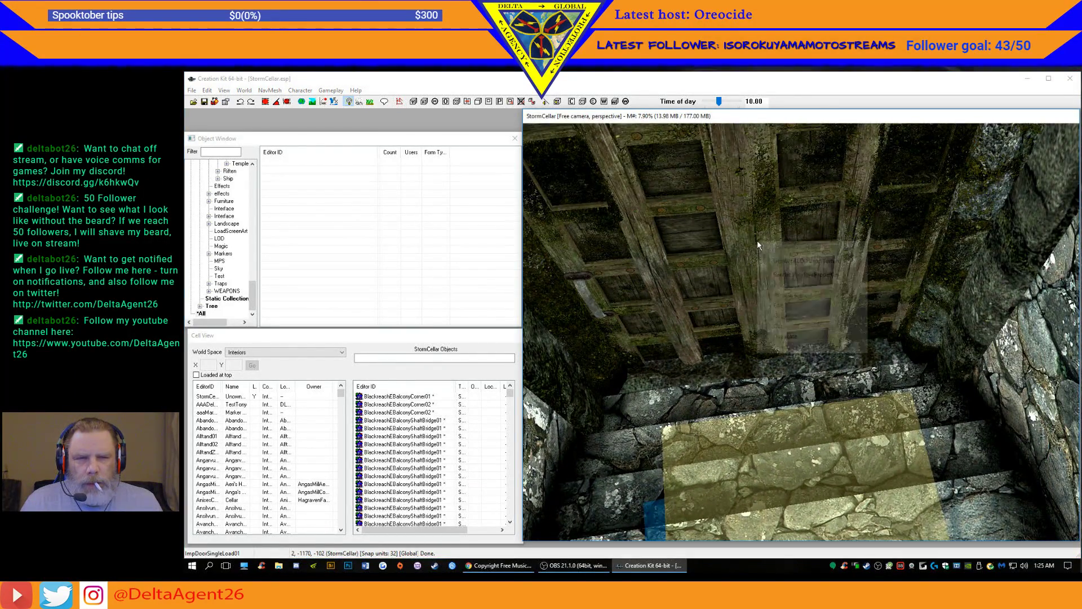
{"action": "left_click", "coordinate": [778, 304]}
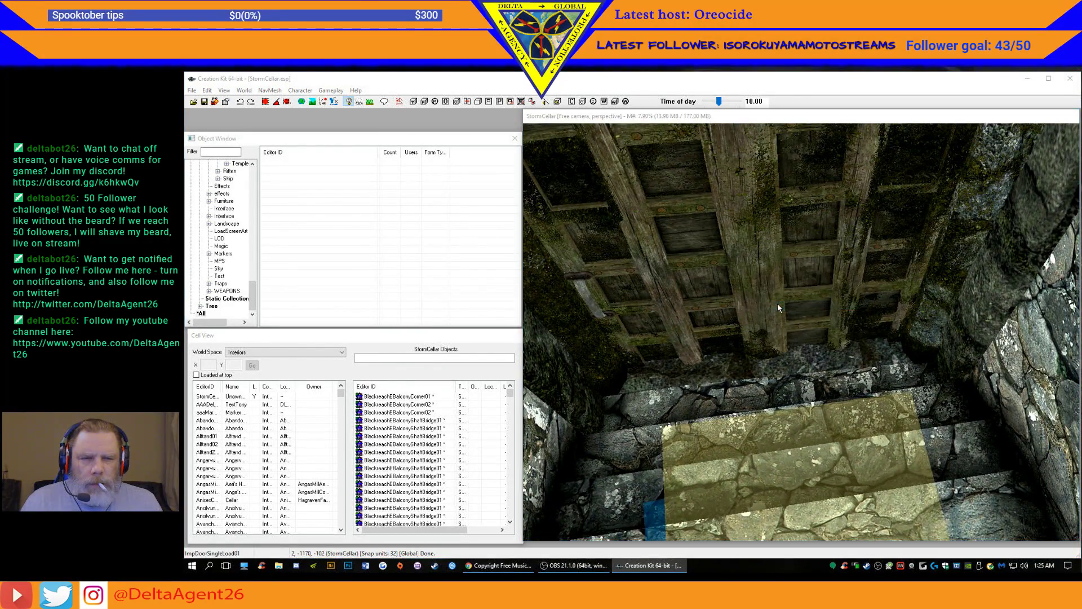
{"action": "left_click_drag", "start_coordinate": [658, 209], "coordinate": [393, 189]}
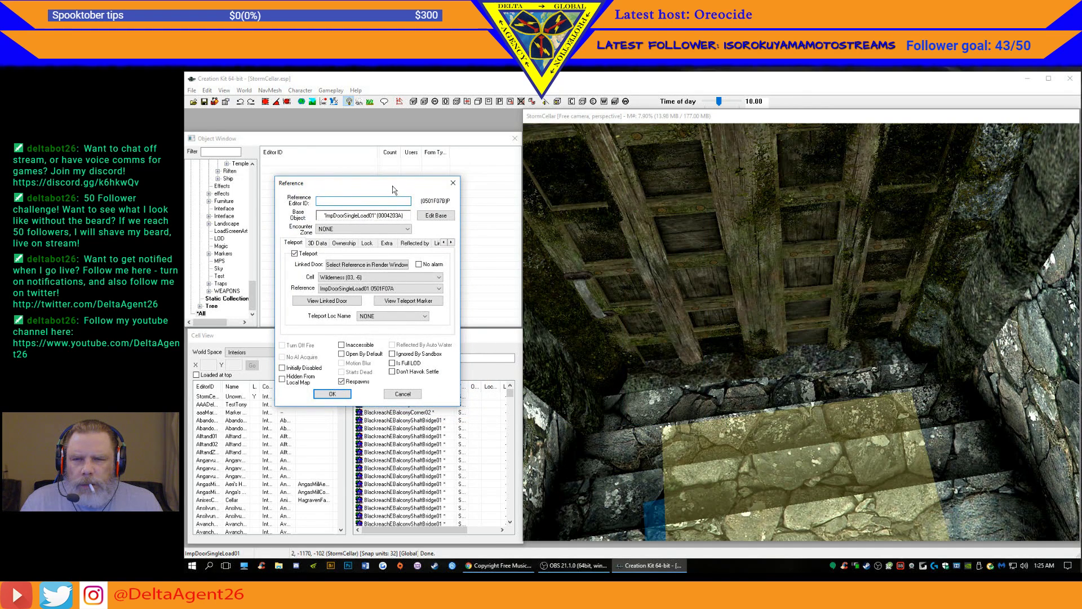
{"action": "left_click", "coordinate": [333, 303]}
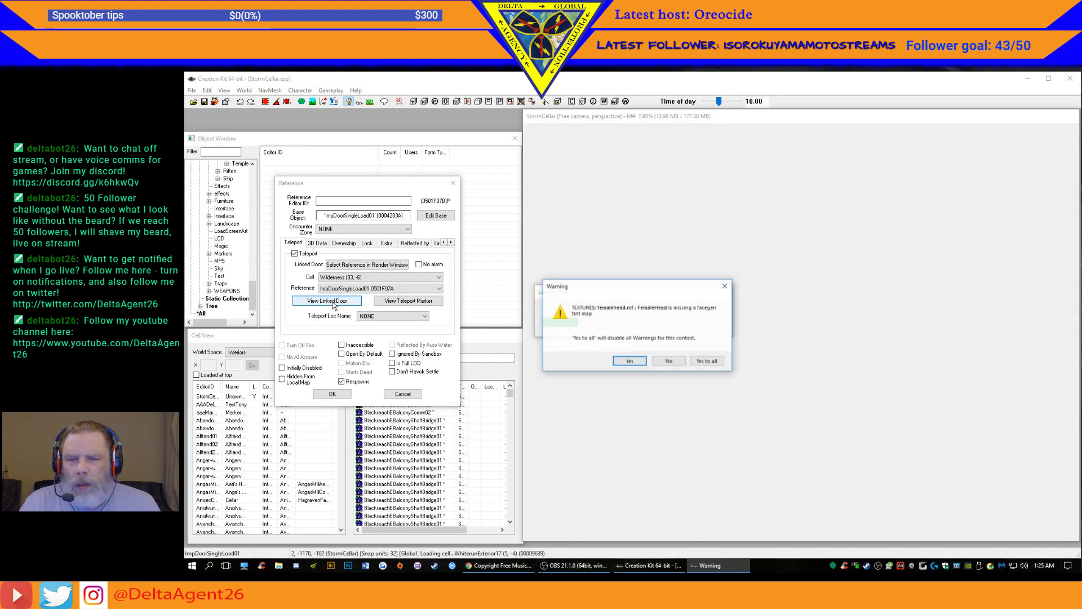
{"action": "left_click", "coordinate": [705, 361]}
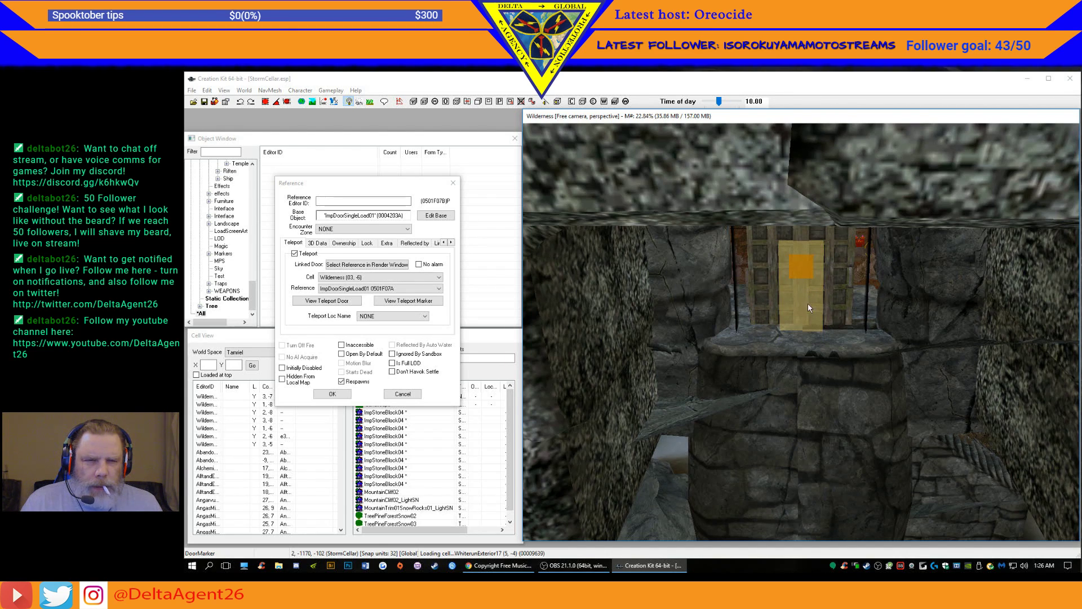
- Select the yellow teleport marker at the Wilderness entrance door and accept the interior door's reference settings
{"action": "middle_click_drag", "start_coordinate": [909, 298], "coordinate": [829, 316]}
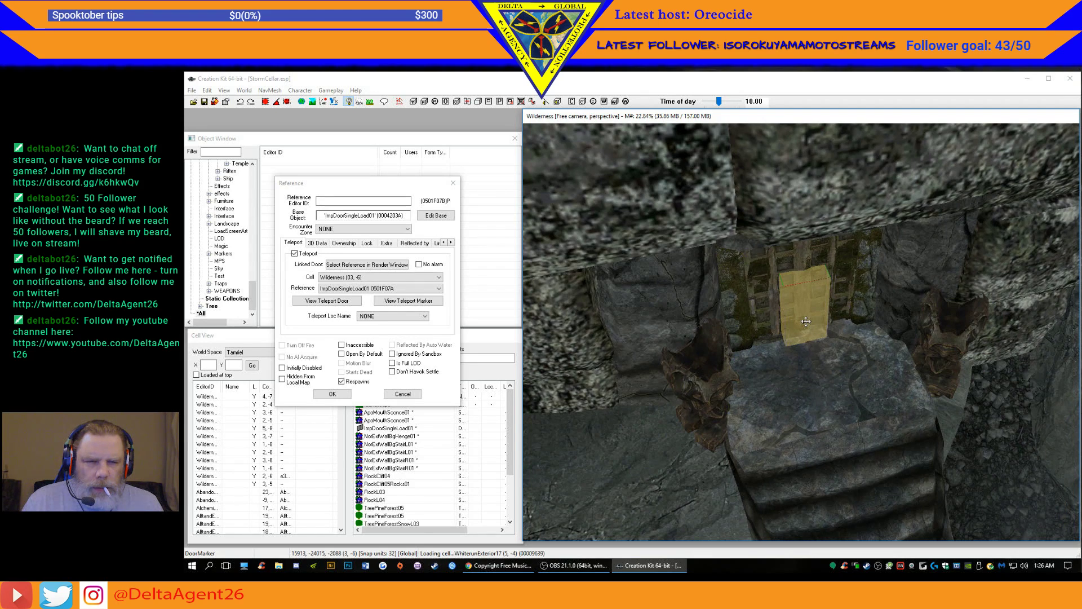
{"action": "right_click", "coordinate": [849, 215]}
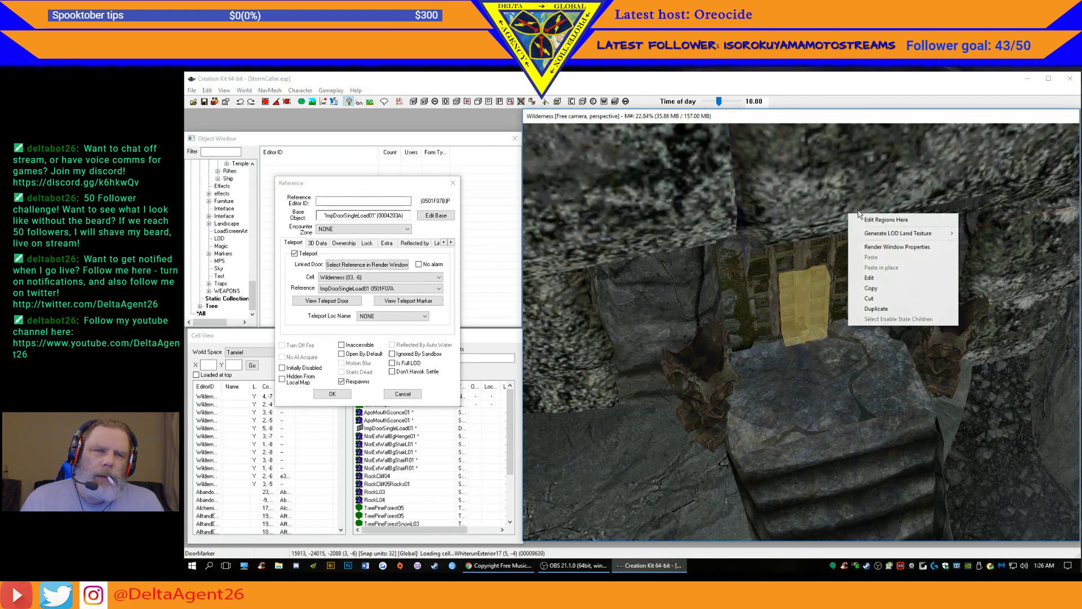
{"action": "left_click", "coordinate": [876, 92]}
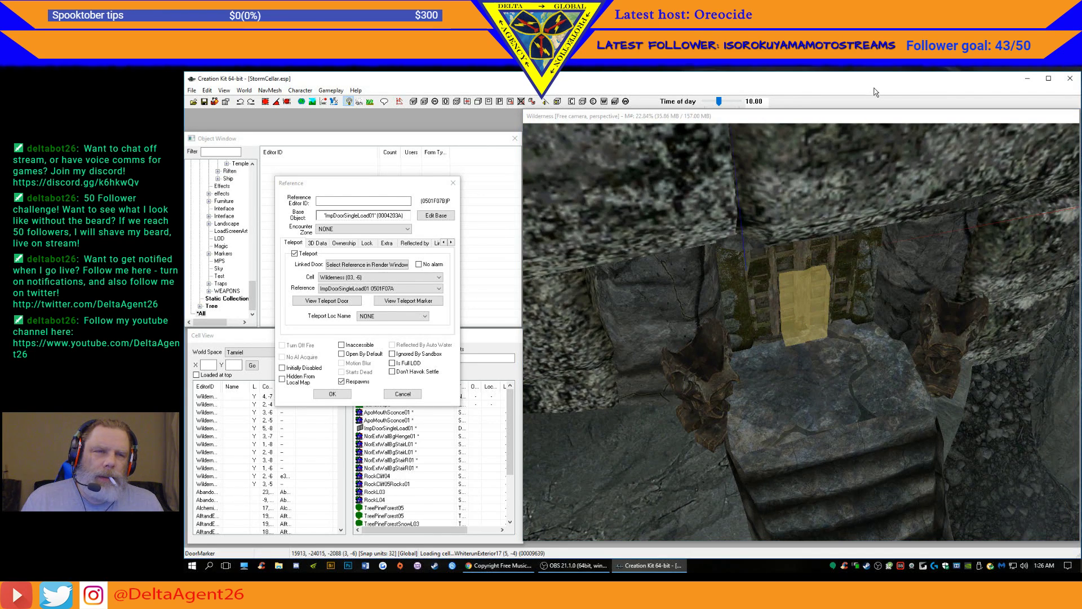
{"action": "scroll", "coordinate": [807, 332], "scroll_direction": "up", "scroll_amount": 3}
{"action": "left_click", "coordinate": [803, 308]}
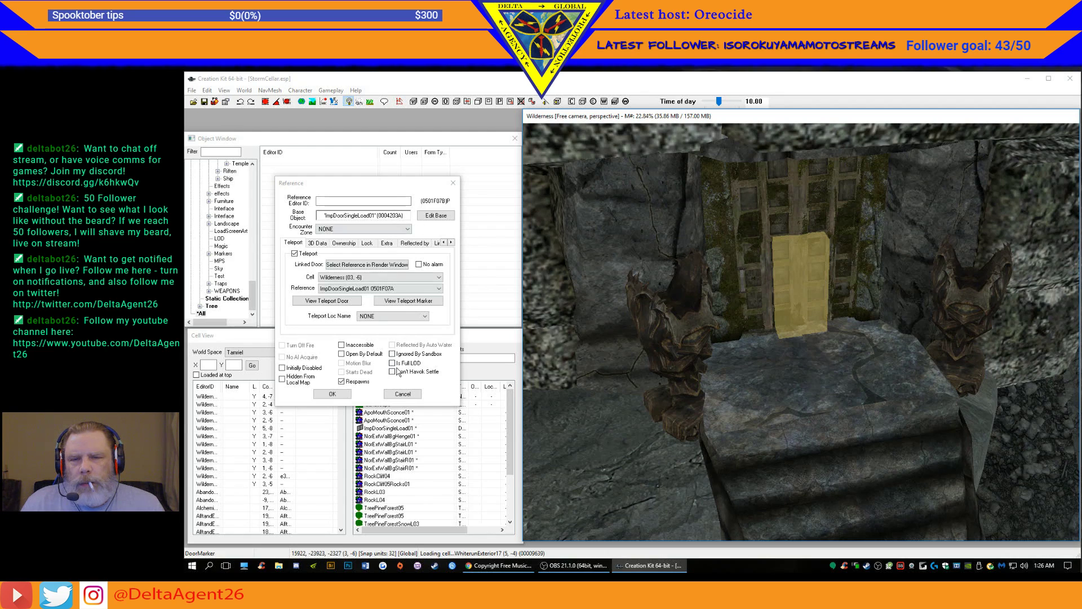
{"action": "left_click", "coordinate": [332, 394]}
- Place the exterior teleport marker just in front of the entrance door, rotated to face away from it, and save the plugin
{"action": "left_click", "coordinate": [806, 291]}
{"action": "left_click_drag", "start_coordinate": [803, 288], "coordinate": [831, 341]}
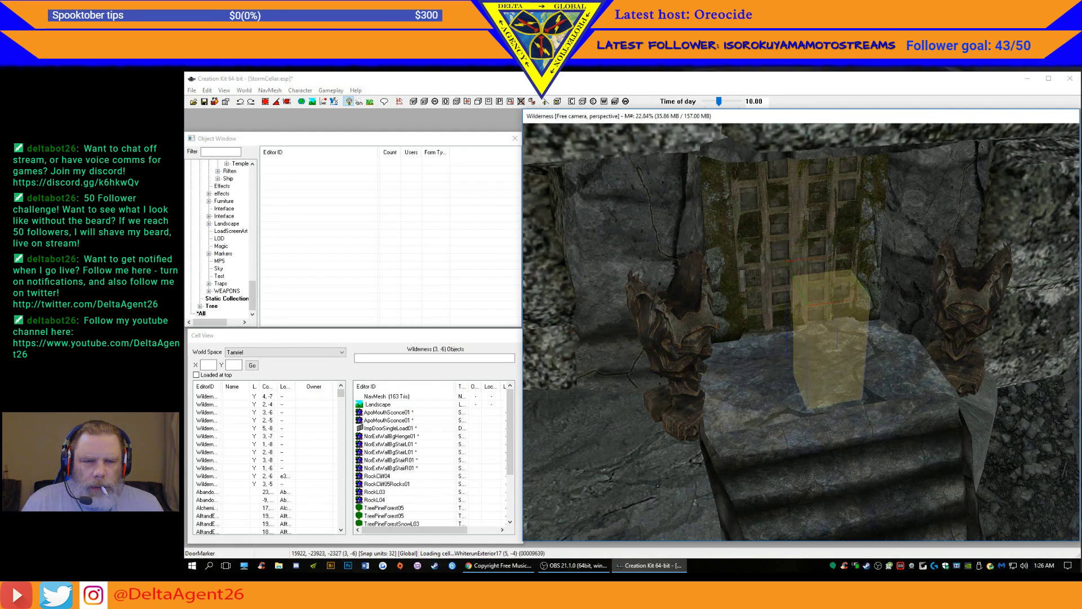
{"action": "right_click_drag", "start_coordinate": [841, 326], "coordinate": [885, 326]}
{"action": "left_click_drag", "start_coordinate": [838, 333], "coordinate": [820, 286]}
{"action": "mouse_move", "coordinate": [820, 275]}
{"action": "middle_mouse_down", "text": "shift"}
{"action": "mouse_move", "coordinate": [790, 302]}
{"action": "mouse_move", "coordinate": [812, 293]}
{"action": "middle_mouse_up", "text": "shift"}
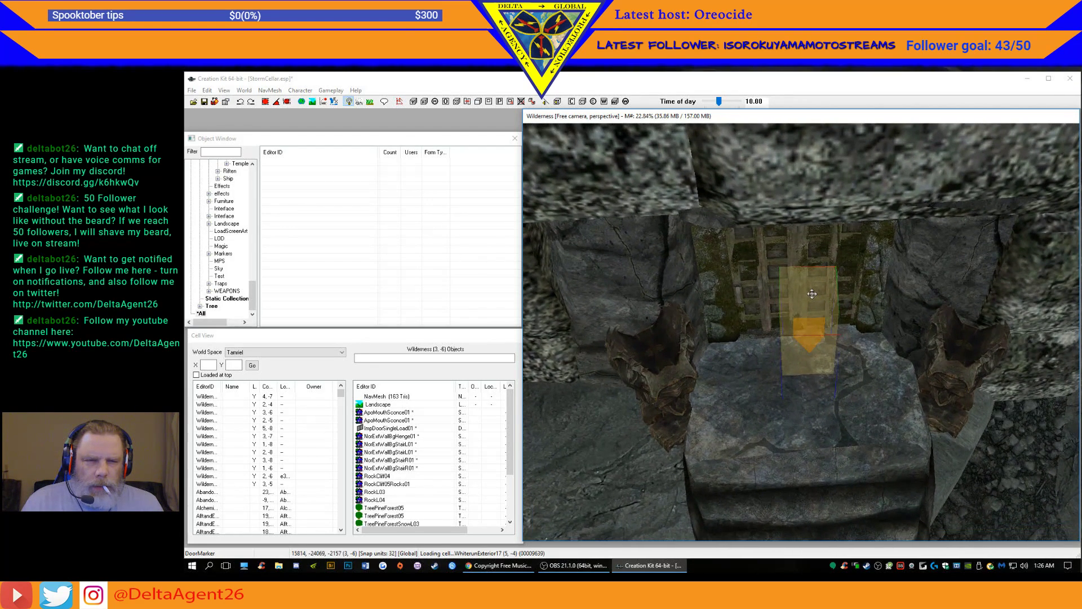
{"action": "left_click_drag", "start_coordinate": [811, 289], "coordinate": [804, 290]}
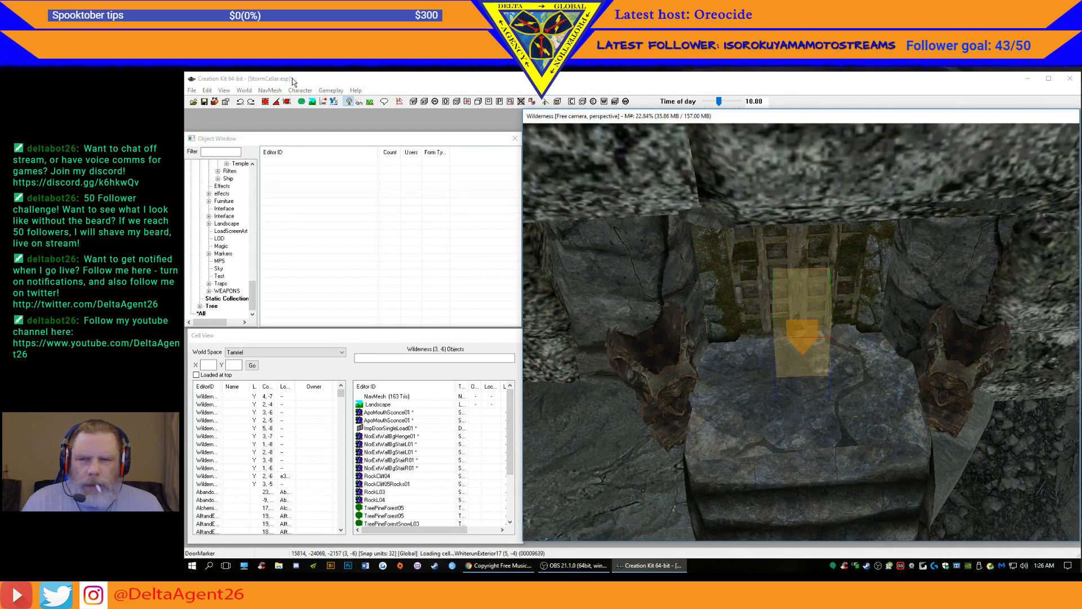
{"action": "left_click", "coordinate": [204, 103]}
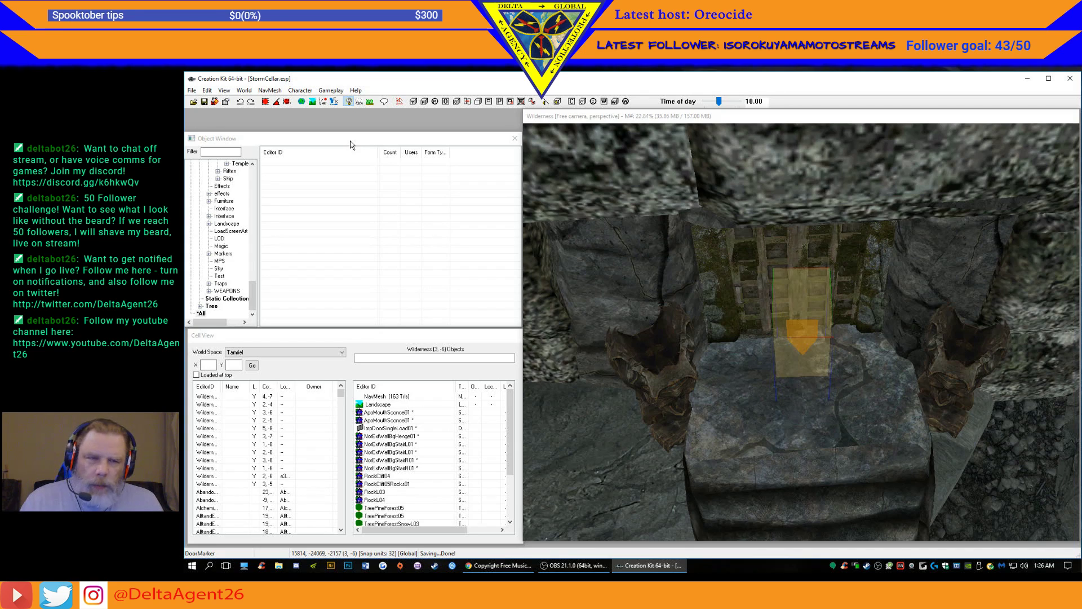
- Fine-tune the exterior teleport marker's rotation, shift it slightly farther out from the door, and save the plugin again
{"action": "left_click", "coordinate": [805, 301]}
{"action": "right_click_drag", "start_coordinate": [804, 302], "coordinate": [799, 301]}
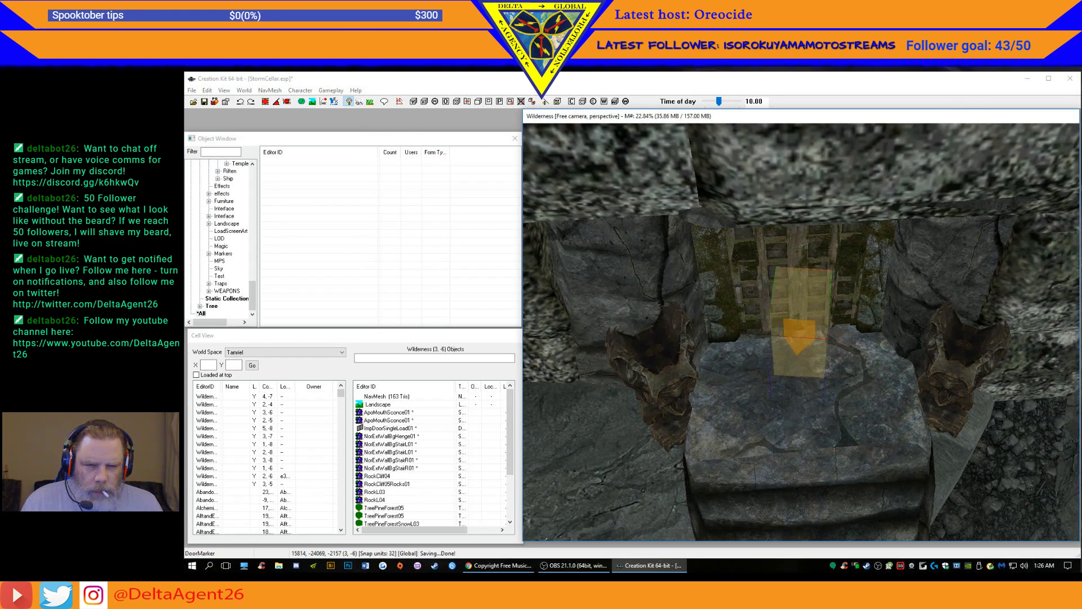
{"action": "left_click_drag", "start_coordinate": [799, 300], "coordinate": [804, 318]}
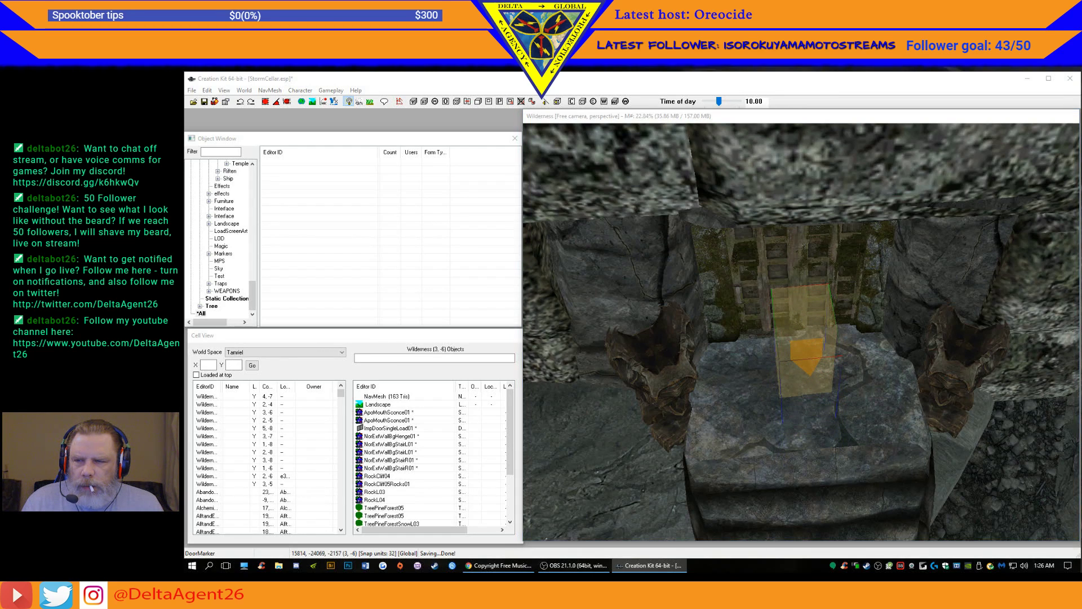
{"action": "right_click_drag", "start_coordinate": [821, 322], "coordinate": [820, 319]}
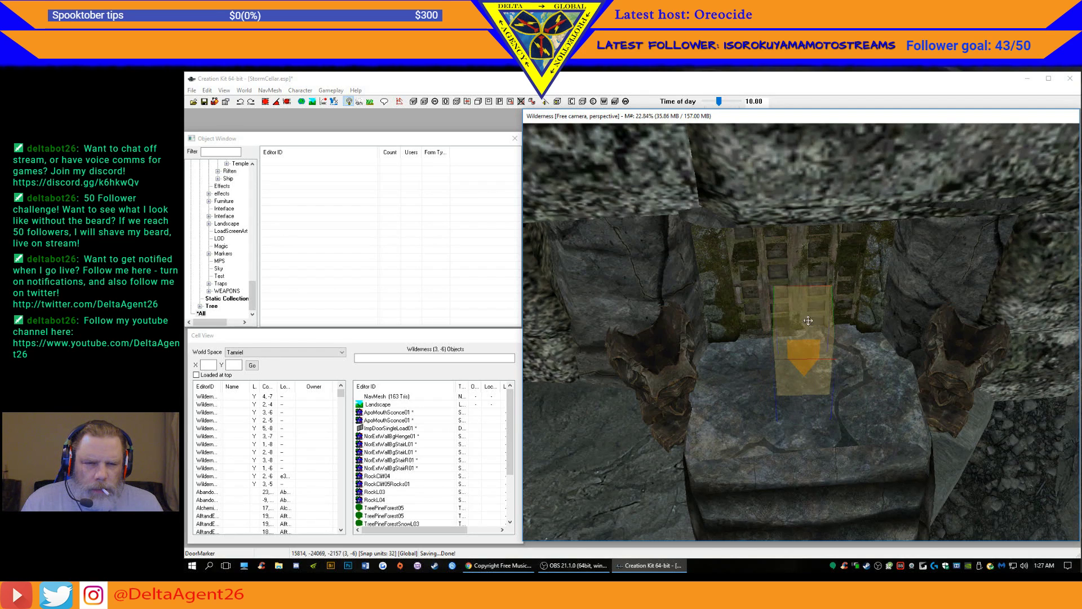
{"action": "left_click", "coordinate": [205, 101]}
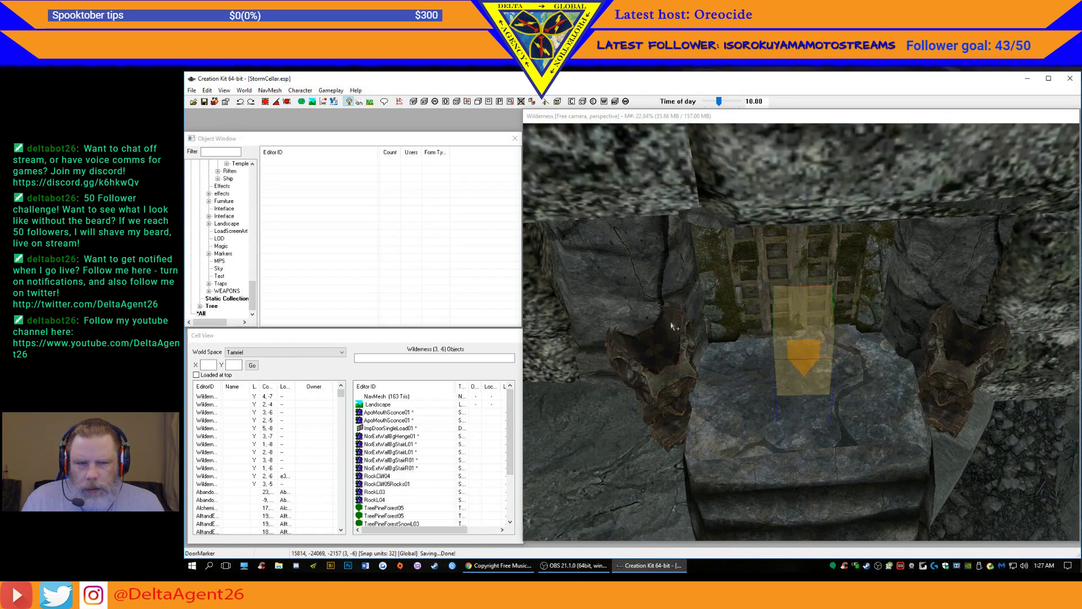
- Open the exterior entrance door's reference and view its linked door in the StormCellar cell
{"action": "left_click", "coordinate": [793, 260]}
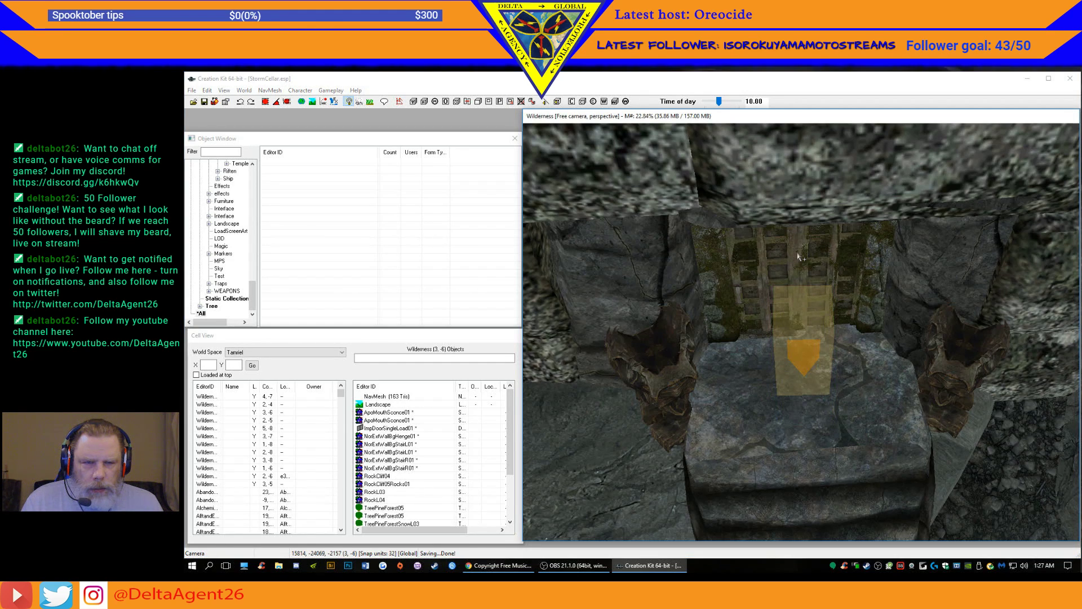
{"action": "double_click", "coordinate": [799, 252]}
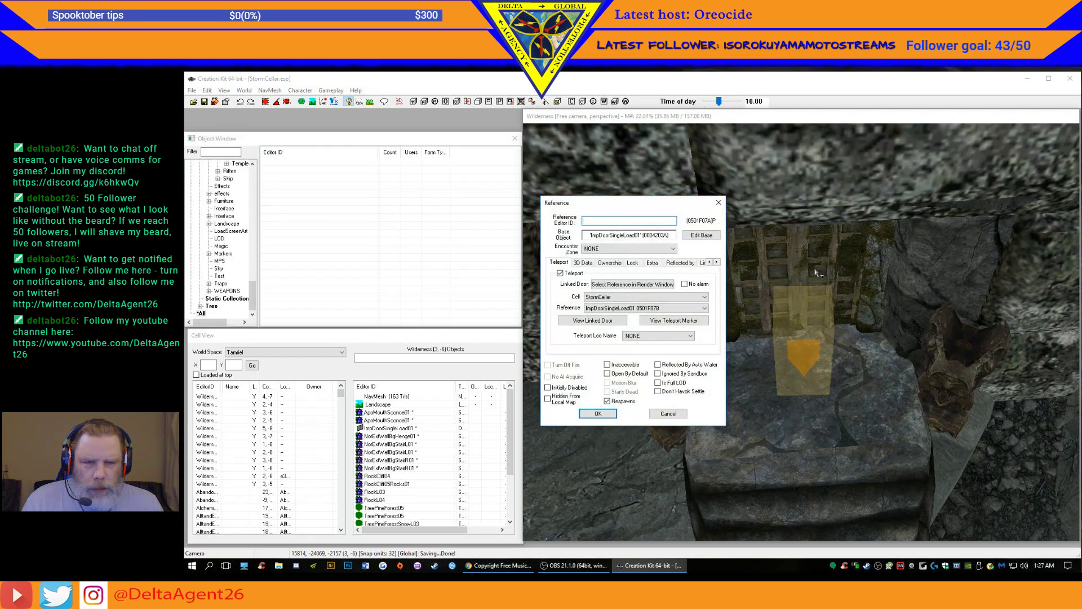
{"action": "left_click", "coordinate": [601, 321]}
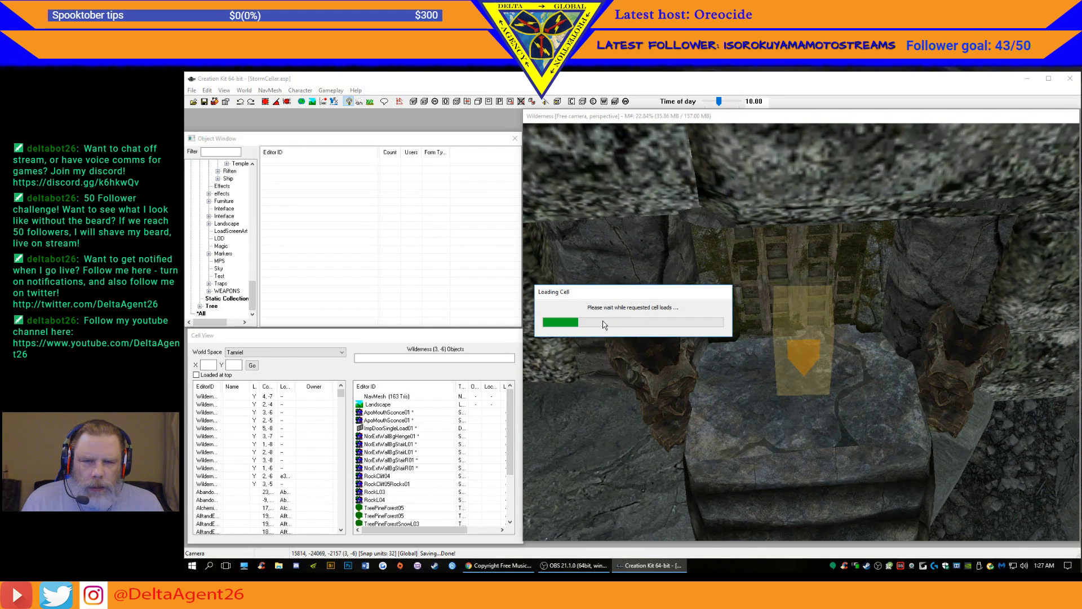